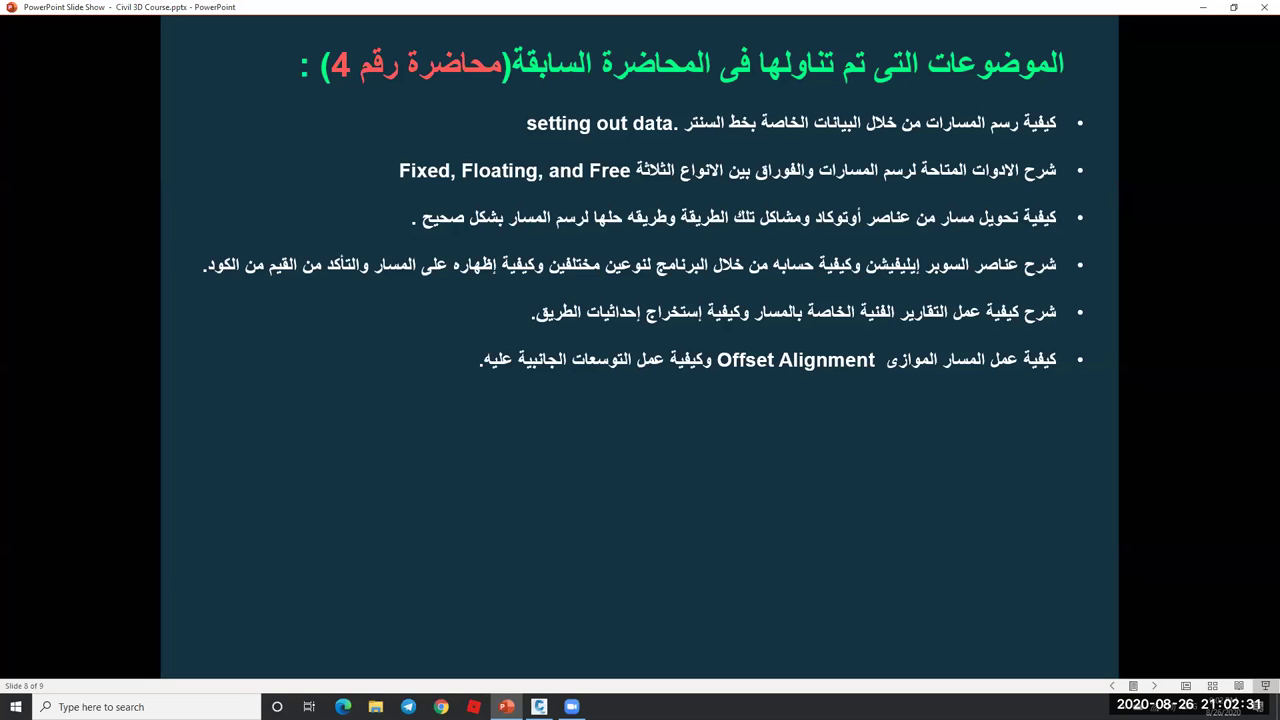
- Reveal the next recap bullets, up to the one about the Profile View
left_click(955, 385)
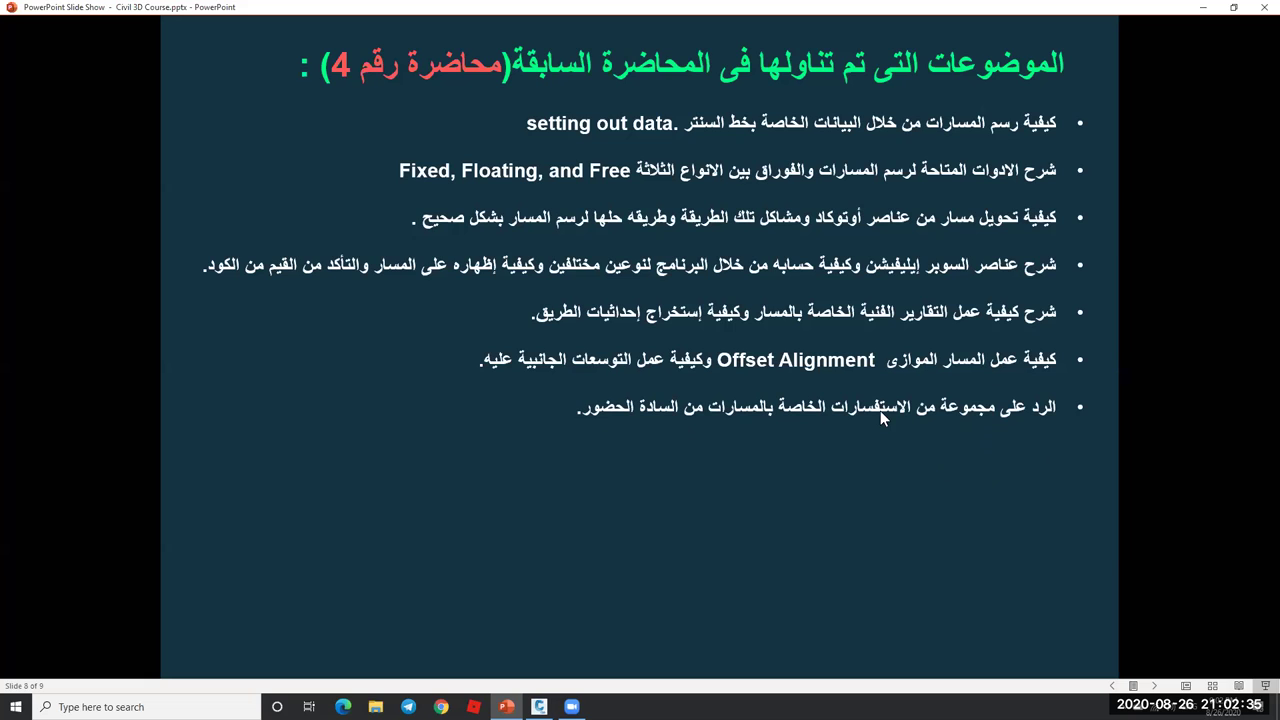
left_click(909, 335)
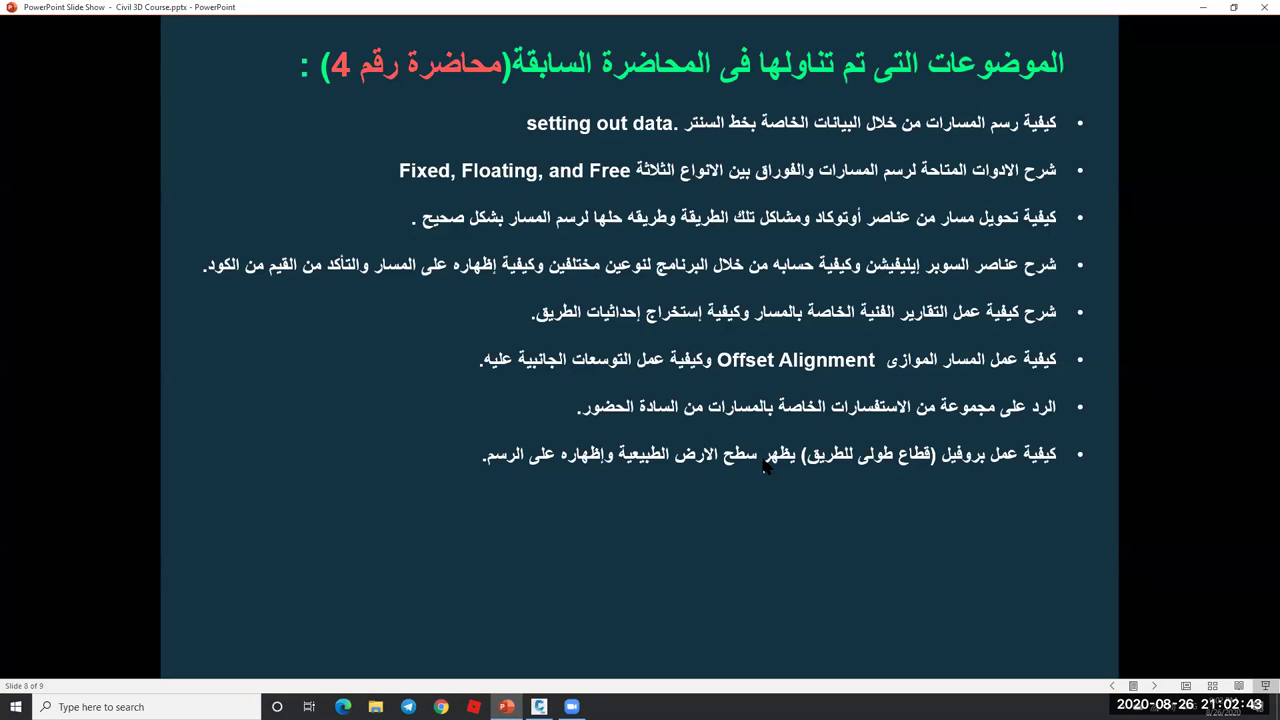
left_click(942, 342)
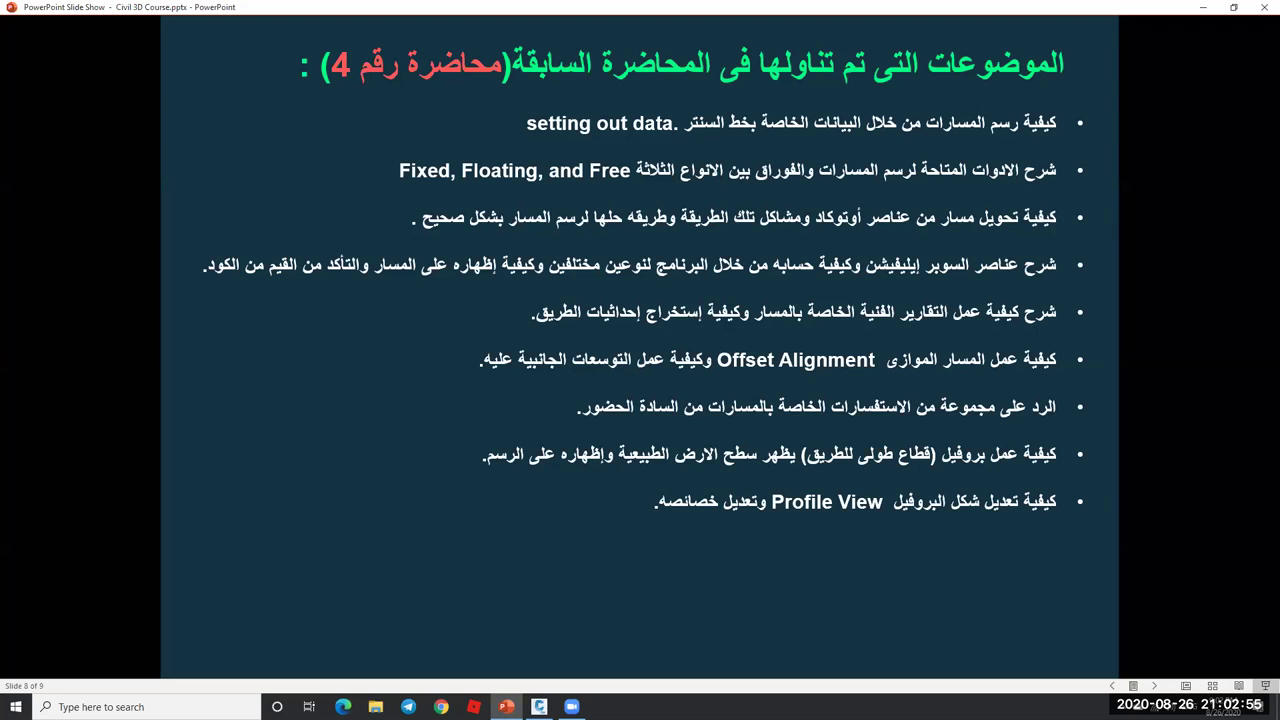
- Reveal the remaining eleventh and twelfth bullets, then minimize PowerPoint to return to Civil 3D
key("Right")
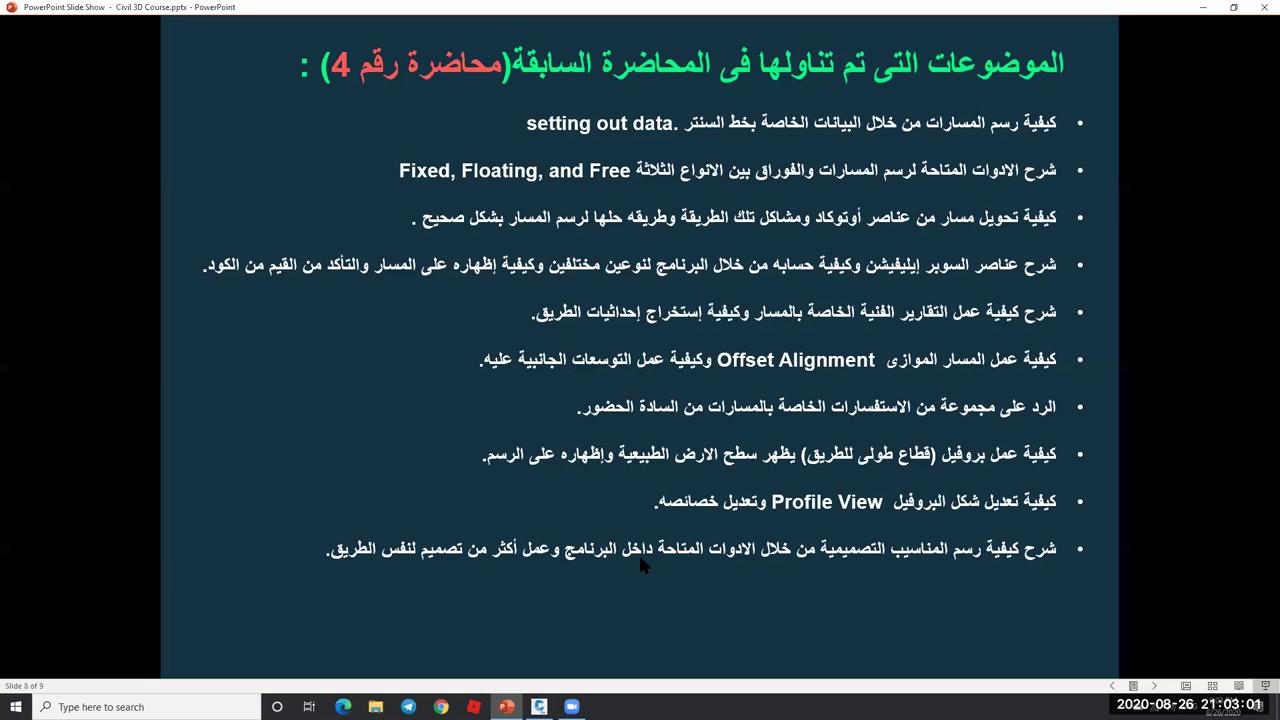
left_click(612, 458)
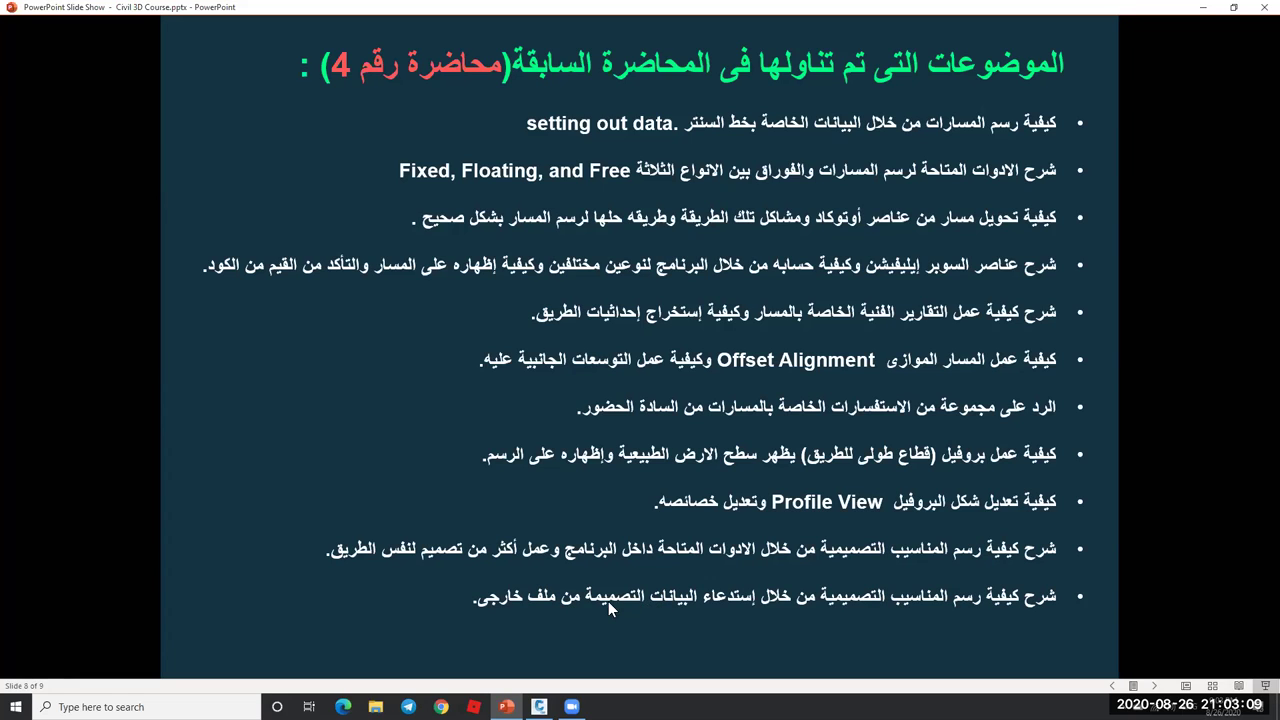
left_click(742, 527)
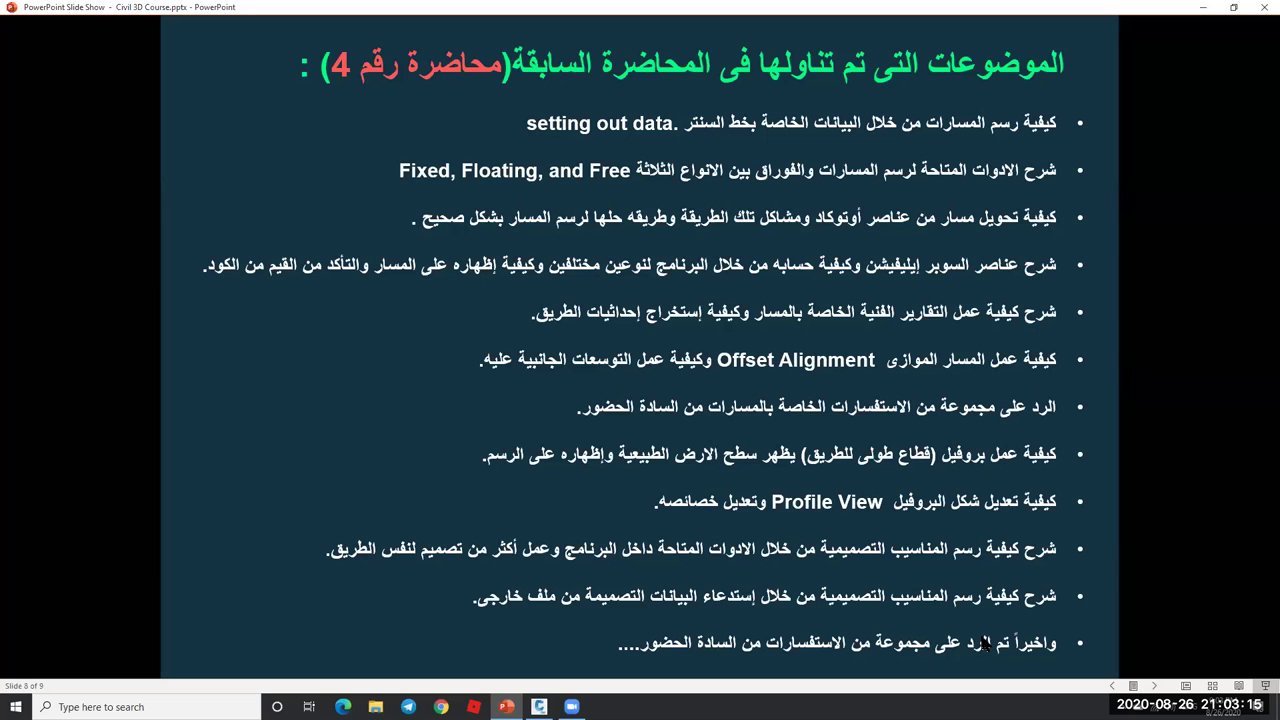
left_click(1209, 12)
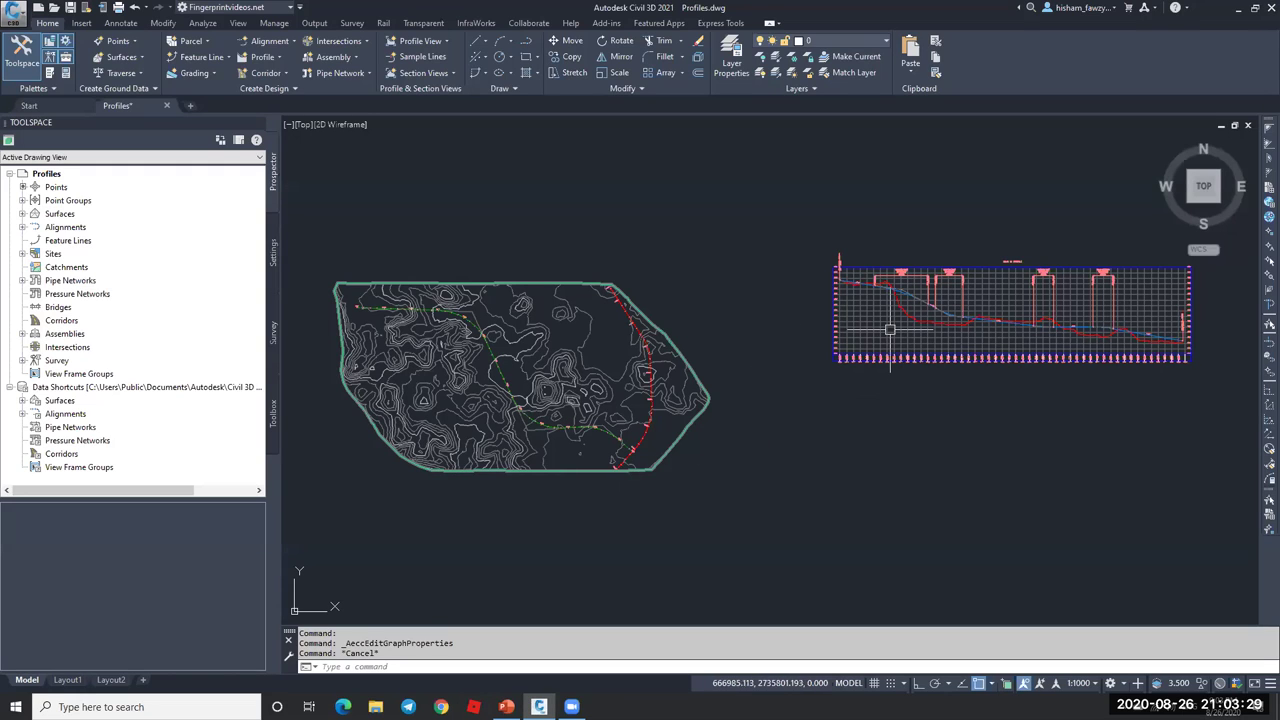
scroll(1000, 321, "up", 2)
middle_click_drag(1000, 321, 751, 342)
scroll(751, 342, "up", 2)
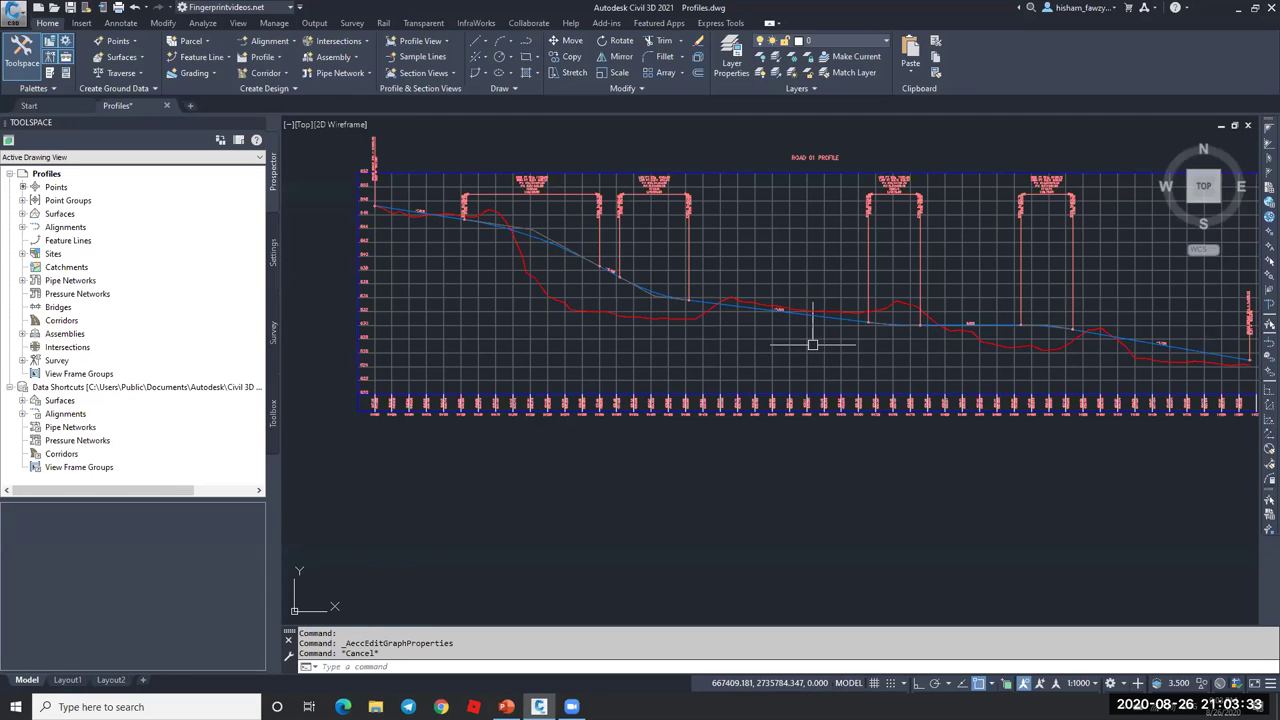
left_click(802, 390)
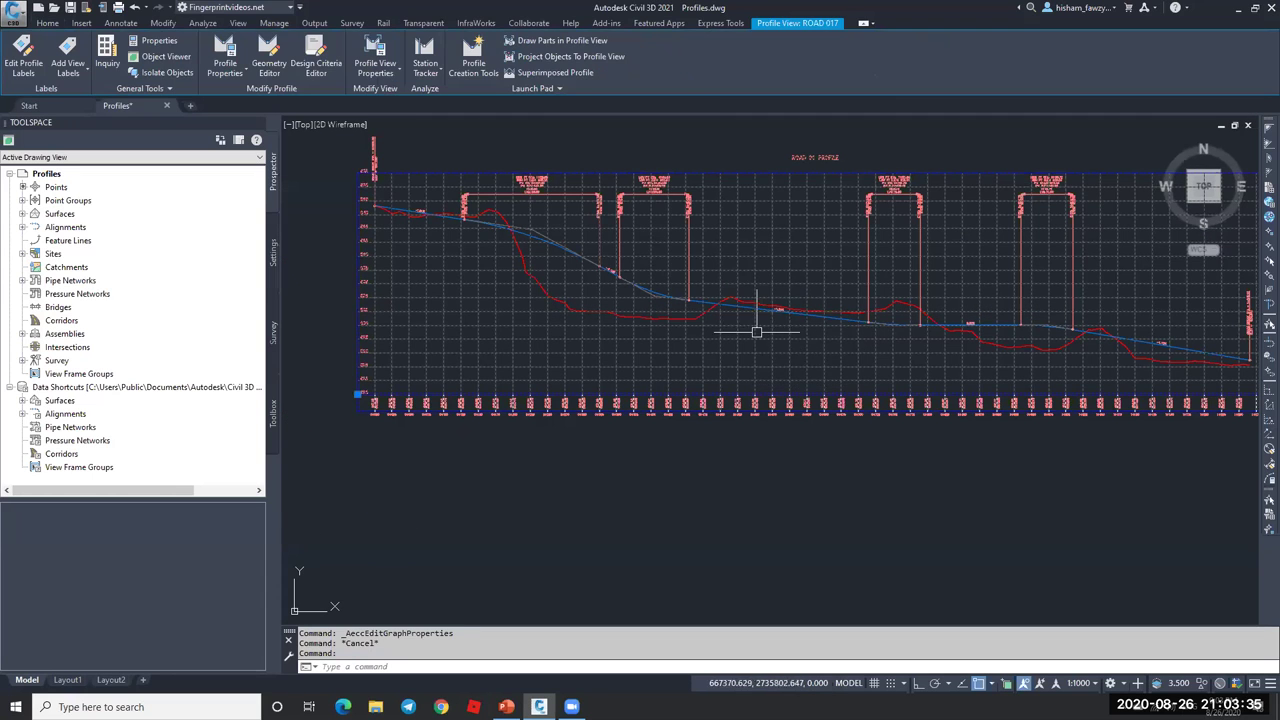
left_click(386, 42)
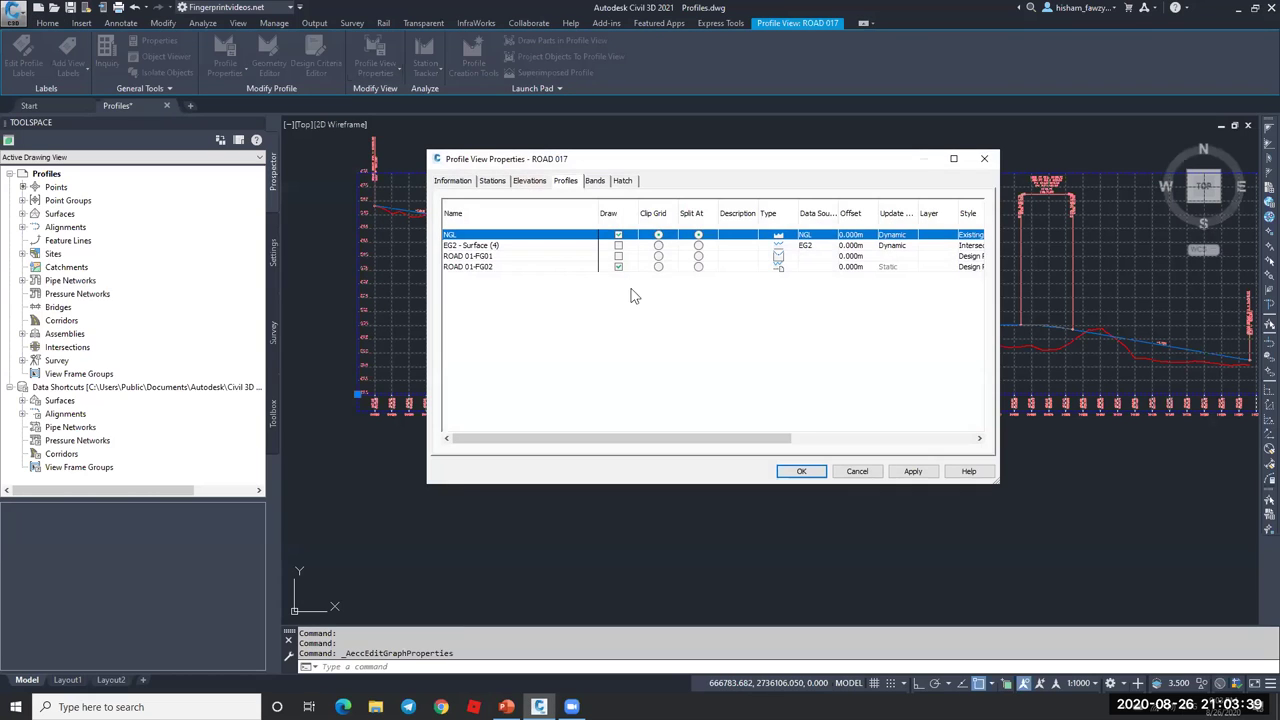
left_click(488, 256)
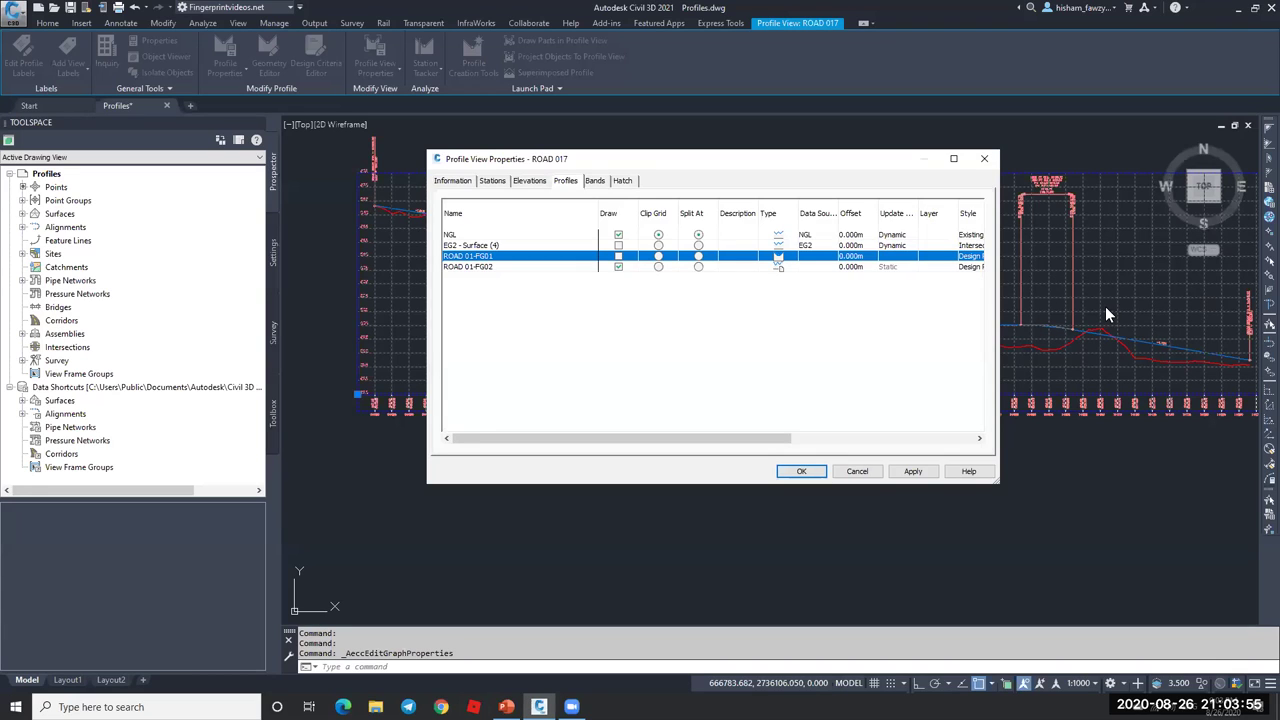
left_click(619, 257)
left_click(619, 258)
left_click(619, 267)
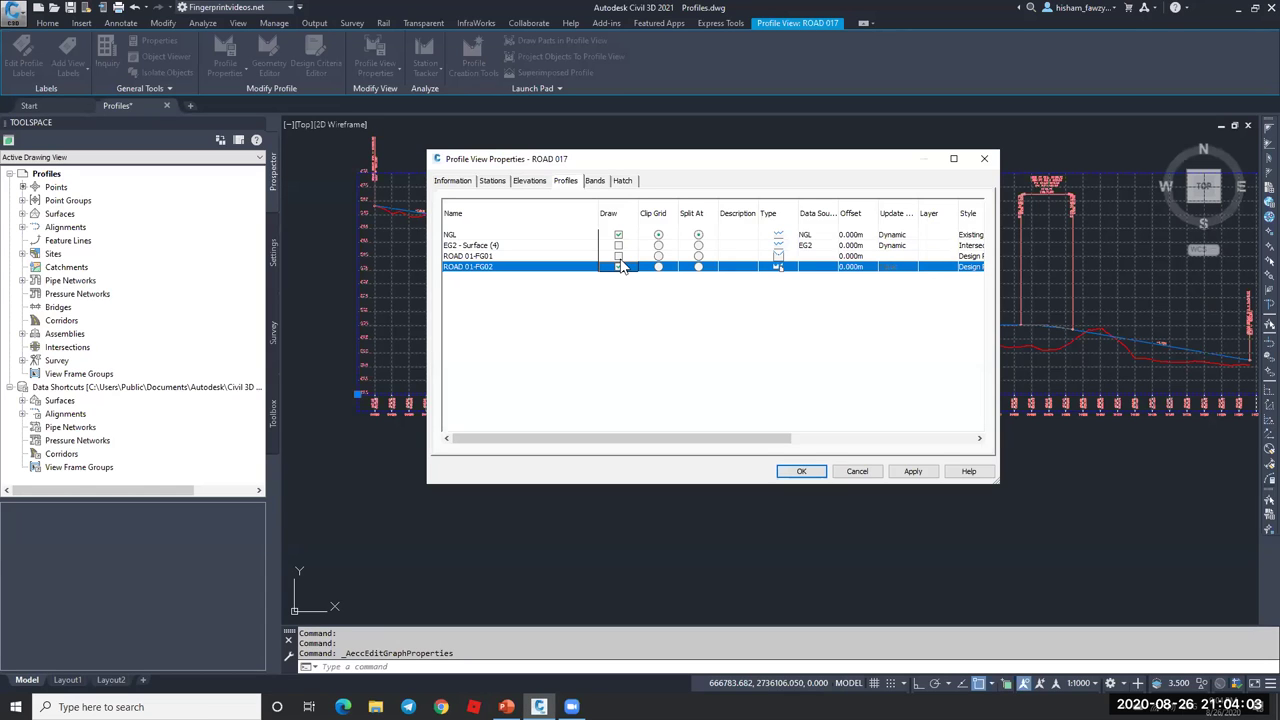
left_click(857, 471)
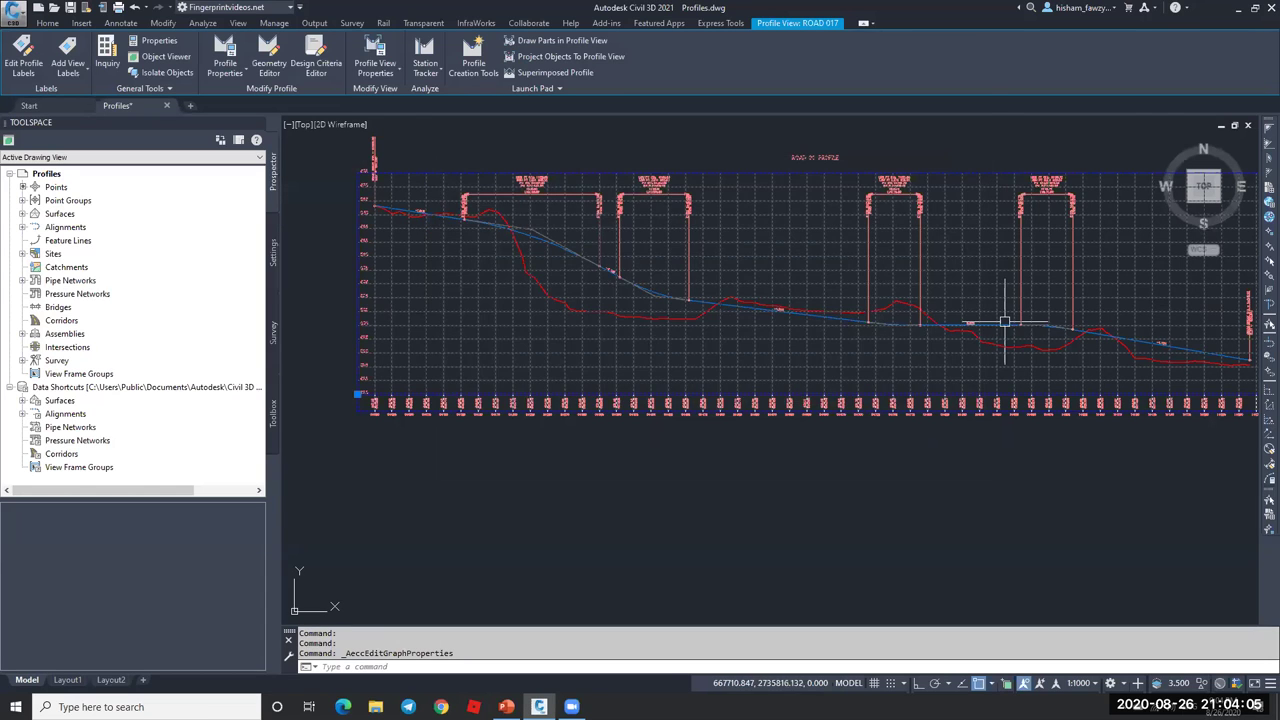
- Select the ROAD 01-FG02 design profile line in the profile view
scroll(1004, 322, "up", 5)
left_click(1008, 344)
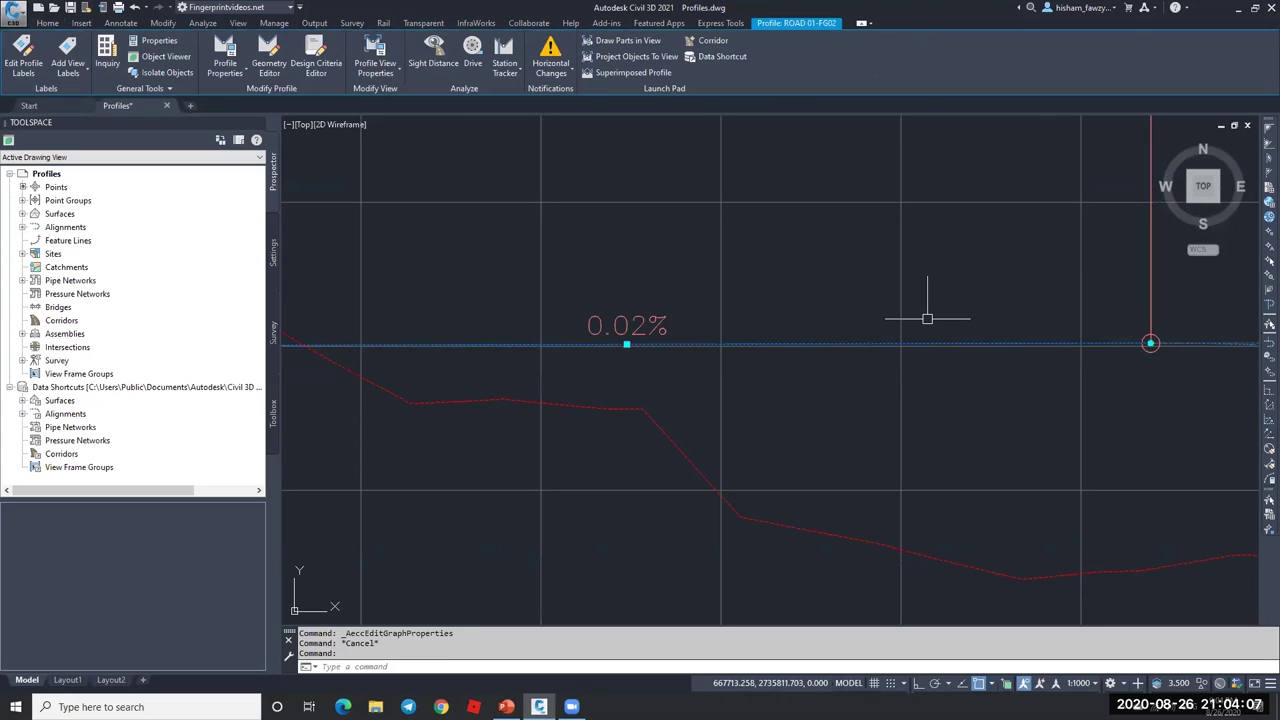
scroll(829, 337, "down", 5)
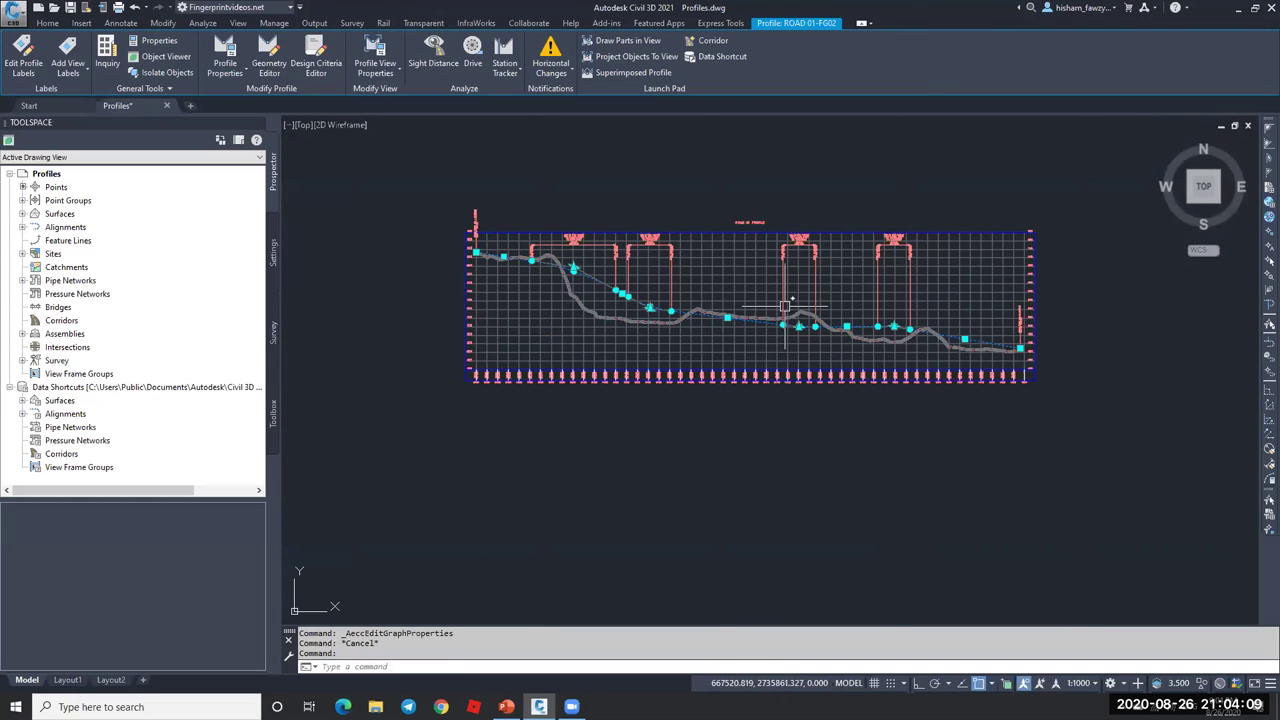
scroll(786, 304, "up", 4)
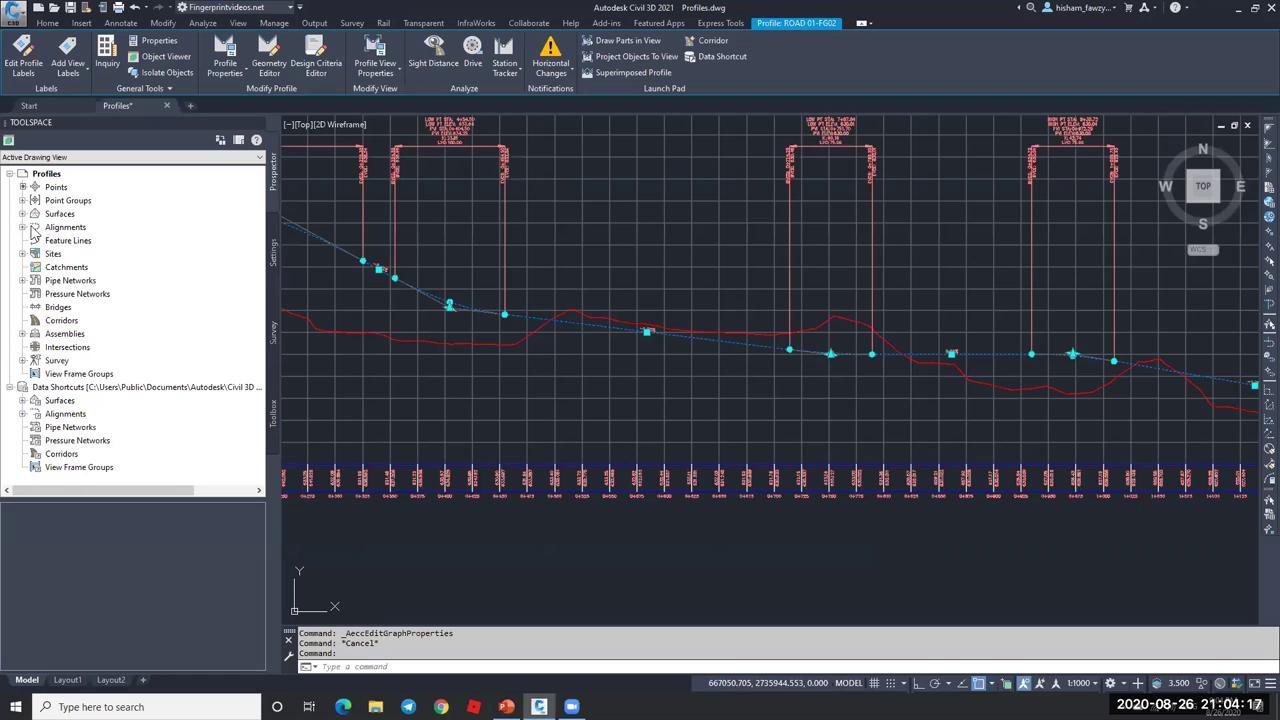
- Expand Prospector's Alignments > Centerline Alignments > ROAD 01 > Profiles to list ROAD 01-FG01 and ROAD 01-FG02
left_click(22, 227)
left_click(35, 240)
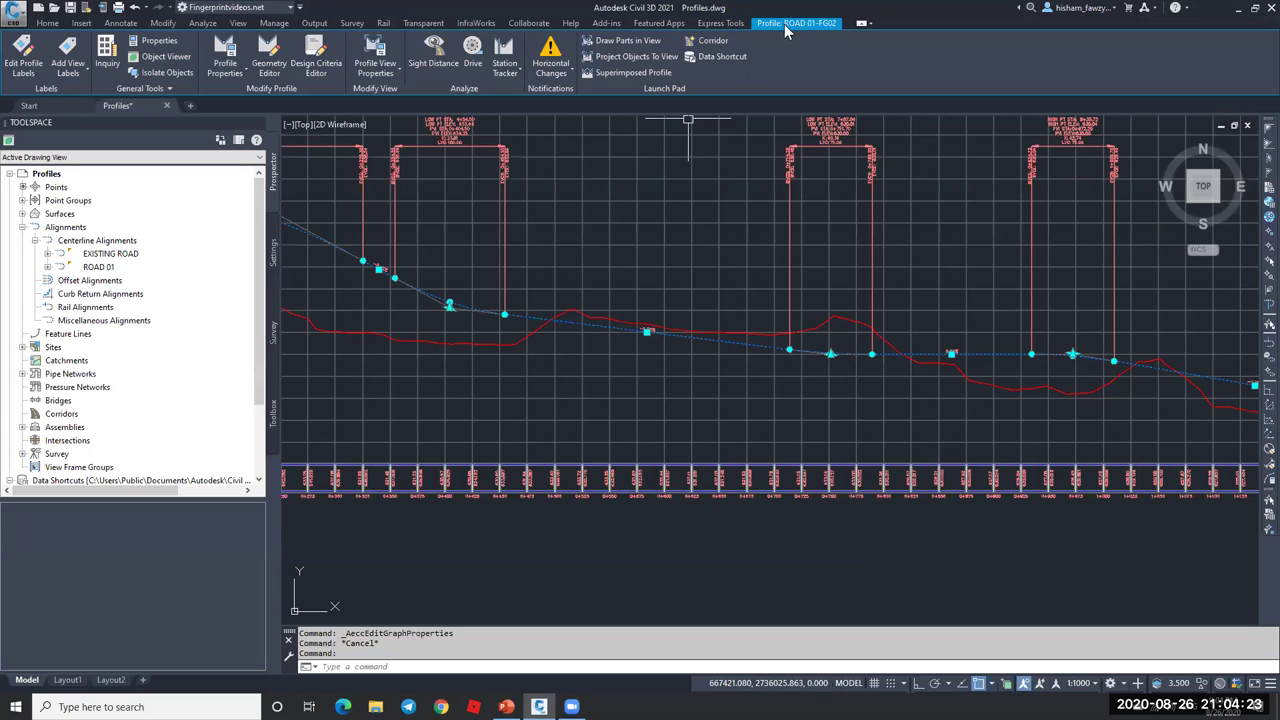
left_click(47, 267)
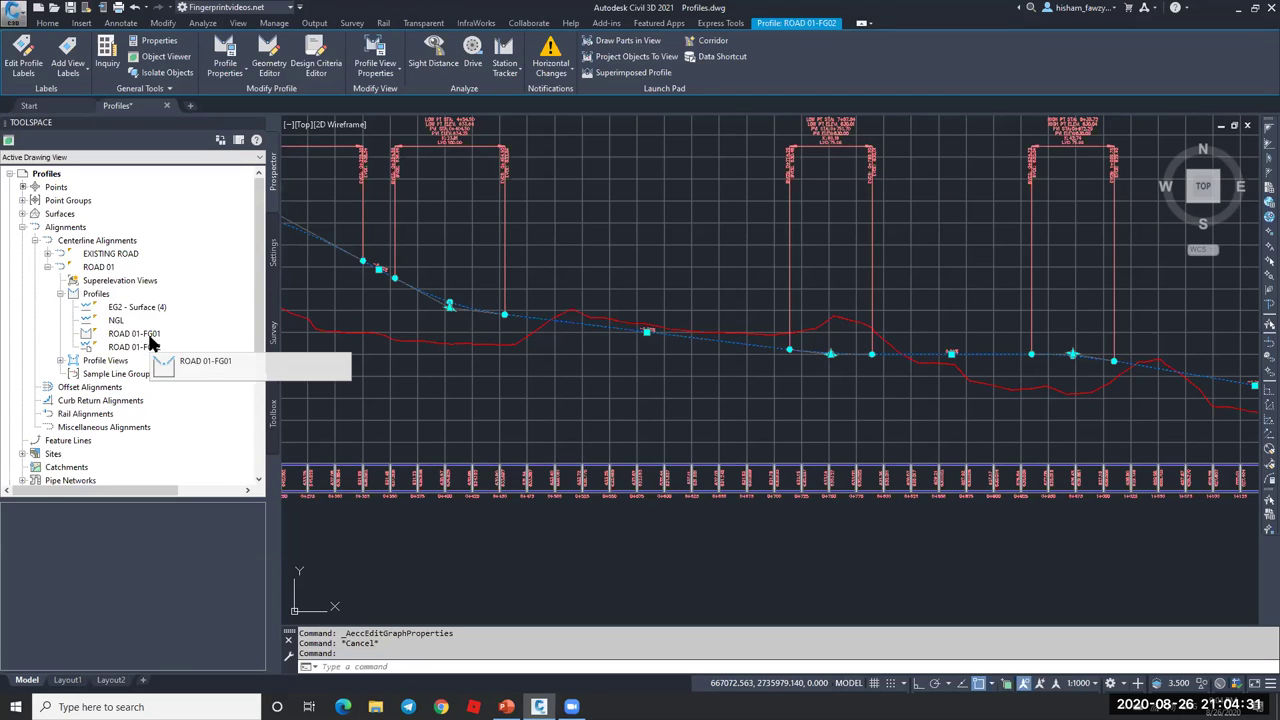
right_click(152, 349)
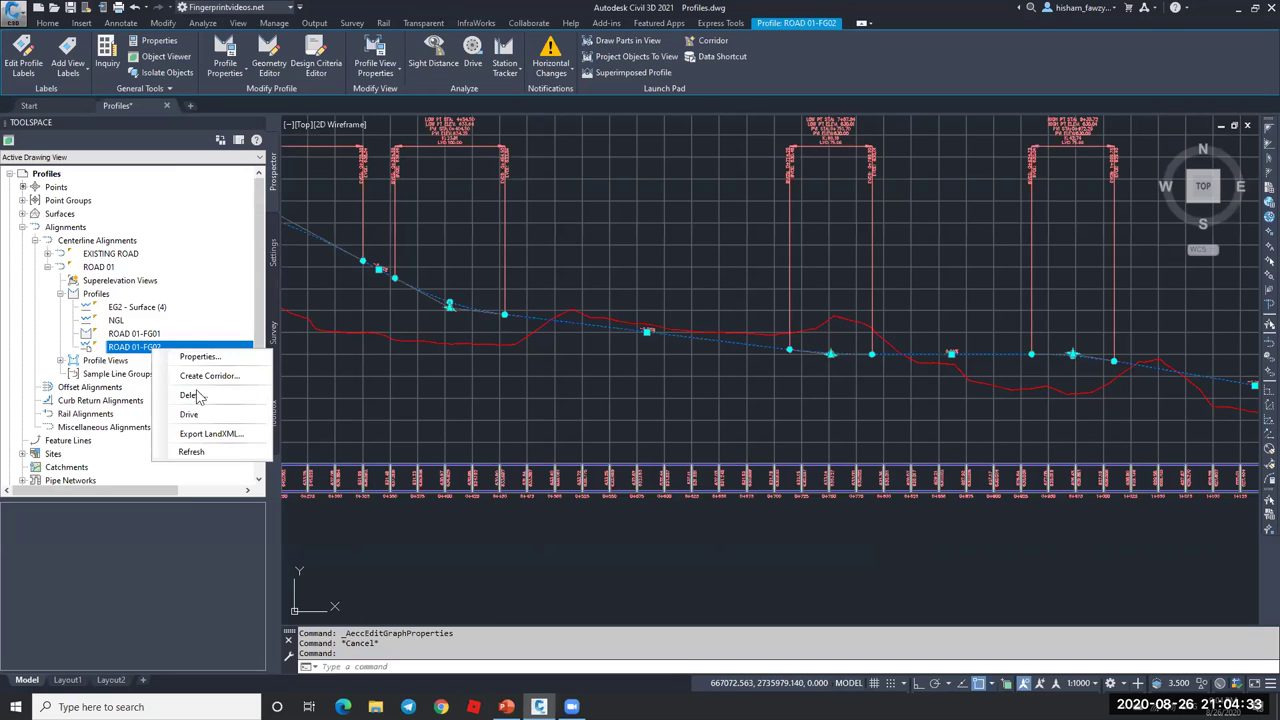
key("Escape")
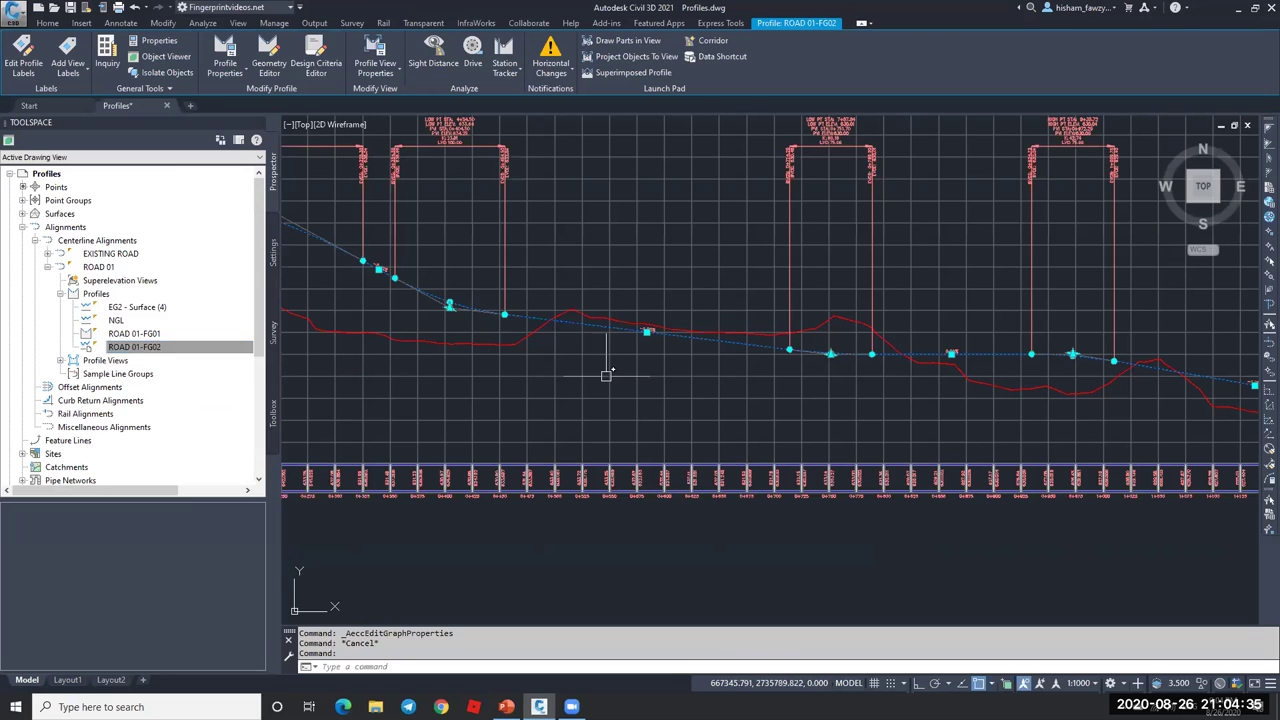
key("Escape")
scroll(660, 328, "down", 5)
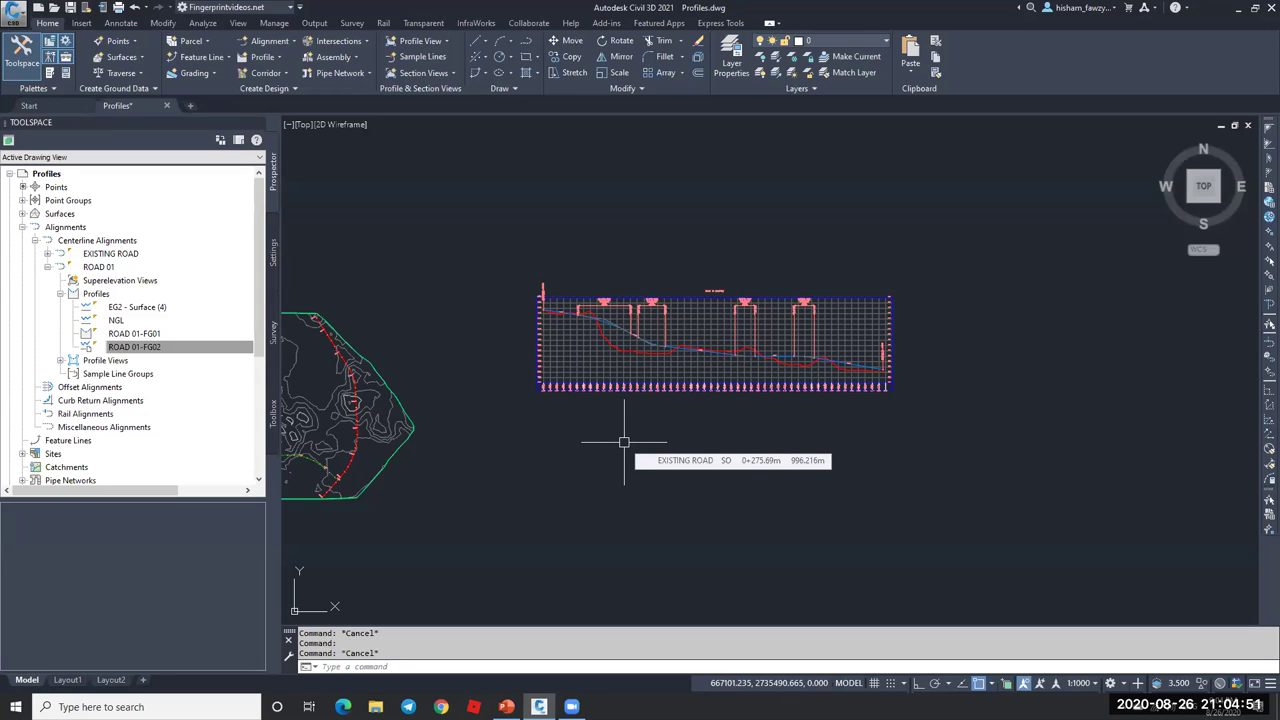
scroll(823, 214, "down", 2)
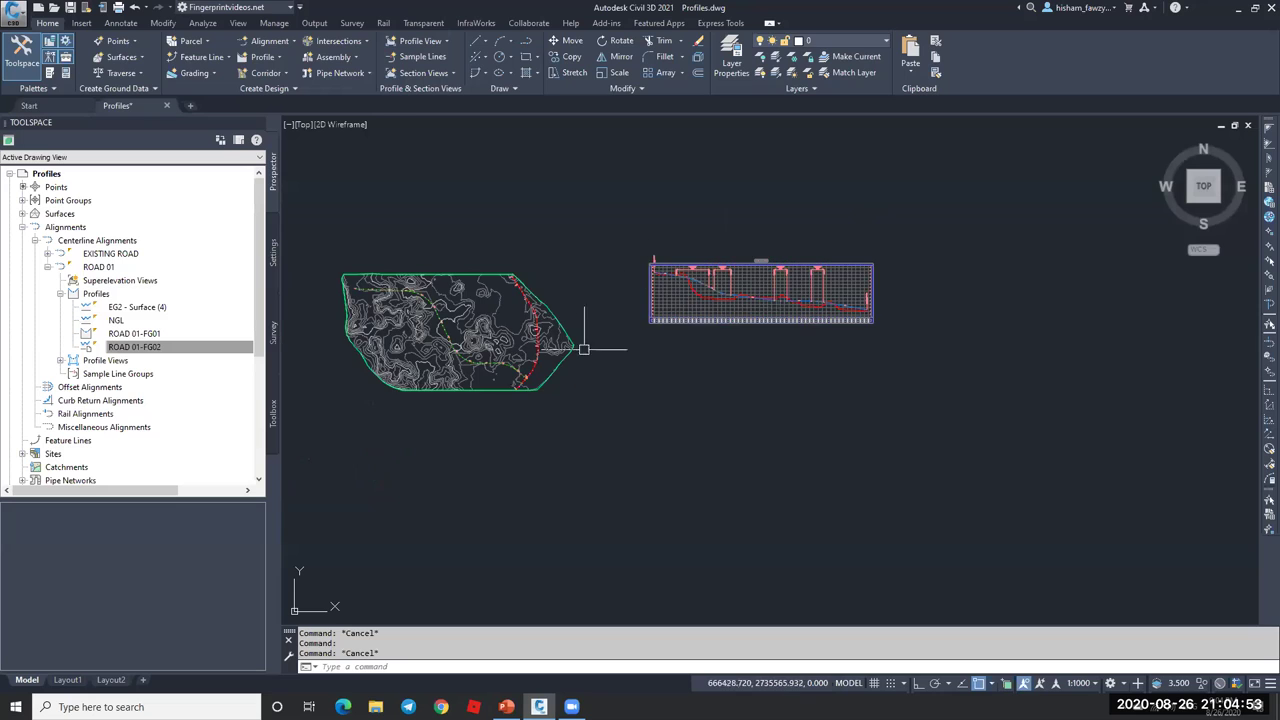
scroll(586, 349, "up", 2)
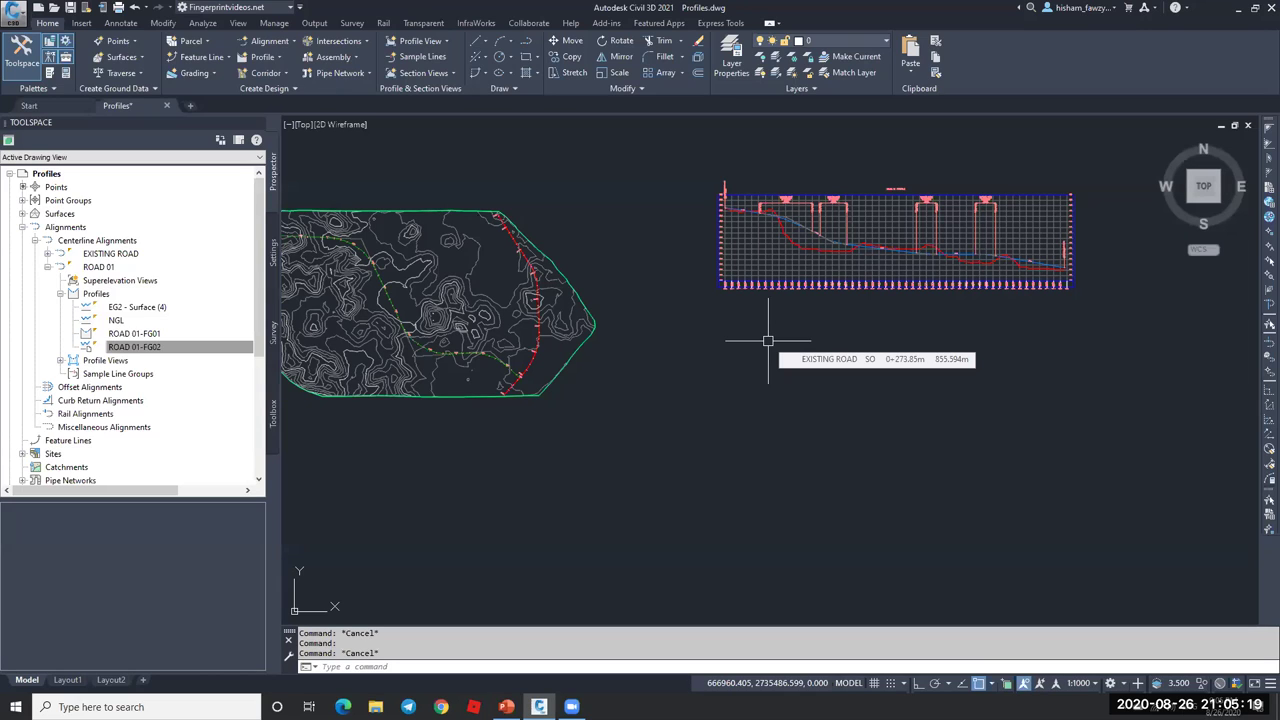
- Select the ROAD 017 profile view and start Add Crossings To Profile View
left_click(805, 280)
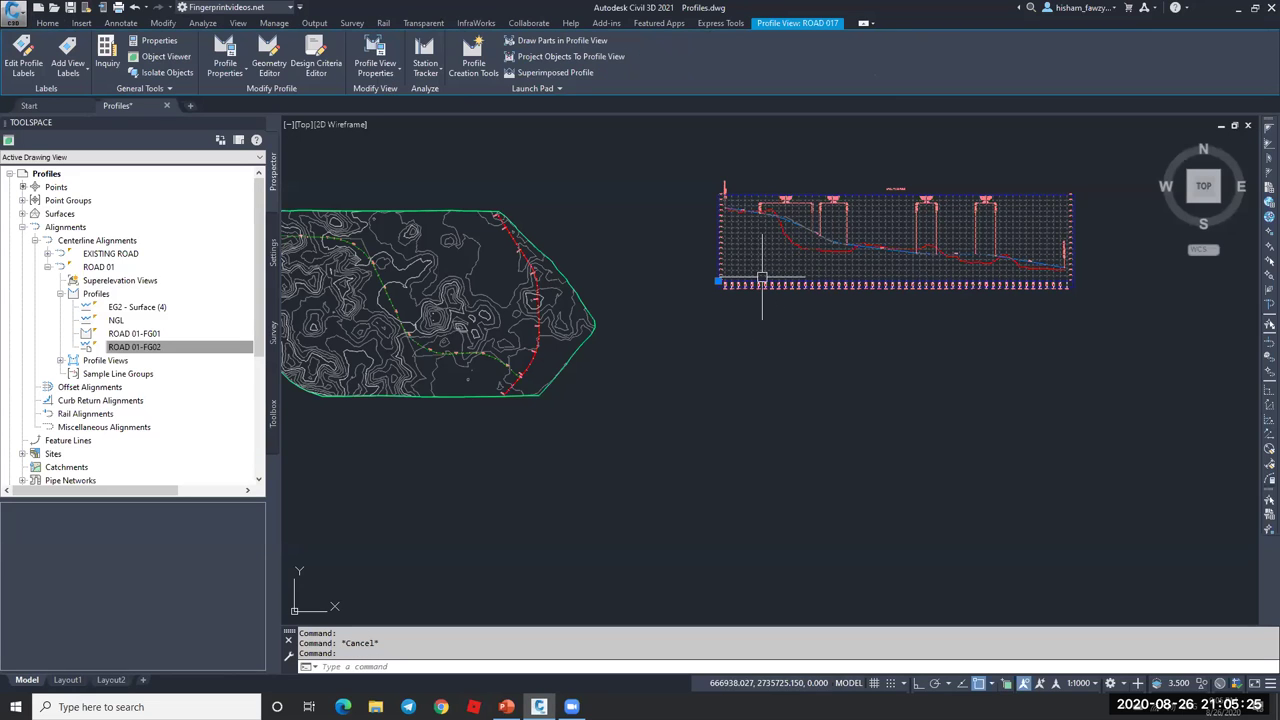
left_click(566, 88)
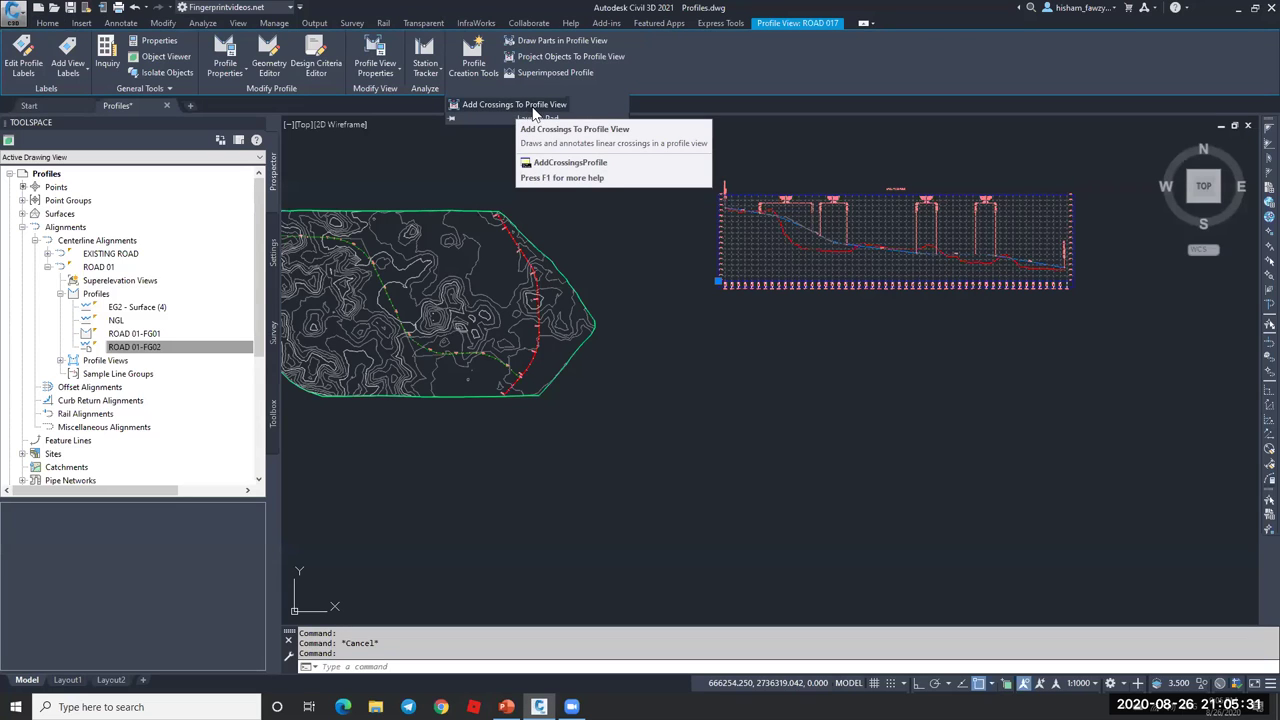
left_click(541, 106)
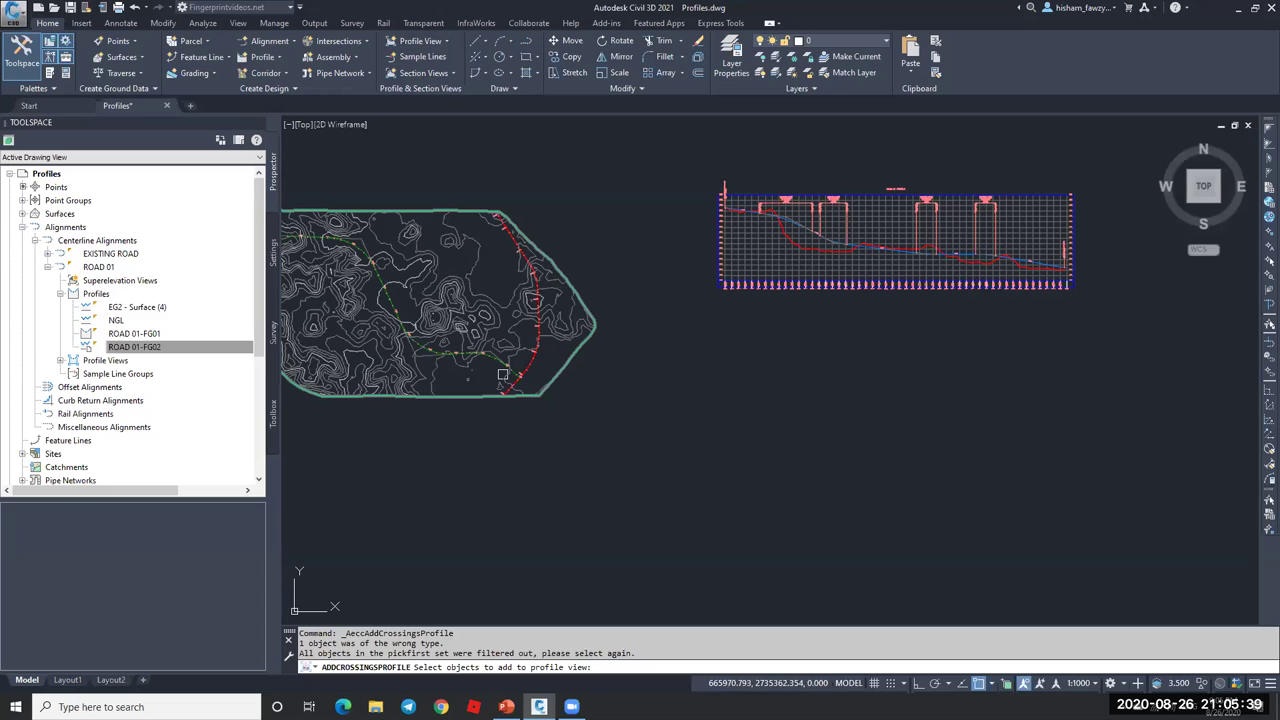
- Zoom in and pick the EXISTING ROAD alignment as the crossing to project
scroll(506, 403, "up", 6)
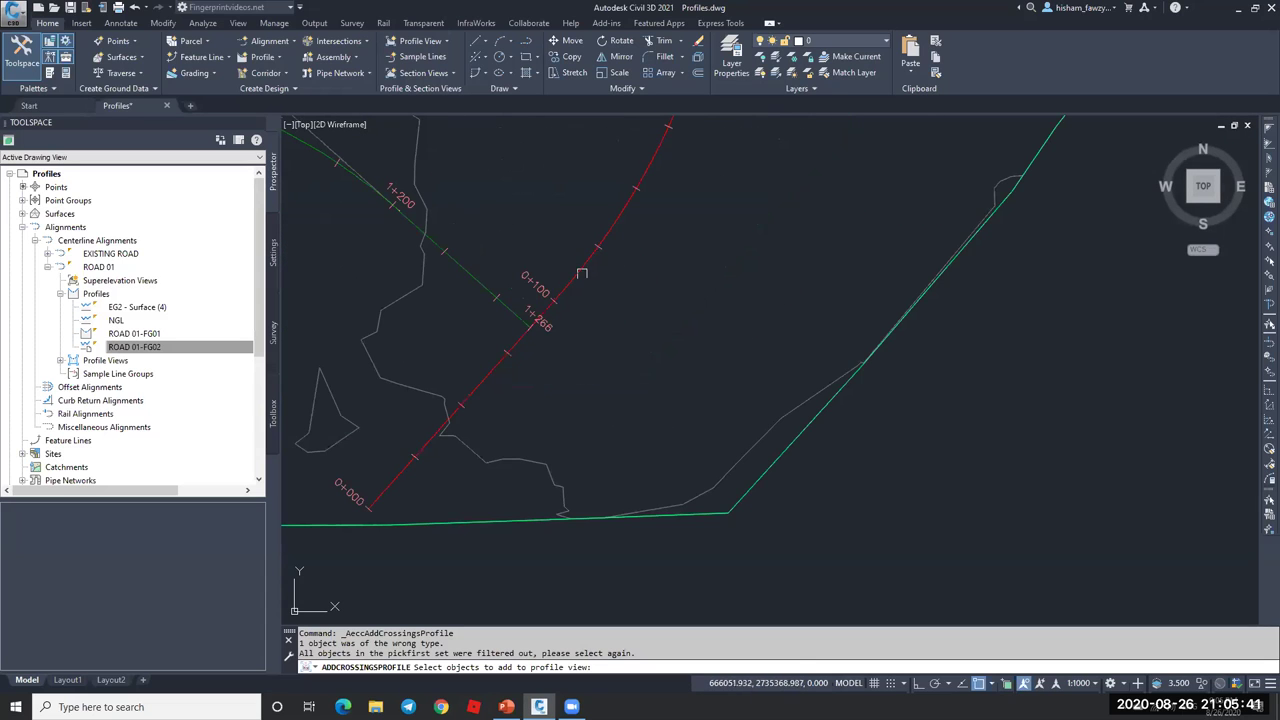
scroll(577, 288, "down", 8)
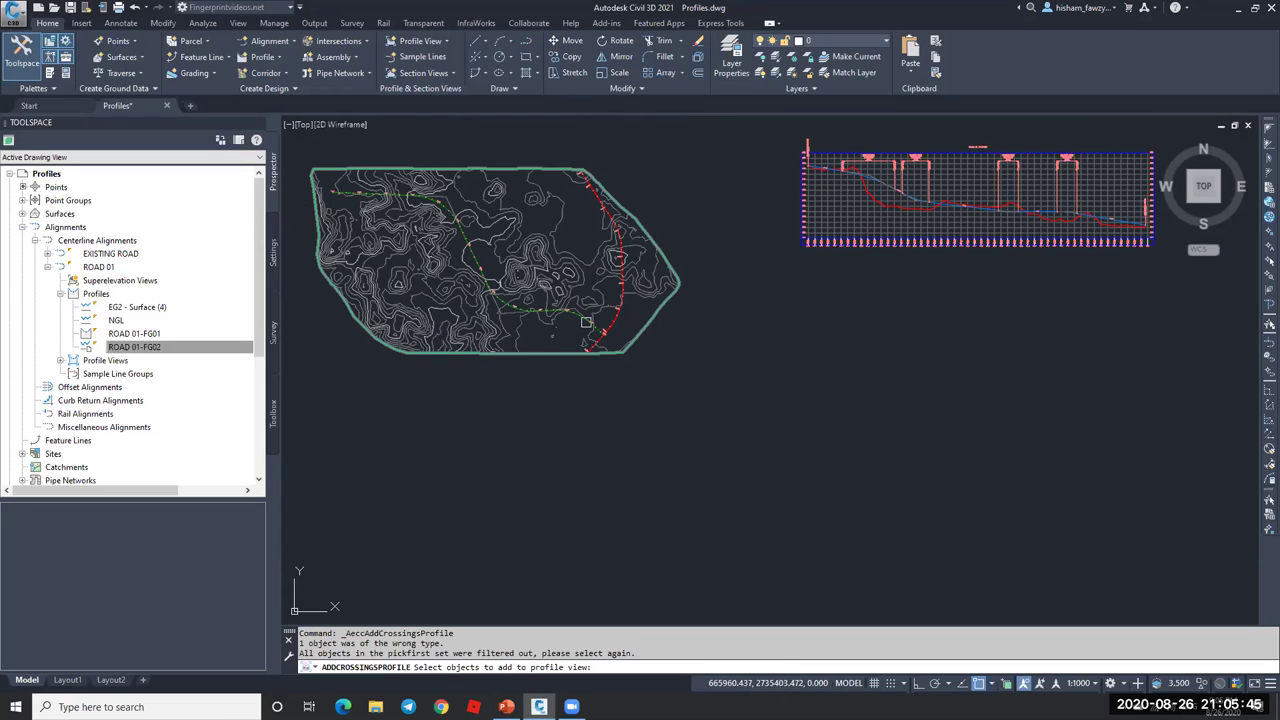
scroll(598, 334, "up", 5)
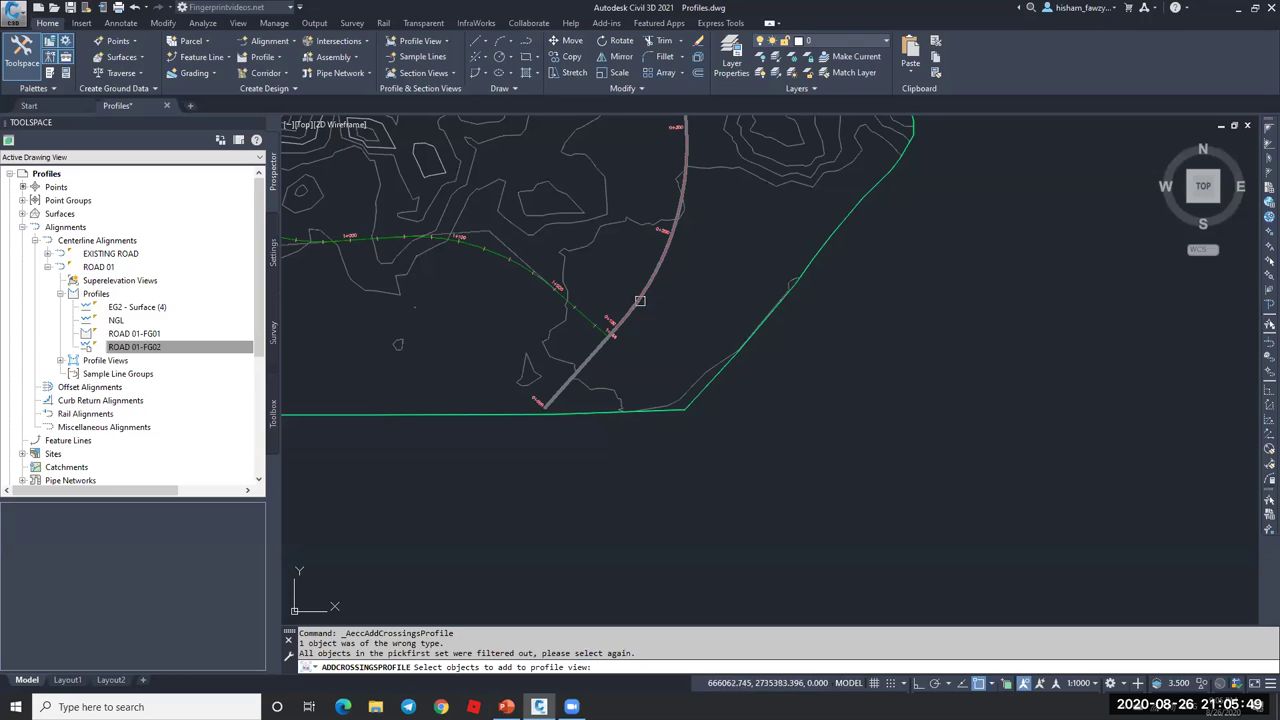
scroll(603, 329, "down", 3)
scroll(546, 319, "down", 2)
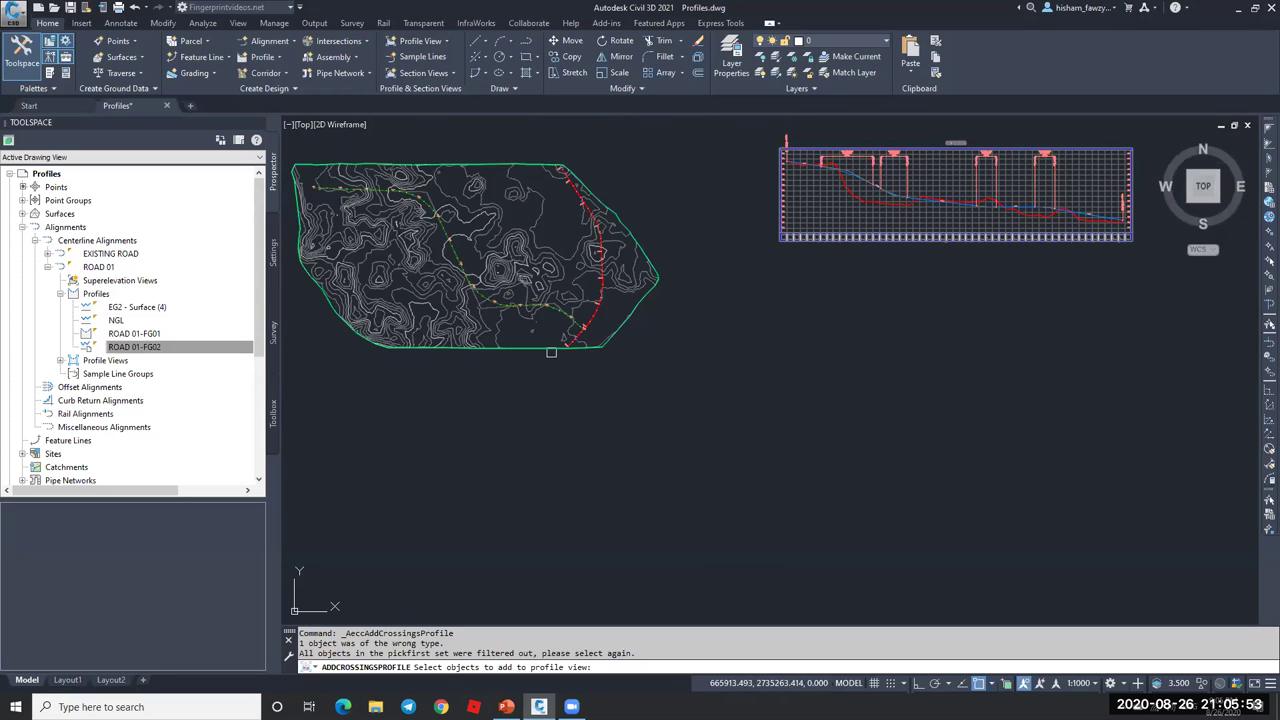
scroll(551, 352, "up", 5)
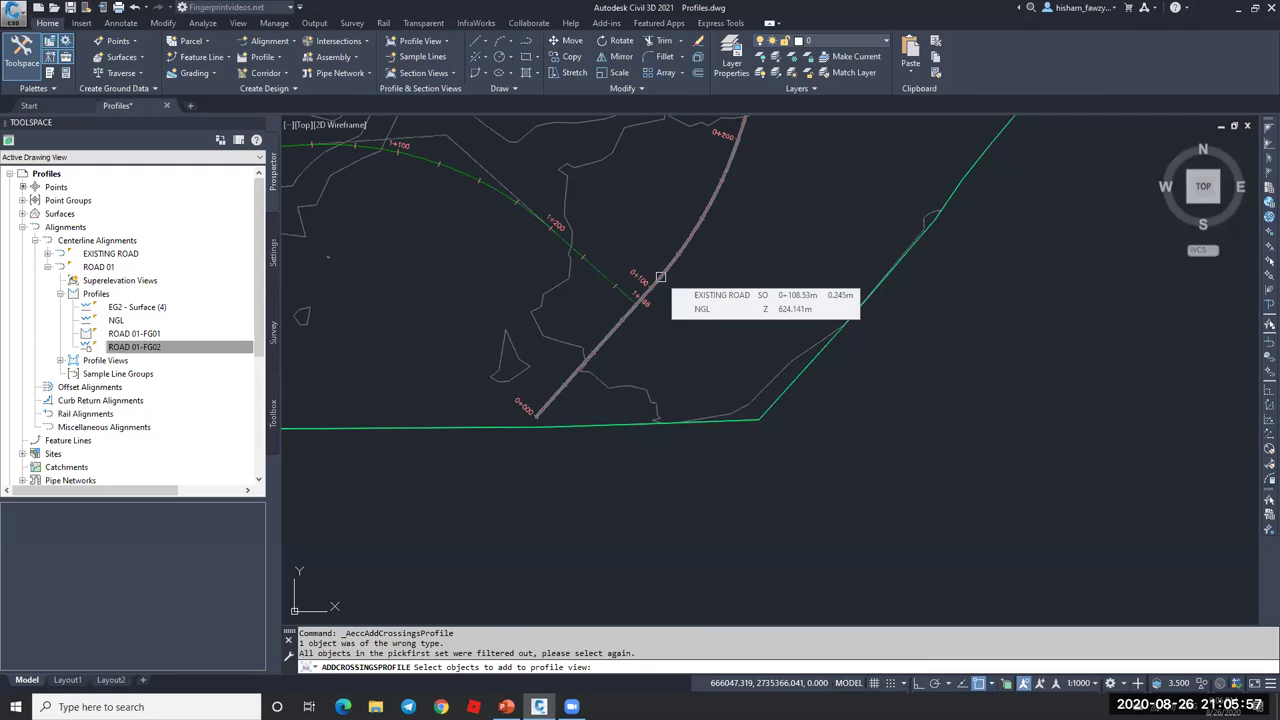
left_click(666, 277)
key("Return")
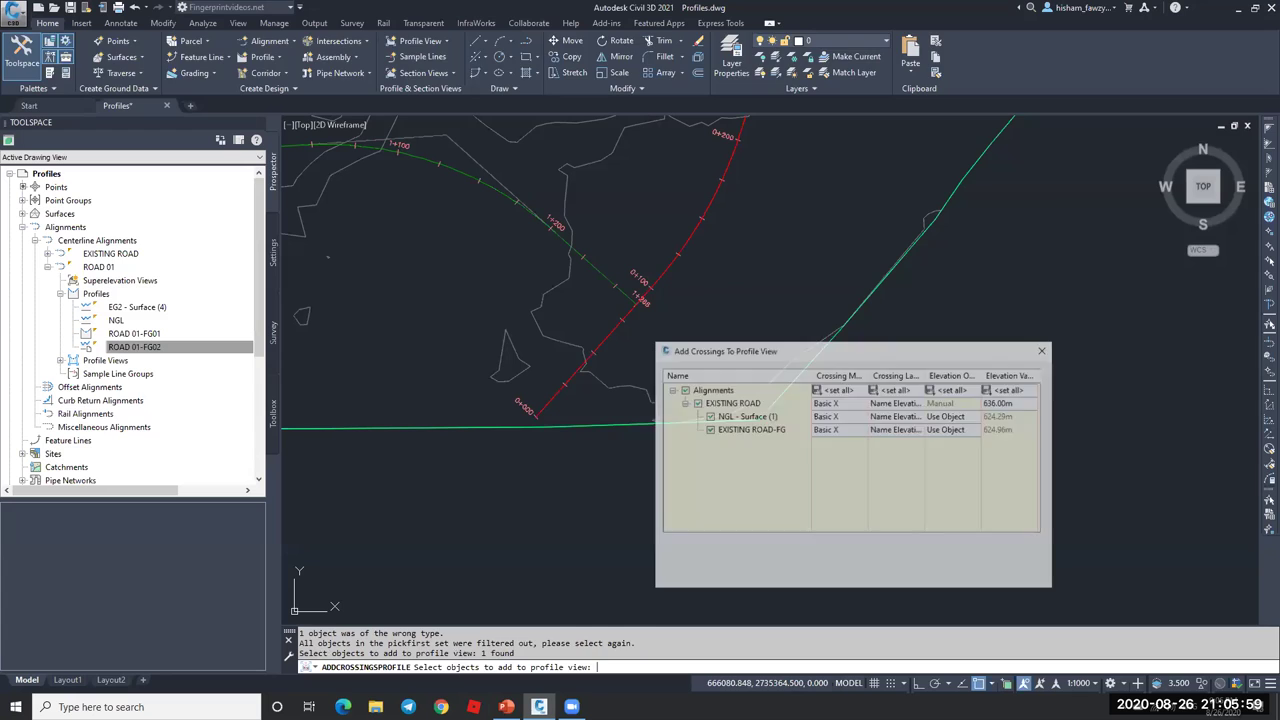
- Move and enlarge the Add Crossings dialog, then compare the NGL and EXISTING ROAD-FG entries
left_click_drag(745, 350, 544, 181)
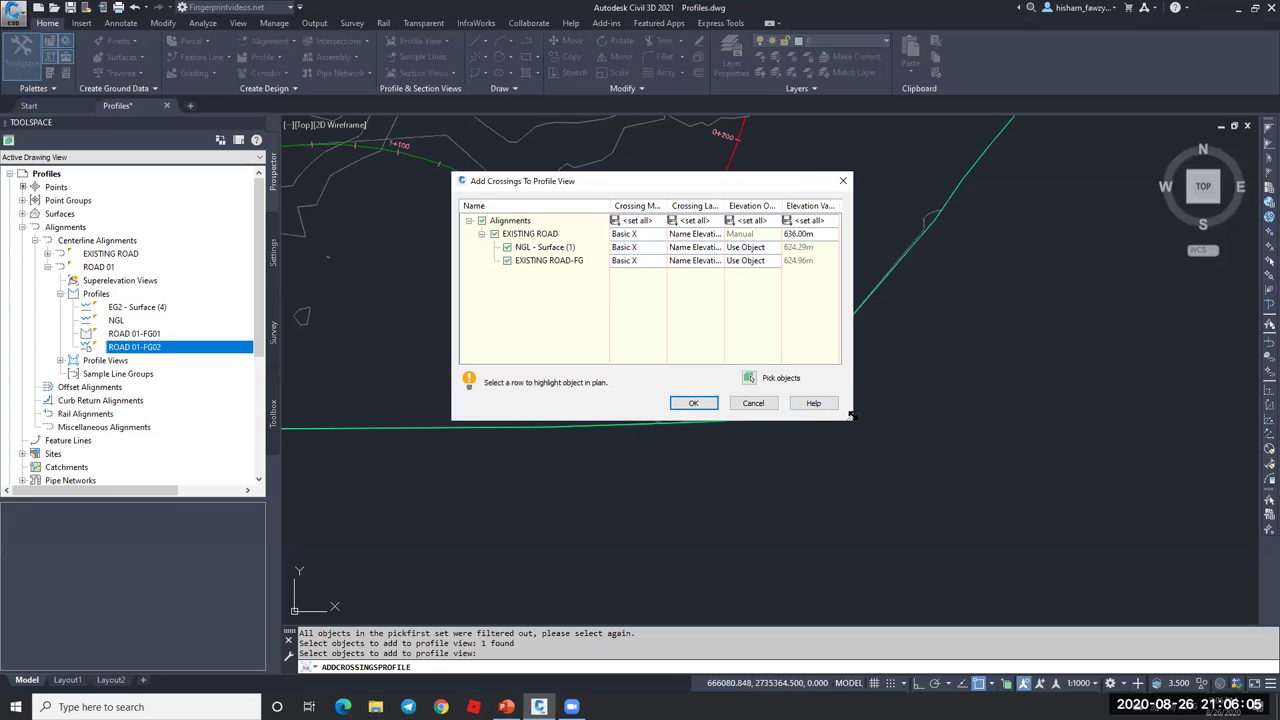
left_click_drag(850, 416, 1015, 499)
left_click(528, 235)
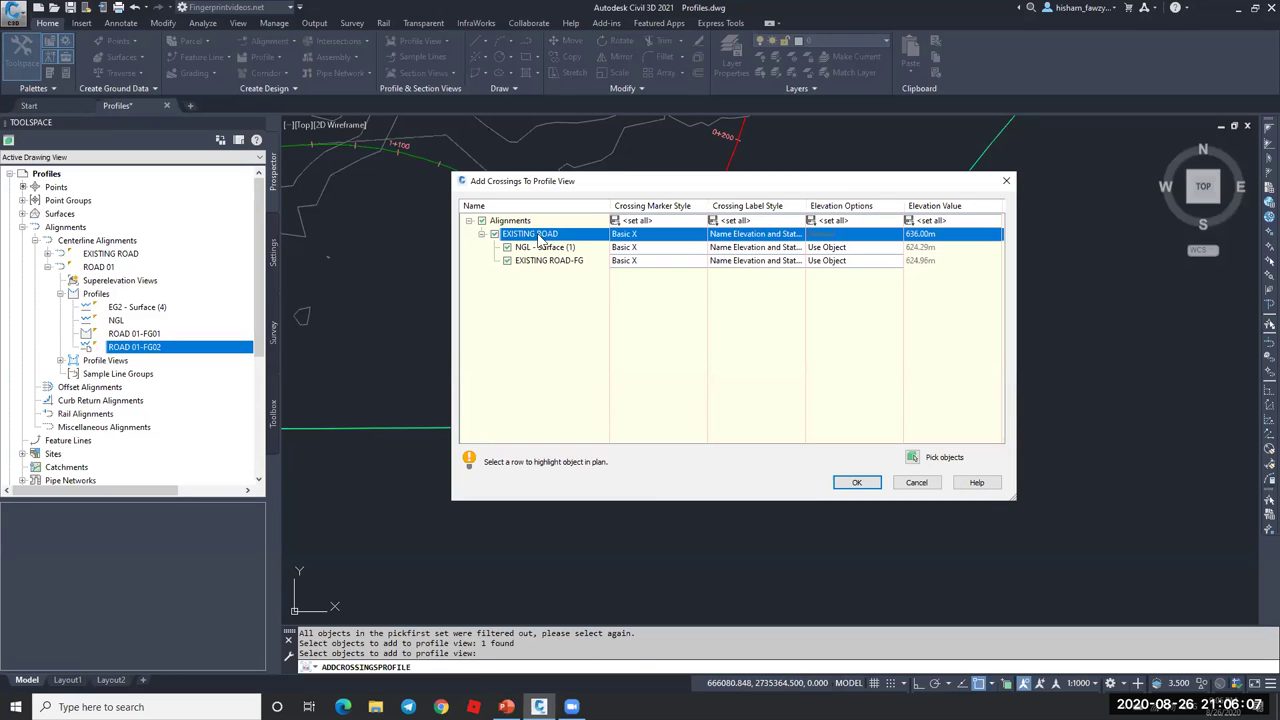
left_click(586, 248)
left_click(590, 261)
left_click(590, 249)
left_click(592, 262)
left_click(592, 249)
left_click(595, 263)
left_click(587, 249)
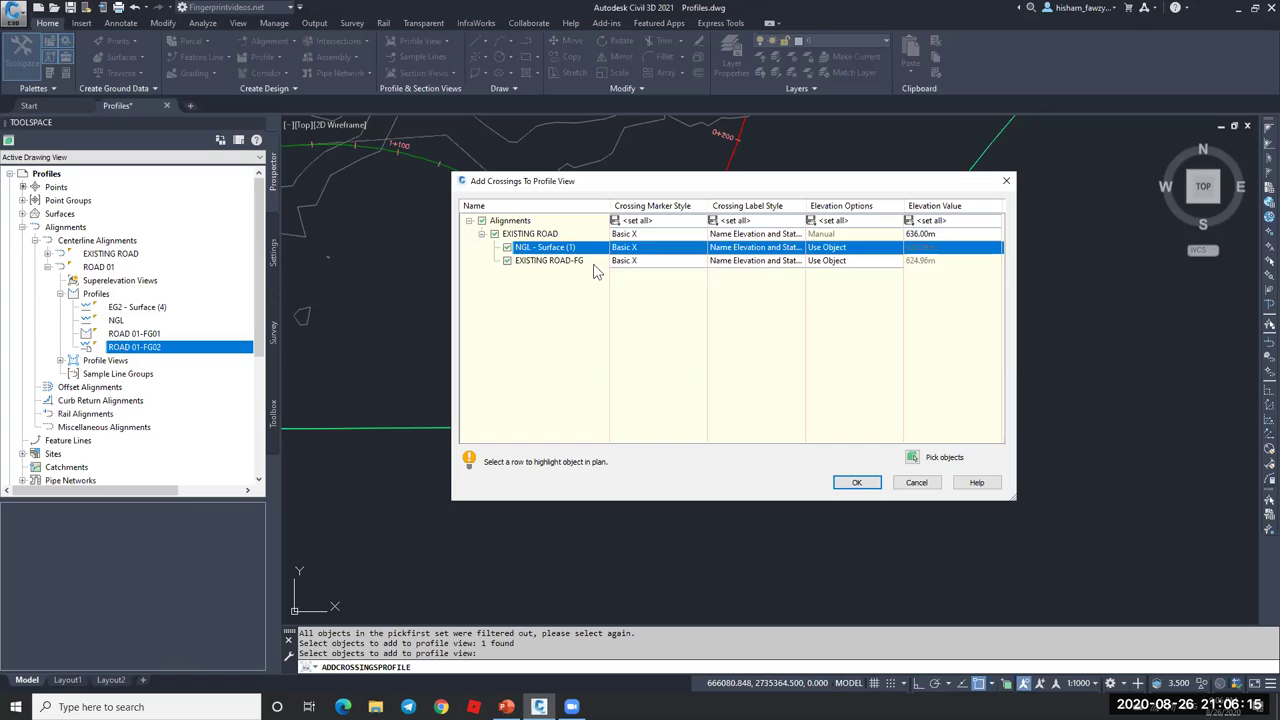
left_click(575, 264)
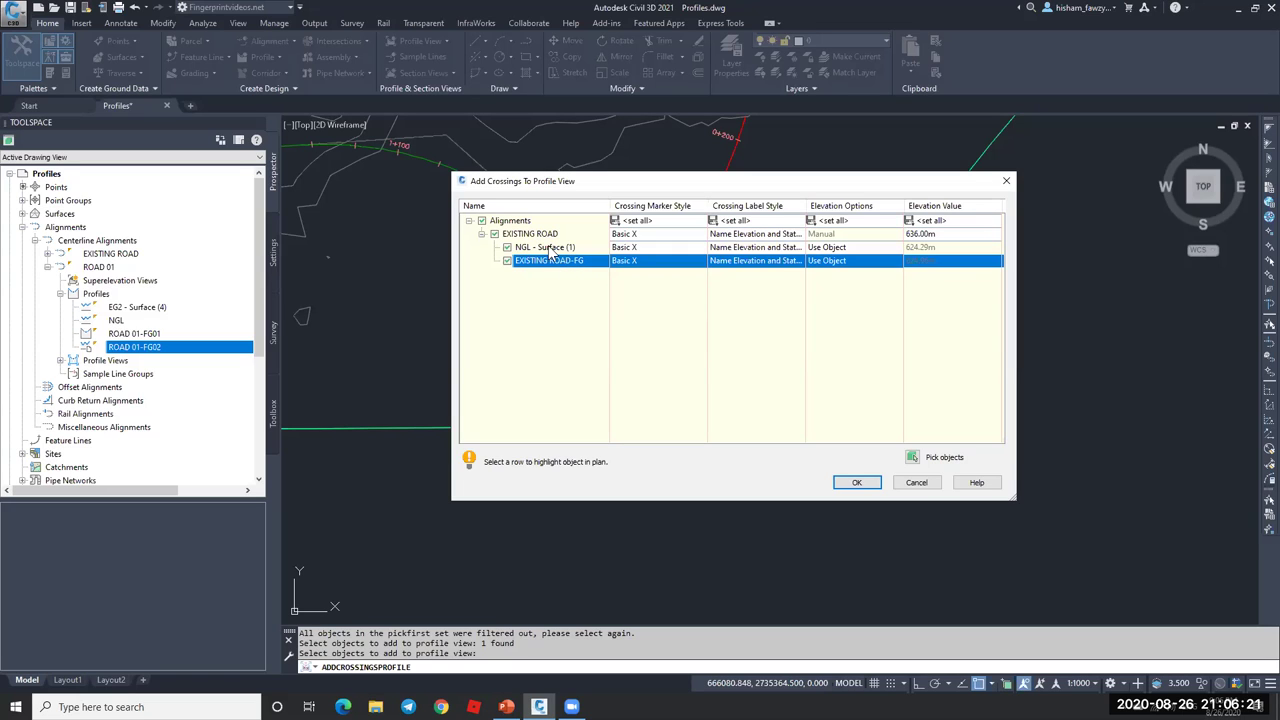
- Uncheck NGL - Surface (1), keep only EXISTING ROAD-FG, and confirm the crossing
left_click(508, 247)
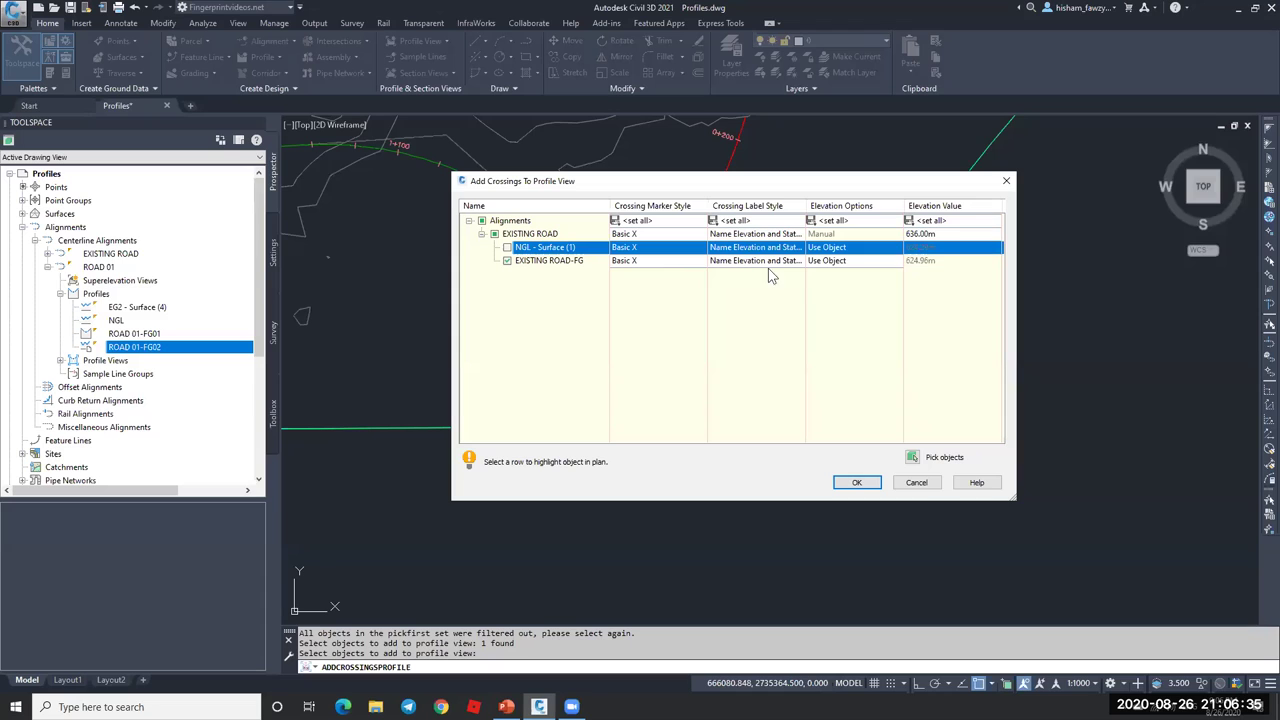
left_click(856, 483)
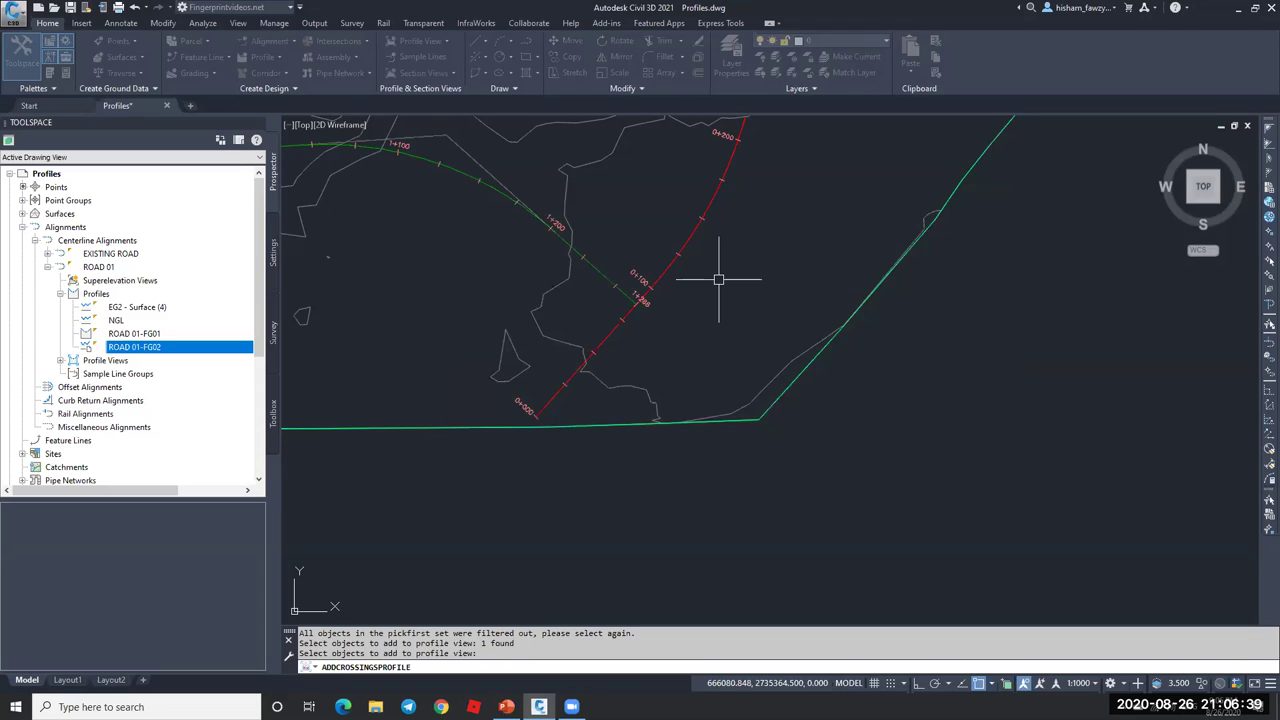
scroll(571, 352, "down", 5)
- Select the ROAD 01-FG02 profile, then cancel out of its geometry editing tools
scroll(890, 331, "up", 8)
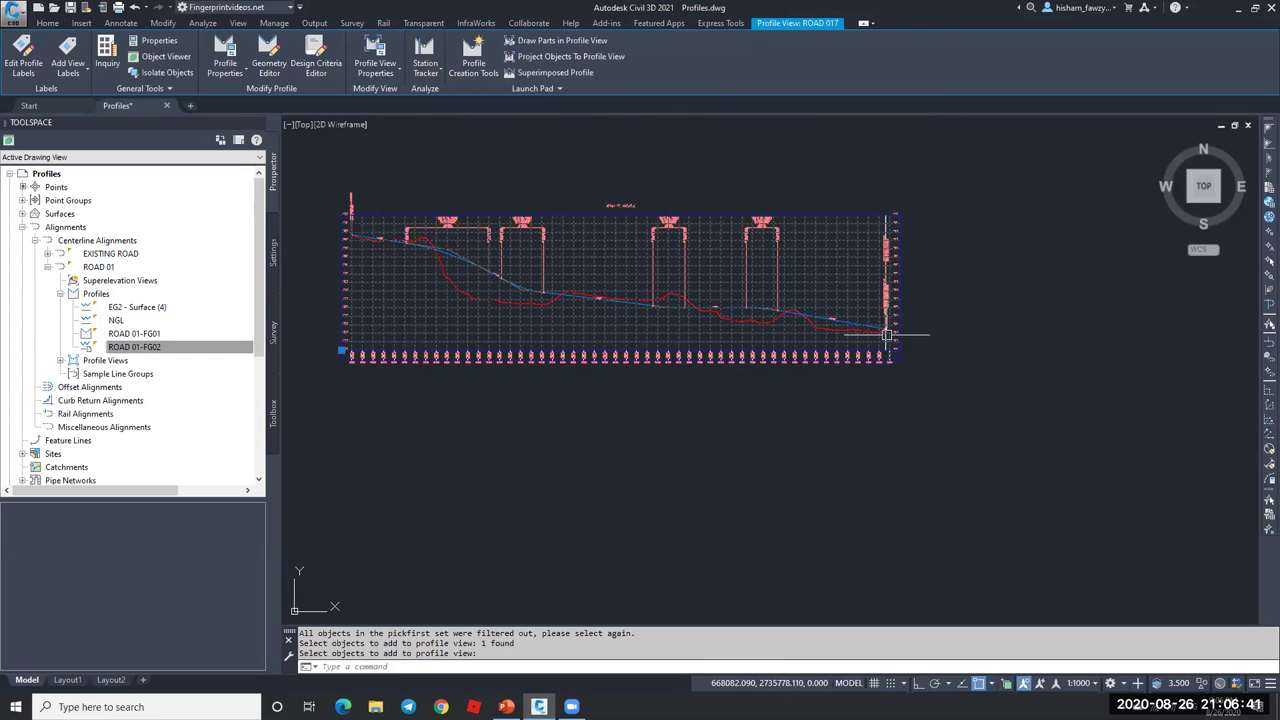
key("Escape")
key("Escape")
scroll(877, 286, "up", 2)
scroll(857, 271, "down", 7)
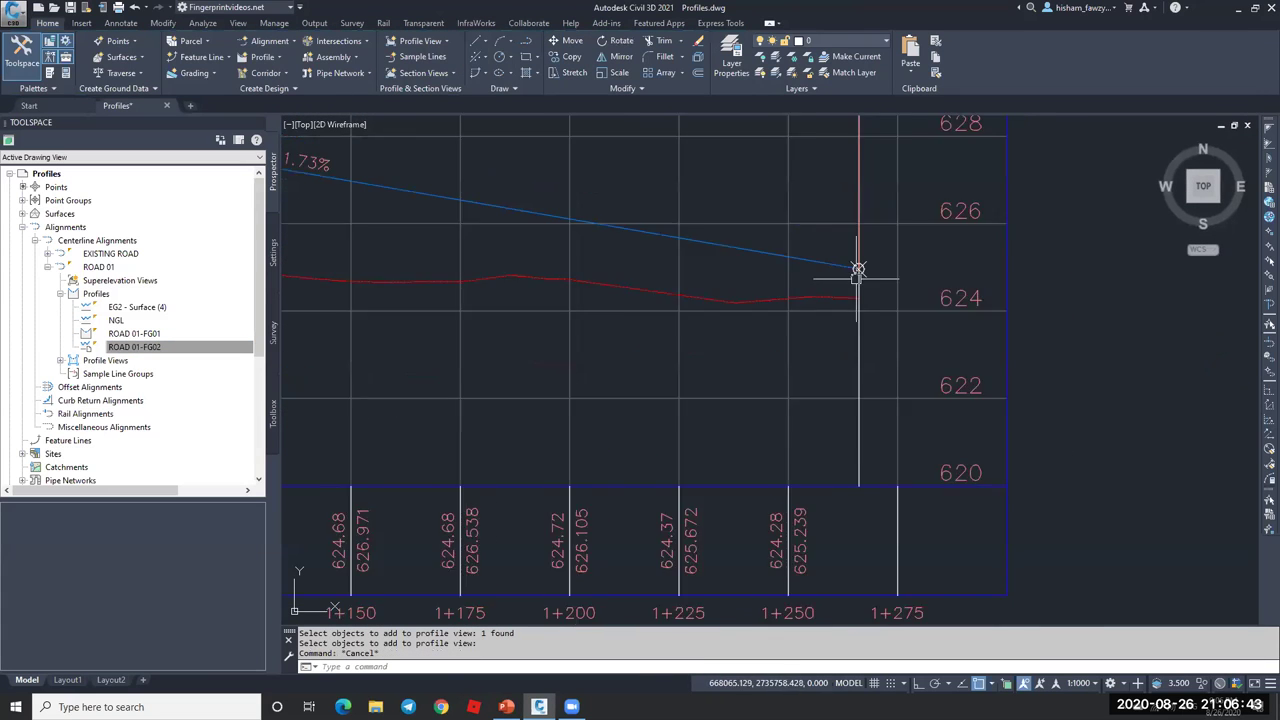
left_click(788, 271)
right_click(773, 251)
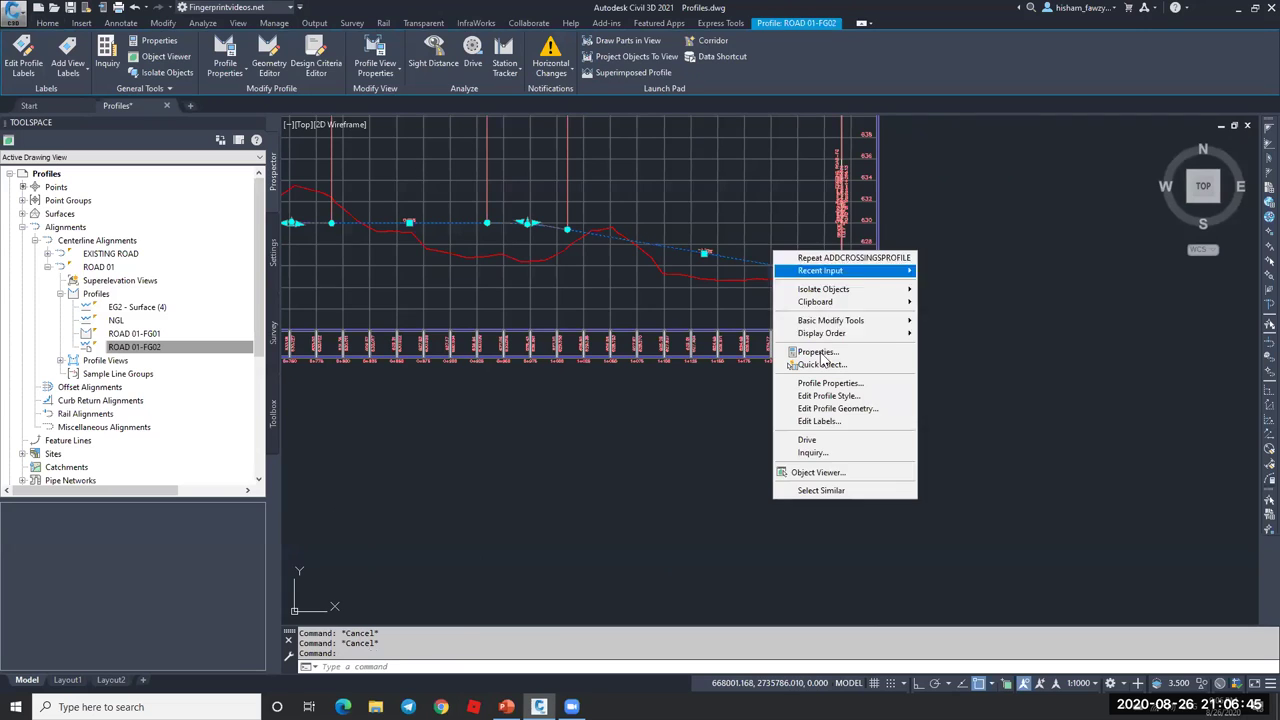
left_click(838, 410)
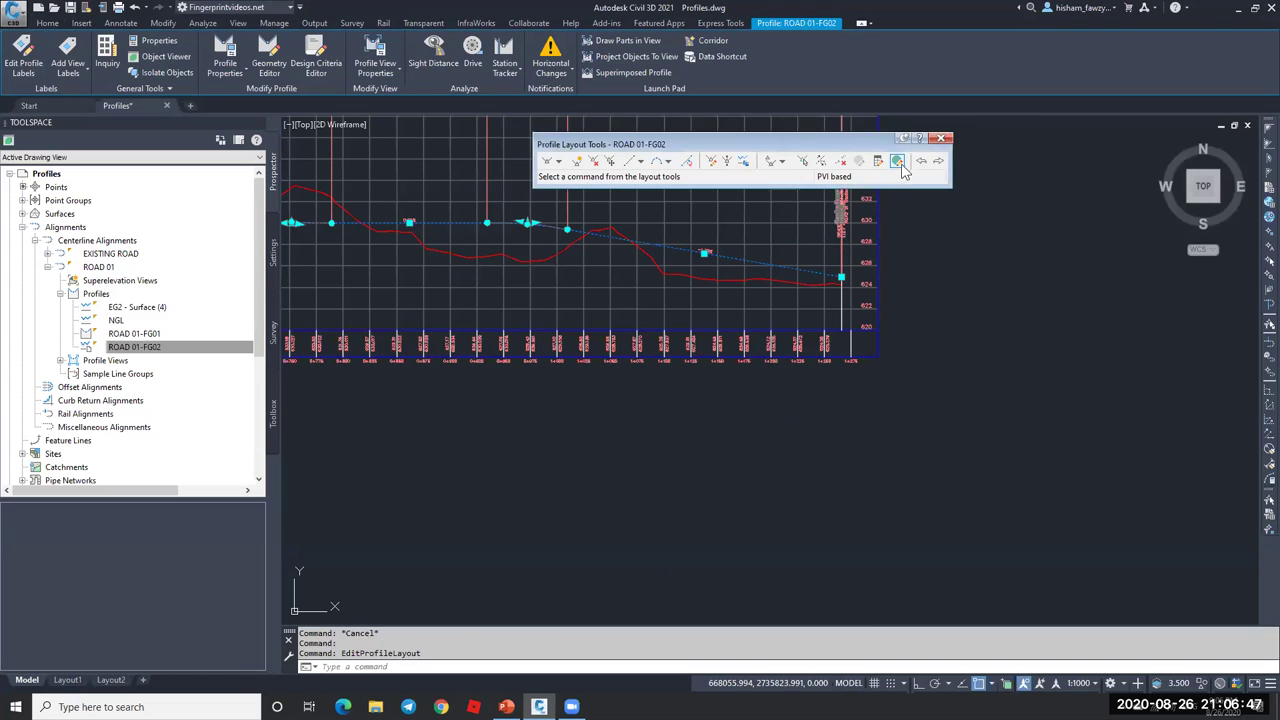
key("Escape")
key("Escape")
- Delete the Grade Breaks labels from ROAD 01-FG02 through Edit Labels
left_click(771, 271)
right_click(773, 269)
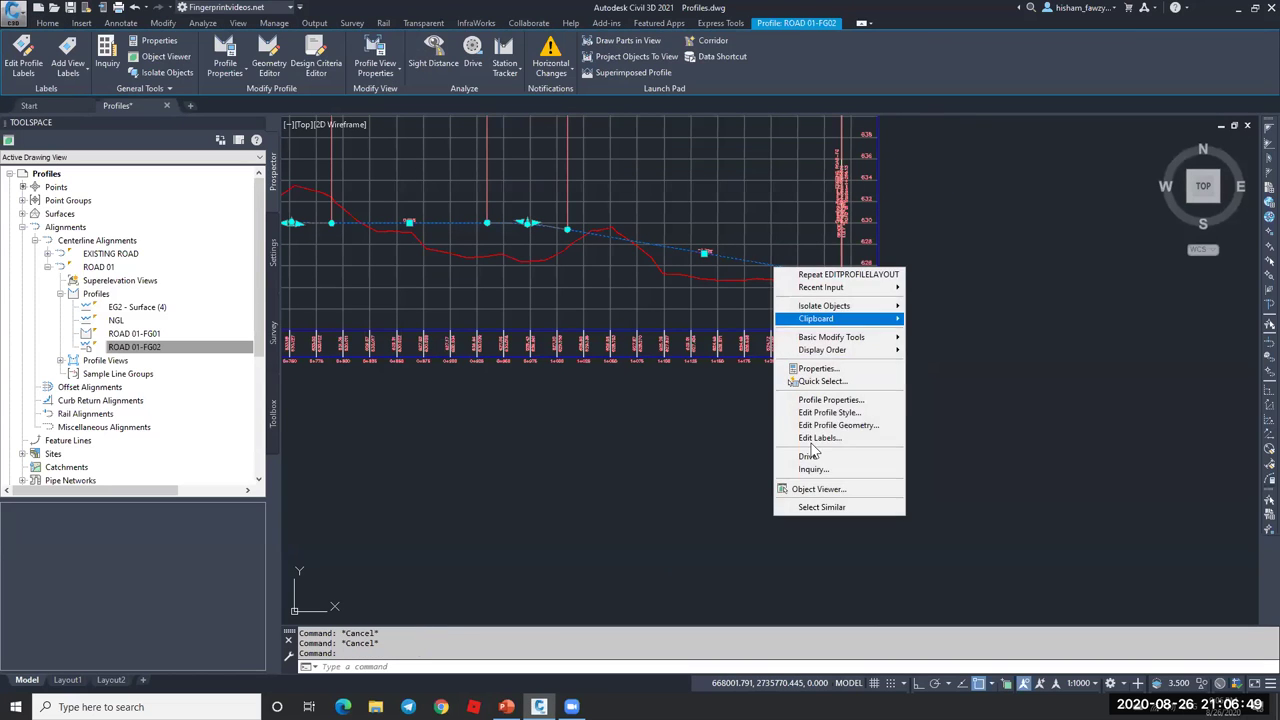
left_click(820, 438)
left_click(773, 342)
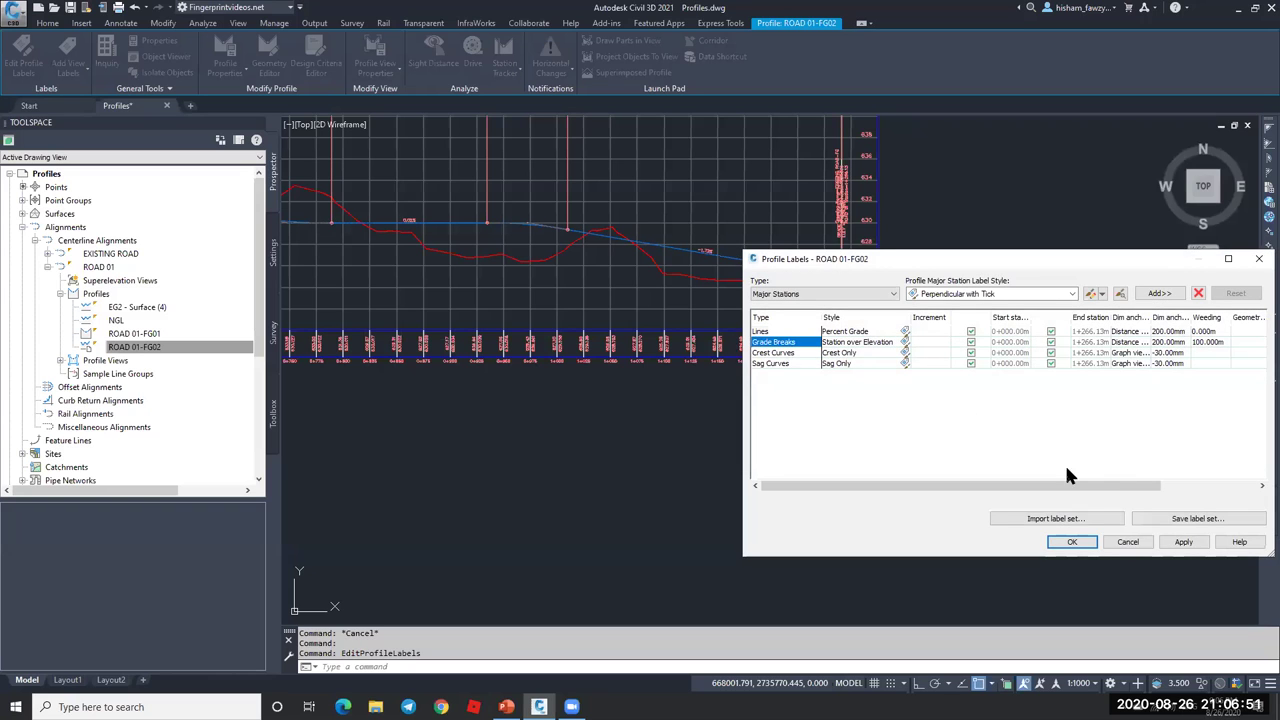
left_click(1198, 293)
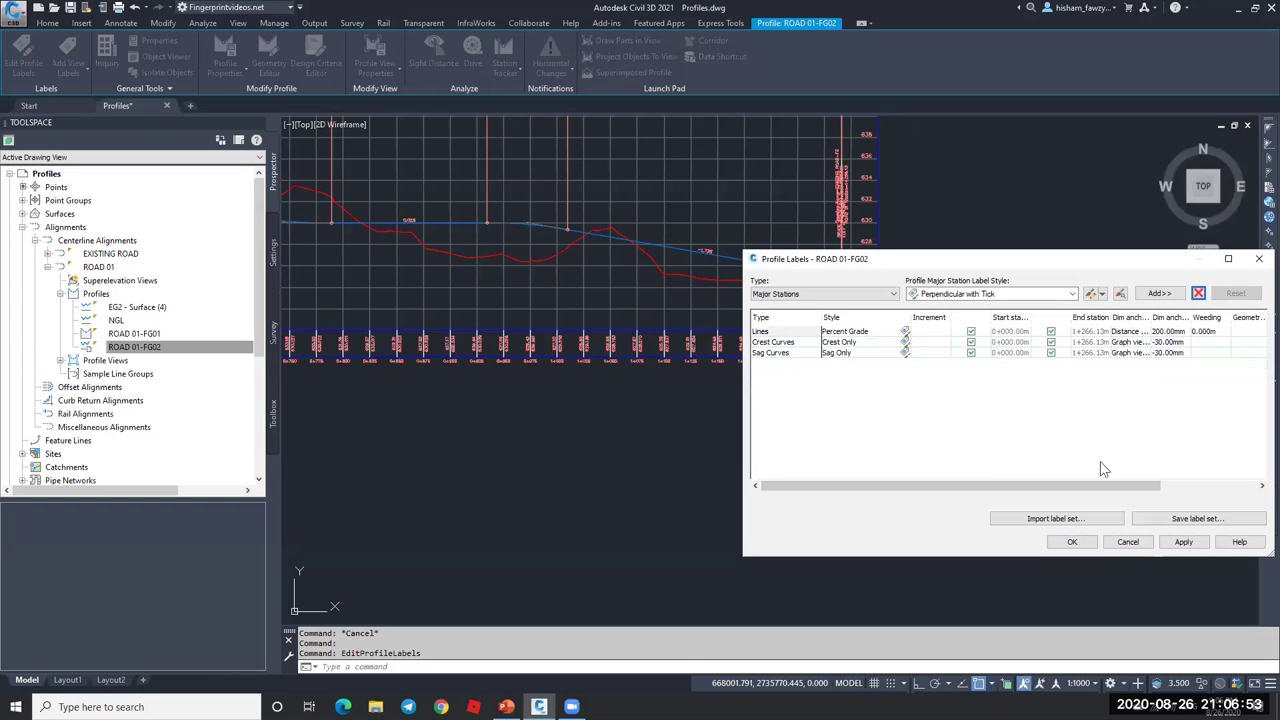
left_click(1072, 541)
key("Escape")
- Select the new EXISTING ROAD-FG crossing line and zoom in to inspect it
scroll(858, 277, "up", 4)
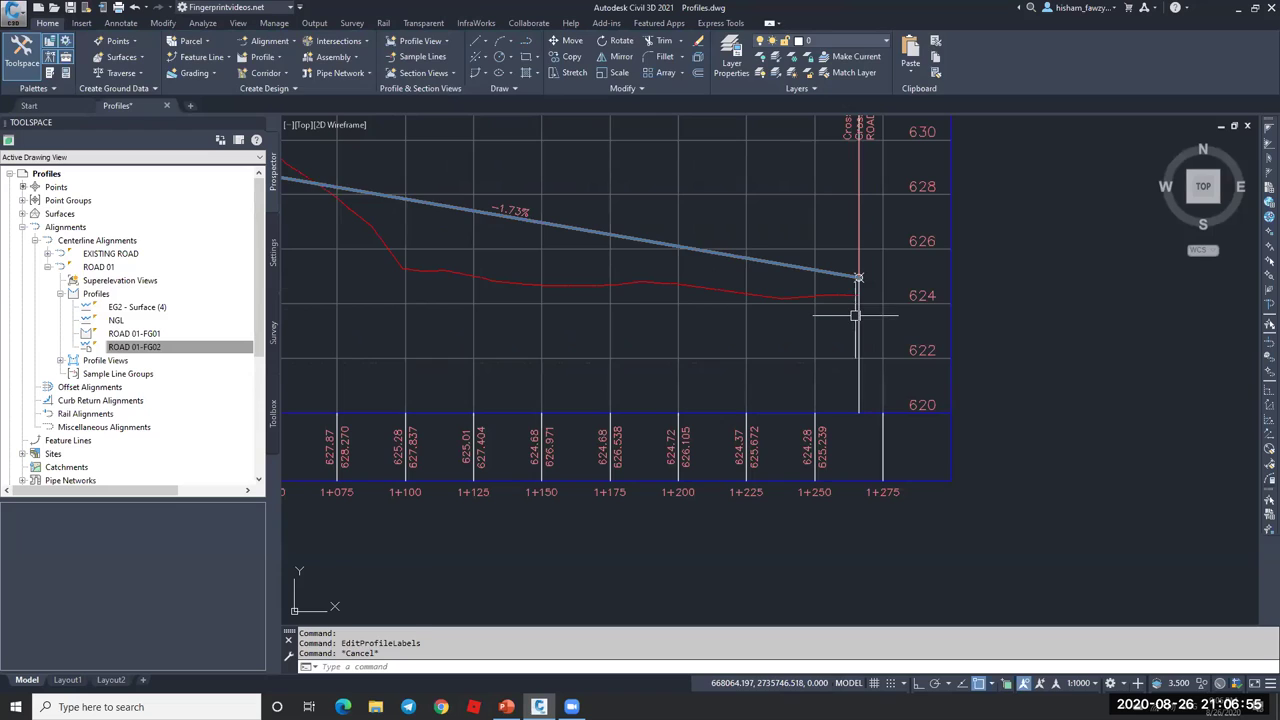
left_click(858, 277)
scroll(840, 318, "down", 4)
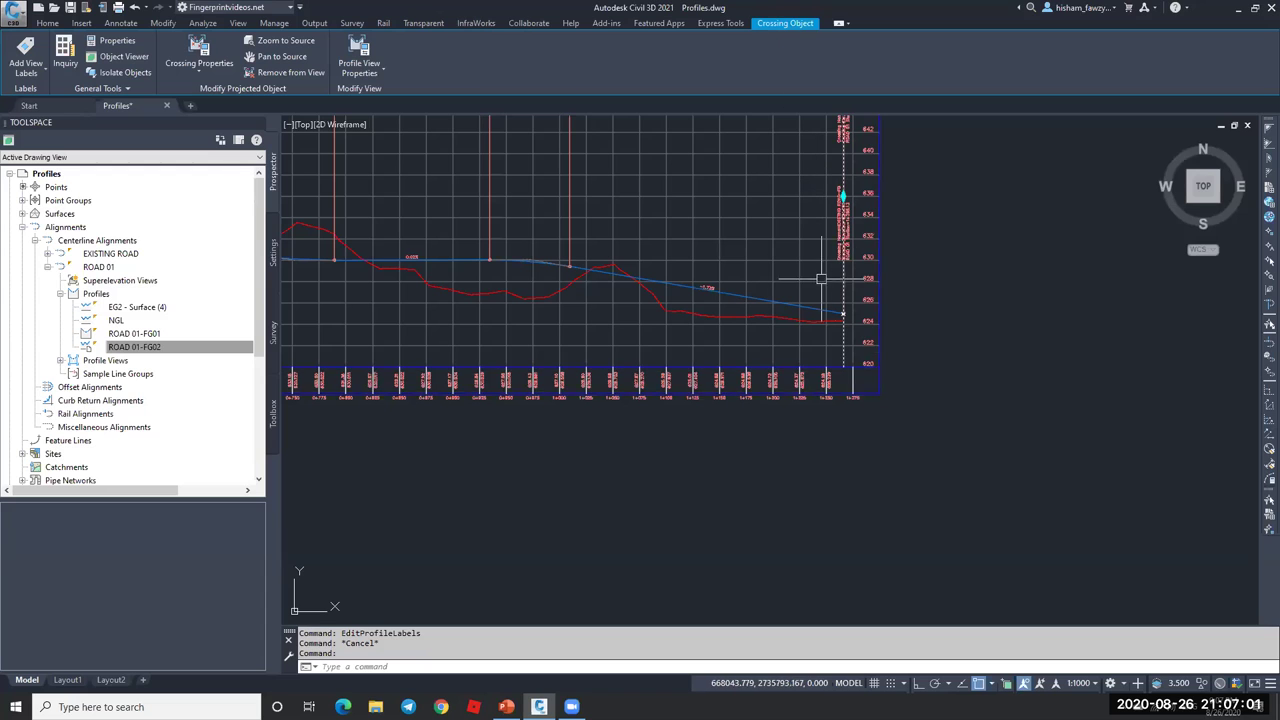
scroll(818, 275, "down", 3)
scroll(838, 262, "up", 8)
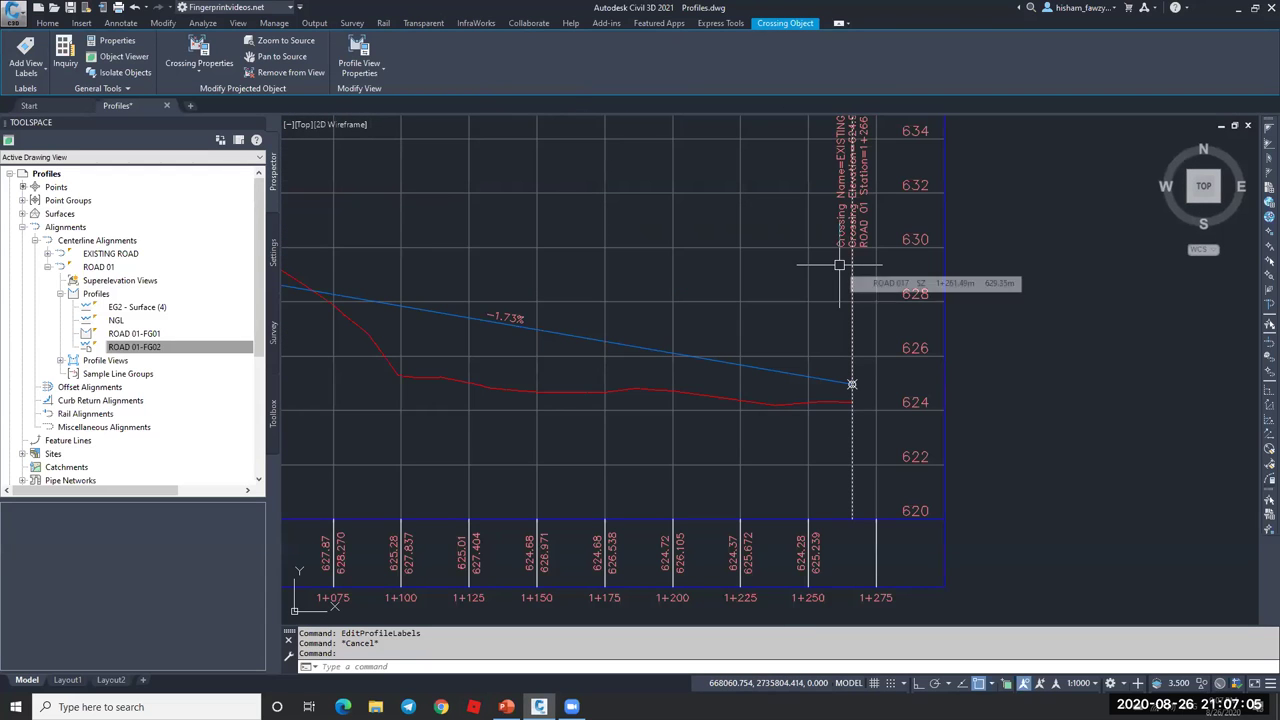
scroll(789, 317, "down", 1)
scroll(818, 298, "up", 4)
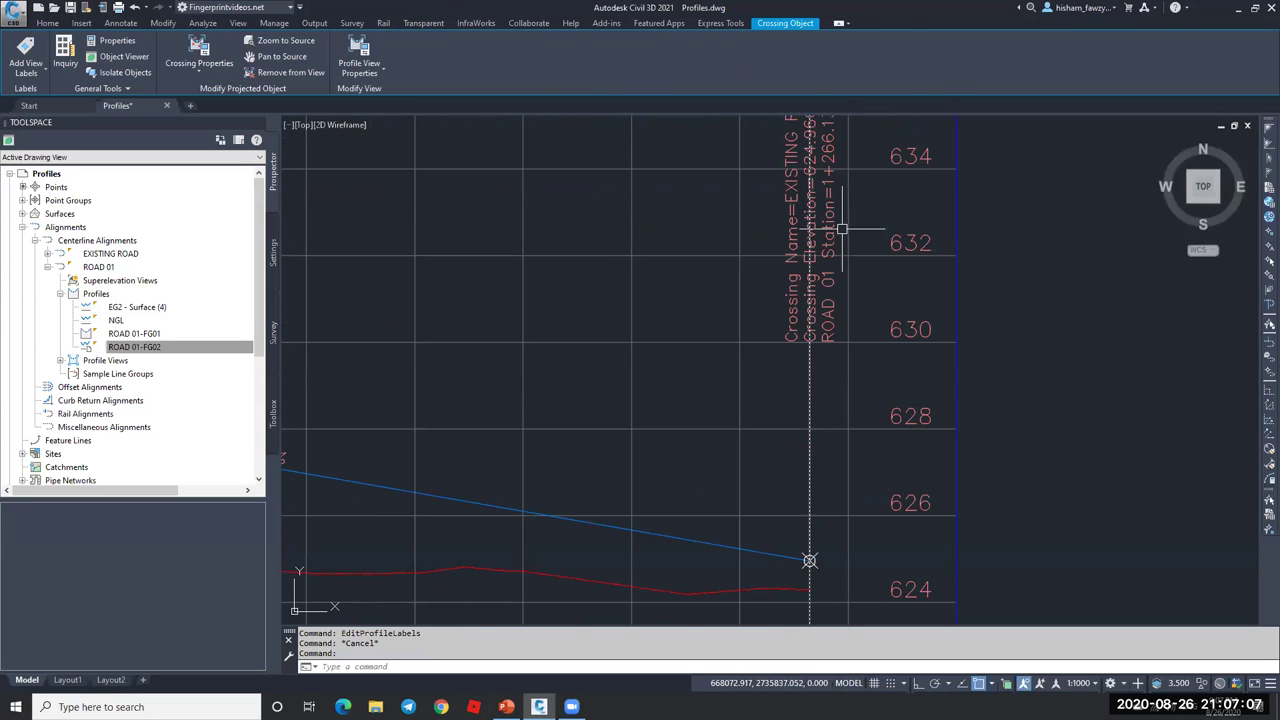
key("Escape")
scroll(771, 300, "down", 2)
scroll(771, 243, "down", 2)
scroll(715, 383, "up", 5)
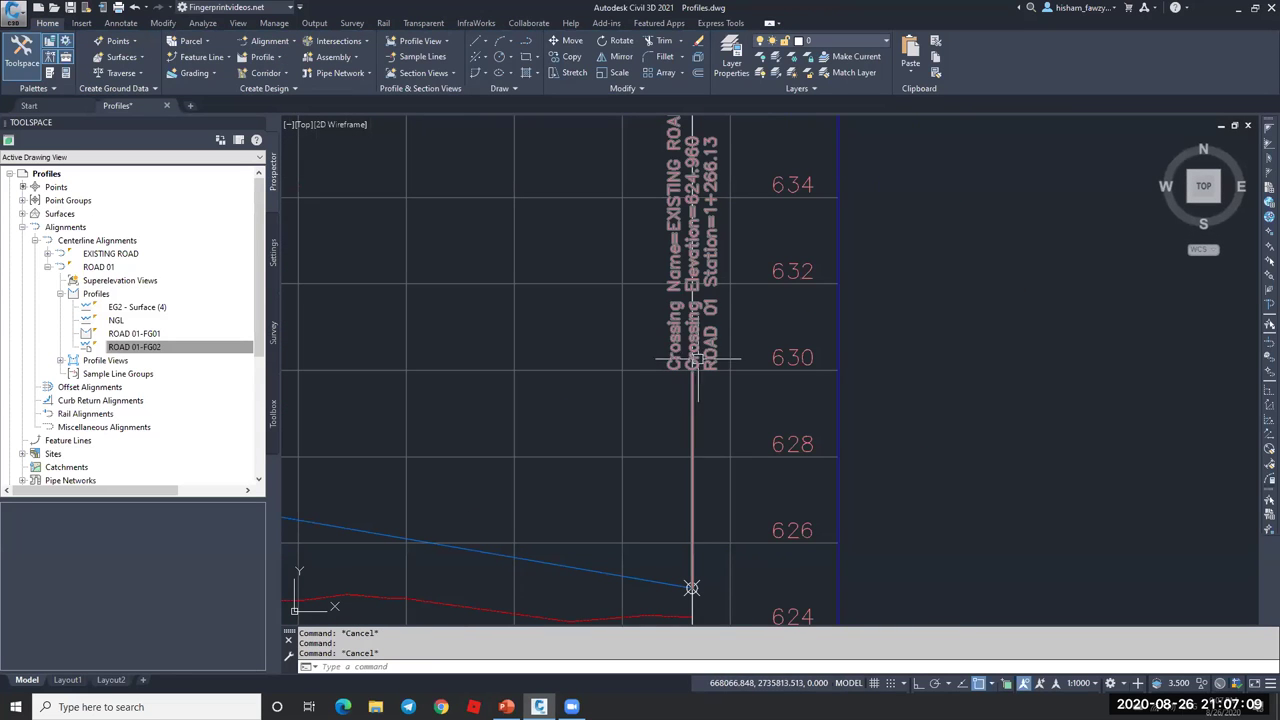
- Centre the crossing label at station 1+266.13 and reselect the crossing line
middle_click_drag(647, 253, 605, 330)
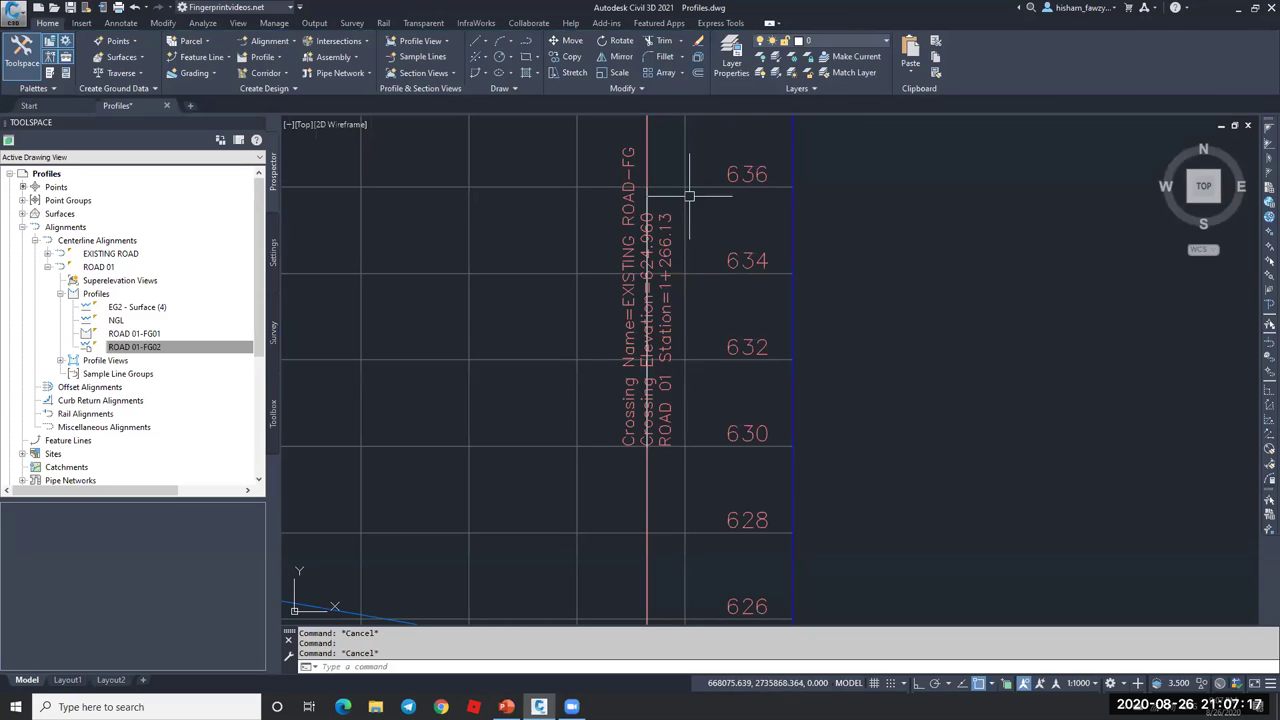
scroll(724, 196, "down", 2)
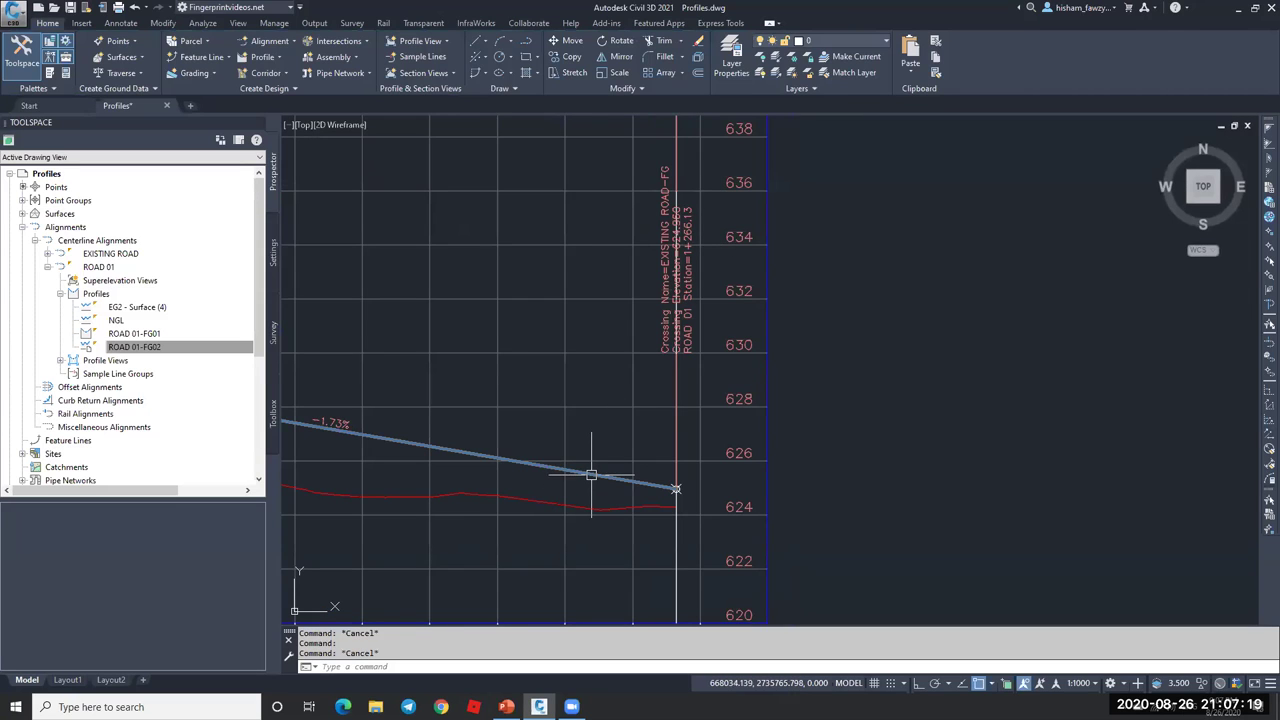
scroll(588, 471, "down", 1)
scroll(602, 446, "down", 1)
scroll(602, 446, "up", 3)
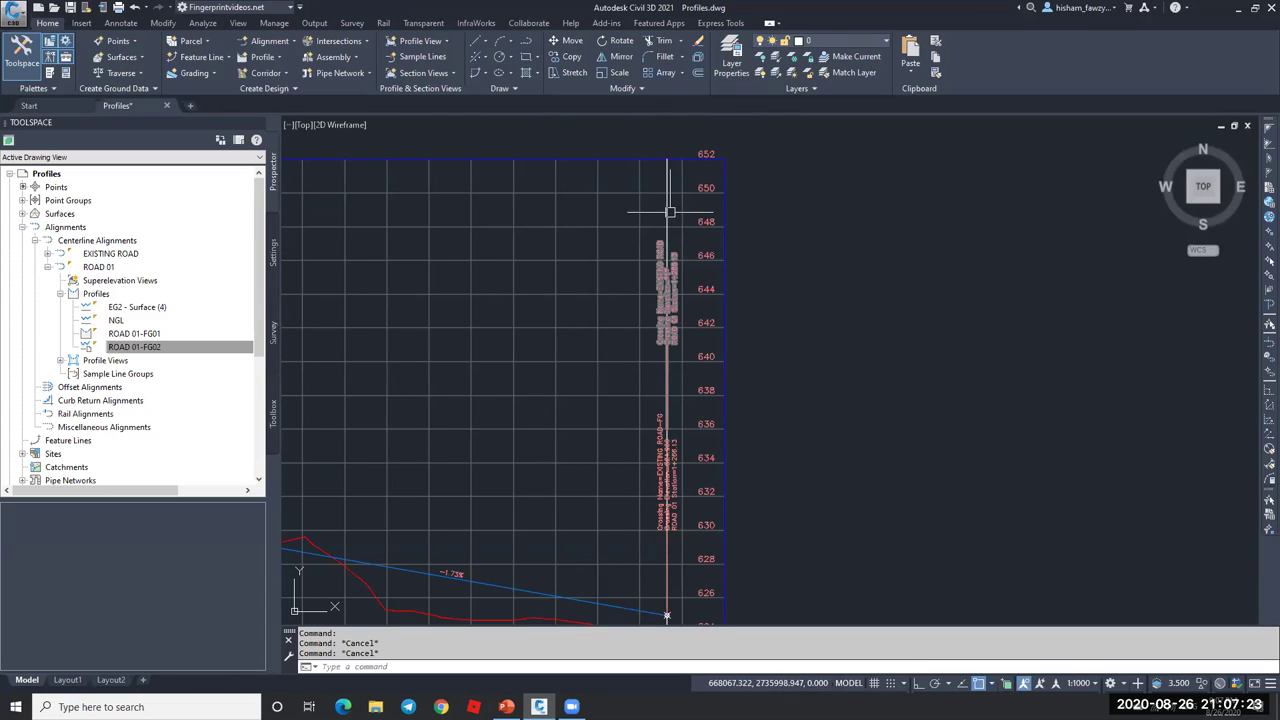
left_click(667, 206)
scroll(668, 212, "down", 1)
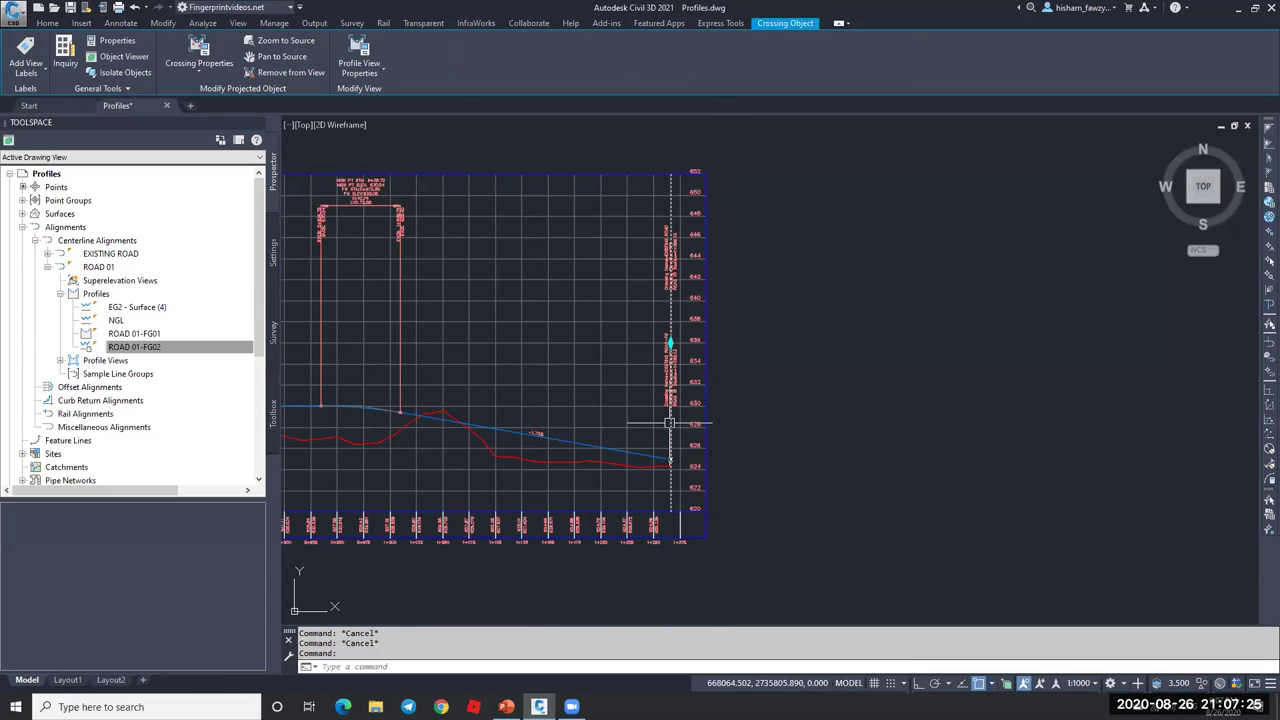
scroll(670, 460, "up", 2)
key("Escape")
- Select the crossing symbol on the profile, then the ROAD 017 profile view
scroll(700, 320, "up", 2)
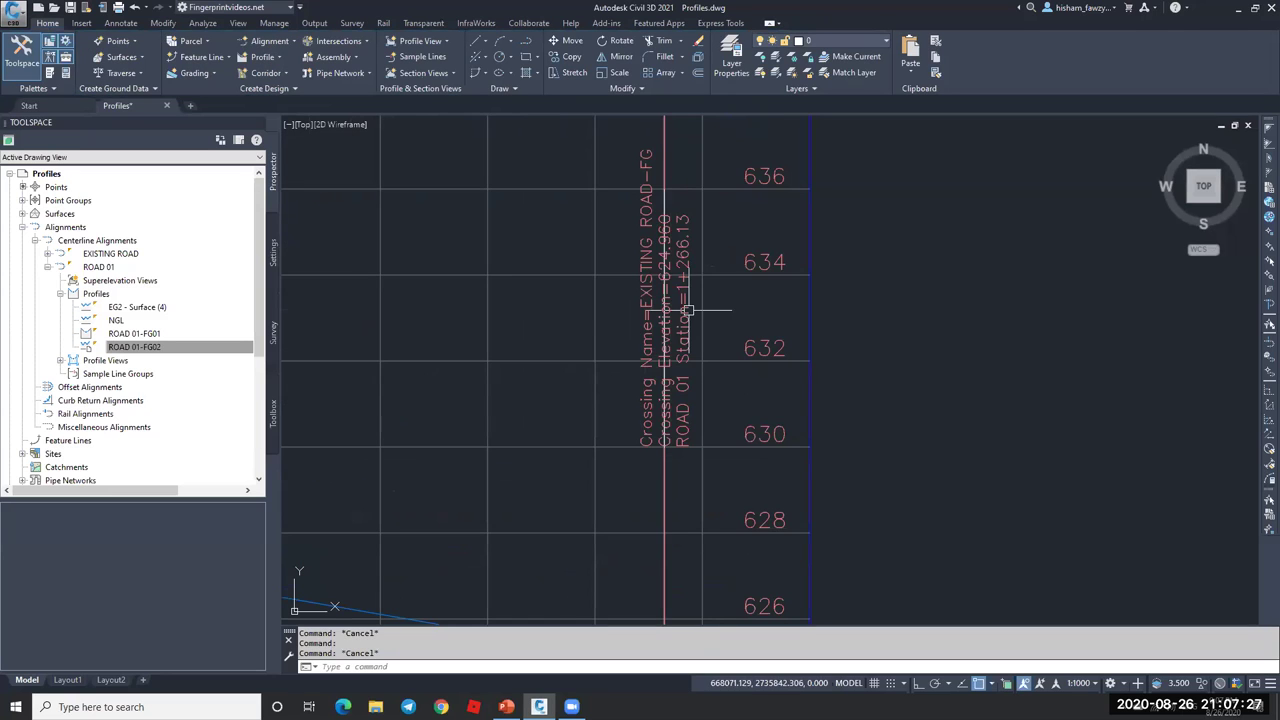
scroll(670, 440, "down", 3)
scroll(655, 435, "up", 7)
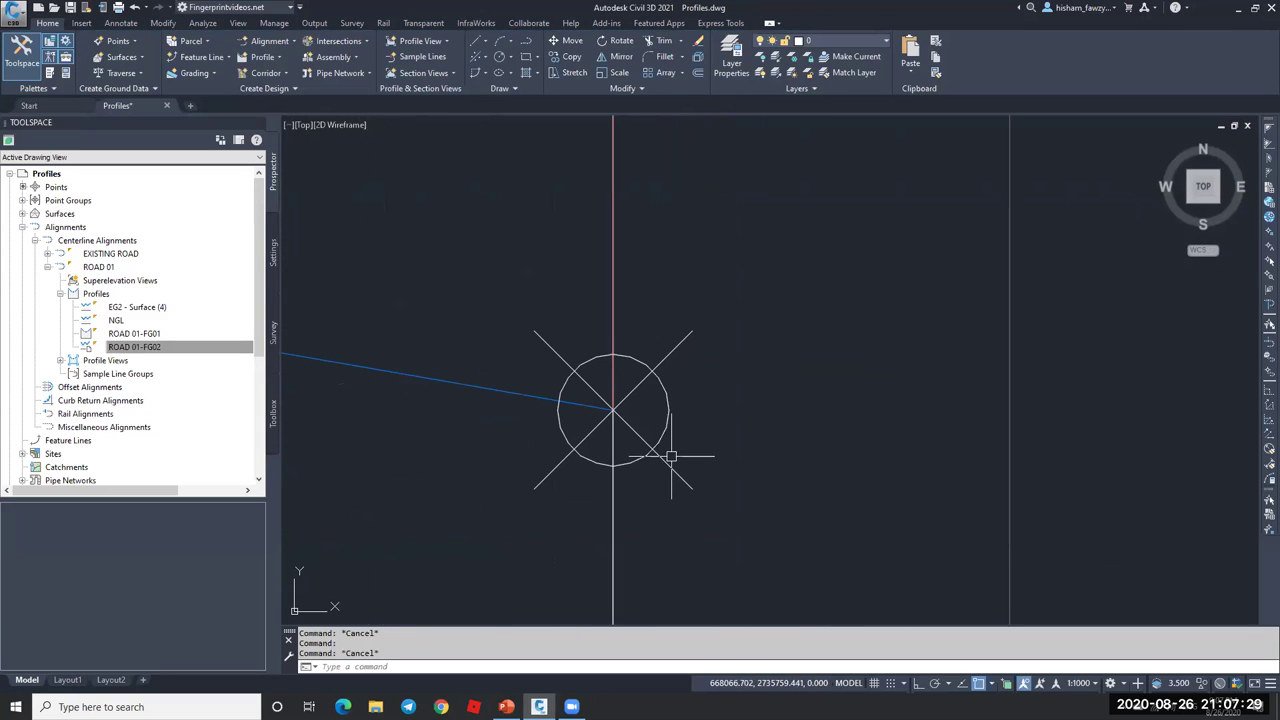
left_click(664, 418)
scroll(658, 415, "down", 4)
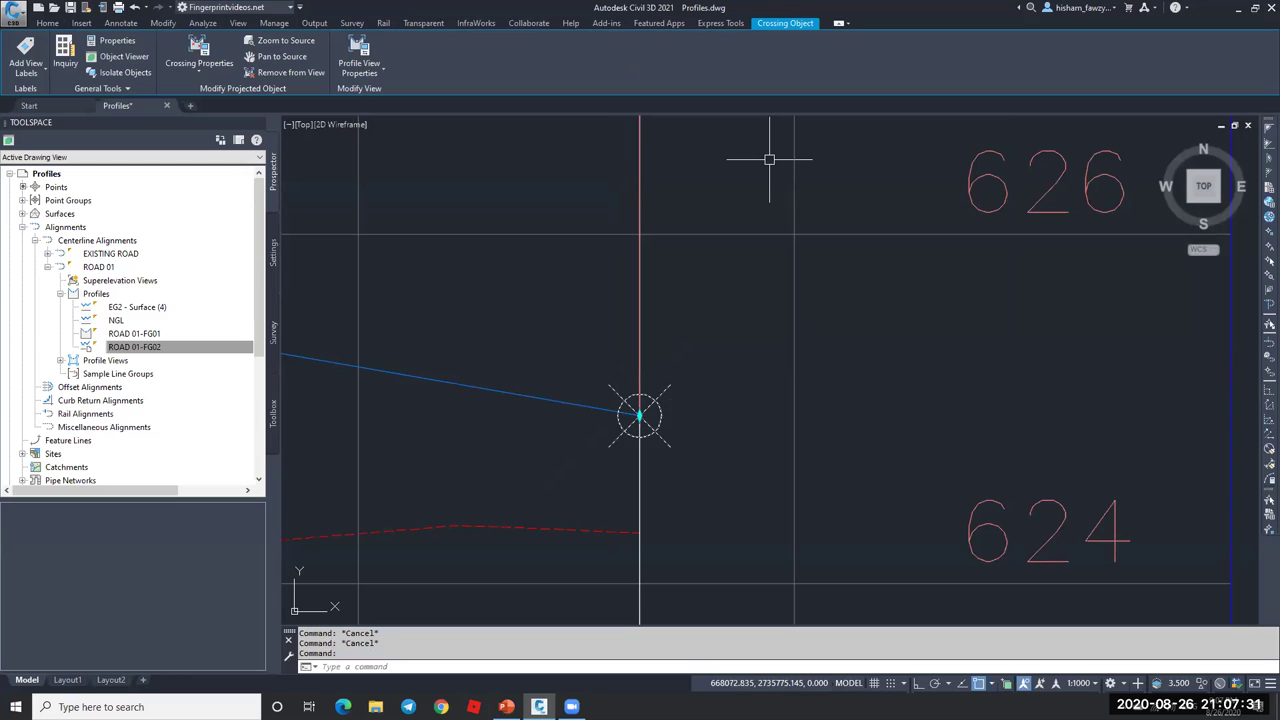
scroll(845, 260, "down", 4)
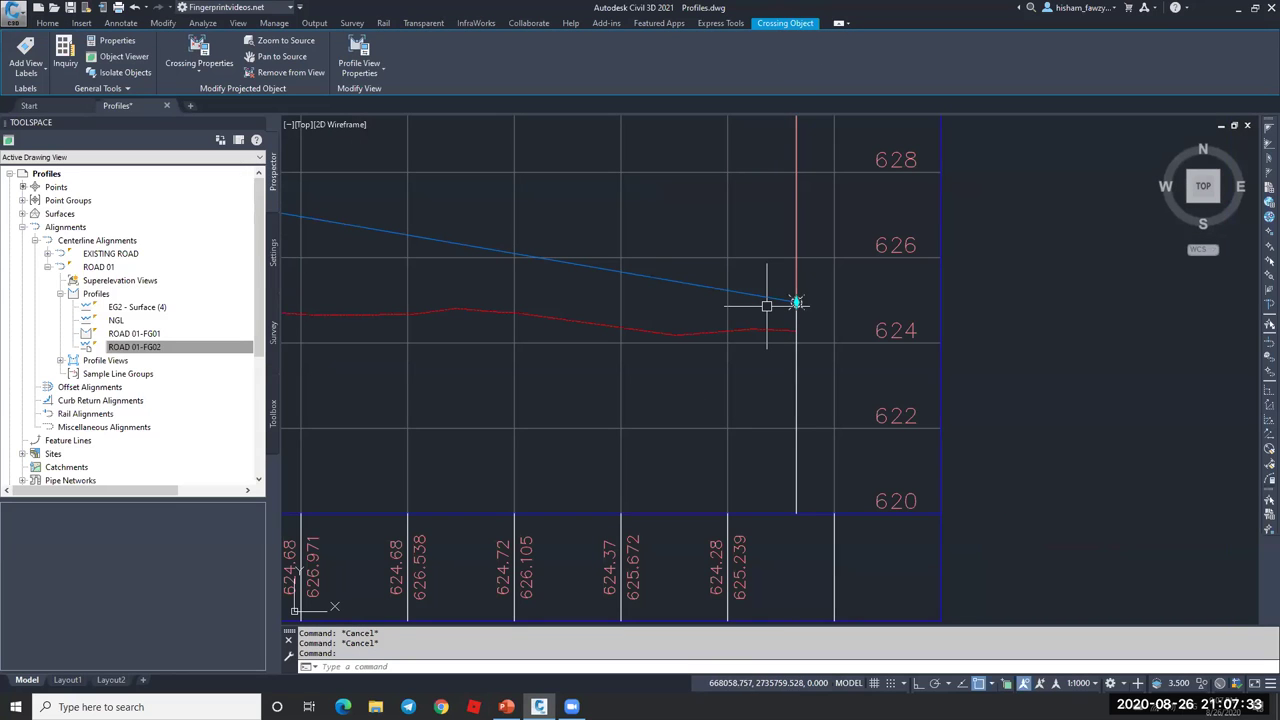
left_click(764, 260)
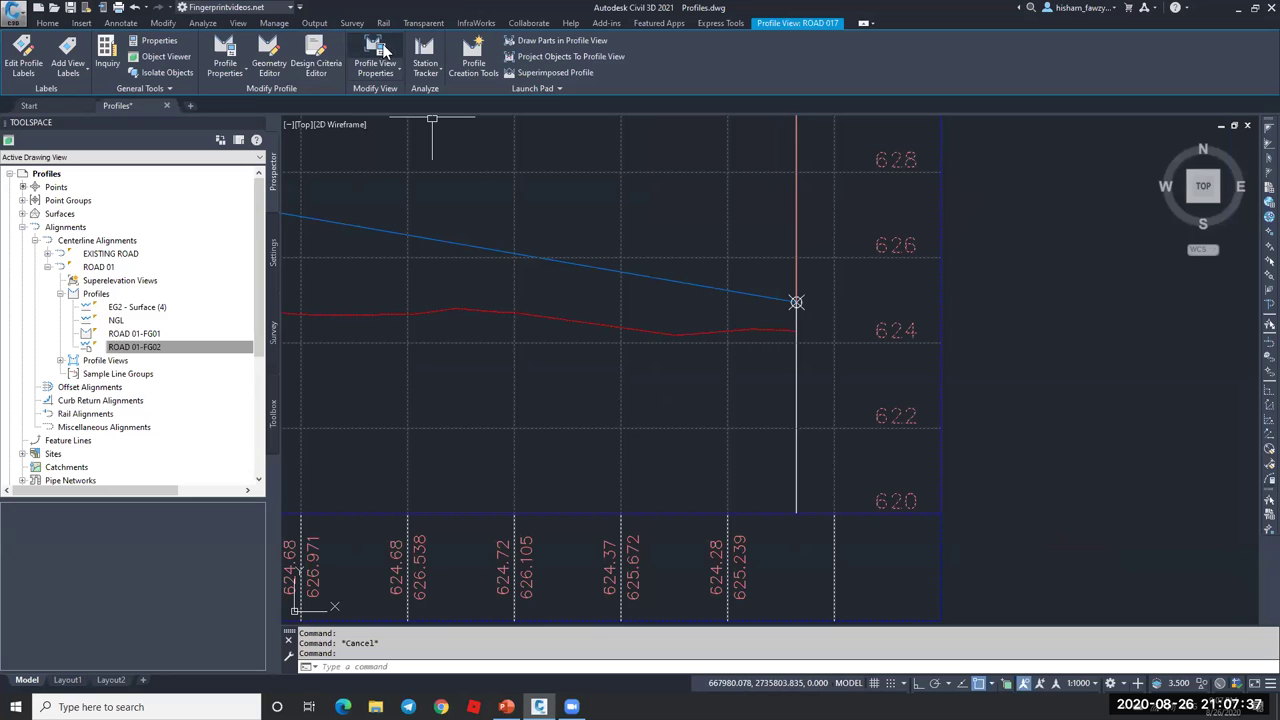
- In ROAD 017's Crossings settings, set the EXISTING ROAD crossing label style to <None>
double_click(689, 360)
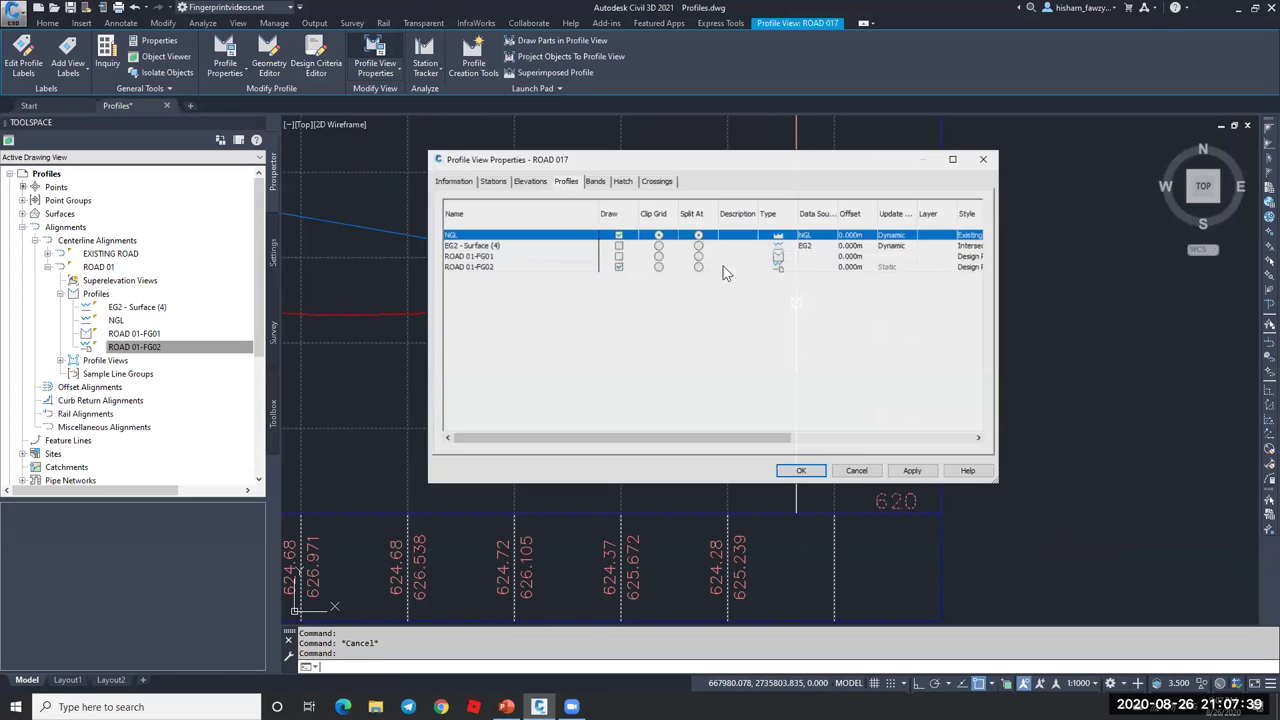
left_click(660, 180)
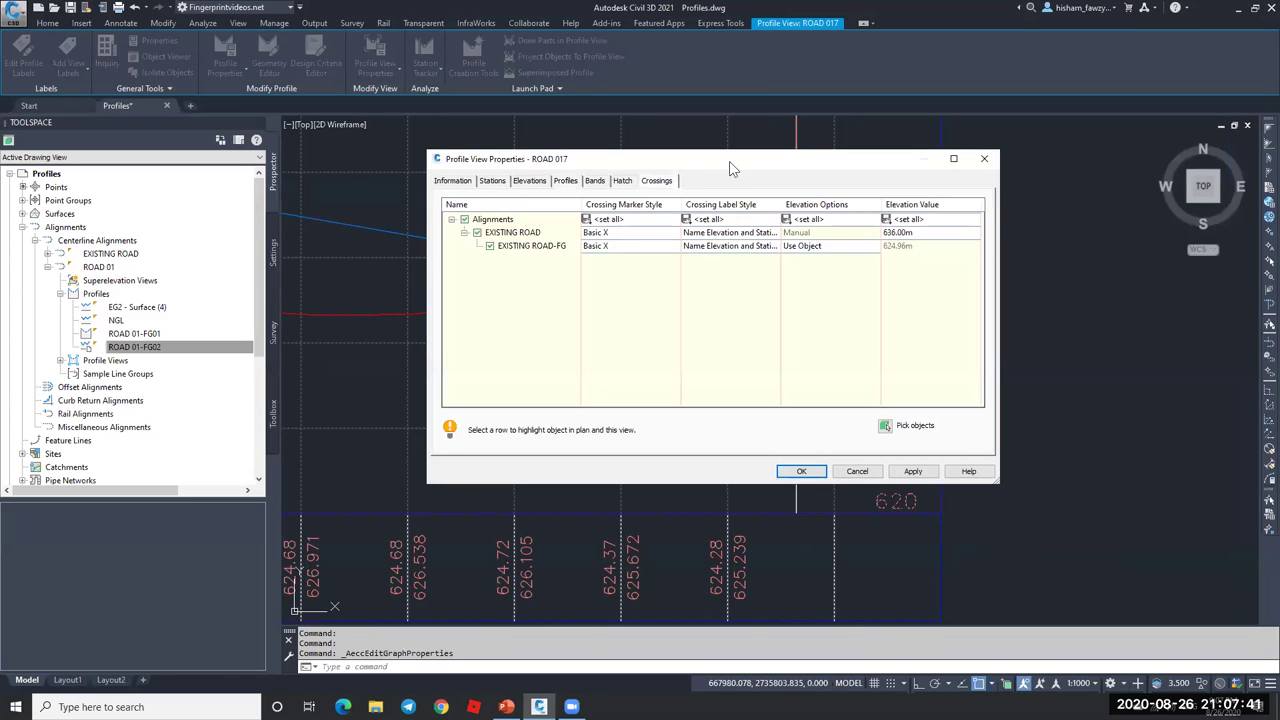
left_click_drag(730, 168, 955, 167)
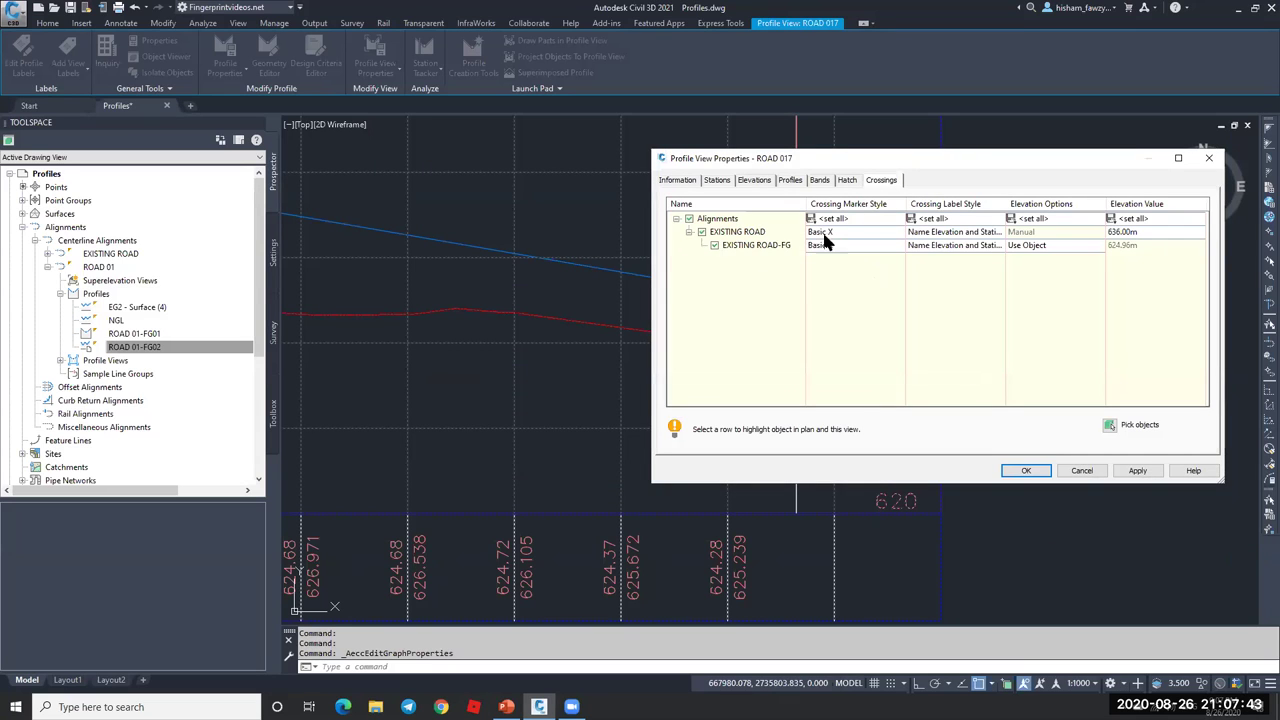
left_click(767, 234)
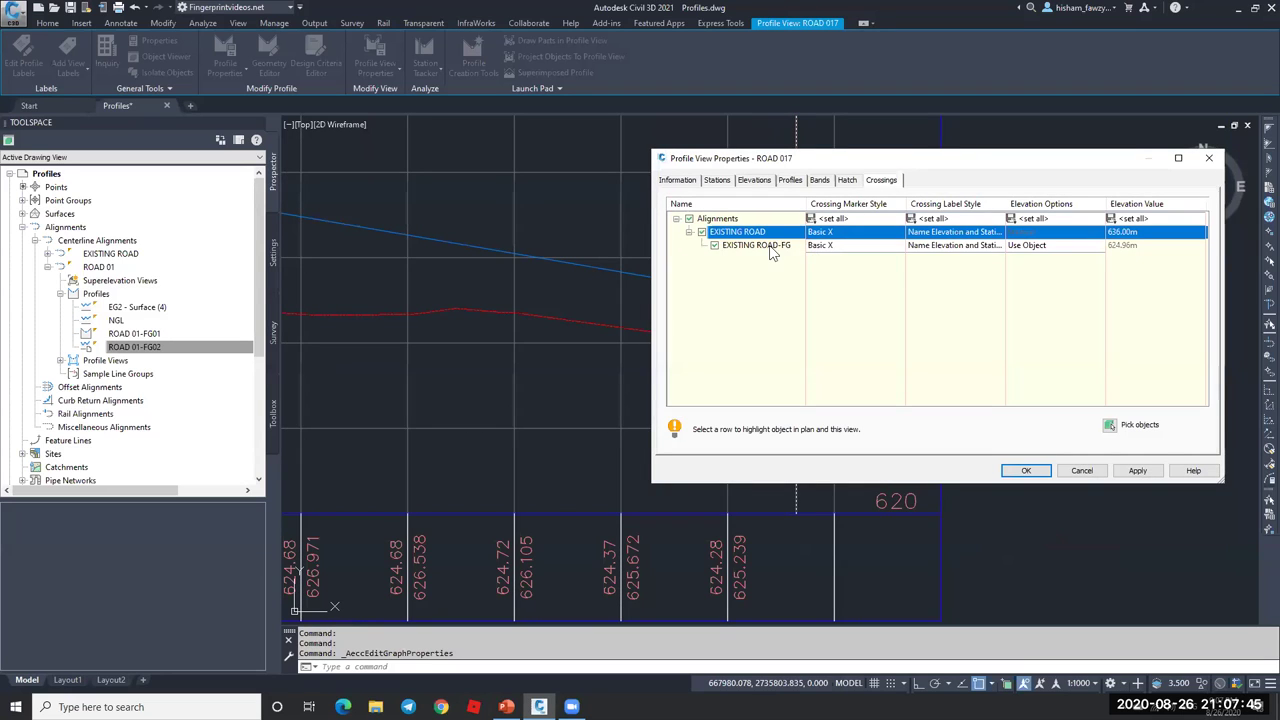
left_click(784, 256)
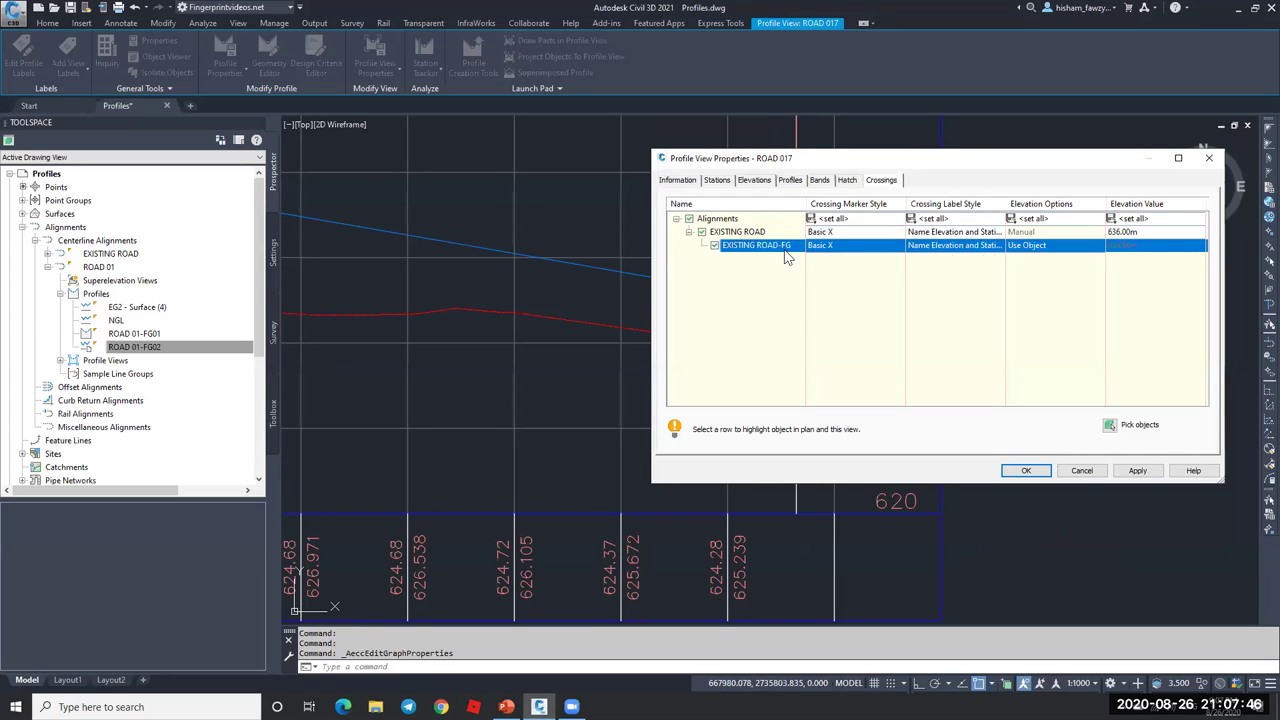
left_click(767, 233)
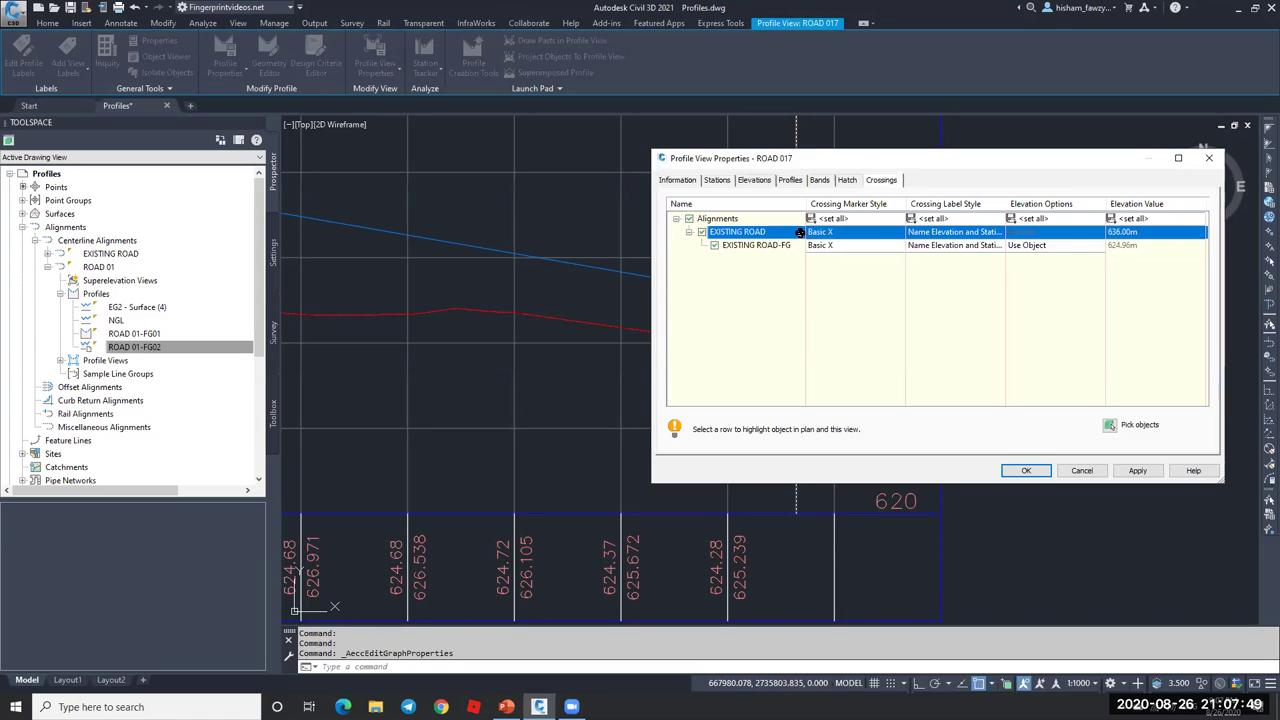
left_click(957, 238)
left_click(719, 247)
left_click(640, 257)
left_click(638, 273)
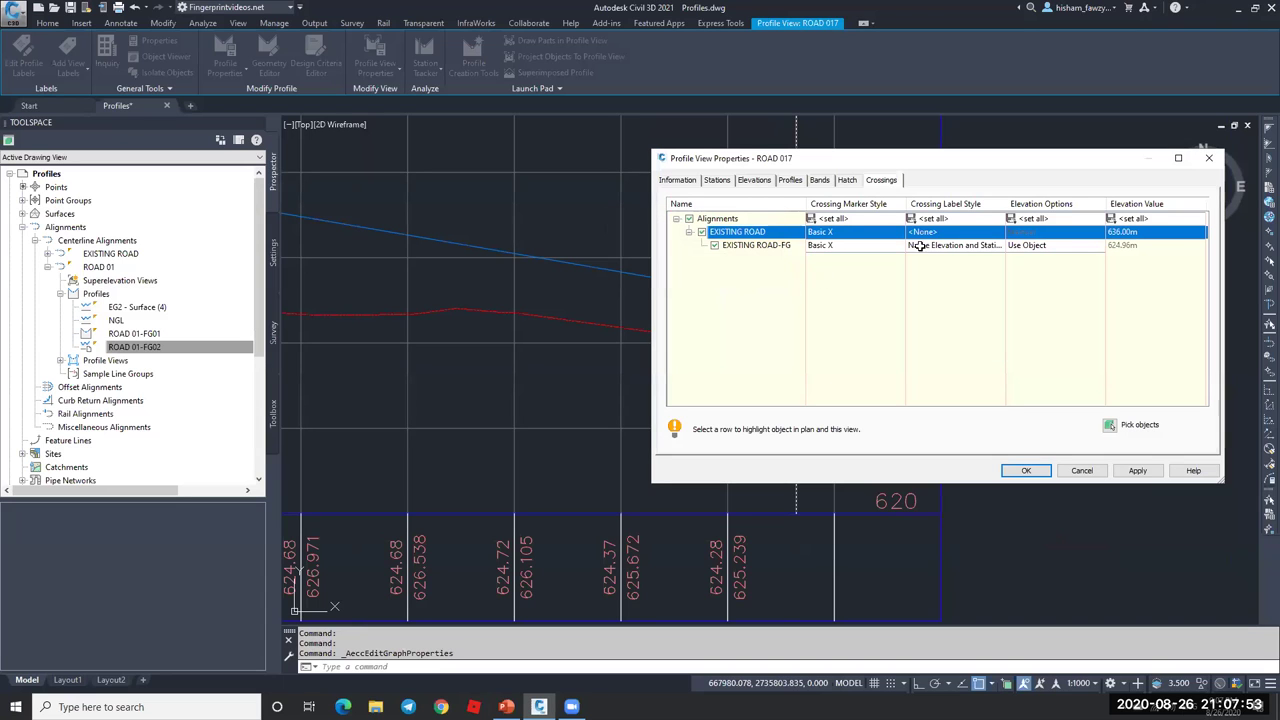
- Give the EXISTING ROAD-FG crossing a Bench Point marker style and apply the changes
left_click_drag(918, 167, 358, 212)
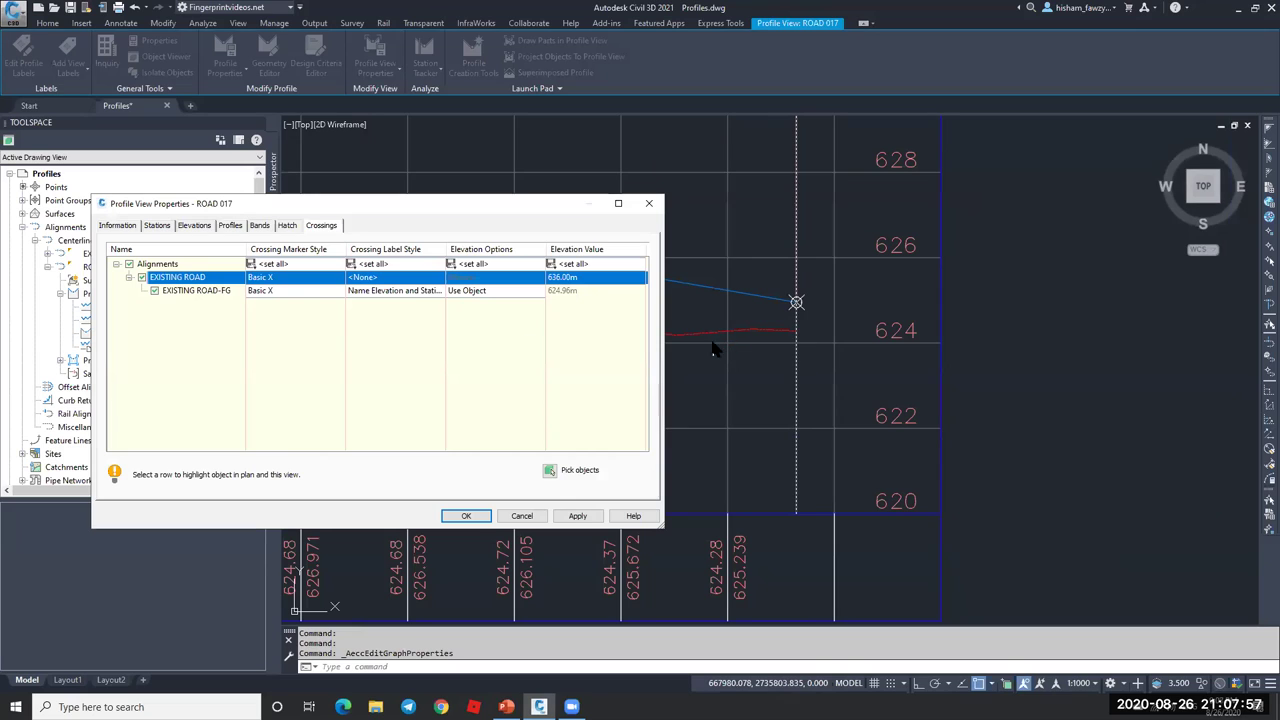
left_click(302, 293)
left_click(672, 249)
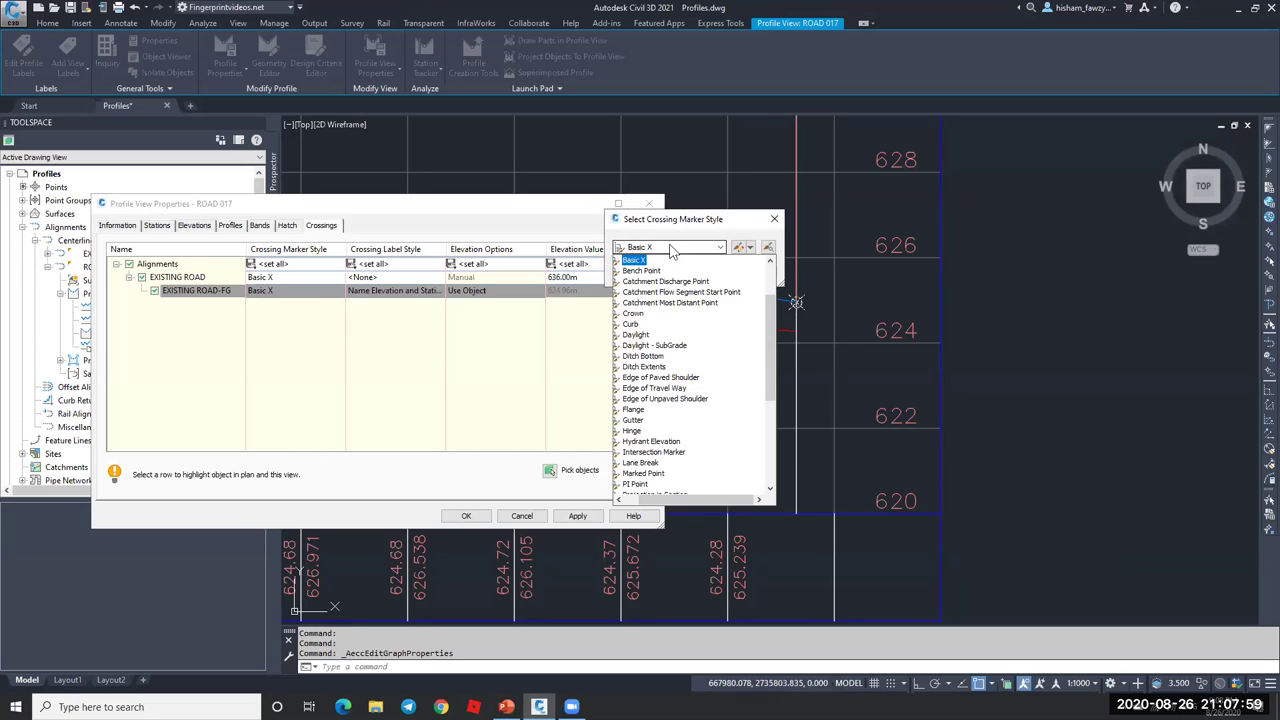
left_click(641, 271)
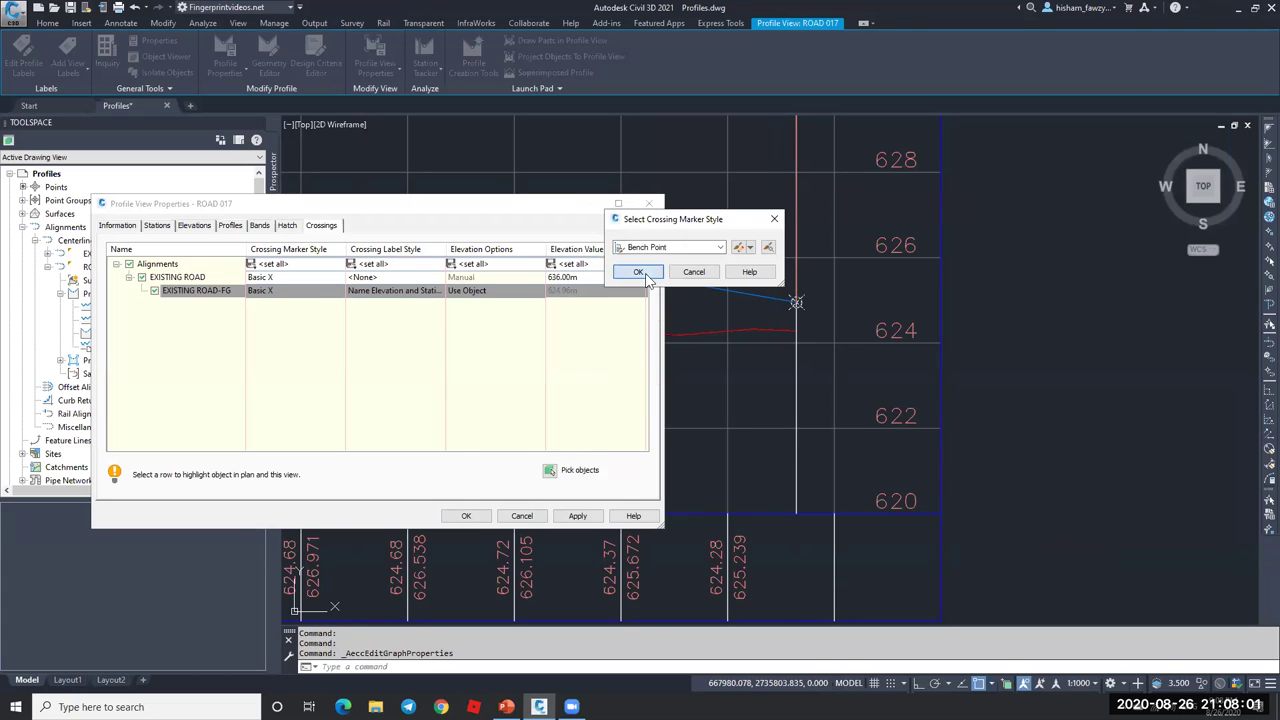
left_click(640, 276)
left_click(578, 516)
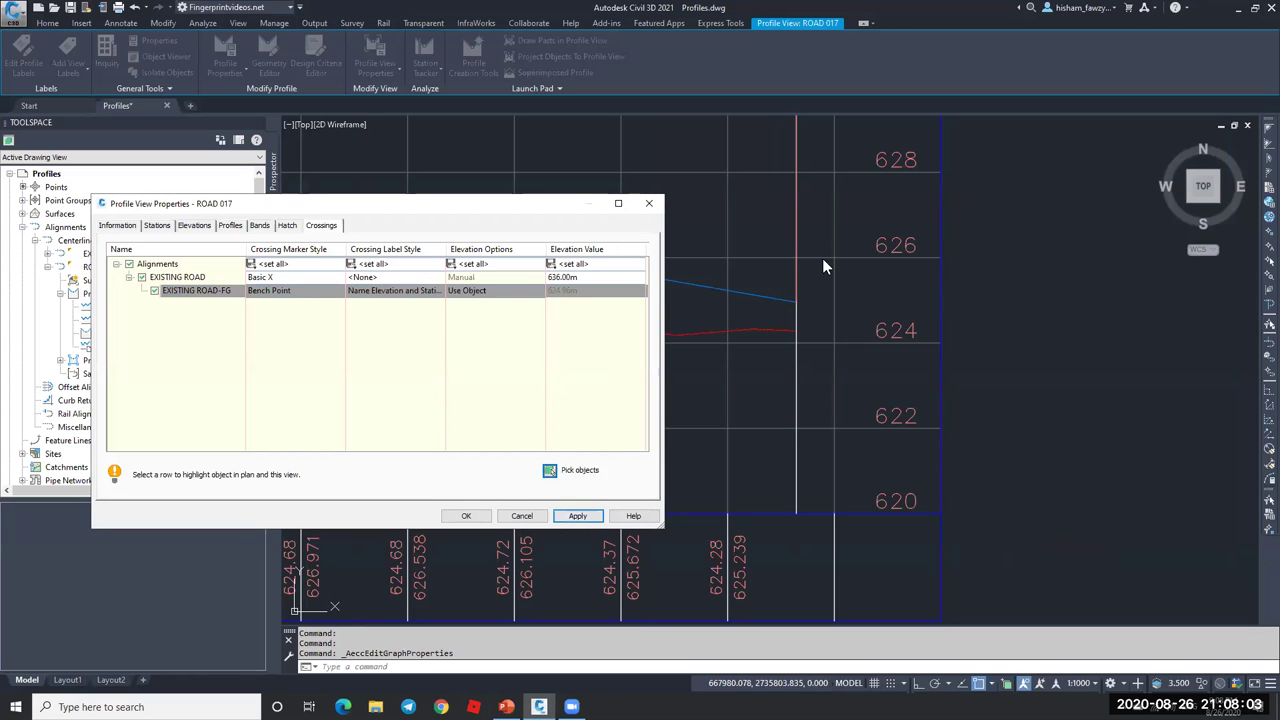
left_click(467, 516)
- Pan to the crossing and select its marker to check it
scroll(800, 302, "up", 4)
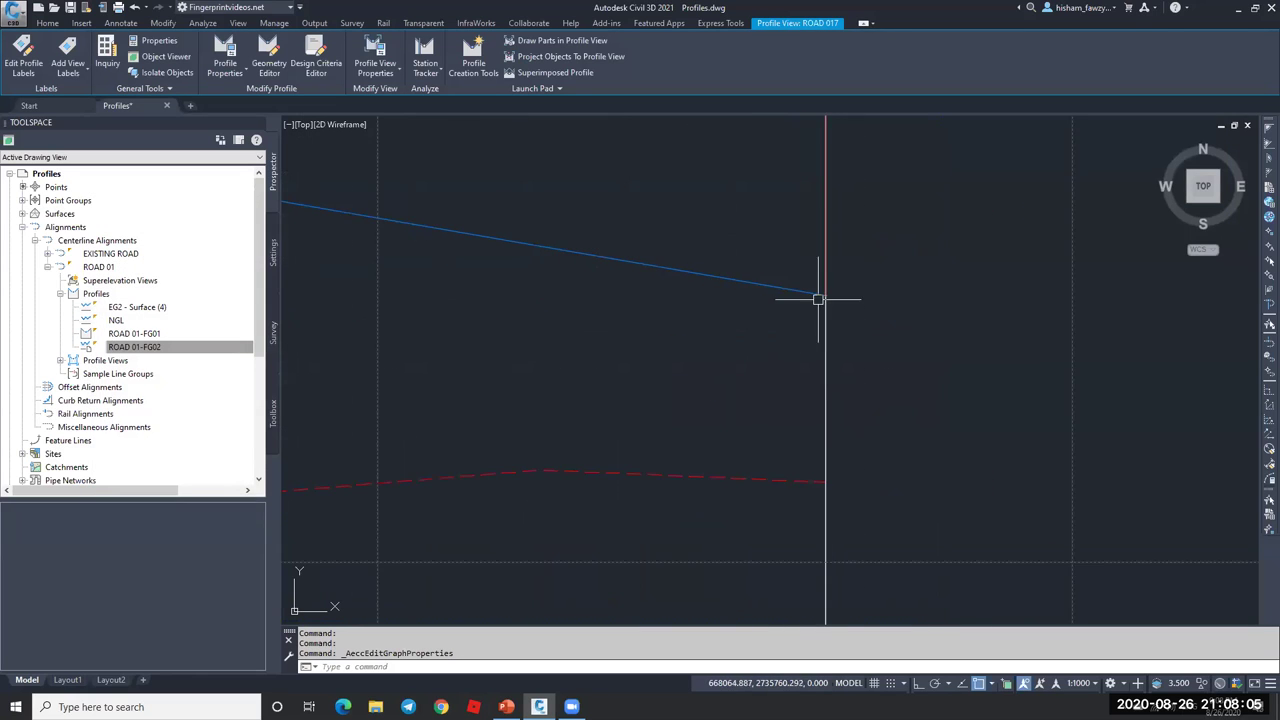
middle_click_drag(731, 318, 823, 283)
key("Escape")
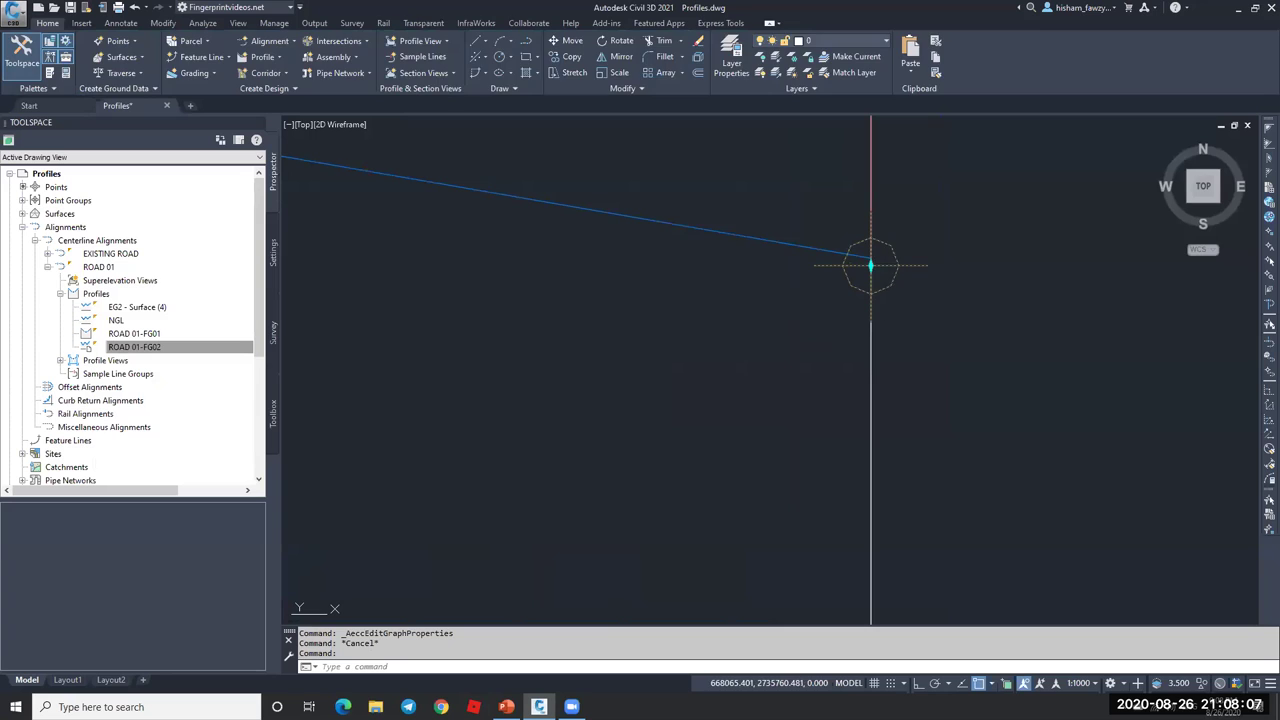
left_click(871, 266)
scroll(789, 308, "down", 4)
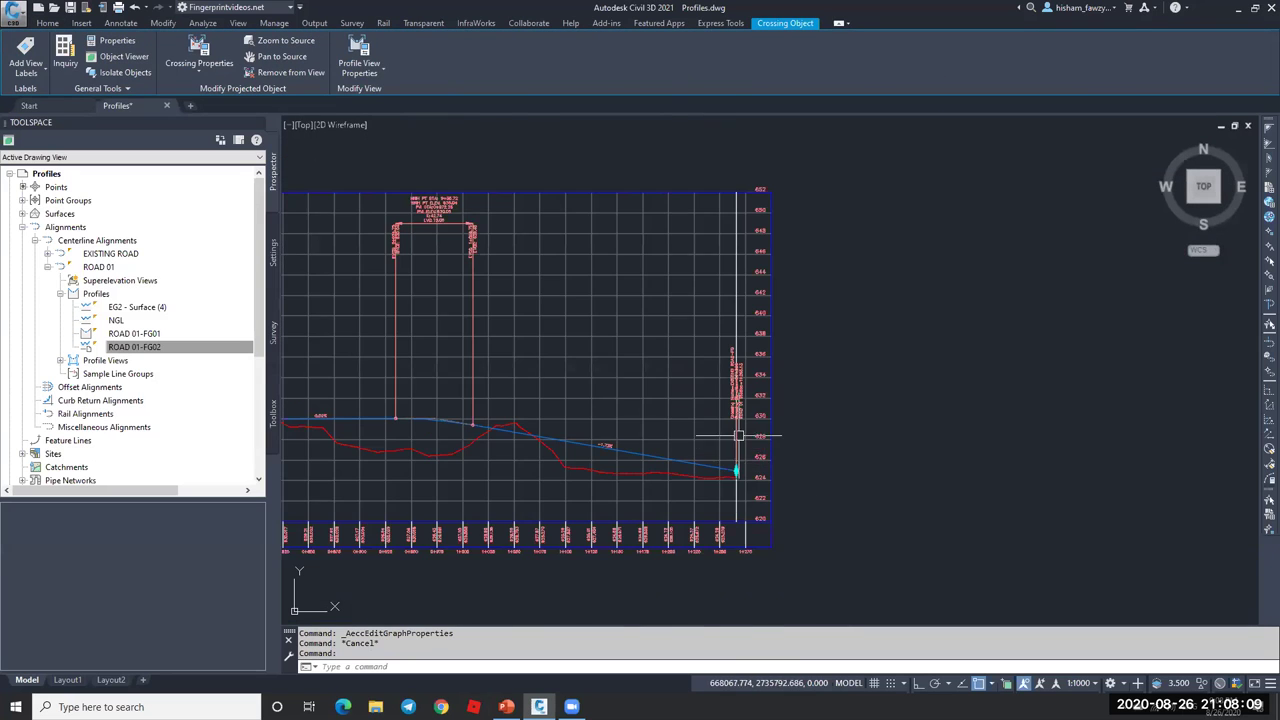
scroll(740, 420, "up", 5)
key("Escape")
scroll(743, 313, "down", 3)
scroll(742, 313, "down", 1)
scroll(737, 354, "up", 5)
- Drag the crossing label's grip to place the text horizontally left of the crossing line
left_click(729, 354)
left_click(725, 362)
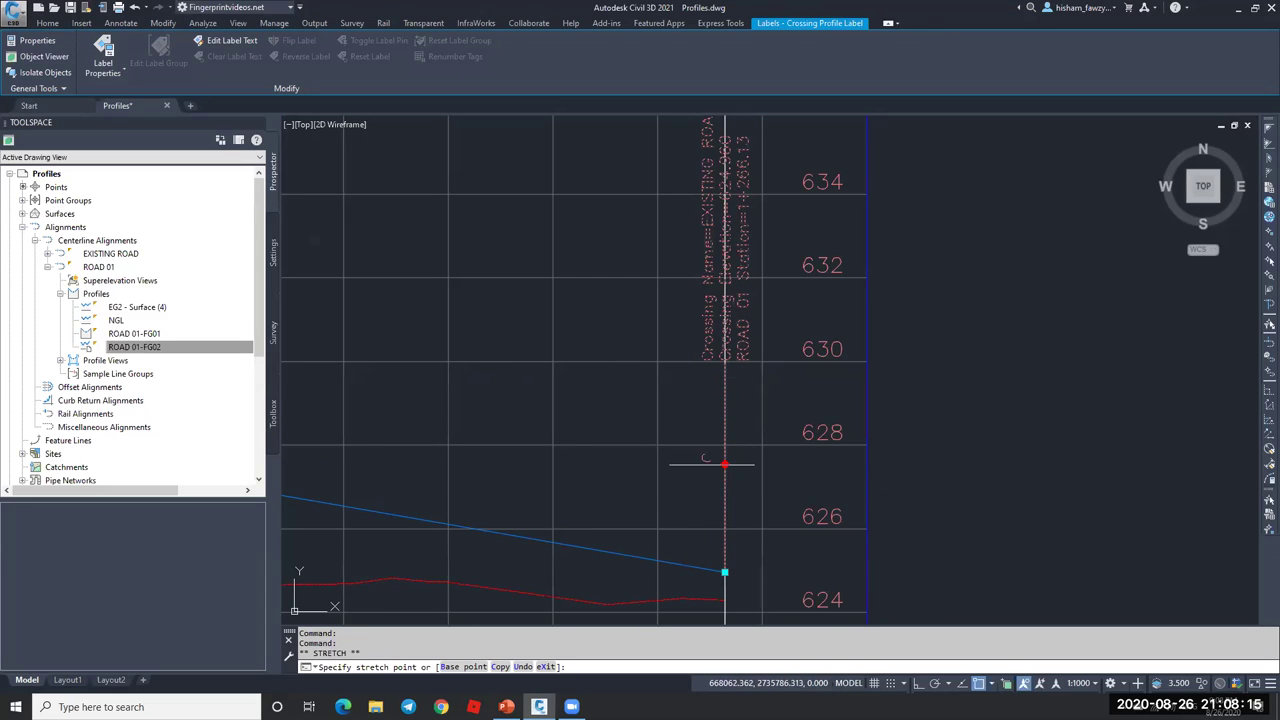
key("Escape")
left_click(725, 572)
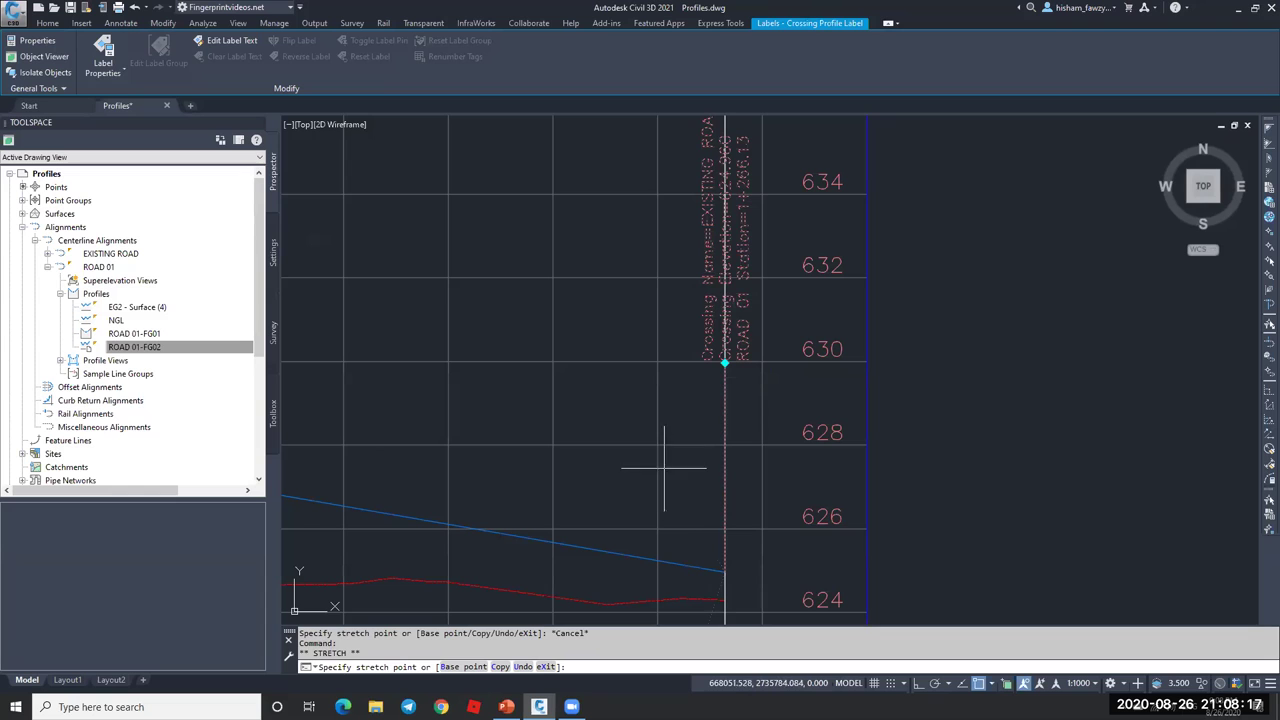
left_click(694, 392)
key("Escape")
key("Escape")
- Pan along the profile and reselect the crossing label to check its leader
middle_click_drag(718, 394, 811, 278)
left_click(780, 312)
scroll(788, 250, "down", 4)
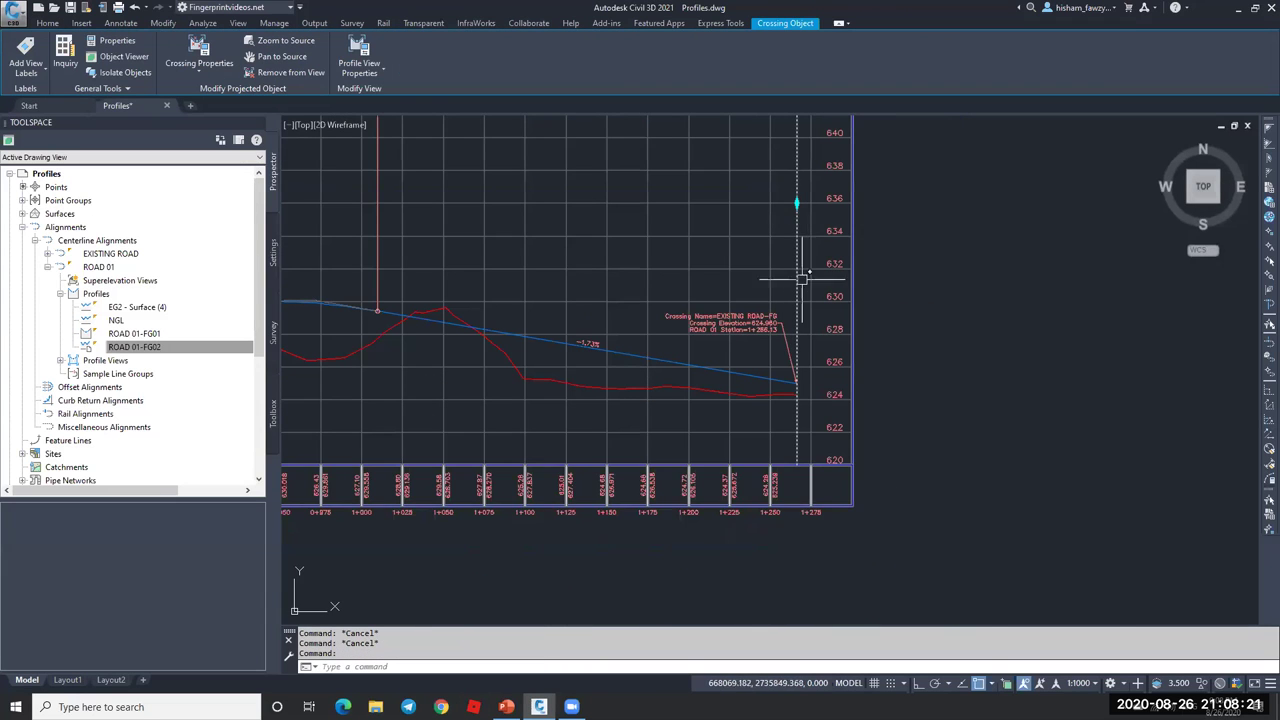
scroll(781, 376, "up", 5)
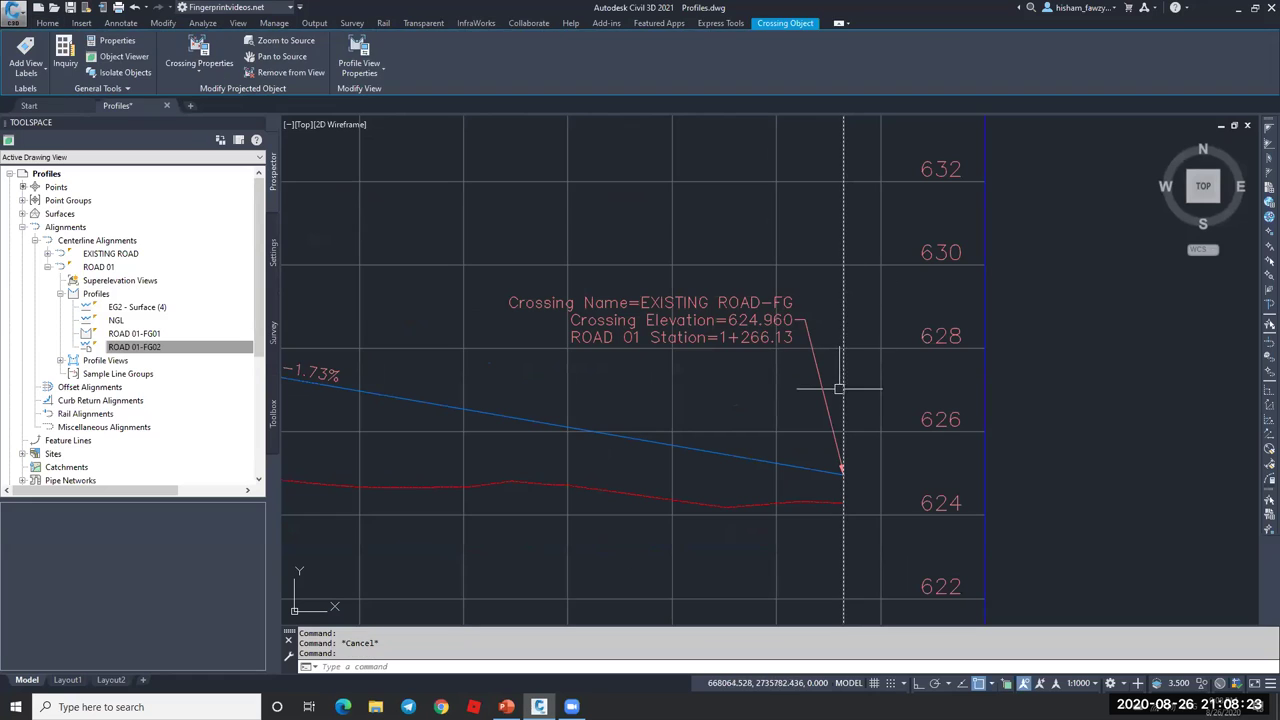
key("Escape")
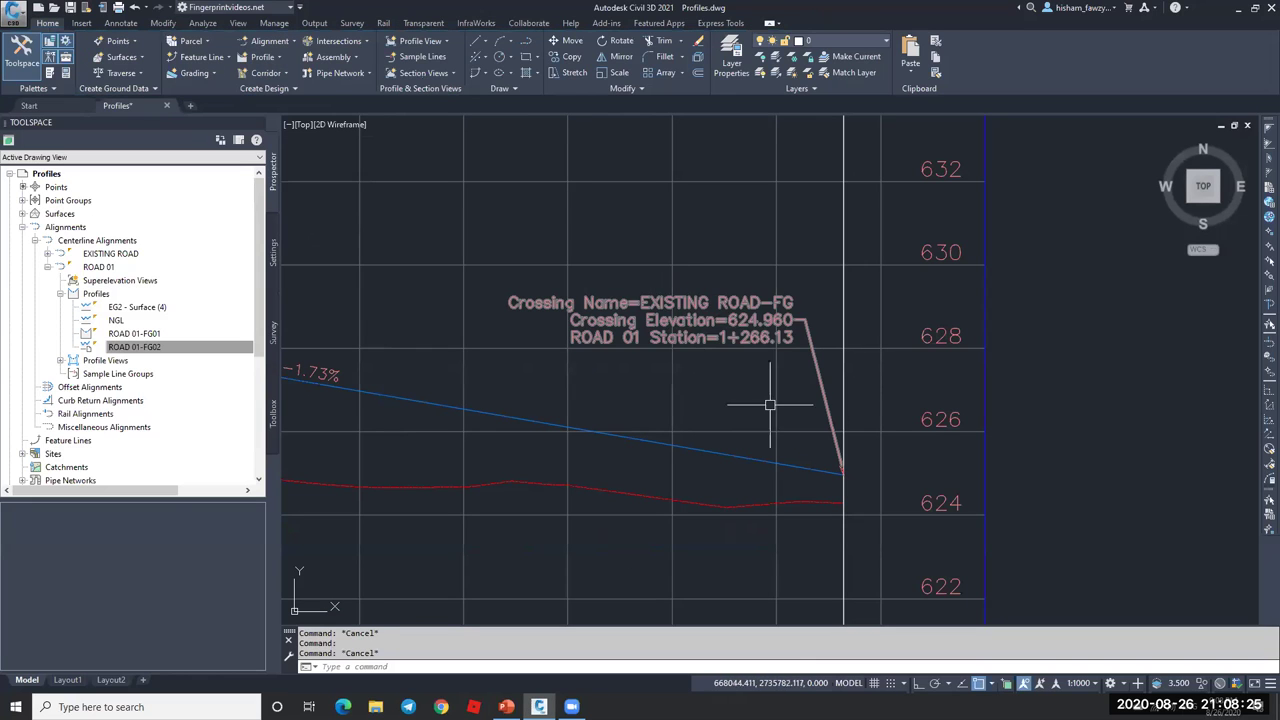
- Stretch the ROAD 01-FG02 profile's end grip up to the 628 elevation line
scroll(843, 476, "up", 5)
scroll(845, 472, "down", 4)
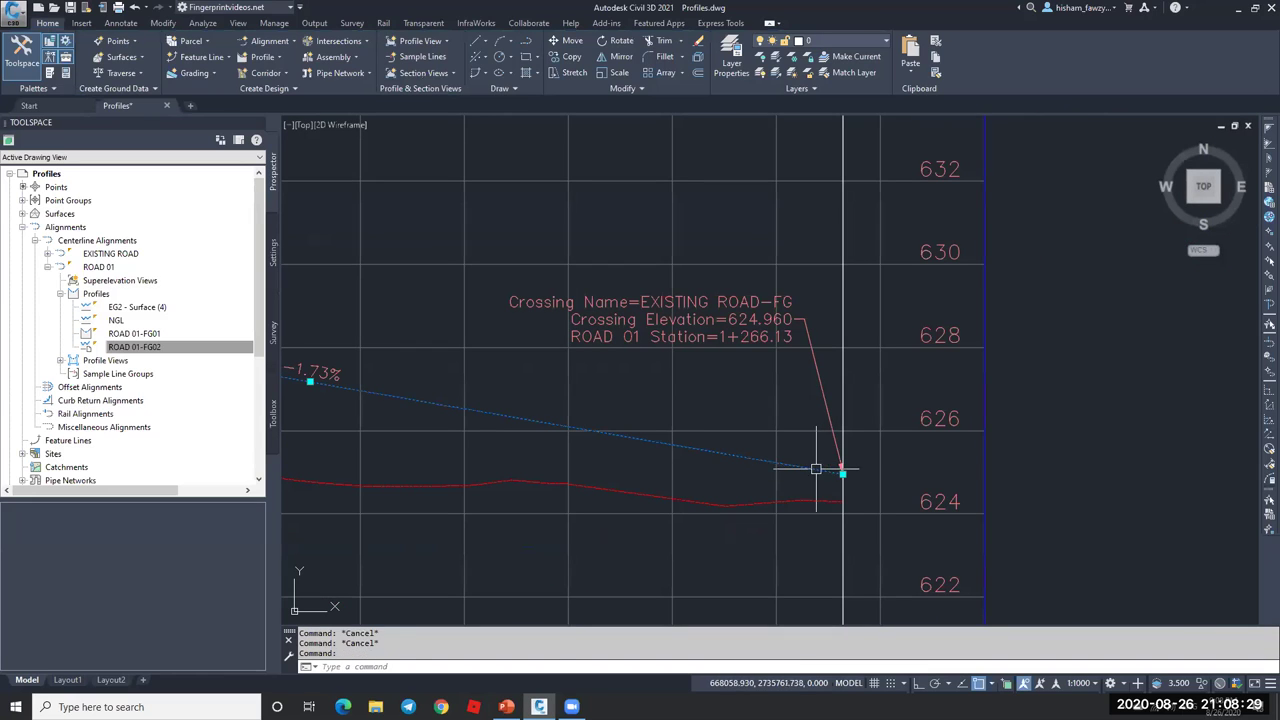
left_click(820, 464)
left_click(841, 468)
left_click(847, 344)
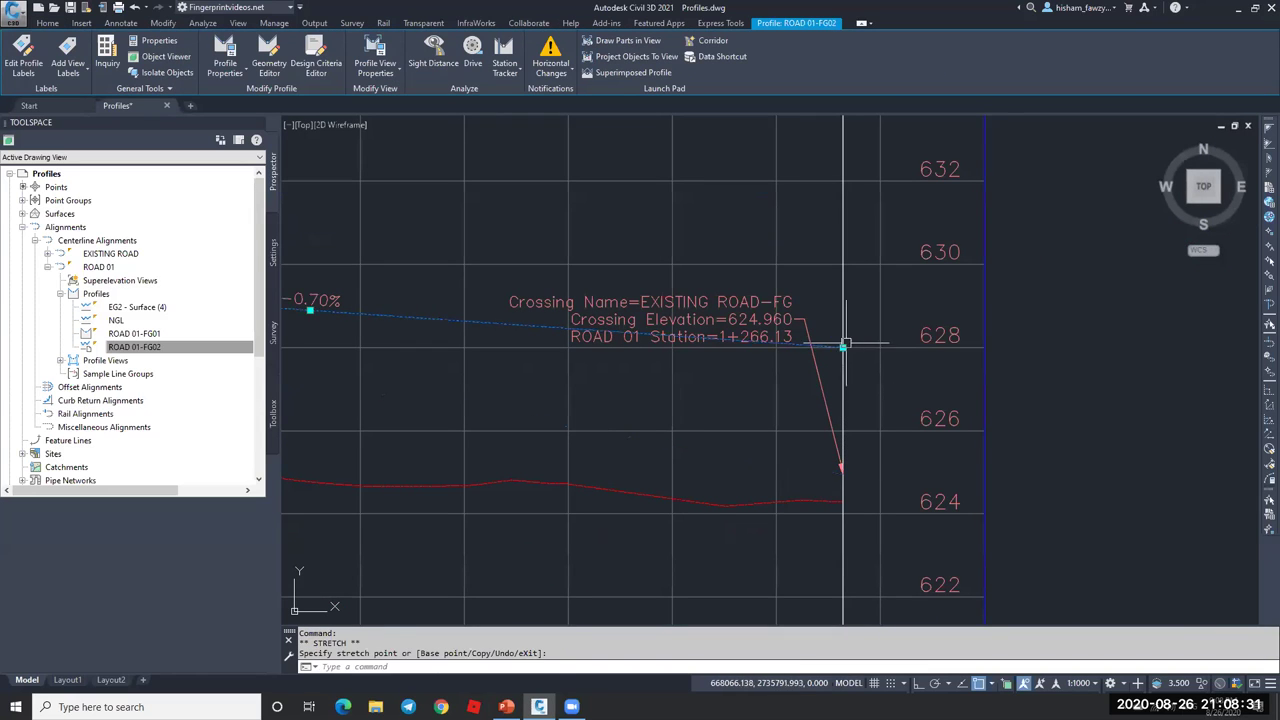
key("Escape")
- Snap the grabbed grip onto the EXISTING ROAD-FG crossing using the Intersection object snap
scroll(786, 451, "down", 8)
scroll(473, 412, "up", 3)
scroll(440, 425, "up", 5)
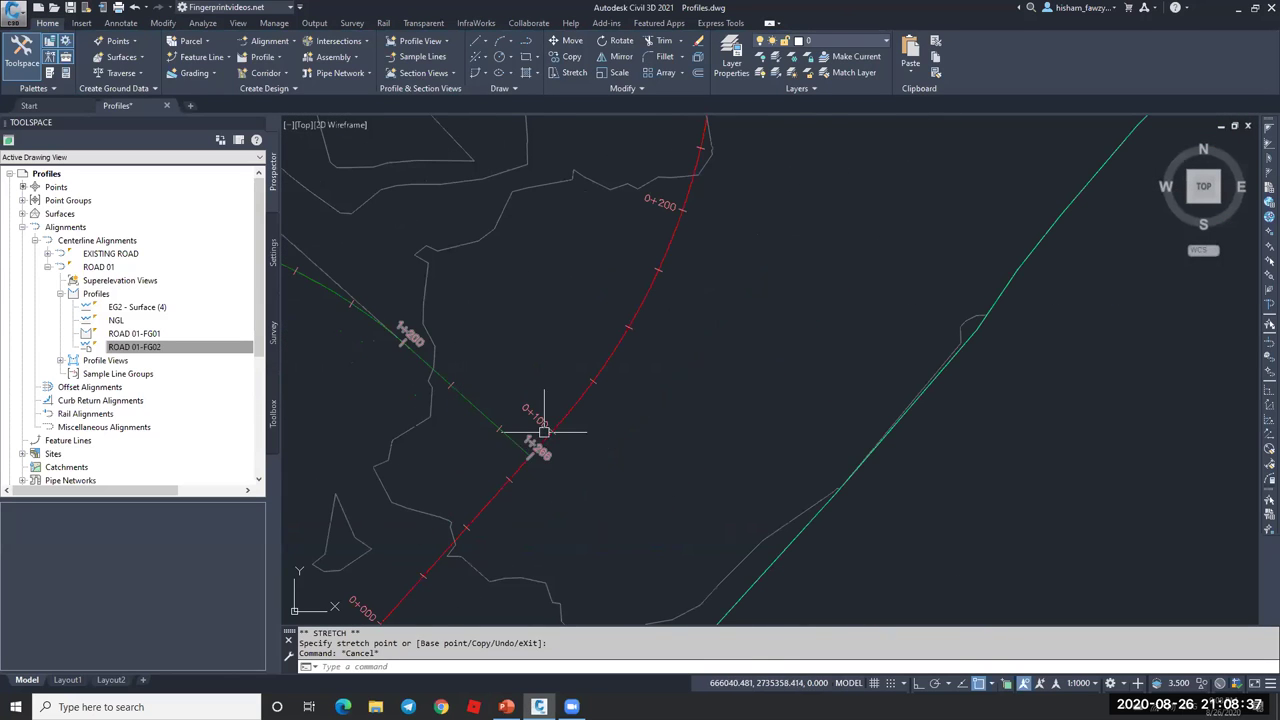
scroll(428, 386, "down", 8)
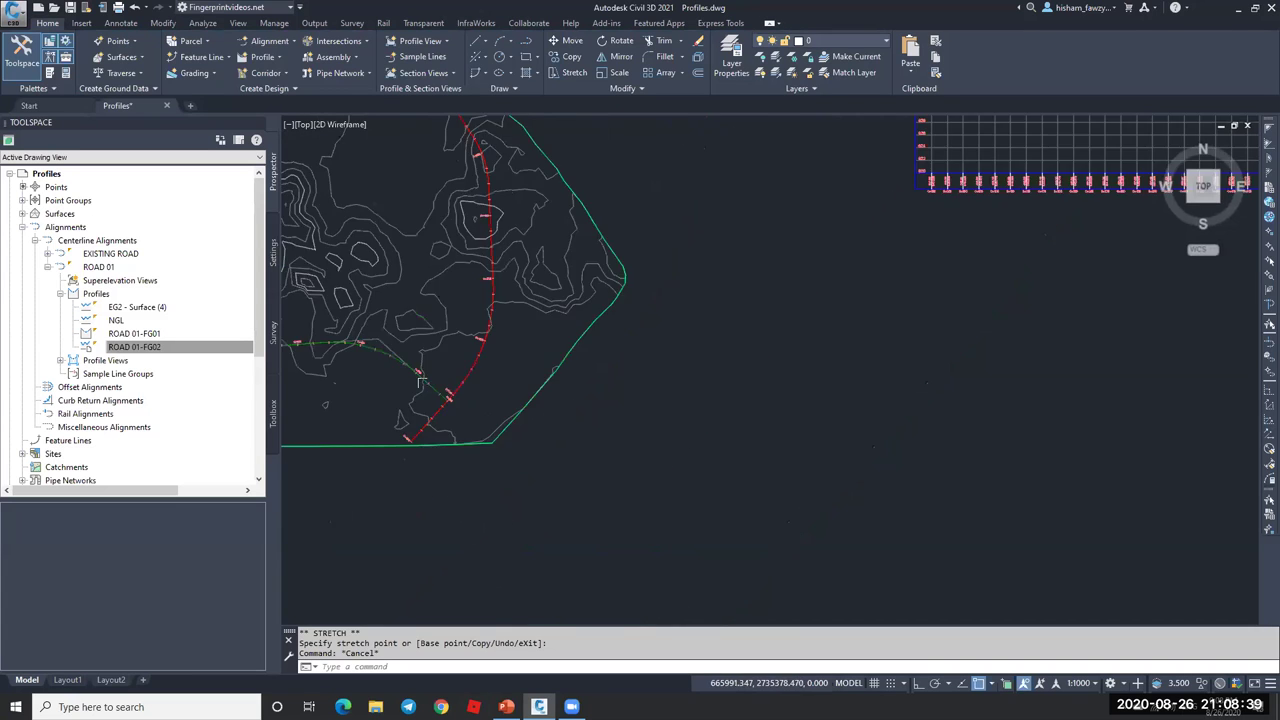
scroll(754, 314, "up", 5)
scroll(790, 270, "up", 4)
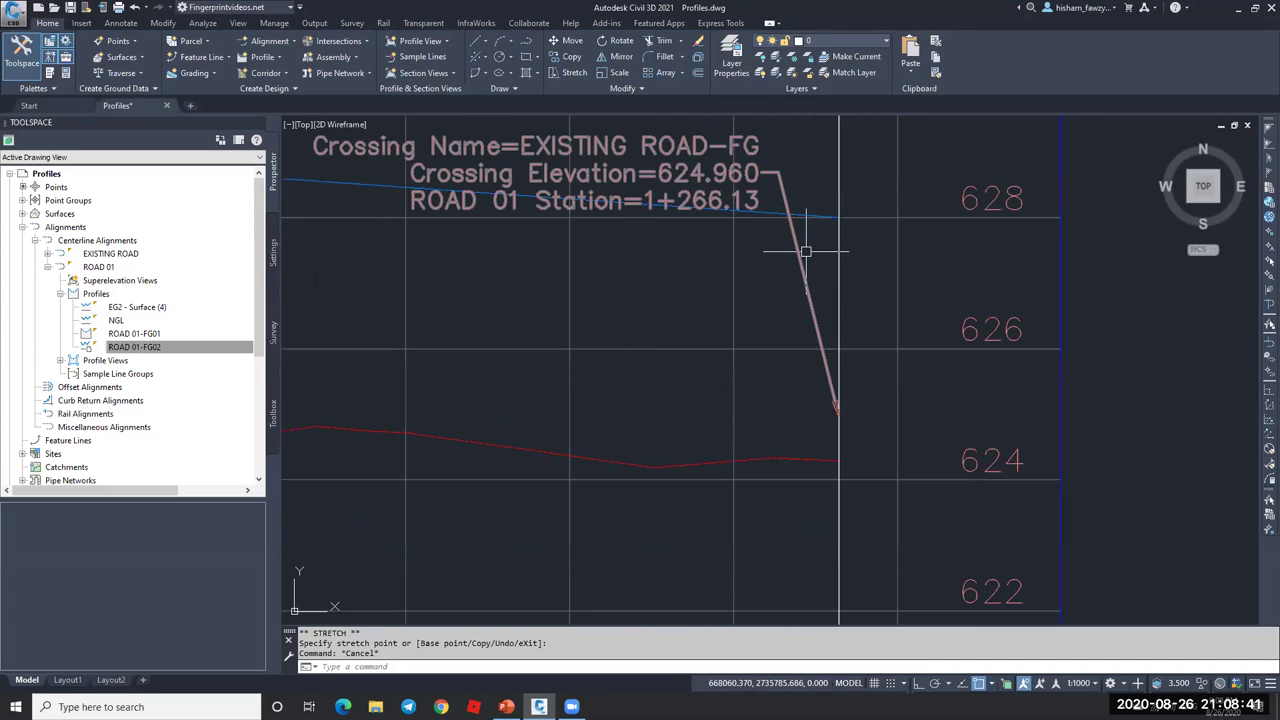
left_click(838, 217)
left_click(838, 217)
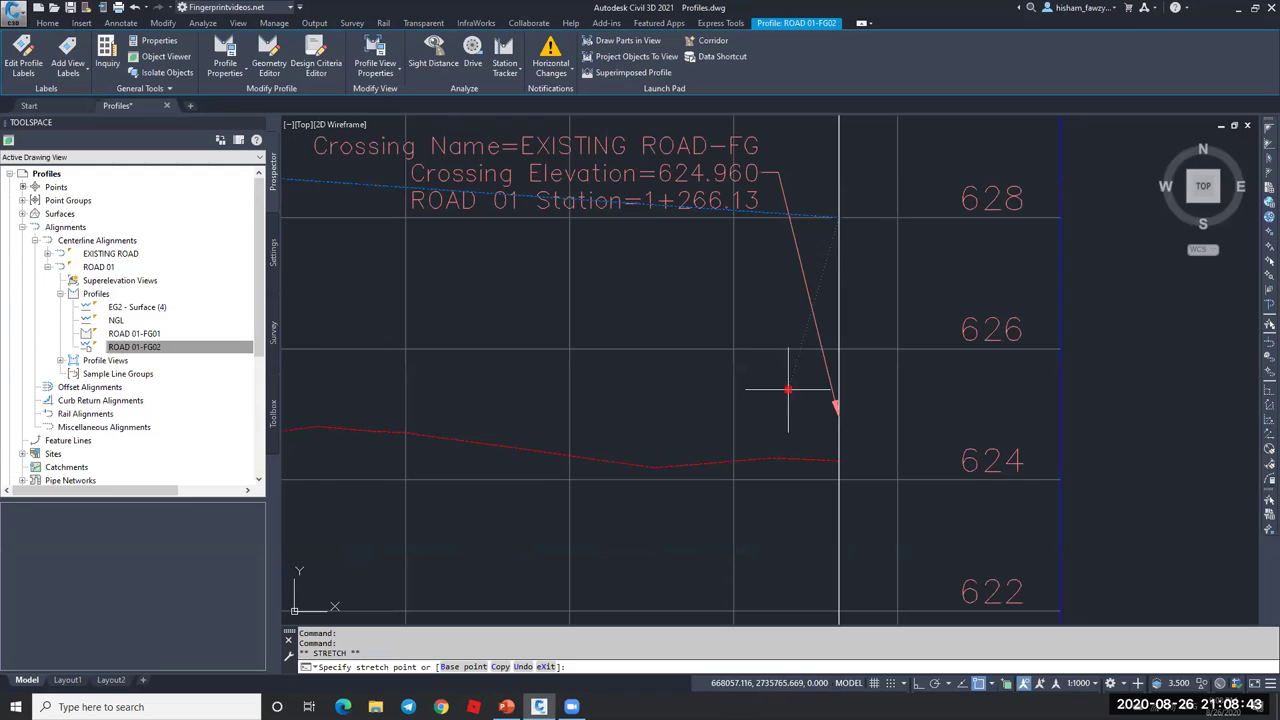
scroll(849, 434, "up", 6)
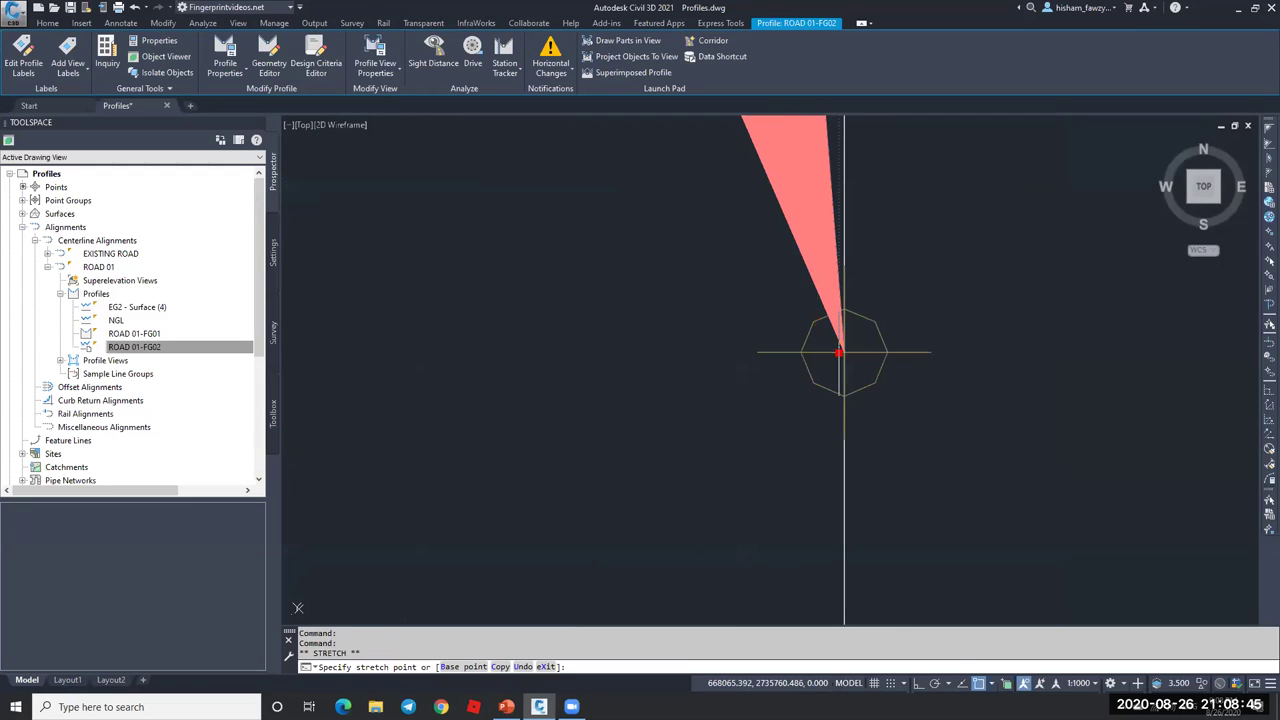
left_click(990, 683)
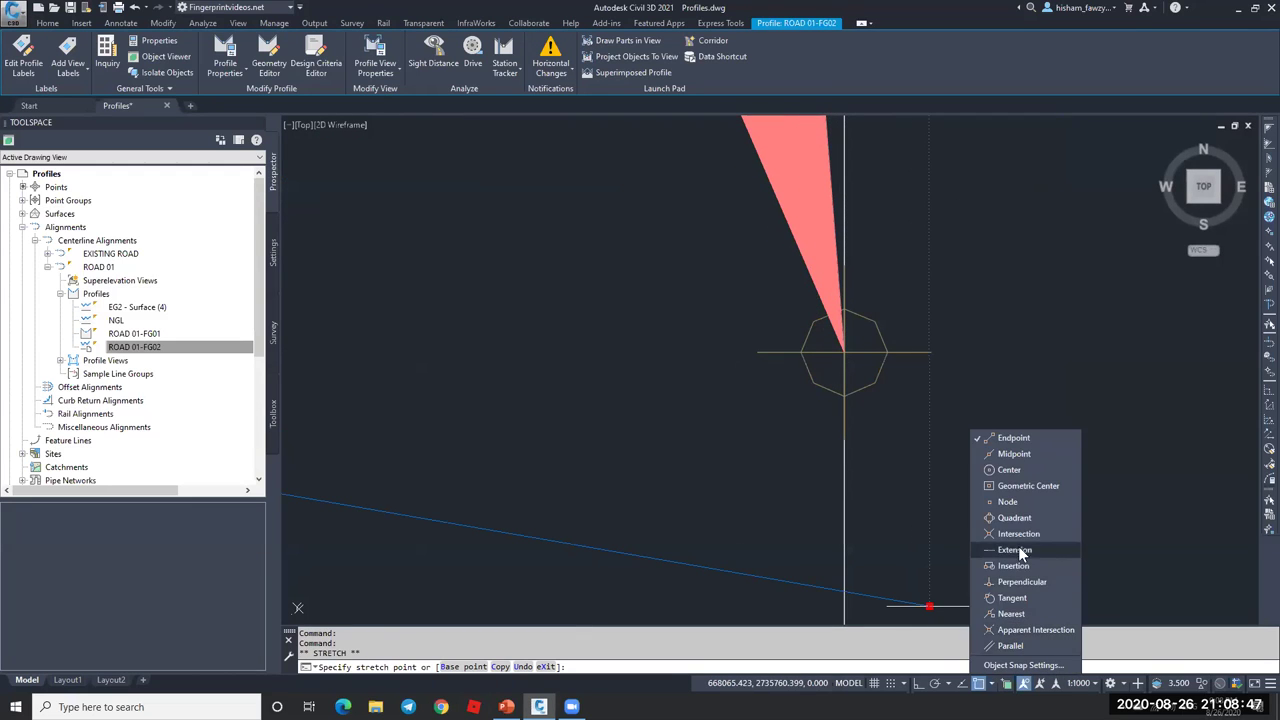
left_click(929, 394)
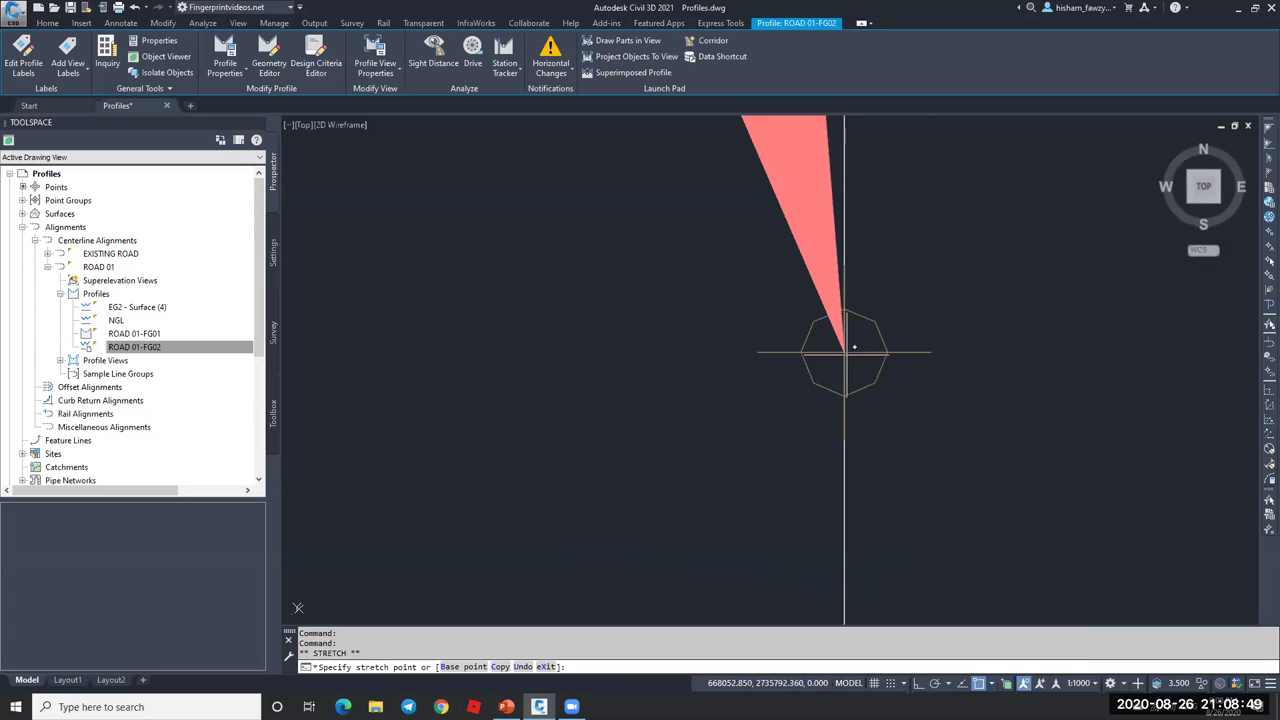
scroll(854, 347, "up", 1)
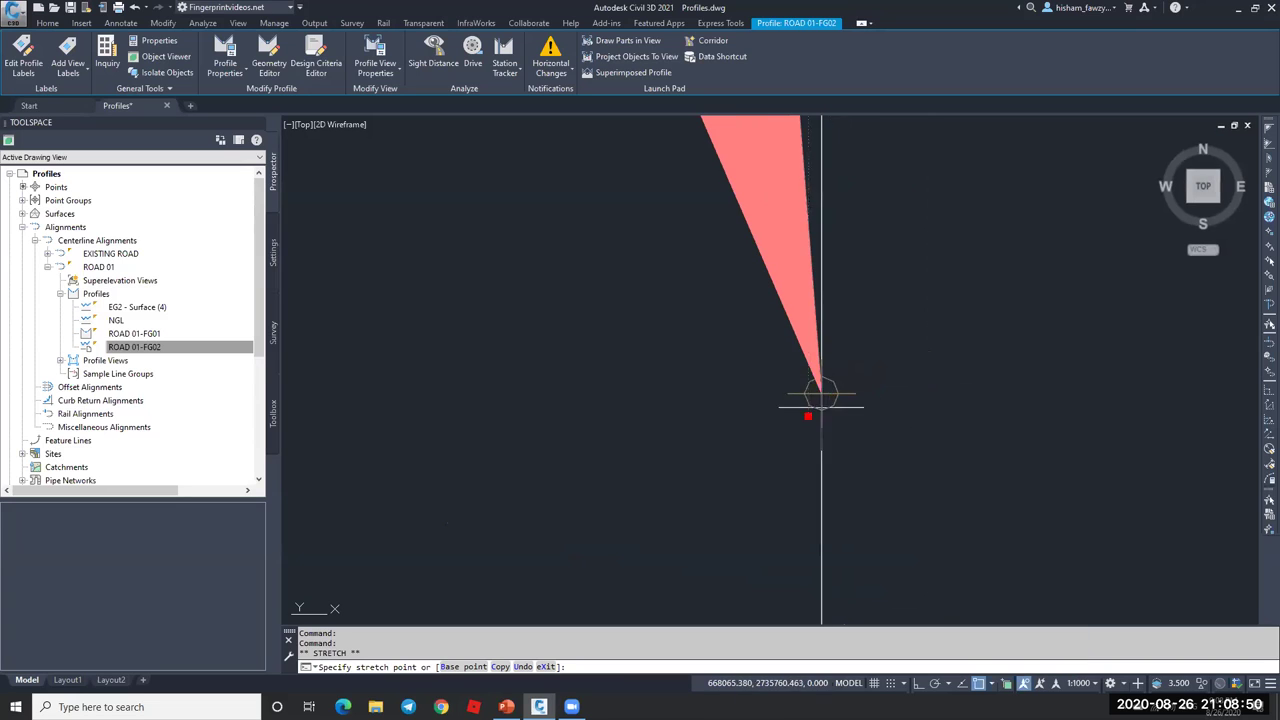
left_click(981, 683)
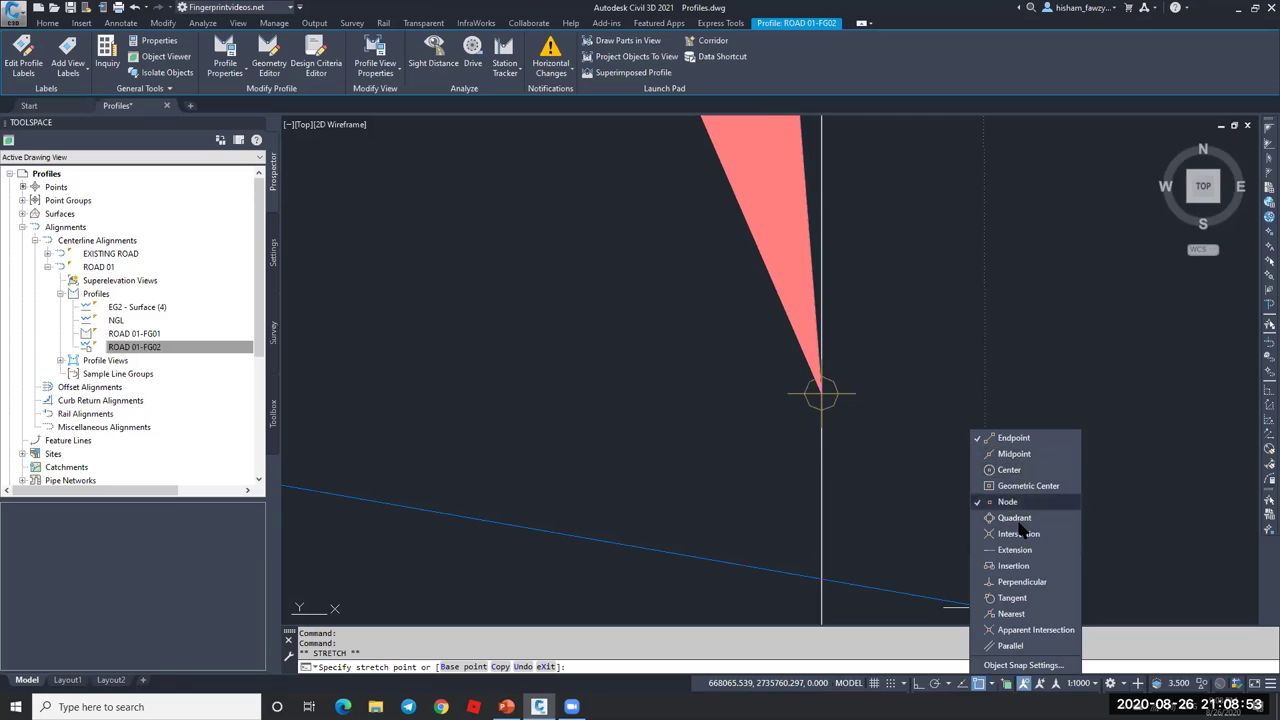
left_click(1019, 536)
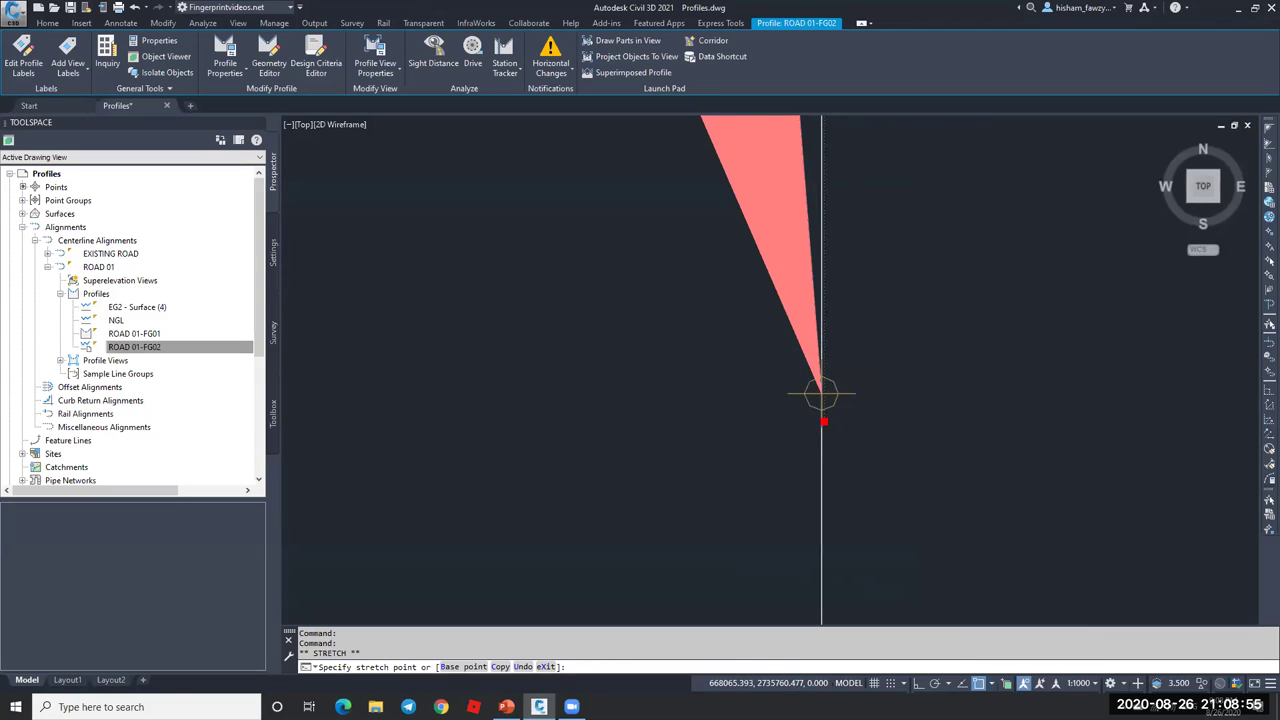
left_click(822, 405)
scroll(822, 478, "down", 5)
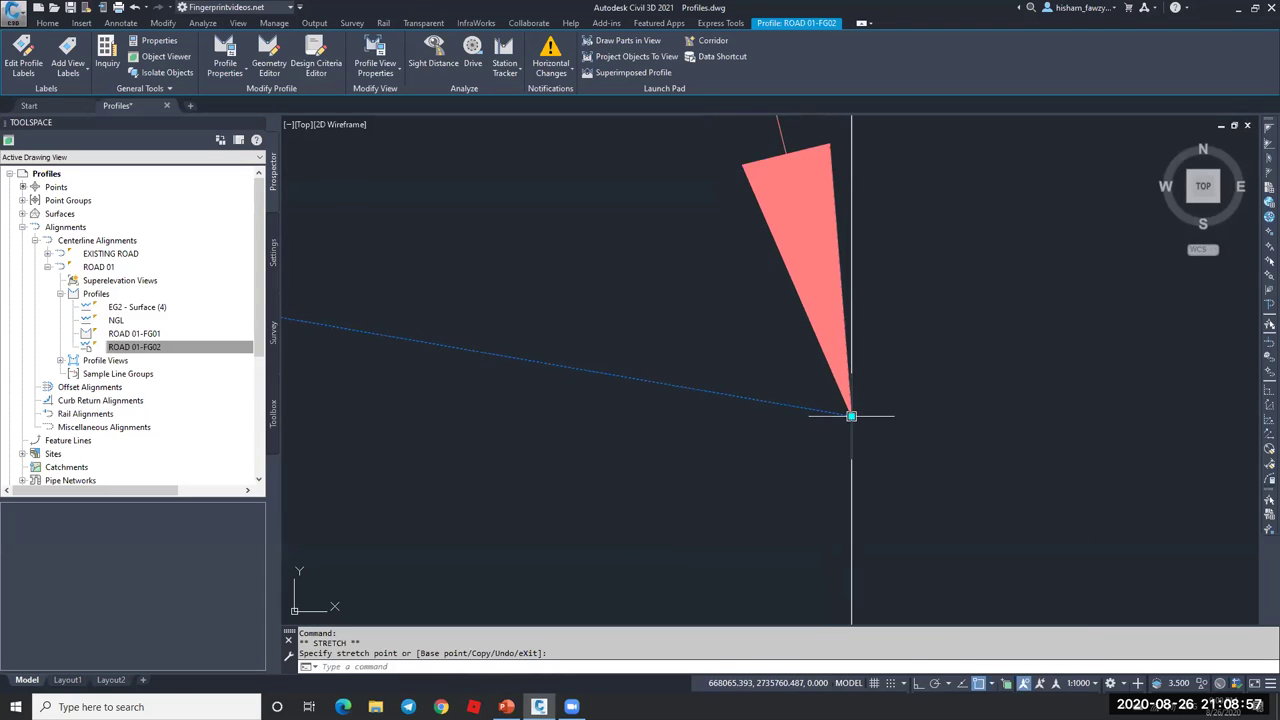
key("Escape")
scroll(748, 412, "down", 2)
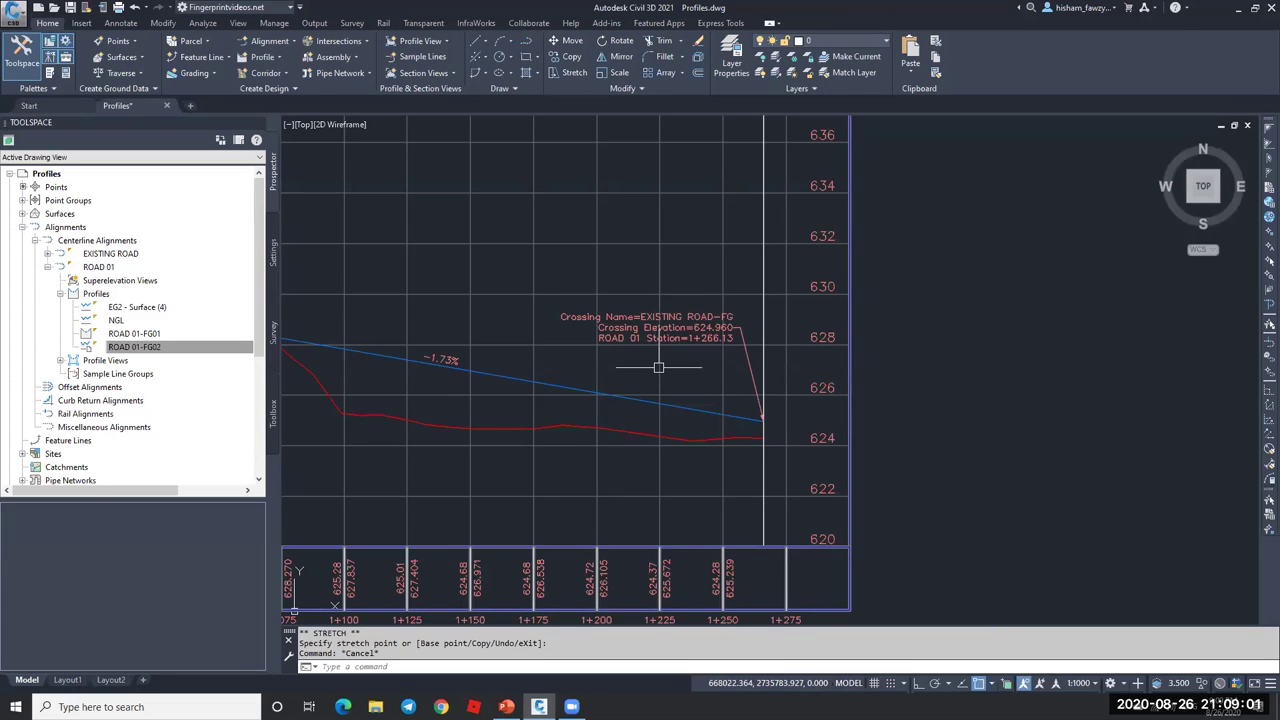
scroll(821, 364, "down", 6)
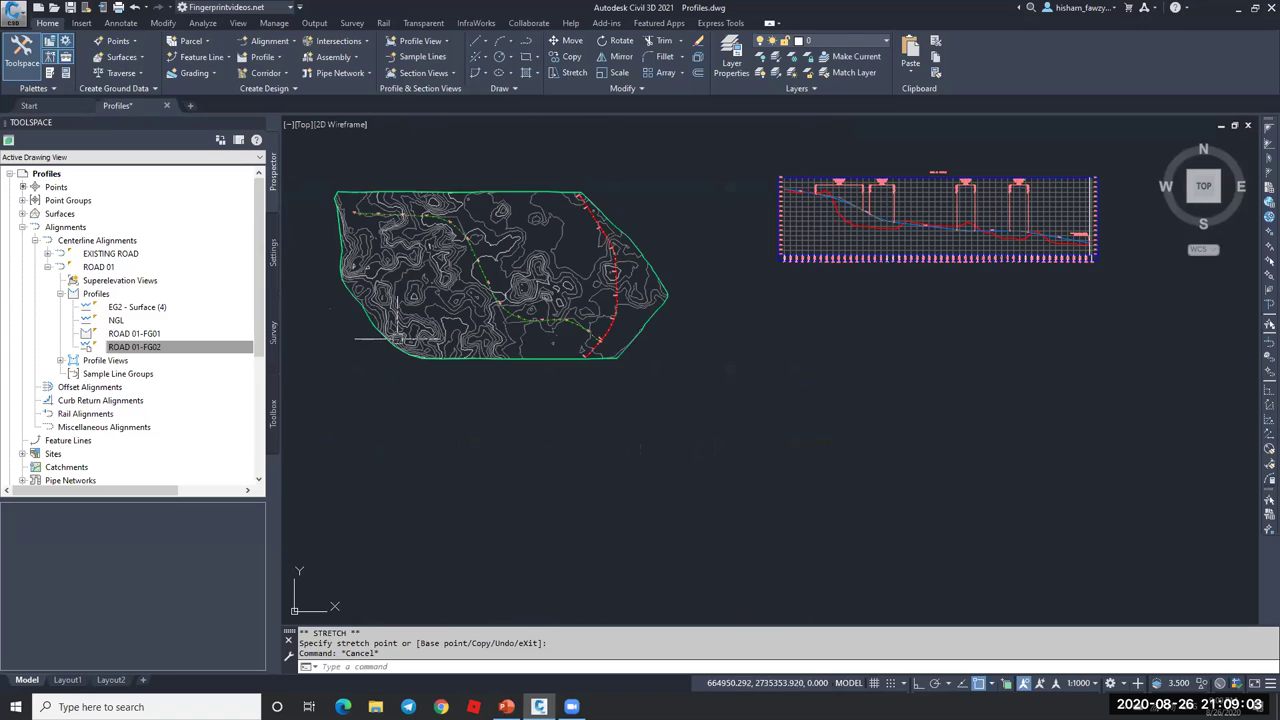
key("Escape")
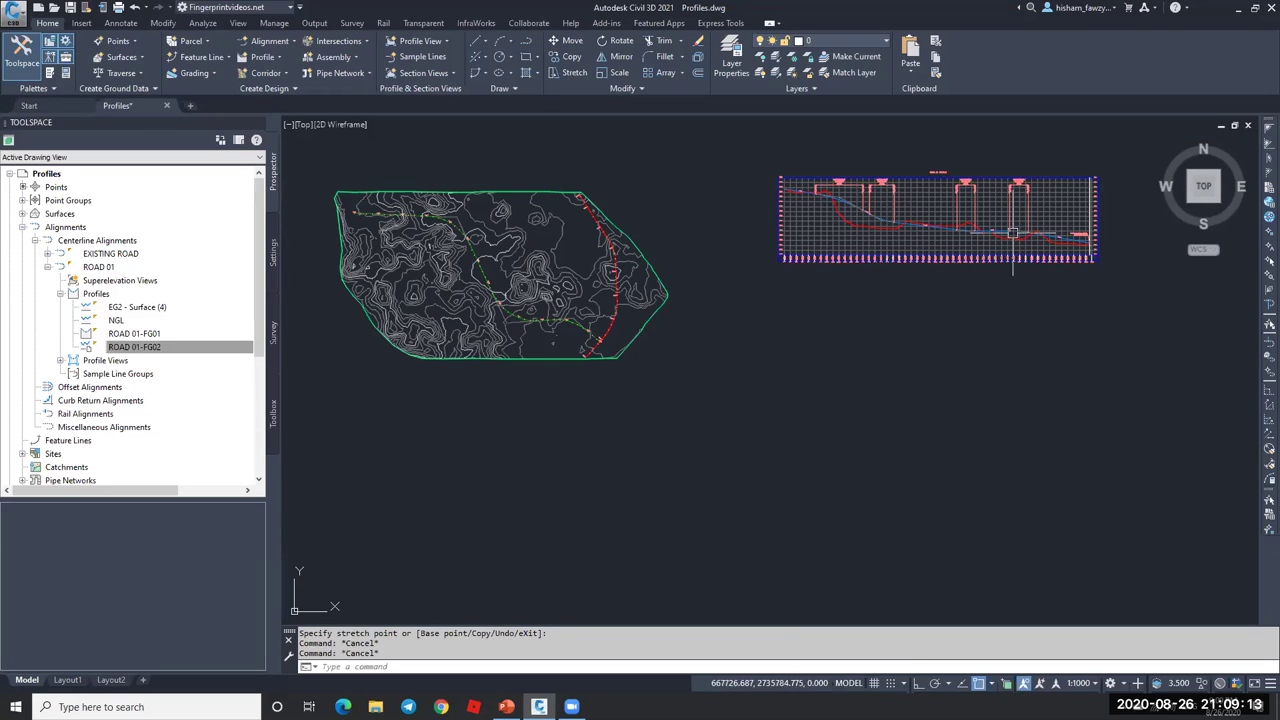
- Turn off Alignments crossings in the ROAD 017 profile view's properties
left_click(1048, 203)
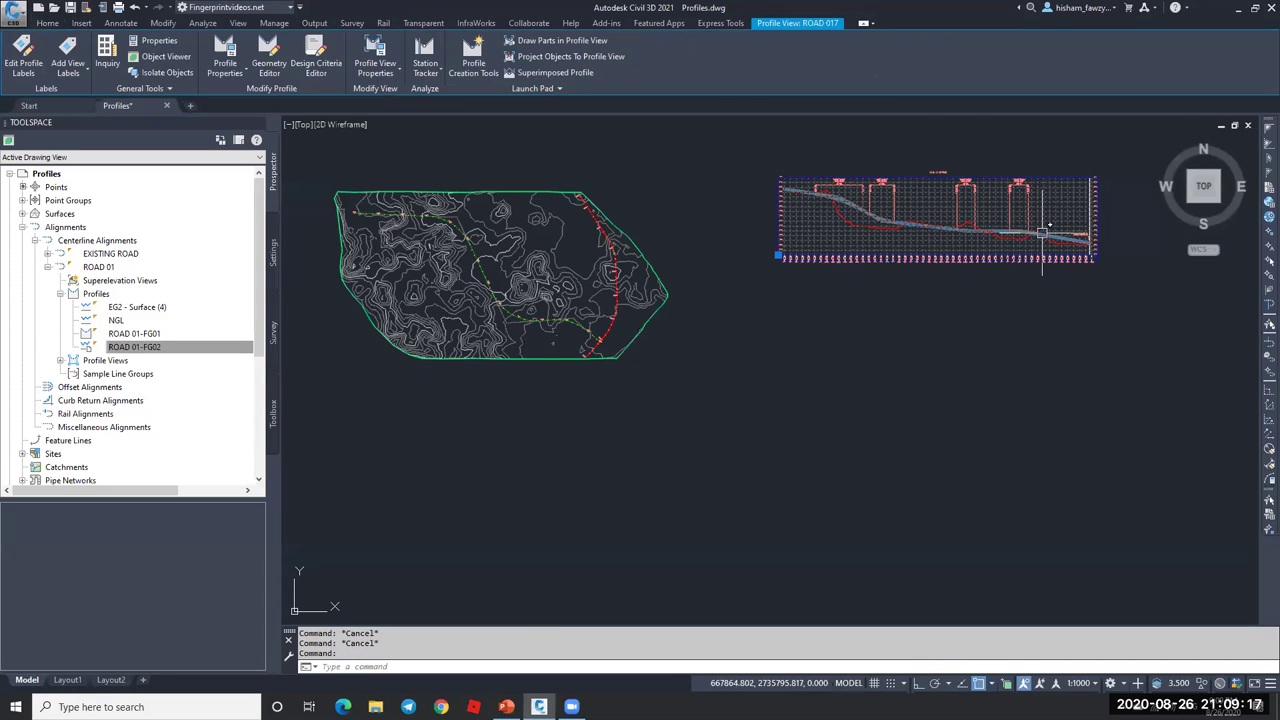
scroll(1048, 207, "up", 5)
key("Escape")
left_click(1023, 220)
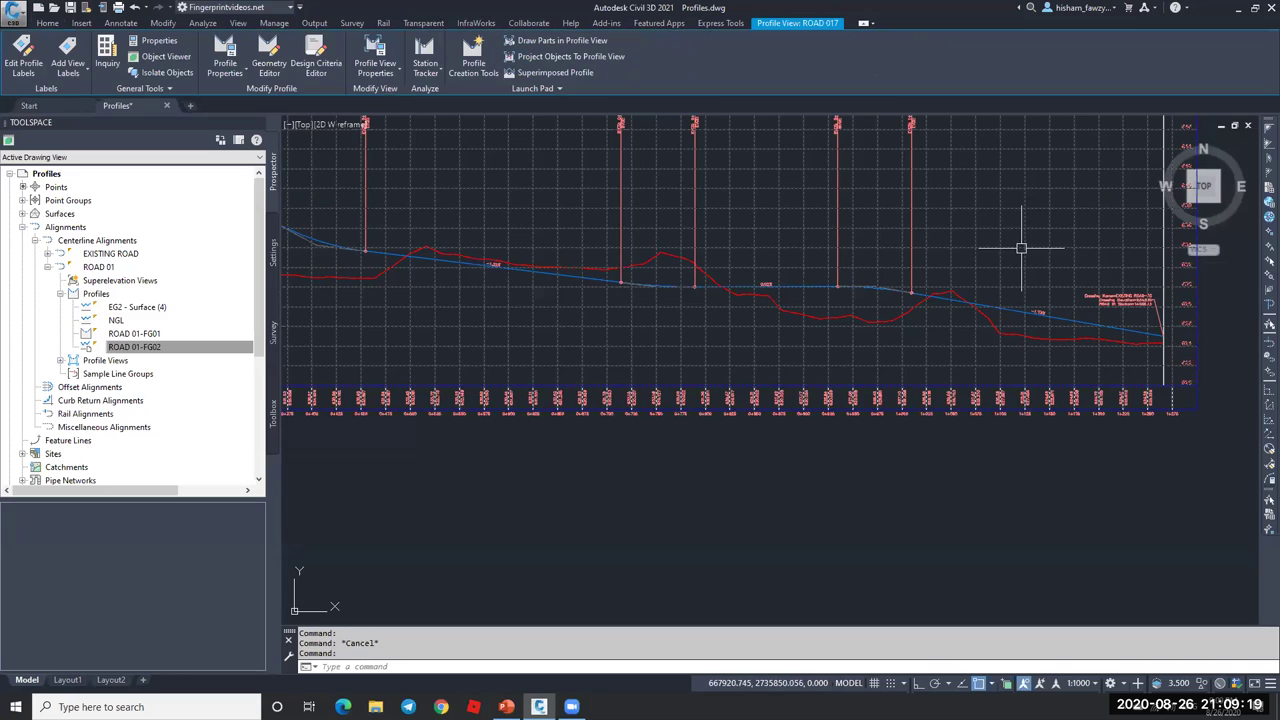
scroll(918, 278, "down", 4)
scroll(920, 273, "up", 2)
scroll(920, 273, "up", 2)
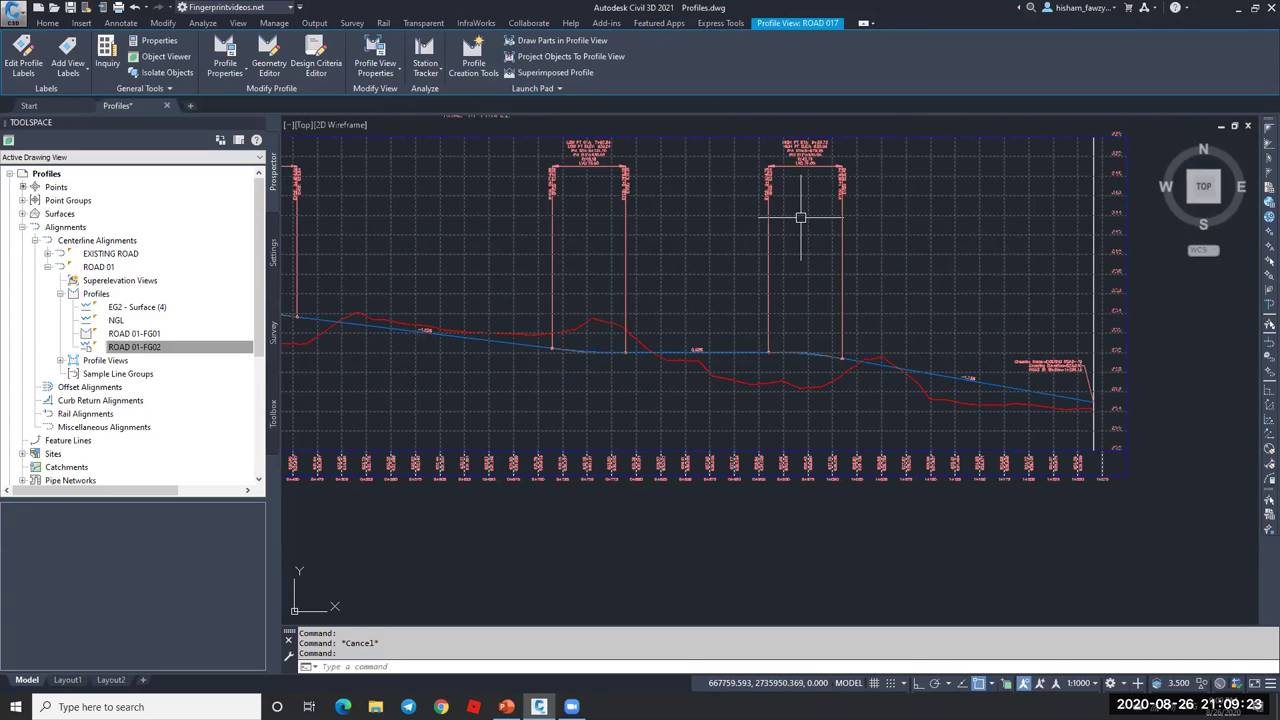
key("Escape")
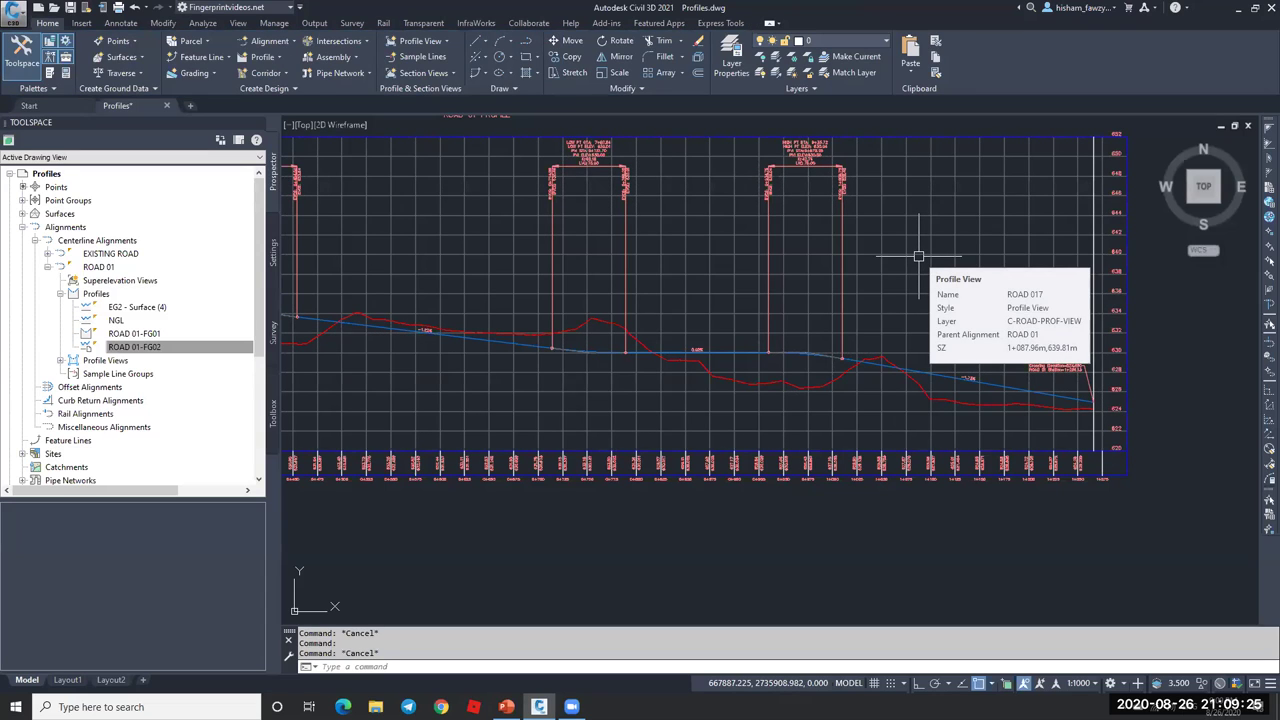
left_click(918, 256)
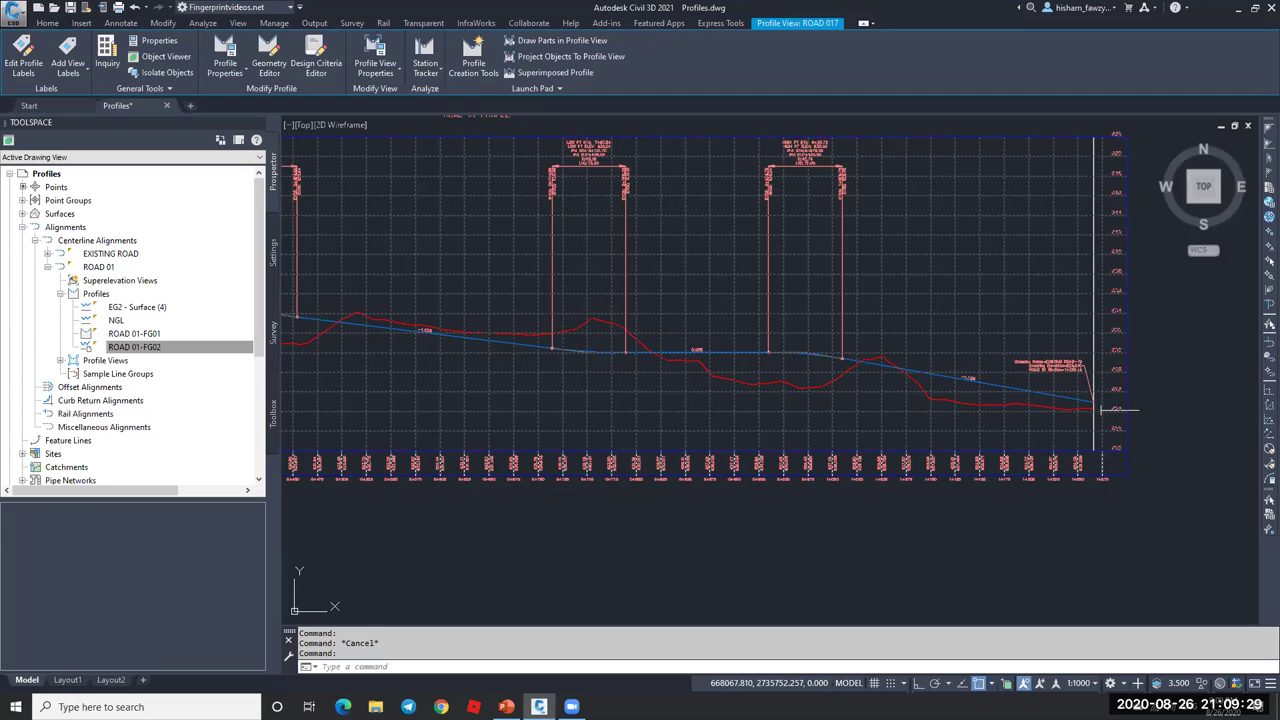
key("Escape")
left_click(986, 329)
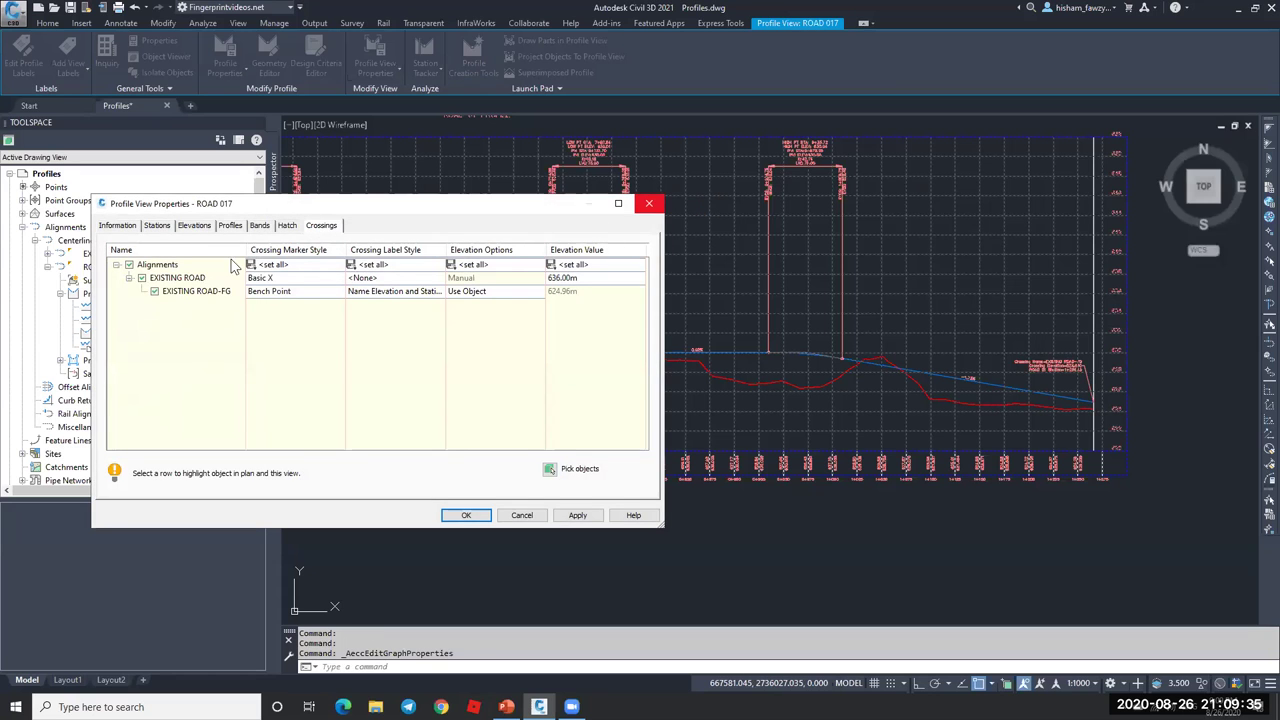
left_click(129, 264)
left_click(448, 519)
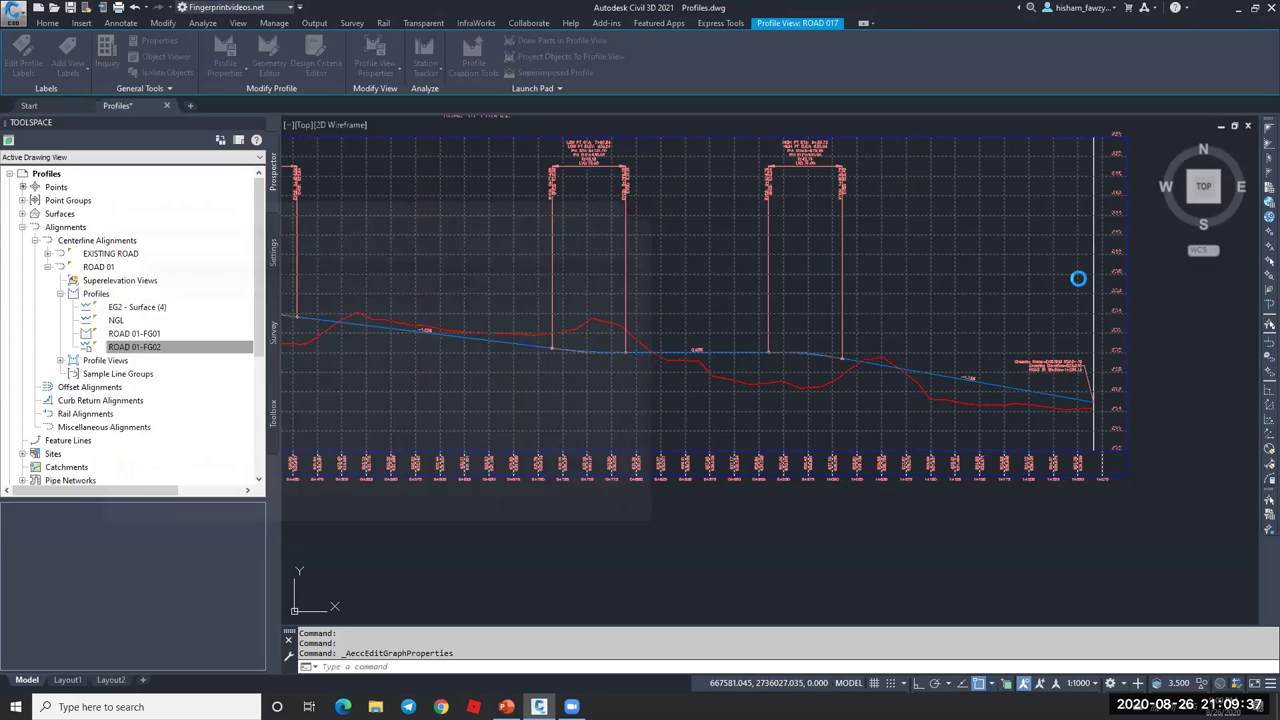
key("Escape")
- Pull the ROAD 01-FG02 design profile's end point back to shorten it
left_click(1053, 392)
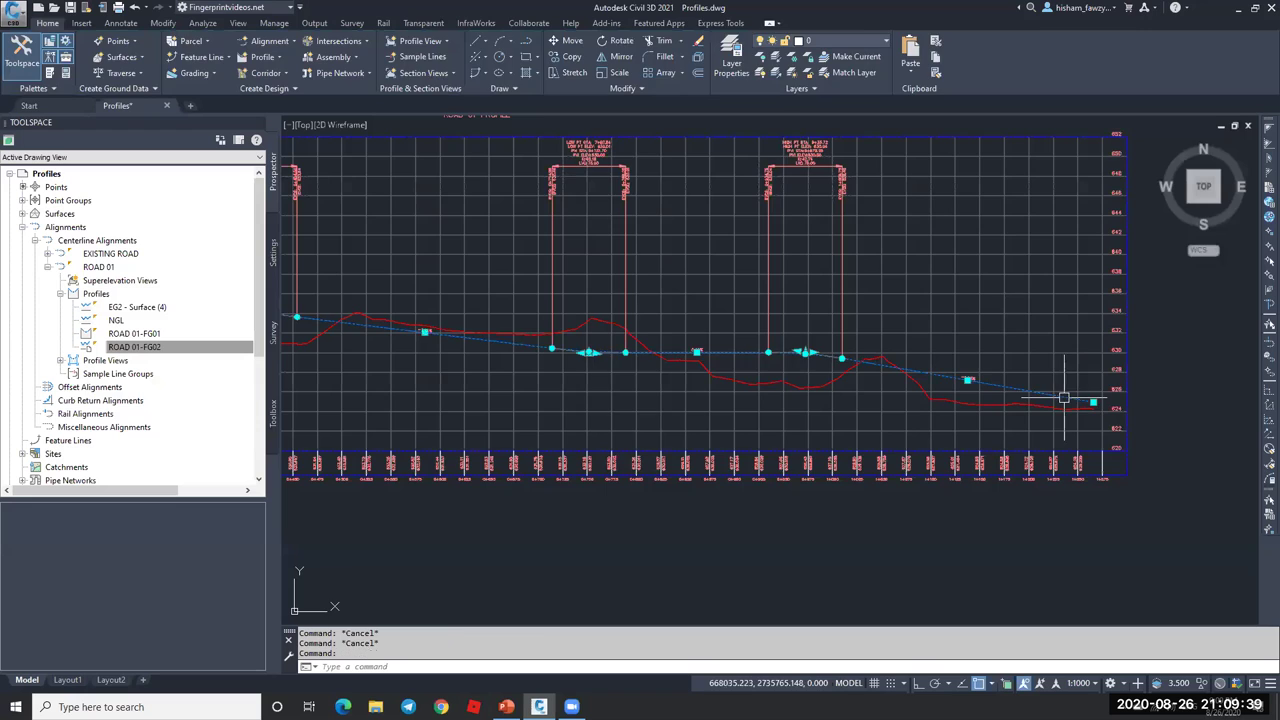
scroll(1100, 403, "up", 5)
left_click(1106, 409)
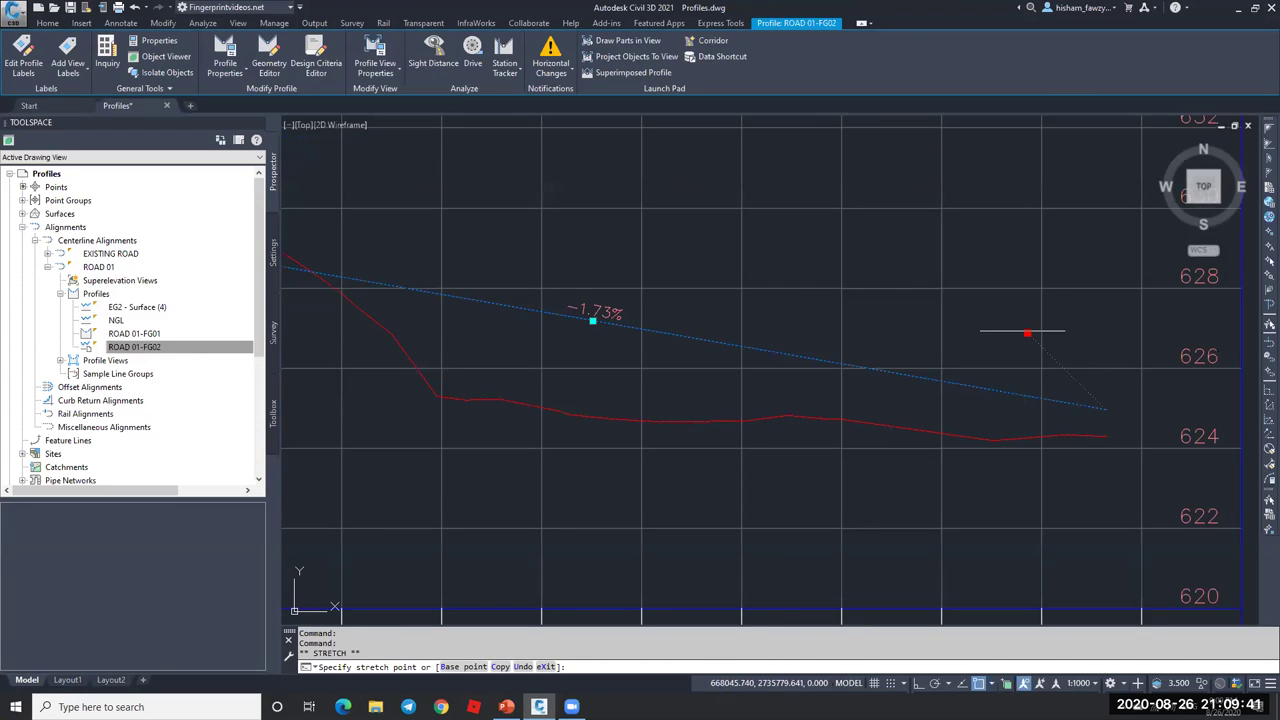
left_click(1006, 320)
key("Escape")
scroll(809, 286, "down", 10)
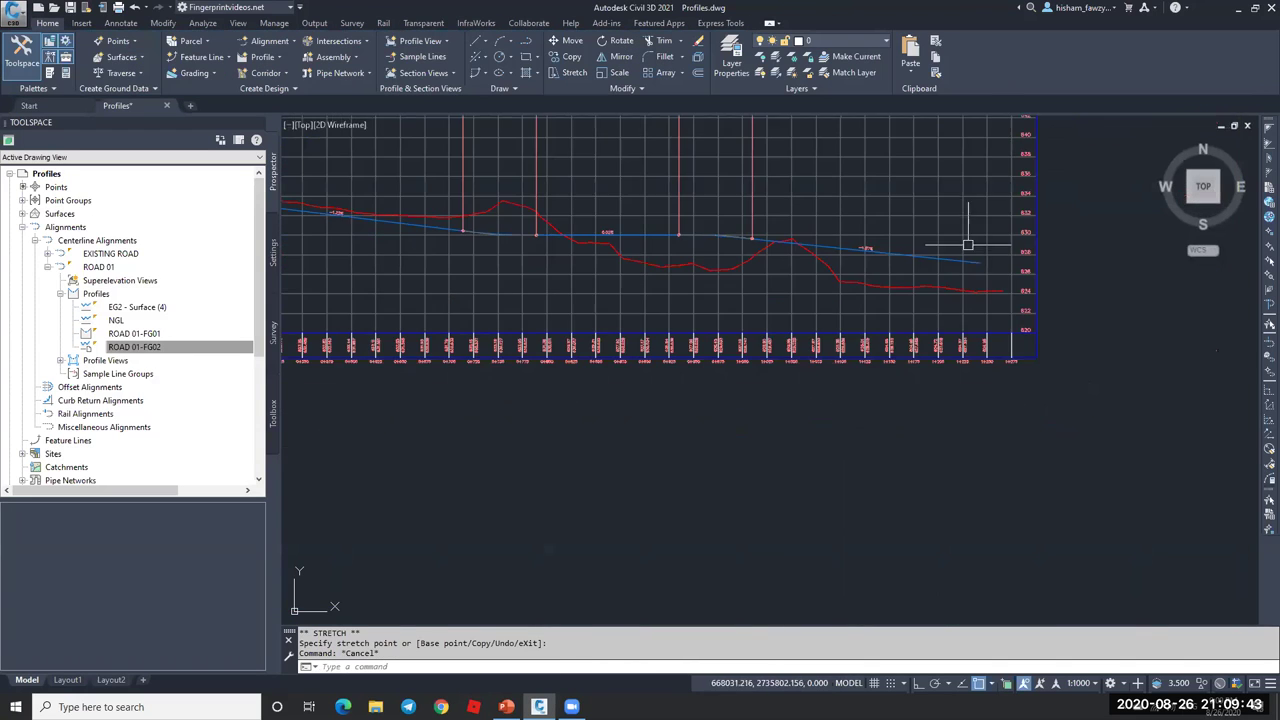
scroll(621, 319, "up", 10)
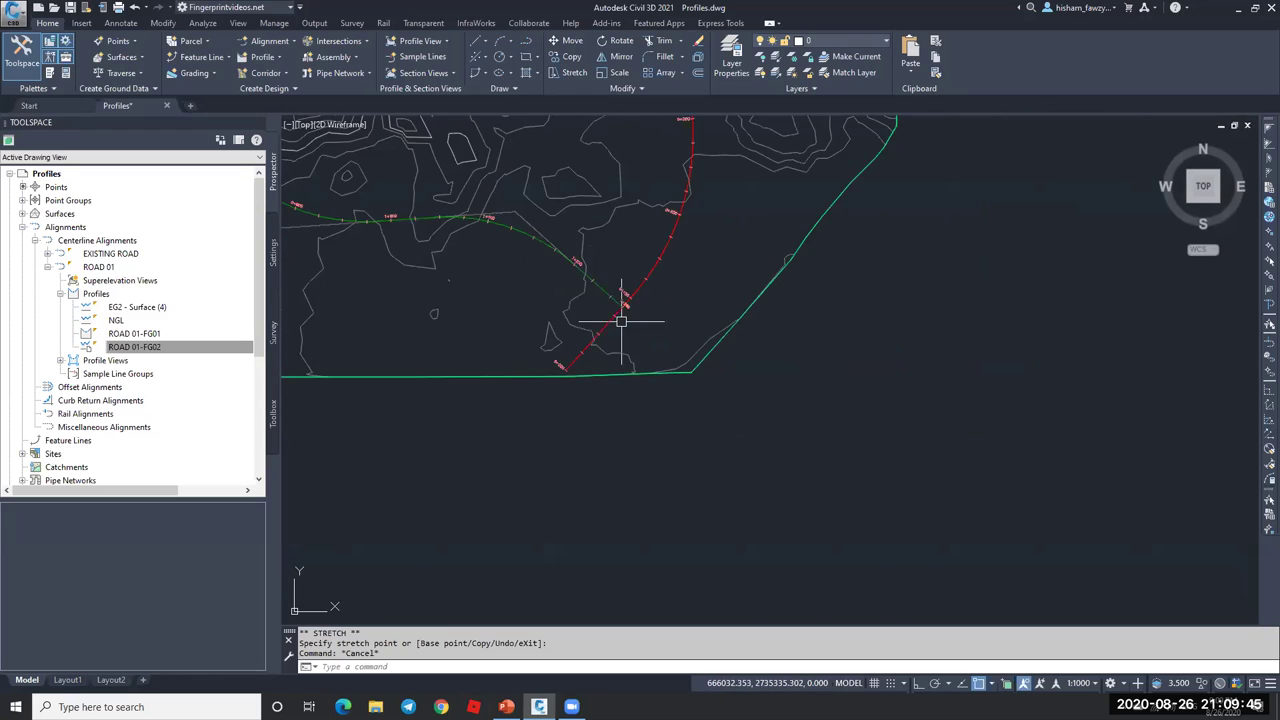
key("Escape")
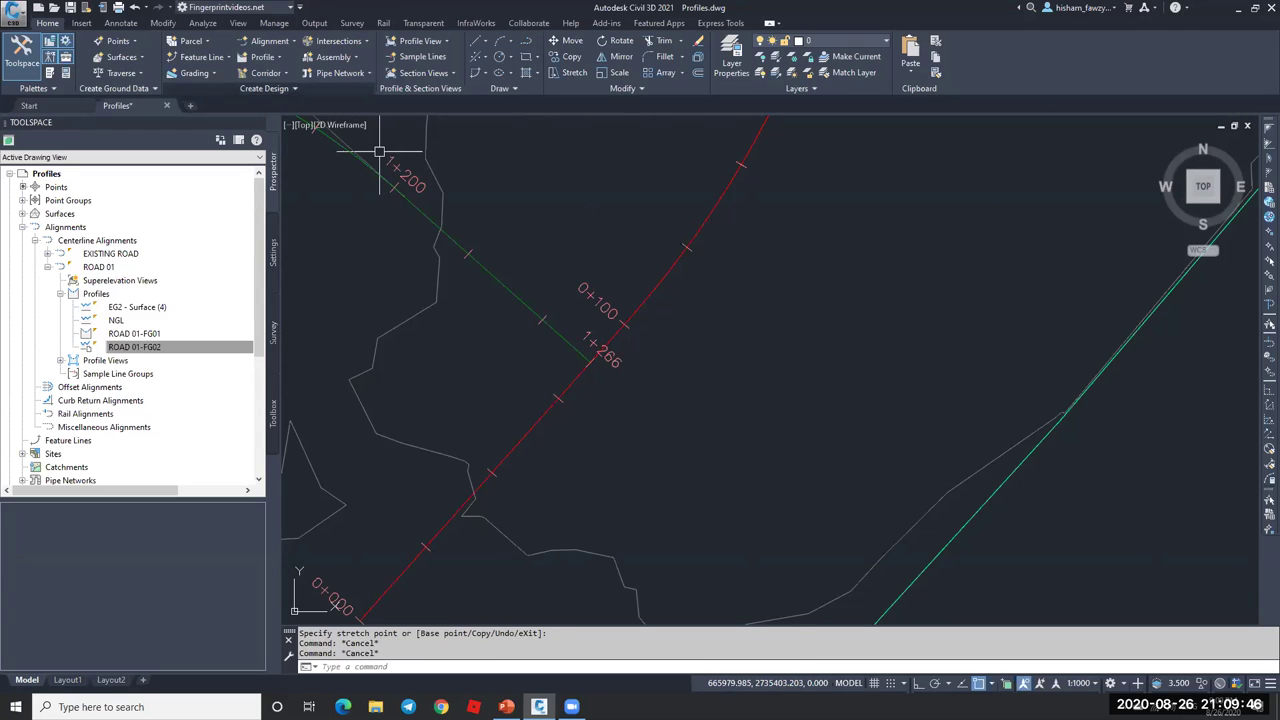
- Start Station/Offset point creation on EXISTING ROAD with the EXISTING ROAD-FG profile
left_click(133, 42)
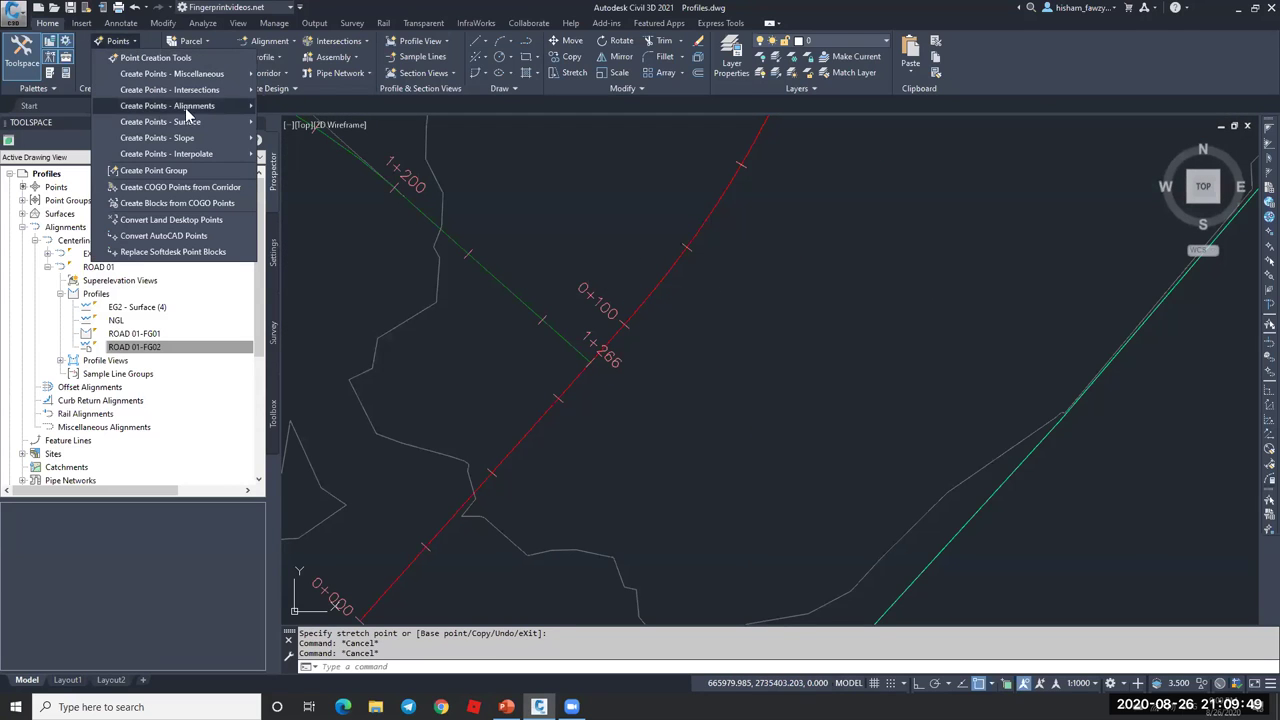
mouse_move(186, 107)
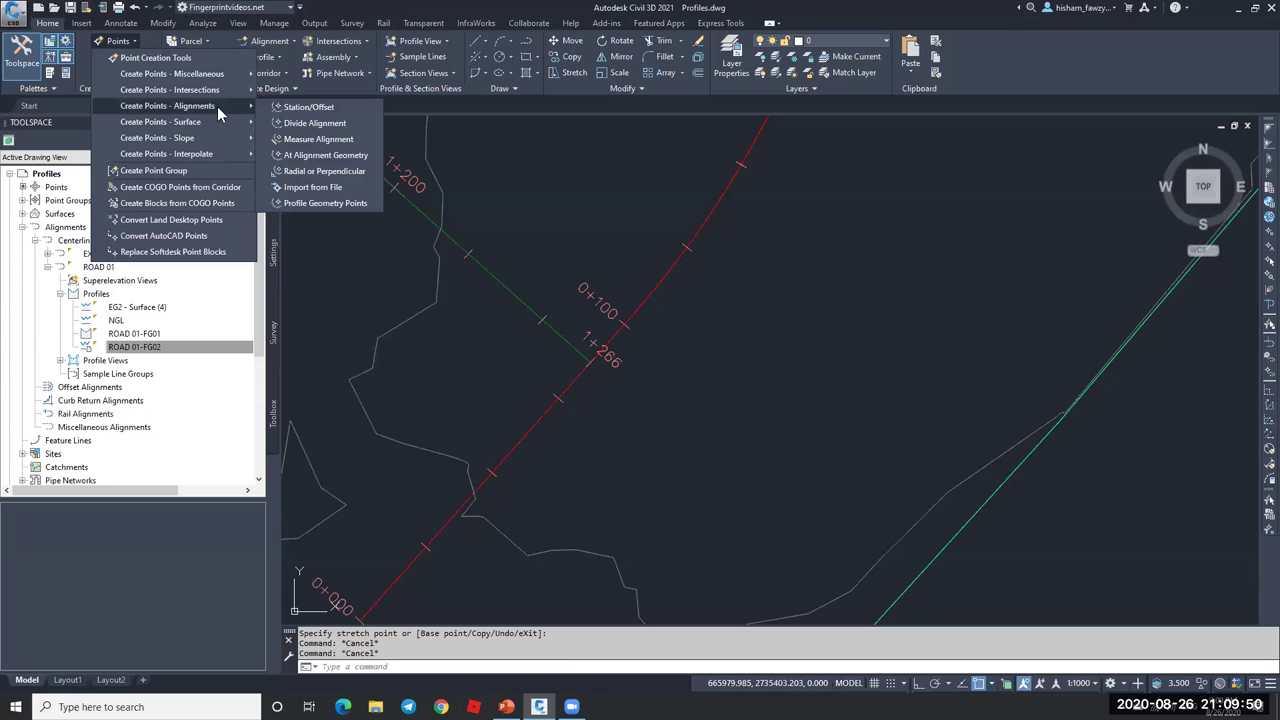
left_click(310, 107)
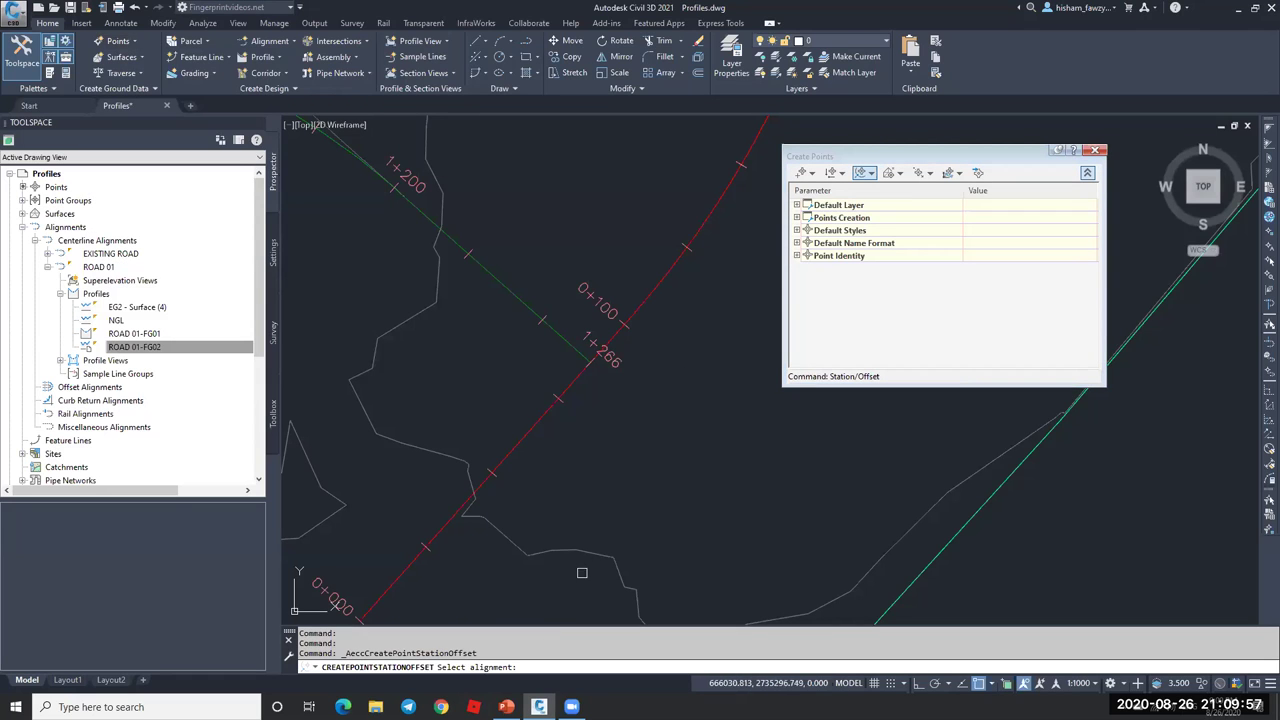
left_click(668, 270)
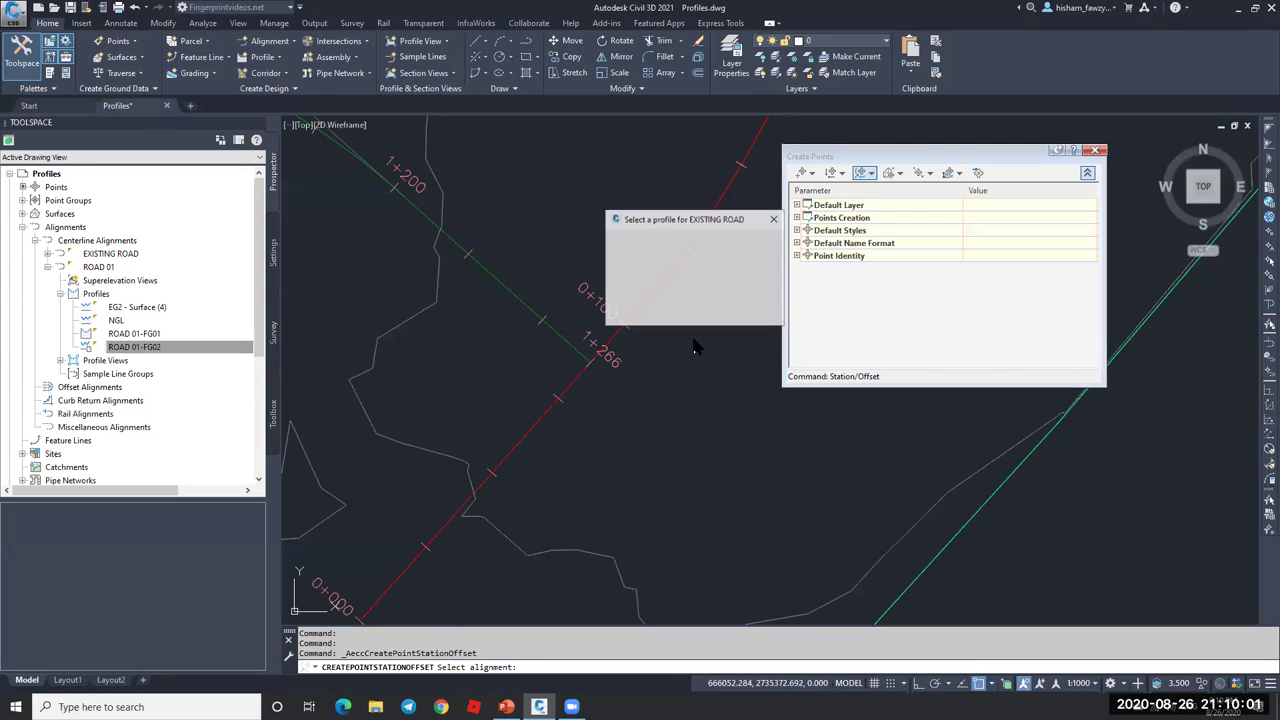
left_click(695, 247)
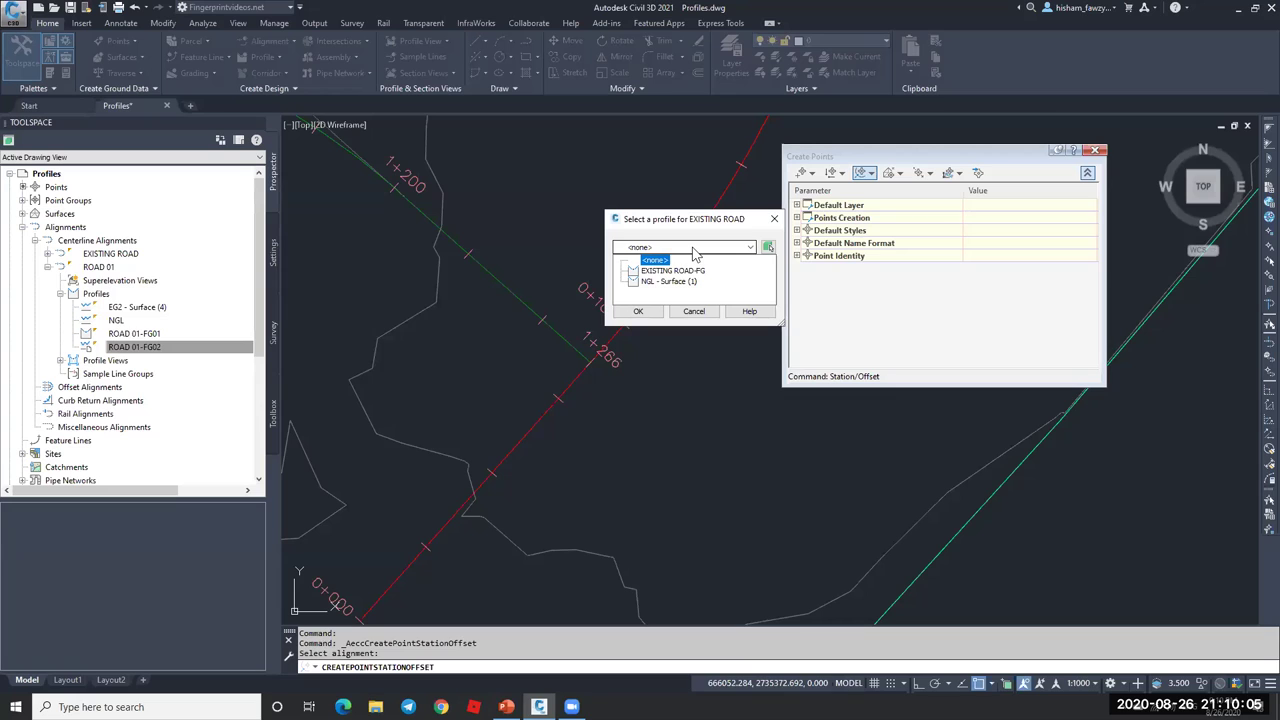
left_click(690, 282)
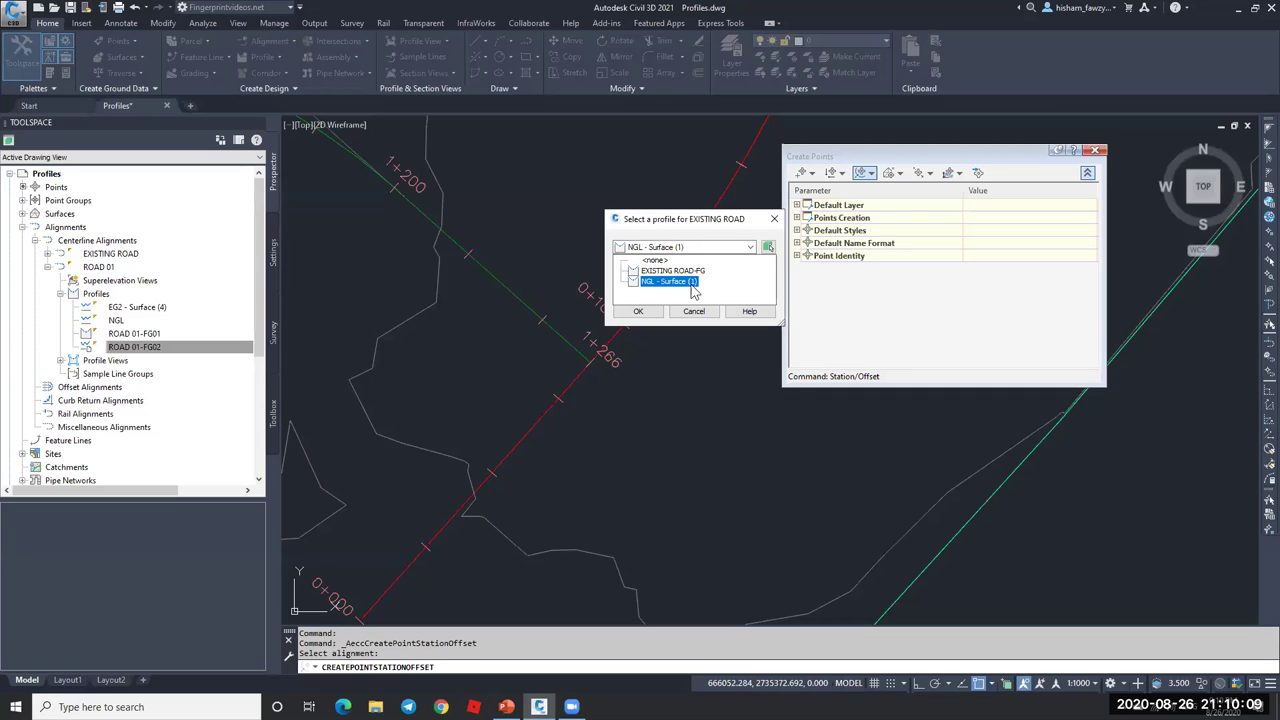
key("Up")
key("Down")
key("Up")
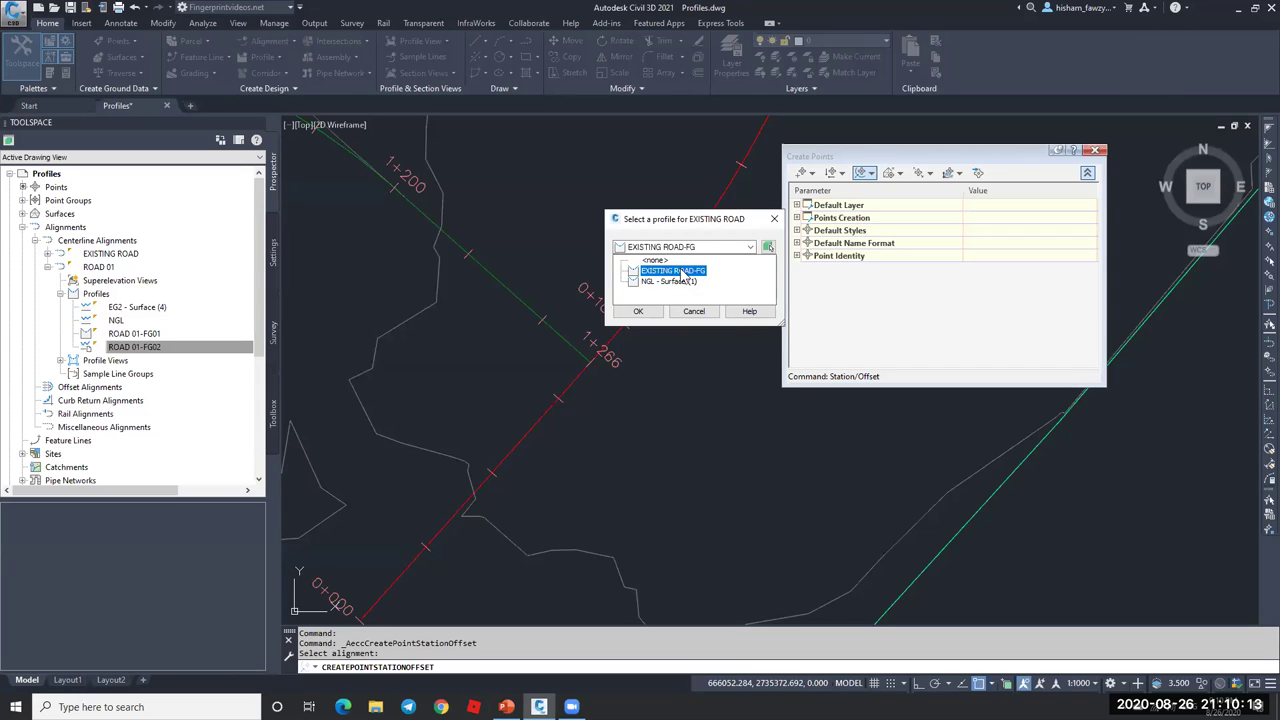
left_click(679, 274)
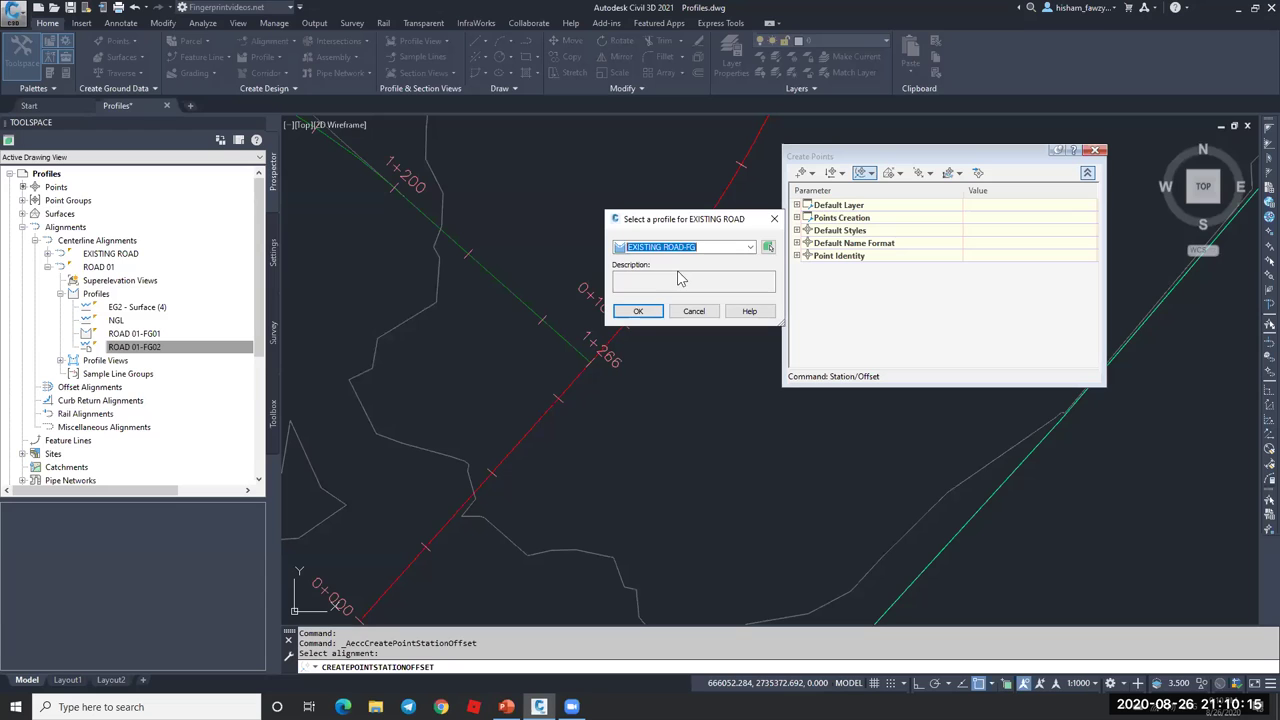
left_click(642, 311)
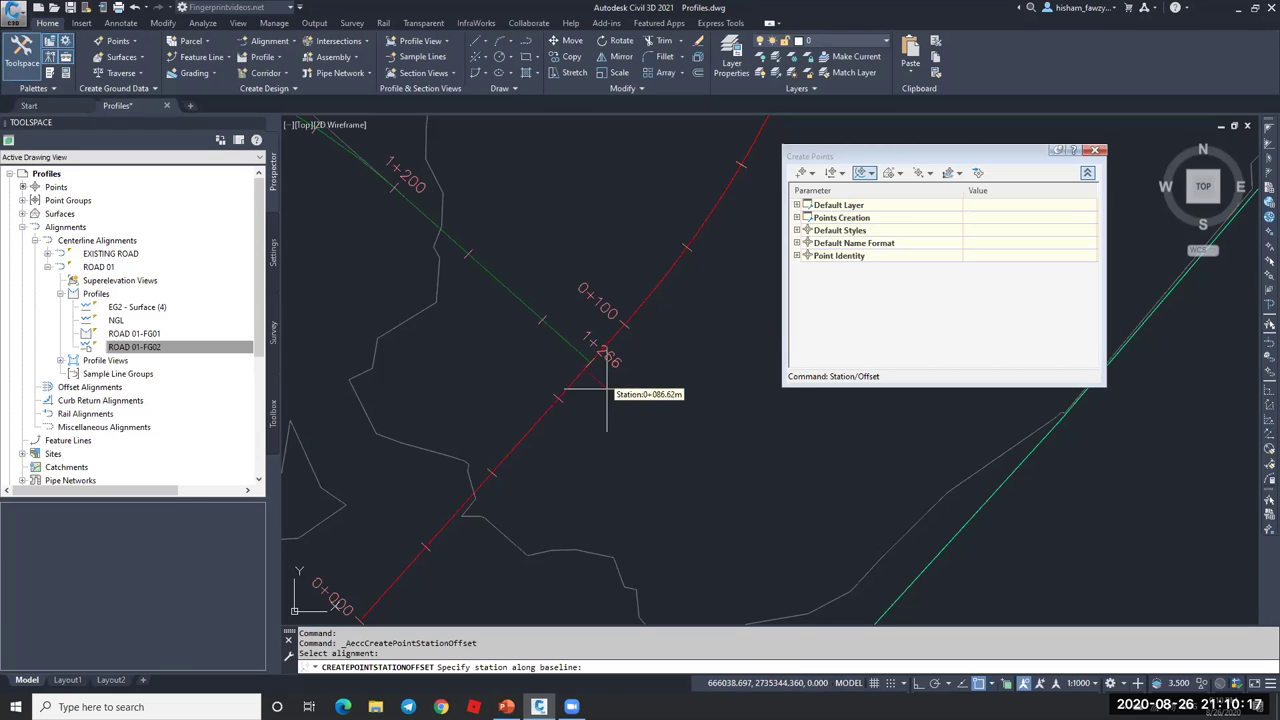
- Place the point at the ROAD 01 crossing station with offset 0 and description int
scroll(590, 385, "up", 1)
scroll(600, 335, "up", 1)
scroll(592, 326, "up", 2)
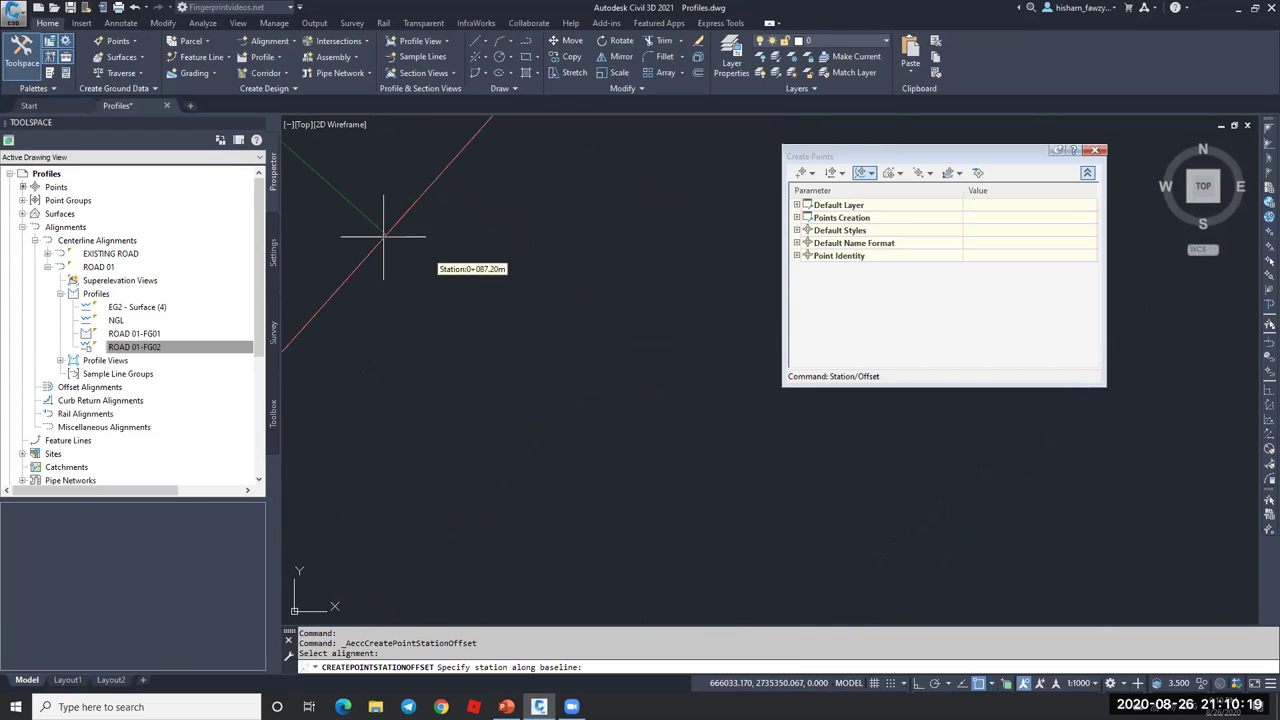
left_click(386, 236)
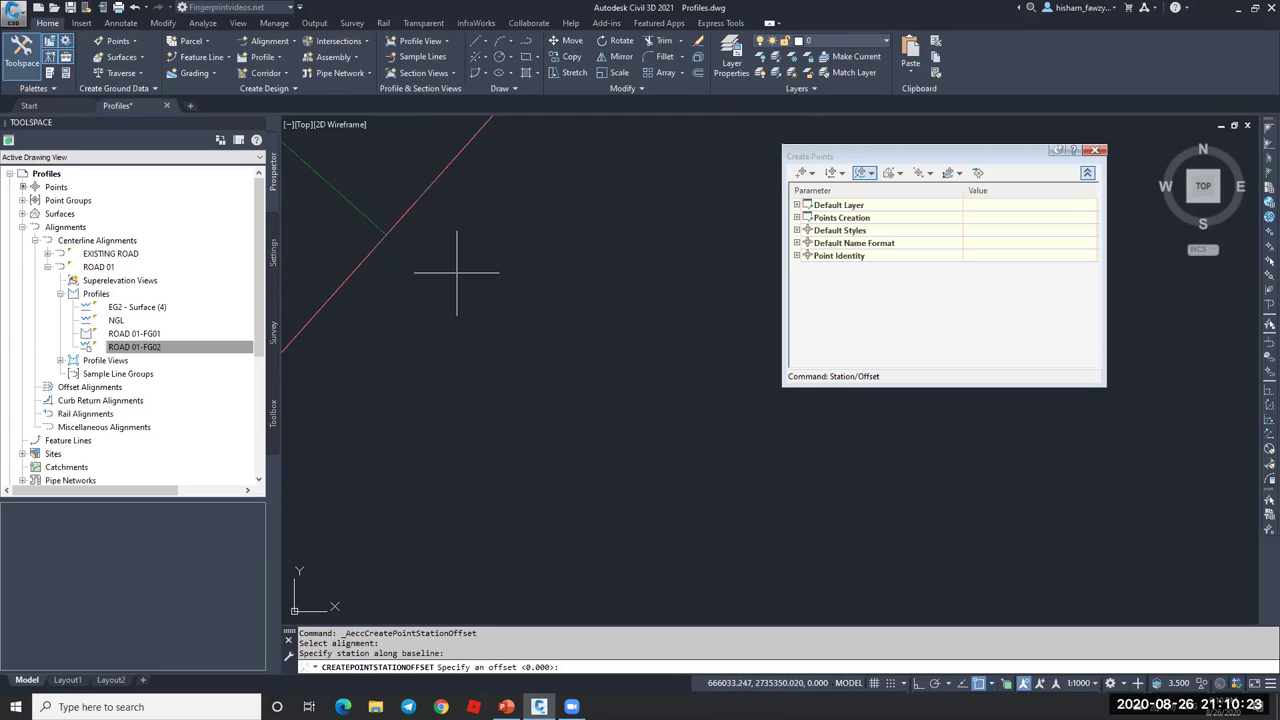
key("Return")
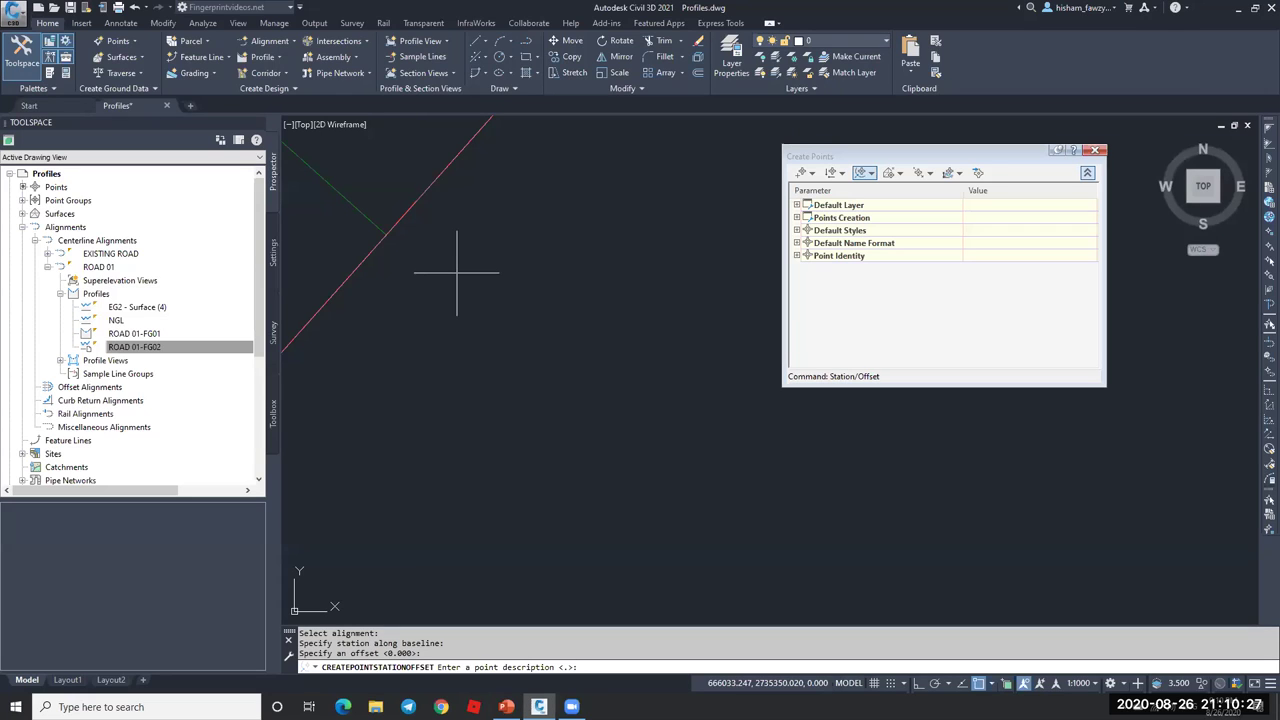
key("Return")
scroll(500, 318, "up", 3)
scroll(552, 318, "down", 2)
key("Escape")
key("Escape")
left_click(545, 311)
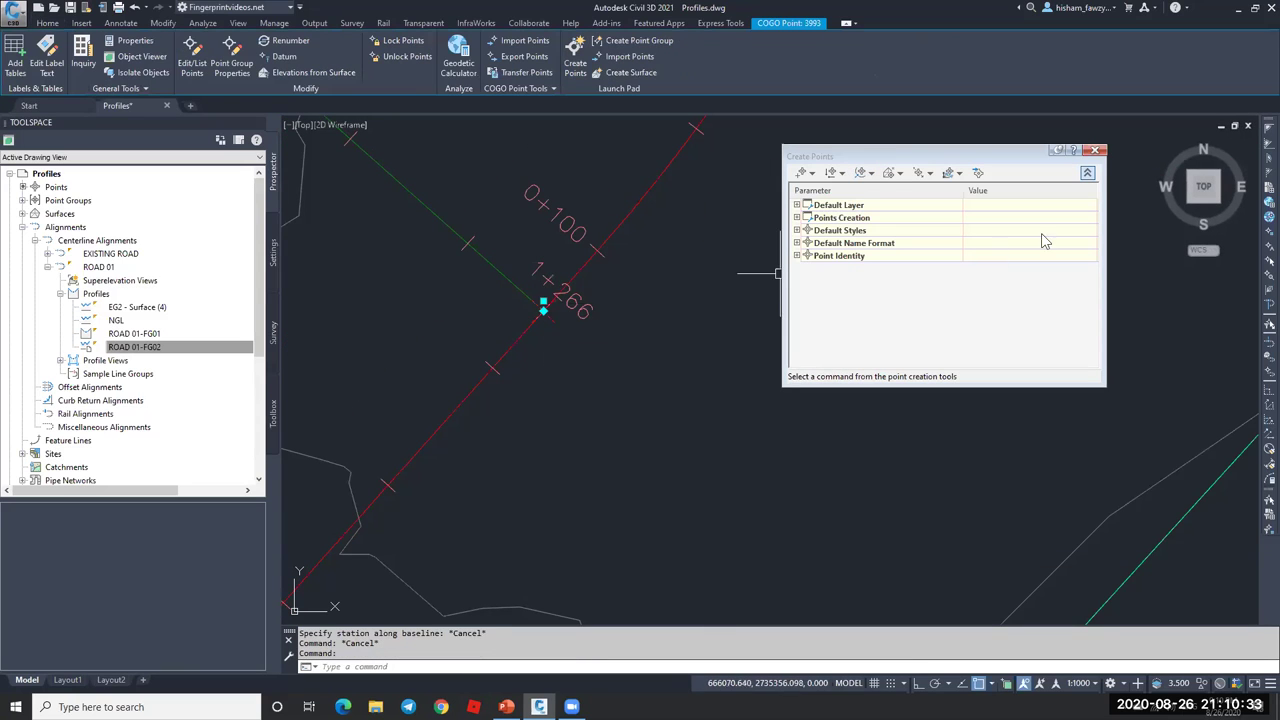
- Check COGO point 3993's 624.960 m elevation in the point editor, then reselect the profile view
left_click(192, 55)
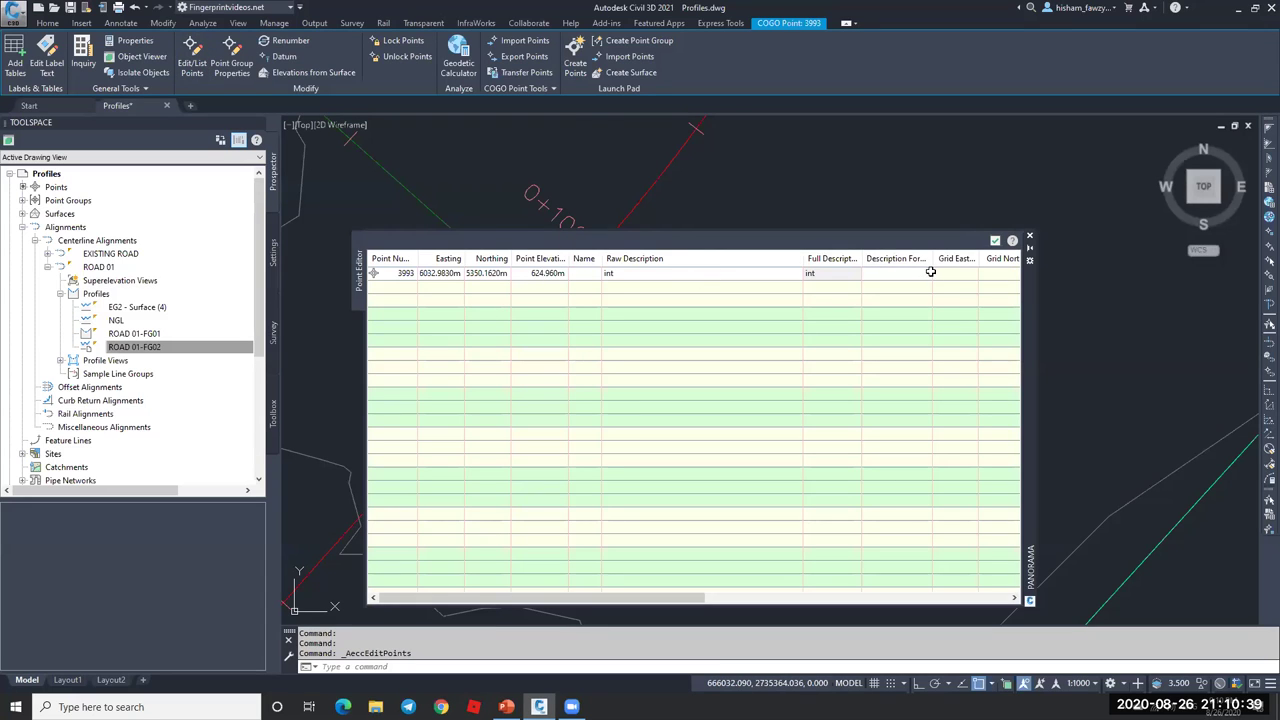
left_click(995, 240)
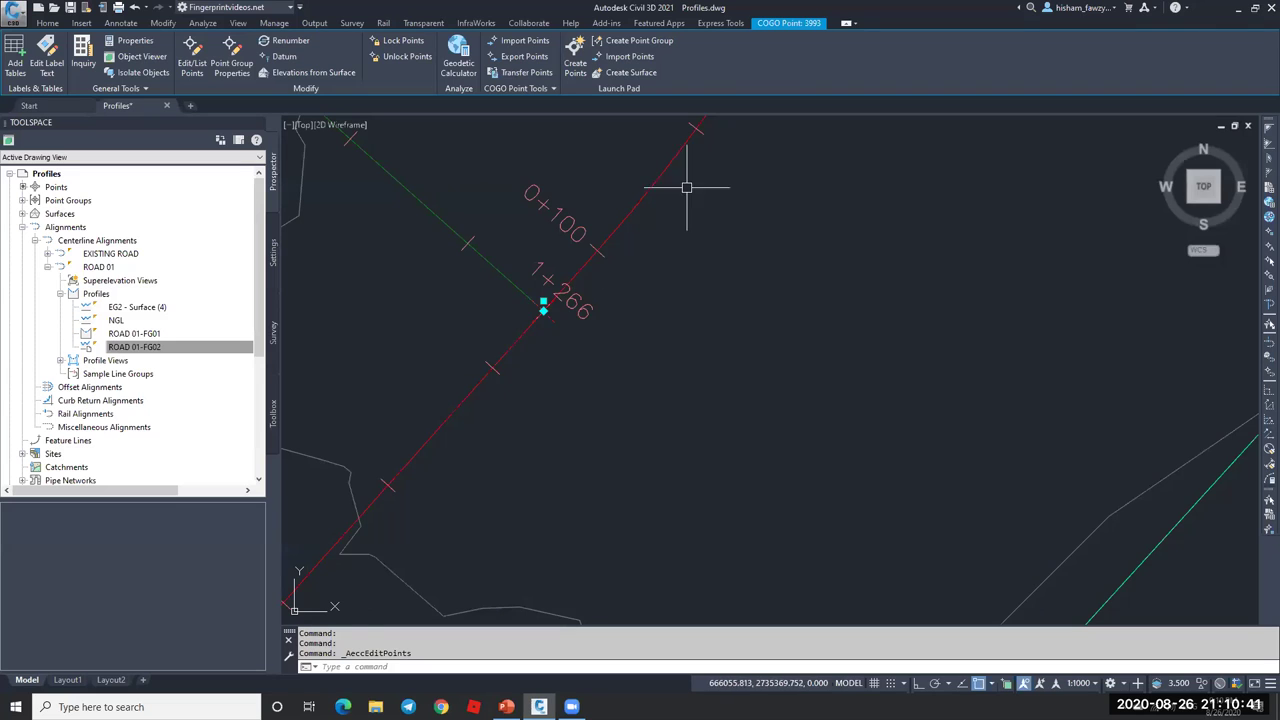
key("Escape")
key("Escape")
scroll(500, 320, "down", 10)
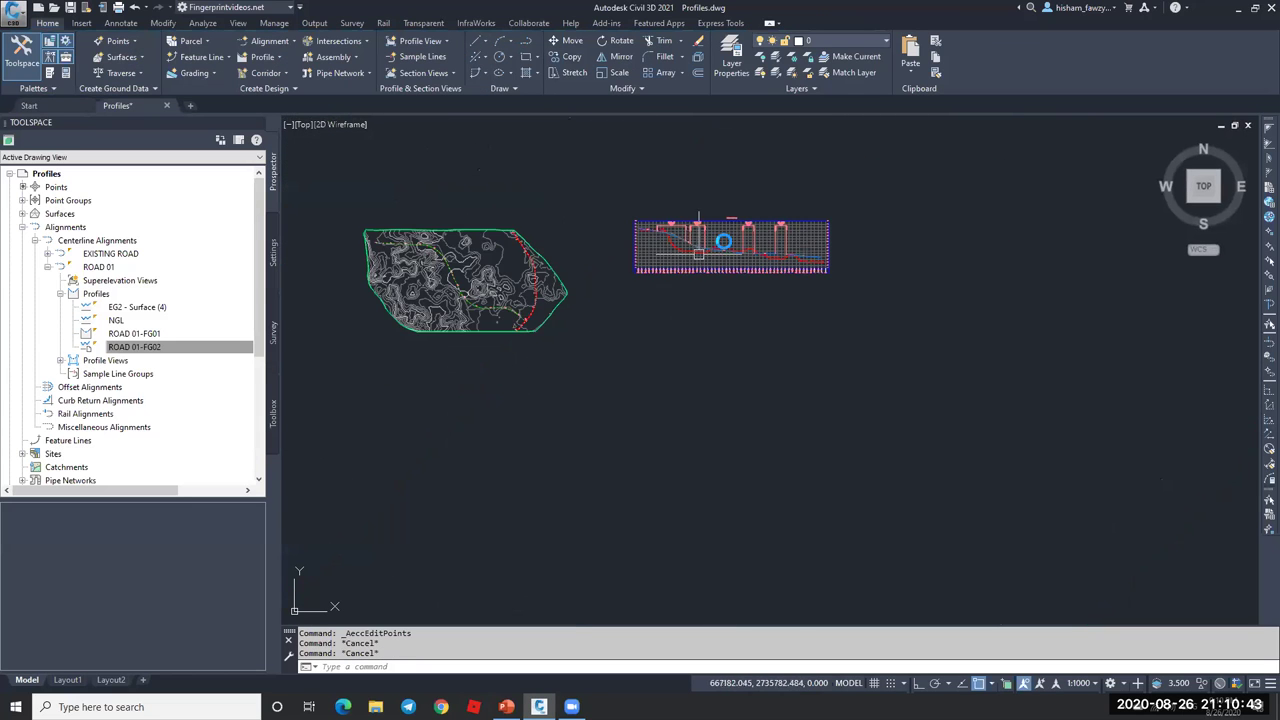
scroll(725, 240, "up", 6)
left_click(704, 303)
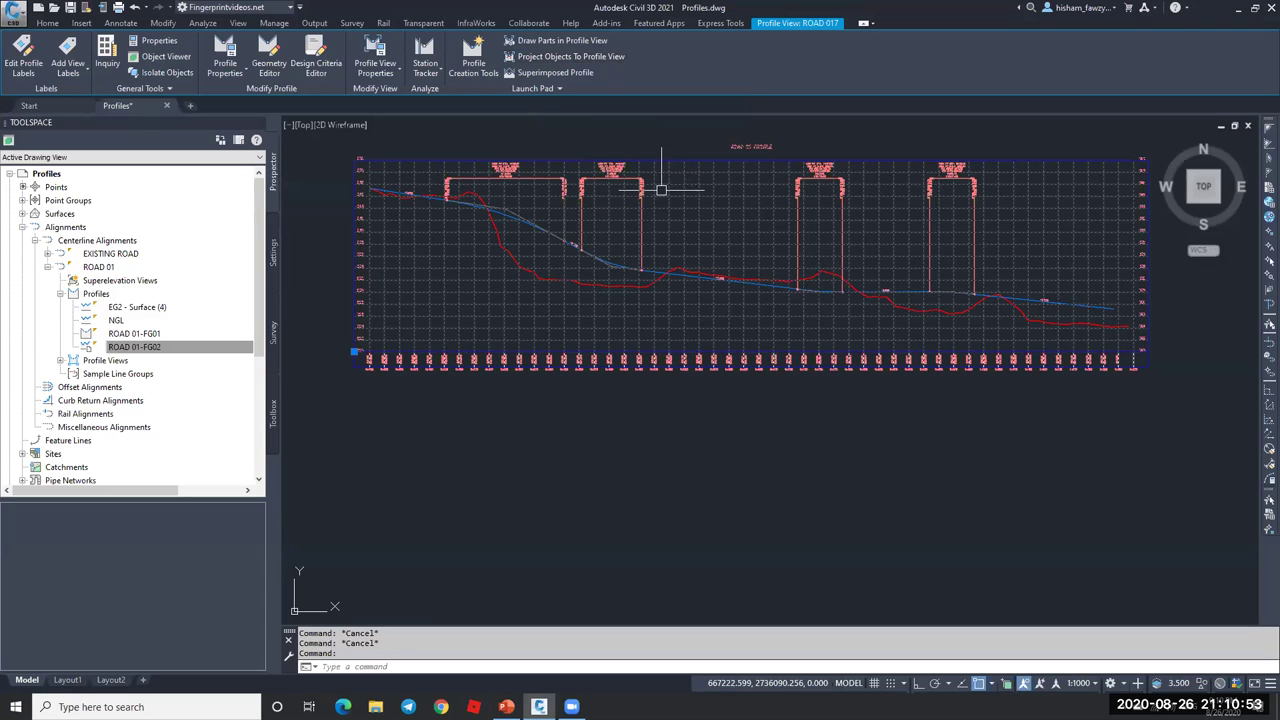
- Project the picked COGO point into the ROAD 017 profile view, keeping the Basic point style
left_click(571, 57)
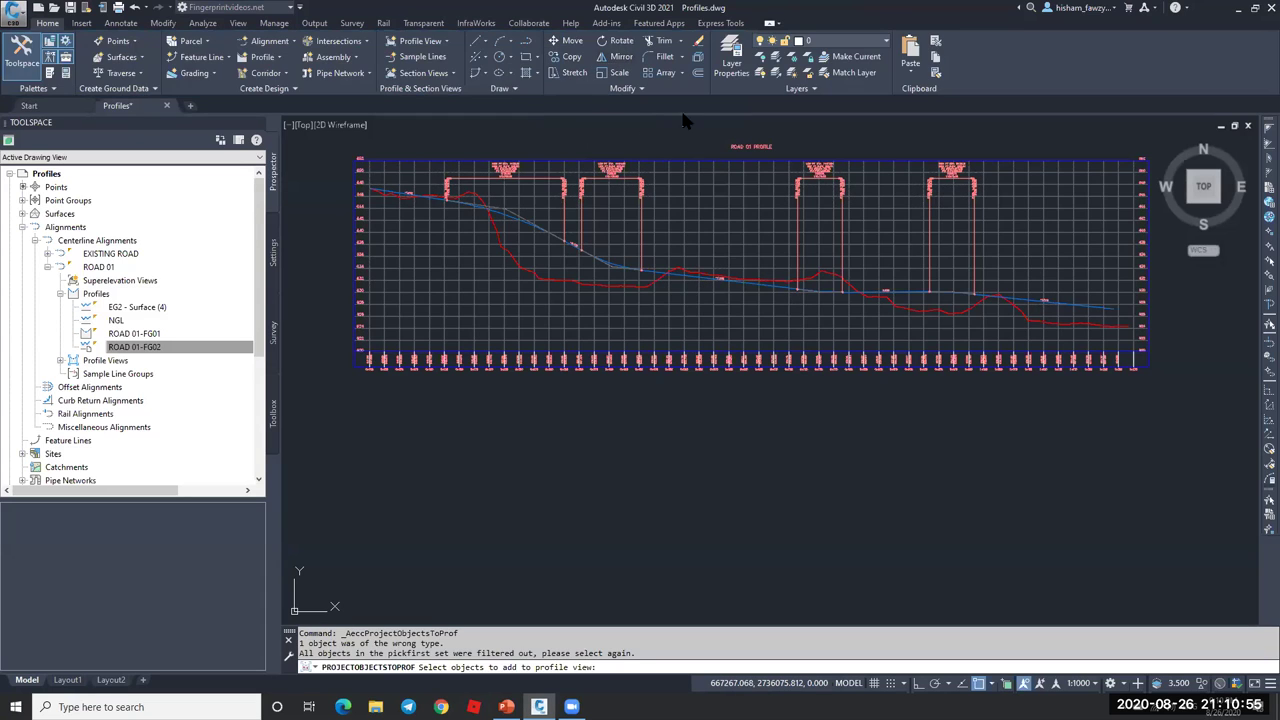
scroll(945, 237, "down", 5)
scroll(700, 331, "up", 10)
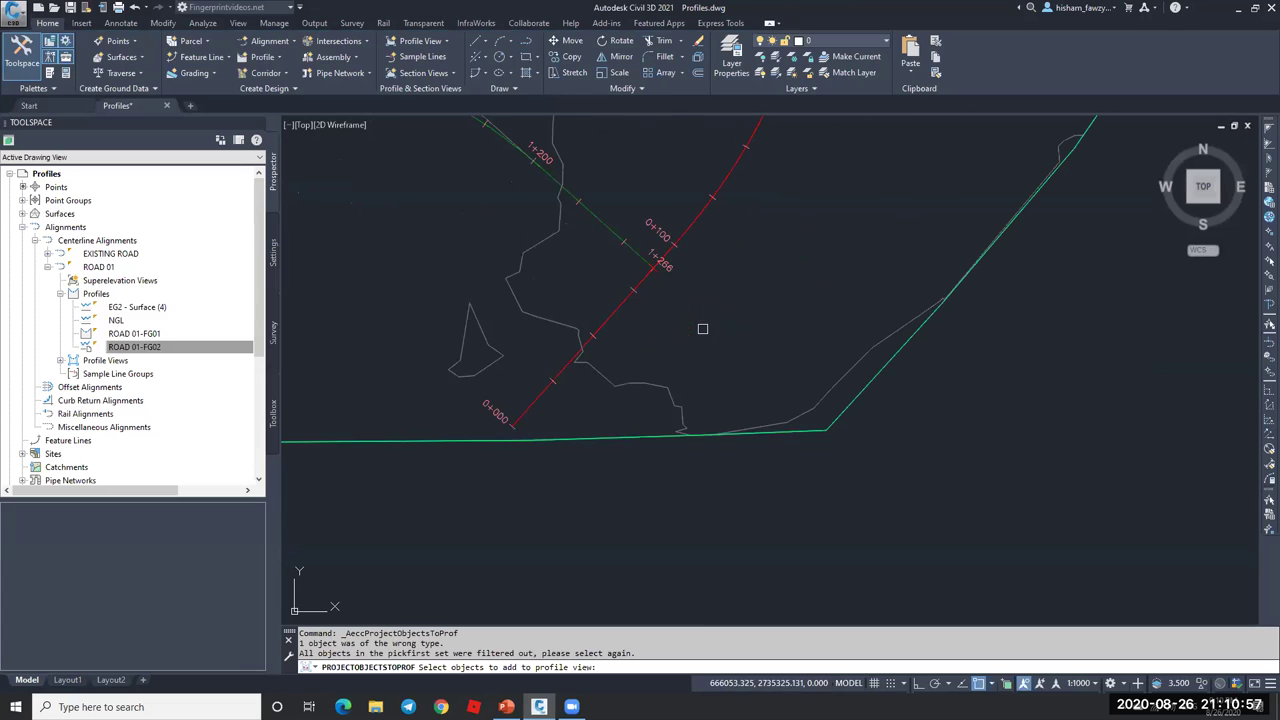
left_click(586, 289)
key("Return")
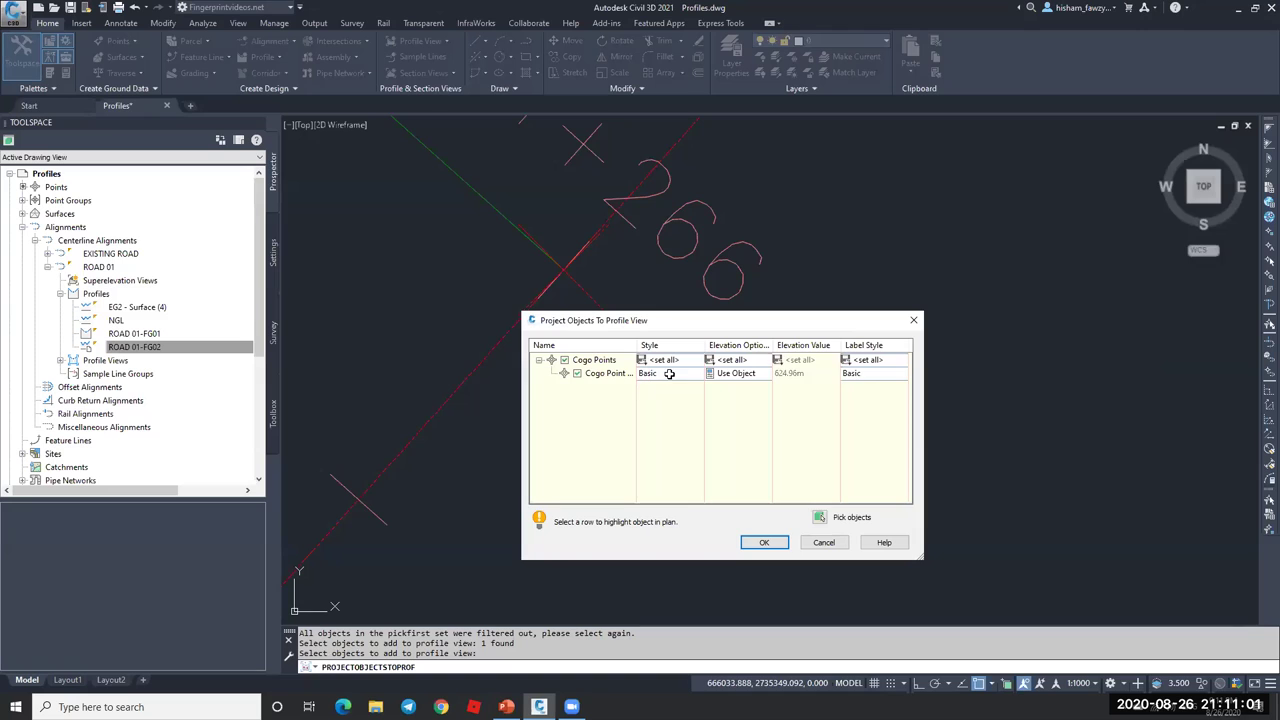
left_click(669, 373)
left_click(677, 259)
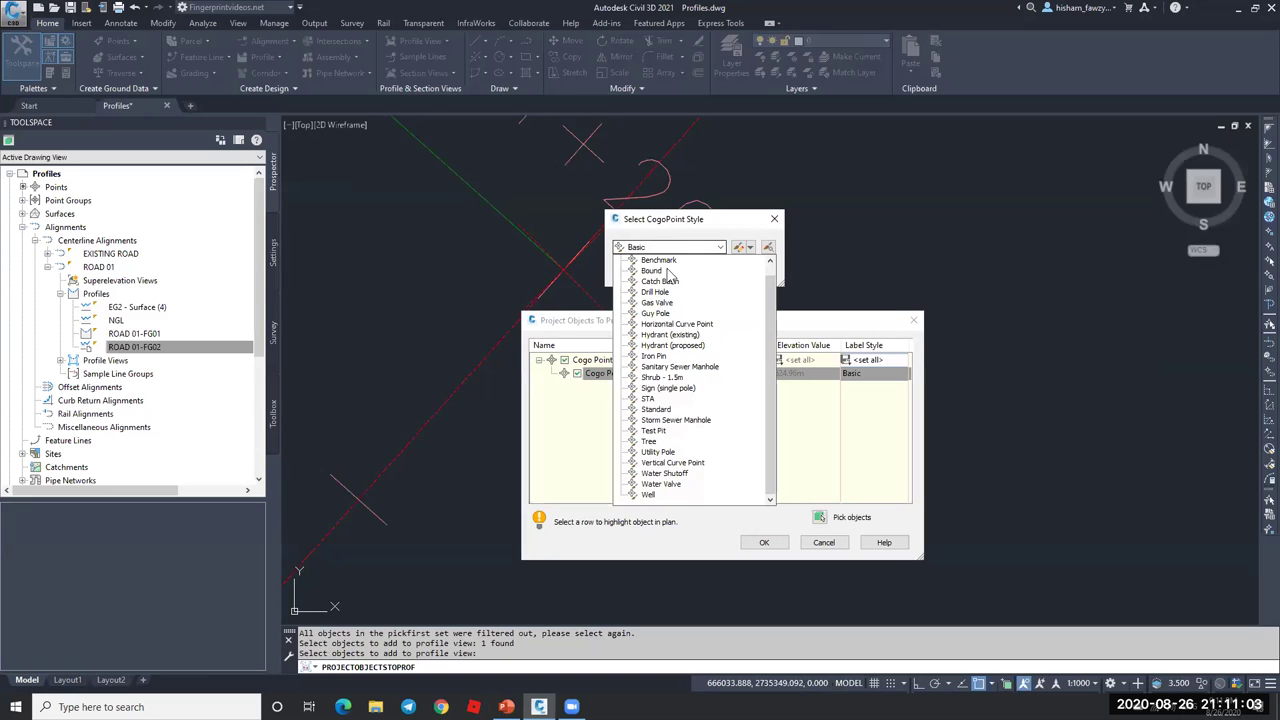
left_click(684, 224)
left_click(694, 273)
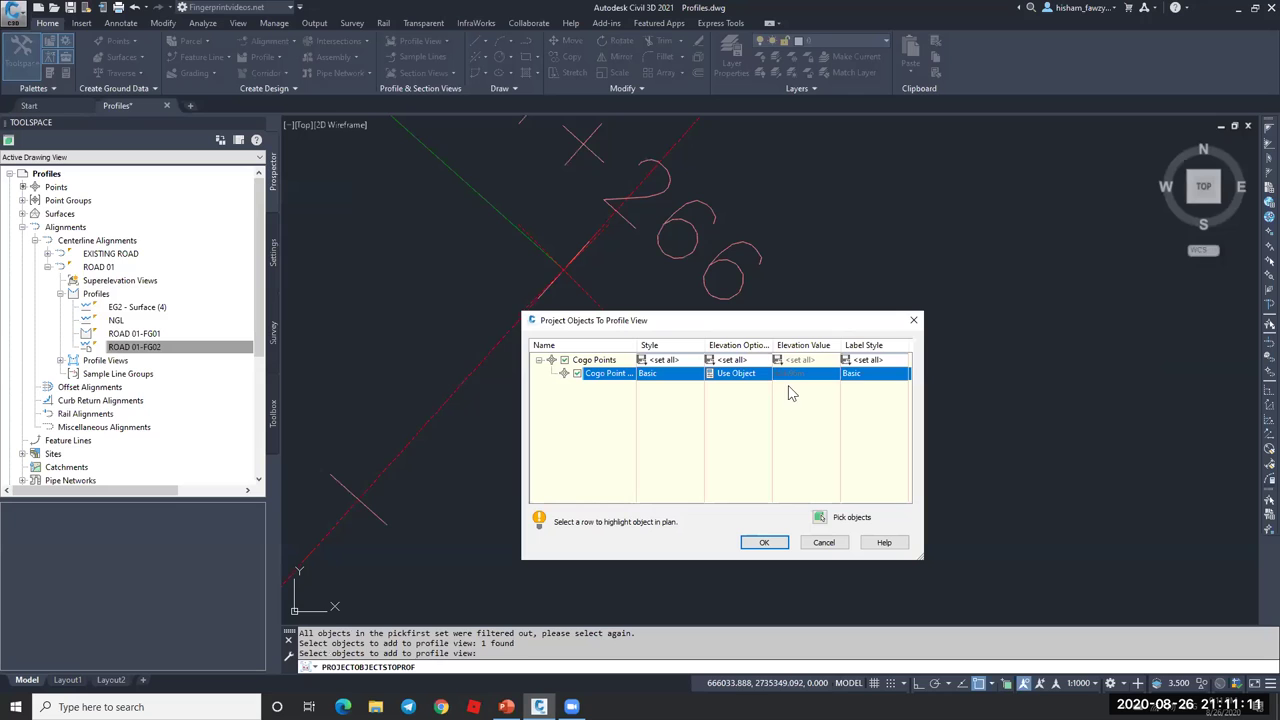
left_click(765, 543)
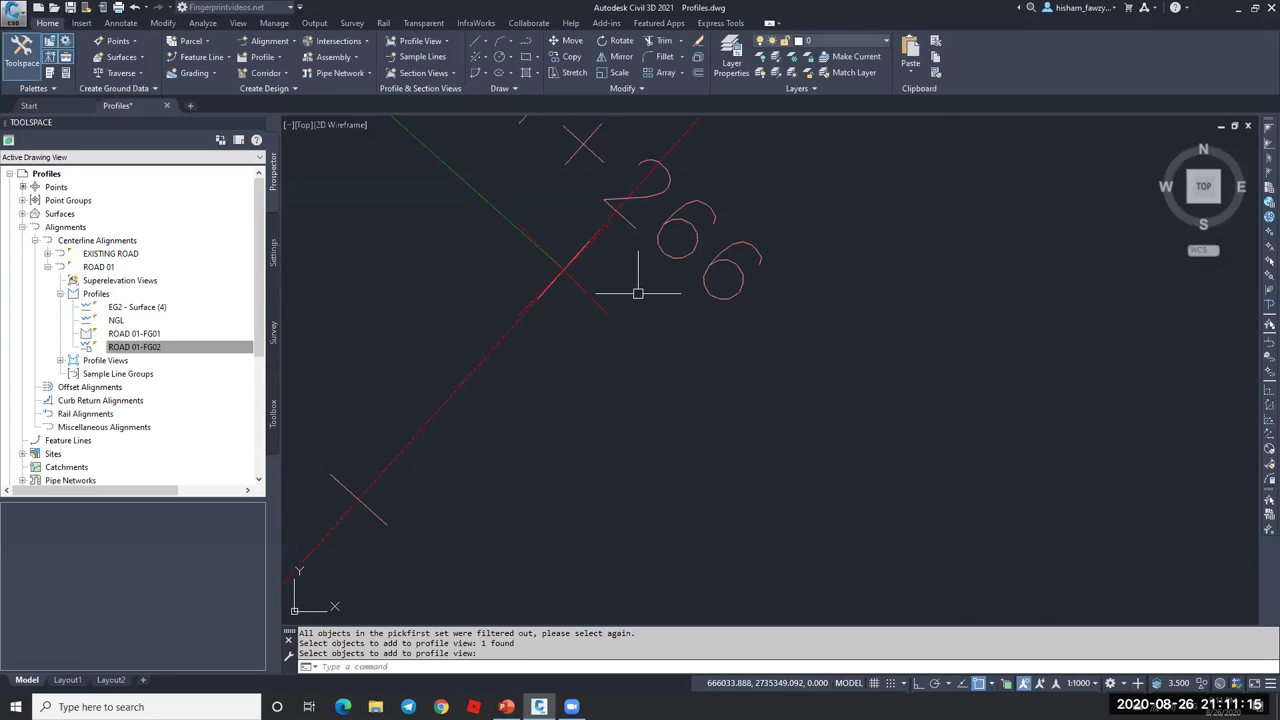
scroll(540, 320, "down", 5)
- Stretch the ROAD 01-FG02 profile's end down to the projected COGO point
scroll(1000, 250, "up", 5)
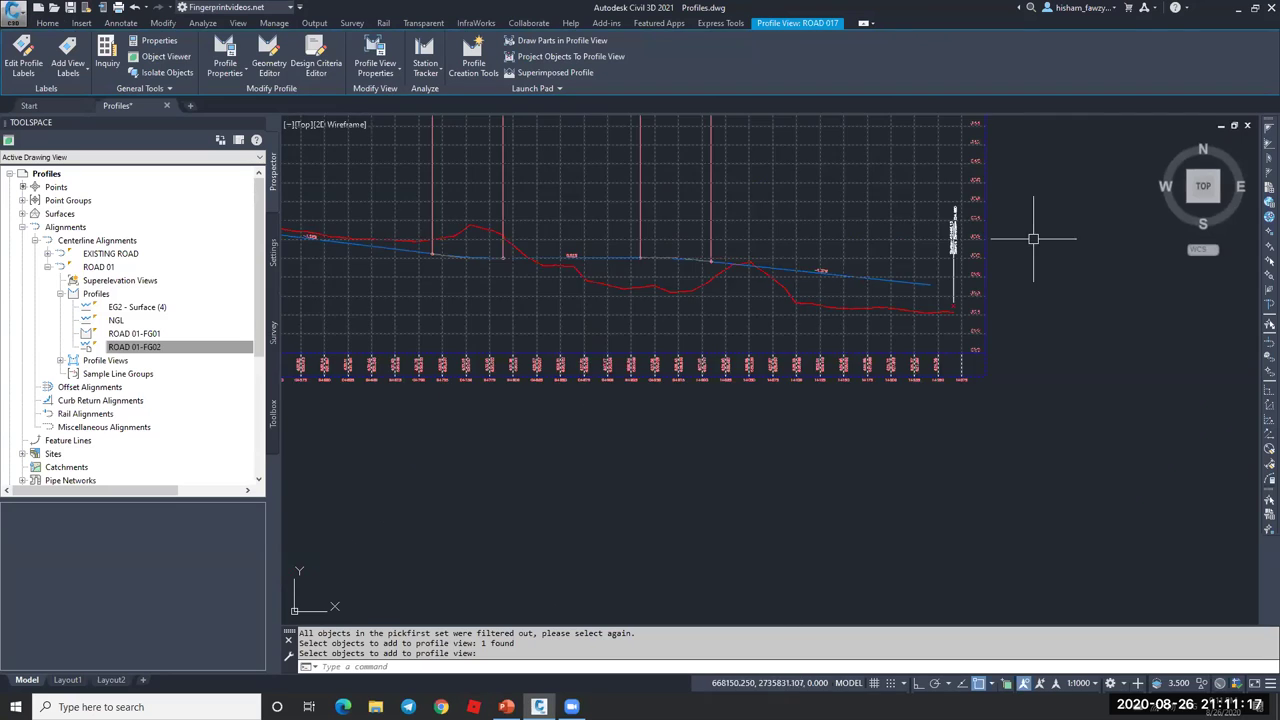
key("Escape")
scroll(889, 347, "up", 4)
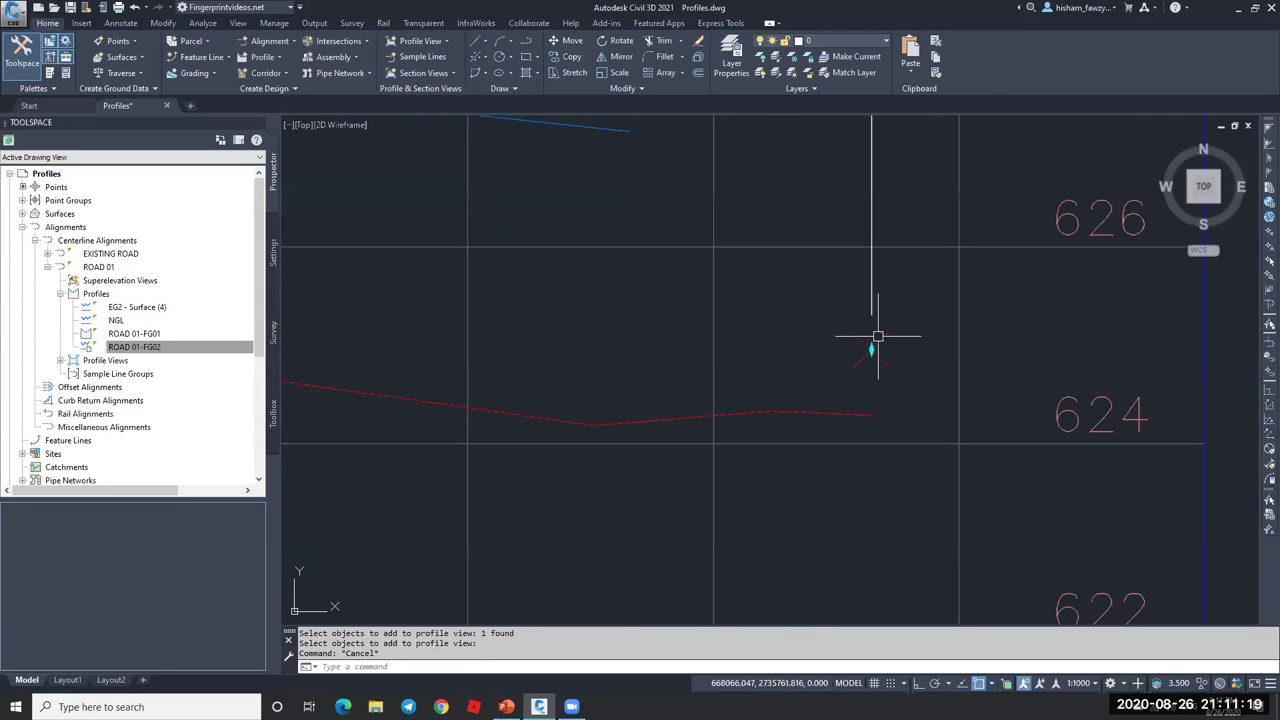
left_click(823, 371)
scroll(823, 300, "down", 8)
scroll(810, 325, "up", 4)
key("Escape")
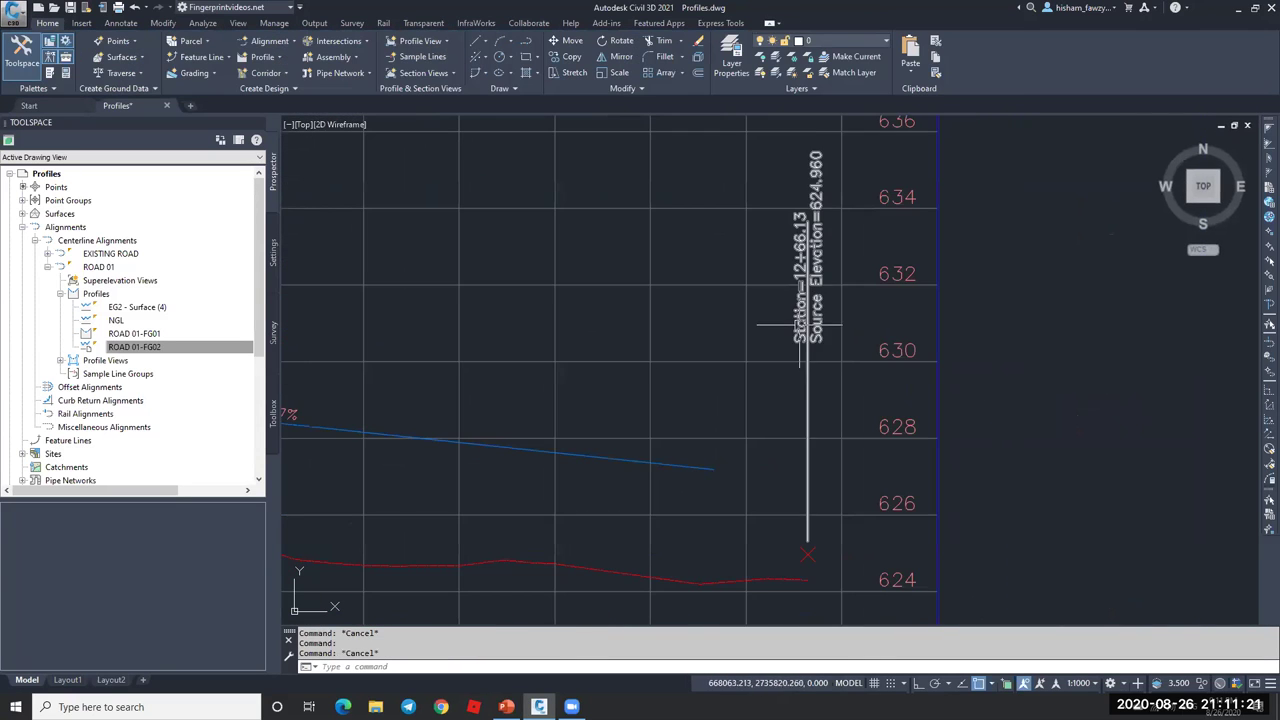
scroll(829, 277, "up", 2)
scroll(803, 255, "down", 2)
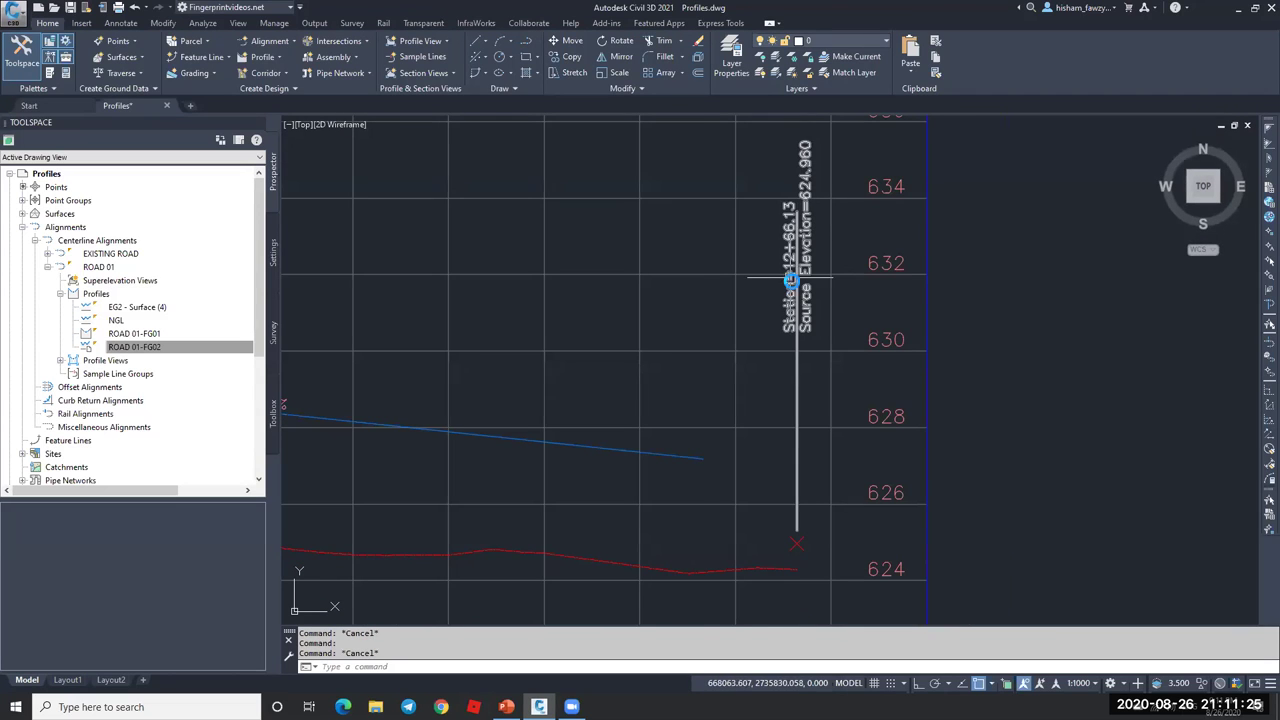
scroll(791, 281, "up", 2)
scroll(780, 300, "down", 4)
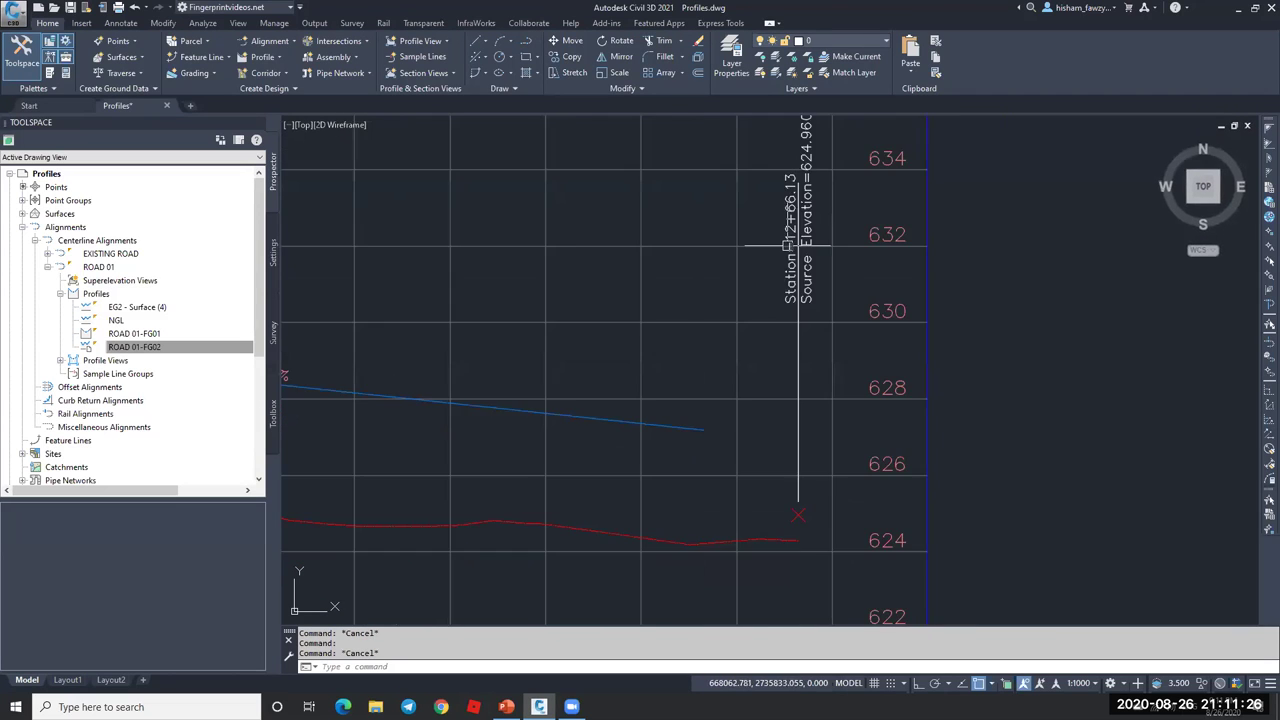
left_click(797, 367)
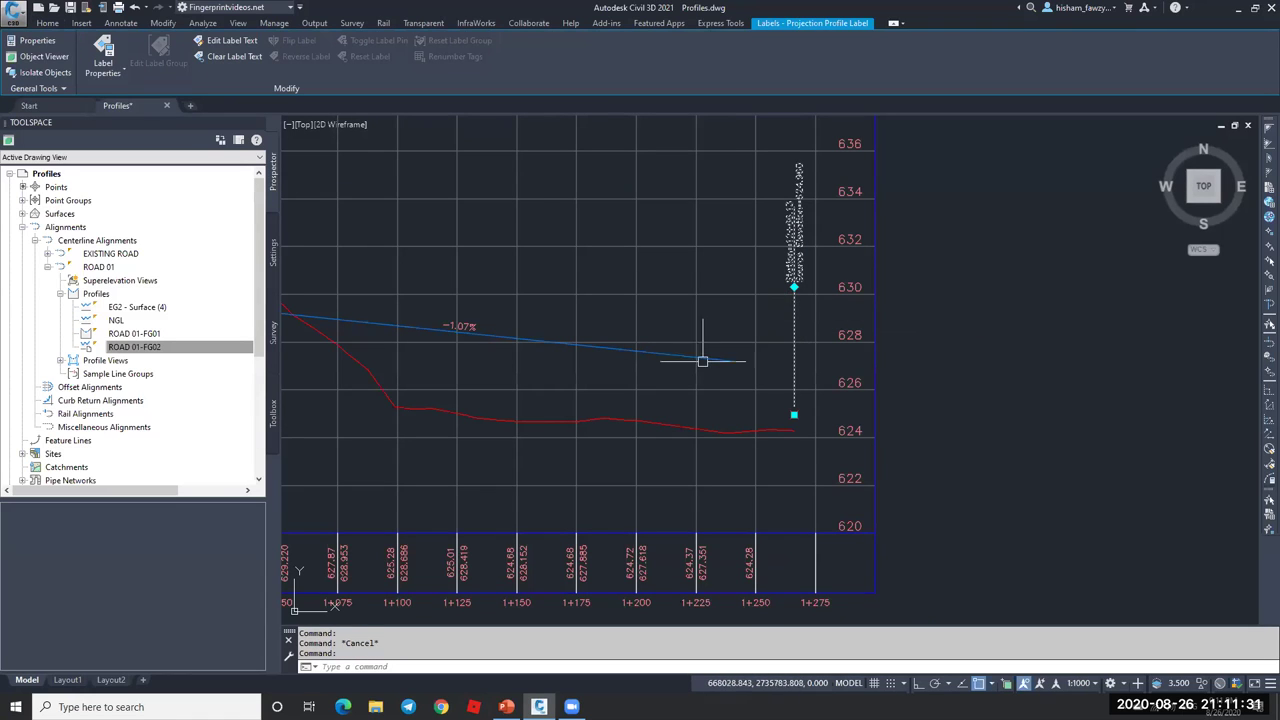
key("Escape")
left_click(736, 361)
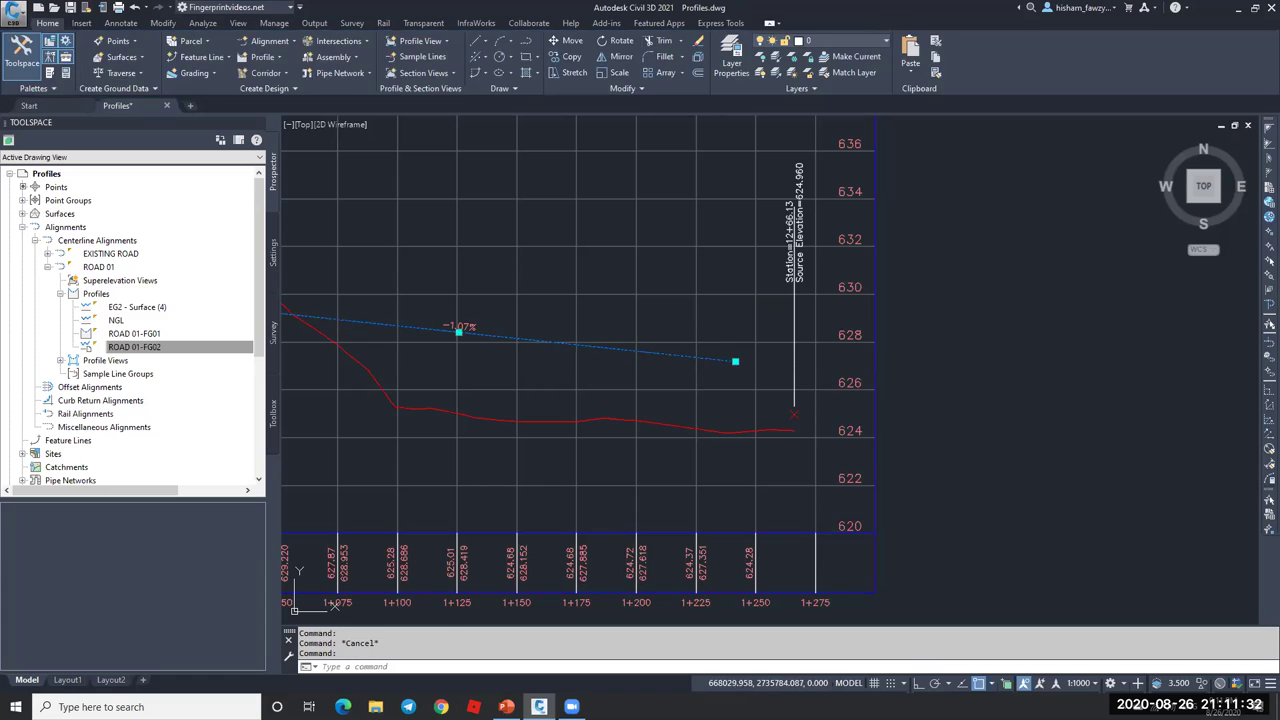
left_click(735, 361)
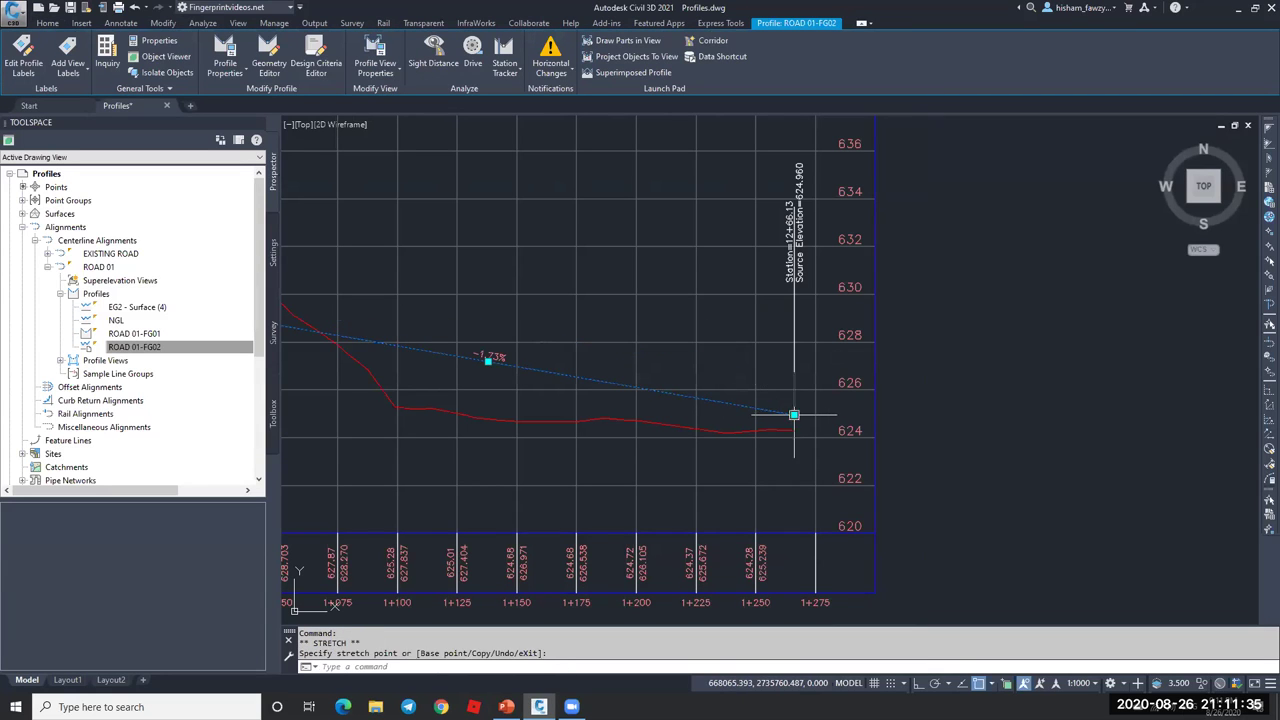
key("Escape")
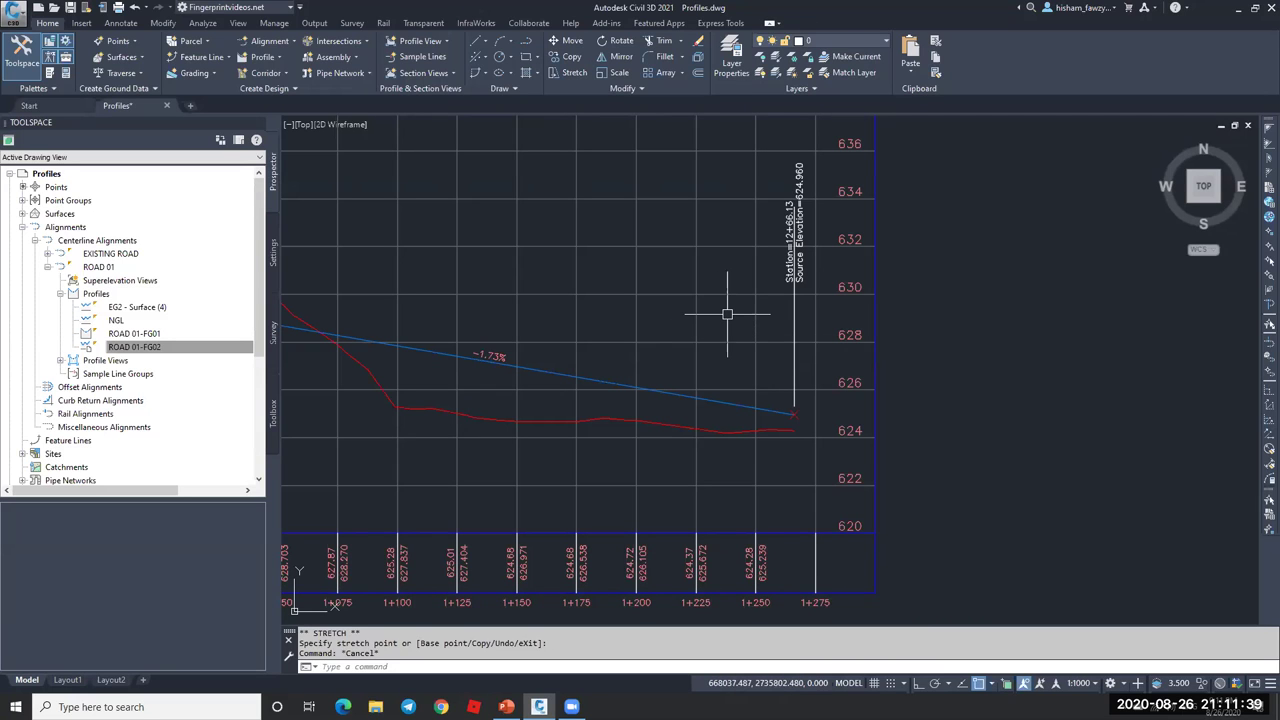
- Zoom out to show the surface and profile view, then select the ROAD 017 profile view
scroll(846, 310, "down", 6)
scroll(846, 310, "down", 2)
scroll(514, 390, "up", 4)
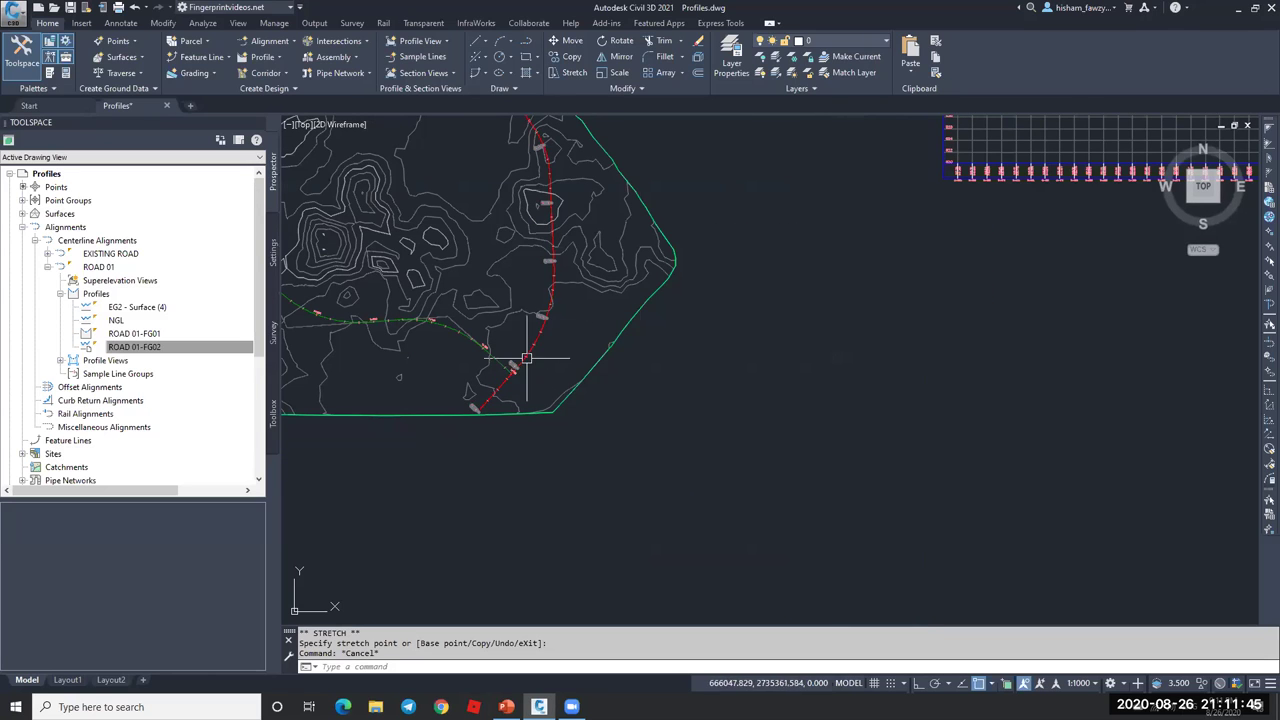
scroll(527, 351, "down", 4)
scroll(843, 286, "up", 6)
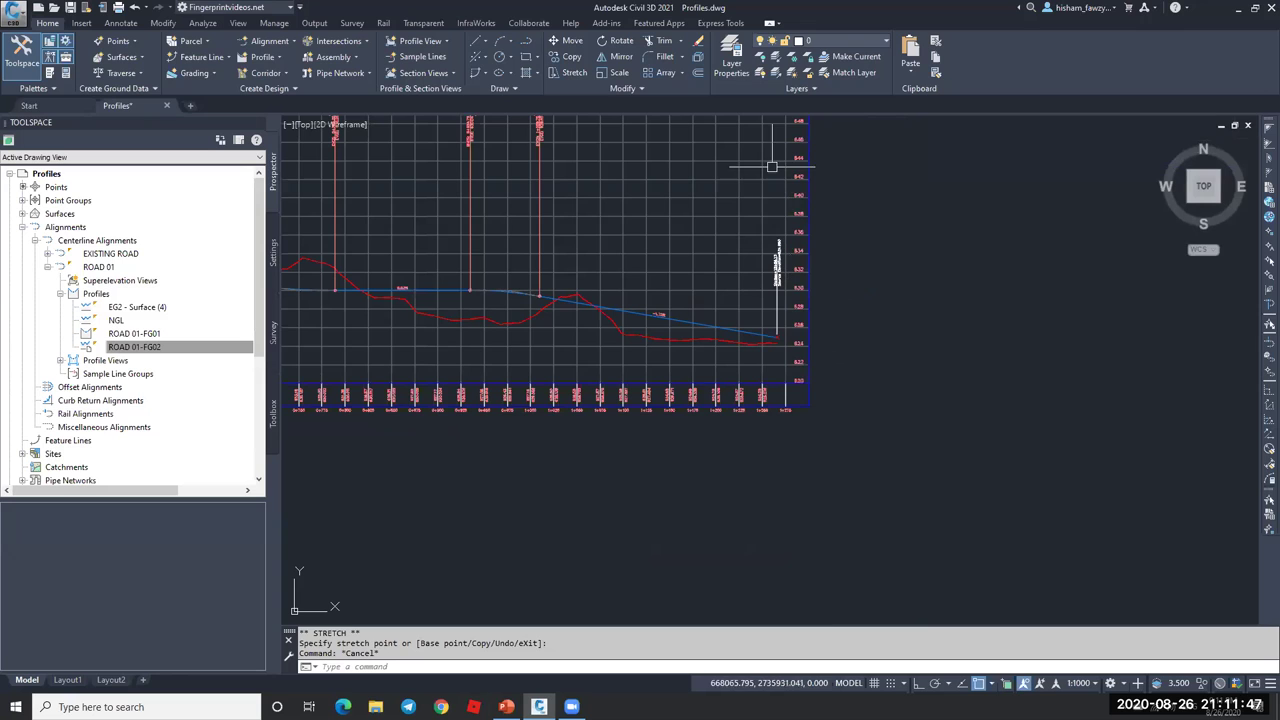
scroll(760, 288, "up", 2)
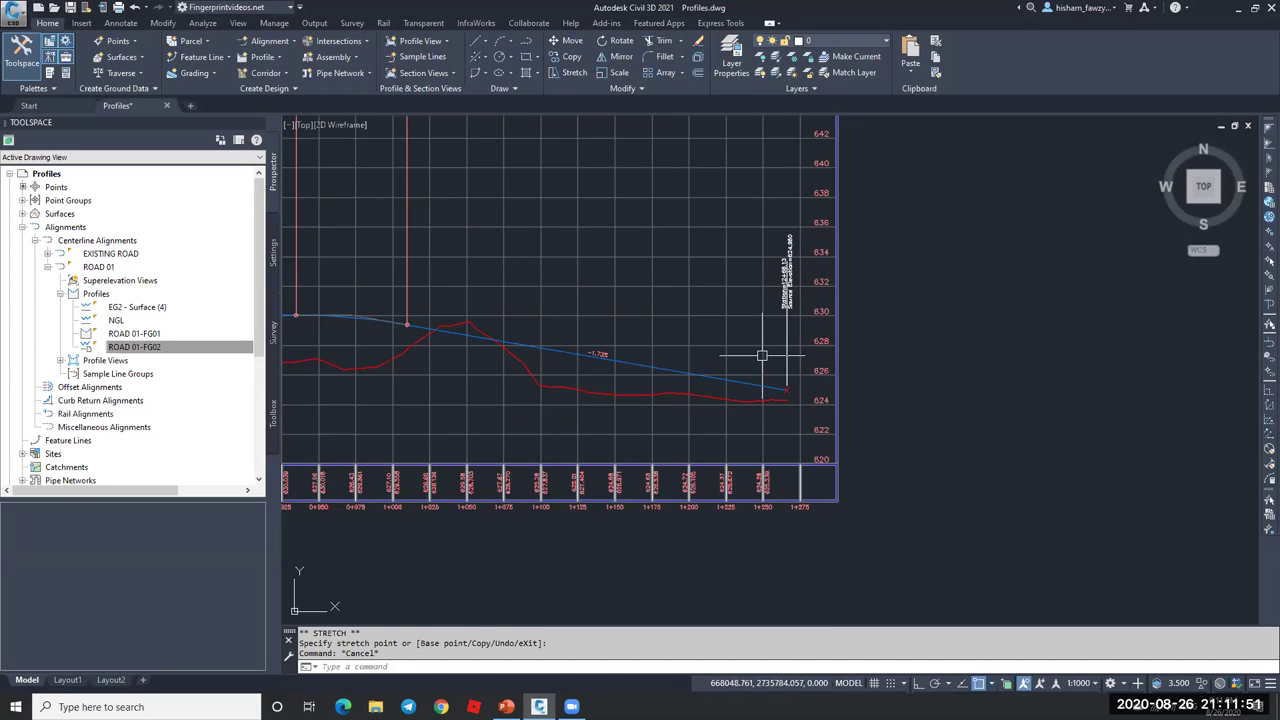
scroll(785, 350, "down", 5)
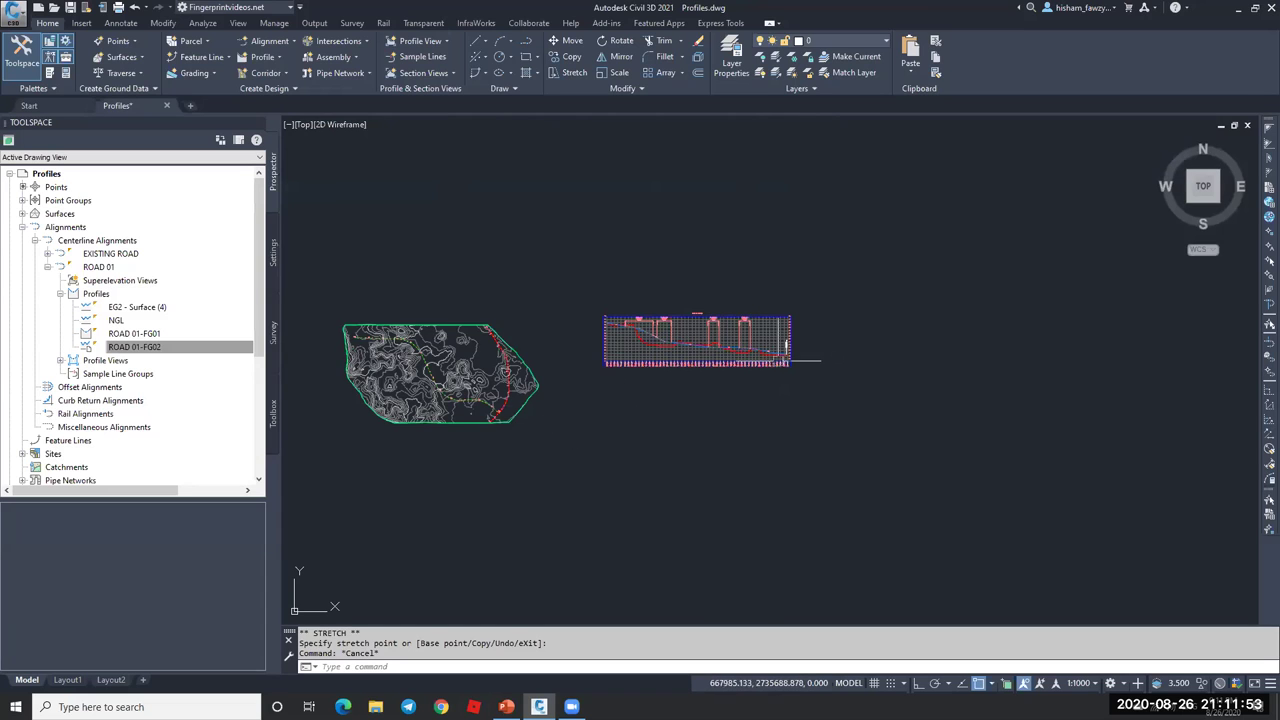
scroll(800, 345, "up", 5)
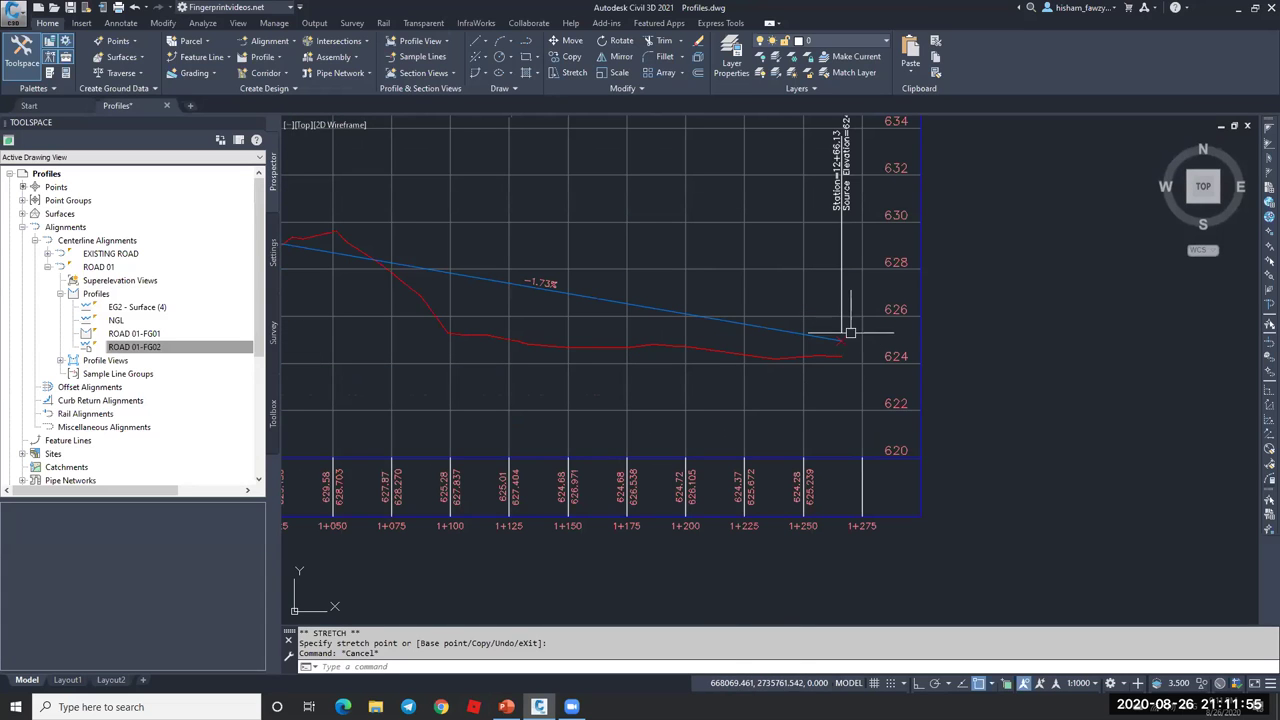
scroll(850, 332, "down", 5)
scroll(395, 395, "up", 5)
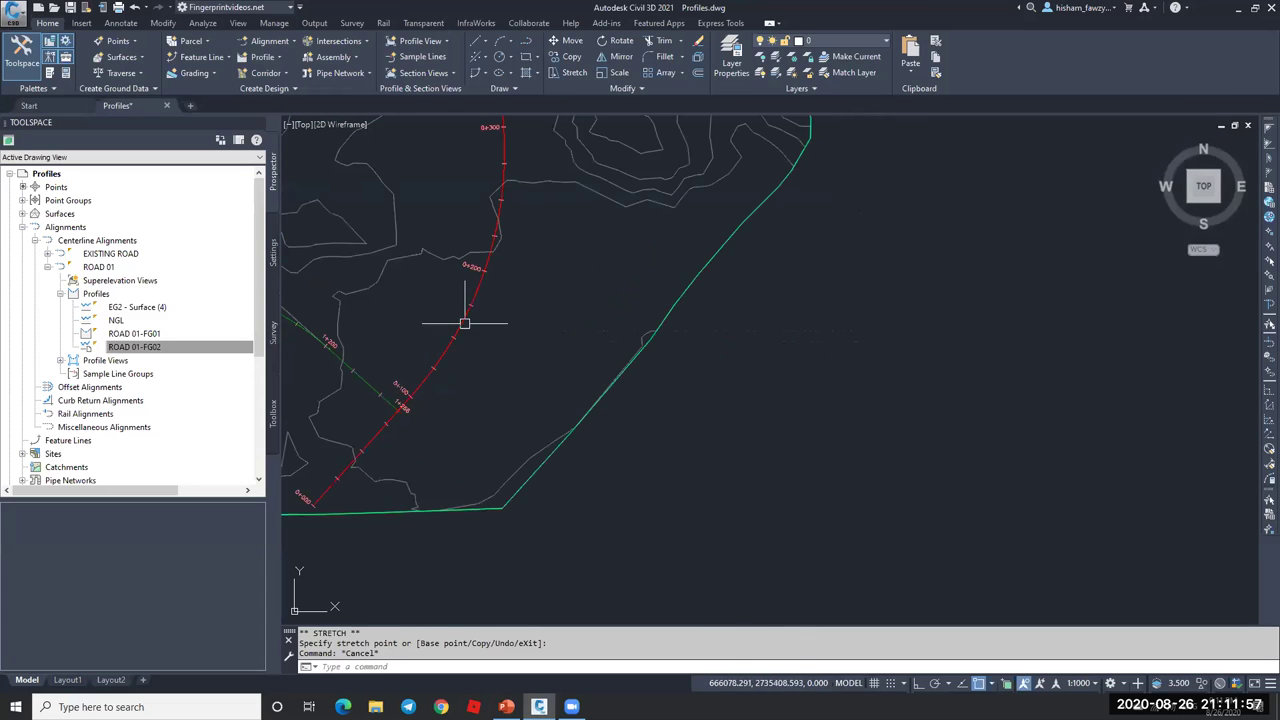
scroll(408, 385, "down", 4)
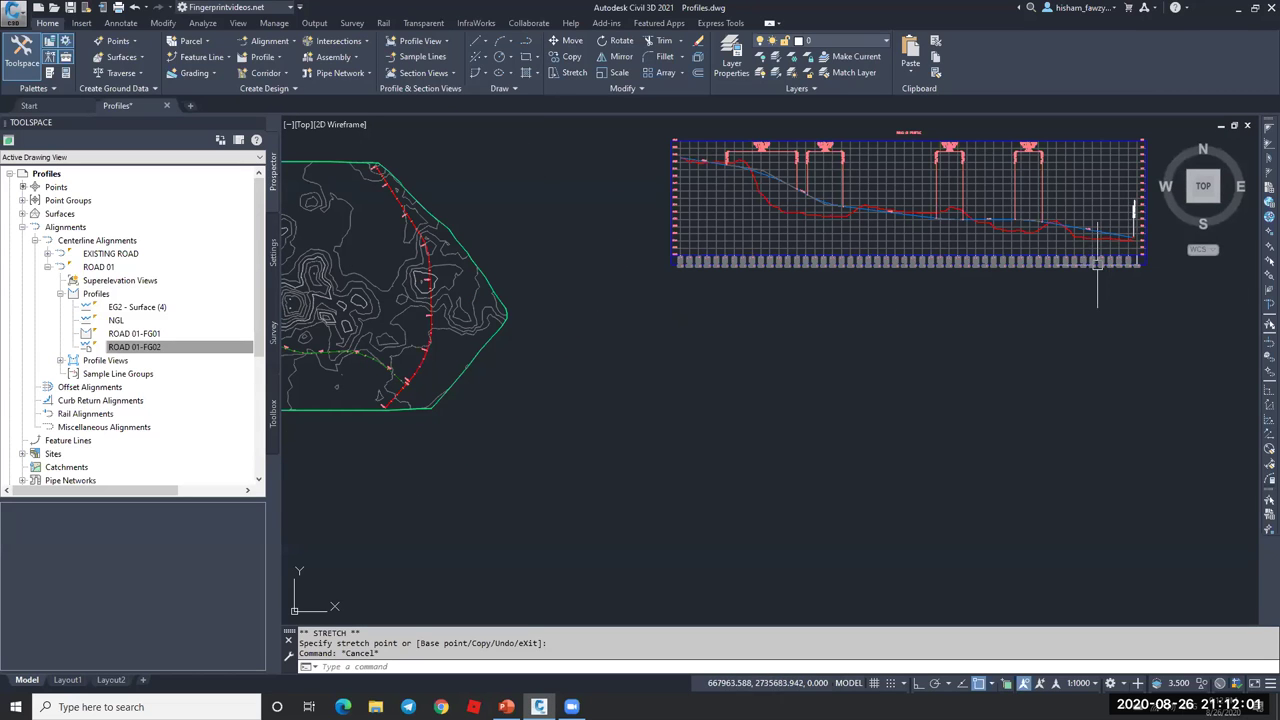
scroll(1123, 240, "up", 5)
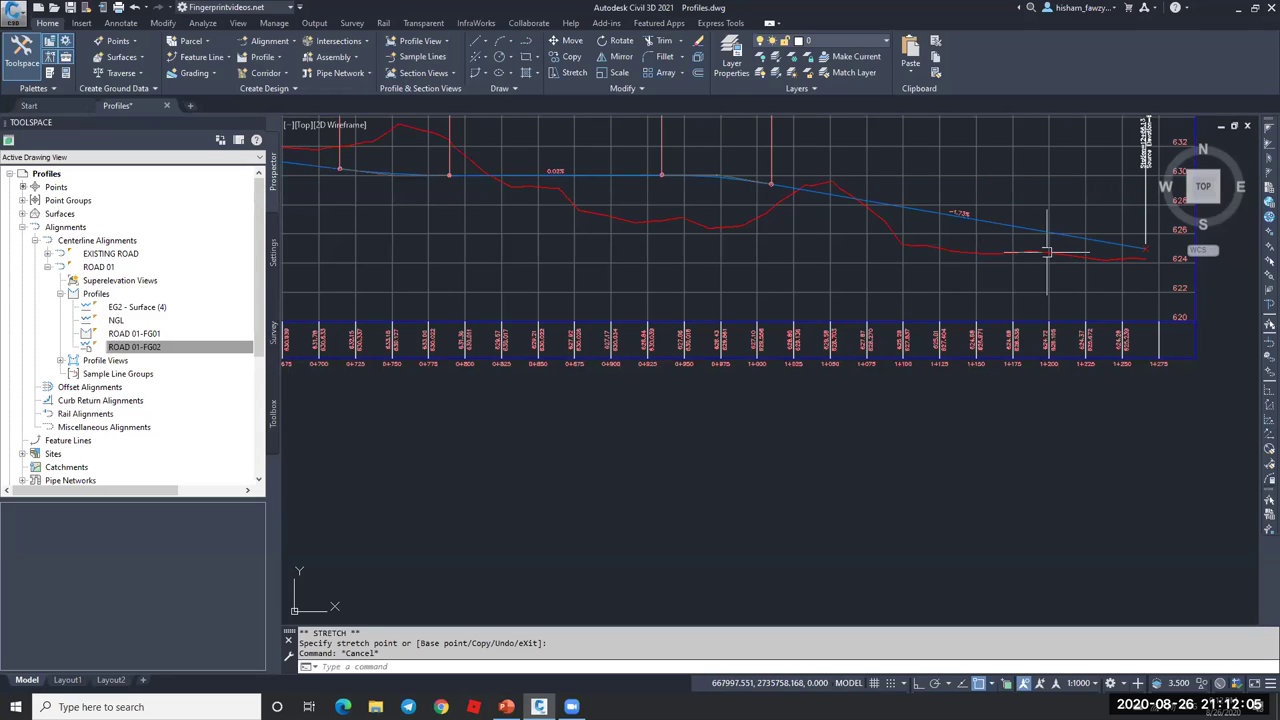
key("Escape")
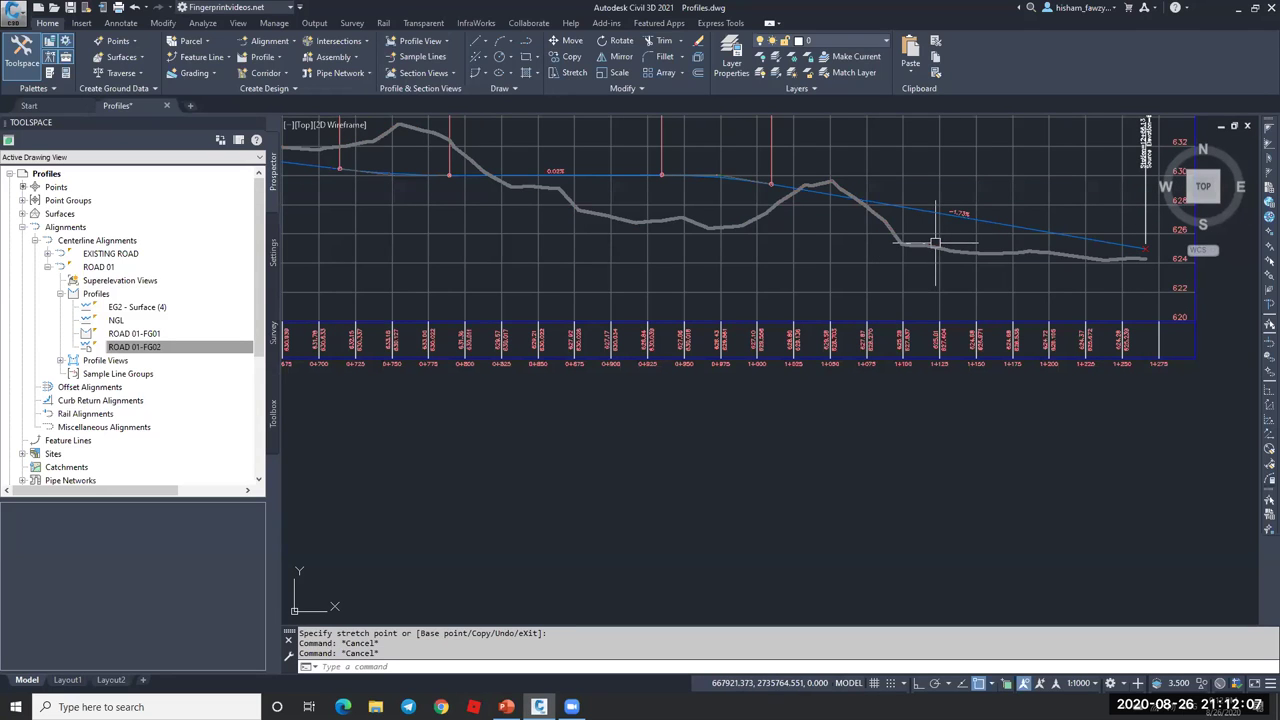
scroll(919, 254, "down", 2)
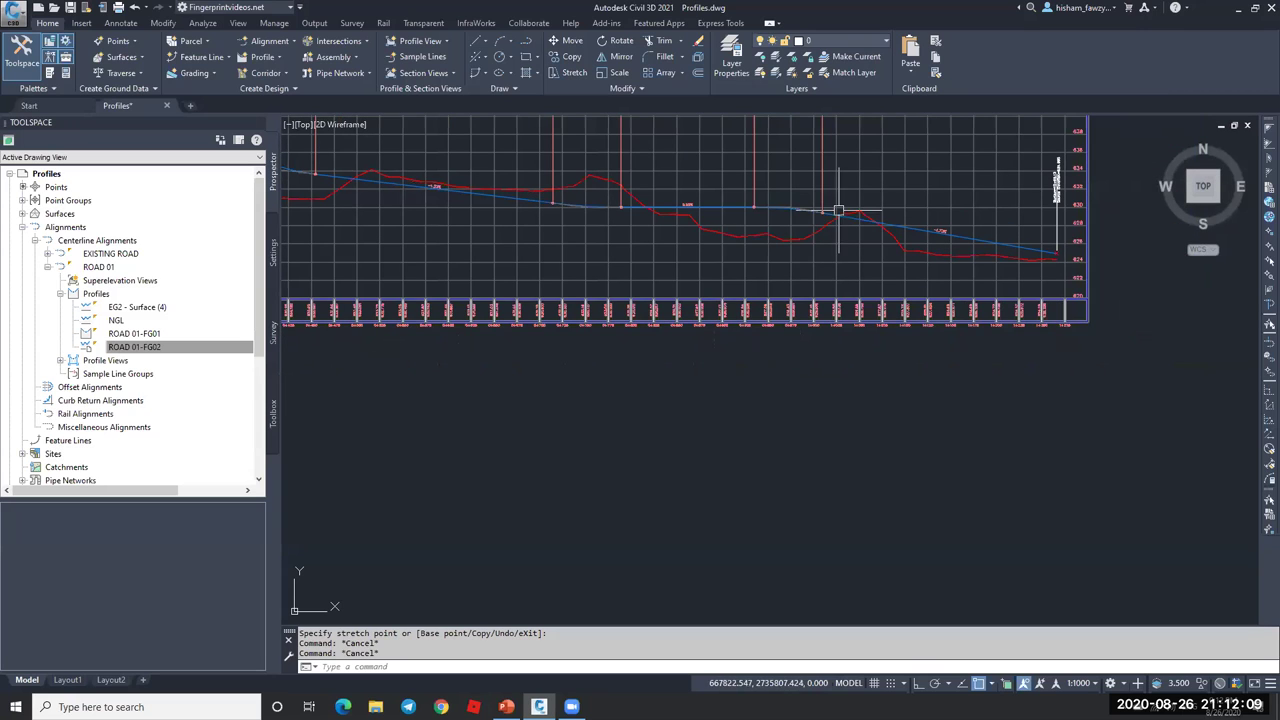
scroll(933, 240, "down", 3)
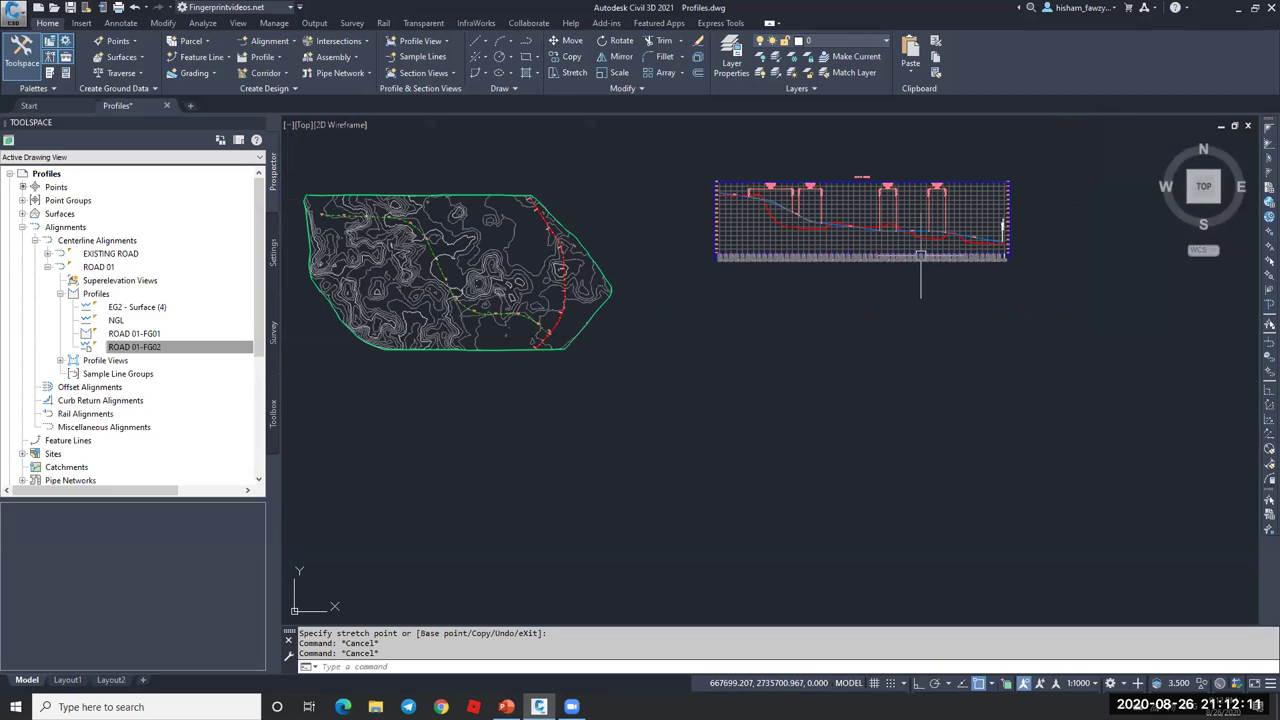
scroll(535, 318, "up", 3)
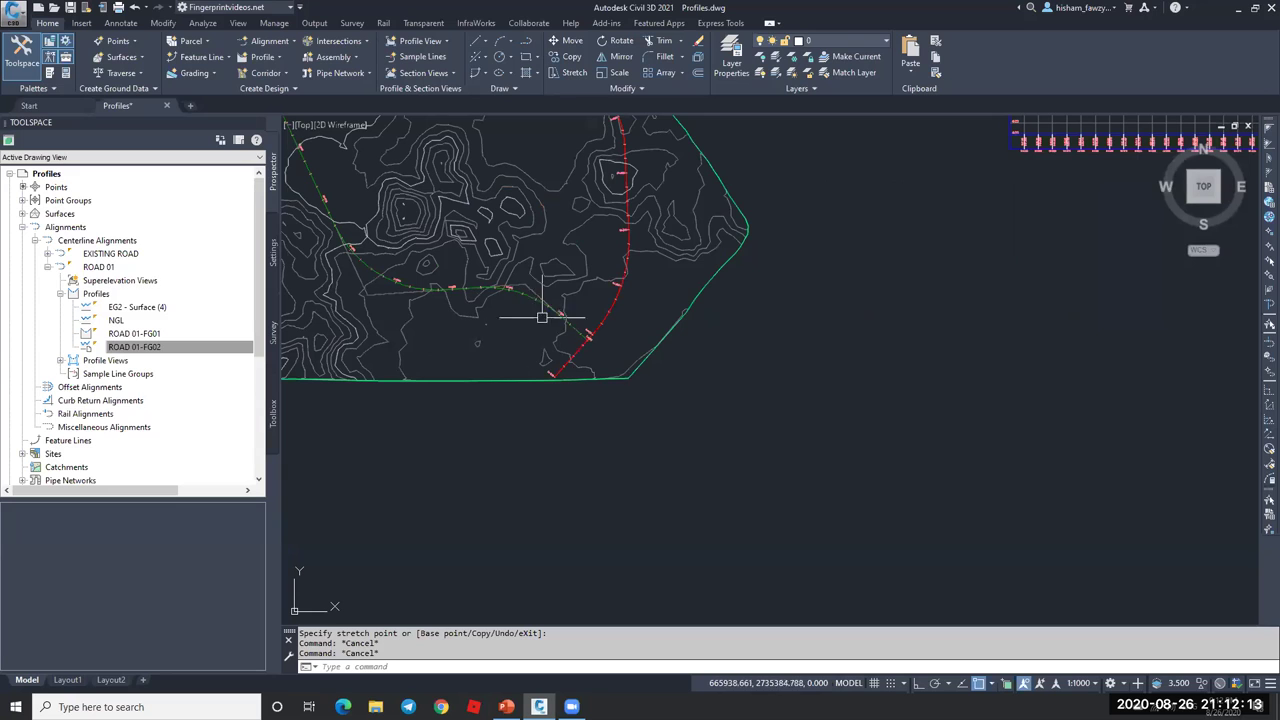
scroll(709, 277, "down", 4)
scroll(917, 214, "up", 4)
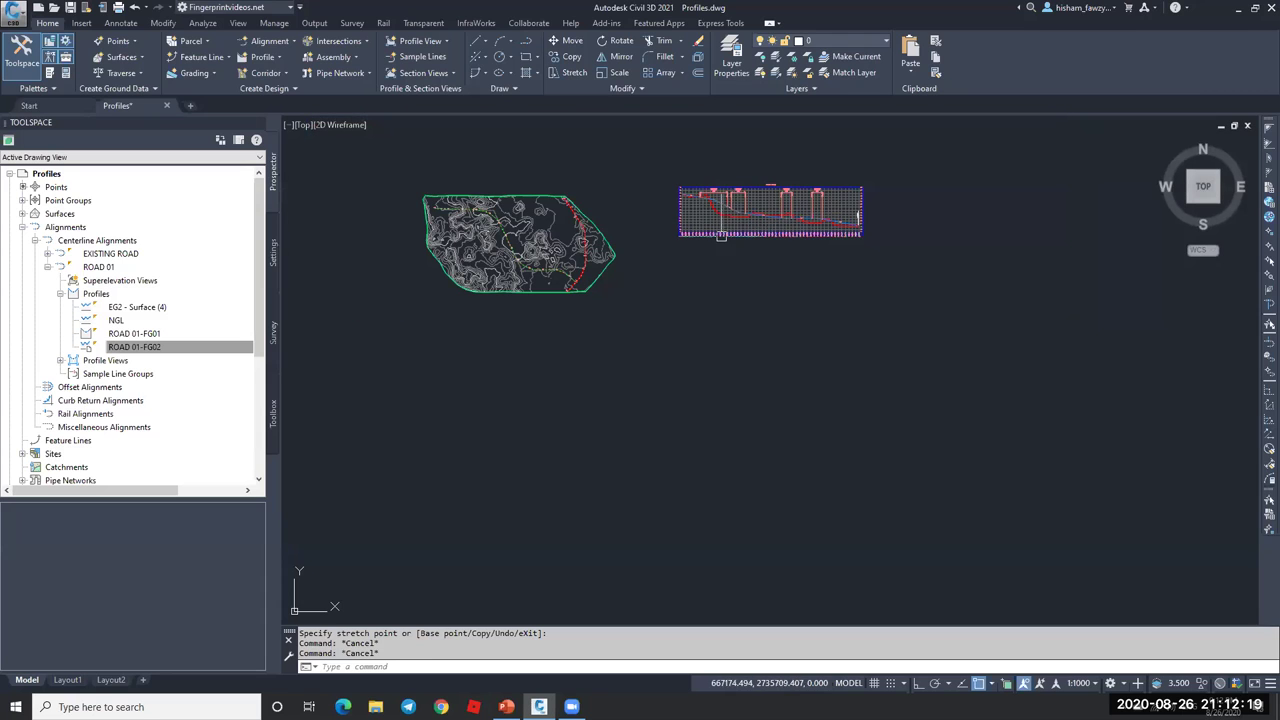
scroll(720, 235, "up", 2)
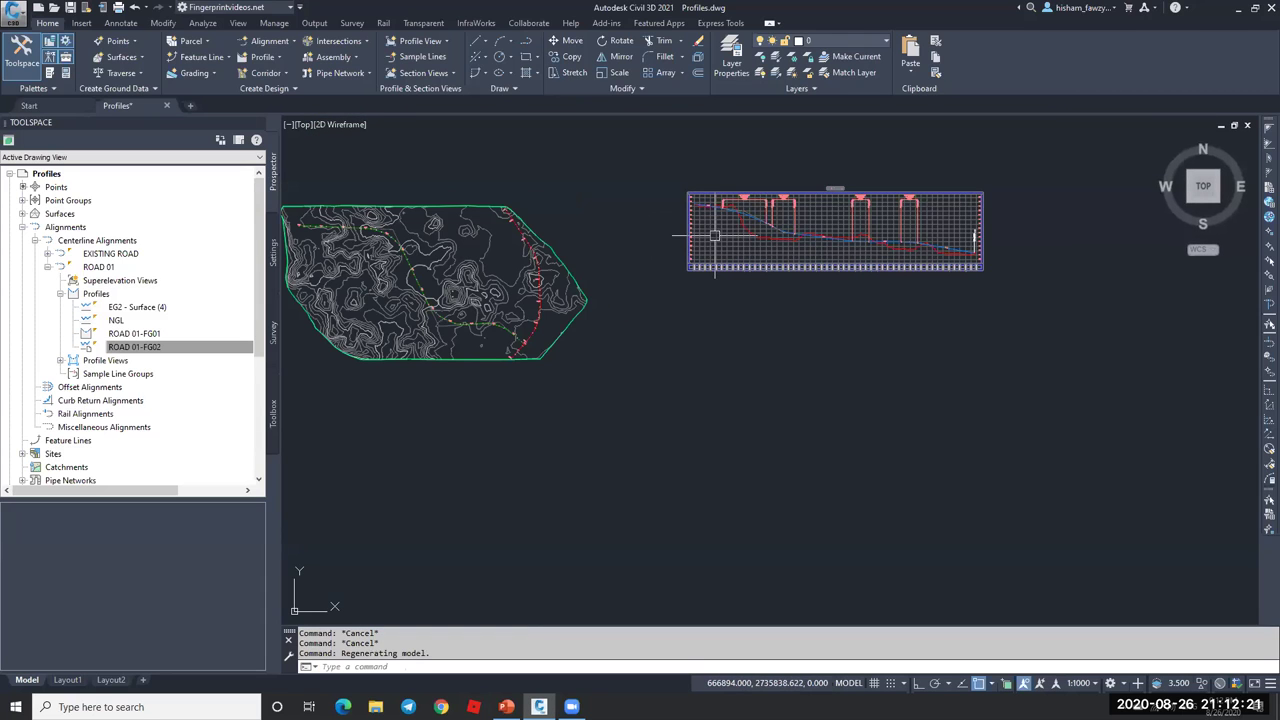
left_click(714, 235)
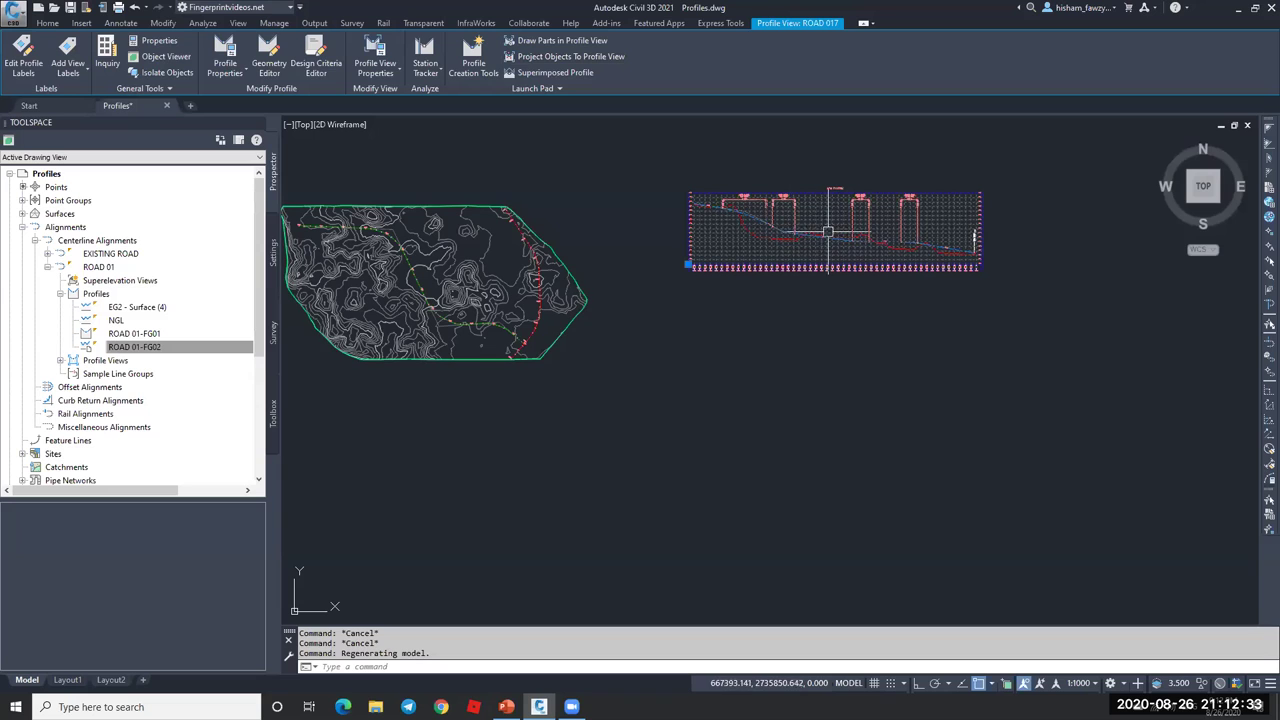
- Start creating random COGO points on the EG2 surface
key("Escape")
scroll(415, 270, "up", 4)
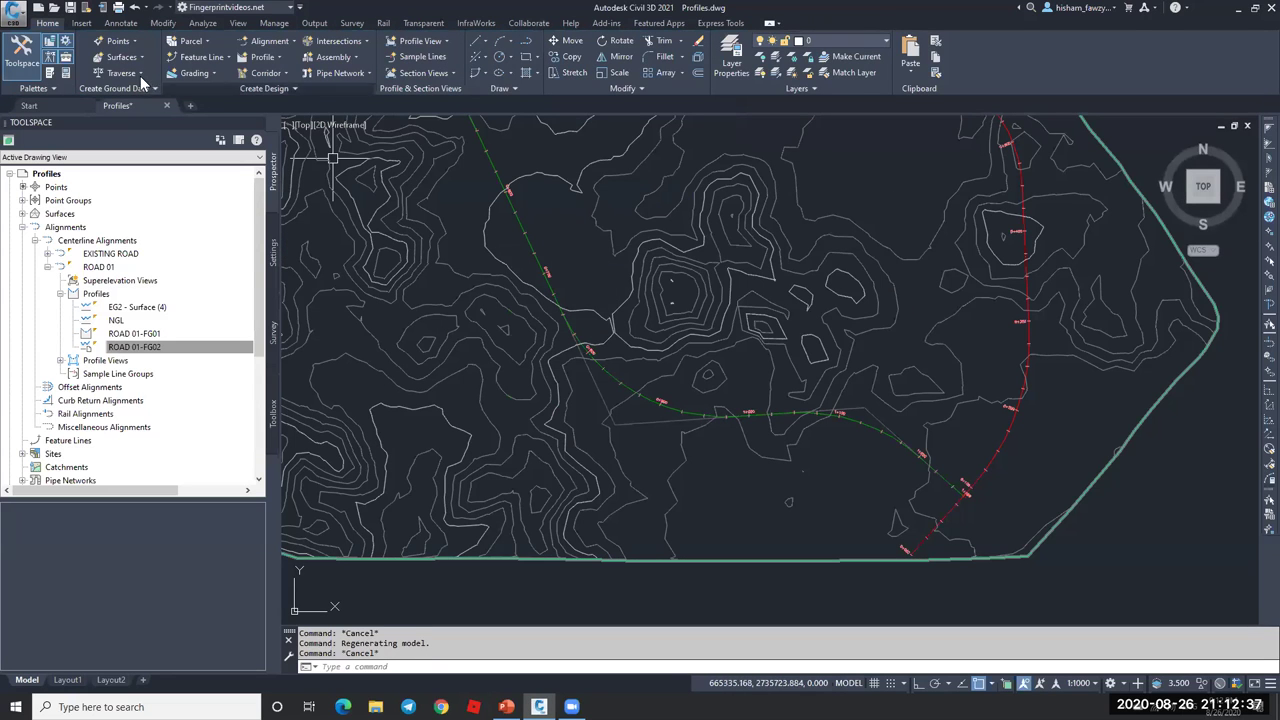
left_click(116, 41)
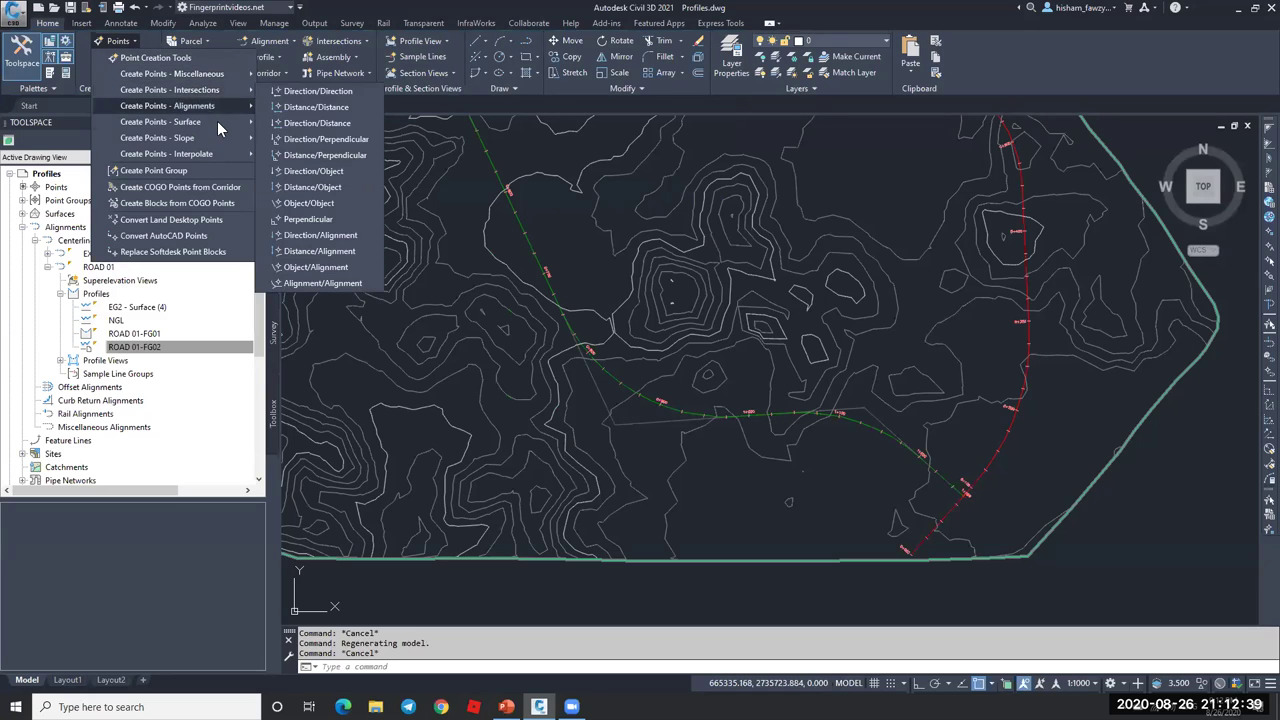
mouse_move(217, 121)
left_click(312, 123)
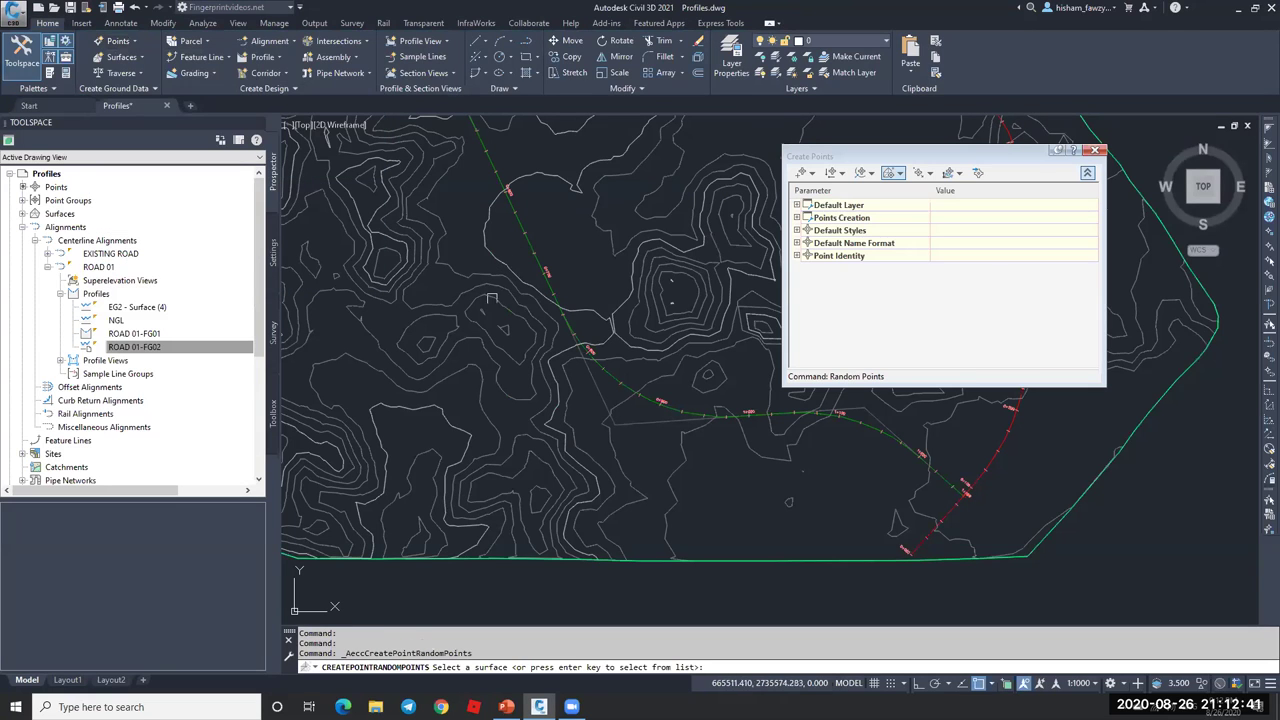
left_click(498, 296)
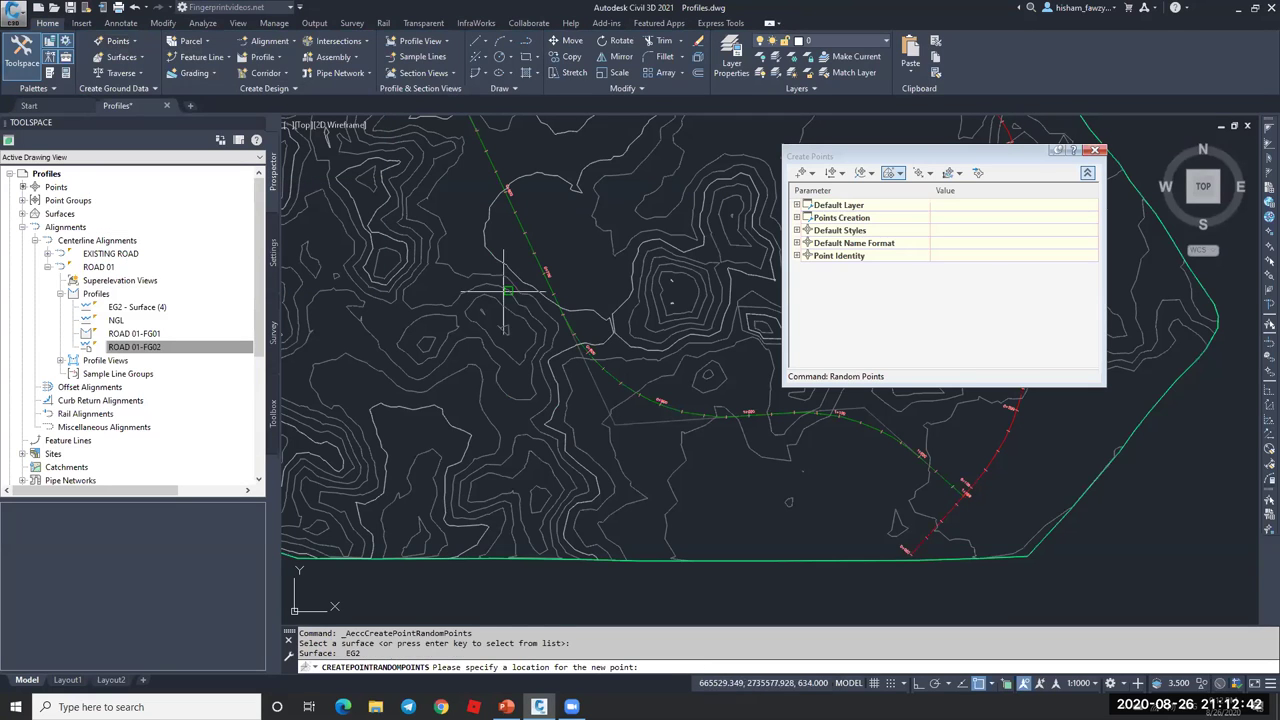
- Place three points near ROAD 01 with default descriptions and close the Create Points toolbar
left_click(462, 212)
key("Return")
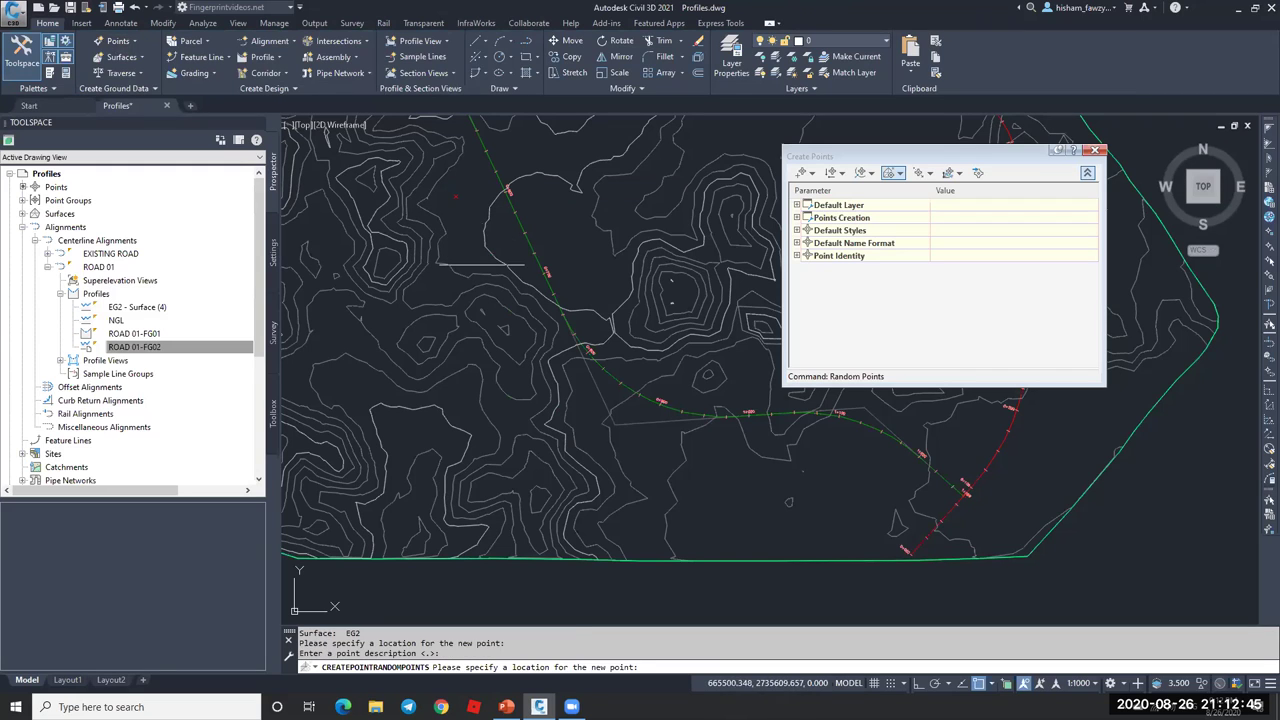
left_click(477, 258)
key("Return")
left_click(587, 279)
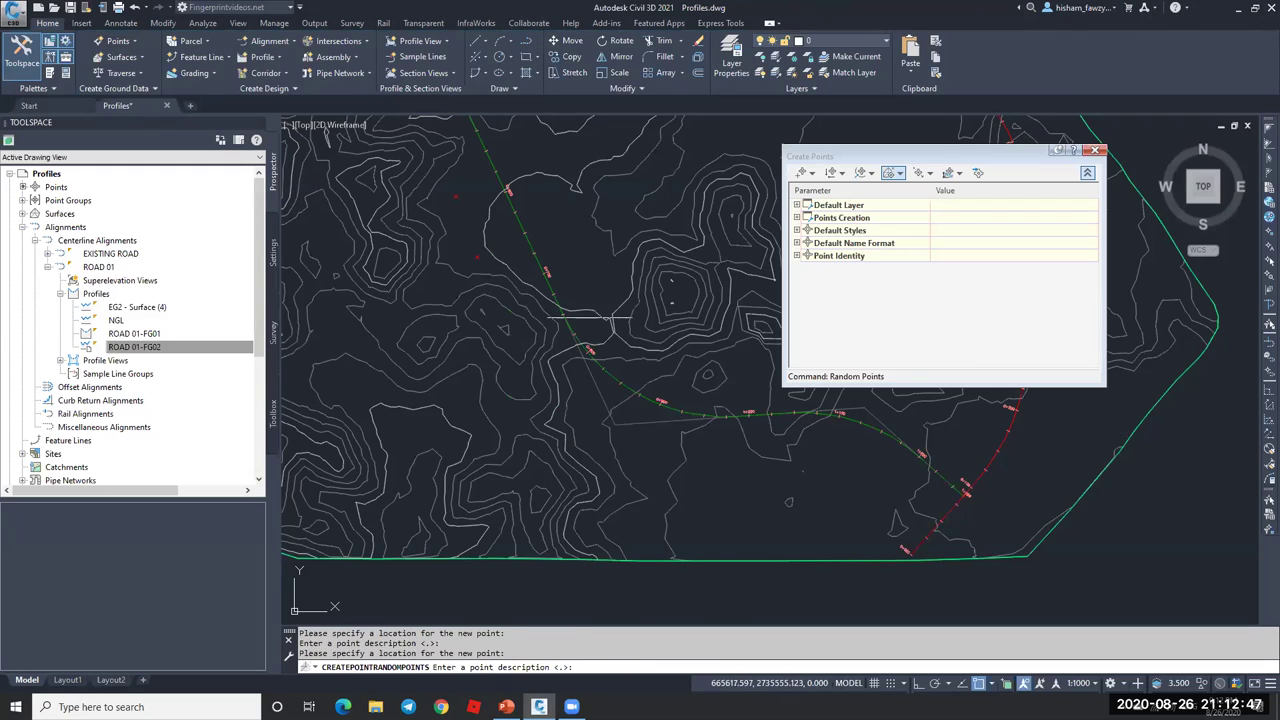
key("Return")
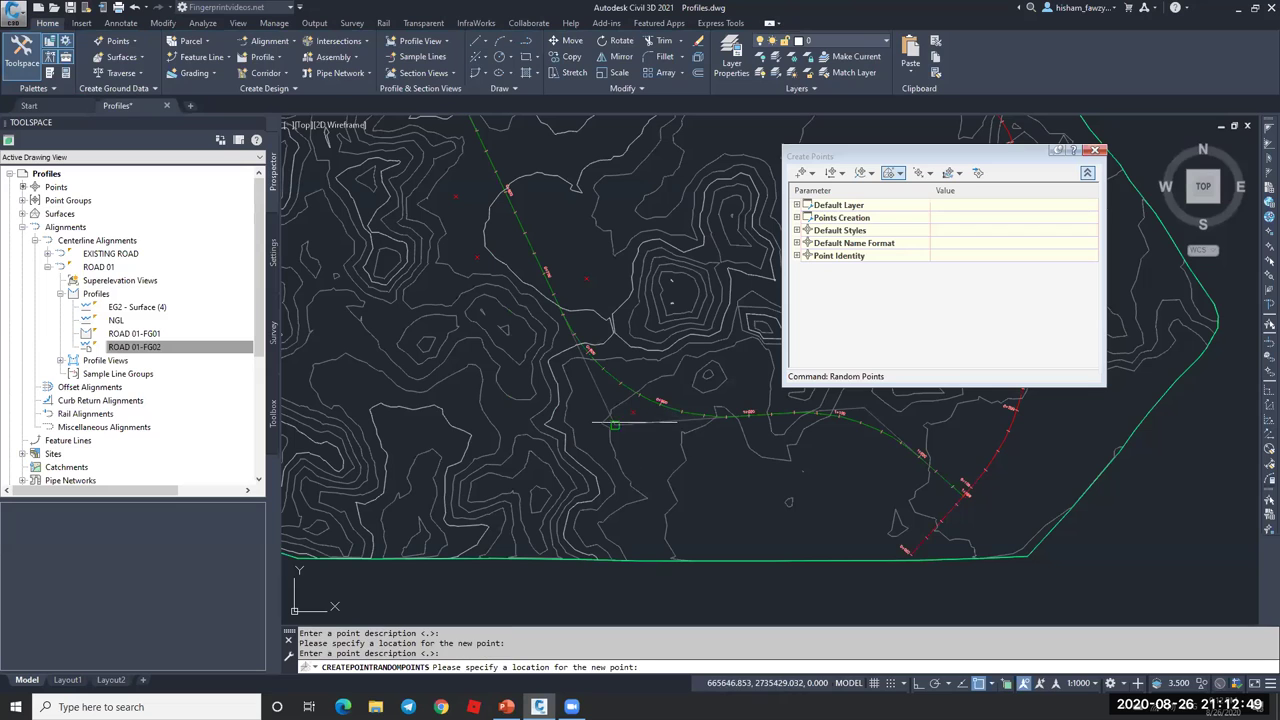
key("Escape")
scroll(540, 320, "down", 5)
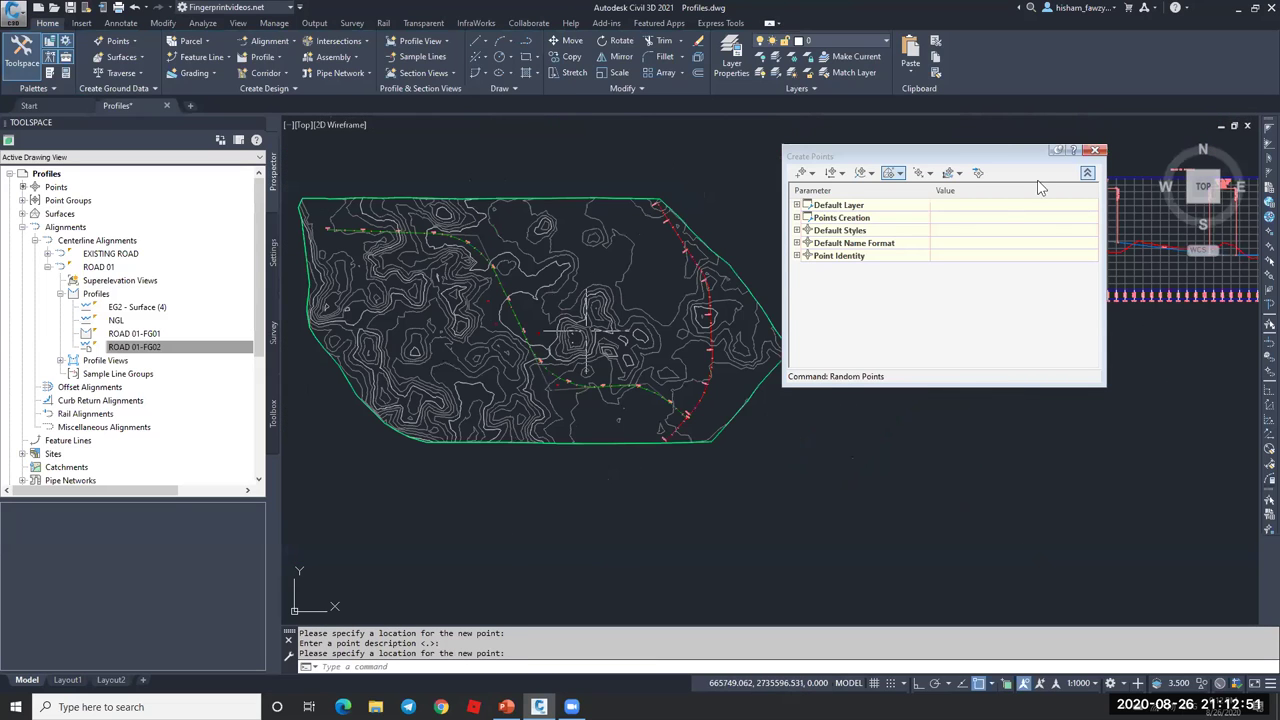
left_click(1094, 152)
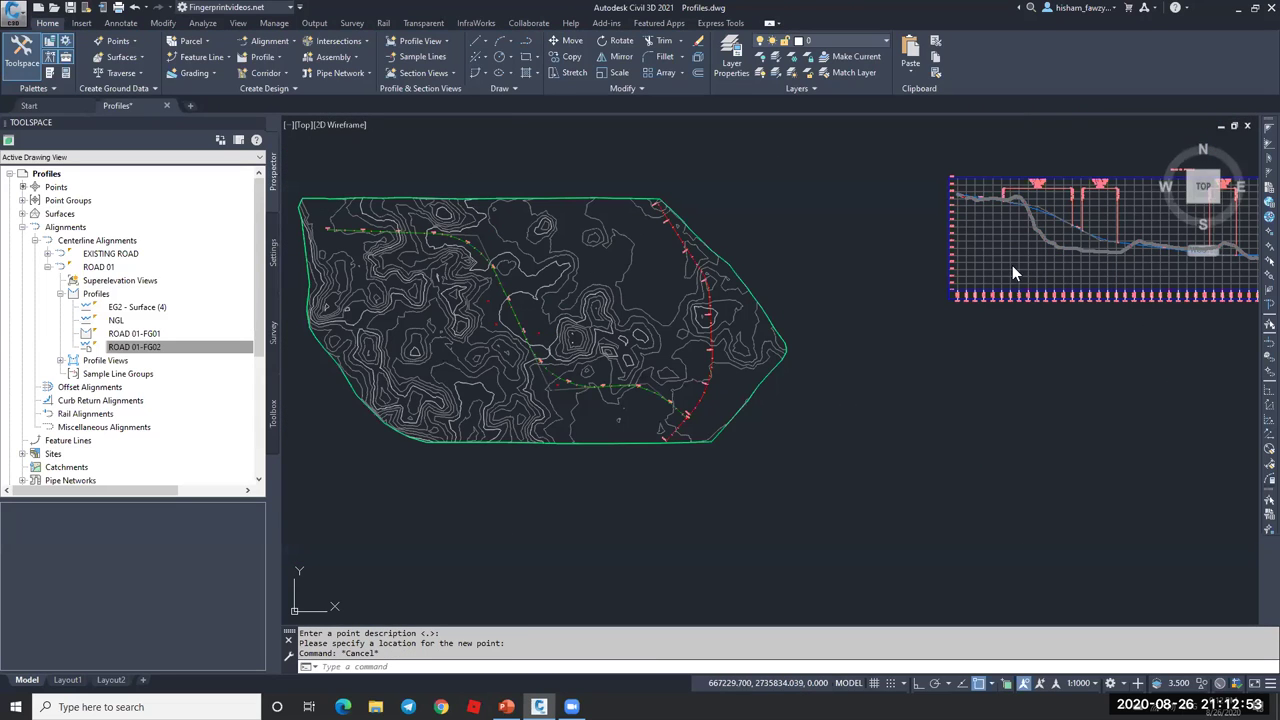
key("Escape")
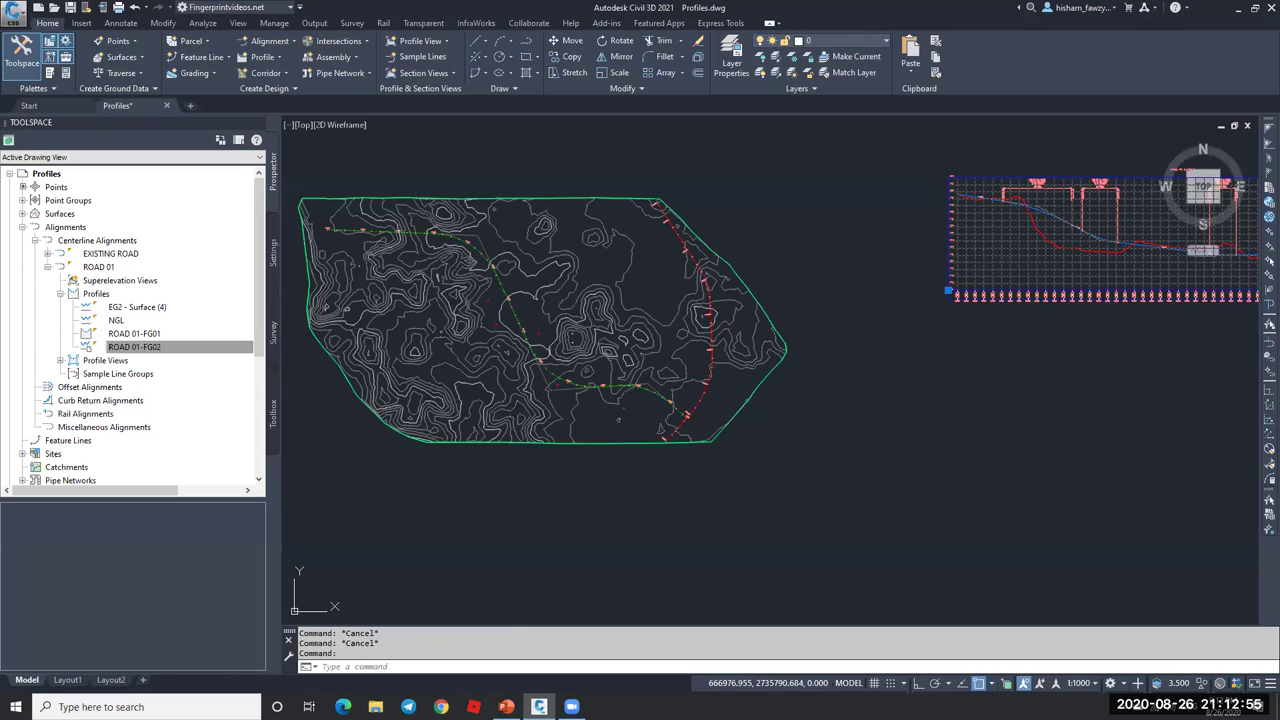
- Select the ROAD 017 profile view and pick the new COGO points to project
left_click(1021, 254)
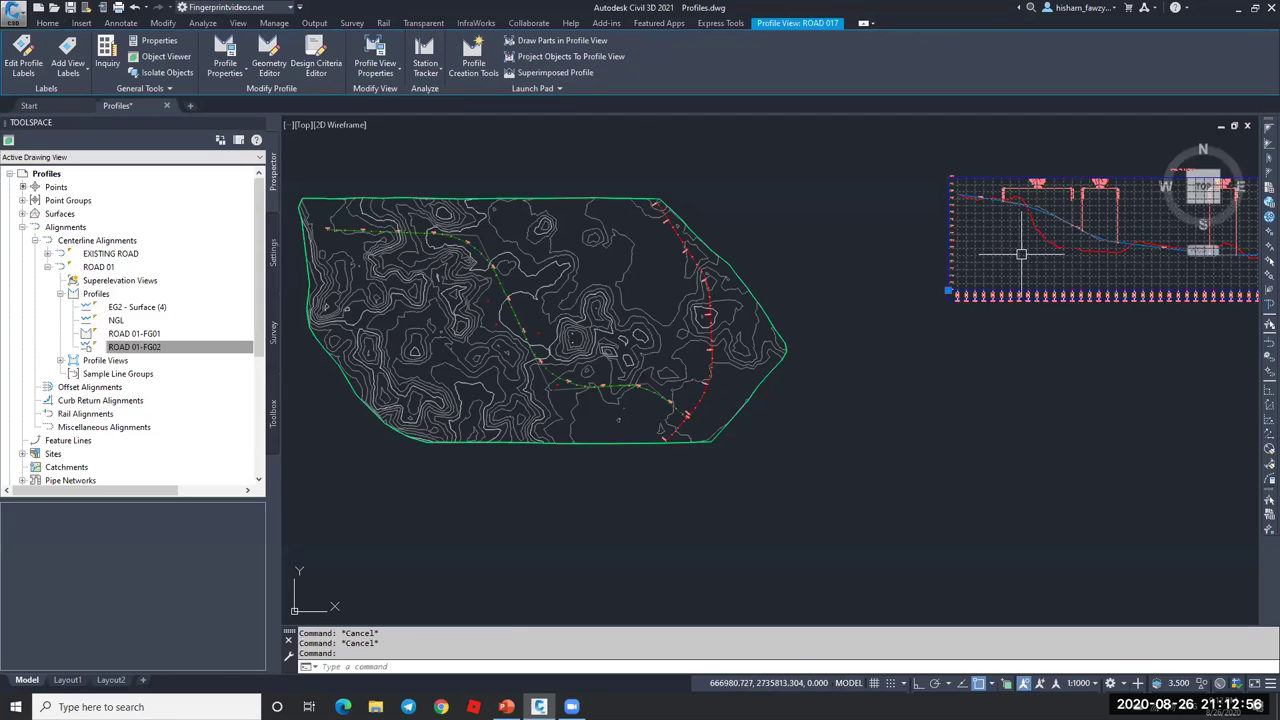
left_click(556, 57)
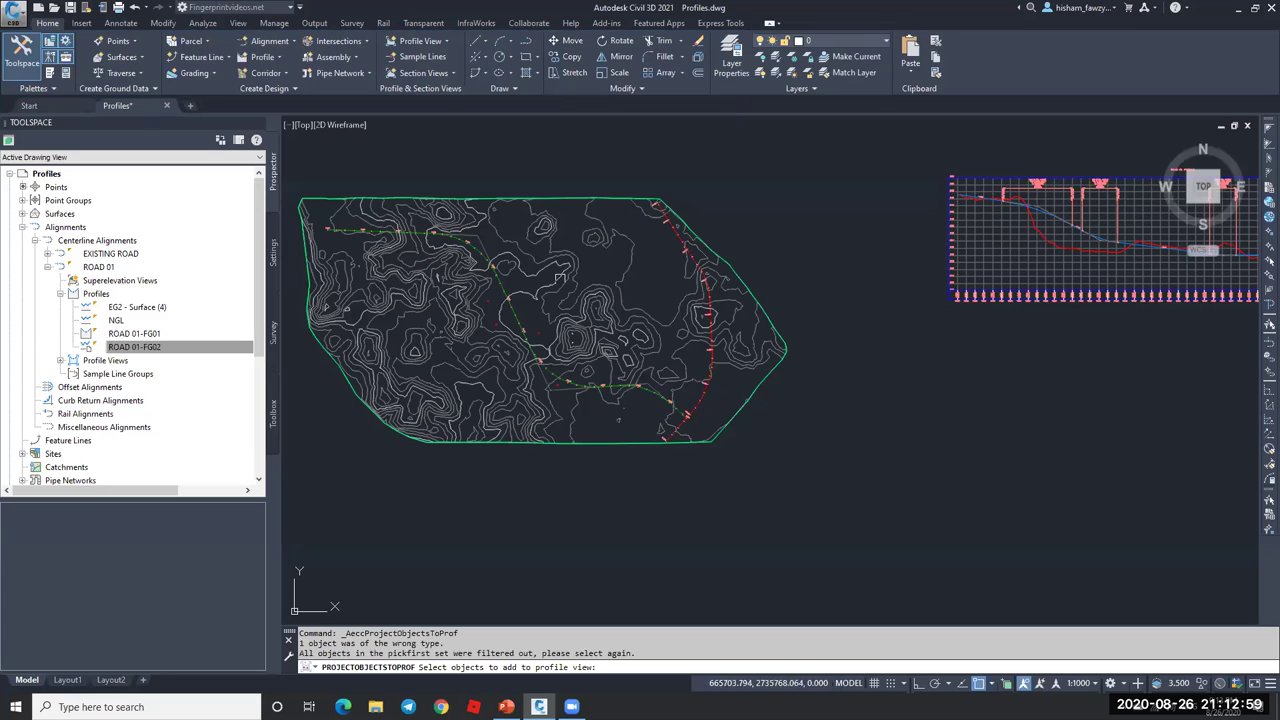
left_click(491, 304)
left_click(498, 322)
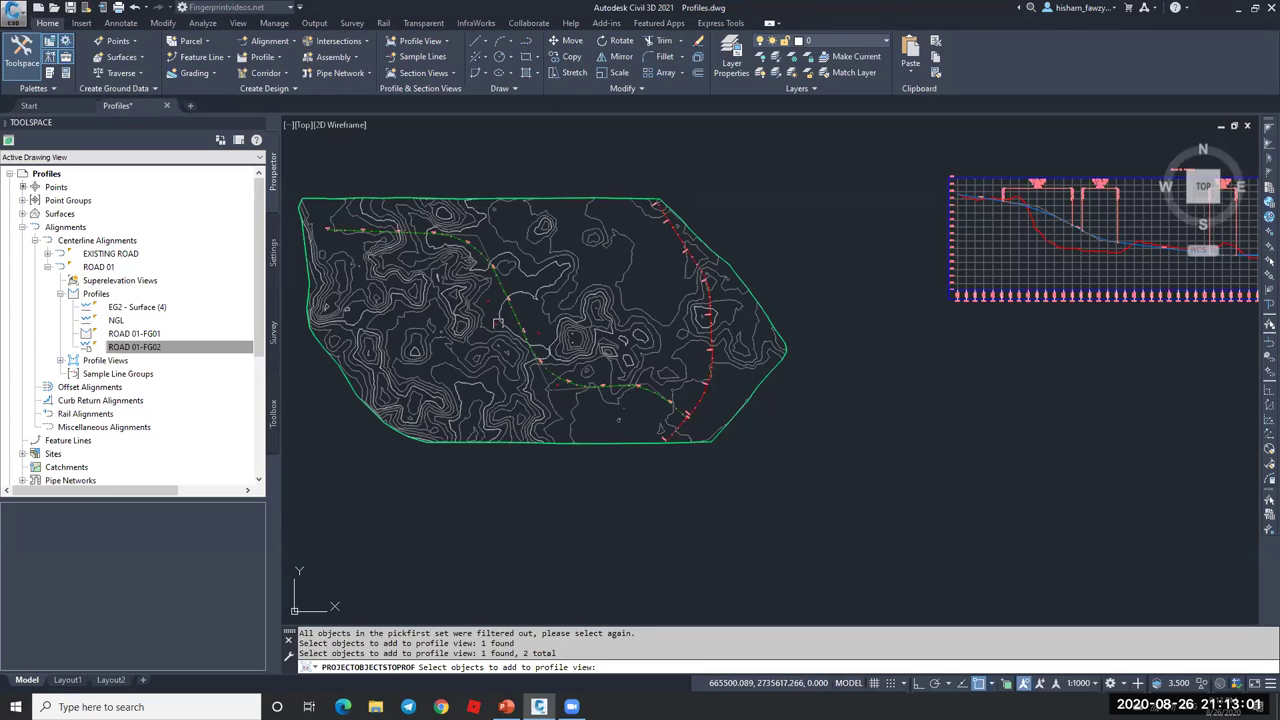
left_click(539, 329)
scroll(558, 380, "up", 2)
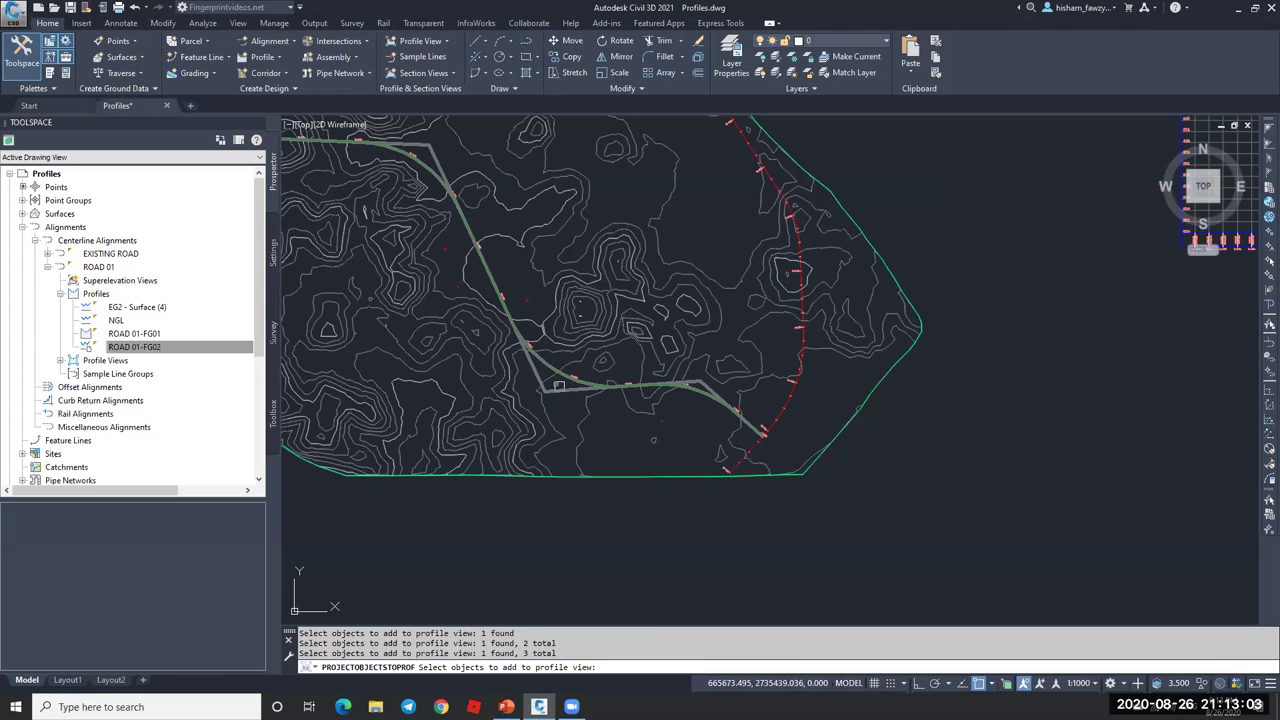
key("Return")
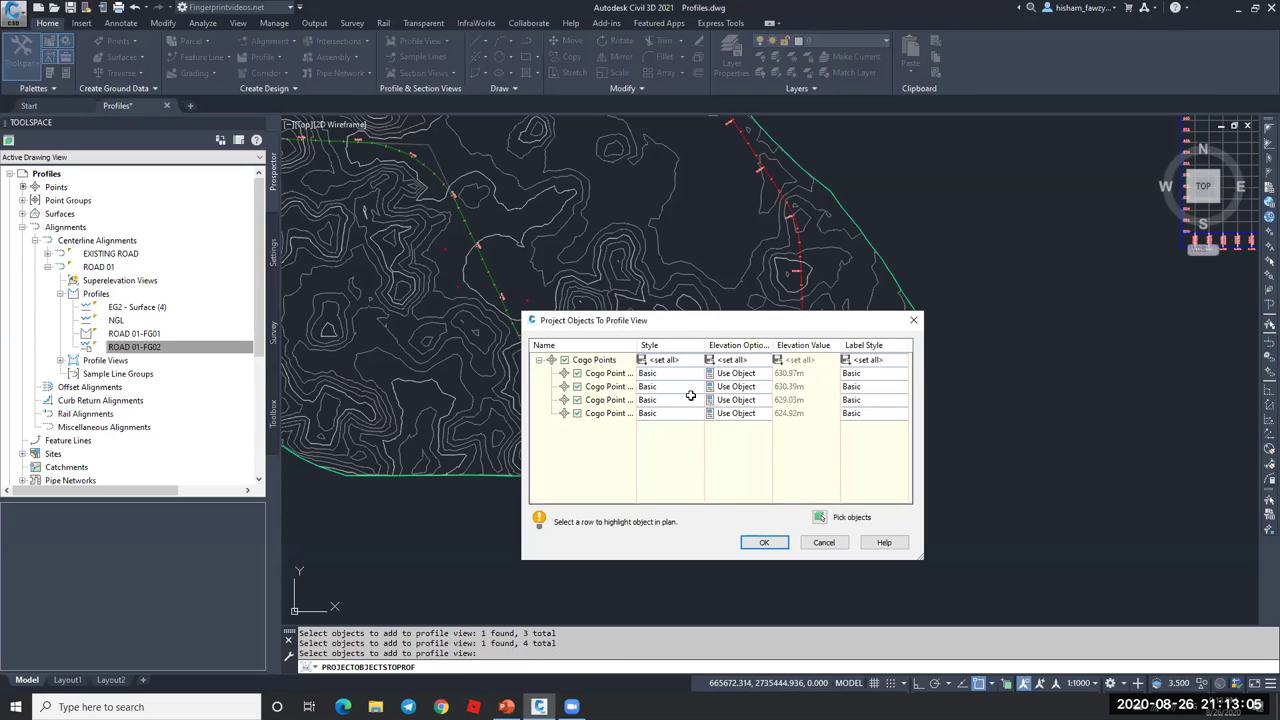
- Confirm projecting the four COGO points so they appear labelled with Basic style
left_click(762, 542)
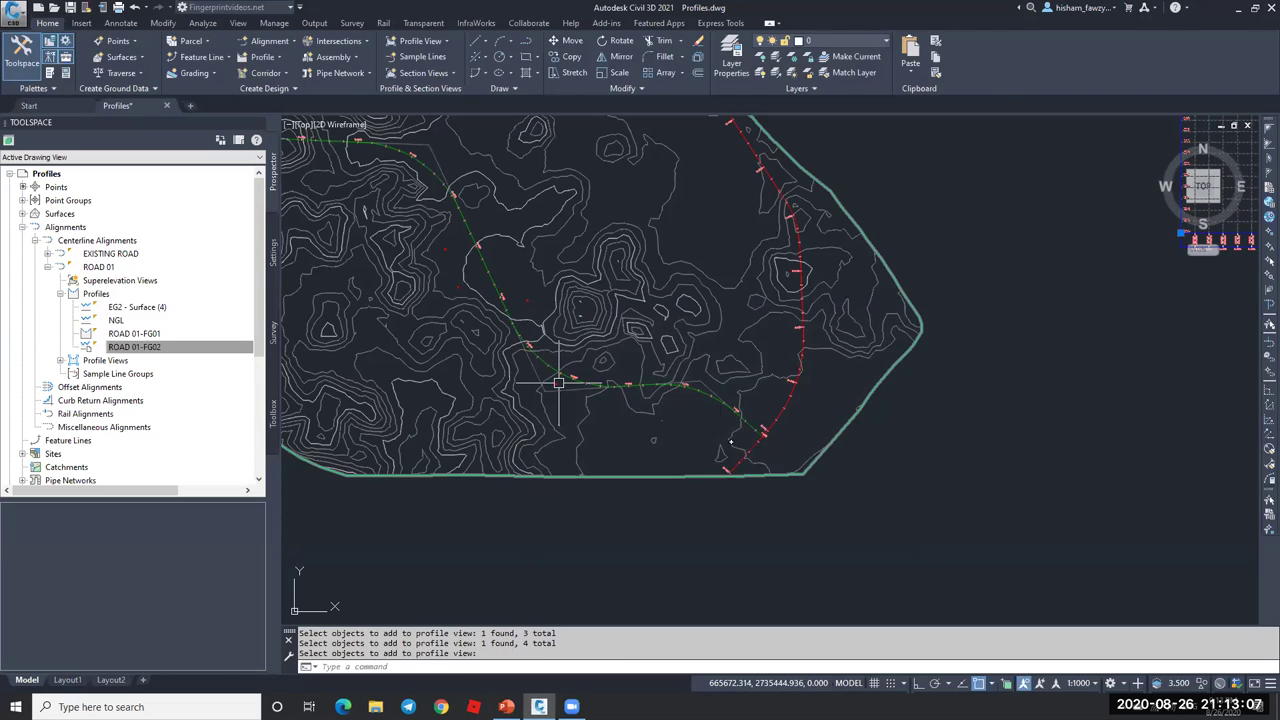
scroll(592, 334, "down", 5)
scroll(760, 300, "up", 10)
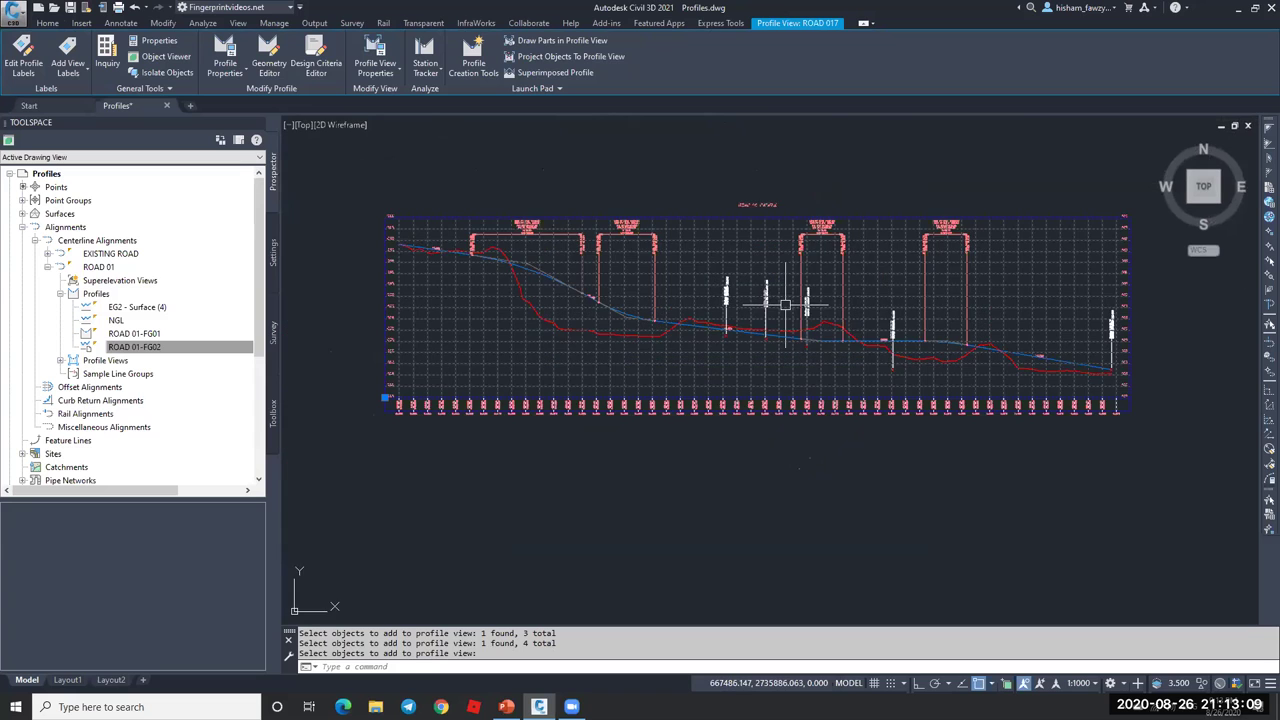
key("Escape")
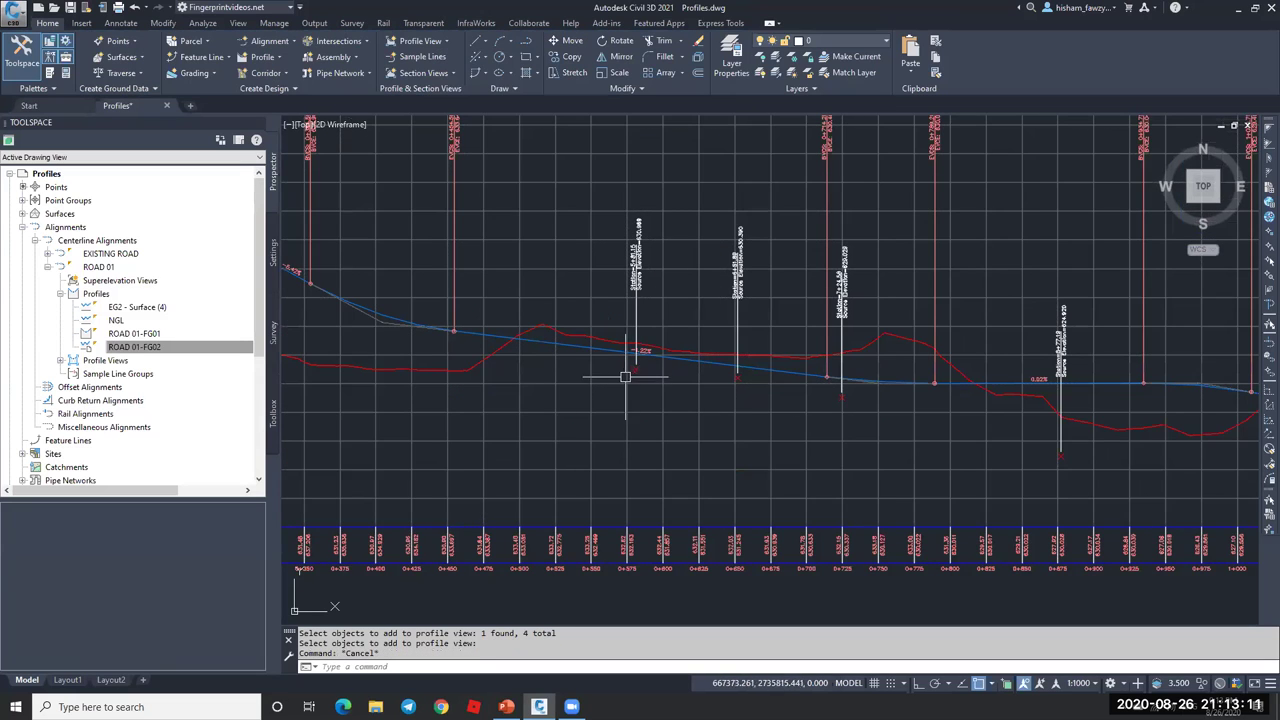
scroll(609, 354, "down", 2)
scroll(714, 368, "down", 8)
scroll(634, 335, "up", 5)
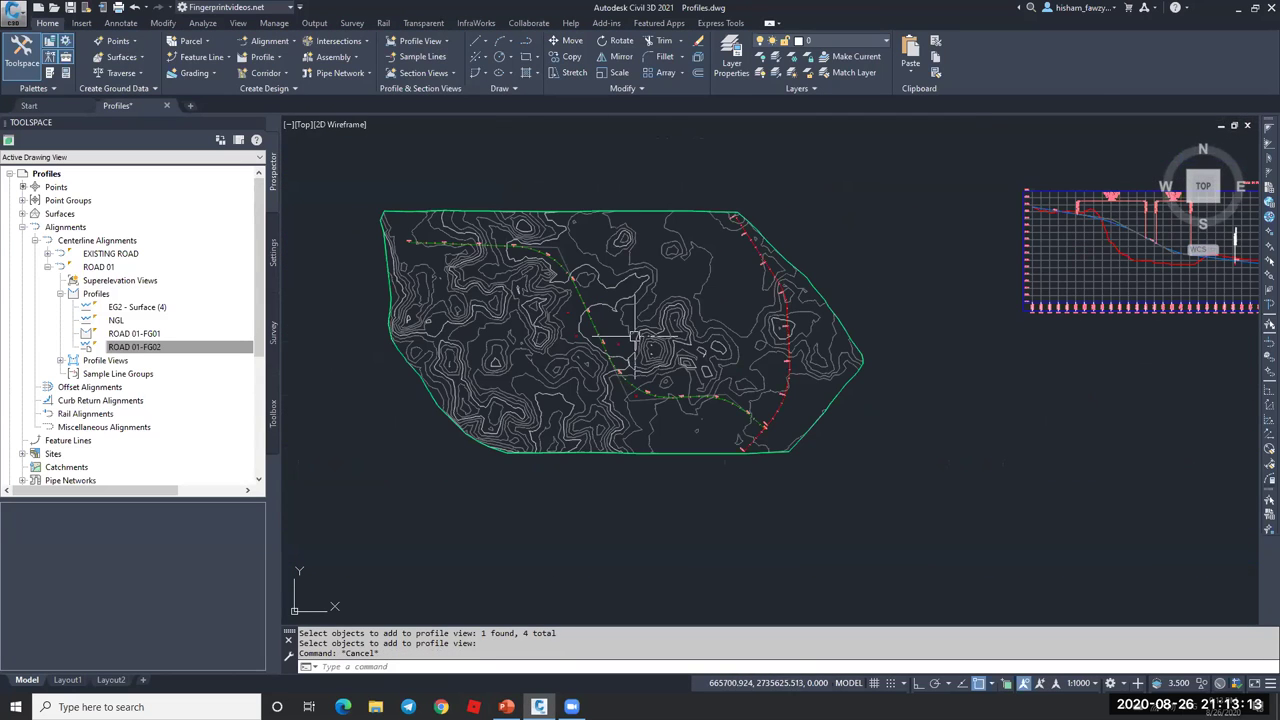
scroll(557, 311, "up", 2)
scroll(570, 305, "up", 2)
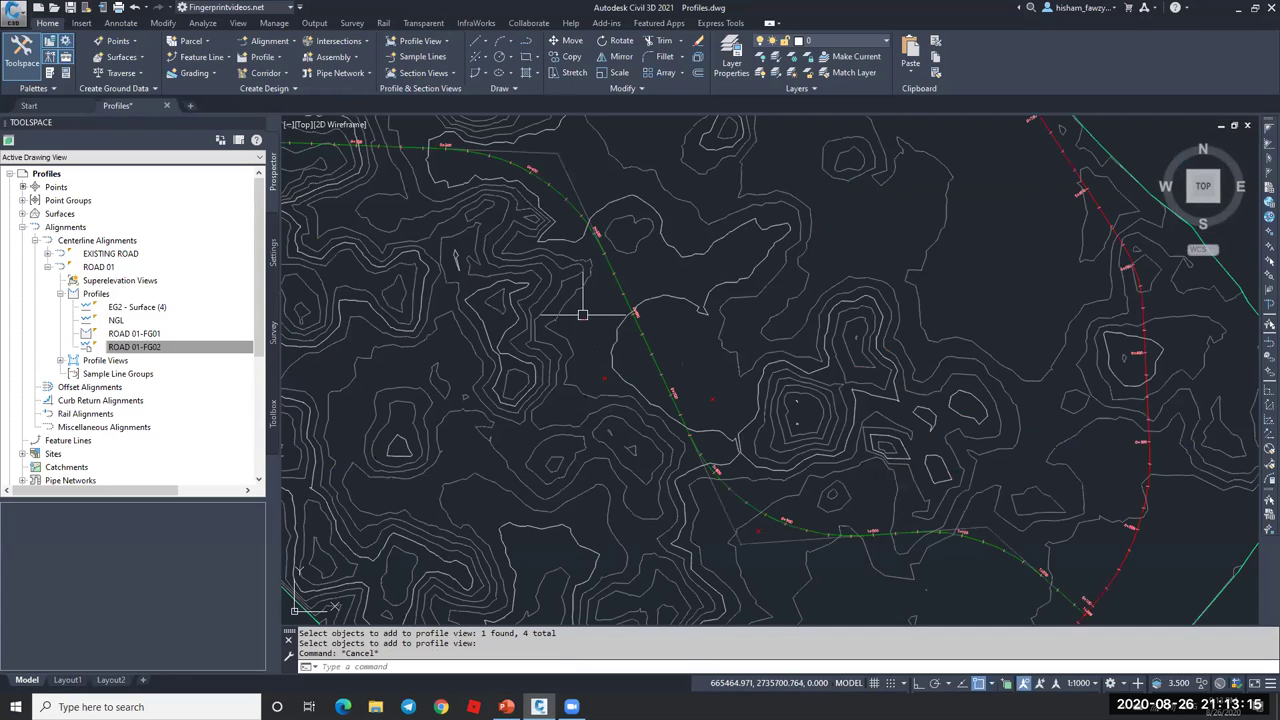
- Draw a polyline (PL) from a COGO point perpendicular to the ROAD 01 alignment
scroll(630, 303, "up", 3)
type("pl")
key("Return")
left_click(540, 330)
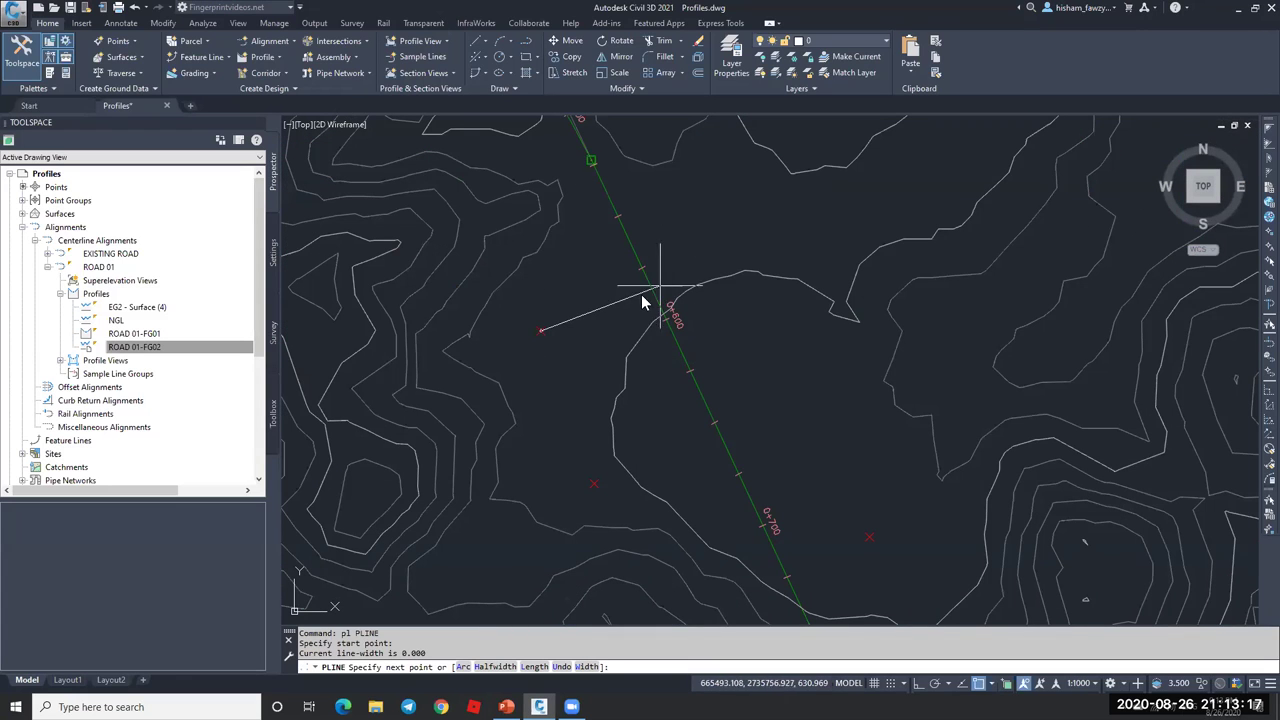
right_click(640, 294, "shift")
left_click(690, 514)
left_click(659, 319)
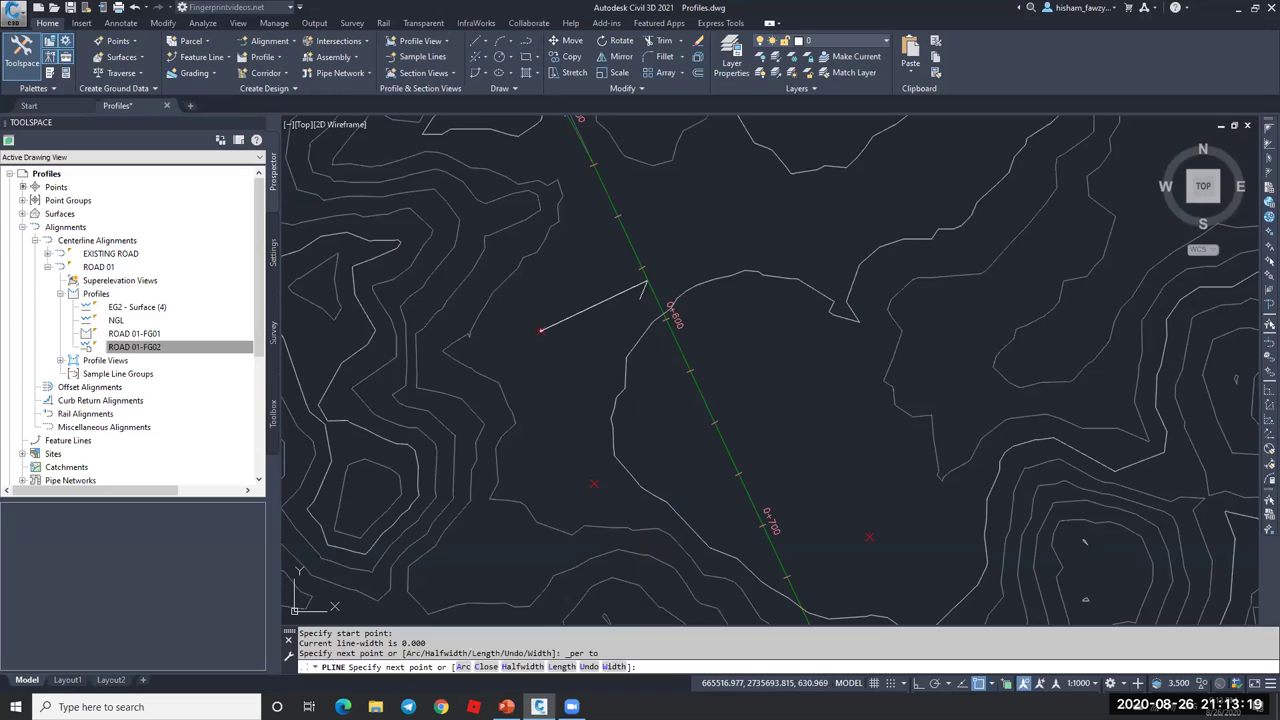
key("Escape")
- Add a fixed-point station/offset label at the crossing: station 0+581.15, offset 0.00m
scroll(635, 292, "up", 4)
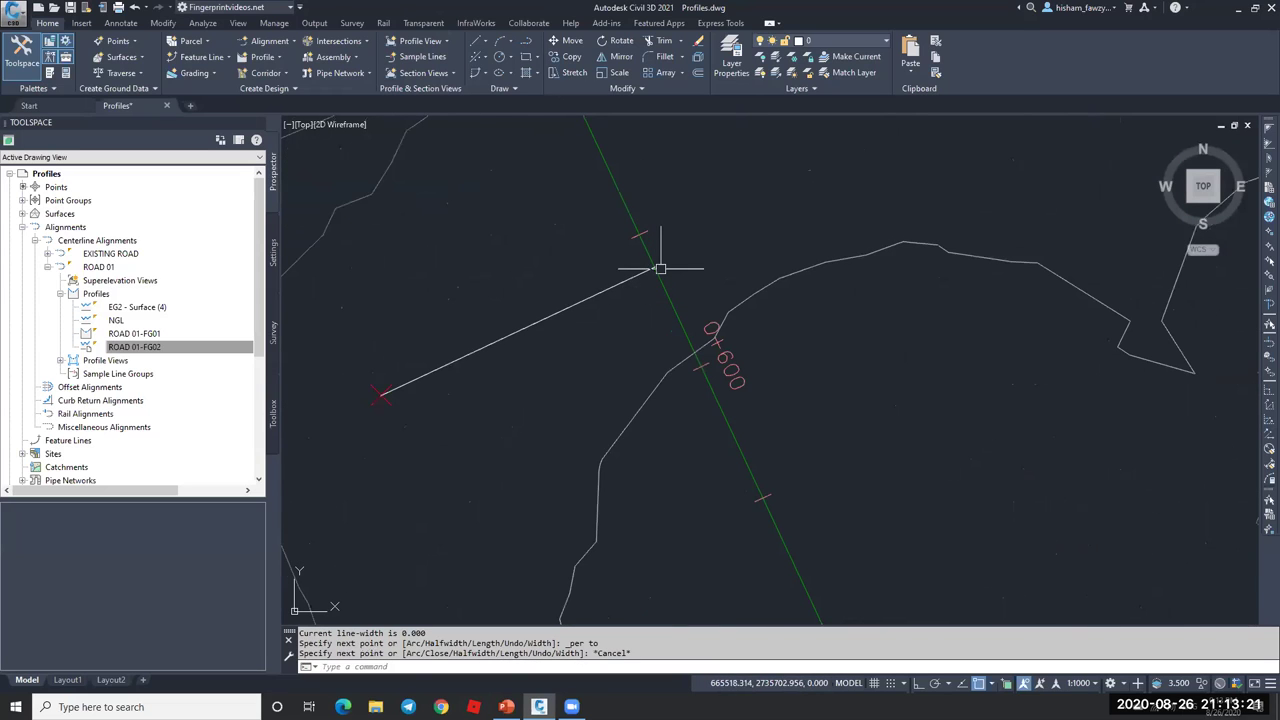
scroll(655, 267, "down", 5)
scroll(657, 280, "down", 2)
scroll(657, 274, "up", 2)
scroll(640, 274, "up", 2)
left_click(684, 362)
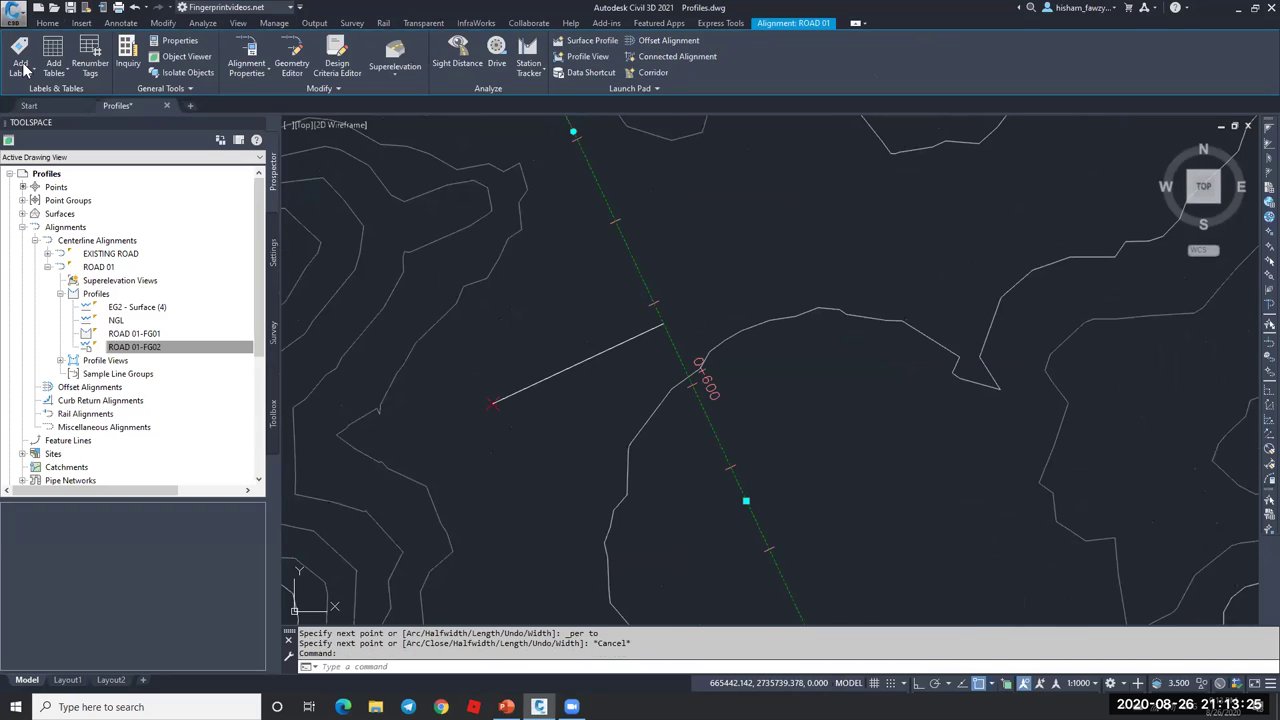
left_click(20, 70)
left_click(77, 147)
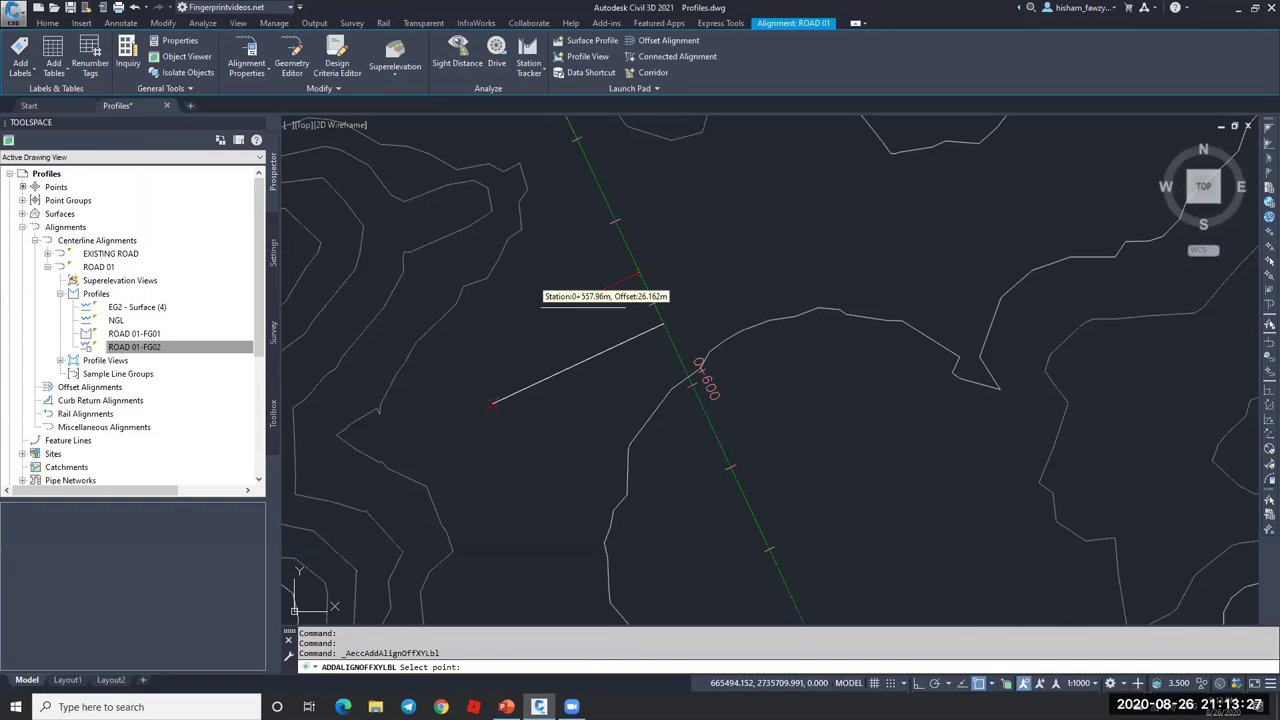
left_click(663, 323)
key("Escape")
key("Escape")
scroll(665, 270, "up", 4)
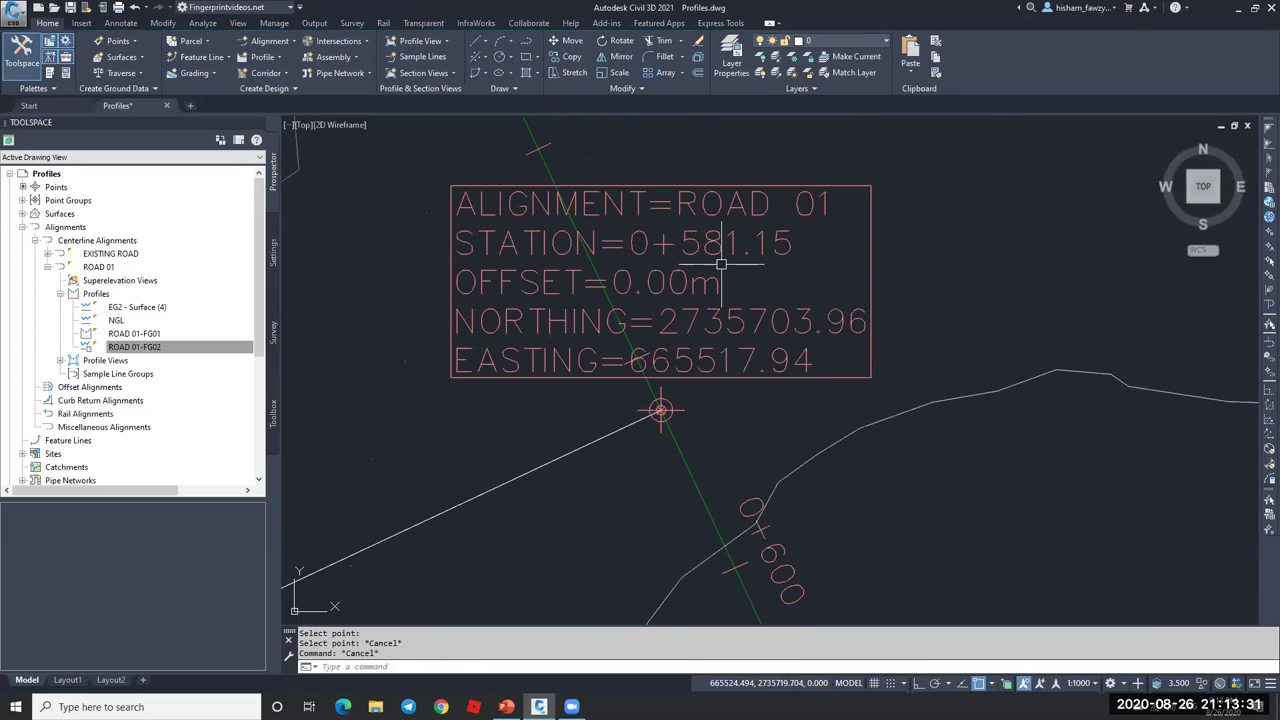
scroll(590, 280, "down", 10)
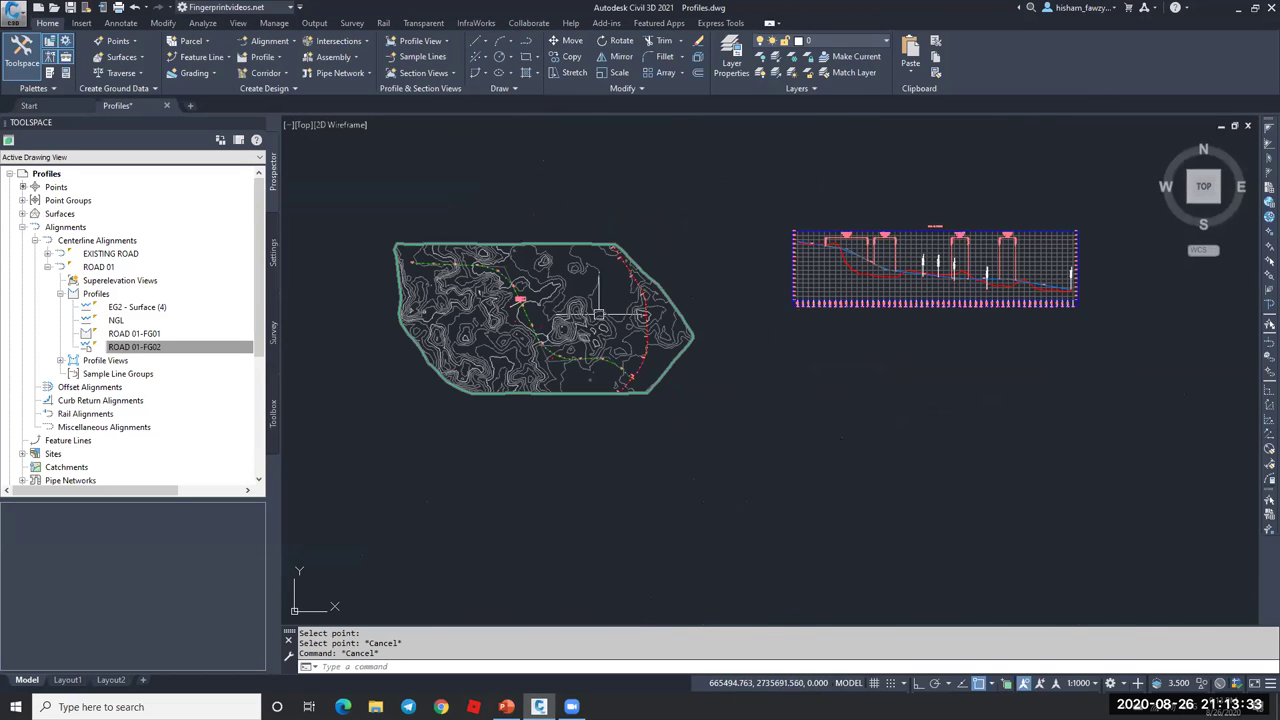
scroll(990, 295, "up", 5)
scroll(870, 205, "up", 3)
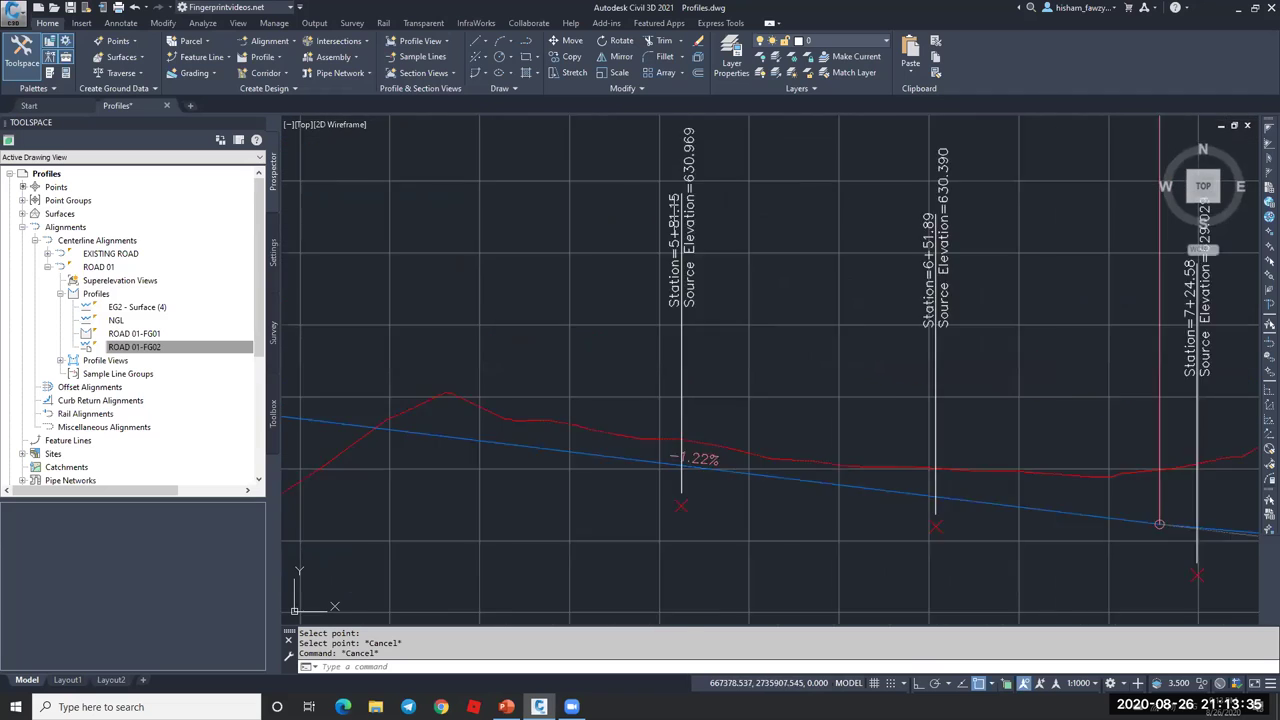
scroll(683, 250, "up", 3)
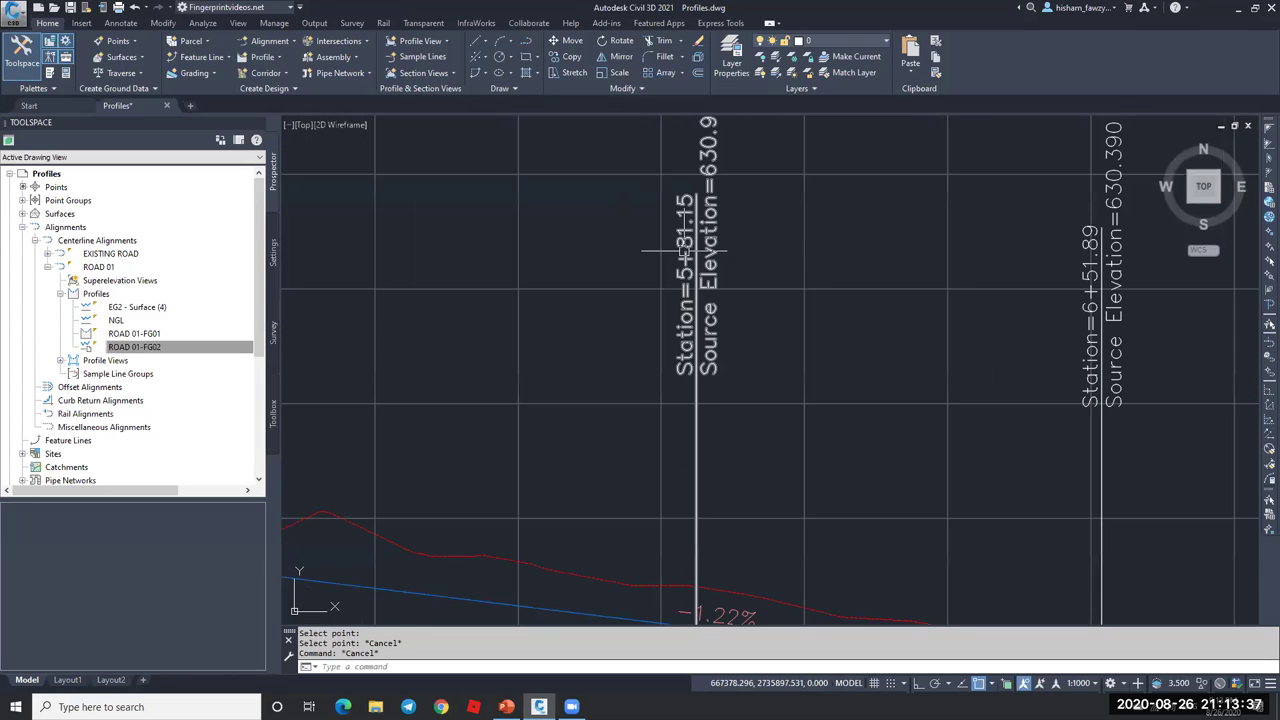
scroll(690, 210, "up", 3)
scroll(685, 240, "down", 5)
scroll(683, 253, "up", 5)
scroll(683, 253, "up", 2)
scroll(678, 245, "down", 2)
scroll(670, 215, "up", 2)
scroll(672, 203, "down", 1)
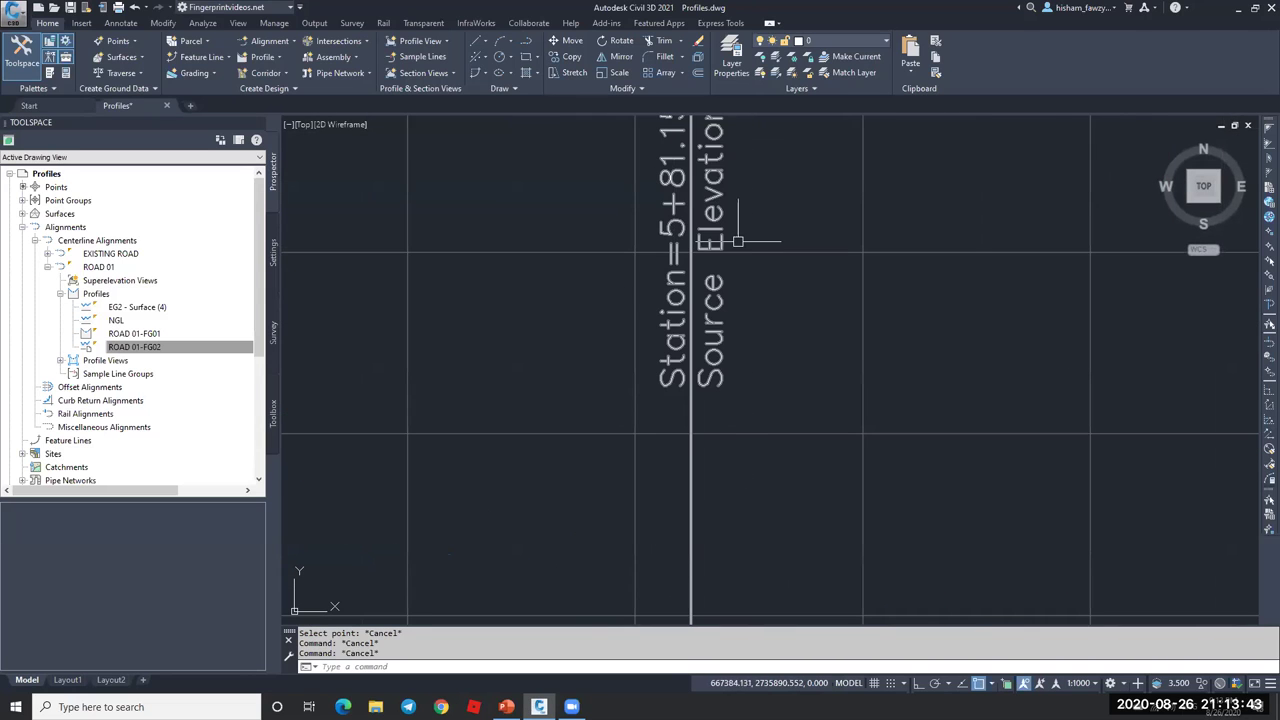
scroll(738, 241, "down", 3)
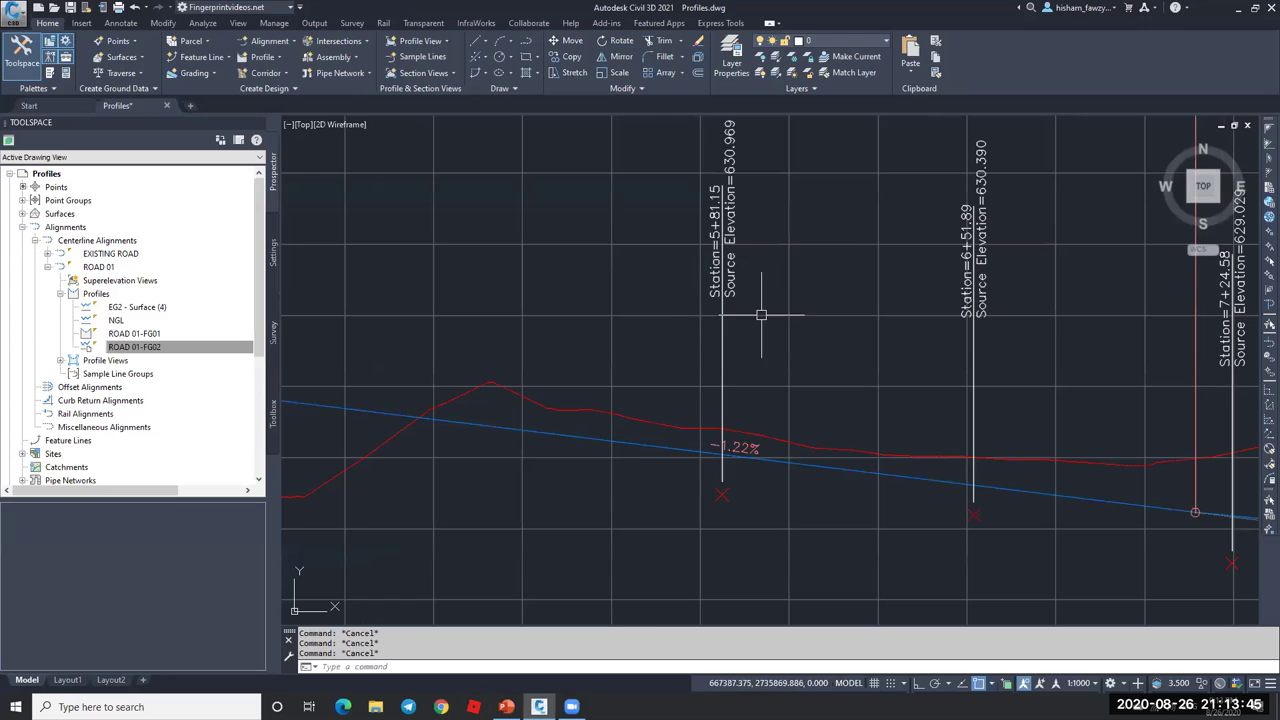
key("Return")
left_click(750, 317)
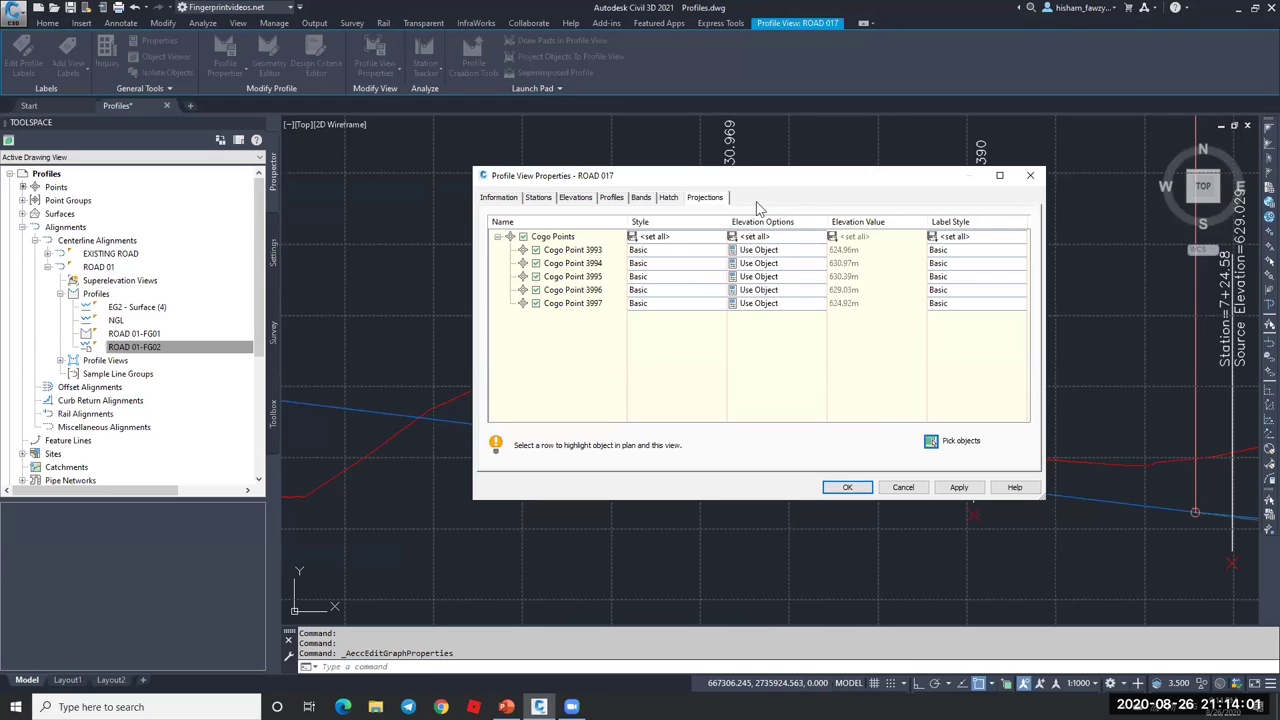
- Add the EXISTING ROAD crossing to the ROAD 017 profile view, excluding NGL - Surface (1)
scroll(621, 376, "down", 5)
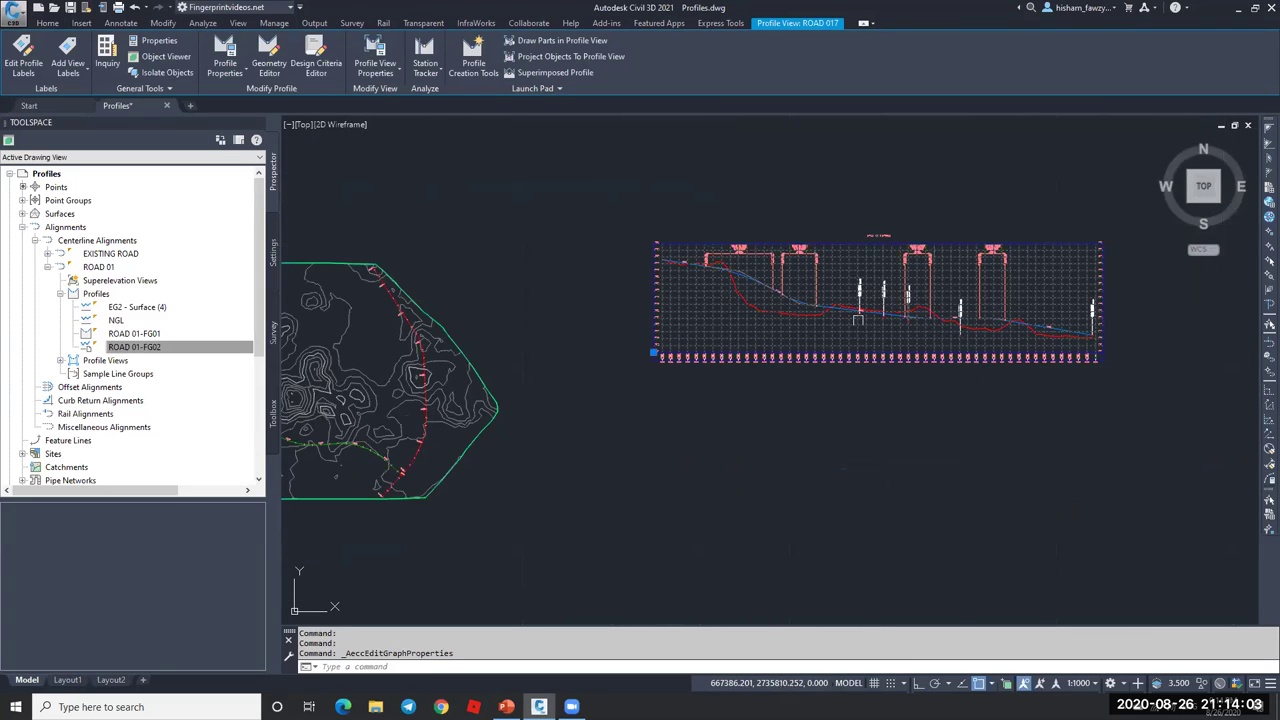
key("Escape")
left_click(726, 349)
left_click(530, 88)
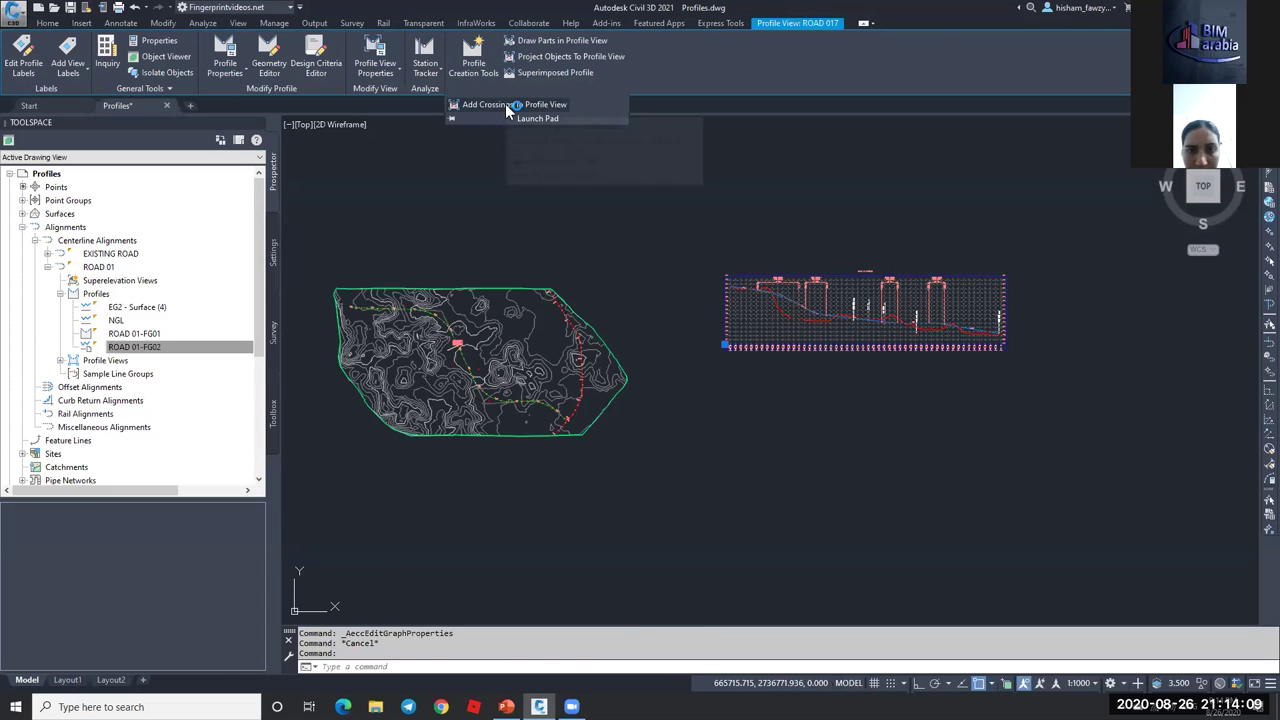
left_click(504, 104)
scroll(572, 412, "up", 5)
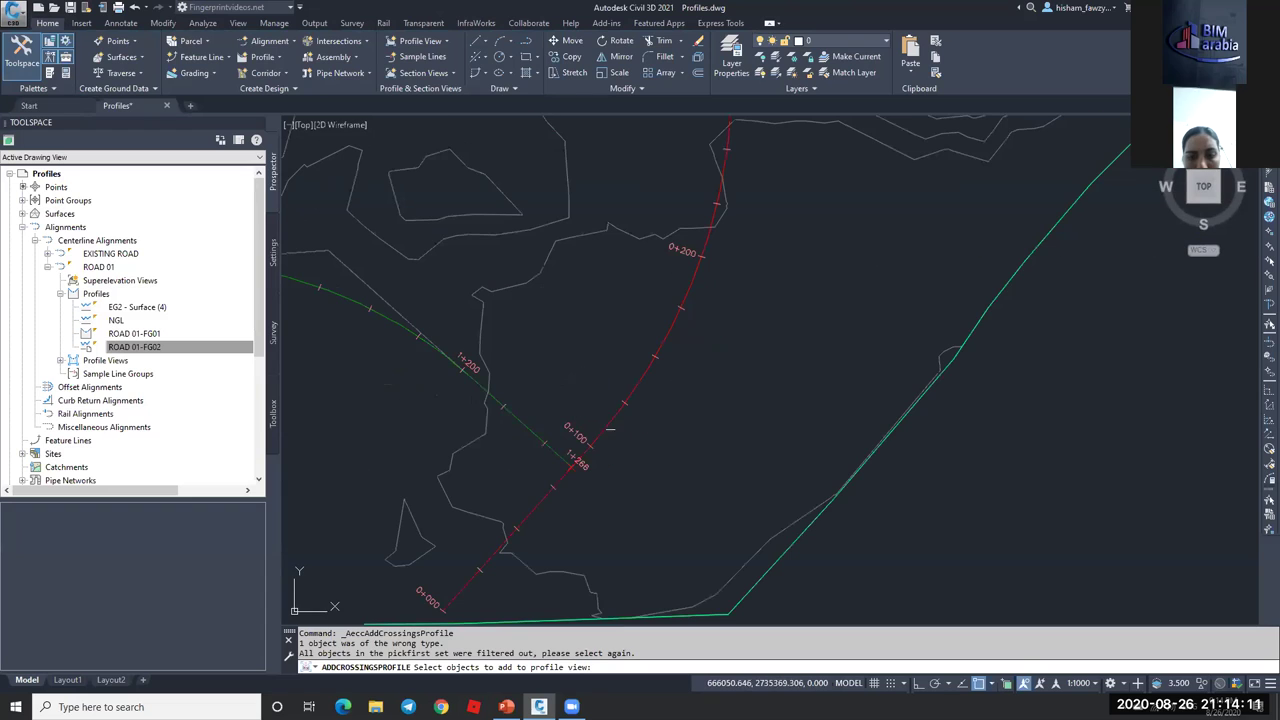
left_click(591, 443)
key("Return")
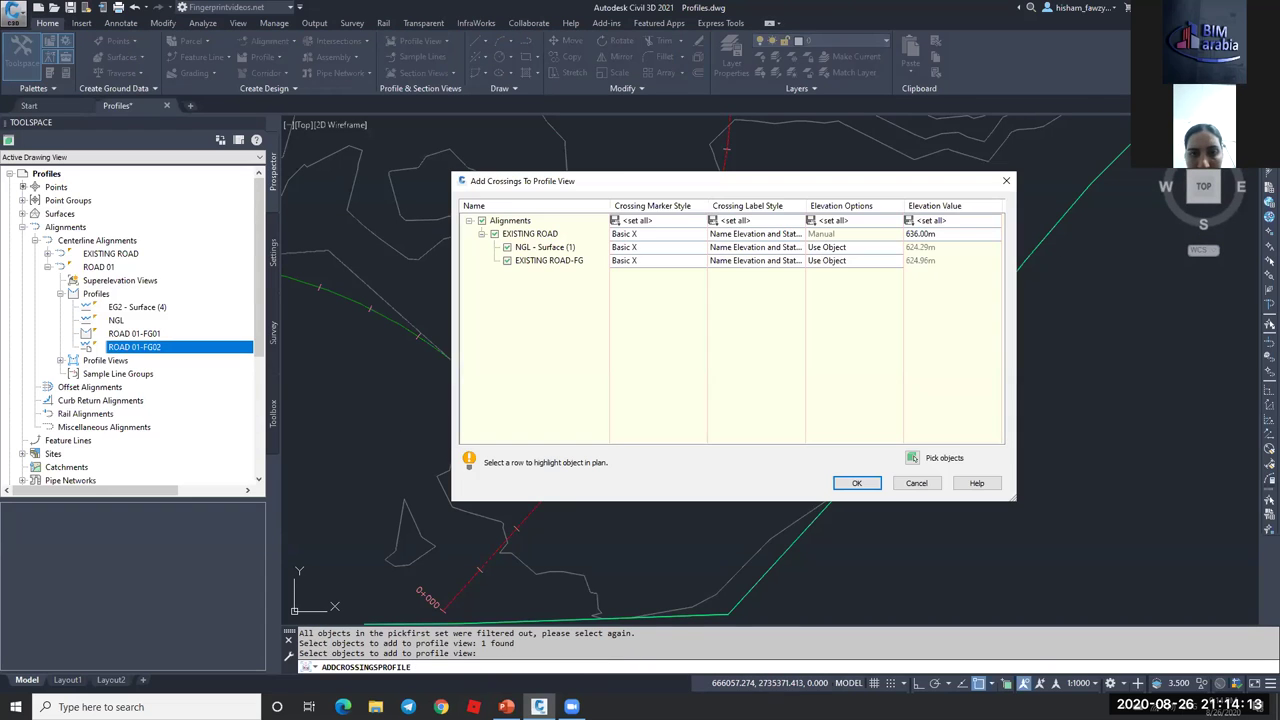
left_click(541, 250)
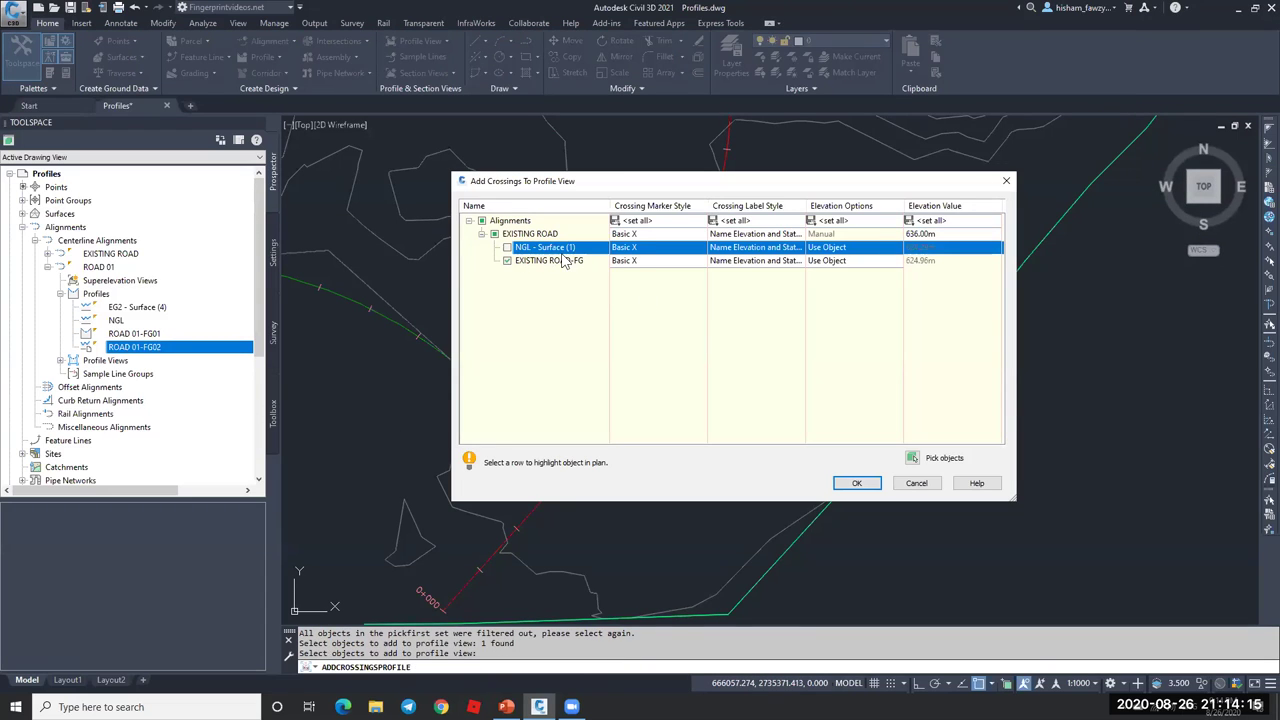
left_click(857, 483)
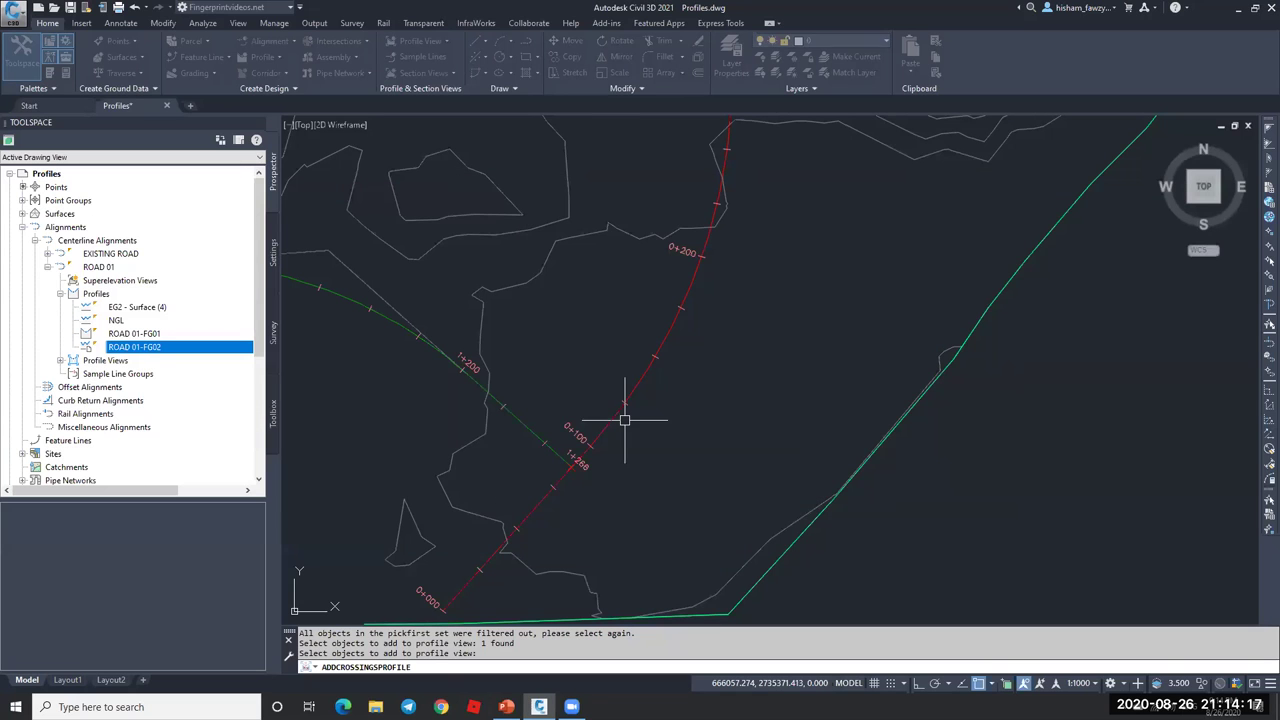
- Open the ROAD 017 profile view's properties
scroll(563, 343, "down", 5)
scroll(1004, 227, "up", 6)
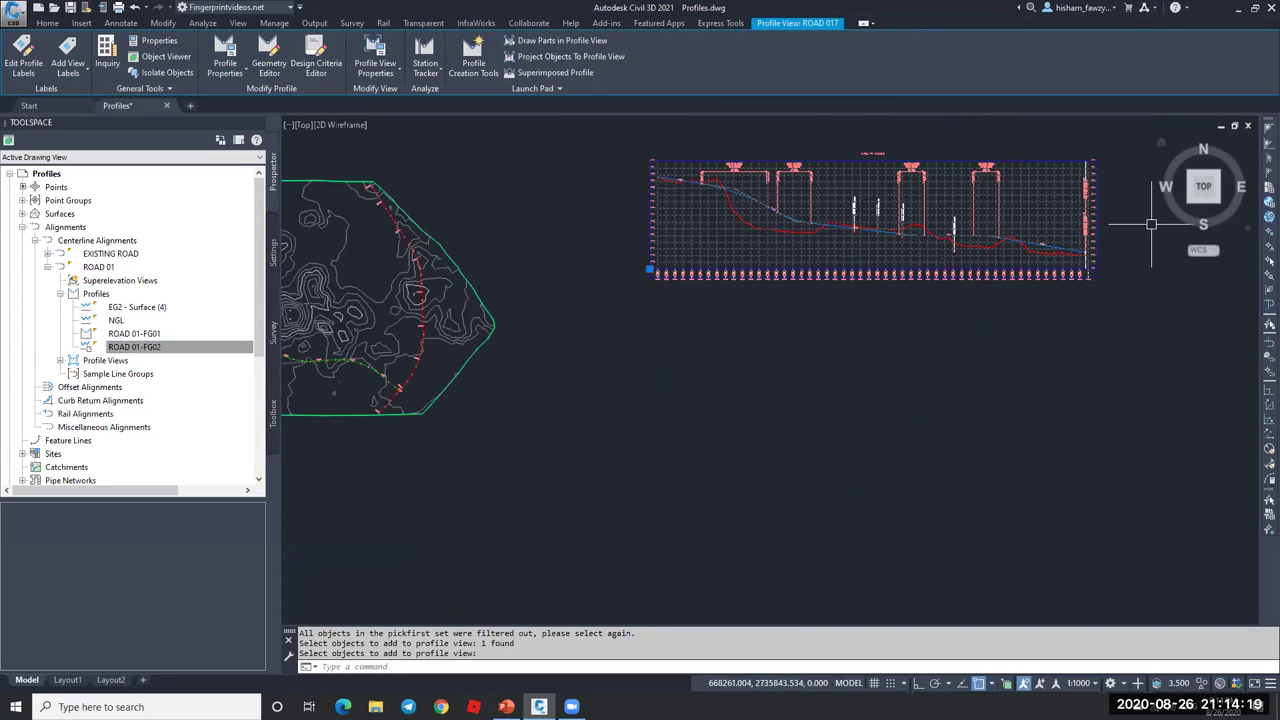
key("Escape")
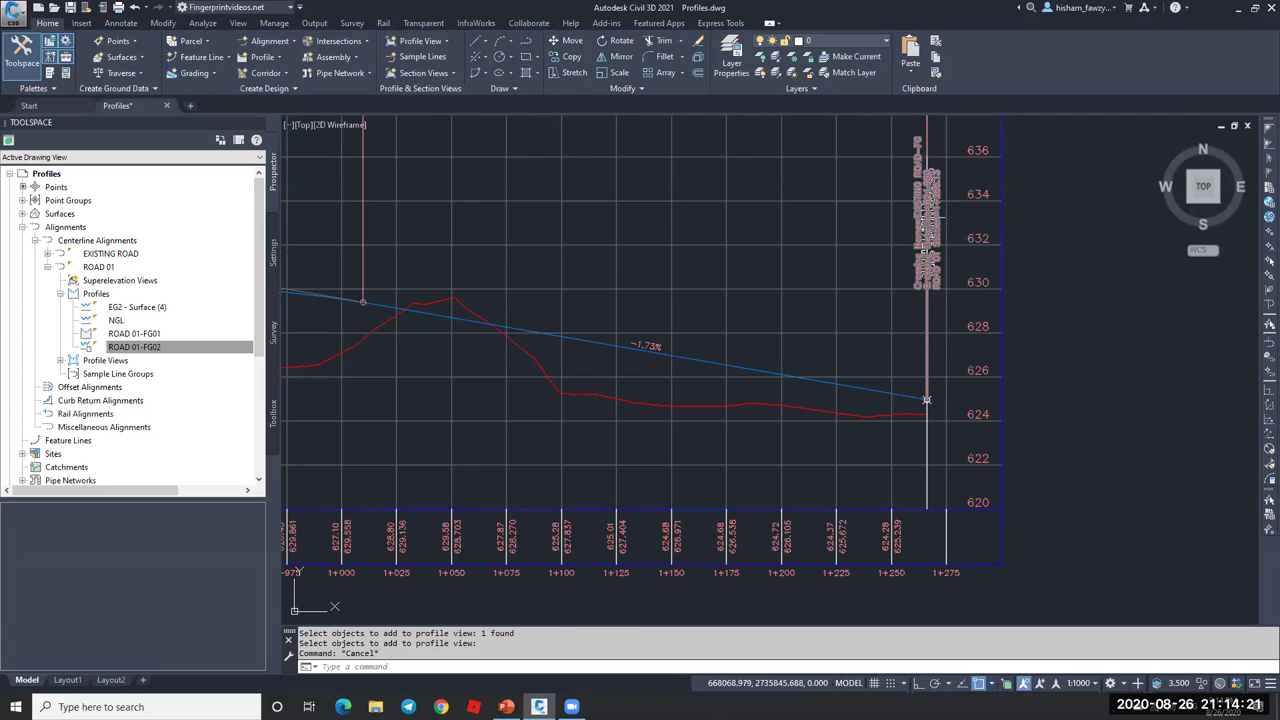
scroll(1004, 227, "down", 3)
double_click(760, 228)
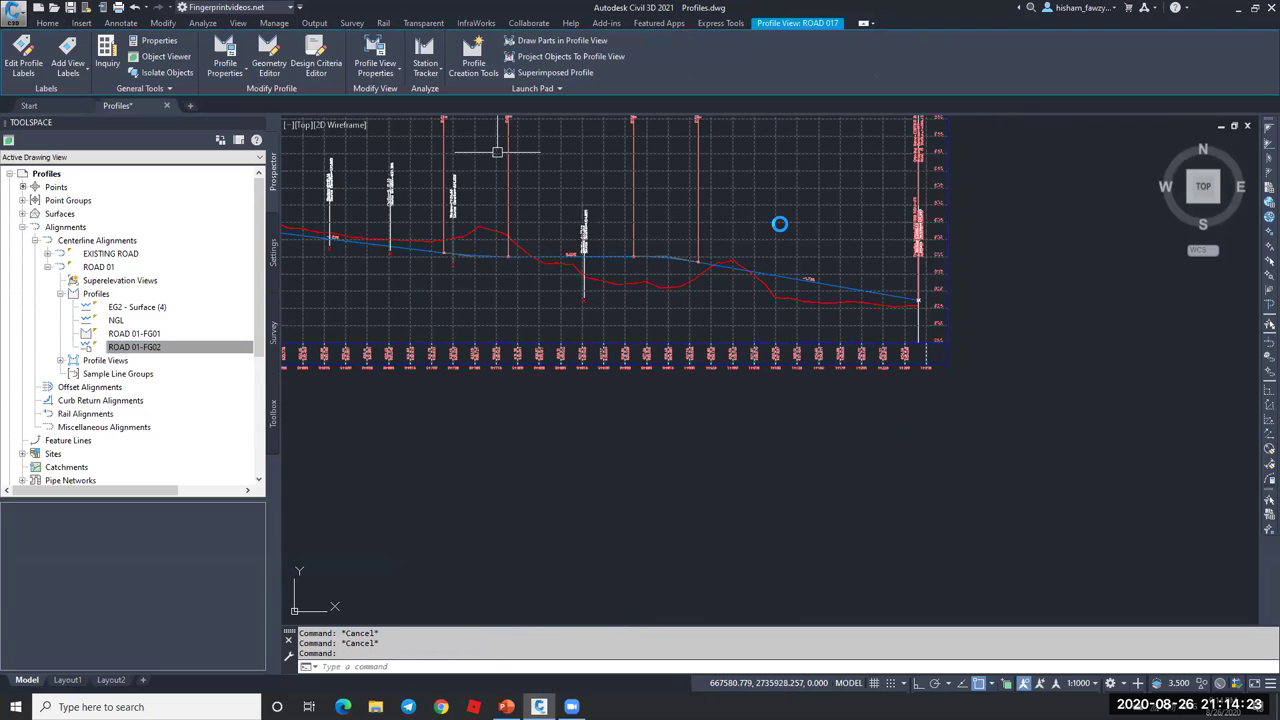
- Review the Crossings and Projections lists, keeping Cogo Point 3993 projected with Basic marker style
left_click(745, 198)
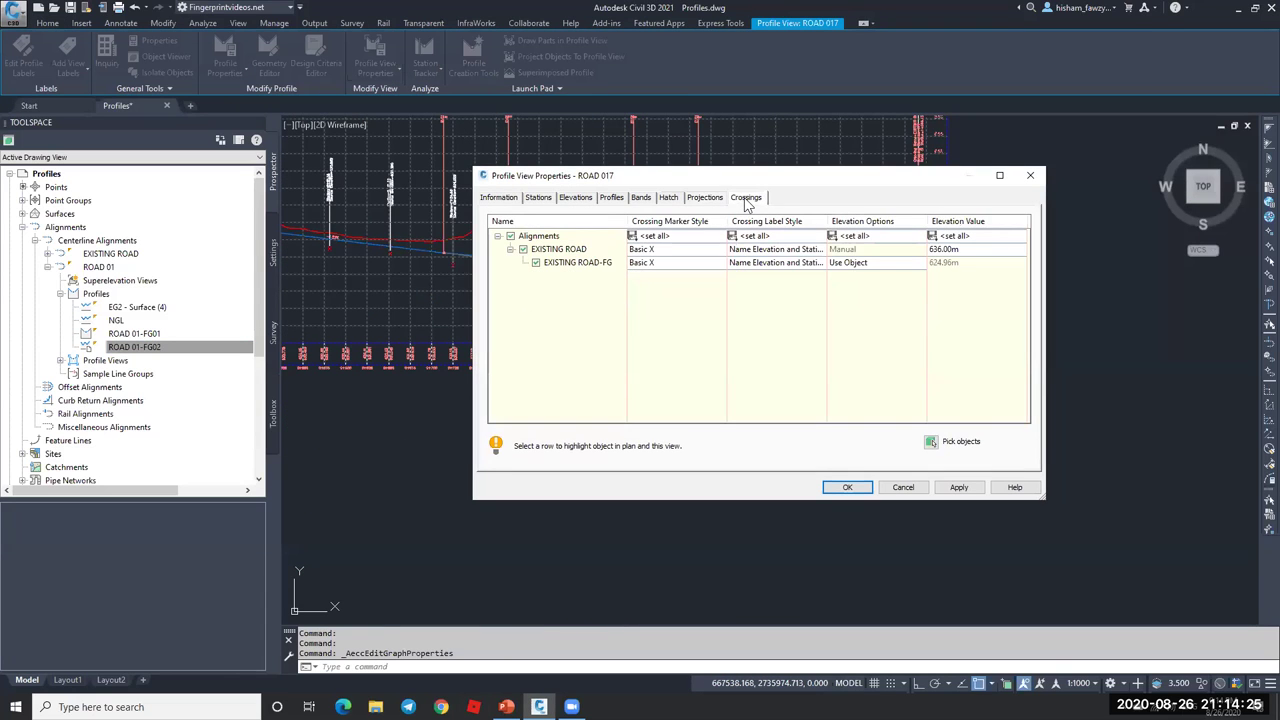
left_click(704, 199)
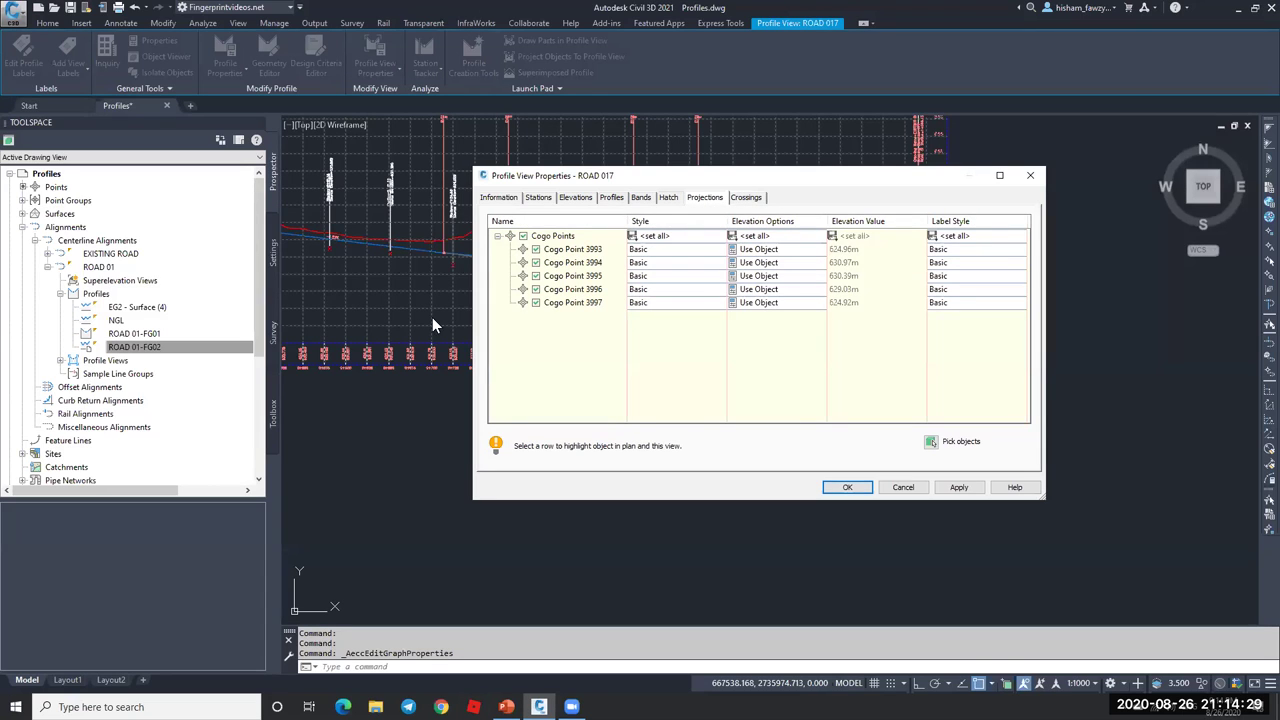
left_click(748, 198)
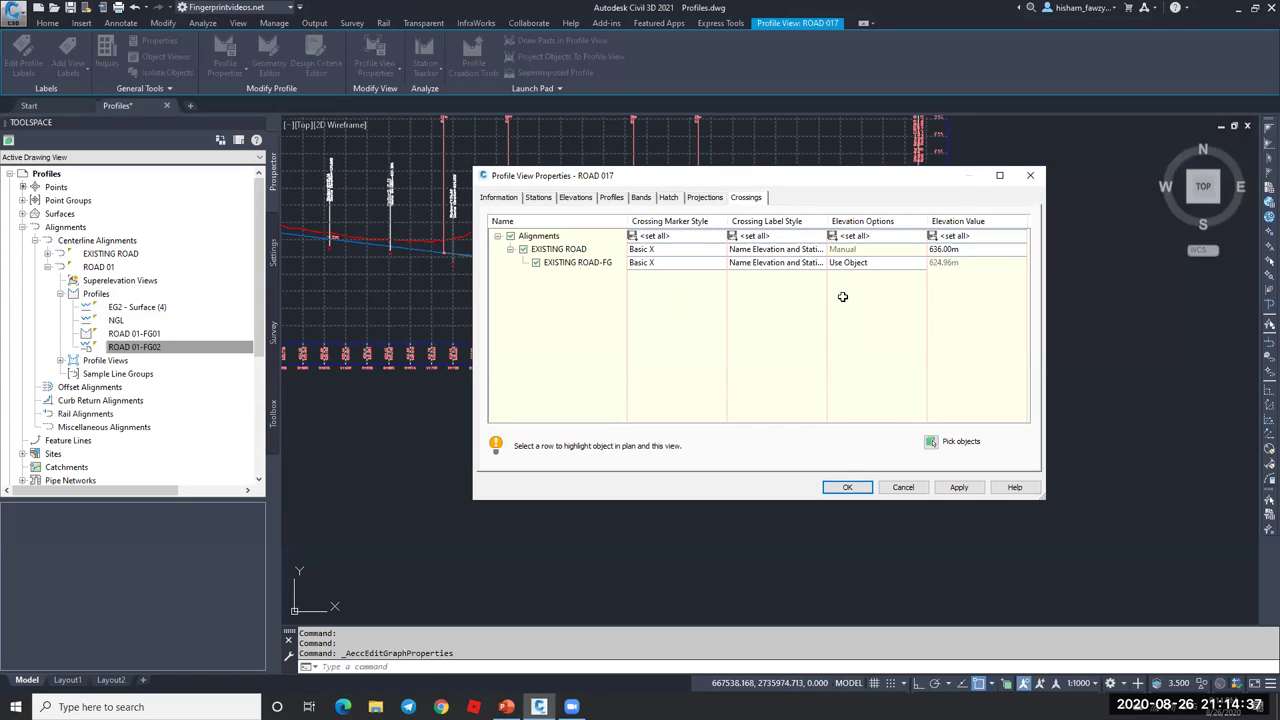
left_click(705, 198)
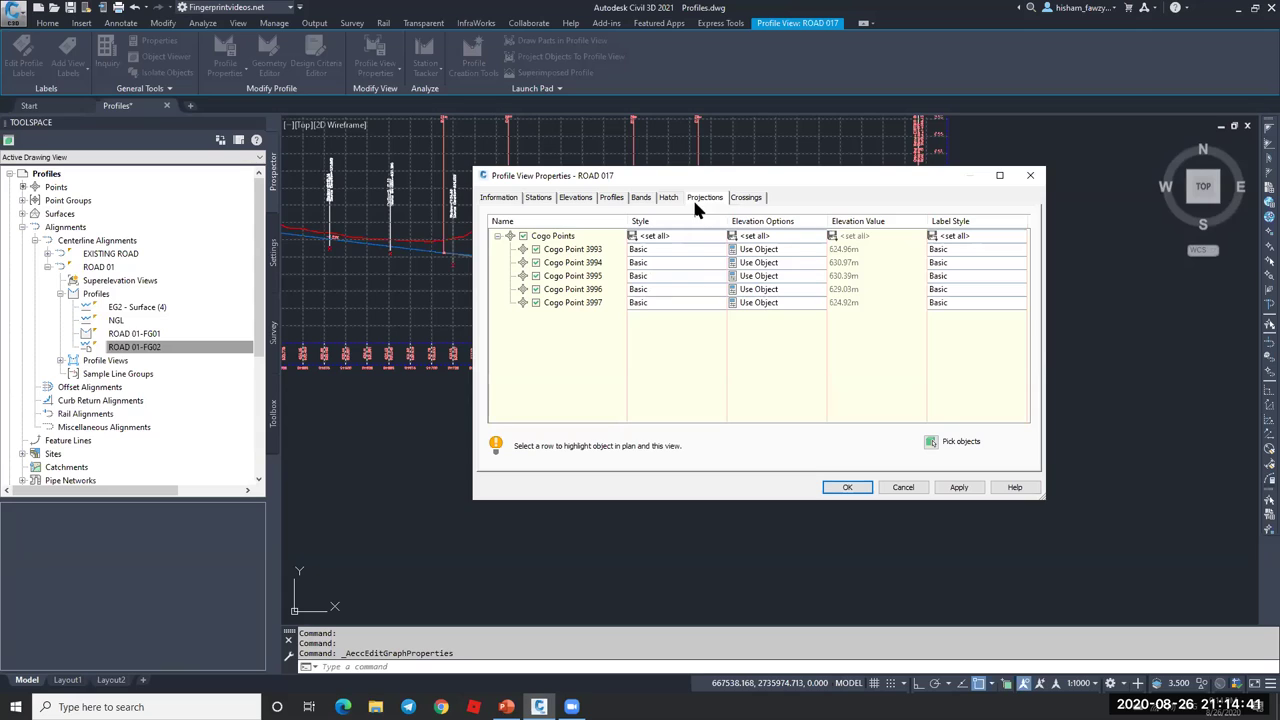
left_click(536, 249)
left_click_drag(700, 175, 334, 265)
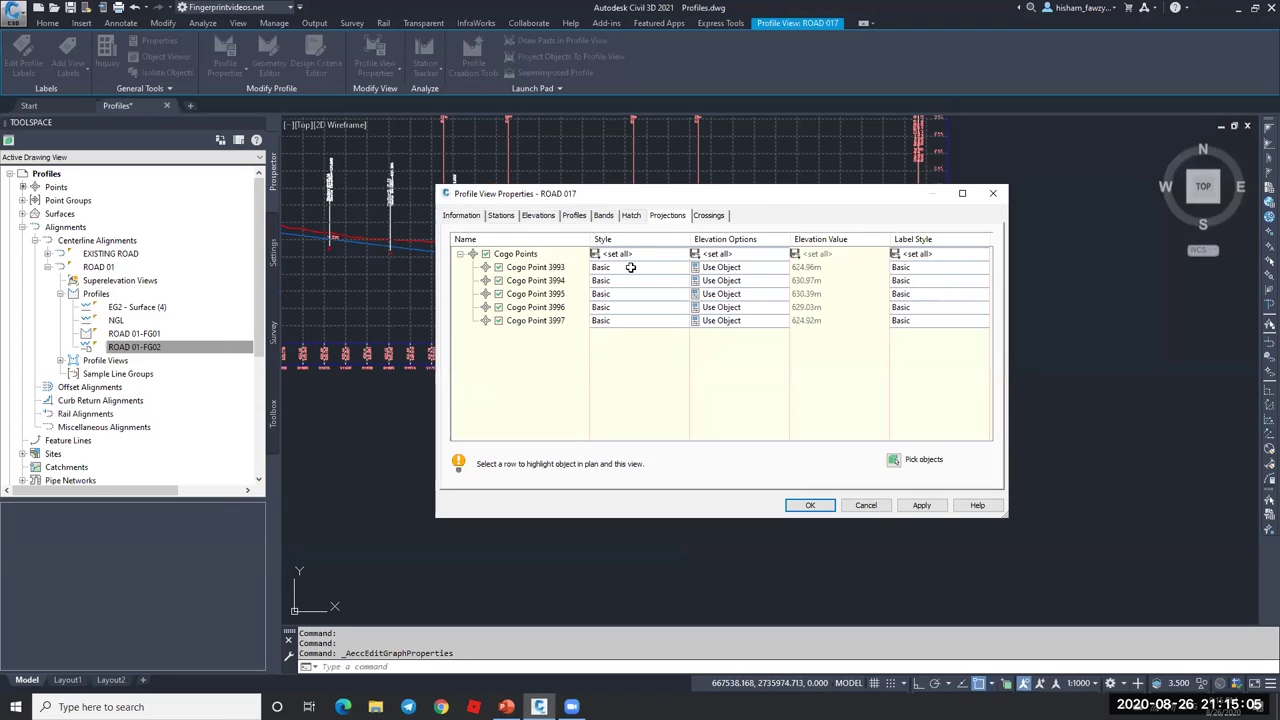
left_click(633, 266)
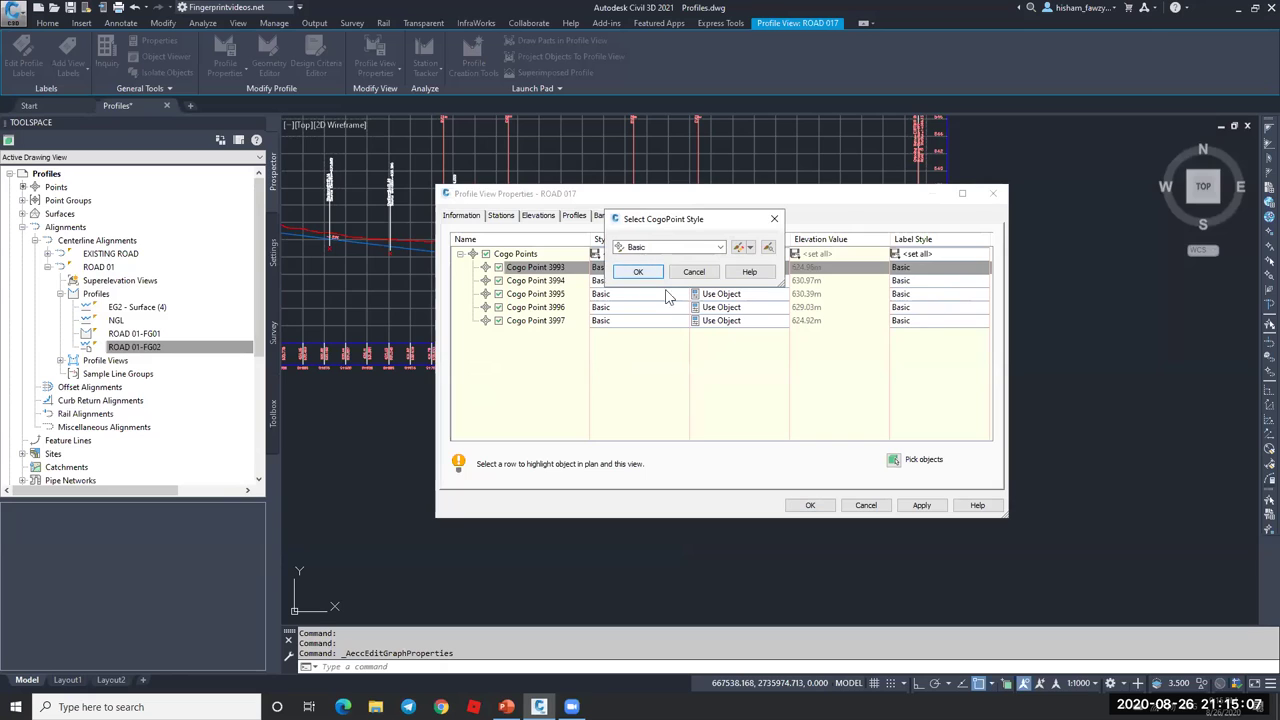
left_click(639, 271)
- Set Cogo Point 3993's label style to Projection Dimension Above and apply
left_click(924, 267)
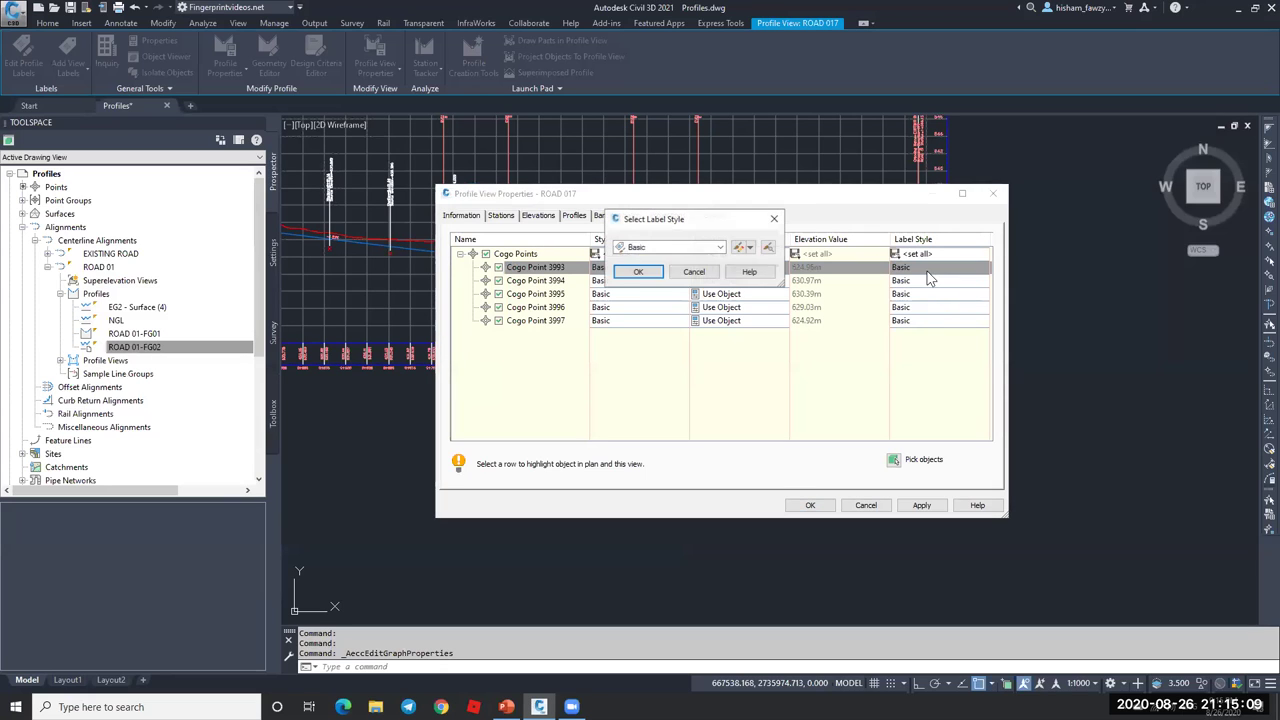
left_click(700, 249)
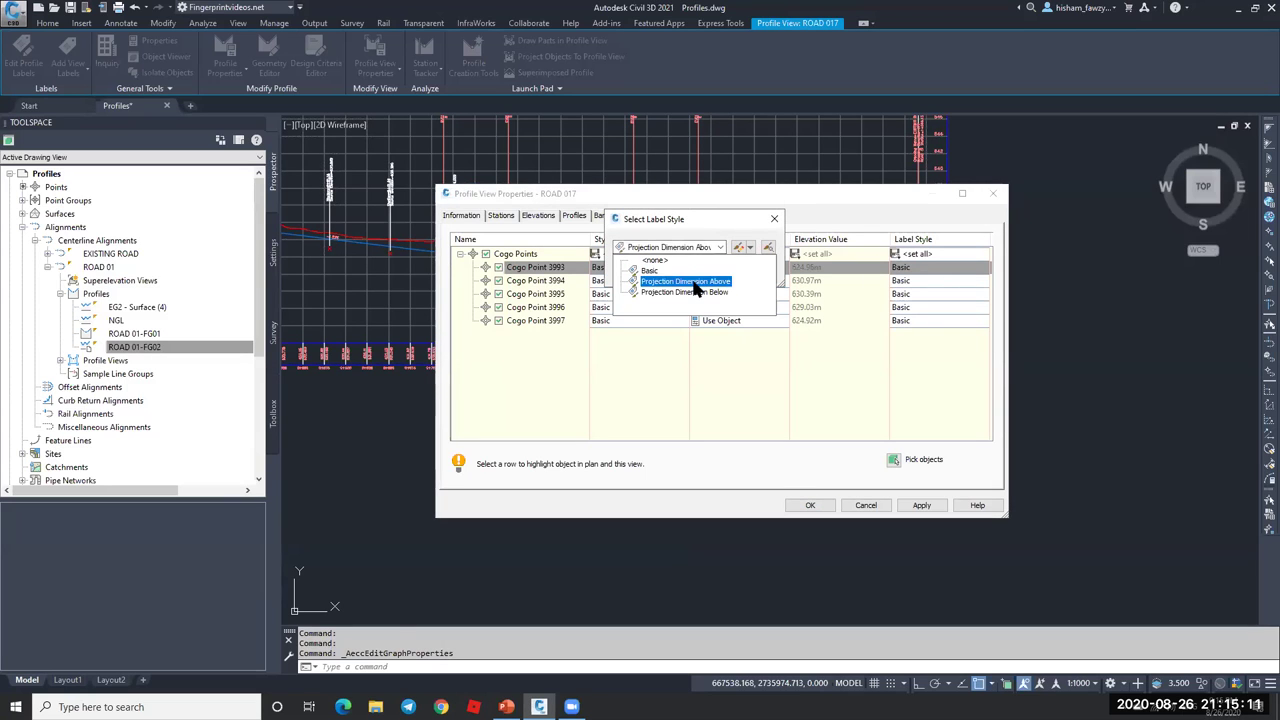
left_click(668, 287)
left_click(640, 273)
left_click(921, 506)
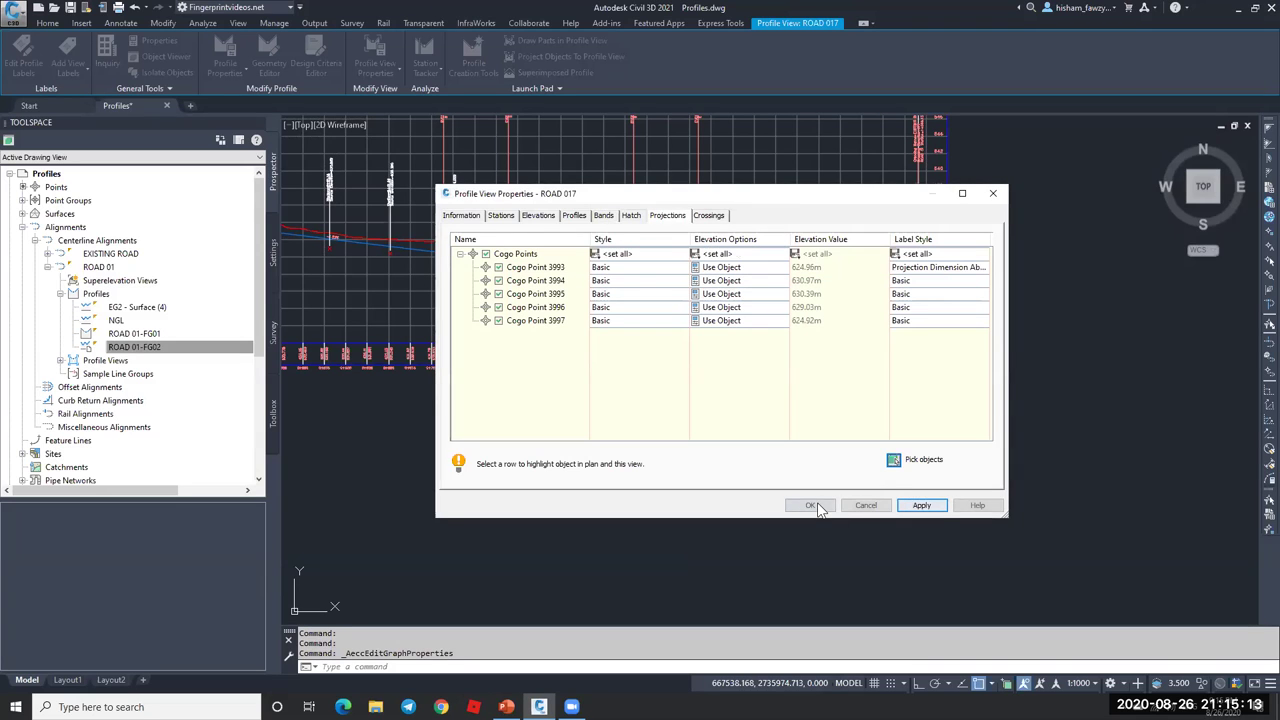
- Set Cogo Point 3994's label style to Projection Dimension Below and close the properties
left_click(944, 281)
left_click(705, 247)
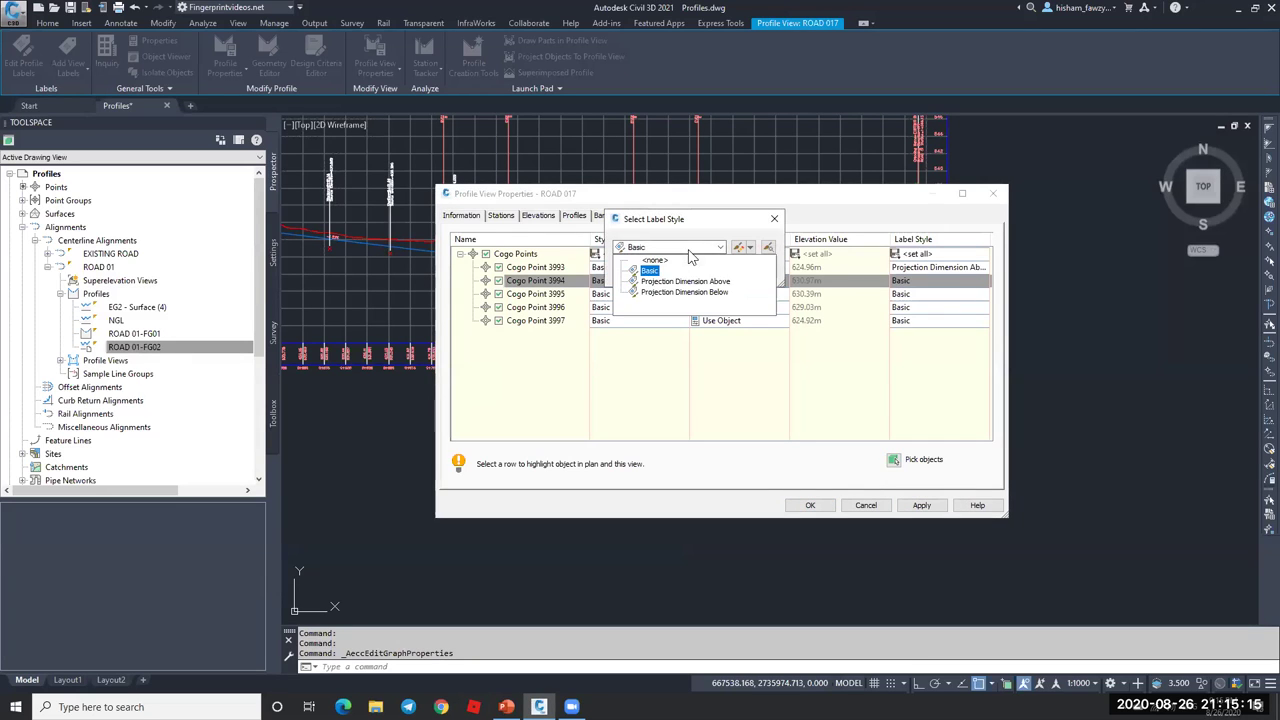
left_click(670, 289)
left_click(640, 273)
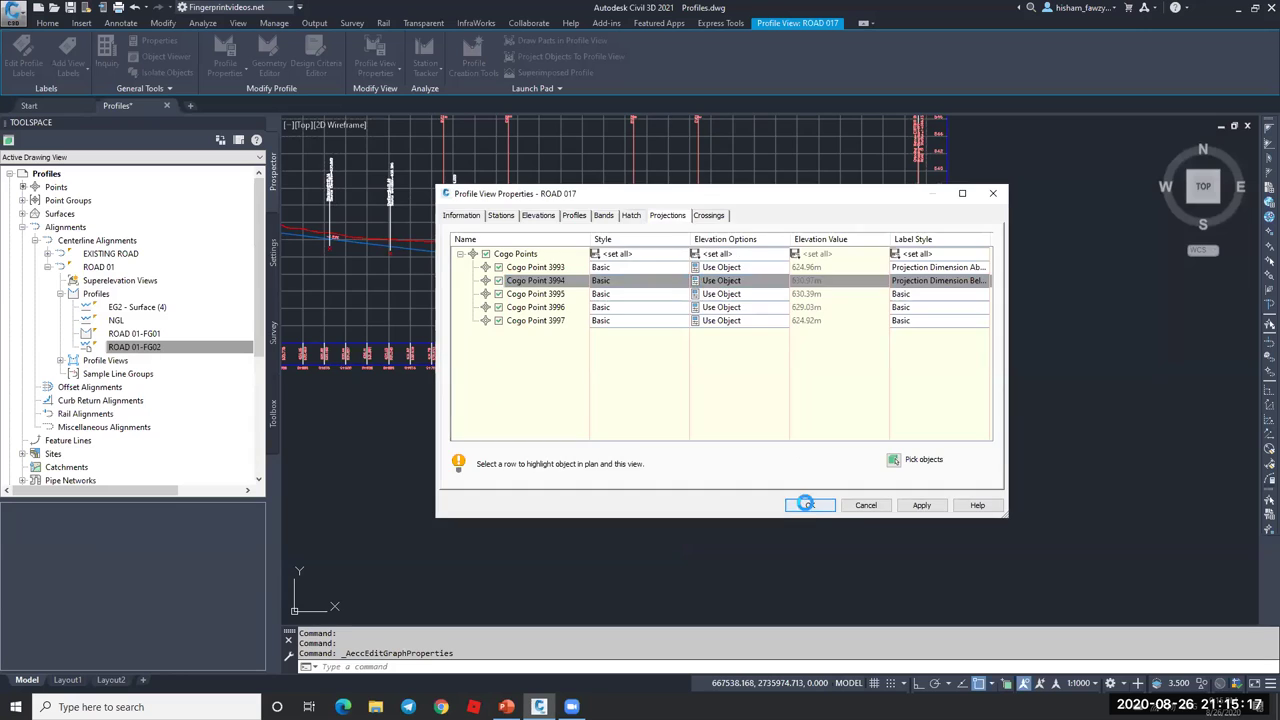
left_click(810, 505)
scroll(443, 243, "up", 5)
key("Escape")
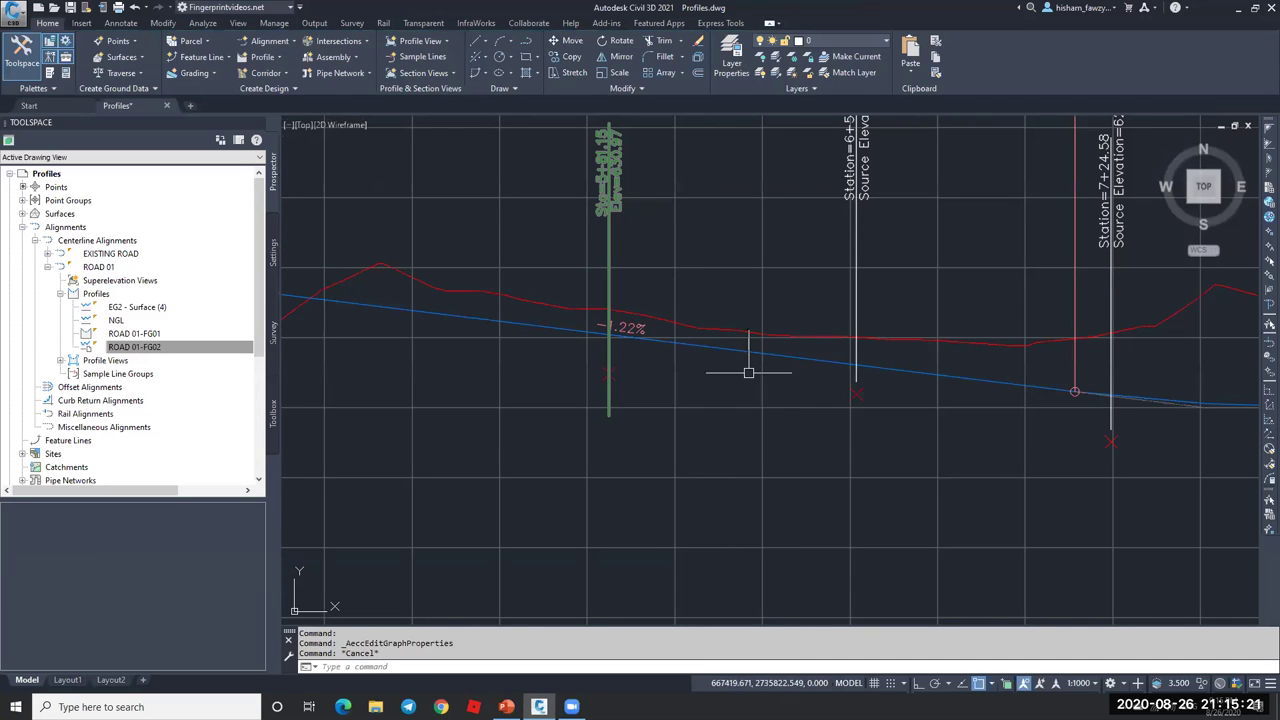
- Review the Projection Dimension Above label style's dragged-state settings and accept them
left_click(751, 290)
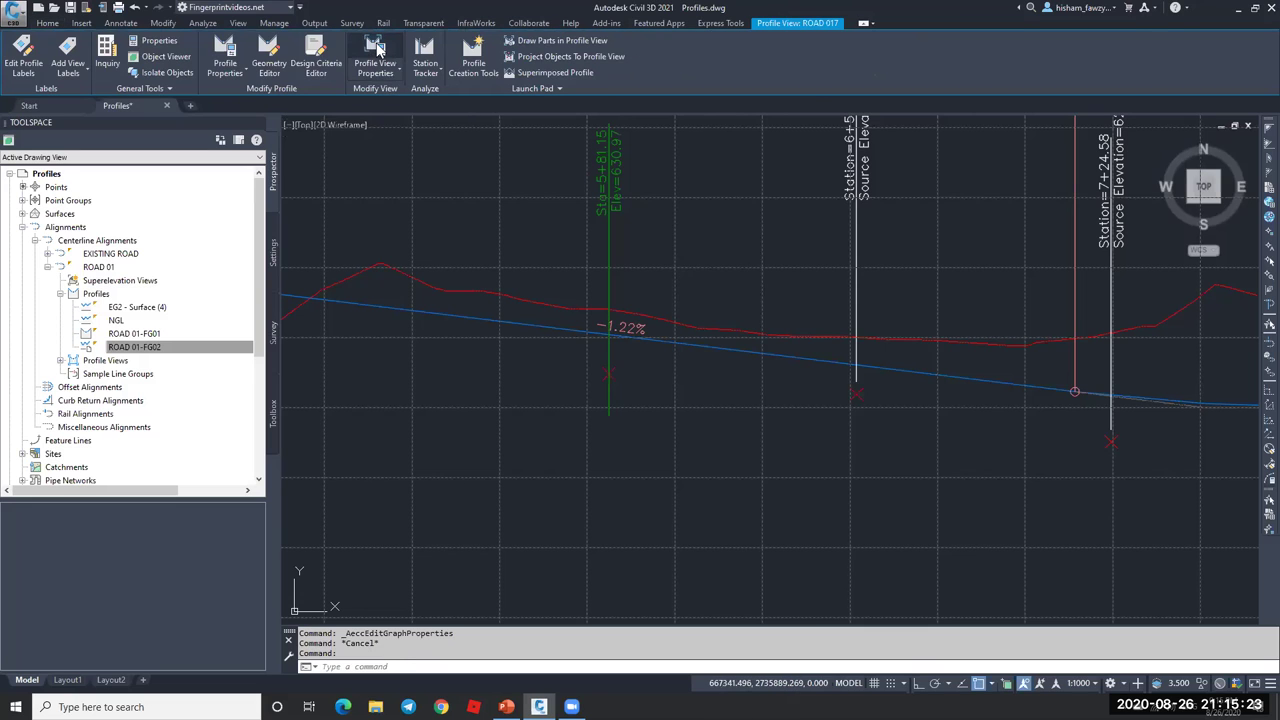
left_click(958, 270)
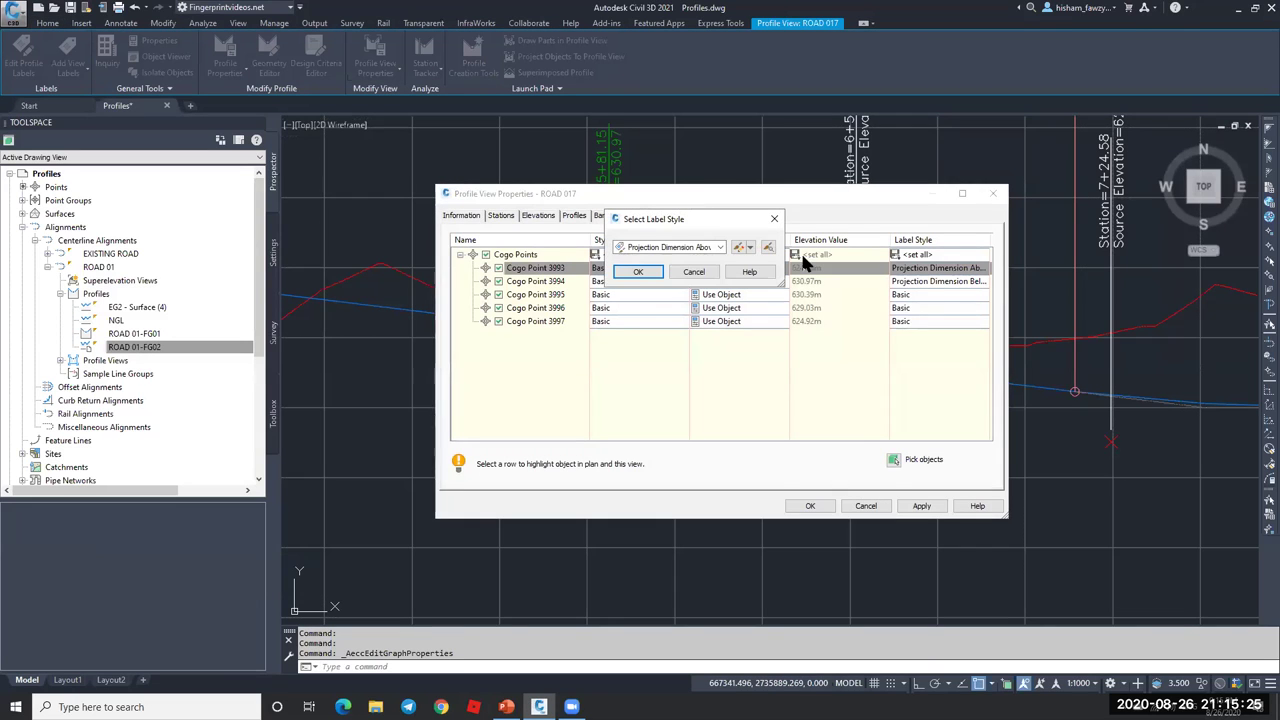
left_click(737, 248)
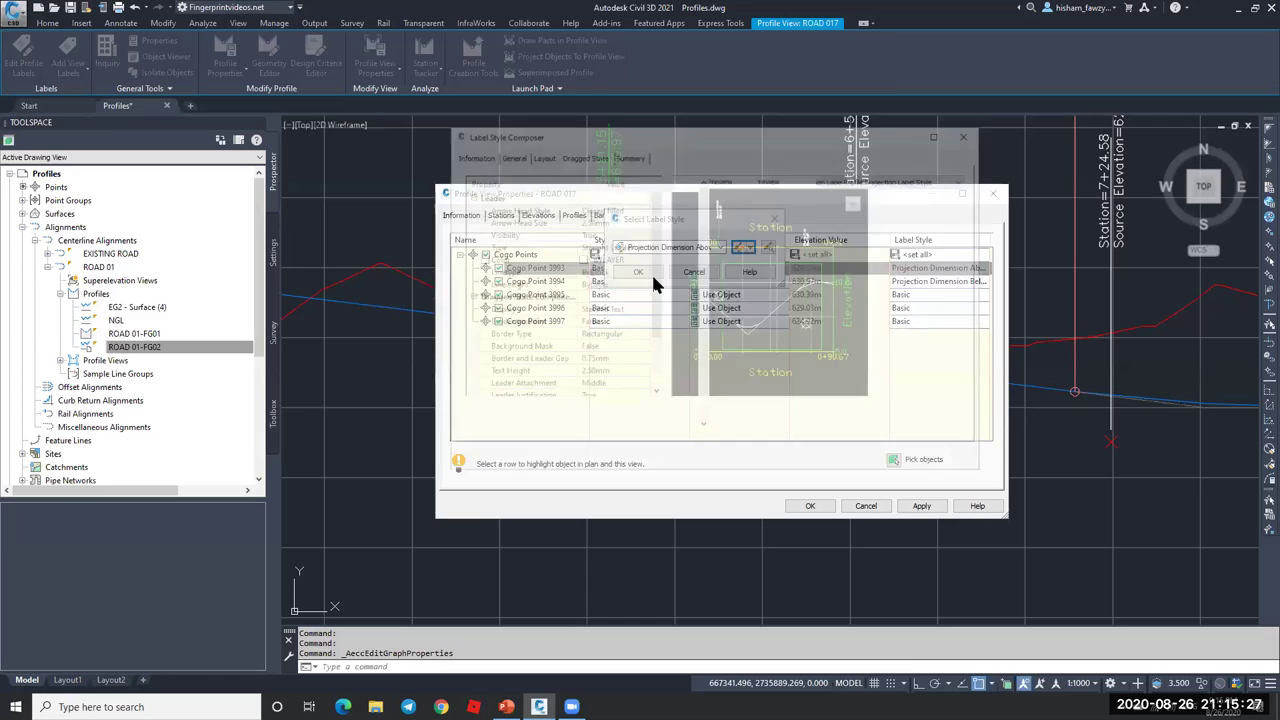
left_click(659, 310)
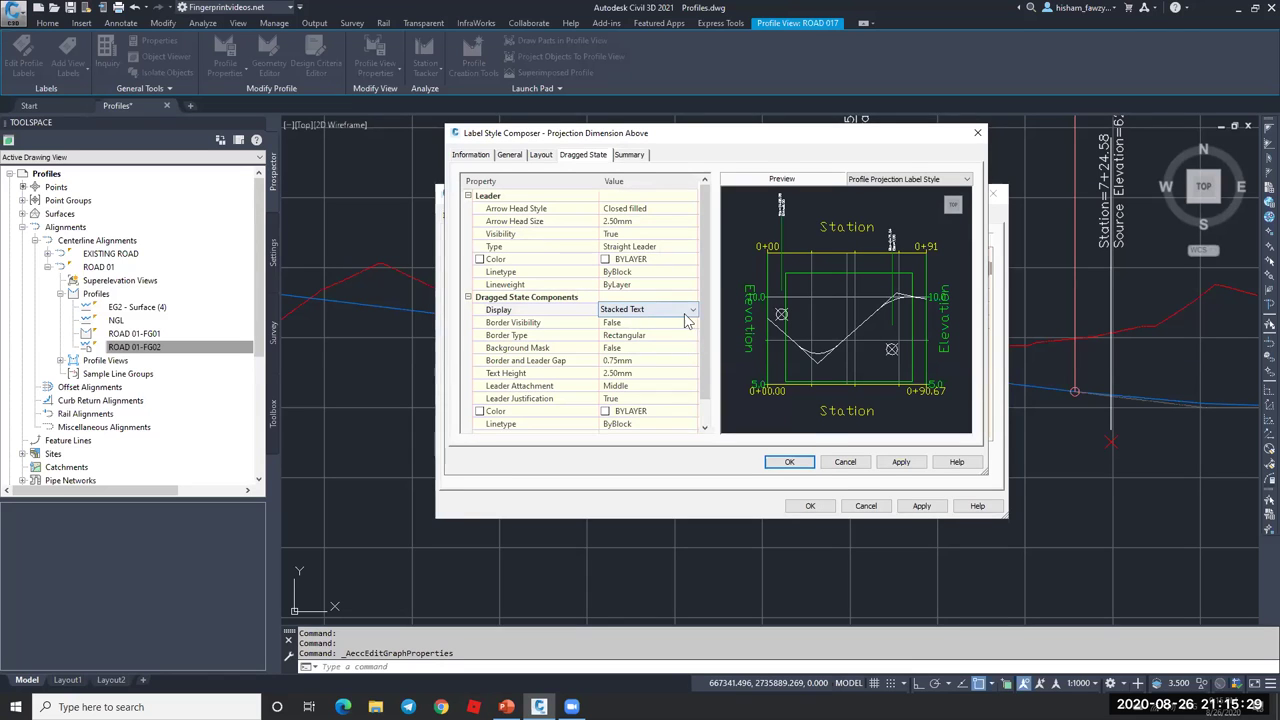
left_click(847, 466)
- Close Profile View Properties and zoom out to the surface and ROAD 01 plan
key("Escape")
left_click(866, 506)
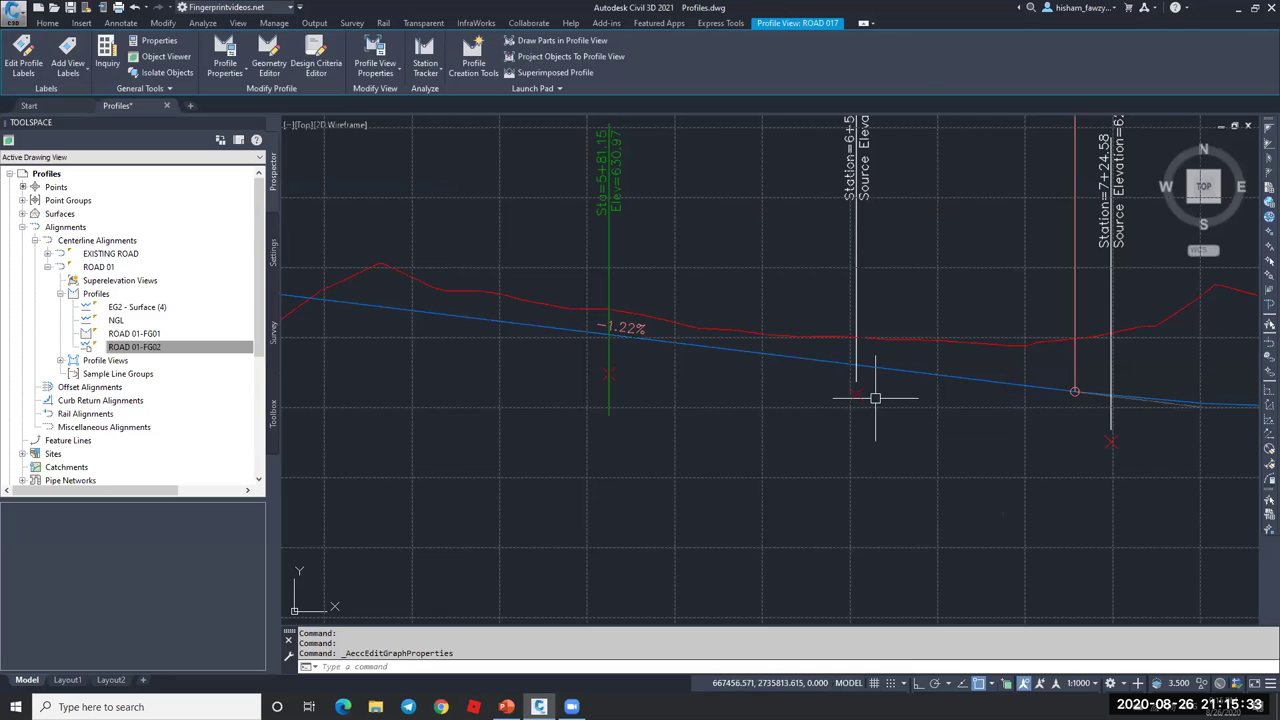
key("Escape")
key("Escape")
scroll(790, 260, "down", 6)
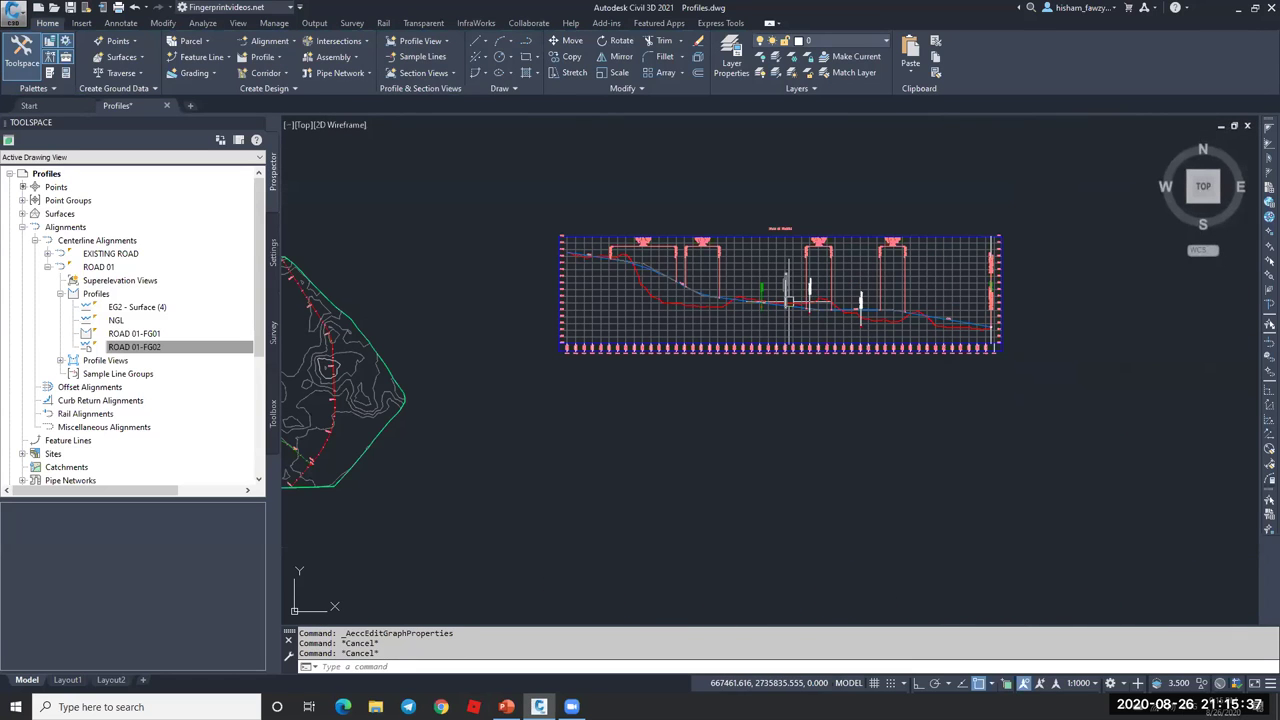
scroll(780, 300, "down", 3)
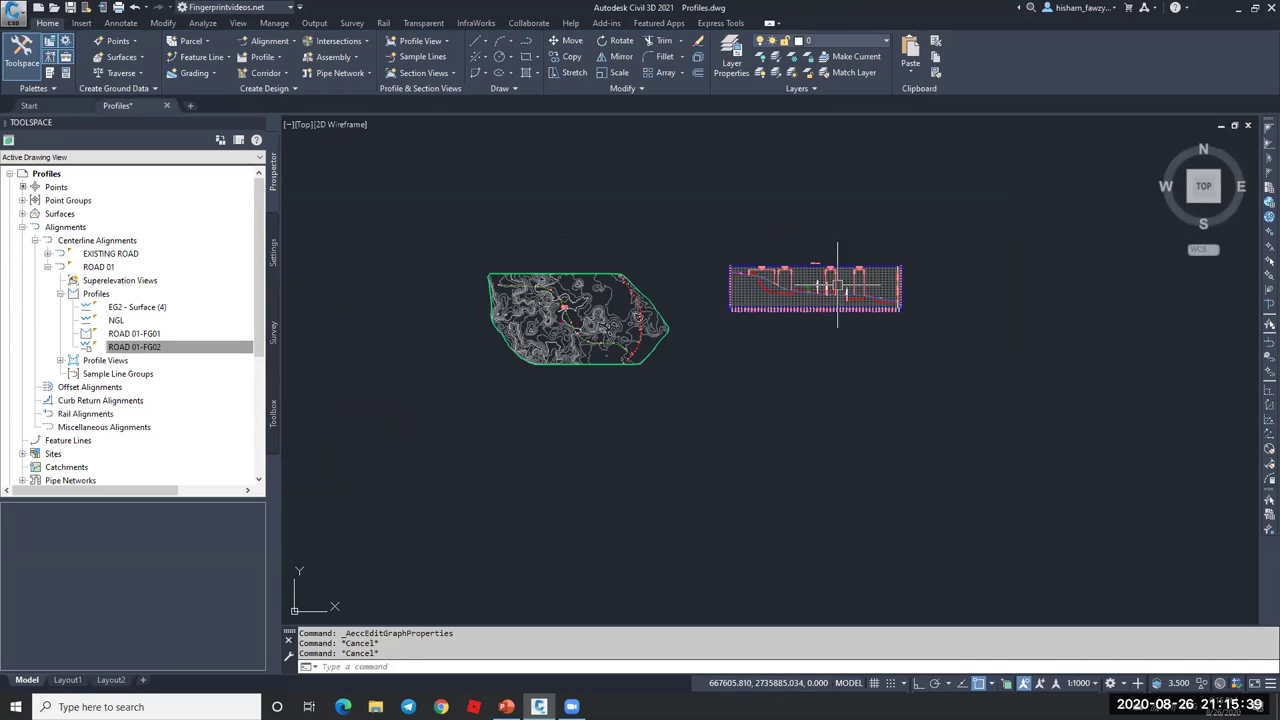
scroll(637, 380, "up", 5)
scroll(637, 380, "up", 5)
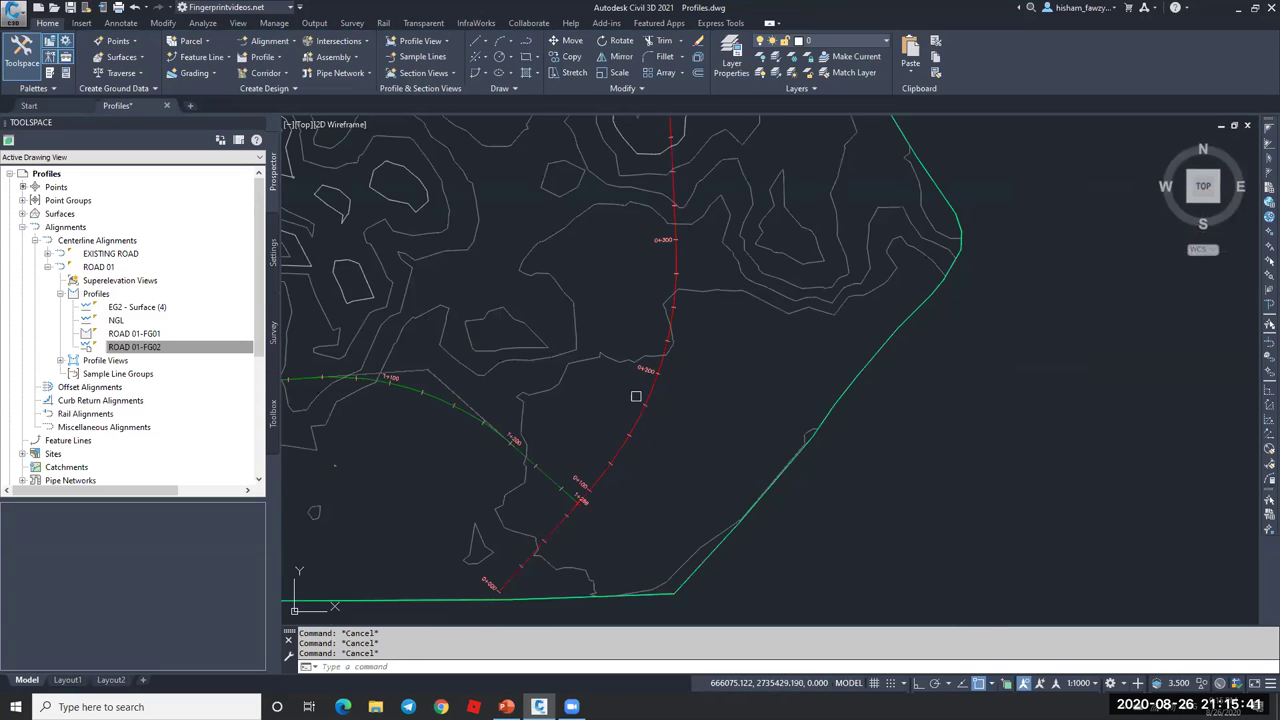
left_click(778, 354)
scroll(778, 354, "down", 3)
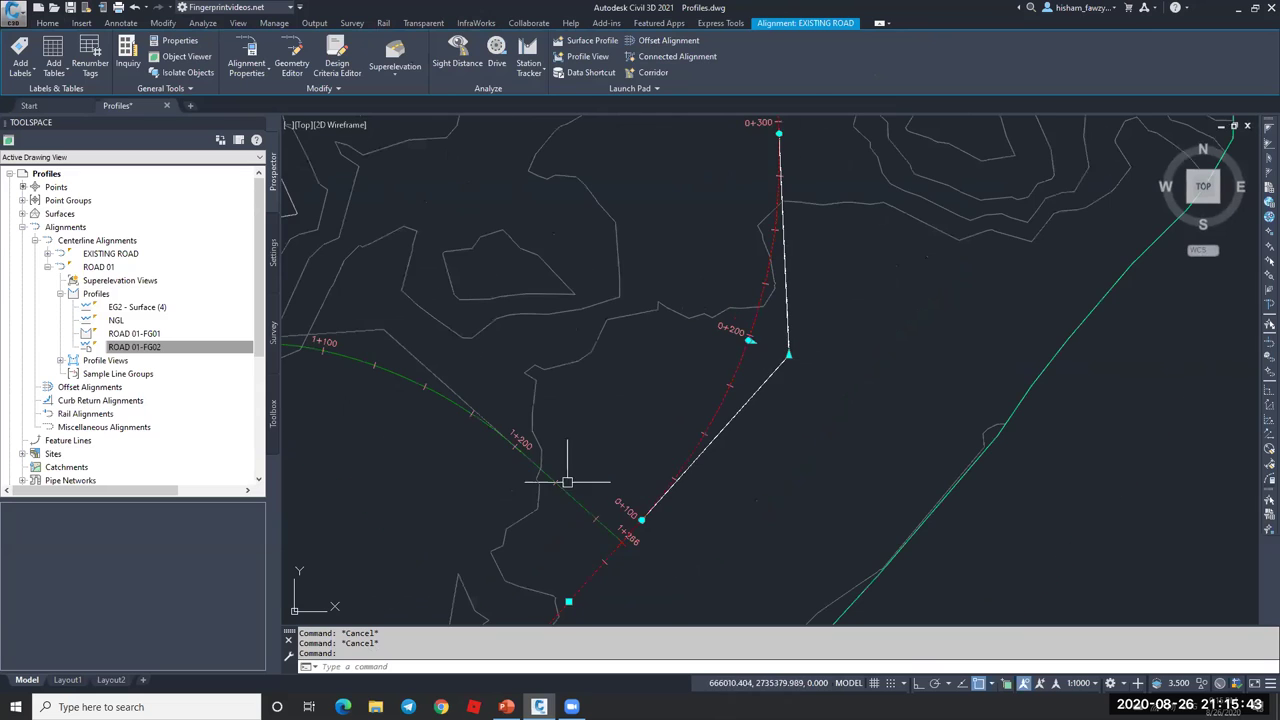
key("Escape")
scroll(732, 410, "up", 2)
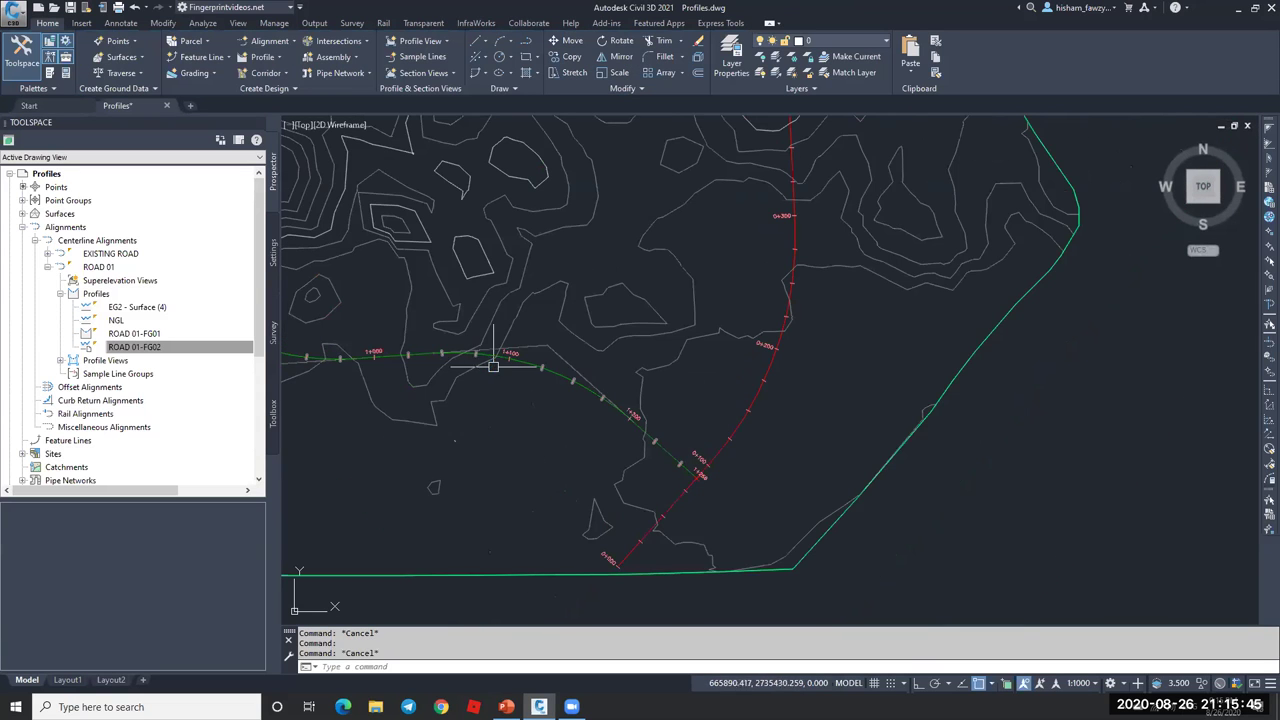
scroll(493, 366, "up", 3)
left_click(670, 332)
scroll(650, 331, "down", 2)
key("Escape")
scroll(715, 336, "down", 2)
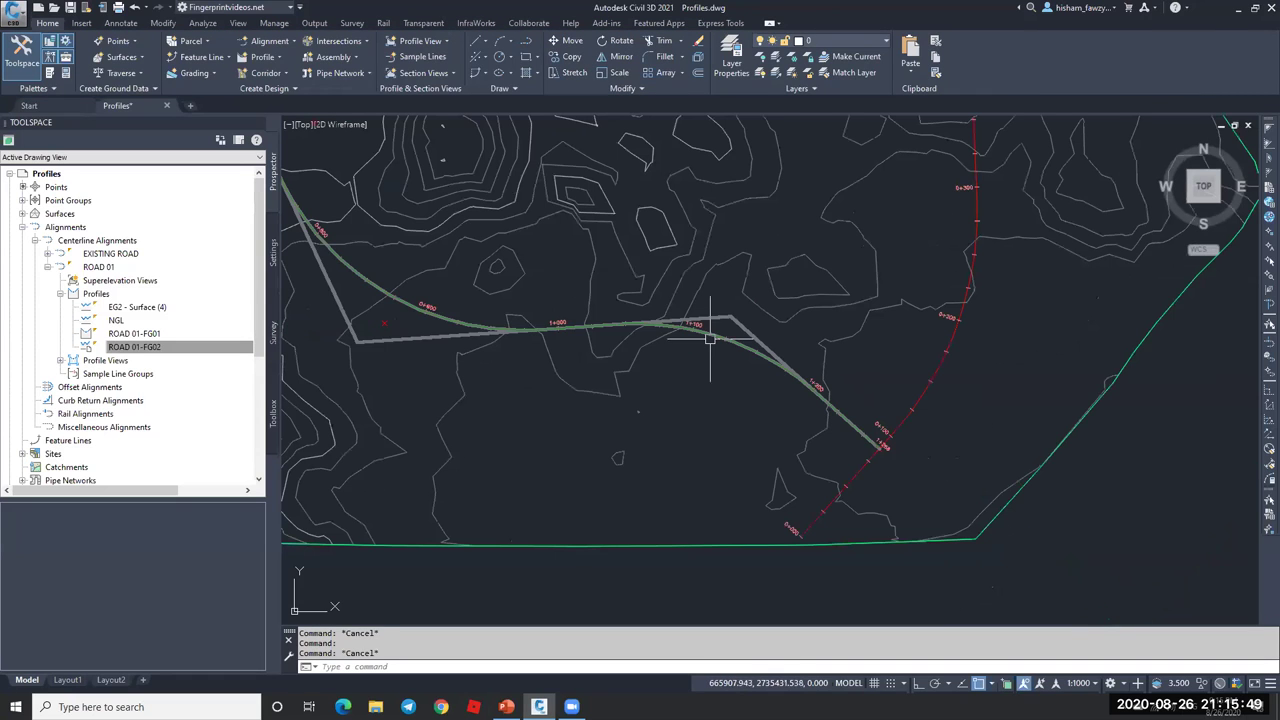
scroll(697, 325, "up", 4)
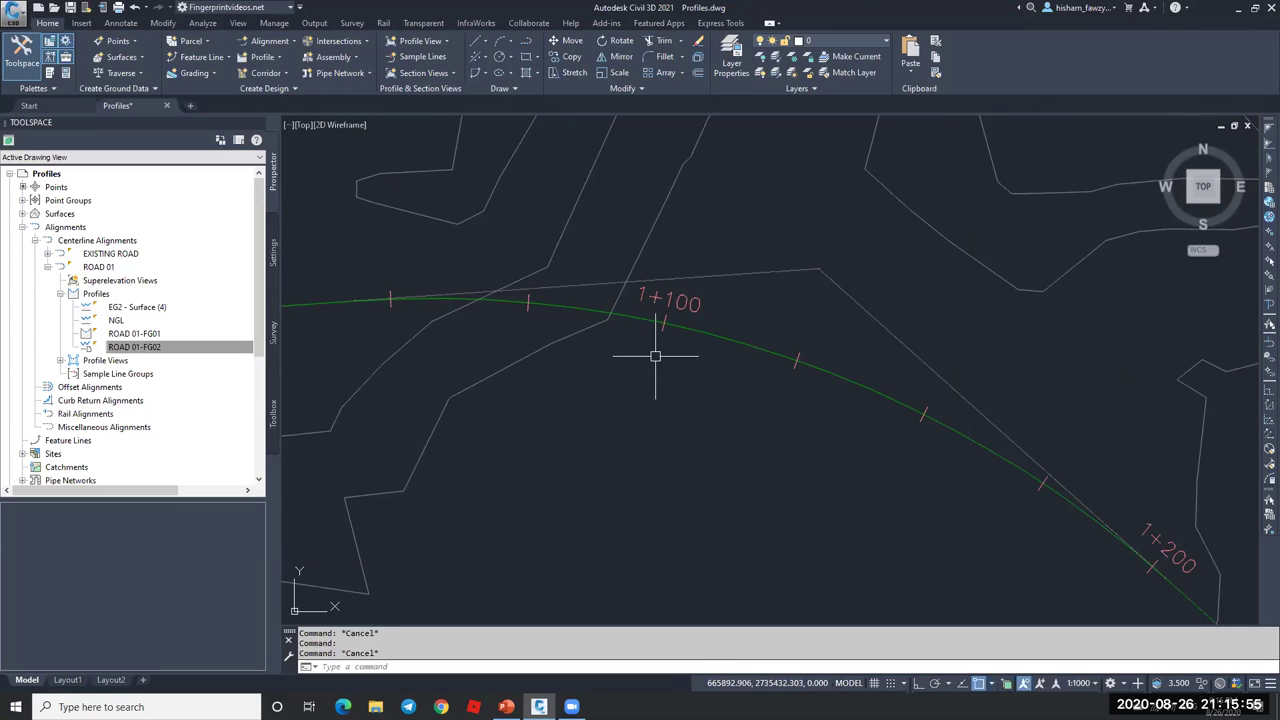
left_click(675, 302)
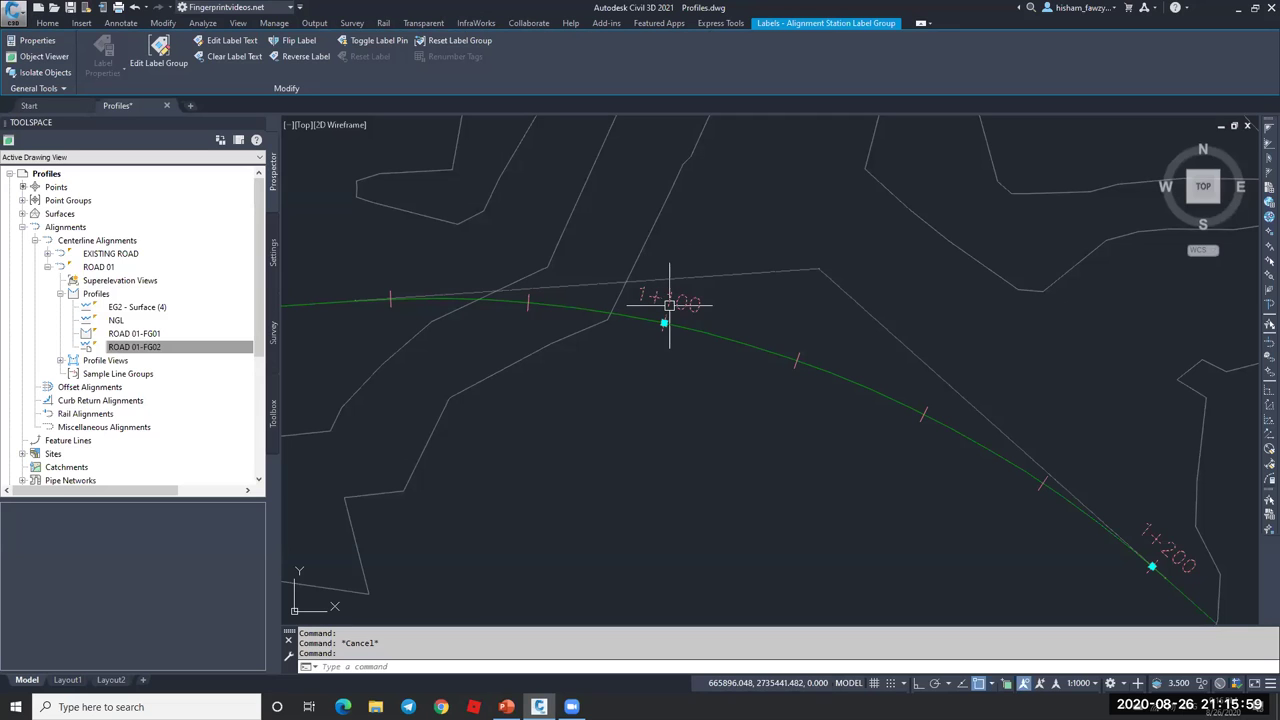
left_click(725, 345)
- Edit ROAD 01's Parallel with Tick station label style and review its station text contents
right_click(722, 360)
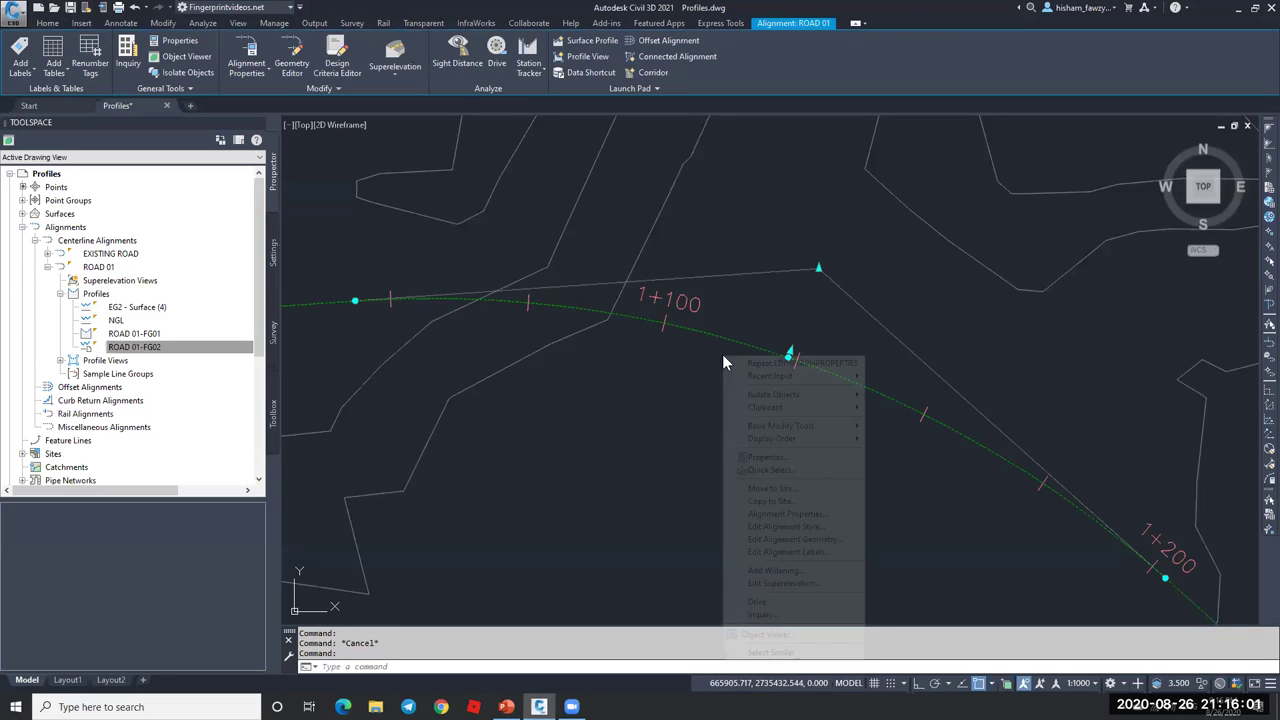
left_click(773, 553)
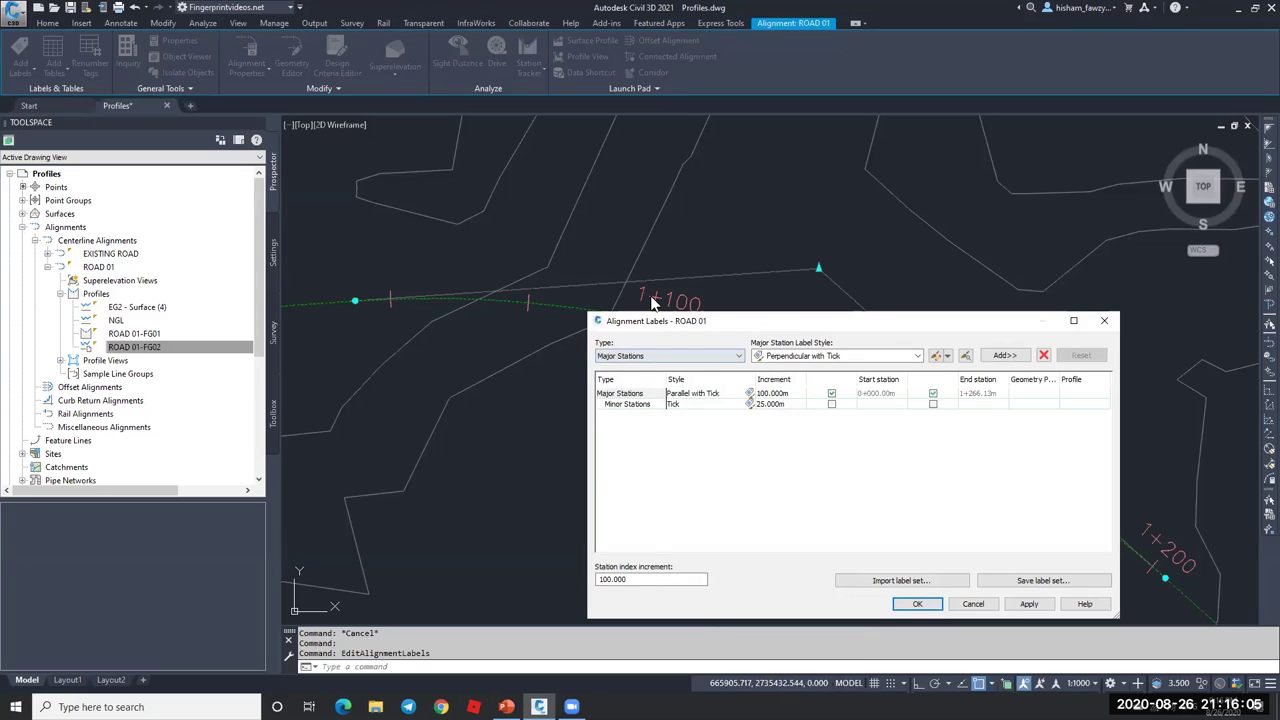
left_click(759, 294)
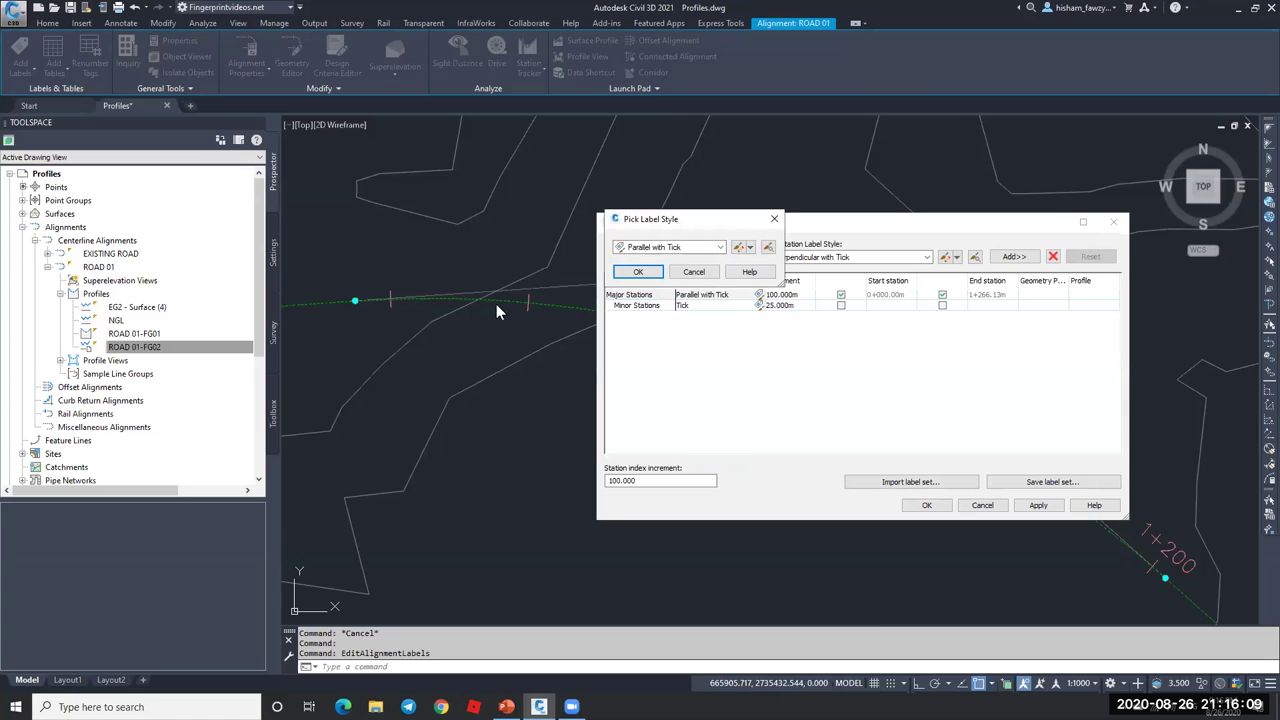
left_click(738, 248)
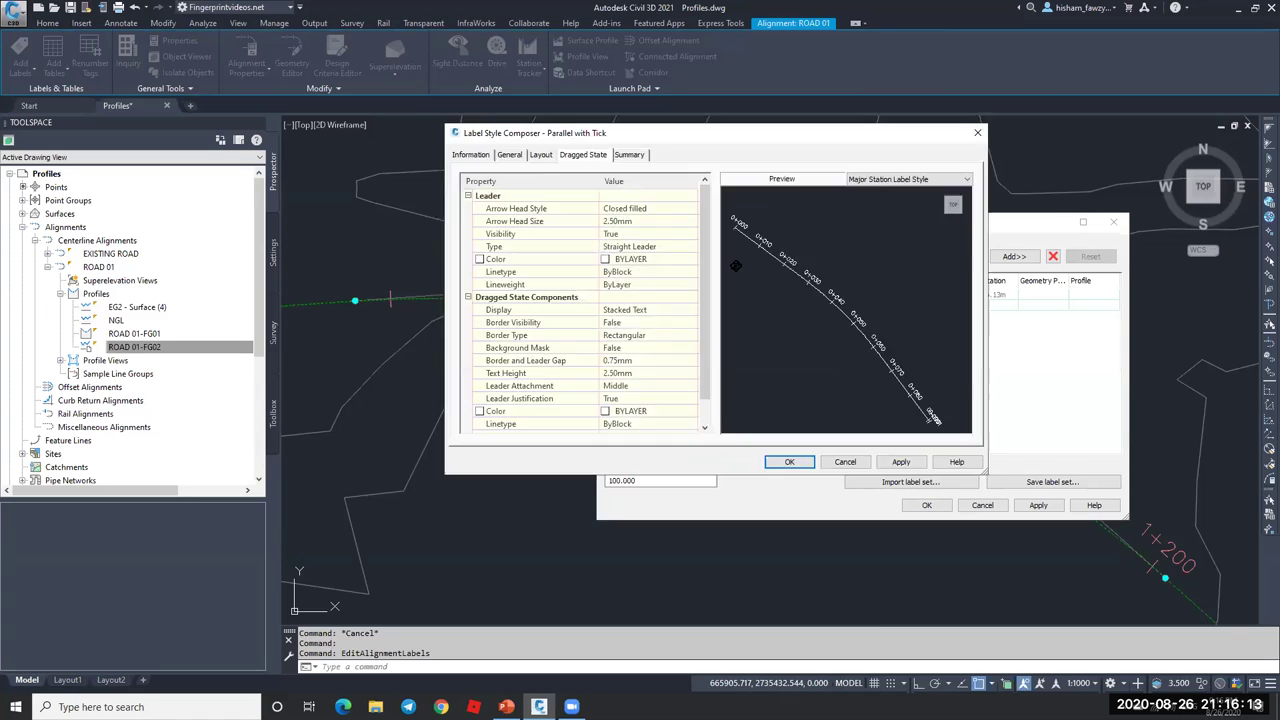
left_click(540, 156)
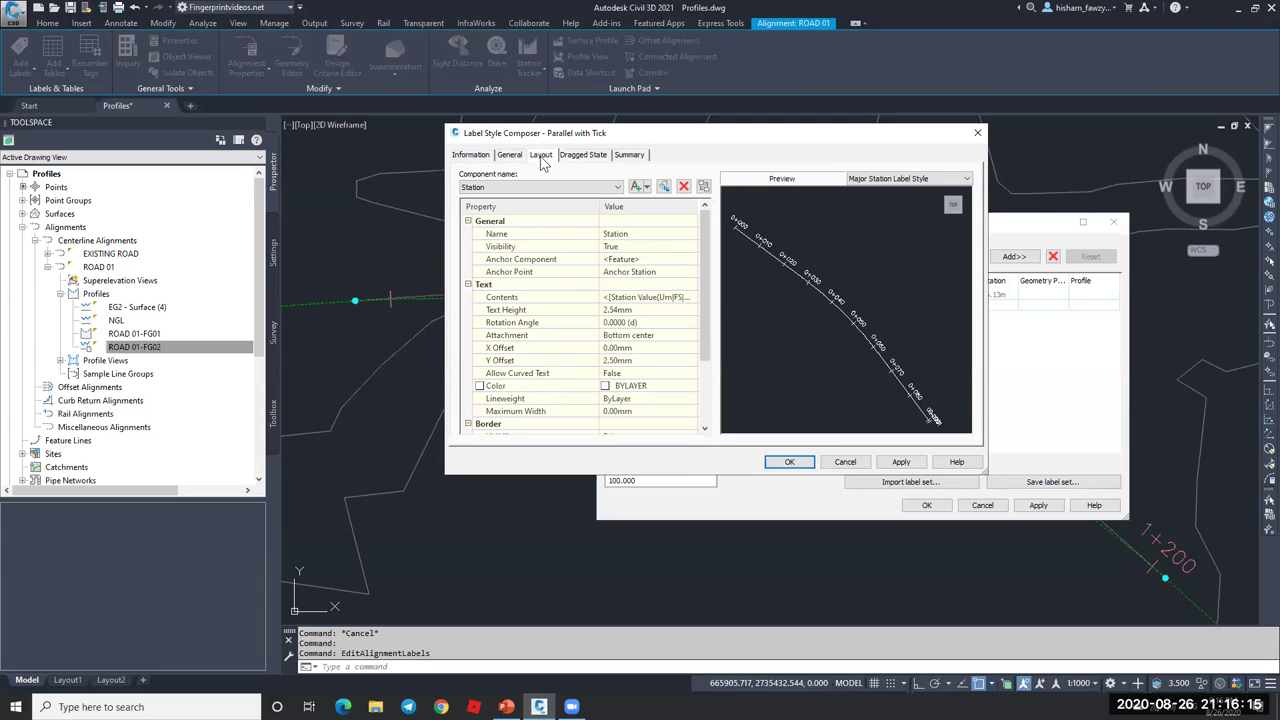
left_click(680, 298)
left_click(688, 297)
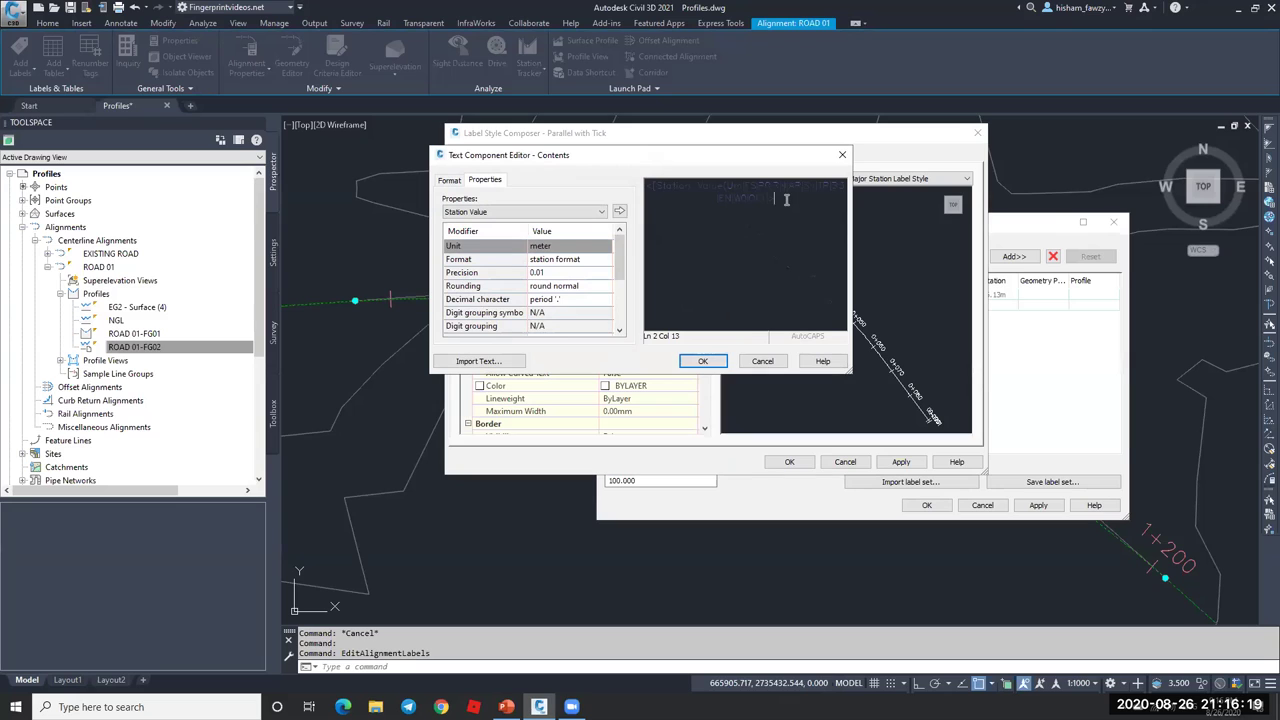
left_click(563, 212)
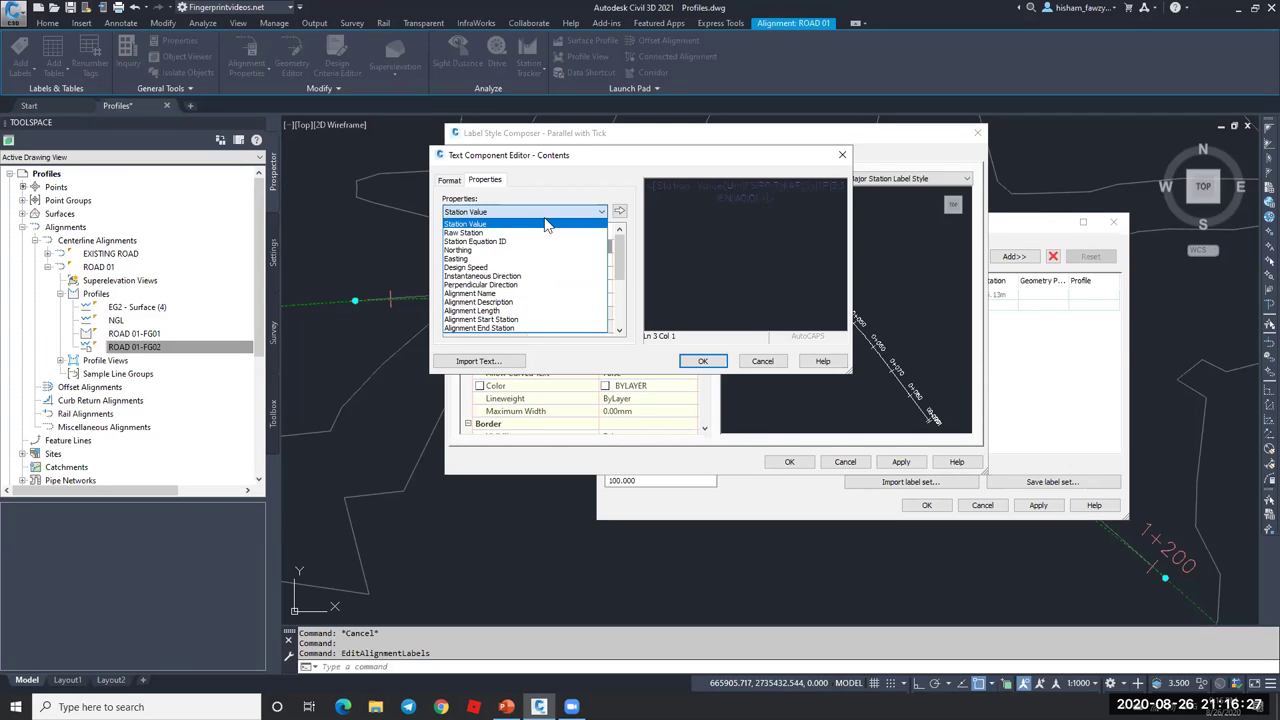
left_click(535, 311)
left_click(763, 361)
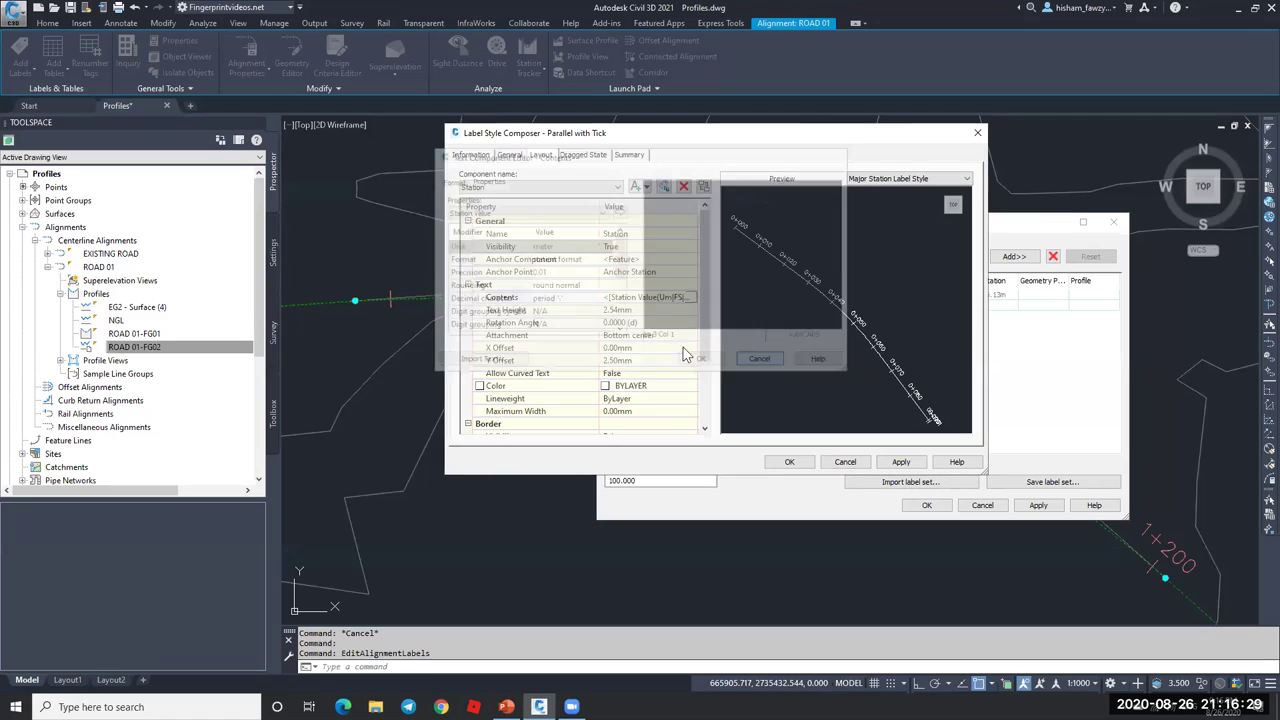
- Add a Reference Text.1 component referencing a Profile and list its profile properties
left_click(646, 187)
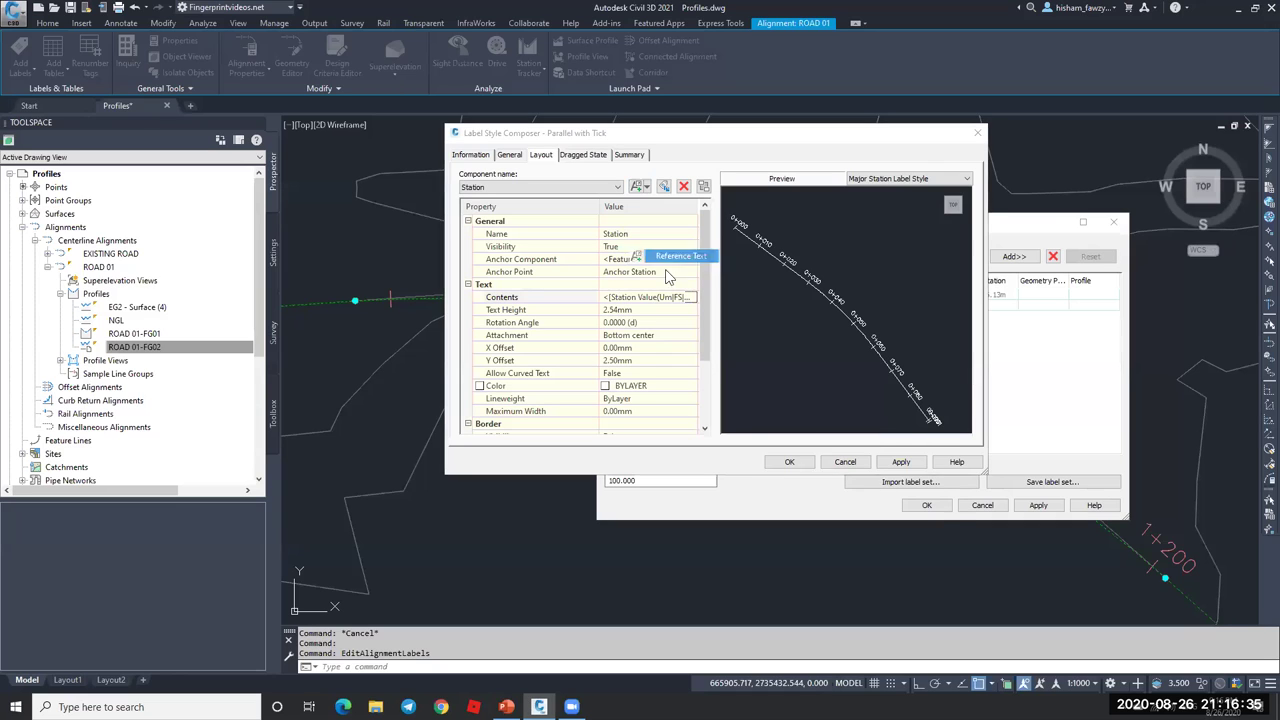
left_click(668, 257)
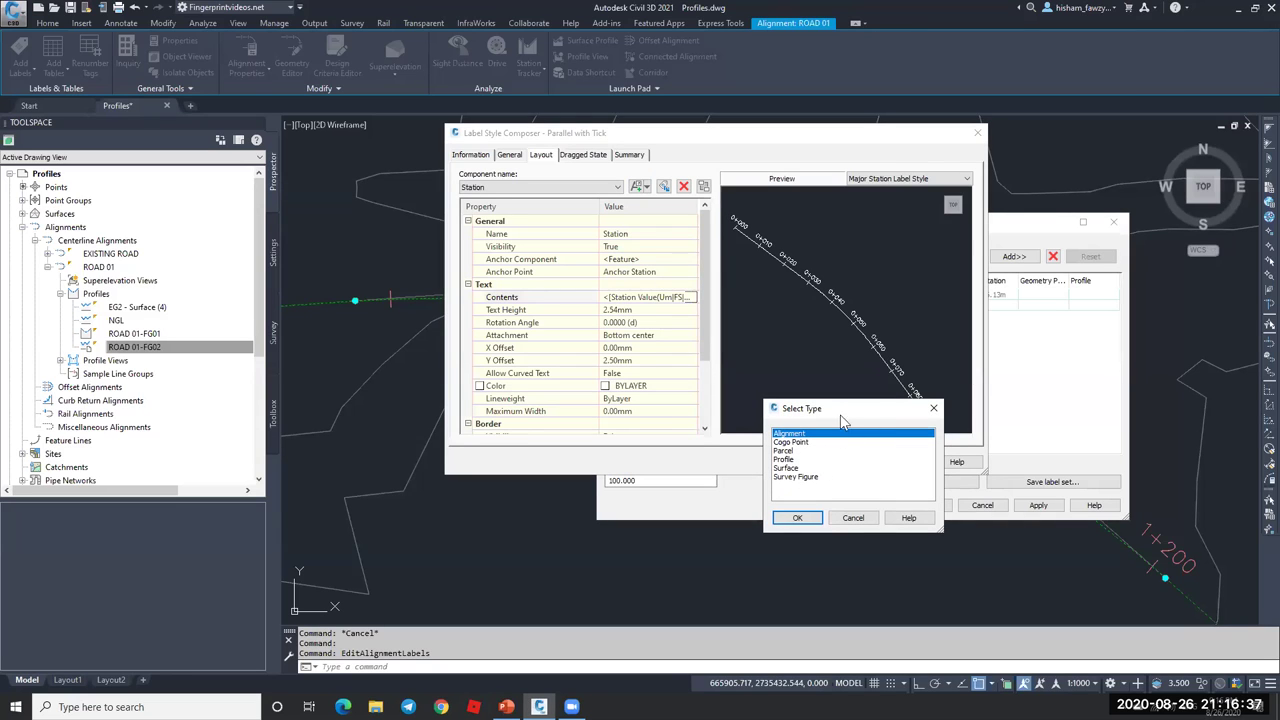
left_click_drag(830, 405, 770, 301)
left_click(724, 356)
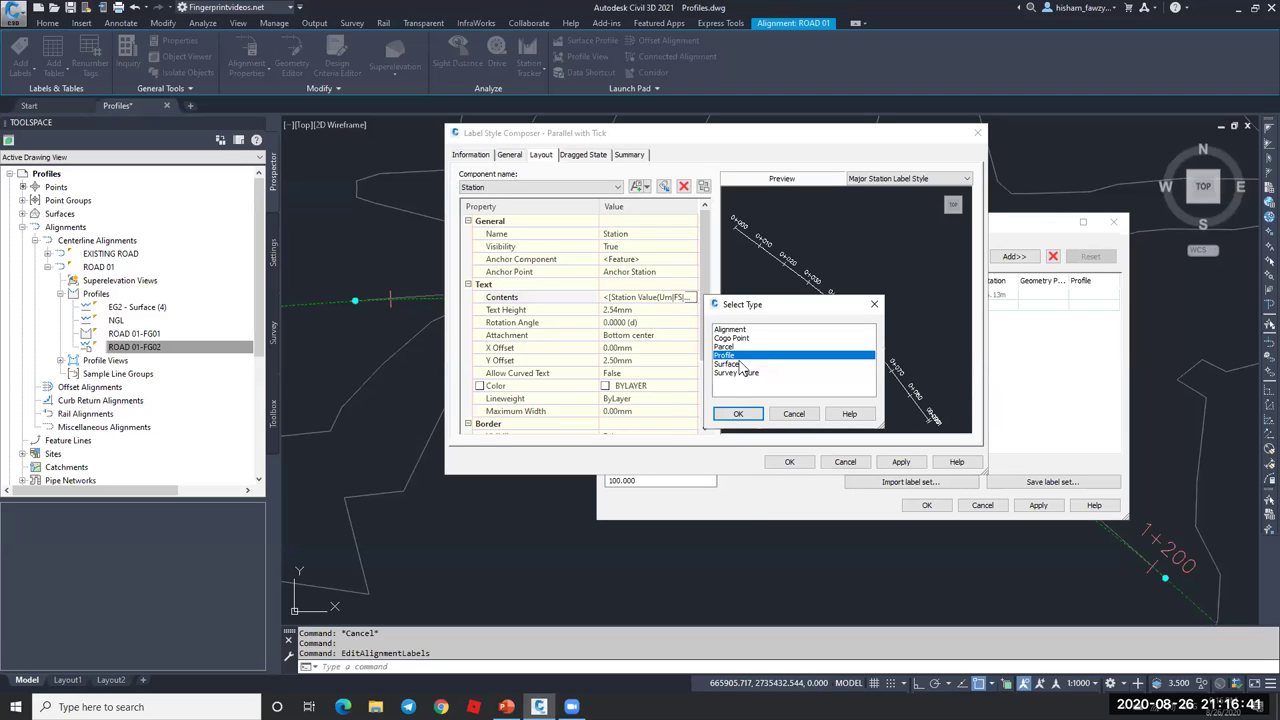
left_click(738, 415)
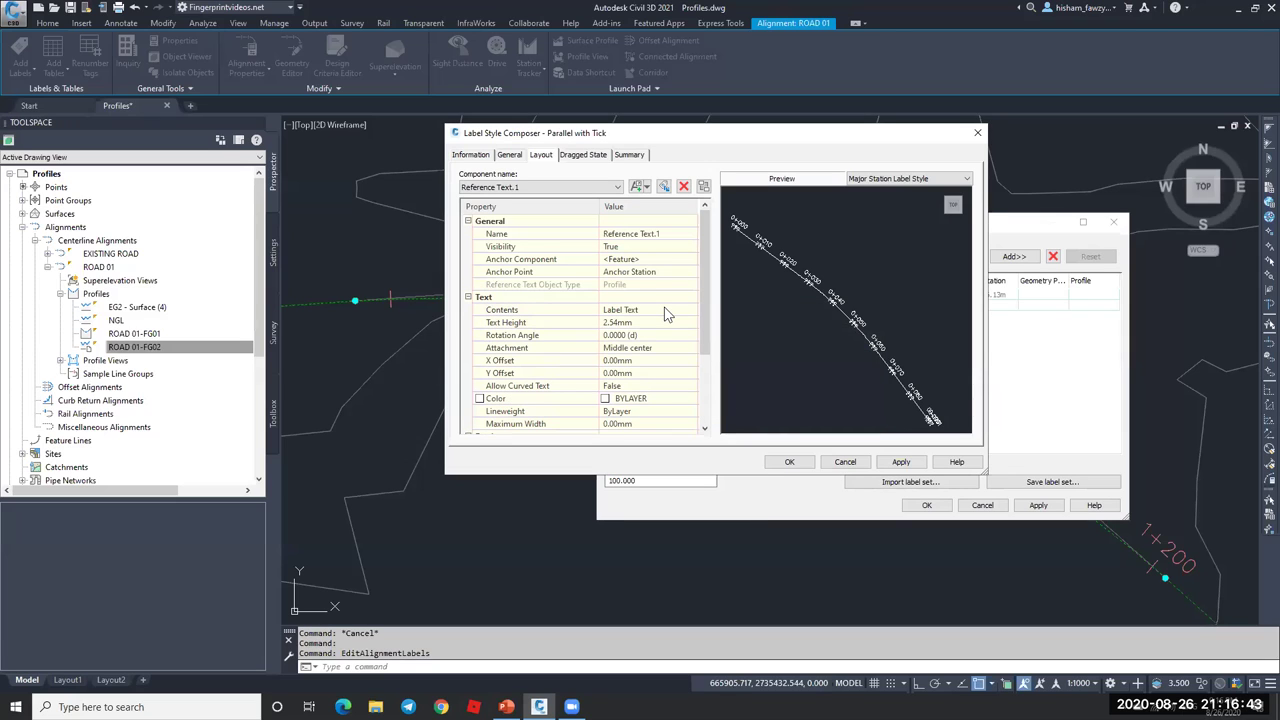
left_click(691, 309)
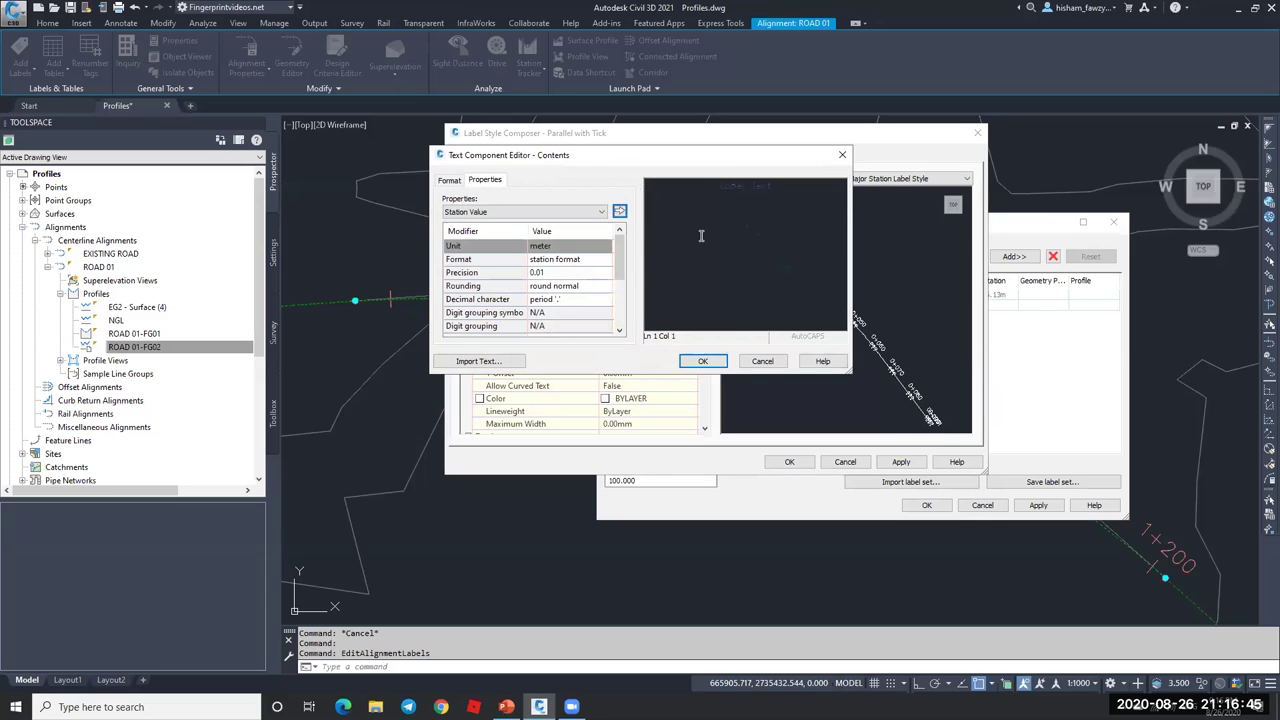
left_click(549, 212)
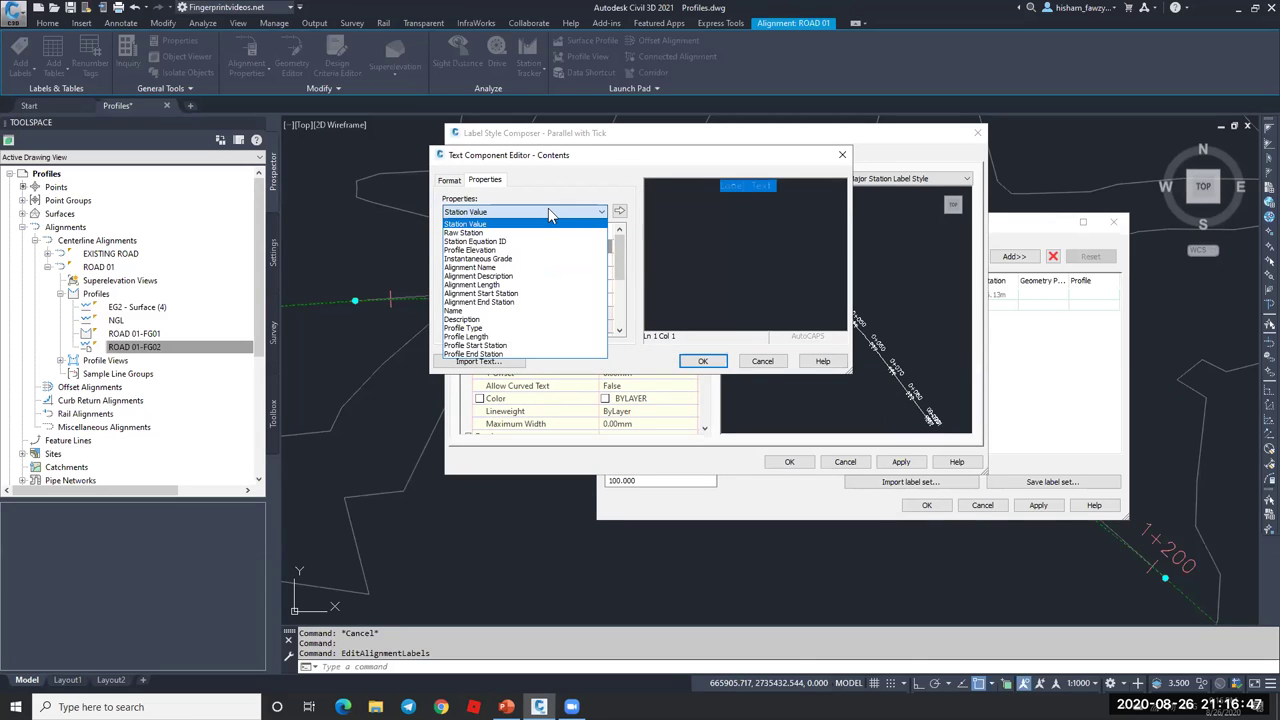
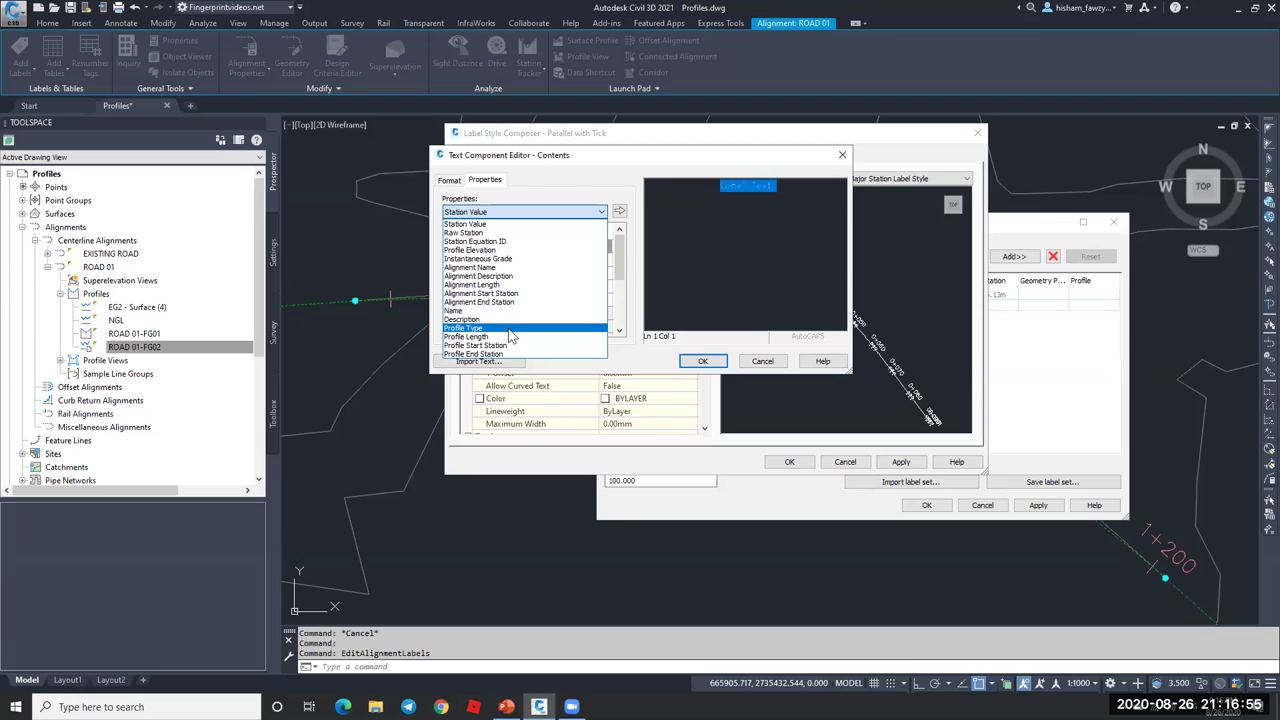
- Insert a Profile Elevation field at 0.001 precision into the major station label text
left_click(492, 250)
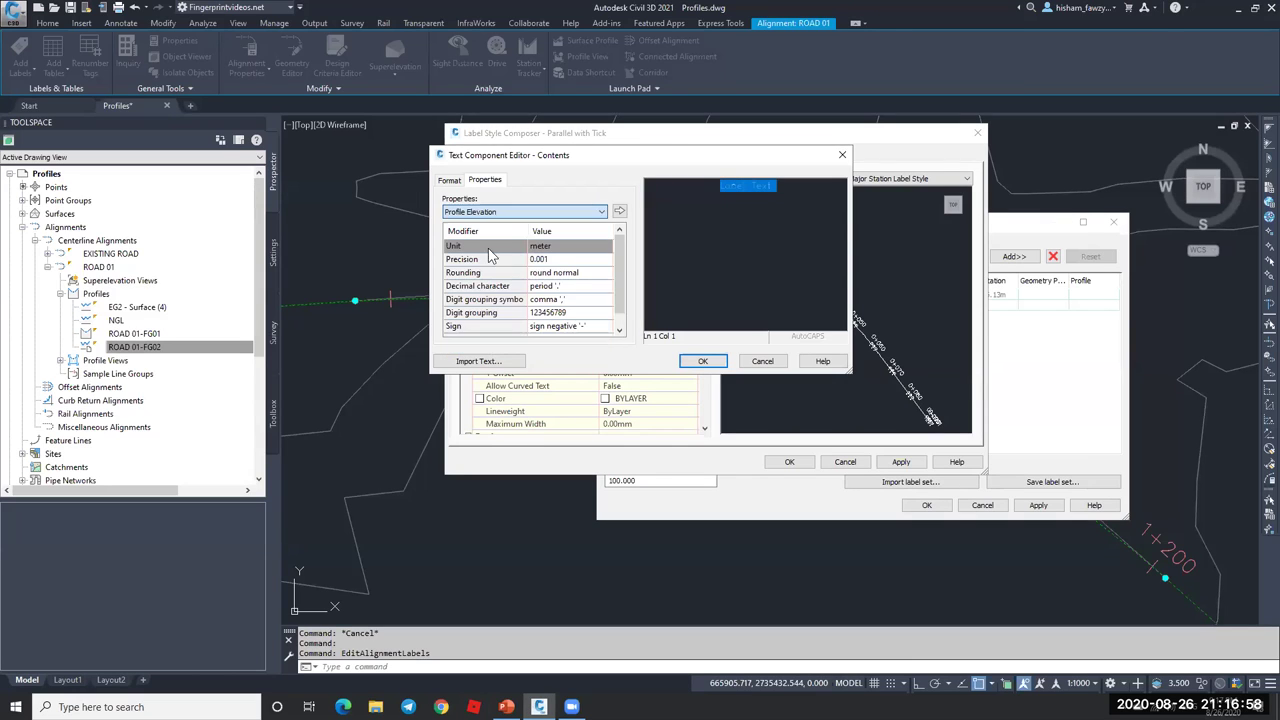
left_click(582, 248)
left_click(619, 211)
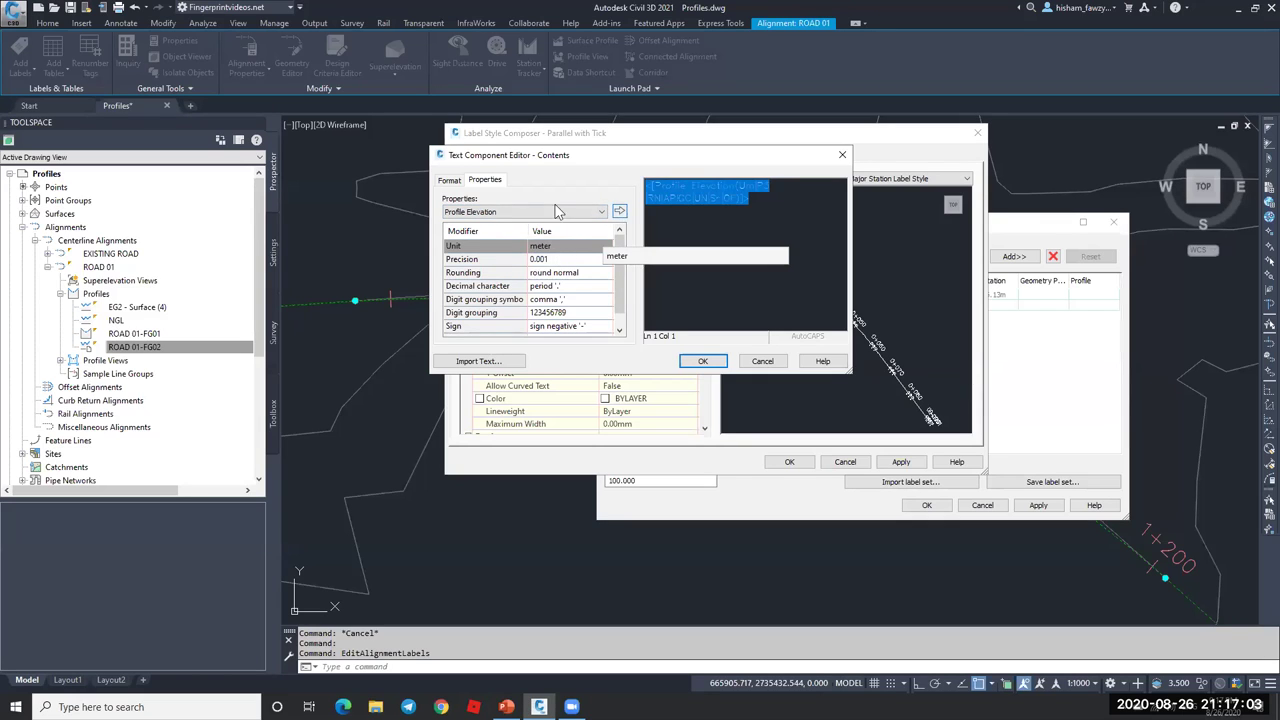
- Format the label text white in the Tahoma font
left_click(450, 181)
left_click(492, 292)
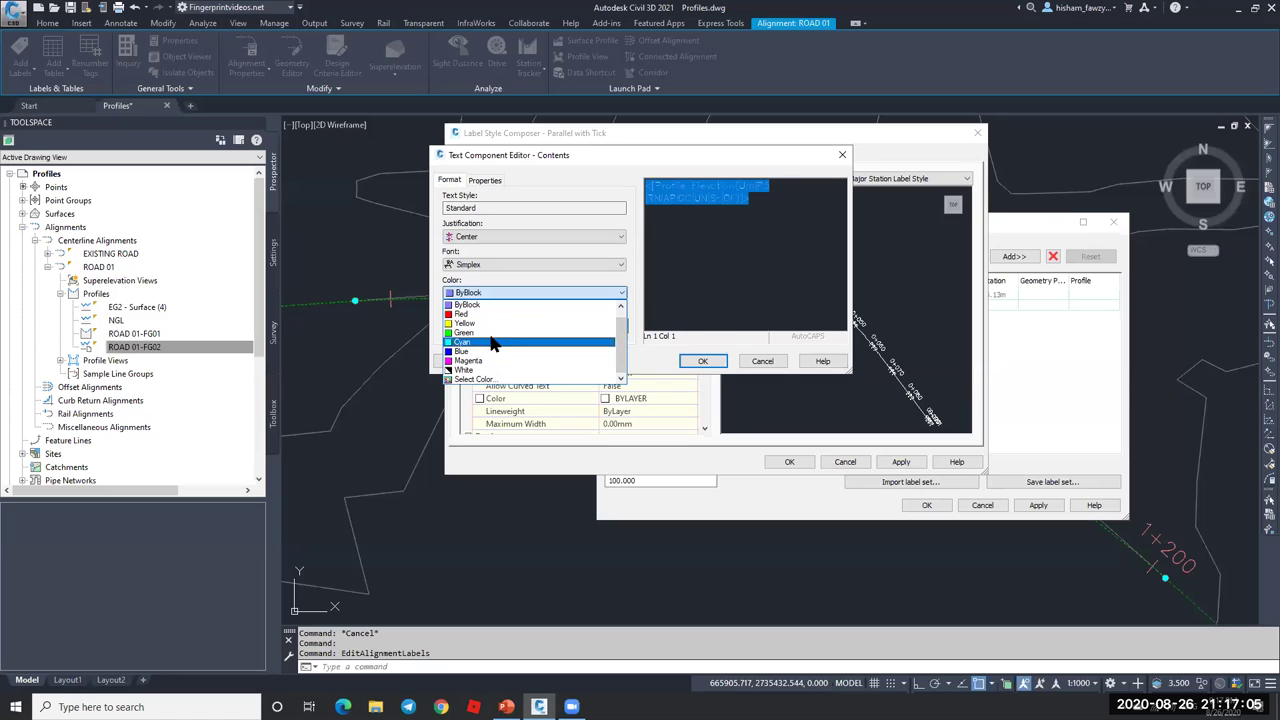
left_click(492, 370)
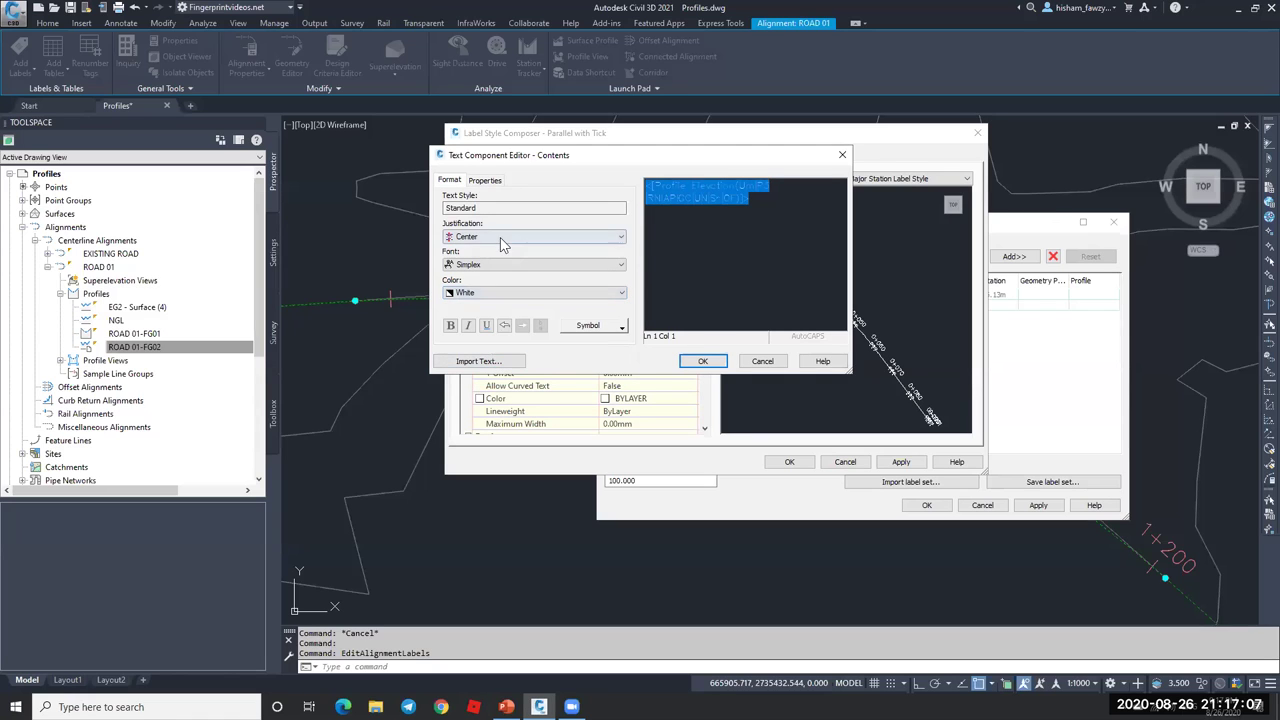
left_click(503, 266)
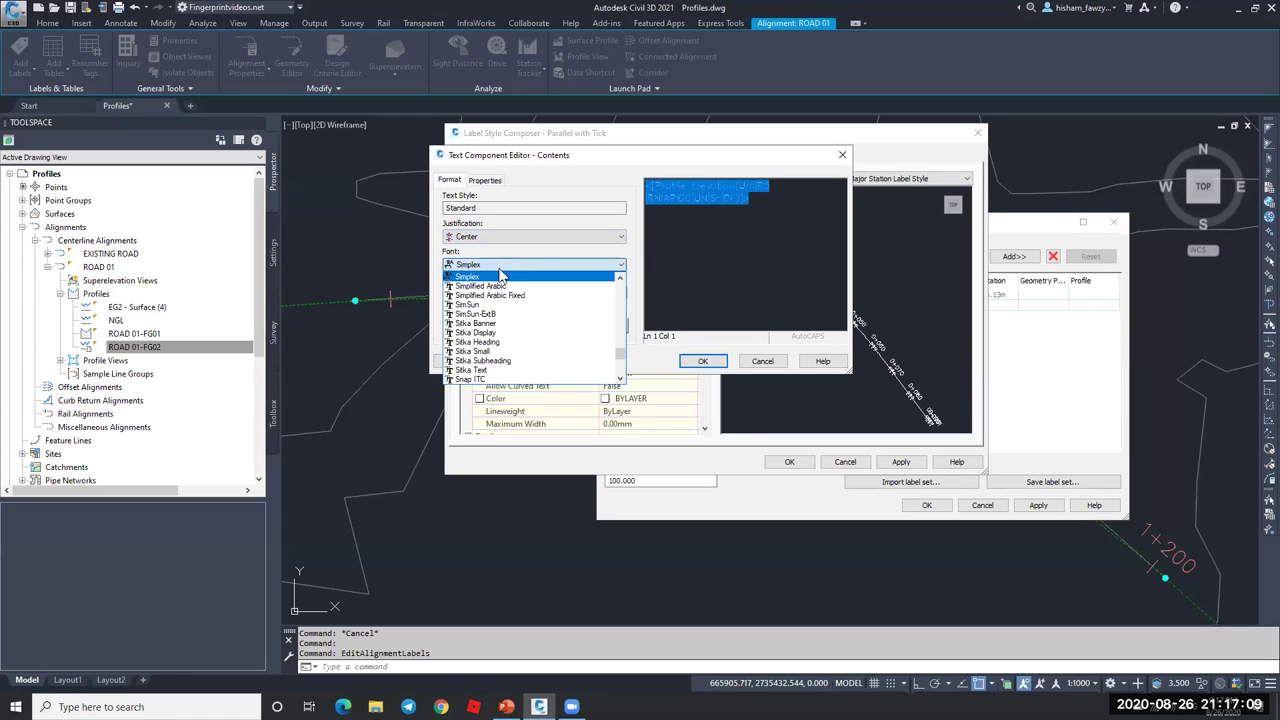
key("t")
left_click(492, 280)
- Save the Parallel with Tick style and apply it to ROAD 01's major station labels
left_click(700, 361)
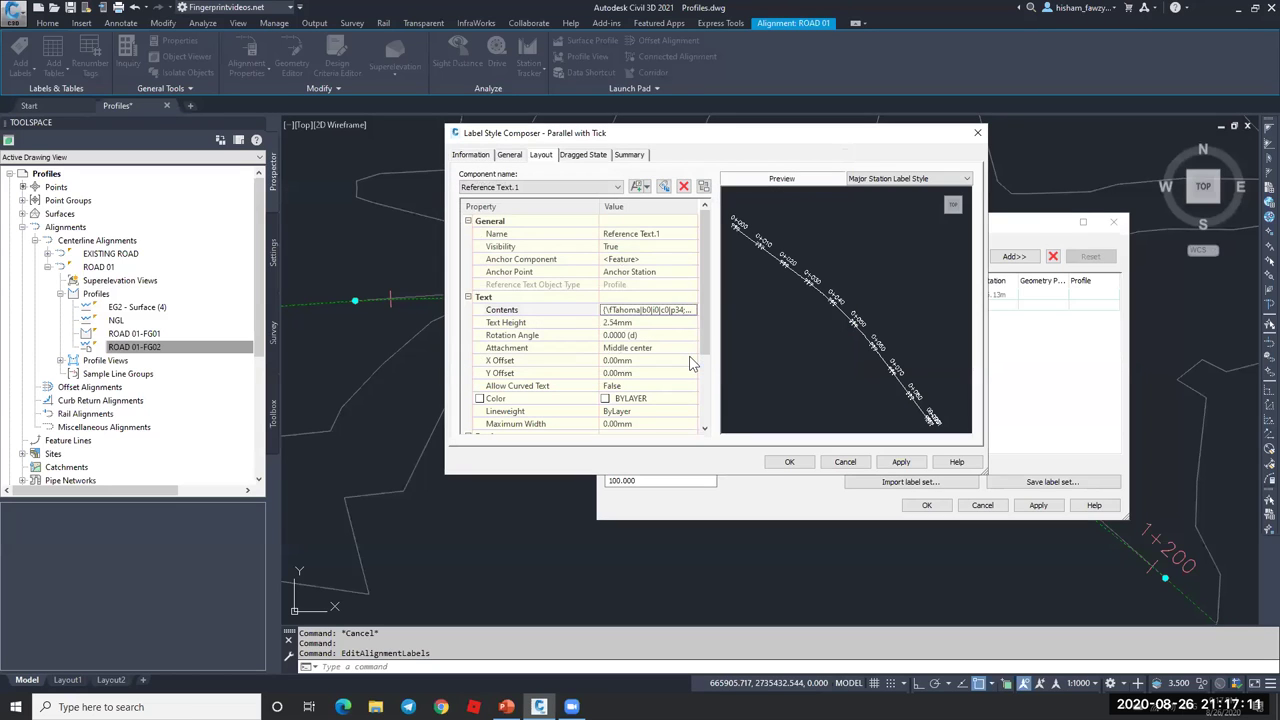
left_click(805, 458)
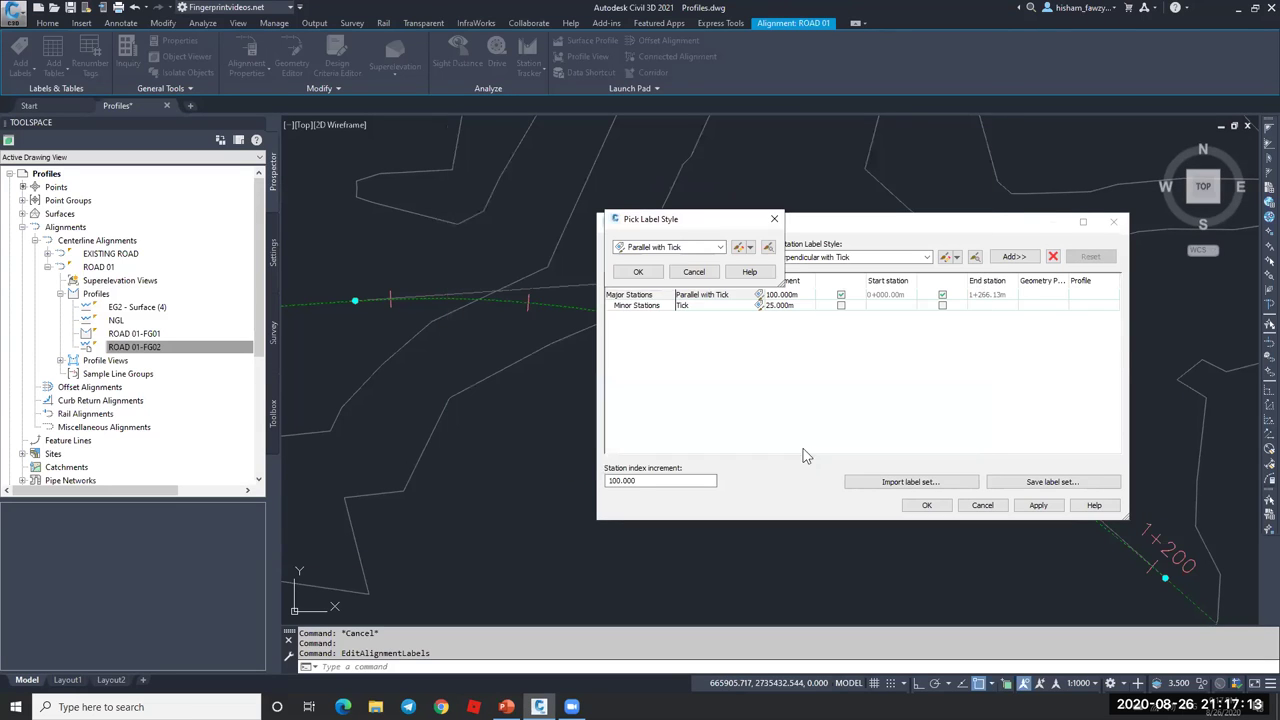
left_click(650, 271)
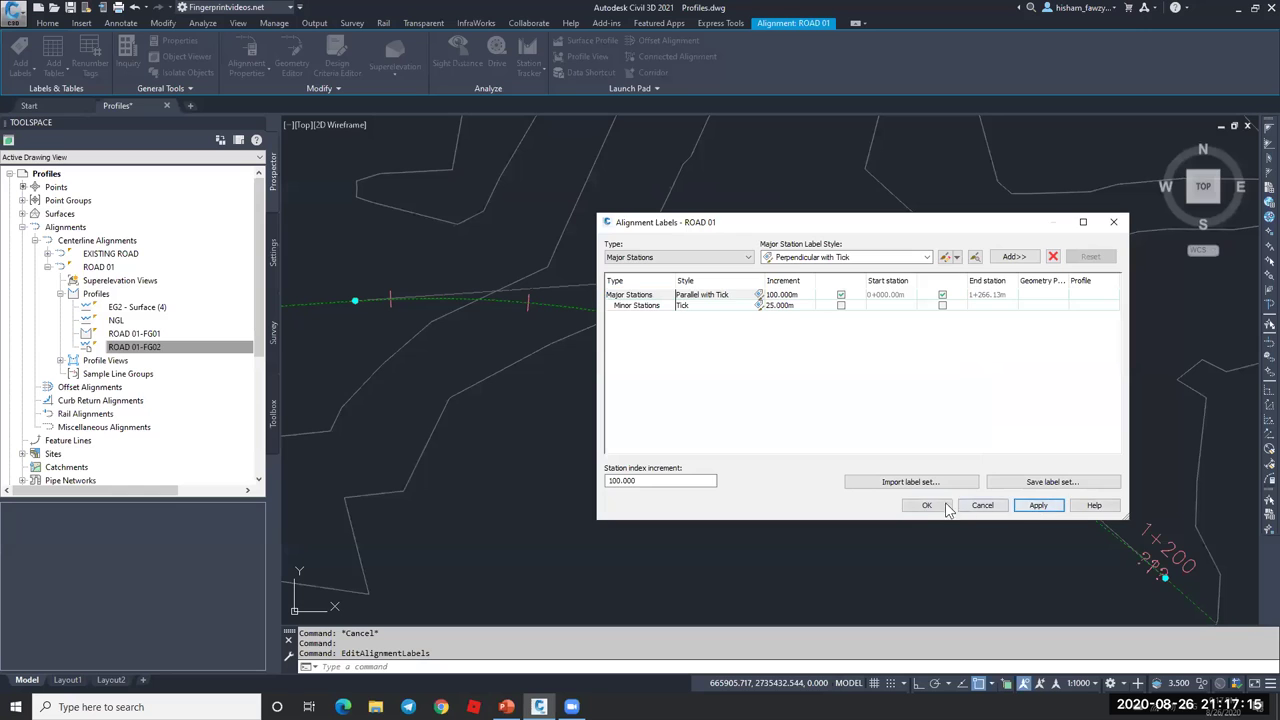
left_click(926, 505)
- Set the Parallel with Tick station labels' reference profile to ROAD 01-FG02 in Properties
scroll(866, 380, "down", 3)
scroll(714, 334, "up", 5)
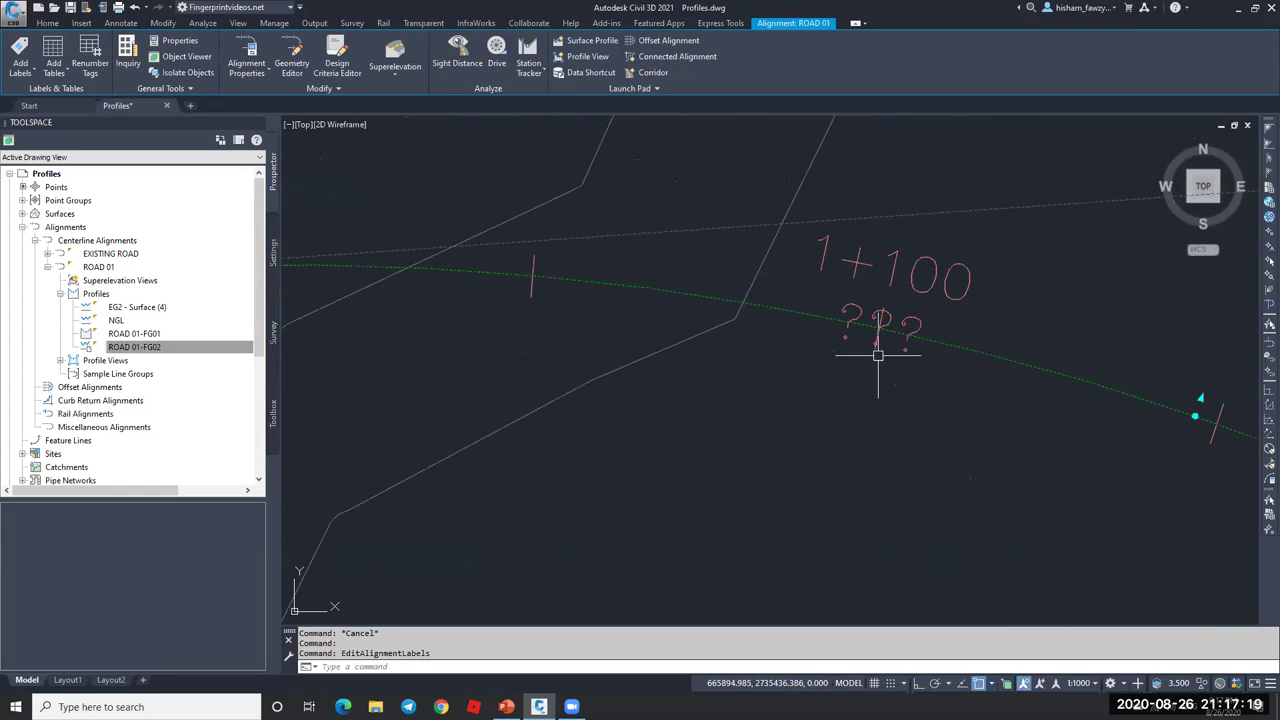
key("Escape")
left_click(897, 313)
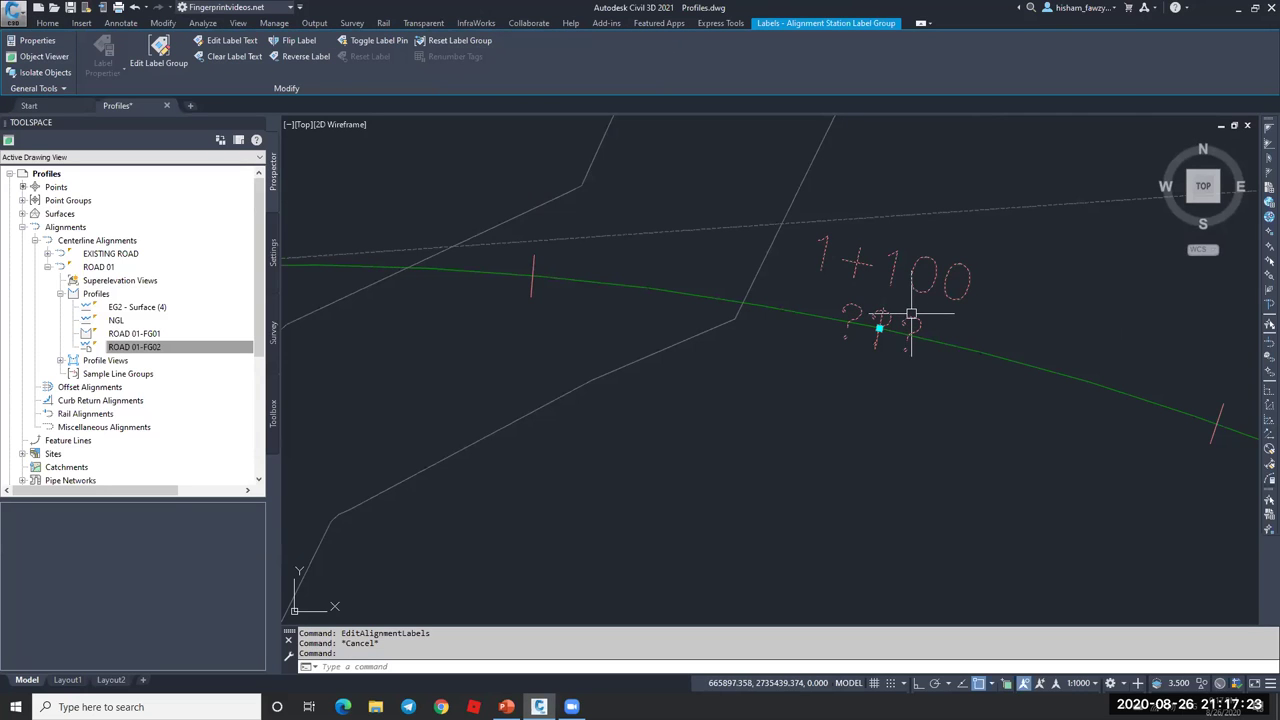
scroll(912, 320, "down", 3)
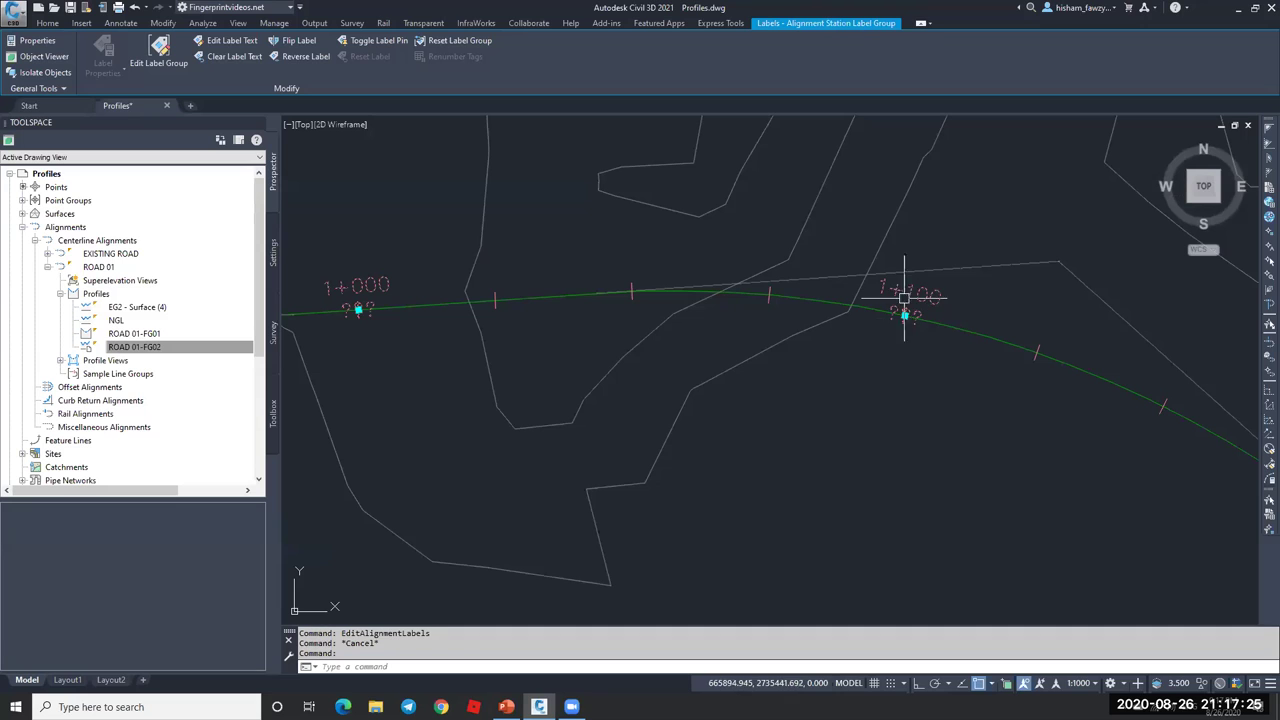
double_click(918, 289)
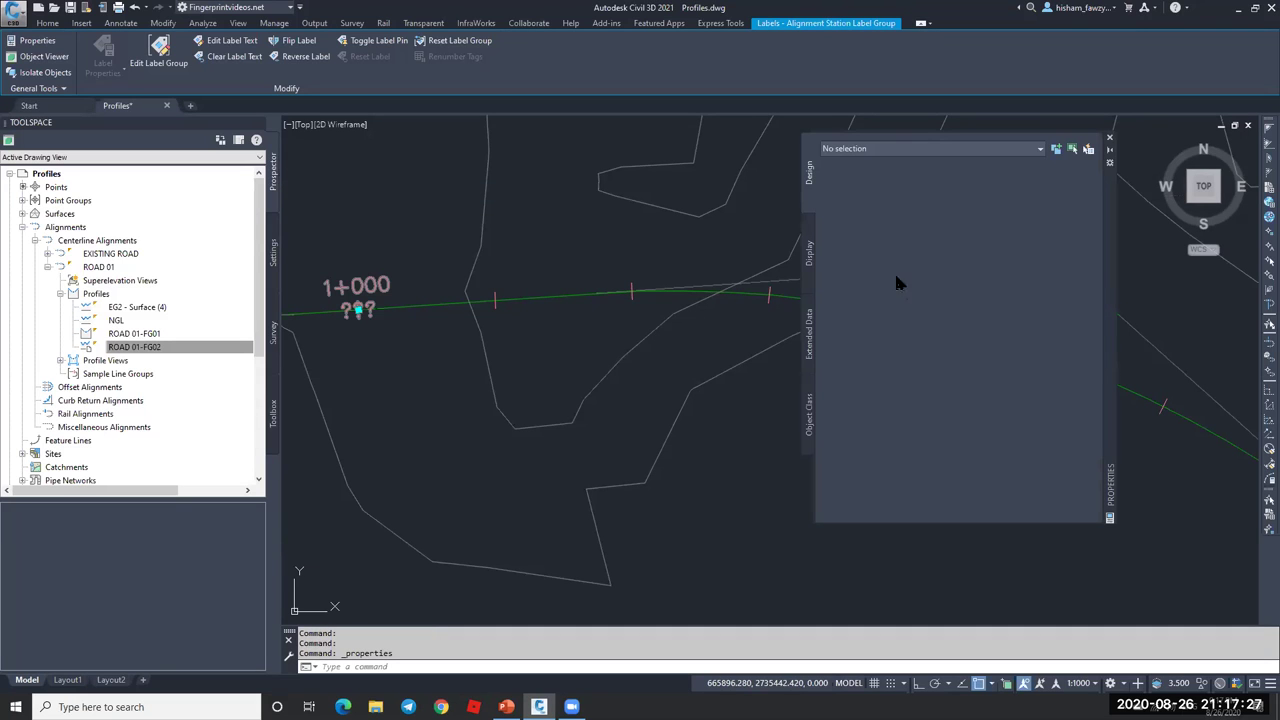
left_click(400, 287)
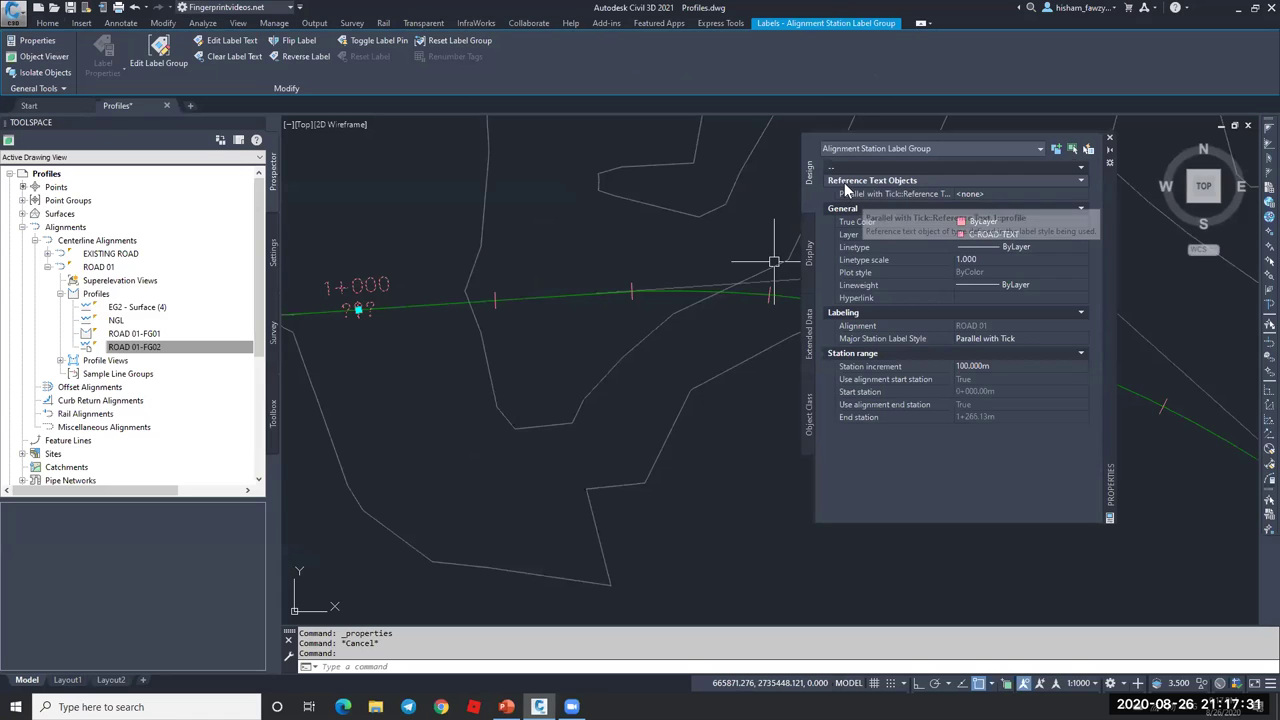
left_click(1009, 190)
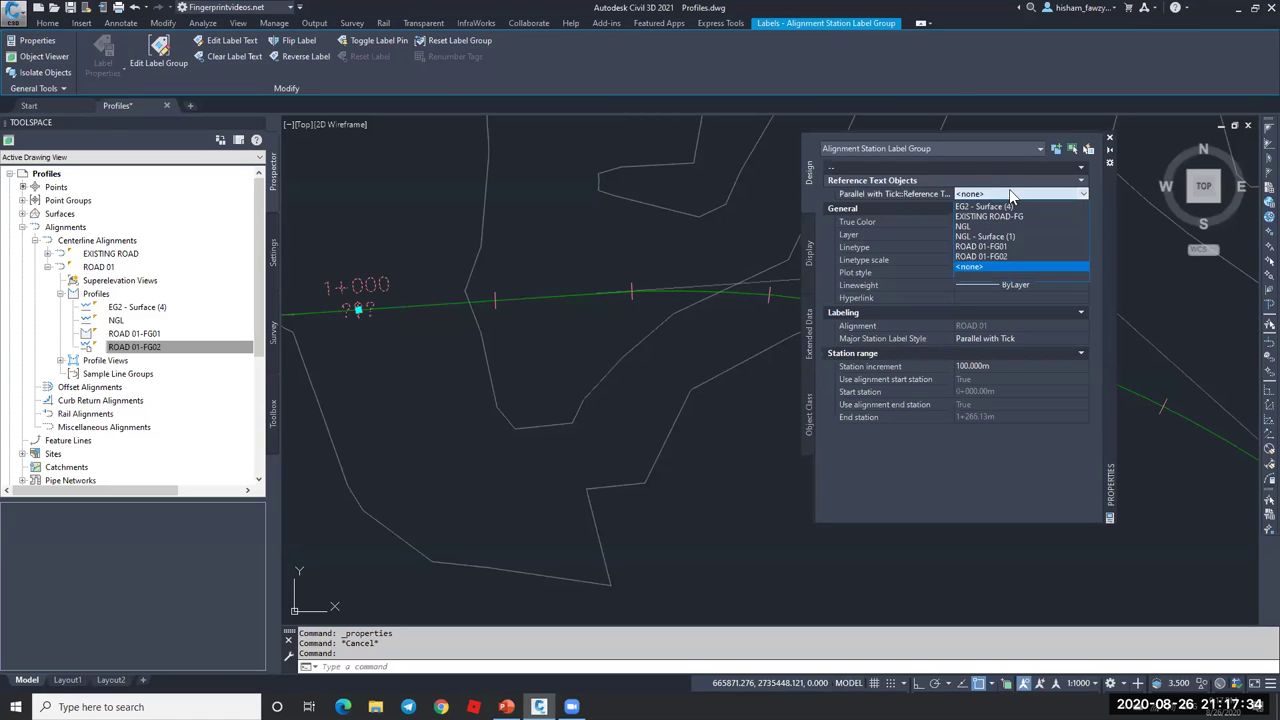
left_click(1003, 257)
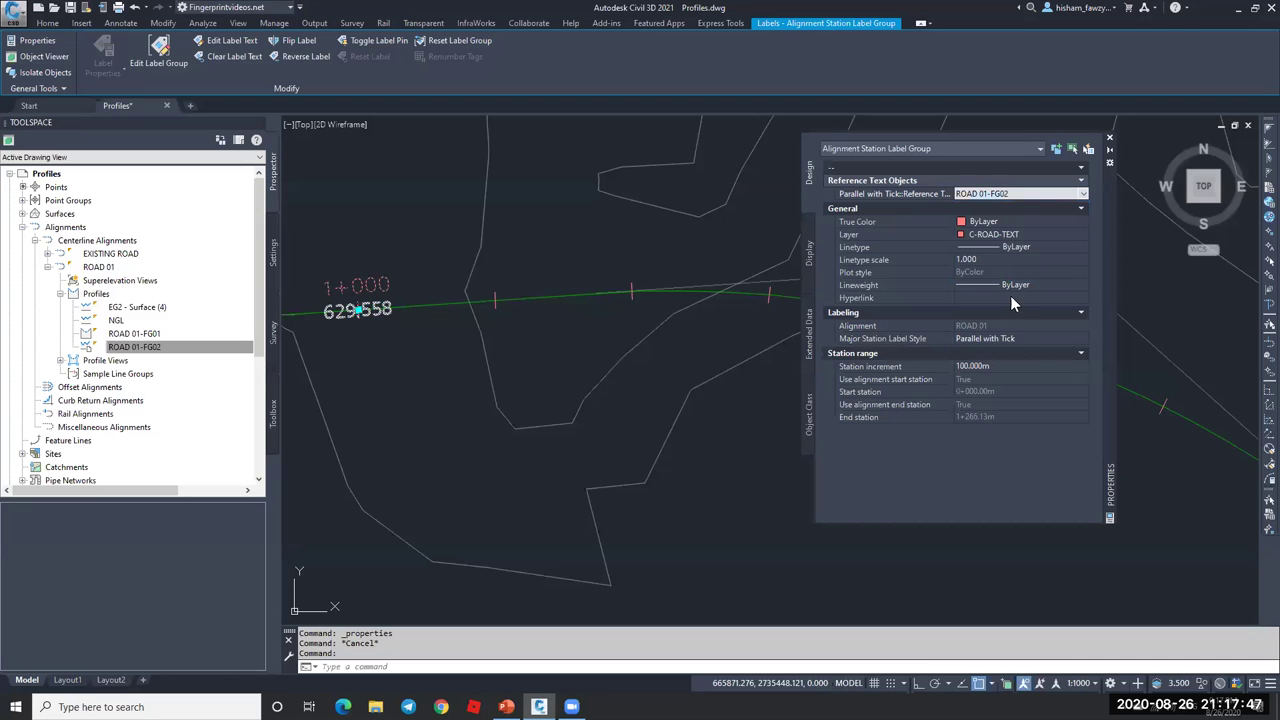
scroll(350, 305, "up", 2)
key("Escape")
scroll(886, 350, "up", 6)
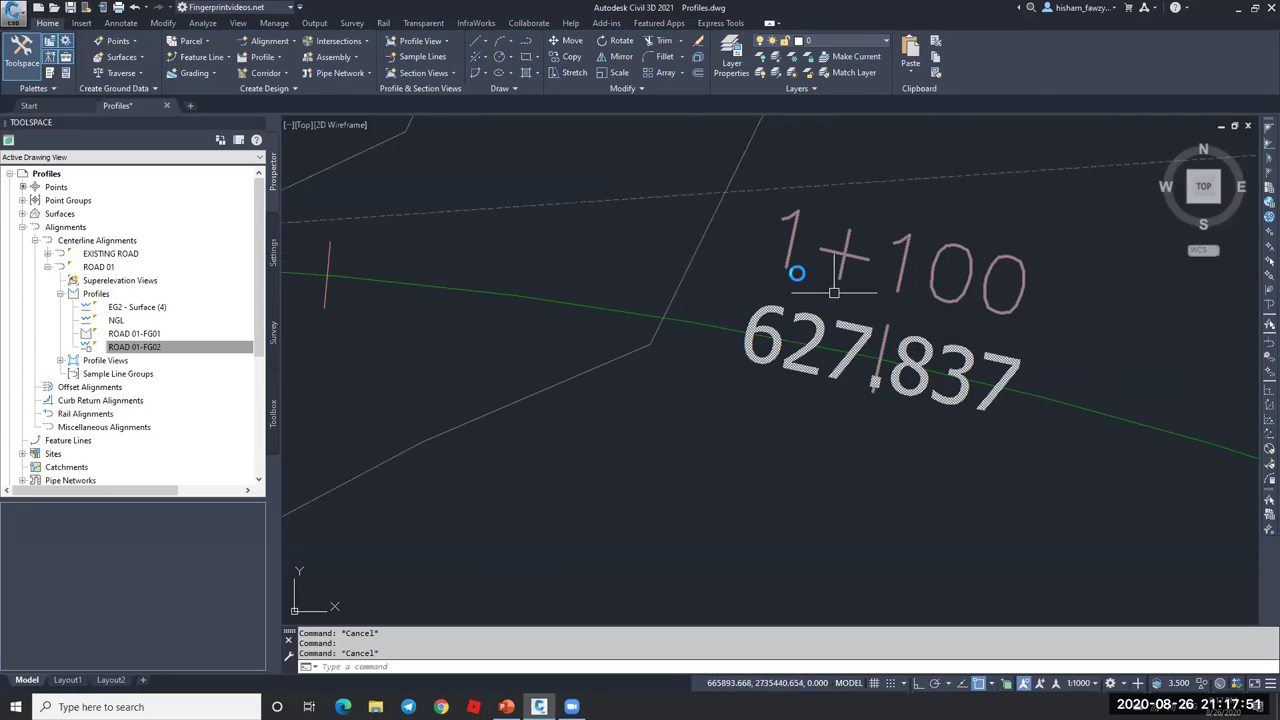
scroll(820, 290, "down", 6)
scroll(817, 295, "up", 5)
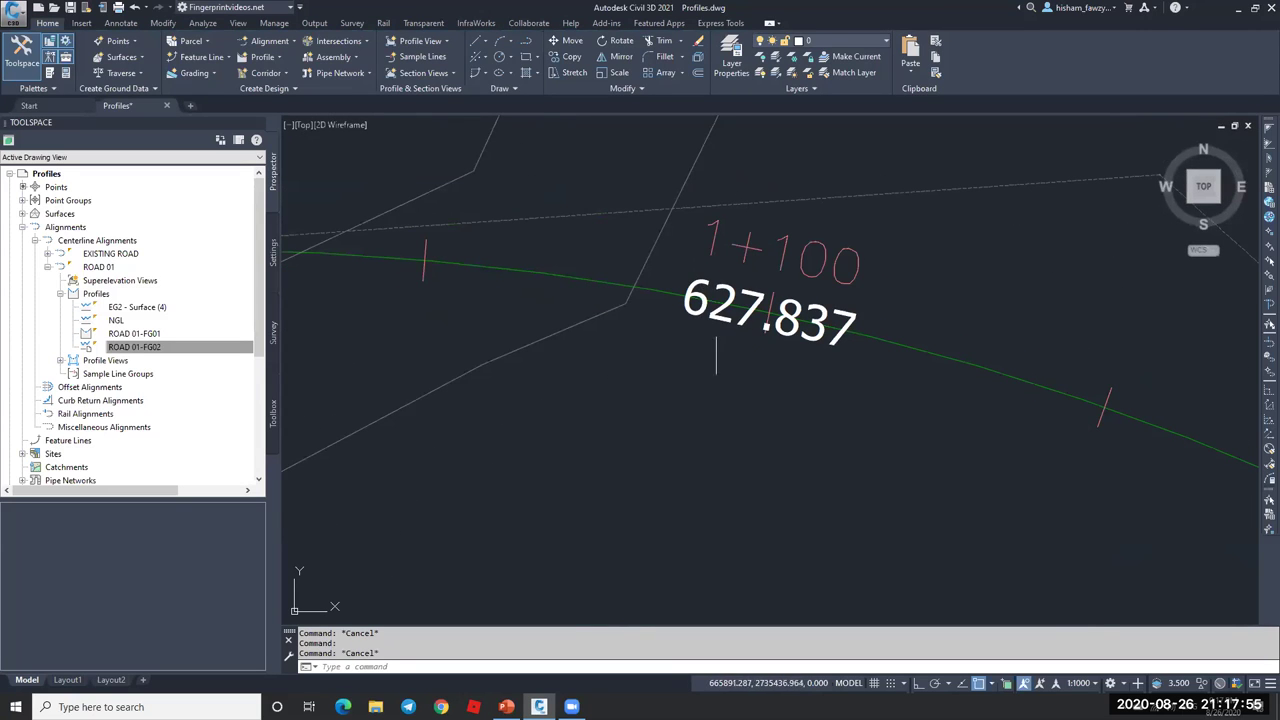
scroll(717, 247, "down", 8)
scroll(900, 275, "up", 5)
scroll(937, 278, "up", 2)
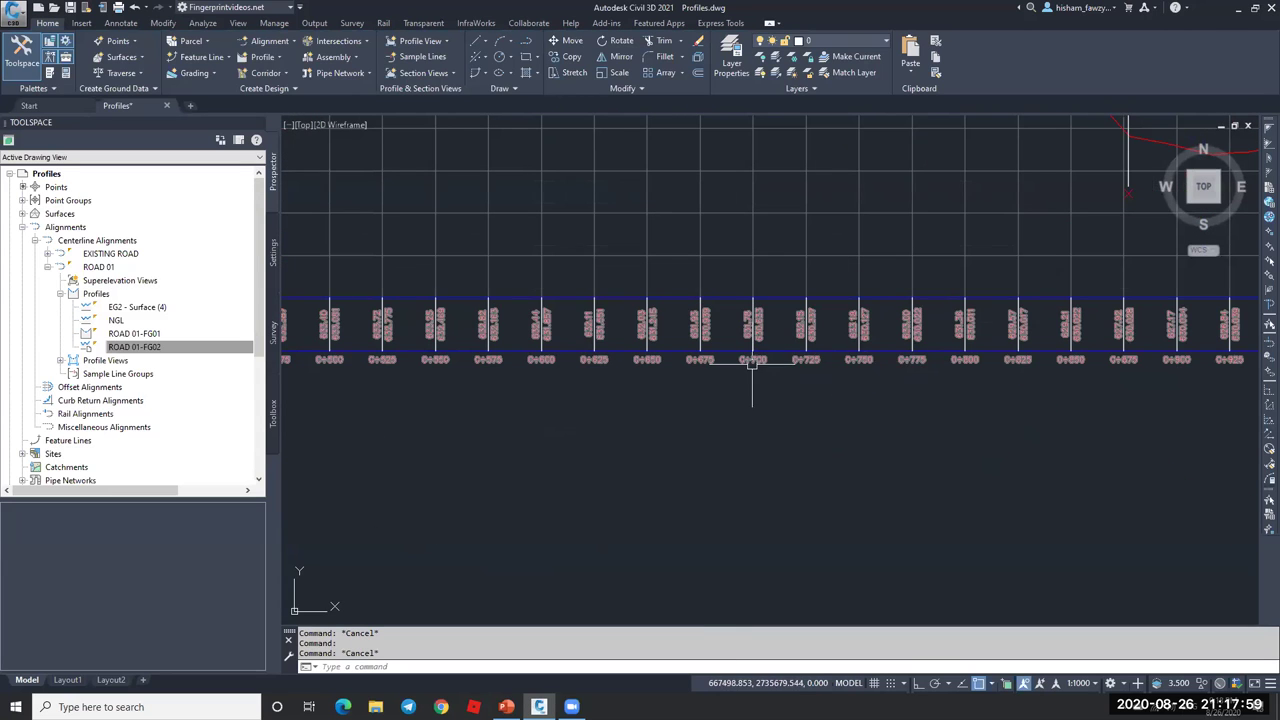
middle_click_drag(823, 369, 833, 367)
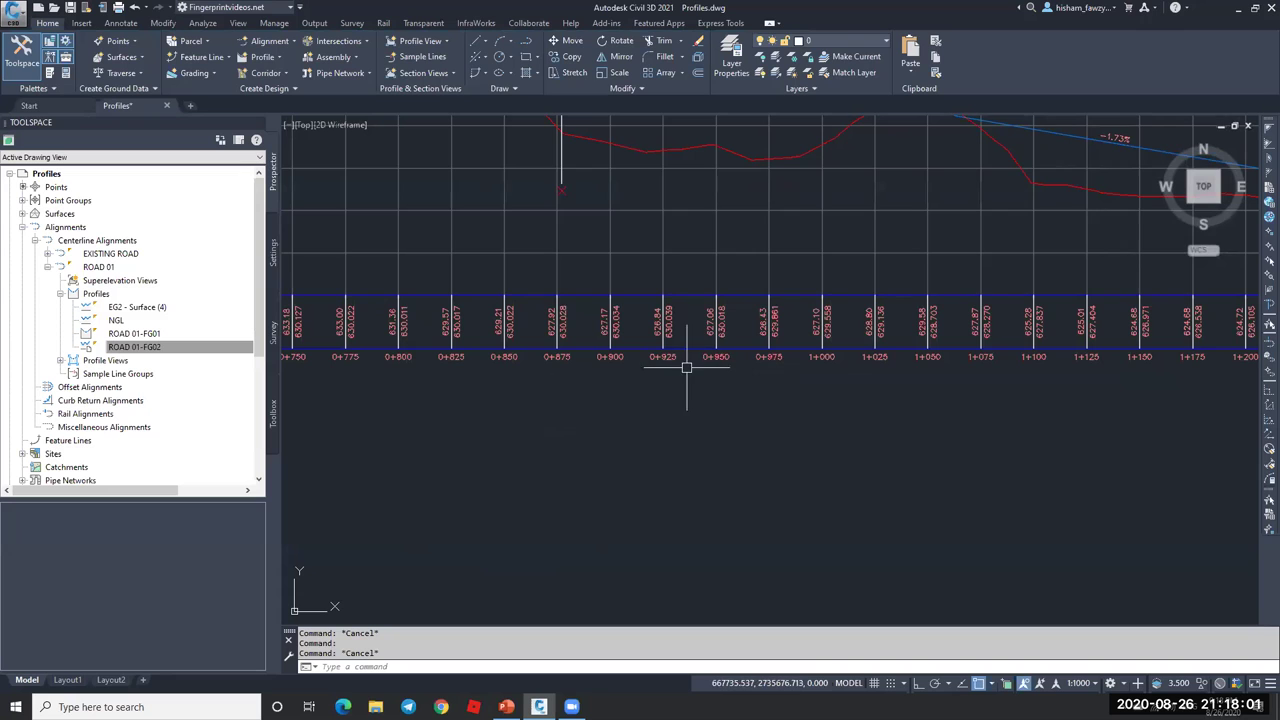
scroll(1050, 333, "up", 6)
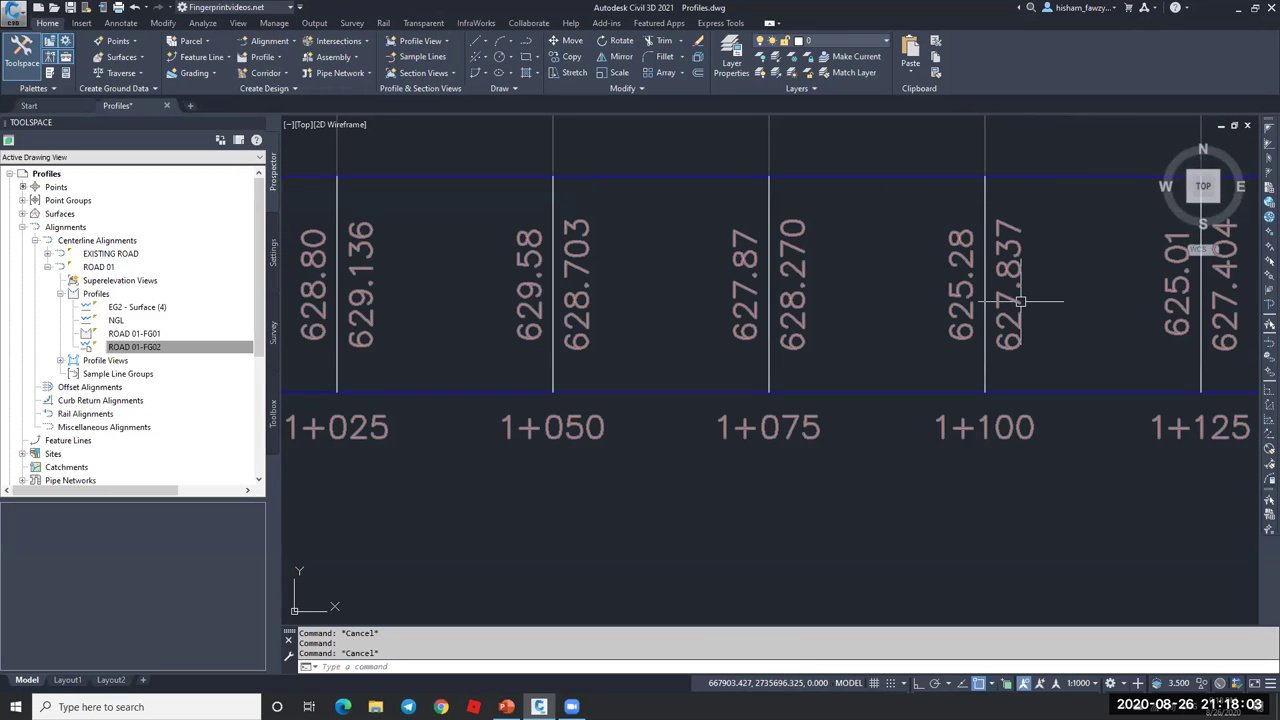
scroll(990, 322, "down", 8)
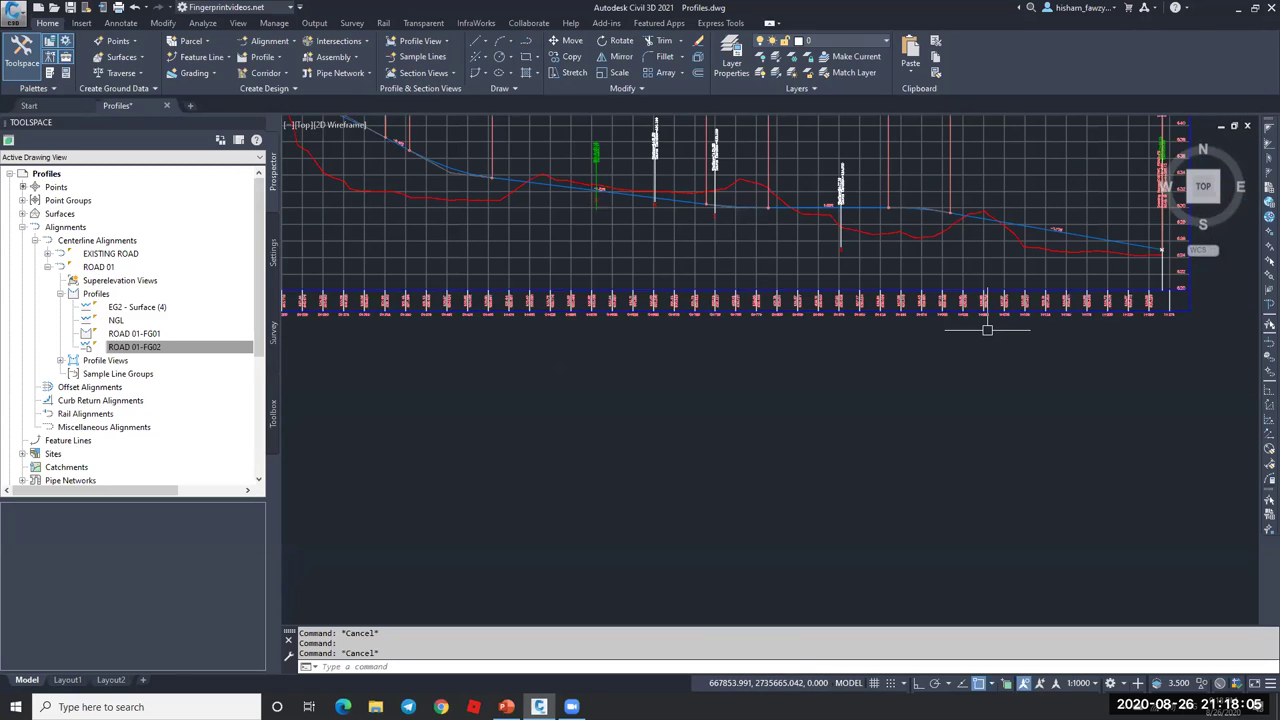
scroll(749, 366, "down", 2)
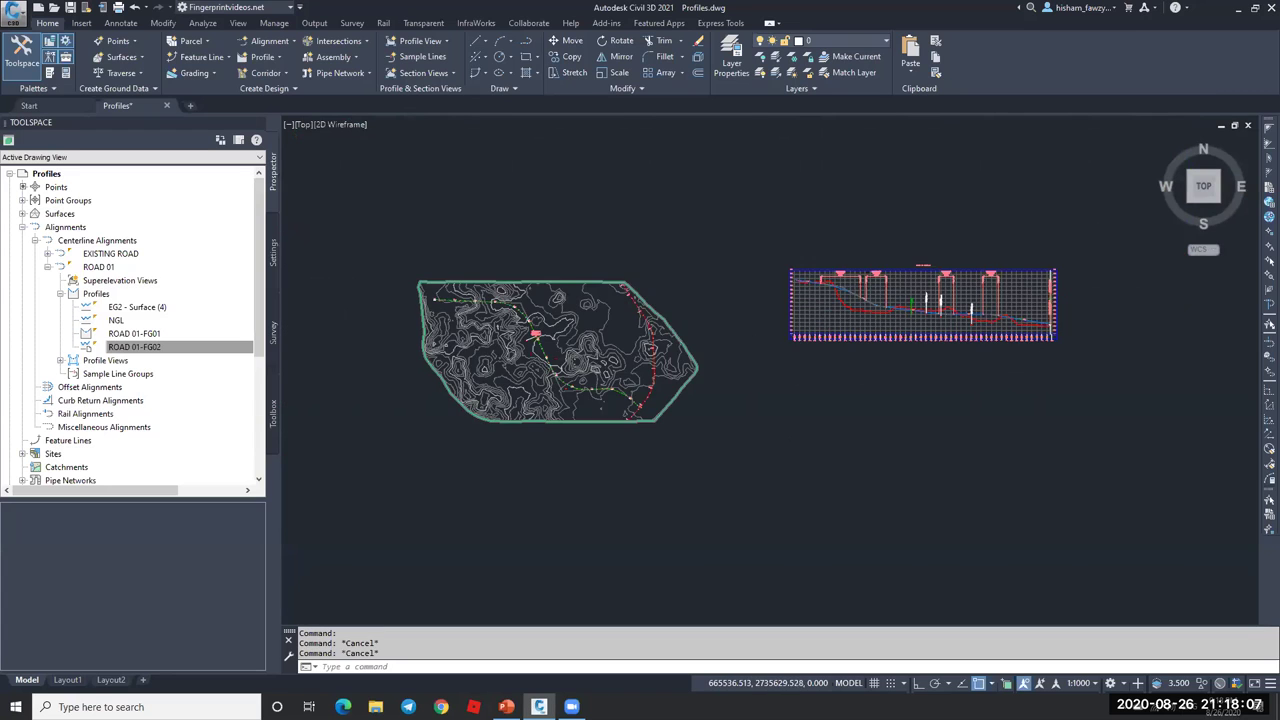
scroll(537, 349, "up", 8)
scroll(600, 369, "up", 2)
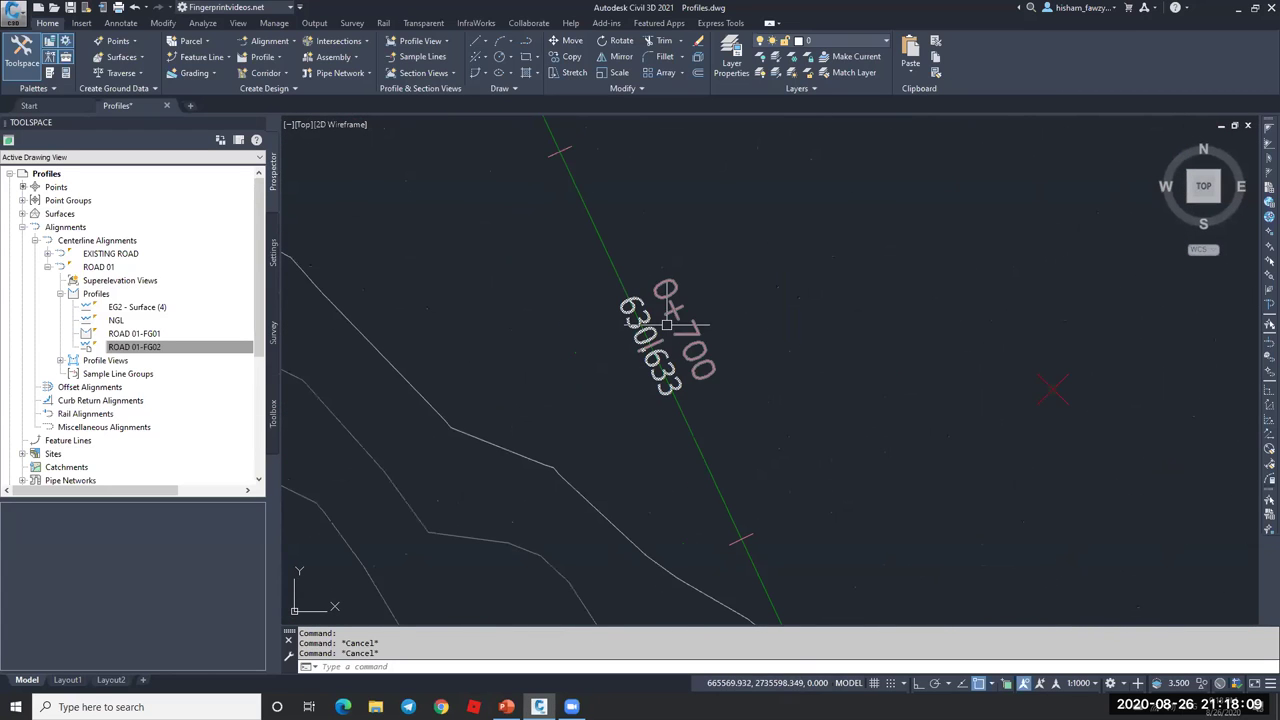
left_click(687, 328)
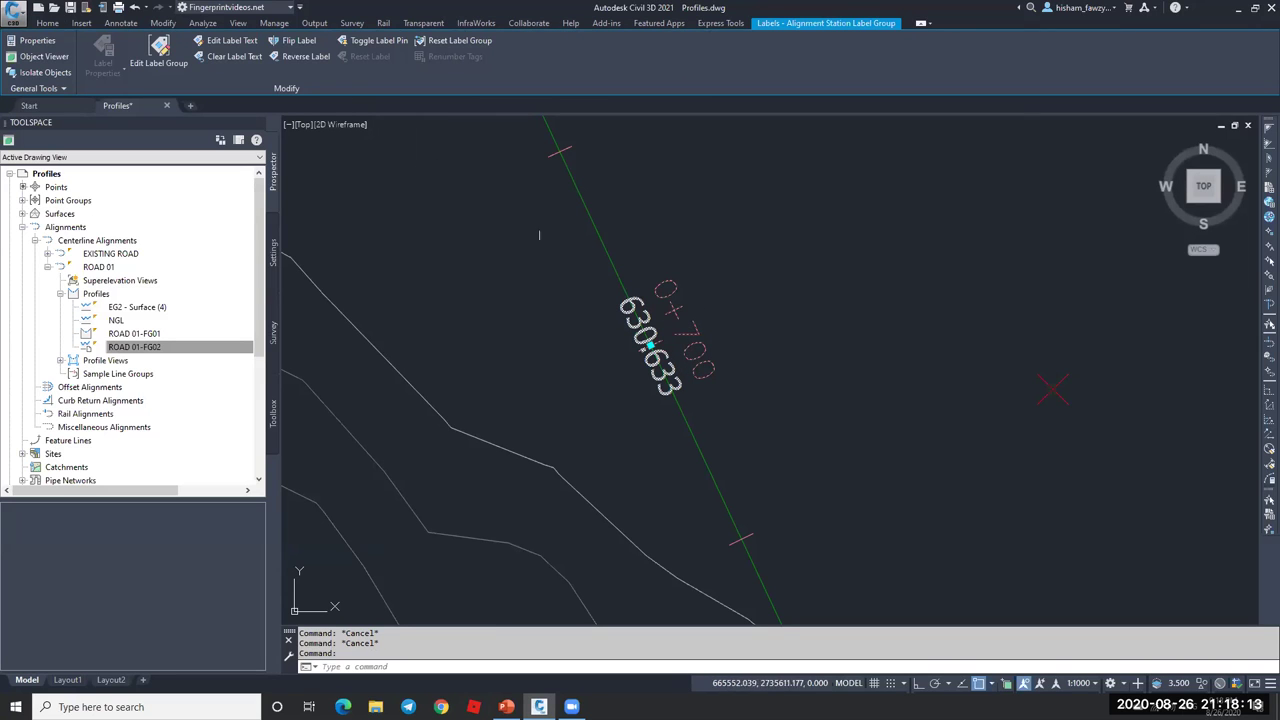
key("F1")
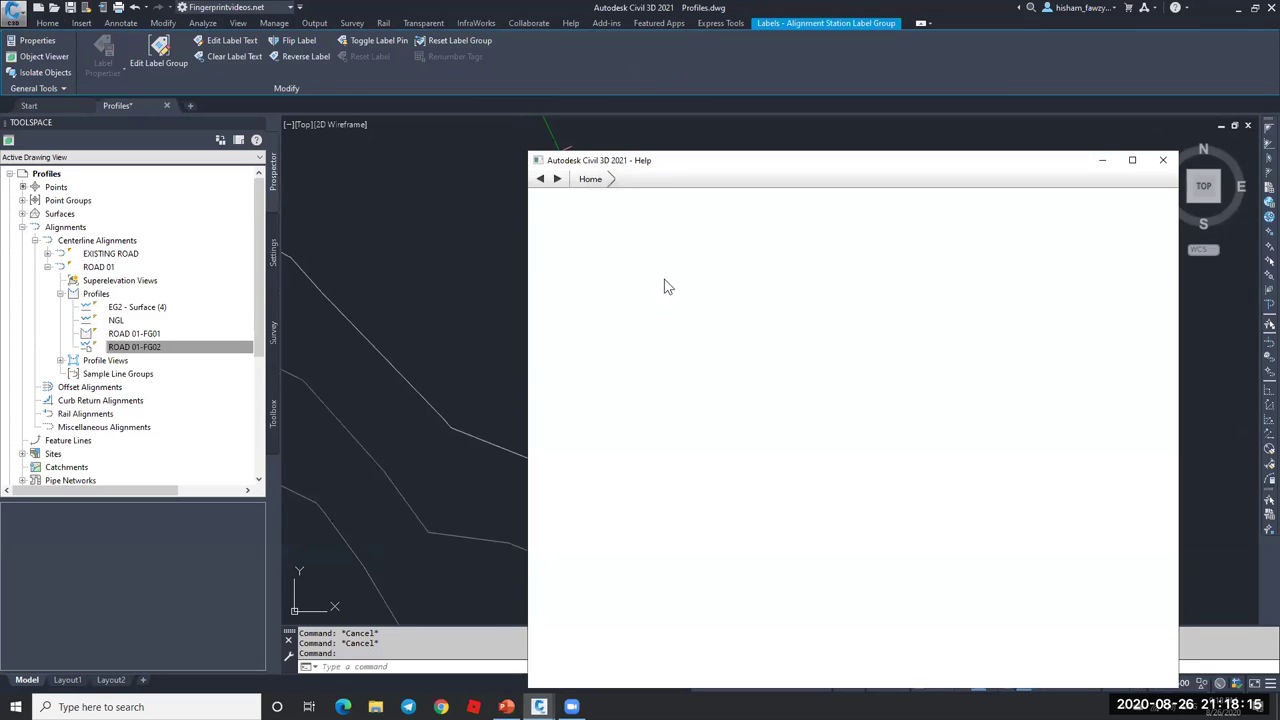
left_click(1163, 160)
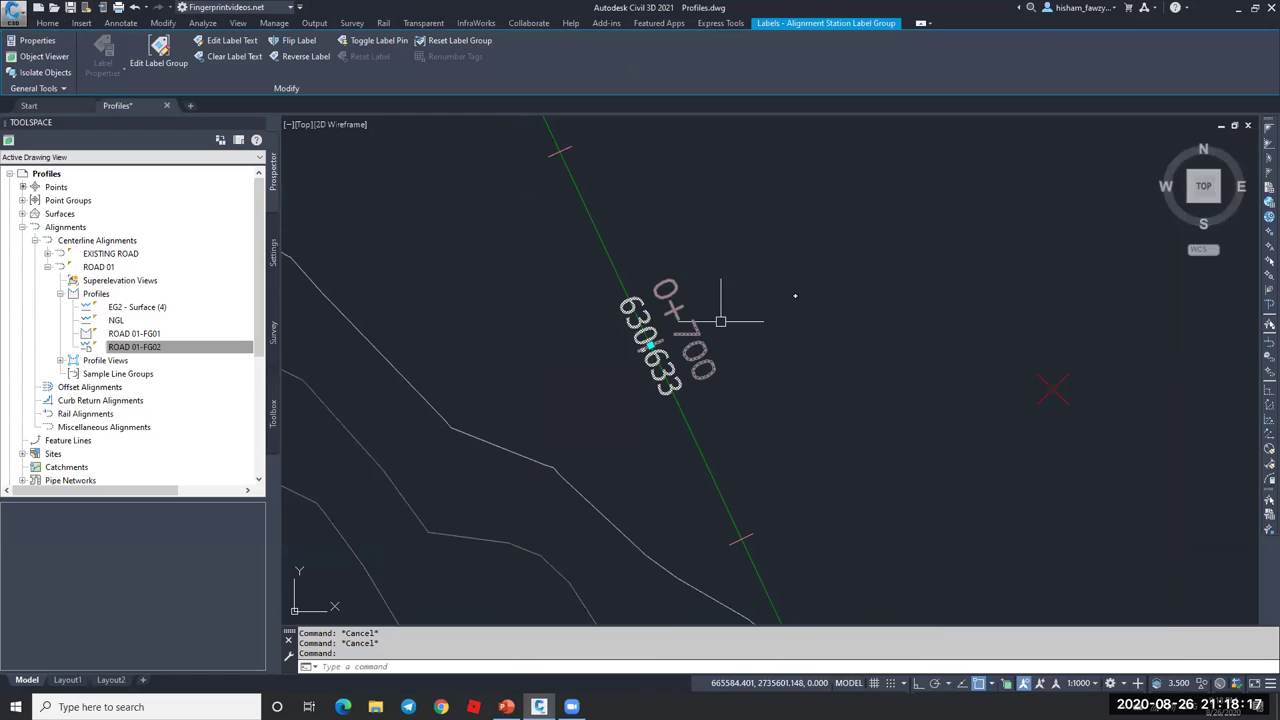
double_click(665, 344)
left_click(1020, 193)
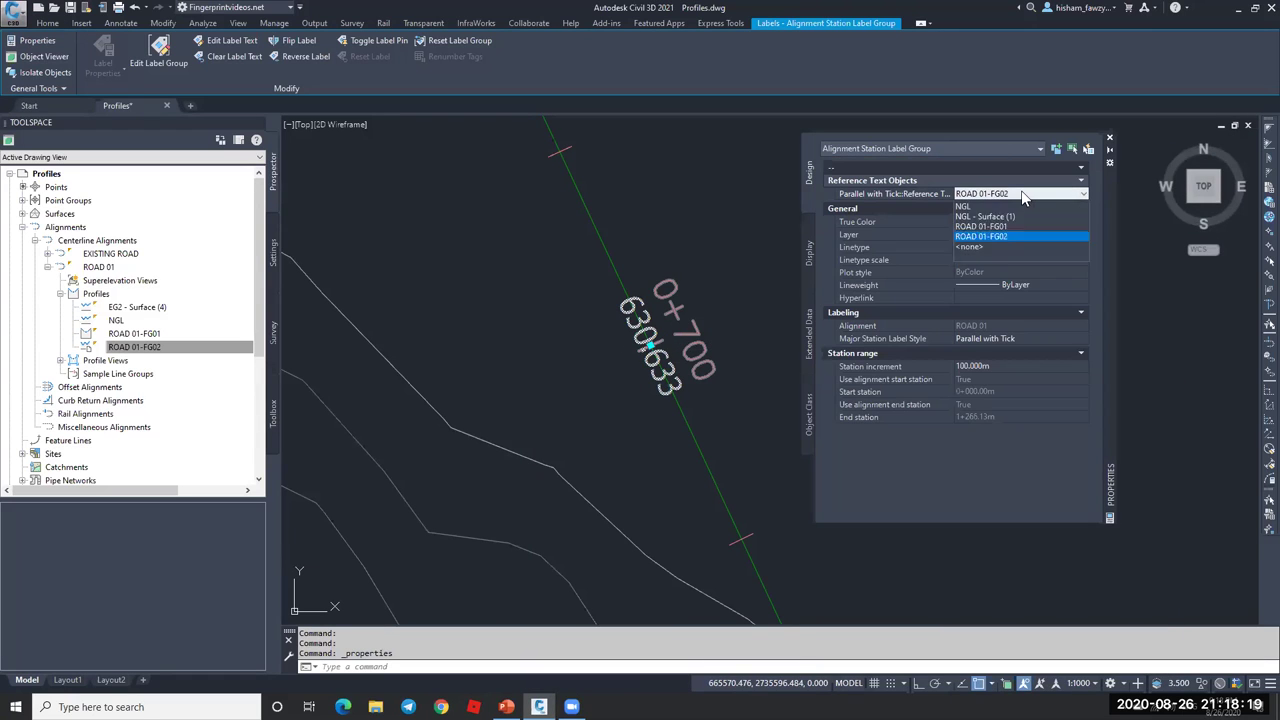
left_click(1000, 247)
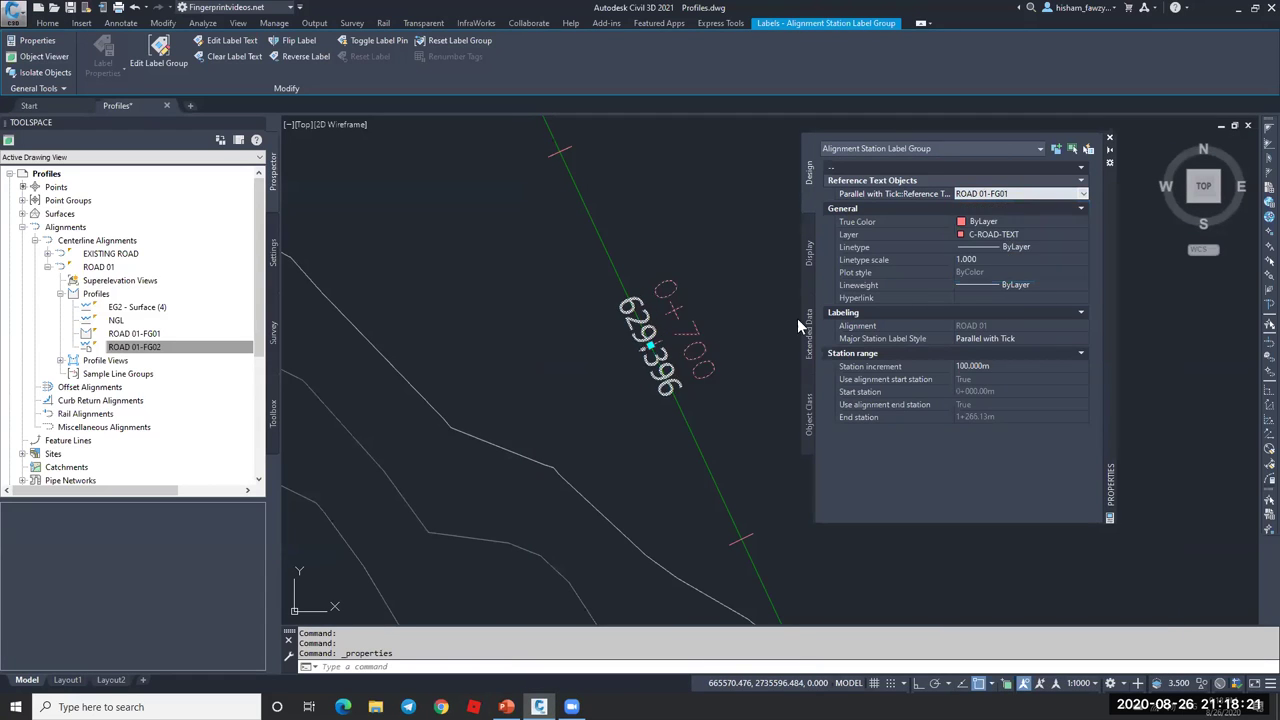
left_click(1045, 194)
left_click(1010, 252)
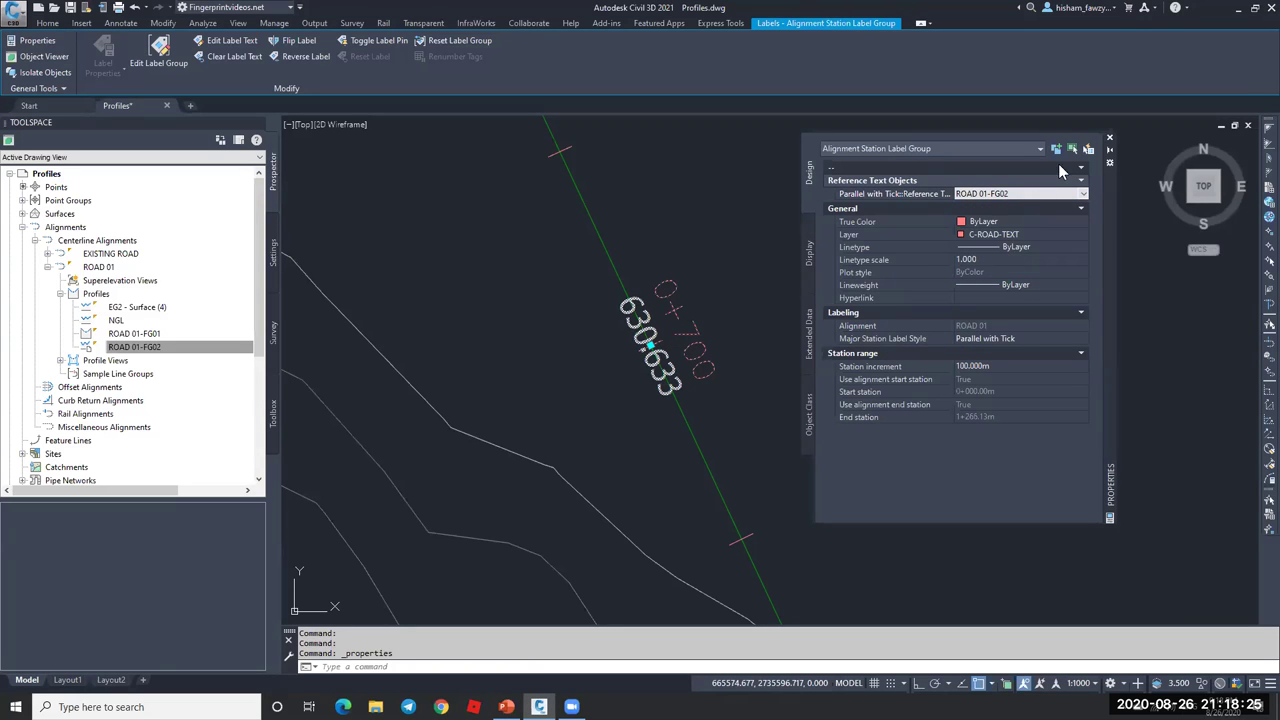
left_click(1109, 137)
- Start a Station Elevation profile view label at station 300
key("Escape")
key("Escape")
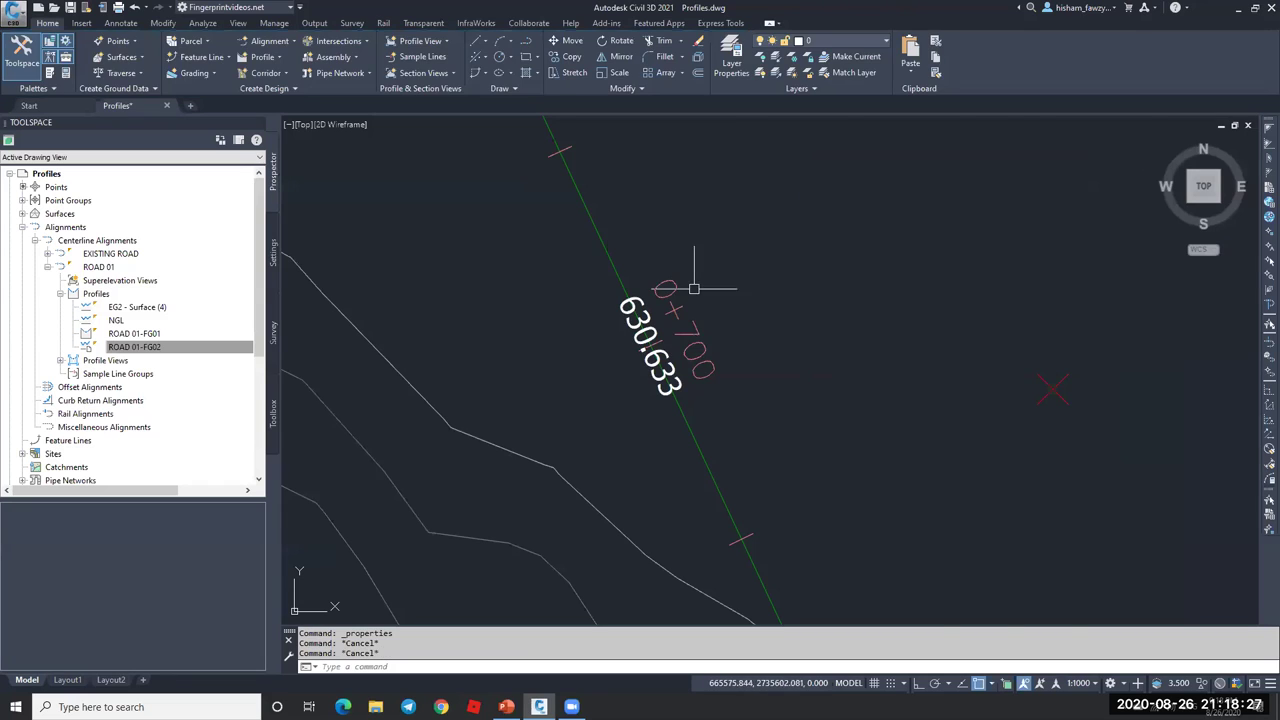
scroll(694, 288, "down", 5)
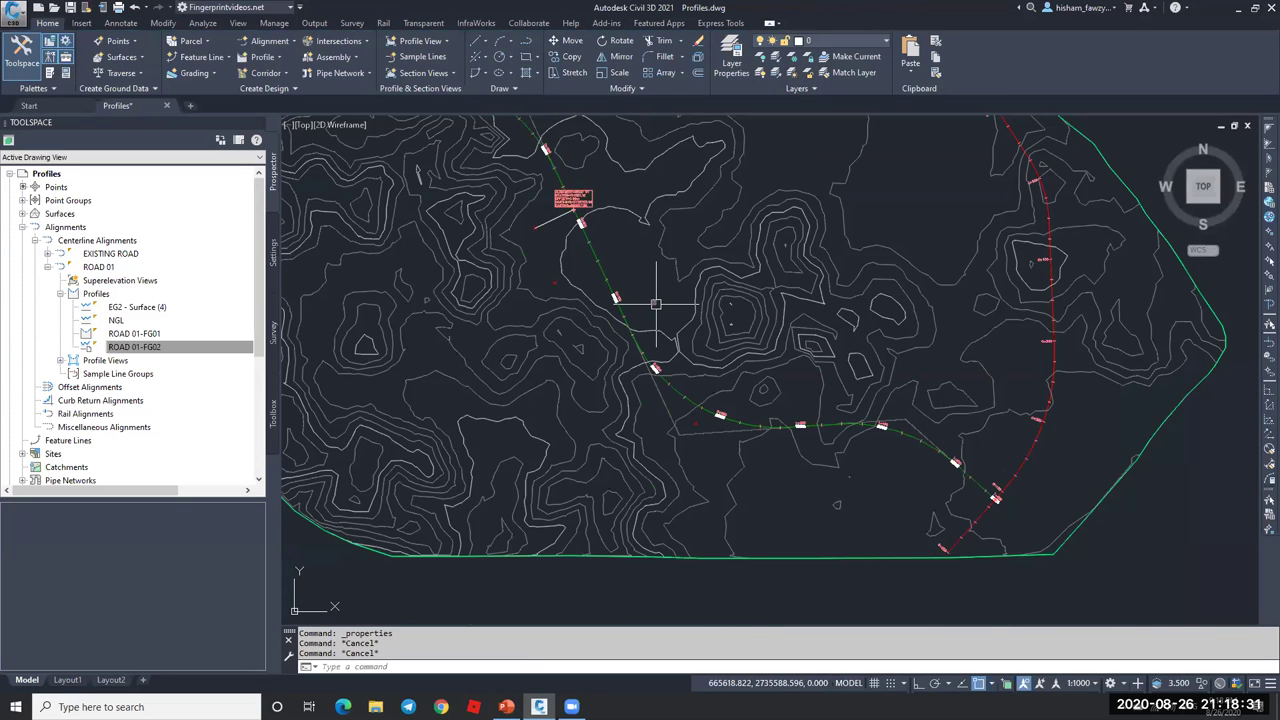
scroll(656, 303, "down", 6)
scroll(857, 243, "up", 4)
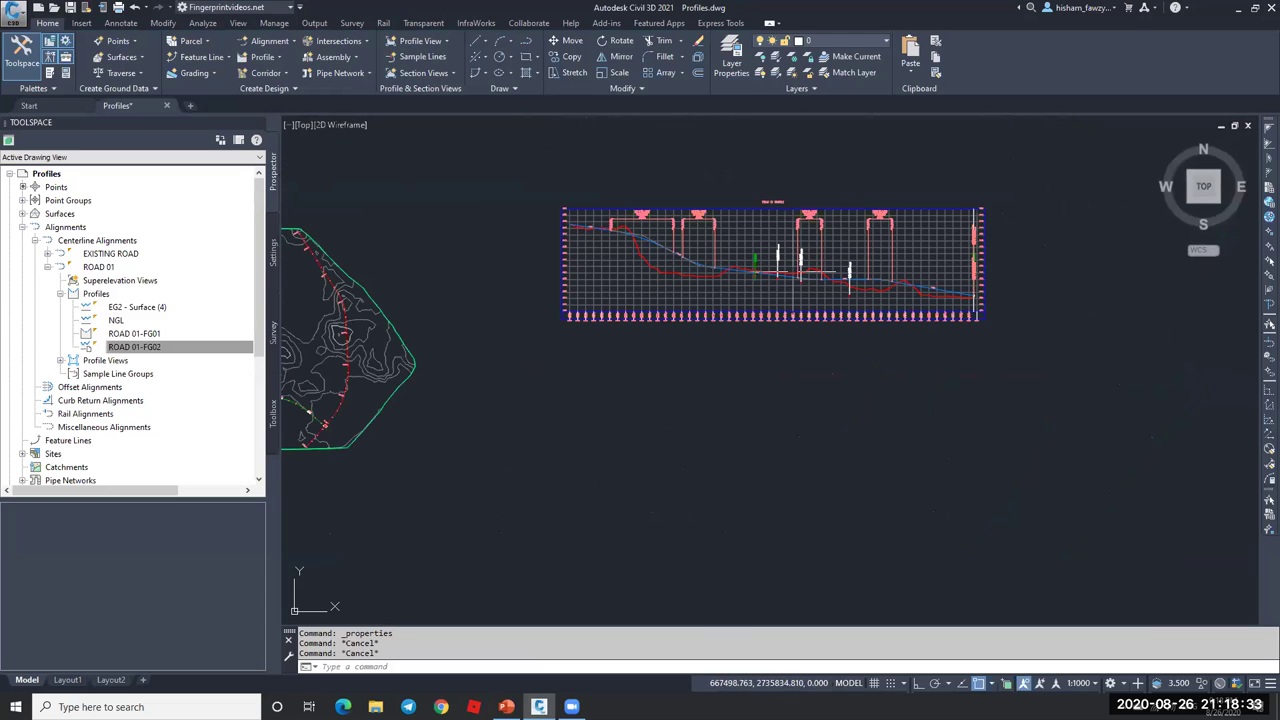
left_click(752, 280)
scroll(705, 273, "up", 4)
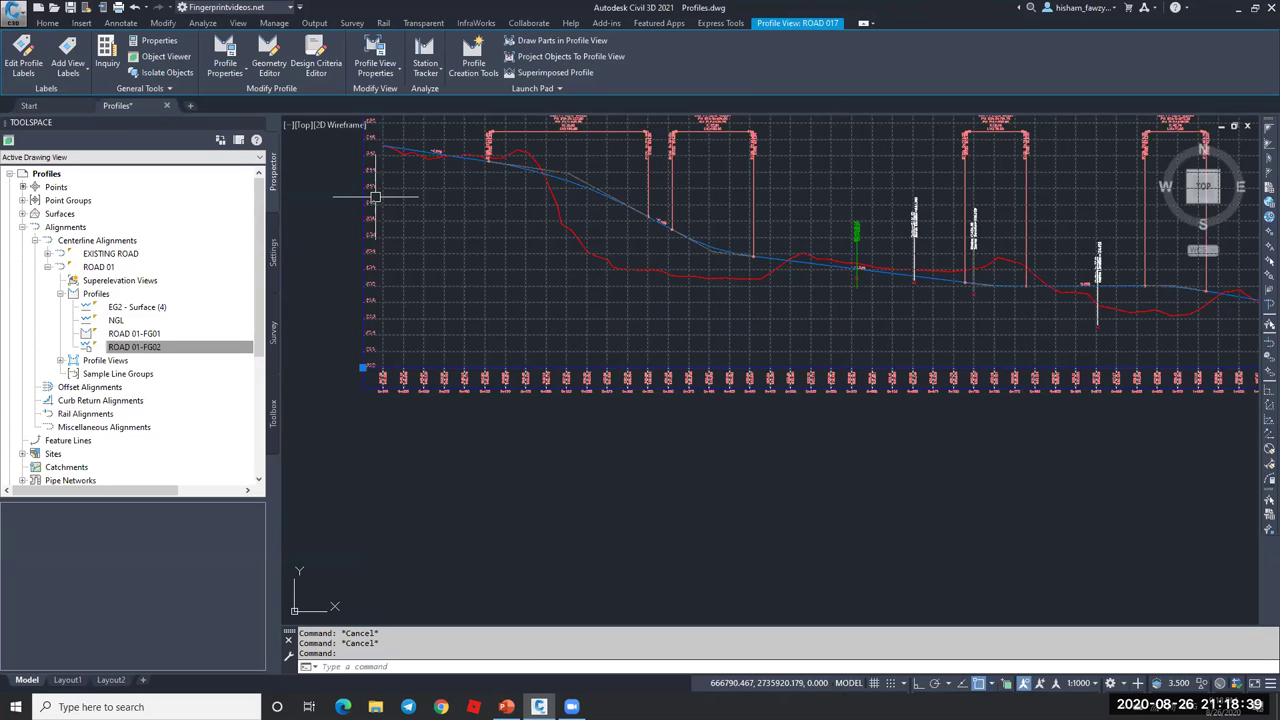
left_click(77, 70)
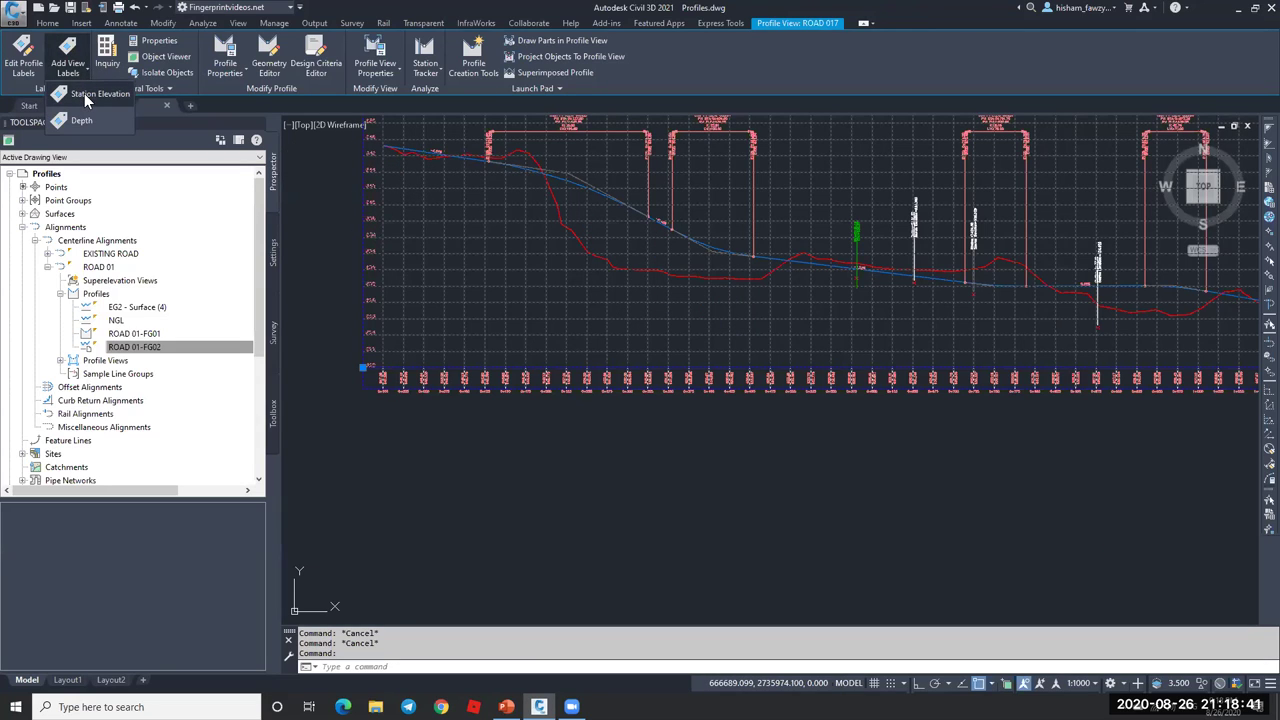
left_click(88, 94)
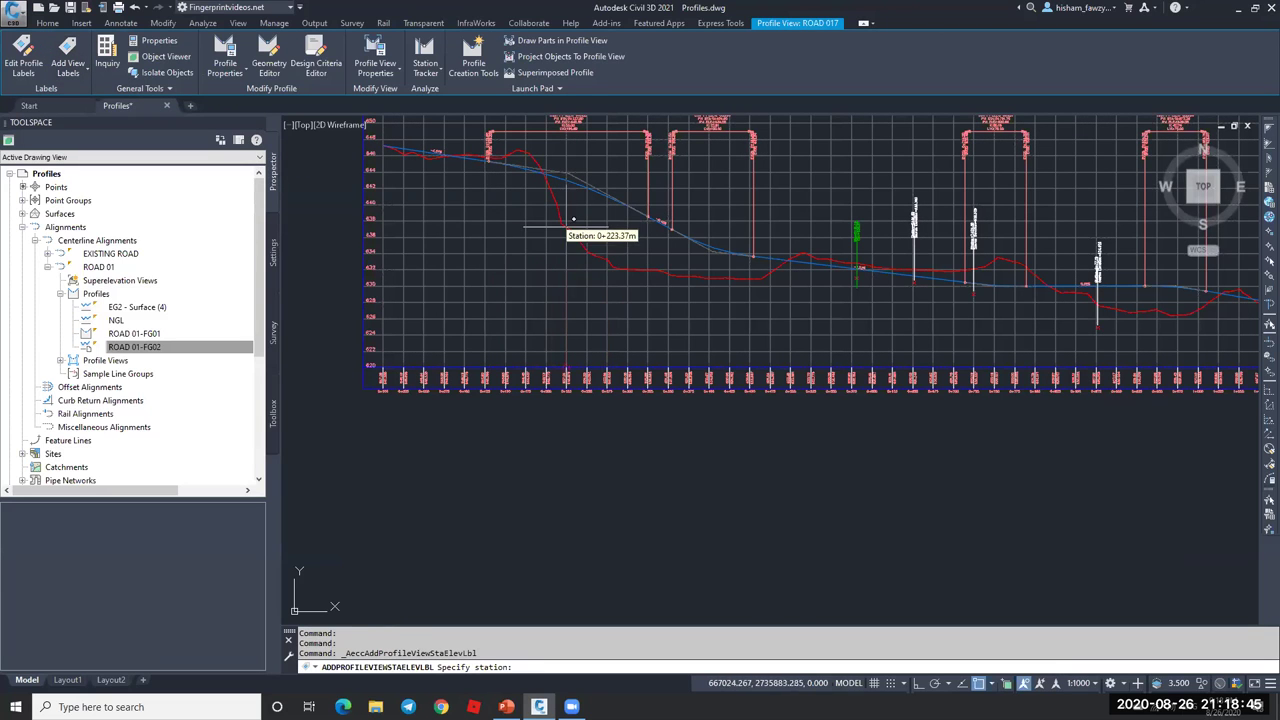
key("Escape")
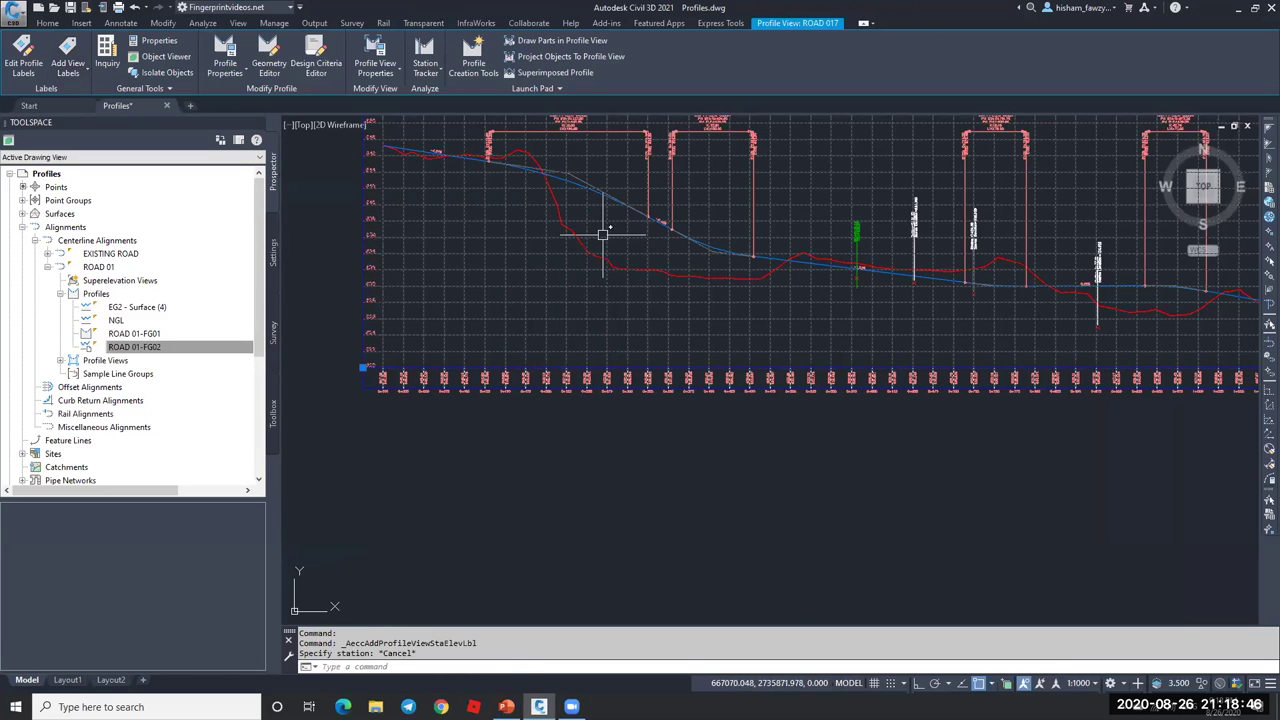
left_click(82, 72)
left_click(97, 93)
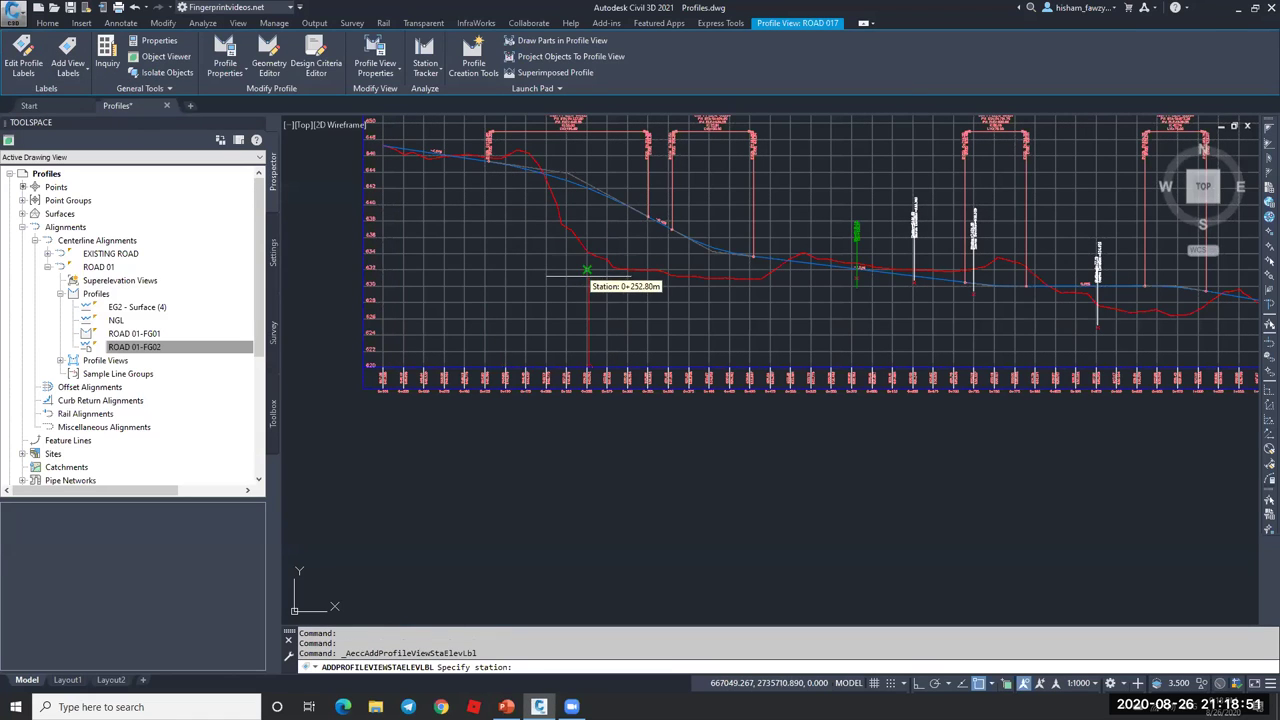
scroll(620, 240, "up", 5)
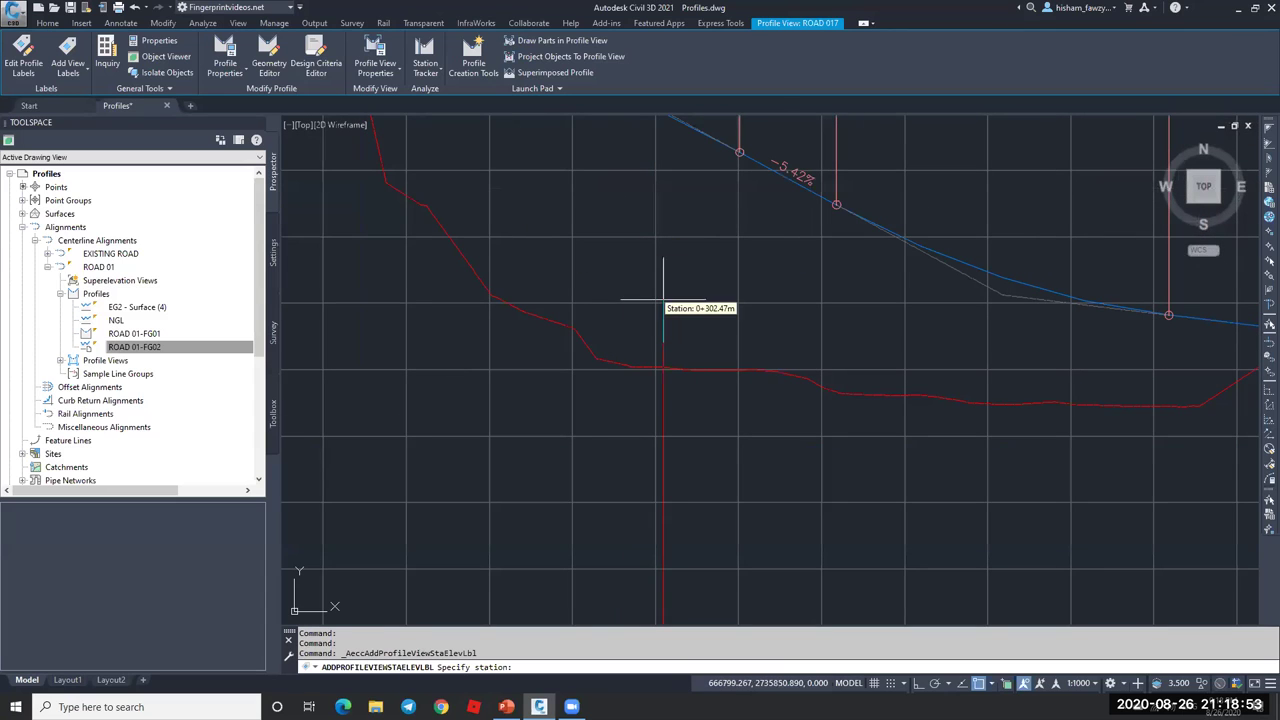
type("30")
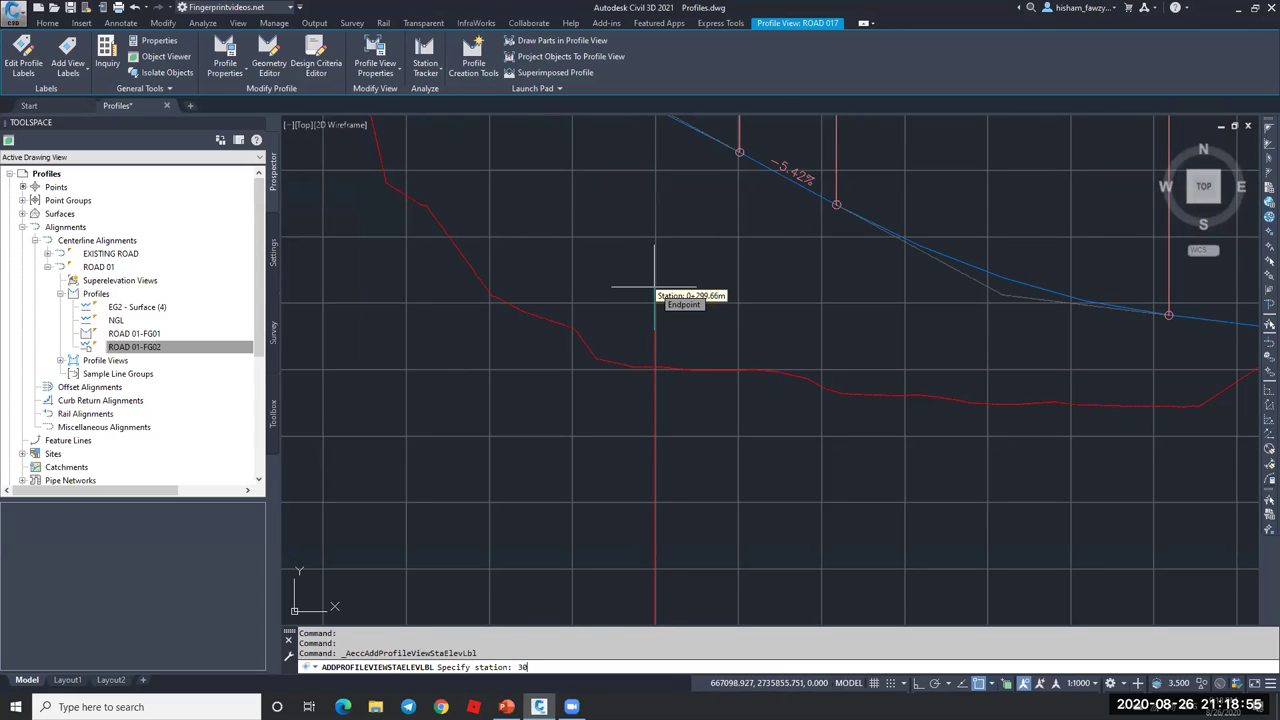
type("0")
key("Return")
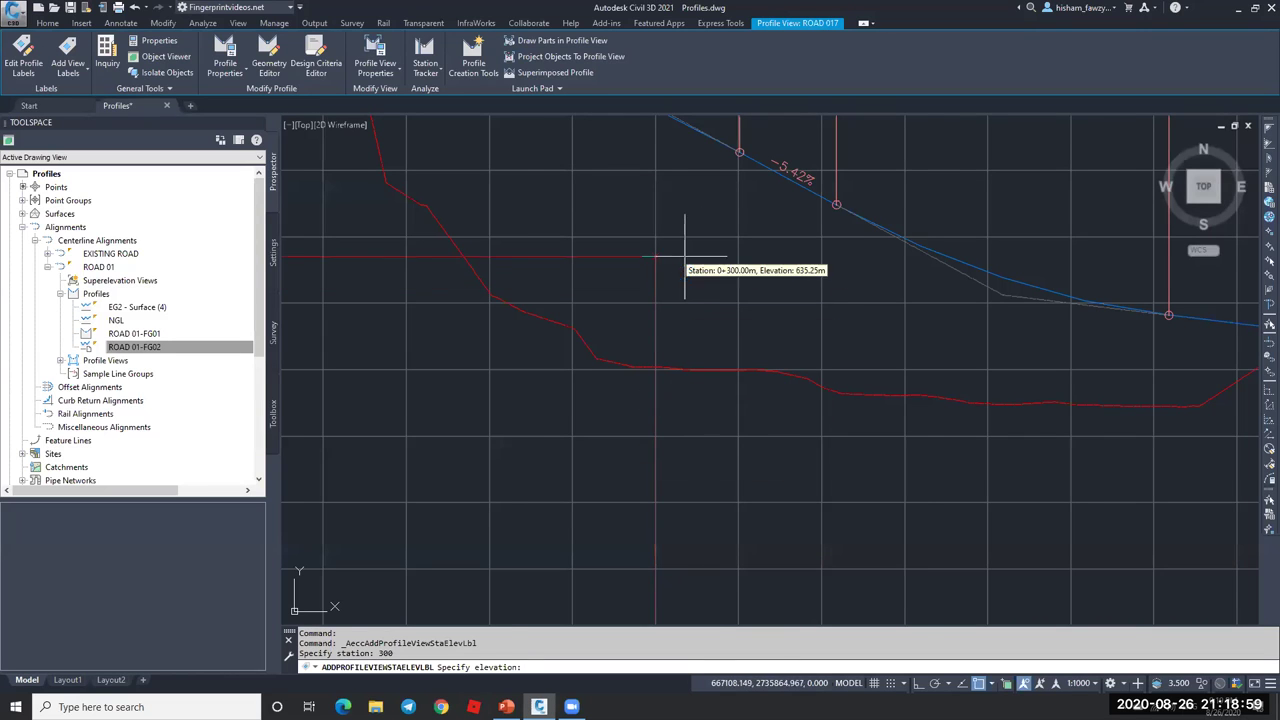
- Snap Nearest to the design profile to place the station 300 label's elevation
scroll(683, 254, "down", 2)
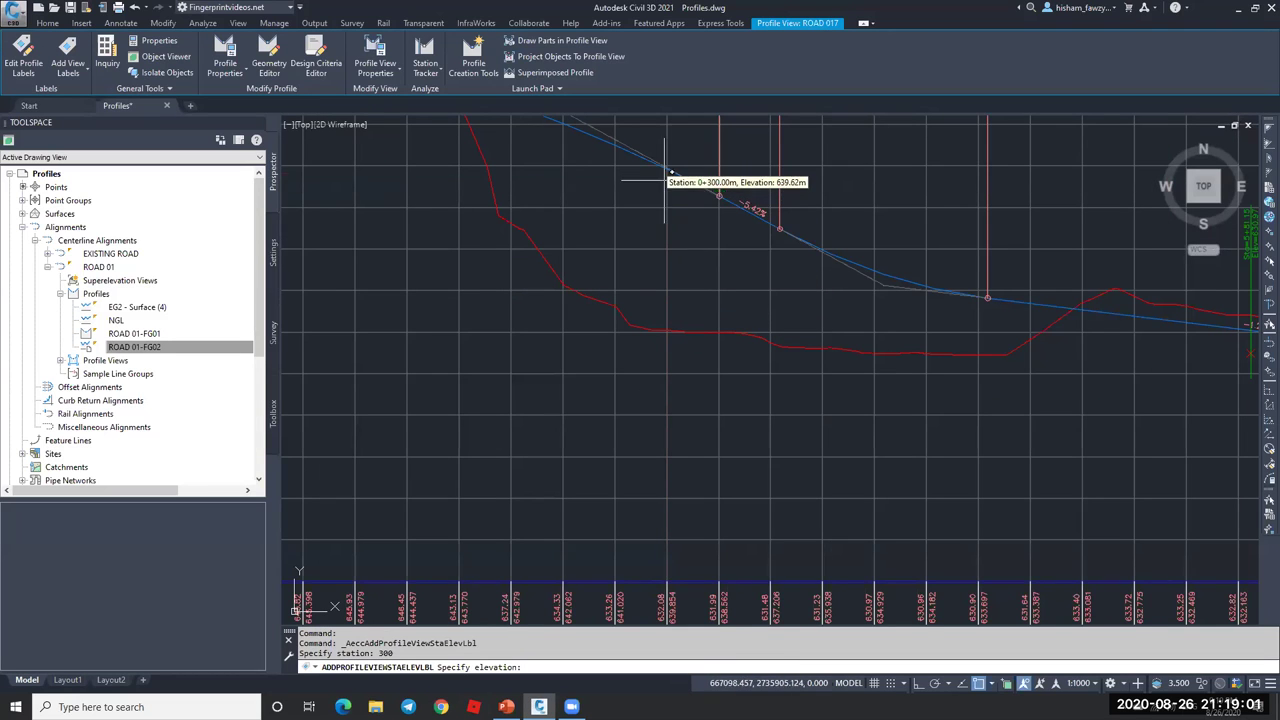
scroll(665, 326, "up", 4)
scroll(662, 322, "up", 3)
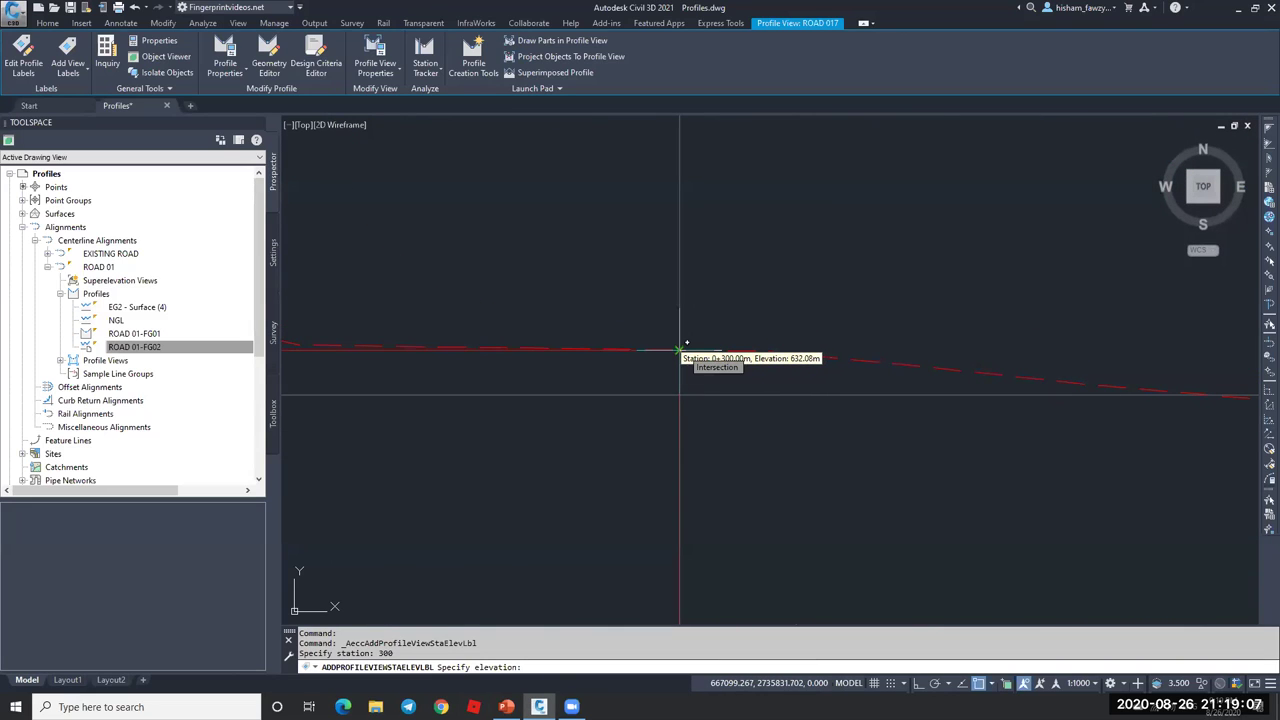
scroll(677, 390, "down", 5)
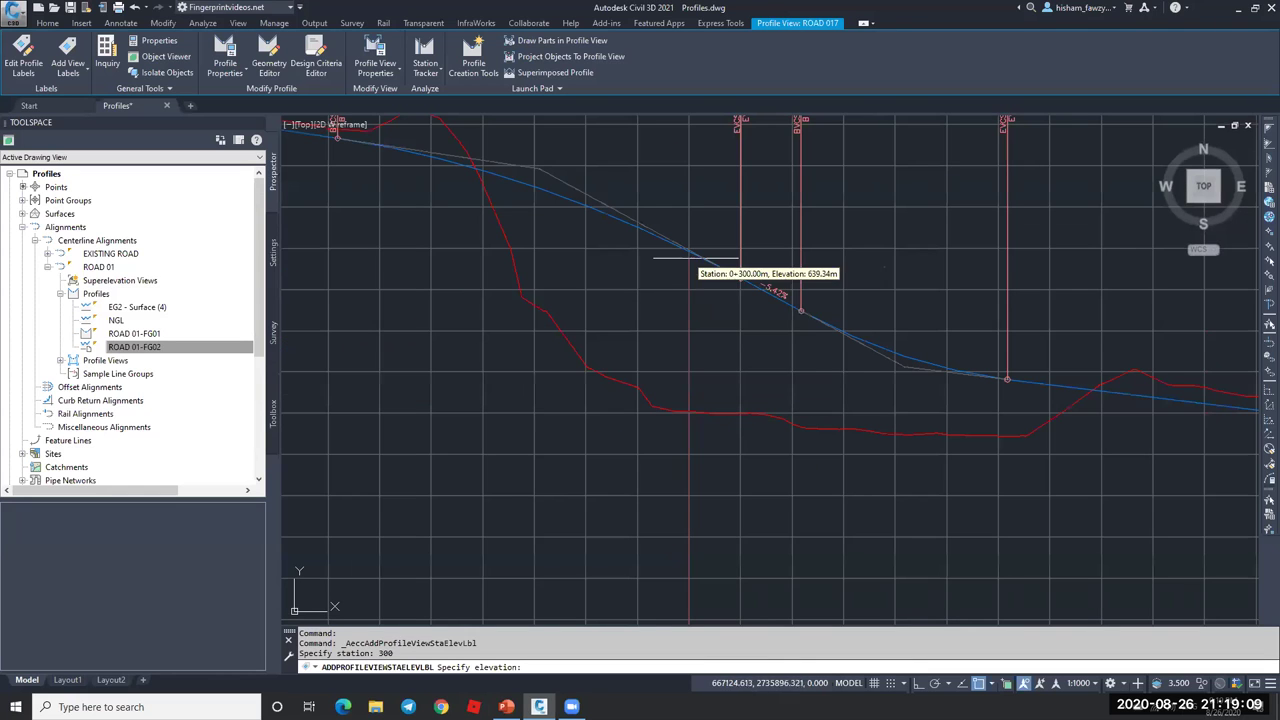
scroll(695, 258, "up", 5)
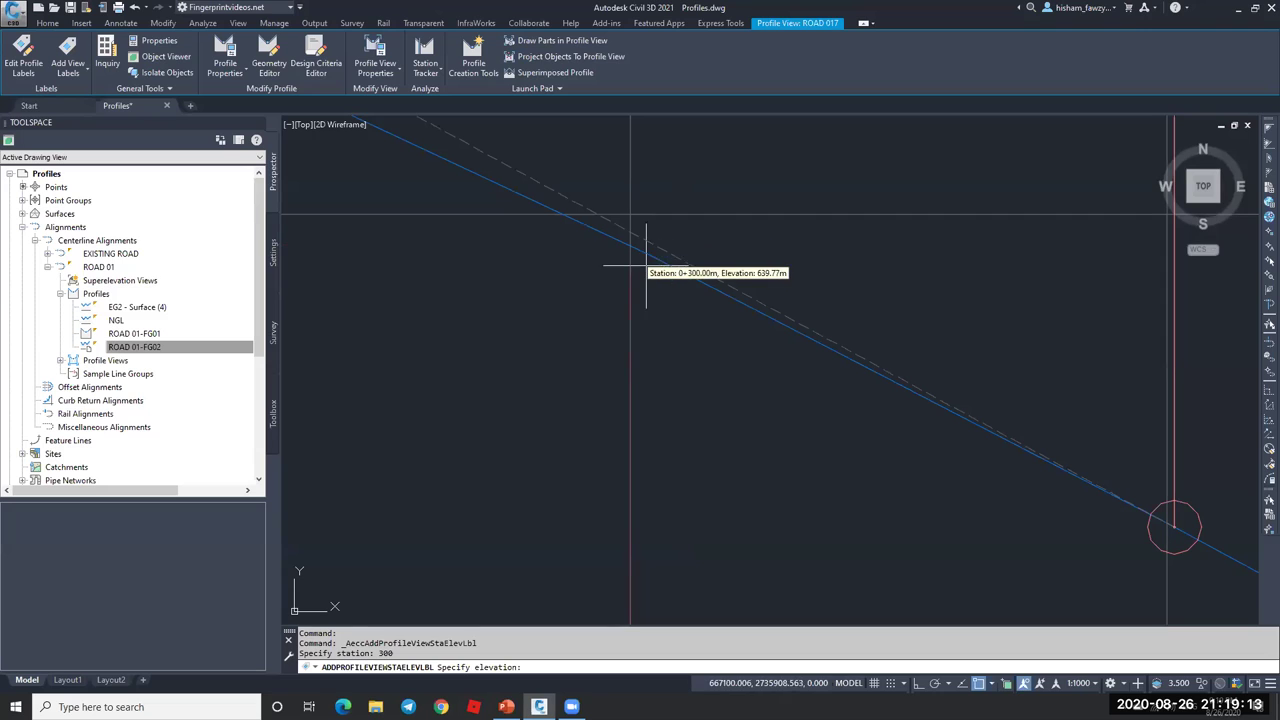
right_click(644, 276, "shift")
left_click(692, 553)
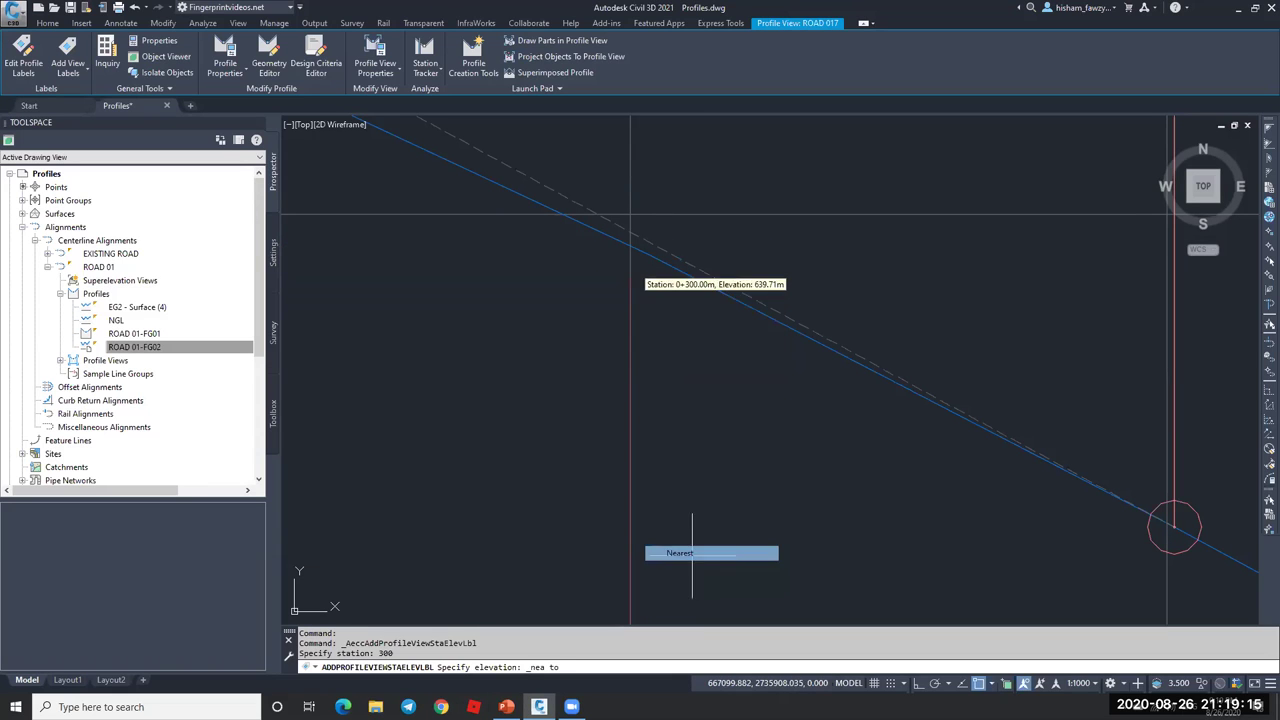
scroll(629, 229, "up", 2)
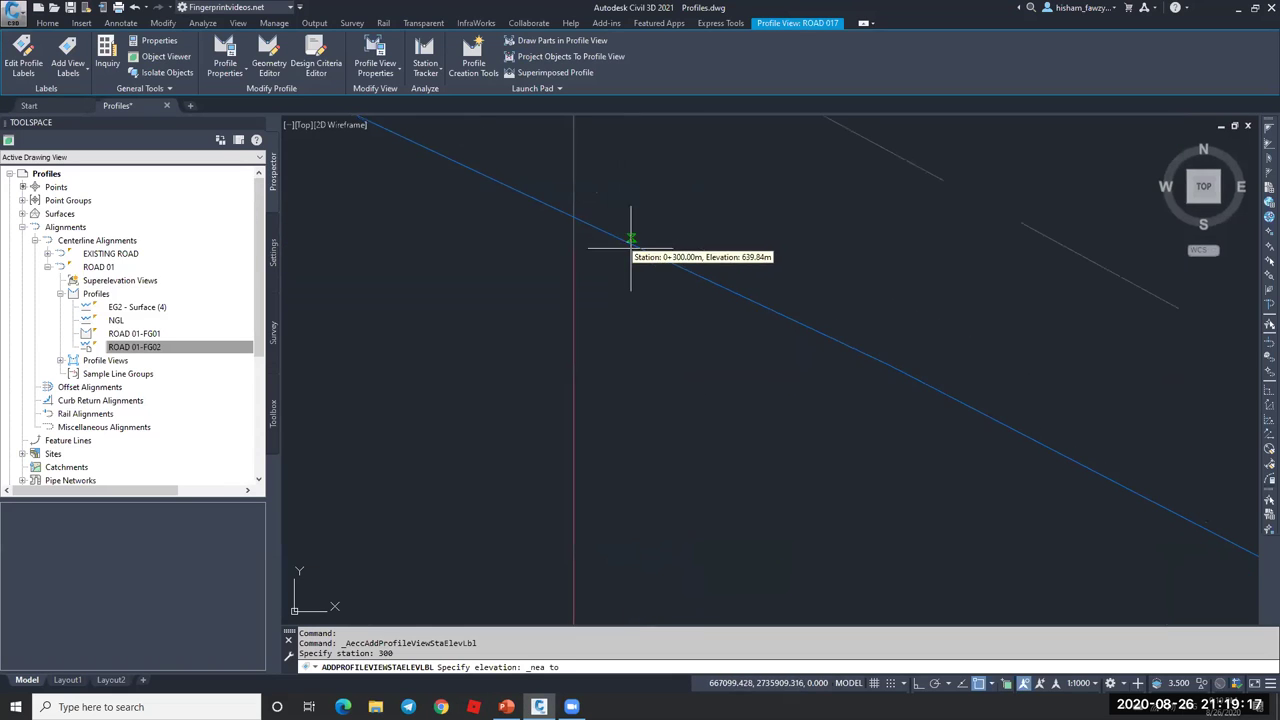
left_click(580, 213)
key("Escape")
key("Escape")
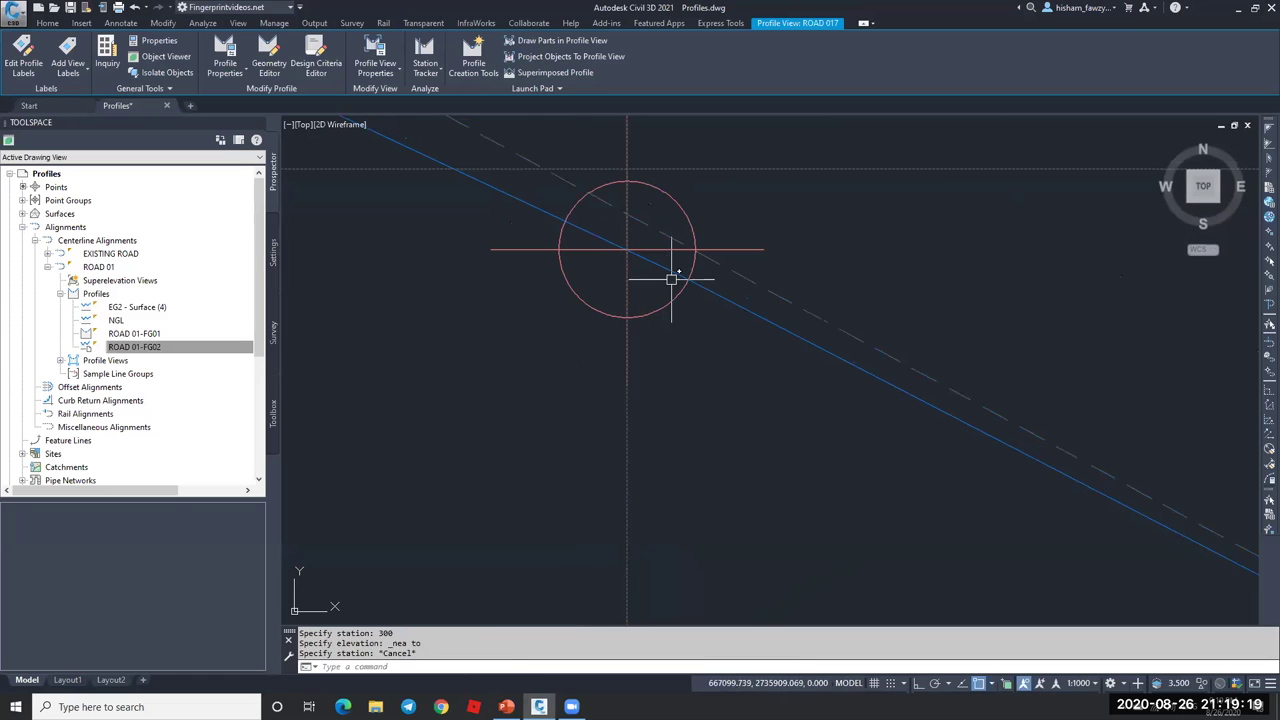
- Regenerate the drawing and inspect the new station elevation label
type("re")
key("Return")
scroll(622, 235, "up", 5)
scroll(619, 229, "up", 3)
left_click(620, 255)
left_click(620, 255)
key("Escape")
key("Escape")
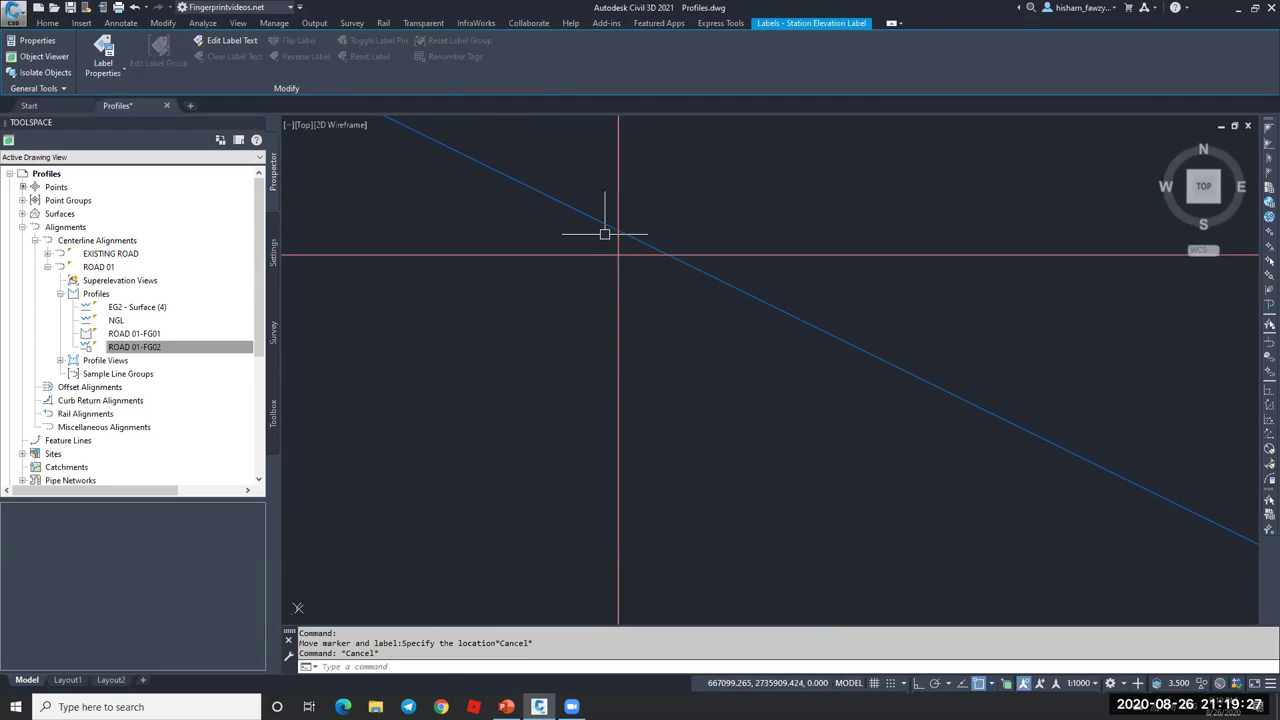
scroll(634, 263, "down", 2)
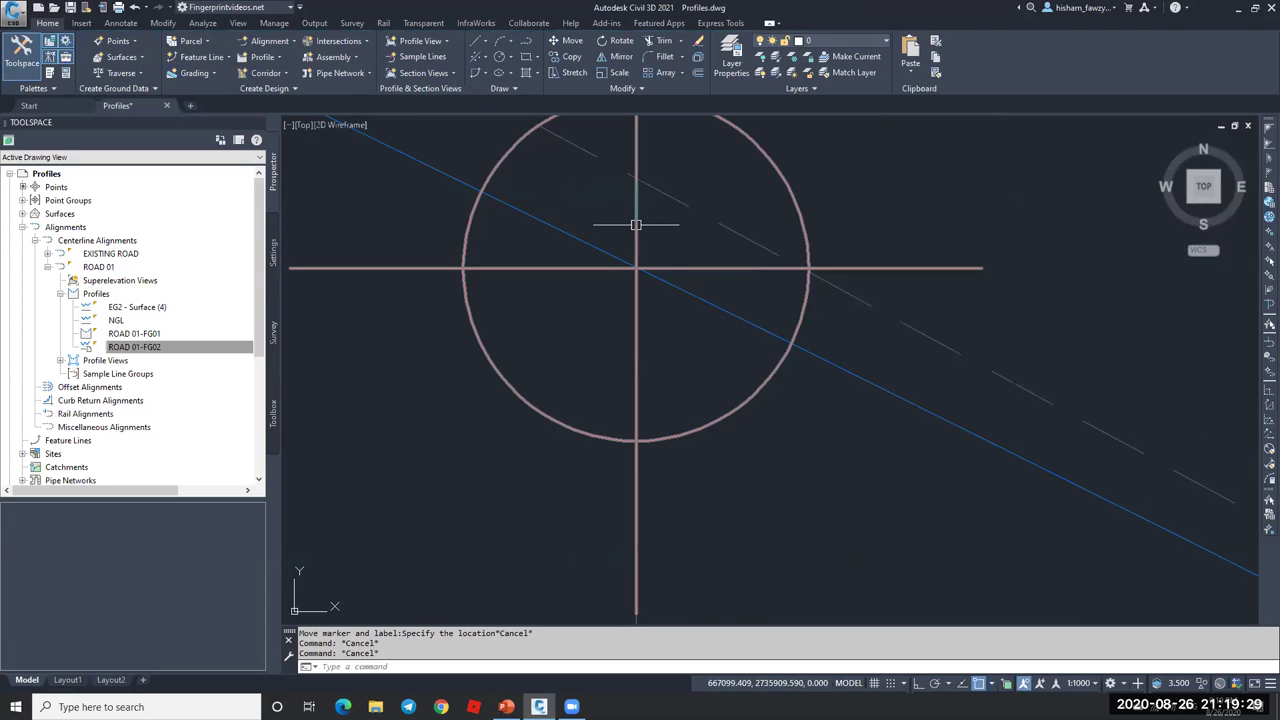
scroll(655, 221, "down", 3)
scroll(660, 250, "up", 5)
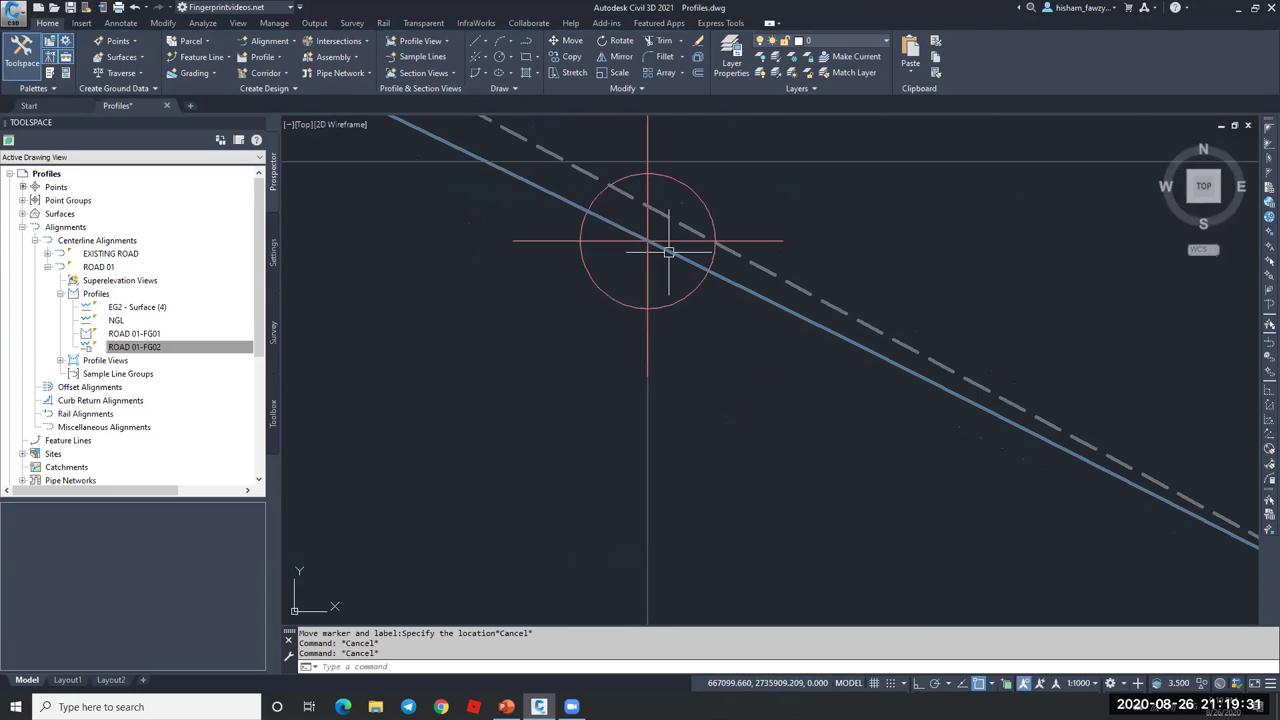
scroll(660, 250, "up", 5)
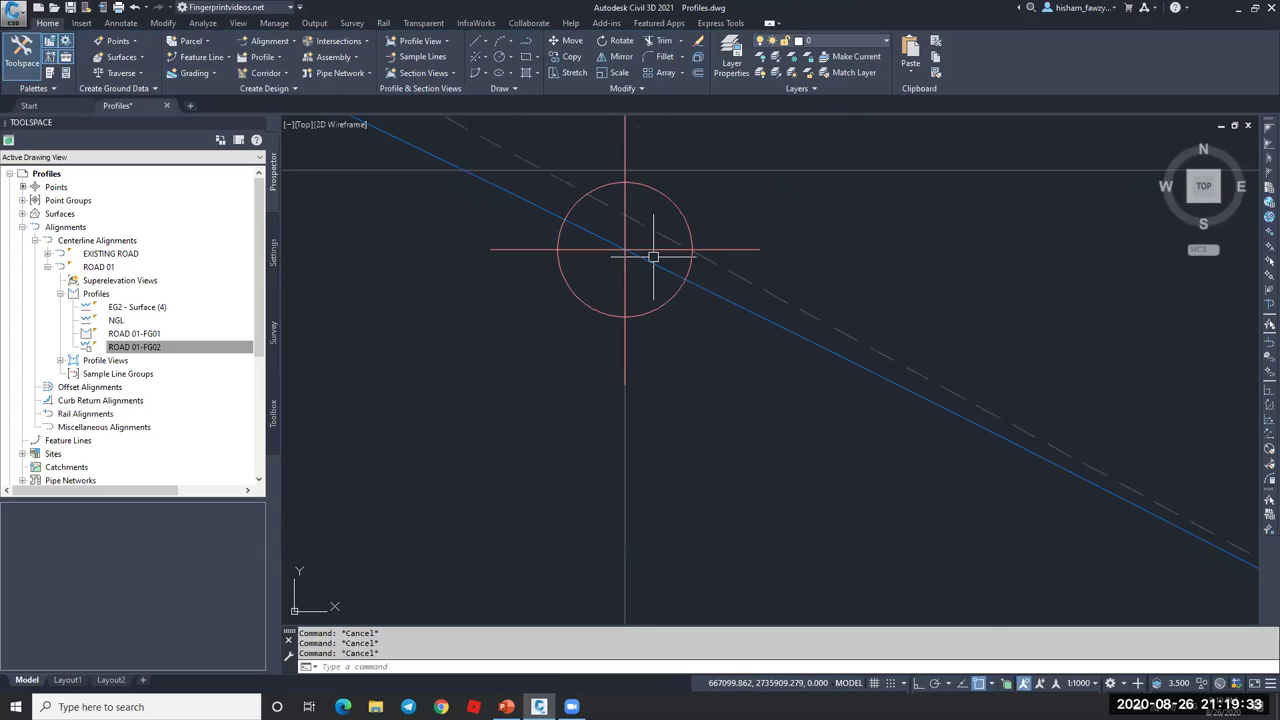
scroll(643, 260, "down", 3)
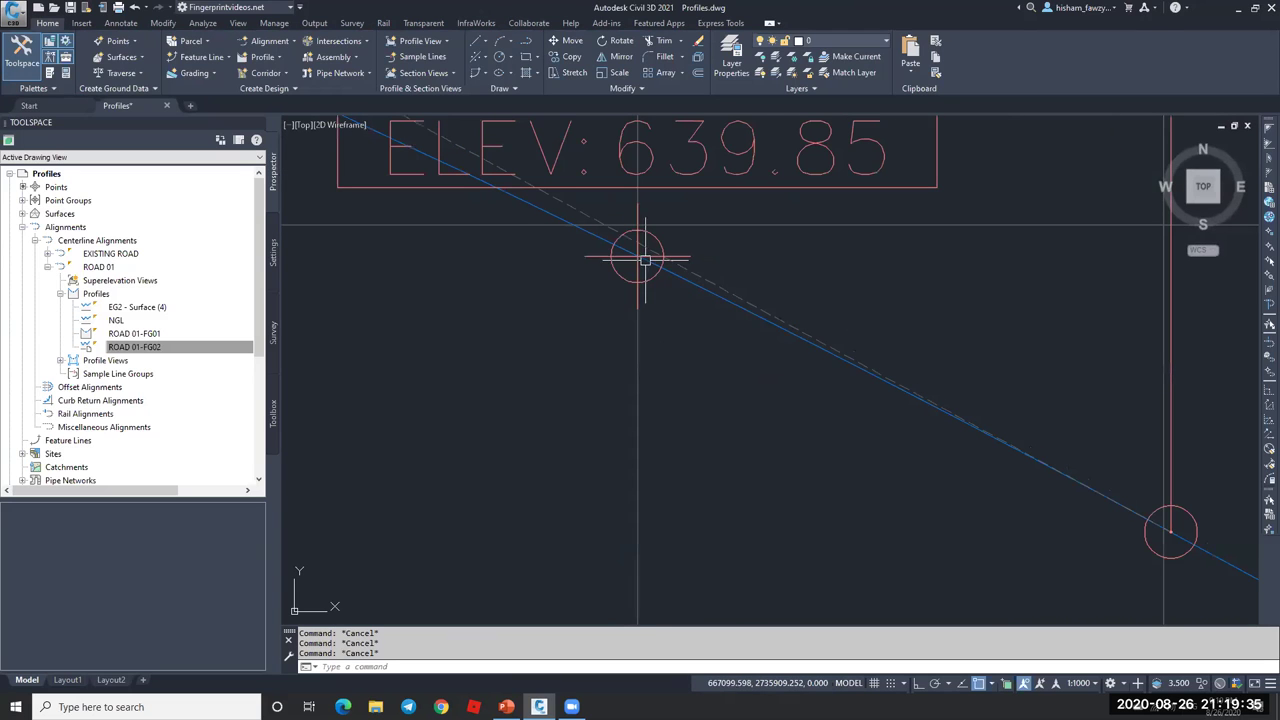
scroll(645, 265, "down", 5)
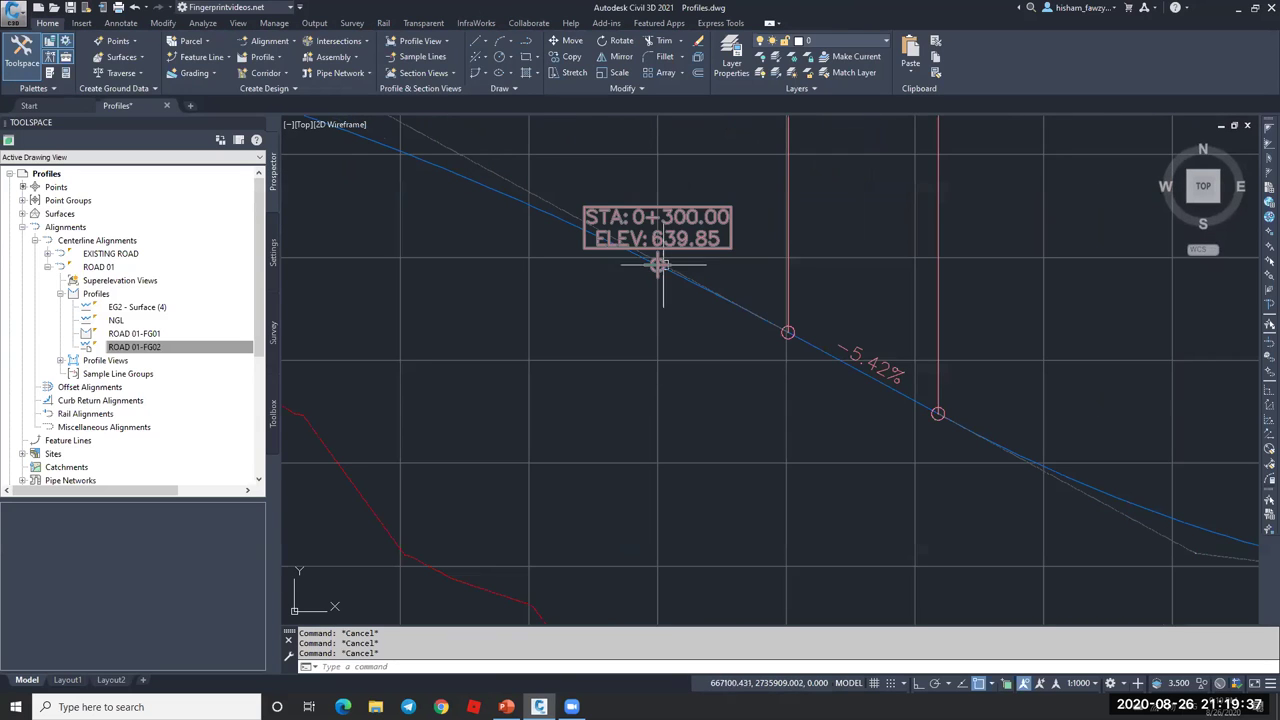
scroll(710, 230, "up", 3)
scroll(705, 235, "down", 4)
scroll(715, 255, "up", 4)
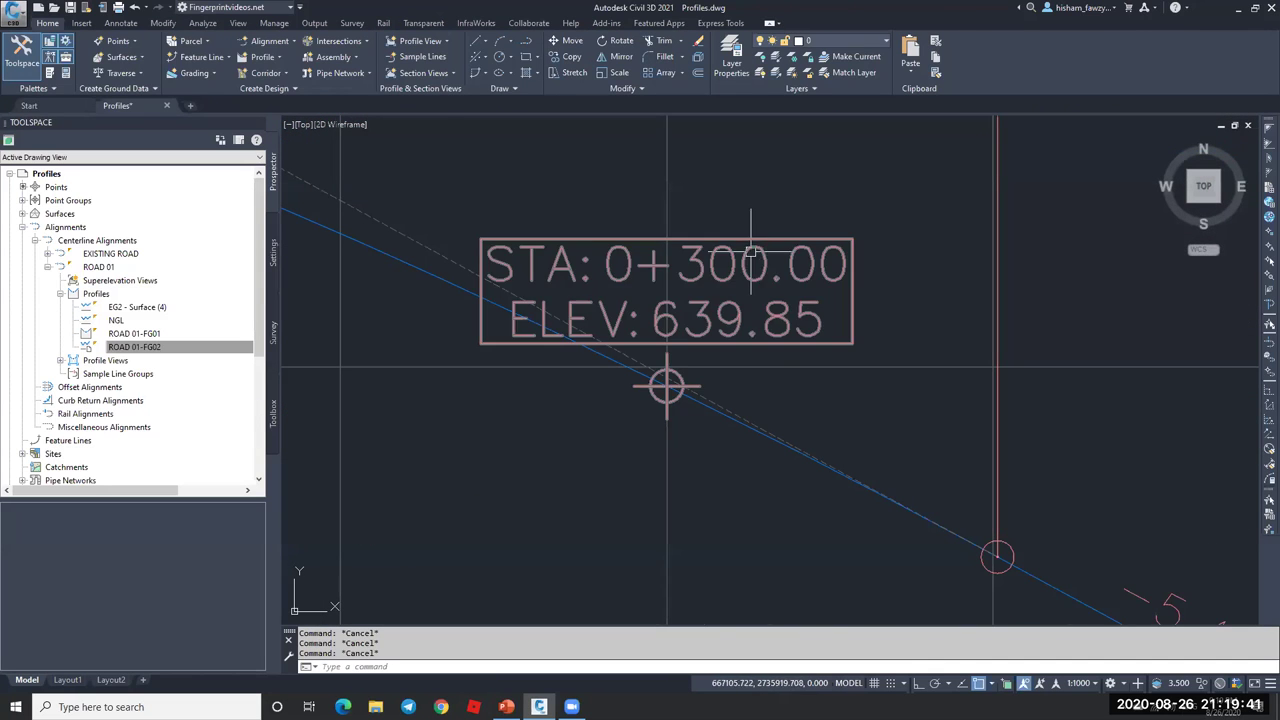
scroll(798, 225, "down", 4)
scroll(820, 230, "down", 4)
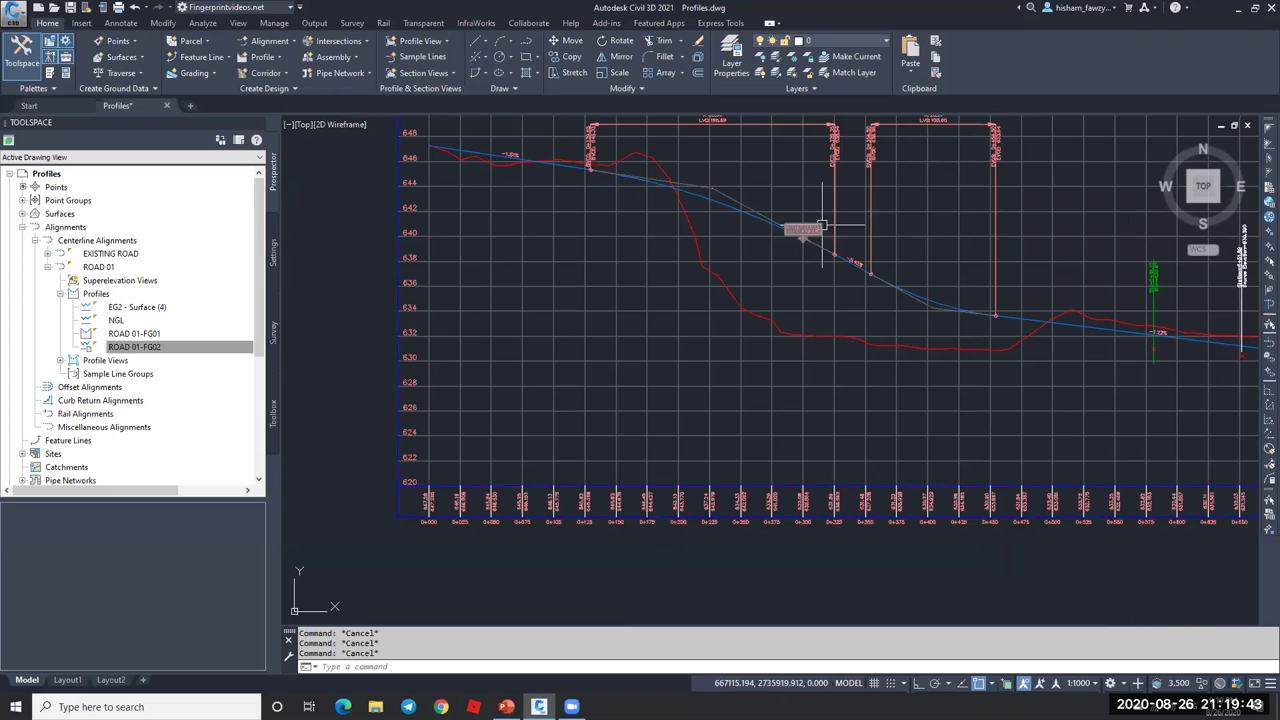
scroll(819, 247, "up", 4)
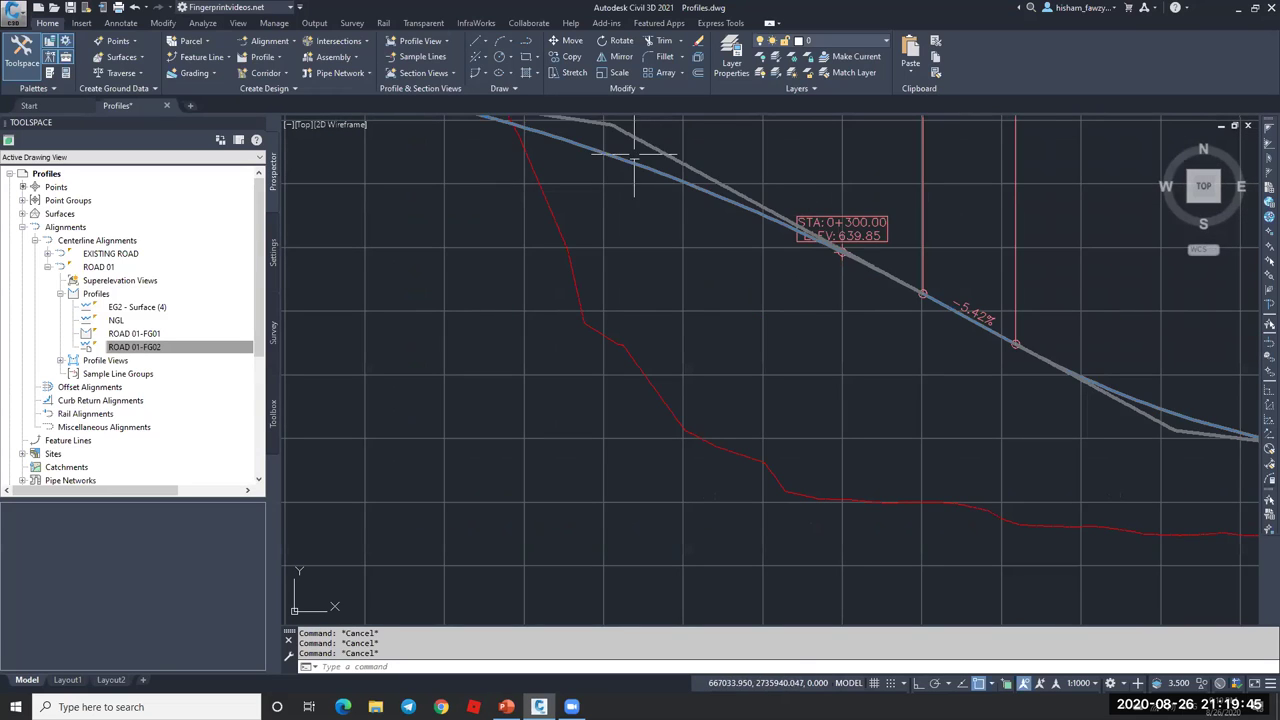
scroll(843, 252, "up", 2)
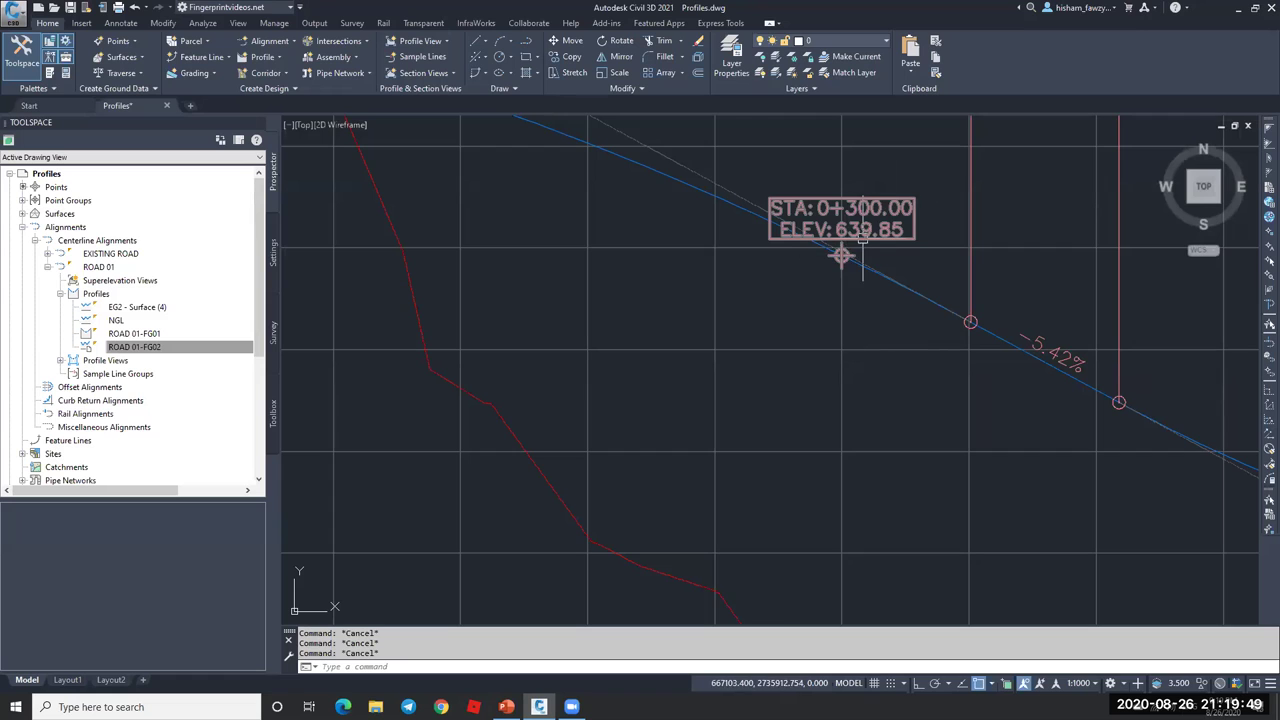
scroll(843, 255, "up", 2)
- Move the label with Nearest snap to station 0+261.85, elevation 641.58, on the profile
left_click(851, 252)
left_click(853, 256)
scroll(643, 257, "down", 3)
scroll(623, 229, "up", 2)
right_click(617, 238, "shift")
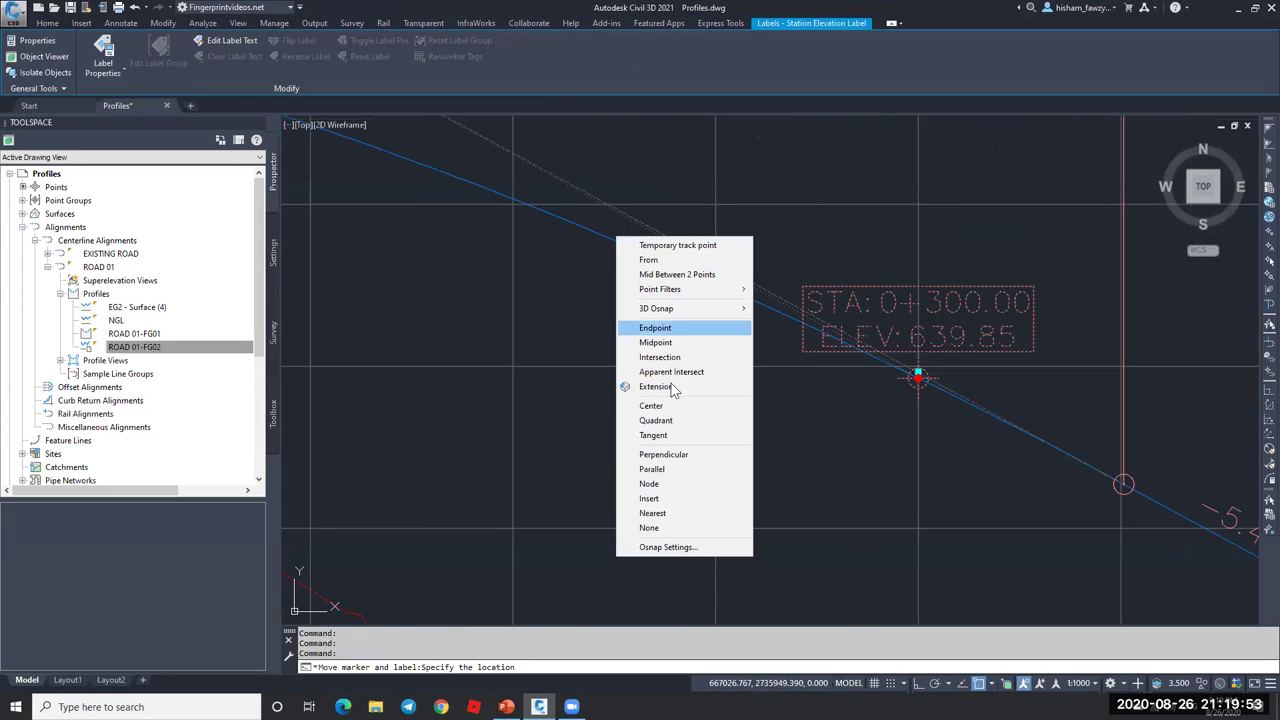
left_click(652, 512)
left_click(608, 237)
key("Escape")
key("Escape")
scroll(625, 235, "down", 2)
key("Escape")
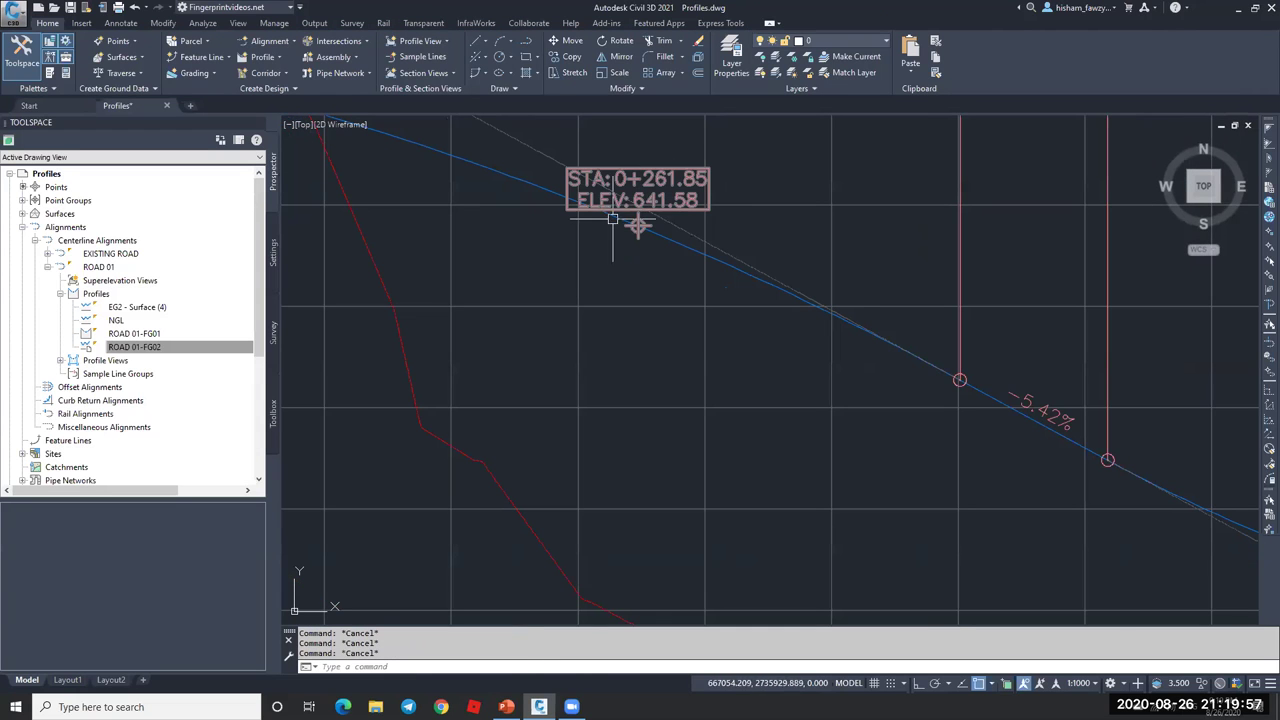
scroll(706, 183, "down", 6)
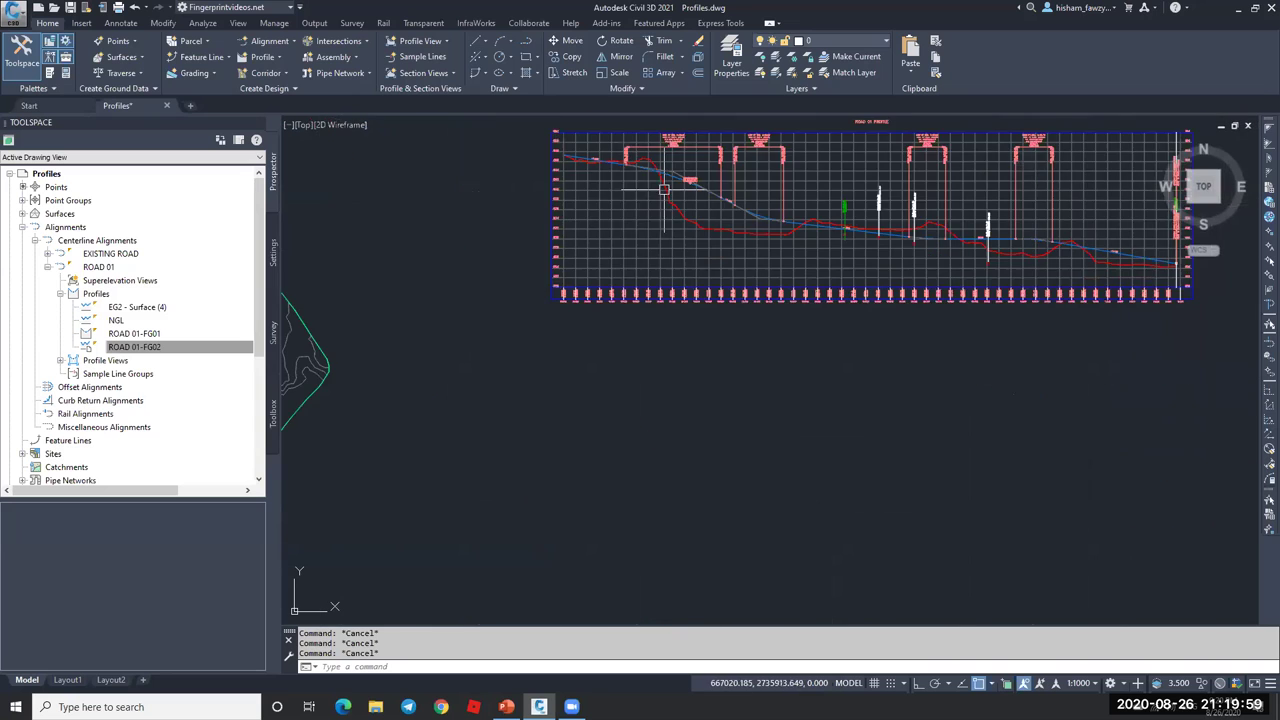
scroll(602, 292, "down", 2)
scroll(446, 341, "up", 6)
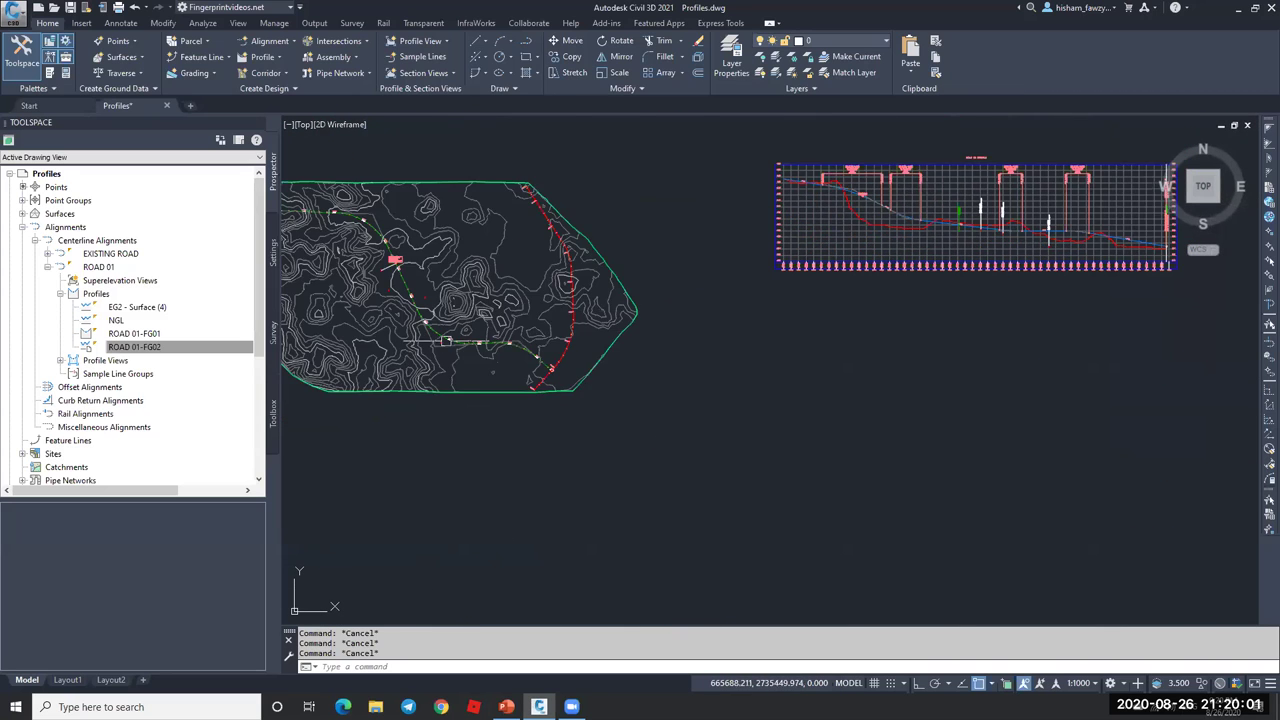
- Start a Station/Offset point on alignment ROAD 01 using profile ROAD 01-FG02
left_click(117, 41)
mouse_move(192, 106)
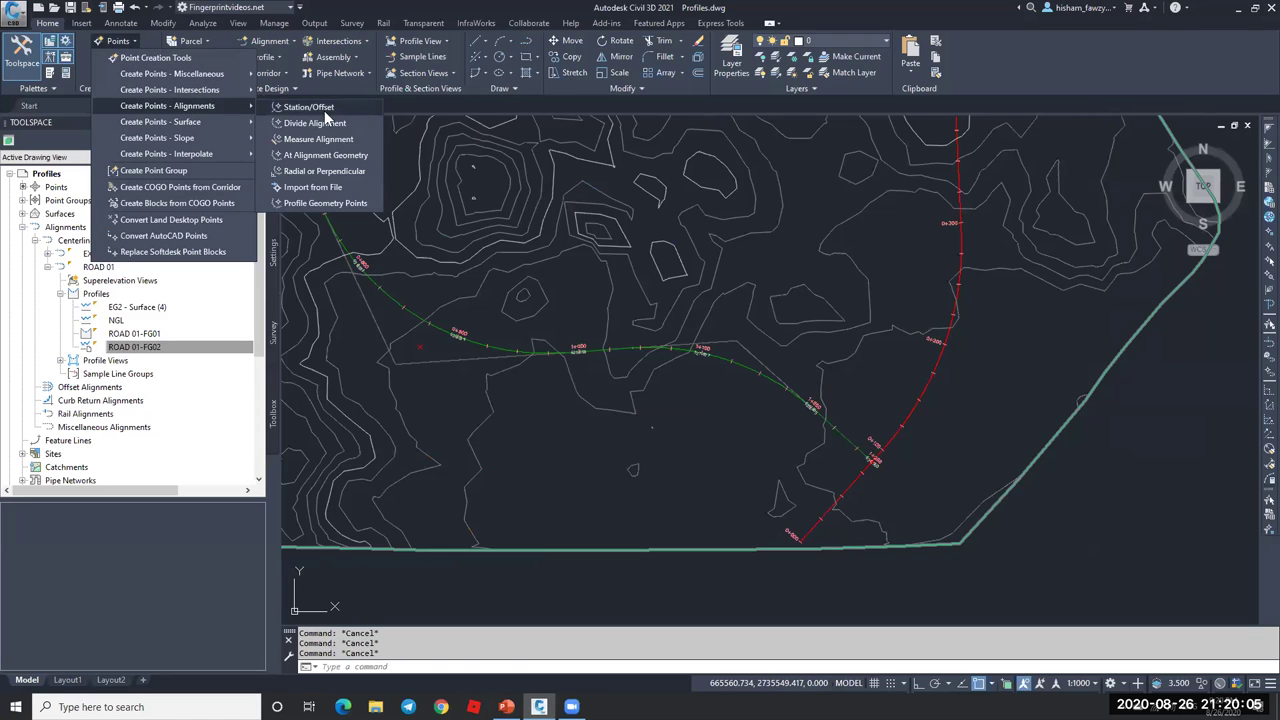
left_click(337, 106)
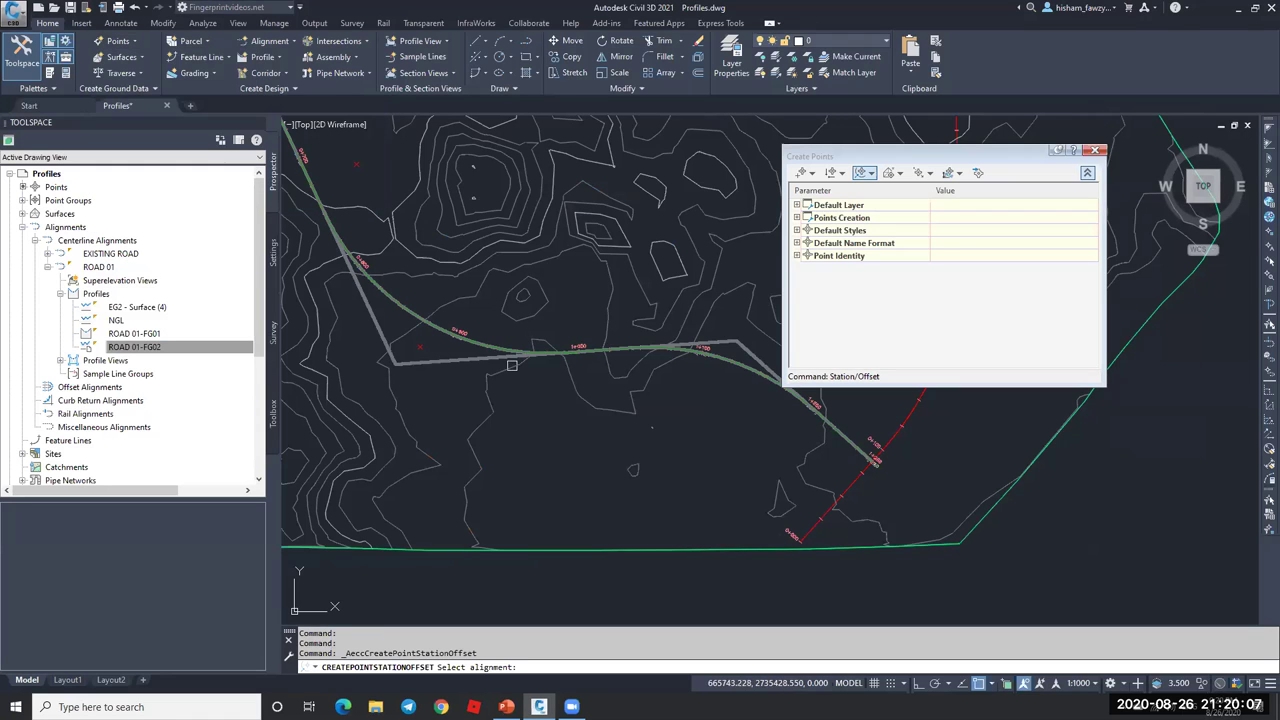
left_click(475, 358)
left_click(710, 248)
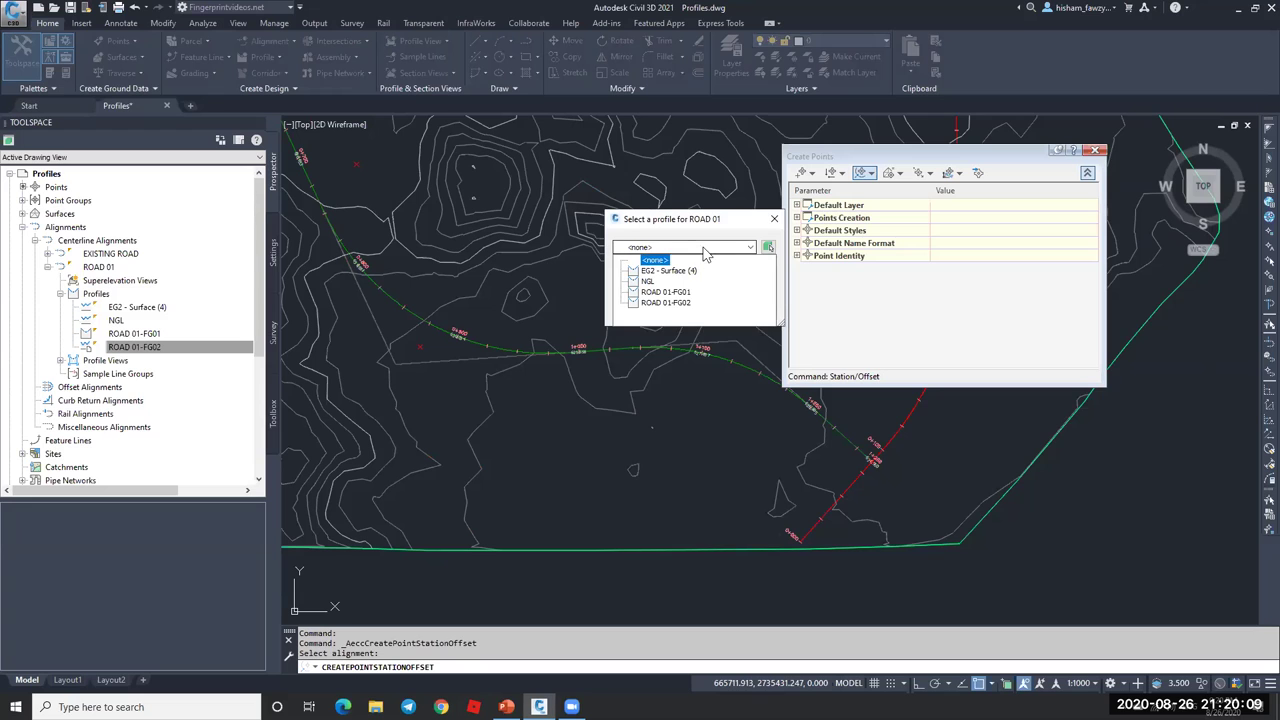
left_click(665, 304)
left_click(638, 311)
- Place the point at station 261.85 with zero offset, then select it
scroll(410, 345, "down", 5)
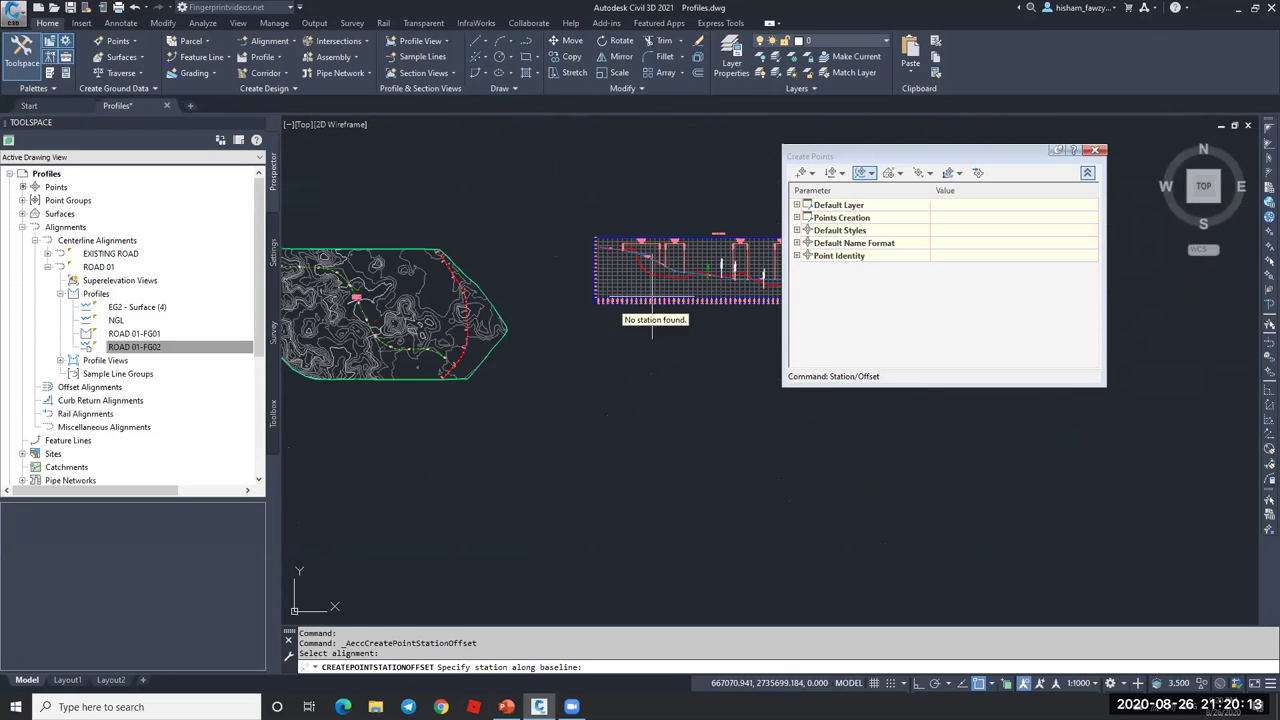
scroll(652, 318, "up", 8)
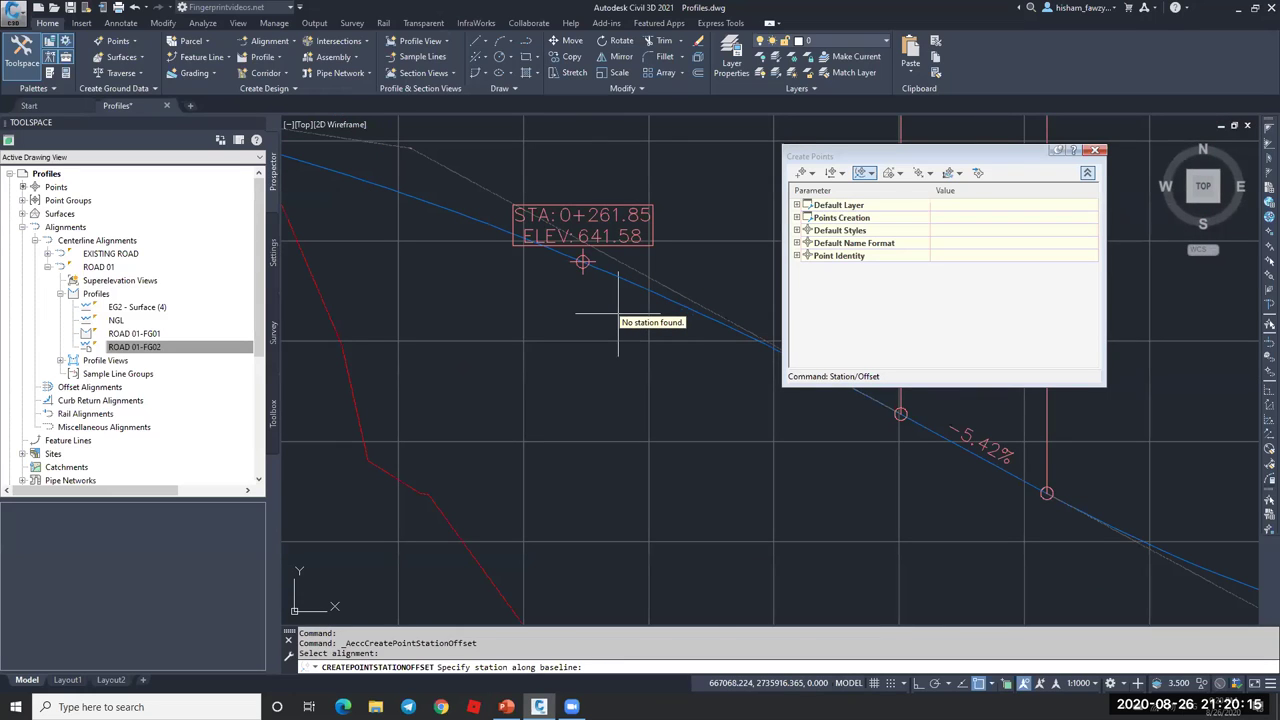
type("261.85")
key("Return")
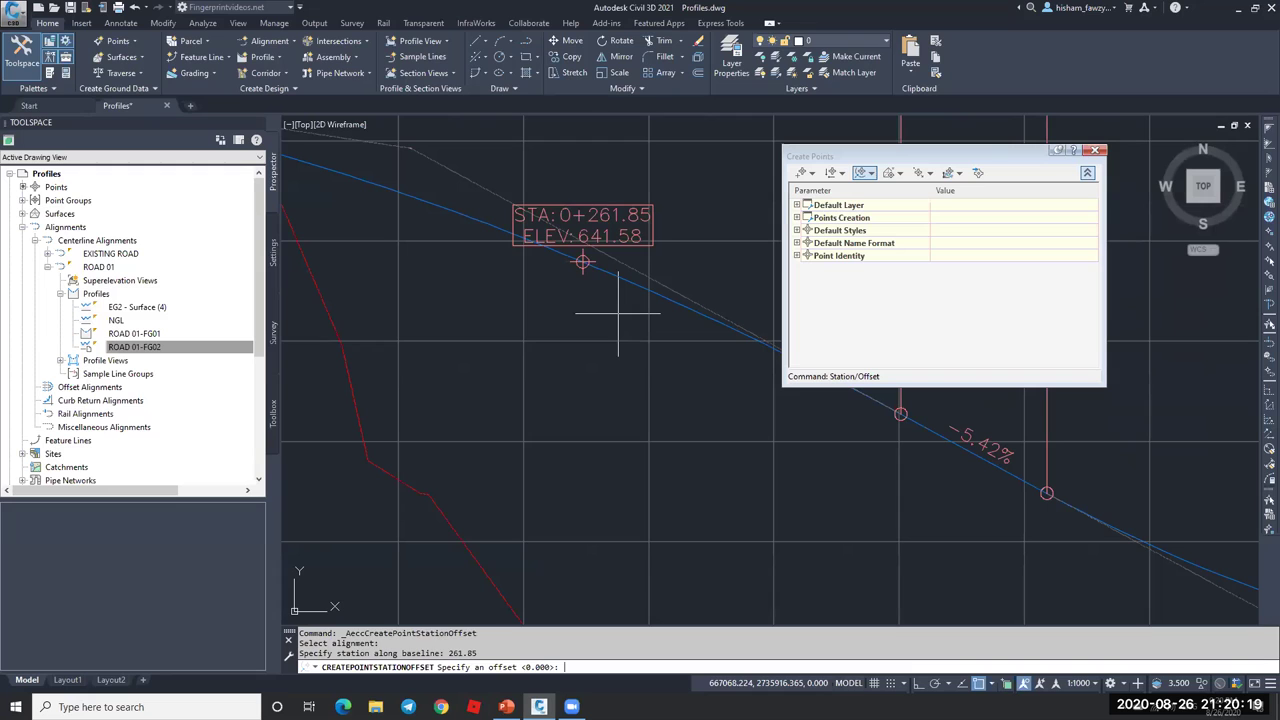
key("Return")
key("Return")
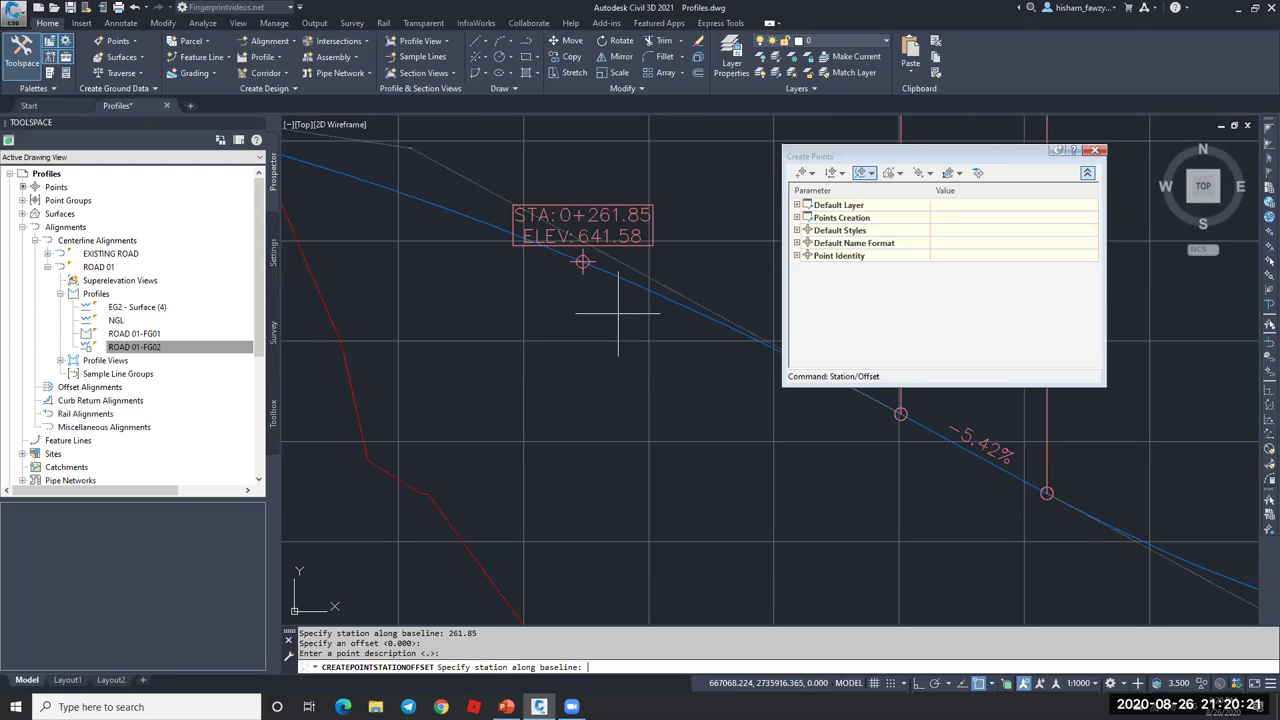
key("Escape")
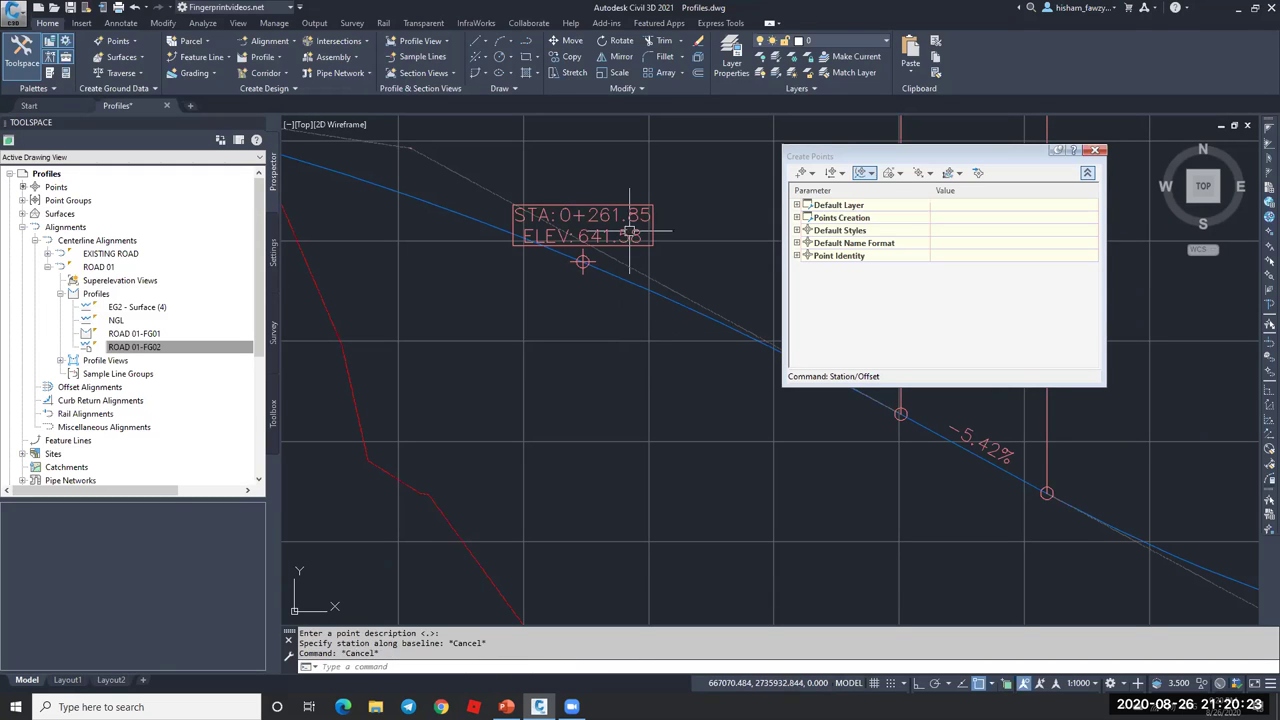
scroll(575, 238, "up", 2)
scroll(493, 282, "down", 10)
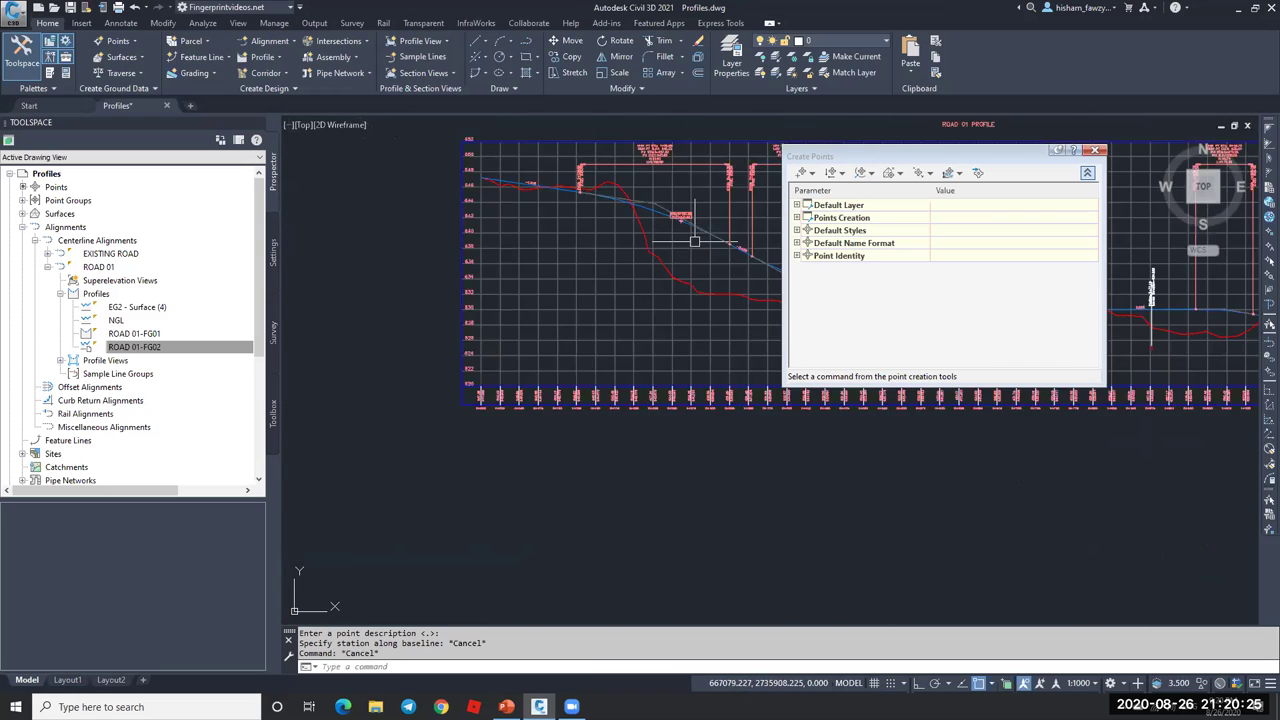
scroll(493, 282, "up", 6)
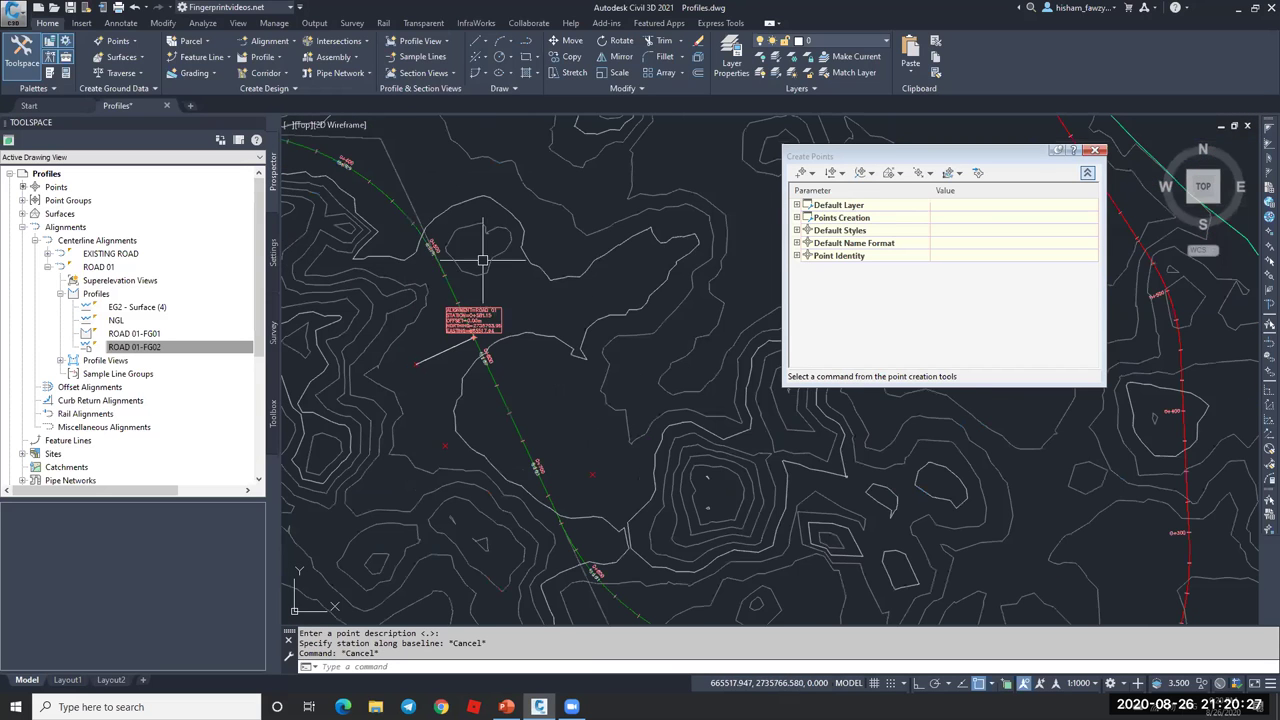
scroll(524, 258, "down", 3)
scroll(366, 206, "up", 8)
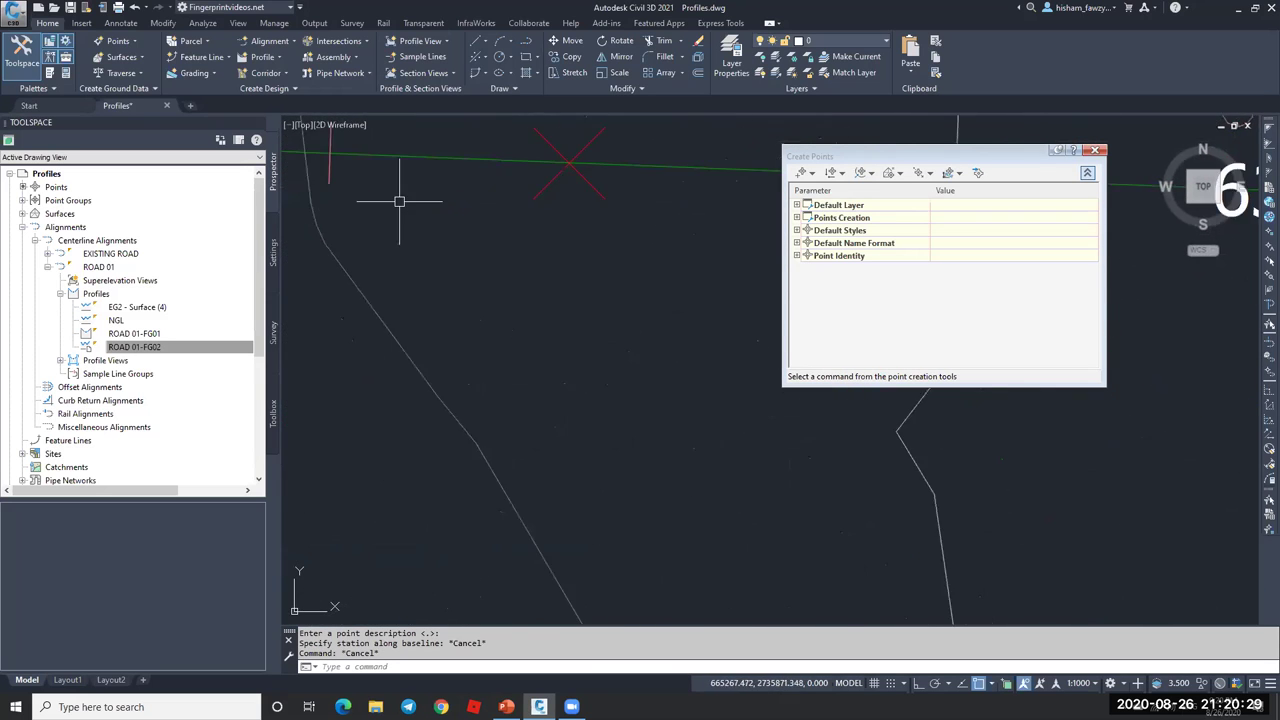
left_click(568, 161)
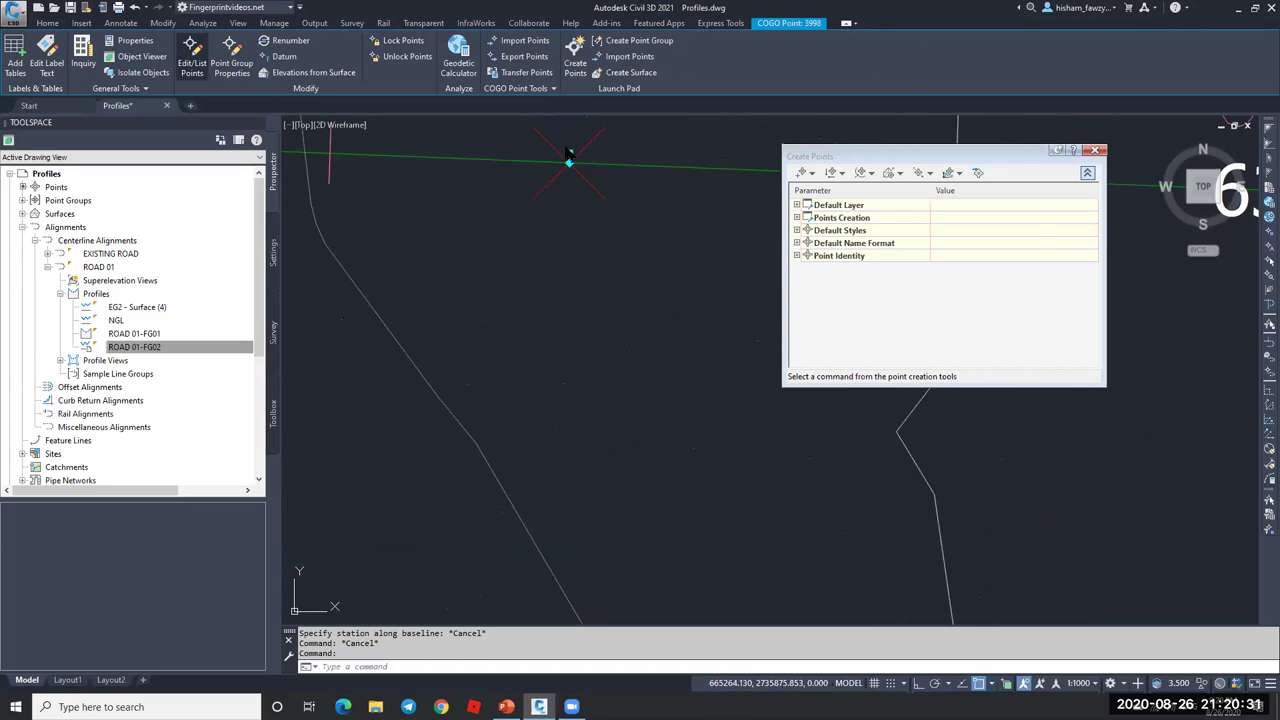
- Review point 3998's coordinates and 641.584 m elevation, then close the details list
left_click(192, 55)
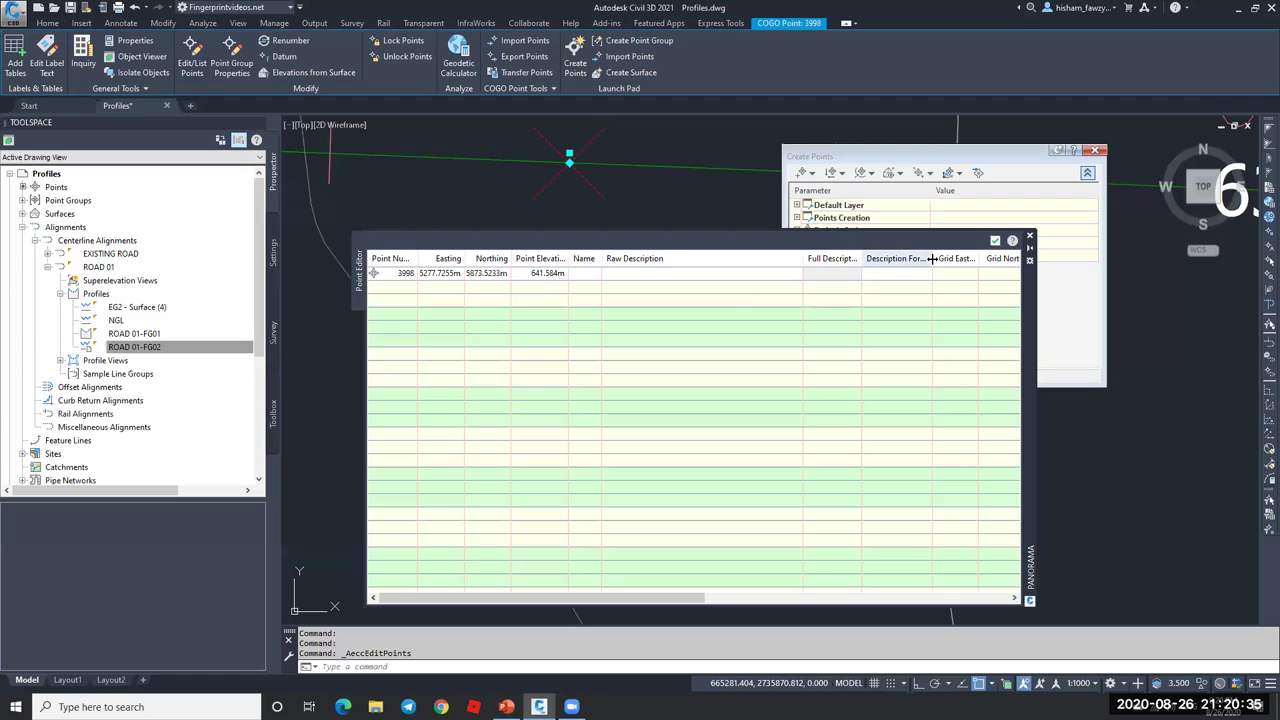
left_click(994, 241)
key("Escape")
scroll(458, 298, "up", 2)
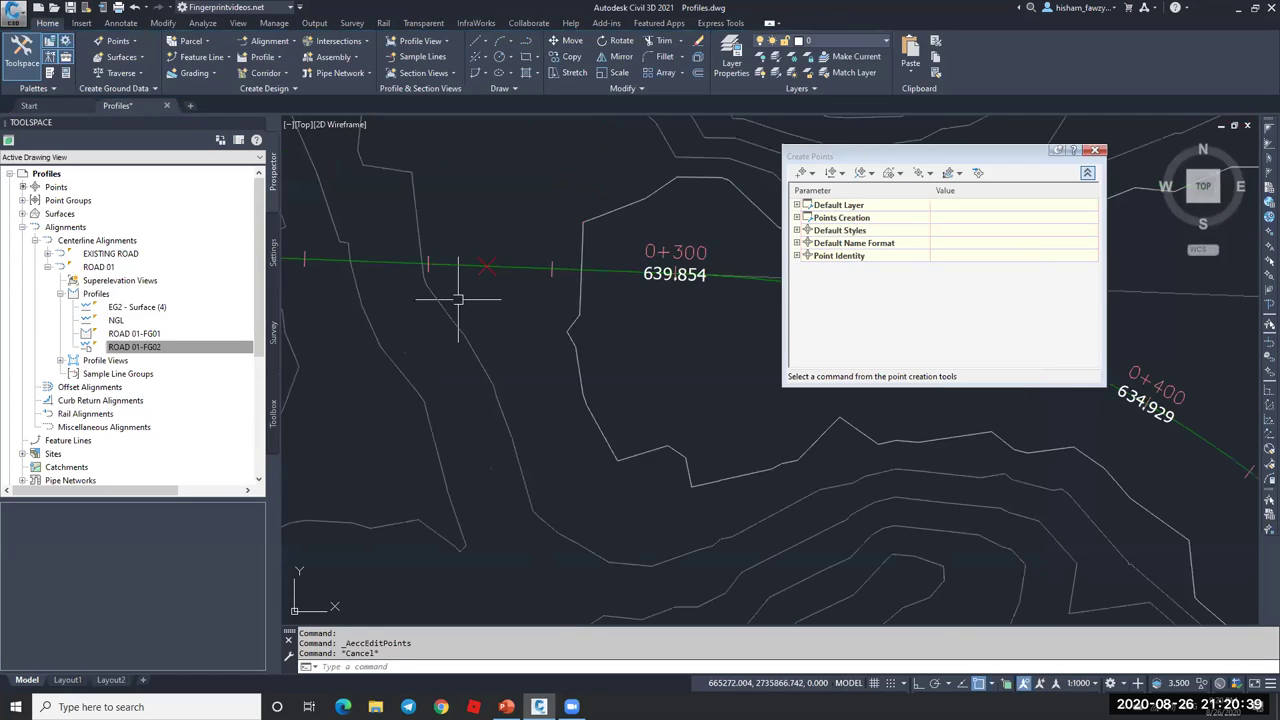
scroll(484, 288, "down", 3)
scroll(480, 288, "up", 3)
key("Escape")
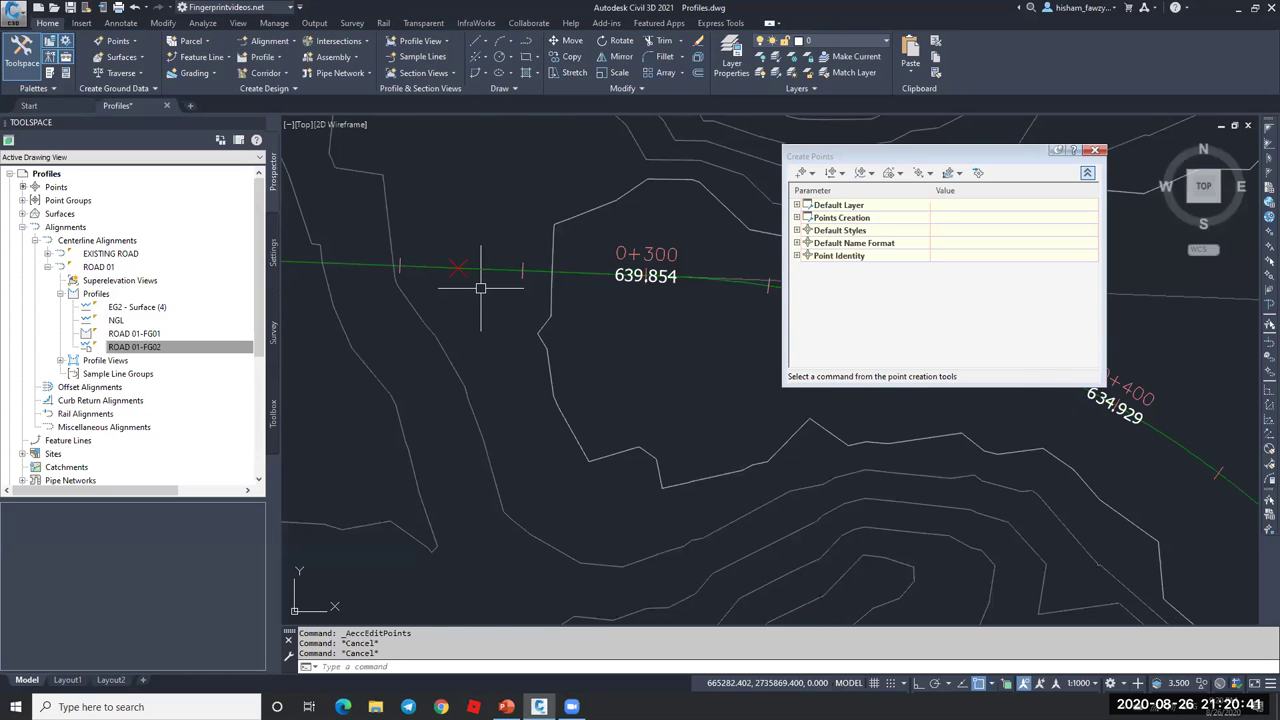
- Close the Create Points toolbar and zoom back to the profile view
mouse_move(500, 286)
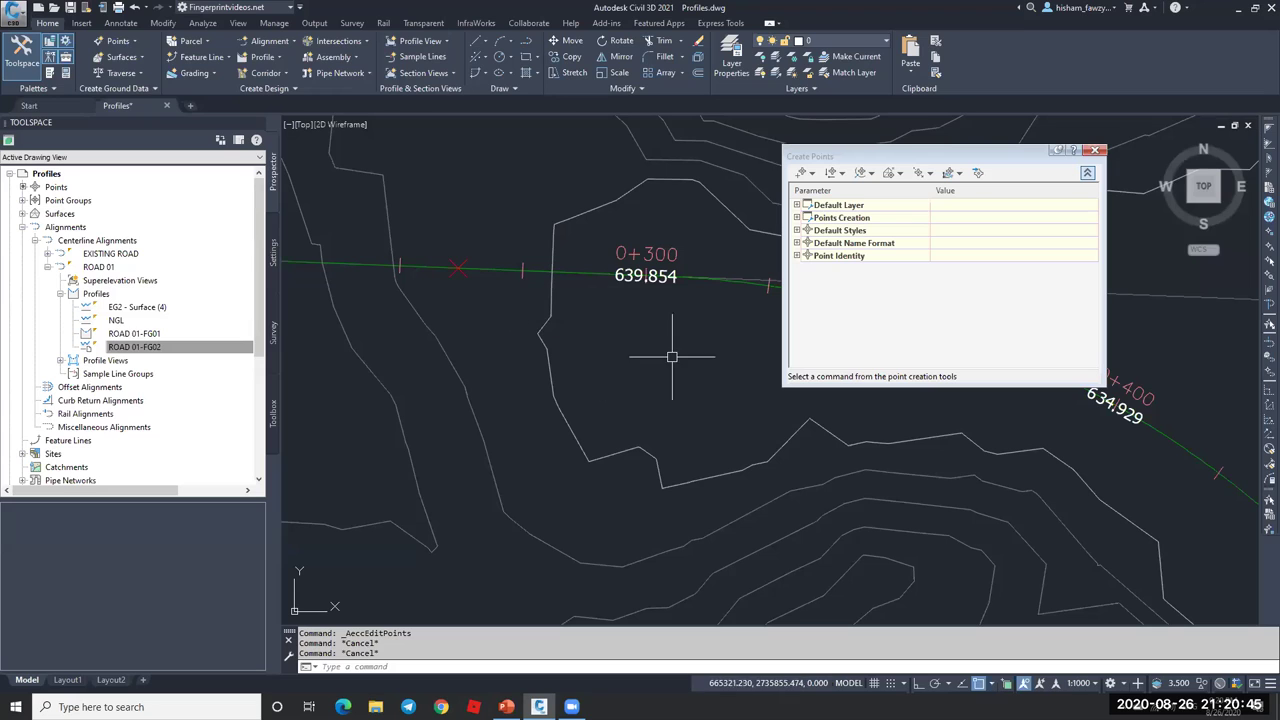
mouse_move(660, 347)
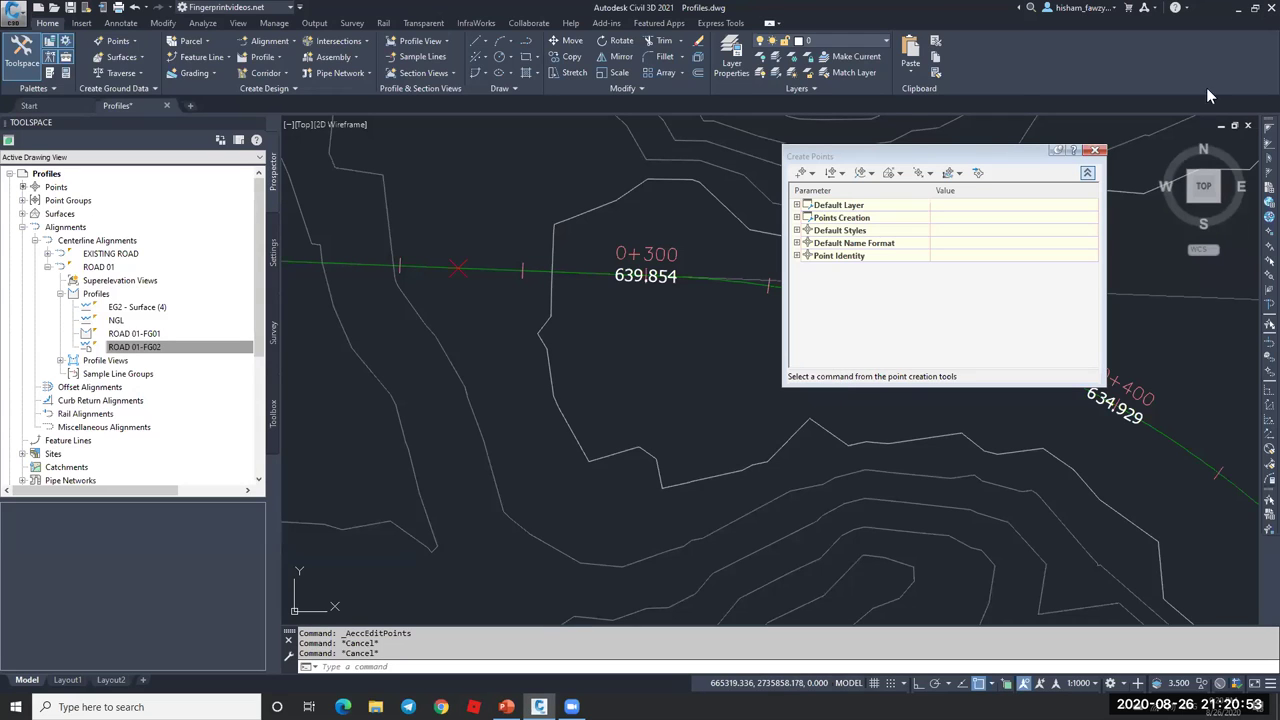
left_click(1096, 151)
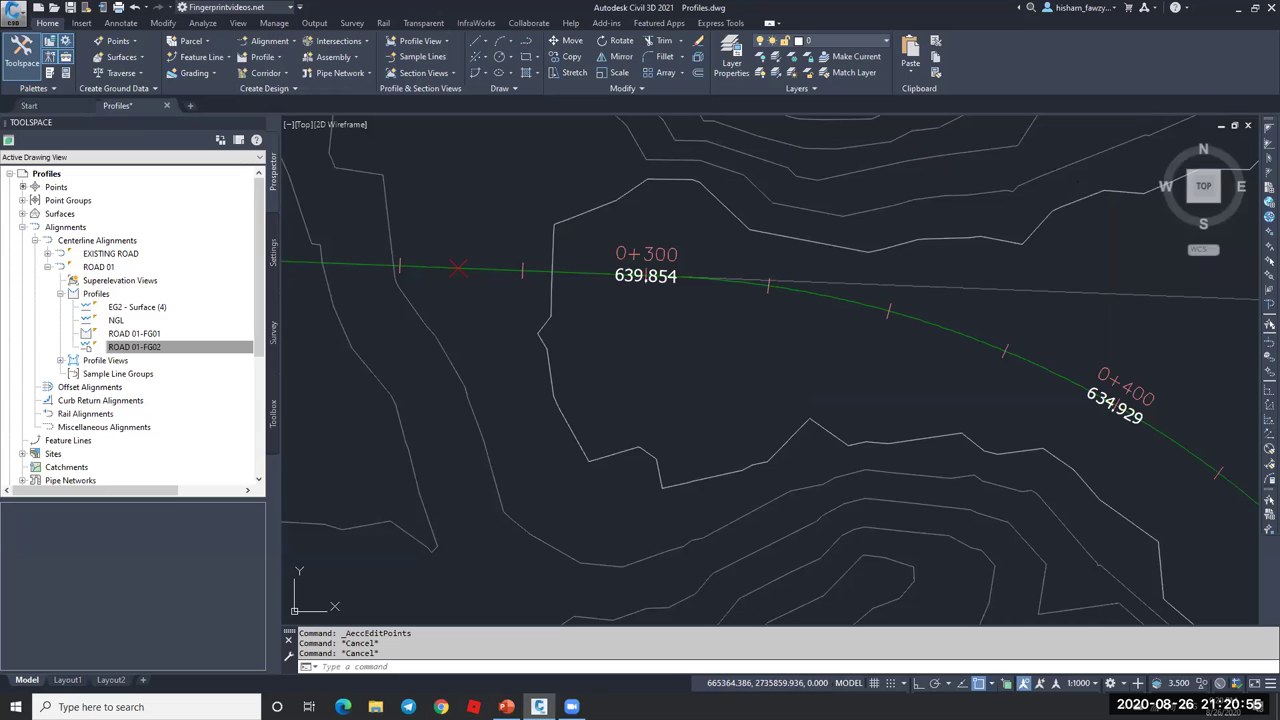
scroll(457, 206, "down", 10)
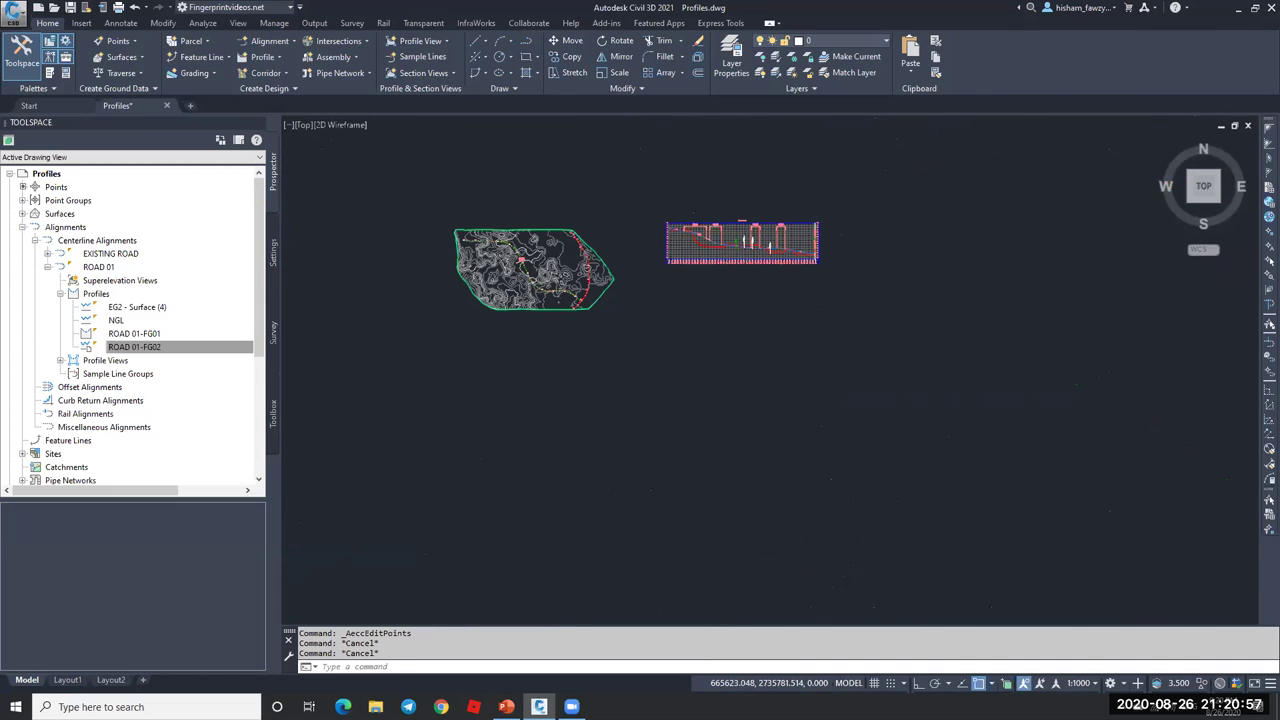
scroll(640, 254, "up", 5)
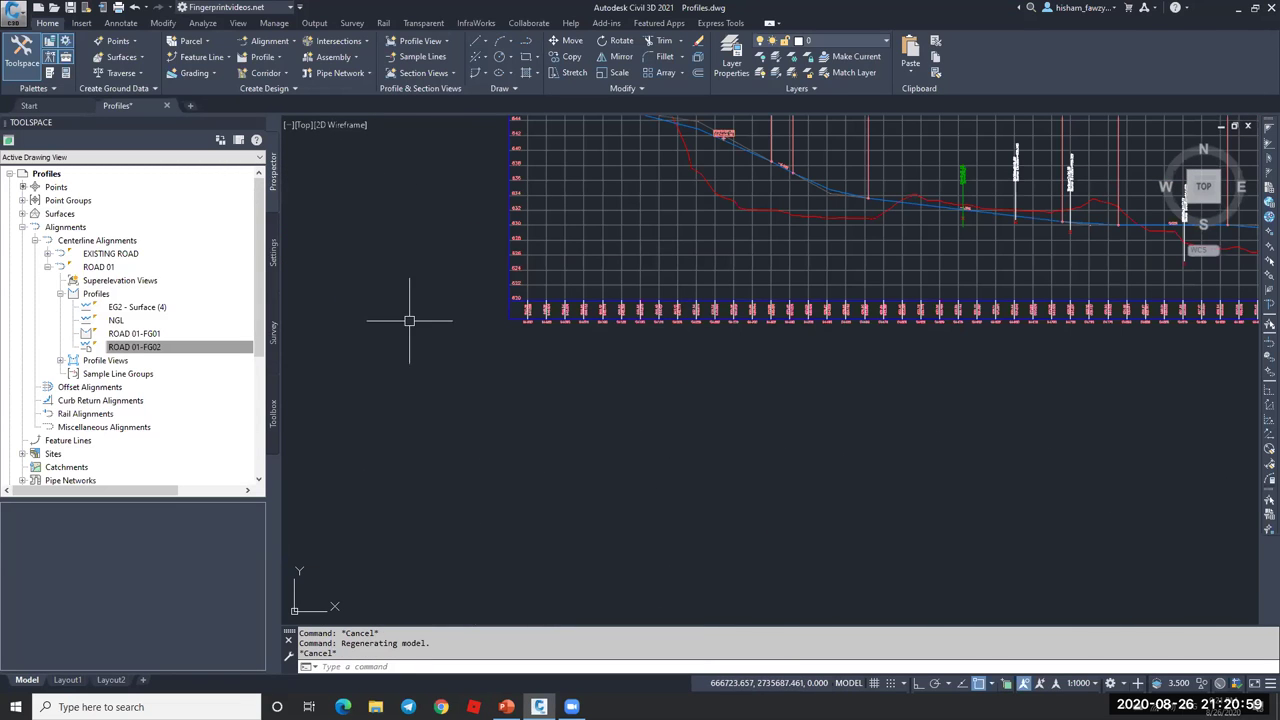
- In ROAD 017's profile view bands, remove the existing Profile Data band
left_click(648, 256)
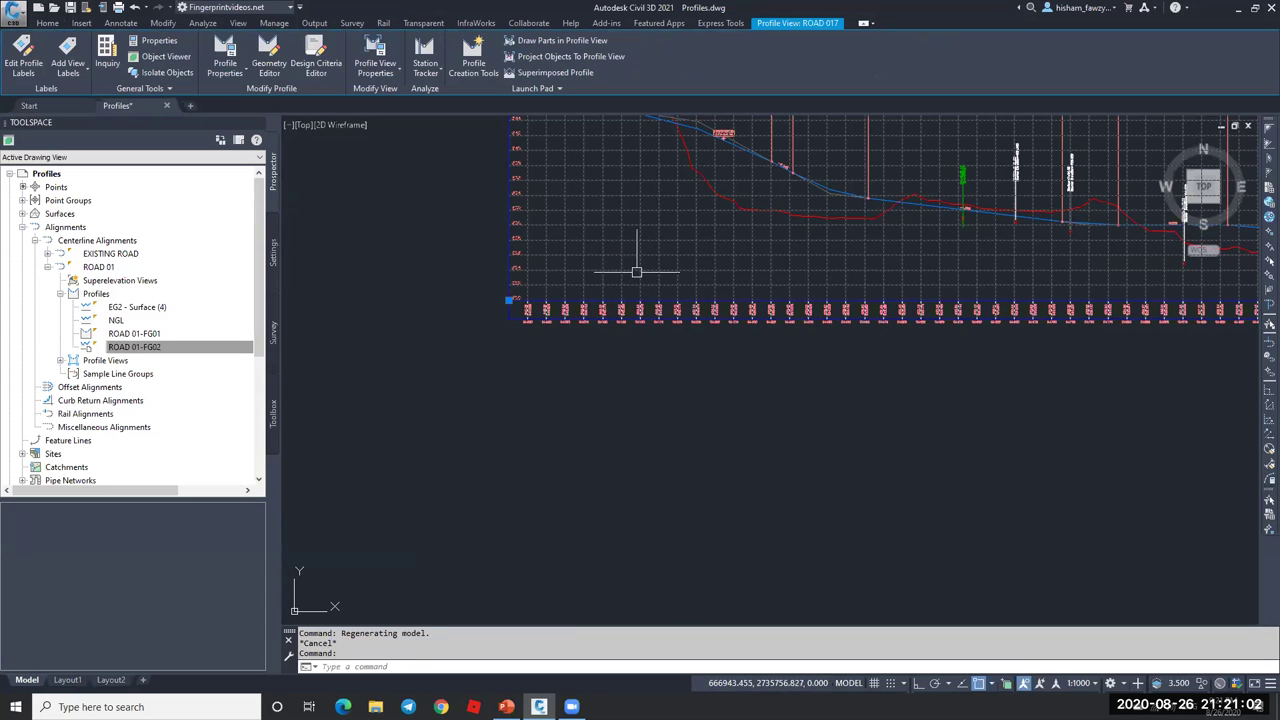
left_click(380, 45)
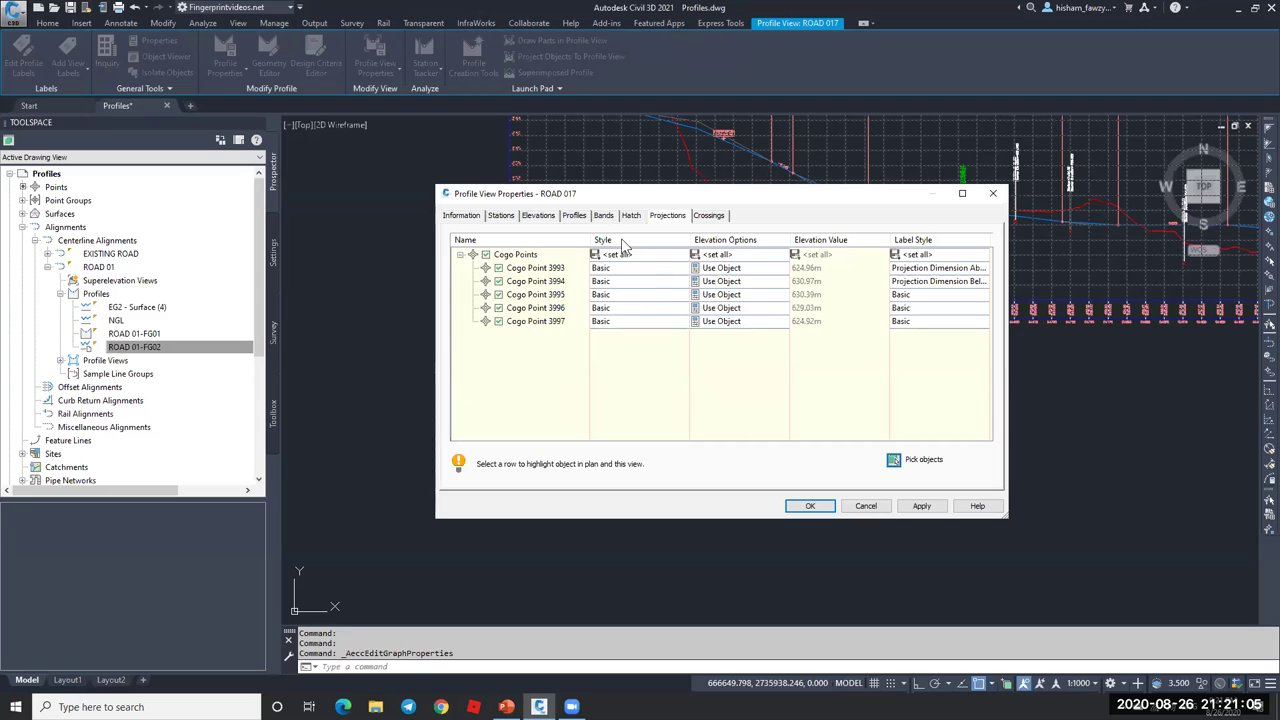
left_click(603, 217)
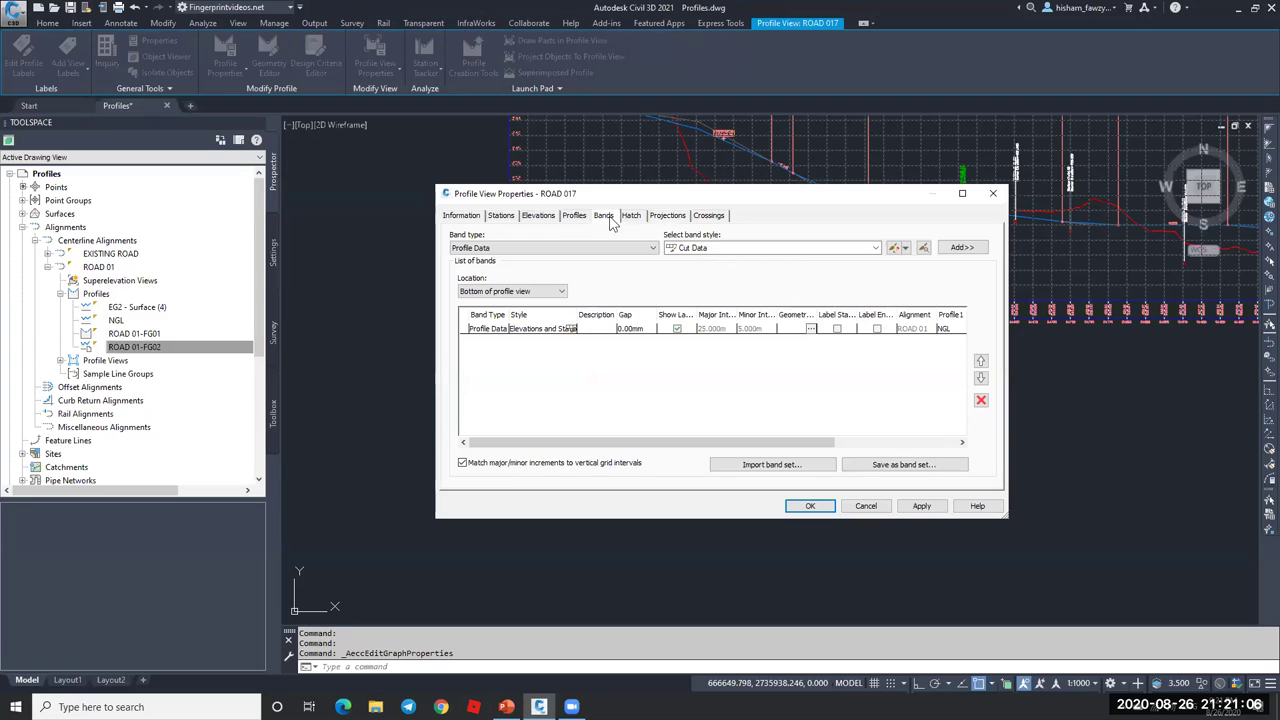
left_click(589, 330)
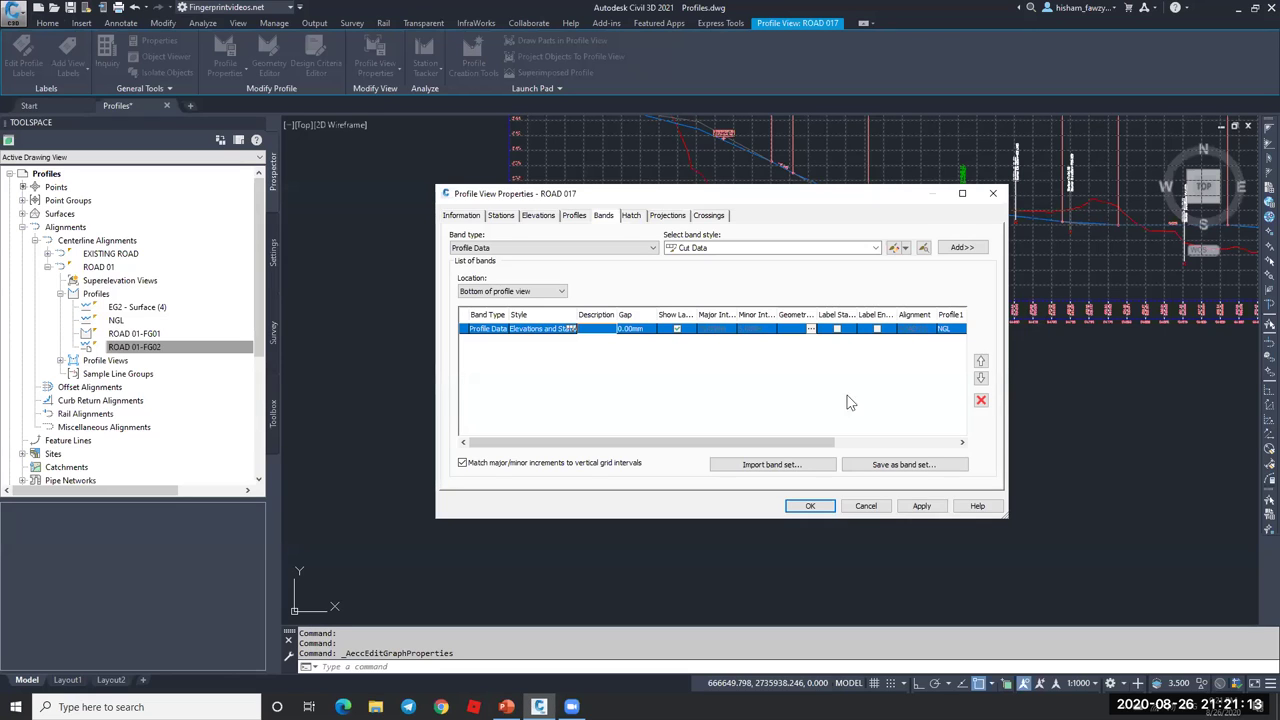
left_click_drag(806, 443, 923, 443)
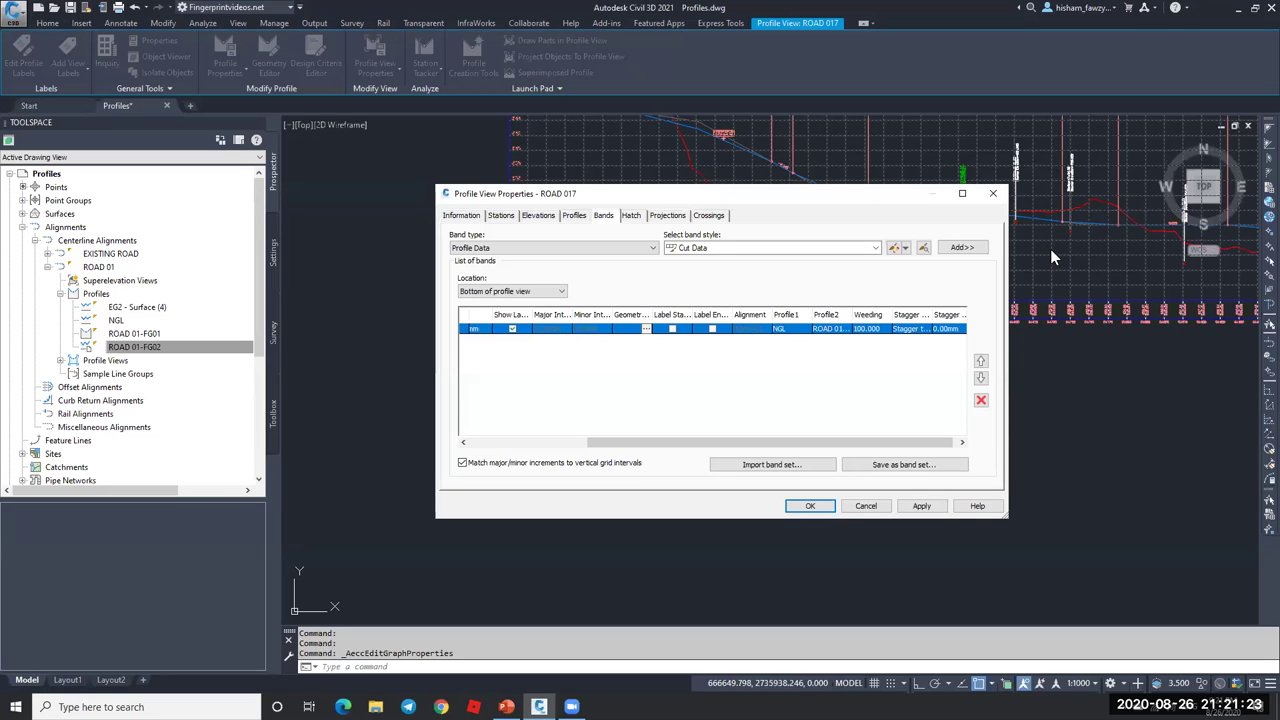
left_click(803, 329)
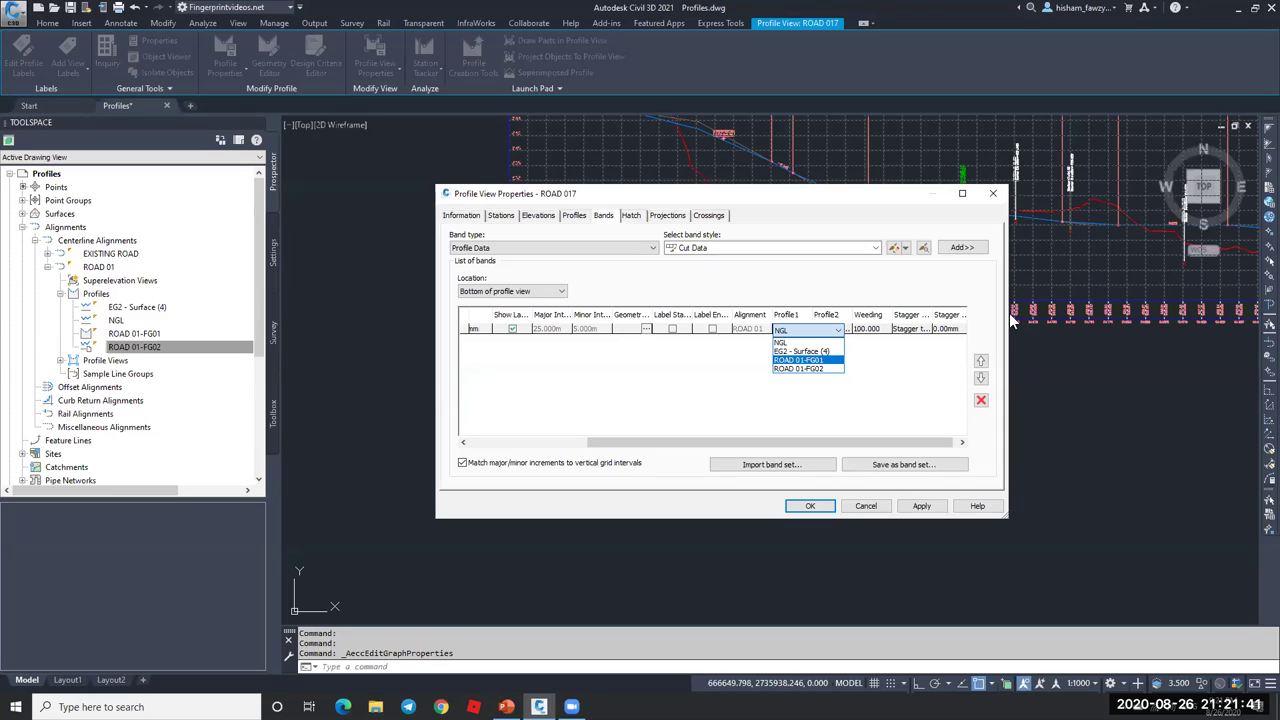
left_click(898, 378)
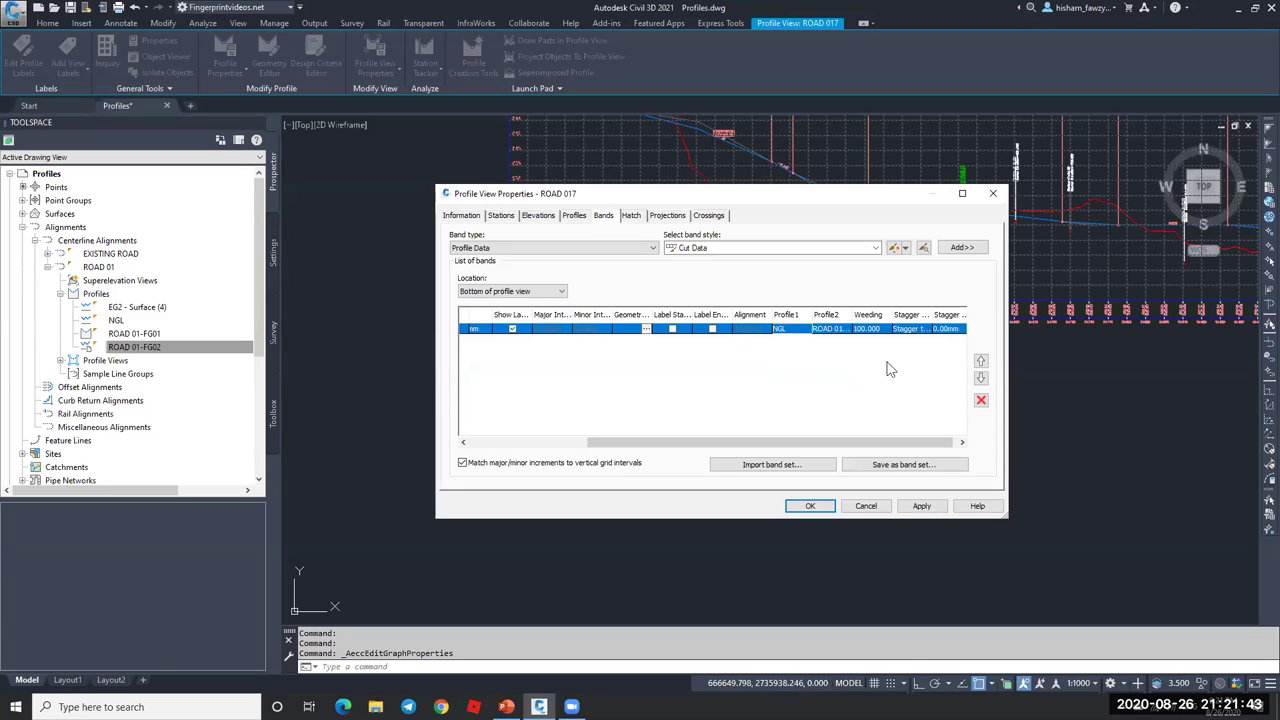
left_click(981, 402)
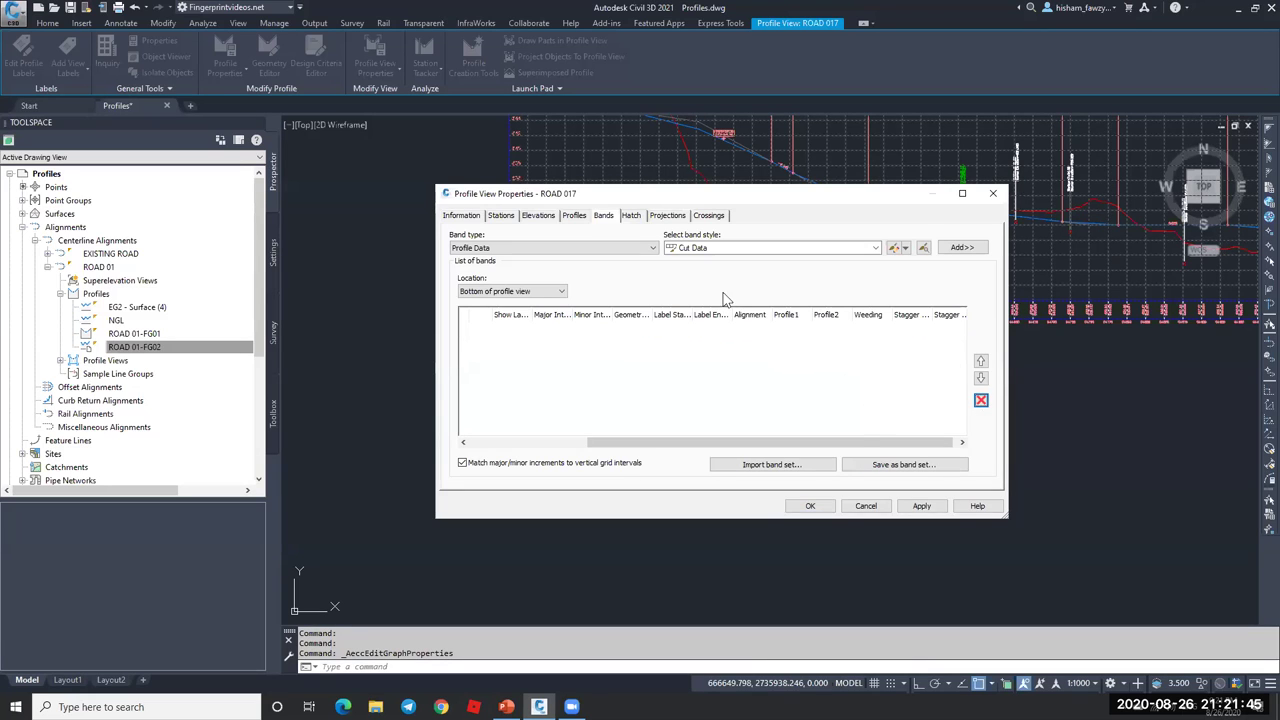
- Add a new Profile Data band with ROAD 01-FG02 as first profile and apply
left_click(741, 248)
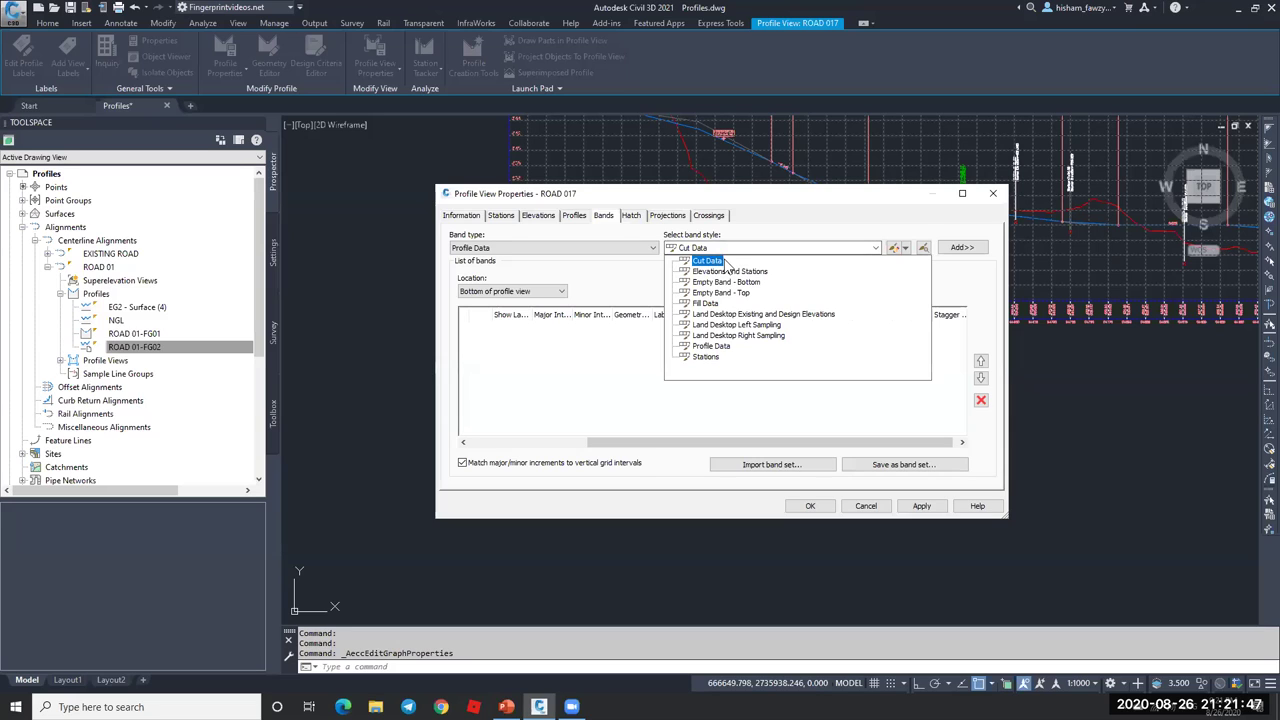
left_click(720, 347)
left_click(957, 248)
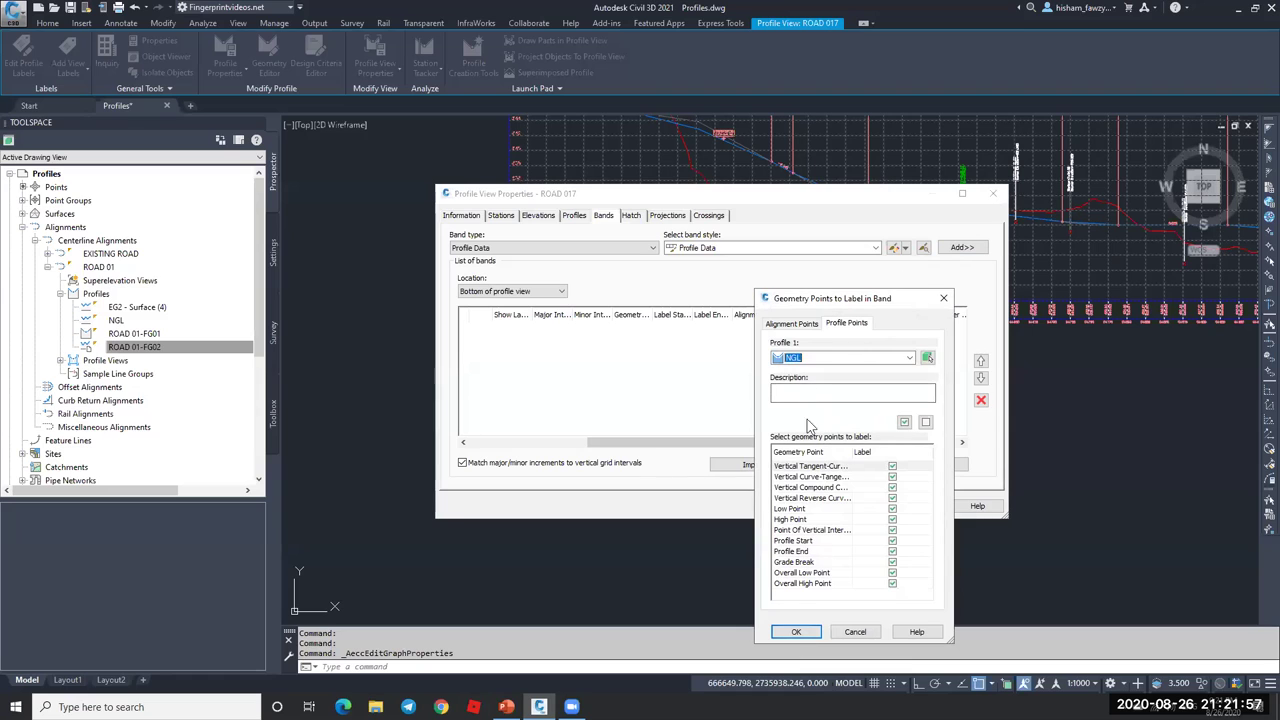
left_click(830, 360)
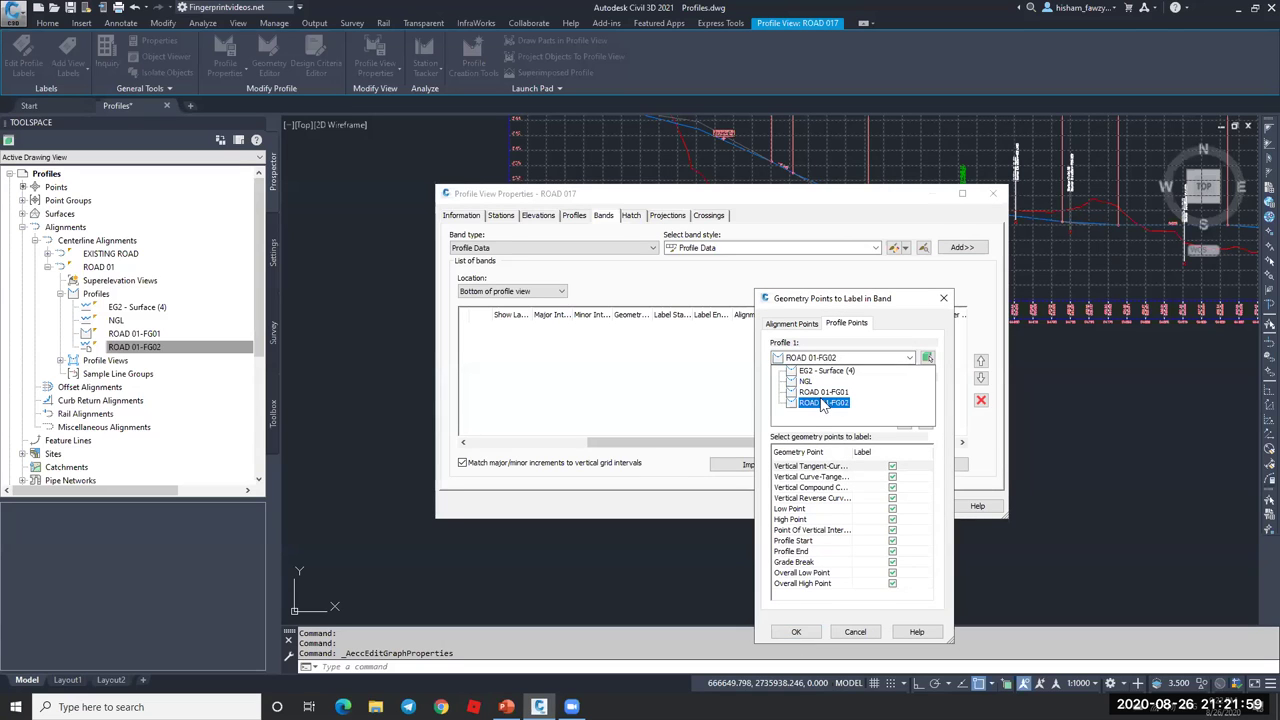
left_click(822, 403)
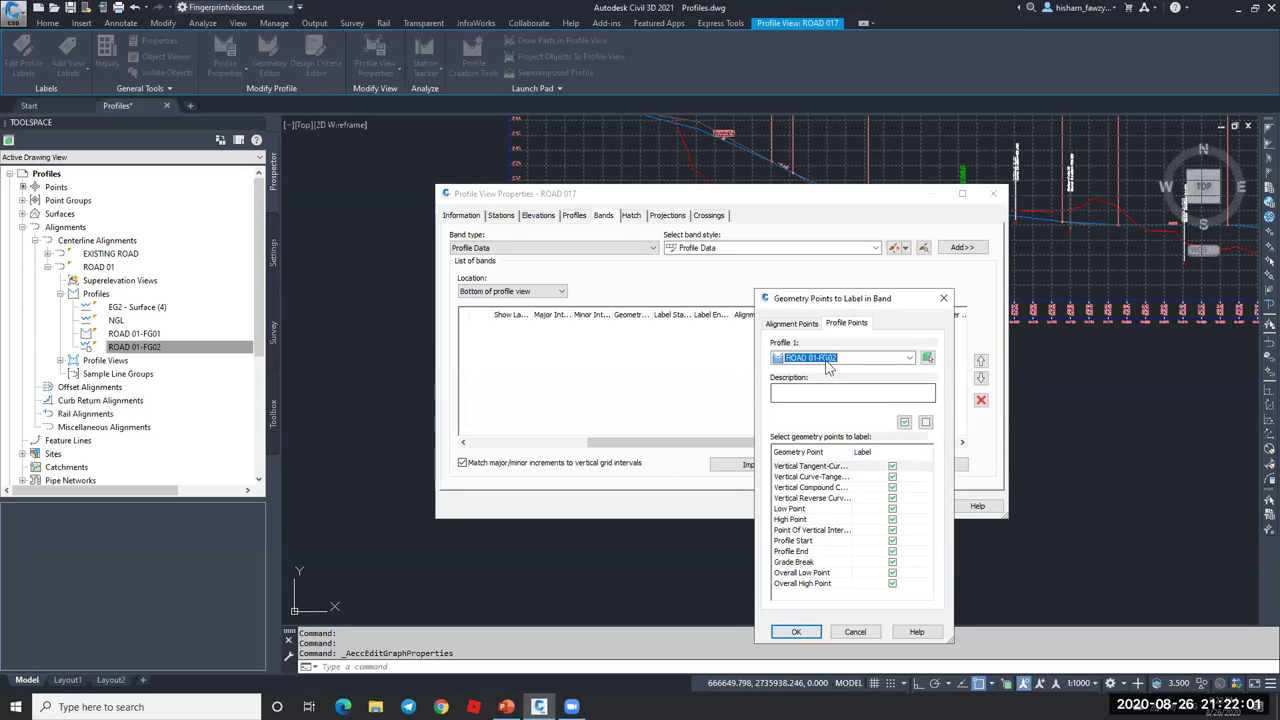
left_click(794, 632)
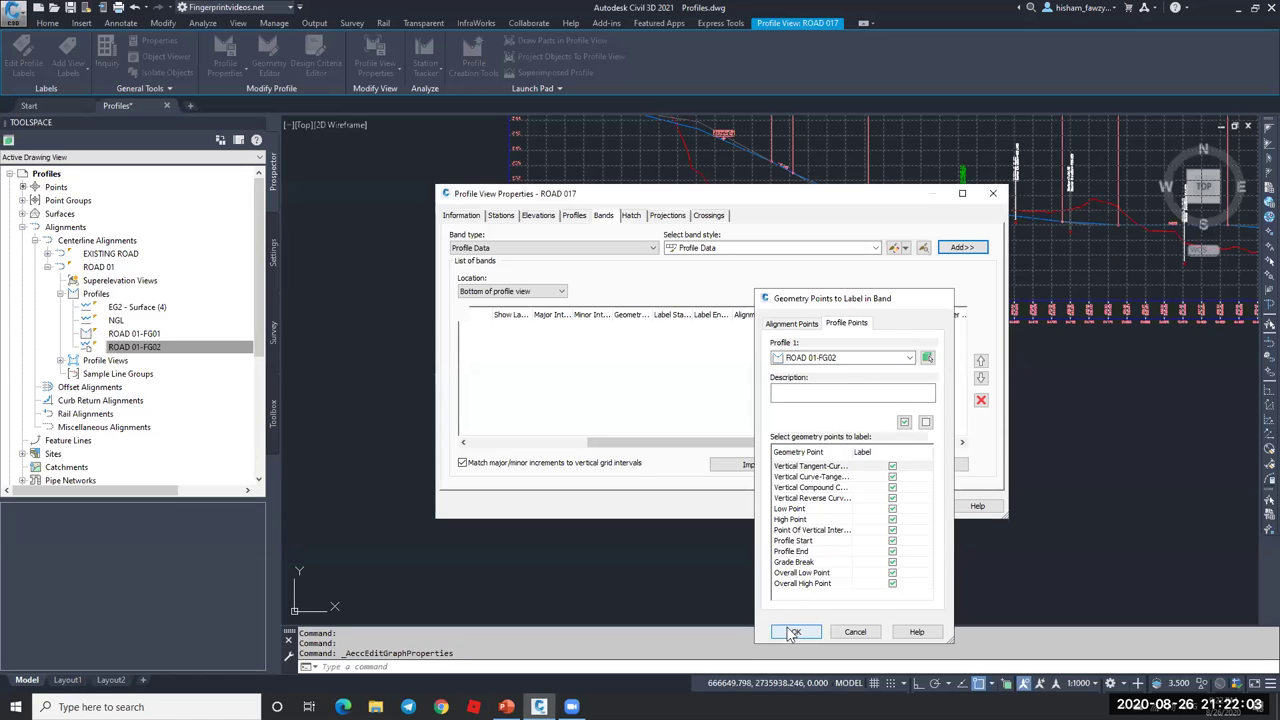
left_click(811, 506)
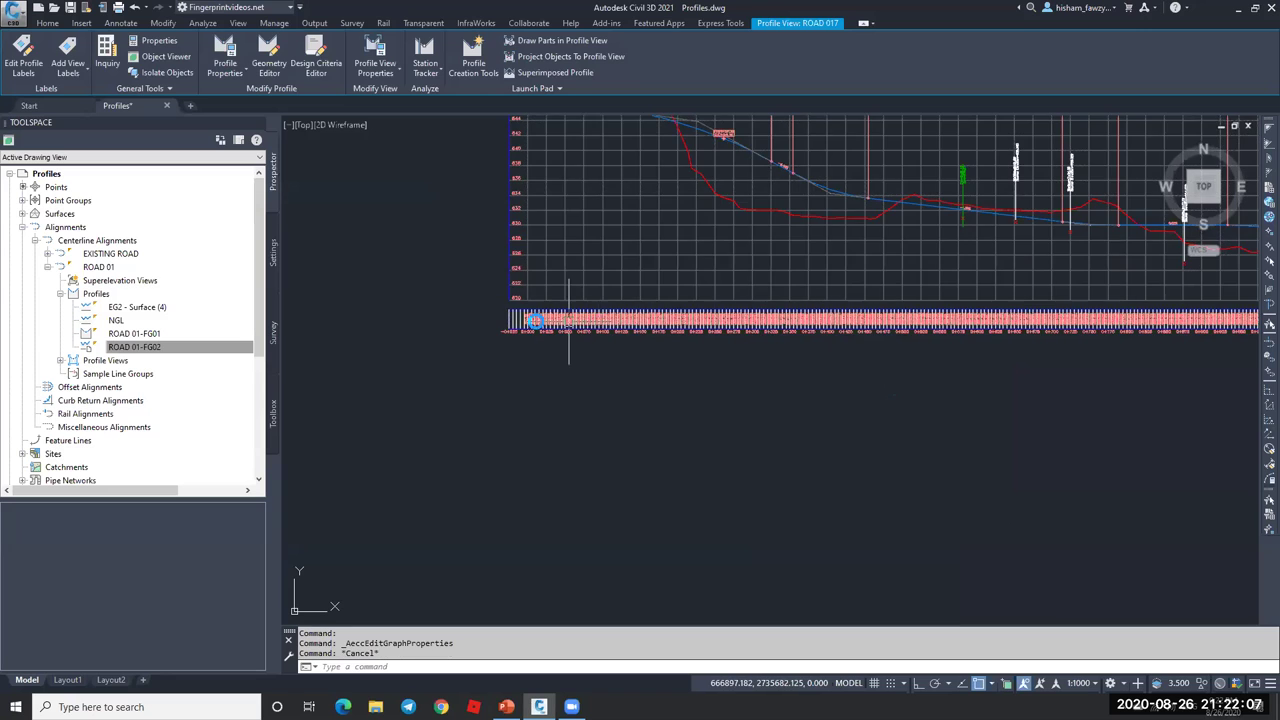
- Zoom into the band and switch the annotation scale to 1:500
key("Escape")
scroll(598, 300, "up", 5)
scroll(1030, 322, "up", 3)
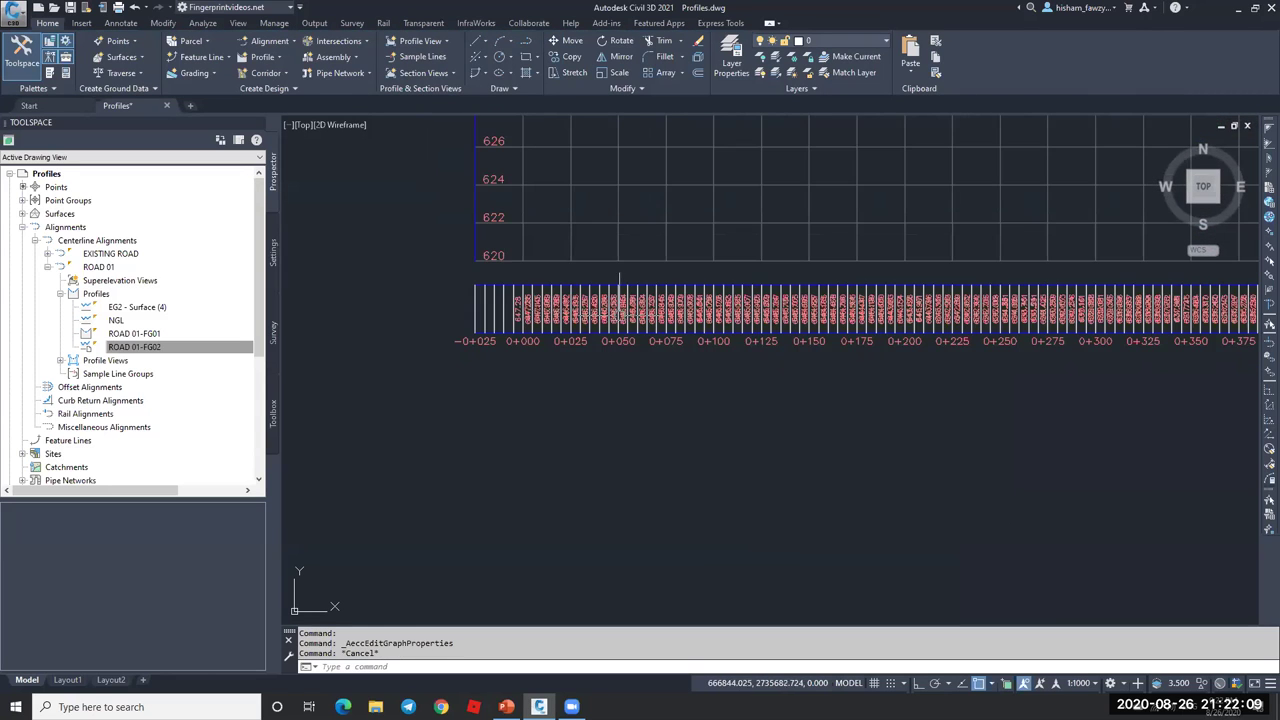
left_click(1080, 683)
left_click(1075, 518)
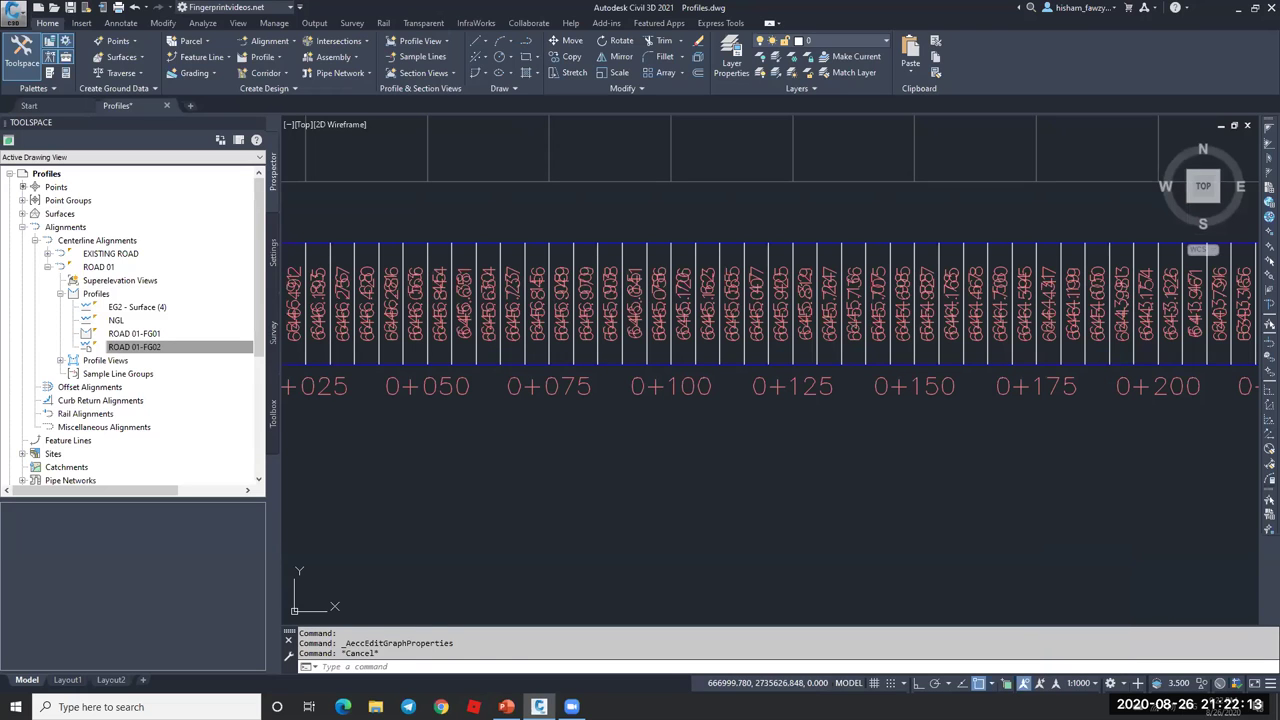
scroll(750, 218, "up", 6)
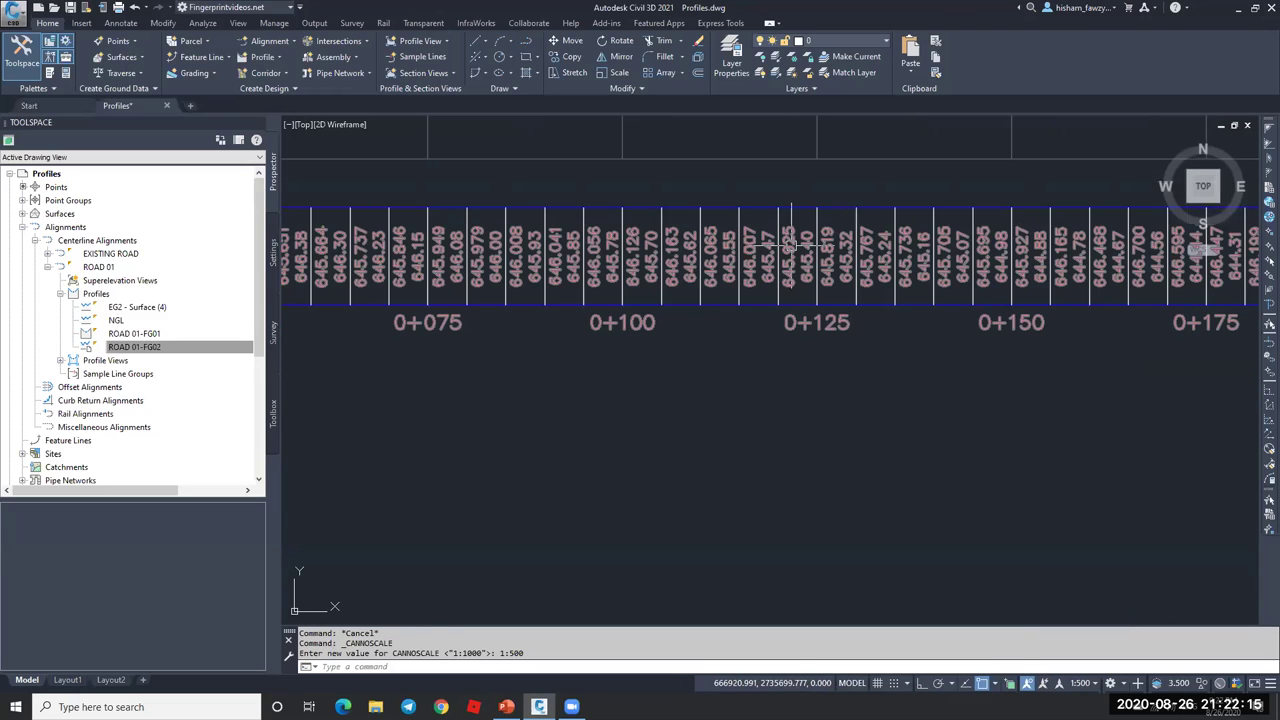
scroll(797, 311, "down", 4)
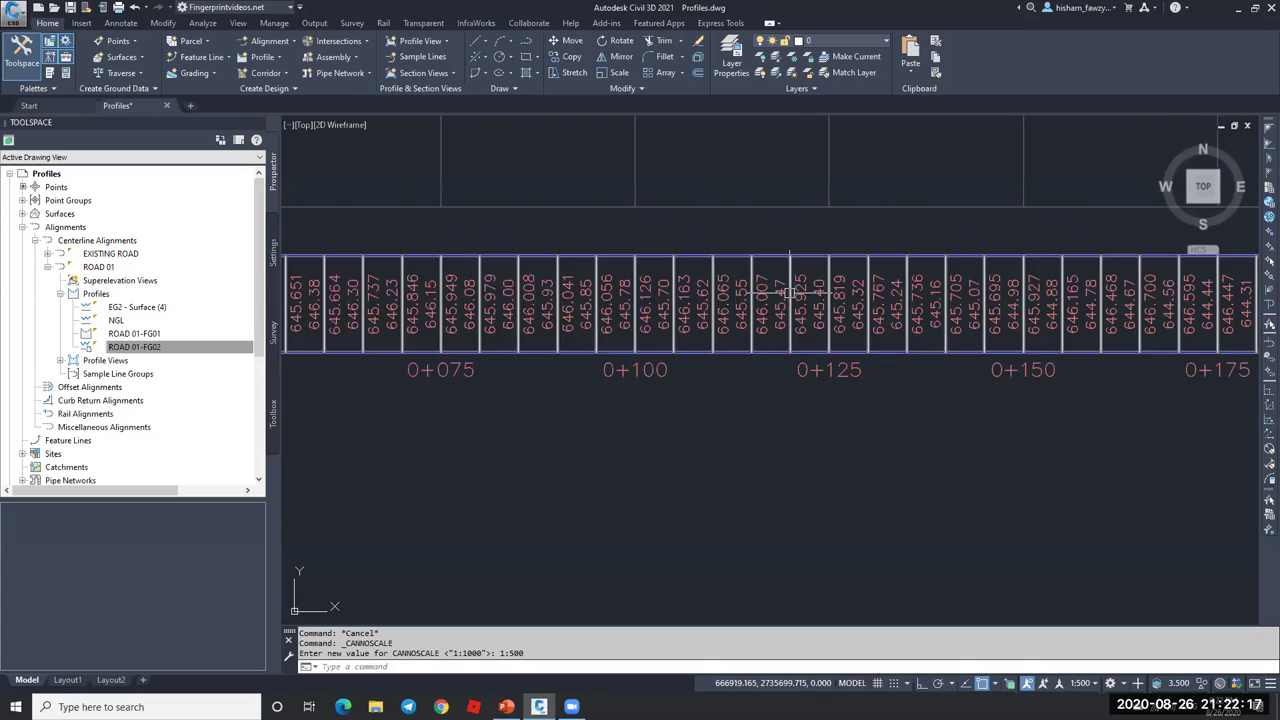
scroll(785, 300, "down", 4)
scroll(541, 290, "up", 8)
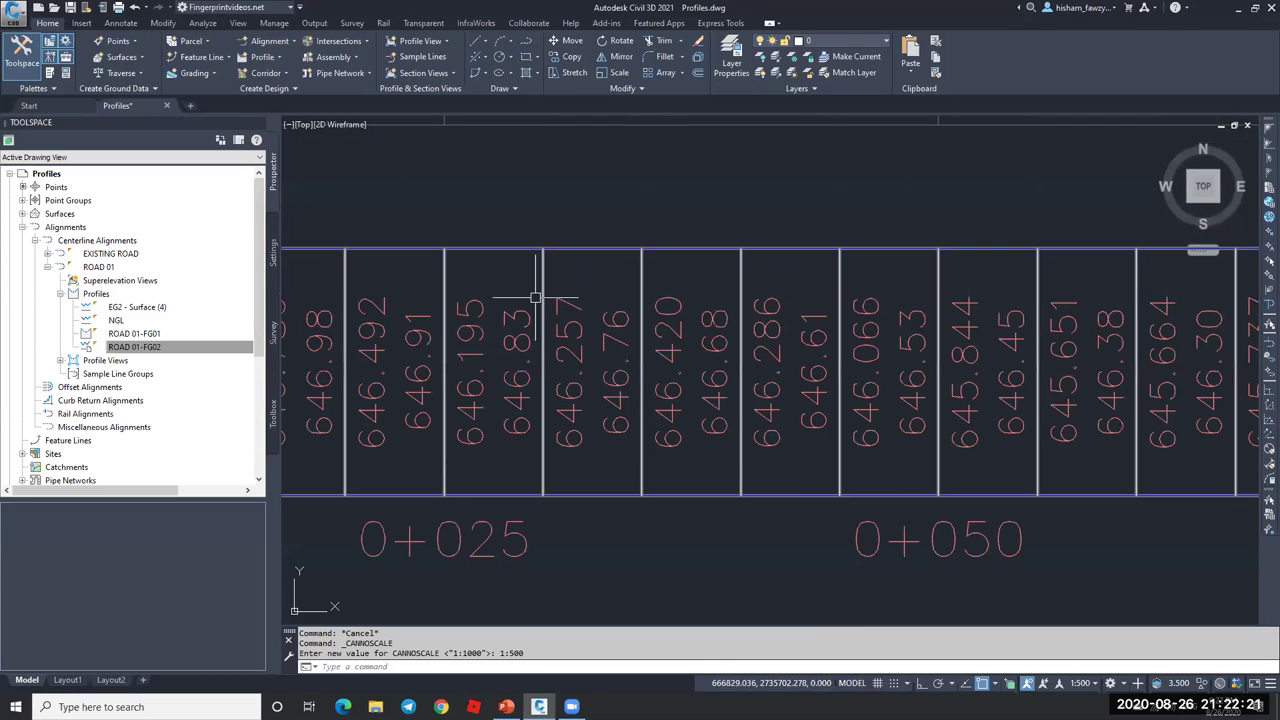
scroll(648, 300, "down", 4)
- Open the profile view's bands and delete the existing profile data band
left_click(648, 300)
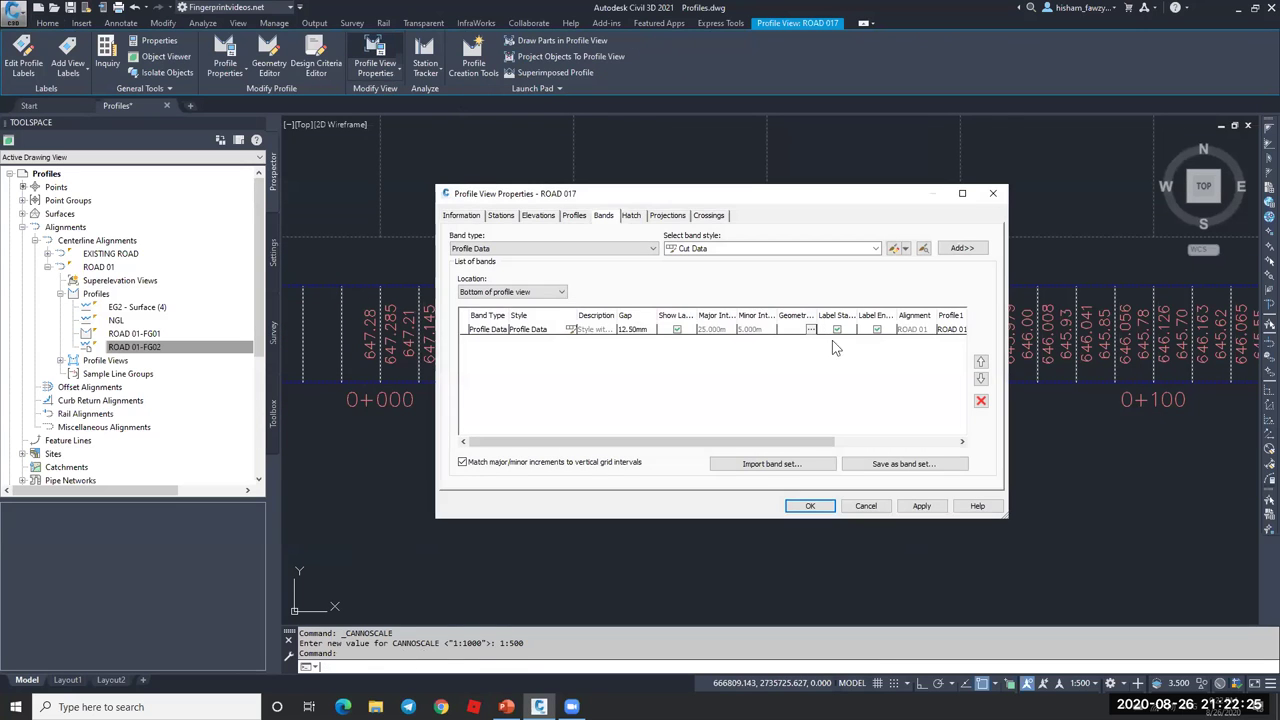
left_click_drag(831, 441, 900, 441)
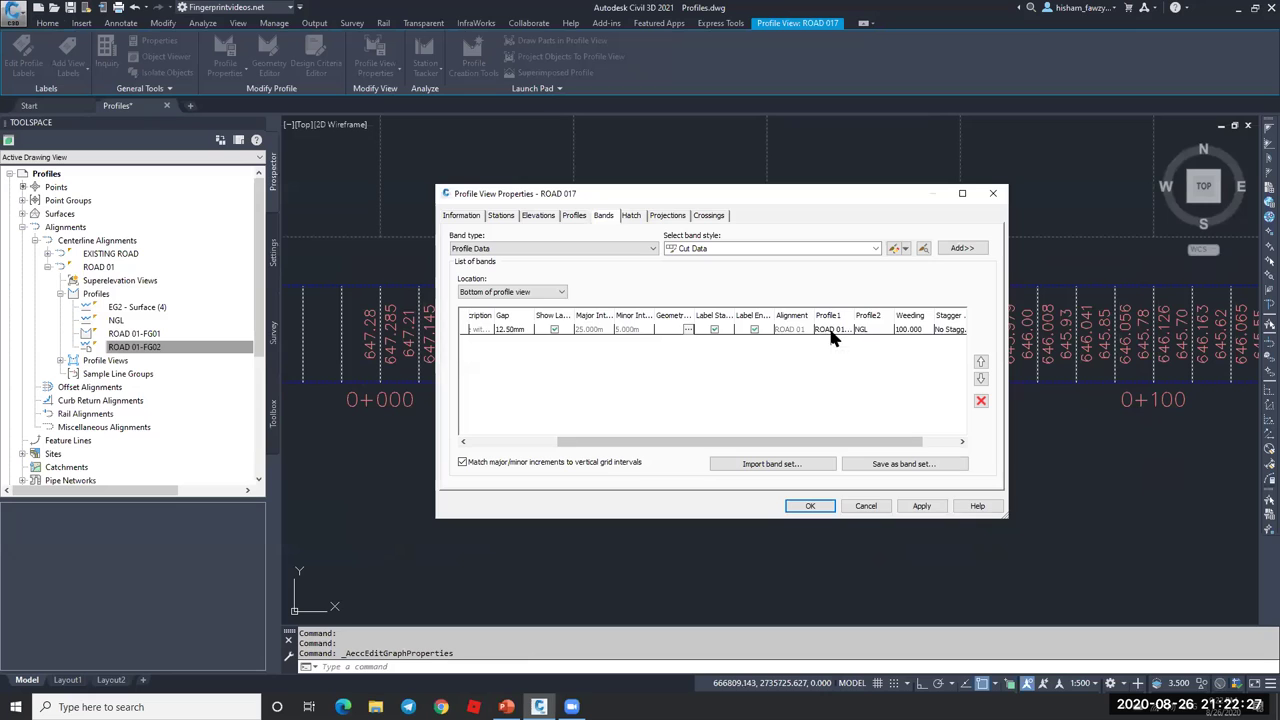
left_click(948, 330)
left_click(866, 330)
left_click(829, 403)
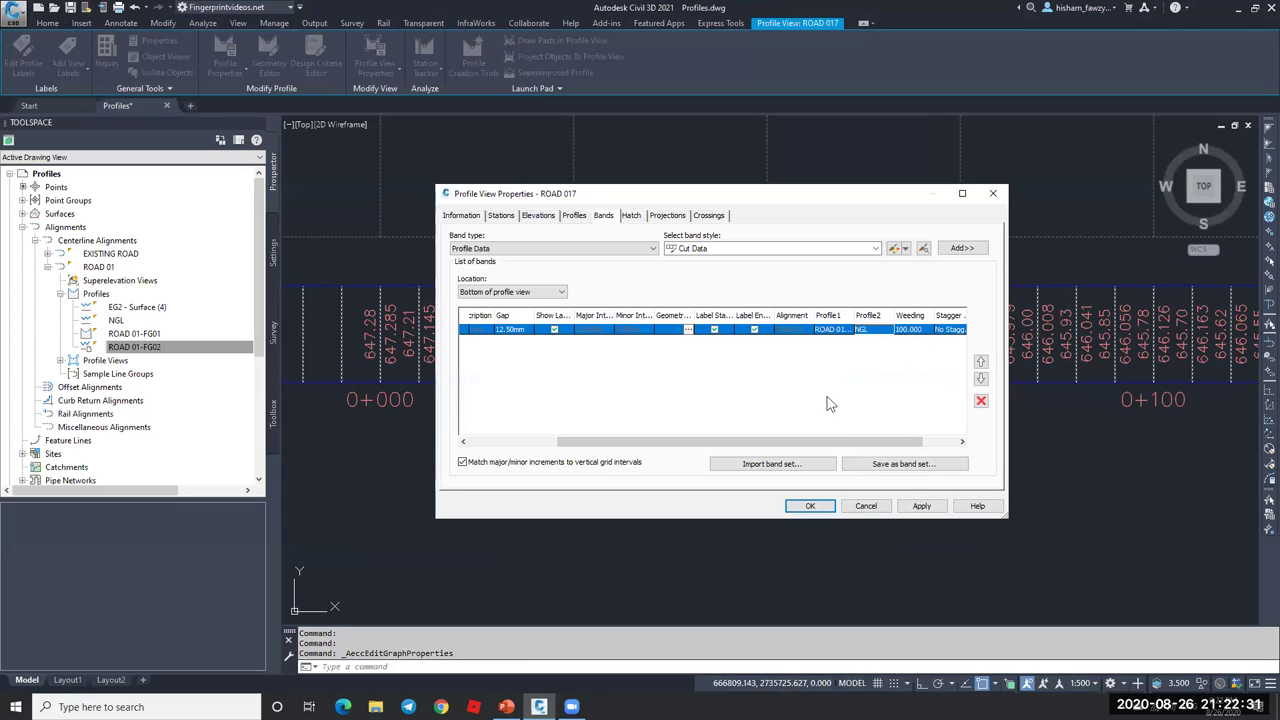
left_click(981, 400)
- Add a Vertical Geometry band in Geometry style and apply it to the profile view
left_click(585, 248)
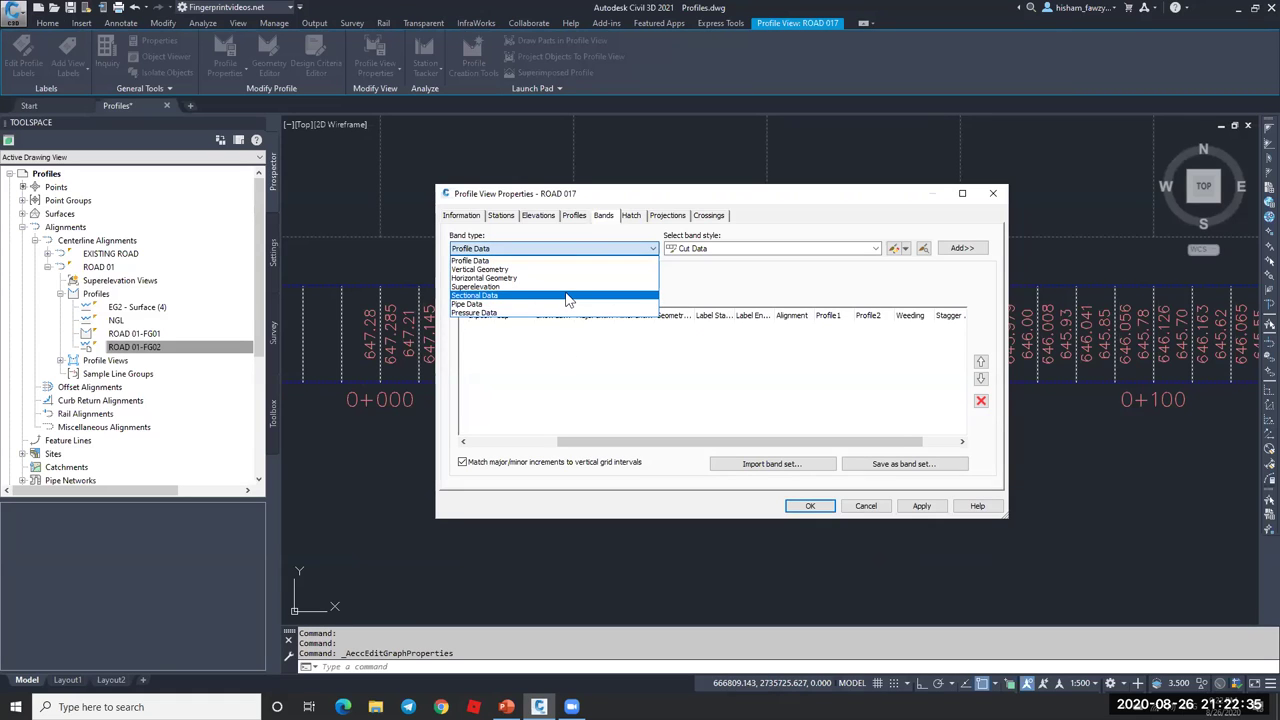
left_click(545, 250)
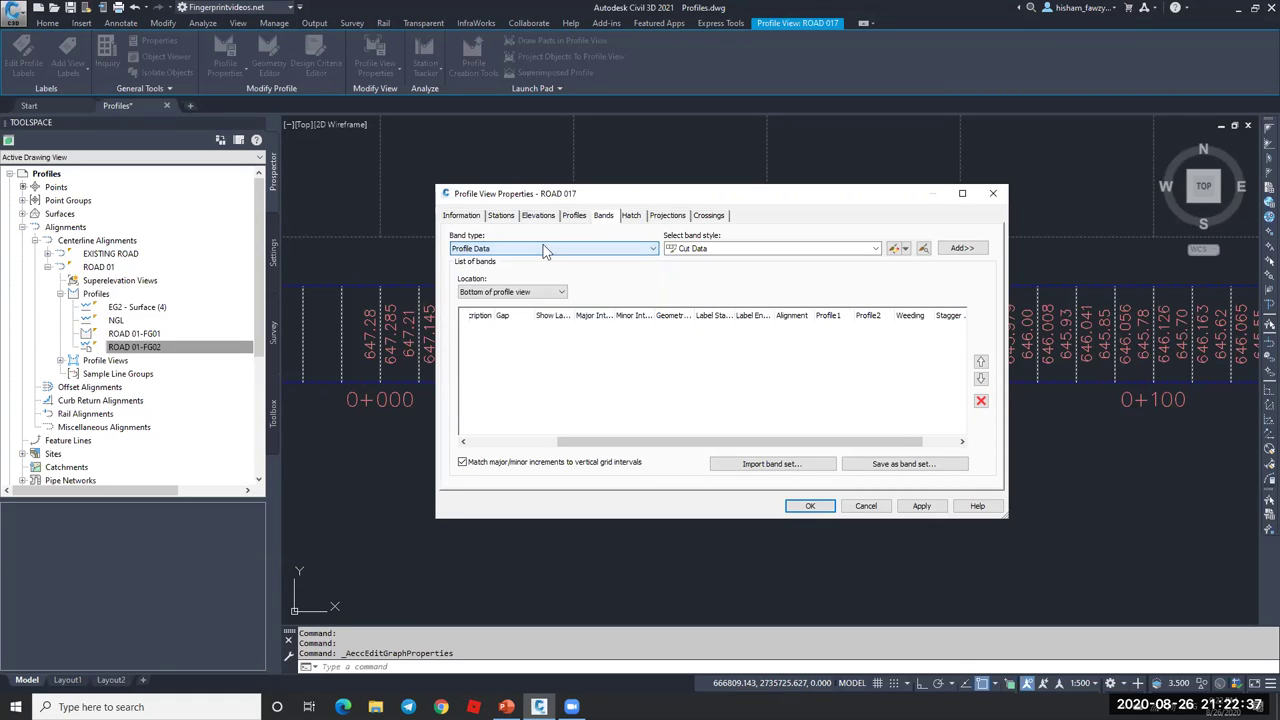
left_click(548, 249)
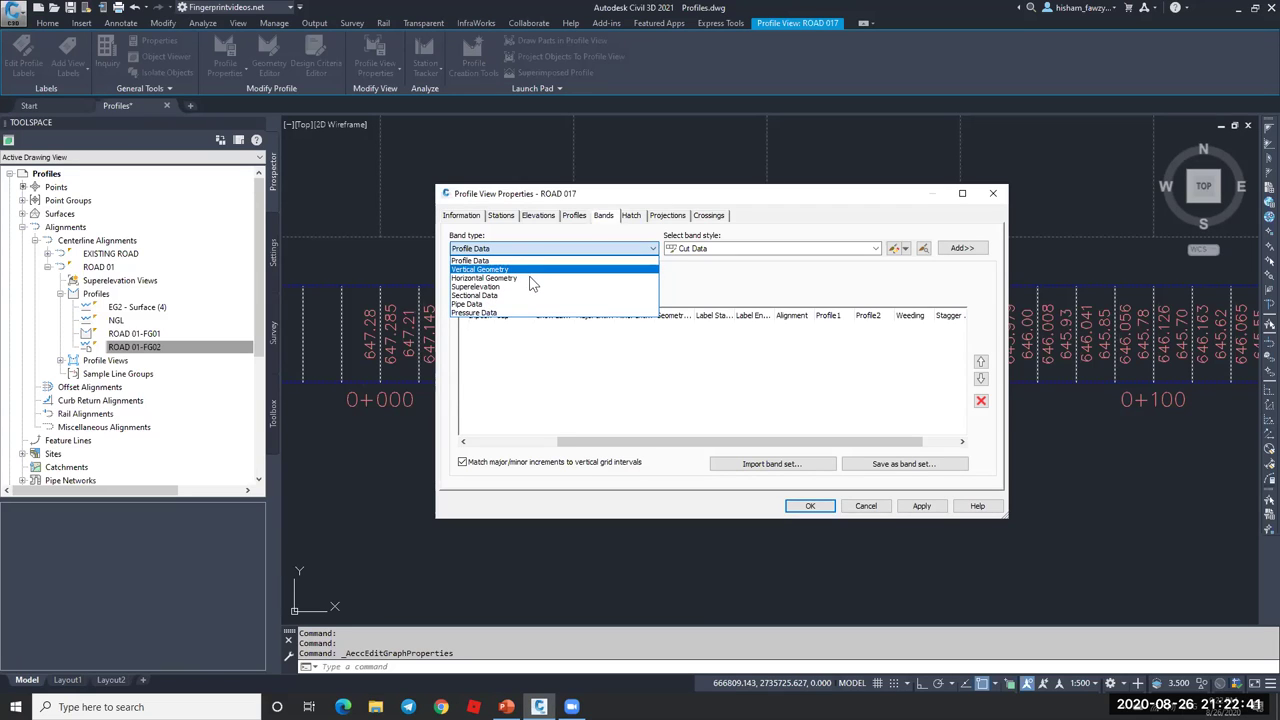
left_click(534, 270)
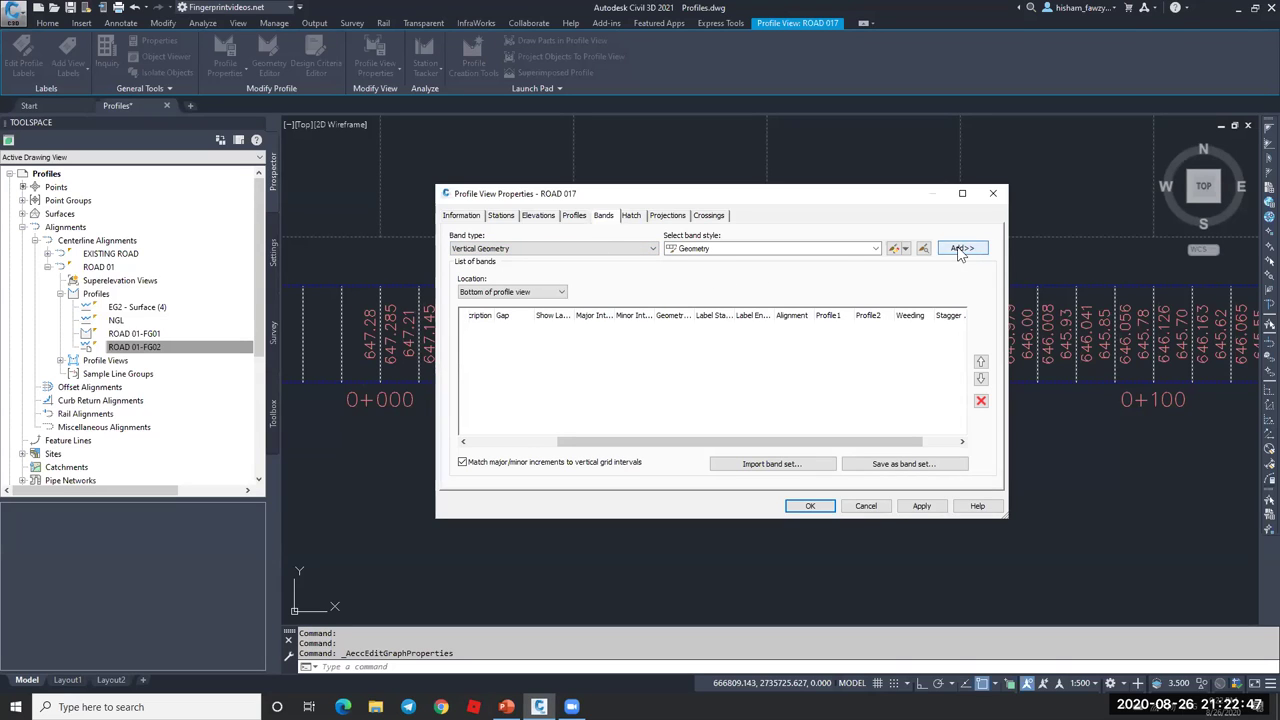
left_click(745, 249)
left_click(740, 262)
left_click(962, 248)
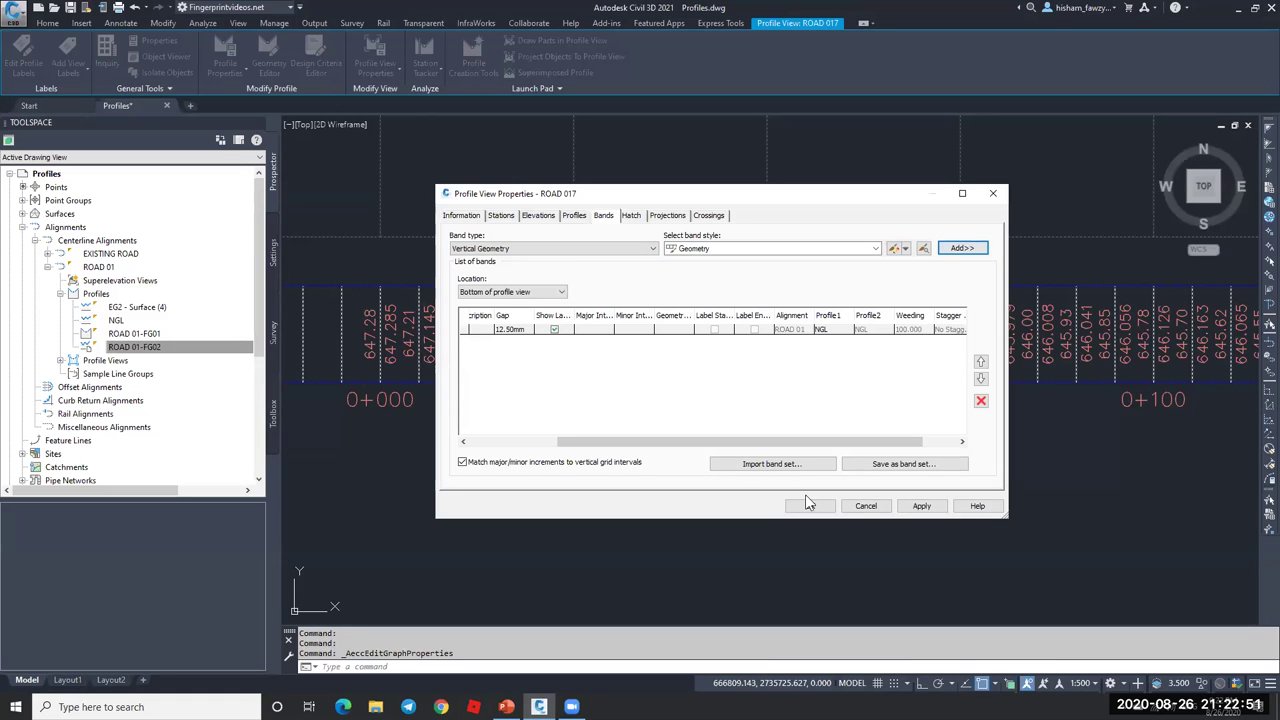
left_click(922, 507)
left_click(810, 506)
key("Escape")
scroll(670, 312, "down", 2)
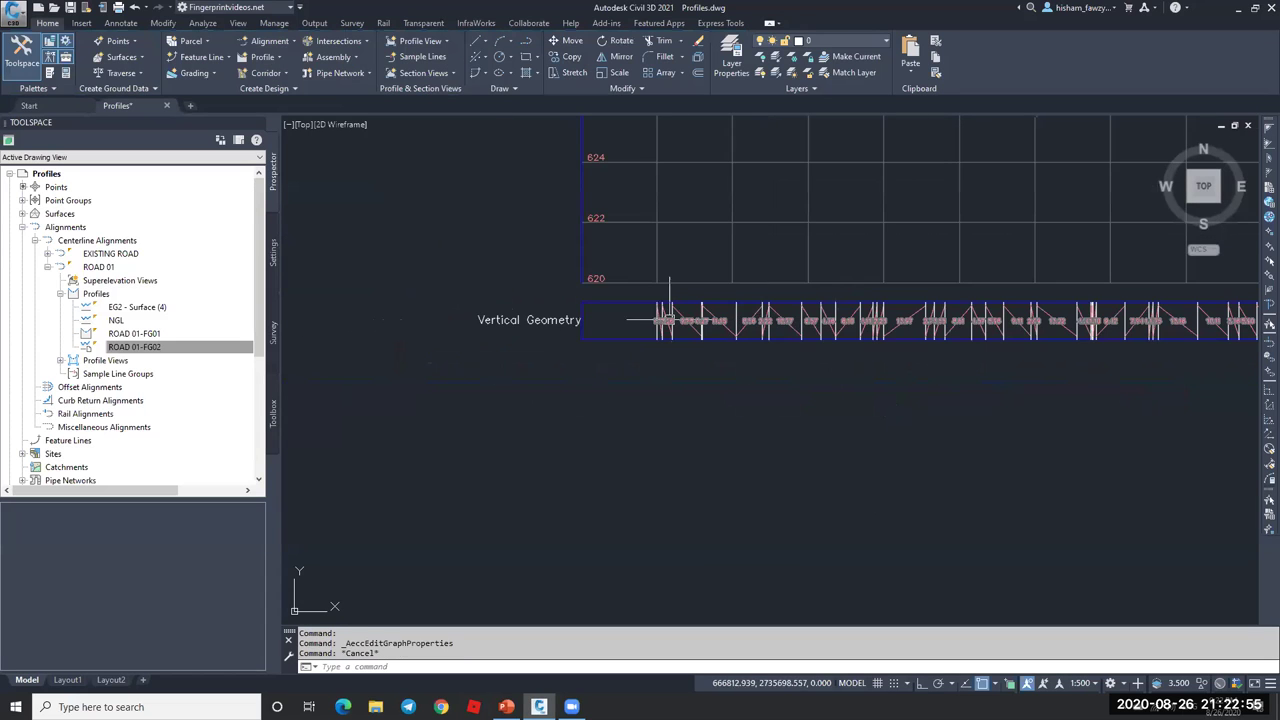
scroll(670, 318, "up", 3)
scroll(855, 349, "down", 5)
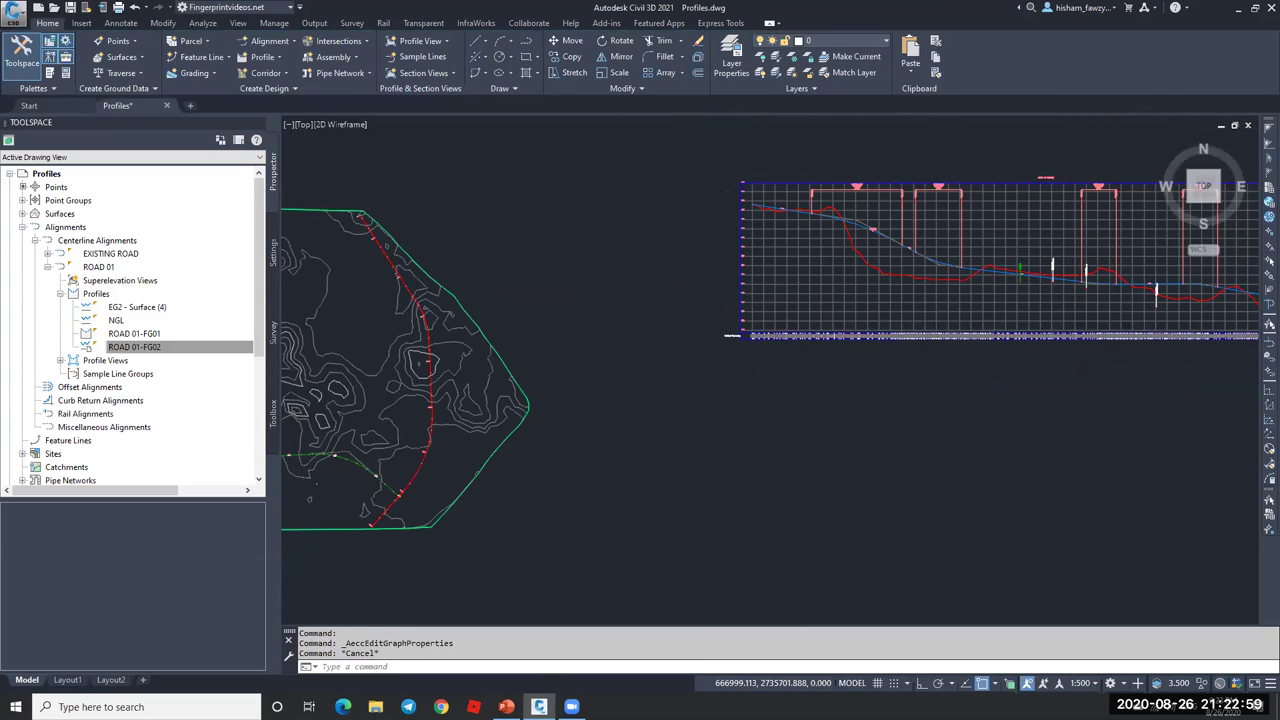
scroll(650, 325, "up", 5)
scroll(650, 325, "down", 2)
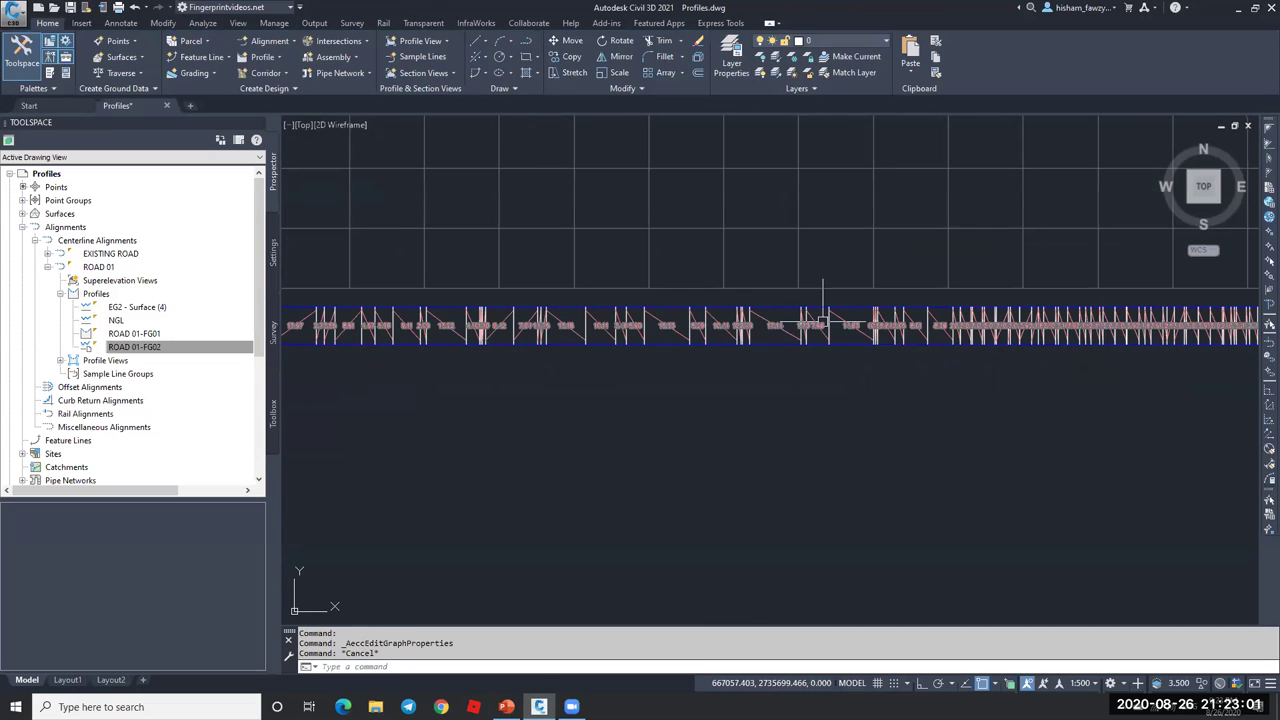
scroll(810, 322, "down", 2)
scroll(790, 323, "up", 3)
scroll(776, 325, "down", 2)
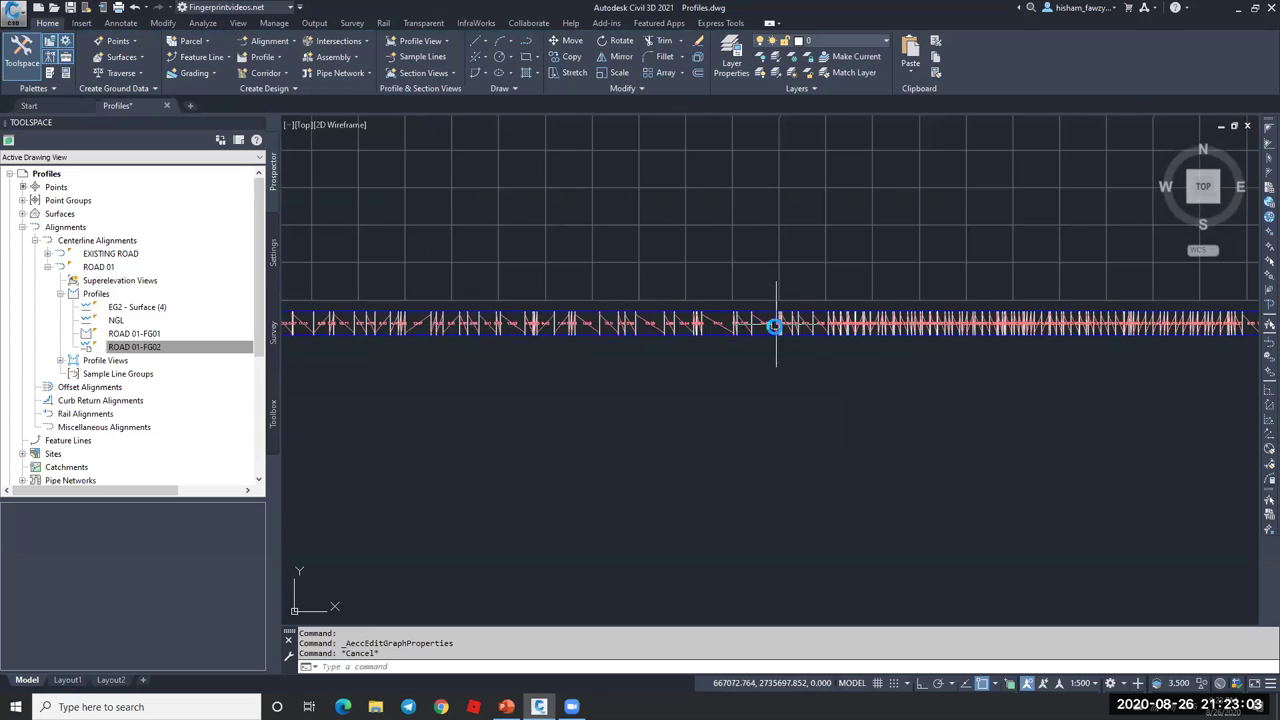
scroll(776, 325, "down", 2)
scroll(762, 280, "down", 1)
scroll(667, 190, "up", 2)
left_click(665, 145)
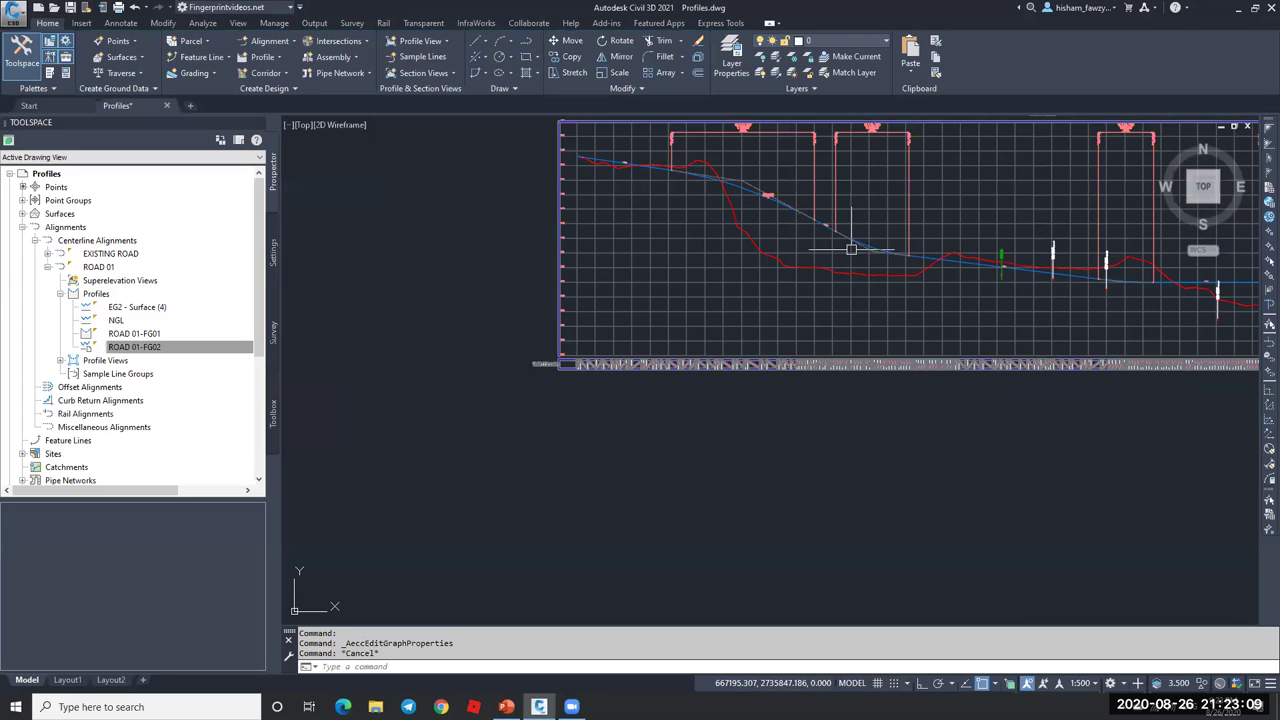
key("Escape")
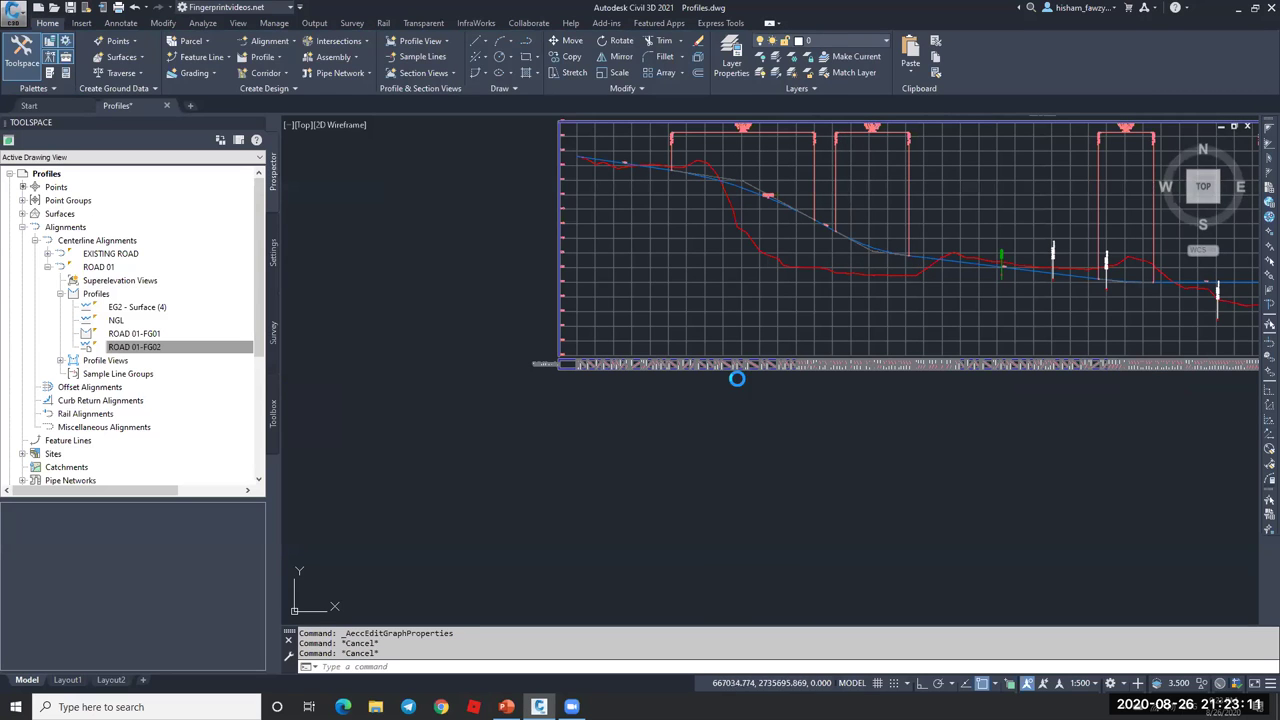
scroll(737, 368, "up", 5)
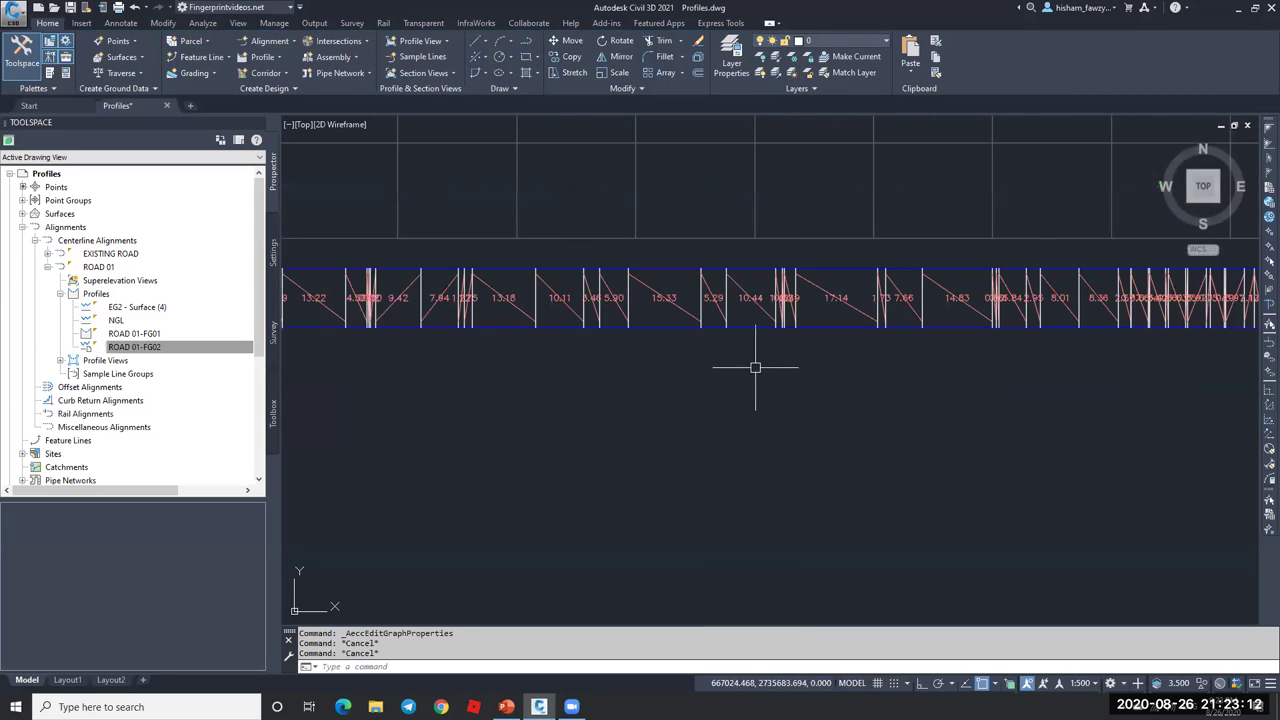
- Set the Vertical Geometry band's first profile to ROAD 01-FG02 and close the properties
left_click(851, 271)
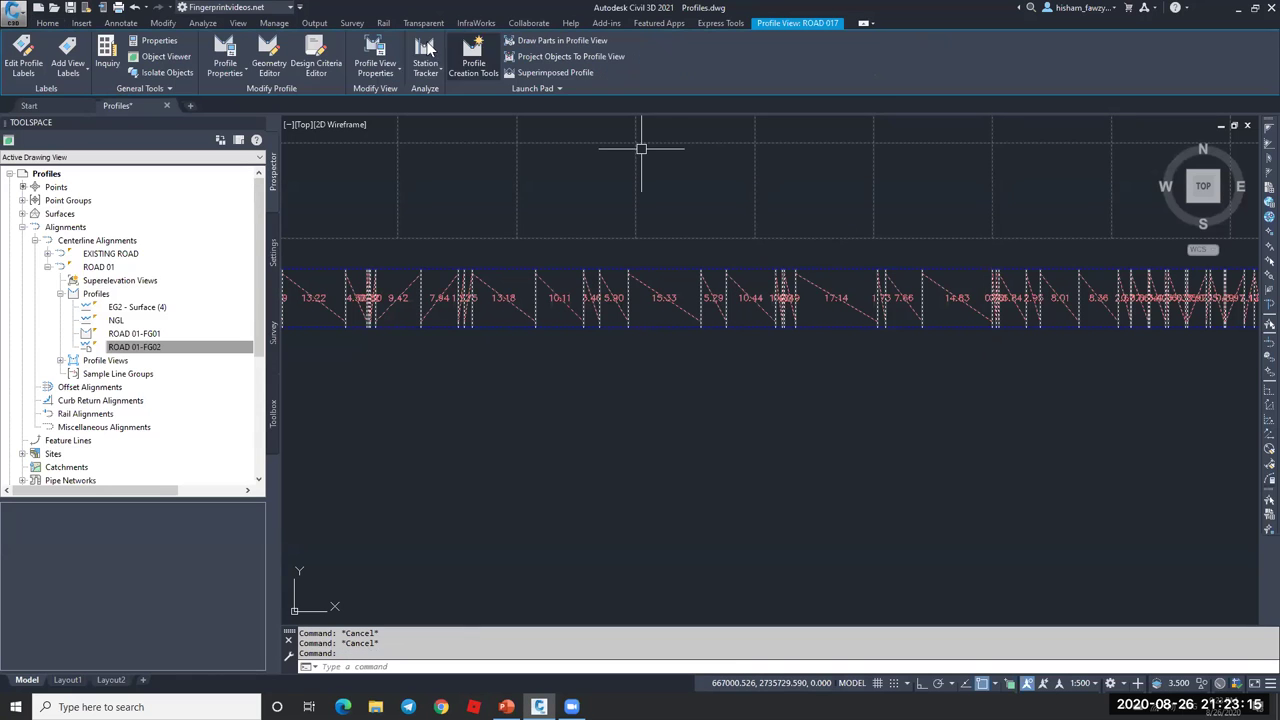
left_click(951, 332)
left_click_drag(826, 443, 921, 443)
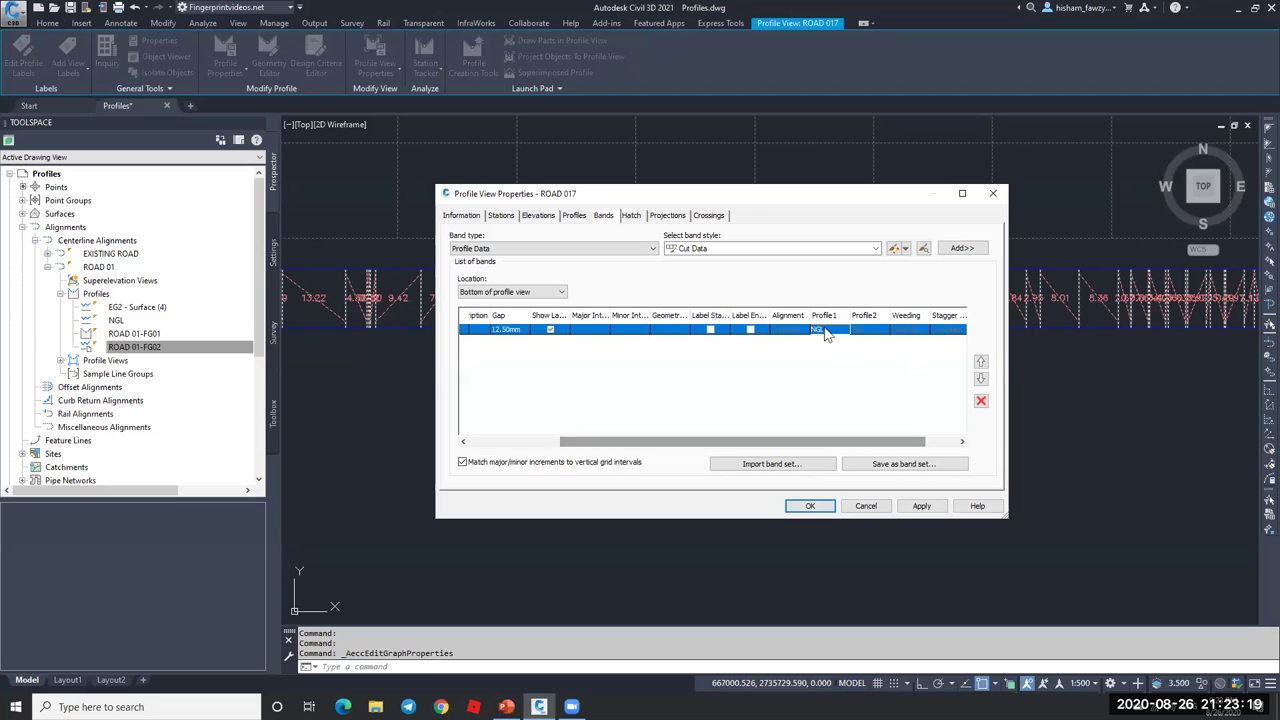
left_click(830, 330)
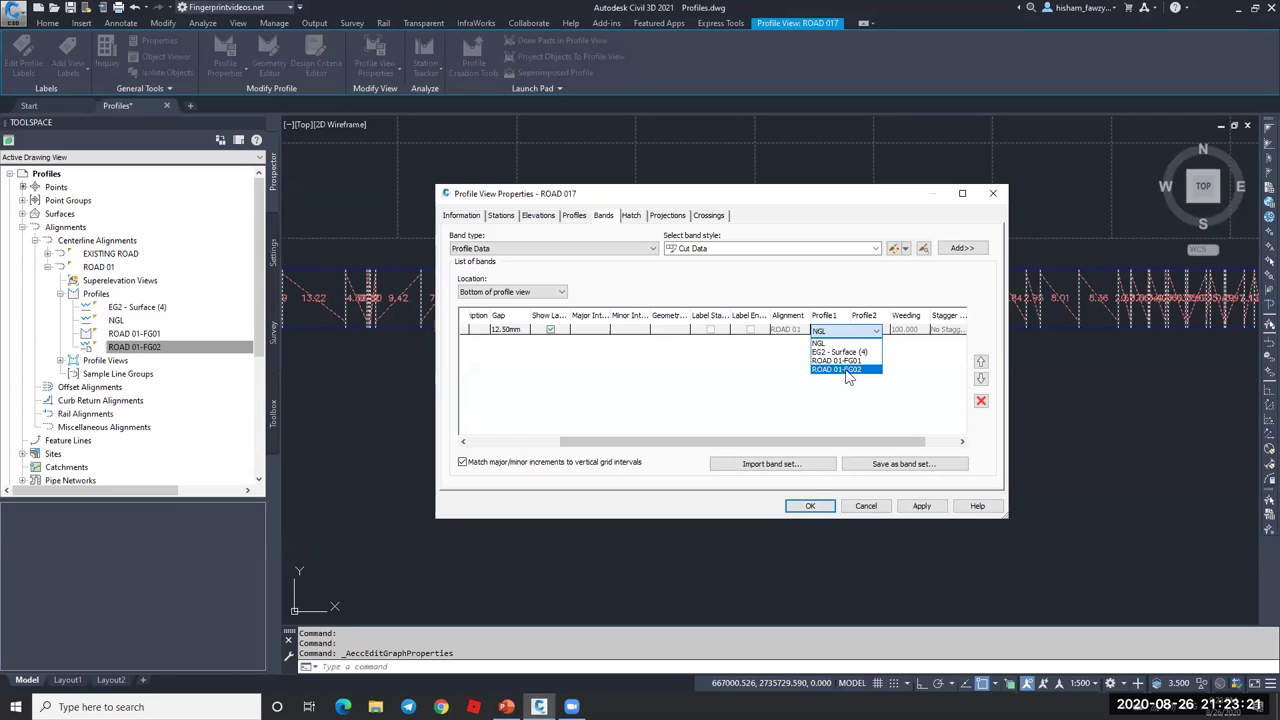
left_click(845, 370)
left_click(810, 505)
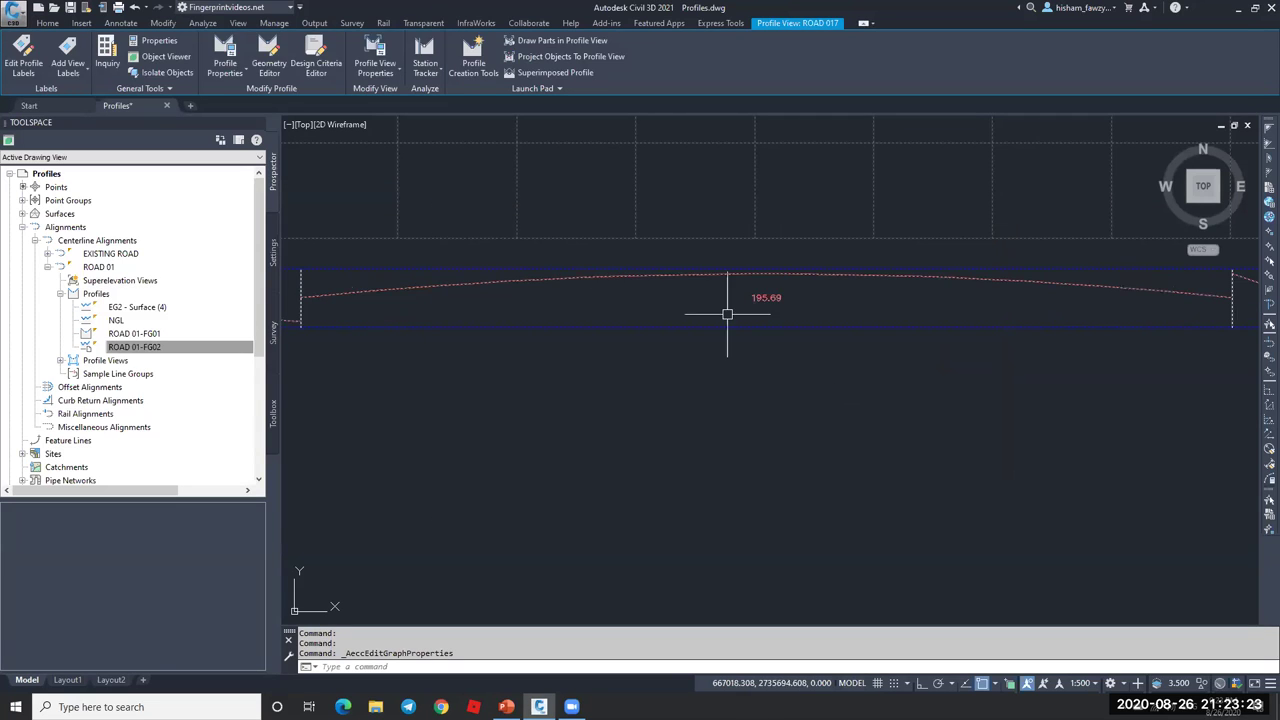
- Zoom around to check the band's new segment lengths, then reselect the profile view
scroll(725, 317, "down", 2)
key("Escape")
scroll(600, 320, "up", 4)
scroll(600, 315, "up", 1)
scroll(517, 294, "down", 3)
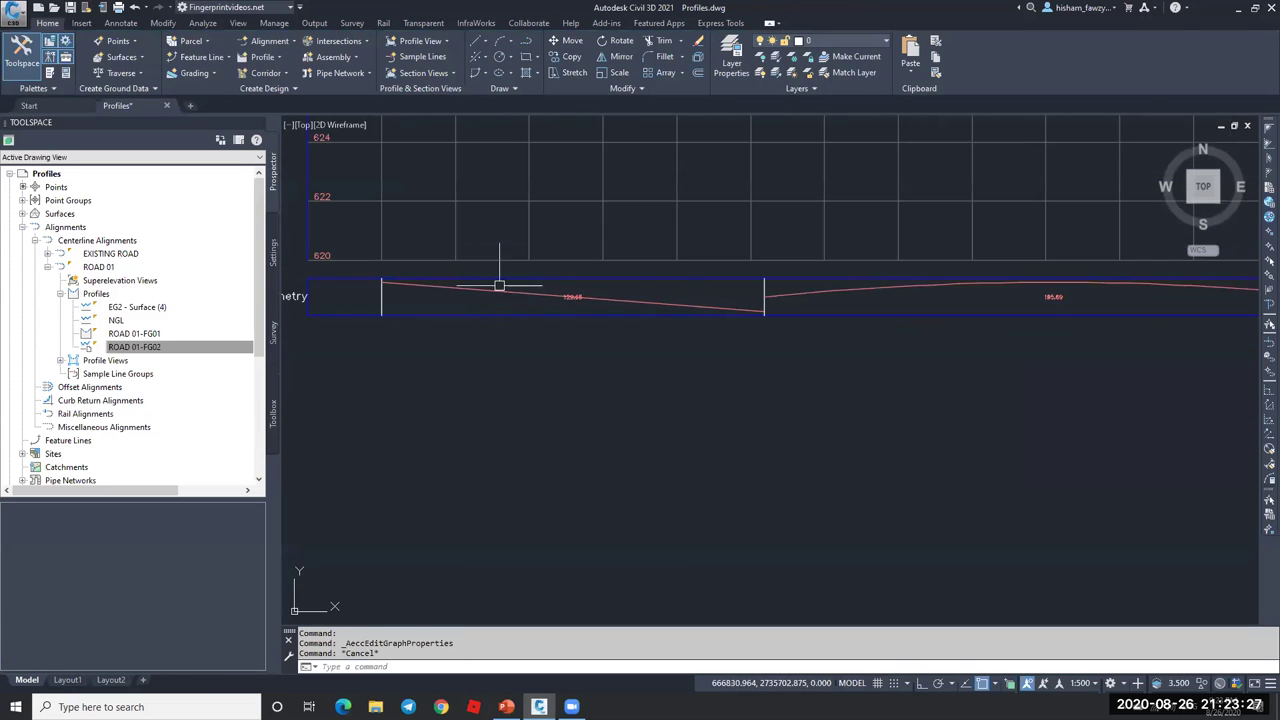
scroll(760, 290, "down", 2)
scroll(803, 294, "up", 4)
scroll(803, 294, "up", 3)
scroll(937, 277, "down", 5)
scroll(686, 286, "down", 2)
scroll(623, 283, "up", 5)
left_click(678, 287)
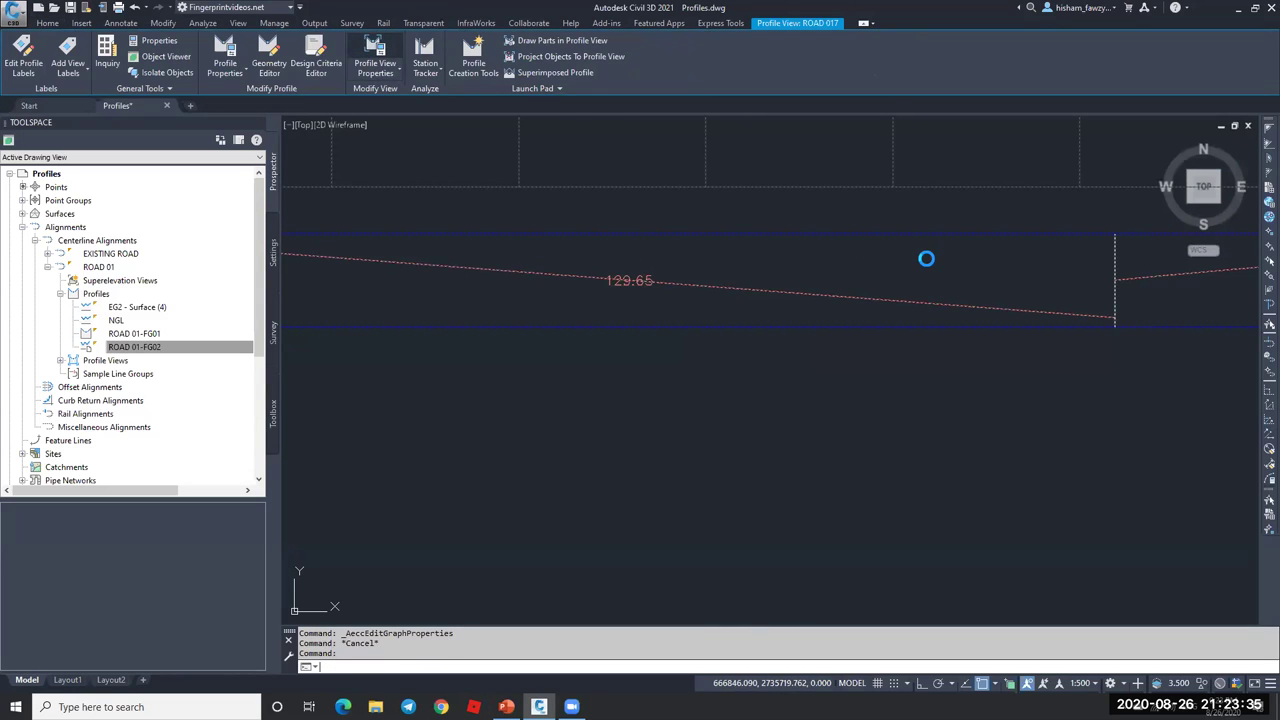
- Open the Downhill Tangent label text of the Geometry band style for editing
left_click(571, 329)
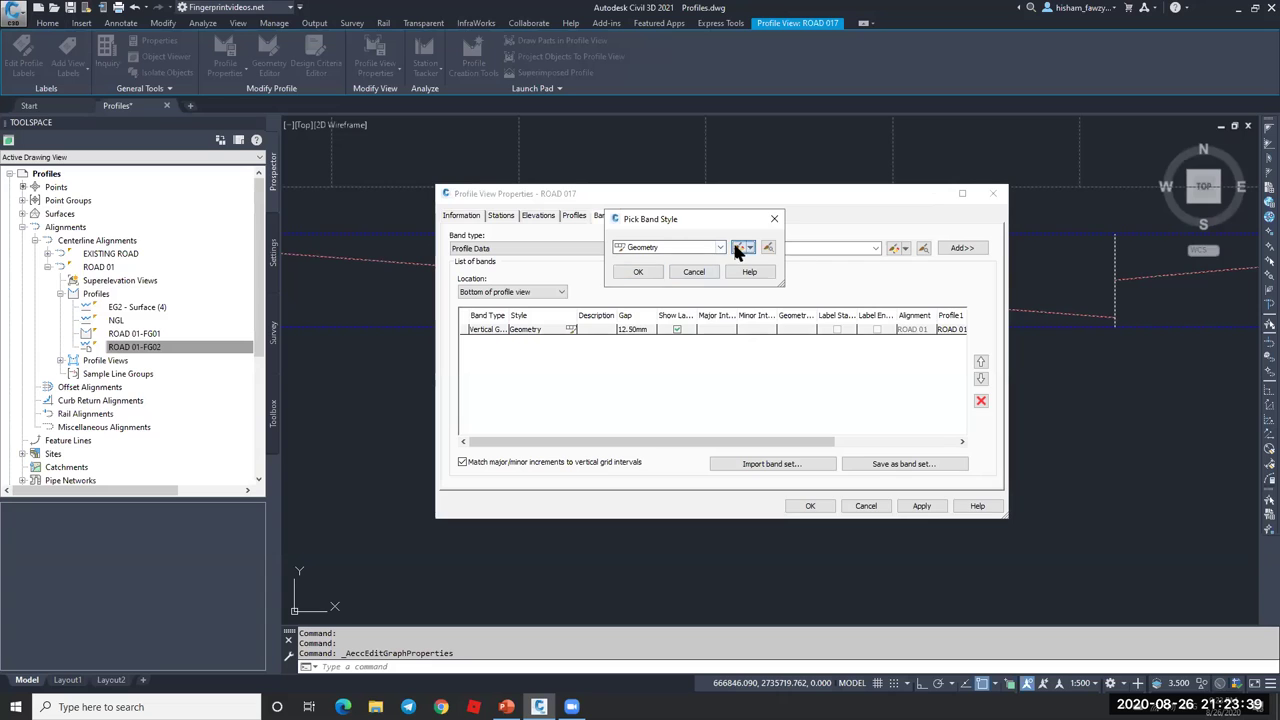
left_click(737, 250)
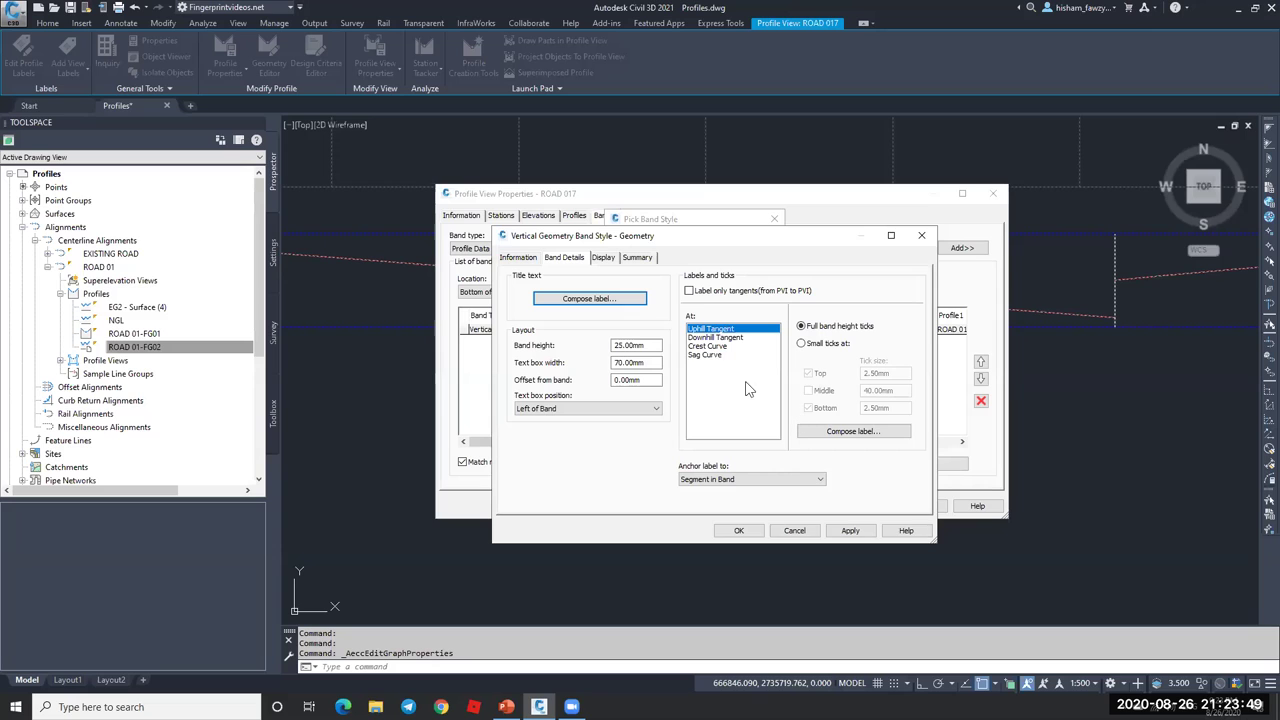
left_click(716, 338)
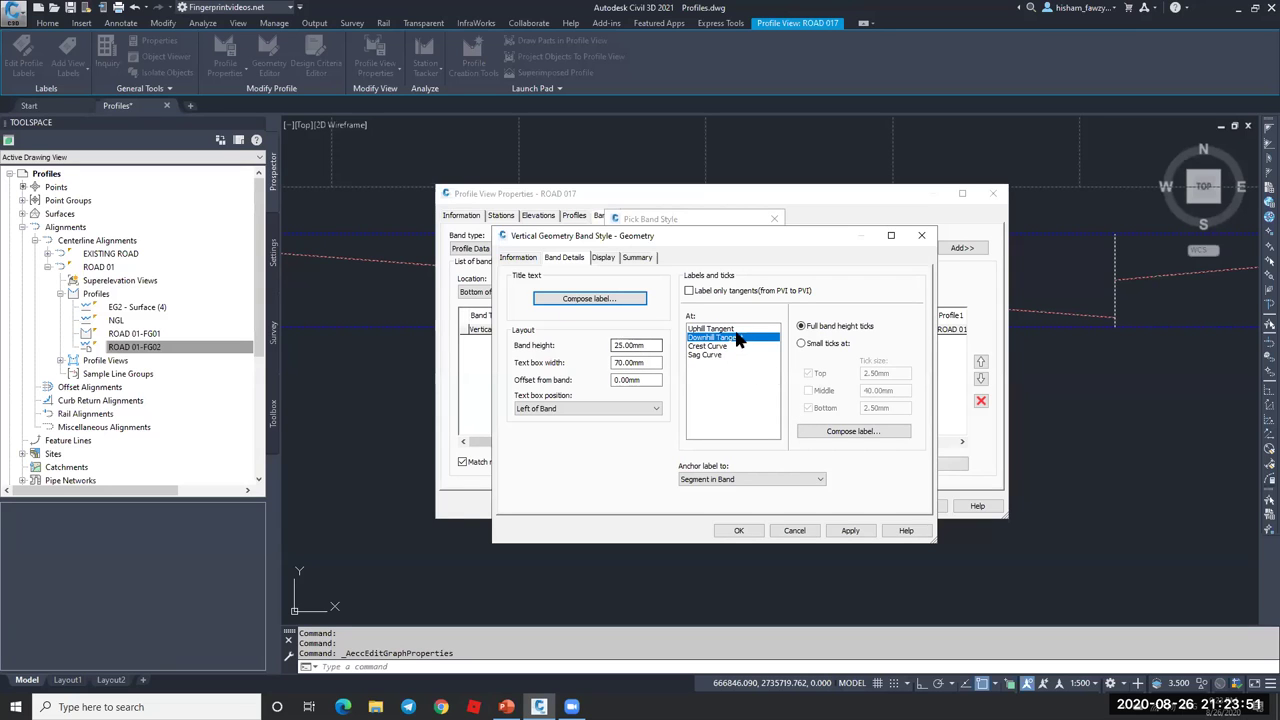
left_click(853, 431)
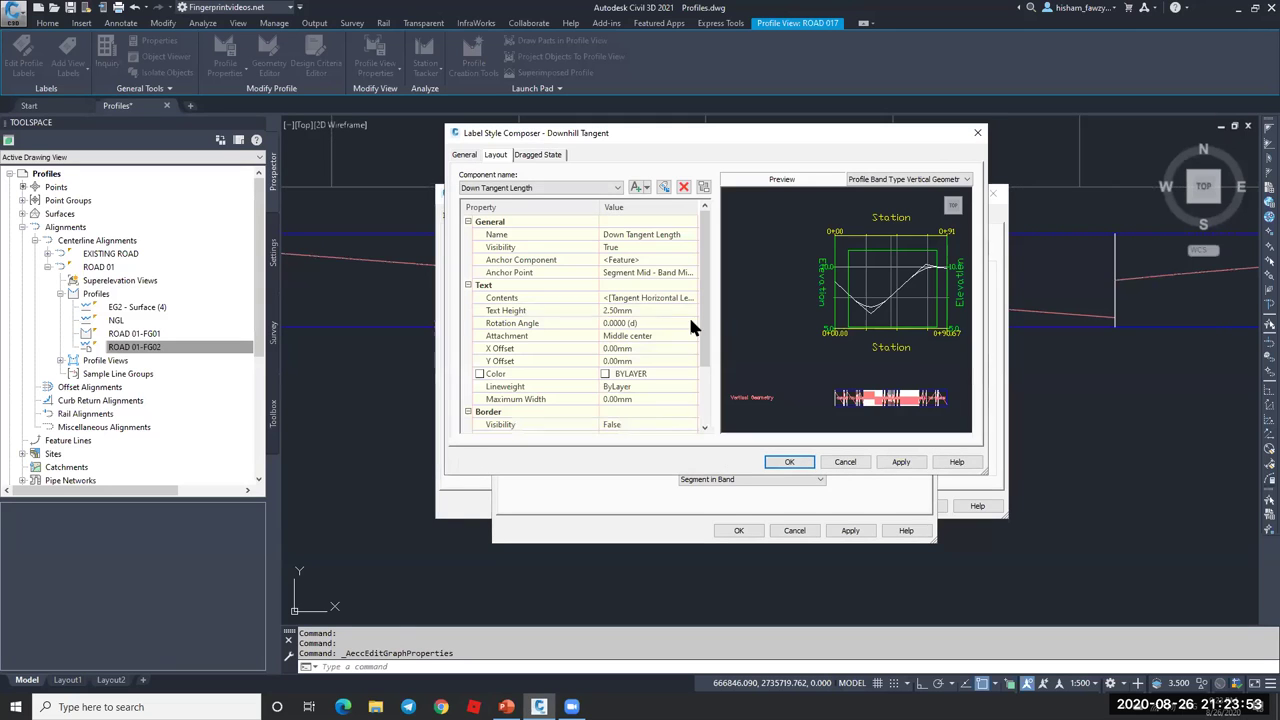
left_click(664, 297)
left_click(690, 297)
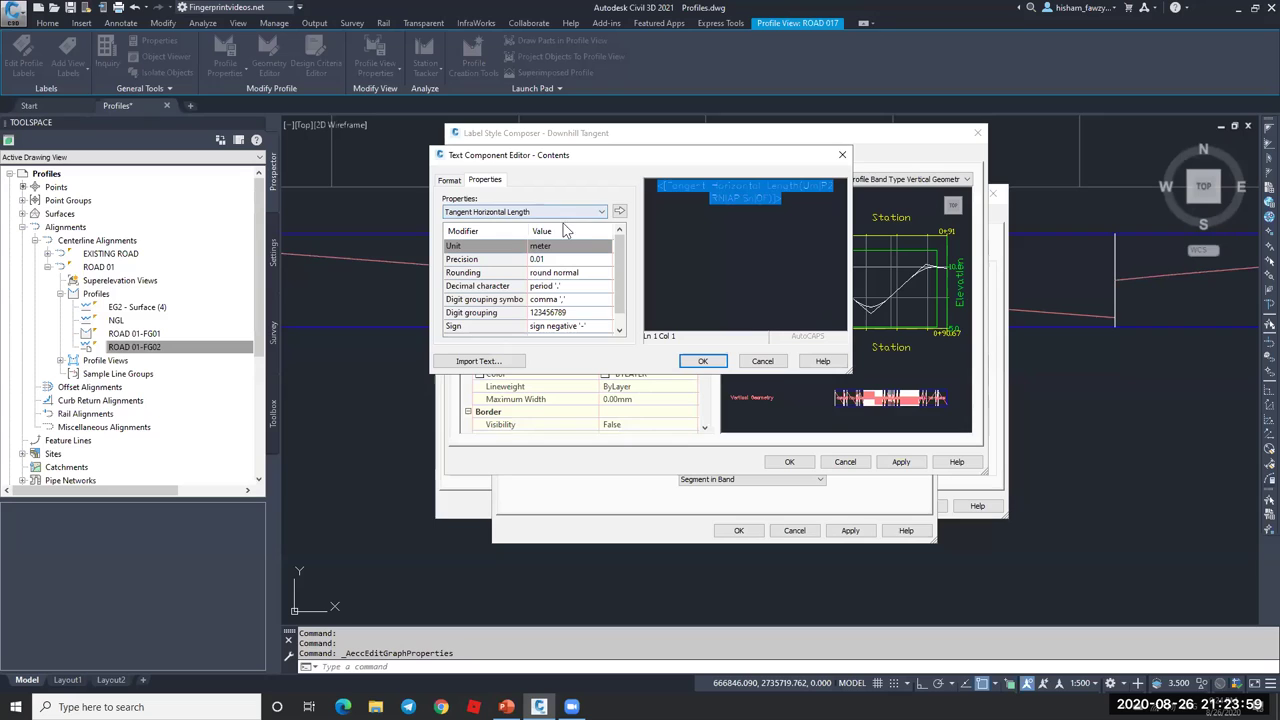
- Append the Tangent Grade property to the Downhill Tangent label and close all dialogs
left_click(770, 206)
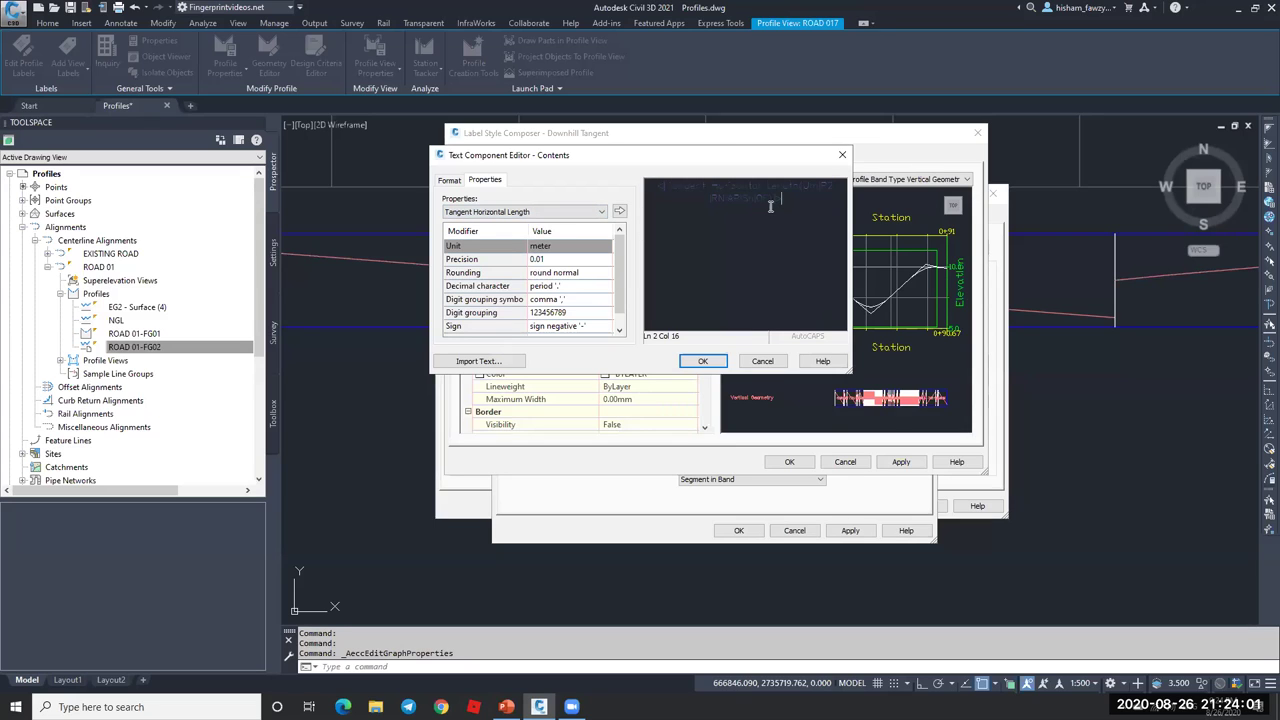
left_click(556, 213)
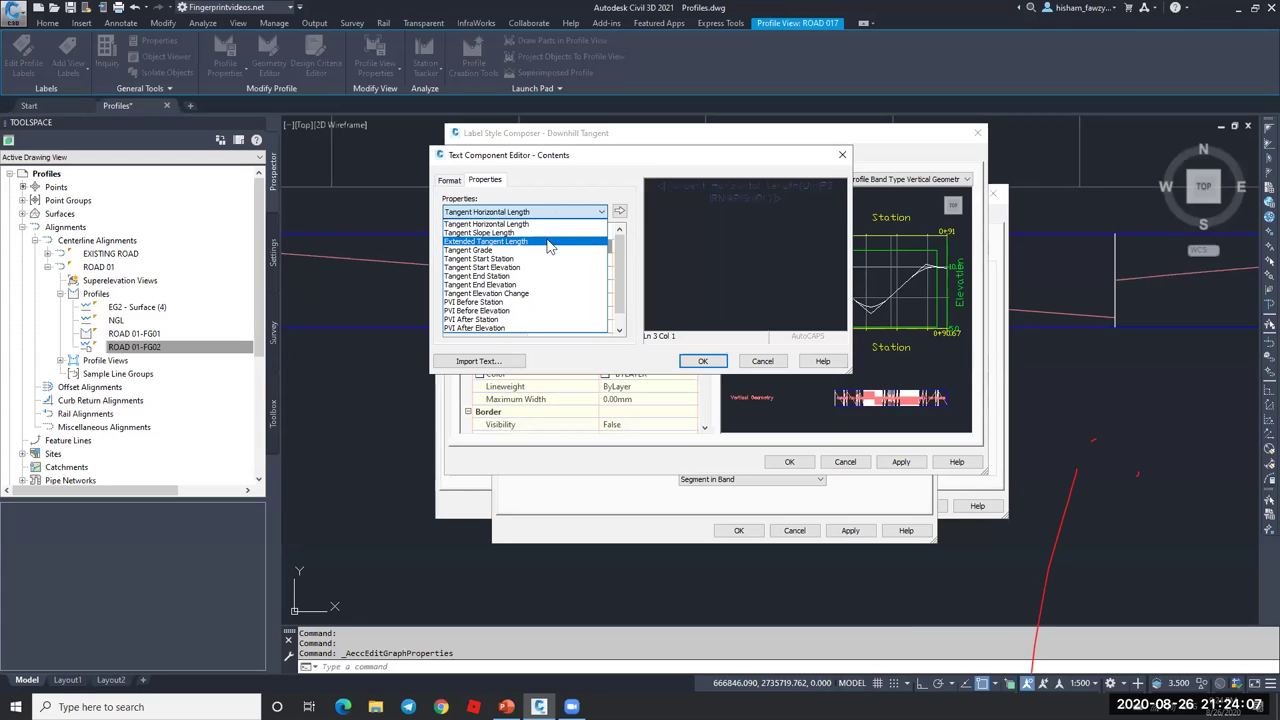
left_click(545, 250)
left_click(619, 213)
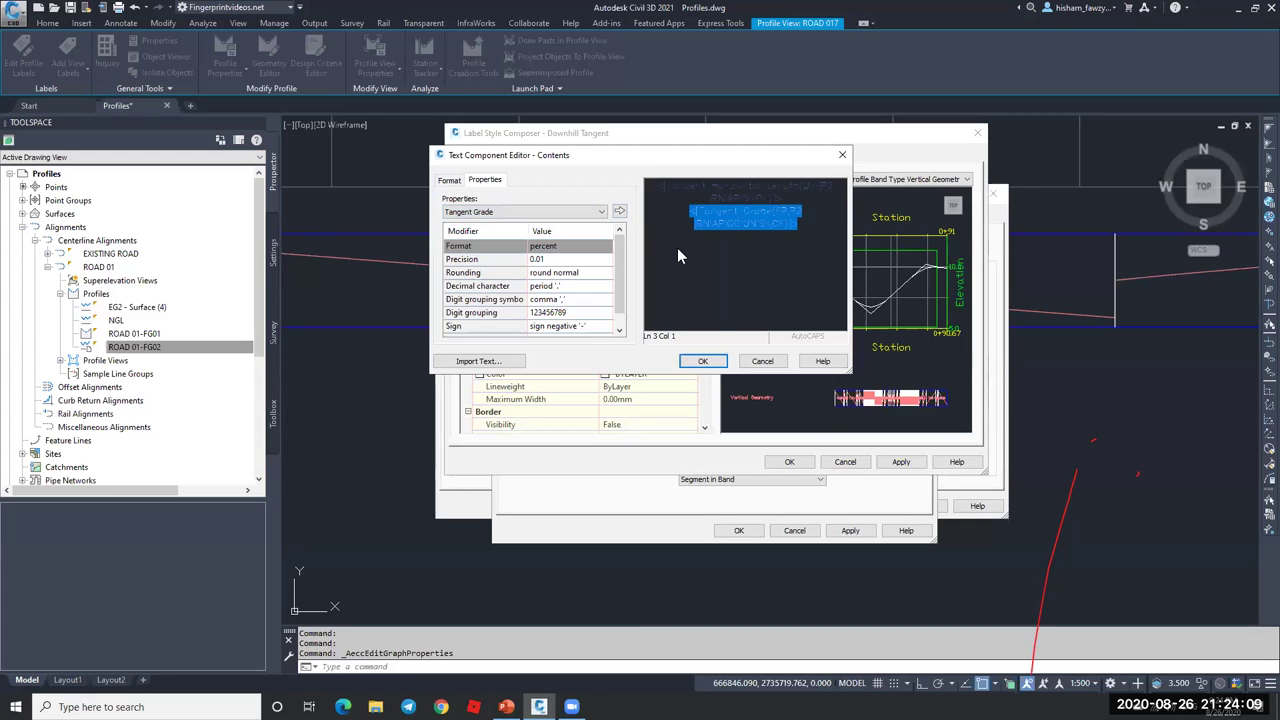
left_click(703, 362)
left_click(785, 462)
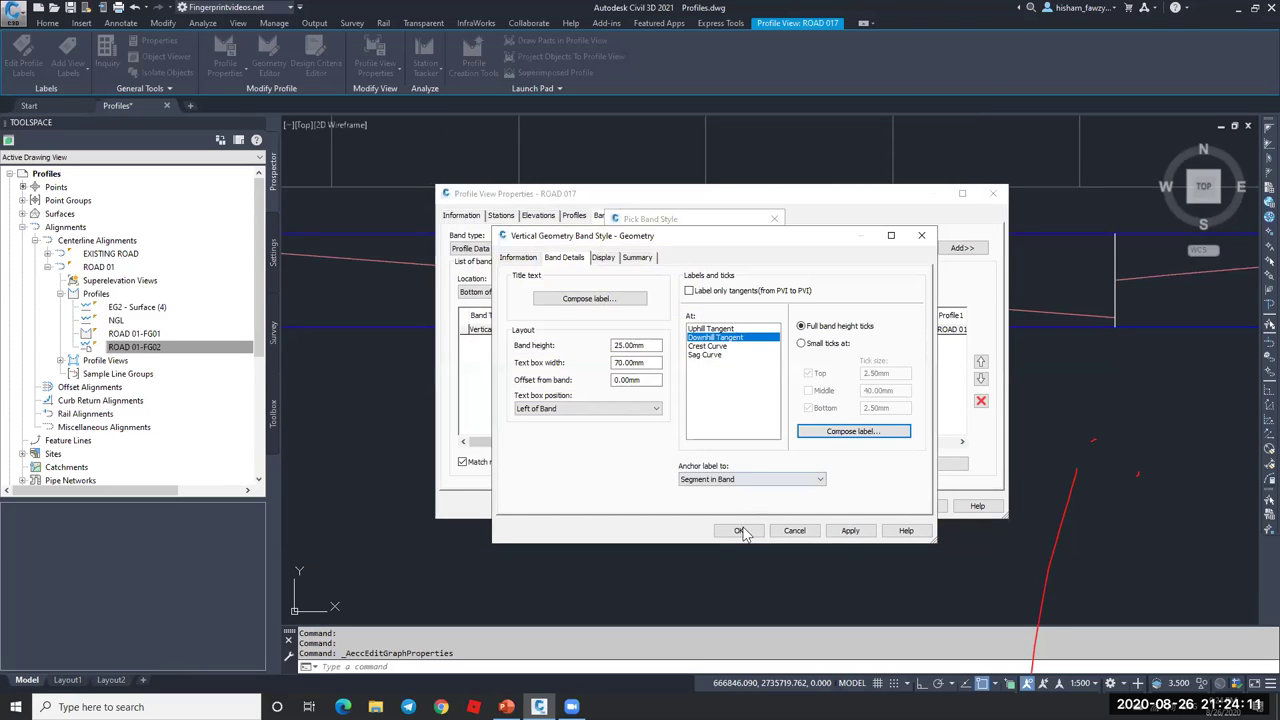
left_click(750, 530)
left_click(660, 270)
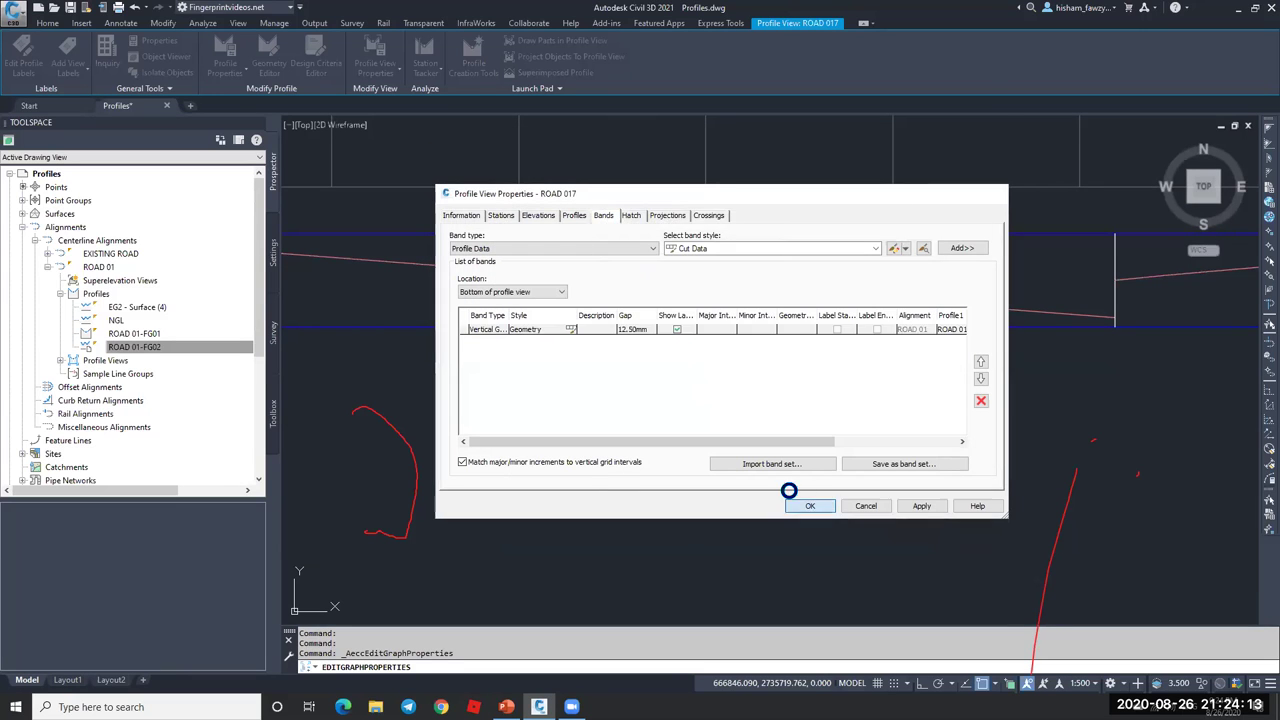
left_click(807, 506)
key("Escape")
scroll(640, 290, "up", 3)
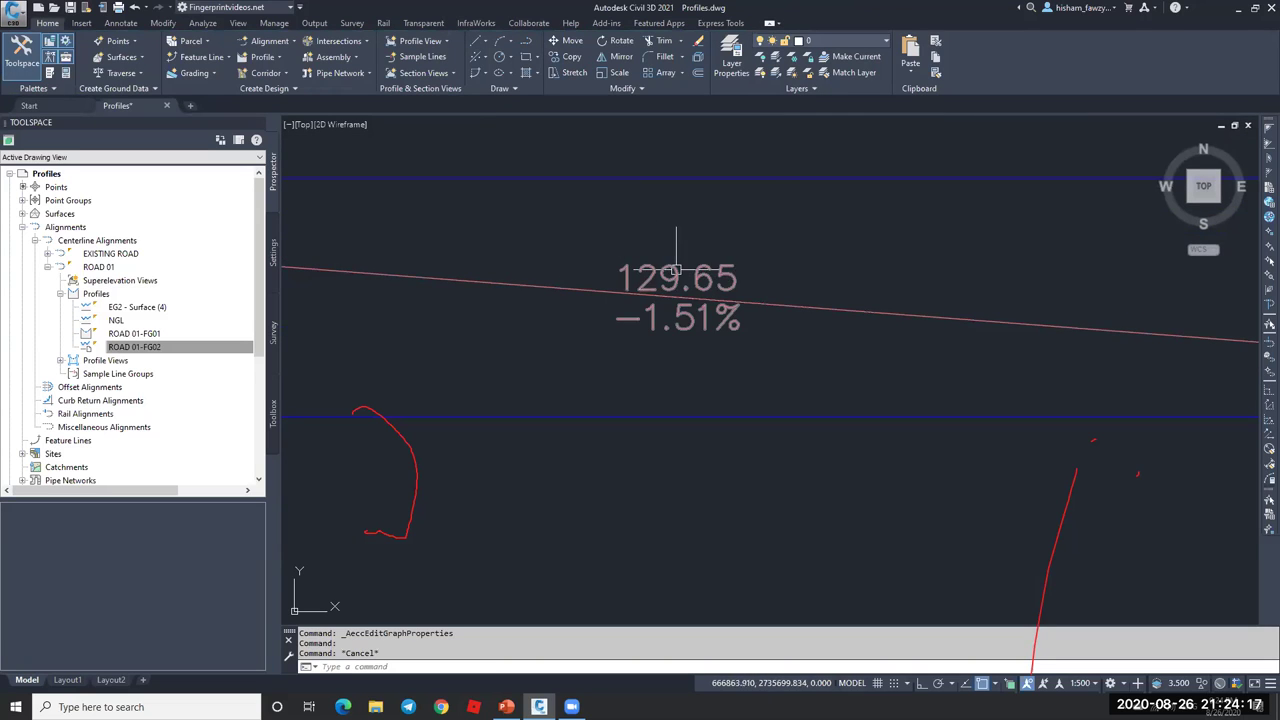
scroll(643, 298, "down", 3)
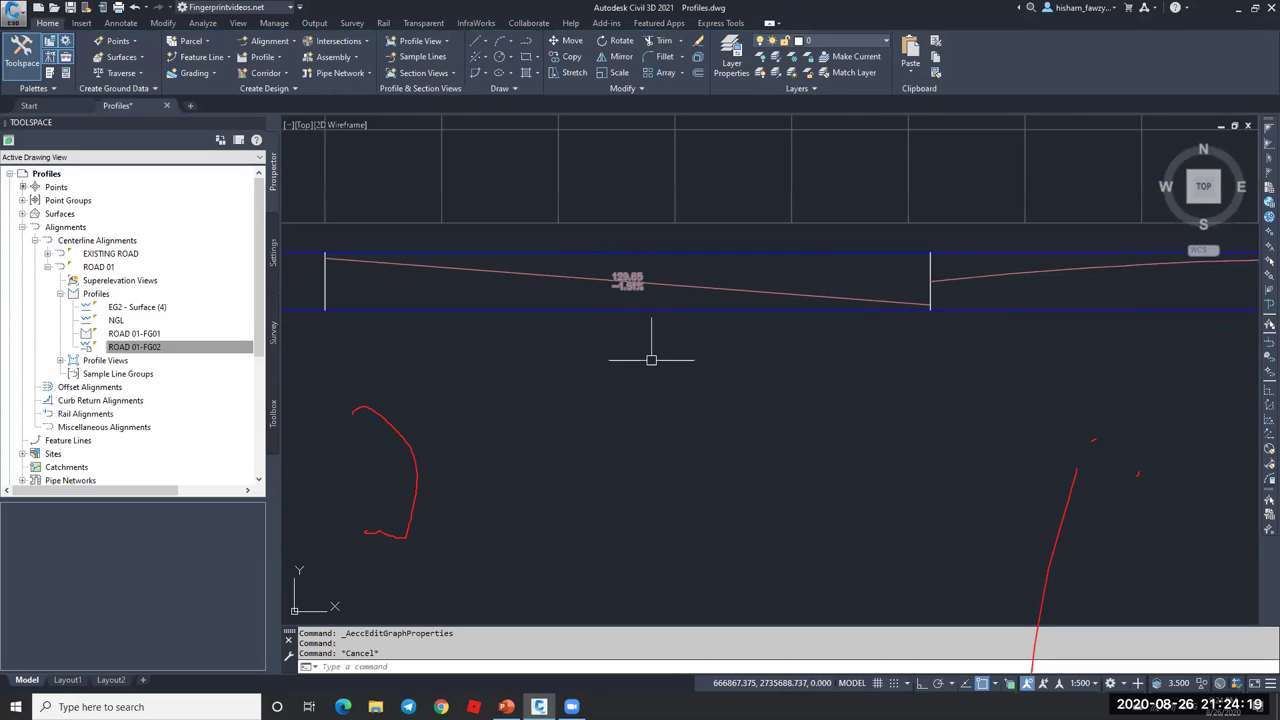
scroll(654, 360, "down", 3)
scroll(650, 290, "up", 5)
scroll(628, 229, "down", 2)
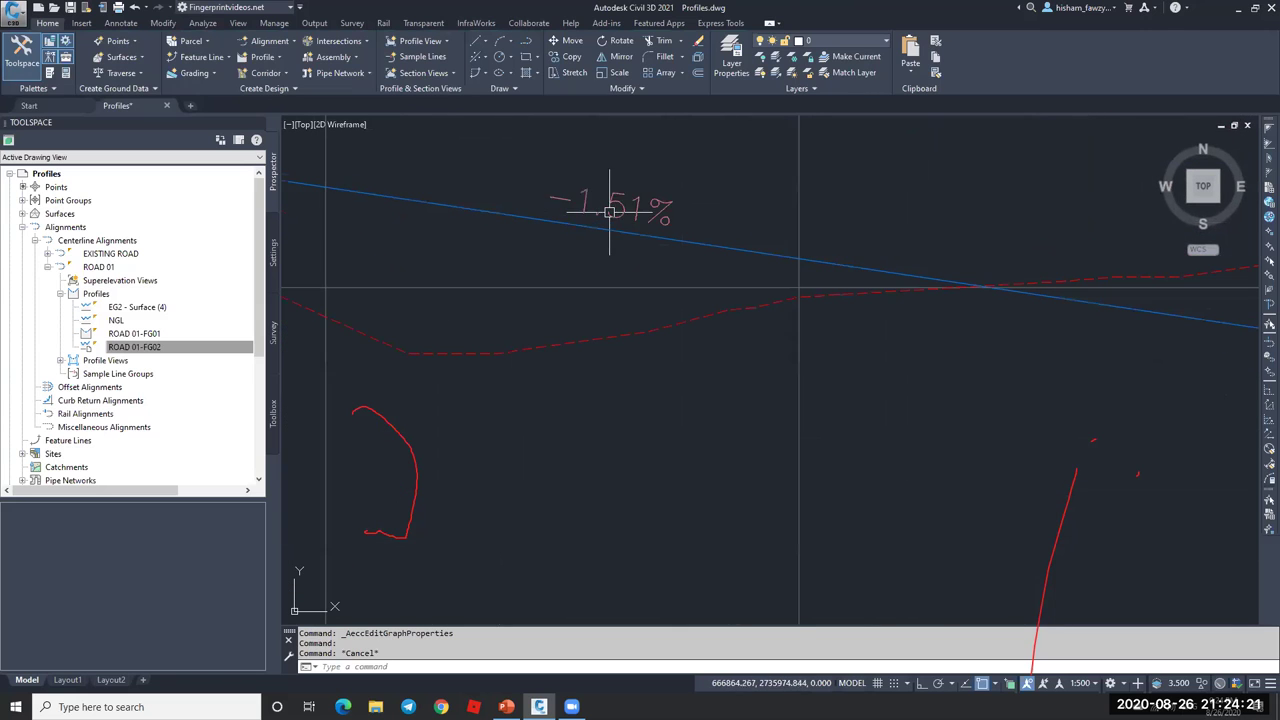
scroll(680, 230, "down", 3)
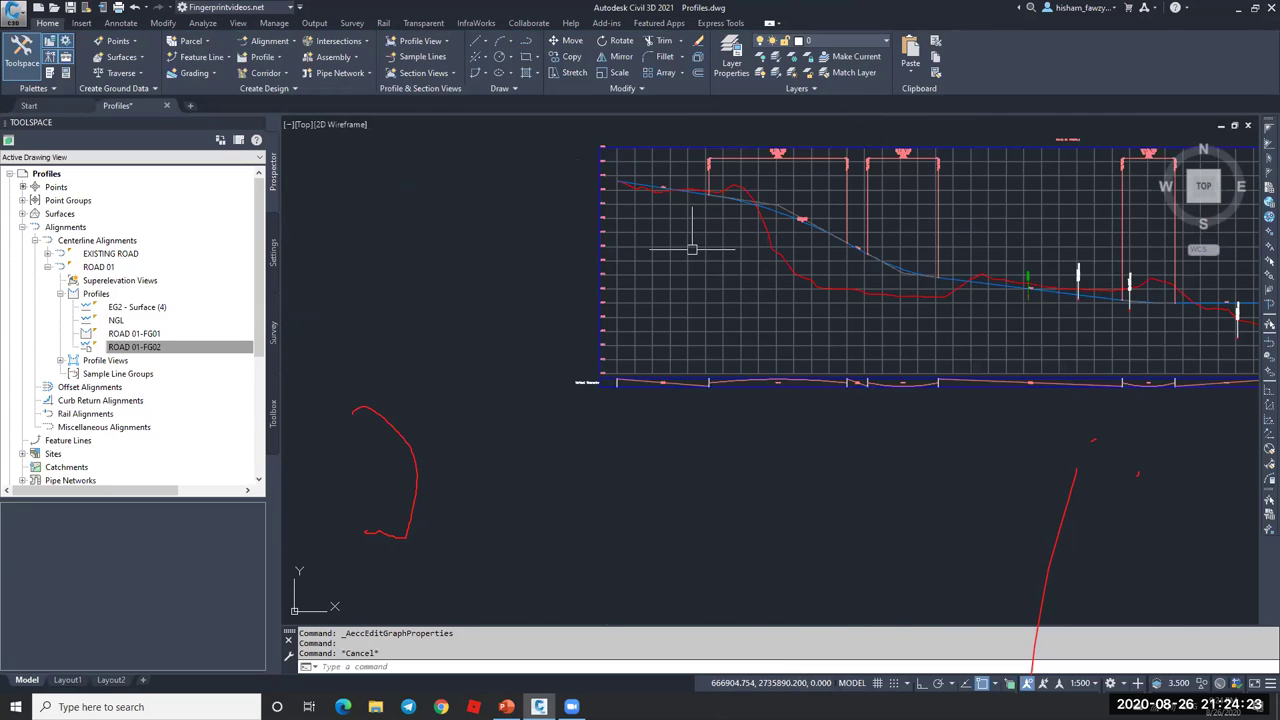
scroll(591, 286, "up", 5)
scroll(594, 253, "down", 3)
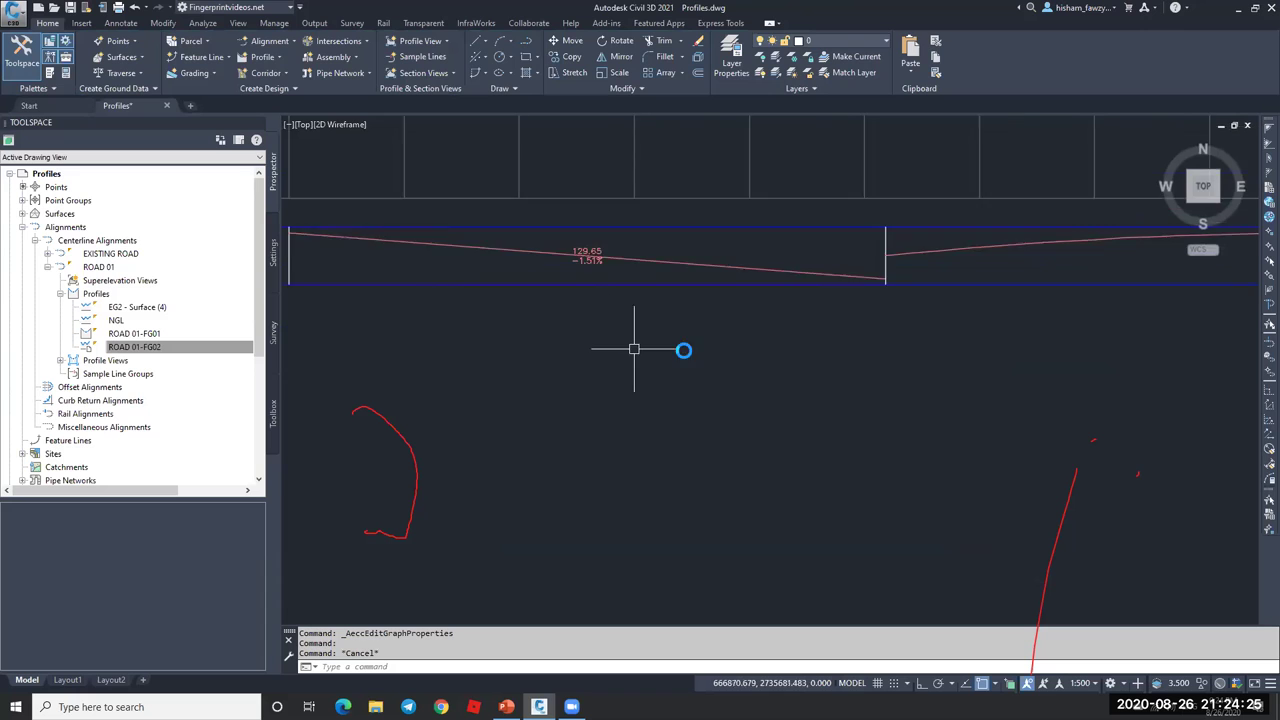
scroll(946, 309, "up", 2)
scroll(871, 286, "down", 2)
scroll(793, 375, "up", 3)
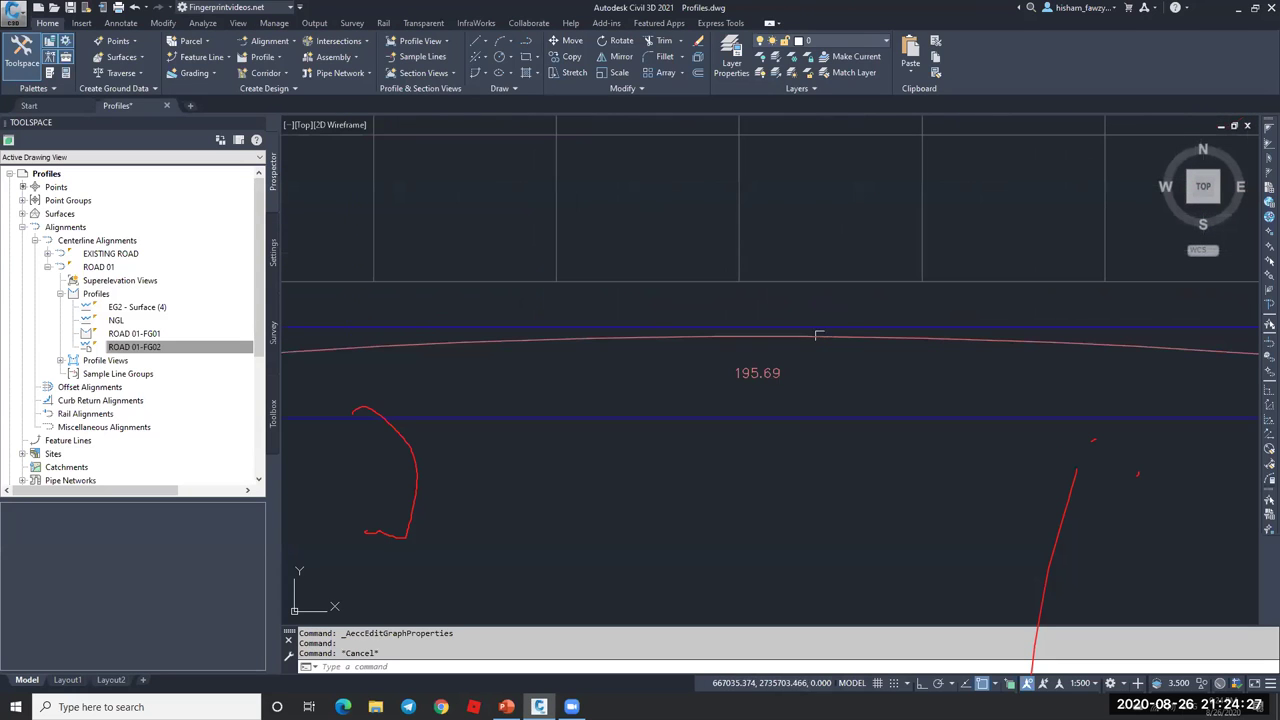
scroll(736, 377, "down", 4)
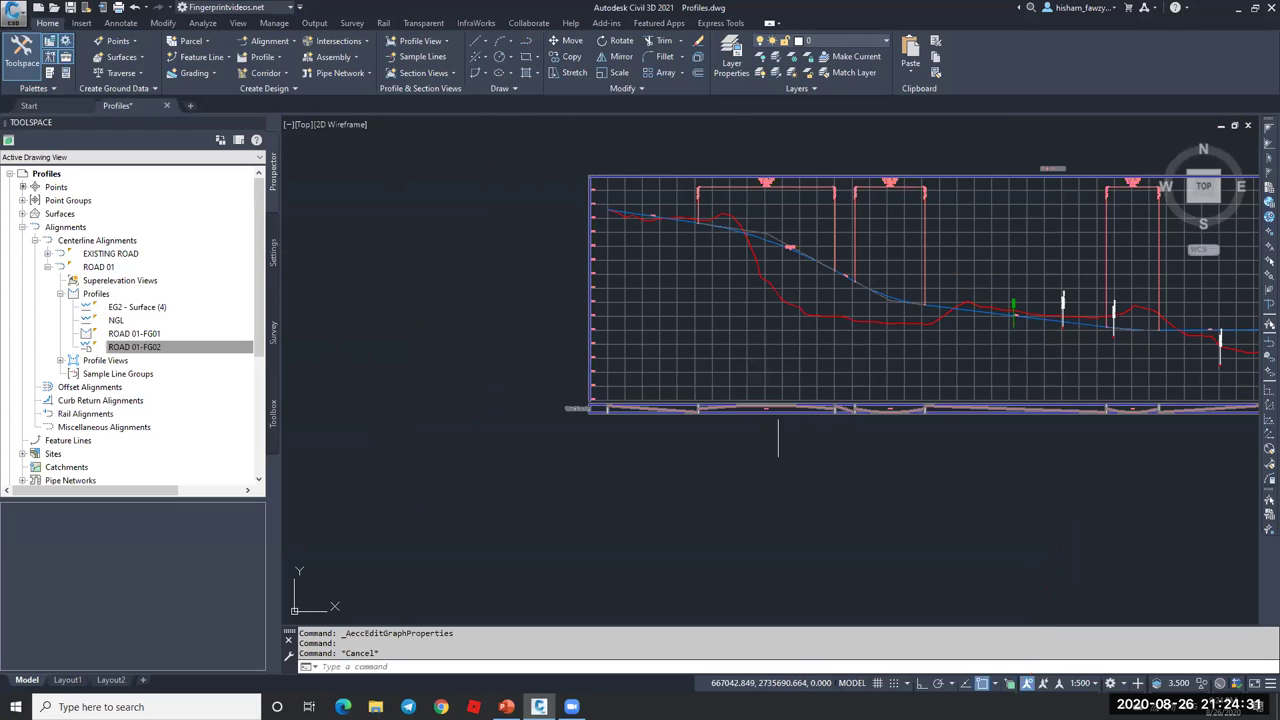
scroll(766, 405, "up", 2)
scroll(780, 360, "down", 5)
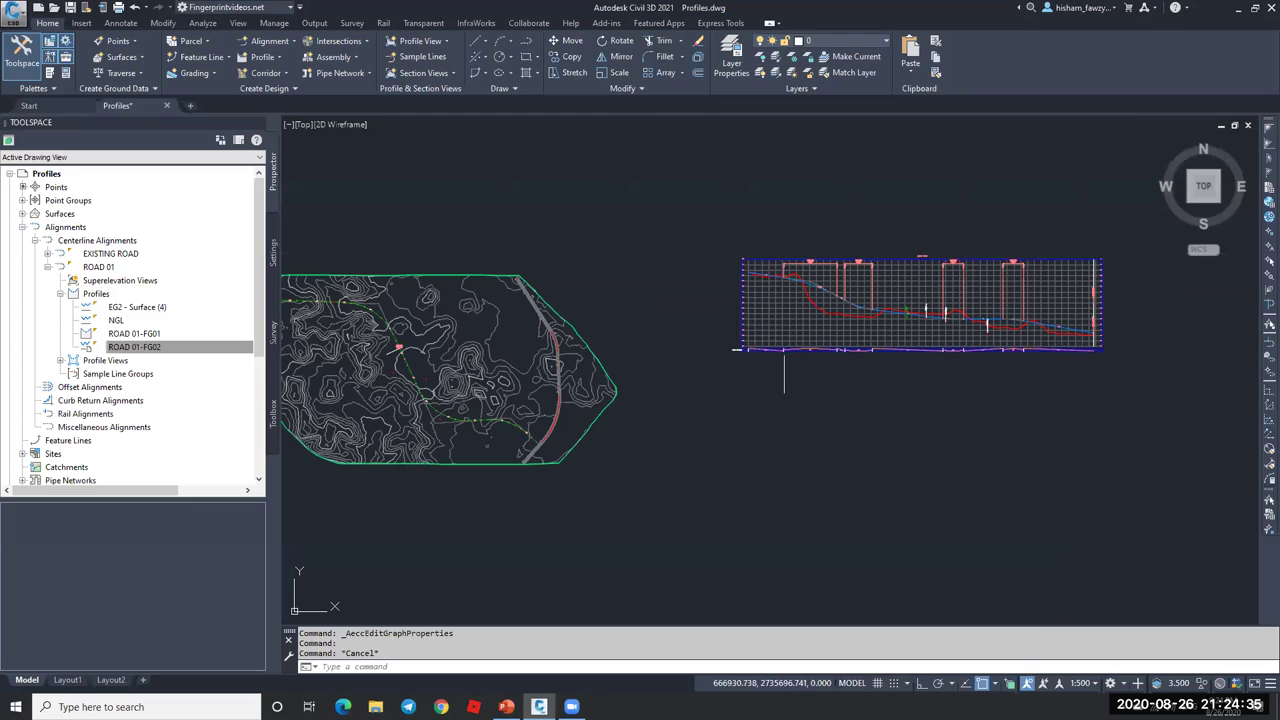
- Add a Horizontal Geometry band in Geometry style to the ROAD 017 profile view
scroll(784, 365, "up", 3)
key("Escape")
left_click(830, 272)
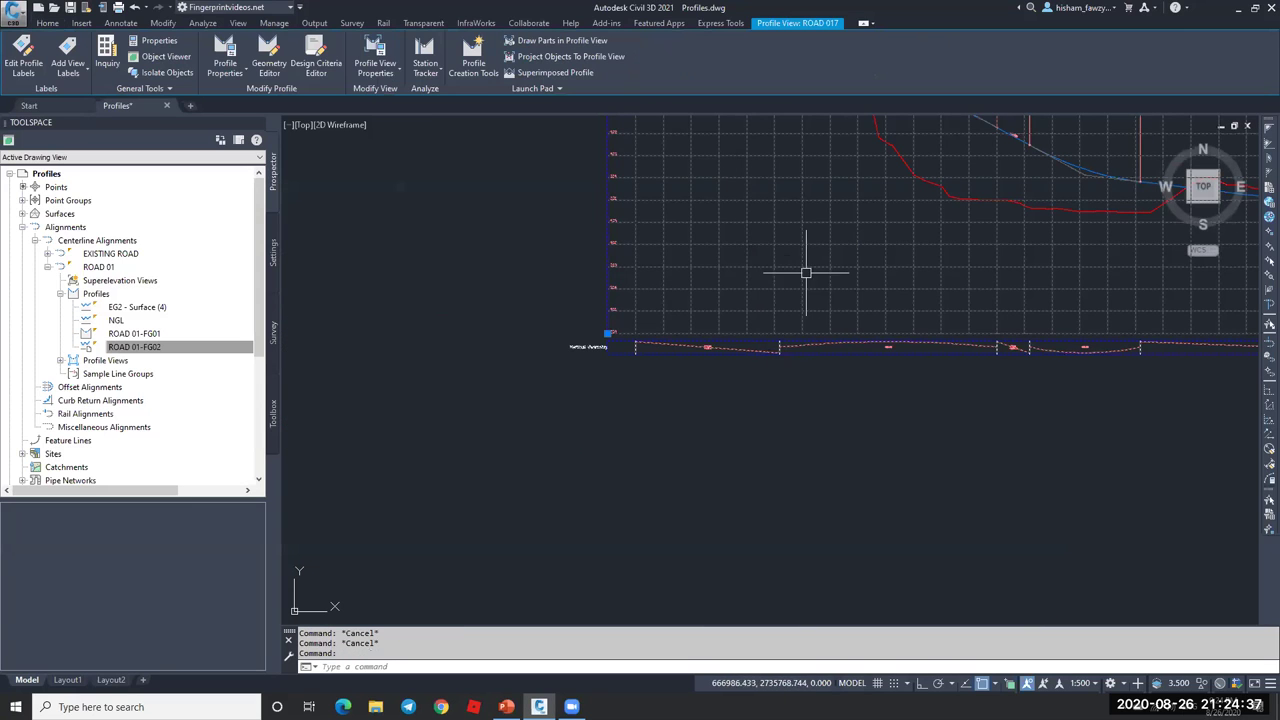
left_click(375, 62)
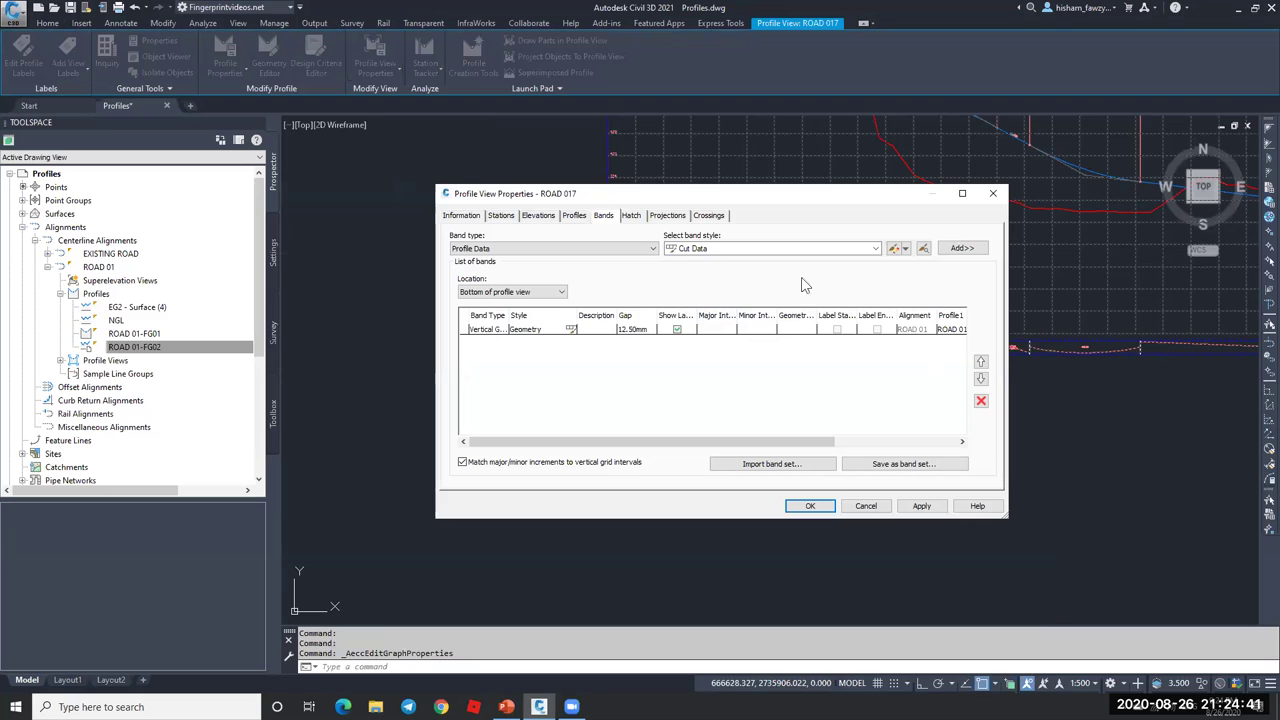
left_click(600, 249)
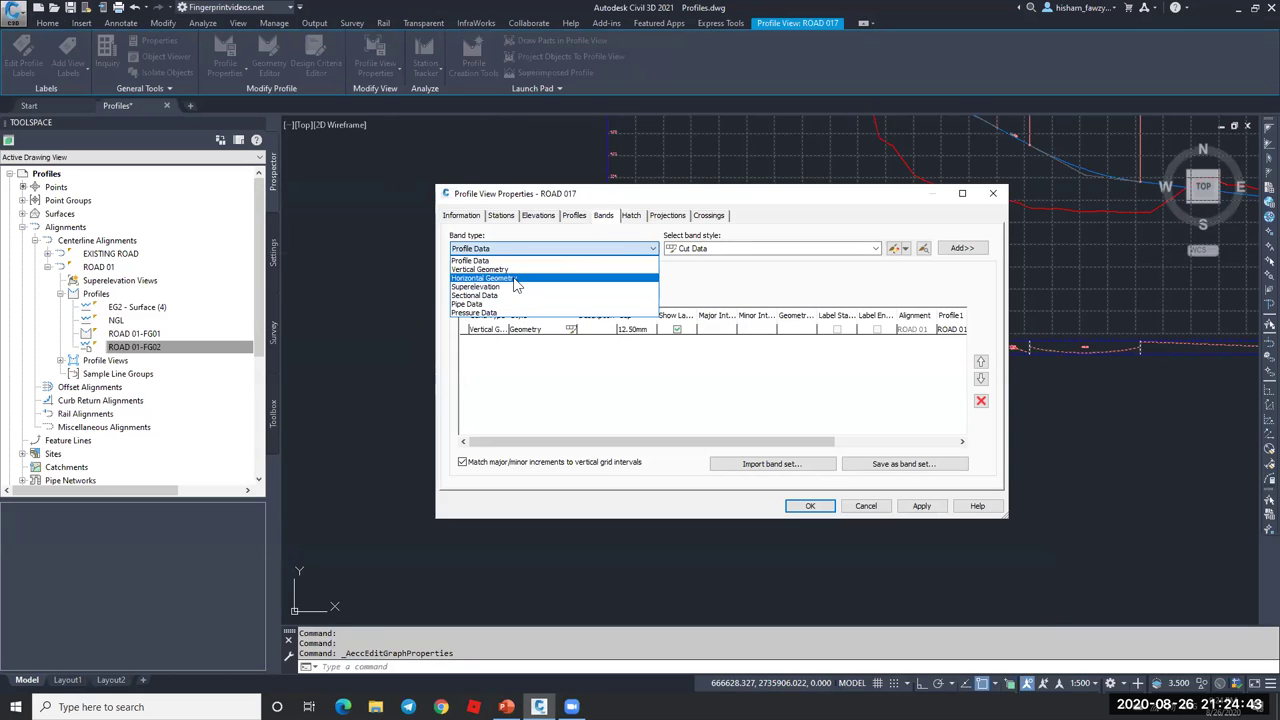
left_click(516, 280)
left_click(849, 249)
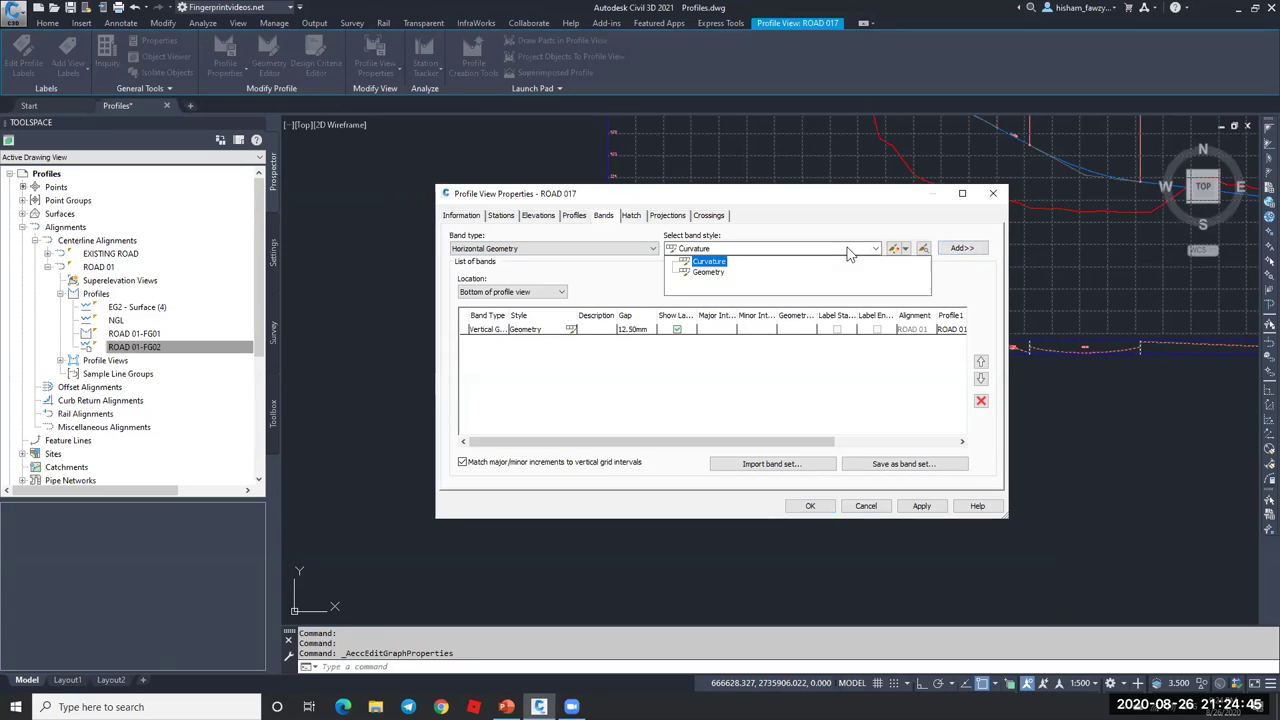
left_click(712, 272)
left_click(957, 249)
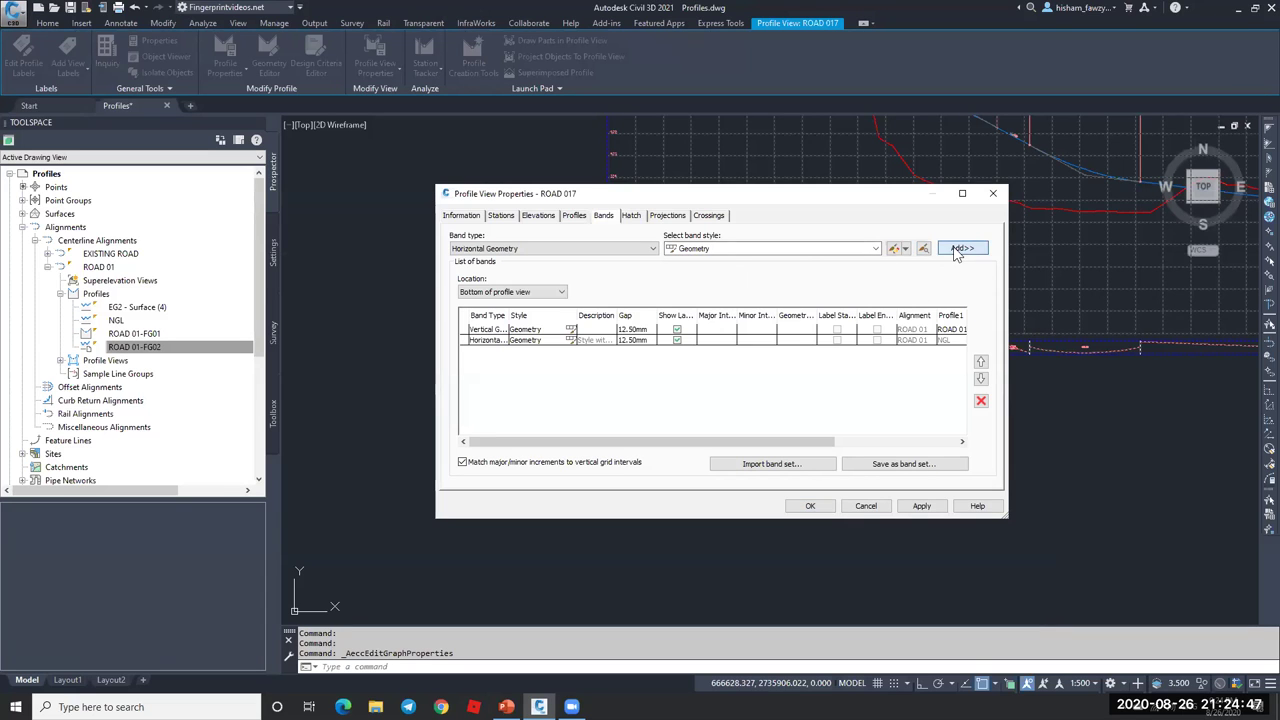
left_click(810, 505)
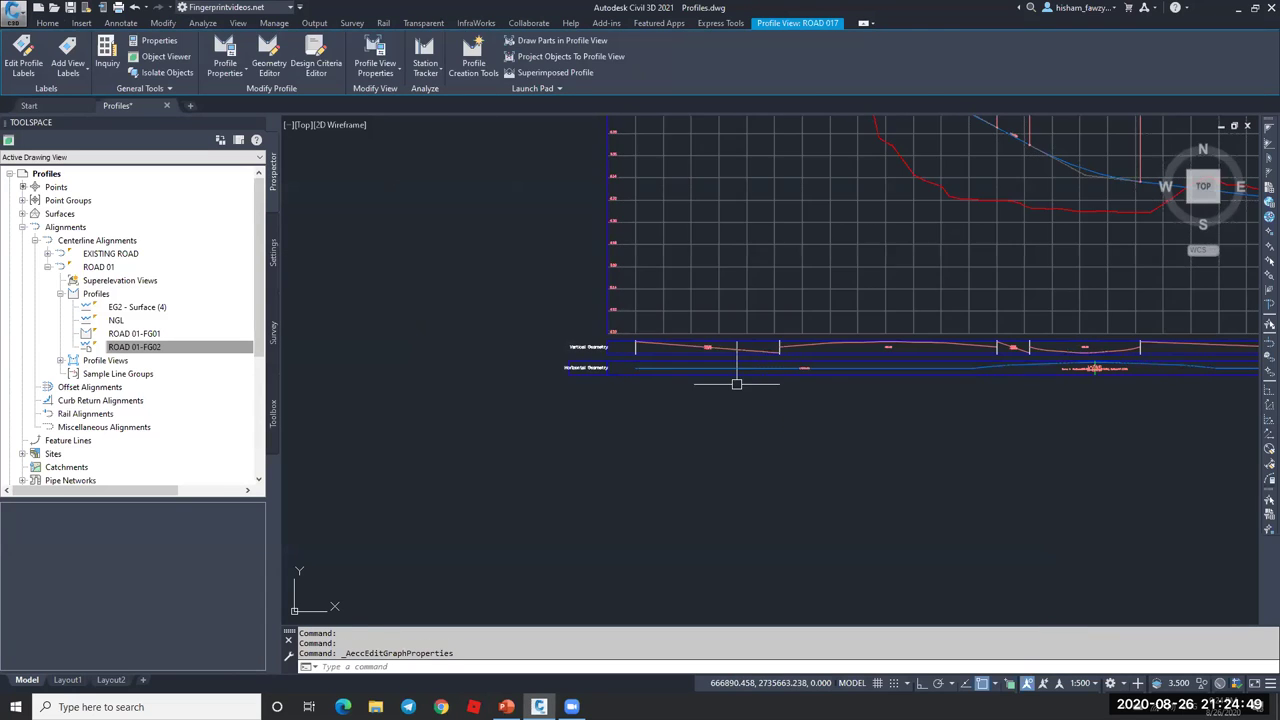
key("Escape")
scroll(779, 343, "up", 5)
scroll(666, 357, "down", 5)
scroll(710, 355, "up", 5)
scroll(517, 325, "down", 5)
scroll(860, 285, "up", 5)
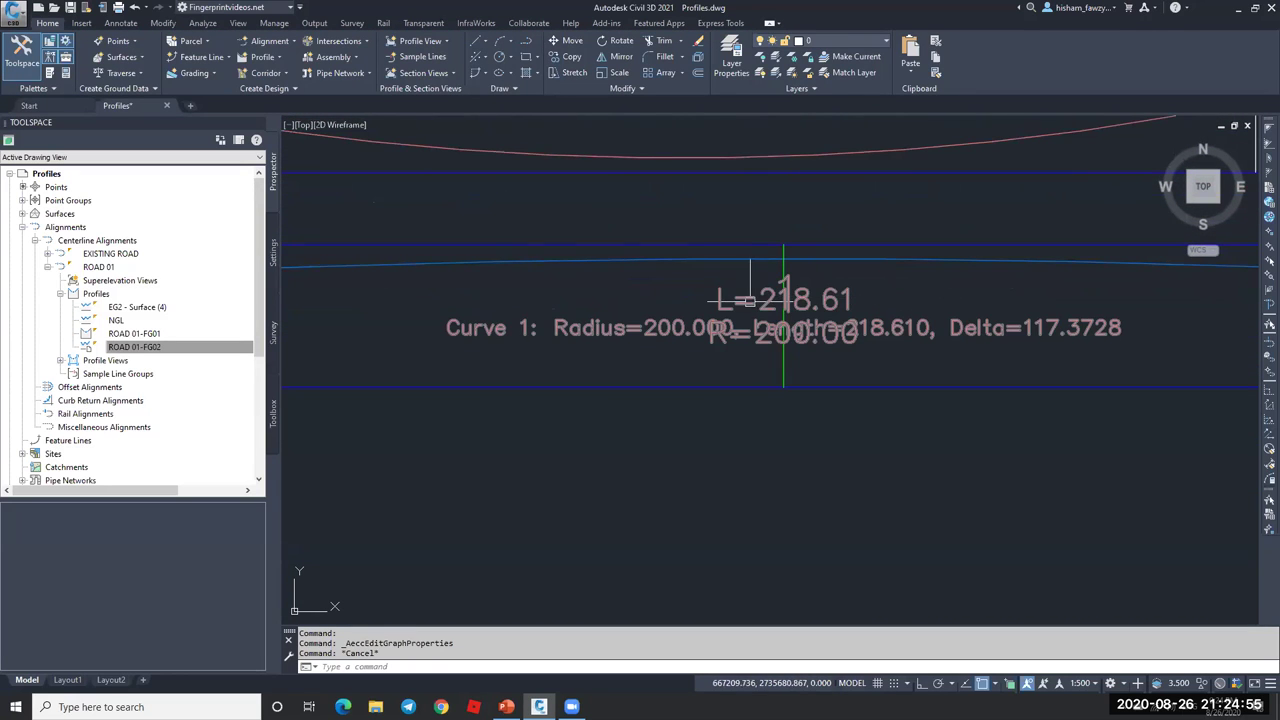
scroll(778, 345, "down", 5)
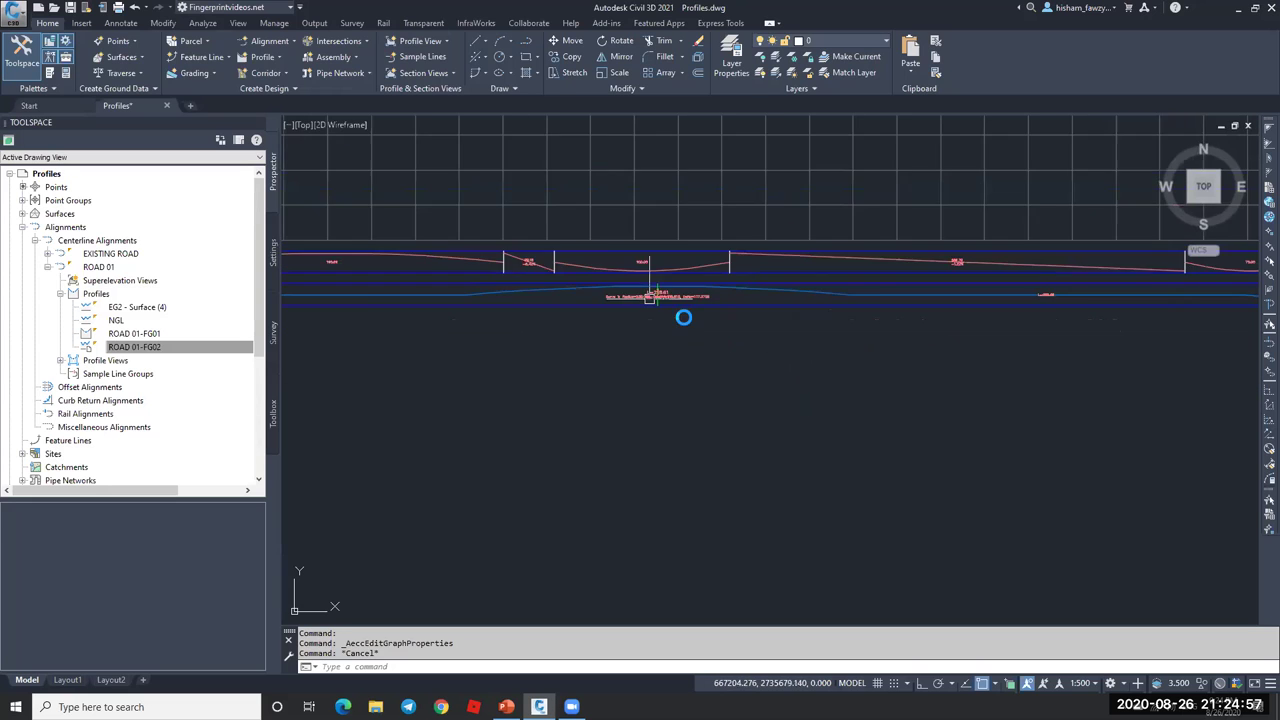
scroll(910, 313, "up", 5)
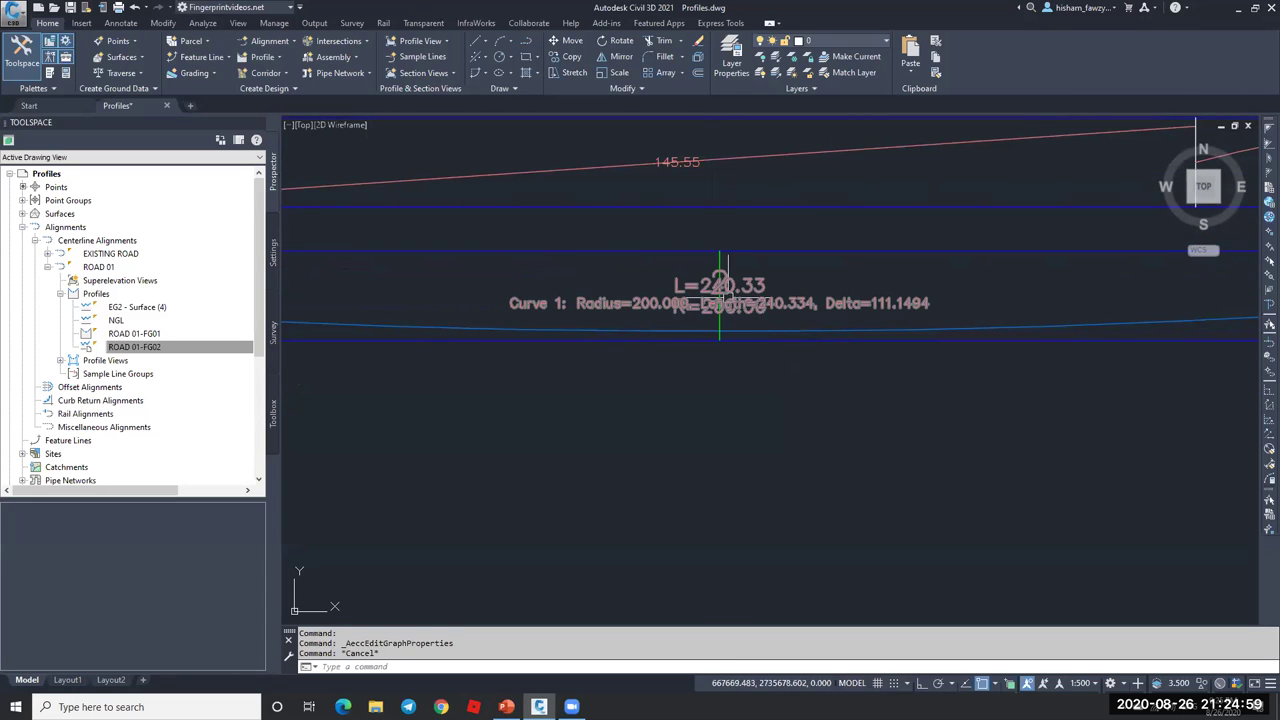
scroll(825, 303, "up", 2)
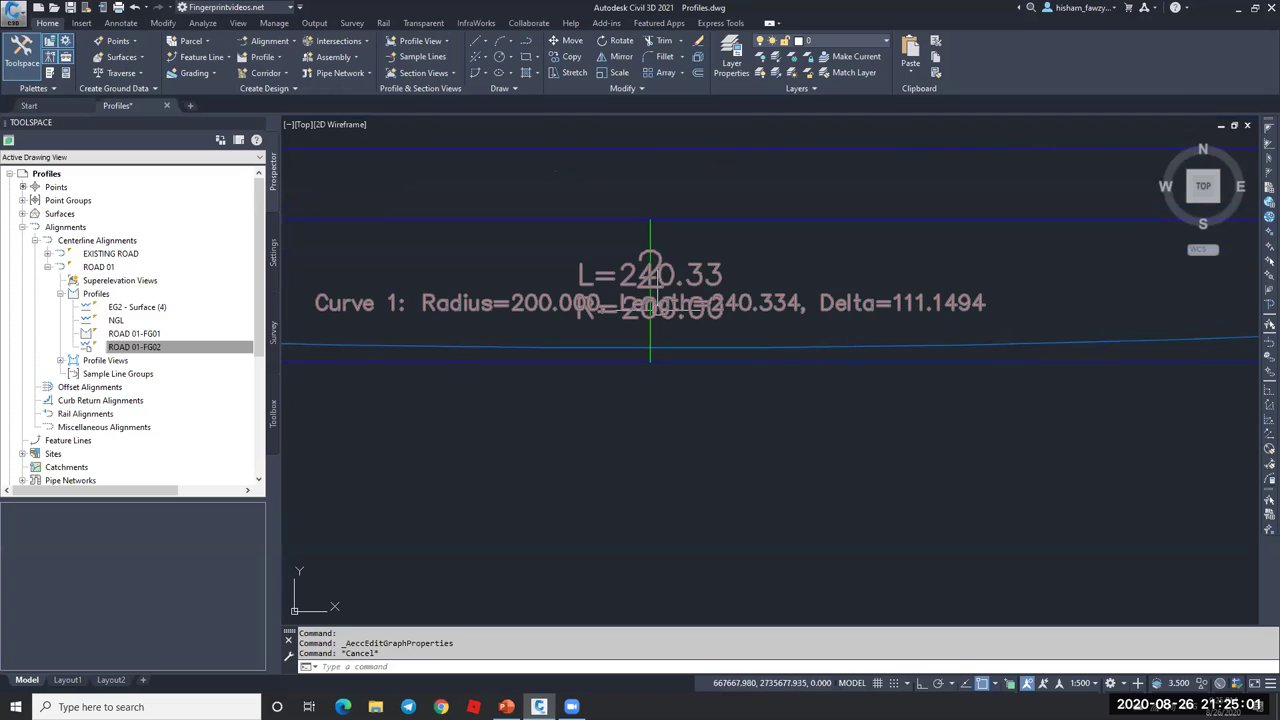
scroll(857, 290, "down", 4)
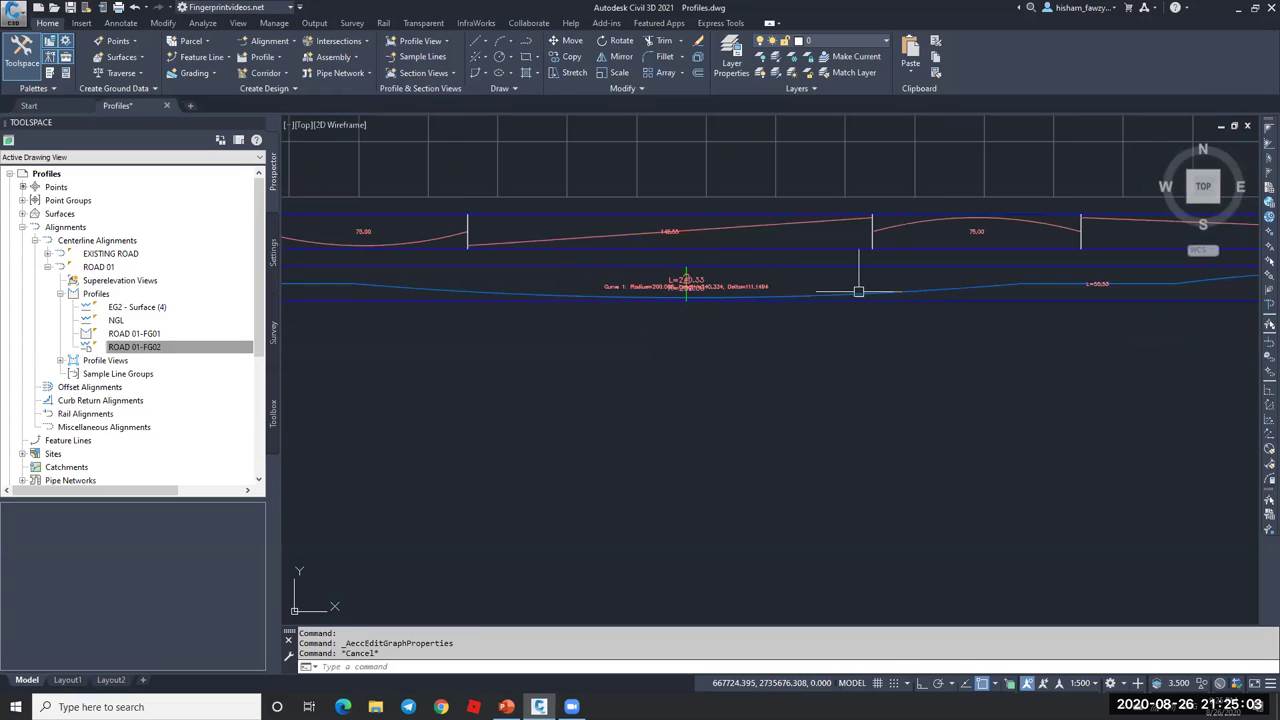
key("Escape")
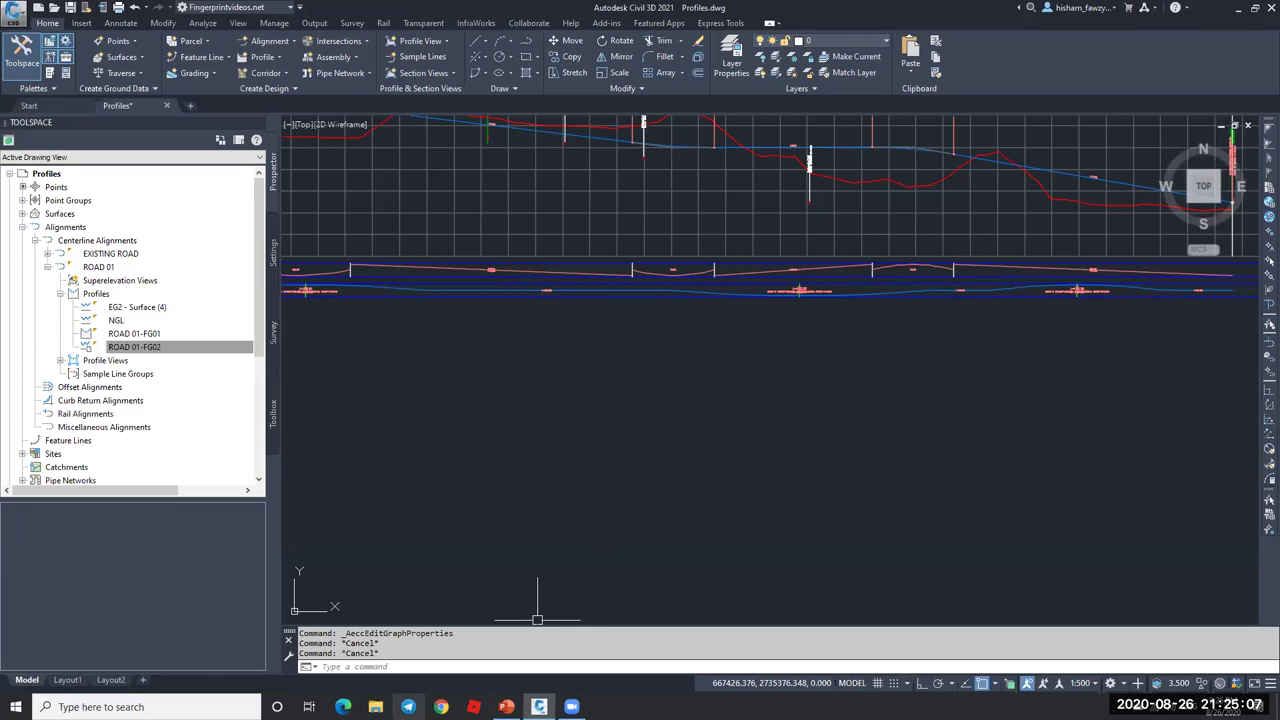
- Open a File Explorer window with Win+E, then close it with Alt+F4
key("super+e")
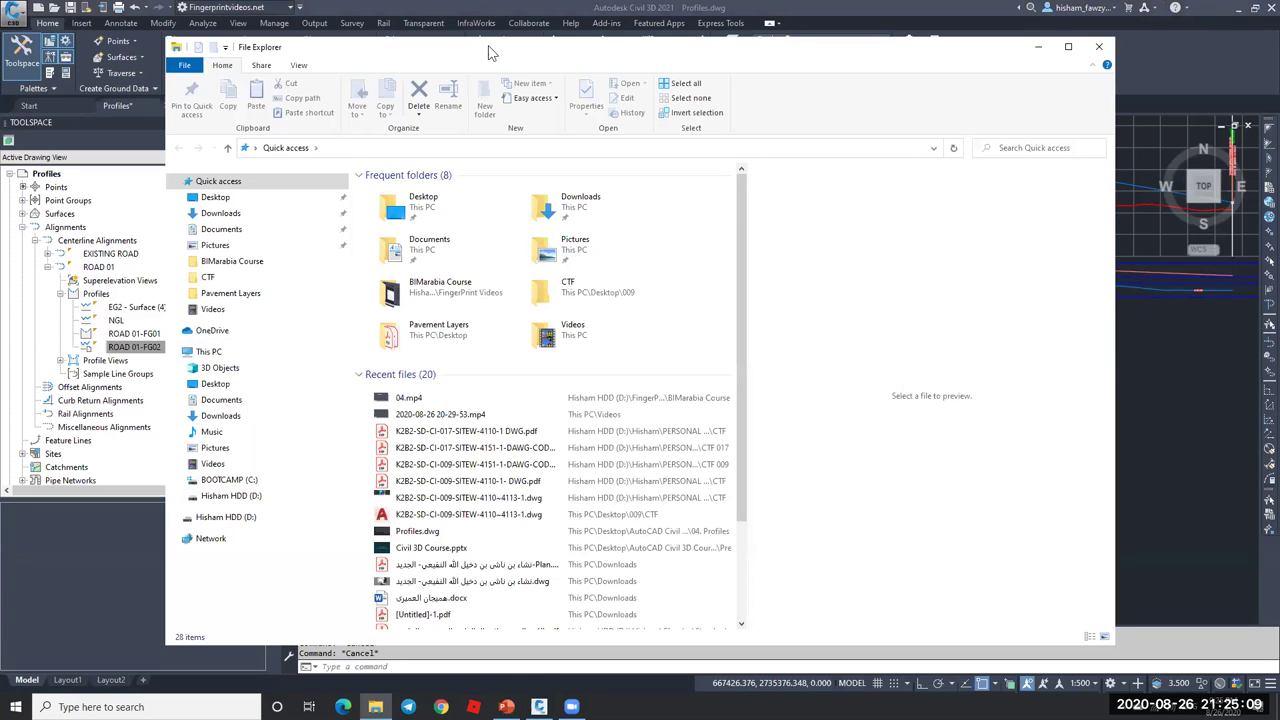
key("alt+F4")
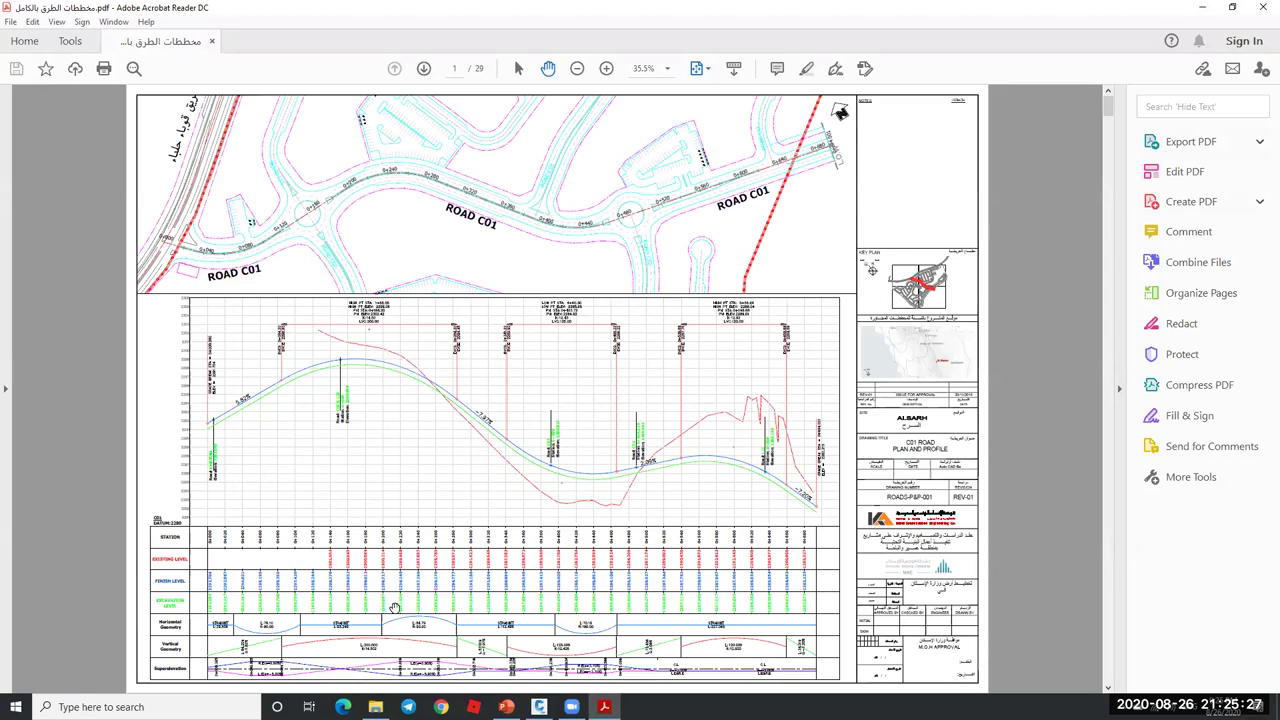
- Zoom and pan the PDF to read the profile graph and station band table up to 0+300
scroll(478, 483, "up", 1, "ctrl")
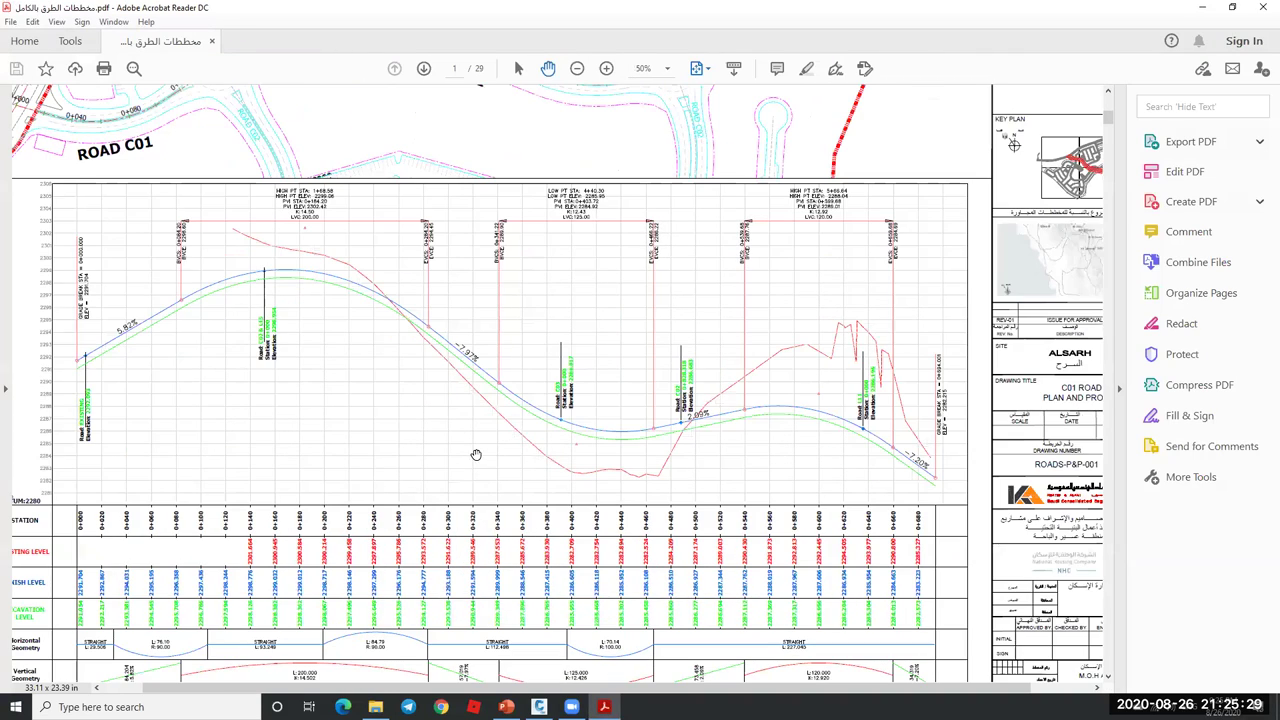
scroll(545, 352, "up", 1, "ctrl")
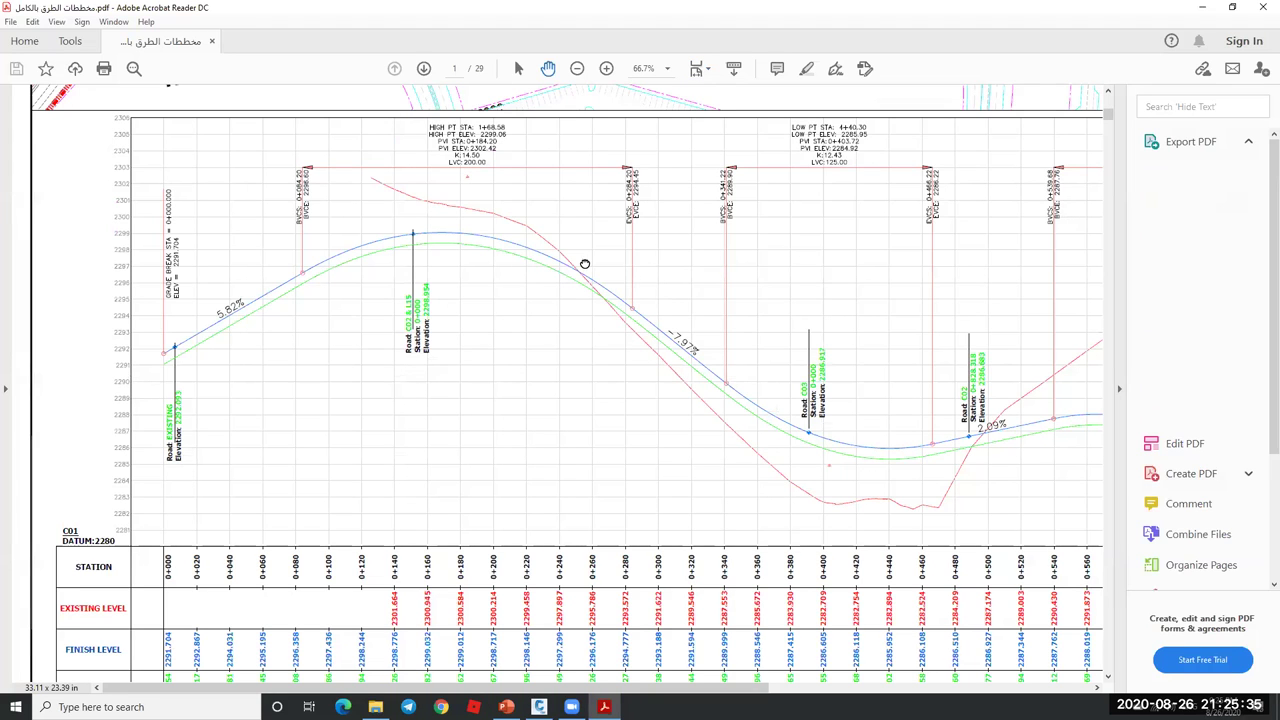
scroll(186, 314, "down", 3)
scroll(173, 290, "up", 1, "ctrl")
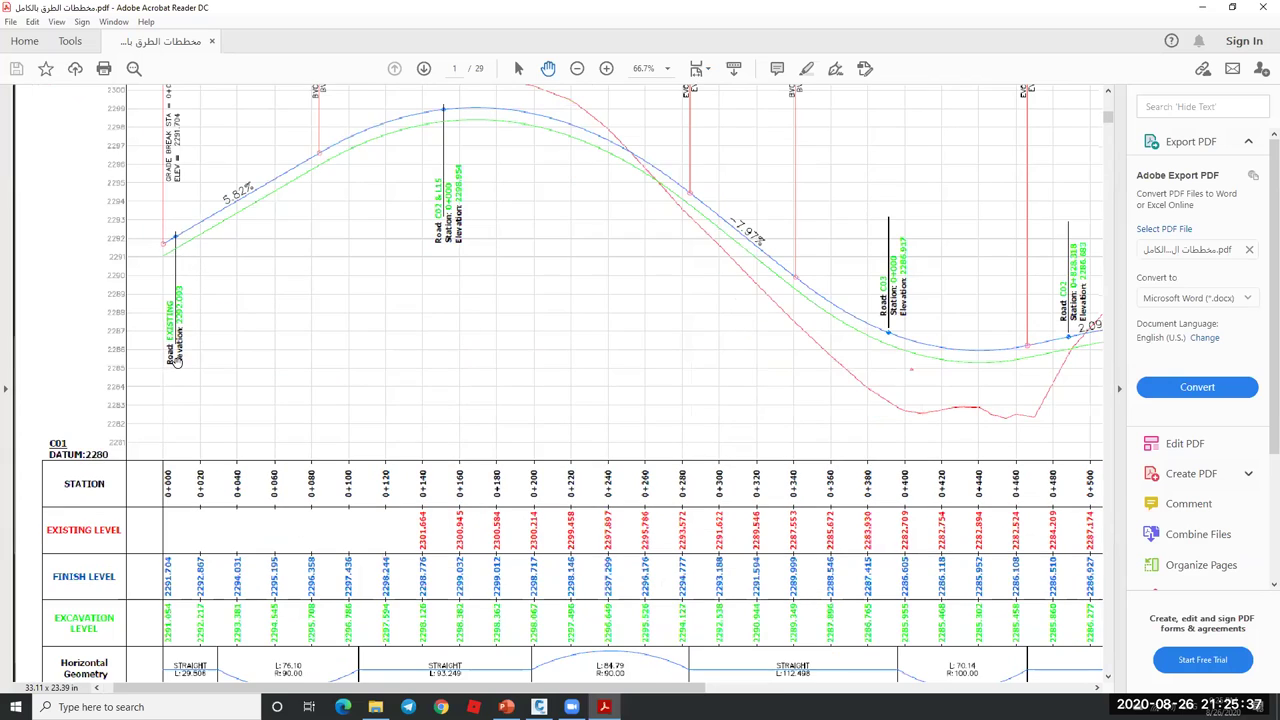
scroll(560, 140, "up", 2, "ctrl")
scroll(291, 337, "up", 1)
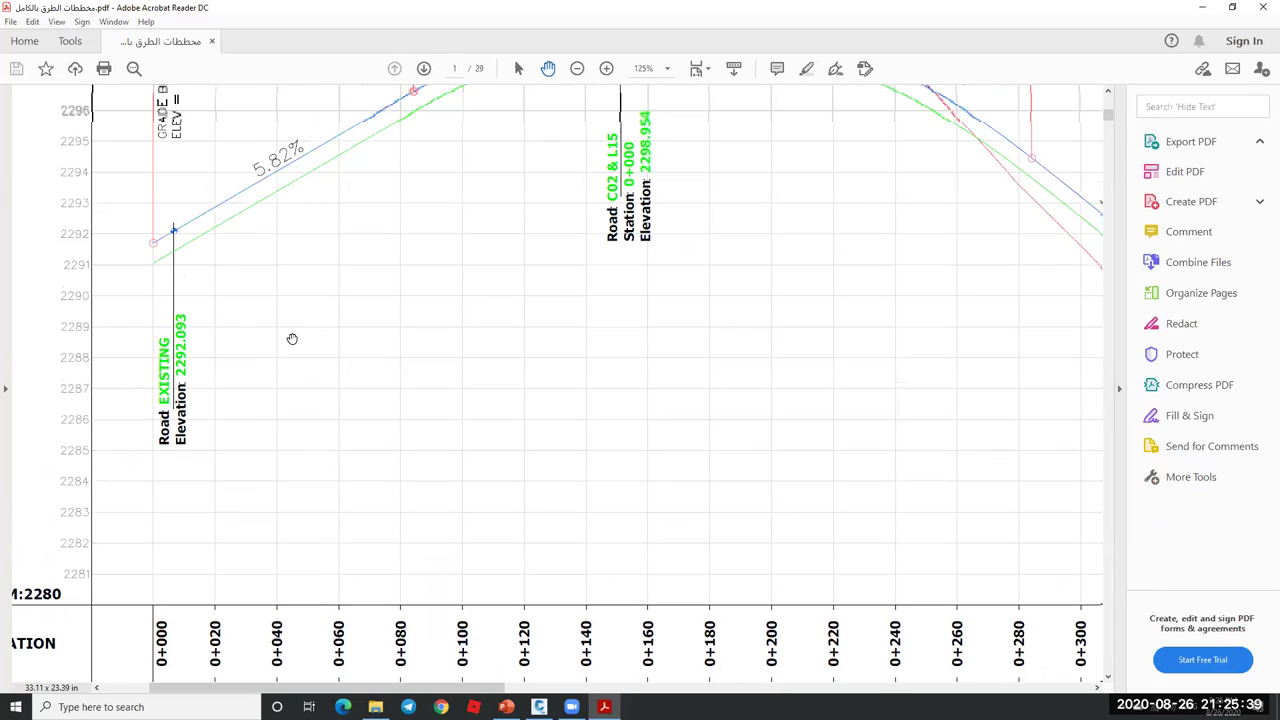
left_click_drag(280, 289, 264, 397)
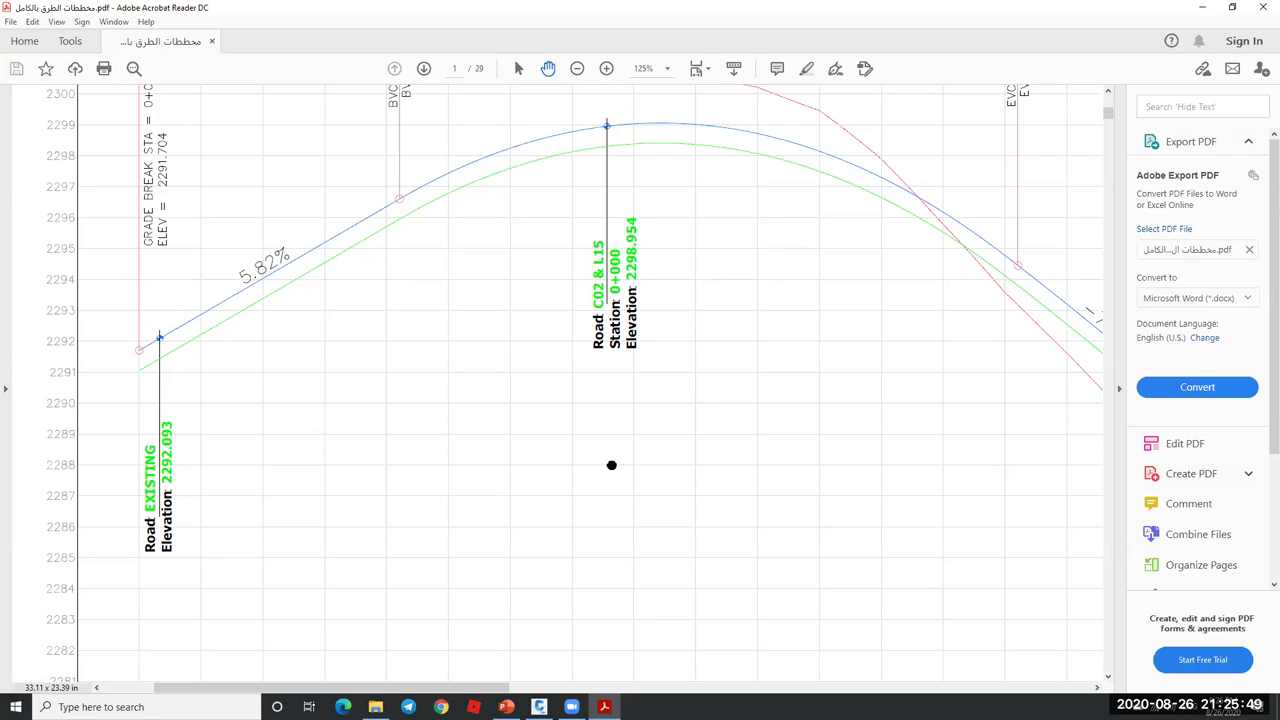
scroll(611, 465, "down", 10)
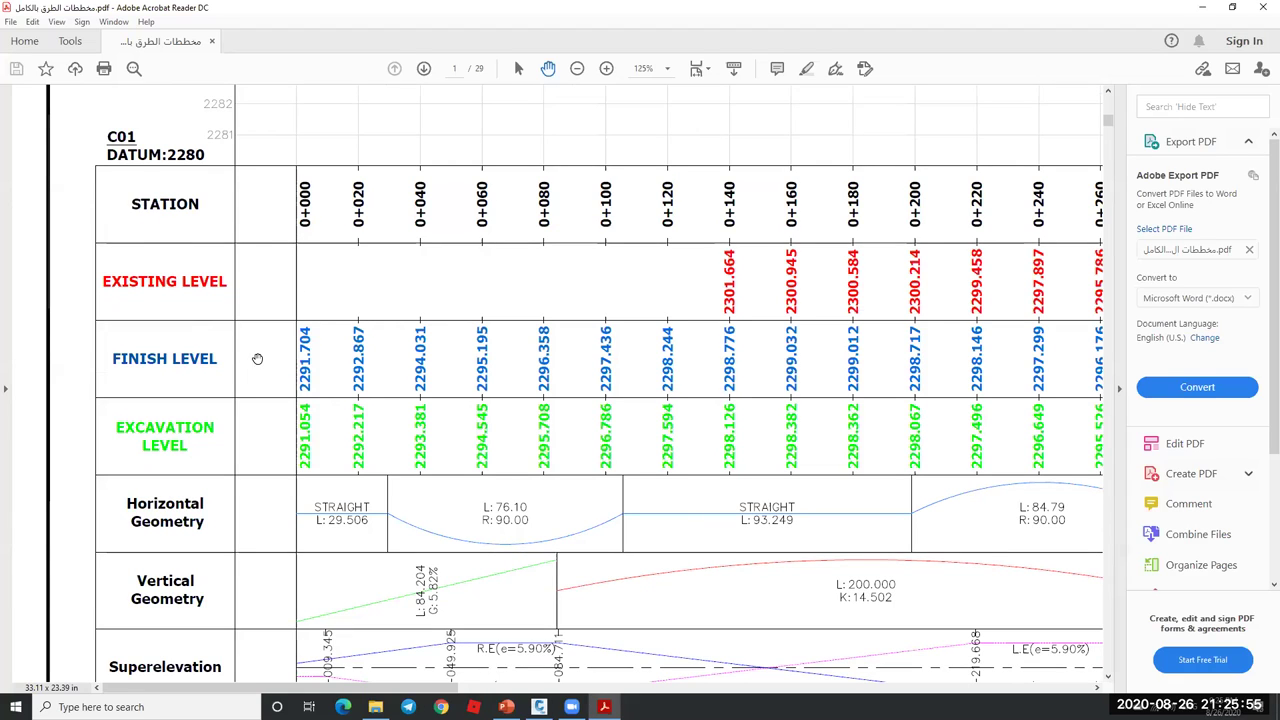
scroll(250, 390, "down", 2)
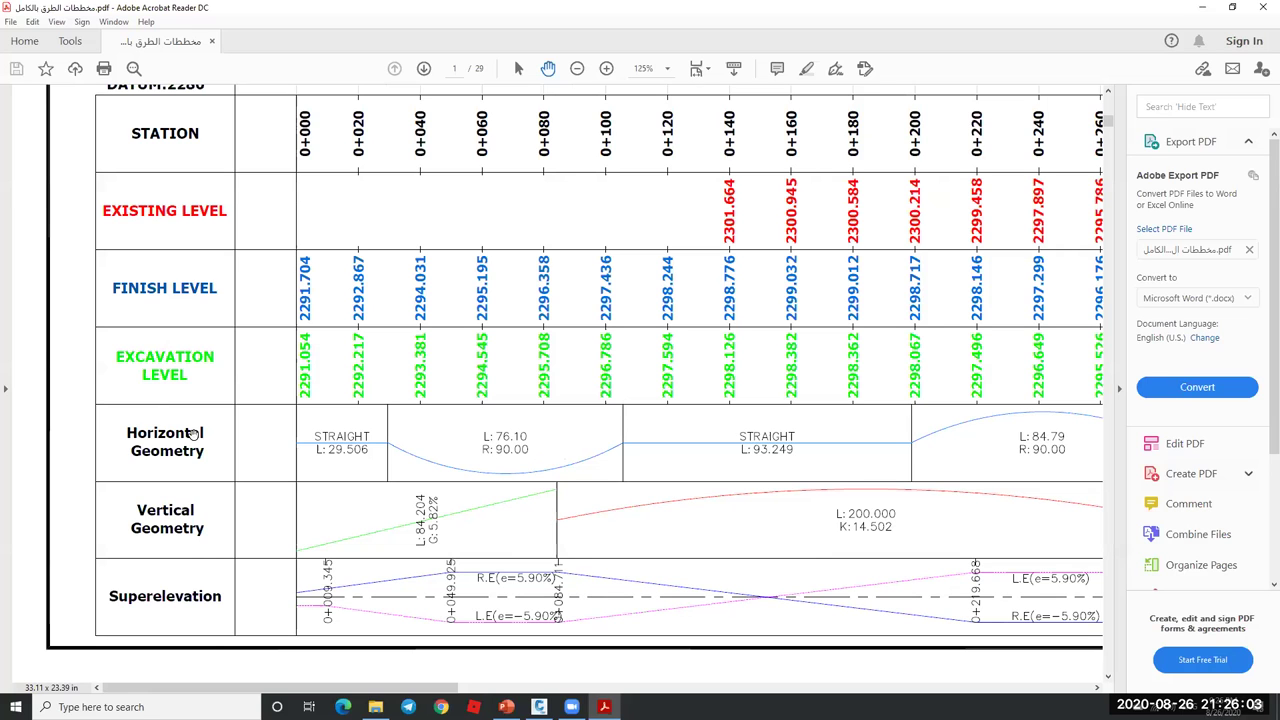
left_click_drag(598, 528, 493, 500)
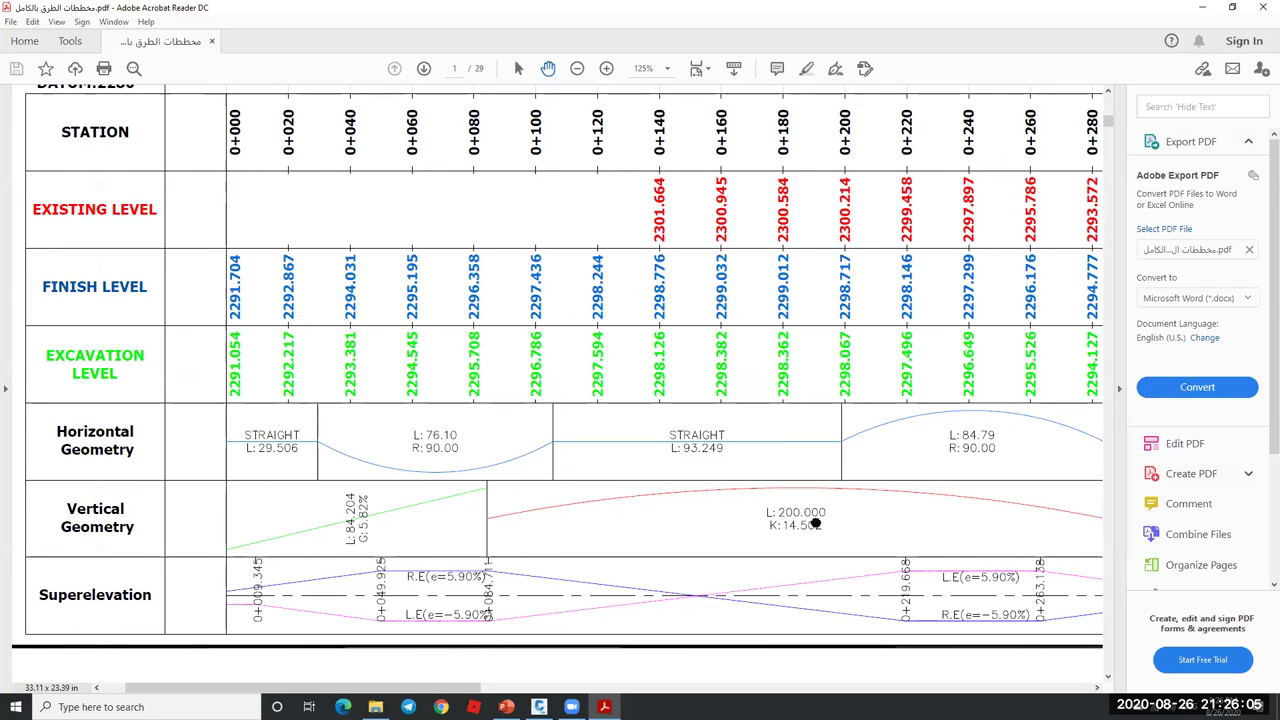
left_click_drag(816, 523, 788, 522)
scroll(421, 532, "left", 3)
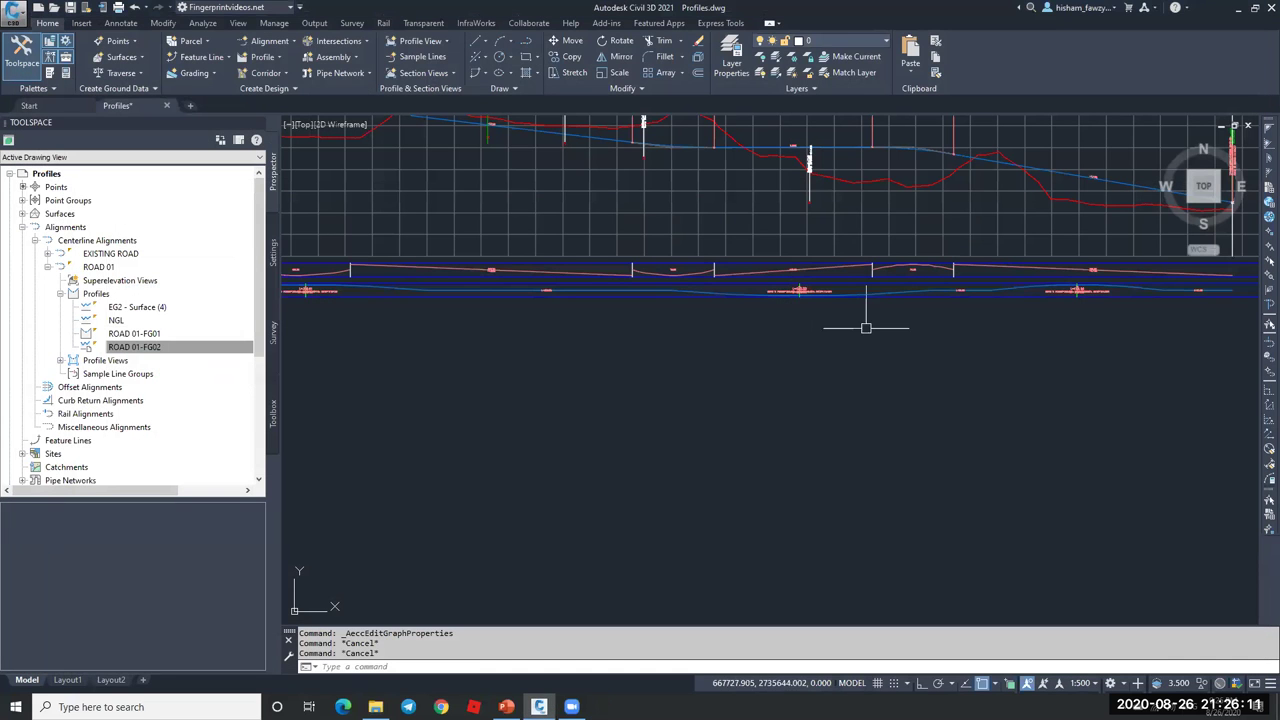
- Open ROAD 017's band properties with Profile Data type selected and its styles listed
scroll(720, 247, "up", 2)
left_click(729, 262)
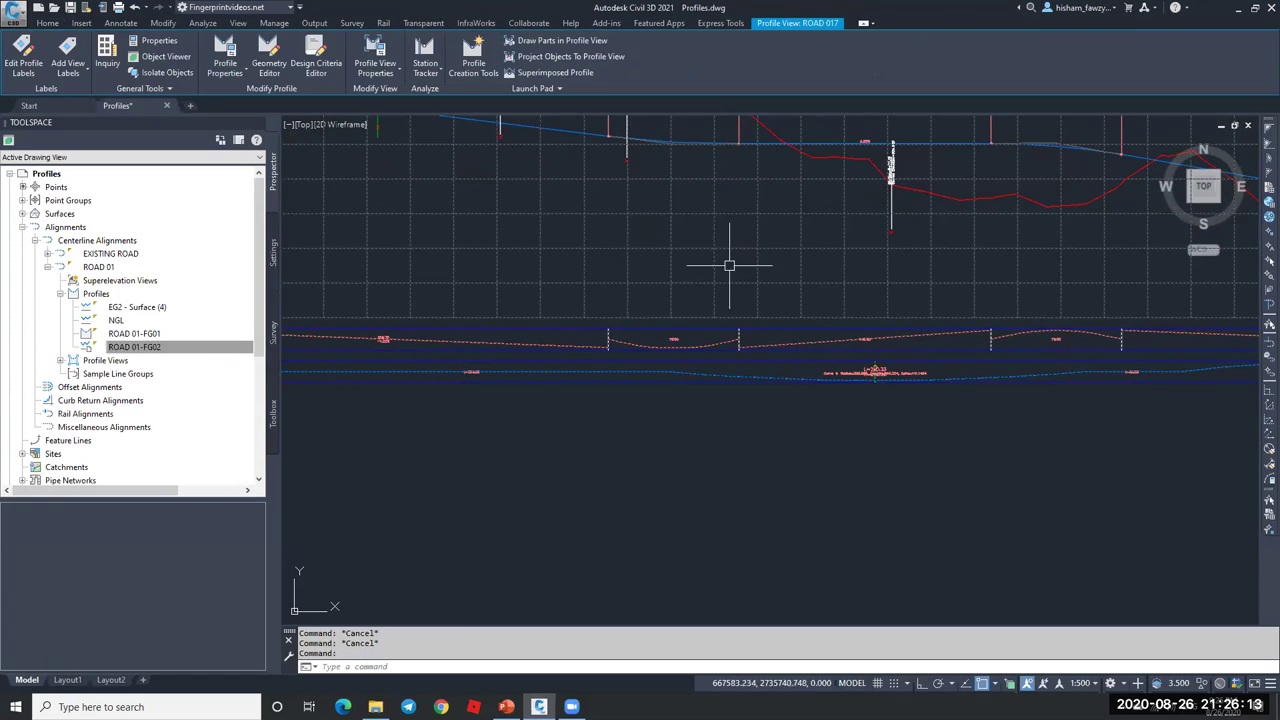
left_click(375, 55)
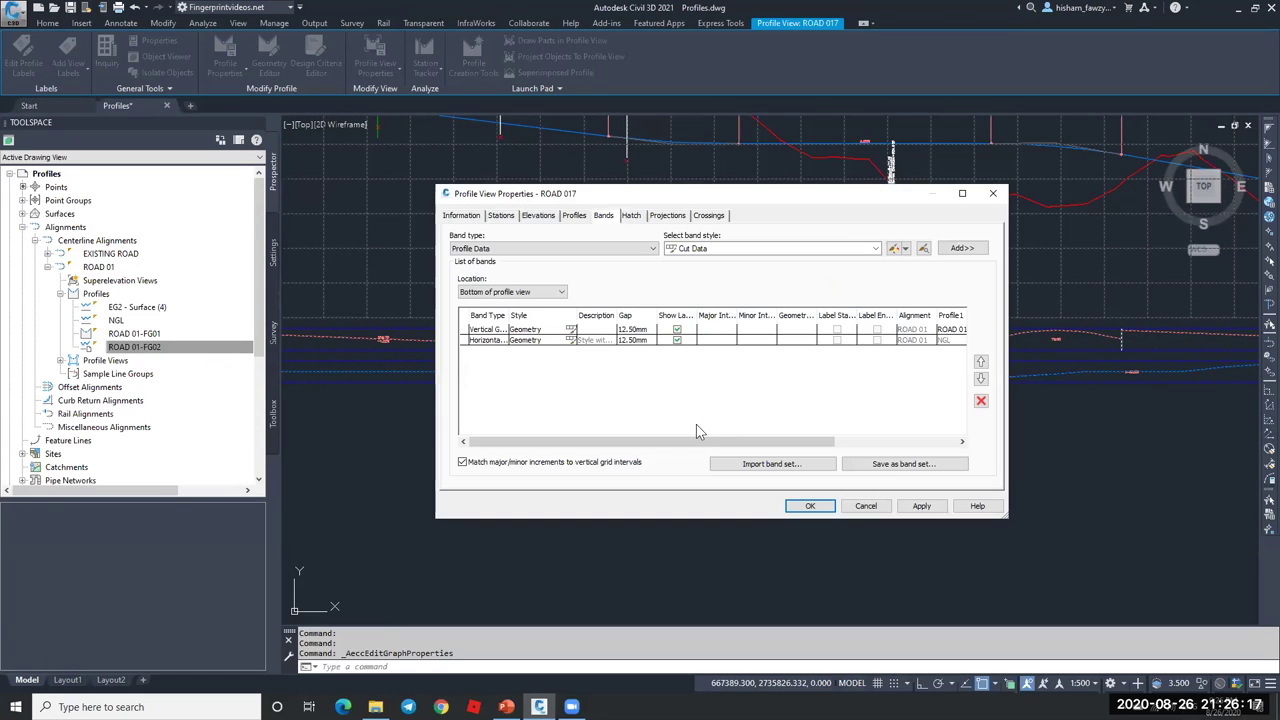
left_click_drag(737, 442, 868, 447)
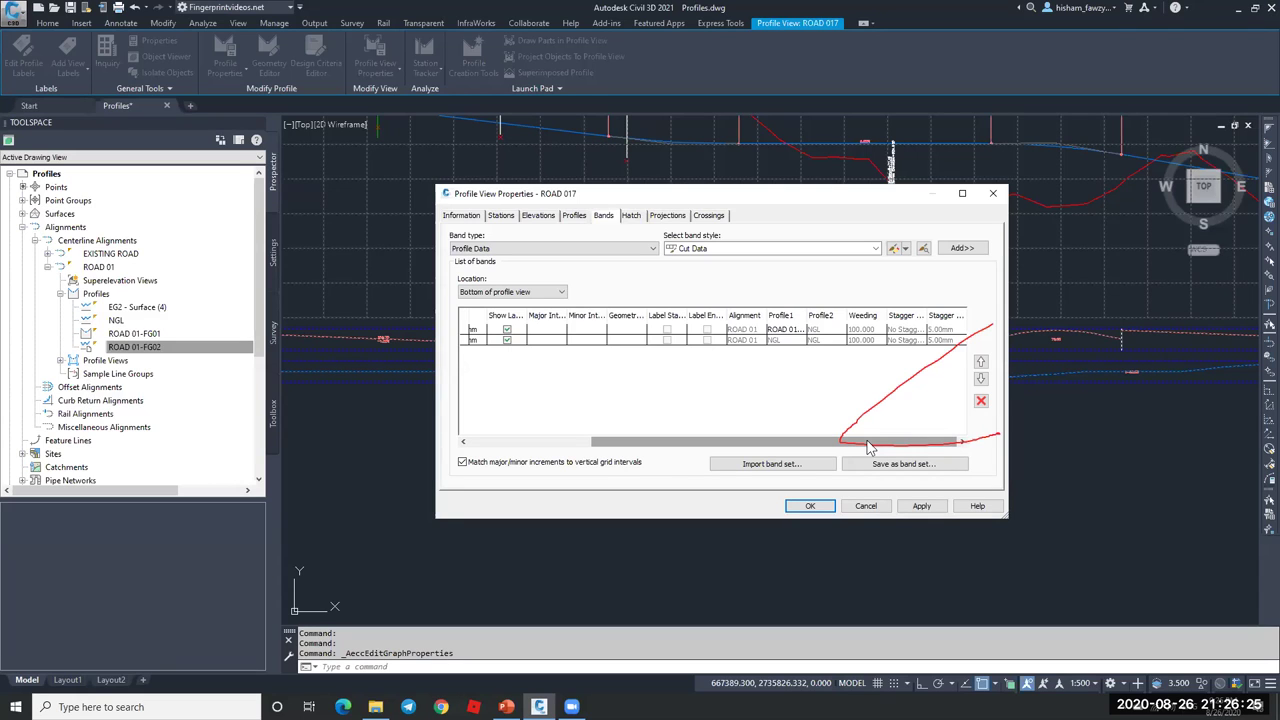
left_click_drag(800, 443, 695, 437)
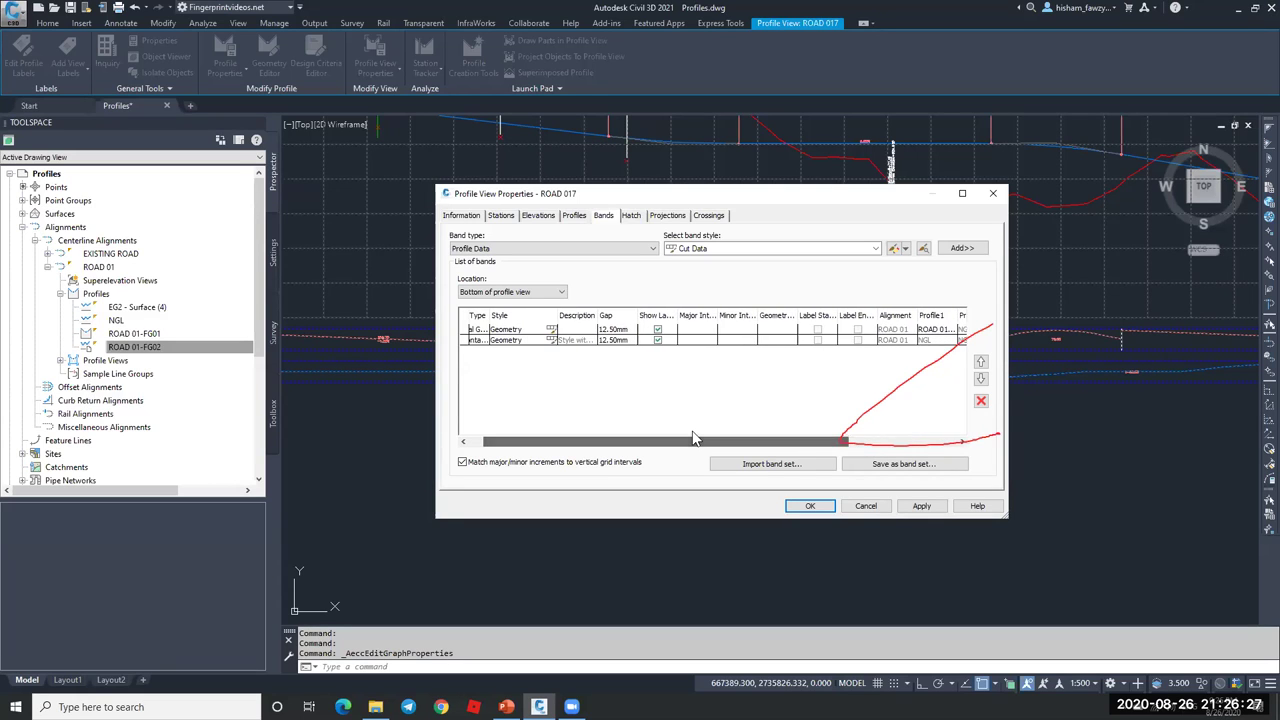
left_click(632, 250)
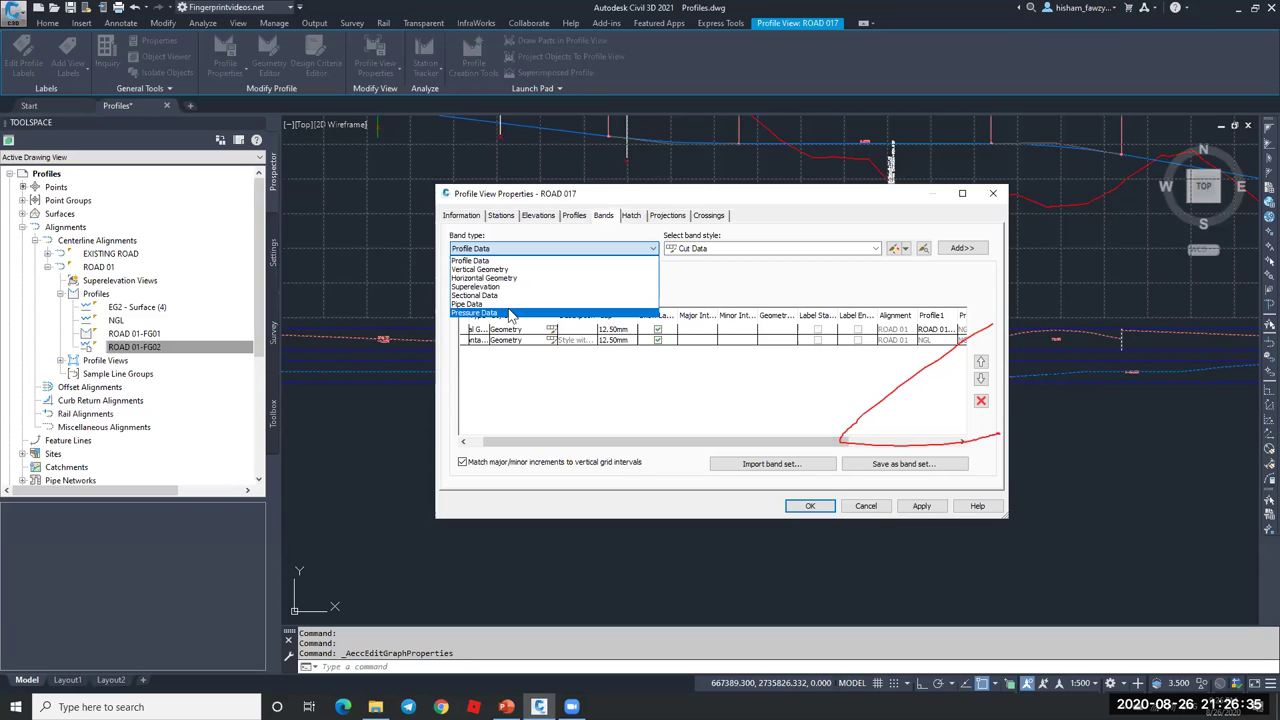
left_click(480, 260)
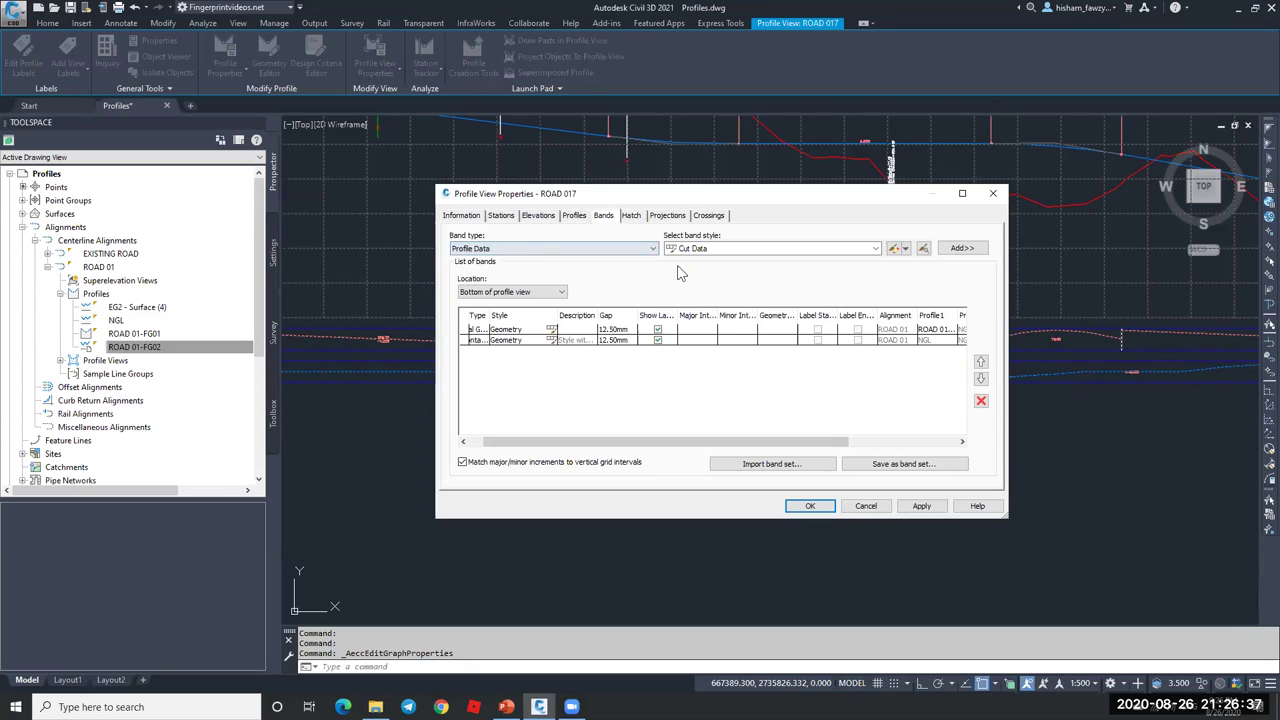
left_click(700, 248)
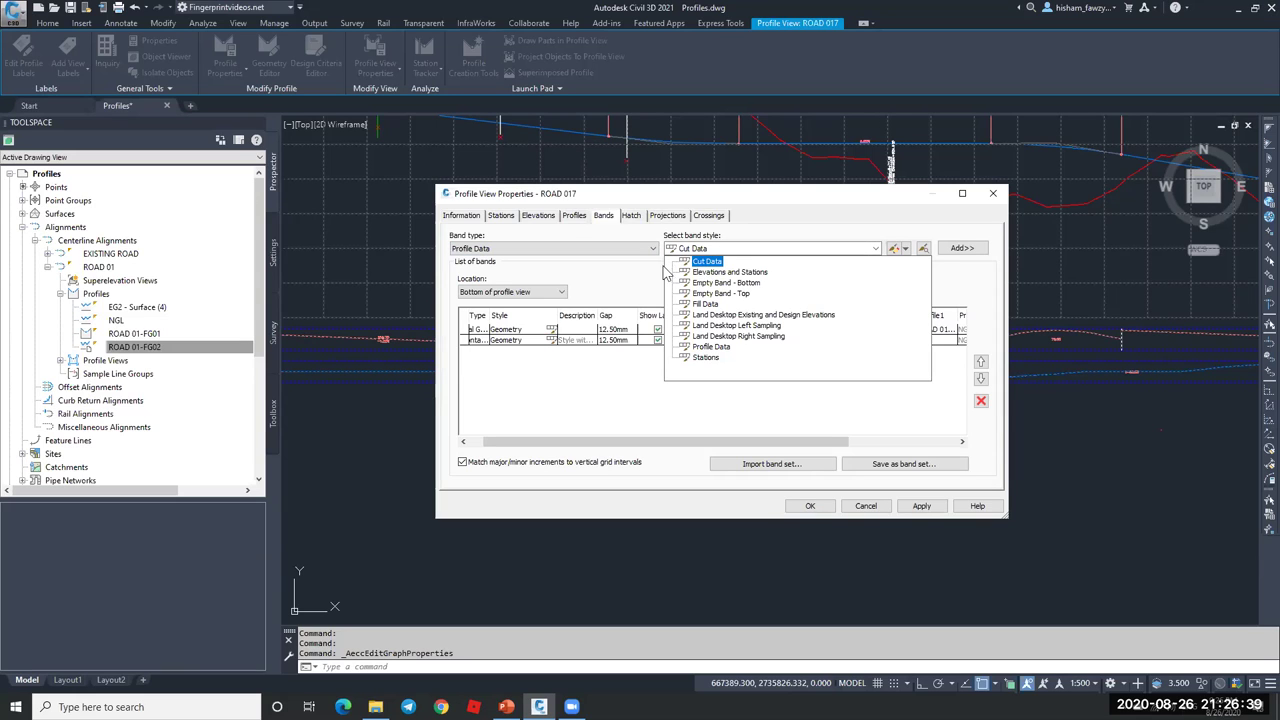
- Add Cut Data and Fill Data bands with NGL as the first profile
left_click(745, 261)
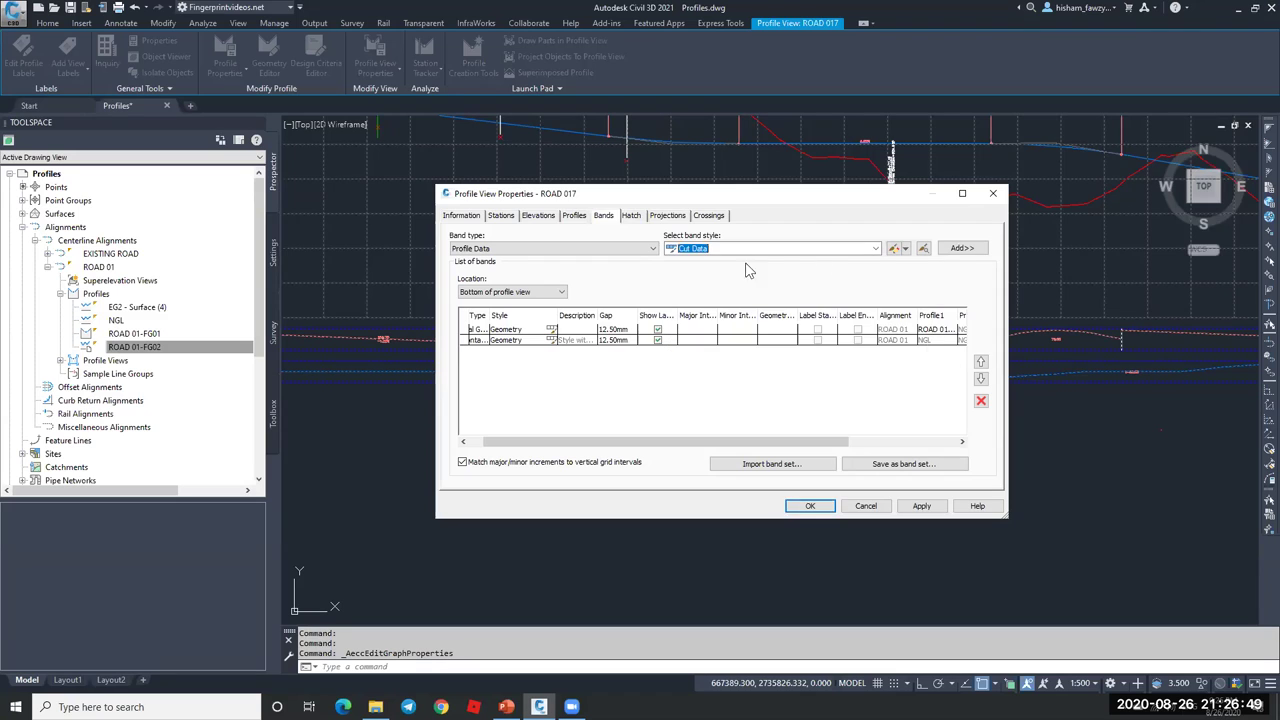
left_click(962, 248)
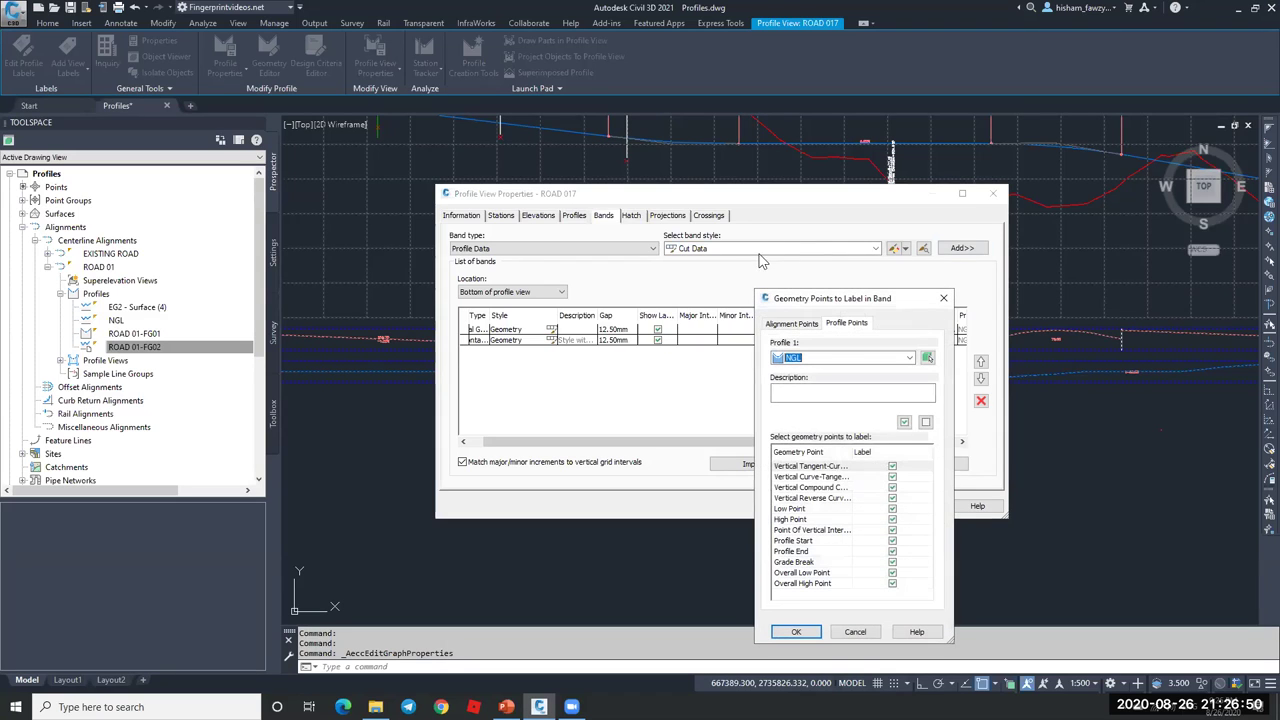
left_click(880, 357)
left_click(806, 383)
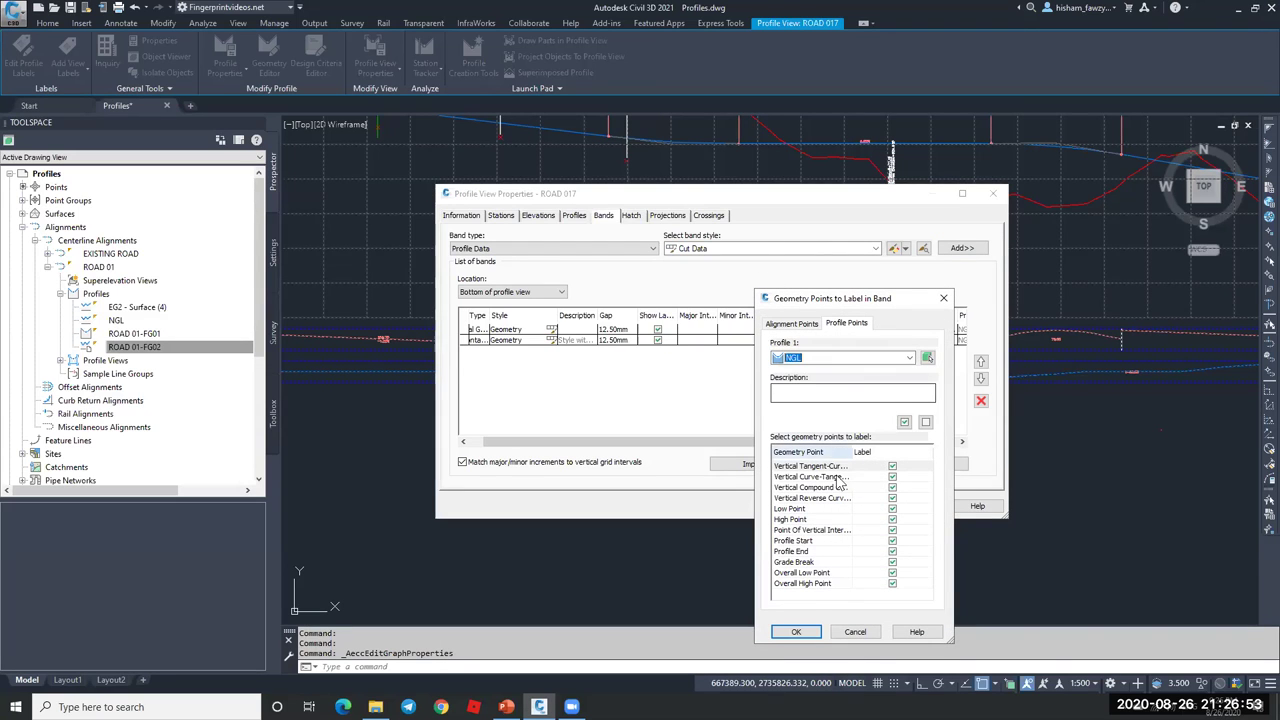
left_click(796, 631)
left_click(714, 248)
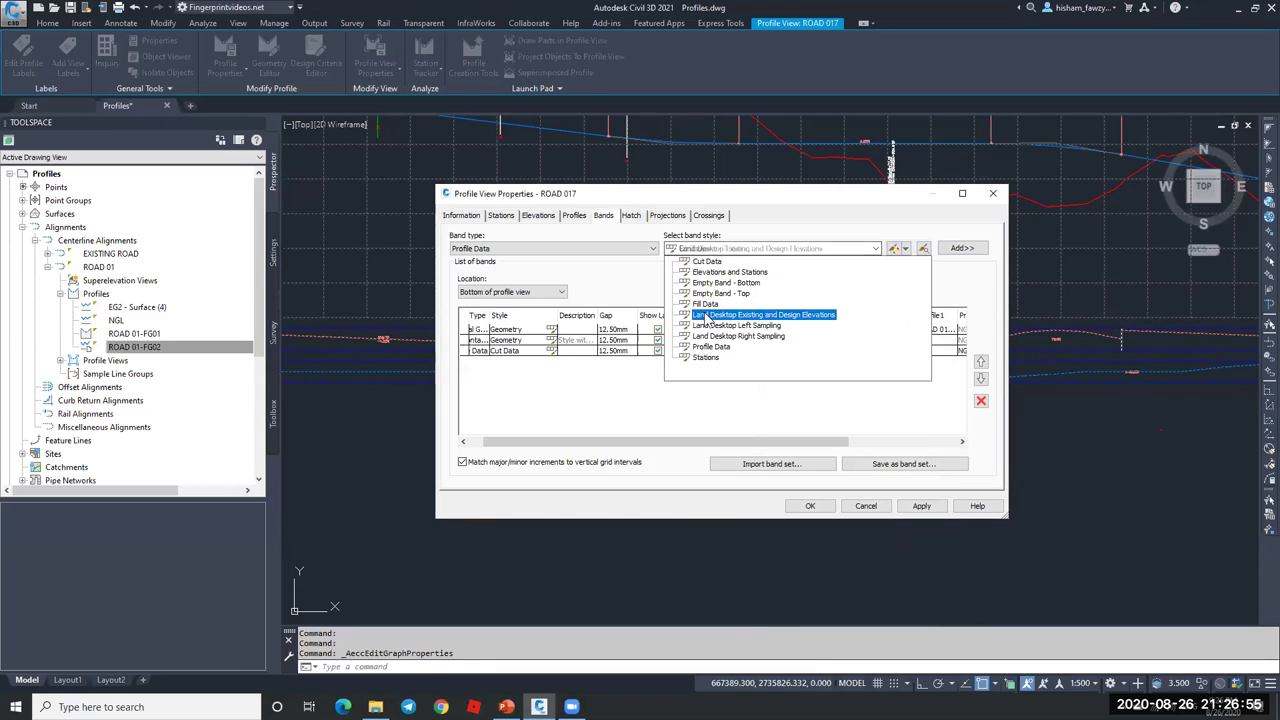
left_click(740, 318)
left_click(961, 248)
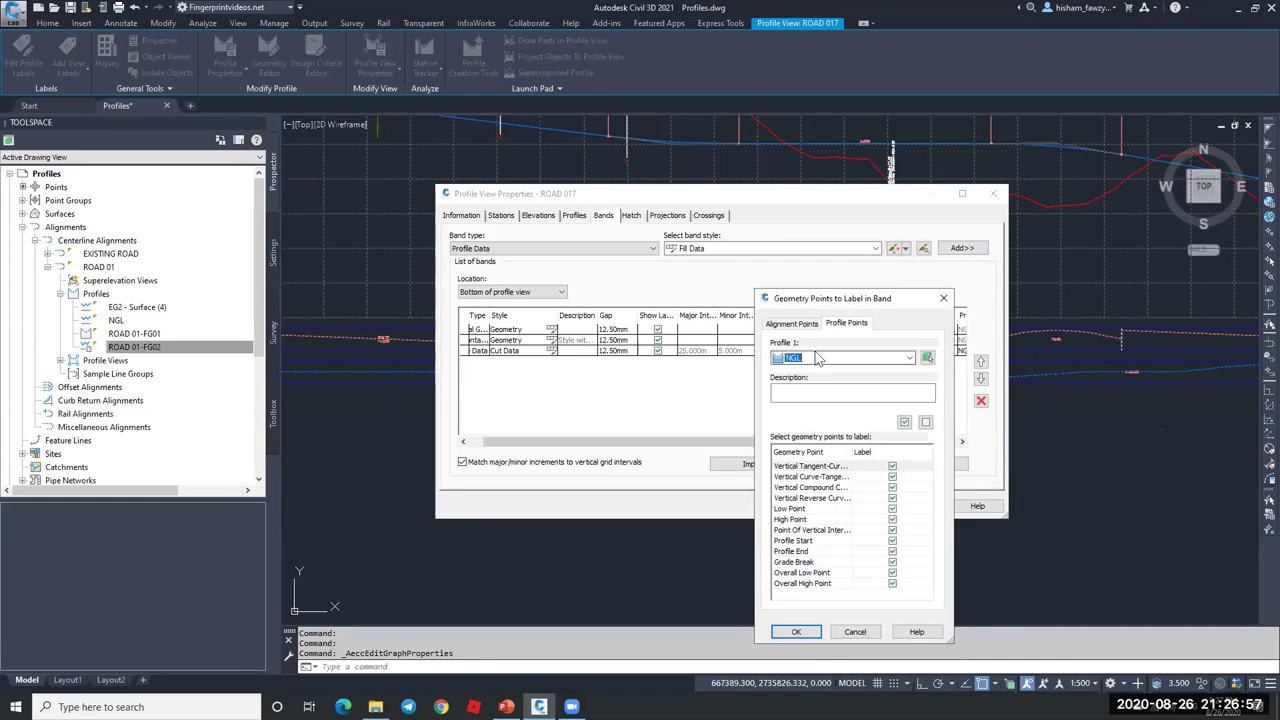
left_click(796, 631)
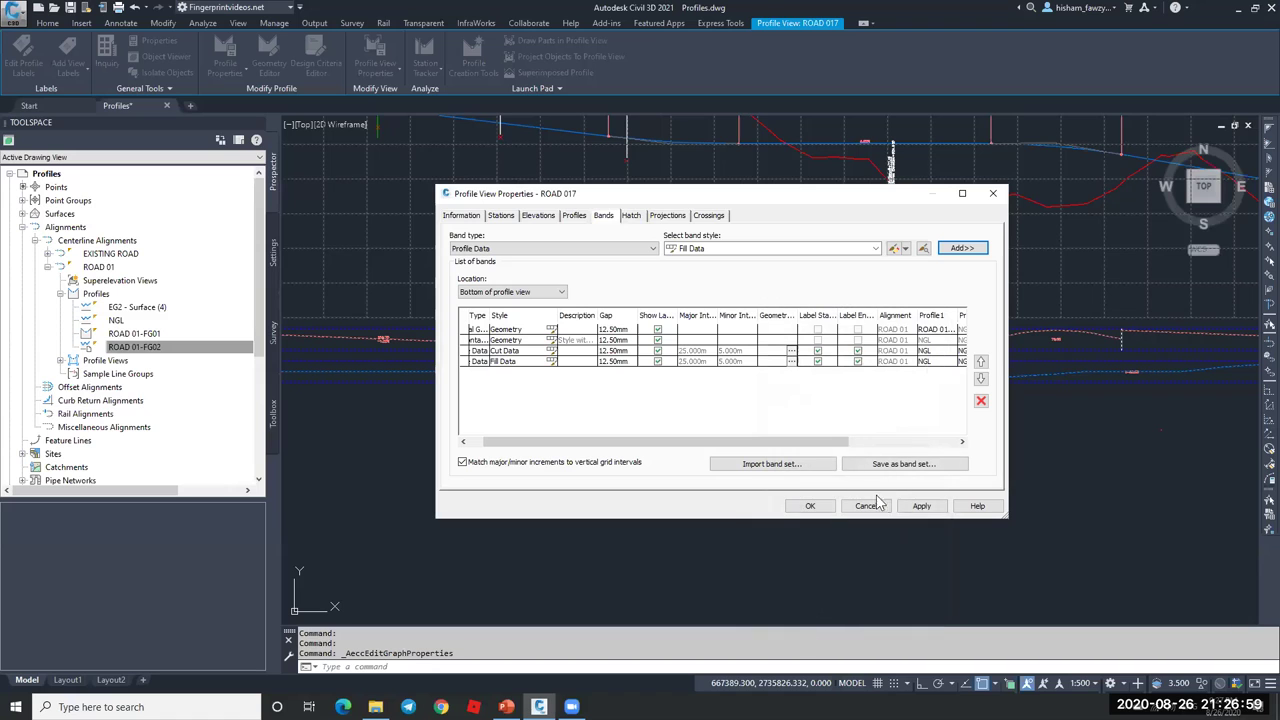
- Set the Cut band's second profile to ROAD 01 and the Fill band's to ROAD 01-FG02
left_click_drag(836, 442, 925, 443)
left_click(845, 351)
left_click(845, 351)
left_click(857, 383)
left_click(850, 361)
left_click(850, 361)
left_click(857, 401)
left_click(812, 505)
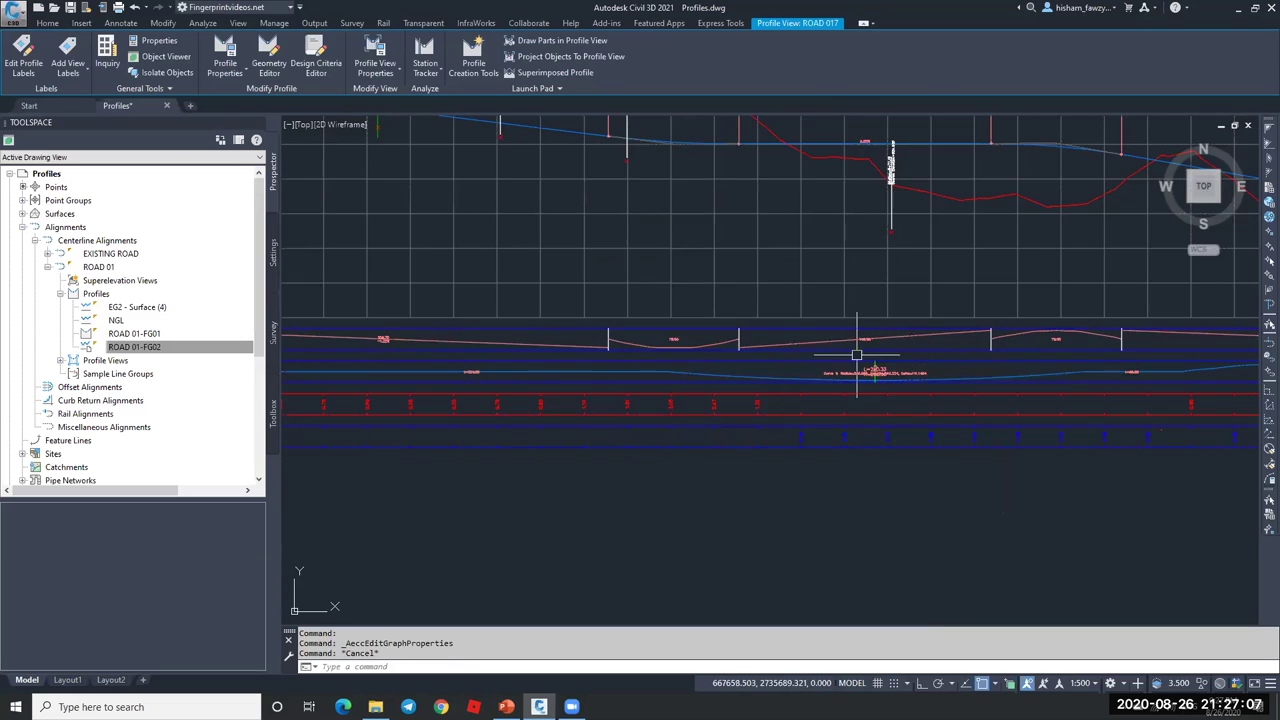
key("Escape")
scroll(740, 394, "down", 3)
scroll(491, 357, "up", 2)
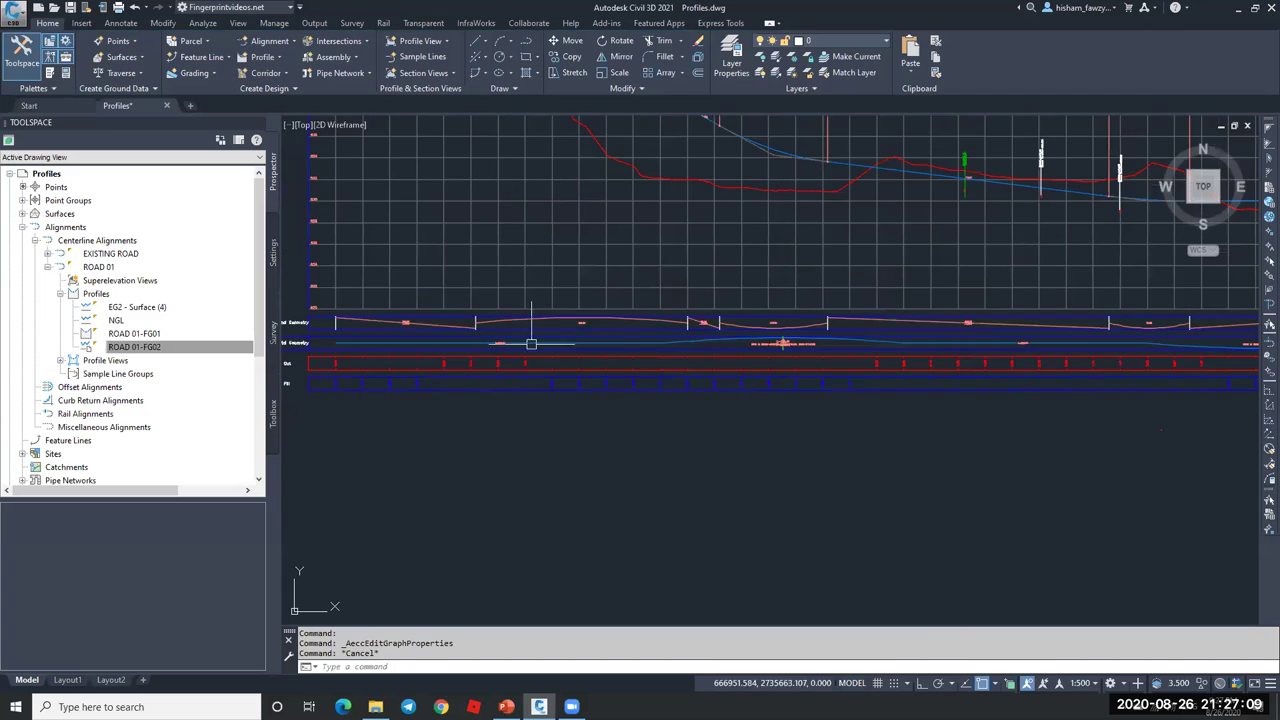
scroll(531, 343, "up", 1)
scroll(677, 283, "down", 1)
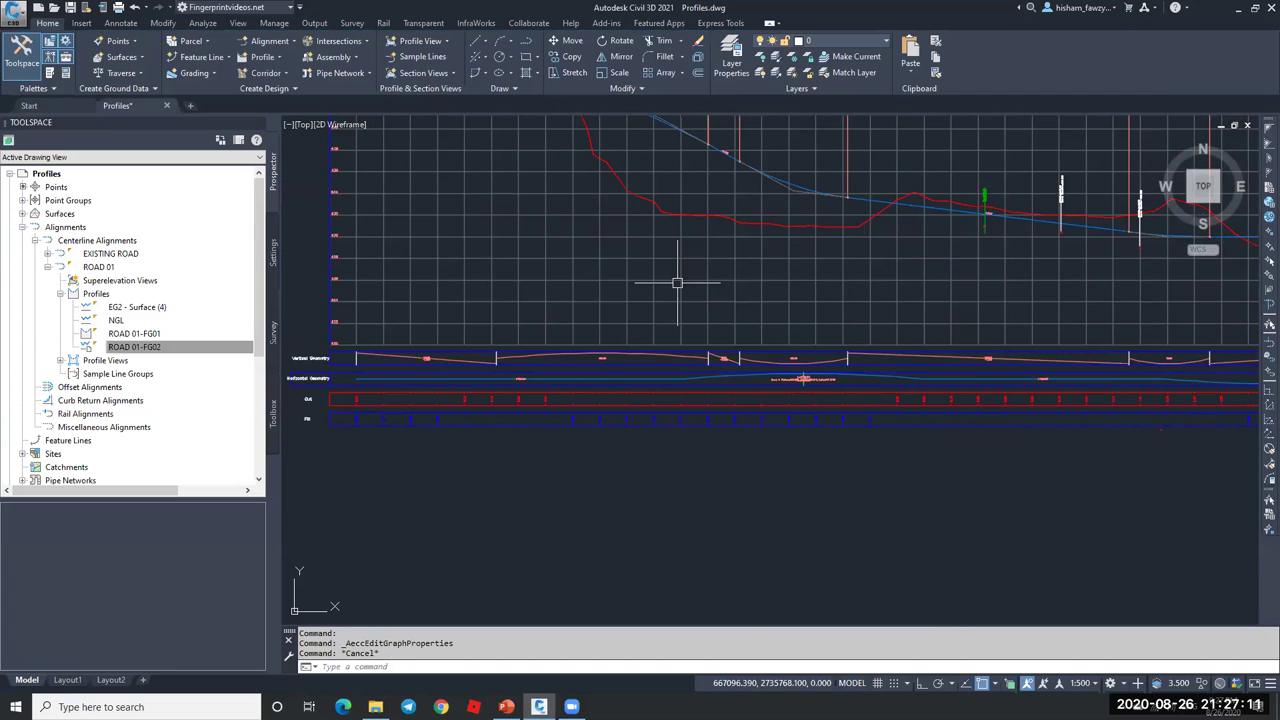
scroll(714, 150, "up", 5)
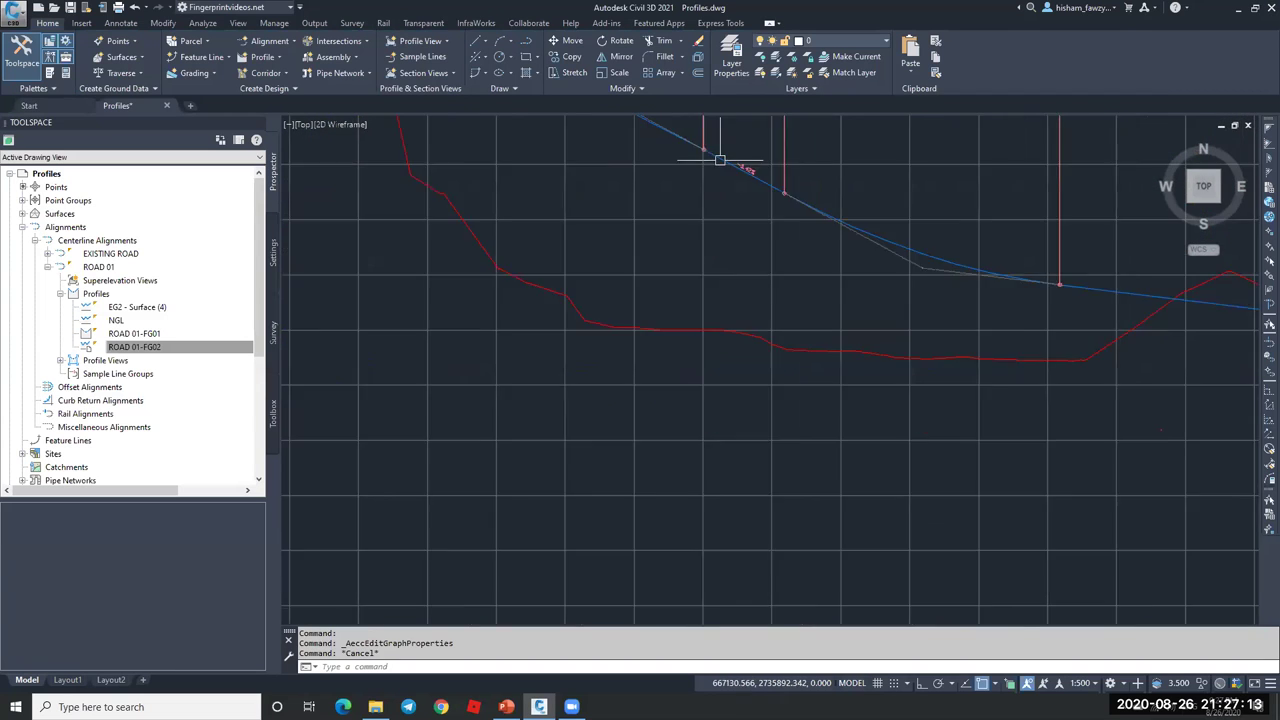
scroll(690, 165, "down", 2)
scroll(740, 240, "down", 3)
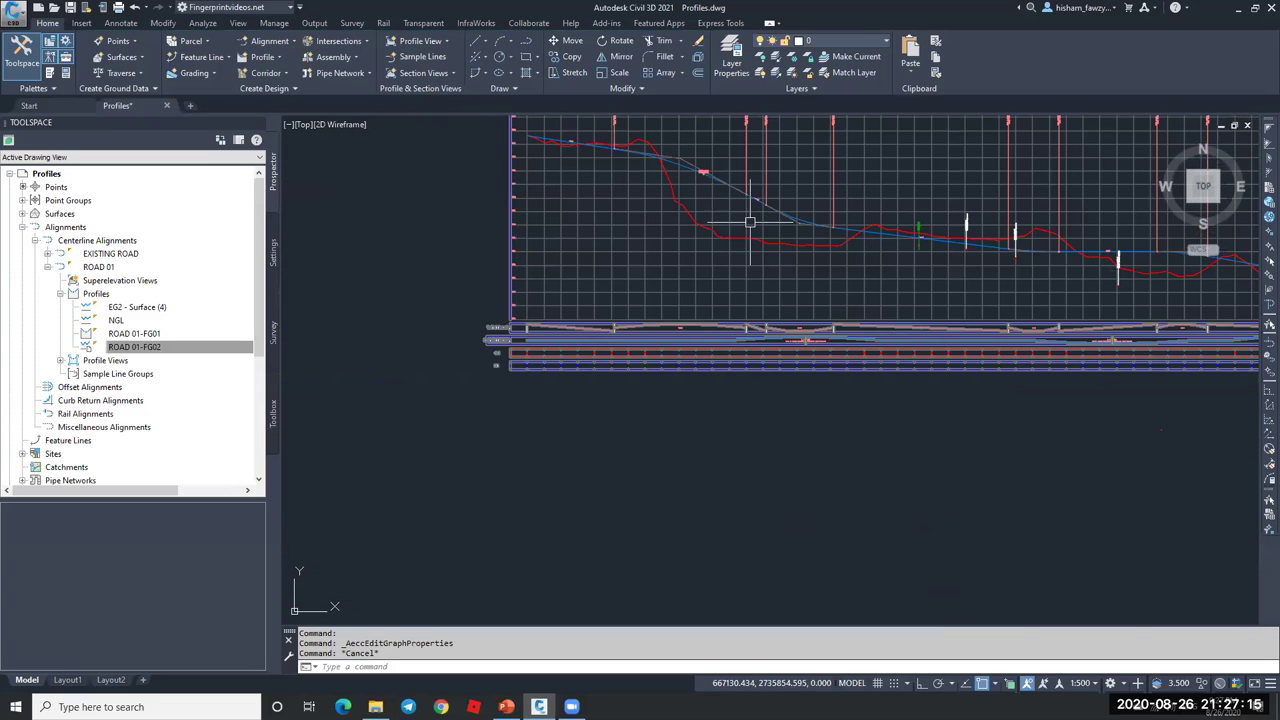
scroll(500, 360, "up", 4)
middle_click_drag(1000, 346, 450, 346)
scroll(694, 349, "up", 3)
scroll(688, 365, "down", 3)
scroll(740, 350, "up", 4)
scroll(766, 340, "up", 2)
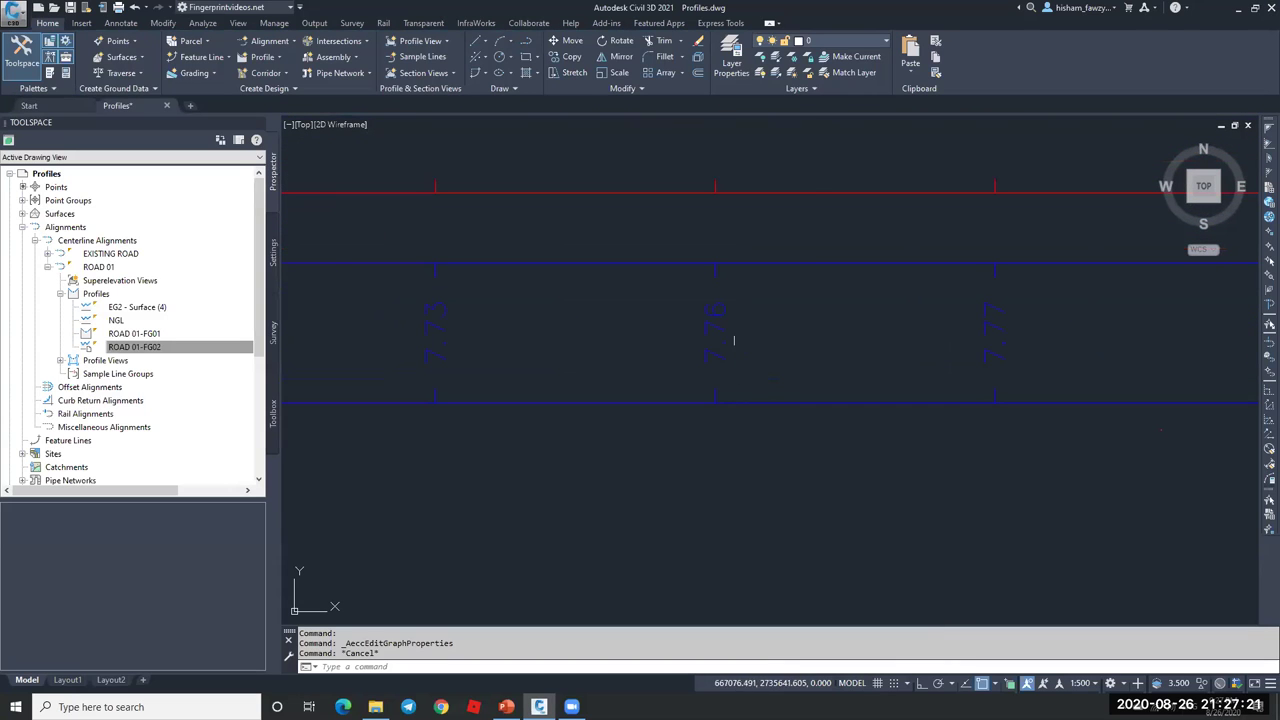
scroll(663, 325, "down", 4)
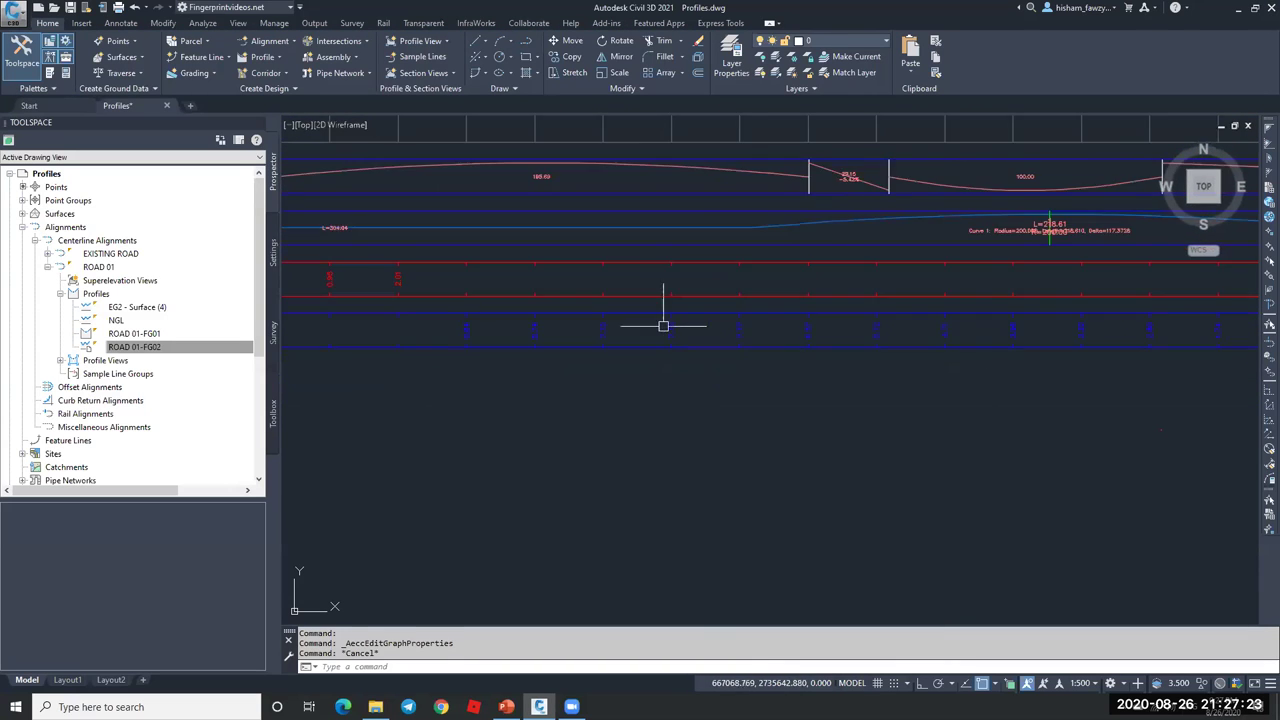
scroll(663, 325, "down", 3)
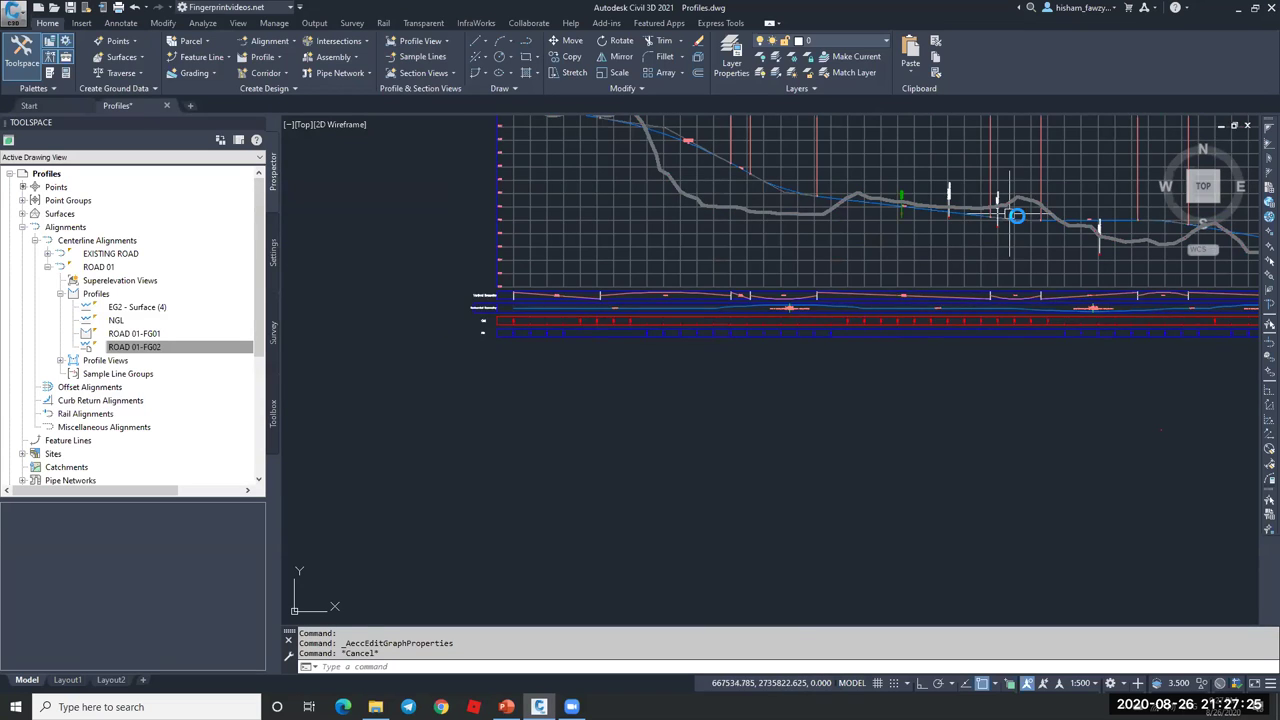
scroll(1016, 215, "up", 4)
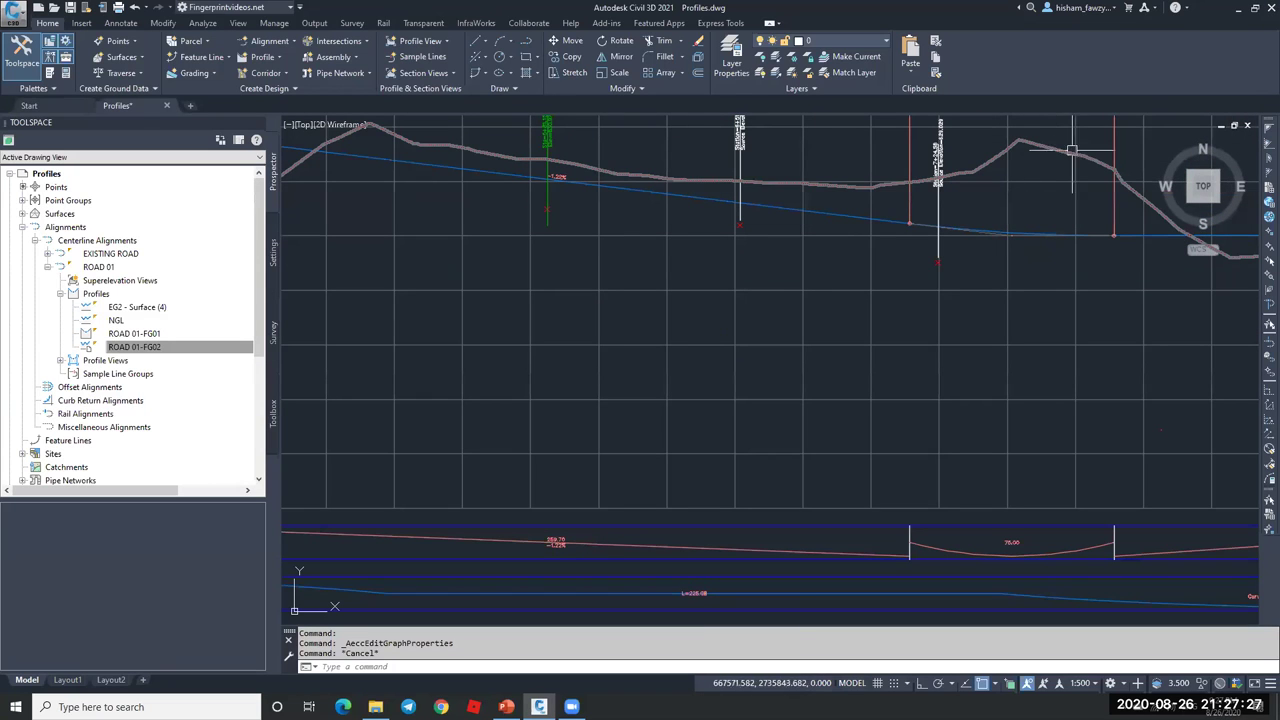
scroll(909, 206, "down", 2)
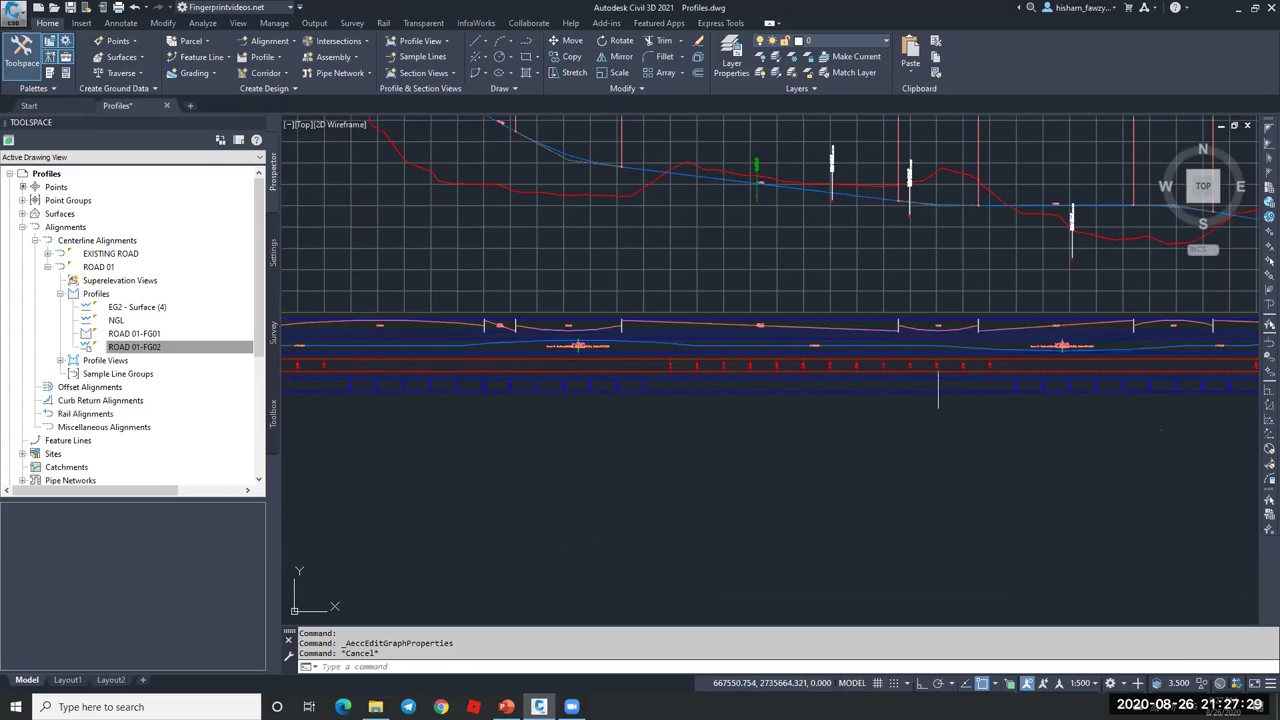
scroll(980, 351, "up", 3)
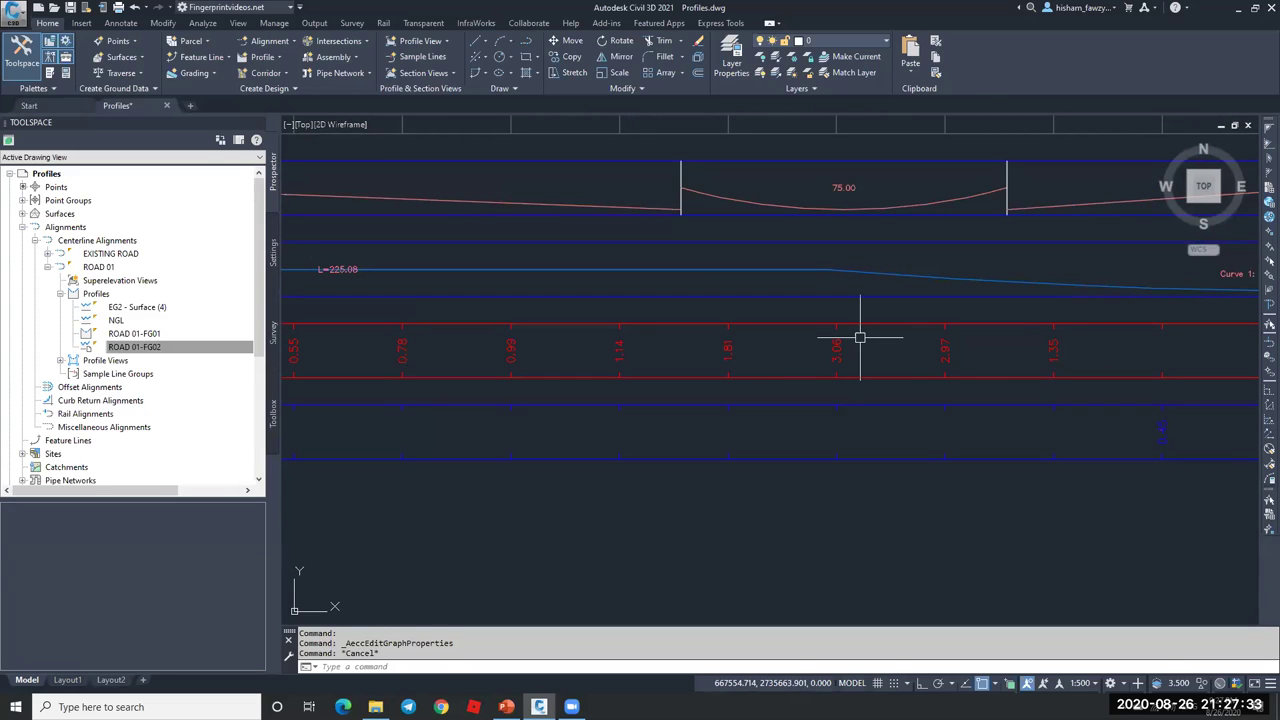
scroll(960, 334, "down", 3)
scroll(576, 334, "up", 4)
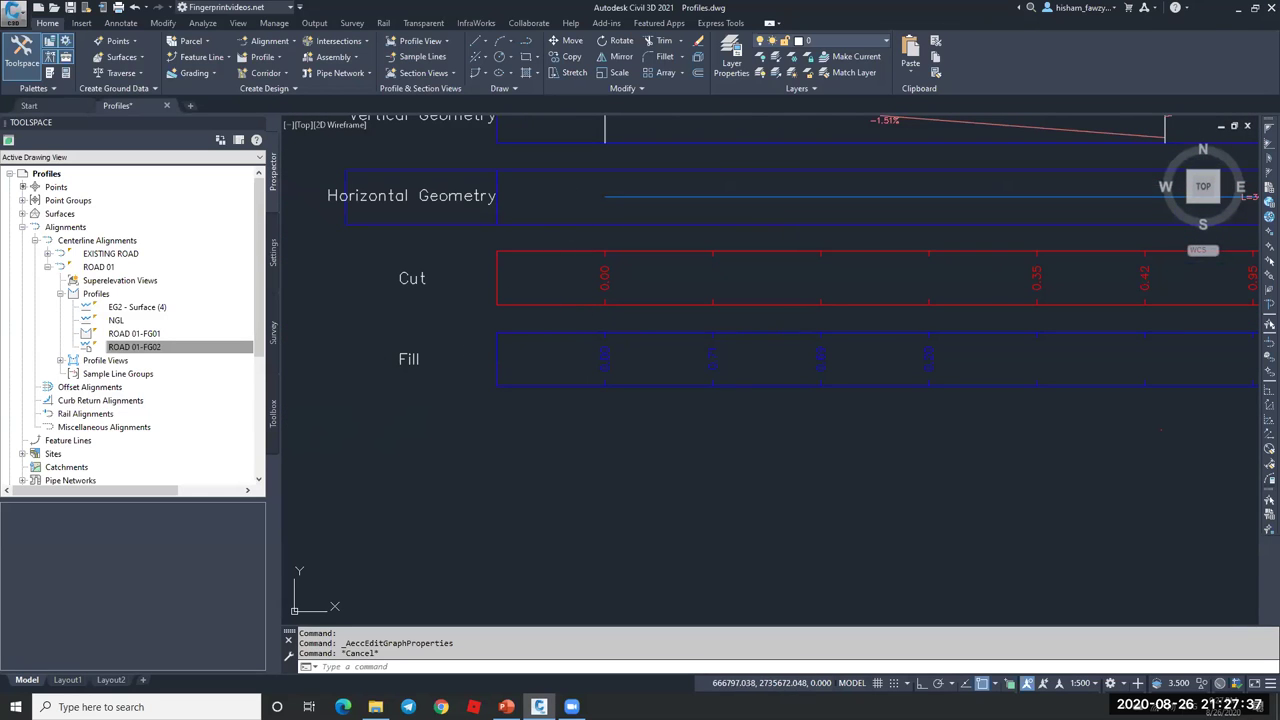
scroll(593, 267, "down", 3)
key("Escape")
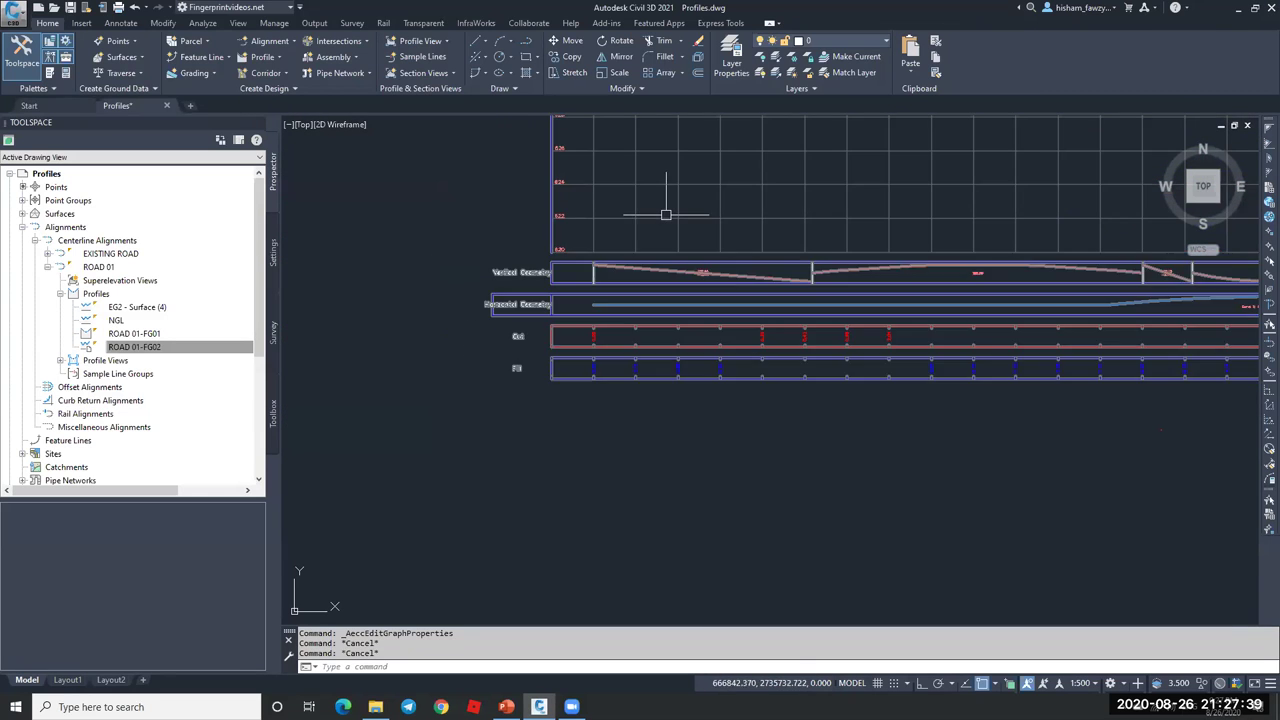
- Set the gap of all four bands to 0 and apply the change
left_click(651, 217)
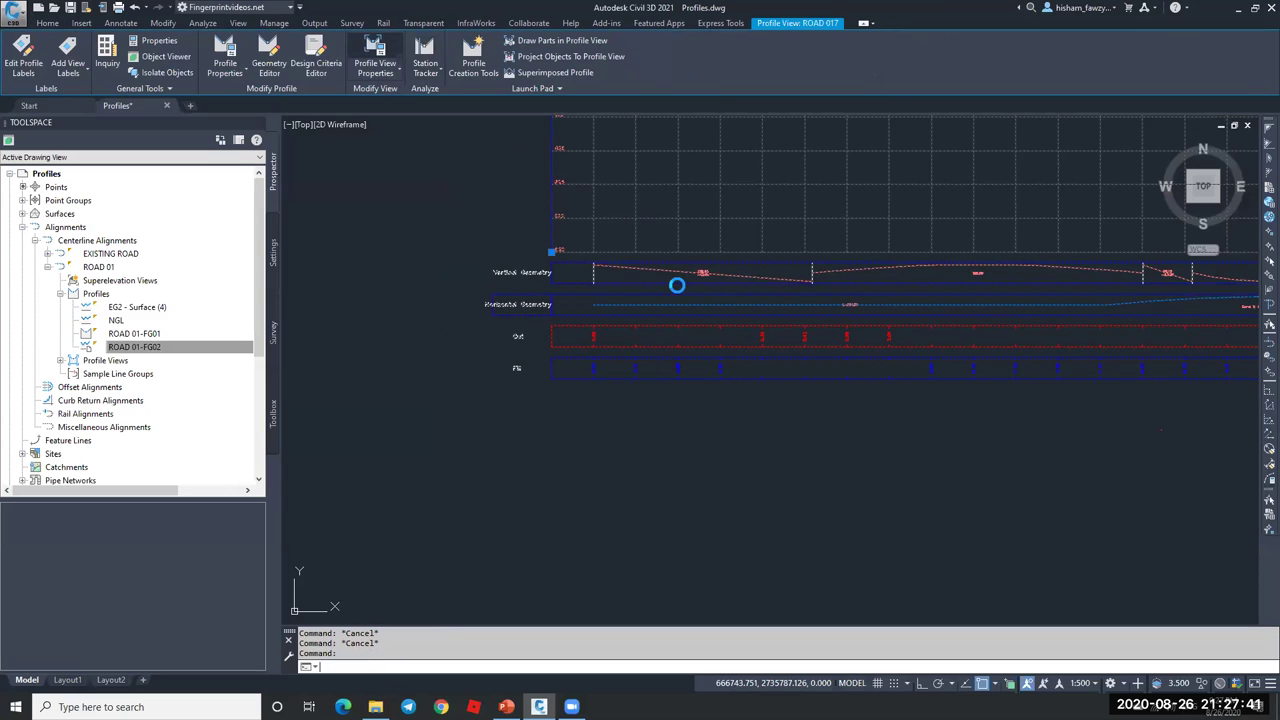
double_click(650, 329)
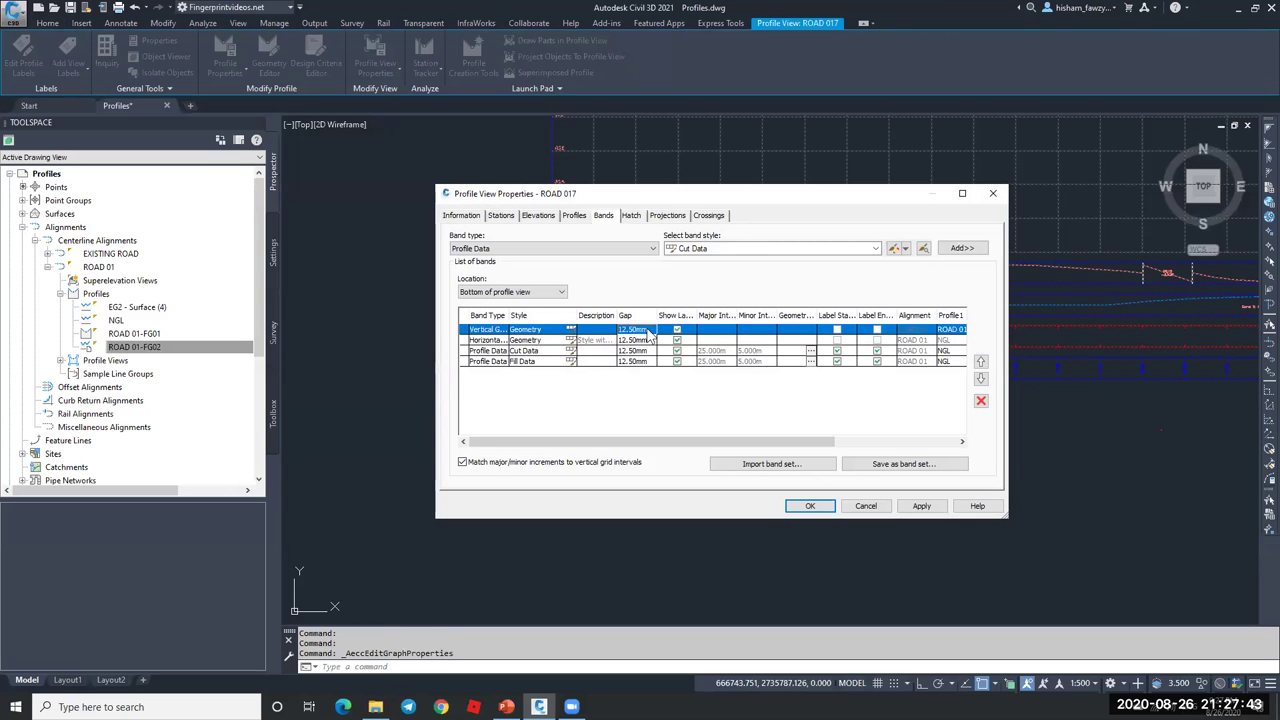
type("0")
left_click(641, 341)
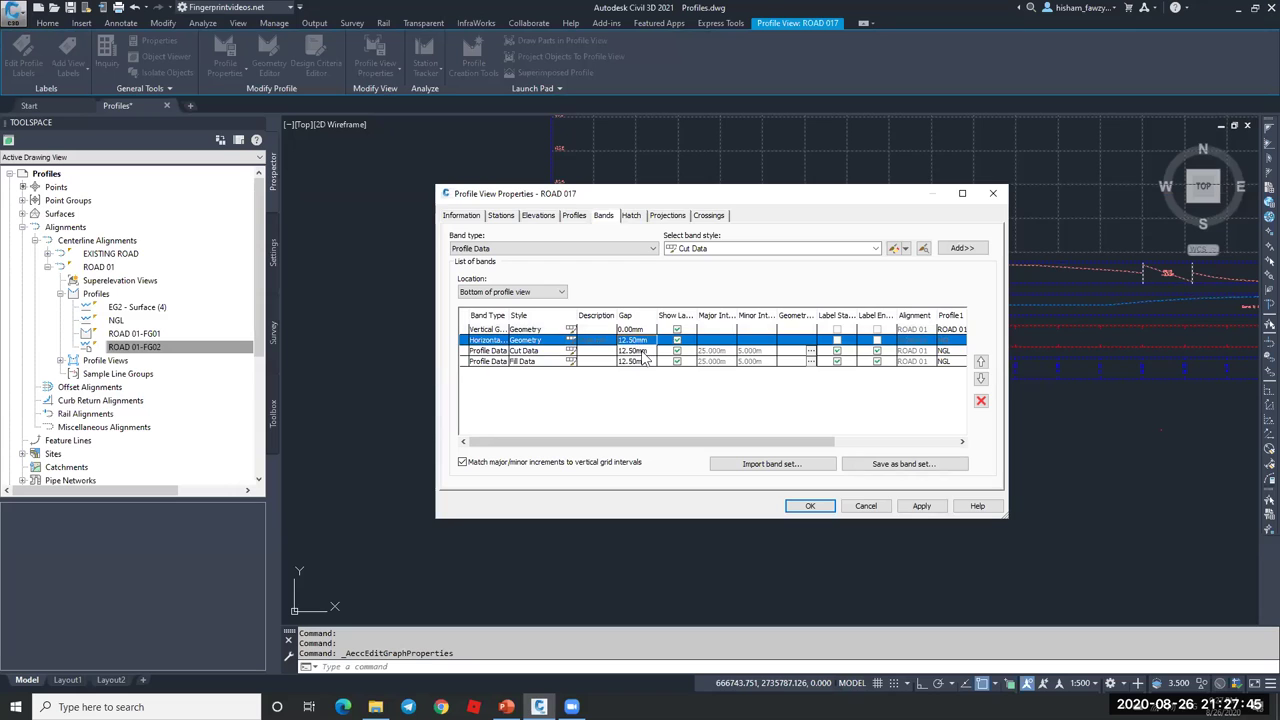
type("0")
left_click(641, 351)
type("0")
left_click(641, 361)
left_click(645, 361)
type("0")
left_click(809, 506)
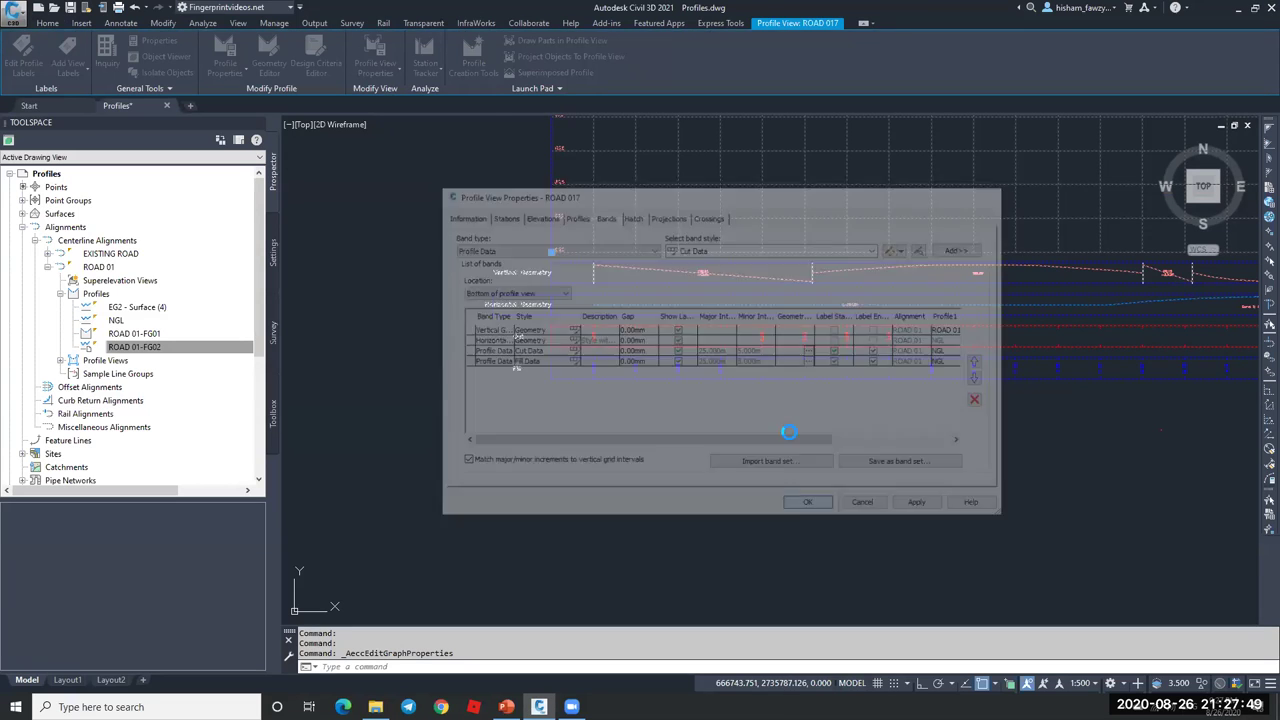
- Deselect the profile view and zoom around to inspect the tightly stacked bands
scroll(571, 306, "up", 5)
scroll(634, 277, "down", 3)
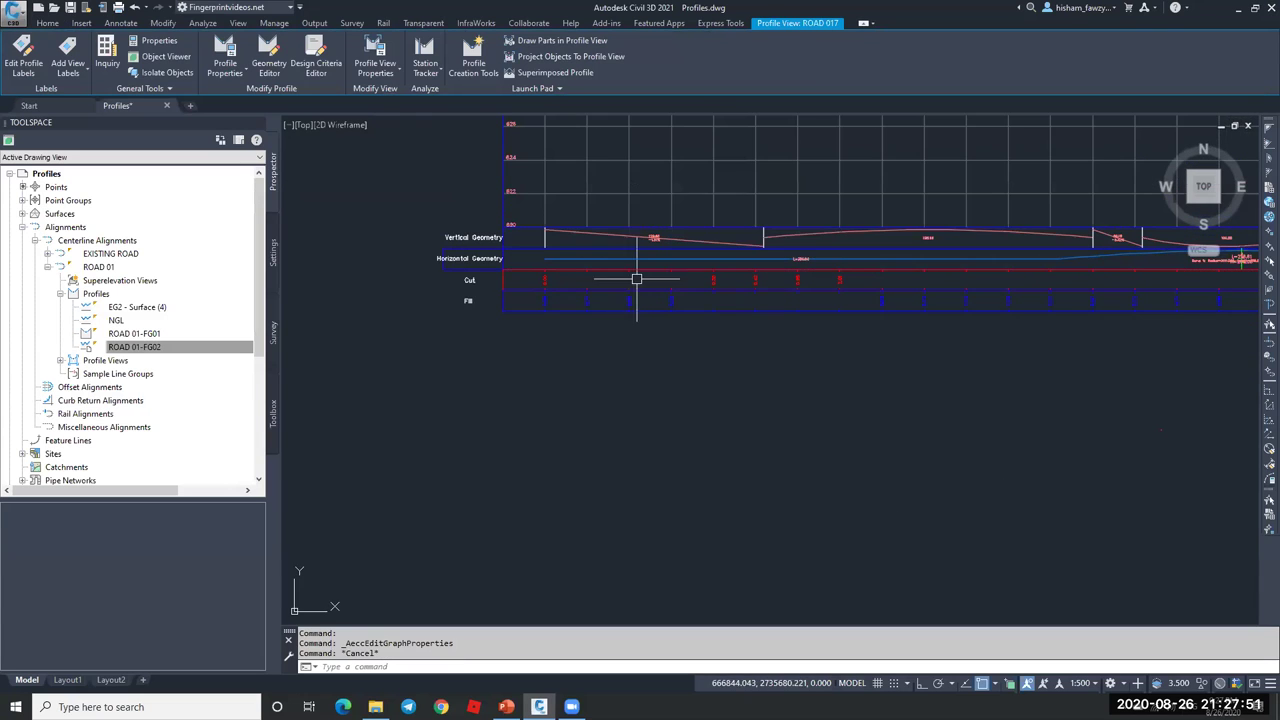
key("Escape")
scroll(871, 271, "up", 2)
scroll(661, 310, "down", 3)
scroll(661, 310, "up", 3)
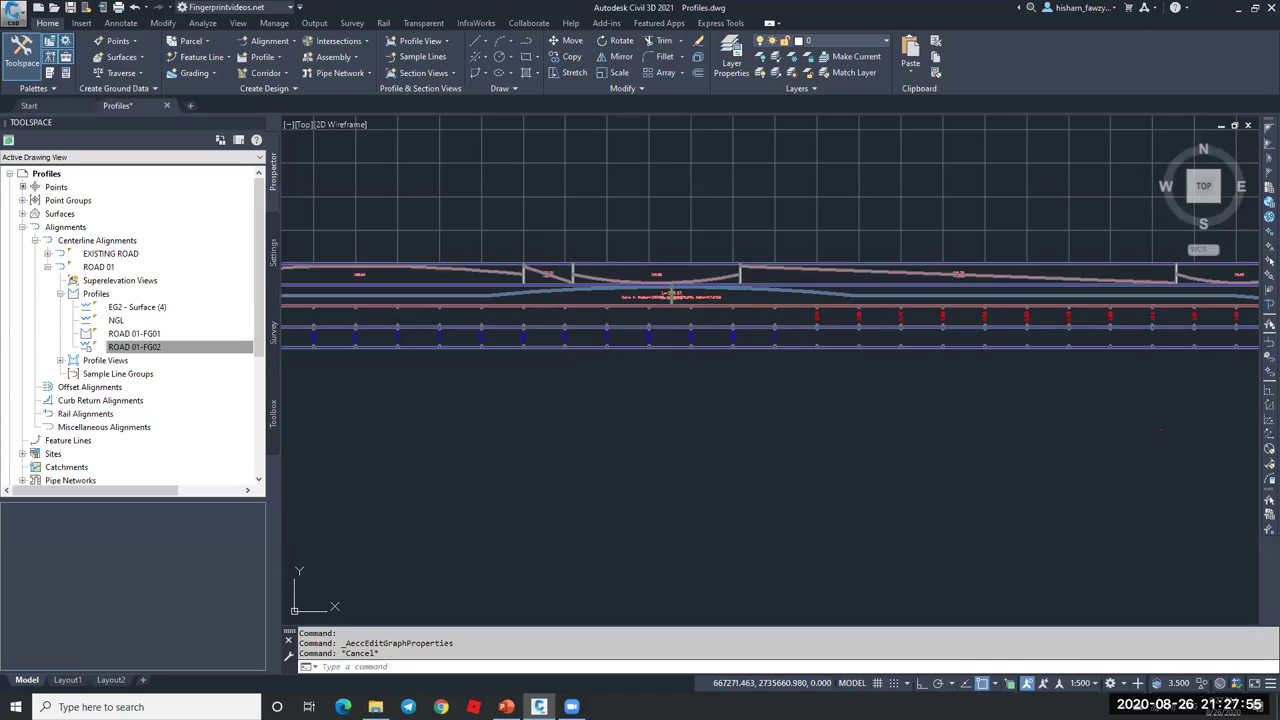
scroll(765, 360, "down", 3)
scroll(801, 340, "up", 4)
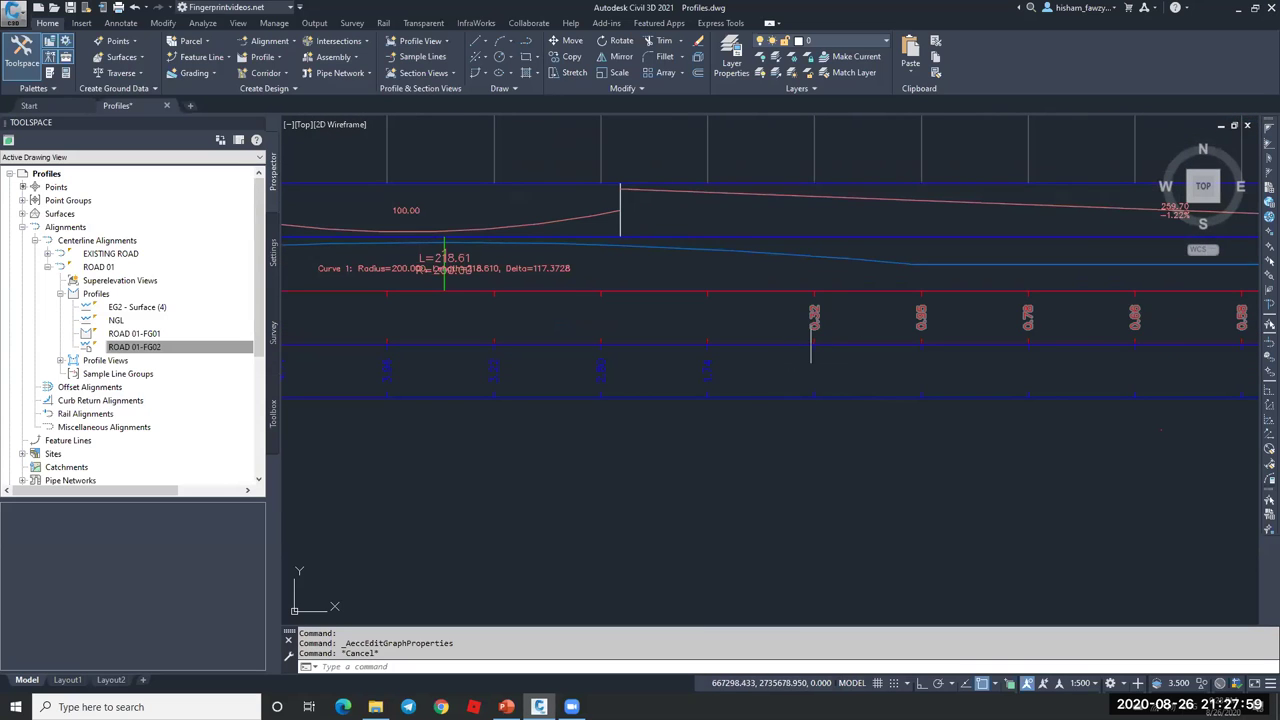
left_click(836, 185)
left_click(374, 55)
left_click_drag(828, 441, 880, 441)
left_click(885, 351)
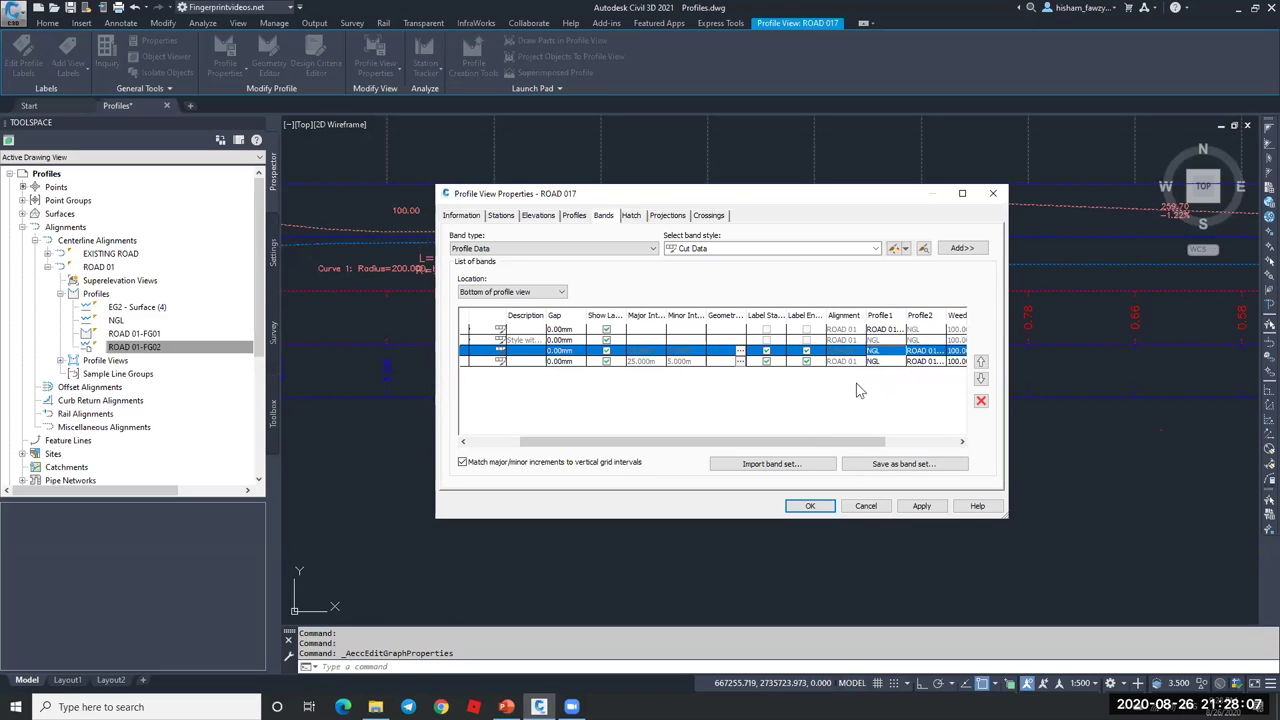
left_click(866, 506)
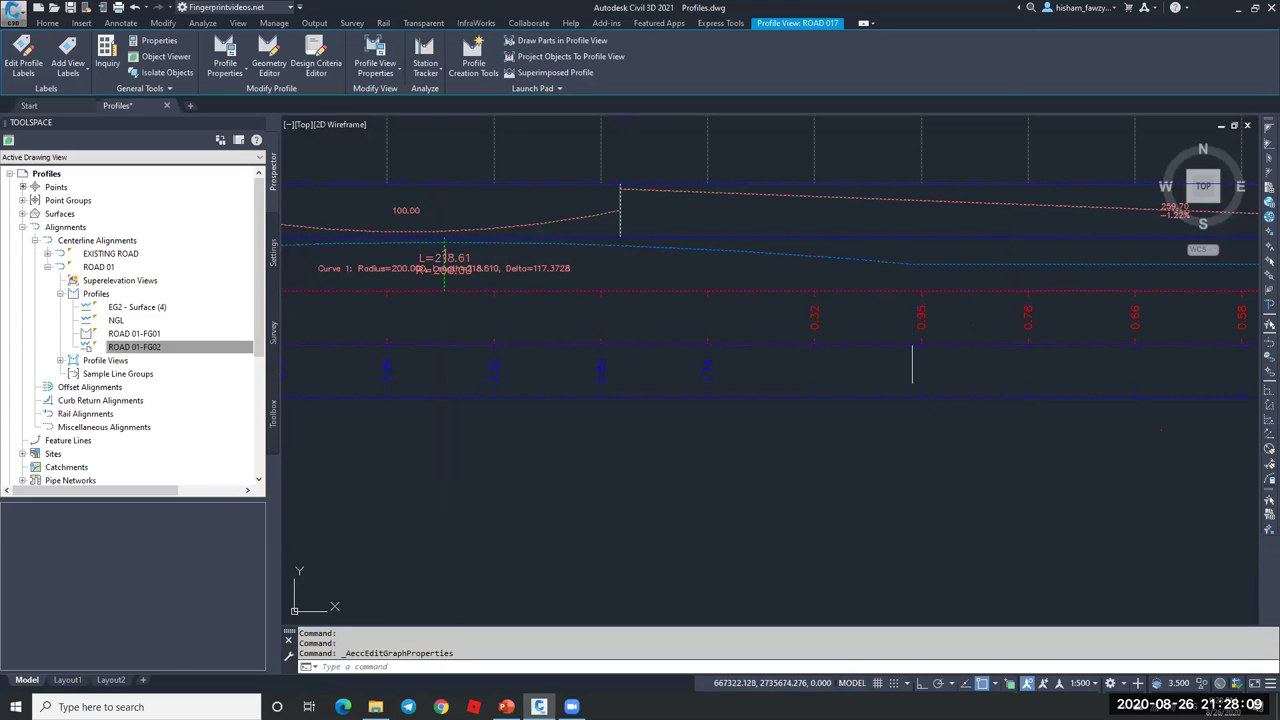
key("Escape")
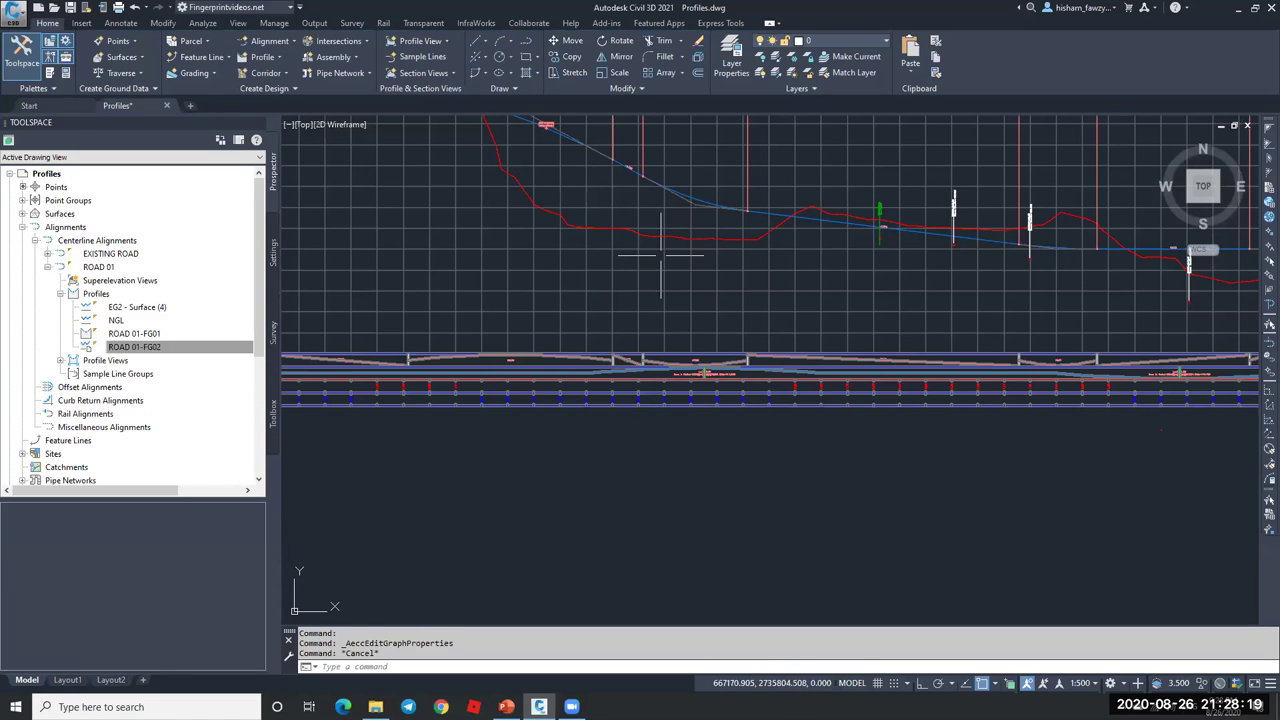
left_click(222, 347)
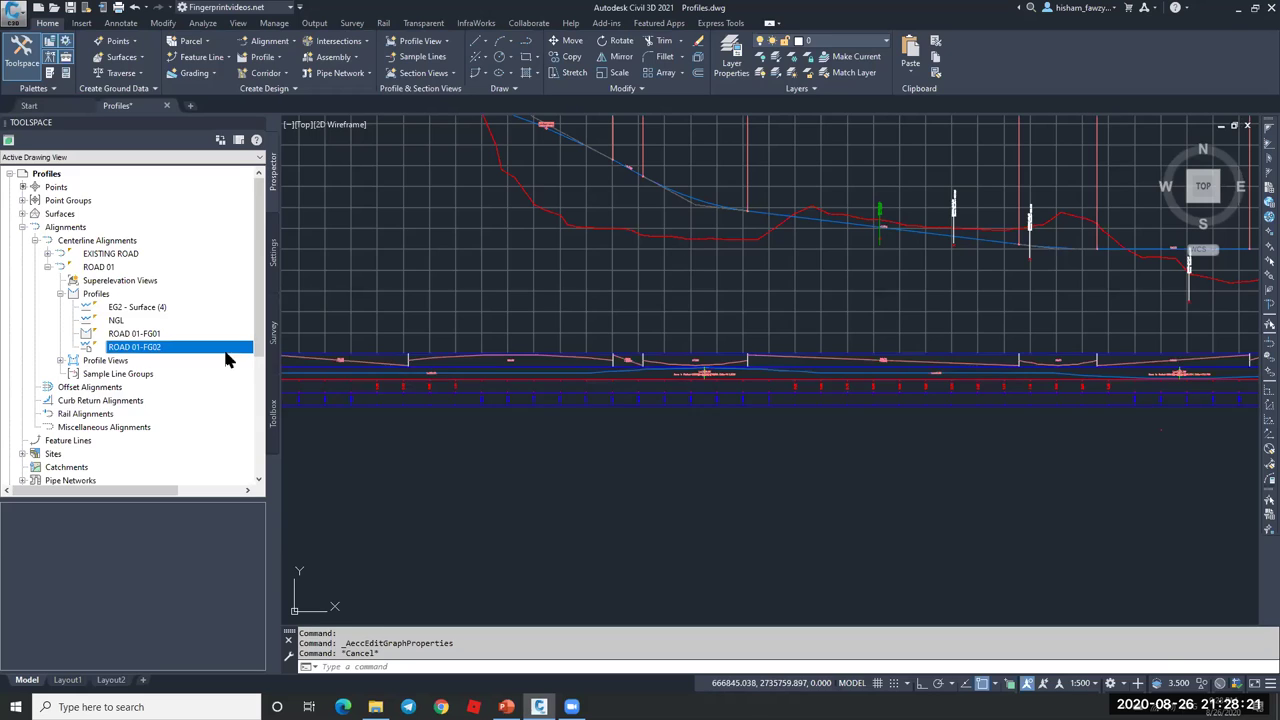
- Open the Toolbox Reports Manager and browse the Profile reports, selecting Incremental Stationing Report
left_click(274, 410)
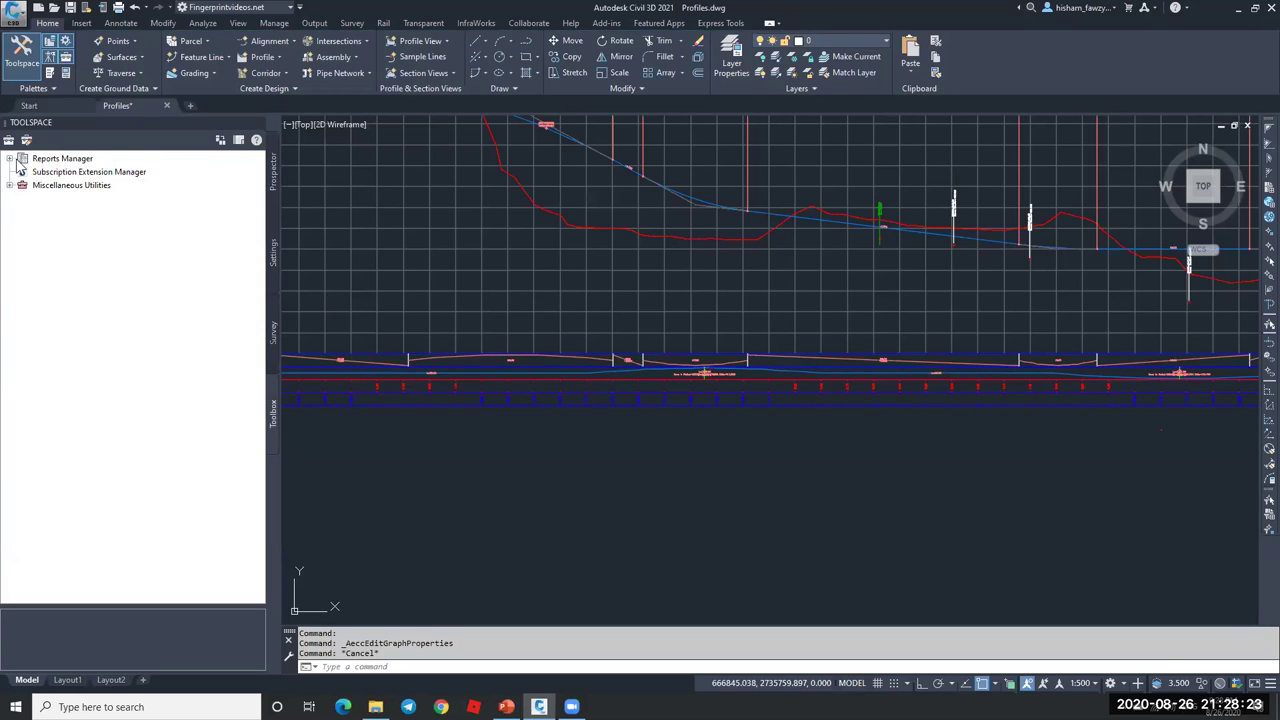
left_click(10, 159)
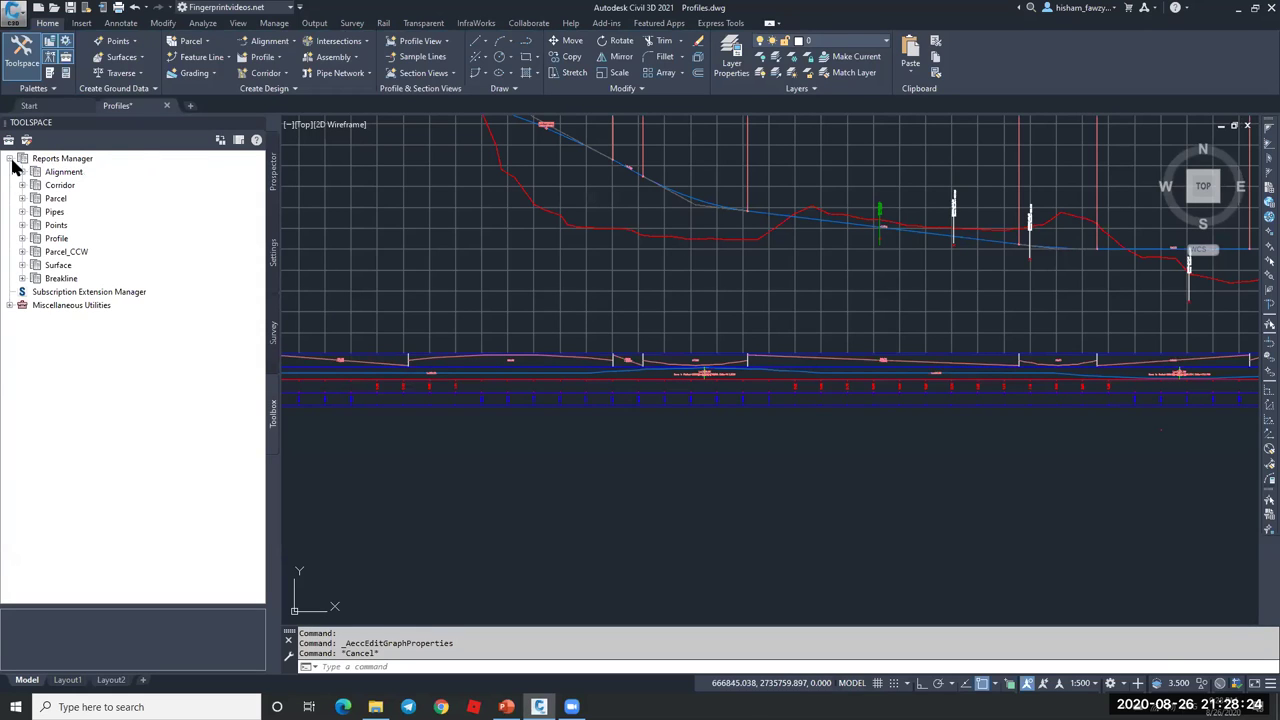
left_click(22, 238)
left_click(174, 254)
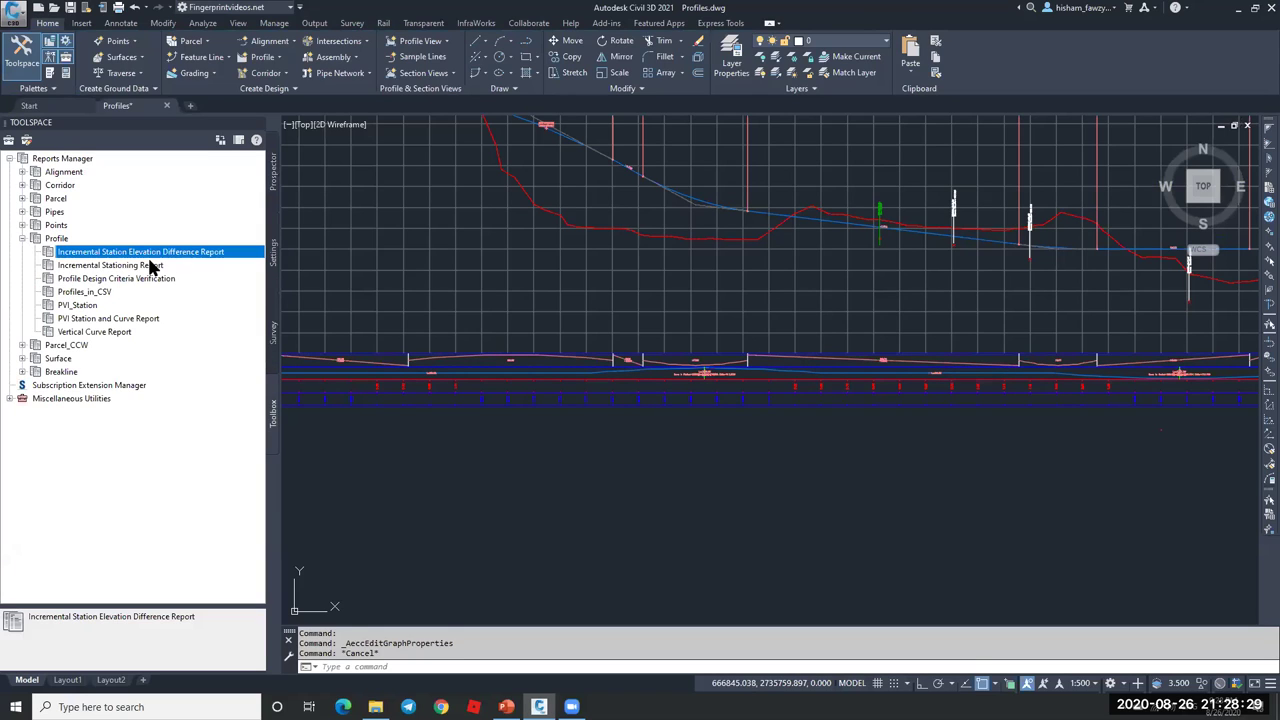
left_click(149, 264)
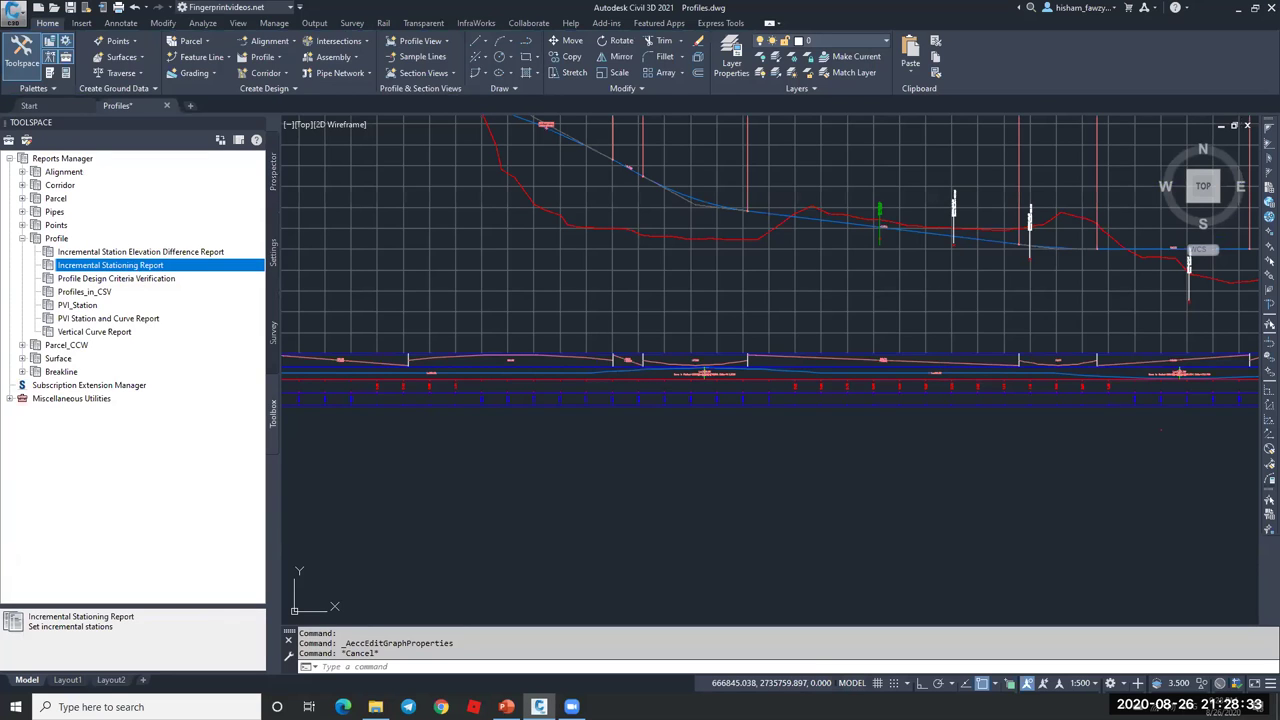
scroll(743, 337, "down", 8)
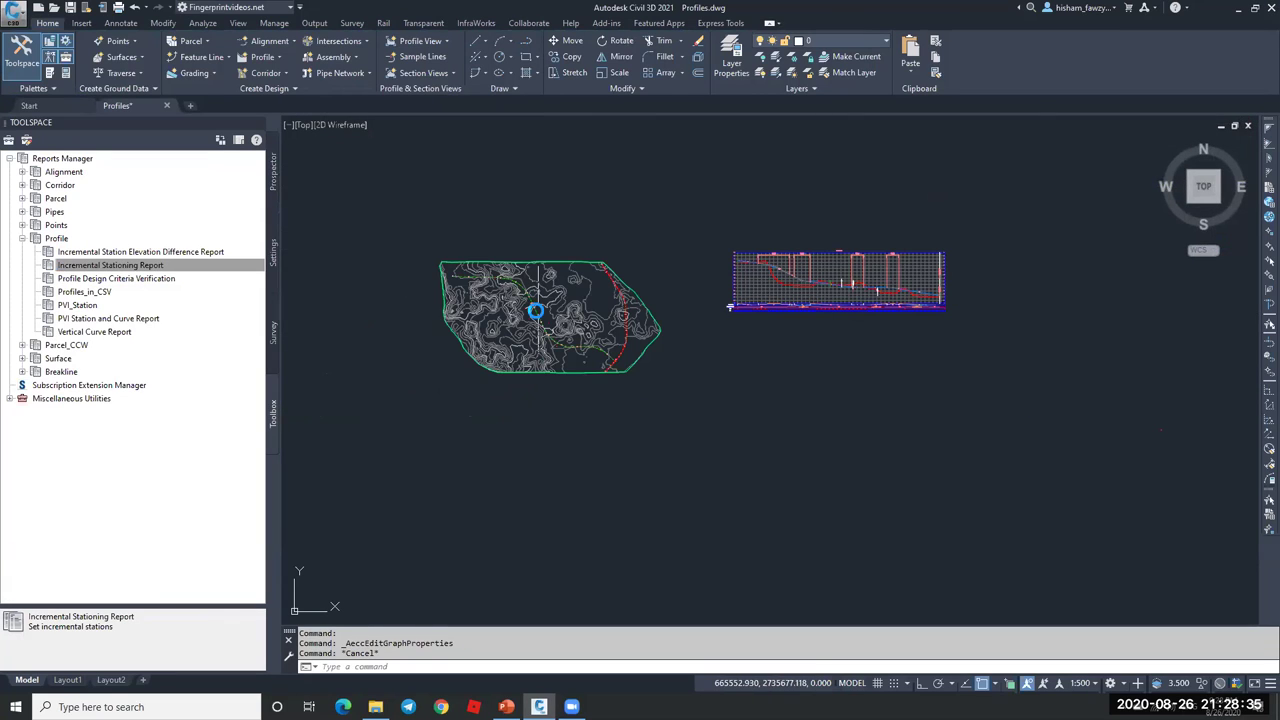
scroll(536, 311, "up", 4)
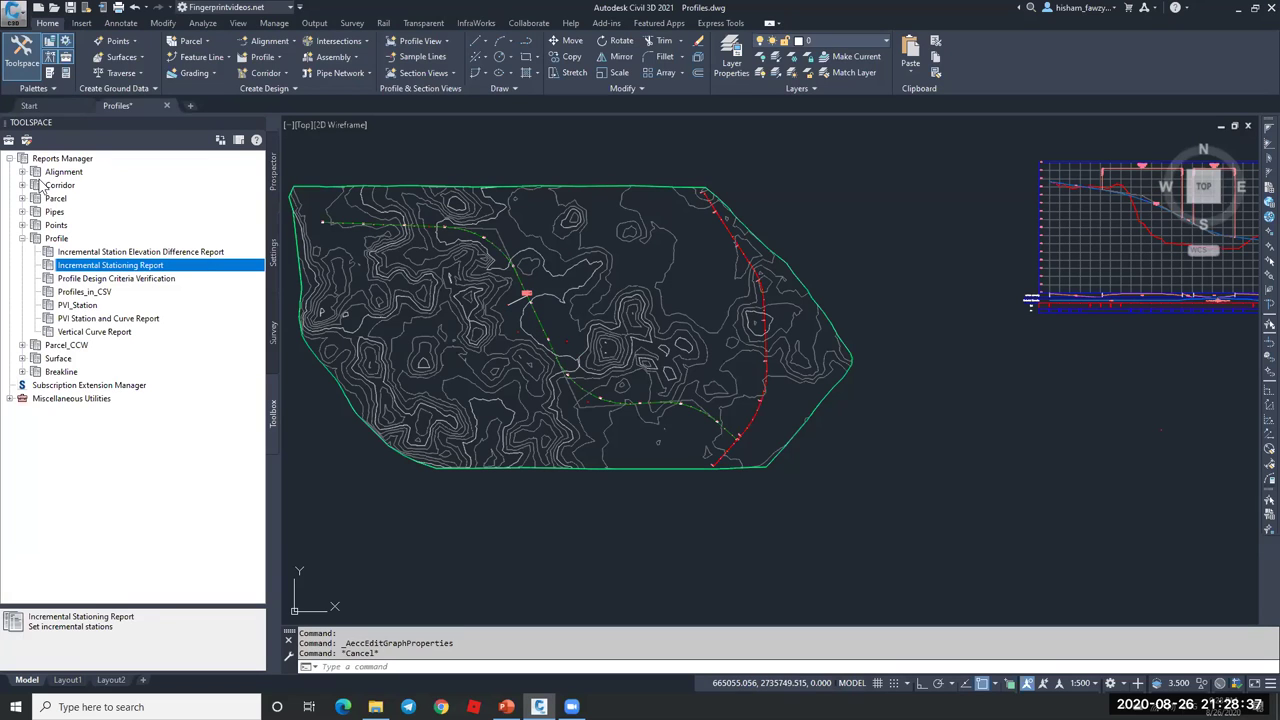
- Browse the Alignment reports and Profiles_in_CSV, then reselect the profile Incremental Stationing Report
left_click(23, 172)
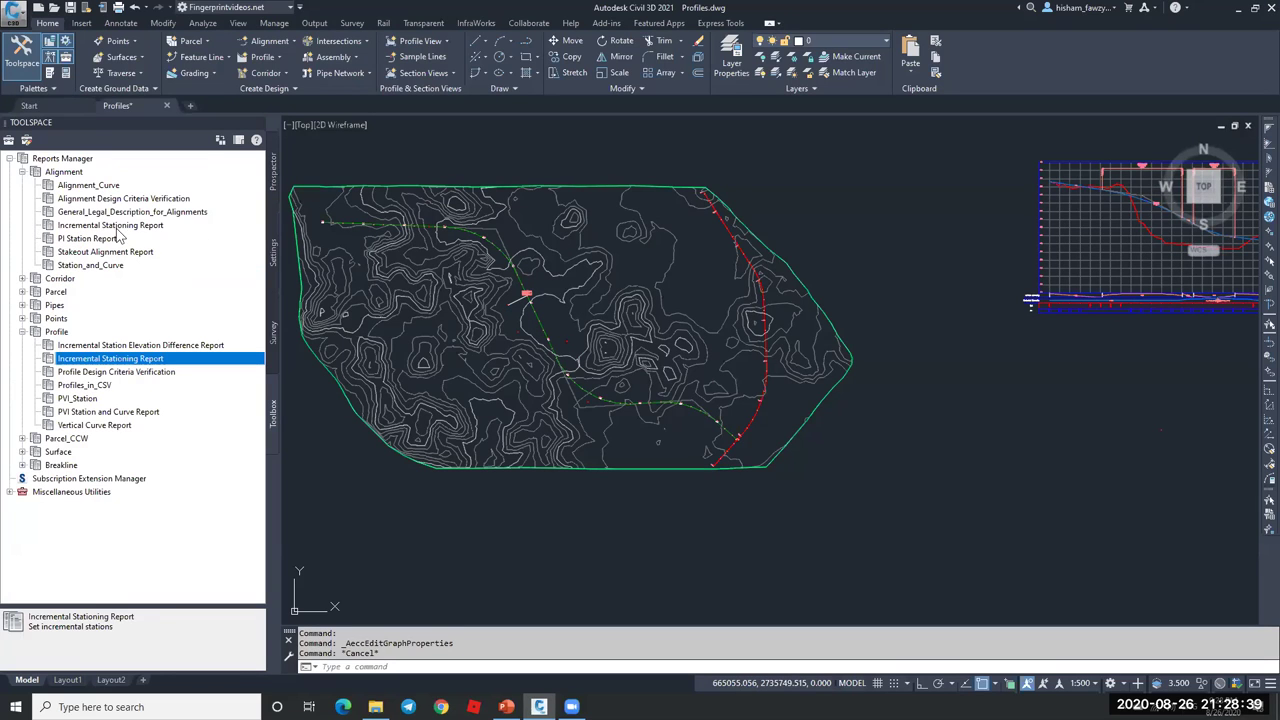
left_click(72, 227)
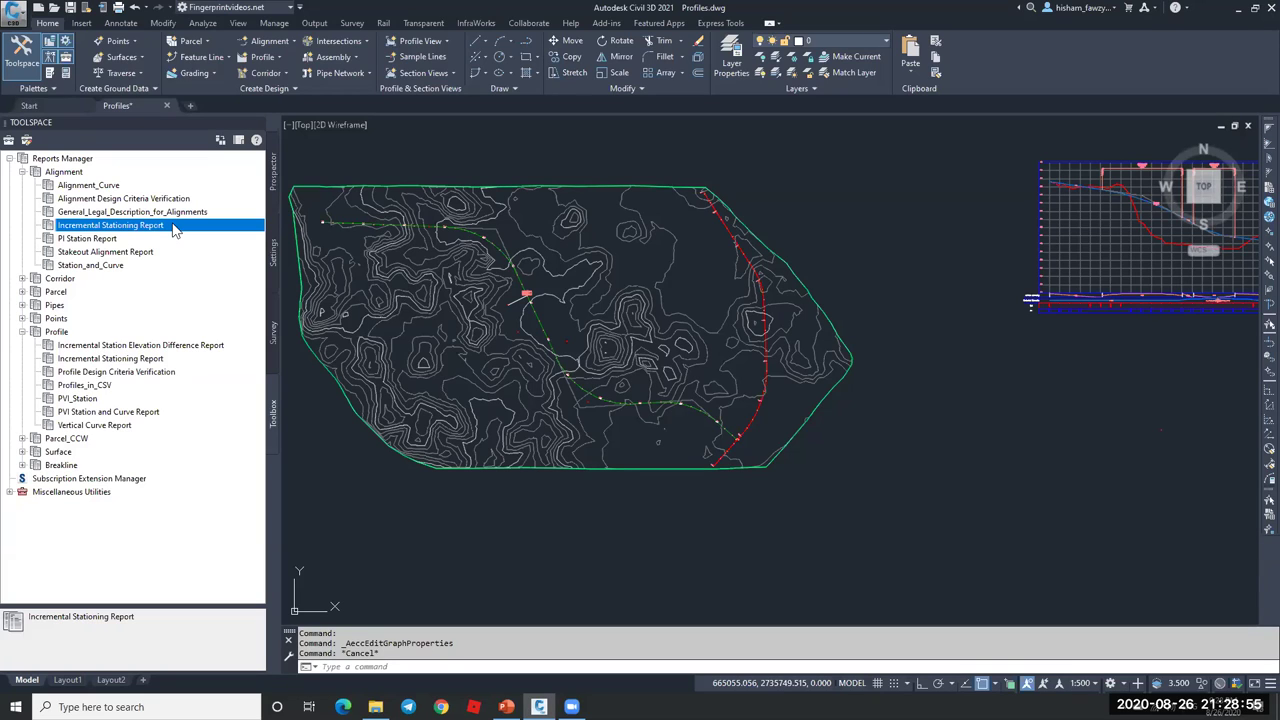
left_click(90, 385)
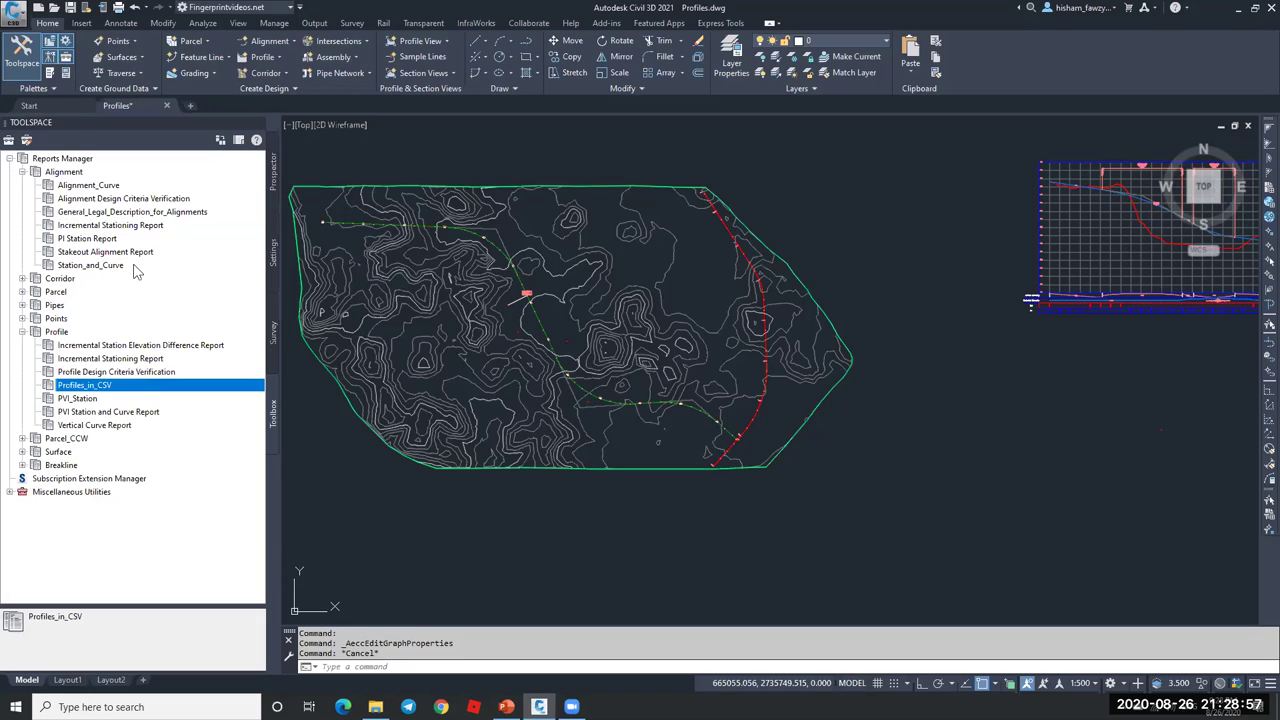
left_click(128, 226)
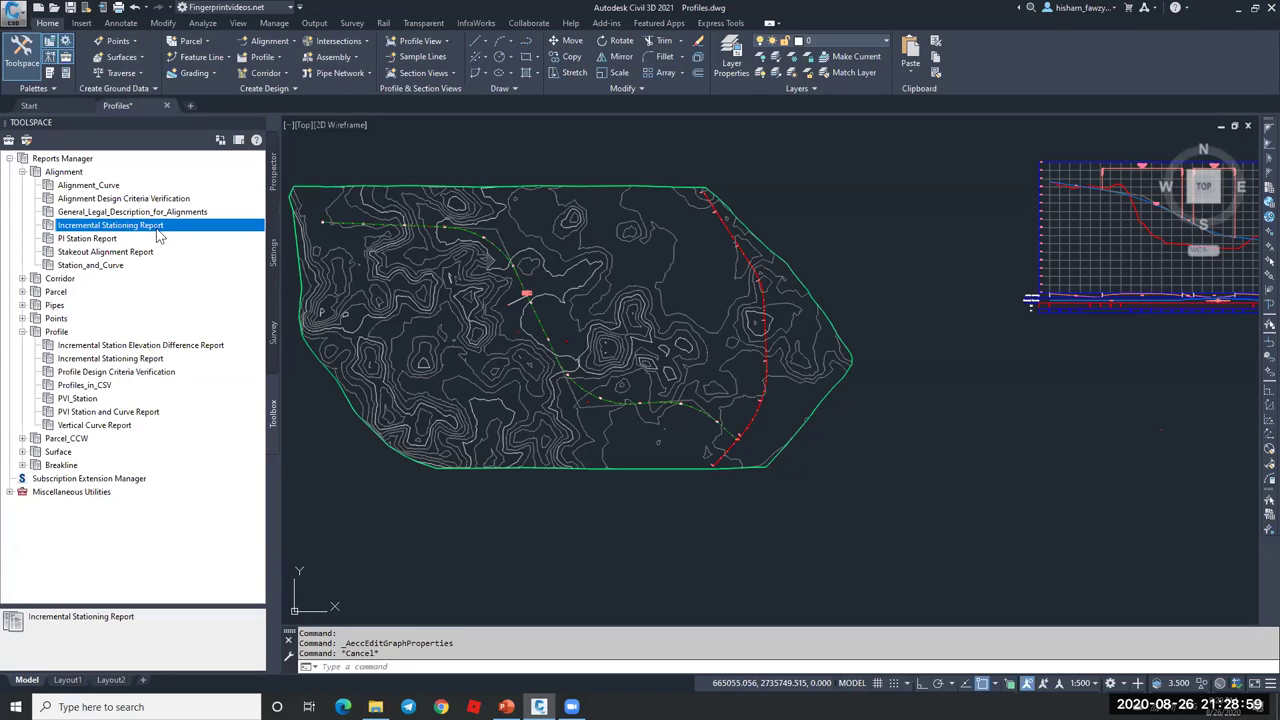
left_click(110, 358)
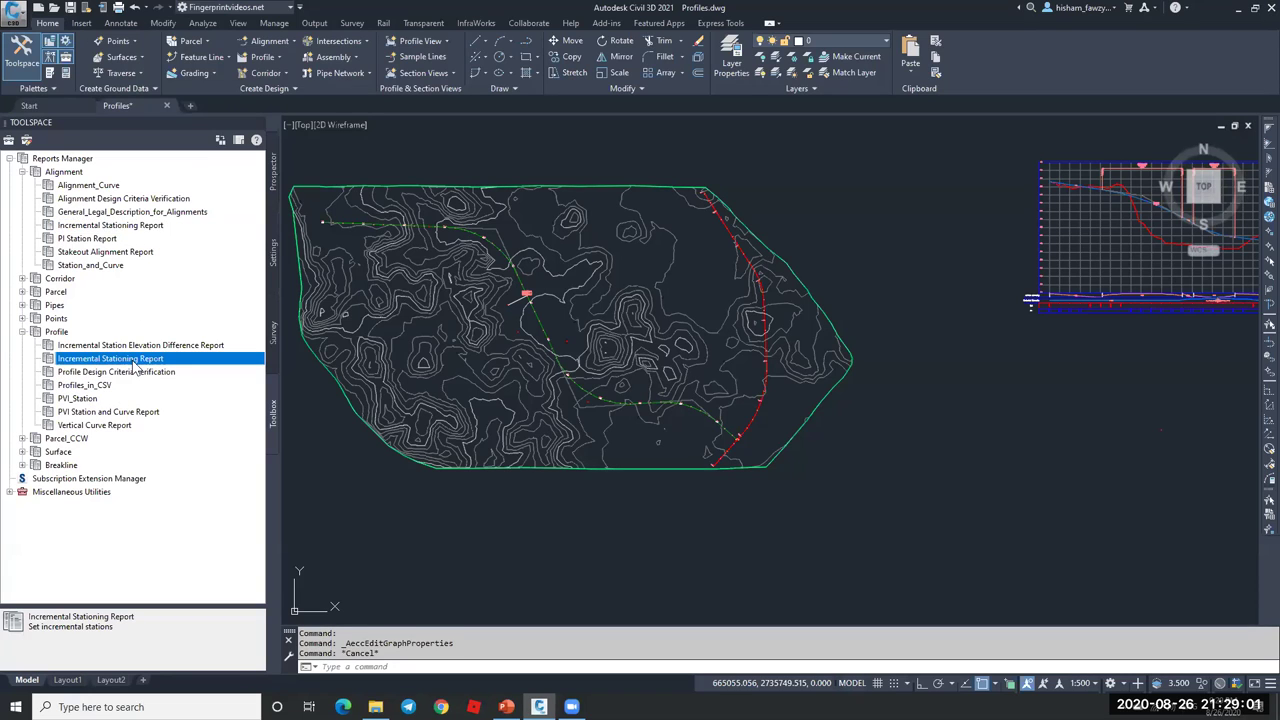
- Run the Incremental Stationing Report for ROAD 01-FG02 only, with a 10.00 station increment
right_click(149, 358)
left_click(196, 366)
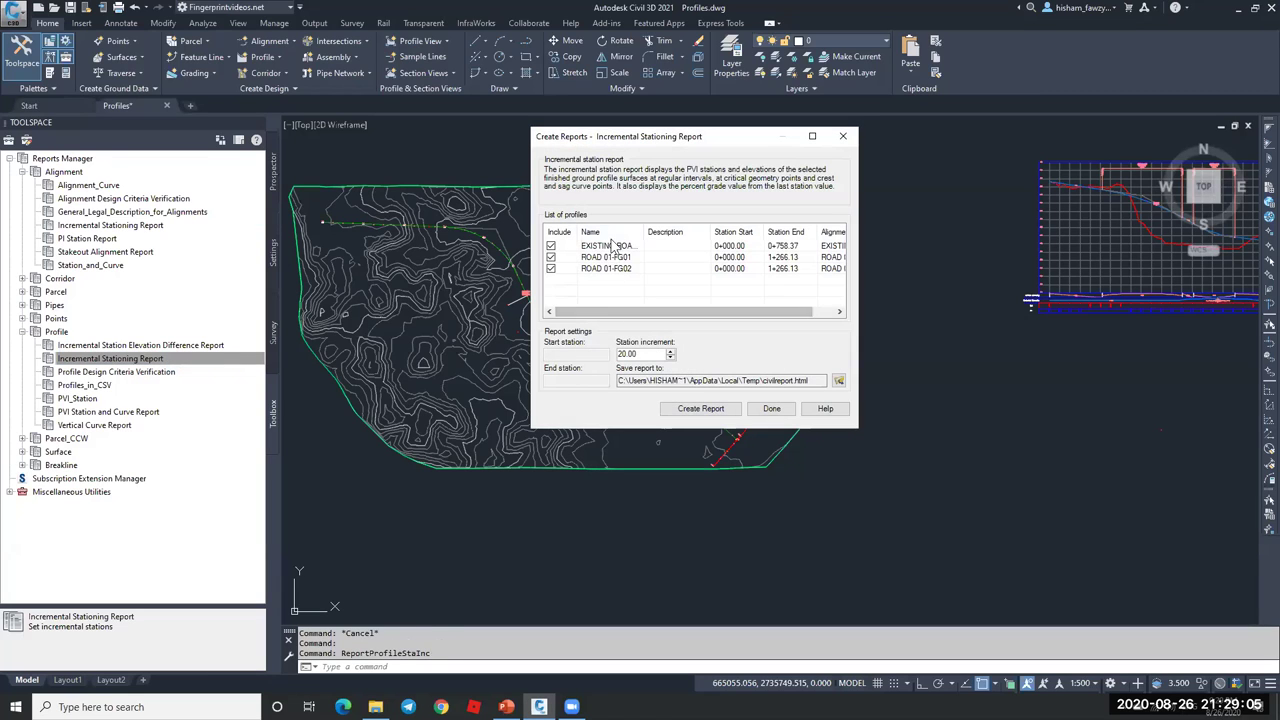
left_click(551, 246)
left_click(551, 257)
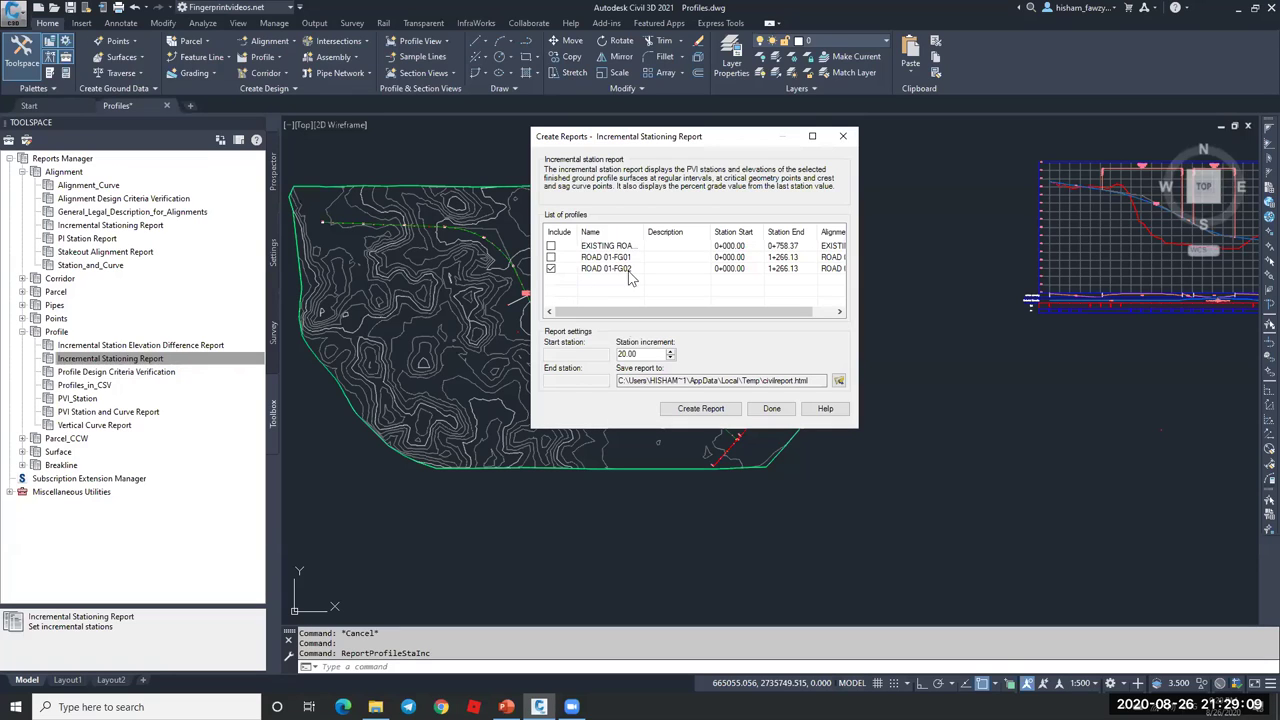
type("10")
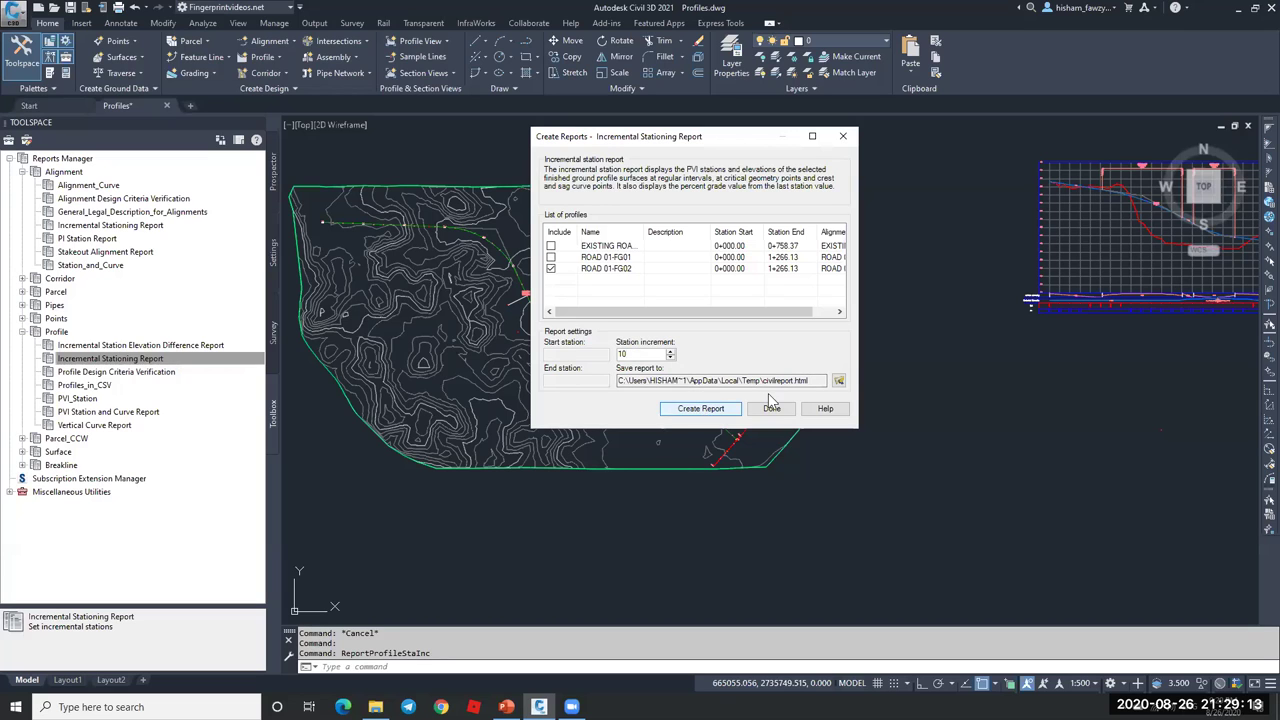
- Save the report as the HTML file CivilReport.html on the Desktop
left_click(839, 382)
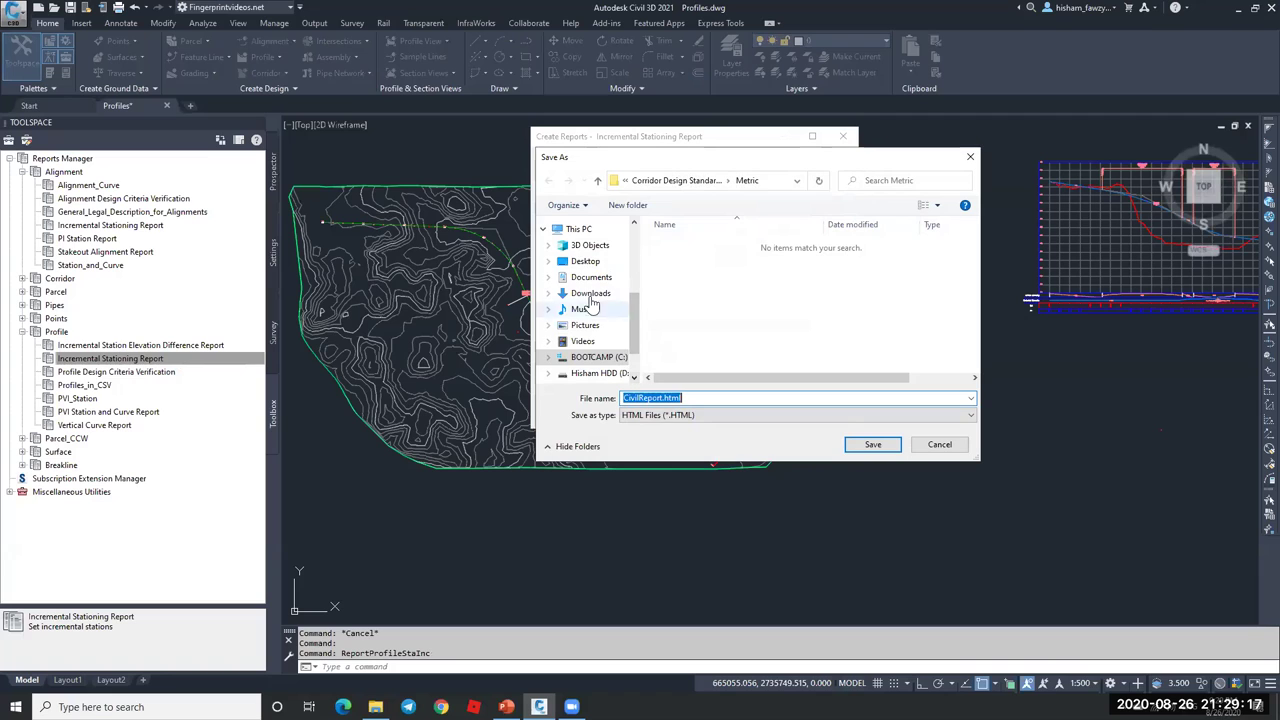
left_click(585, 262)
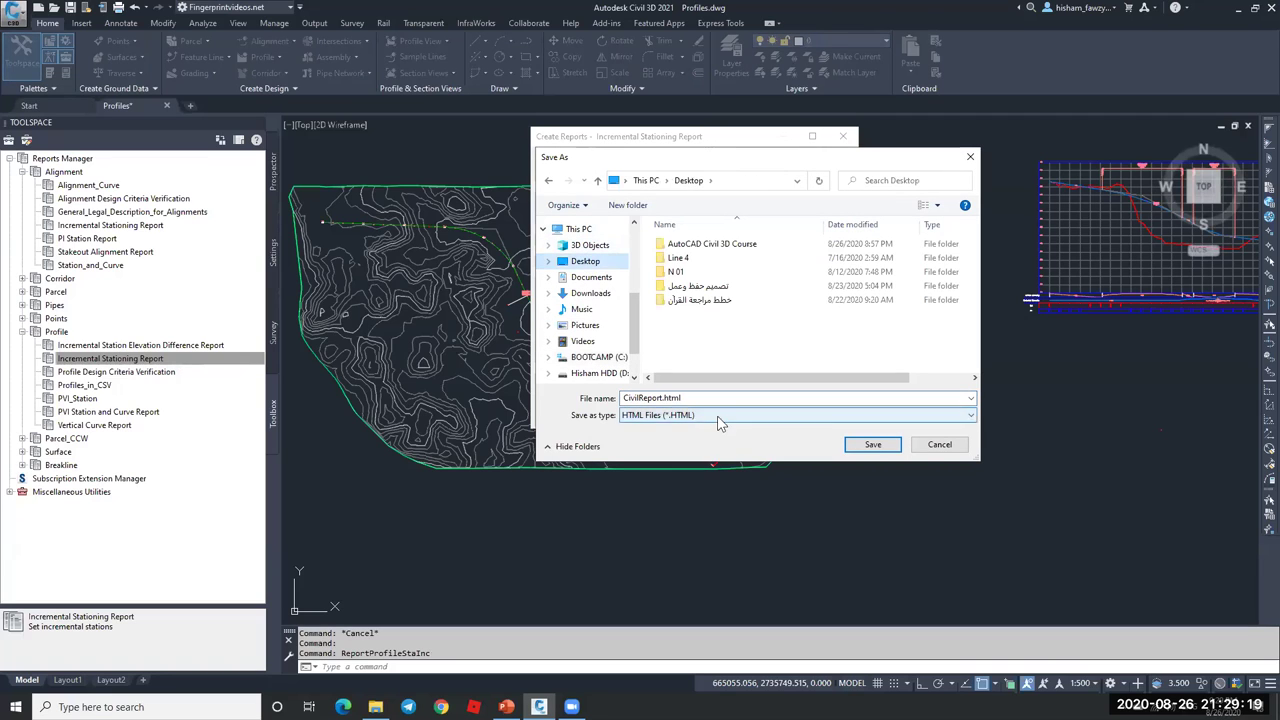
left_click(716, 416)
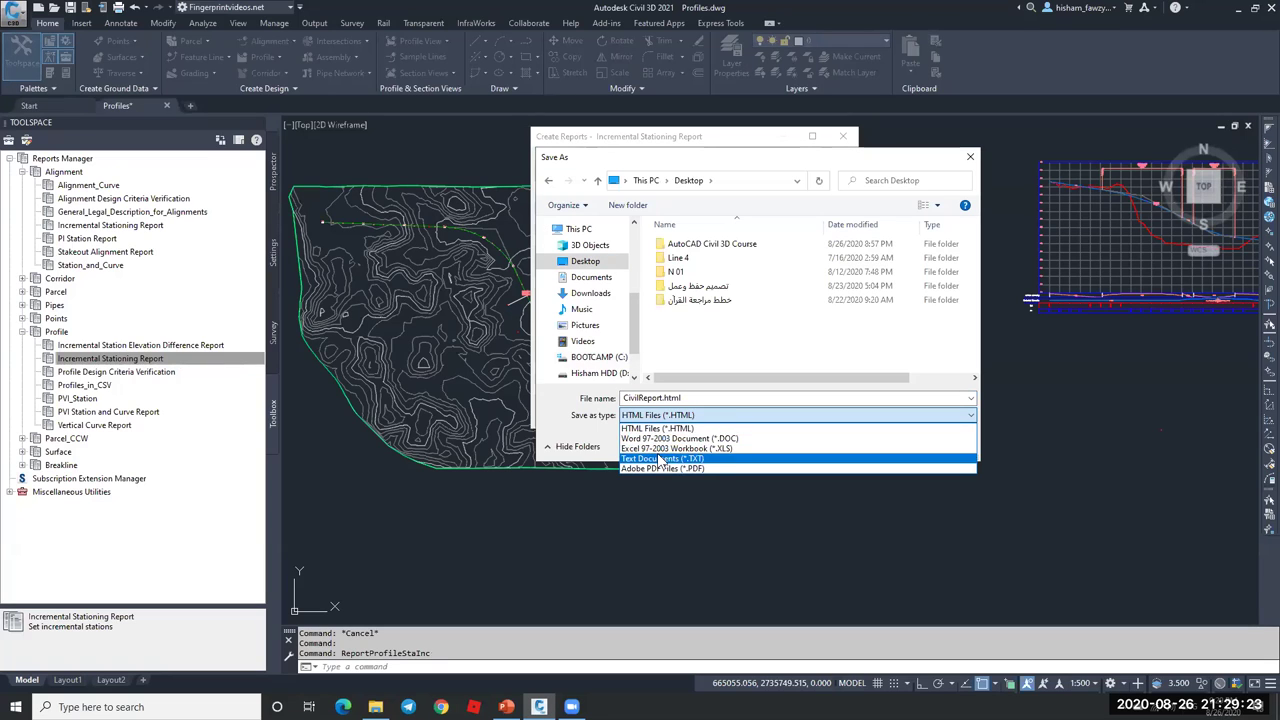
left_click(692, 416)
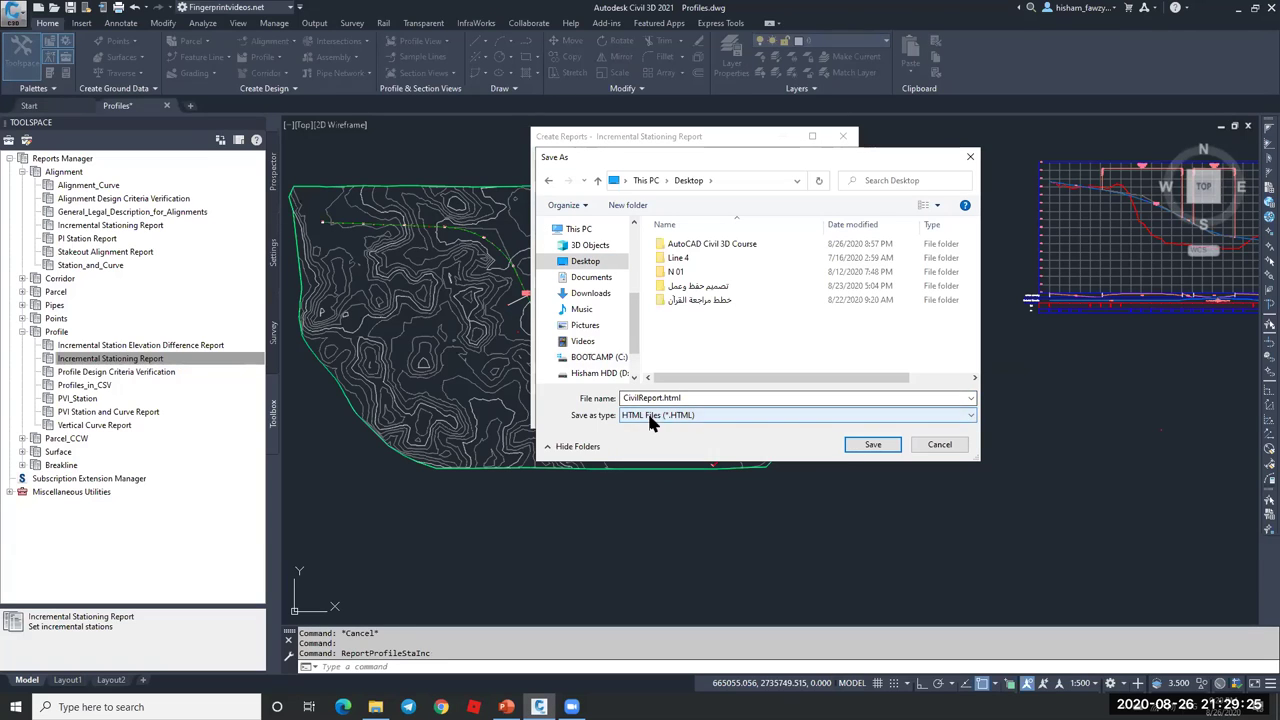
left_click(870, 445)
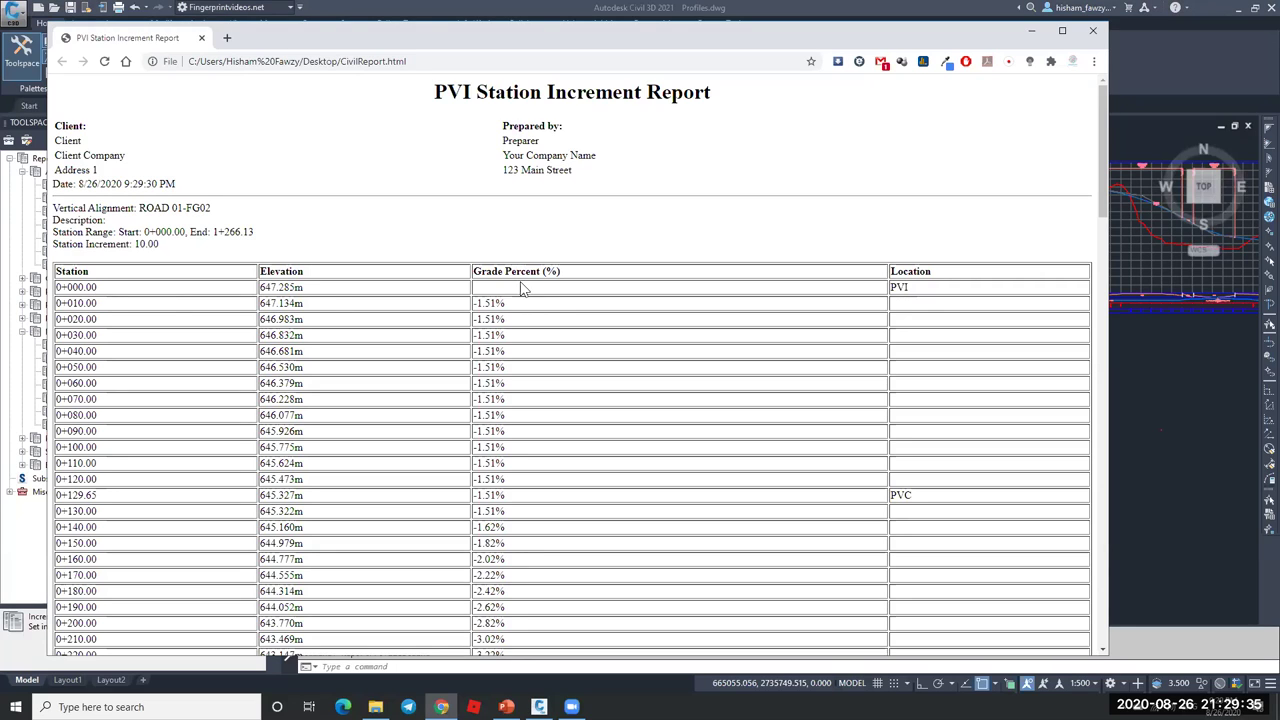
- Scroll through the ROAD 01-FG02 PVI Station Increment Report, then close Chrome
scroll(430, 357, "down", 3)
scroll(120, 345, "up", 3)
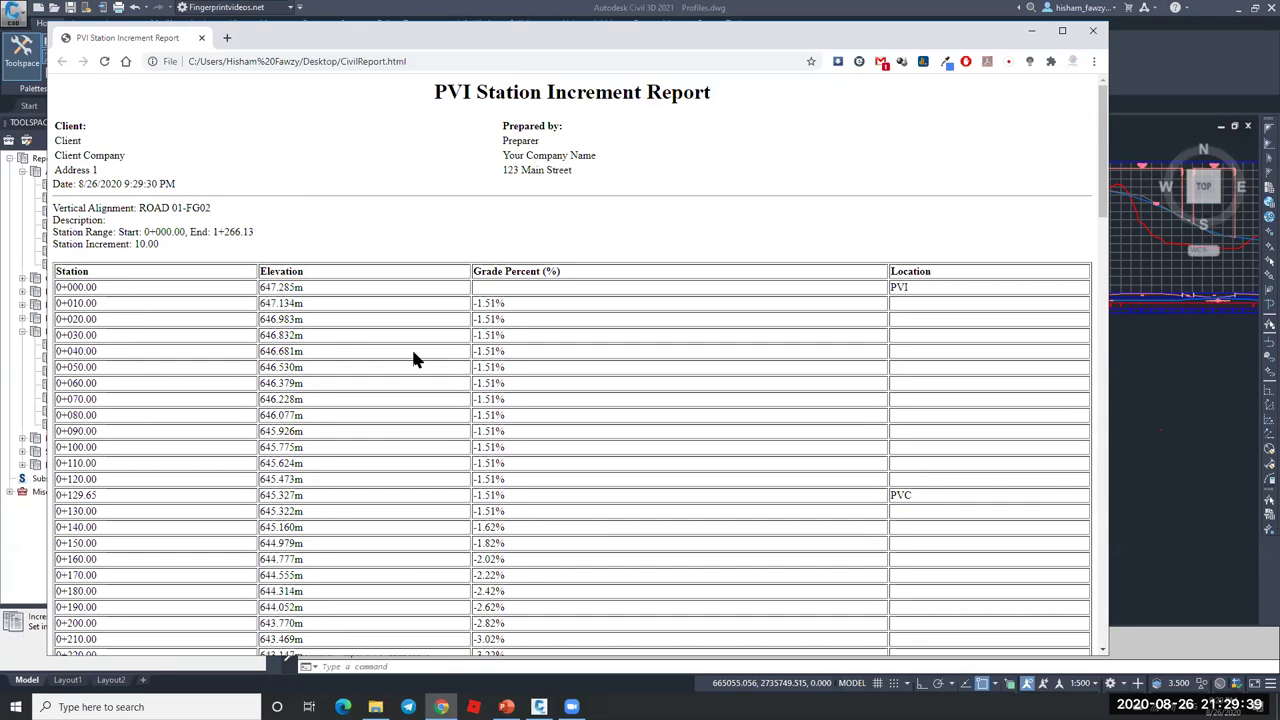
left_click(1093, 31)
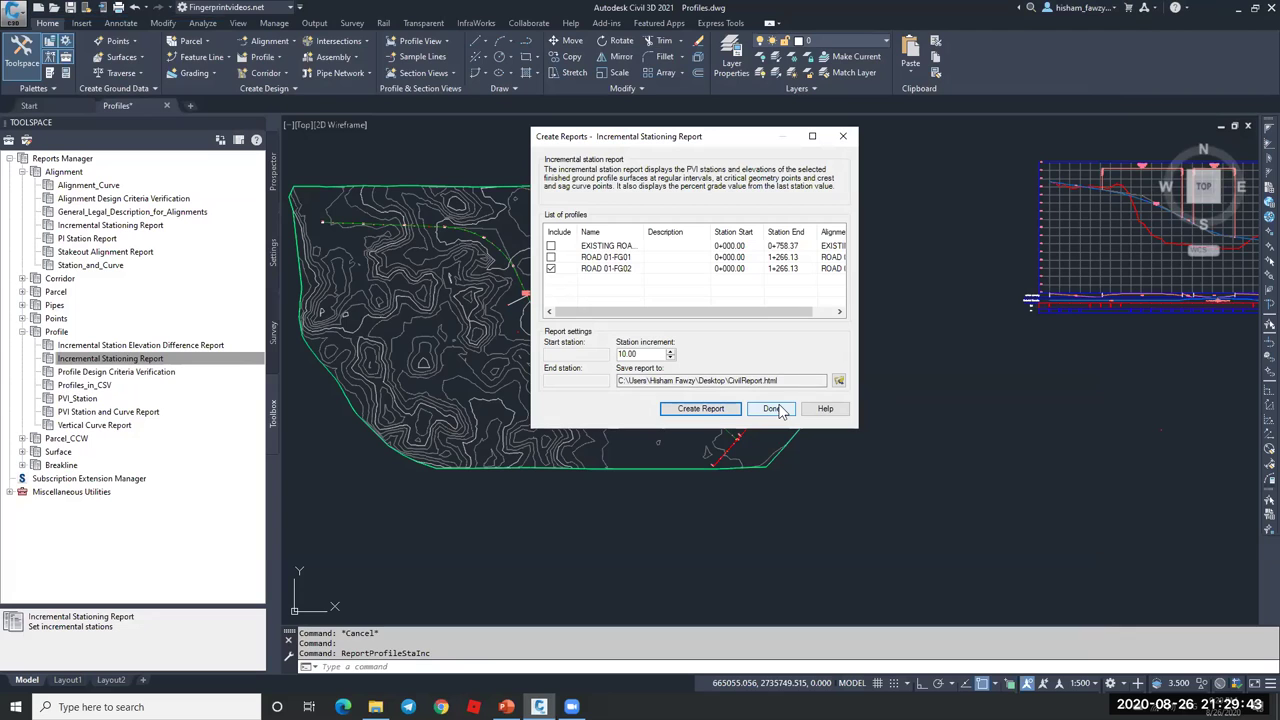
- Close the stationing report settings and browse the alignment and profile report groups
left_click(772, 409)
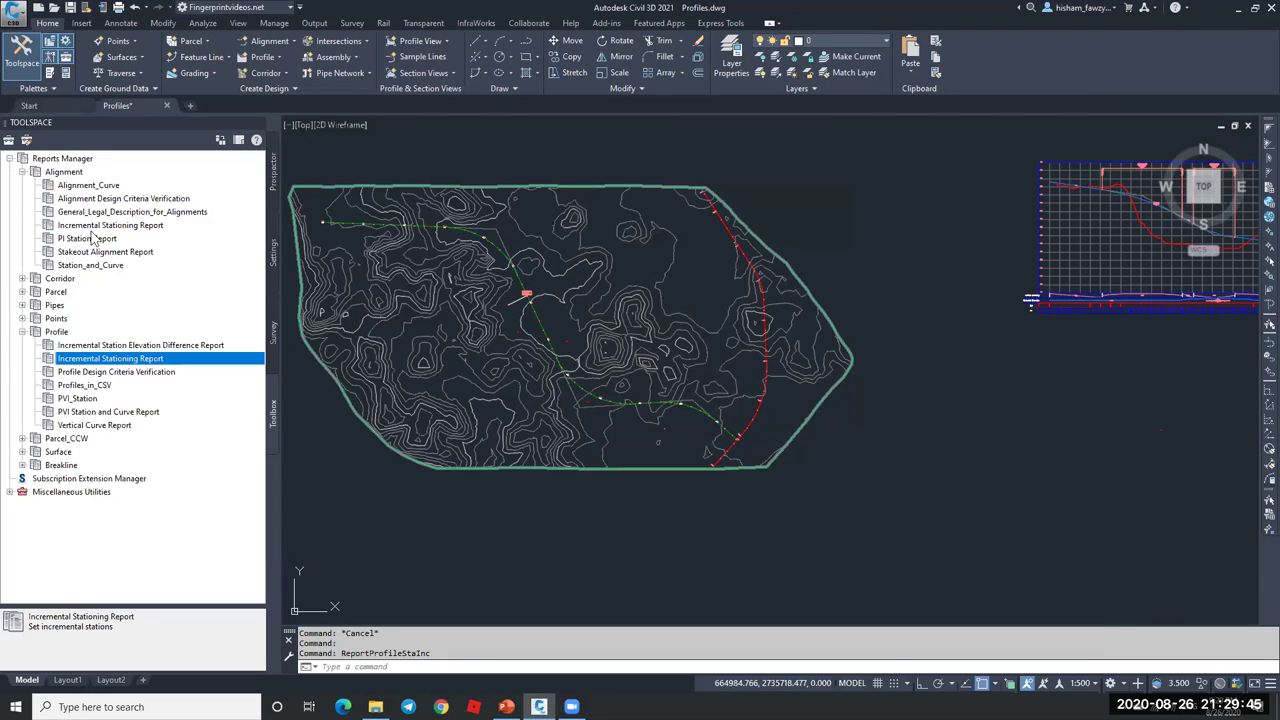
left_click(126, 227)
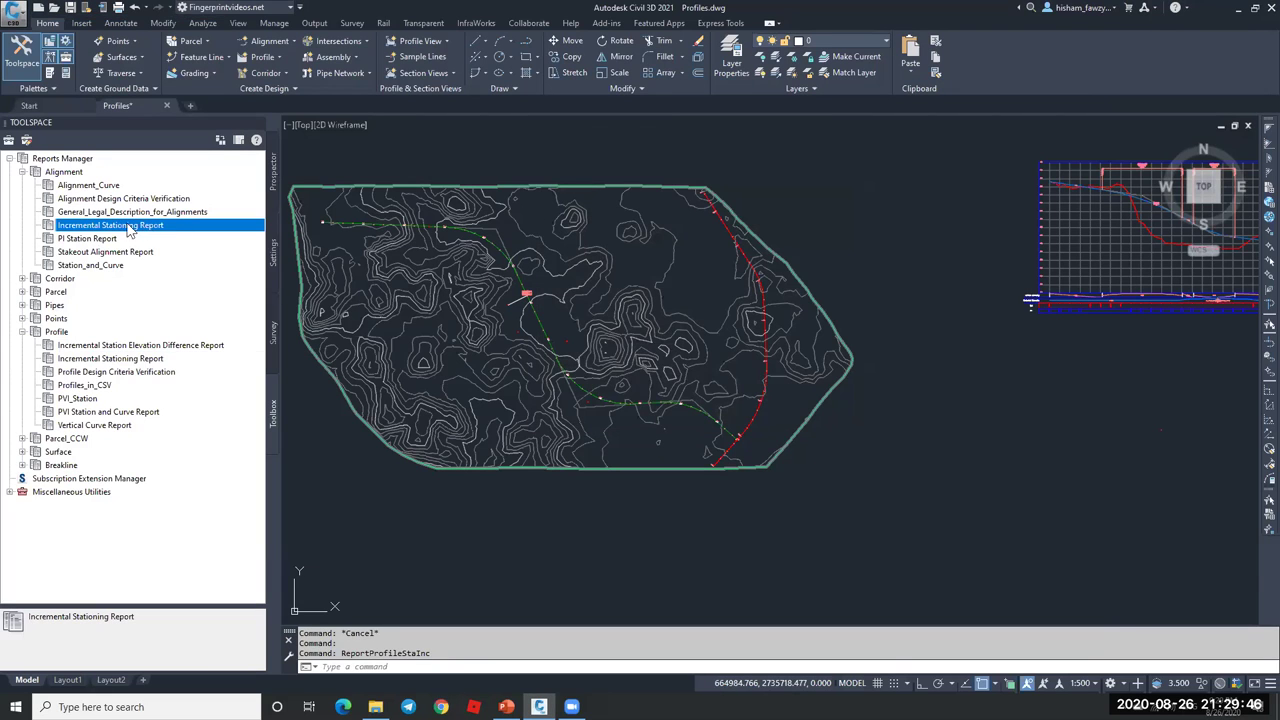
left_click(72, 173)
left_click(112, 396)
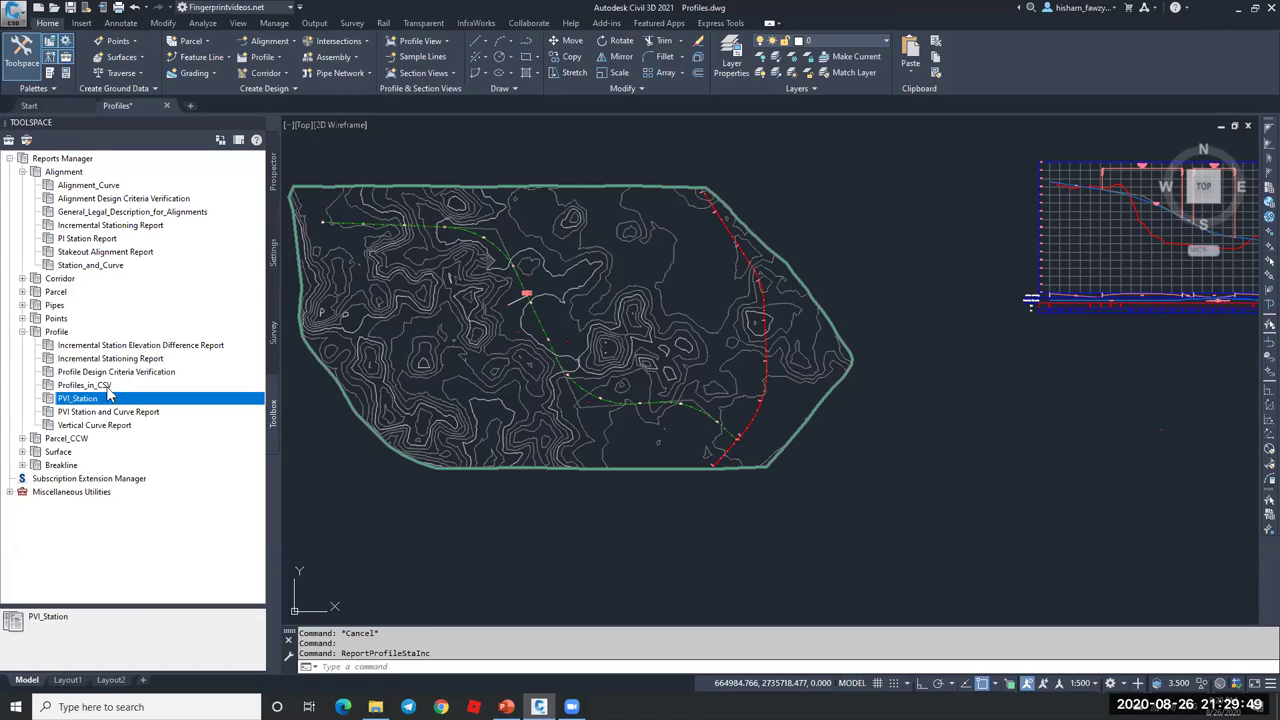
left_click(148, 359)
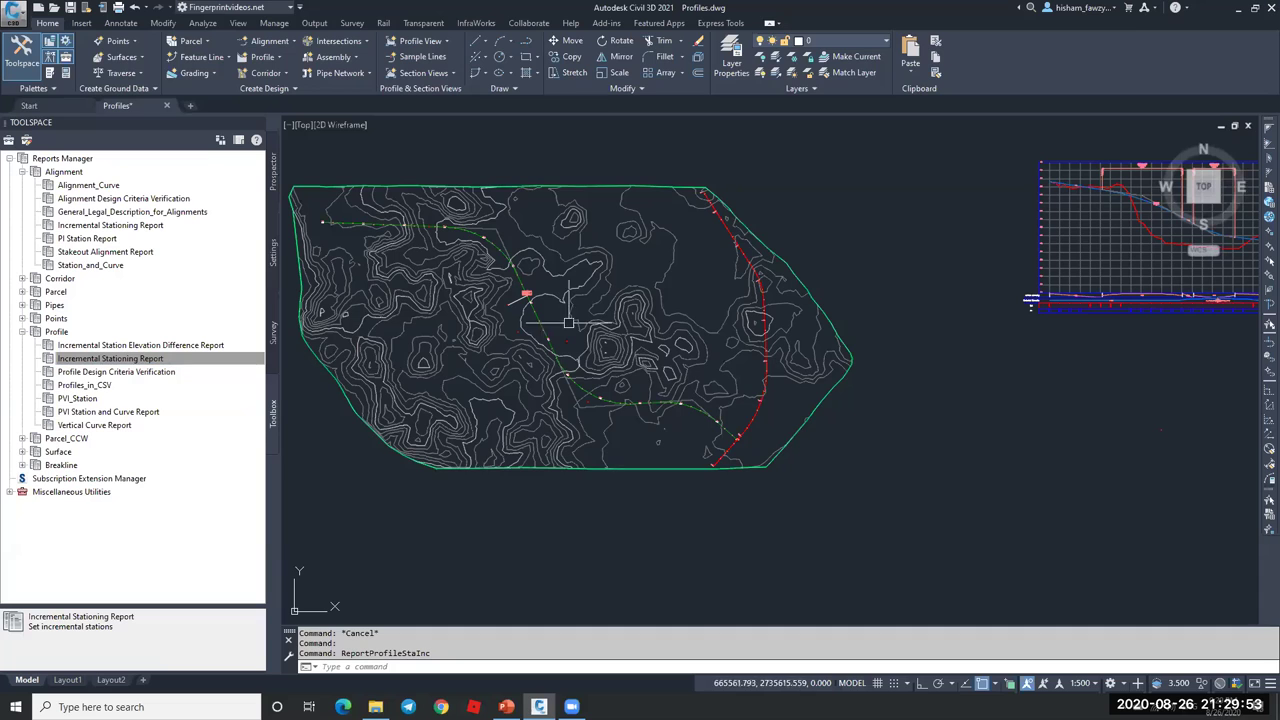
scroll(568, 322, "down", 4)
scroll(751, 268, "up", 5)
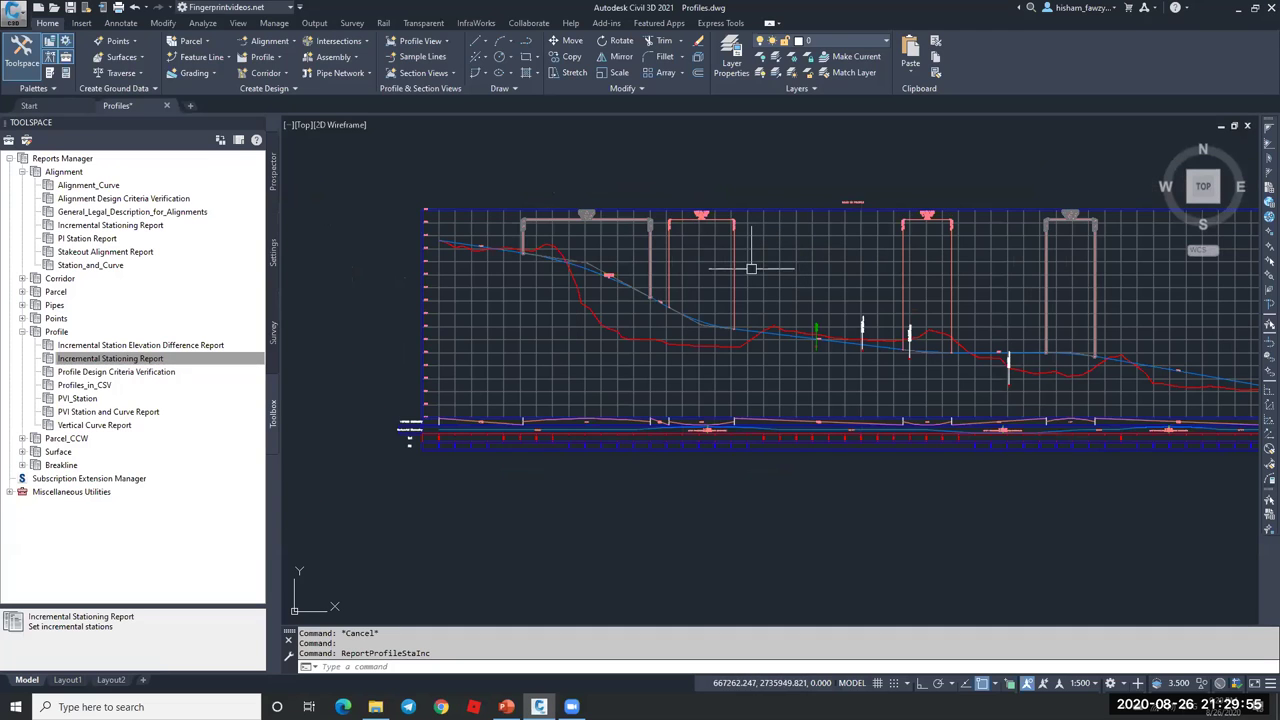
- Execute the PVI Station and Curve Report for ROAD 01-FG02 and create it
left_click(64, 413)
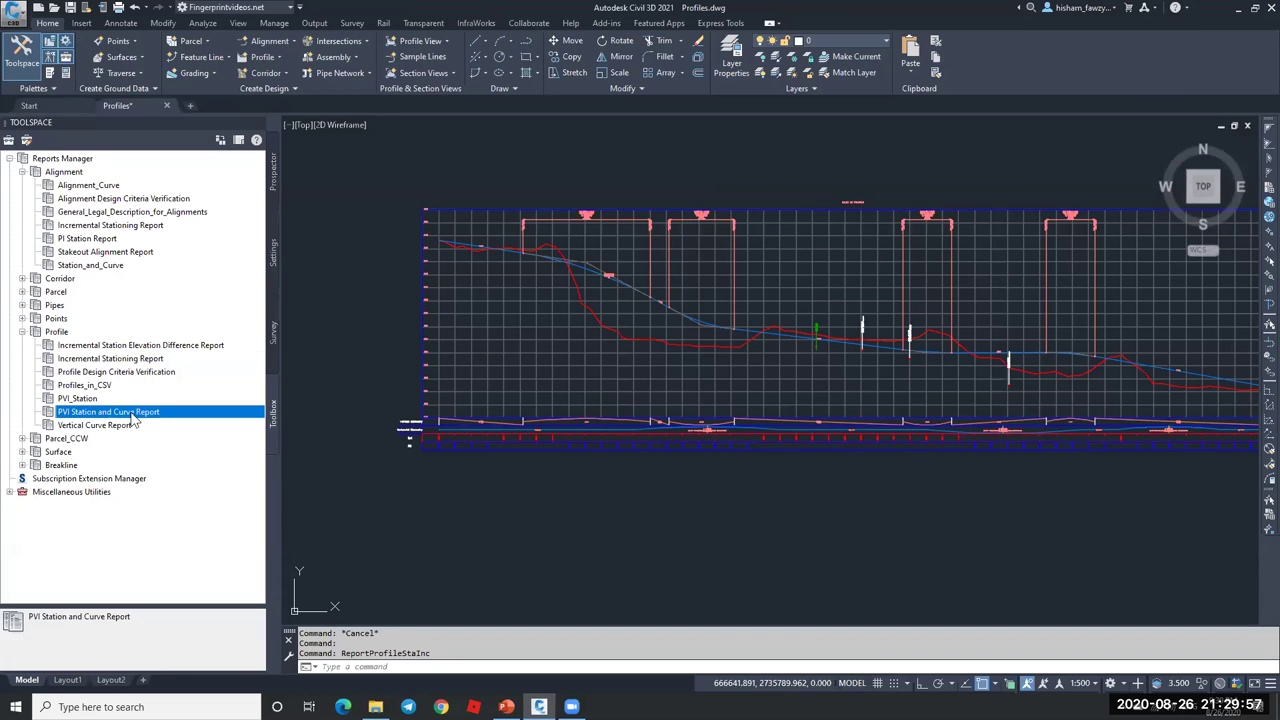
right_click(172, 416)
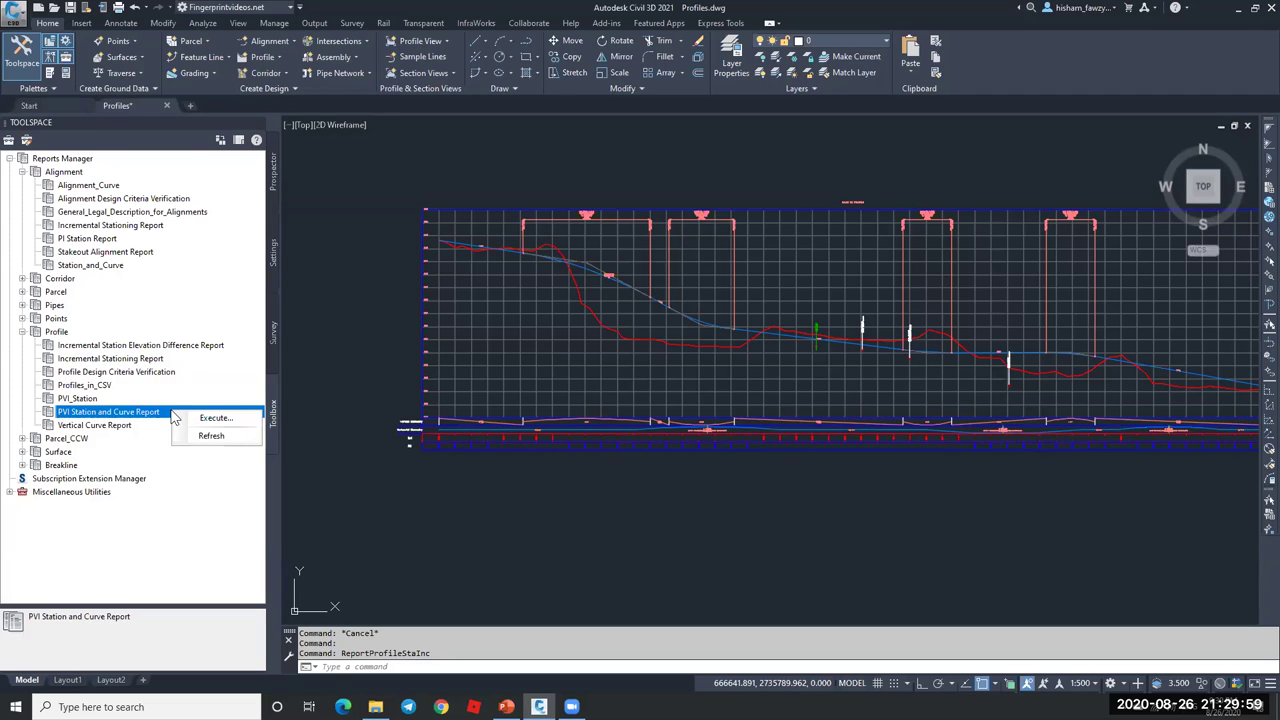
left_click(215, 420)
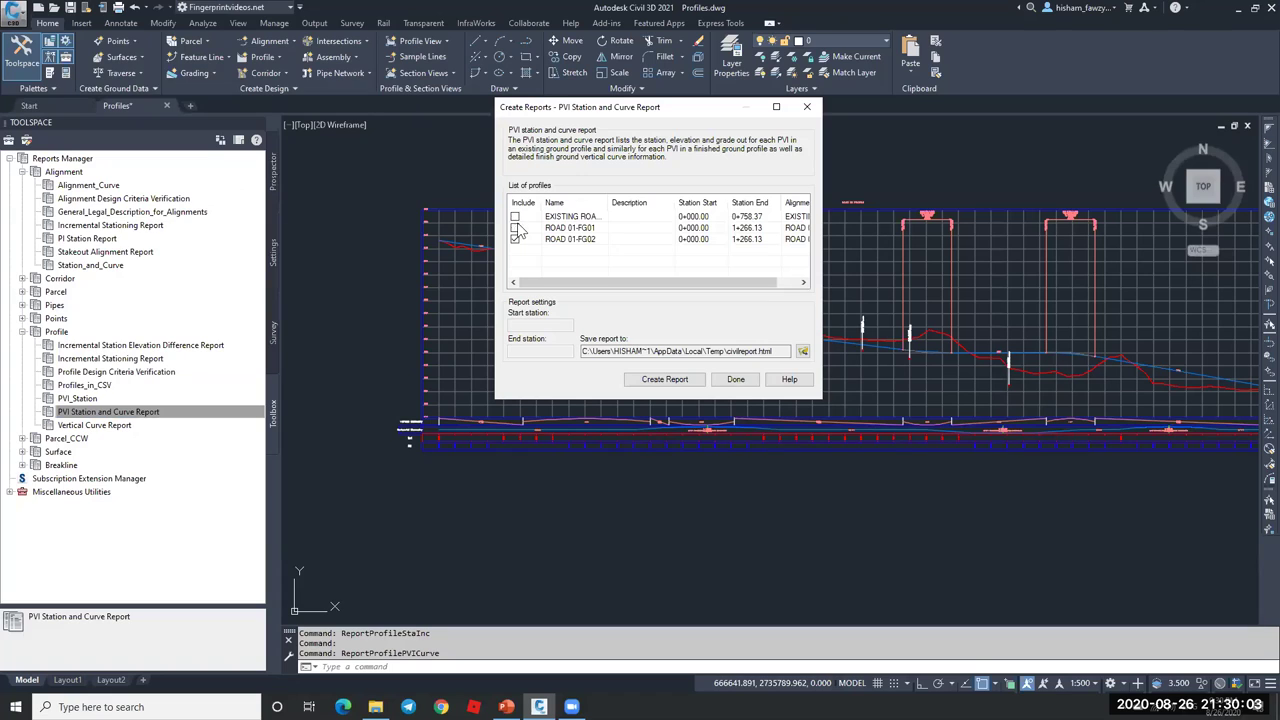
left_click(664, 380)
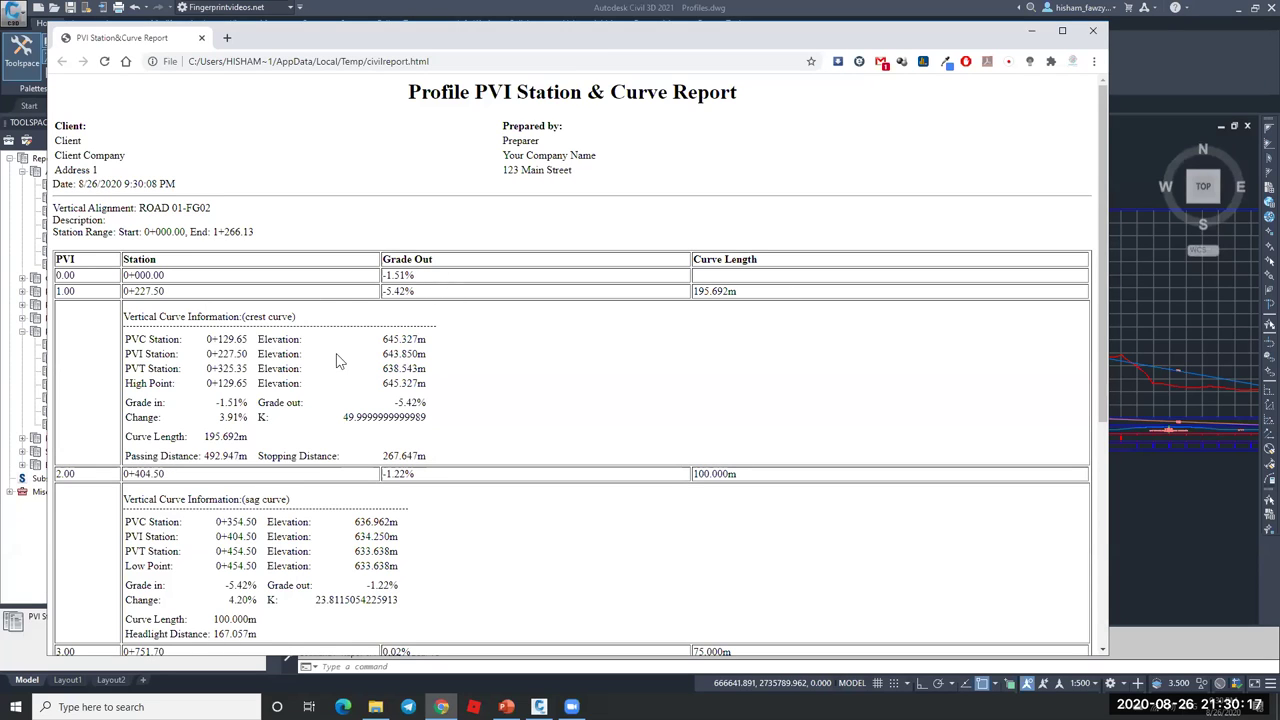
- Scroll down the curve report to the last PVI, then close Chrome
scroll(338, 361, "down", 3)
scroll(283, 316, "down", 3)
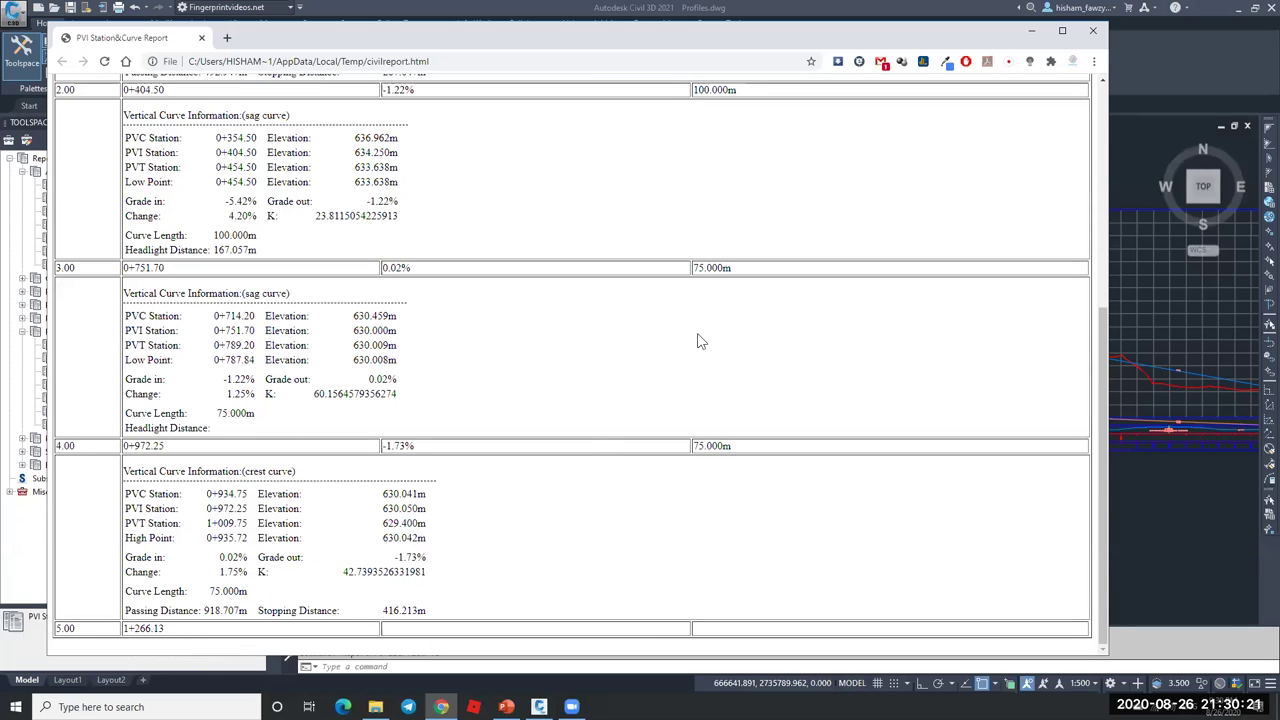
left_click(1093, 30)
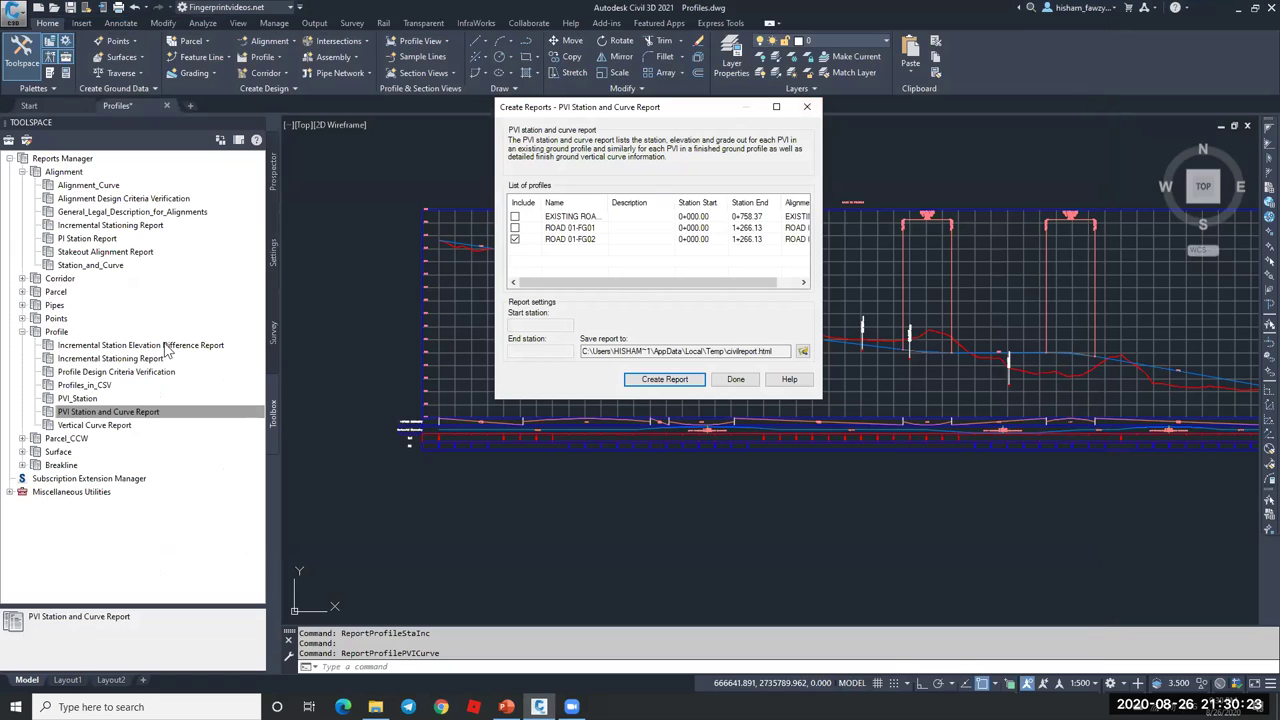
- Dismiss the PVI report settings, select the Incremental Station Elevation Difference Report, and zoom to the profile bands
key("Escape")
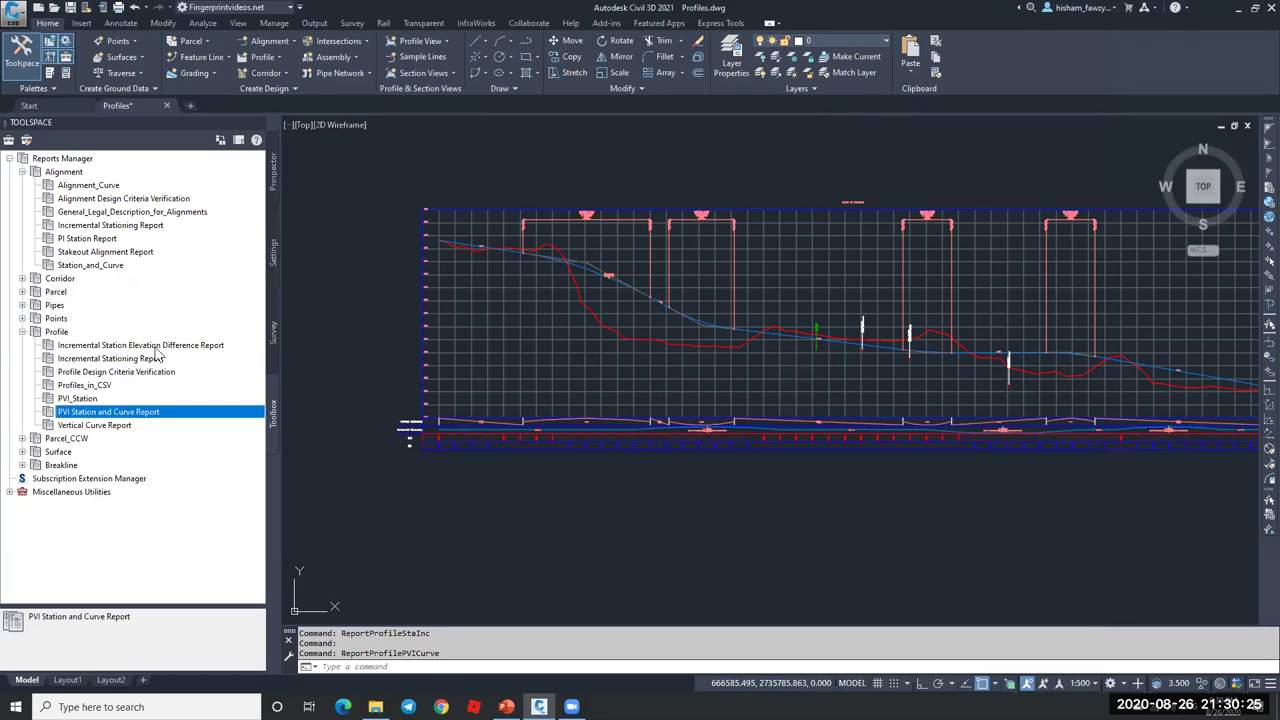
left_click(93, 346)
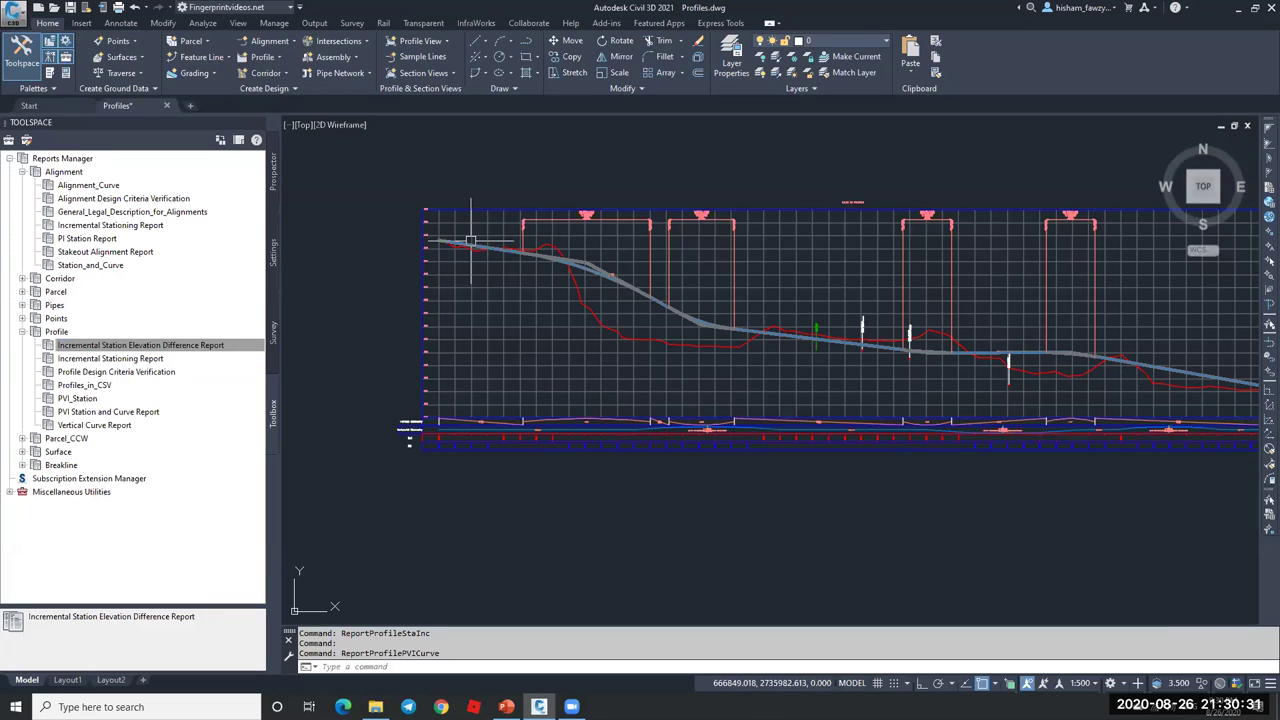
scroll(440, 470, "up", 5)
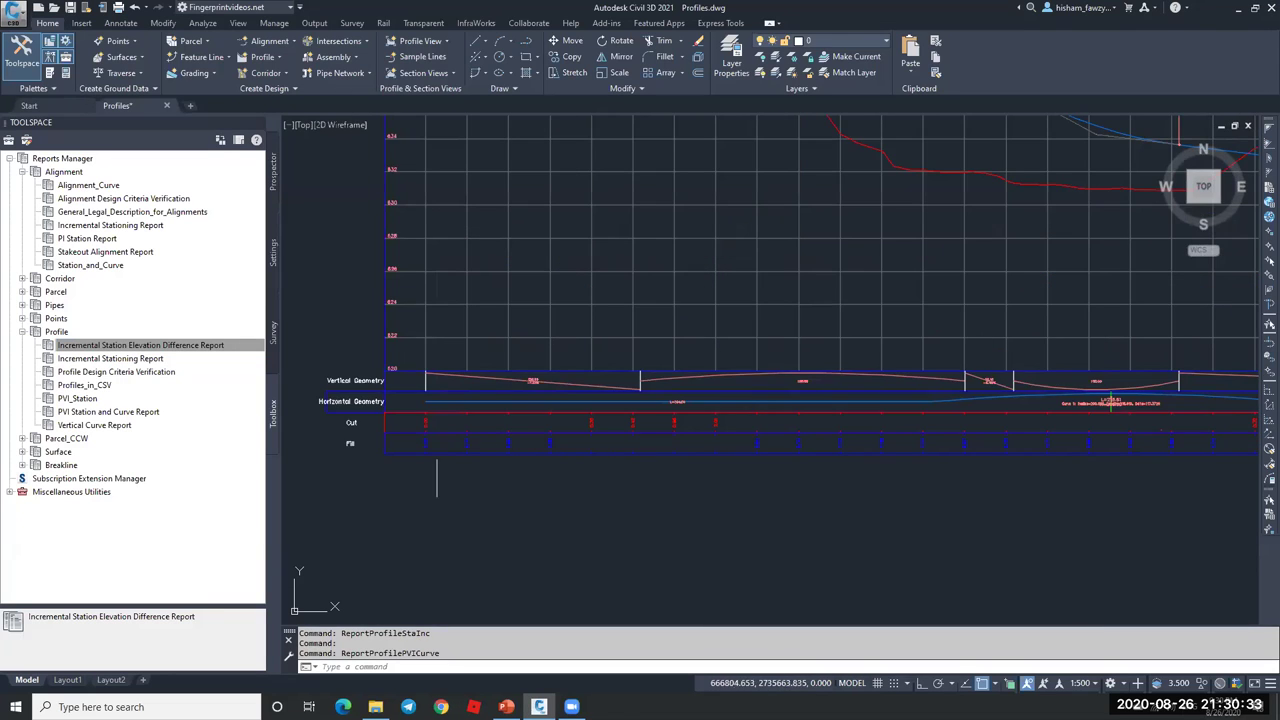
scroll(443, 400, "up", 3)
scroll(595, 428, "down", 3)
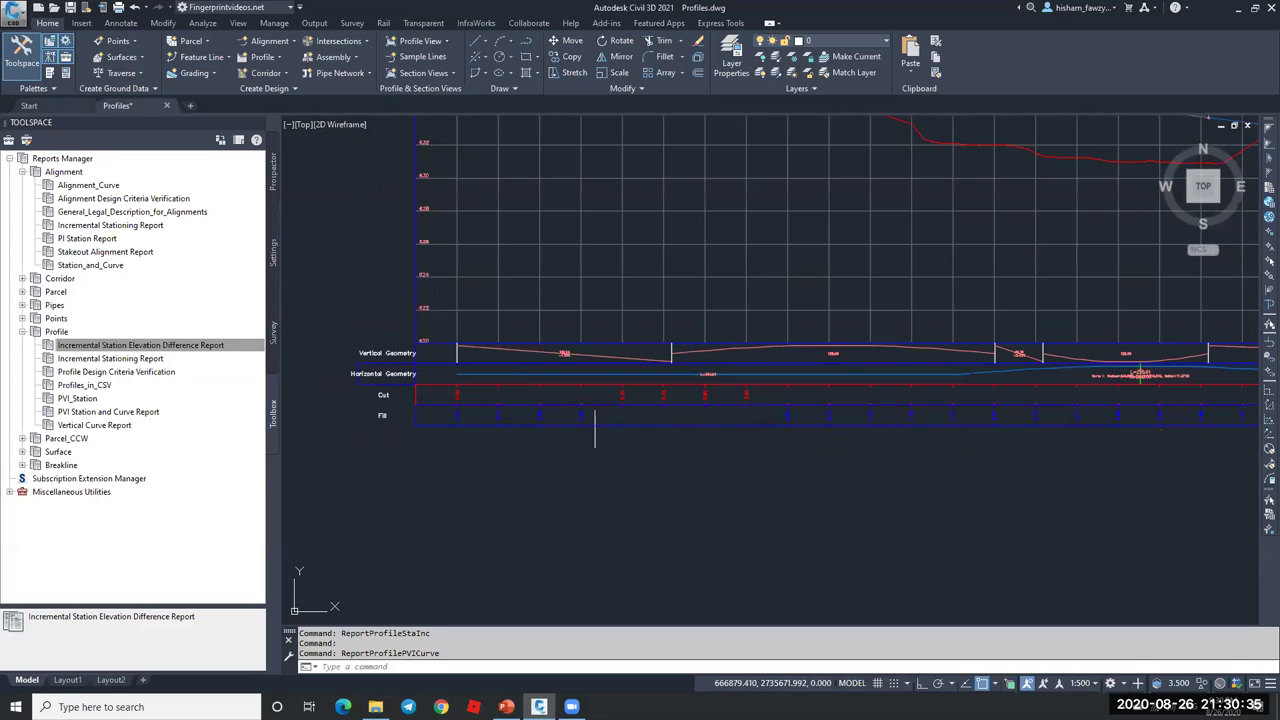
- Execute the elevation difference report comparing ROAD 01-FG02 against NGL only, excluding EG2
right_click(186, 346)
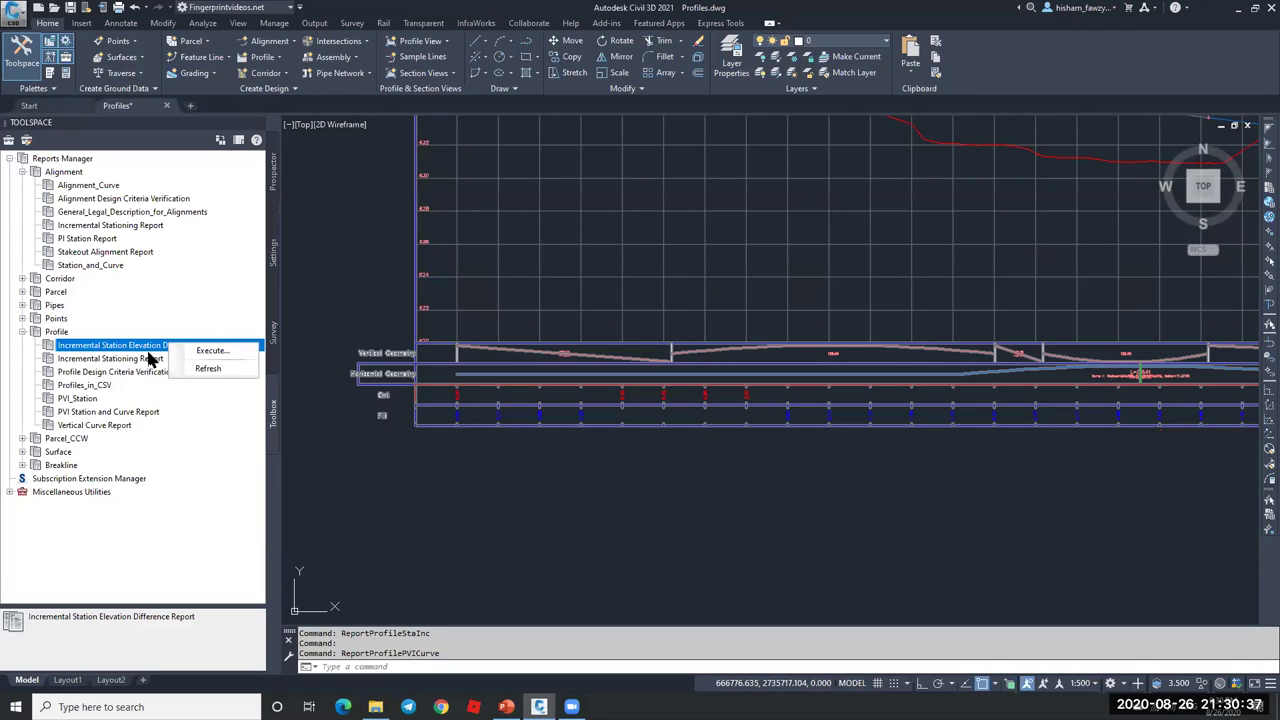
left_click(213, 352)
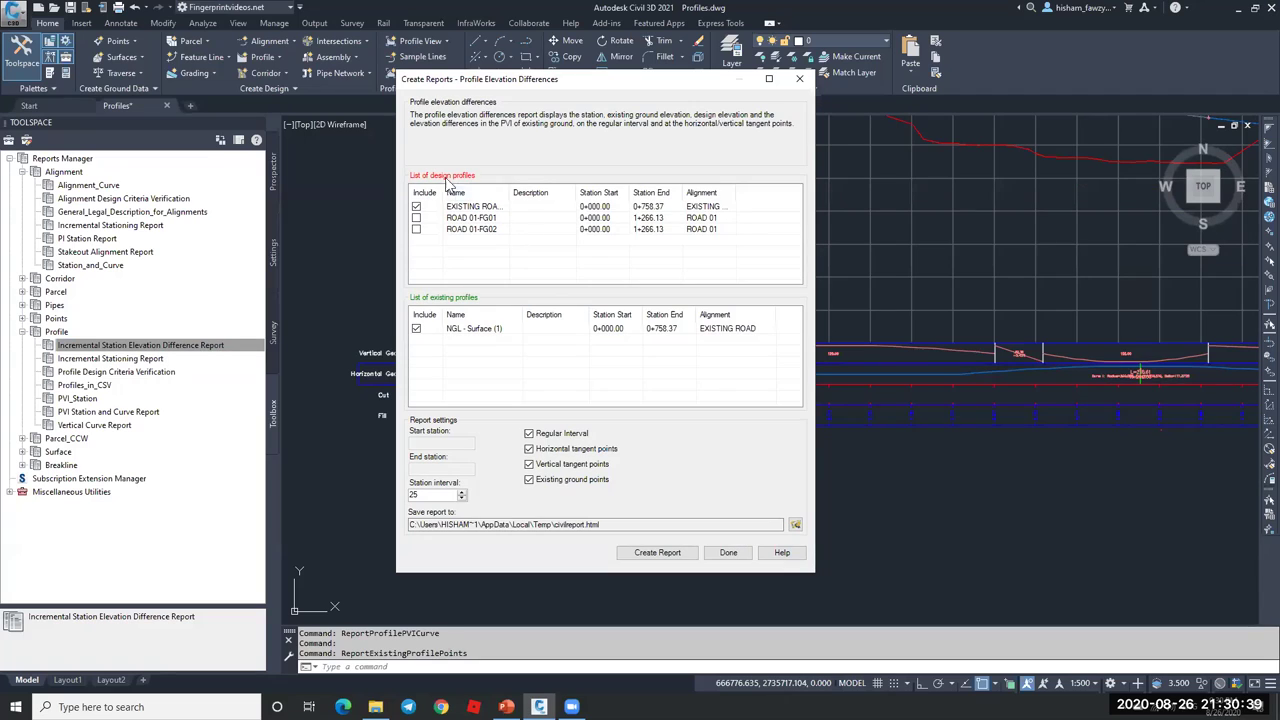
left_click(416, 228)
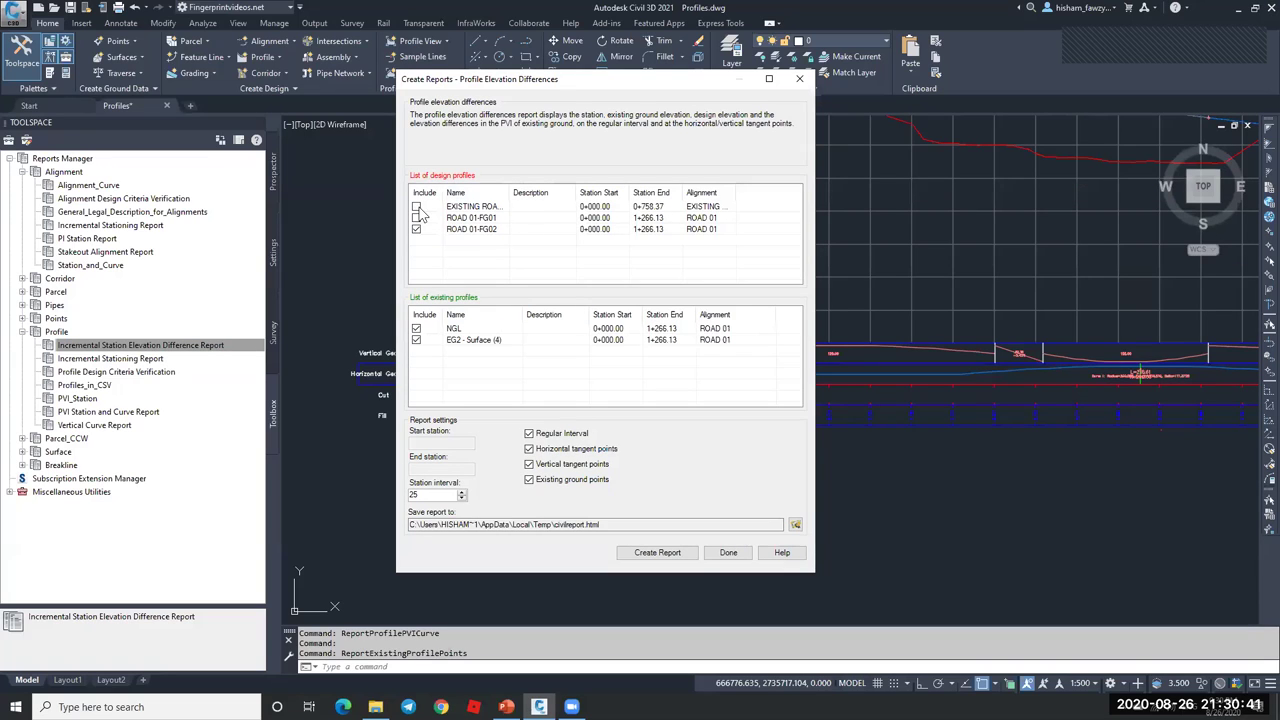
left_click(417, 340)
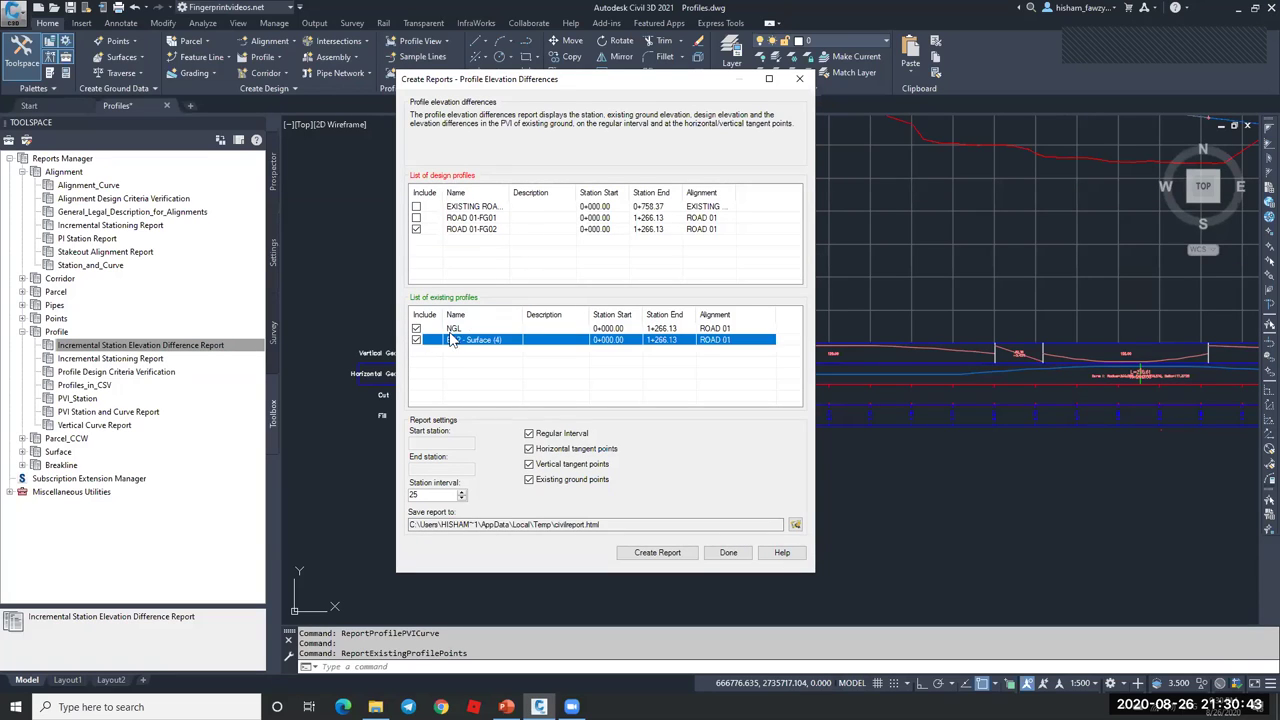
left_click(465, 329)
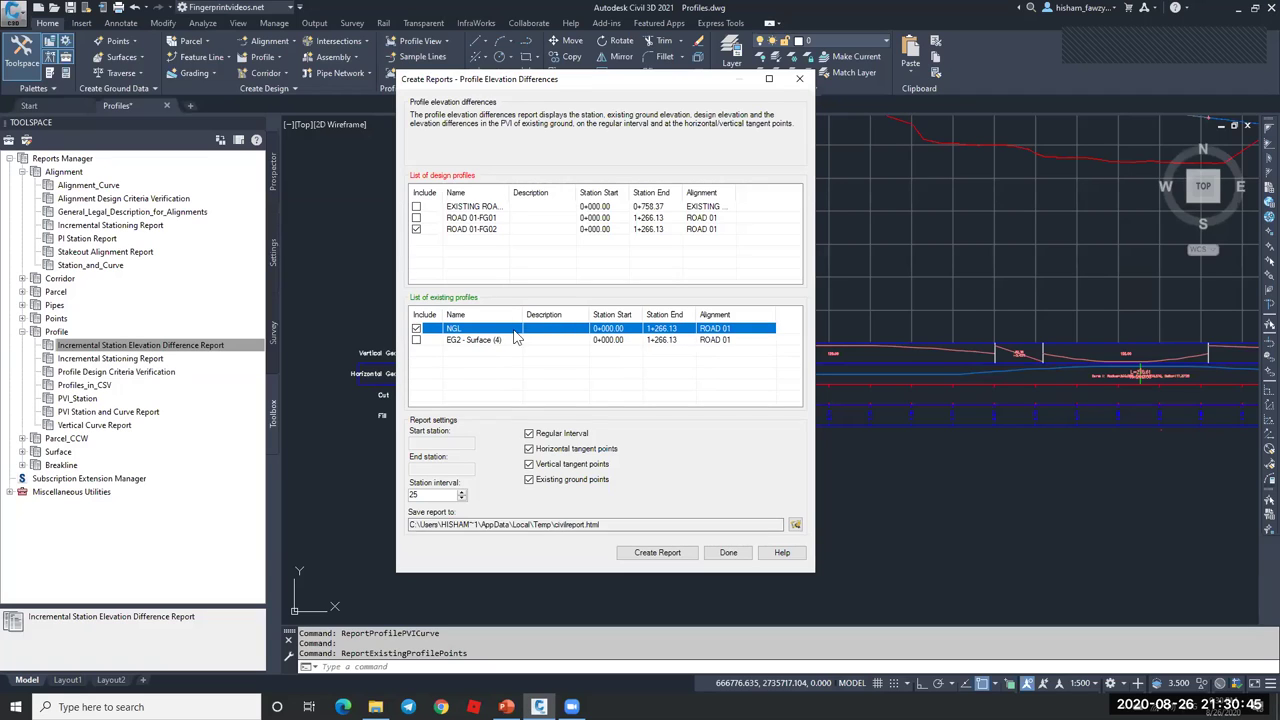
- Use a 25 station interval, leave out tangent and ground points, and create the report
double_click(420, 494)
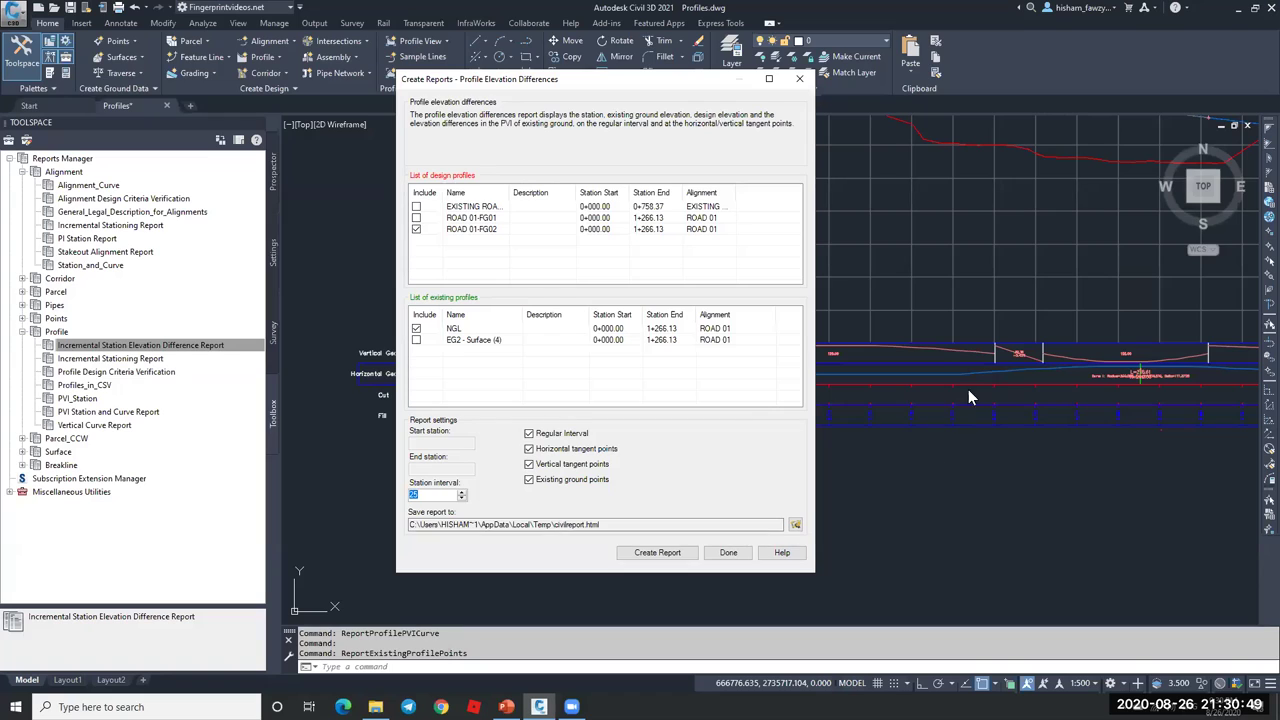
left_click(529, 448)
left_click(529, 464)
left_click(530, 479)
left_click(663, 553)
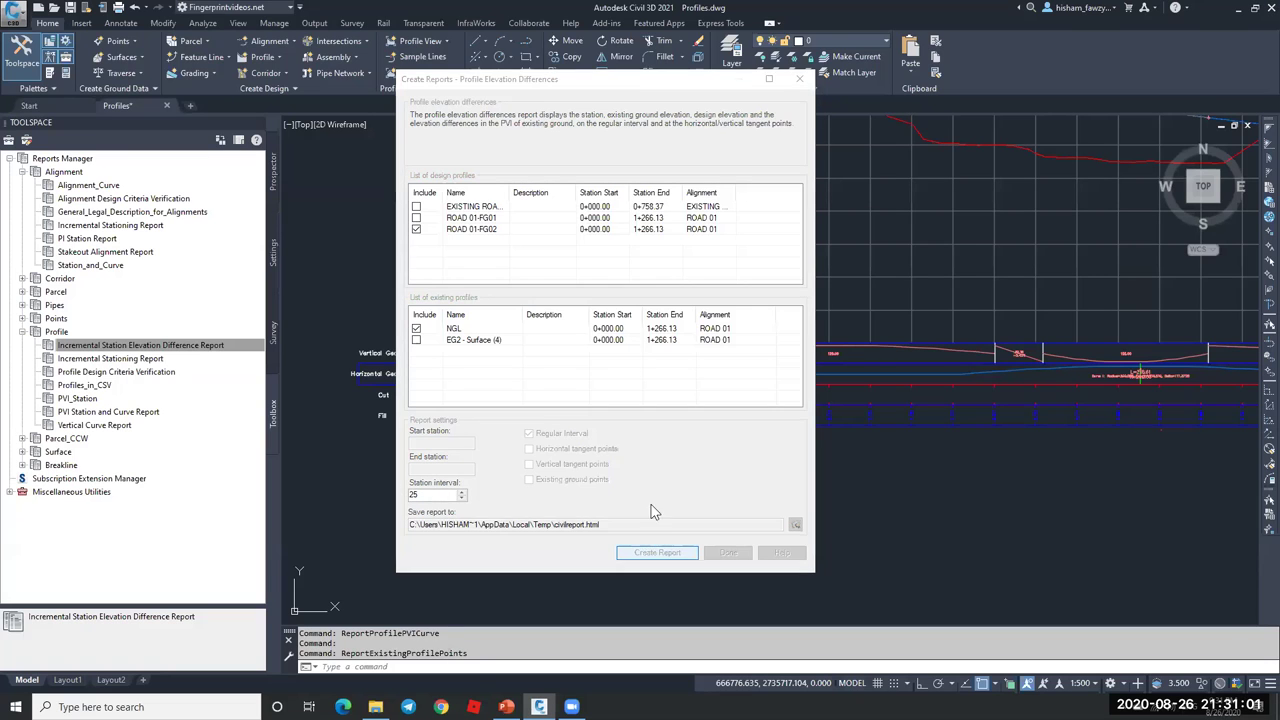
left_click(650, 355)
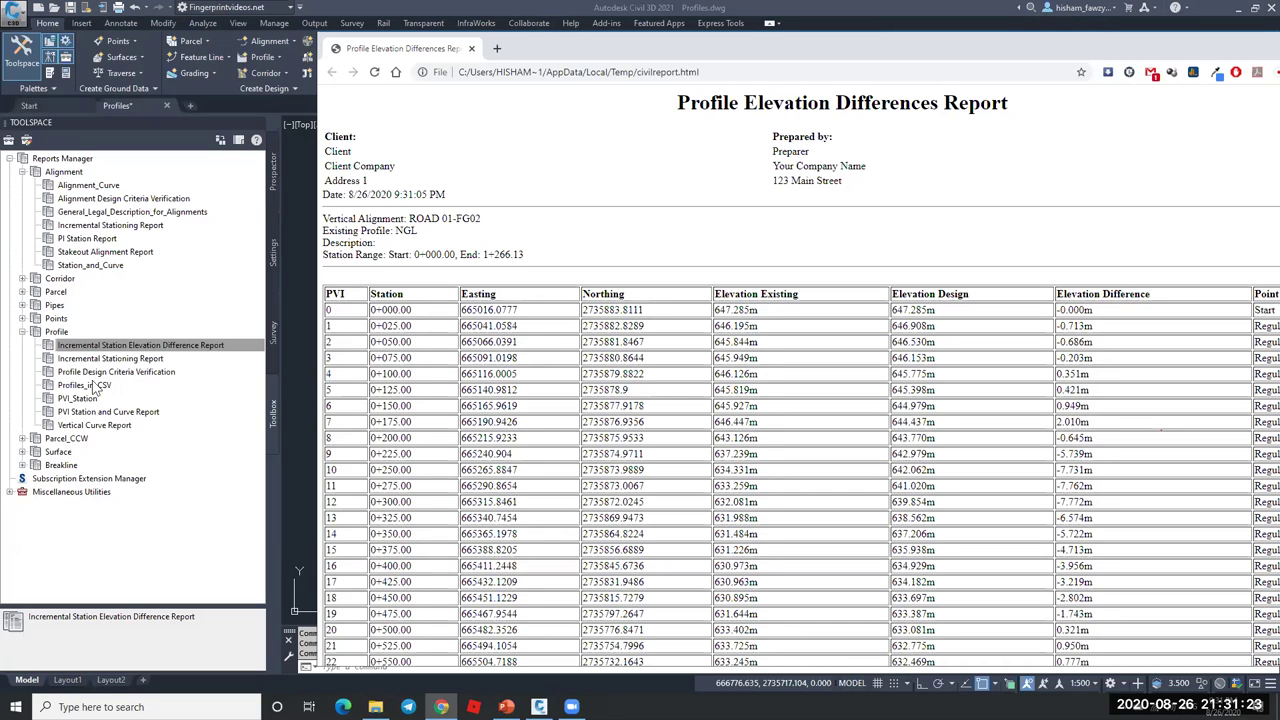
- Restore the Chrome window, review the elevation differences table, and close it
double_click(673, 56)
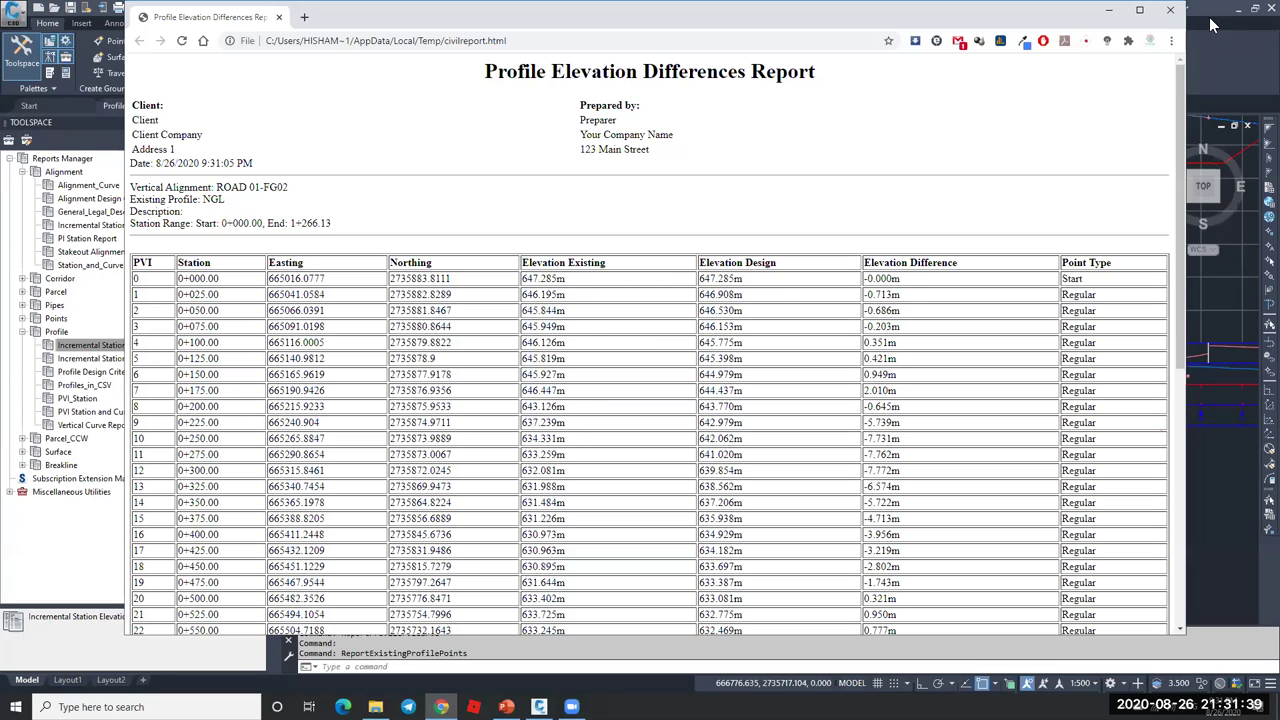
left_click(1170, 10)
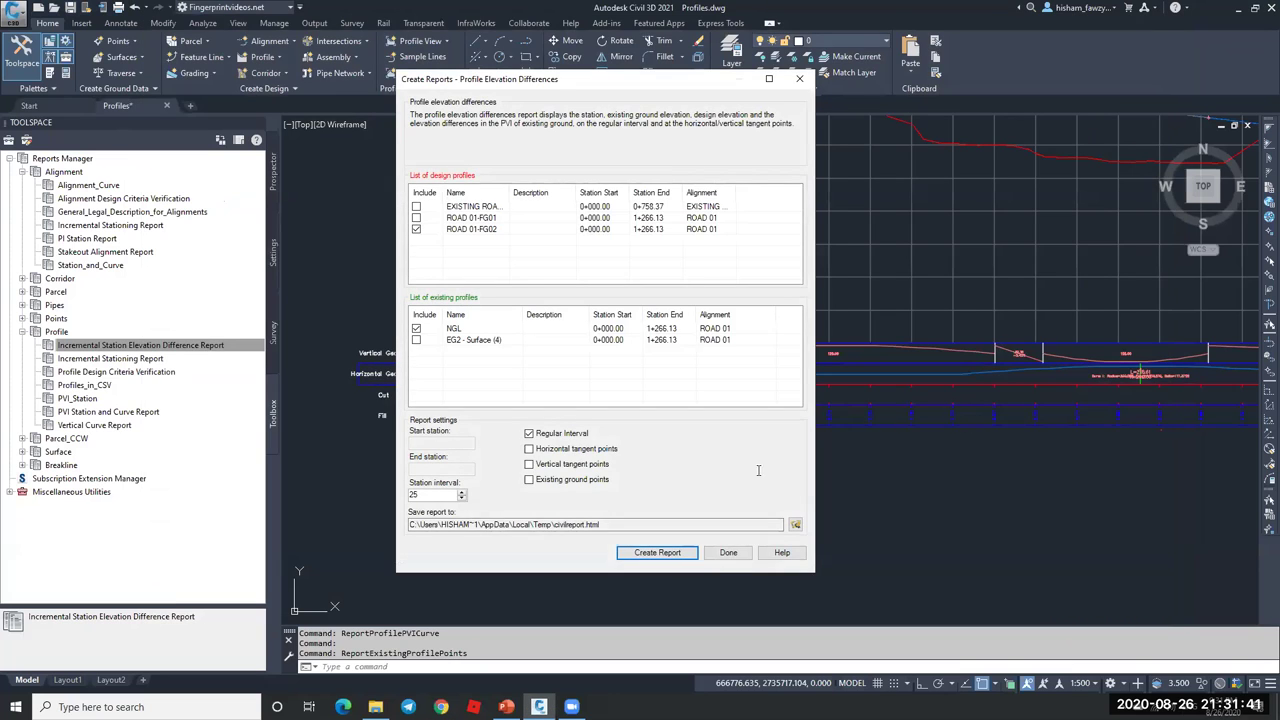
- Close the elevation difference settings and select the ROAD 017 profile view
left_click(728, 552)
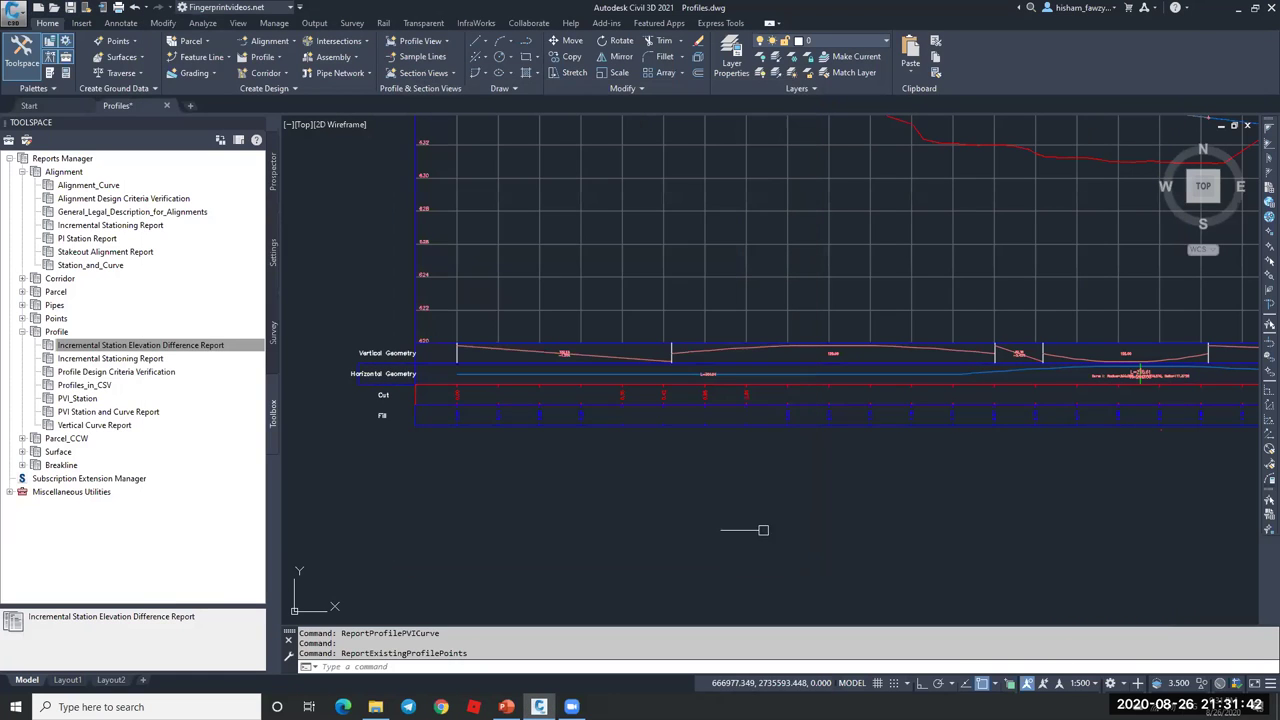
left_click(700, 265)
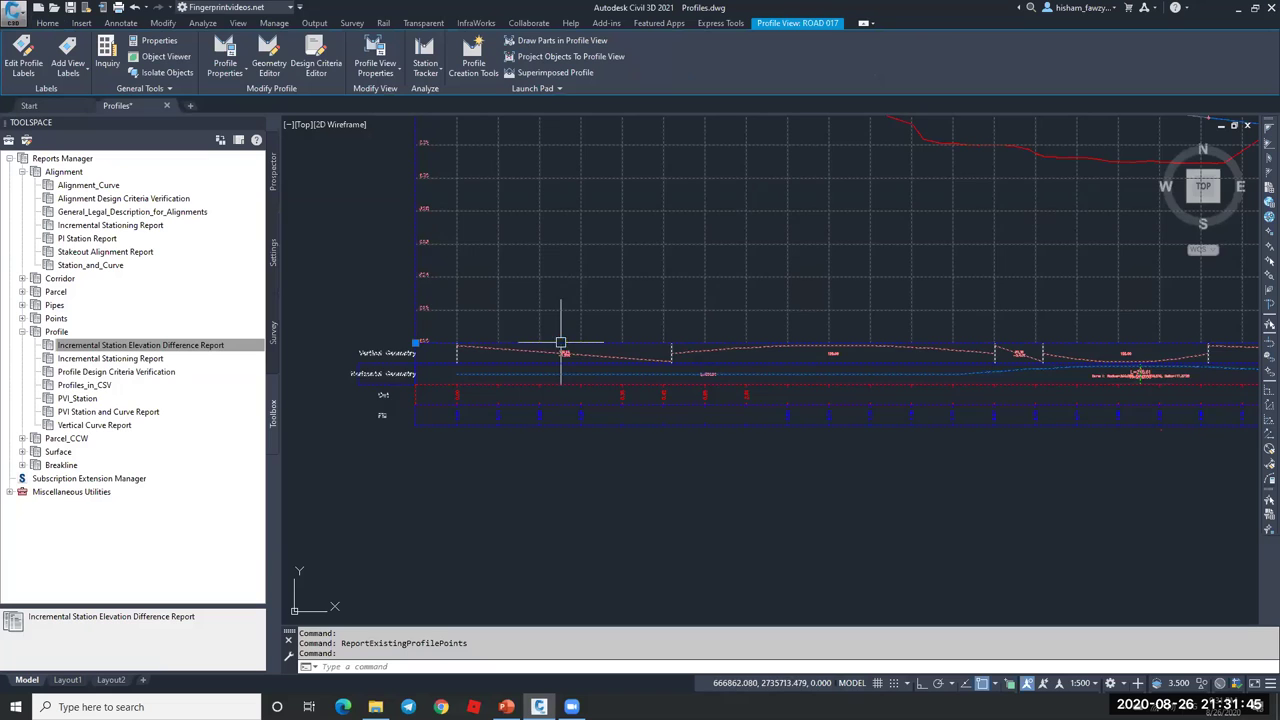
scroll(561, 342, "down", 2)
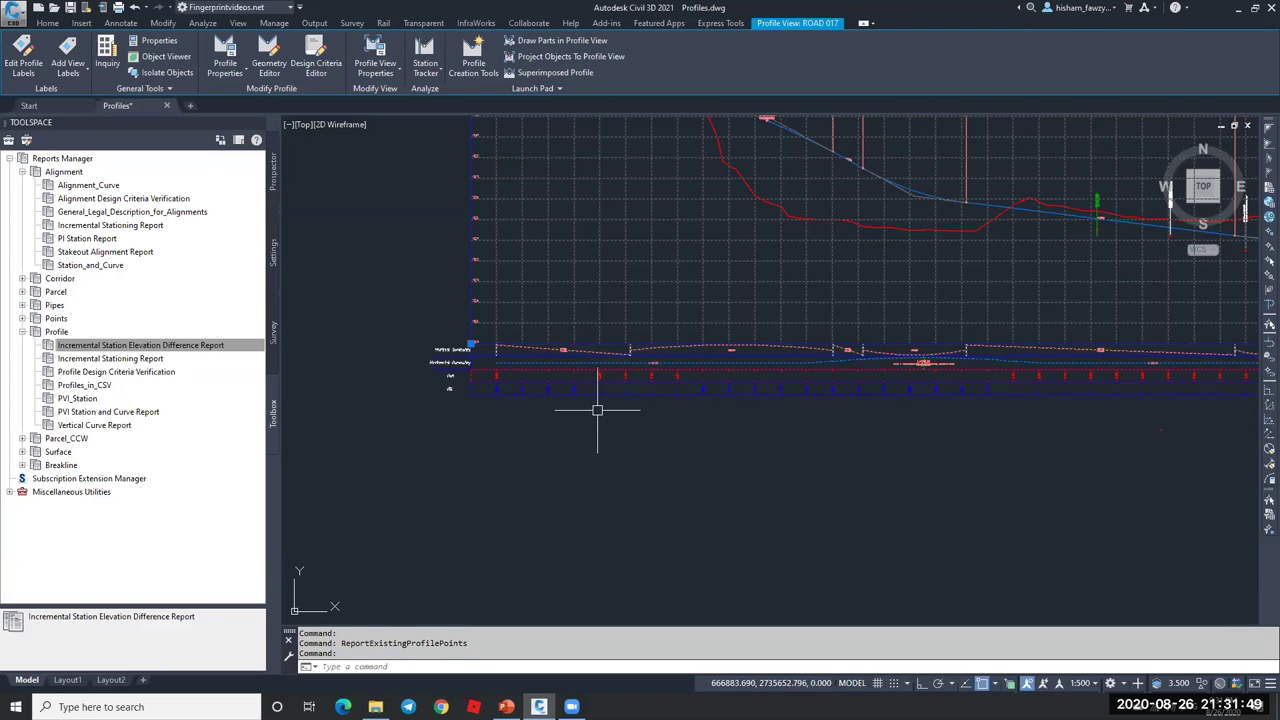
scroll(594, 409, "down", 3)
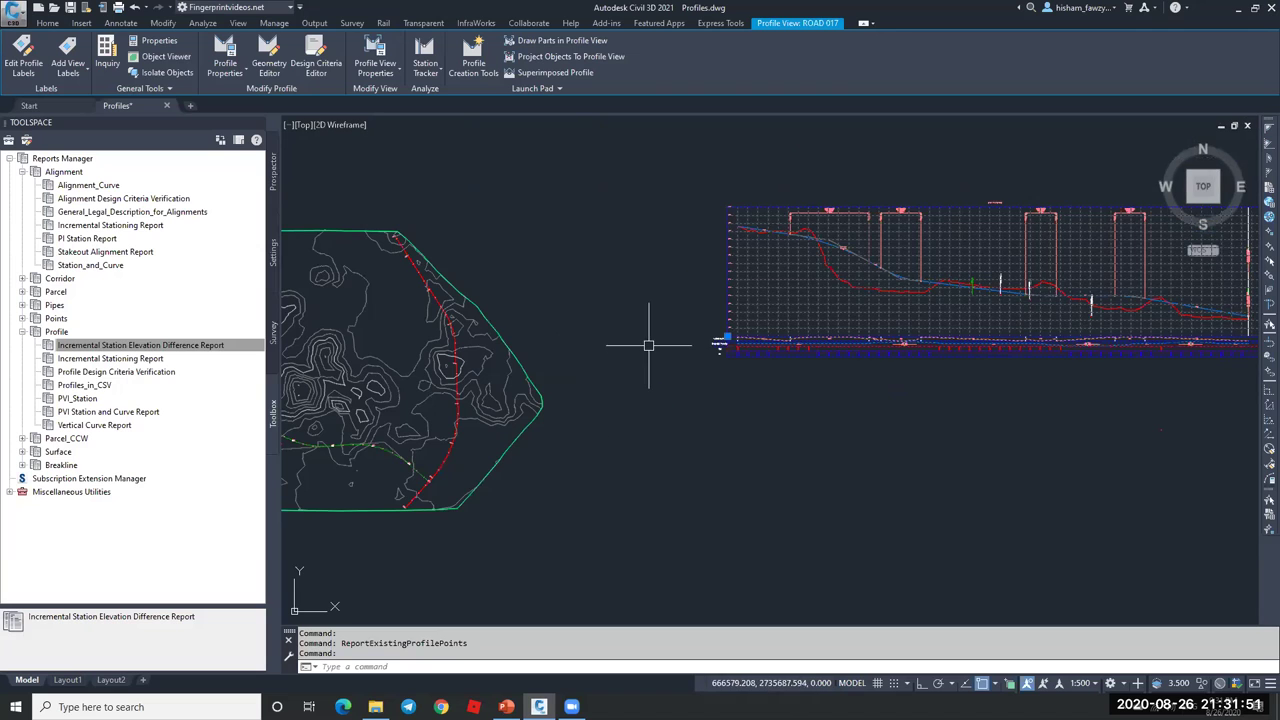
key("Escape")
left_click(787, 298)
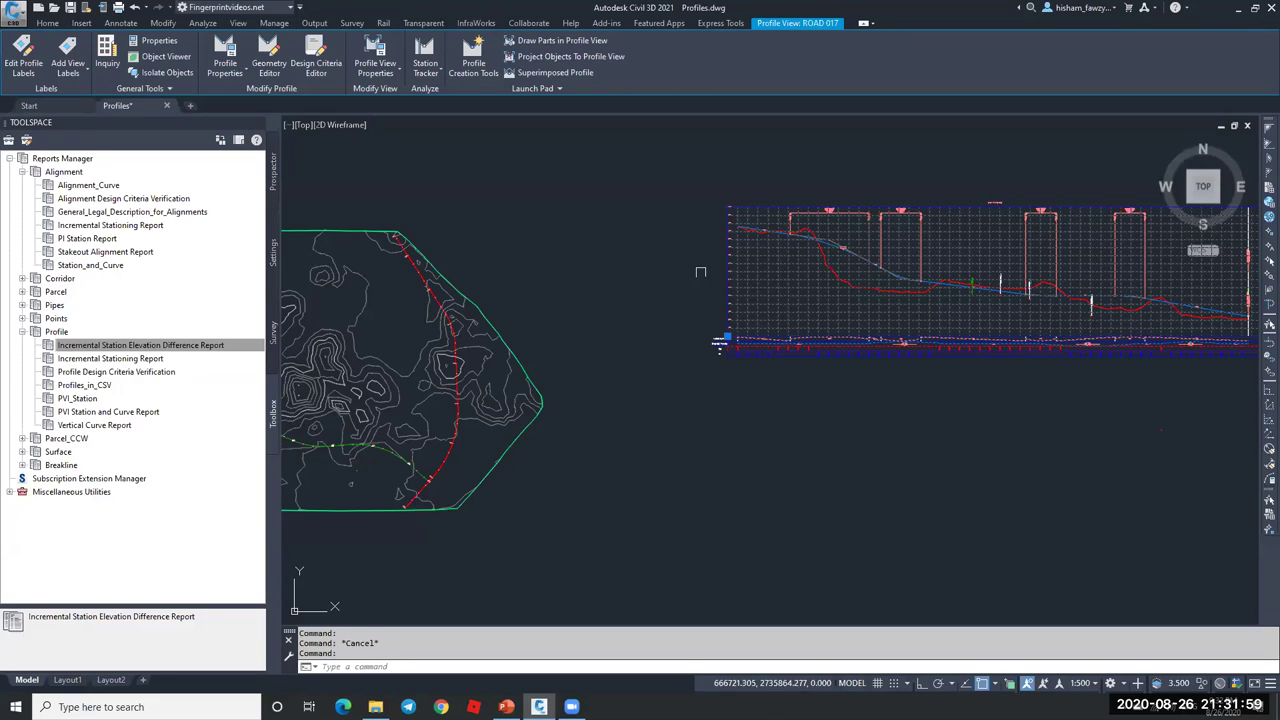
- Turn on the Station Tracker for the current viewport, zoom out, then switch it to All Viewports
left_click(430, 70)
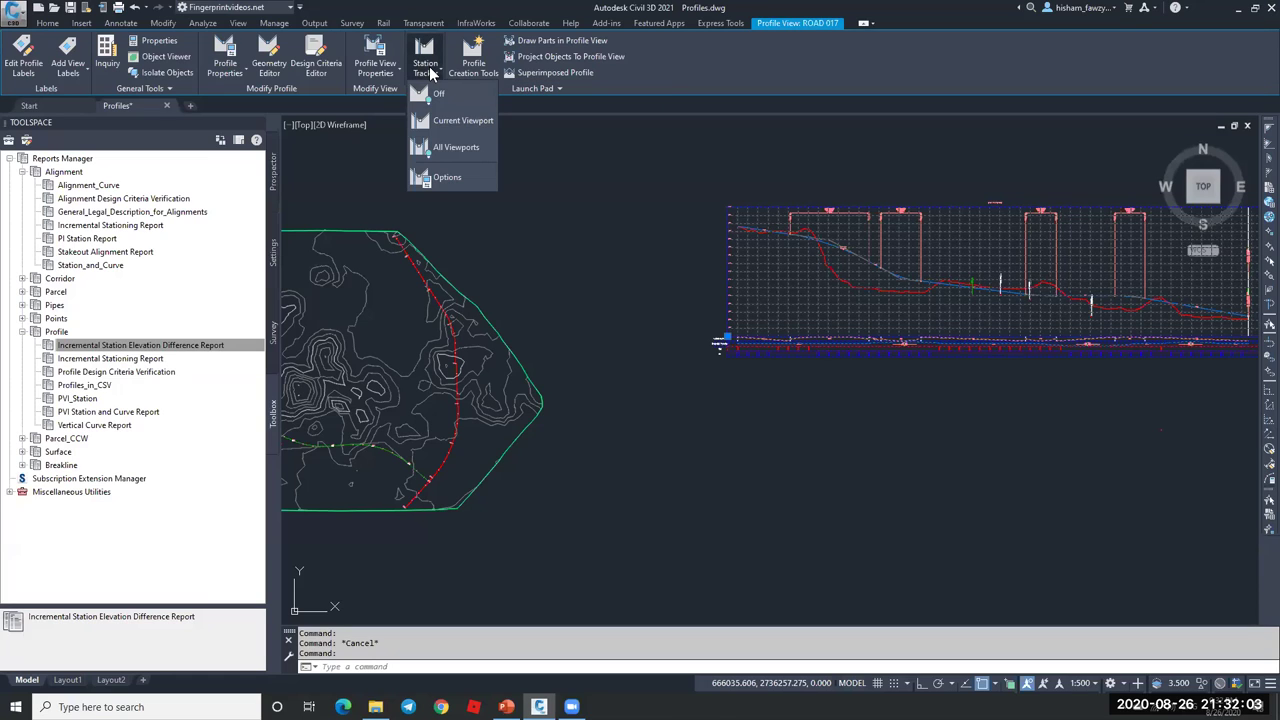
left_click(463, 122)
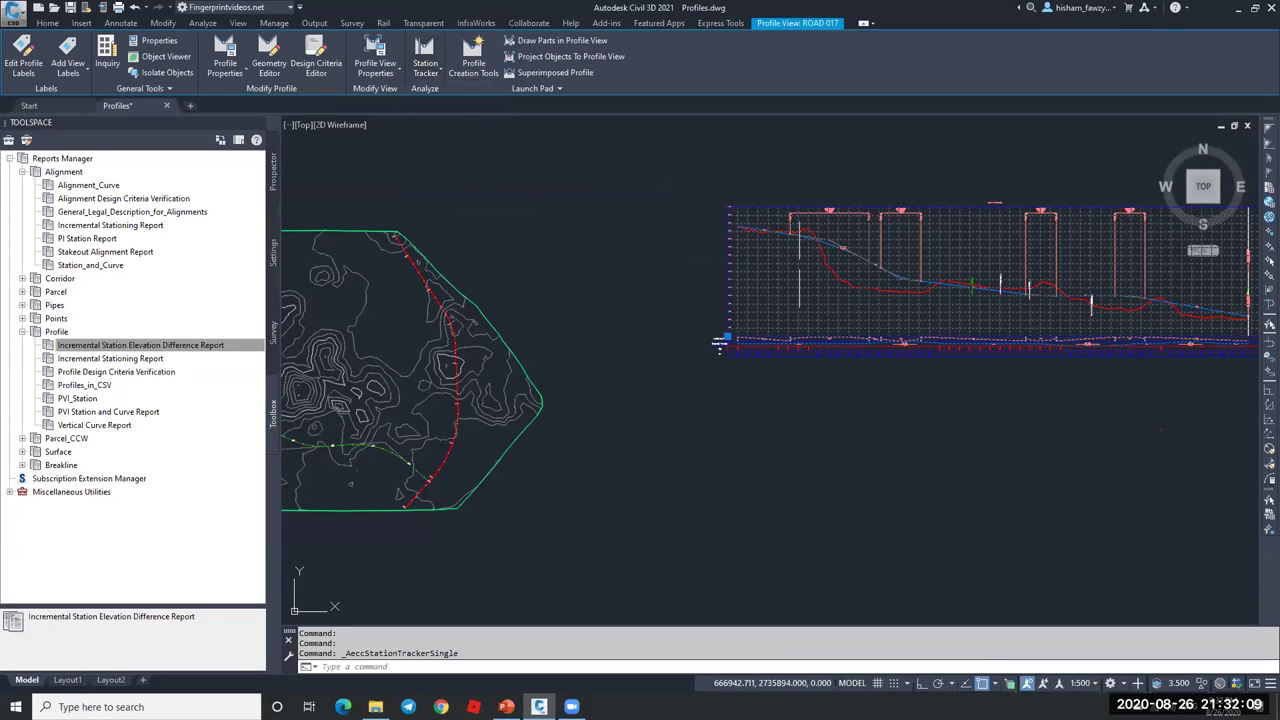
scroll(615, 283, "down", 2)
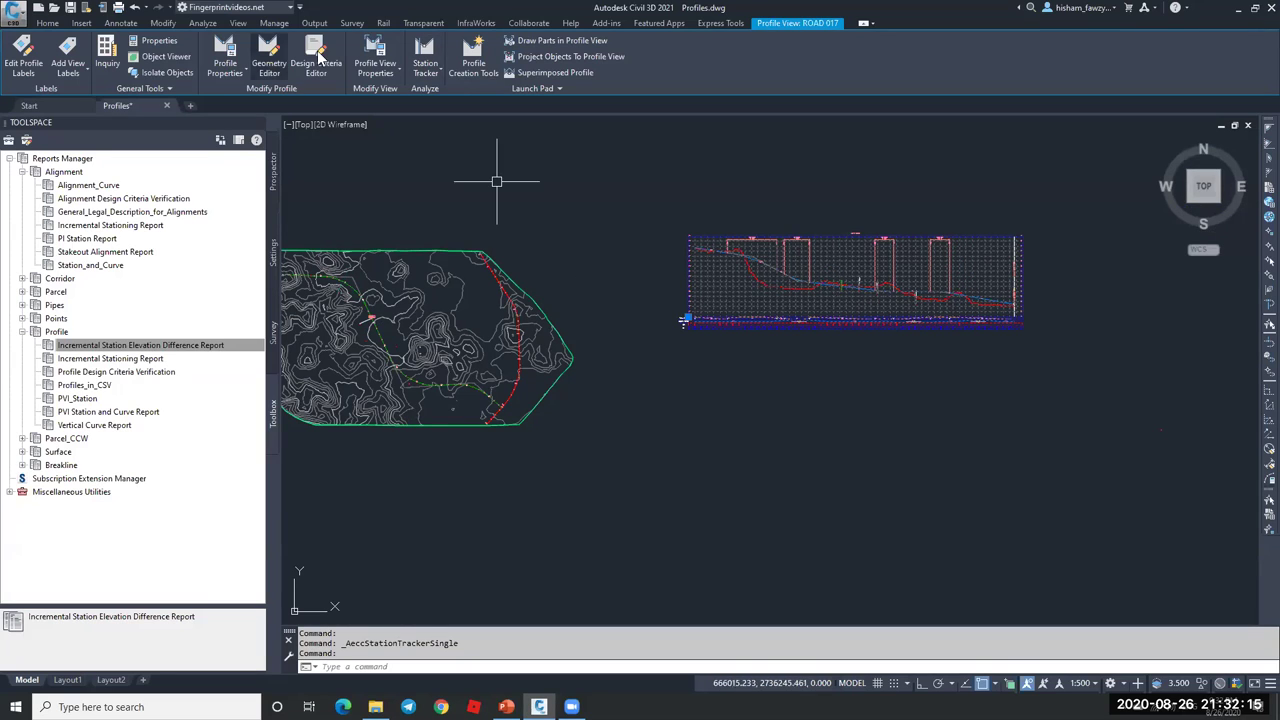
scroll(639, 265, "down", 2)
scroll(485, 262, "up", 2)
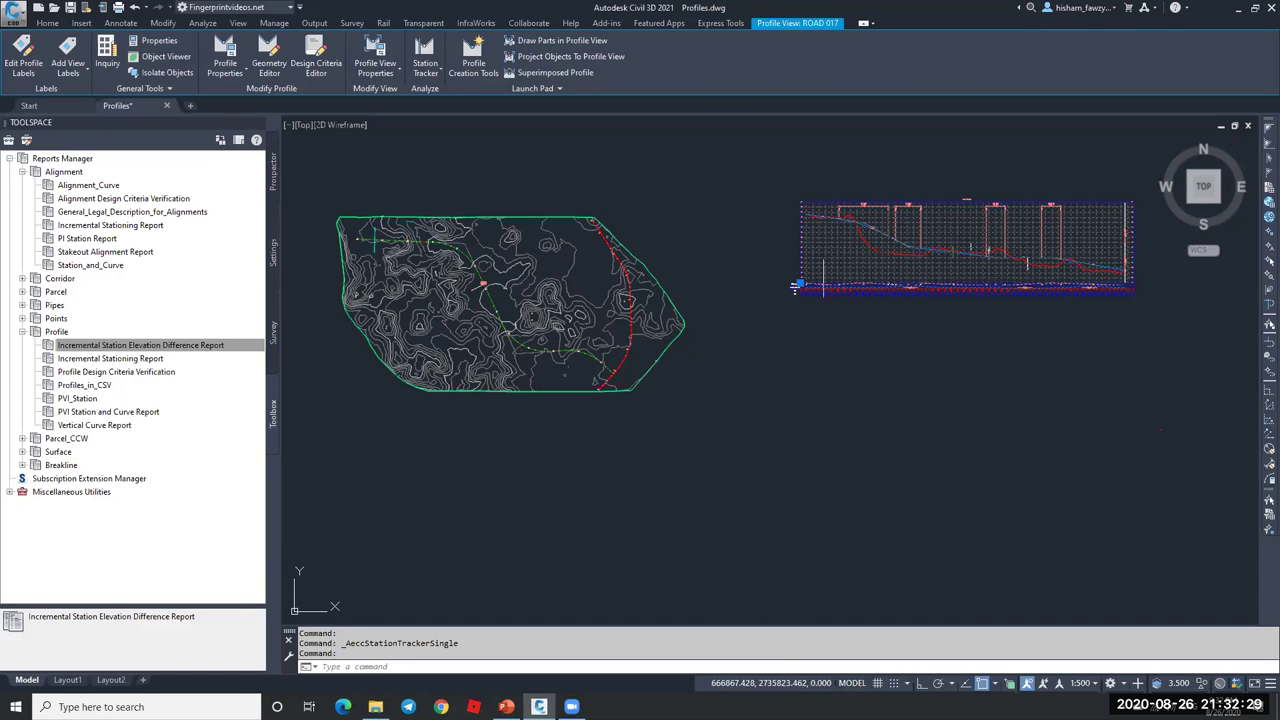
left_click(425, 70)
left_click(450, 150)
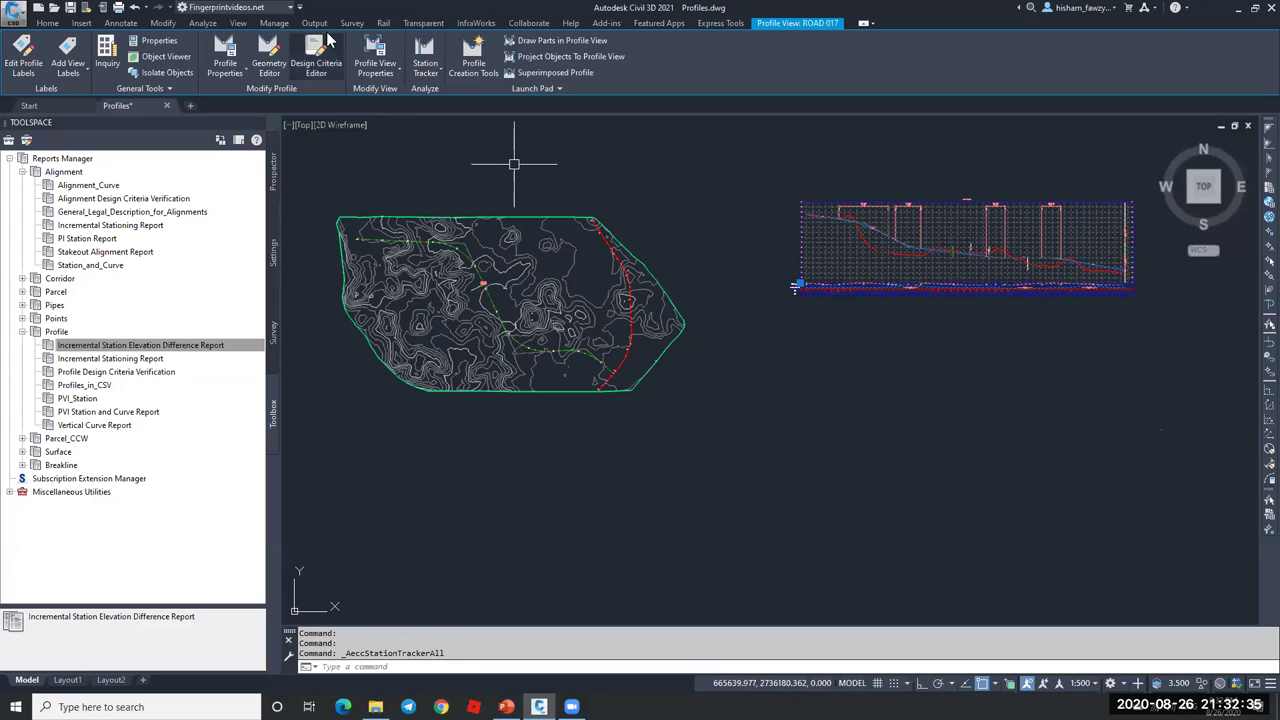
- Split the drawing into a Two: Vertical viewport configuration
left_click(238, 22)
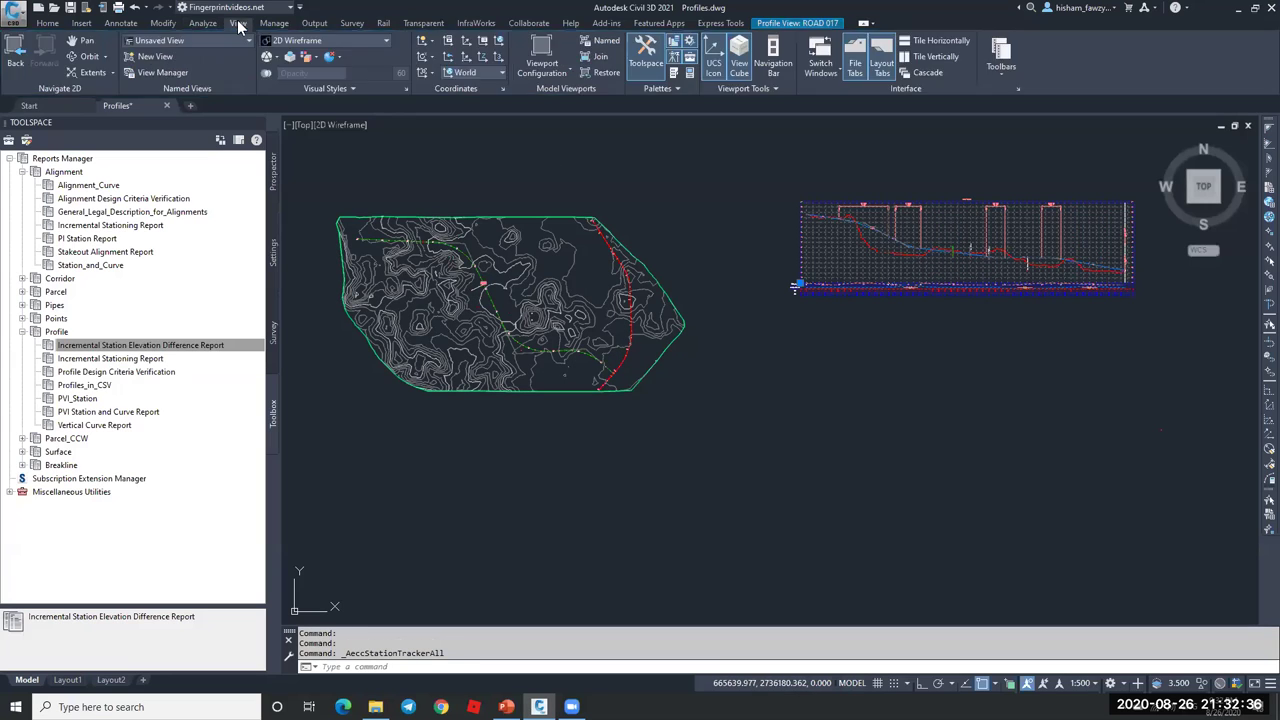
left_click(546, 70)
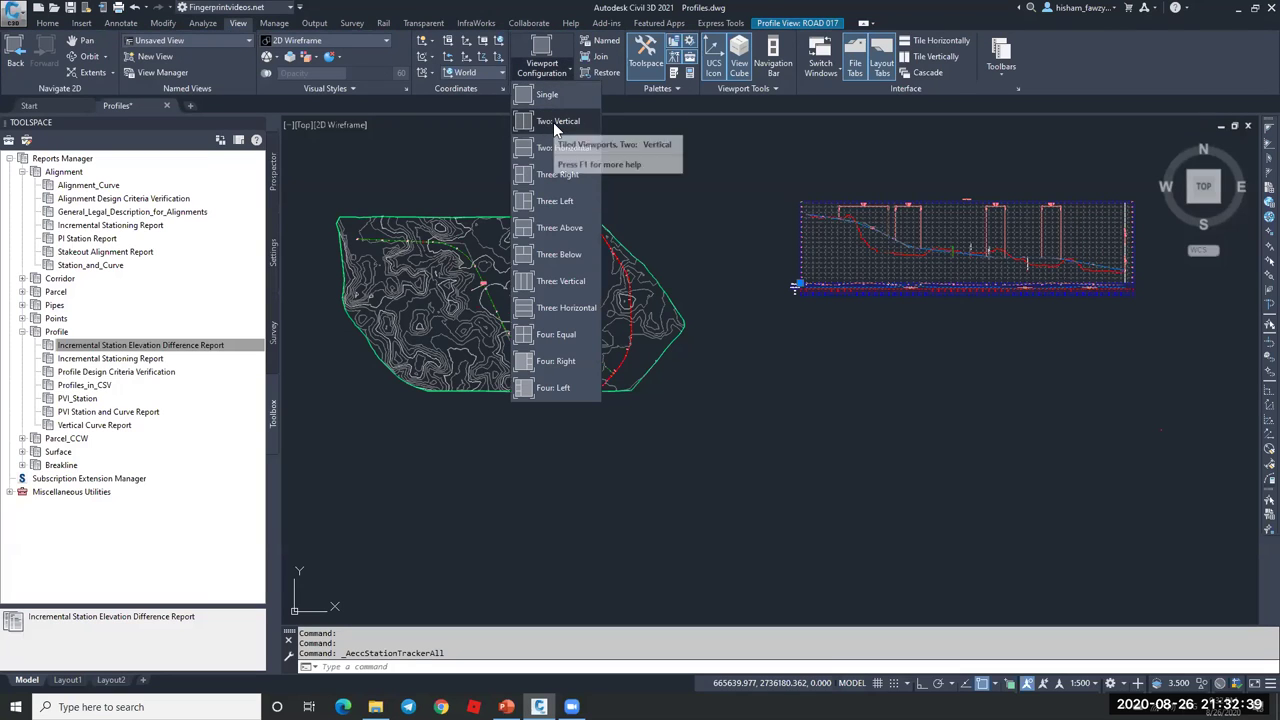
left_click(553, 122)
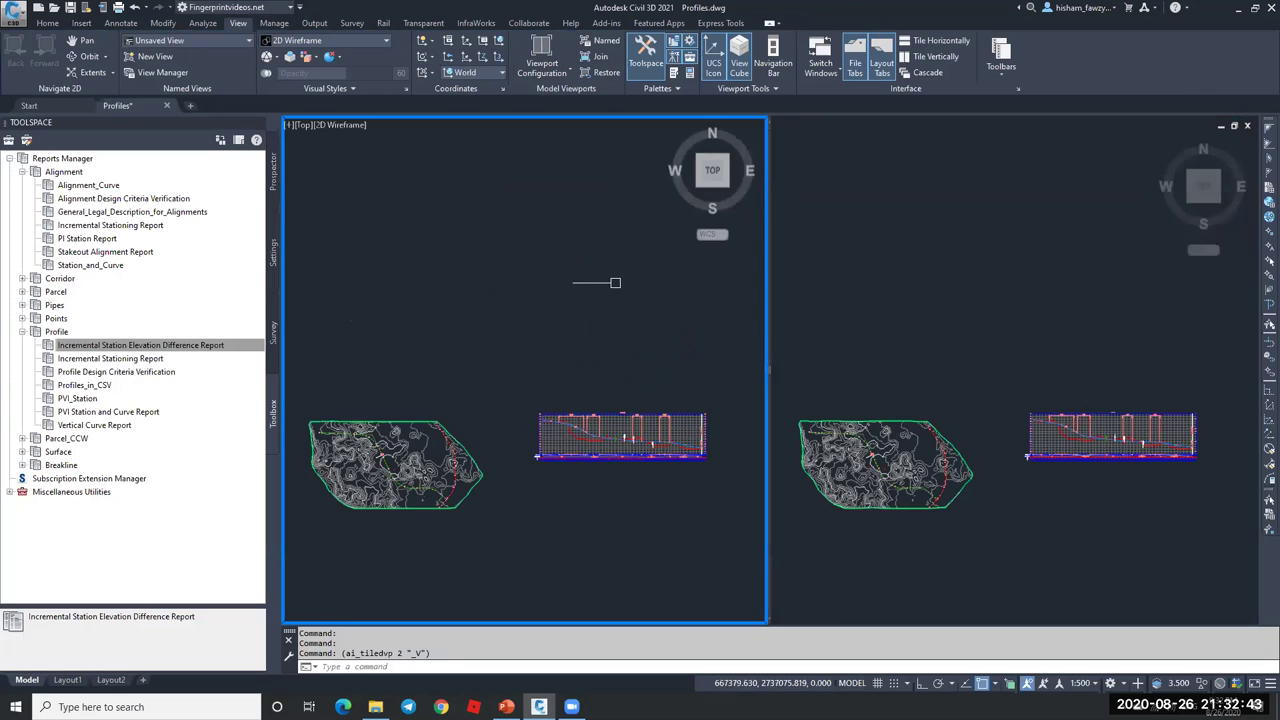
scroll(511, 297, "up", 6)
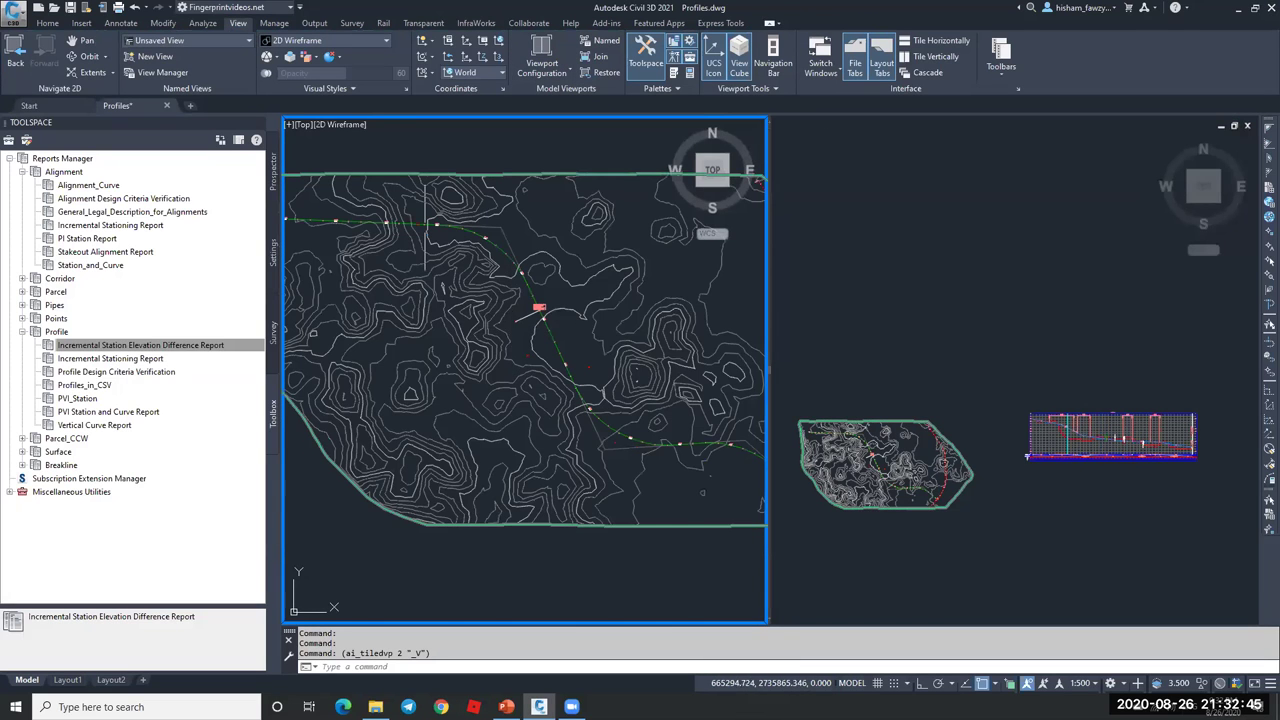
scroll(560, 275, "up", 4)
scroll(588, 284, "up", 4)
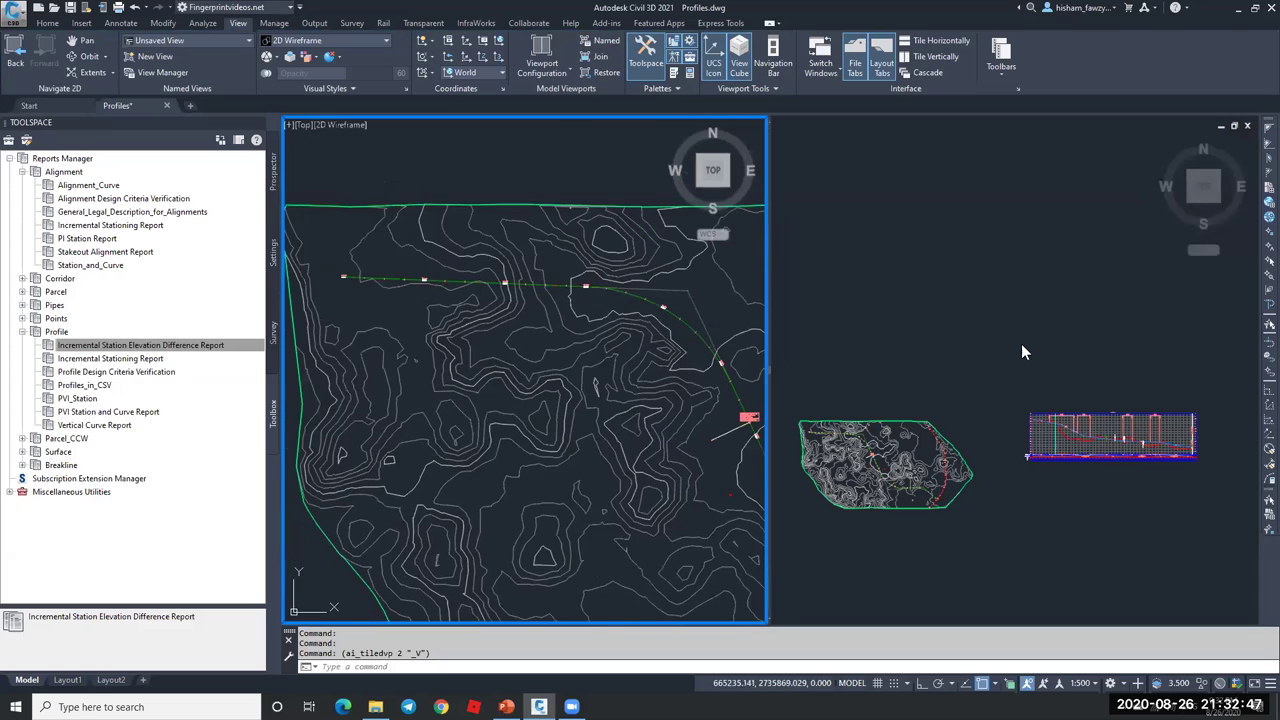
- Zoom the right viewport to the profile view and pan the left plan view to the alignment
left_click(1021, 343)
scroll(1030, 430, "up", 8)
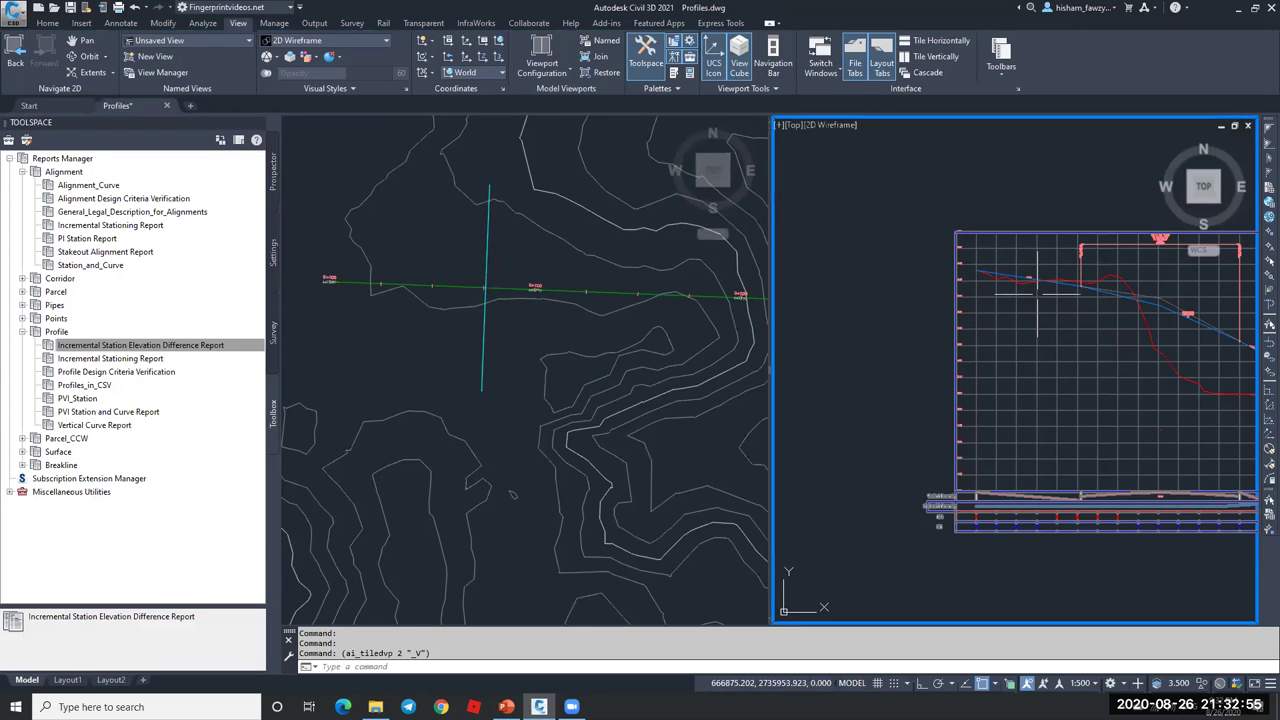
mouse_move(1037, 295)
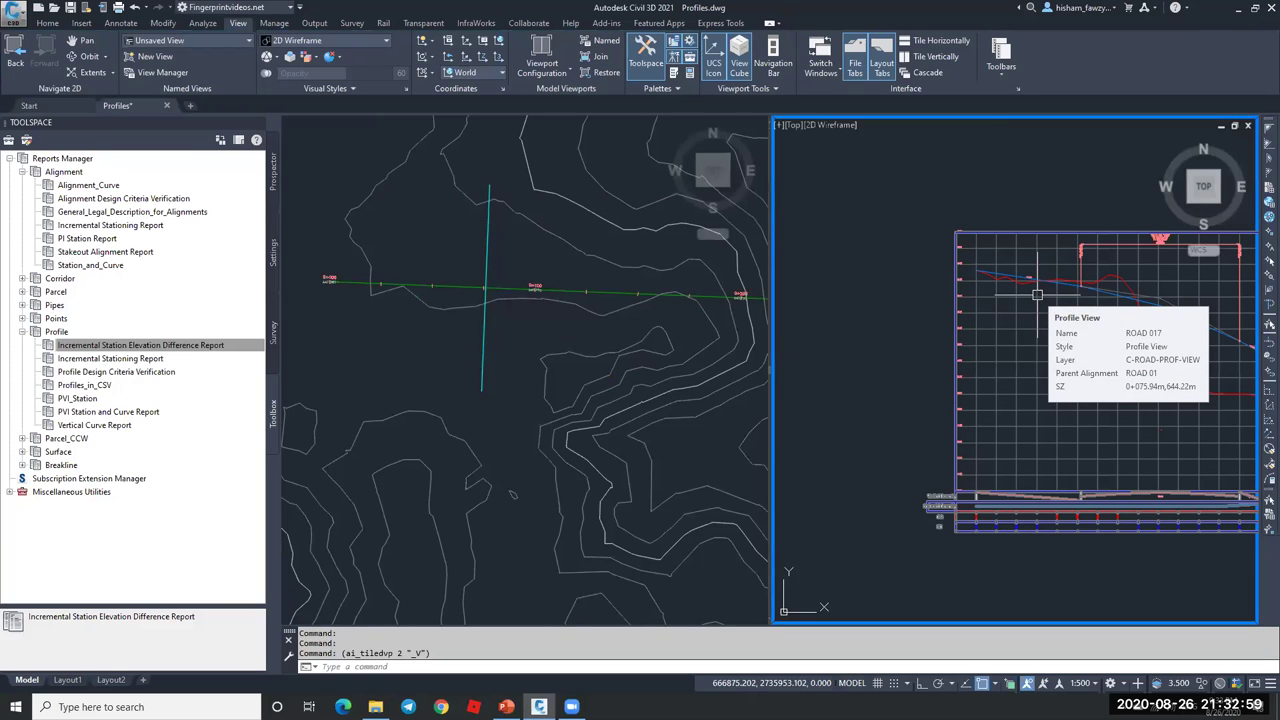
scroll(633, 325, "down", 4)
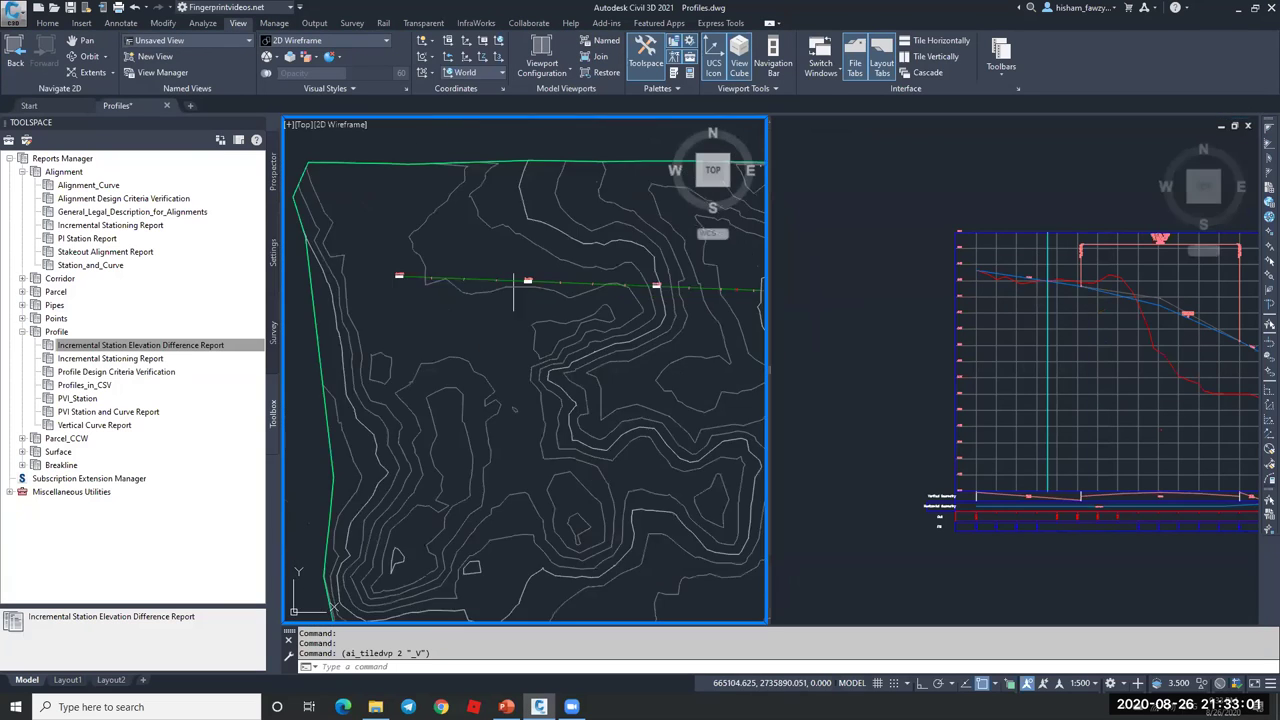
middle_click_drag(600, 323, 504, 322)
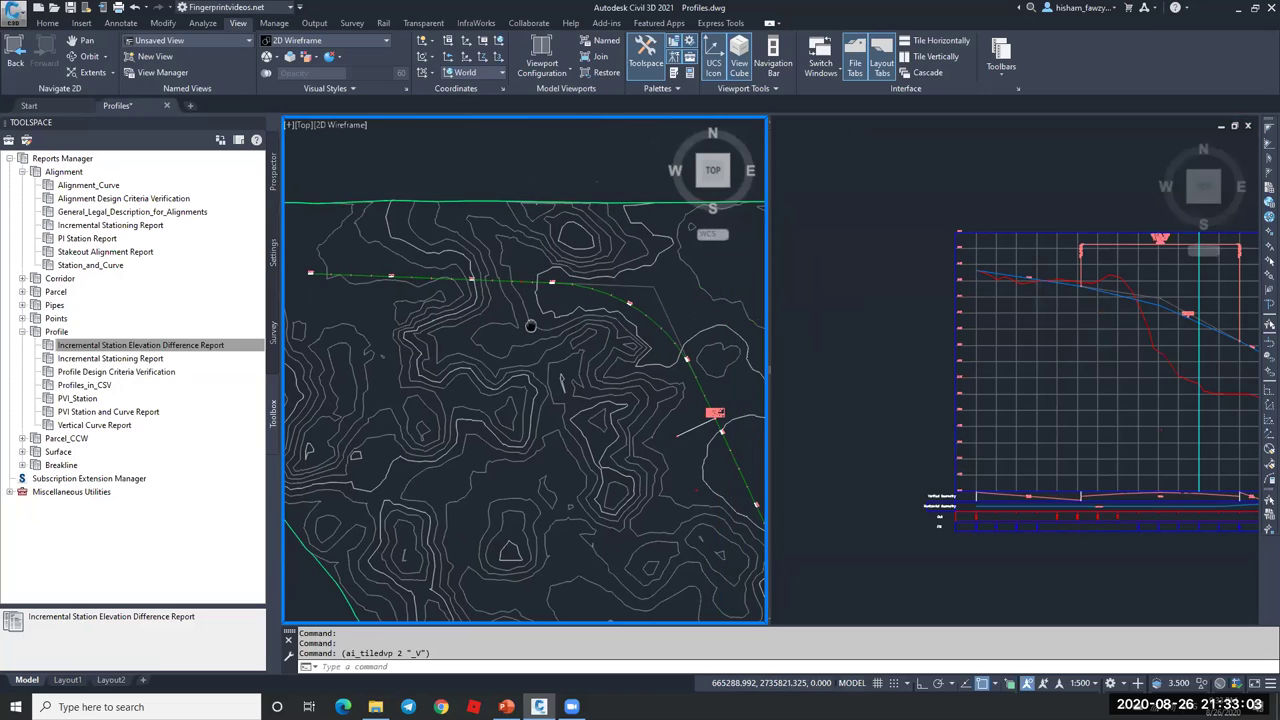
left_click(1090, 301)
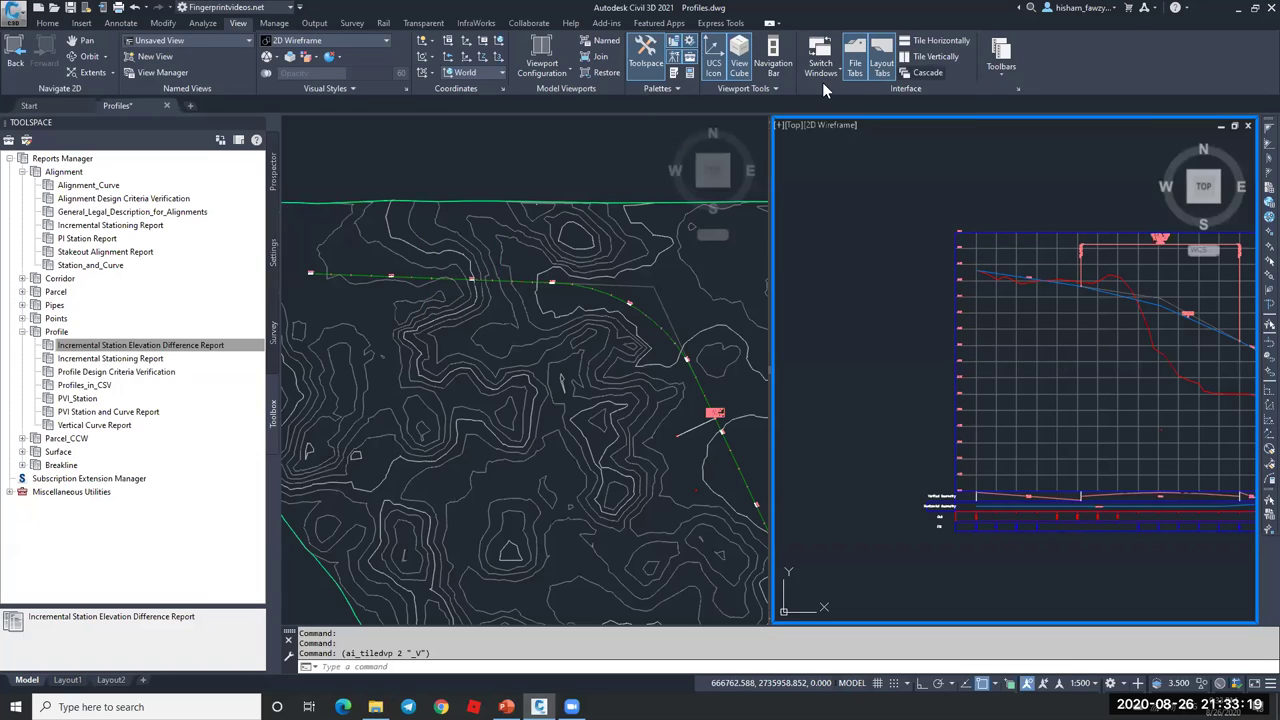
- Collapse the tiled viewports into a single viewport and zoom out to show the whole surface
left_click(697, 245)
left_click(876, 232)
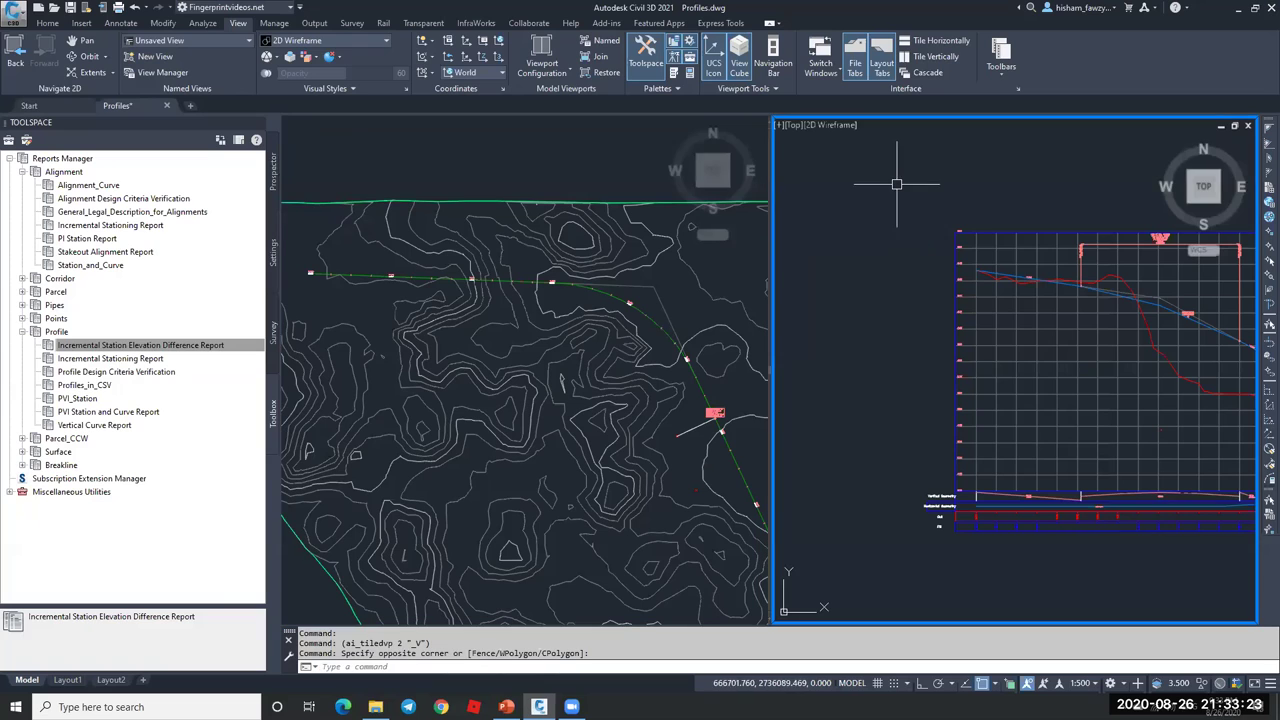
left_click(561, 74)
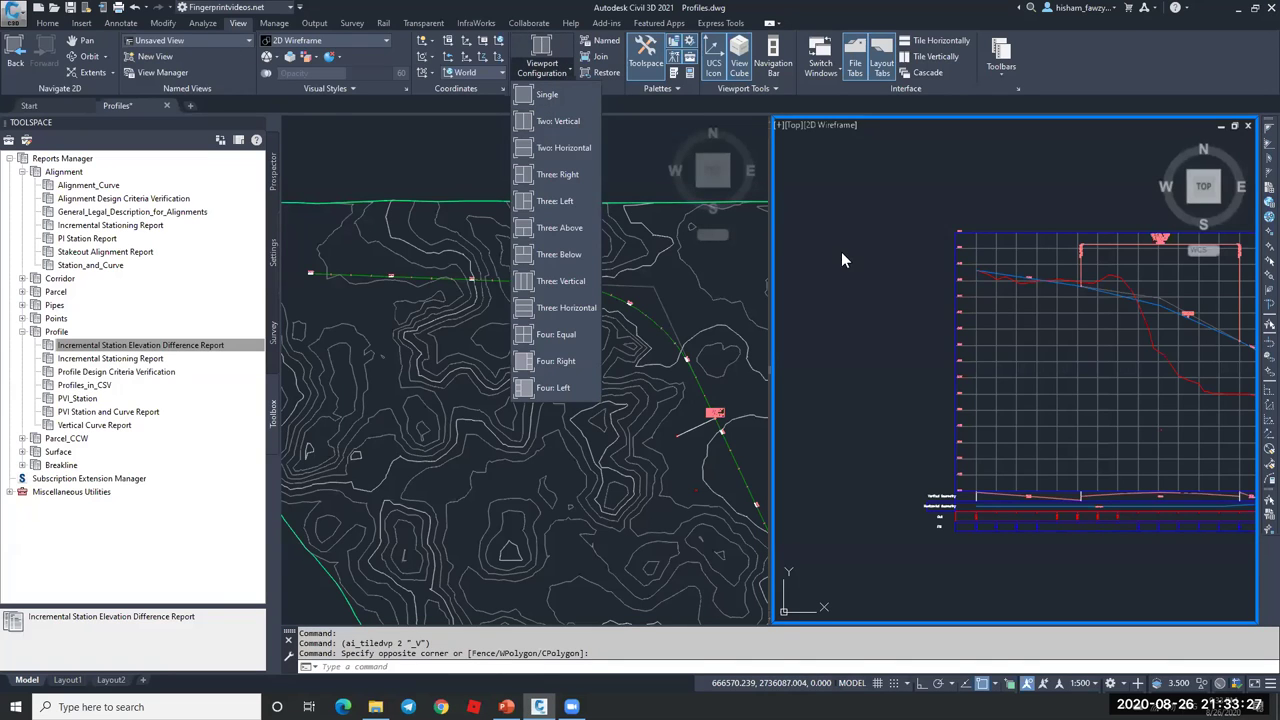
left_click(740, 241)
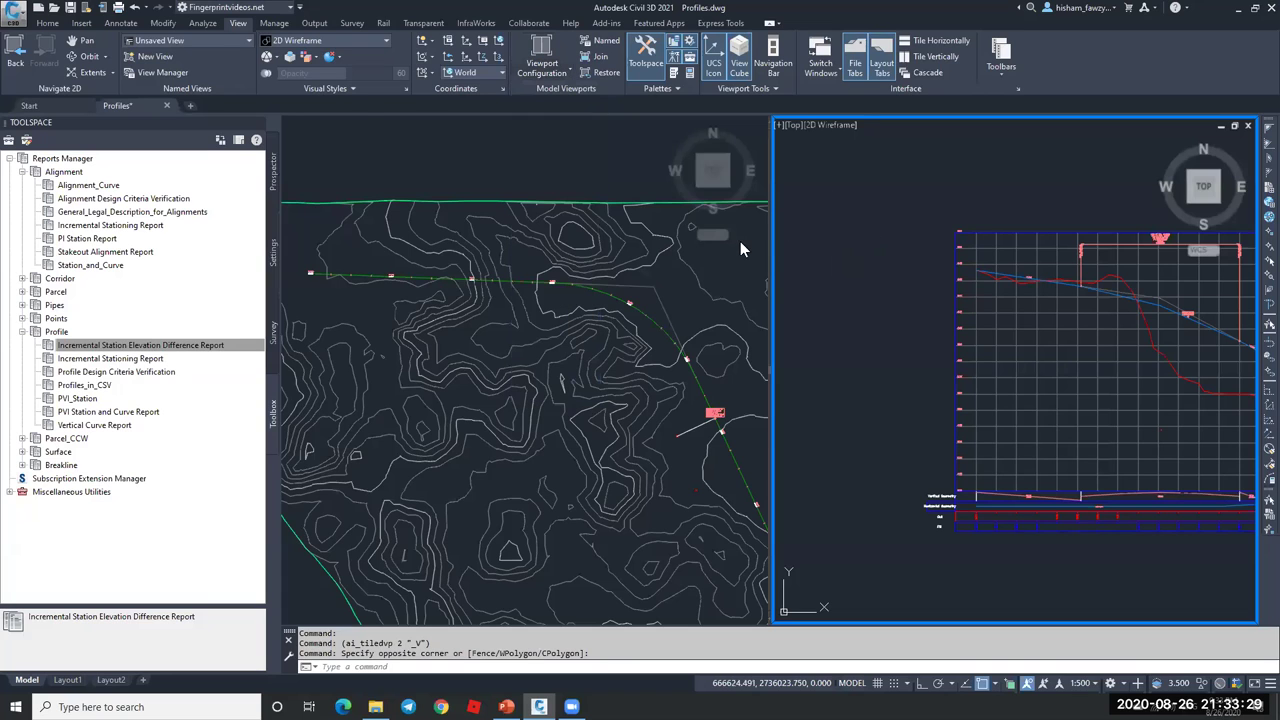
left_click(740, 241)
left_click(541, 71)
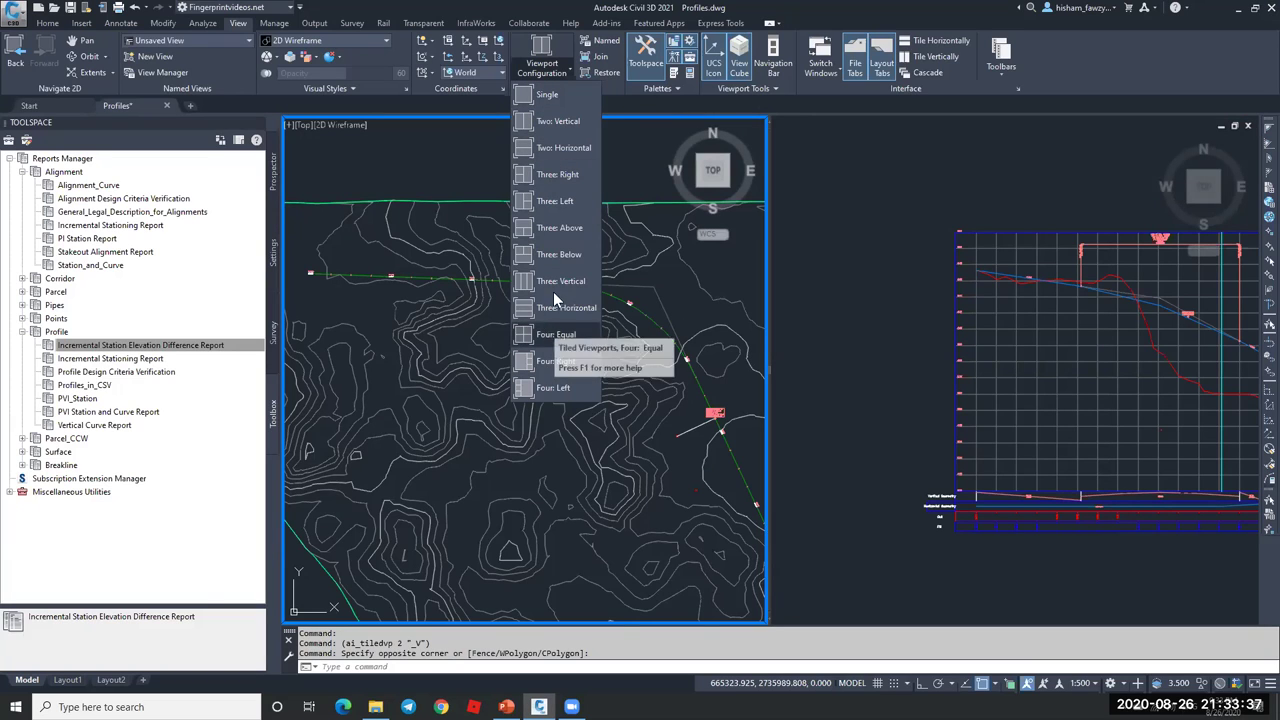
left_click(538, 96)
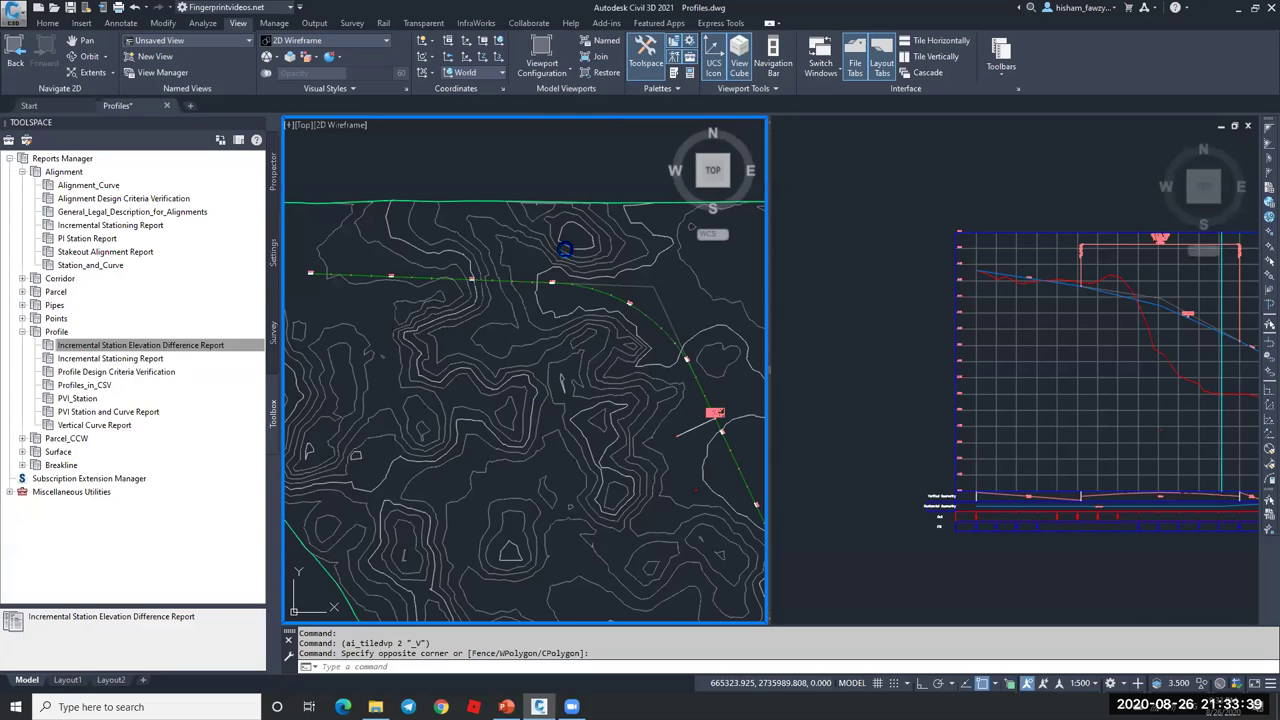
scroll(630, 240, "down", 8)
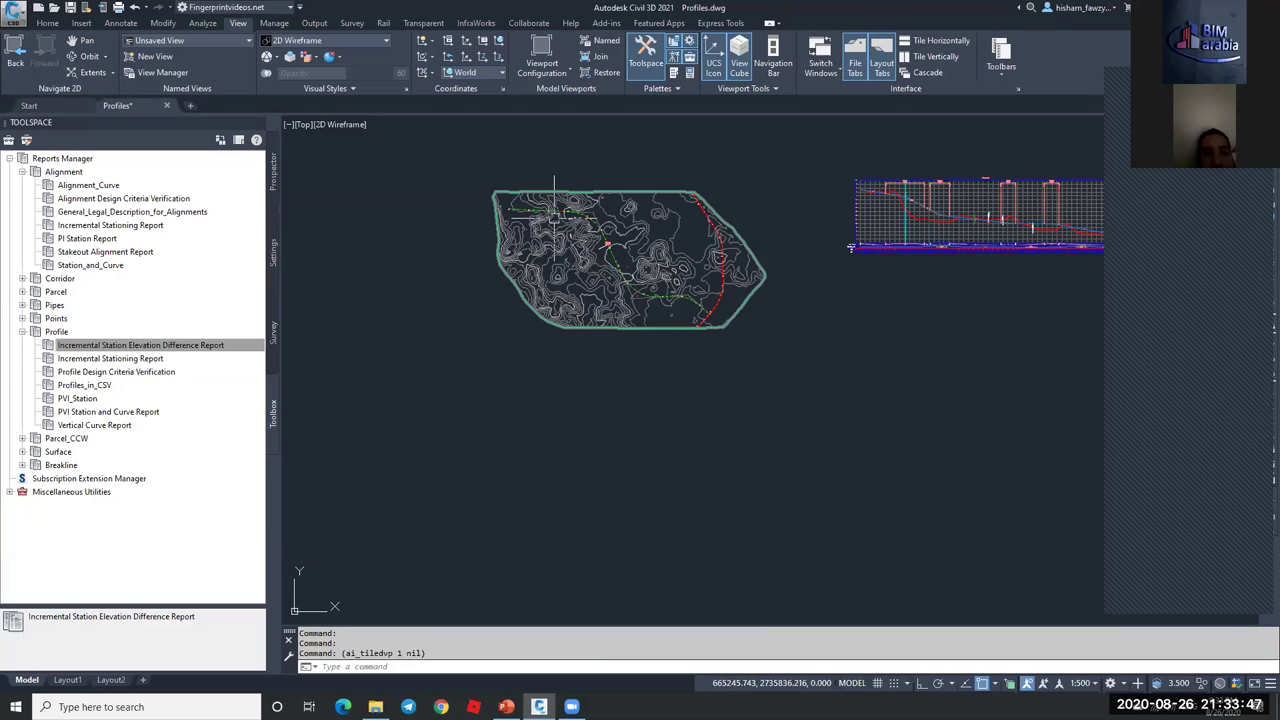
- Select the ROAD 017 profile view, review the Station Tracker options, then clear the selection
left_click(897, 288)
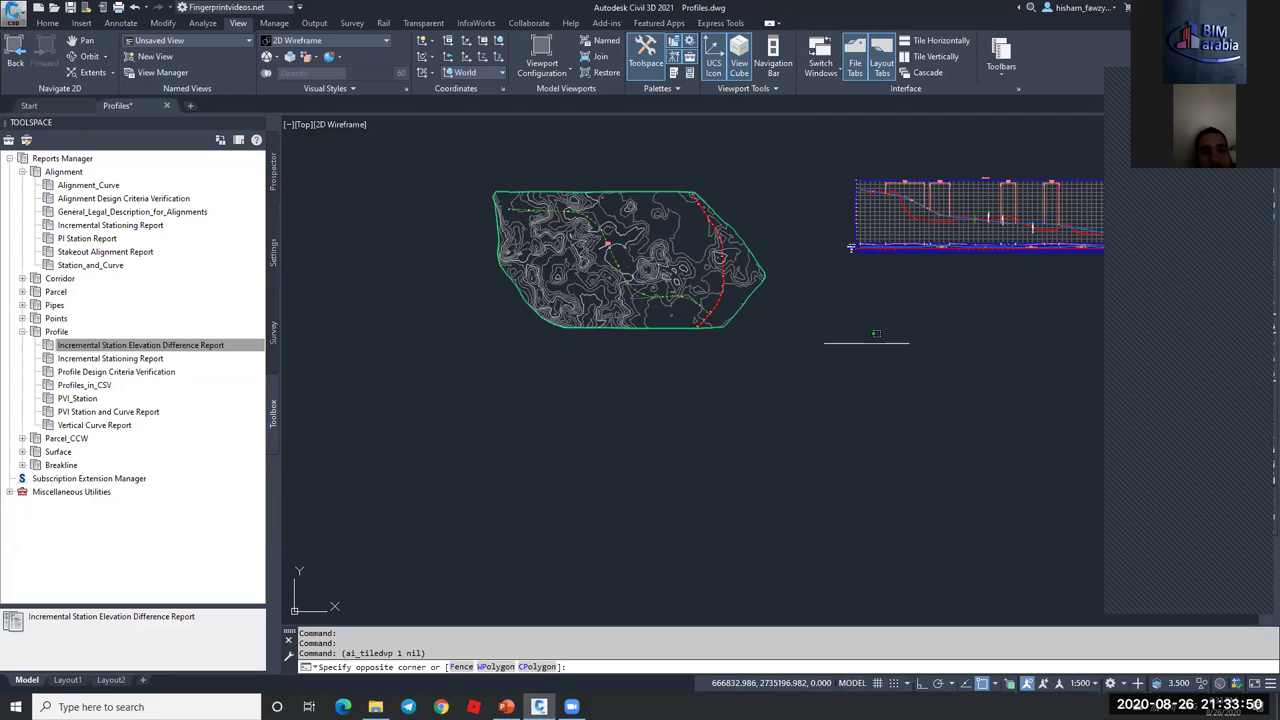
left_click(879, 218)
left_click(426, 62)
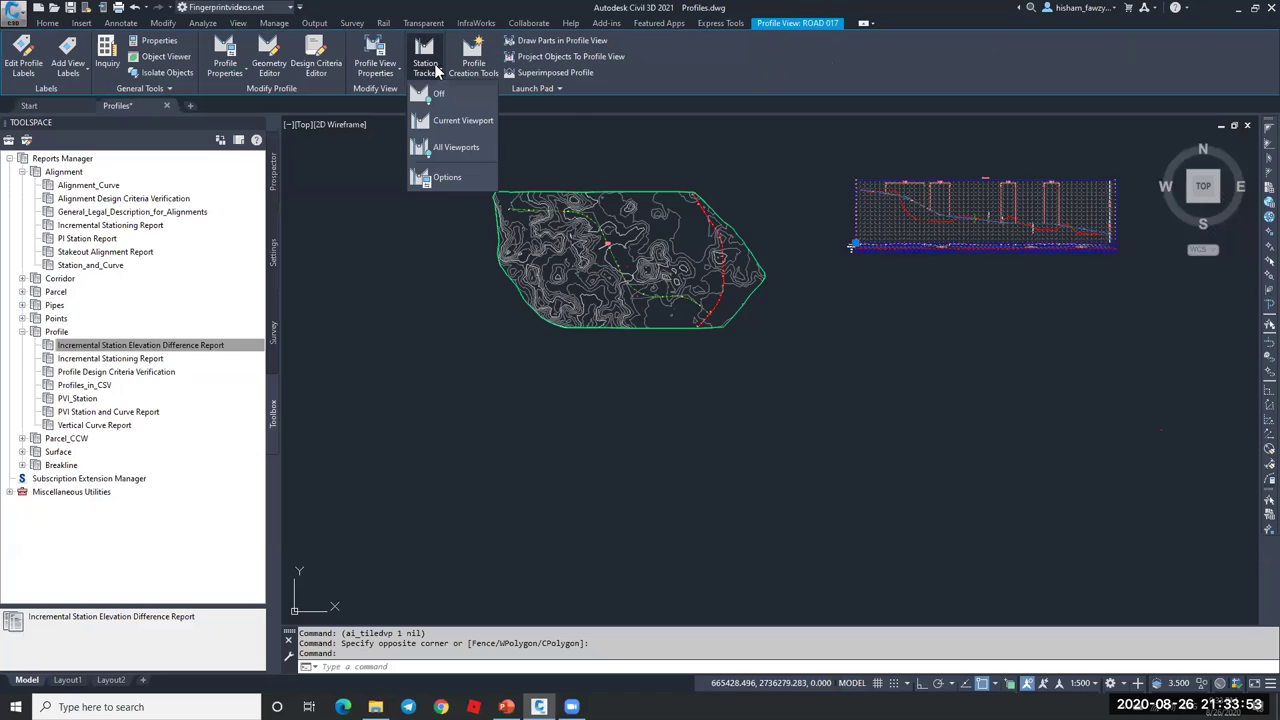
left_click(554, 334)
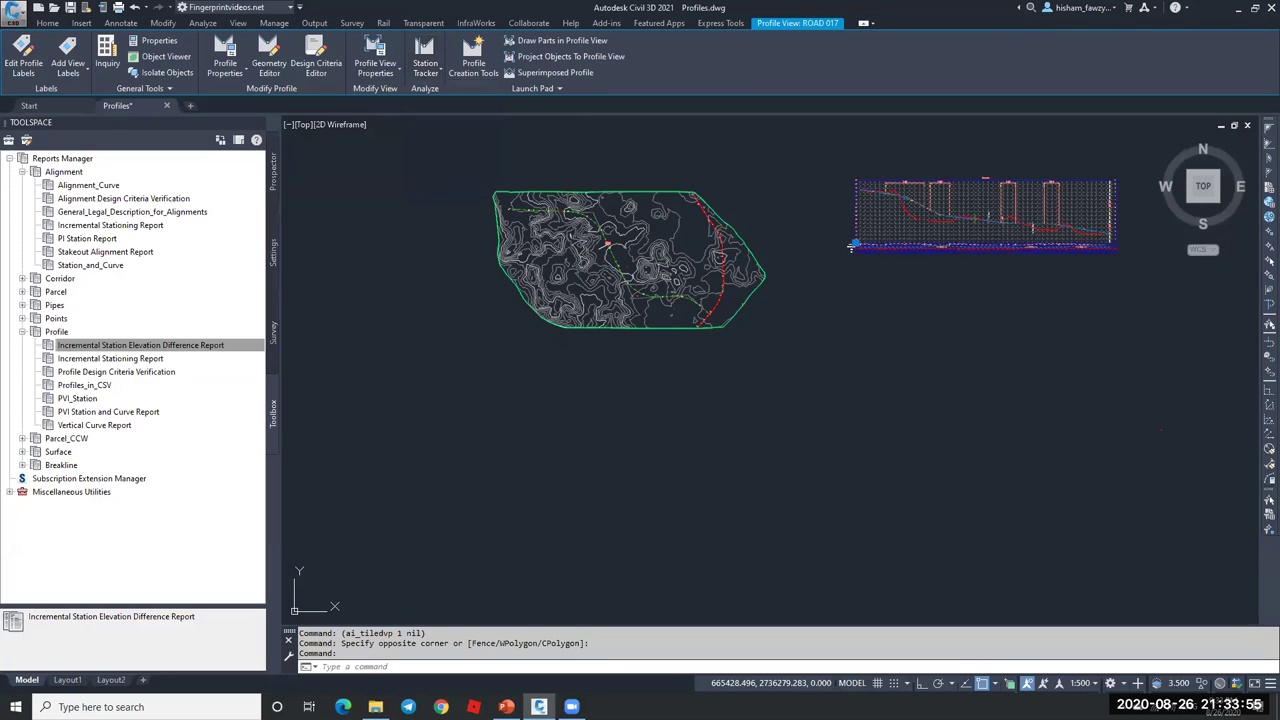
left_click(607, 386)
left_click(701, 378)
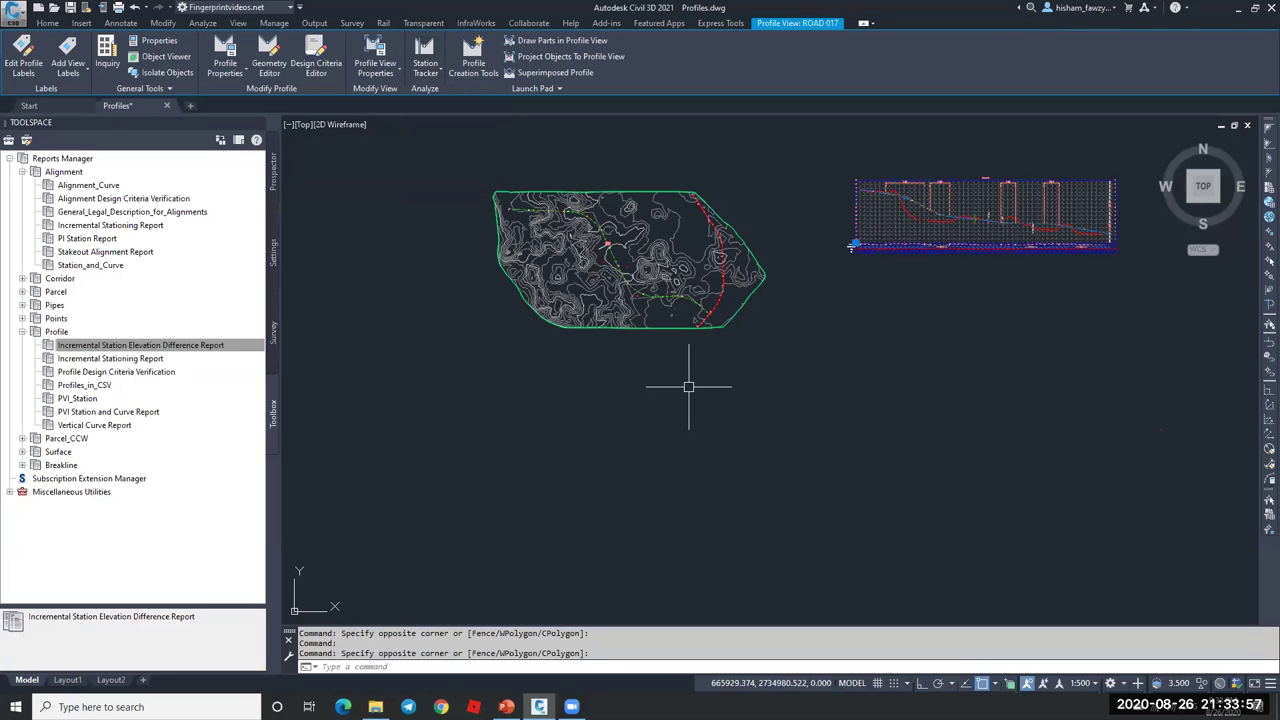
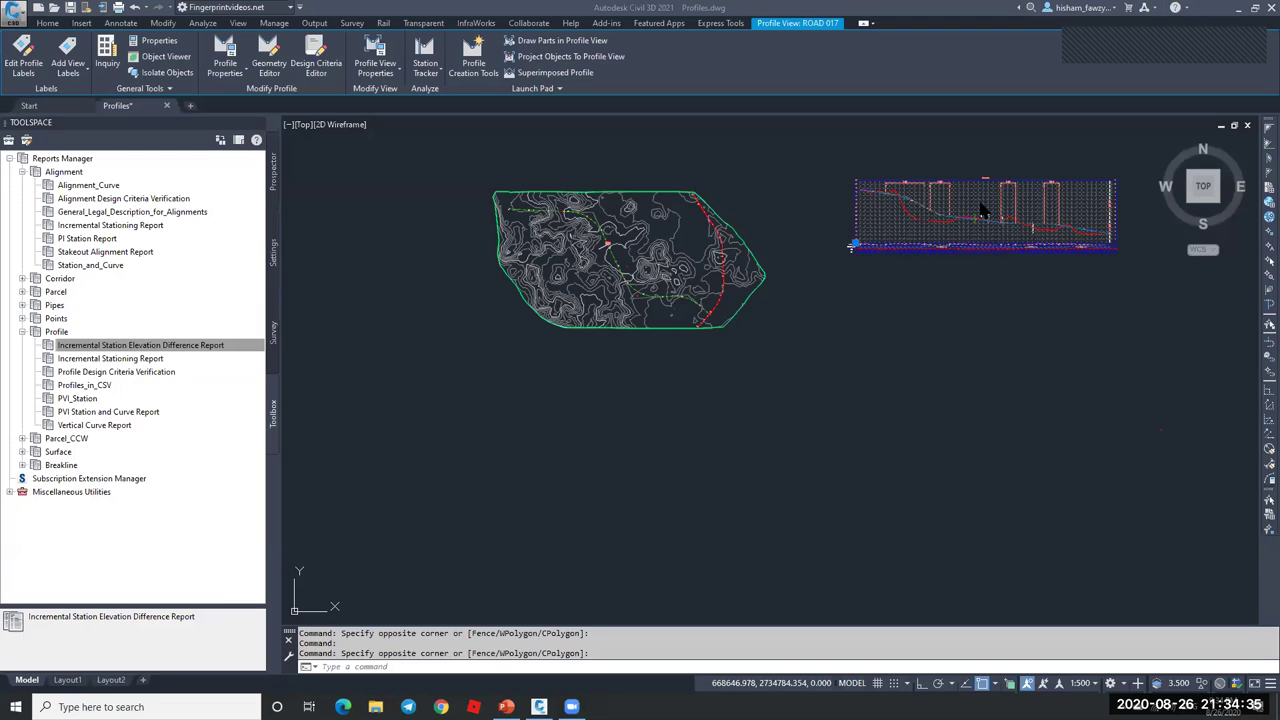
- Clear the selection, zoom into the ROAD 017 profile view and select the ROAD 01-FG02 design profile
left_click(980, 205)
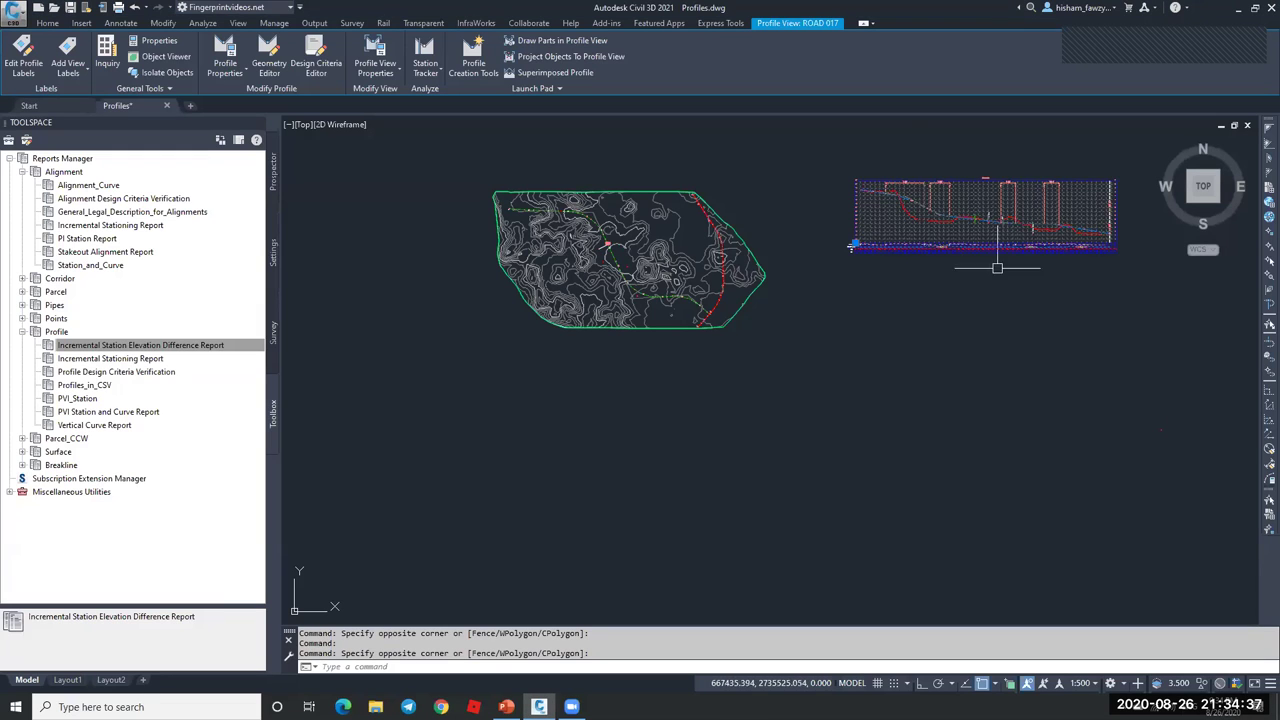
key("Escape")
key("Escape")
scroll(962, 215, "up", 4)
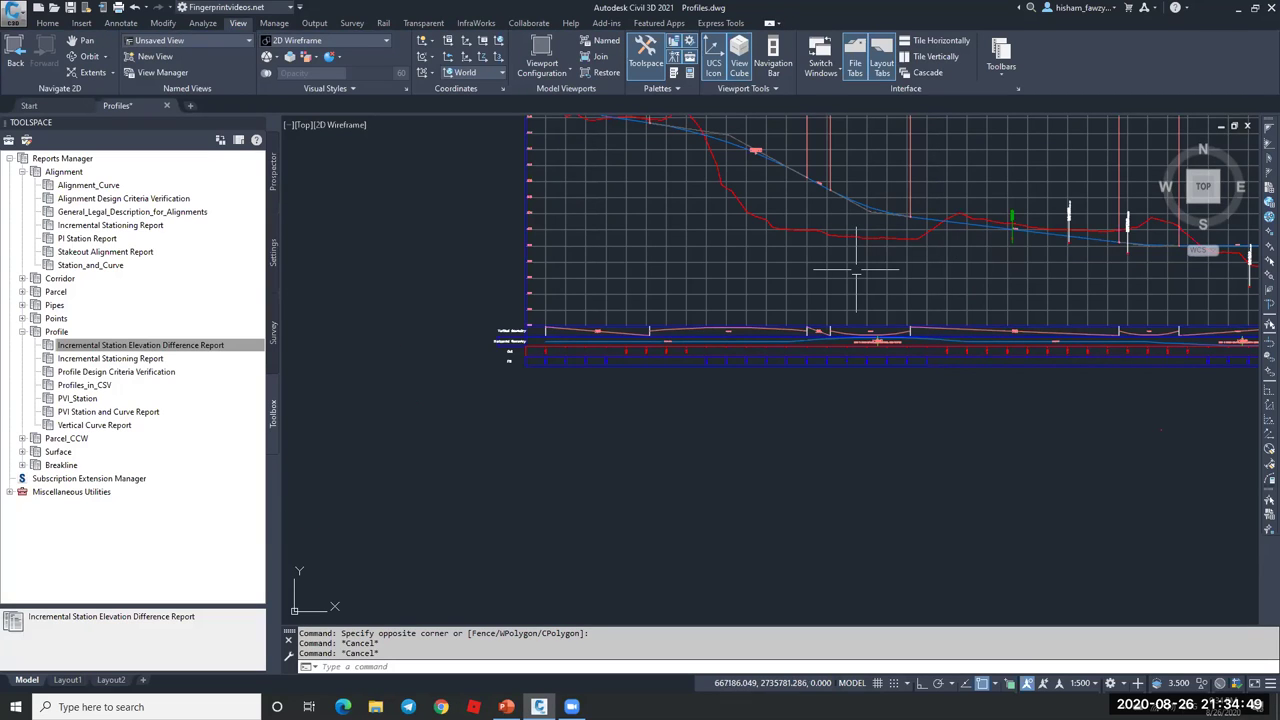
scroll(905, 245, "down", 4)
scroll(900, 243, "up", 5)
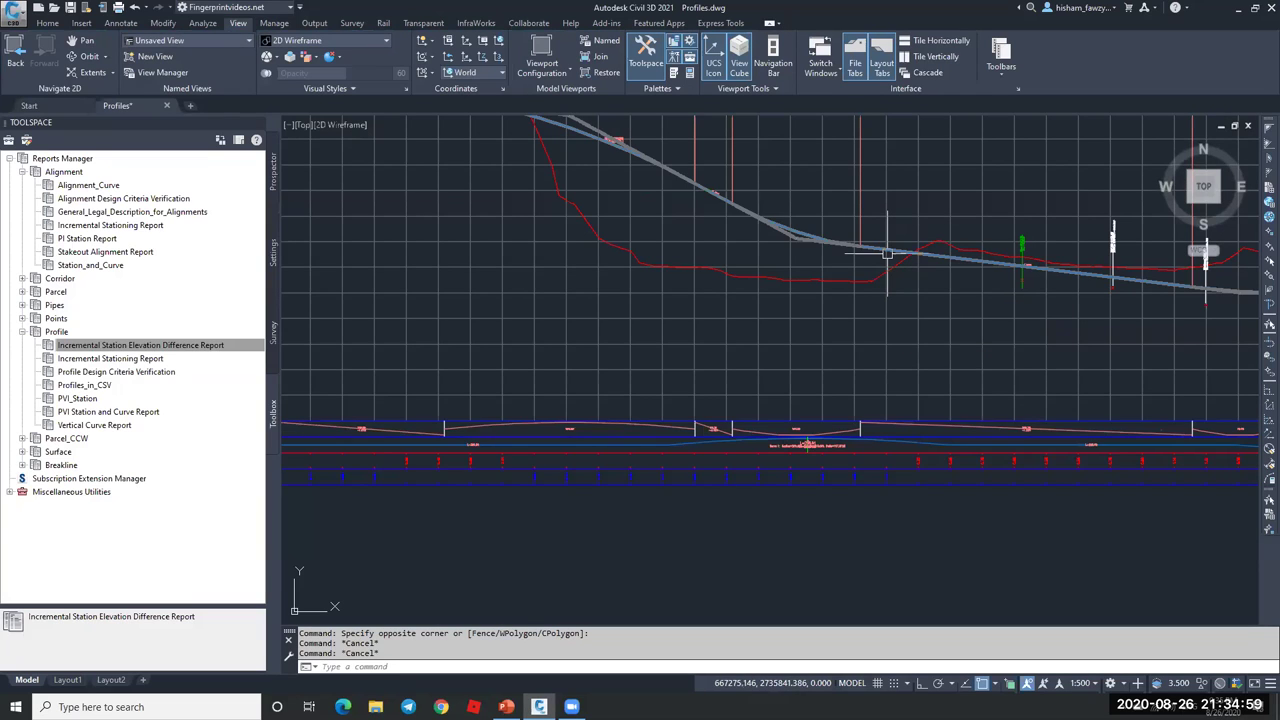
left_click(887, 253)
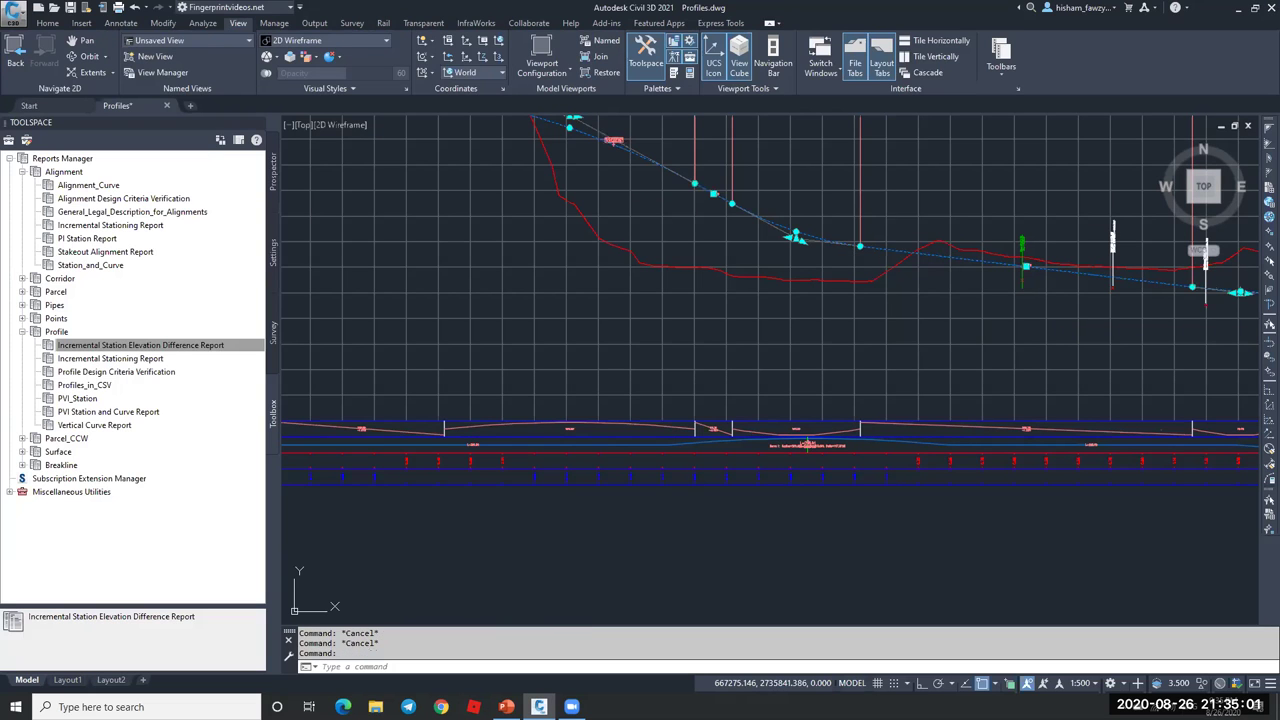
scroll(781, 287, "down", 3)
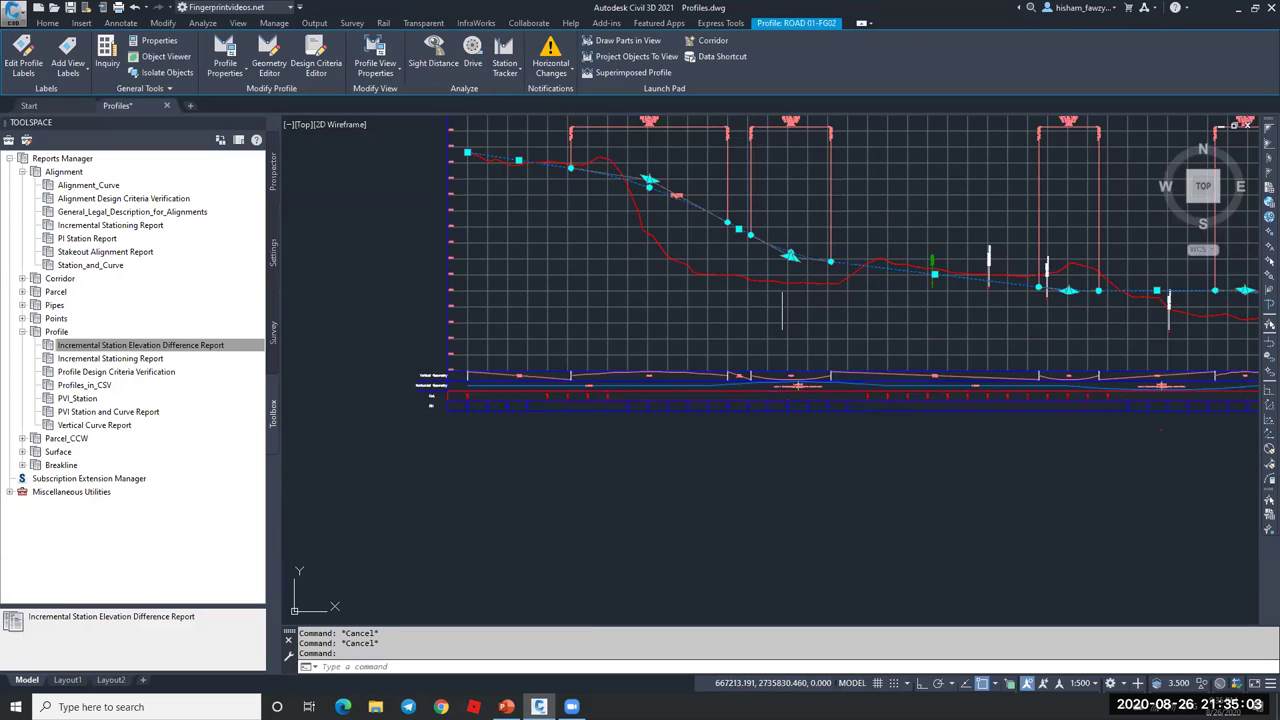
- Copy ROAD 01-FG02's profile data to a new profile named ROAD 01-FG02 [-0.50]
left_click(269, 60)
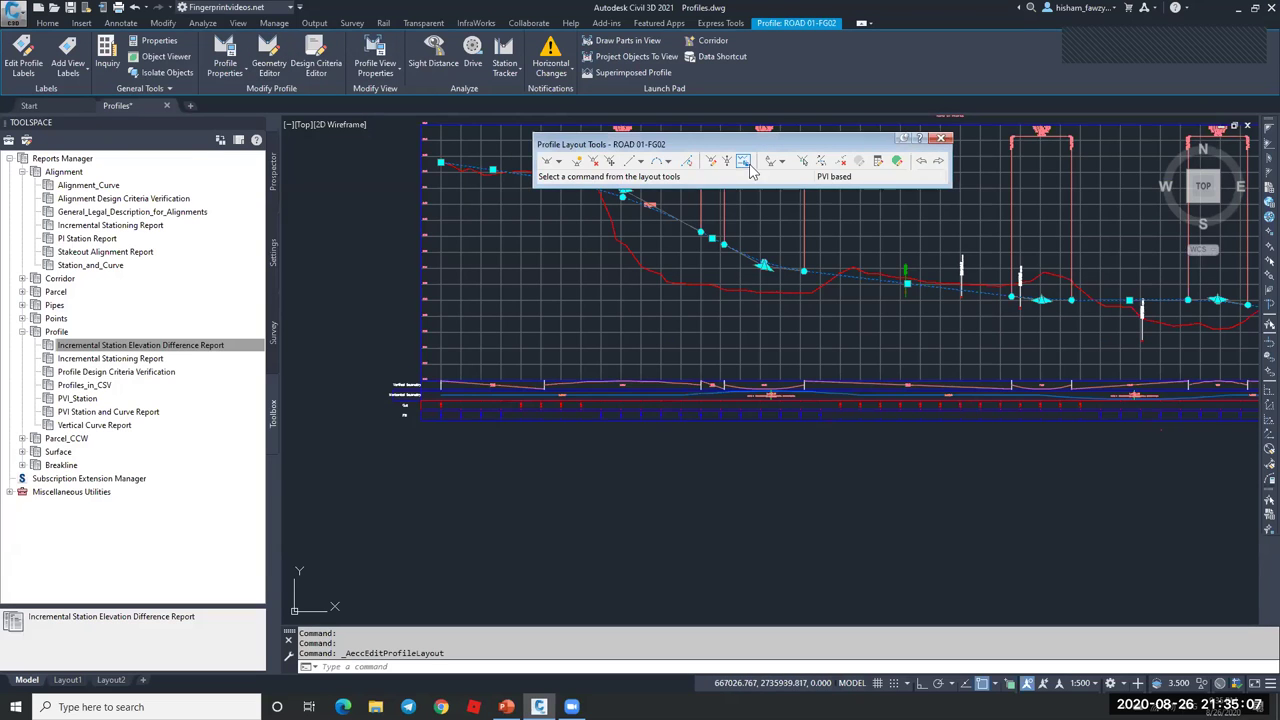
left_click(745, 165)
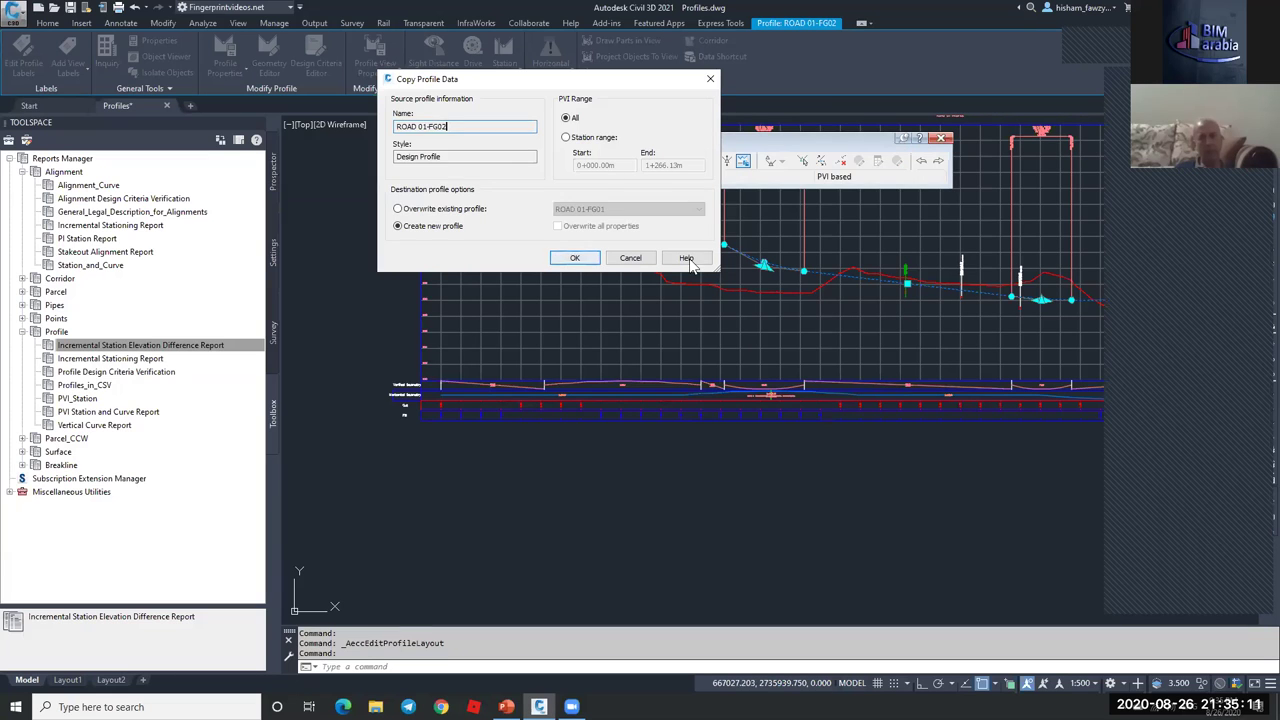
left_click(576, 258)
key("Escape")
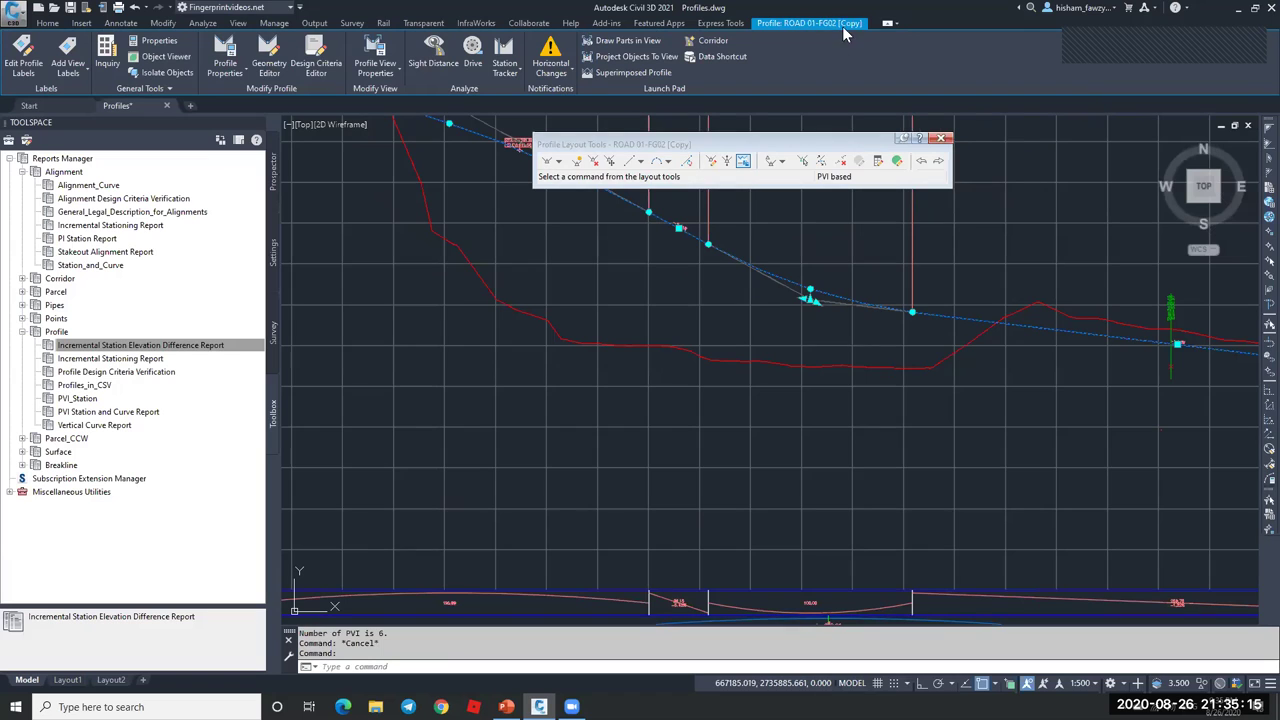
left_click(225, 55)
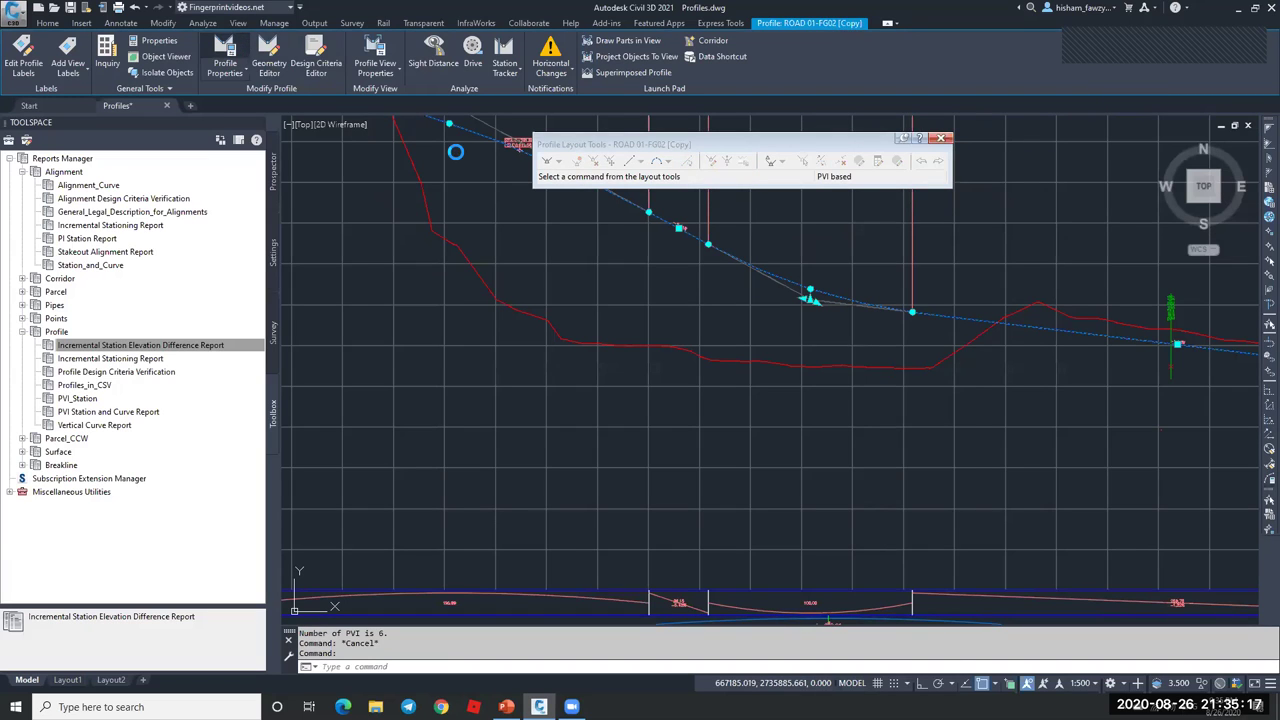
left_click(573, 280)
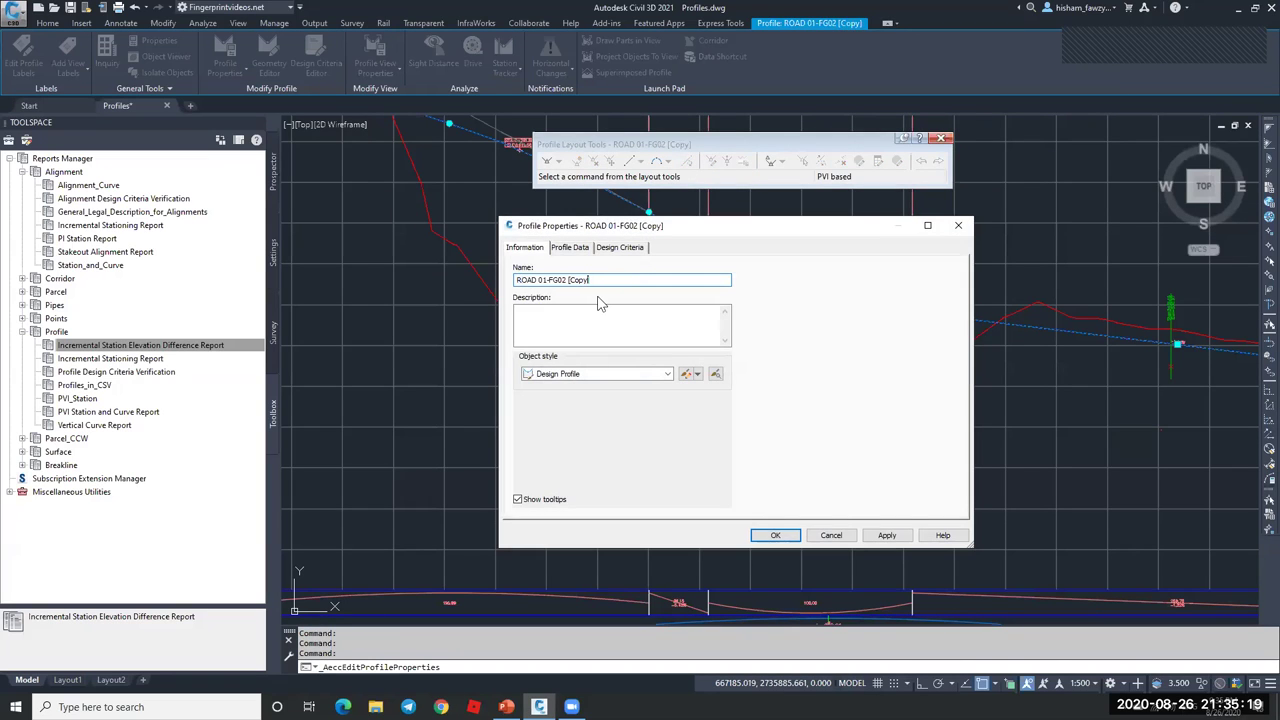
key("Delete")
key("Delete")
key("Delete")
key("Delete")
type("-0.50")
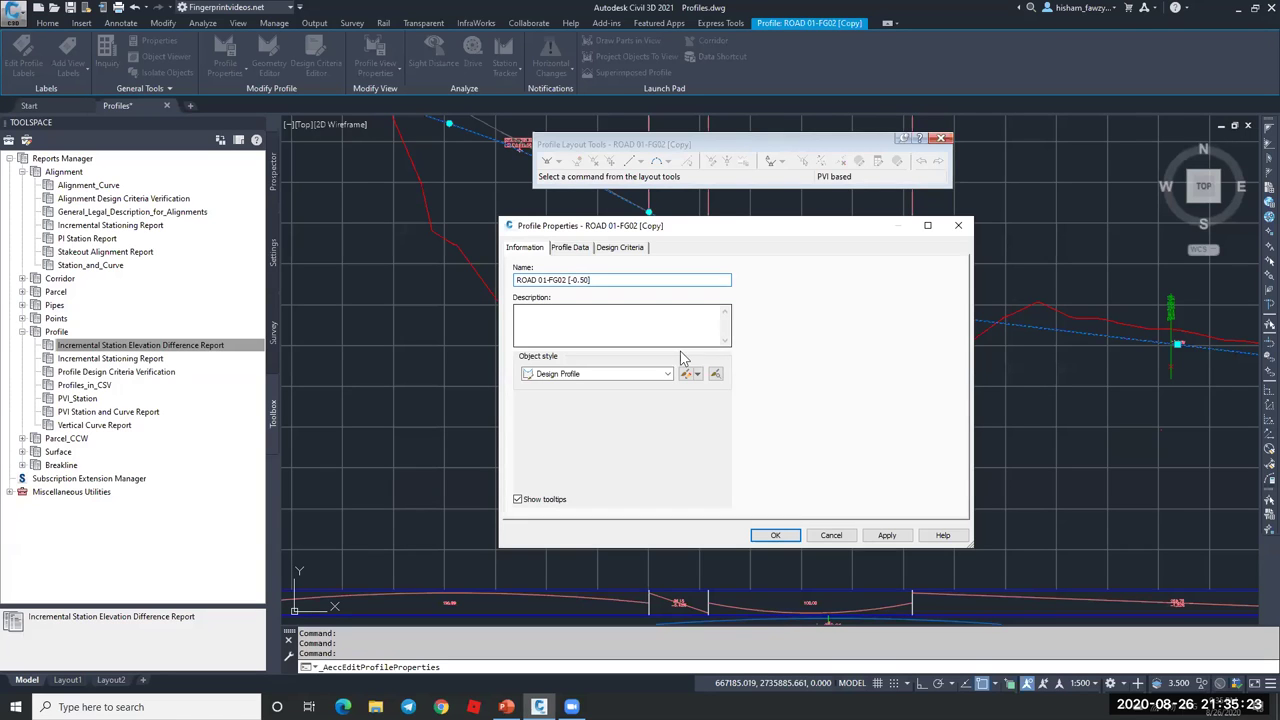
left_click(775, 535)
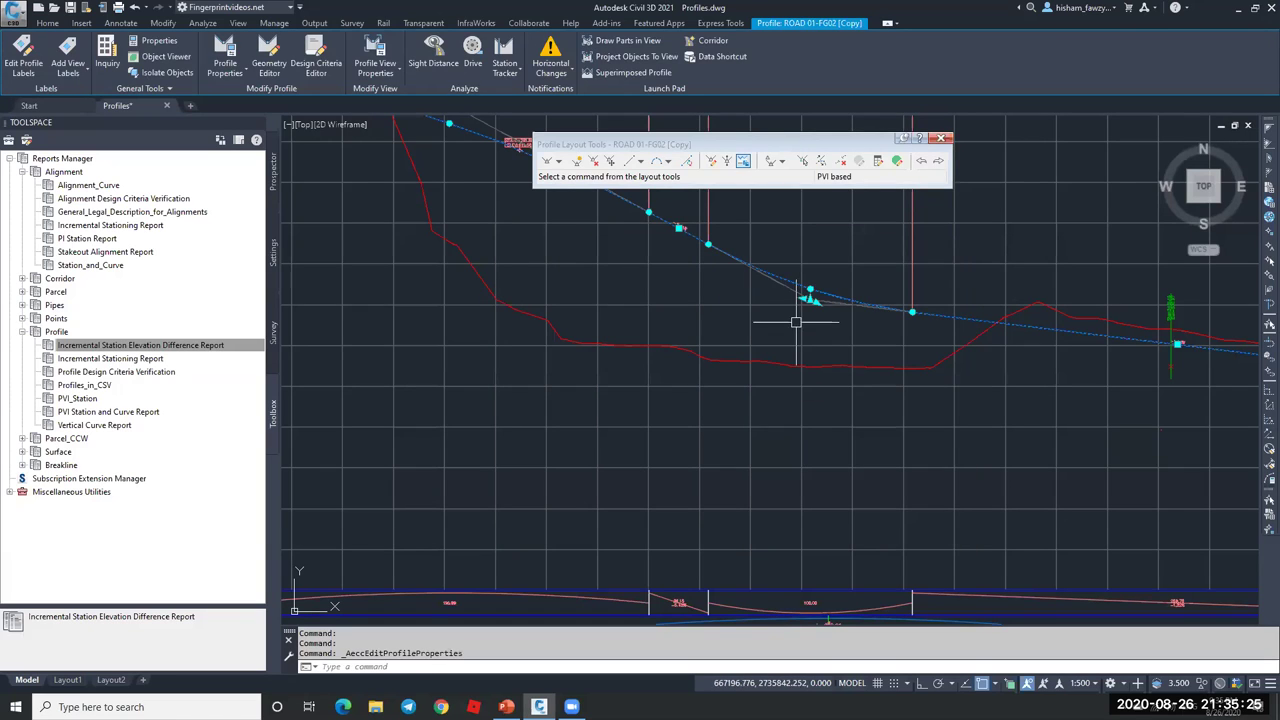
- Lower the copied profile's PVI elevations by -1 so it runs below the original
left_click(727, 162)
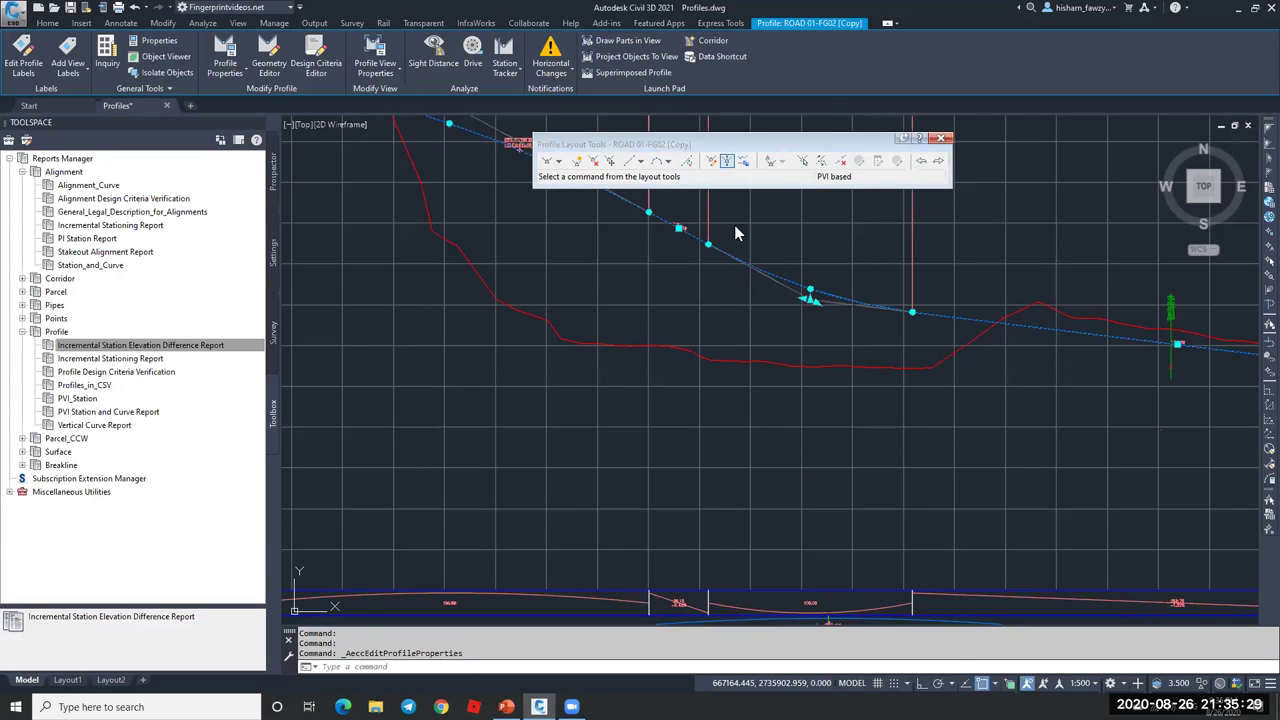
type("-1.5")
key("Return")
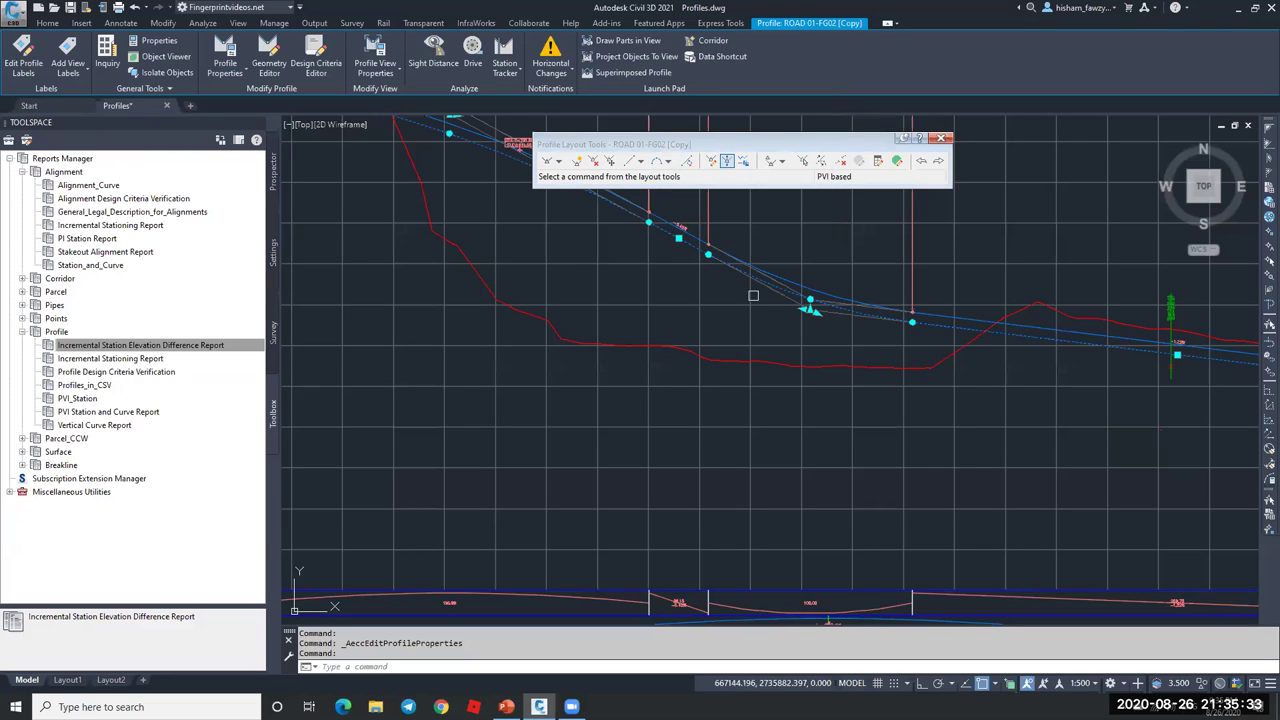
key("Escape")
scroll(765, 296, "up", 3)
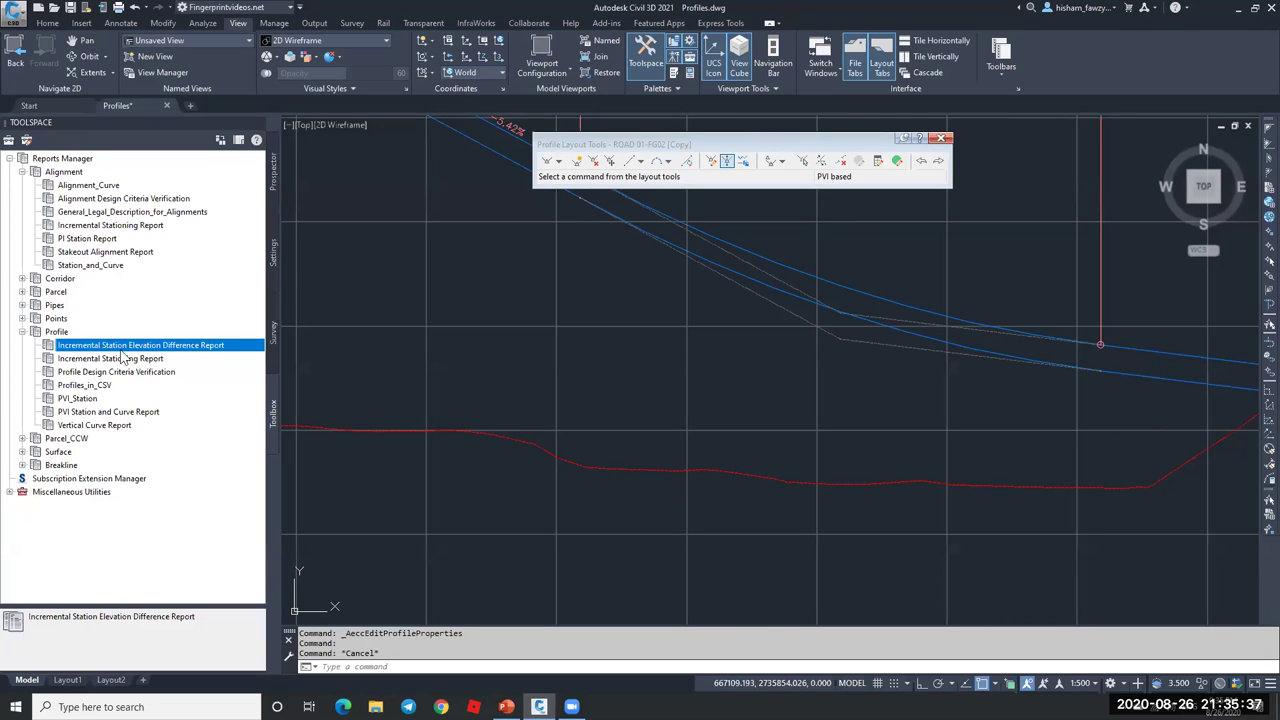
right_click(158, 361)
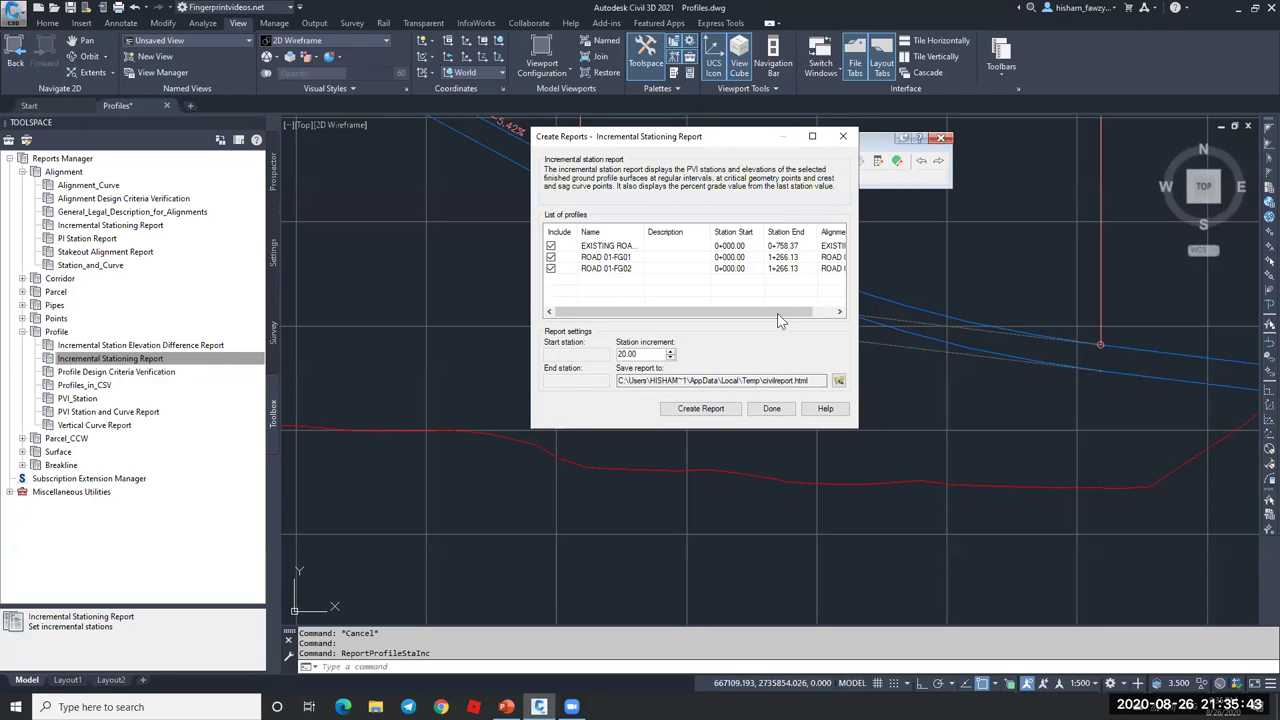
key("Escape")
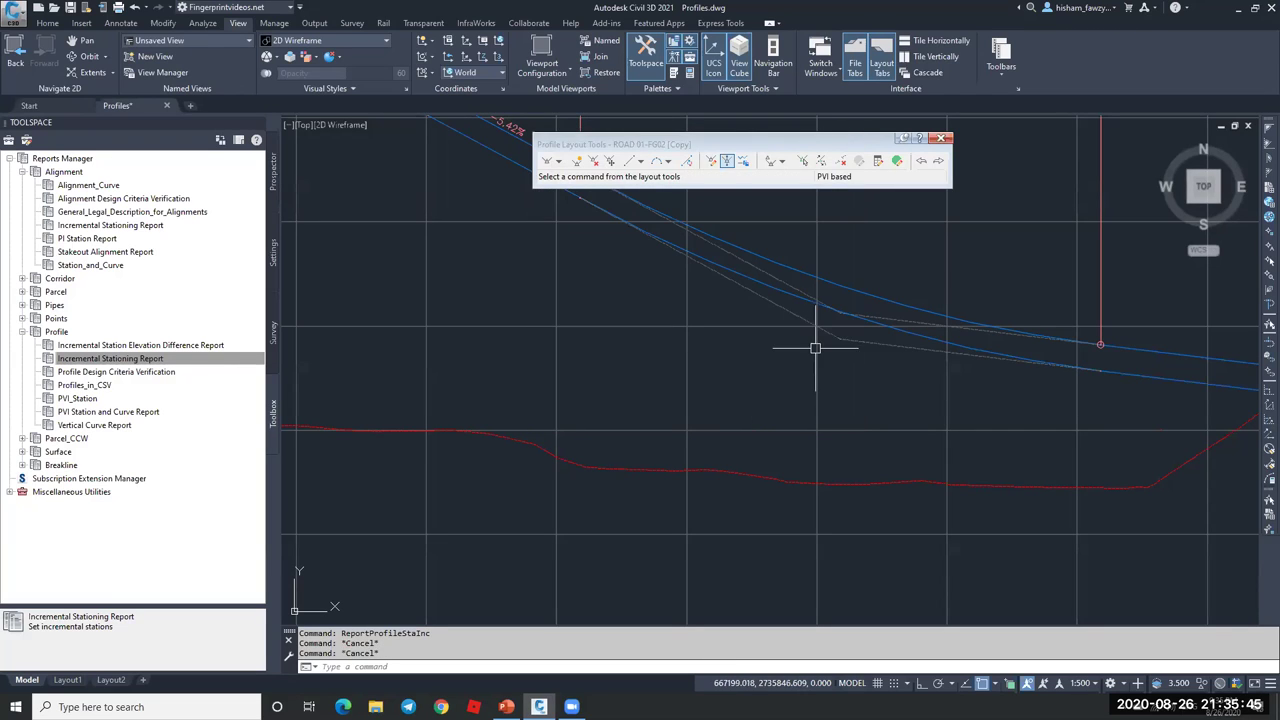
left_click(136, 345)
left_click(137, 360)
right_click(137, 360)
left_click(175, 366)
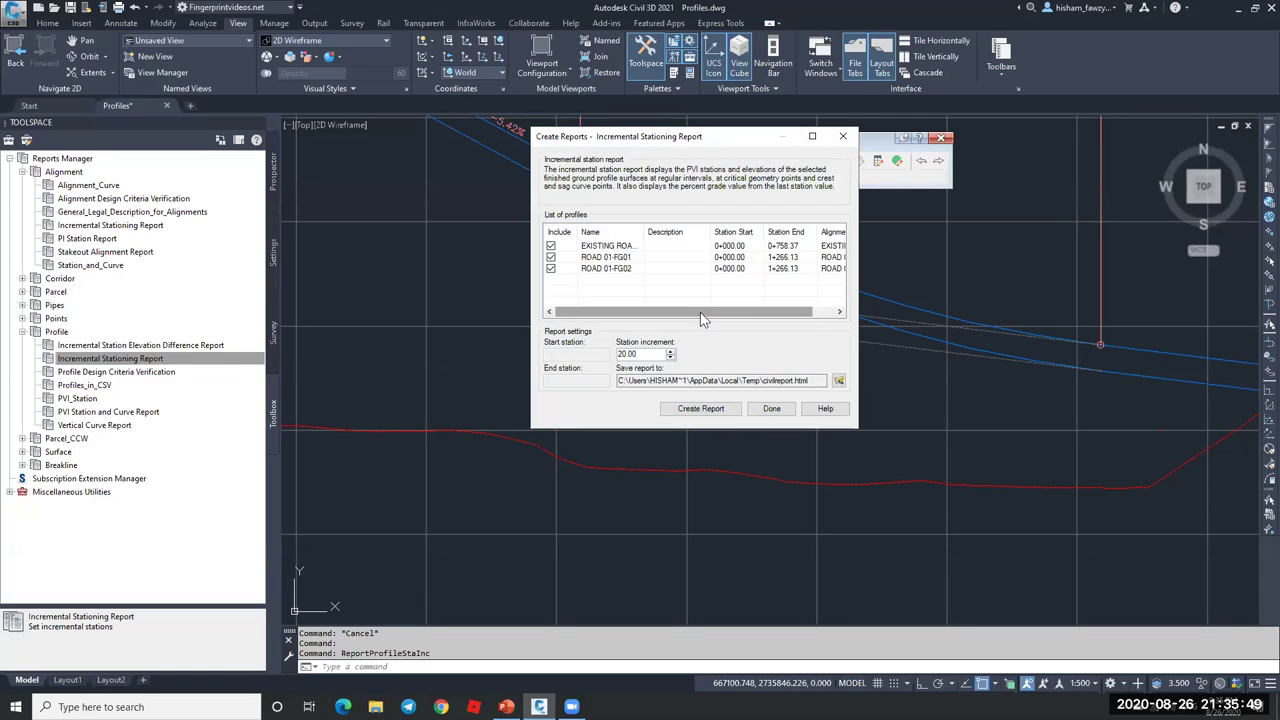
left_click(771, 408)
scroll(802, 363, "down", 4)
key("Escape")
type("re")
key("Return")
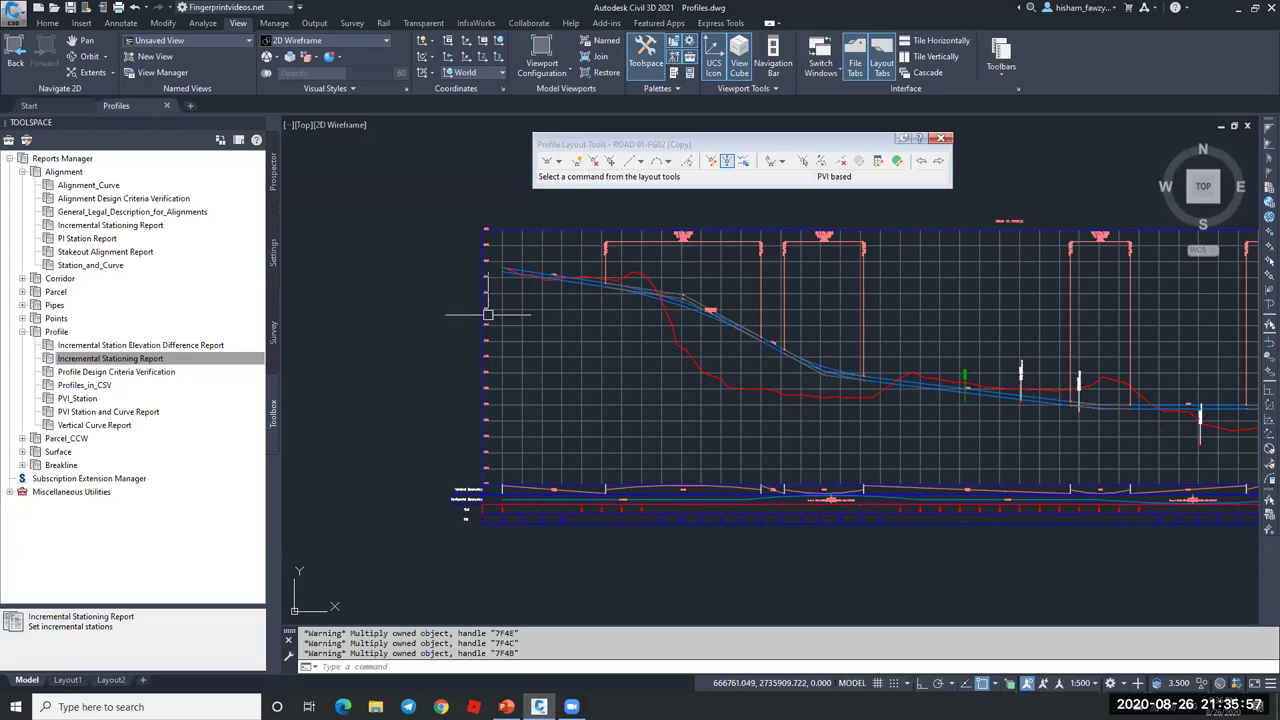
scroll(680, 335, "up", 5)
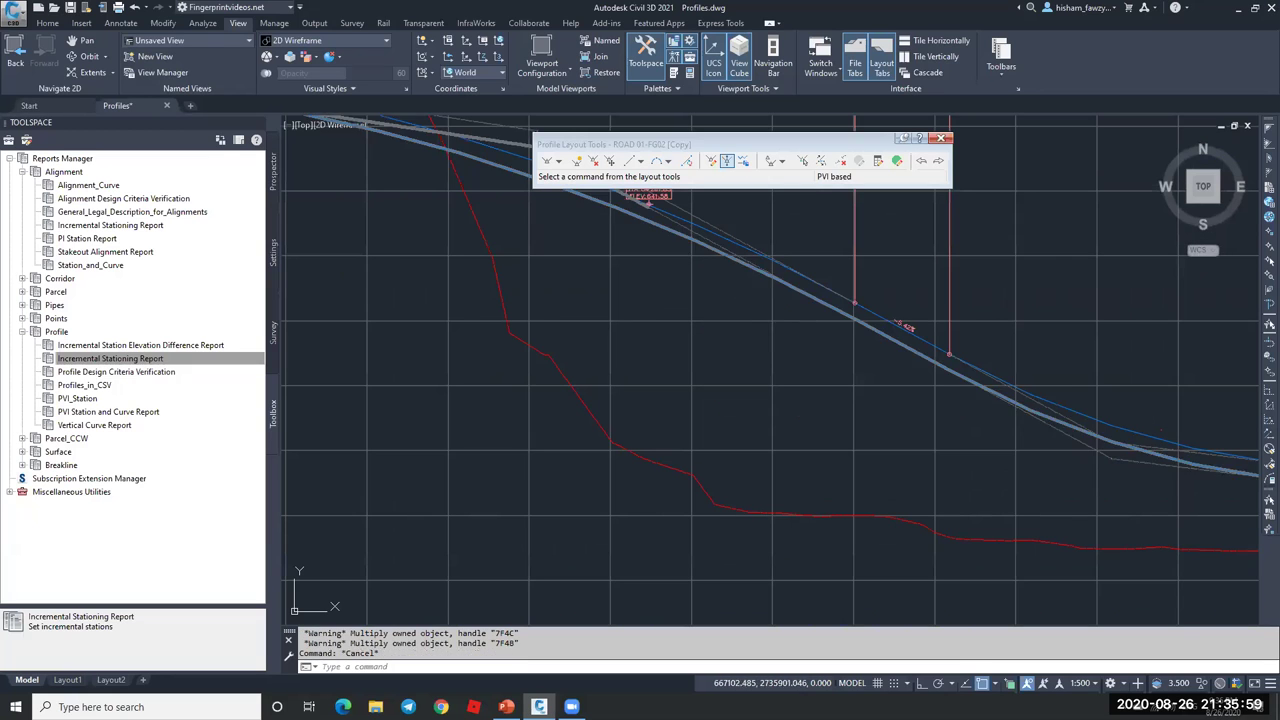
left_click(762, 306)
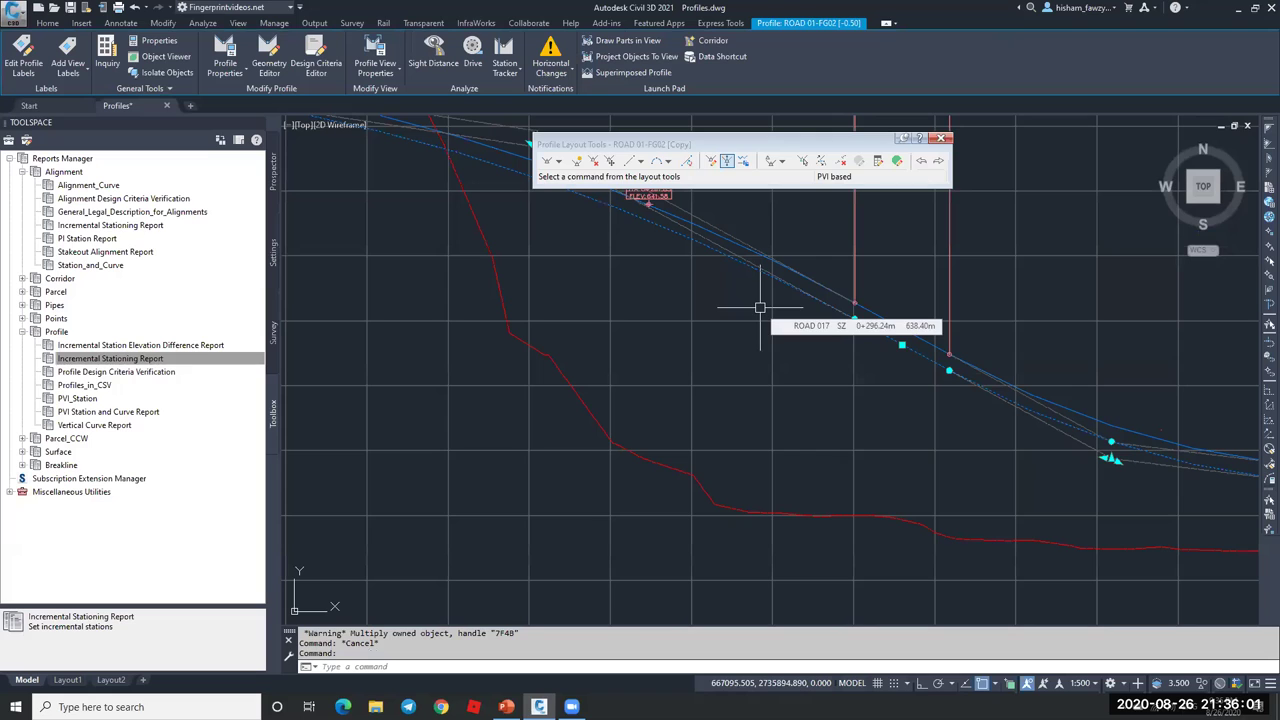
left_click(178, 357)
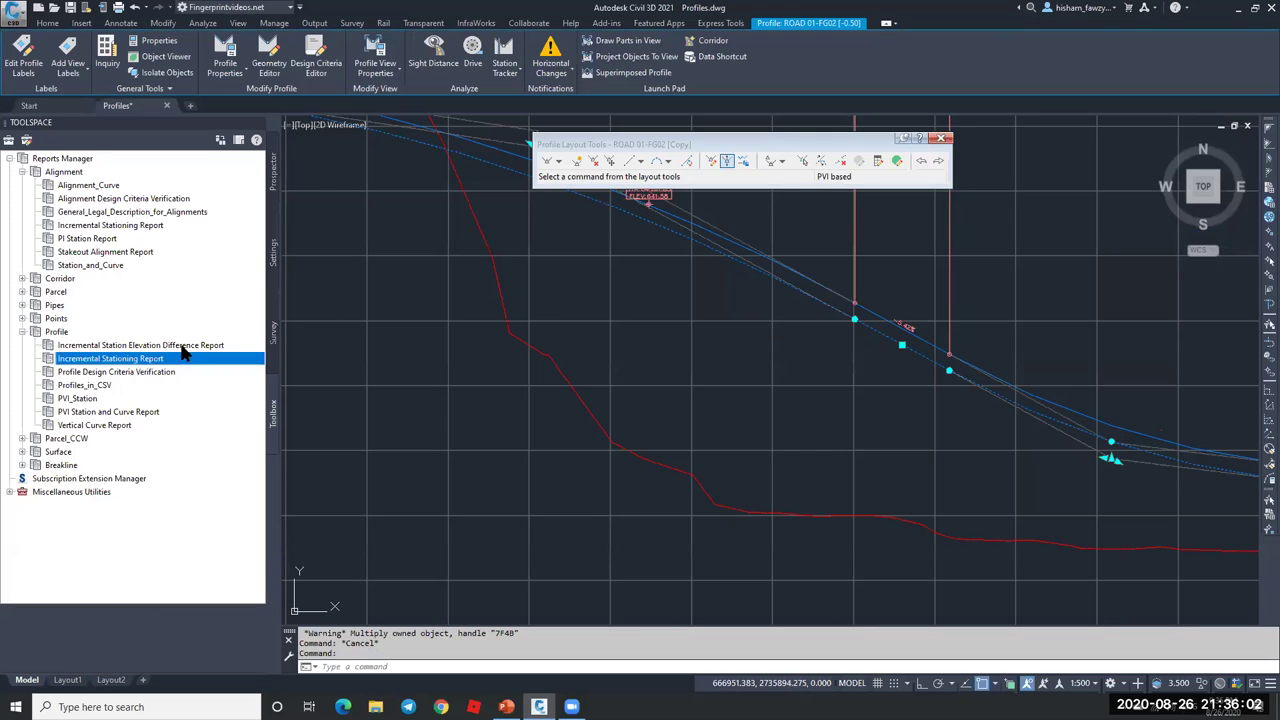
left_click(274, 212)
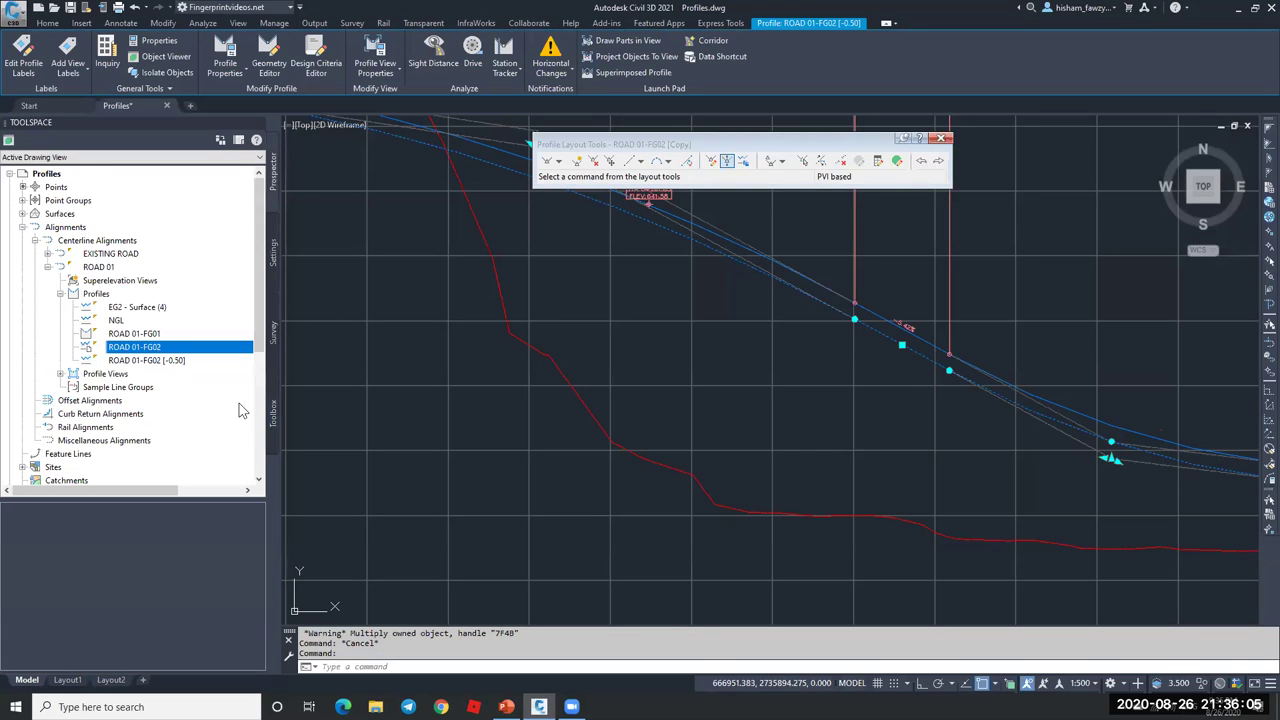
left_click(274, 412)
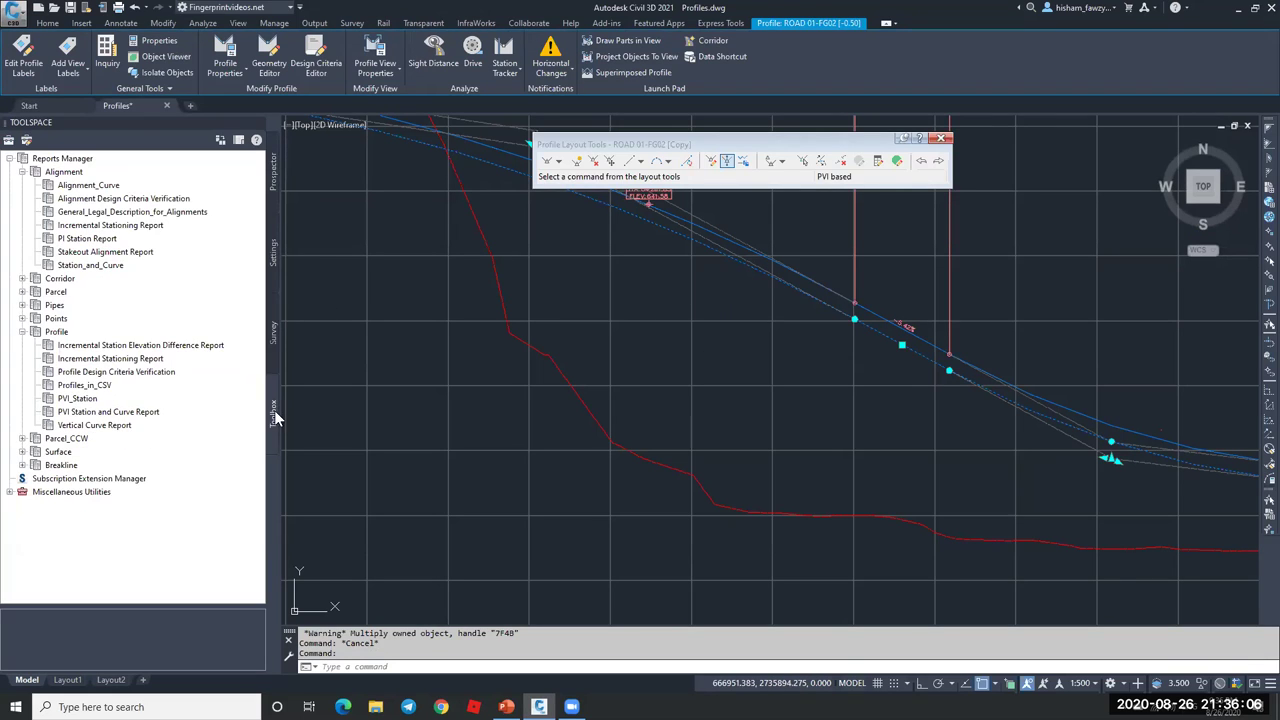
right_click(134, 358)
left_click(178, 366)
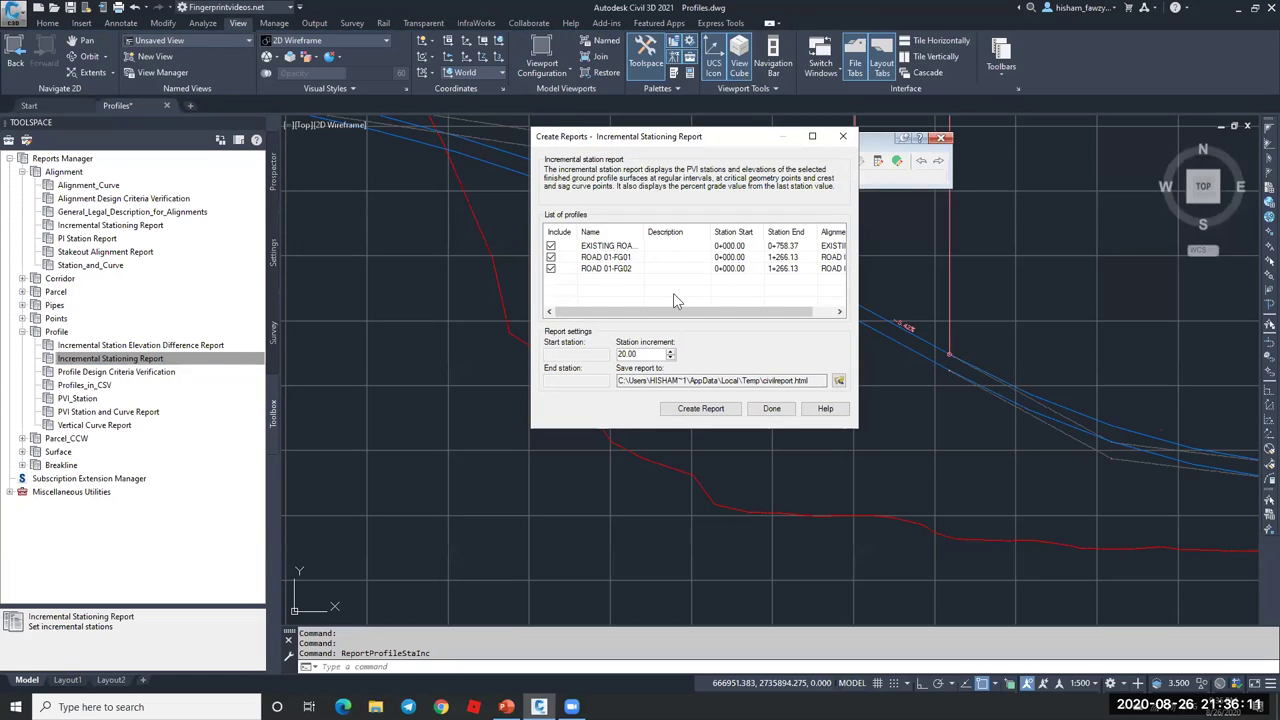
mouse_move(668, 312)
left_mouse_down()
mouse_move(700, 312)
mouse_move(668, 312)
left_mouse_up()
left_click(771, 405)
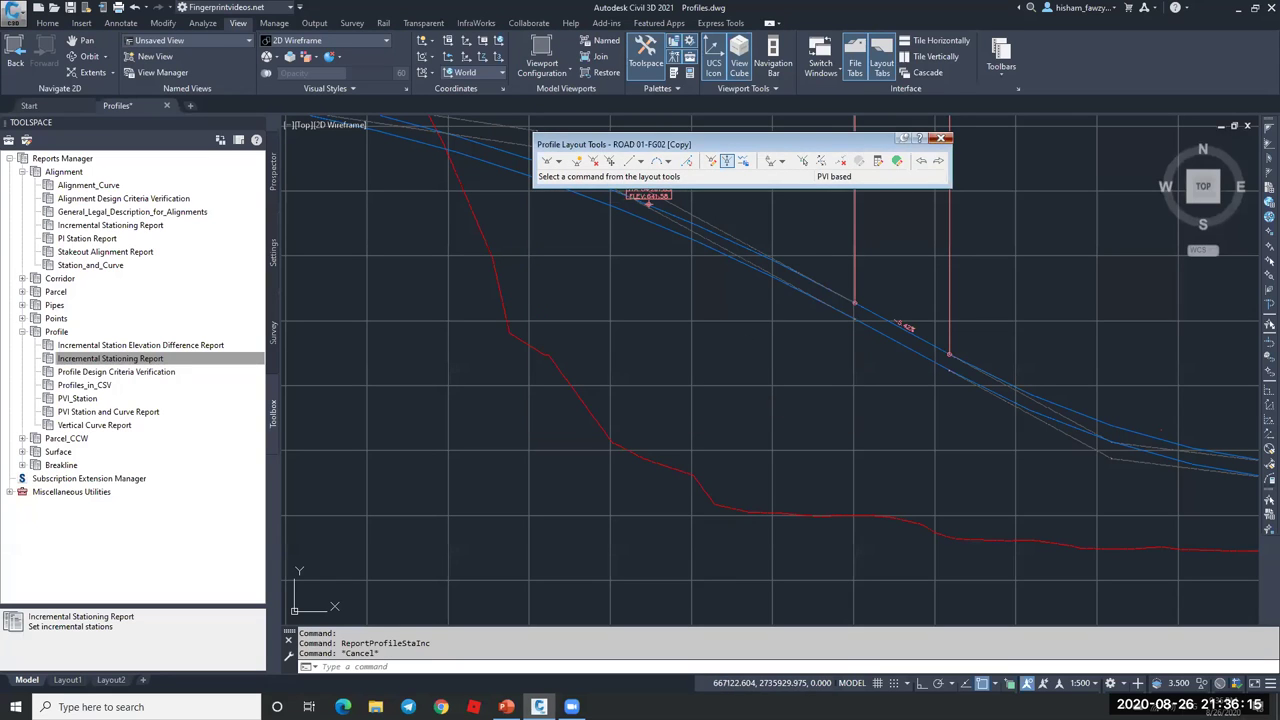
key("Escape")
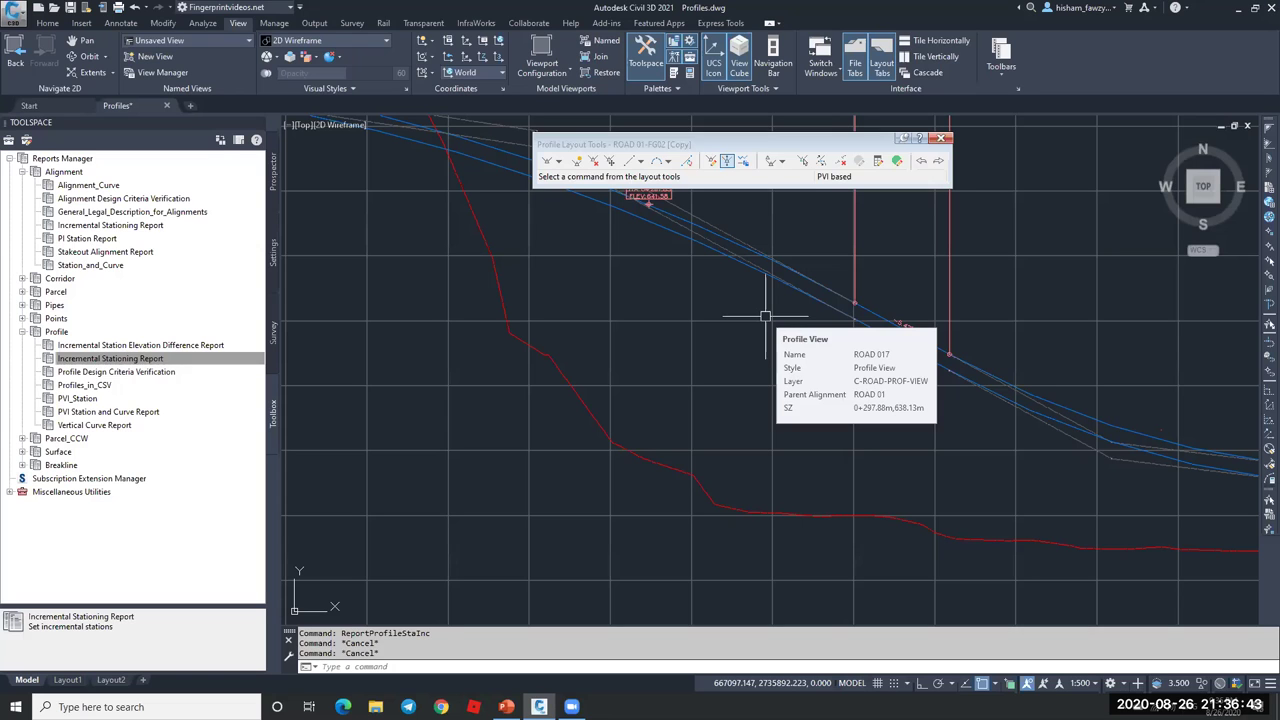
- Select the ROAD 01 alignment and start a surface profile from the NGL surface
left_click(758, 318)
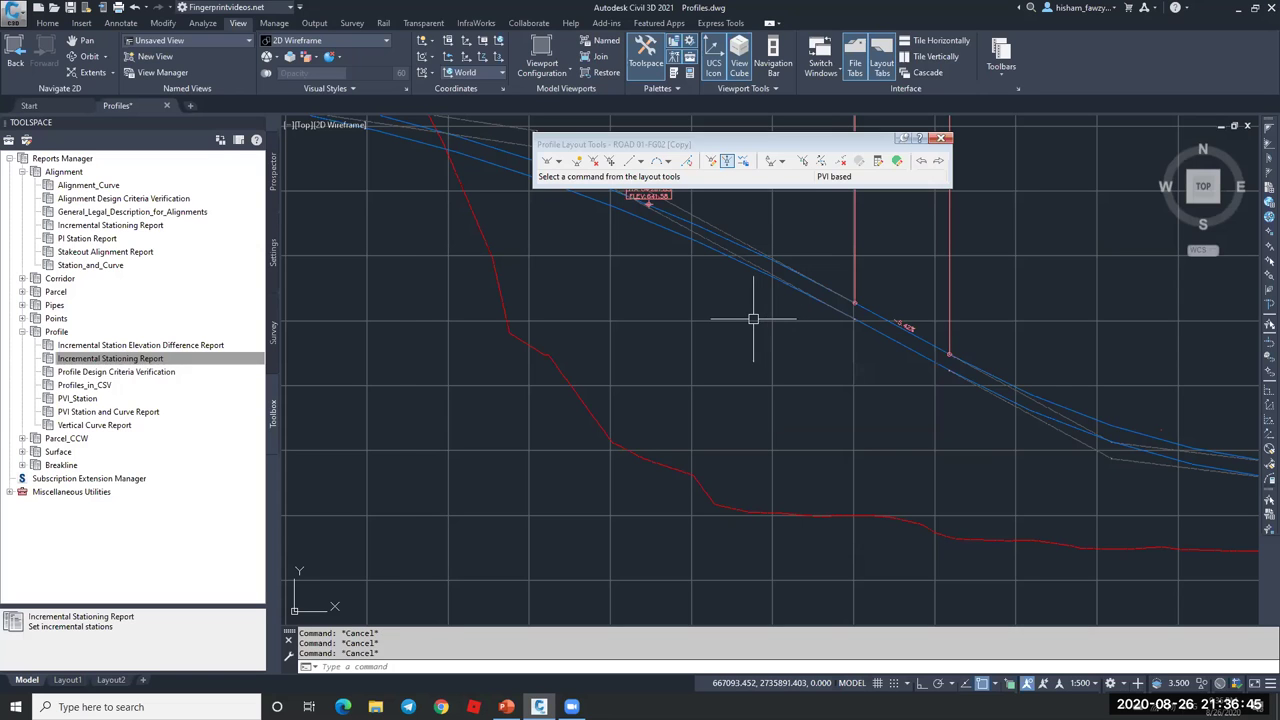
scroll(749, 328, "down", 4)
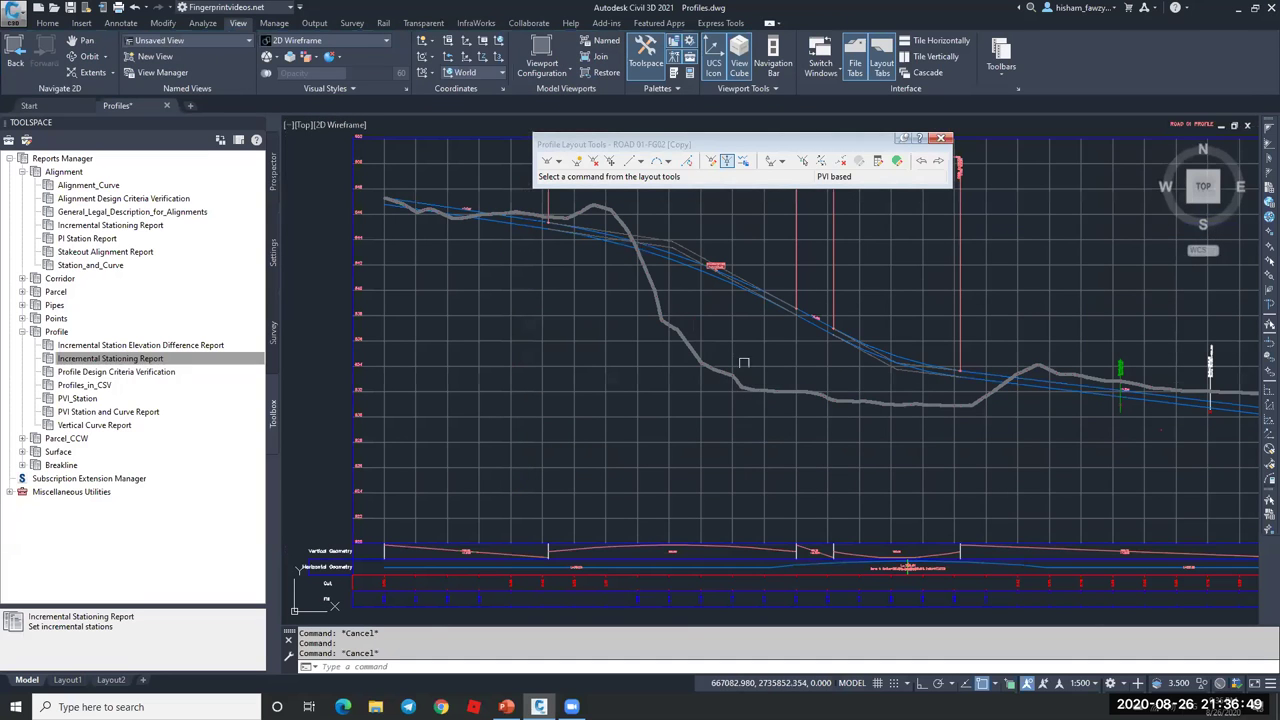
key("Escape")
scroll(759, 340, "down", 2)
scroll(759, 340, "down", 2)
scroll(400, 450, "up", 3)
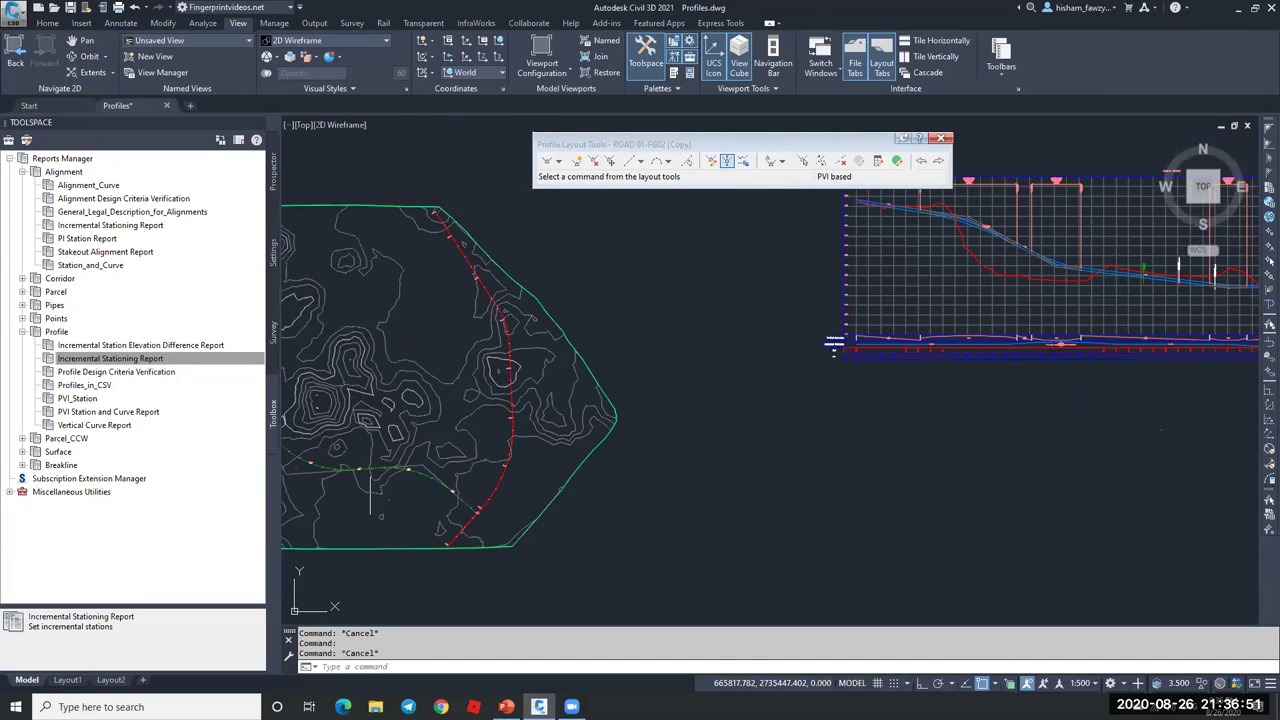
scroll(327, 515, "down", 3)
scroll(322, 480, "up", 4)
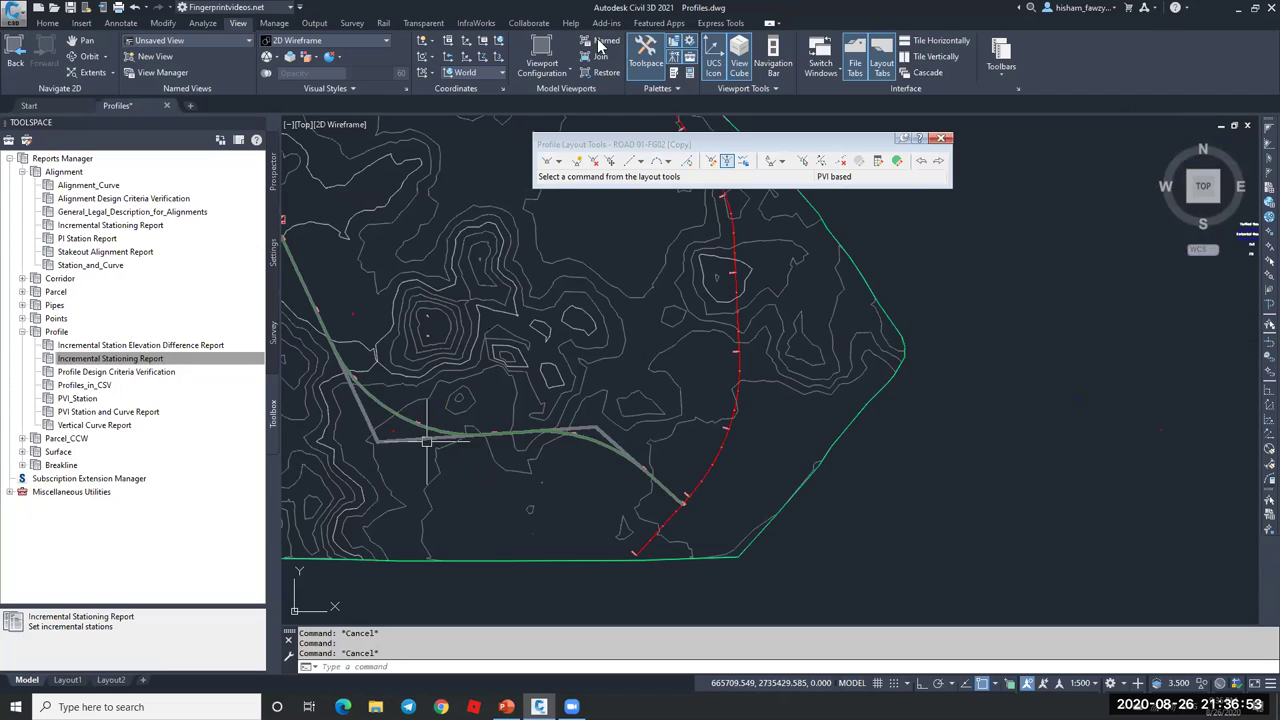
left_click(362, 380)
left_click(604, 42)
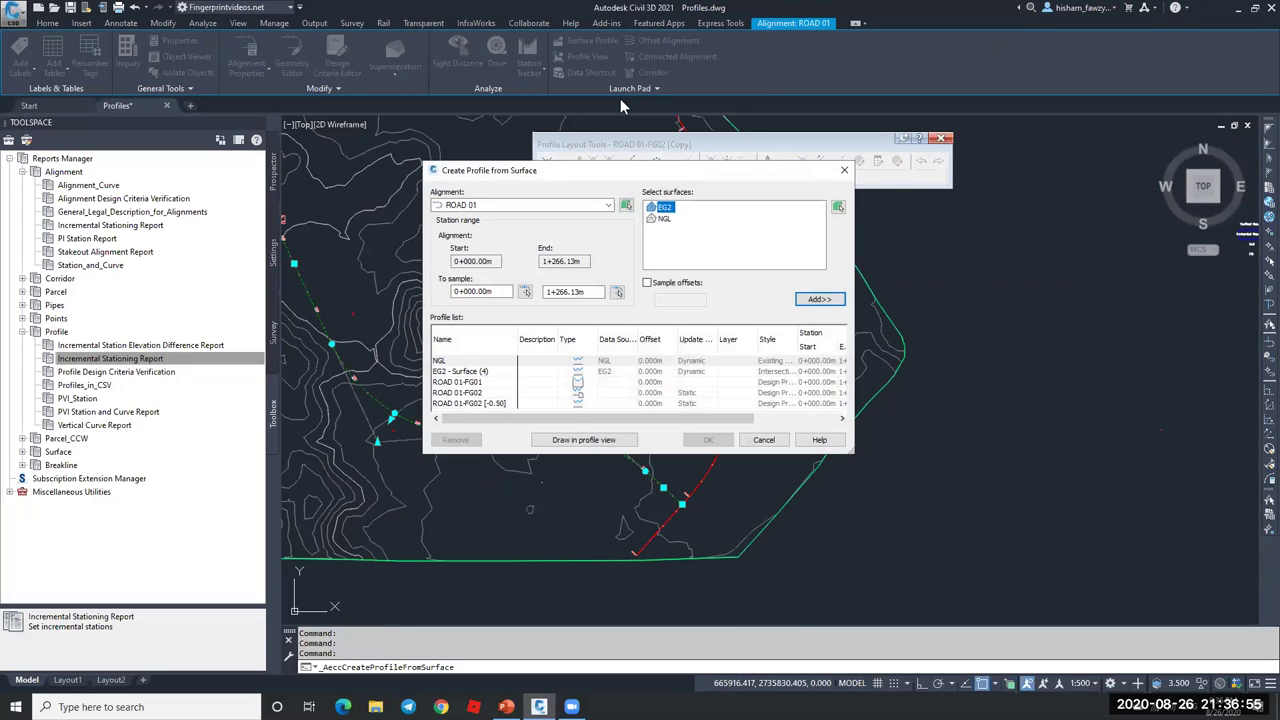
left_click(663, 219)
- Sample NGL at a -20 m offset, add it to the list, and create the profile
left_click(659, 285)
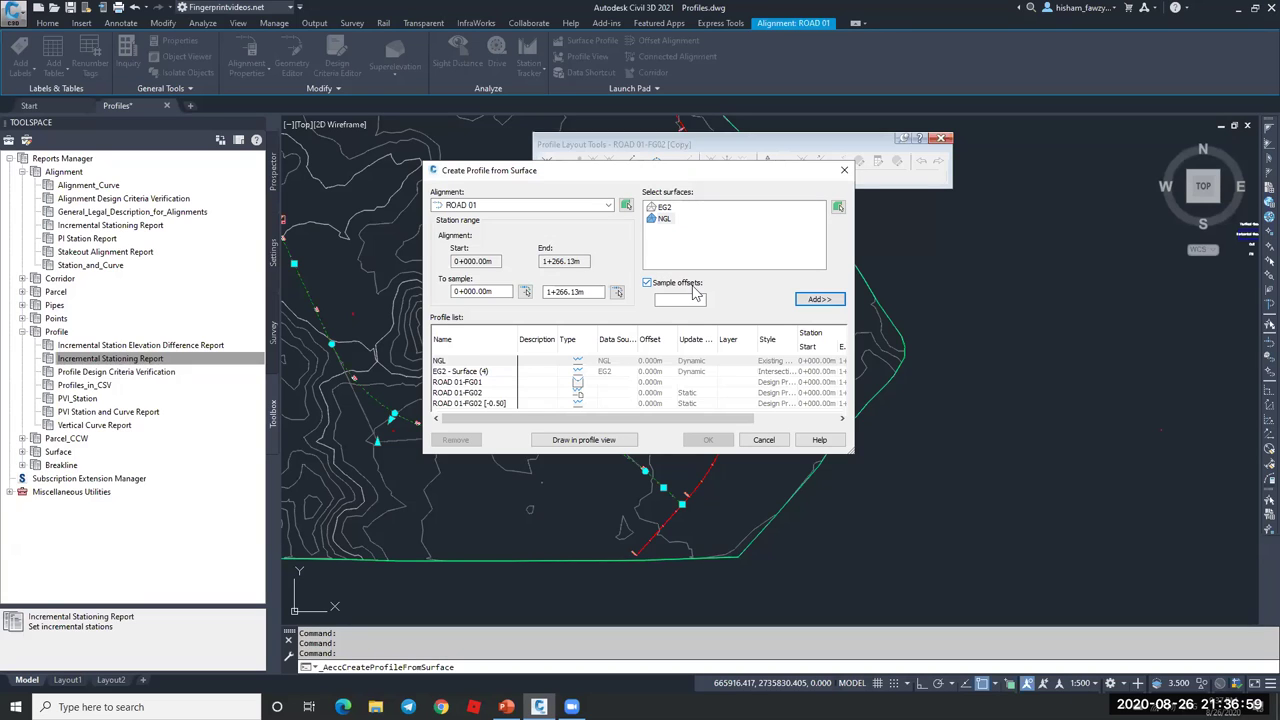
left_click(690, 300)
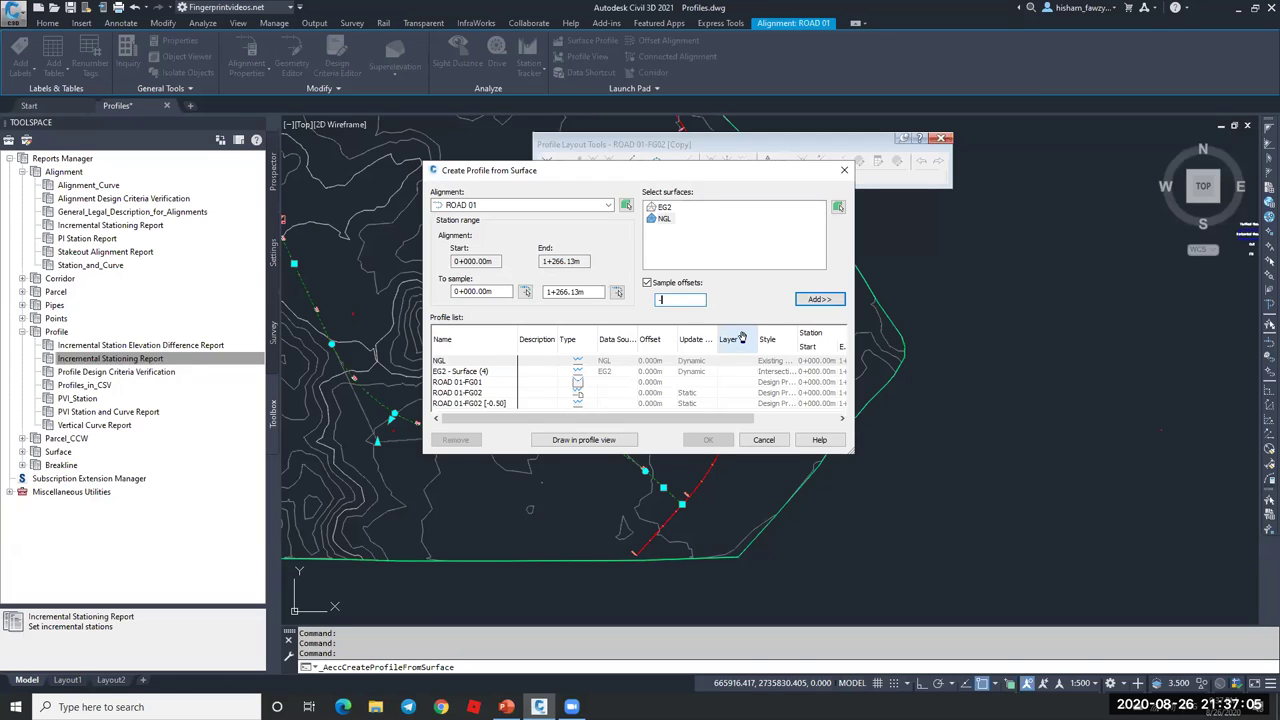
left_click(819, 299)
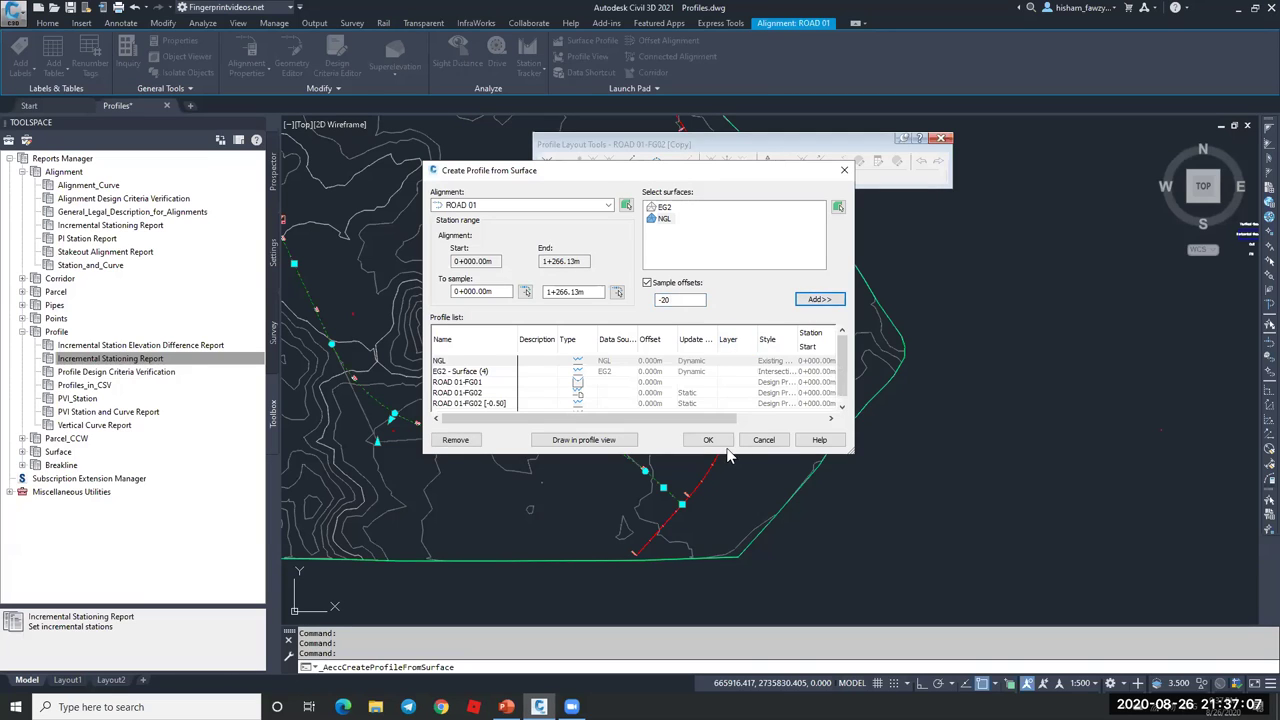
left_click(707, 439)
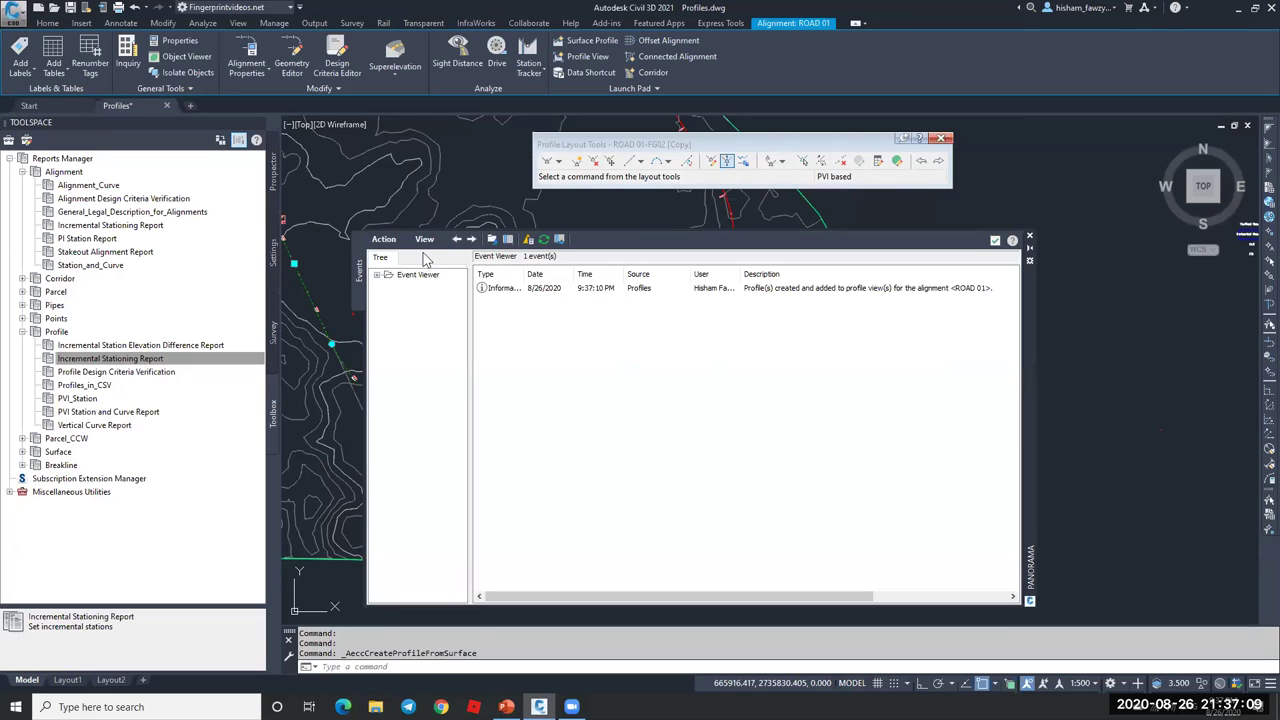
left_click(994, 240)
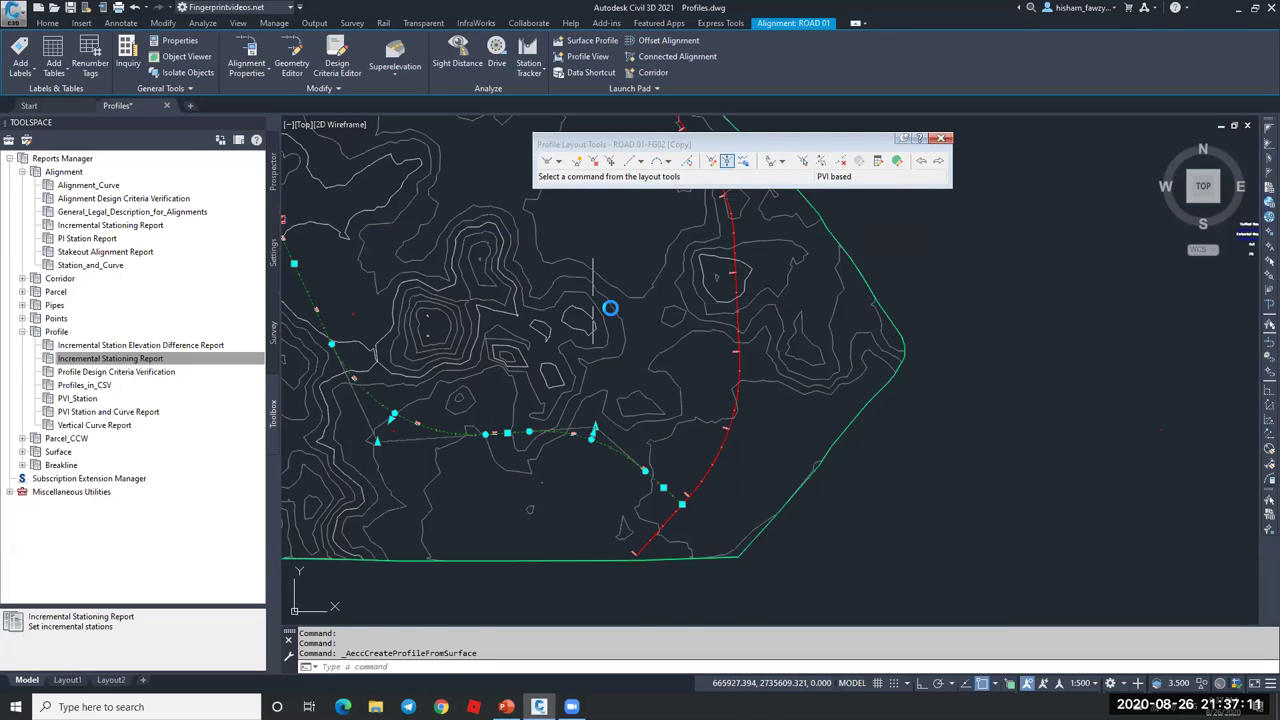
- Zoom in and inspect the new NGL - 20.000 offset profile in the profile view
scroll(903, 257, "down", 5)
scroll(887, 257, "up", 8)
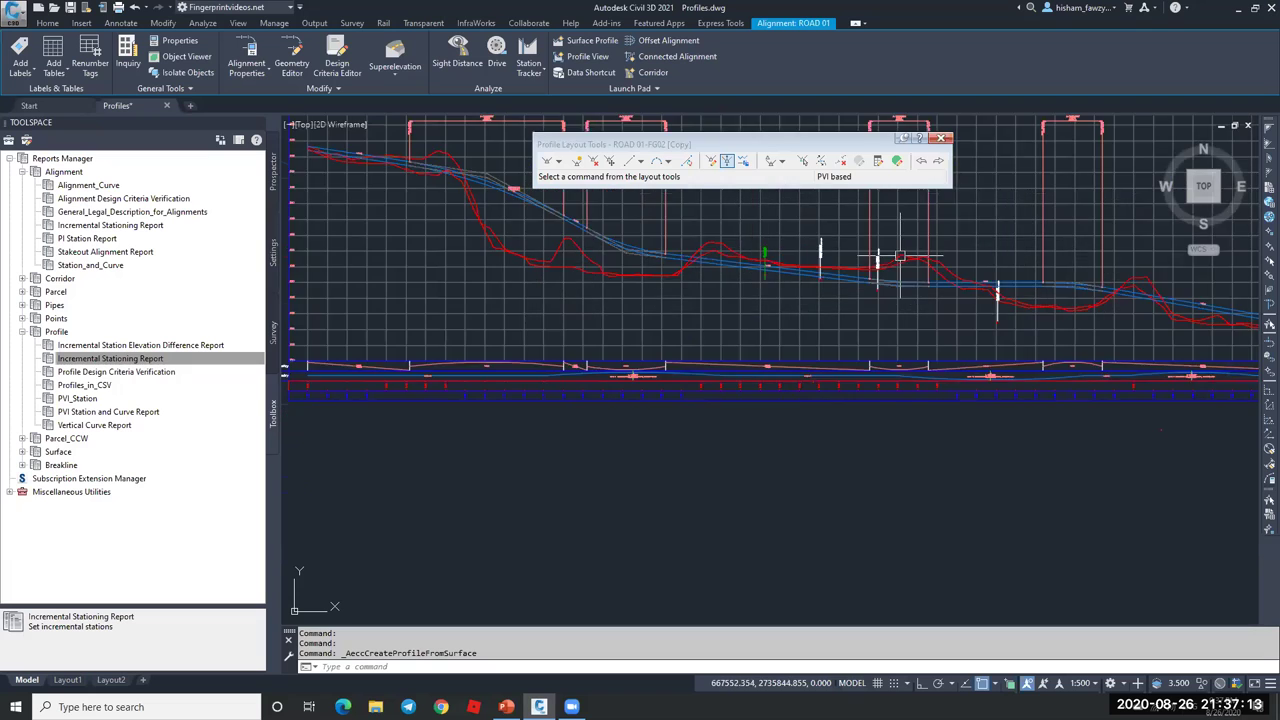
key("Escape")
scroll(650, 240, "up", 3)
left_click(500, 340)
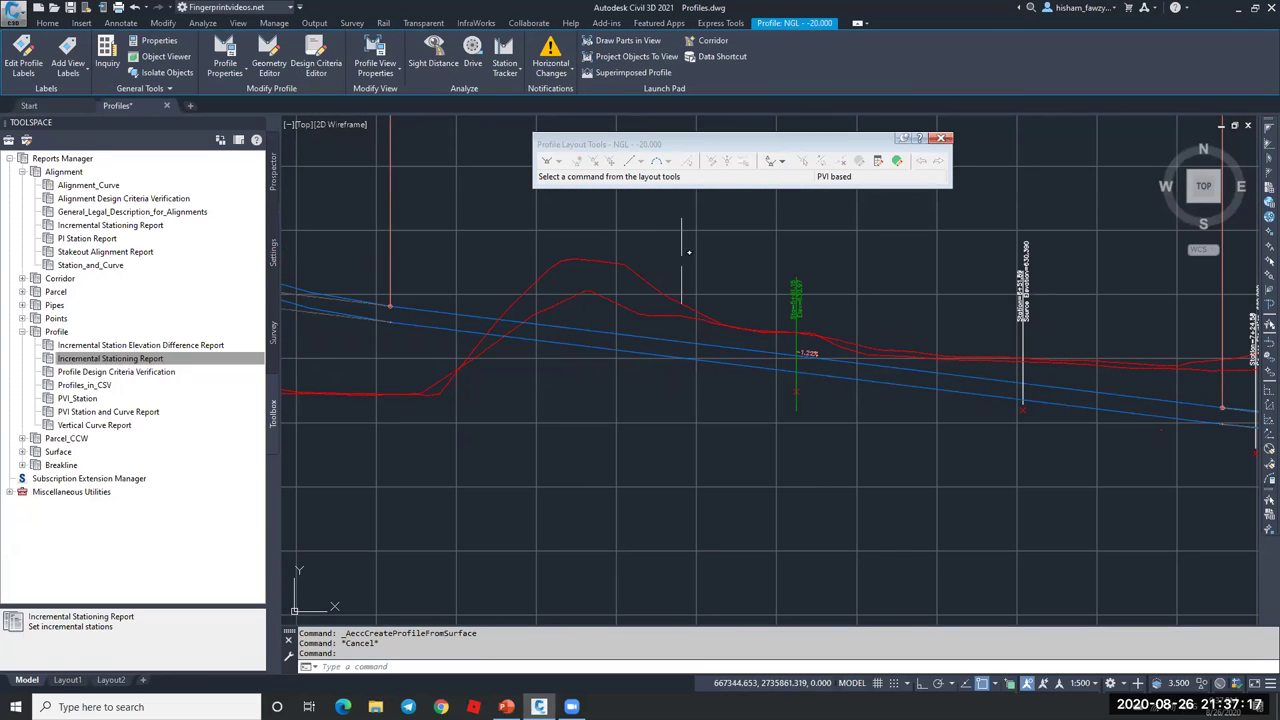
key("Escape")
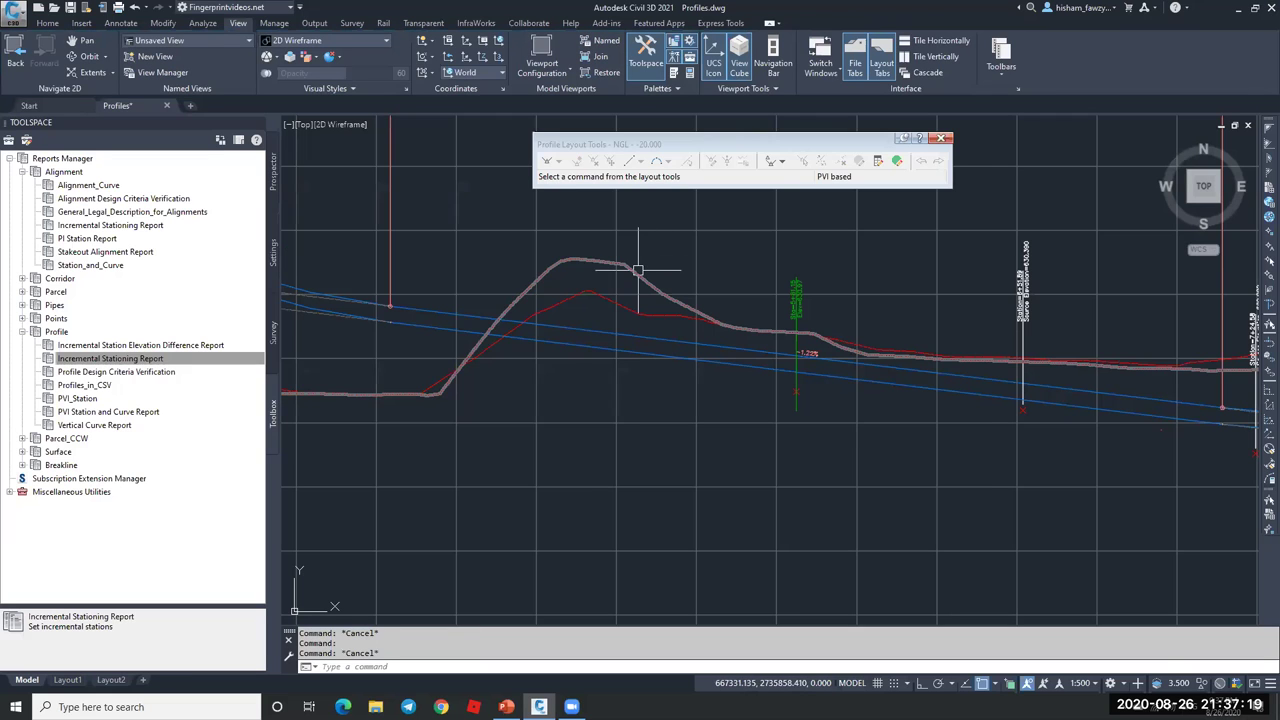
scroll(679, 252, "down", 2)
scroll(679, 252, "down", 3)
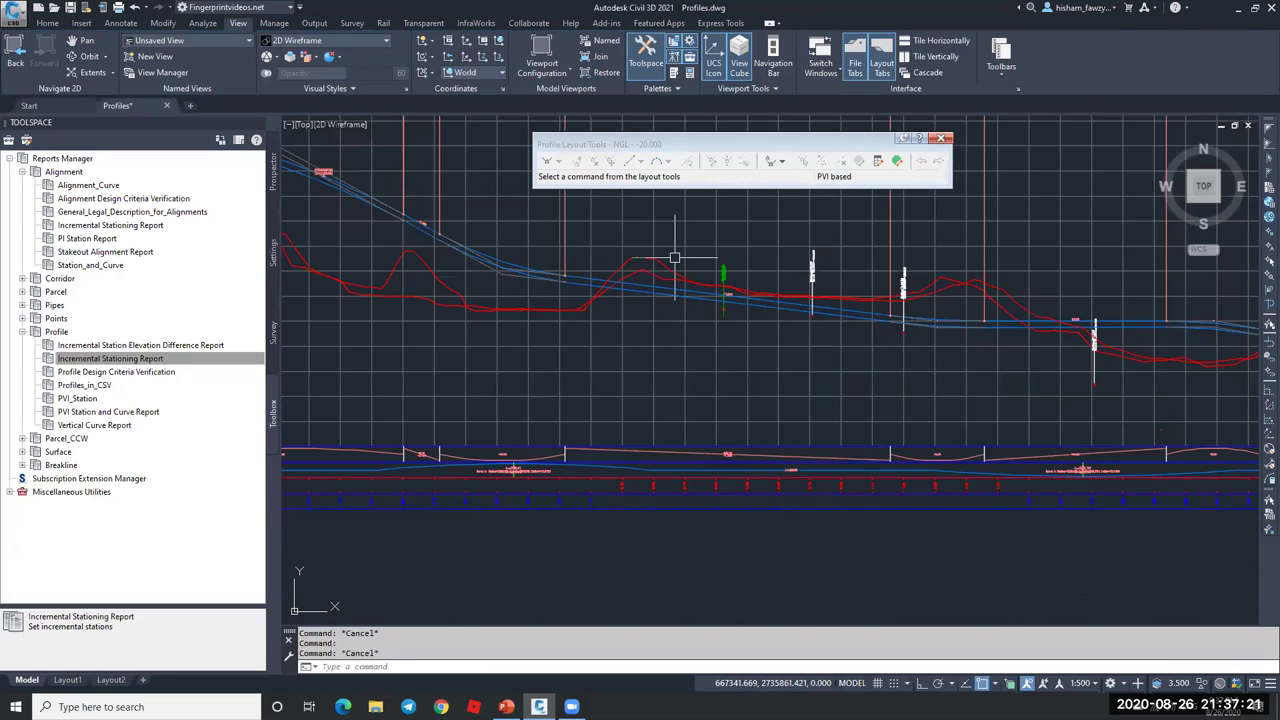
scroll(490, 285, "up", 2)
- Clear the selection and save Profiles.dwg
key("Escape")
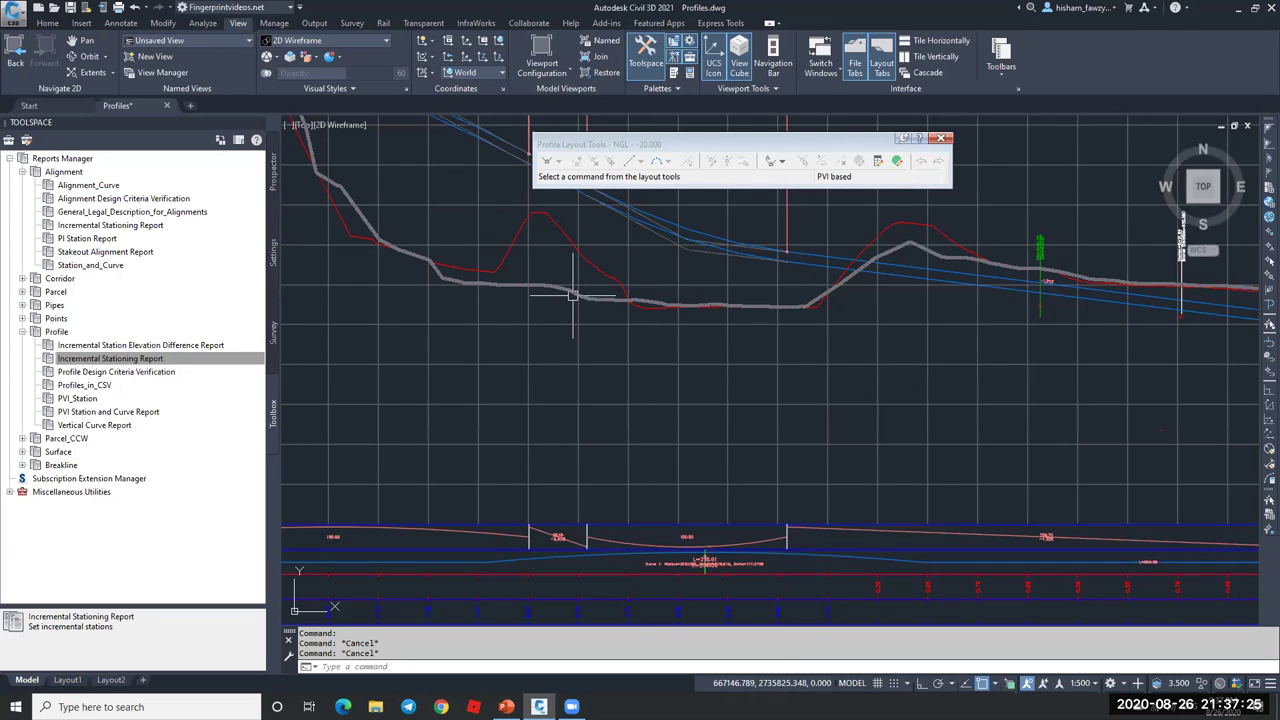
scroll(663, 398, "down", 6)
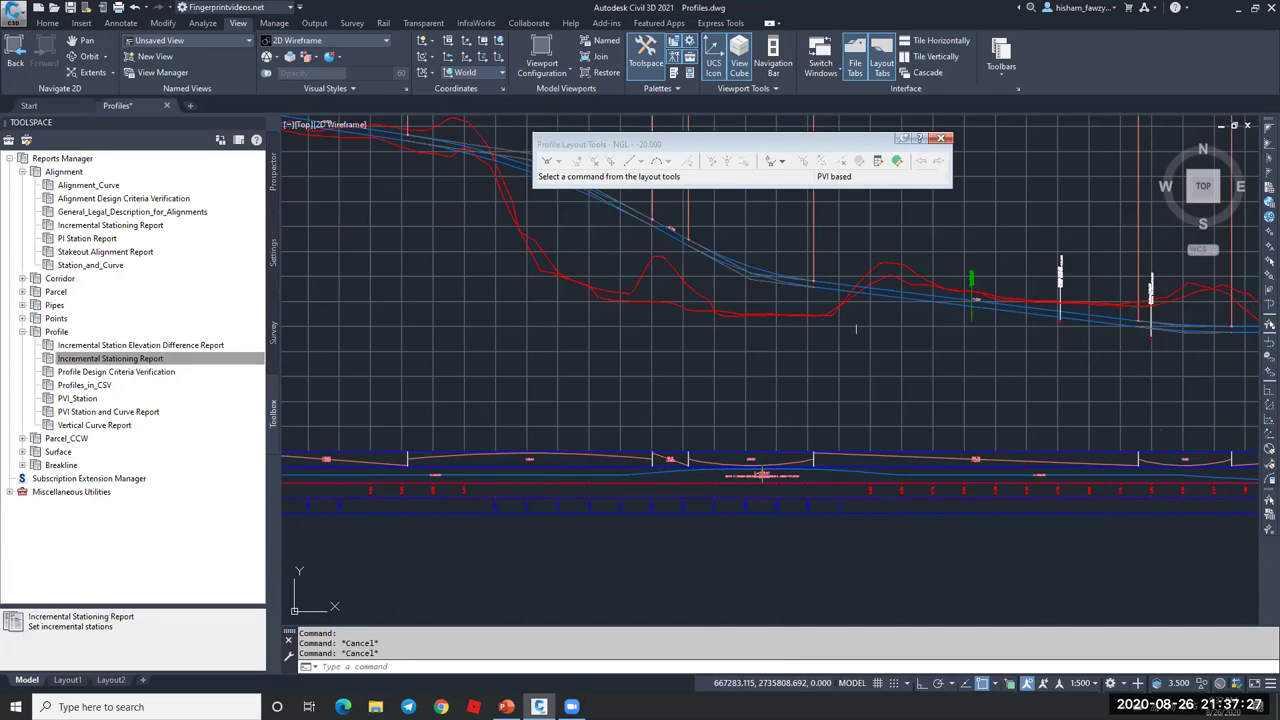
key("Escape")
scroll(663, 398, "up", 6)
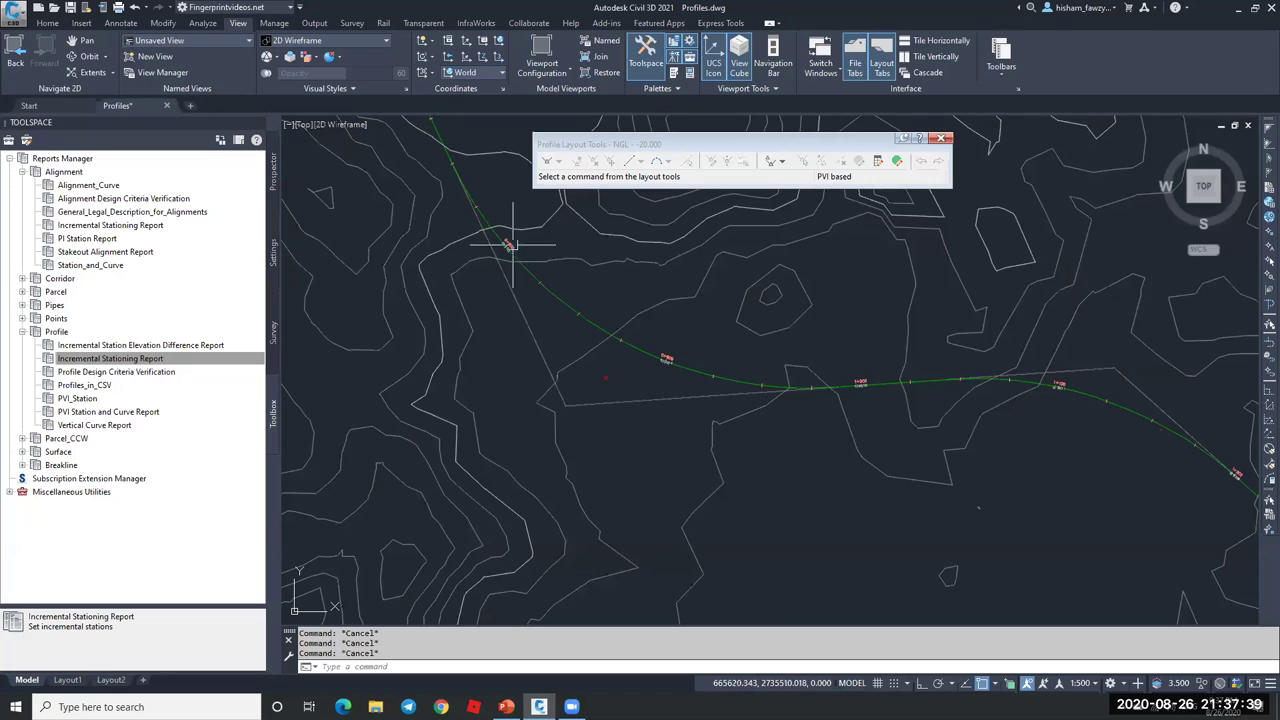
key("ctrl+s")
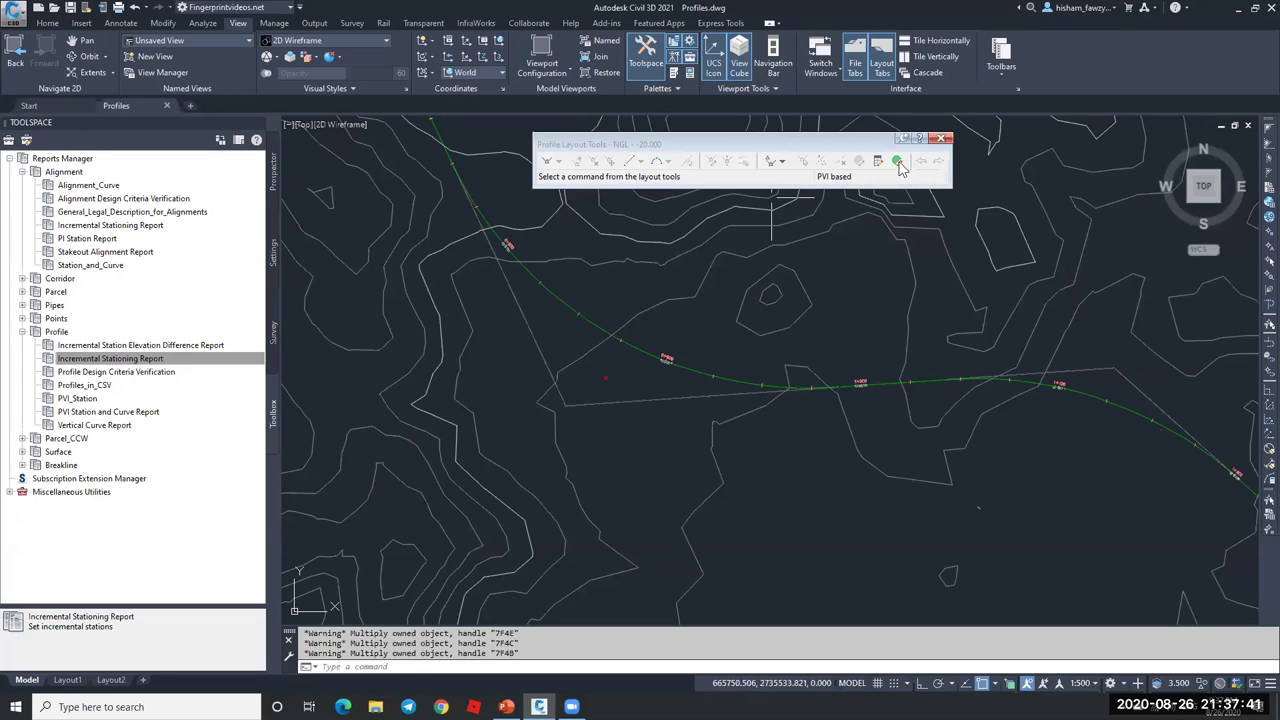
- Close the Profile Layout Tools and zoom out to review ROAD 01 across the contoured site
key("Escape")
key("Escape")
scroll(626, 331, "down", 2)
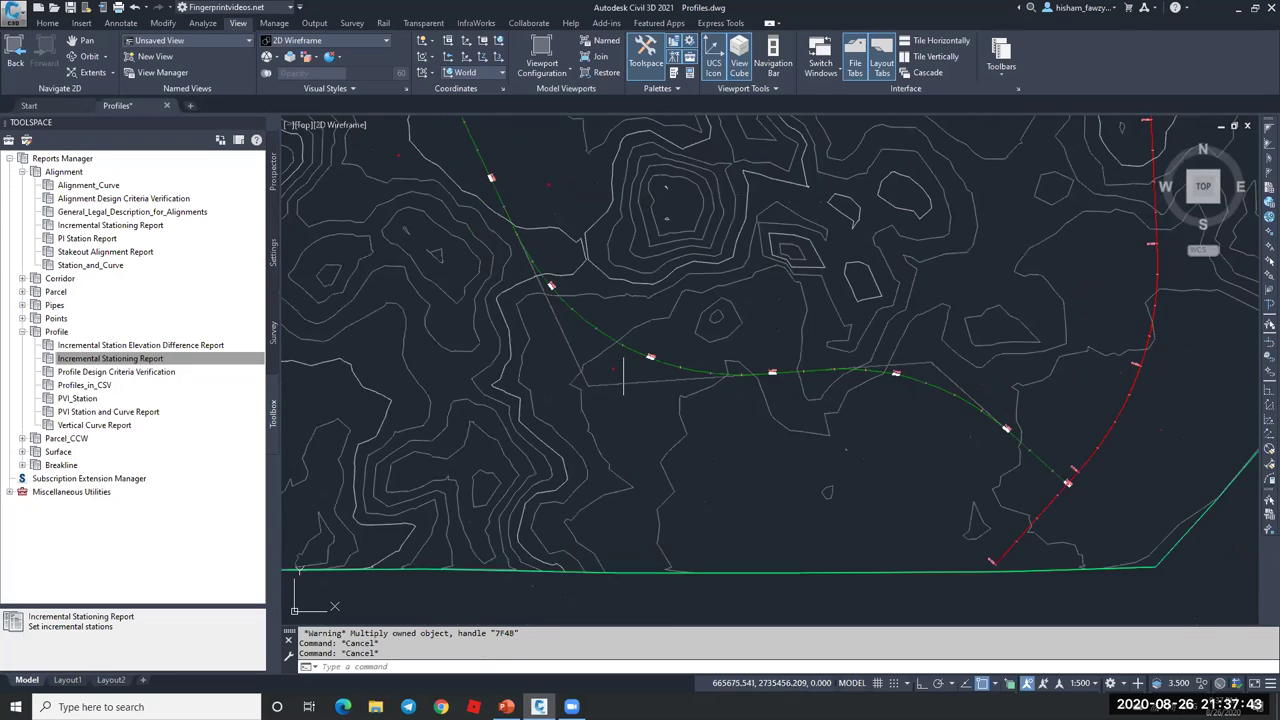
left_click(622, 349)
scroll(664, 295, "down", 2)
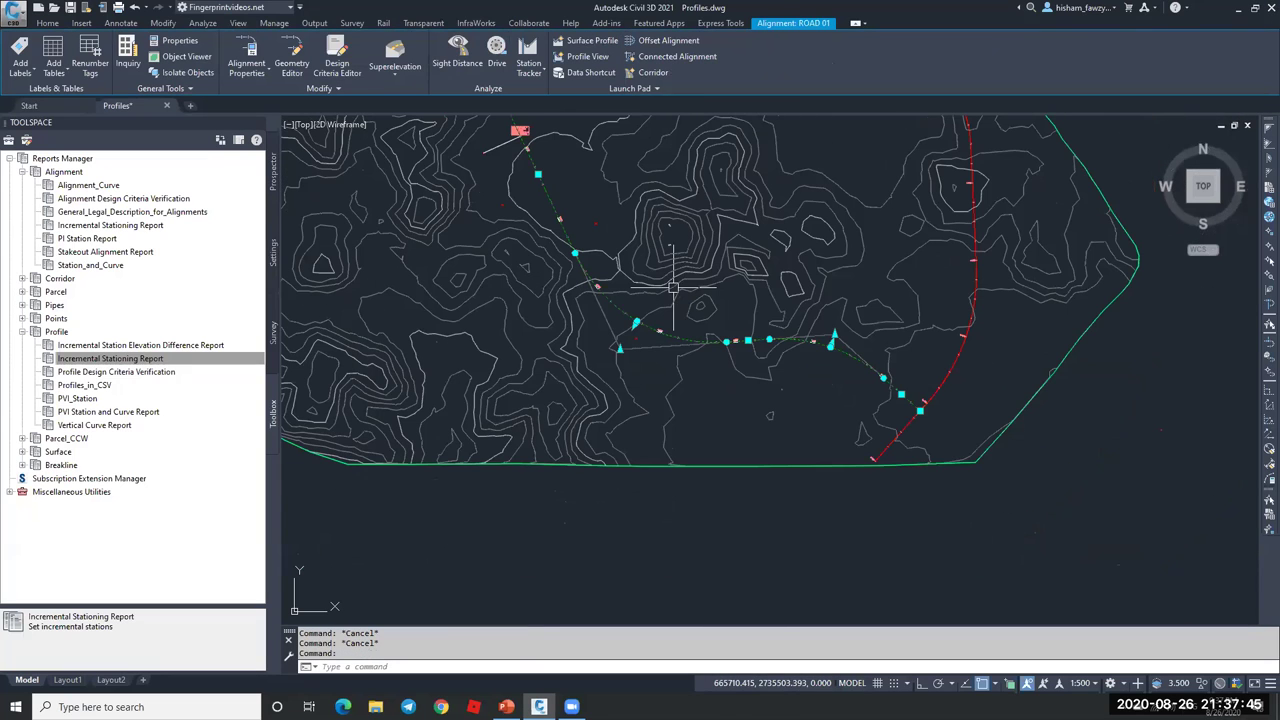
key("Escape")
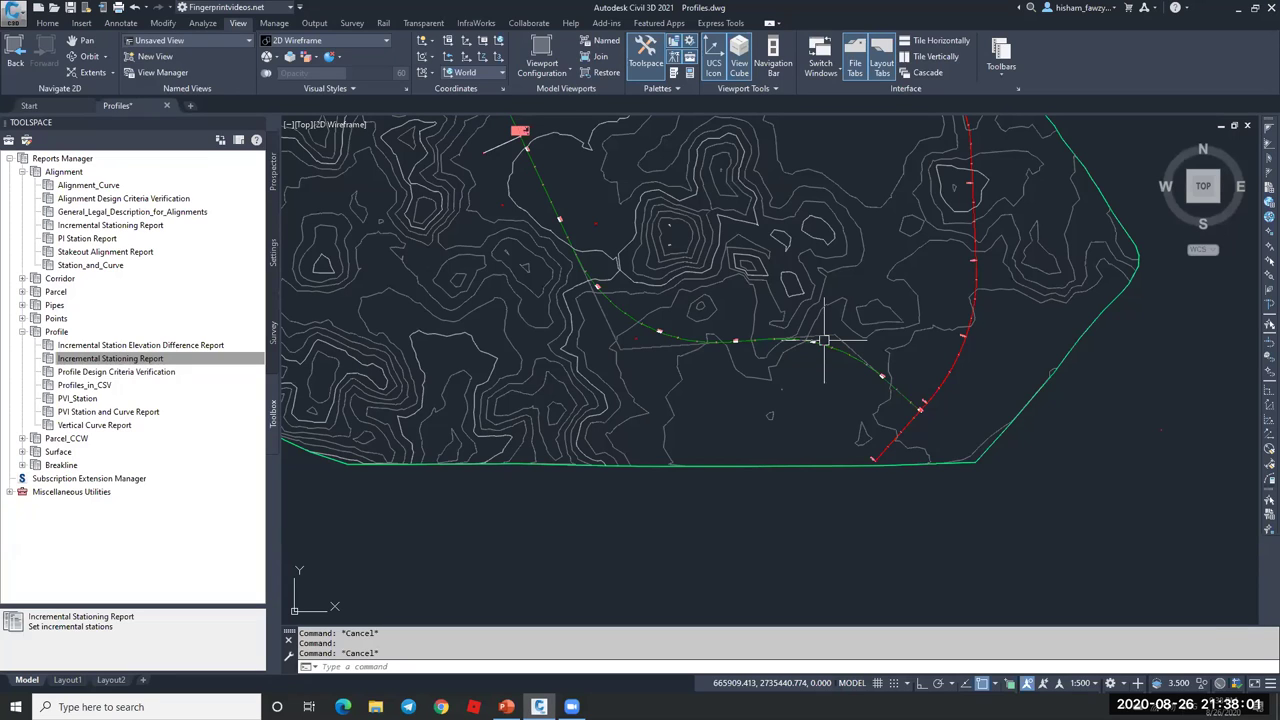
key("Escape")
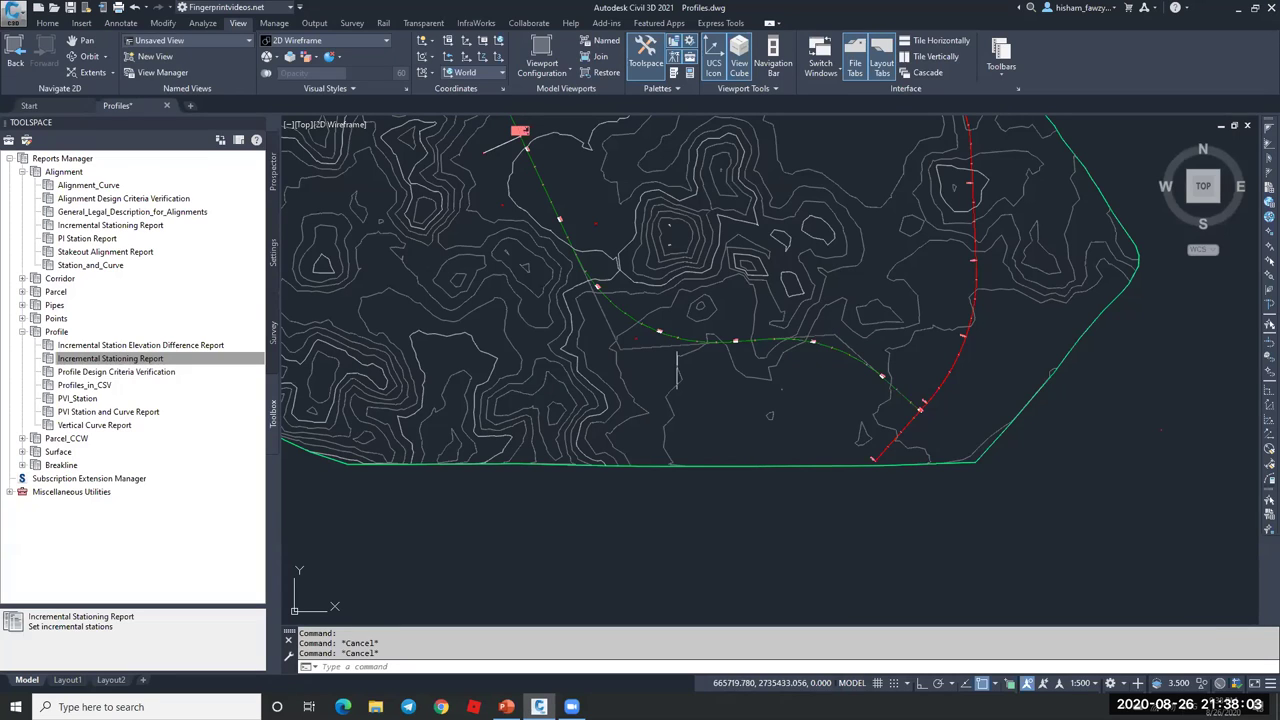
left_click(658, 332)
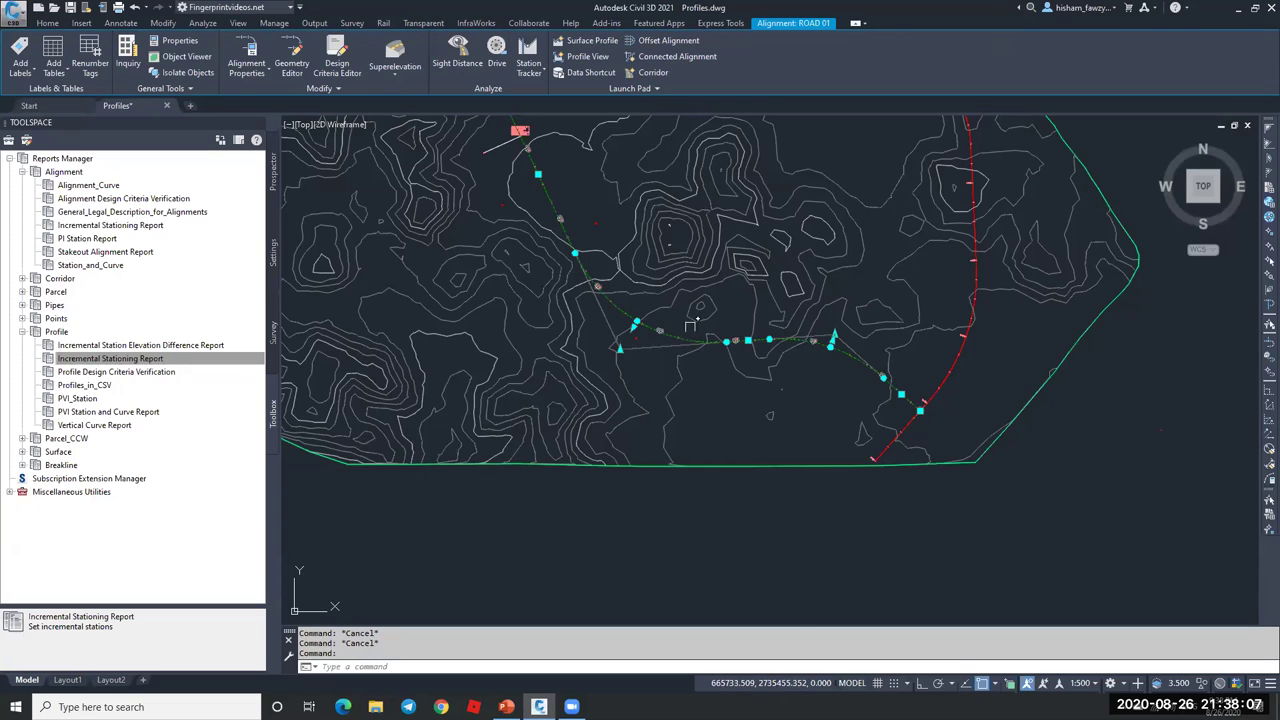
scroll(690, 325, "down", 5)
key("Escape")
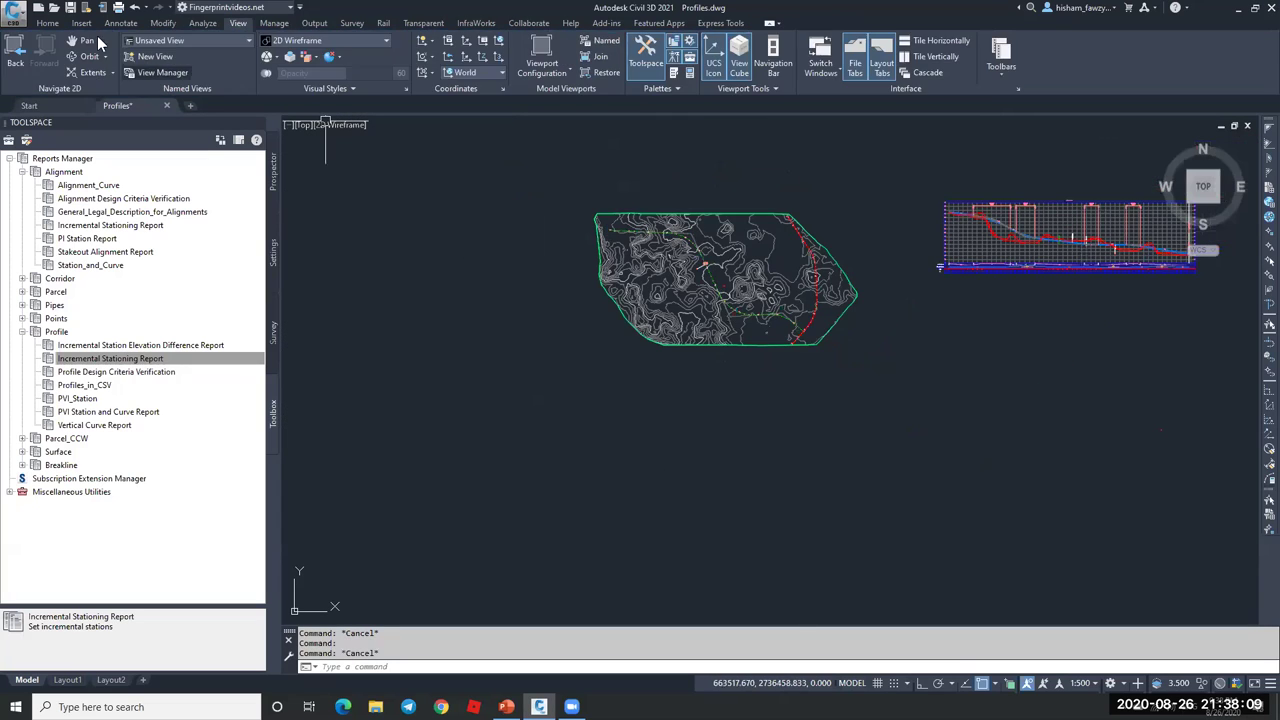
- Start a new alignment from the Home tab and name it ROAD 10
left_click(50, 23)
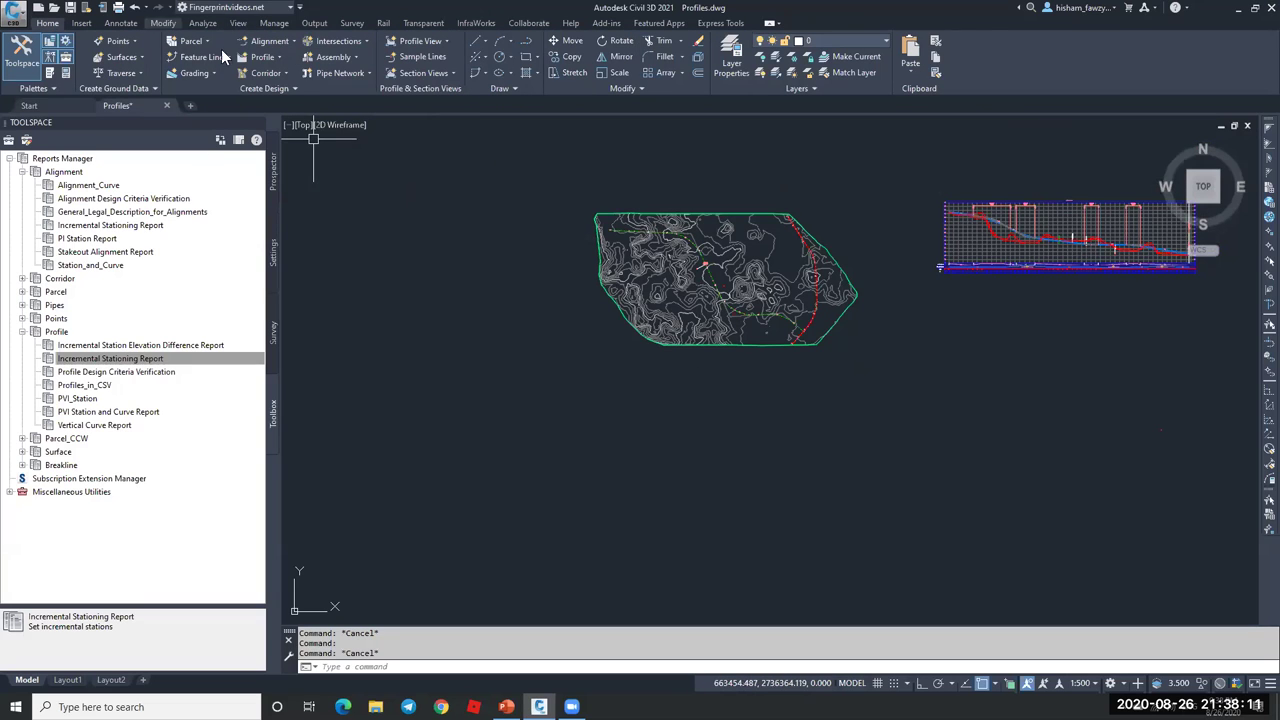
left_click(270, 41)
left_click(345, 62)
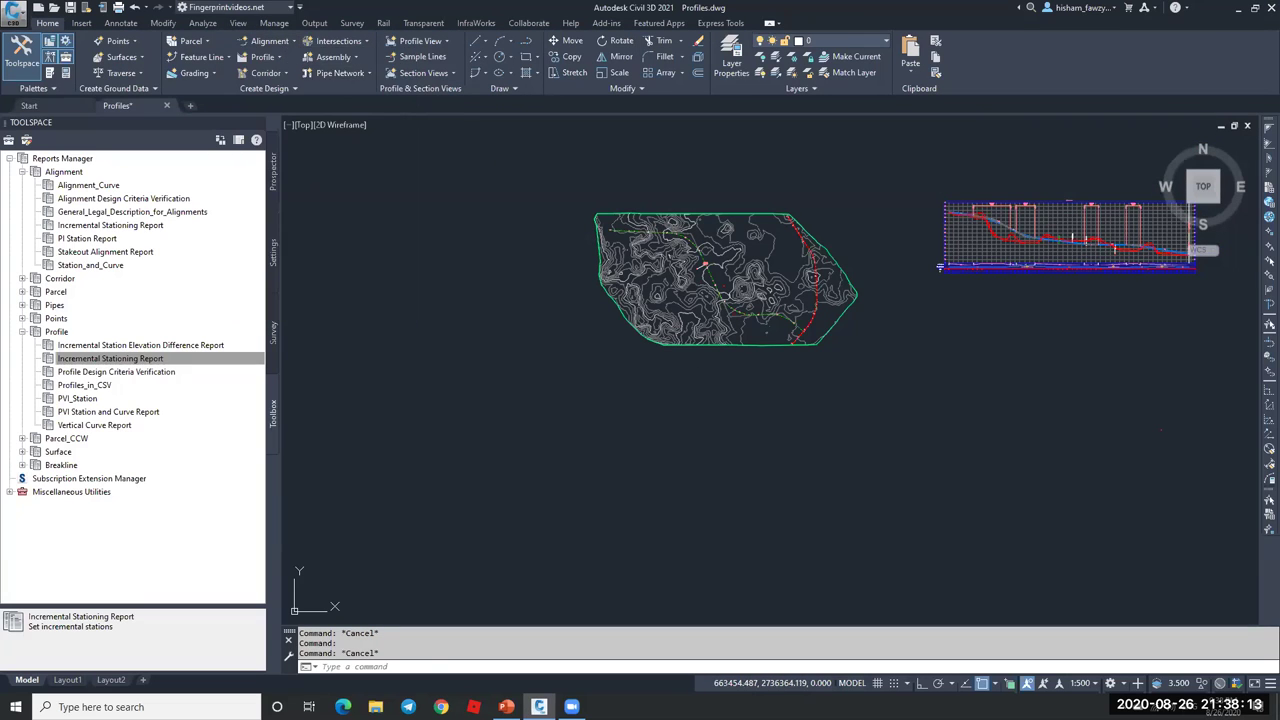
left_click(488, 186)
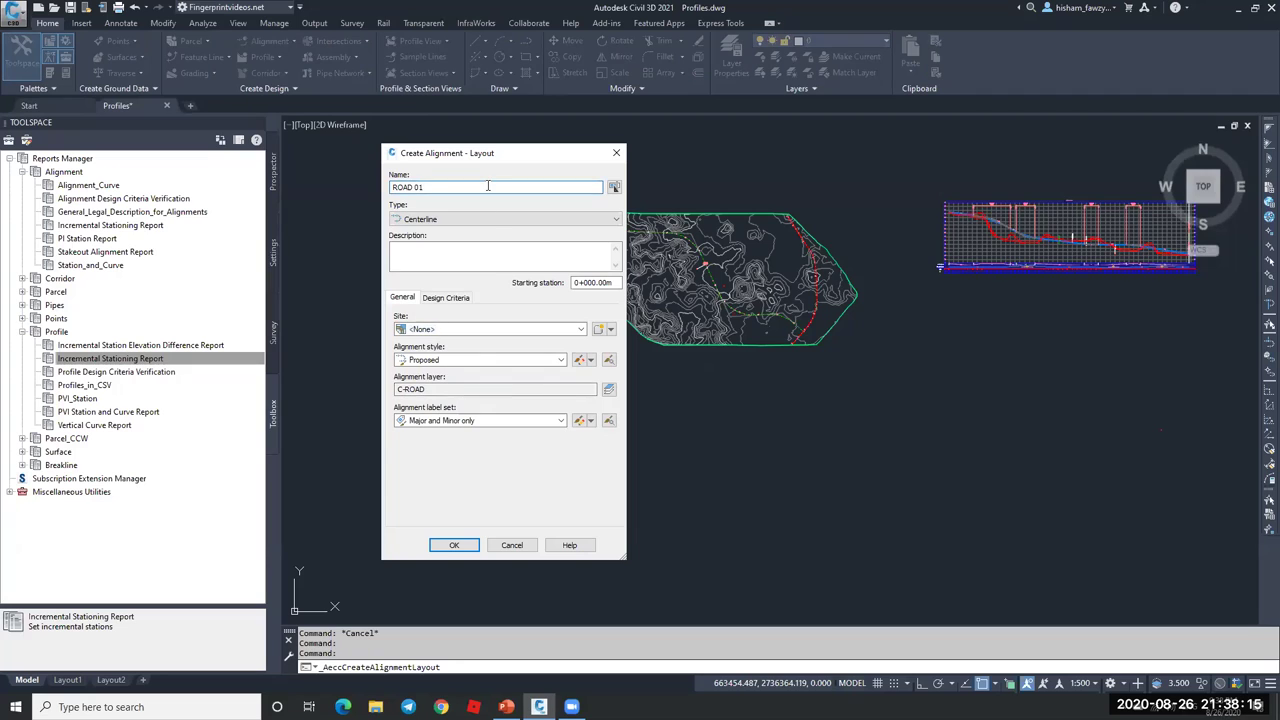
left_click(457, 545)
- Lay out ROAD 10 as tangents with curves through three picked points
left_click(338, 174)
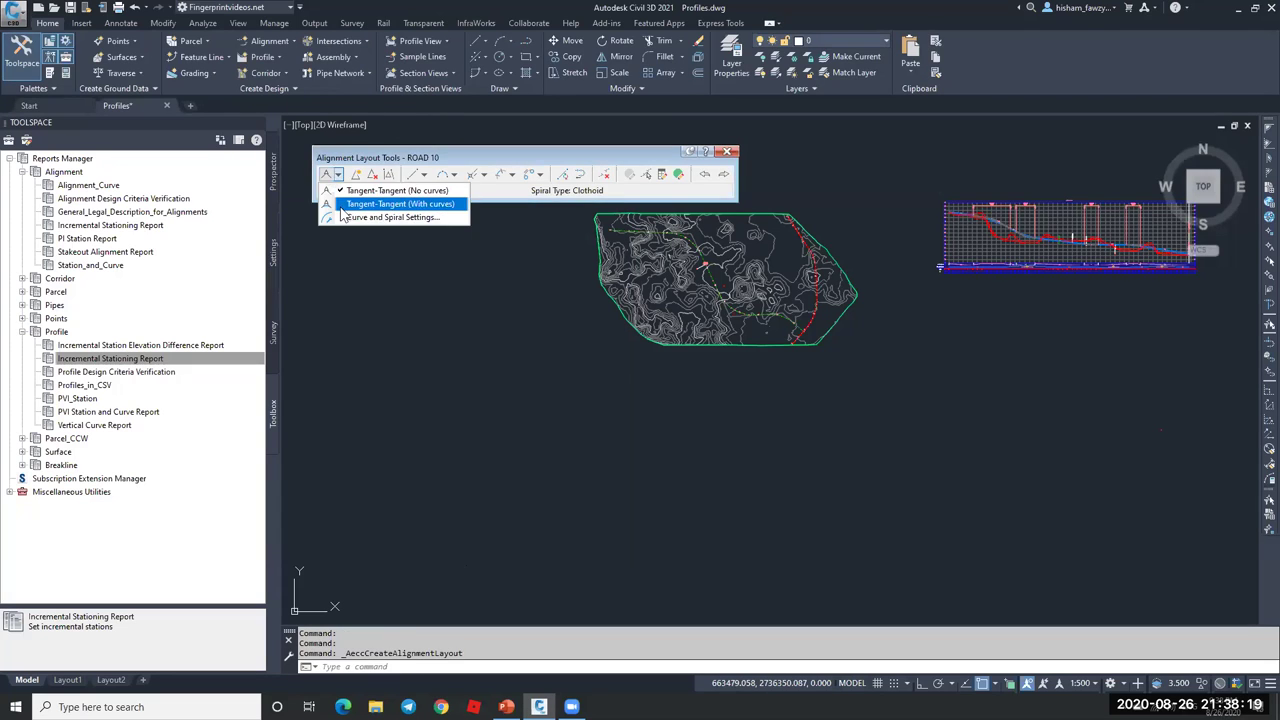
left_click(372, 203)
scroll(635, 265, "up", 3)
scroll(623, 294, "down", 2)
scroll(623, 294, "up", 4)
left_click(640, 250)
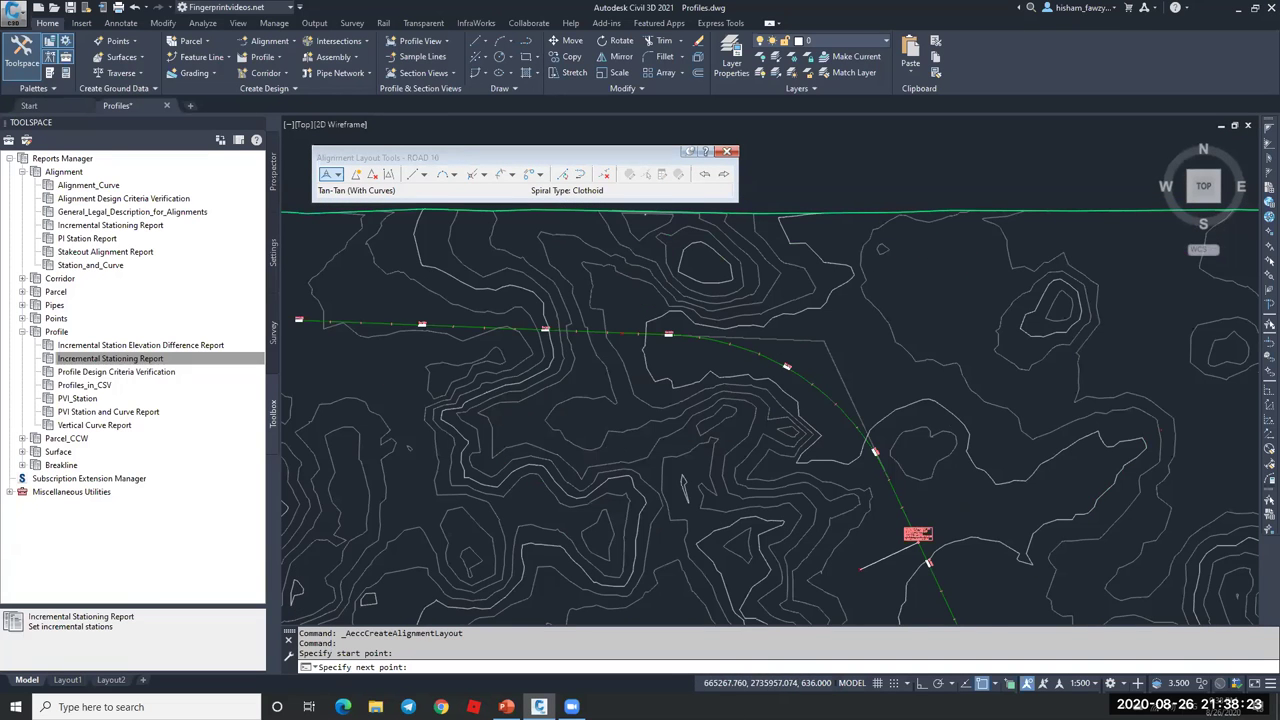
scroll(620, 235, "down", 2)
left_click(820, 272)
scroll(815, 280, "down", 3)
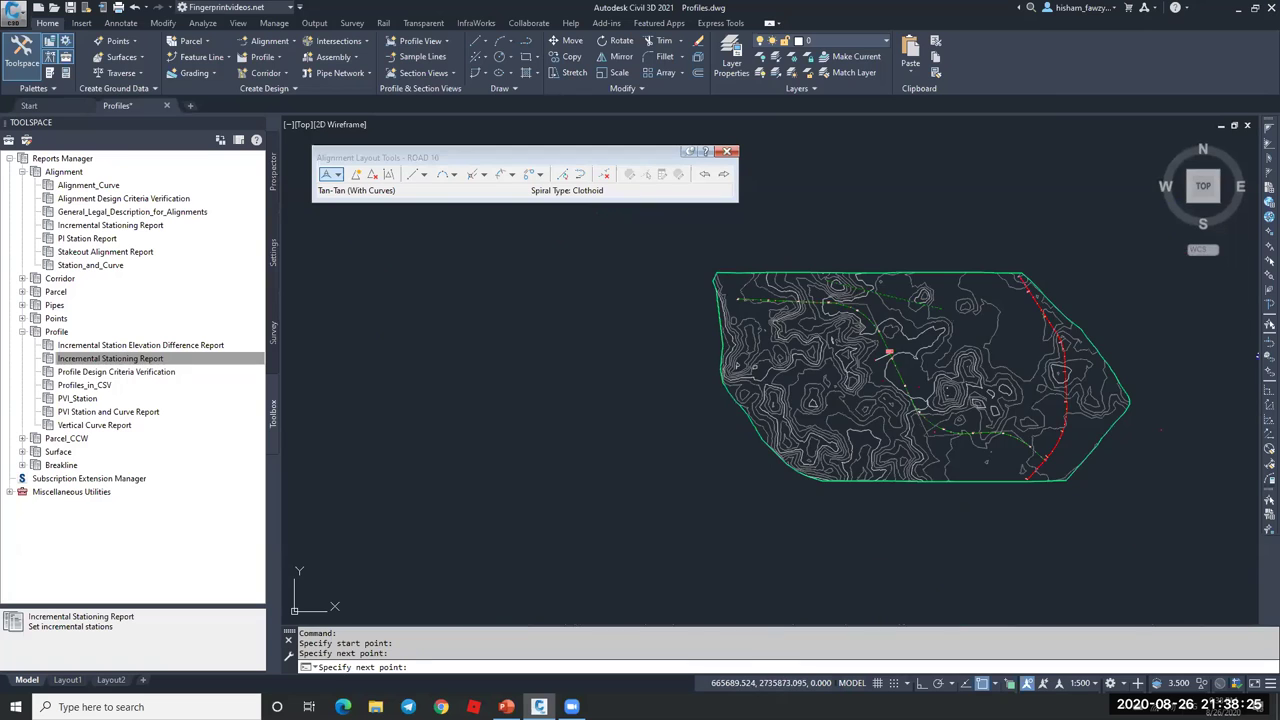
scroll(1010, 400, "up", 4)
left_click(1025, 419)
key("Escape")
- Zoom to ROAD 10's far end near station 0+795 and select the alignment
scroll(1028, 410, "down", 2)
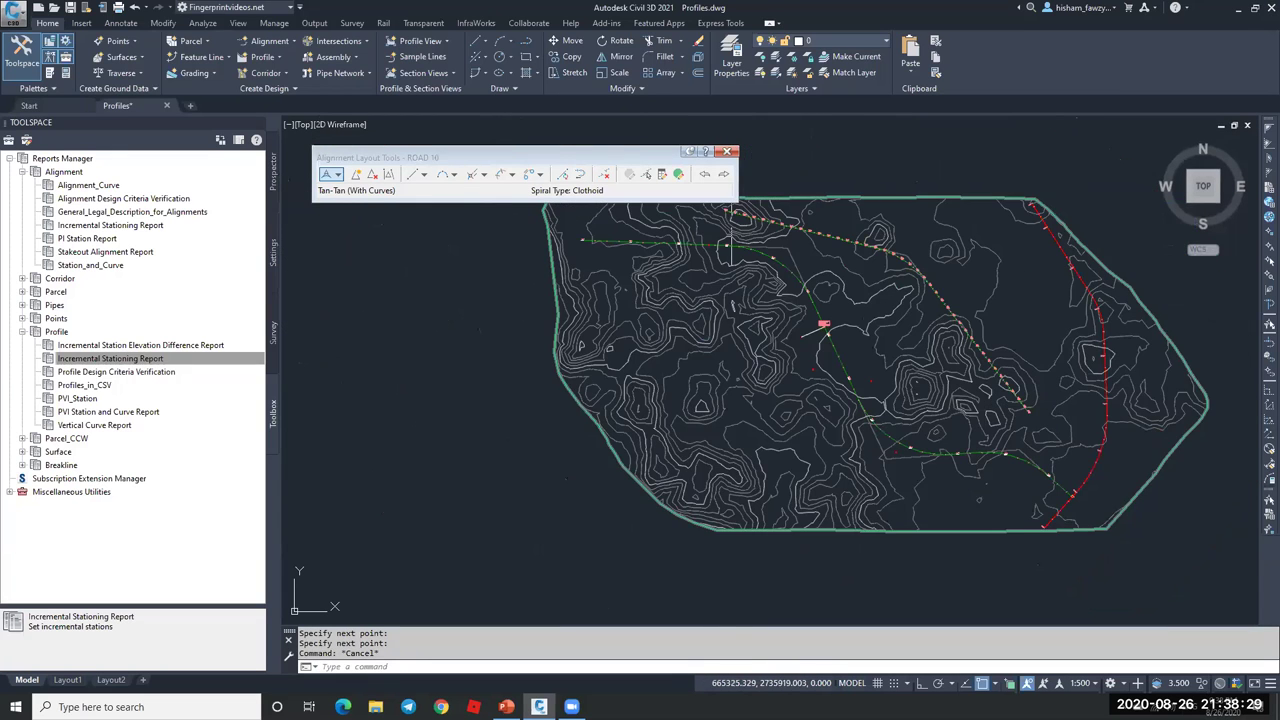
scroll(733, 245, "up", 8)
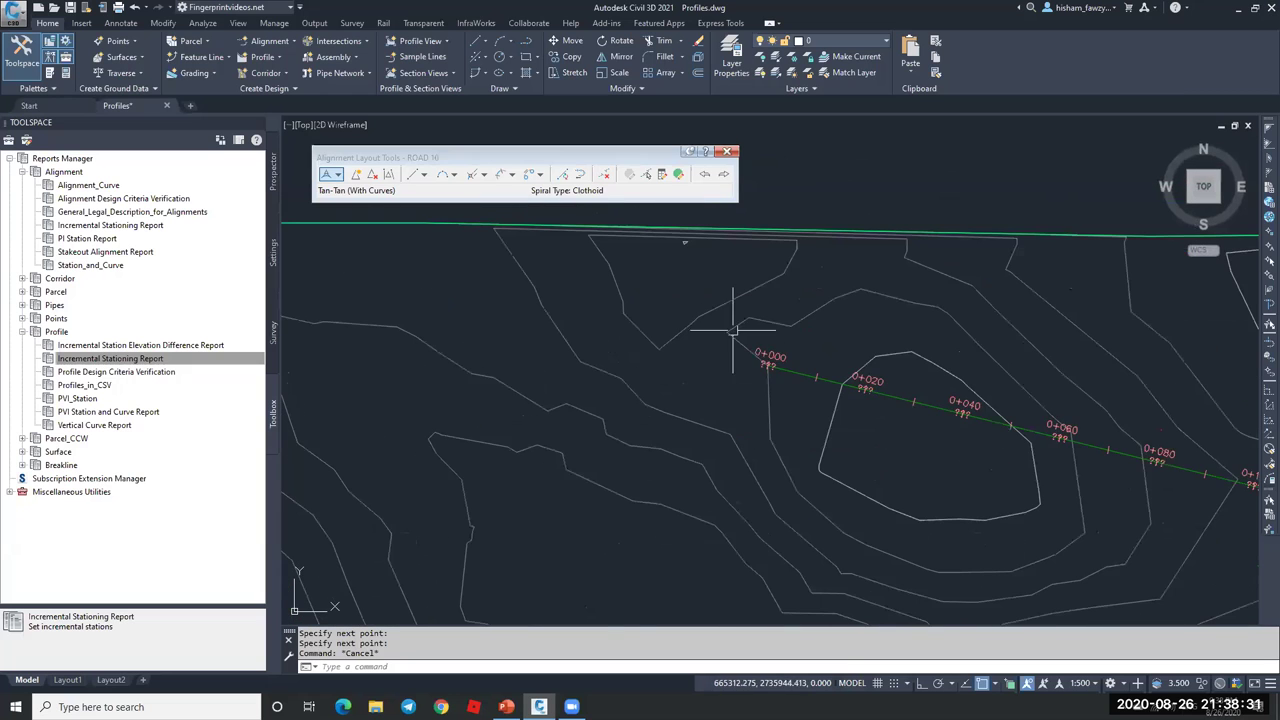
scroll(733, 330, "down", 5)
scroll(766, 286, "down", 3)
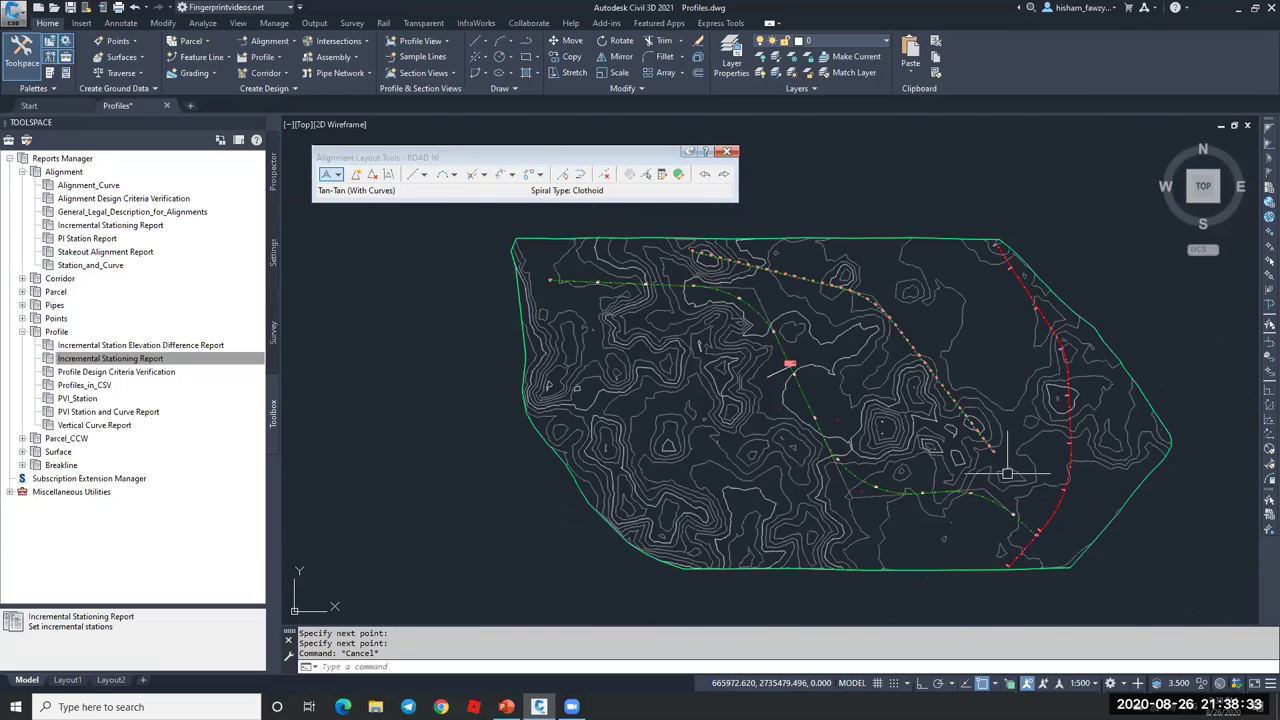
scroll(1007, 473, "up", 8)
left_click(921, 335)
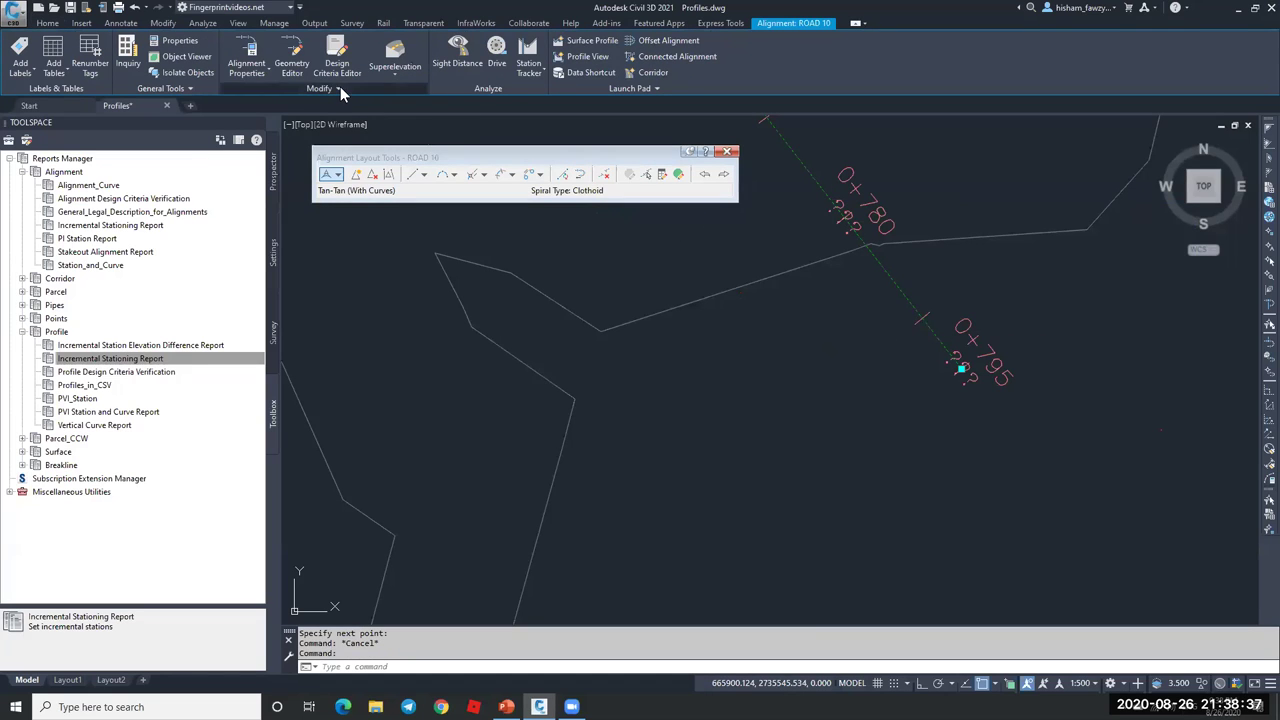
- Reverse the ROAD 10 alignment's direction and accept the warning
left_click(338, 88)
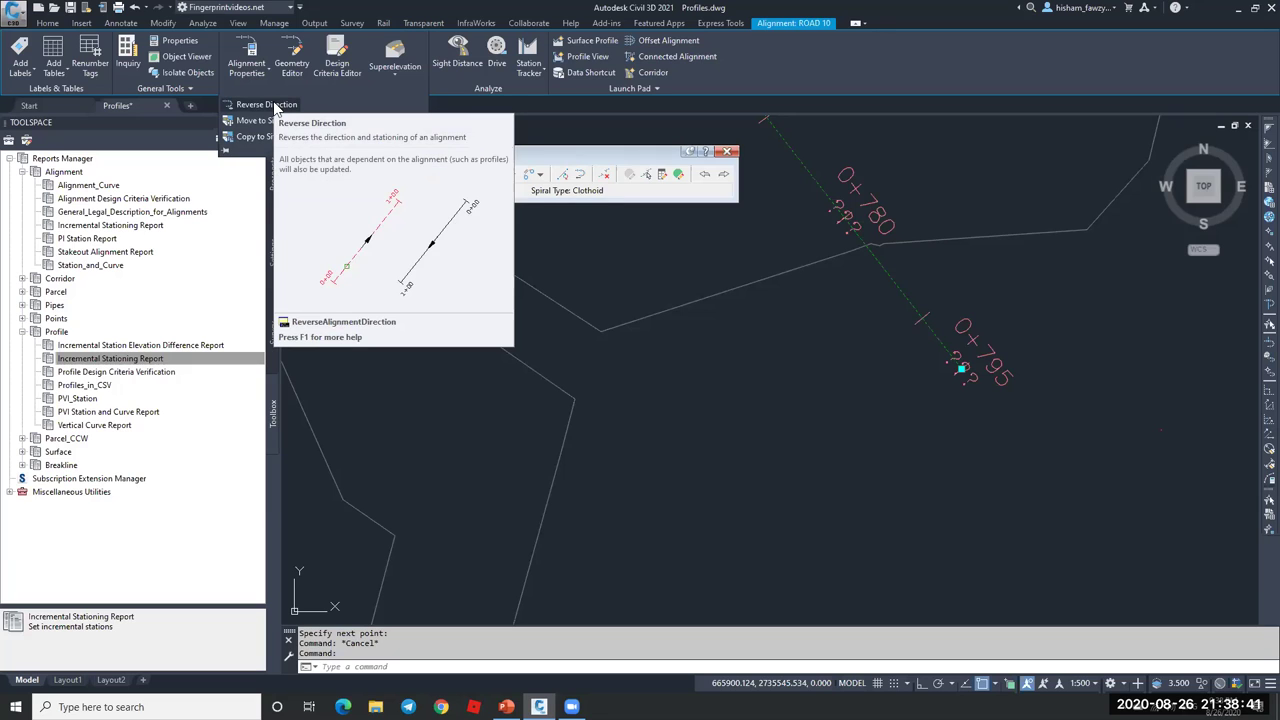
left_click(272, 105)
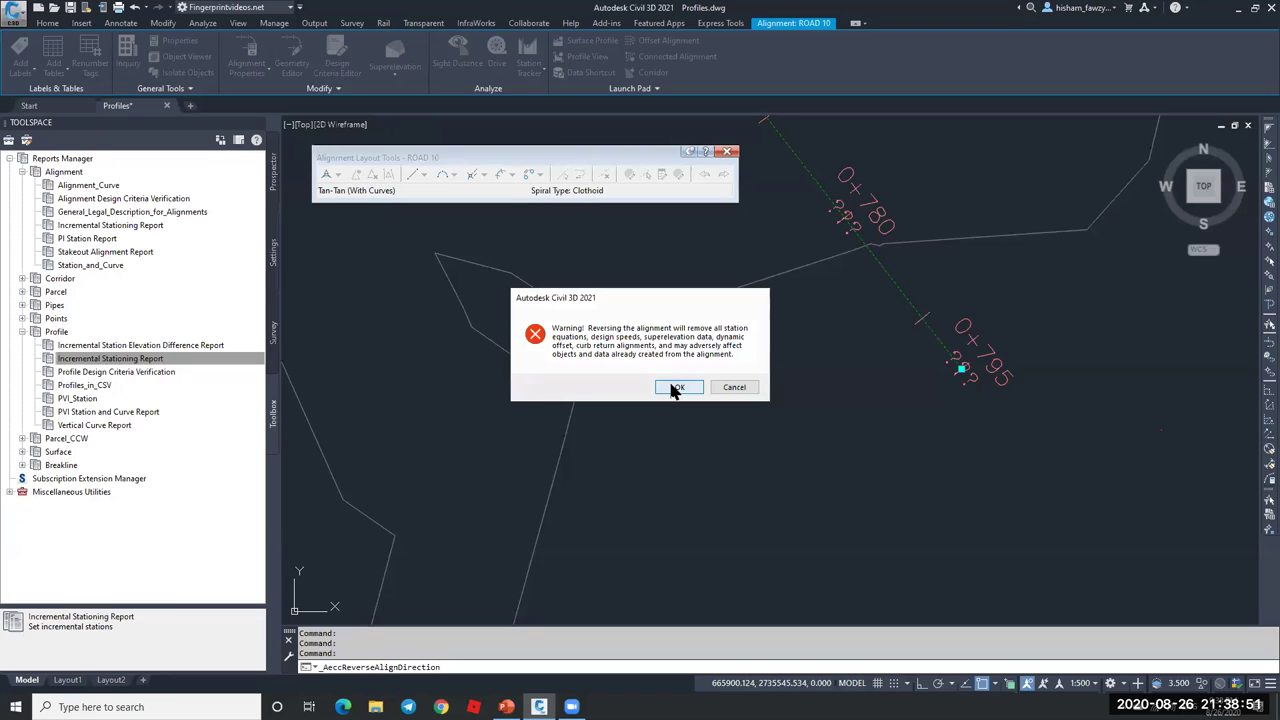
left_click(676, 387)
scroll(888, 350, "up", 3)
key("Escape")
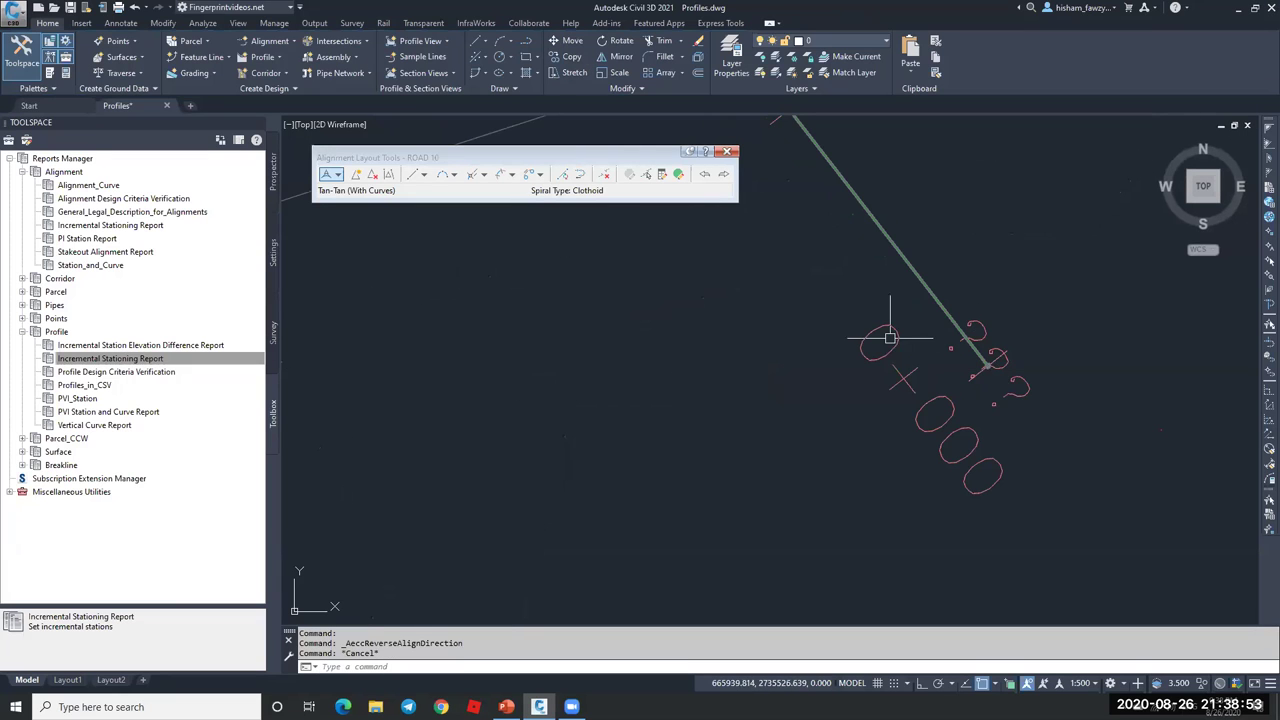
- Check the reversed stationing along ROAD 10 and select the alignment again
scroll(990, 372, "down", 5)
scroll(1012, 479, "down", 3)
scroll(930, 450, "up", 8)
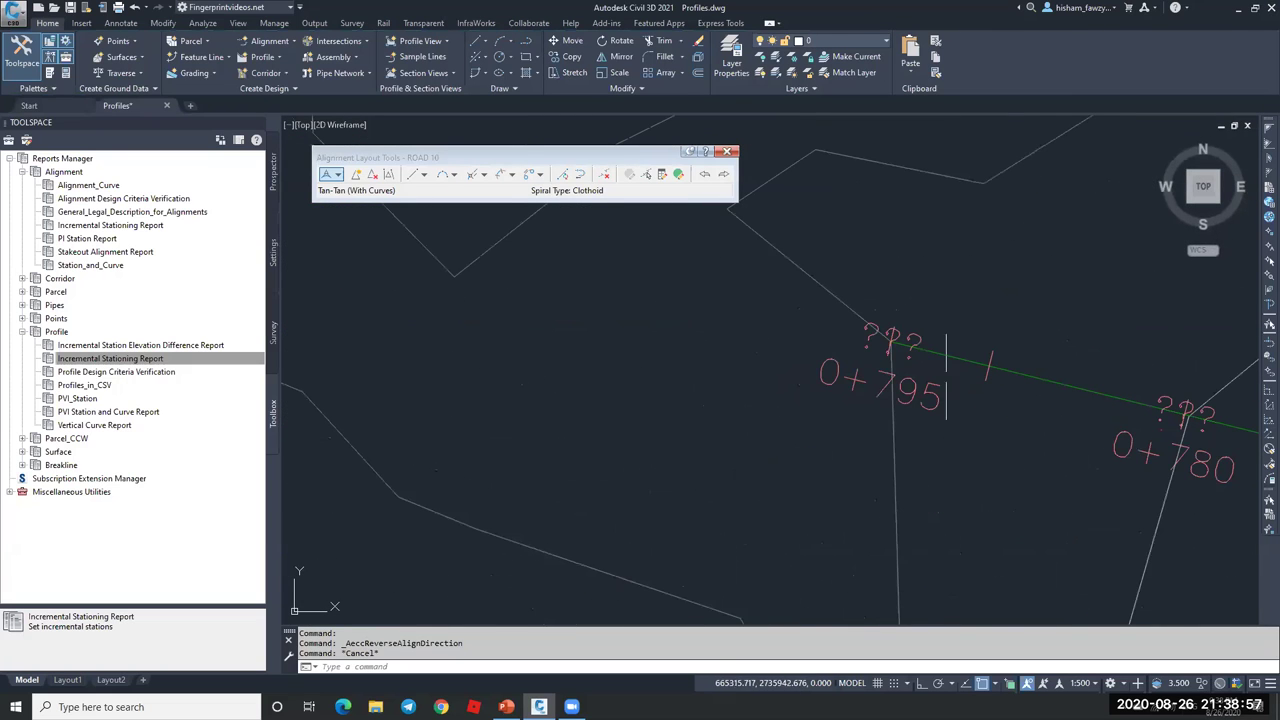
scroll(663, 306, "down", 4)
scroll(739, 315, "down", 3)
scroll(791, 300, "up", 7)
key("Escape")
left_click(718, 324)
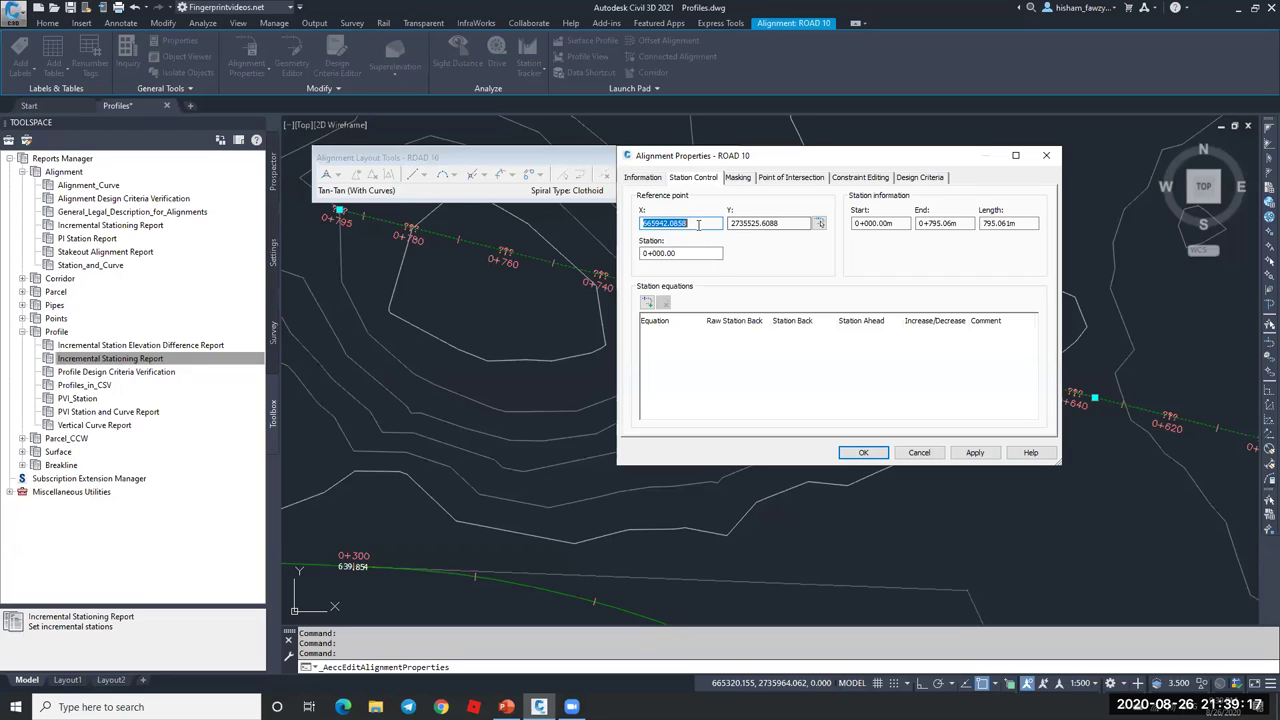
- Pick a new reference point on ROAD 10, set its station to 70, and apply
left_click(820, 224)
left_click(884, 348)
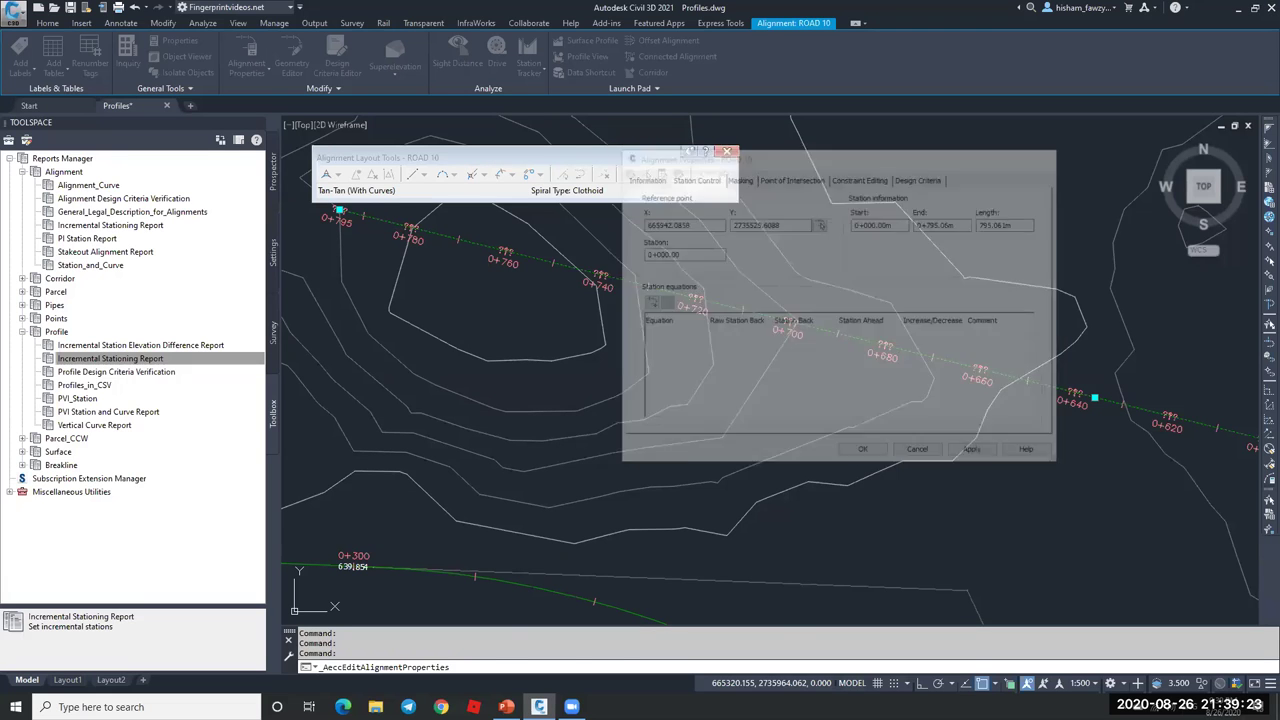
scroll(1035, 510, "down", 4)
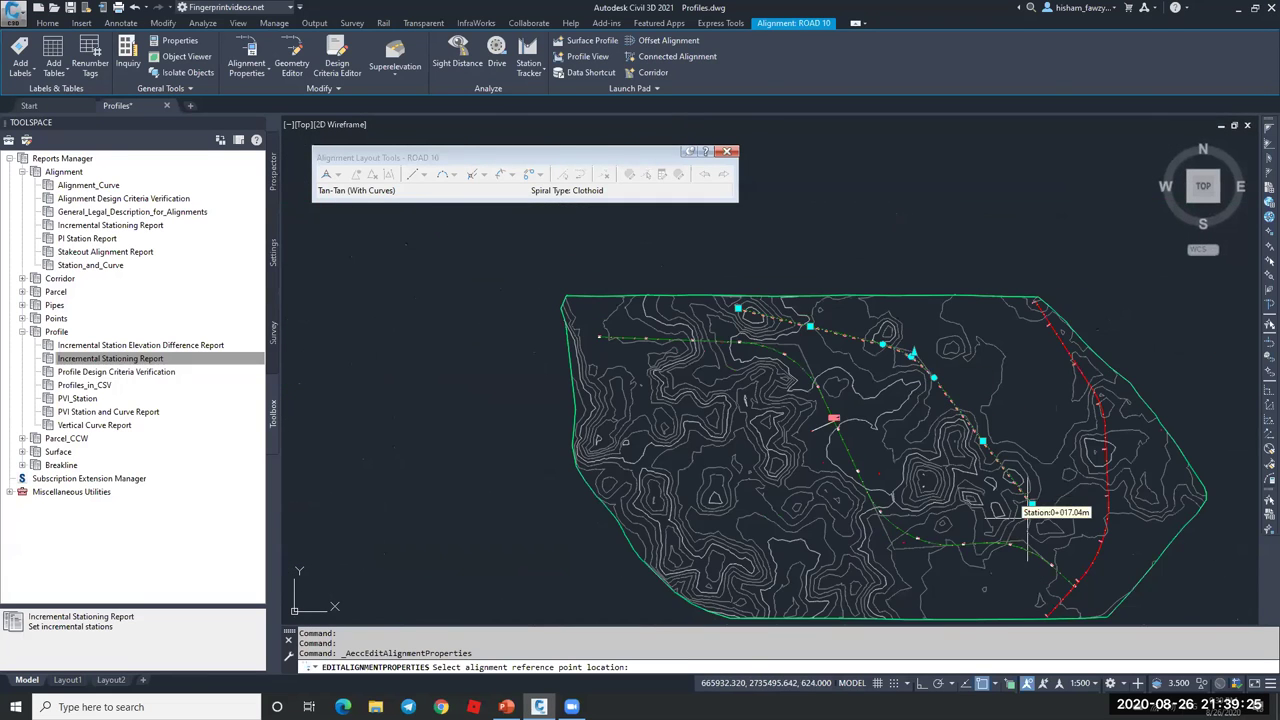
scroll(1025, 500, "up", 2)
scroll(1025, 500, "up", 5)
scroll(870, 380, "down", 1)
left_click(852, 352)
left_click(703, 255)
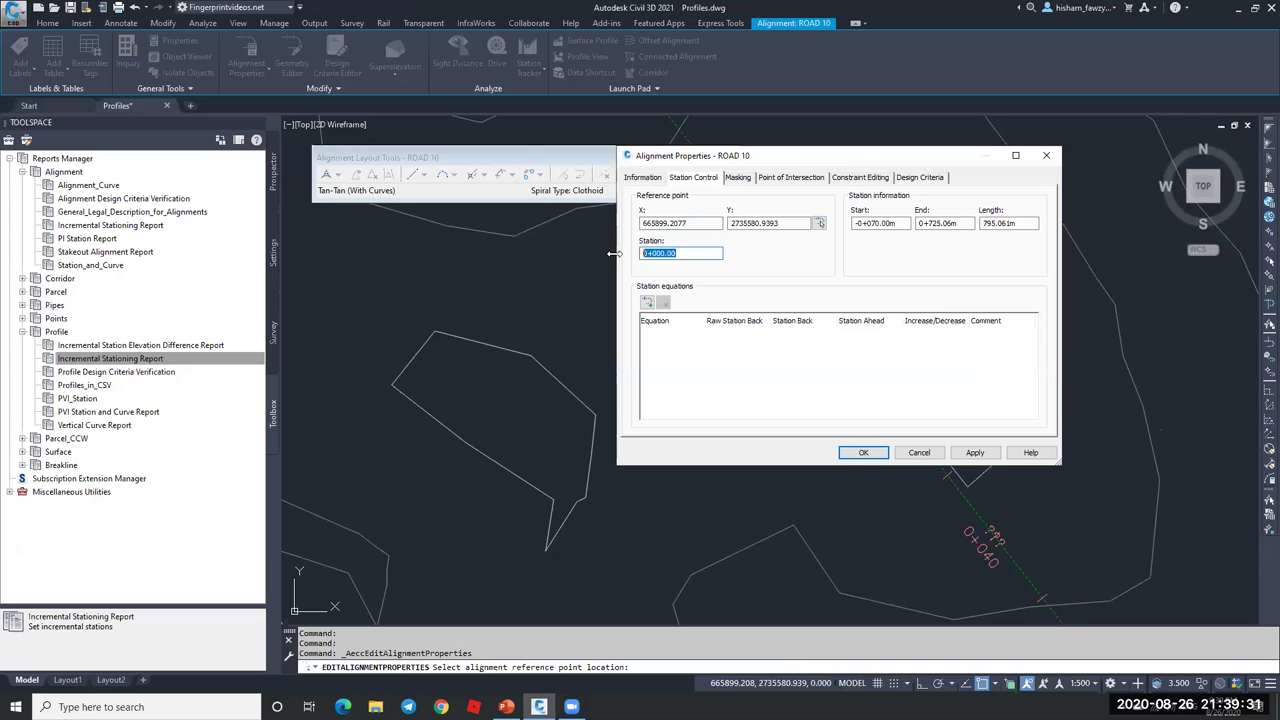
type("70")
left_click(973, 452)
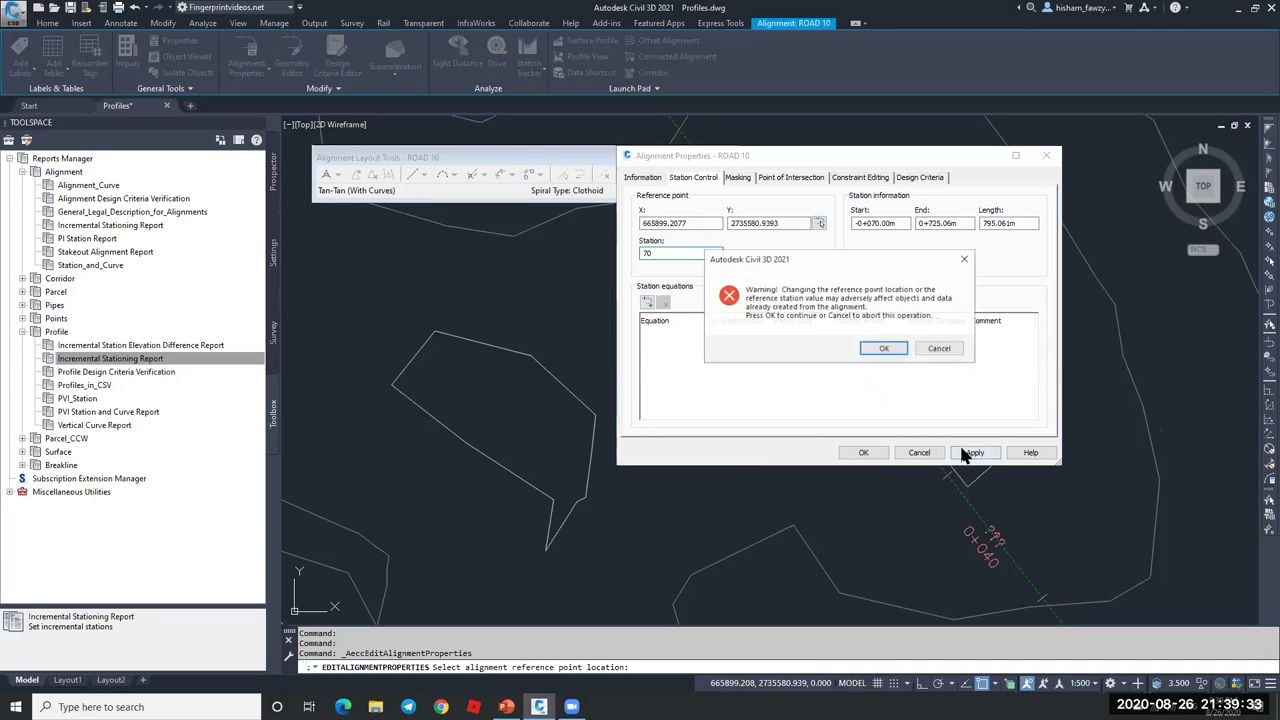
left_click(882, 357)
left_click(864, 452)
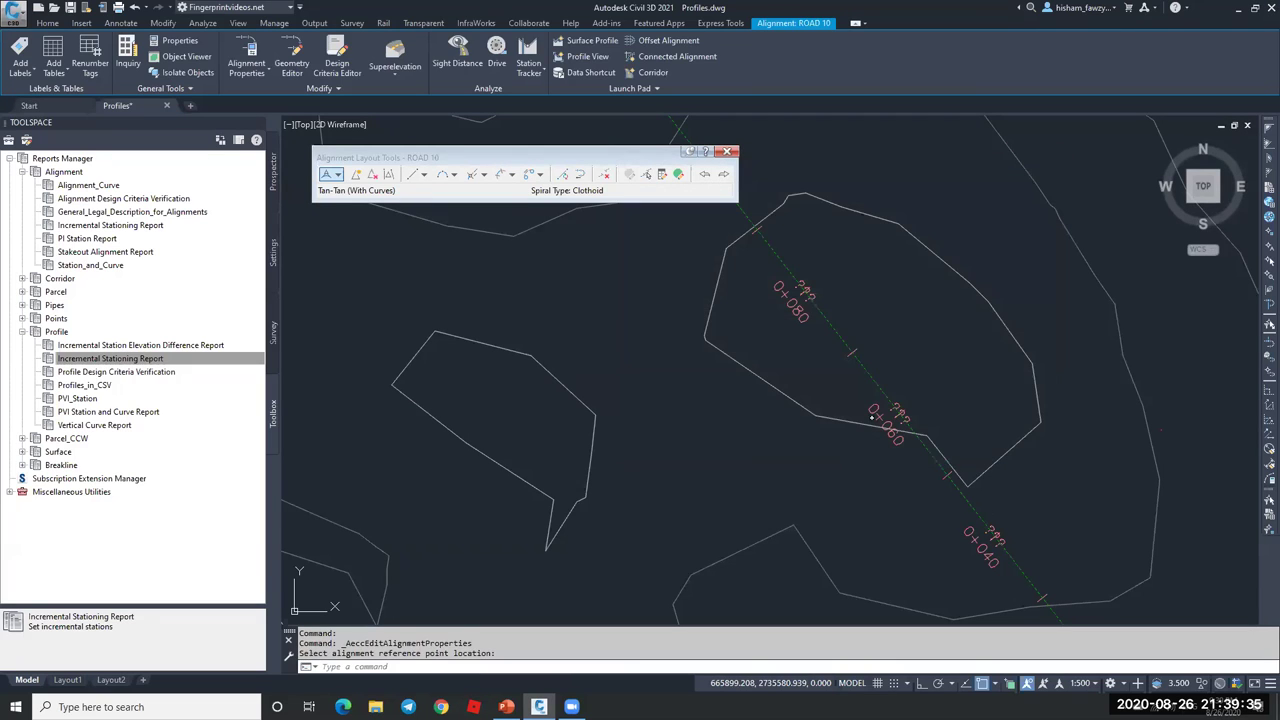
- Reselect ROAD 10 and reopen its Alignment Properties
scroll(858, 352, "down", 2)
scroll(858, 352, "up", 2)
key("Escape")
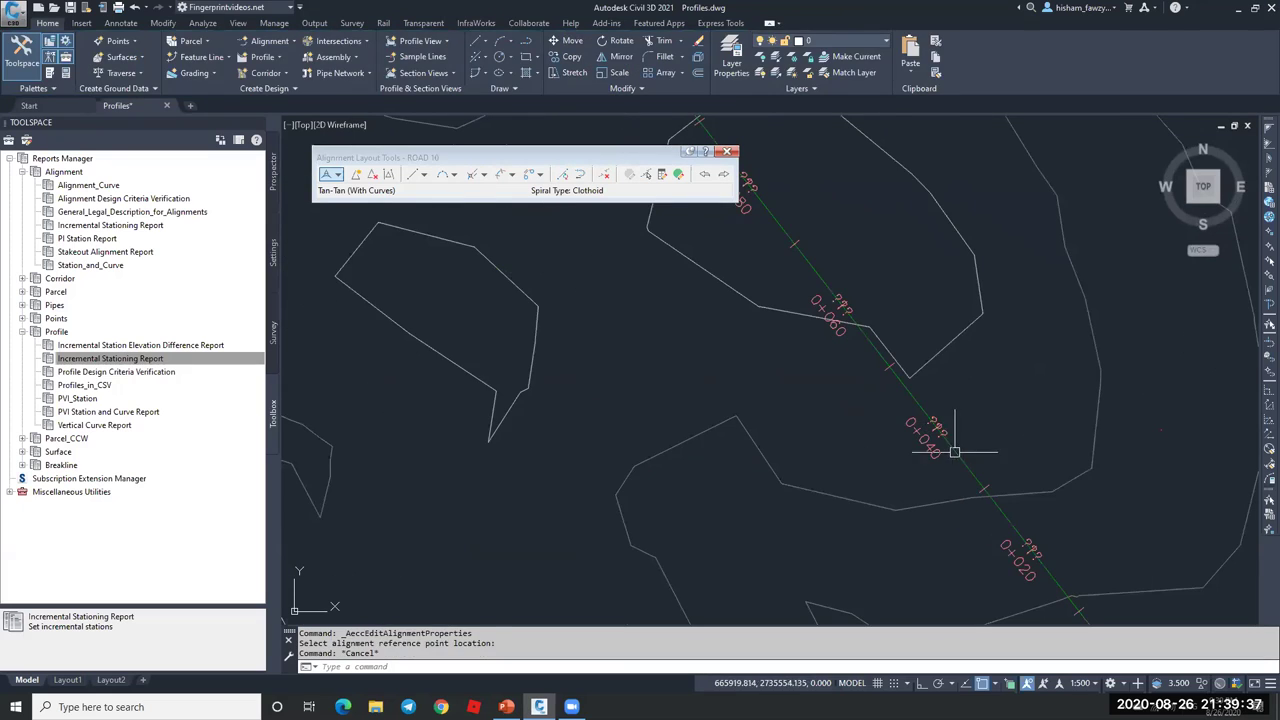
scroll(930, 415, "down", 2)
left_click(1040, 563)
scroll(866, 326, "up", 2)
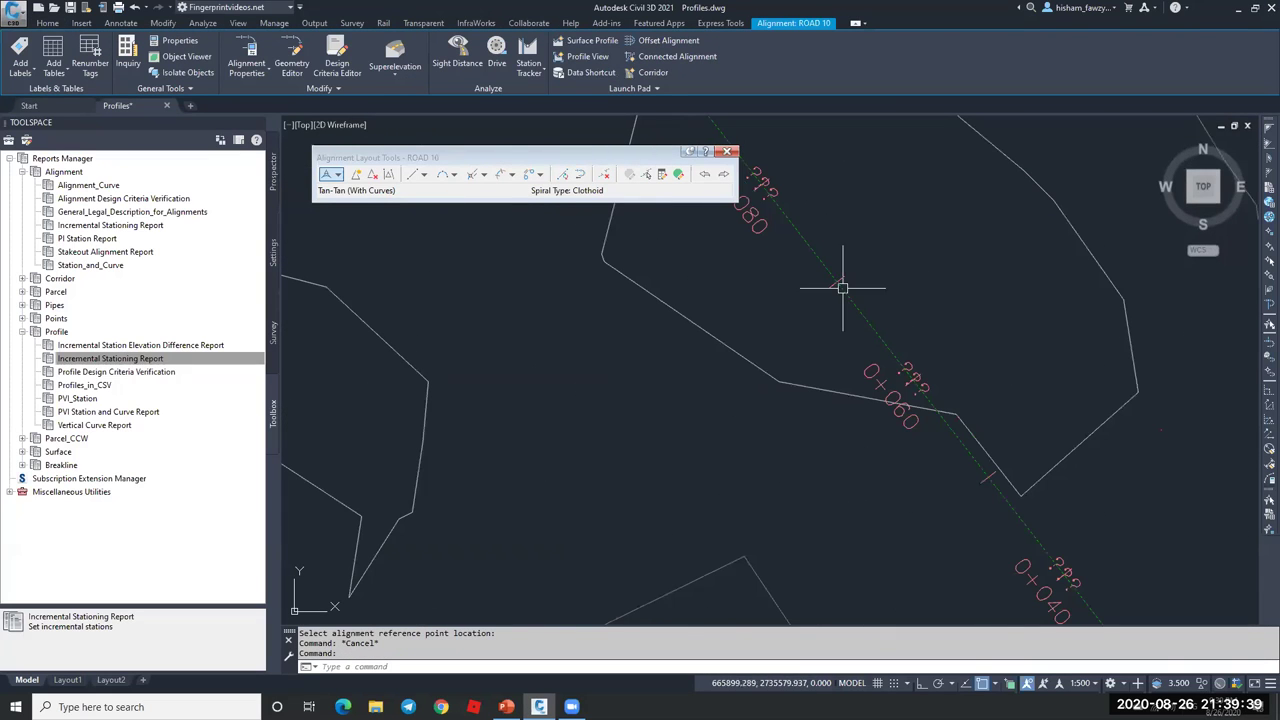
left_click(246, 50)
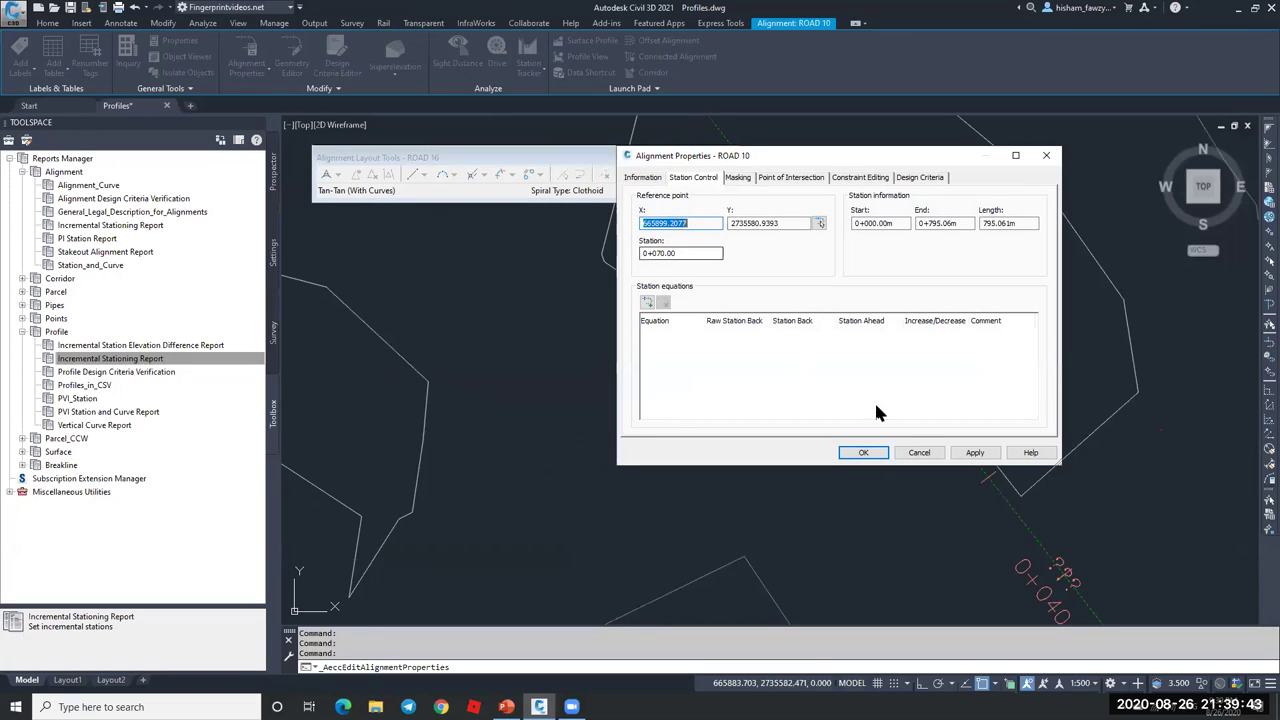
- Cancel Alignment Properties and reverse ROAD 10's direction again, accepting the warning
left_click(917, 452)
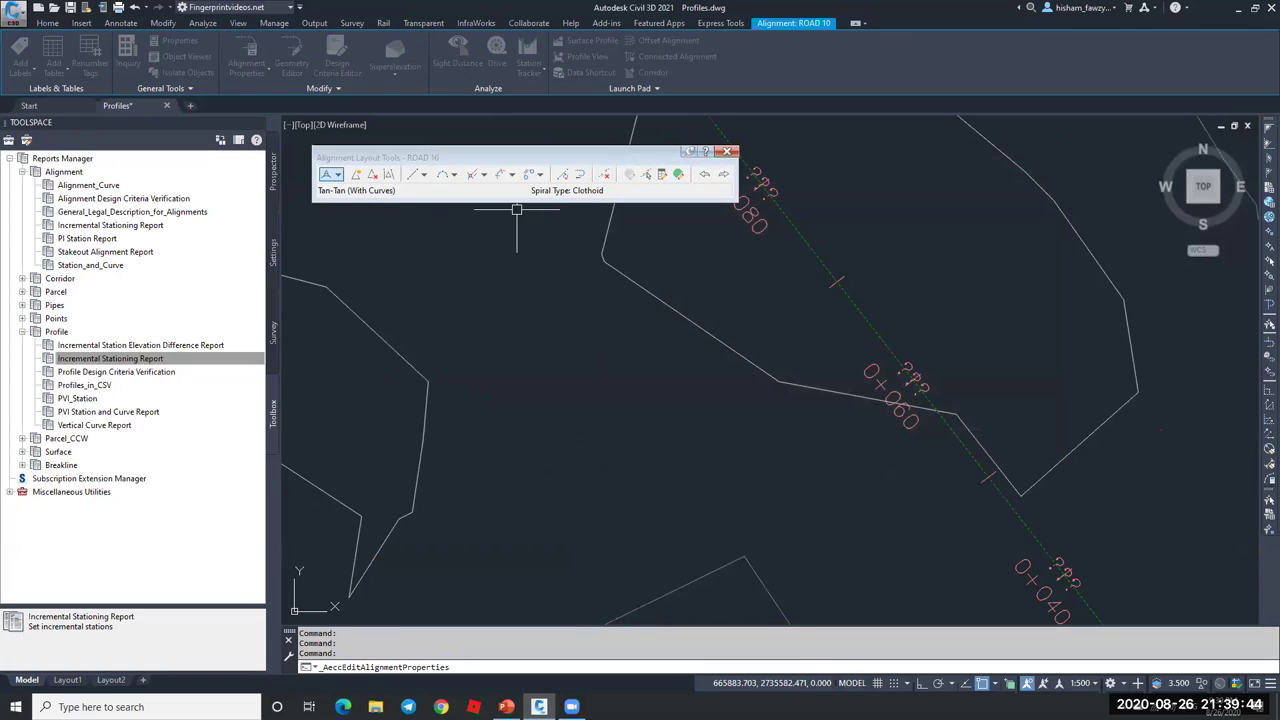
left_click(336, 89)
left_click(266, 104)
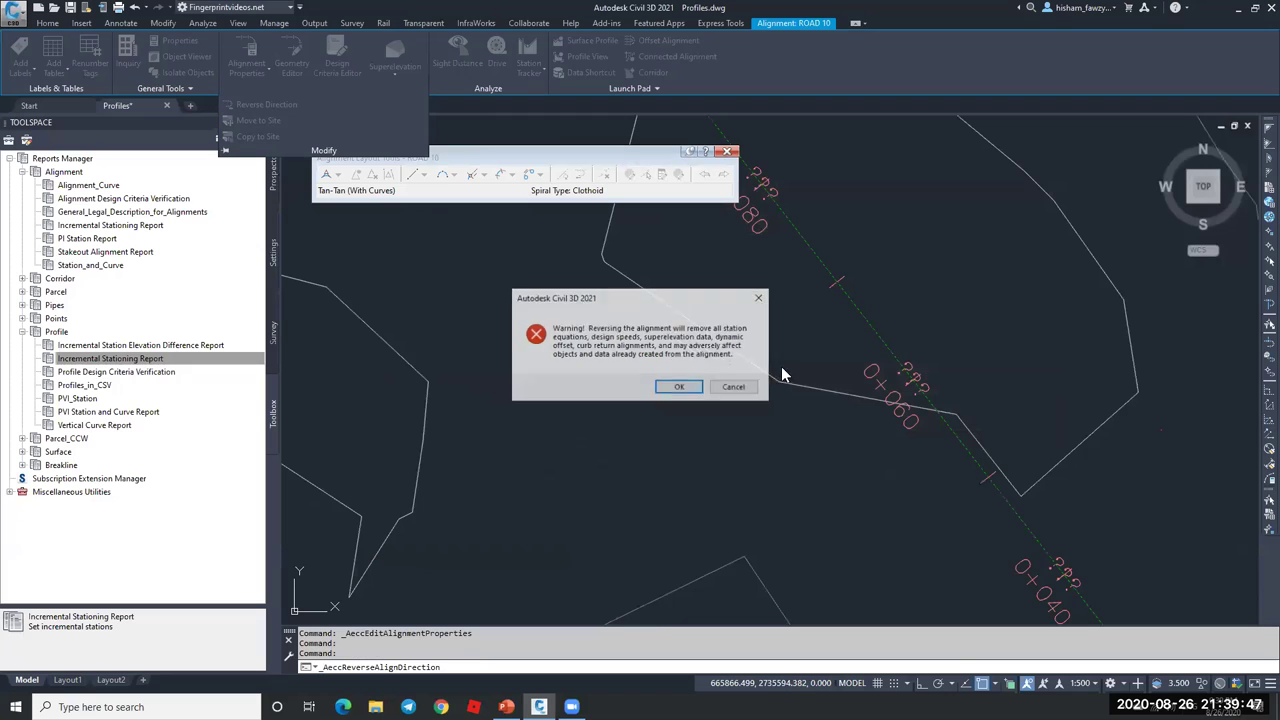
left_click(679, 387)
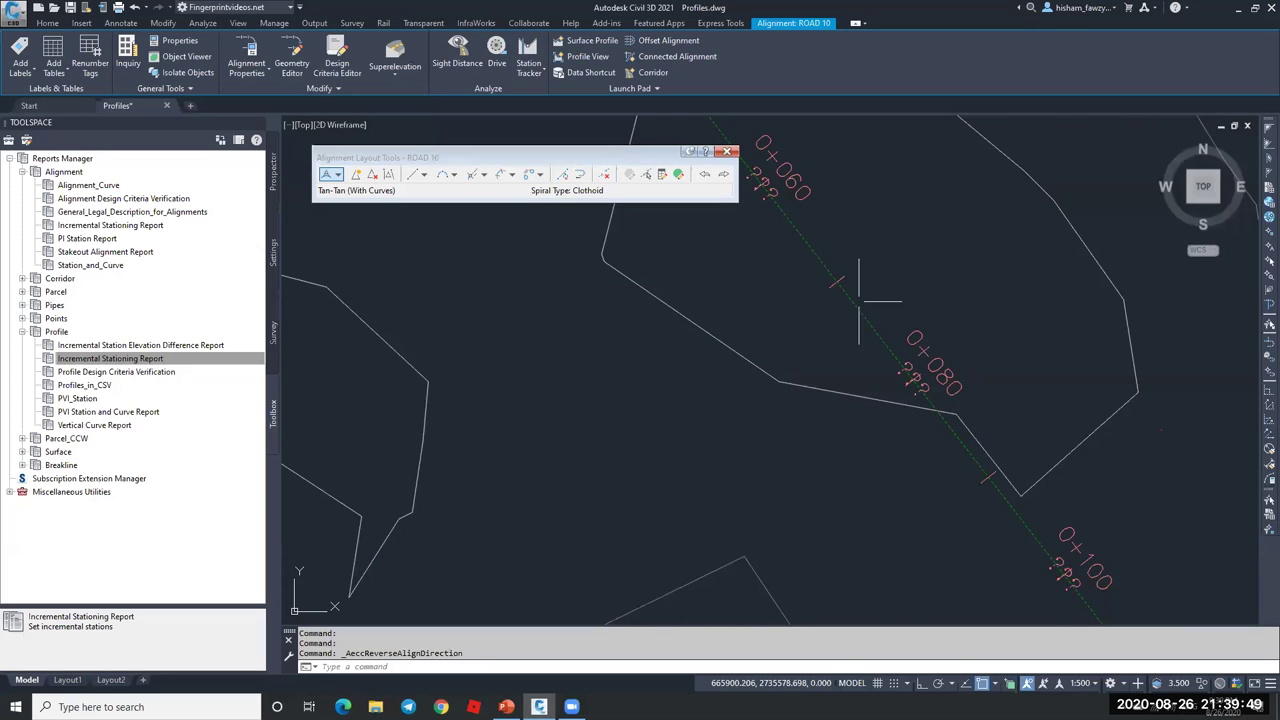
- Zoom along ROAD 10 to check its new stationing from -0+655.06 to 0+140.00
scroll(866, 290, "down", 5)
scroll(917, 454, "up", 3)
scroll(879, 317, "up", 3)
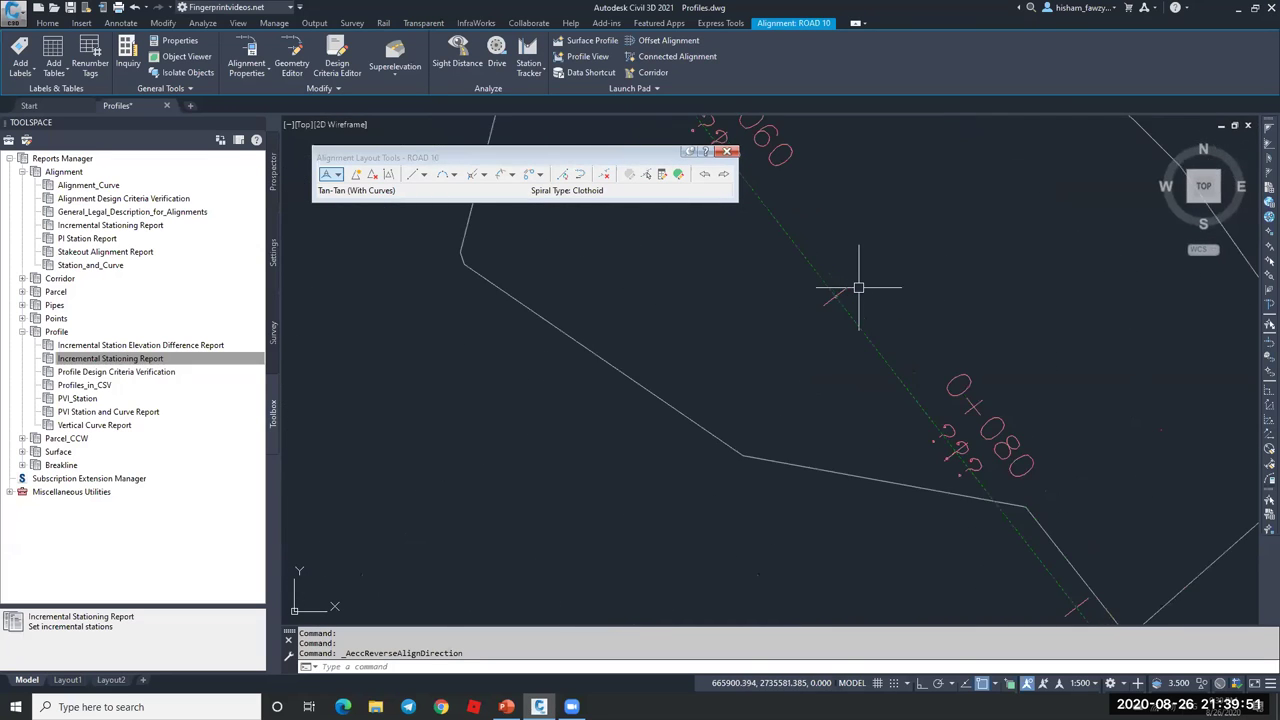
scroll(844, 280, "down", 4)
scroll(820, 255, "up", 1)
scroll(820, 255, "up", 2)
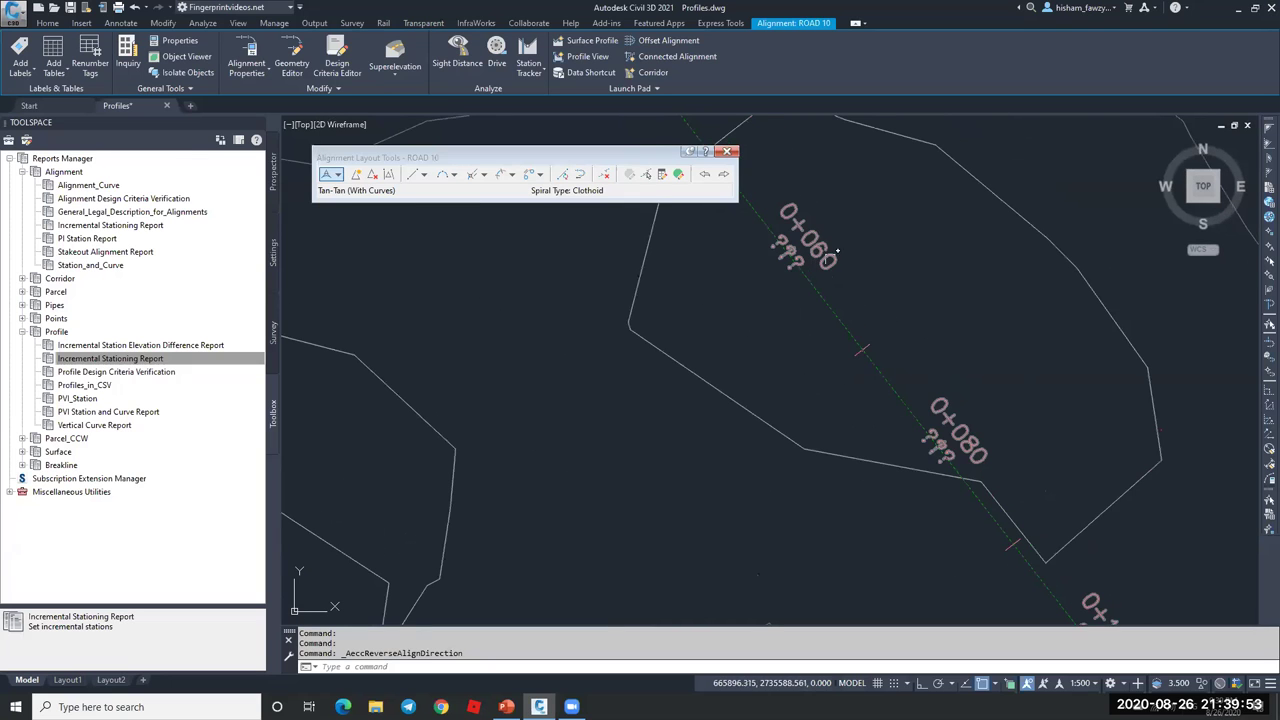
scroll(920, 400, "down", 5)
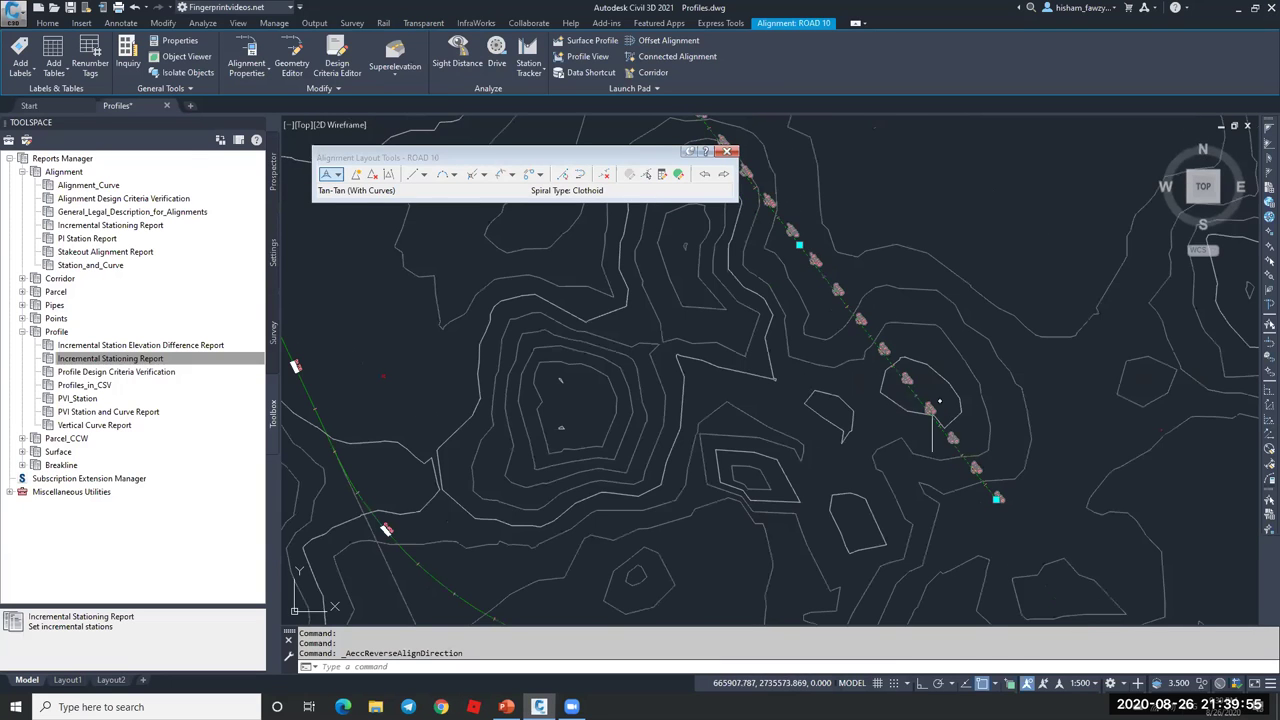
scroll(928, 395, "up", 3)
scroll(983, 470, "down", 5)
scroll(847, 365, "up", 4)
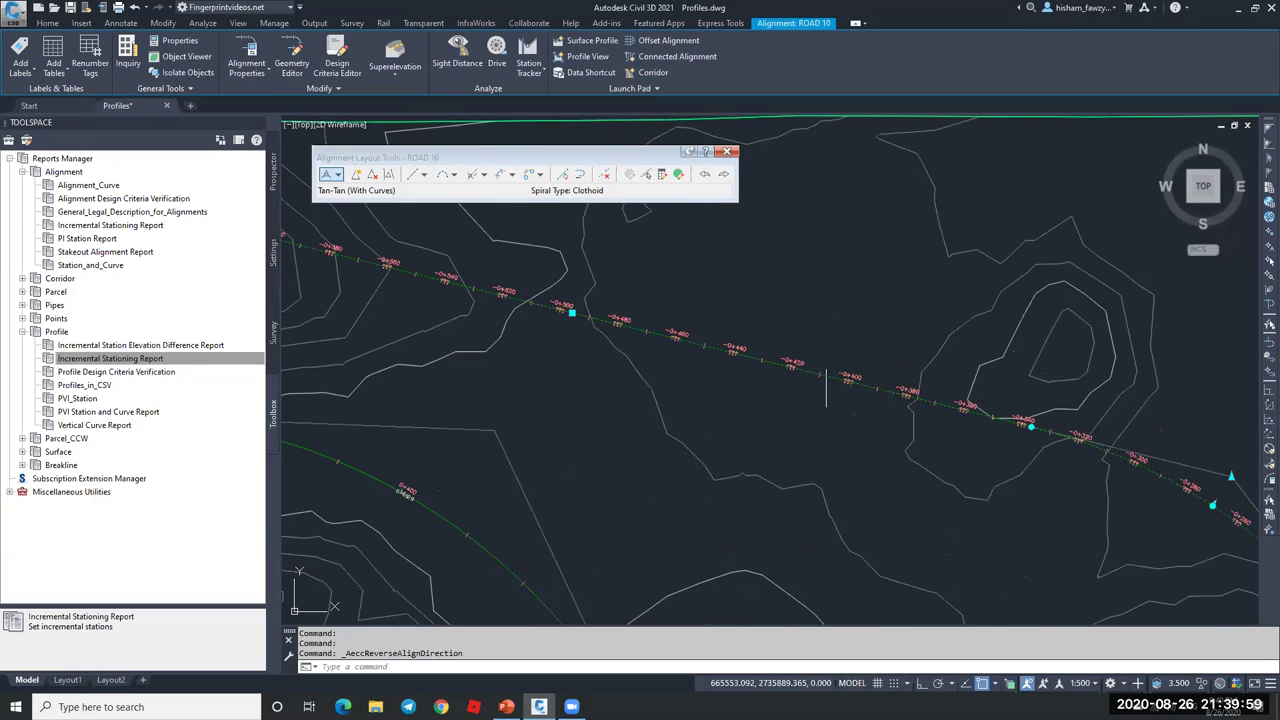
scroll(739, 310, "down", 5)
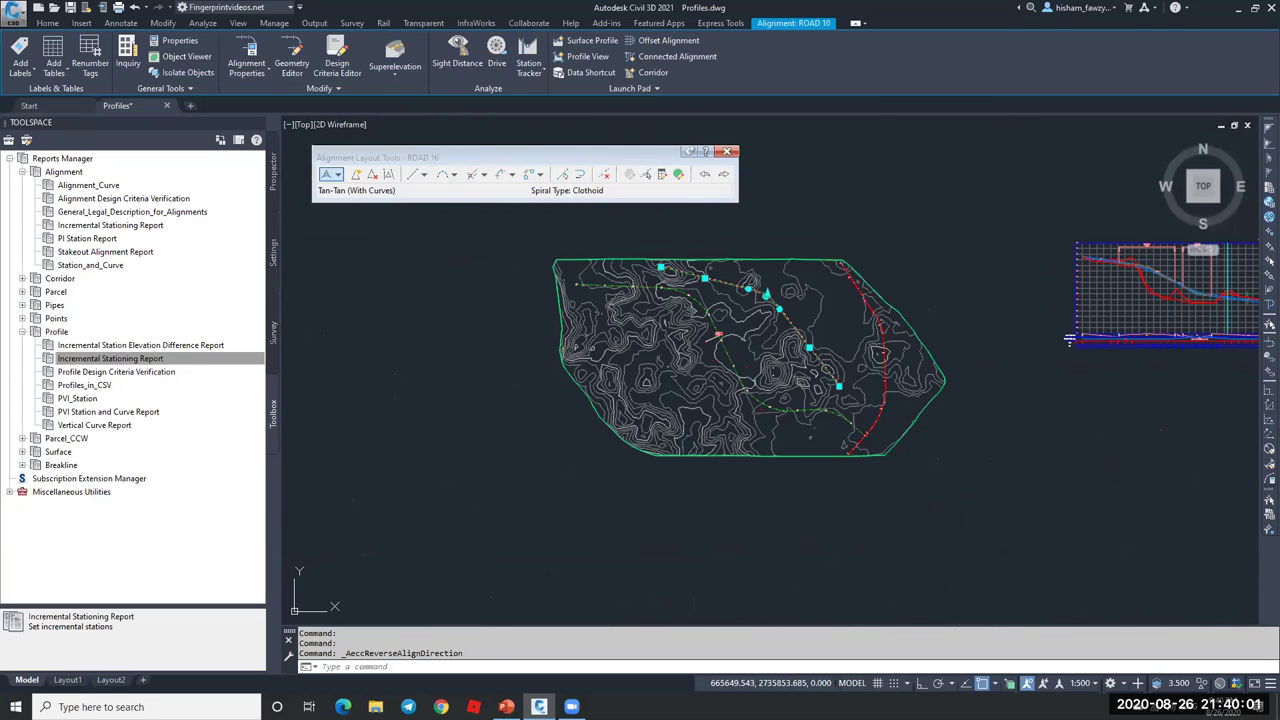
scroll(820, 365, "up", 1)
scroll(820, 365, "up", 8)
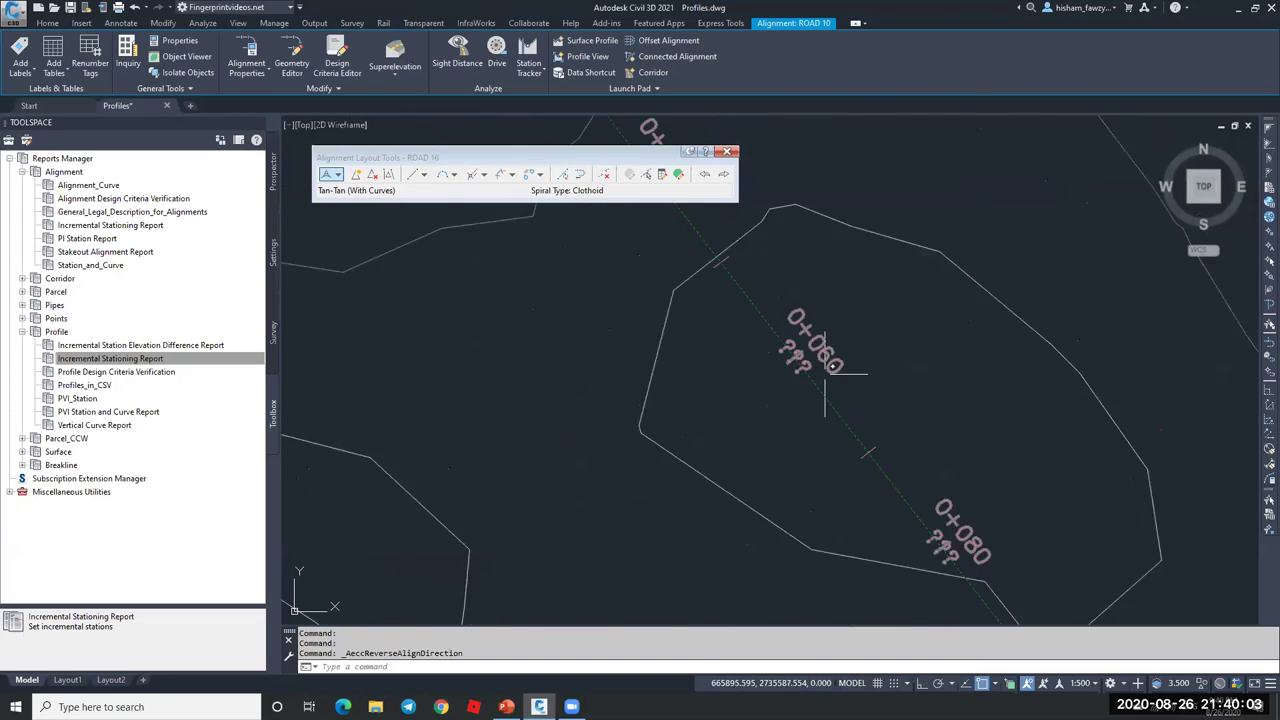
scroll(783, 385, "up", 3)
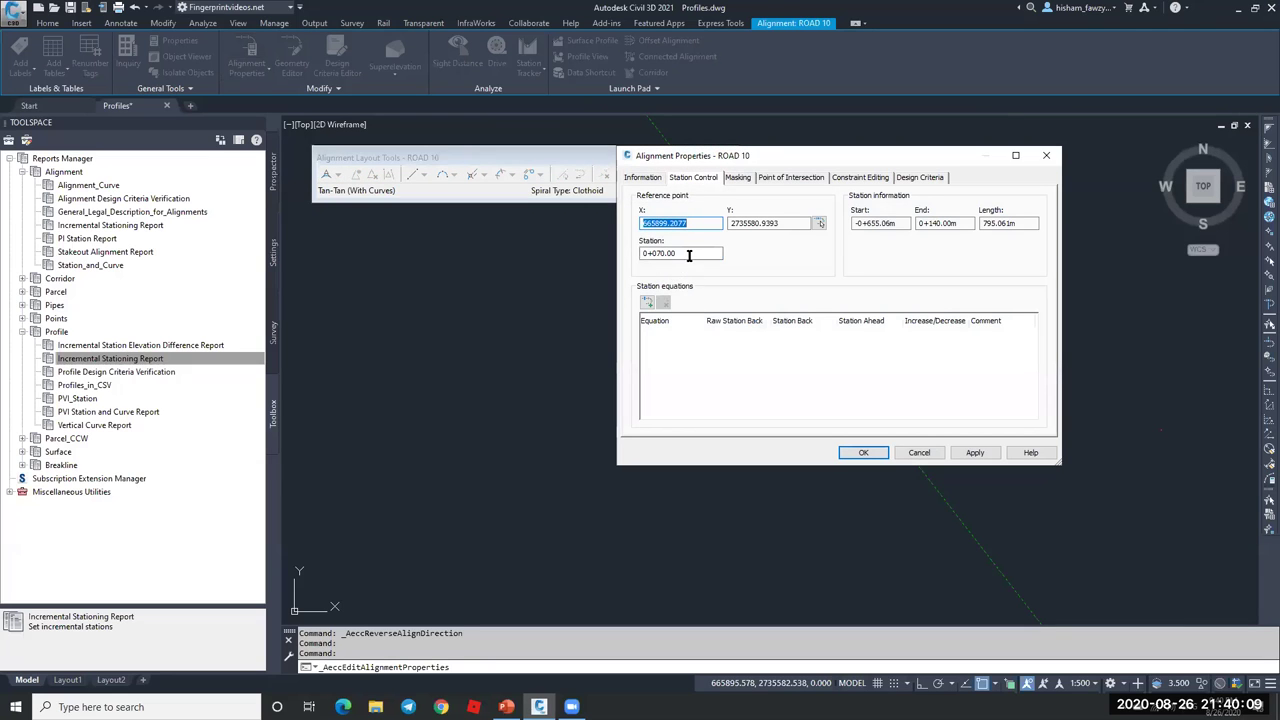
- Pick ROAD 10's reference point at its end, set its station to 0, and apply
left_click(688, 255)
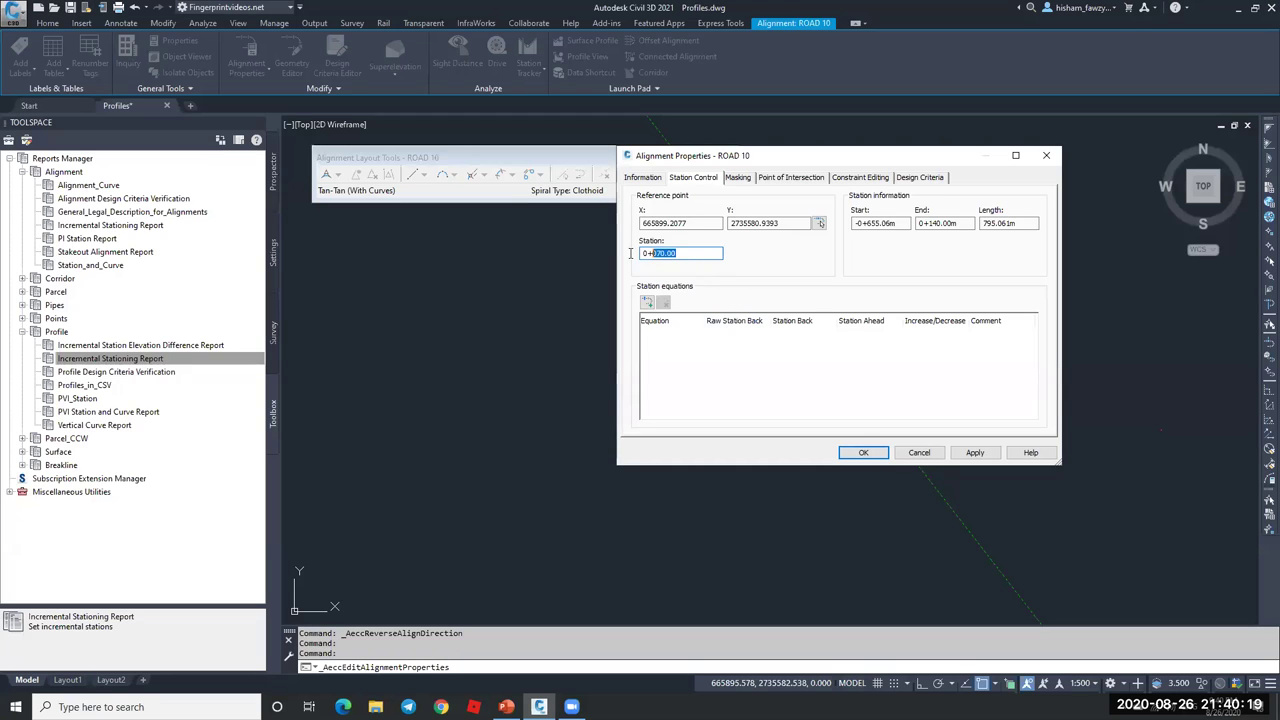
left_click(818, 224)
key("Return")
scroll(988, 422, "down", 6)
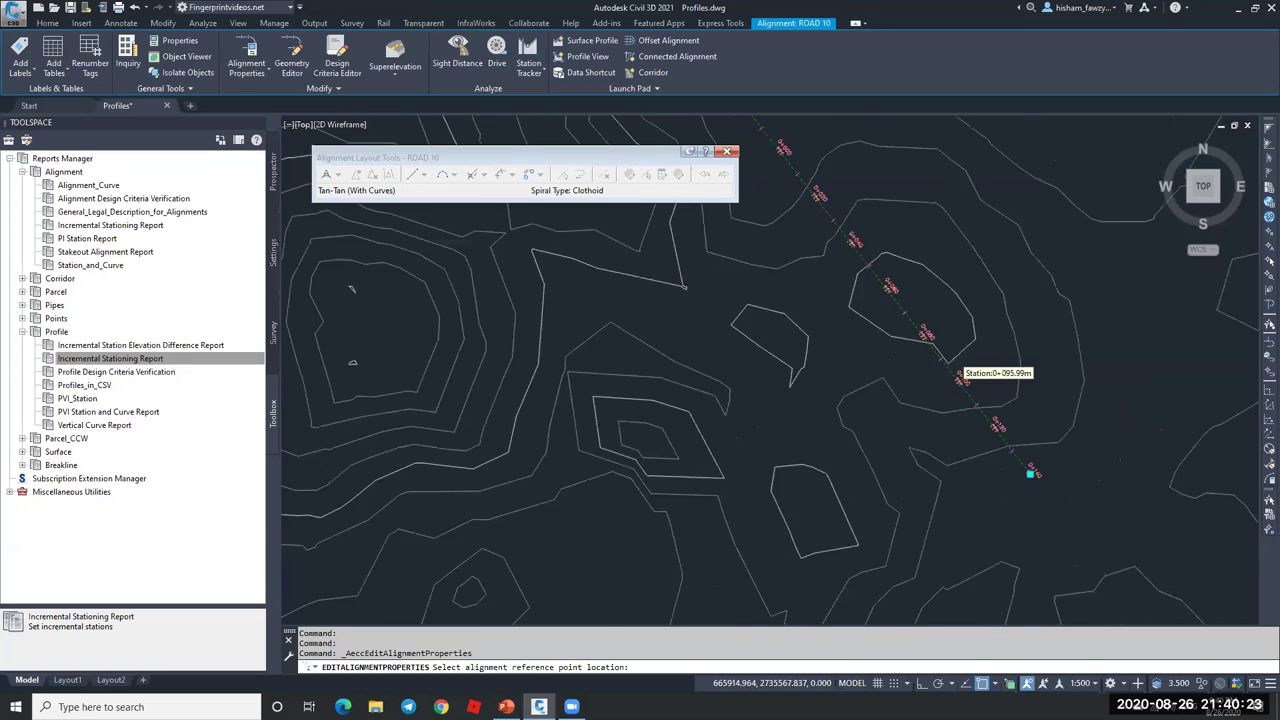
scroll(992, 420, "up", 5)
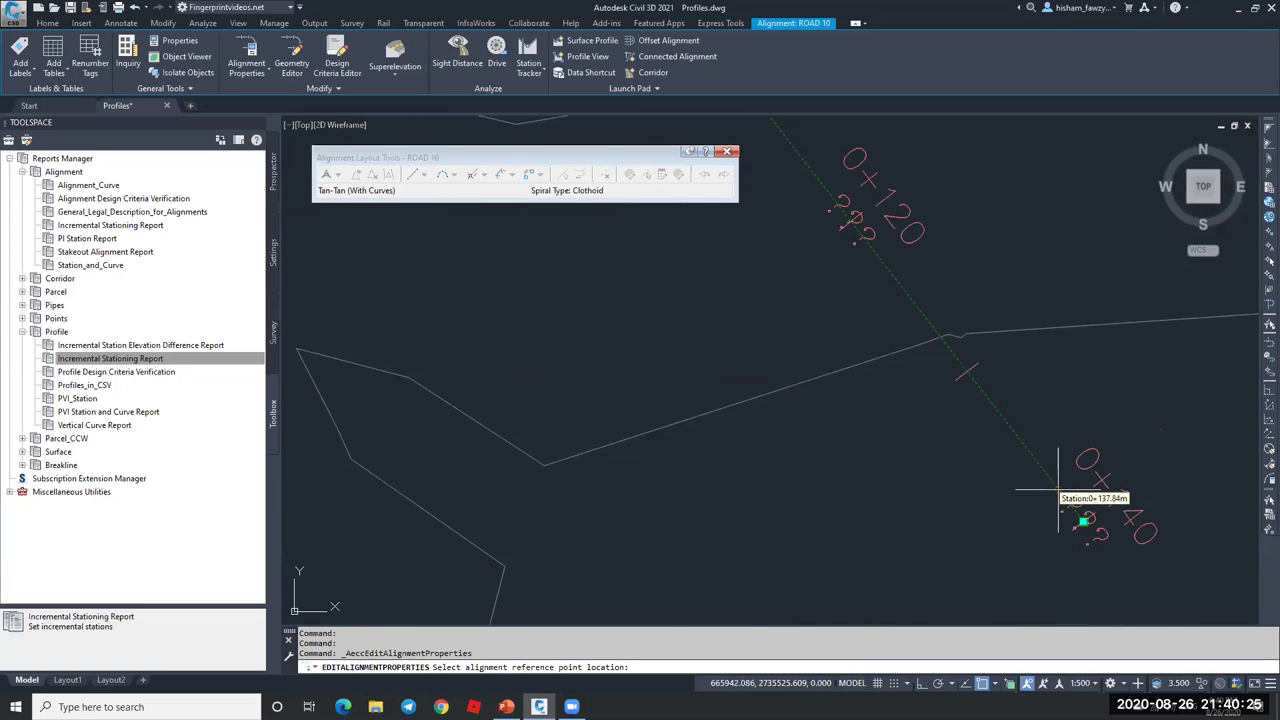
left_click(1083, 521)
left_click_drag(678, 257, 643, 254)
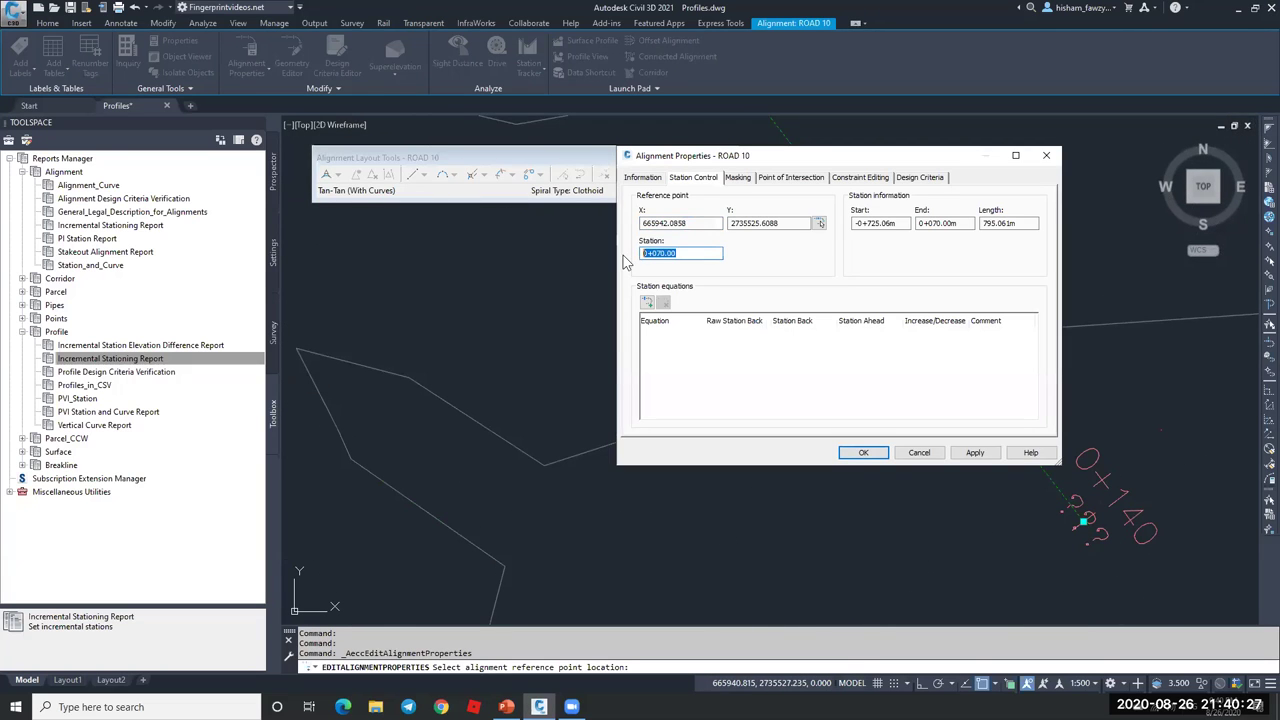
type("0")
key("Return")
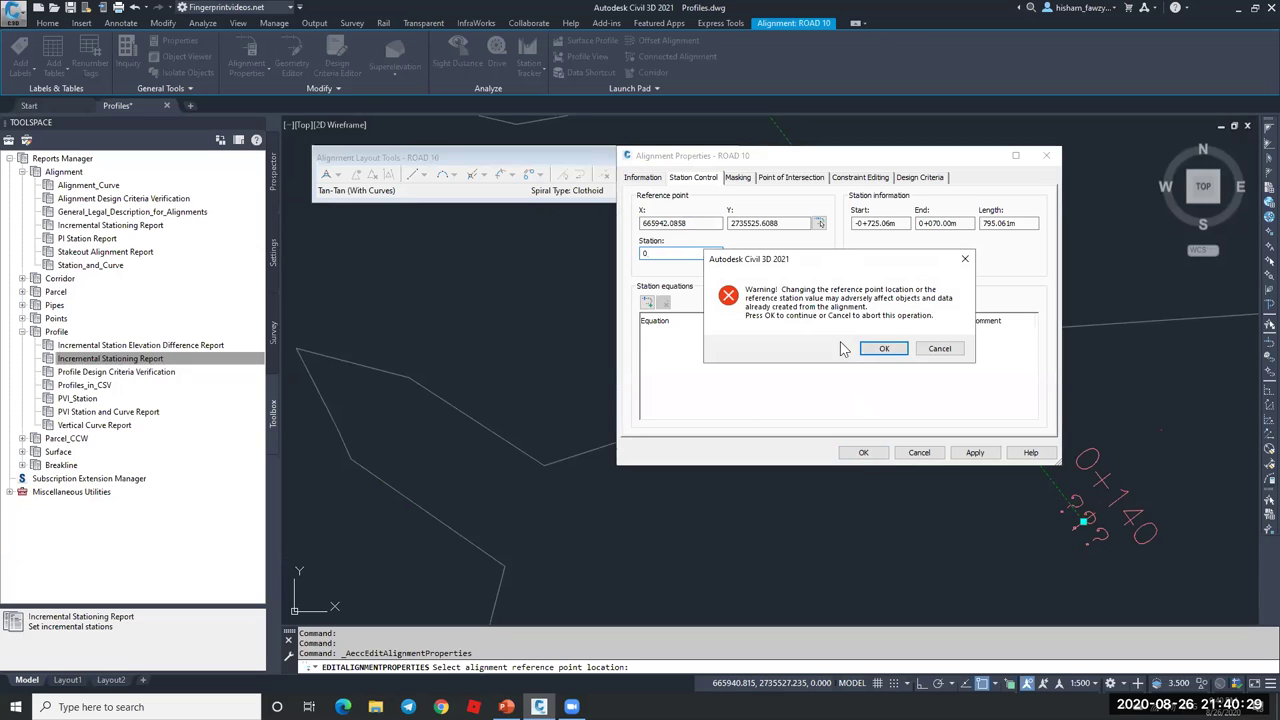
left_click(888, 348)
left_click(887, 450)
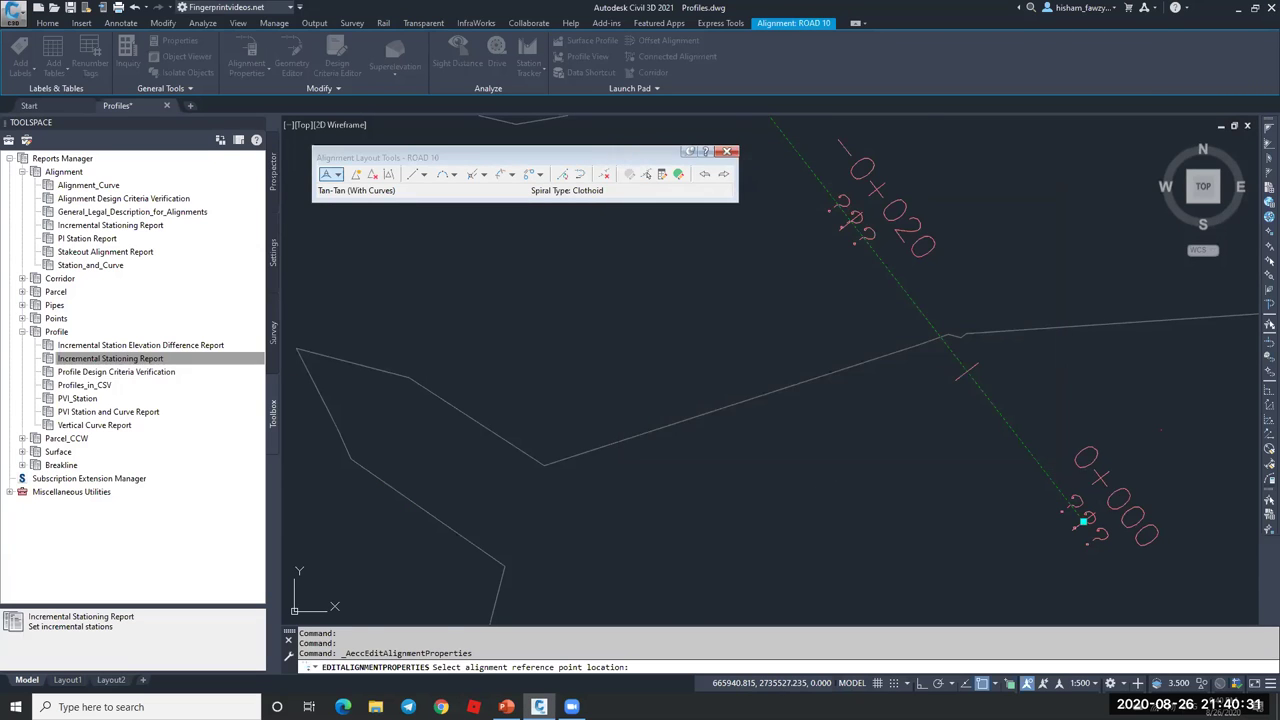
scroll(1080, 523, "down", 6)
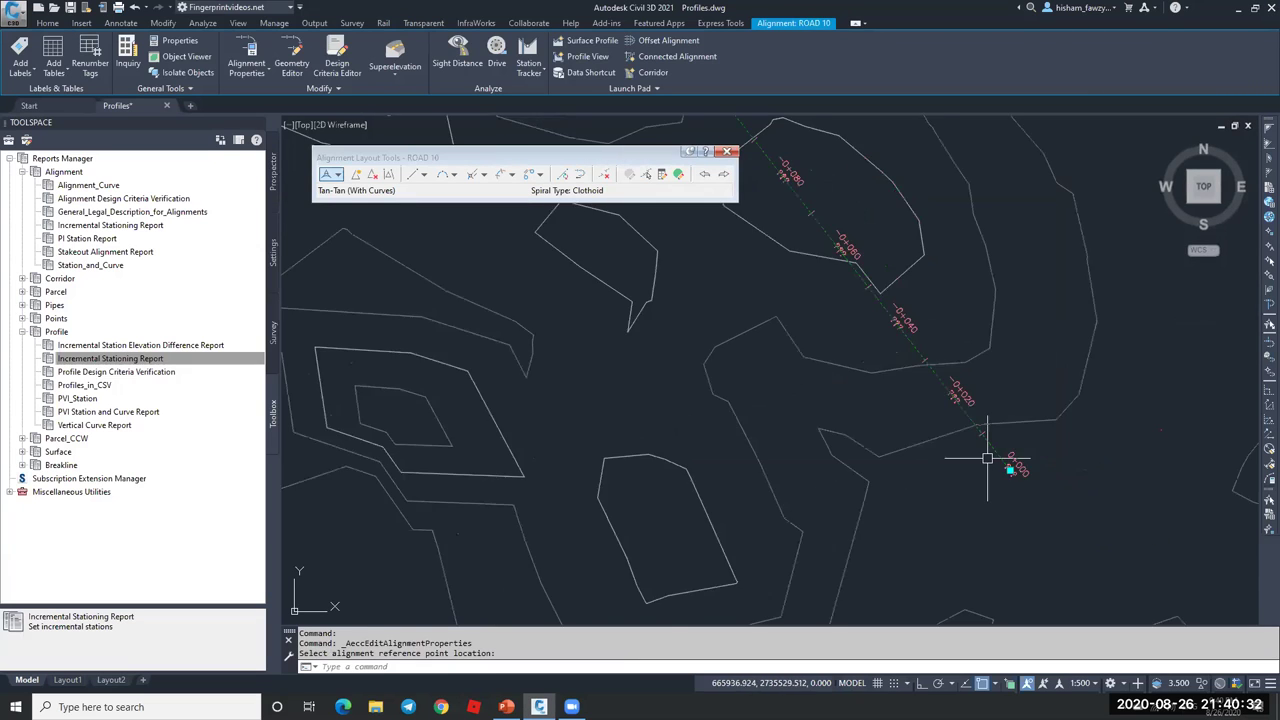
- Reverse the direction of ROAD 10
left_click(288, 89)
left_click(671, 392)
scroll(995, 462, "up", 8)
scroll(995, 462, "down", 5)
scroll(985, 475, "up", 6)
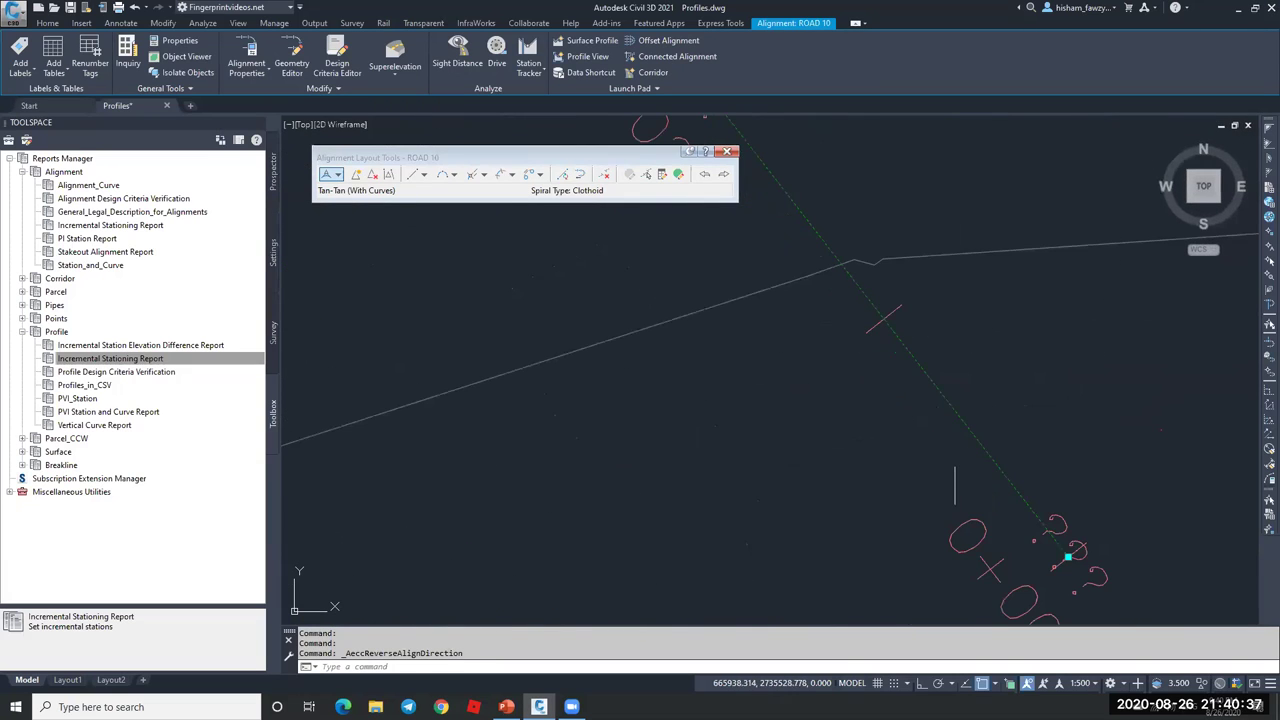
scroll(1037, 443, "down", 3)
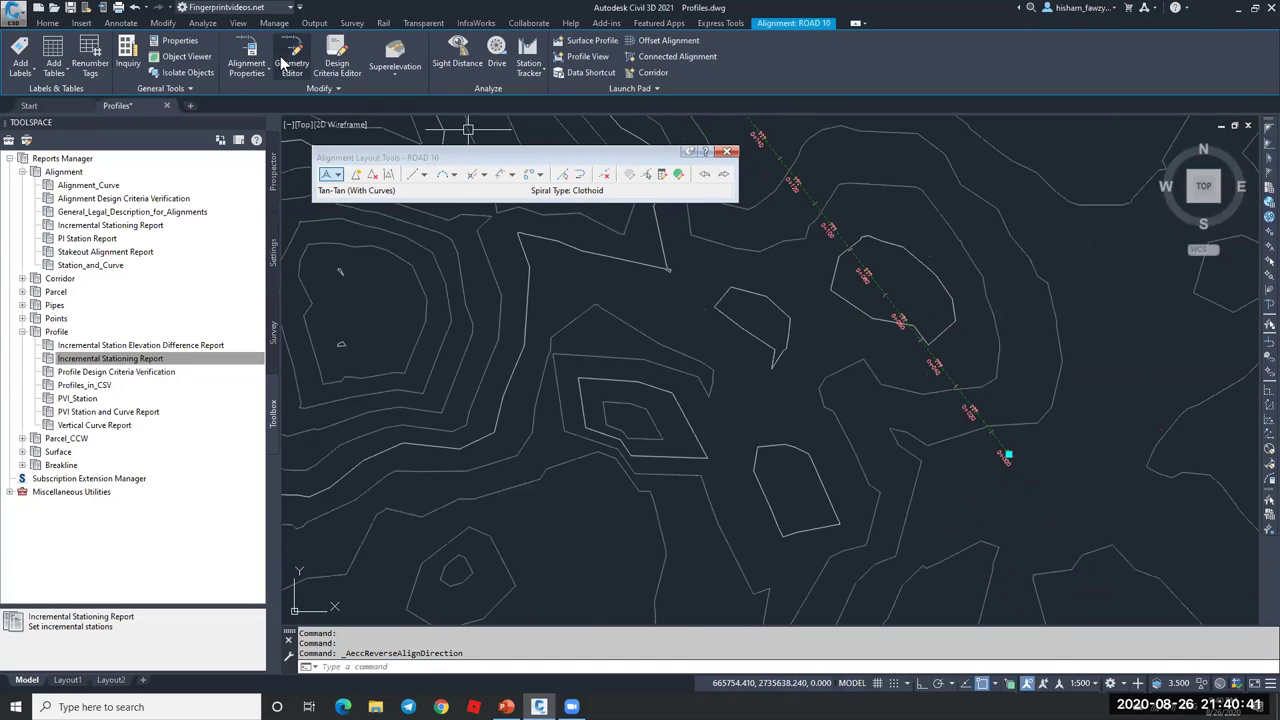
- In ROAD 10's Station Control, move the reference point to the 0+795 end and restation
left_click(246, 56)
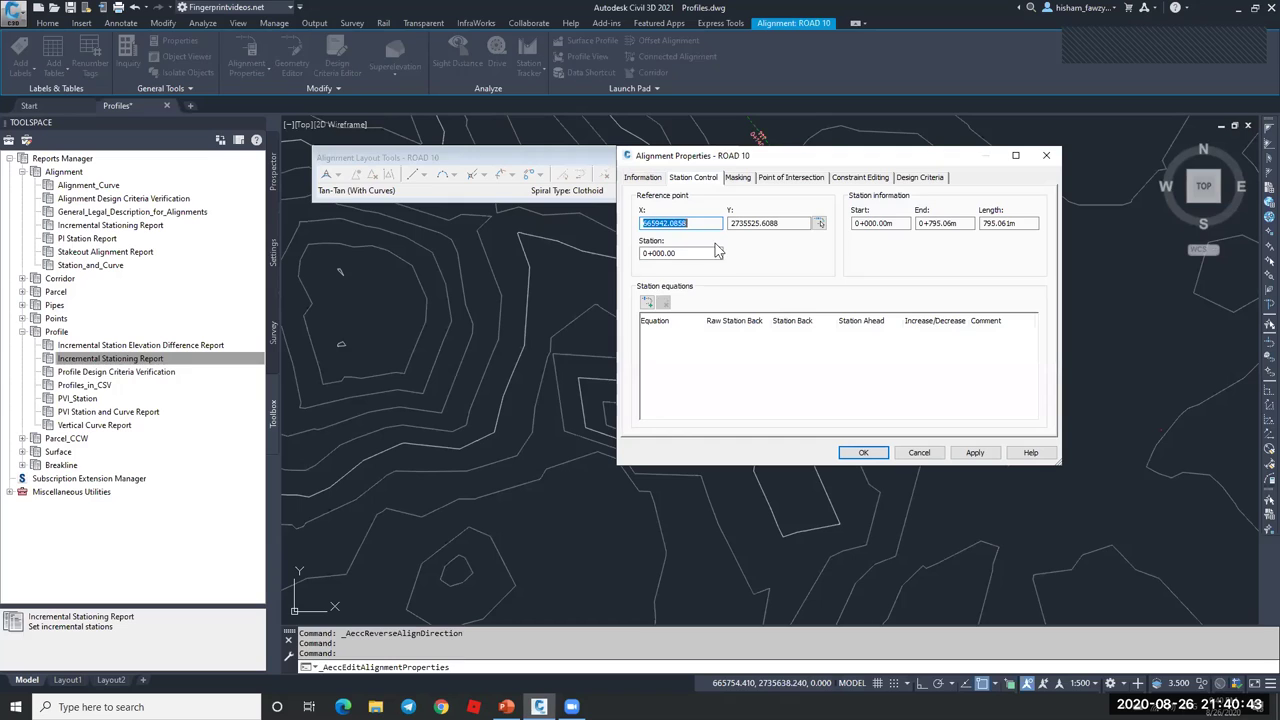
left_click(685, 253)
left_click(819, 223)
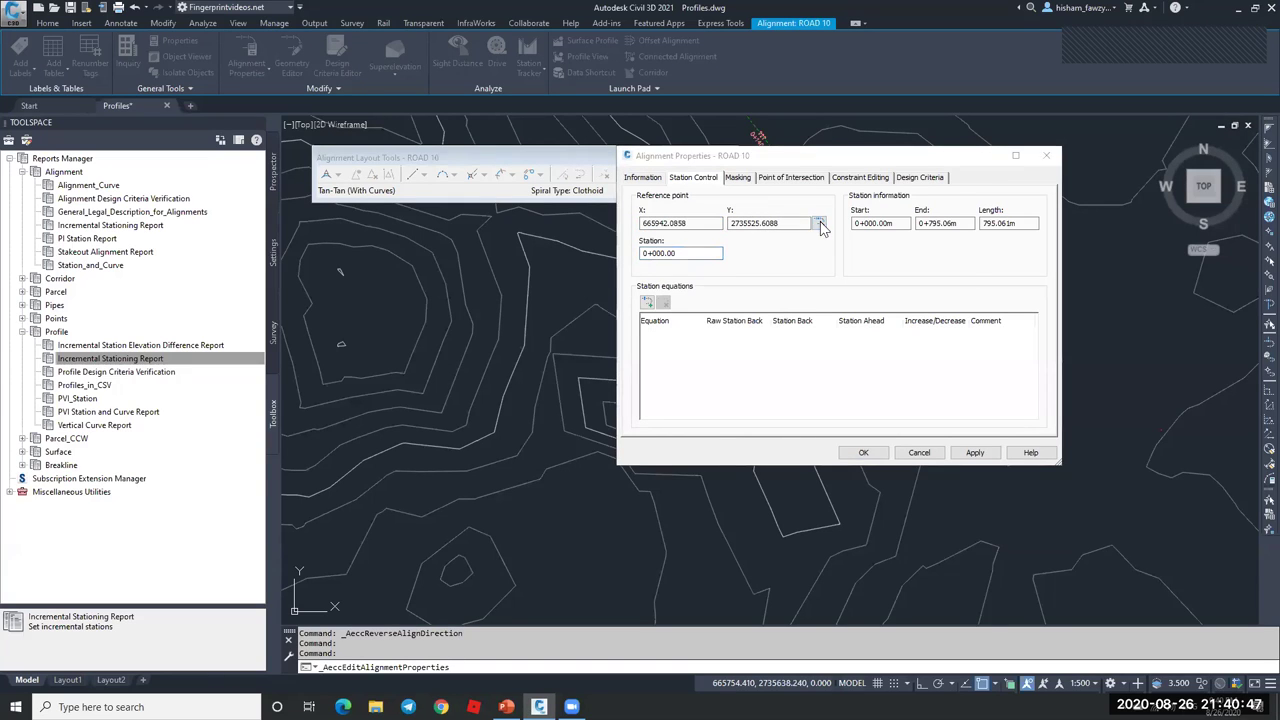
left_click(884, 348)
scroll(1040, 460, "down", 3)
scroll(960, 335, "up", 5)
scroll(872, 292, "up", 4)
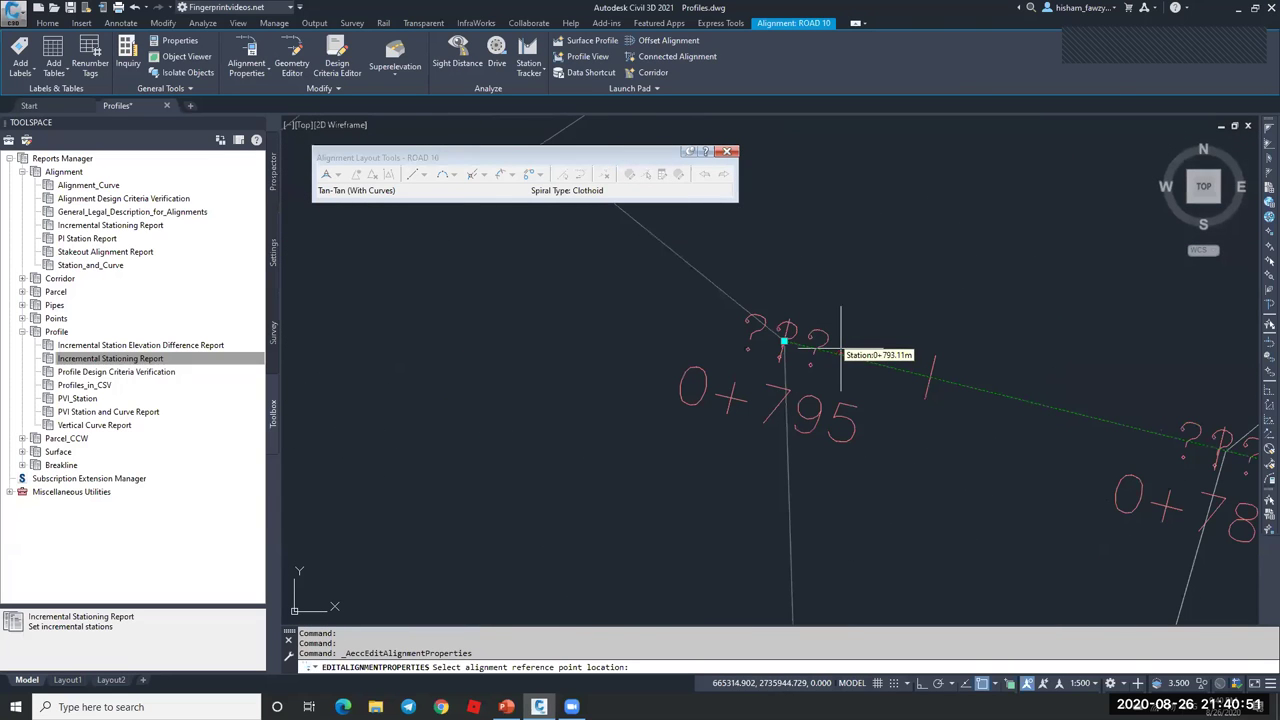
left_click(786, 344)
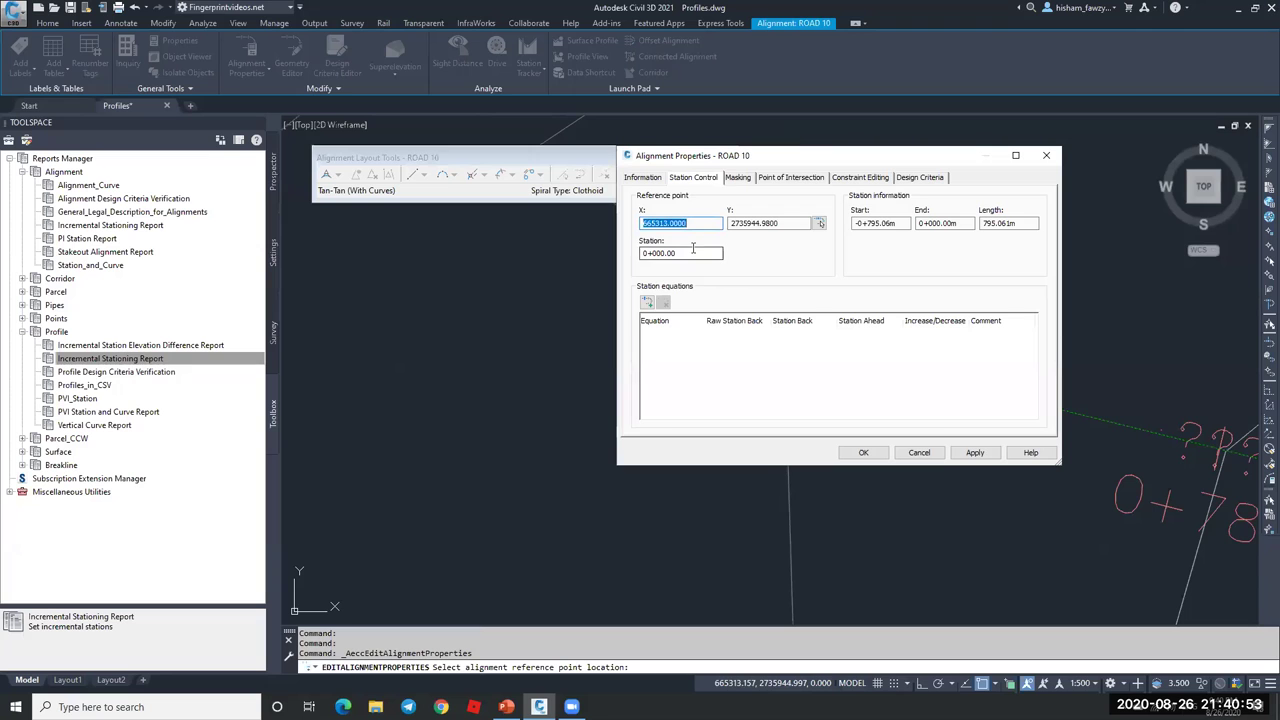
left_click(863, 452)
scroll(771, 349, "up", 3)
scroll(771, 349, "down", 2)
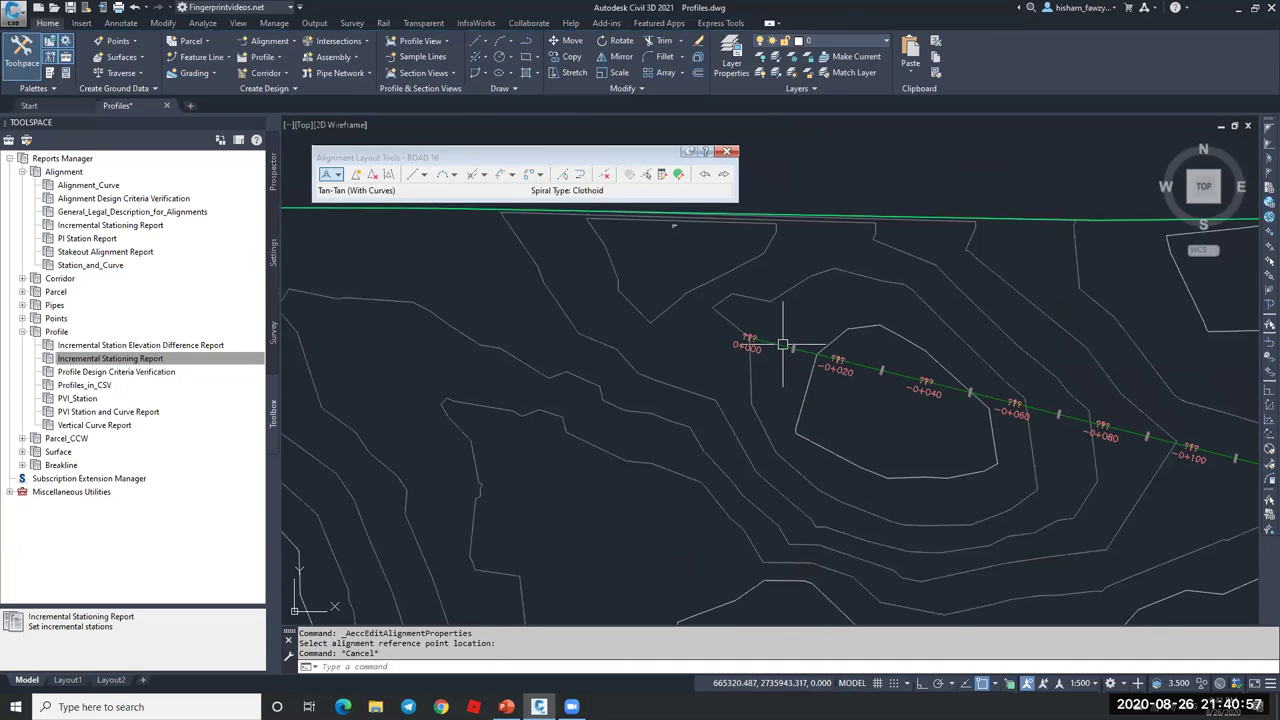
key("Escape")
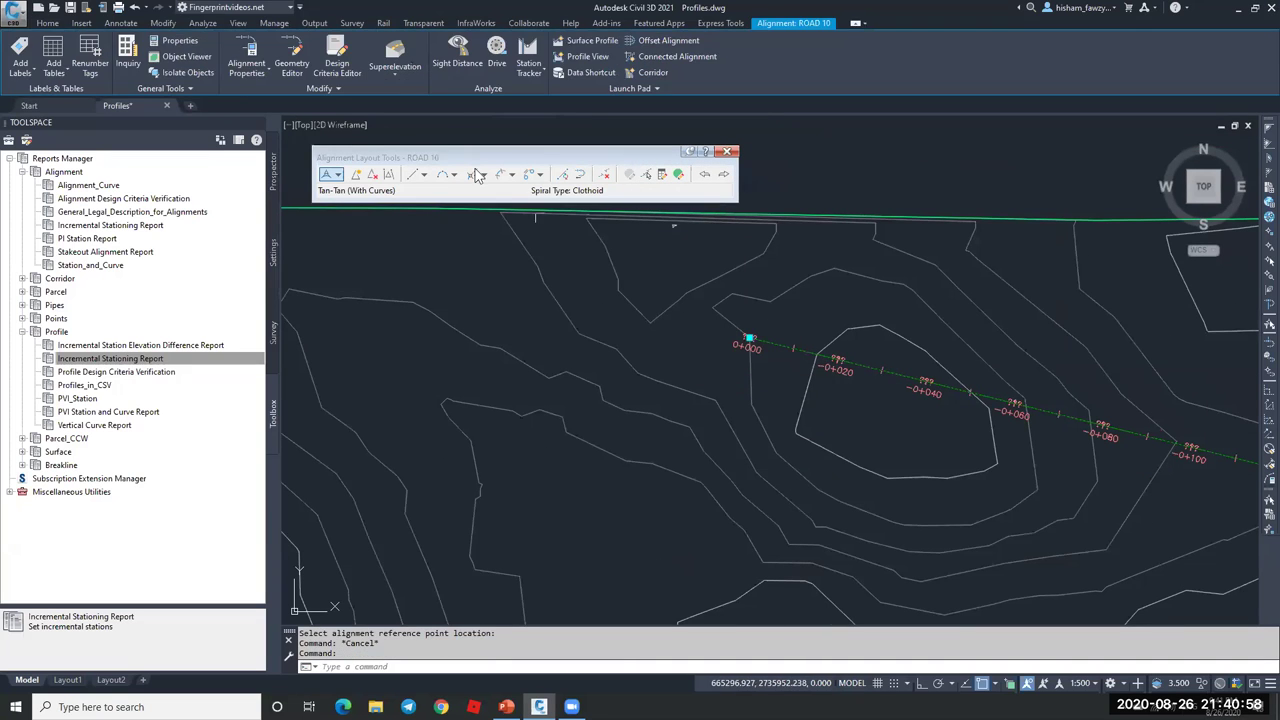
- Reverse ROAD 10 back again, accepting the reverse-direction warning
left_click(270, 92)
left_click(264, 104)
left_click(680, 388)
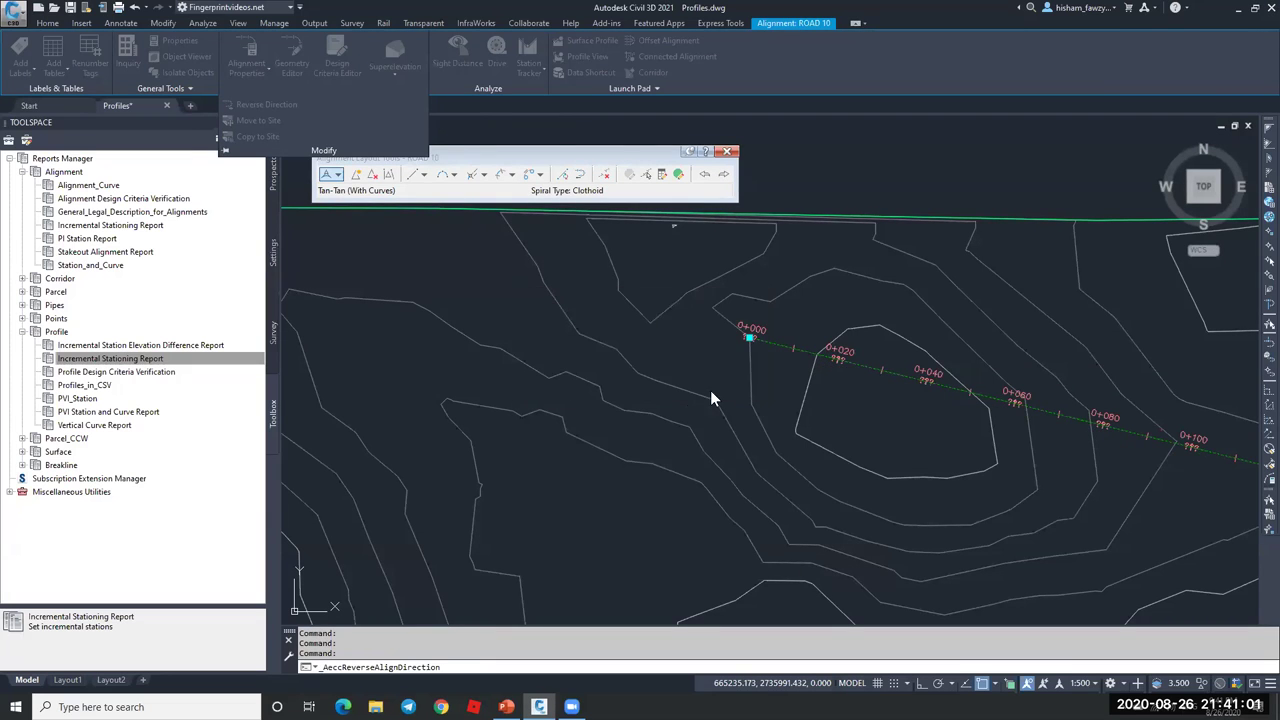
scroll(842, 338, "up", 3)
key("Escape")
scroll(842, 338, "down", 4)
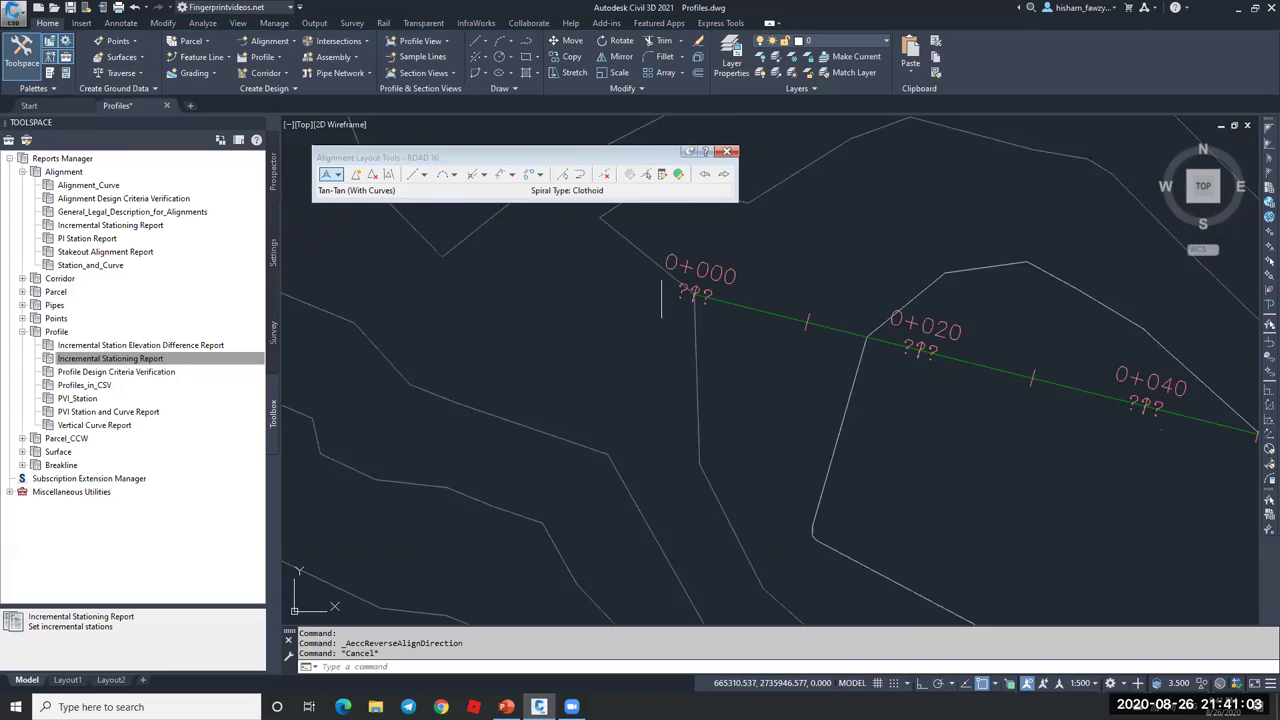
- Check ROAD 10's properties to confirm stations run from 0+000 to 0+080
left_click(814, 332)
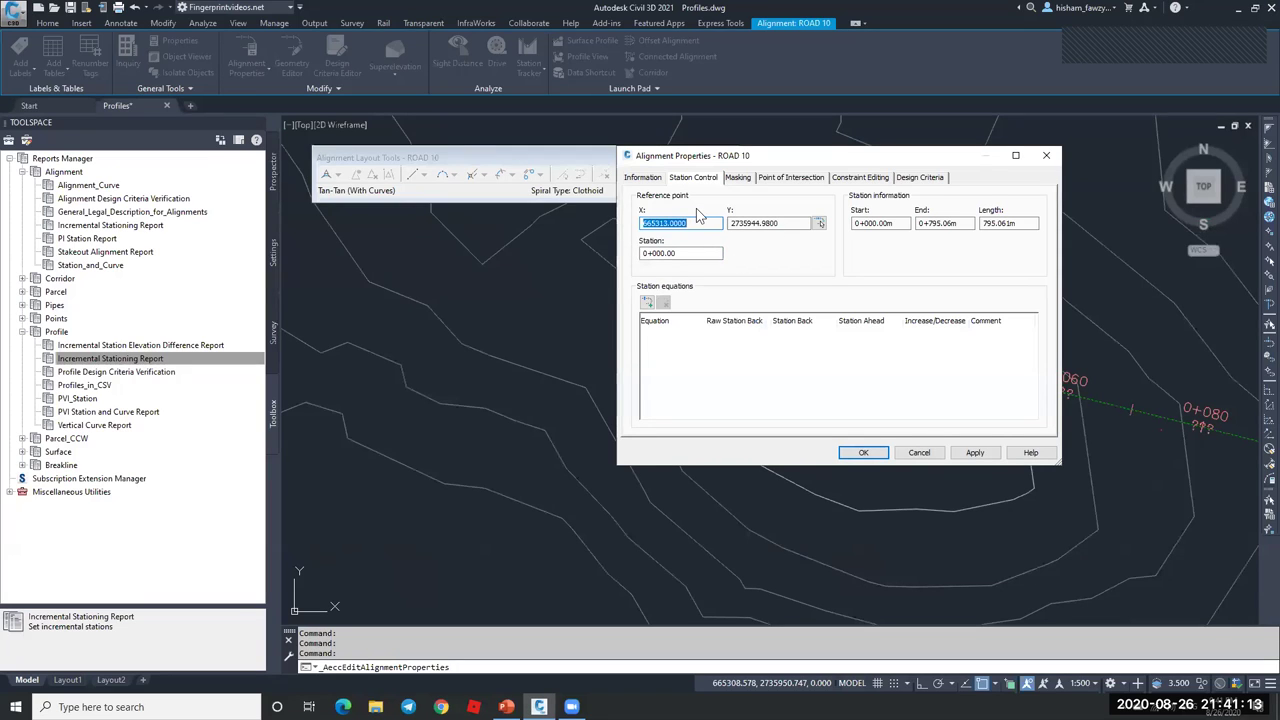
left_click(878, 451)
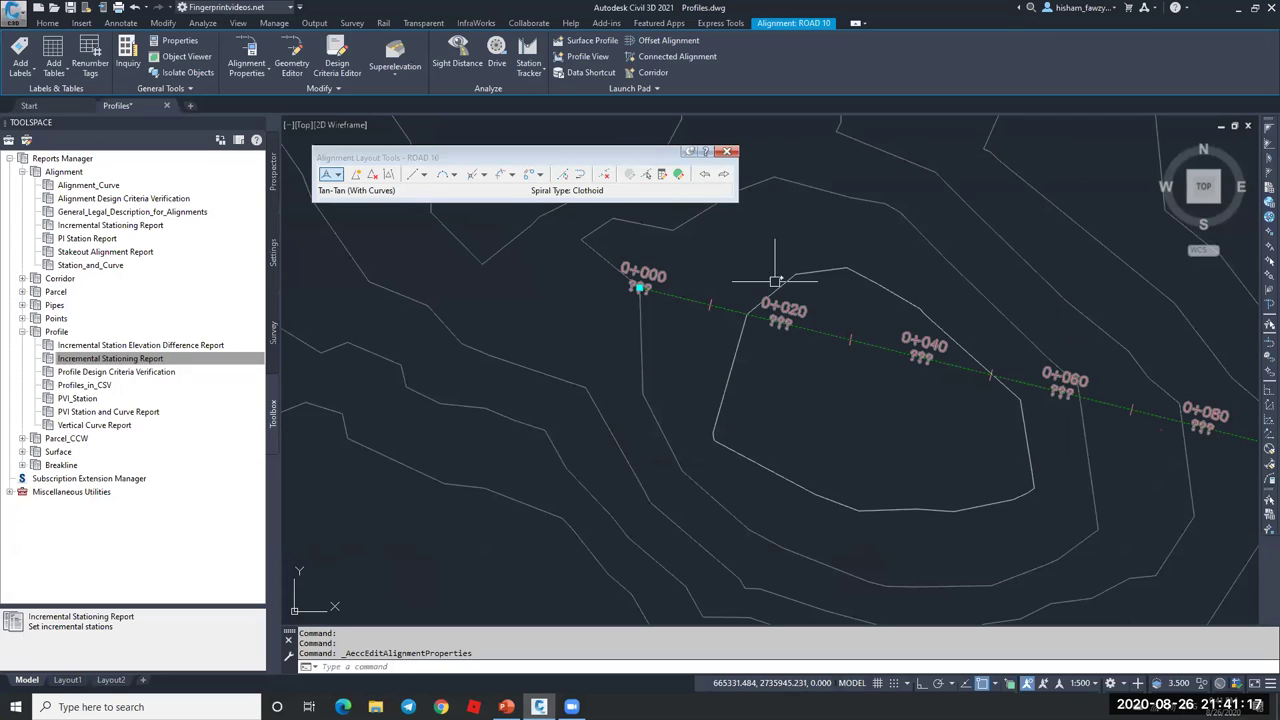
key("Escape")
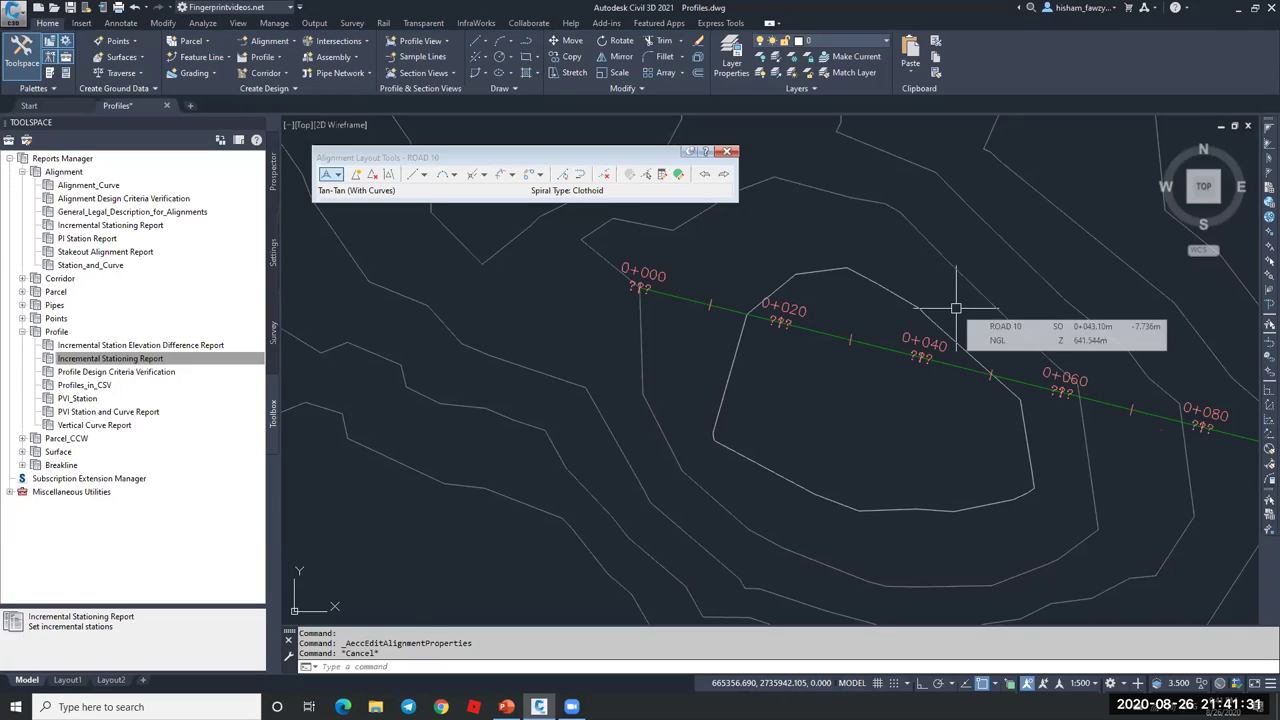
left_click(848, 328)
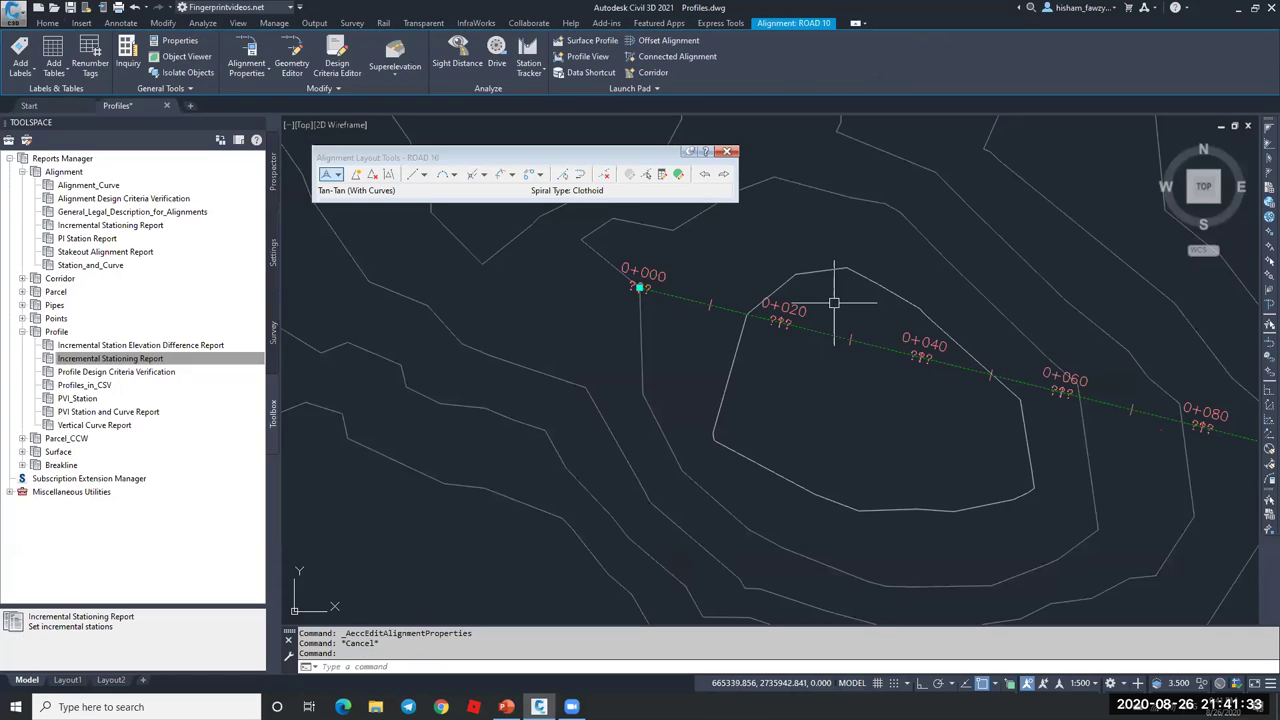
left_click(240, 52)
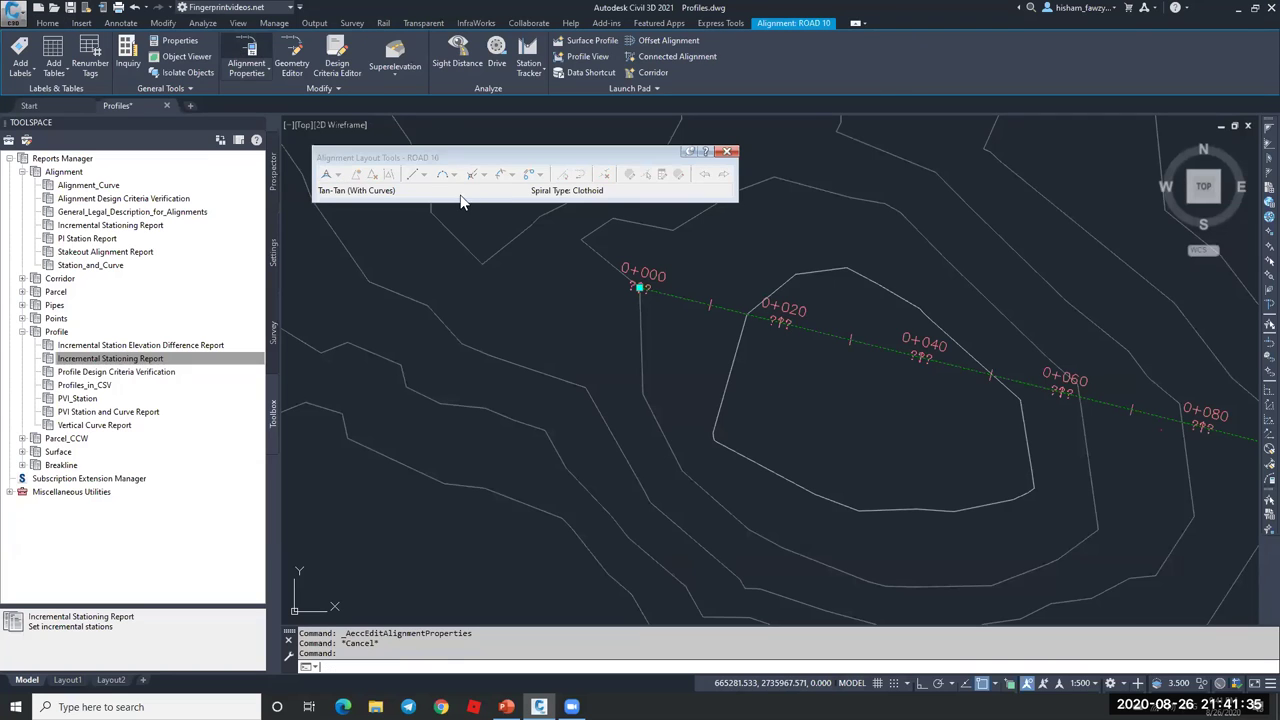
left_click(643, 178)
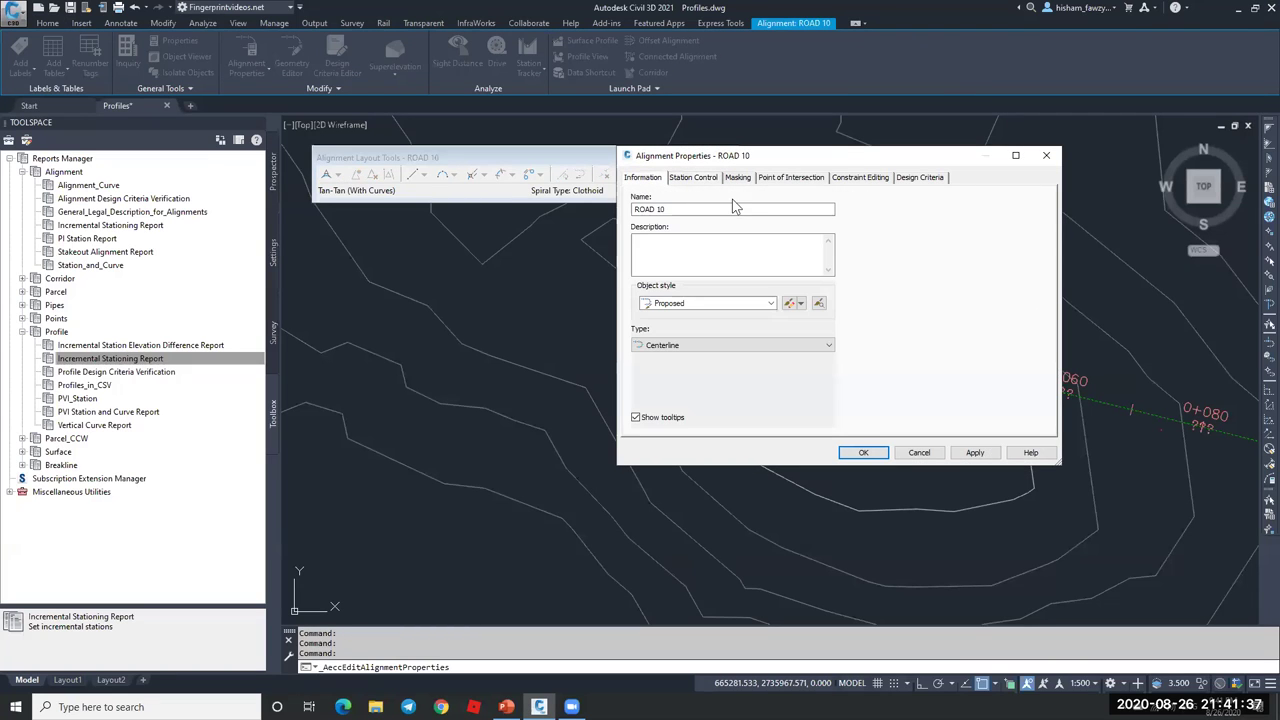
left_click(920, 180)
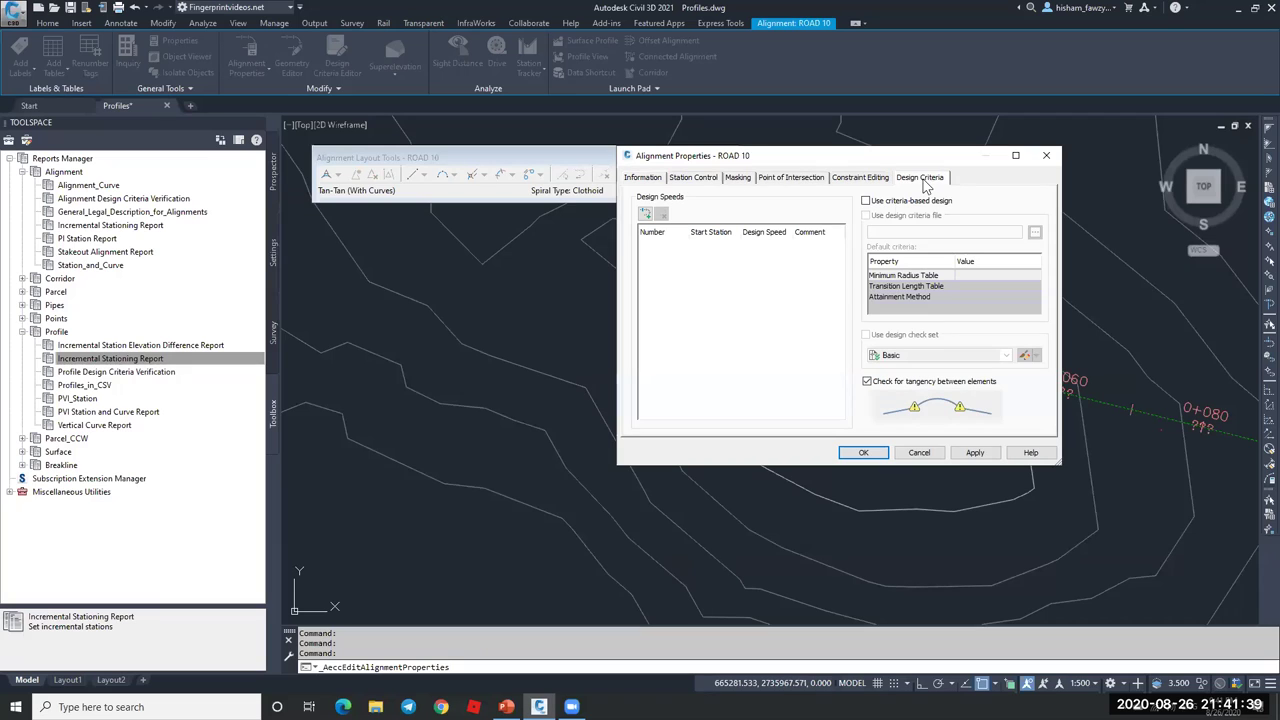
left_click(878, 203)
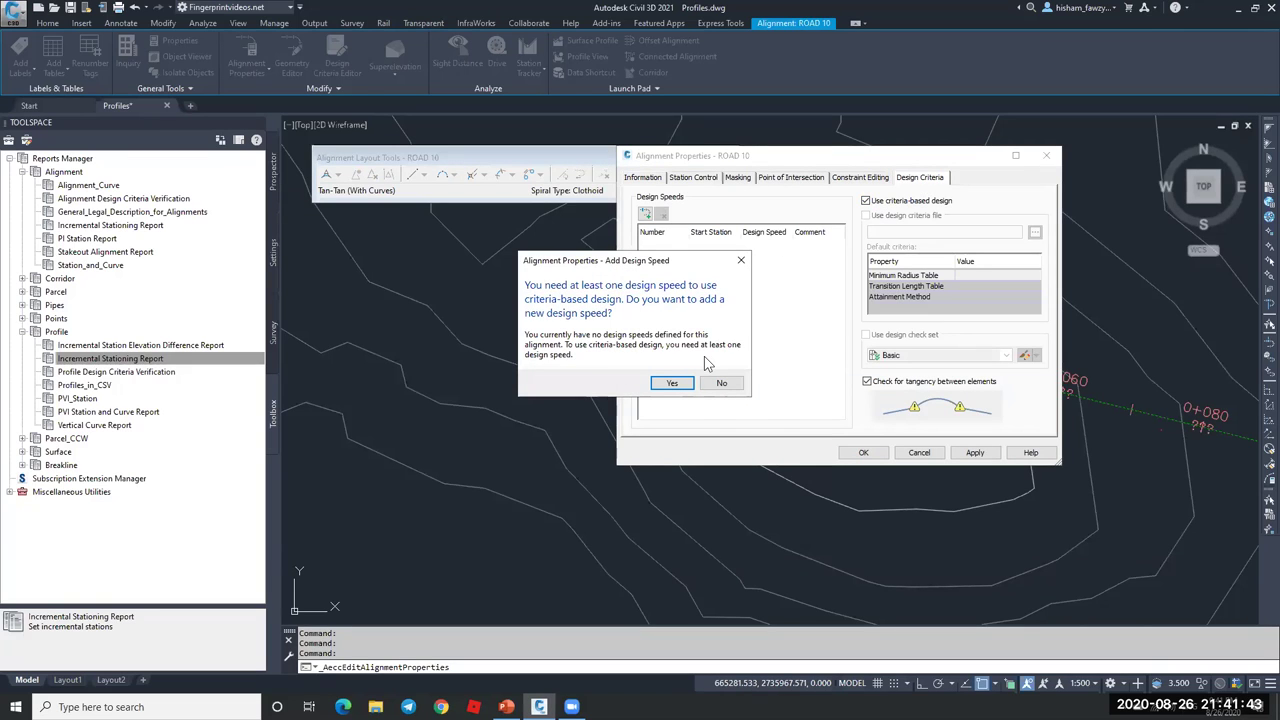
left_click(721, 383)
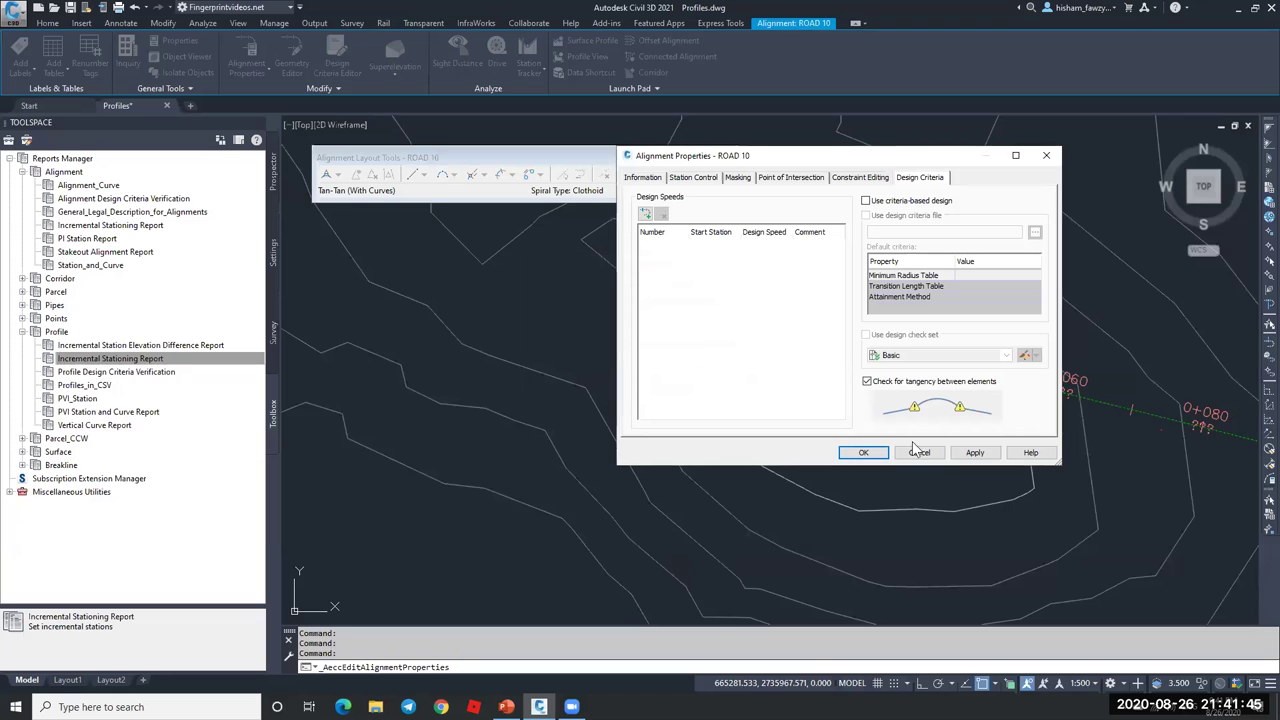
left_click(918, 452)
left_click(395, 58)
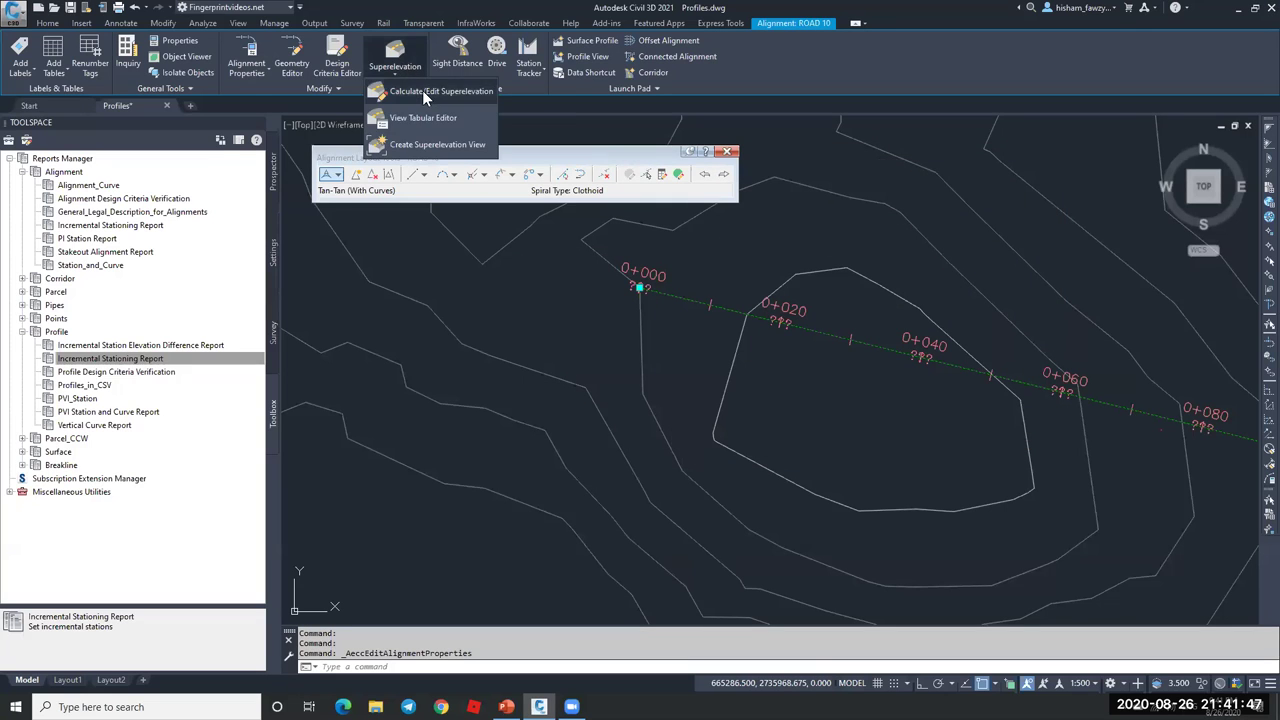
left_click(430, 91)
left_click(632, 318)
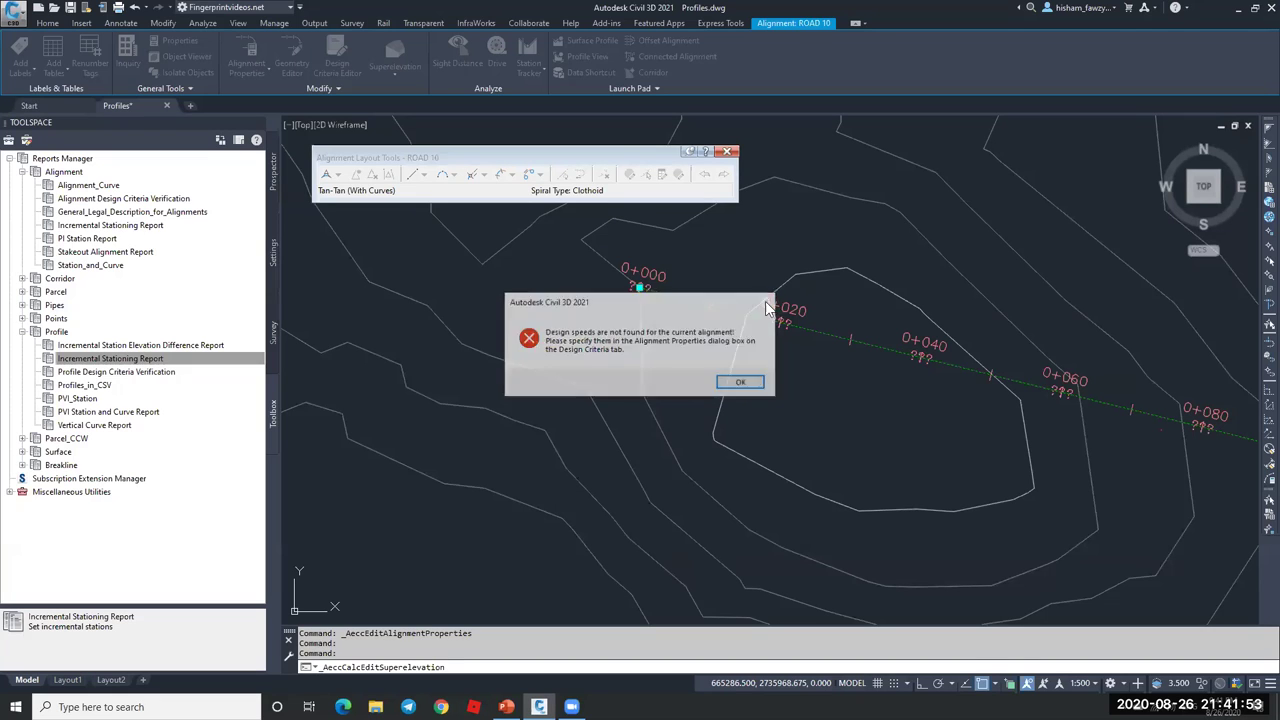
left_click(766, 301)
left_click(248, 47)
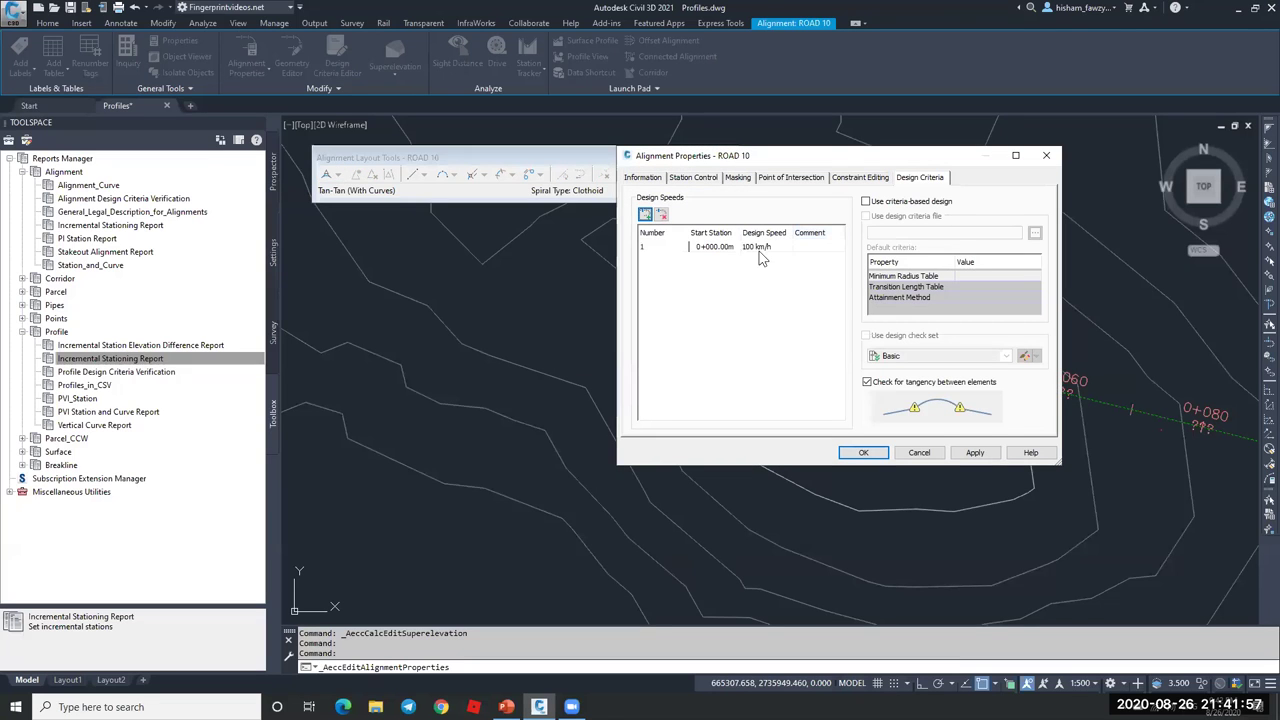
left_click(912, 202)
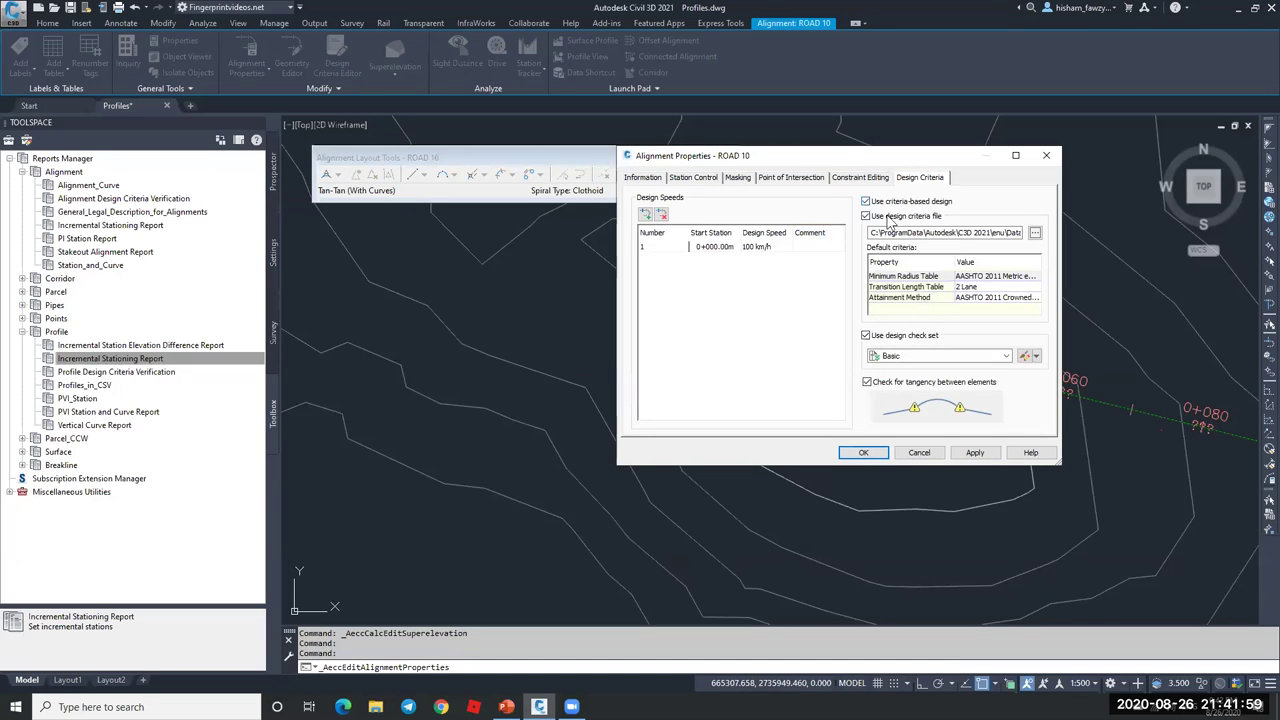
left_click(1003, 276)
left_click(1003, 276)
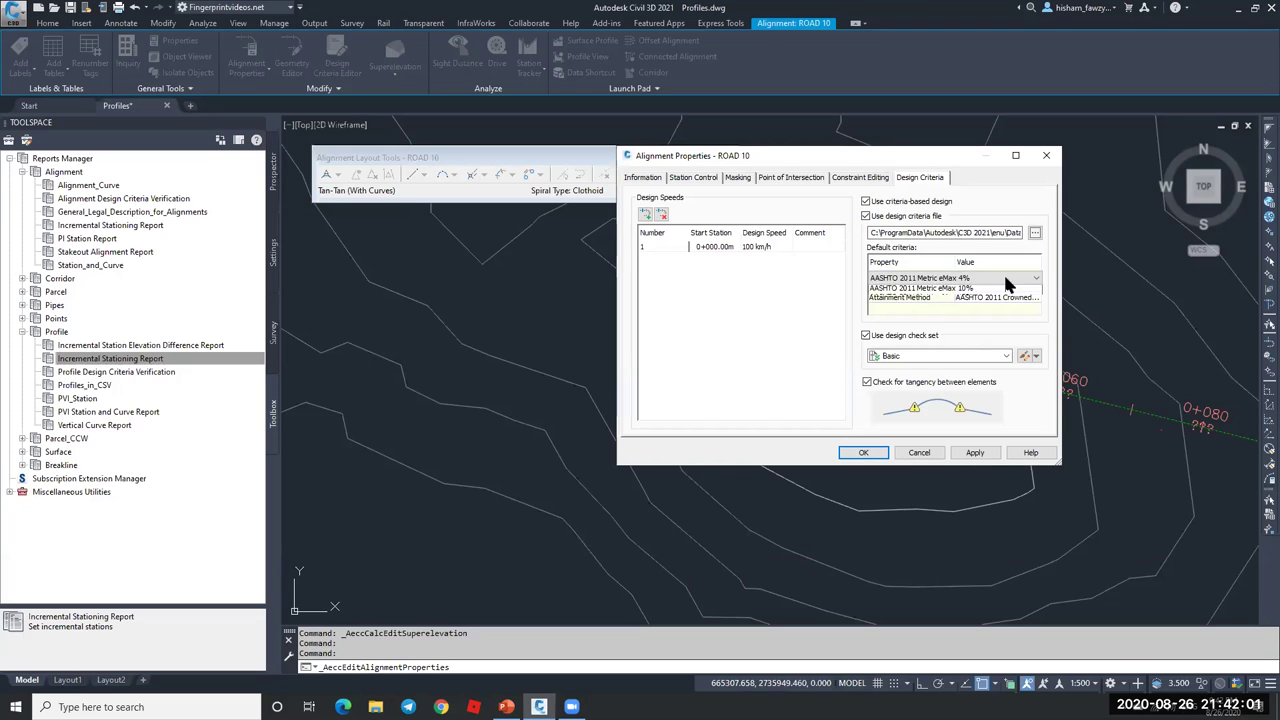
left_click(976, 333)
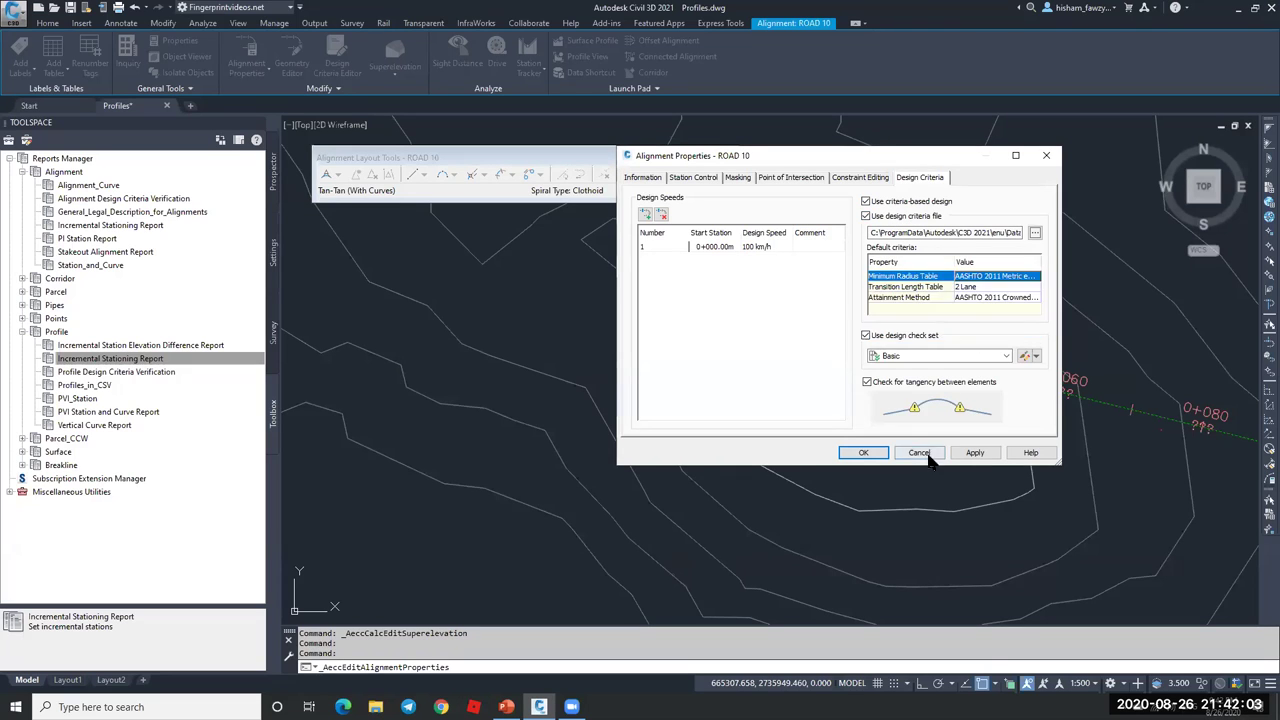
left_click(929, 452)
key("Escape")
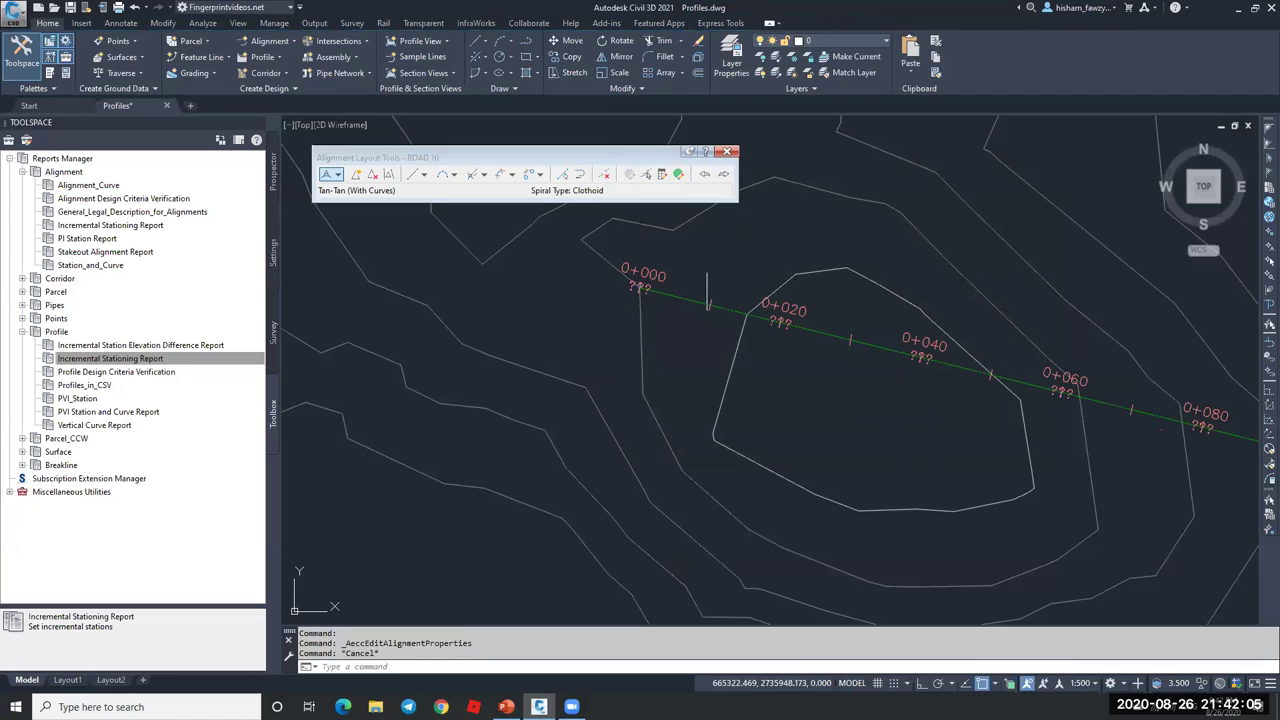
mouse_move(695, 284)
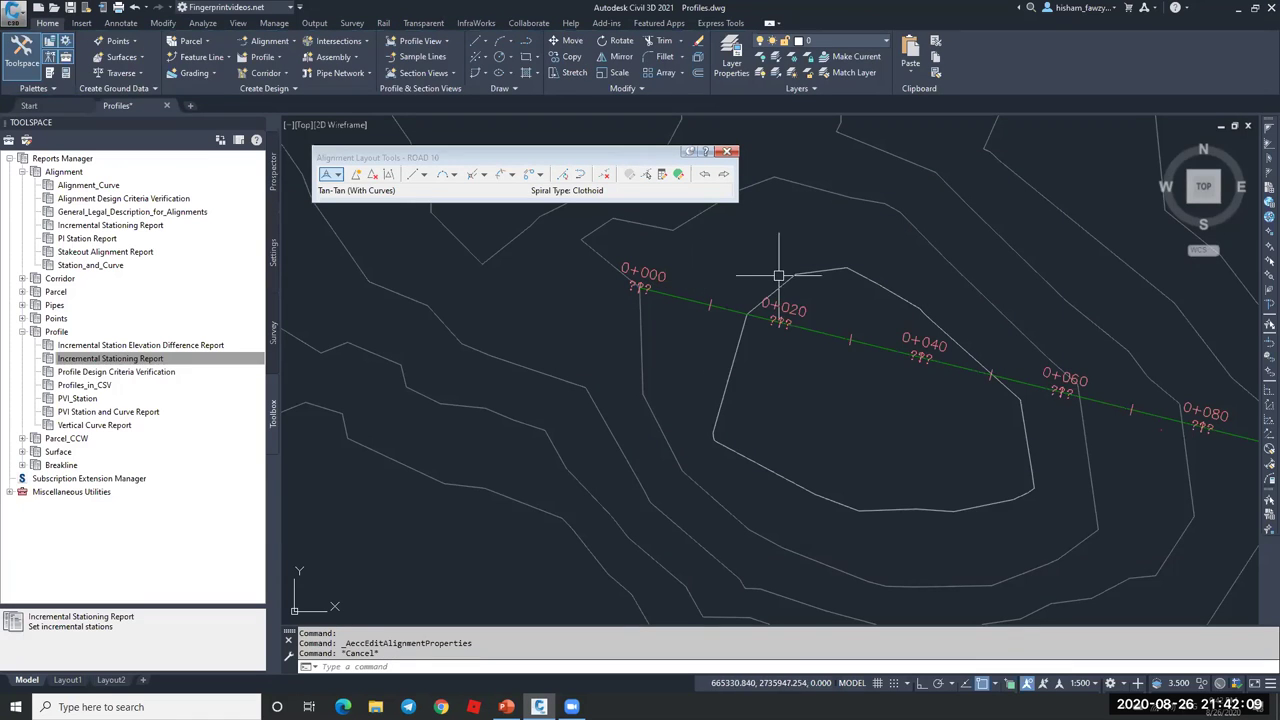
- Delete the ROAD 10 alignment
left_click(688, 298)
scroll(726, 260, "down", 2)
key("Delete")
key("Escape")
key("Escape")
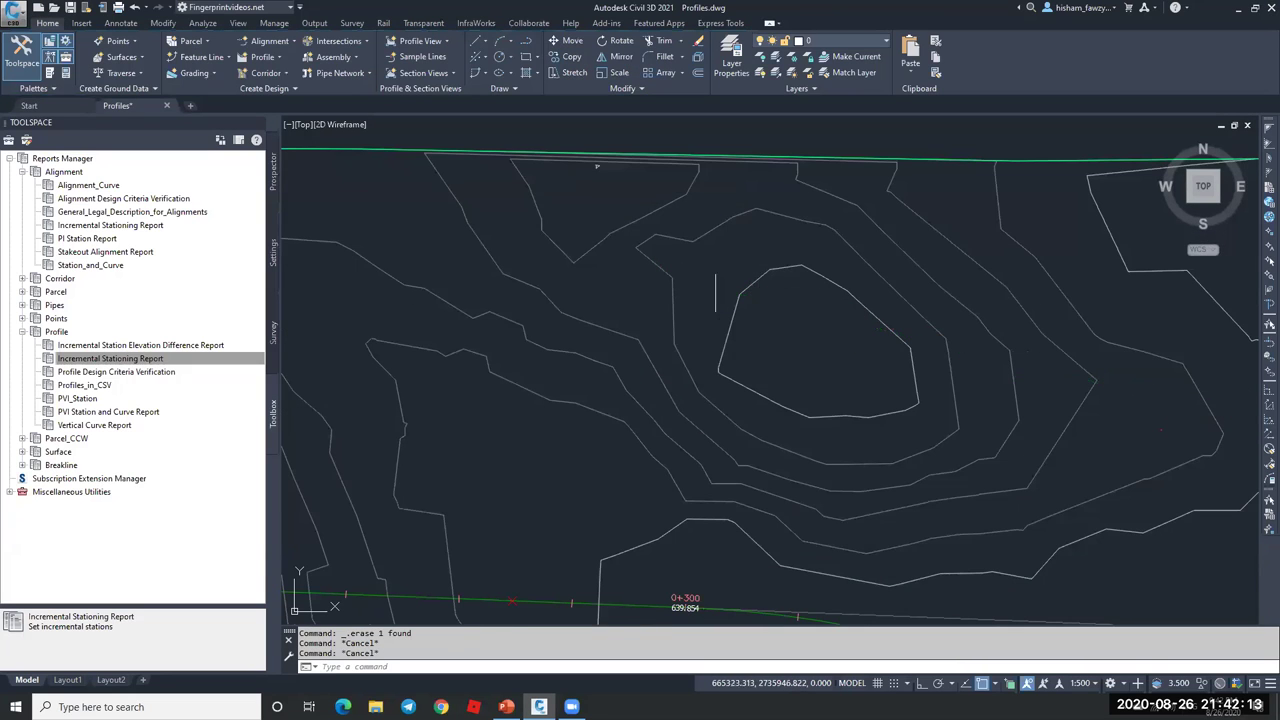
scroll(726, 260, "down", 3)
scroll(727, 262, "down", 3)
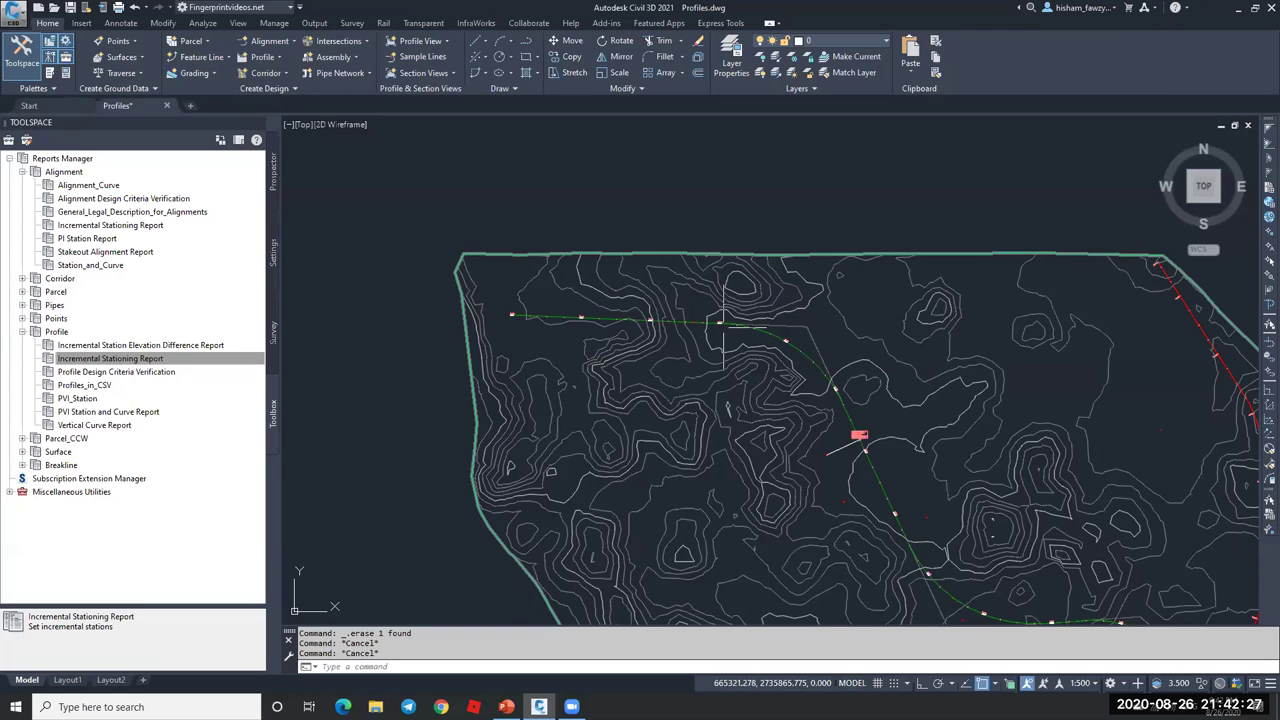
- Zoom along ROAD 01 to read its station labels and elevations, e.g. 639.854 at 0+300
scroll(721, 326, "up", 4)
scroll(721, 326, "up", 5)
mouse_move(645, 312)
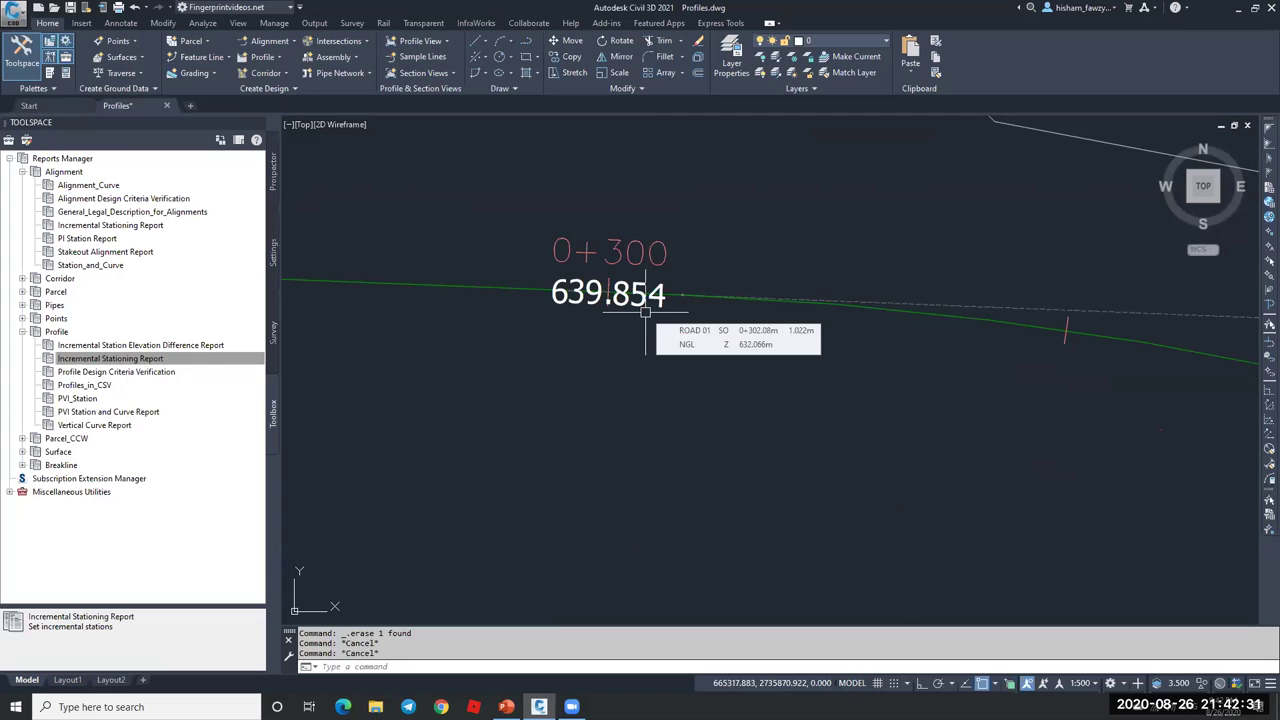
scroll(866, 240, "down", 3)
scroll(839, 266, "down", 2)
scroll(816, 309, "down", 3)
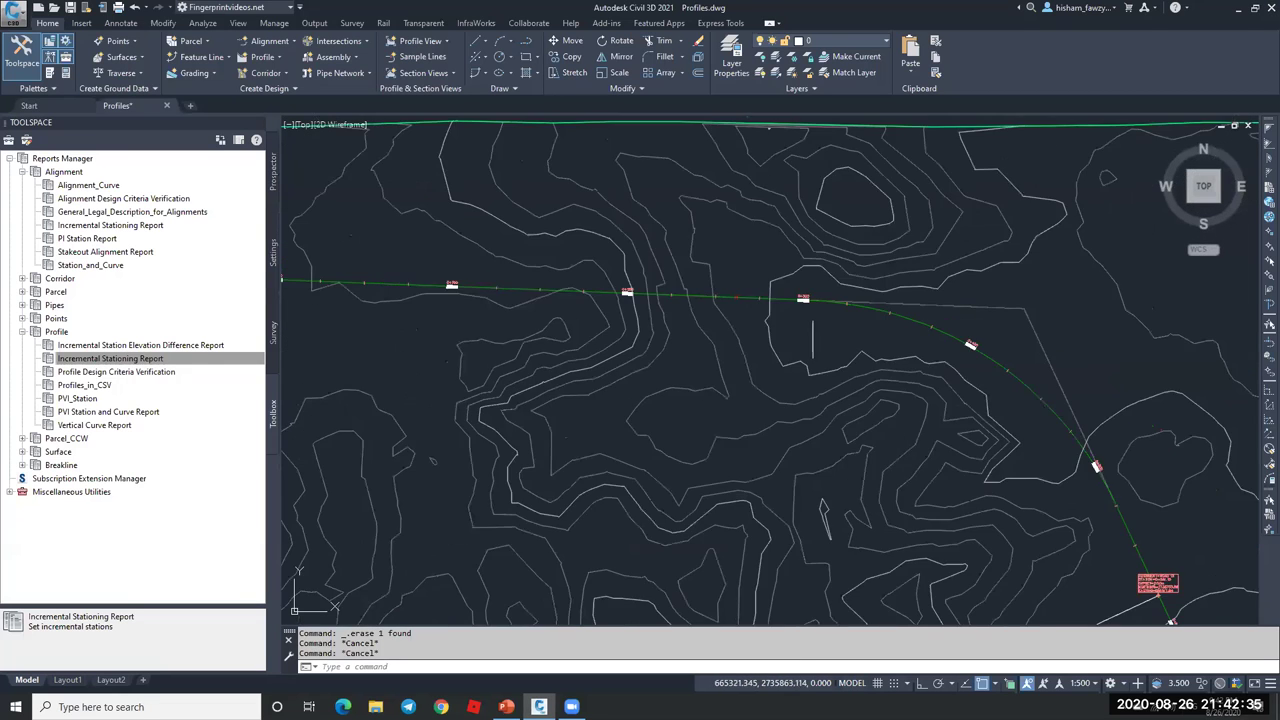
scroll(982, 335, "up", 5)
scroll(984, 342, "up", 2)
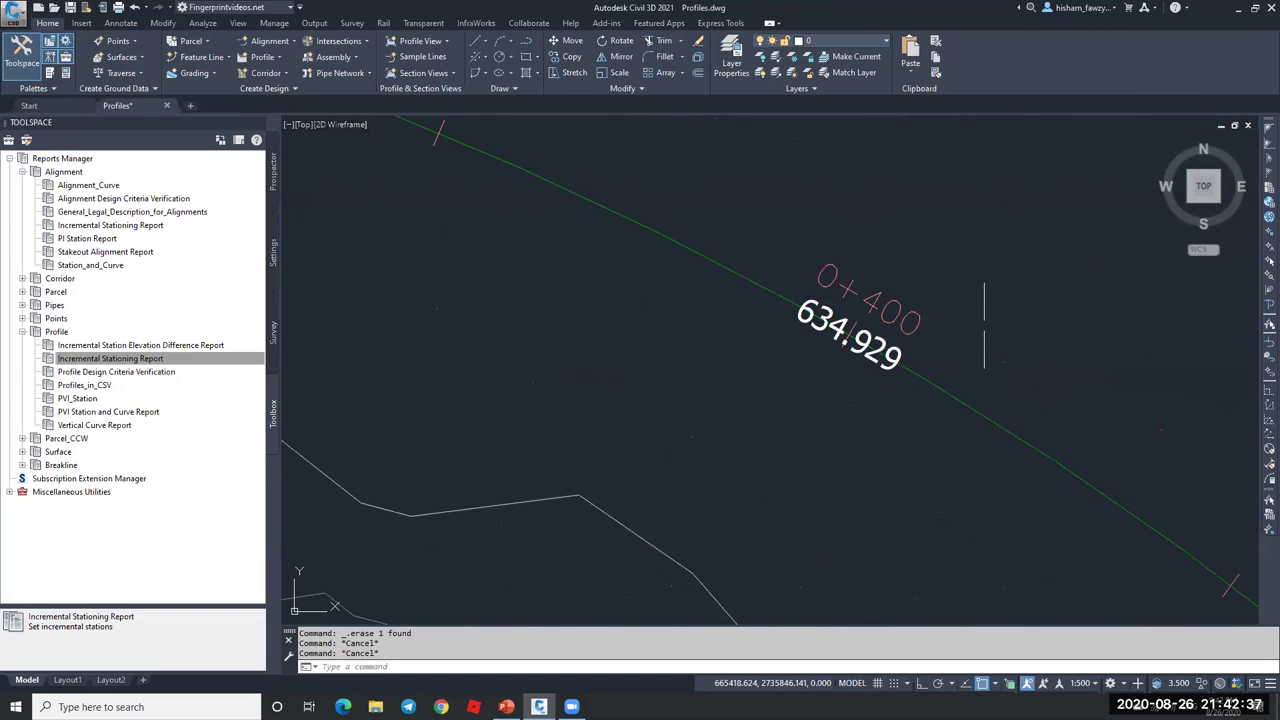
scroll(737, 189, "down", 5)
scroll(713, 190, "down", 2)
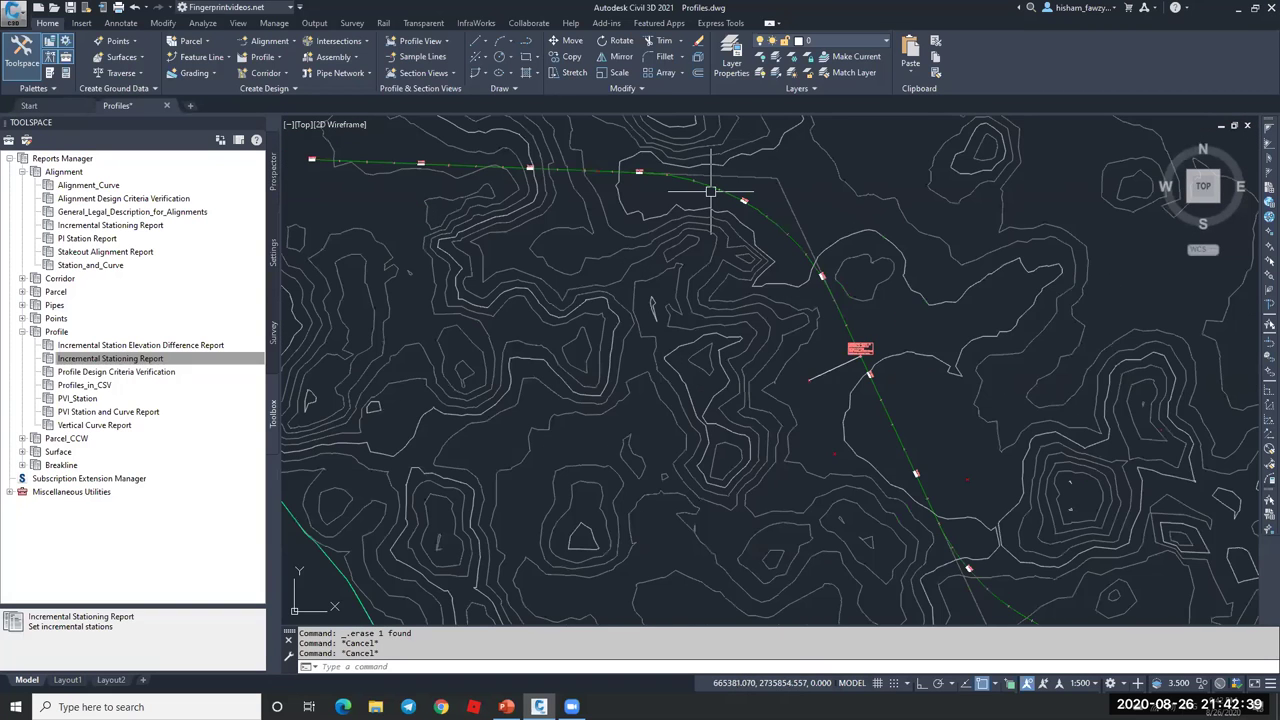
scroll(855, 314, "down", 4)
scroll(883, 322, "up", 3)
scroll(883, 322, "down", 3)
scroll(885, 315, "up", 7)
- Select ROAD 01 near its end beside the red alignment
left_click(826, 335)
scroll(814, 349, "down", 3)
scroll(857, 591, "down", 2)
scroll(834, 349, "up", 3)
key("Escape")
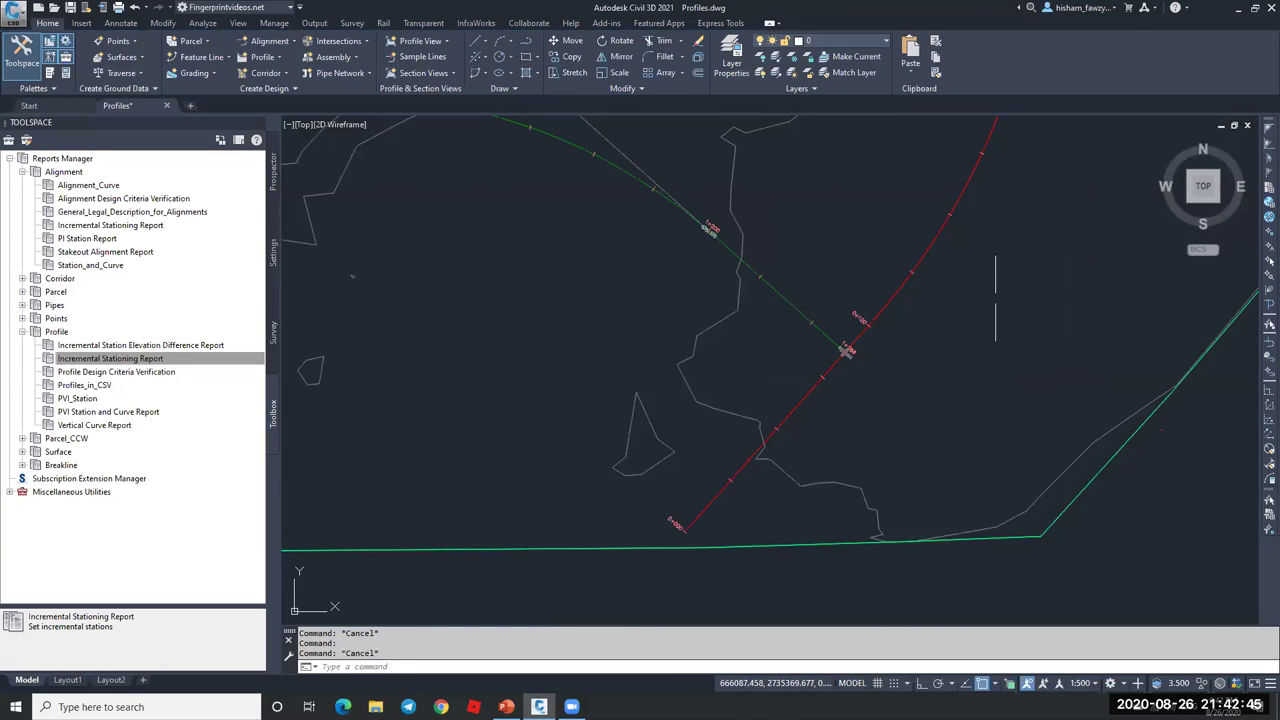
left_click(800, 312)
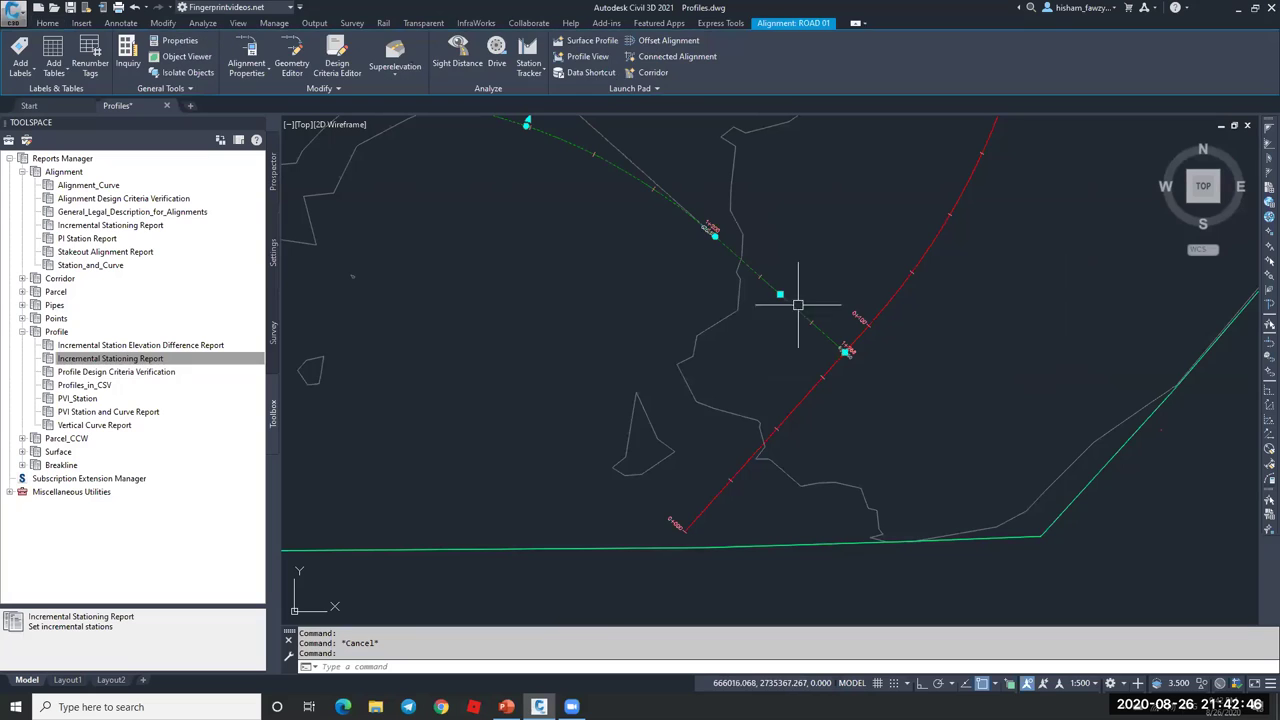
- Attach a 250-radius floating curve to ROAD 01's last tangent, ending past the red alignment
left_click(294, 63)
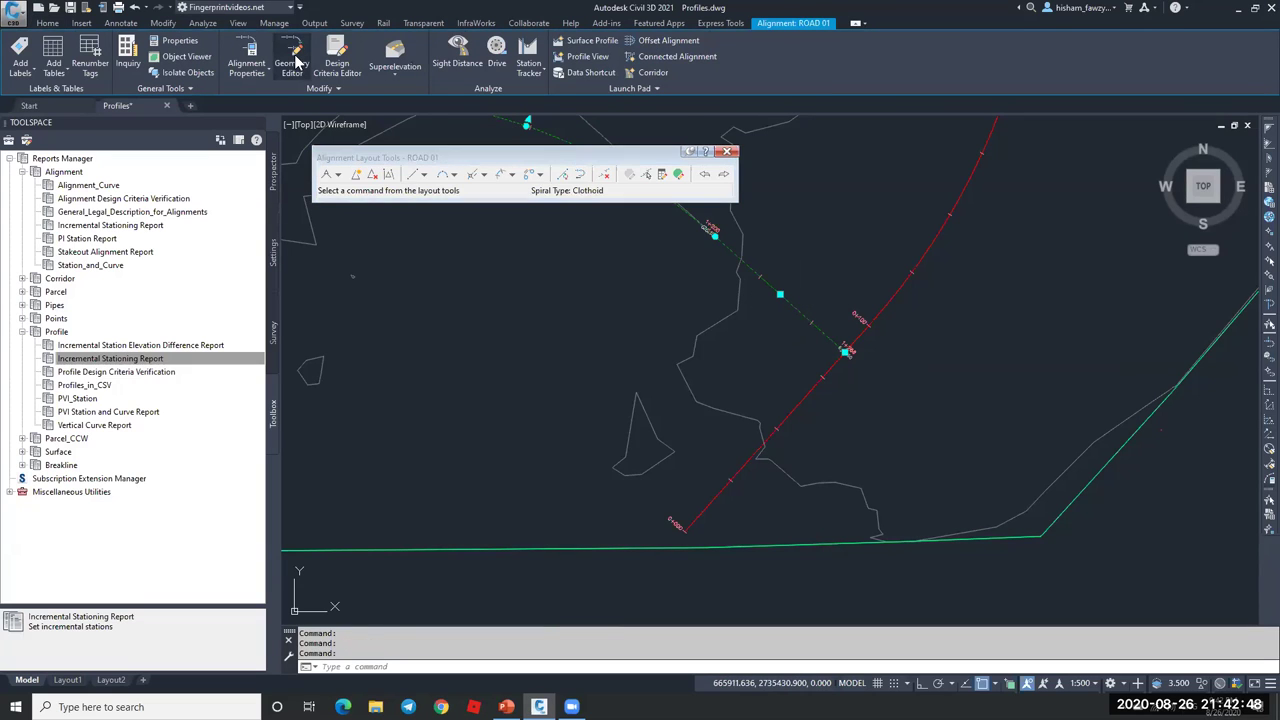
left_click(455, 177)
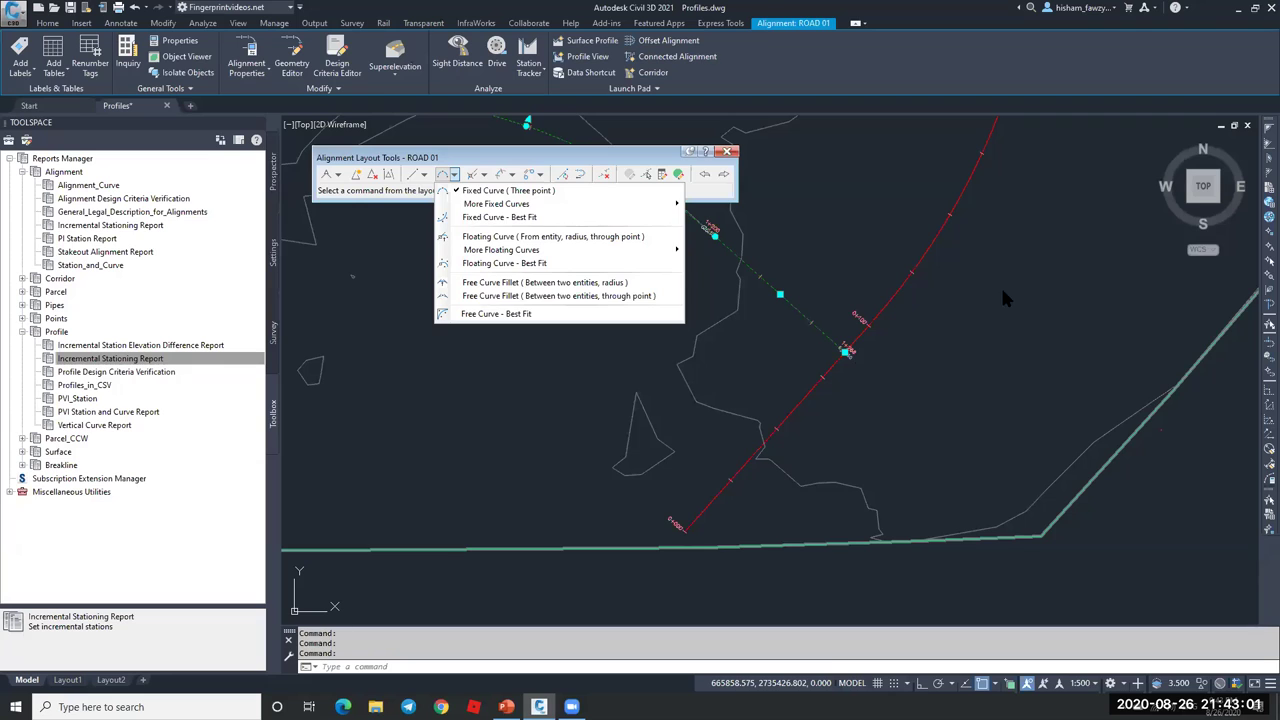
left_click(515, 237)
left_click(843, 334)
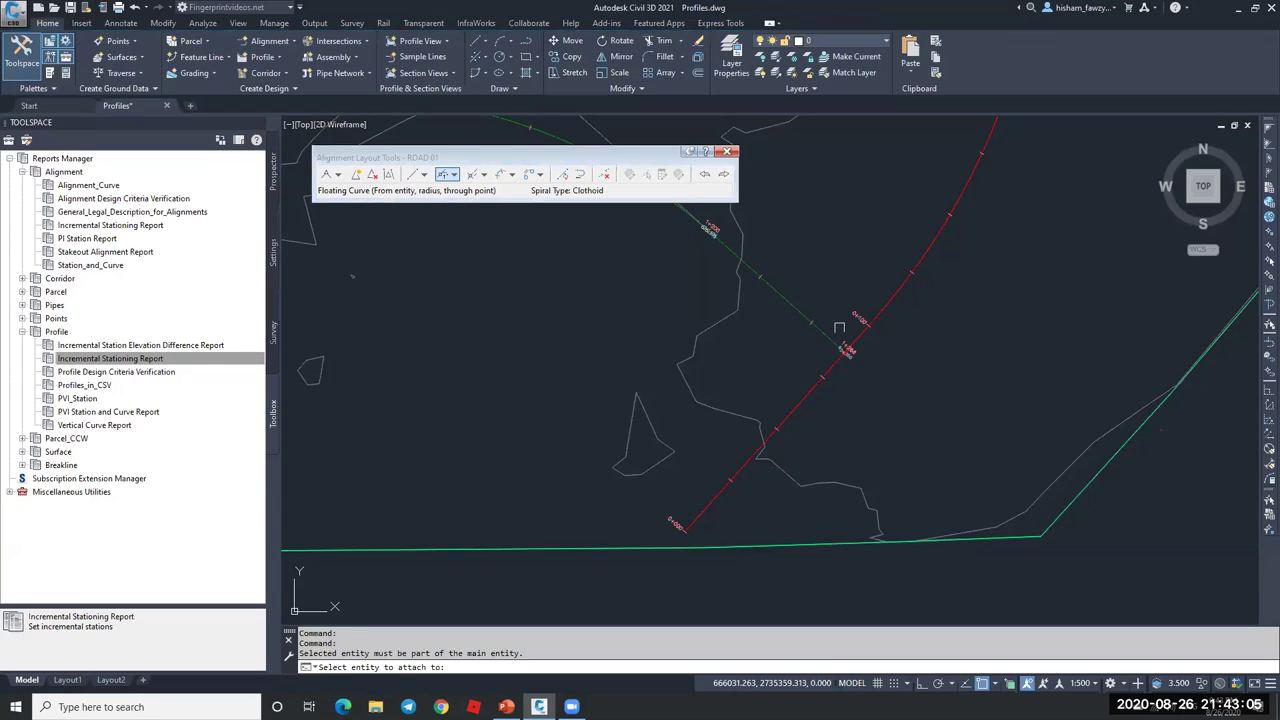
left_click(845, 348)
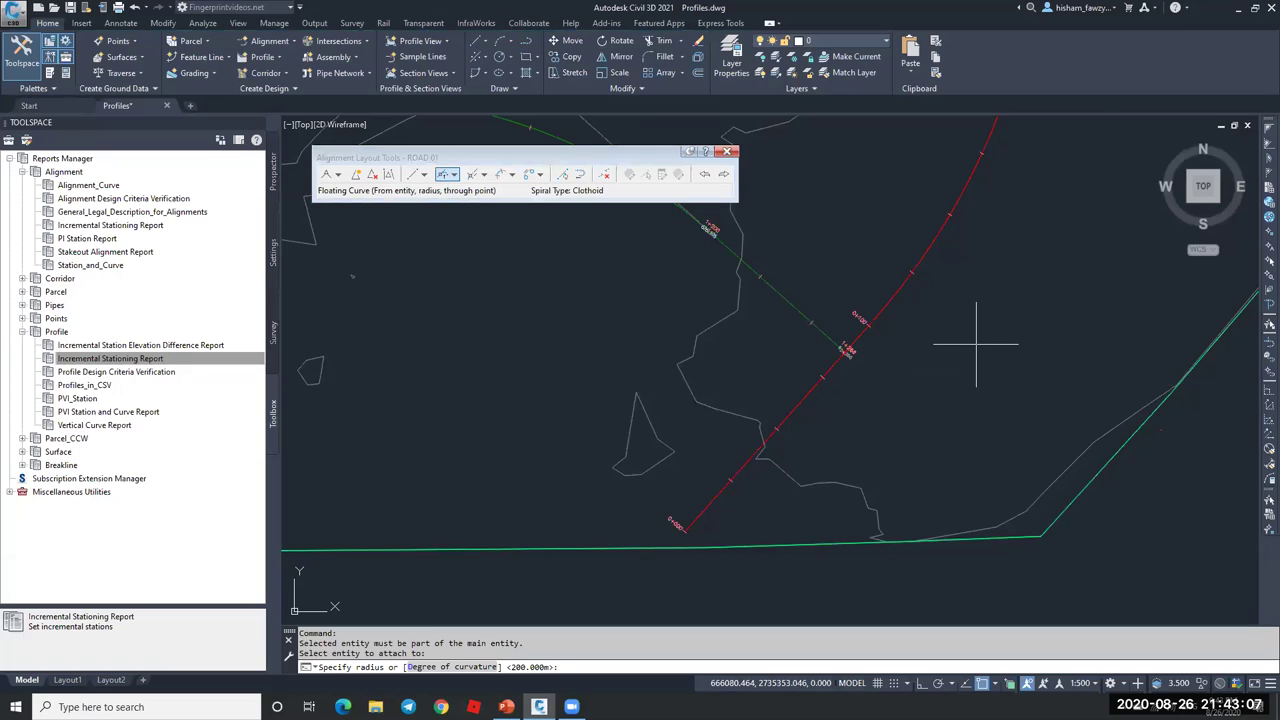
mouse_move(976, 344)
type("250")
key("Return")
key("Return")
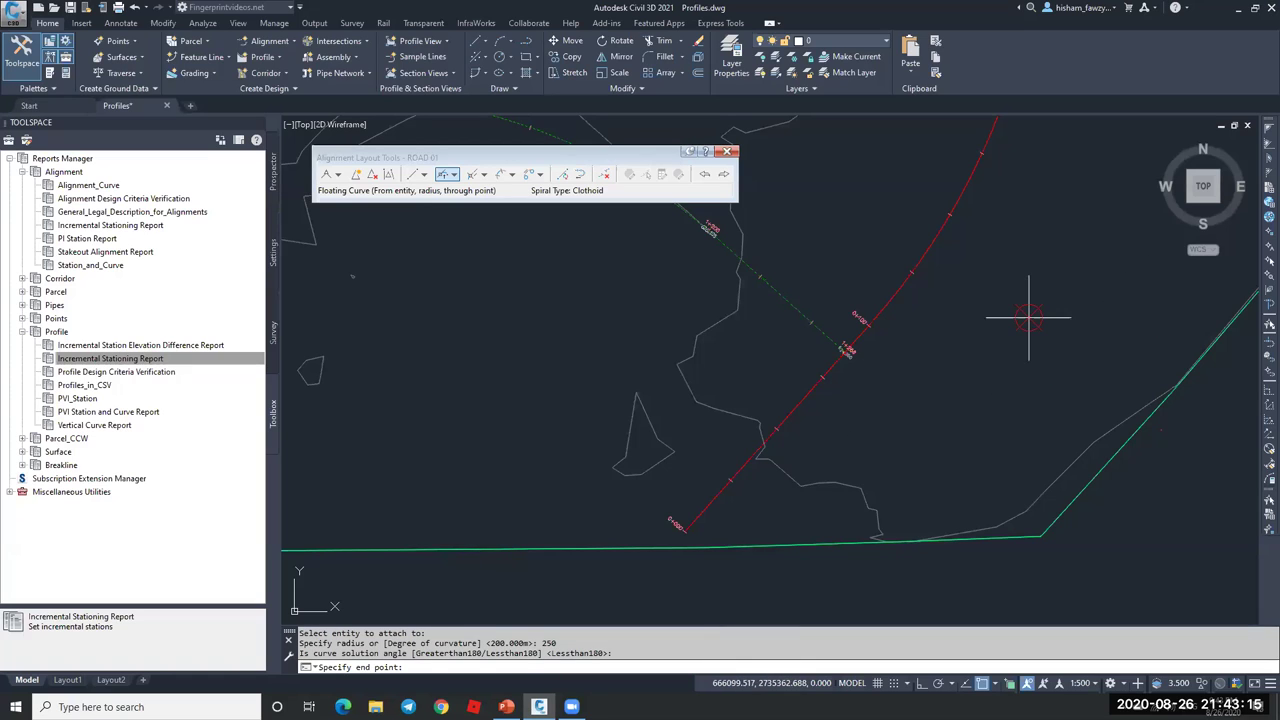
left_click(1018, 427)
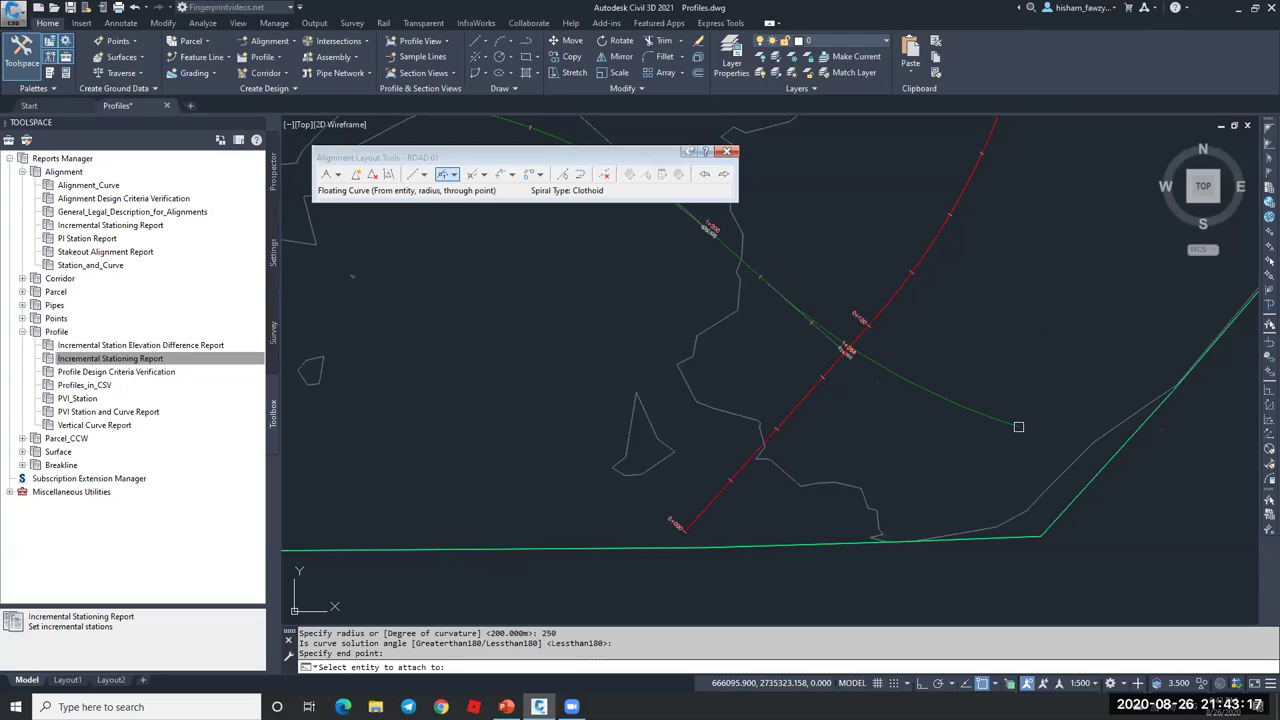
key("Return")
scroll(990, 428, "up", 4)
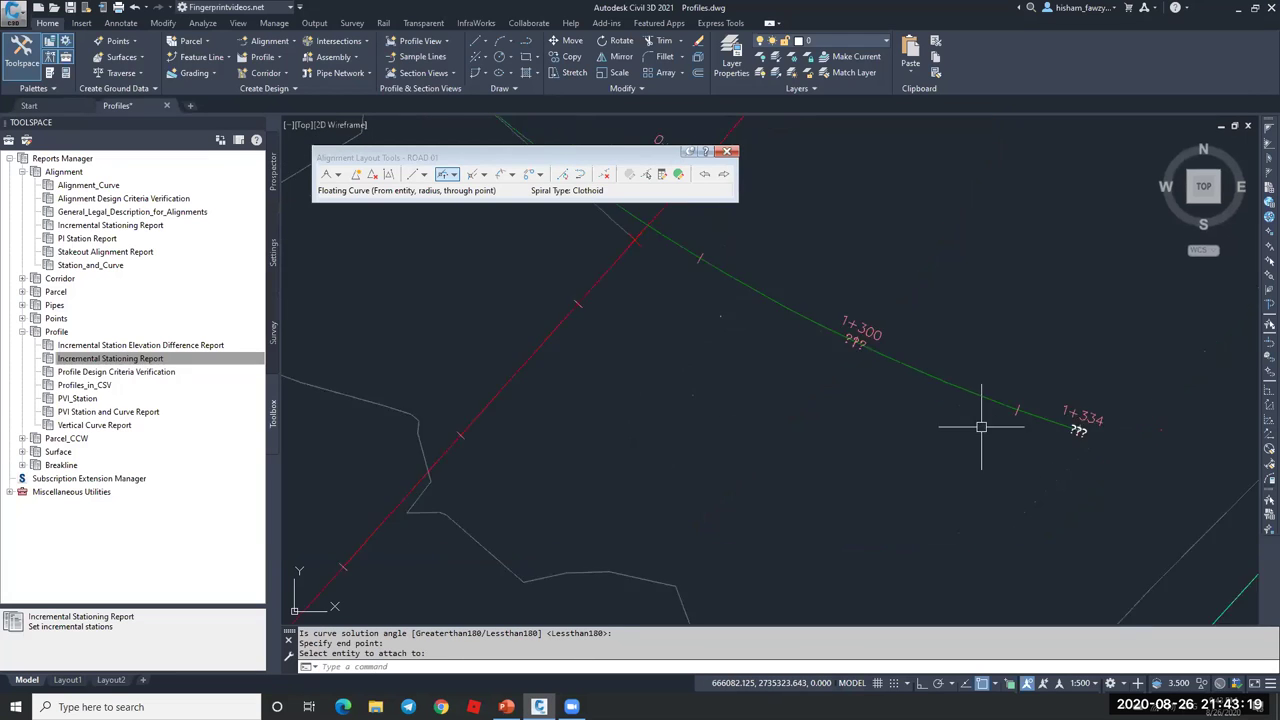
scroll(1116, 436, "down", 3)
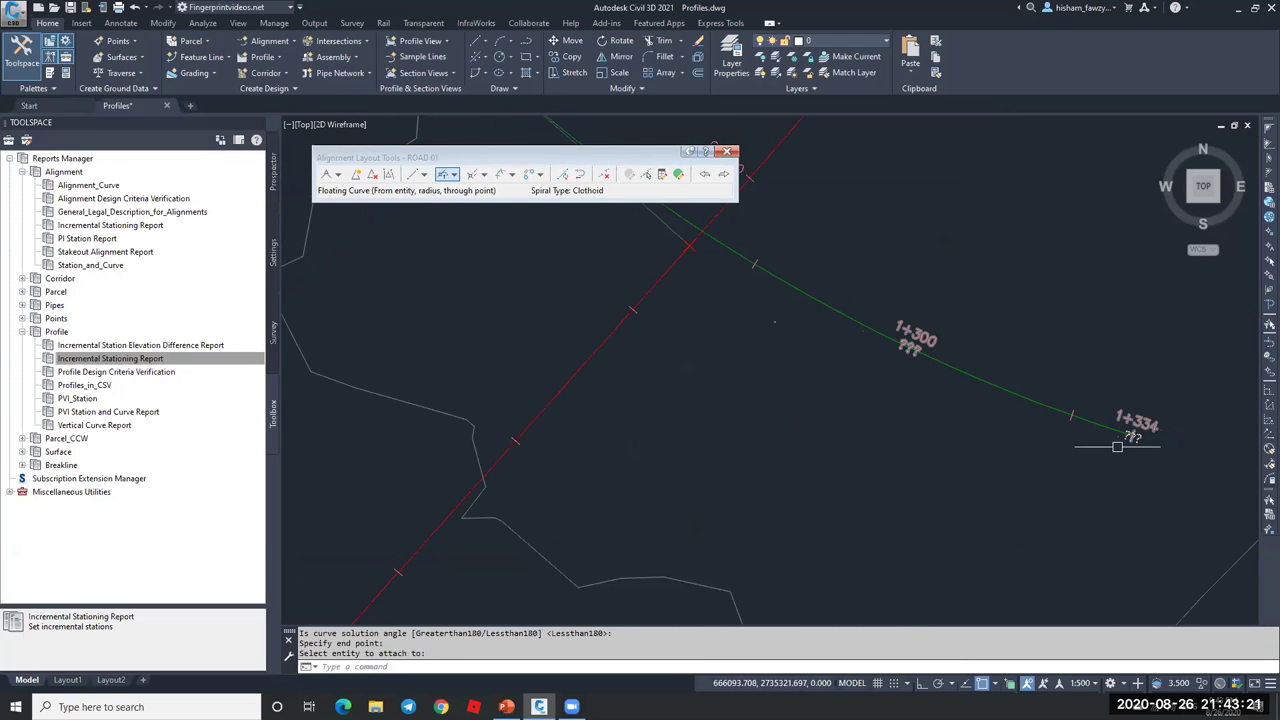
scroll(1113, 434, "up", 1)
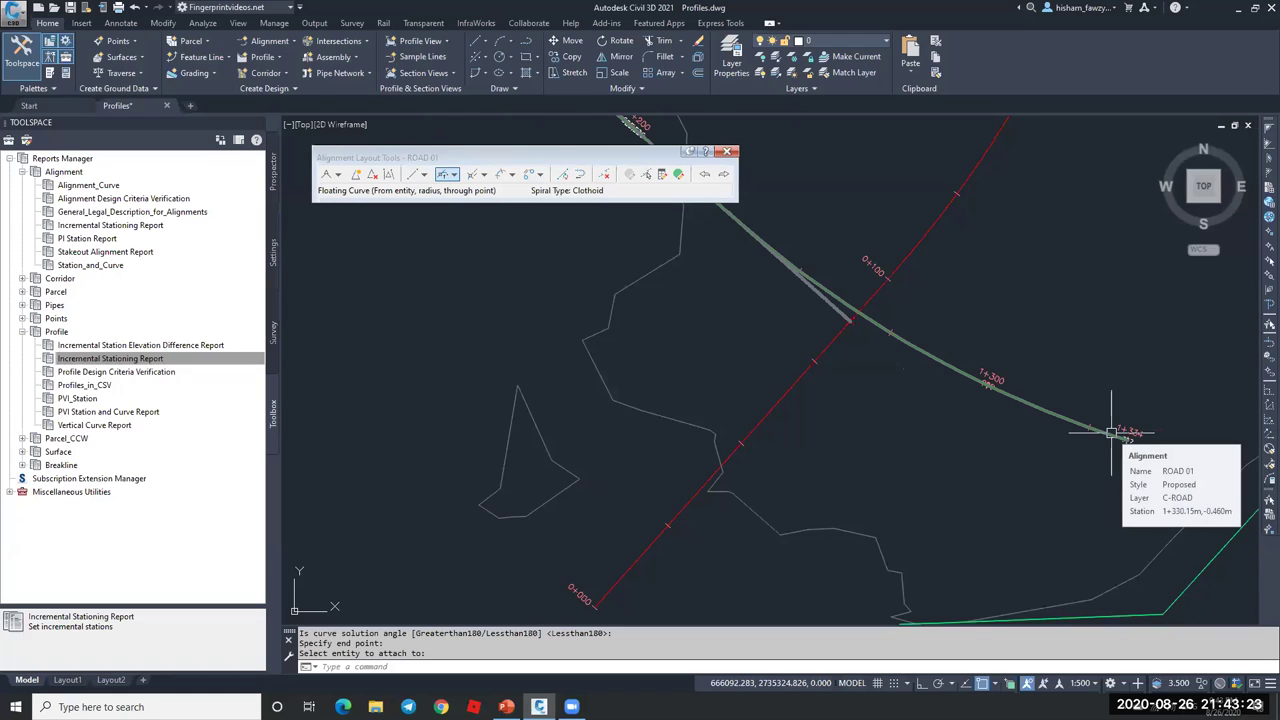
scroll(1040, 430, "down", 3)
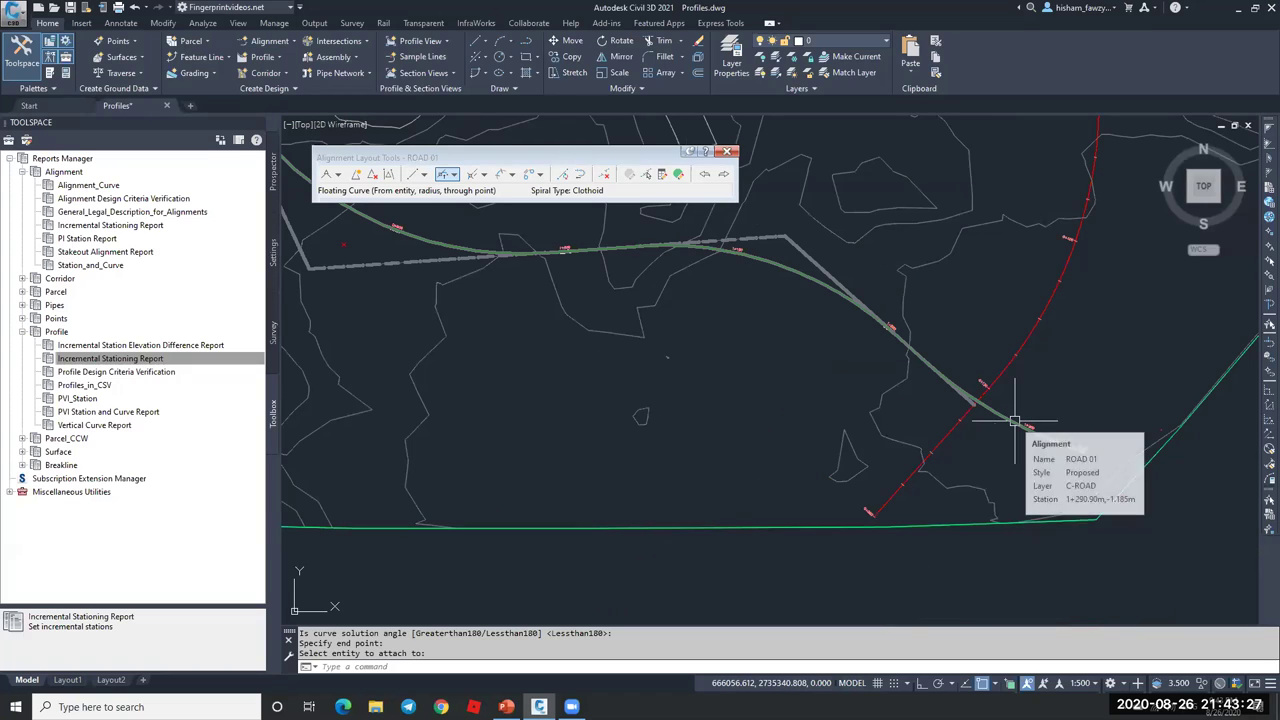
scroll(1010, 422, "up", 2)
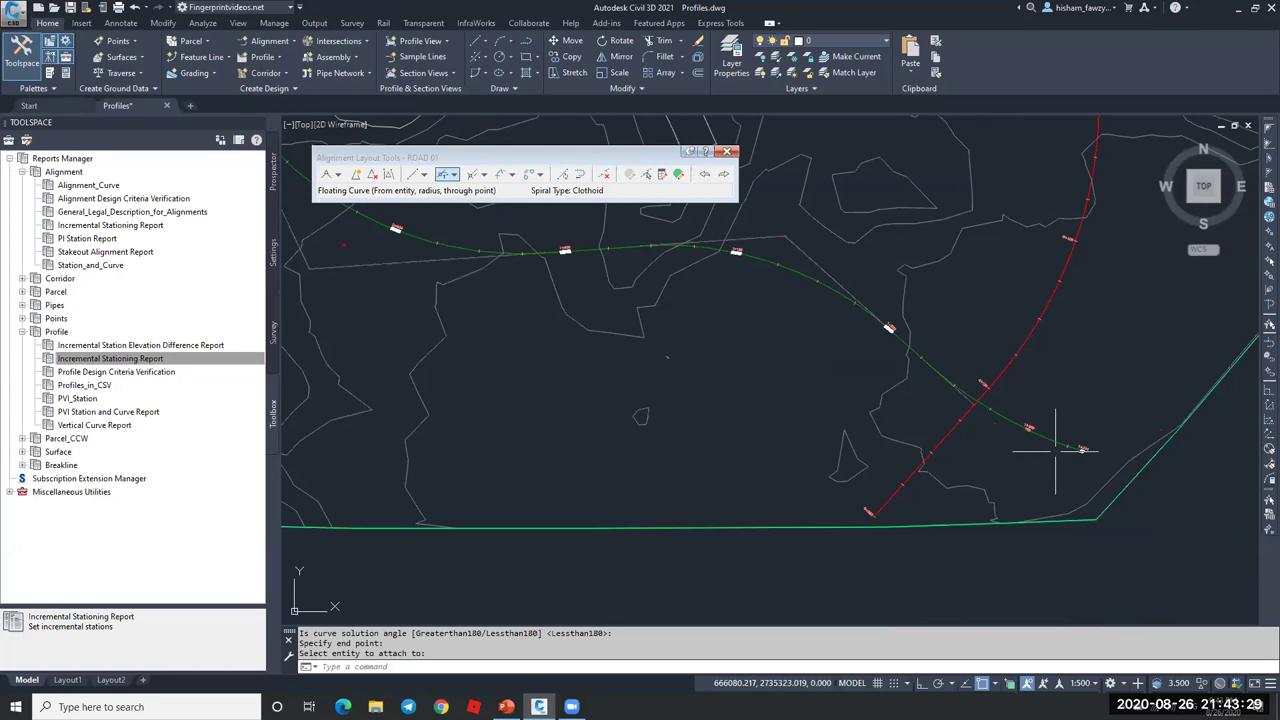
- Cancel the curve command, zoom to ROAD 01's 0+000 start and select the alignment there
key("Escape")
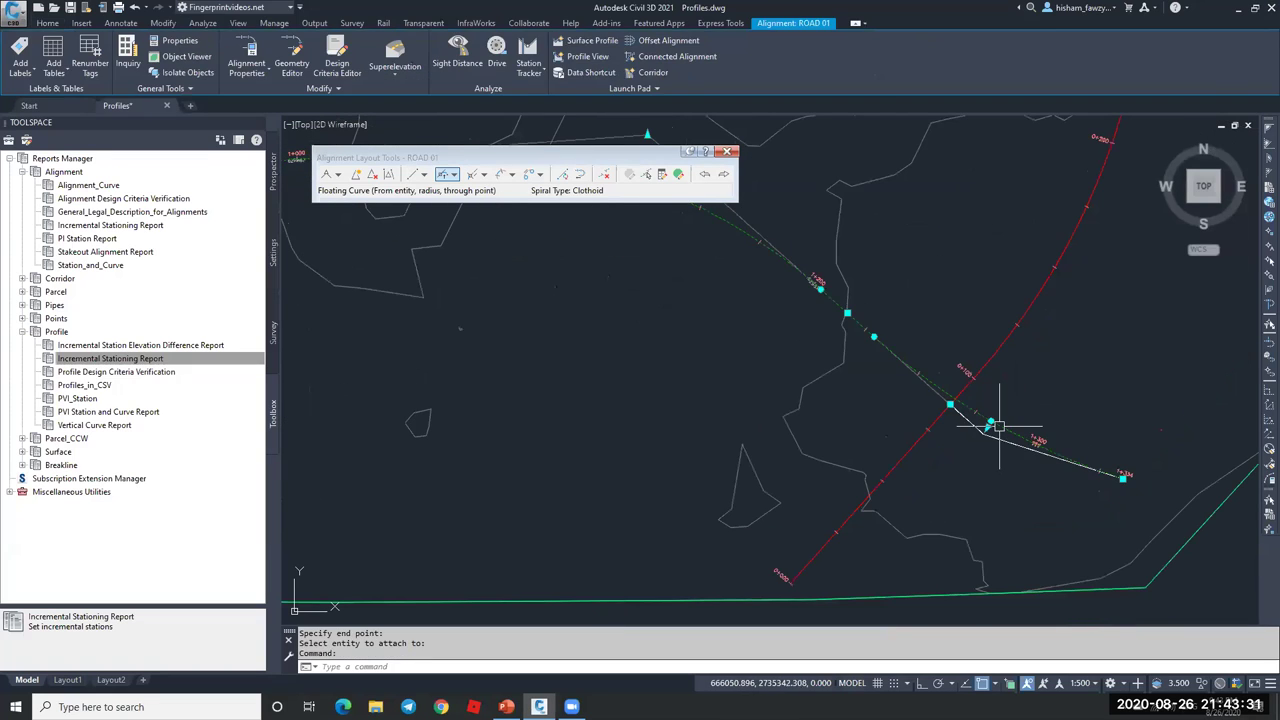
key("Escape")
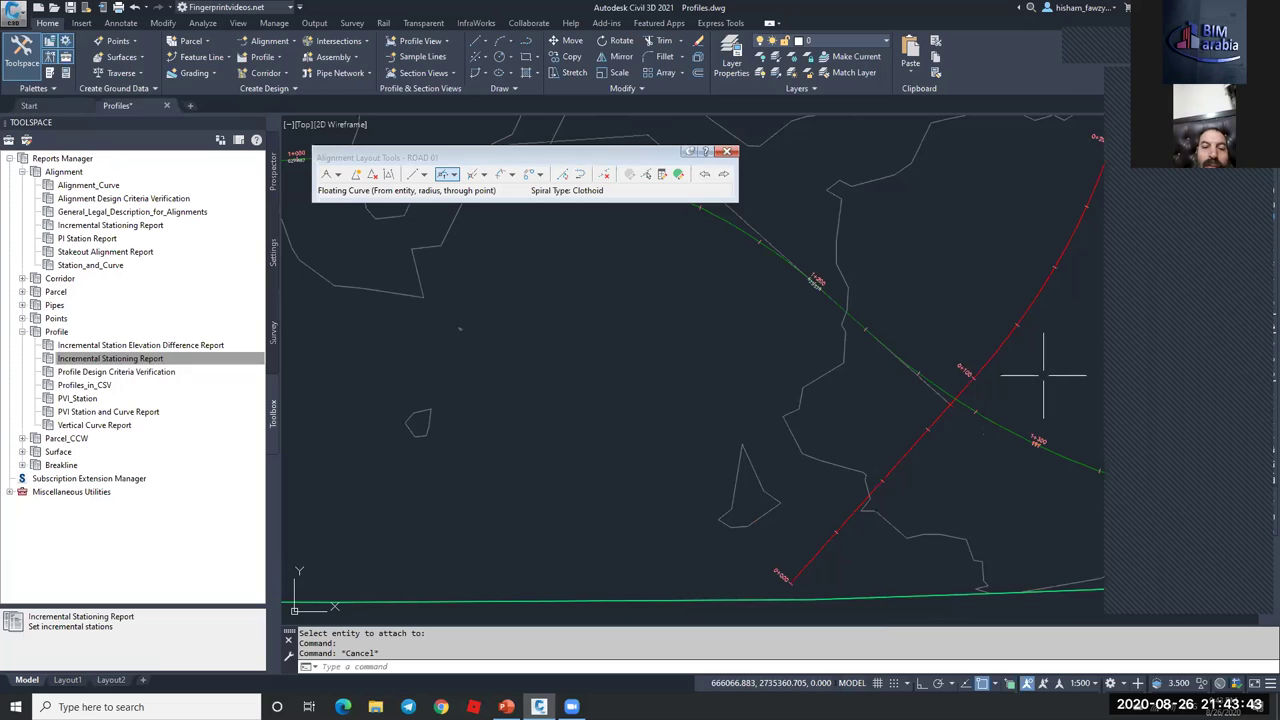
scroll(1001, 469, "down", 5)
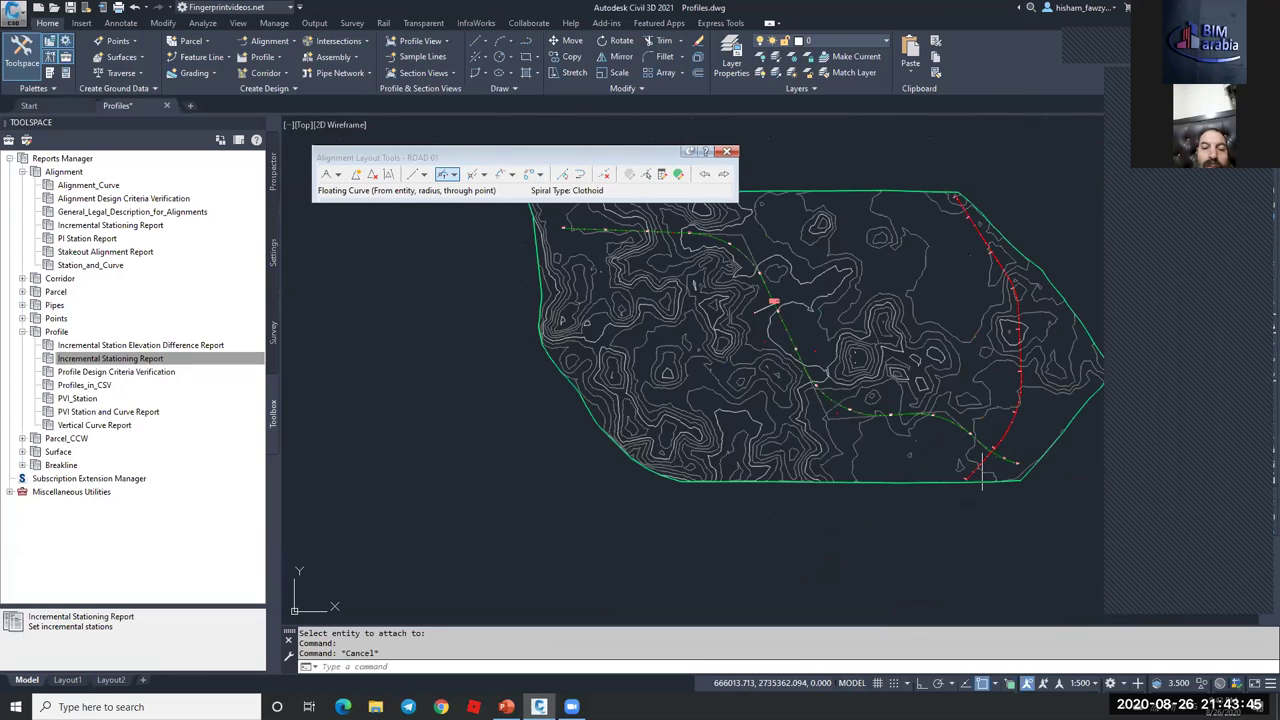
scroll(712, 308, "up", 6)
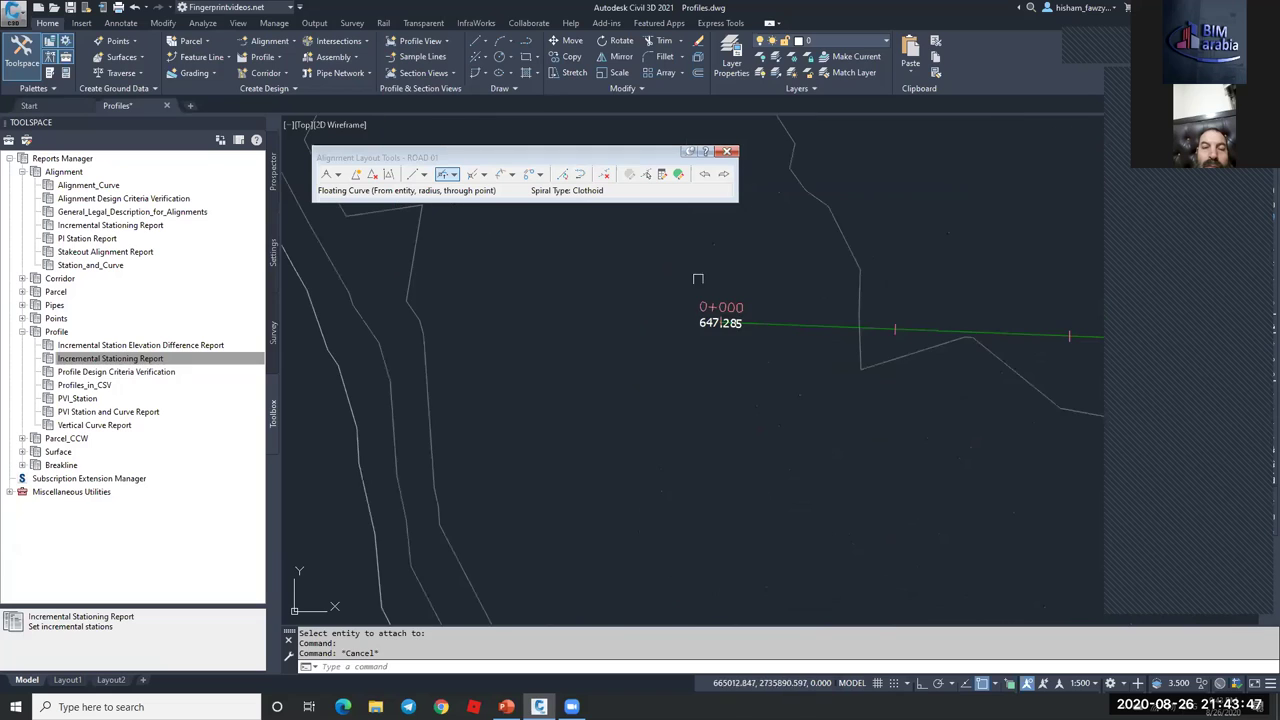
mouse_move(785, 323)
middle_mouse_down()
mouse_move(956, 303)
mouse_move(1253, 583)
middle_mouse_up()
left_click(822, 330)
scroll(700, 152, "down", 3)
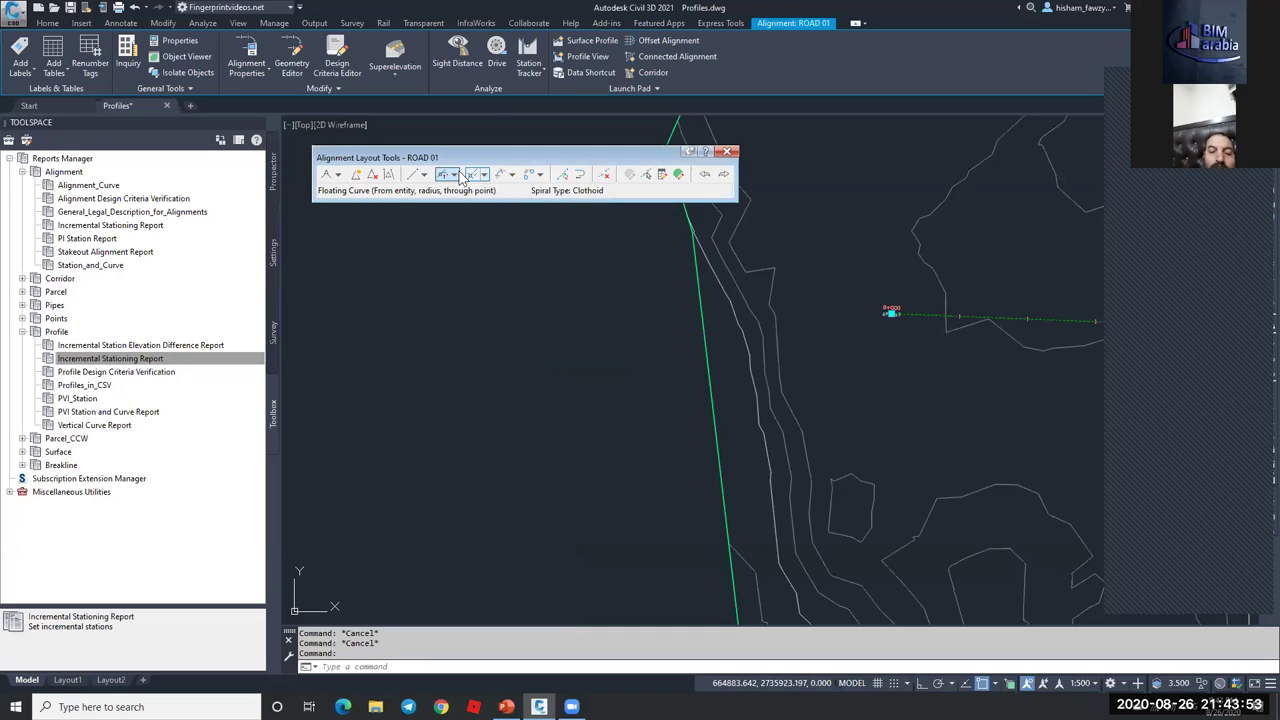
- Add a 100-radius floating curve (less than 180°) to ROAD 01's start, extending it backward
left_click(453, 174)
left_click(500, 240)
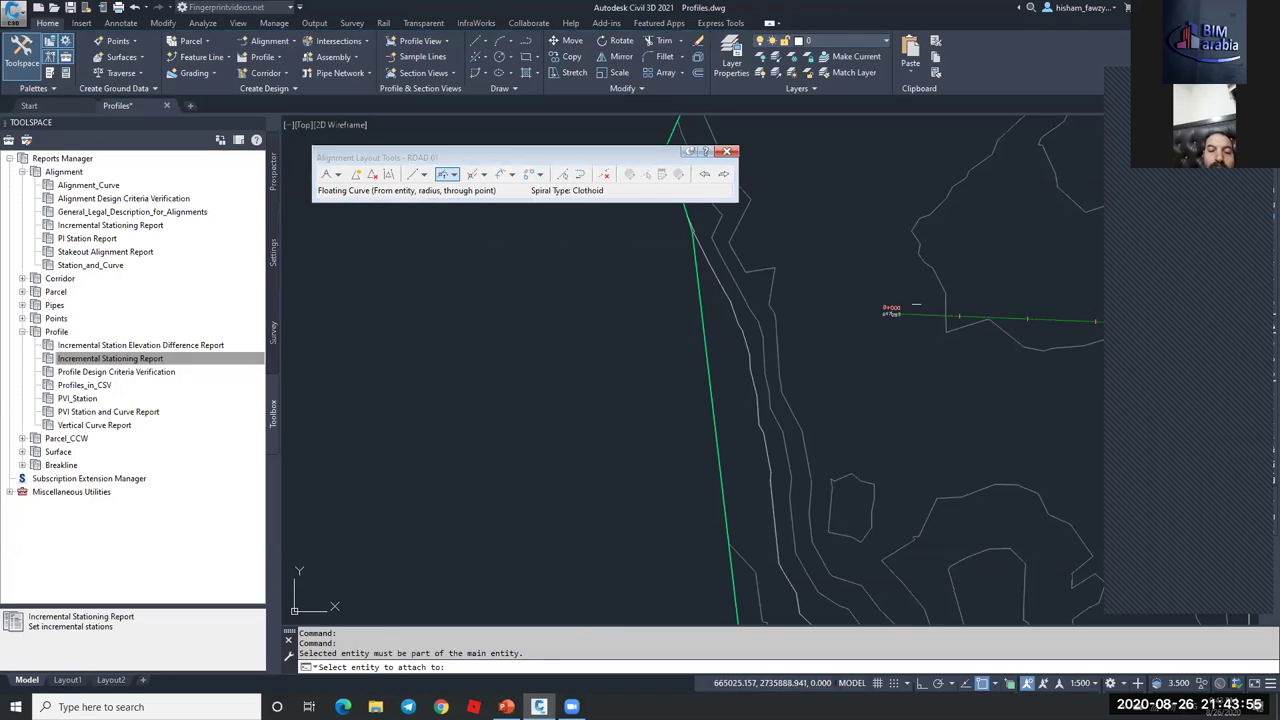
left_click(792, 296)
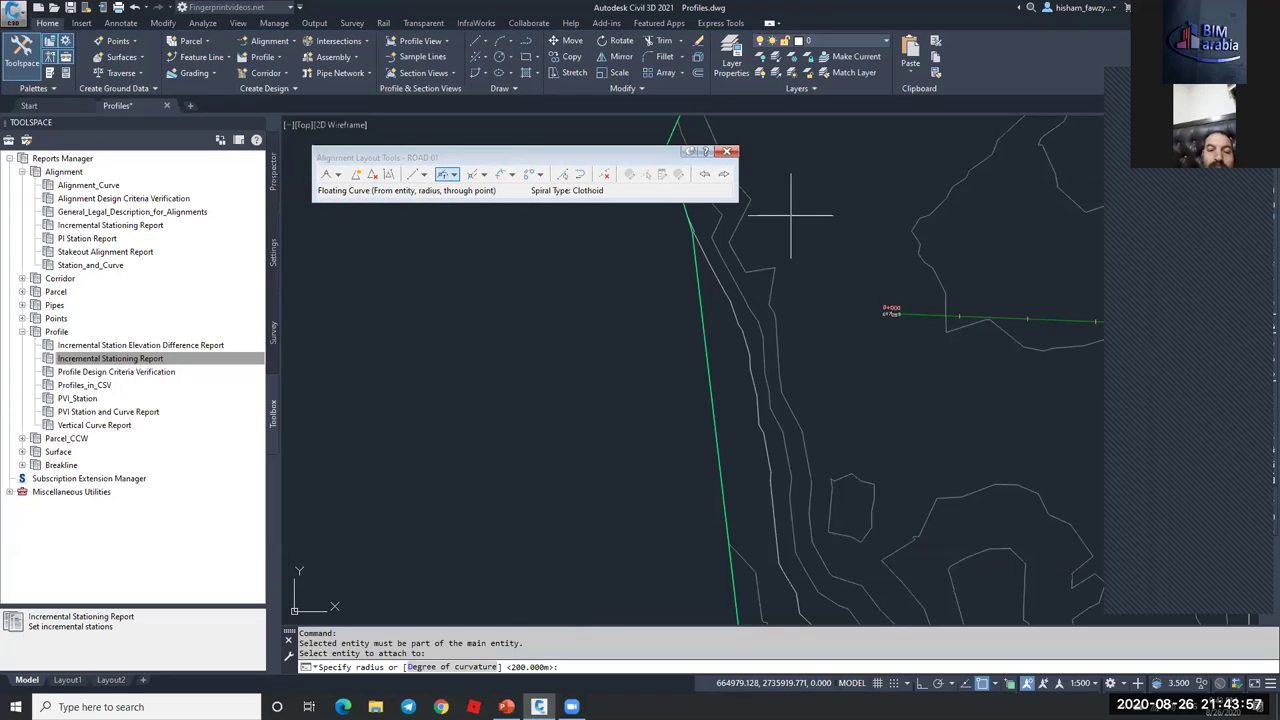
type("100")
key("Return")
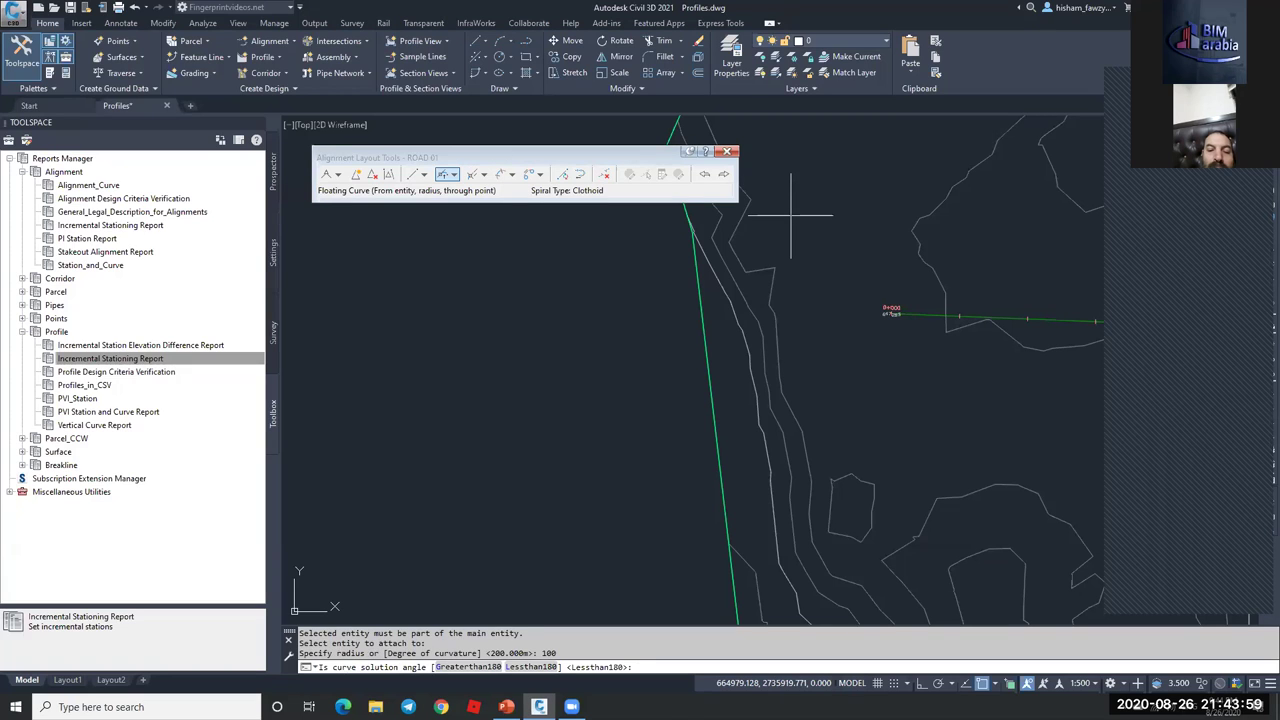
key("Return")
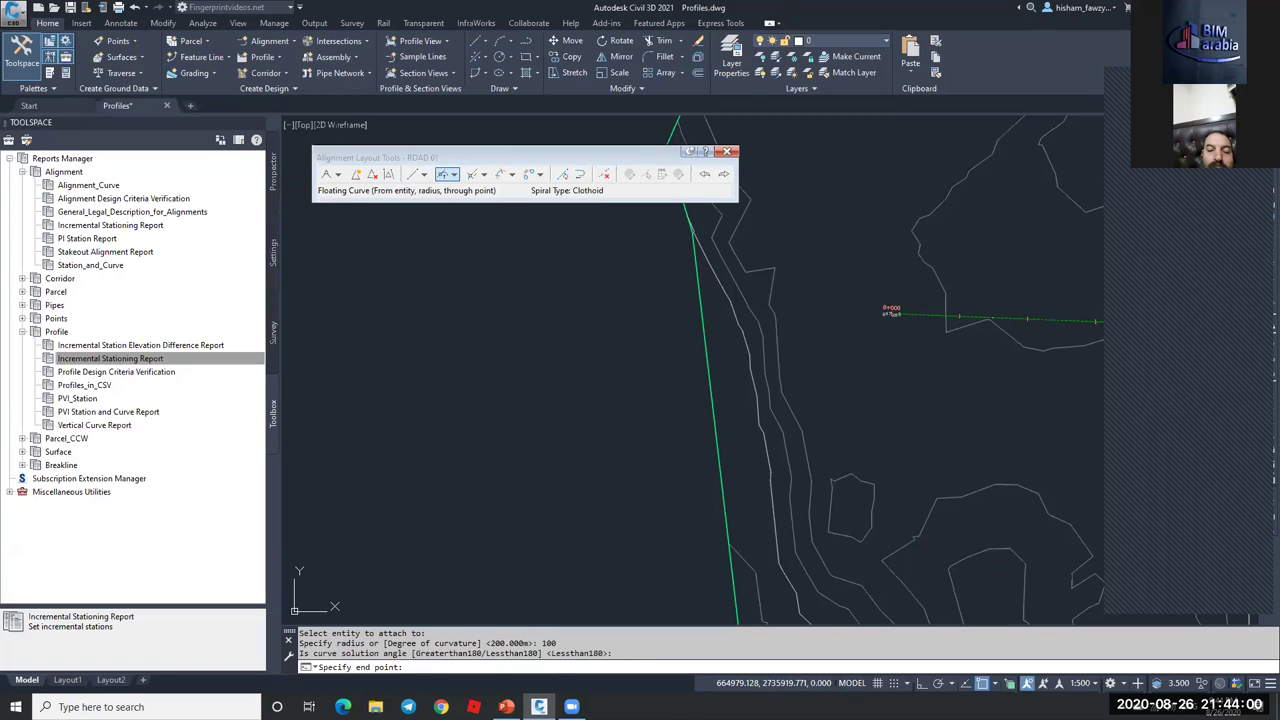
left_click(738, 394)
key("Escape")
scroll(737, 386, "up", 5)
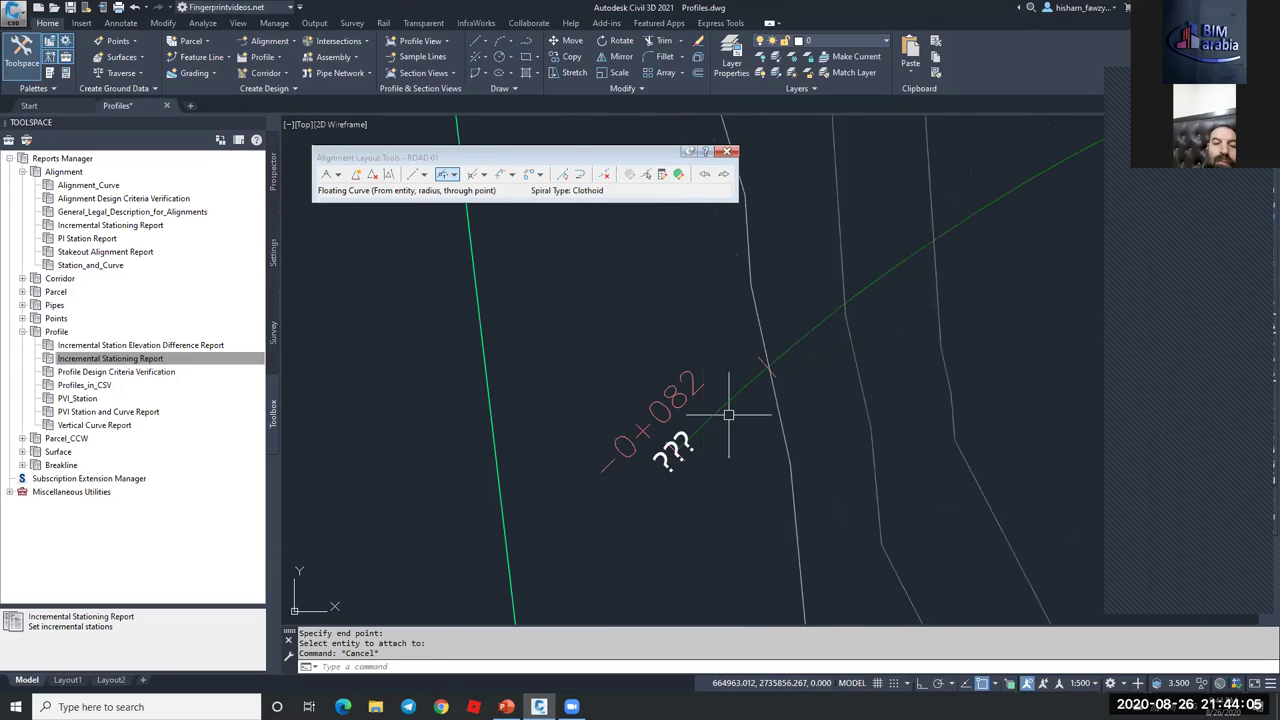
scroll(608, 380, "down", 5)
scroll(545, 430, "up", 5)
scroll(700, 343, "down", 5)
scroll(790, 290, "up", 4)
- Reshape the start curve's end grip so ROAD 01 begins at station -0+066
left_click(742, 276)
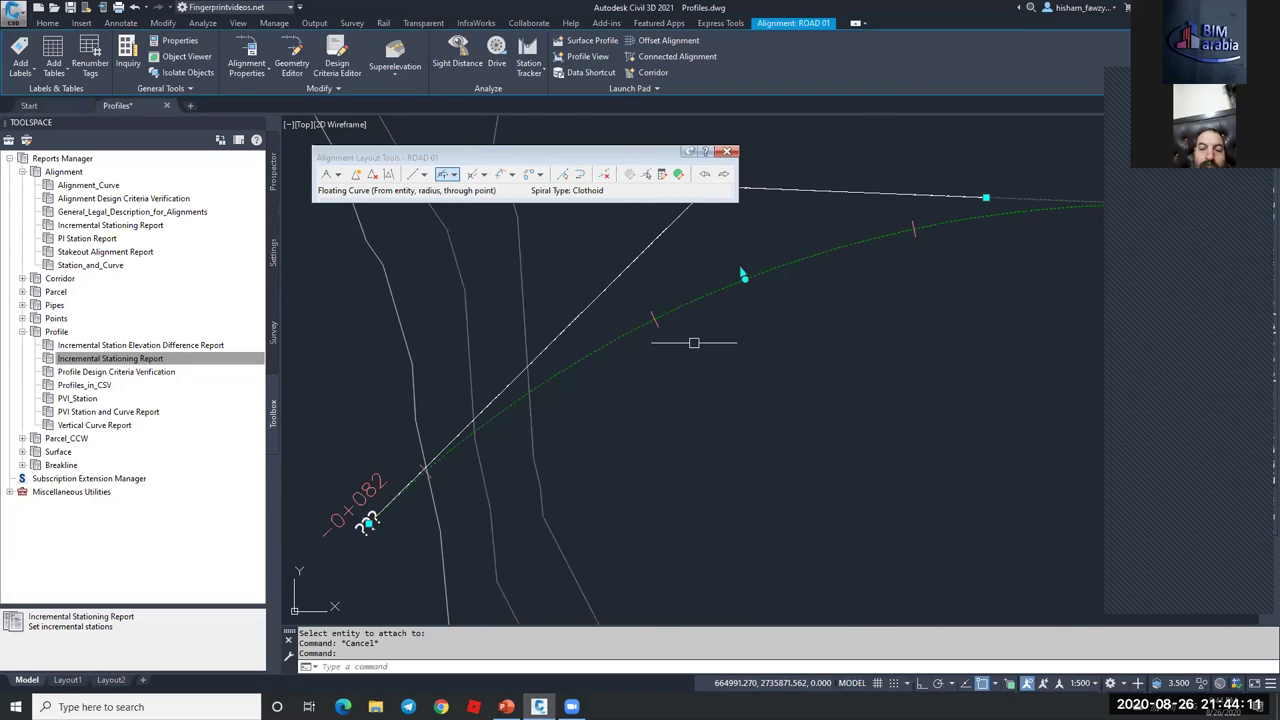
scroll(694, 343, "down", 3)
scroll(874, 322, "up", 5)
scroll(874, 322, "down", 4)
scroll(820, 288, "up", 4)
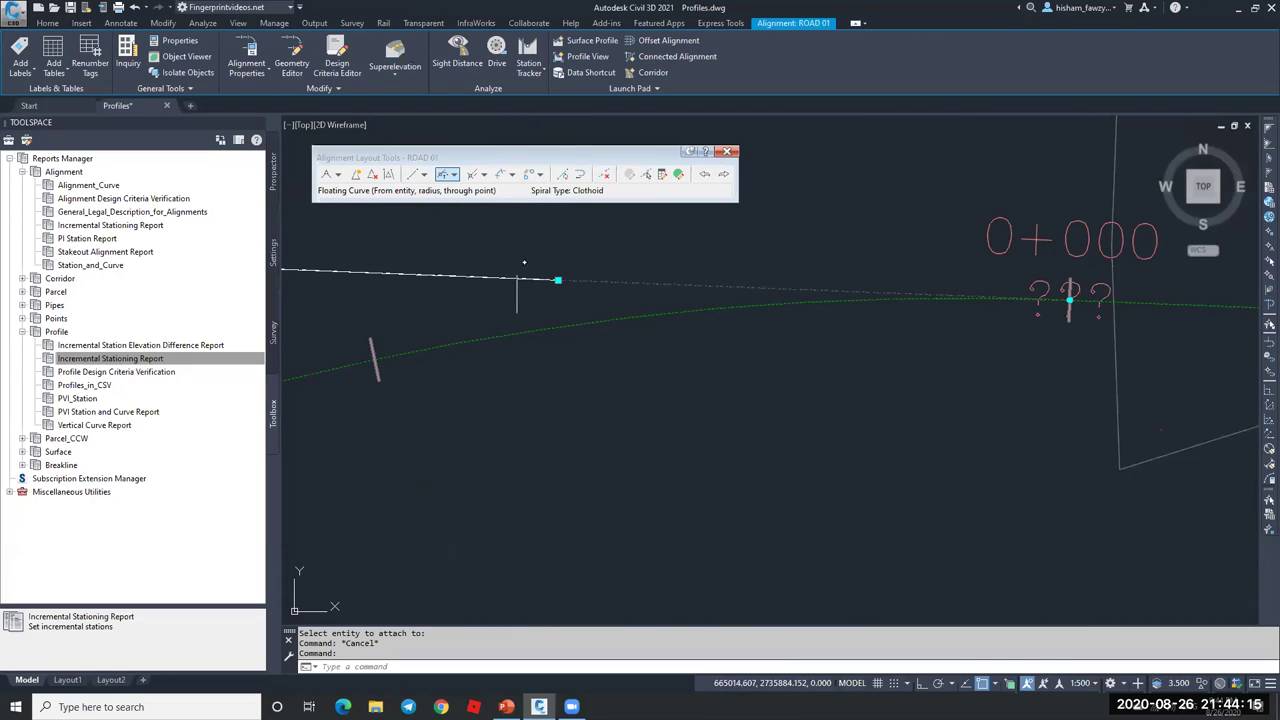
scroll(999, 304, "down", 3)
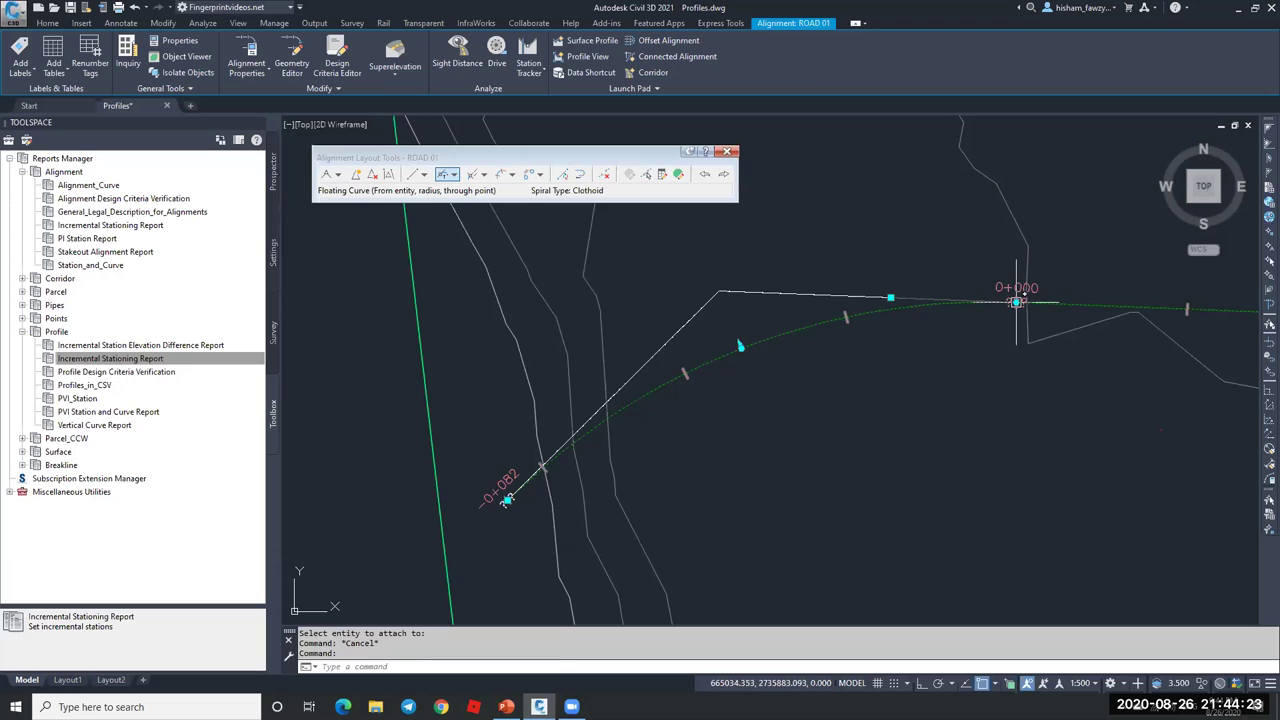
left_click(890, 297)
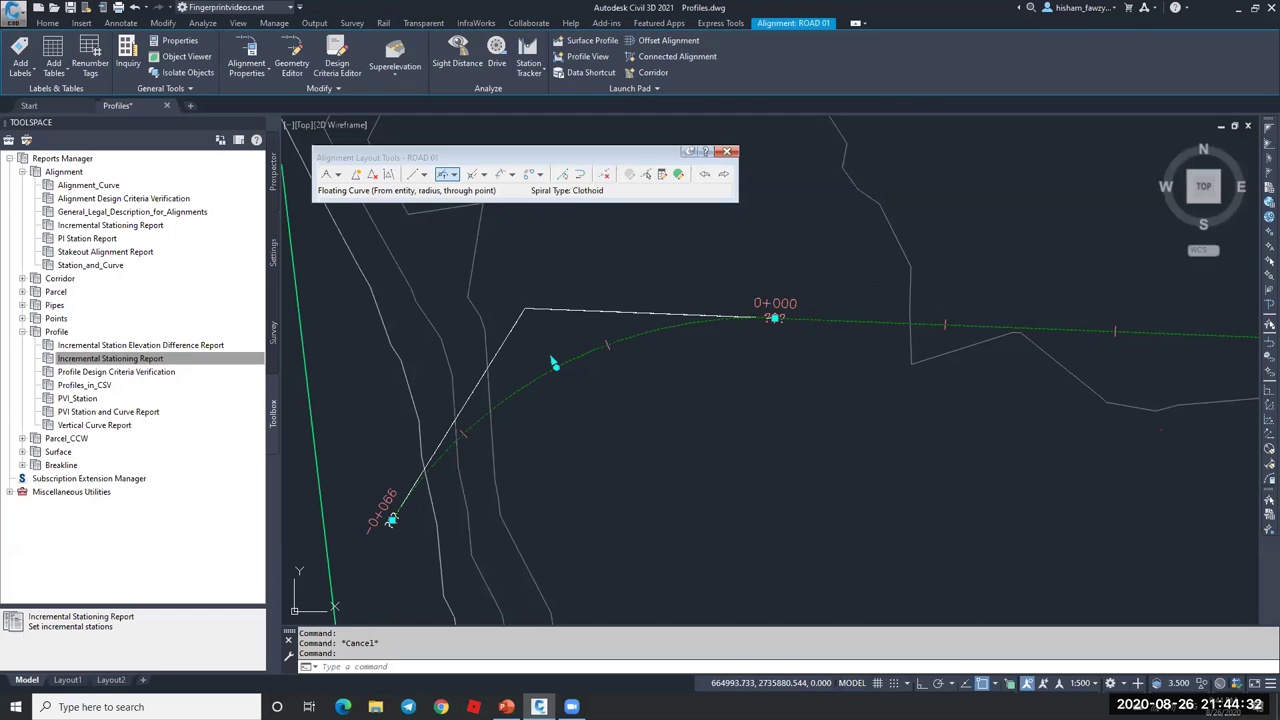
left_click(454, 175)
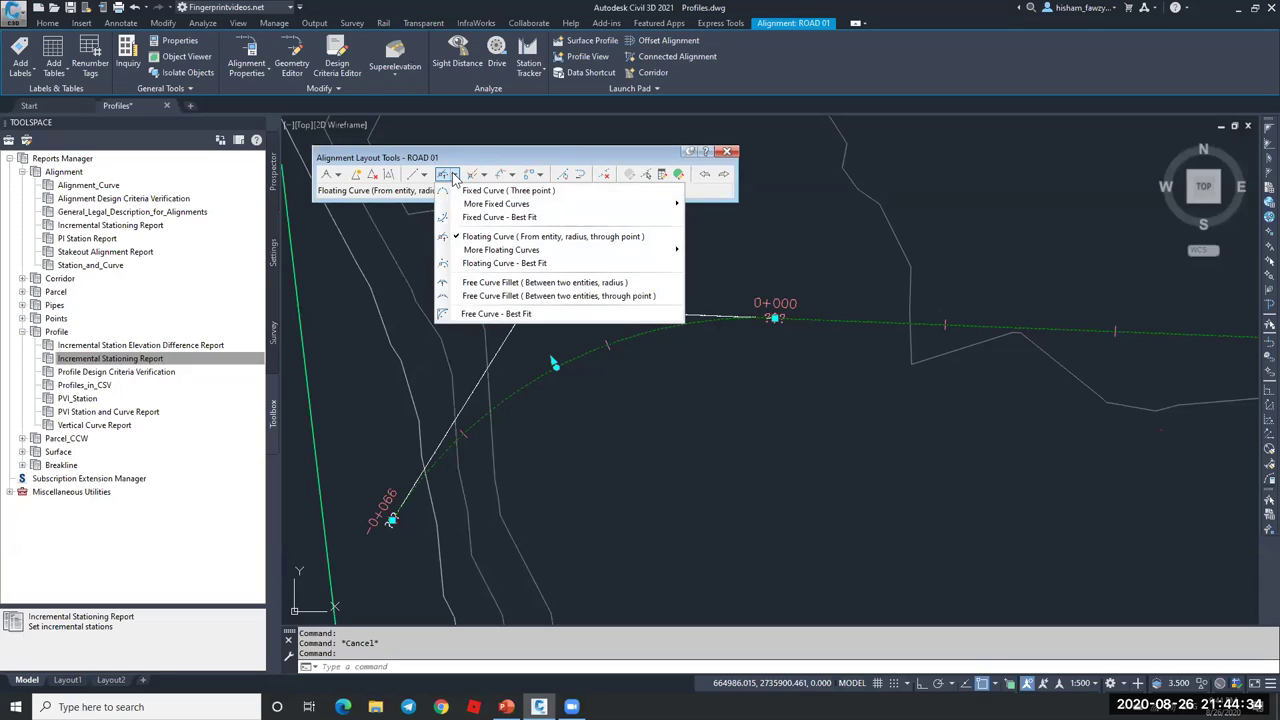
- Dismiss the curve-type list and zoom in on the profile view
left_click(509, 191)
scroll(598, 365, "down", 5)
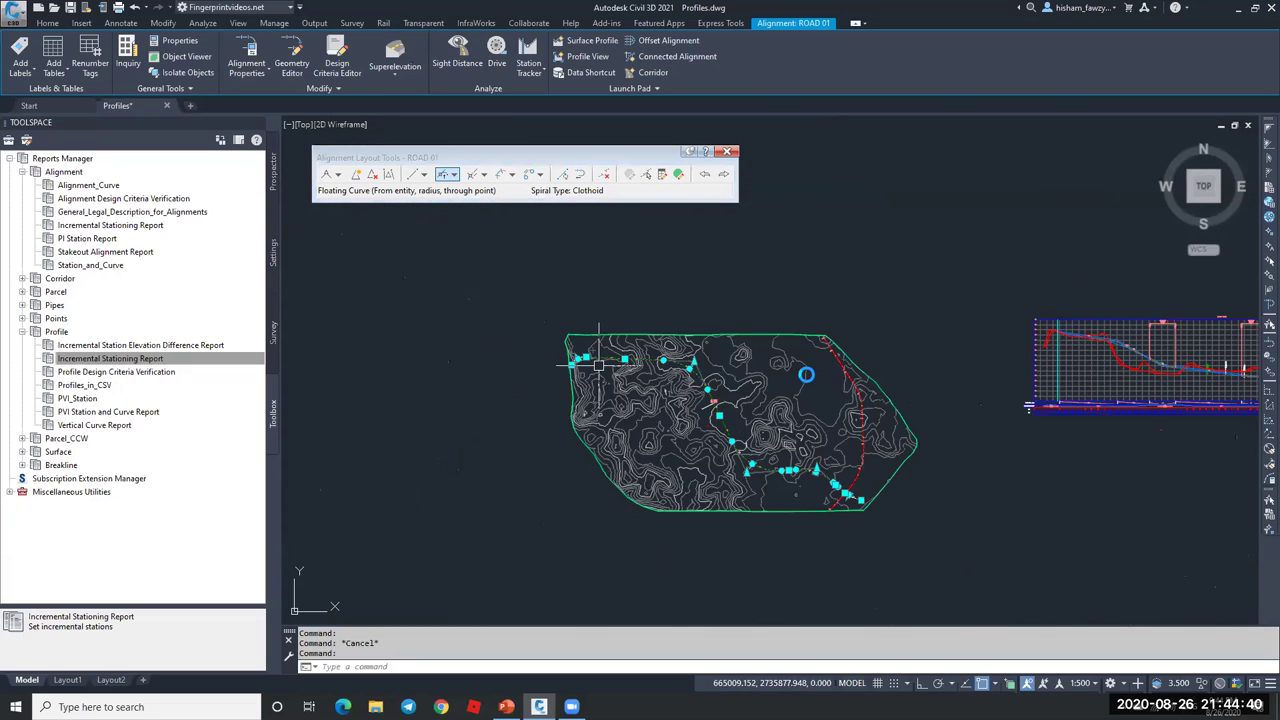
scroll(820, 370, "up", 5)
scroll(640, 262, "up", 6)
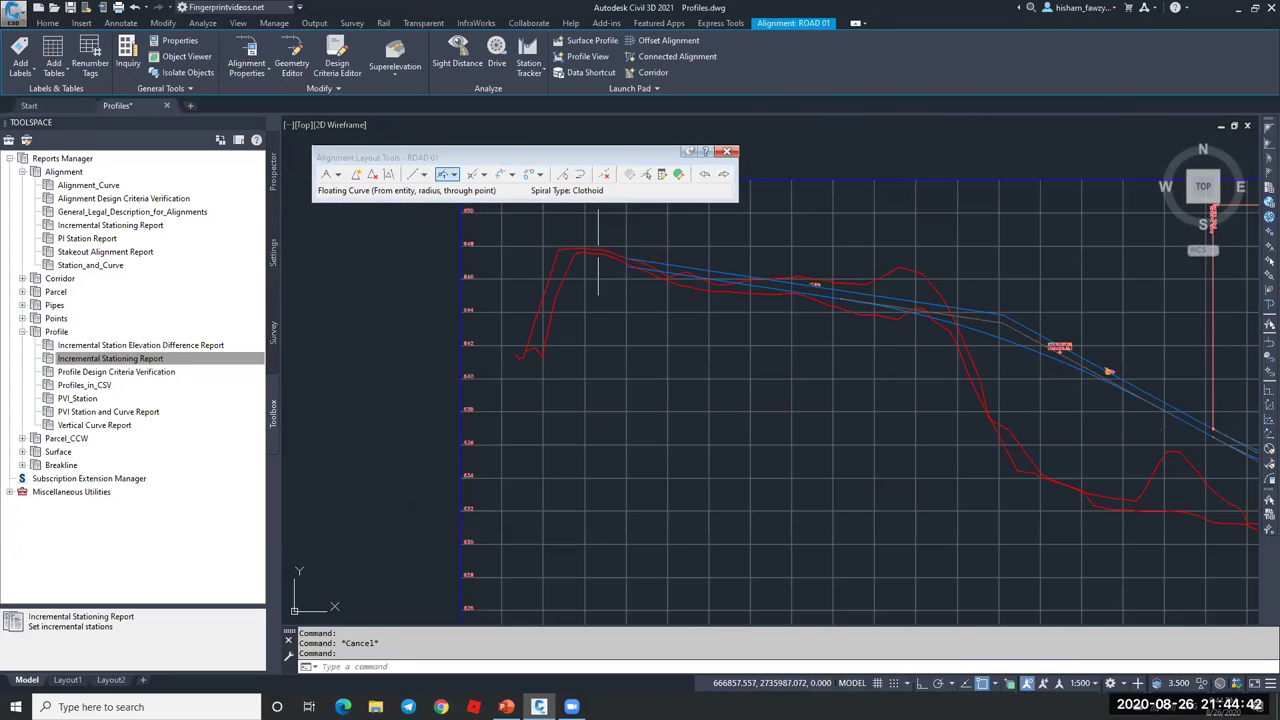
key("Escape")
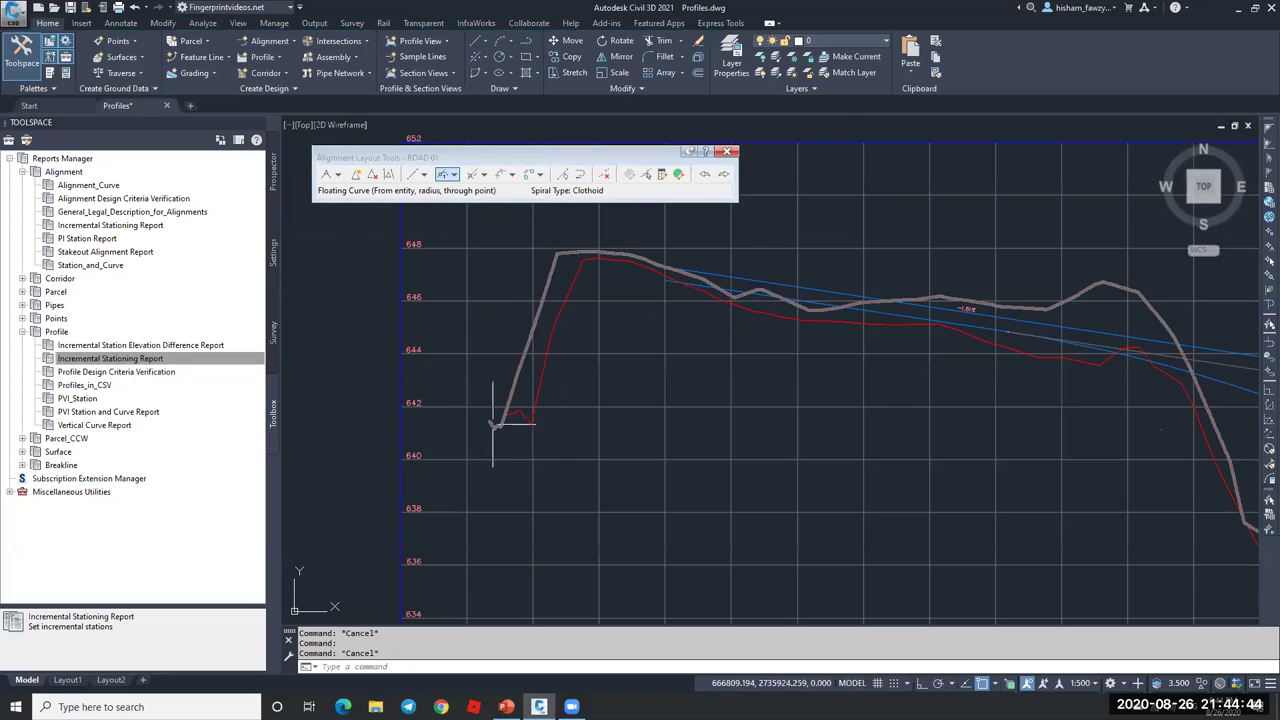
scroll(650, 270, "up", 4)
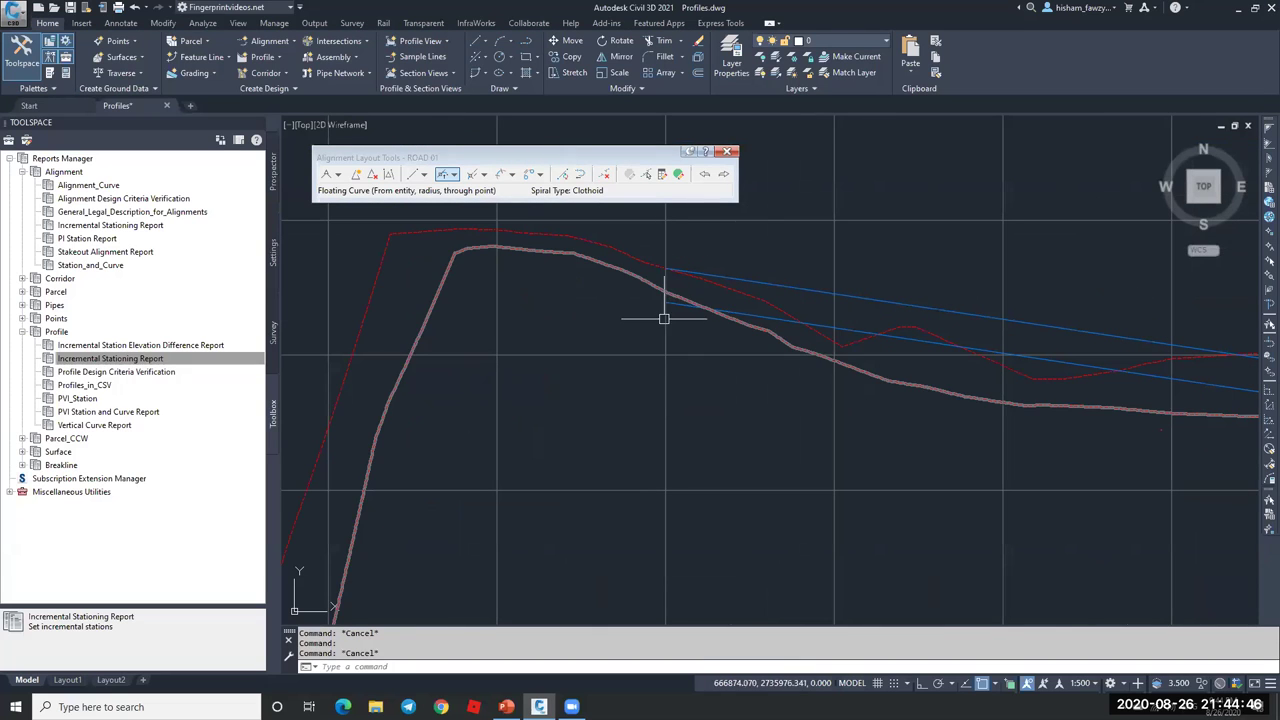
scroll(671, 277, "down", 3)
- Select the FG02 profile and inspect its grips, then deselect it
left_click(669, 271)
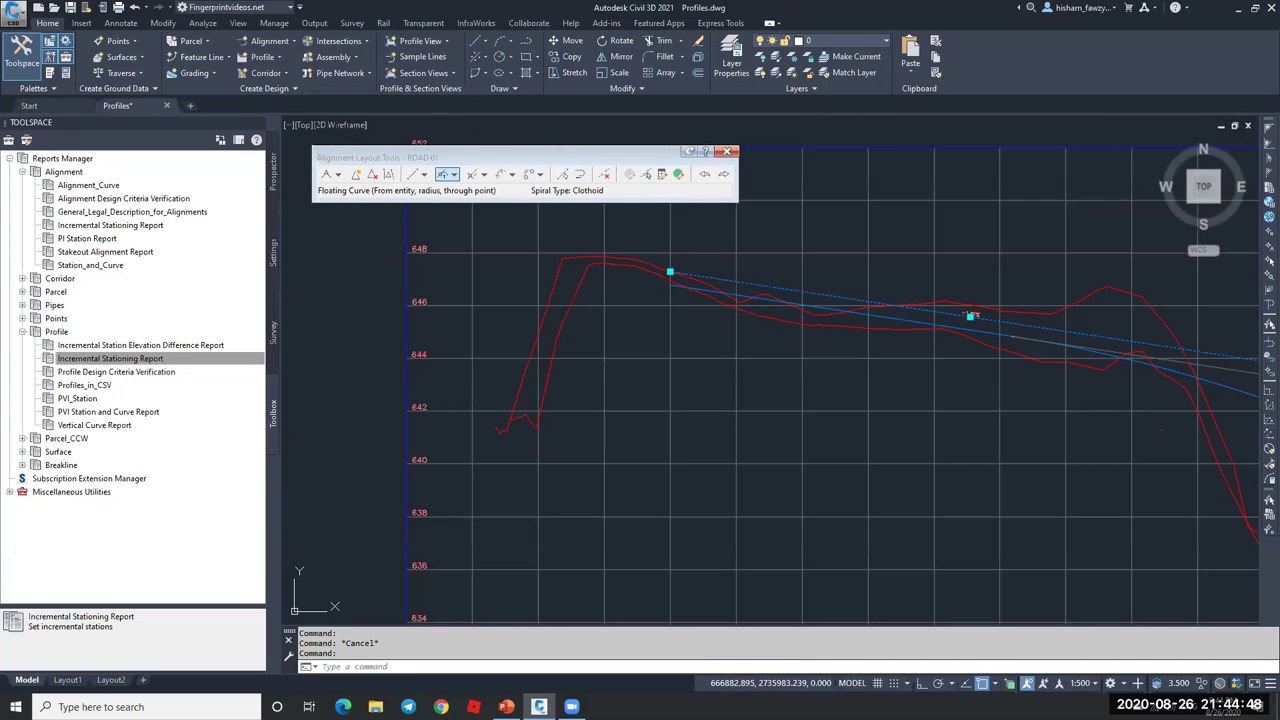
scroll(625, 265, "down", 4)
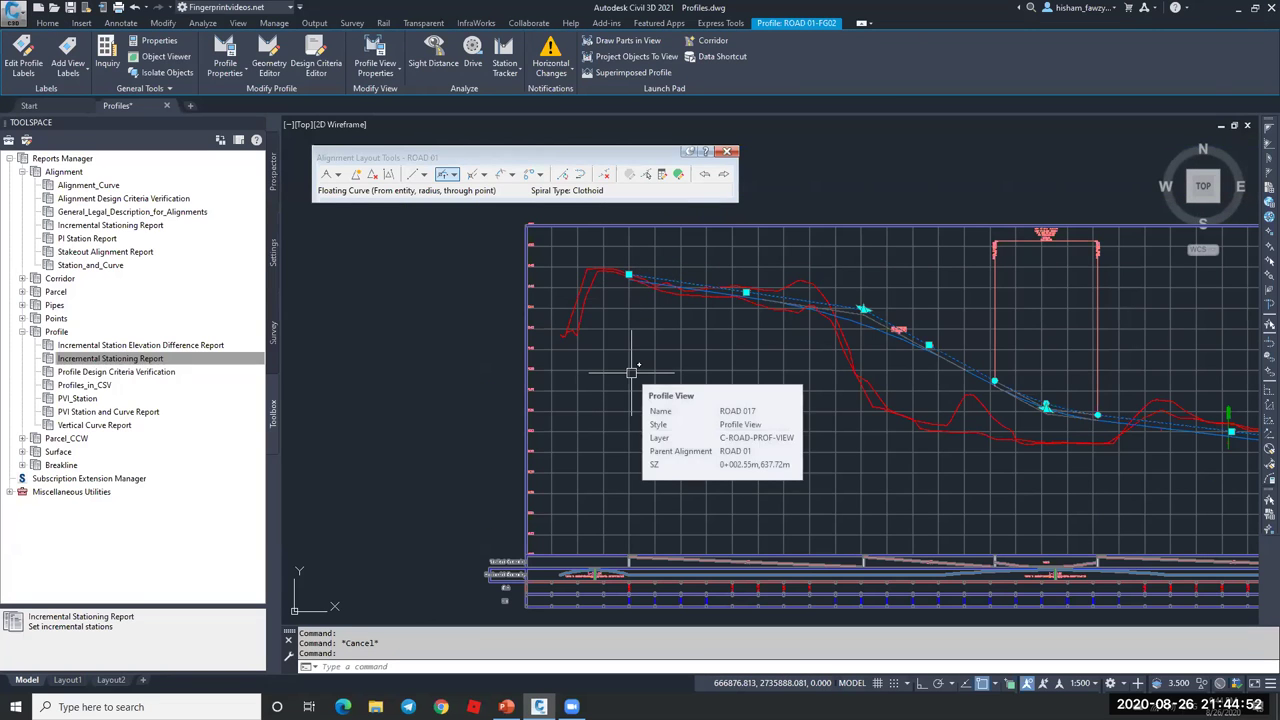
scroll(688, 443, "up", 5)
scroll(686, 443, "down", 7)
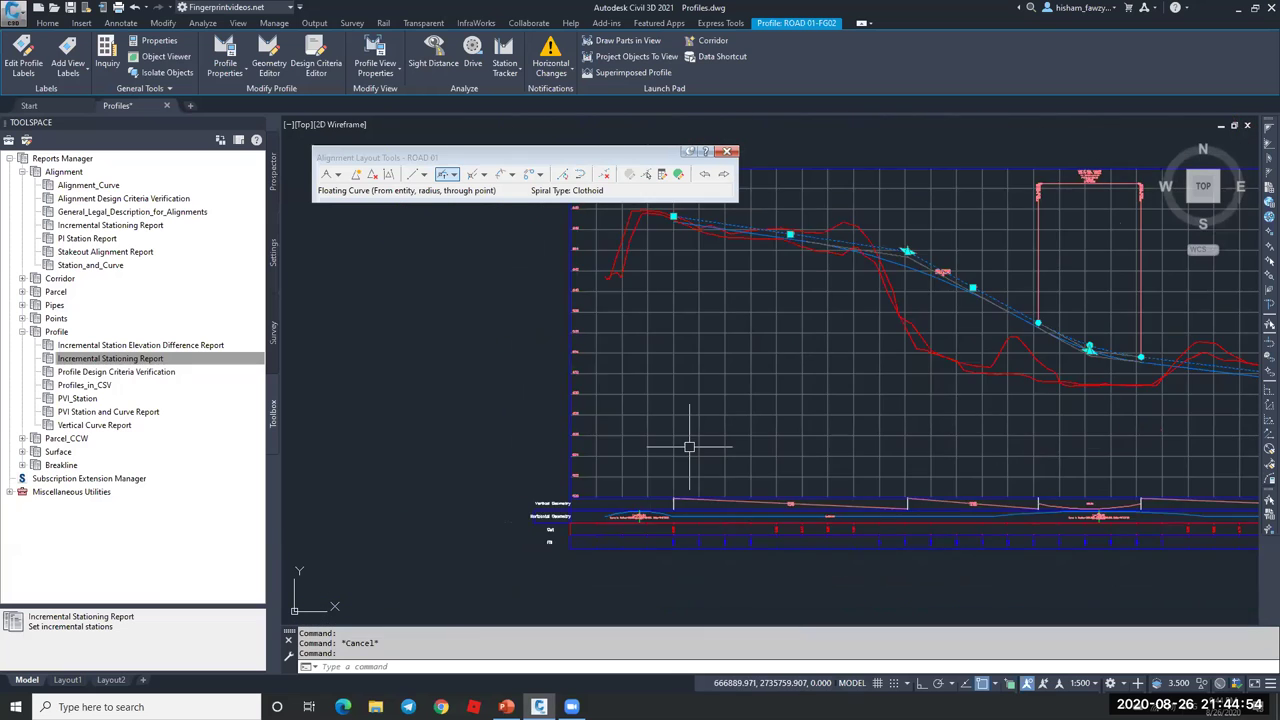
scroll(686, 451, "up", 4)
scroll(686, 450, "up", 2)
scroll(690, 330, "down", 6)
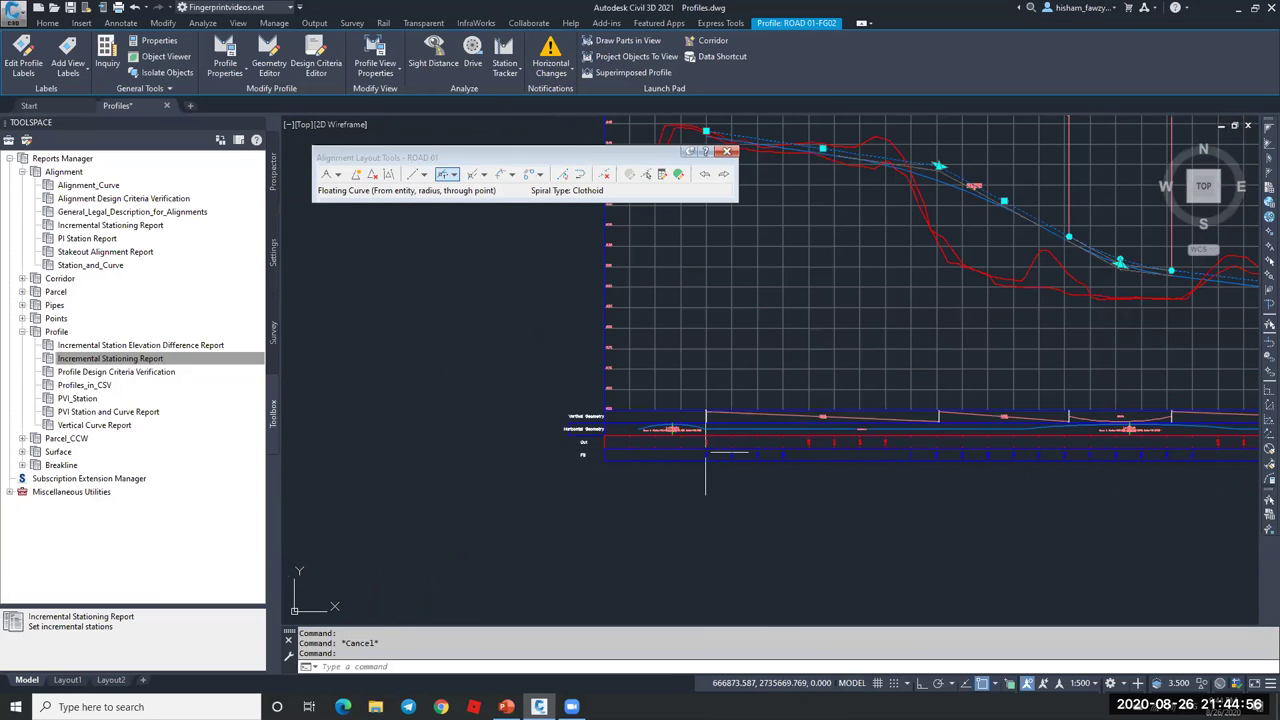
scroll(697, 325, "up", 3)
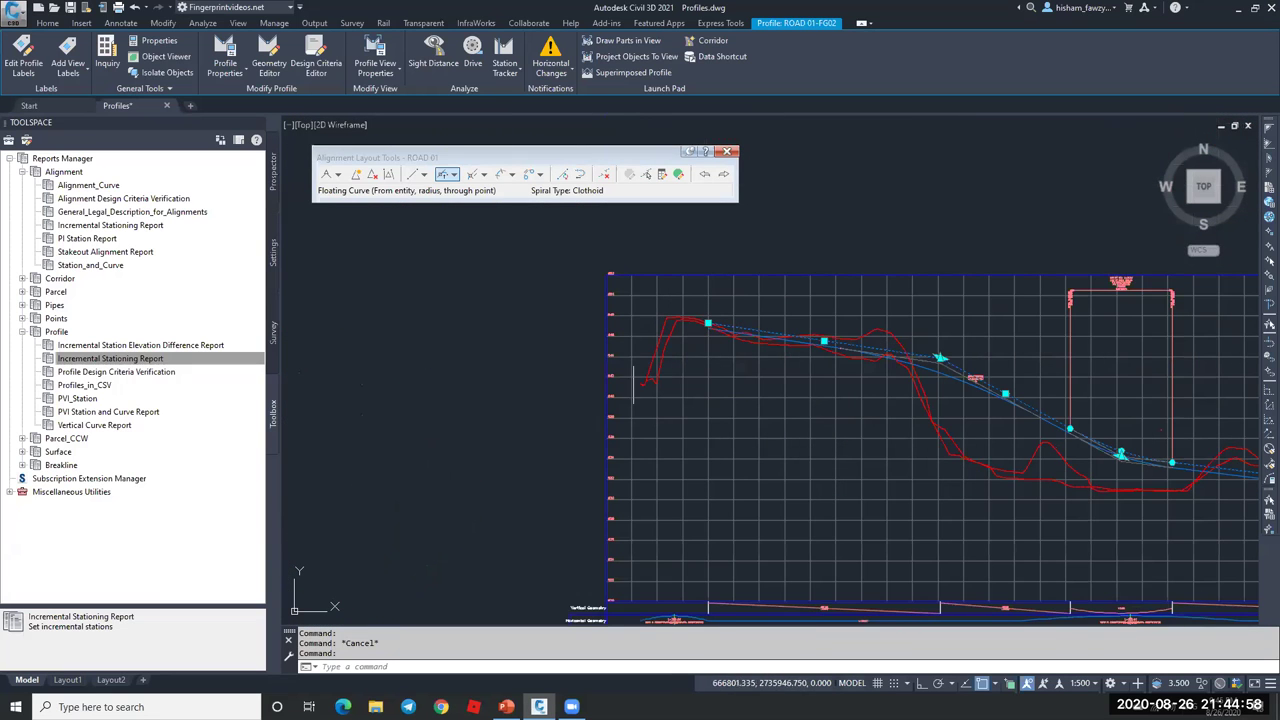
scroll(707, 322, "up", 3)
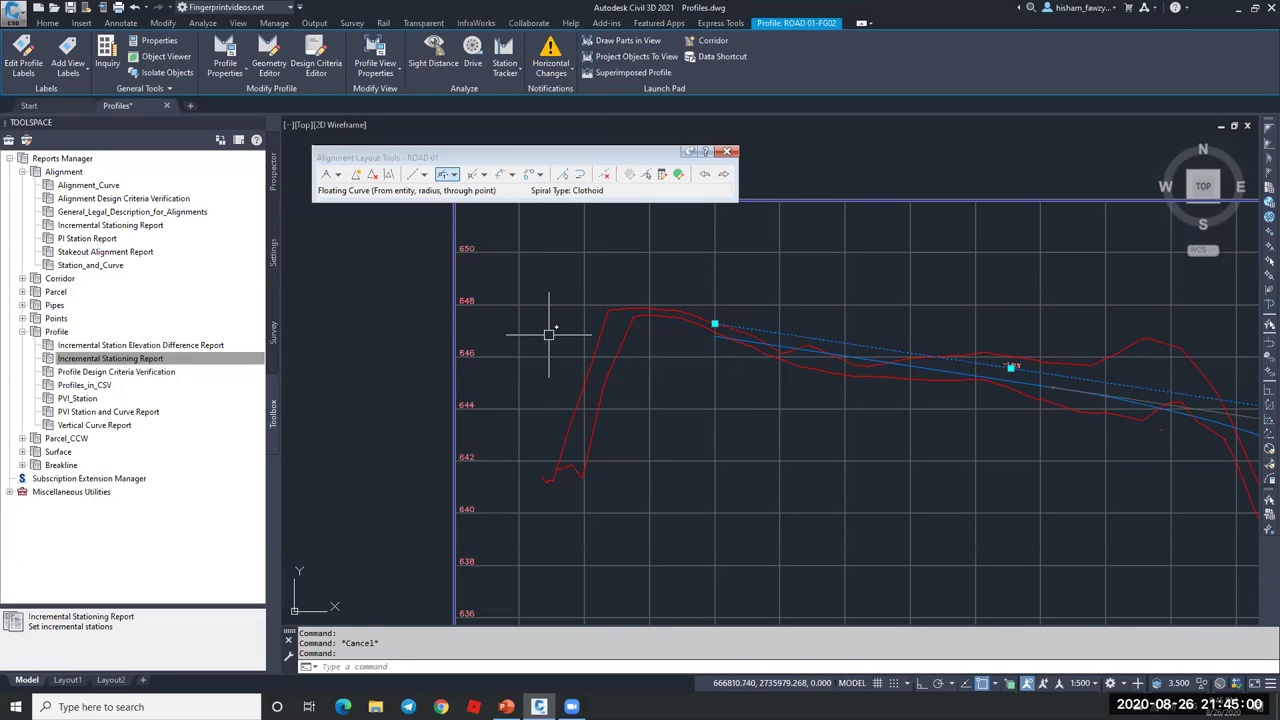
scroll(886, 343, "down", 10)
scroll(619, 373, "up", 8)
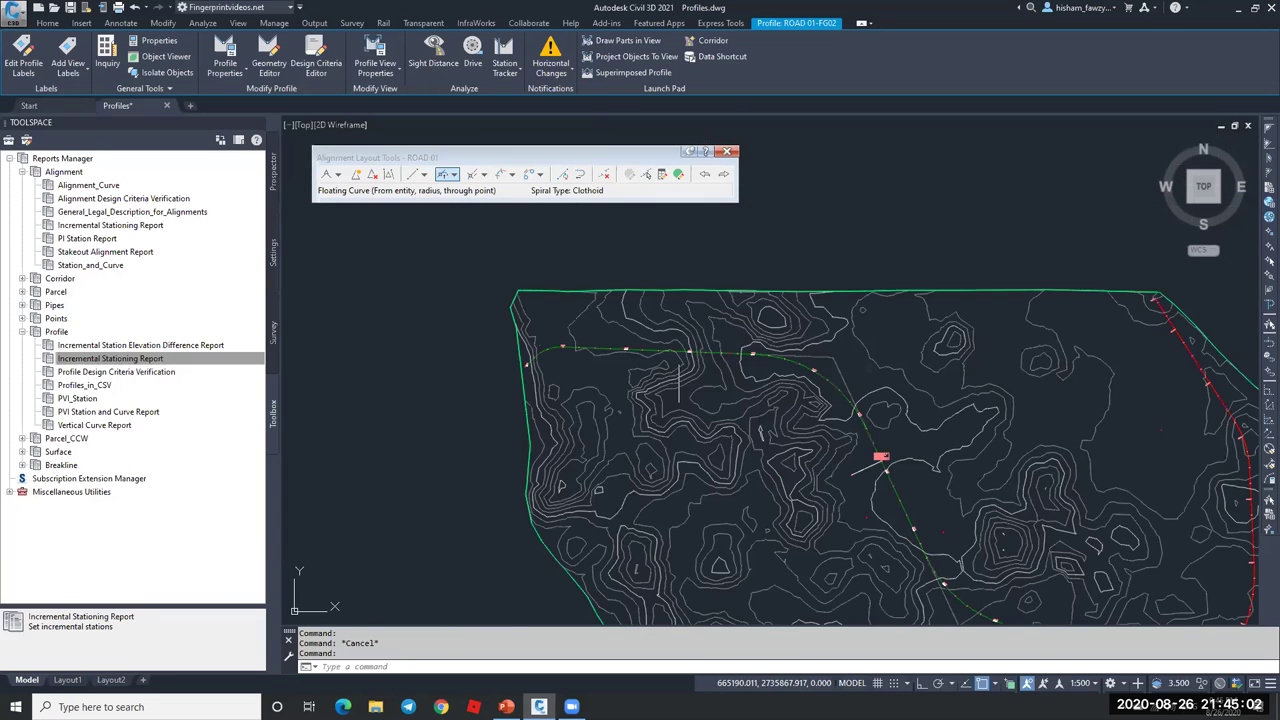
scroll(366, 329, "up", 6)
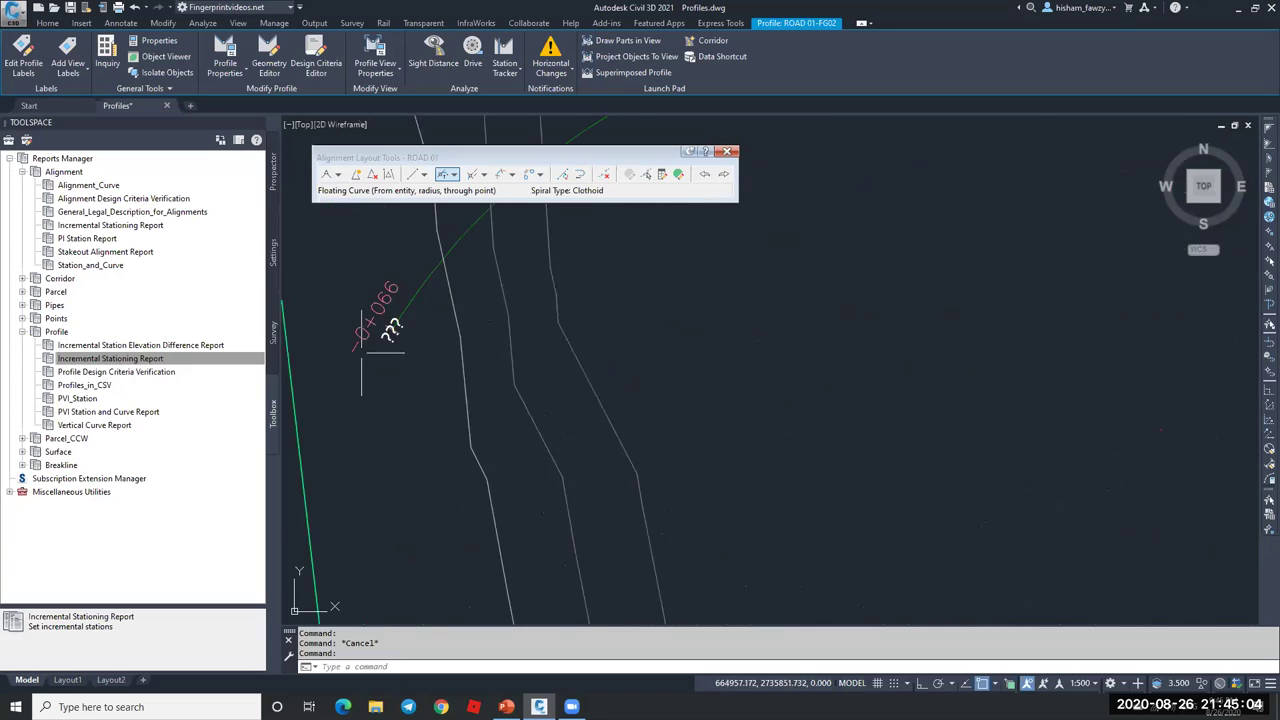
scroll(471, 381, "down", 9)
scroll(471, 381, "down", 3)
scroll(1006, 335, "up", 8)
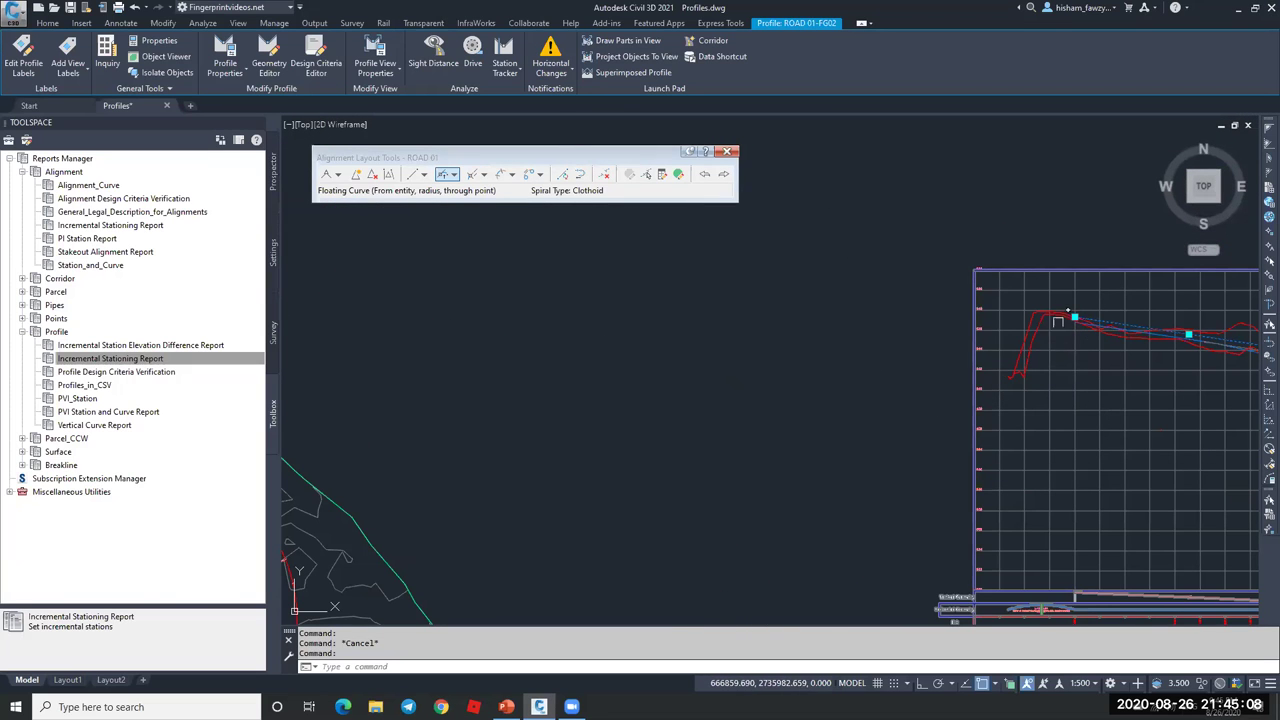
scroll(1090, 315, "up", 5)
scroll(1025, 327, "down", 3)
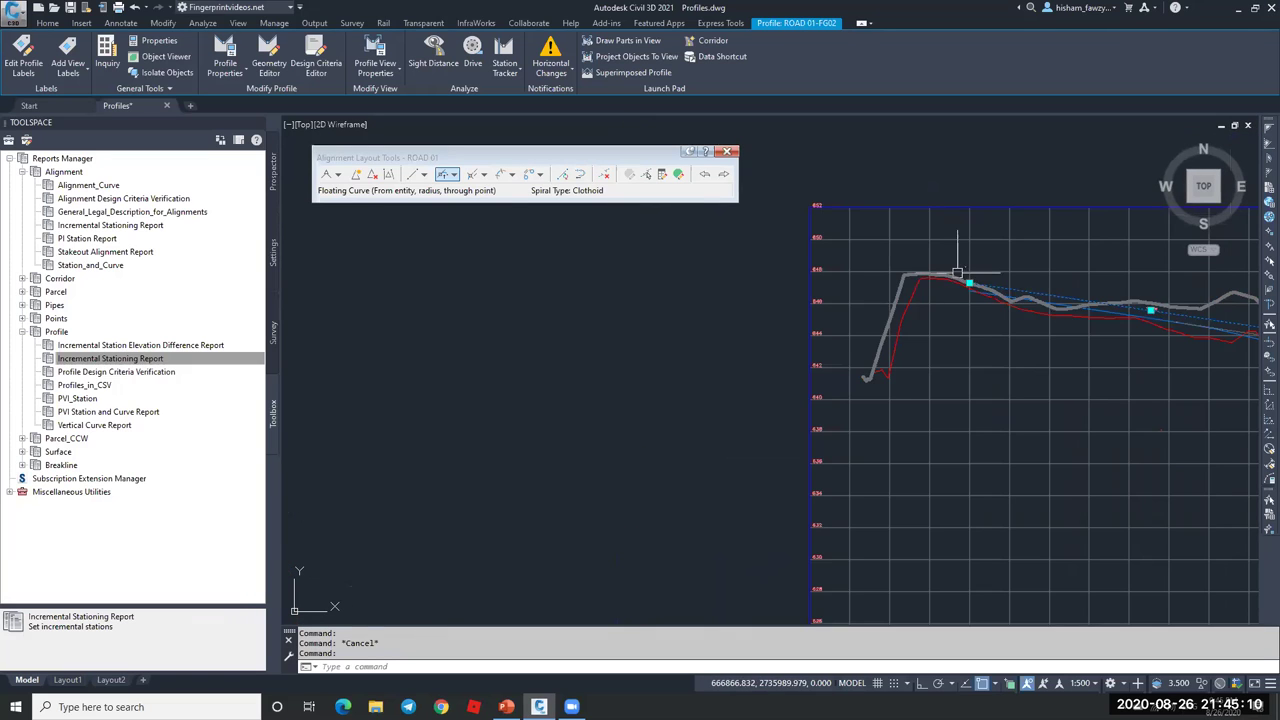
scroll(968, 288, "up", 3)
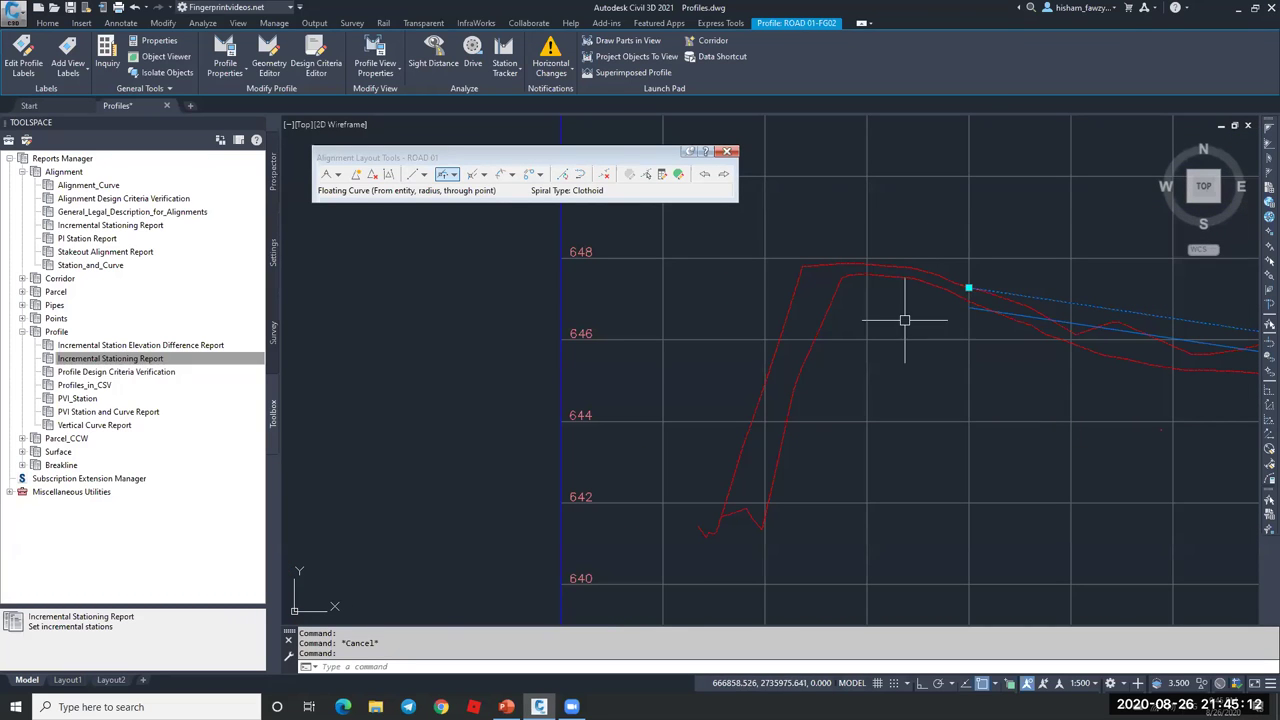
key("Escape")
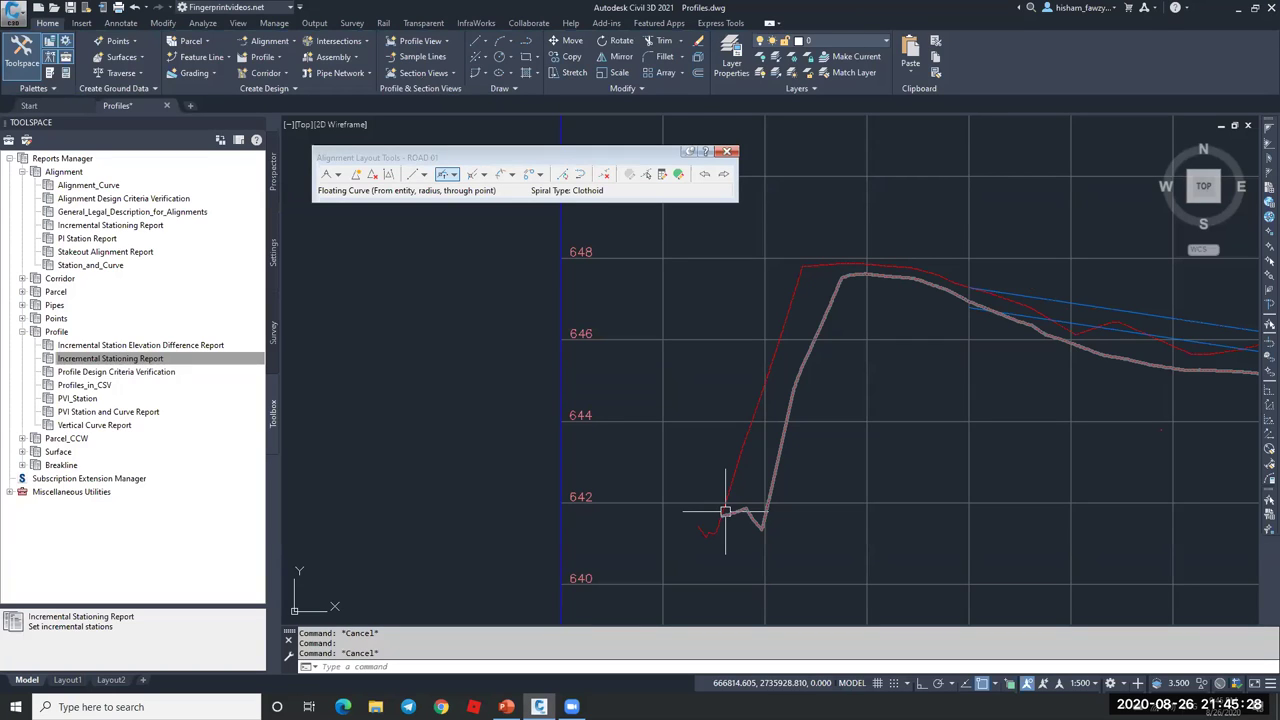
- Draw a short guide line from the FG02 tangent's end point near elevation 647
scroll(991, 277, "up", 4)
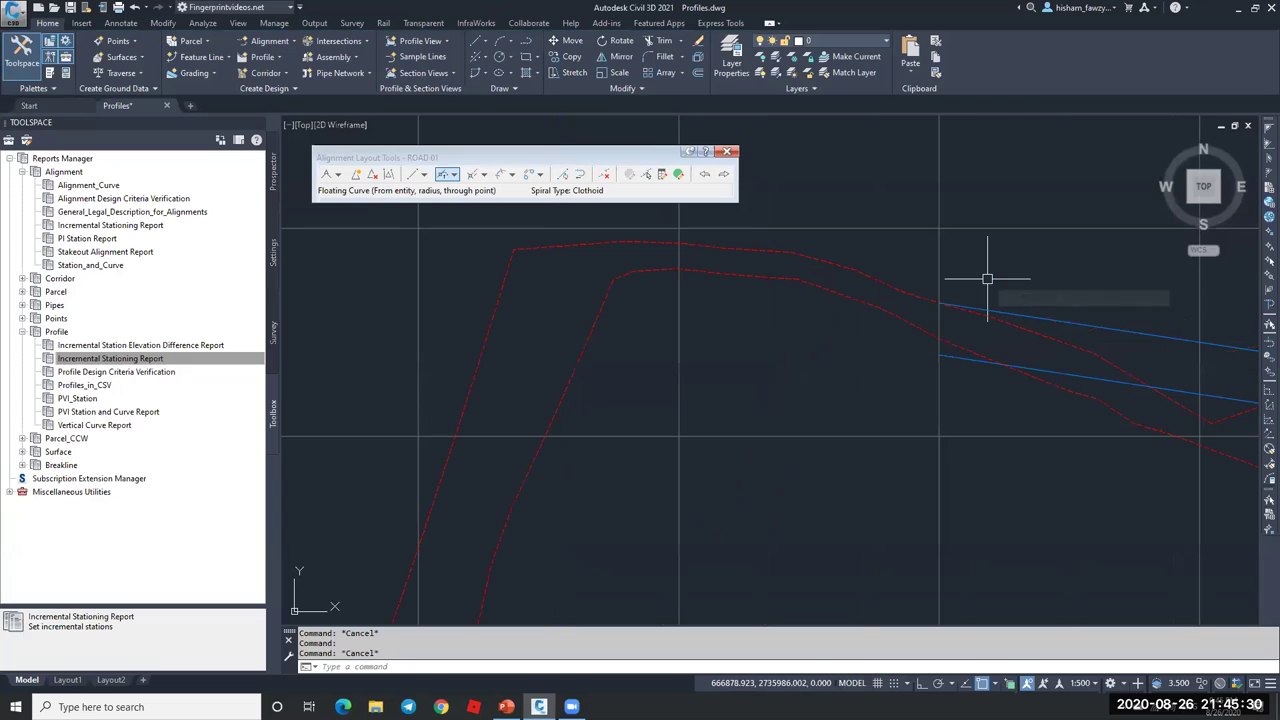
type("l")
key("Return")
left_click(940, 302)
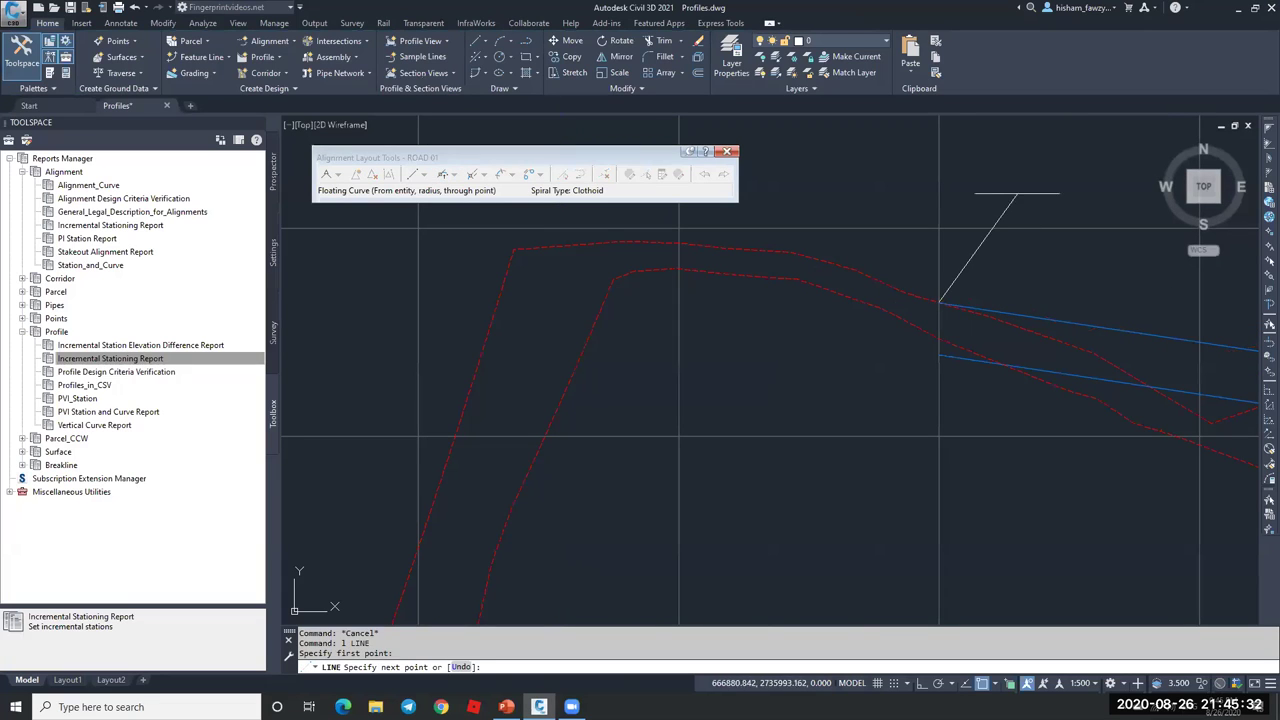
left_click(1052, 160)
- Finish the line and reselect FG02 to check its end point
key("Escape")
scroll(1007, 273, "down", 2)
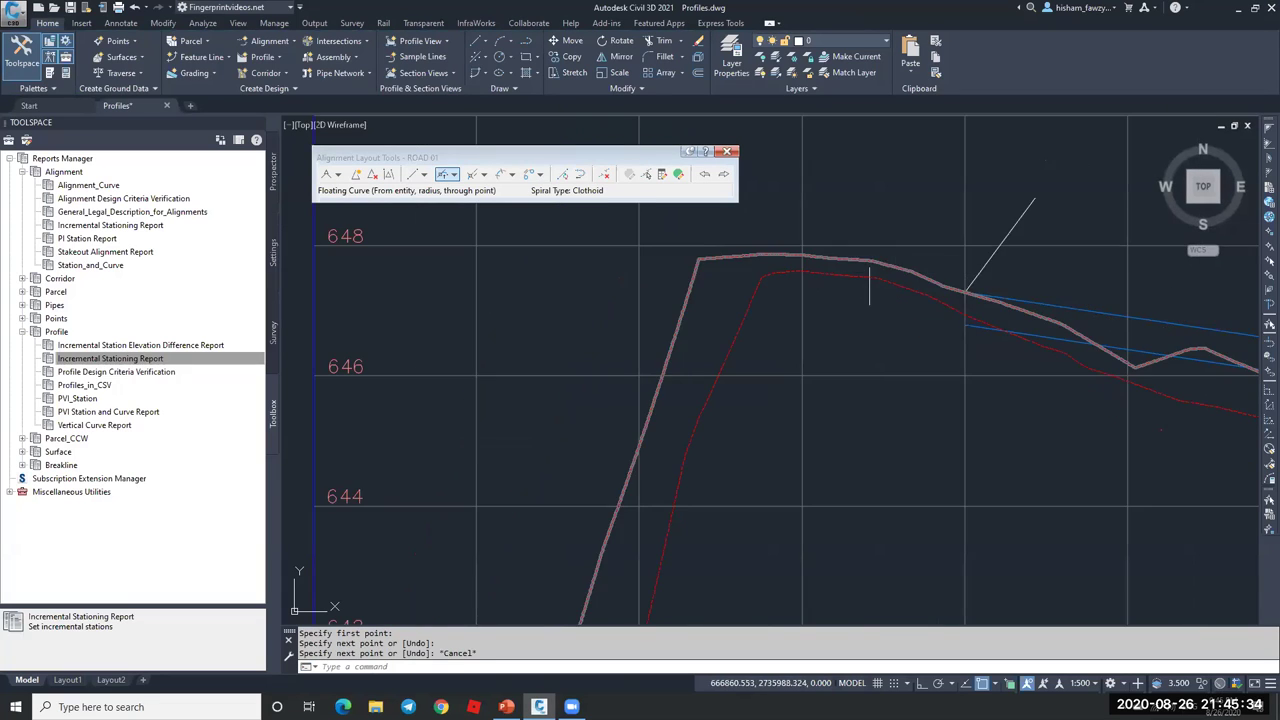
key("Escape")
left_click(1057, 304)
key("Escape")
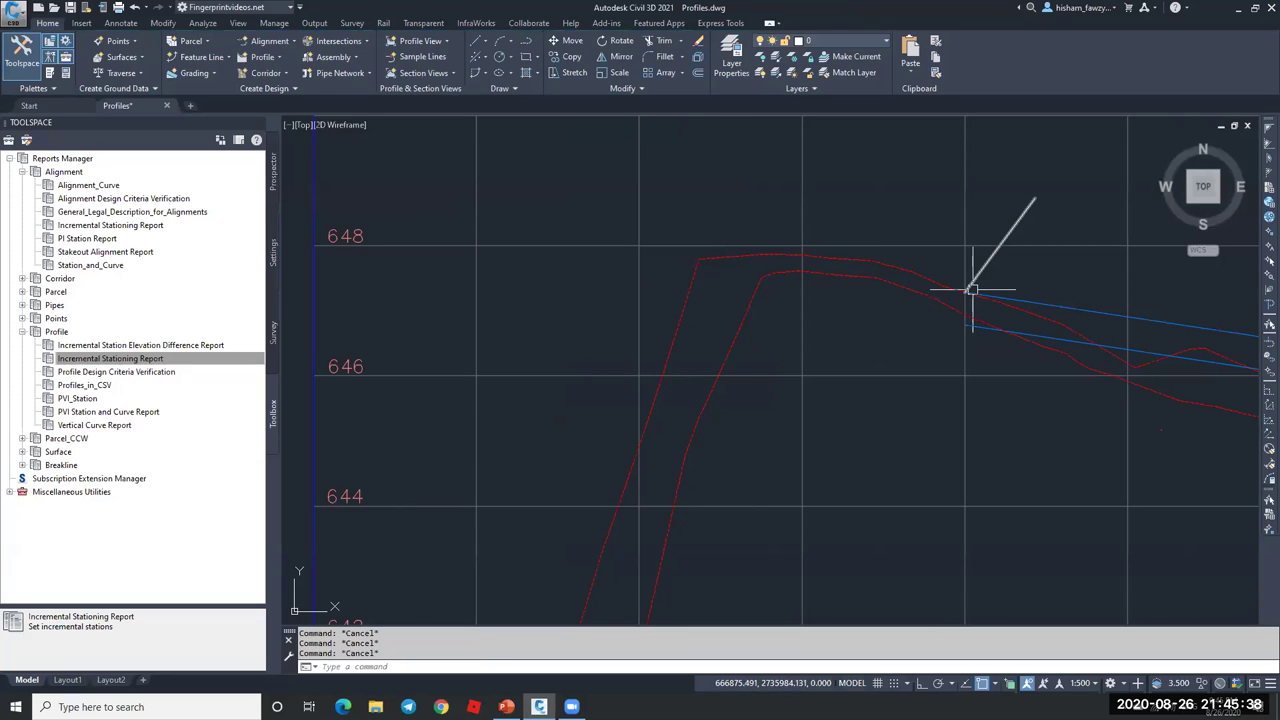
scroll(964, 301, "down", 5)
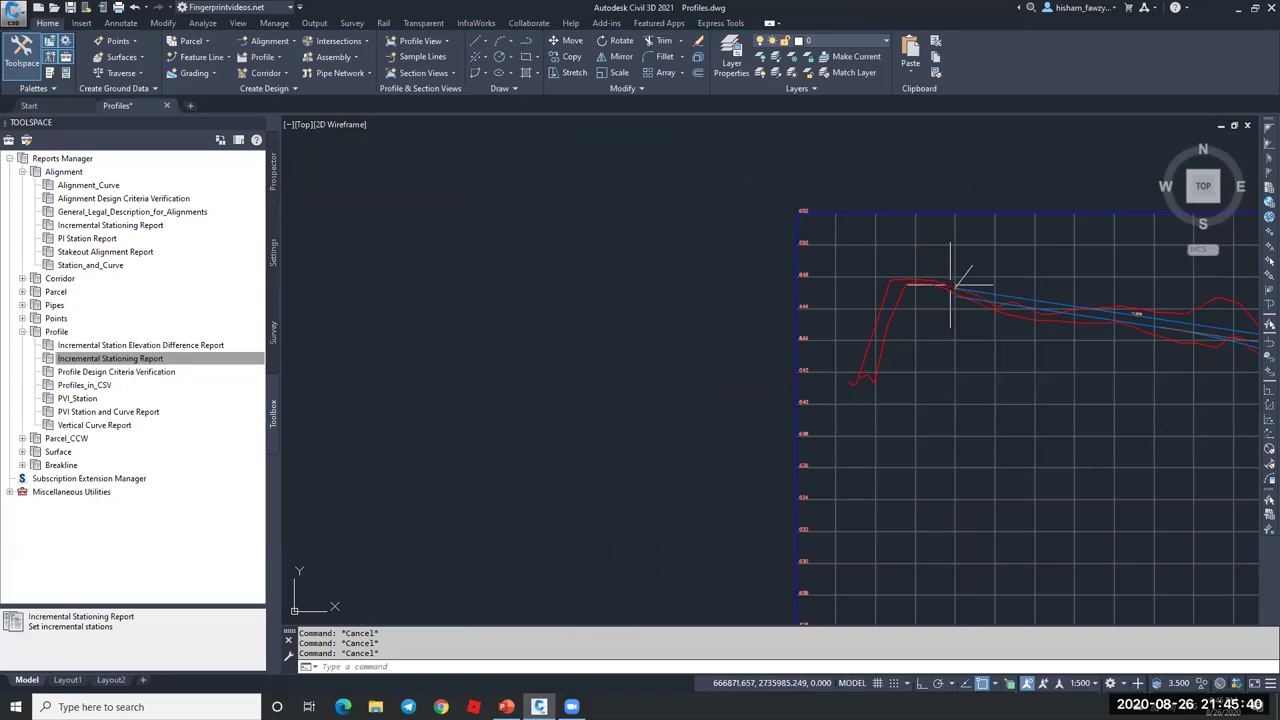
scroll(957, 289, "up", 2)
scroll(960, 290, "up", 2)
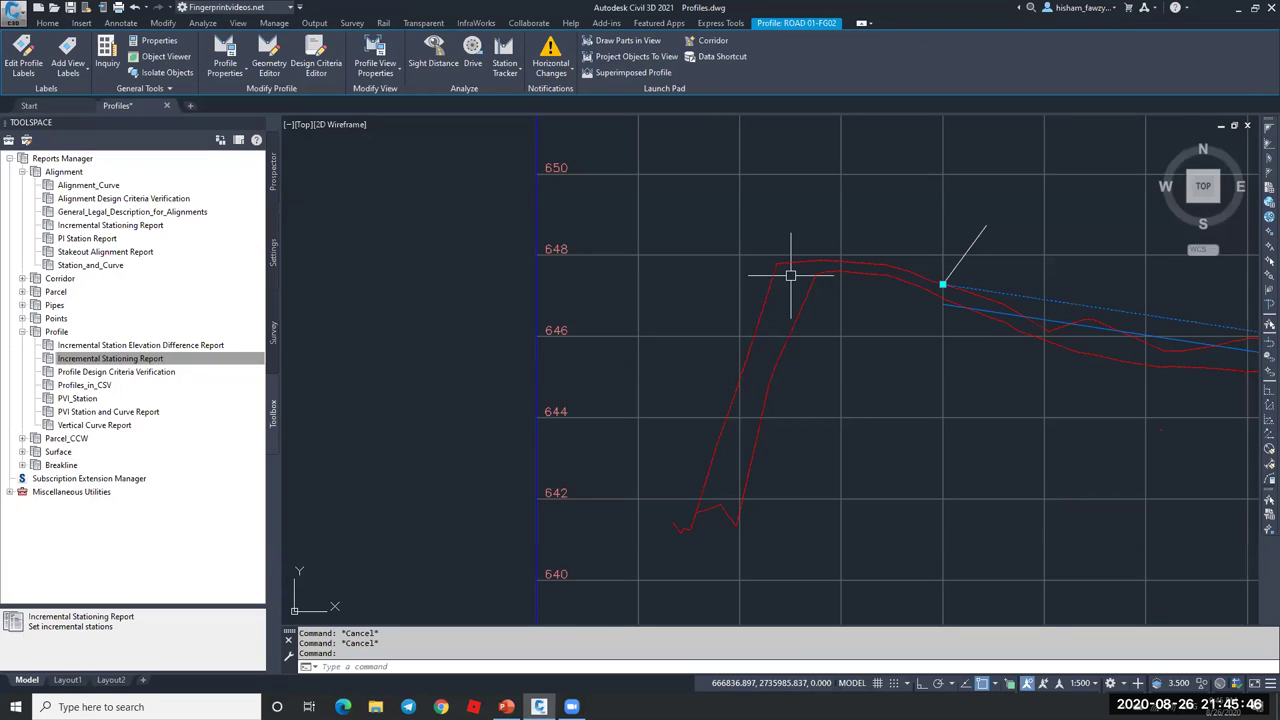
key("Escape")
type("l")
key("Return")
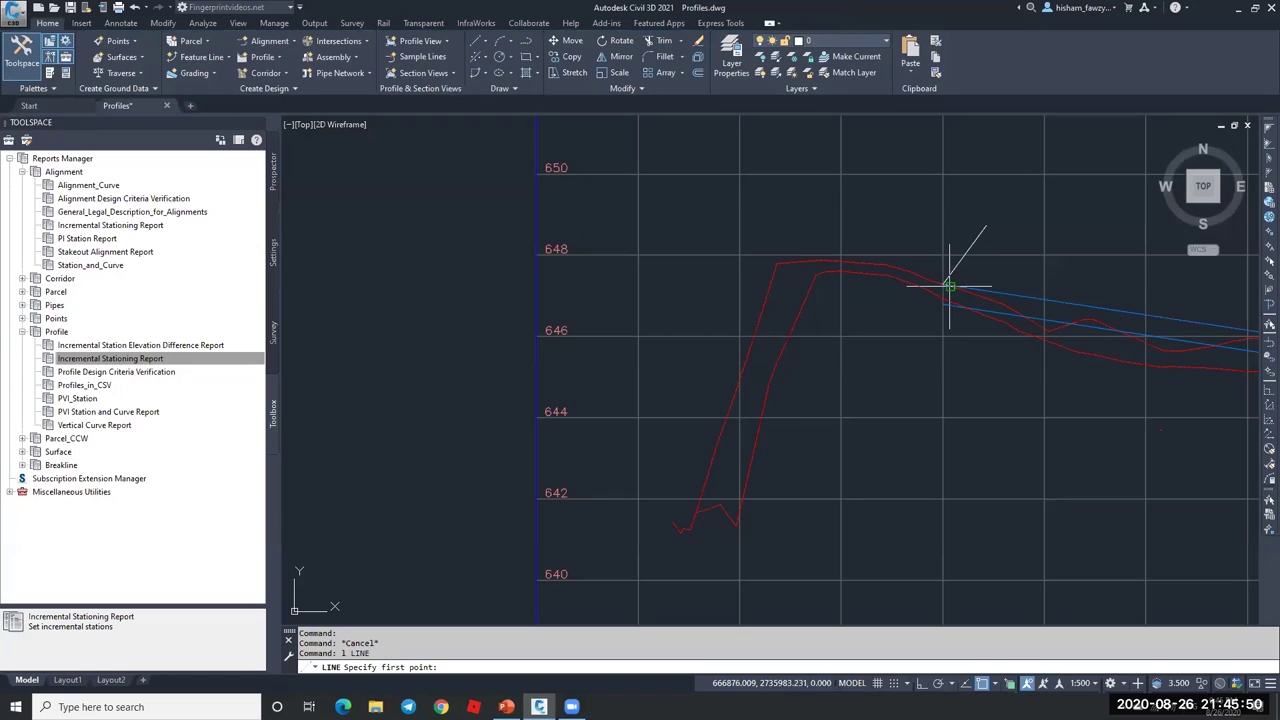
scroll(946, 284, "up", 5)
scroll(893, 268, "up", 2)
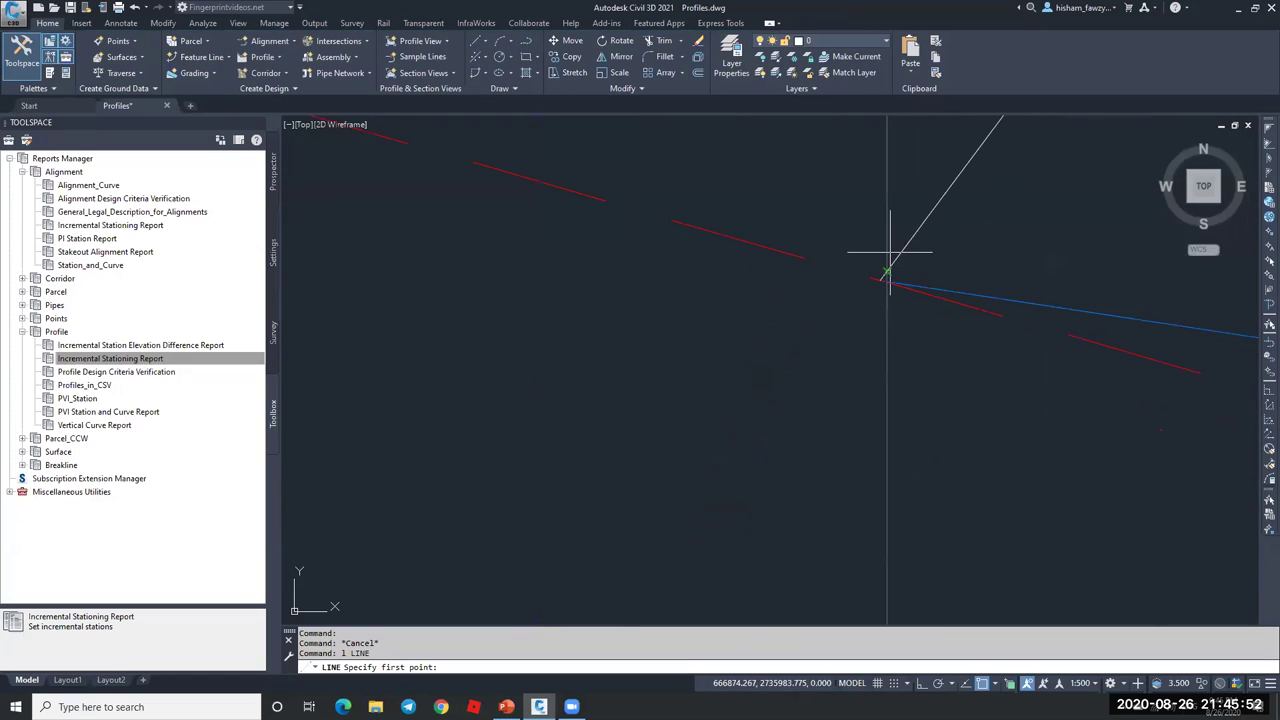
left_click(884, 278)
scroll(777, 277, "down", 3)
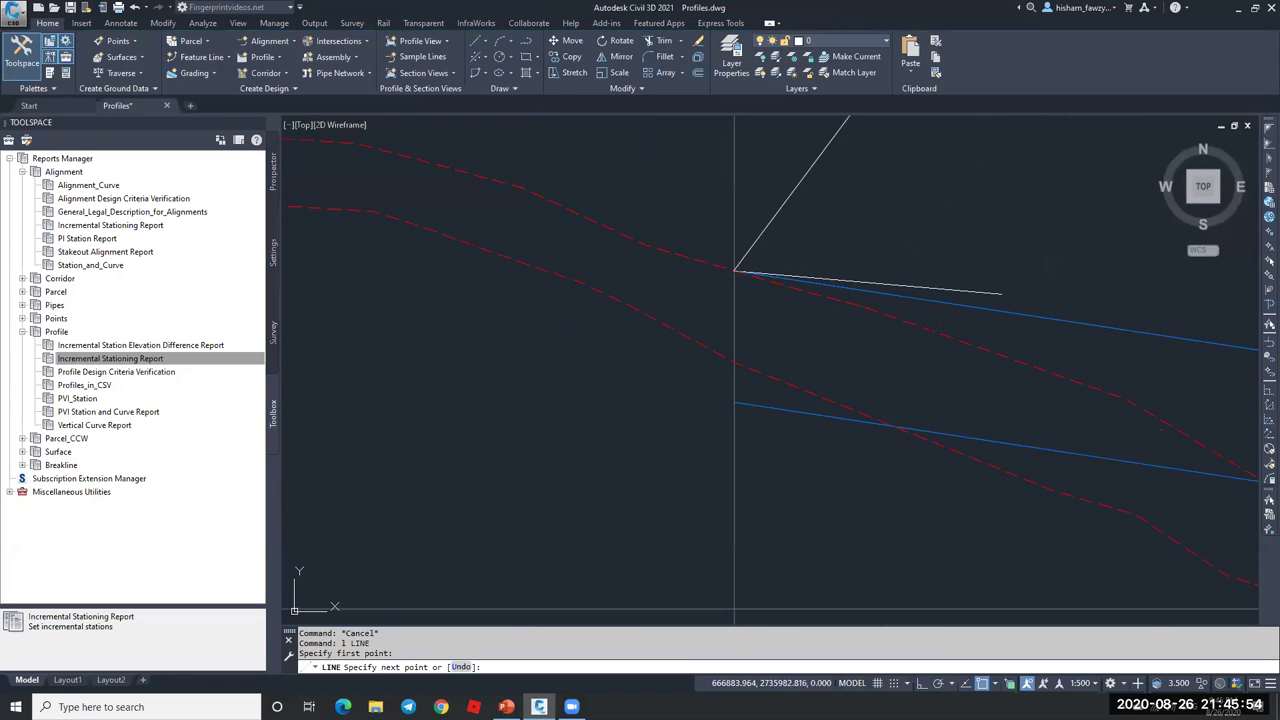
right_click(1001, 294, "shift")
left_click(1060, 572)
left_click(1090, 325)
key("Escape")
left_click(1023, 316)
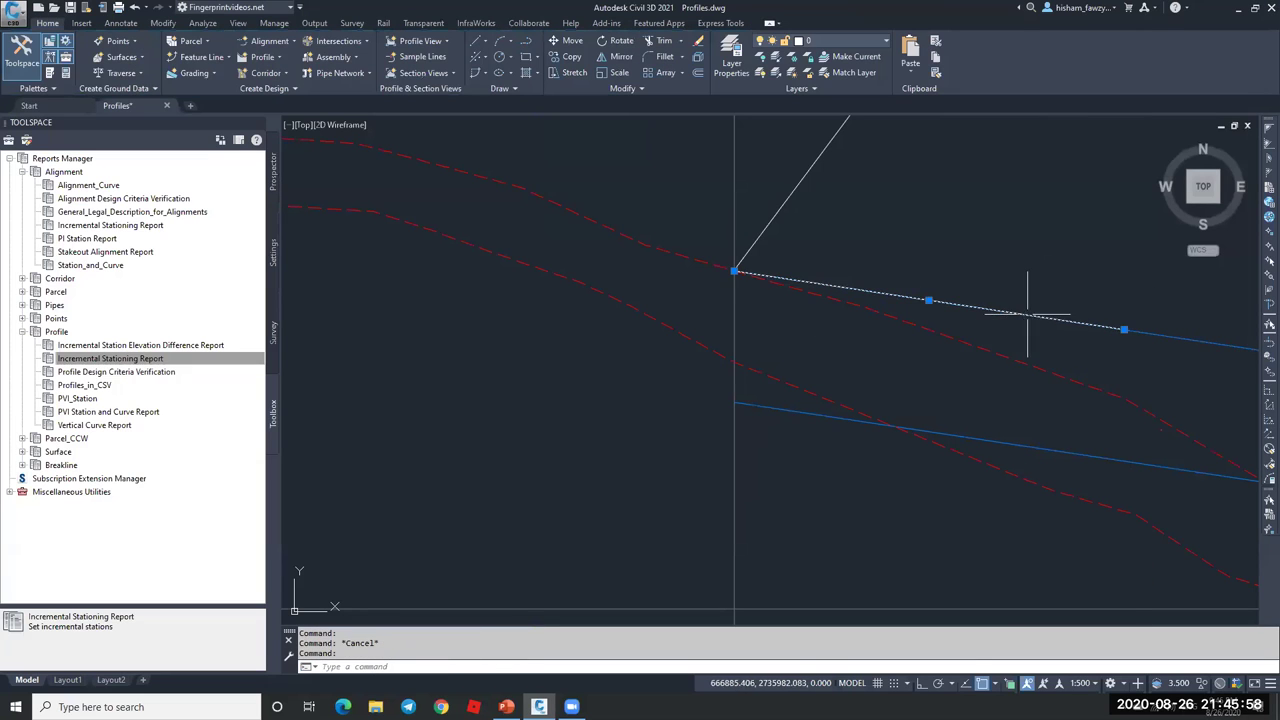
scroll(1020, 314, "down", 3)
mouse_move(943, 301)
left_click(985, 340)
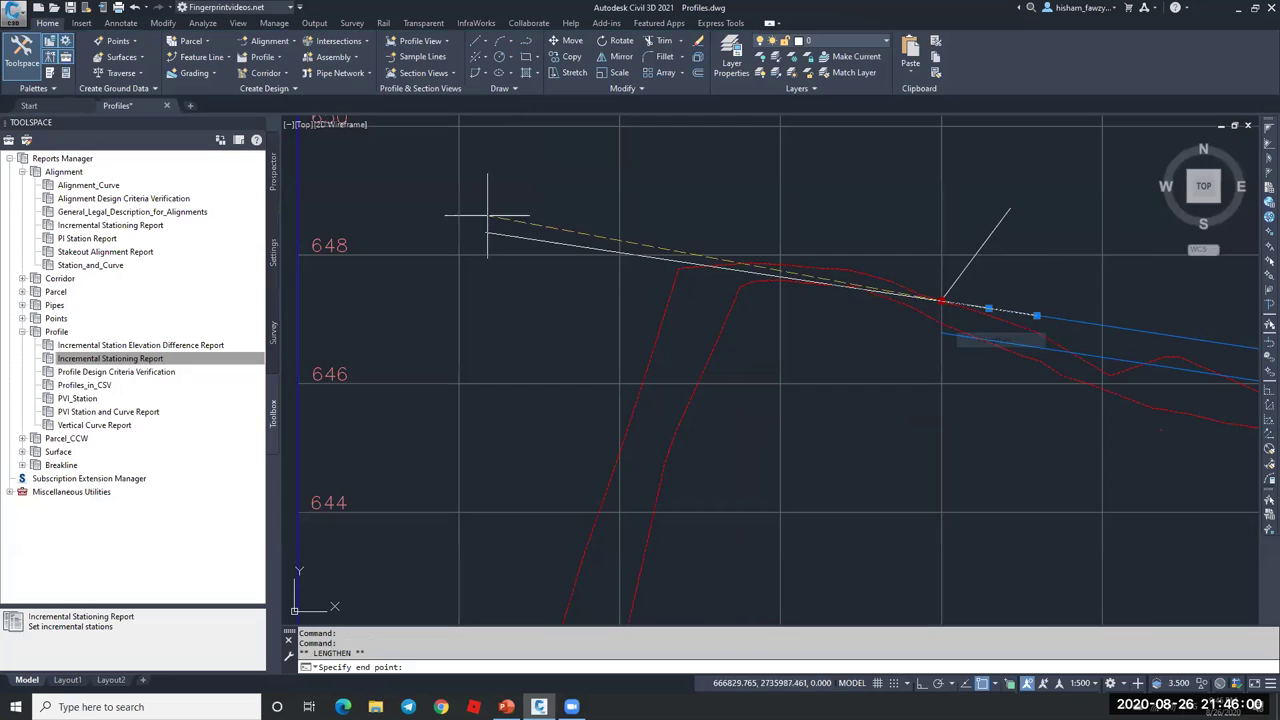
key("Escape")
key("Escape")
left_click(942, 299)
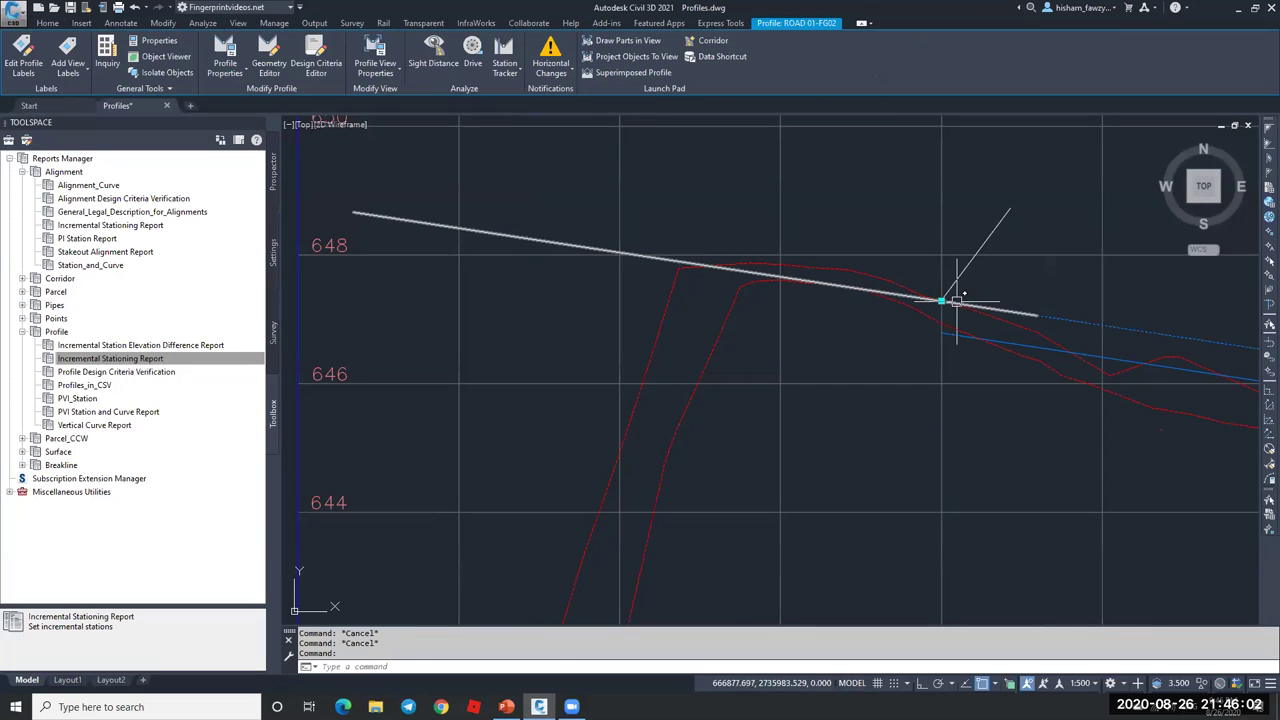
left_click(942, 299)
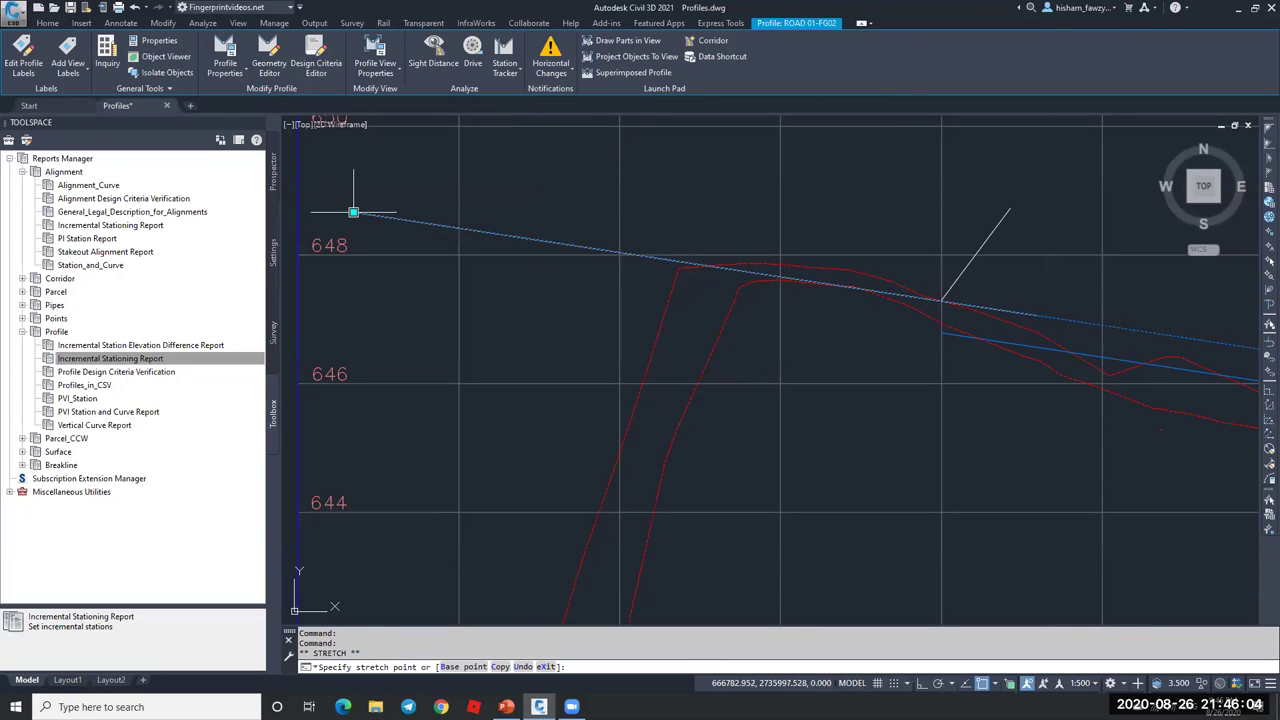
key("Escape")
key("Escape")
scroll(1100, 311, "up", 4)
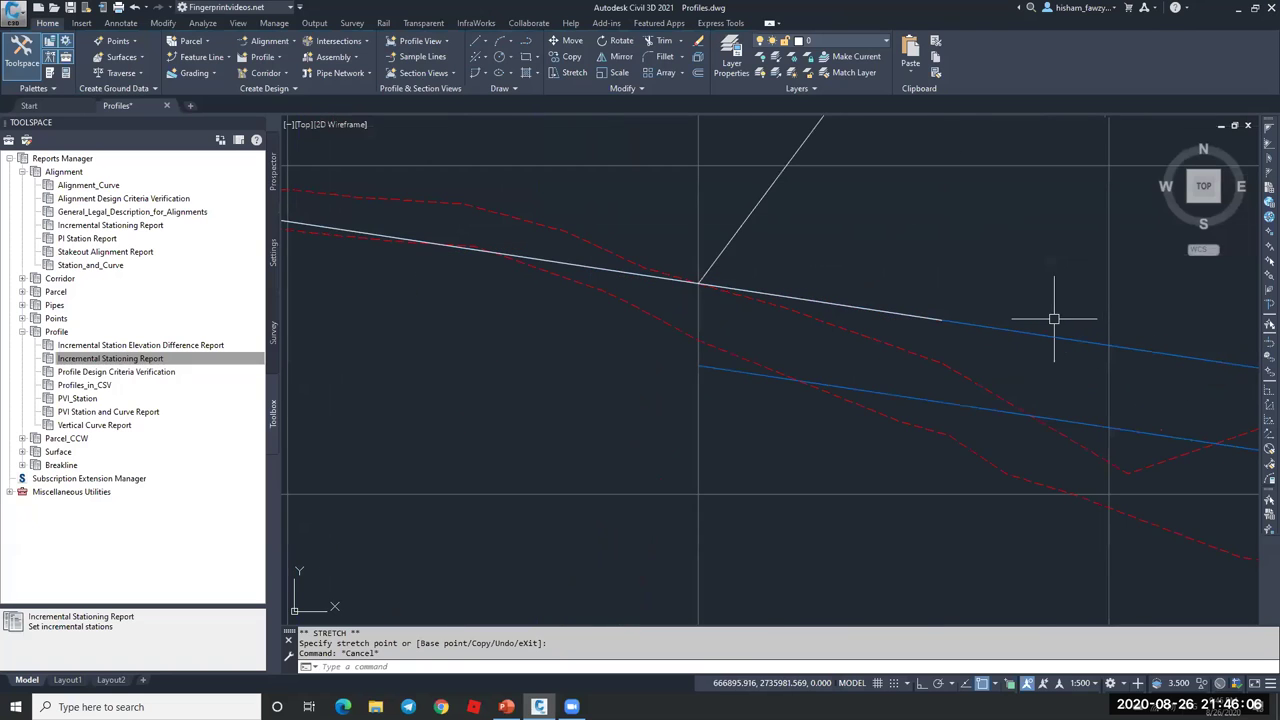
scroll(974, 277, "down", 3)
scroll(943, 269, "up", 3)
scroll(1000, 251, "down", 2)
scroll(690, 262, "down", 2)
scroll(690, 262, "up", 3)
left_click(926, 234)
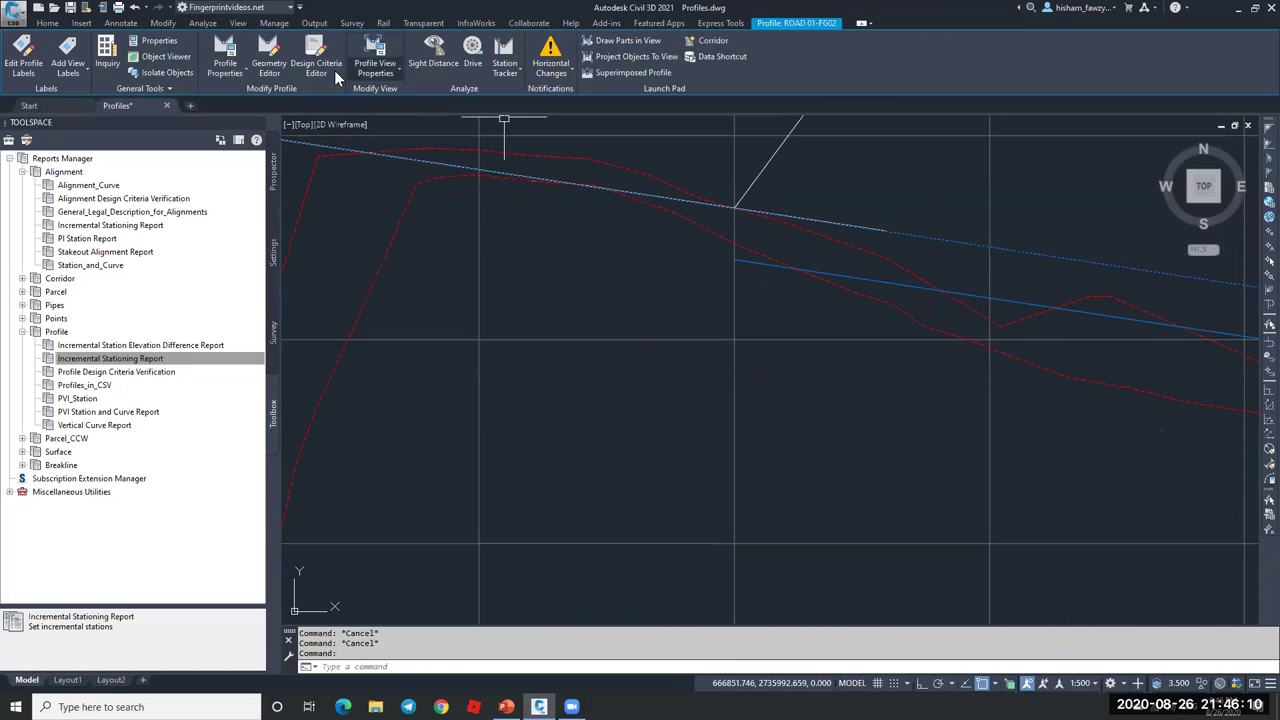
left_click(269, 52)
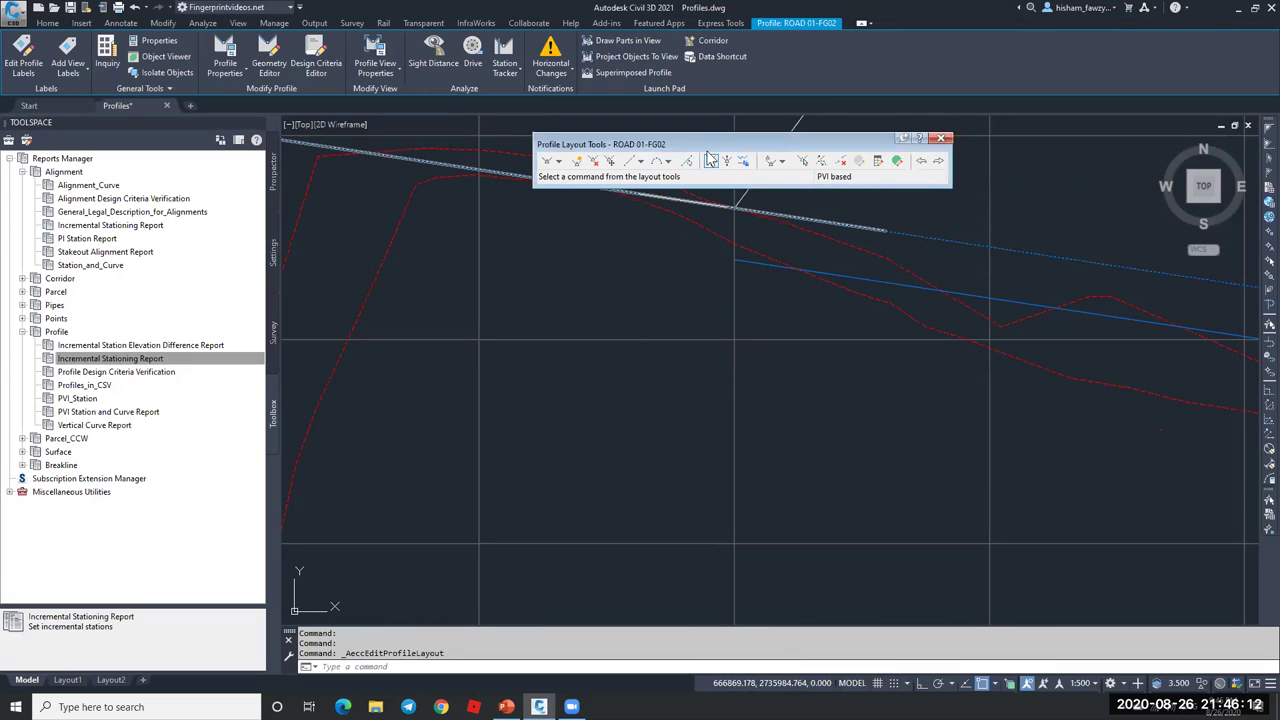
left_click(668, 161)
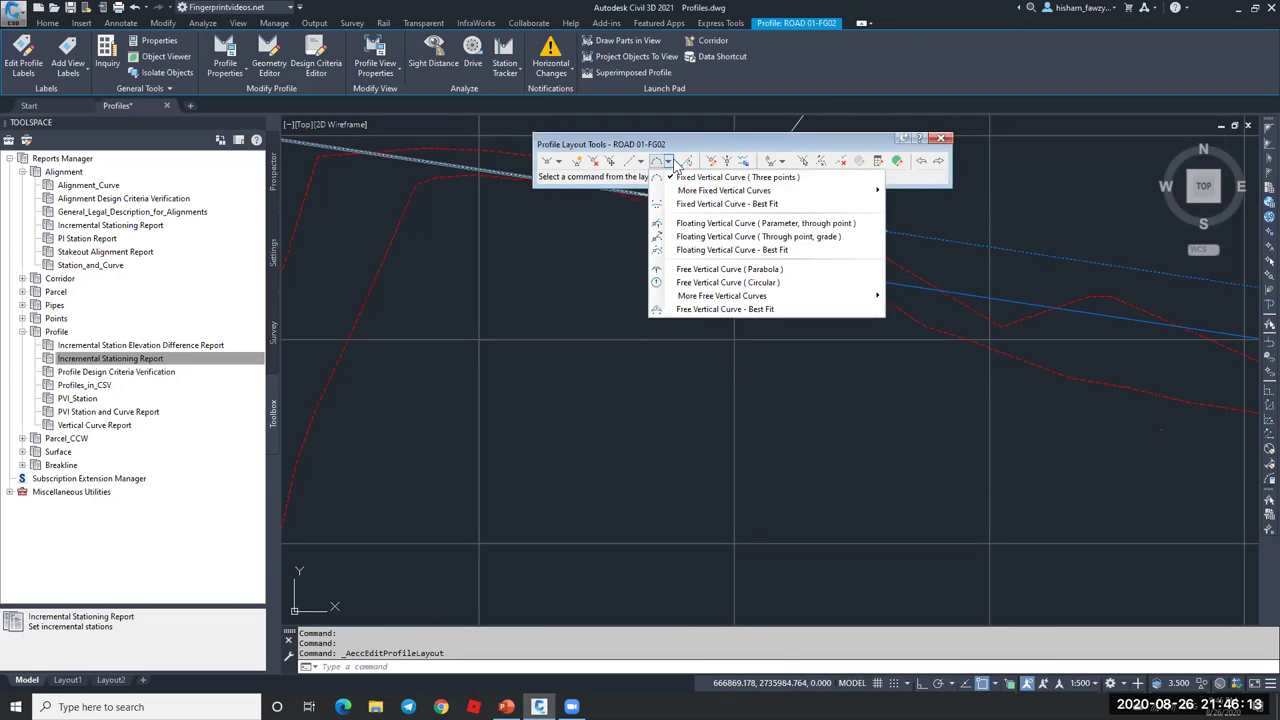
left_click(787, 226)
key("Escape")
key("Escape")
key("Escape")
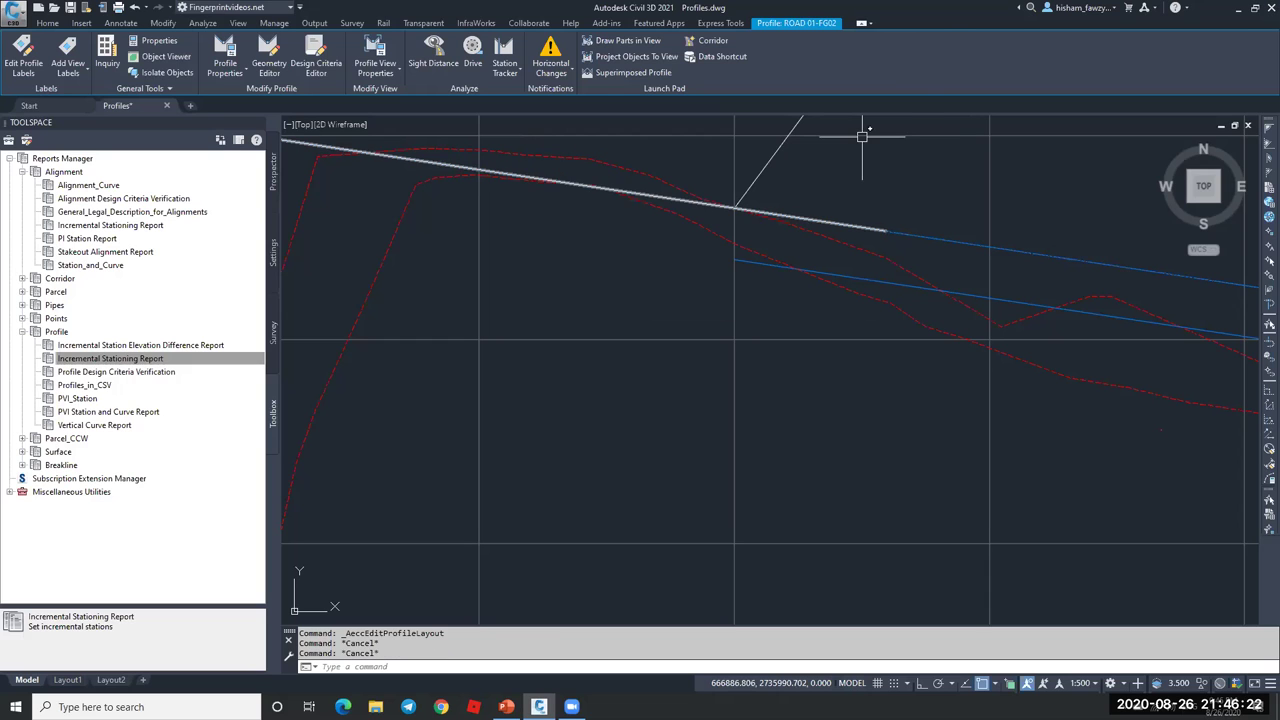
scroll(786, 245, "down", 4)
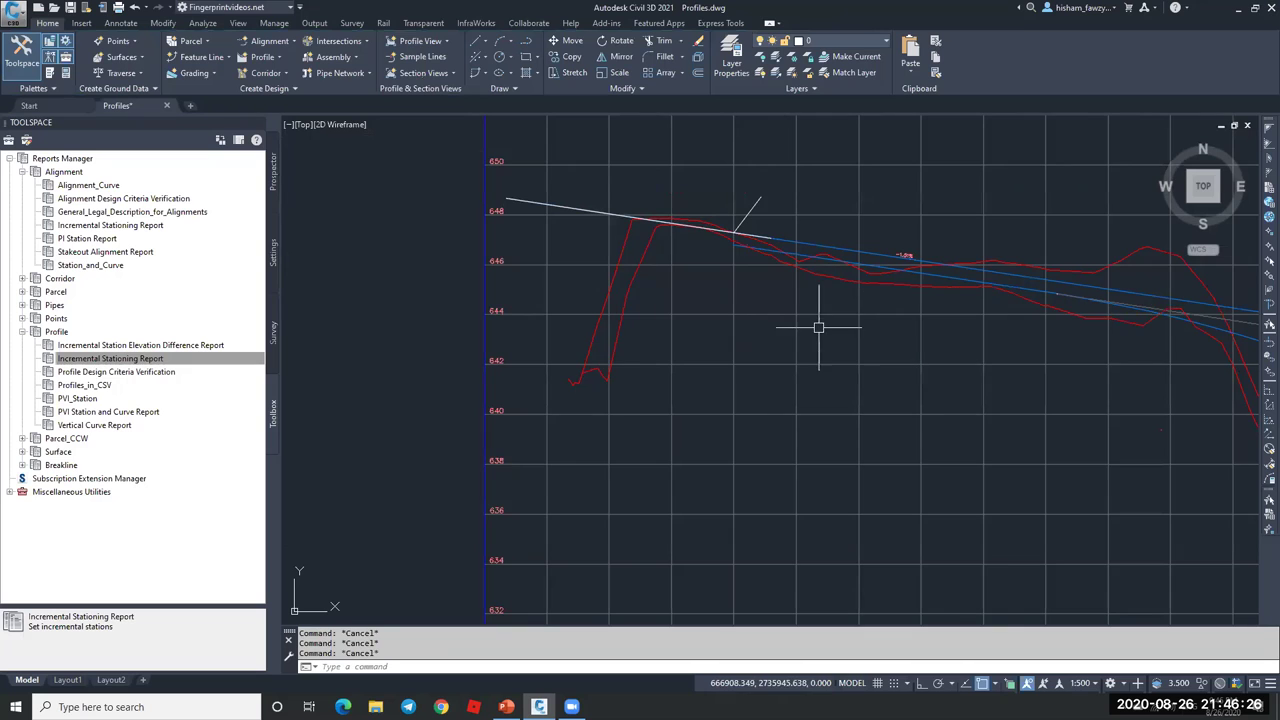
scroll(784, 211, "down", 5)
scroll(784, 211, "down", 5)
scroll(644, 270, "up", 5)
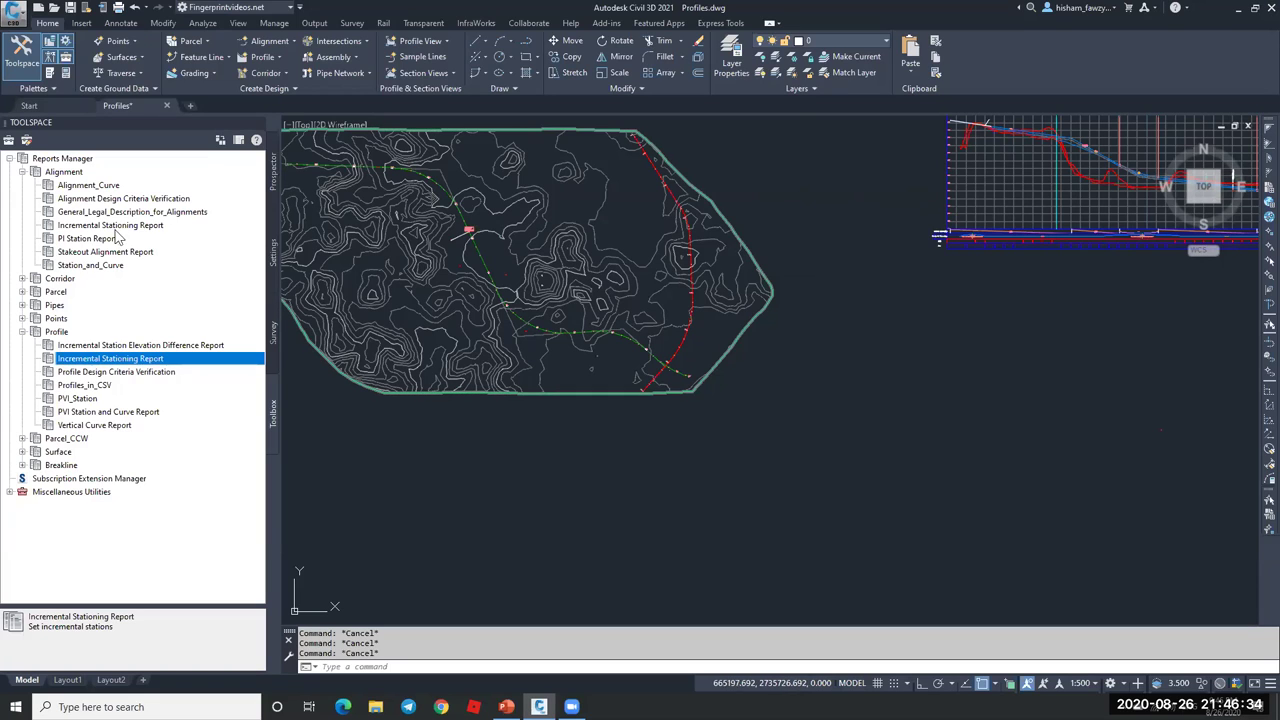
- Delete the NGL - -20.000 profile from ROAD 01 in Prospector
left_click(274, 168)
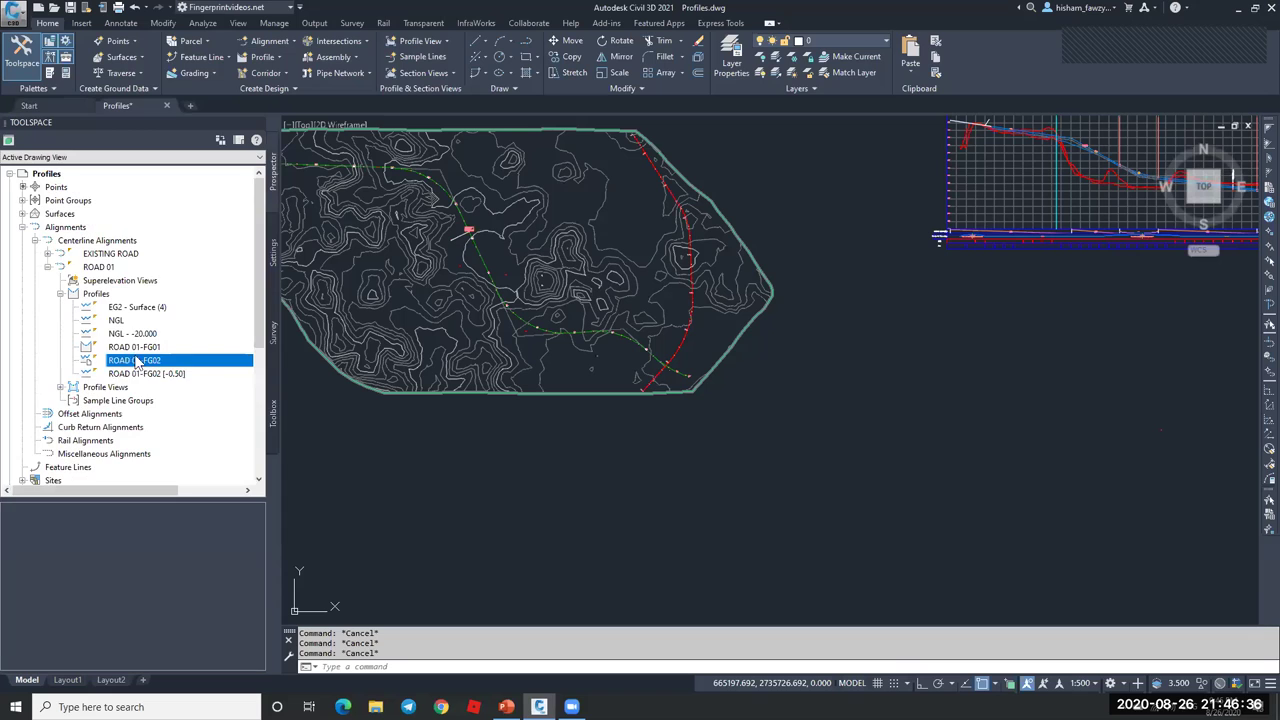
right_click(145, 340)
left_click(185, 385)
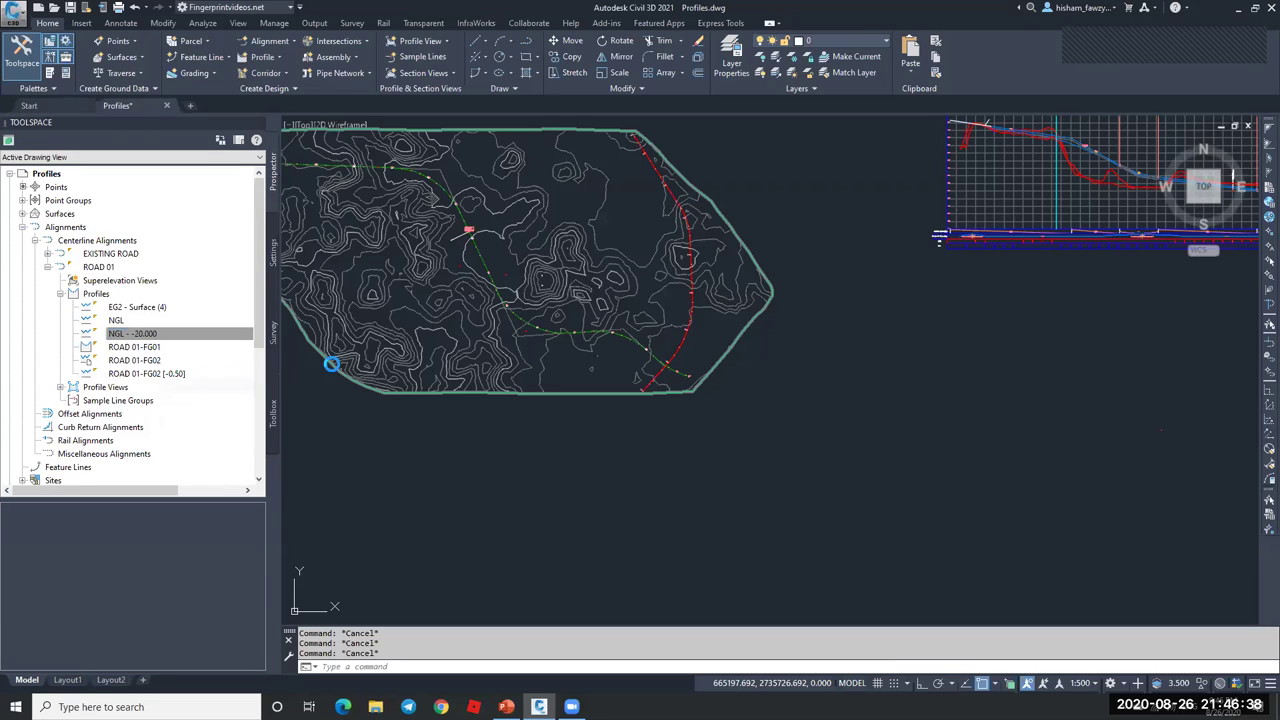
left_click(662, 380)
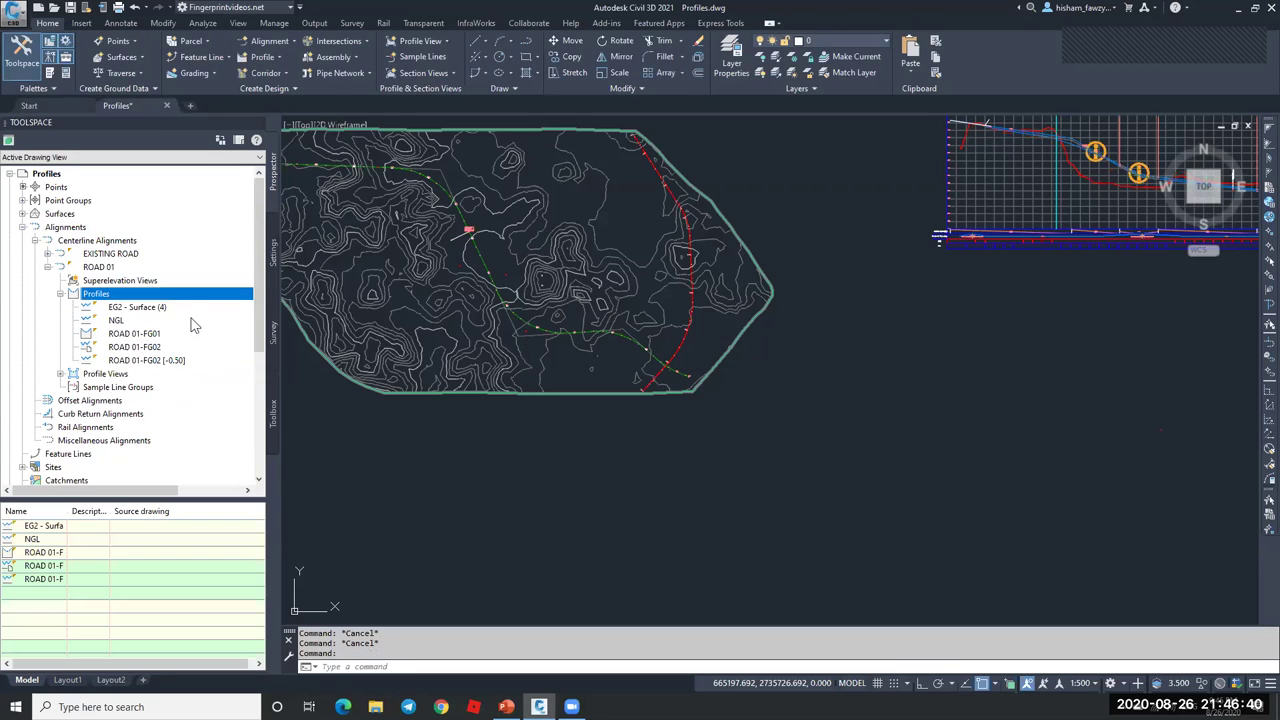
- Delete the ROAD 01-FG02 [-0.50] profile from ROAD 01
right_click(168, 368)
left_click(214, 411)
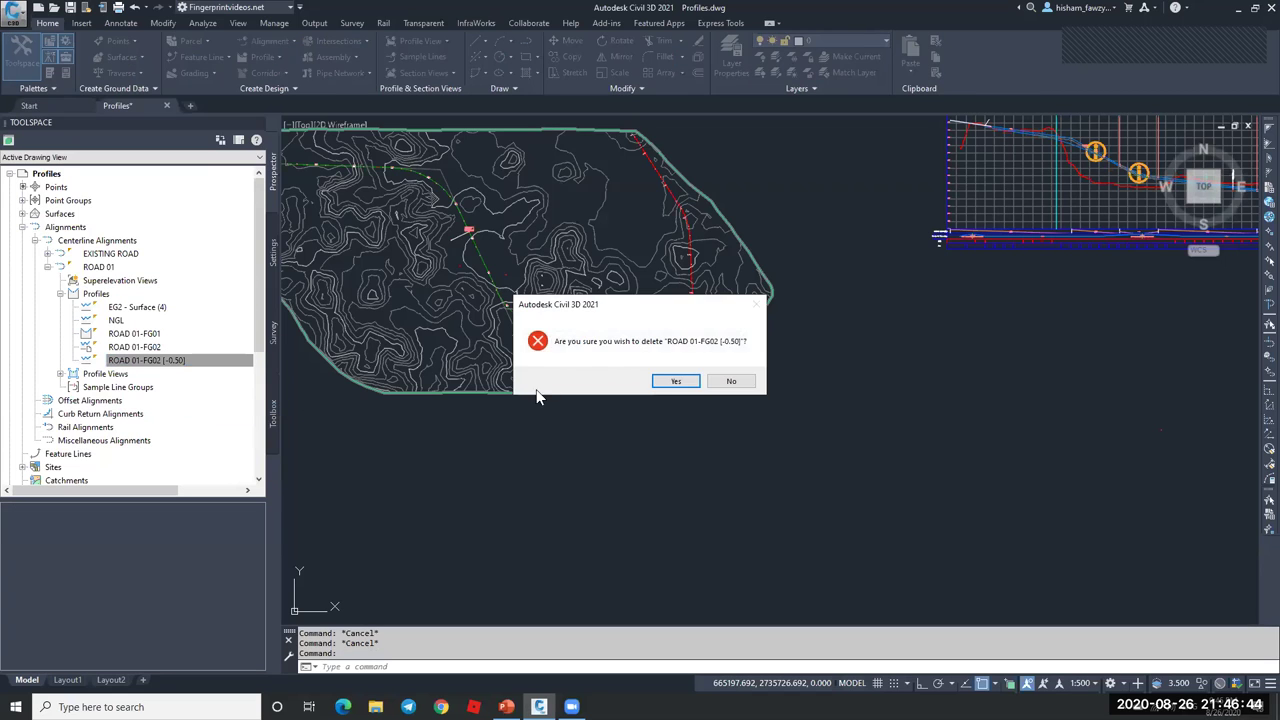
left_click(676, 381)
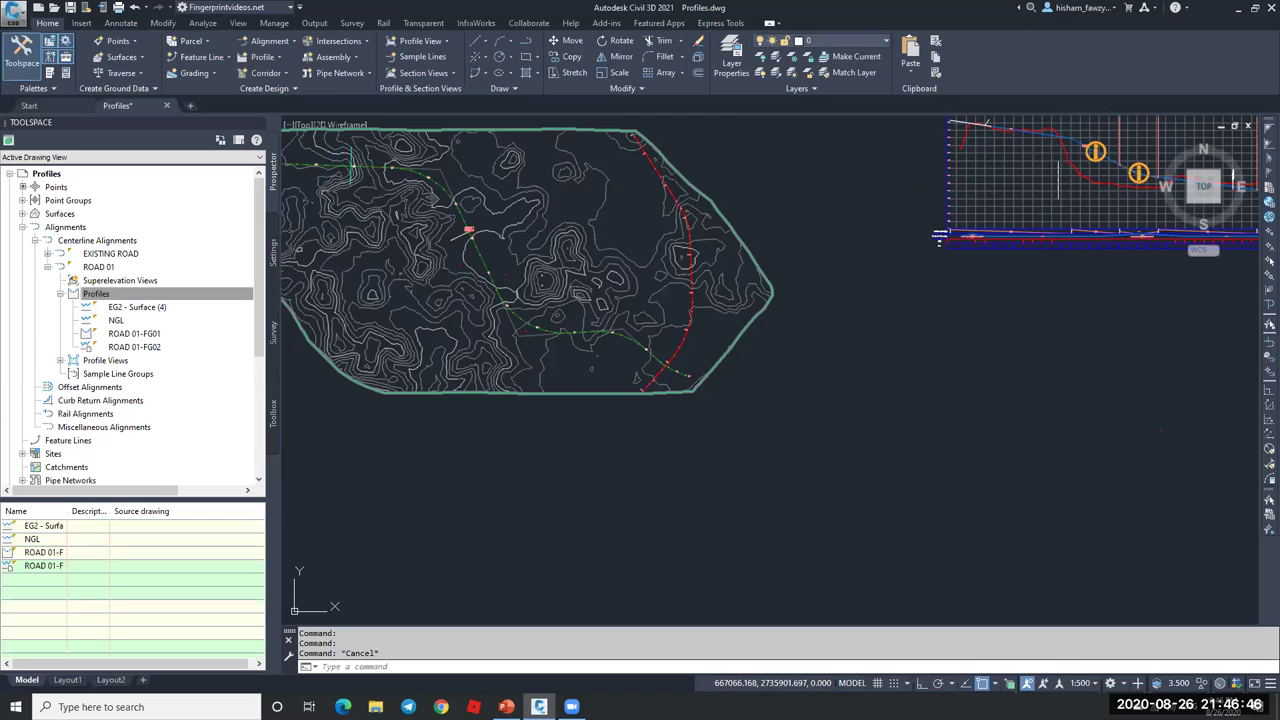
scroll(940, 238, "up", 6)
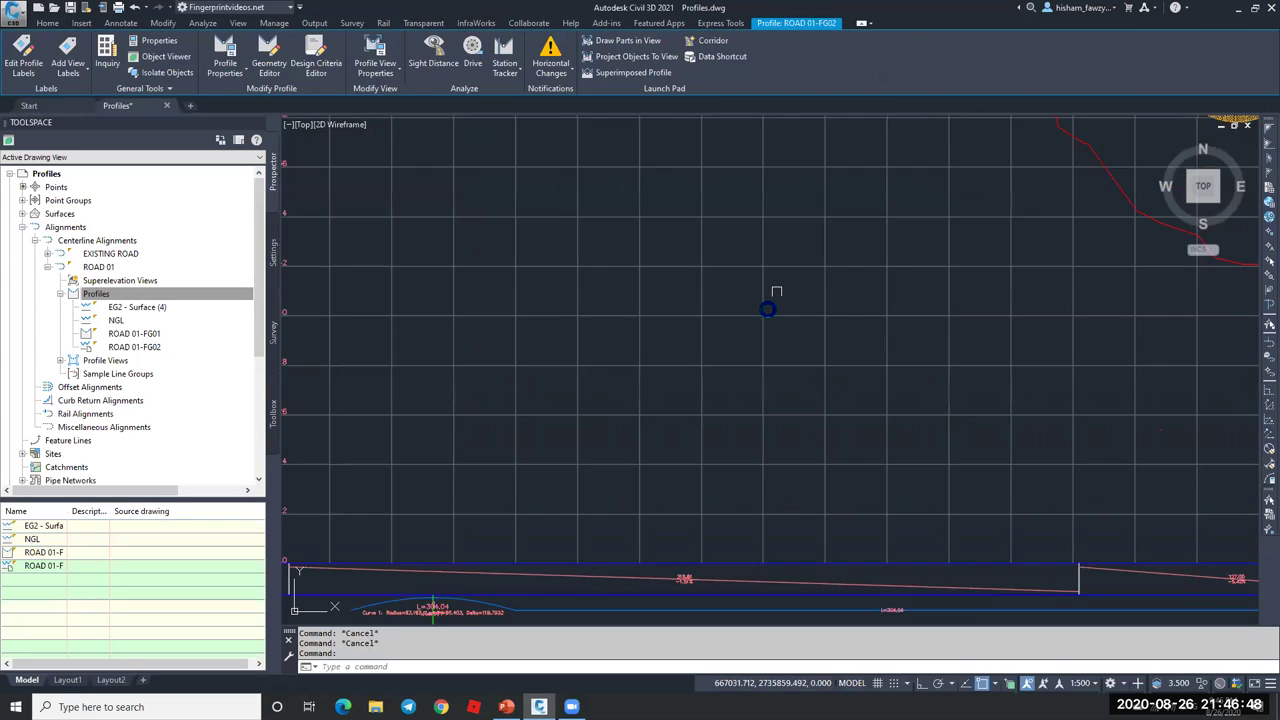
- Undo five times to reverse the profile deletions, the layout edit and the grip edit
scroll(768, 302, "down", 5)
scroll(786, 277, "down", 3)
key("Escape")
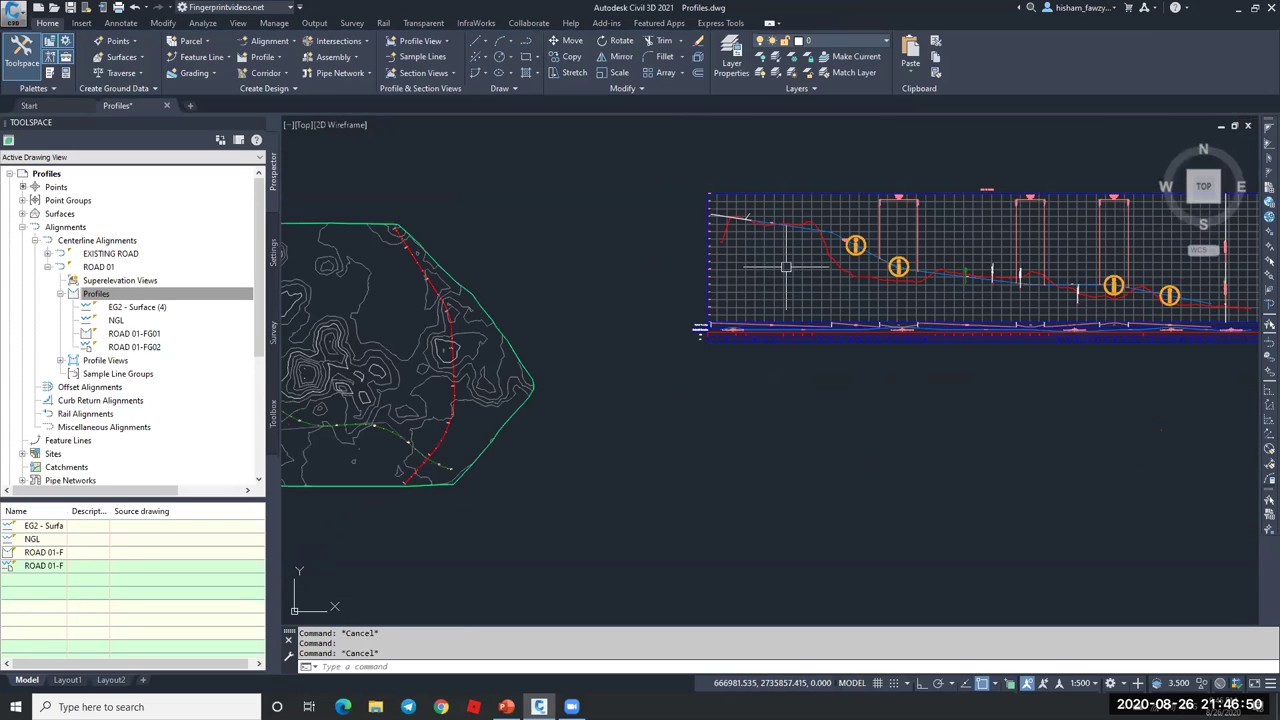
key("ctrl+z")
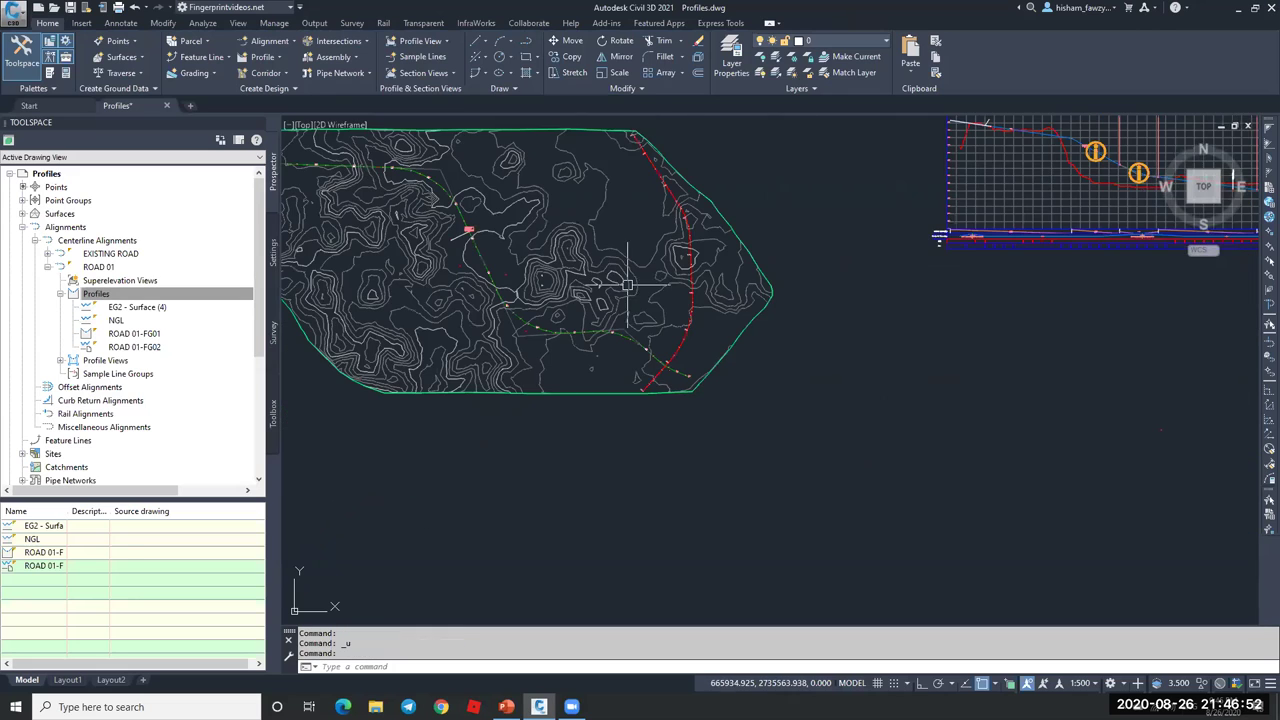
key("ctrl+z")
key("ctrl+z")
key("ctrl+z")
key("ctrl+z")
key("ctrl+z")
key("ctrl+z")
key("ctrl+z")
key("ctrl+z")
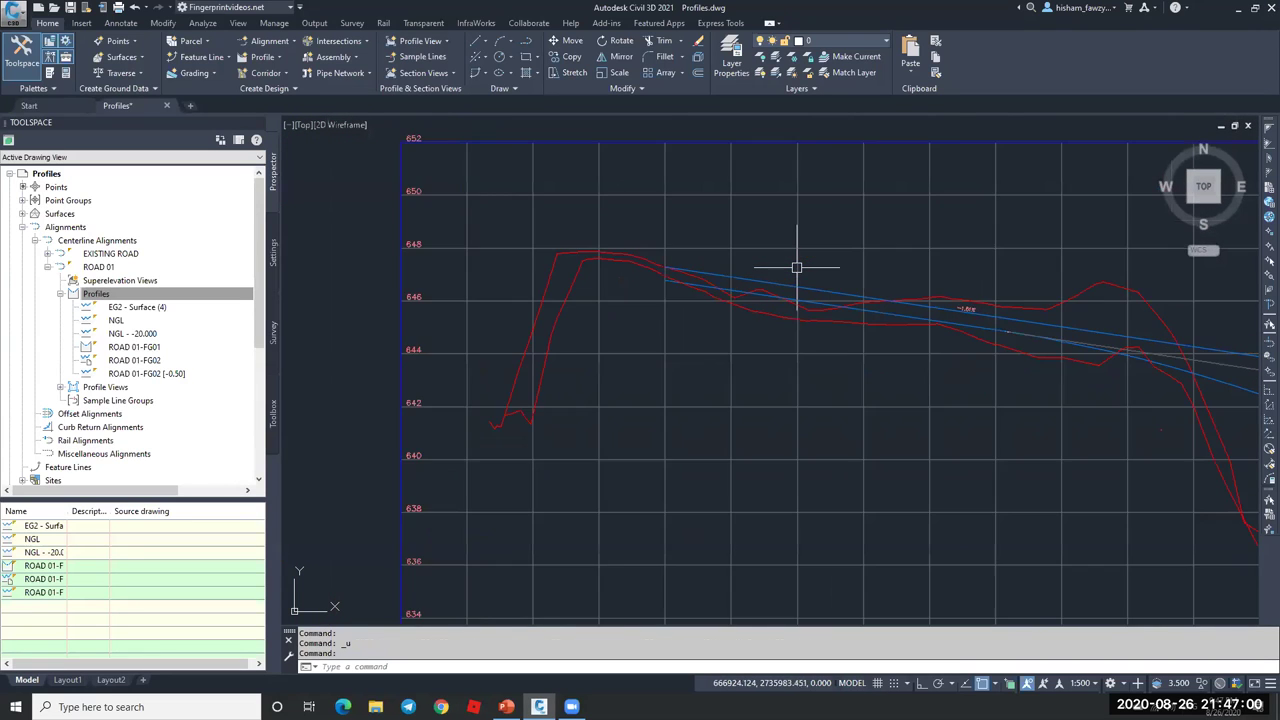
key("ctrl+z")
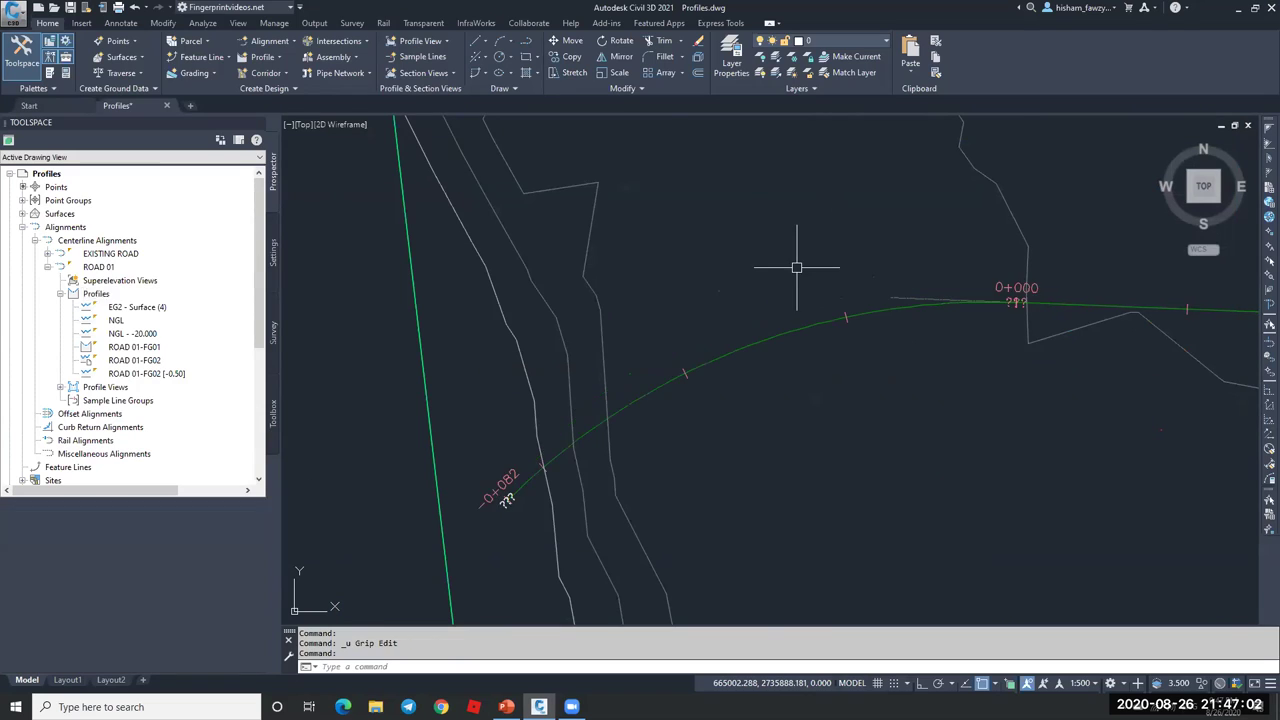
key("ctrl+z")
key("ctrl+z")
key("ctrl+z")
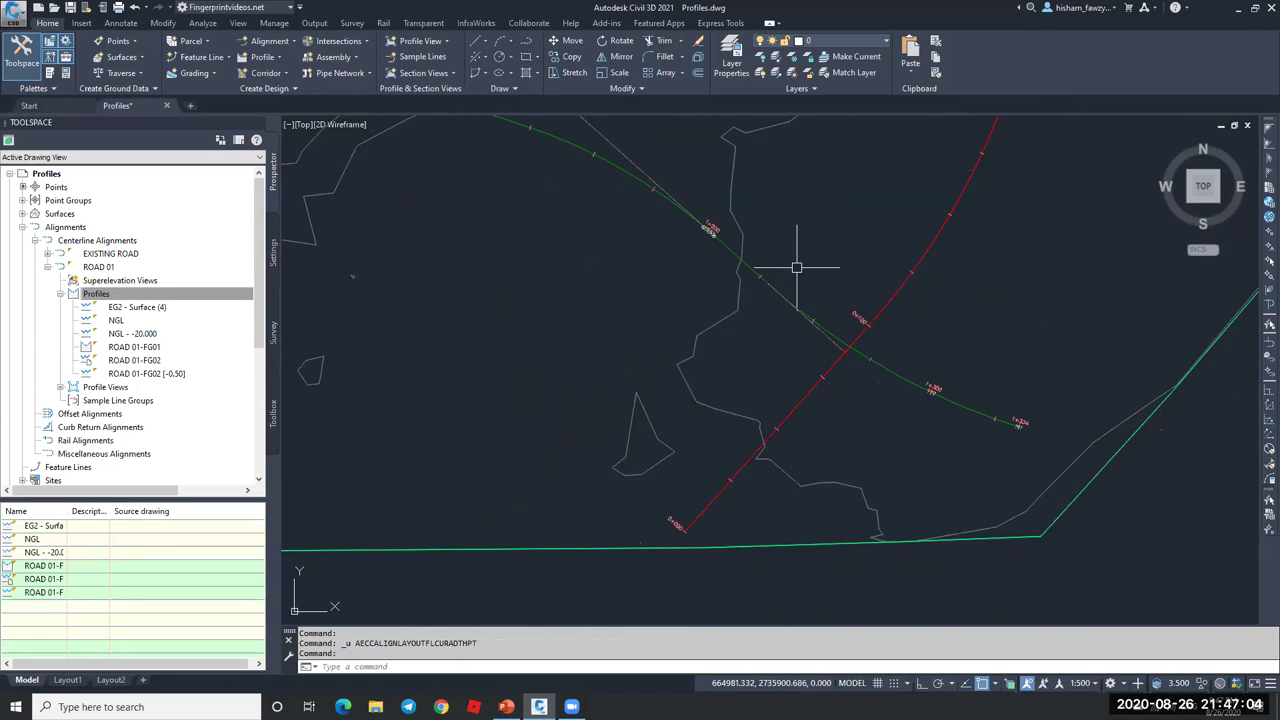
key("ctrl+z")
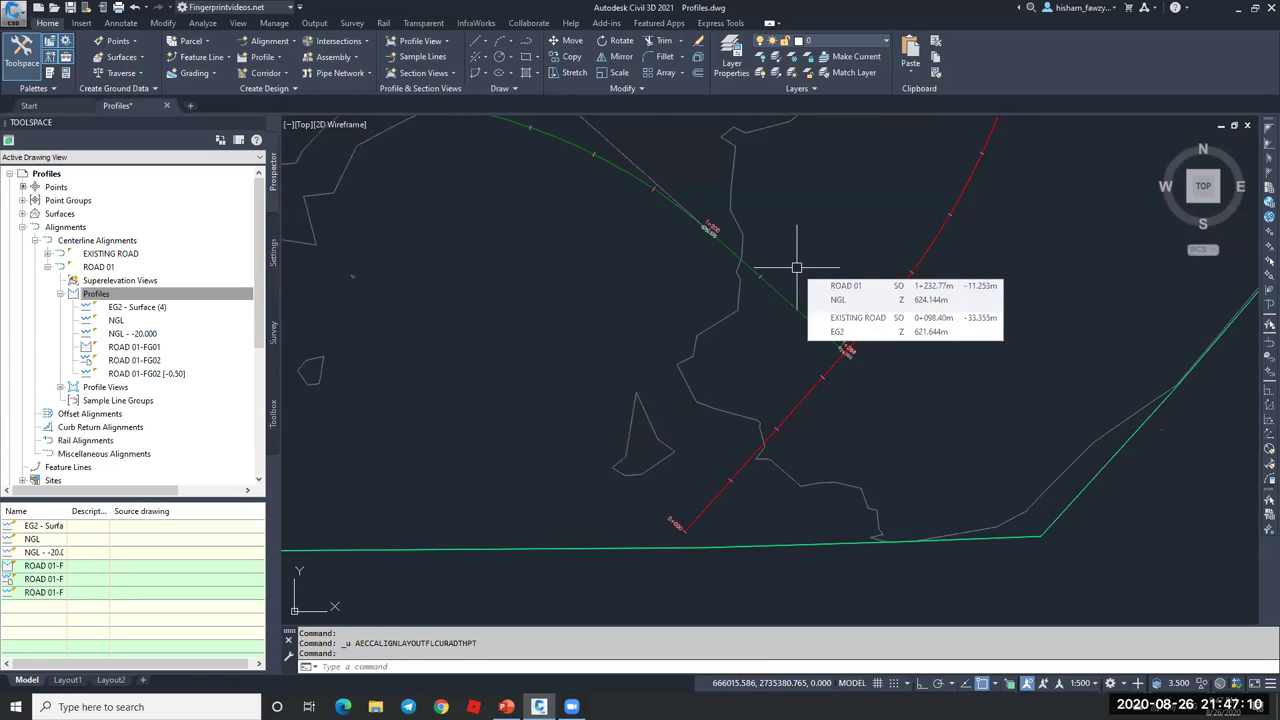
scroll(751, 271, "down", 5)
scroll(737, 257, "down", 3)
scroll(715, 190, "up", 8)
key("Escape")
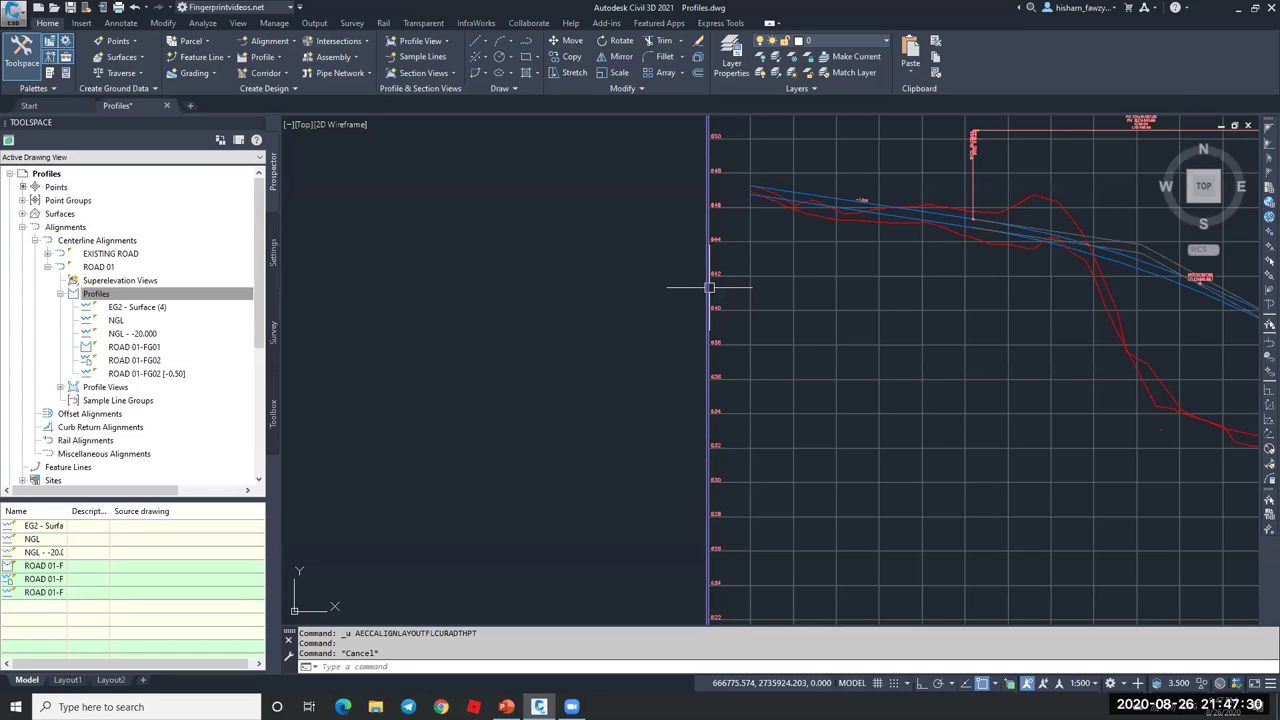
scroll(709, 288, "down", 5)
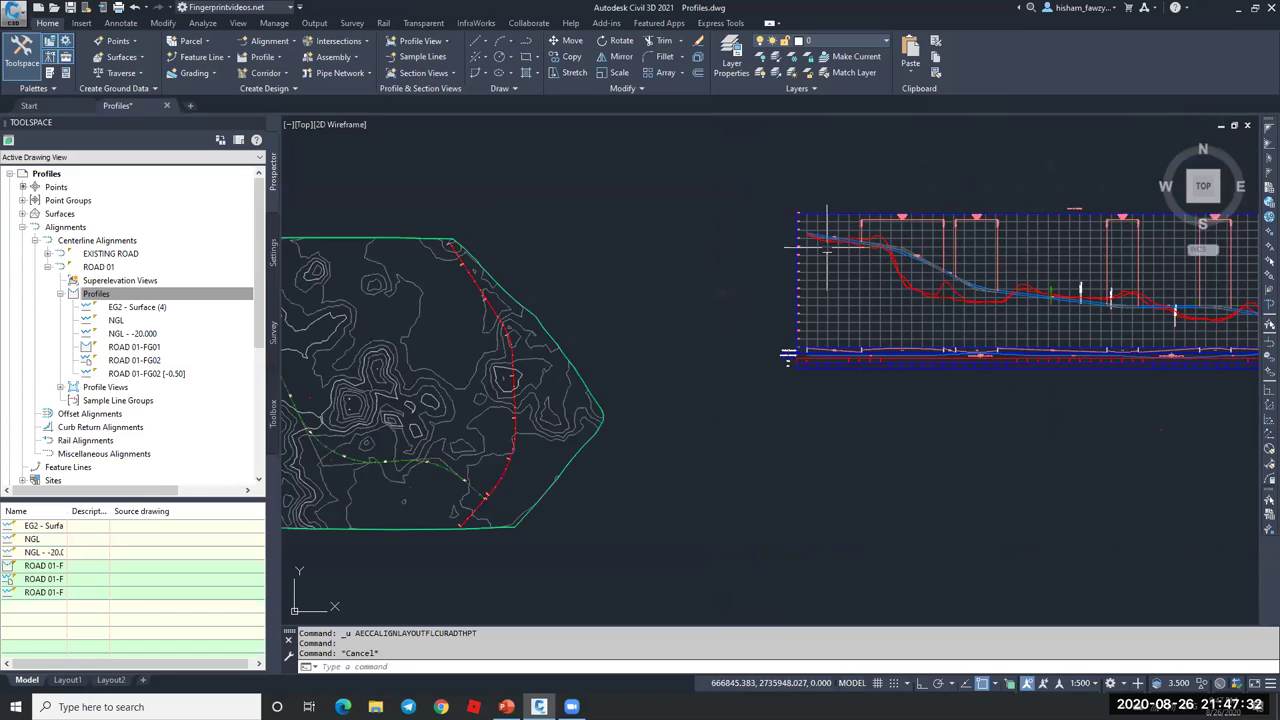
scroll(828, 302, "up", 3)
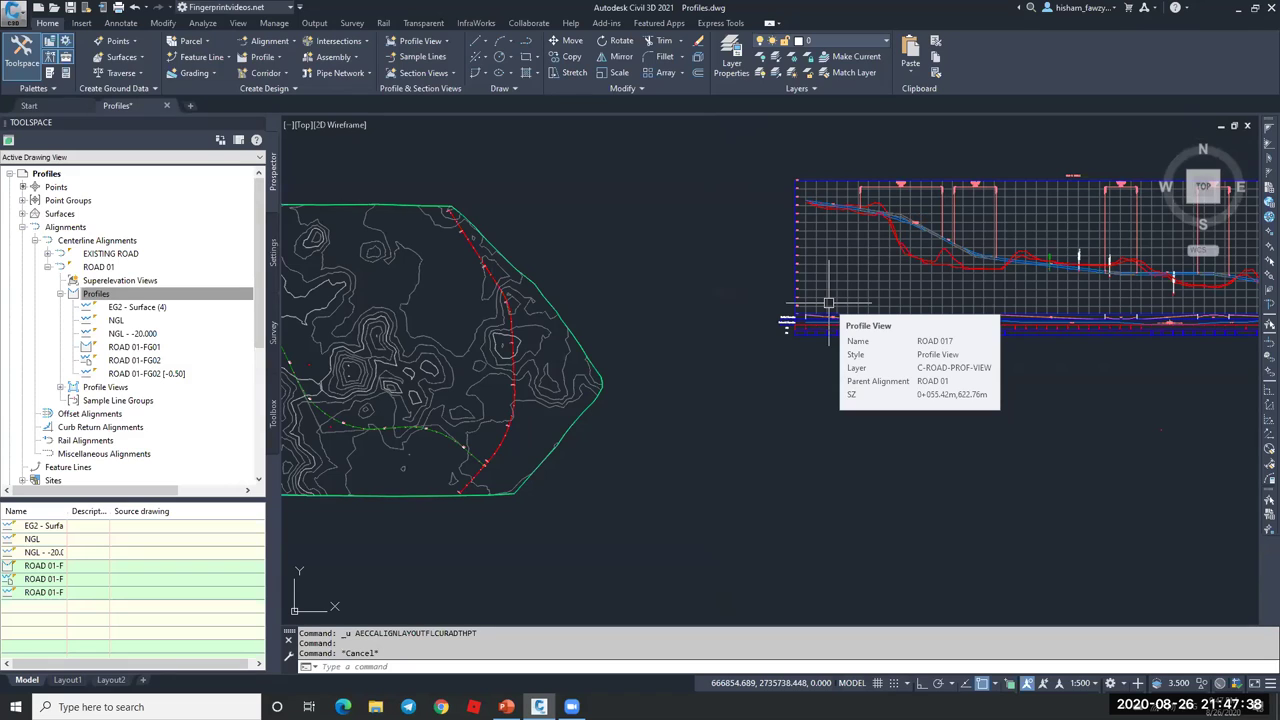
scroll(802, 378, "up", 2)
mouse_move(802, 378)
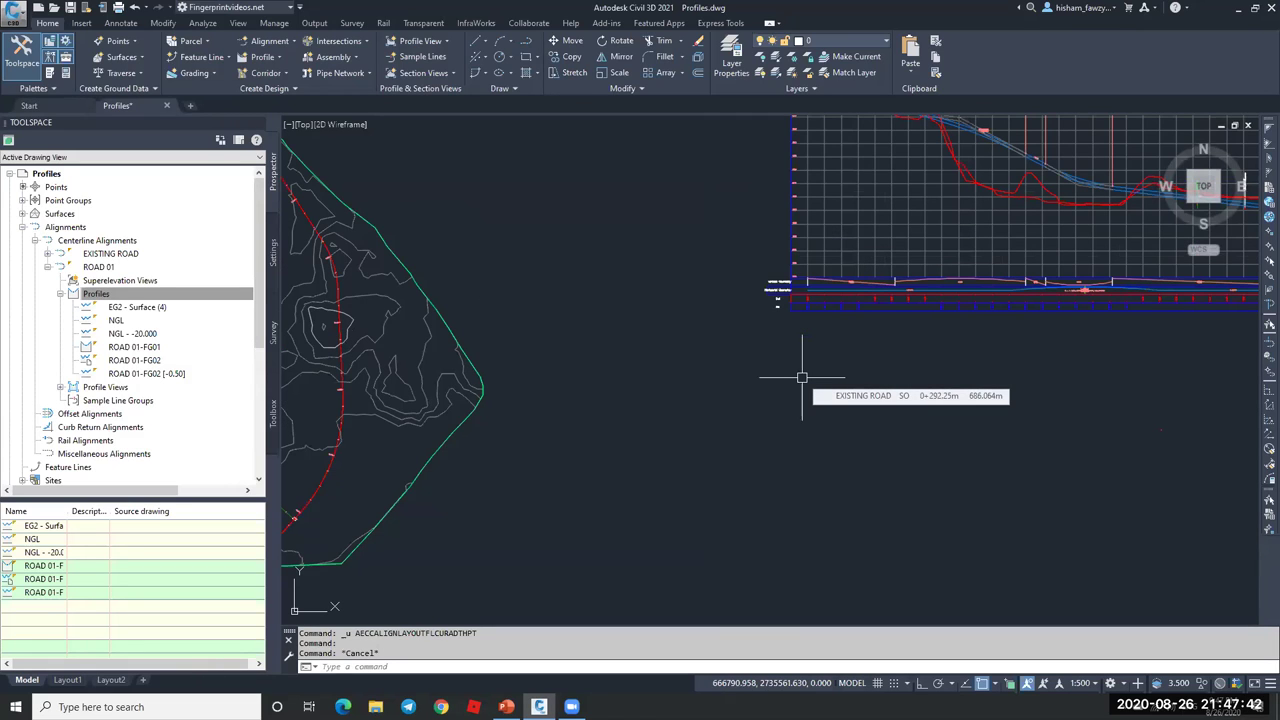
scroll(802, 378, "down", 2)
scroll(919, 270, "down", 4)
scroll(919, 293, "up", 4)
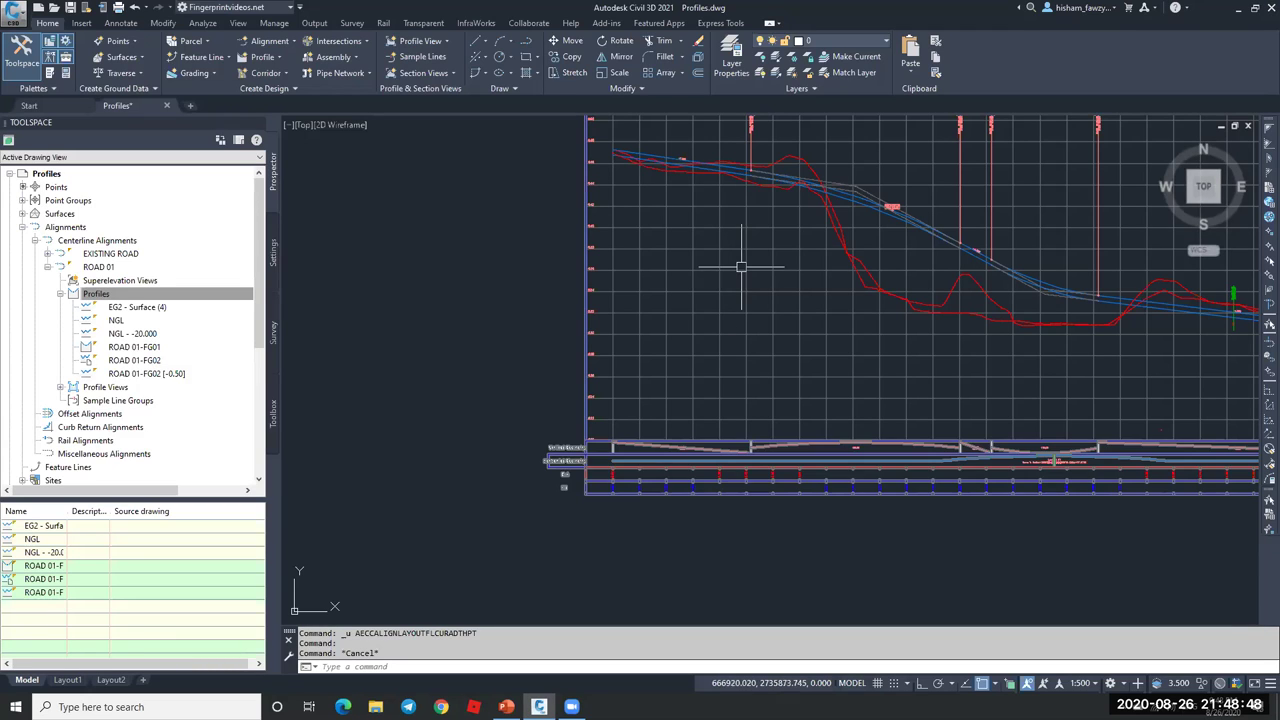
scroll(753, 271, "down", 3)
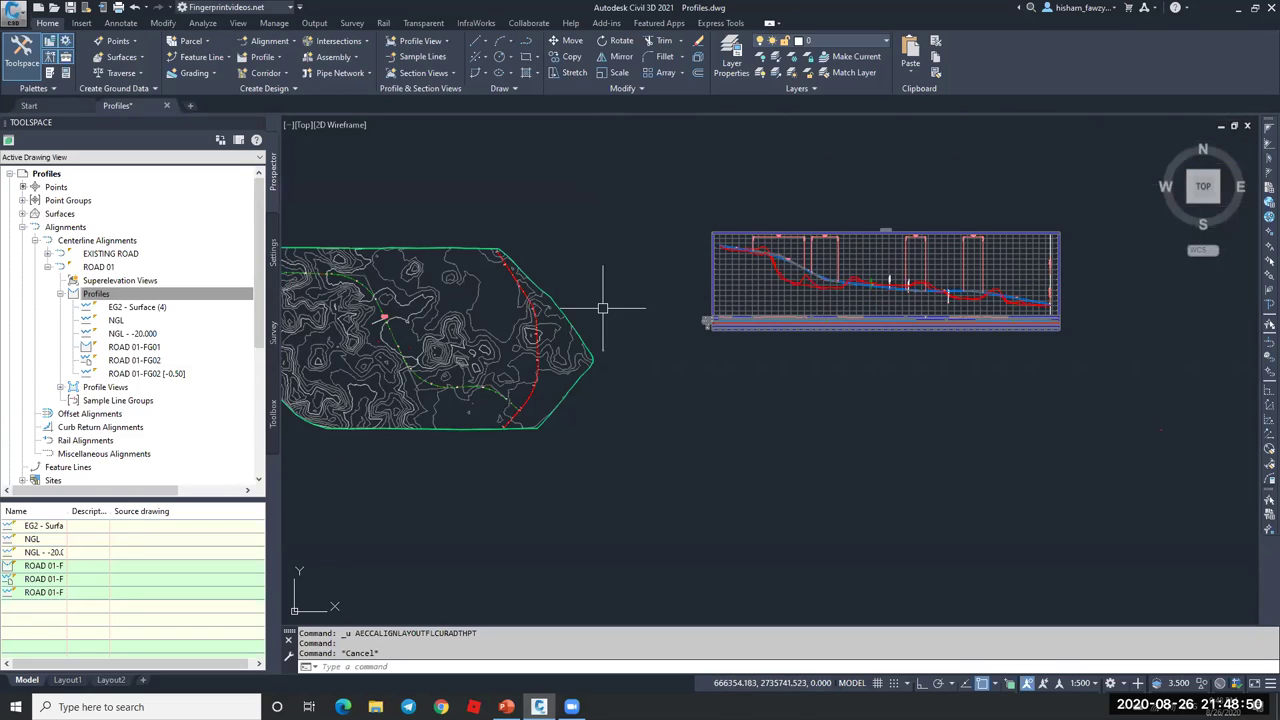
scroll(600, 300, "up", 2)
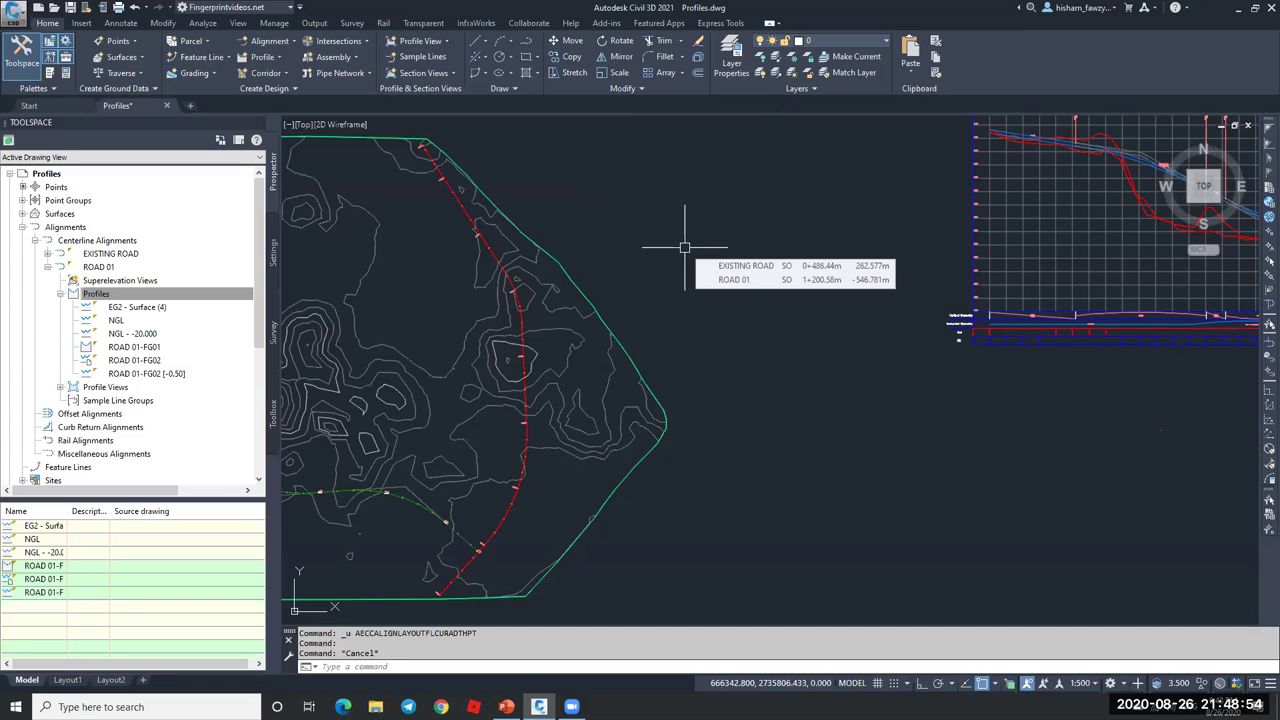
scroll(723, 237, "down", 2)
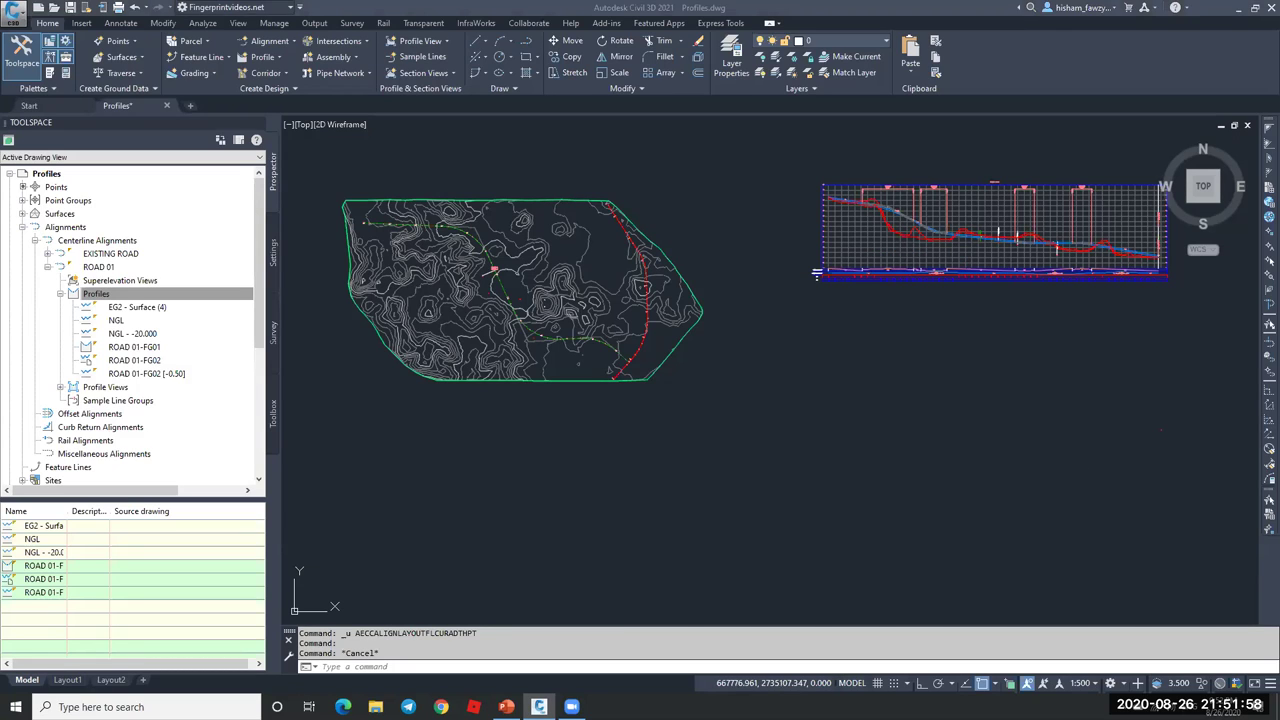
key("super+e")
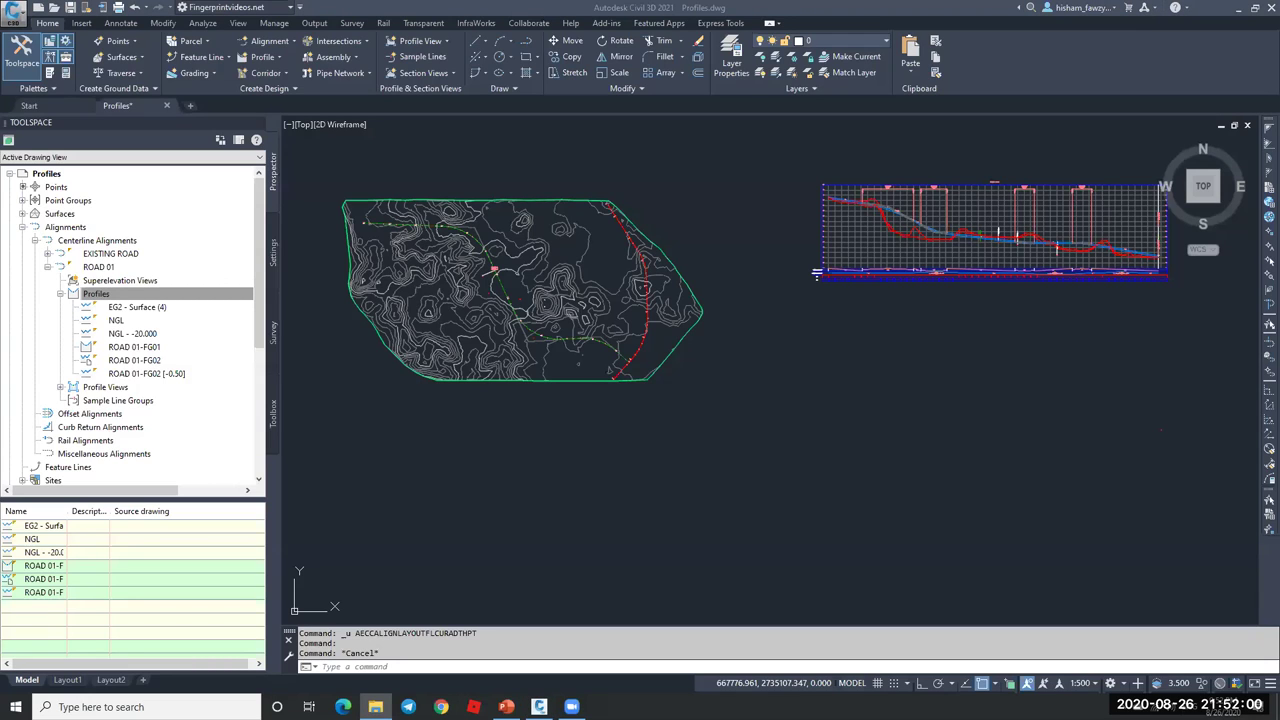
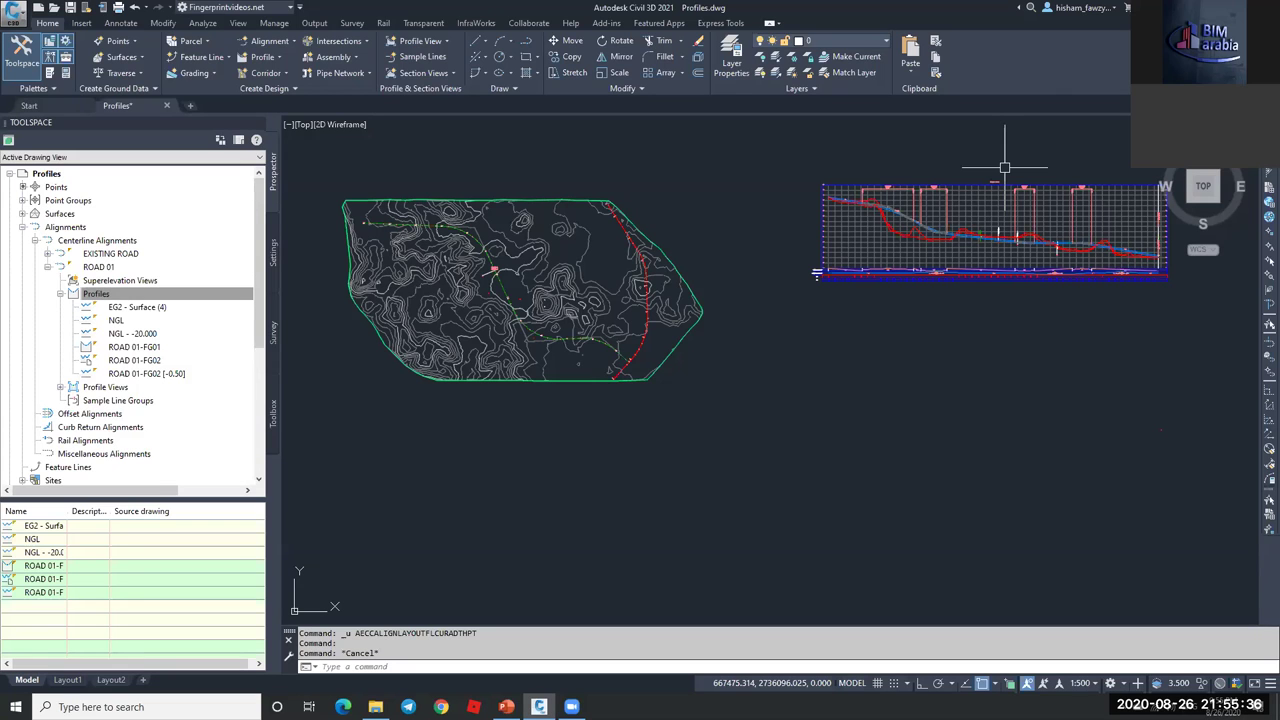
- Zoom around the drawing and select the ROAD 017 profile view grid
scroll(850, 185, "up", 6)
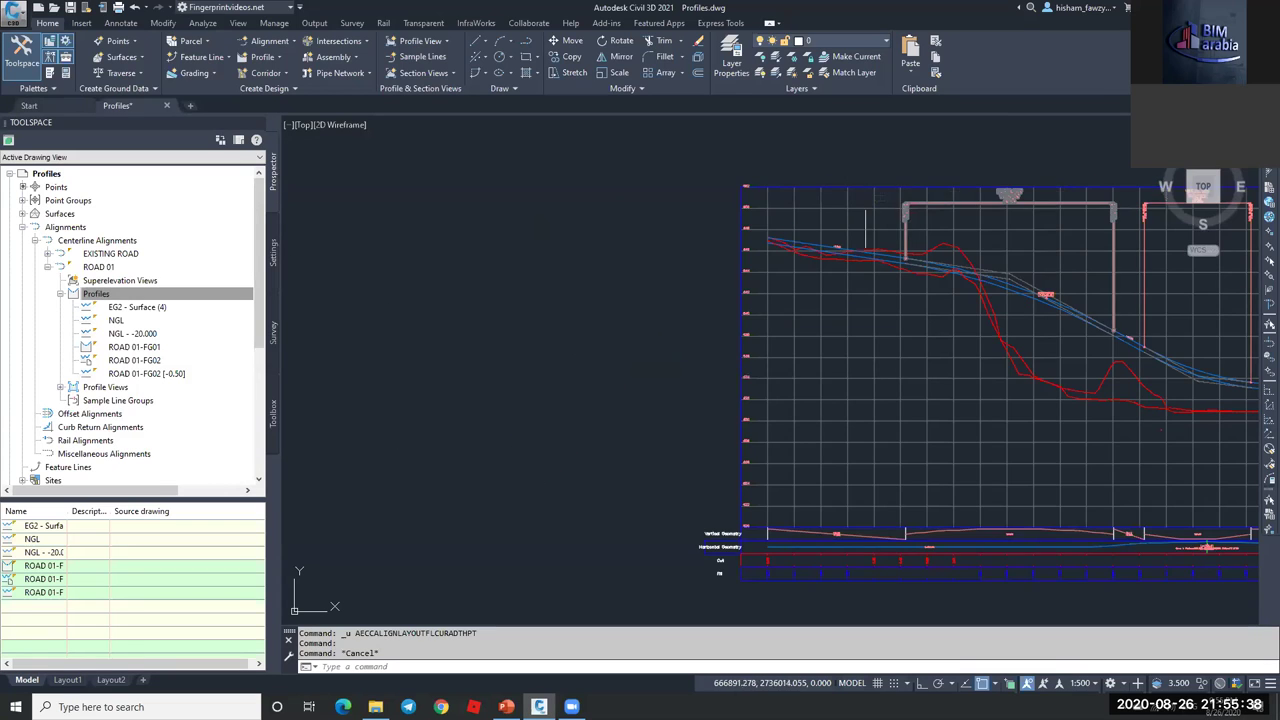
scroll(866, 228, "down", 3)
scroll(874, 270, "up", 2)
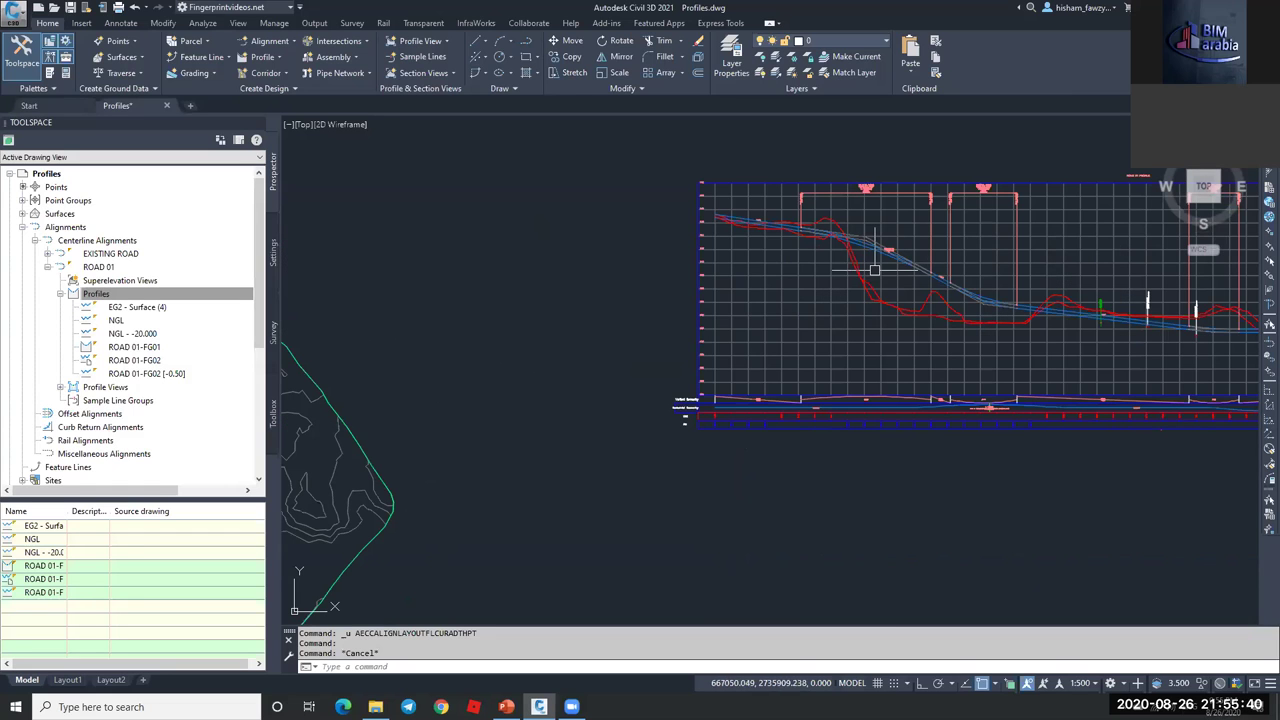
scroll(786, 224, "down", 4)
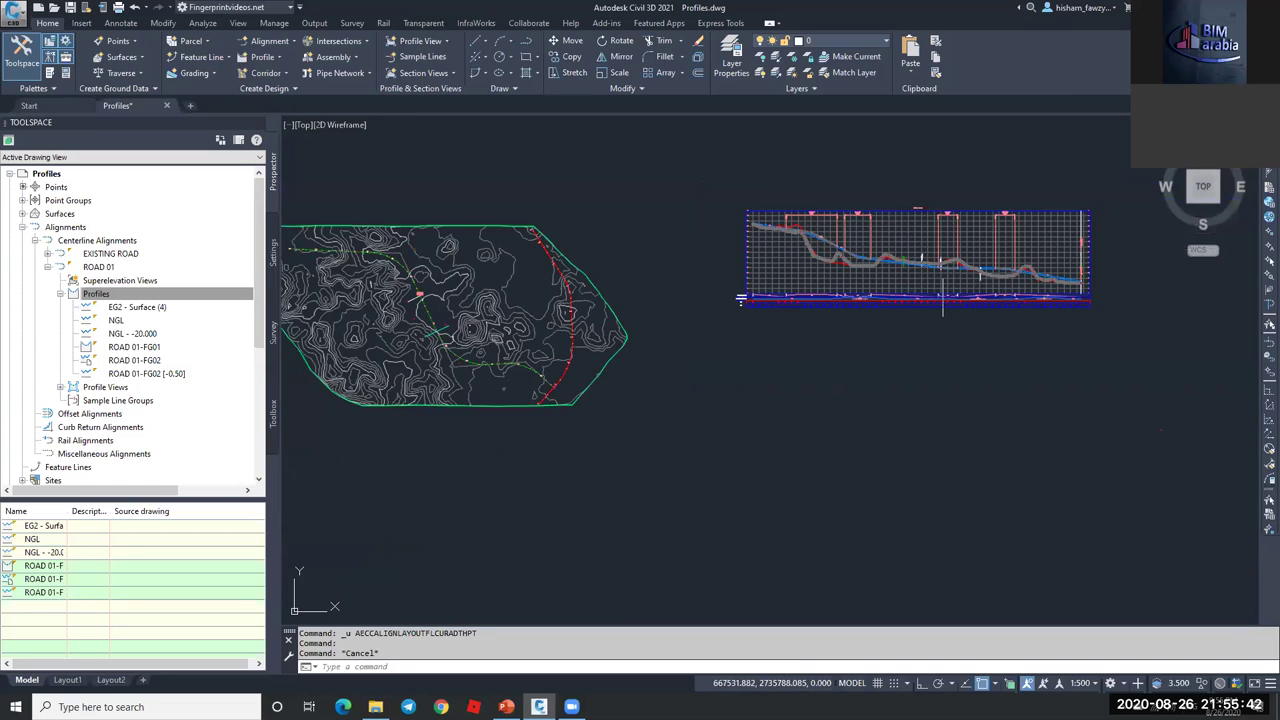
scroll(920, 270, "up", 2)
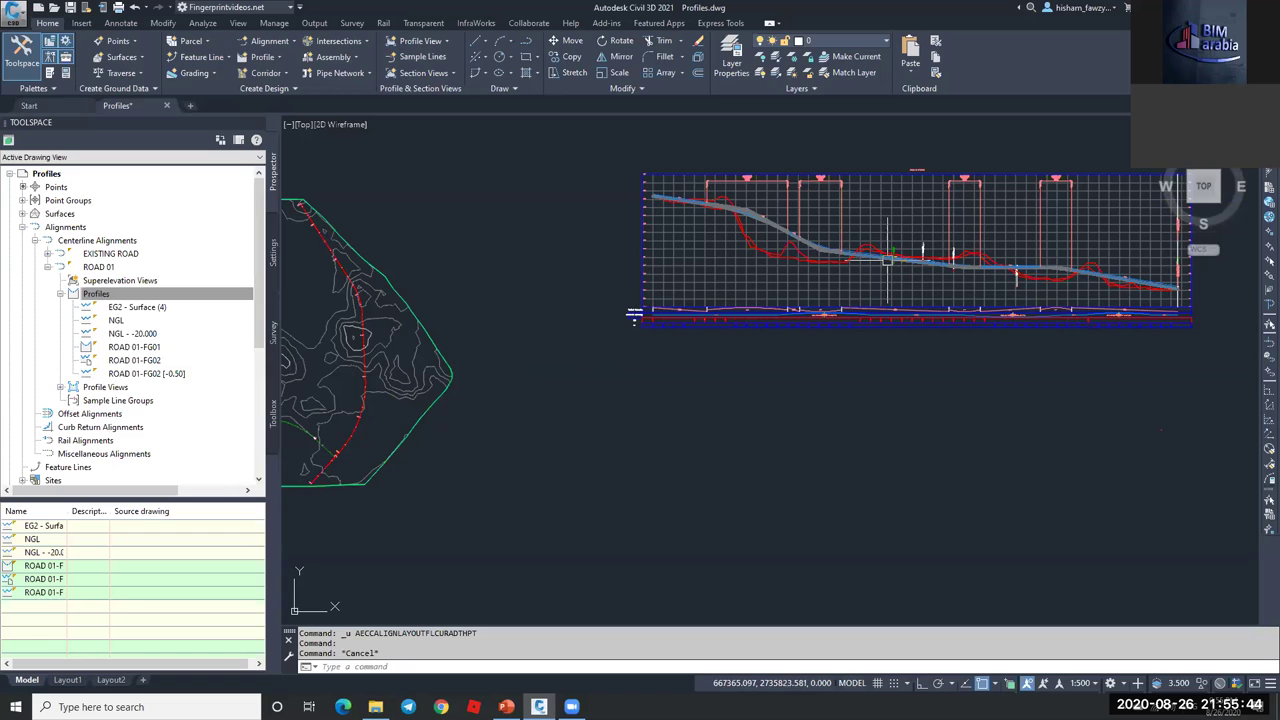
scroll(957, 222, "down", 2)
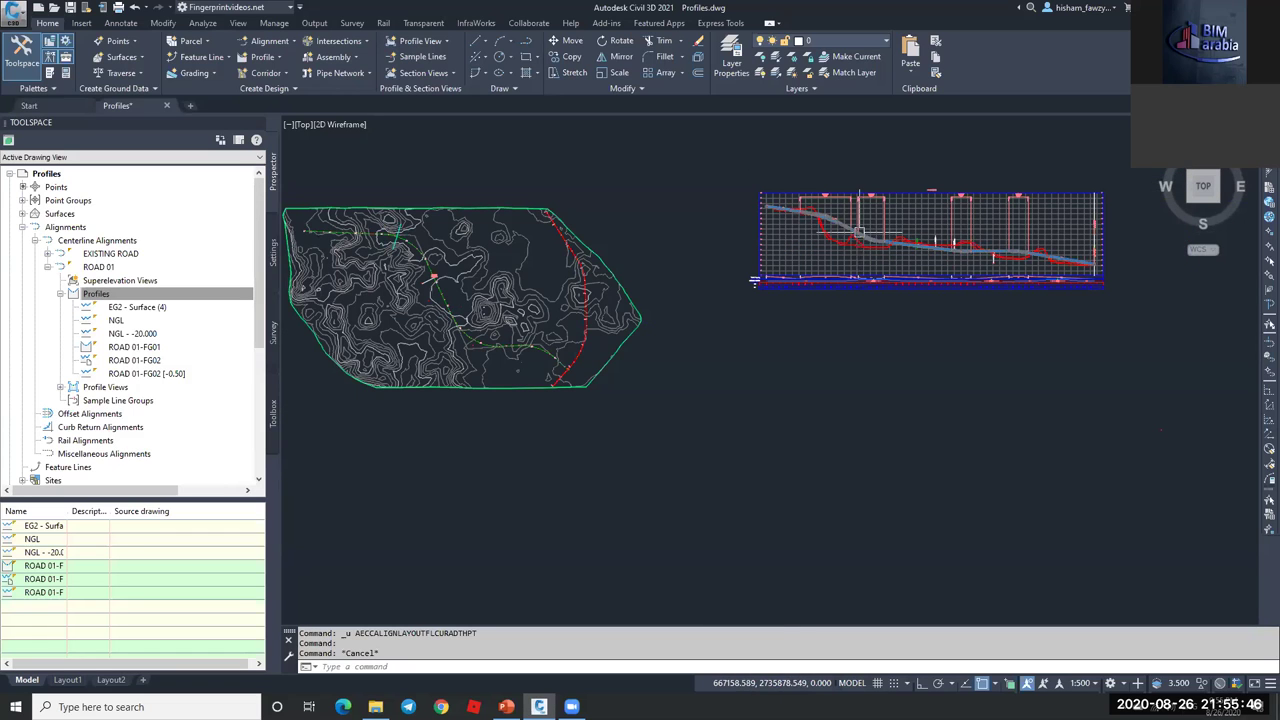
scroll(855, 228, "up", 2)
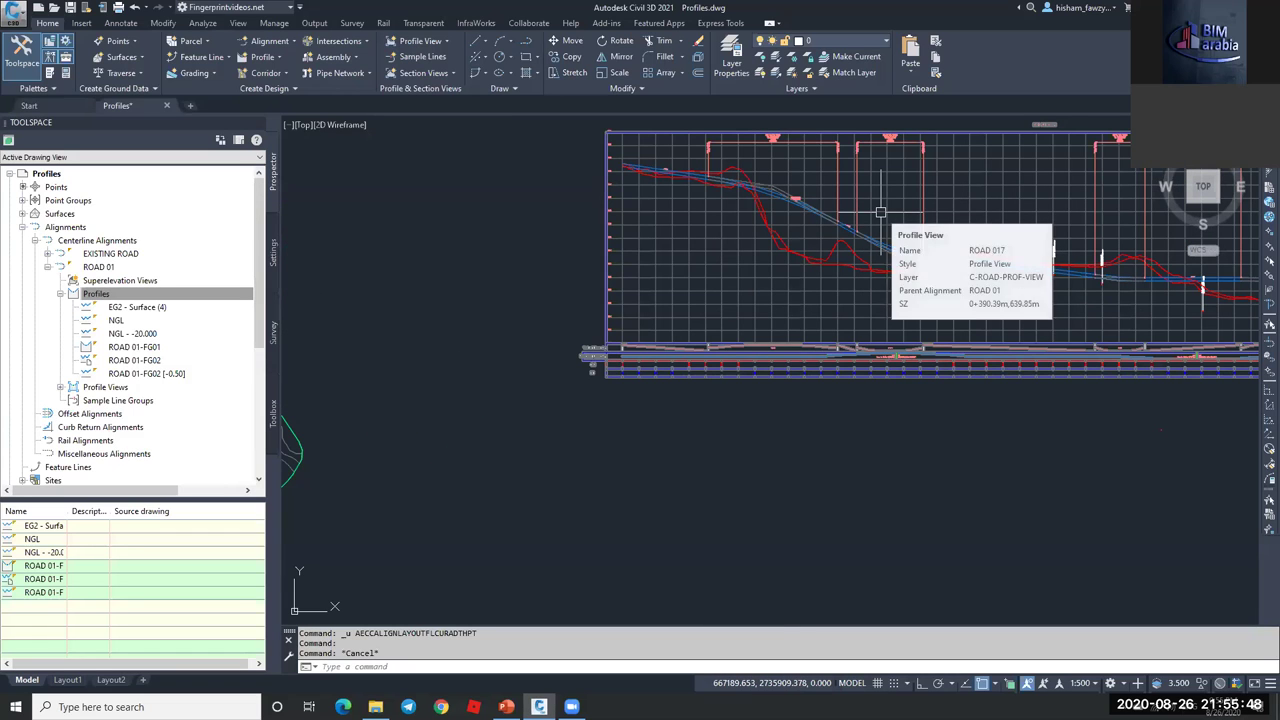
left_click(881, 214)
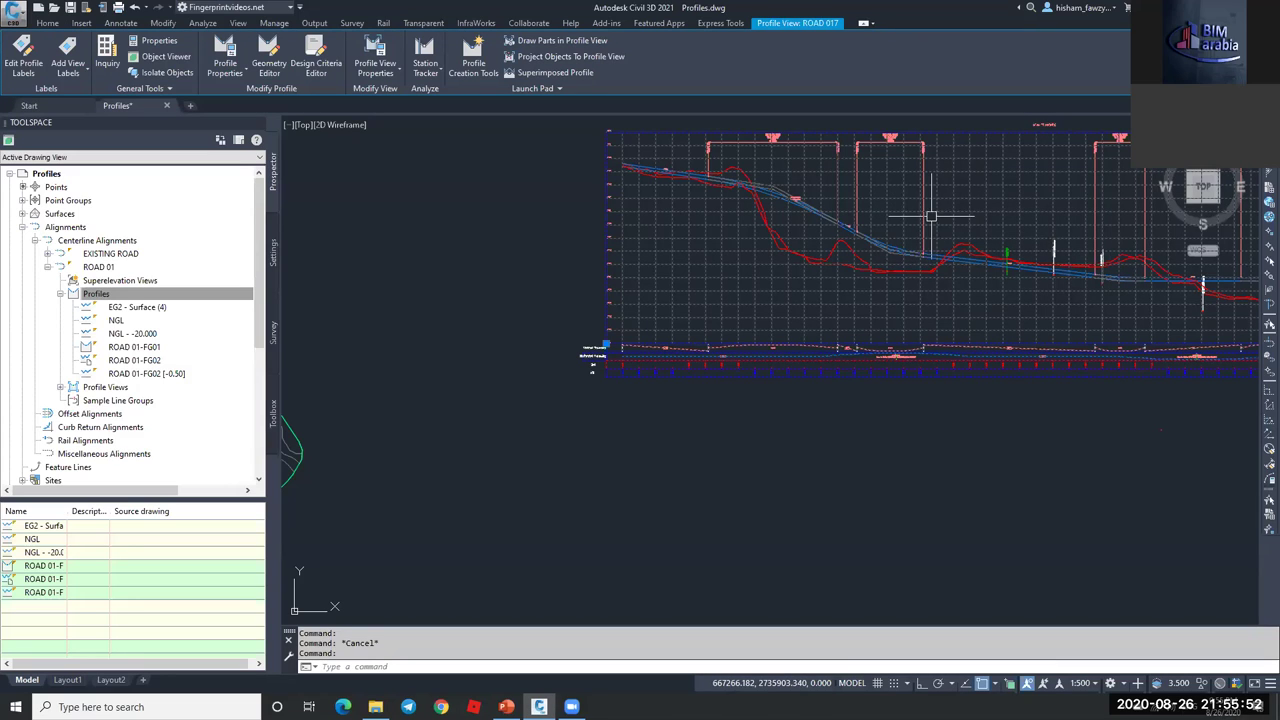
- Deselect the ROAD 017 profile view with Esc
key("Escape")
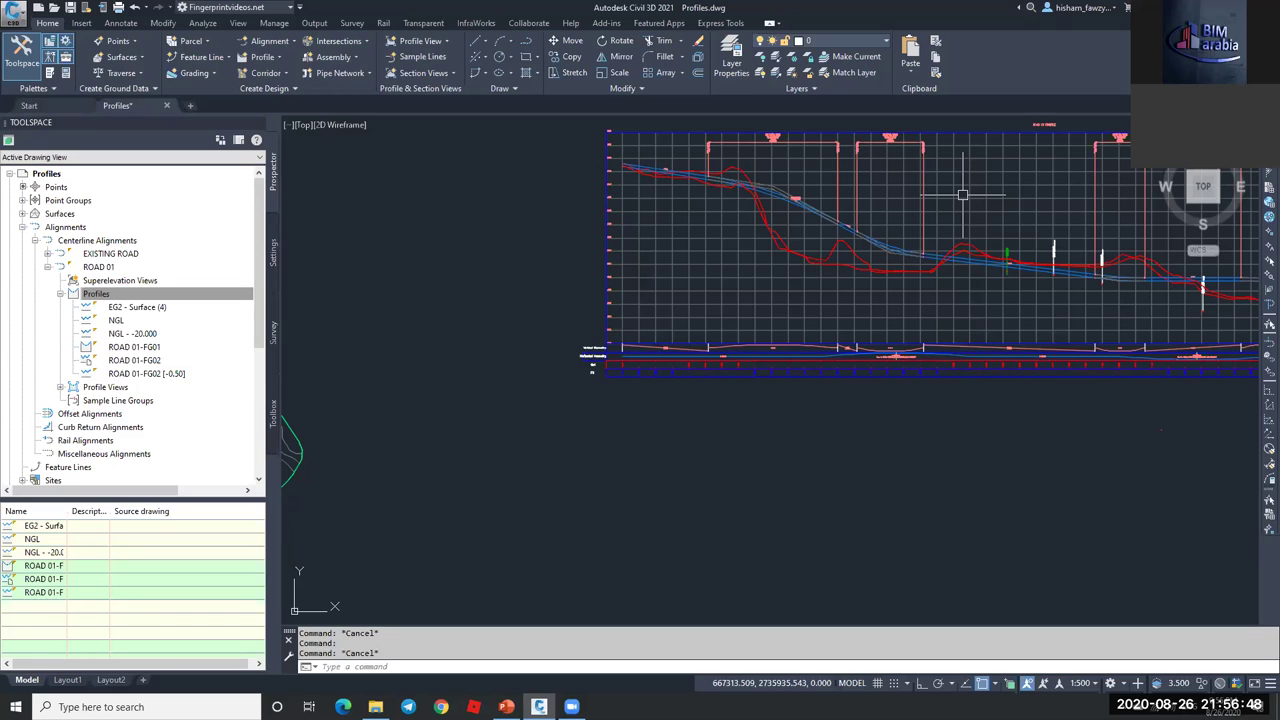
- Zoom into the profile view, select the NGL profile, then clear the selection
scroll(962, 195, "up", 2)
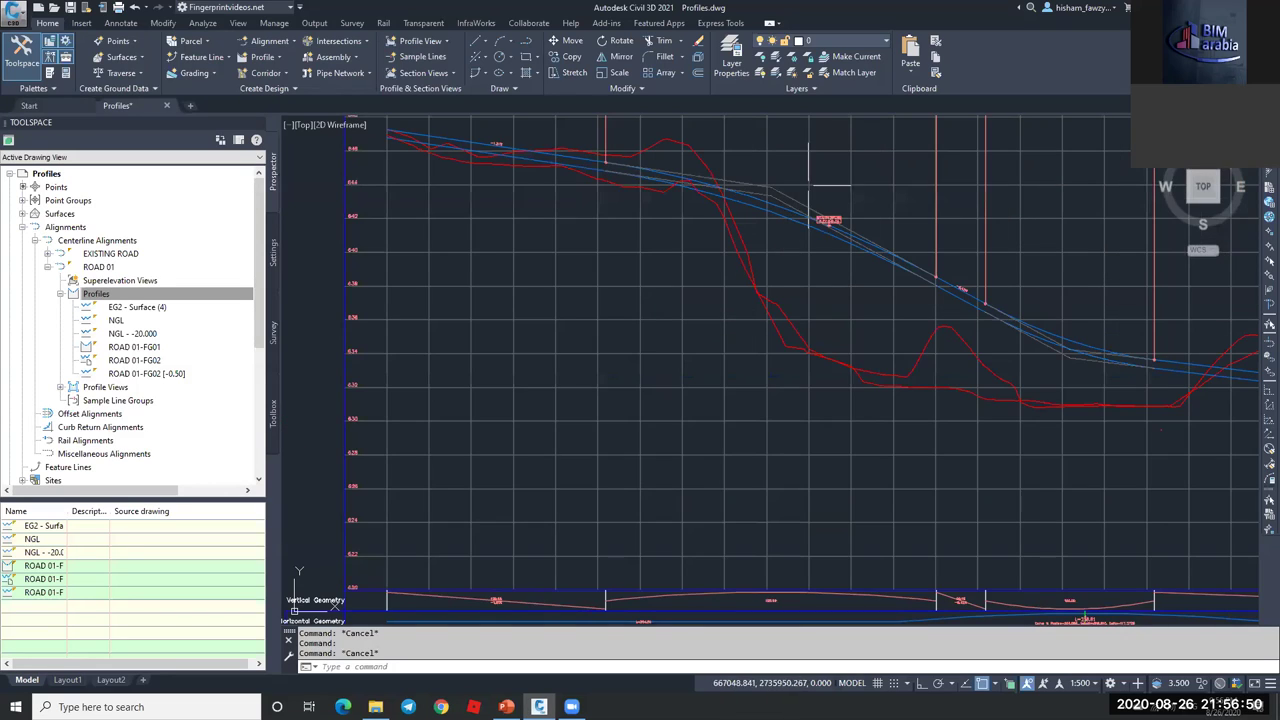
scroll(792, 254, "down", 5)
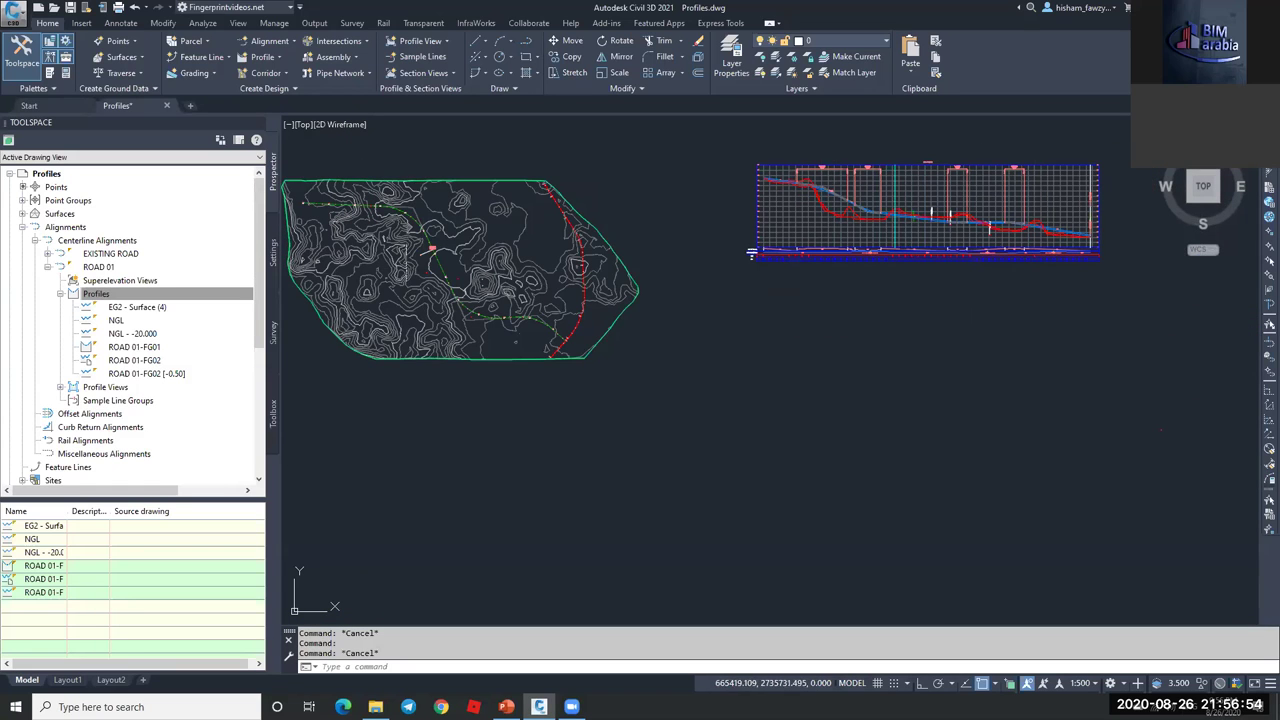
scroll(405, 229, "up", 2)
scroll(762, 246, "down", 2)
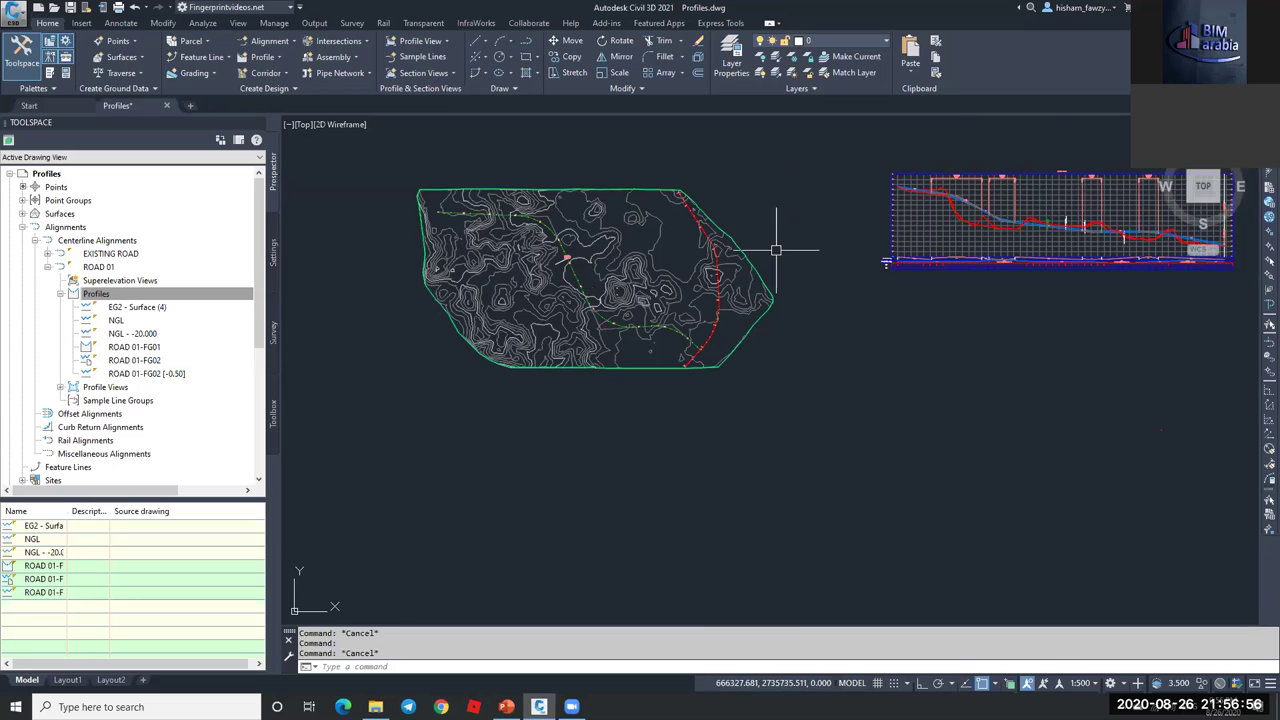
scroll(919, 255, "up", 5)
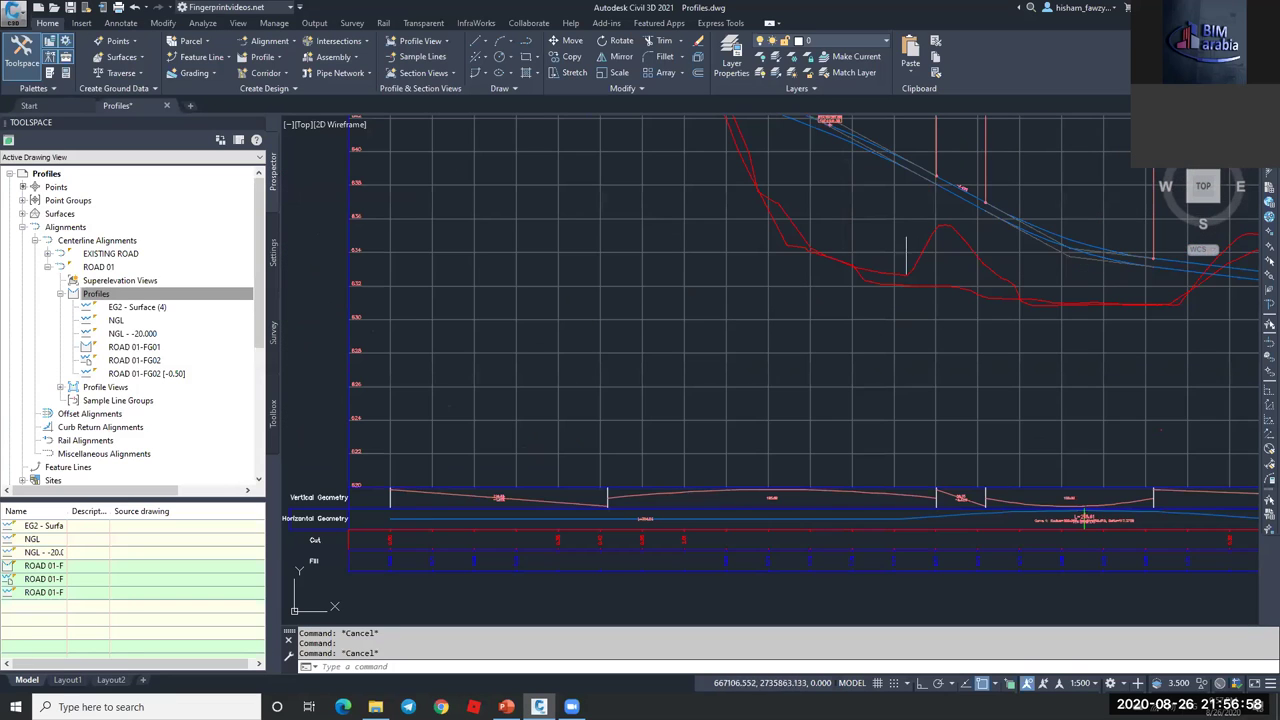
scroll(919, 255, "down", 2)
left_click(863, 262)
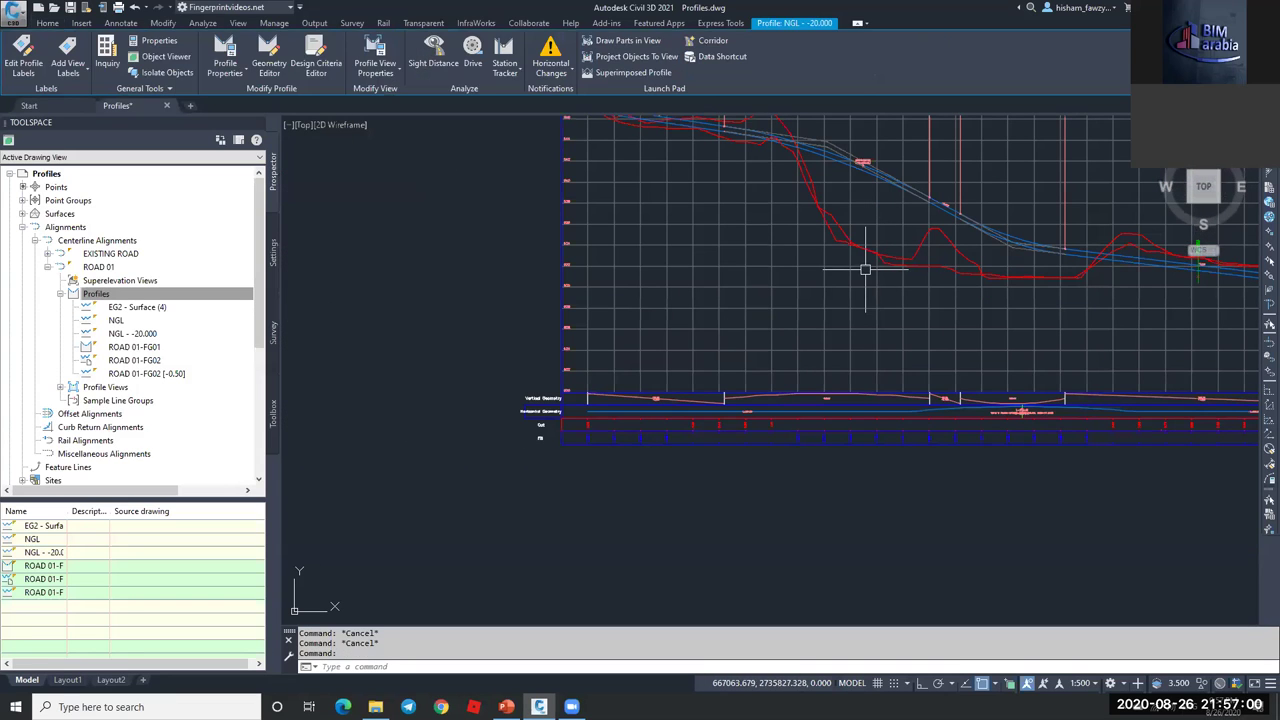
left_click(915, 258)
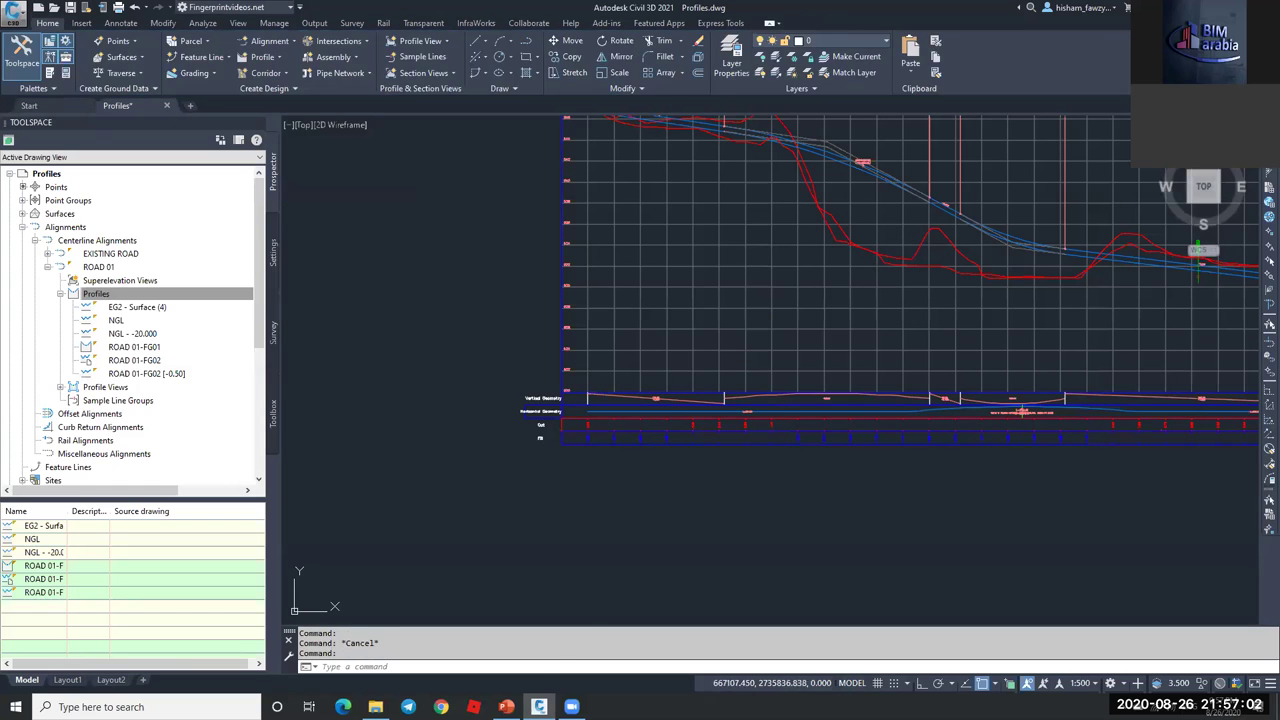
key("Escape")
- Select another profile in the profile view, then clear the selection
scroll(925, 258, "up", 3)
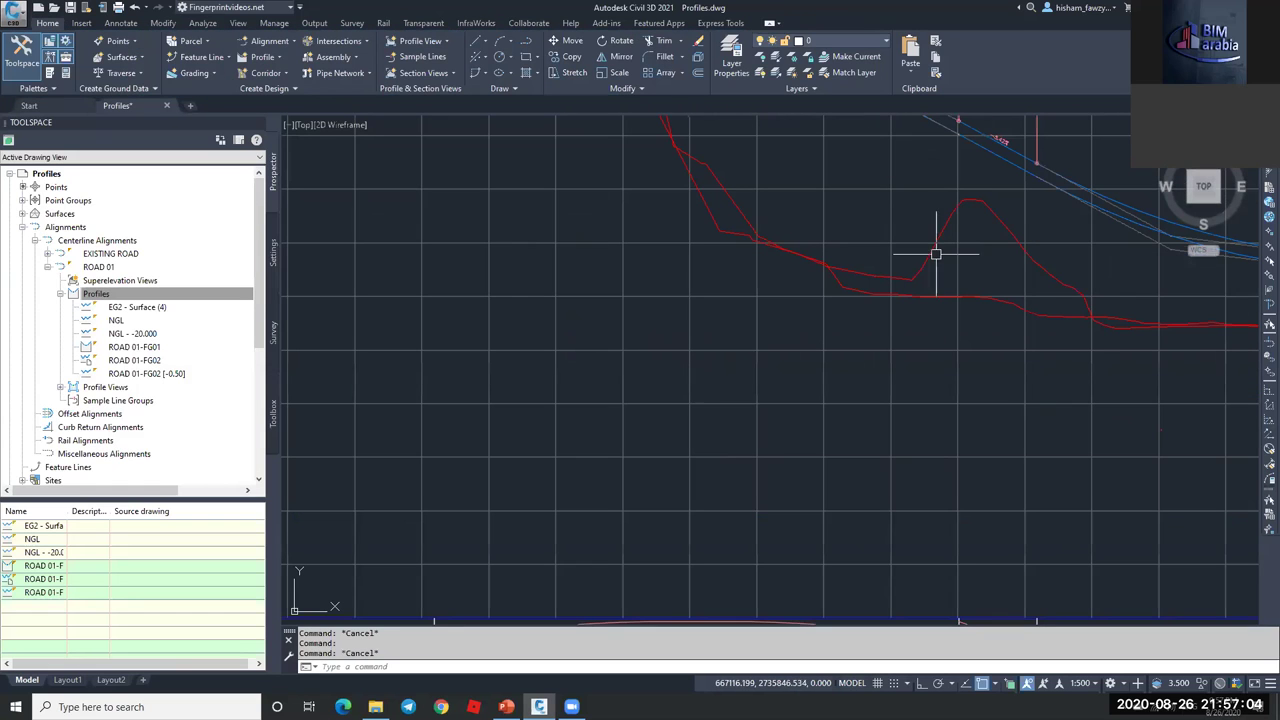
left_click(866, 288)
scroll(857, 266, "down", 3)
key("Escape")
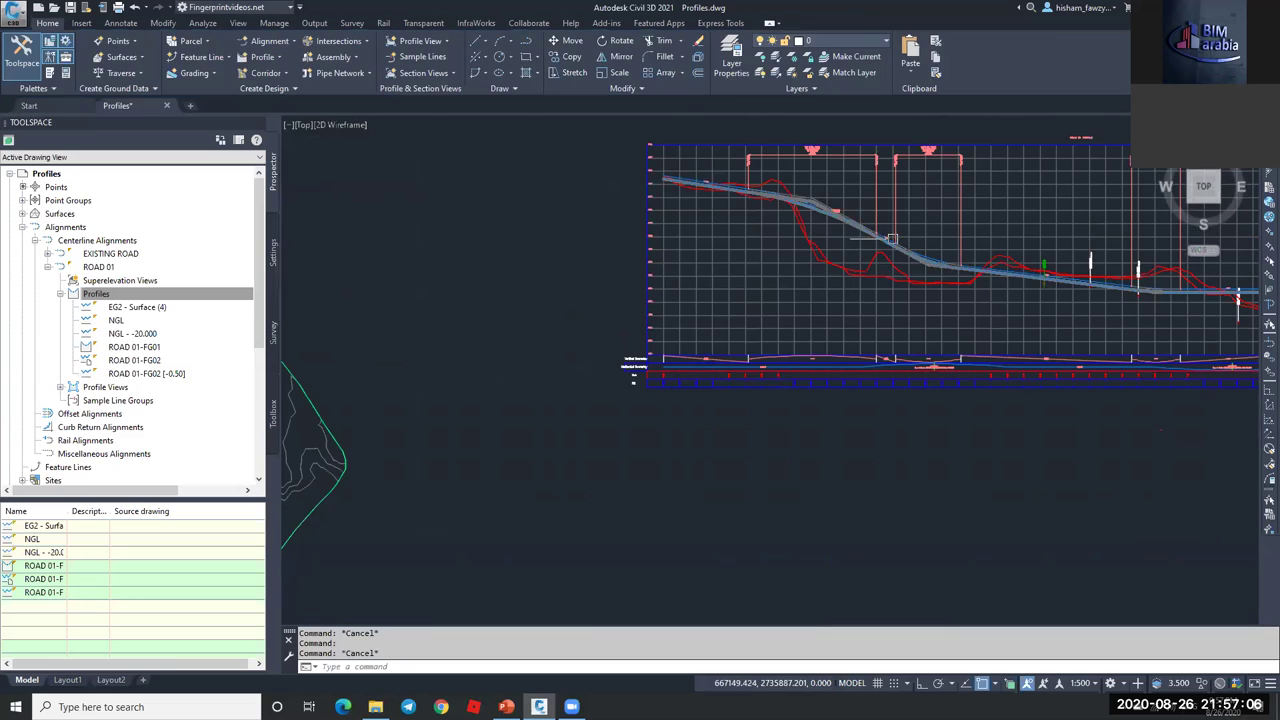
scroll(870, 250, "up", 2)
key("Escape")
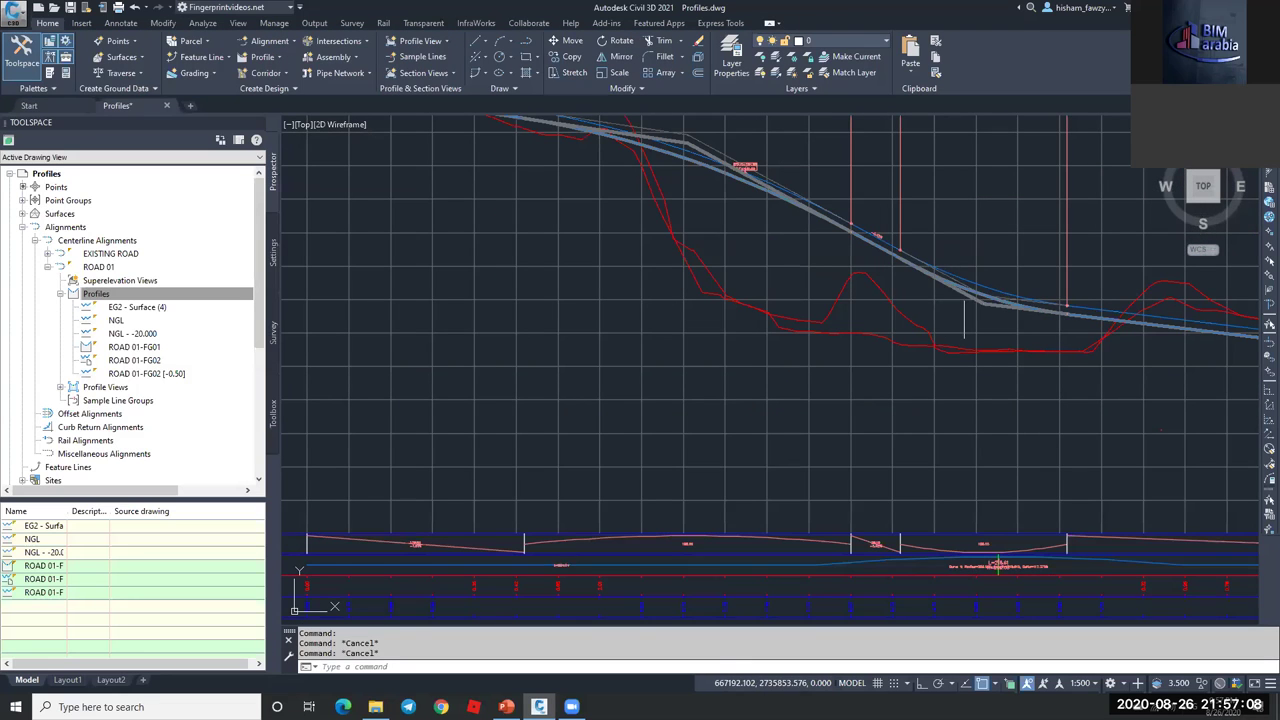
- Select the ROAD 01-FG02 [-0.30] profile, then deselect and zoom back to the contour plan
left_click(962, 296)
scroll(878, 250, "down", 3)
scroll(869, 229, "up", 1)
scroll(869, 229, "down", 1)
scroll(880, 230, "down", 1)
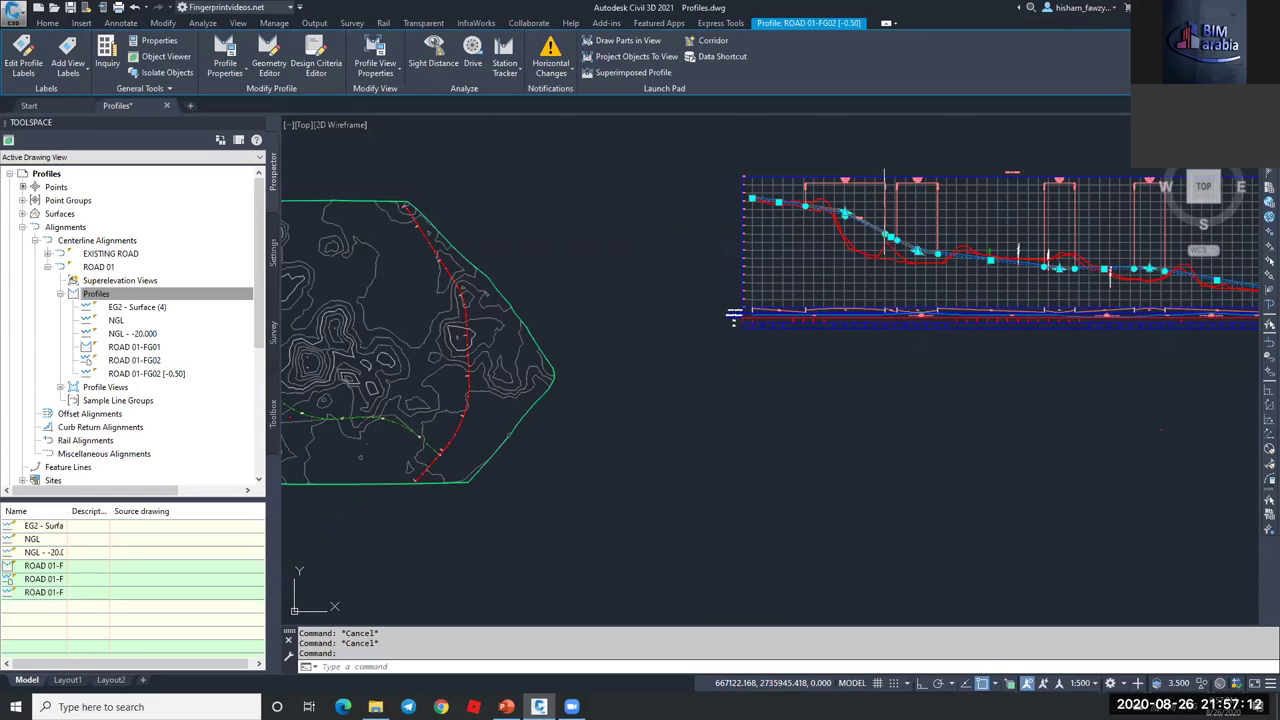
scroll(913, 236, "up", 2)
scroll(913, 236, "down", 2)
key("Escape")
scroll(779, 240, "down", 3)
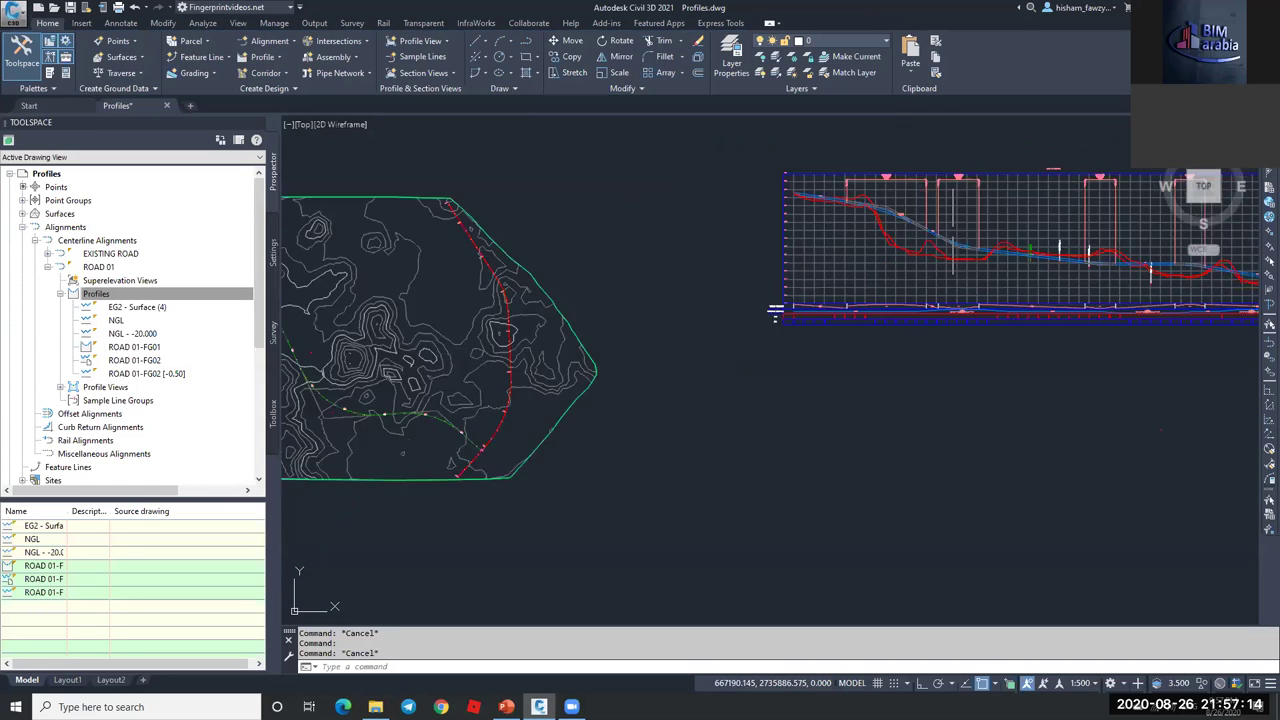
scroll(779, 240, "up", 6)
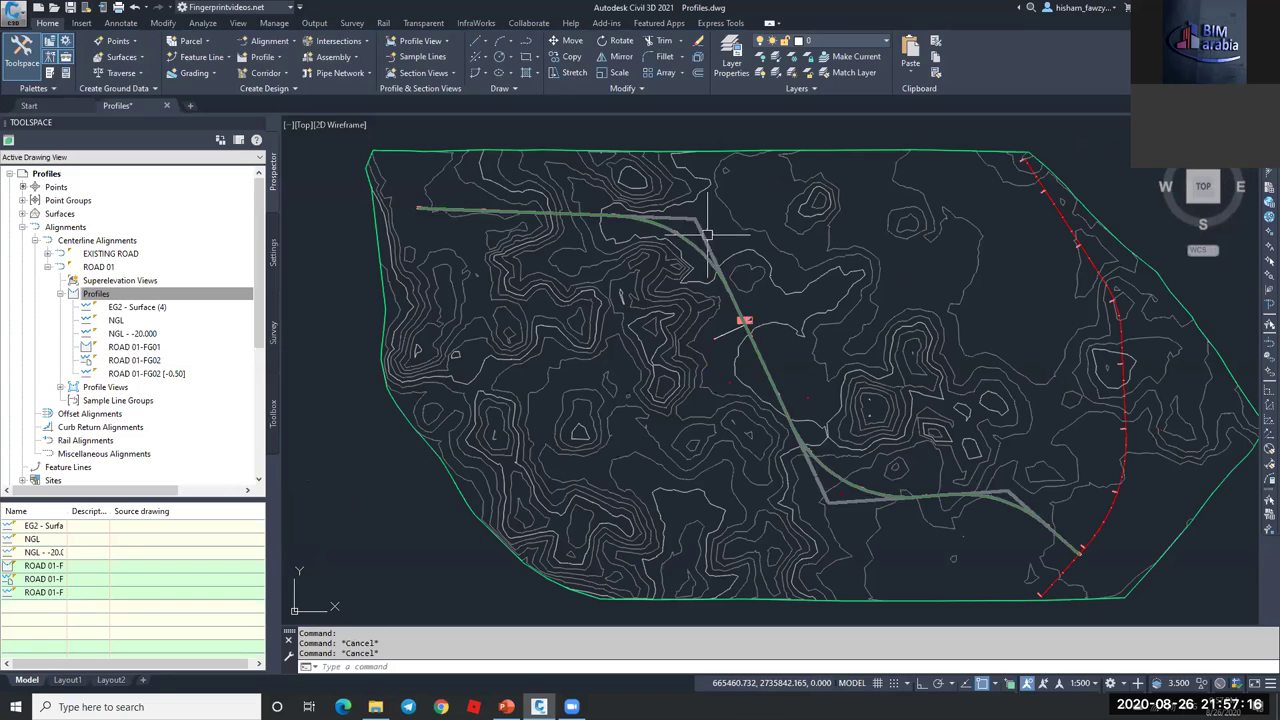
- Drag one of ROAD 01's intersection points to a new position
left_click(698, 222)
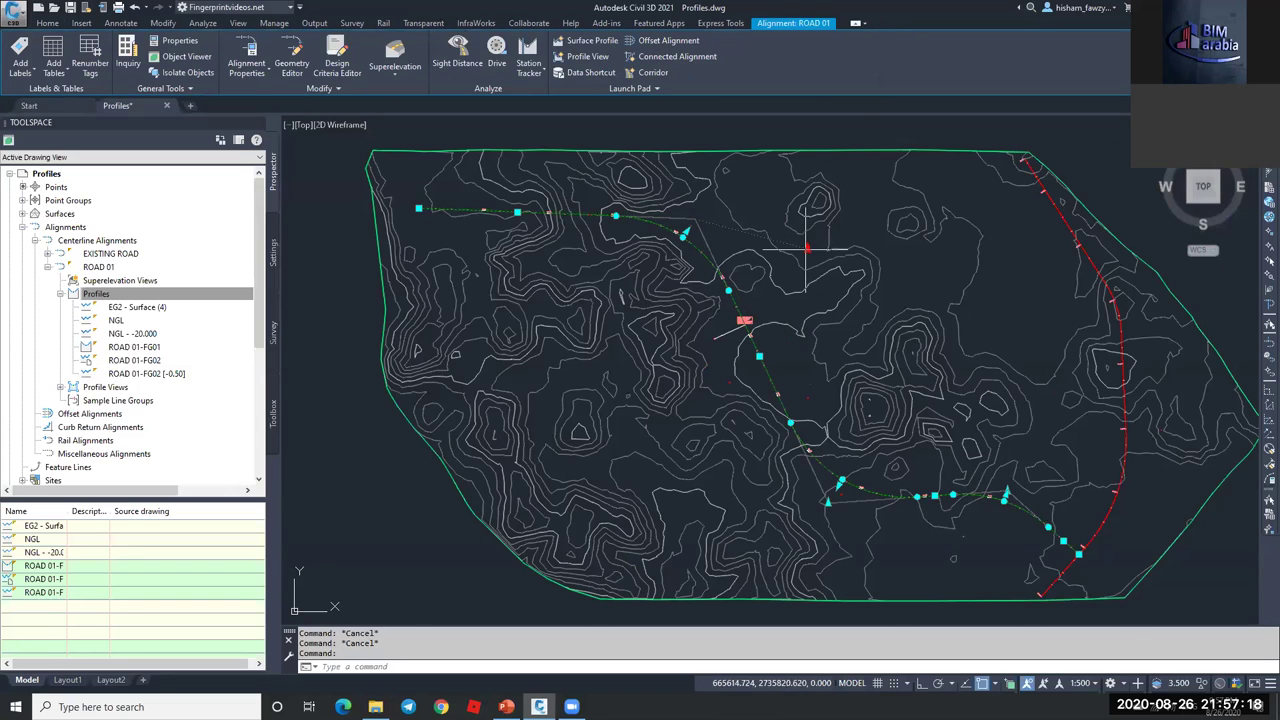
scroll(785, 228, "up", 3)
left_click(786, 229)
left_click(757, 216)
- Zoom through the updated profile view, then release the ROAD 01 selection
scroll(674, 237, "down", 2)
scroll(674, 237, "down", 5)
scroll(971, 258, "up", 3)
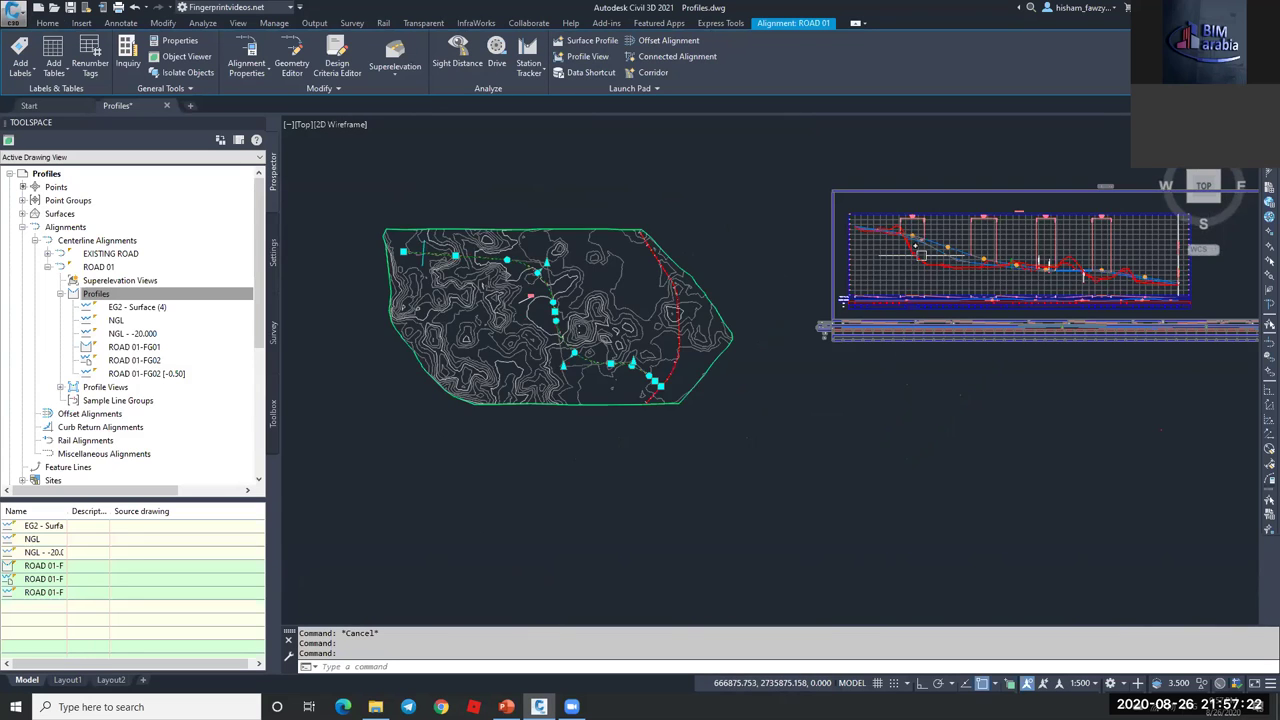
scroll(971, 258, "down", 1)
scroll(600, 265, "up", 3)
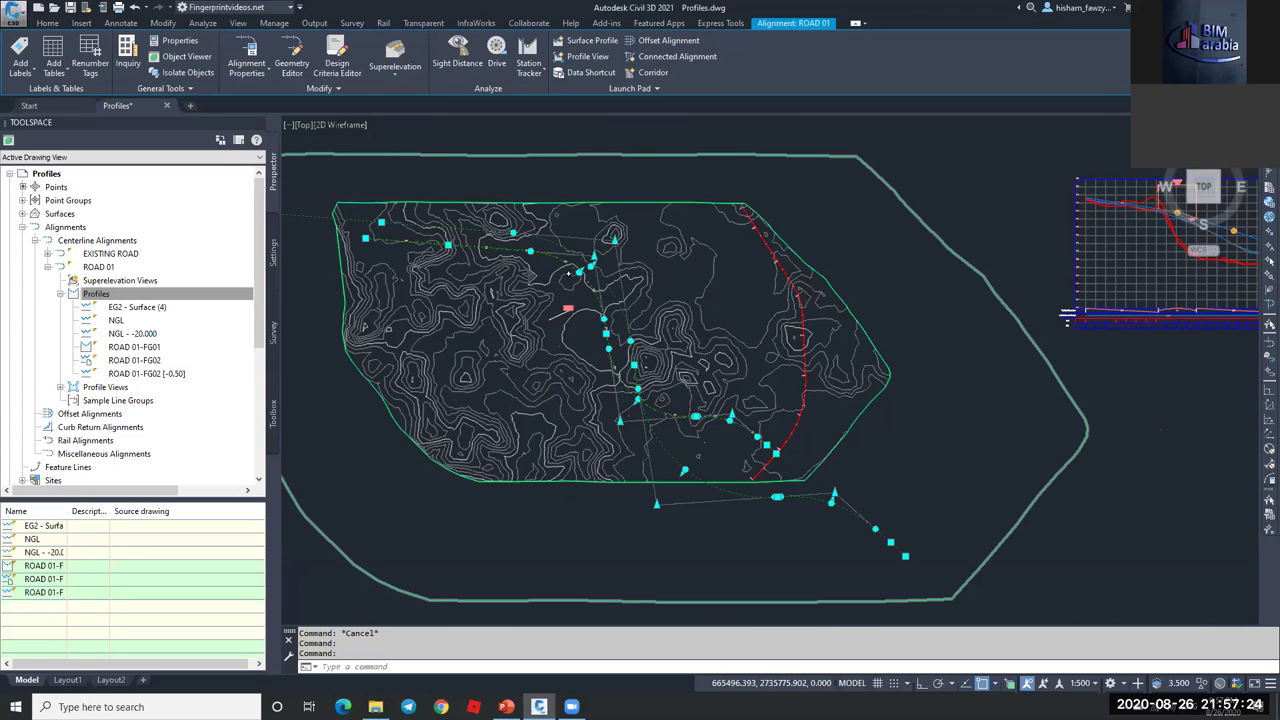
scroll(600, 265, "up", 1)
scroll(570, 275, "up", 2)
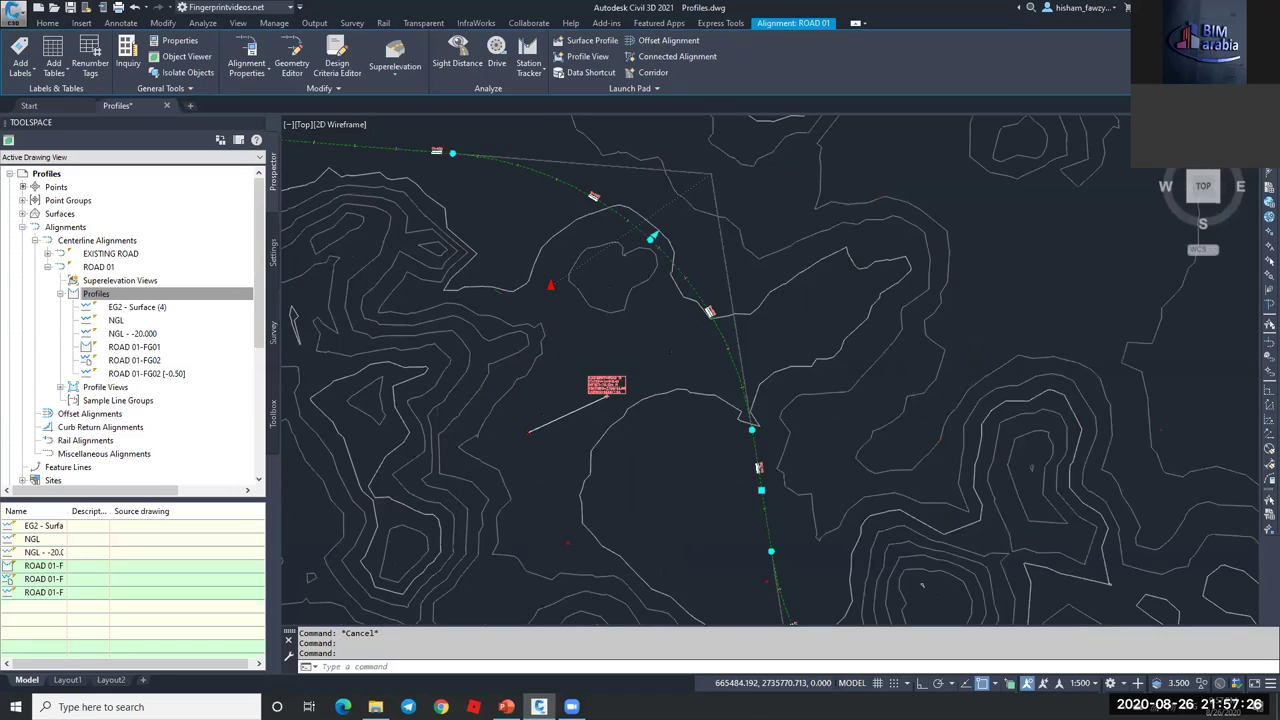
scroll(1230, 272, "down", 3)
scroll(1230, 272, "up", 3)
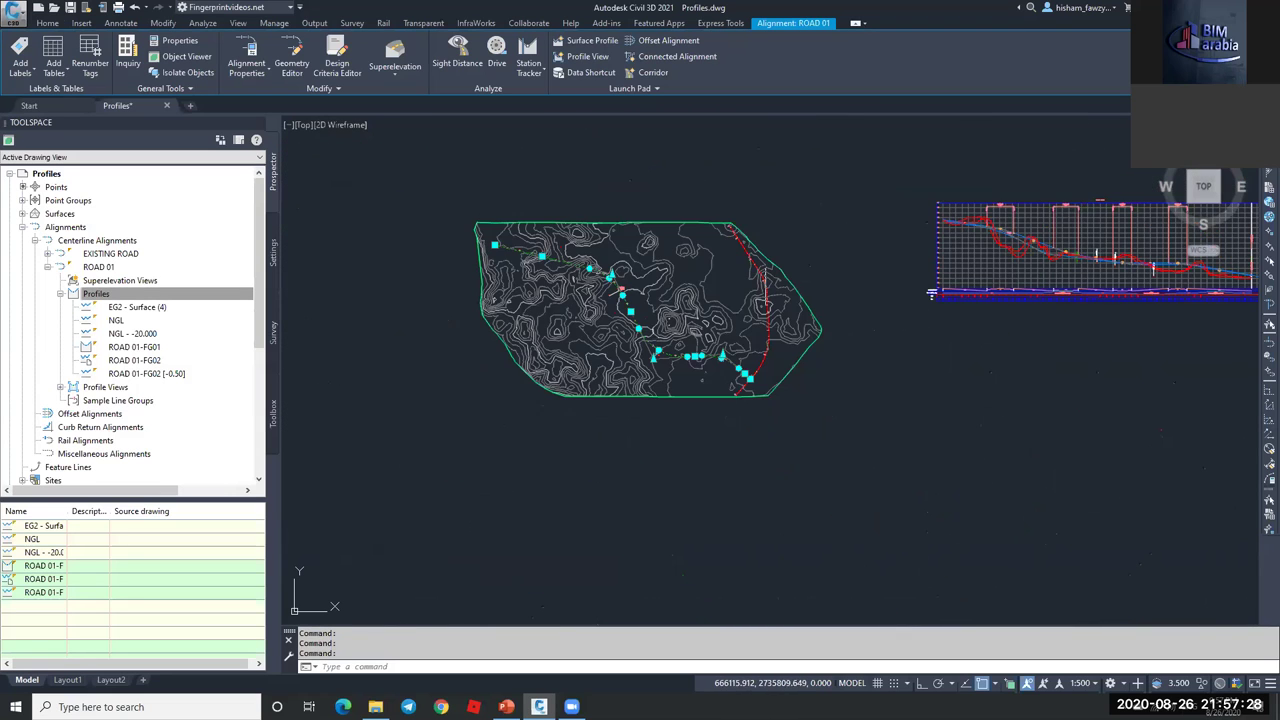
scroll(986, 237, "up", 3)
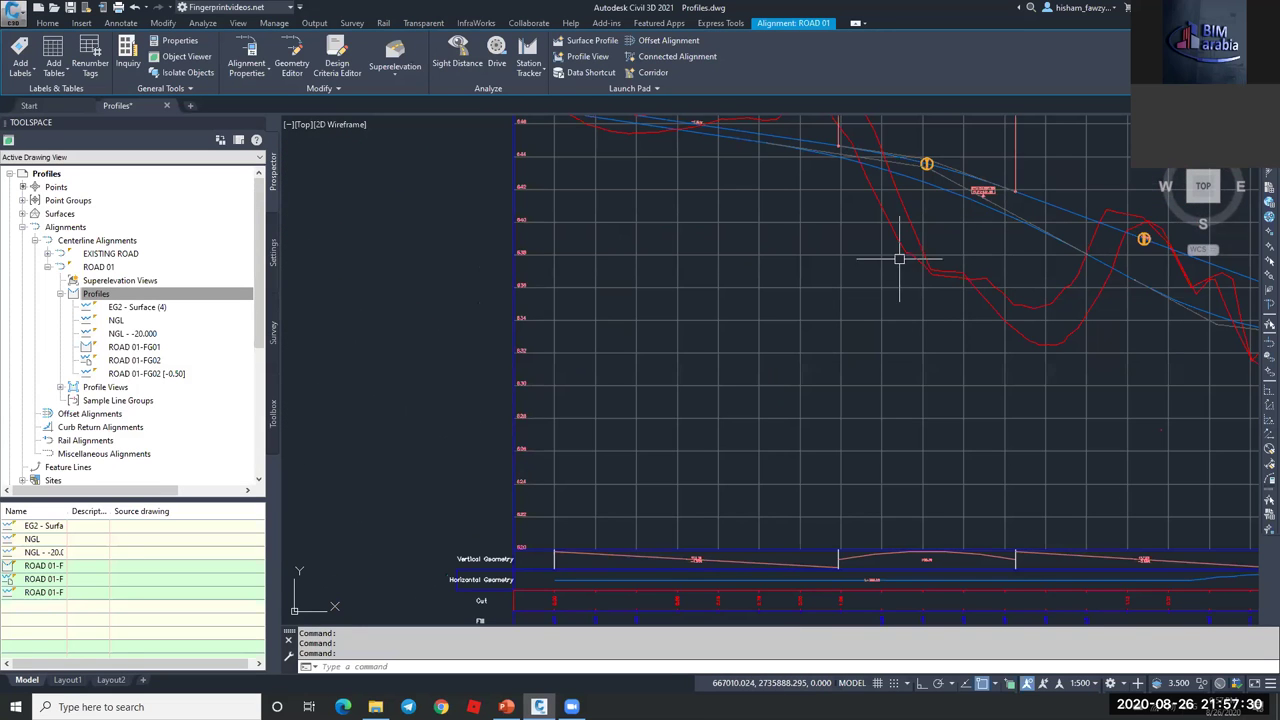
scroll(900, 257, "down", 3)
scroll(896, 233, "down", 2)
scroll(600, 290, "down", 1)
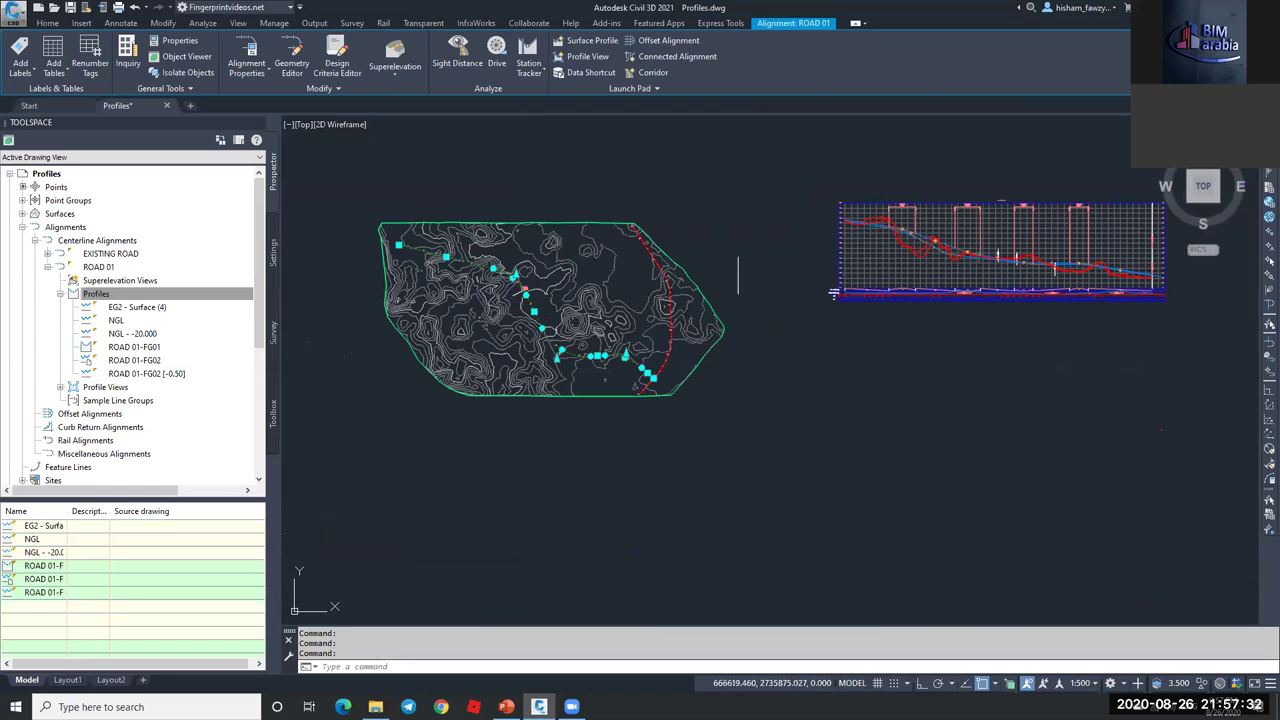
key("Escape")
scroll(536, 290, "up", 2)
scroll(536, 290, "up", 2)
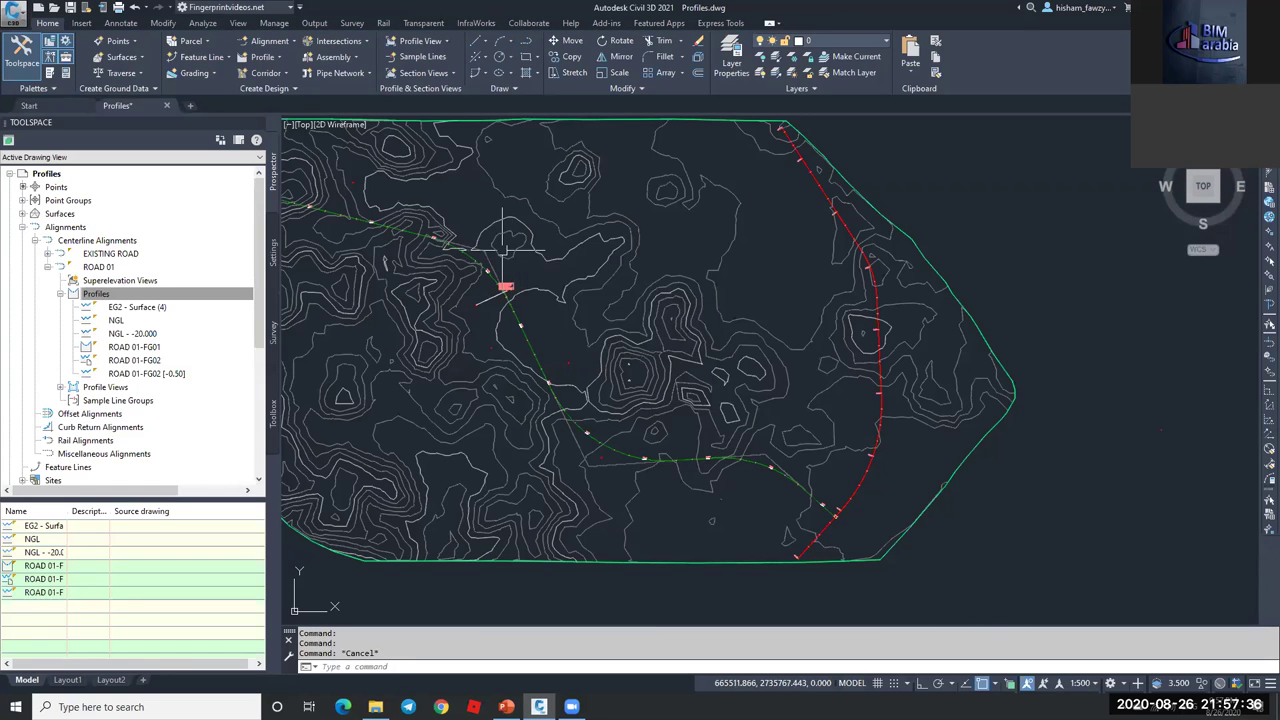
scroll(507, 245, "down", 4)
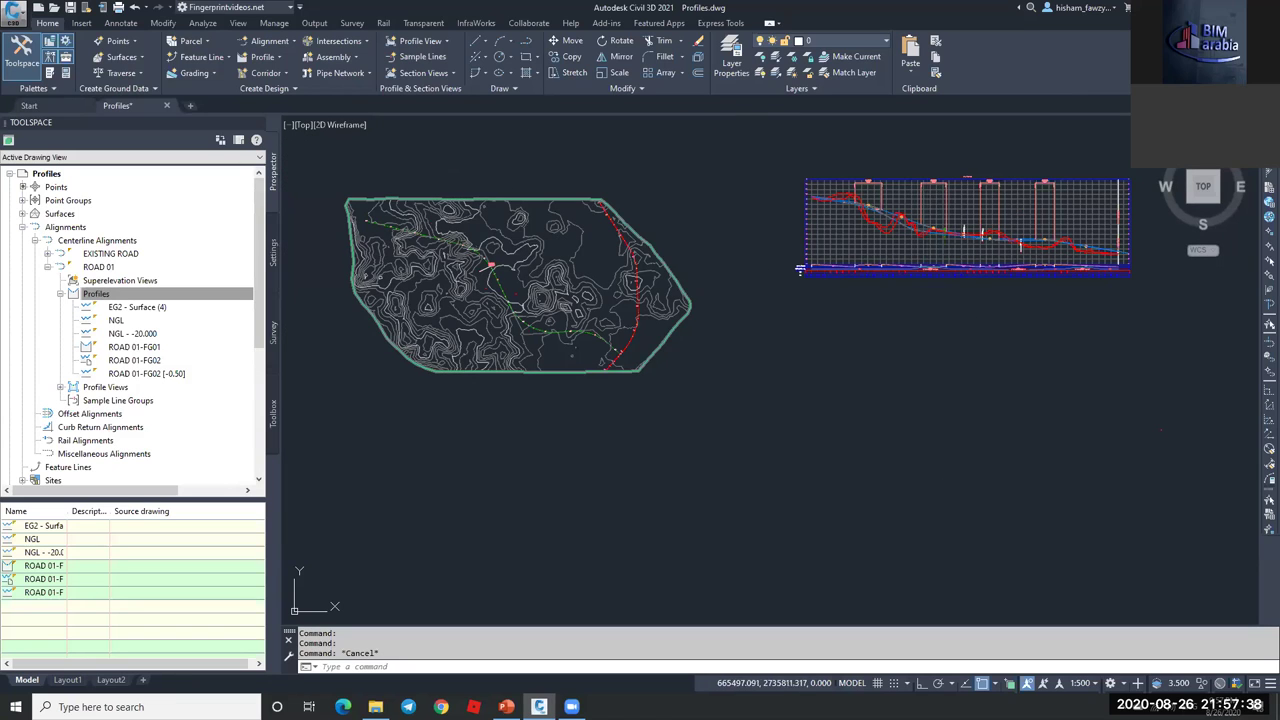
scroll(885, 208, "up", 3)
scroll(990, 245, "down", 4)
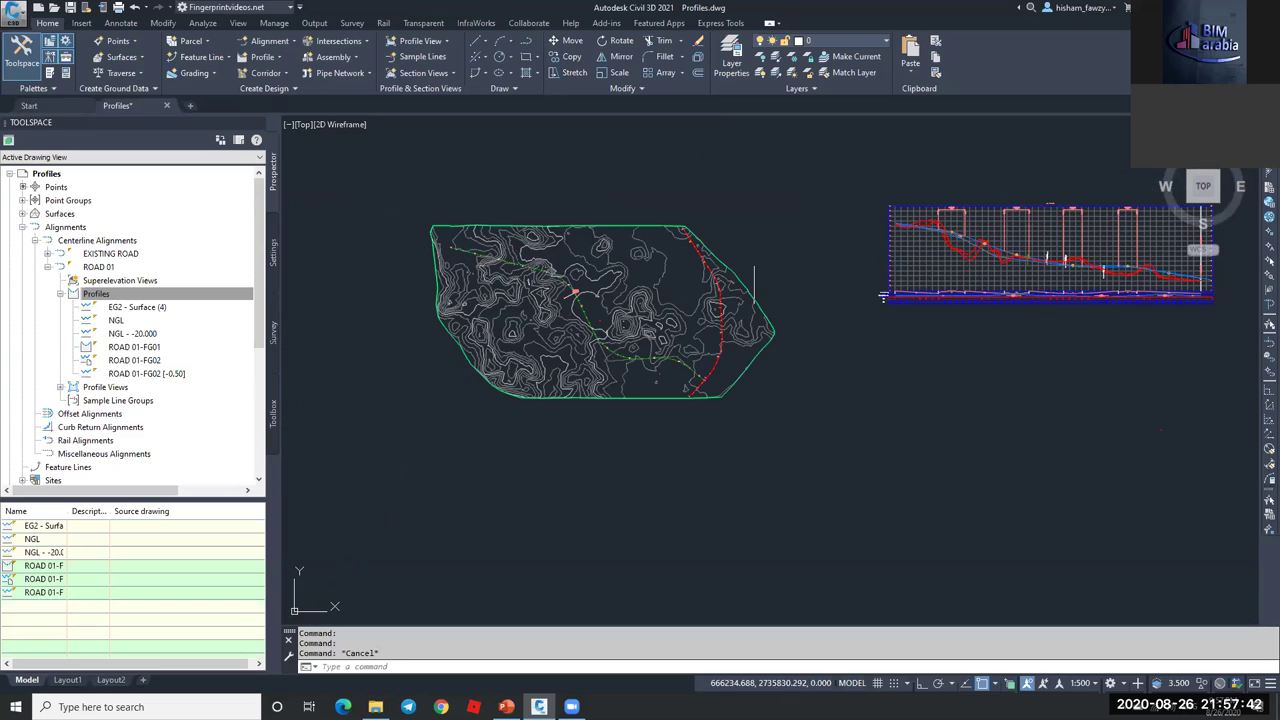
mouse_move(725, 276)
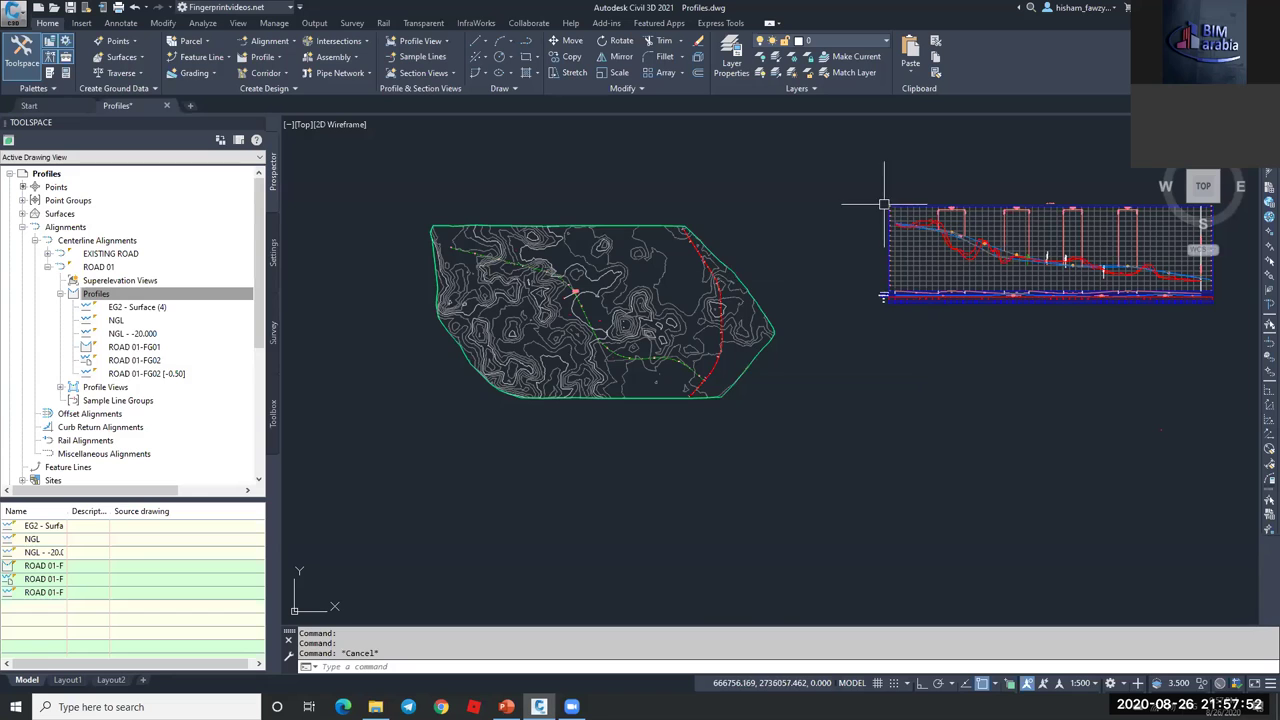
scroll(950, 233, "up", 5)
scroll(950, 233, "down", 5)
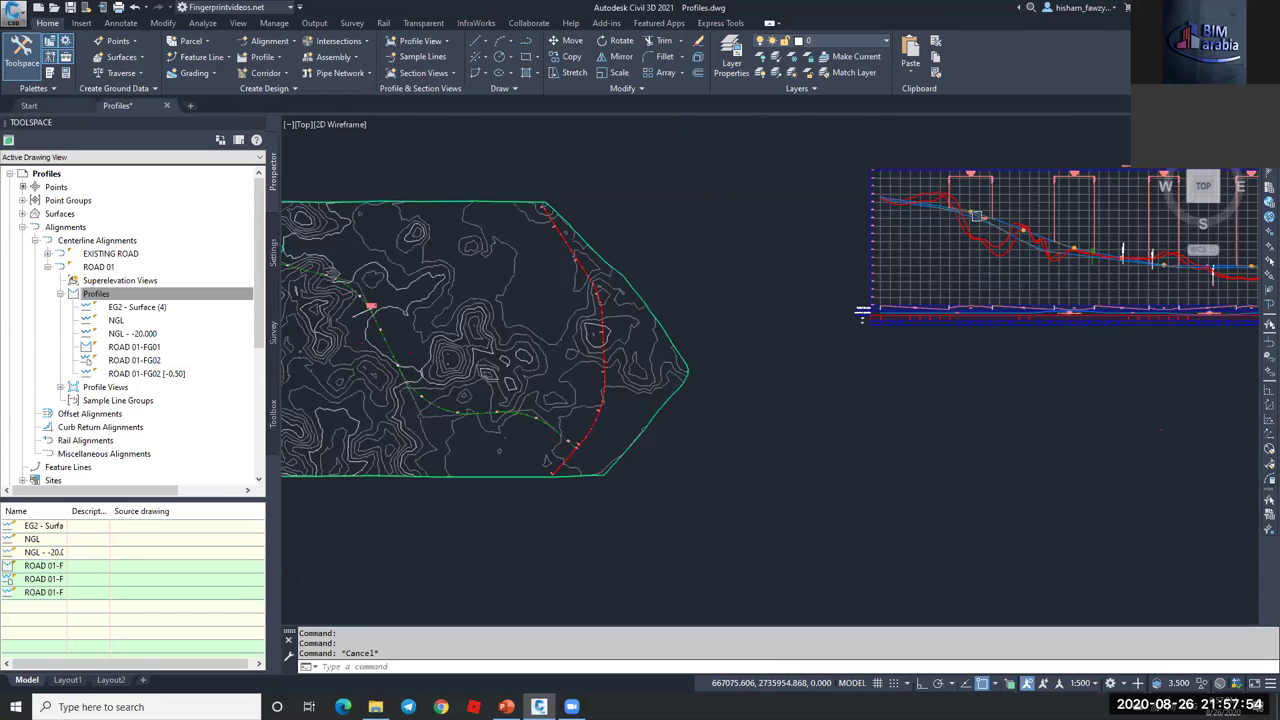
scroll(583, 265, "up", 4)
scroll(583, 265, "up", 2)
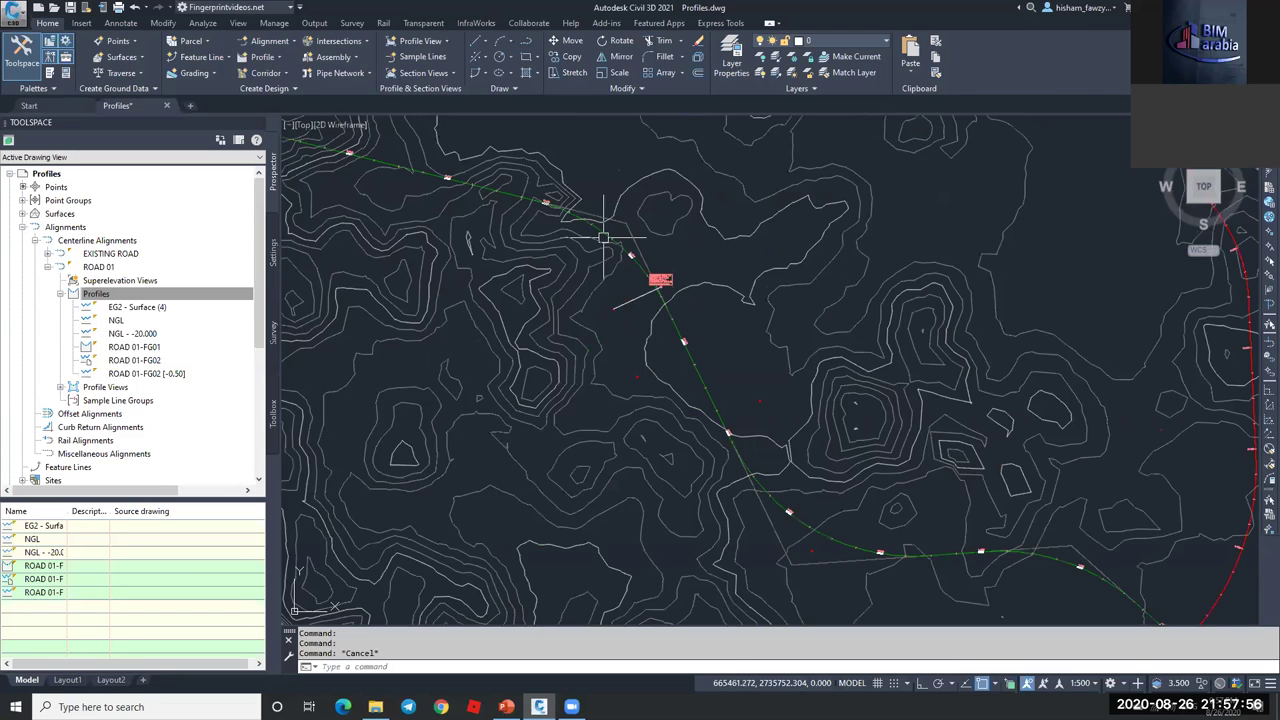
scroll(606, 229, "down", 5)
scroll(776, 232, "up", 4)
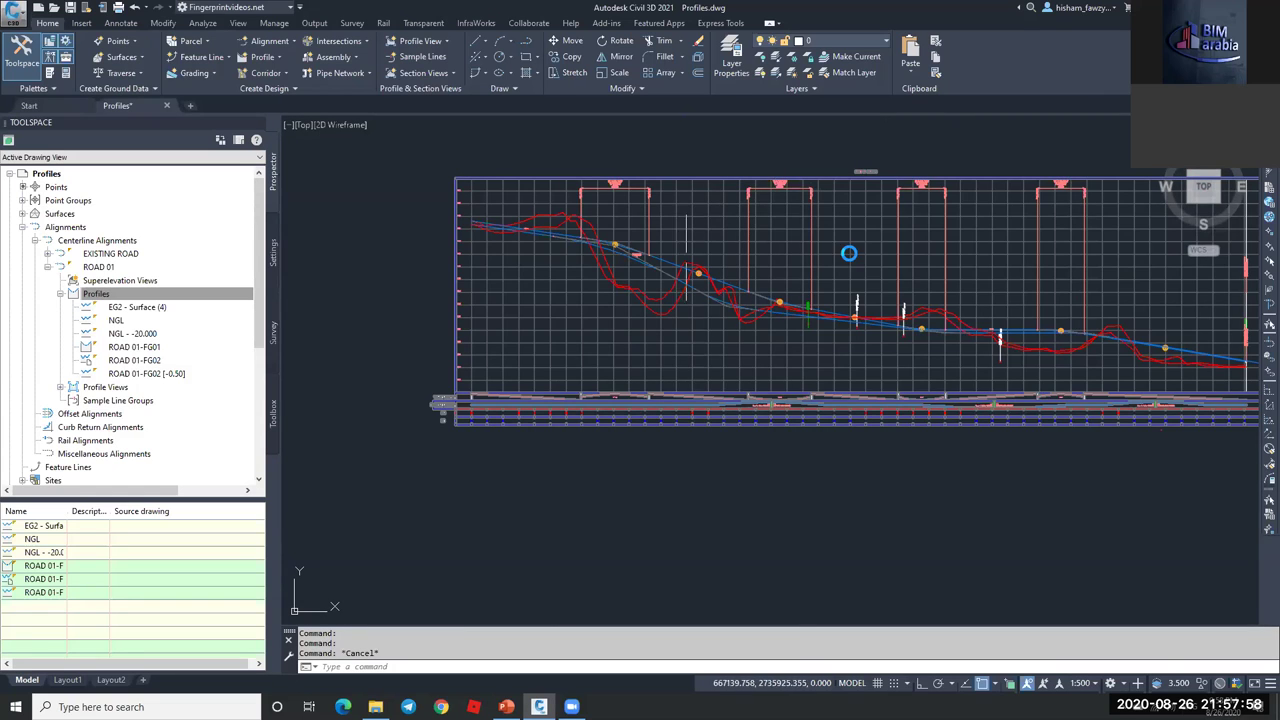
scroll(849, 251, "down", 5)
mouse_move(798, 260)
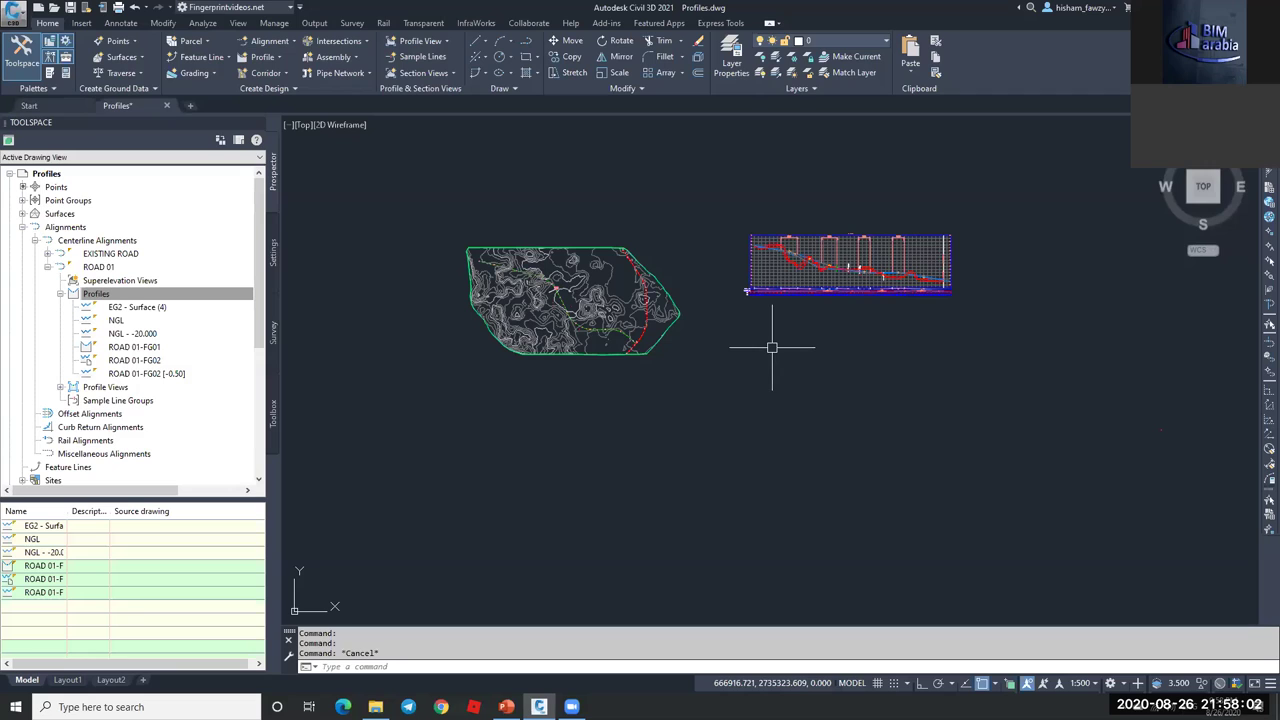
scroll(742, 319, "up", 2)
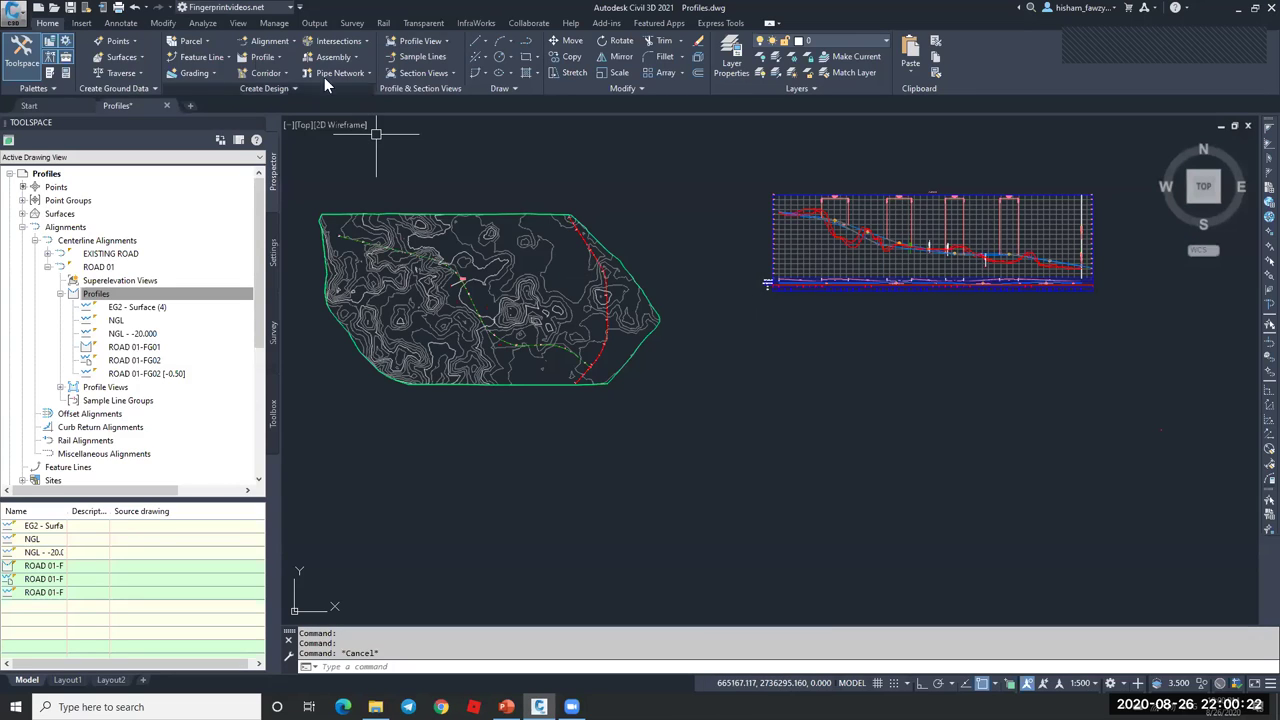
left_click(268, 41)
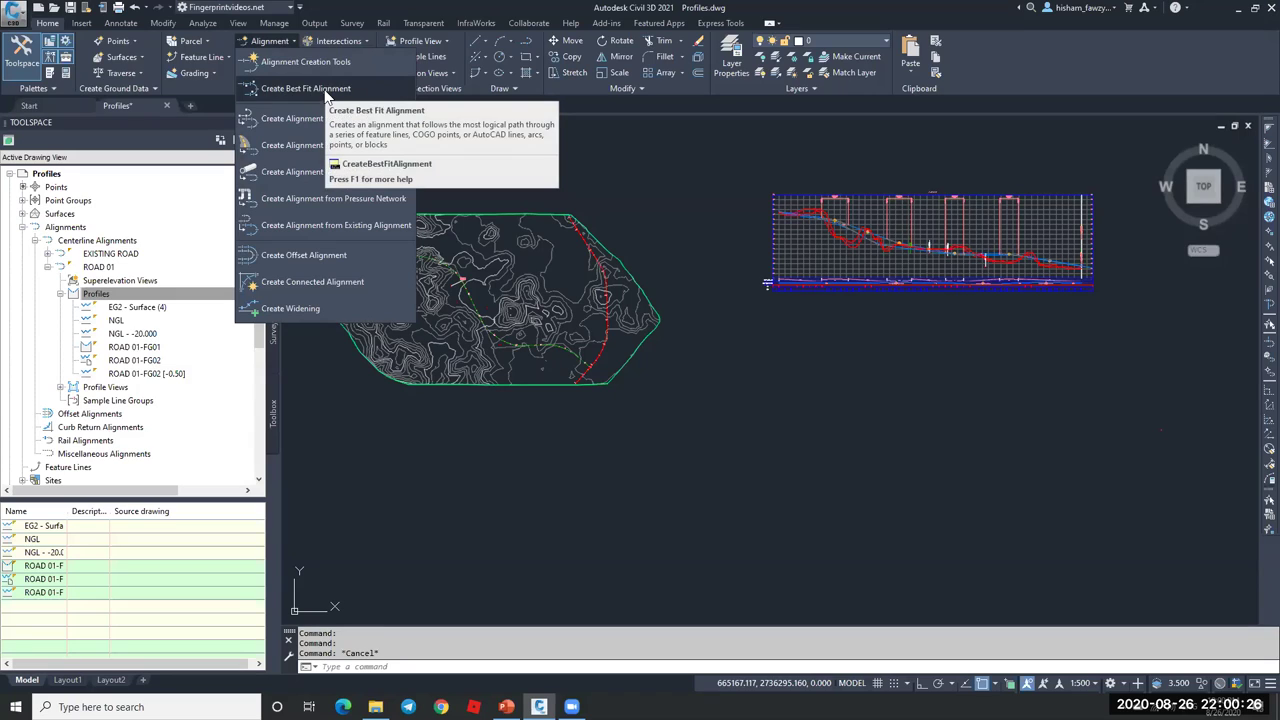
left_click(500, 156)
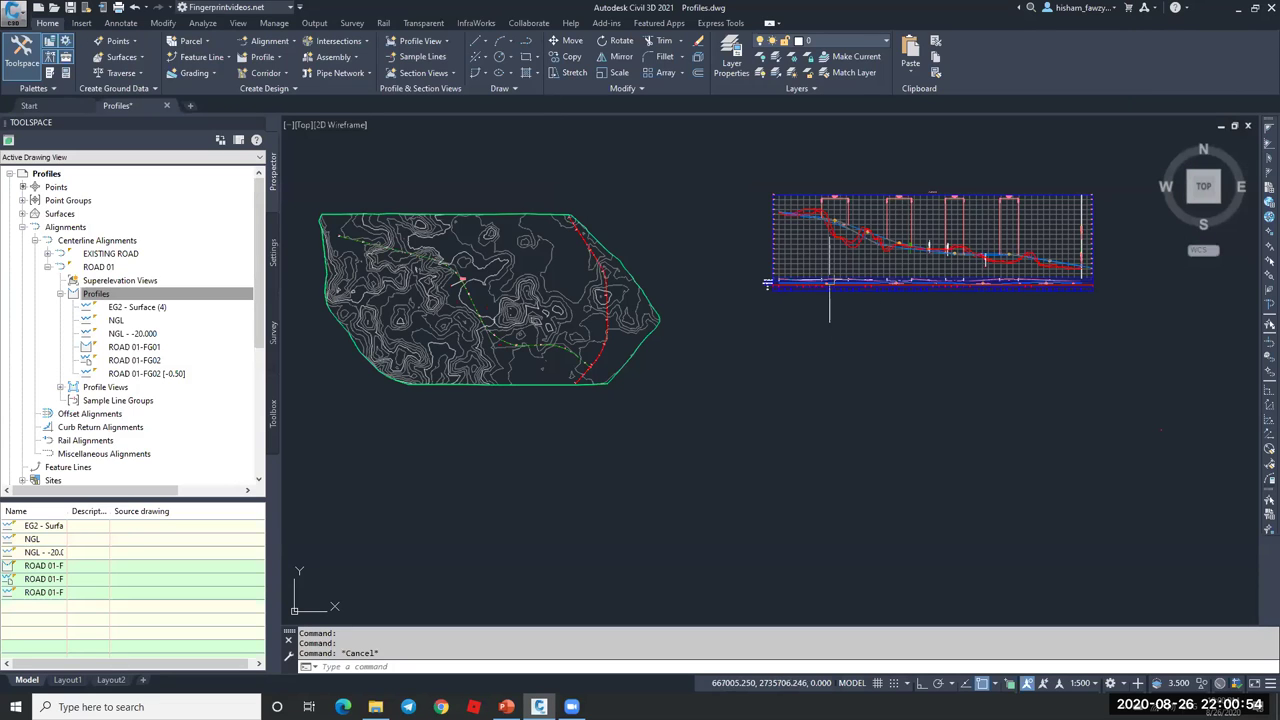
scroll(767, 284, "up", 3)
scroll(767, 286, "down", 5)
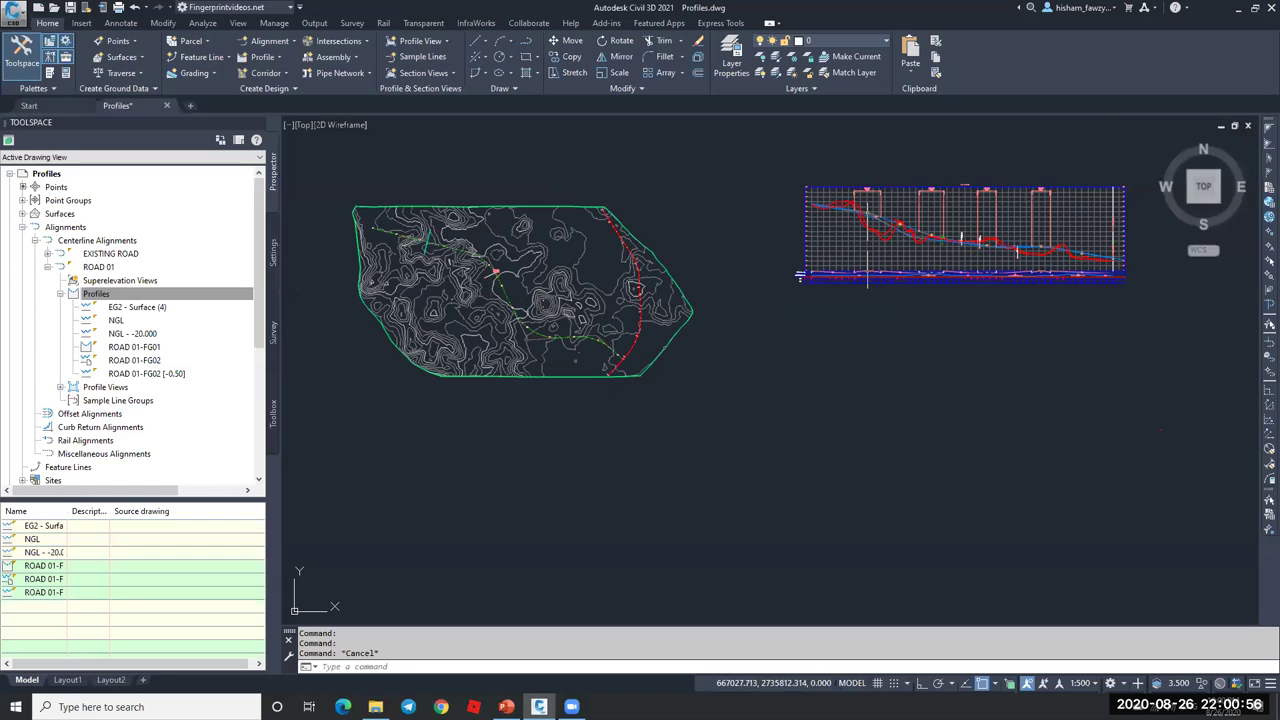
scroll(585, 262, "up", 6)
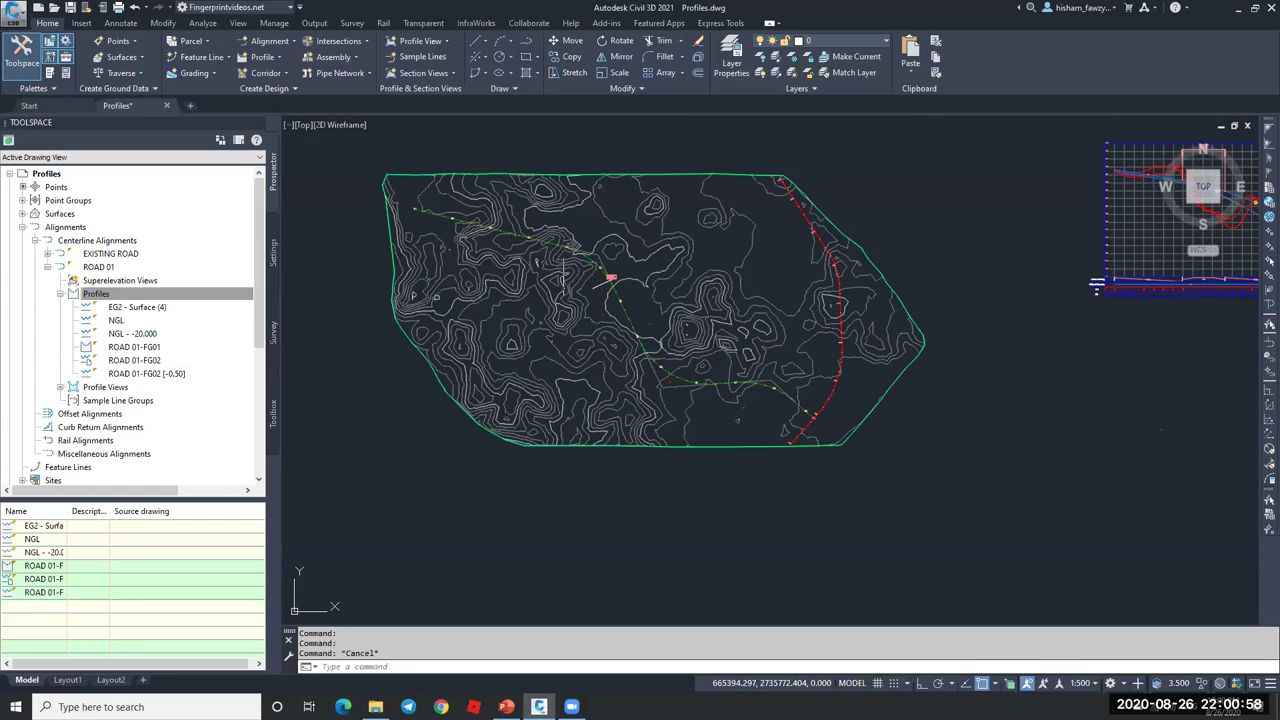
left_click(281, 41)
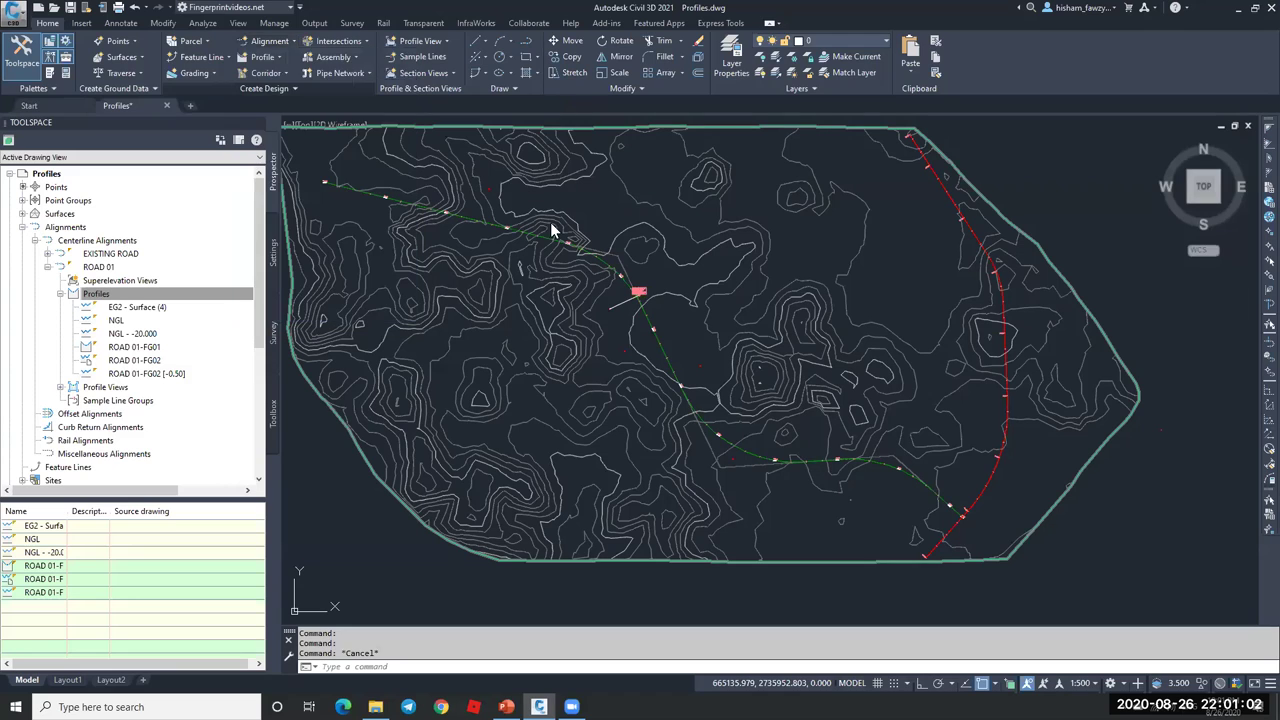
left_click(575, 153)
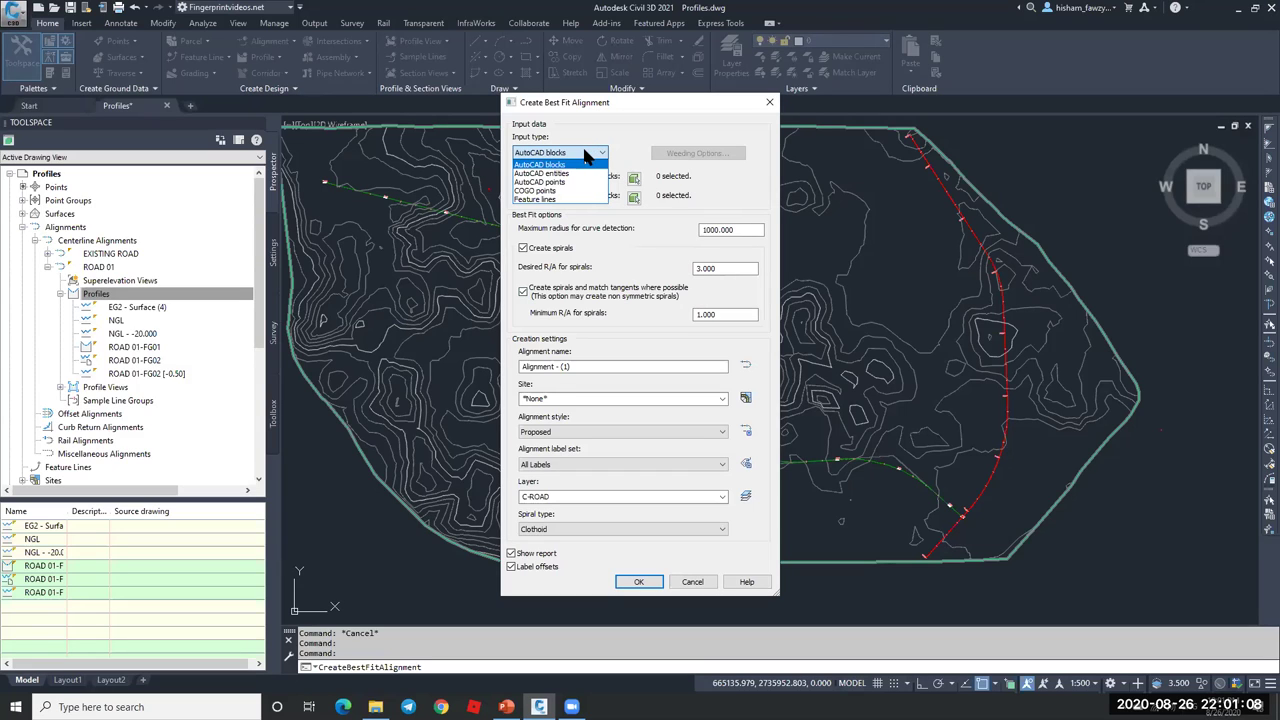
left_click(585, 153)
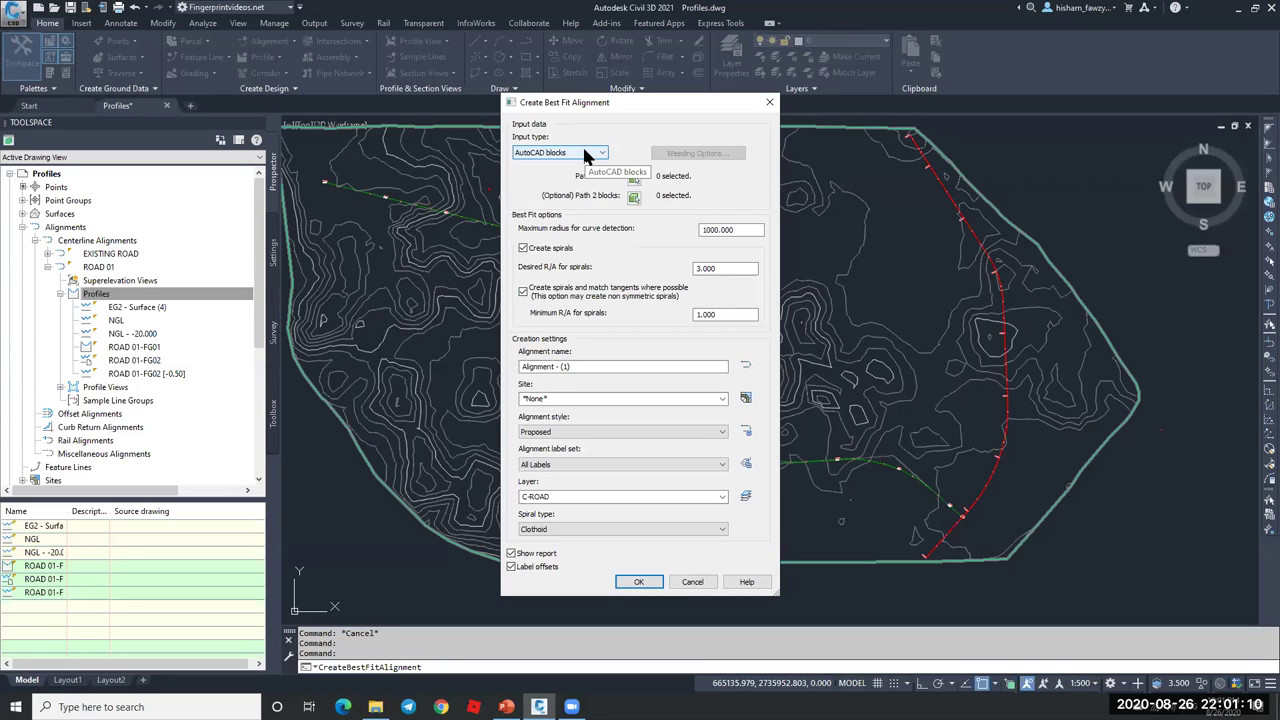
left_click(585, 153)
left_click(619, 112)
key("Escape")
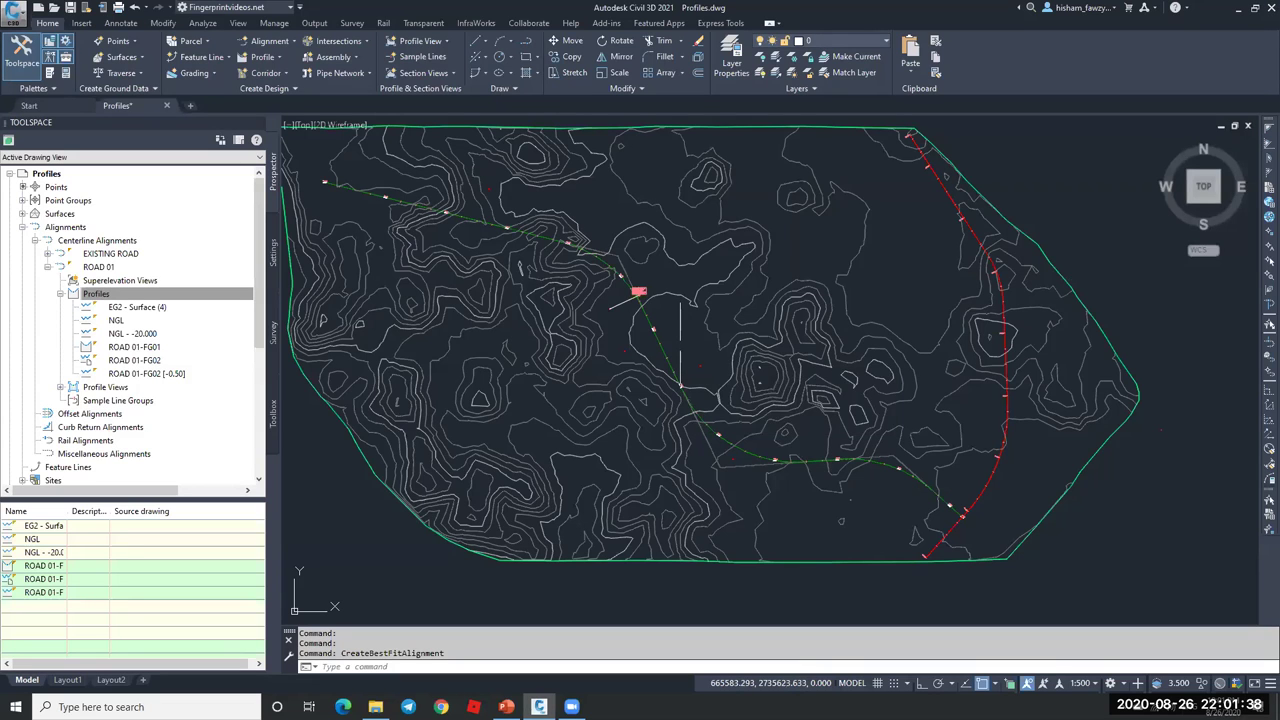
- Cancel the pending command and browse the InfraWorks and Output ribbon tabs, ending on InfraWorks
scroll(672, 345, "down", 2)
scroll(663, 330, "down", 2)
scroll(663, 322, "up", 3)
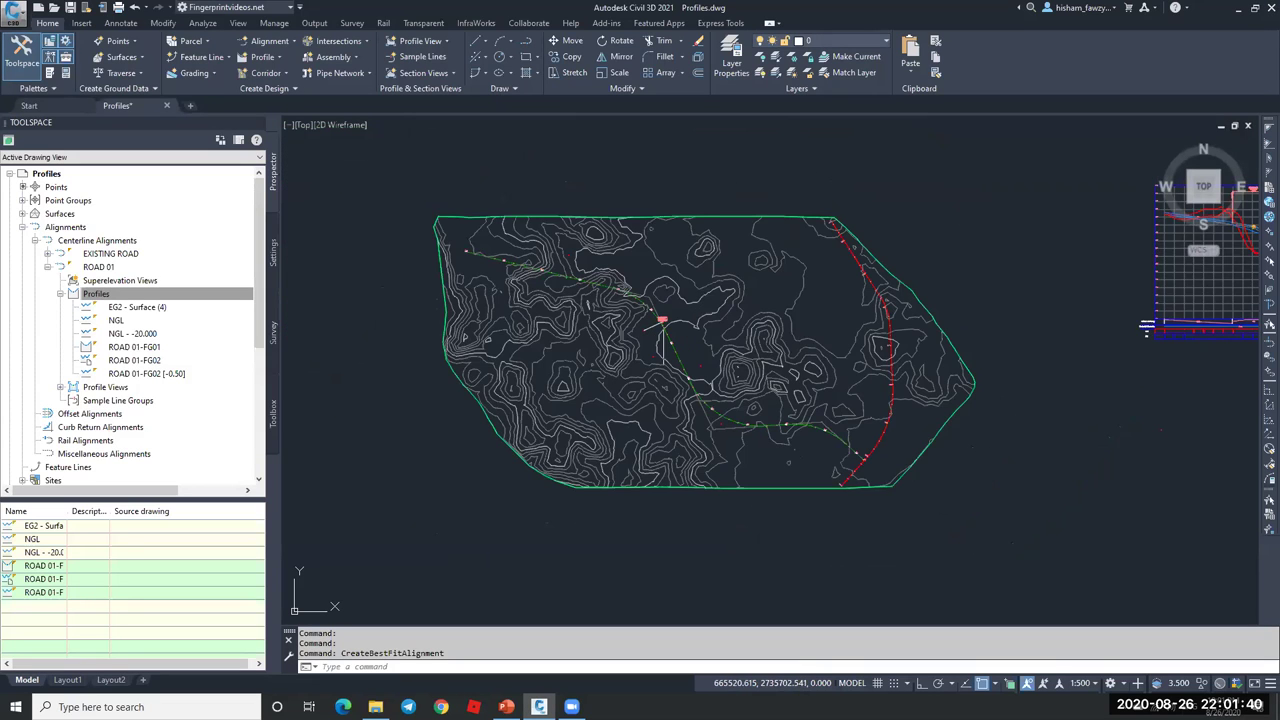
scroll(663, 320, "up", 2)
key("Escape")
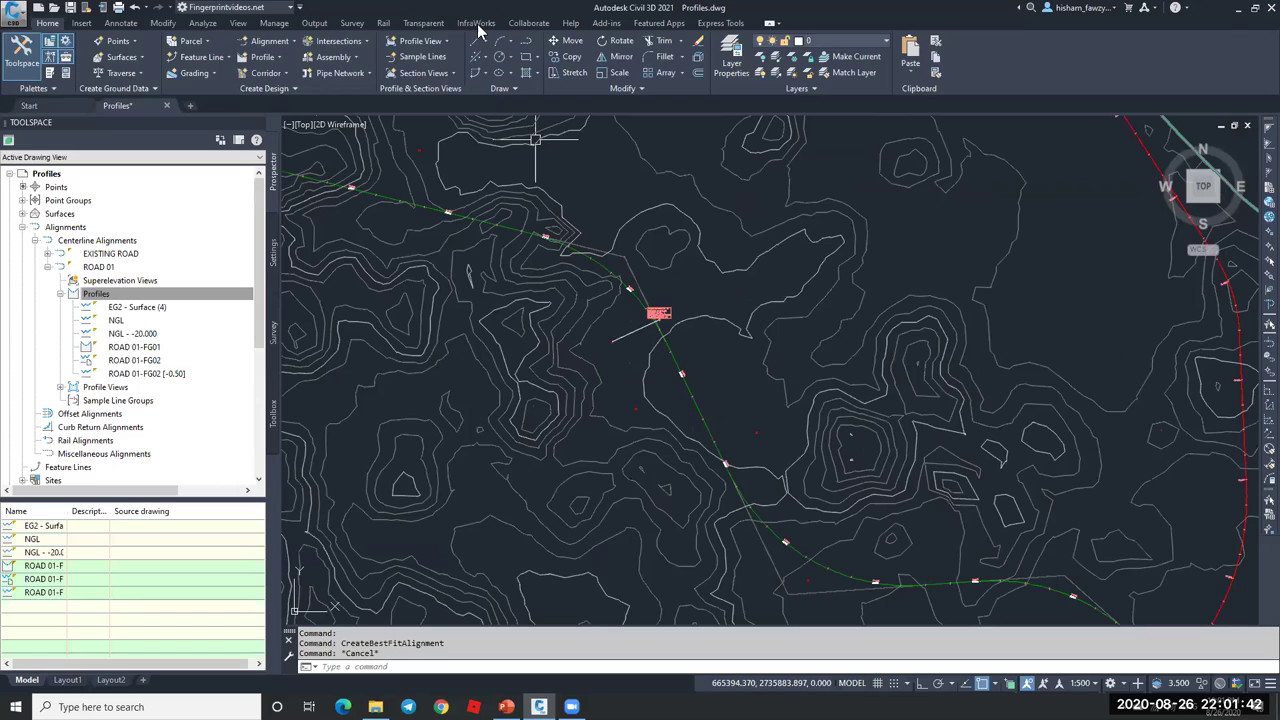
left_click(477, 23)
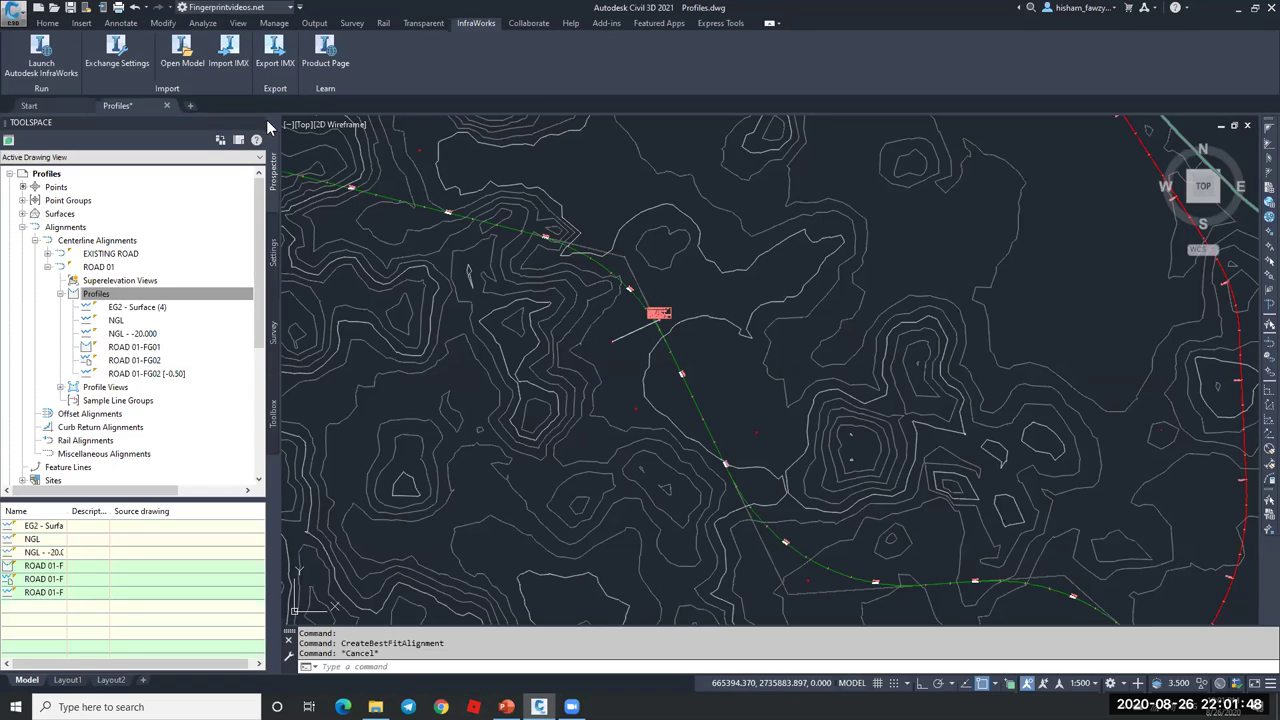
left_click(314, 24)
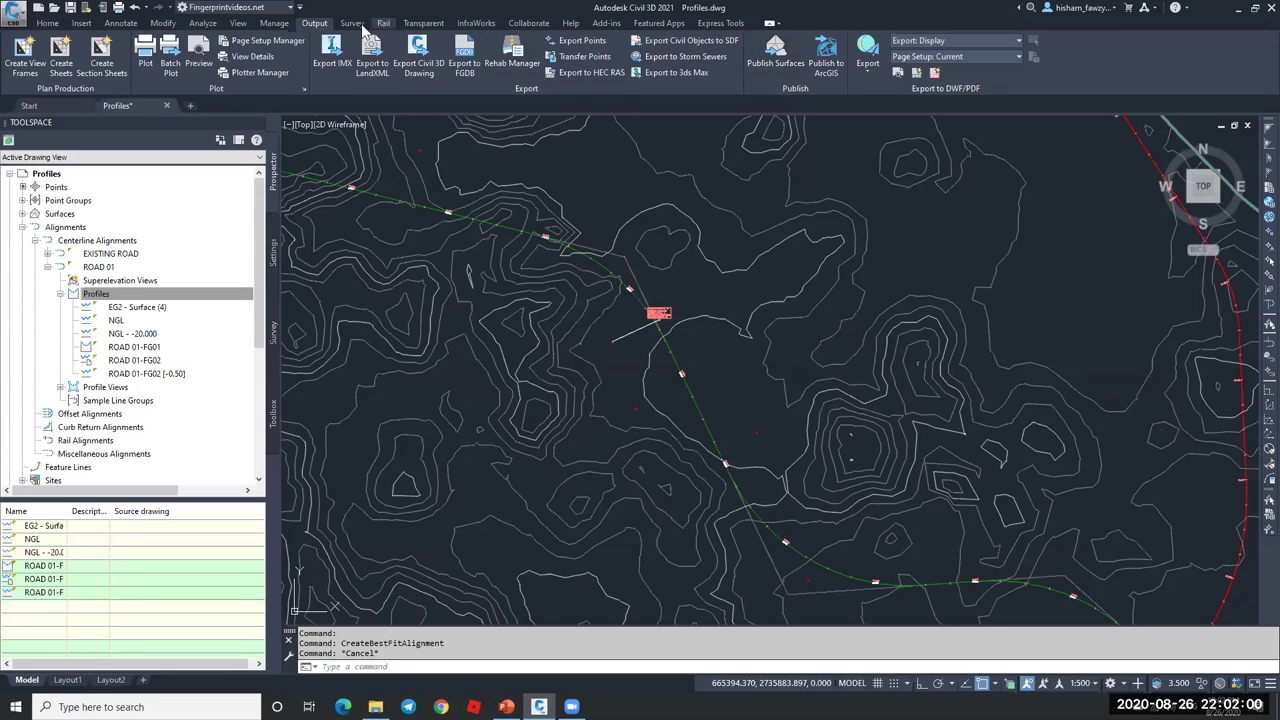
left_click(484, 24)
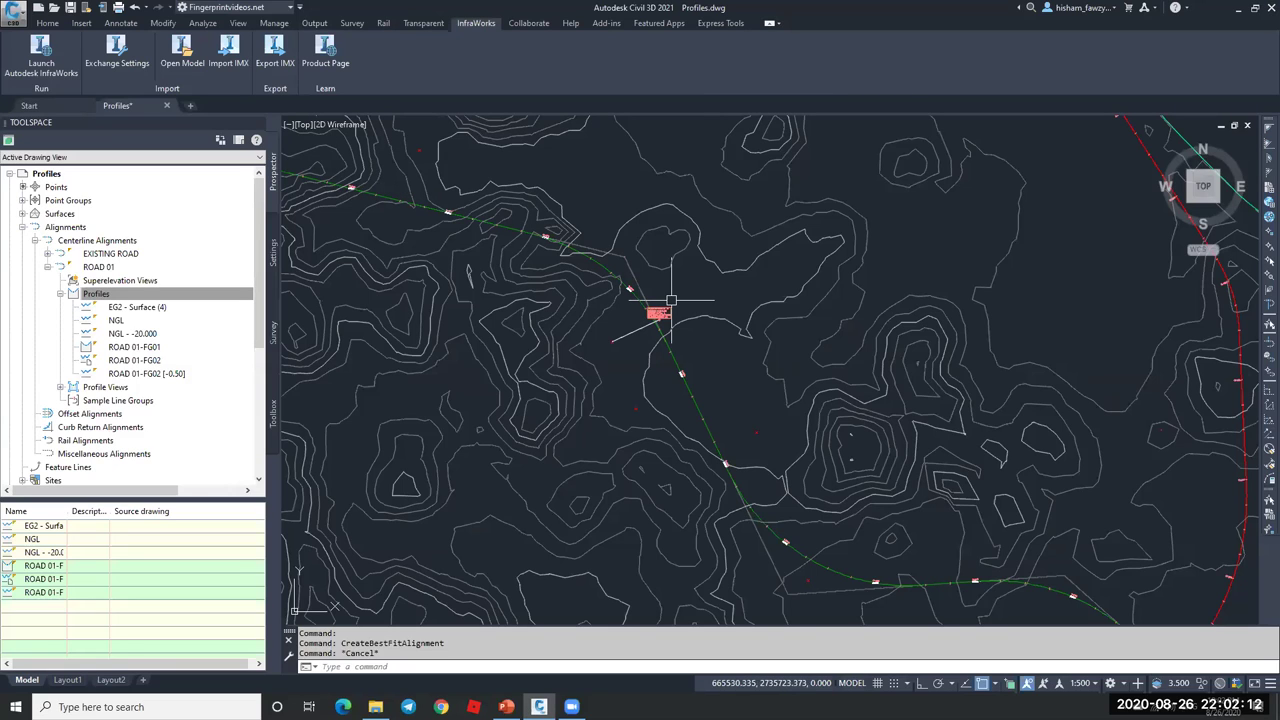
mouse_move(662, 278)
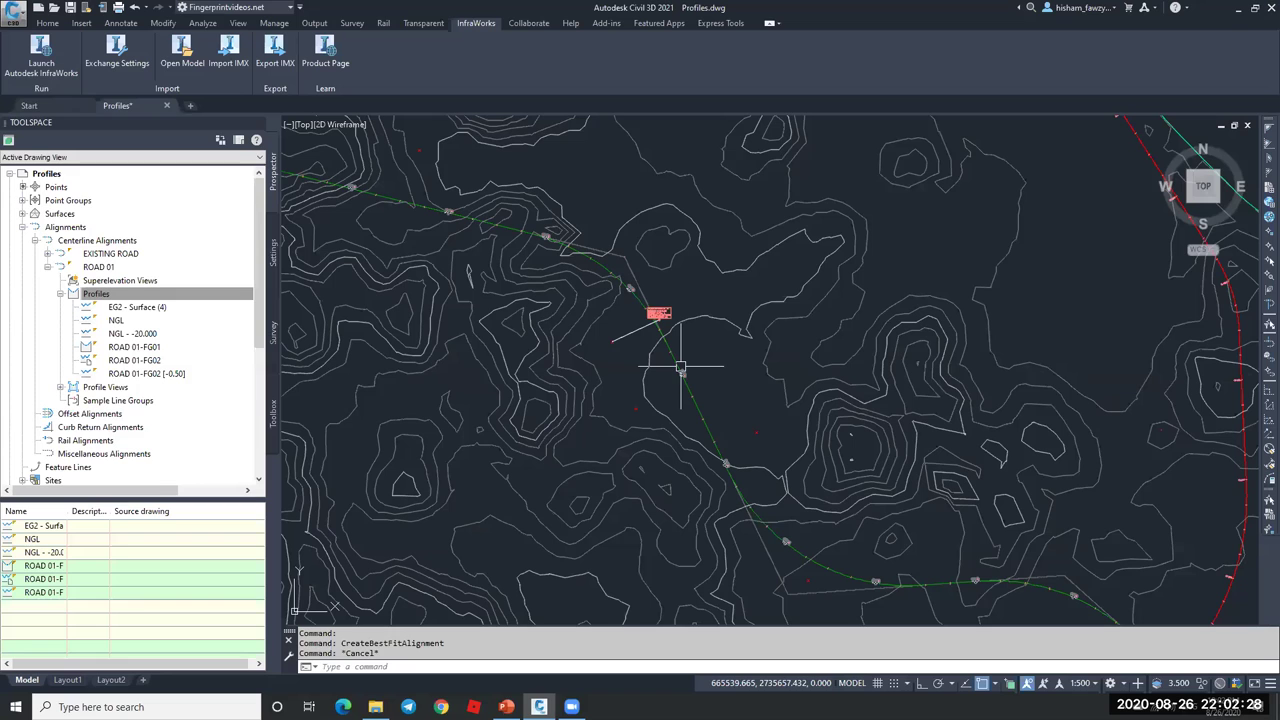
- Select the ROAD 01 alignment on the surface, deselect it, and select it again
scroll(595, 248, "up", 4)
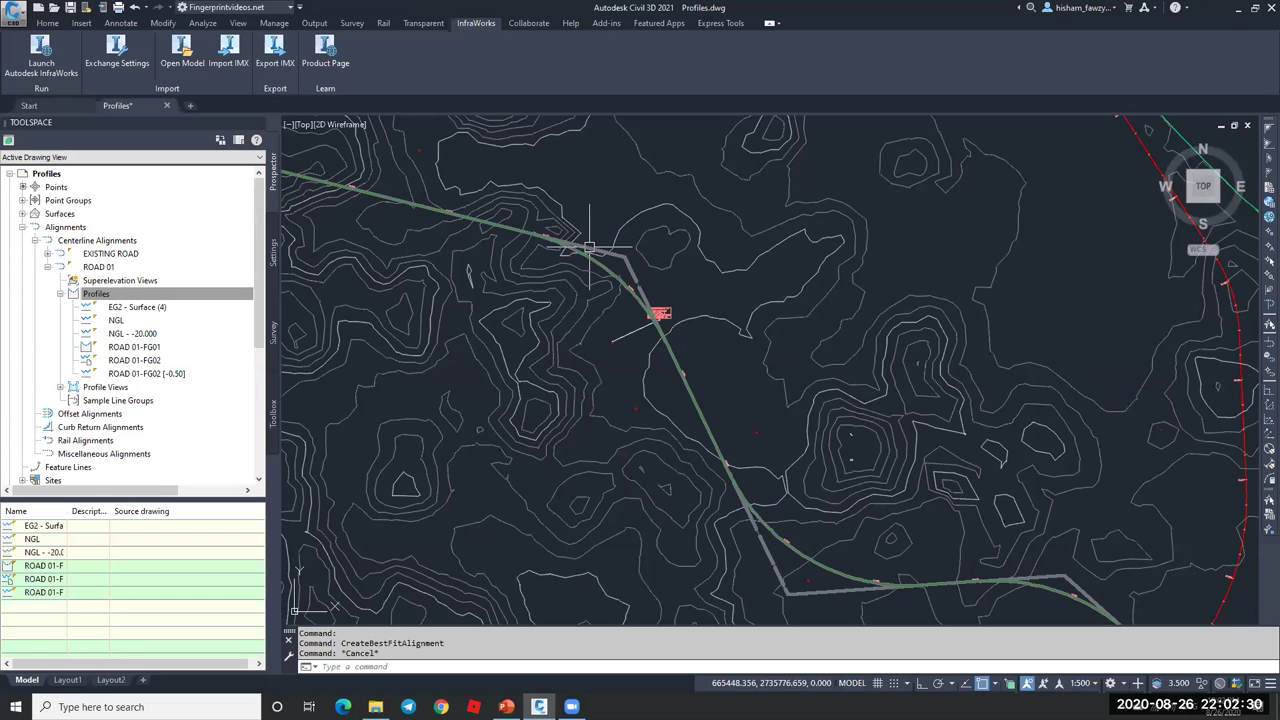
mouse_move(589, 246)
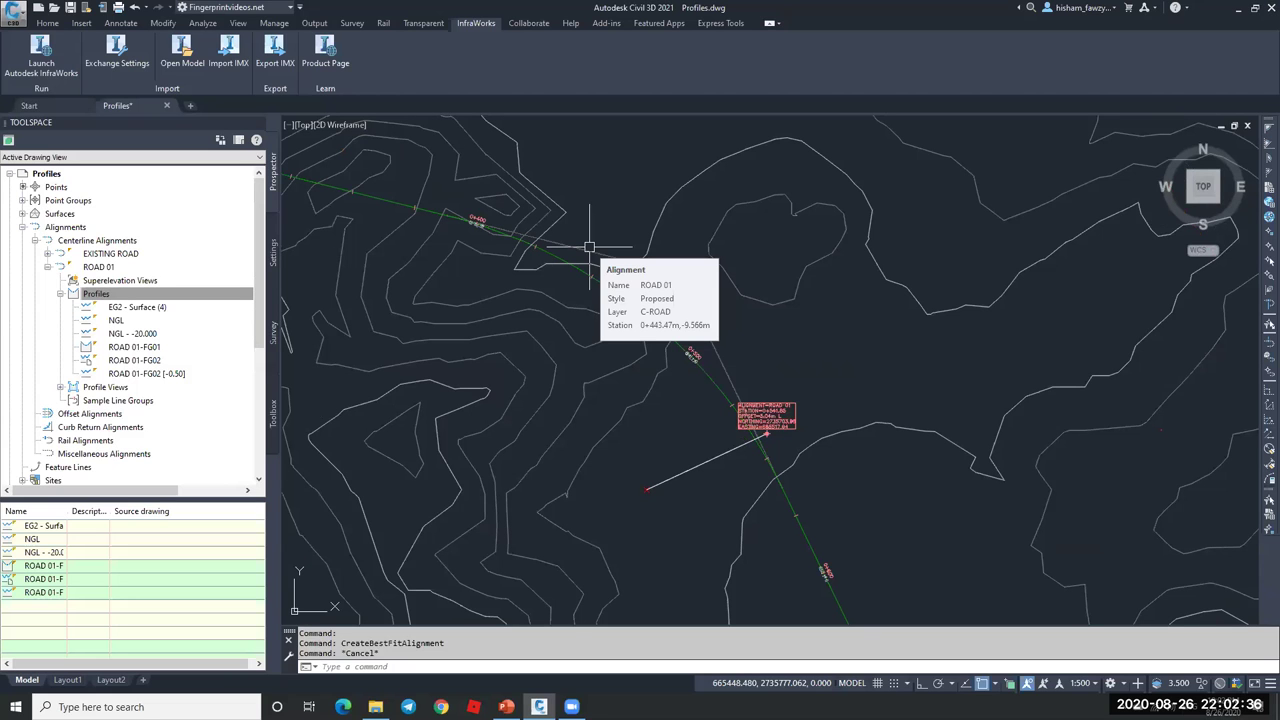
scroll(777, 271, "down", 6)
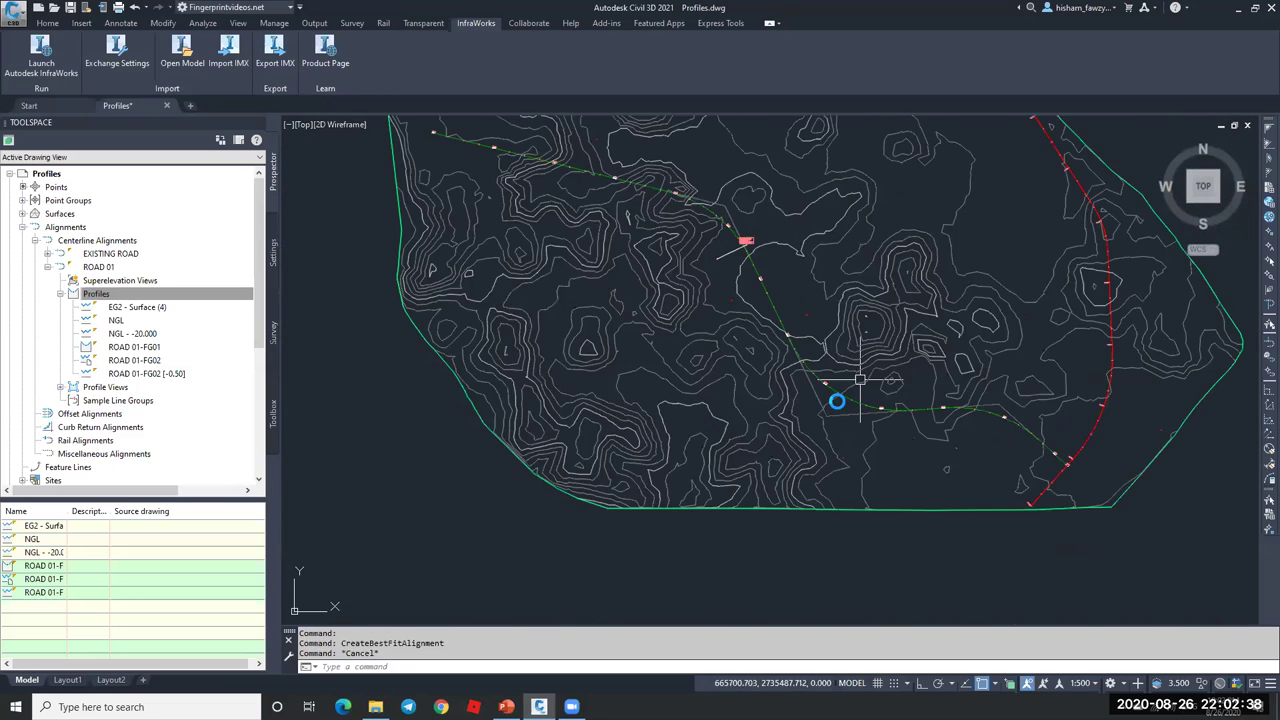
scroll(860, 380, "up", 5)
scroll(855, 444, "down", 5)
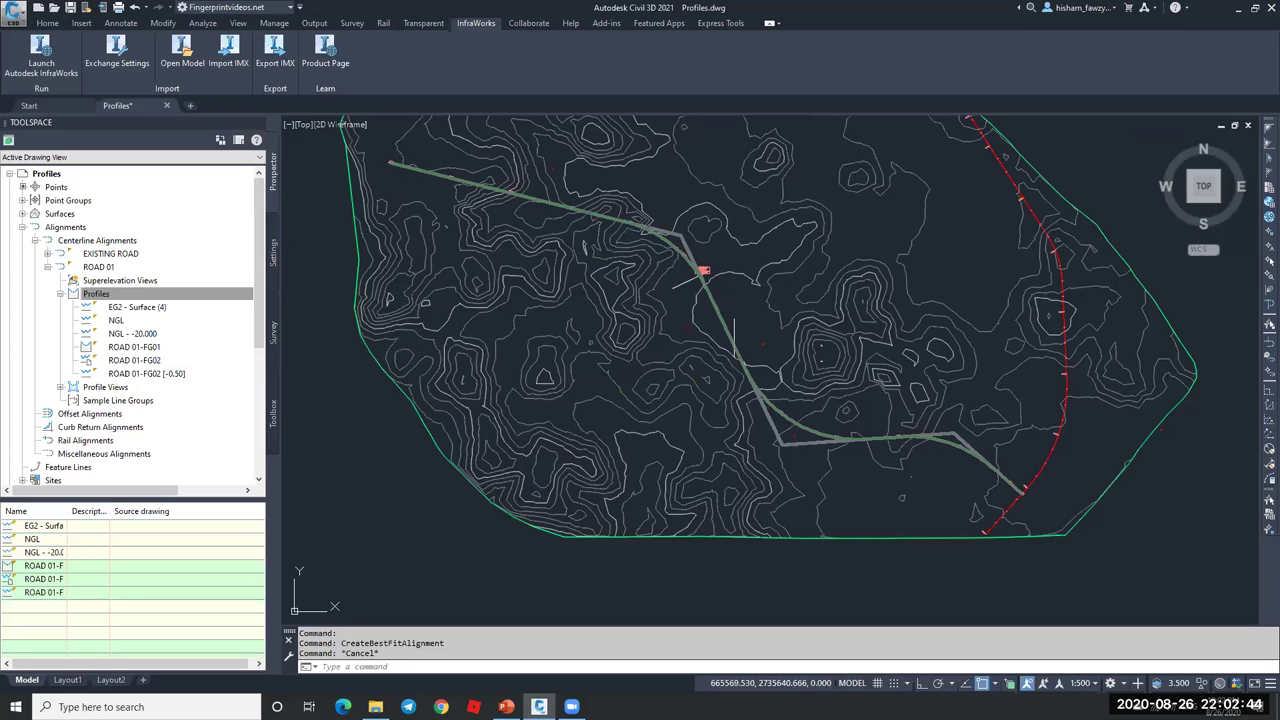
left_click(735, 340)
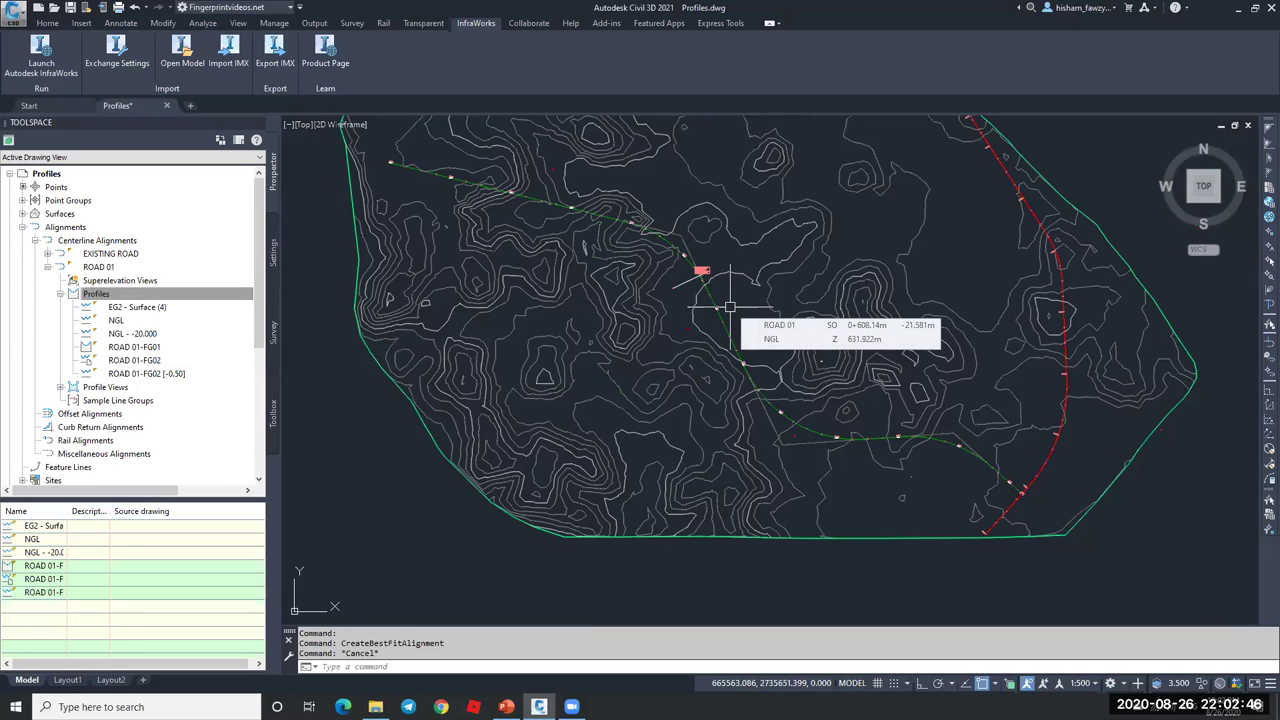
key("Escape")
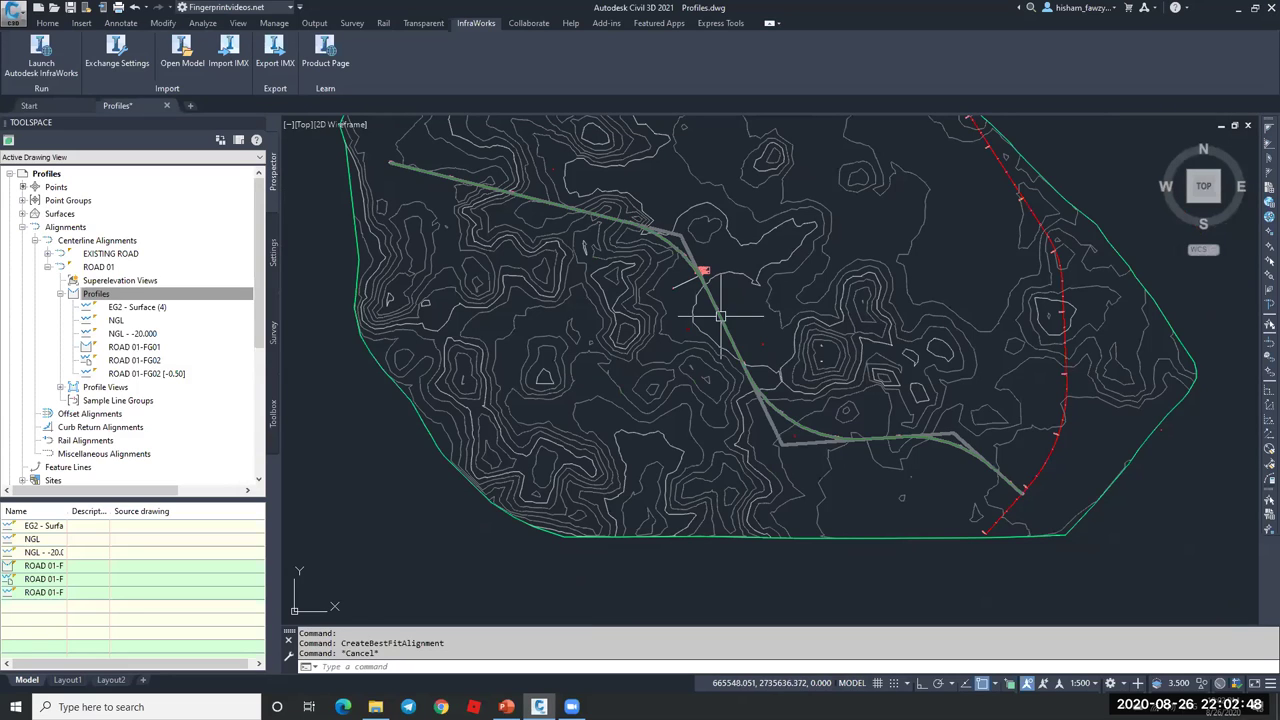
left_click(720, 316)
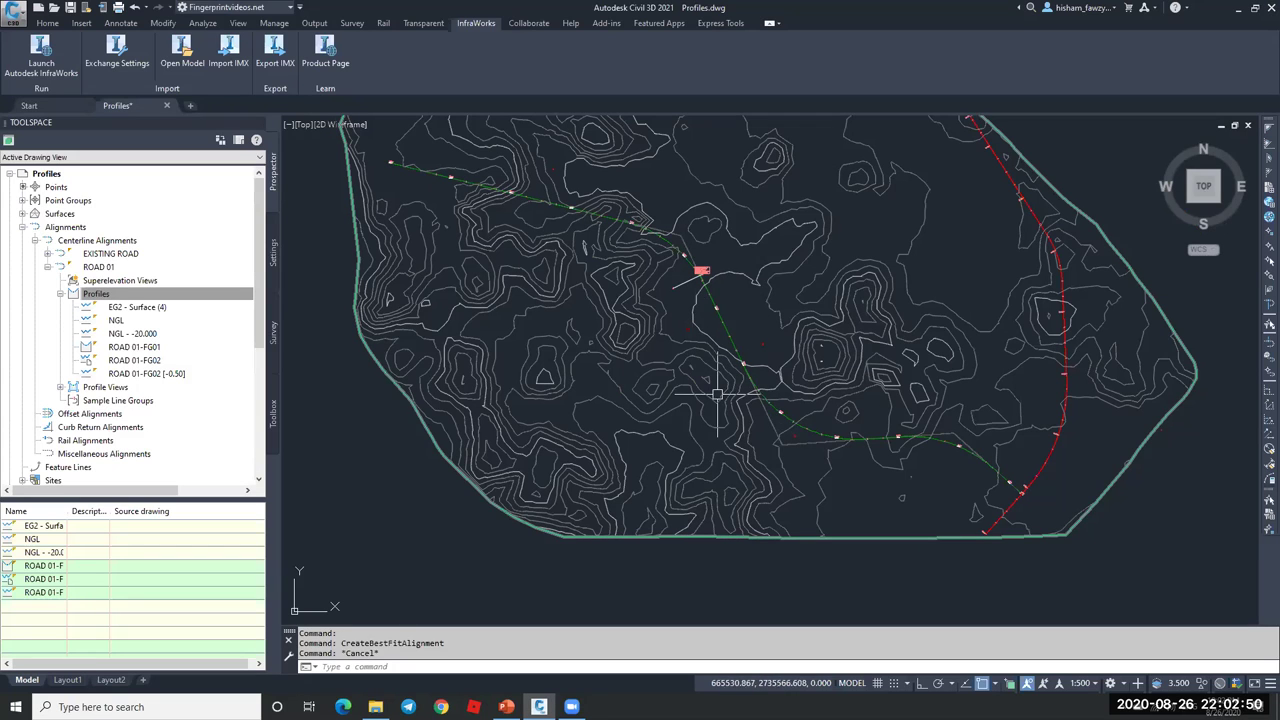
mouse_move(805, 420)
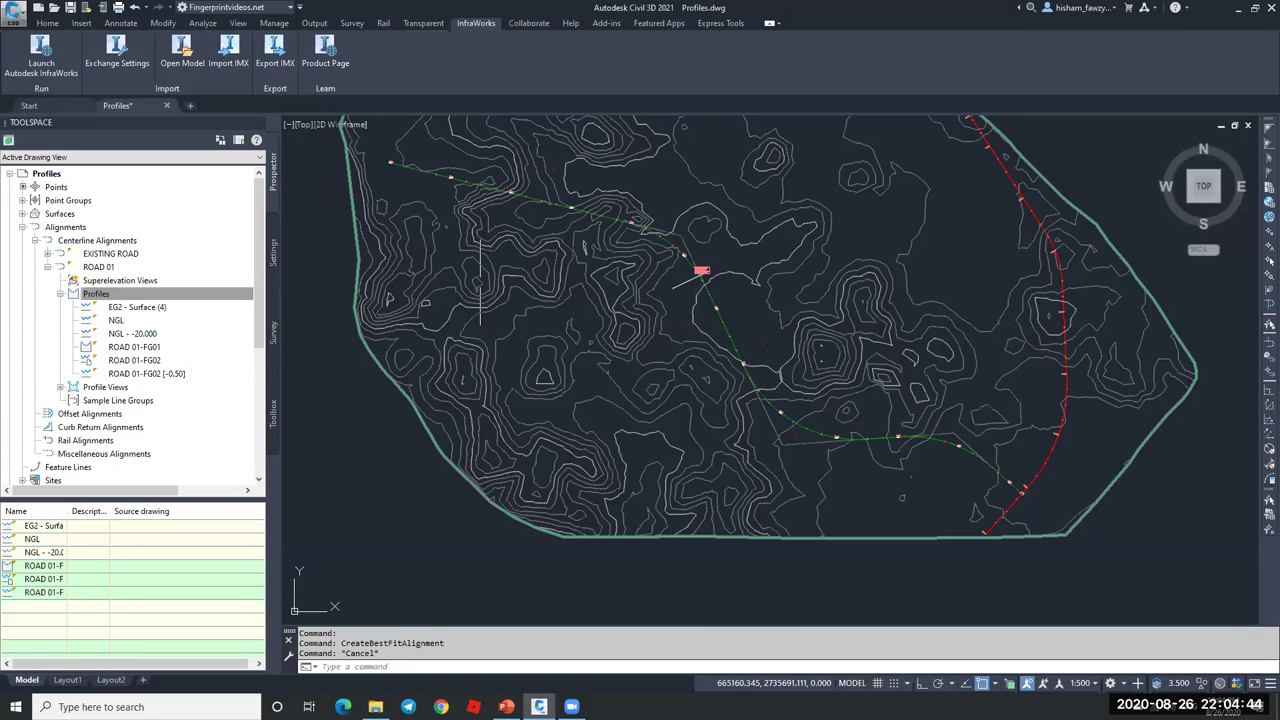
- Zoom out over the whole site, then close the Profiles drawing and confirm the prompt
key("Escape")
scroll(285, 345, "down", 2)
scroll(748, 307, "down", 4)
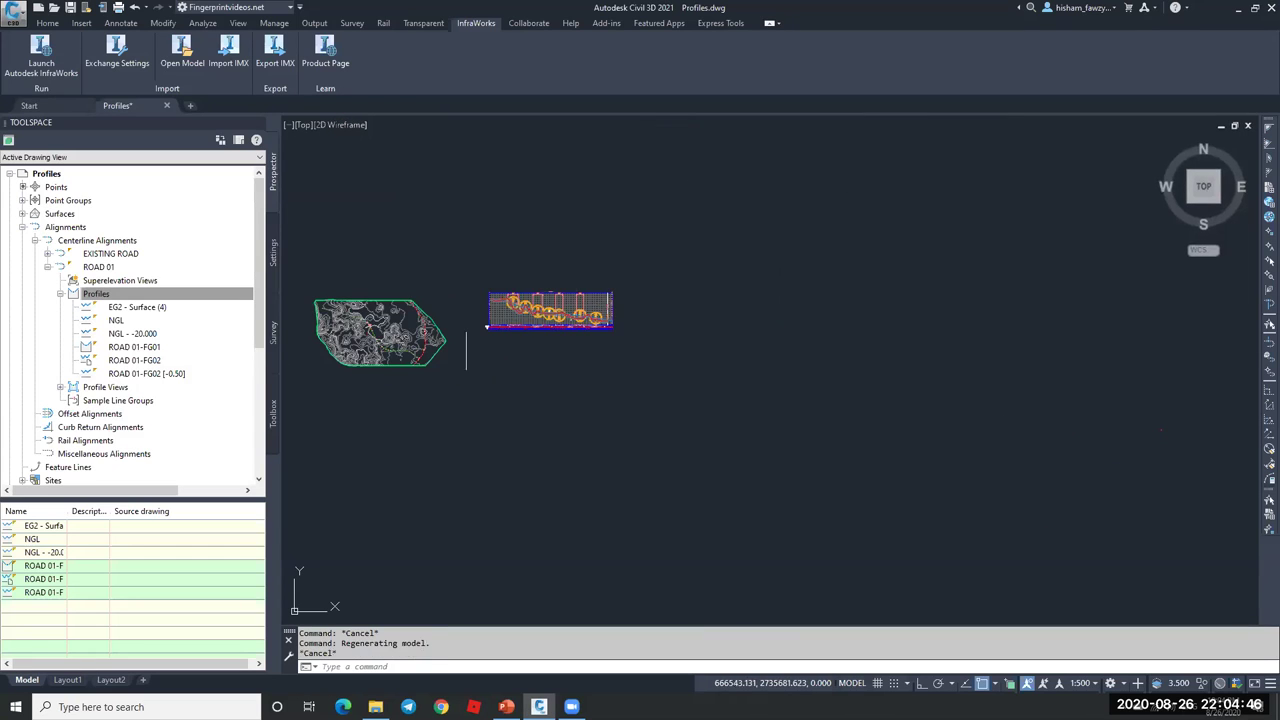
scroll(447, 352, "up", 4)
scroll(528, 312, "up", 4)
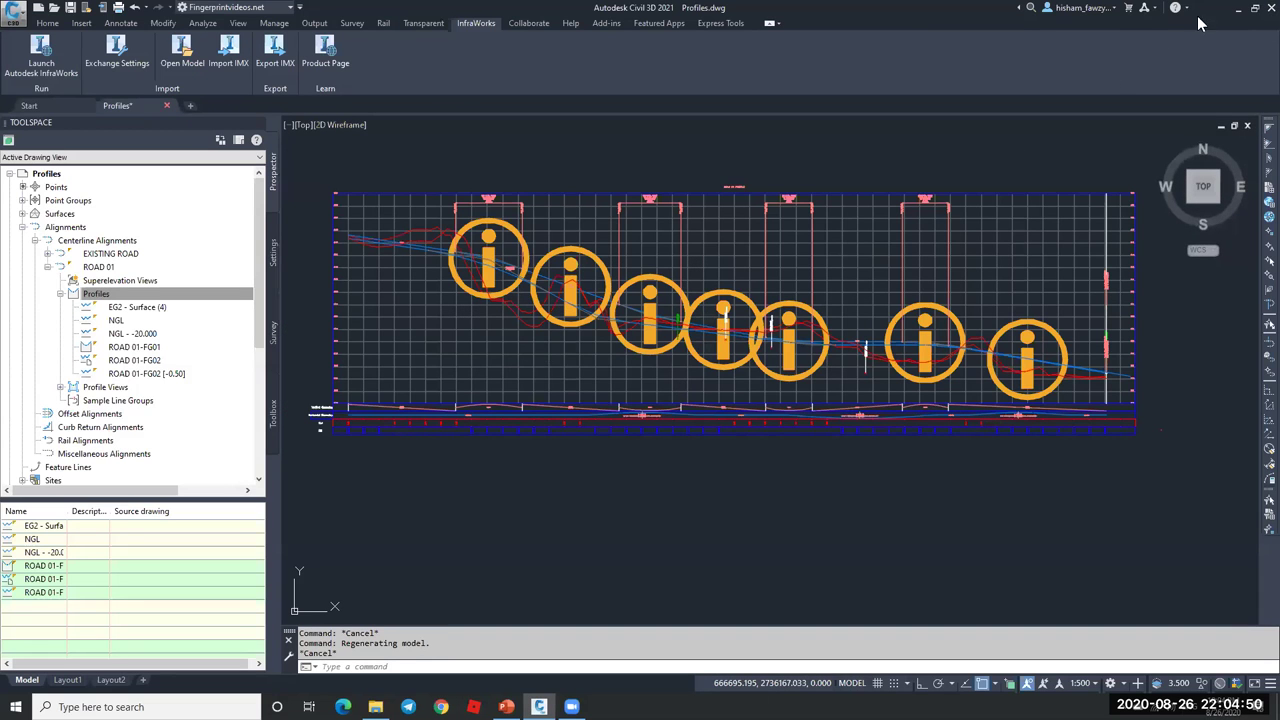
left_click(1270, 7)
key("Return")
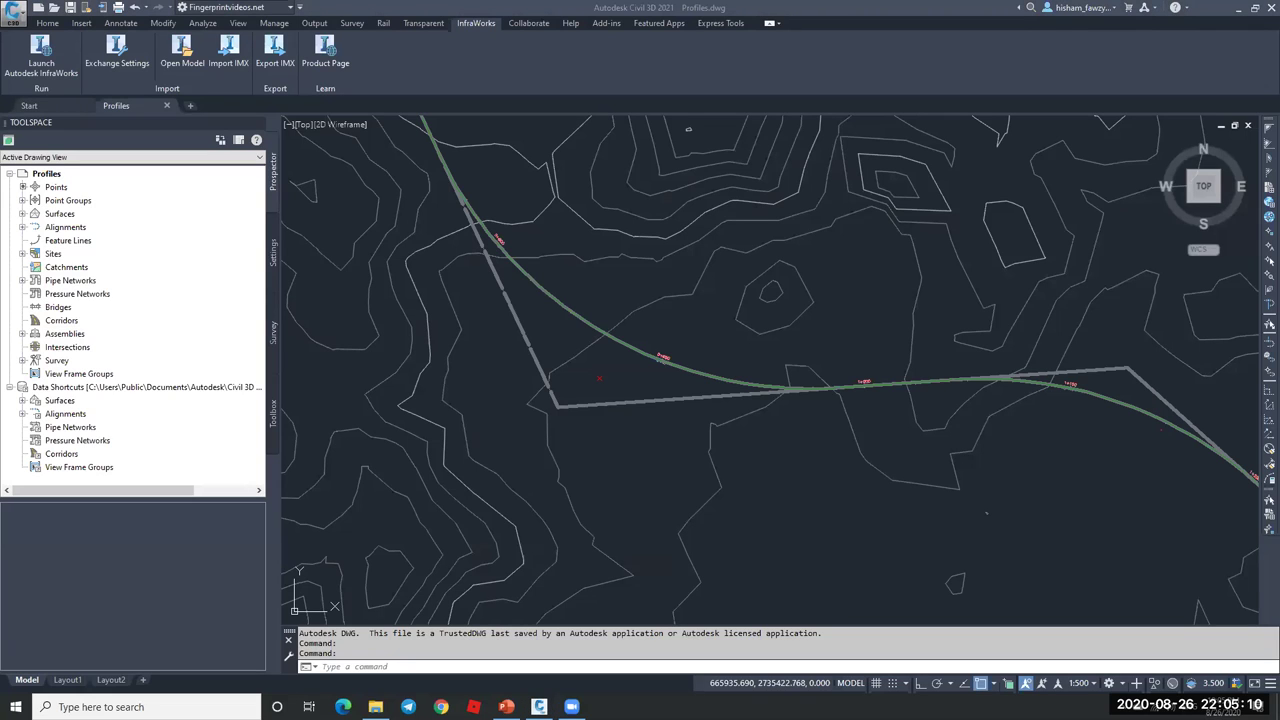
- Switch to the Home tab and start a new blank drawing, Drawing2
scroll(630, 285, "down", 8)
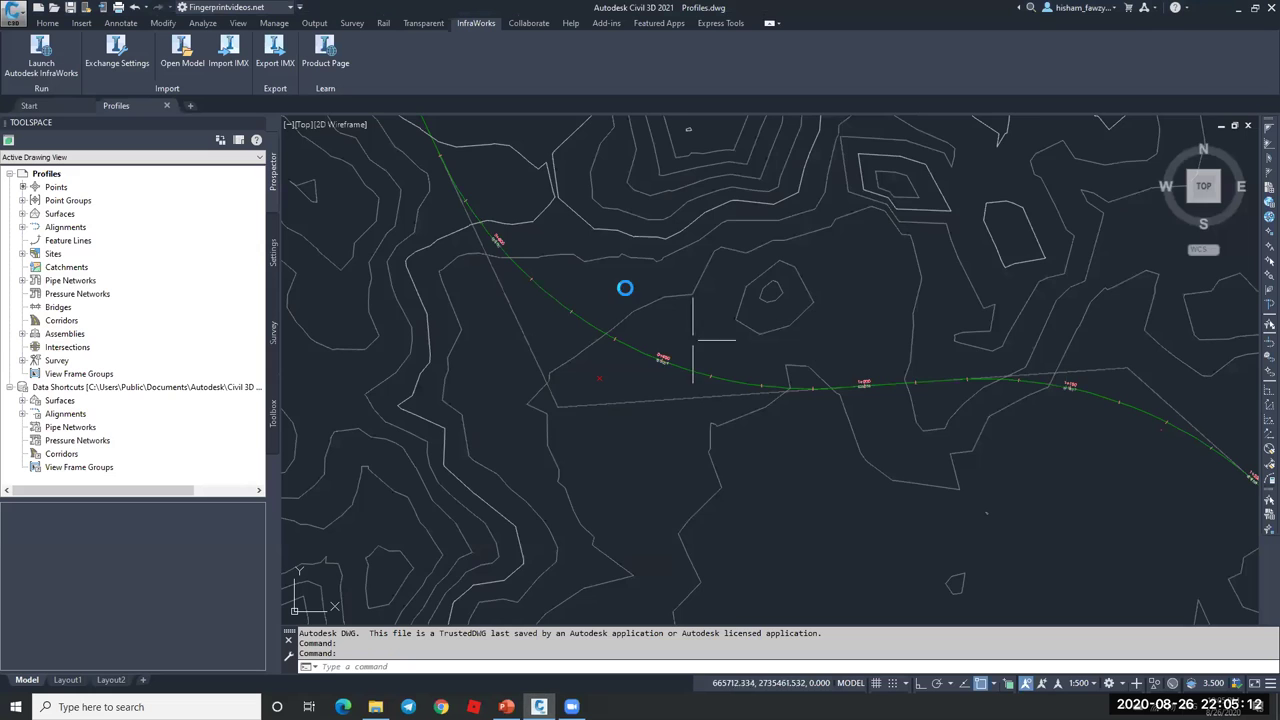
key("Escape")
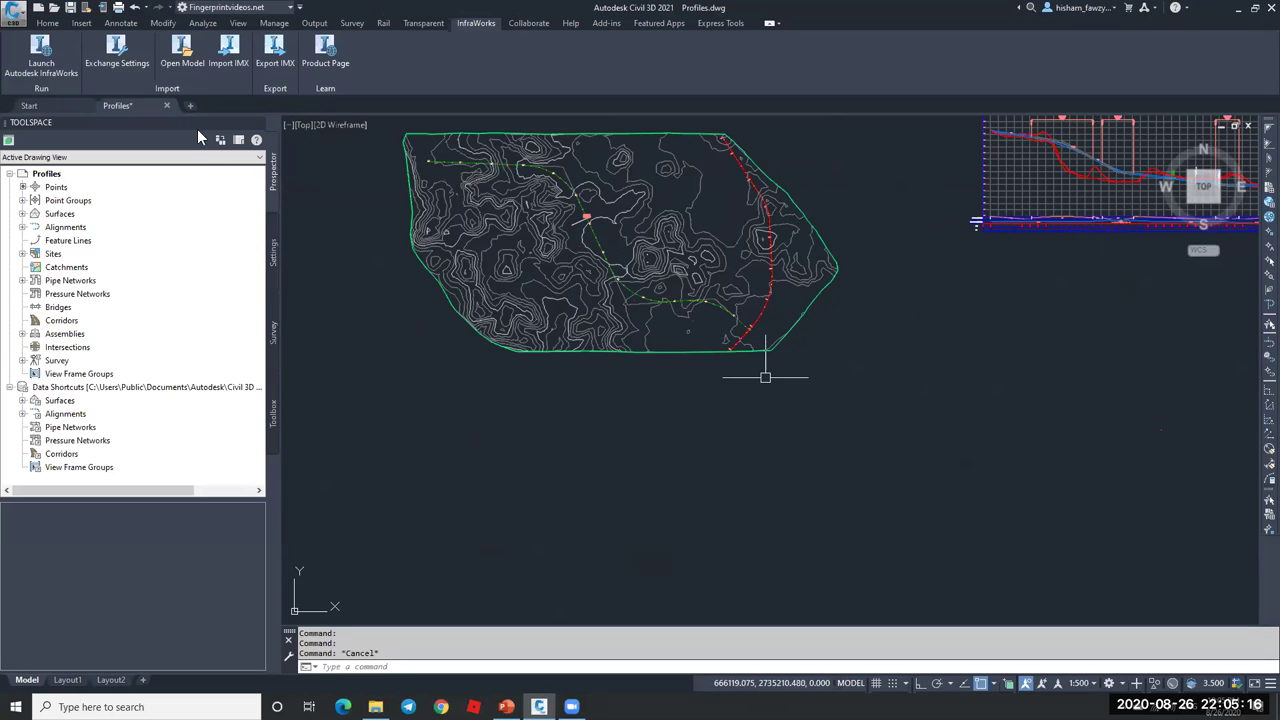
left_click(47, 22)
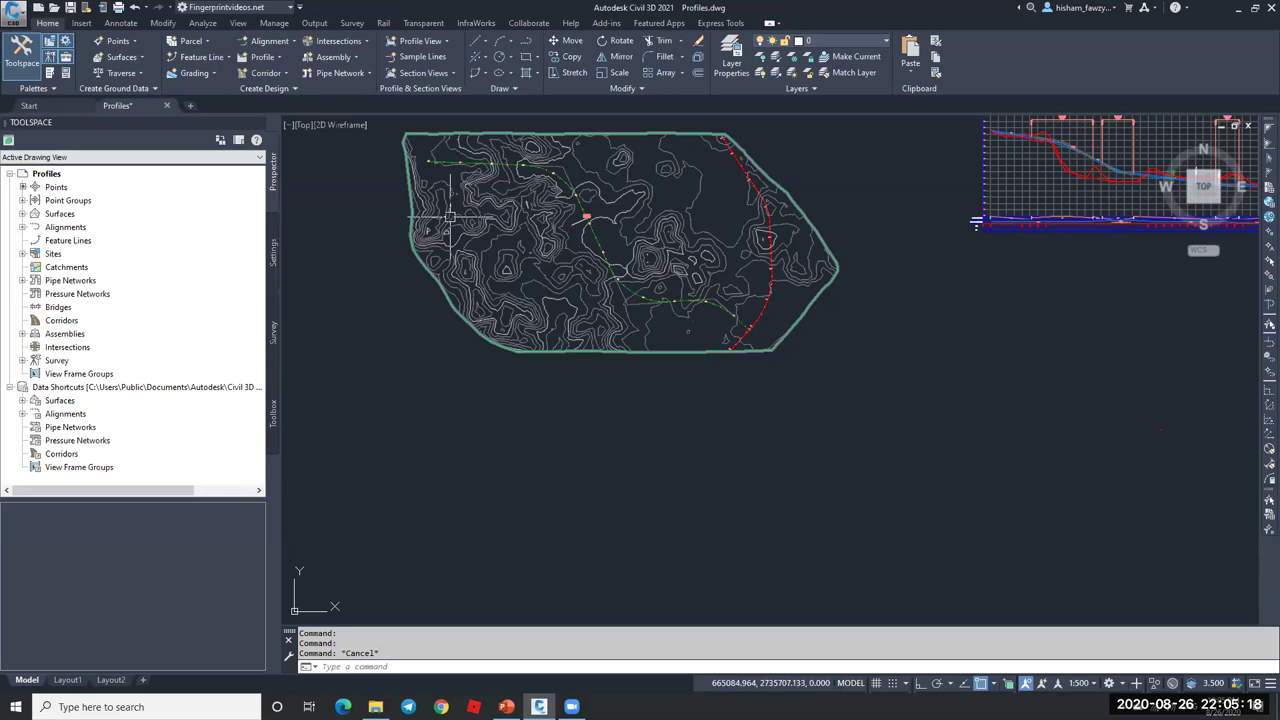
scroll(751, 323, "down", 2)
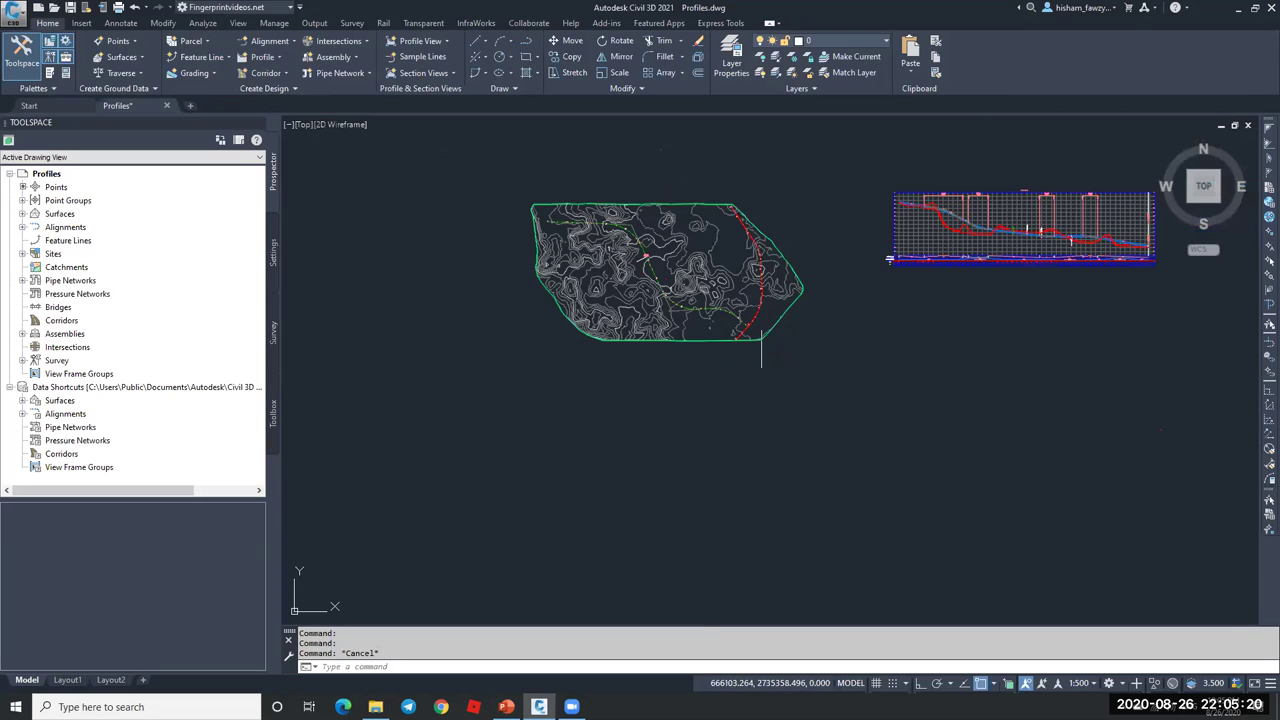
mouse_move(840, 323)
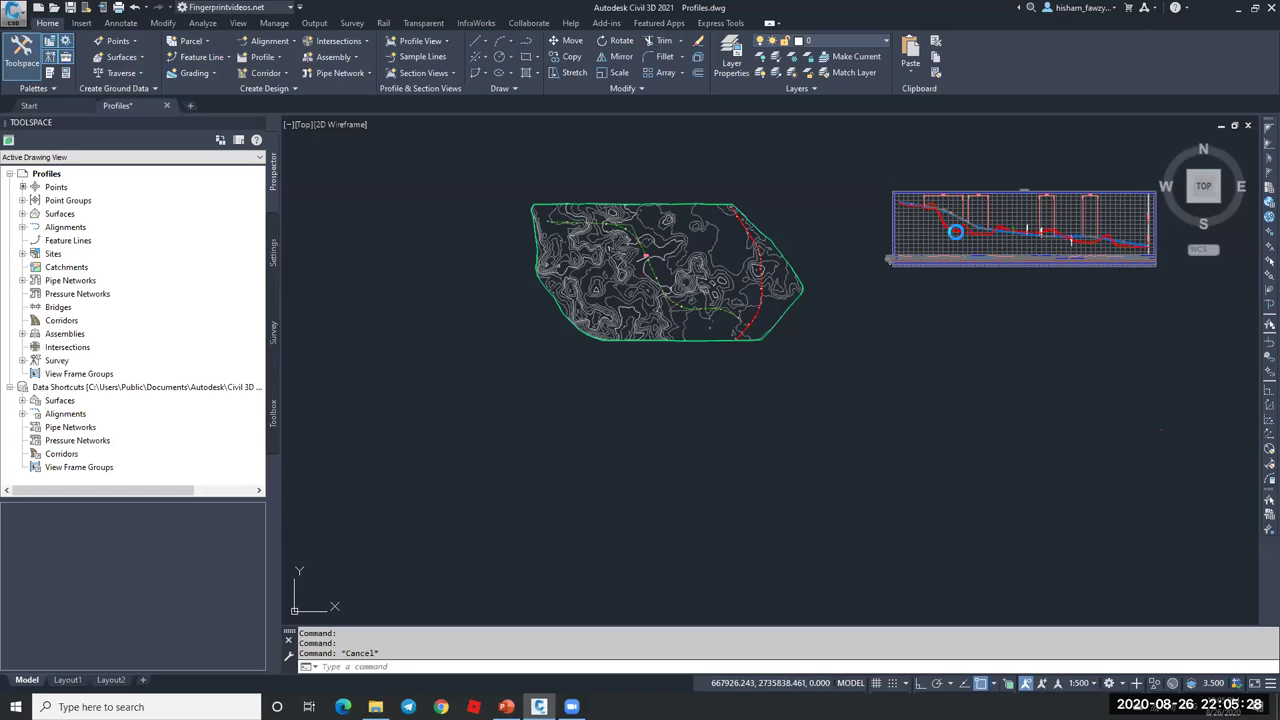
scroll(944, 231, "up", 5)
scroll(944, 231, "down", 5)
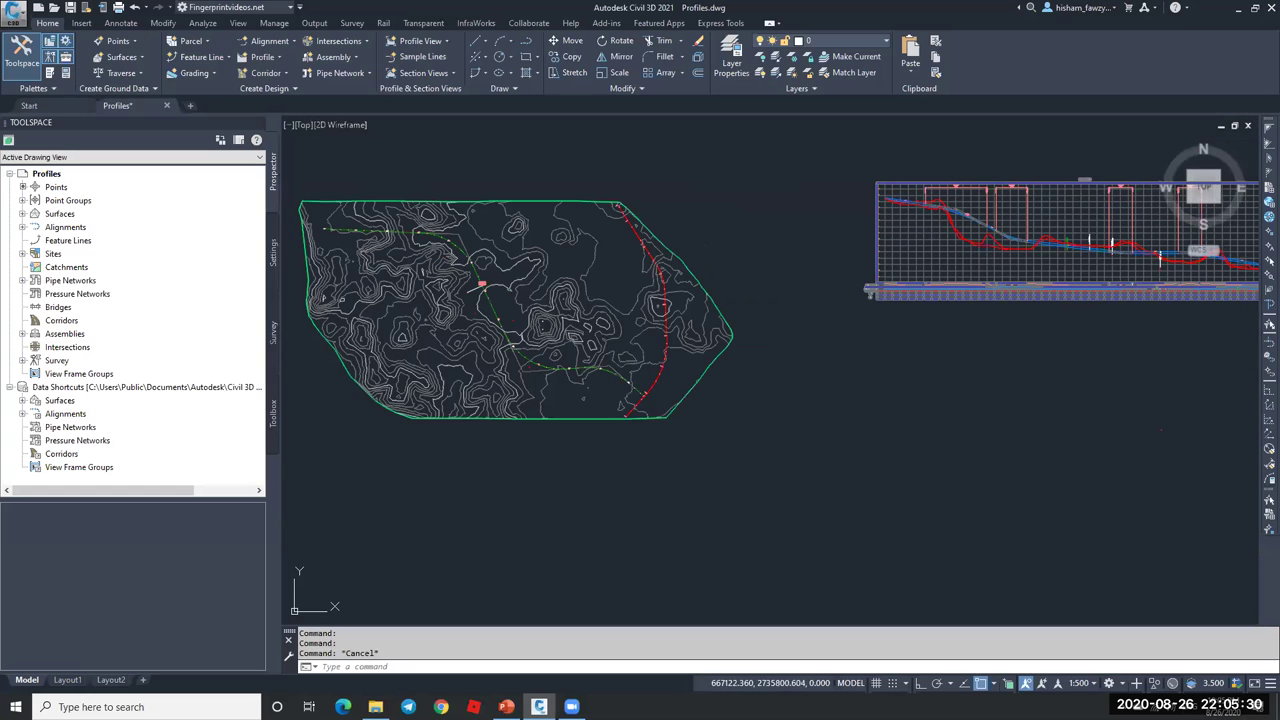
scroll(944, 231, "down", 3)
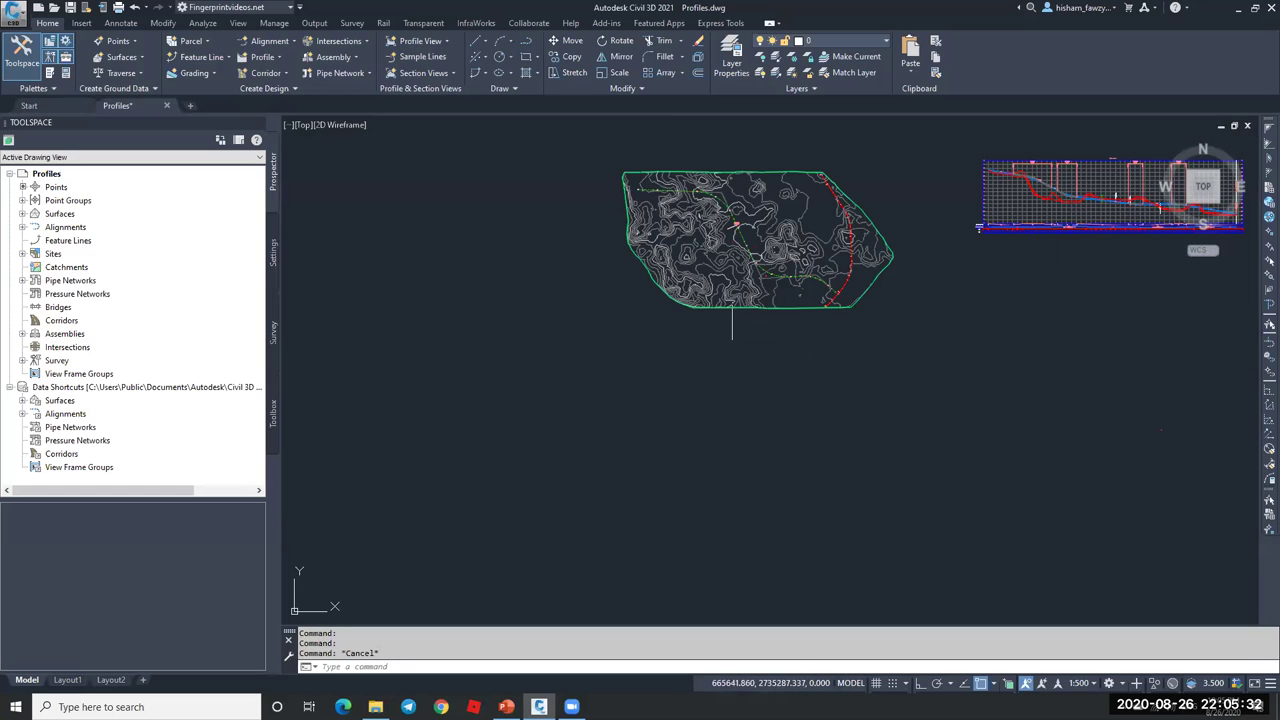
left_click(191, 105)
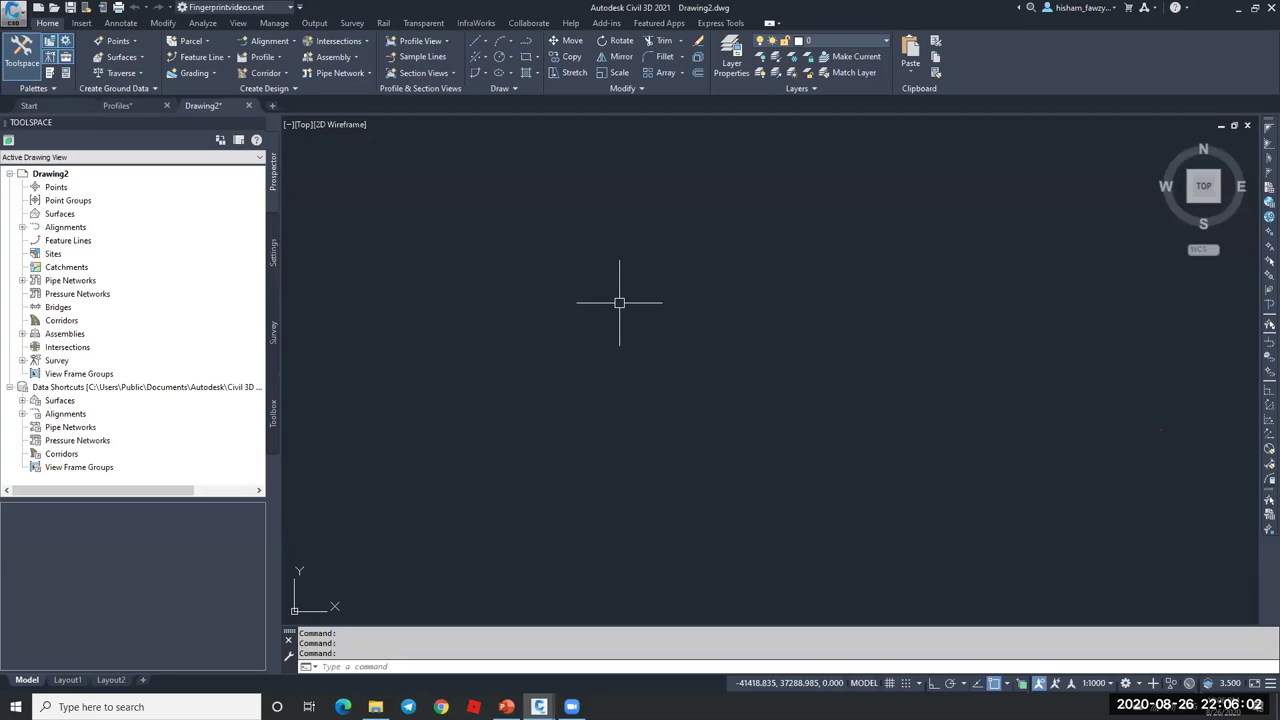
- Create a new assembly named 'Ty' and place its baseline in Drawing2
left_click(335, 57)
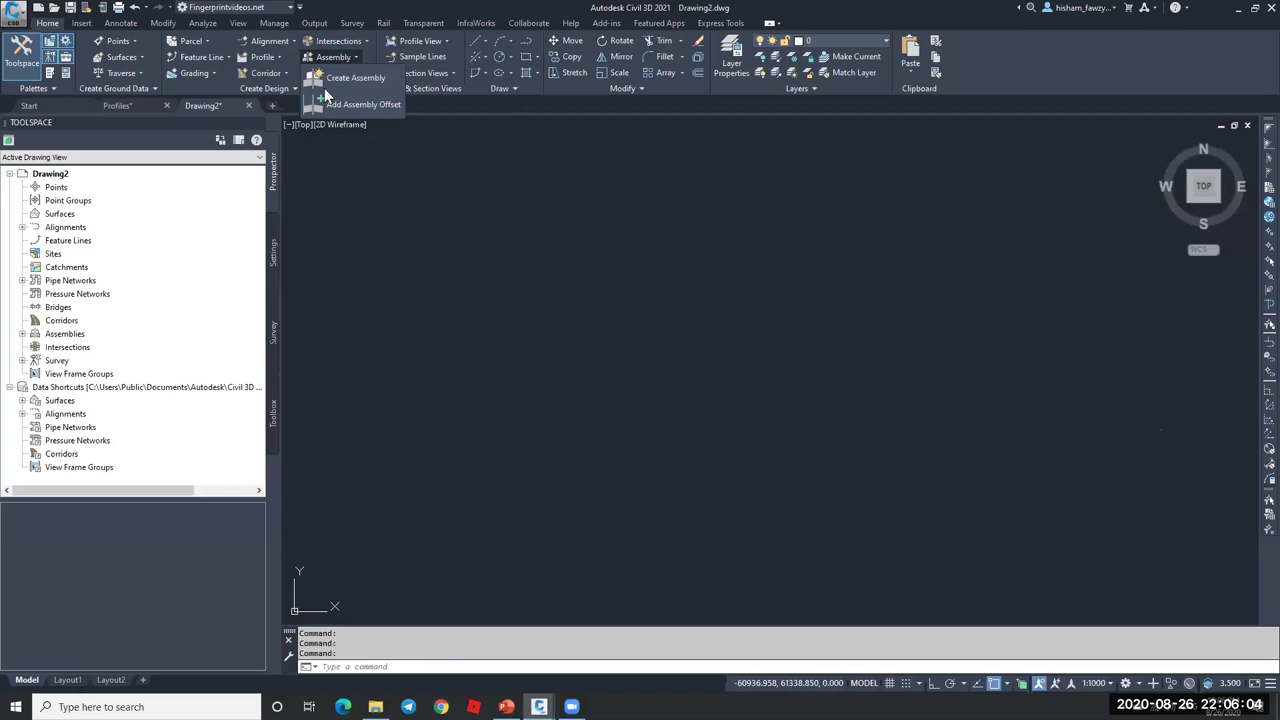
left_click(357, 78)
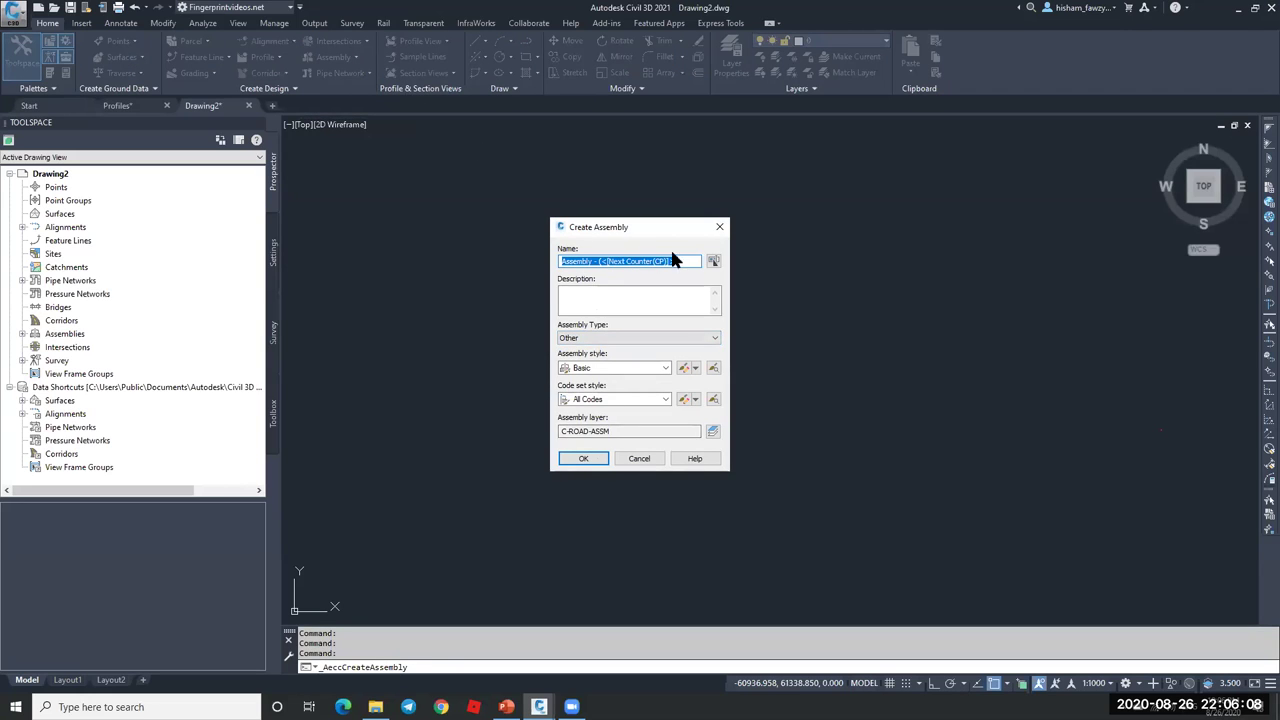
type("Type 01")
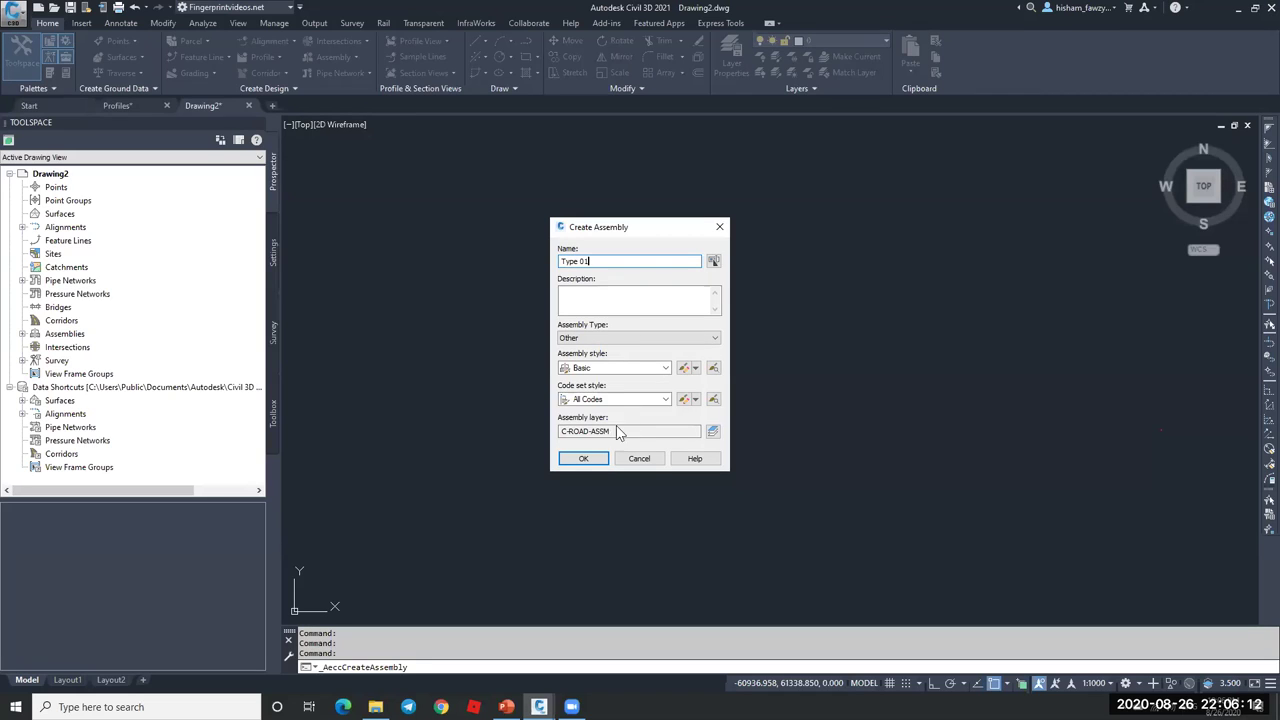
key("Return")
left_click(737, 368)
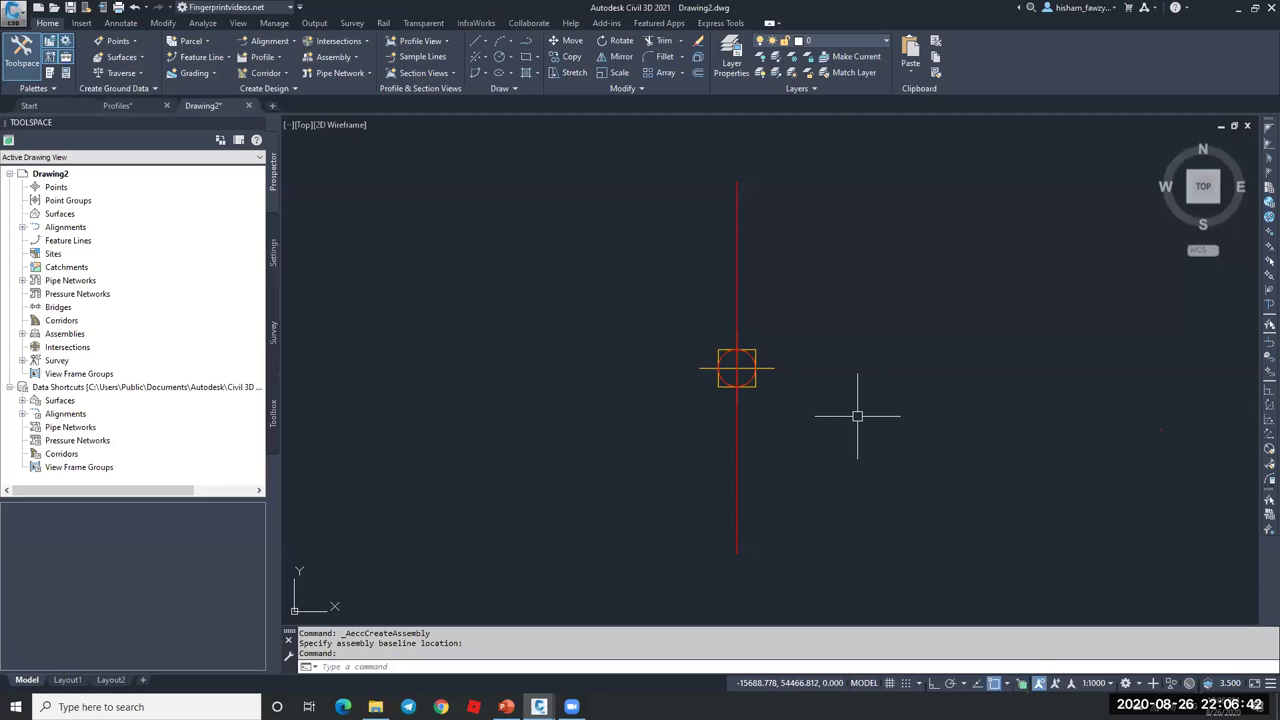
- Open the subassembly tool palettes with Ctrl+3 and reposition the palette window
left_click(48, 90)
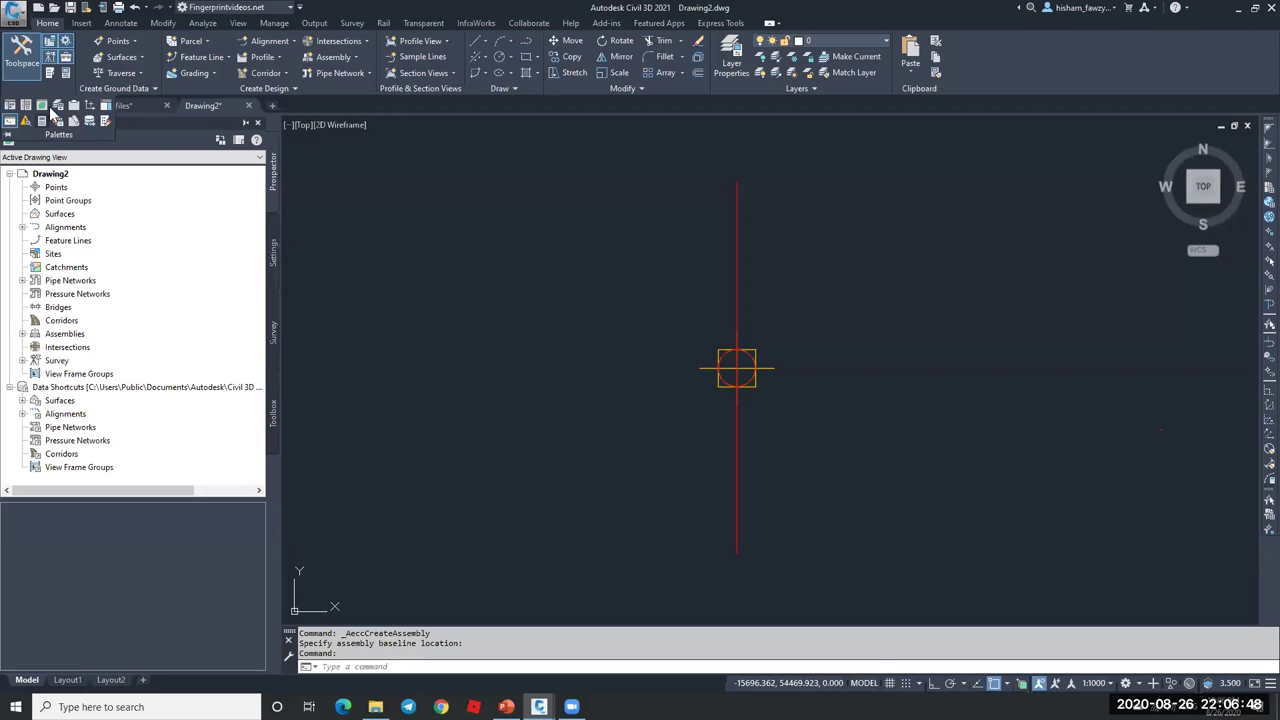
key("ctrl+3")
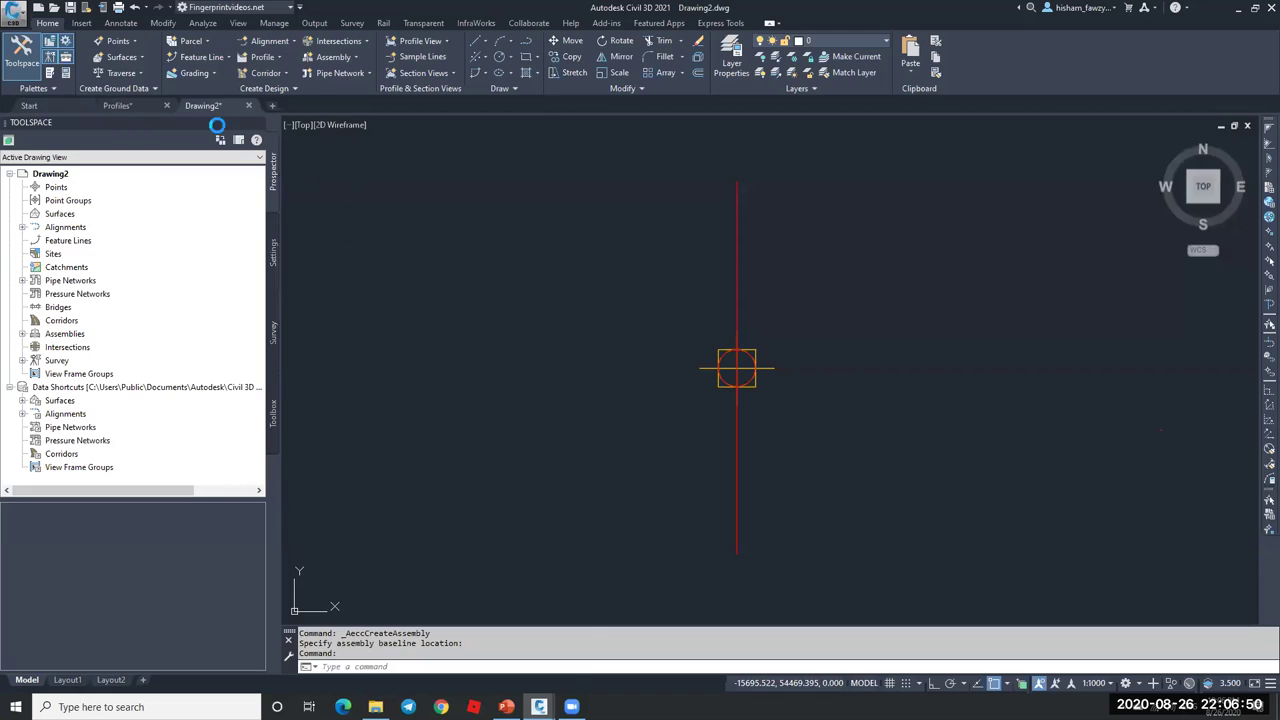
left_click(54, 85)
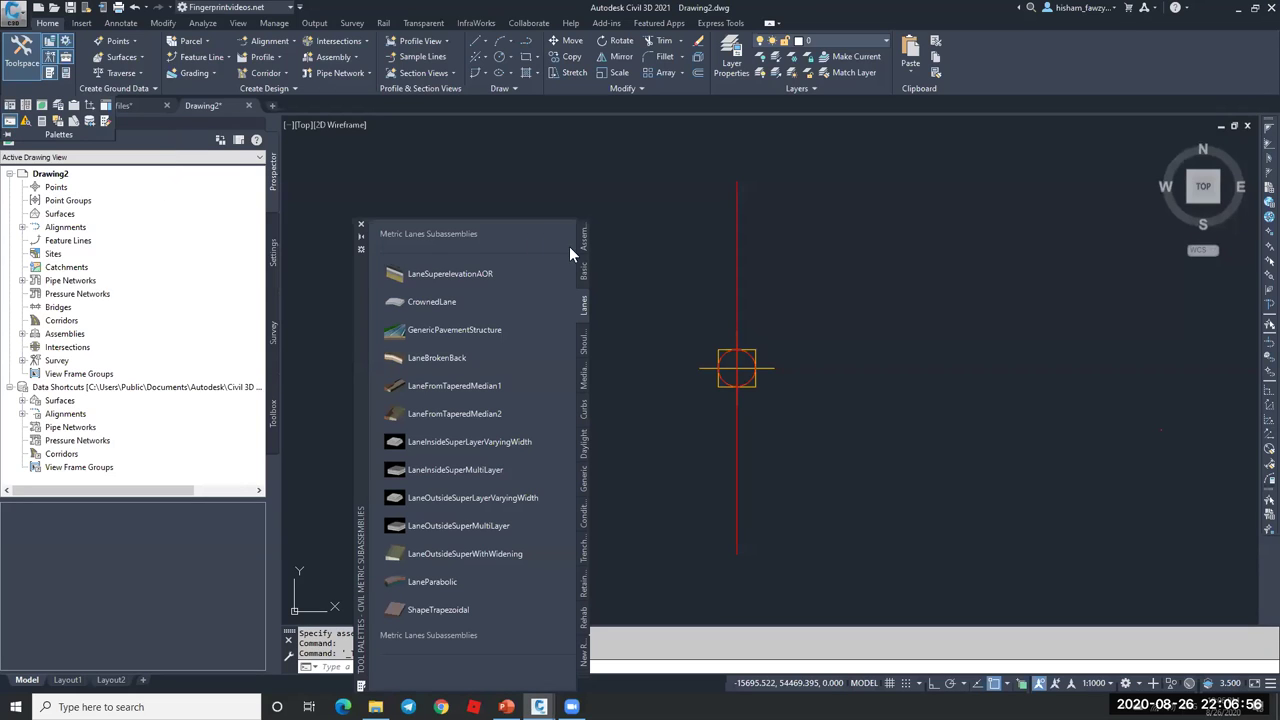
left_click_drag(360, 329, 362, 236)
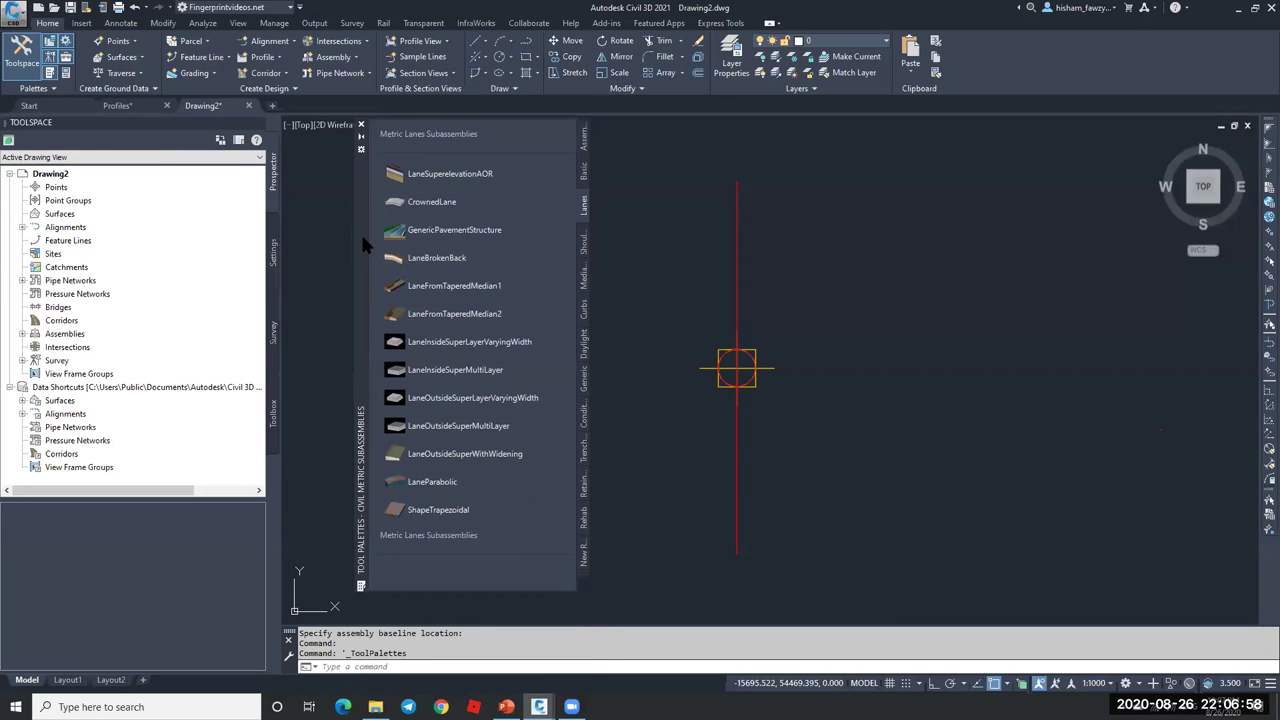
left_click(364, 134)
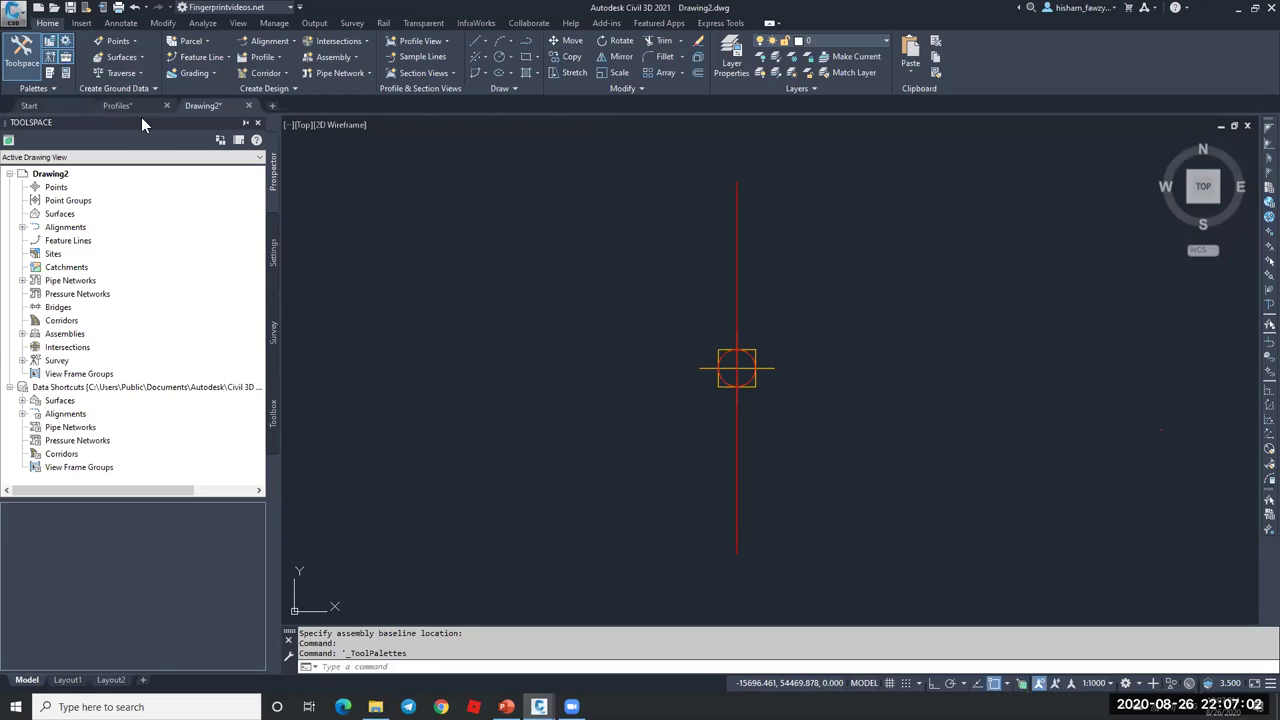
left_click(47, 73)
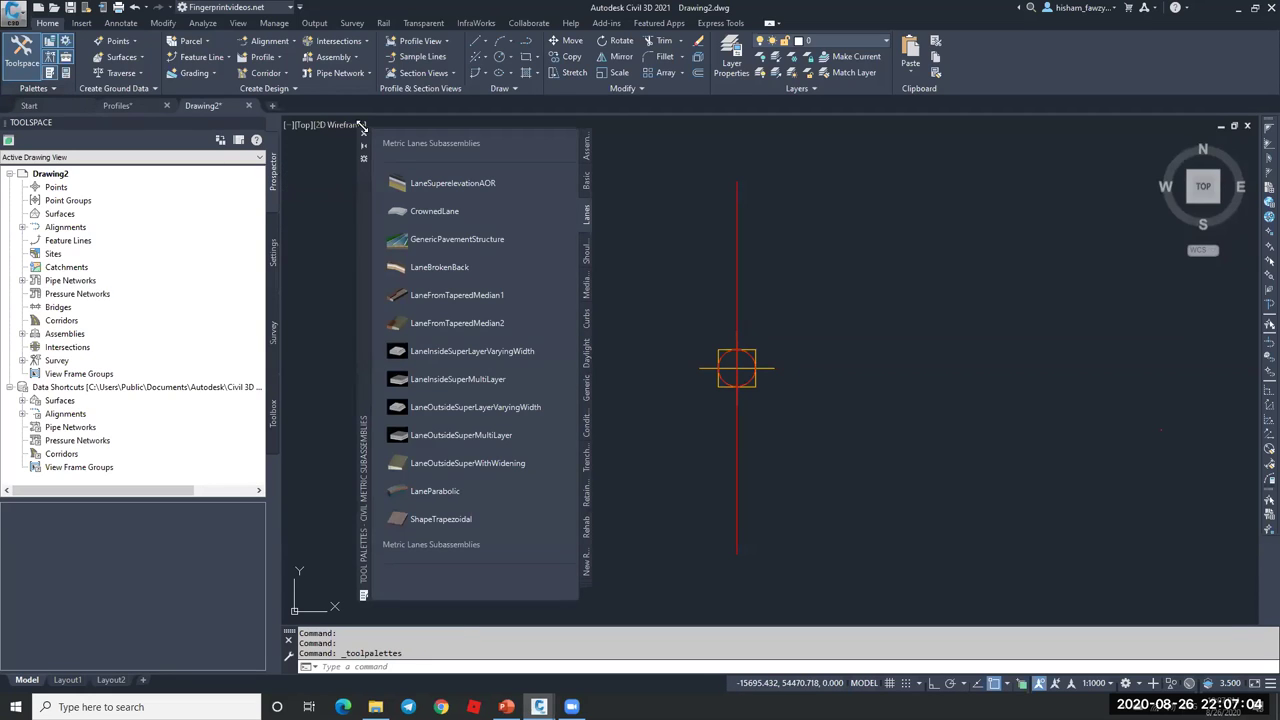
left_click(364, 134)
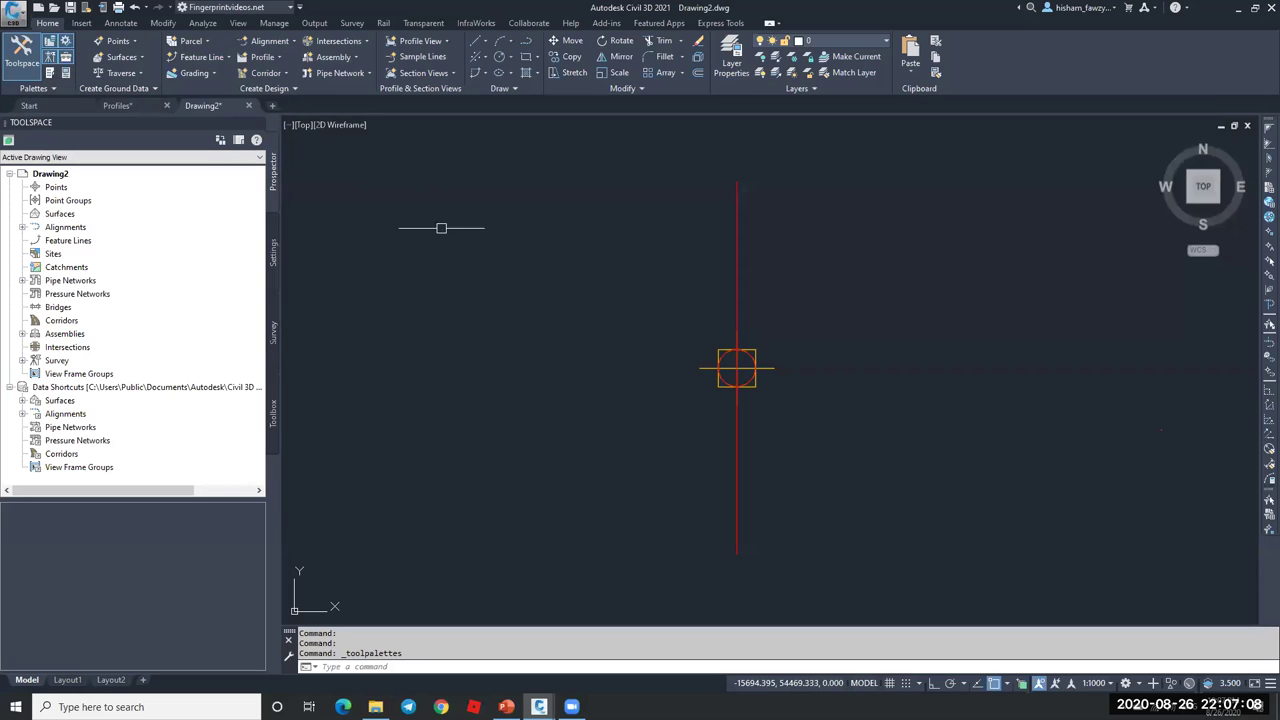
key("ctrl+3")
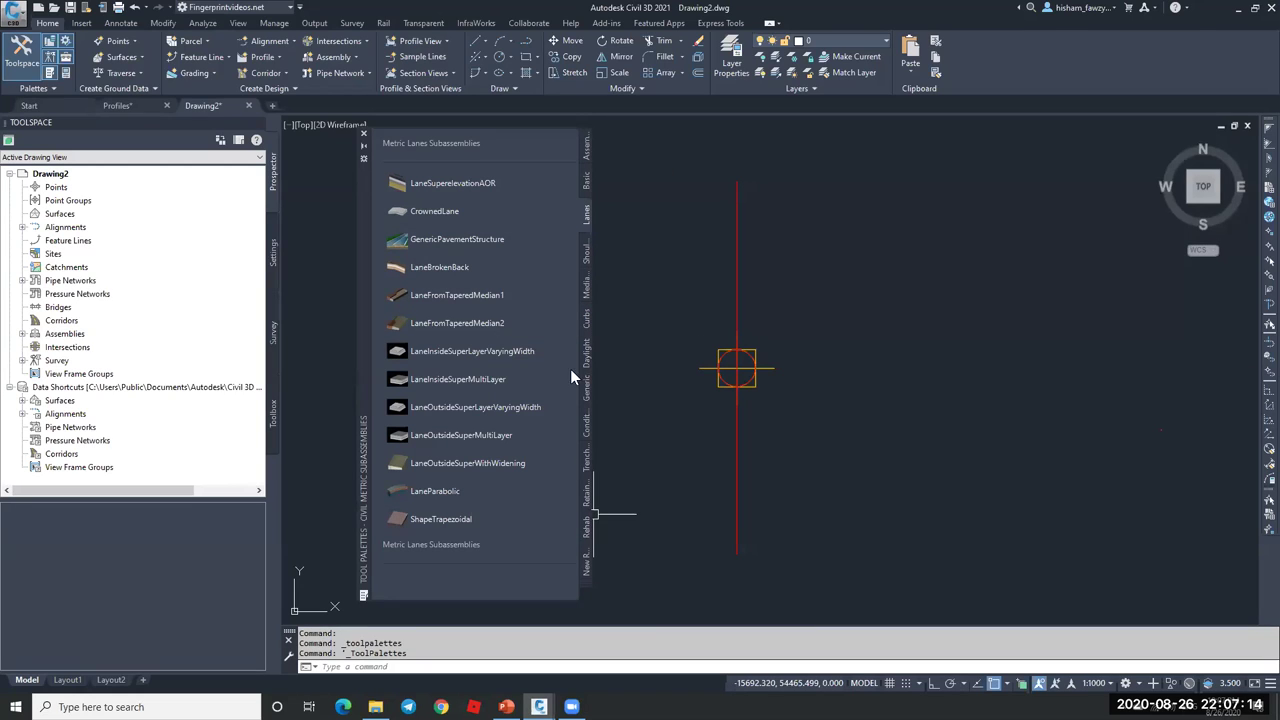
- Browse the Basic, Lanes and Shoulders subassembly palettes
left_click(585, 180)
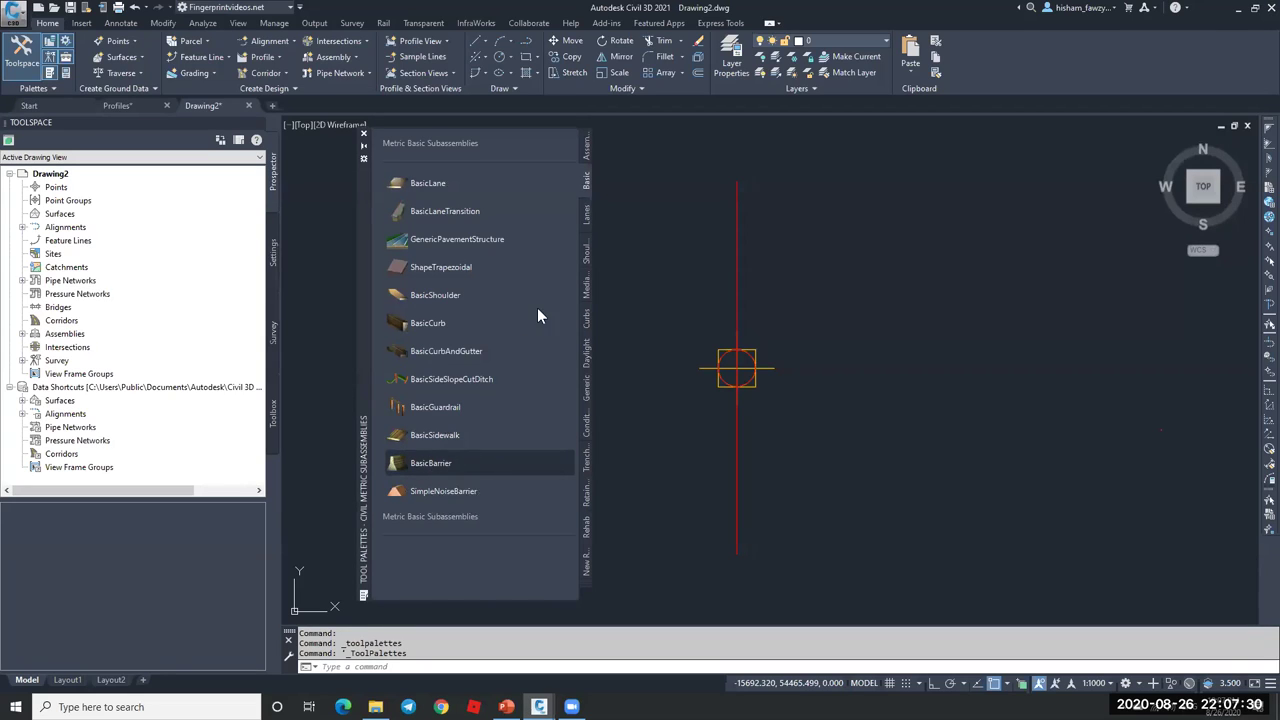
left_click(585, 218)
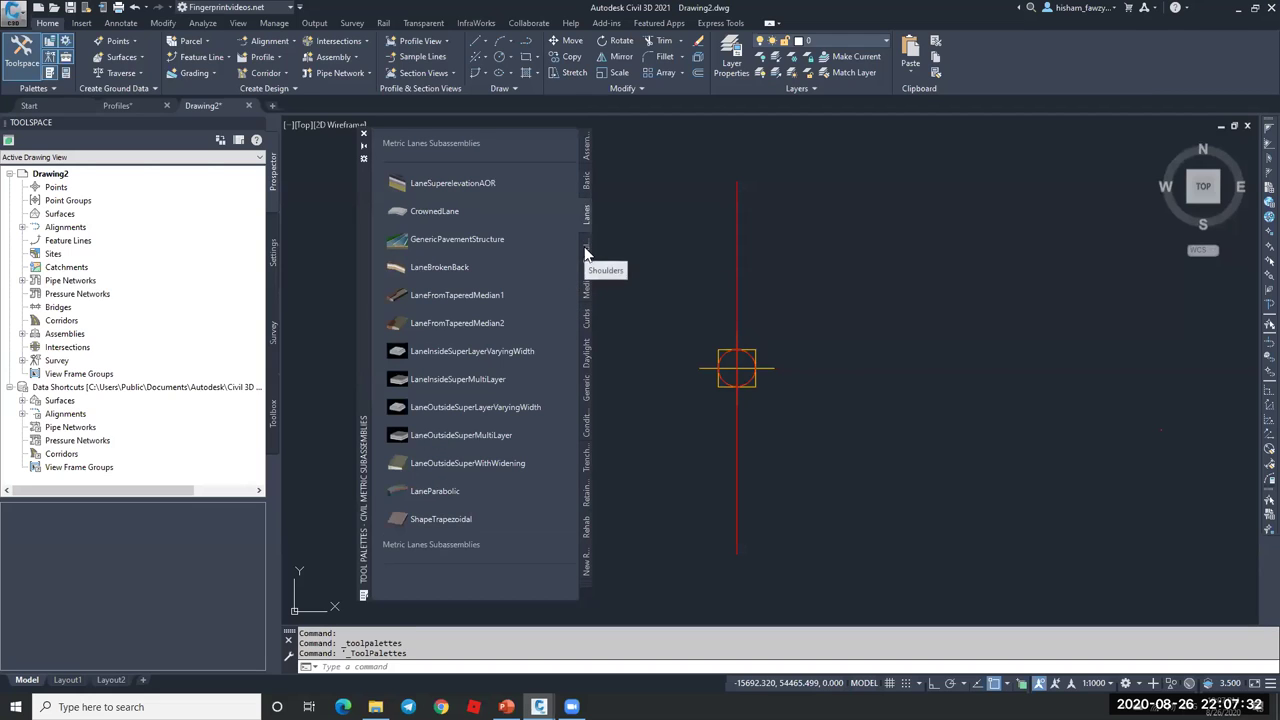
left_click(585, 258)
left_click(584, 214)
left_click(588, 255)
- Browse the Medians, Curbs, Daylight, Generic, Conditional, Trench Pipes and Rehab palettes
left_click(588, 287)
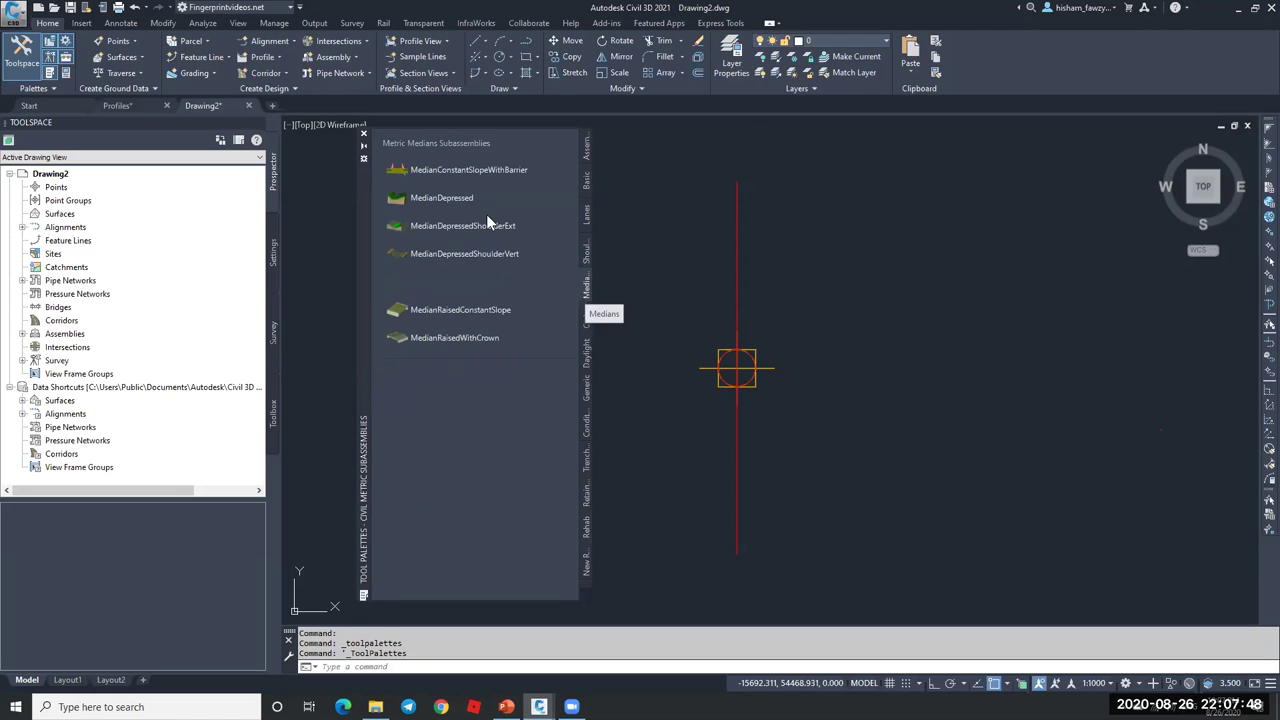
left_click(587, 320)
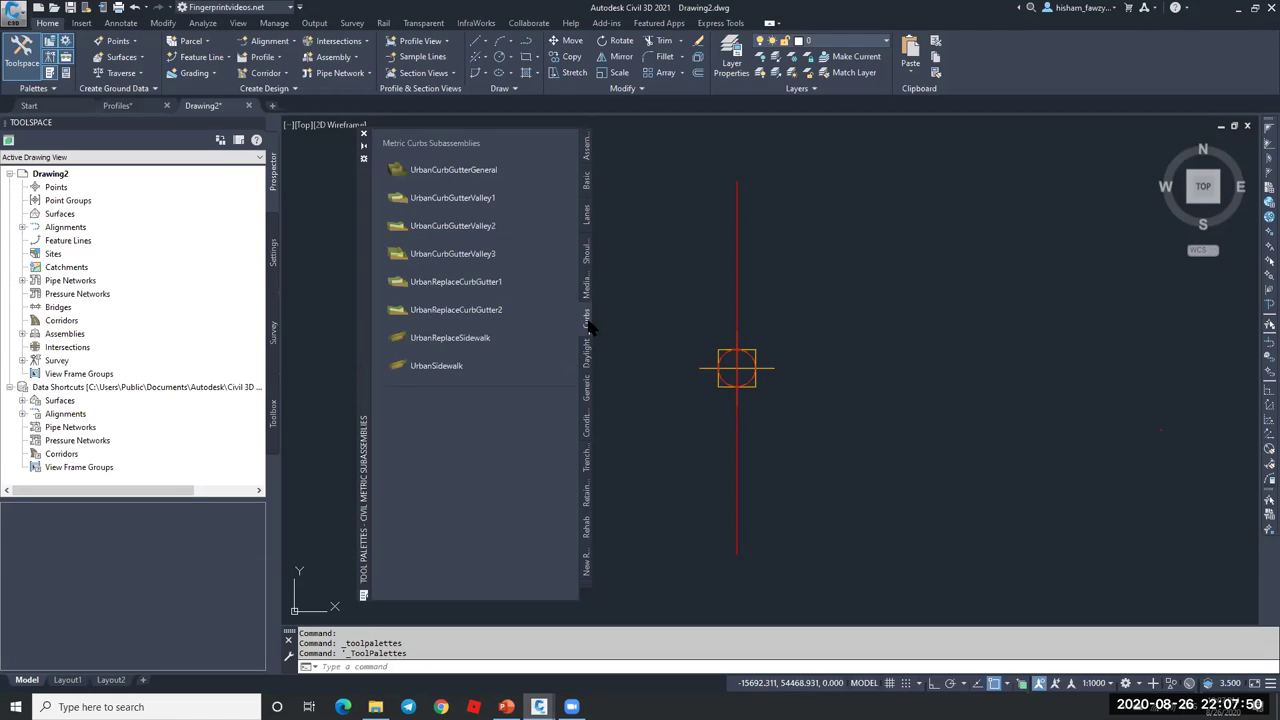
left_click(585, 356)
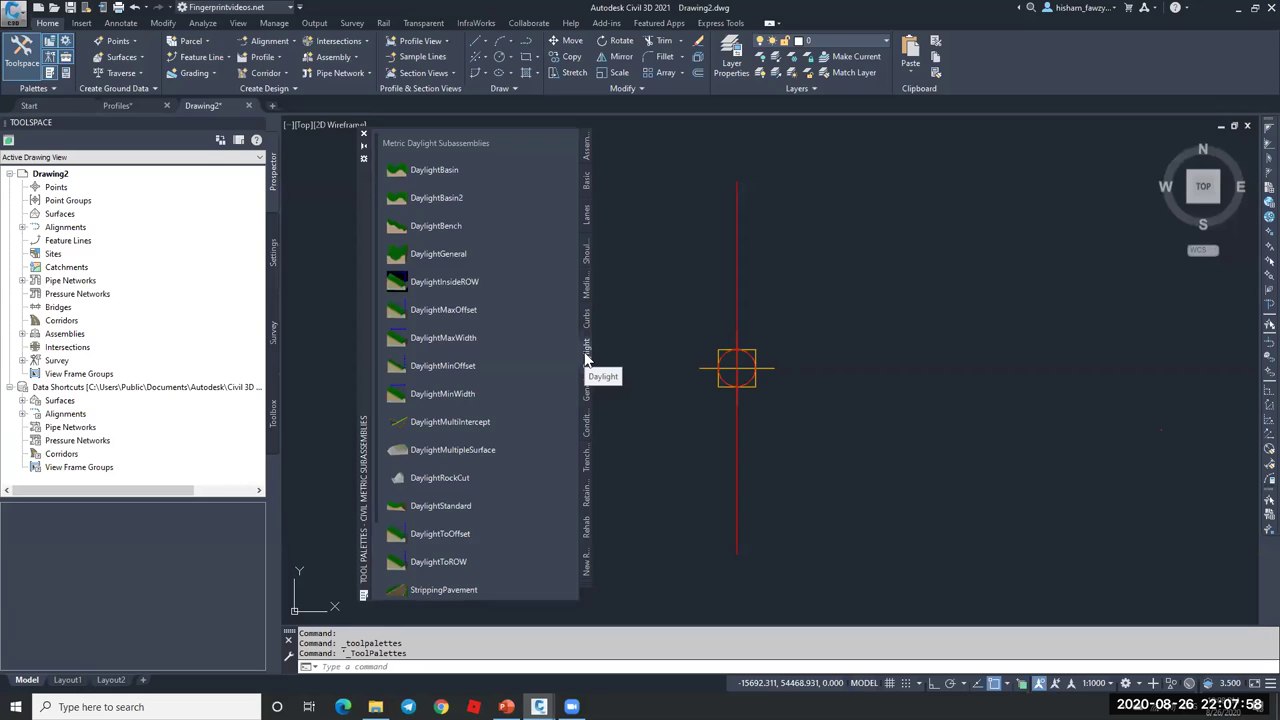
left_click(586, 397)
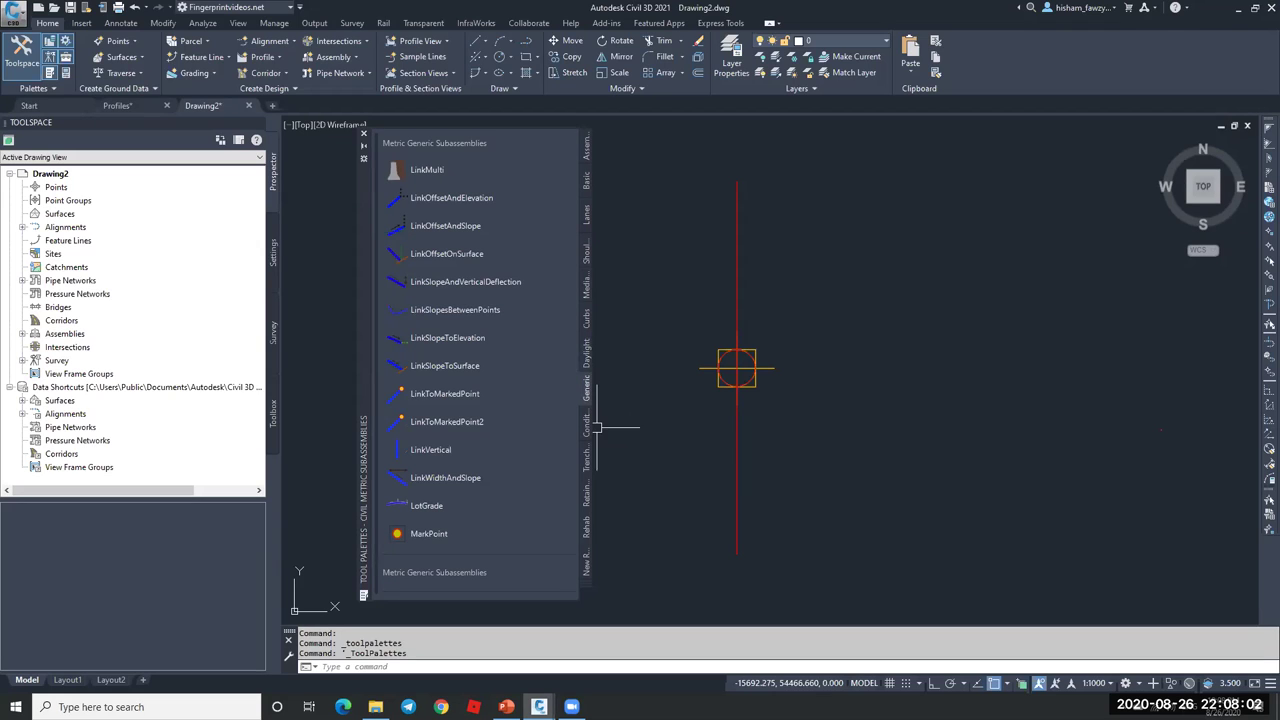
left_click(590, 432)
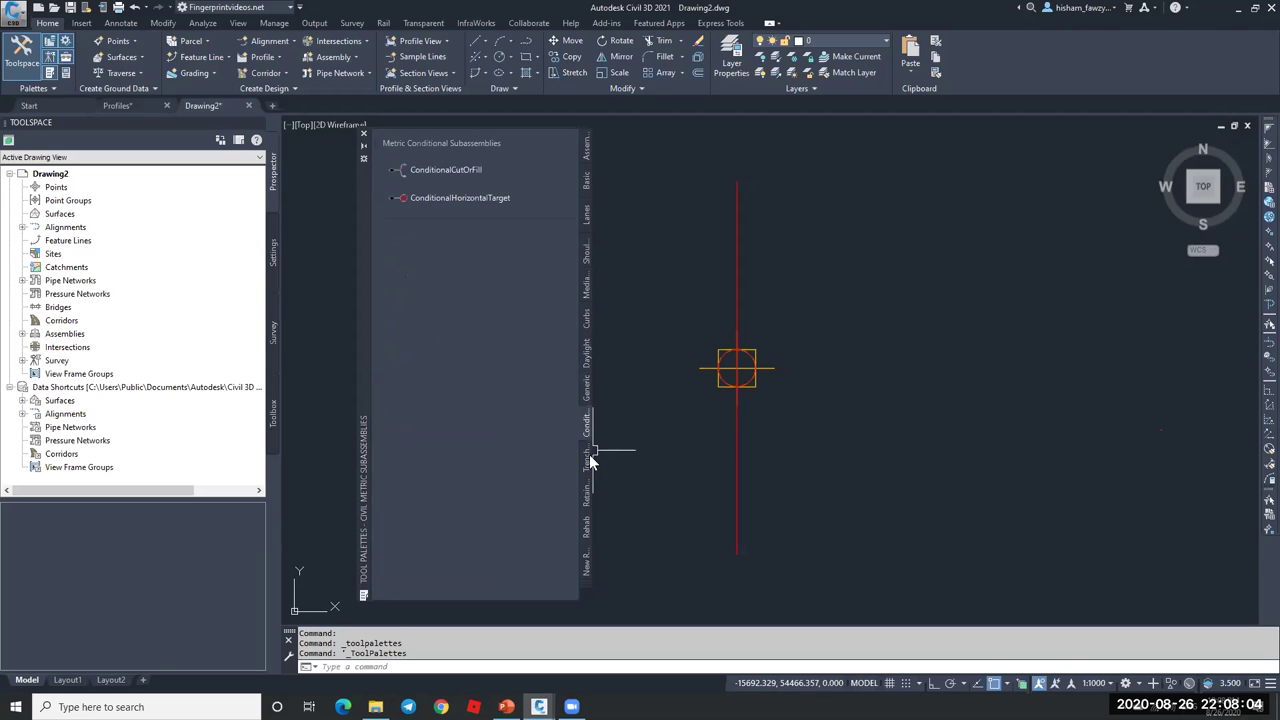
left_click(590, 462)
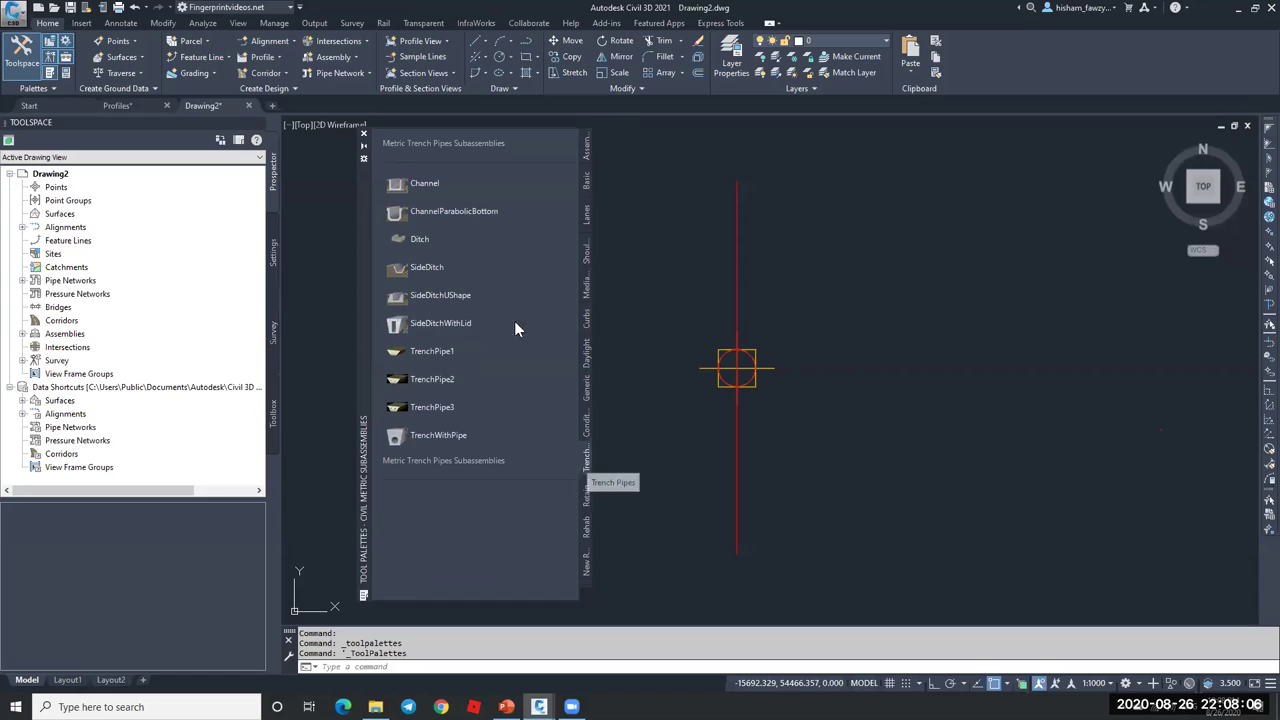
left_click(586, 525)
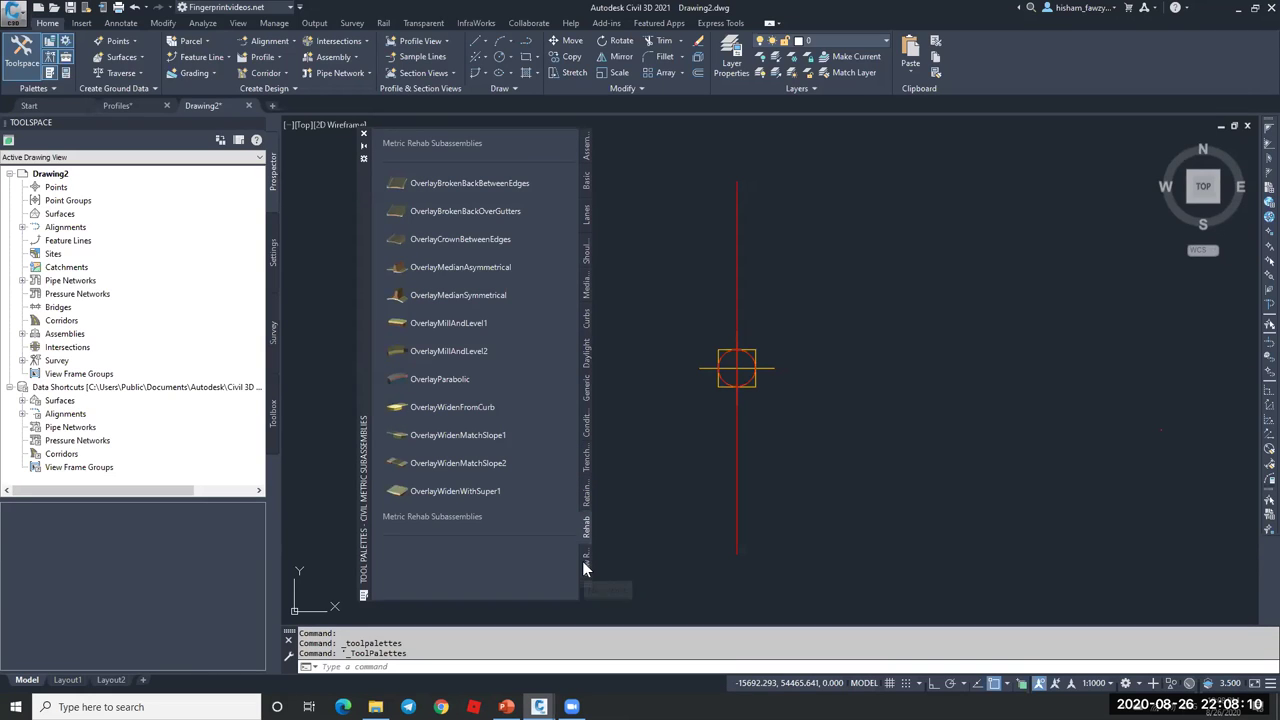
left_click(585, 562)
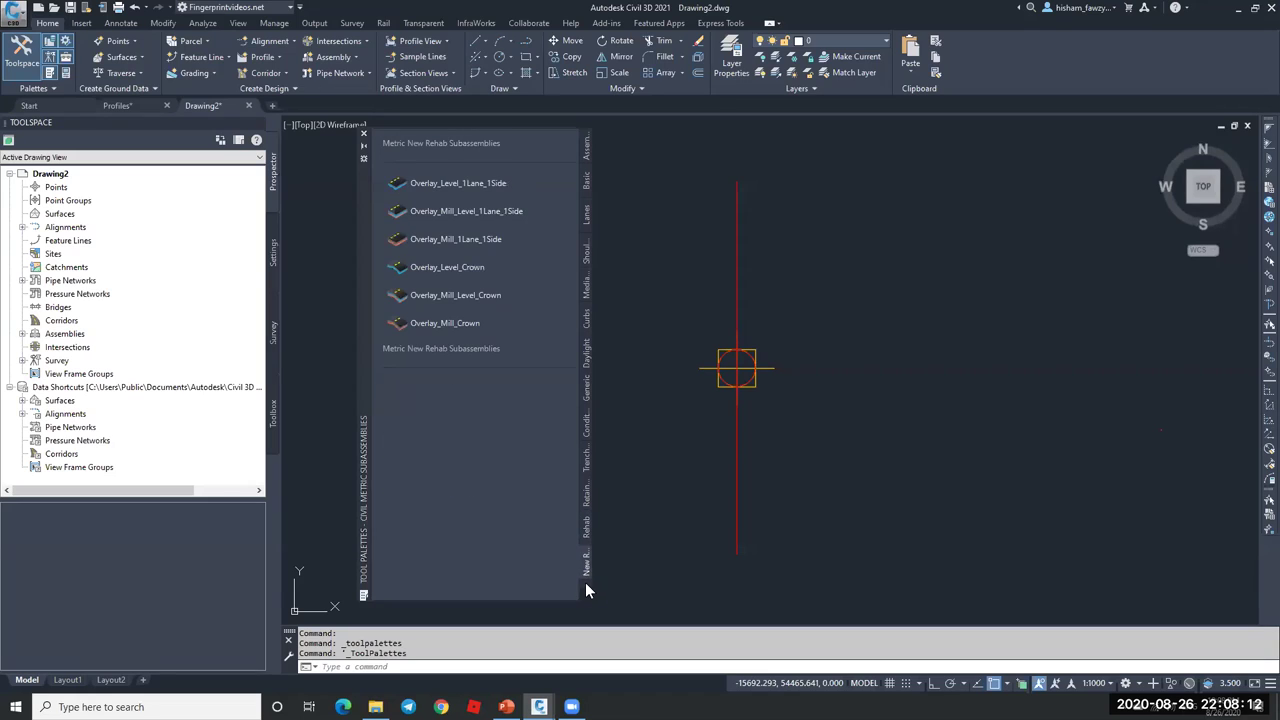
left_click(585, 582)
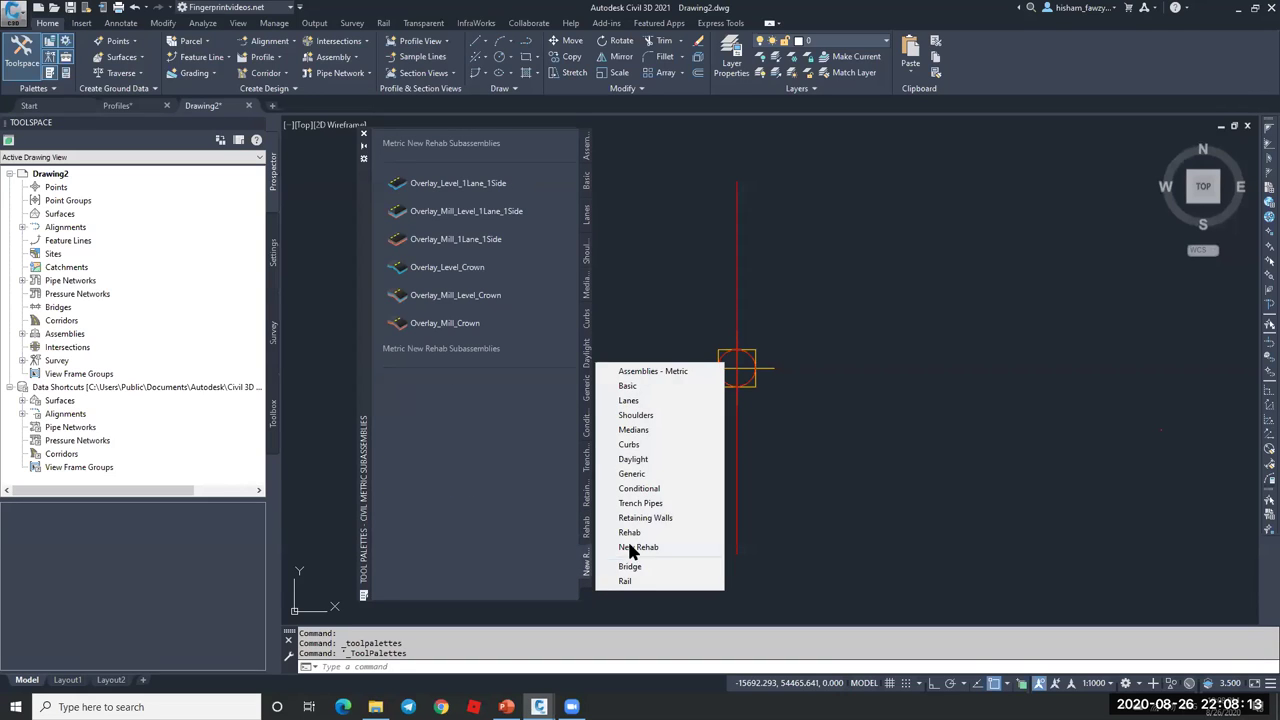
- Pick Primary Road Part Section - Daylight Right, cancel its placement, and close the palette
left_click(677, 374)
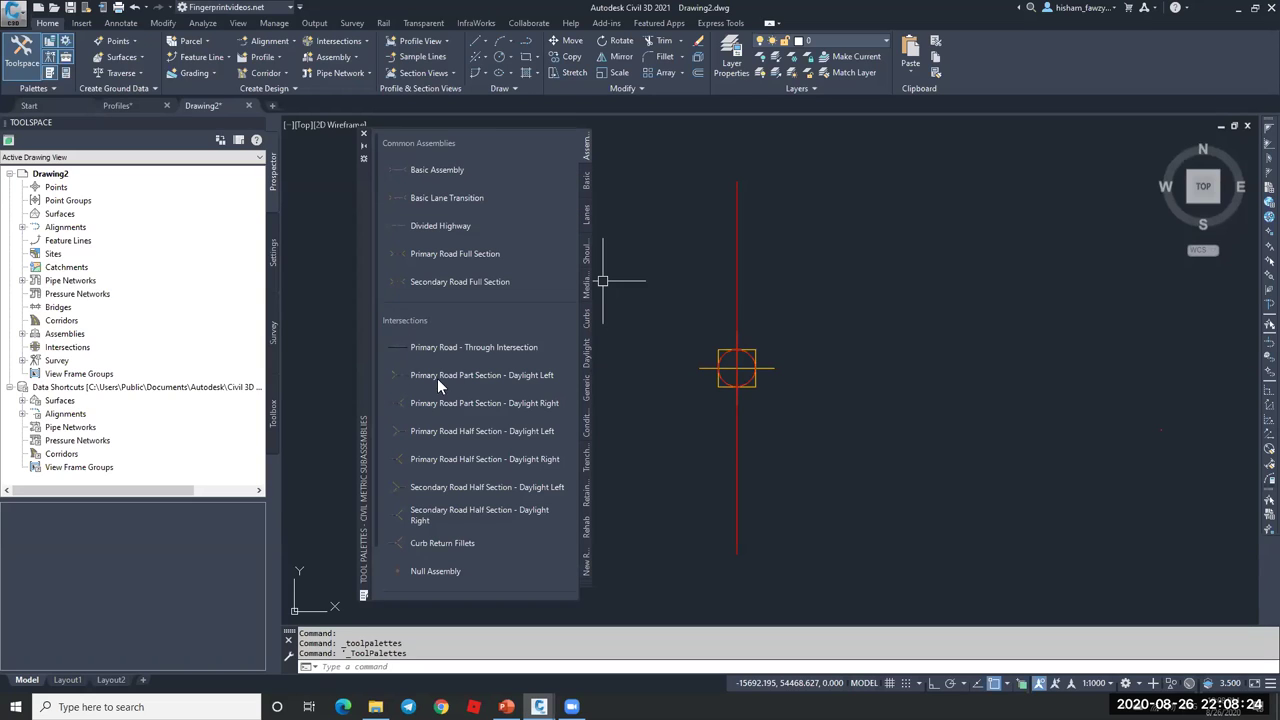
left_click(440, 403)
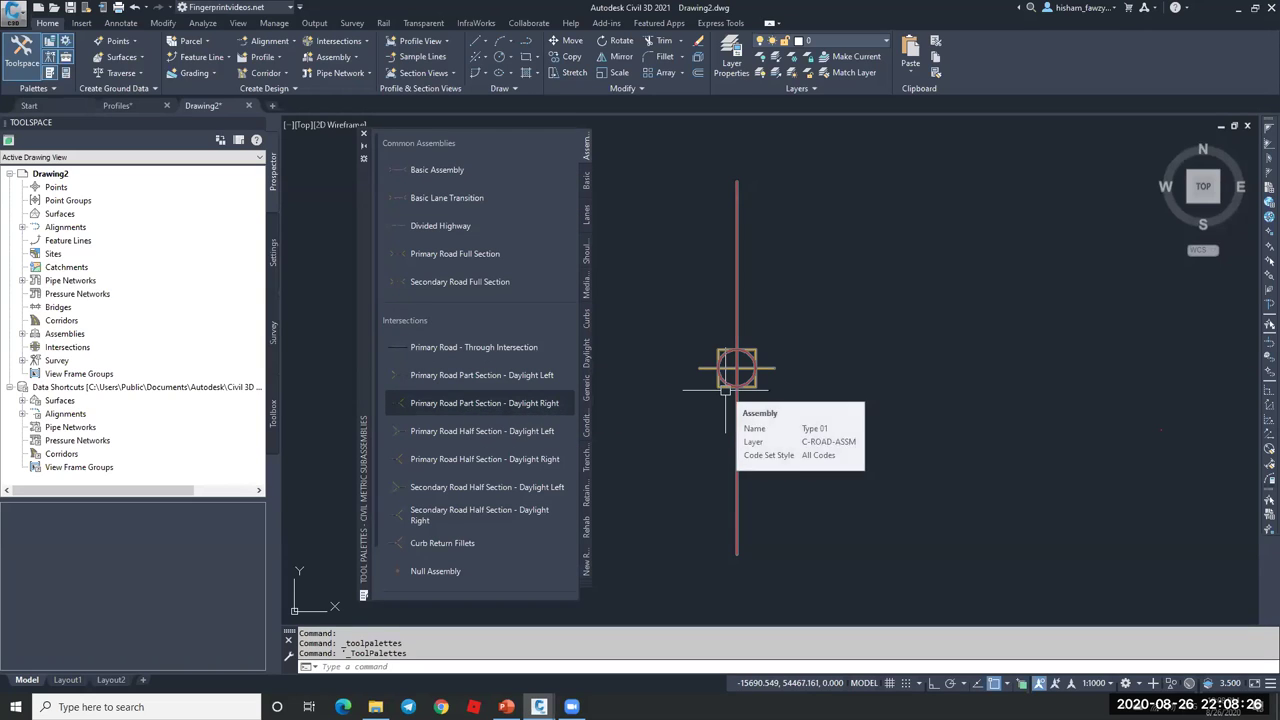
key("Escape")
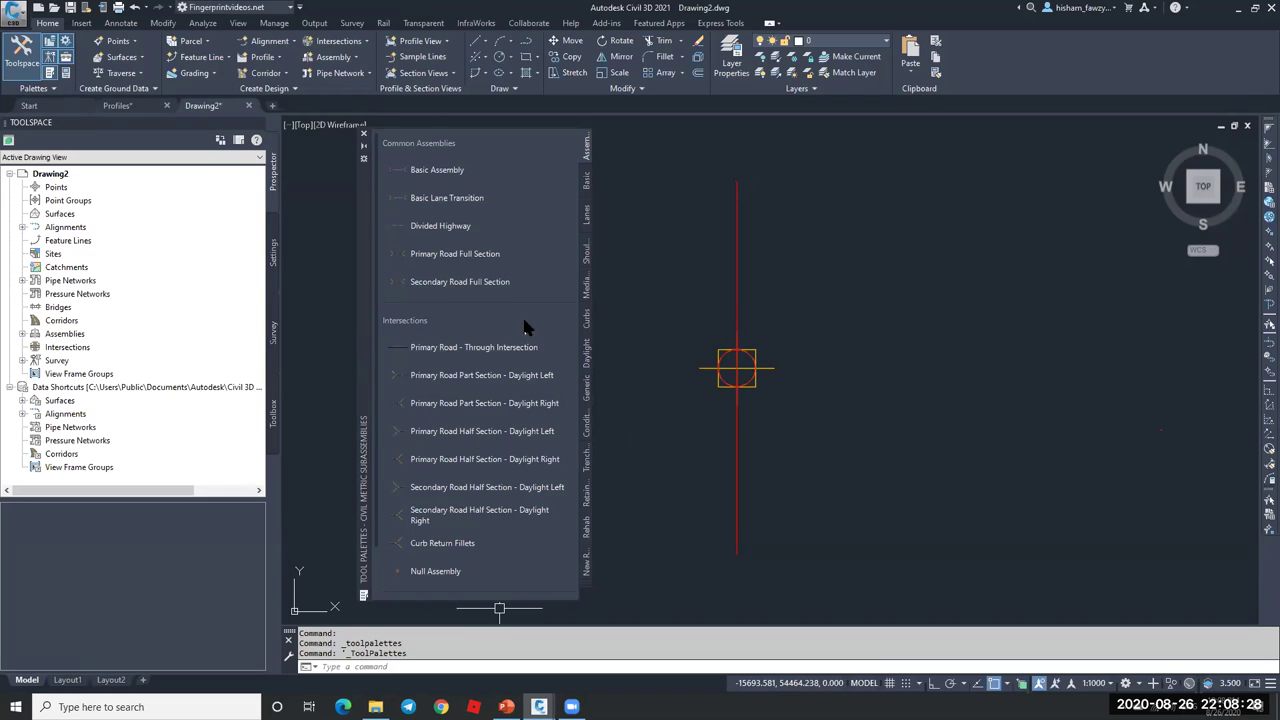
left_click(366, 134)
scroll(383, 230, "down", 5)
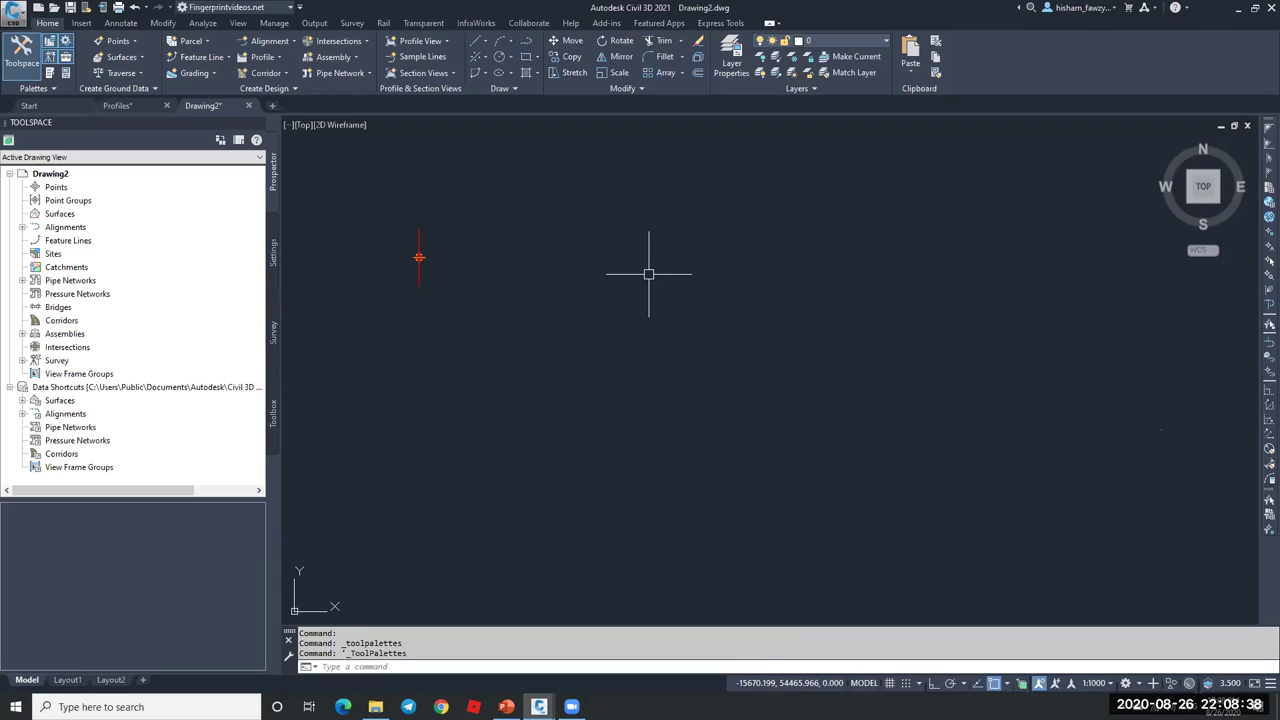
- Draw a circle of radius 1 with the C command
type("C")
key("Return")
left_click(706, 234)
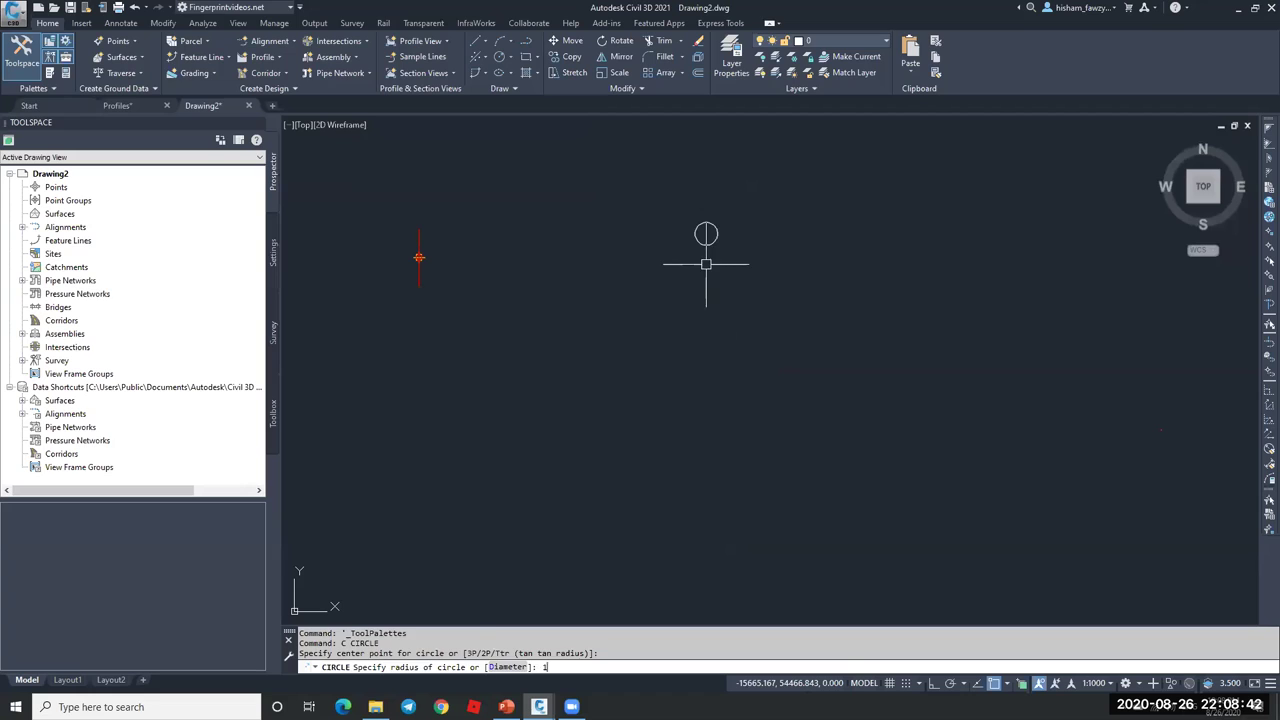
type("1")
key("Return")
scroll(714, 229, "up", 4)
scroll(766, 243, "up", 2)
scroll(754, 243, "down", 3)
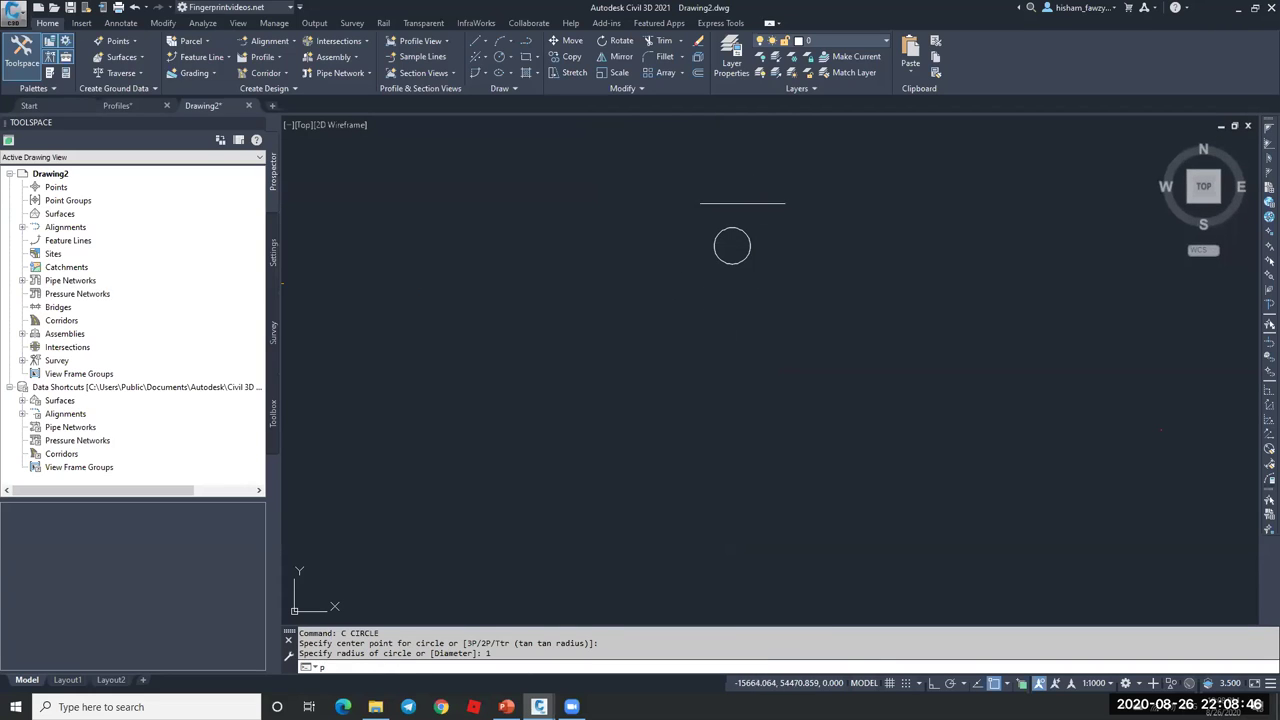
key("Escape")
- Copy the circle horizontally to the right with Ortho on
left_click_drag(766, 229, 671, 309)
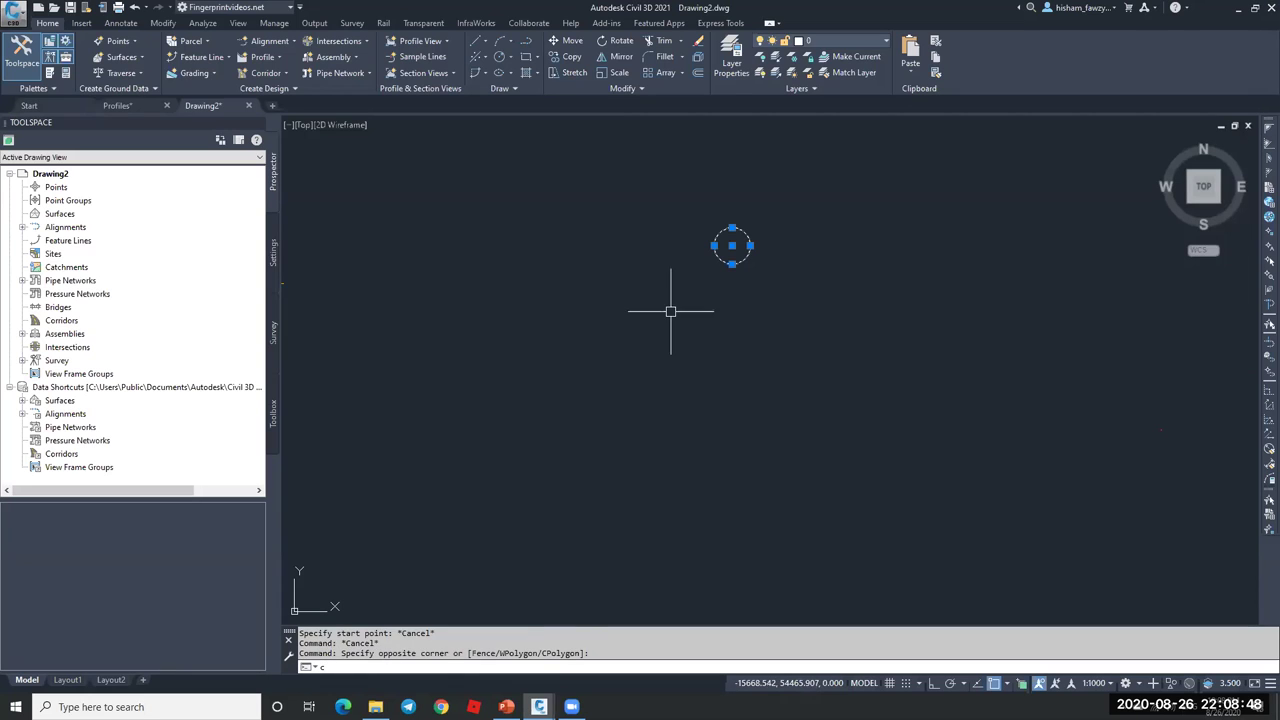
type("co")
key("Return")
left_click(634, 343)
scroll(600, 350, "down", 2)
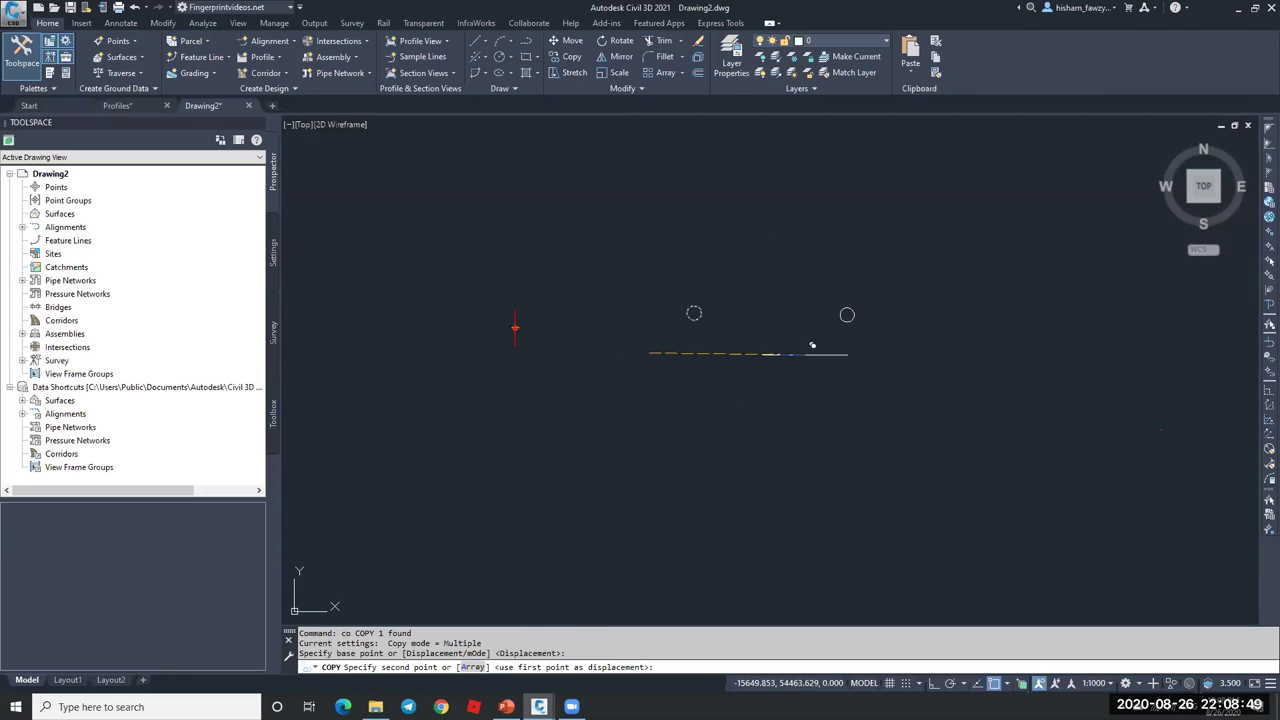
key("F8")
left_click(767, 355)
key("Escape")
scroll(772, 275, "up", 4)
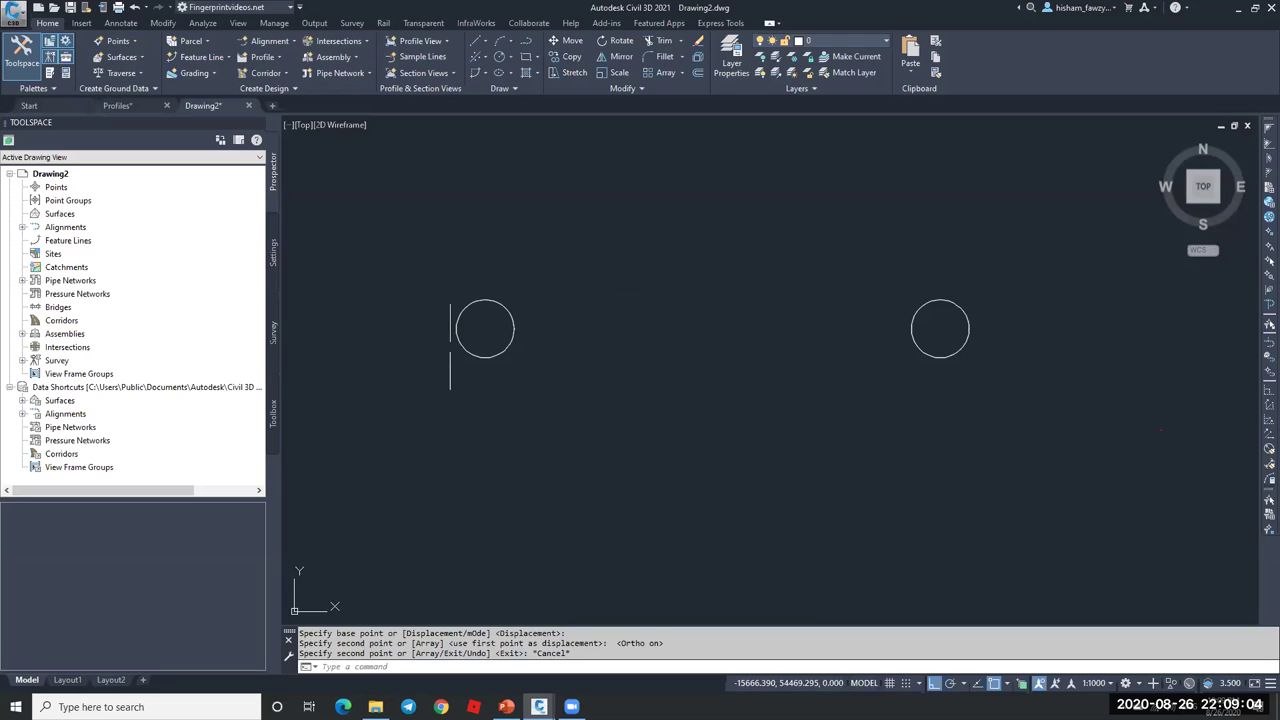
- Draw a polyline between the two circle centres using the Center object snap
type("pl")
key("Return")
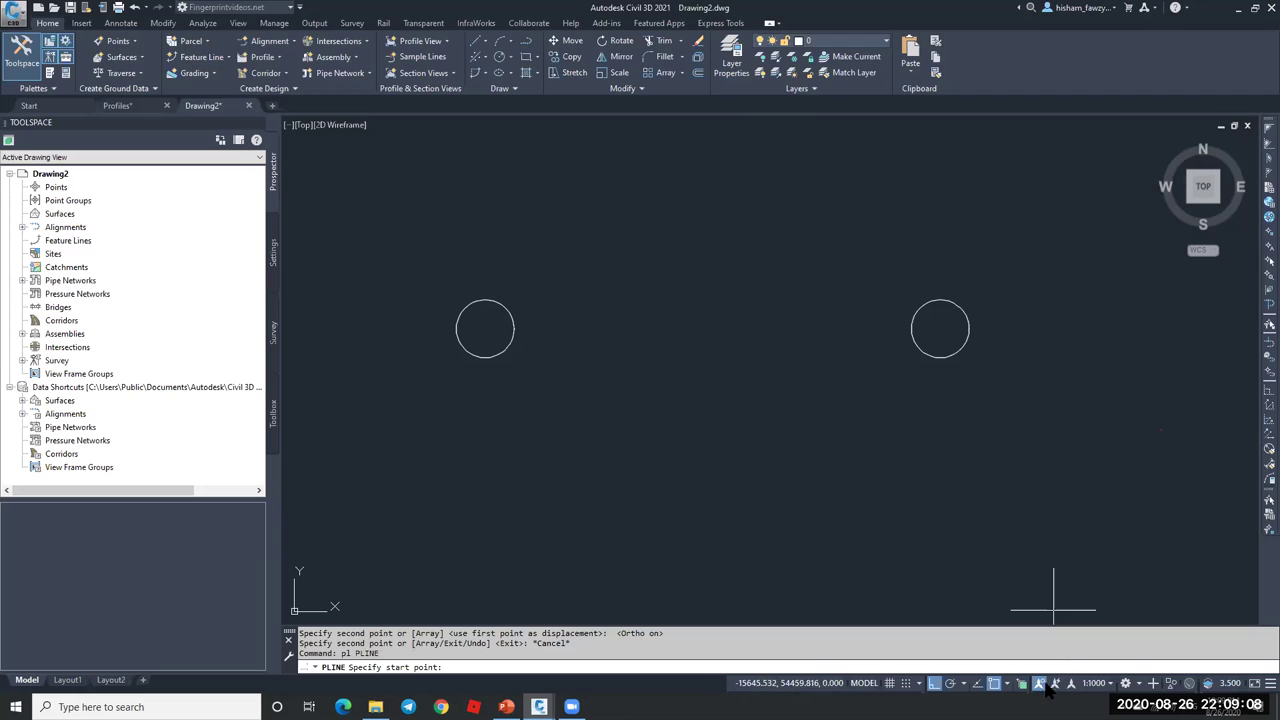
left_click(1005, 684)
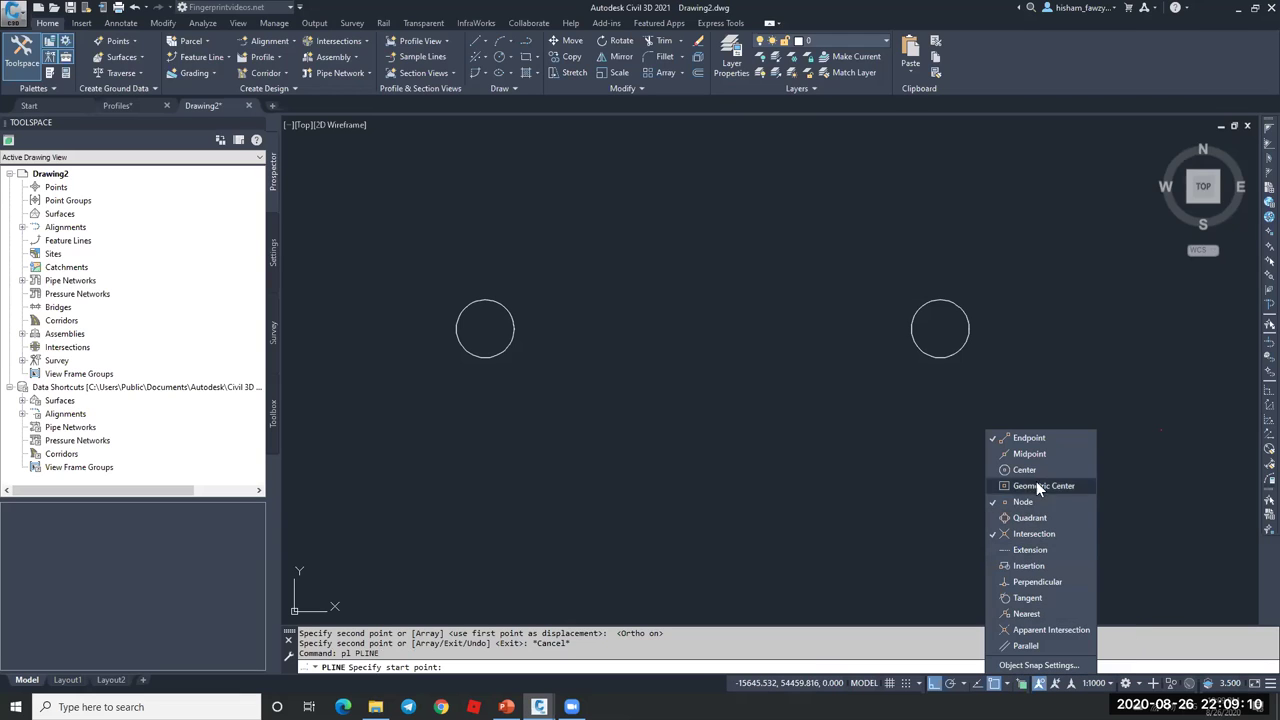
left_click(866, 435)
left_click(485, 328)
left_click(940, 328)
key("Escape")
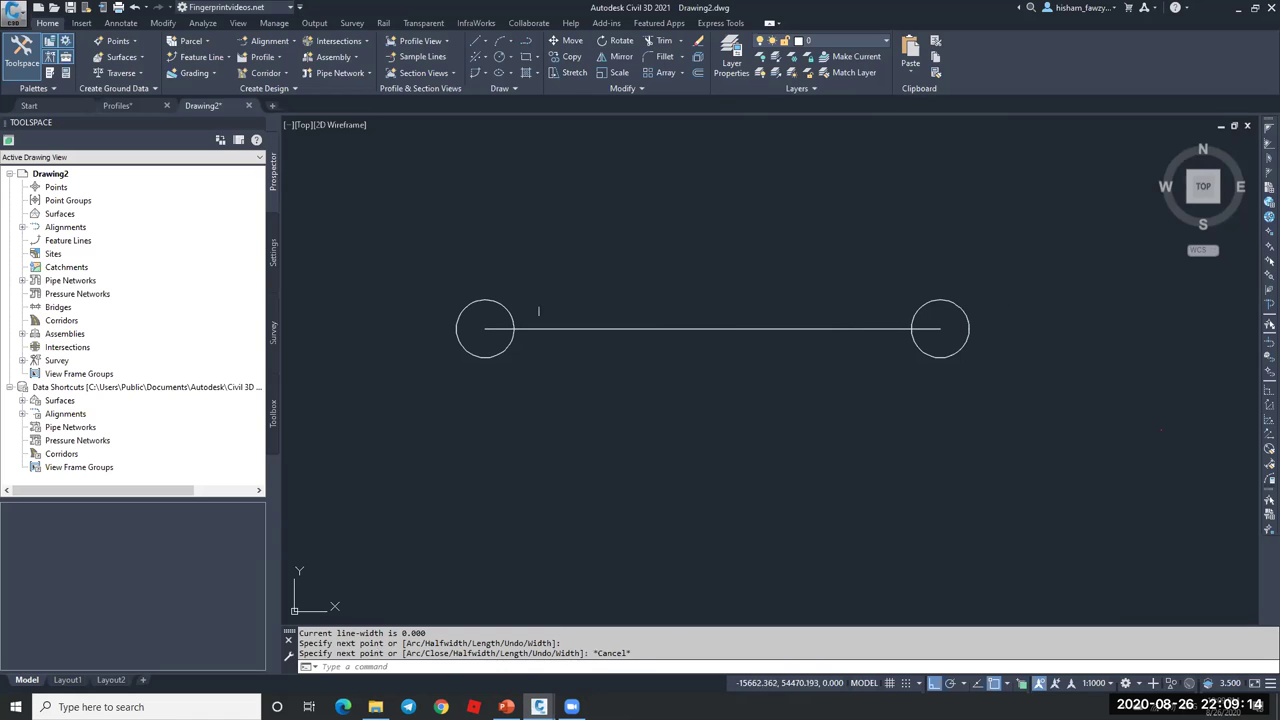
- Start a multiline text box above the circles with text height 1
type("t")
key("Return")
left_click(612, 267)
type("h")
key("Return")
type("1")
key("Return")
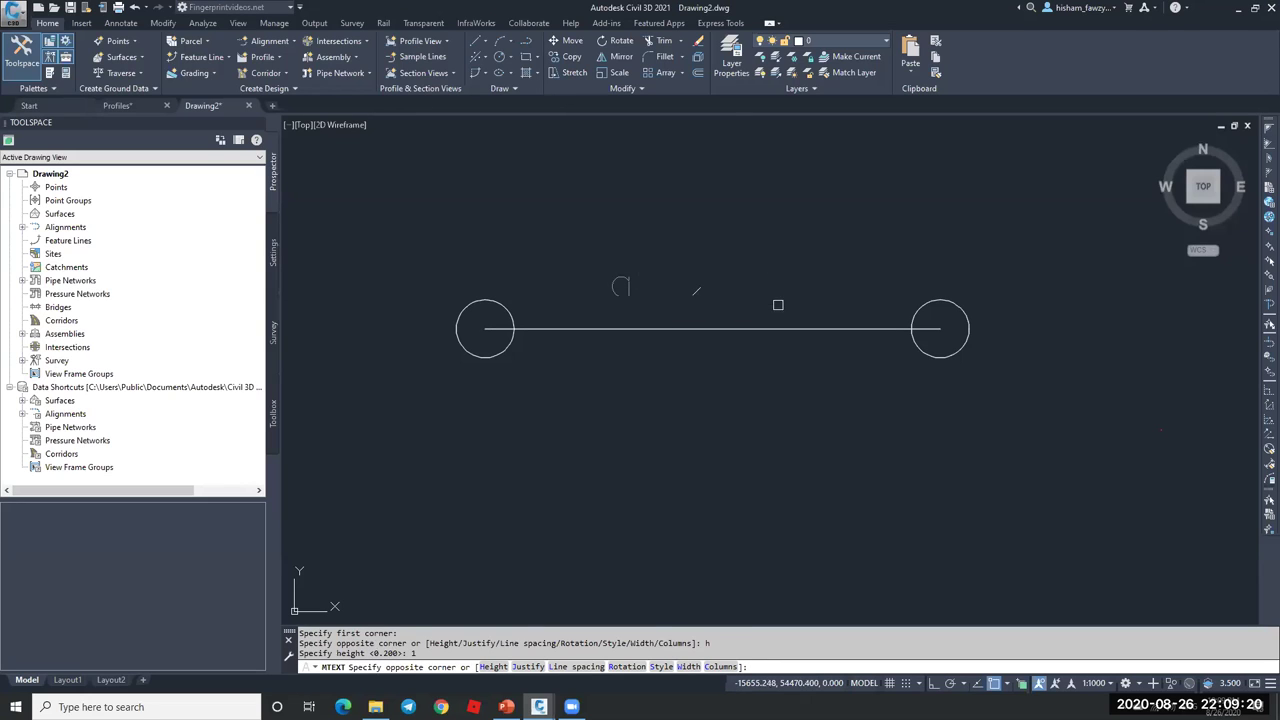
- Place the LINK text above the connecting line
left_click(780, 306)
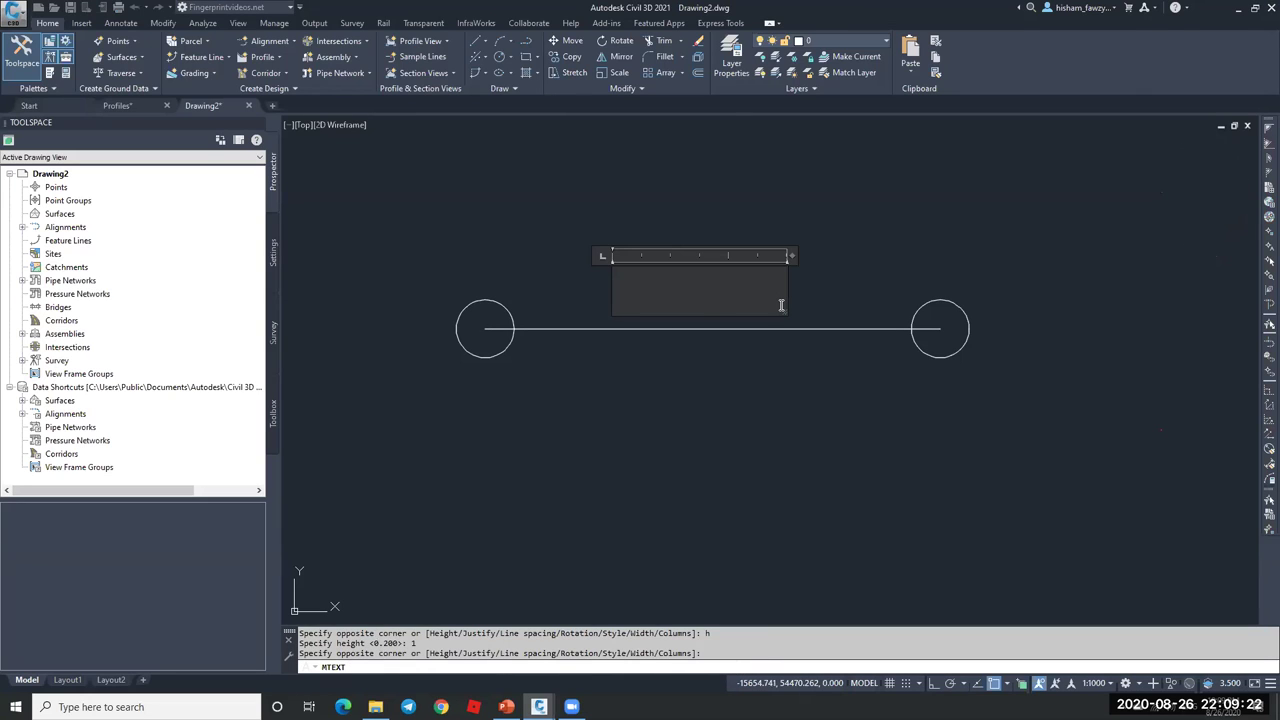
key("ctrl+Return")
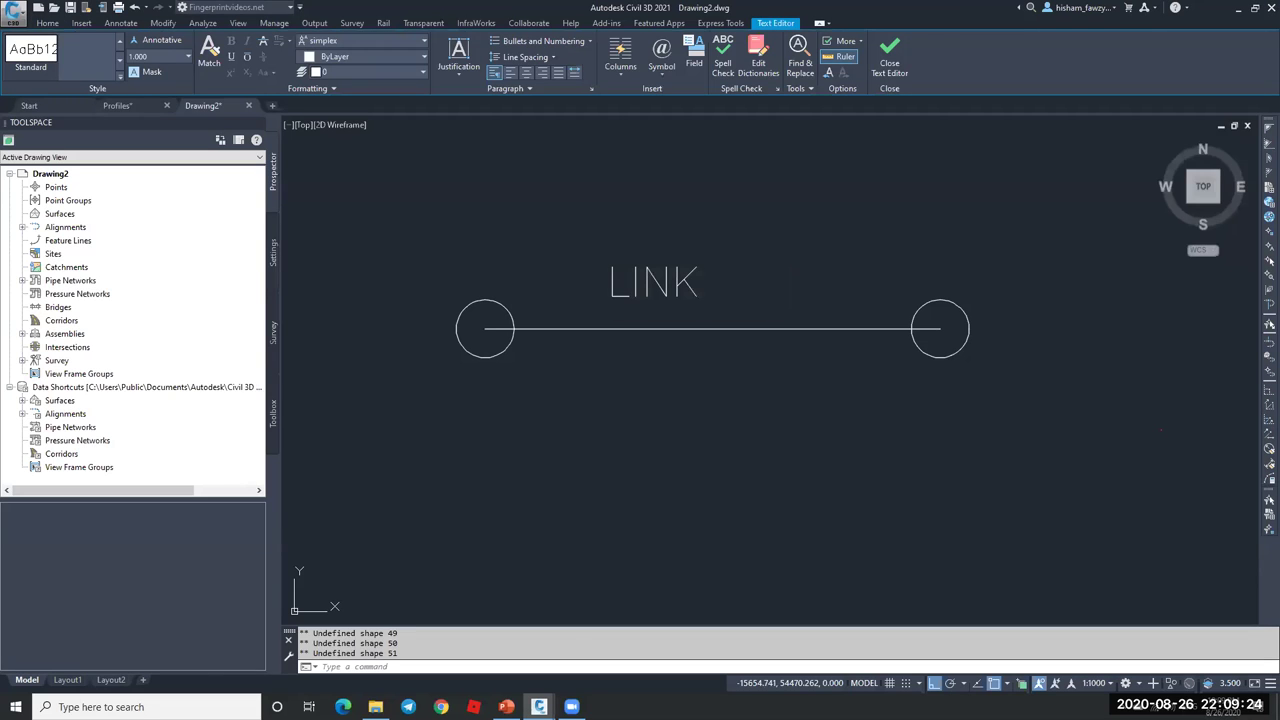
left_click(586, 290)
left_click(660, 247)
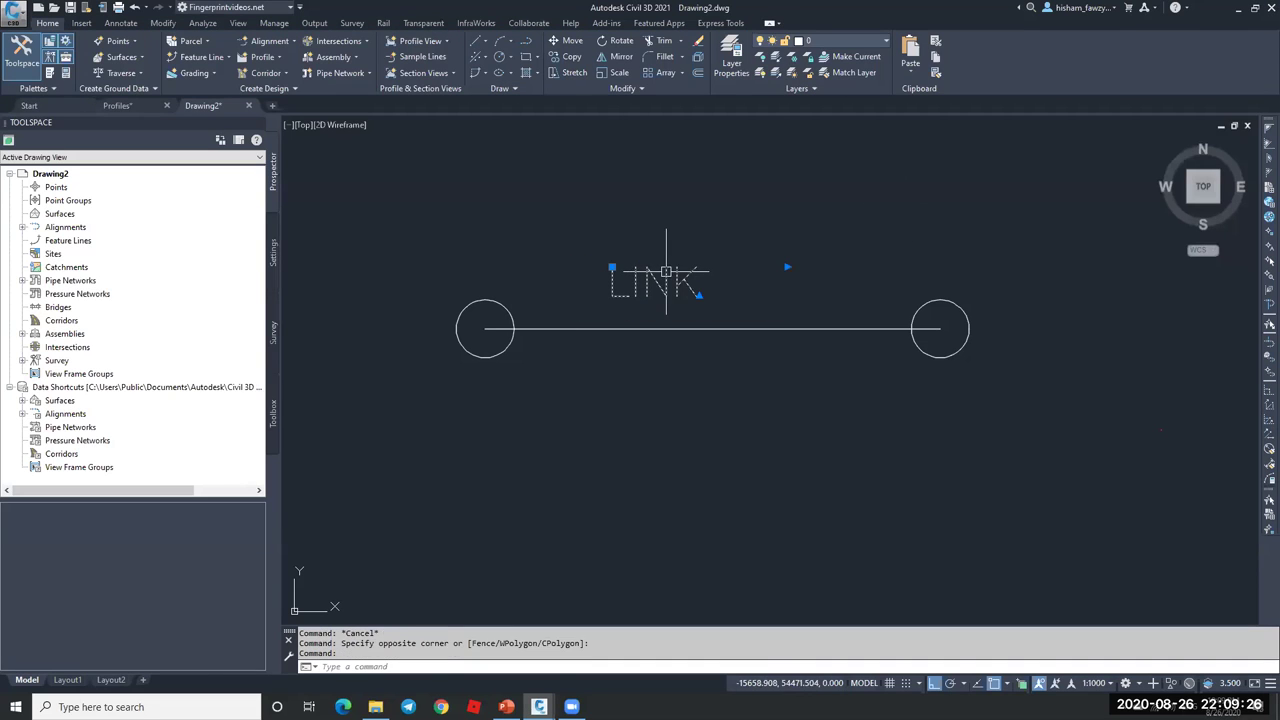
type("m")
key("Return")
left_click(698, 183)
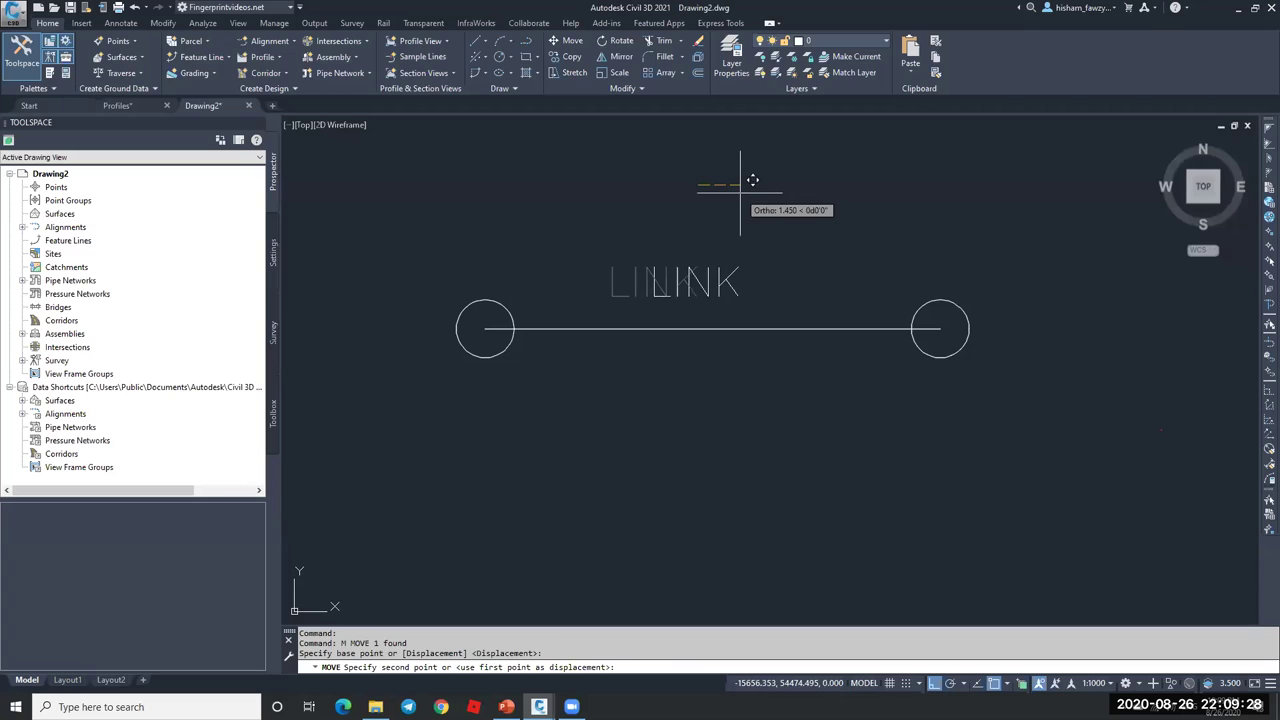
key("F8")
key("Escape")
- Copy the LINK text above the left circle and change the copy to POINT
left_click(737, 263)
left_click(720, 300)
type("co")
key("Return")
left_click(905, 536)
left_click(675, 495)
key("Escape")
double_click(499, 271)
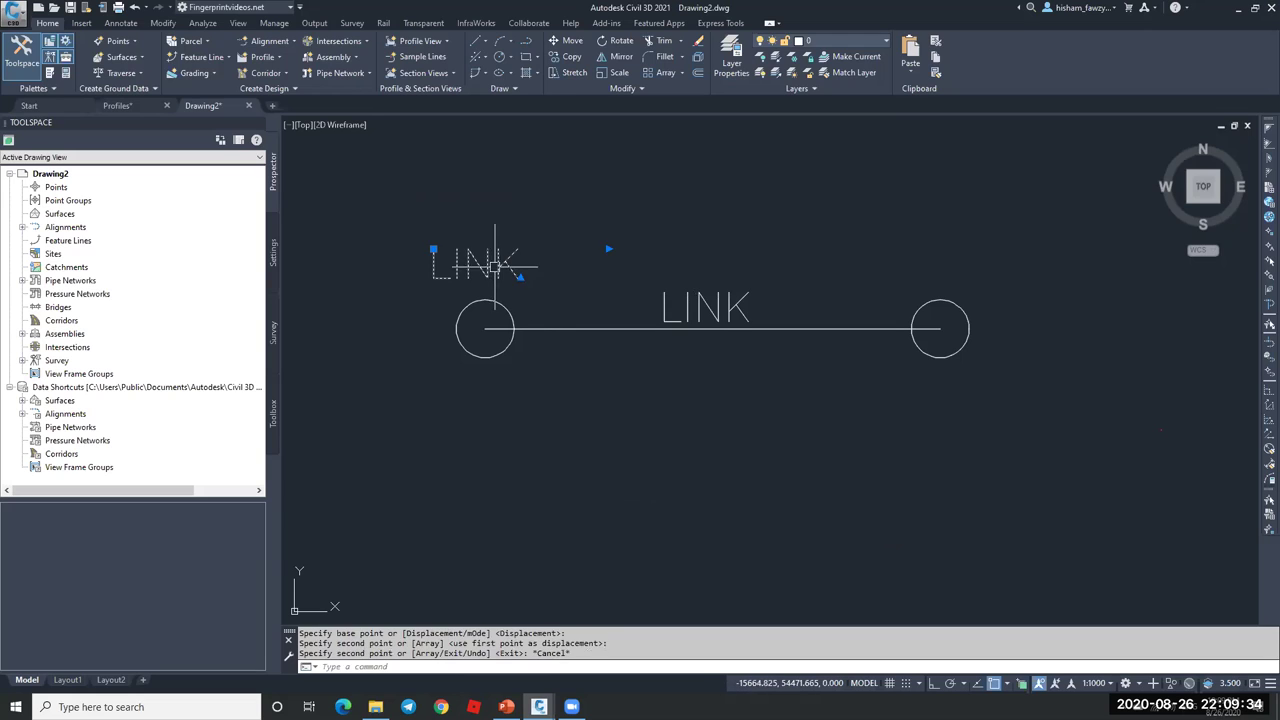
type("OI")
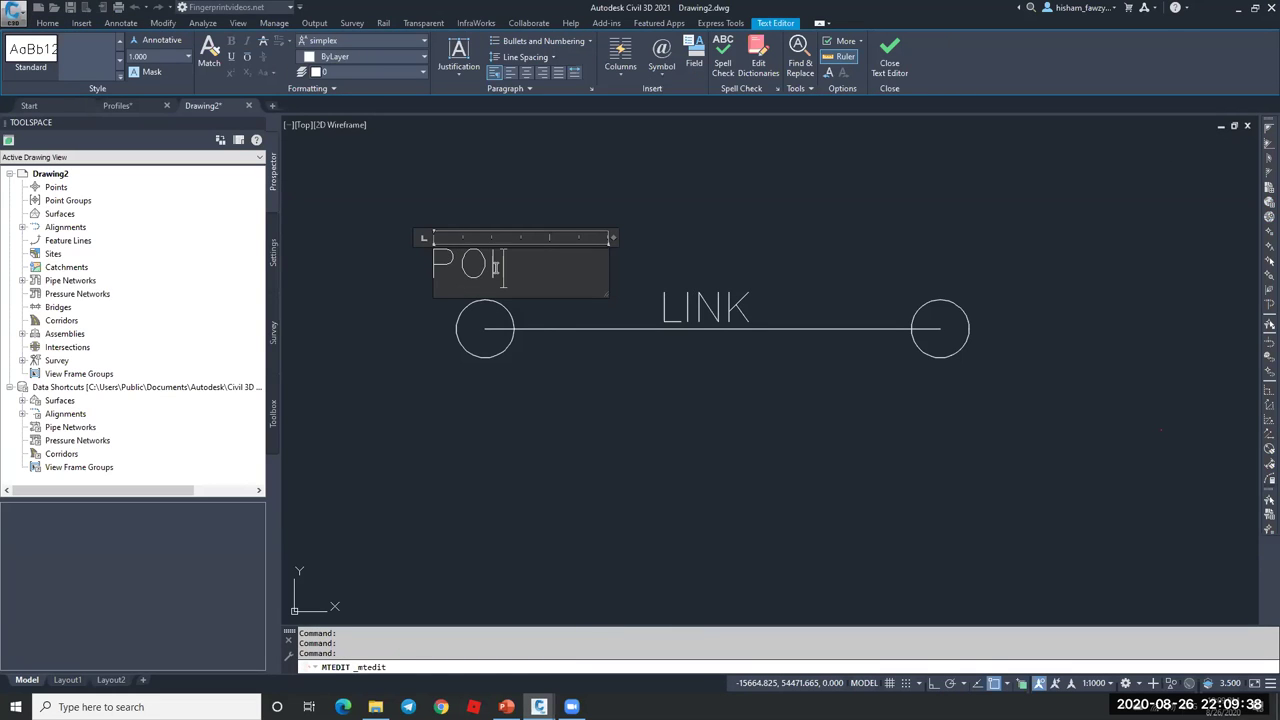
key("Escape")
key("Escape")
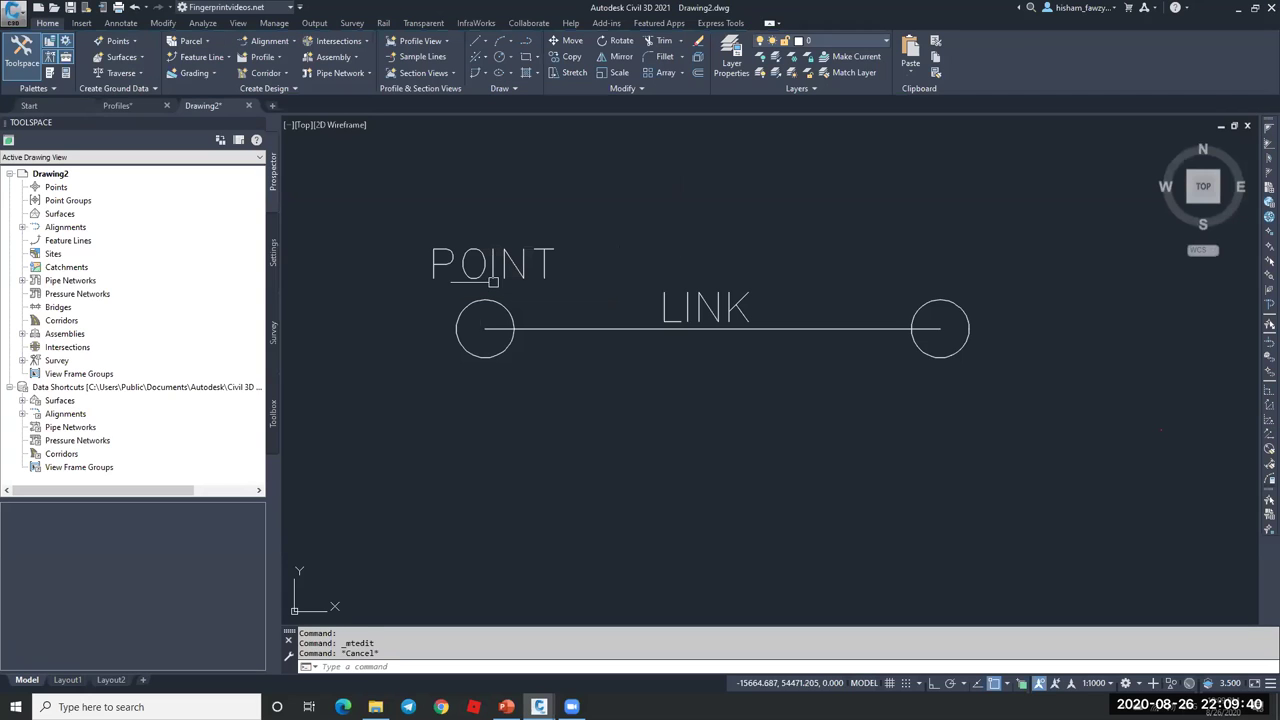
- Select the right circle and the POINT label to copy them
scroll(553, 240, "down", 2)
scroll(540, 262, "up", 2)
middle_click_drag(586, 266, 646, 254)
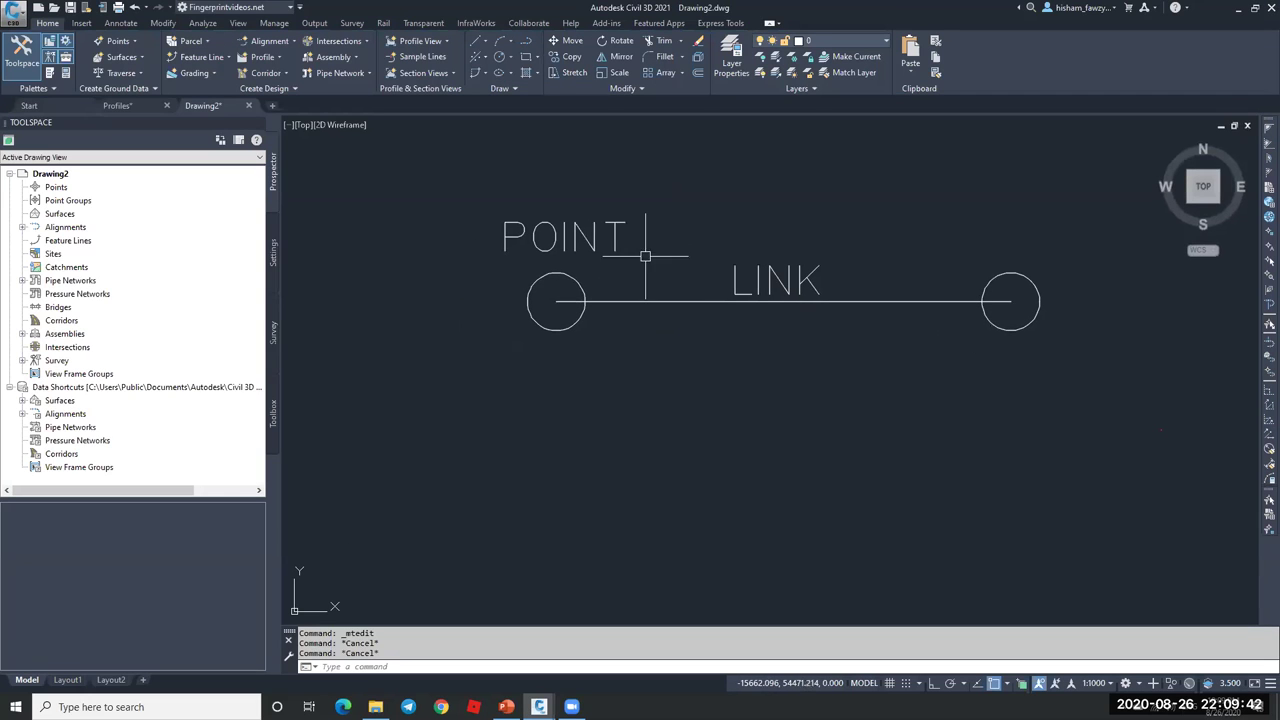
left_click(624, 187)
key("Escape")
left_click(561, 295)
key("Escape")
left_click(1010, 290)
left_click(661, 256)
left_click(605, 275)
type("co")
key("Return")
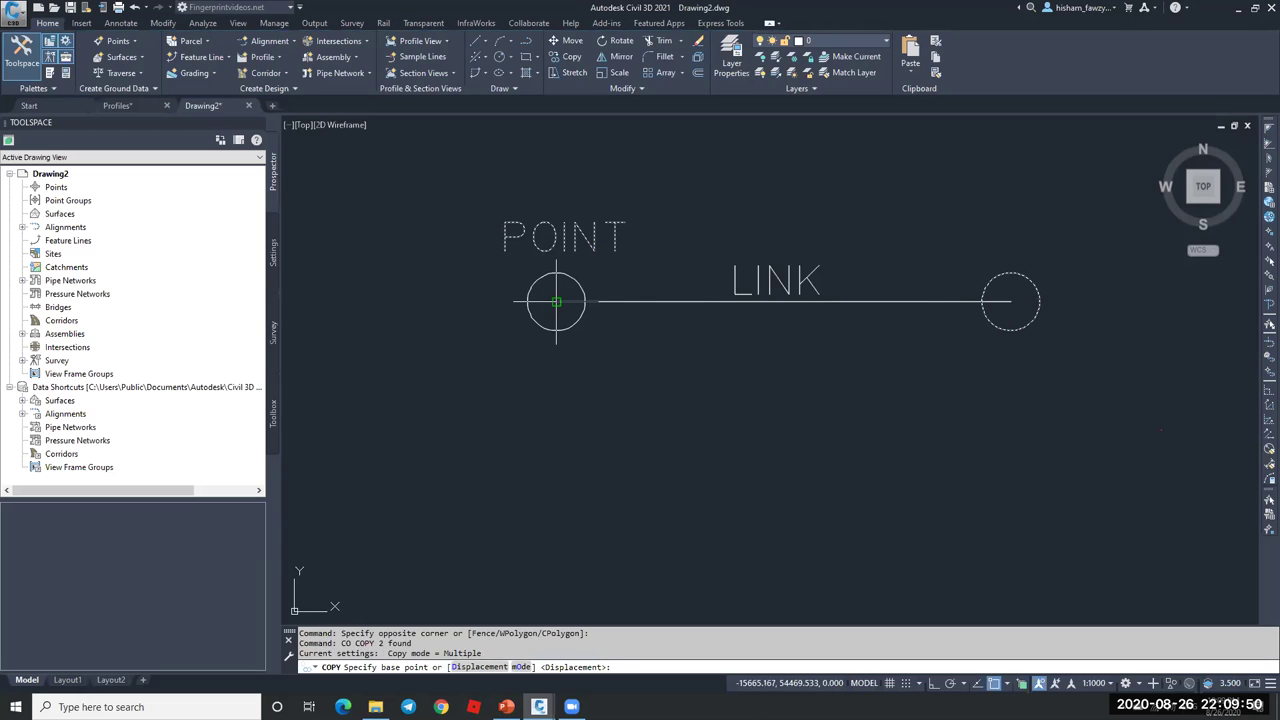
- Copy the POINT label above the right circle
left_click(556, 301)
key("Return")
left_click(620, 232)
key("Return")
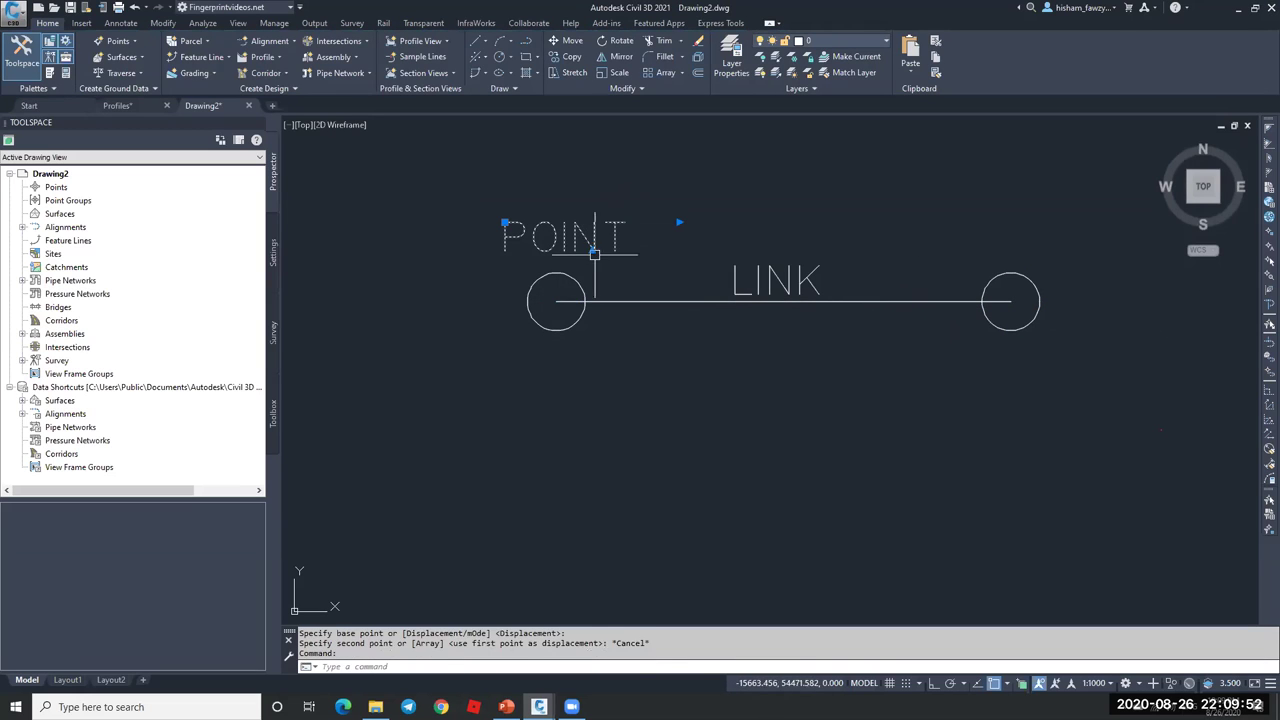
left_click(556, 301)
left_click(1011, 301)
key("Escape")
- Copy both circles and their connecting line vertically below the originals
left_click(1062, 291)
left_click(871, 323)
left_click(649, 281)
left_click(594, 303)
type("co")
key("Return")
left_click(1116, 323)
key("F8")
left_click(1113, 443)
key("Escape")
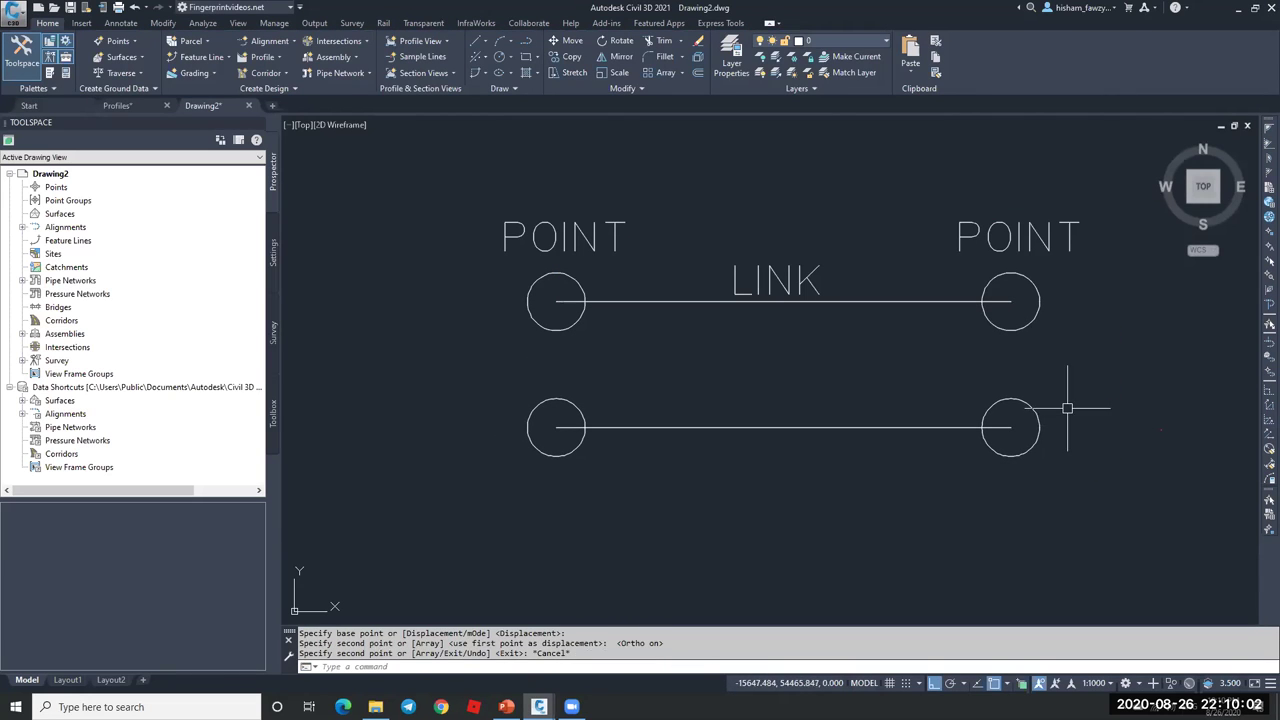
- Draw vertical polylines joining the upper and lower circle centres on both sides
type("PL")
key("Return")
left_click(1010, 300)
left_click(1010, 427)
key("Escape")
key("Return")
left_click(556, 300)
left_click(556, 427)
key("Escape")
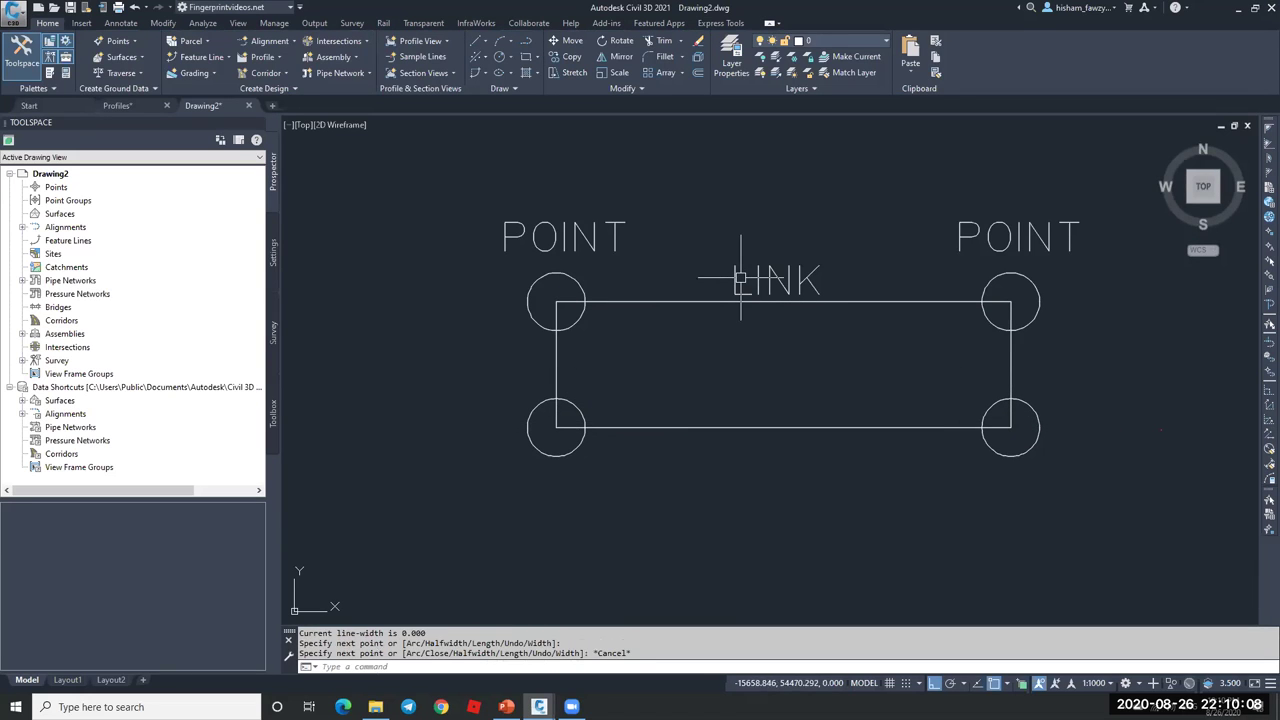
- Copy both POINT labels below the bottom circles
left_click(998, 196)
left_click(571, 234)
type("co")
key("Return")
left_click(1120, 283)
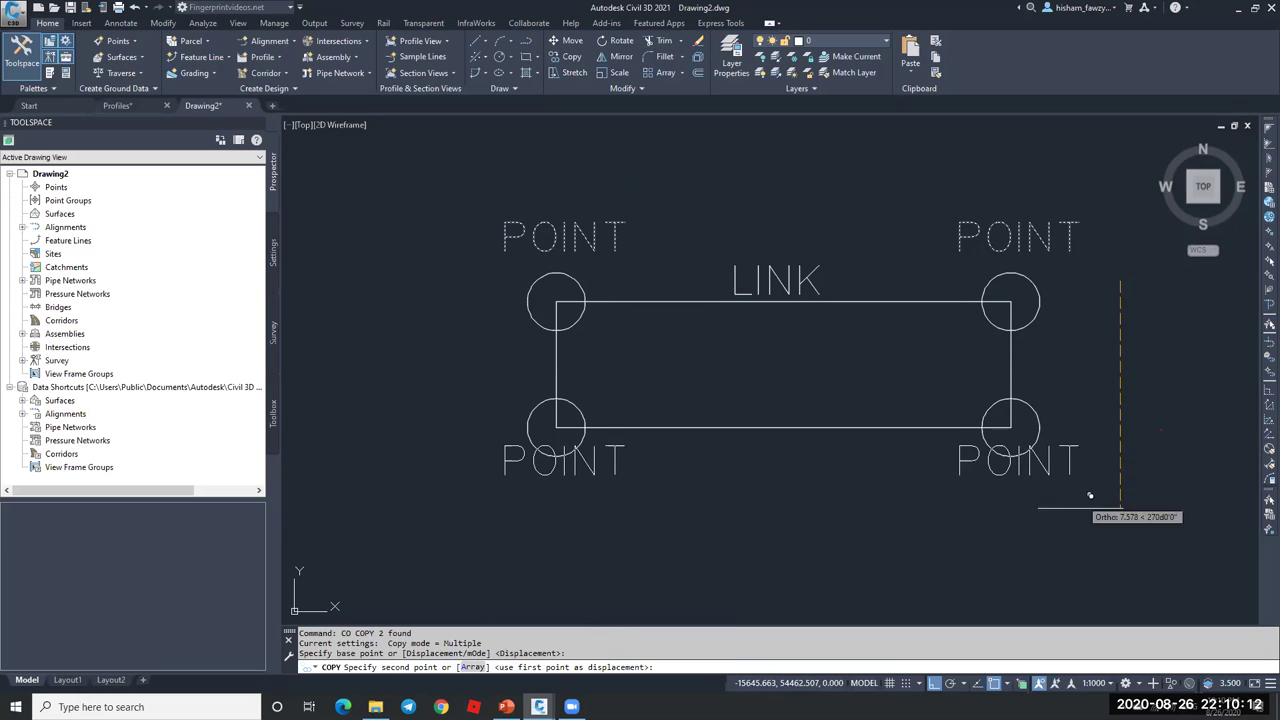
left_click(1092, 524)
key("Escape")
- Copy the LINK label below, right of and left of the rectangle
left_click(710, 242)
left_click(838, 300)
type("co")
key("Return")
left_click(738, 285)
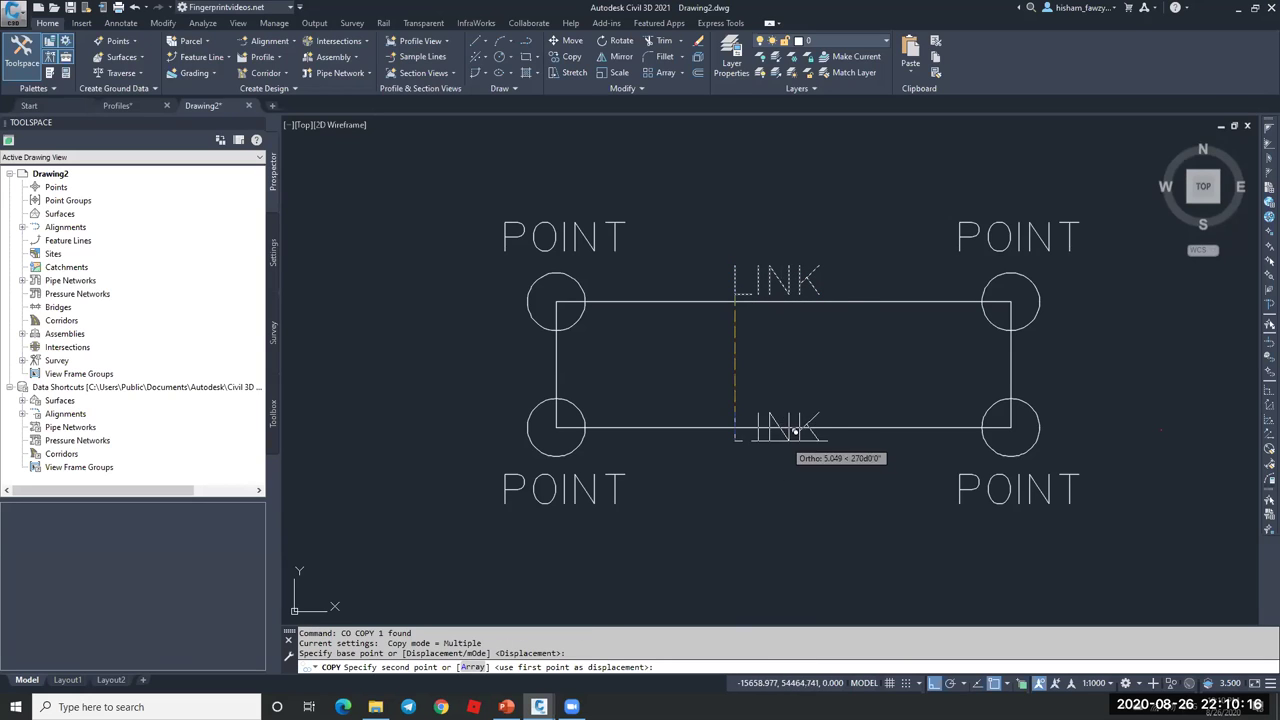
left_click(790, 455)
key("F8")
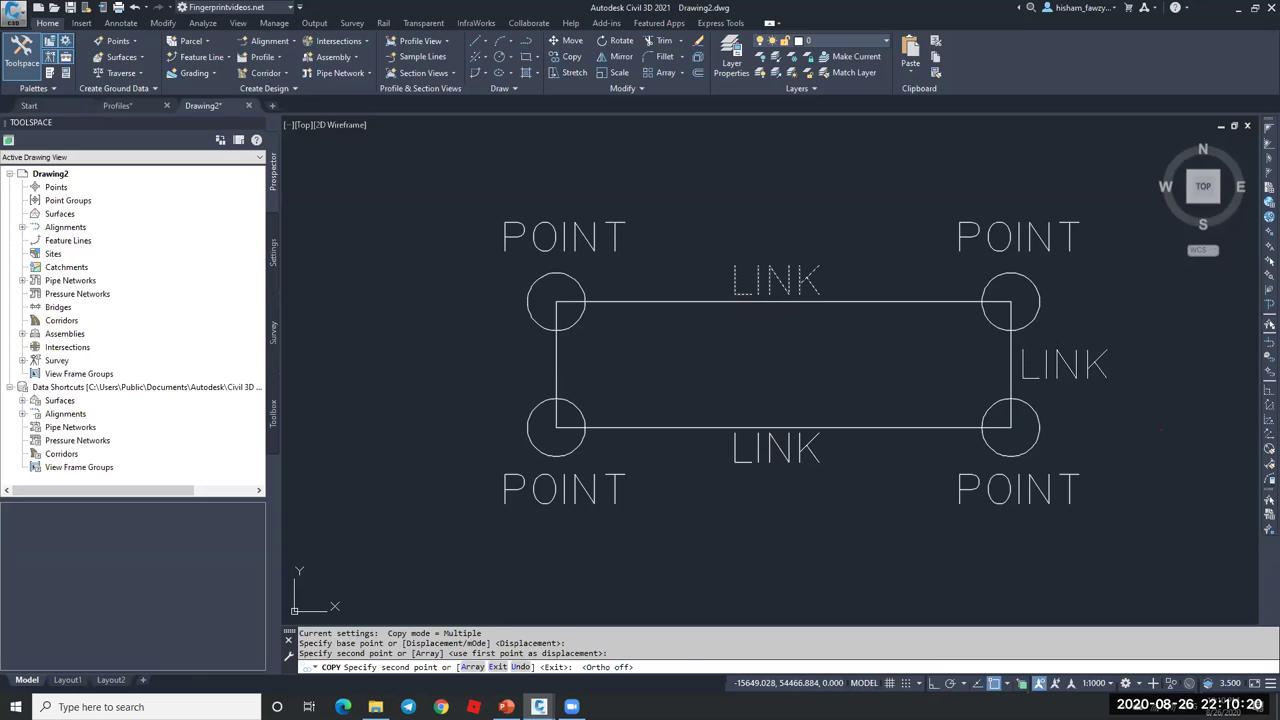
key("F3")
left_click(1016, 369)
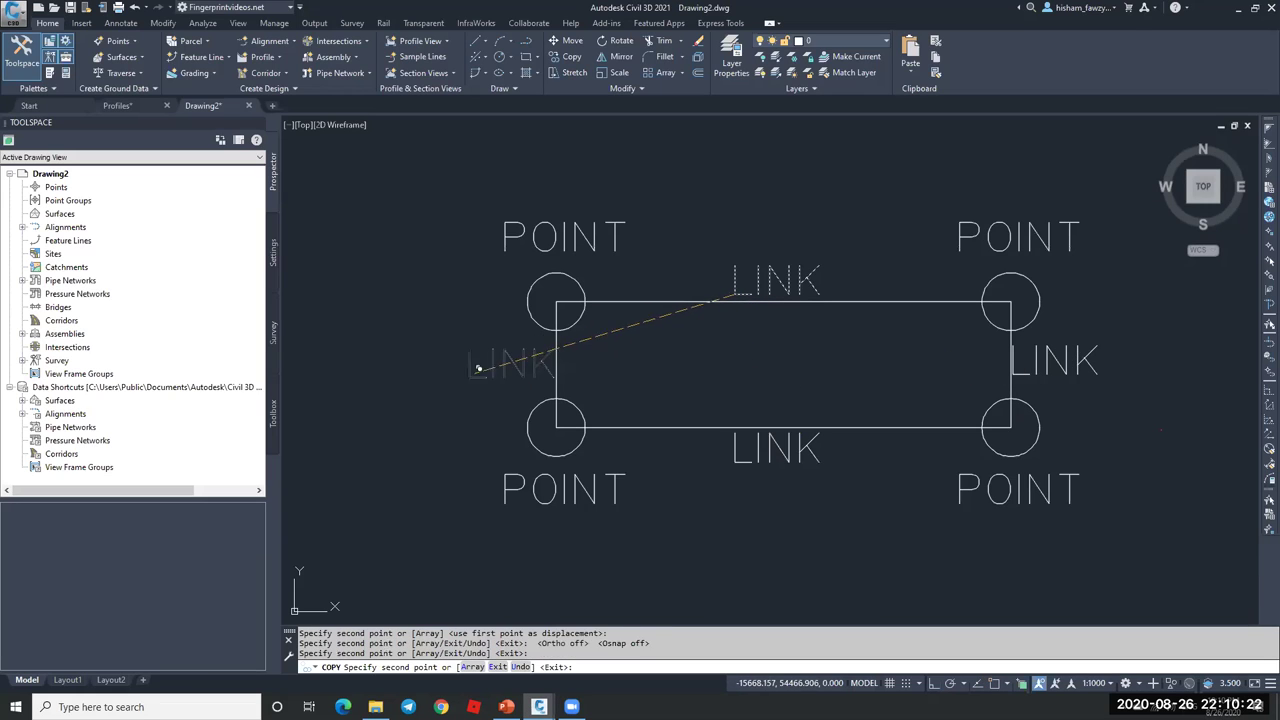
left_click(478, 369)
key("Escape")
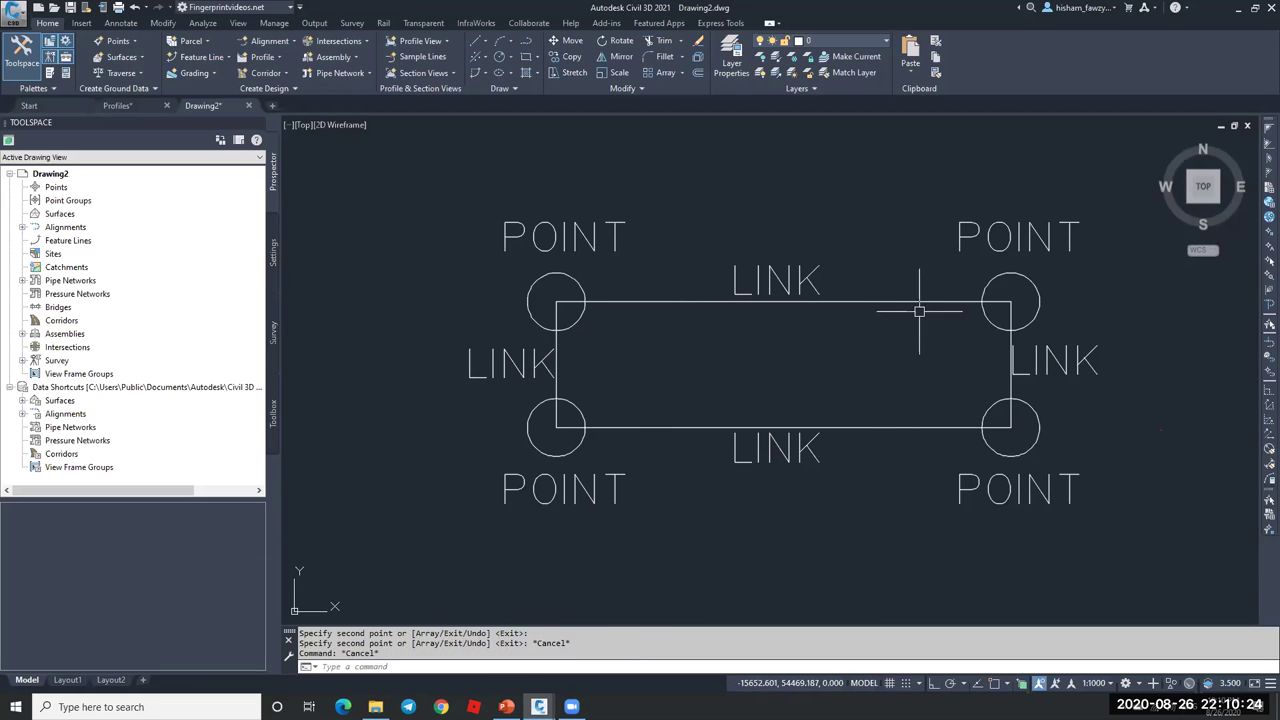
key("Escape")
- Join the rectangle's four sides into one polyline with J
left_click(1010, 375)
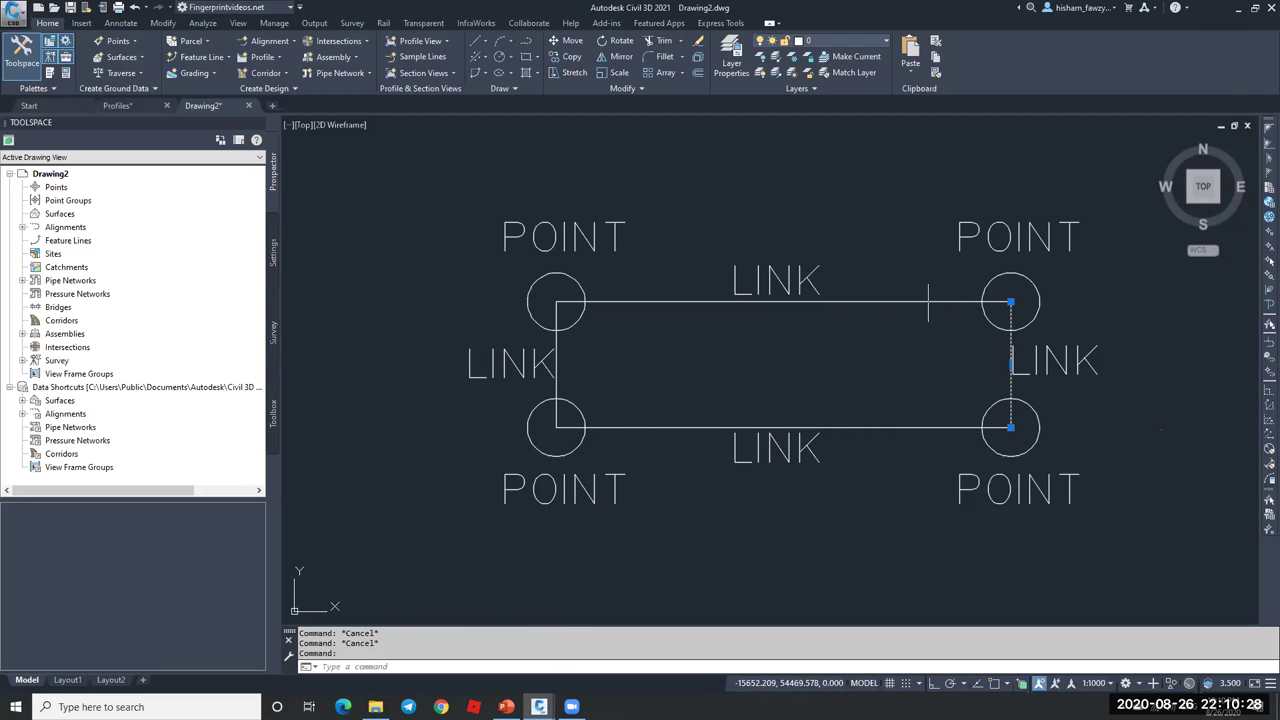
left_click(928, 266)
left_click(894, 429)
left_click(894, 434)
left_click(855, 440)
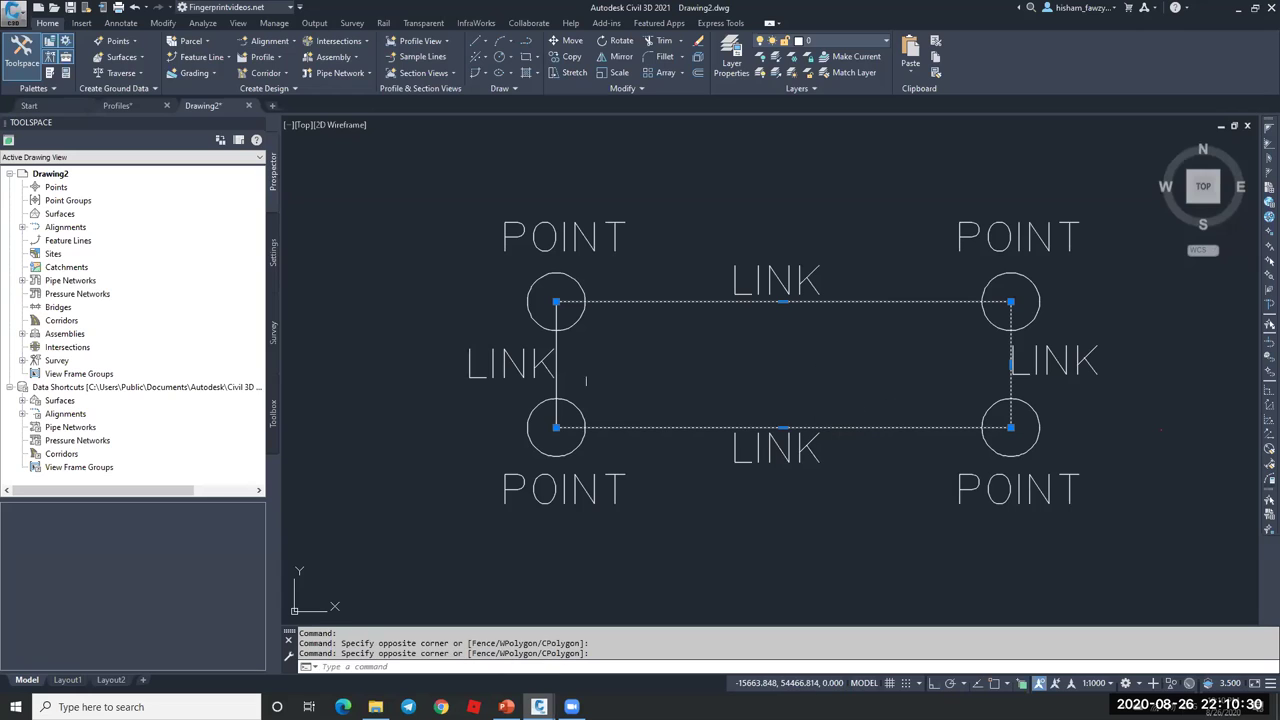
left_click(556, 365)
type("J")
key("Return")
left_click(697, 302)
key("Escape")
- Copy the top LINK label into the centre of the rectangle
left_click(714, 224)
left_click(832, 298)
type("c")
key("Return")
left_click(837, 157)
left_click(840, 232)
key("Return")
- Change the centre label's text from LINK to SHAPE
double_click(780, 352)
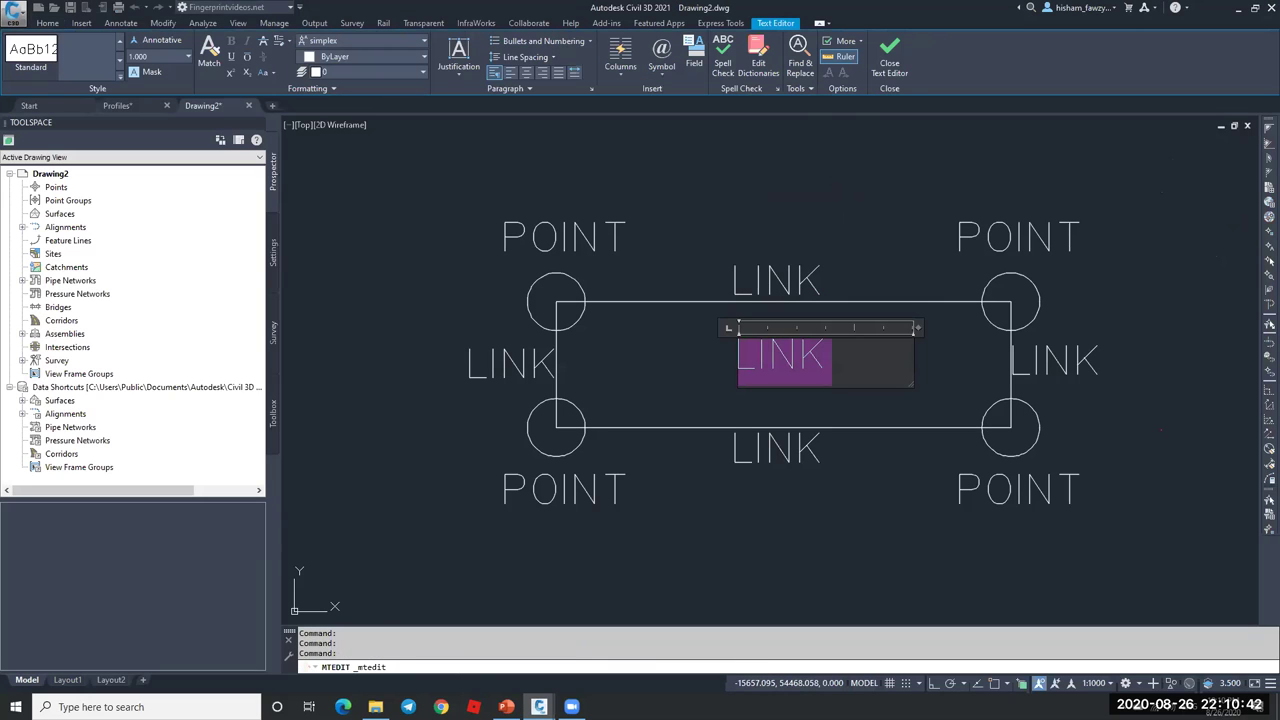
type("sH")
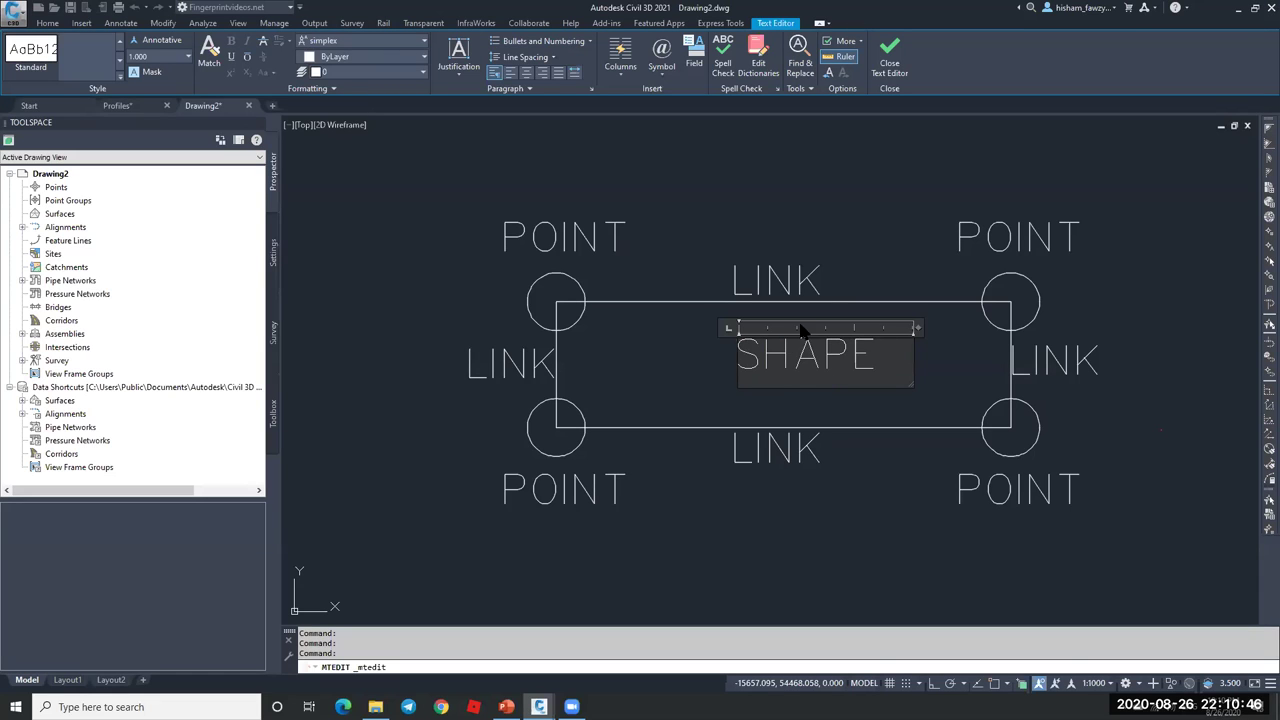
key("ctrl+Return")
- Move the SHAPE label slightly to the left
left_click(830, 362)
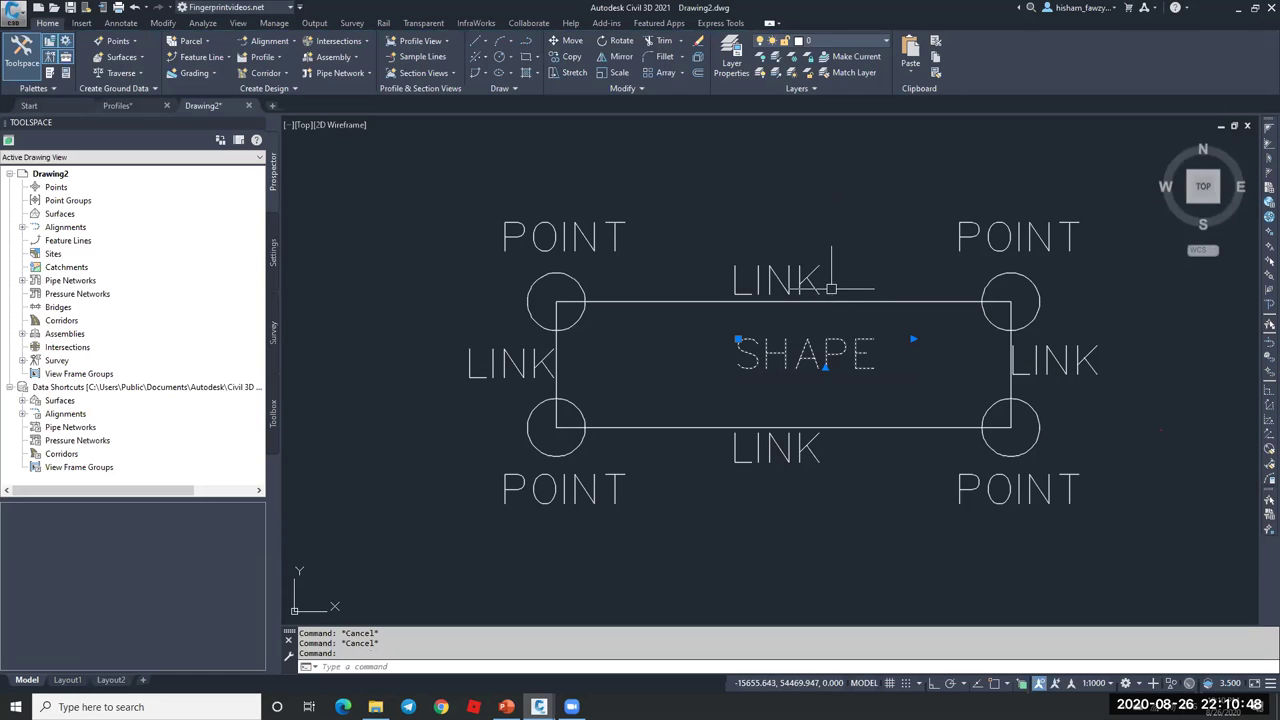
type("m")
key("Return")
left_click(886, 160)
left_click(870, 163)
key("Escape")
scroll(682, 278, "down", 2)
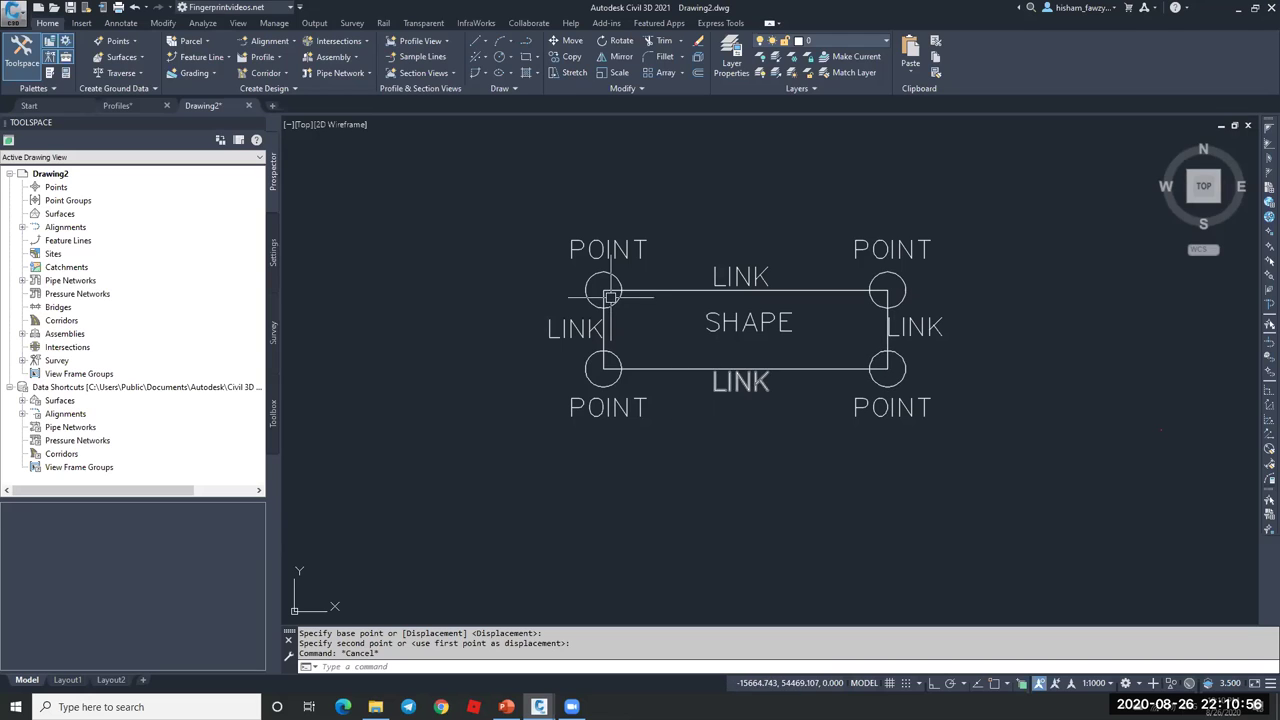
scroll(749, 318, "up", 2)
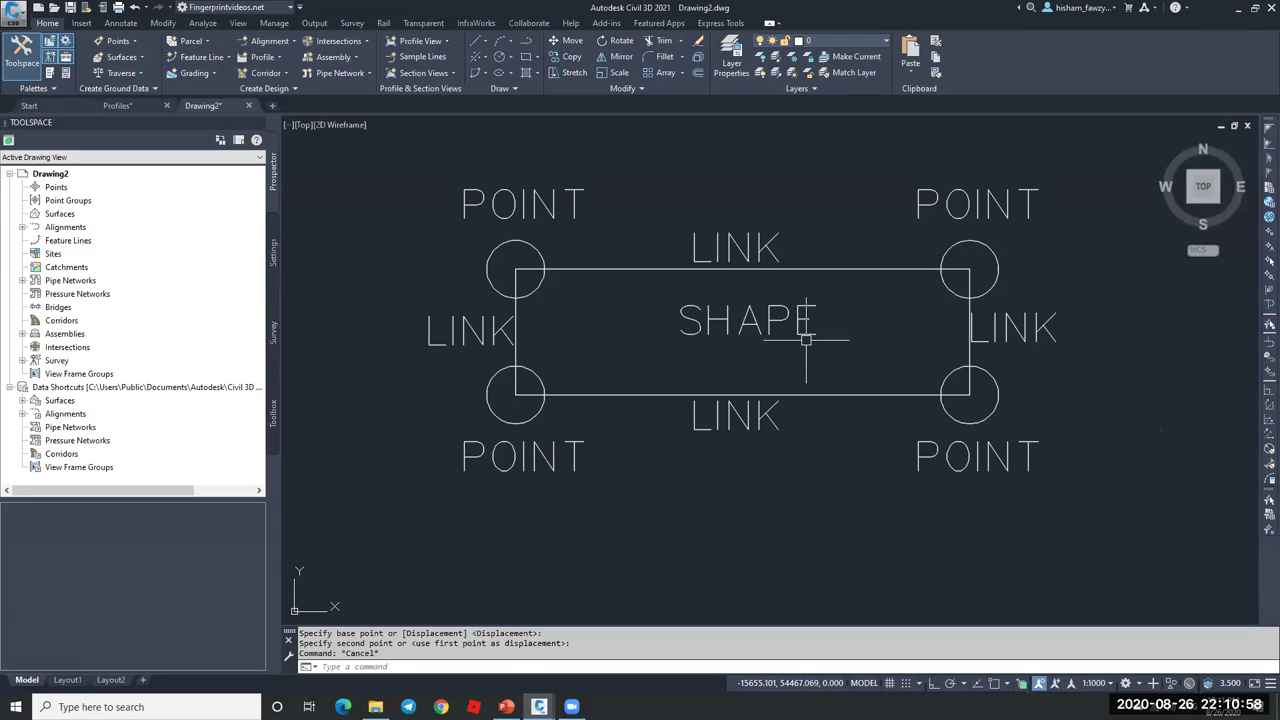
scroll(722, 306, "down", 2)
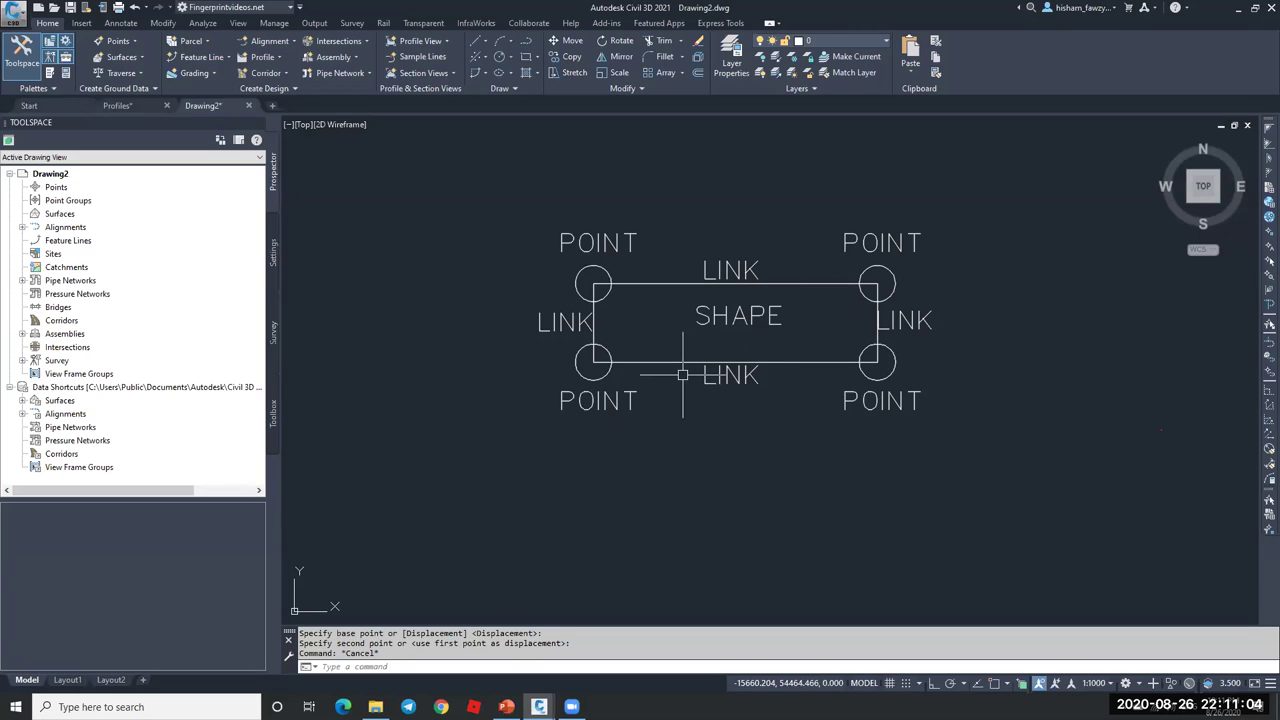
- Attach a BasicLane subassembly from the Basic palette to the right of the assembly marker
key("ctrl+3")
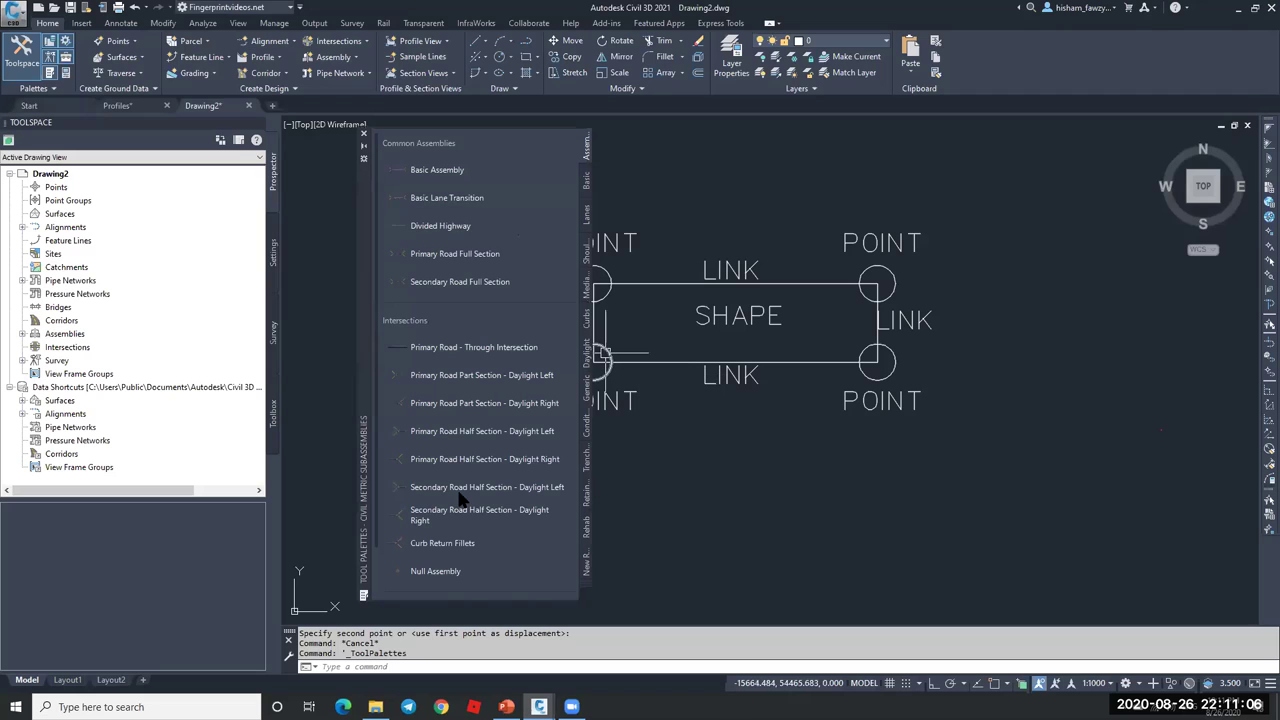
left_click(586, 186)
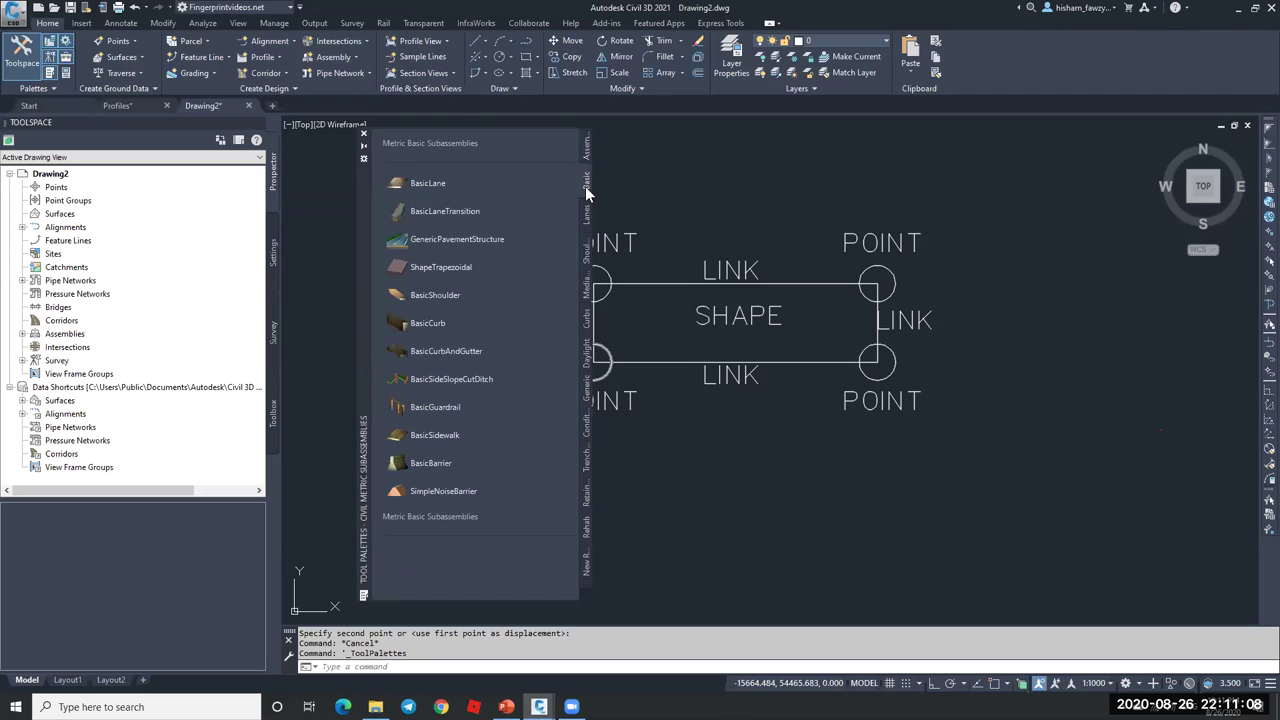
left_click(427, 183)
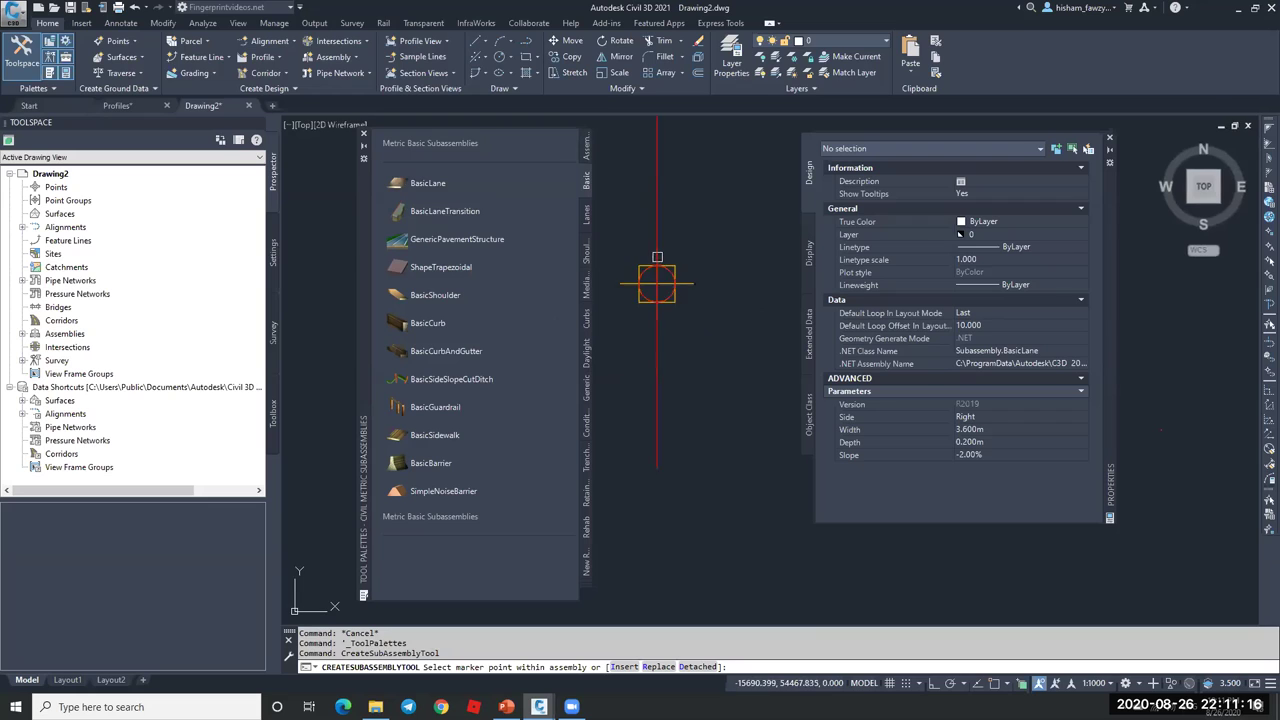
scroll(640, 300, "down", 4)
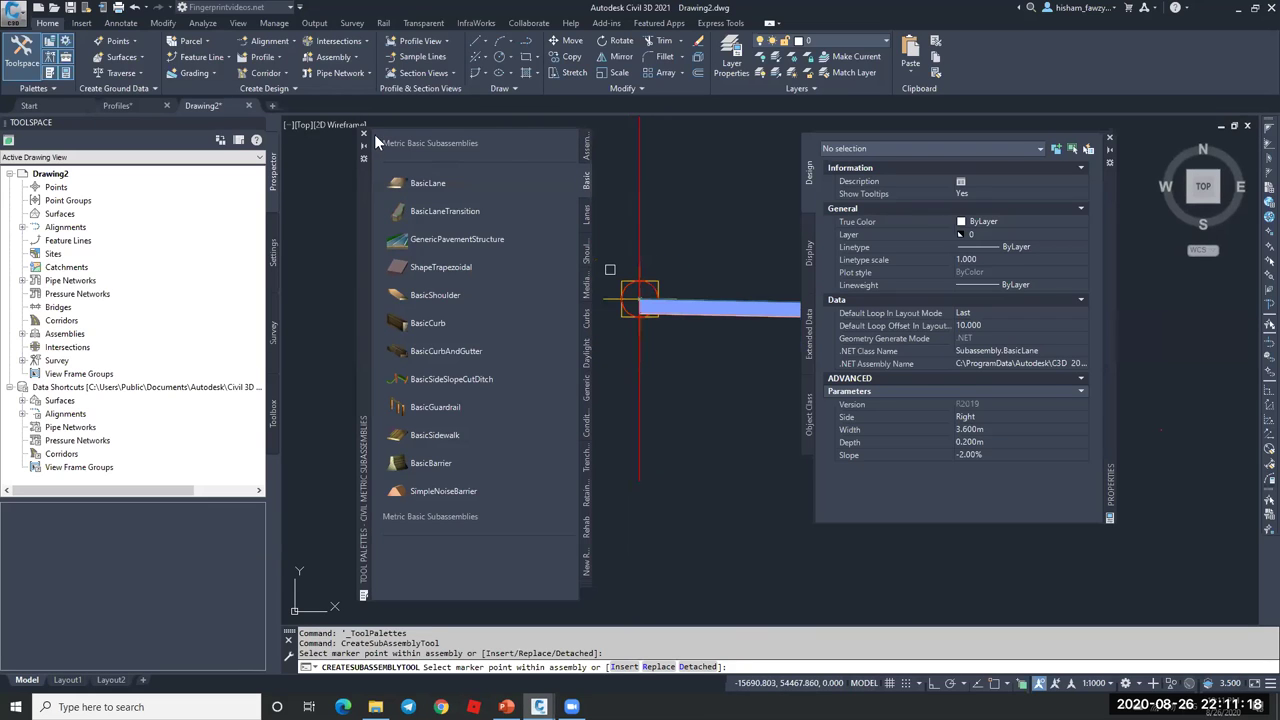
left_click(1110, 137)
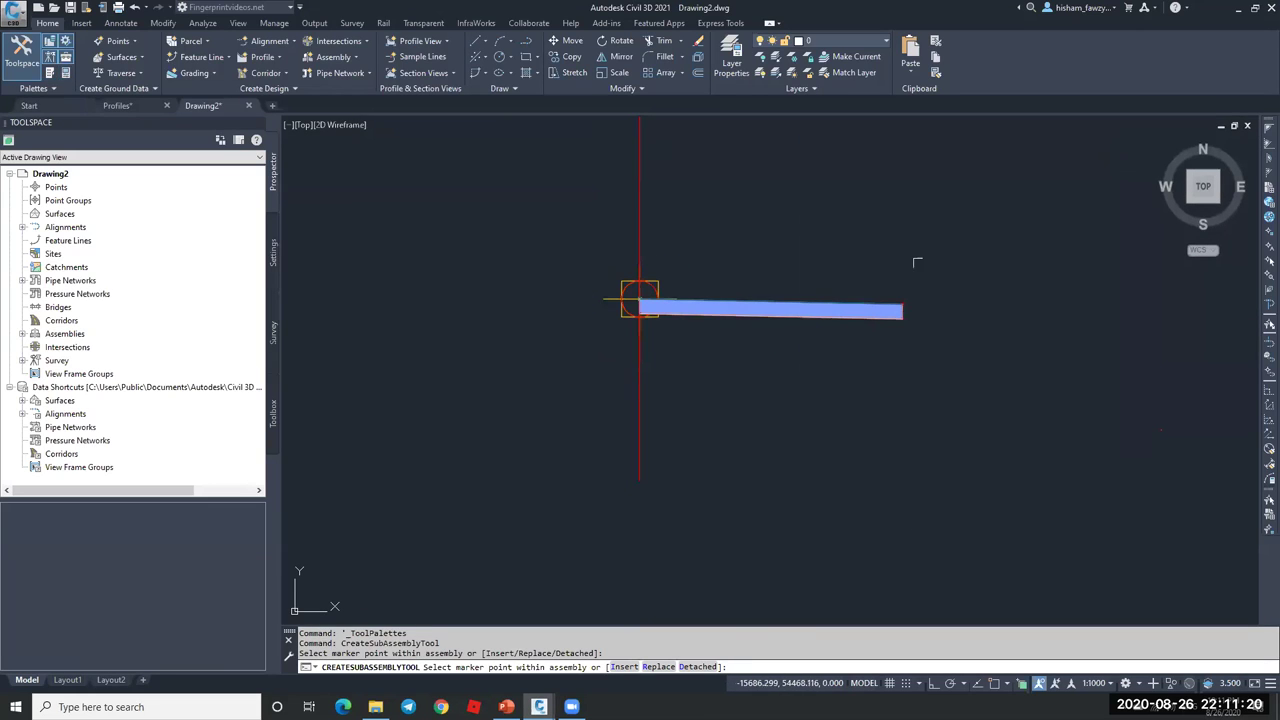
key("Escape")
- Select and inspect the placed BasicLane strip, zooming in and out around it
left_click(792, 310)
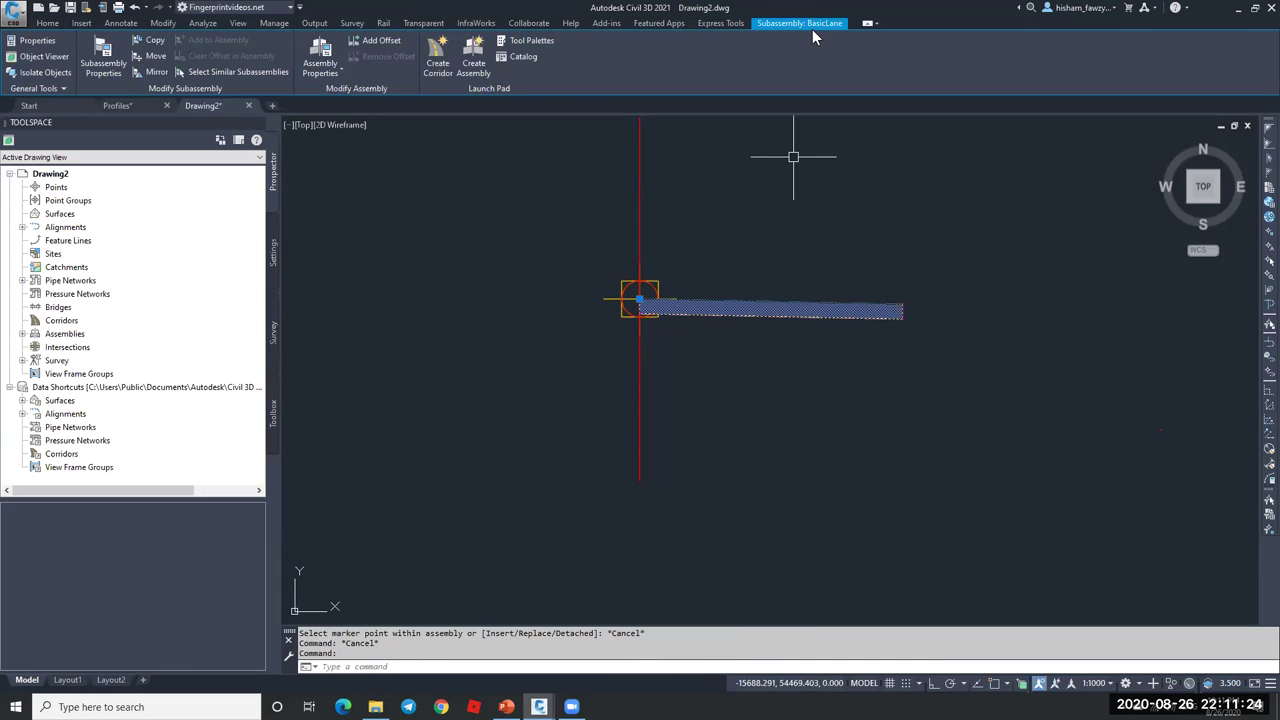
scroll(638, 296, "up", 10)
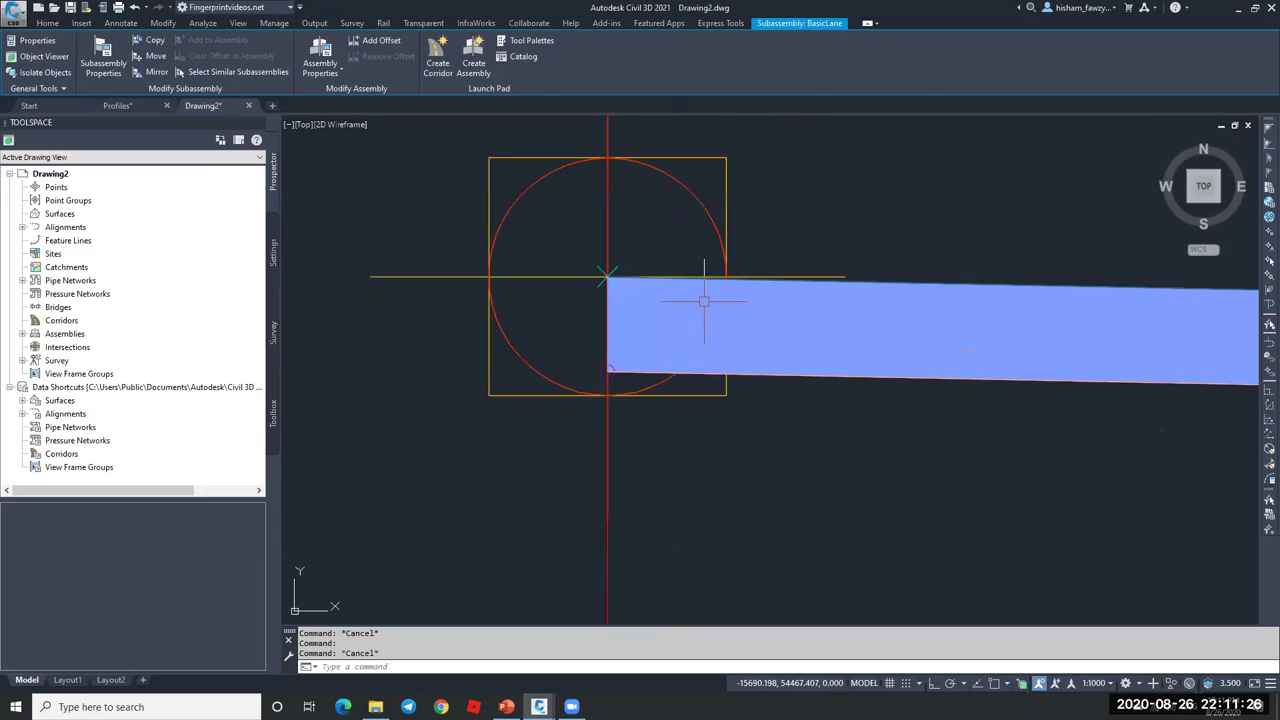
key("Escape")
scroll(618, 258, "down", 2)
scroll(615, 413, "up", 4)
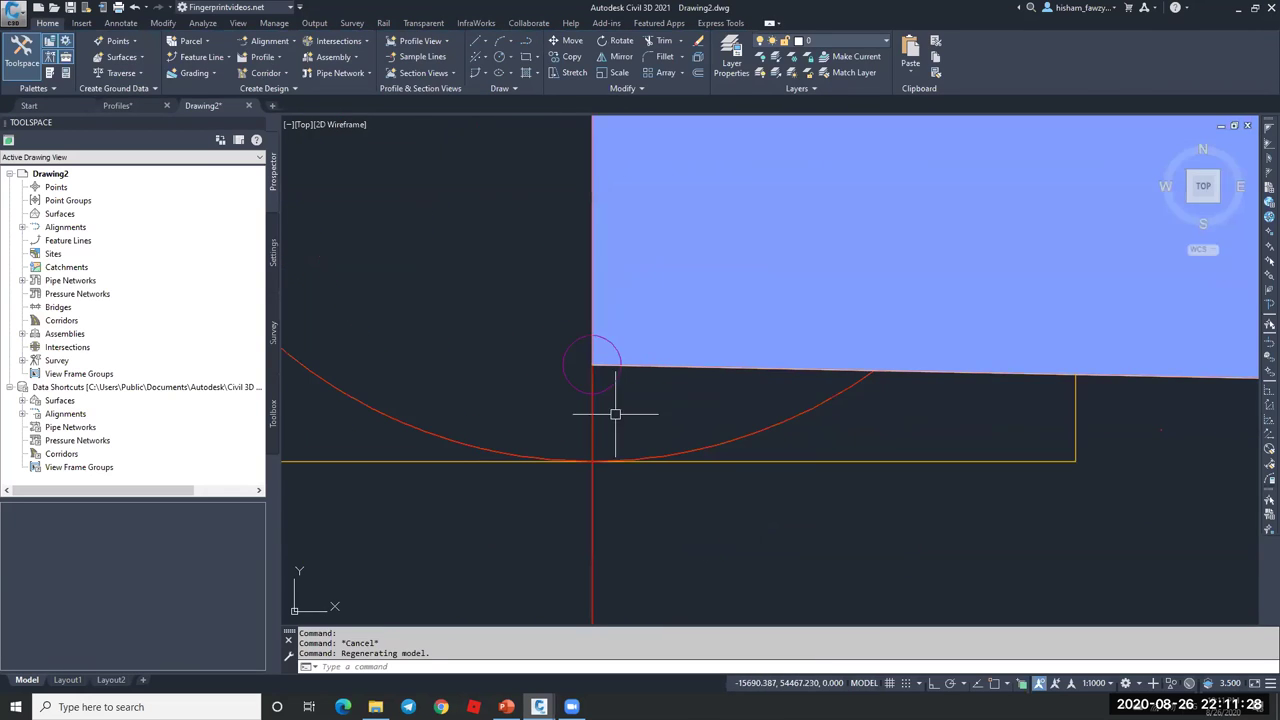
scroll(578, 400, "down", 10)
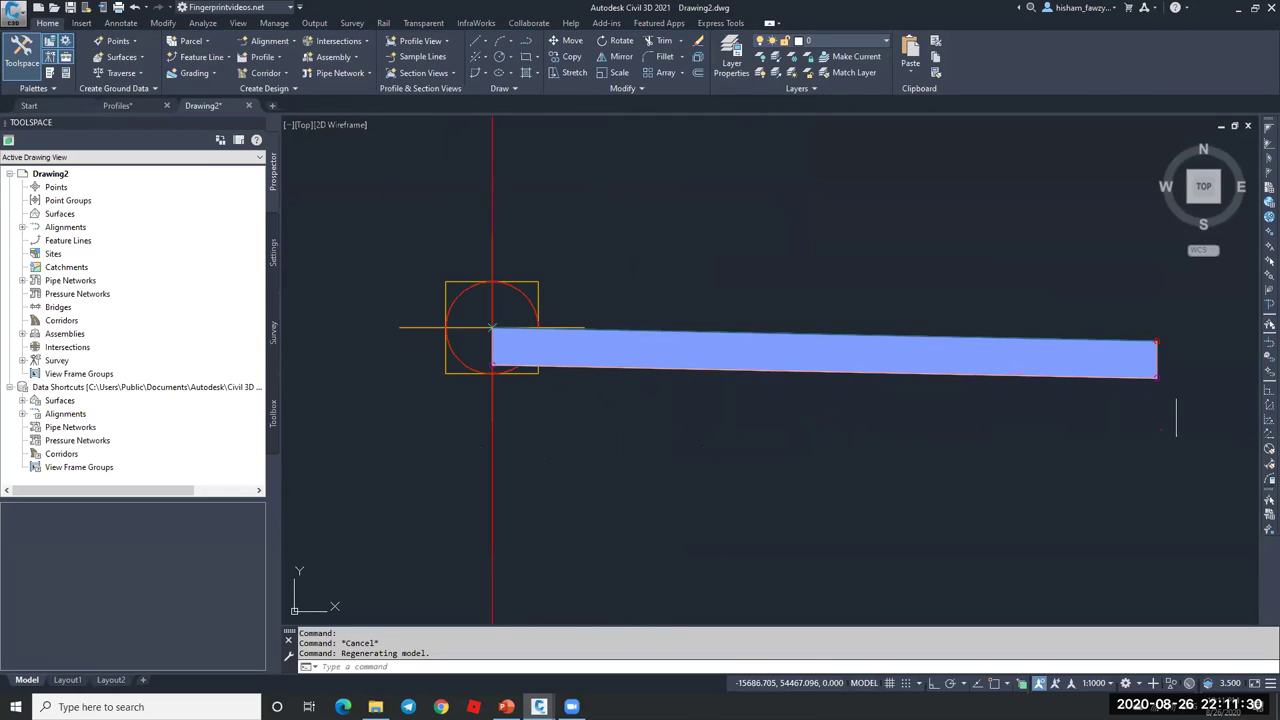
scroll(1176, 414, "up", 4)
scroll(1142, 323, "down", 2)
left_click(939, 333)
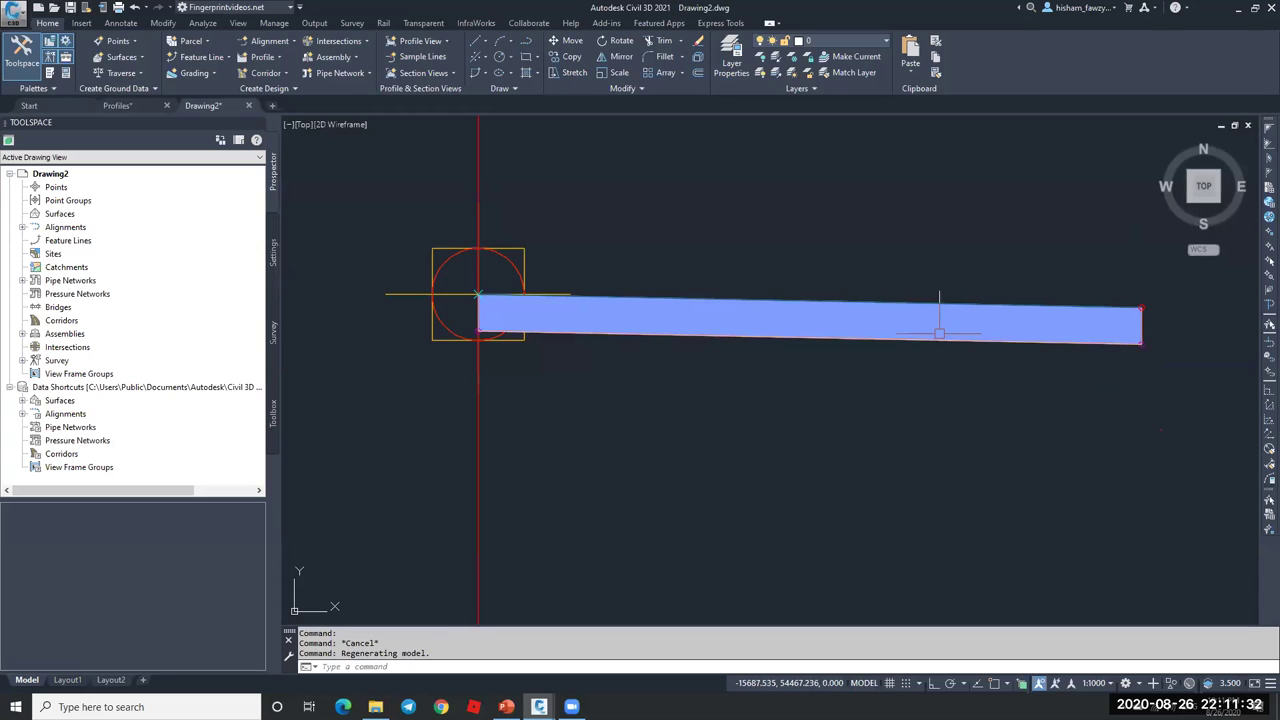
scroll(534, 300, "up", 2)
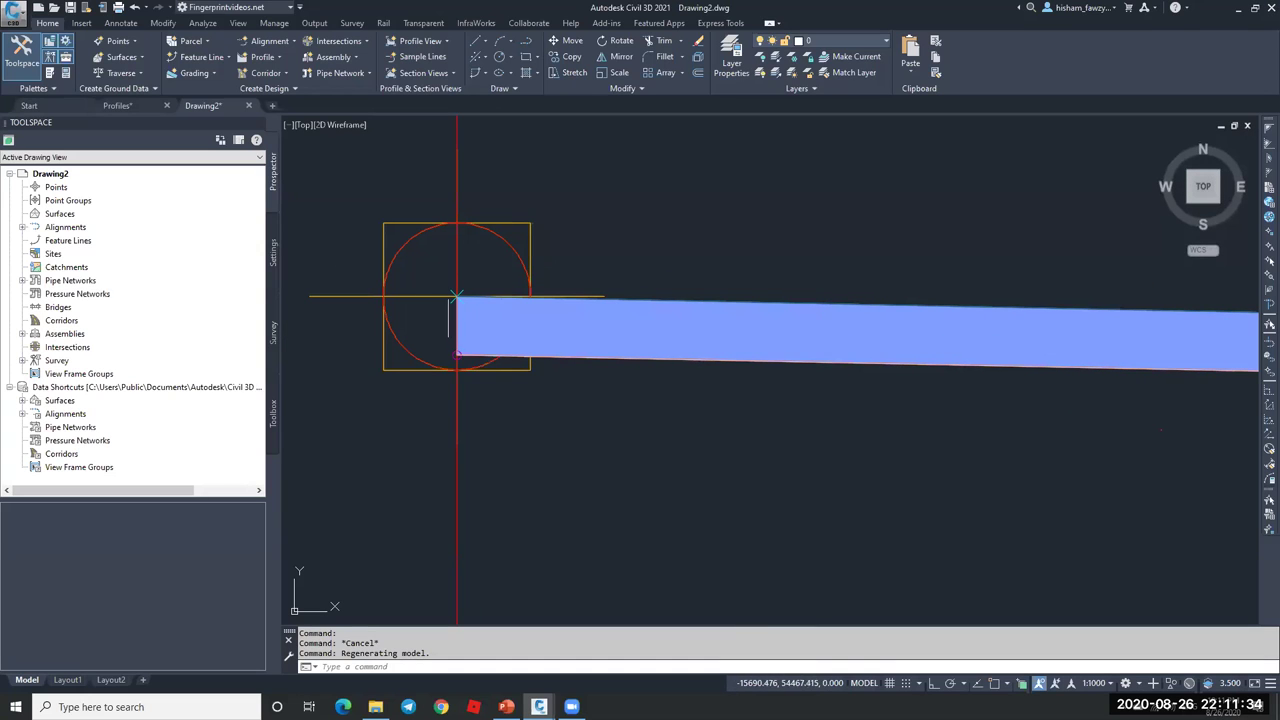
scroll(470, 275, "down", 4)
key("Escape")
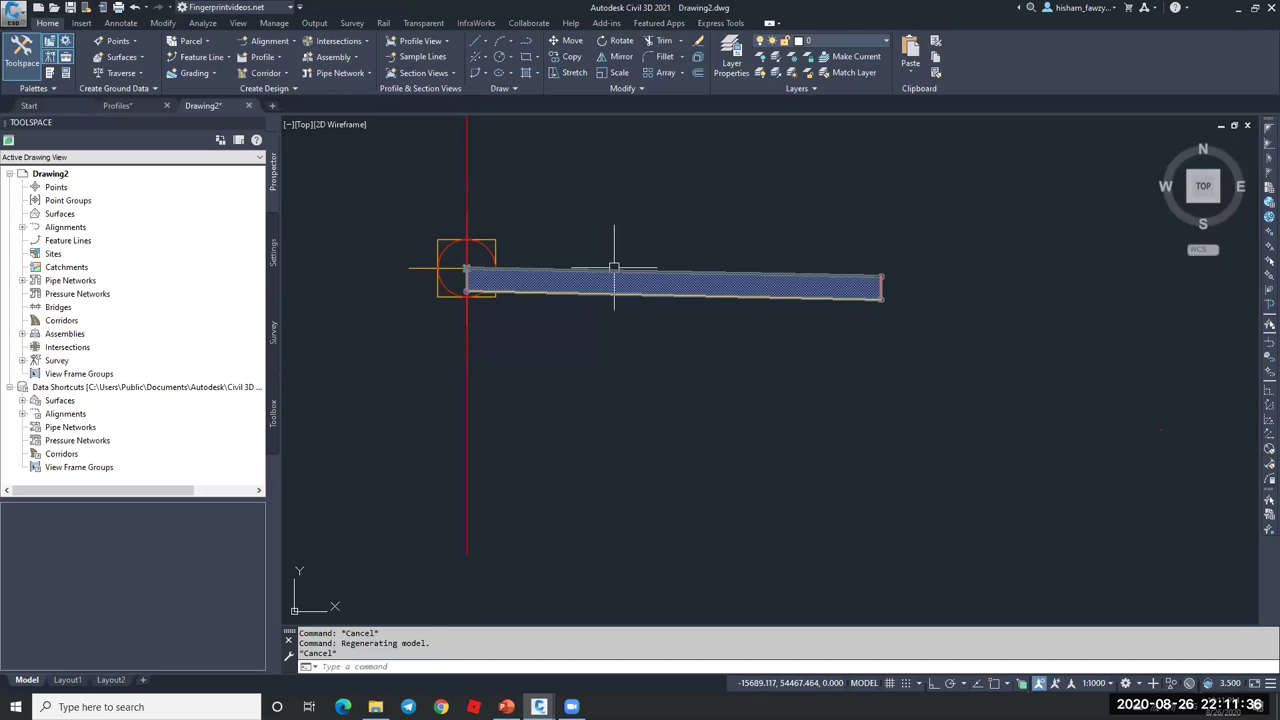
left_click(614, 268)
key("Escape")
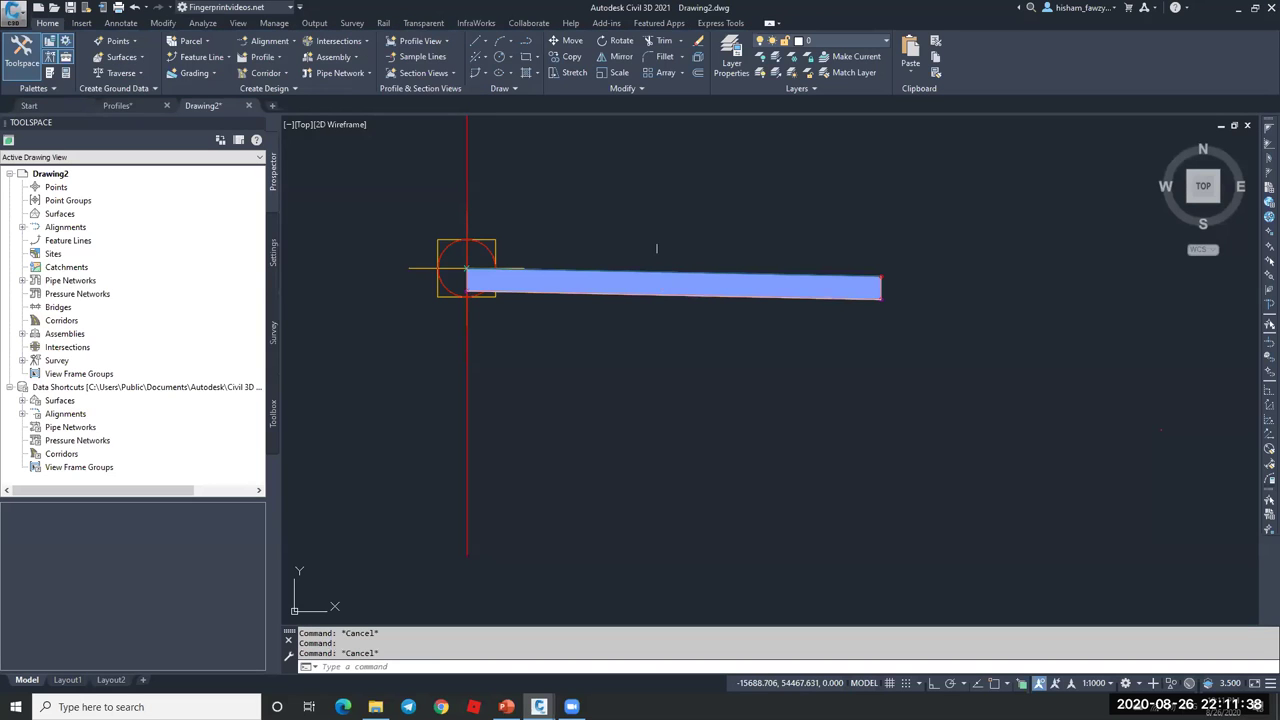
key("ctrl+3")
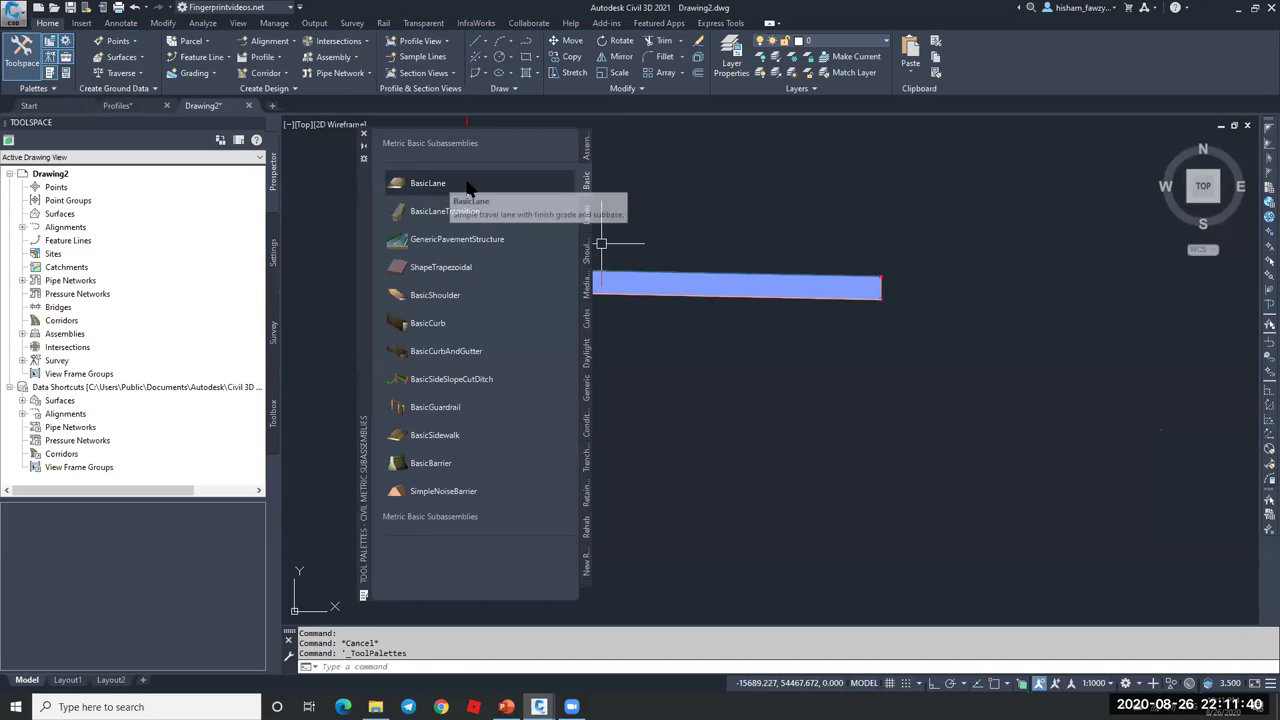
right_click(516, 190)
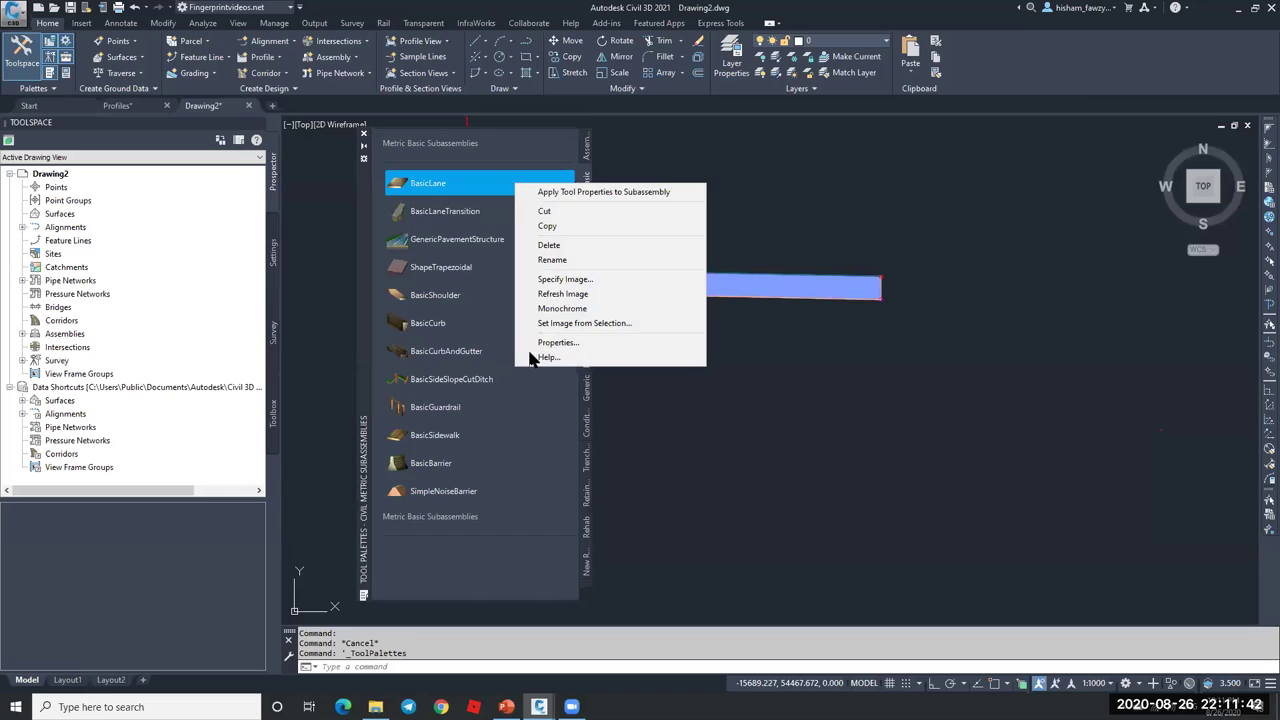
left_click(585, 360)
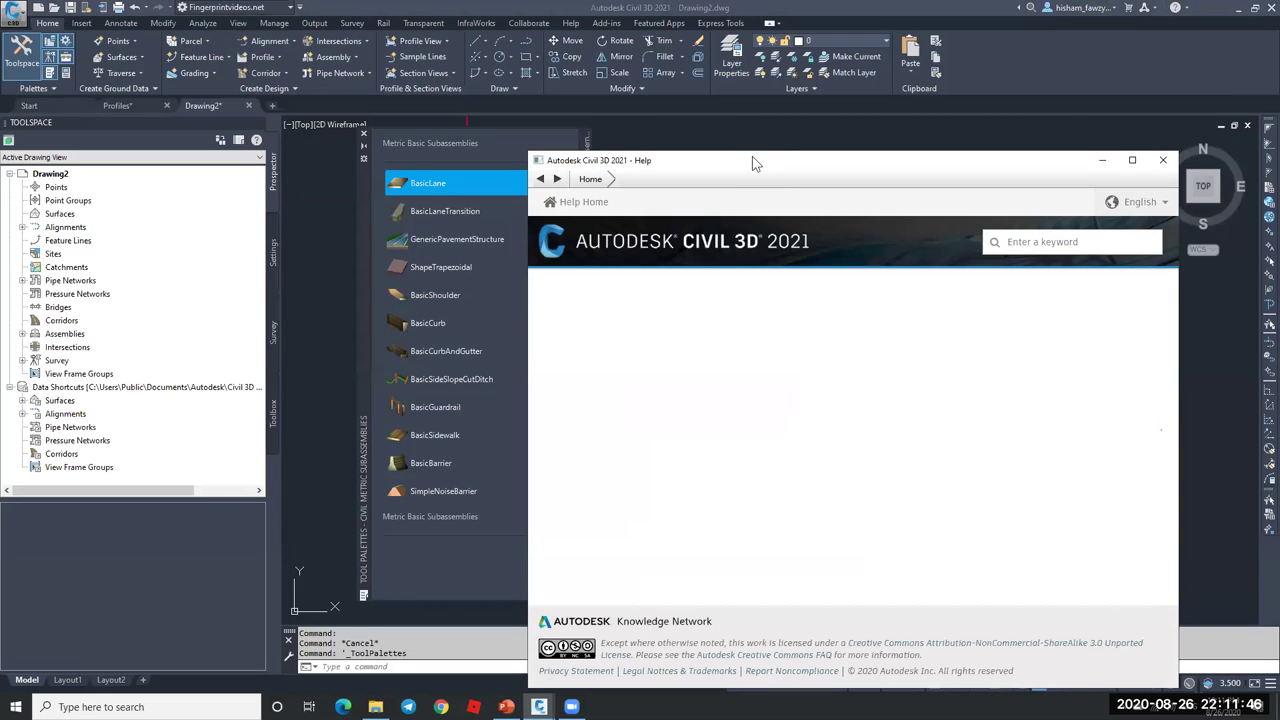
left_click_drag(752, 160, 418, 48)
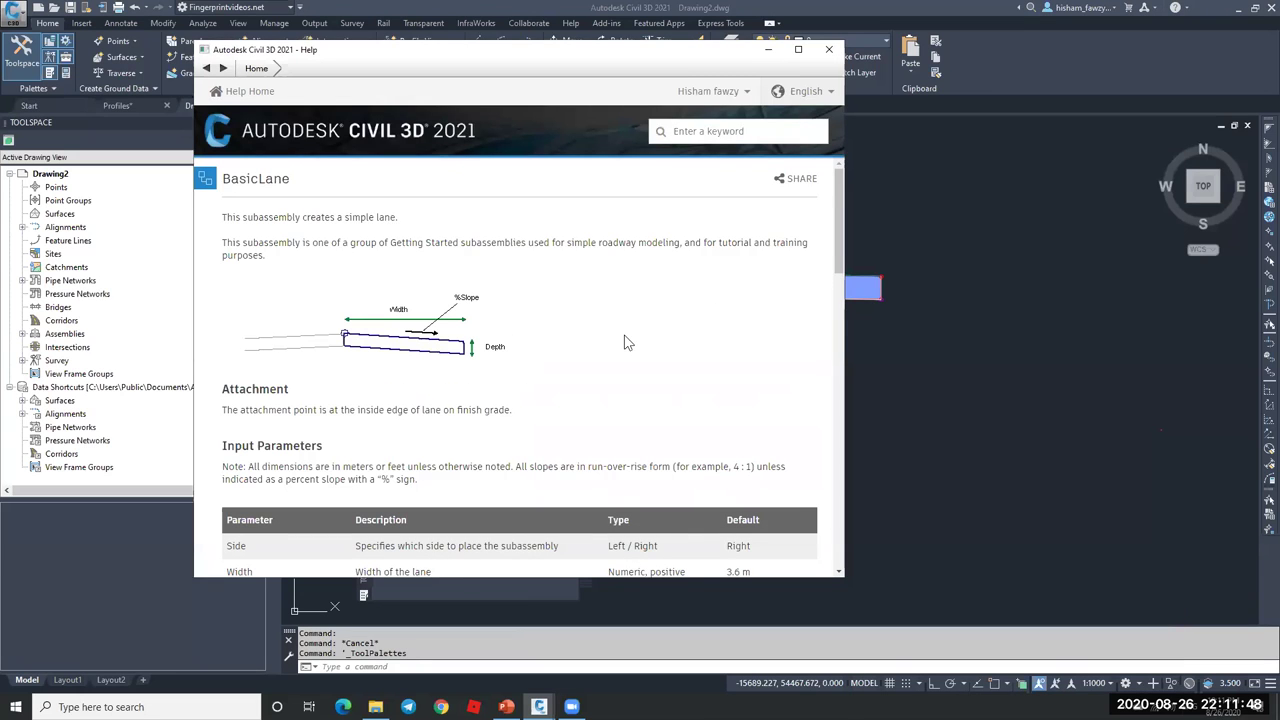
scroll(620, 343, "down", 15)
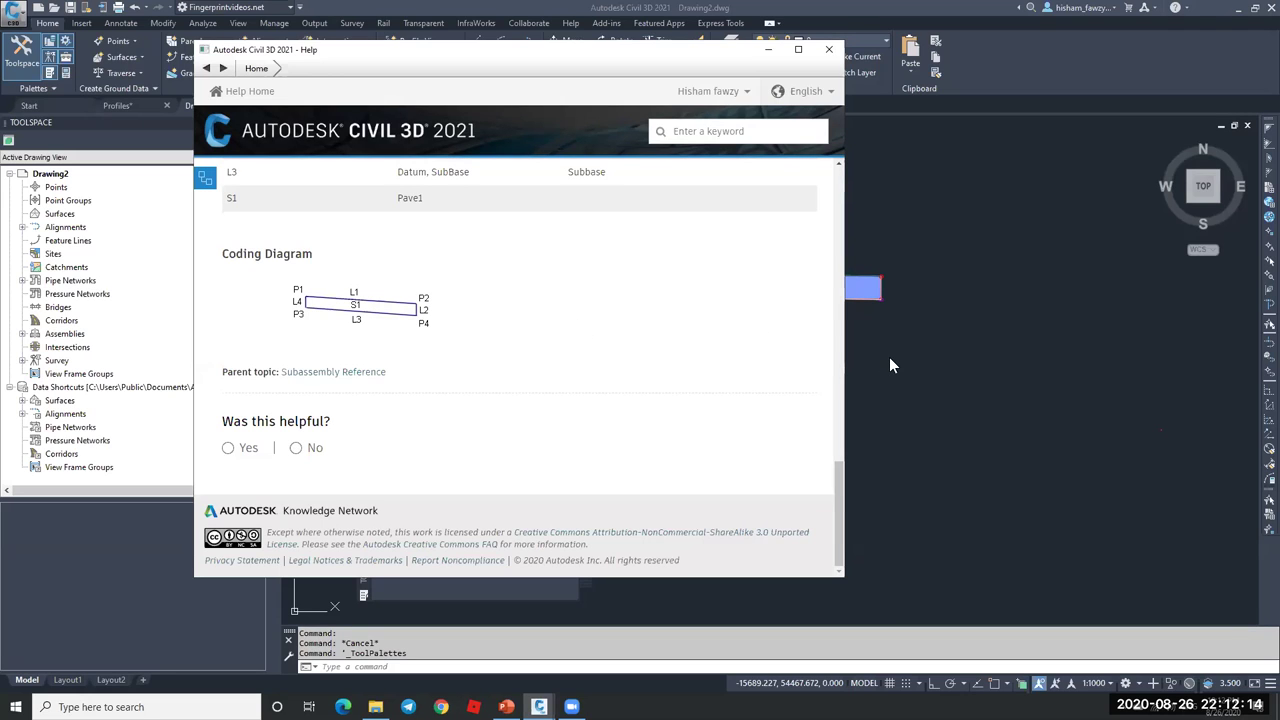
left_click(768, 49)
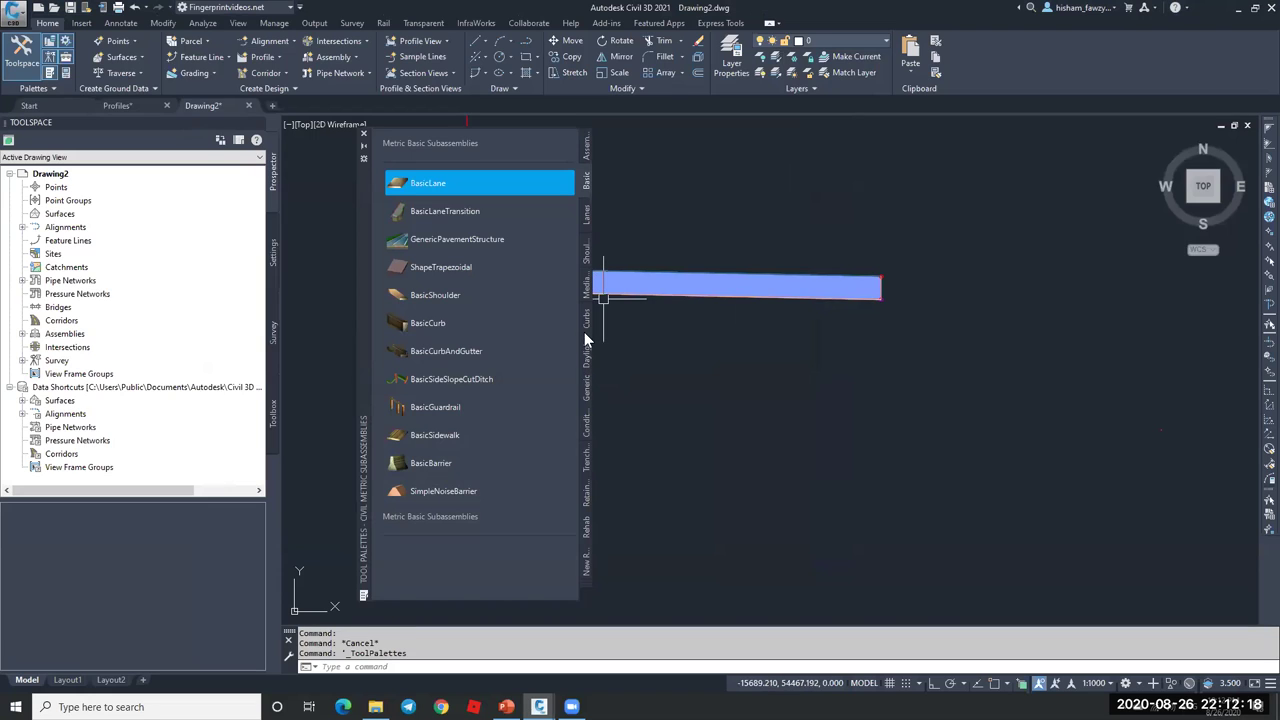
- Browse the Generic and Lanes palette tabs and pan the POINT/LINK/SHAPE sketch into view
left_click(585, 386)
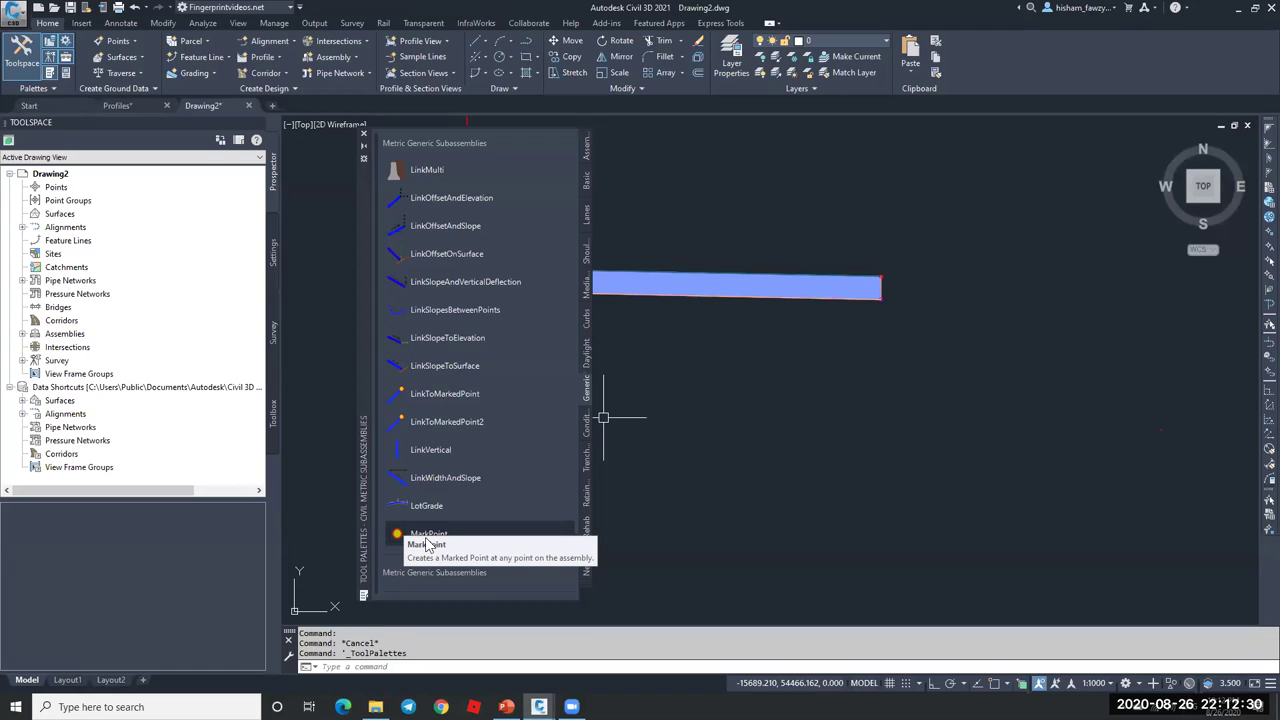
left_click(585, 213)
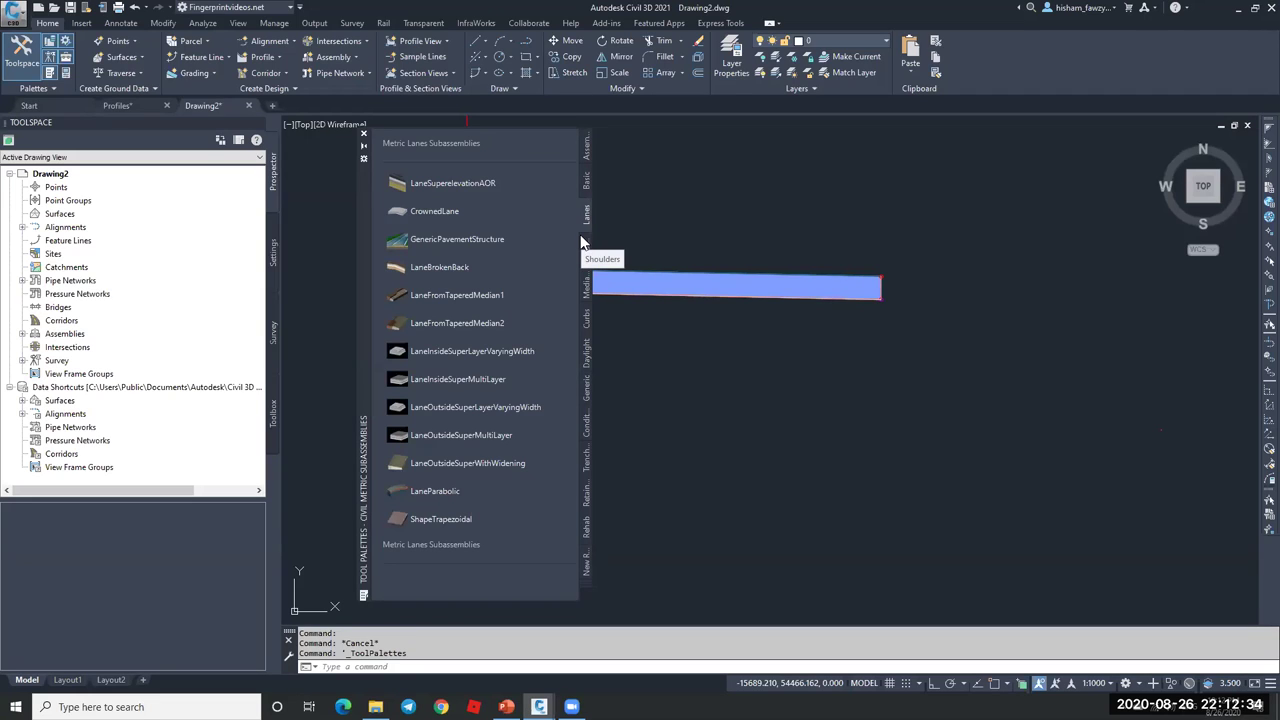
scroll(795, 360, "down", 5)
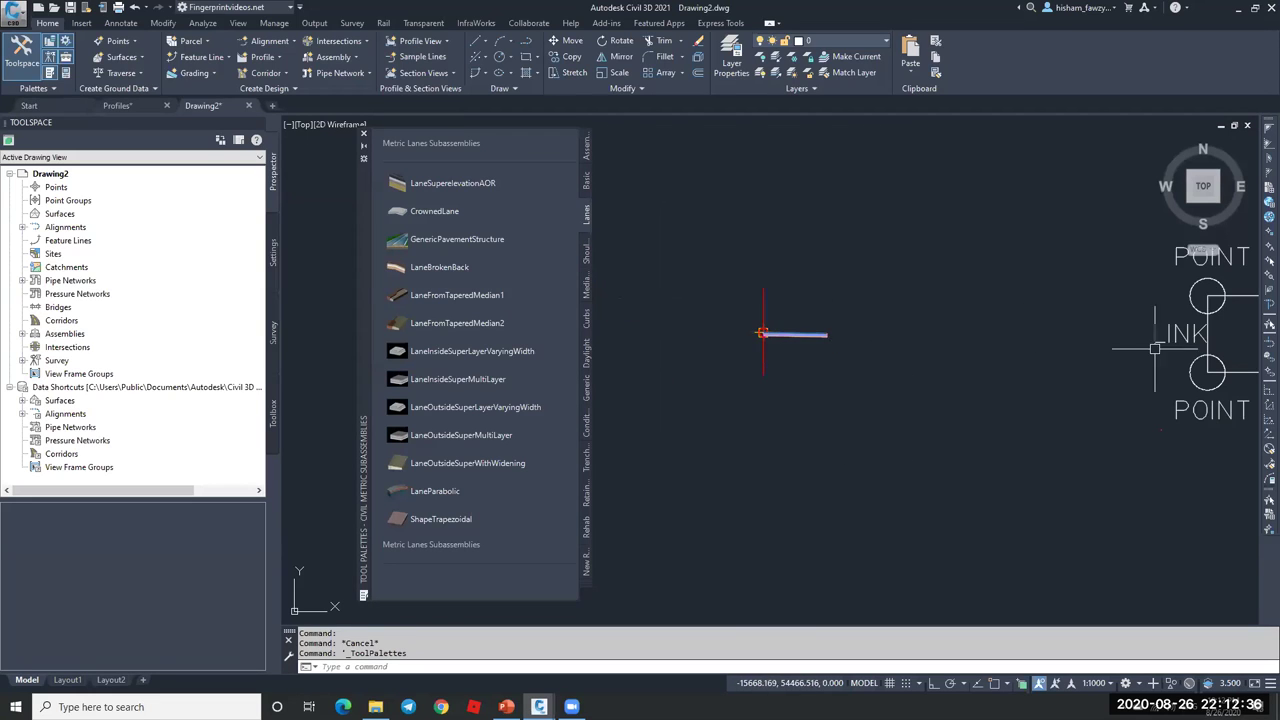
middle_click_drag(1155, 348, 771, 360)
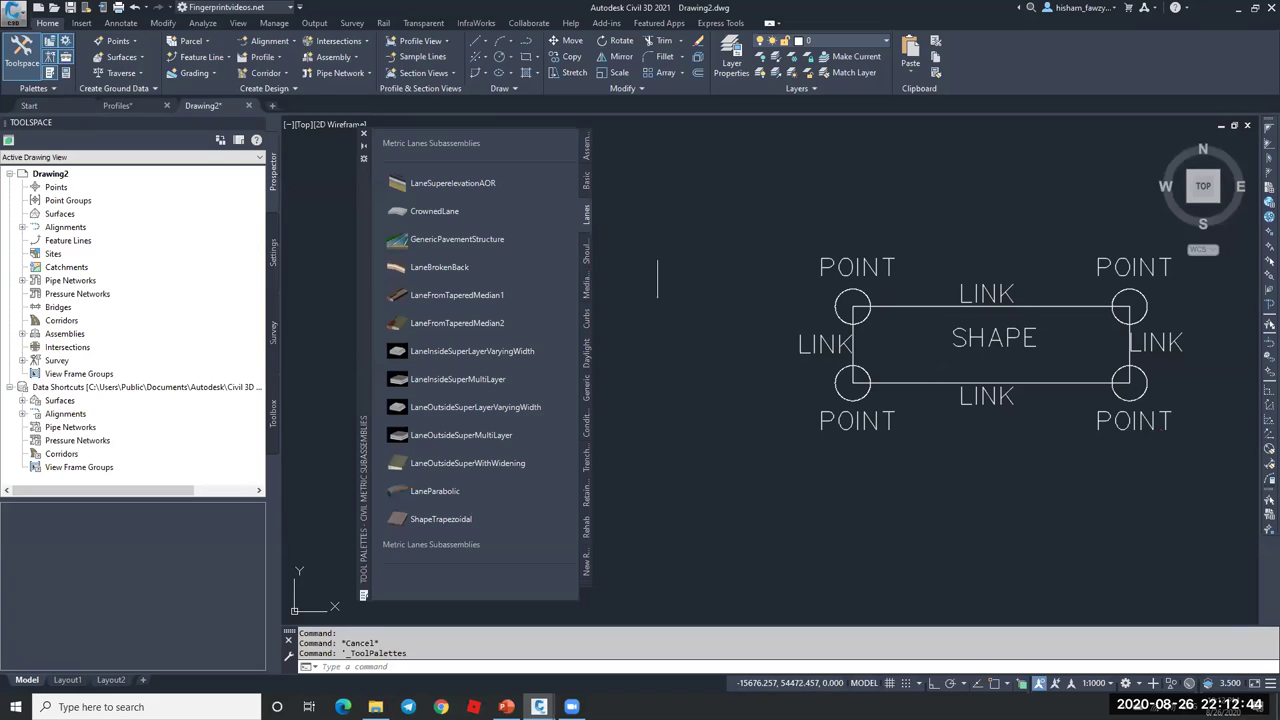
scroll(1009, 262, "down", 2)
scroll(1009, 262, "up", 2)
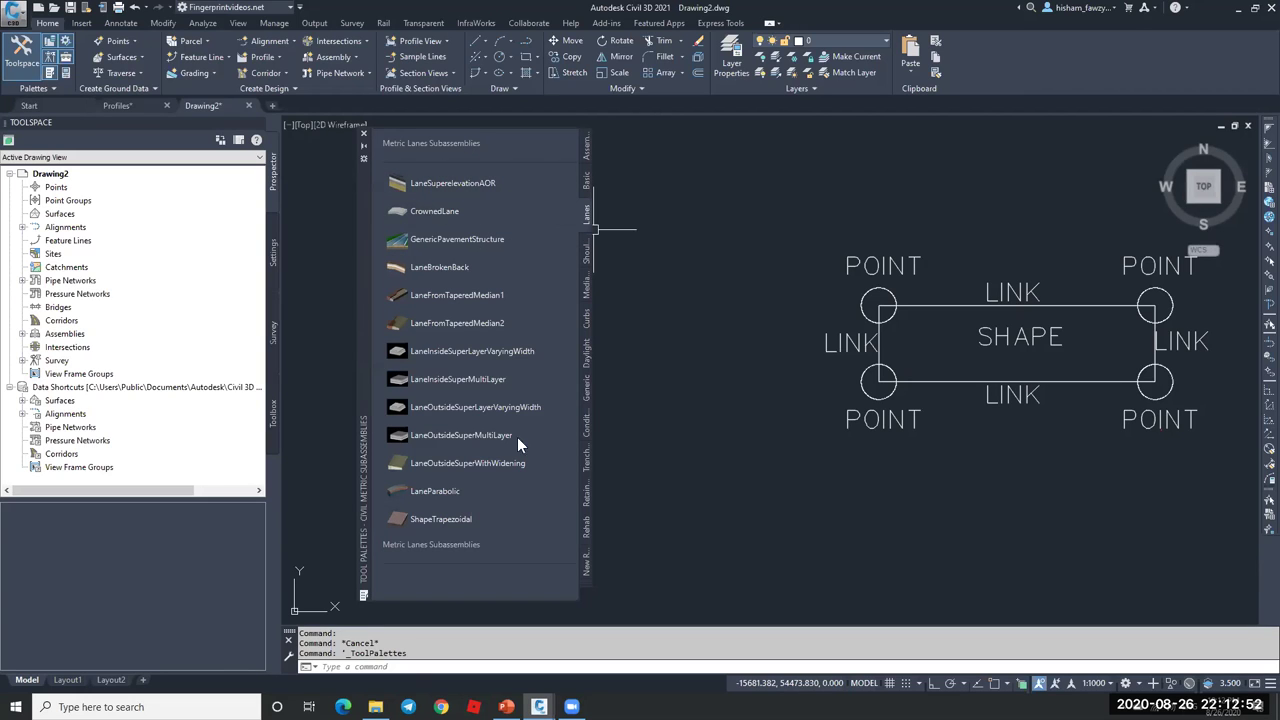
- Zoom into the assembly, then cancel the LaneOutsideSuperLayerVaryingWidth placement and clear the selection
left_click(475, 407)
scroll(916, 370, "down", 5)
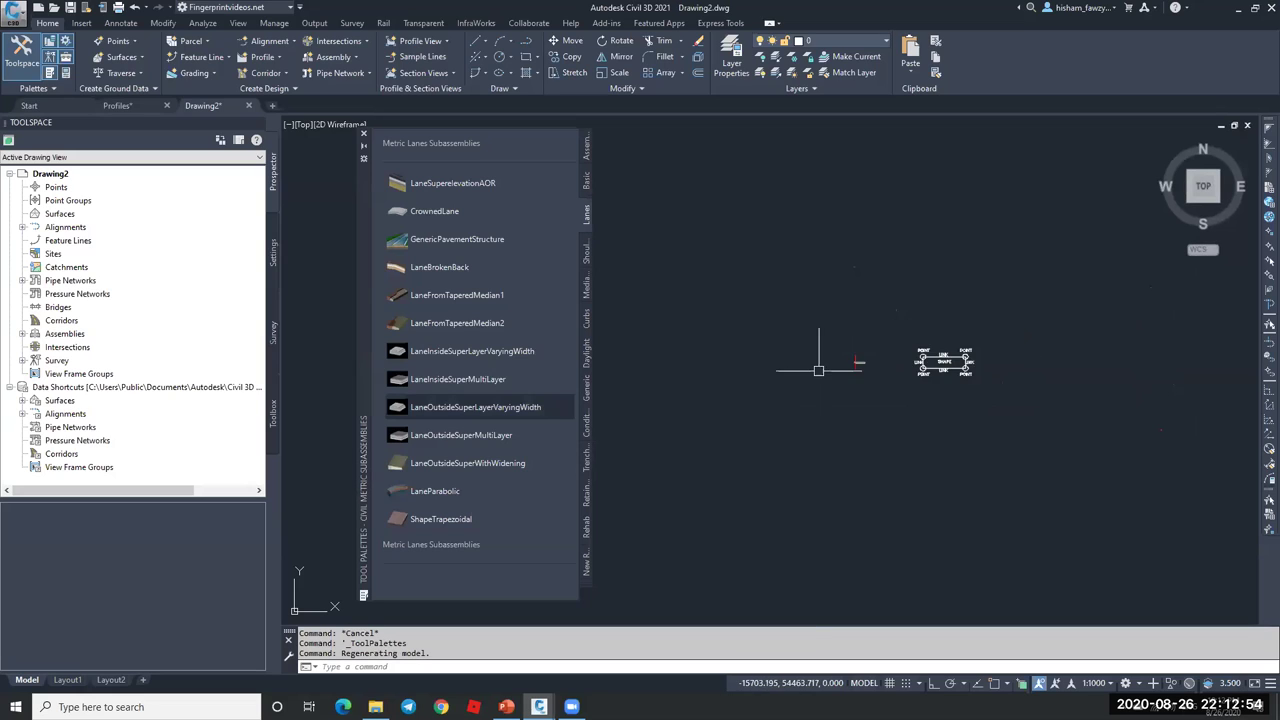
scroll(945, 350, "up", 3)
scroll(960, 347, "up", 3)
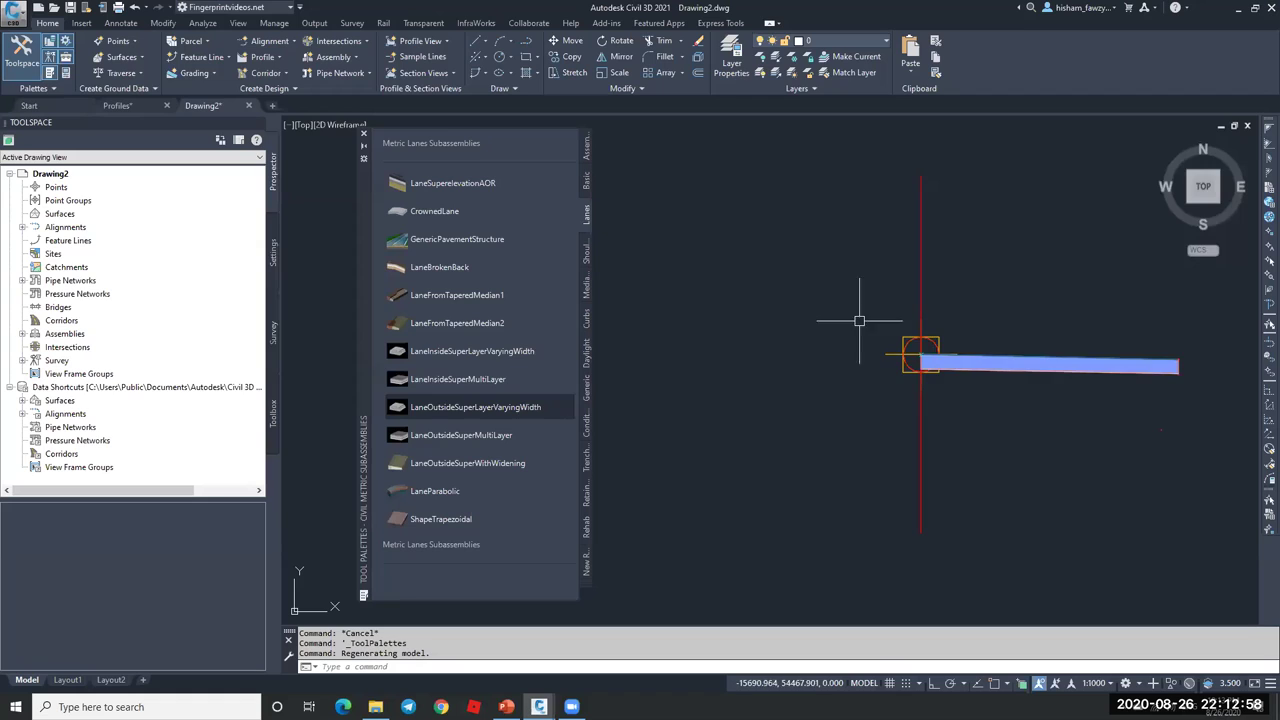
scroll(857, 323, "down", 3)
scroll(940, 312, "up", 3)
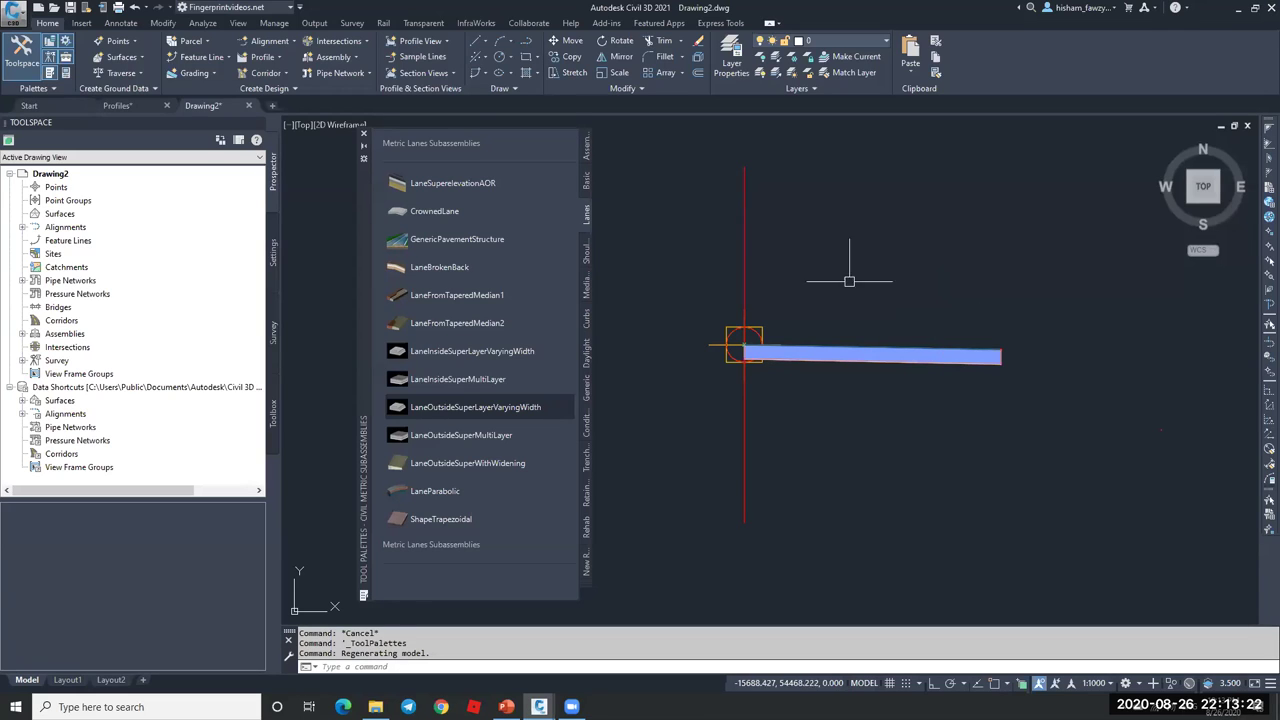
key("Escape")
left_click(743, 251)
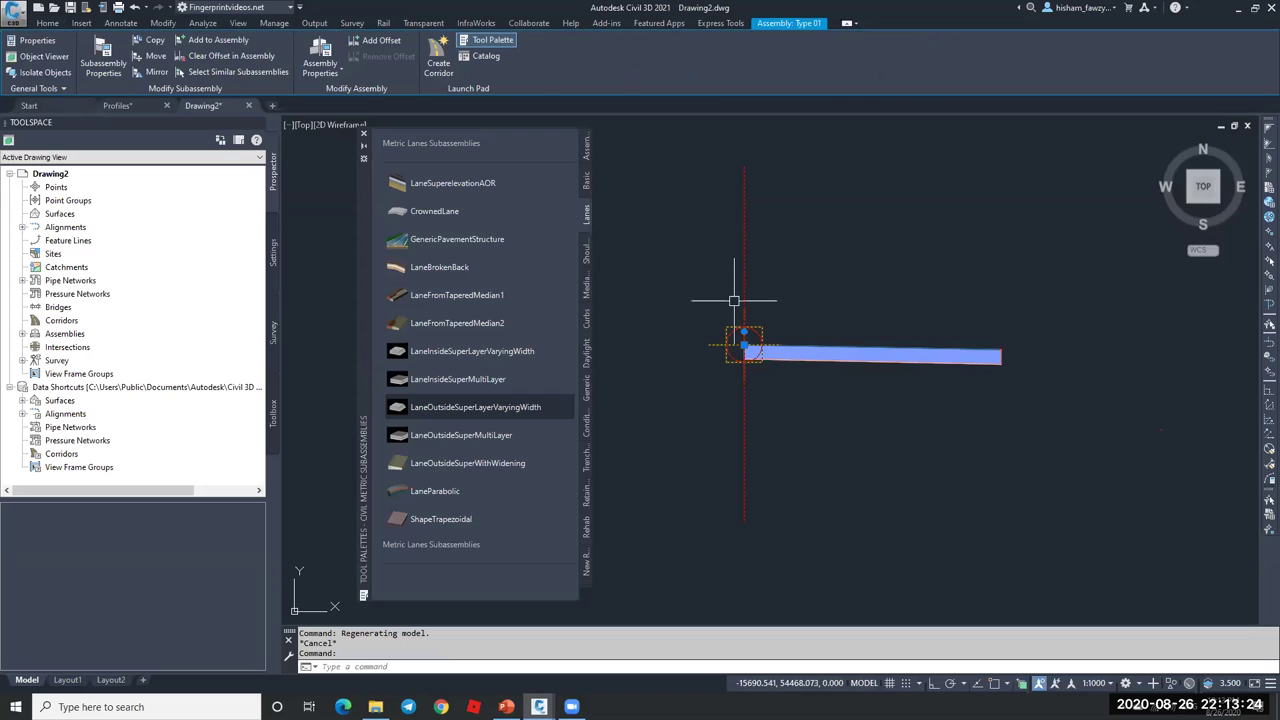
key("Escape")
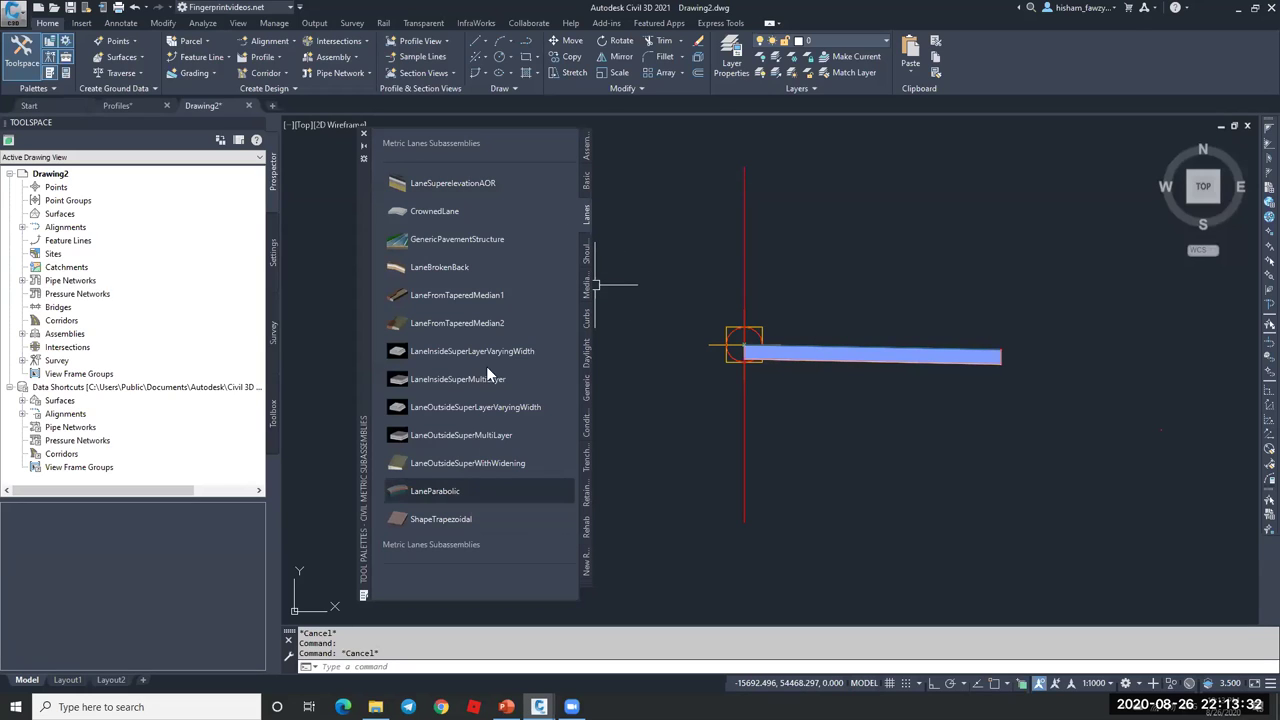
- Open the help page for the LaneSuperelevationAOR palette item
right_click(500, 184)
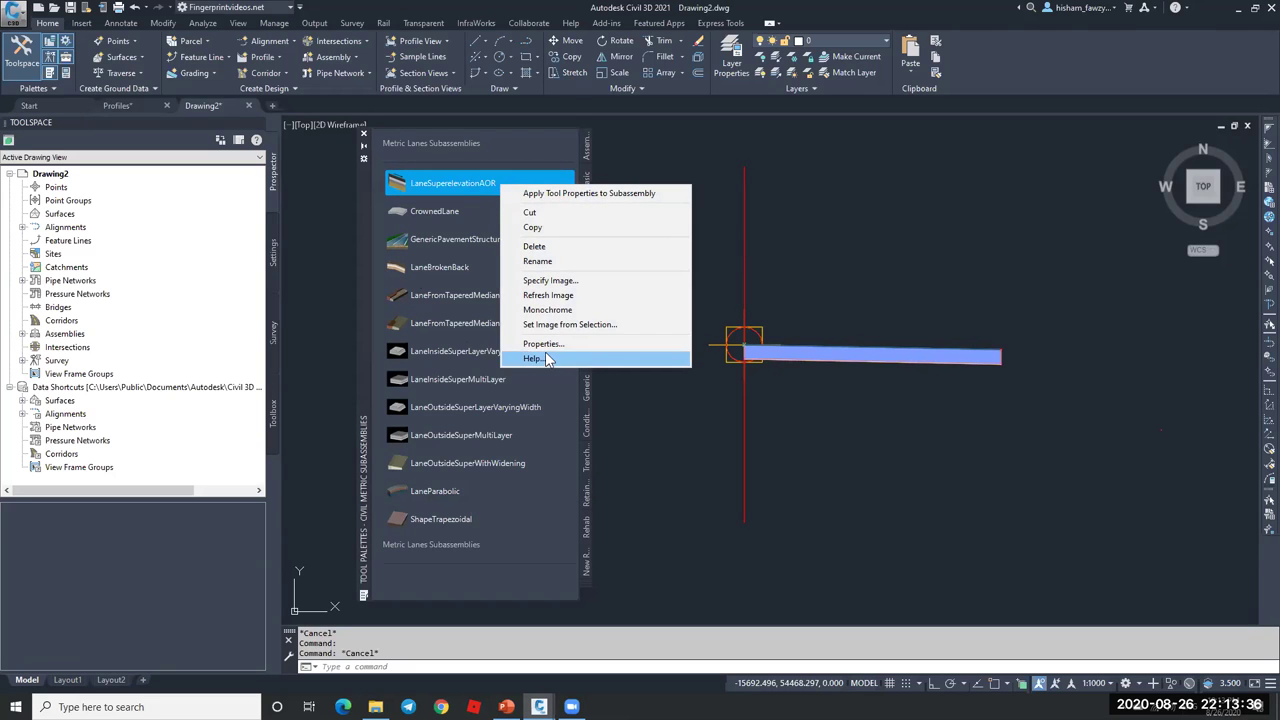
left_click(533, 358)
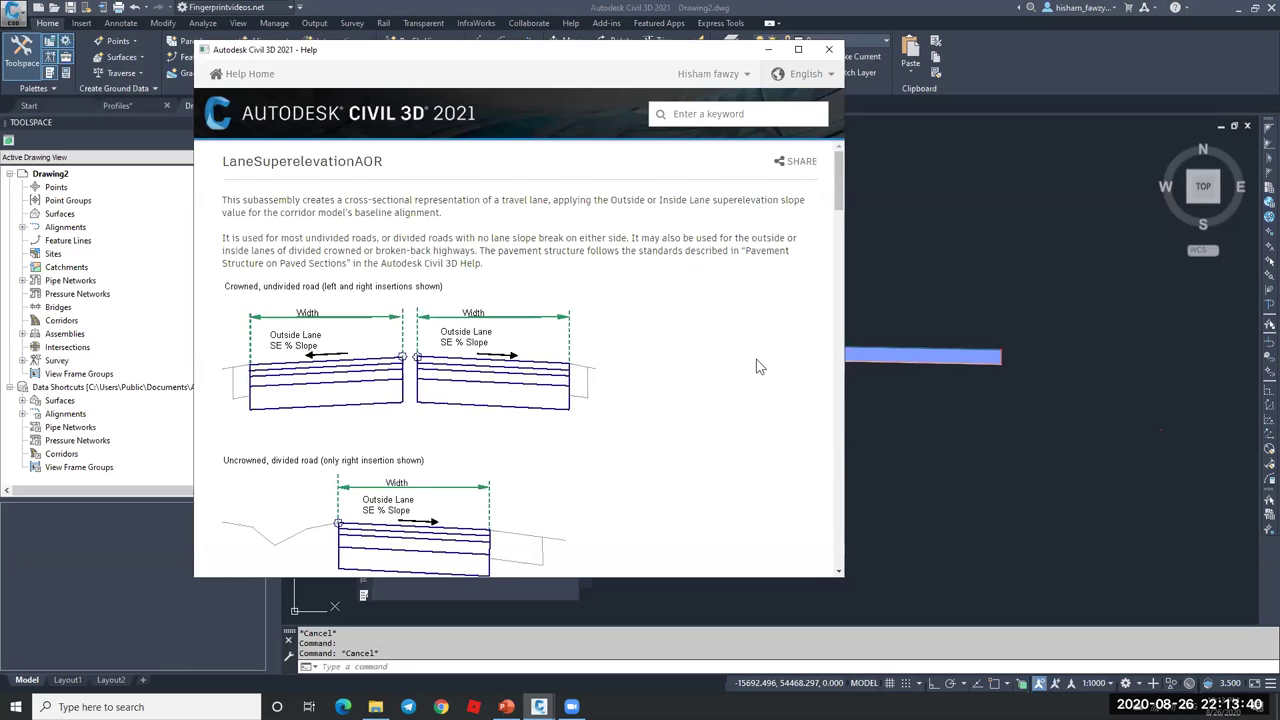
scroll(757, 366, "down", 5)
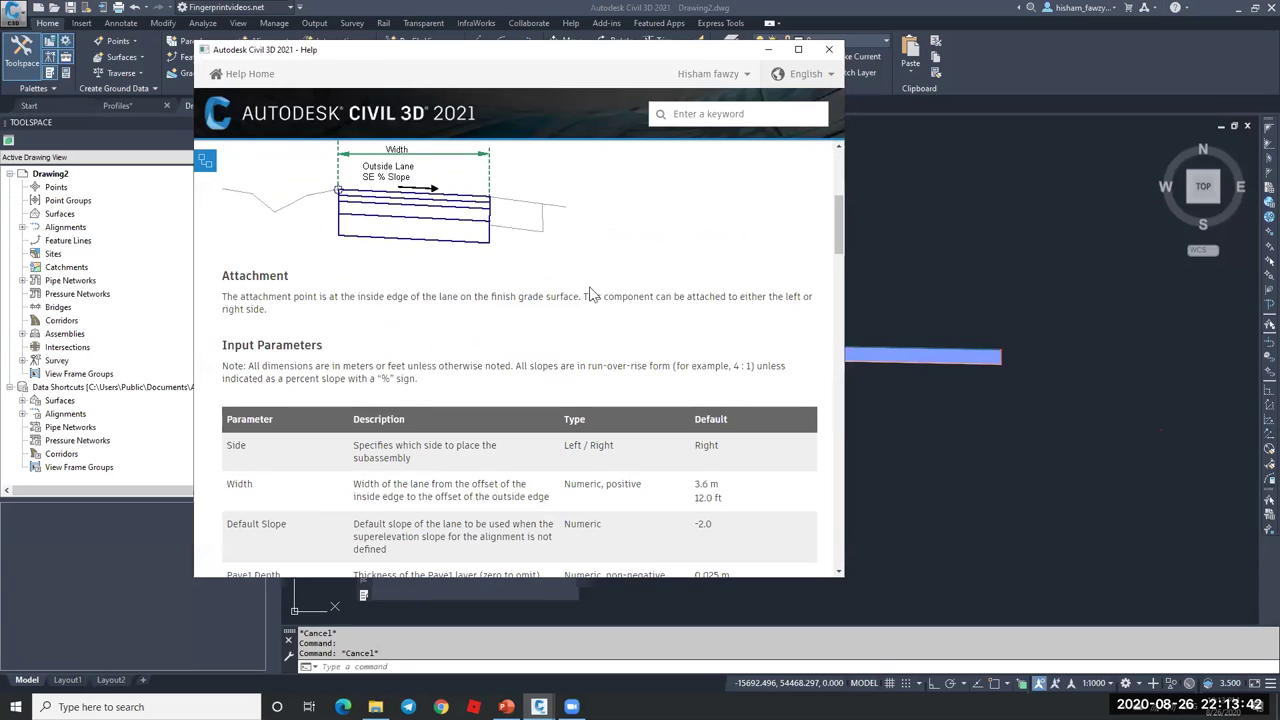
scroll(397, 321, "down", 2)
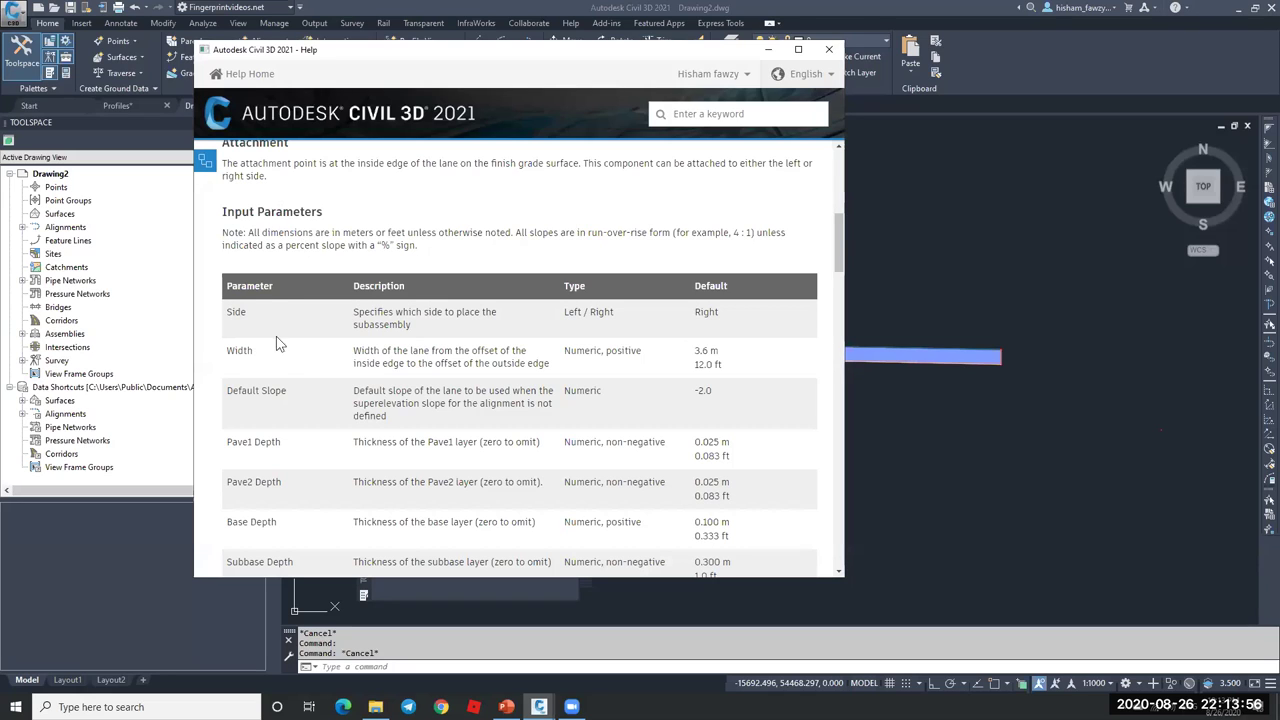
- Review the Input Parameters table's defaults: 3.6 m width, -2.0 slope, 0.300 m subbase depth
left_click_drag(256, 350, 239, 350)
scroll(289, 366, "down", 1)
scroll(337, 314, "down", 1)
scroll(354, 320, "up", 1)
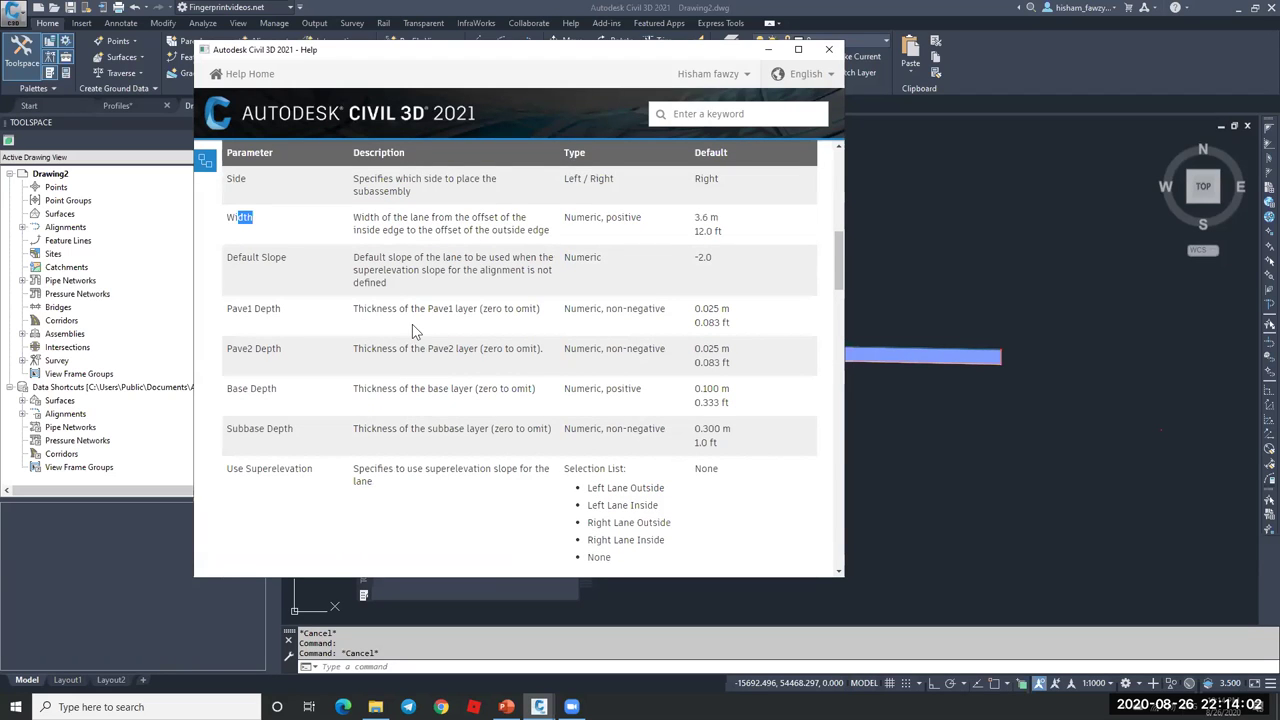
scroll(557, 278, "up", 1)
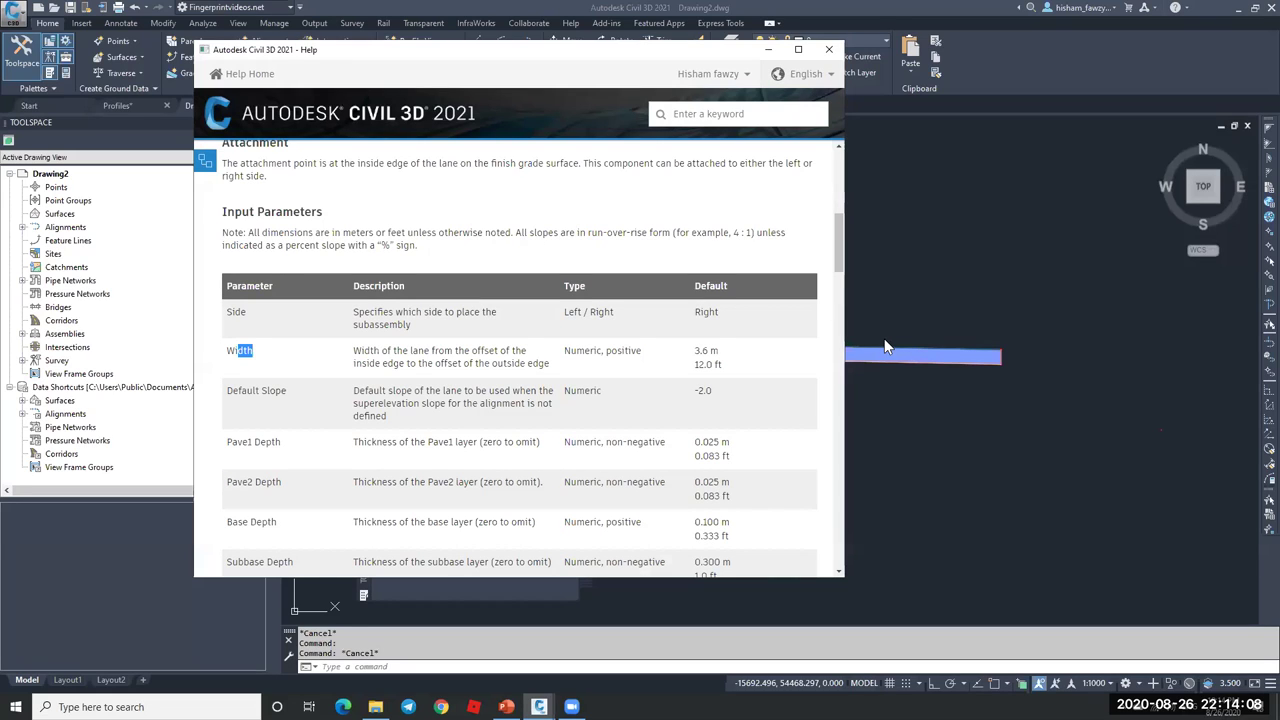
left_click(566, 333)
scroll(638, 298, "down", 1)
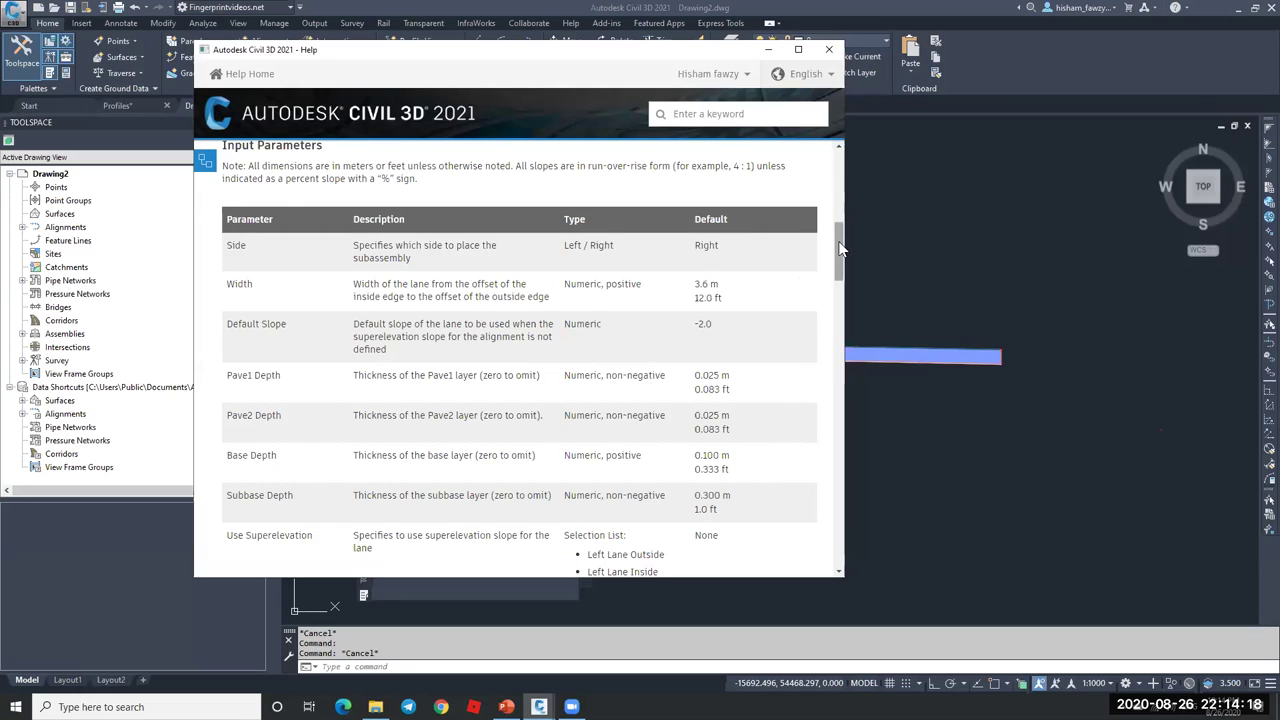
scroll(840, 250, "up", 2)
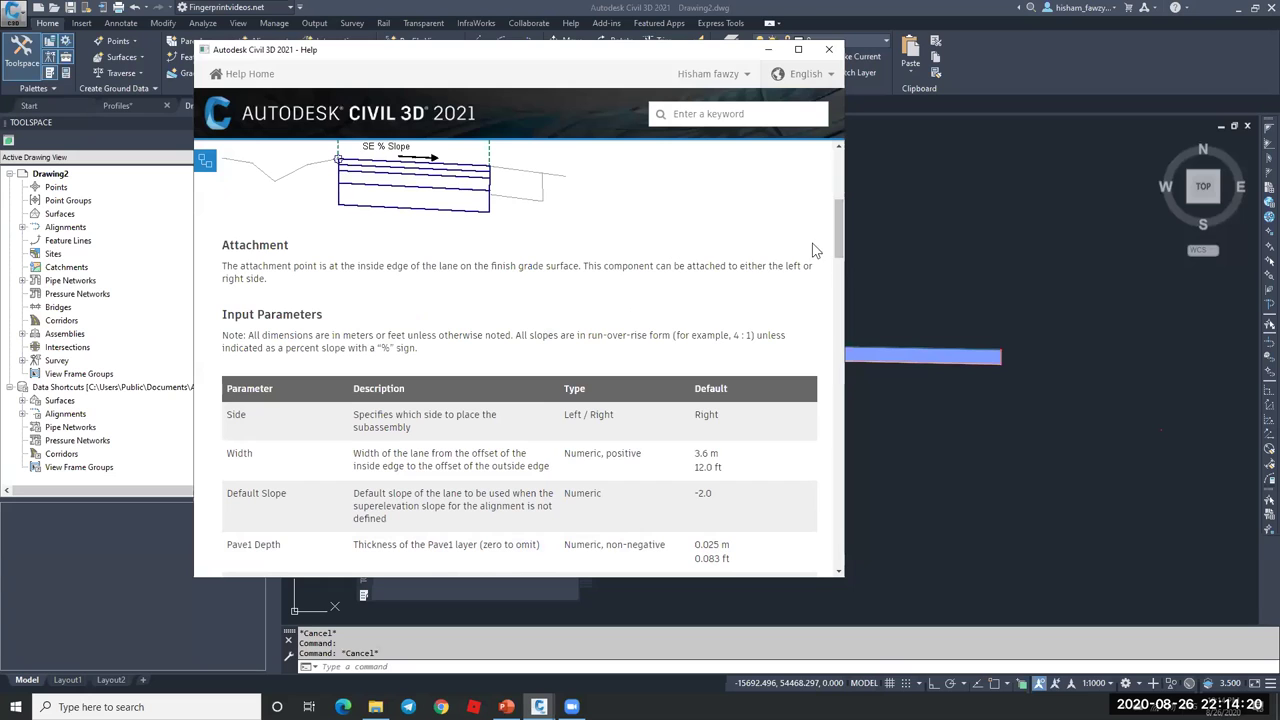
scroll(840, 240, "down", 3)
scroll(840, 240, "up", 3)
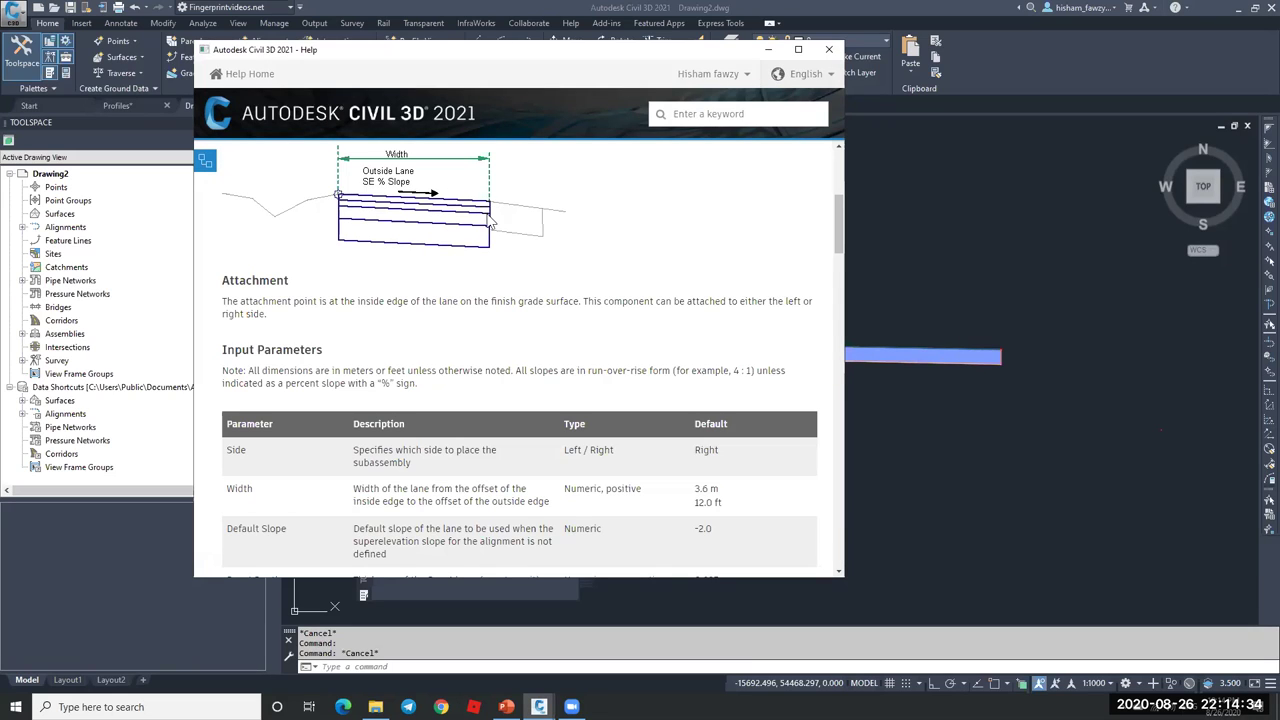
scroll(508, 245, "down", 3)
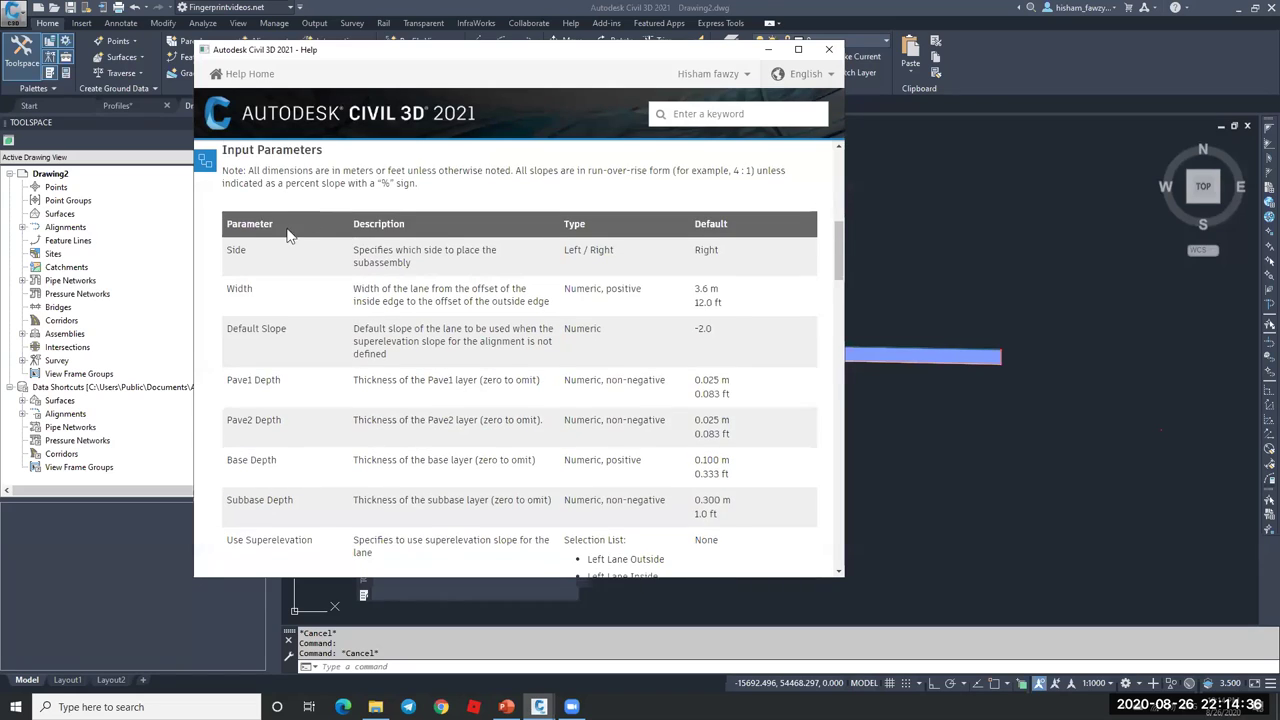
scroll(300, 240, "down", 1)
scroll(340, 288, "up", 1)
scroll(318, 337, "down", 1)
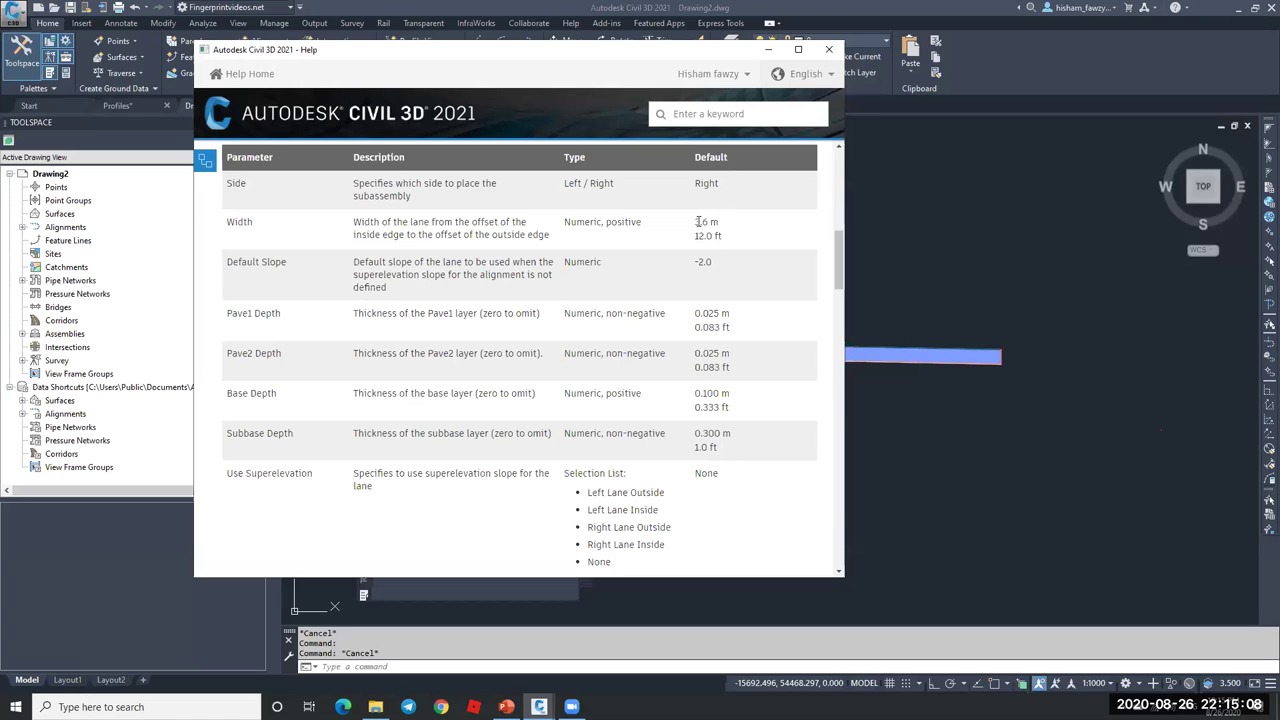
- Scroll to the Crown and ETW point code rows and the Lane Width and Outside Elevation targets
scroll(460, 357, "down", 3)
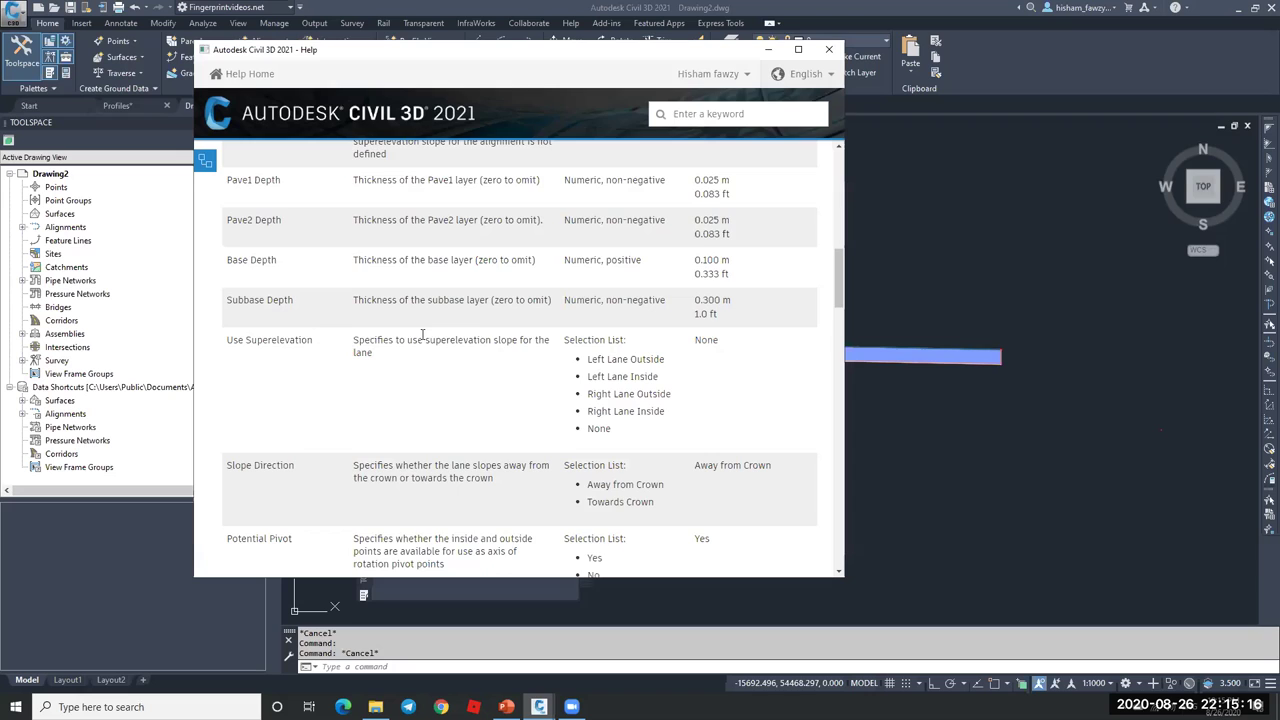
scroll(366, 340, "down", 3)
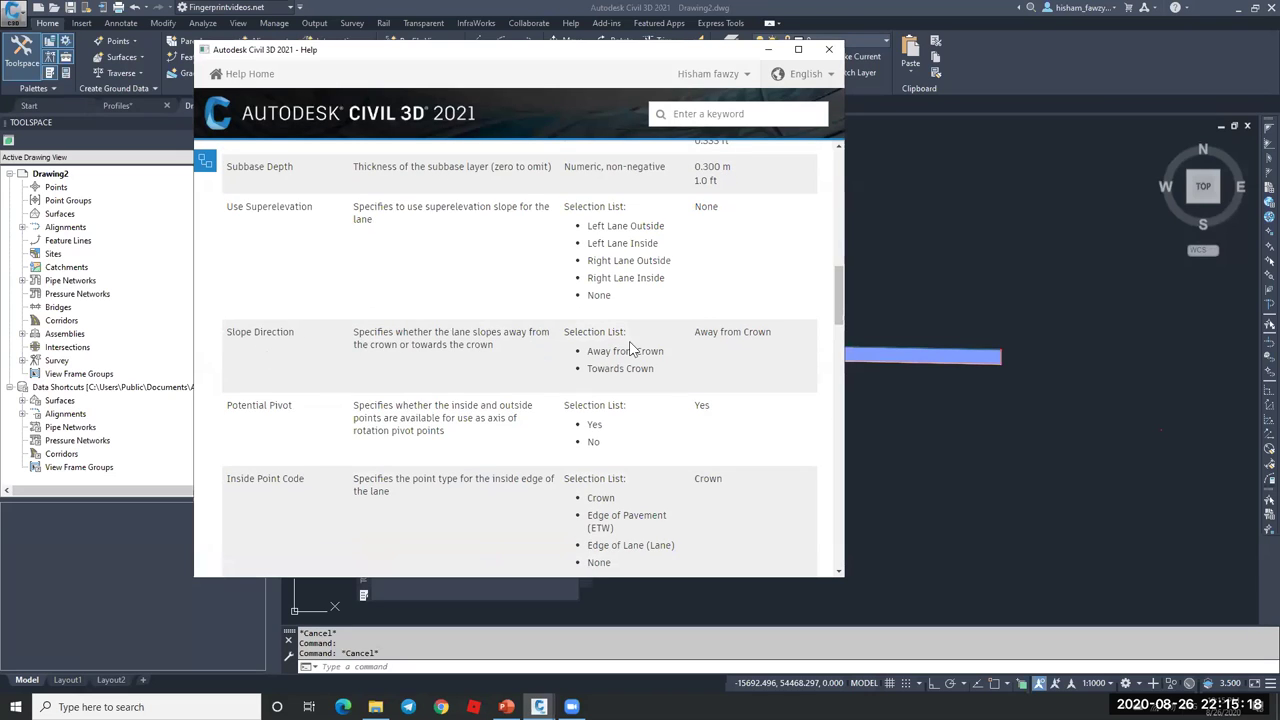
scroll(400, 330, "down", 2)
scroll(566, 337, "down", 5)
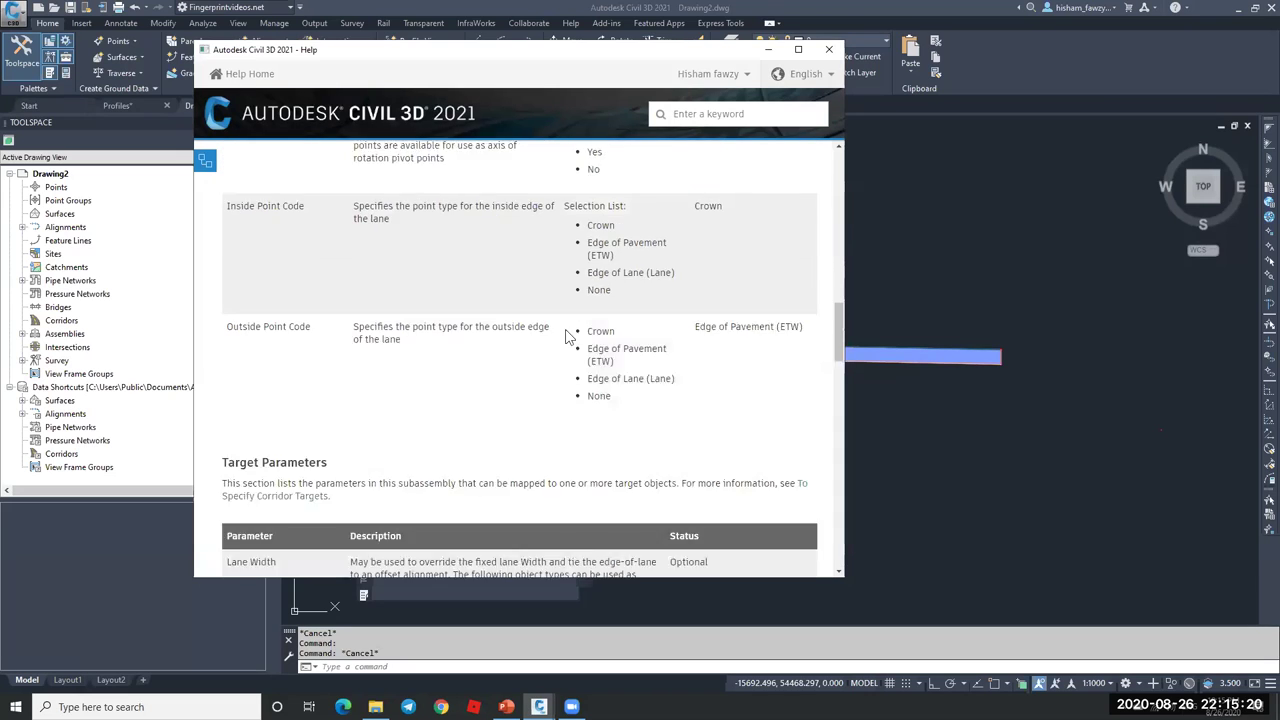
scroll(566, 337, "down", 1)
scroll(582, 300, "up", 3)
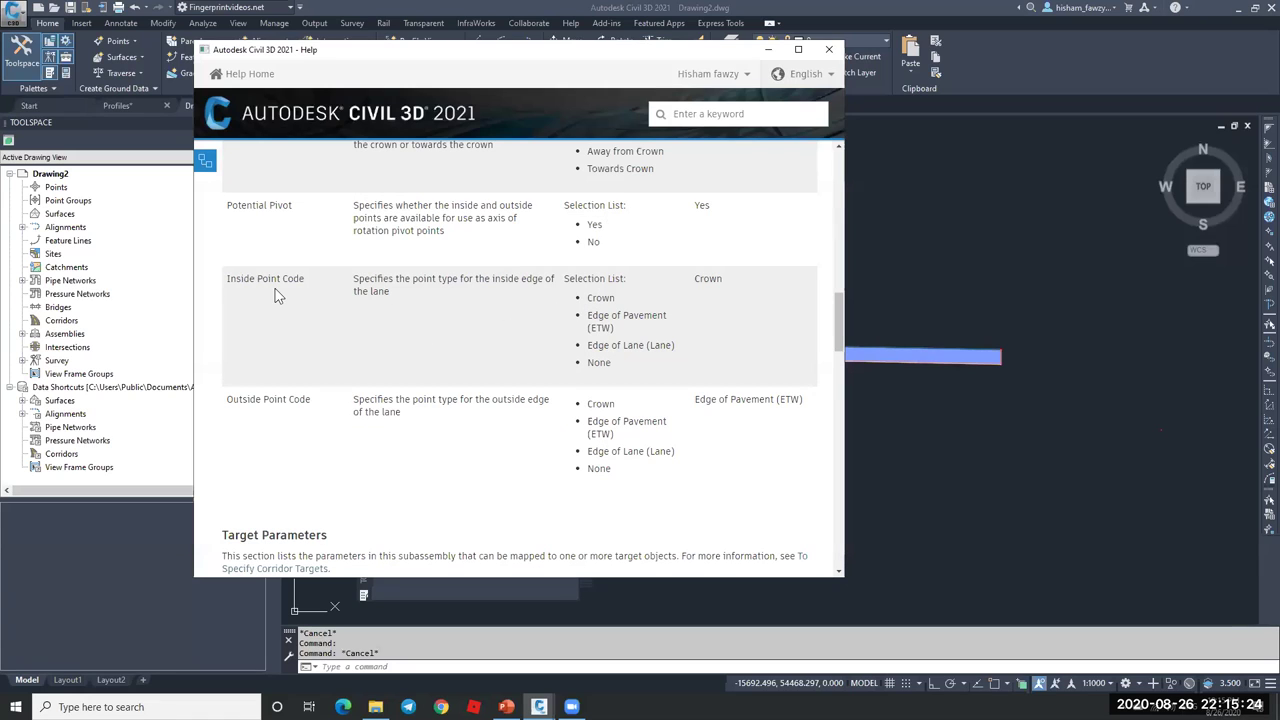
scroll(530, 300, "down", 3)
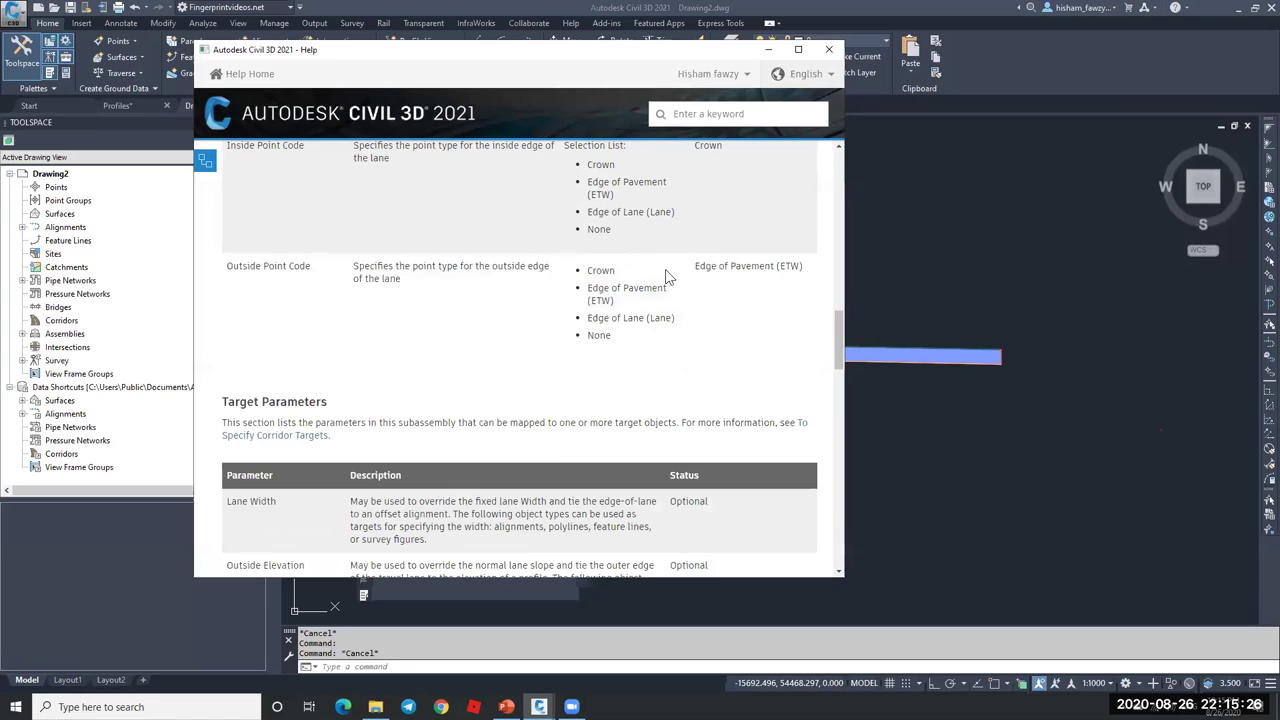
scroll(720, 210, "down", 3)
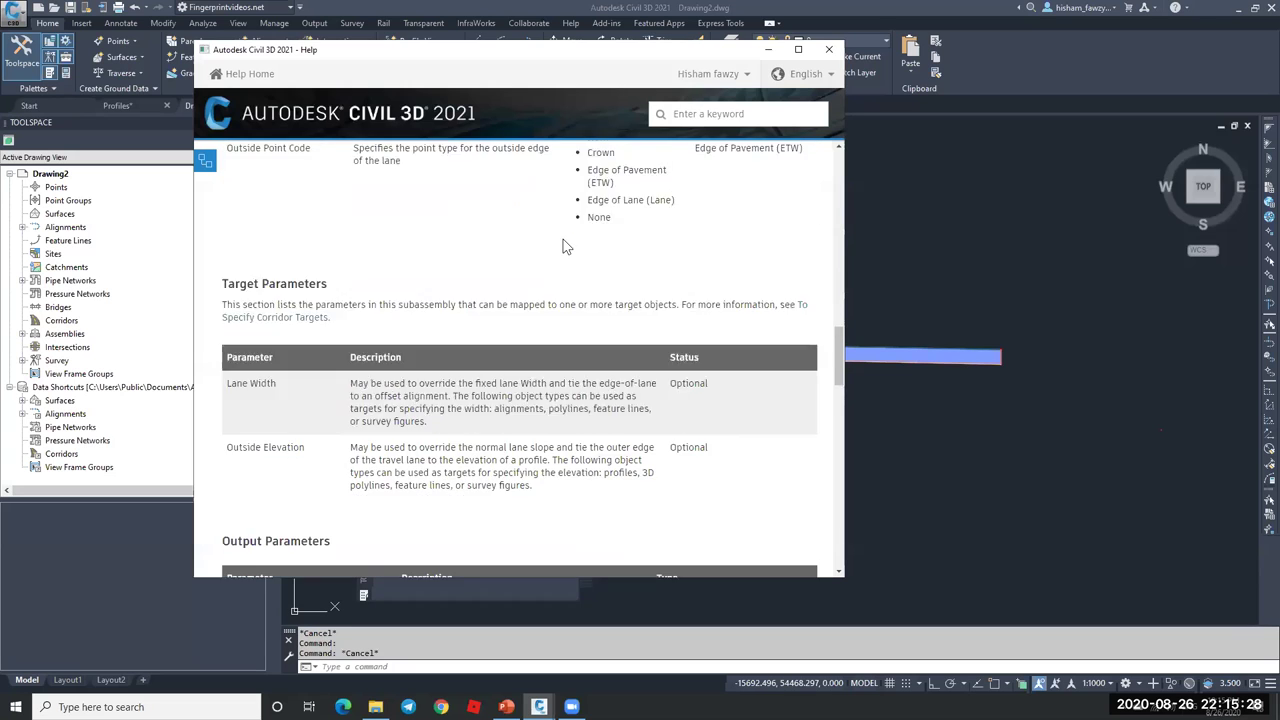
scroll(488, 246, "up", 8)
scroll(488, 246, "up", 10)
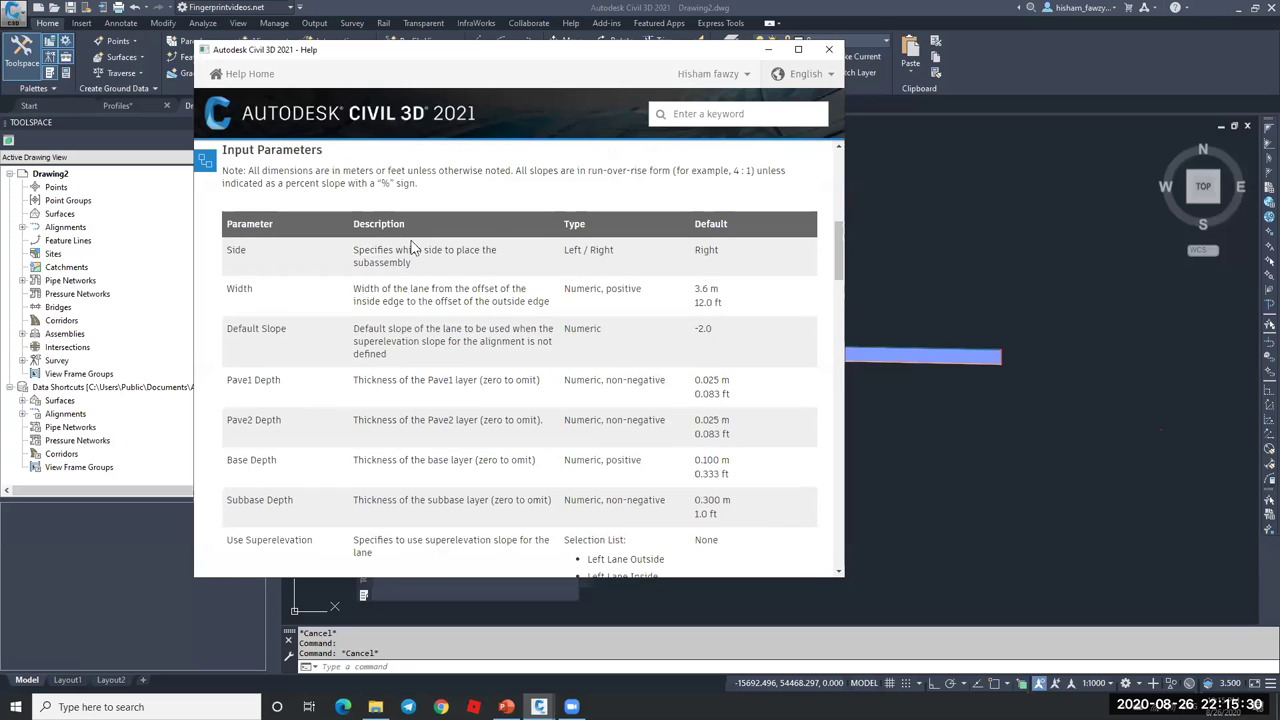
scroll(283, 213, "up", 1)
scroll(283, 213, "up", 1)
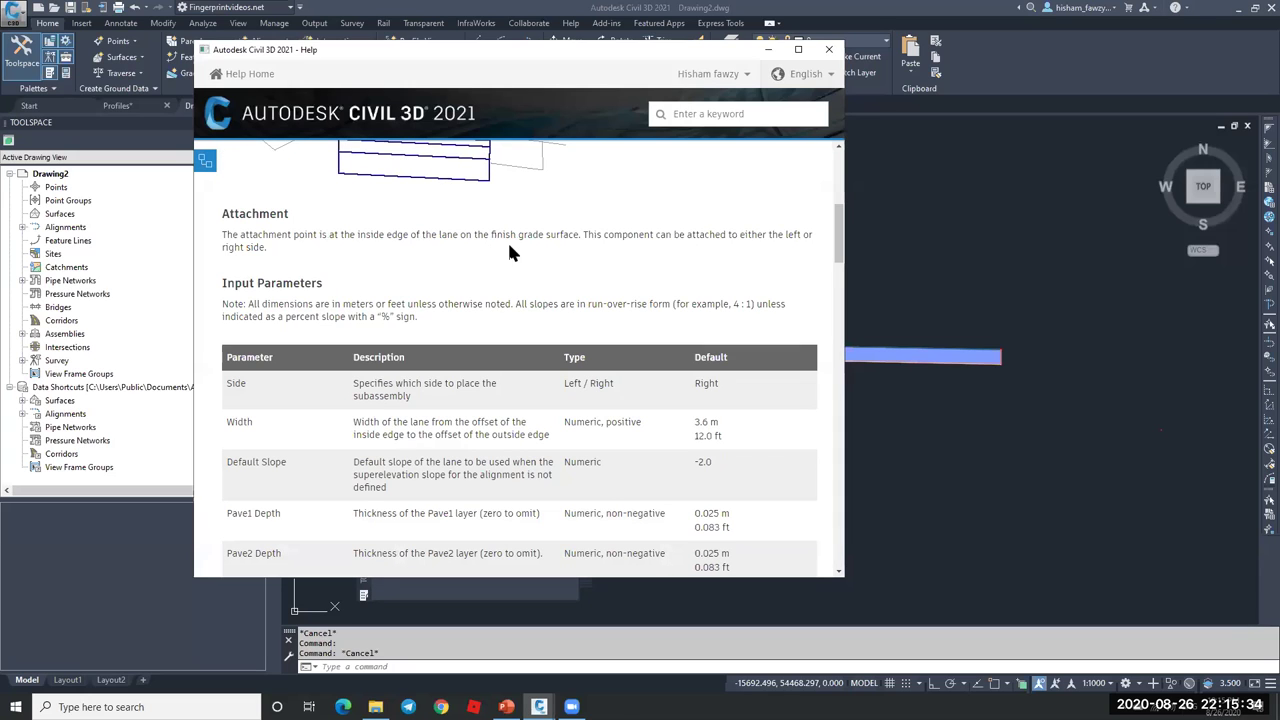
scroll(512, 250, "down", 10)
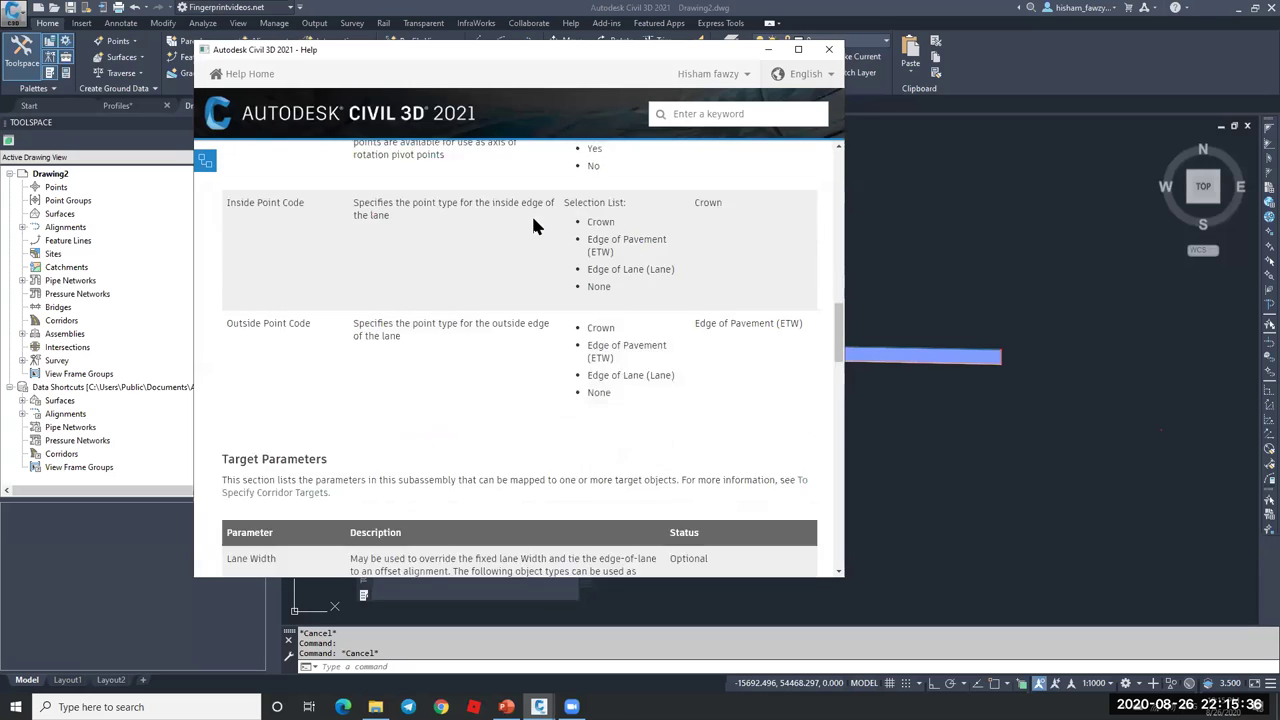
scroll(531, 226, "down", 2)
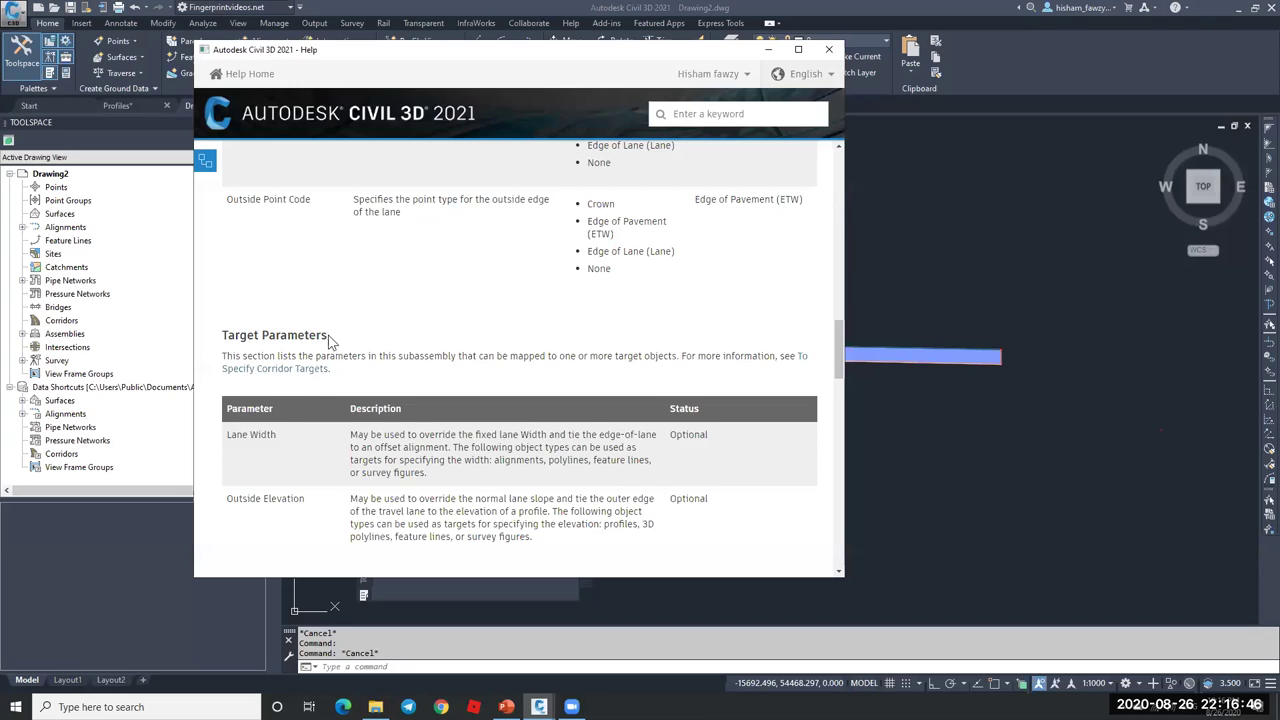
- Highlight the Target Parameters heading and the Lane Width and Outside Elevation parameter names
left_click_drag(327, 337, 222, 336)
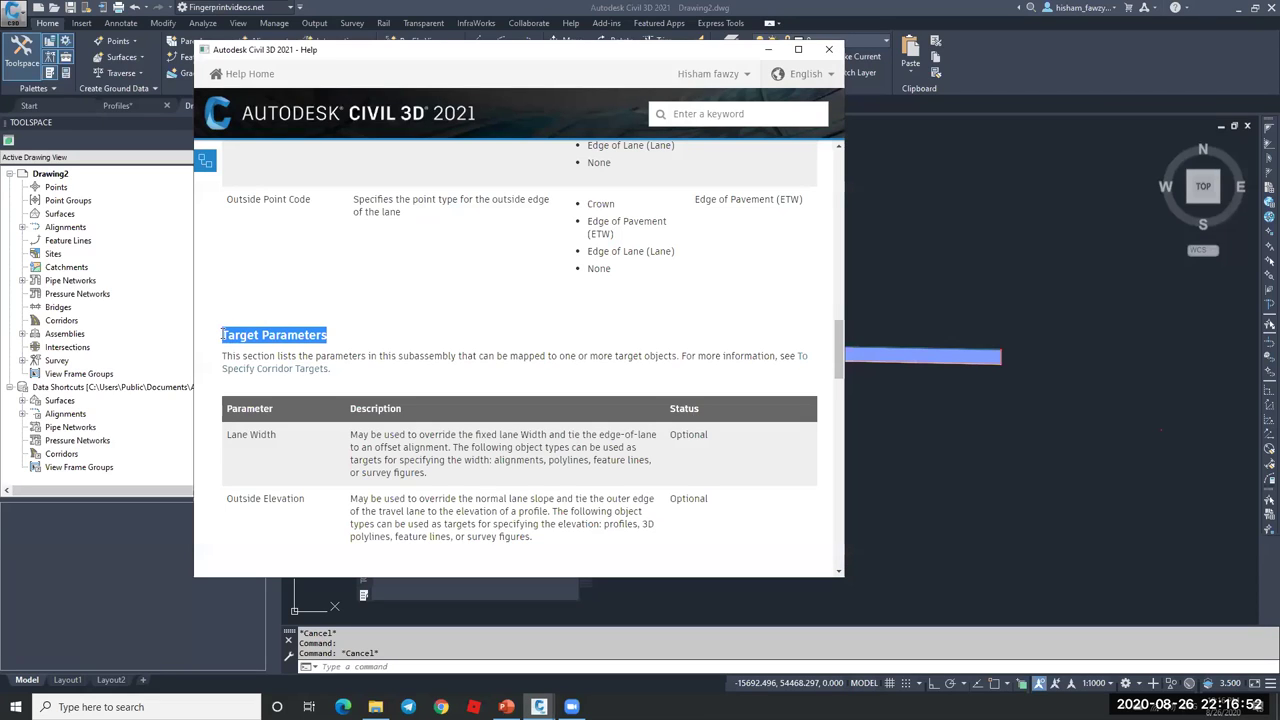
left_click(285, 507)
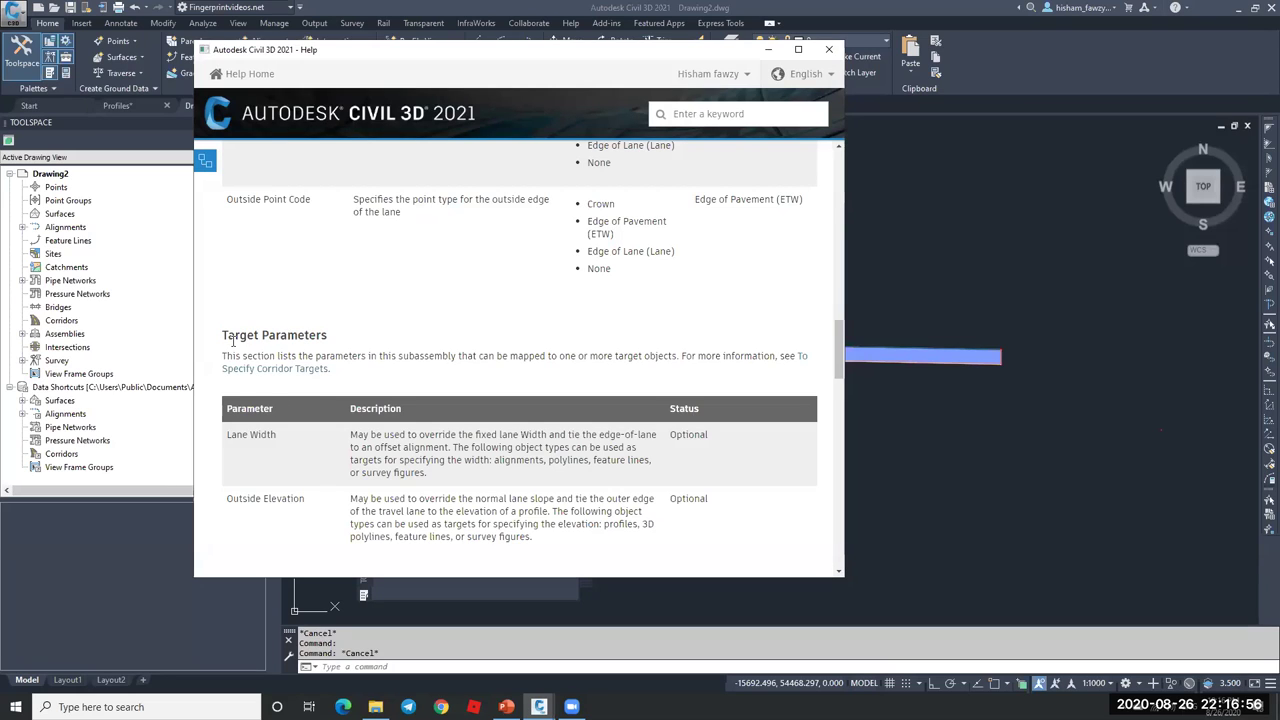
left_click_drag(222, 335, 327, 337)
left_click_drag(277, 436, 231, 442)
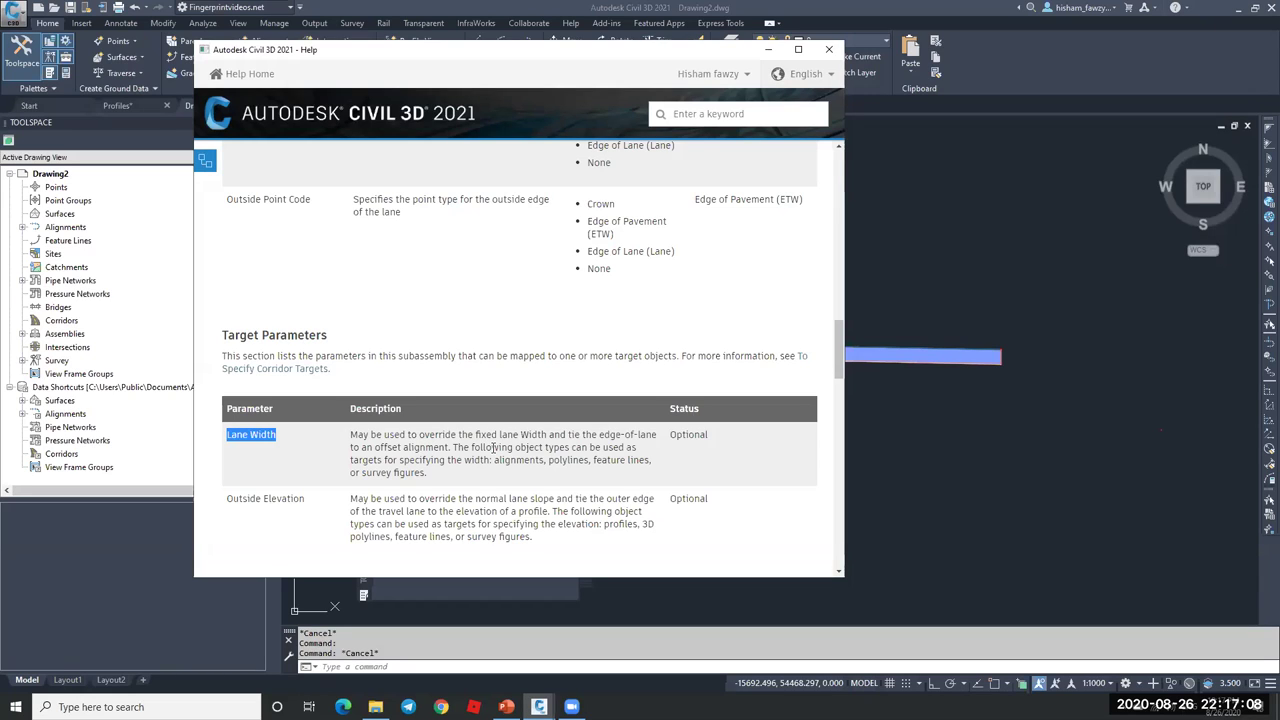
scroll(485, 447, "down", 3)
left_click(293, 367)
left_click_drag(227, 366, 310, 376)
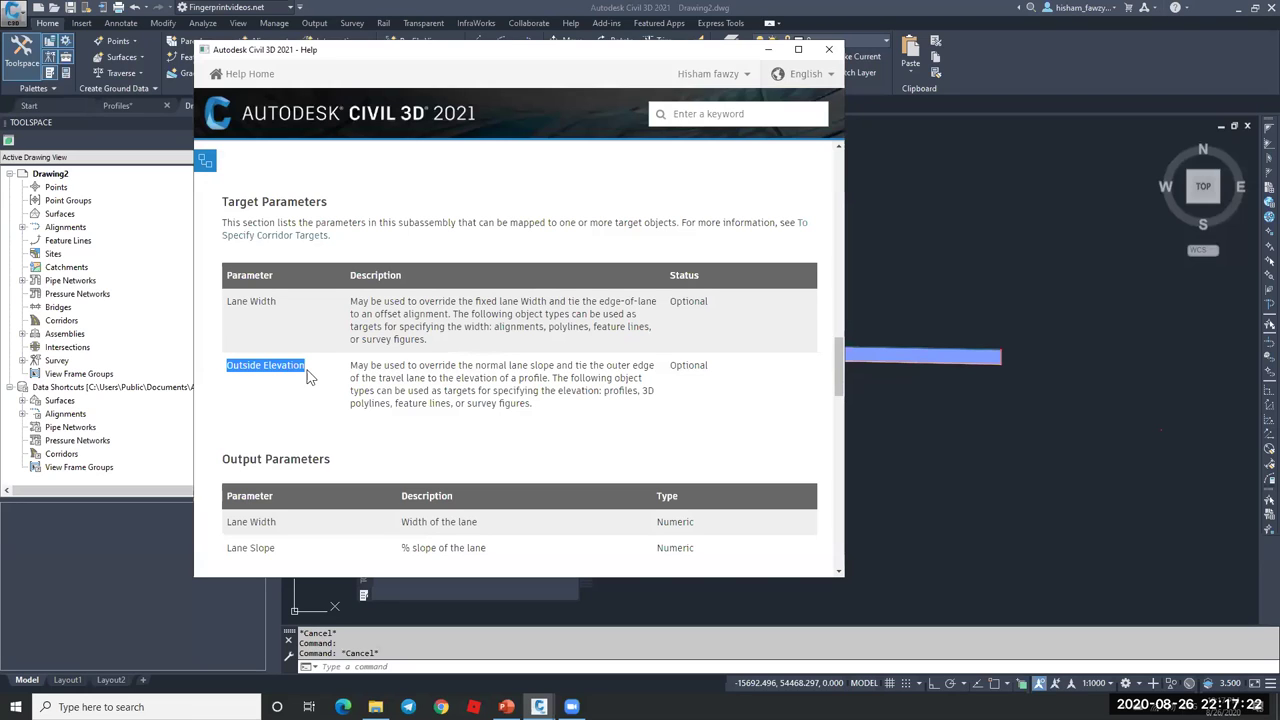
left_click(292, 218)
- Scroll past the width and slope outputs to the codes table, P1 Crown through P10 ETW_Sub
scroll(352, 214, "up", 10)
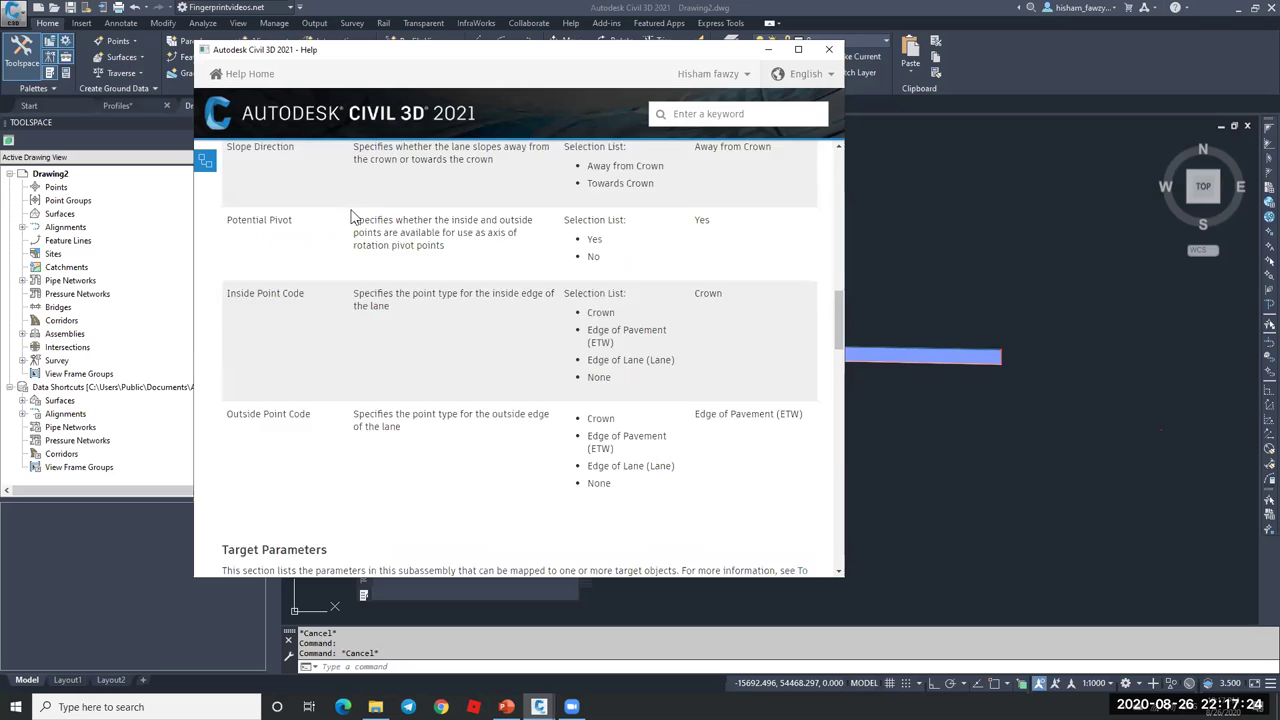
scroll(368, 223, "down", 10)
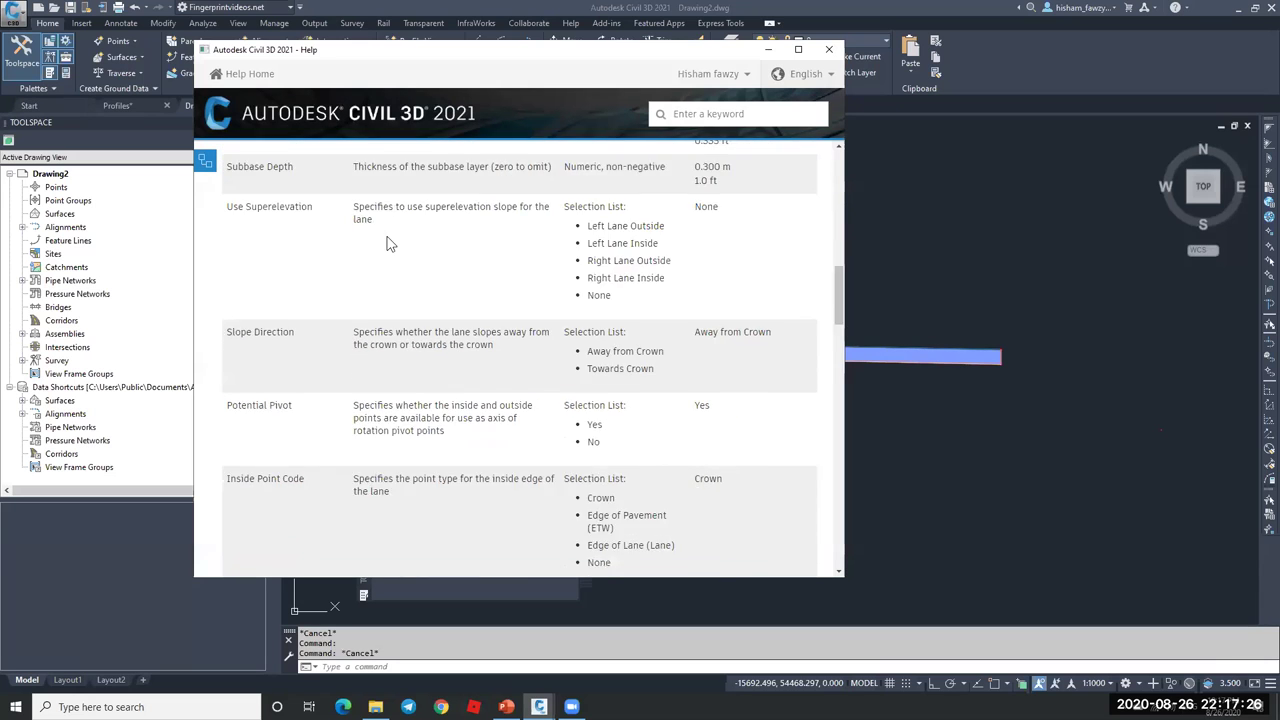
scroll(354, 246, "down", 1)
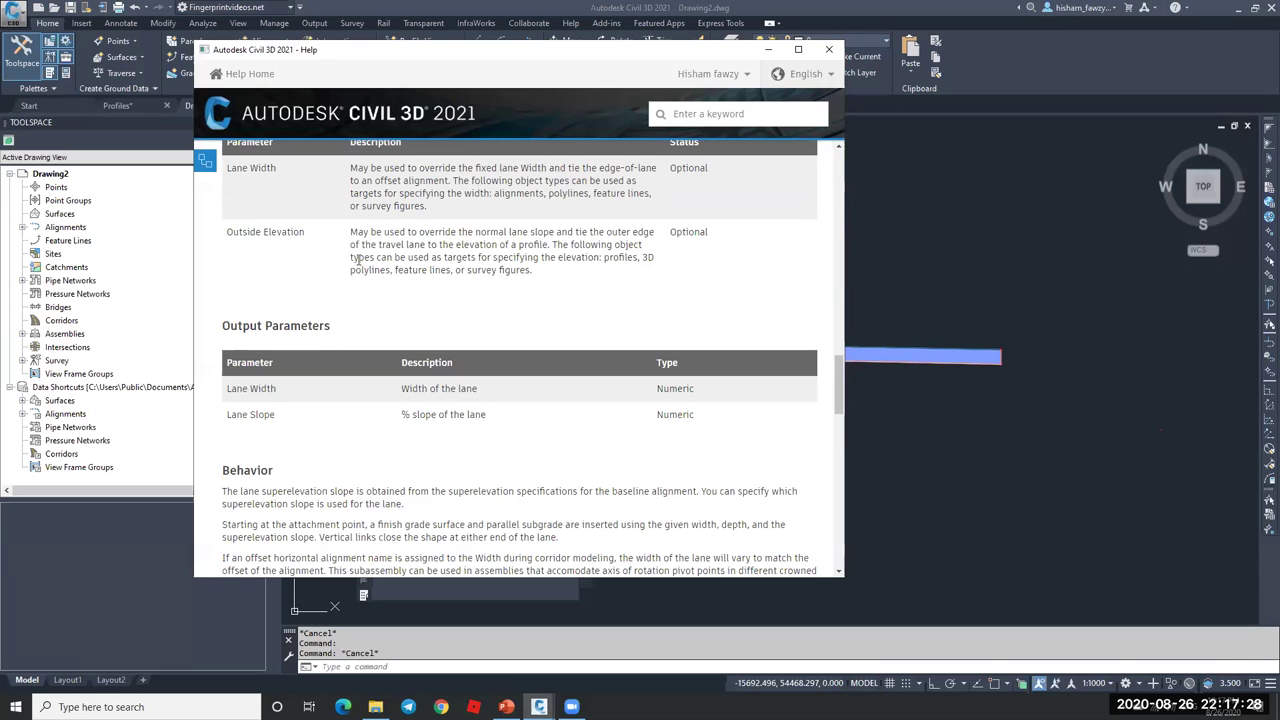
scroll(398, 232, "down", 1)
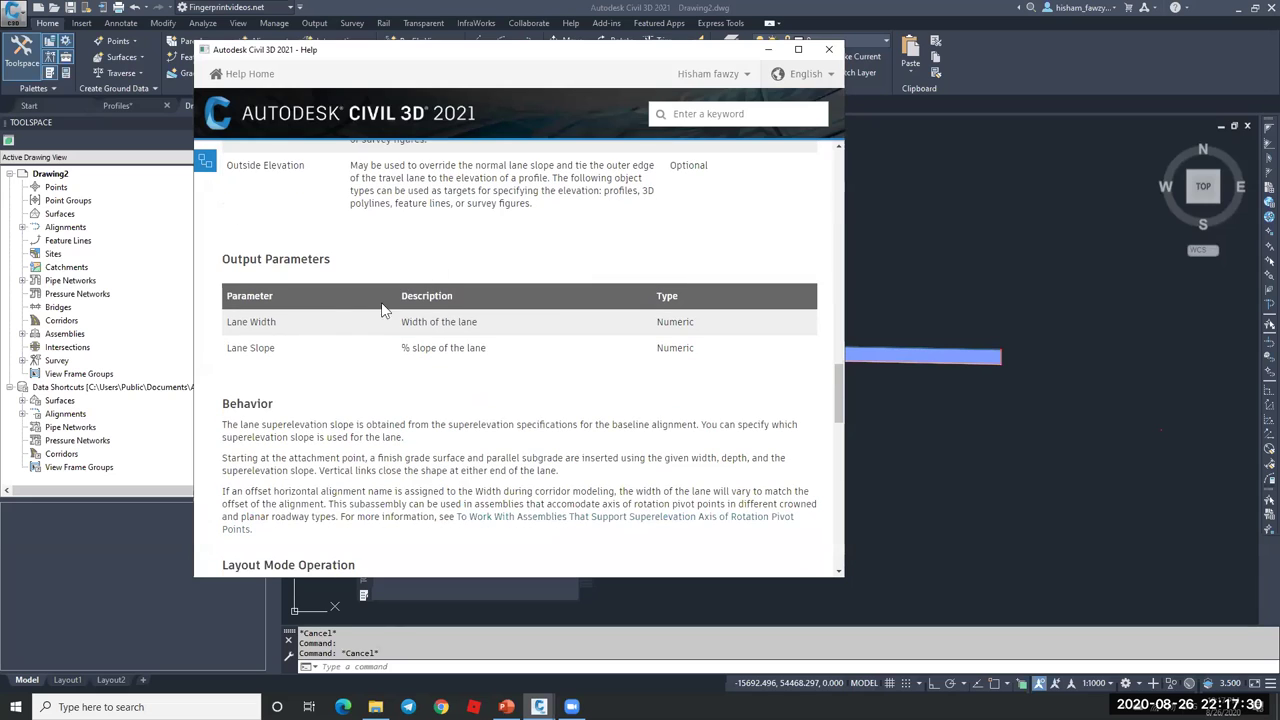
left_click_drag(206, 333, 228, 350)
left_click(366, 376)
scroll(466, 303, "down", 5)
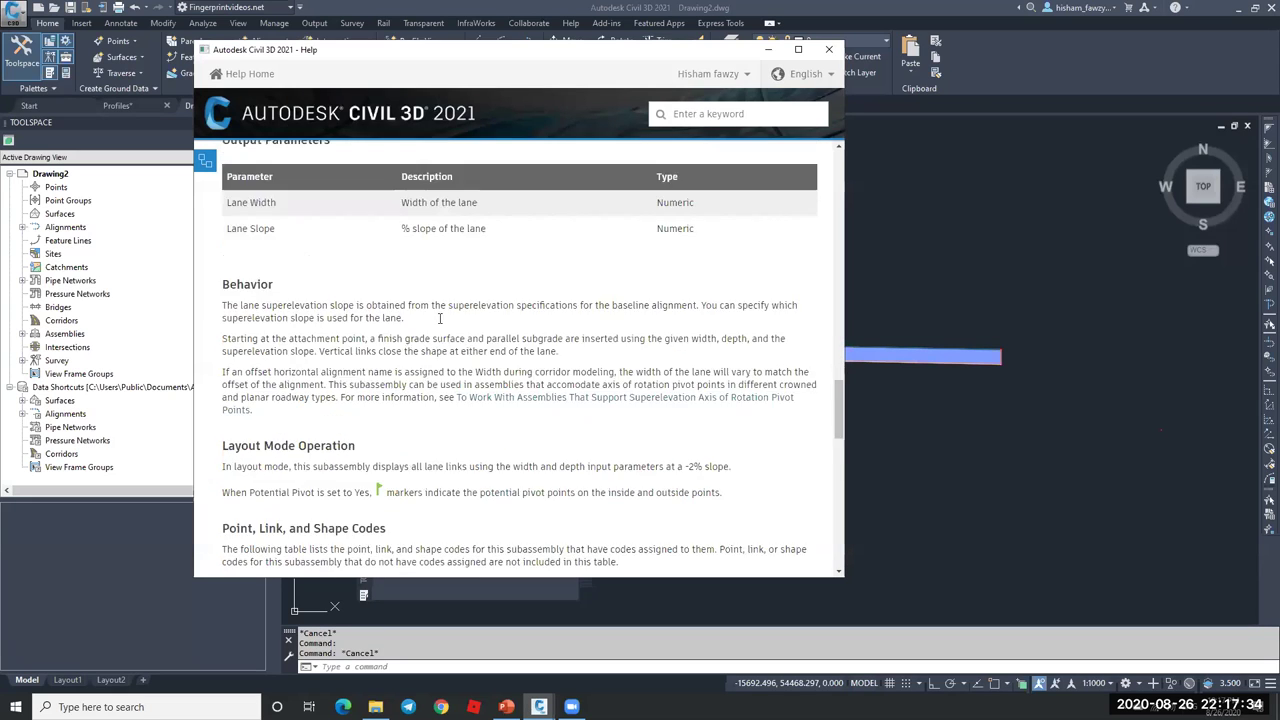
scroll(496, 290, "down", 7)
scroll(471, 286, "up", 4)
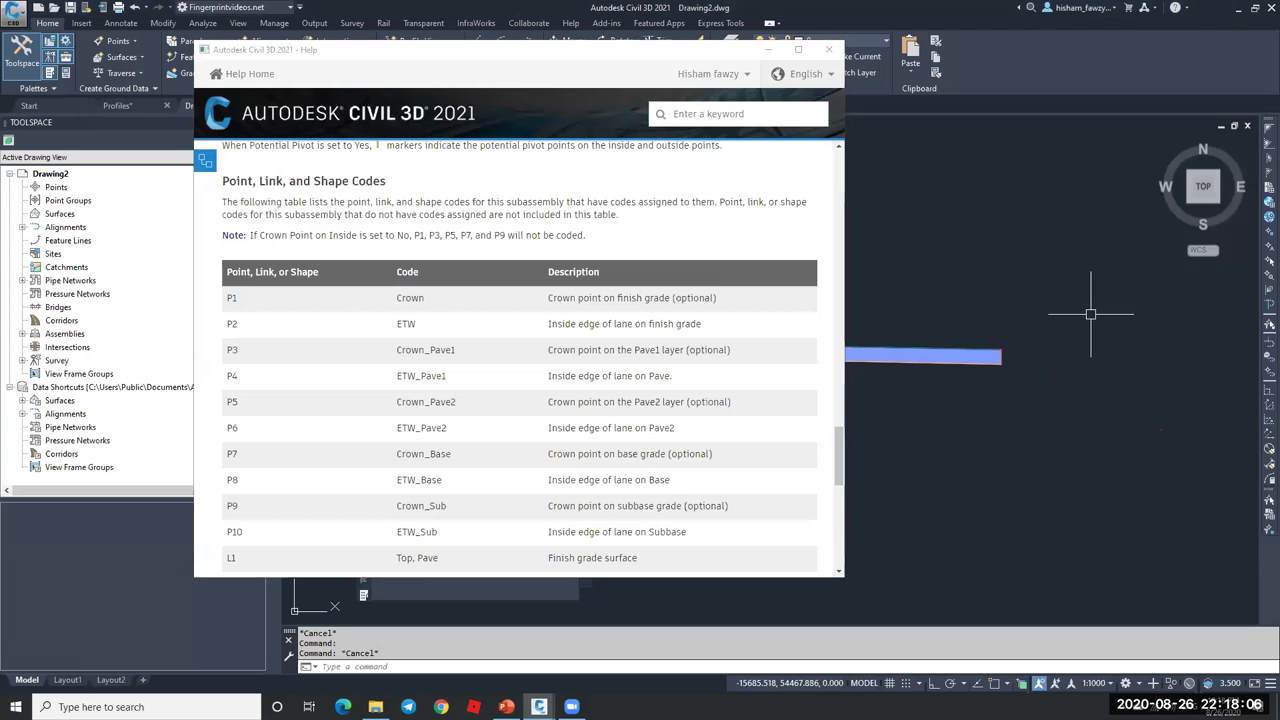
- Close Help and erase the old blue lane bar
left_click(829, 49)
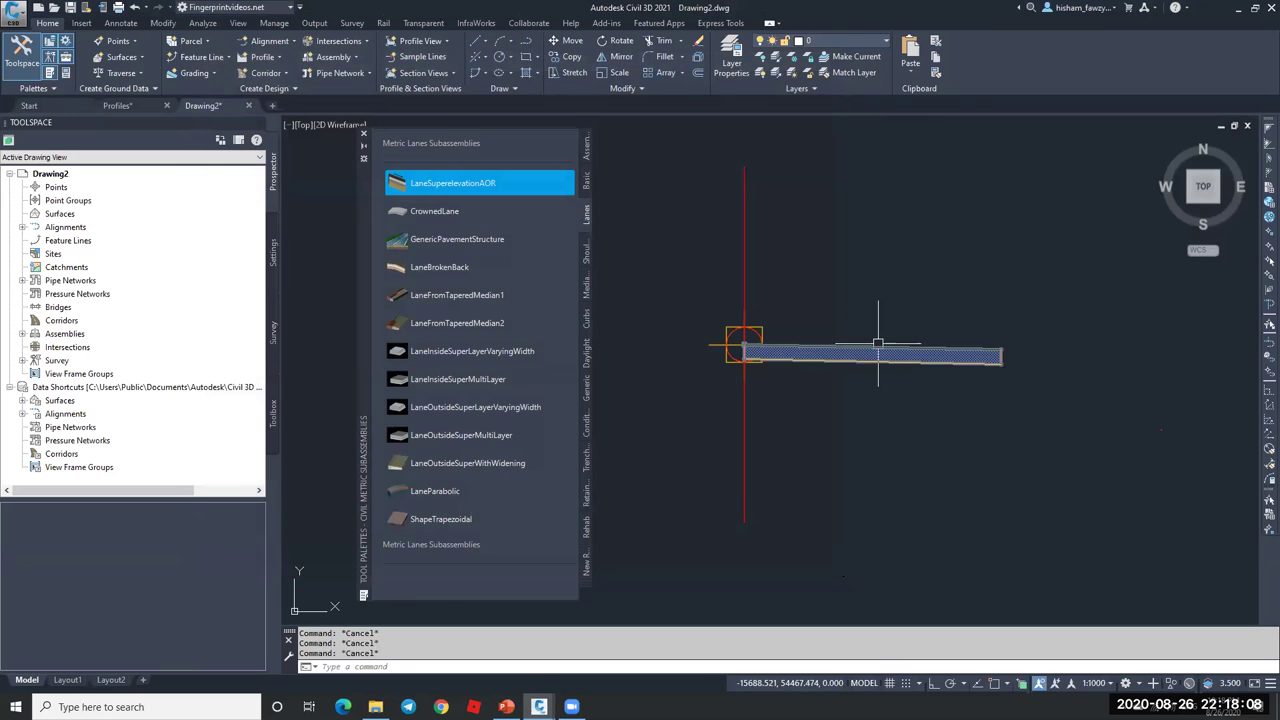
left_click(871, 352)
key("Delete")
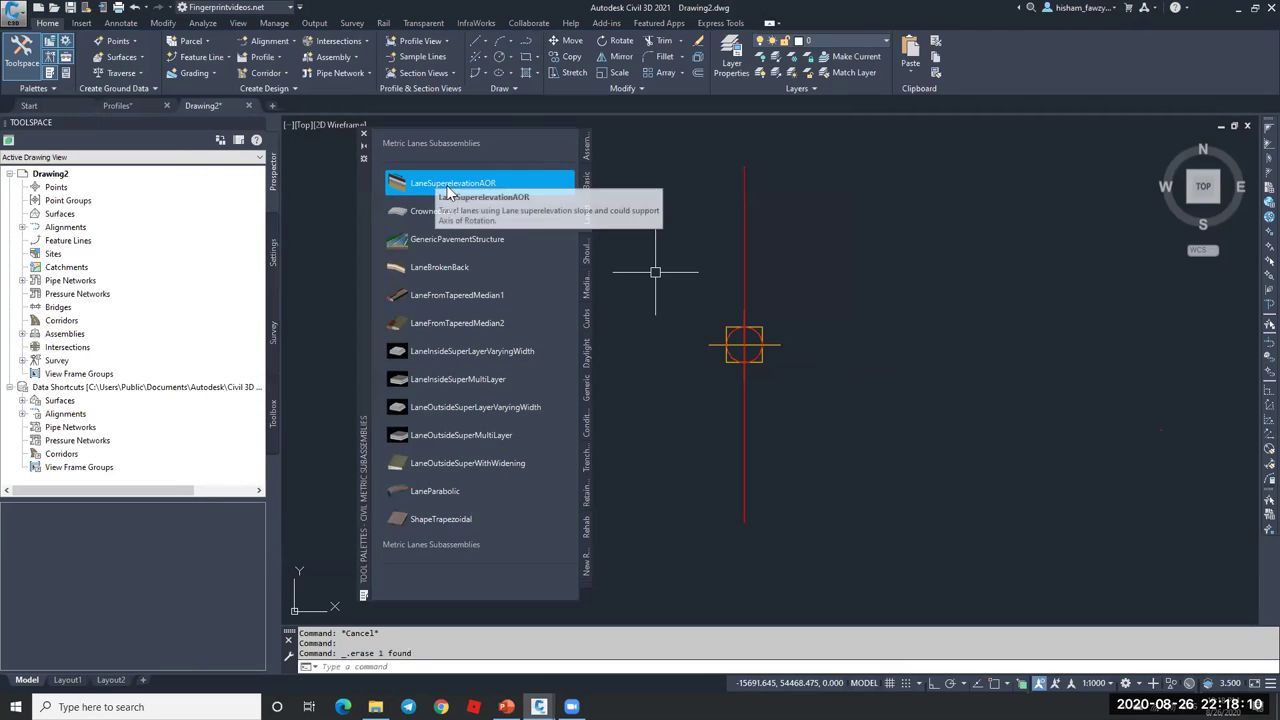
- Attach a LaneSuperelevationAOR subassembly to the assembly marker, then close Properties and the palette
left_click(436, 182)
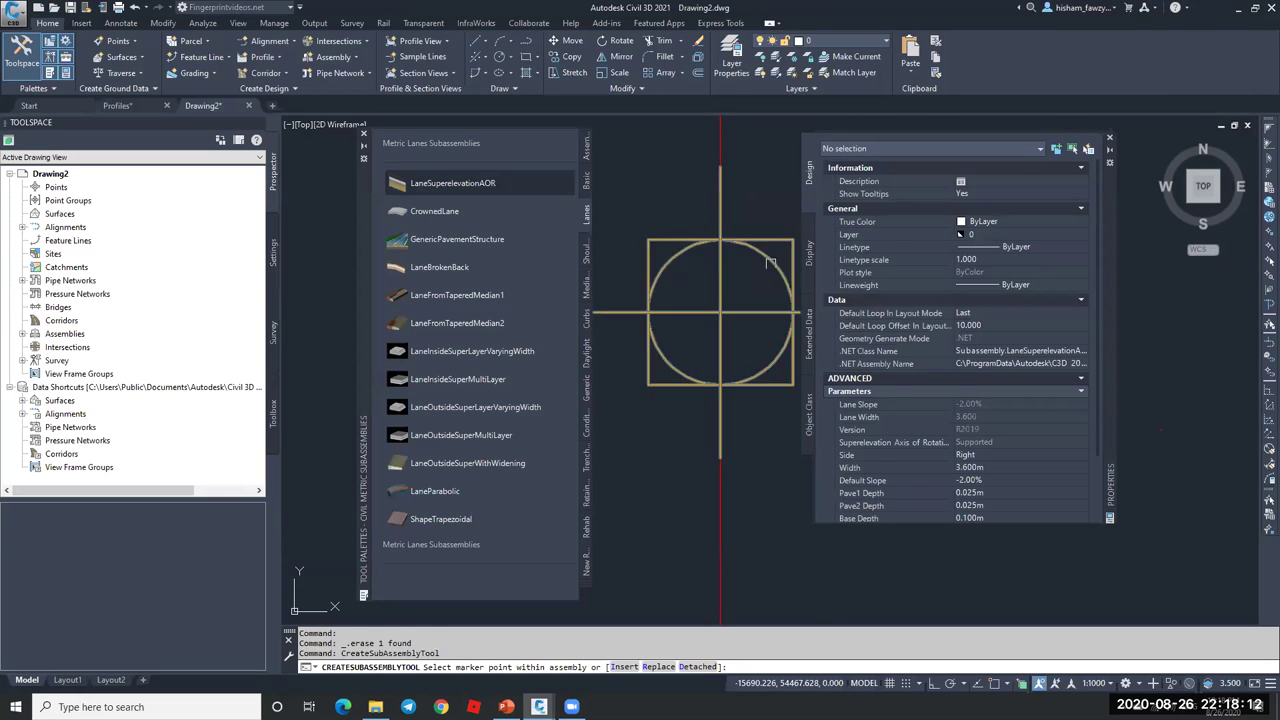
left_click(768, 268)
left_click(1110, 140)
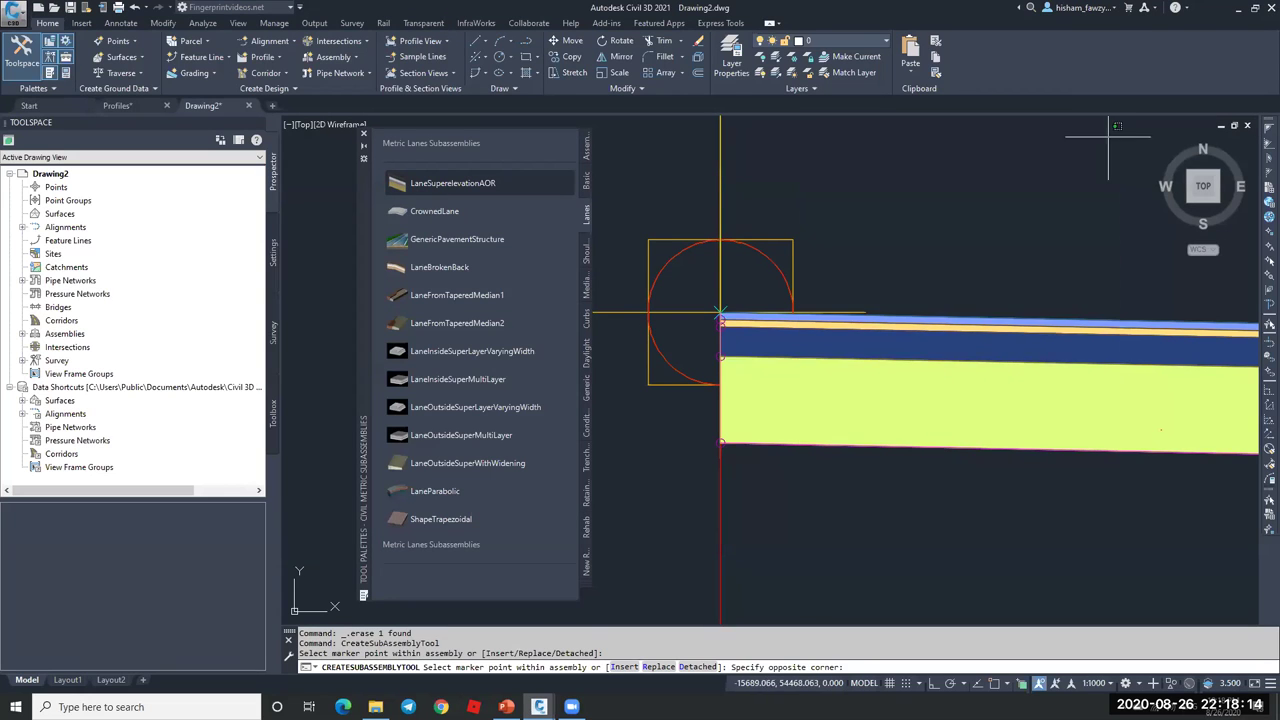
key("Escape")
key("Escape")
scroll(832, 277, "up", 3)
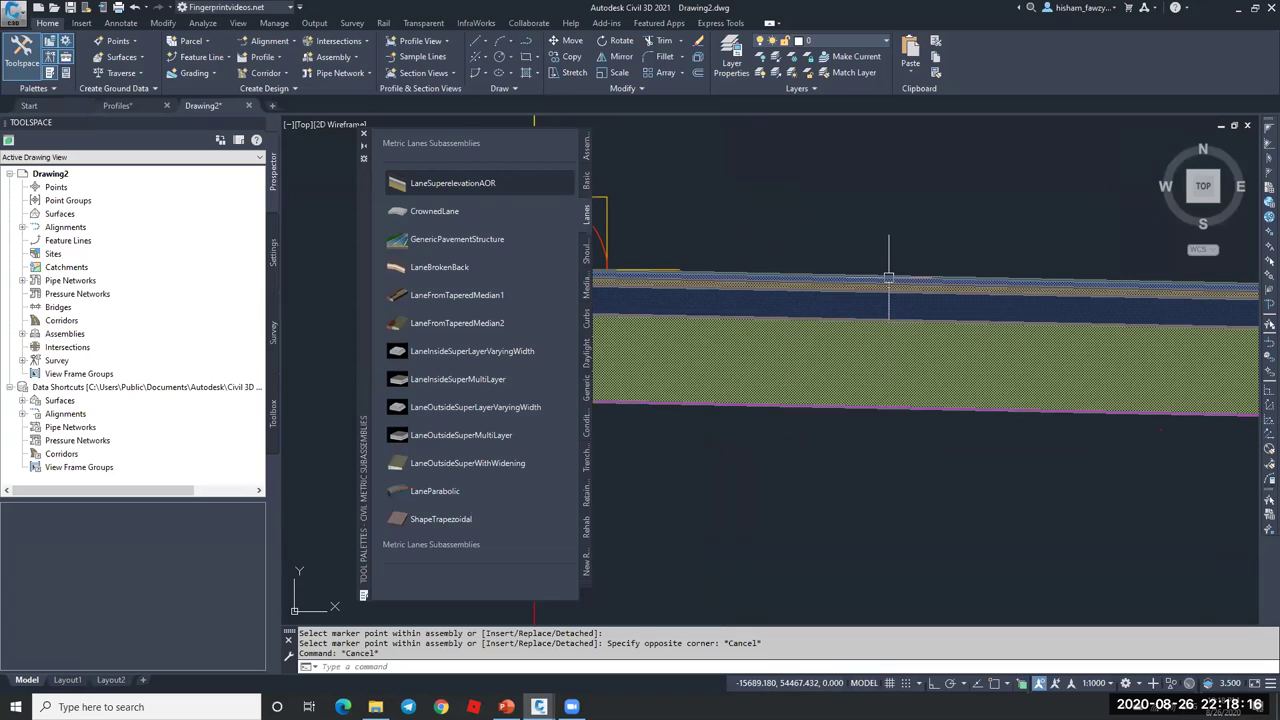
left_click(364, 133)
- Zoom in on the new lane to inspect its ETW and ETW_Base edge points
scroll(600, 270, "down", 3)
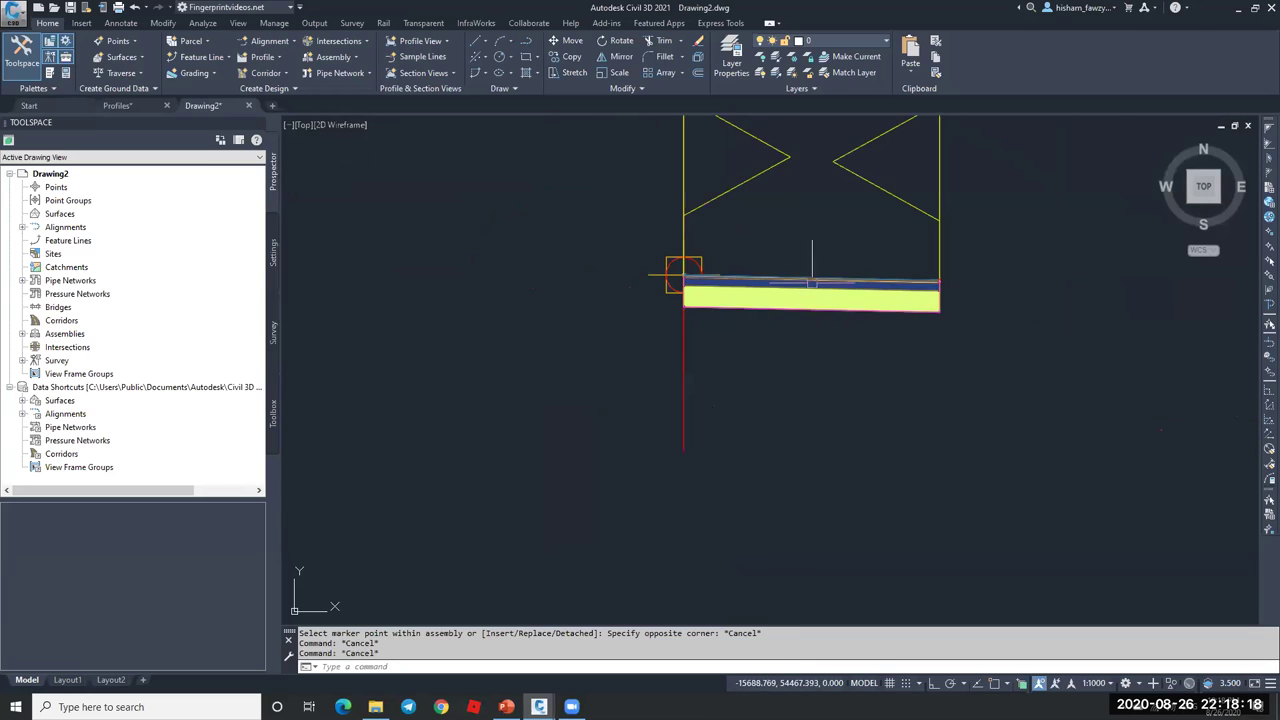
scroll(686, 271, "up", 8)
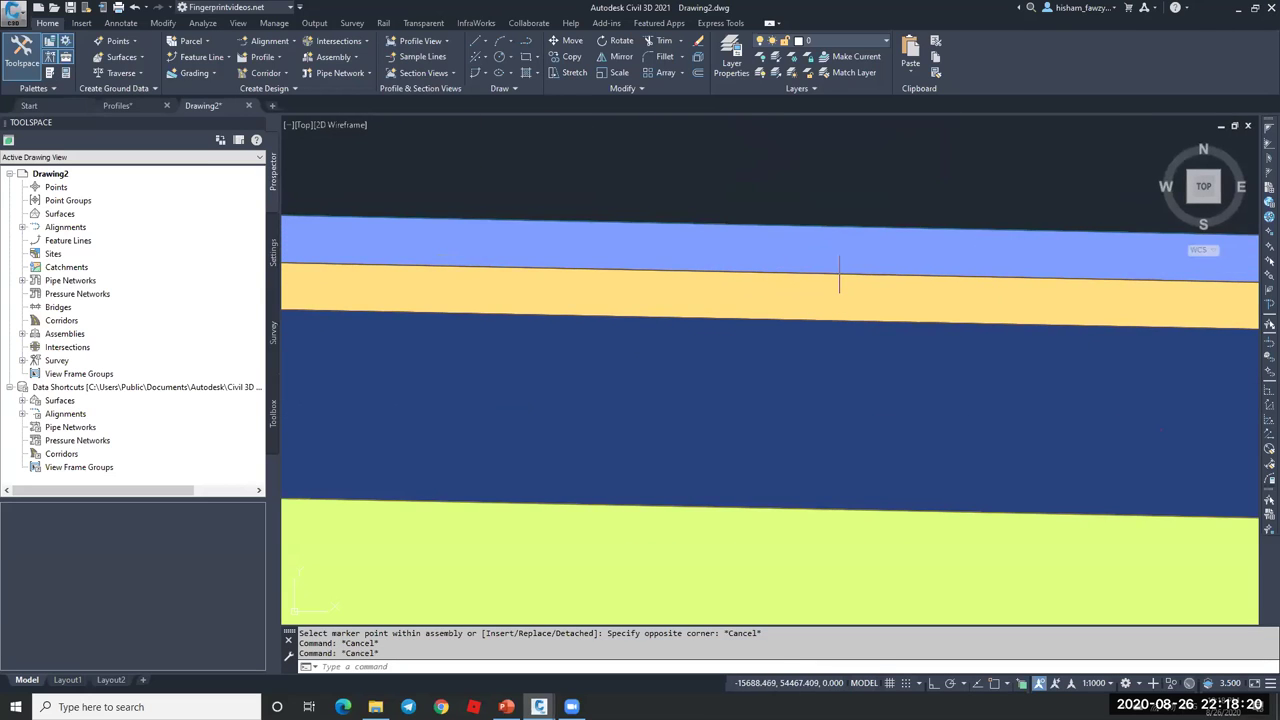
scroll(748, 405, "down", 6)
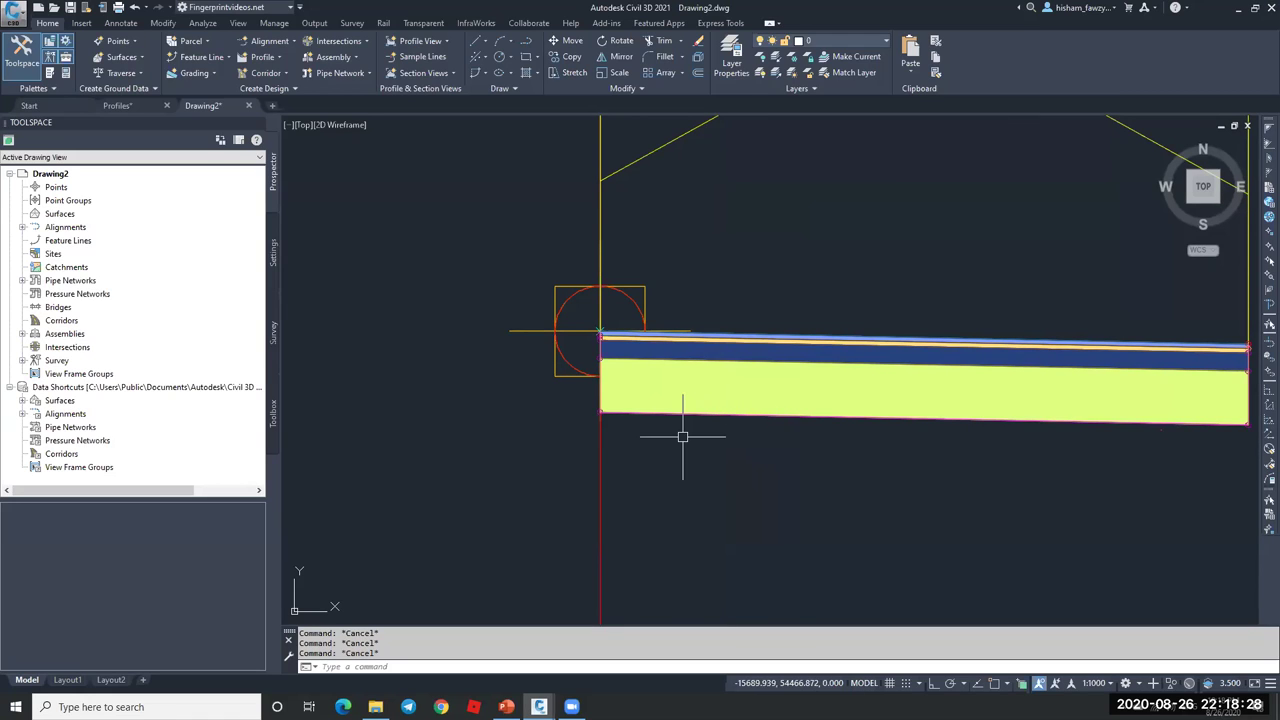
scroll(622, 423, "up", 7)
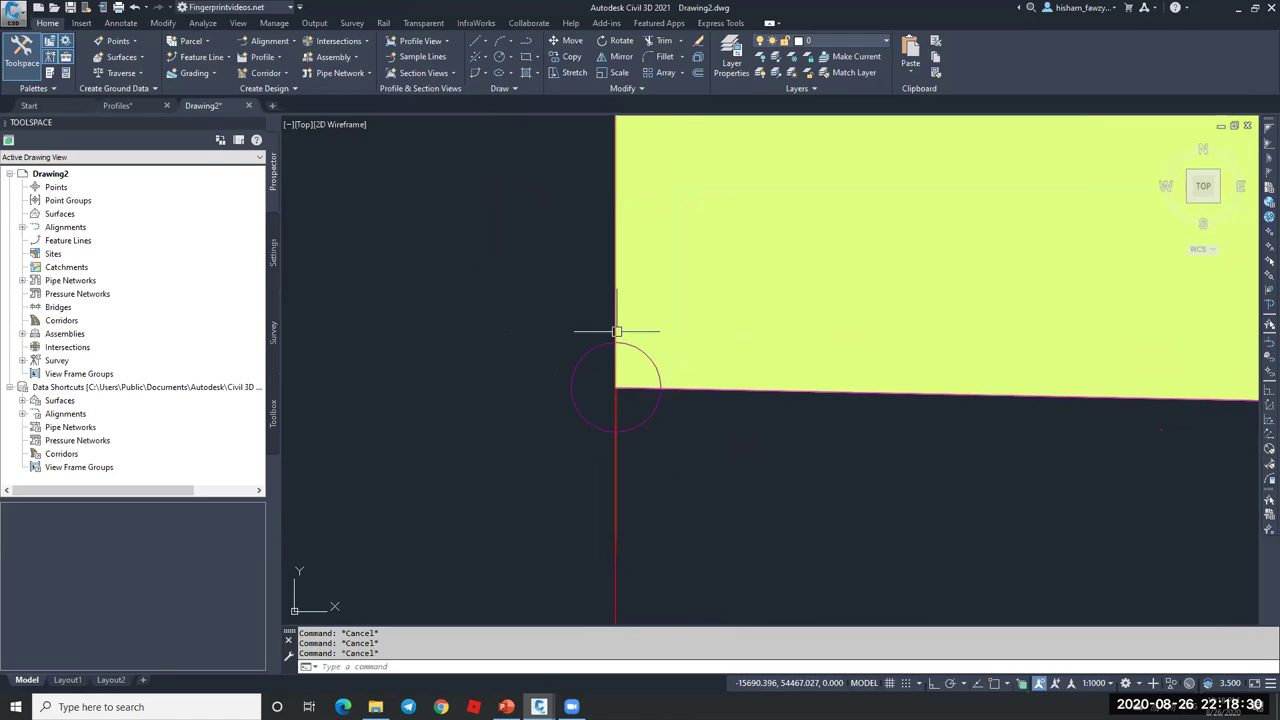
scroll(510, 370, "down", 8)
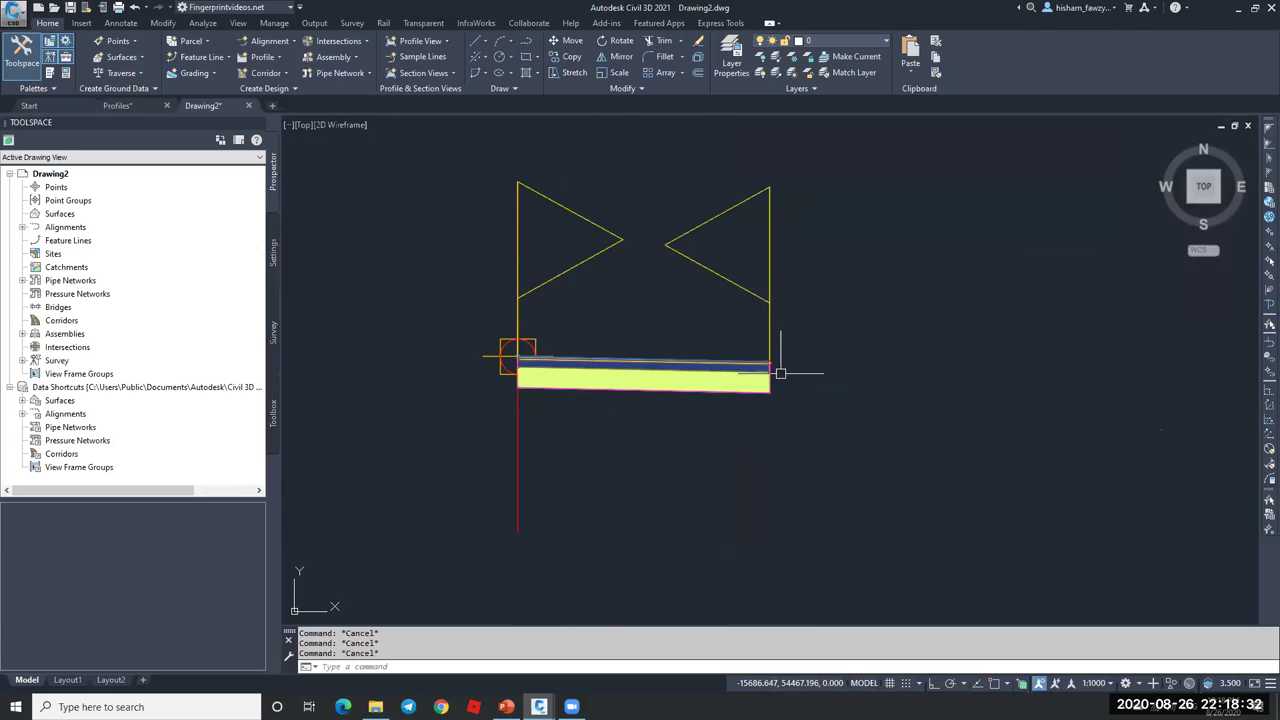
scroll(745, 341, "up", 6)
scroll(745, 341, "up", 4)
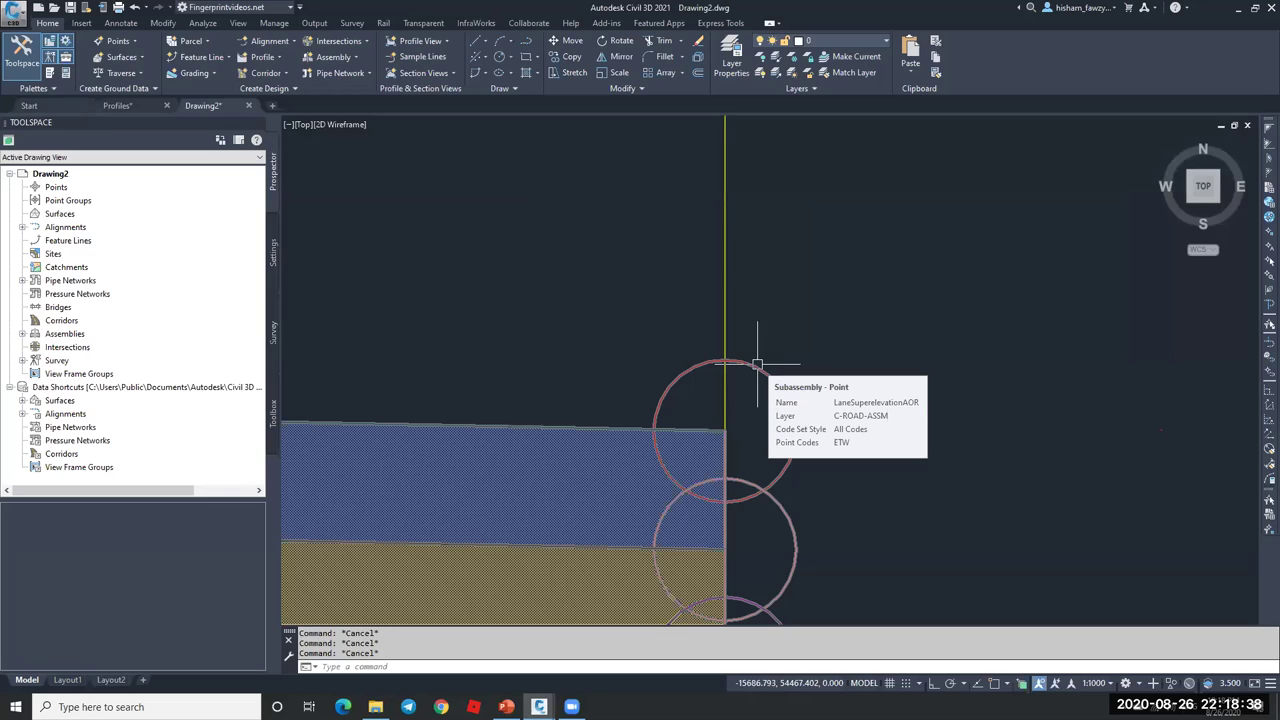
scroll(757, 365, "down", 5)
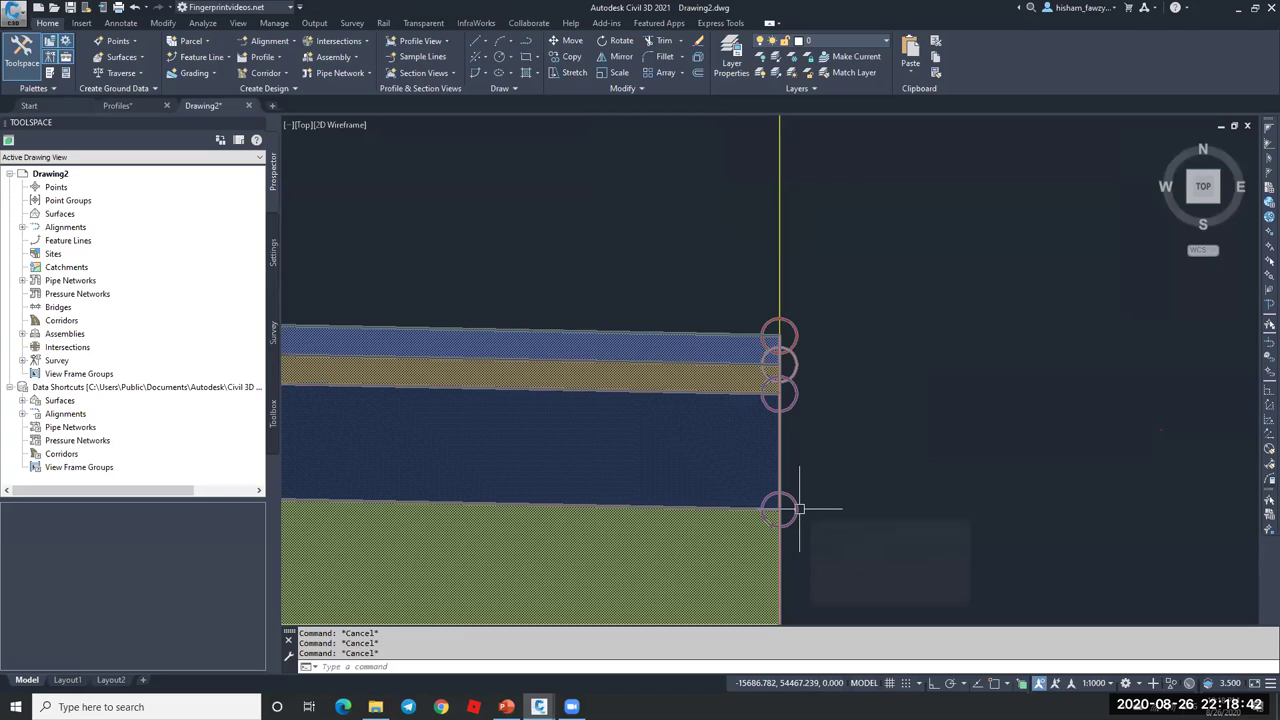
mouse_move(799, 509)
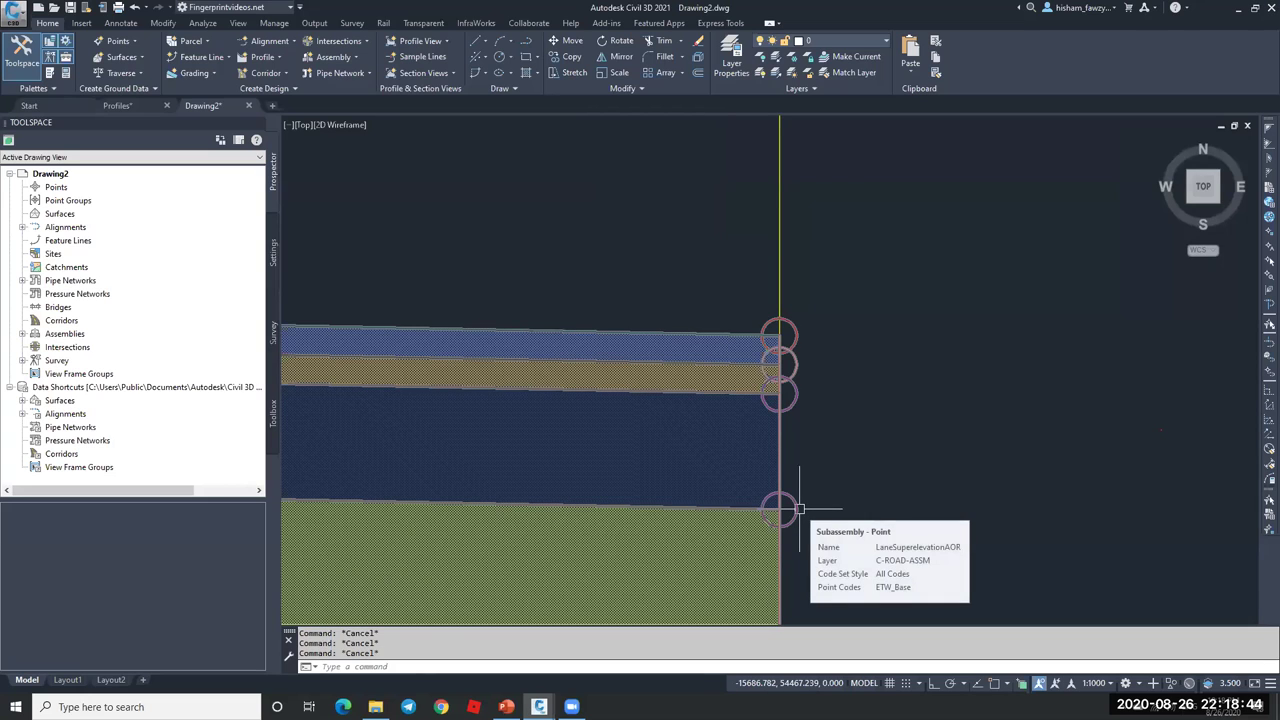
scroll(846, 371, "down", 5)
scroll(828, 413, "up", 3)
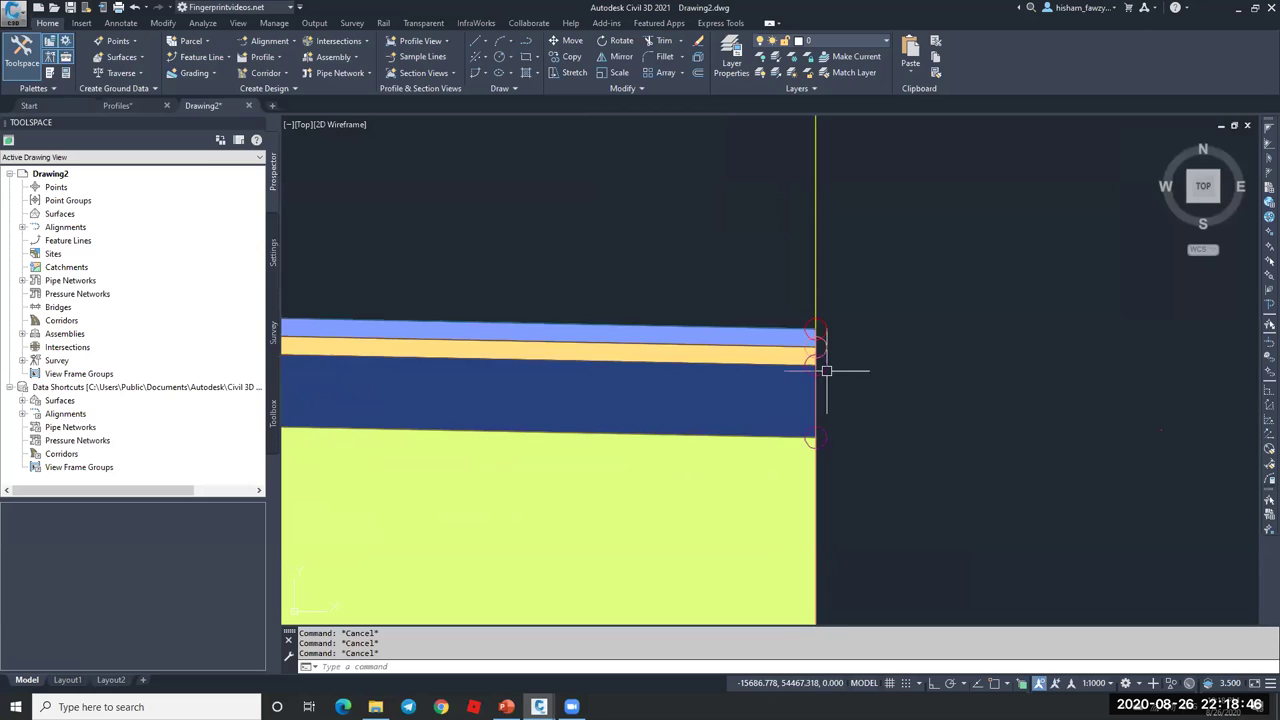
scroll(826, 366, "up", 3)
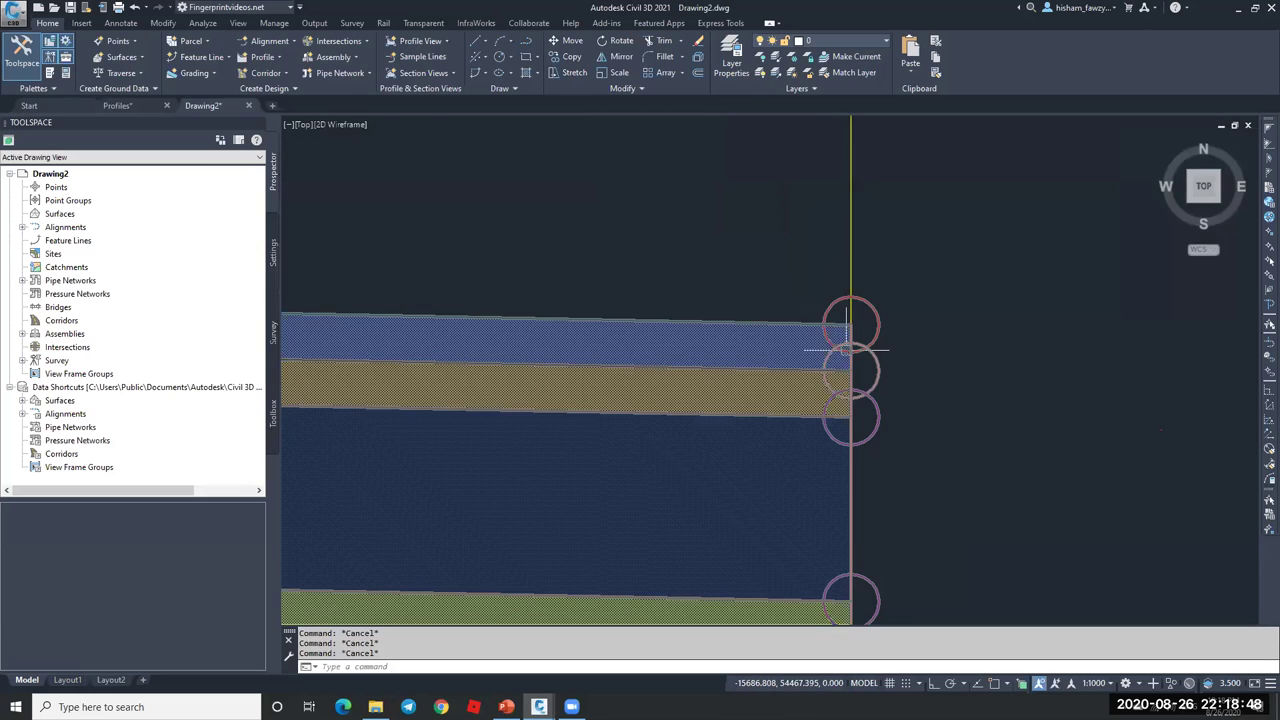
- Read the edge point codes ETW_Pave1, ETW_Pave2 and ETW_Sub from their rollover tooltips
mouse_move(877, 370)
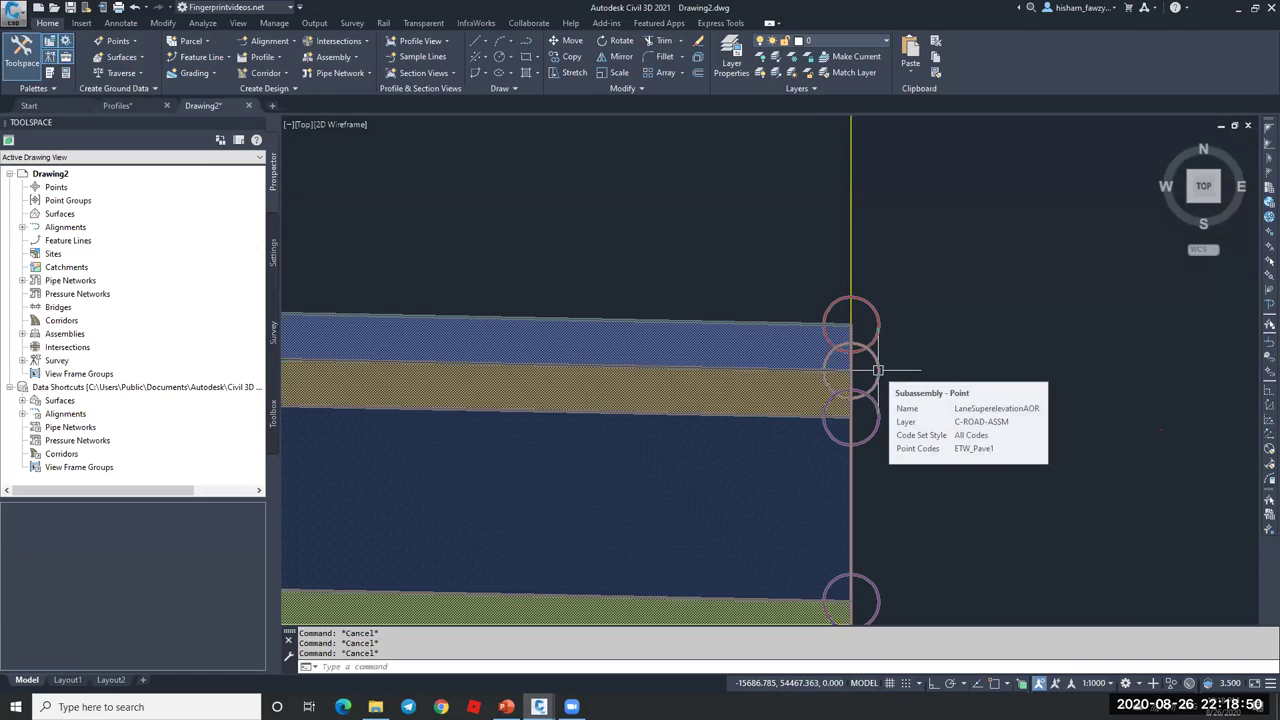
mouse_move(873, 415)
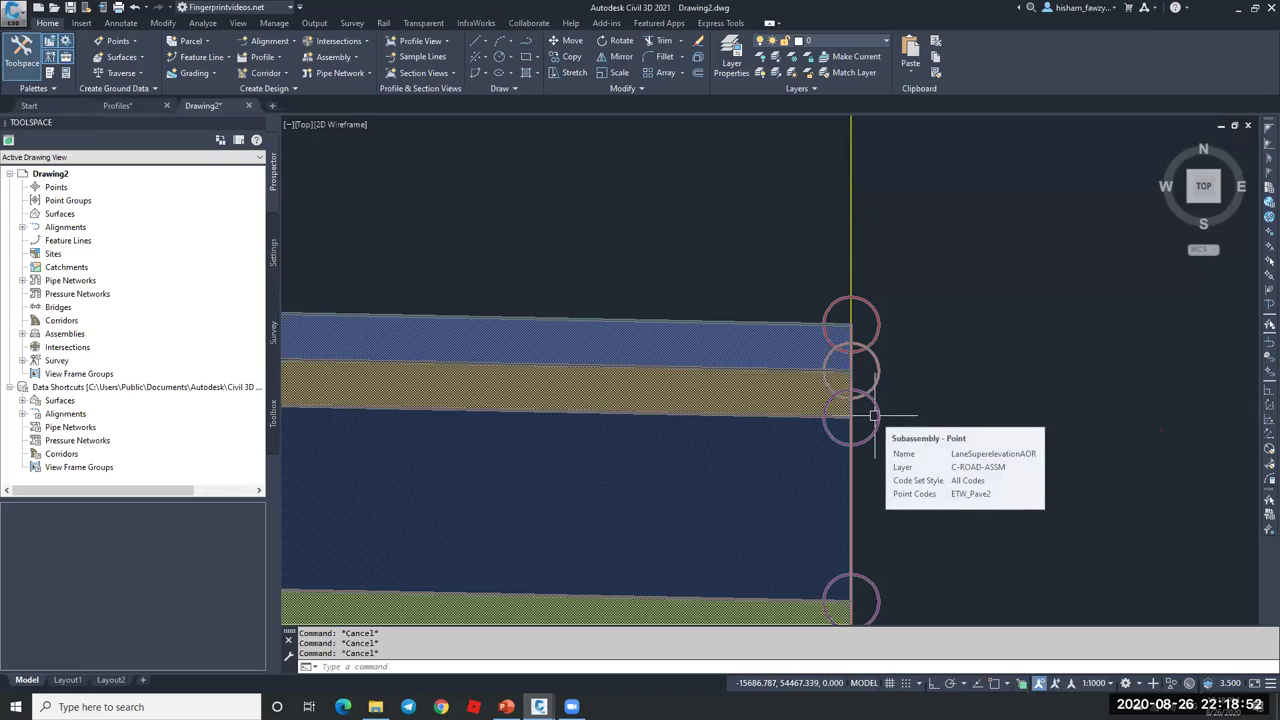
scroll(876, 415, "down", 2)
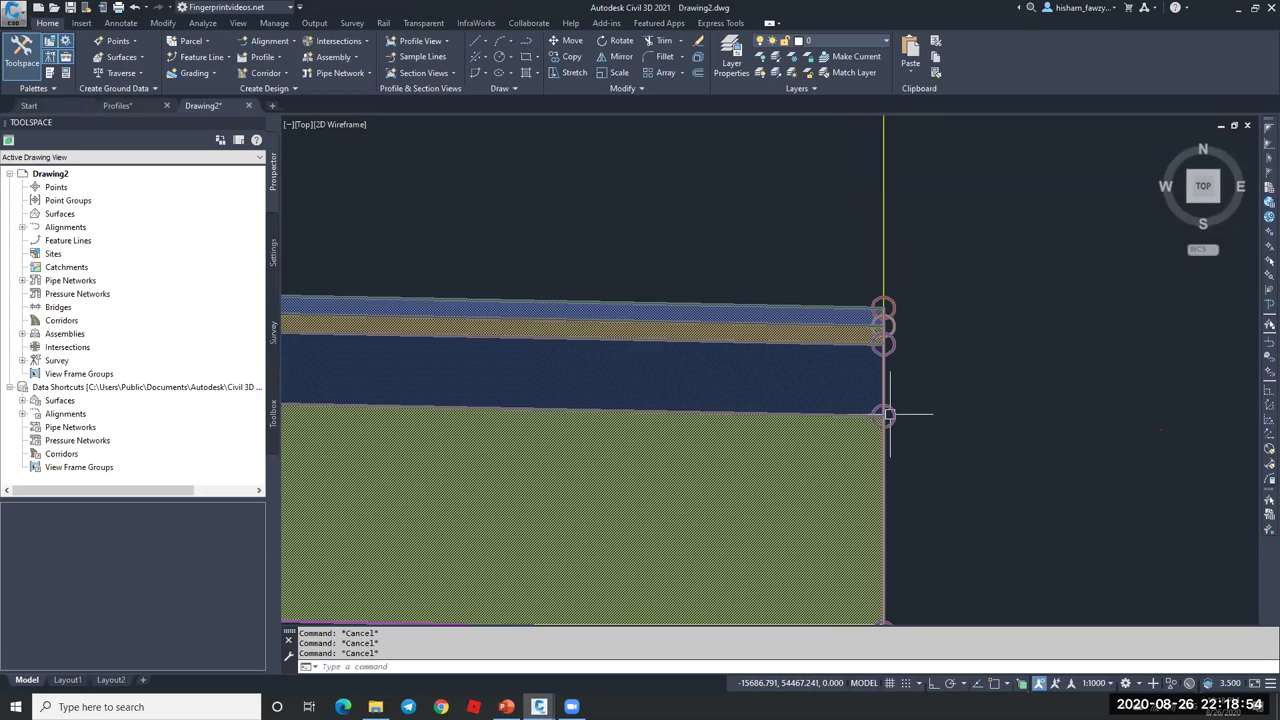
scroll(918, 428, "down", 3)
scroll(910, 460, "up", 5)
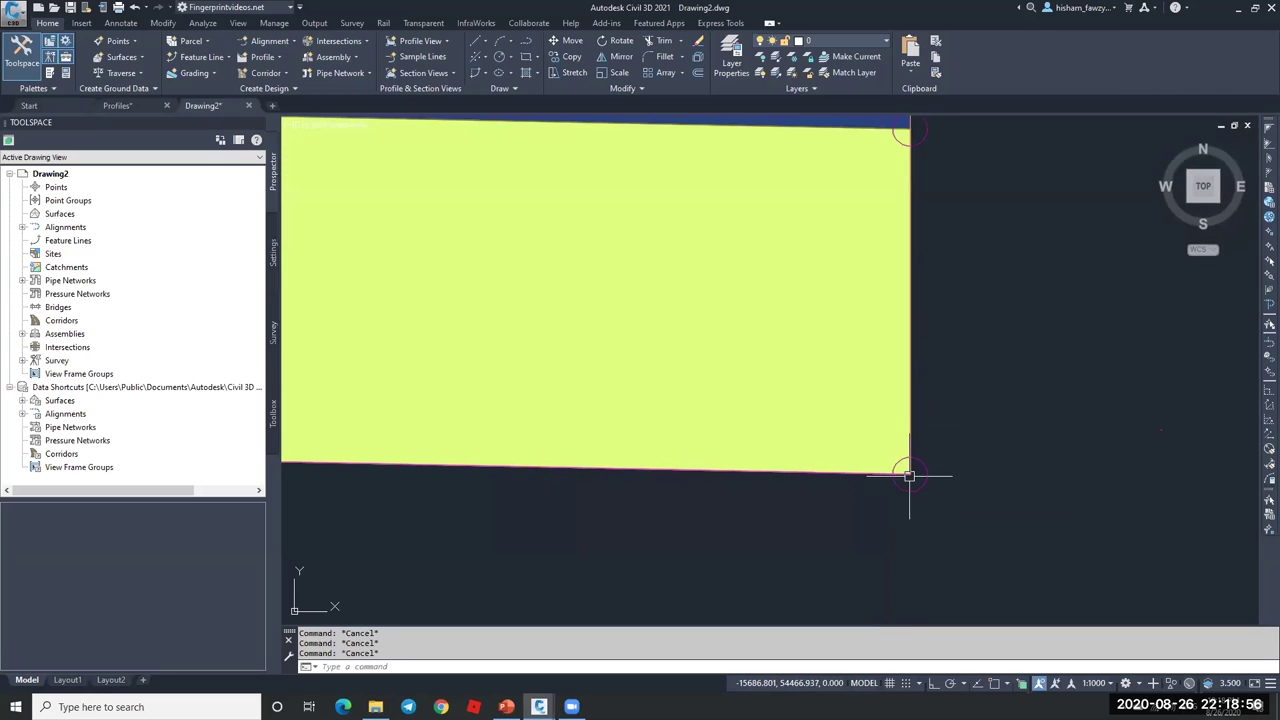
mouse_move(925, 477)
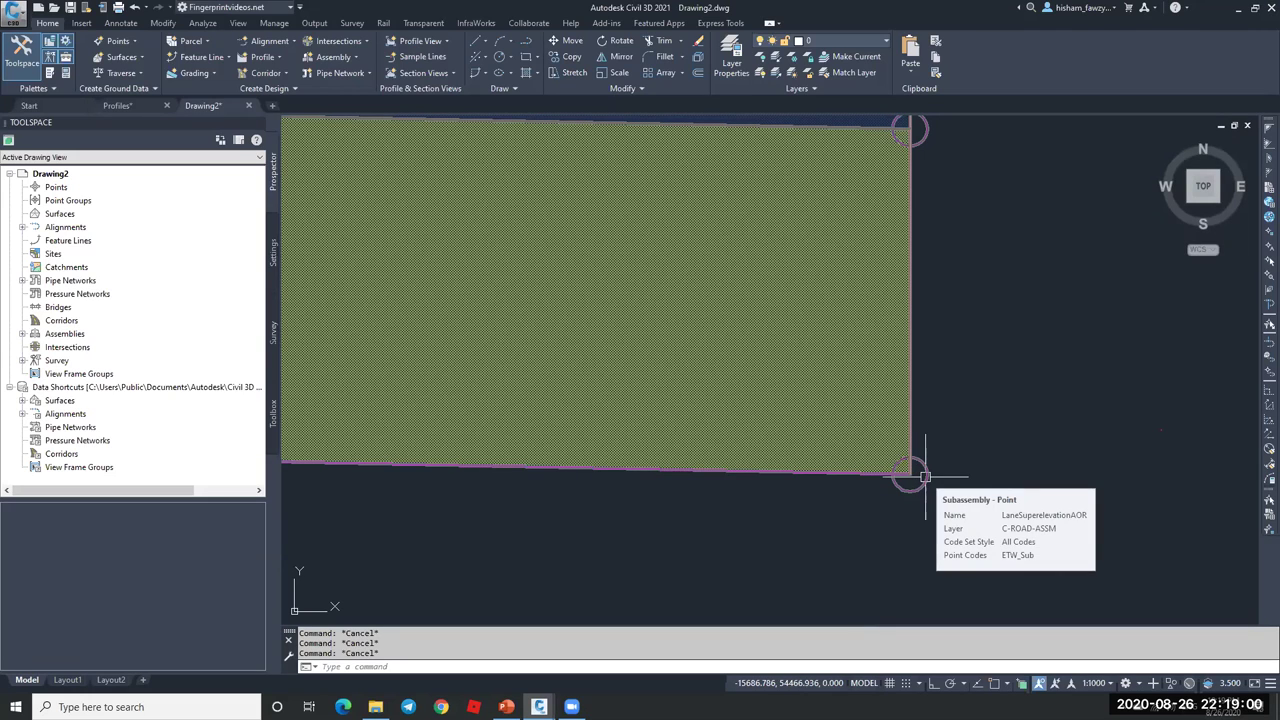
scroll(923, 420, "down", 3)
scroll(946, 306, "down", 3)
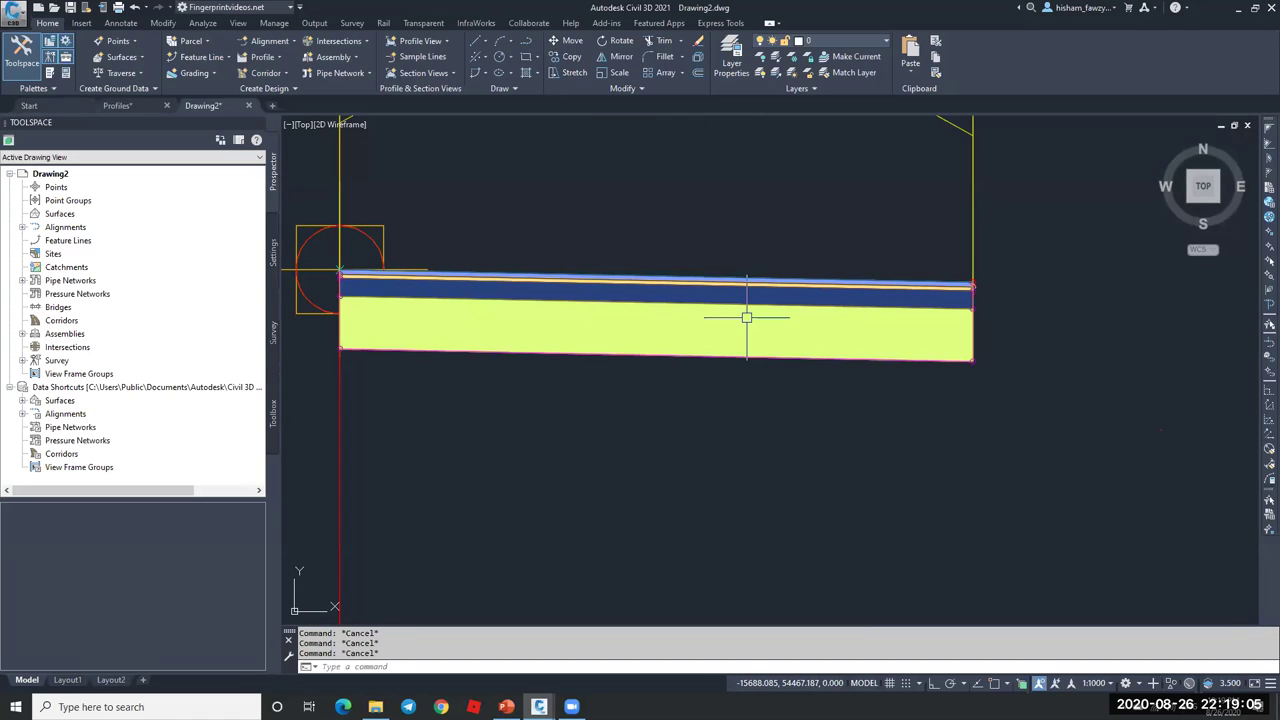
- Select and deselect the lane, then reopen the Metric Lanes Subassemblies palette
left_click(708, 356)
key("Escape")
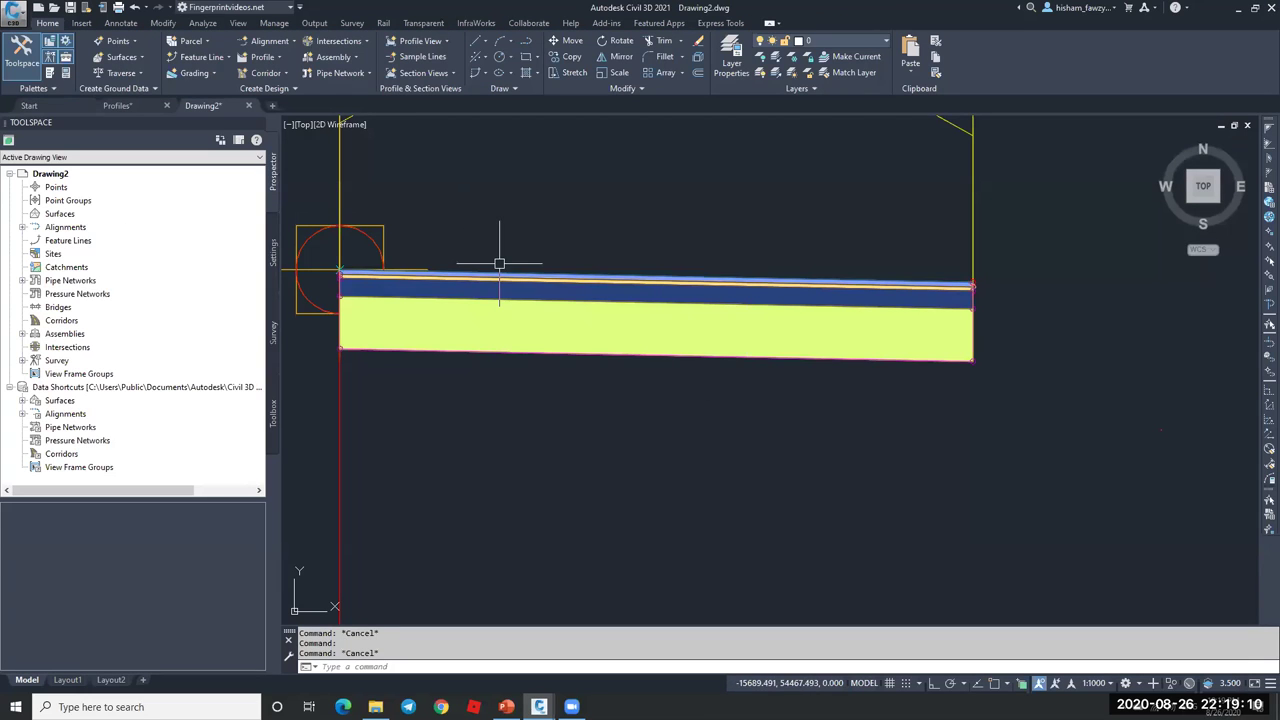
key("ctrl+3")
- View LaneSuperelevationAOR's Point, Link, and Shape Codes table in Help, then close the page
right_click(502, 176)
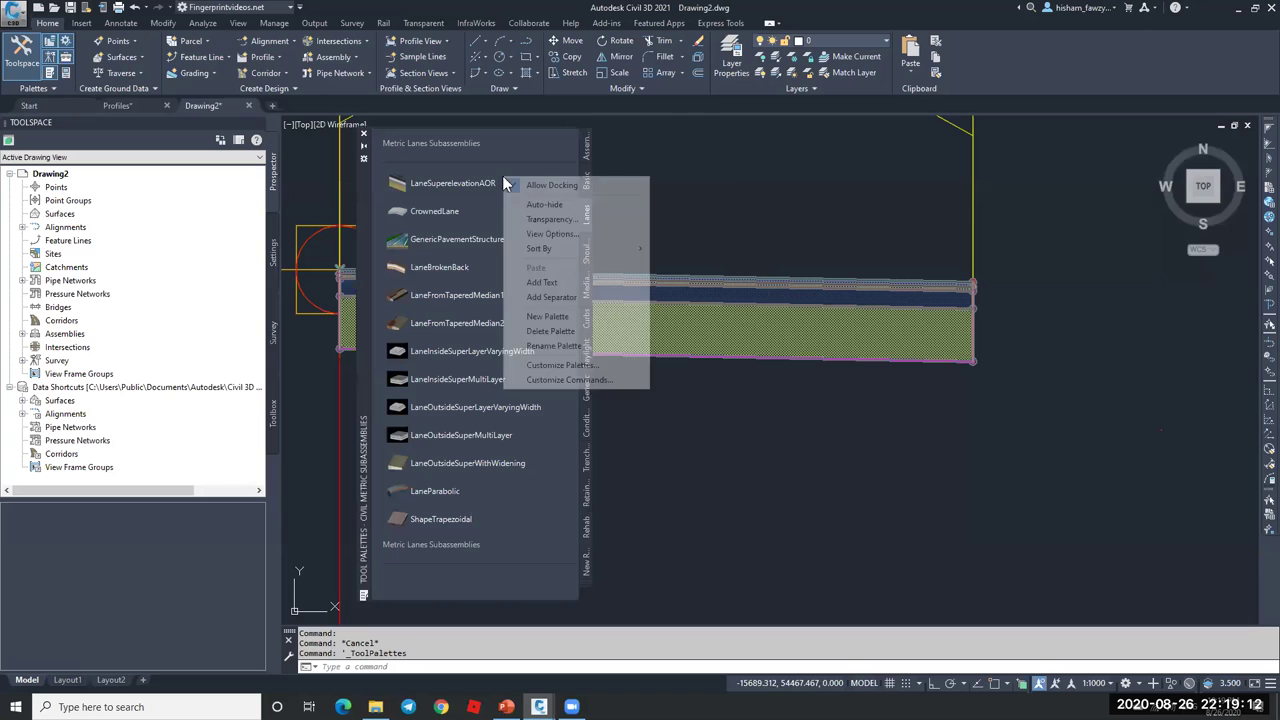
right_click(498, 185)
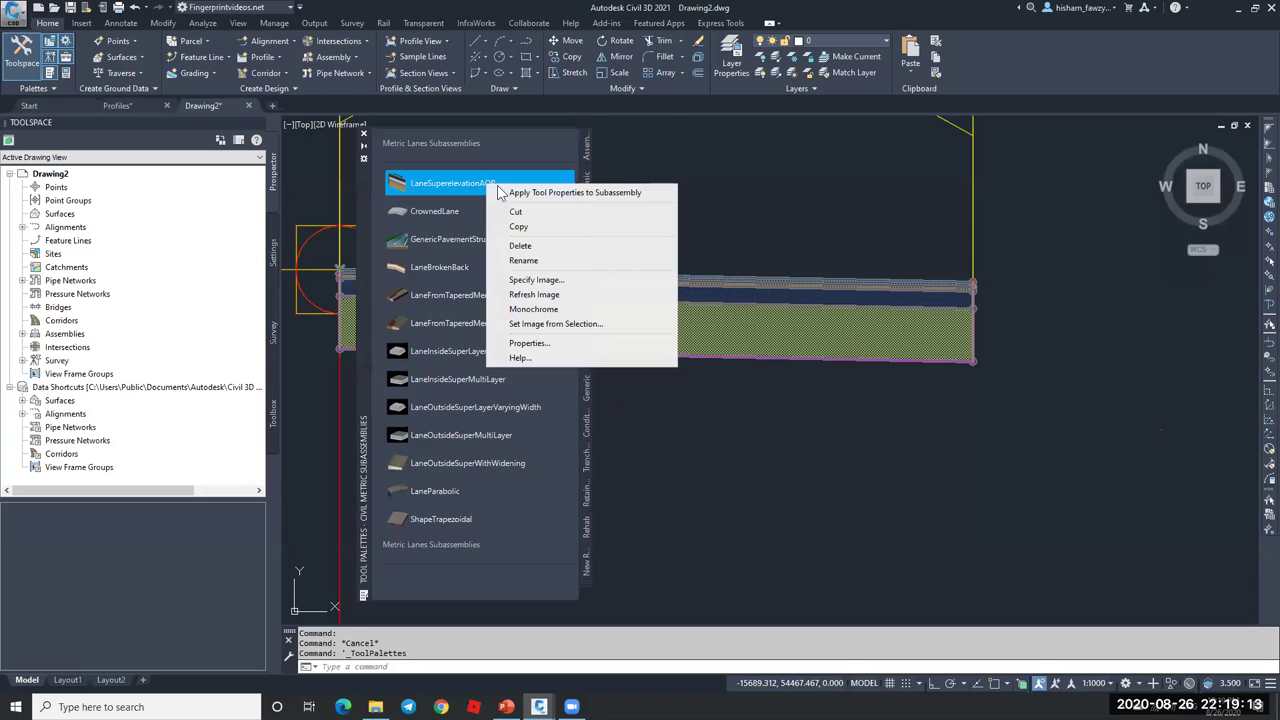
left_click(545, 357)
scroll(540, 285, "down", 15)
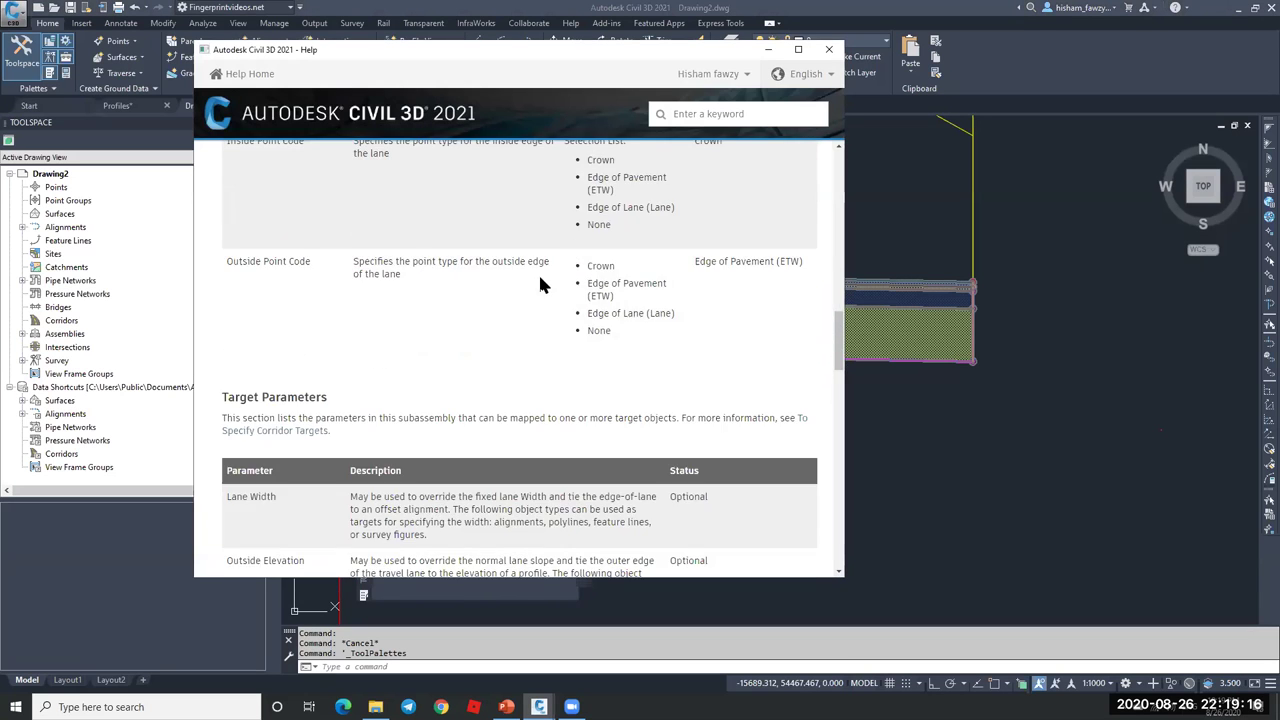
scroll(540, 285, "down", 4)
scroll(390, 280, "up", 1)
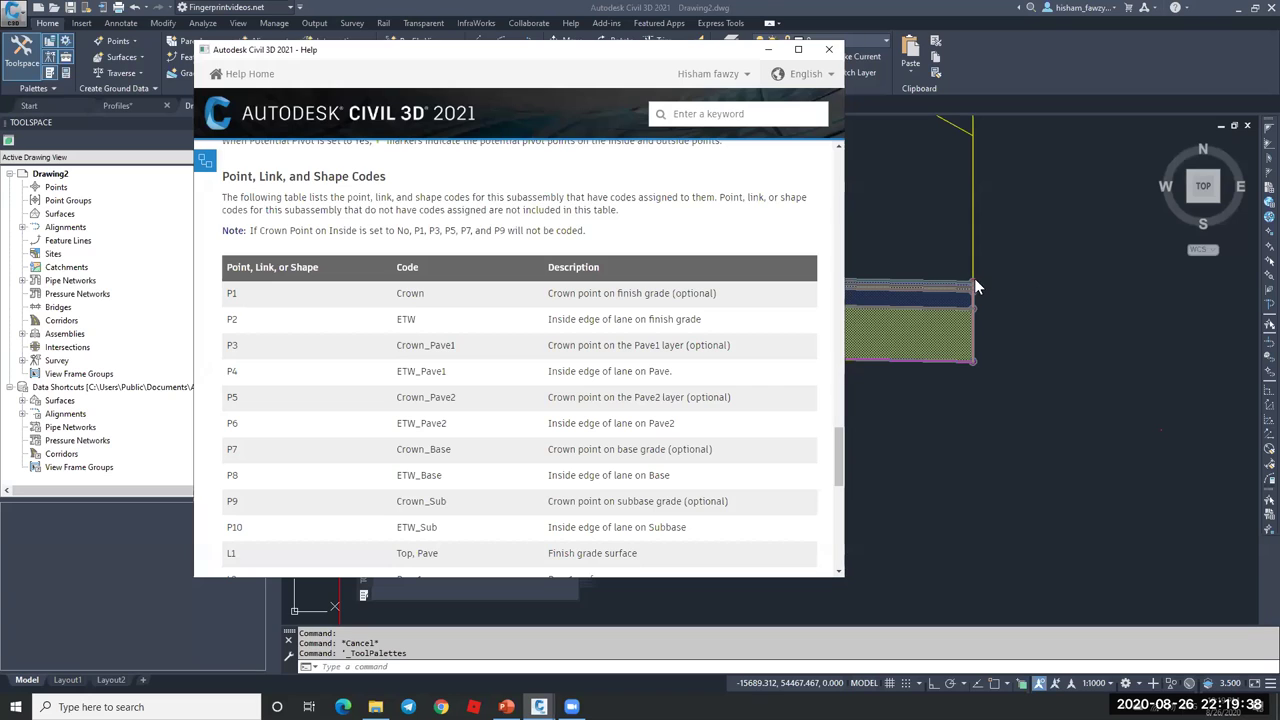
left_click(768, 49)
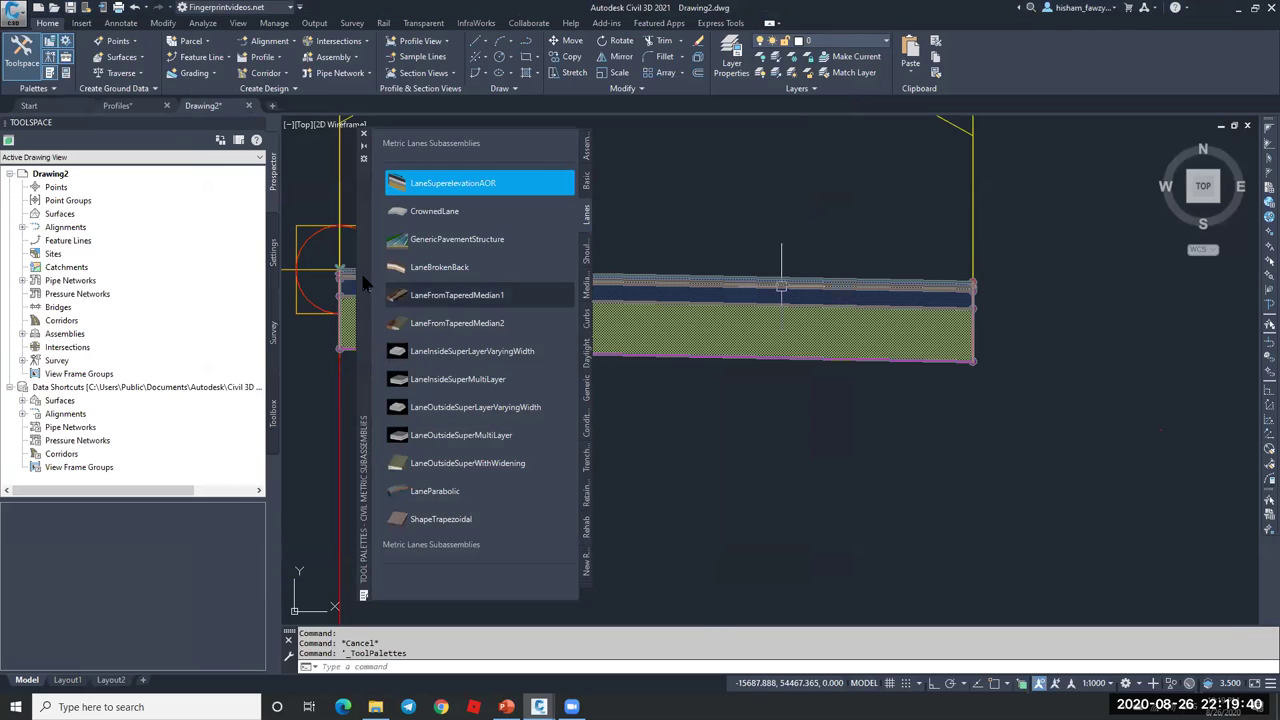
- Hide the palette, zoom to the lane and read the ETW code on its end point
left_click(363, 133)
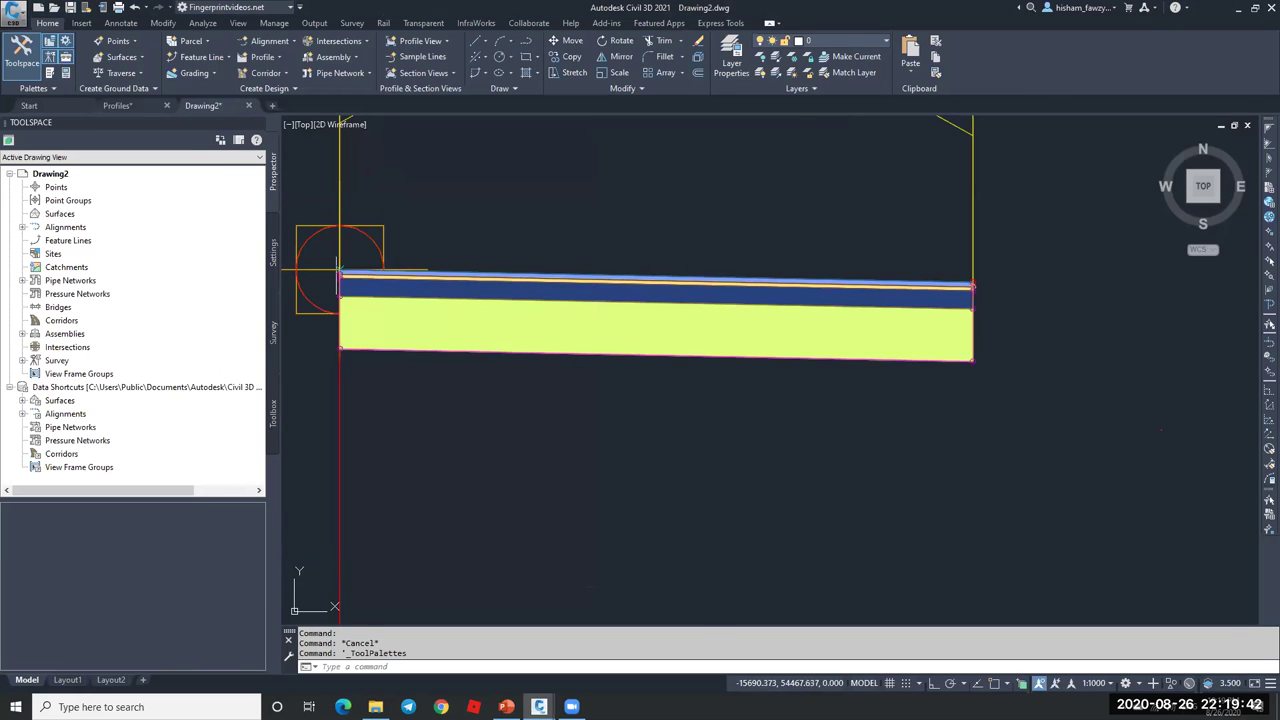
scroll(399, 293, "up", 4)
scroll(399, 293, "down", 5)
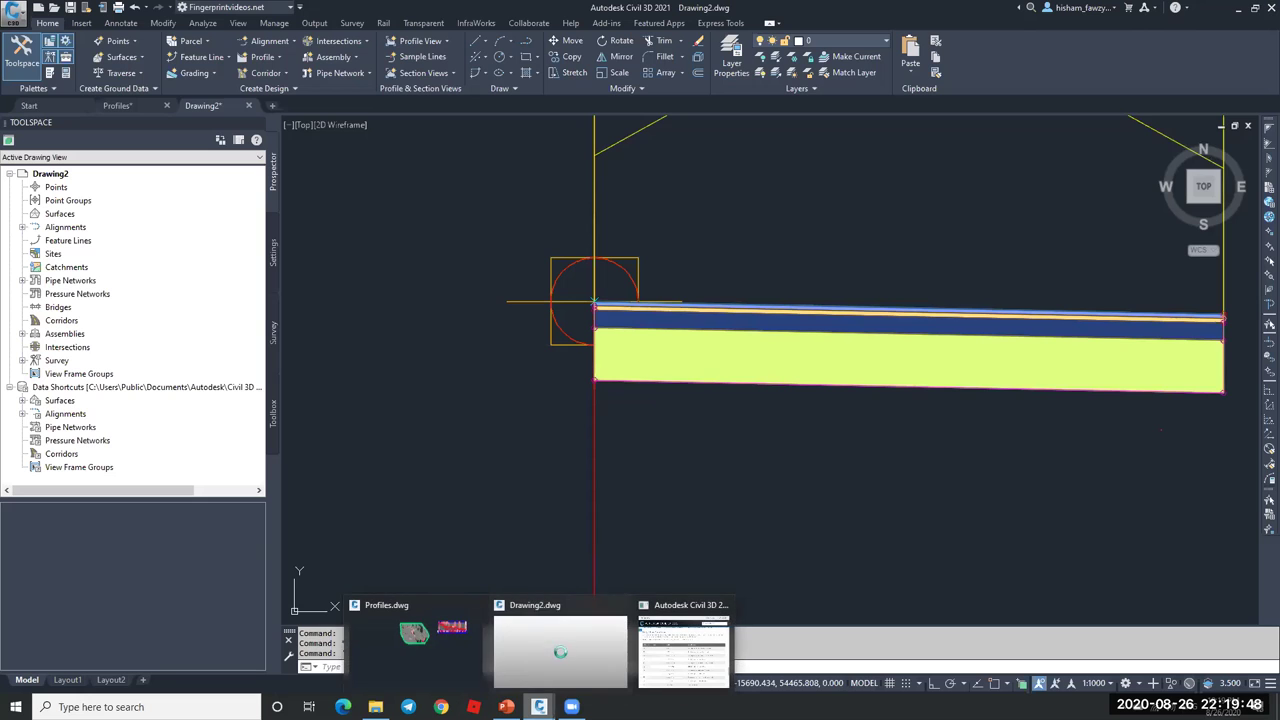
scroll(771, 363, "down", 2)
scroll(993, 347, "up", 2)
scroll(993, 347, "up", 5)
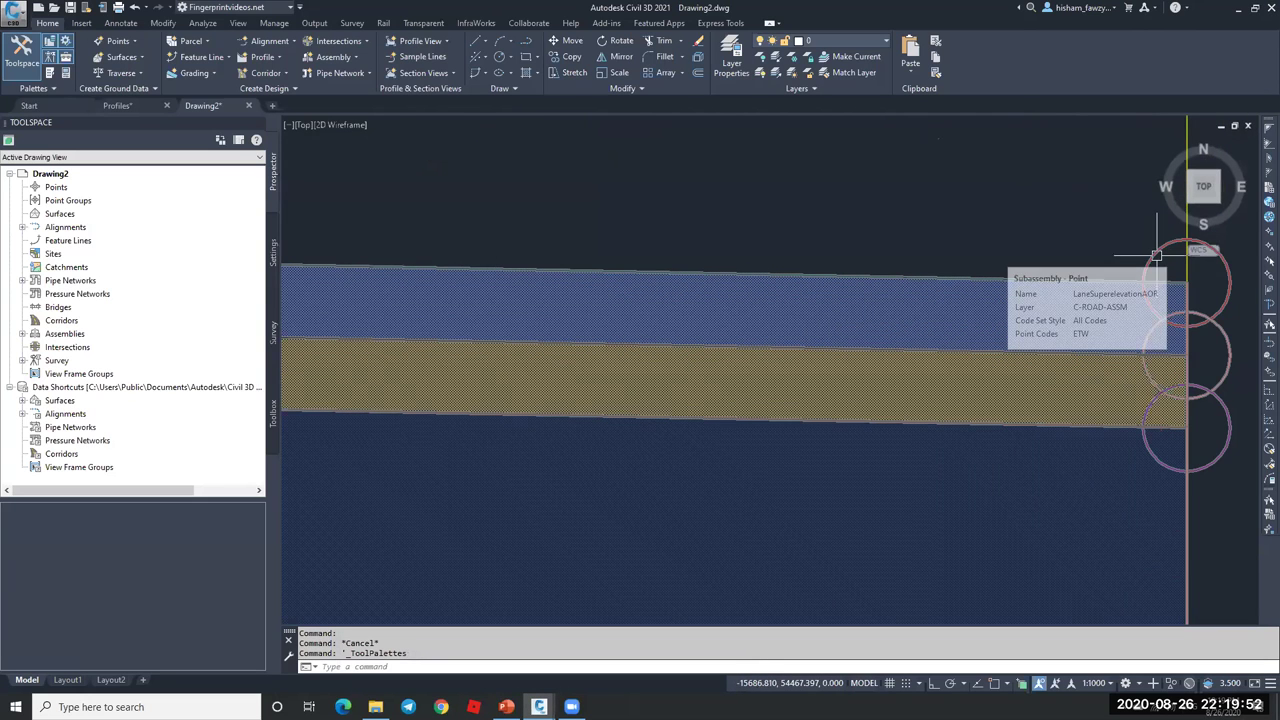
scroll(800, 317, "down", 3)
scroll(728, 297, "up", 8)
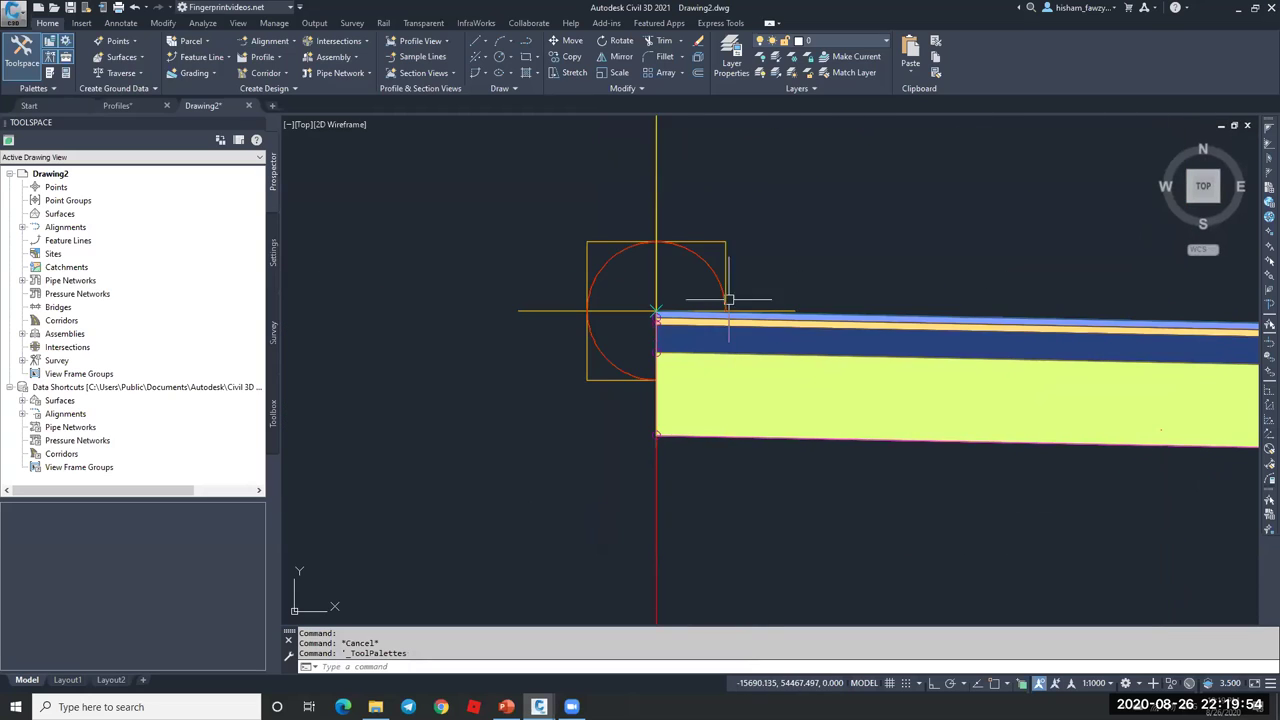
mouse_move(620, 284)
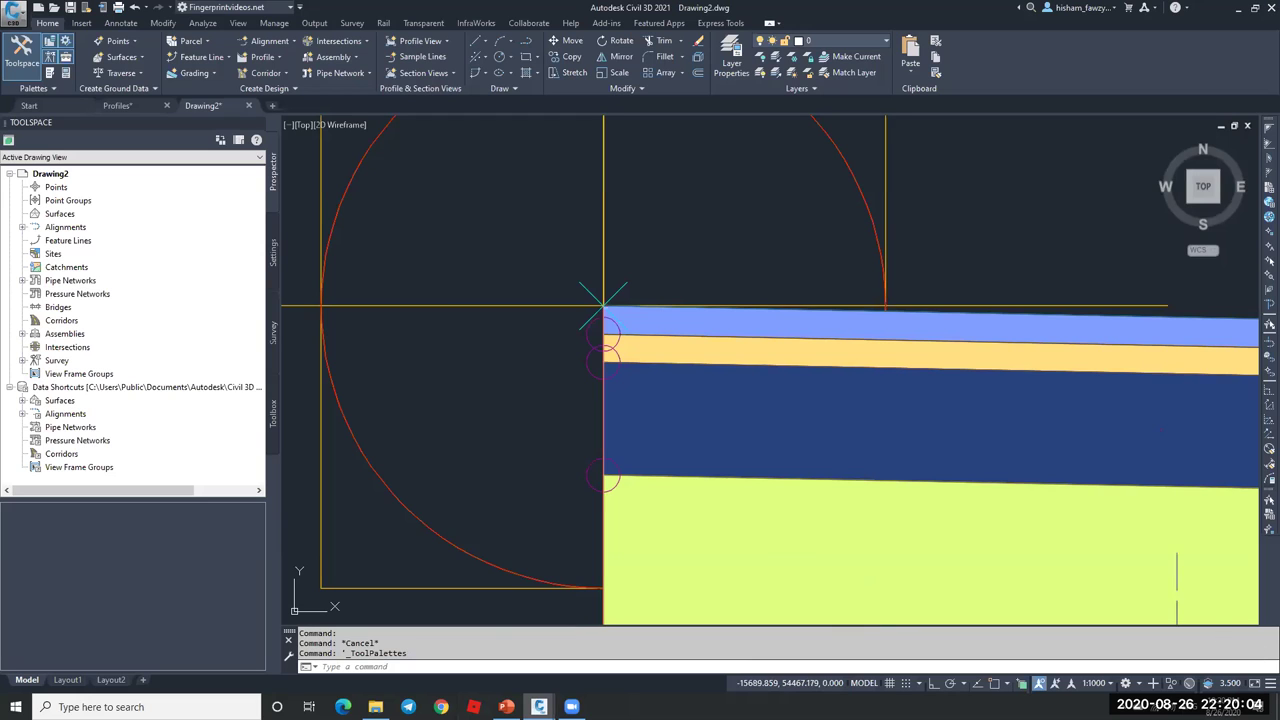
key("ctrl+3")
- Open the LaneSuperelevationAOR help page and scroll to its point, link and shape codes table
right_click(528, 183)
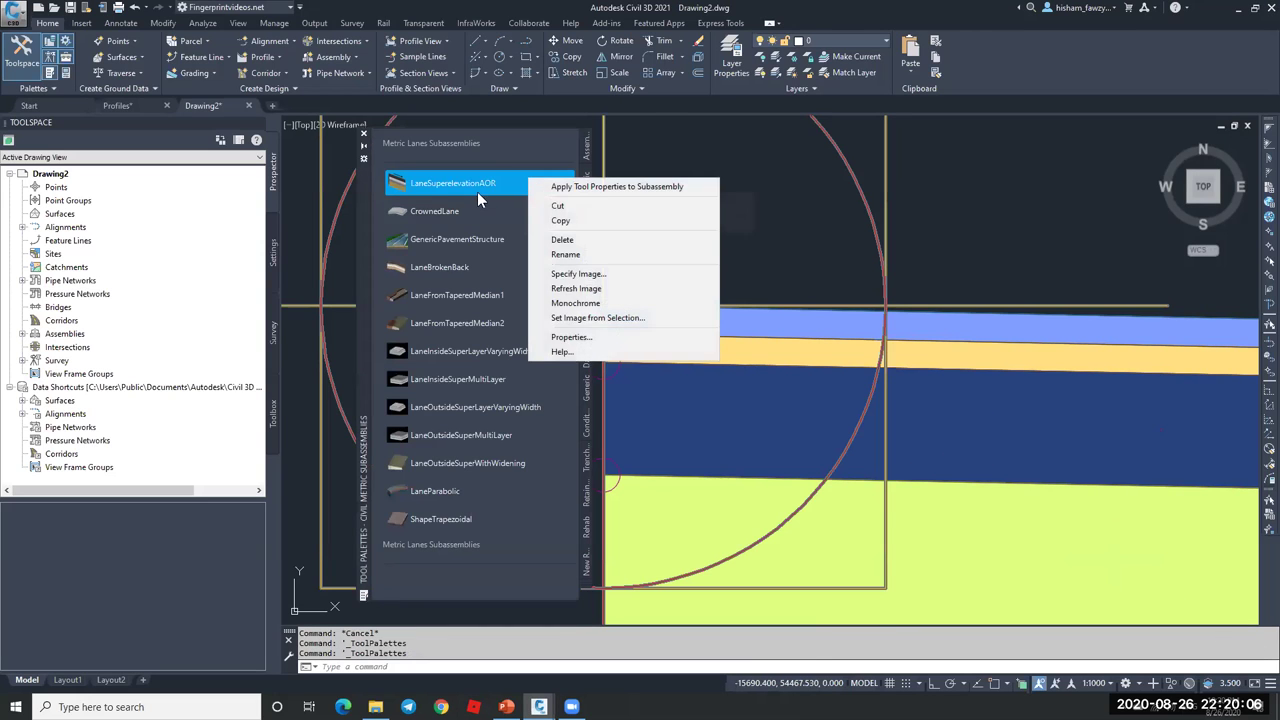
left_click(571, 349)
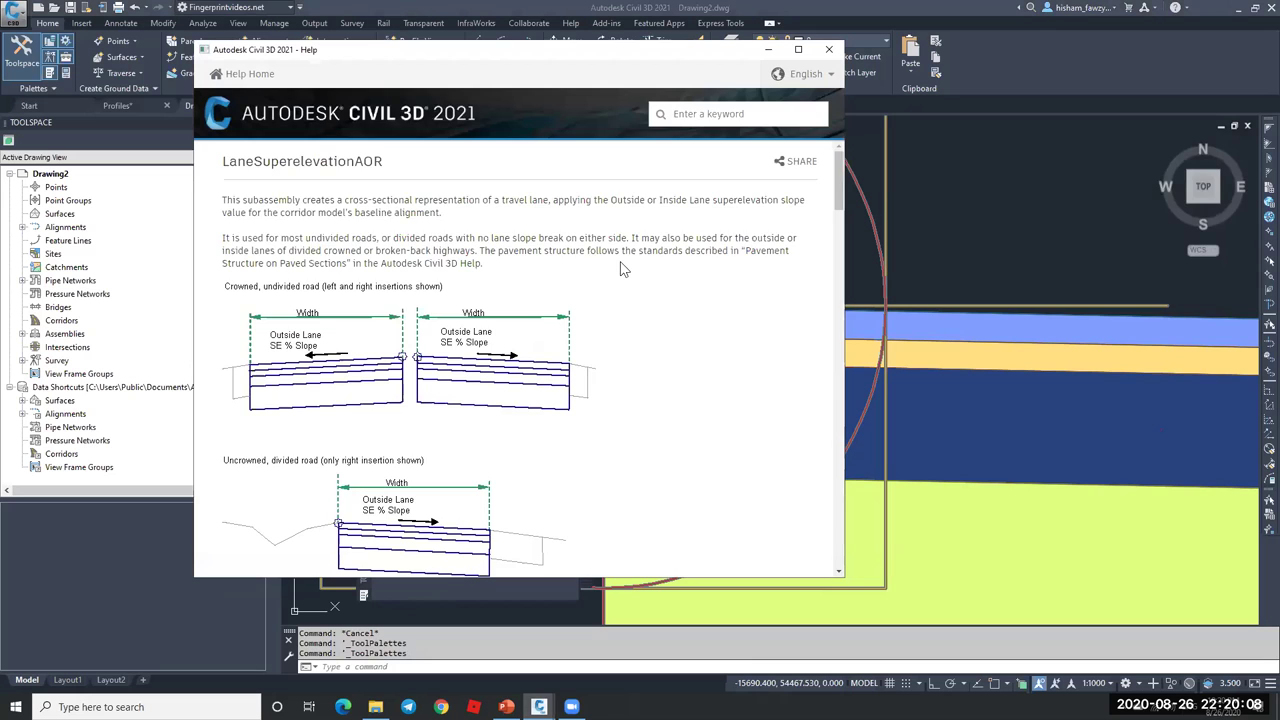
scroll(620, 268, "down", 15)
scroll(620, 268, "down", 8)
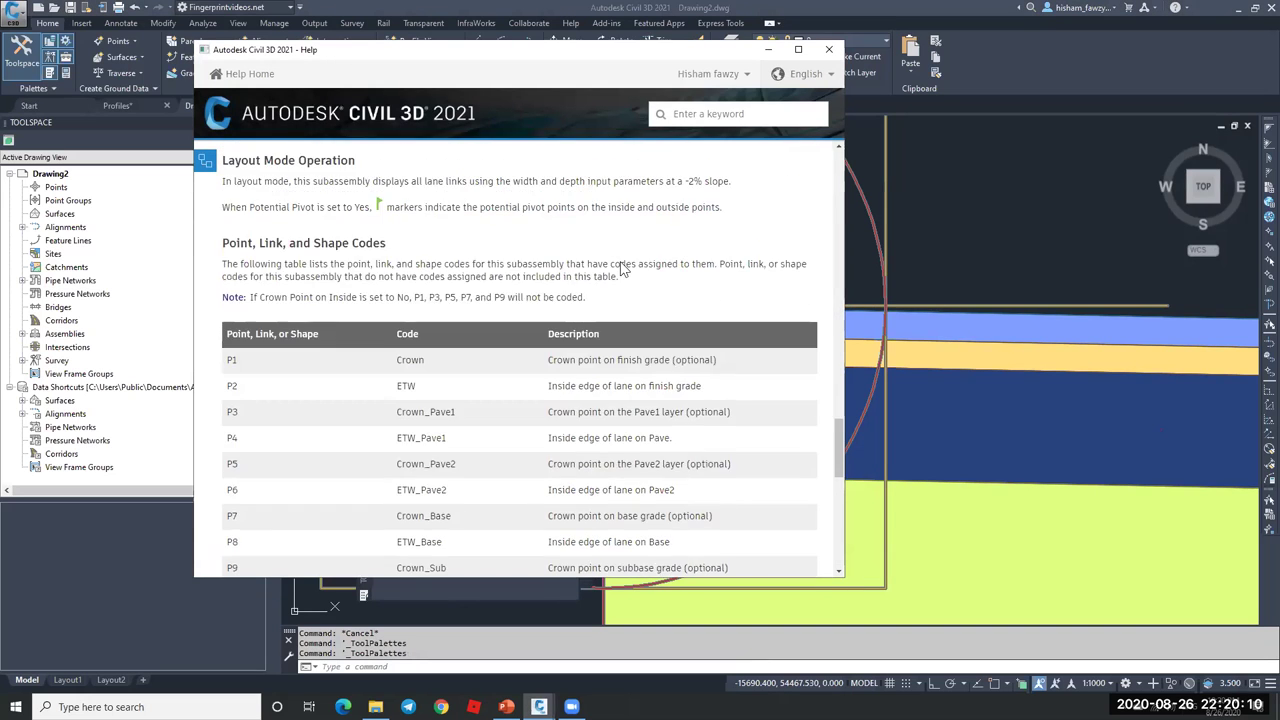
scroll(250, 302, "up", 2)
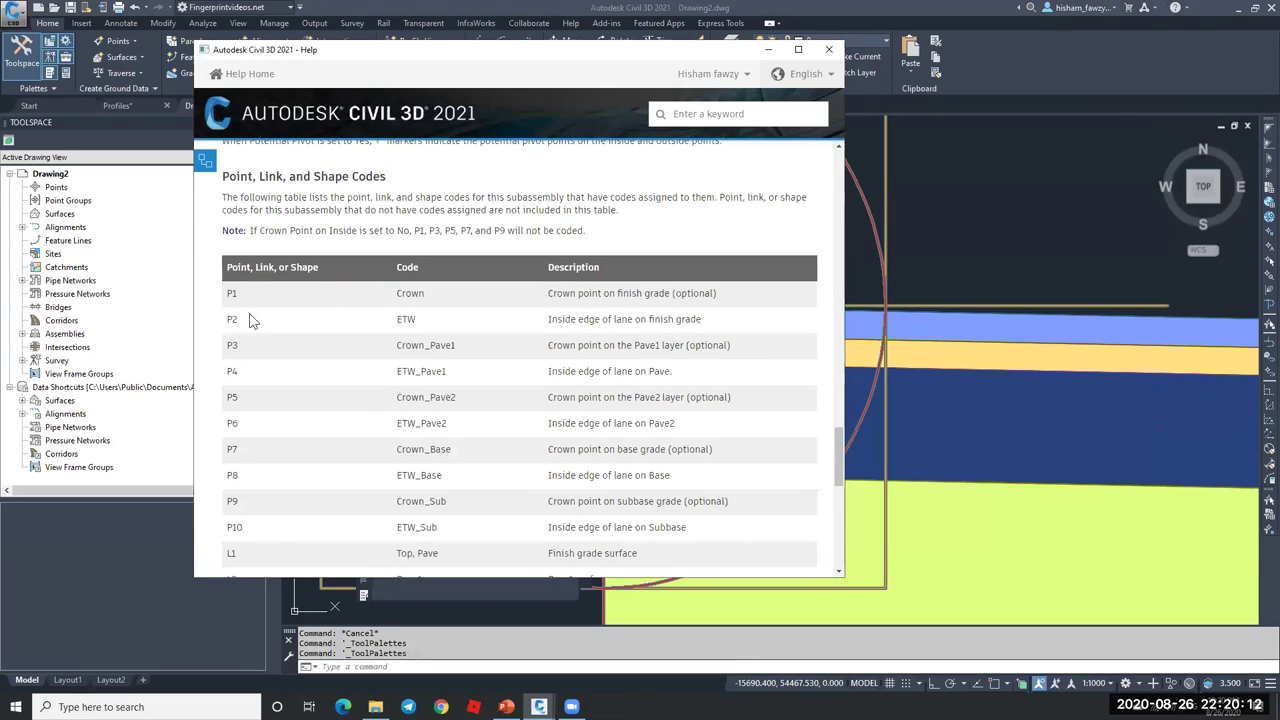
scroll(320, 310, "down", 8)
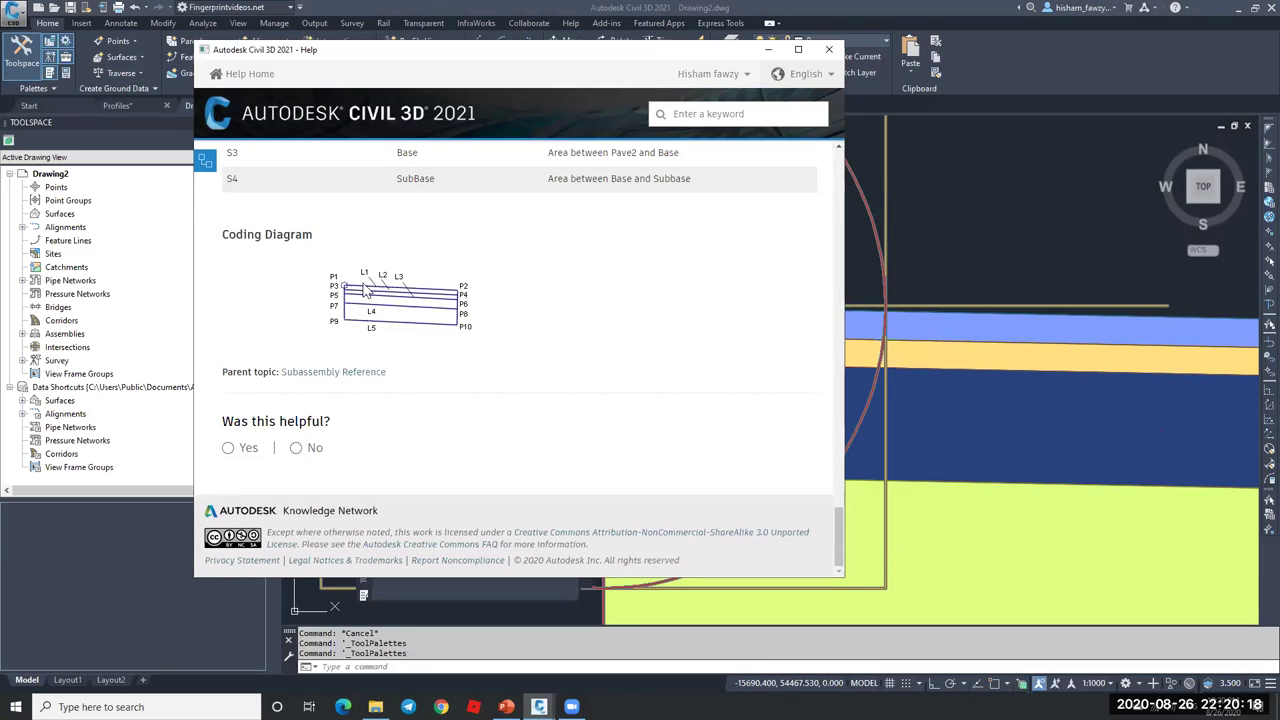
scroll(495, 320, "up", 6)
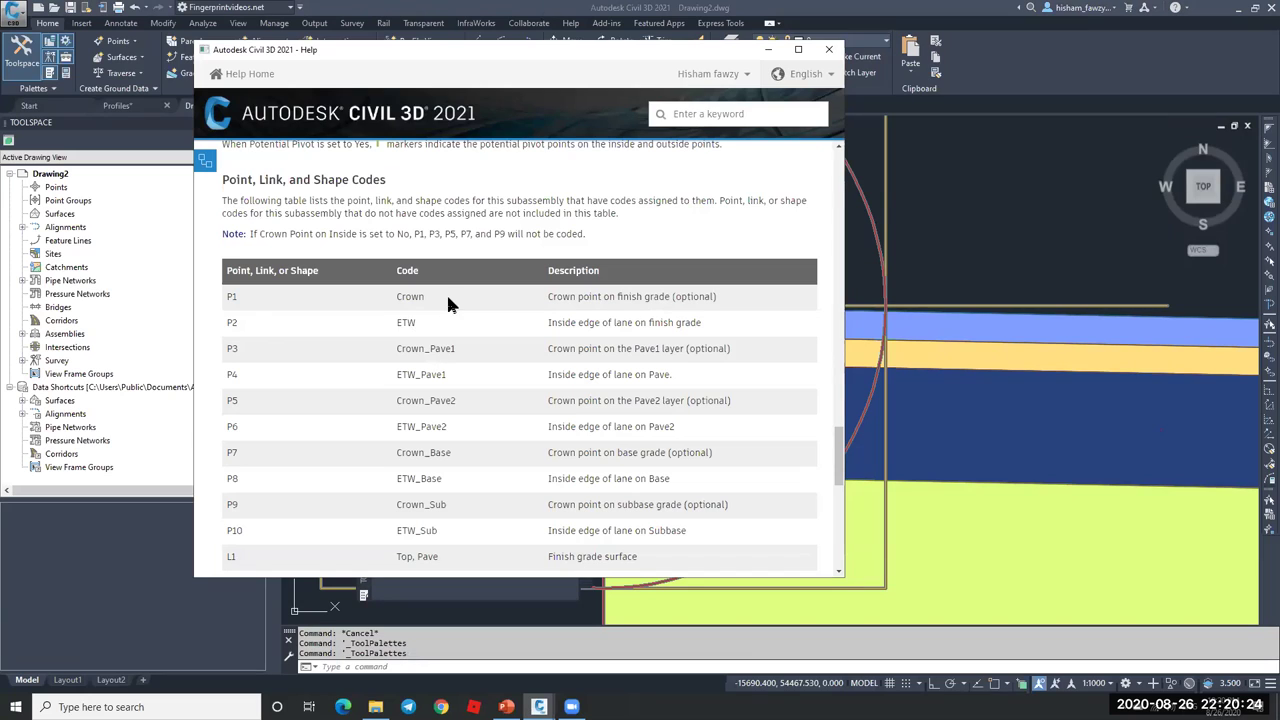
scroll(496, 292, "down", 5)
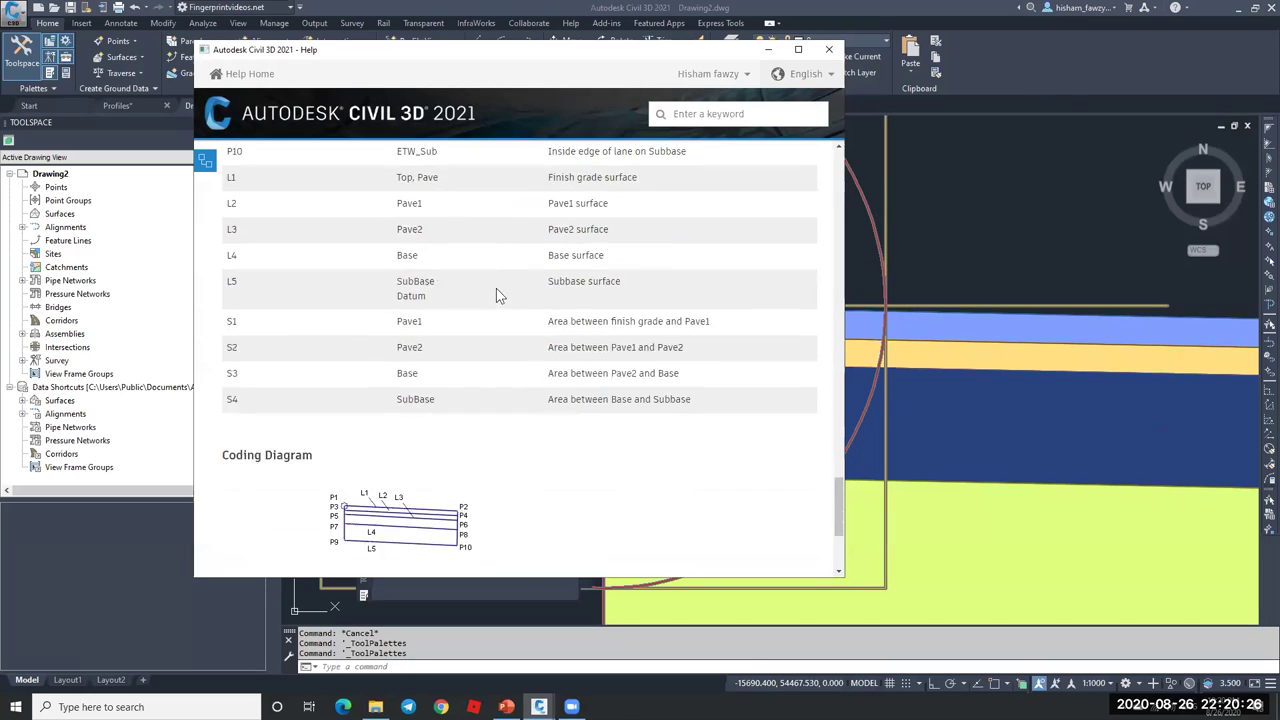
scroll(496, 294, "down", 3)
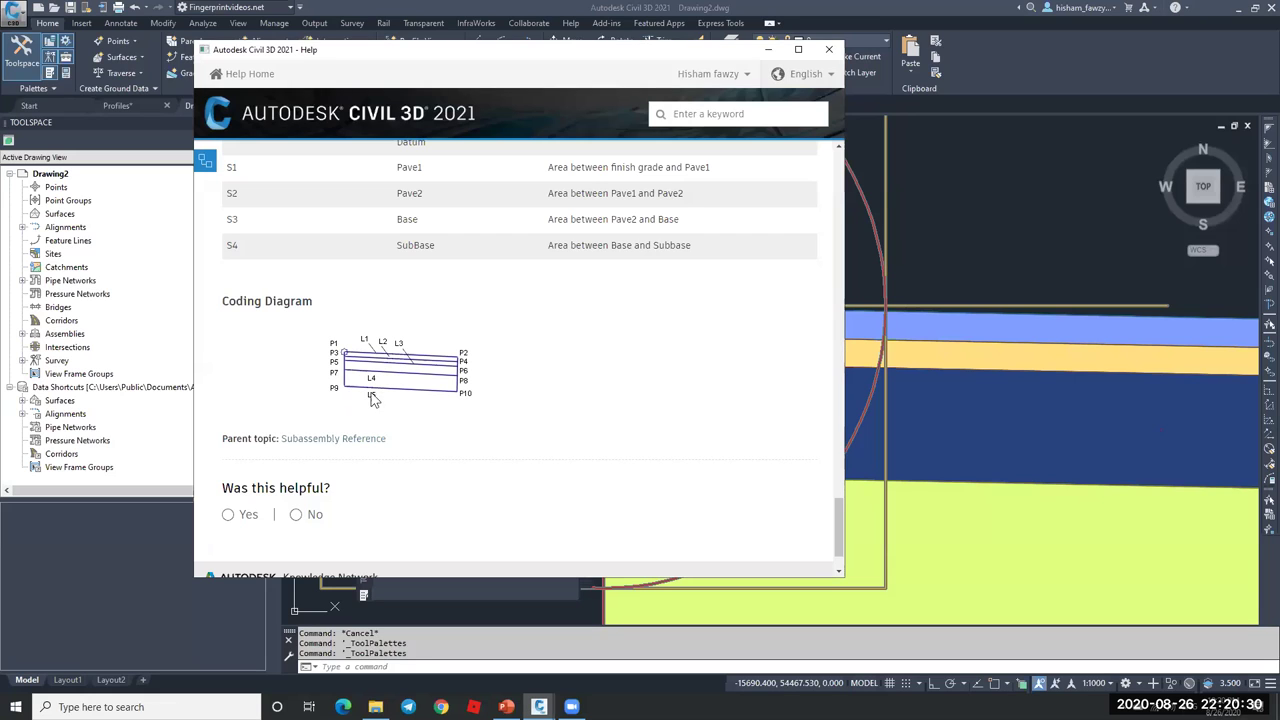
scroll(474, 354, "up", 3)
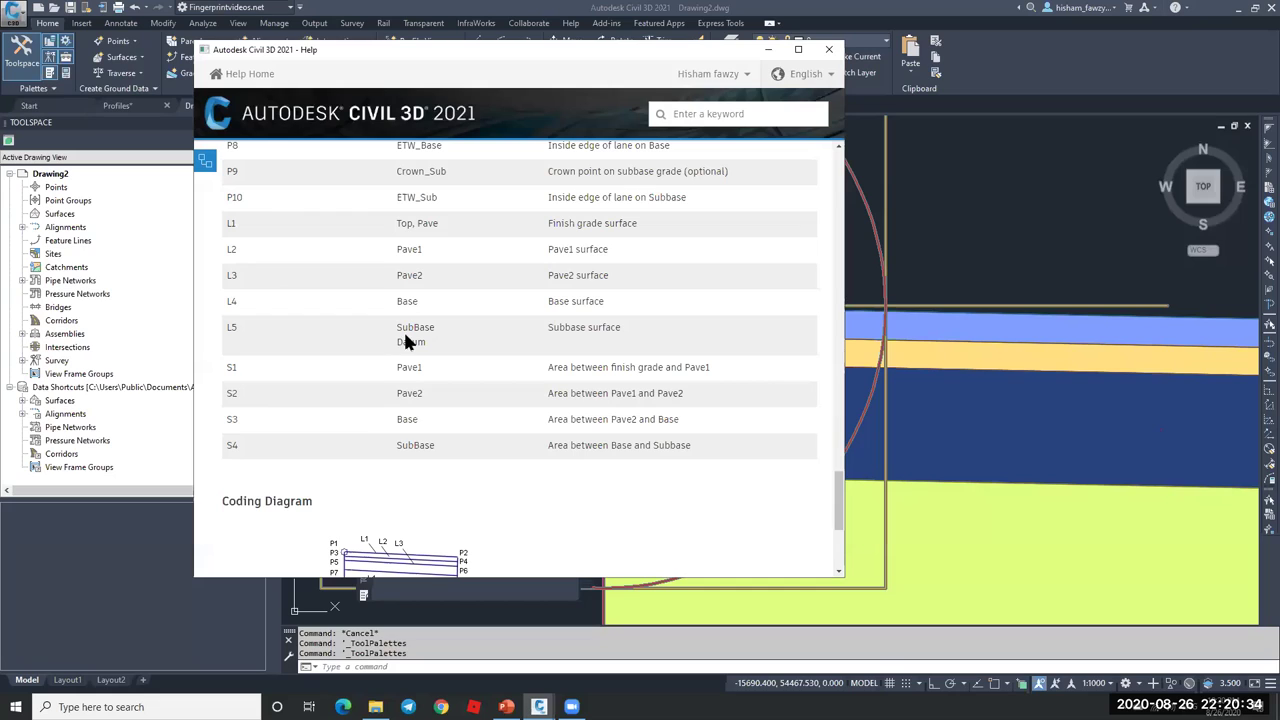
- Highlight the SubBase (L5) and Top (L1) link codes, then return to Input Parameters
mouse_move(422, 327)
left_mouse_down()
mouse_move(402, 341)
mouse_move(428, 342)
left_mouse_up()
double_click(405, 223)
left_click(421, 223)
scroll(630, 260, "up", 20)
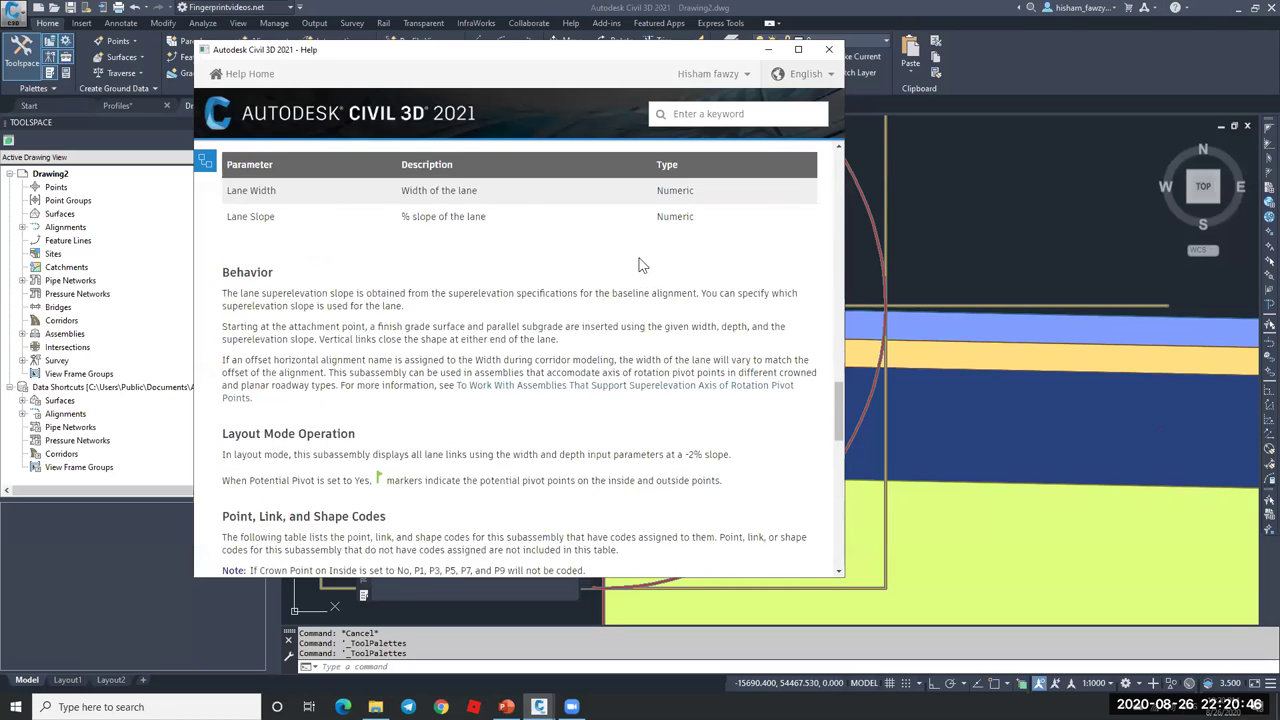
scroll(640, 262, "up", 10)
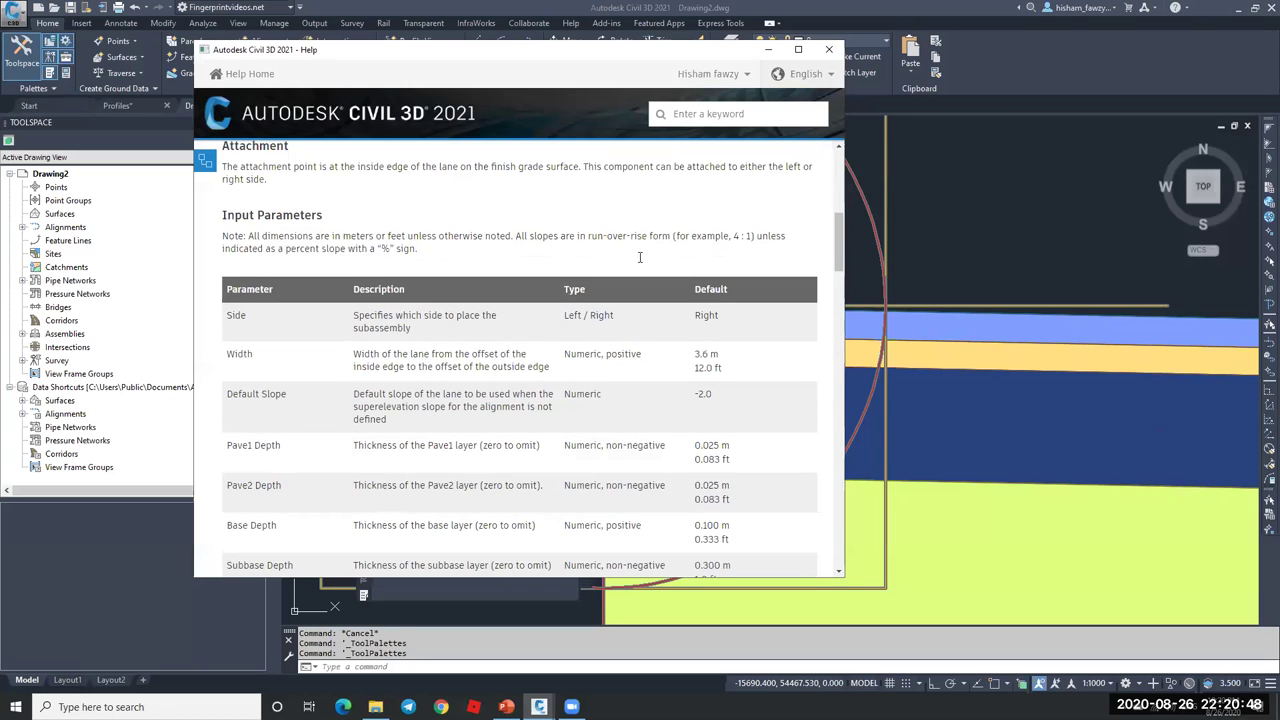
left_click(831, 52)
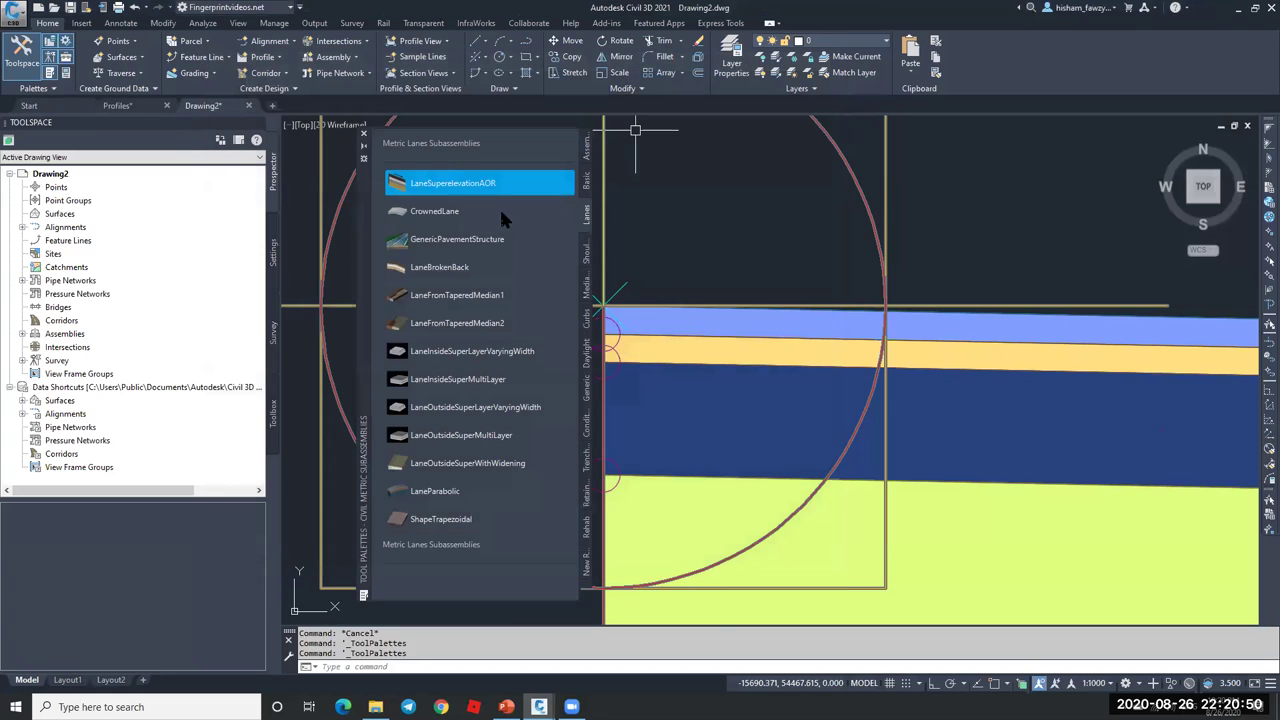
right_click(522, 187)
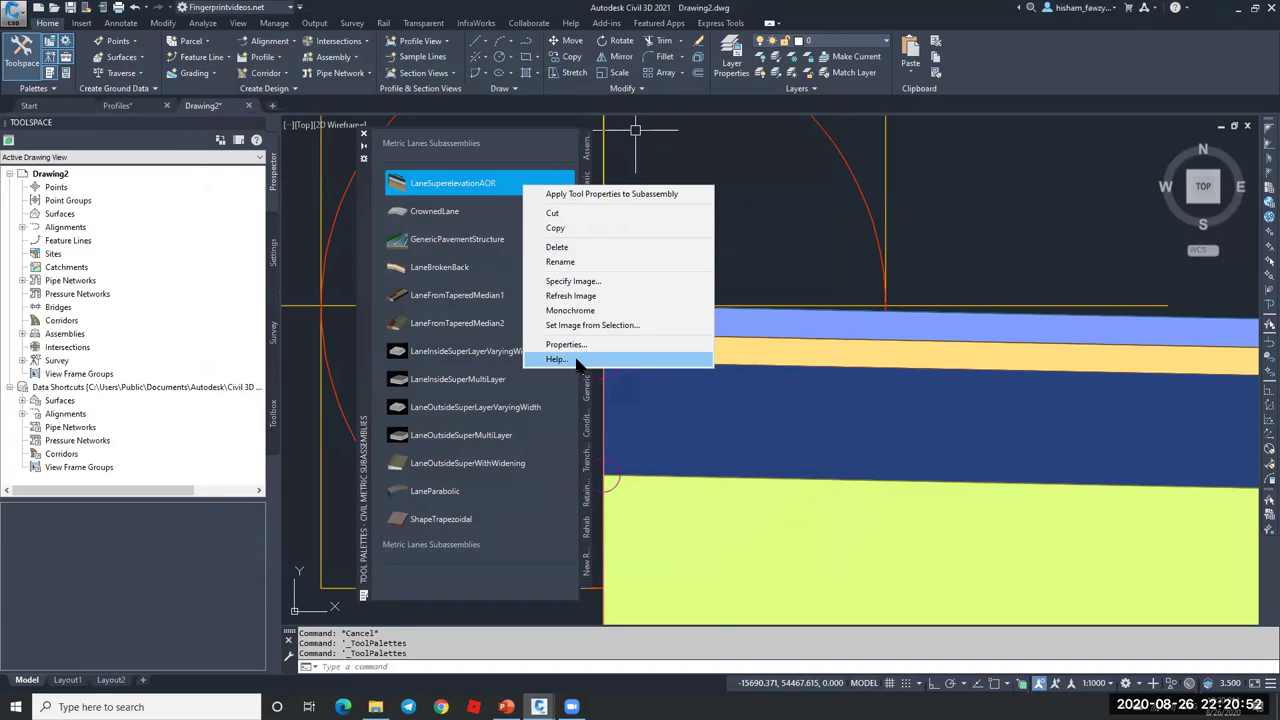
key("Escape")
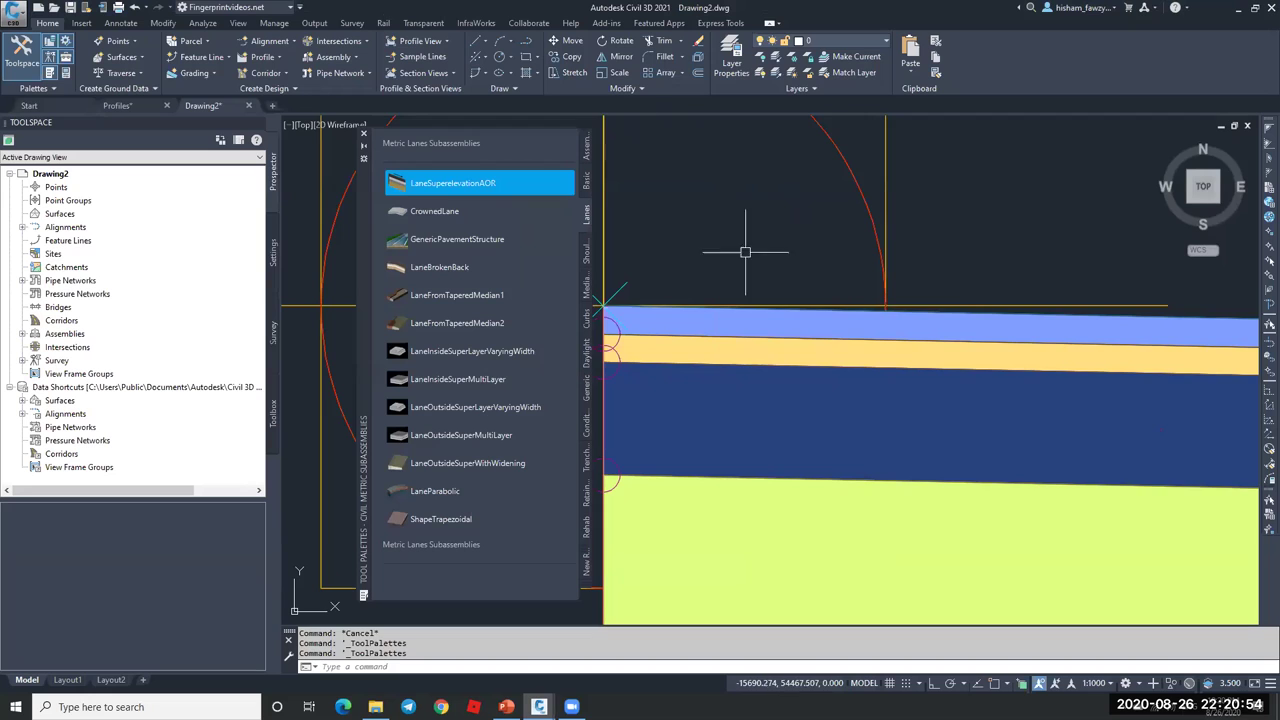
scroll(767, 300, "down", 4)
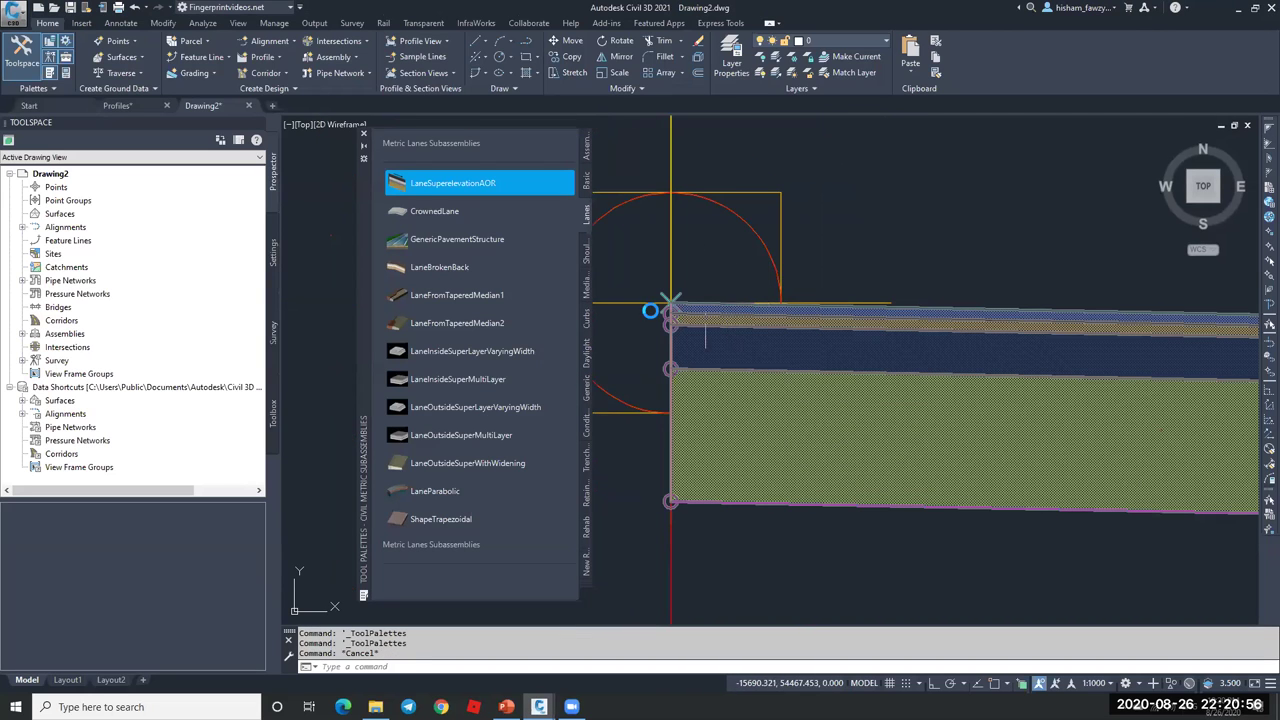
scroll(650, 309, "down", 3)
scroll(830, 306, "down", 2)
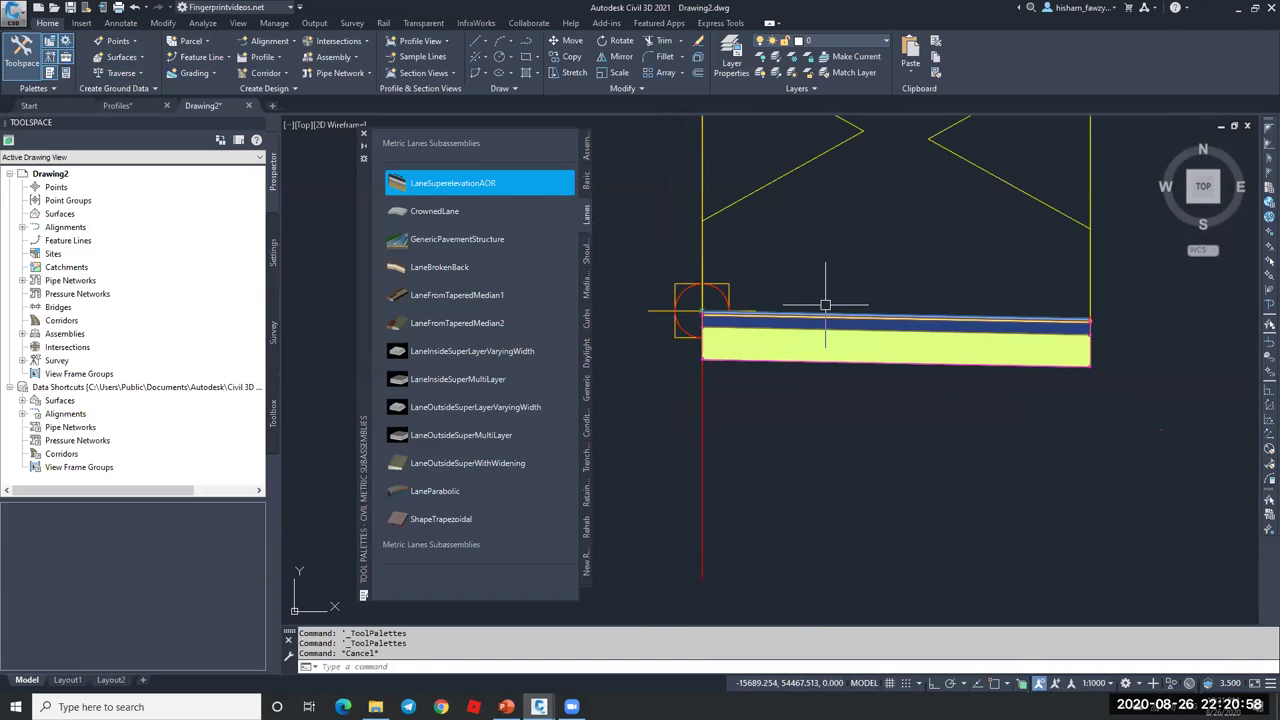
left_click(839, 312)
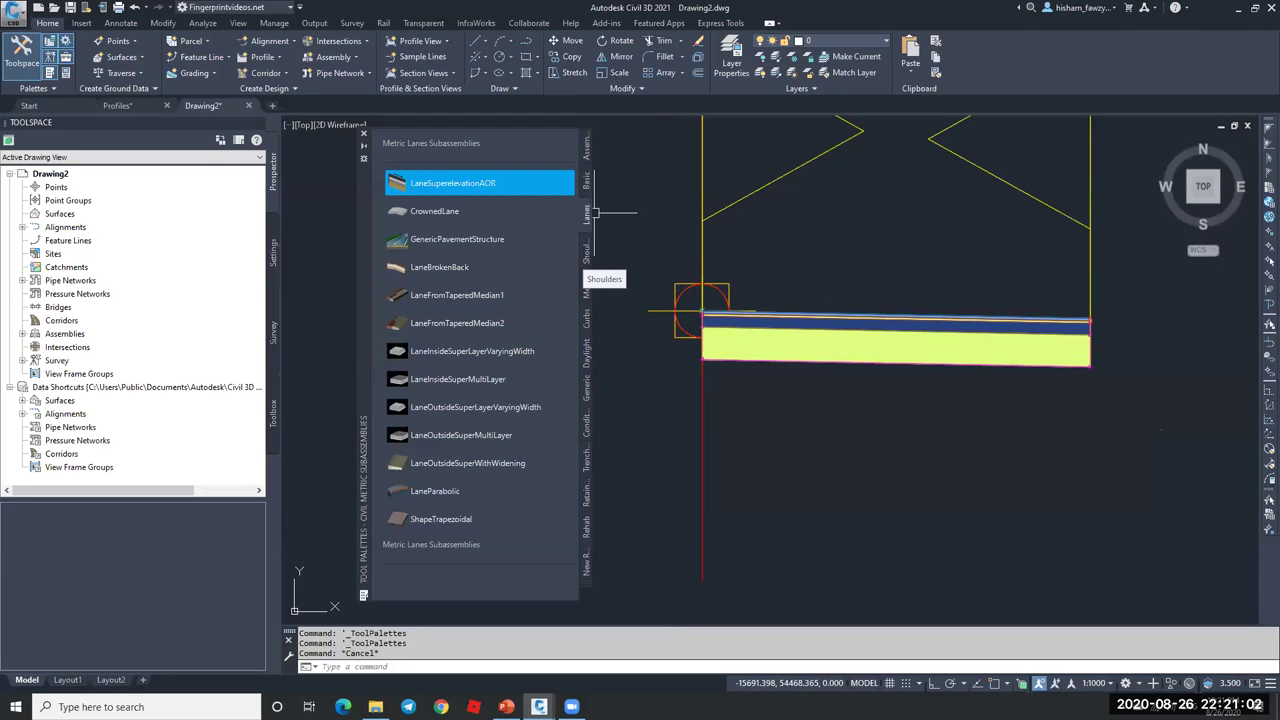
right_click(538, 190)
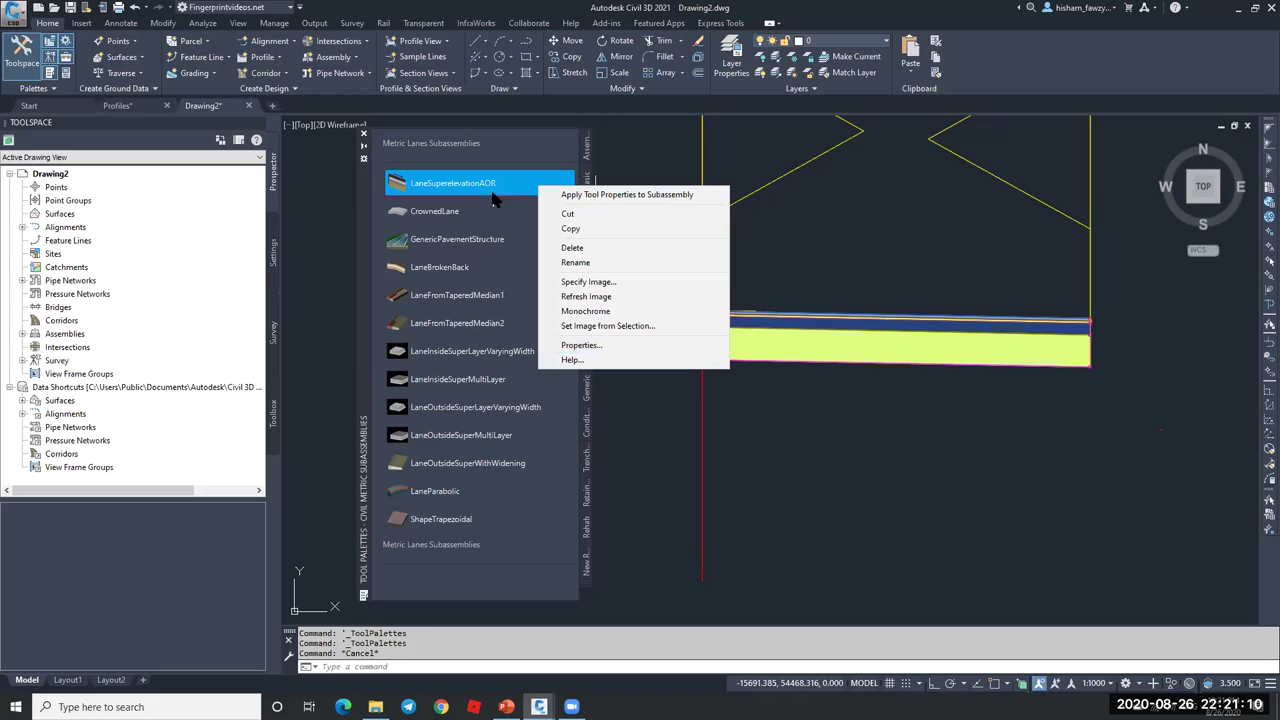
left_click(496, 200)
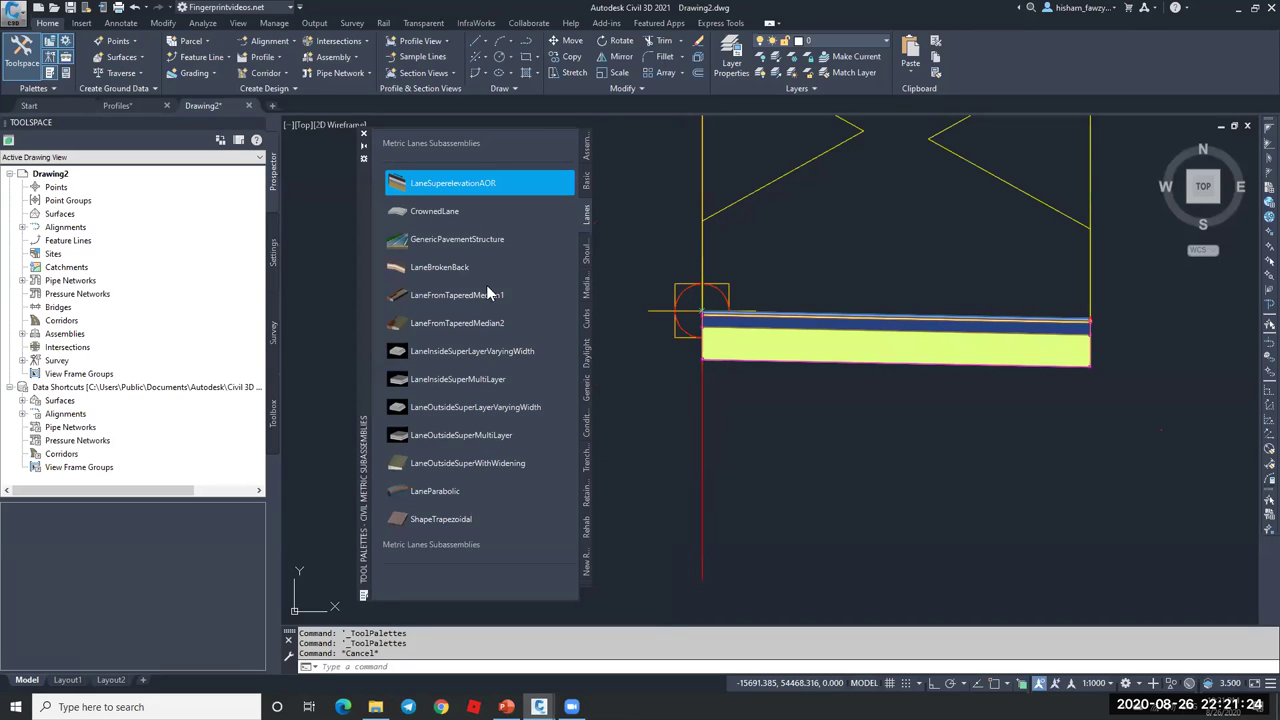
- Open the GenericPavementStructure help topic and scroll through it
right_click(537, 239)
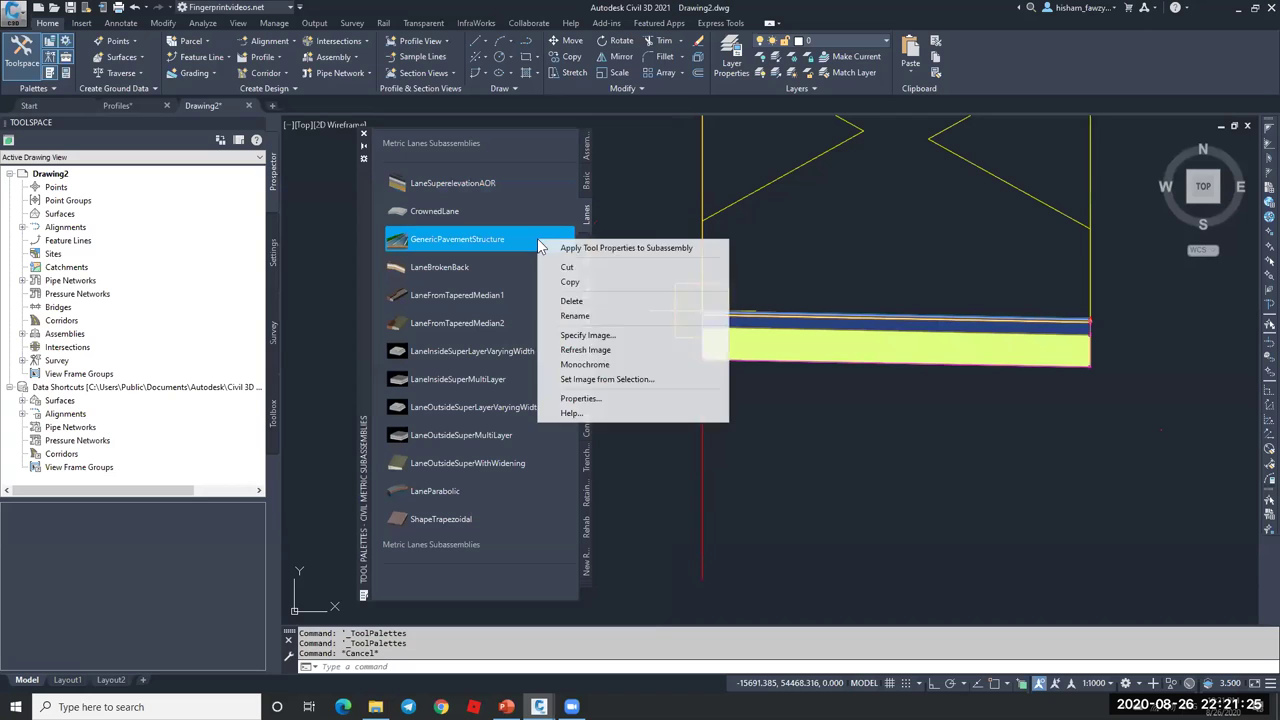
left_click(583, 414)
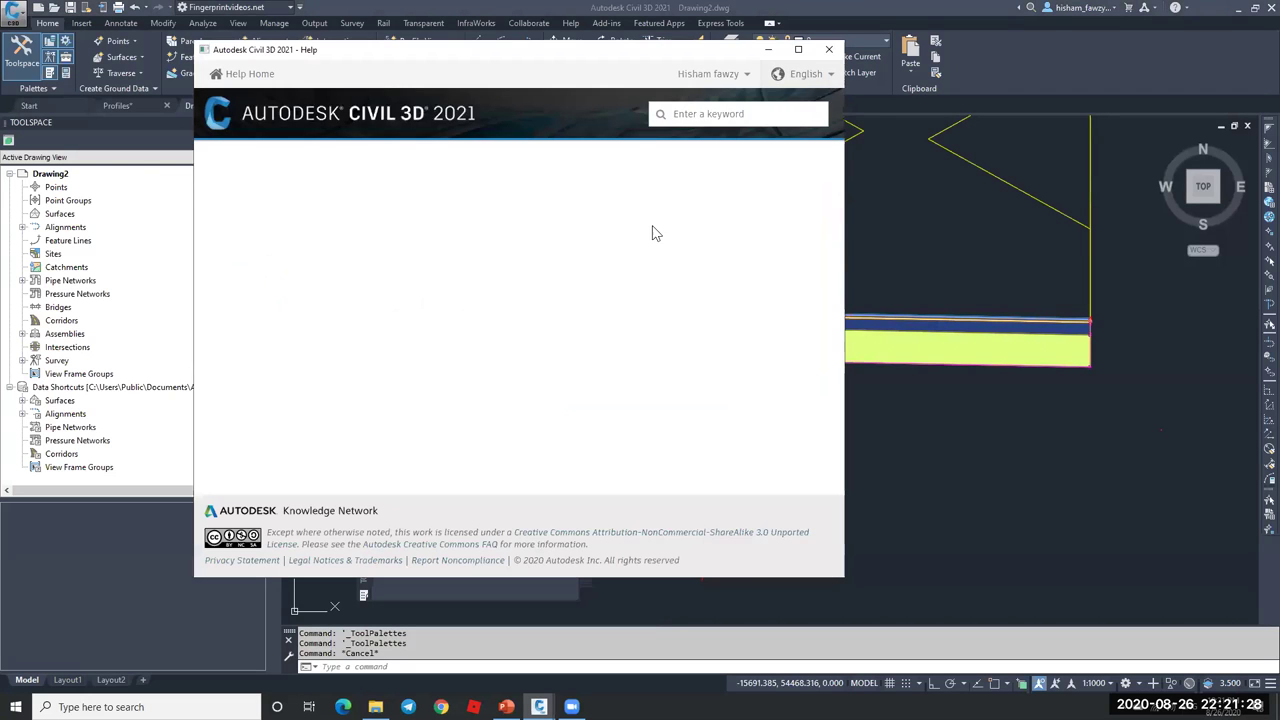
scroll(614, 246, "down", 6)
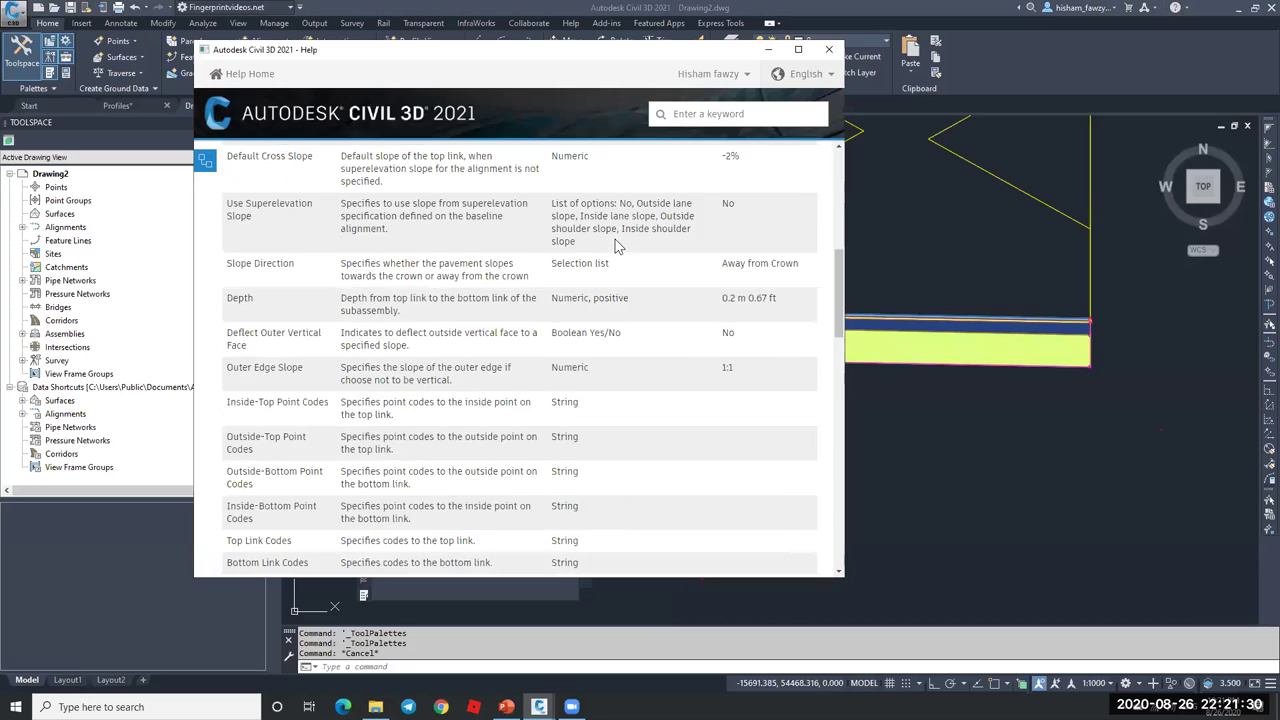
scroll(617, 246, "up", 5)
scroll(357, 300, "down", 15)
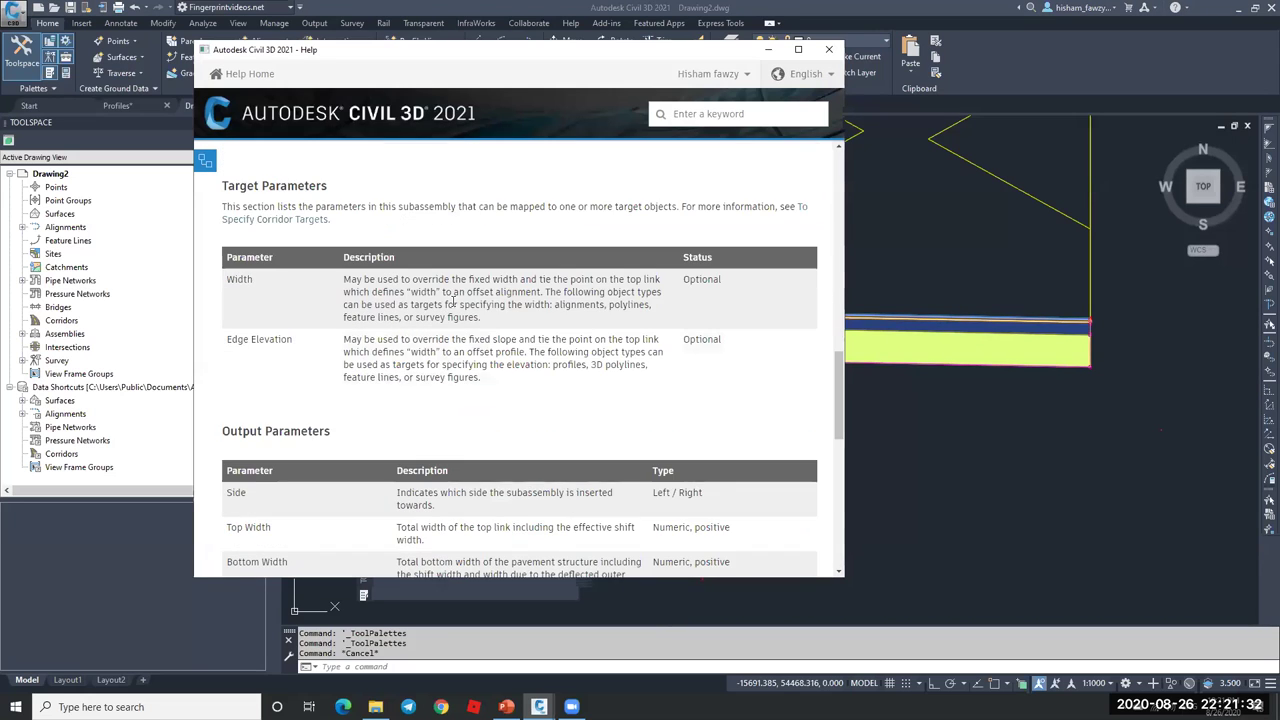
scroll(285, 410, "up", 1)
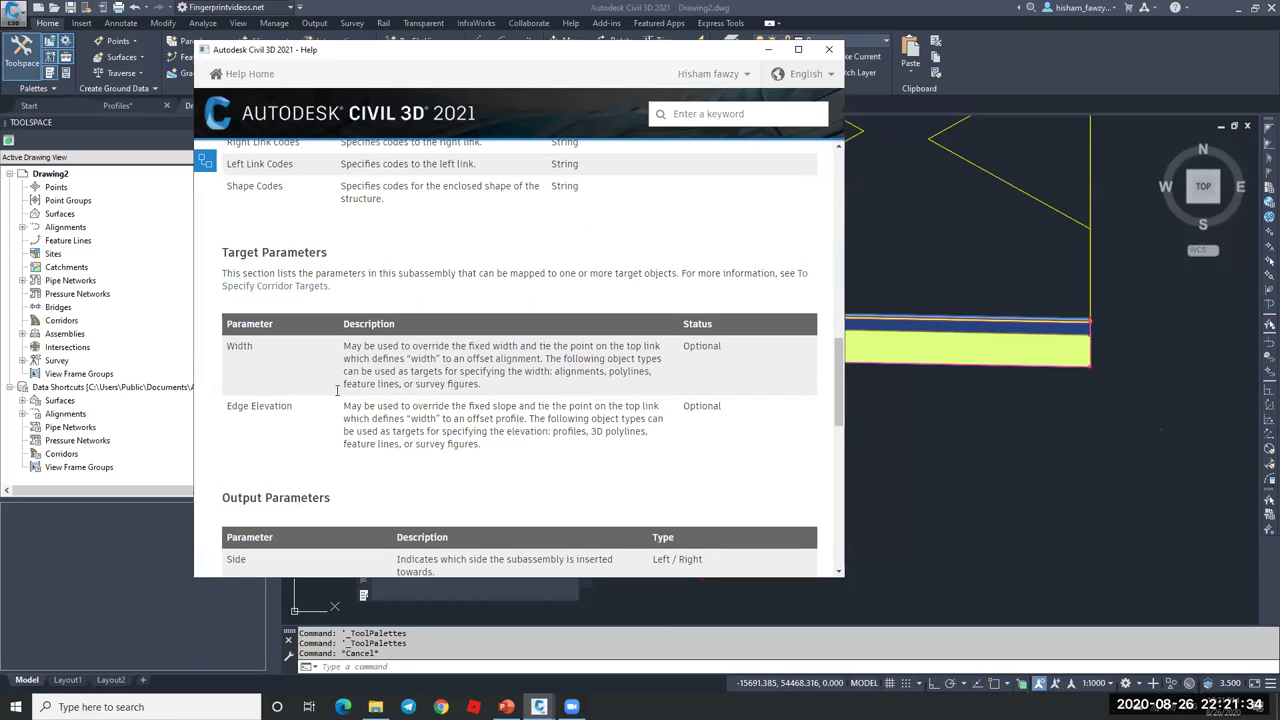
scroll(337, 390, "up", 6)
scroll(294, 322, "up", 3)
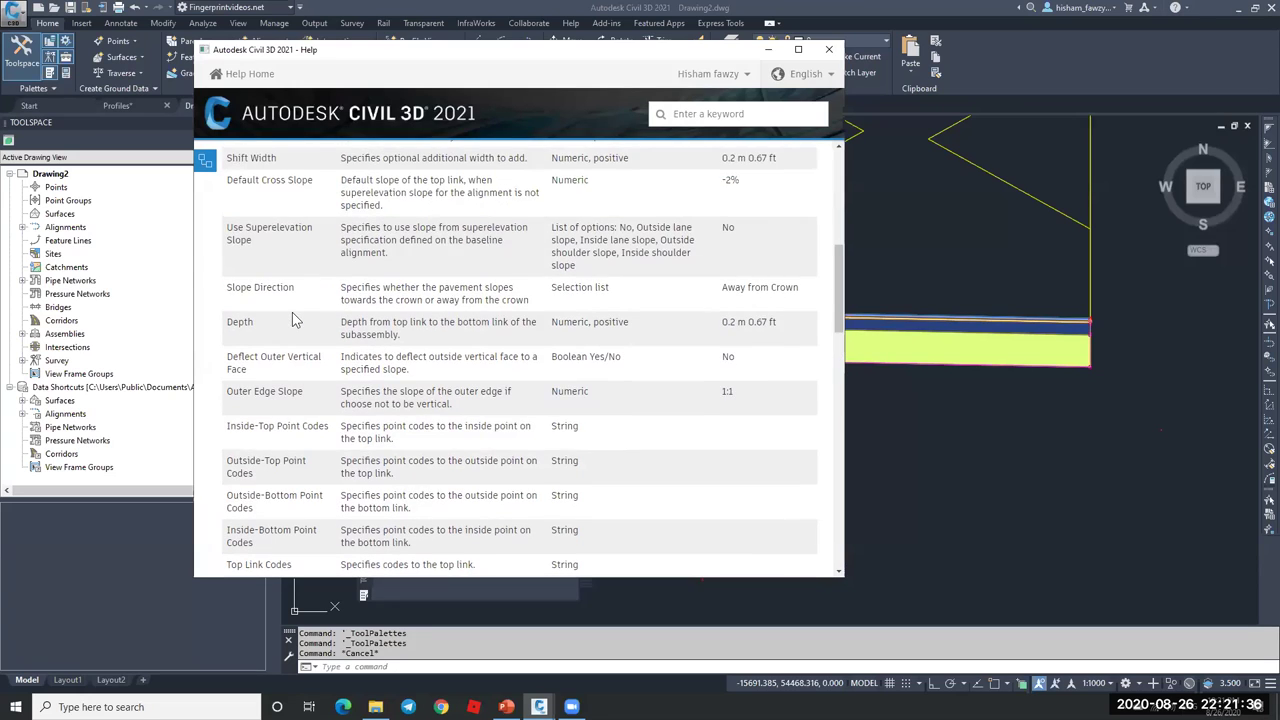
scroll(294, 320, "up", 1)
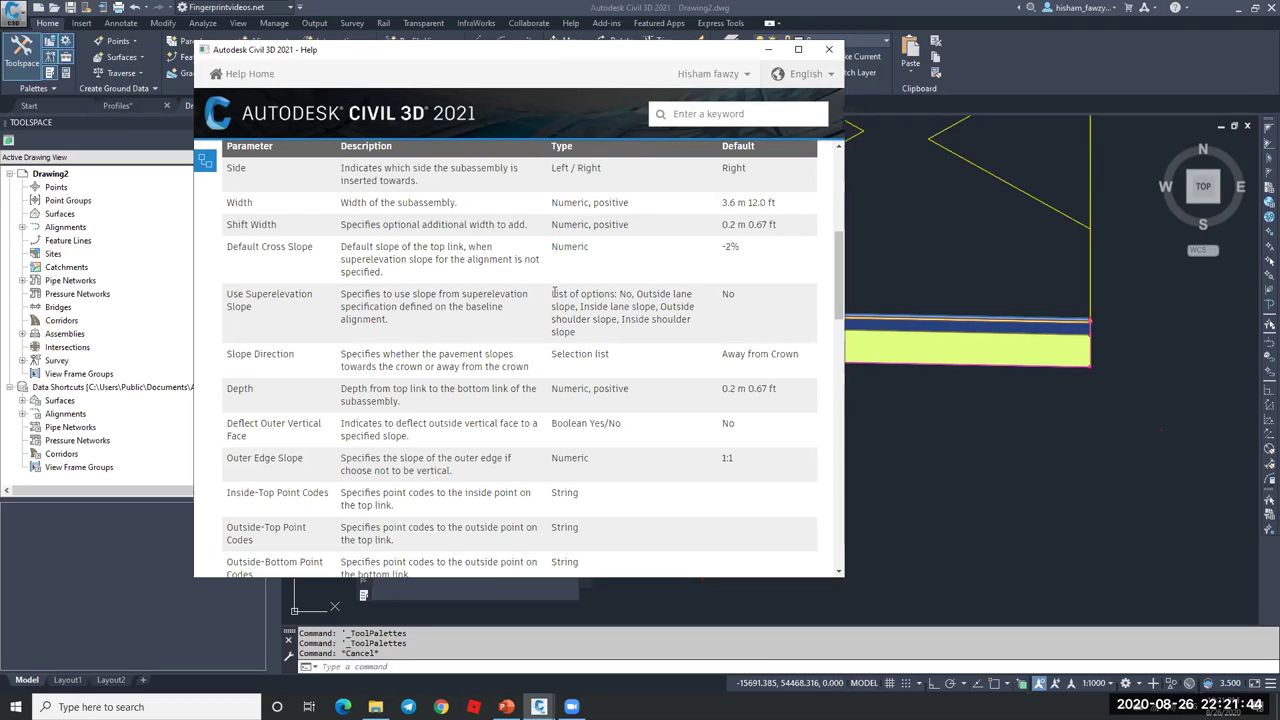
- Highlight the superelevation slope options No, Outside lane and Inside lane in the help text
left_click_drag(553, 293, 621, 298)
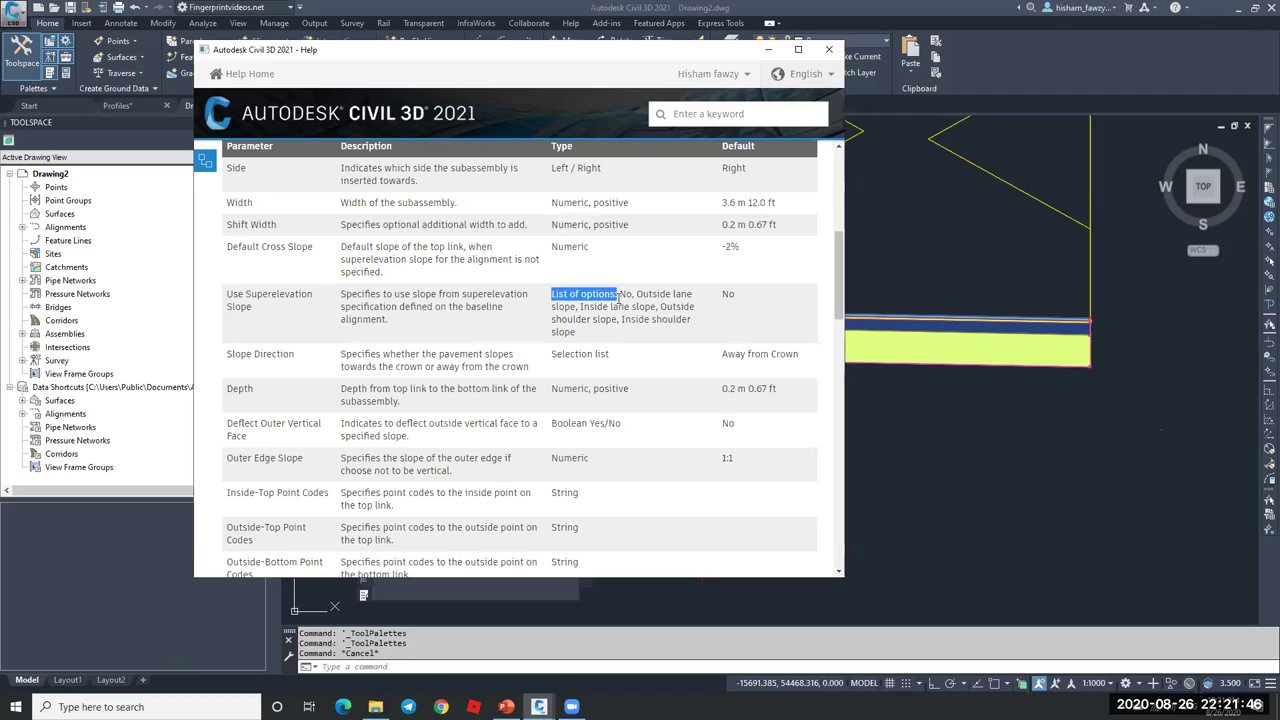
double_click(624, 295)
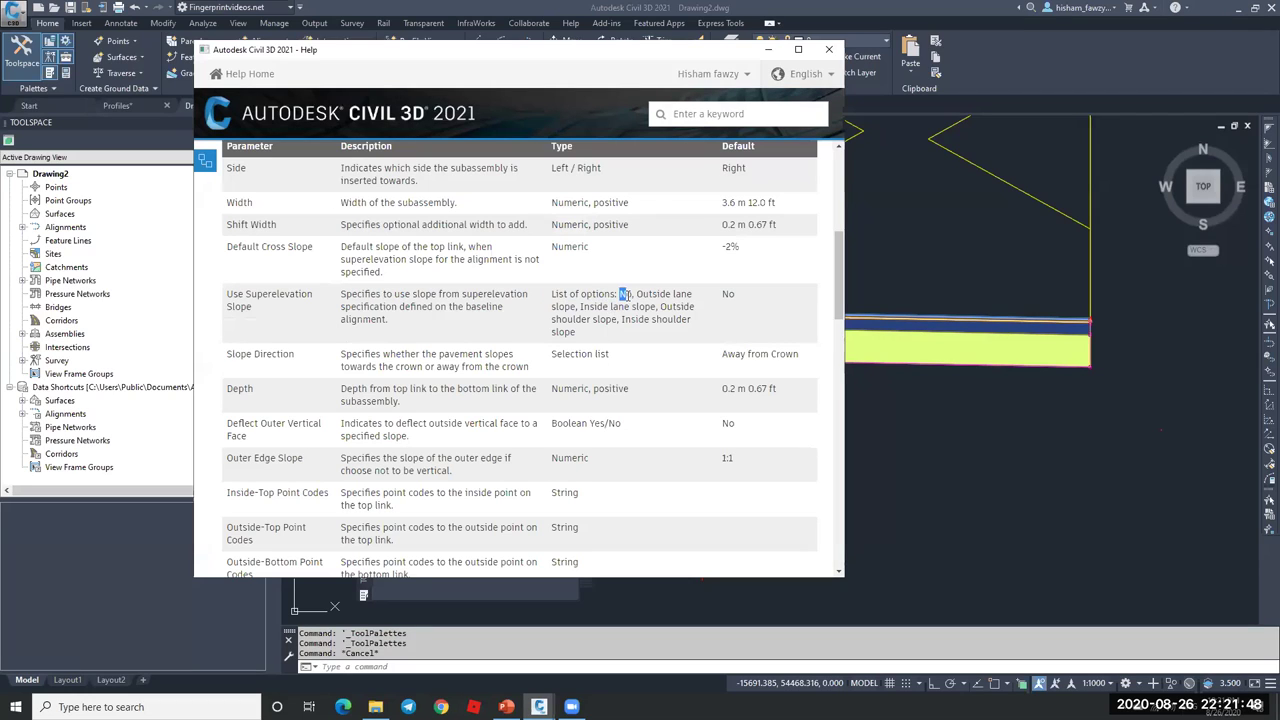
left_click_drag(637, 292, 694, 303)
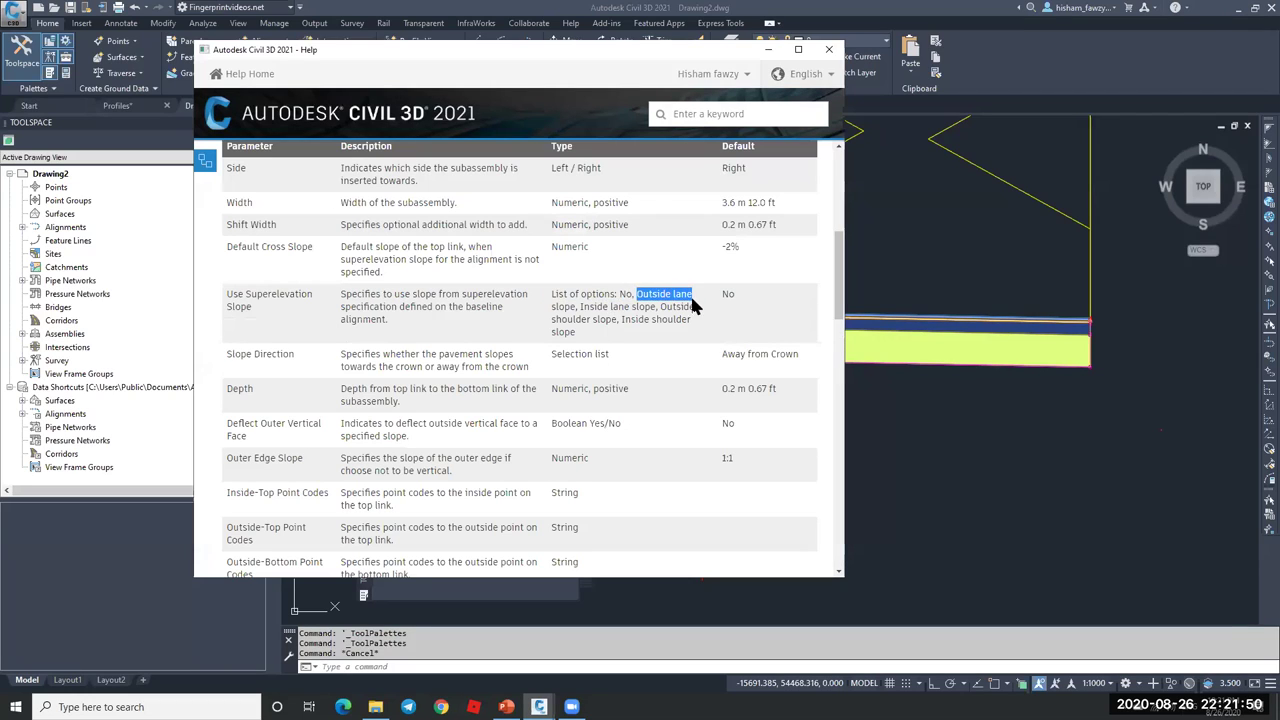
left_click(581, 307)
left_click_drag(588, 306, 639, 307)
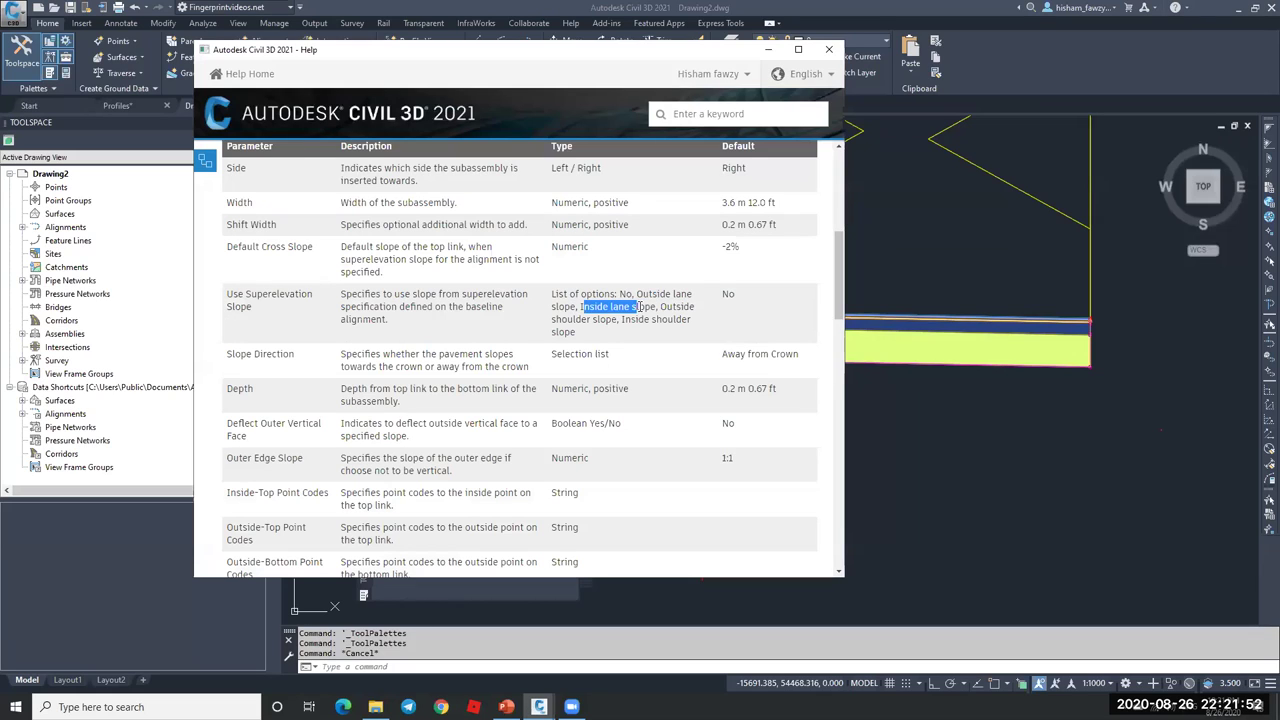
double_click(678, 309)
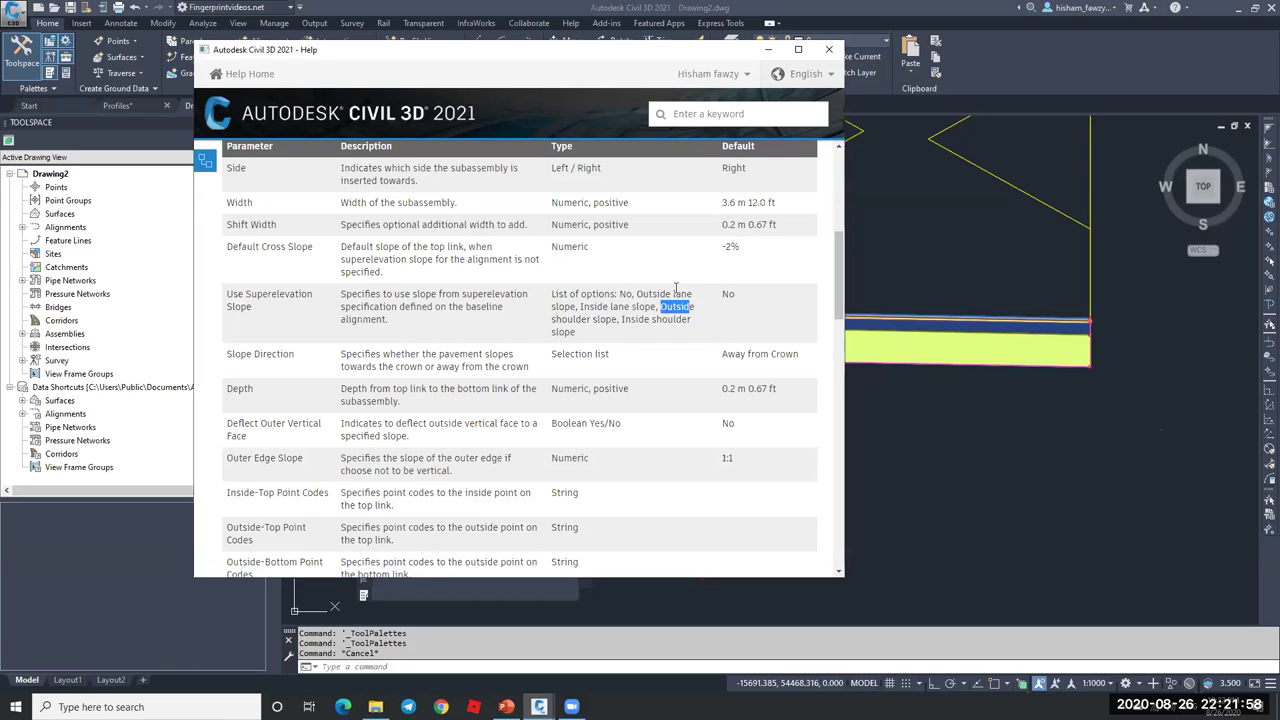
- Close the help and browse the Basic, Curbs and Assemblies subassembly collections
left_click(828, 49)
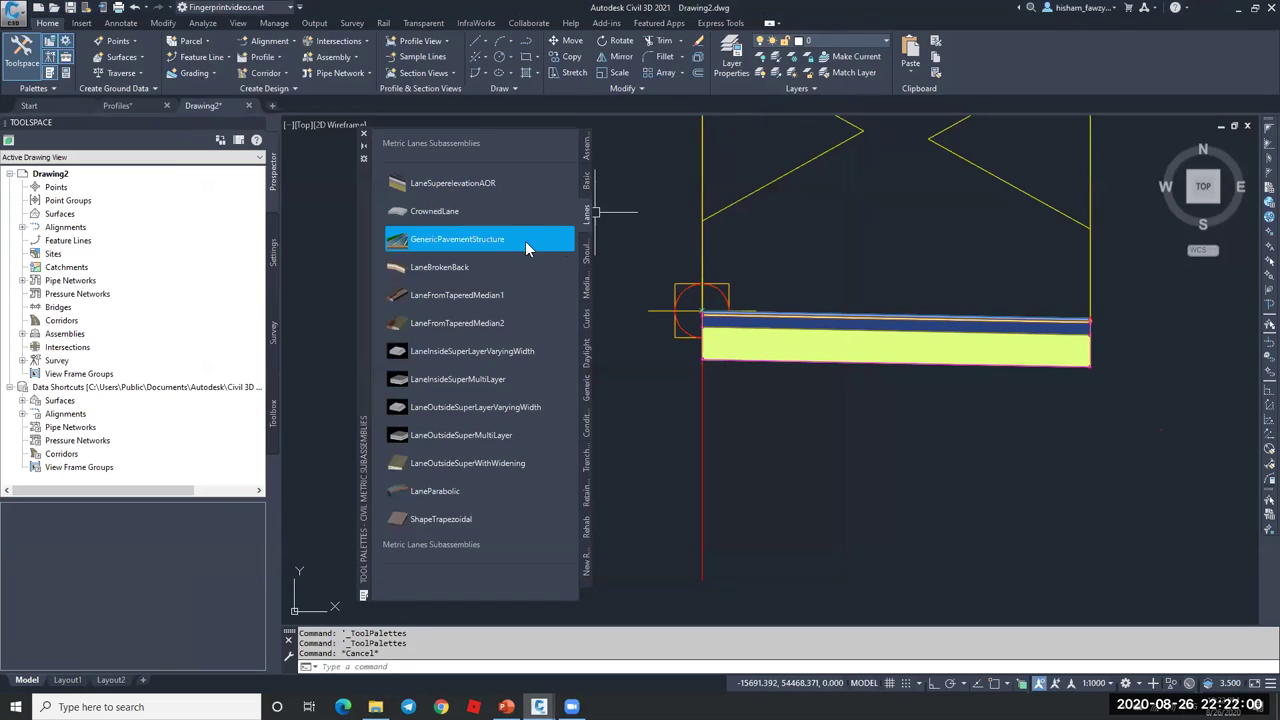
left_click(545, 238)
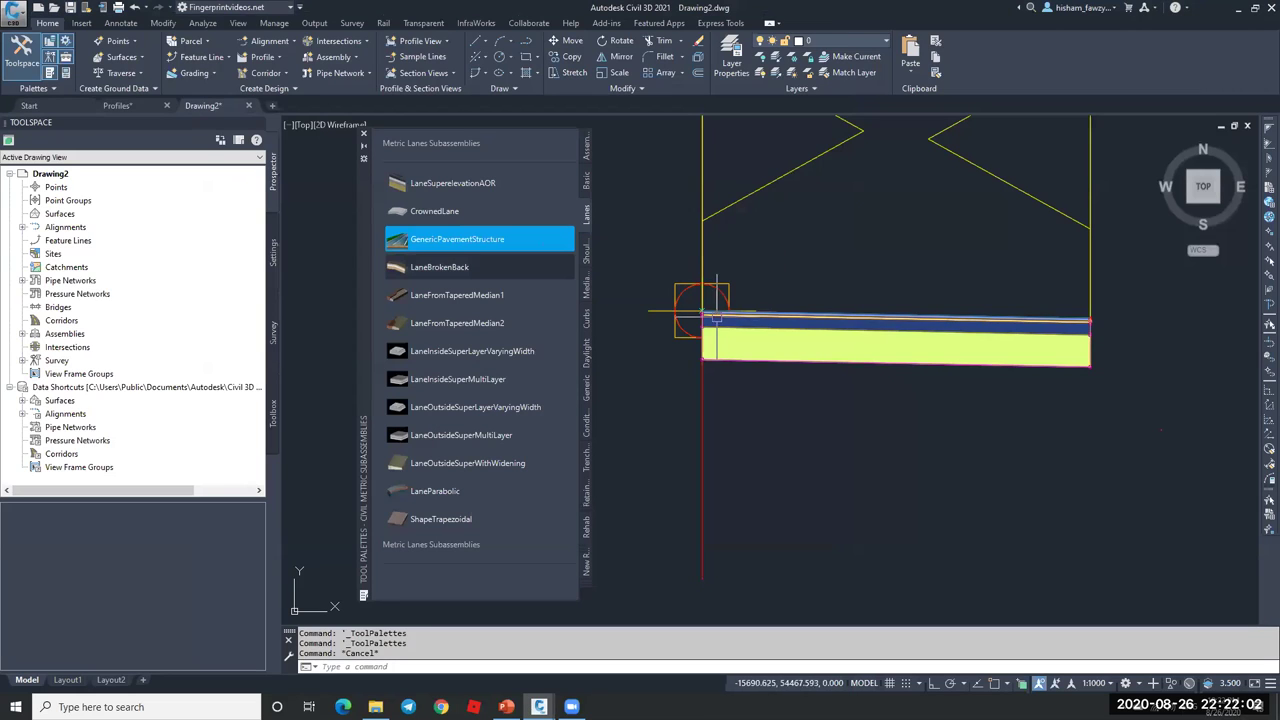
left_click(586, 181)
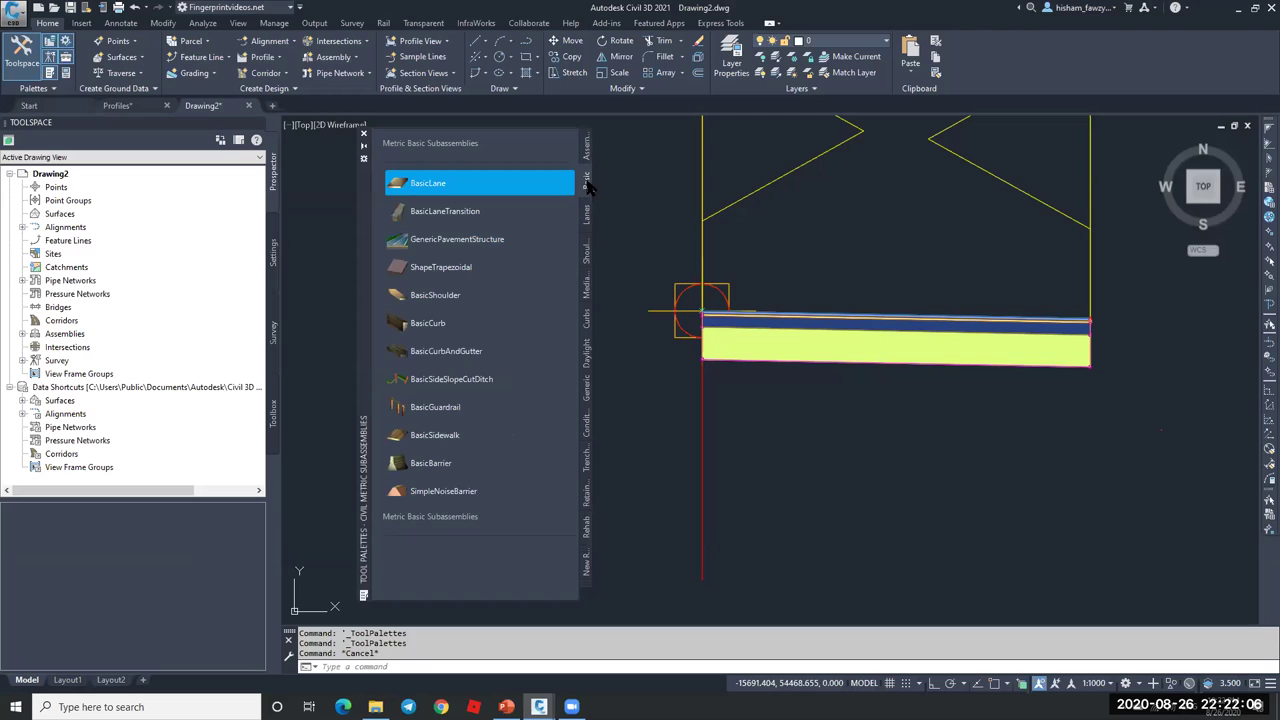
left_click(587, 318)
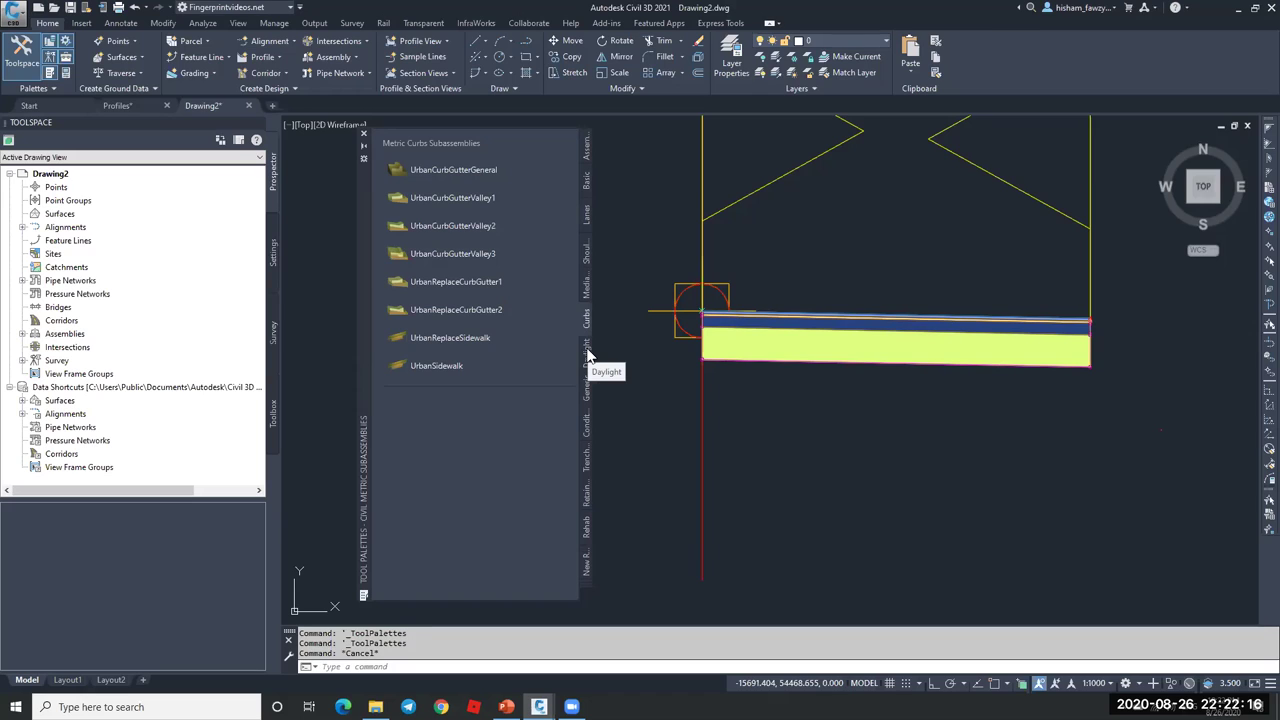
left_click(590, 156)
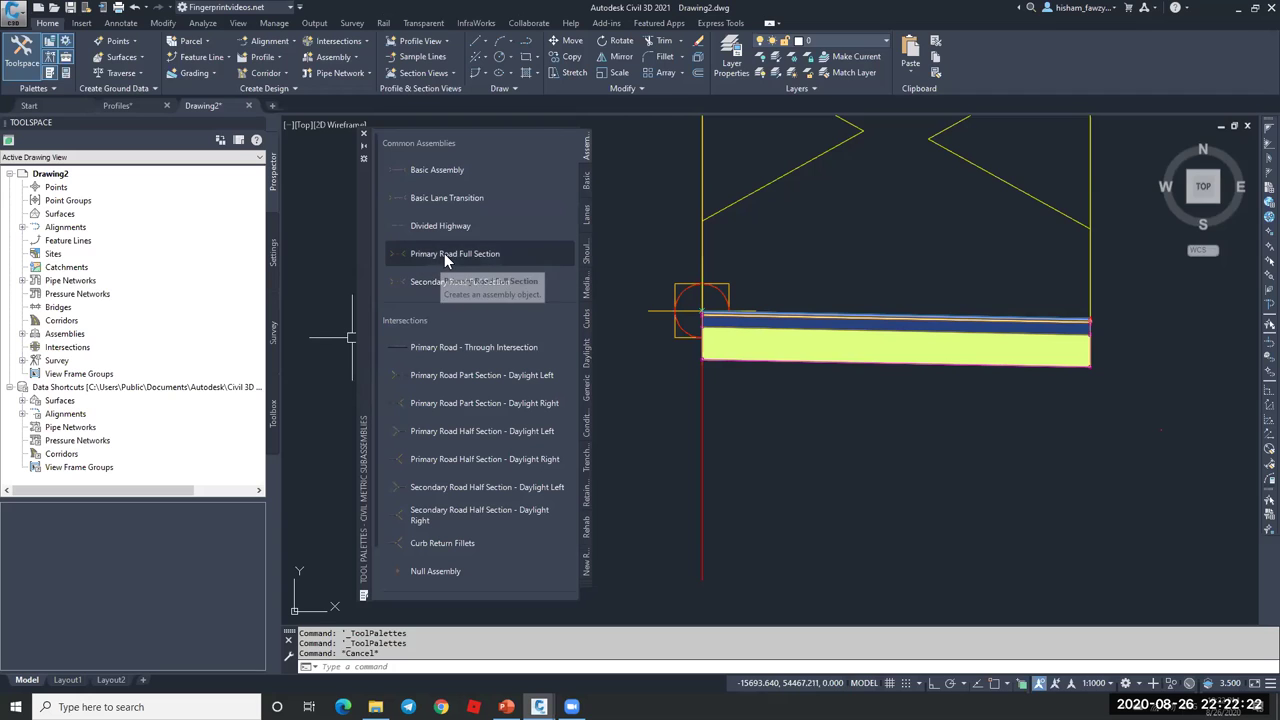
- Close the properties and subassembly collections panels and cancel placing the assembly
scroll(843, 252, "down", 1)
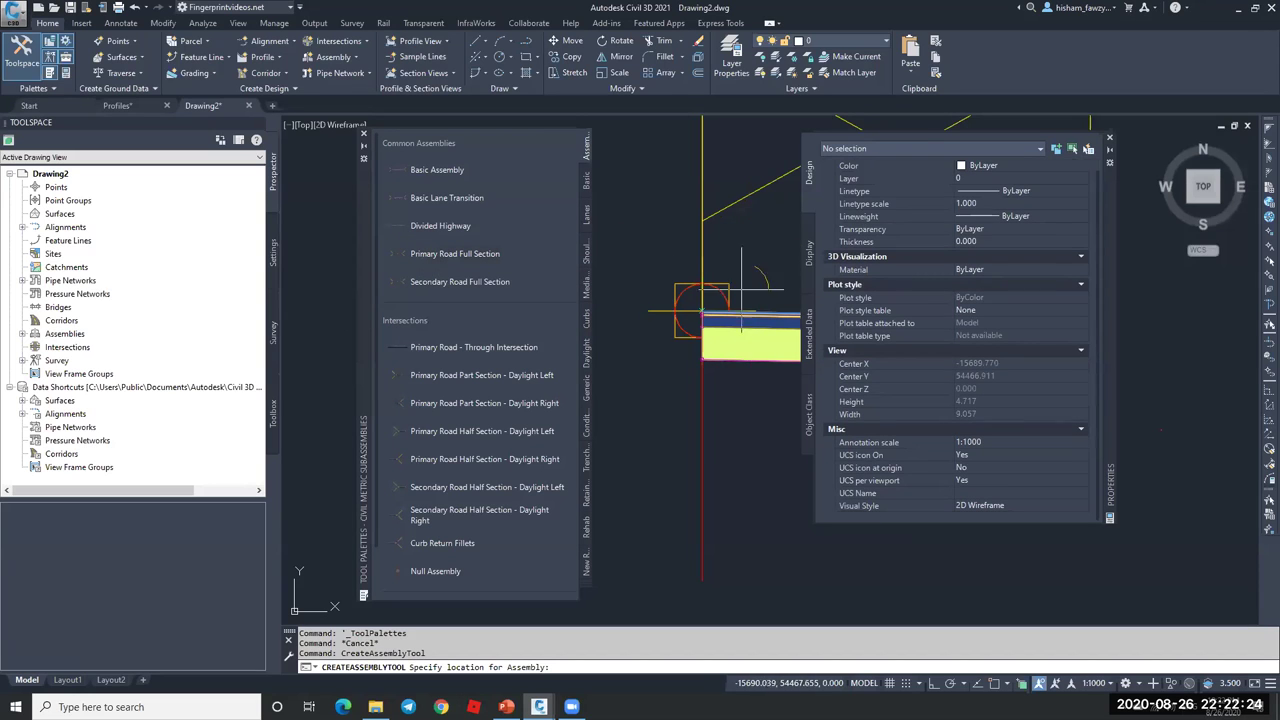
scroll(700, 334, "down", 5)
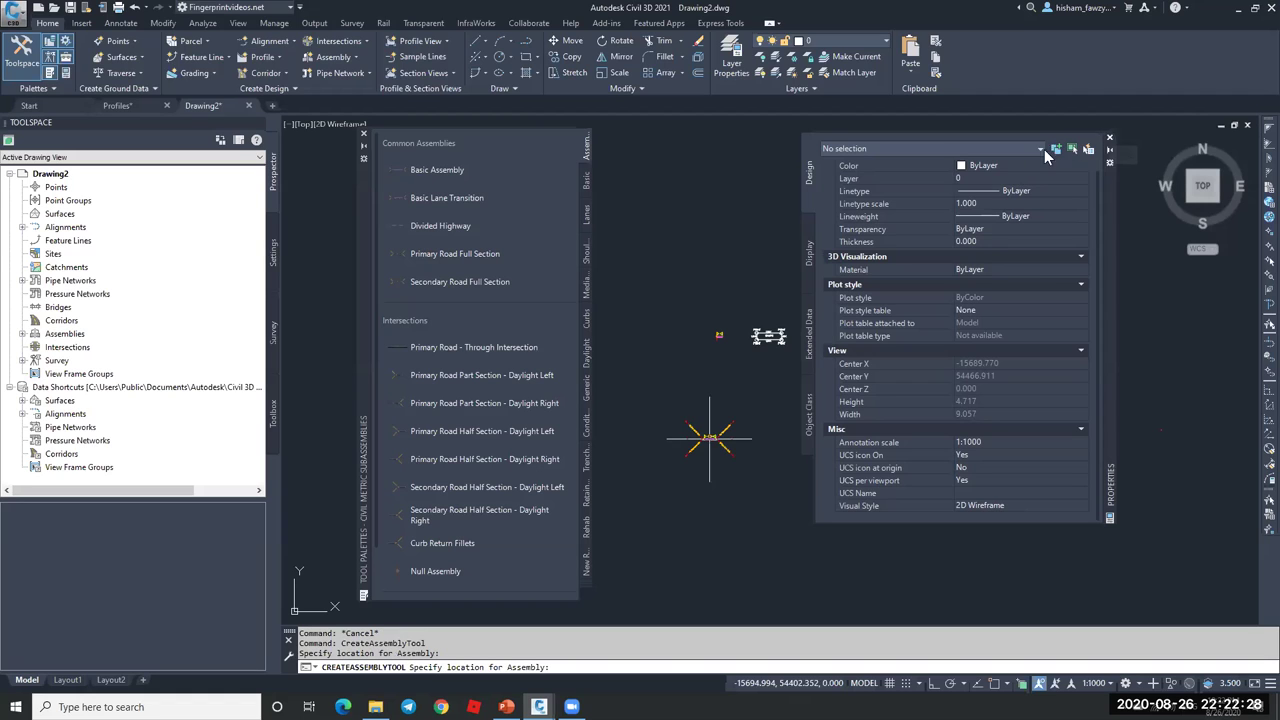
left_click(1109, 133)
left_click(363, 133)
left_click(709, 437)
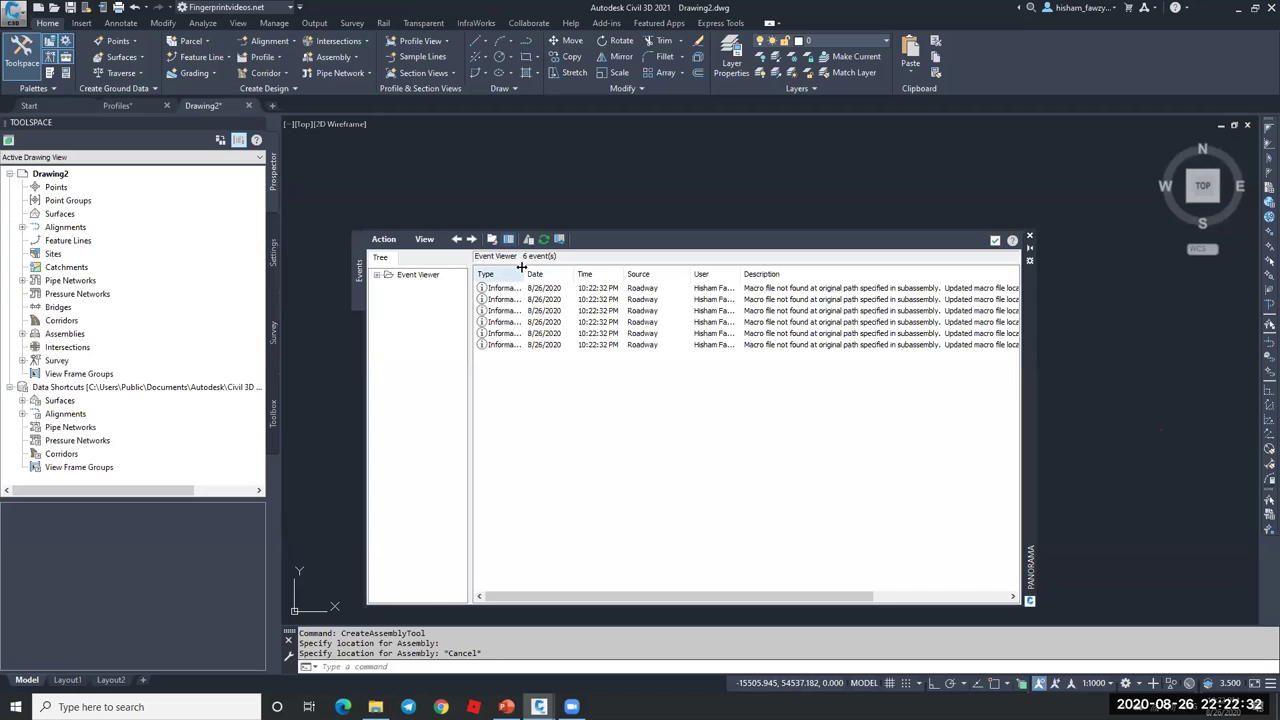
- Clear all logged events in the Event Viewer and close it
left_click_drag(524, 274, 604, 274)
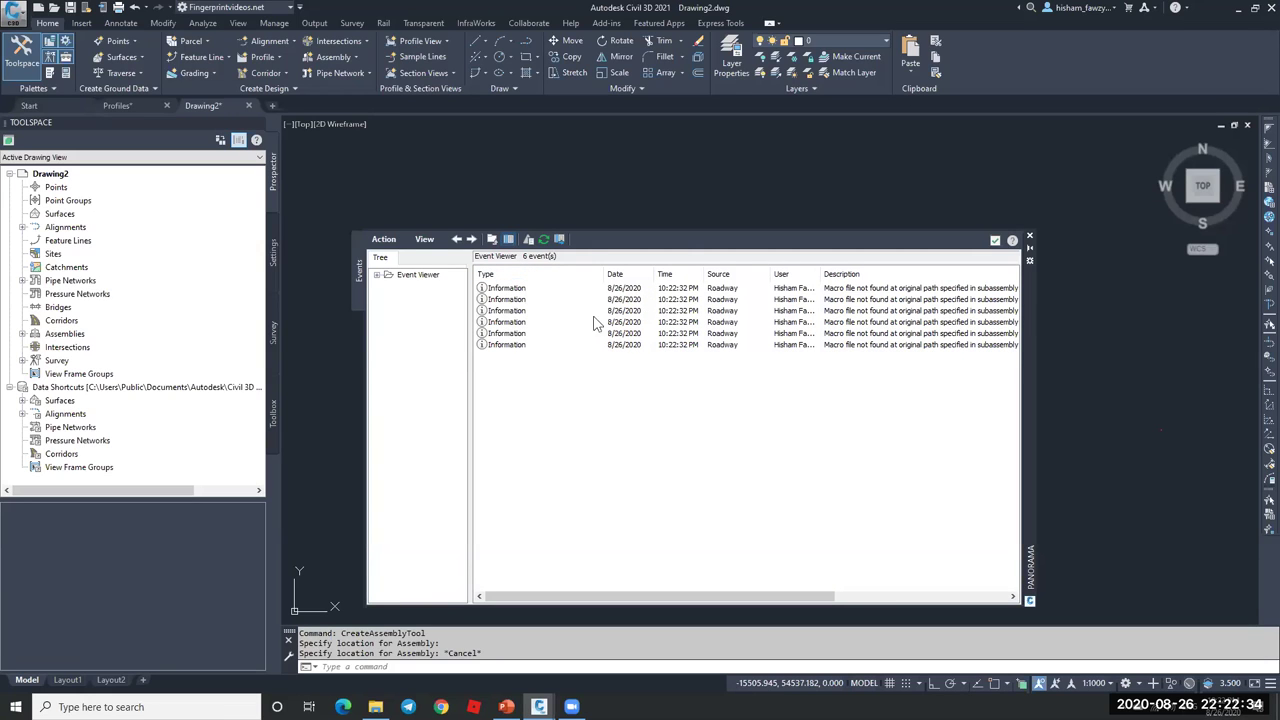
left_click(383, 239)
left_click(415, 283)
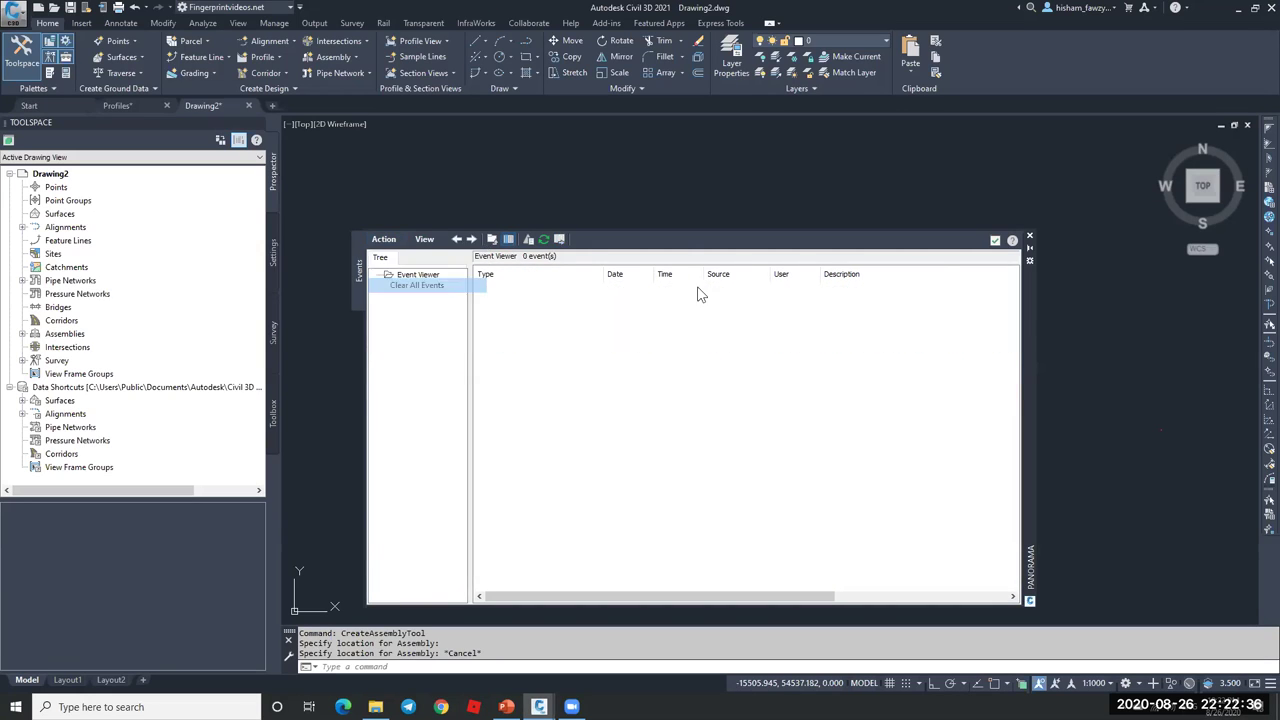
left_click(995, 240)
- Select and deselect the right and left side subassemblies in turn
scroll(734, 454, "up", 4)
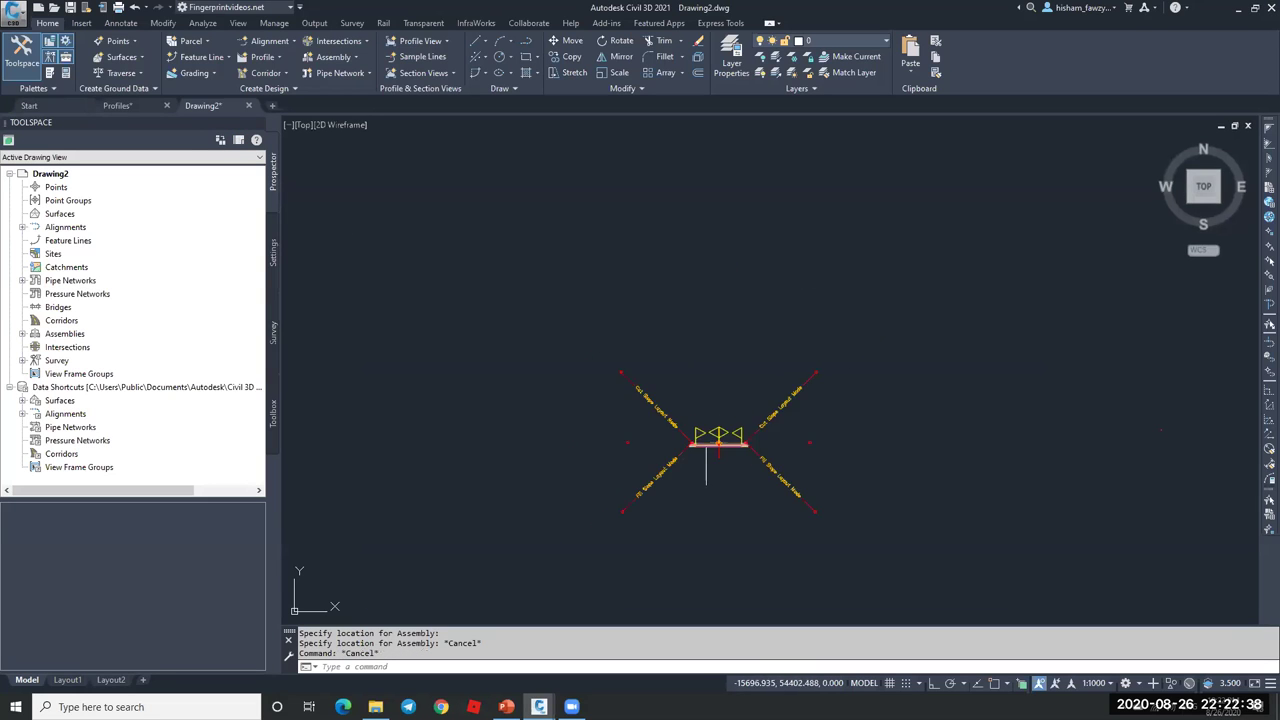
scroll(734, 454, "up", 3)
scroll(740, 390, "down", 3)
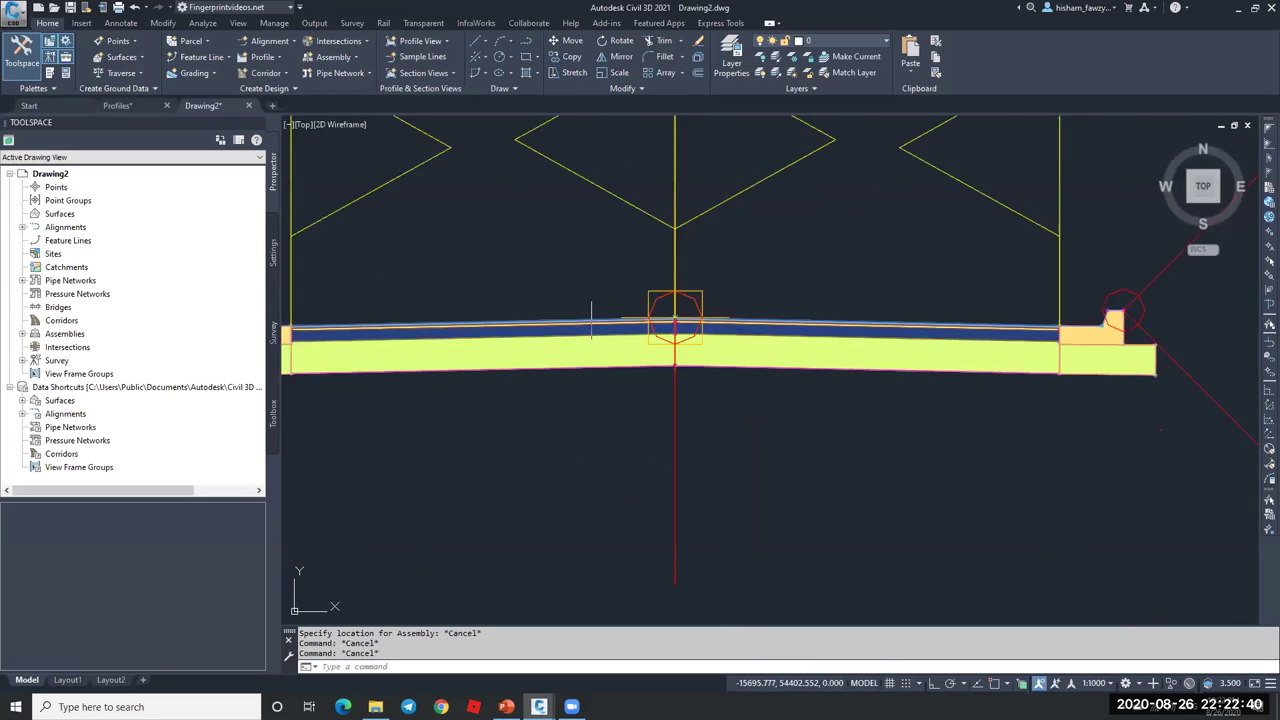
left_click(734, 342)
key("Escape")
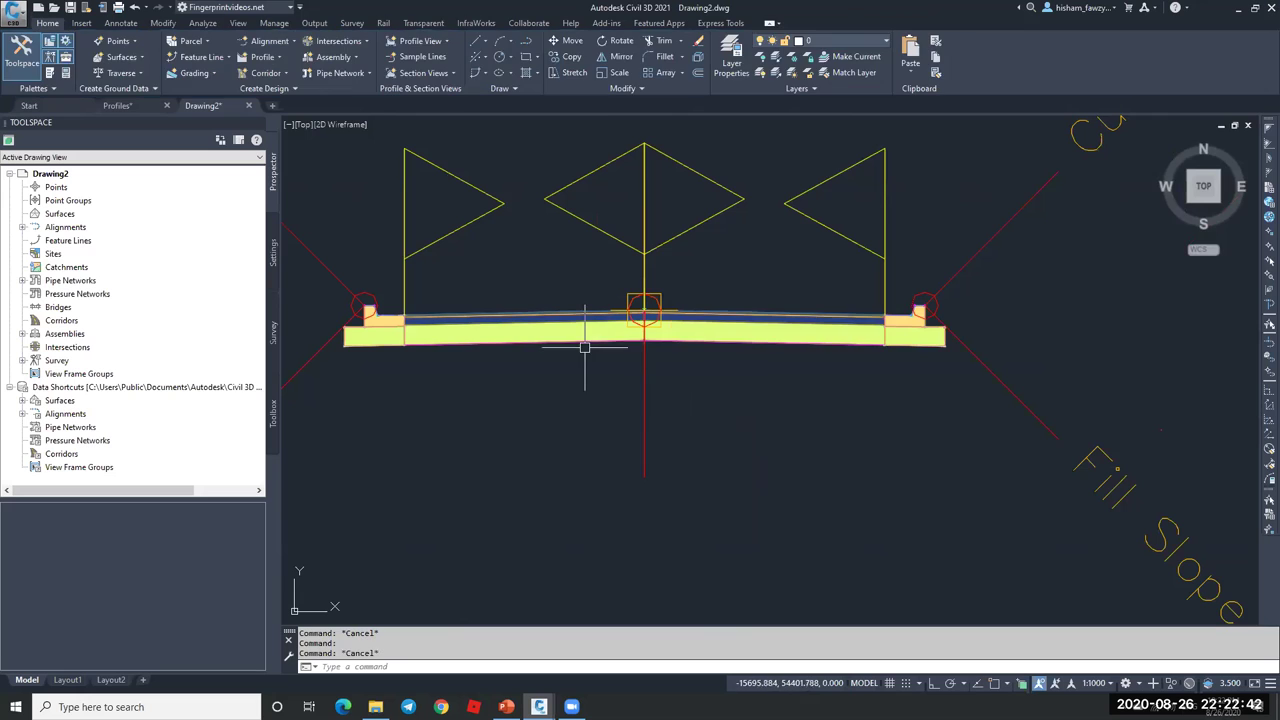
left_click(580, 344)
key("Escape")
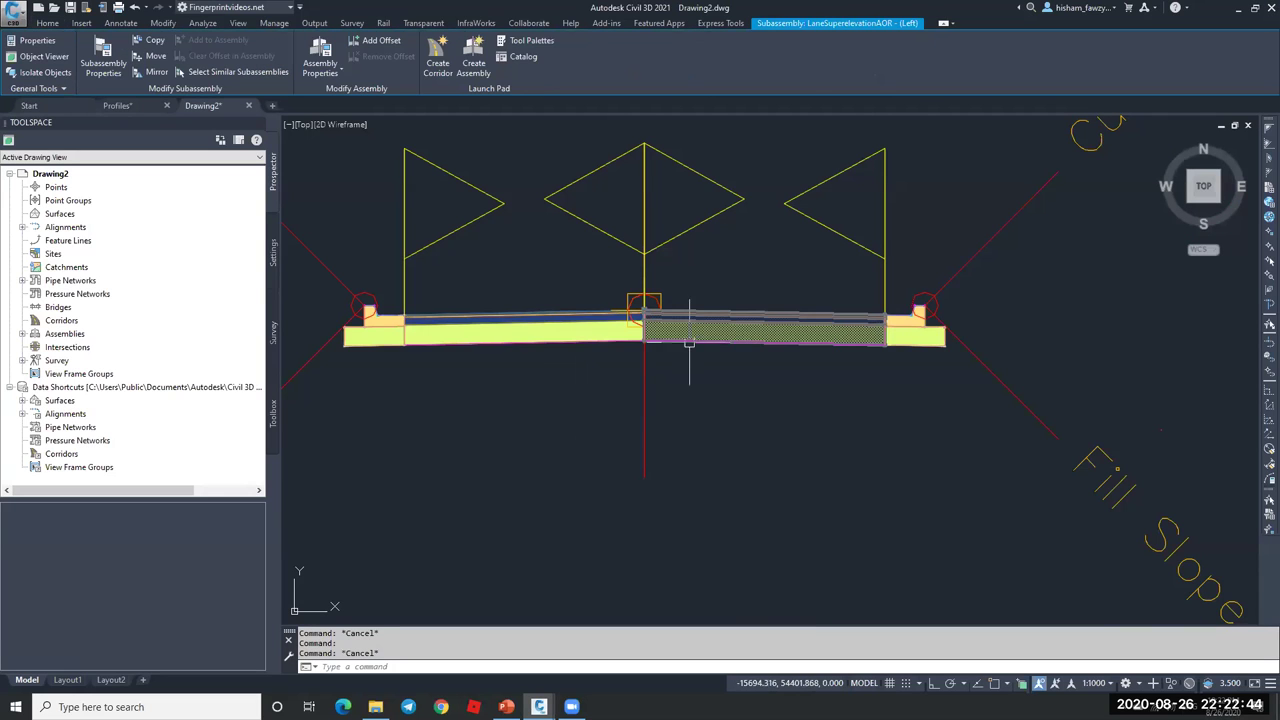
- Select the right curb and gutter subassembly and zoom around it
scroll(937, 337, "up", 3)
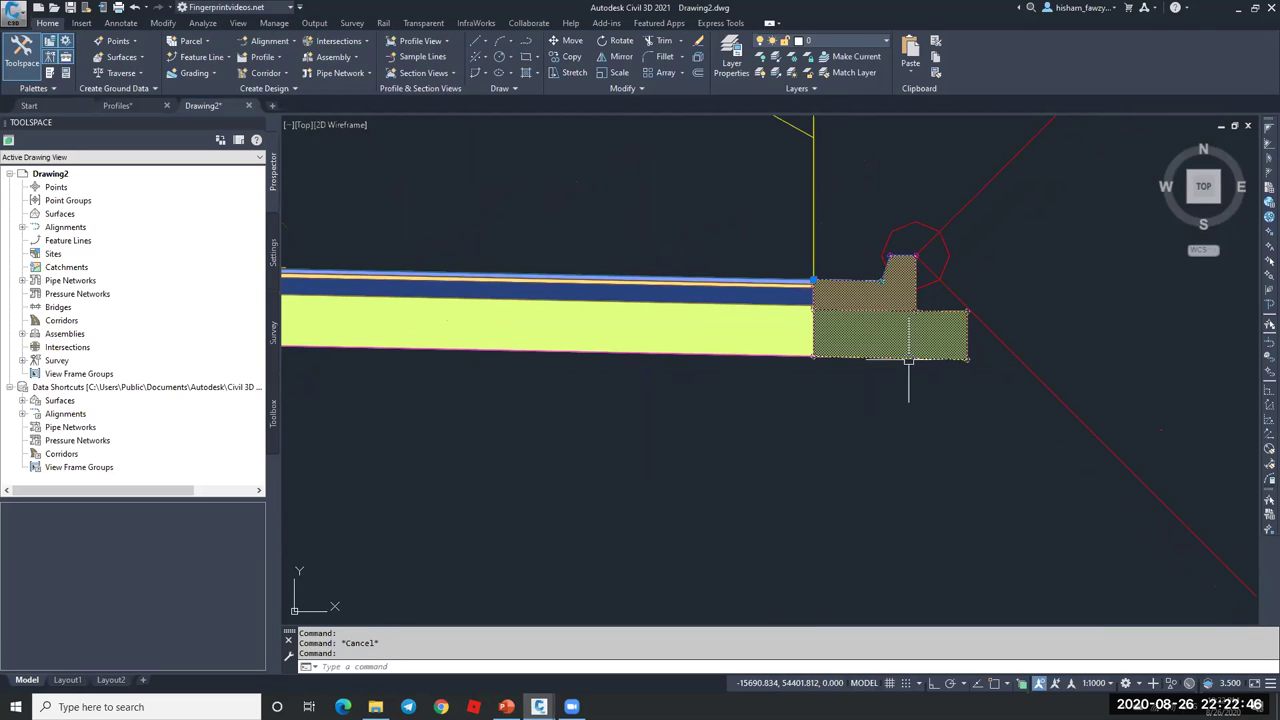
left_click(908, 358)
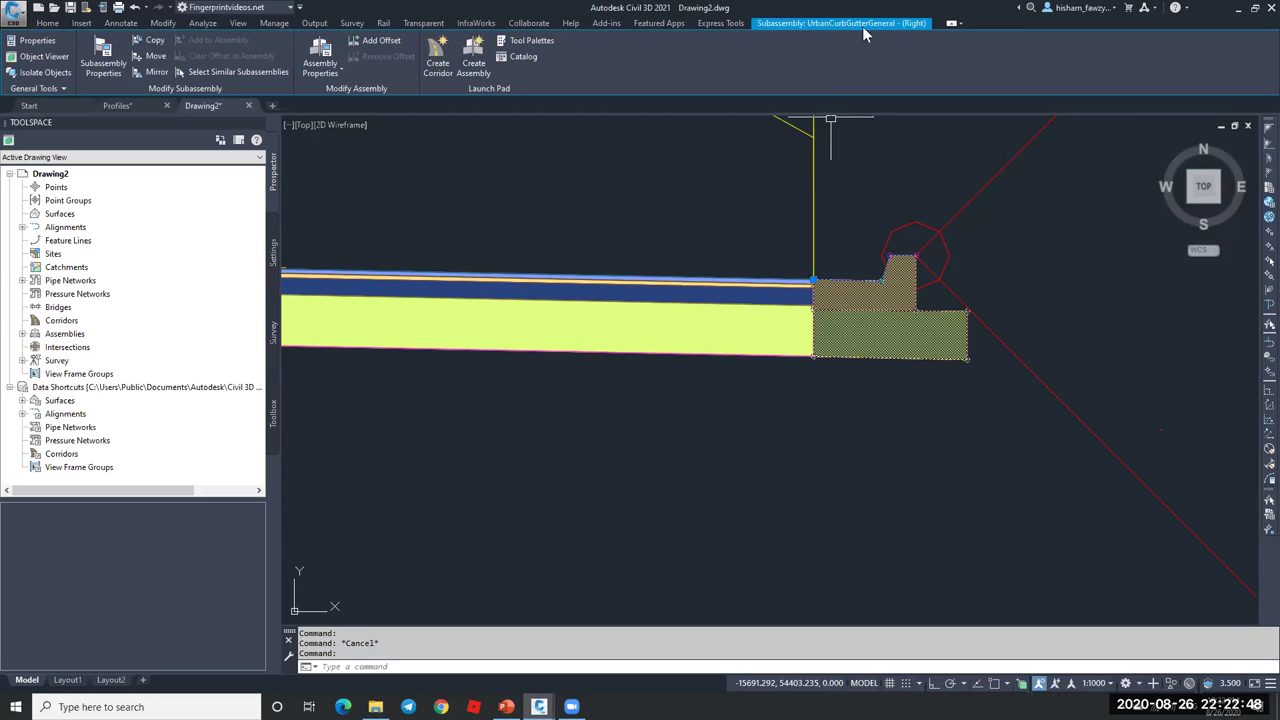
scroll(891, 286, "up", 3)
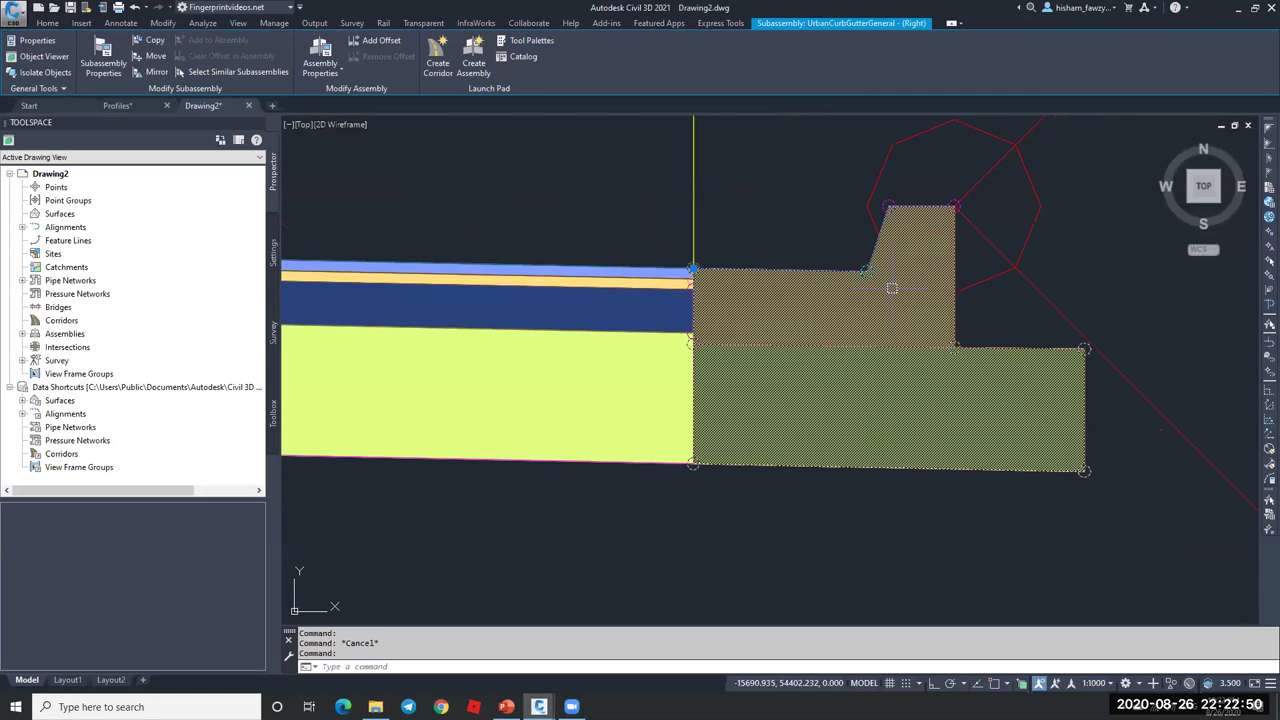
scroll(810, 303, "down", 2)
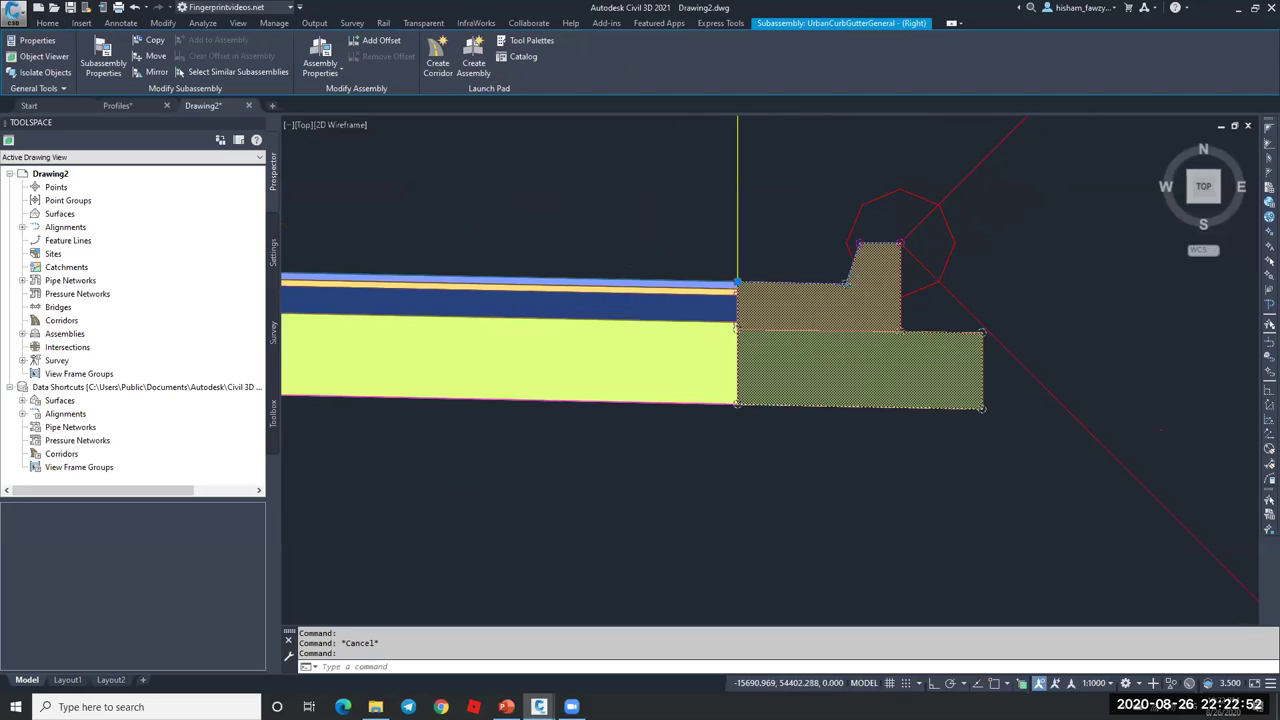
scroll(781, 300, "up", 2)
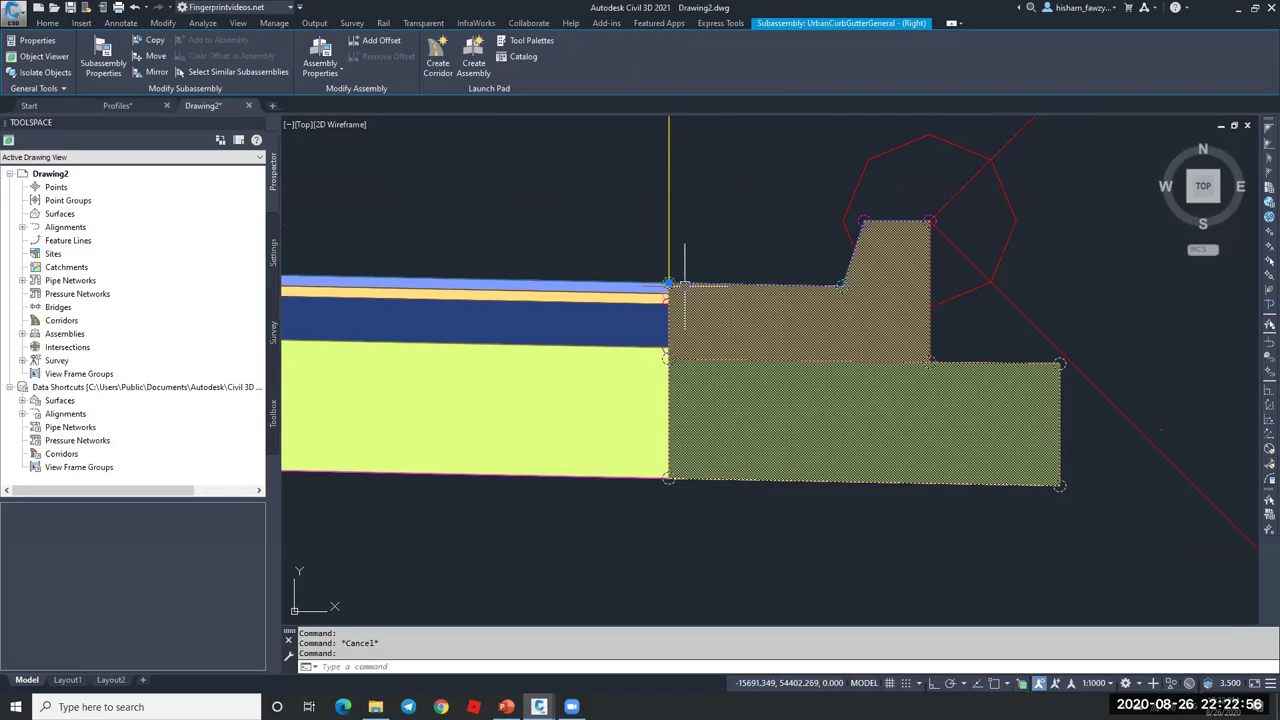
scroll(698, 285, "down", 4)
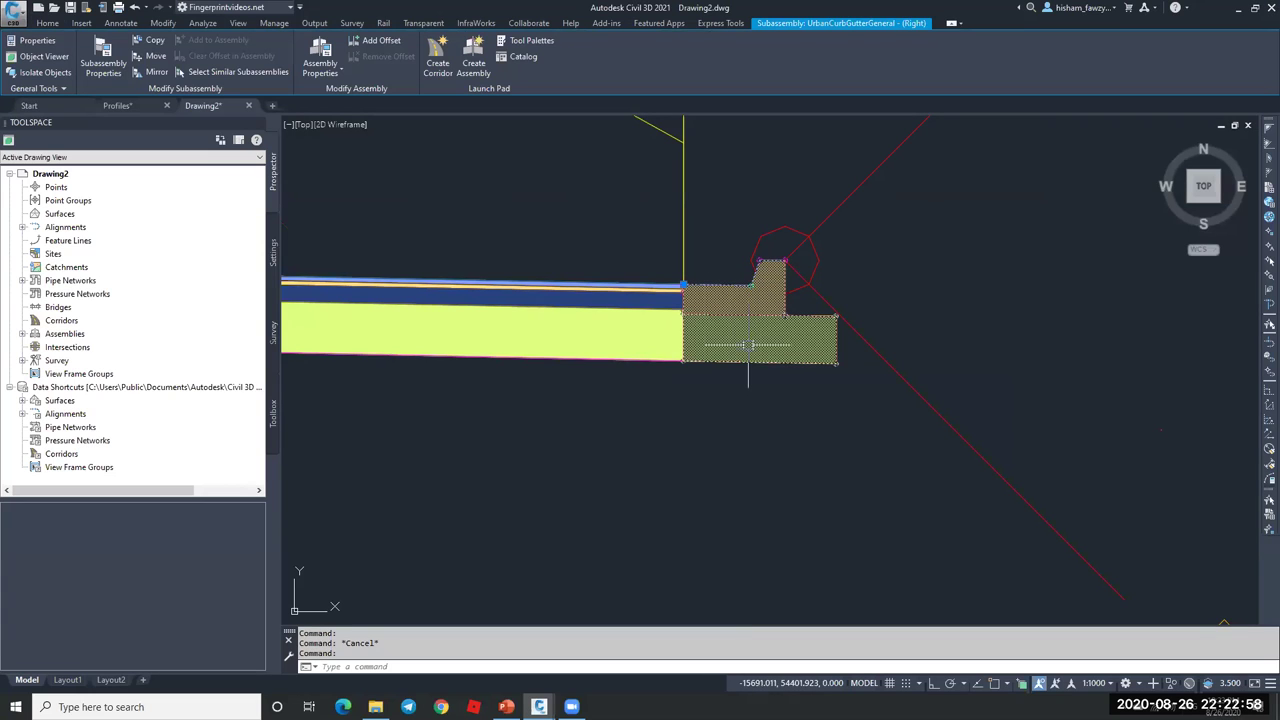
scroll(686, 298, "down", 6)
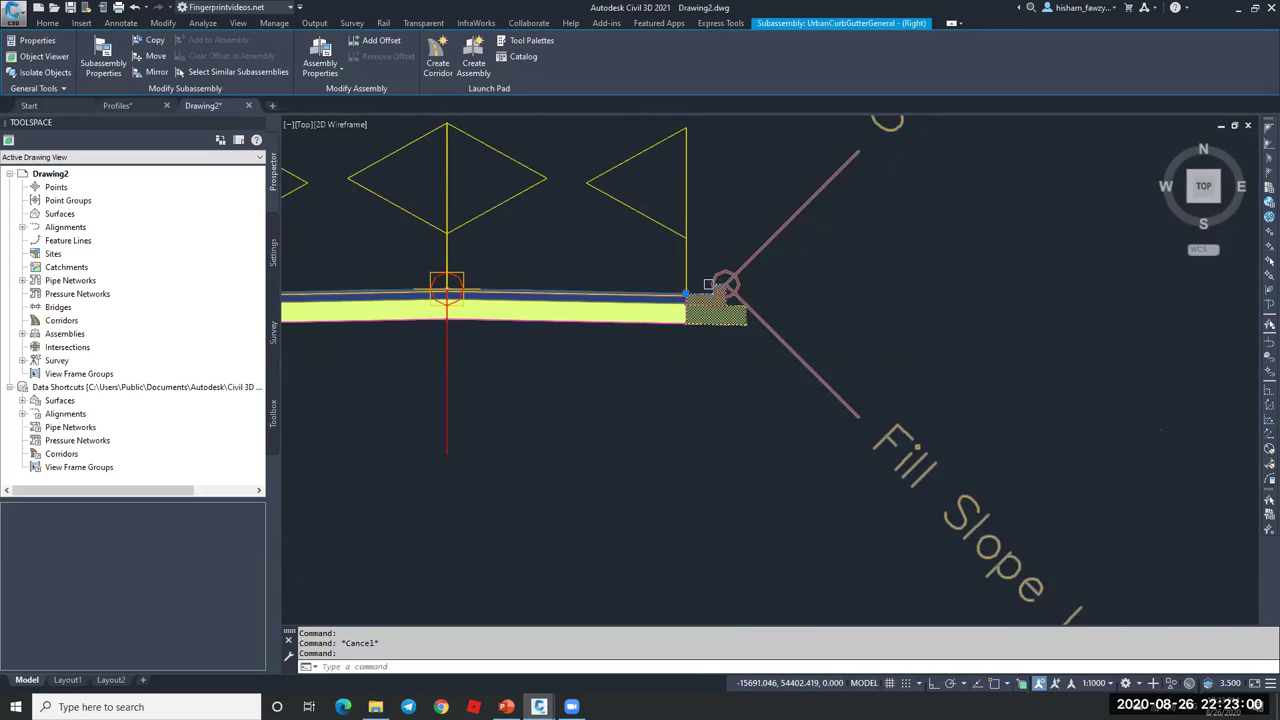
key("Escape")
- Select the right BasicSideSlopeCutDitch subassembly and zoom out to see the whole assembly
left_click(736, 292)
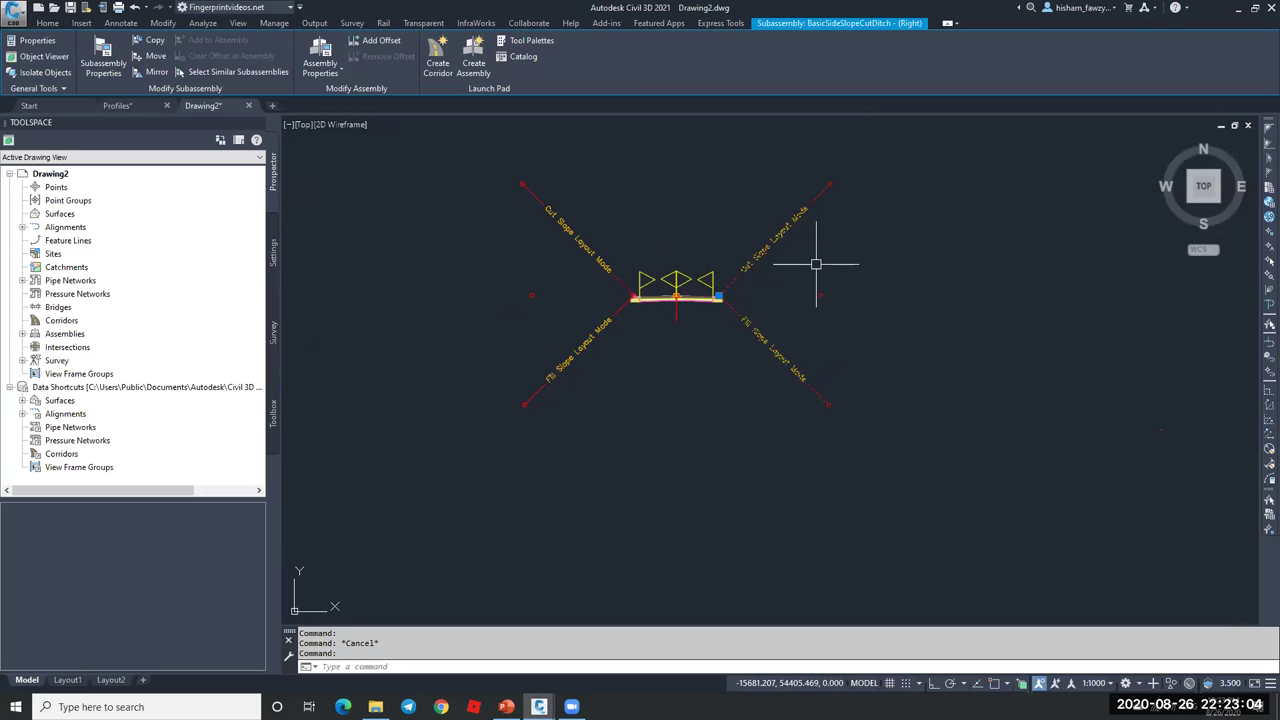
scroll(677, 317, "up", 6)
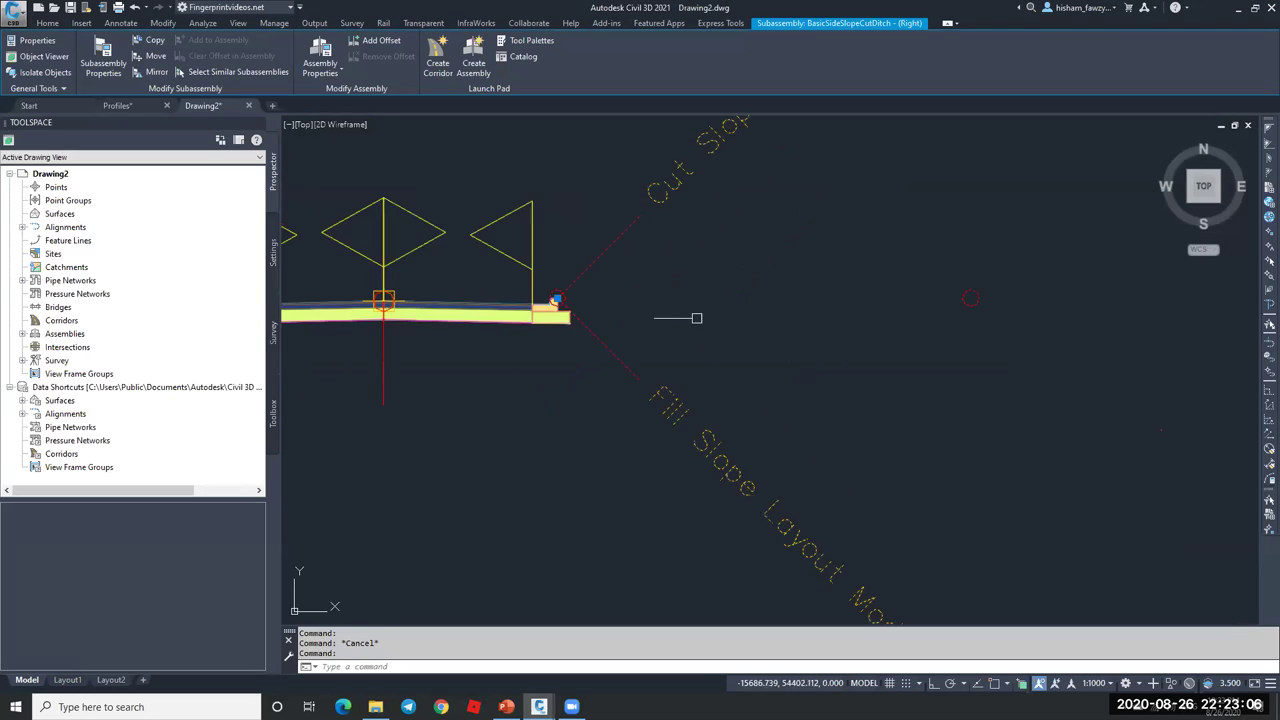
scroll(545, 300, "down", 4)
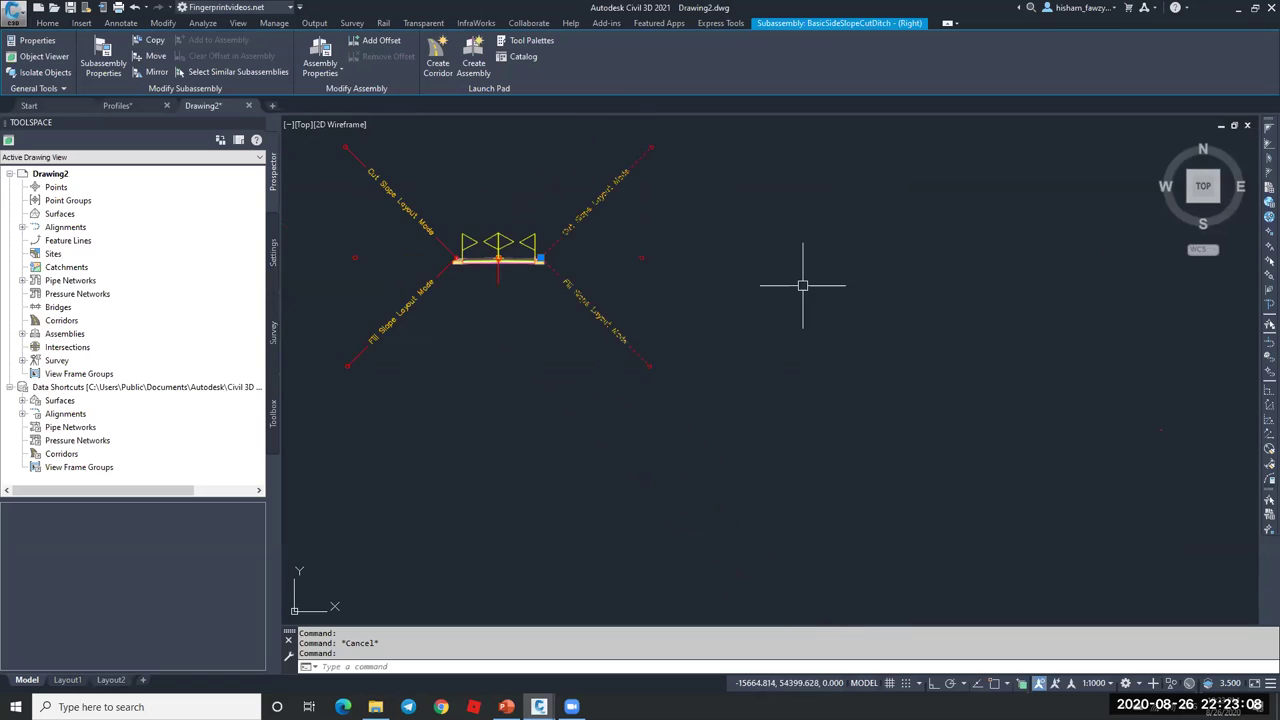
scroll(802, 285, "down", 2)
key("Escape")
- Sketch an eight-vertex ground-line polyline (PL) around the assembly
type("pl")
key("Return")
left_click(765, 161)
left_click(746, 299)
left_click(705, 337)
left_click(636, 345)
left_click(545, 312)
left_click(500, 238)
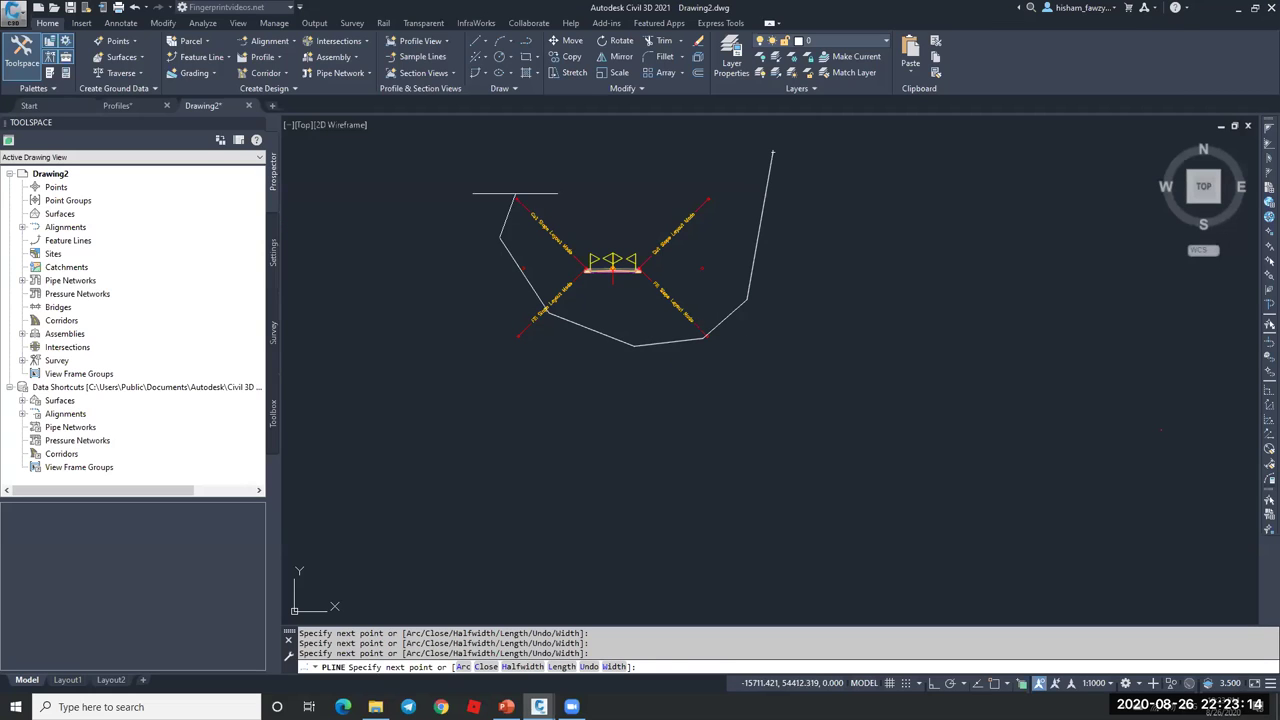
left_click(451, 187)
left_click(361, 246)
key("Escape")
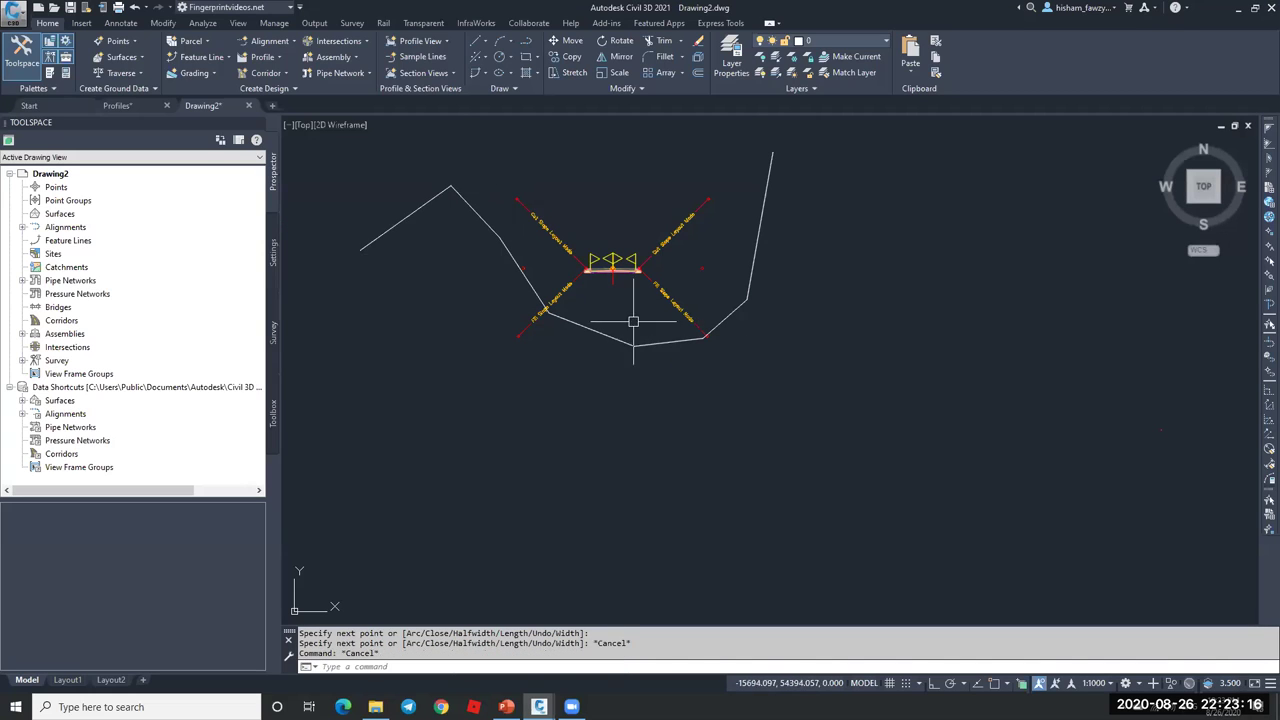
scroll(663, 320, "up", 2)
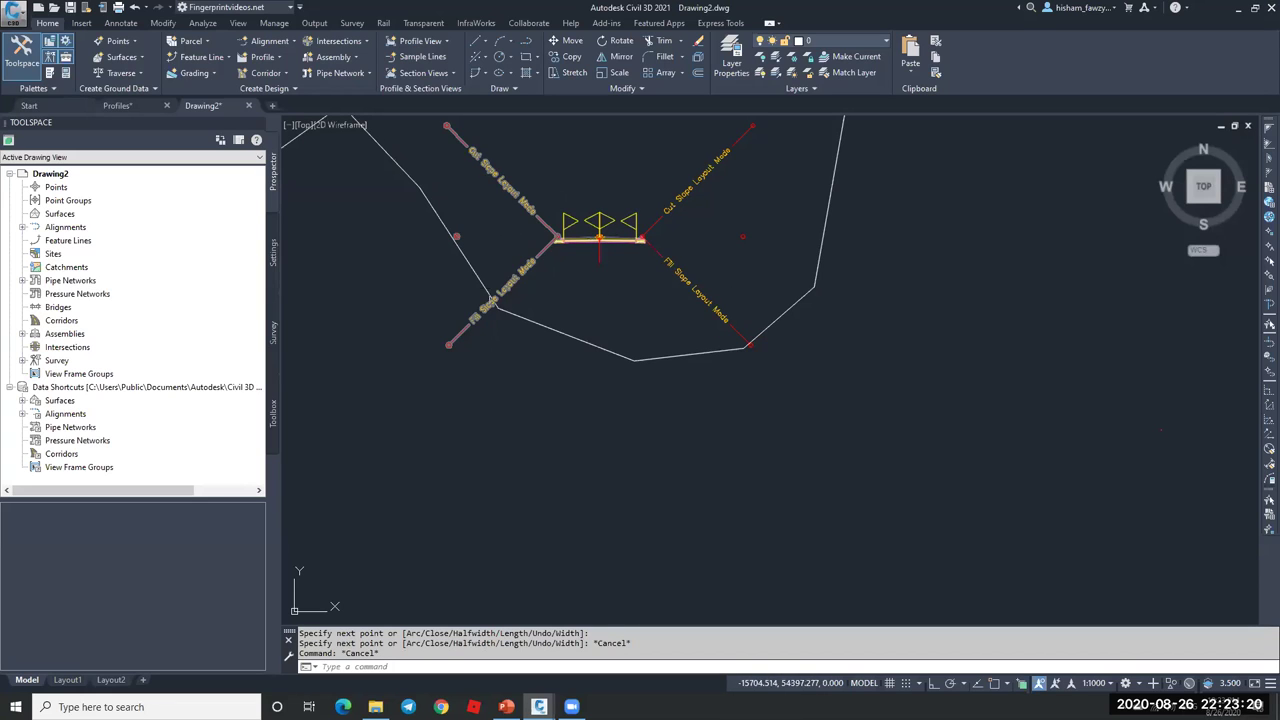
- Select the sketched ground line and erase it
key("Escape")
left_click(477, 279)
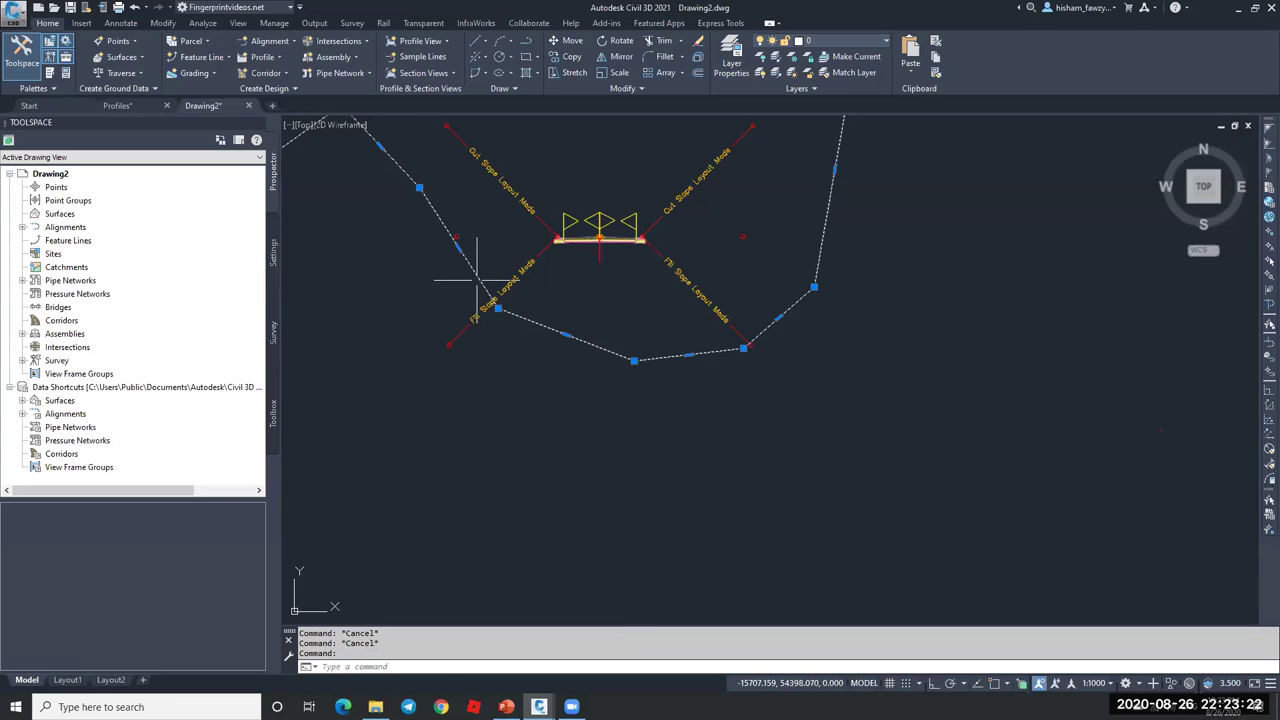
type("e")
key("Return")
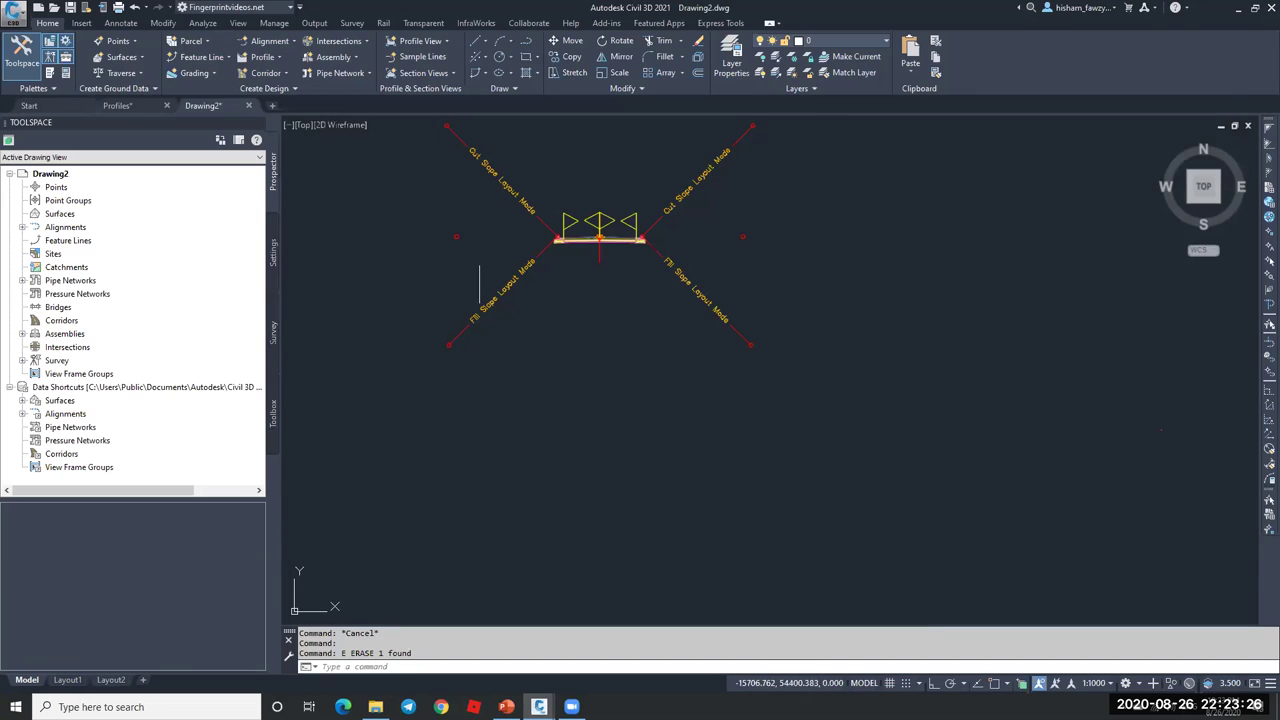
- Bring up the Tool Palettes with Ctrl+3
scroll(595, 300, "down", 4)
scroll(590, 255, "up", 6)
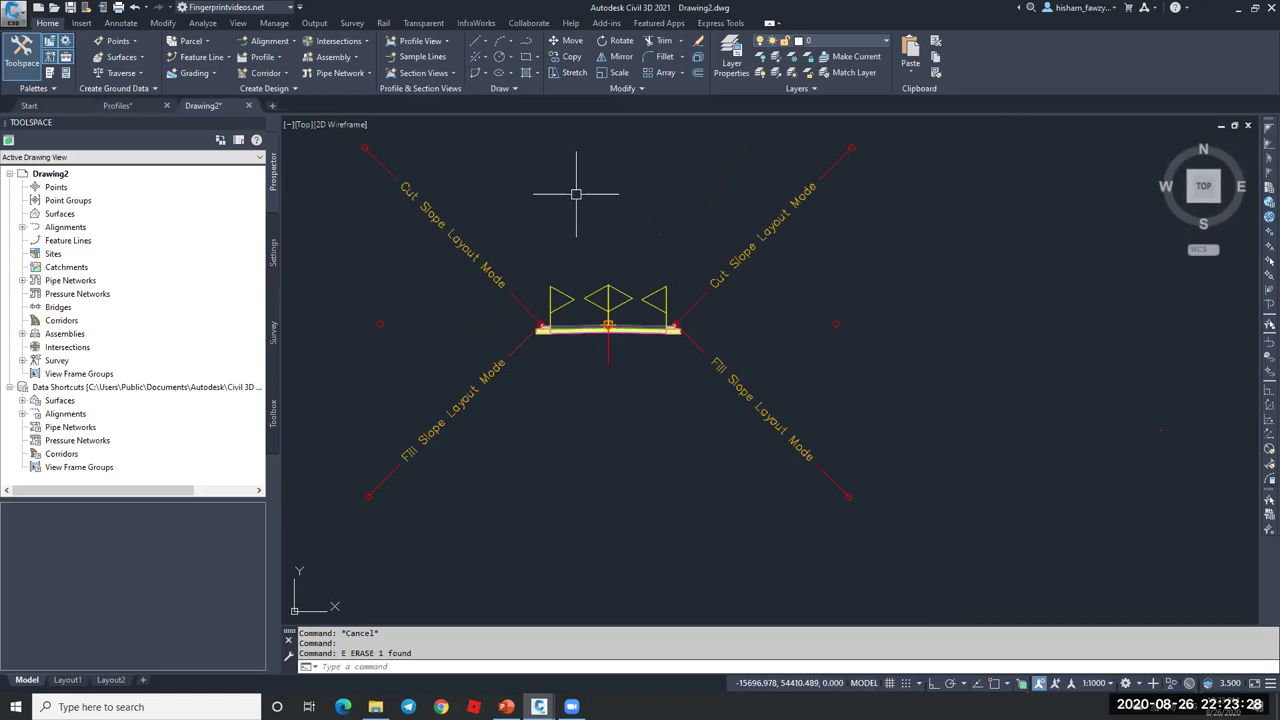
key("ctrl+3")
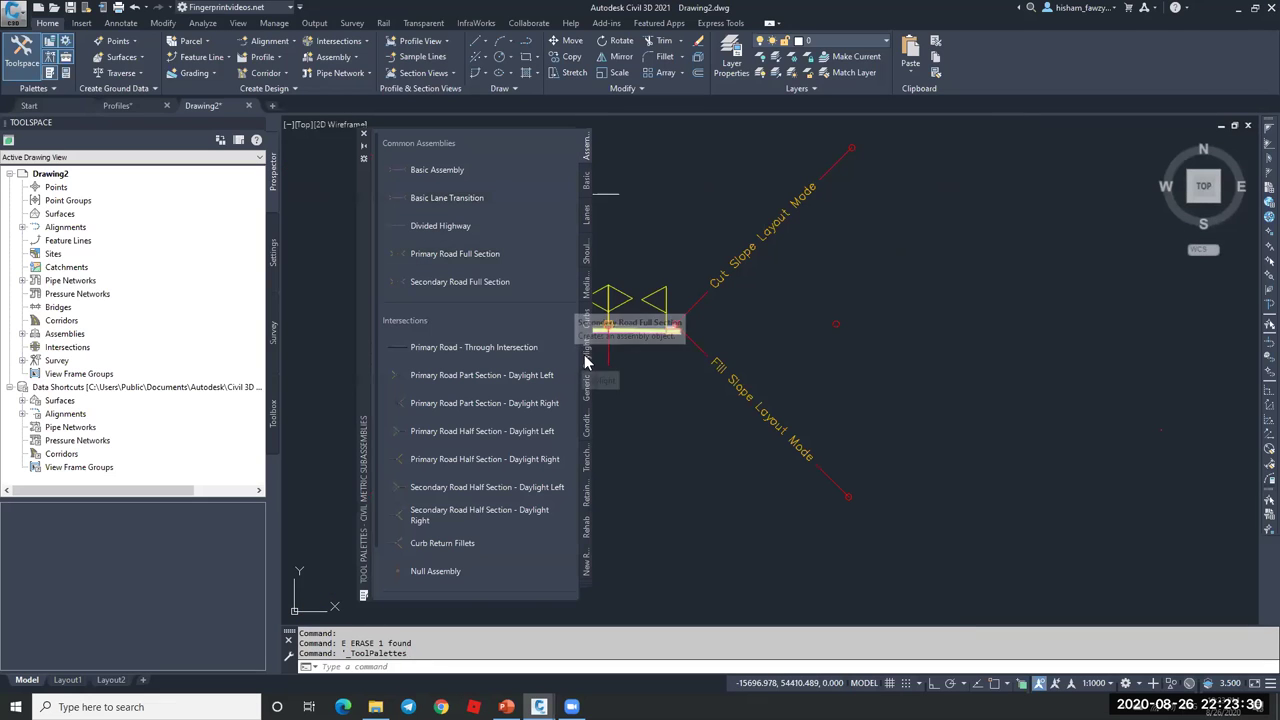
- Show the Daylight subassemblies palette, listing DaylightBasin through StrippingPavement
left_click(587, 358)
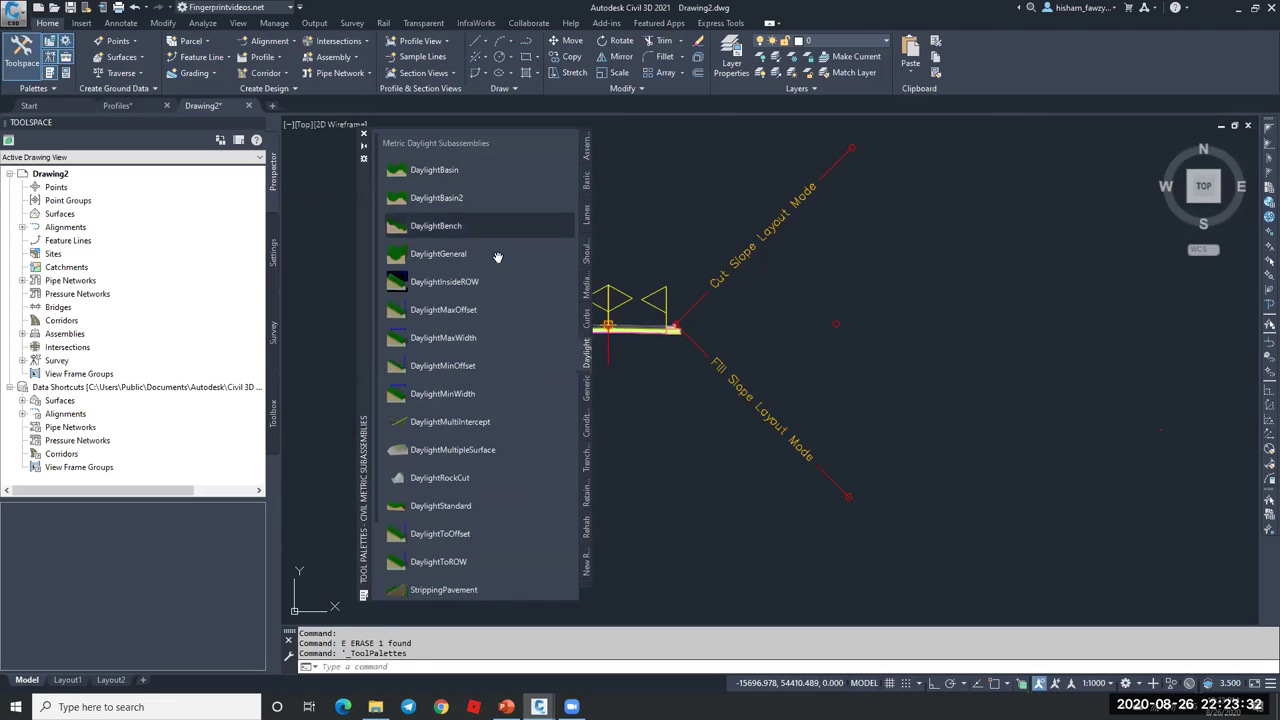
scroll(493, 365, "down", 3)
scroll(500, 398, "up", 3)
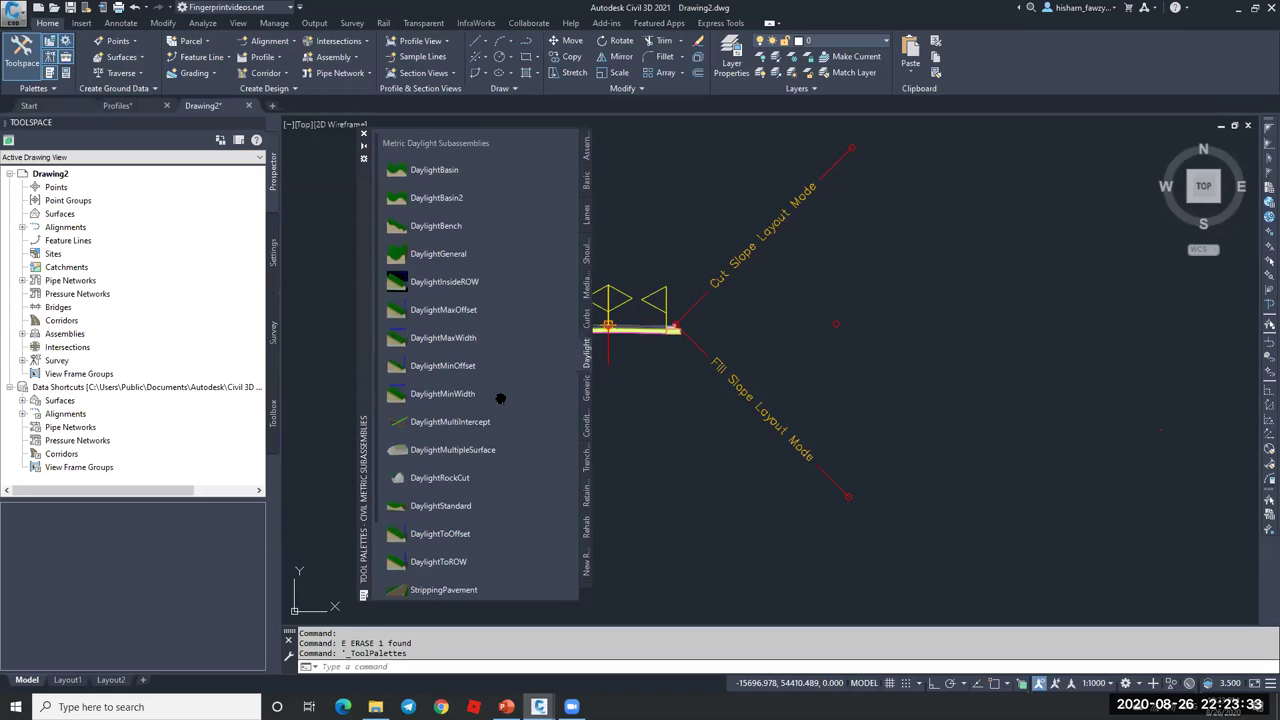
- Open the DaylightBench help topic and scroll through its parameter tables and coding diagram
left_click(477, 226)
right_click(498, 227)
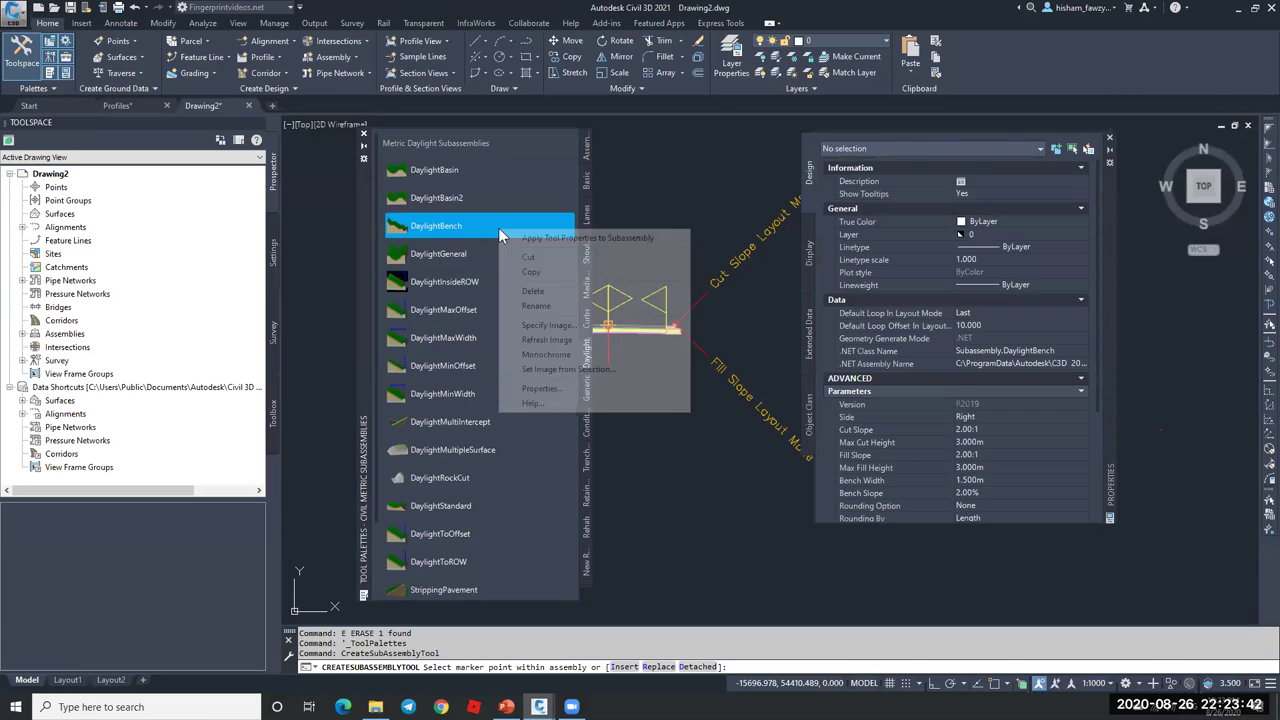
left_click(545, 404)
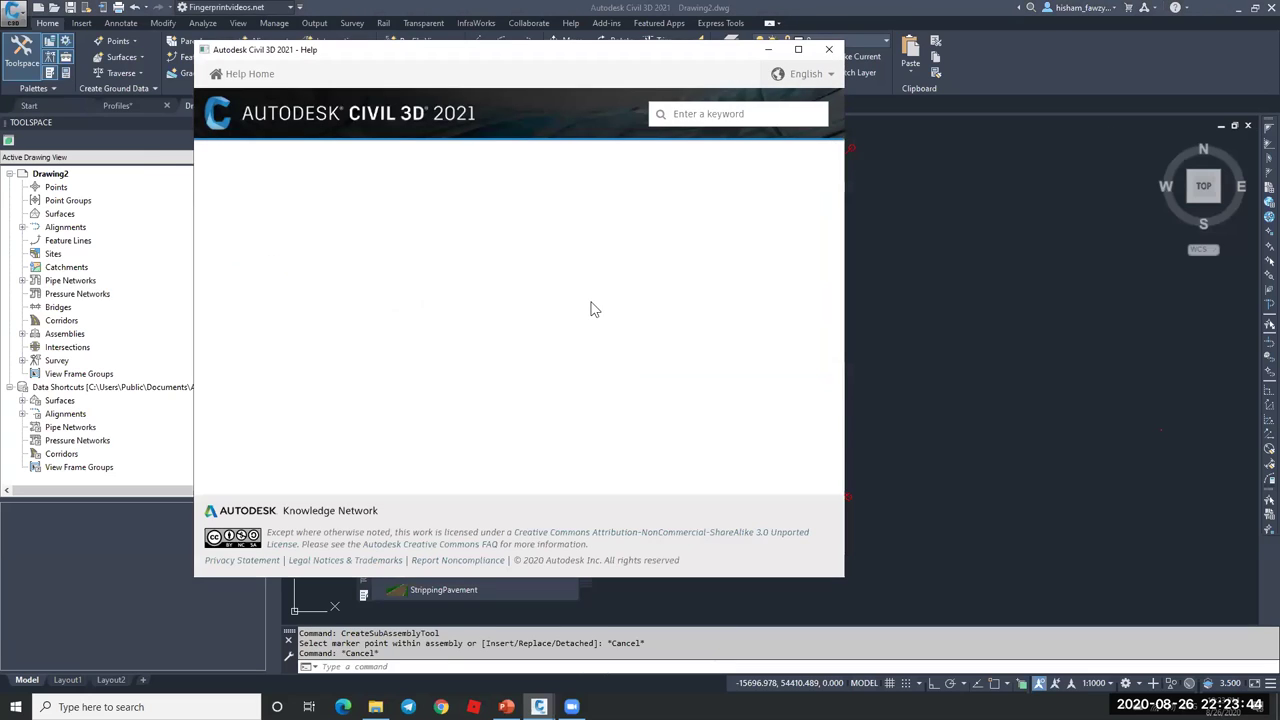
scroll(615, 280, "down", 2)
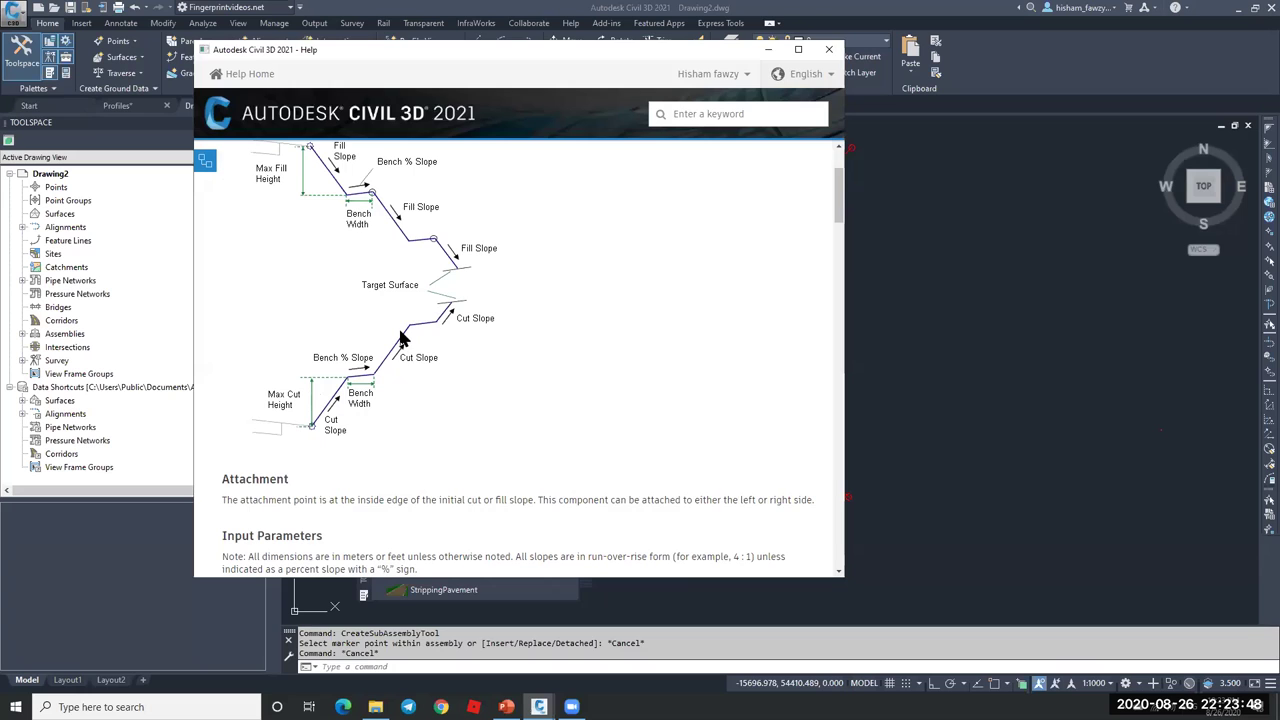
scroll(447, 316, "down", 3)
scroll(424, 268, "up", 5)
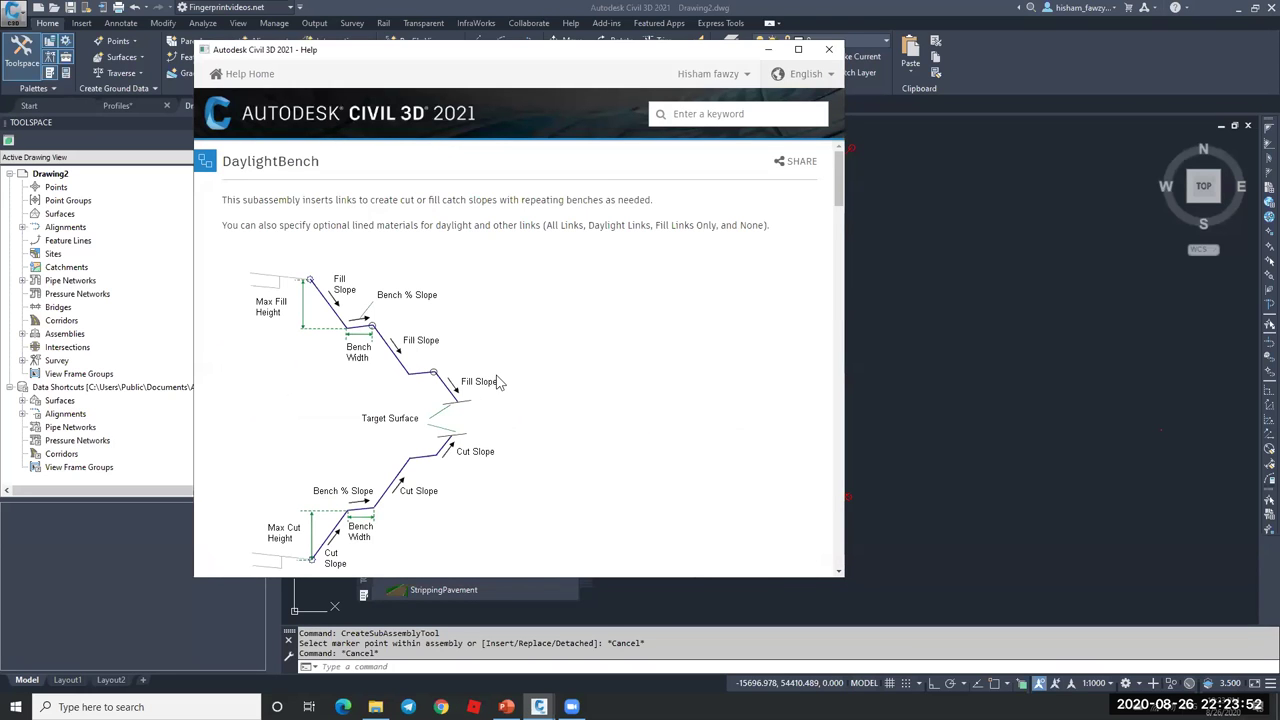
scroll(500, 381, "down", 5)
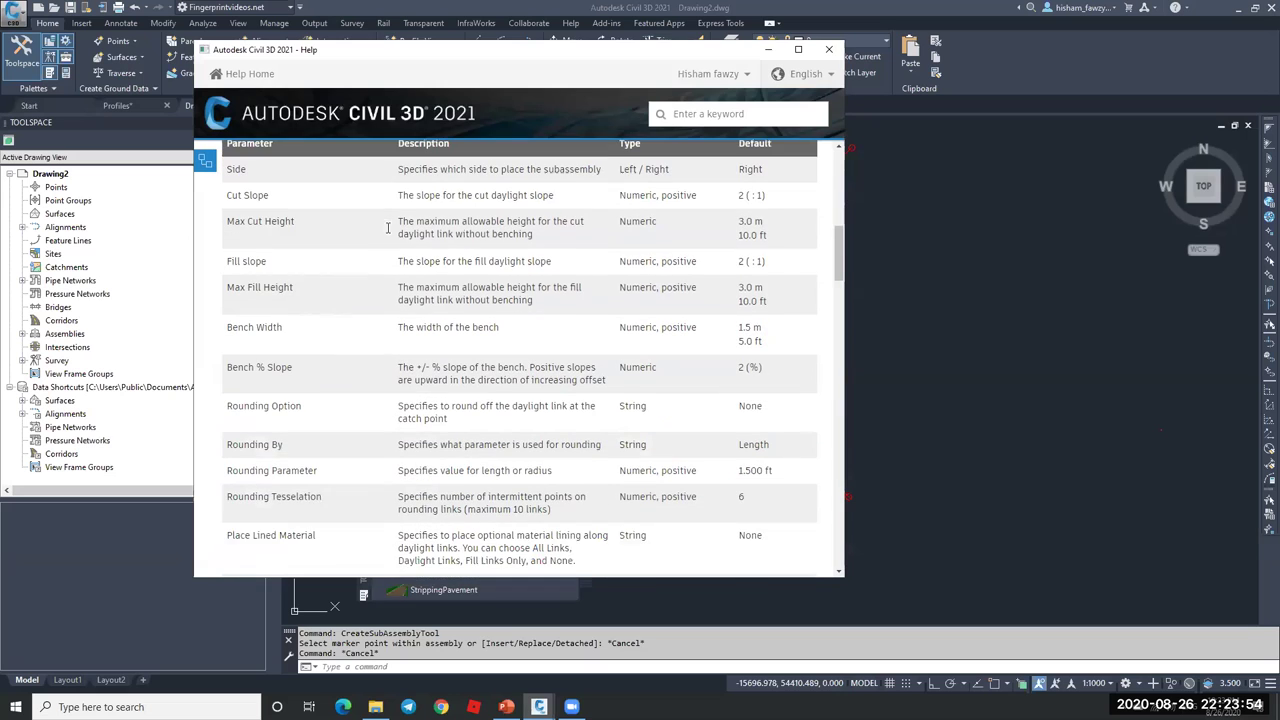
scroll(450, 335, "down", 10)
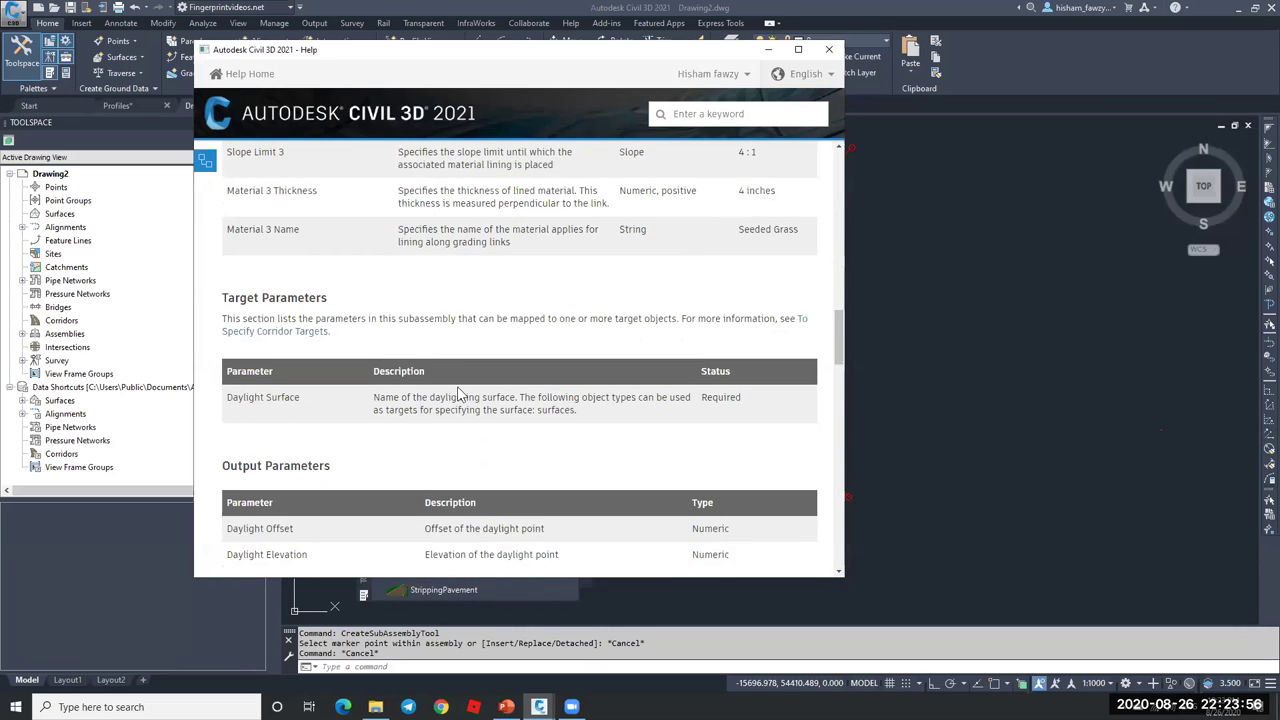
scroll(463, 366, "down", 2)
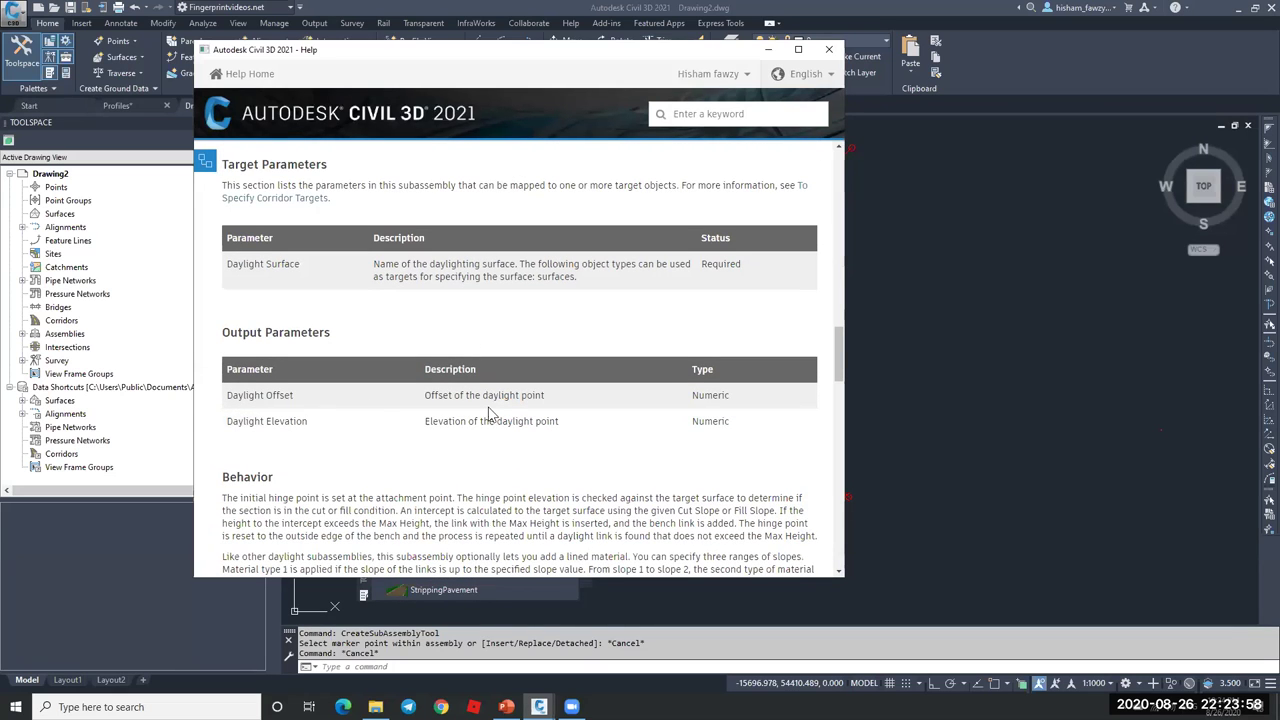
scroll(497, 399, "down", 15)
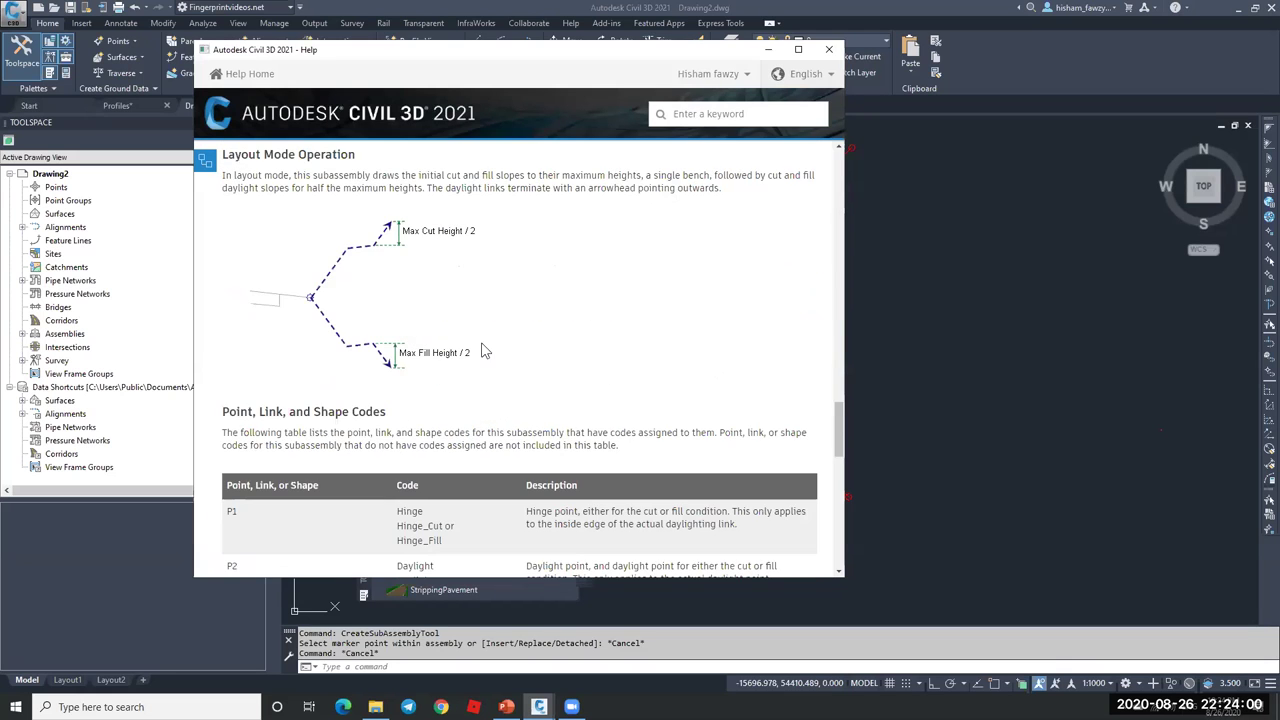
scroll(481, 350, "down", 7)
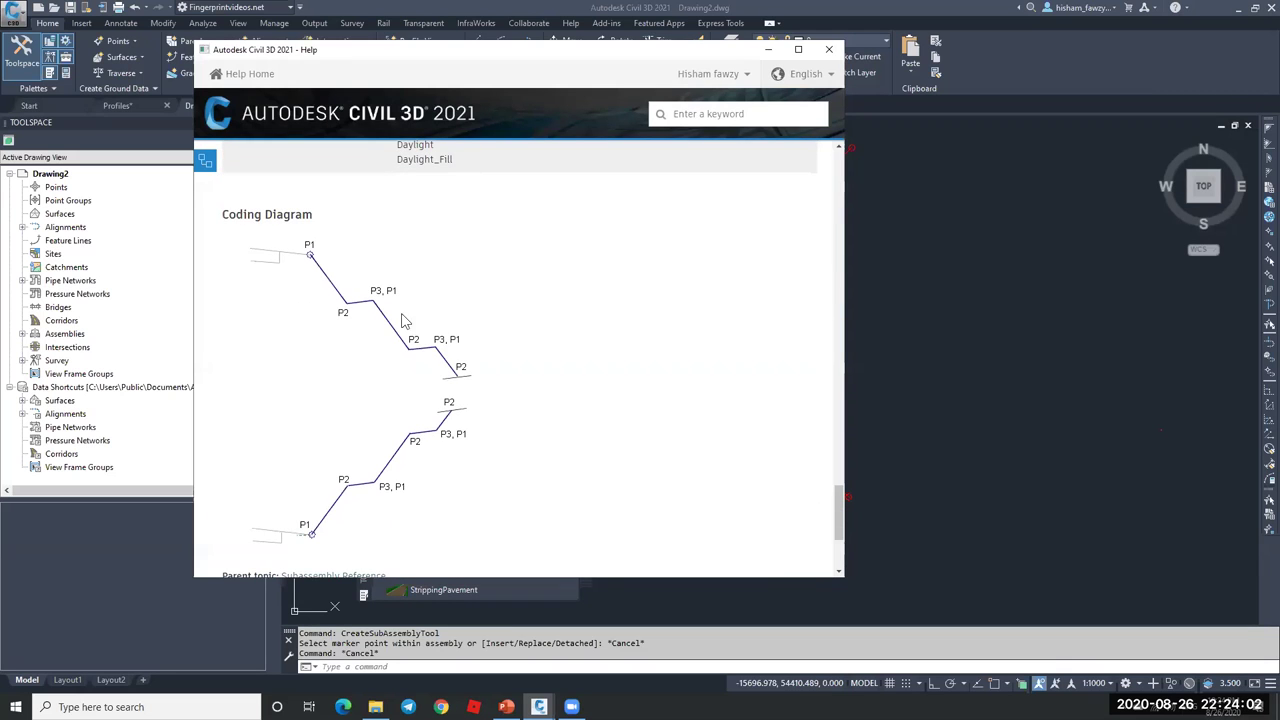
scroll(543, 351, "up", 6)
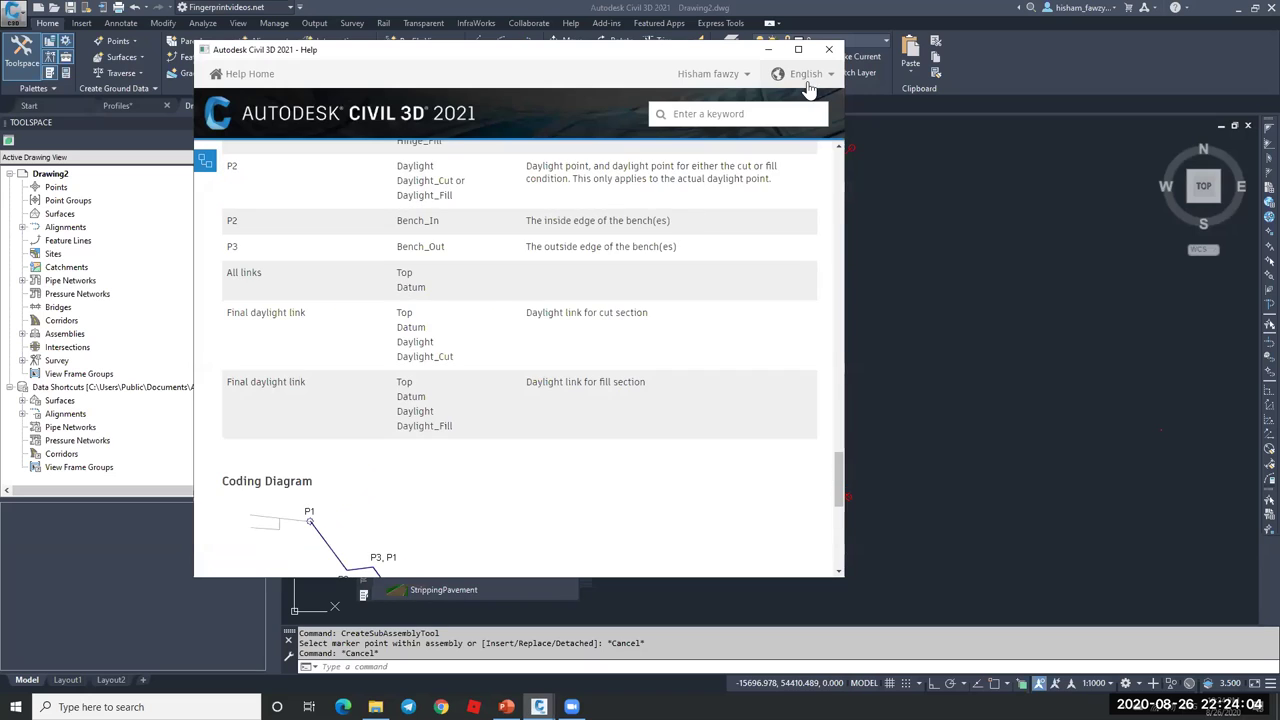
- Close the DaylightBench help and the daylight subassemblies palette
left_click(829, 49)
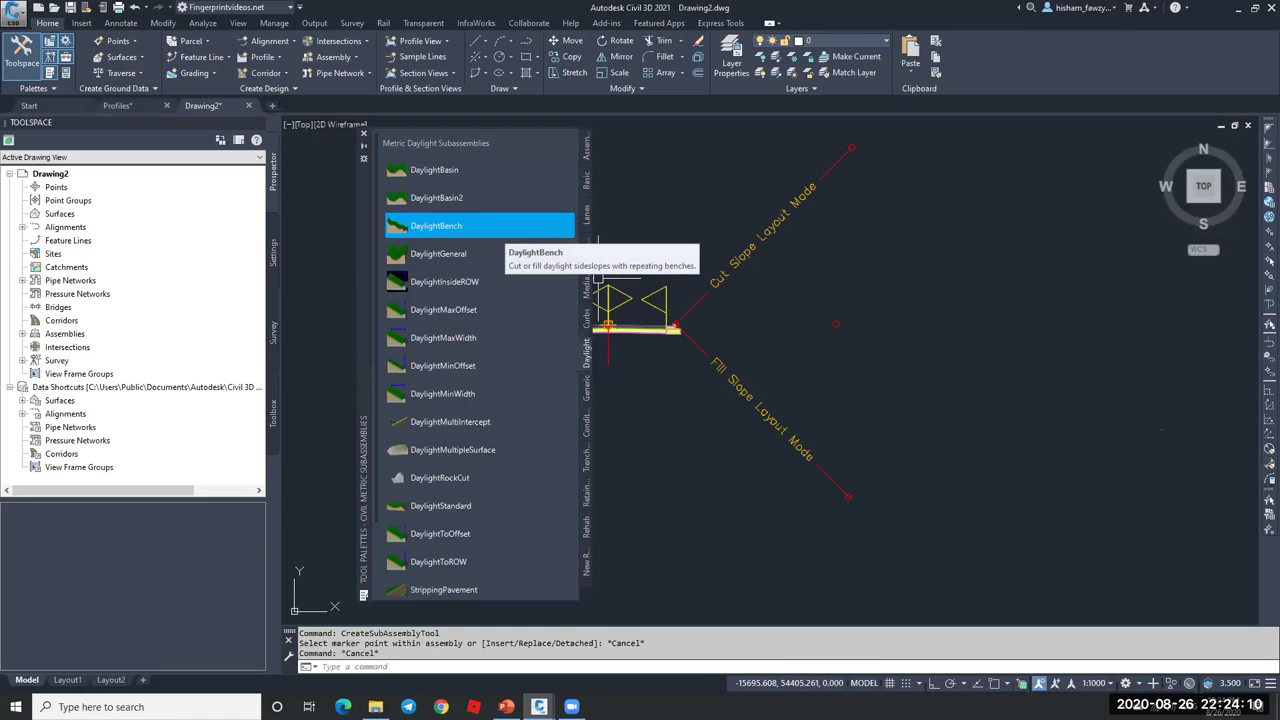
scroll(641, 340, "up", 4)
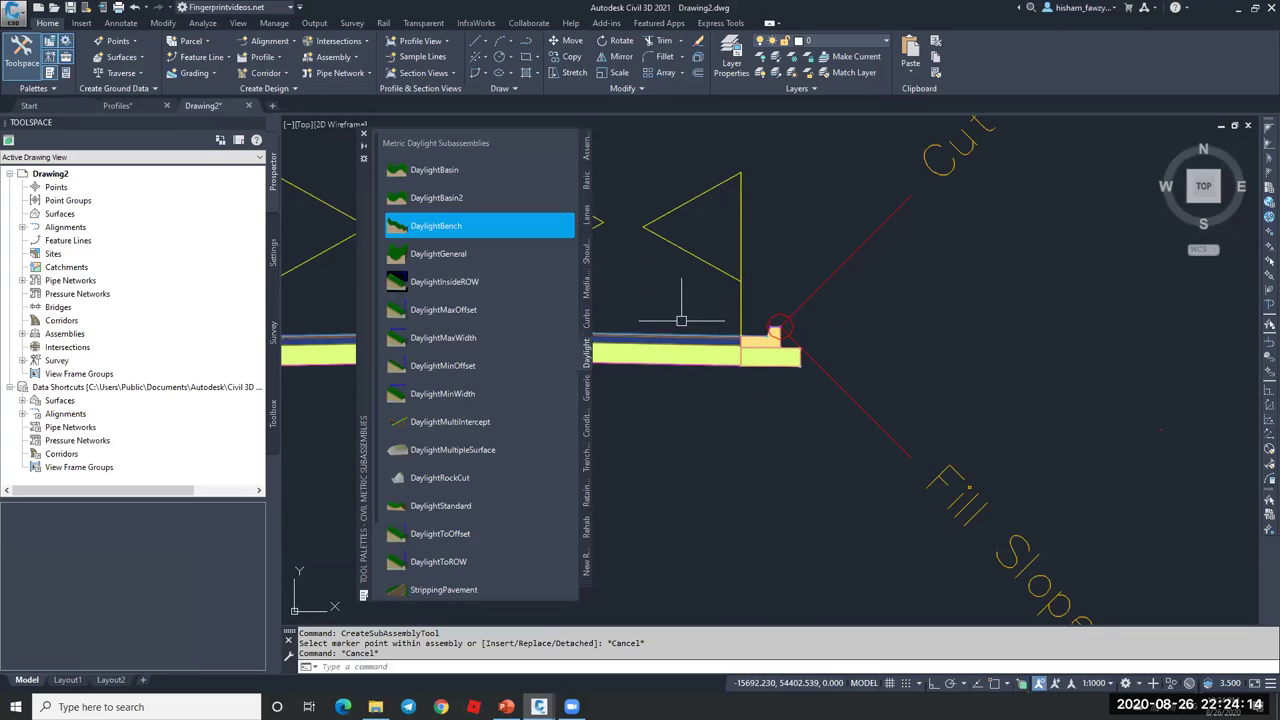
scroll(885, 285, "down", 4)
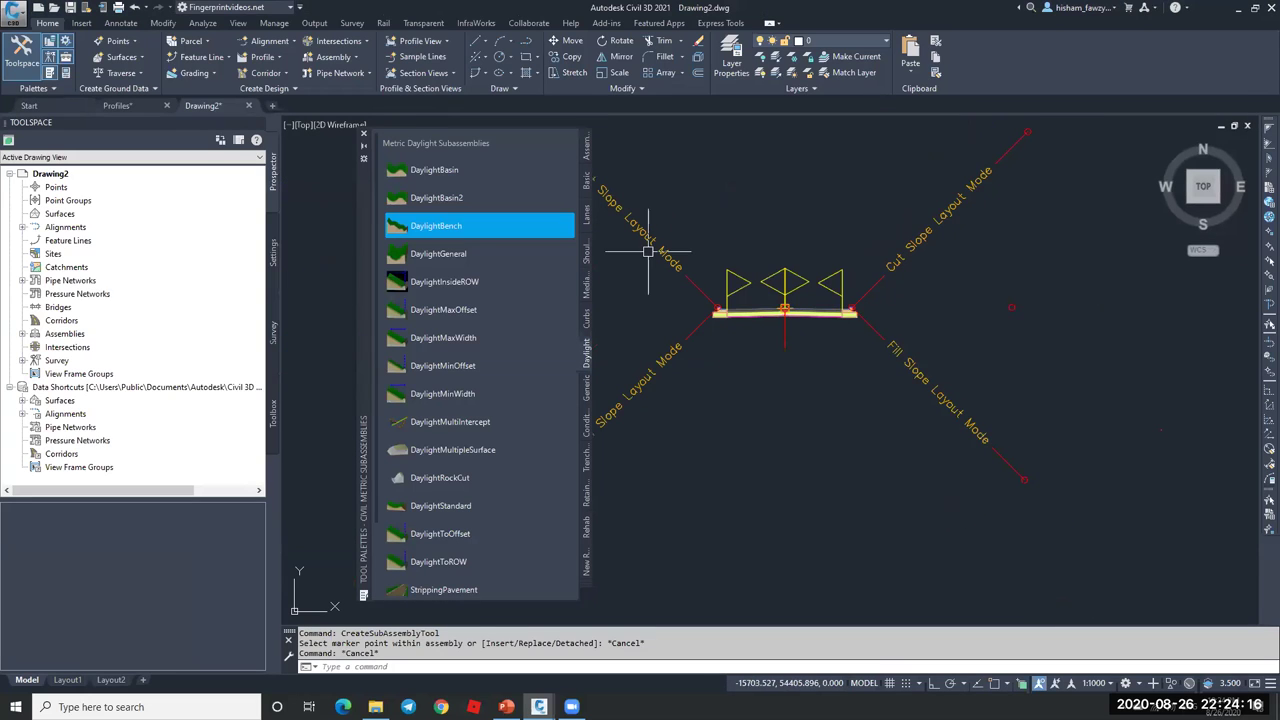
left_click(364, 136)
- Zoom to the POINT/LINK/SHAPE diagram, then back onto the assembly
scroll(845, 325, "up", 3)
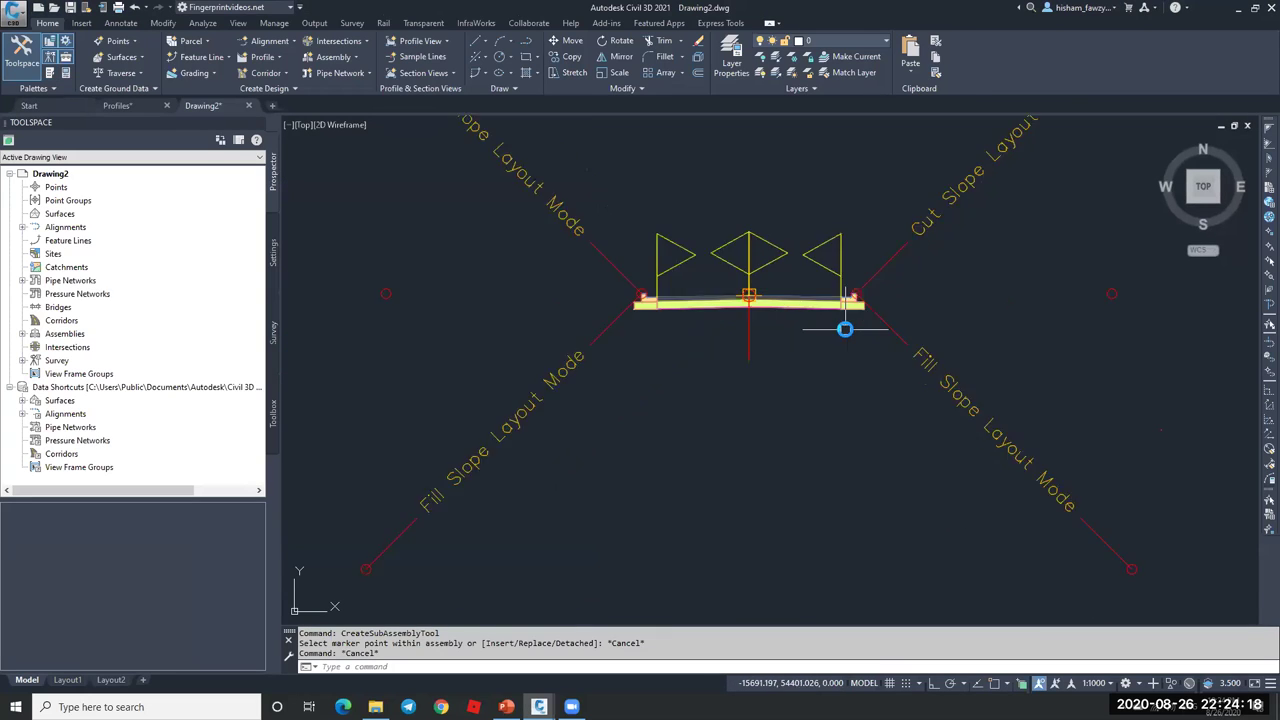
scroll(766, 345, "down", 3)
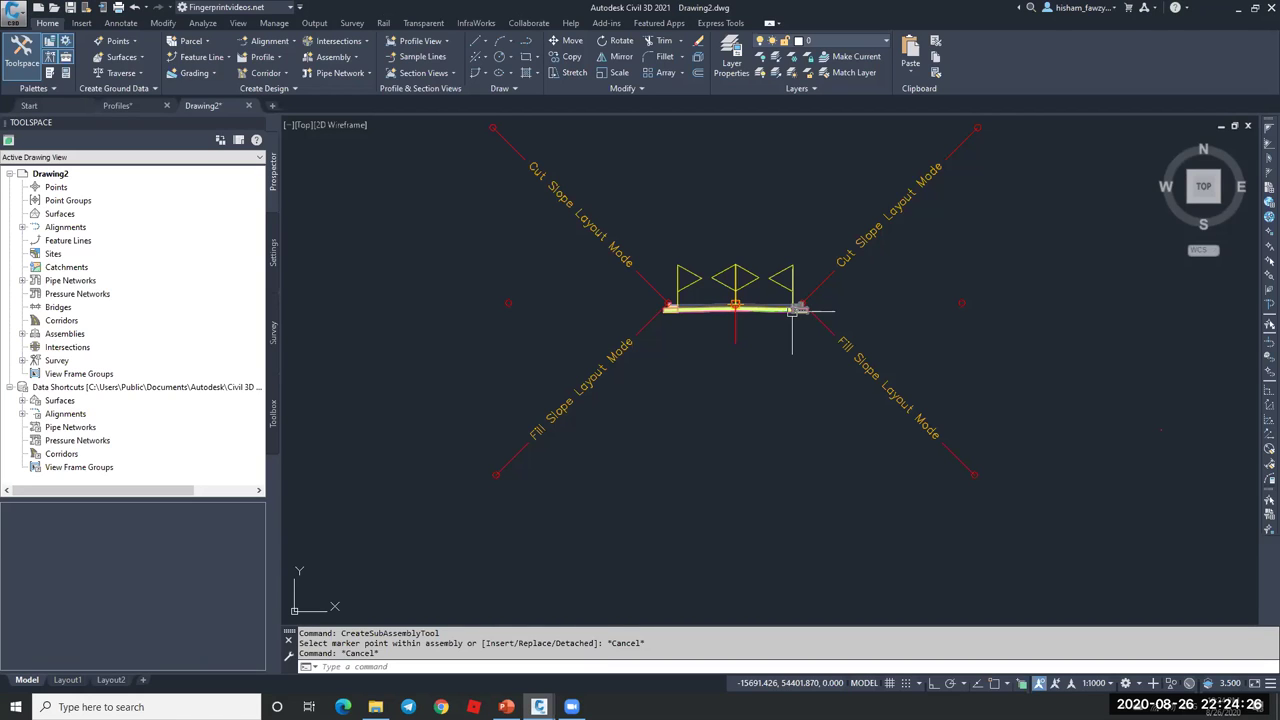
scroll(792, 312, "down", 4)
scroll(791, 207, "up", 5)
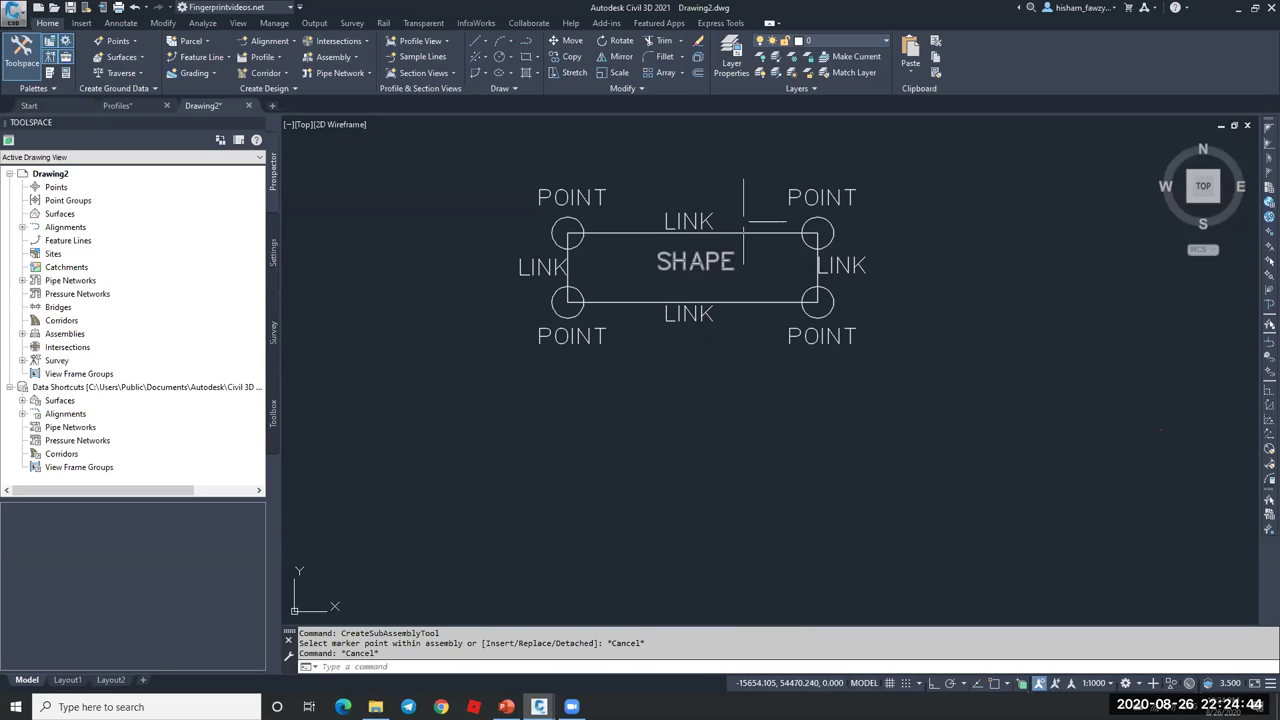
scroll(676, 240, "down", 6)
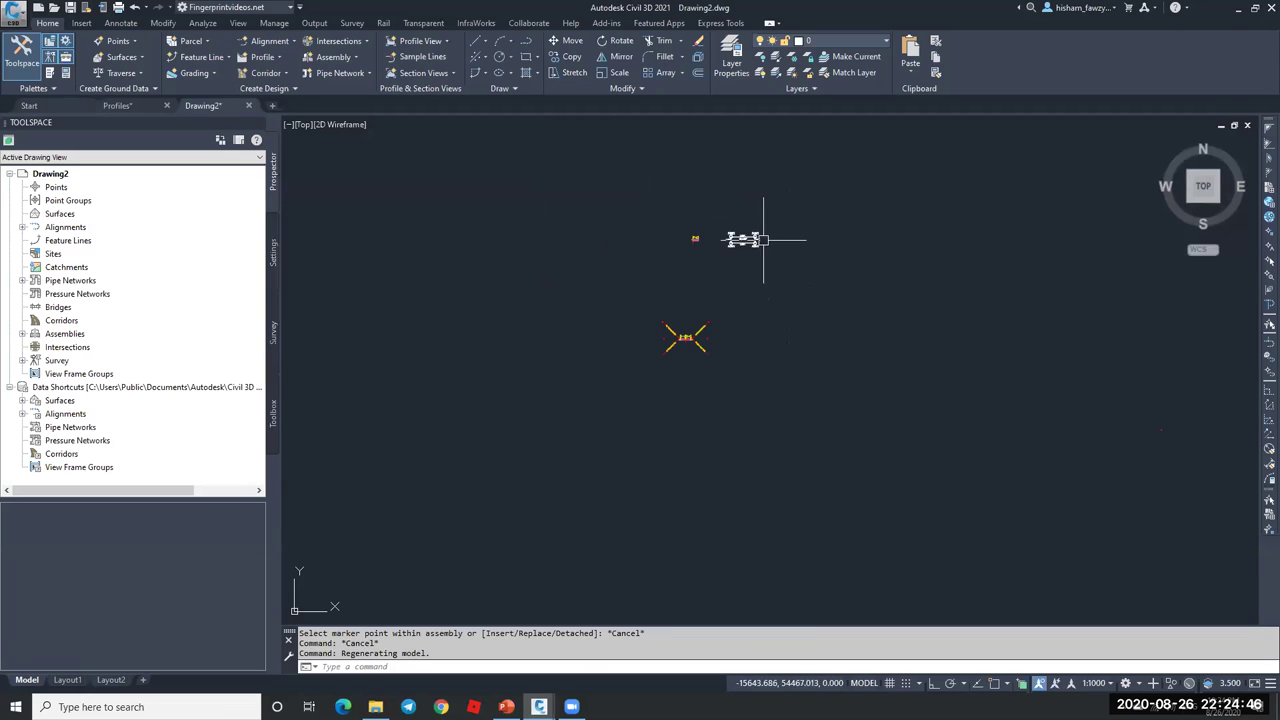
scroll(745, 245, "up", 8)
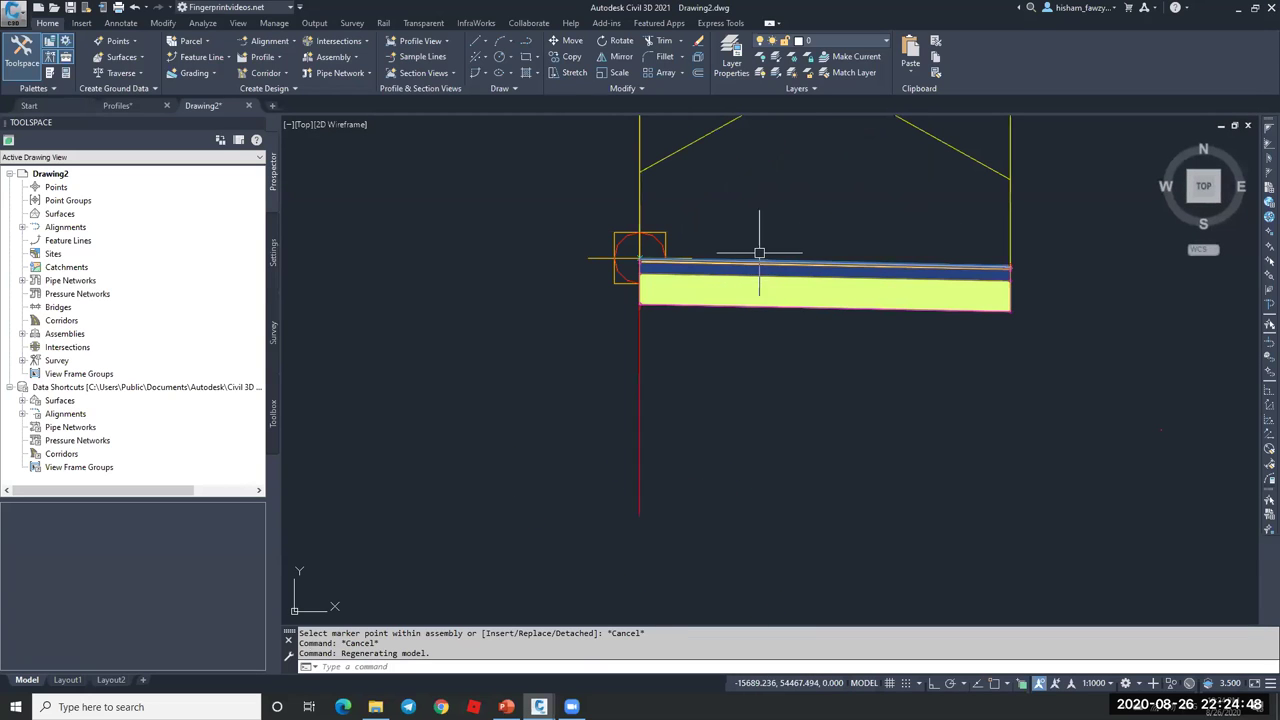
- Check Type 01's Construction tab shows only LaneSuperelevationAOR on the right, then select that lane
left_click(640, 335)
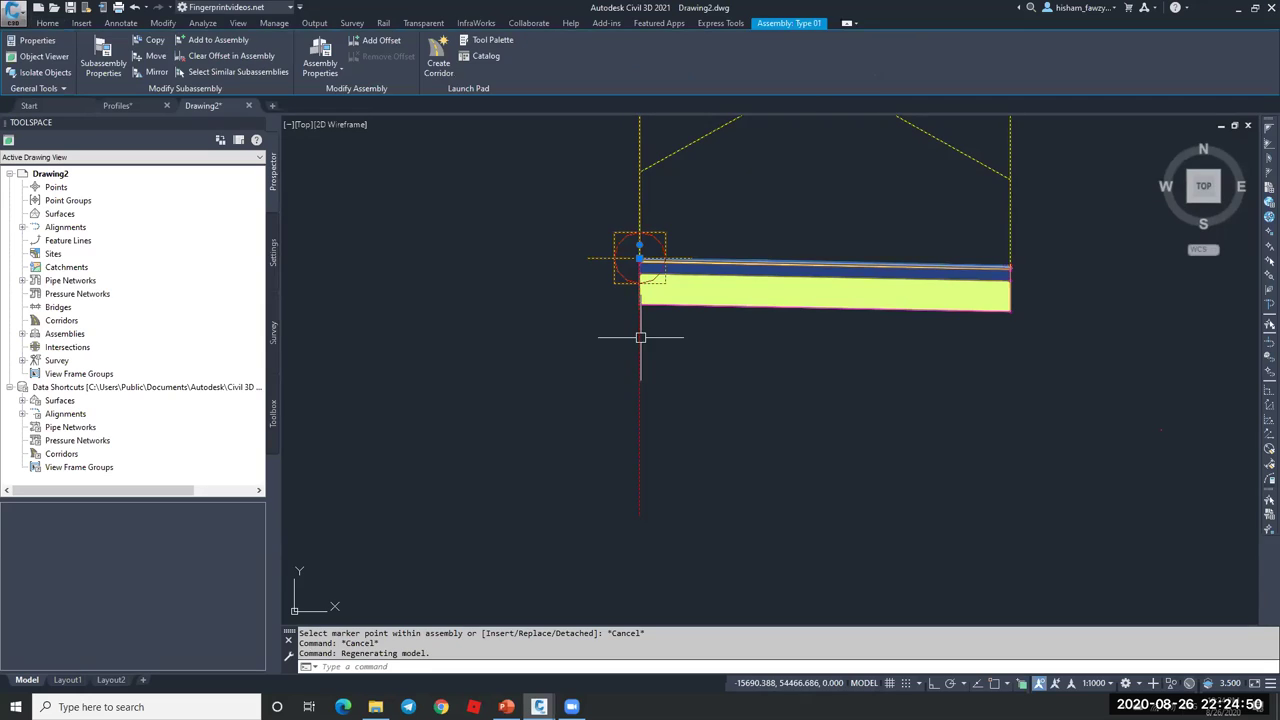
left_click(320, 55)
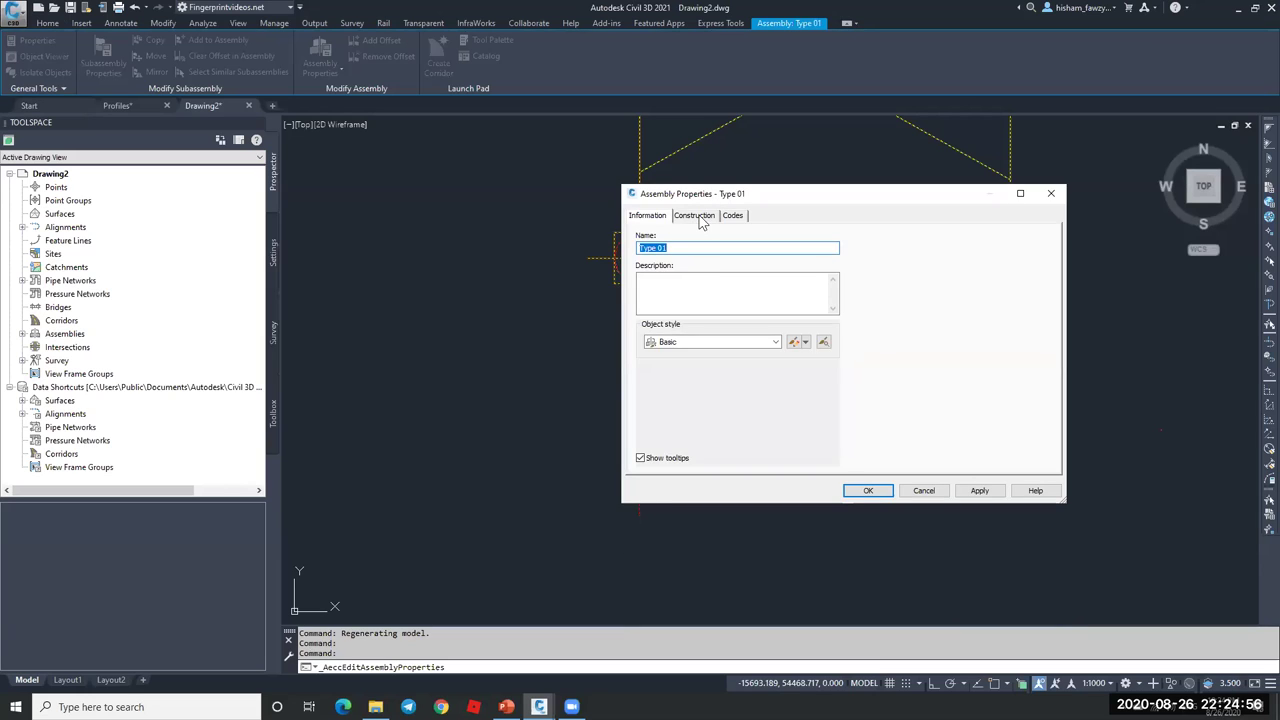
left_click(695, 216)
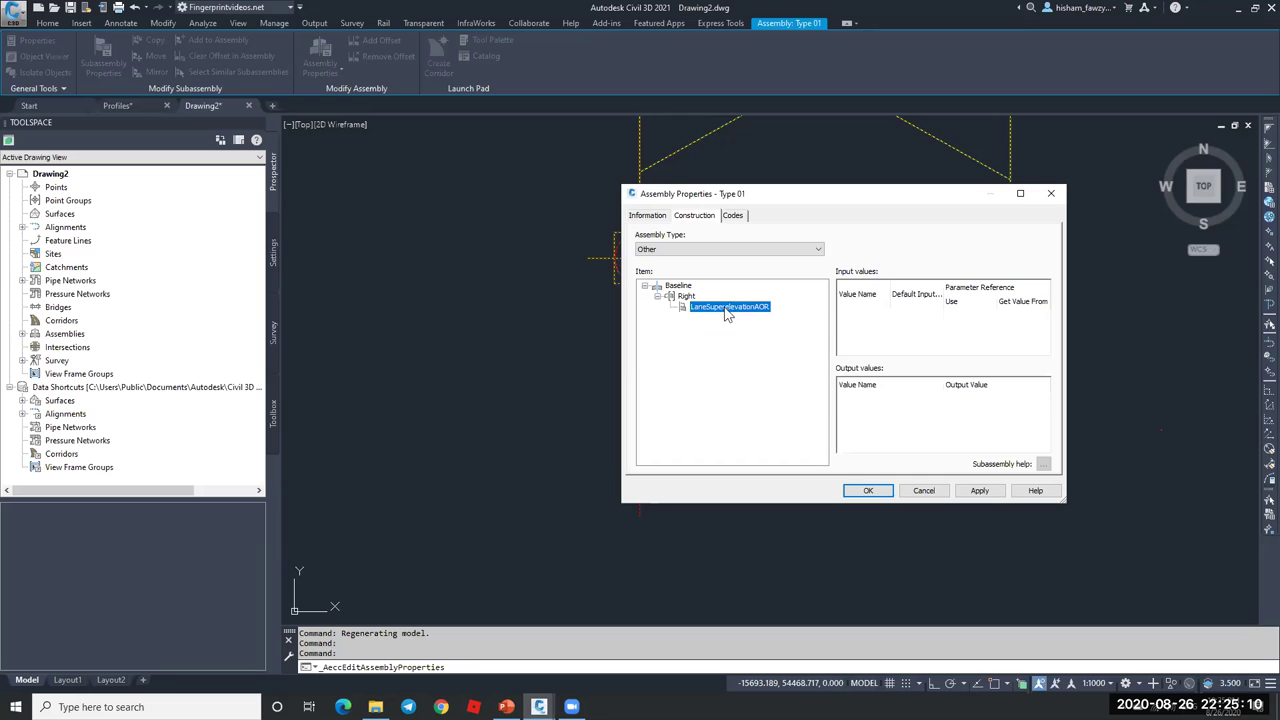
left_click(928, 491)
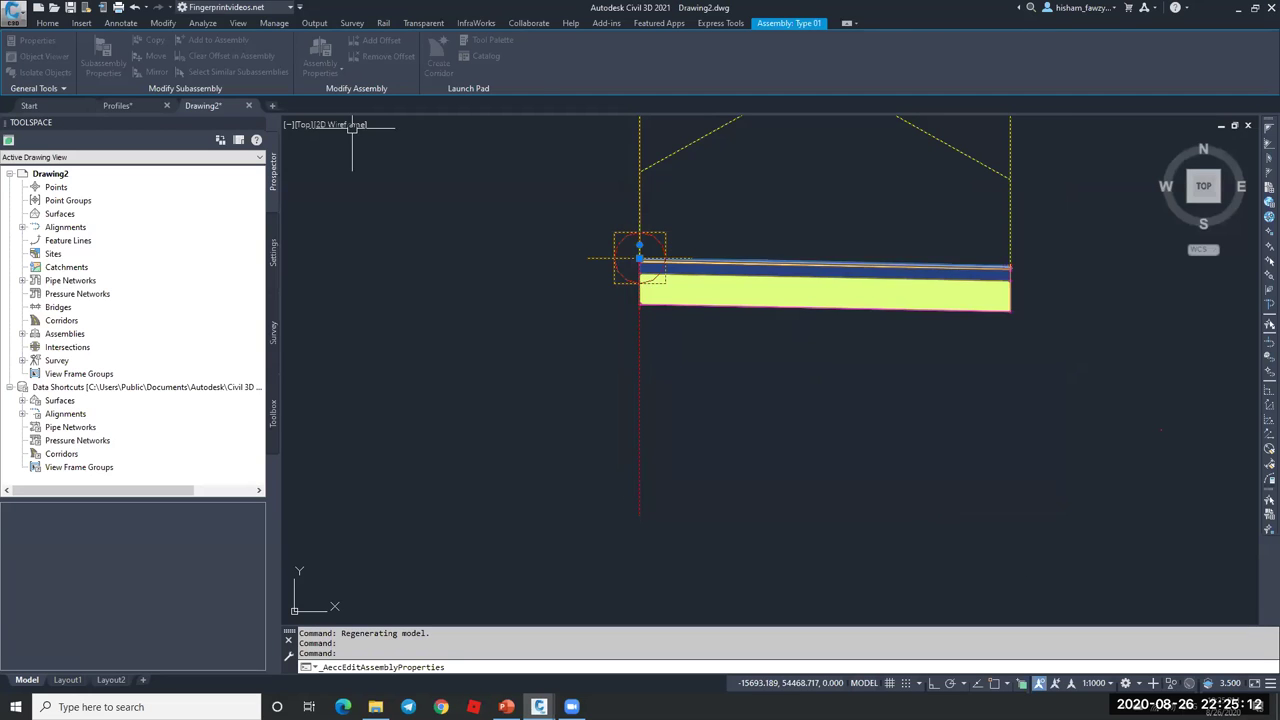
key("Escape")
left_click(792, 305)
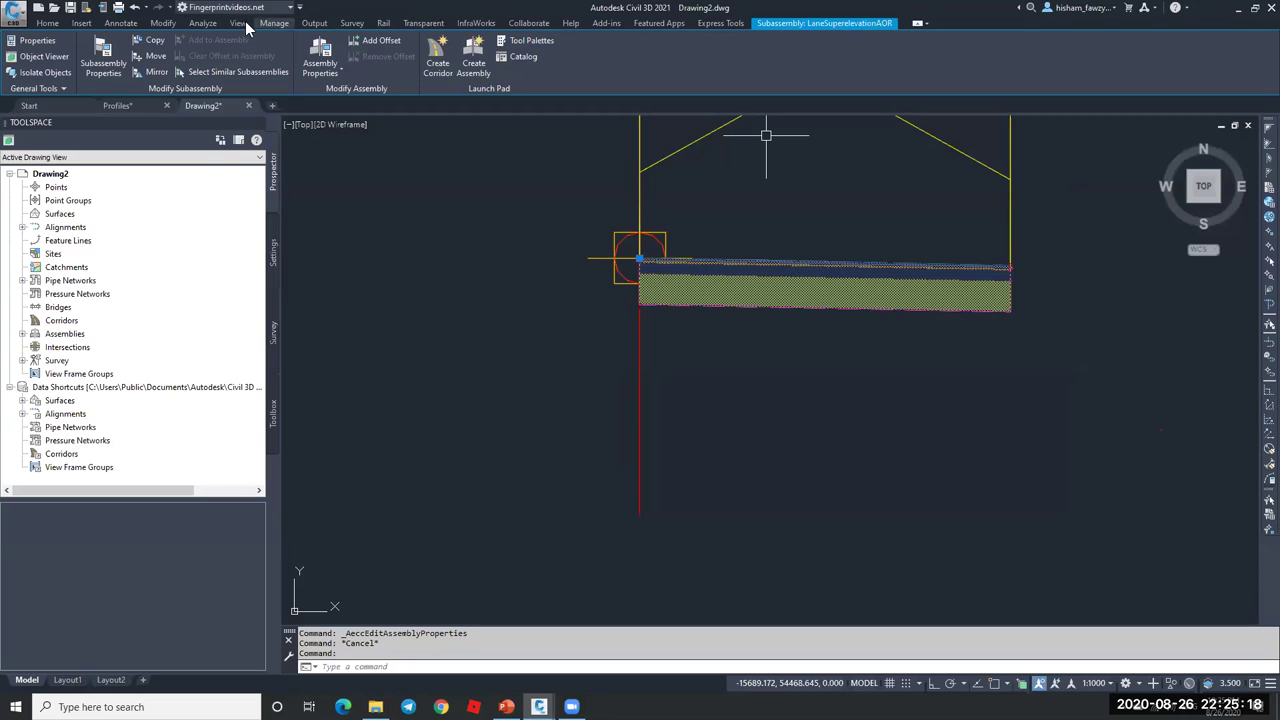
- Copy the LaneSuperelevationAOR lane onto the first lane's outer edge point
left_click(155, 42)
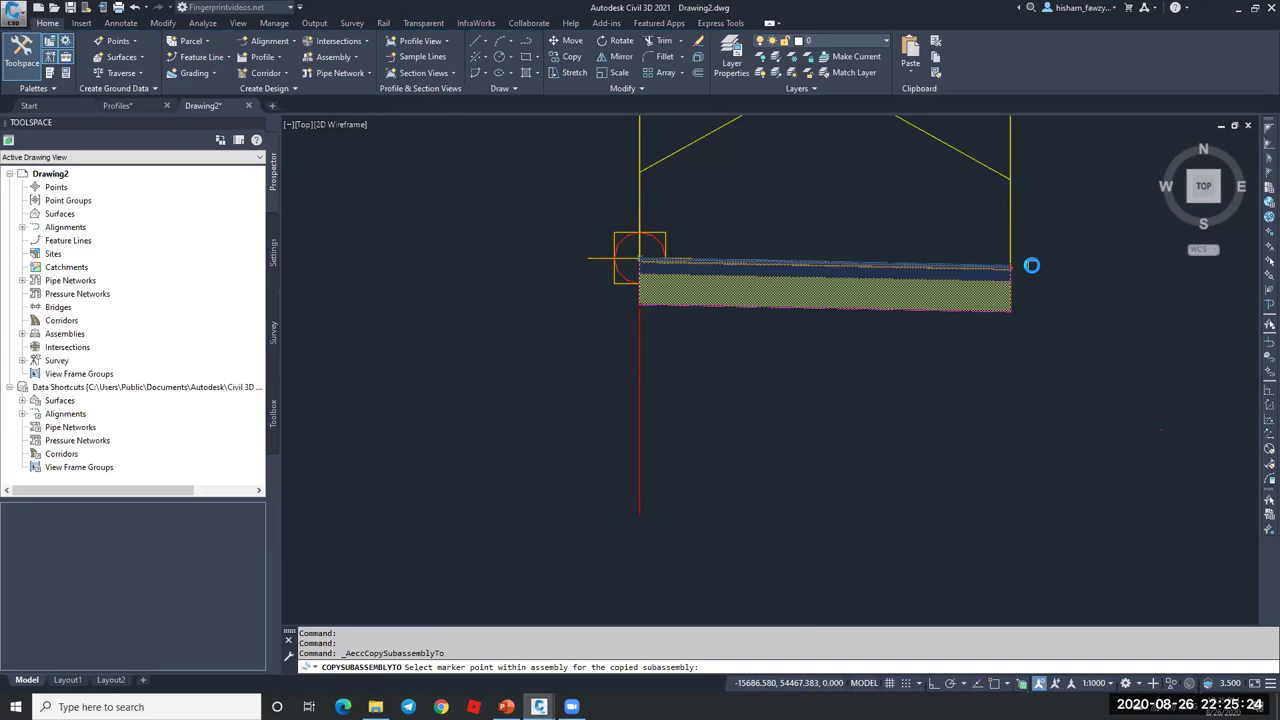
scroll(1031, 265, "up", 5)
left_click(800, 259)
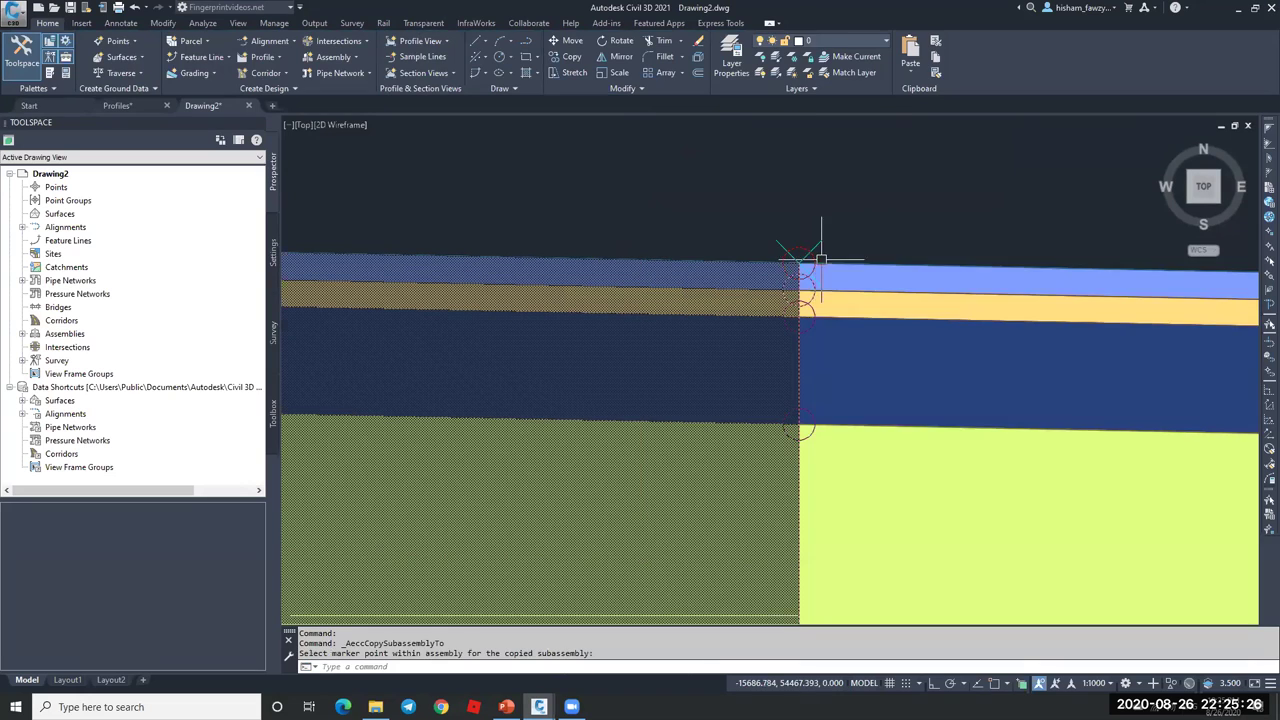
scroll(793, 252, "up", 3)
scroll(760, 240, "down", 5)
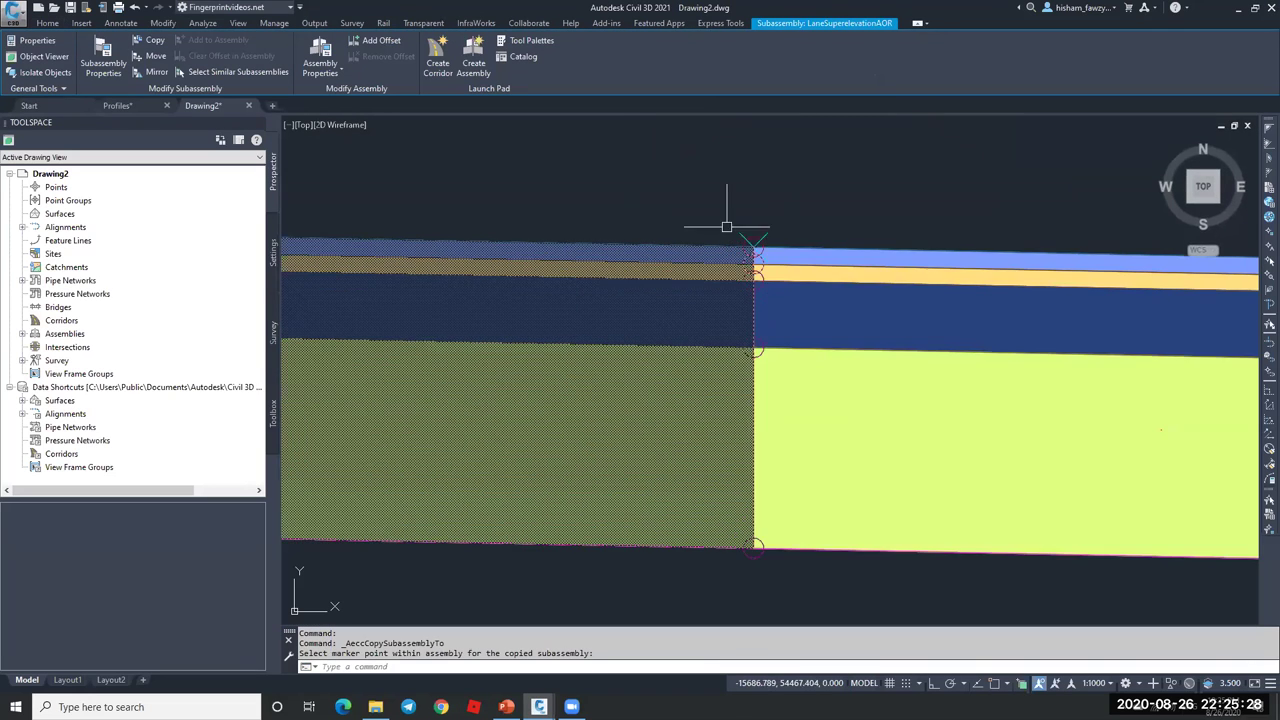
key("Escape")
- Mirror both right lanes about the baseline marker onto the left side
scroll(695, 255, "down", 2)
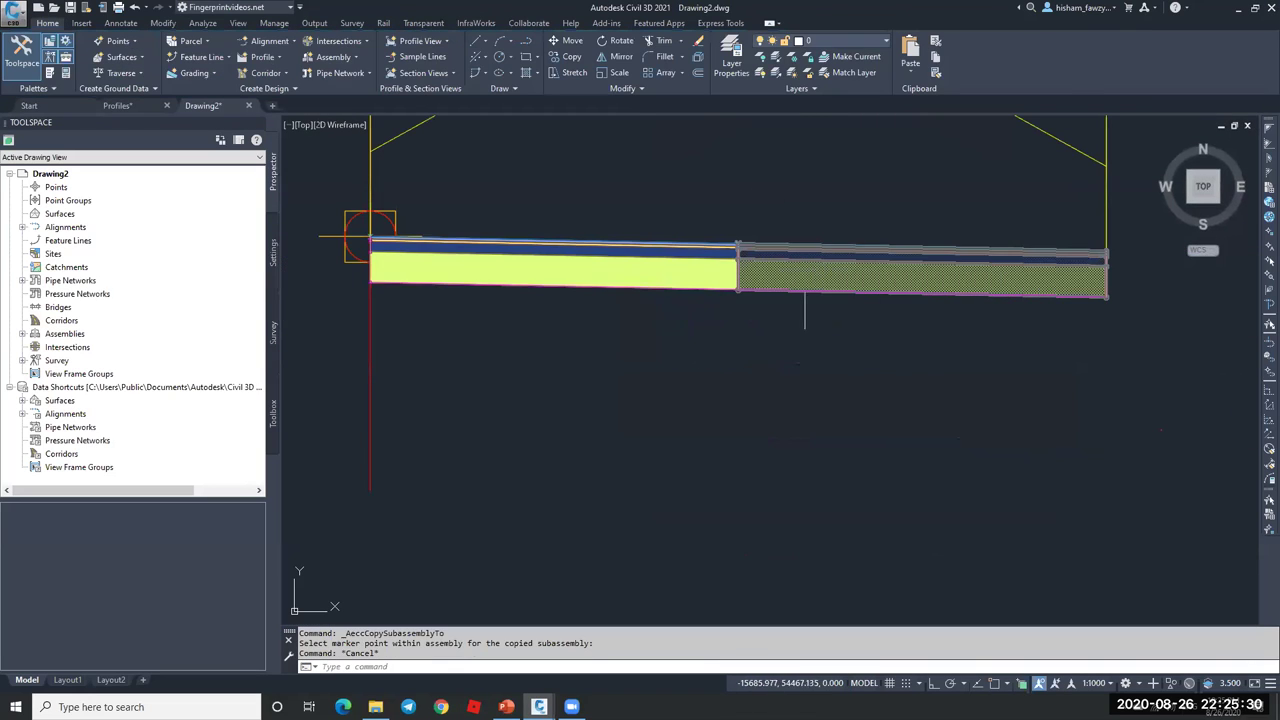
scroll(888, 285, "down", 5)
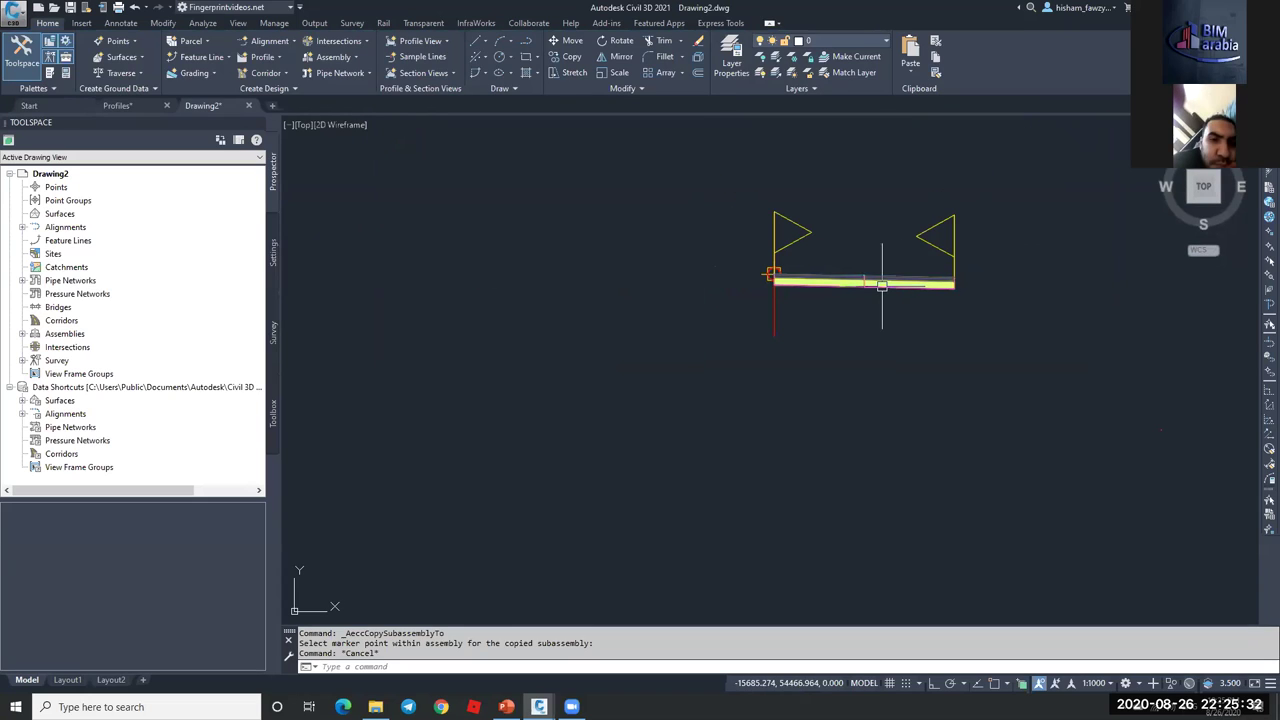
left_click(850, 285)
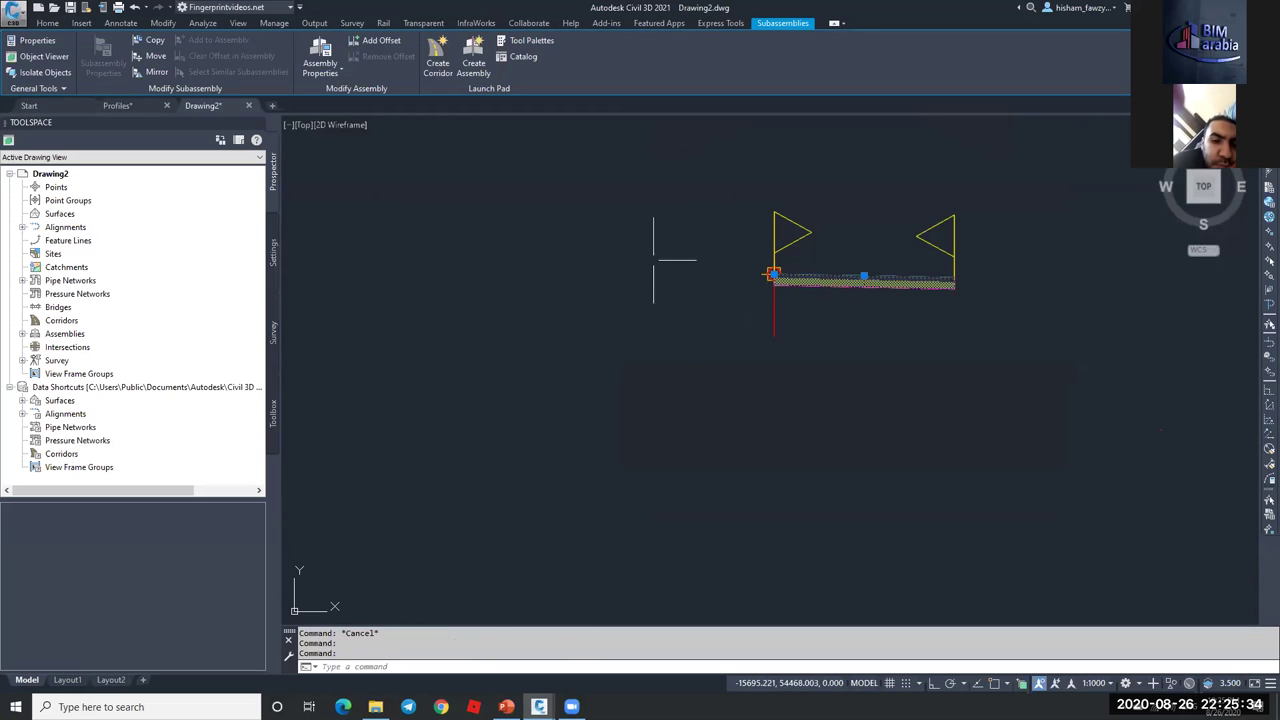
left_click(155, 72)
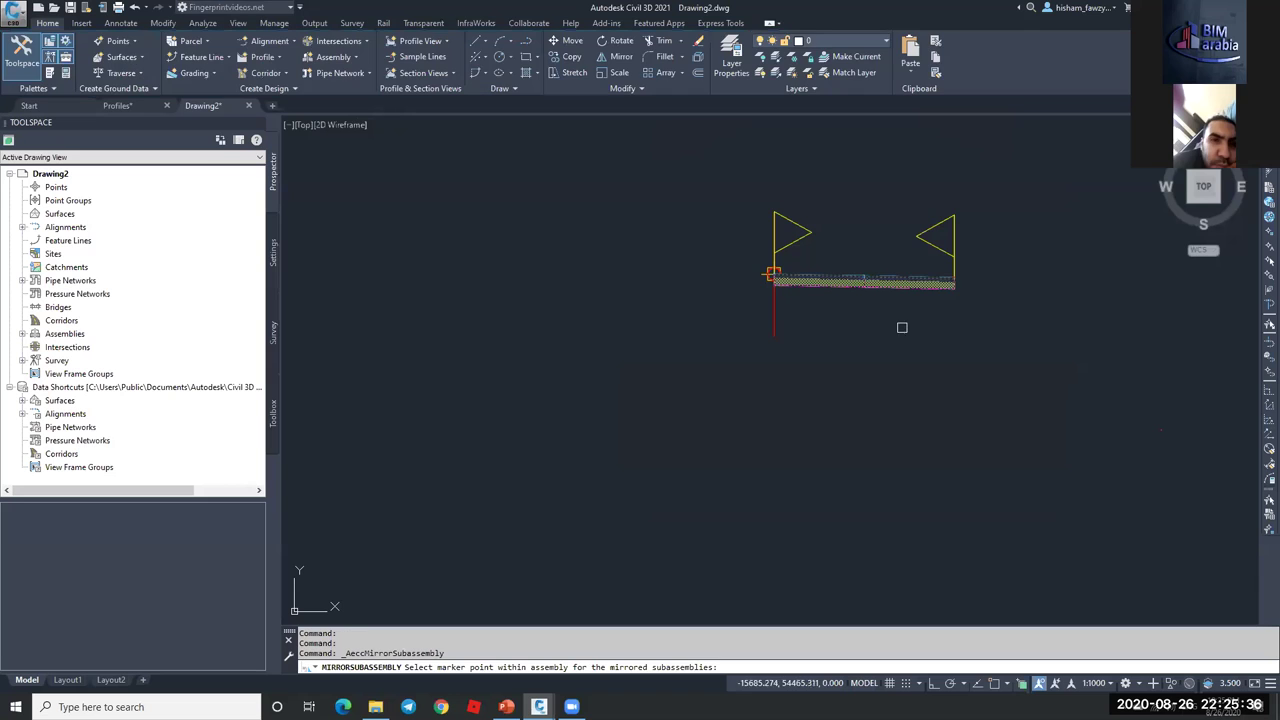
scroll(772, 273, "up", 10)
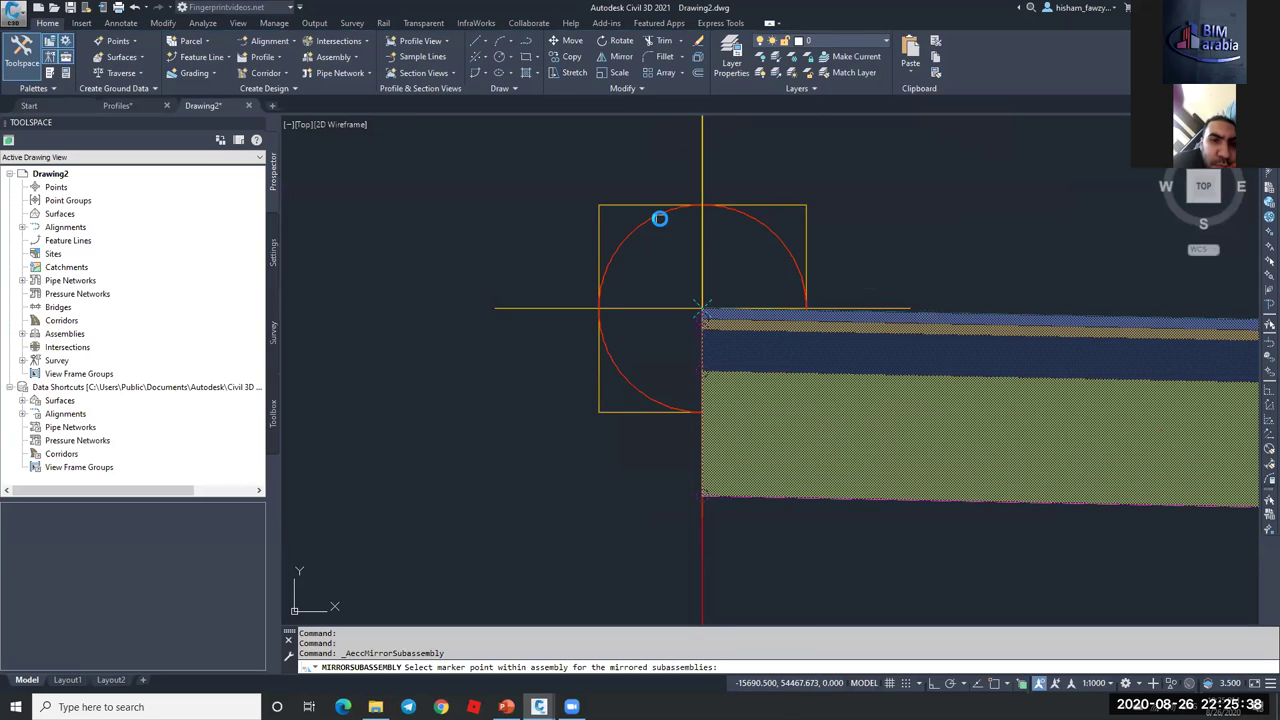
left_click(702, 308)
scroll(702, 308, "down", 10)
key("Escape")
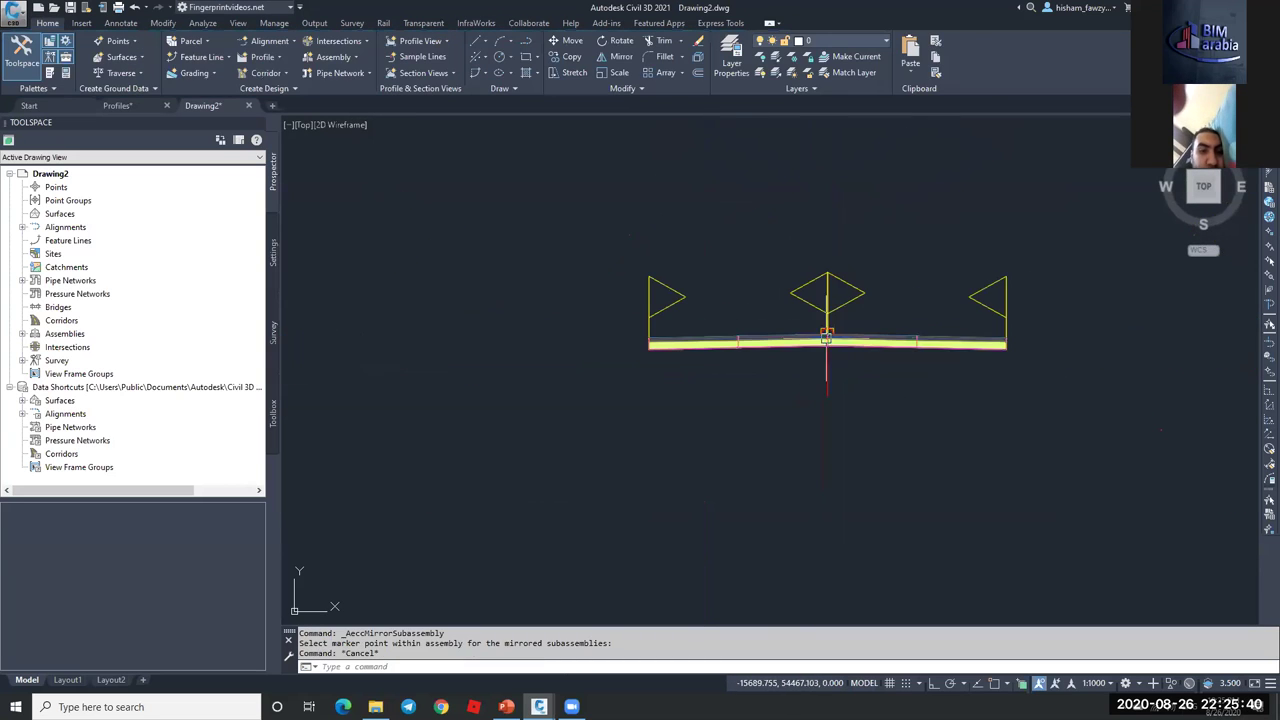
- Apply the All Codes - No Display code set style from Type 01's Codes tab
left_click(826, 366)
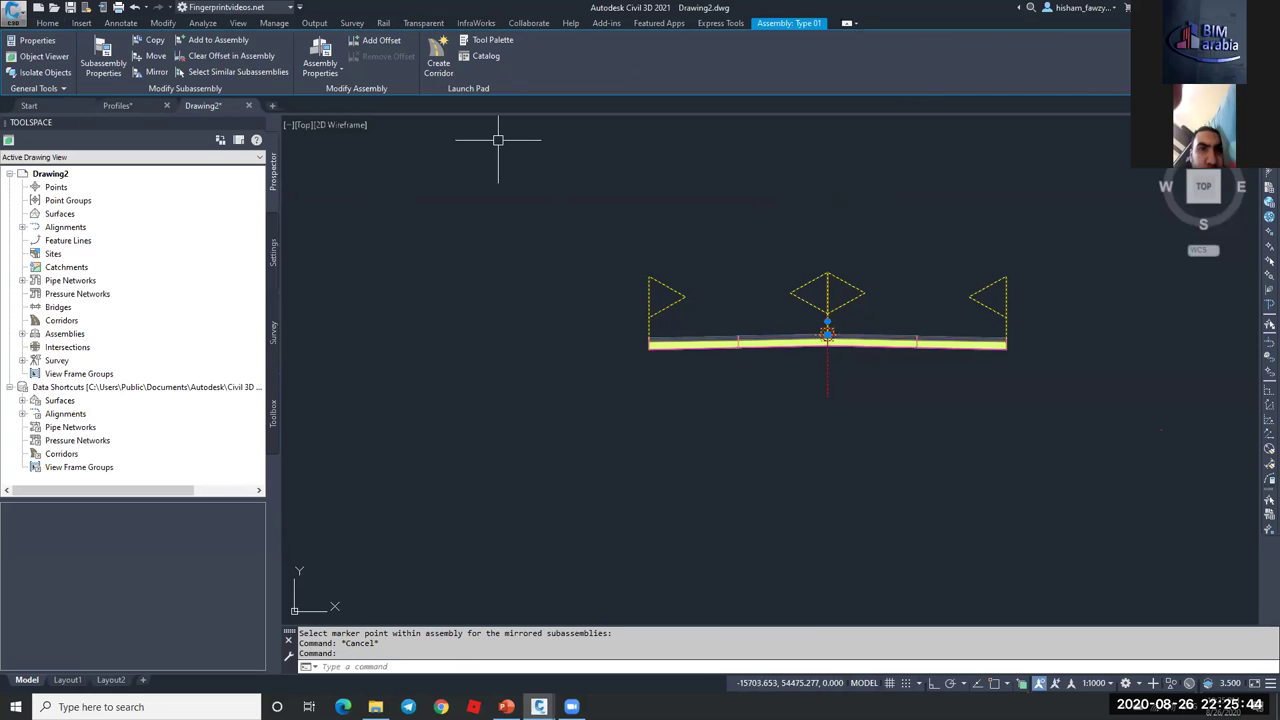
left_click(320, 60)
left_click(688, 216)
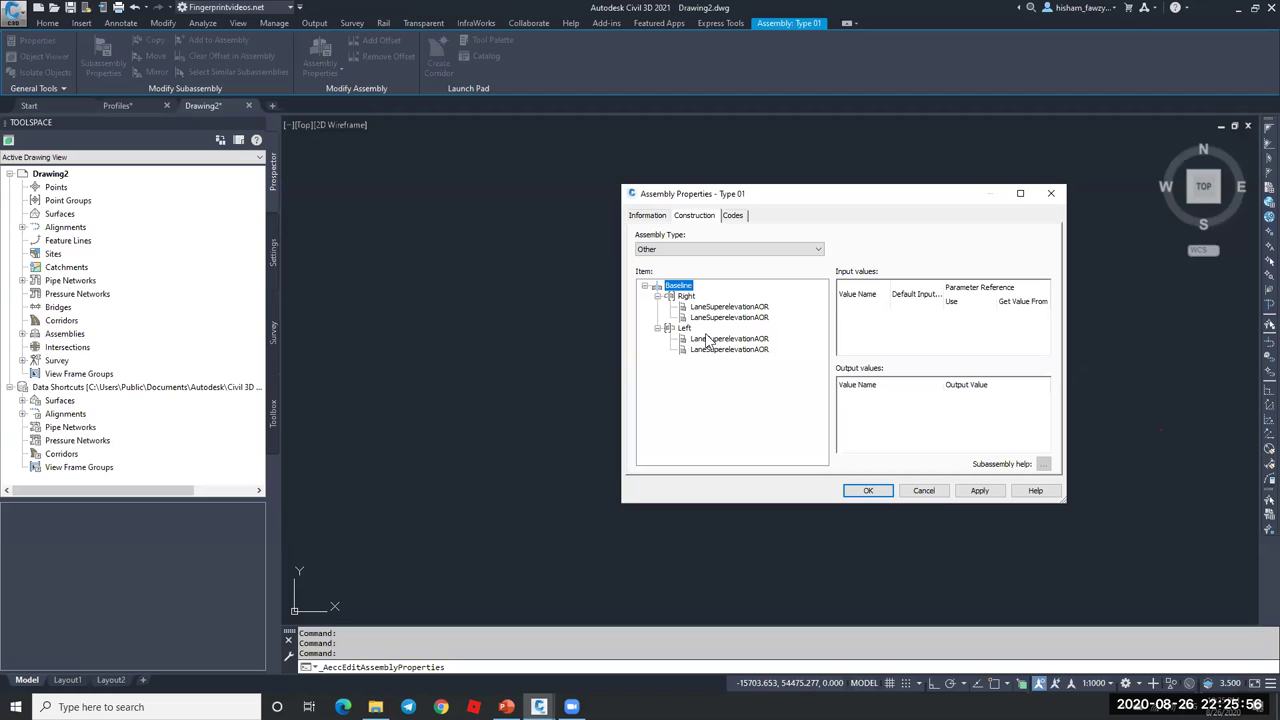
left_click(733, 218)
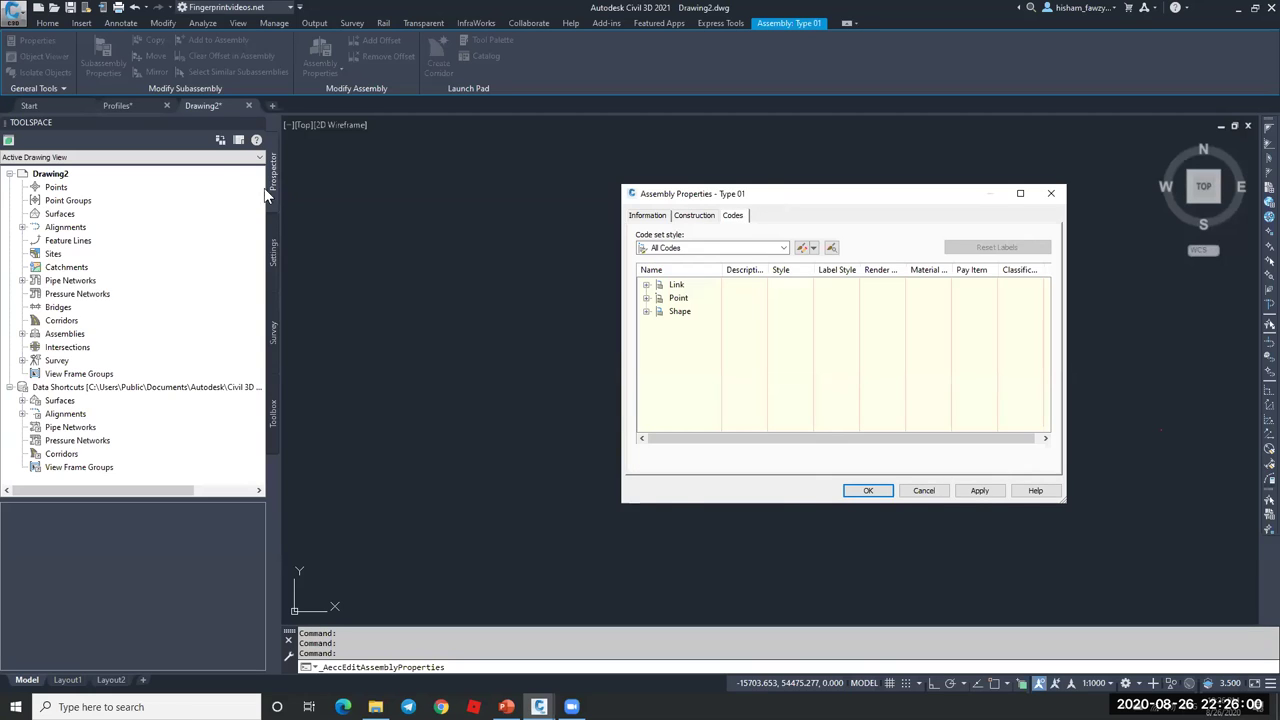
left_click_drag(265, 195, 210, 173)
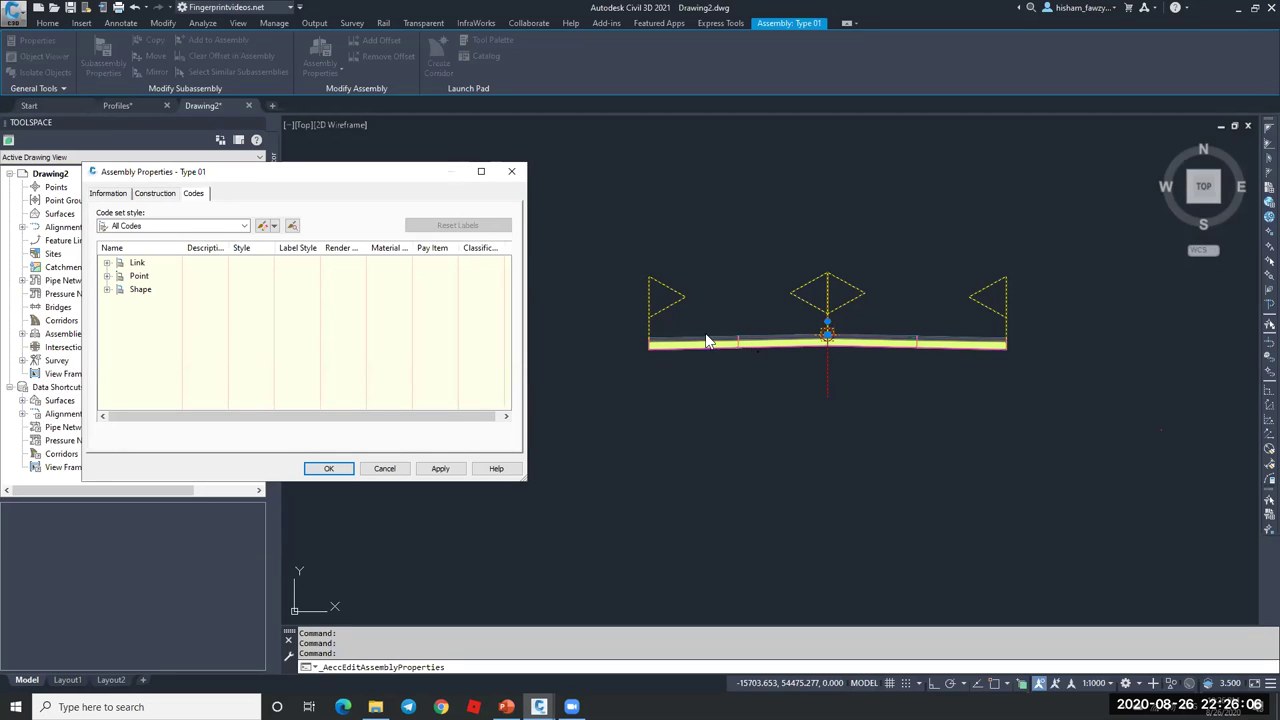
left_click(215, 226)
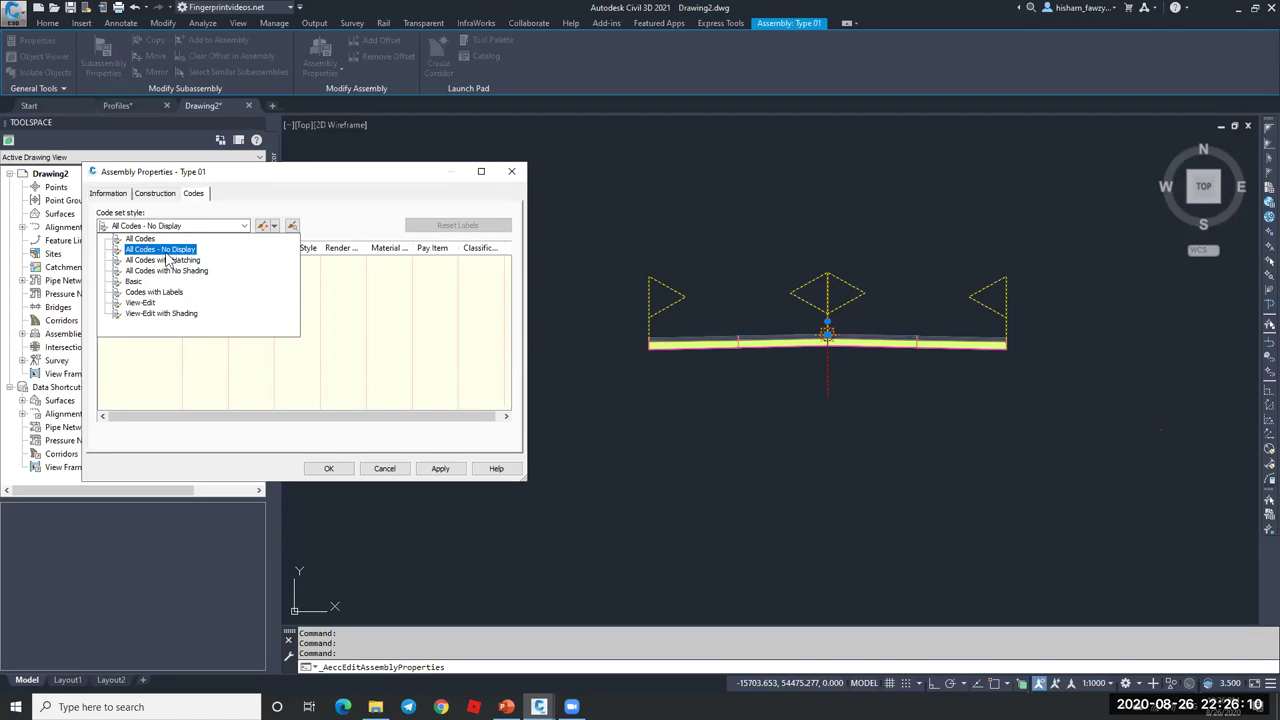
left_click(166, 252)
left_click(438, 469)
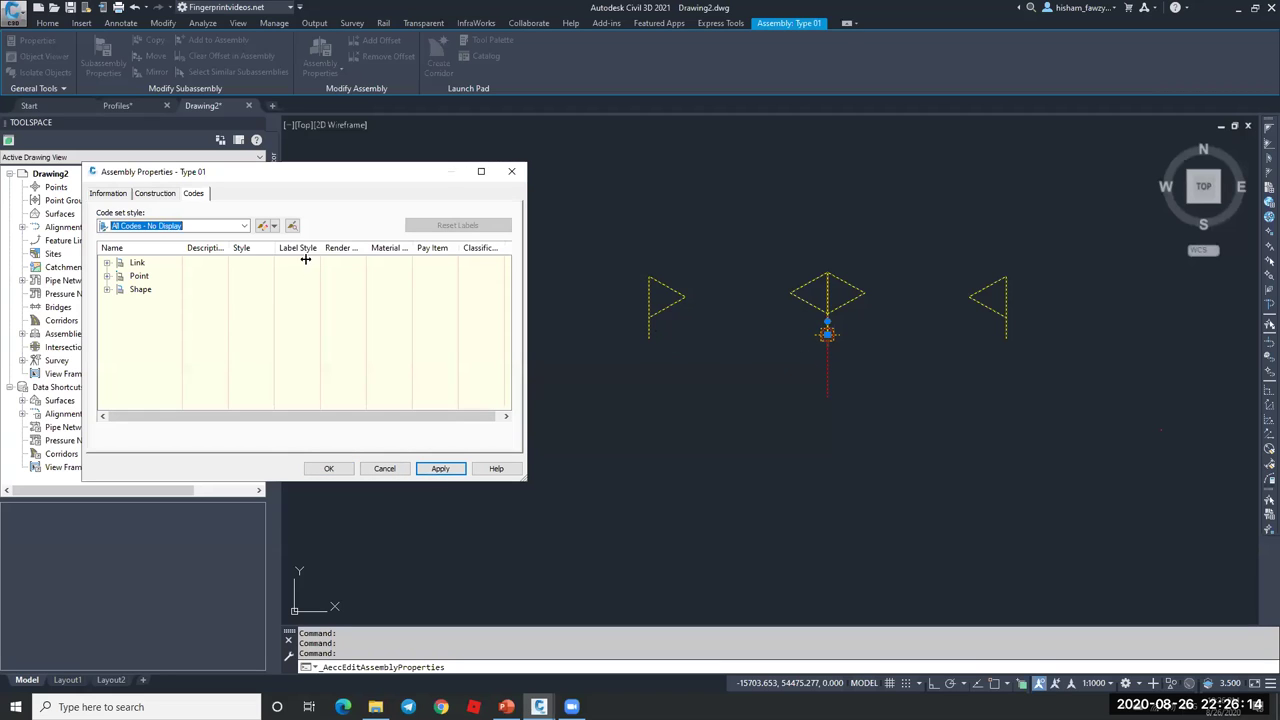
- Apply the All Codes with No Shading style, then choose View-Edit
left_click(196, 226)
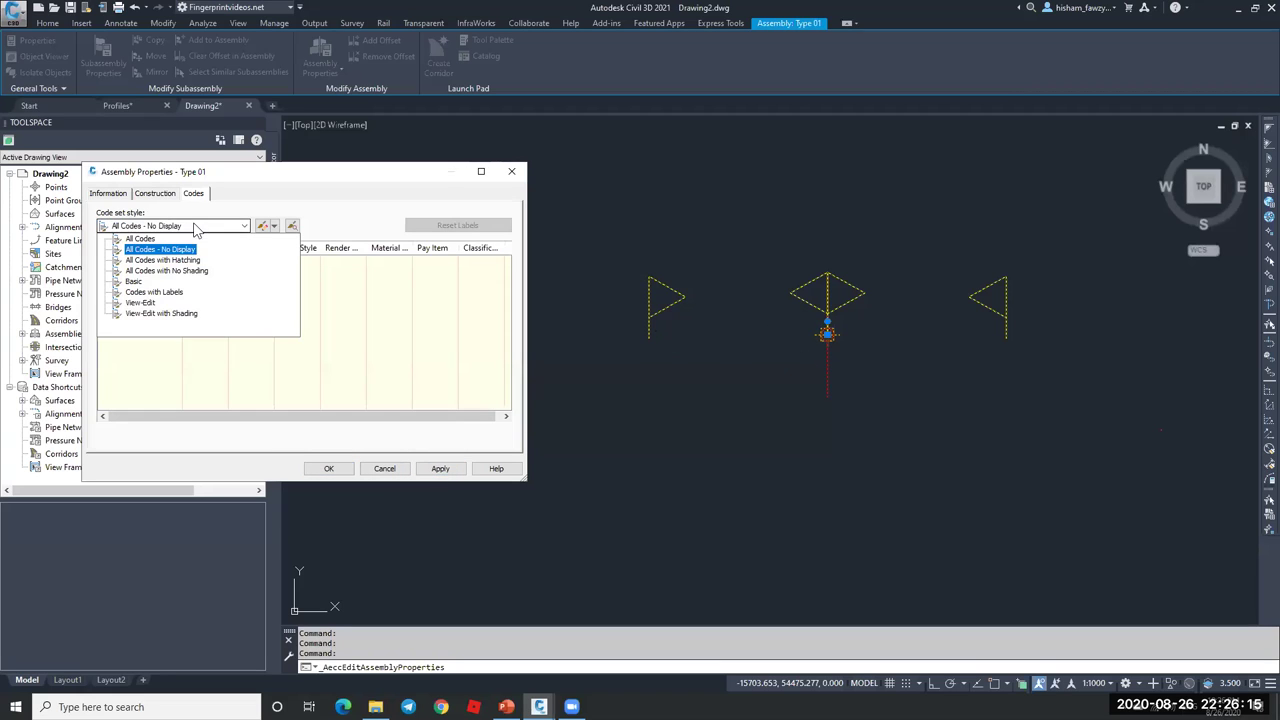
left_click(177, 279)
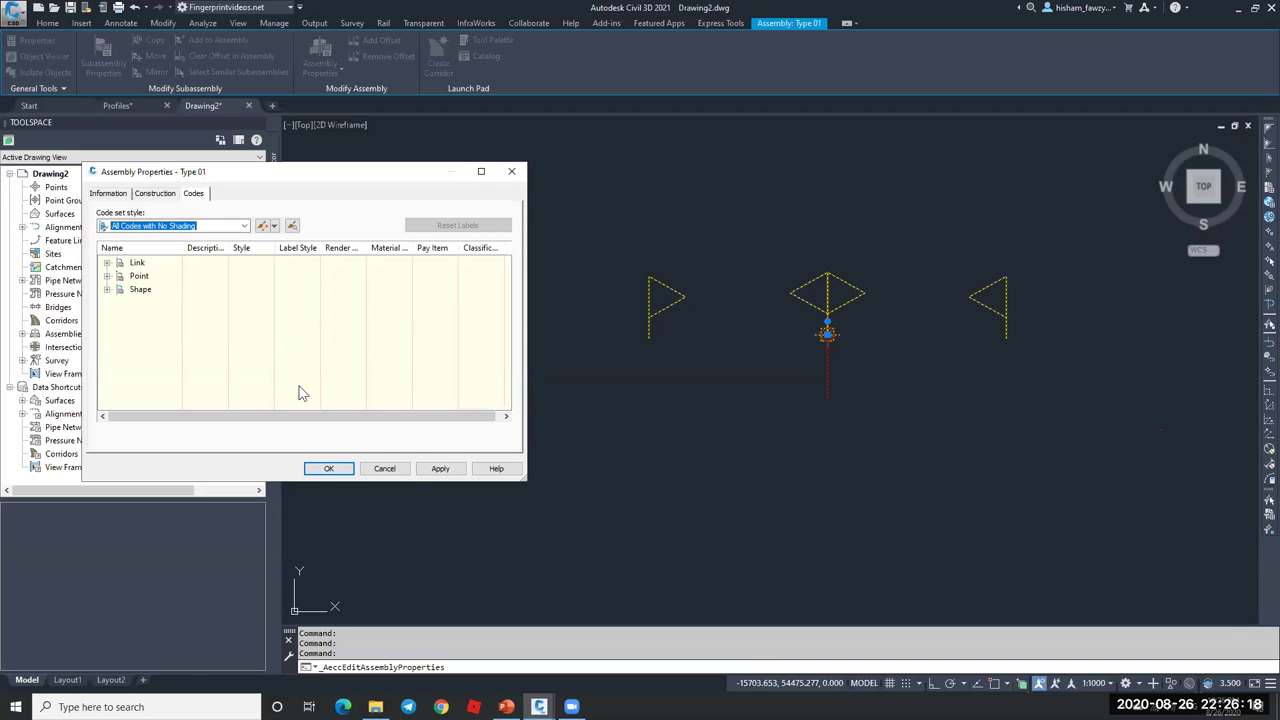
left_click(440, 468)
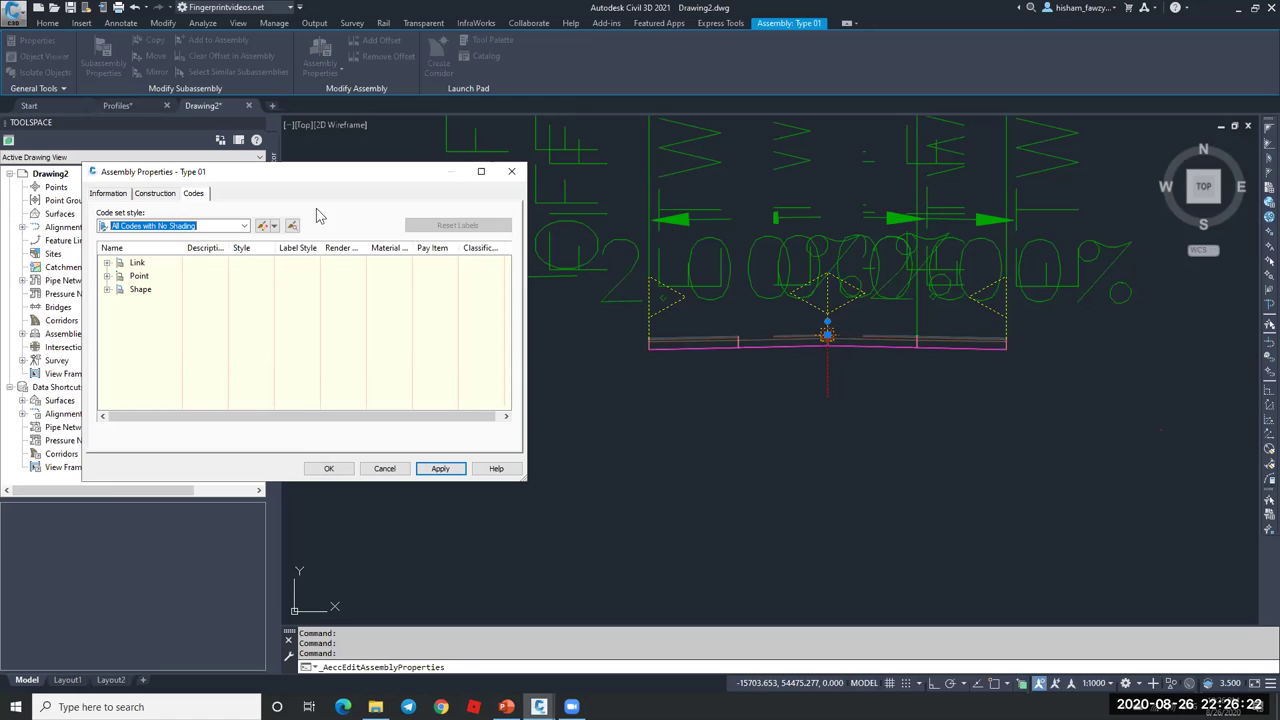
left_click(190, 226)
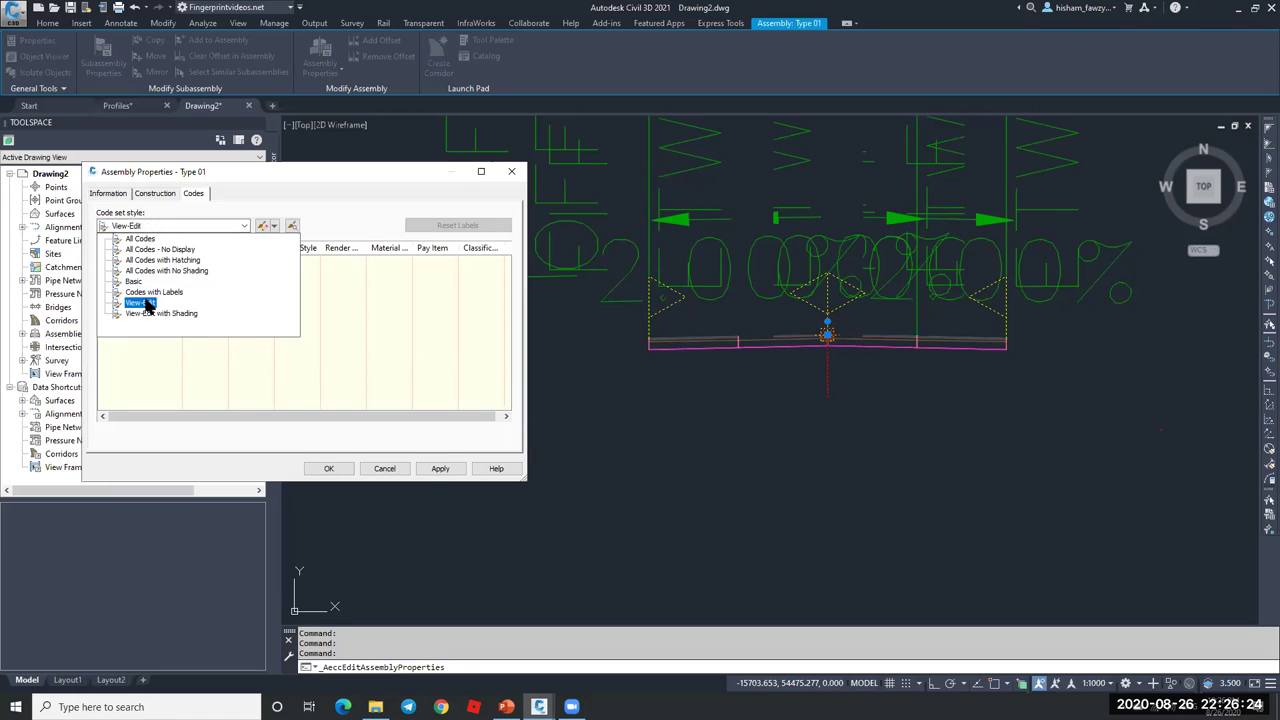
left_click(140, 300)
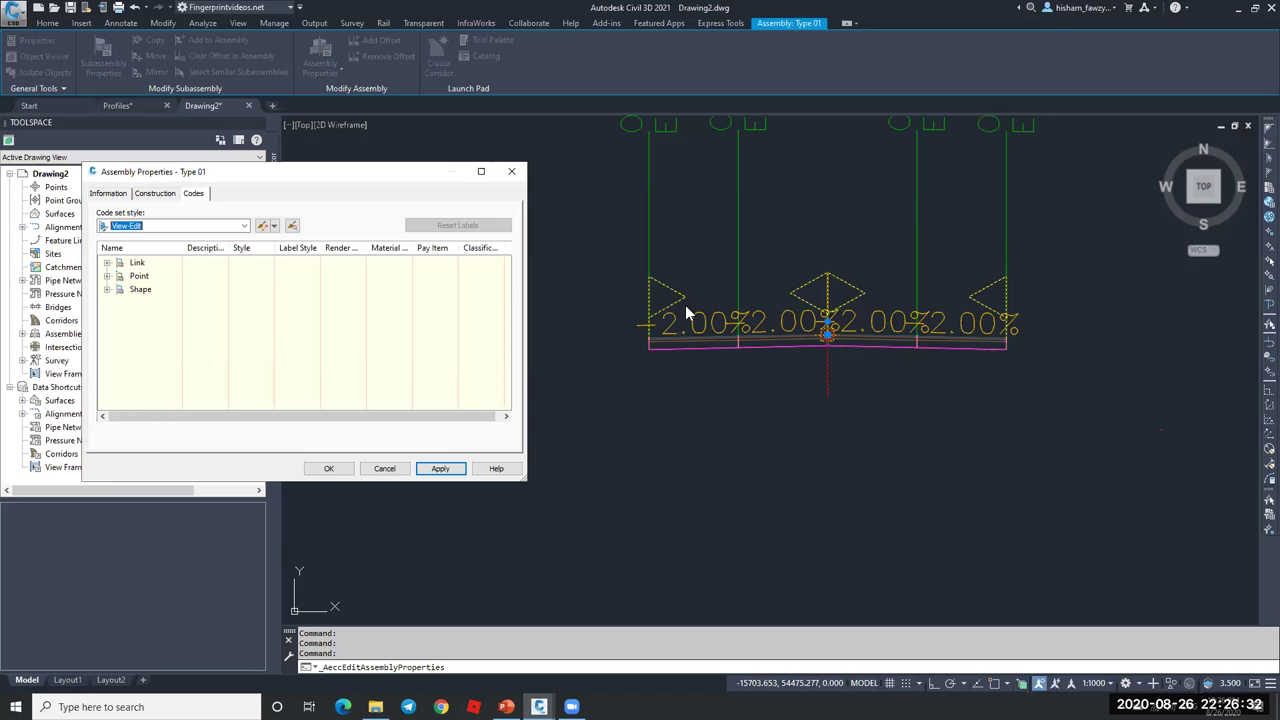
- Open the View-Edit code set style editor and expand its Link codes
left_click(264, 226)
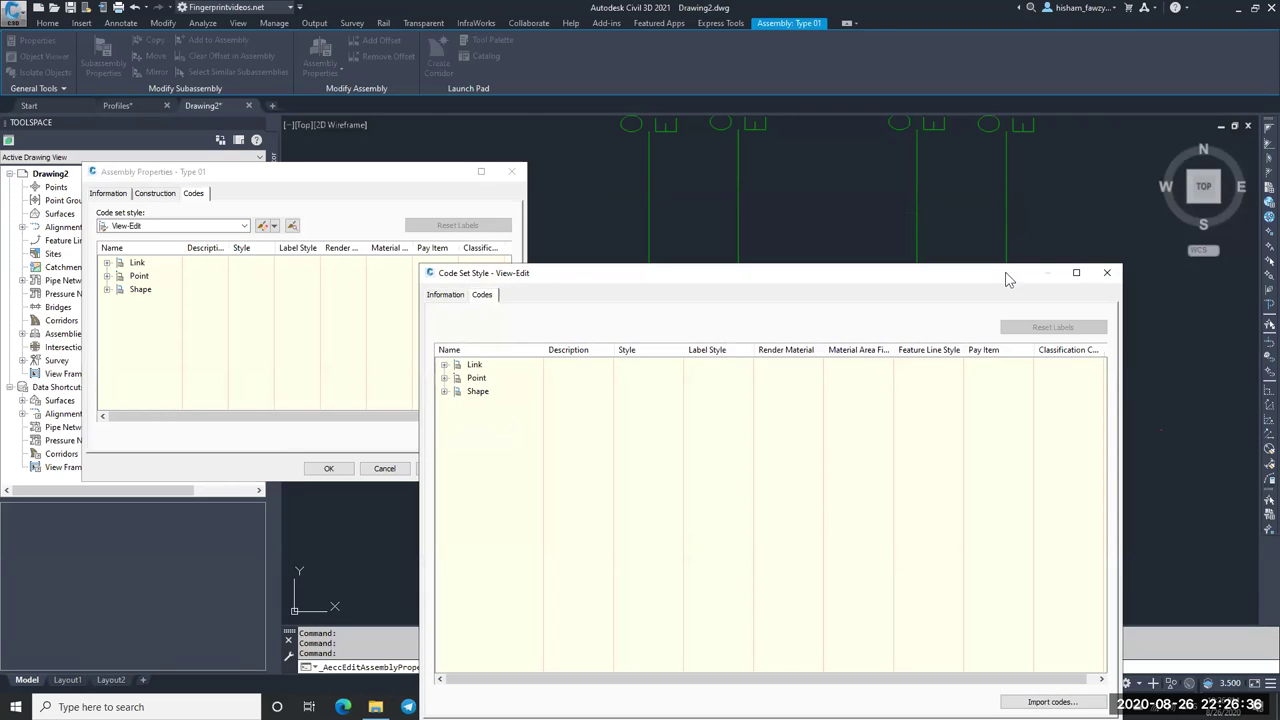
left_click(1107, 273)
left_click(264, 226)
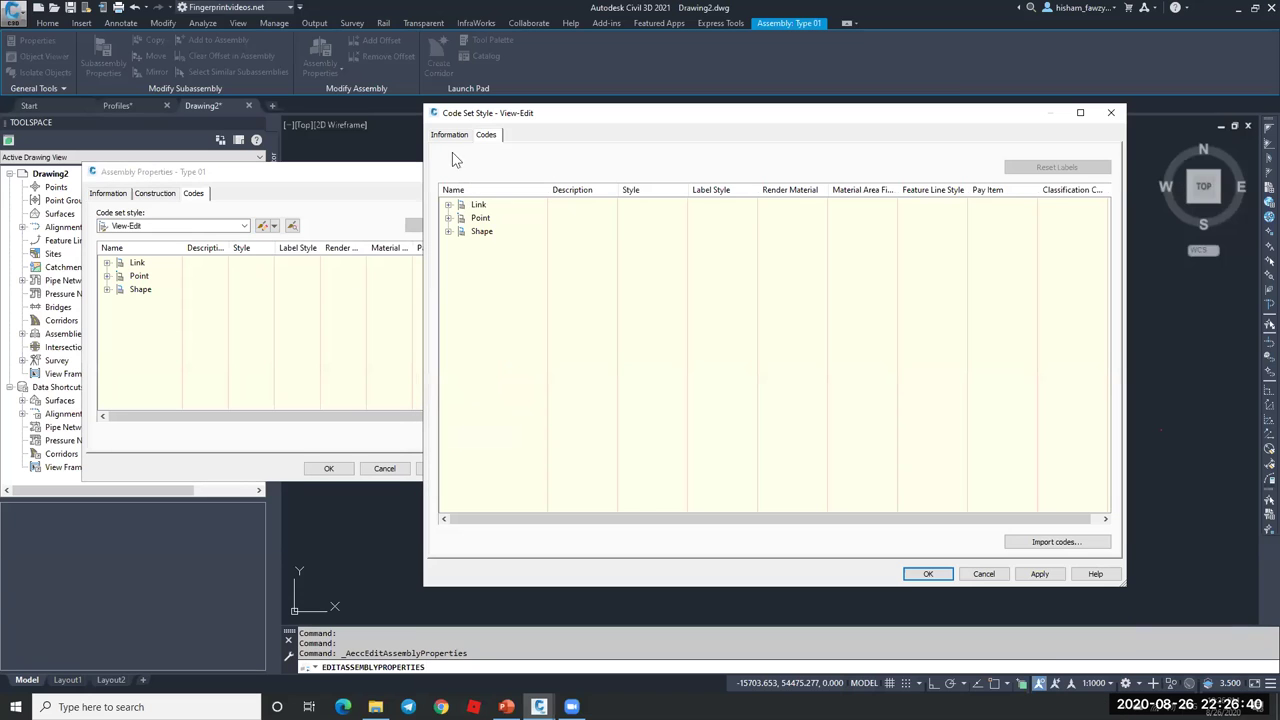
left_click(486, 205)
left_click(505, 219)
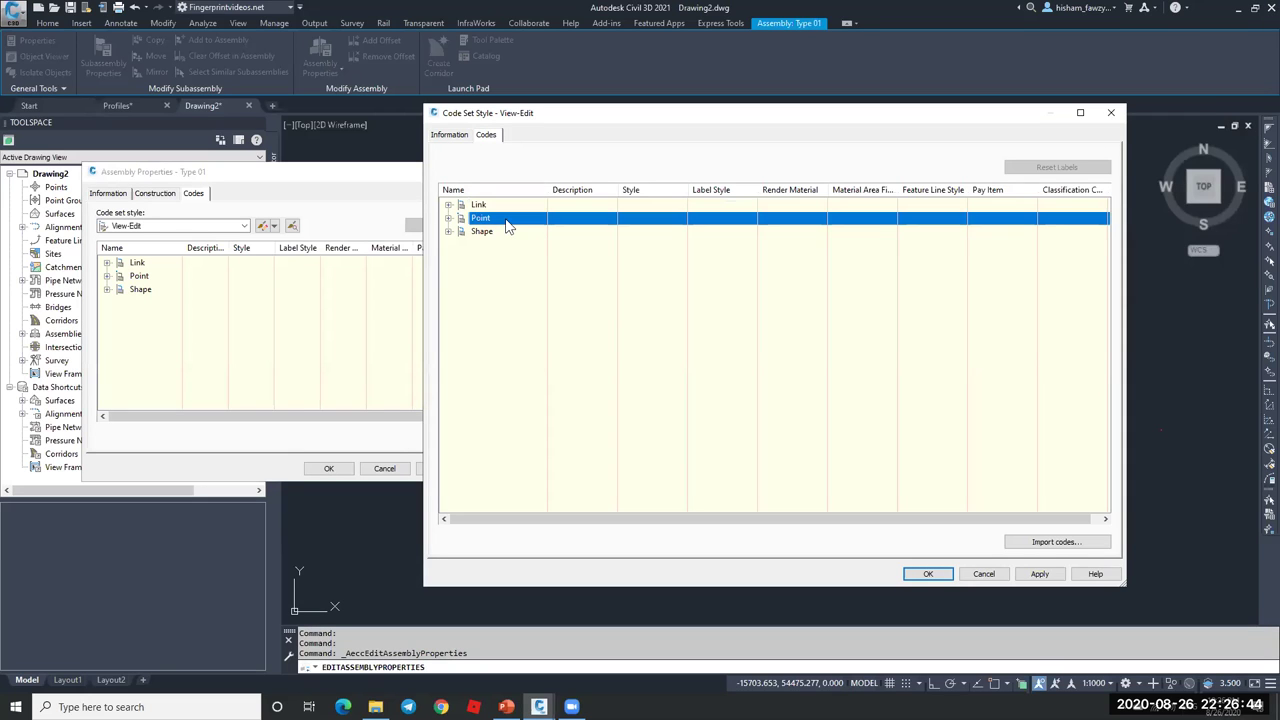
left_click(505, 234)
left_click(448, 204)
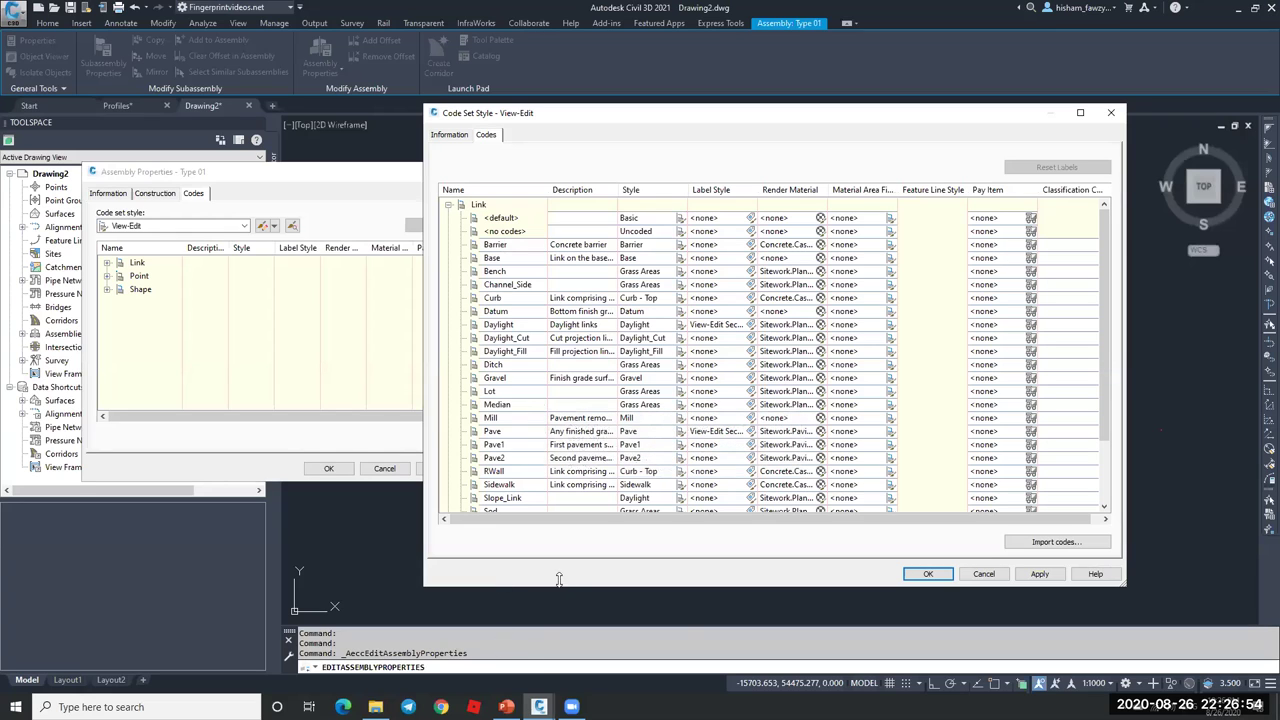
mouse_move(545, 695)
- Give Pave links the Steep Grades label style, accept, and apply it to the assembly
left_click(672, 436)
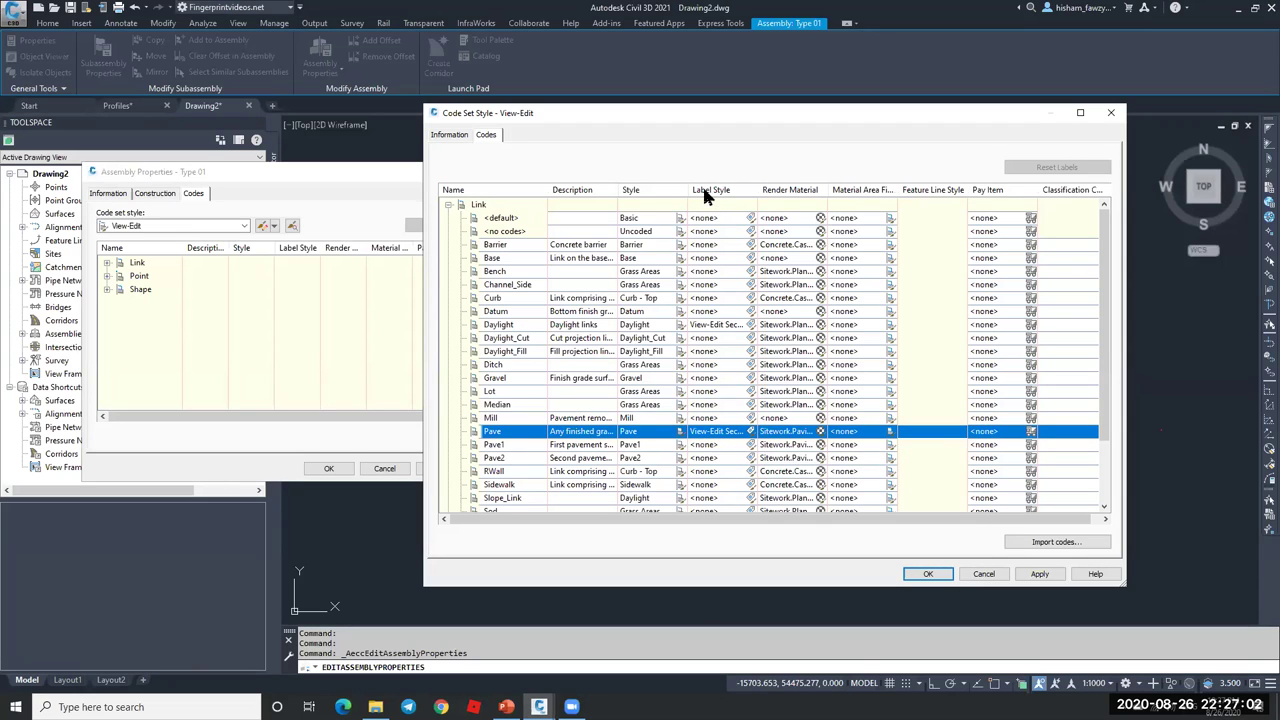
left_click(751, 431)
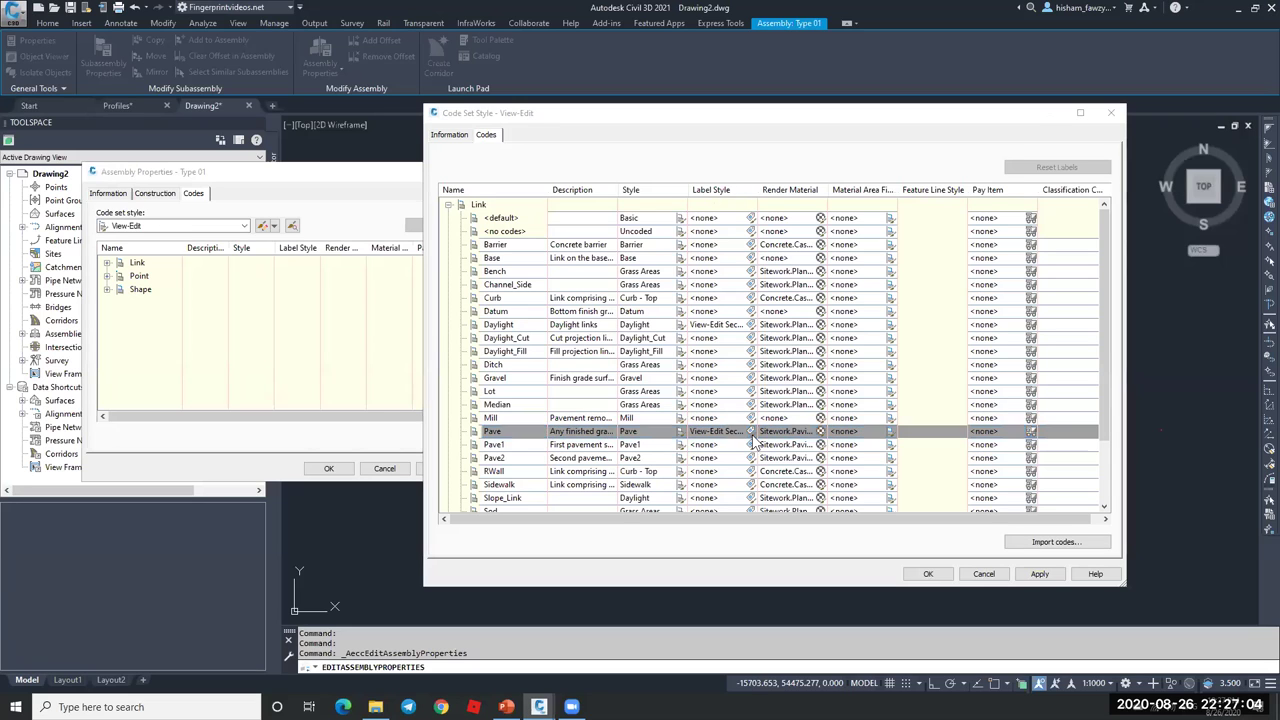
left_click(688, 247)
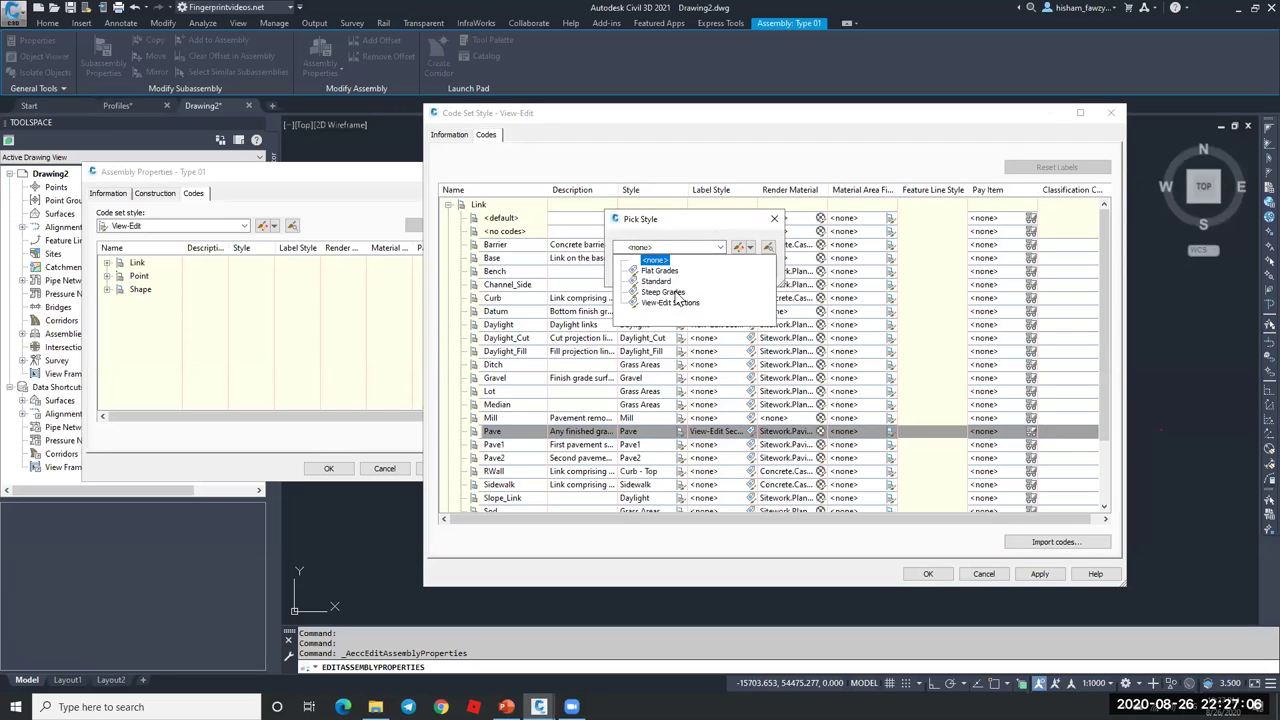
key("Up")
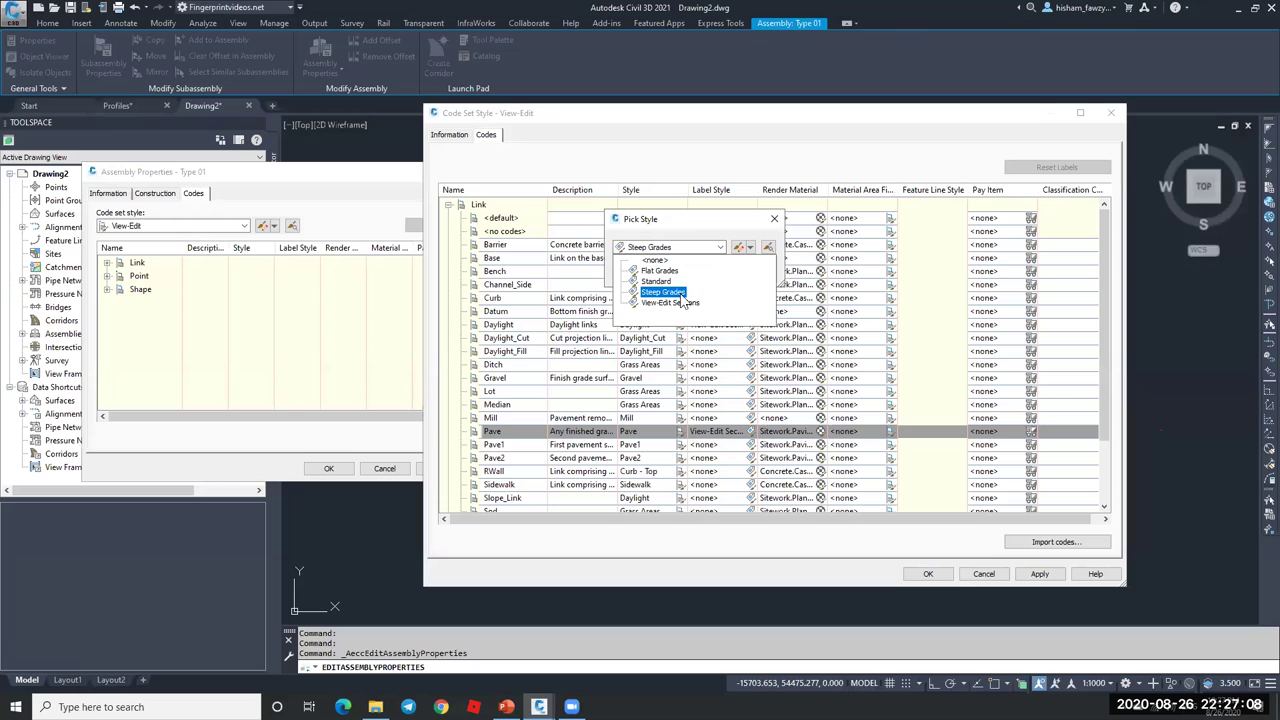
left_click(660, 292)
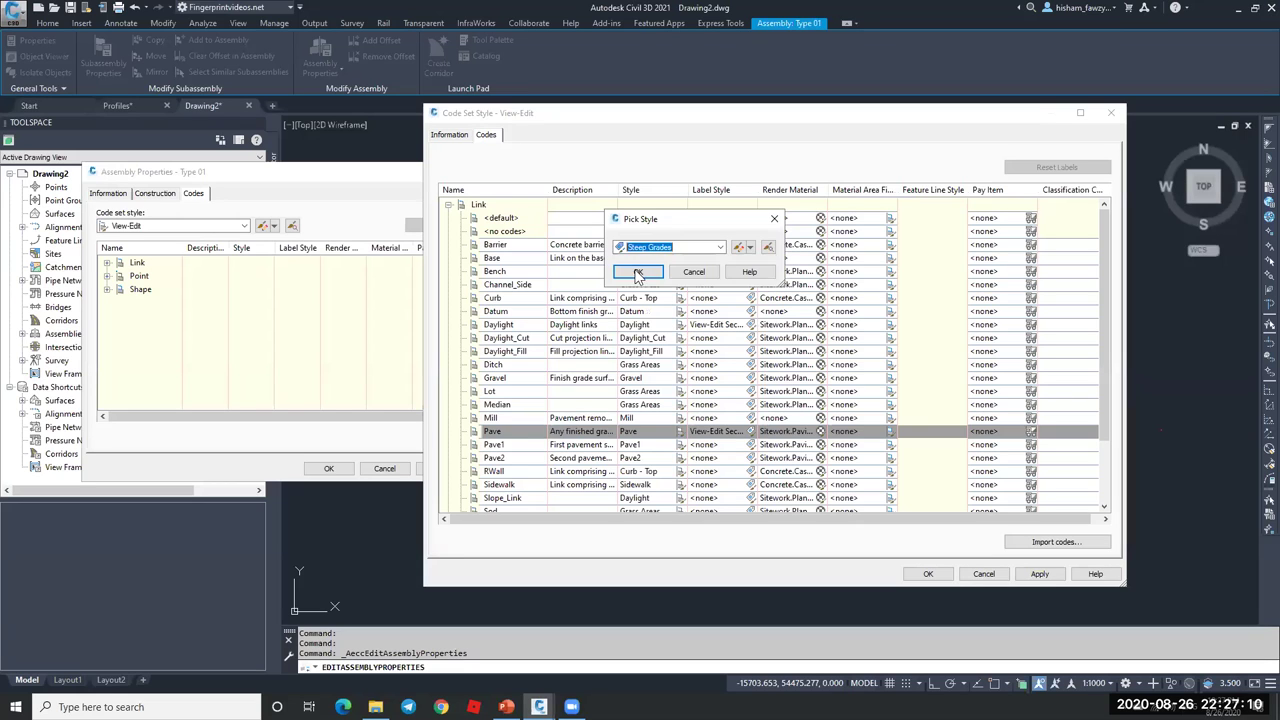
left_click(660, 272)
left_click(1040, 574)
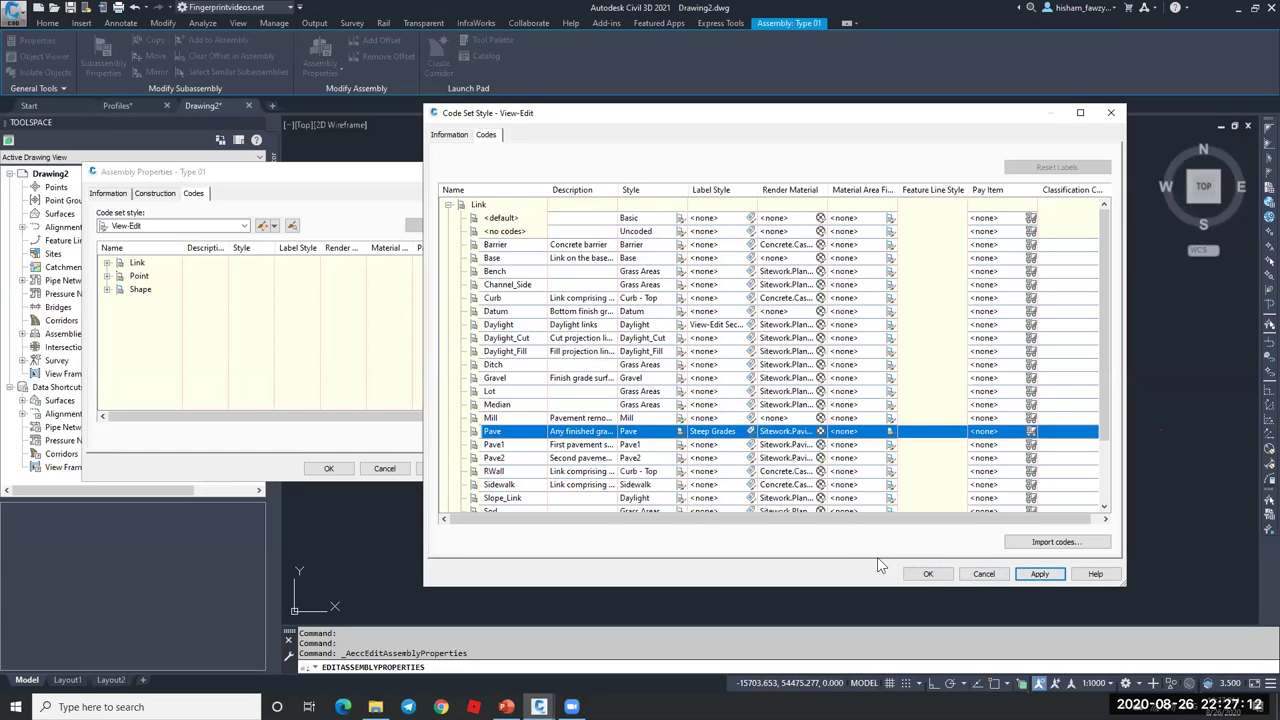
left_click(928, 574)
left_click(440, 469)
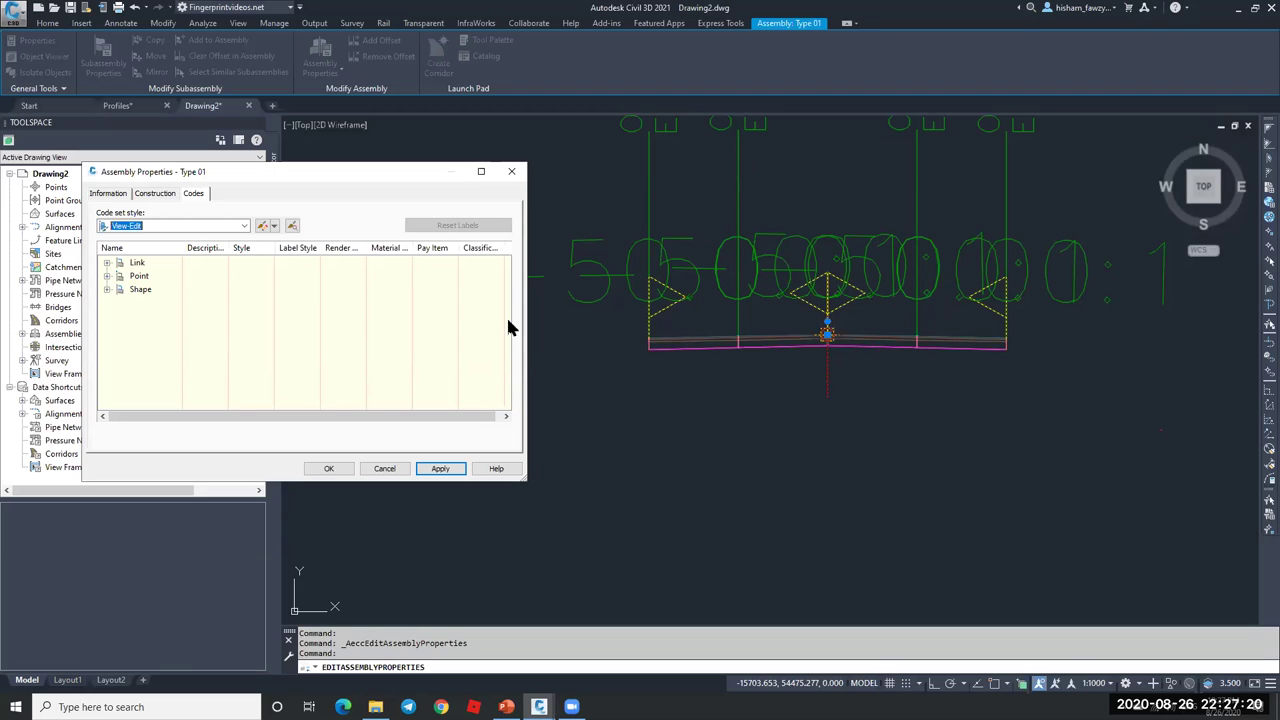
- Reopen the View-Edit code set style and check the Crown point's marker style choice
left_click(262, 225)
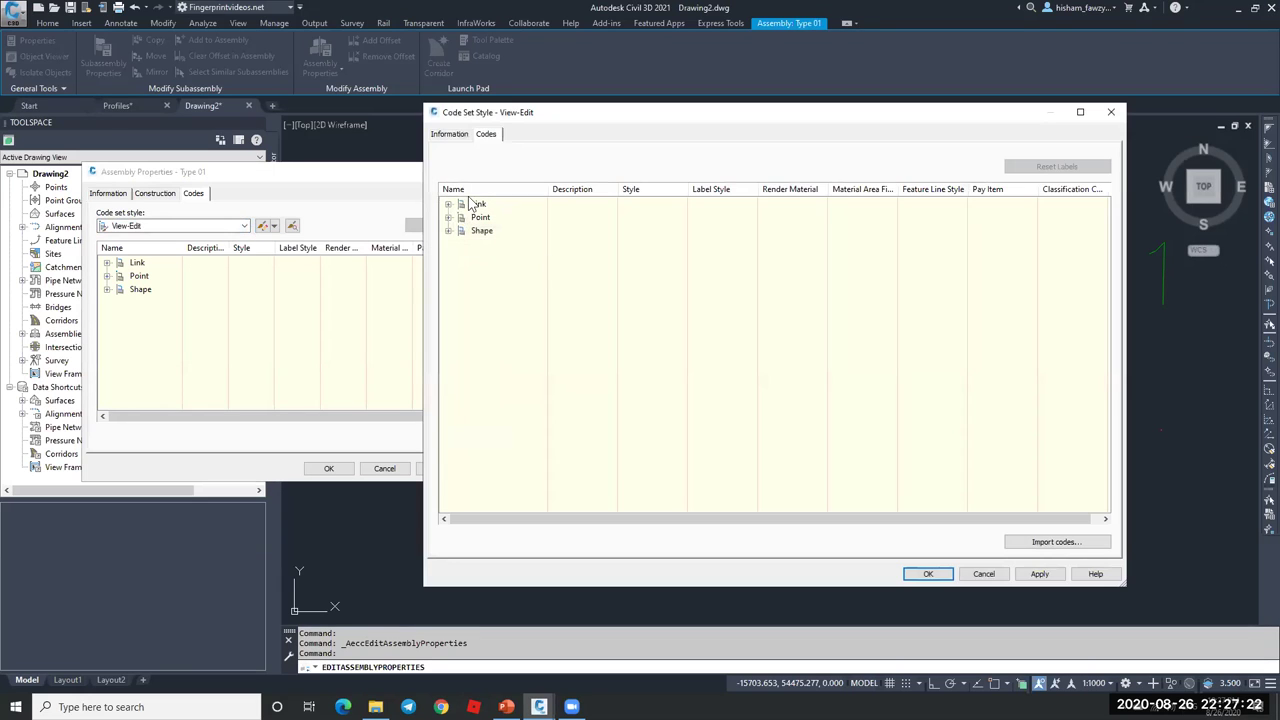
left_click(448, 217)
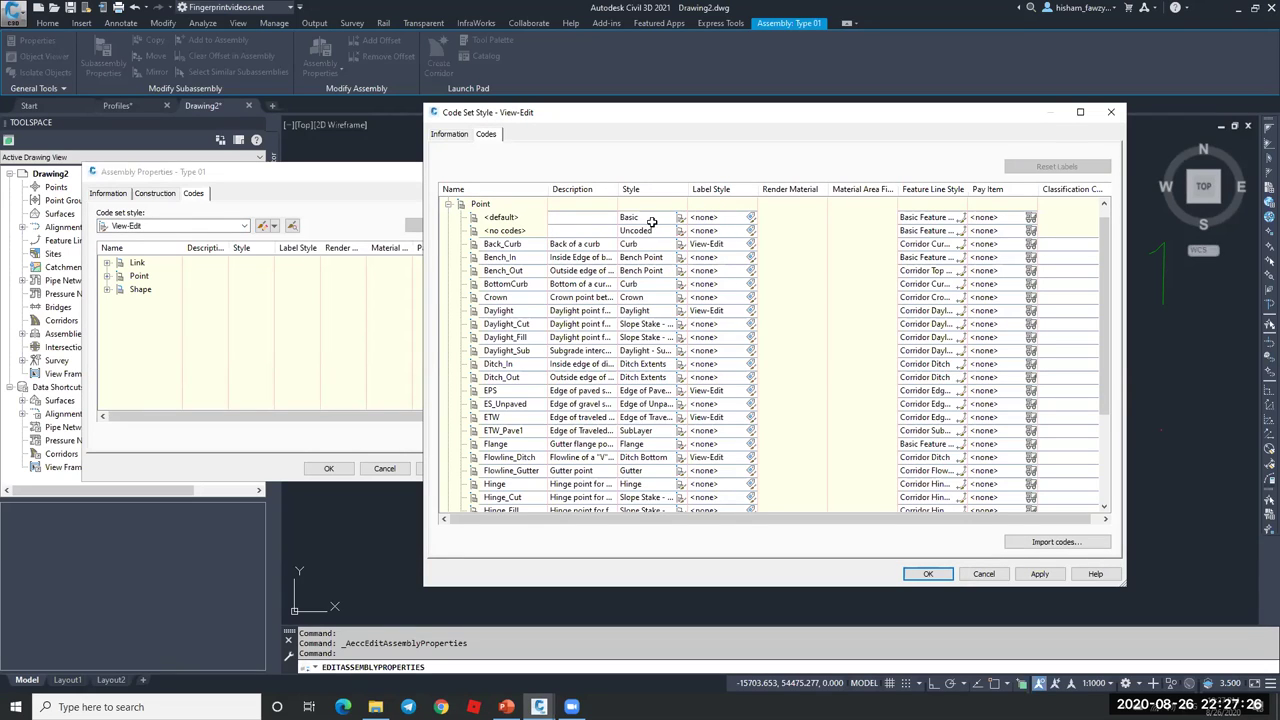
left_click(681, 298)
left_click(718, 247)
left_click(645, 262)
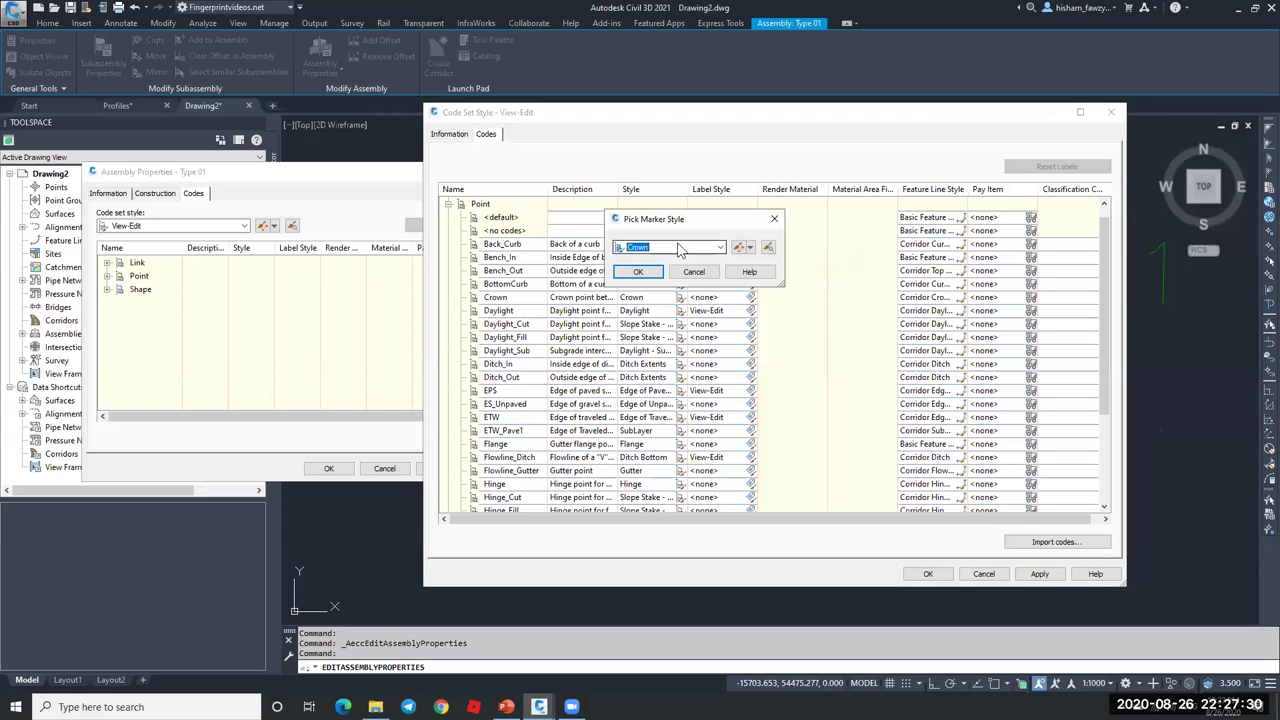
- Look through the Crown marker style's Summary, Display and Marker tabs, then cancel out unchanged
left_click(737, 247)
left_click(957, 49)
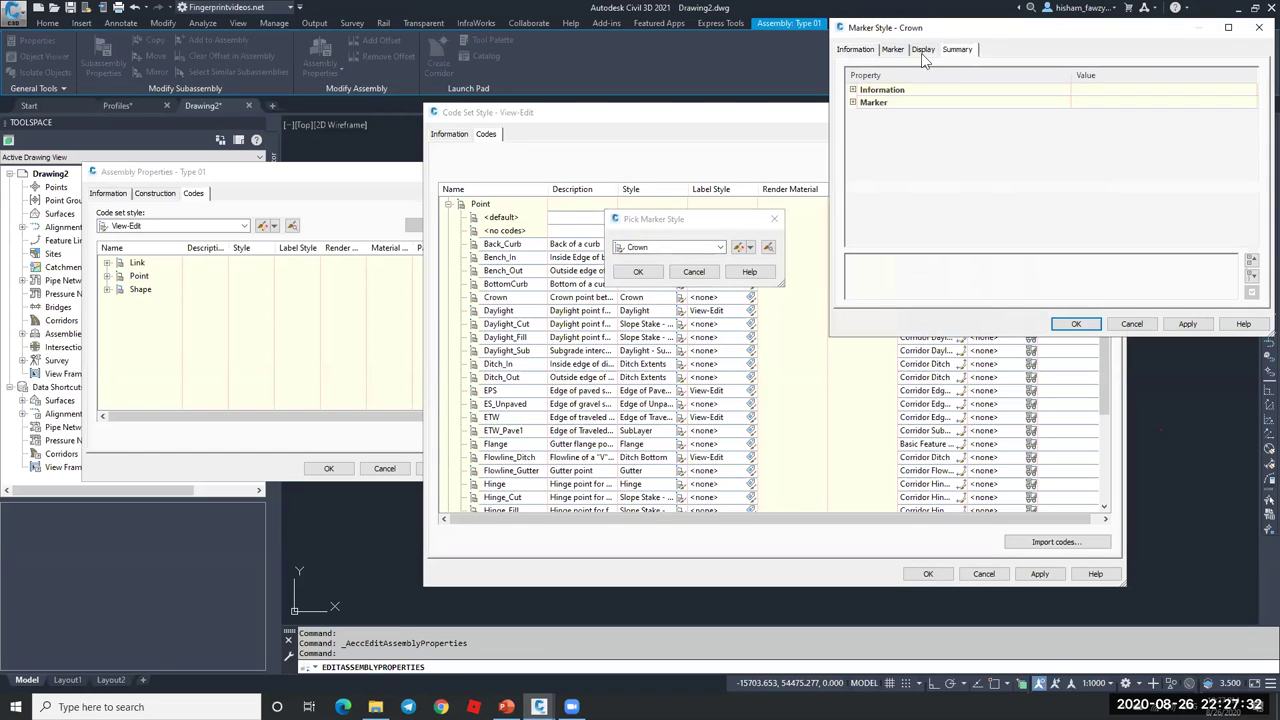
left_click(923, 49)
left_click(893, 49)
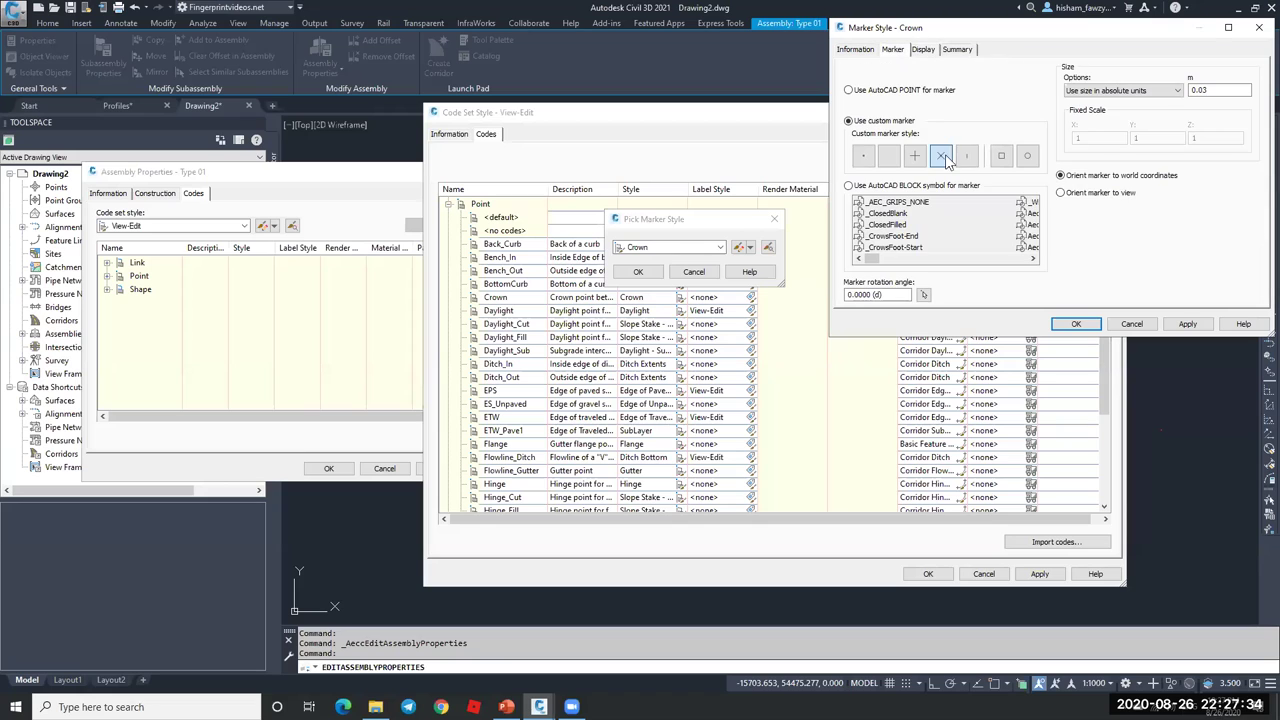
left_click(923, 49)
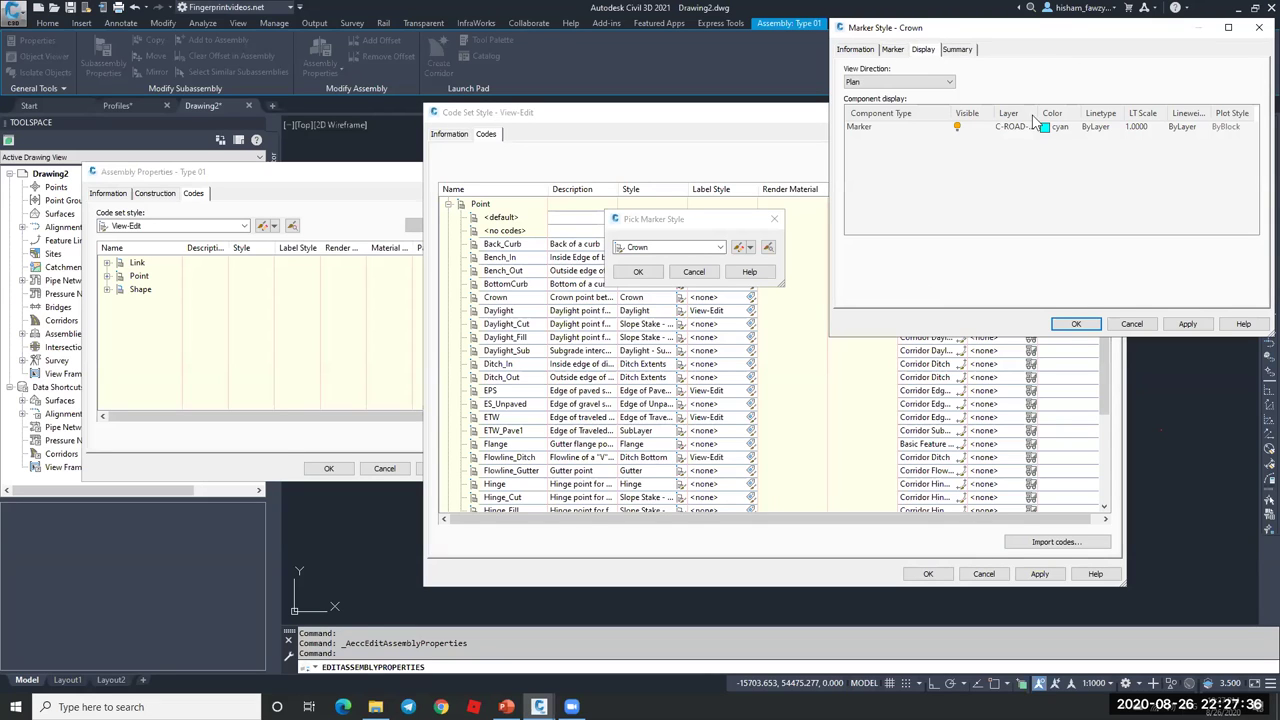
left_click(1131, 324)
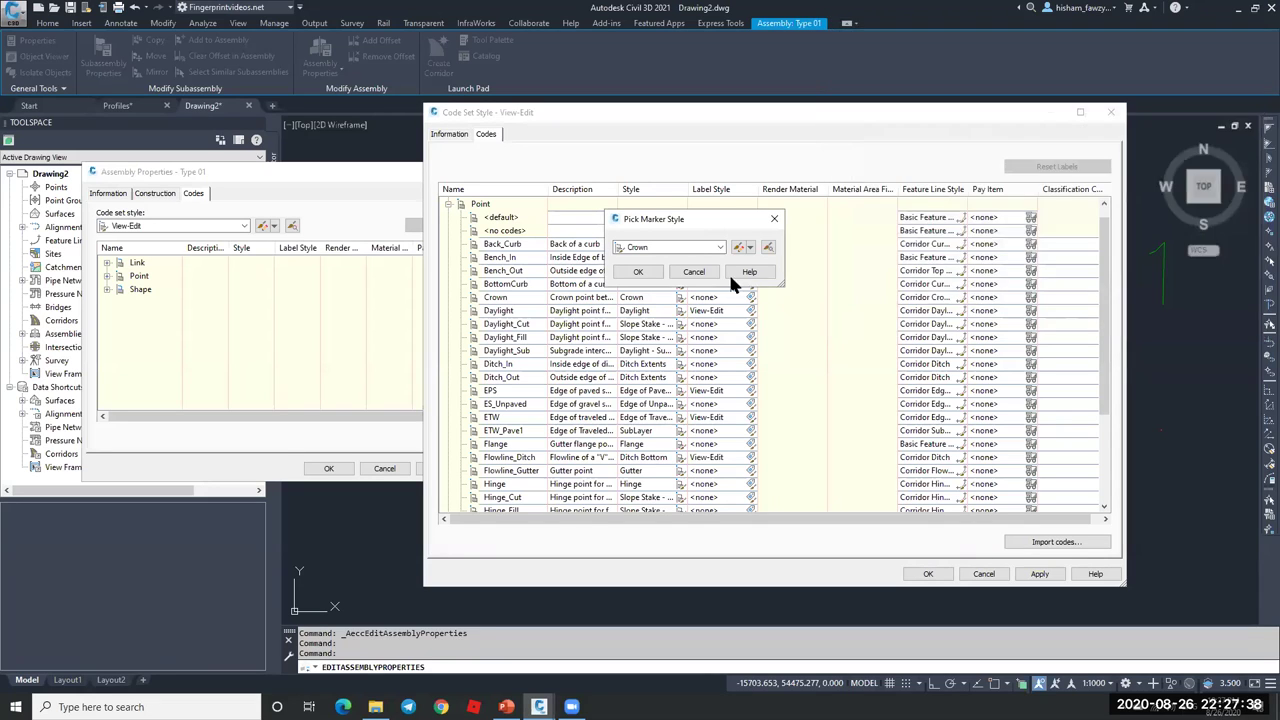
left_click(692, 272)
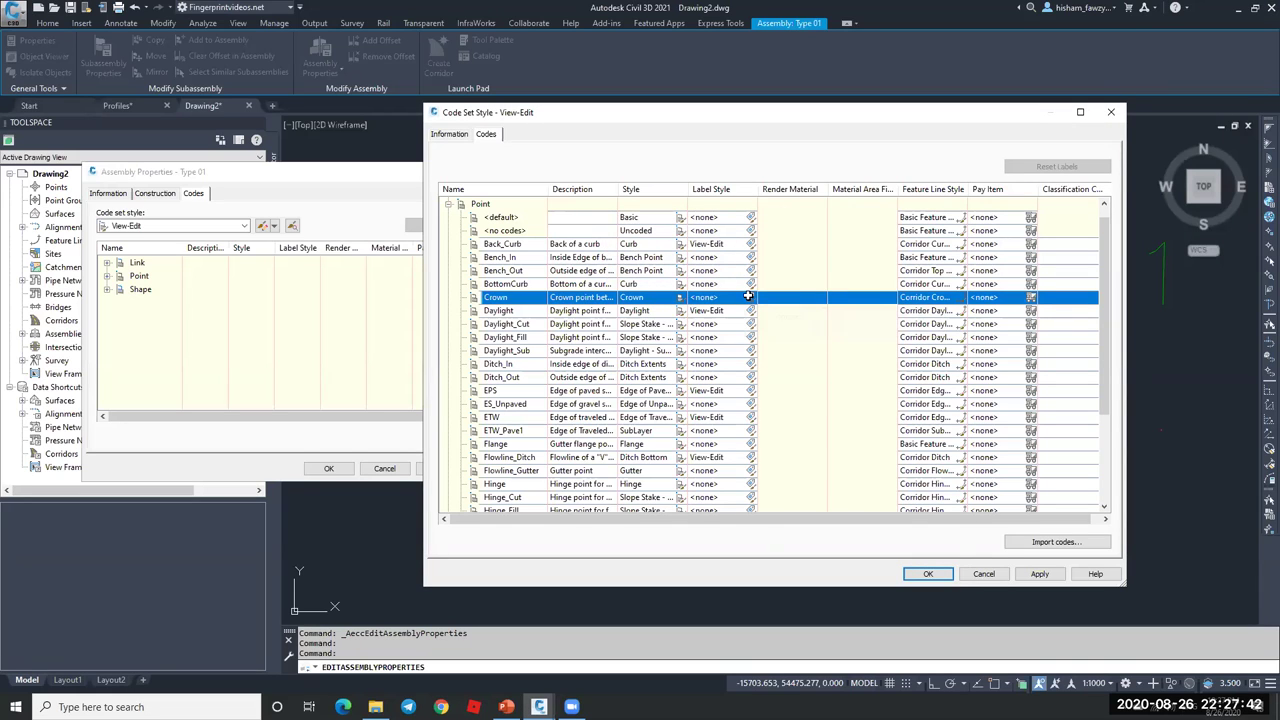
left_click(984, 573)
- Close the assembly properties and zoom out on Drawing2
key("Escape")
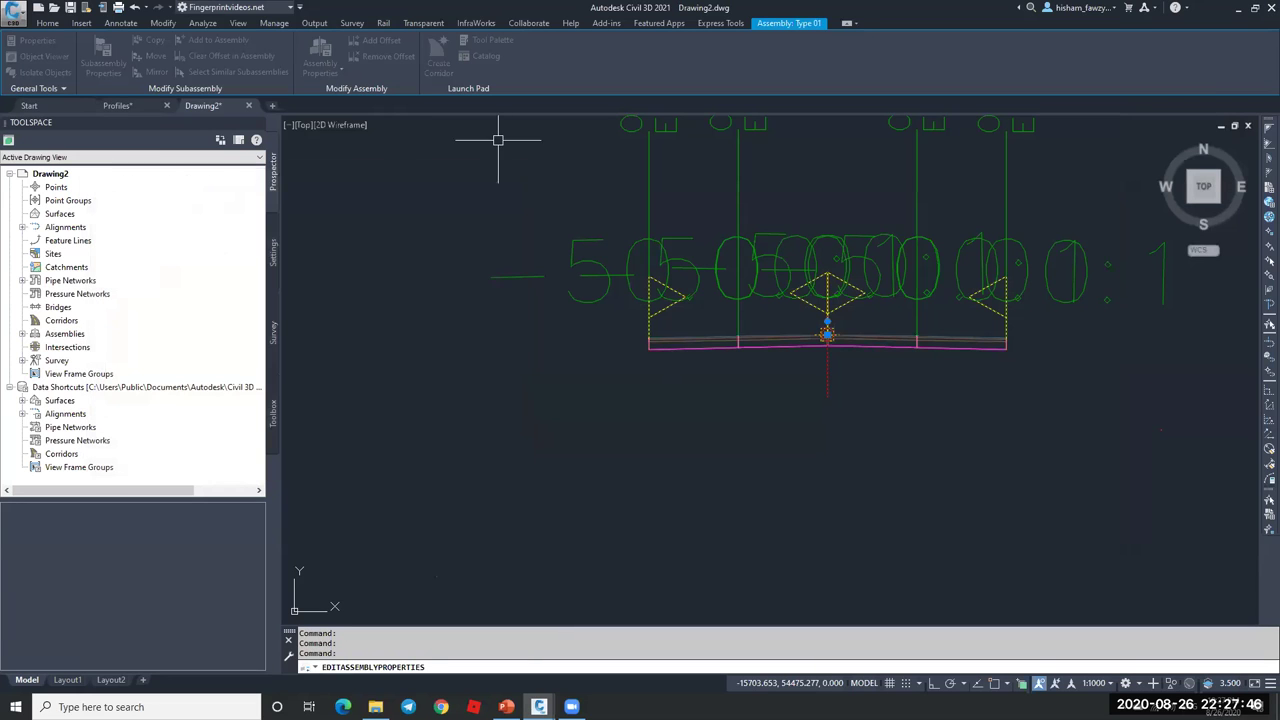
scroll(787, 306, "down", 5)
scroll(910, 325, "down", 2)
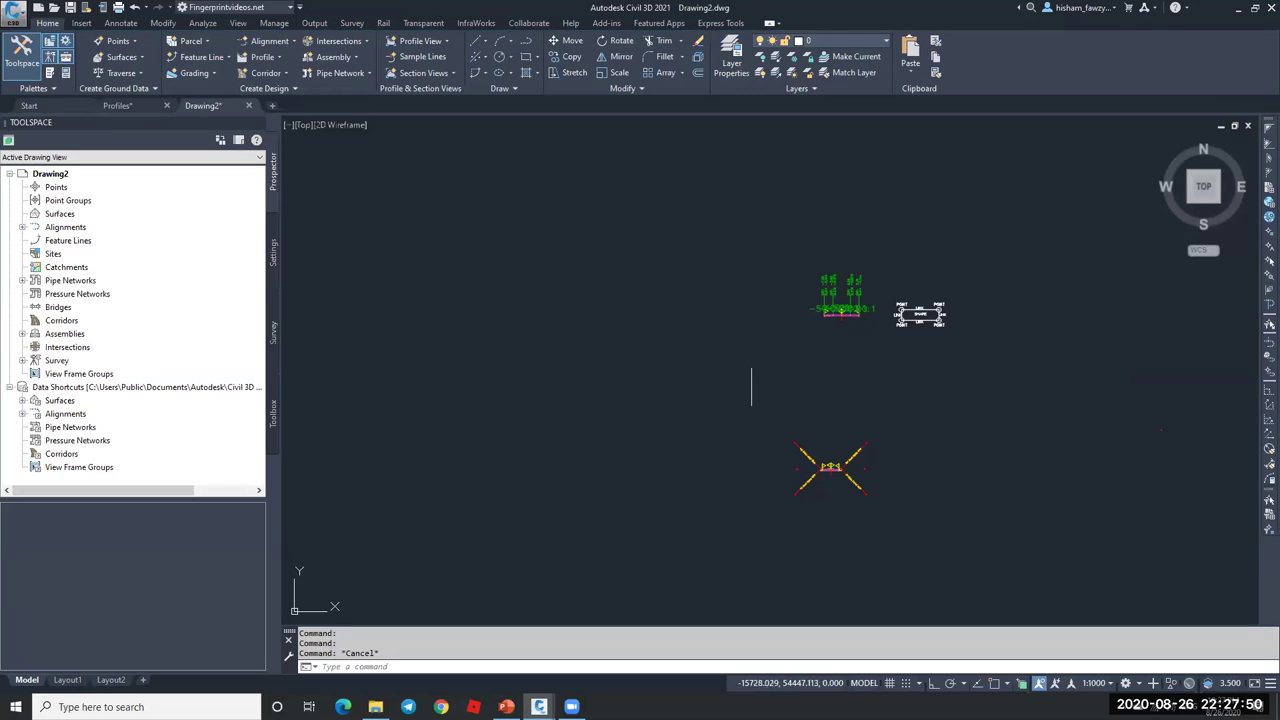
scroll(754, 354, "down", 6)
scroll(774, 289, "down", 2)
- Switch to the Profiles drawing, briefly revisit Drawing2, and return to Profiles
left_click(122, 106)
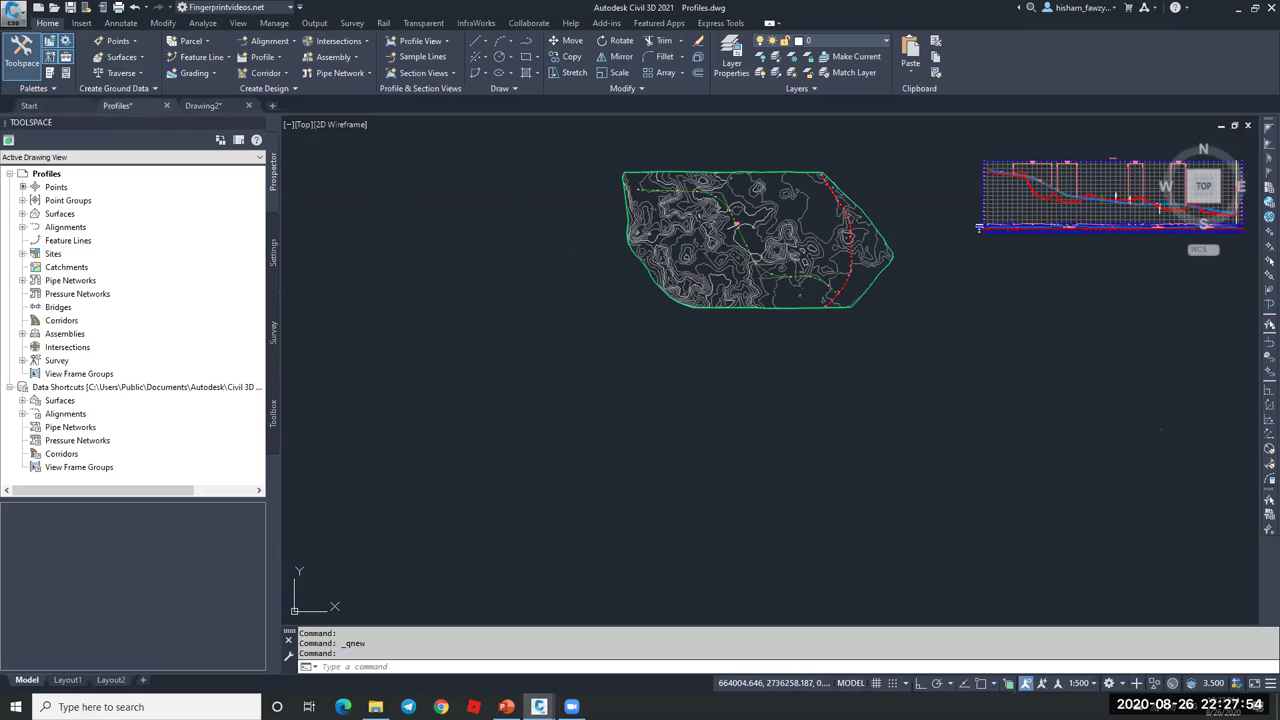
scroll(744, 256, "up", 5)
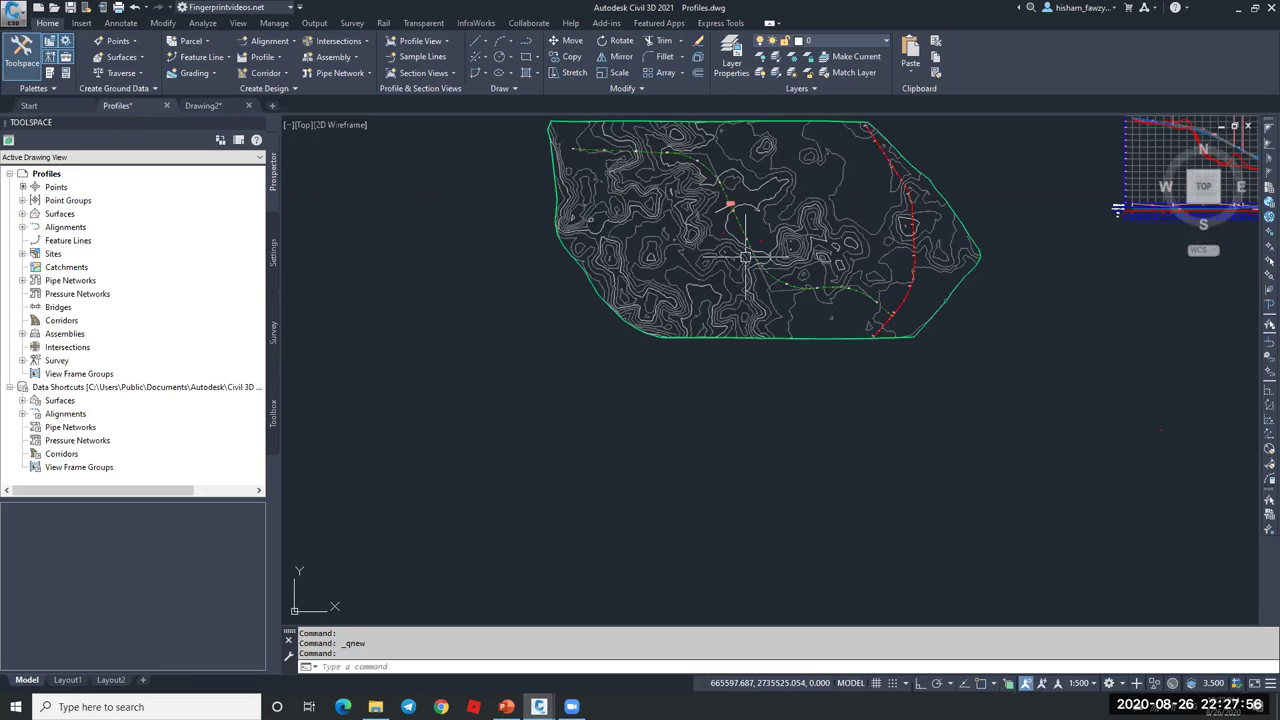
scroll(662, 163, "down", 3)
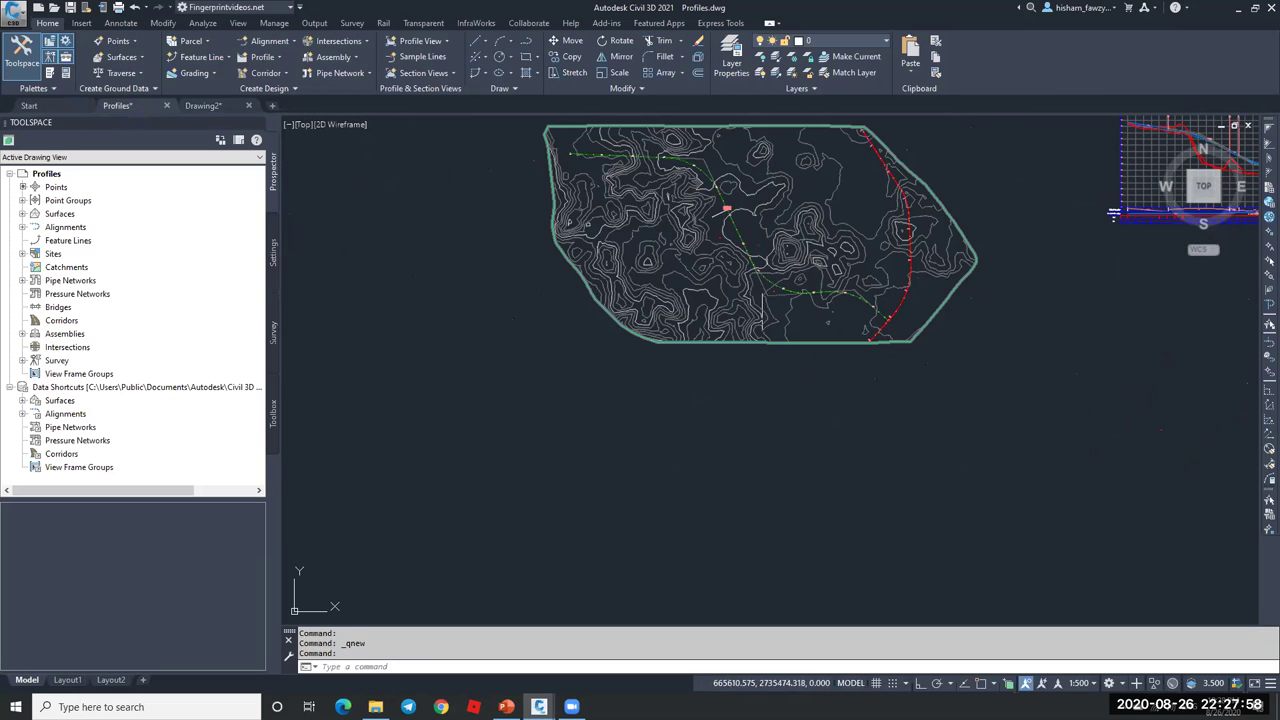
scroll(845, 287, "down", 2)
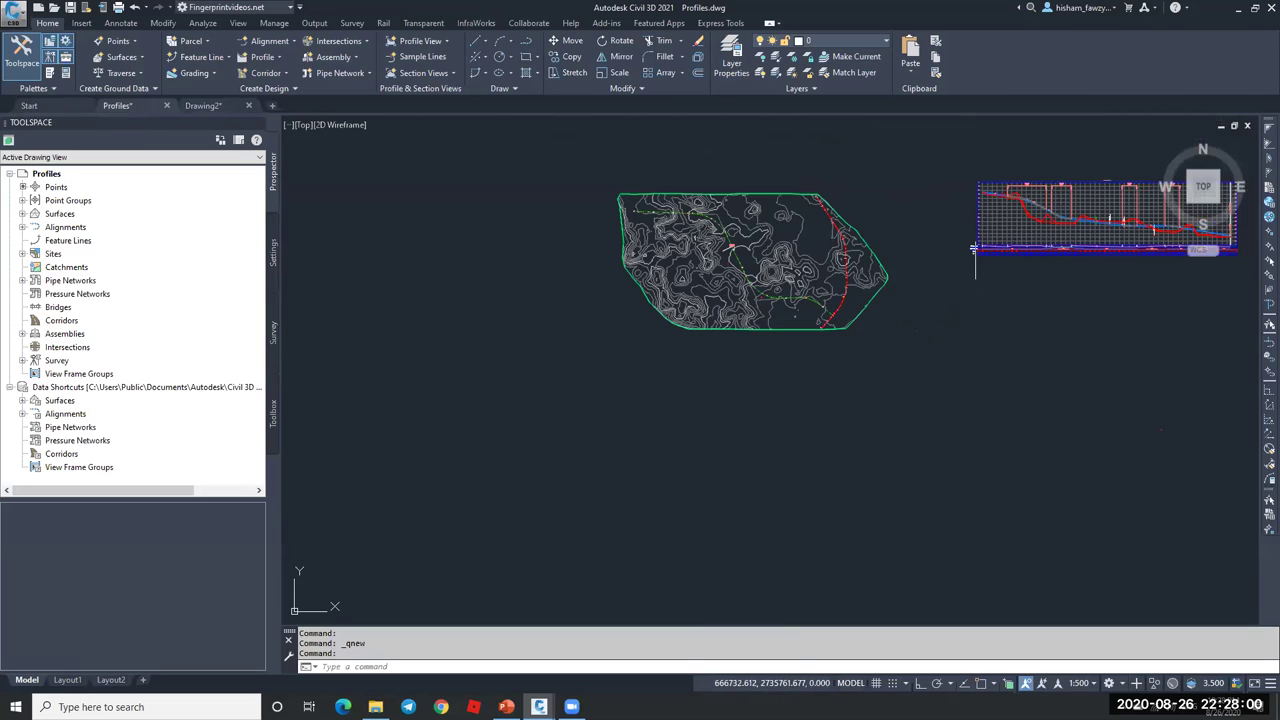
scroll(680, 207, "up", 5)
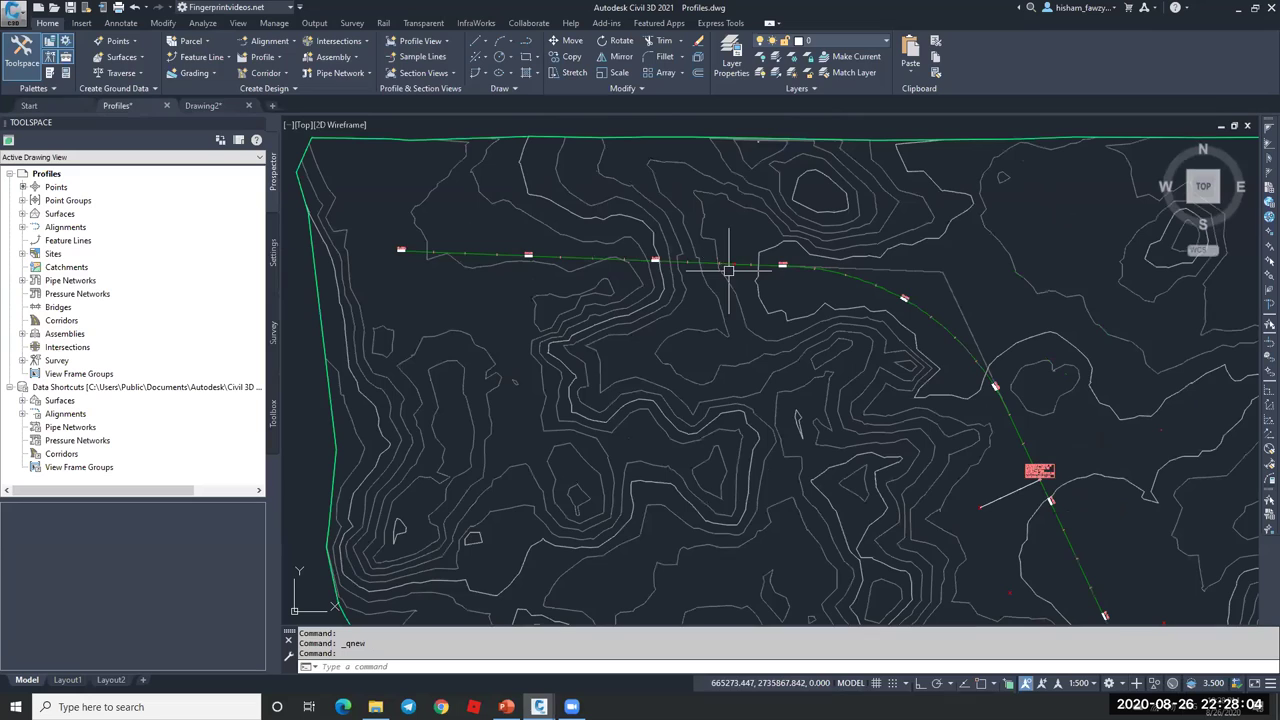
scroll(408, 246, "up", 5)
mouse_move(574, 246)
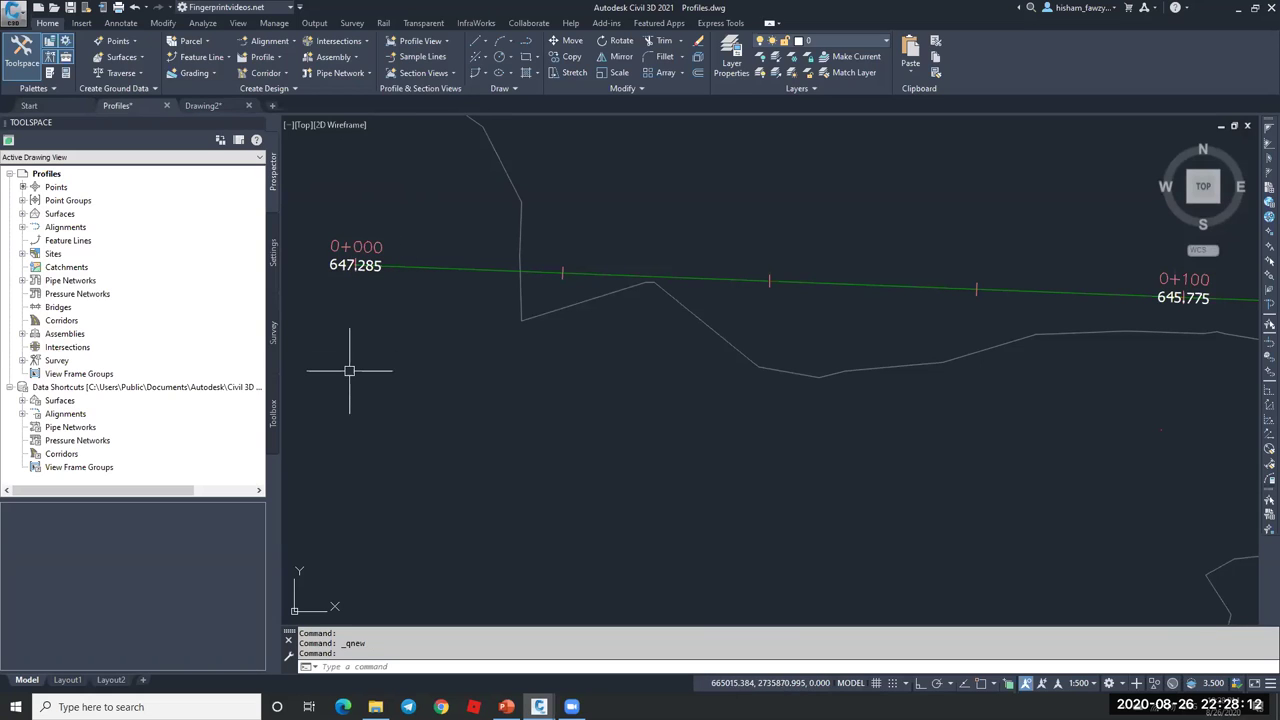
left_click(212, 105)
scroll(823, 277, "up", 6)
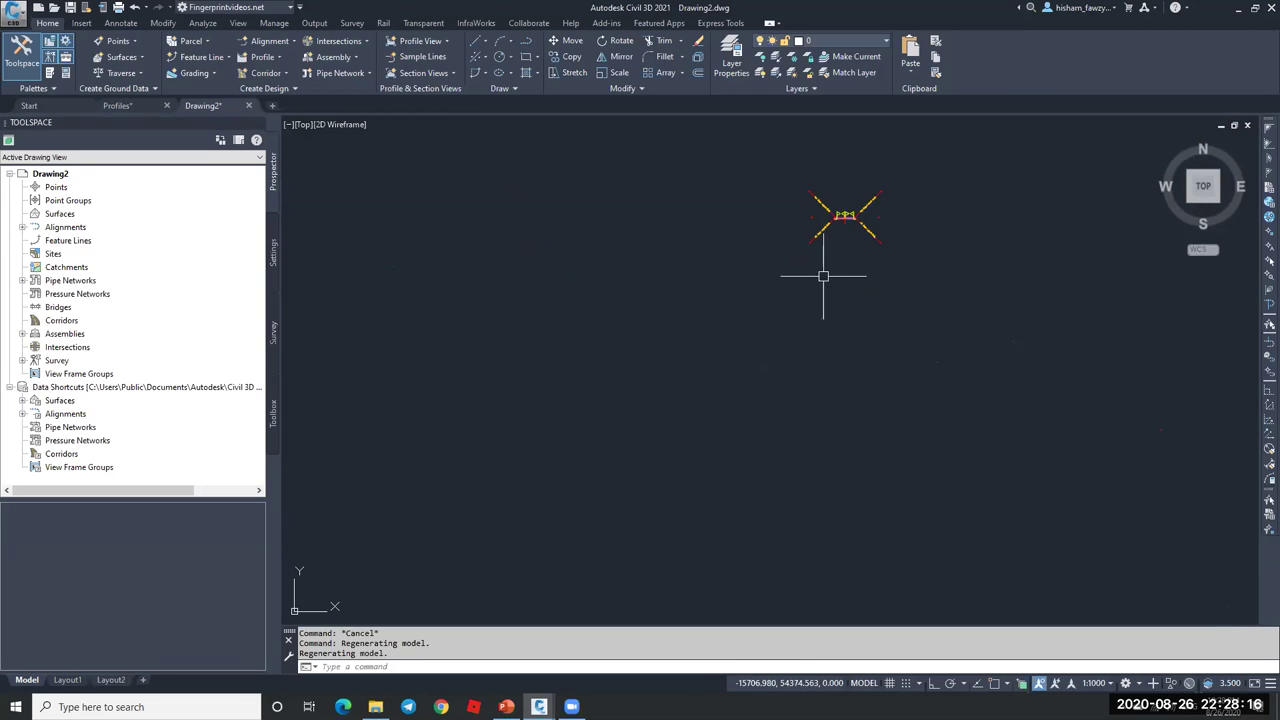
scroll(752, 228, "down", 2)
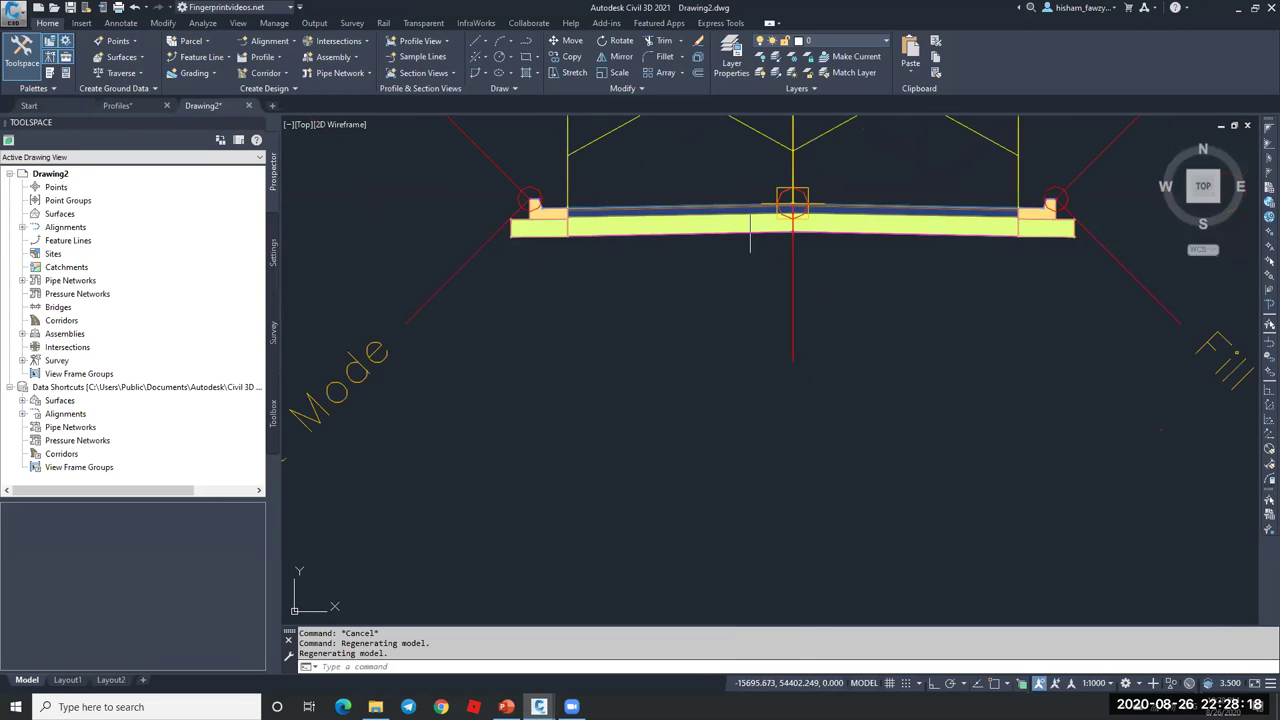
left_click(138, 105)
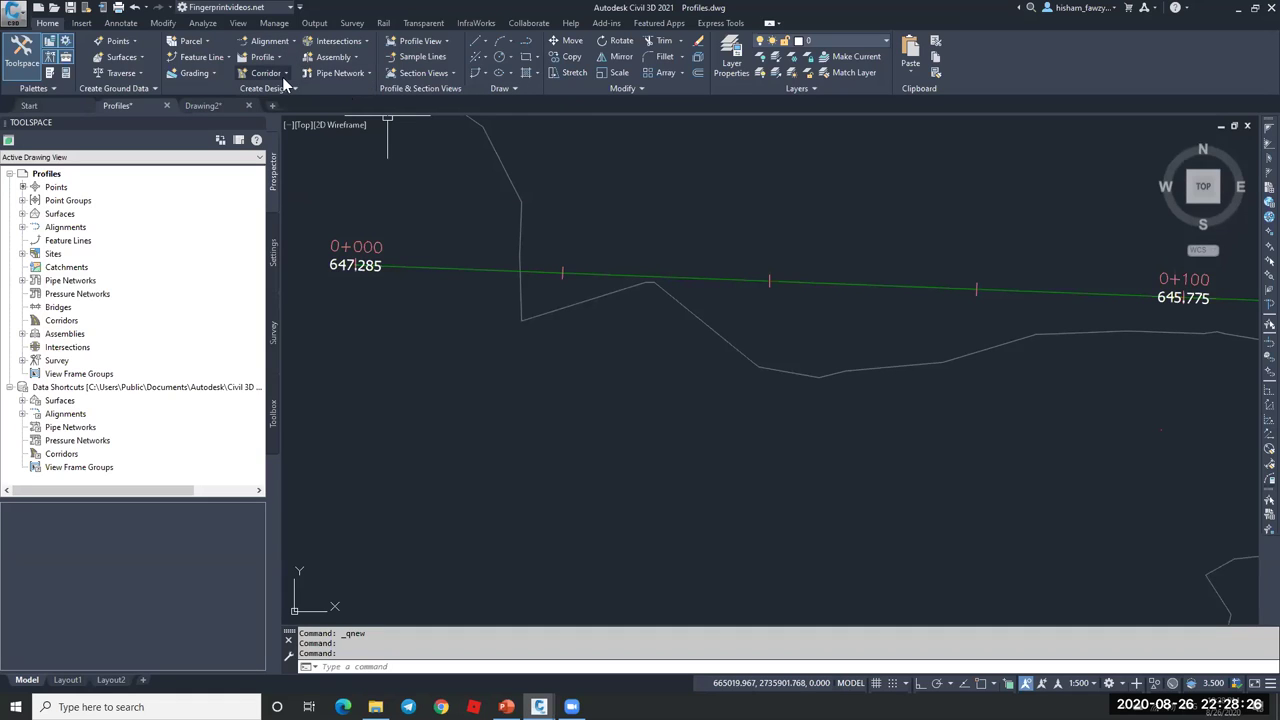
- Place a Primary Road Full Section assembly from the Assemblies tool palette
left_click(340, 57)
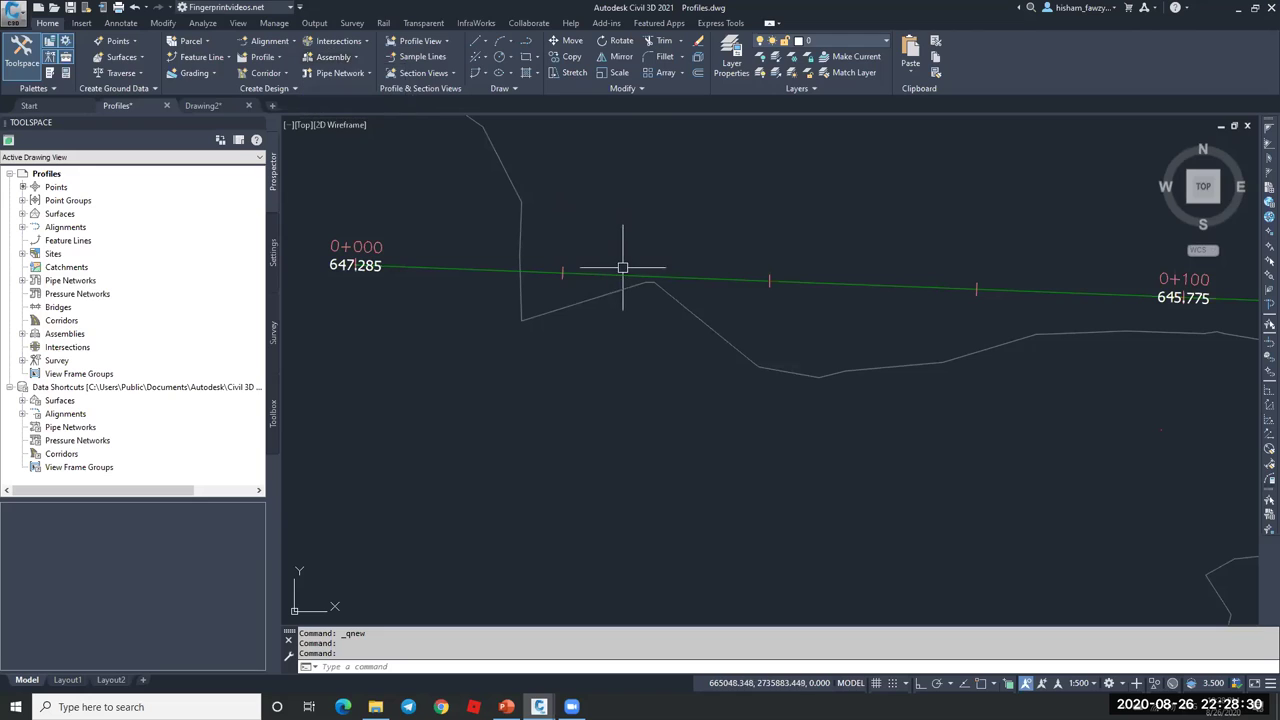
key("ctrl+3")
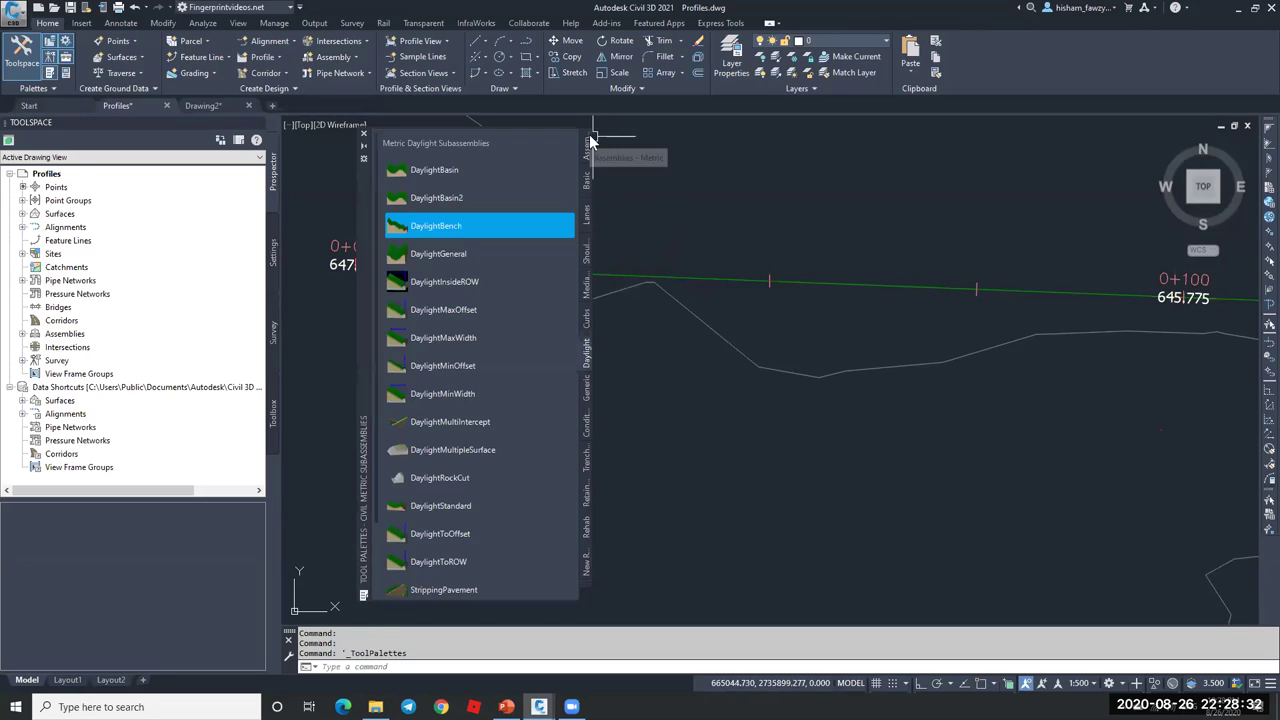
left_click(587, 147)
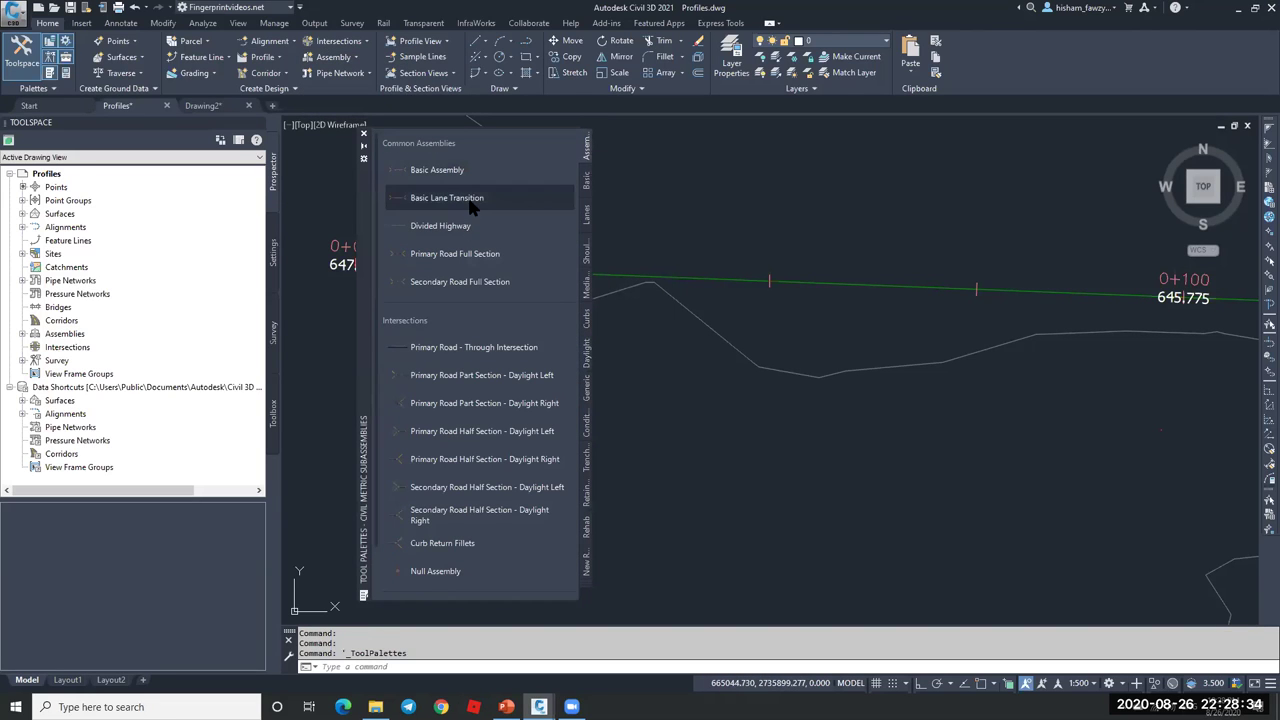
left_click(456, 253)
scroll(1040, 300, "down", 3)
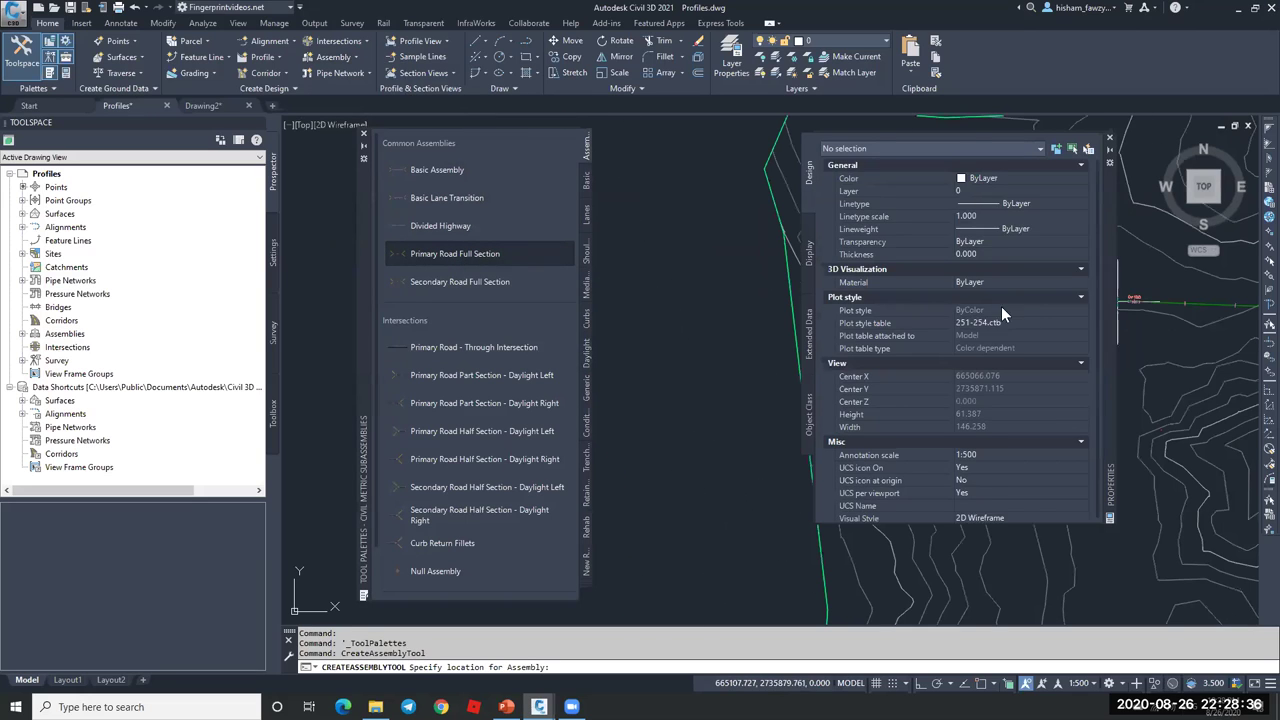
middle_click_drag(640, 228, 950, 273)
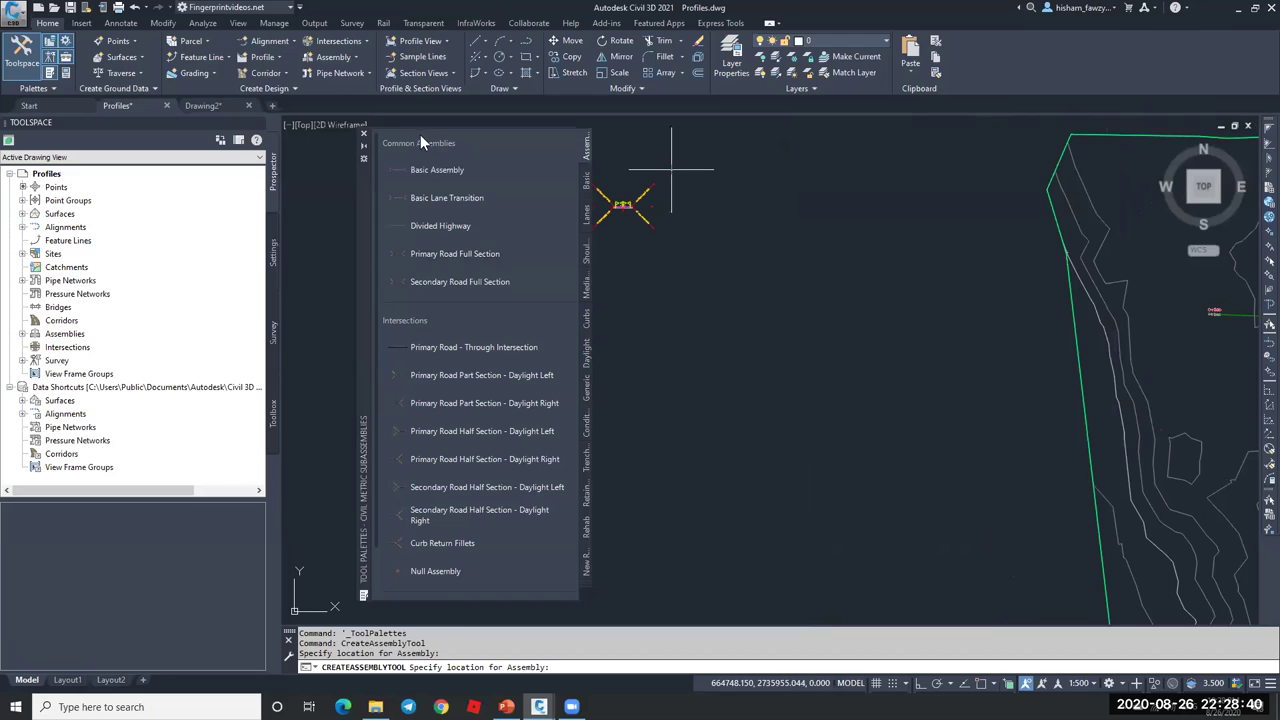
key("Escape")
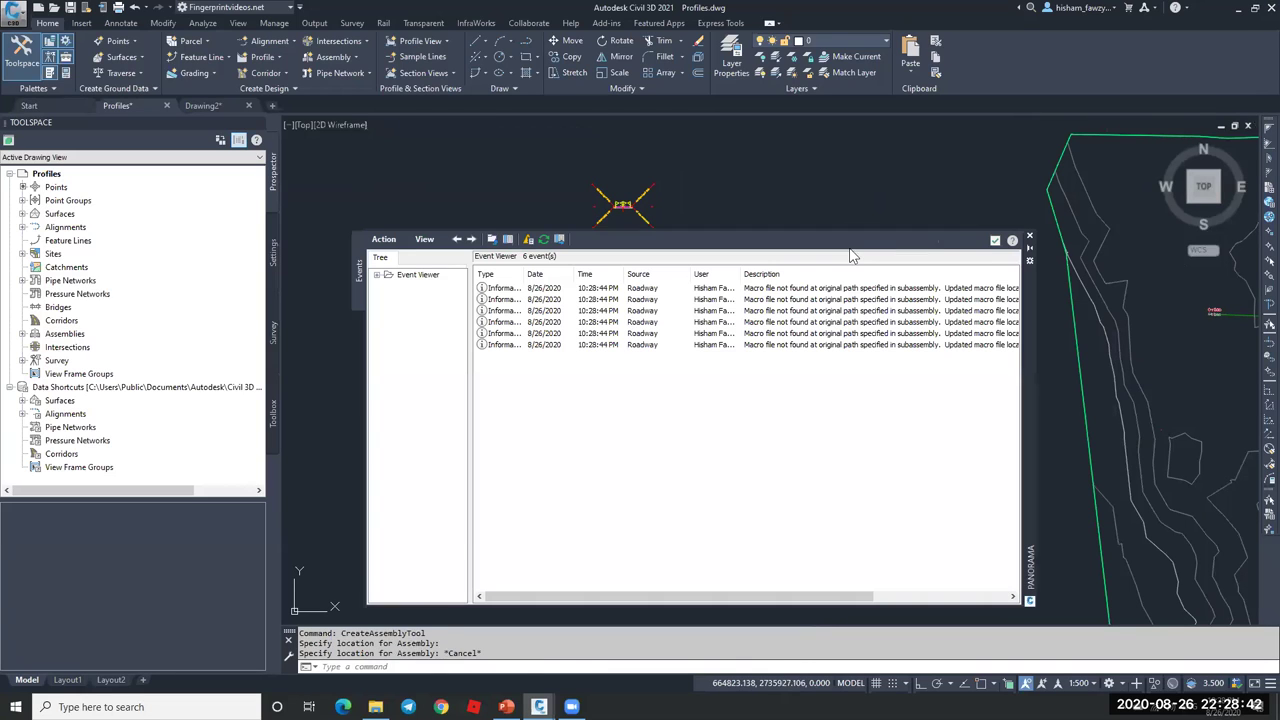
- Clear all logged events in Panorama and close it
left_click(390, 240)
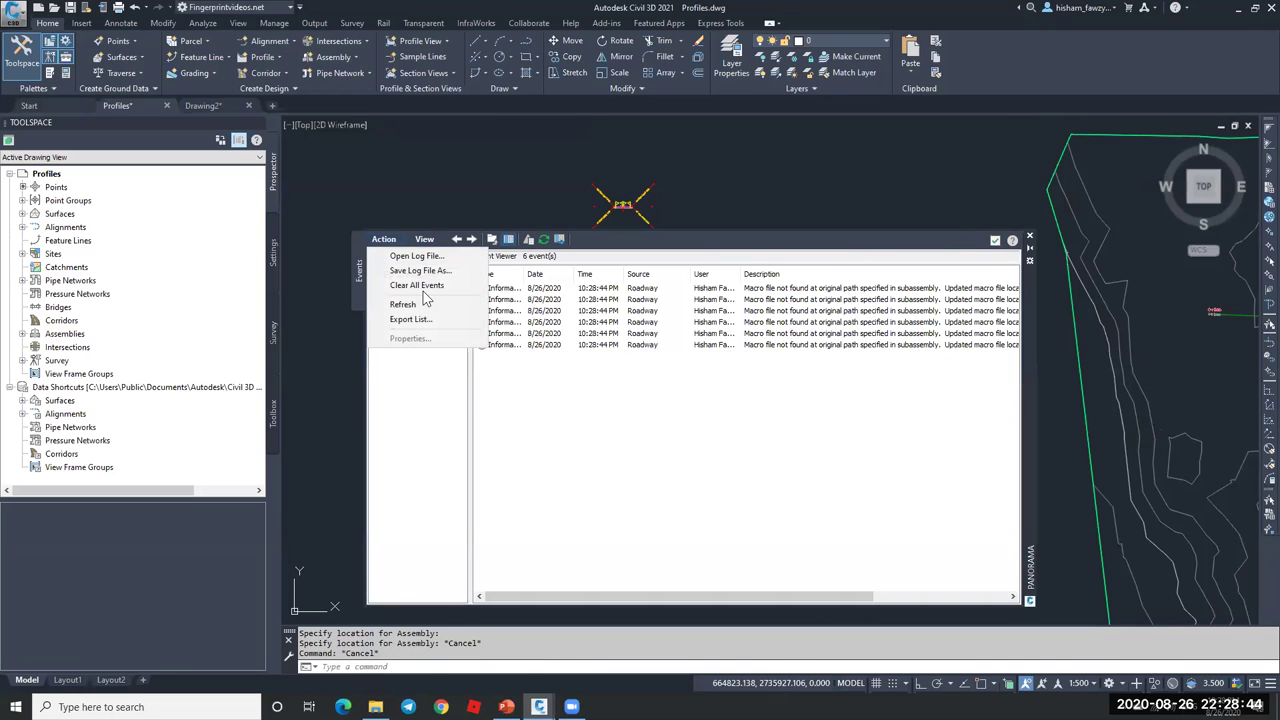
left_click(417, 285)
left_click(995, 240)
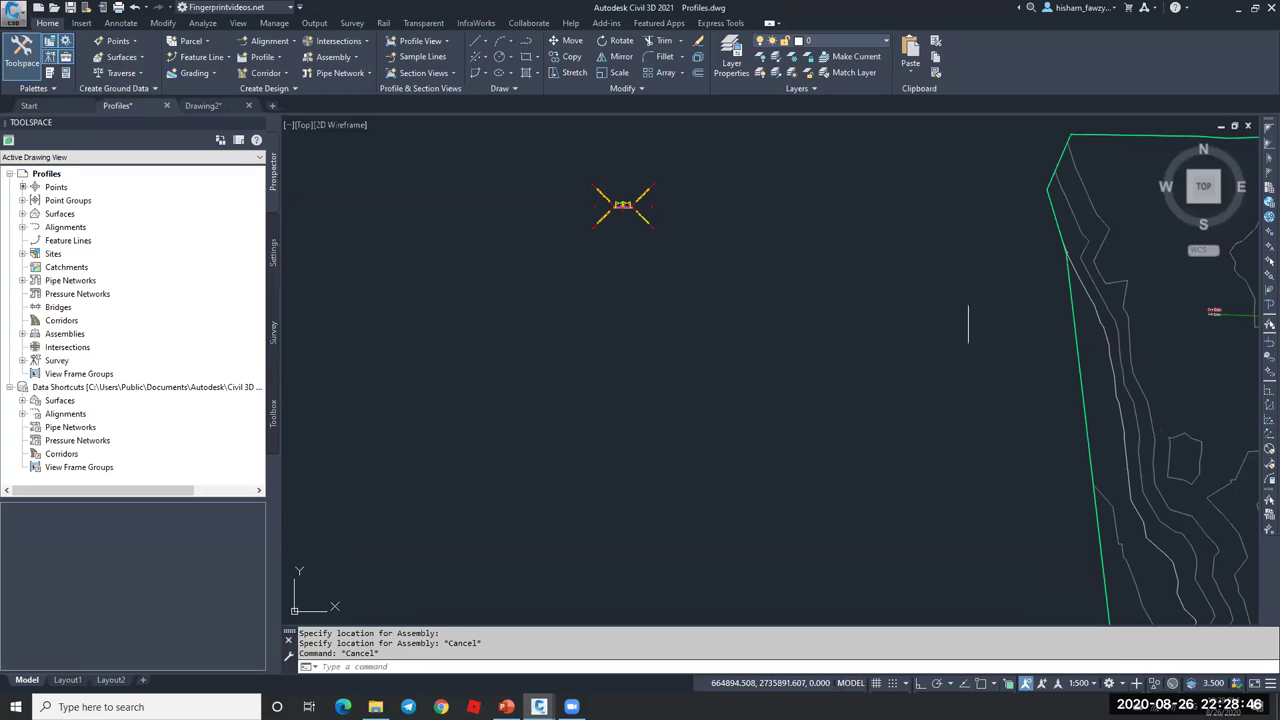
middle_click_drag(943, 280, 800, 315)
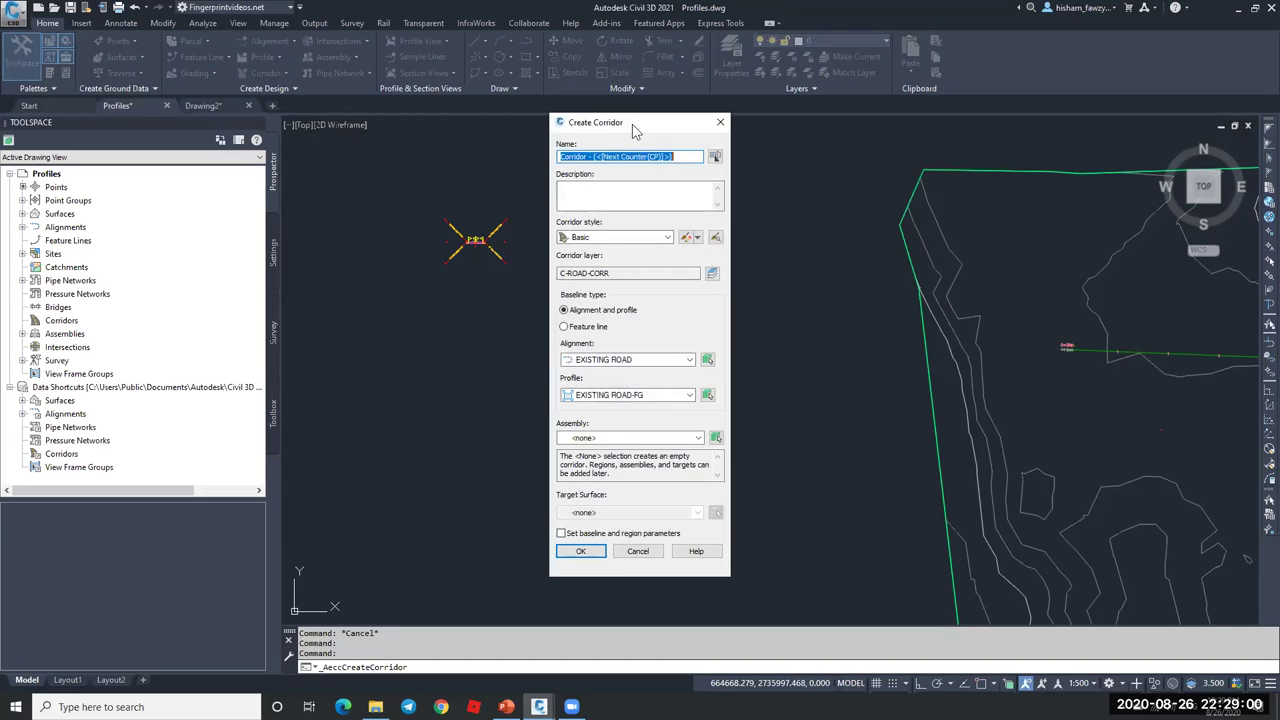
- Move the Create Corridor dialog aside to see the drawing while reviewing its settings
left_click_drag(632, 124, 755, 97)
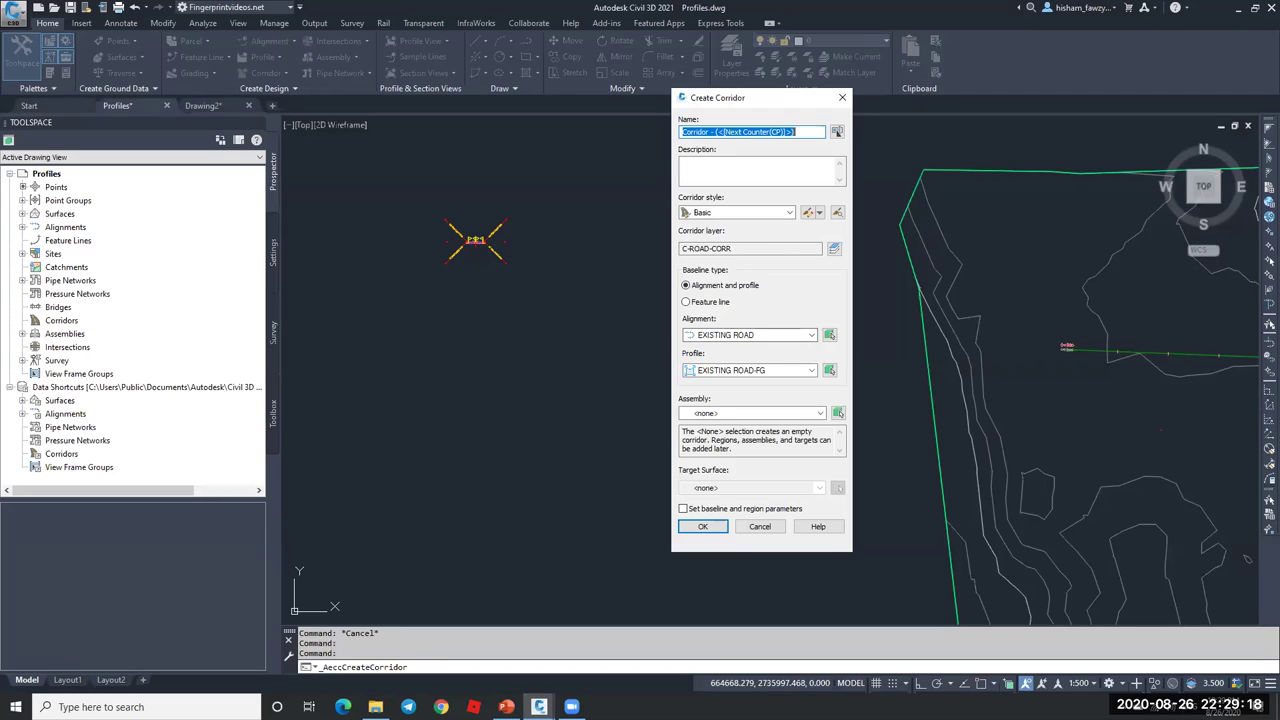
left_click_drag(997, 348, 1105, 292)
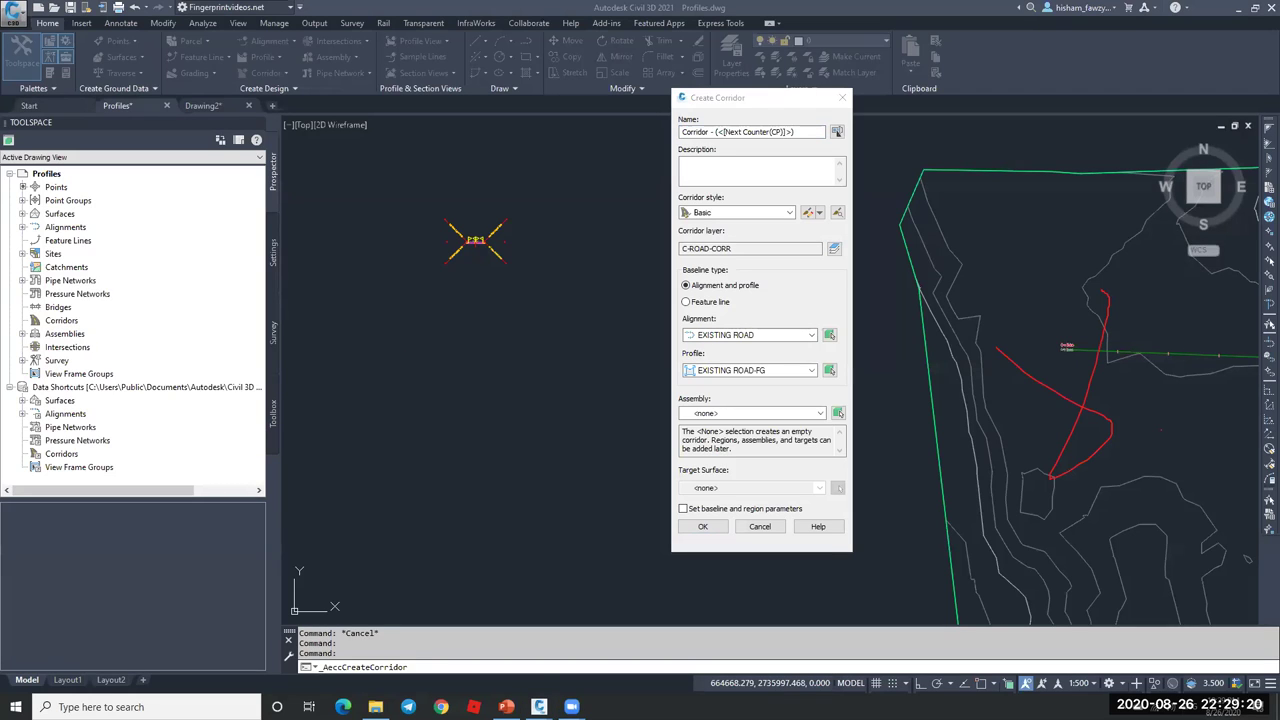
left_click_drag(922, 330, 958, 456)
left_click_drag(998, 349, 786, 525)
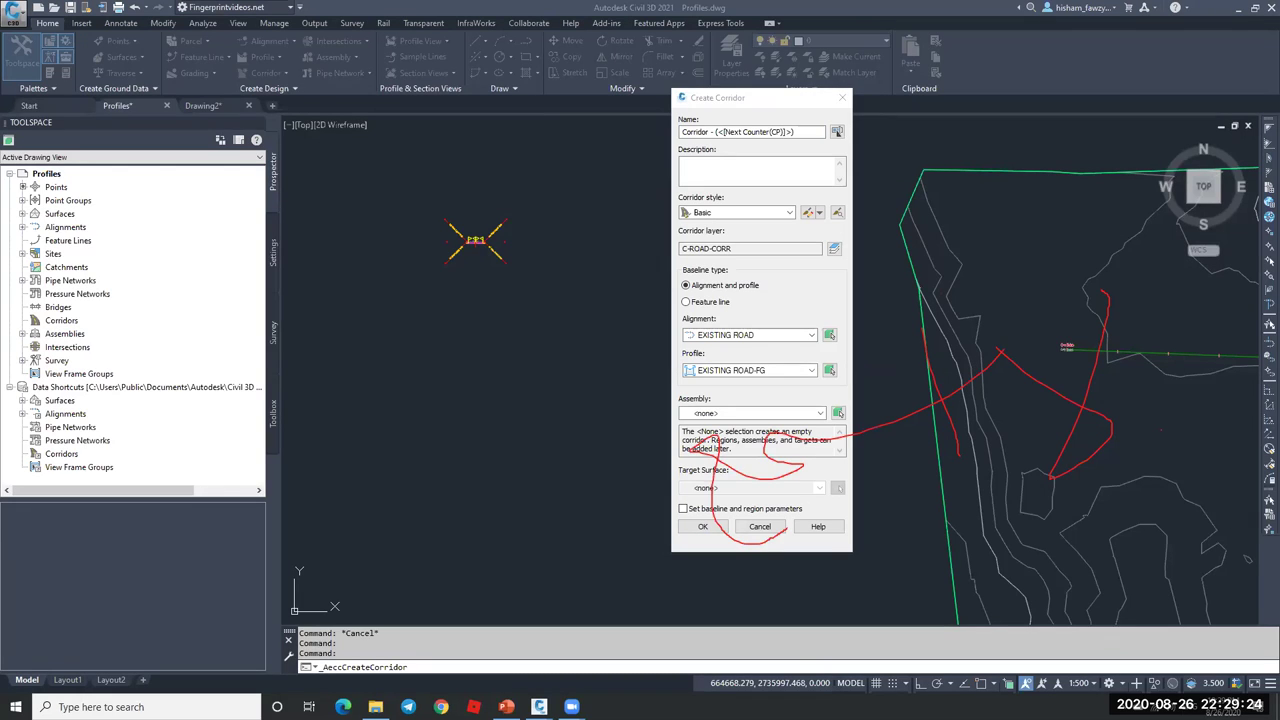
key("e")
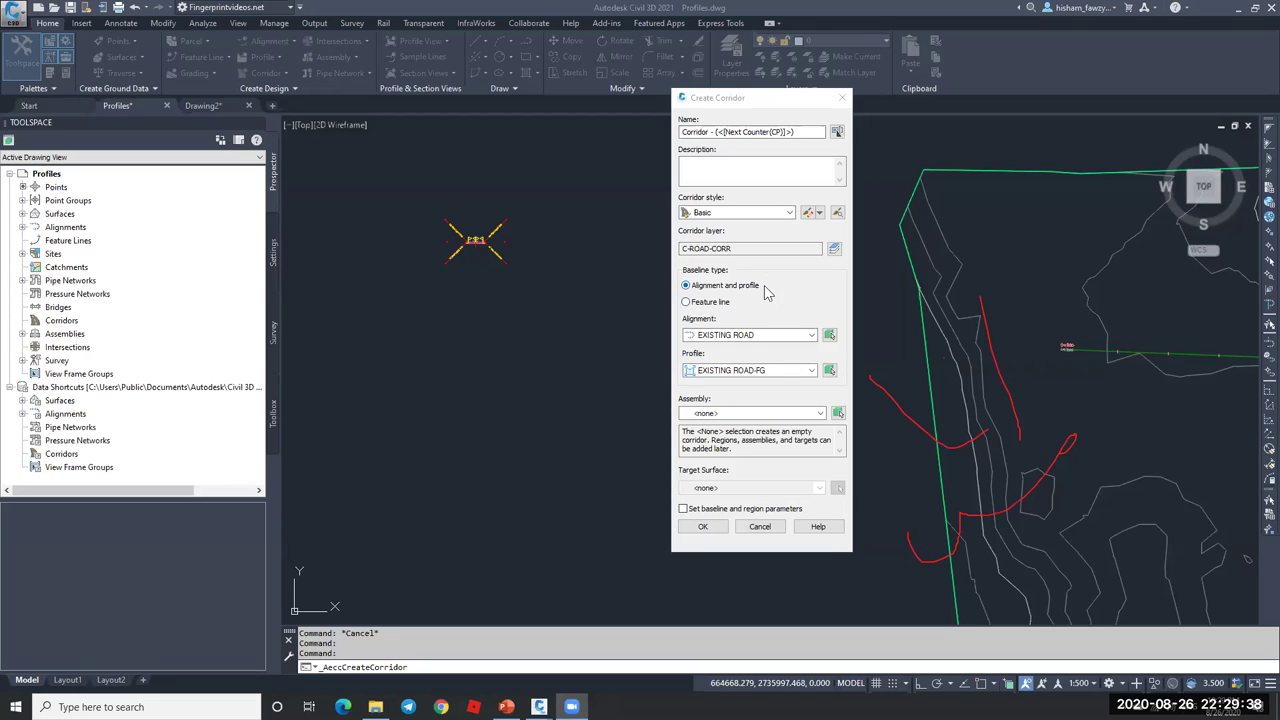
- Set alignment ROAD 01, profile ROAD 01-FG02, Primary Road Full Section assembly, and no target surface
left_click(762, 335)
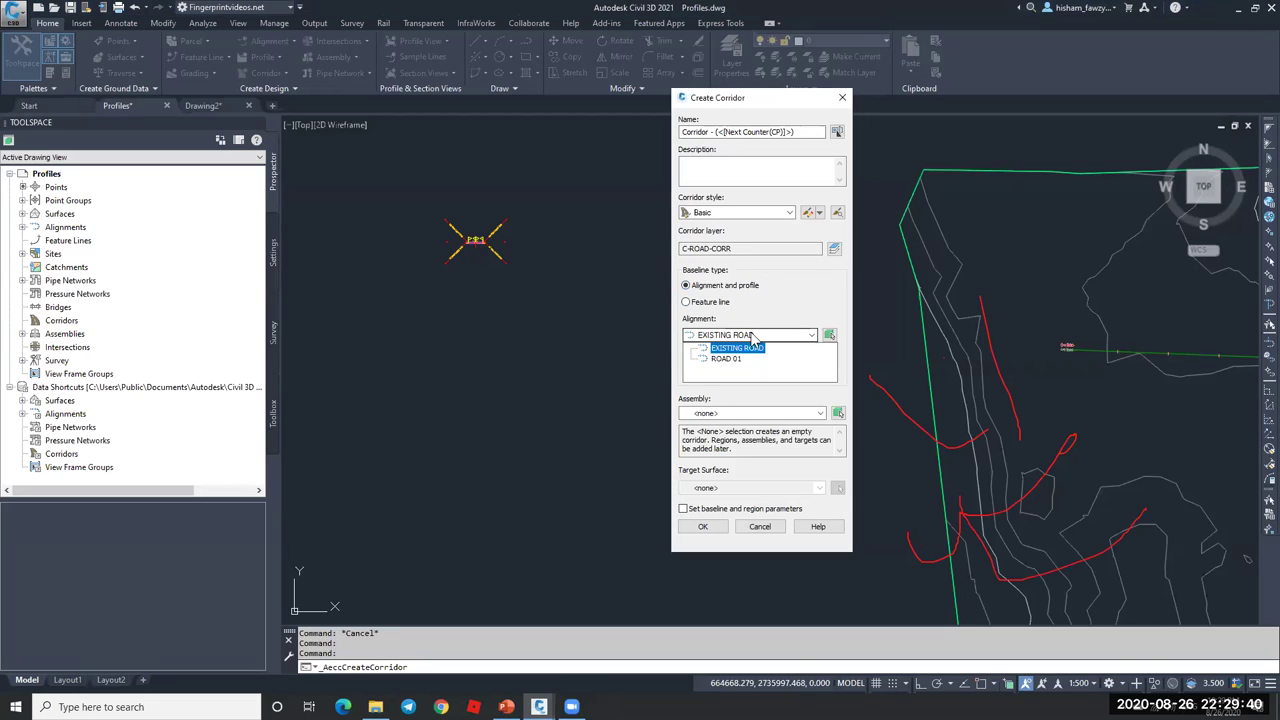
left_click(724, 359)
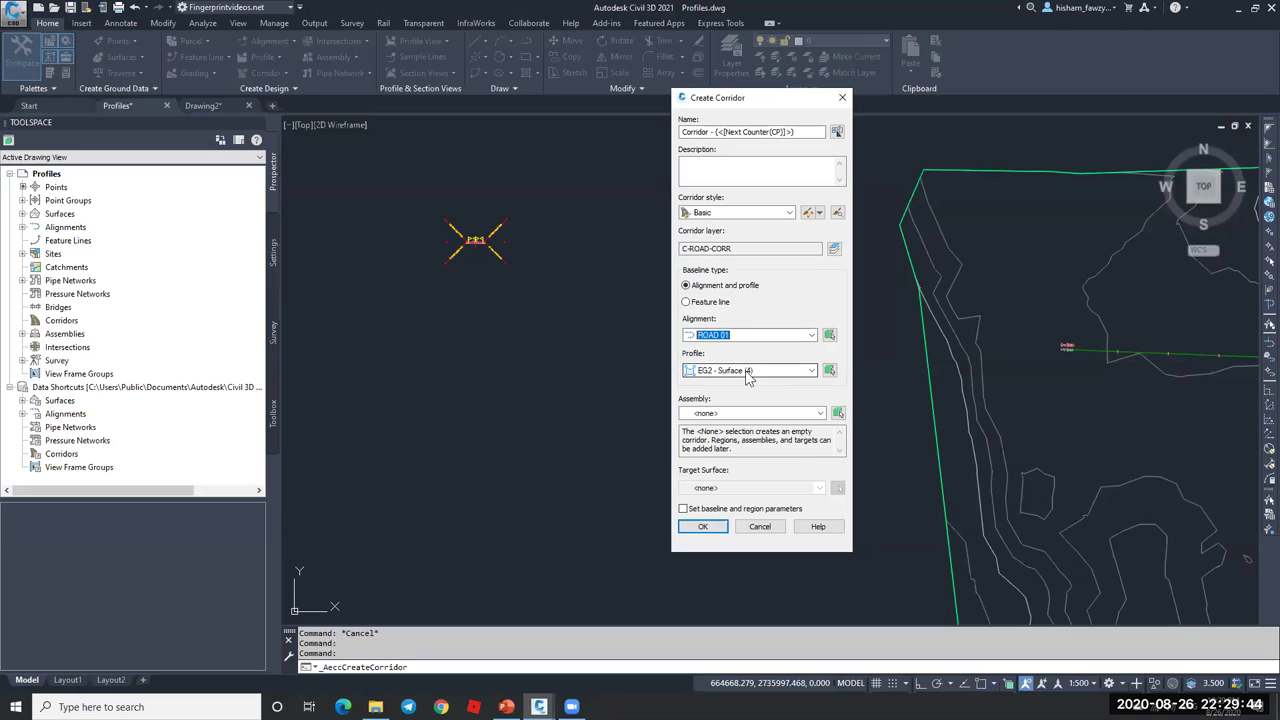
left_click(745, 370)
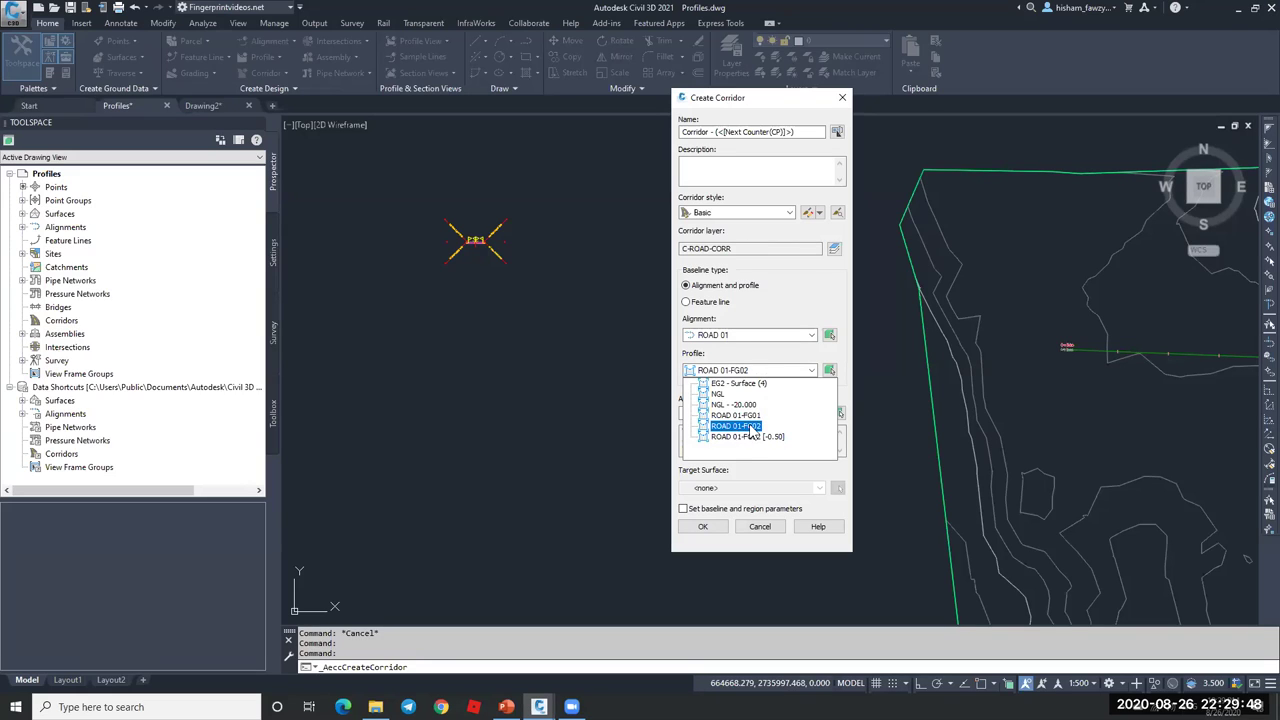
left_click(742, 427)
left_click(735, 414)
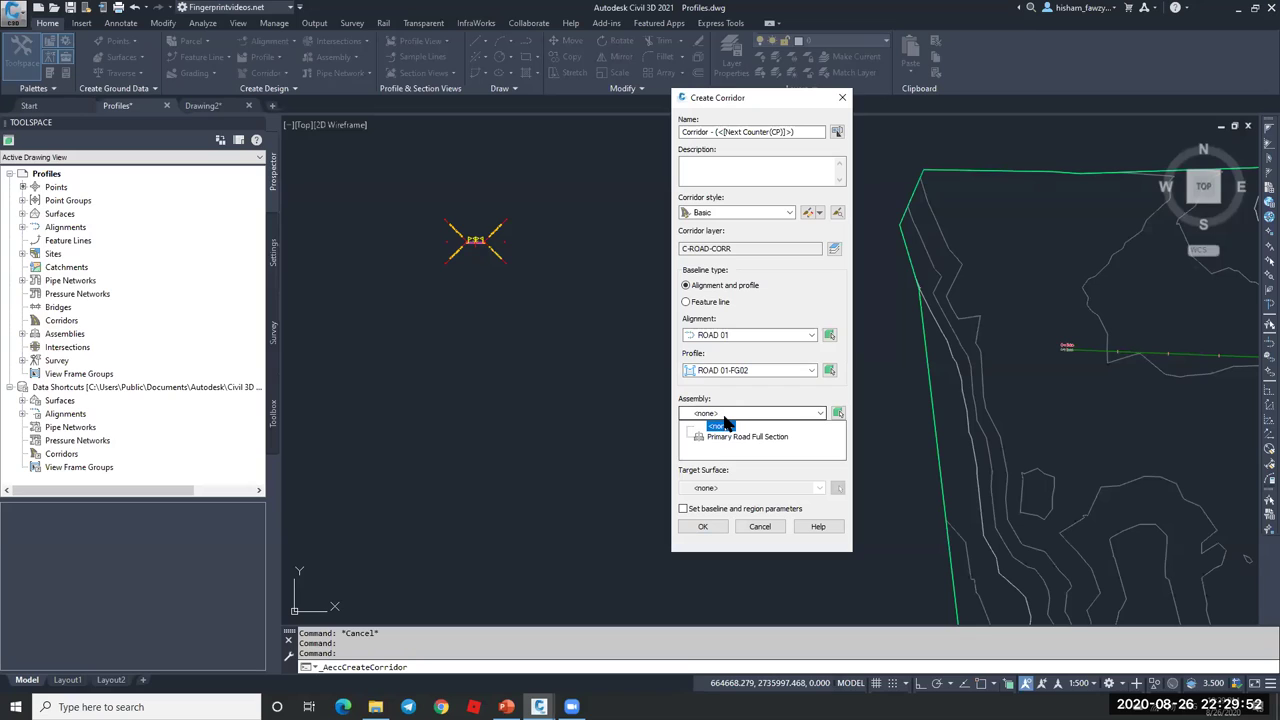
key("Down")
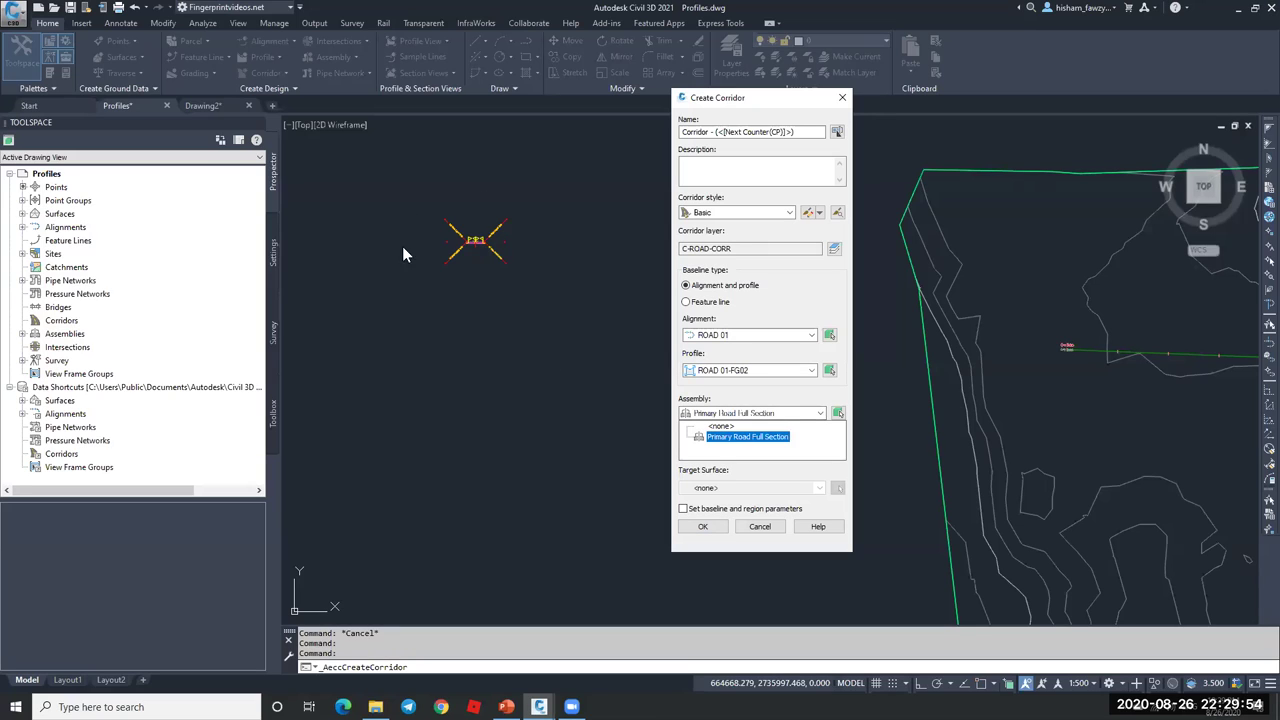
left_click(734, 444)
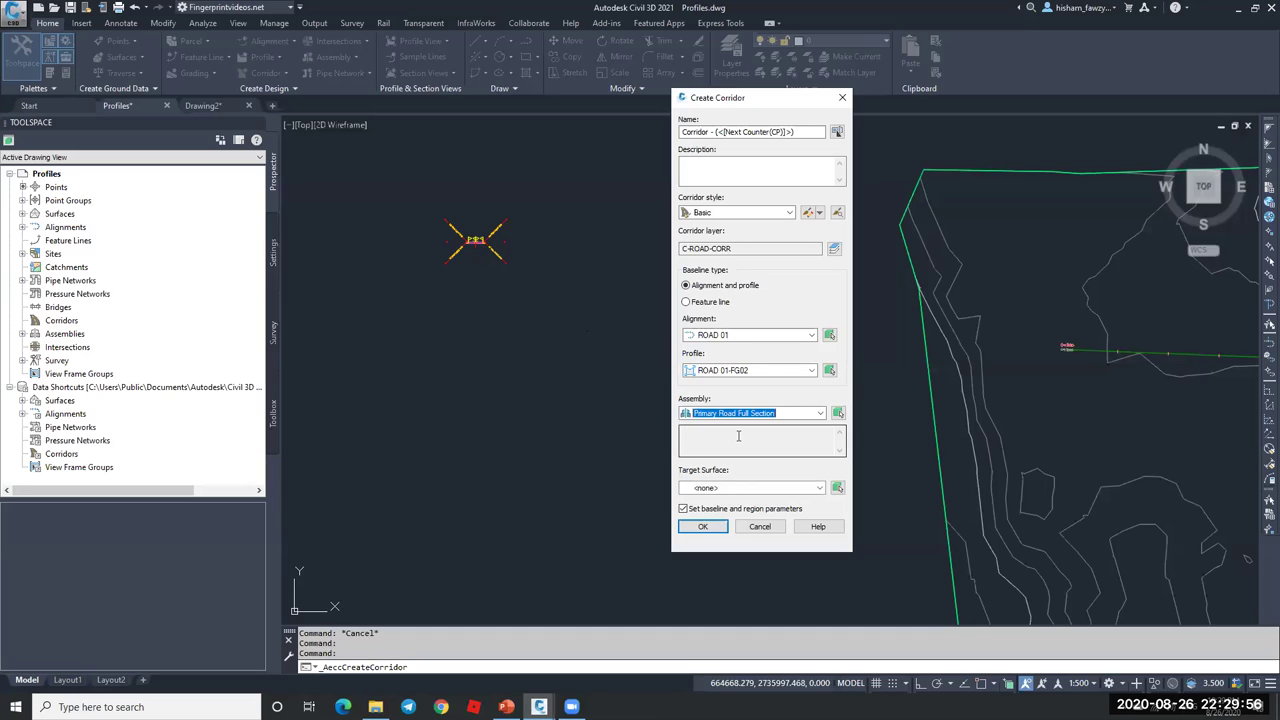
left_click(737, 487)
left_click(730, 498)
- Create the corridor and widen the Baseline and Region Parameters columns for reading
left_click(704, 520)
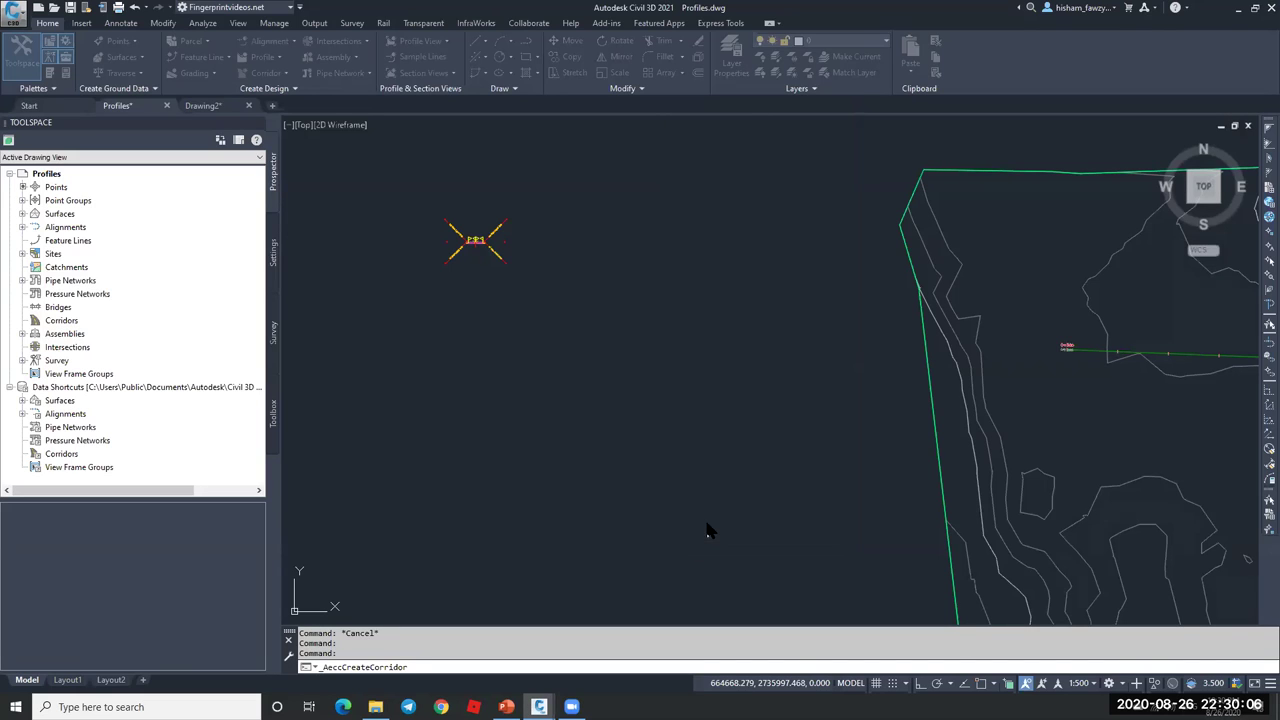
left_click_drag(1092, 216, 530, 121)
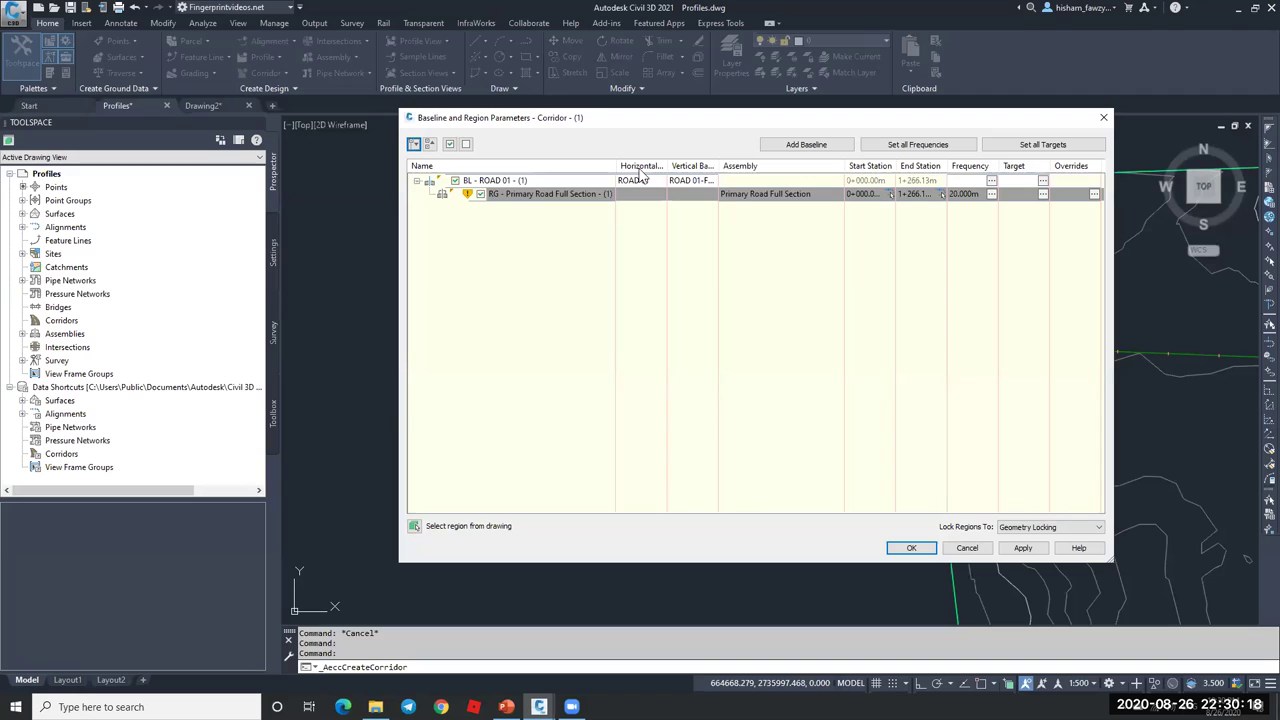
left_click_drag(716, 165, 752, 166)
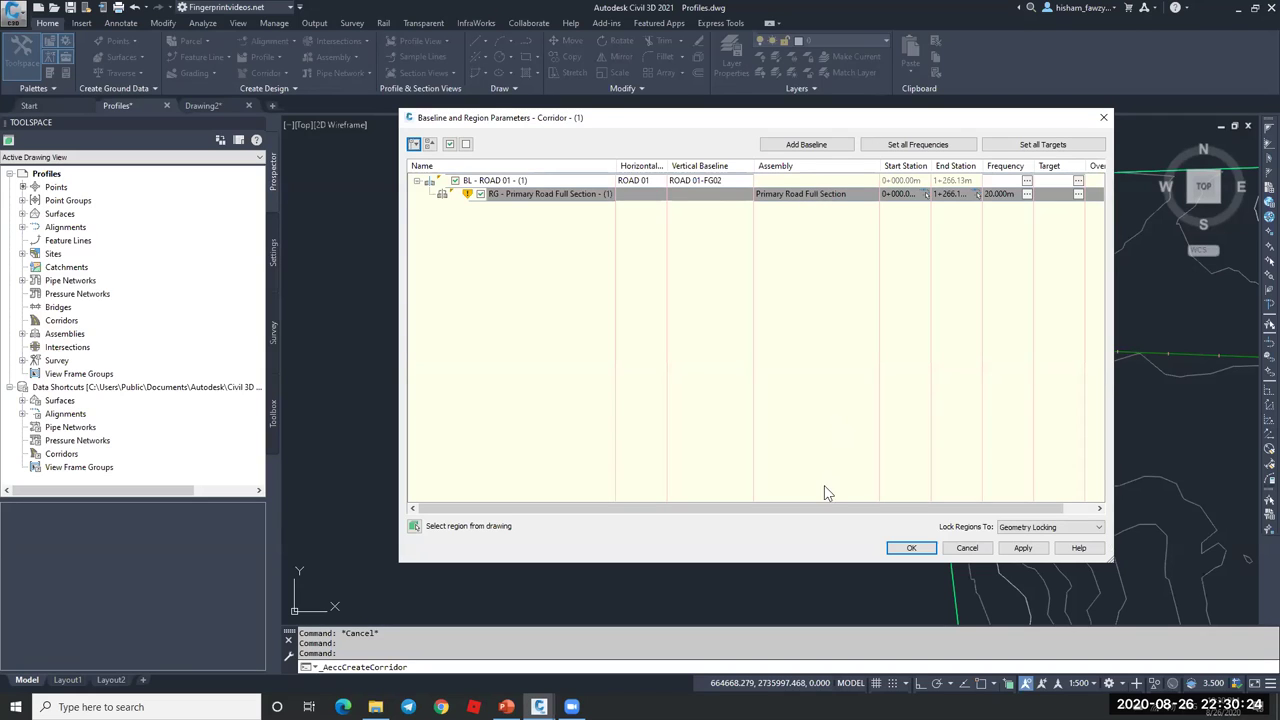
left_click_drag(838, 510, 904, 510)
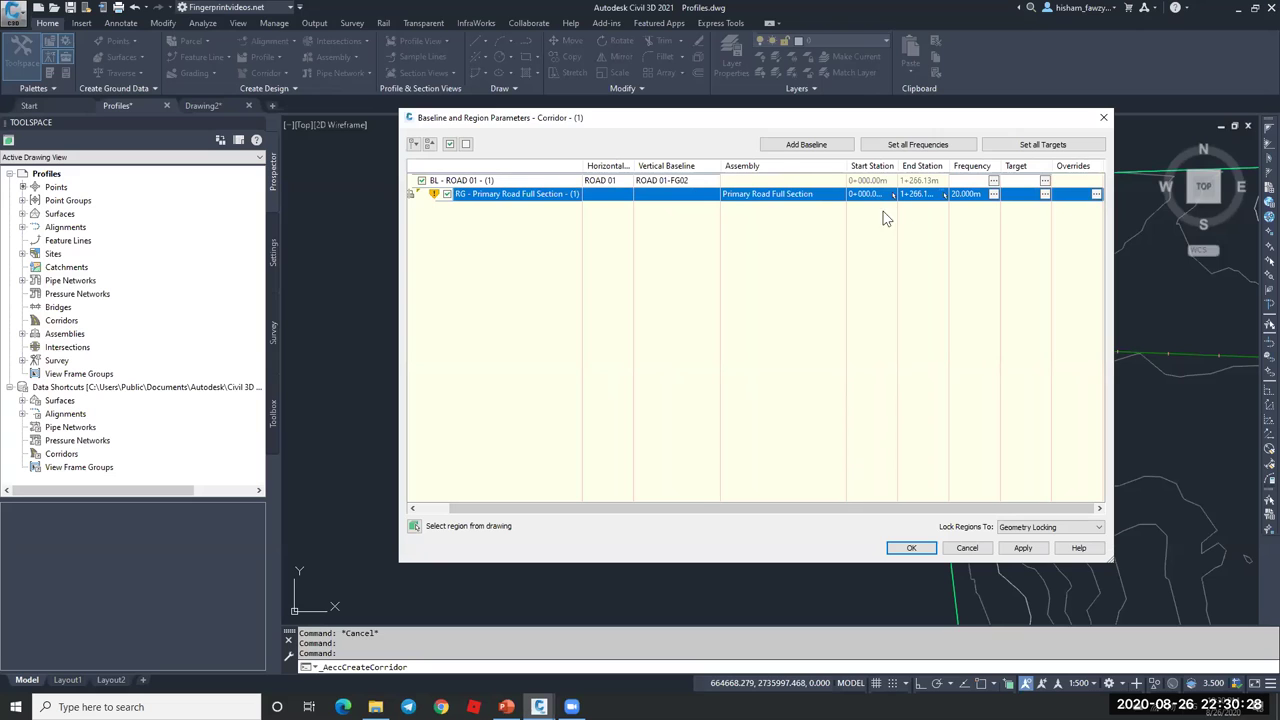
- Set the region's end station to 0+300
left_click(939, 195)
scroll(690, 265, "down", 3)
scroll(775, 290, "up", 5)
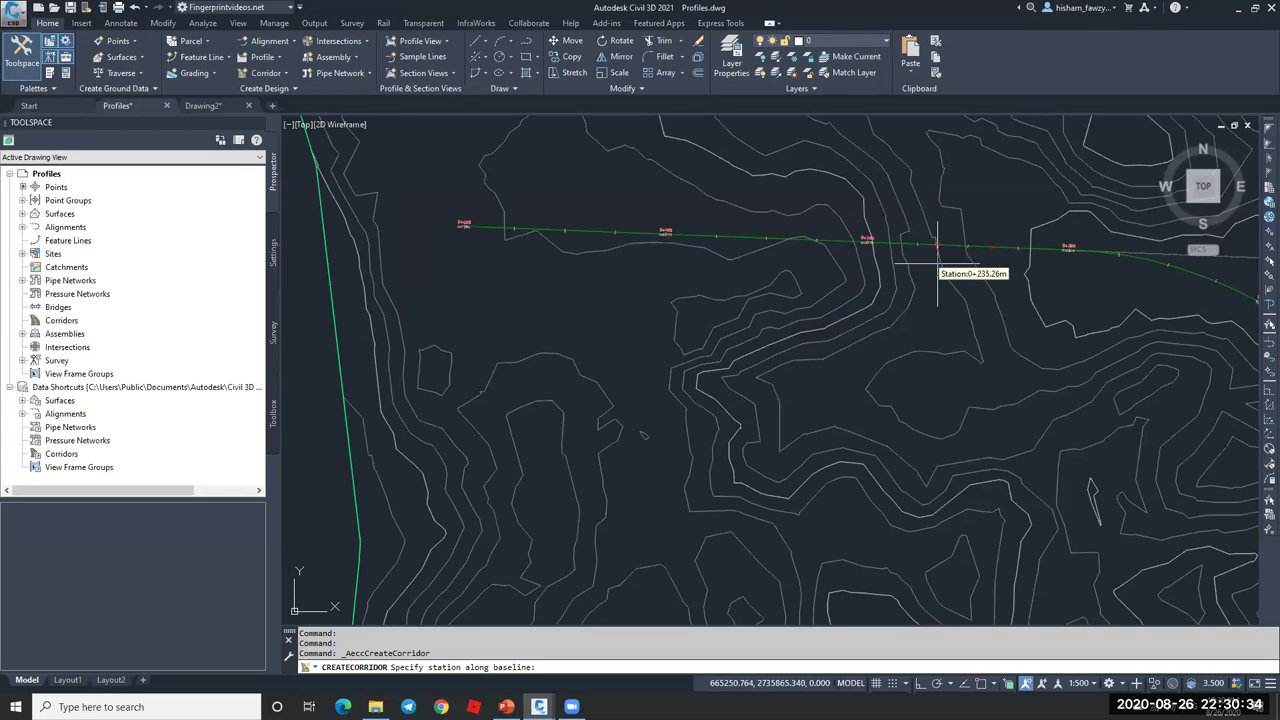
left_click(1066, 267)
double_click(918, 195)
type("300")
key("Return")
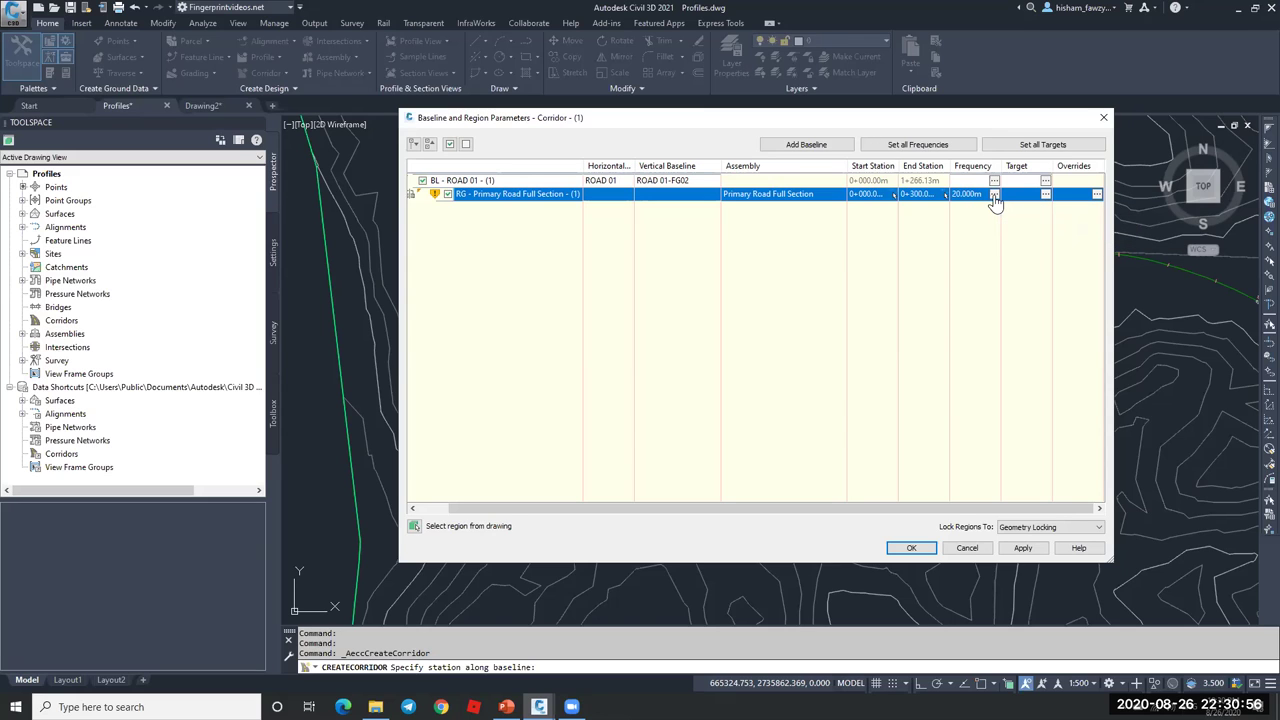
- Set the region's assembly frequency to 10 m along tangents and 5 m curve increment
left_click(994, 194)
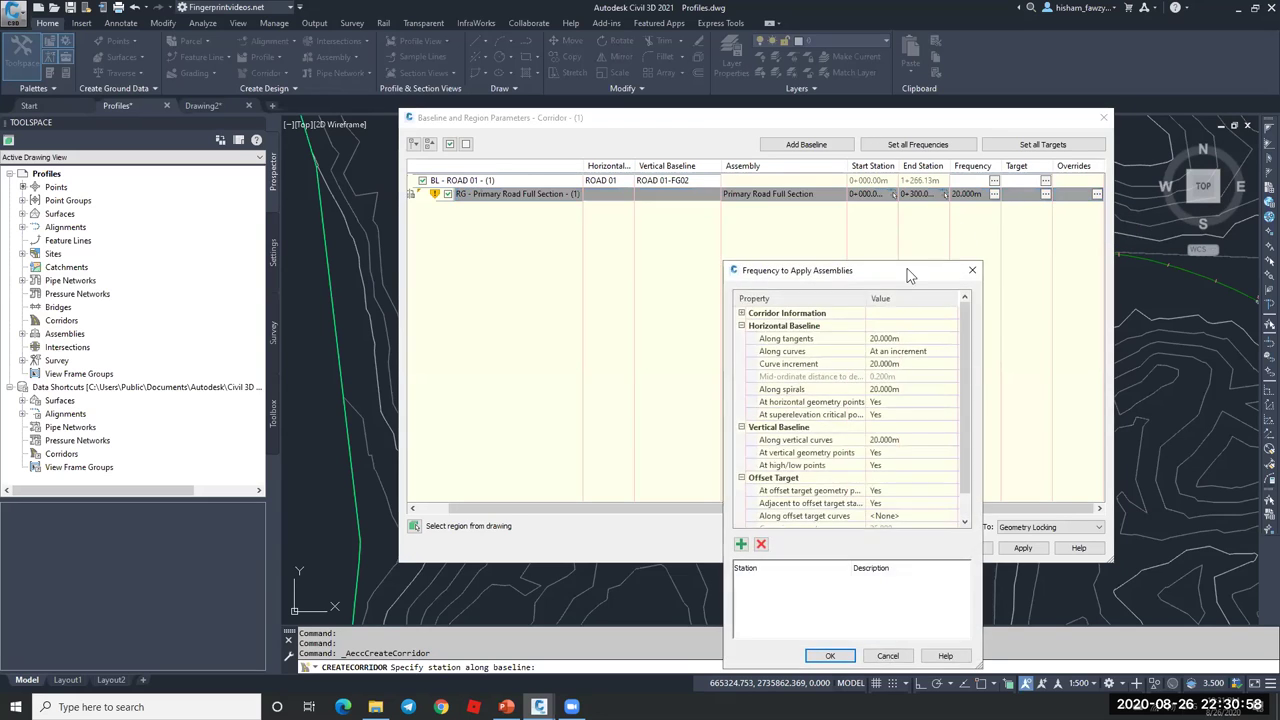
left_click_drag(903, 268, 711, 137)
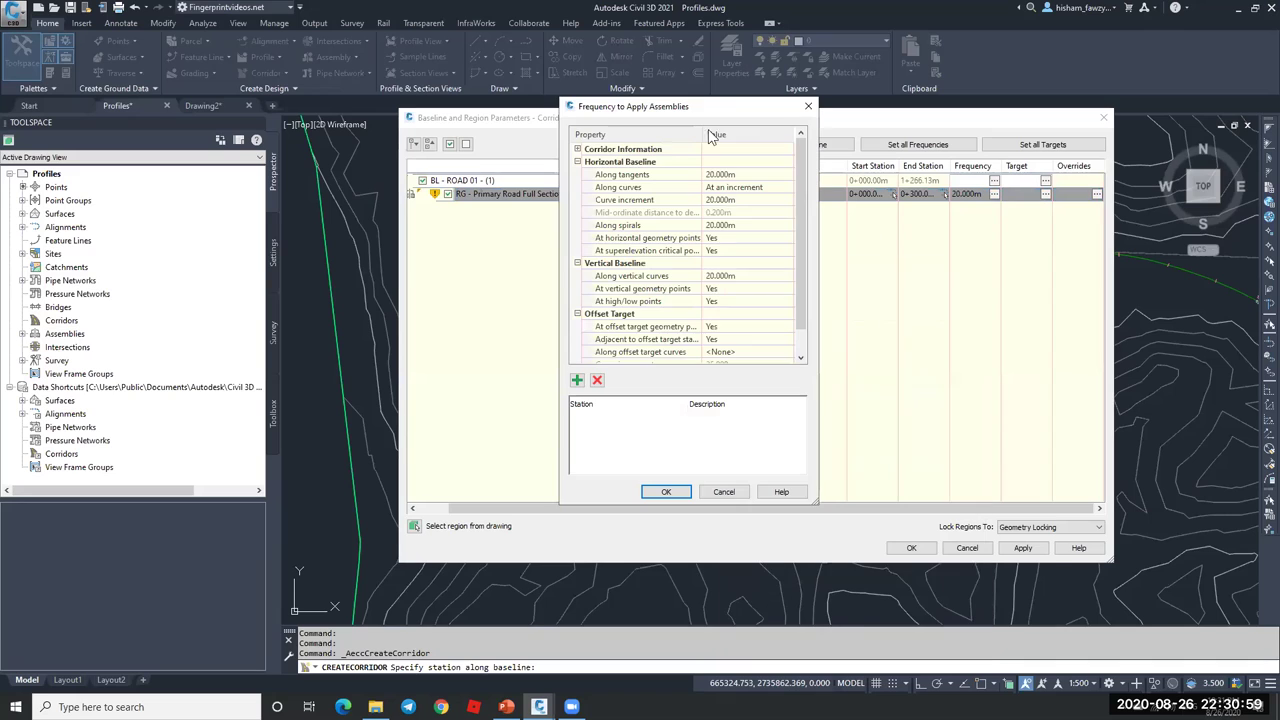
left_click(660, 175)
left_click(737, 174)
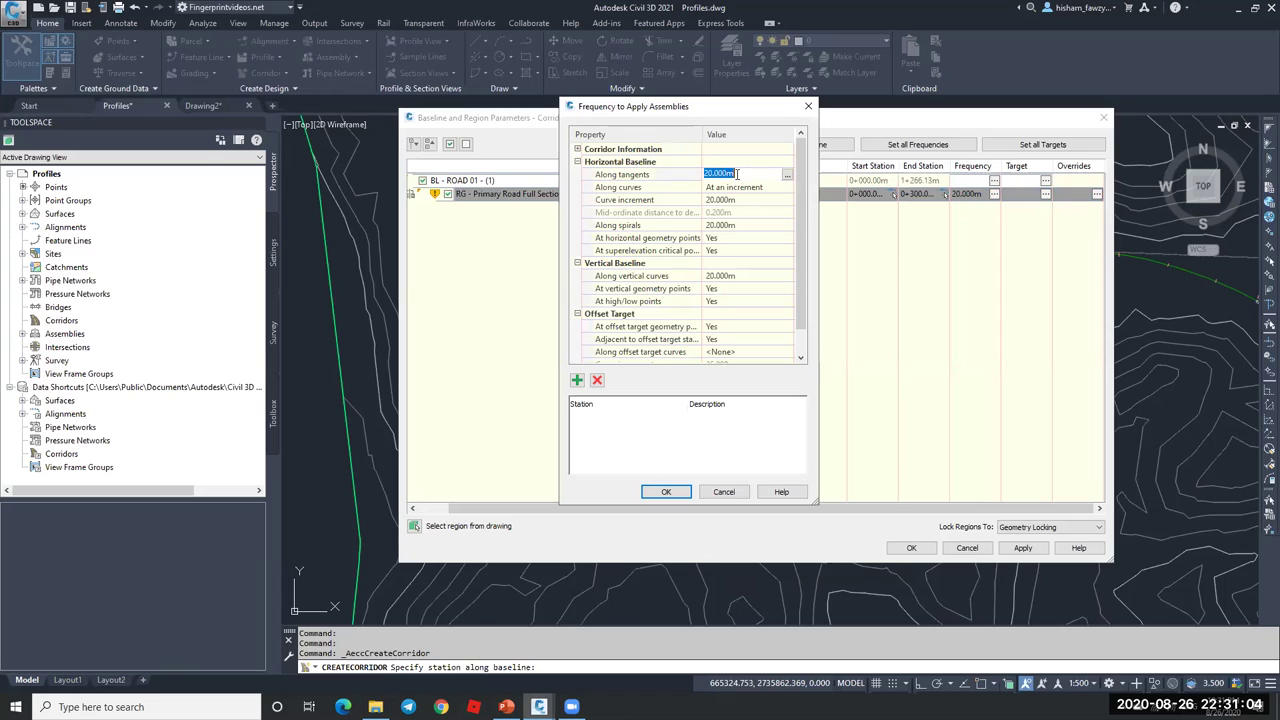
type("10")
key("Return")
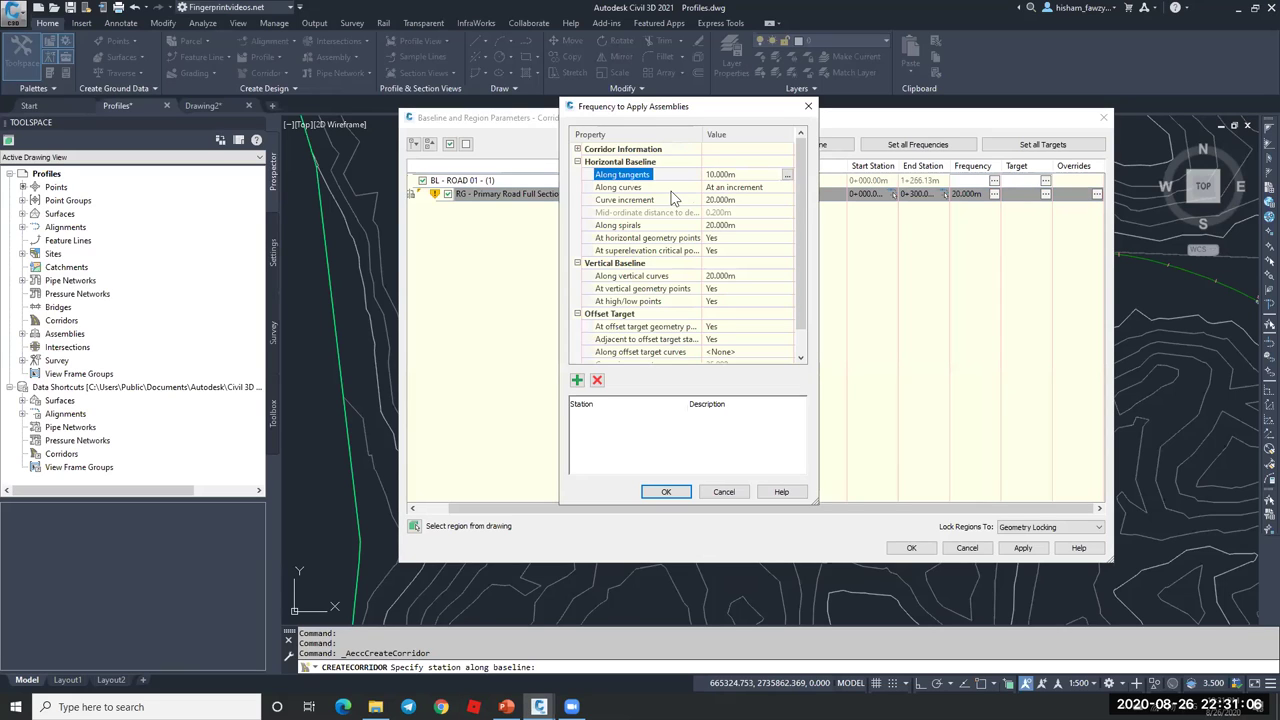
left_click(651, 201)
left_click(753, 201)
type("5")
key("Return")
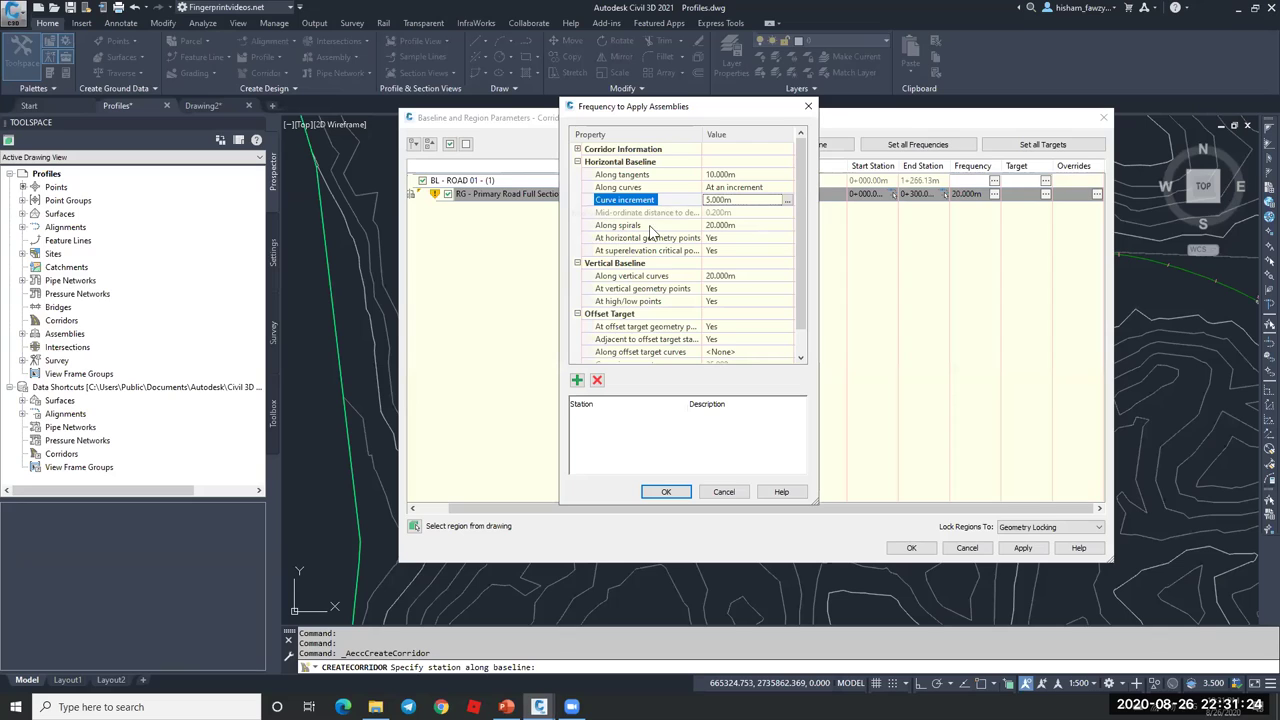
- Set 5 m spacing along spirals, review the remaining frequency options, and accept
left_click(744, 226)
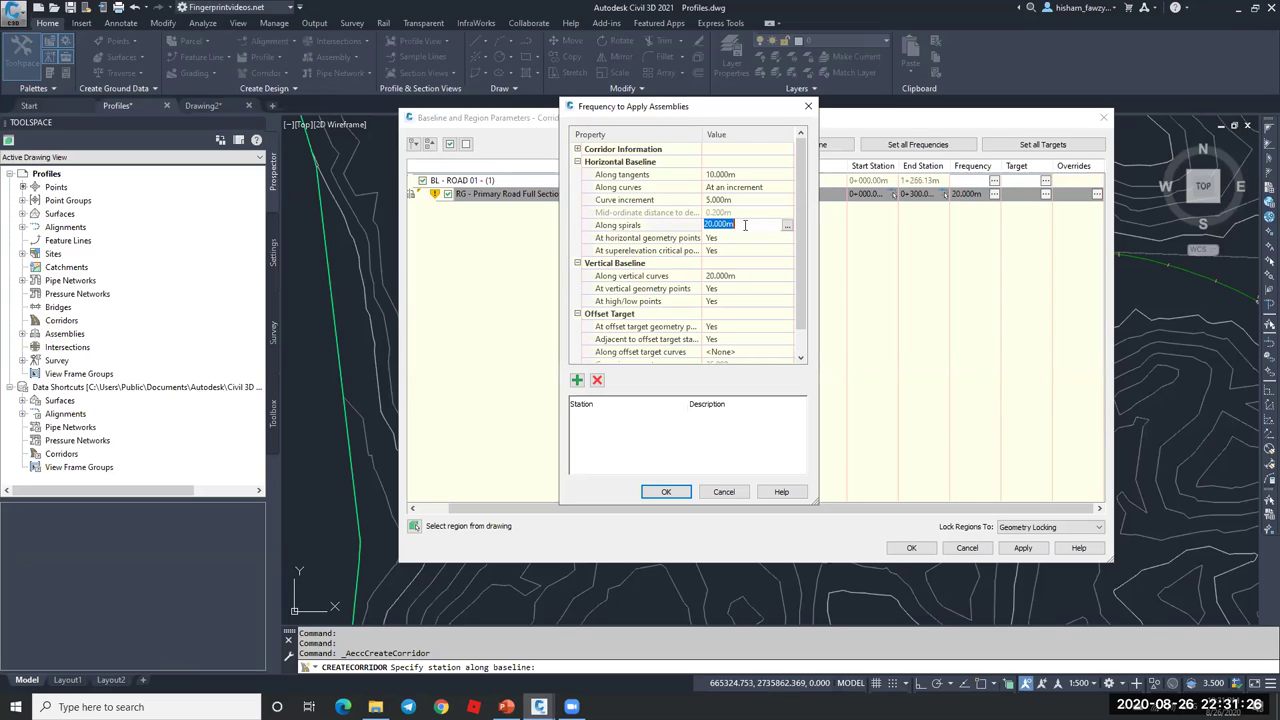
type("5")
key("Return")
left_click(658, 278)
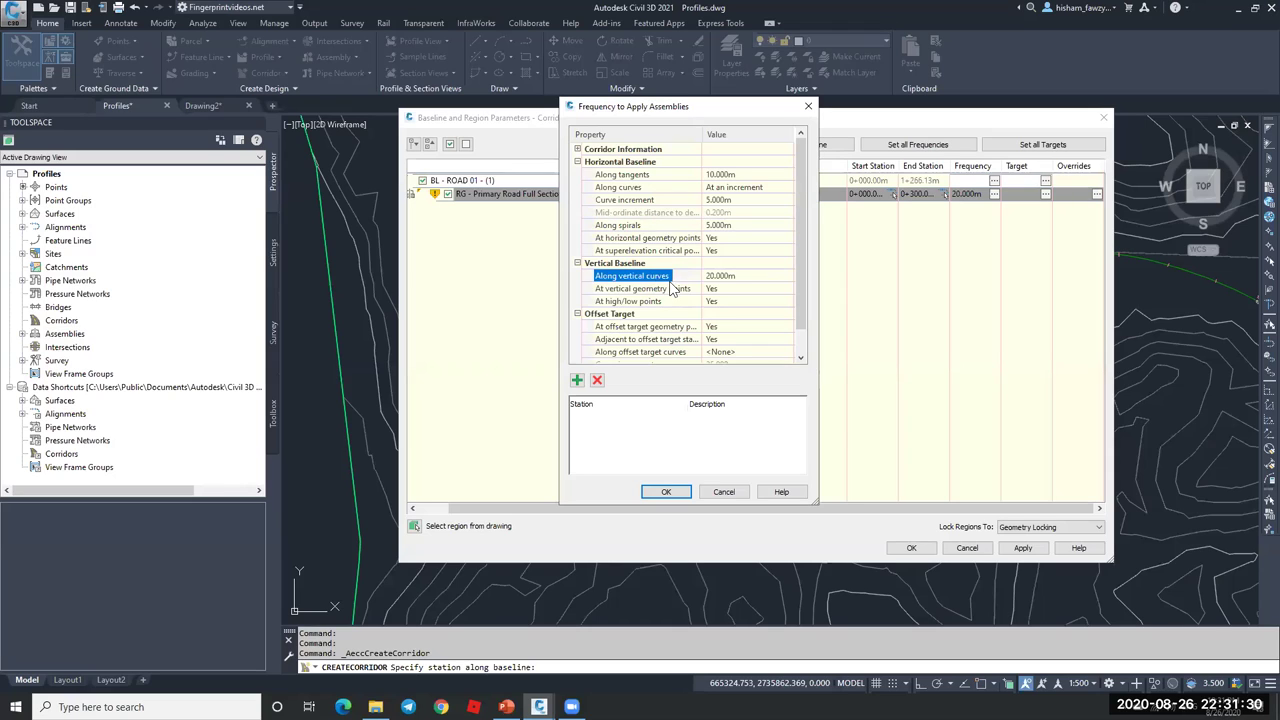
left_click(676, 240)
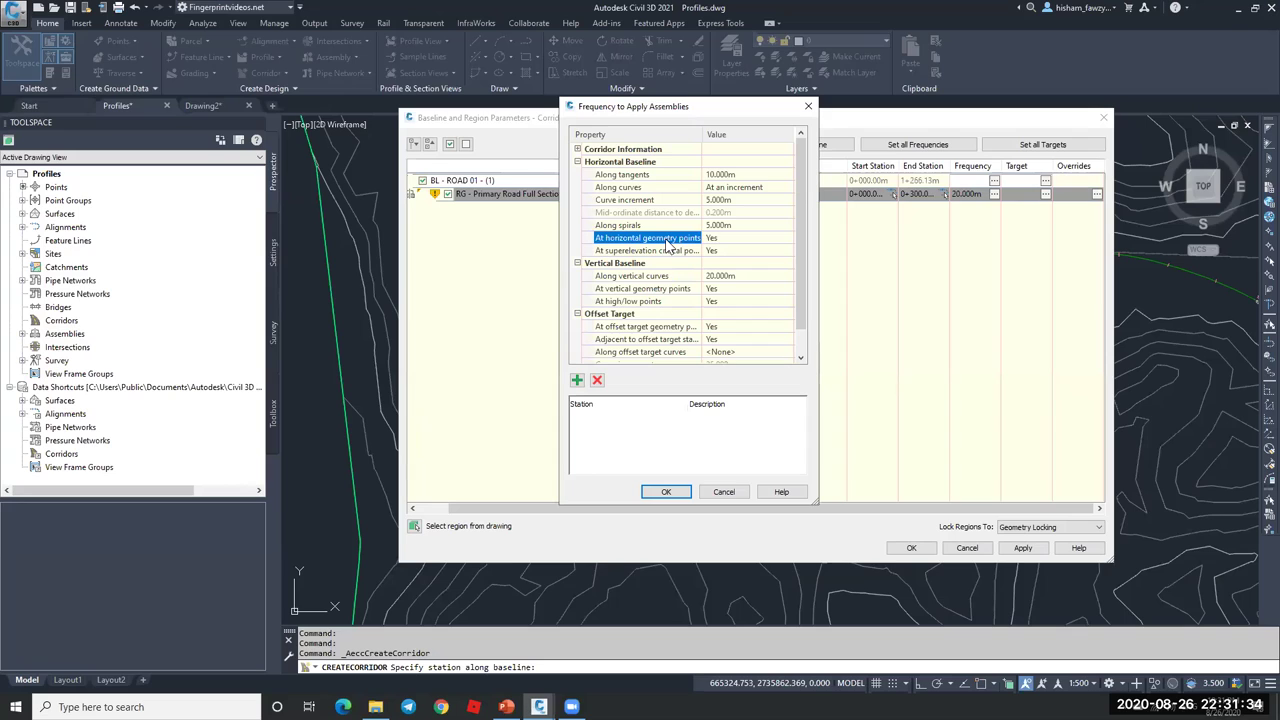
left_click(684, 251)
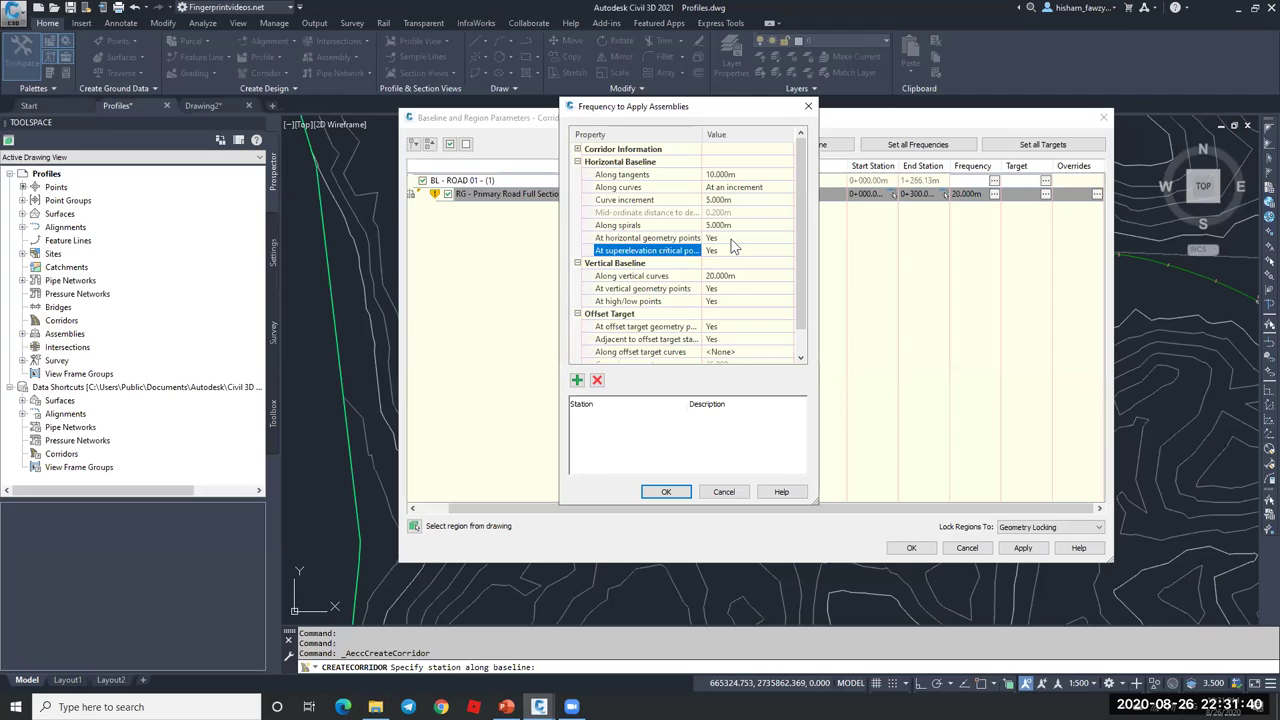
left_click(729, 240)
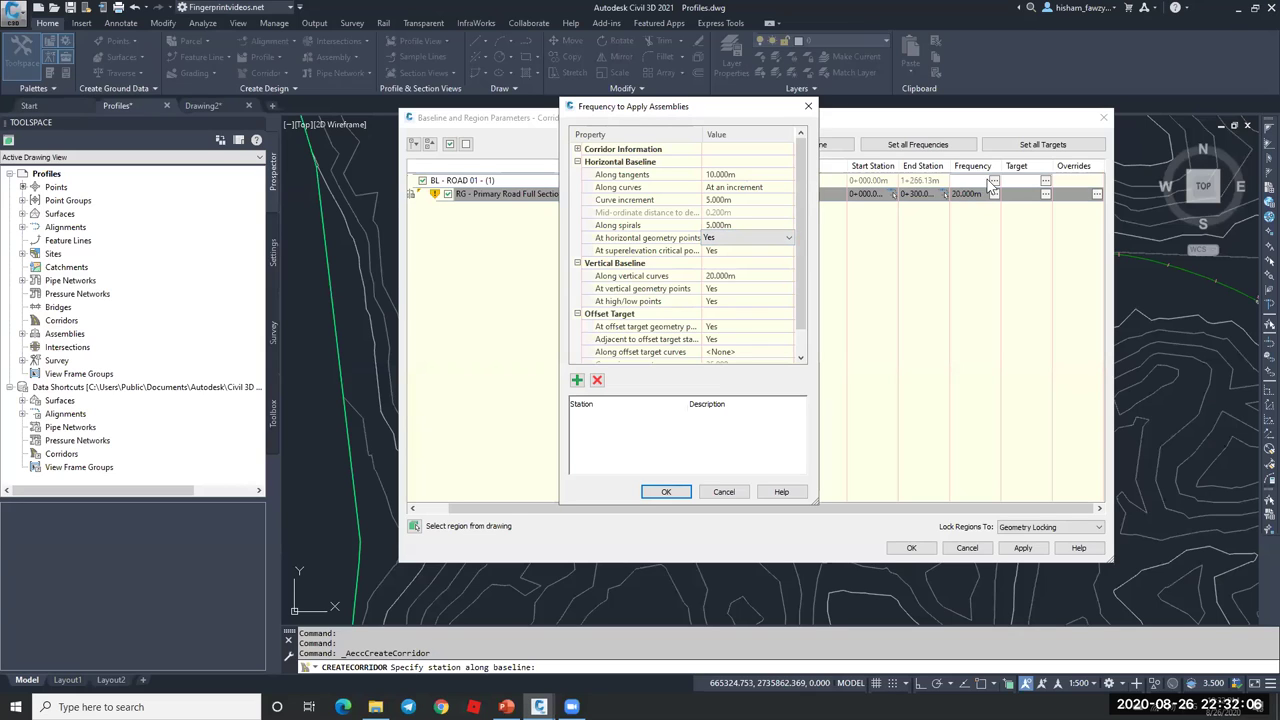
left_click(668, 491)
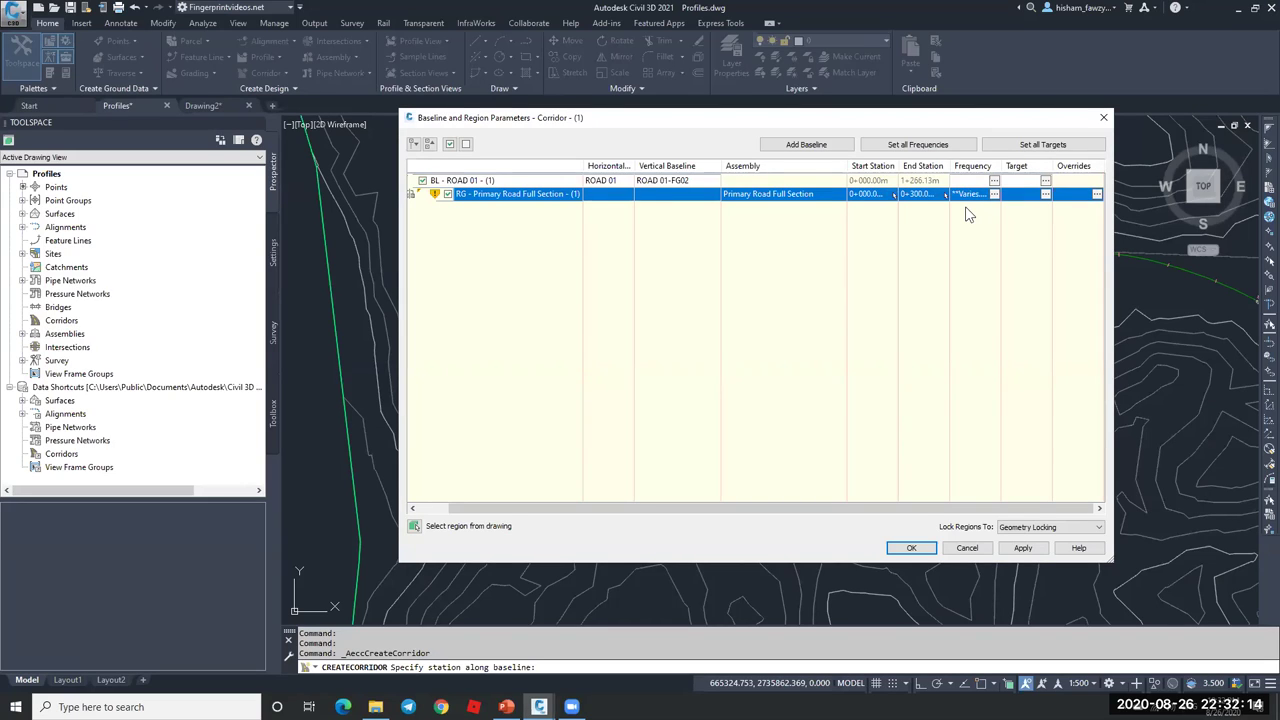
- Map all surface targets of the region to the NGL surface
left_click(1046, 196)
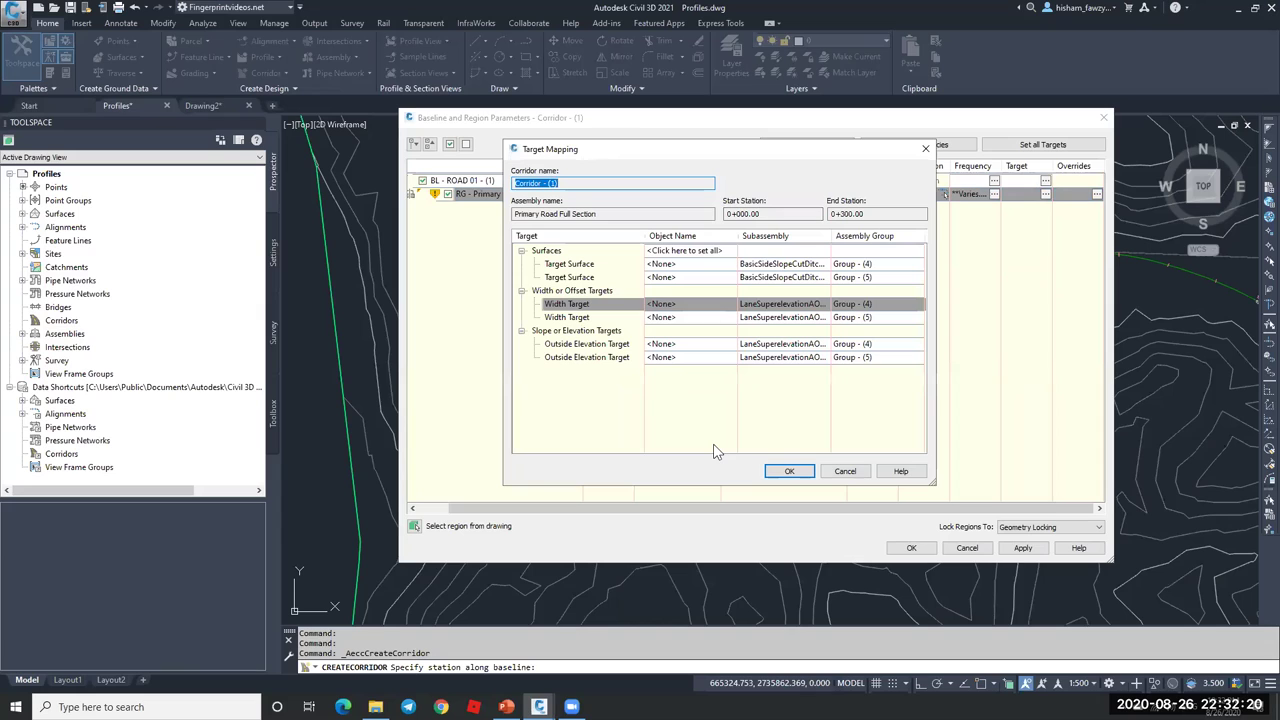
left_click(576, 251)
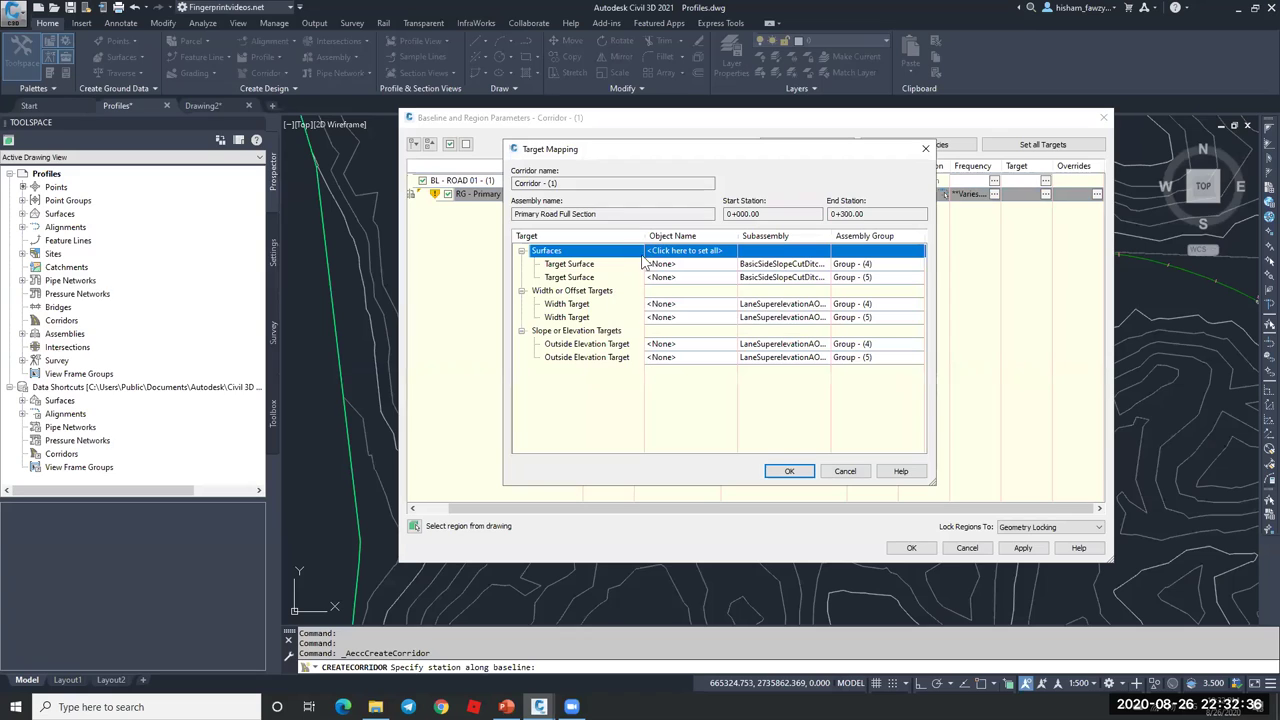
left_click(724, 254)
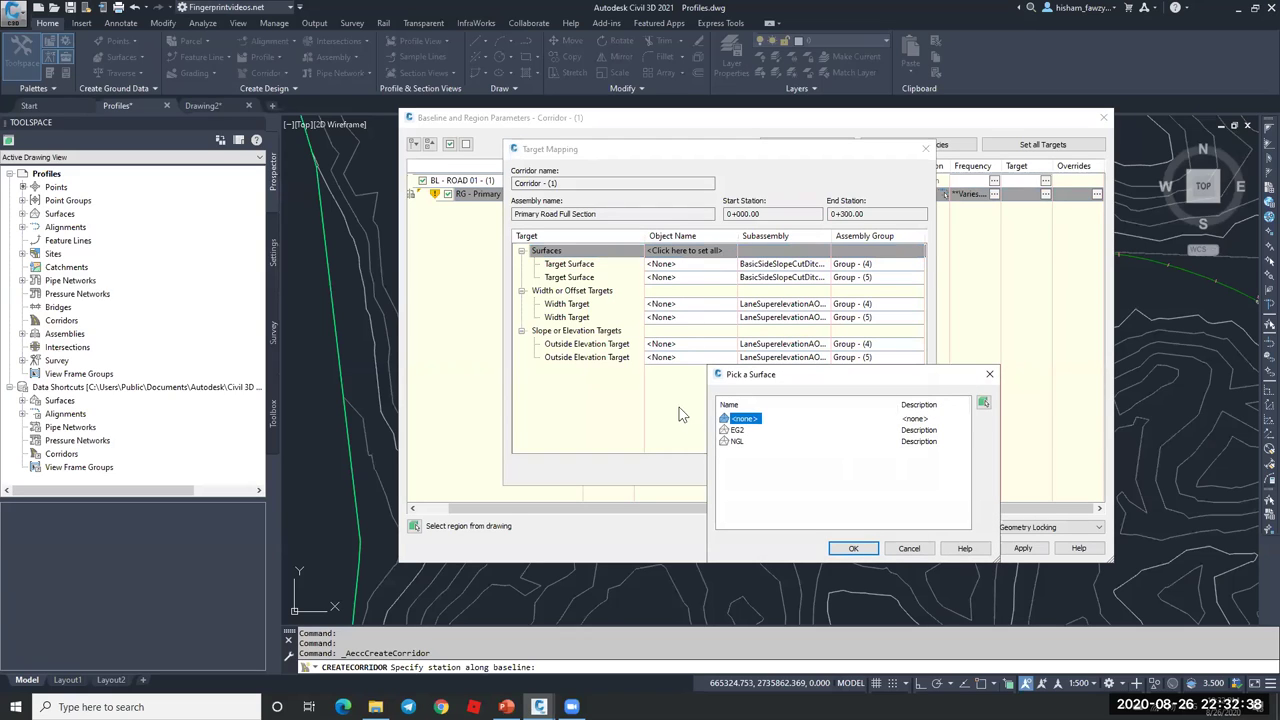
left_click(736, 442)
left_click(853, 548)
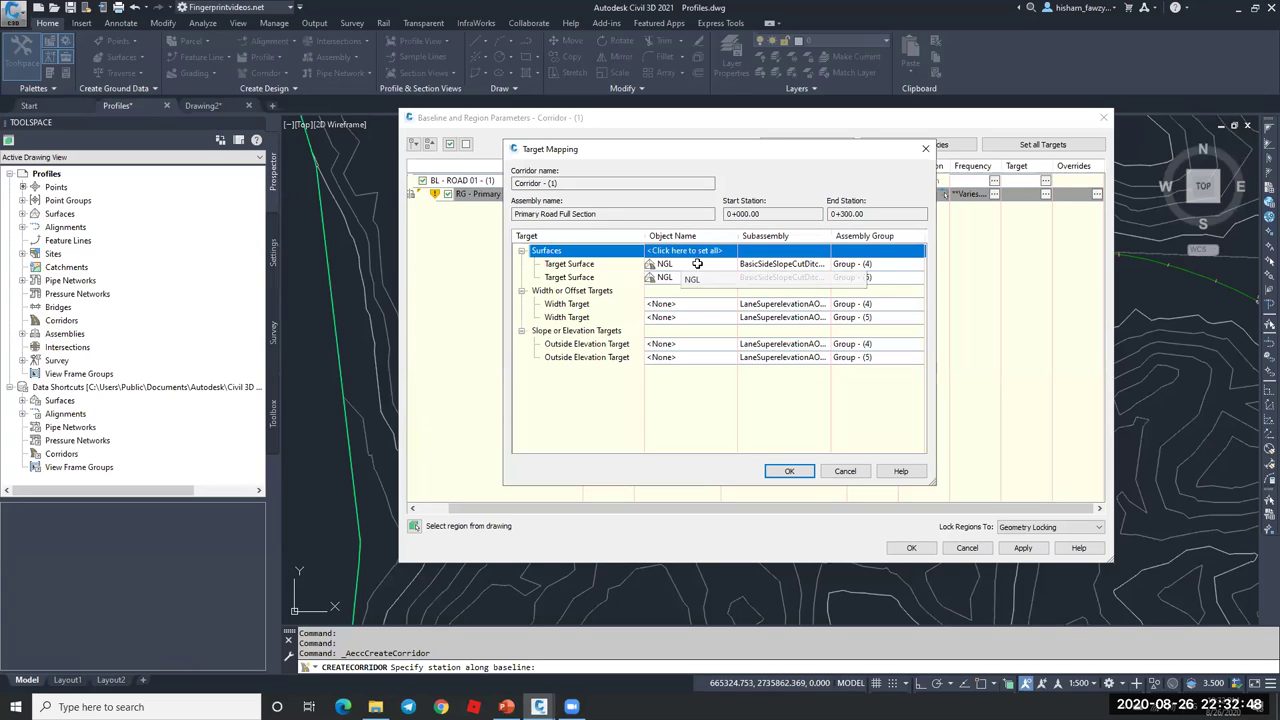
- Review the surface, width and elevation target assignments, then accept the target mapping
left_click(615, 263)
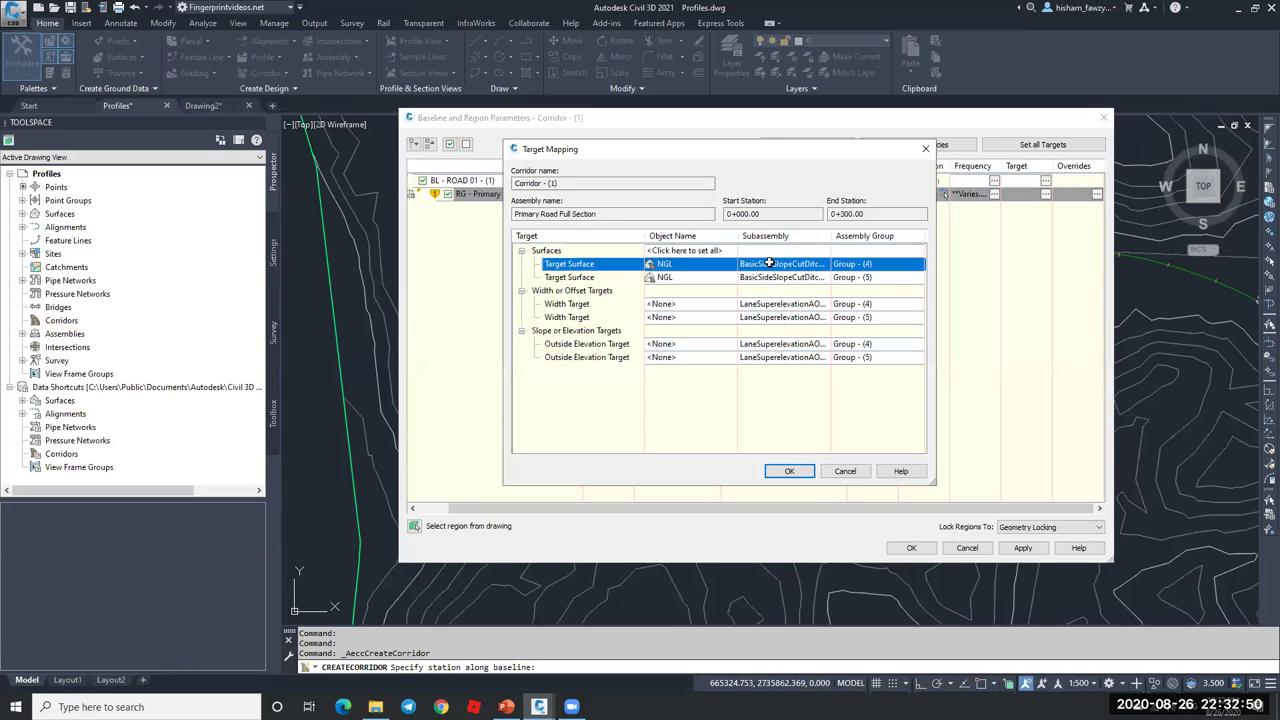
left_click(599, 278)
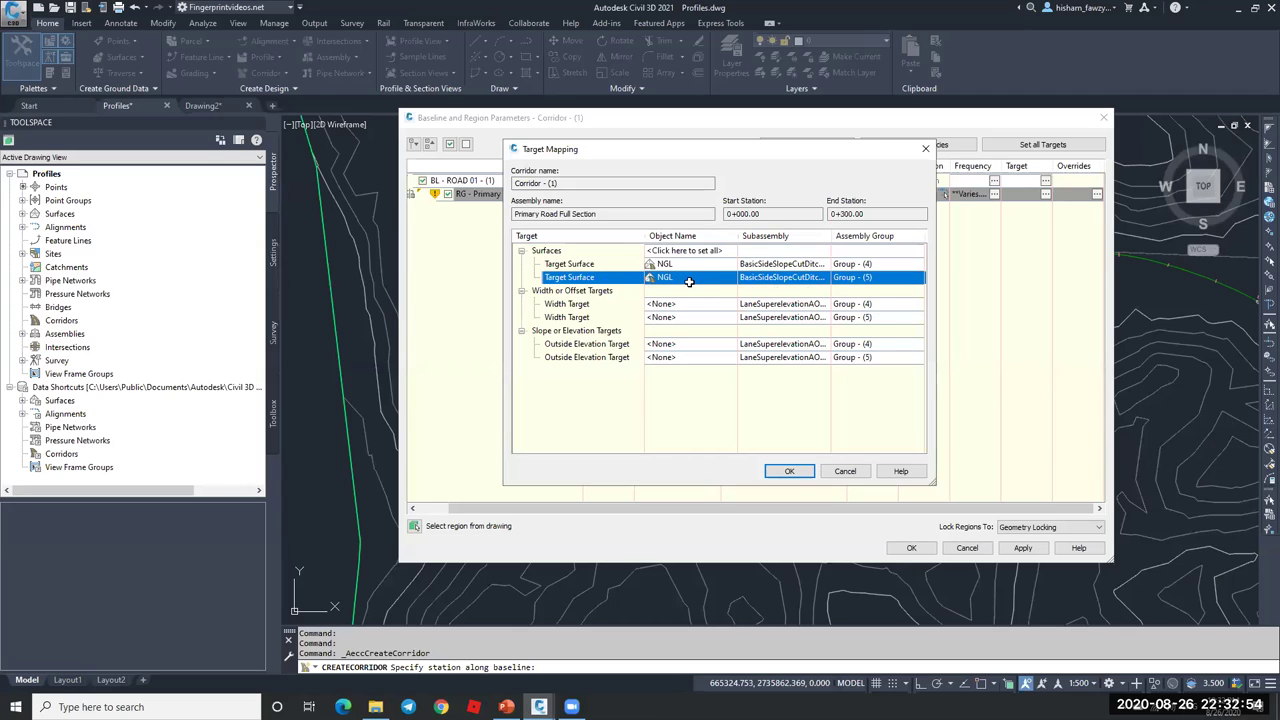
left_click(612, 293)
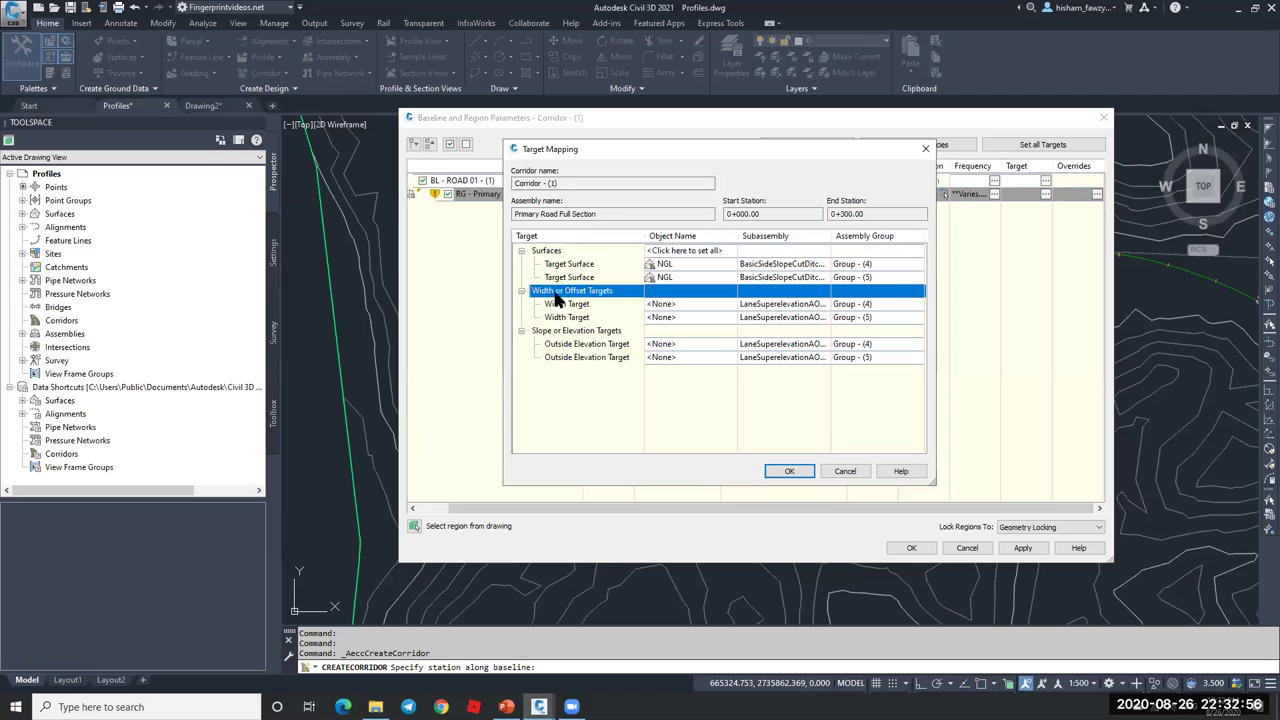
left_click(625, 304)
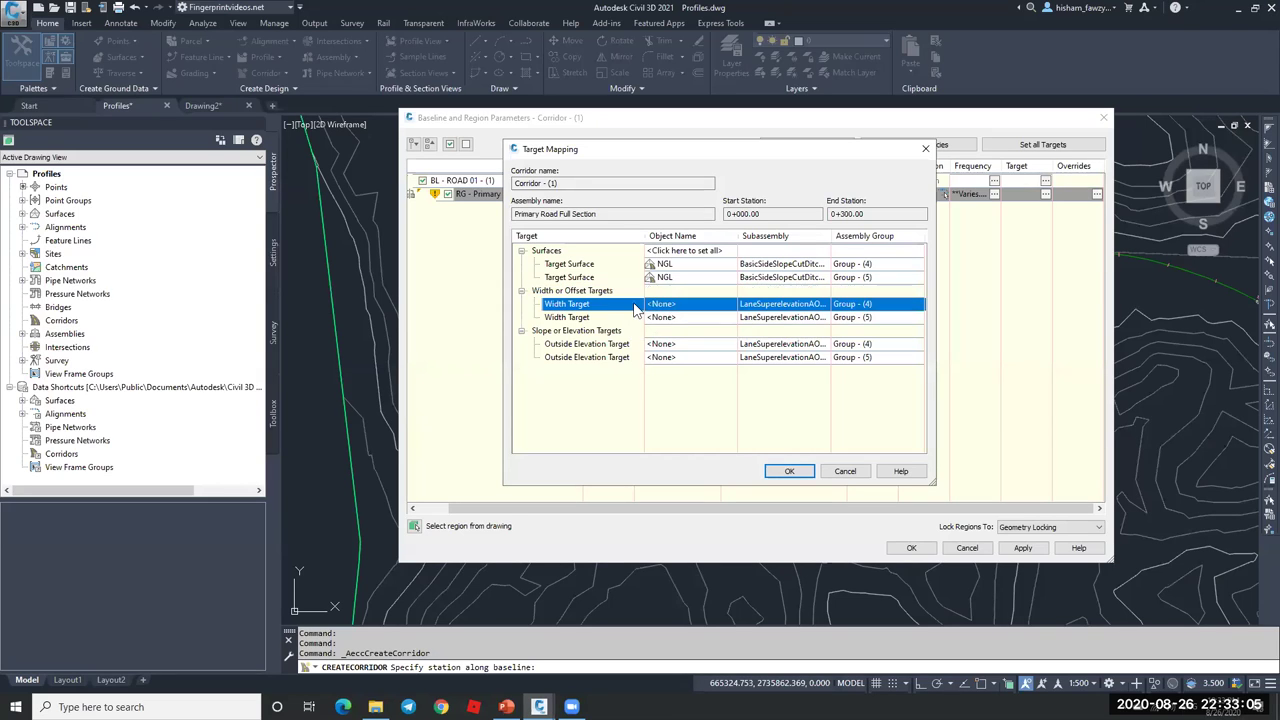
left_click(610, 318)
left_click(604, 305)
left_click(598, 332)
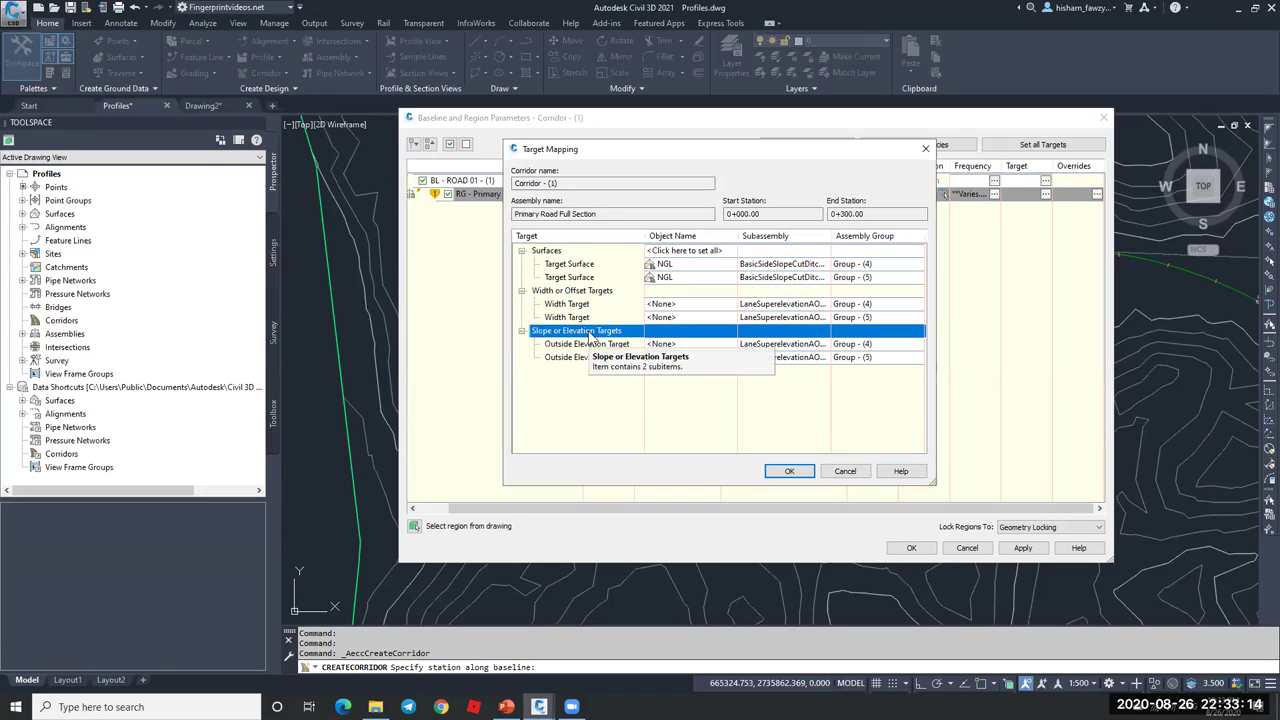
left_click(633, 344)
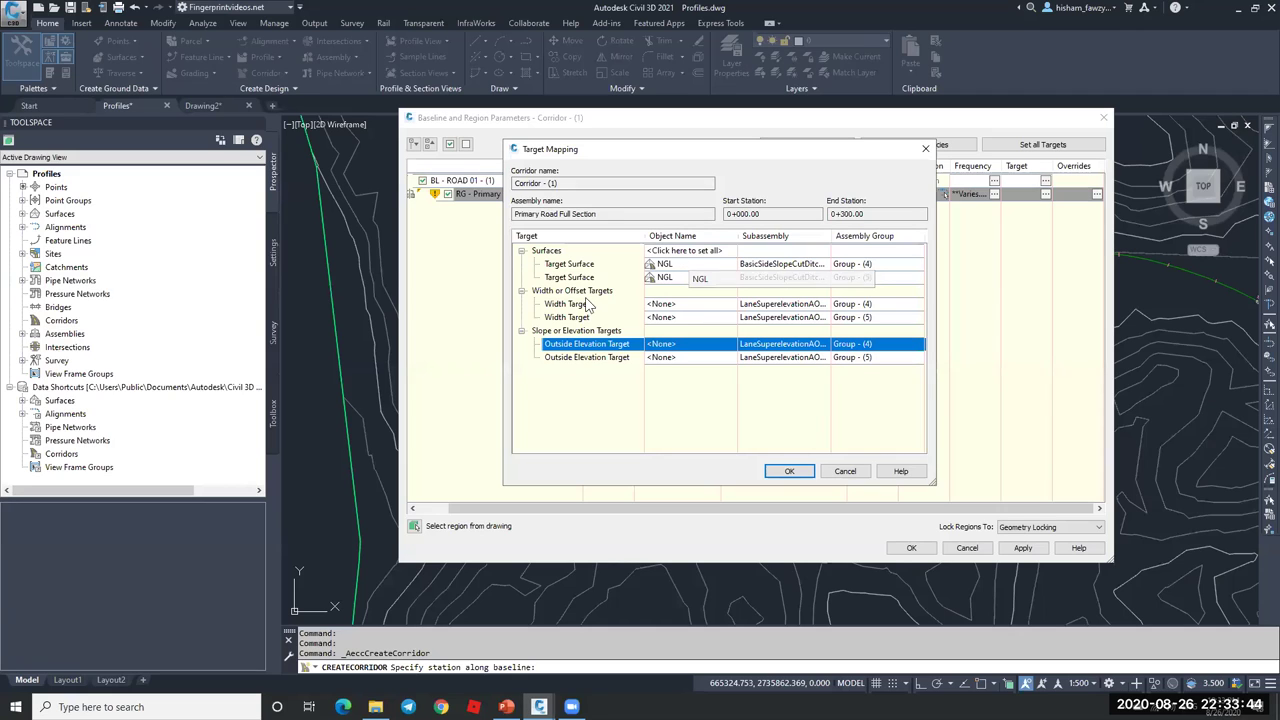
left_click(790, 471)
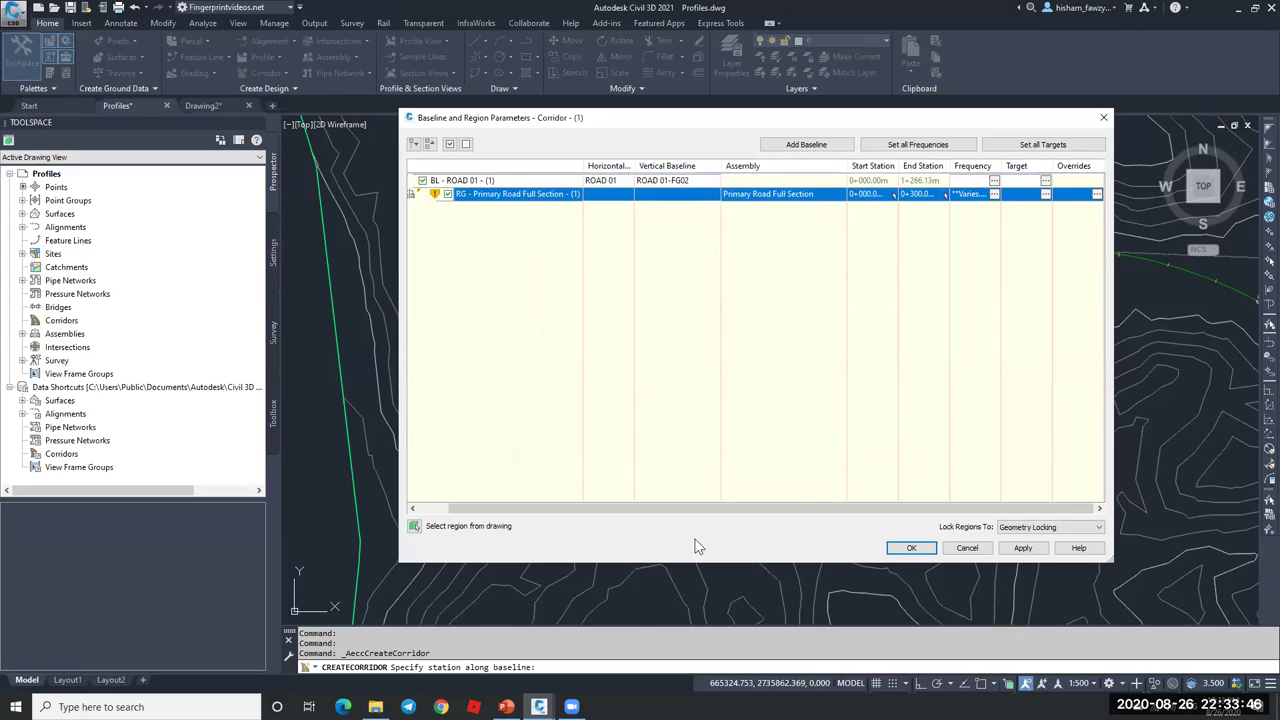
- Rebuild Corridor - (1) with the new region settings and open it in Object Viewer
left_click(912, 553)
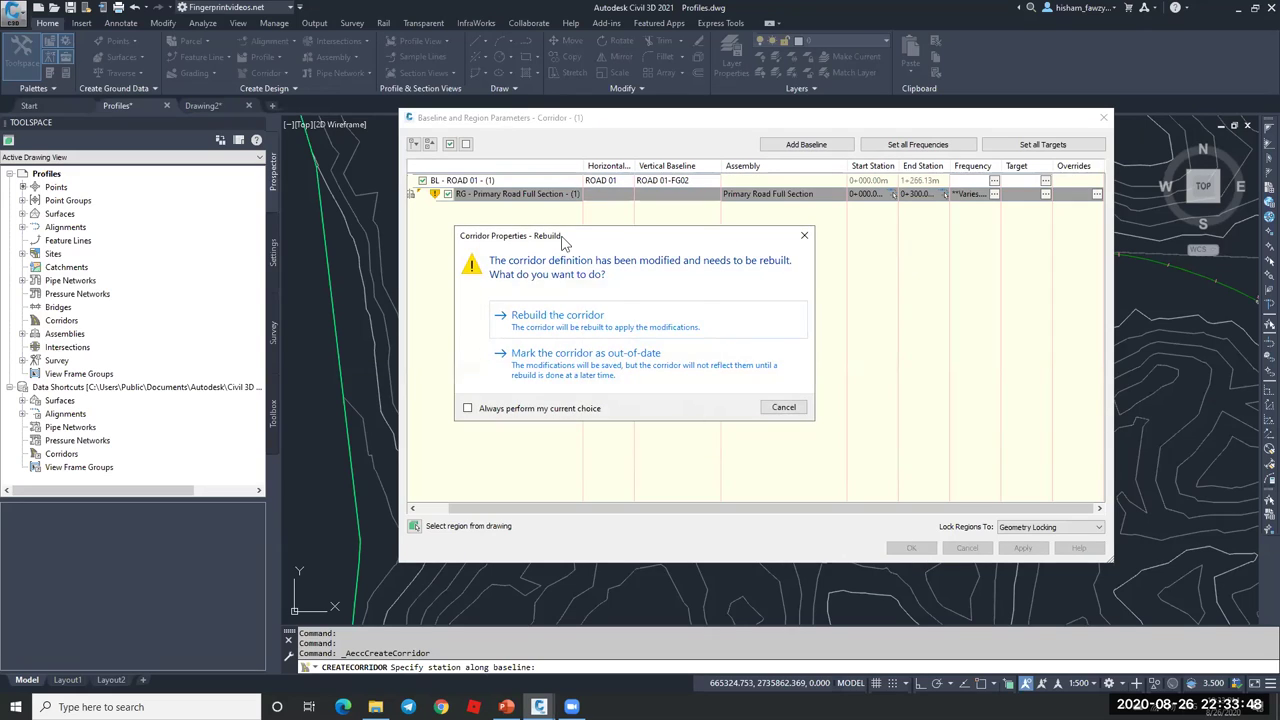
left_click(678, 328)
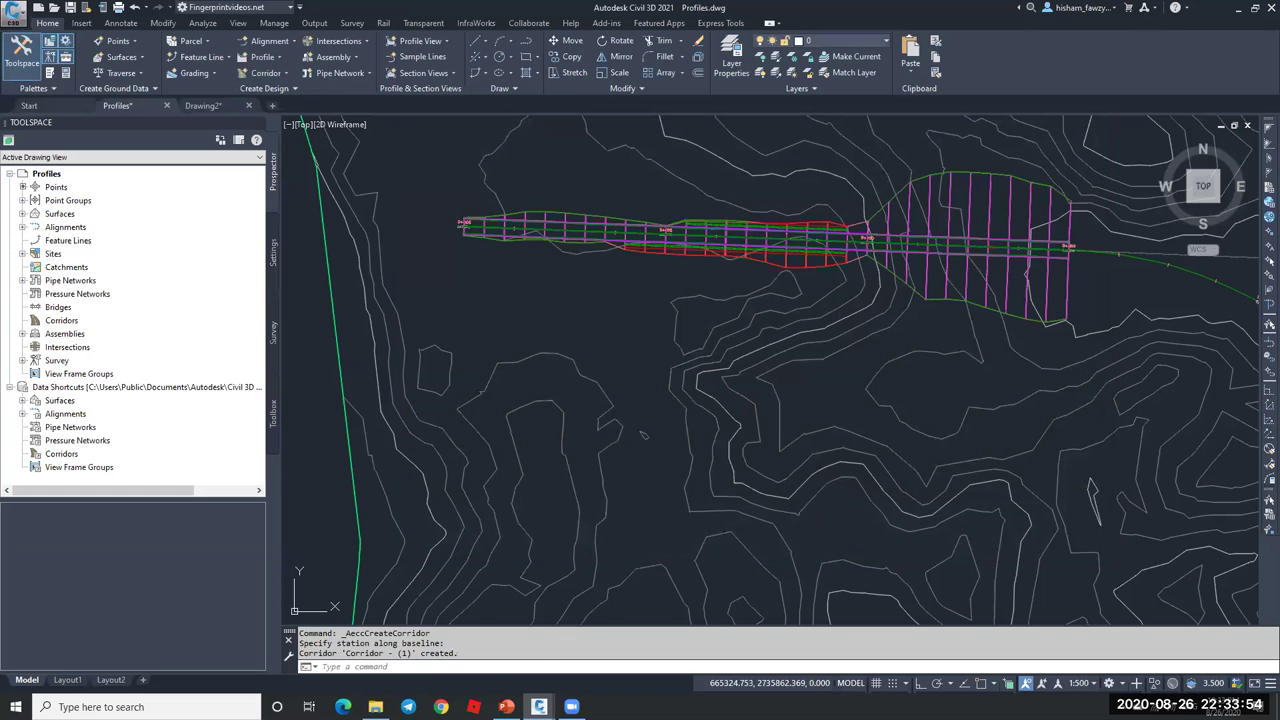
scroll(849, 280, "down", 2)
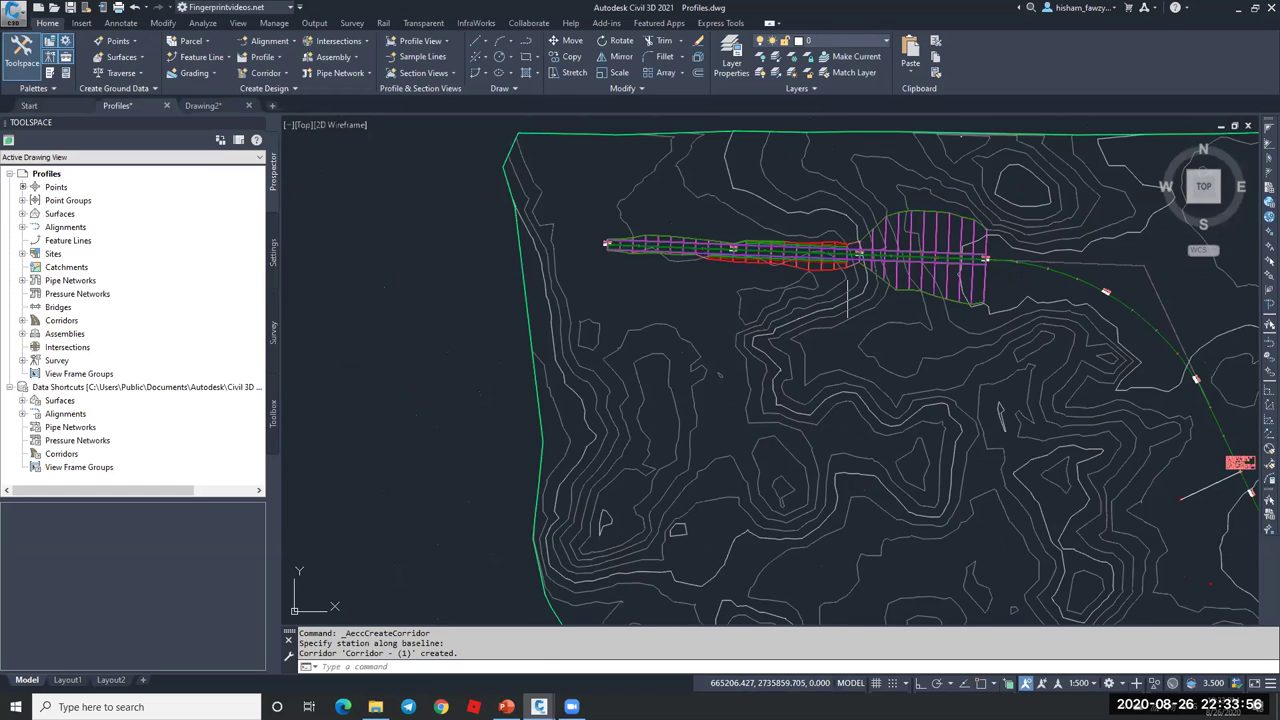
scroll(848, 279, "down", 2)
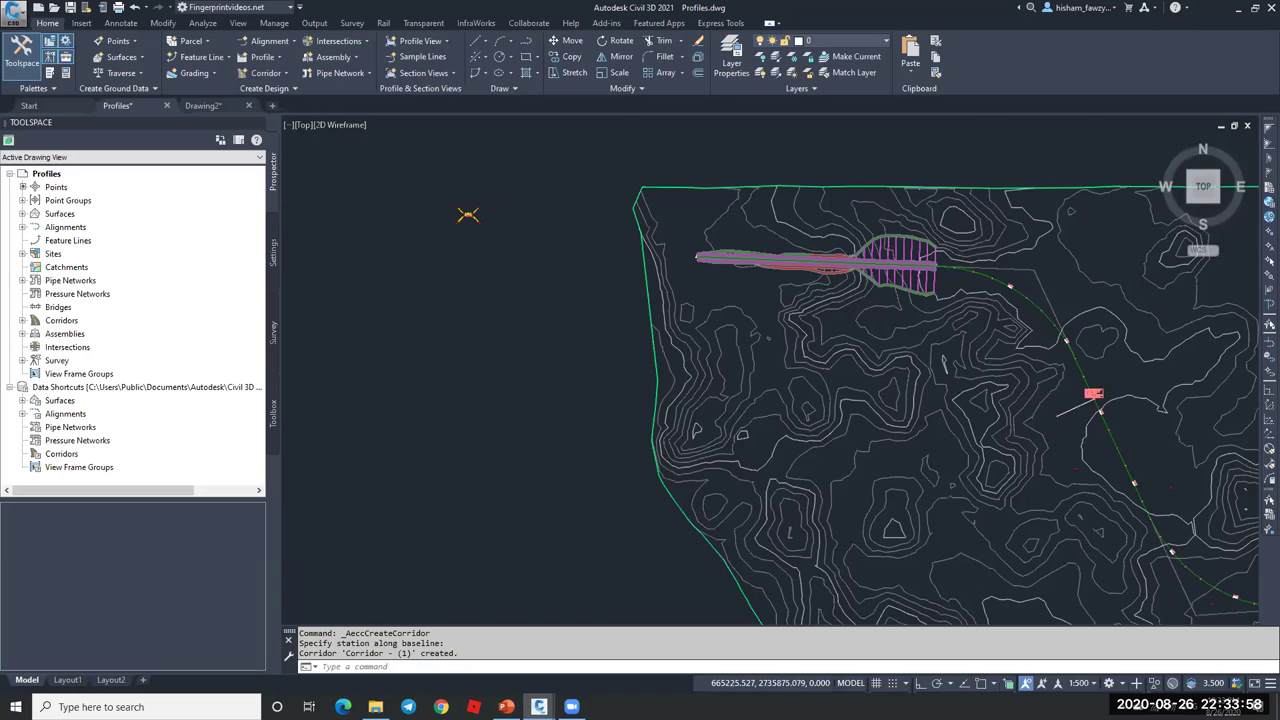
scroll(845, 262, "up", 3)
scroll(643, 329, "up", 3)
left_click(610, 275)
left_click(44, 56)
- Orbit the corridor to an angled view and display it in the 3D Wireframe visual style
left_click_drag(715, 408, 600, 260)
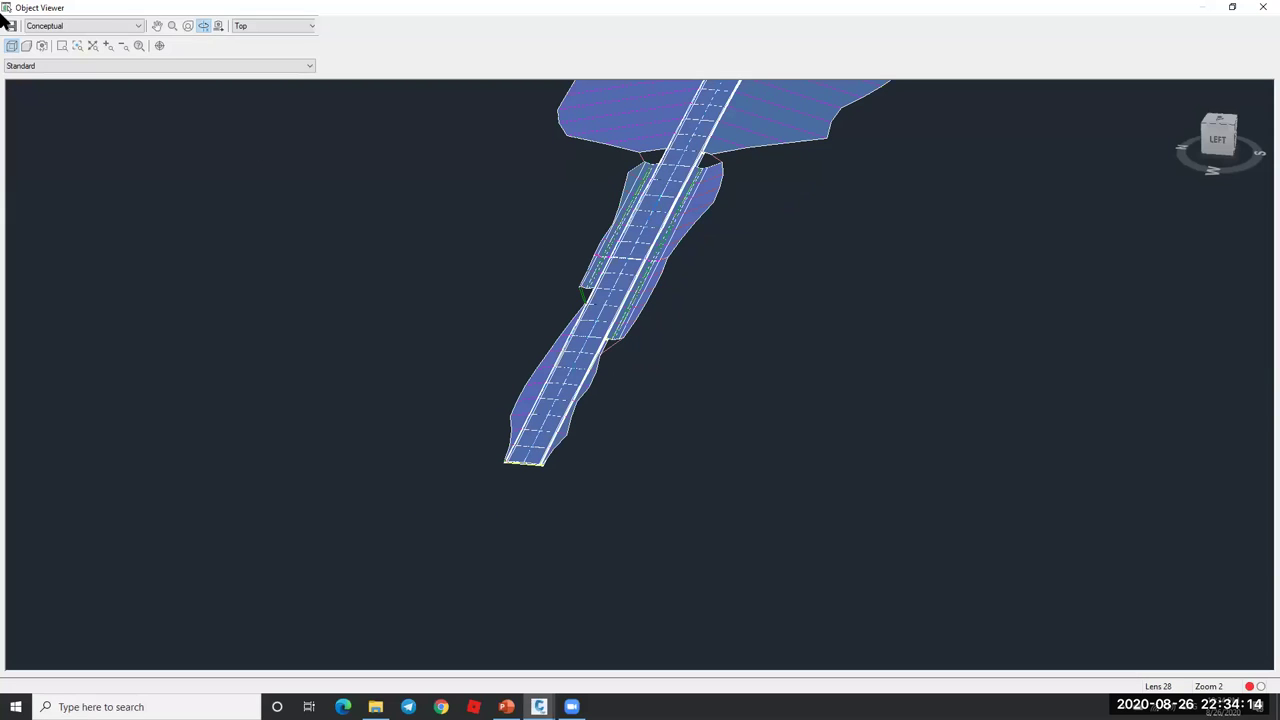
left_click(88, 26)
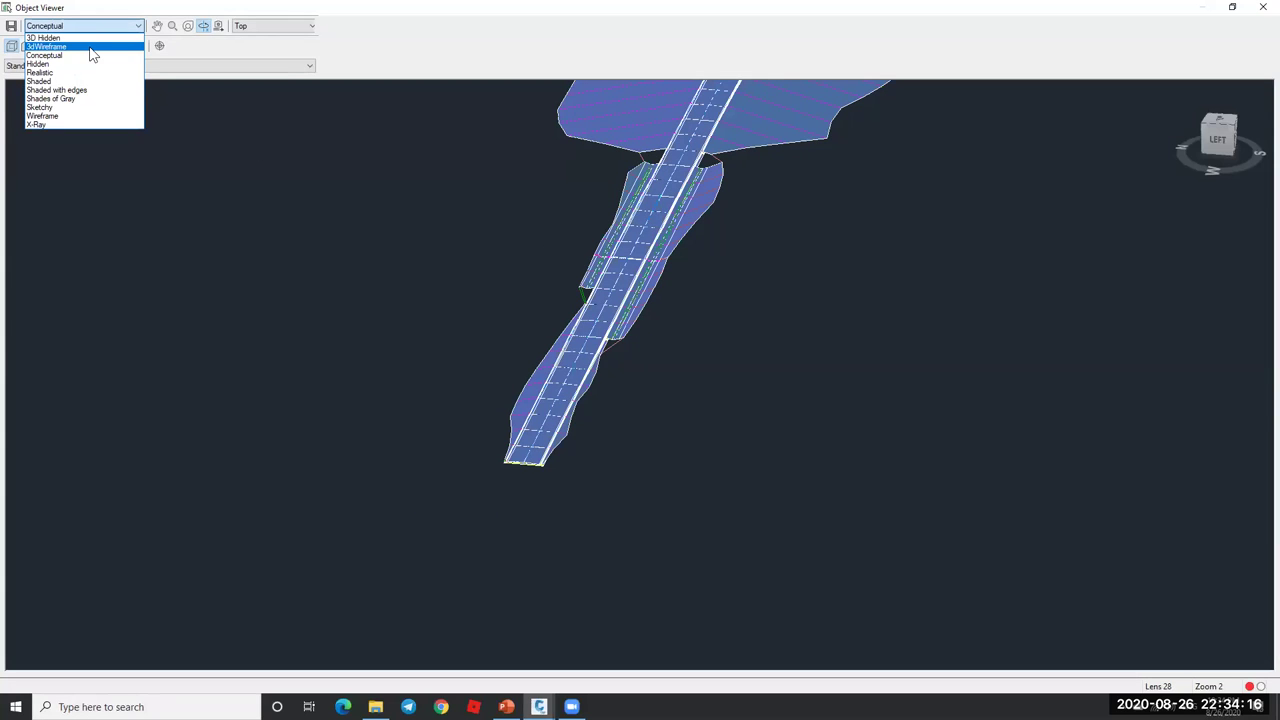
left_click(89, 47)
- From a low oblique view, zoom in and inspect the corridor sections one after another
left_click_drag(654, 226, 640, 280)
scroll(640, 280, "up", 2)
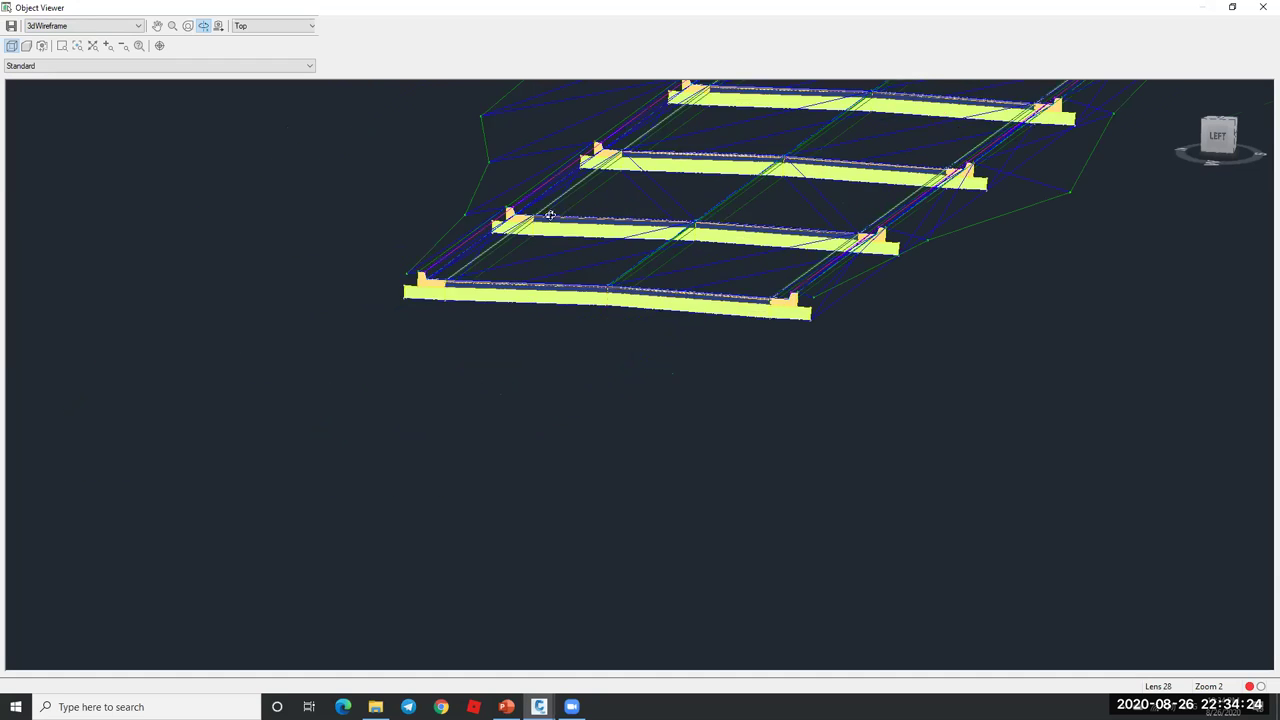
scroll(642, 198, "up", 3)
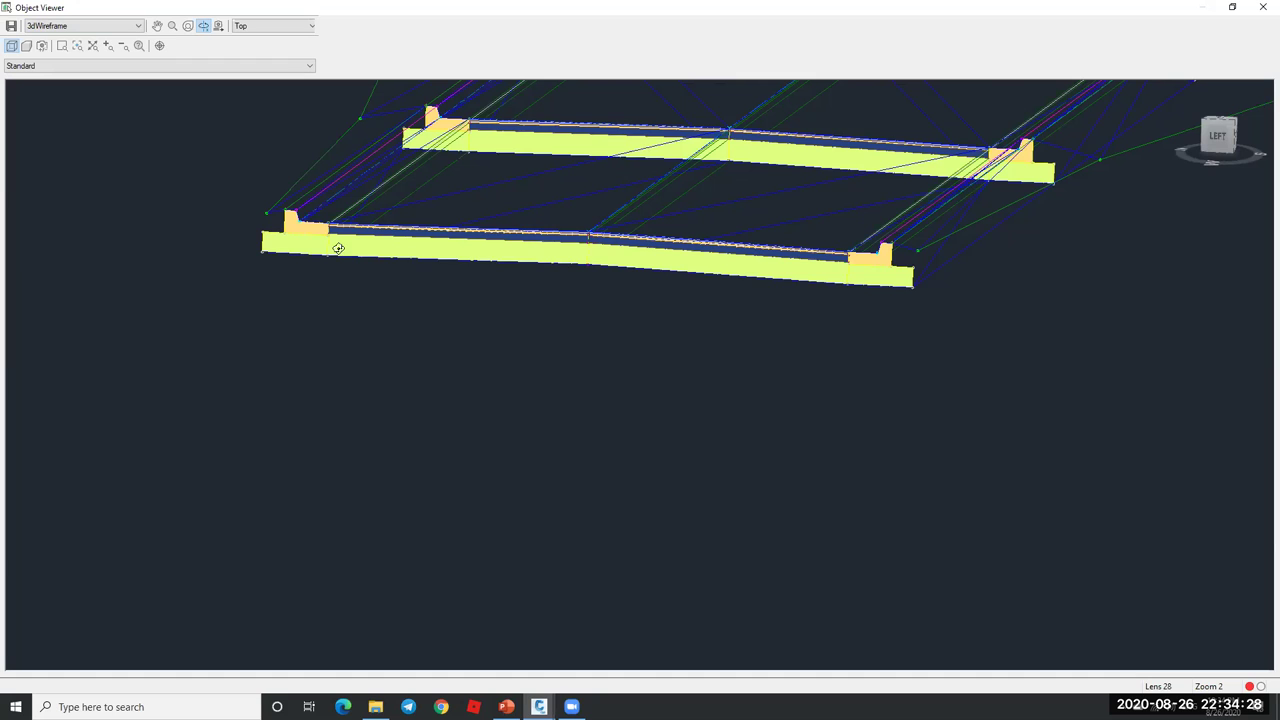
middle_click_drag(780, 177, 558, 396)
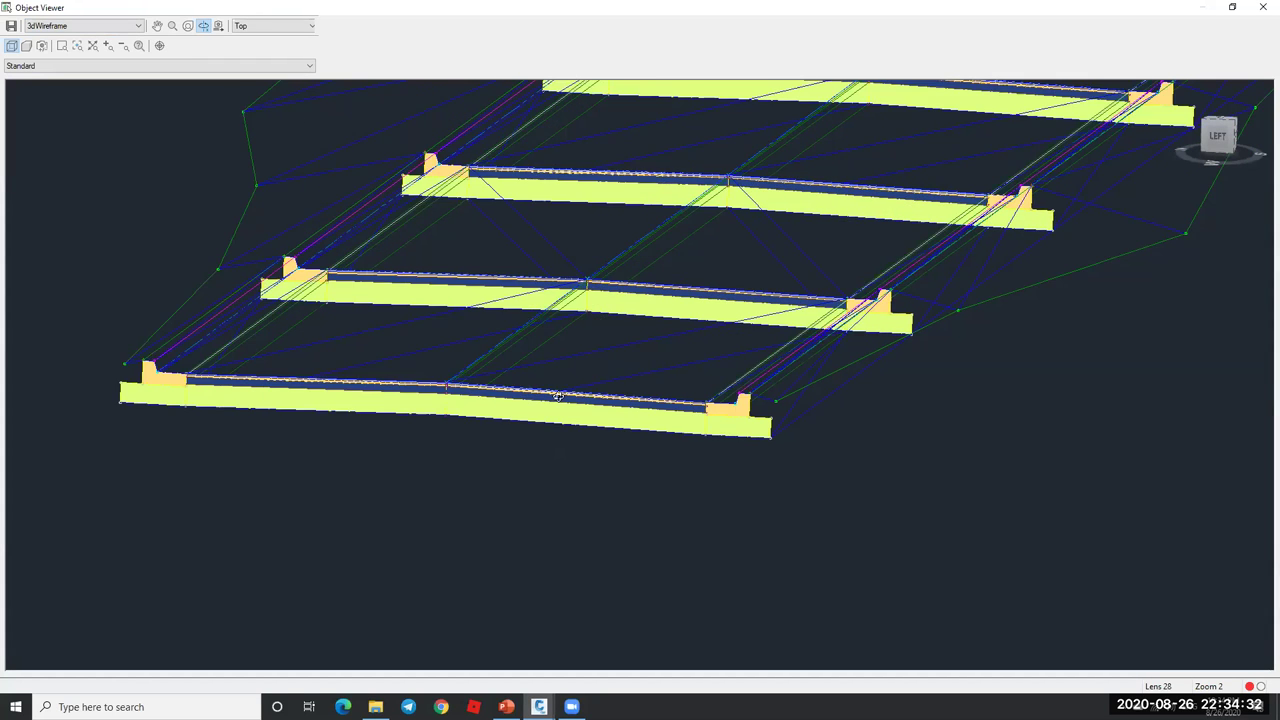
middle_click_drag(654, 307, 431, 408)
middle_click_drag(746, 259, 793, 247)
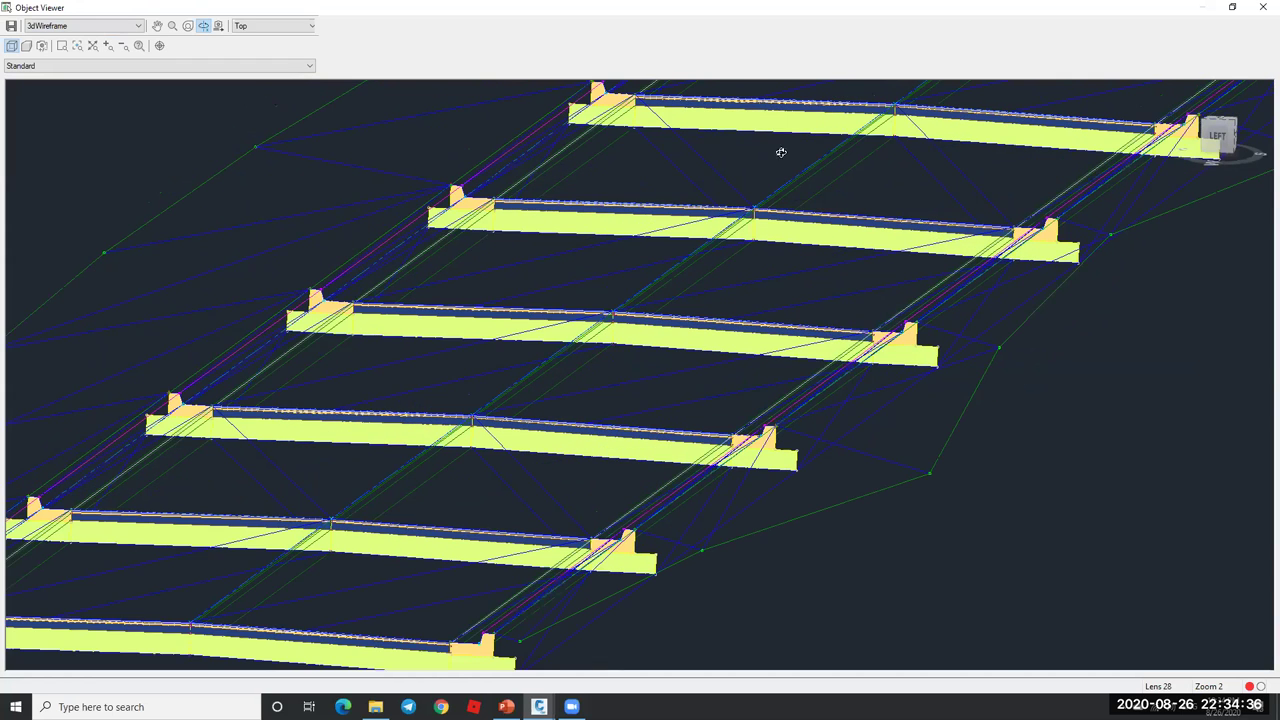
scroll(837, 300, "down", 6)
scroll(652, 350, "up", 3)
scroll(650, 363, "up", 5)
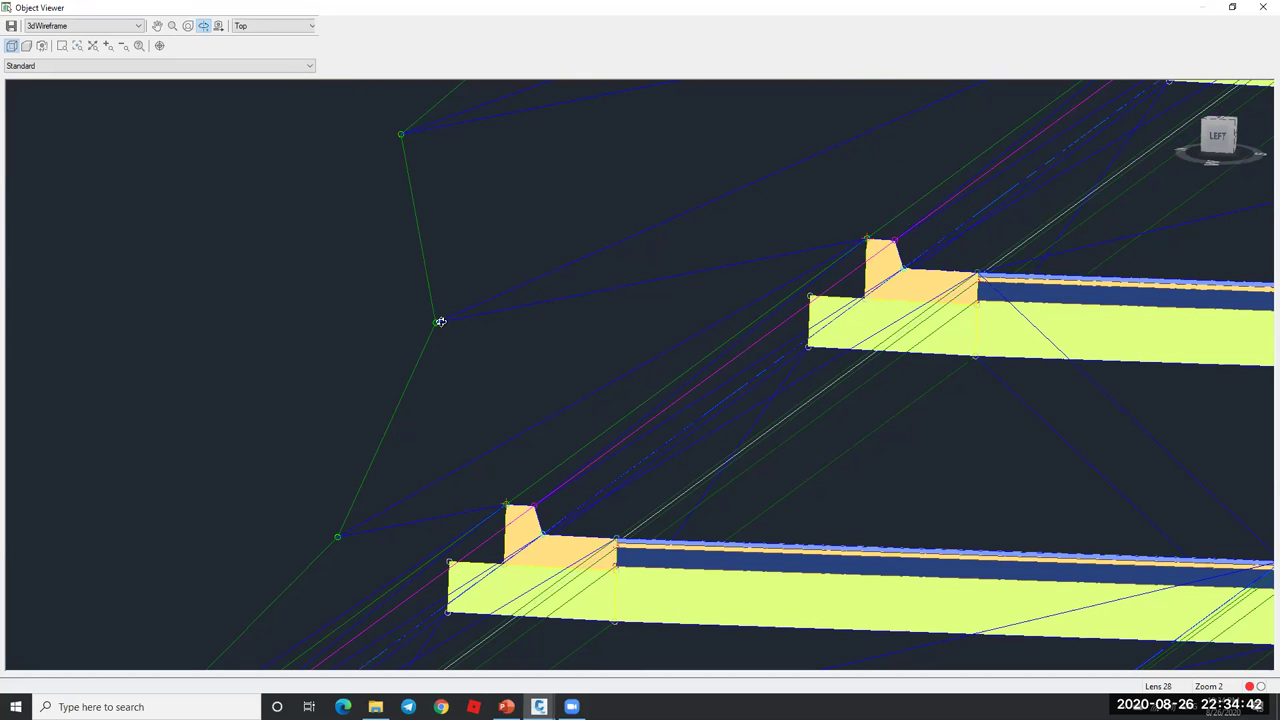
scroll(674, 277, "down", 4)
scroll(869, 220, "up", 3)
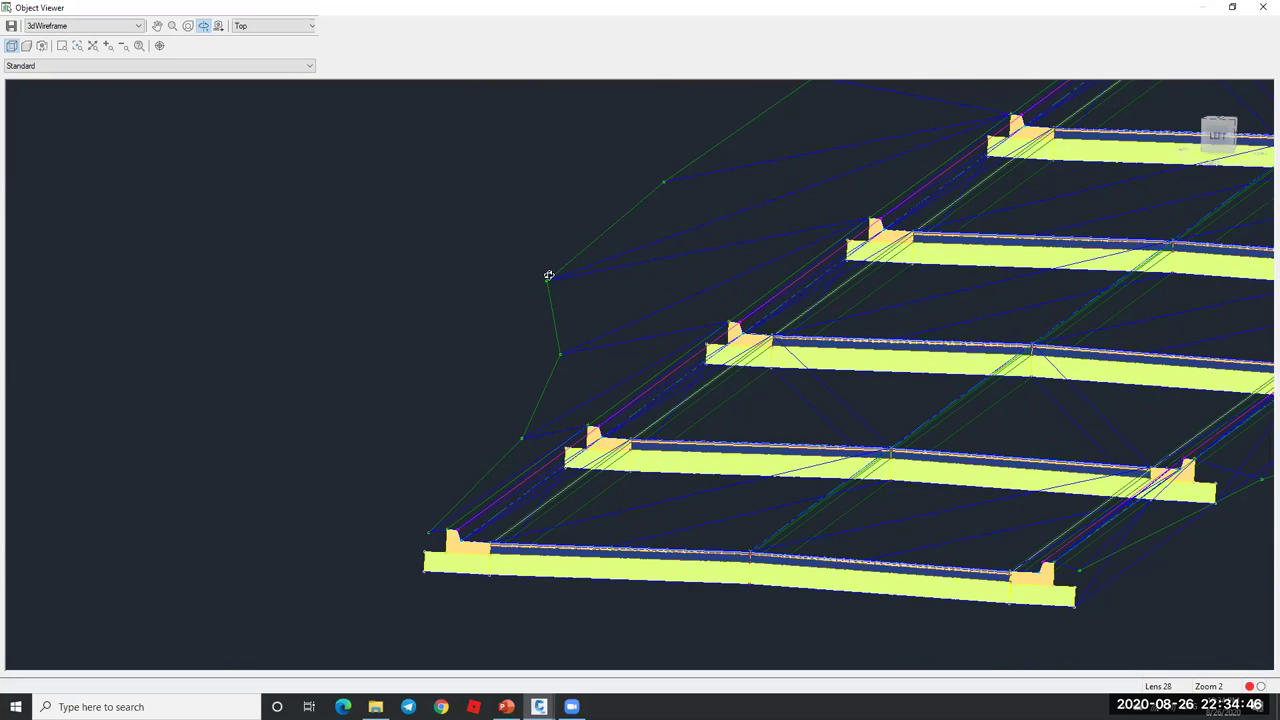
scroll(560, 270, "down", 2)
scroll(810, 410, "down", 1)
scroll(850, 420, "up", 3)
scroll(691, 297, "down", 5)
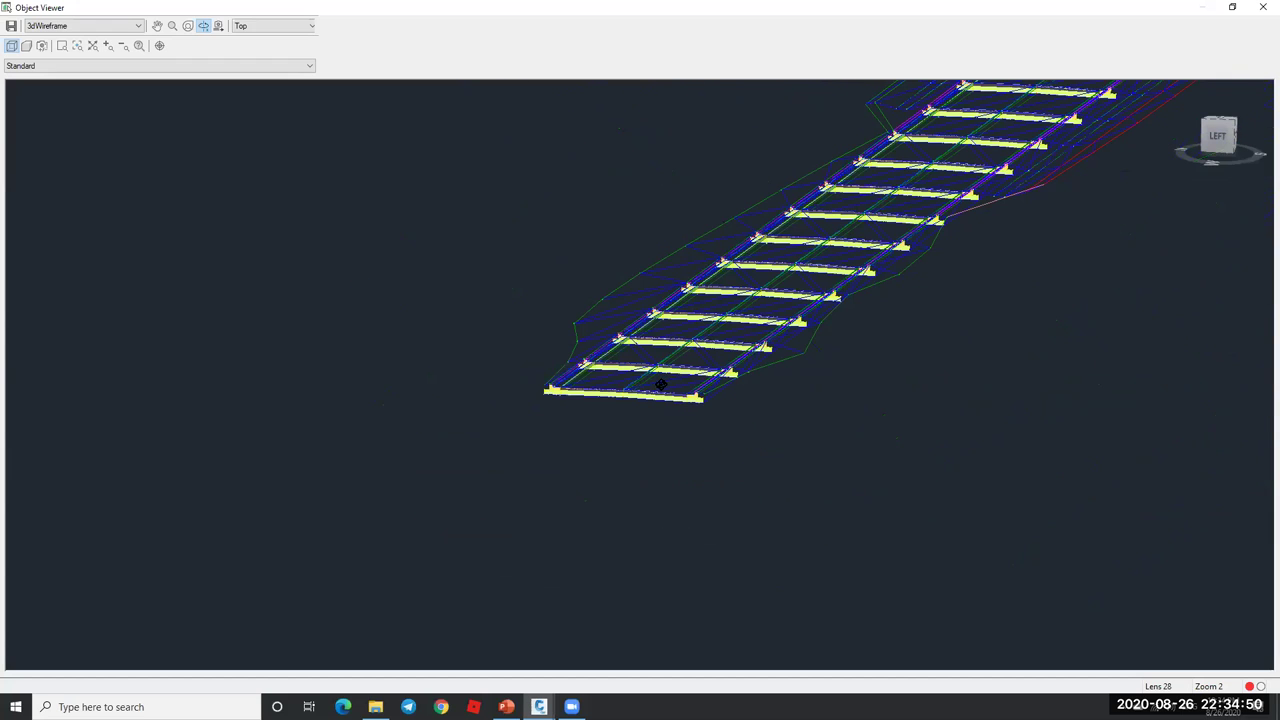
scroll(600, 445, "down", 3)
scroll(856, 237, "up", 2)
scroll(808, 277, "down", 1)
scroll(719, 300, "up", 1)
scroll(630, 305, "up", 2)
scroll(600, 310, "up", 2)
scroll(663, 290, "up", 4)
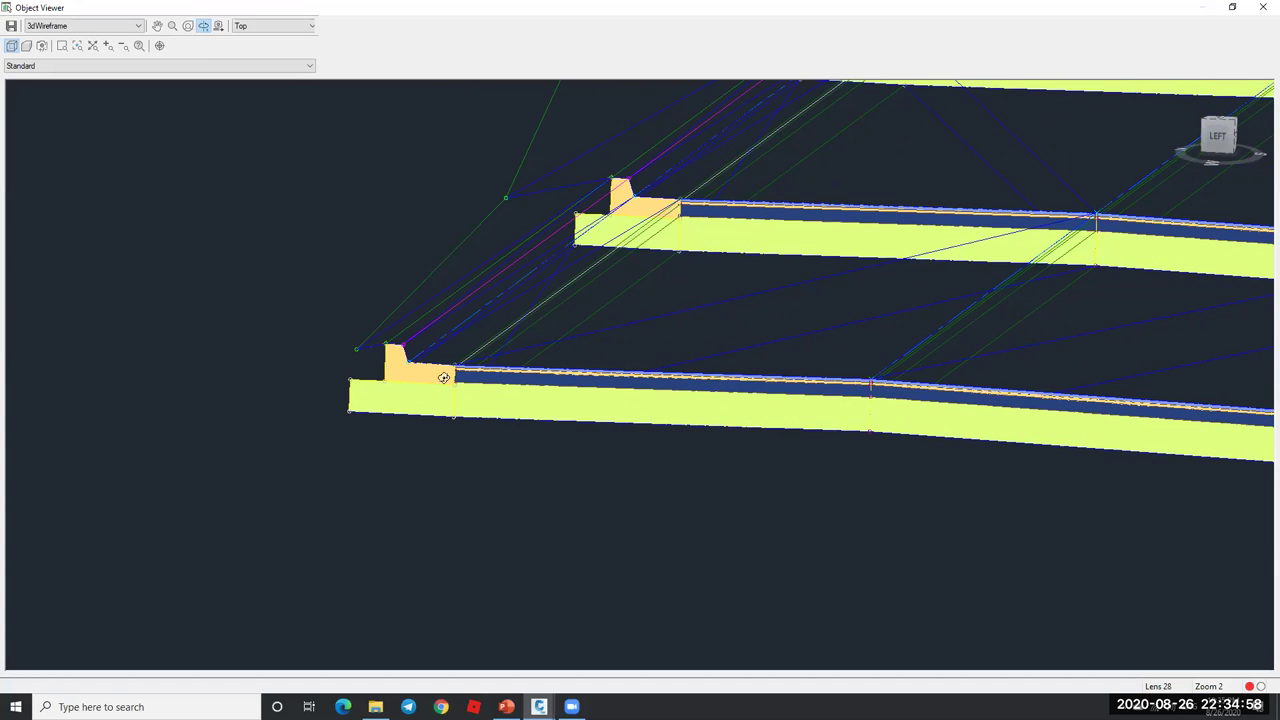
scroll(466, 340, "up", 6)
scroll(420, 311, "down", 1)
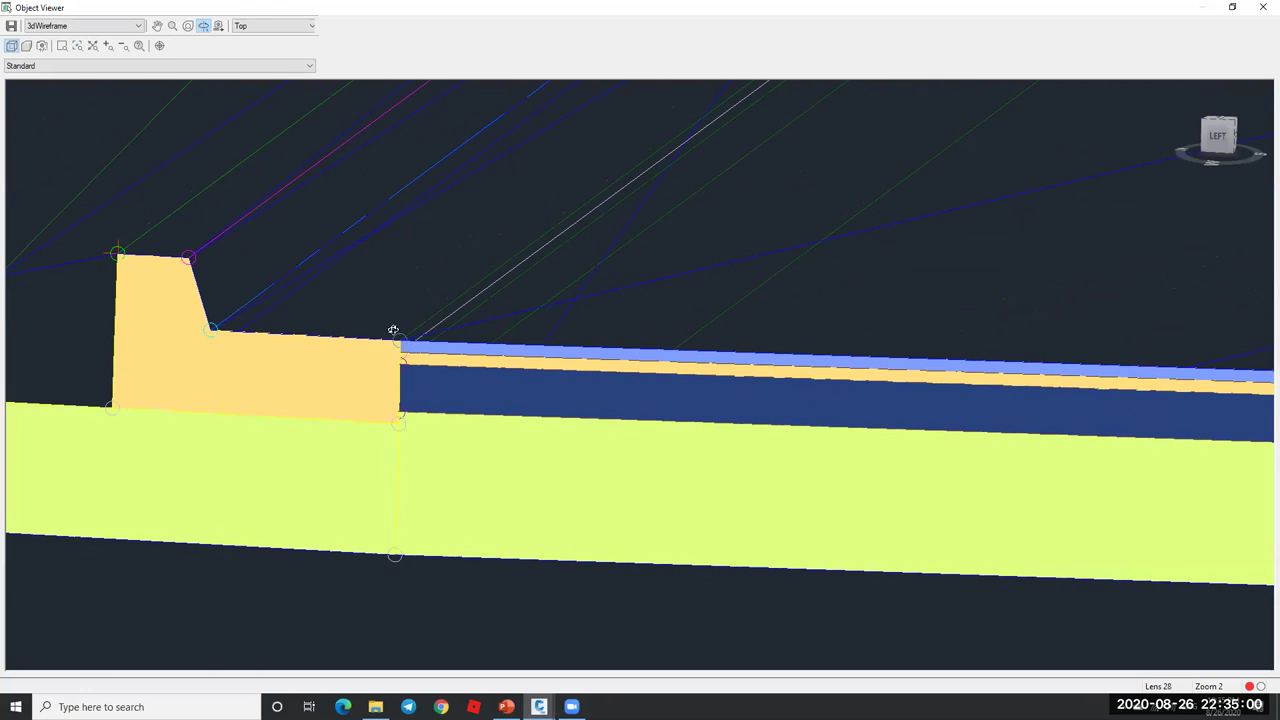
scroll(420, 328, "down", 2)
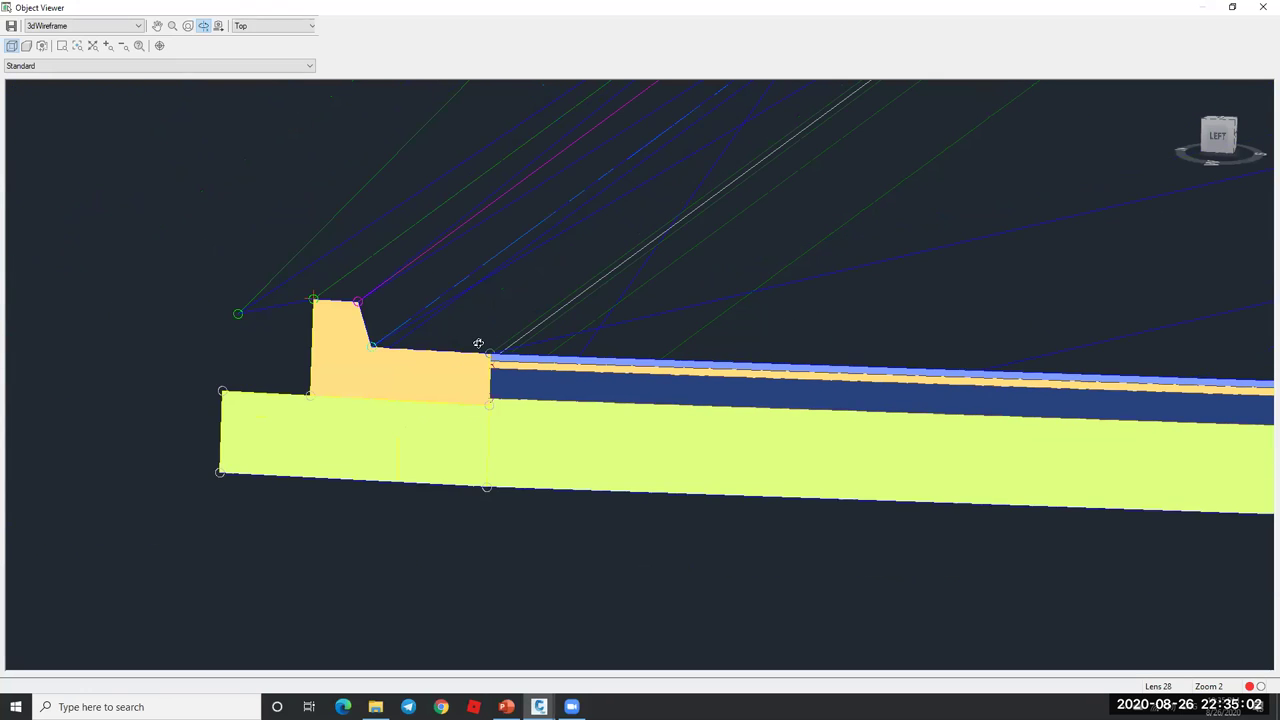
scroll(490, 343, "up", 2)
- With the Pan tool, inspect the pavement layers and base beneath the curb along the corridor
left_click(157, 26)
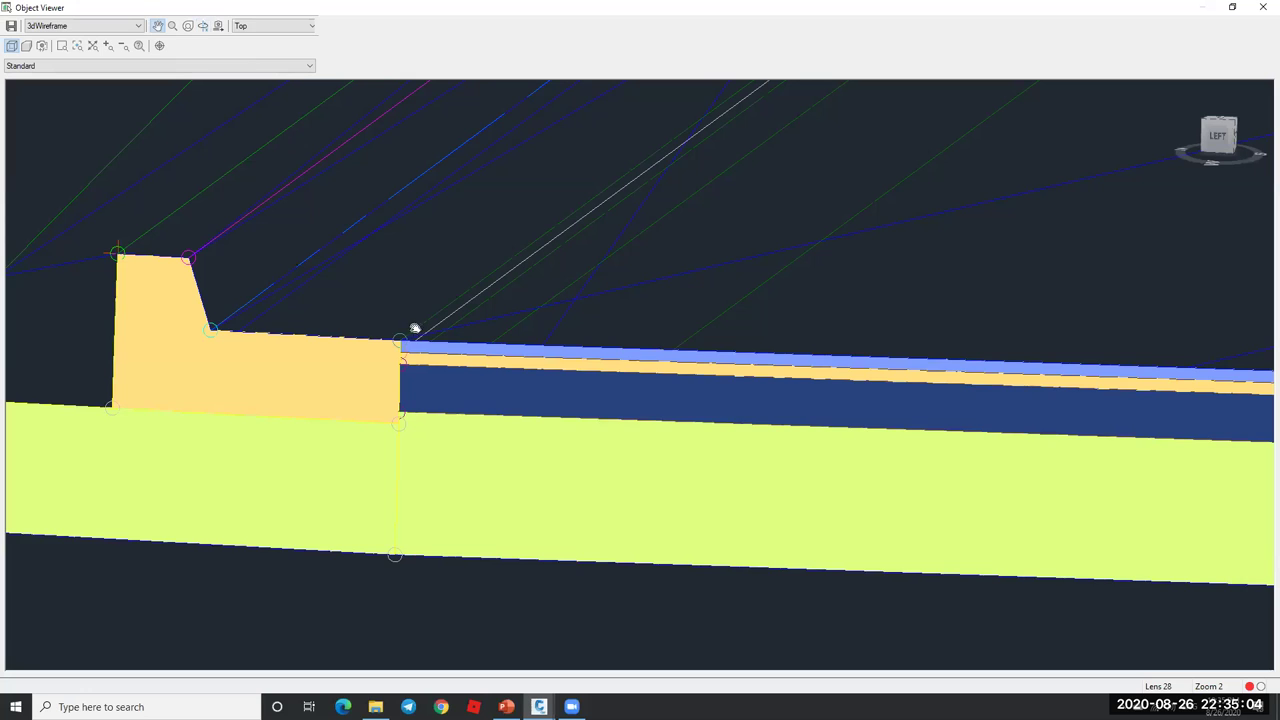
left_click_drag(435, 316, 294, 451)
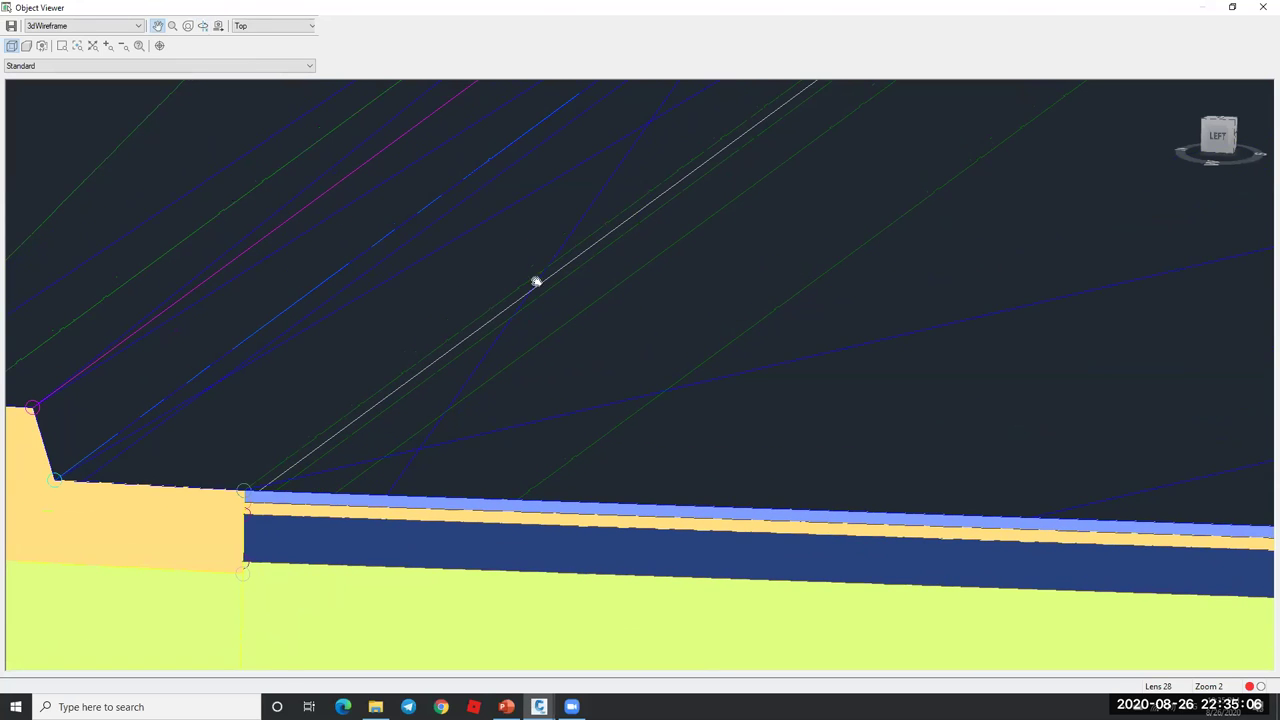
left_click_drag(706, 140, 681, 243)
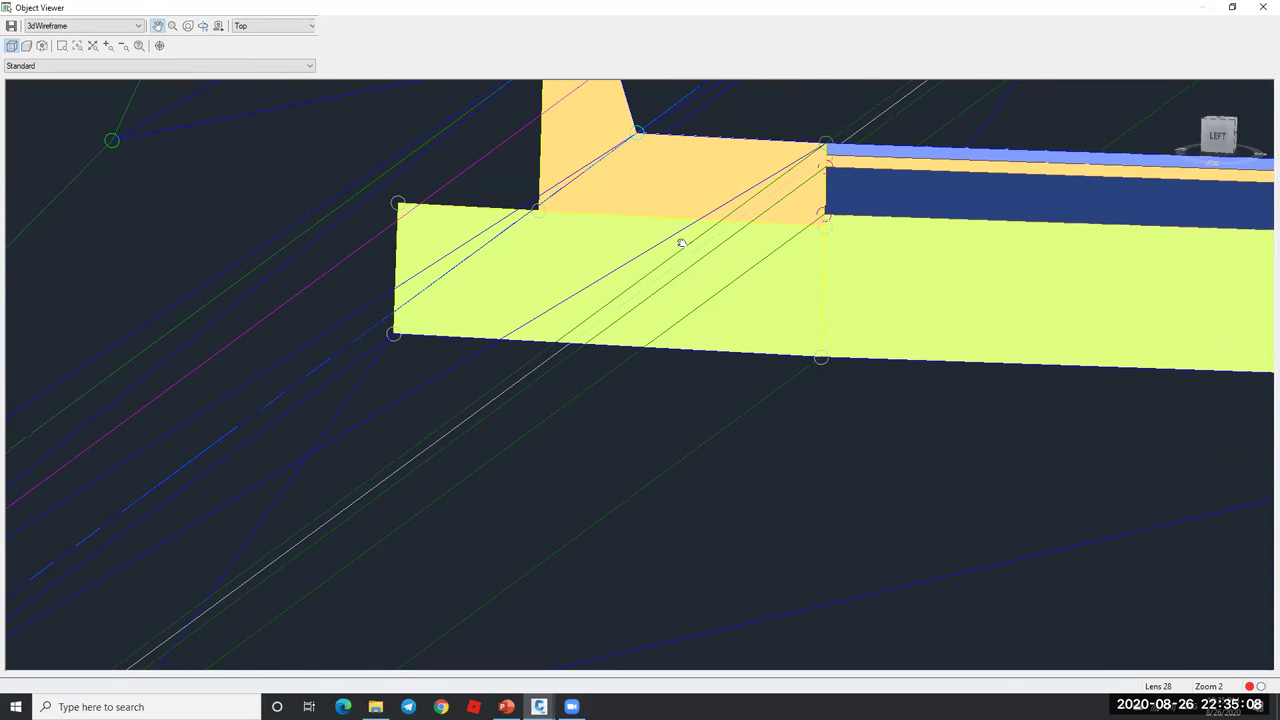
scroll(792, 178, "up", 4)
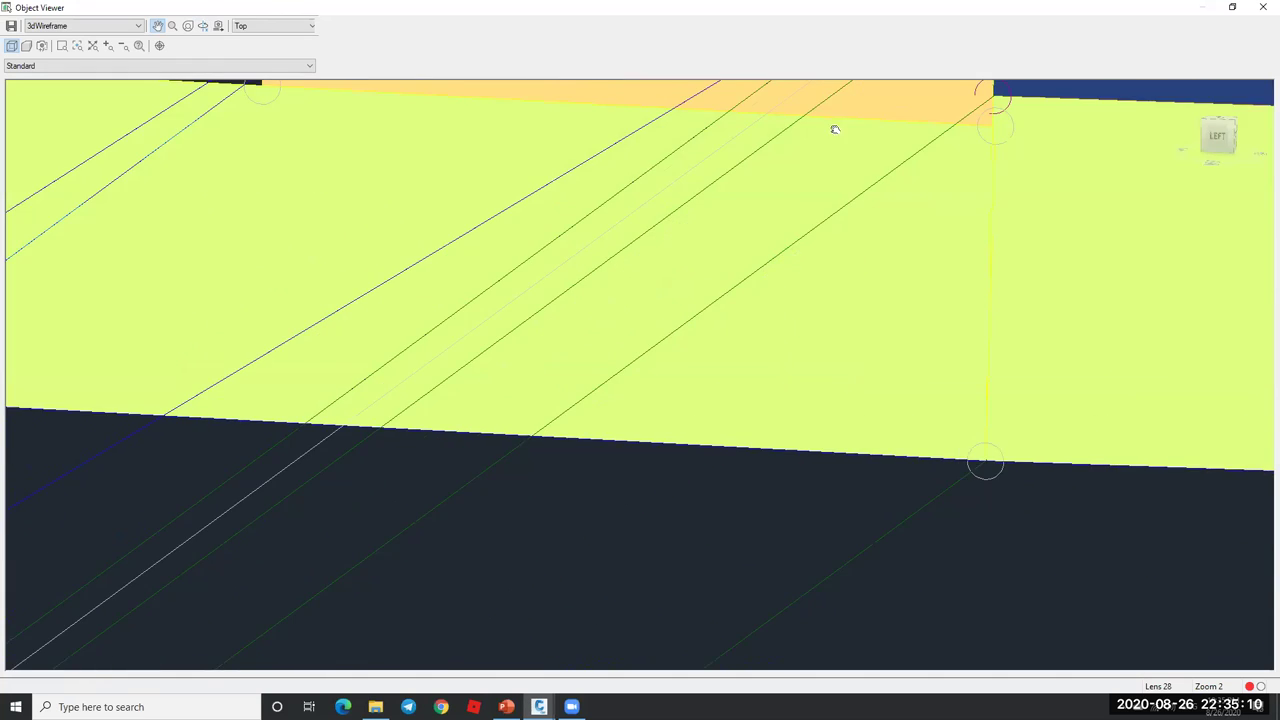
scroll(834, 126, "down", 2)
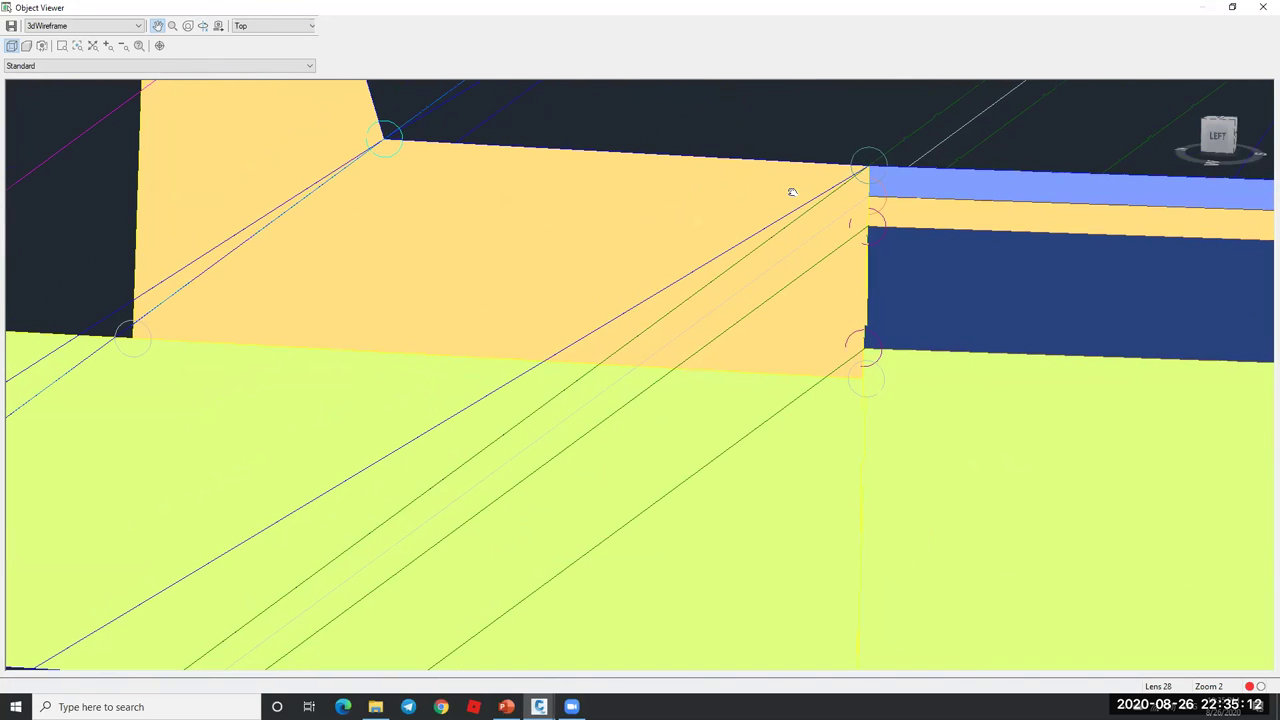
scroll(789, 191, "down", 6)
scroll(746, 228, "down", 3)
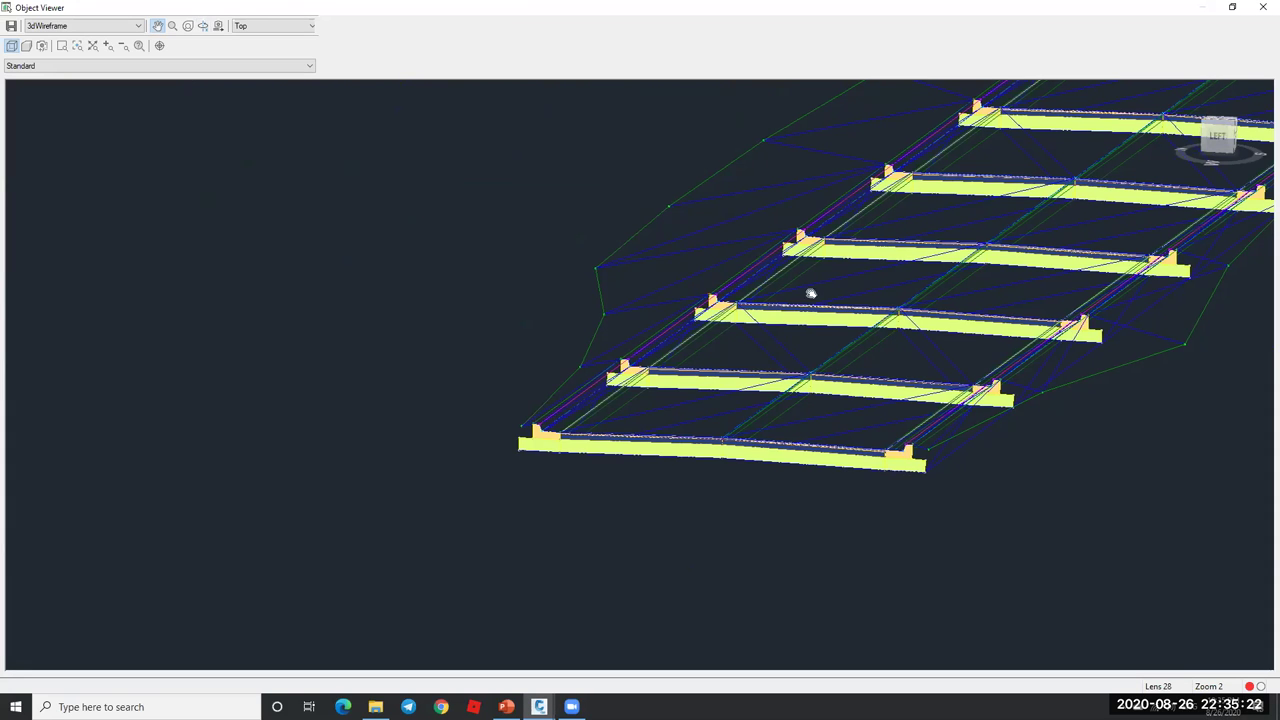
left_click_drag(809, 289, 594, 380)
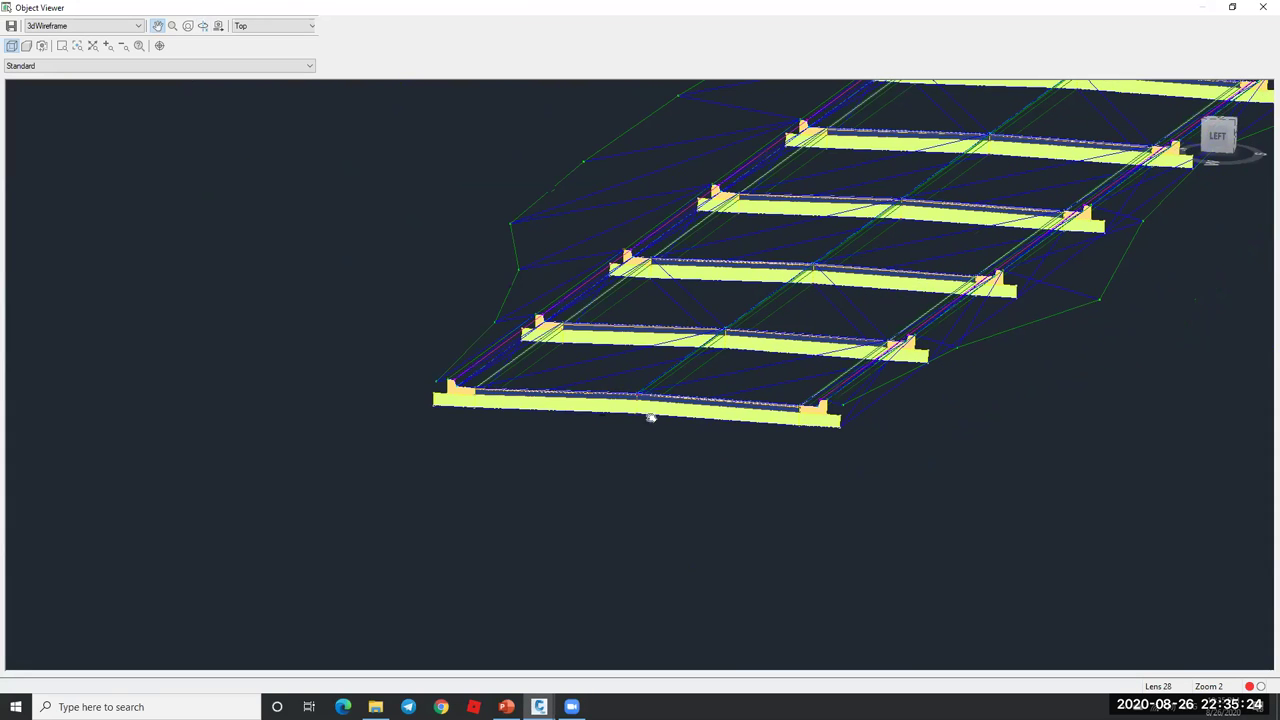
scroll(643, 410, "up", 6)
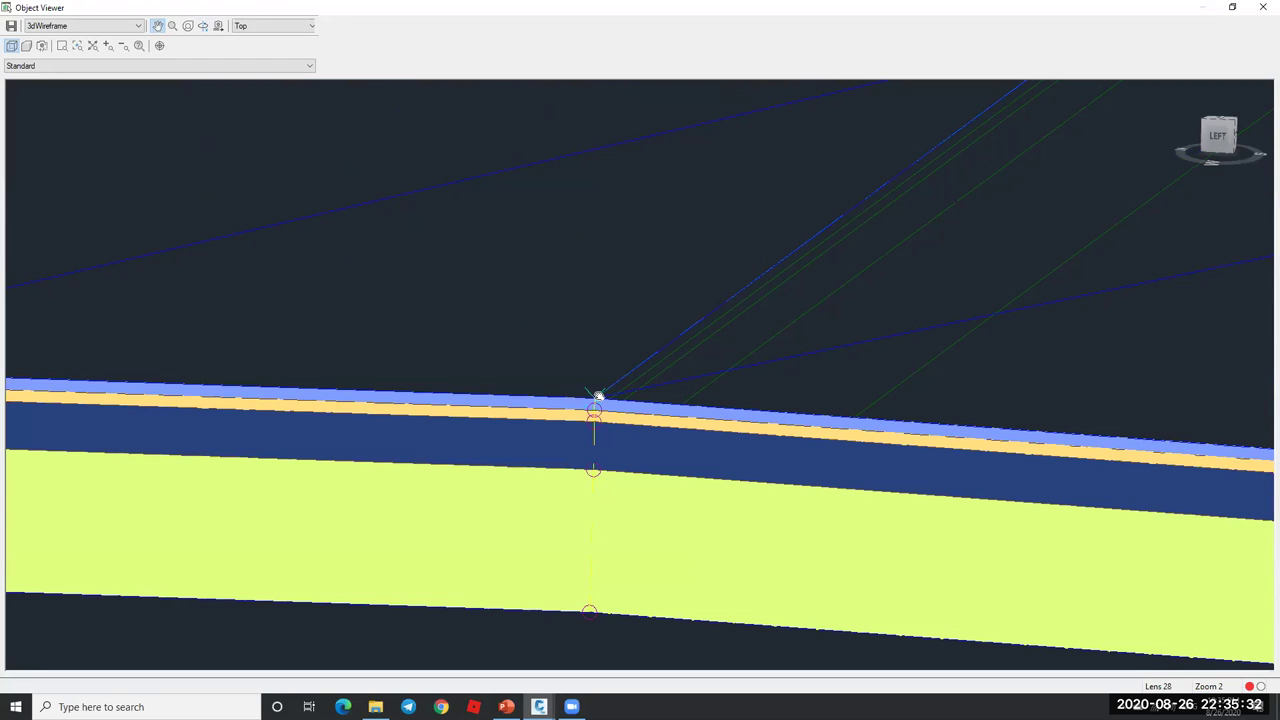
scroll(597, 397, "down", 6)
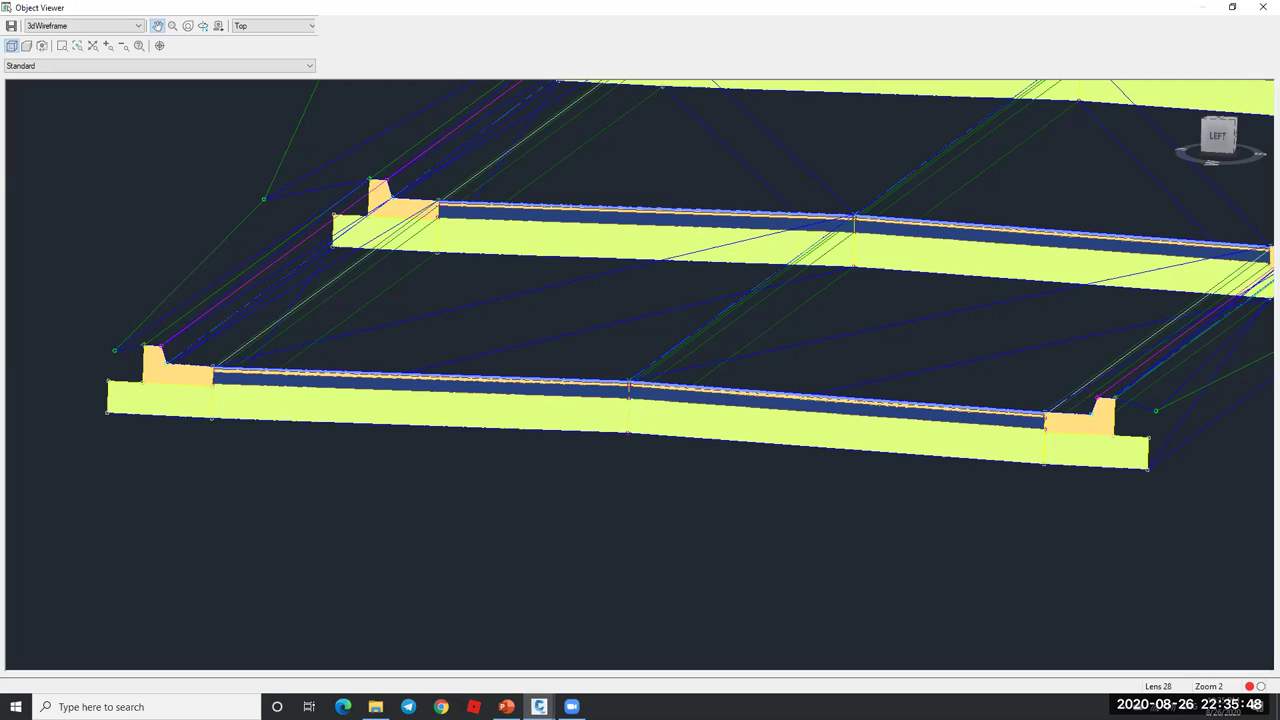
left_click(84, 26)
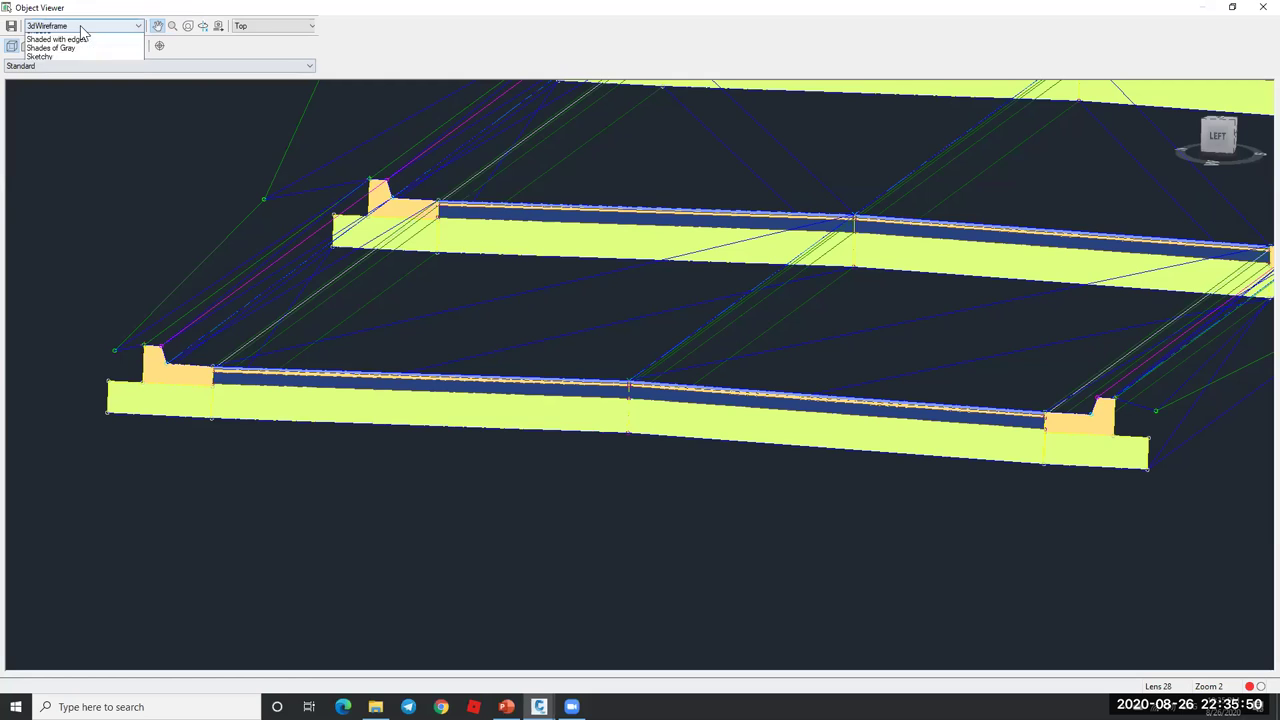
left_click(91, 49)
mouse_move(820, 197)
left_mouse_down()
mouse_move(737, 349)
mouse_move(675, 349)
left_mouse_up()
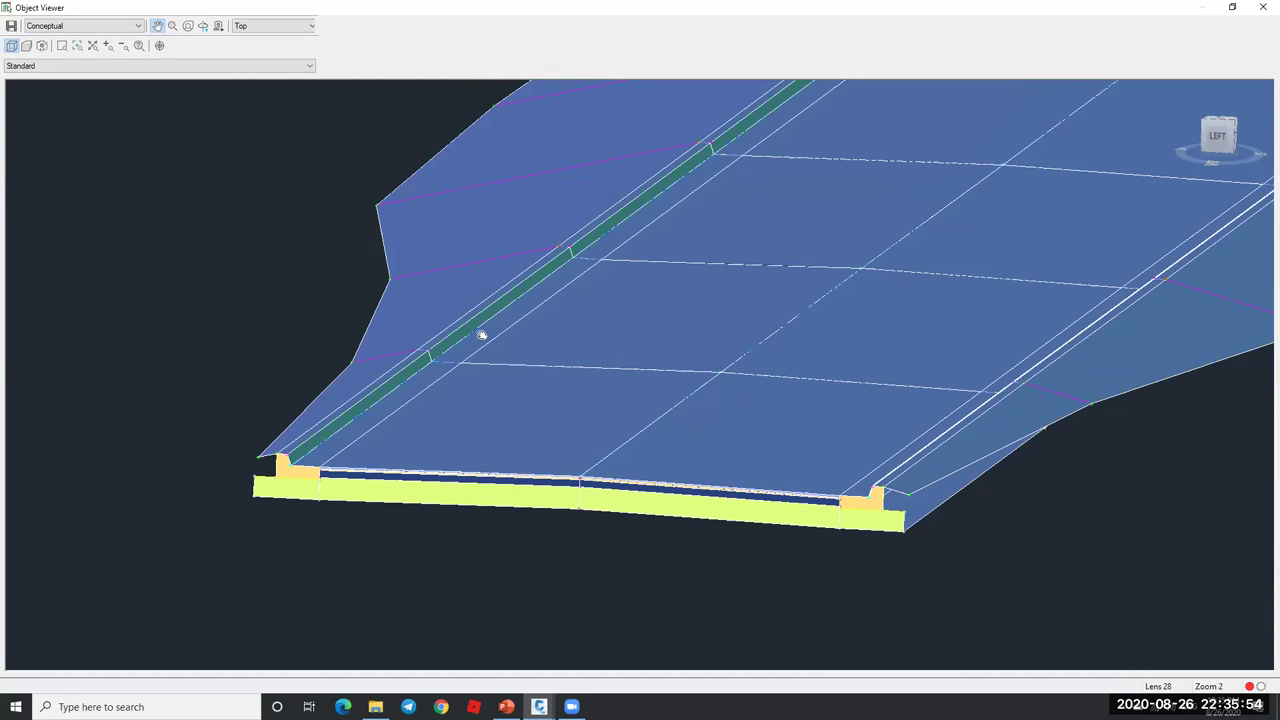
left_click_drag(766, 263, 851, 243)
scroll(760, 250, "down", 5)
scroll(851, 243, "down", 4)
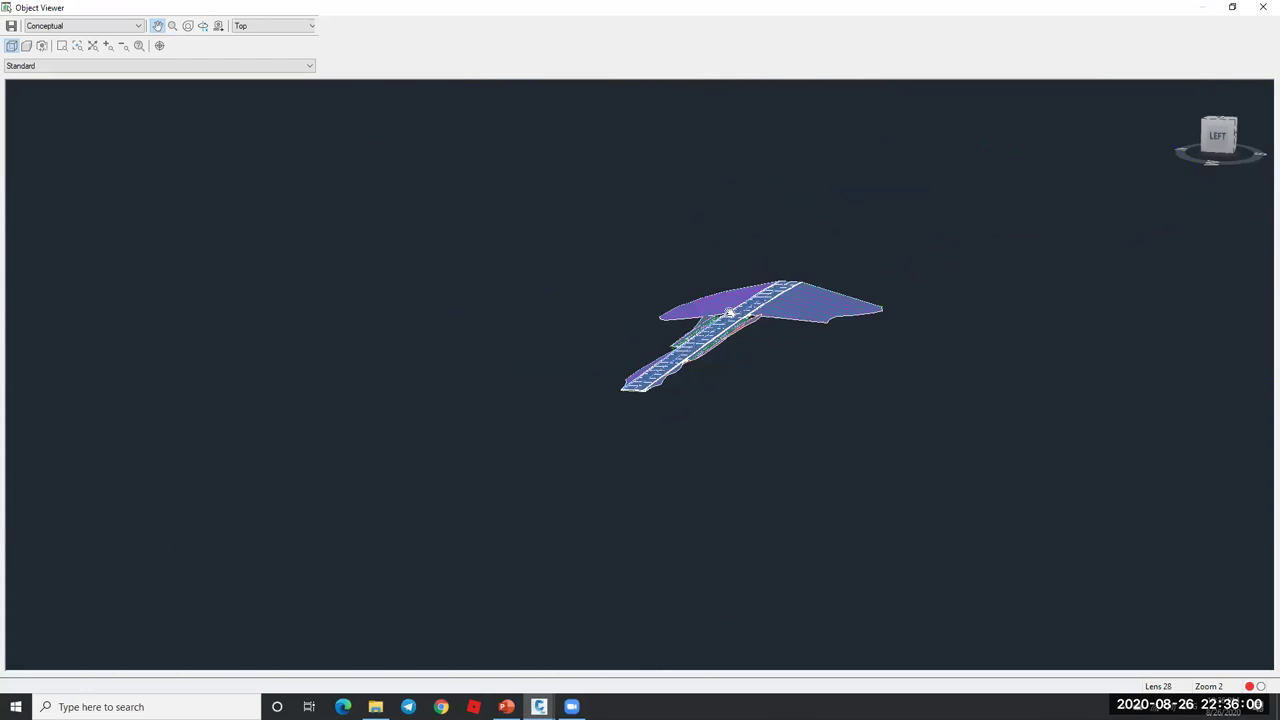
key("Escape")
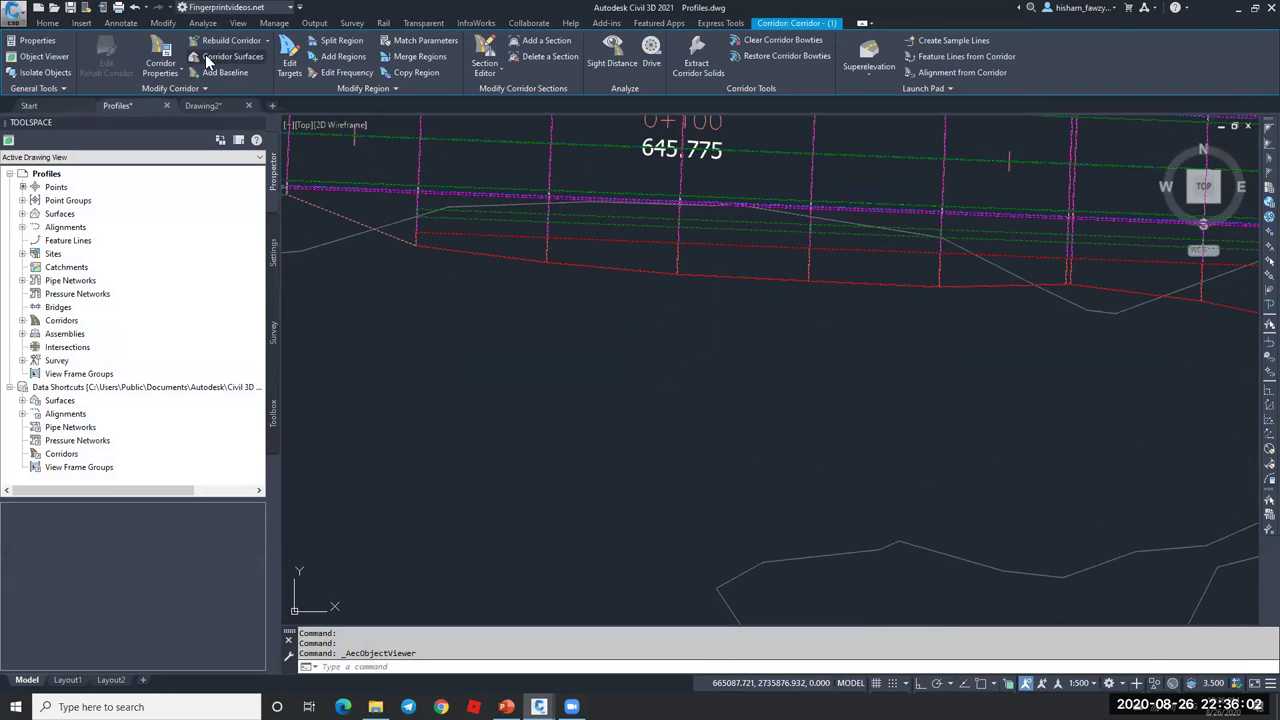
left_click(56, 60)
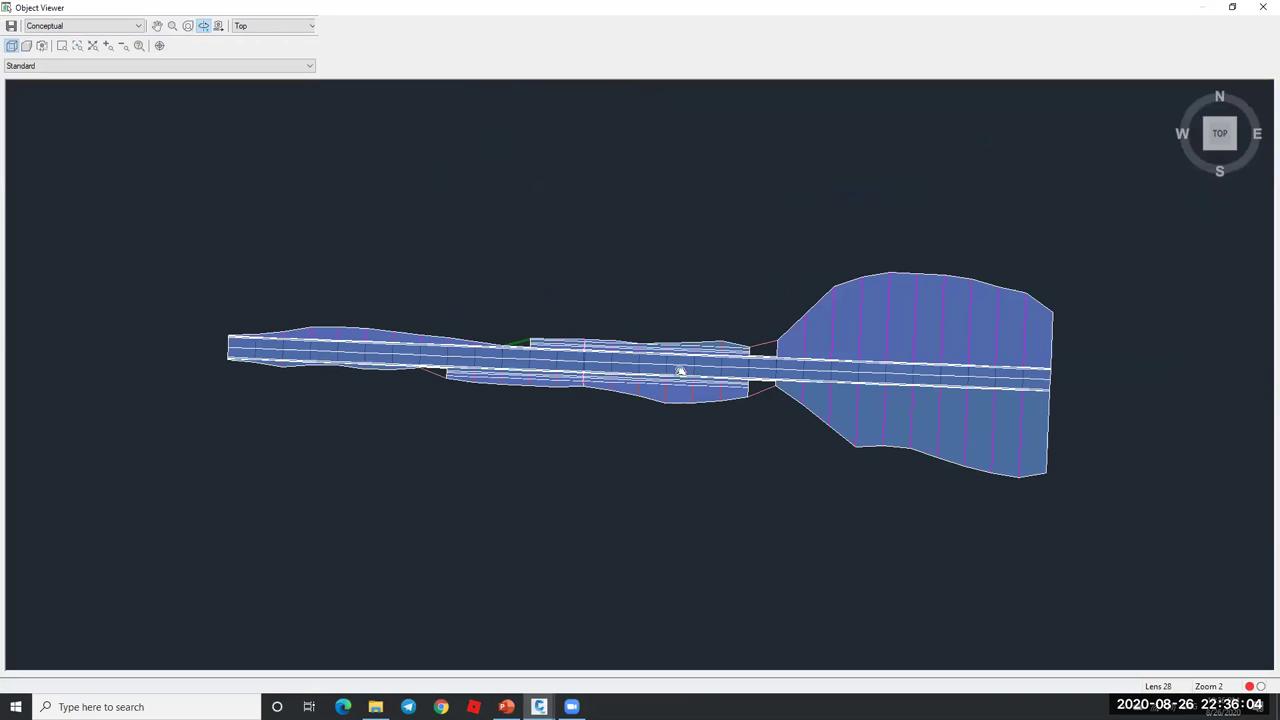
middle_click_drag(680, 372, 771, 363)
scroll(771, 363, "down", 3)
left_click_drag(771, 363, 806, 266)
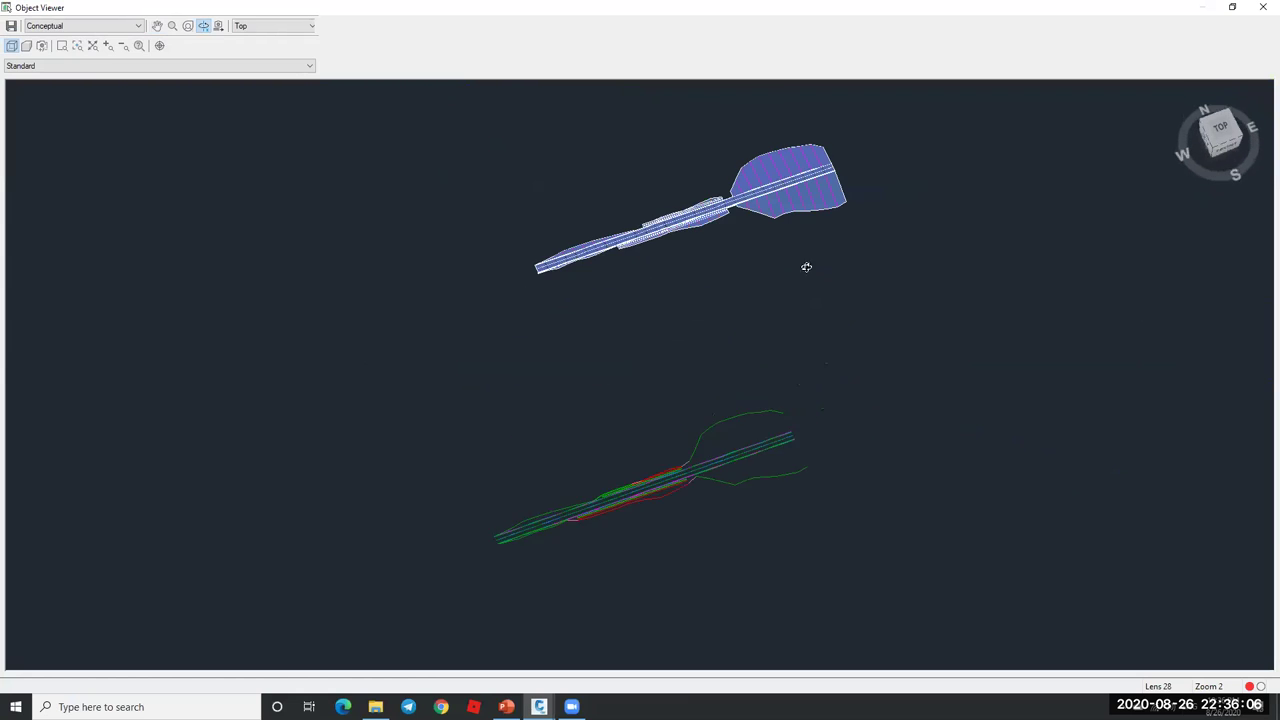
left_click(1204, 140)
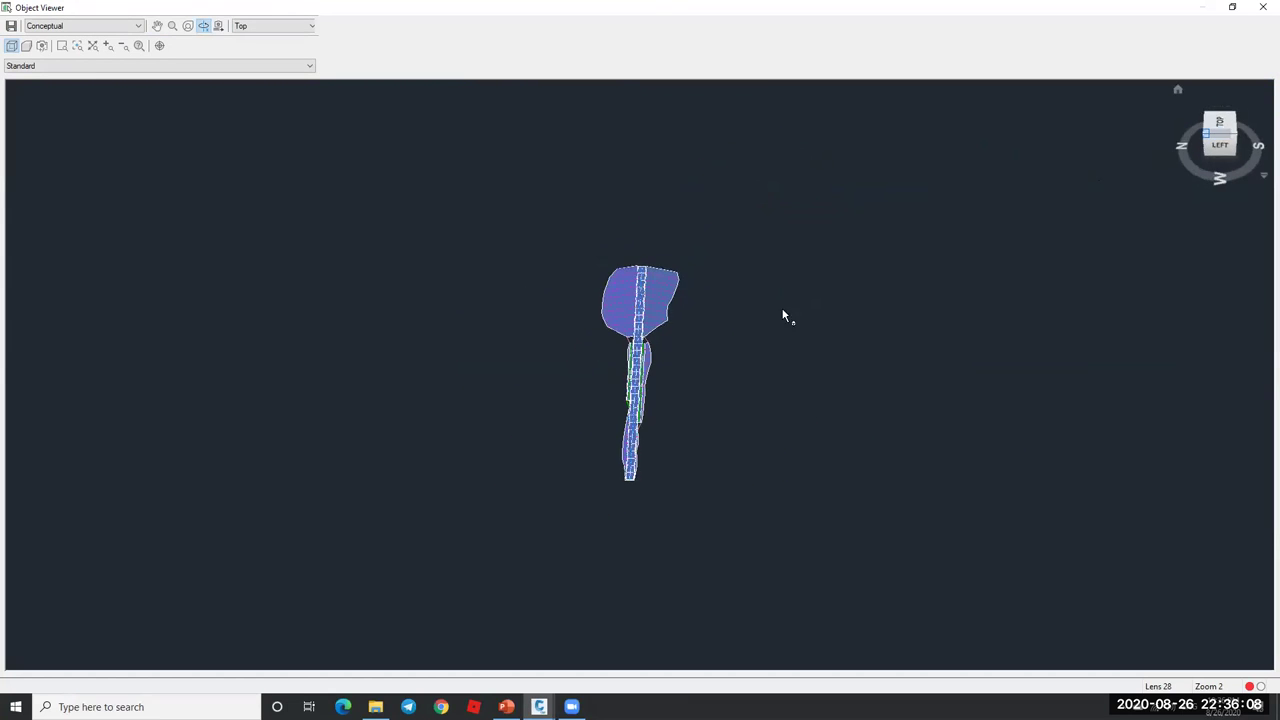
scroll(664, 389, "up", 5)
left_click_drag(664, 389, 637, 257)
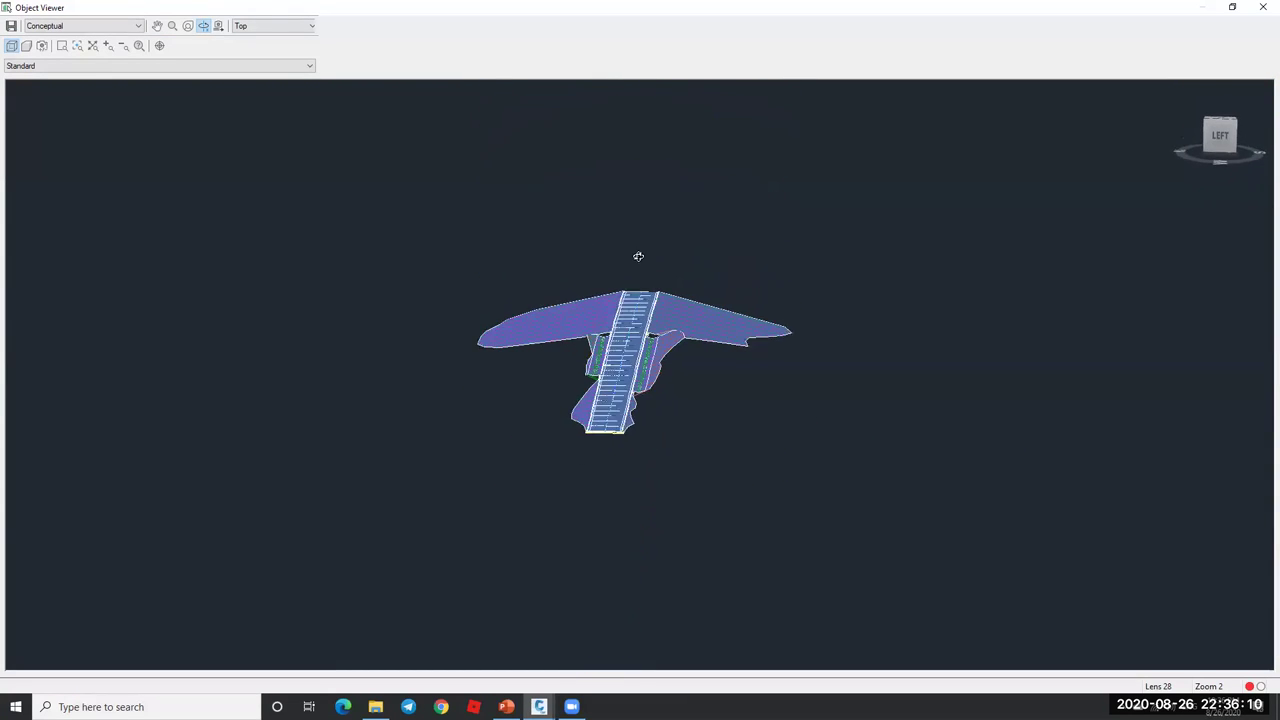
scroll(604, 375, "up", 2)
scroll(604, 375, "up", 4)
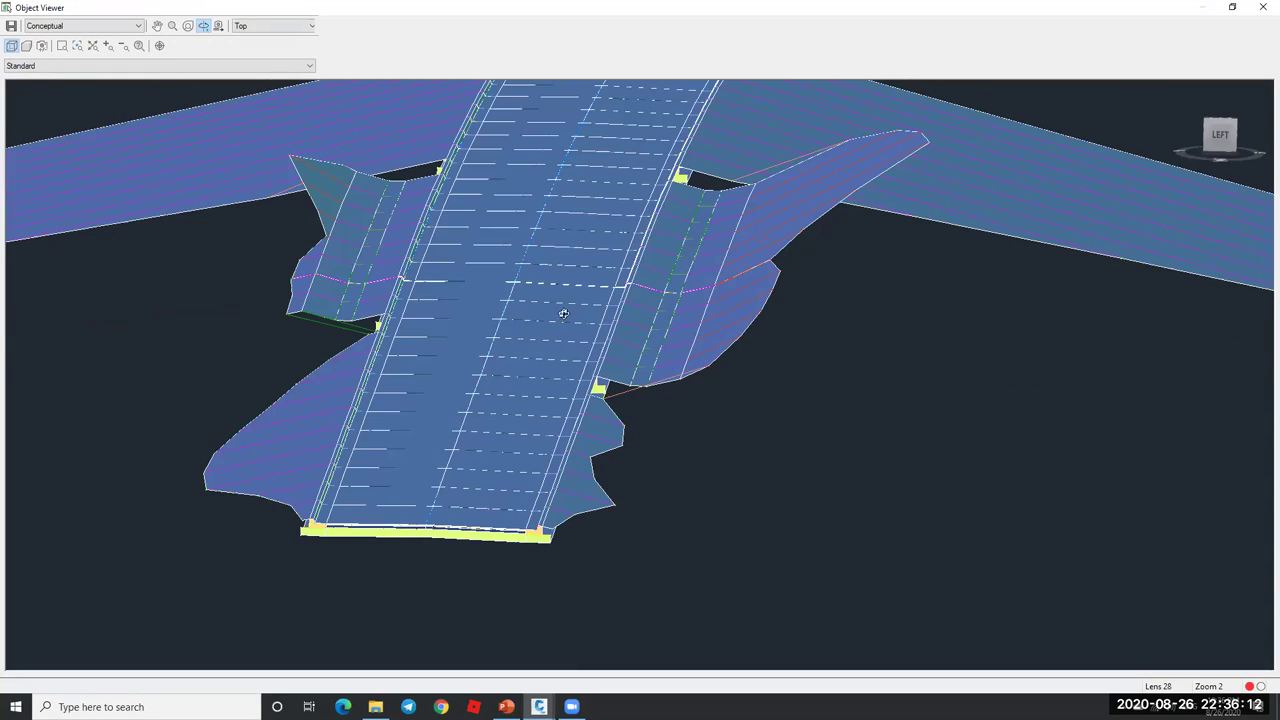
mouse_move(551, 318)
left_mouse_down()
mouse_move(580, 302)
mouse_move(592, 273)
mouse_move(566, 331)
mouse_move(565, 276)
left_mouse_up()
scroll(608, 263, "up", 2)
scroll(642, 388, "down", 1)
left_click_drag(523, 263, 851, 249)
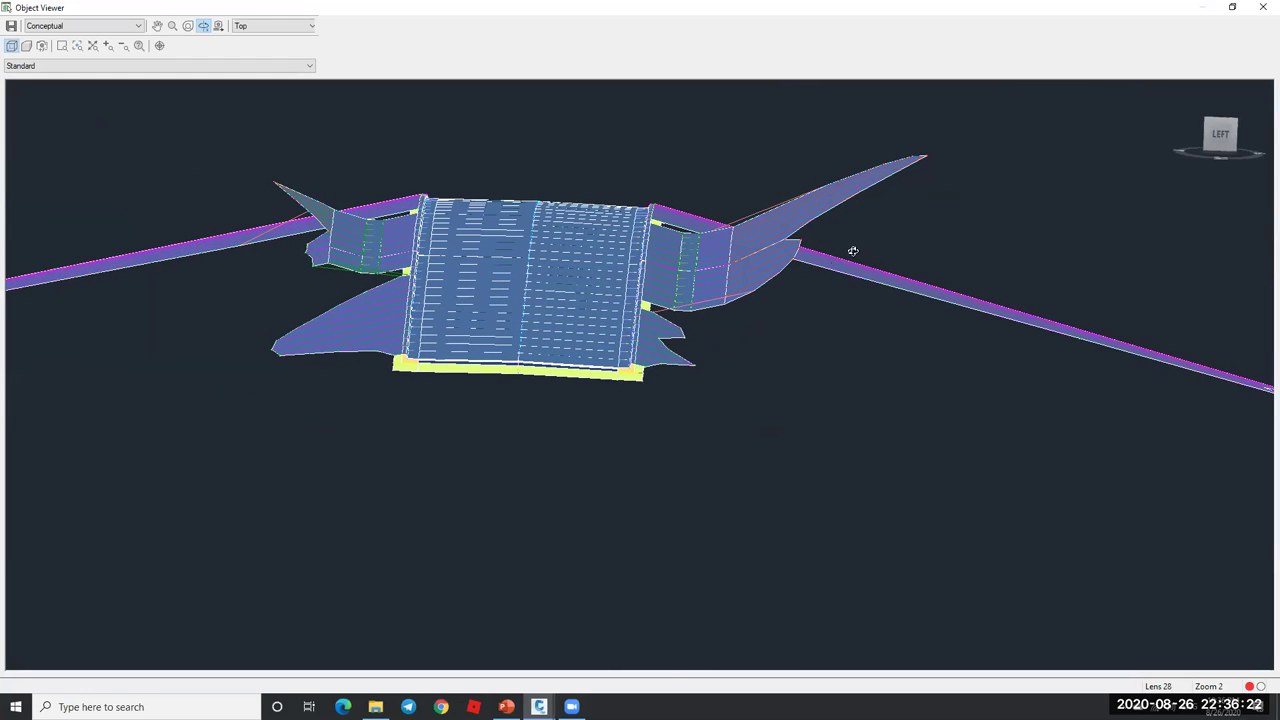
scroll(742, 229, "up", 2)
scroll(742, 229, "up", 5)
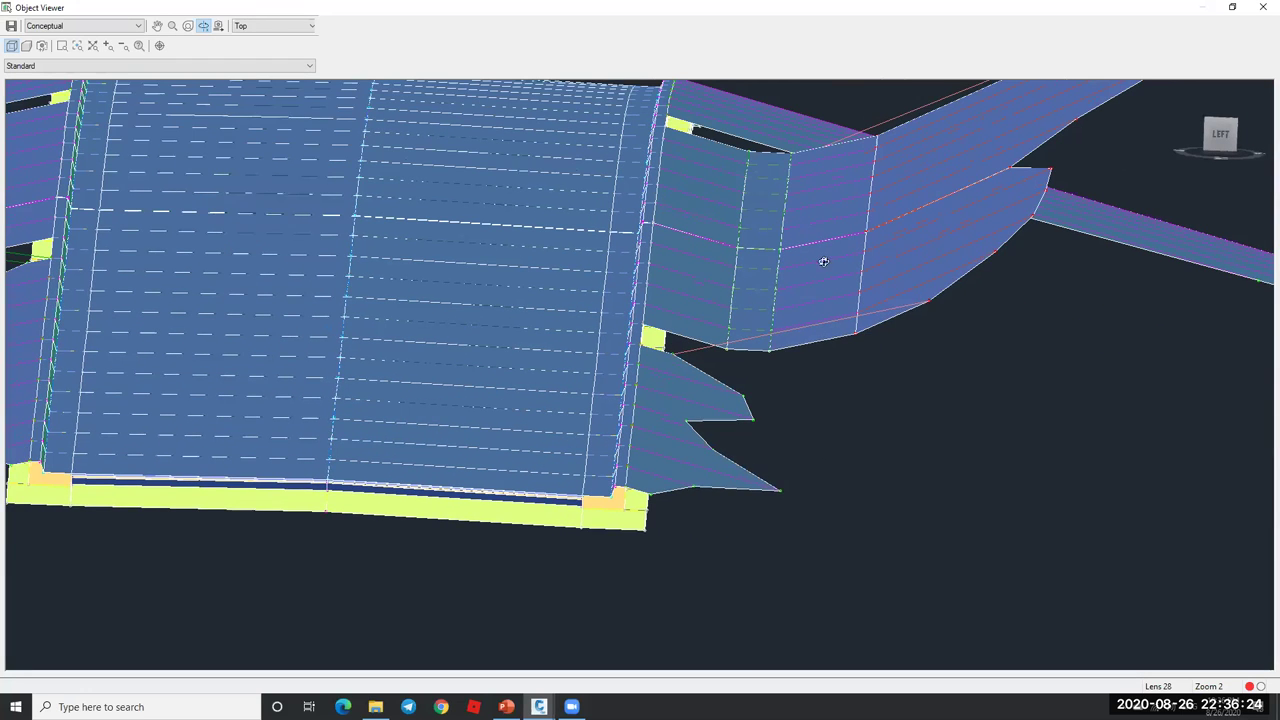
scroll(330, 258, "down", 5)
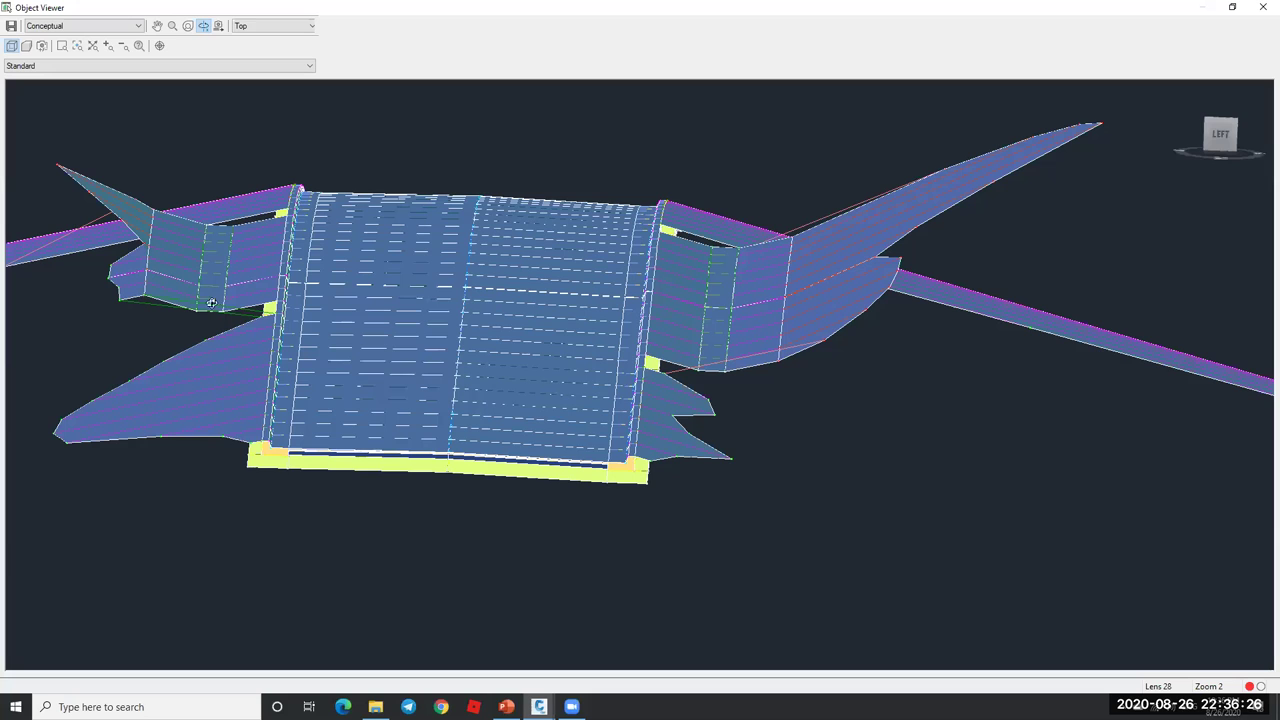
scroll(624, 290, "down", 3)
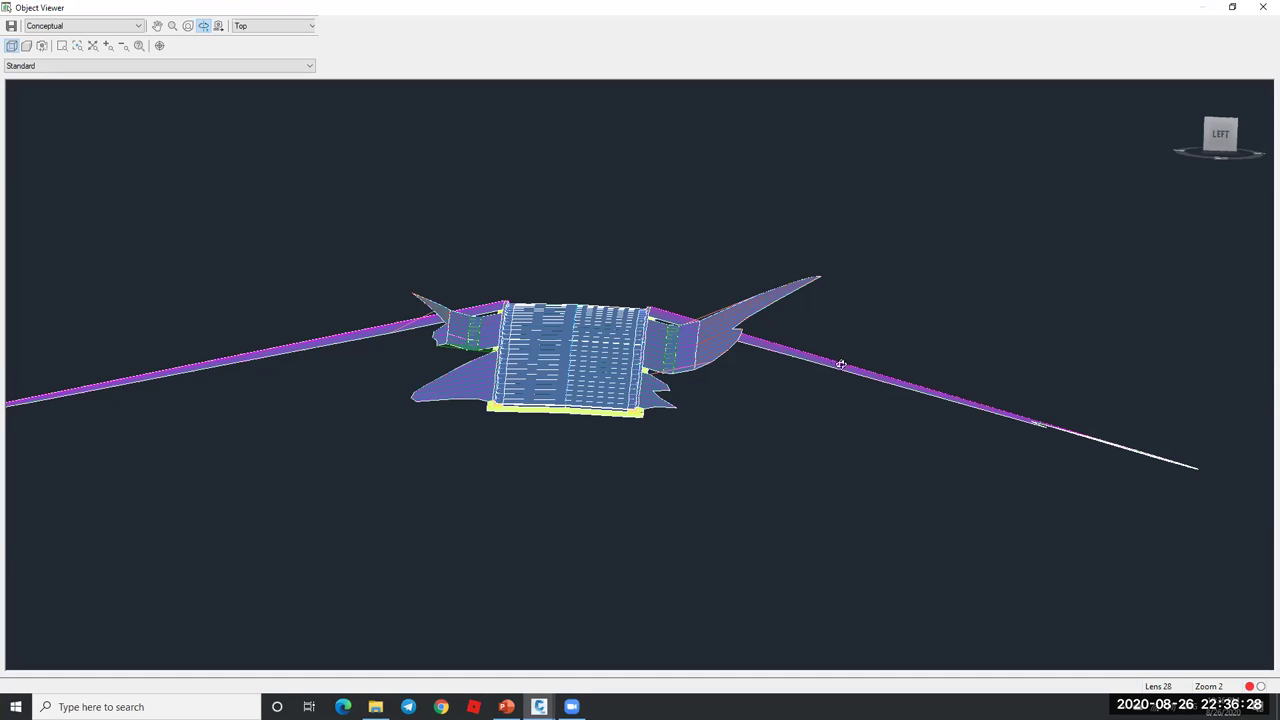
scroll(510, 327, "up", 3)
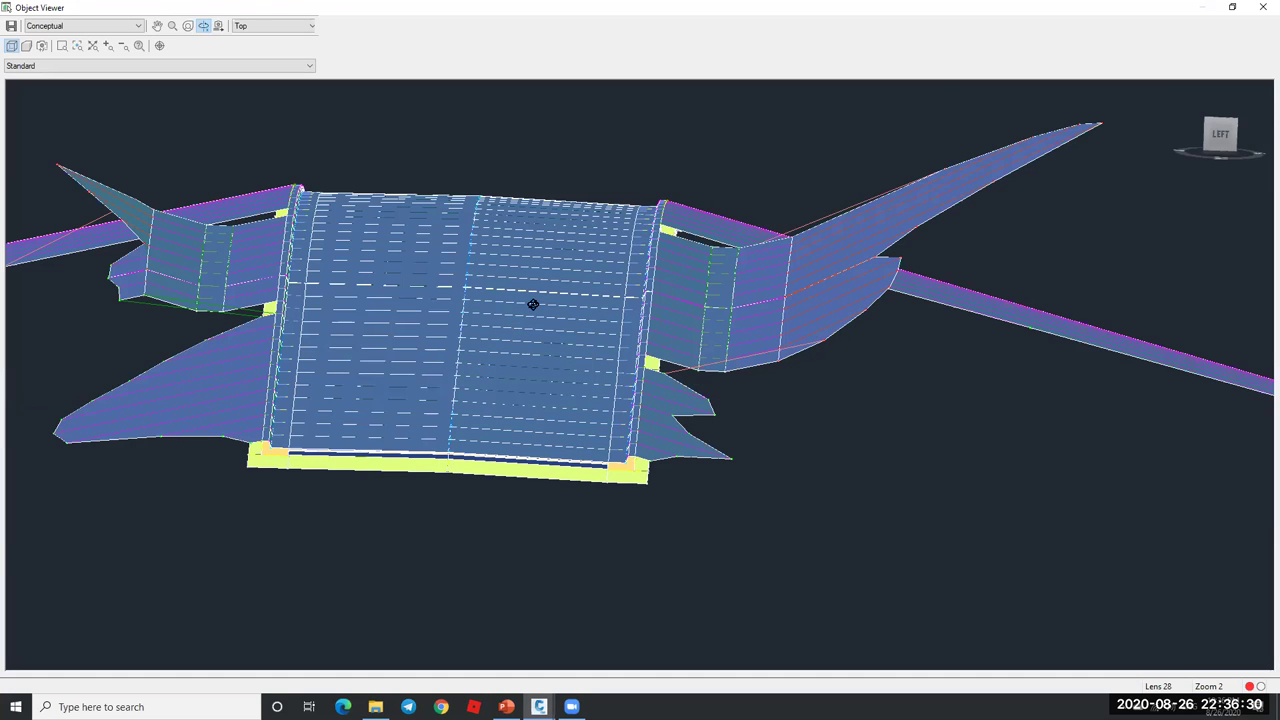
left_click_drag(588, 355, 728, 264)
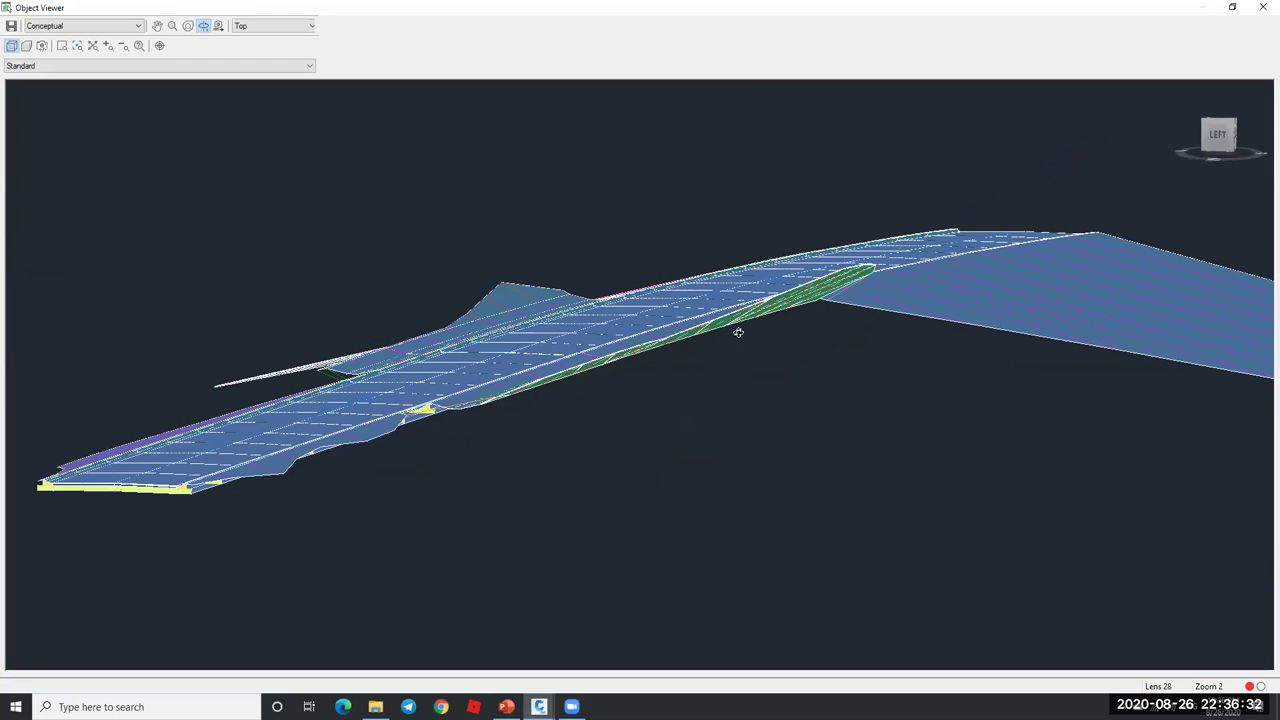
scroll(737, 329, "down", 3)
left_click_drag(605, 381, 595, 252)
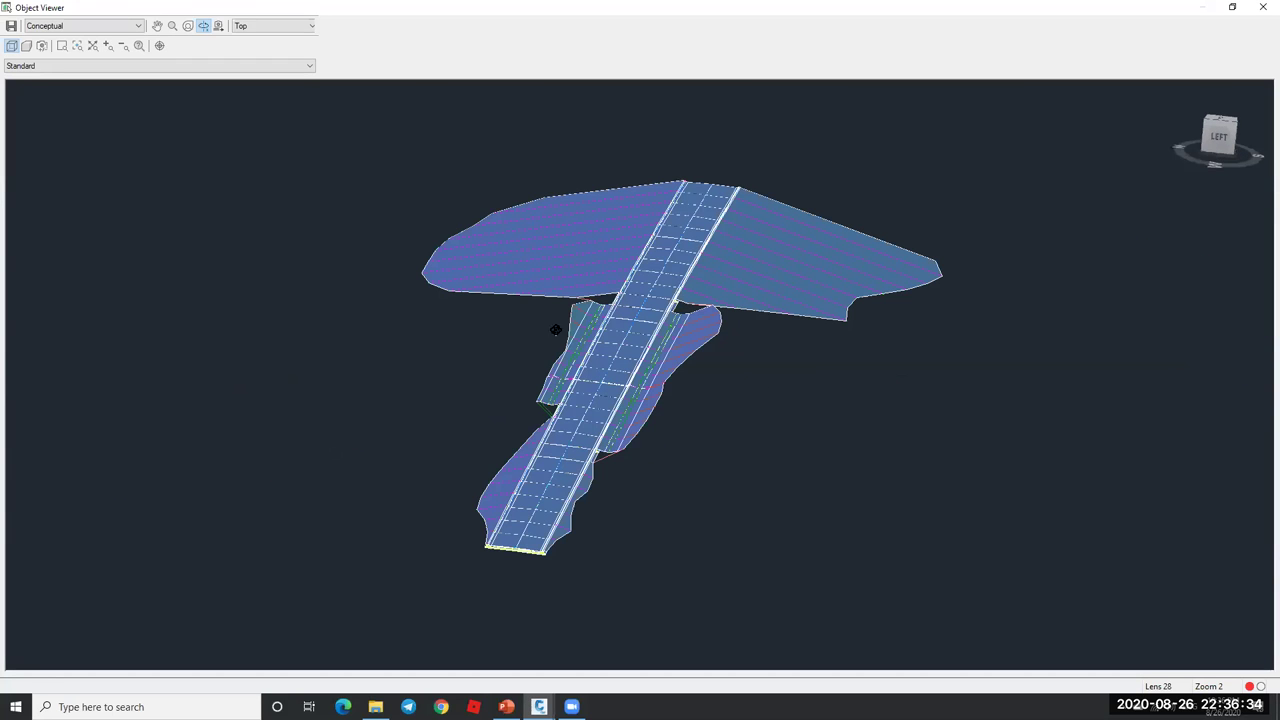
scroll(341, 420, "up", 5)
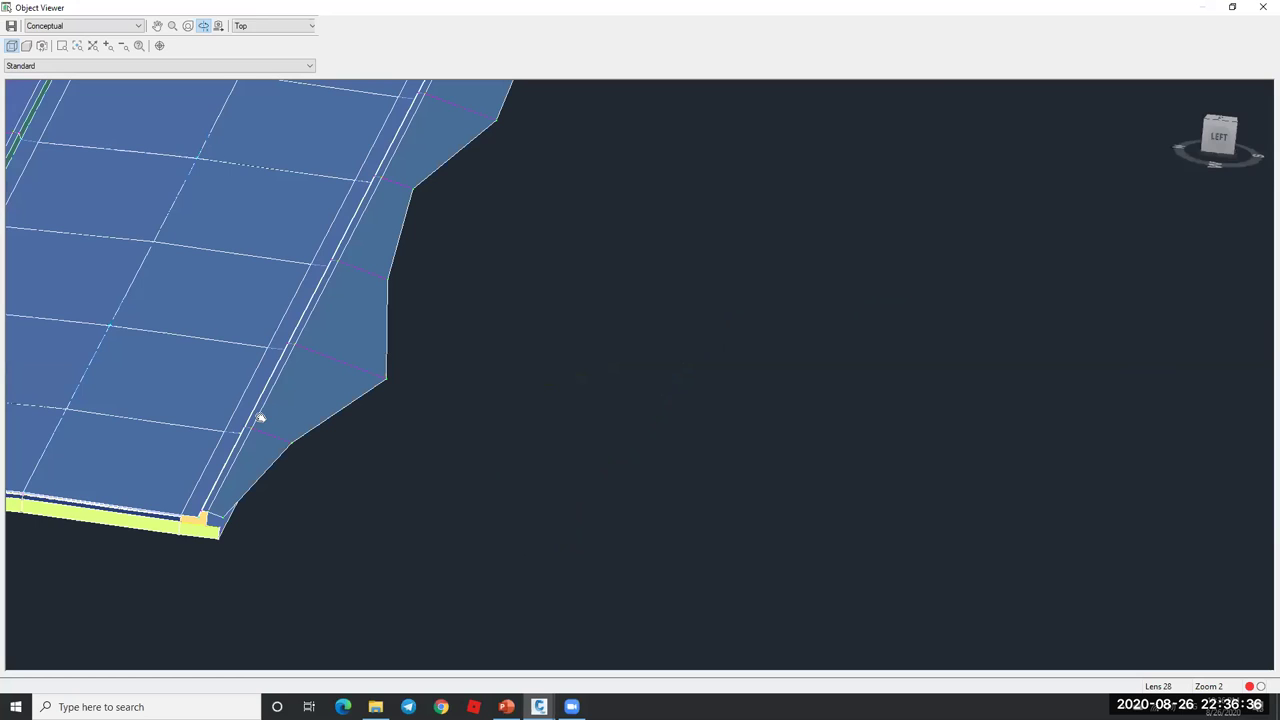
scroll(418, 453, "down", 2)
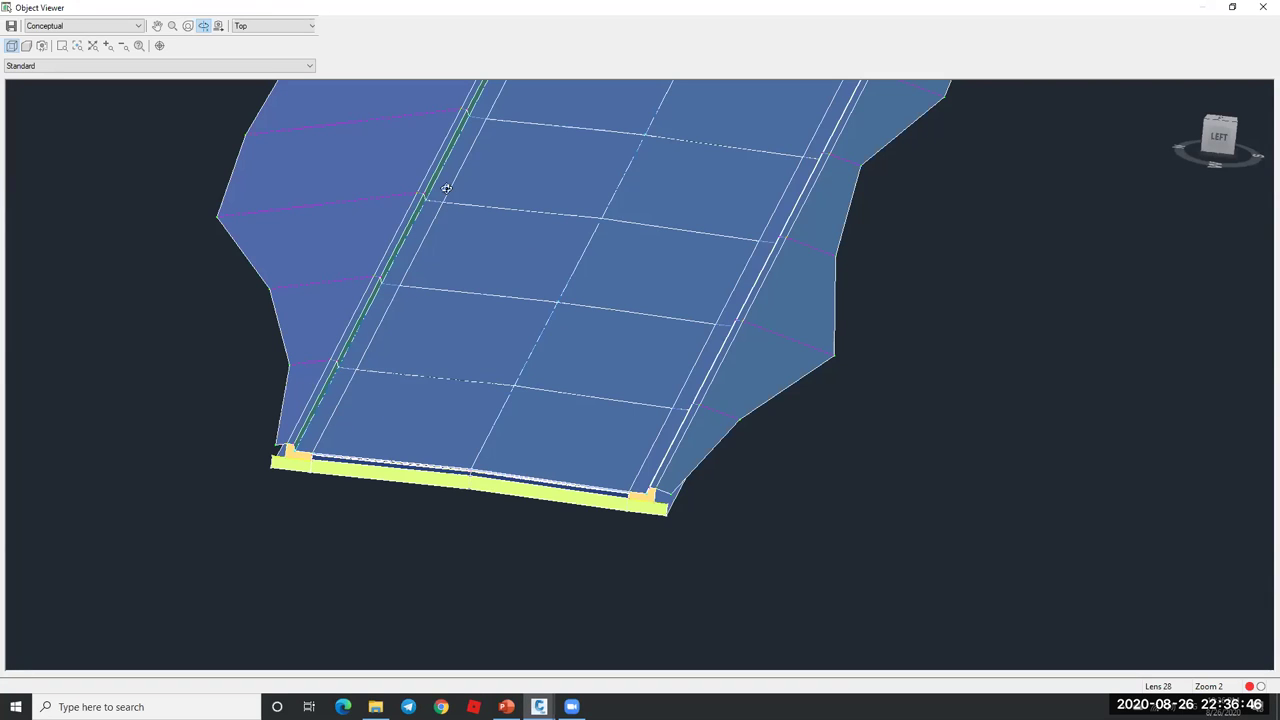
- Switch the corridor display to the 3dWireframe visual style
left_click(104, 28)
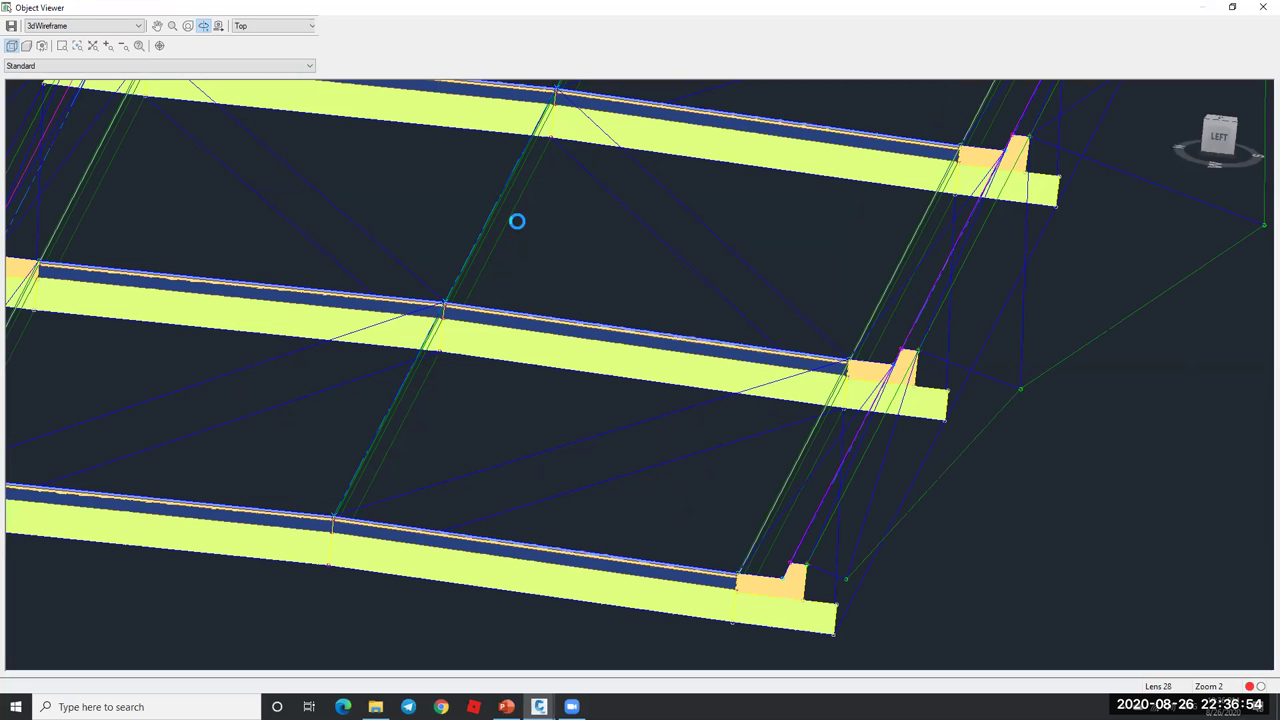
left_click_drag(517, 260, 515, 291)
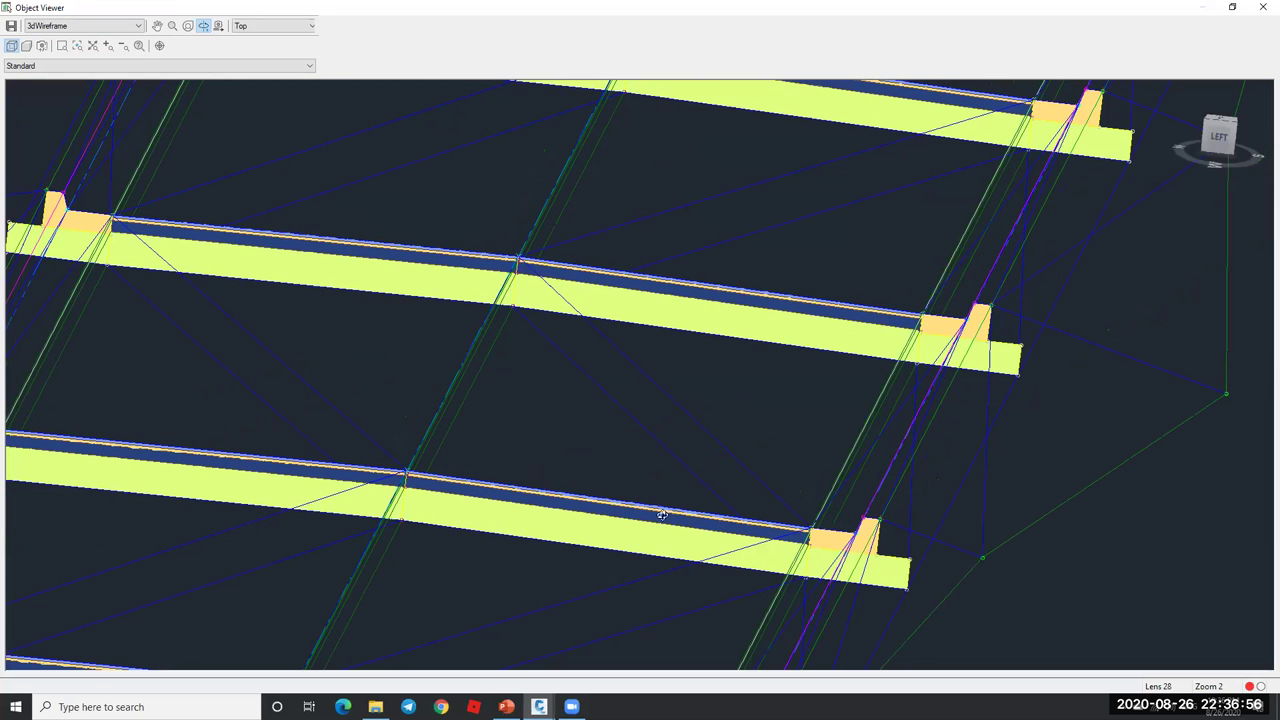
scroll(650, 495, "down", 5)
scroll(550, 240, "up", 5)
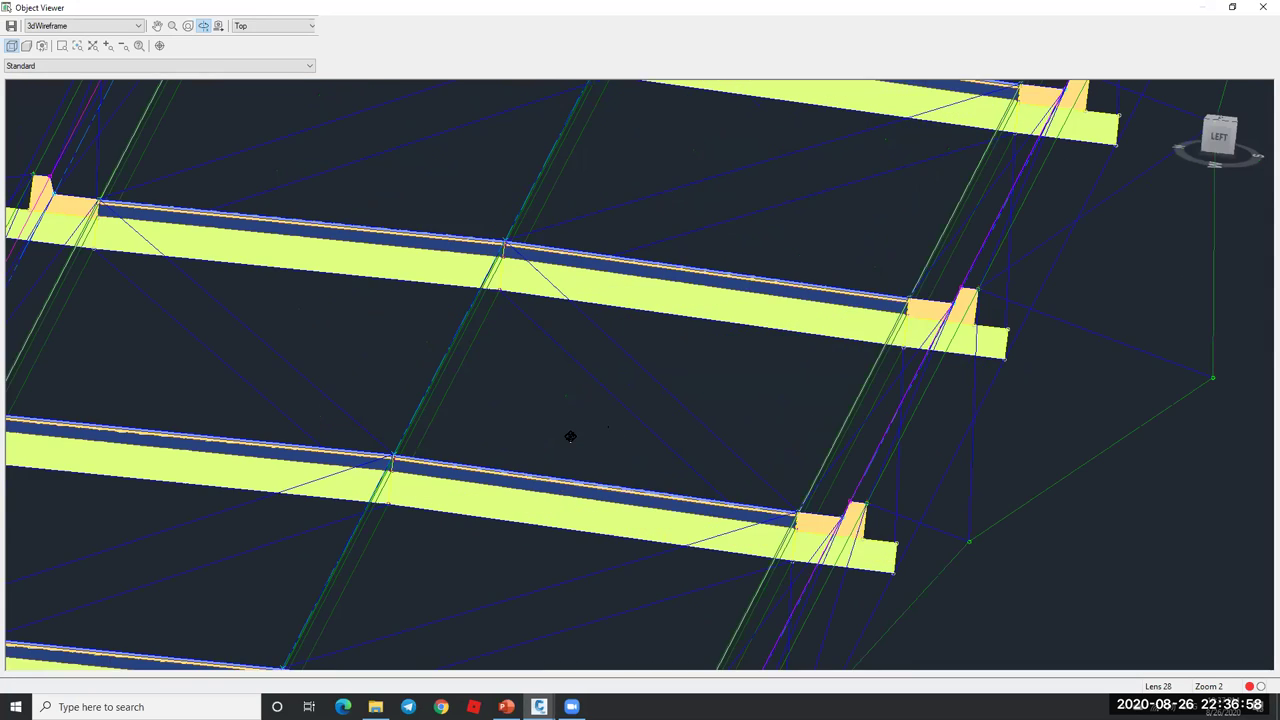
- Zoom across the wireframe corridor's parts, then close Object Viewer to return to the plan view
left_click_drag(569, 434, 569, 423)
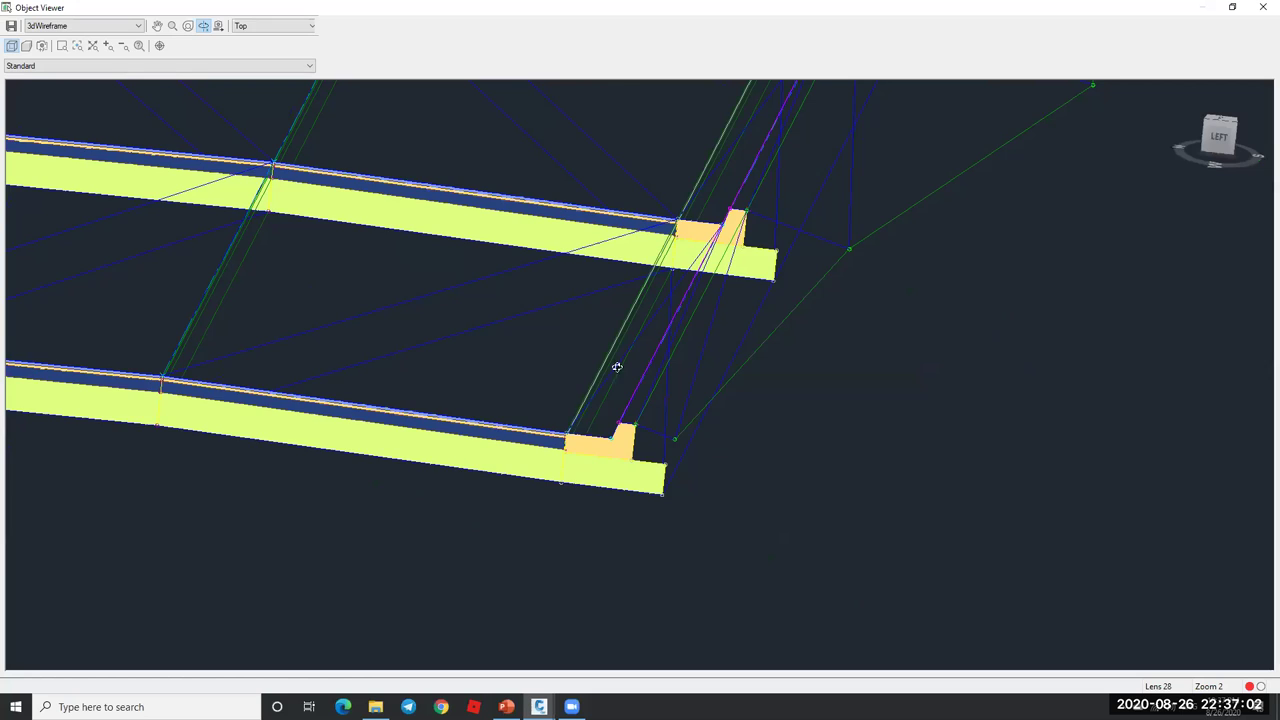
scroll(628, 242, "down", 3)
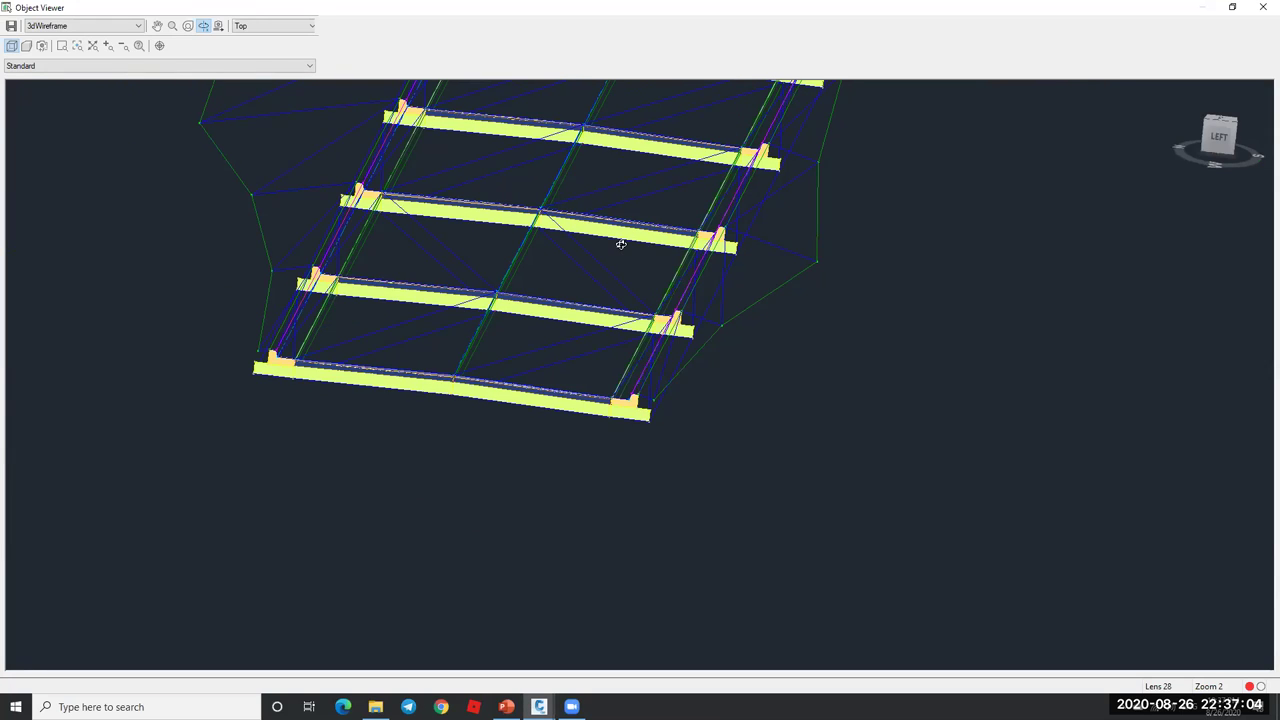
scroll(621, 244, "down", 2)
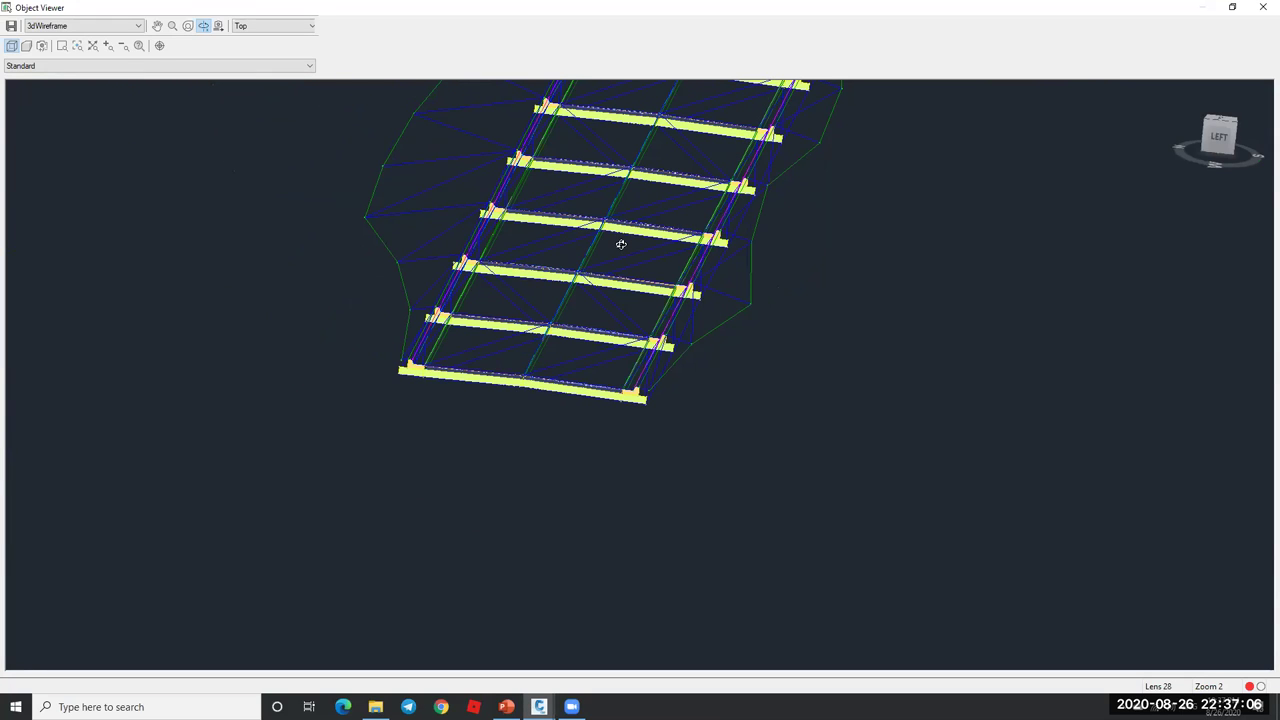
scroll(695, 220, "down", 3)
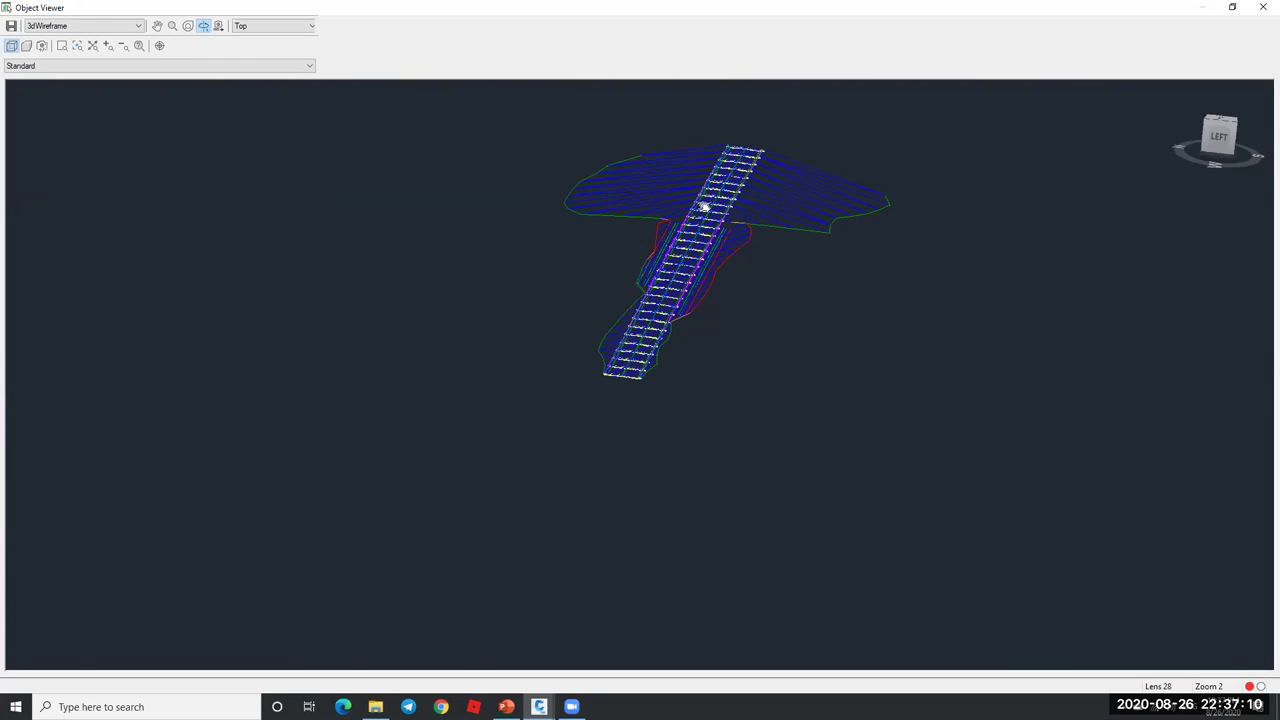
scroll(658, 276, "up", 3)
scroll(630, 275, "up", 2)
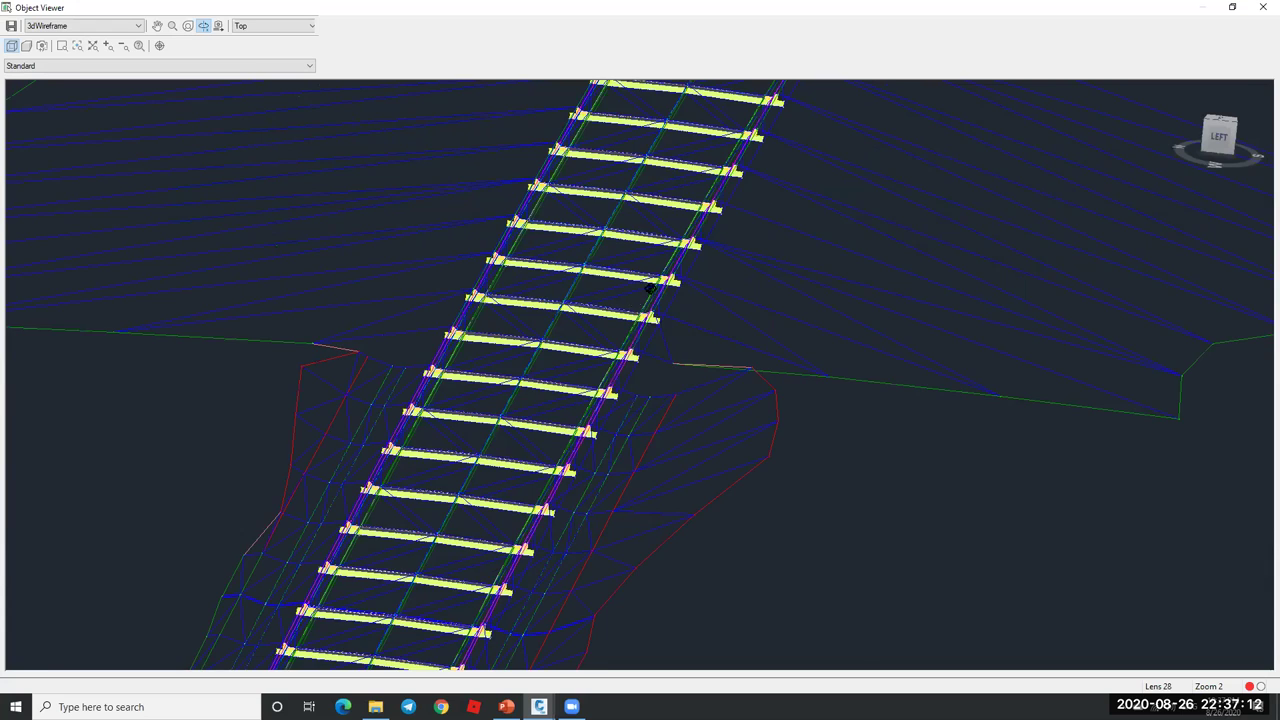
scroll(650, 288, "up", 2)
scroll(656, 290, "down", 5)
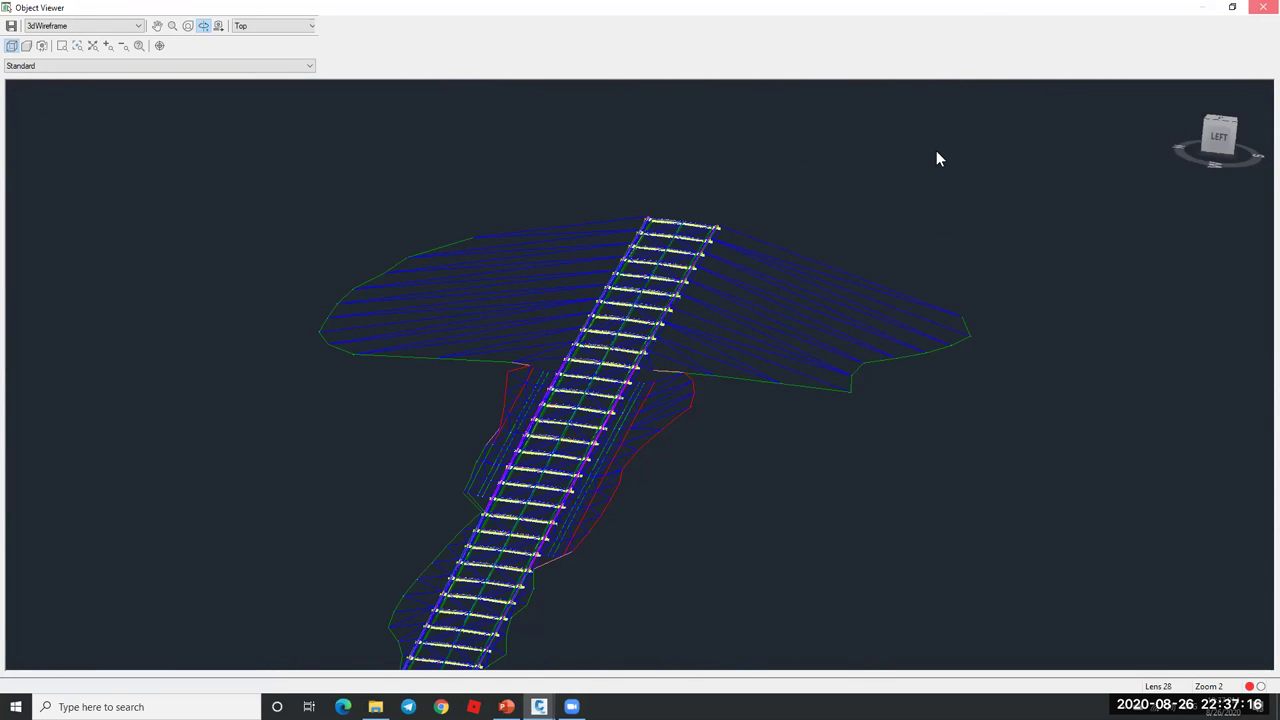
key("Escape")
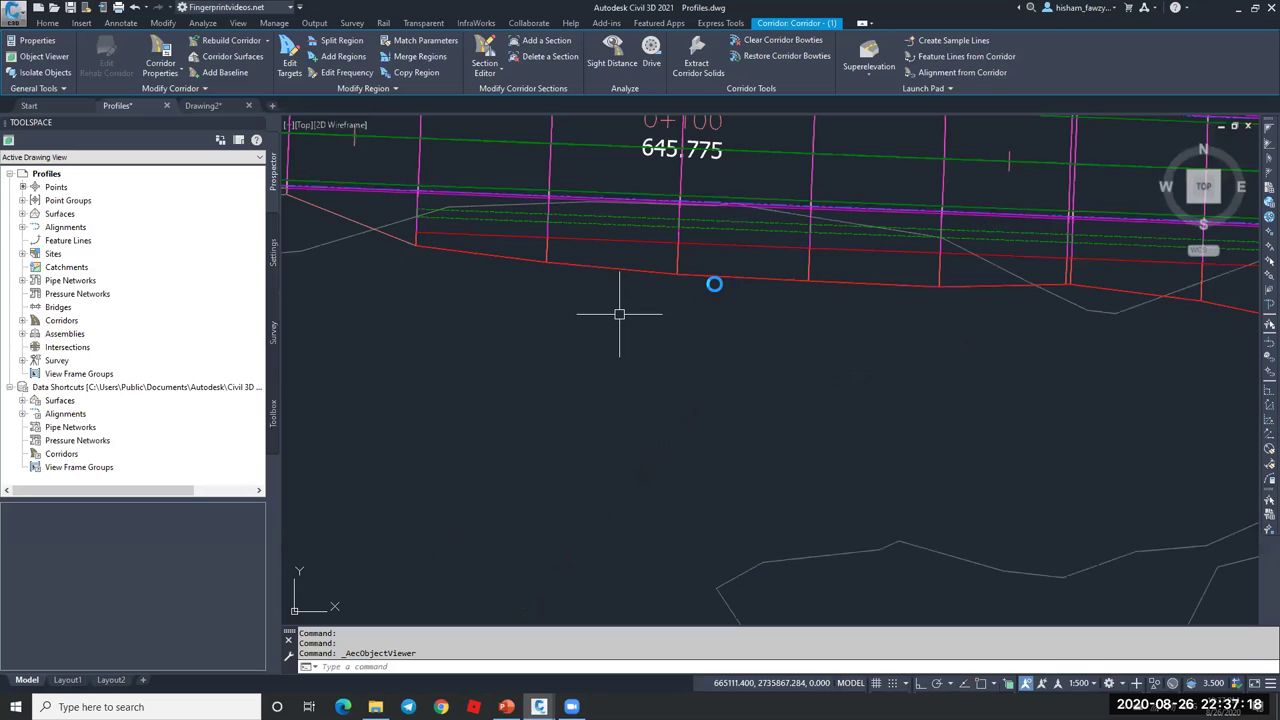
- Apply the Two: Vertical viewport layout and select the ROAD 017 profile view on the right
left_click(238, 23)
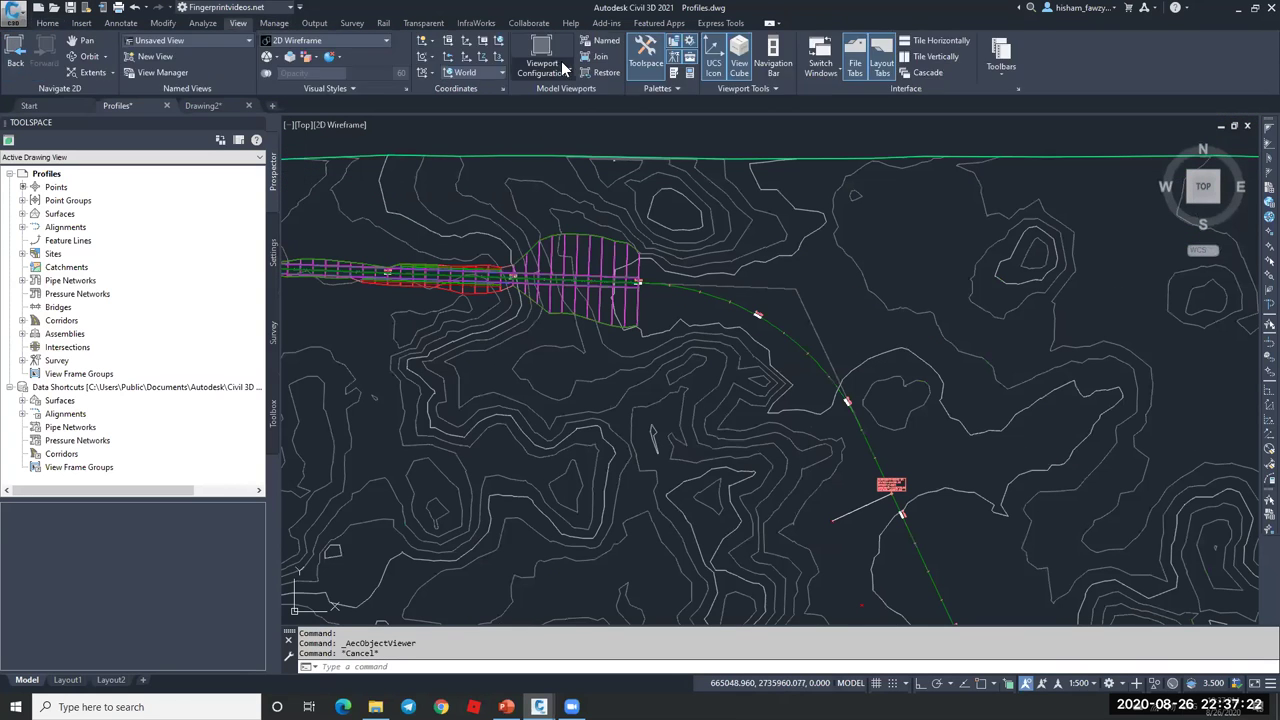
left_click(550, 62)
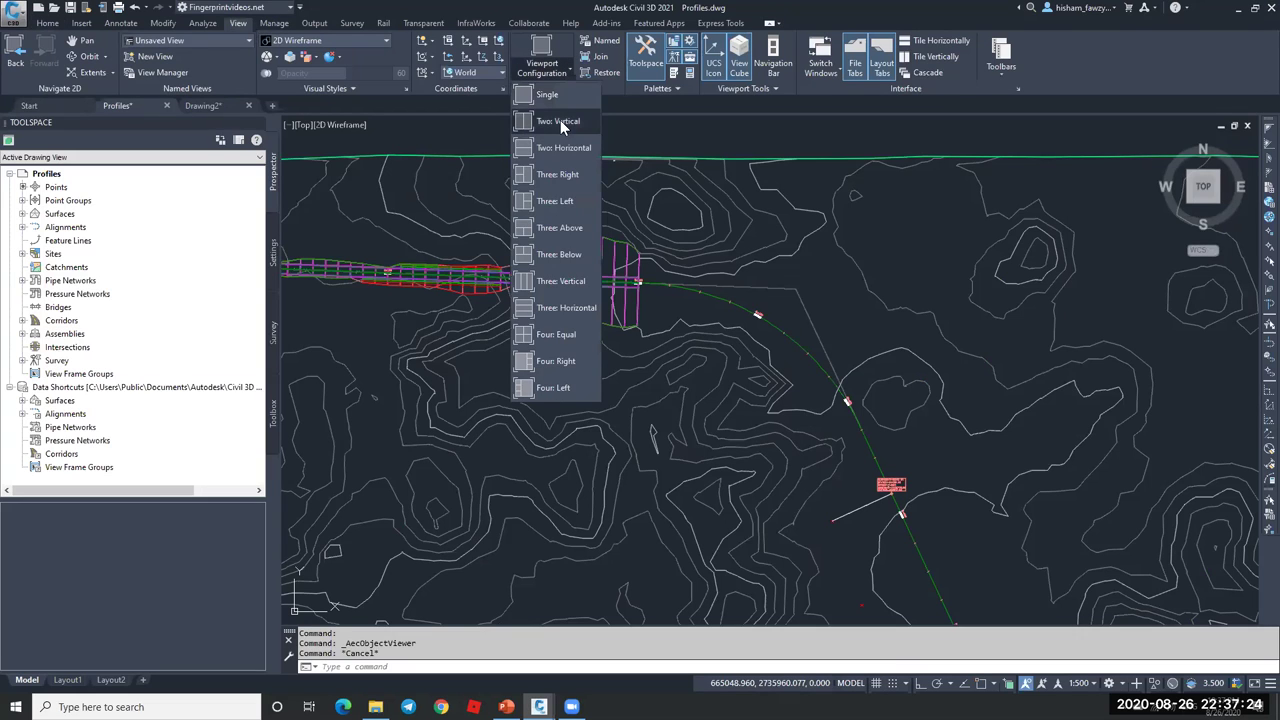
left_click(580, 297)
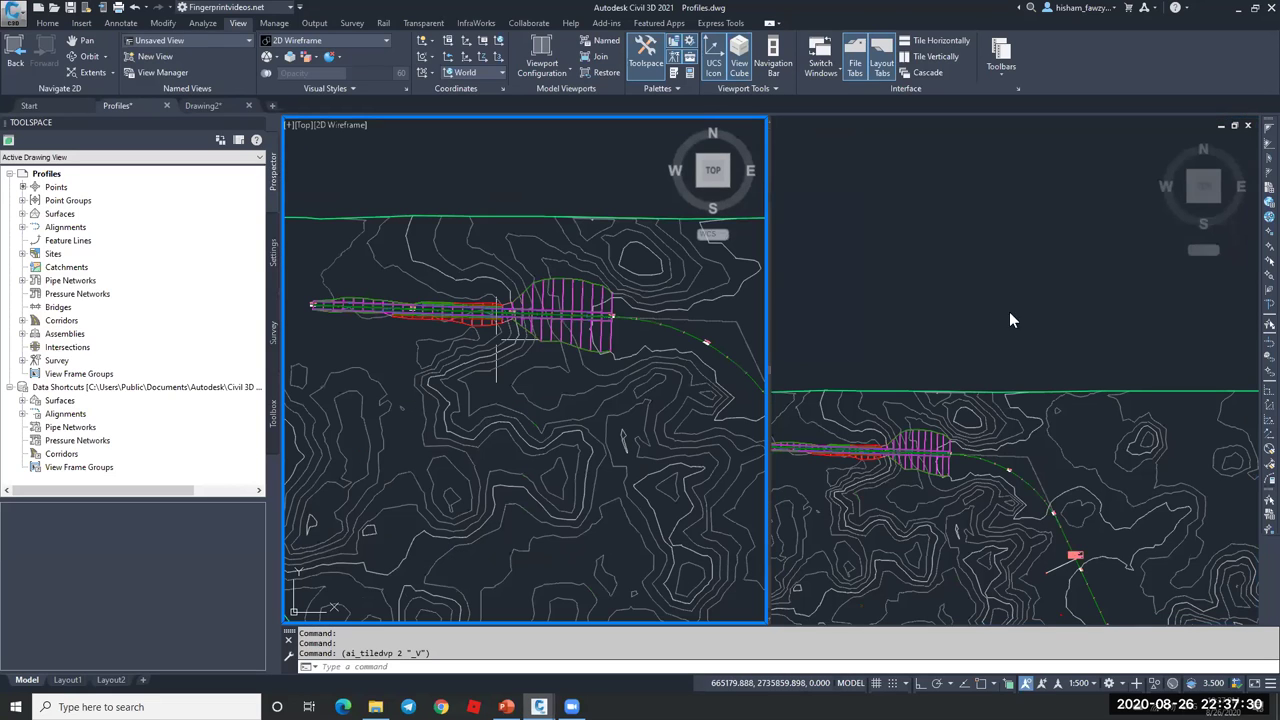
scroll(979, 311, "down", 10)
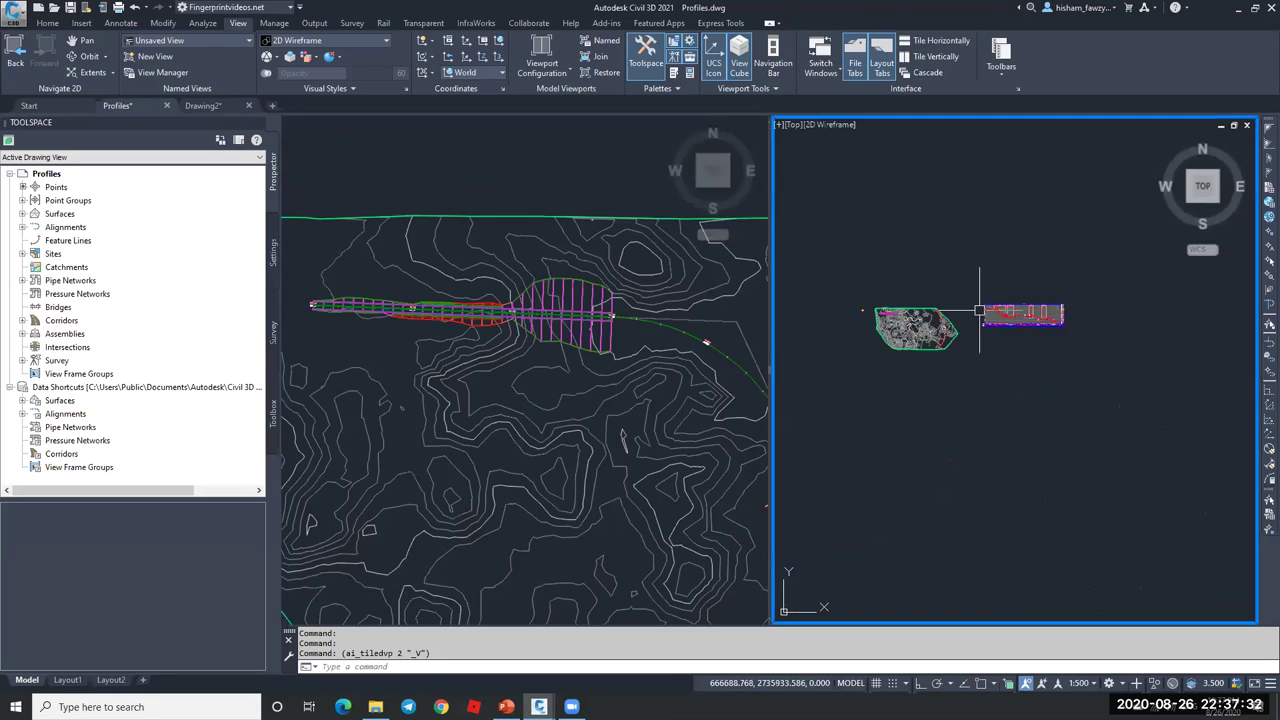
scroll(1021, 313, "up", 8)
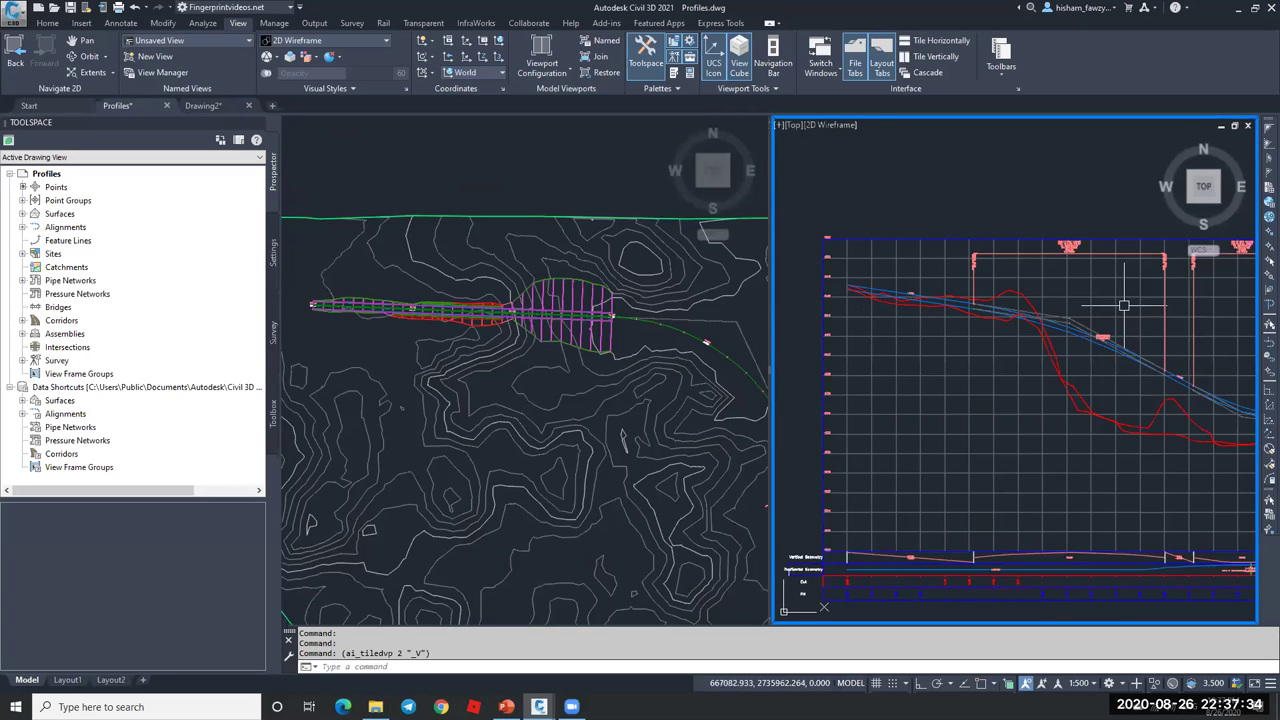
scroll(1124, 306, "up", 2)
left_click(1085, 370)
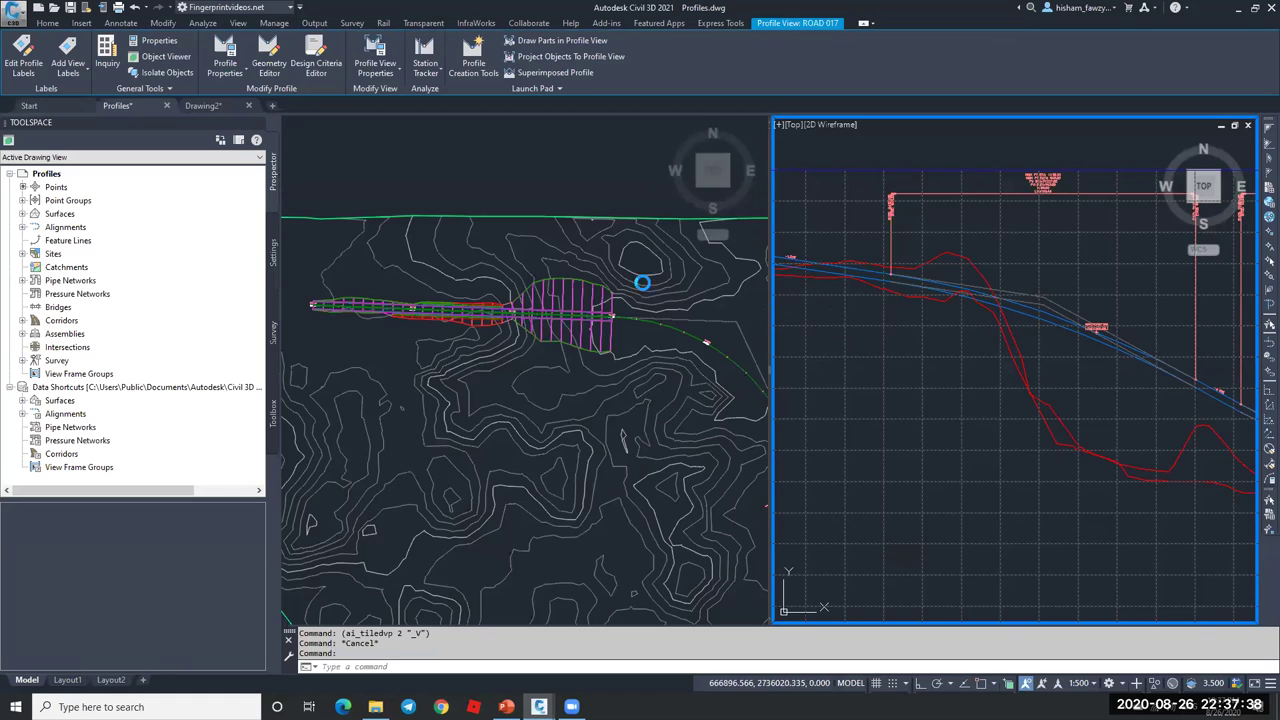
- Turn off drawing of the NGL -20.000 and ROAD 01-FG02 [-0.50] profiles in the profile view
left_click(573, 215)
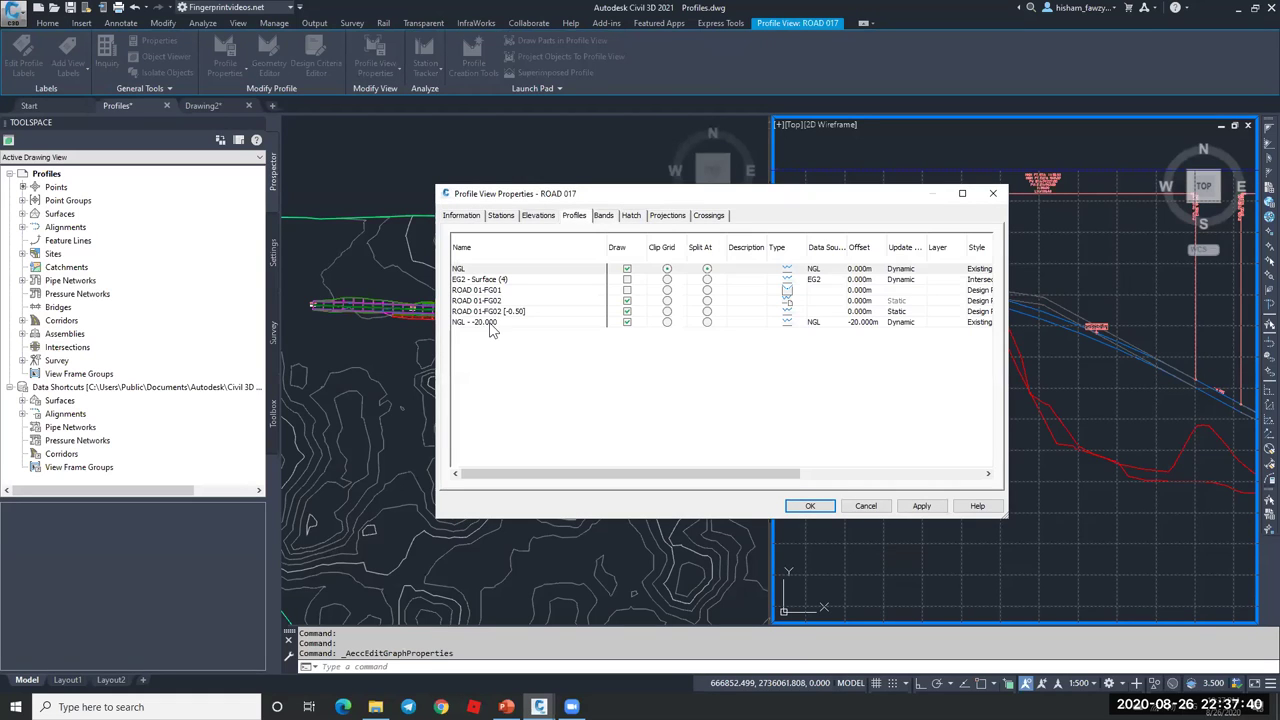
left_click(626, 322)
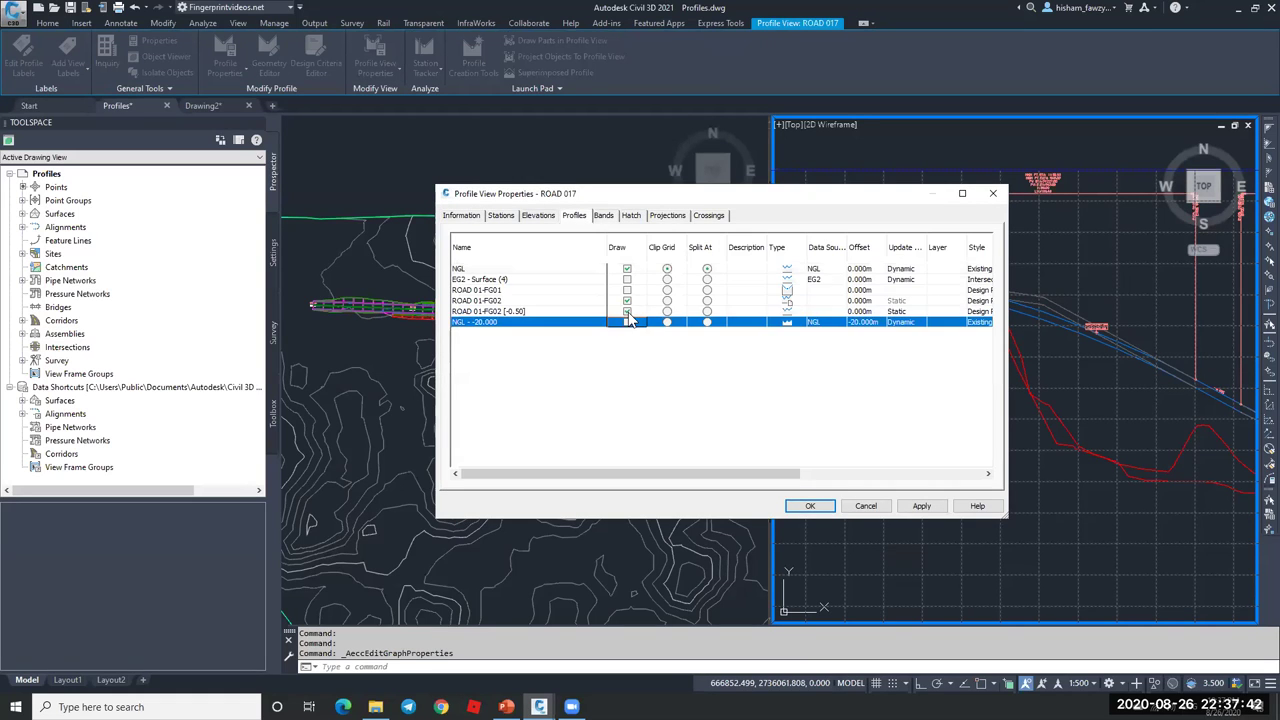
left_click(627, 311)
left_click(810, 506)
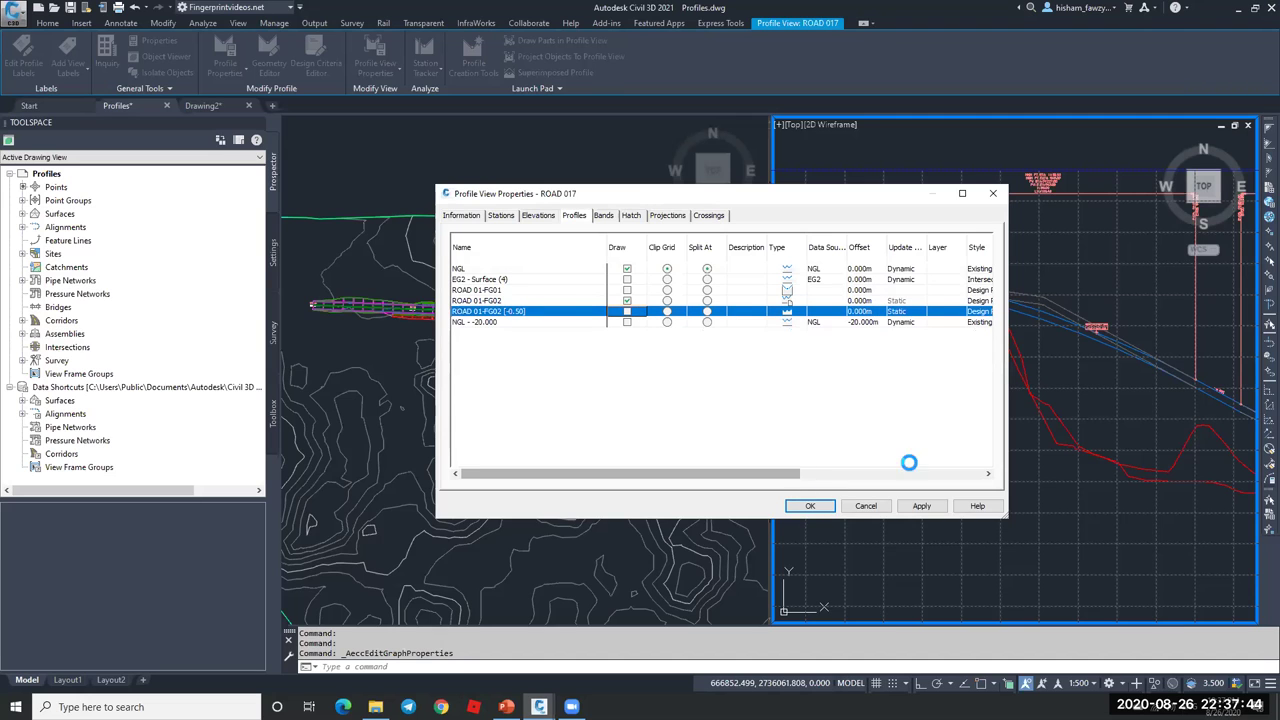
- Drag the middle PVI grip of the ROAD 01-FG02 design profile to a lower elevation
key("Escape")
left_click(1041, 299)
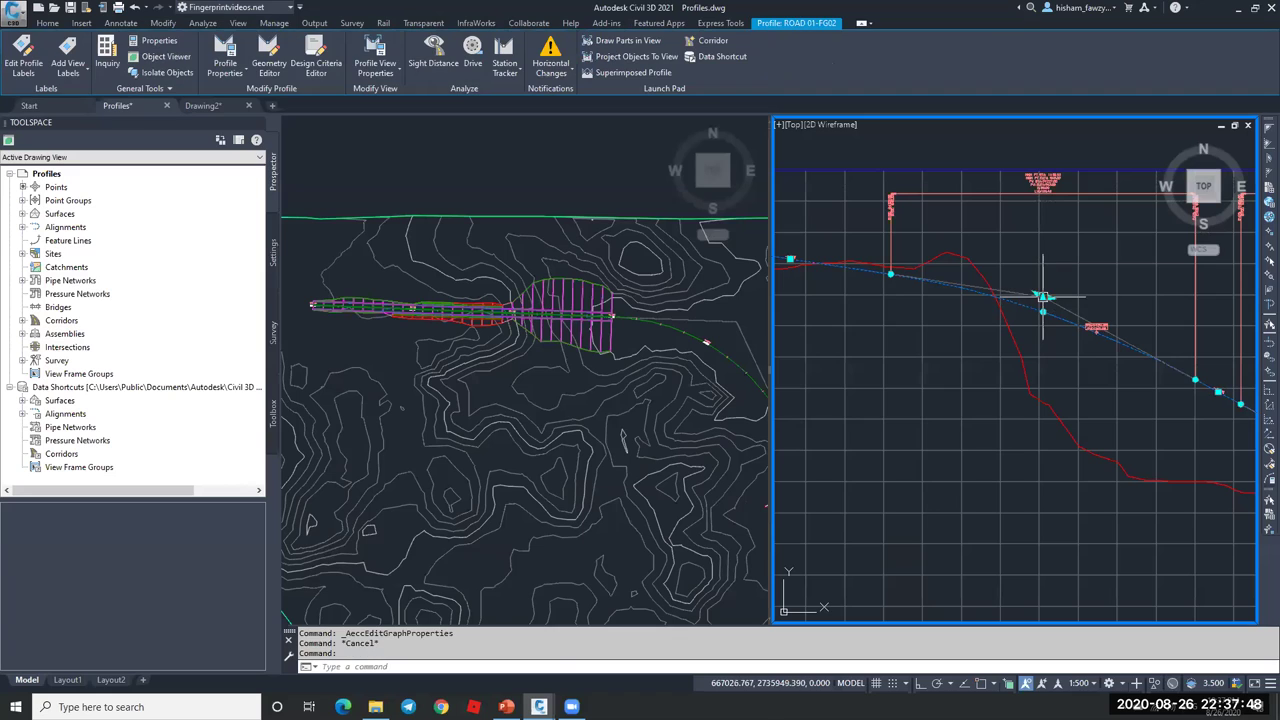
left_click(1042, 297)
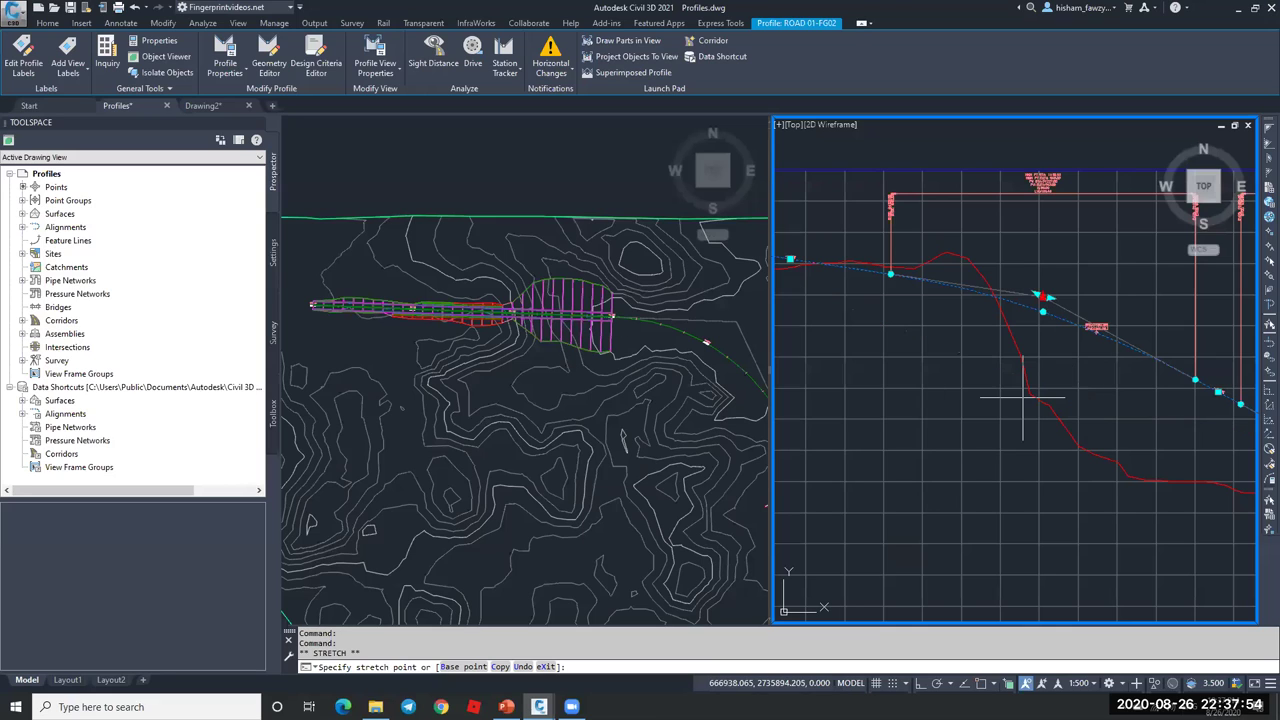
left_click(1097, 413)
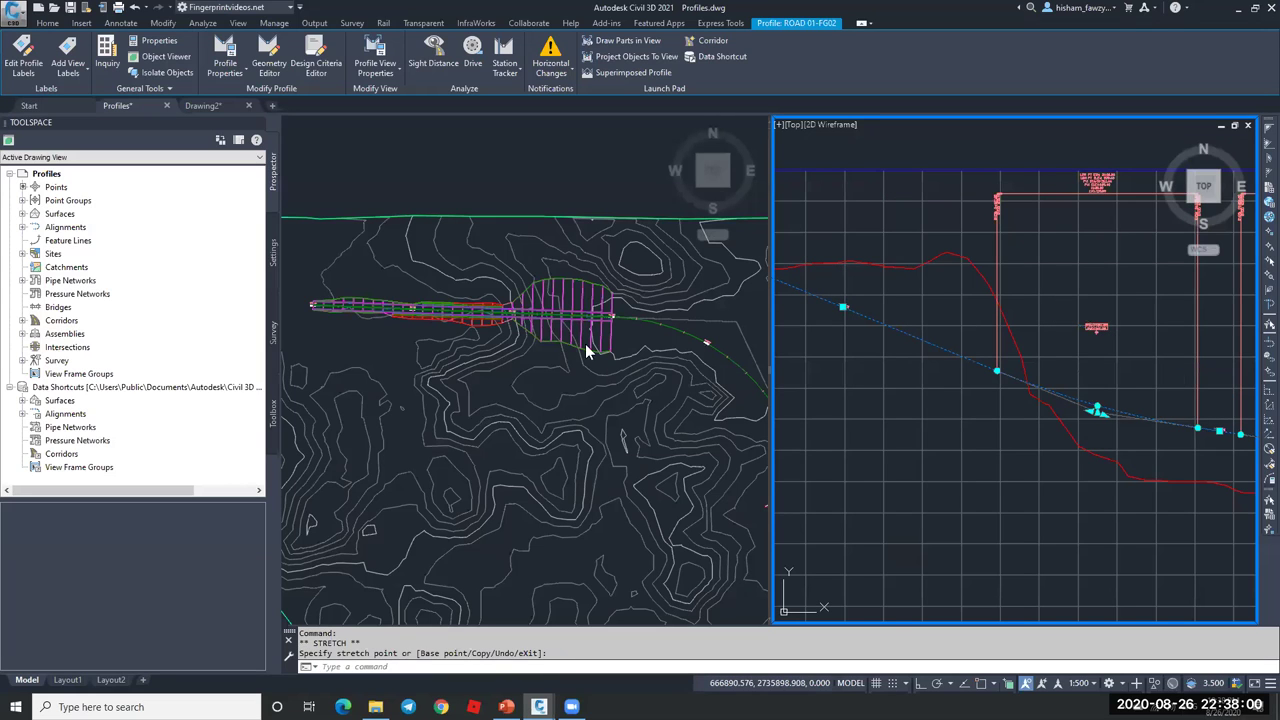
key("Escape")
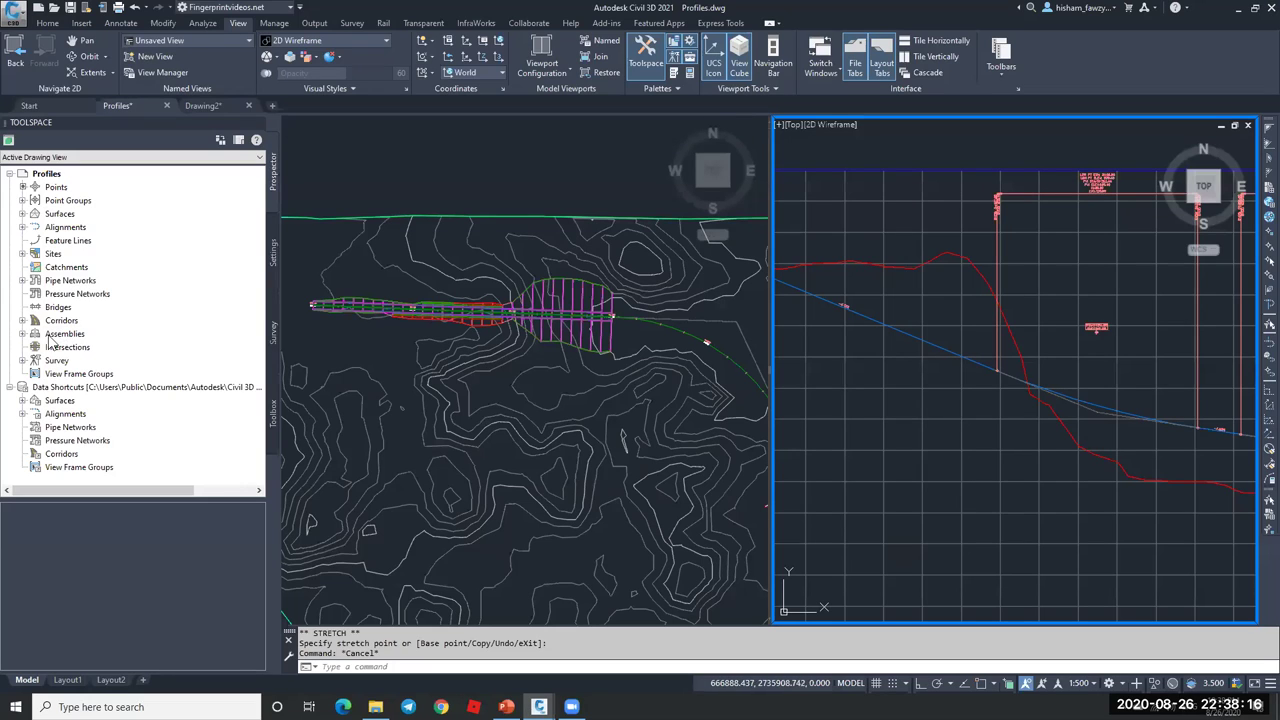
- Rebuild Corridor - (1) from the Corridors list in Prospector
left_click(22, 320)
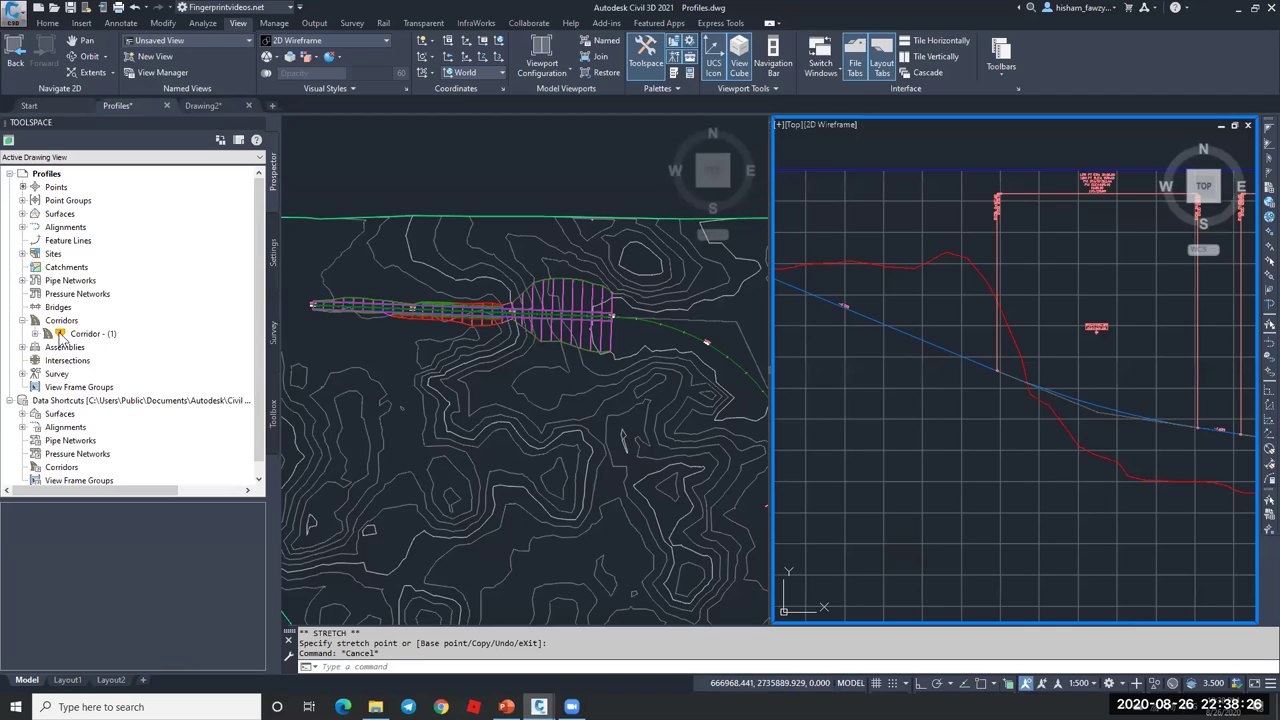
mouse_move(60, 338)
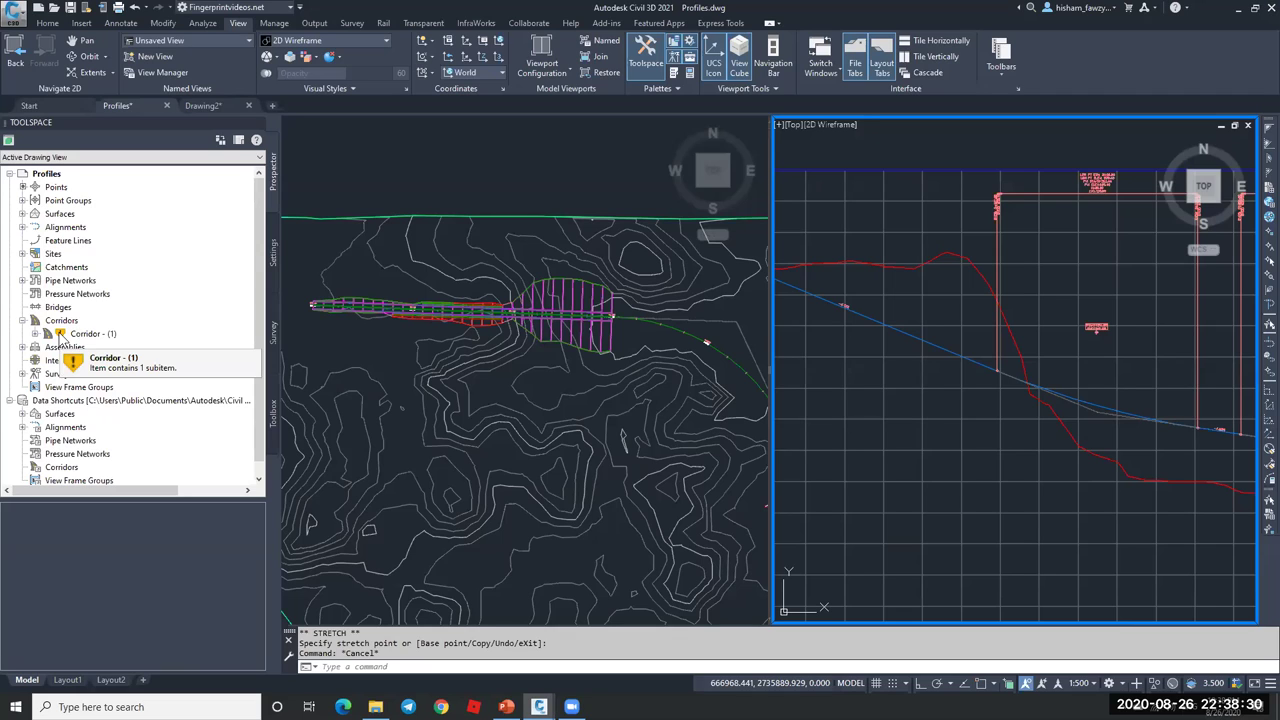
right_click(117, 332)
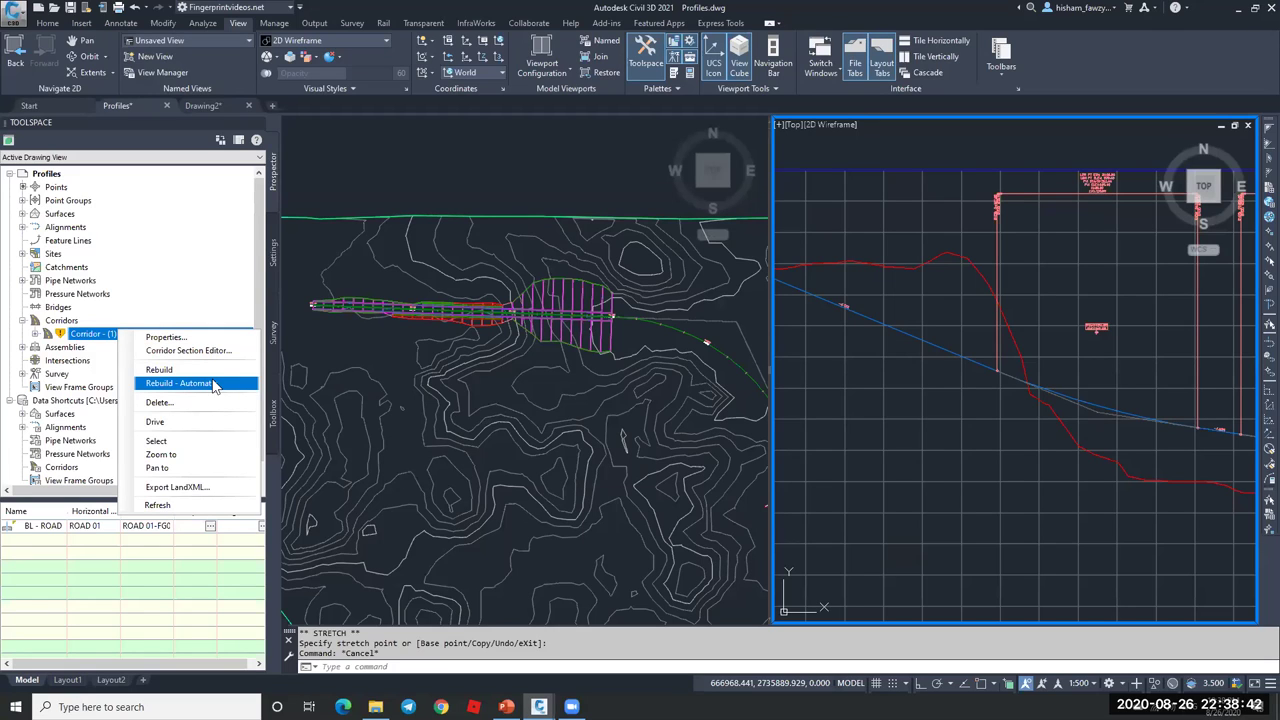
left_click(210, 377)
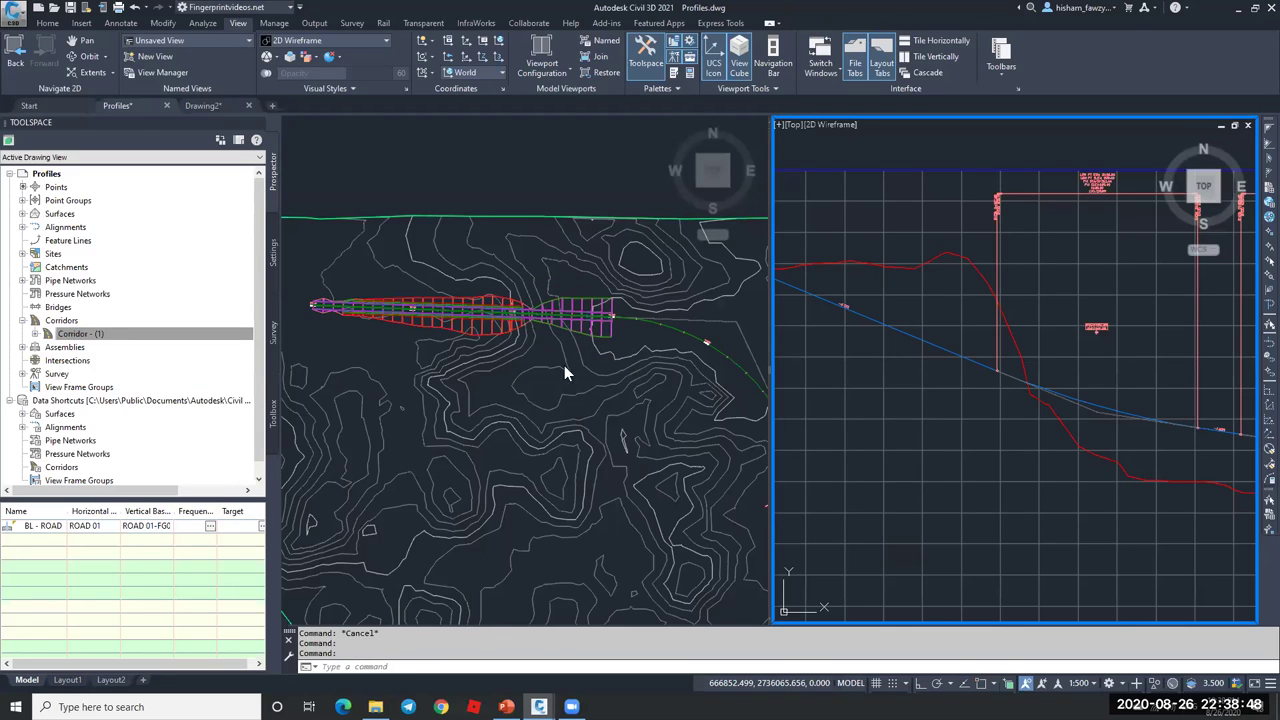
- Activate the profile viewport and make a first attempt at stretching a design profile grip
left_click(465, 315)
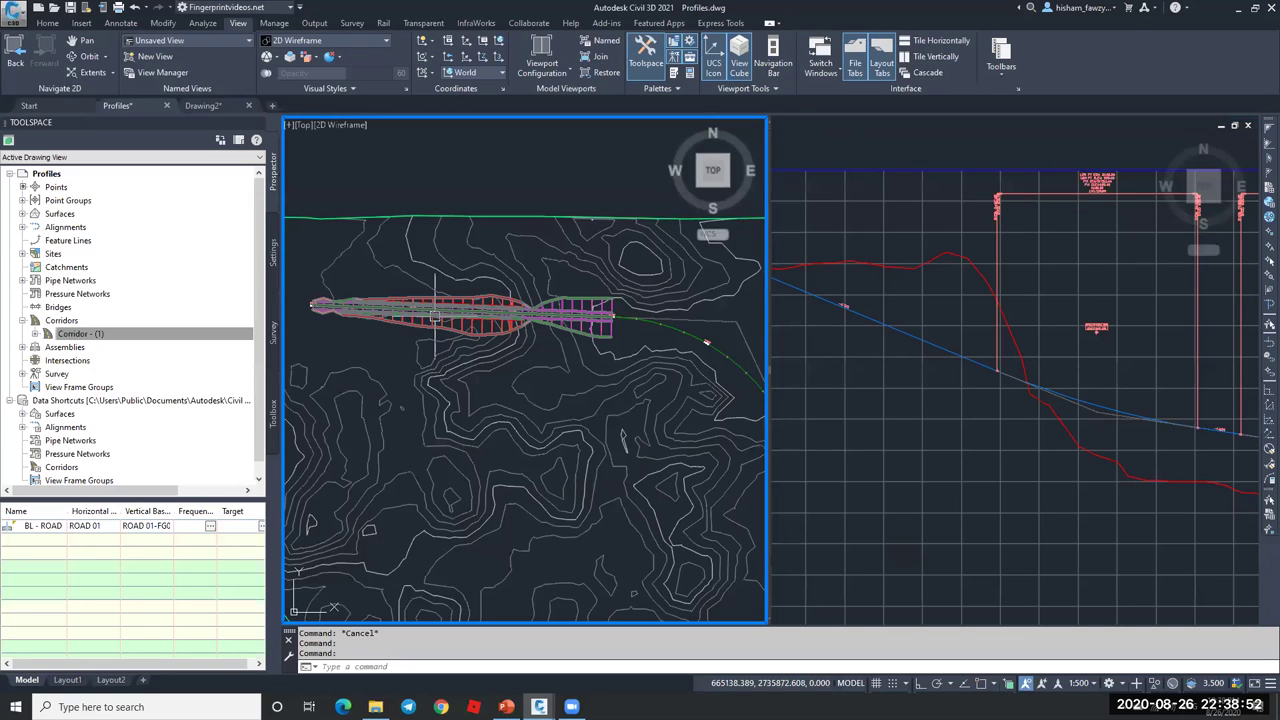
left_click(1080, 390)
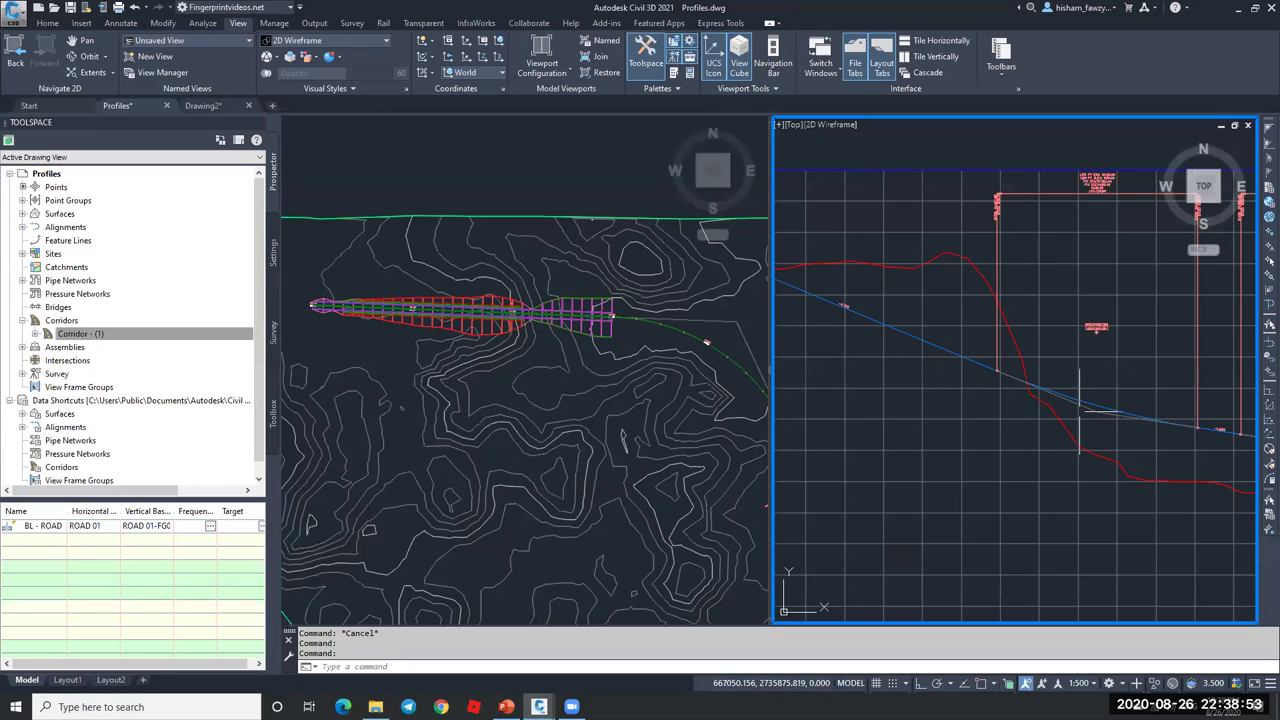
left_click(1155, 421)
left_click(1097, 410)
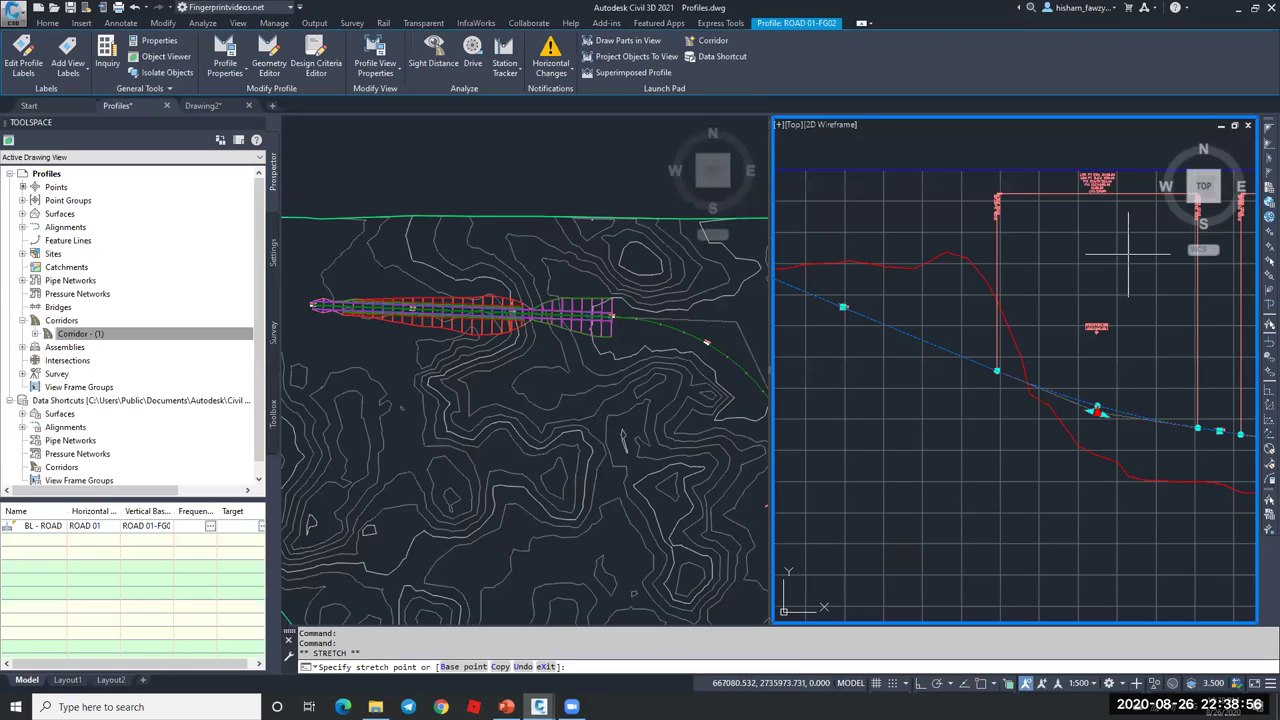
left_click(1075, 434)
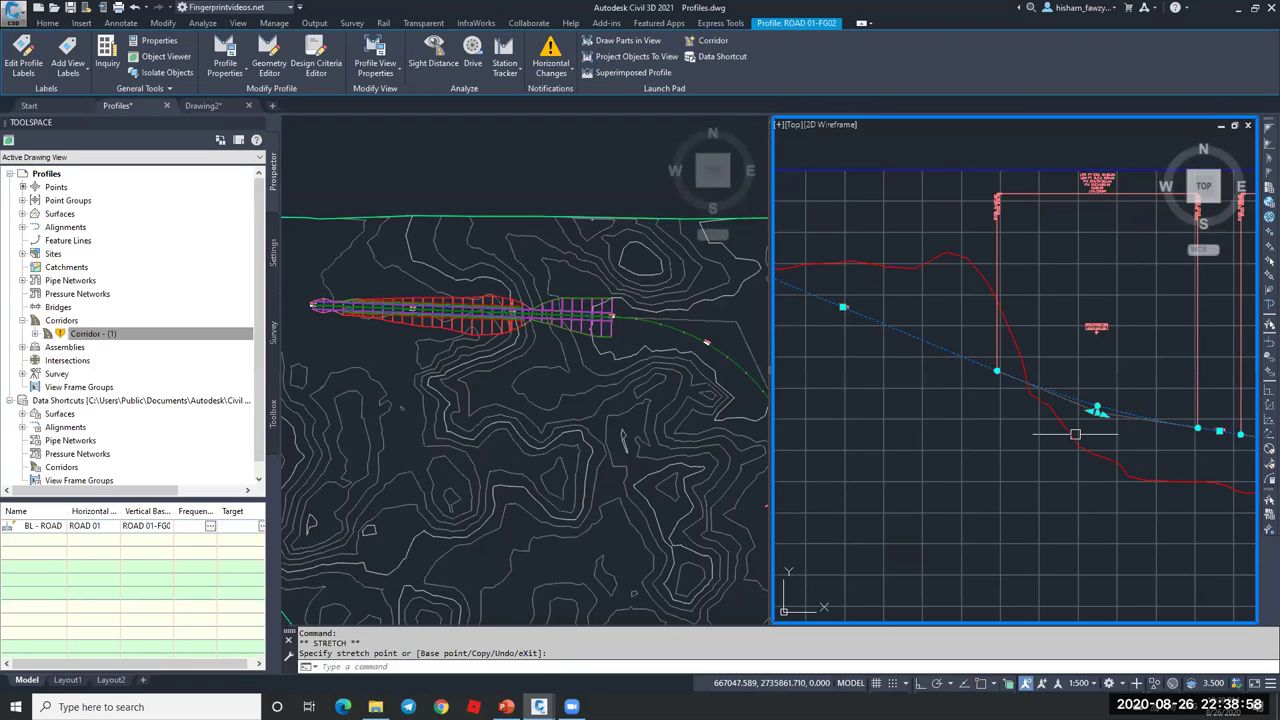
left_click(1097, 410)
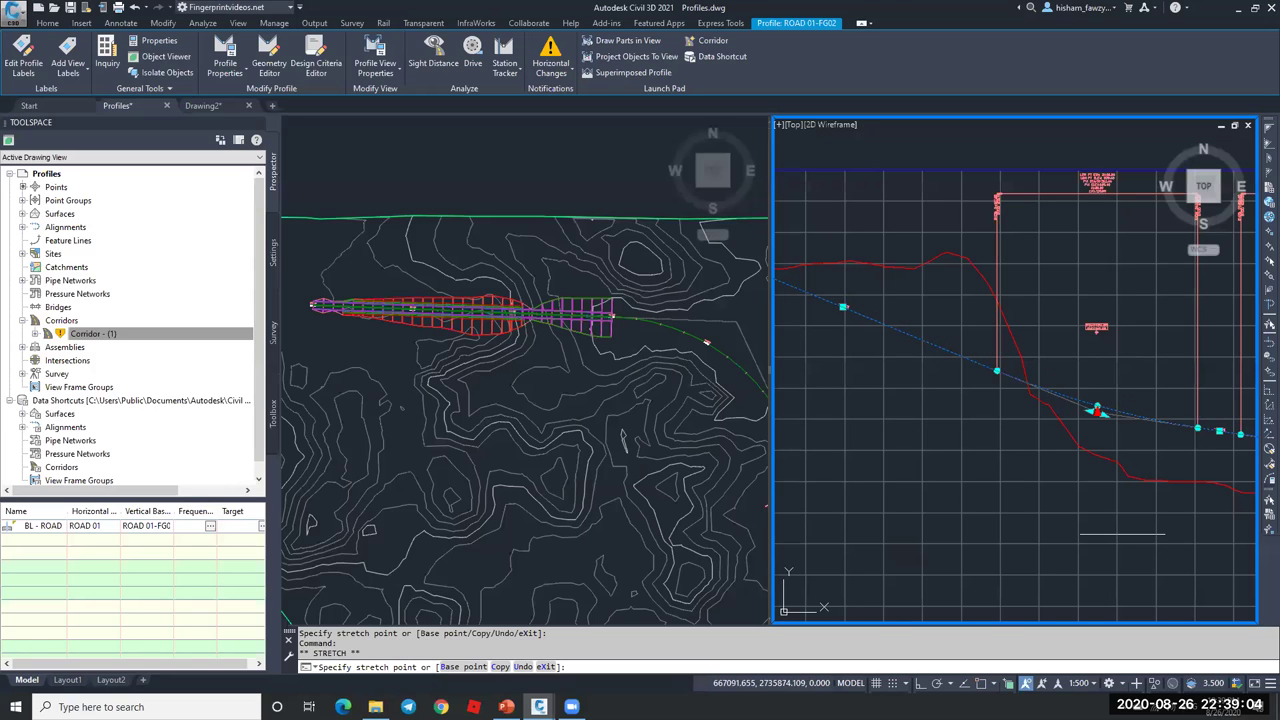
key("Escape")
middle_click_drag(1097, 410, 1018, 405)
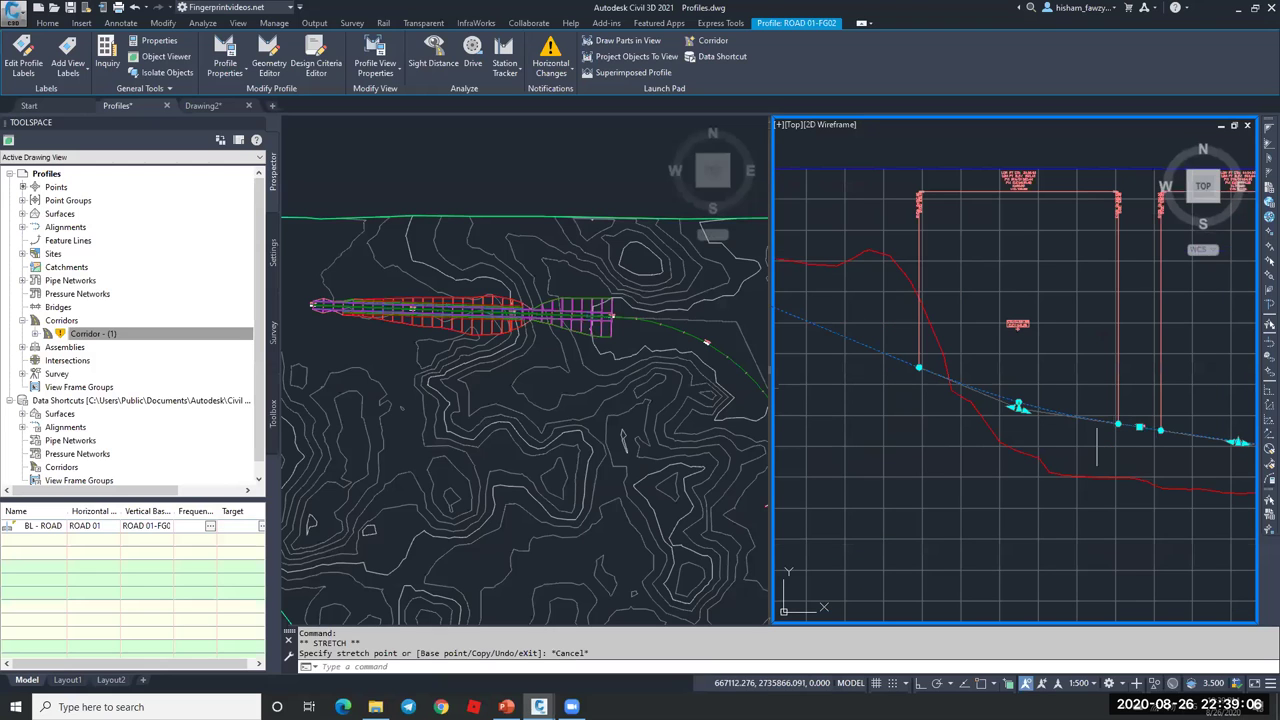
key("Escape")
- Drag the ROAD 01-FG02 curve point higher to give a steeper grade drop
left_click(1077, 413)
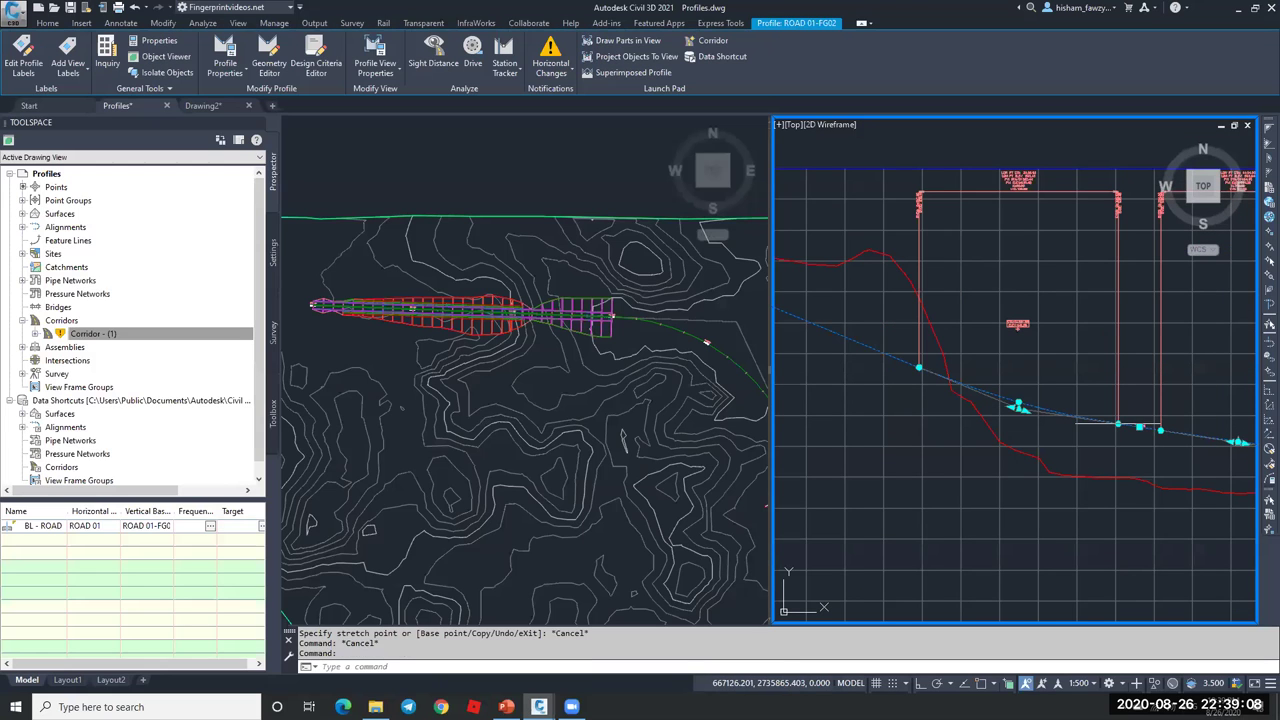
left_click(1018, 405)
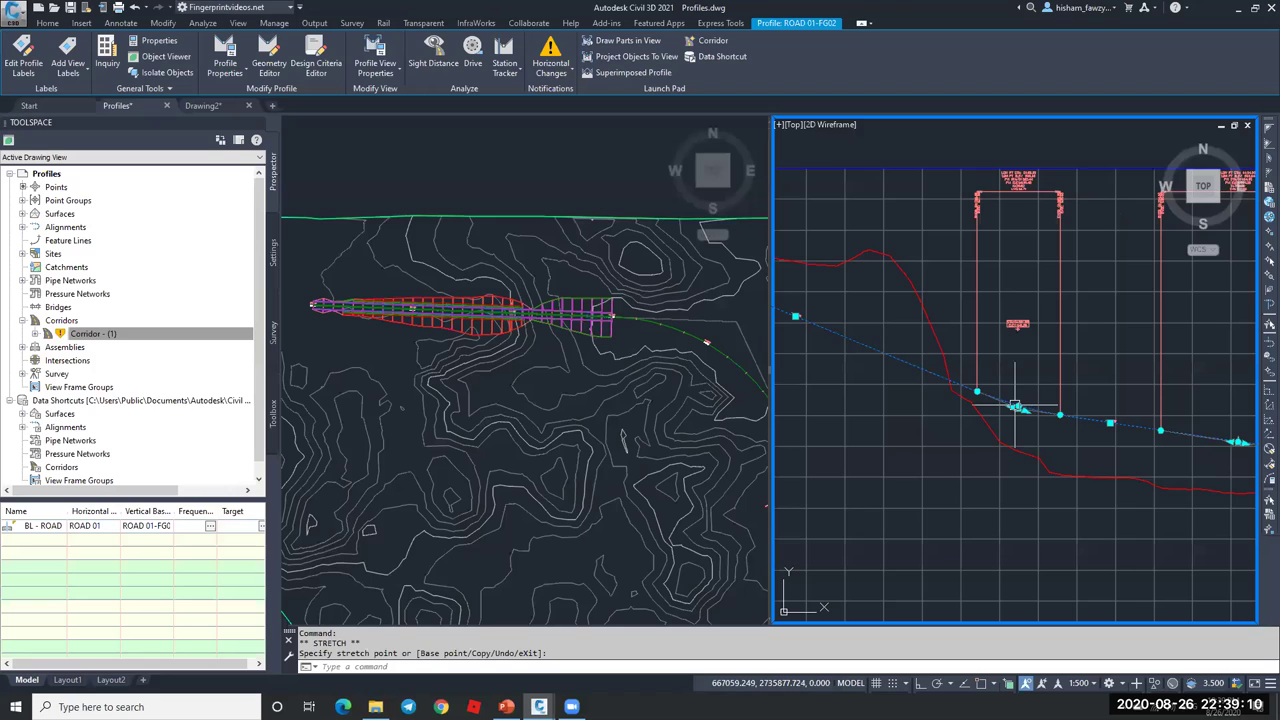
left_click(1016, 406)
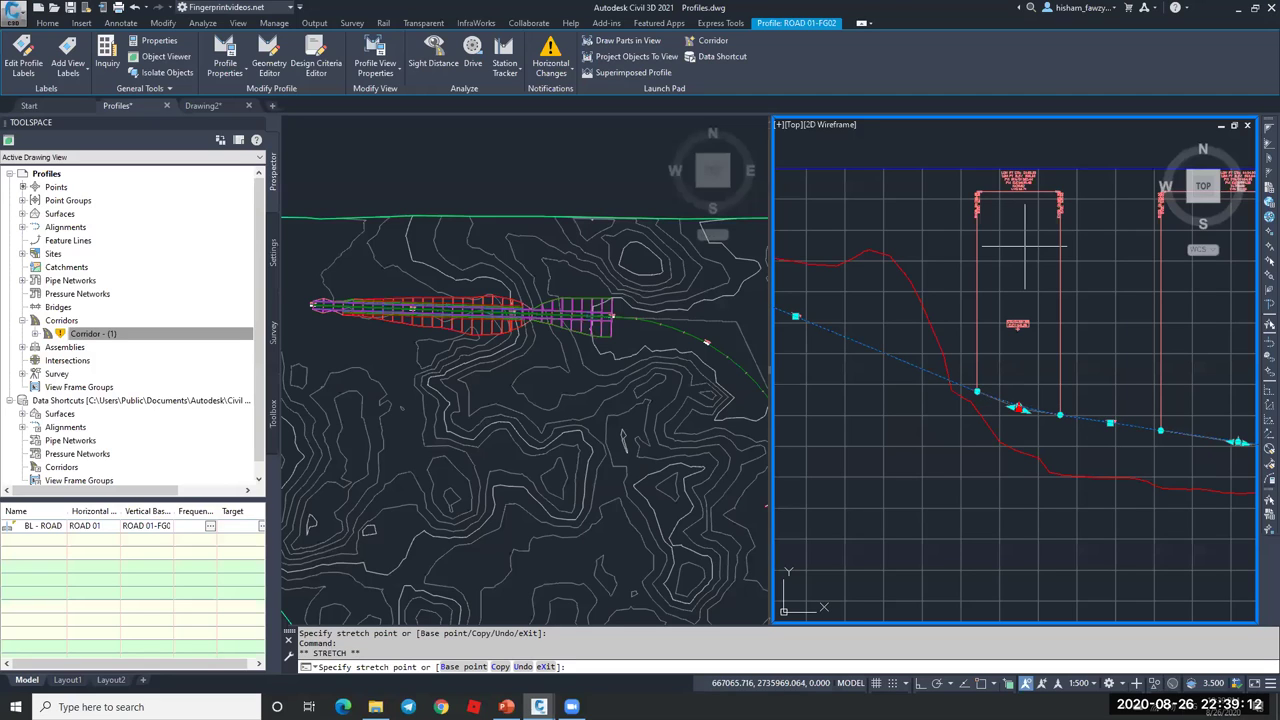
left_click(1019, 265)
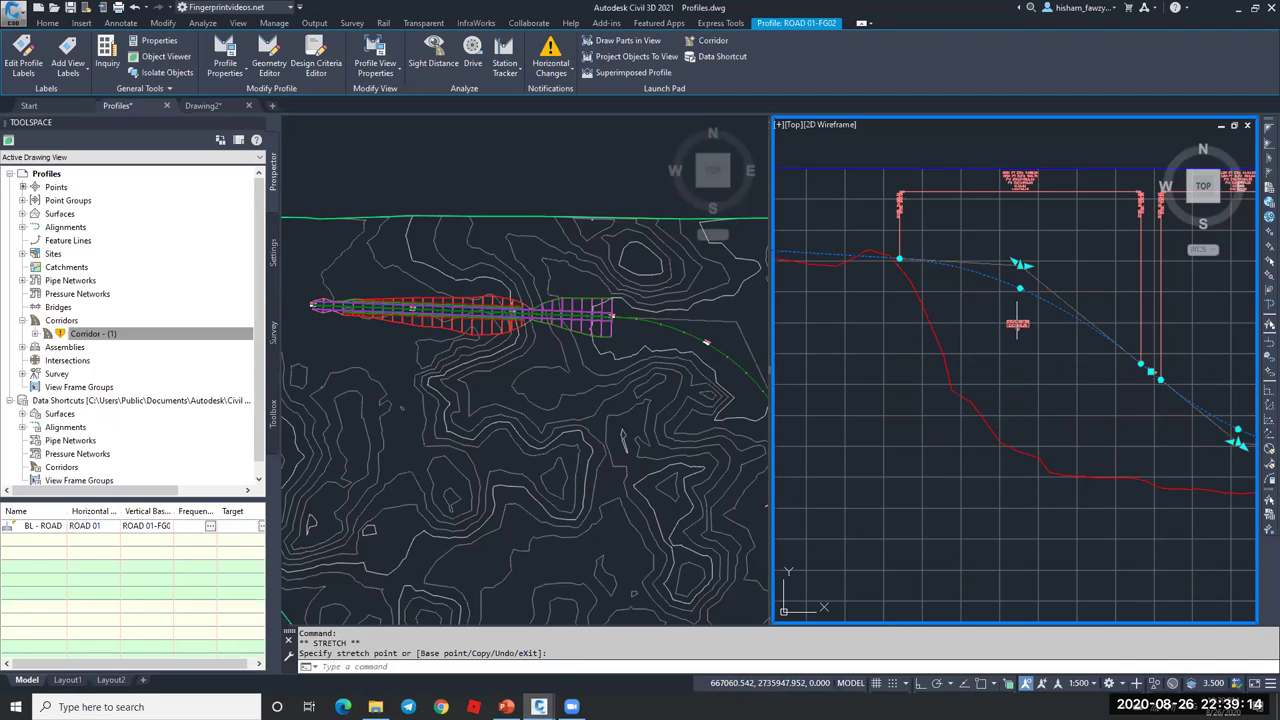
scroll(1012, 290, "down", 2)
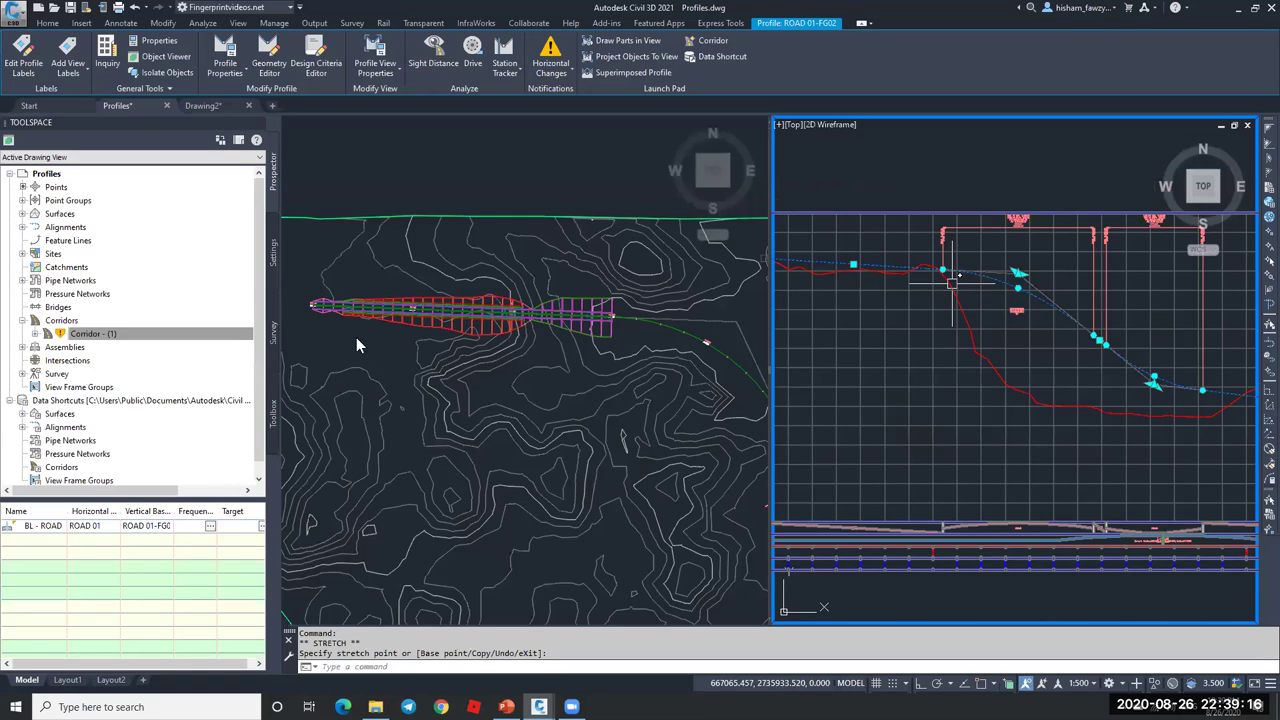
right_click(143, 347)
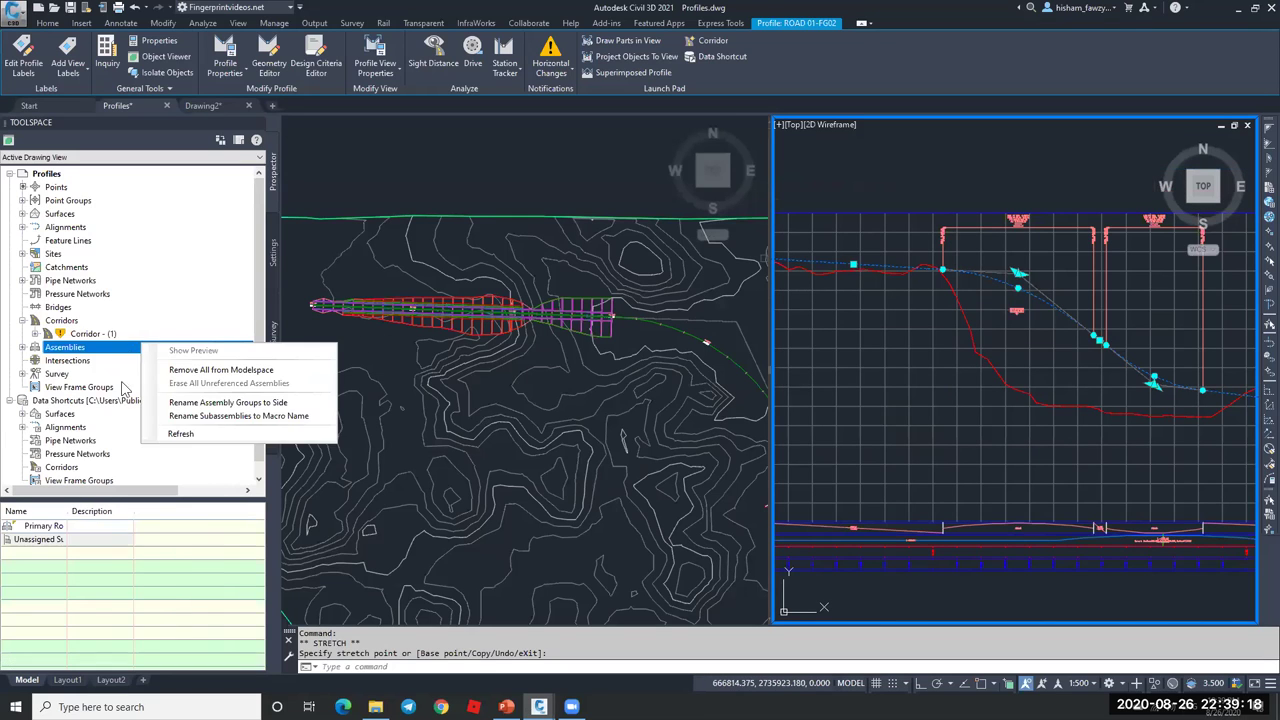
right_click(90, 333)
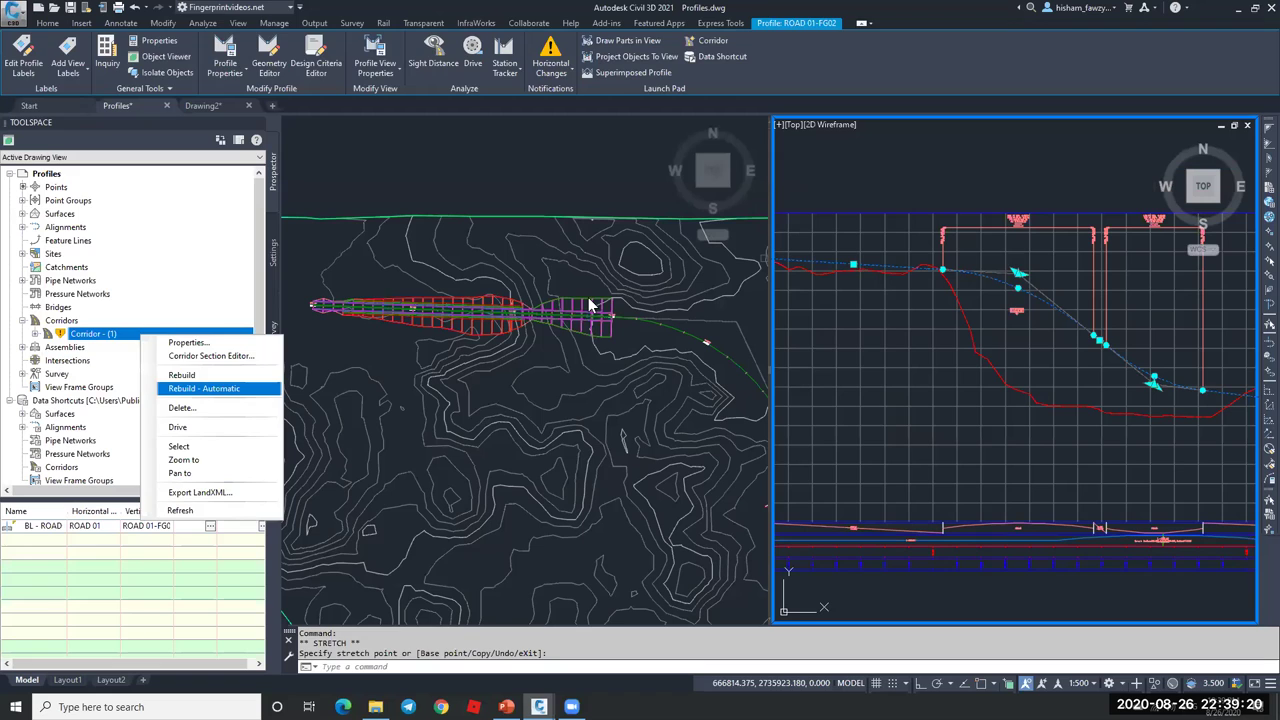
- Toggle Rebuild - Automatic on Corridor - (1), then rebuild it to follow the steeper profile
left_click(205, 388)
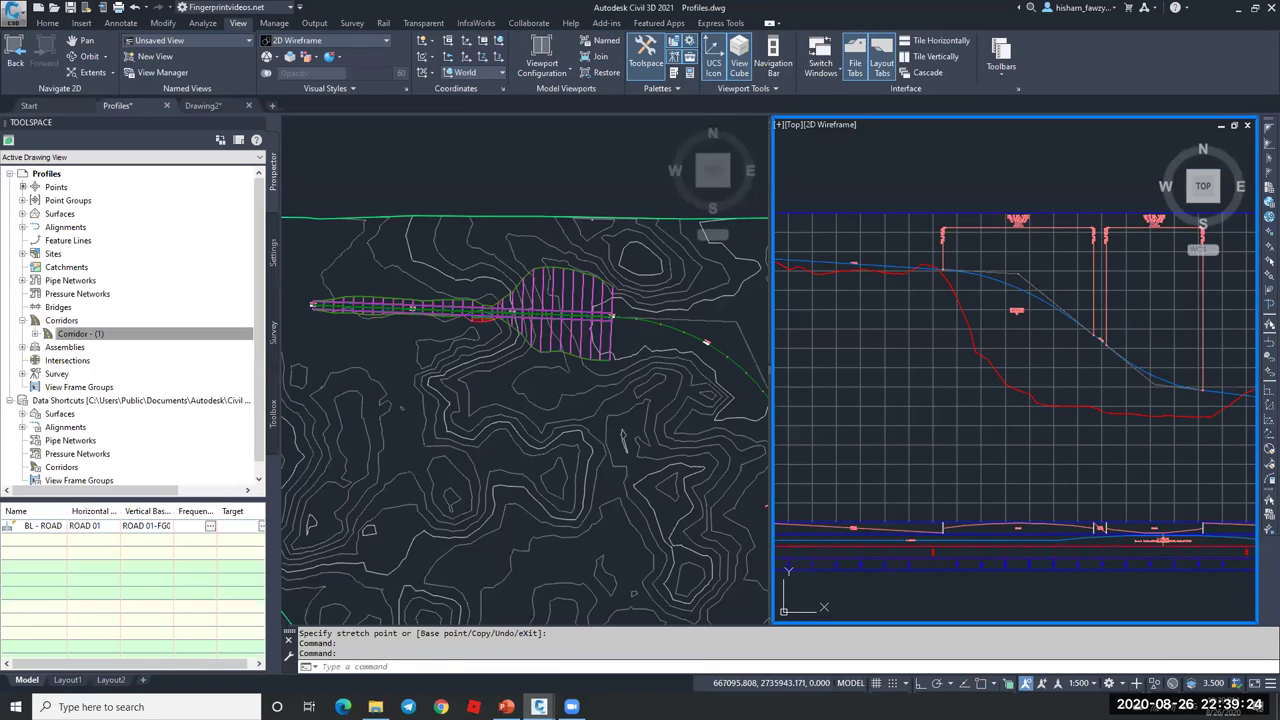
left_click(549, 323)
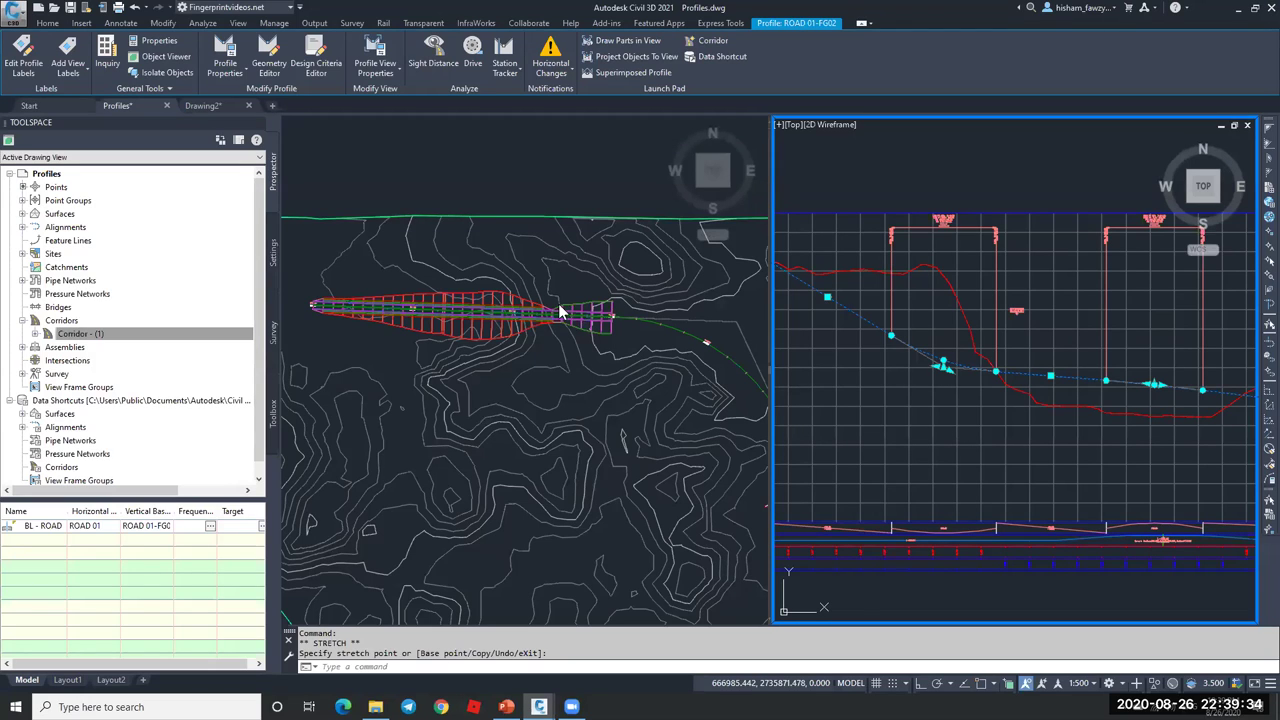
right_click(175, 340)
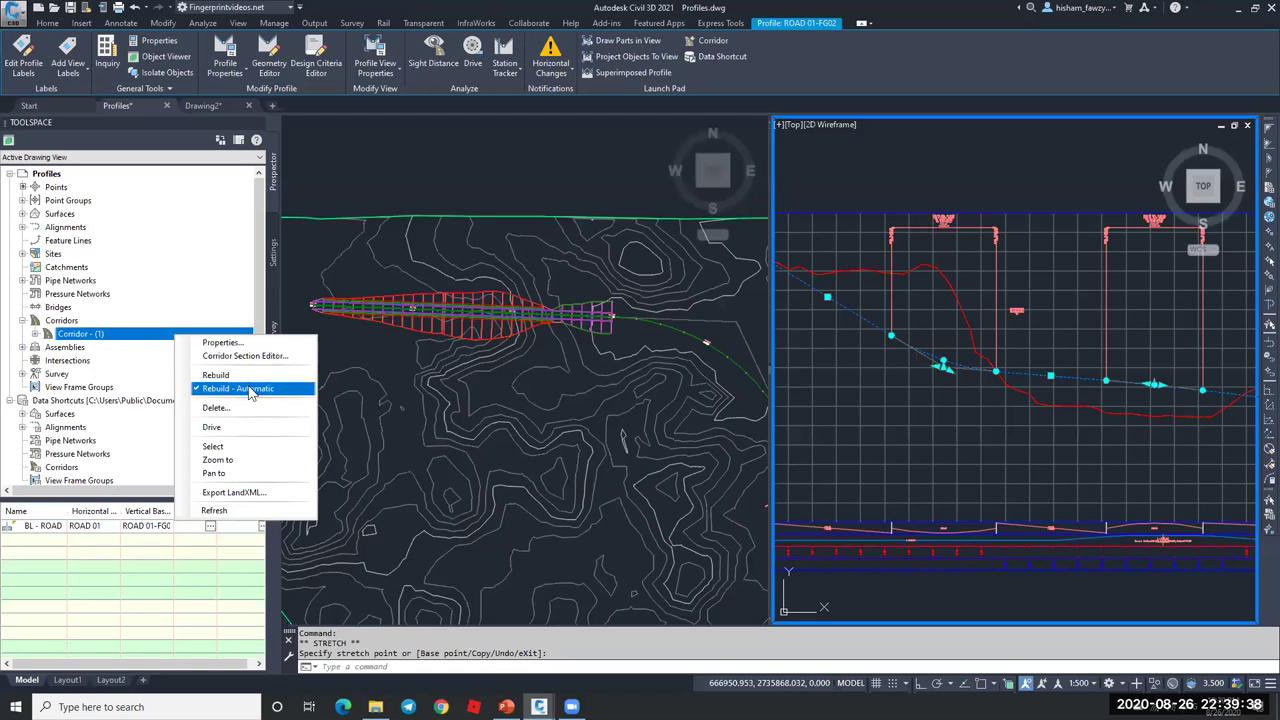
left_click(250, 390)
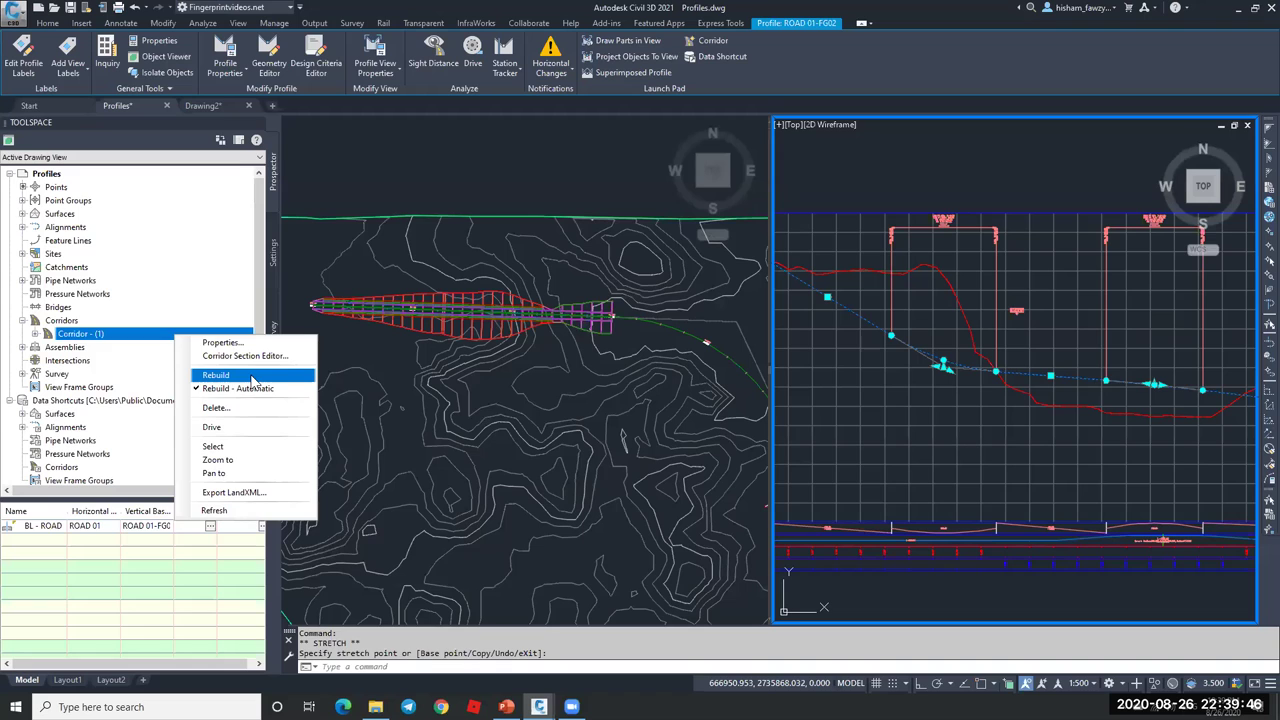
left_click(252, 376)
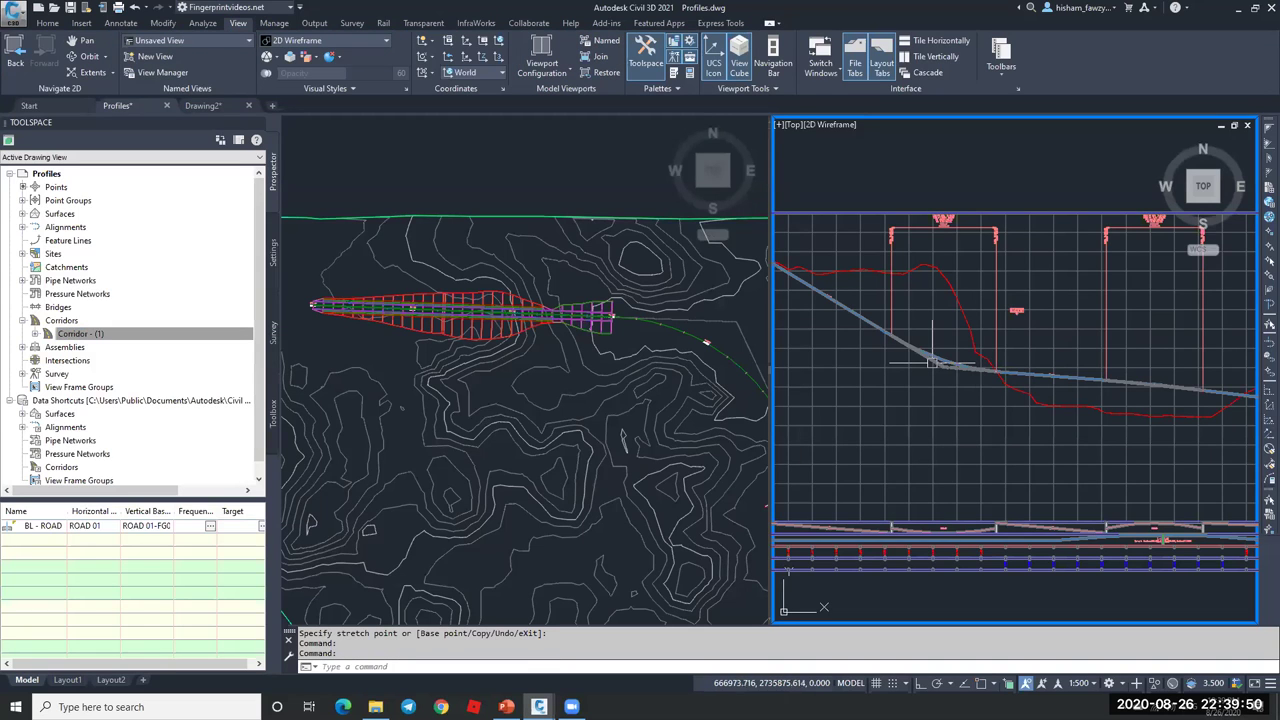
left_click(931, 362)
- Raise a ROAD 01-FG02 PVI grip and rebuild Corridor - (1)
left_click(943, 360)
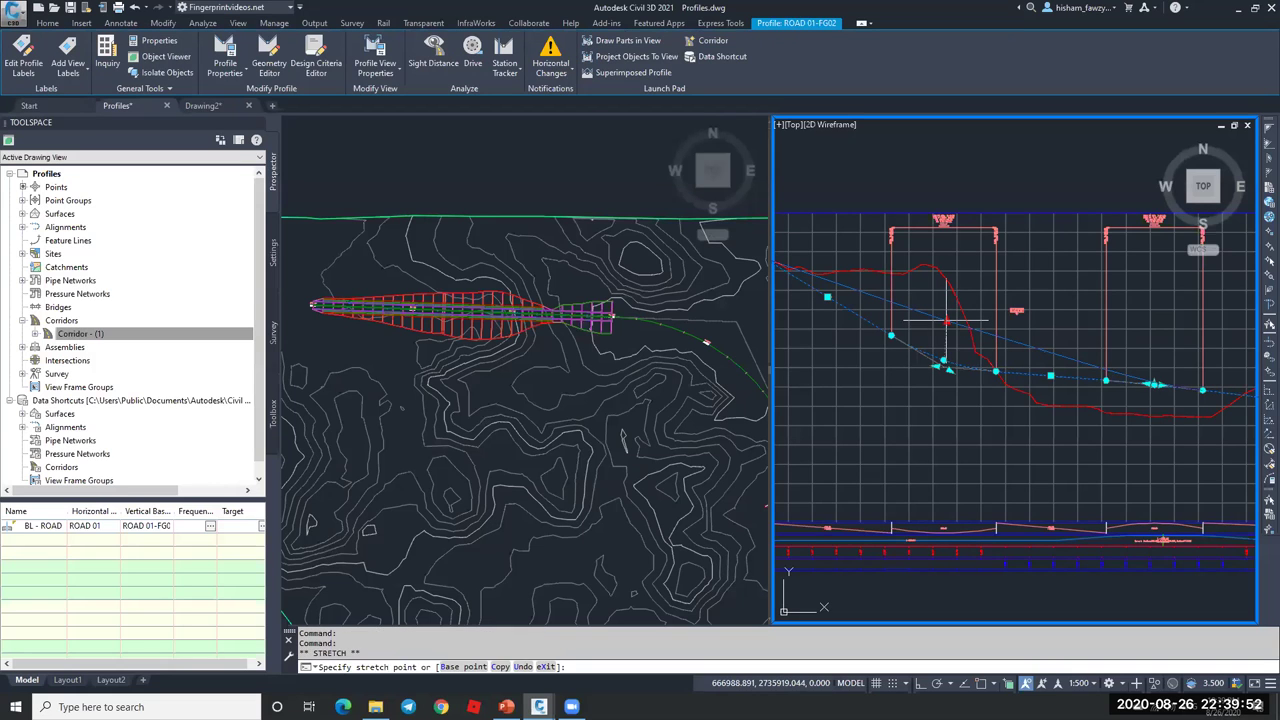
left_click(946, 321)
right_click(140, 333)
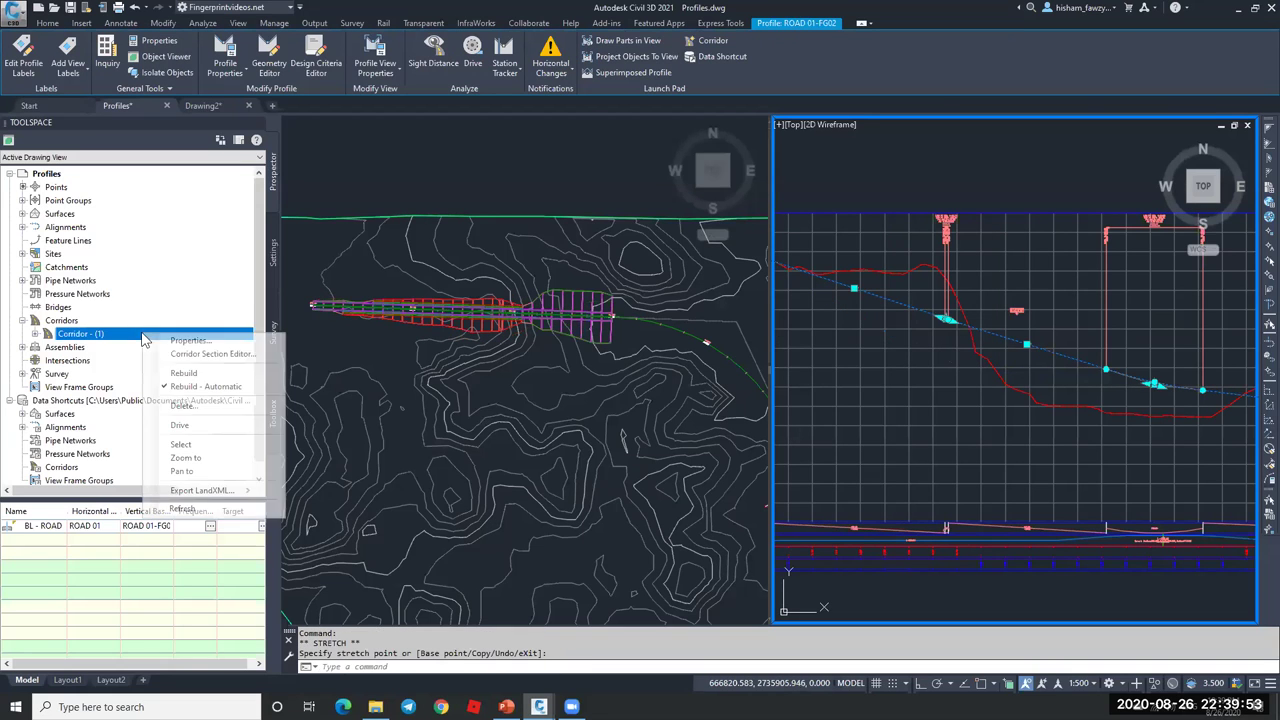
left_click(186, 373)
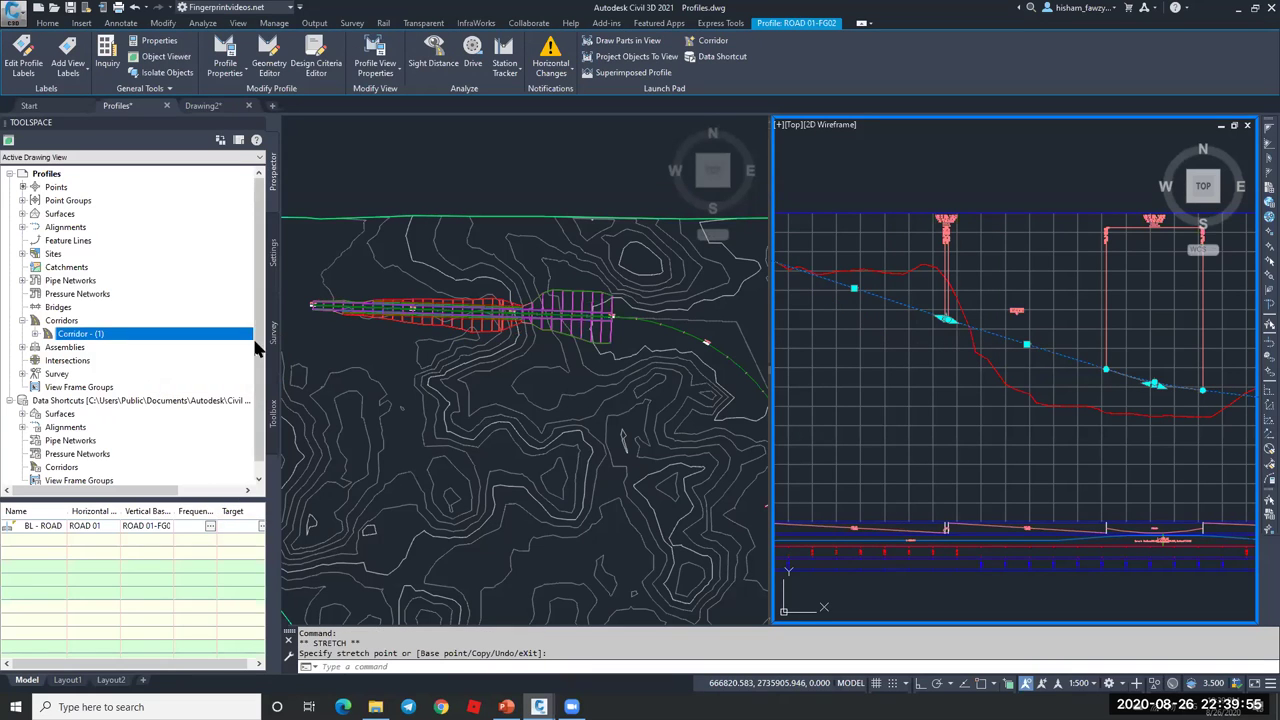
scroll(946, 321, "up", 10)
- Restretch the PVI grip to an adjusted height and zoom out to the full profile
left_click(942, 322)
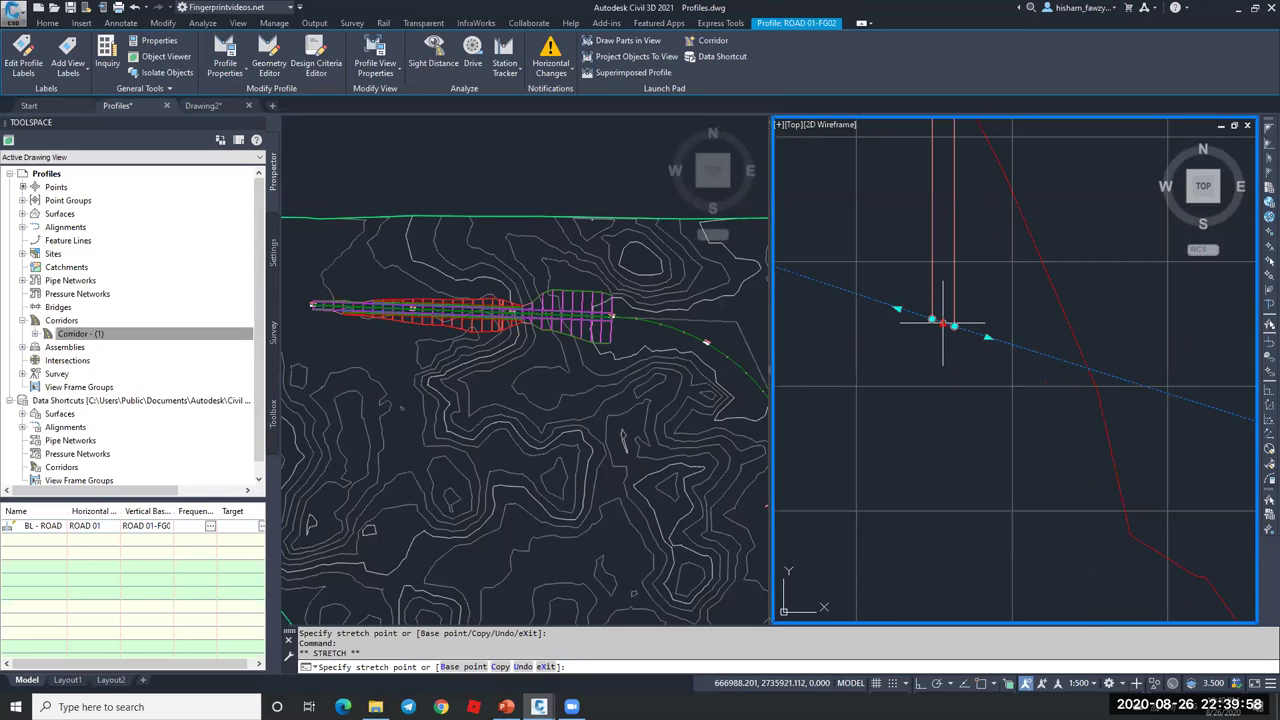
left_click(883, 507)
left_click(125, 335)
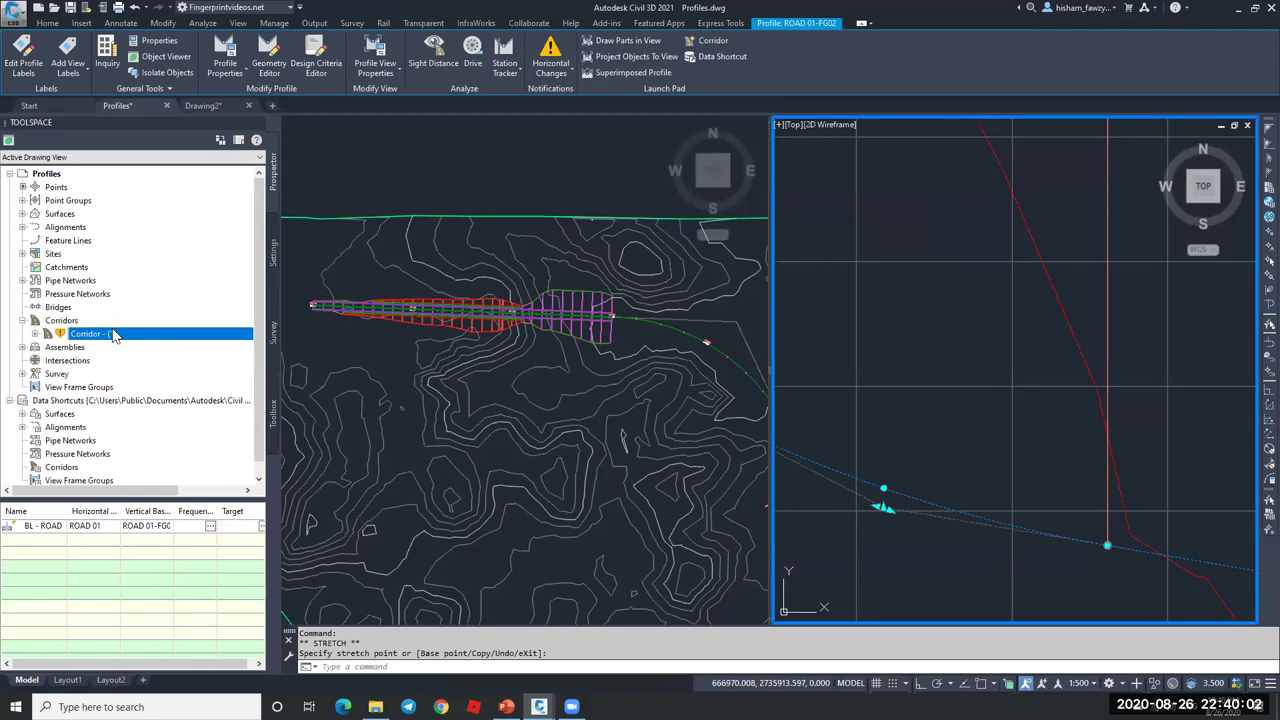
scroll(908, 347, "down", 5)
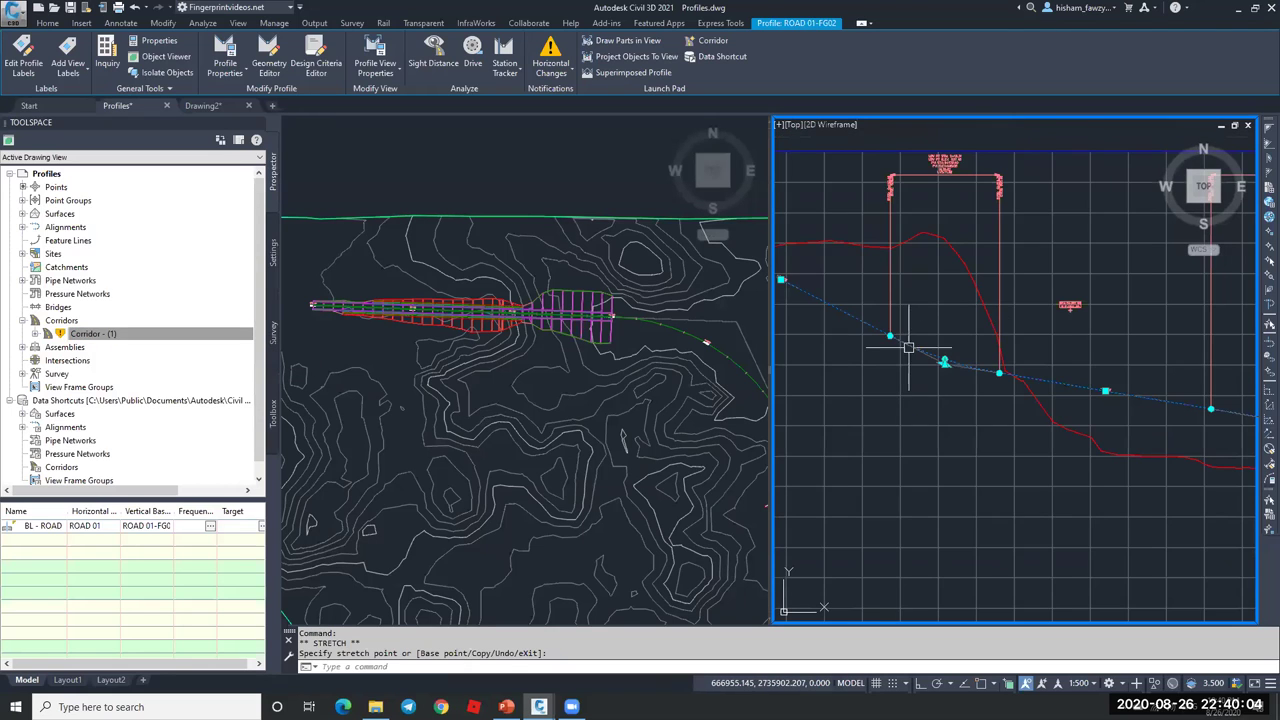
scroll(910, 350, "down", 2)
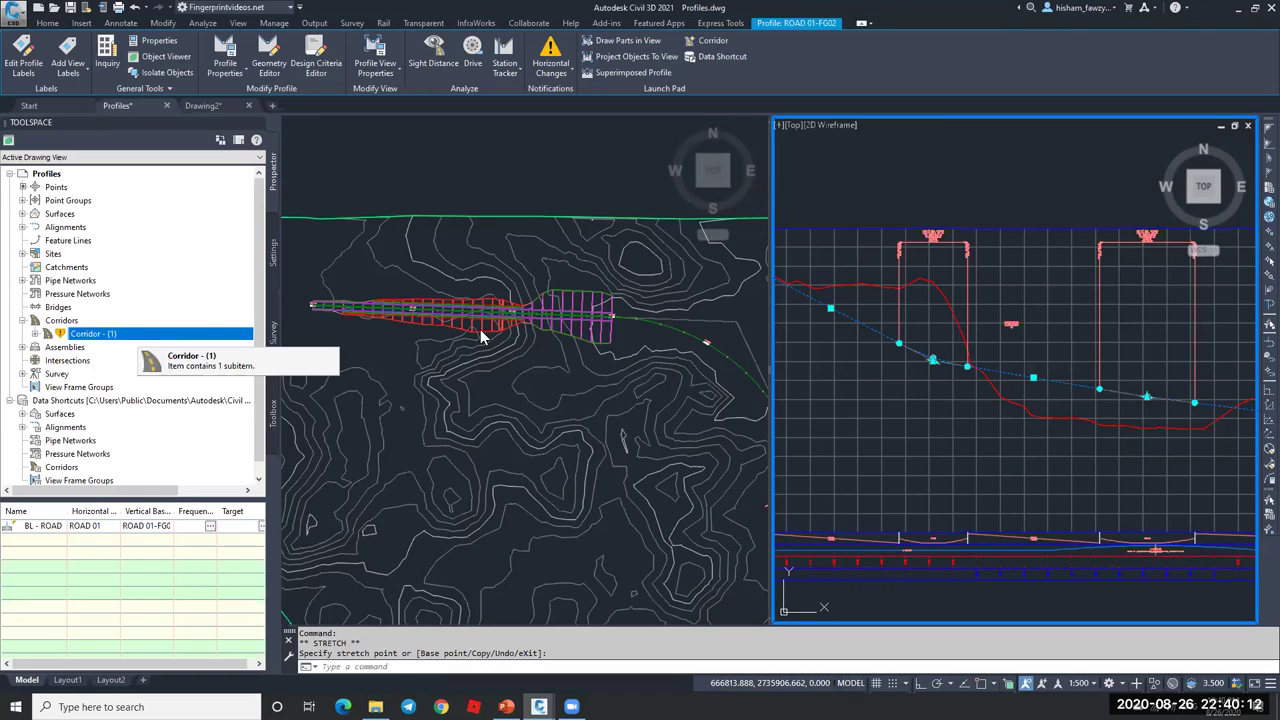
- Switch the drawing to a single plan viewport layout
key("Escape")
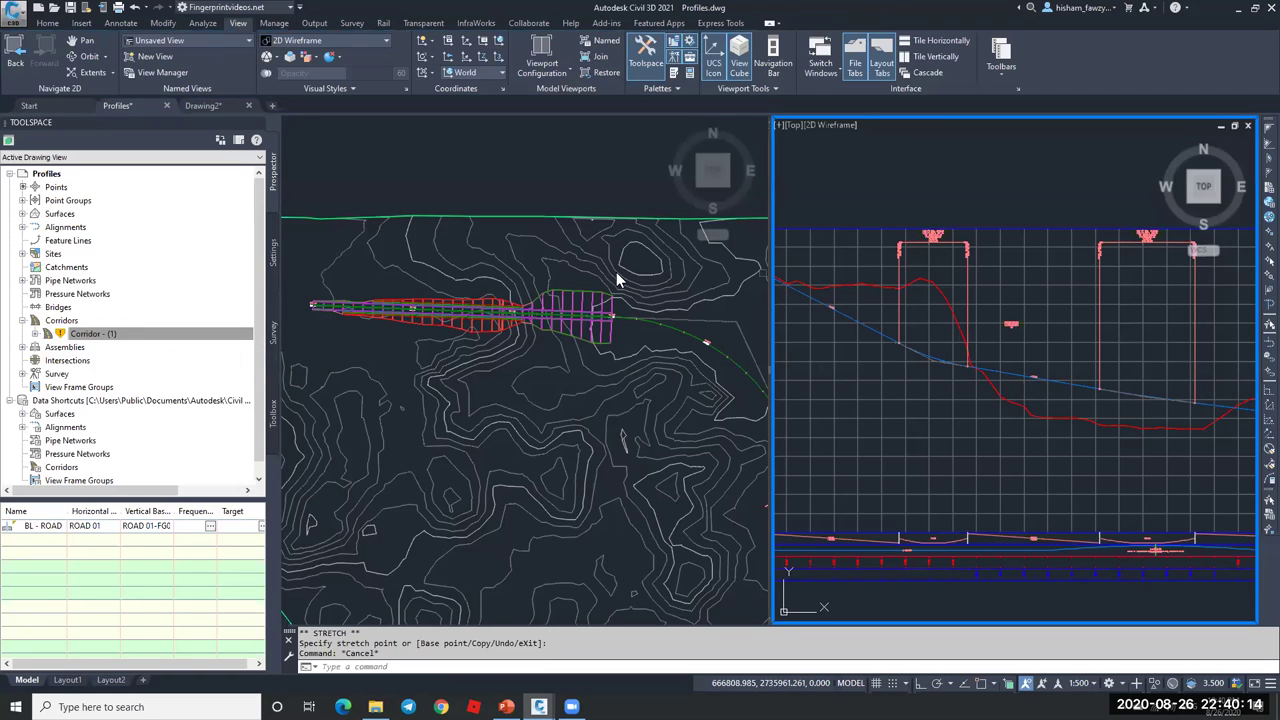
left_click(577, 174)
left_click(541, 76)
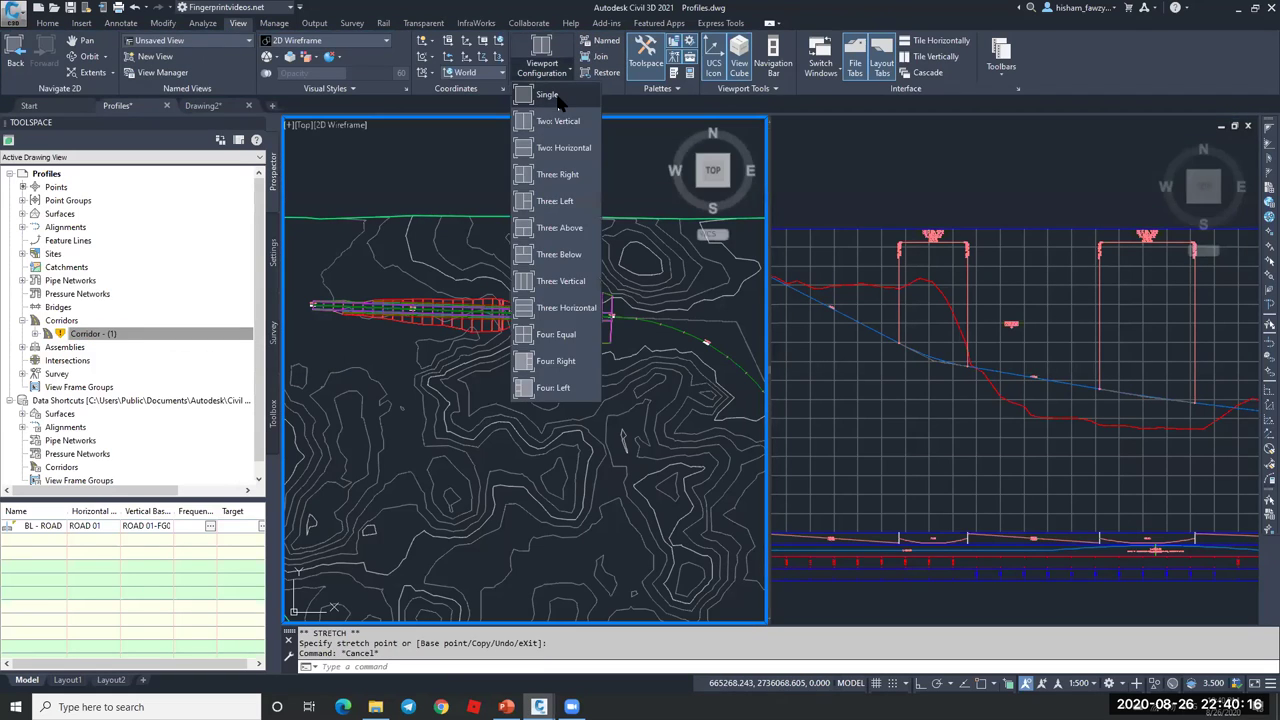
left_click(612, 278)
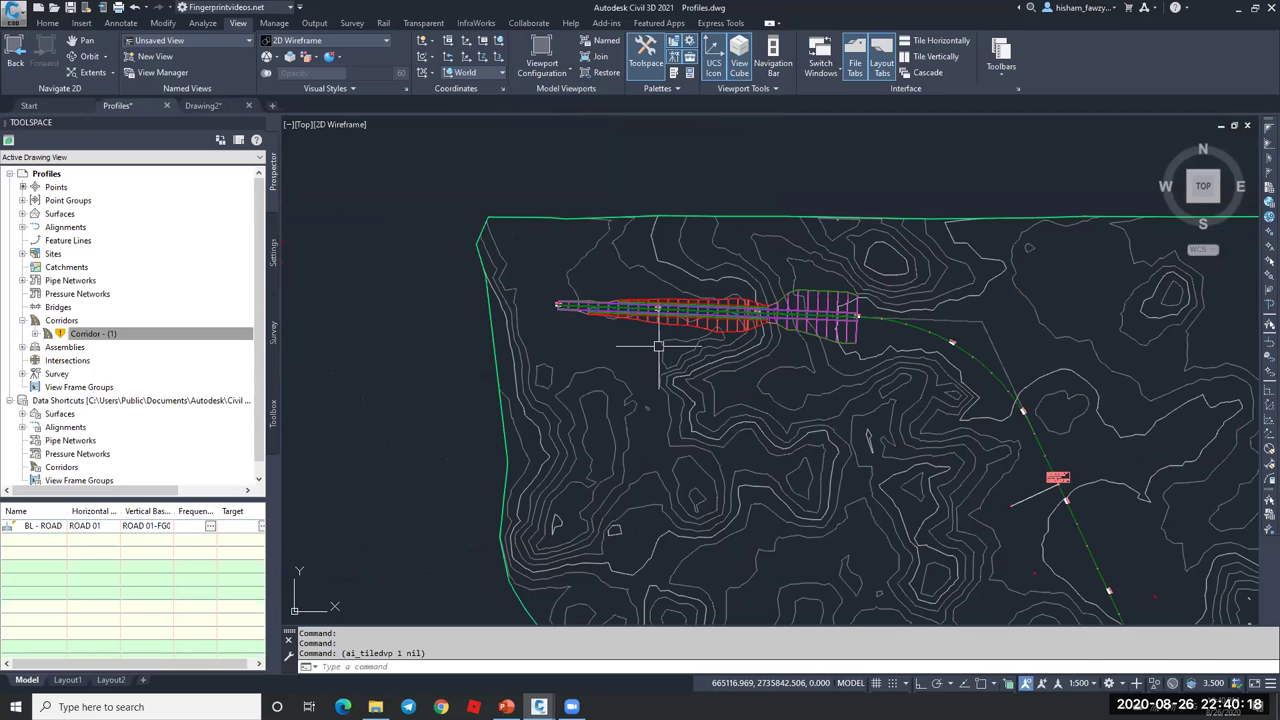
- Zoom to the corridor around station 0+200 and select it in plan
scroll(680, 333, "up", 2)
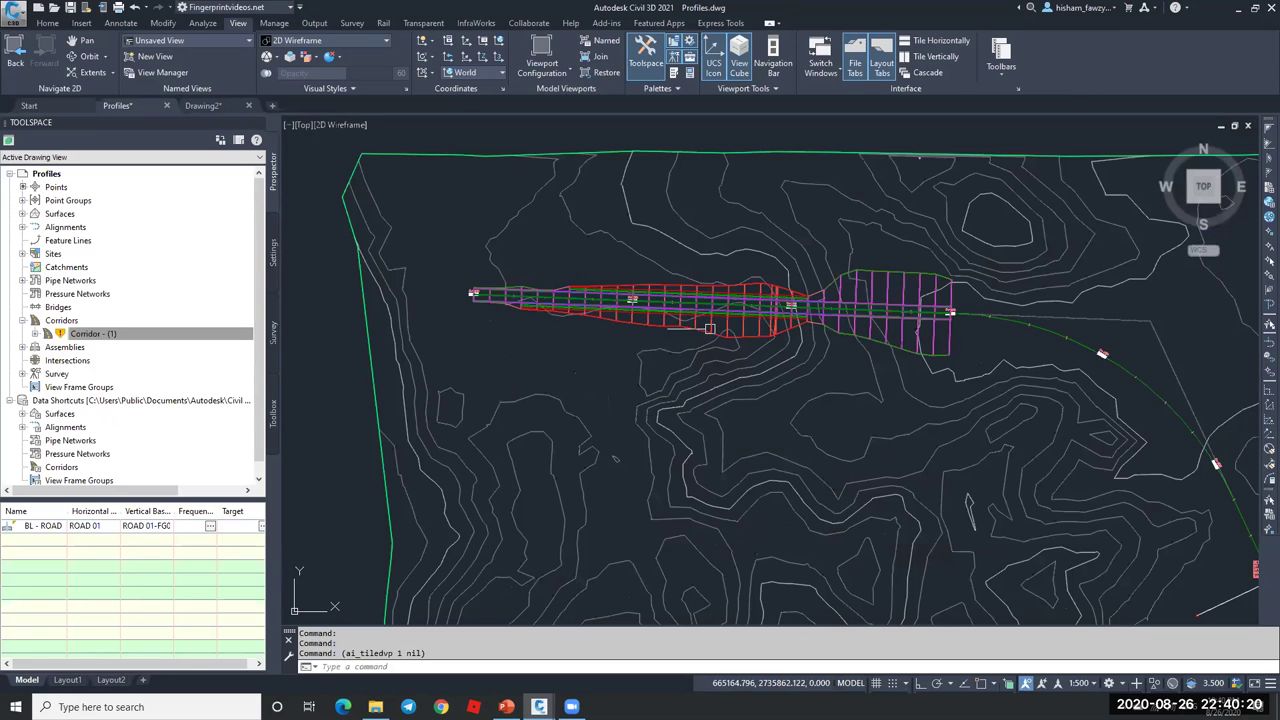
left_click(690, 320)
scroll(694, 320, "up", 4)
key("Escape")
scroll(700, 323, "down", 4)
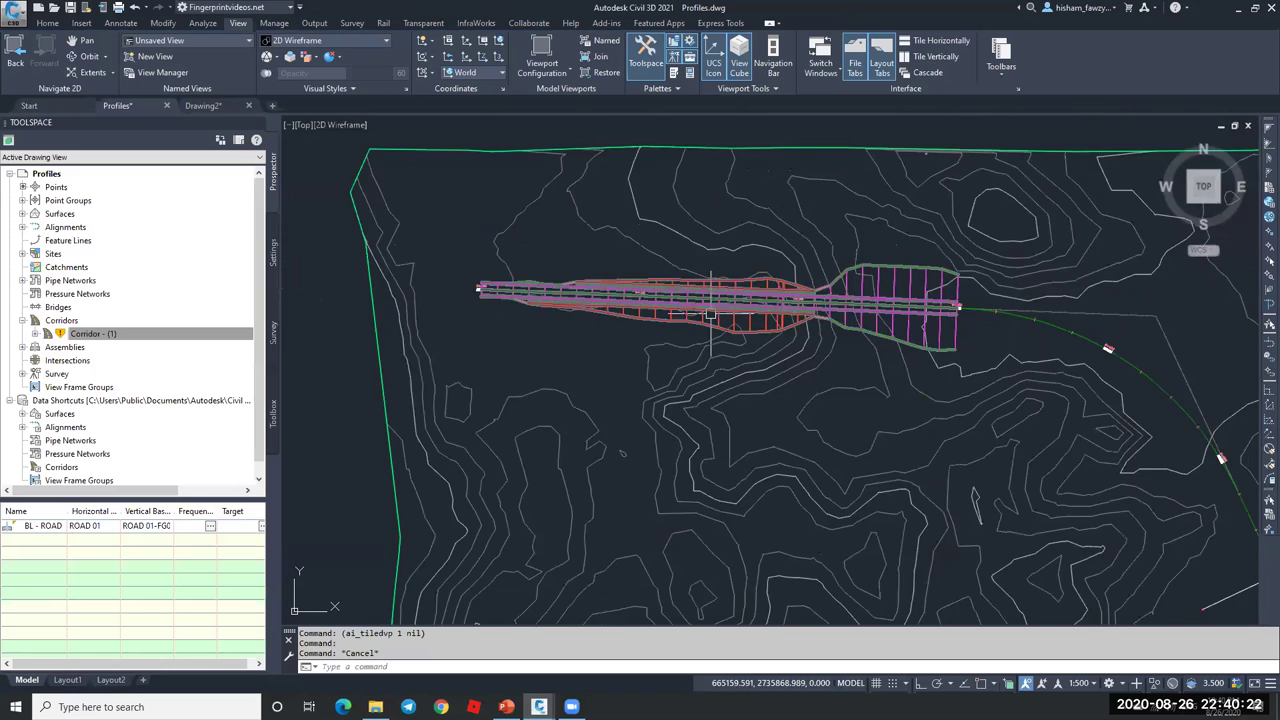
scroll(710, 318, "up", 4)
left_click(715, 314)
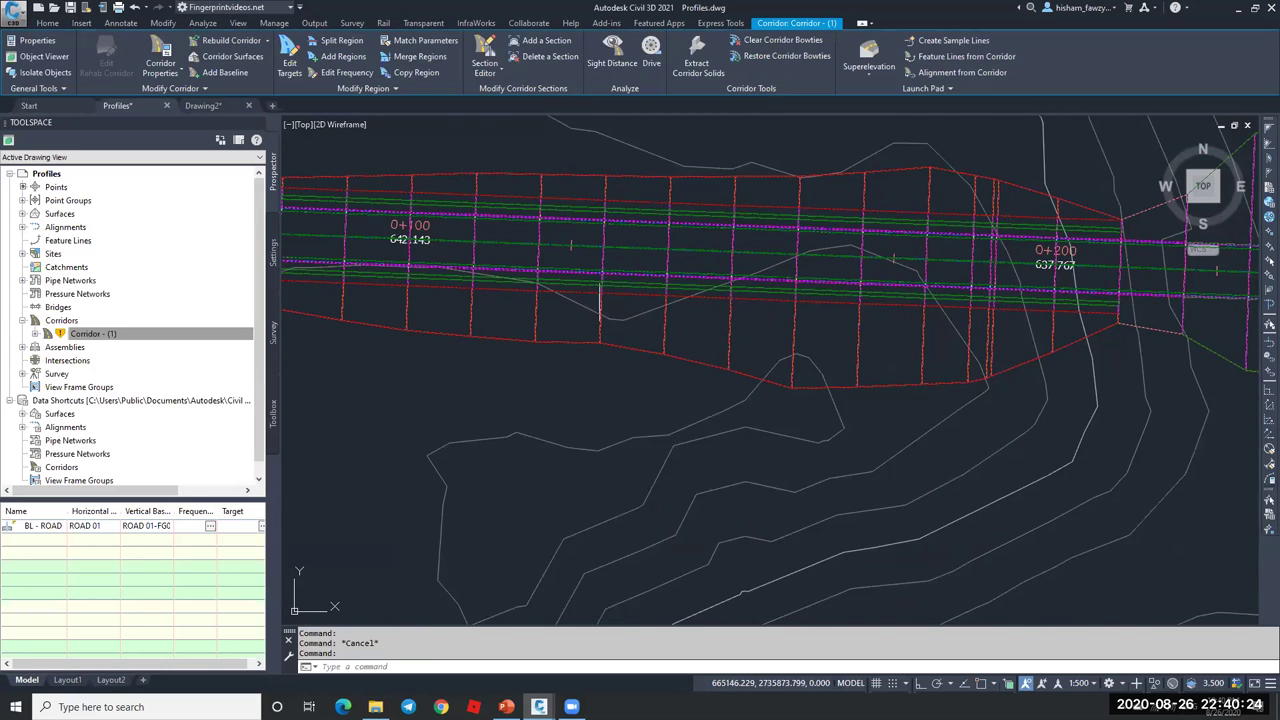
scroll(598, 280, "down", 4)
- Expand Surfaces in Prospector to list EG2 and NGL, then reselect the corridor
left_click(176, 329)
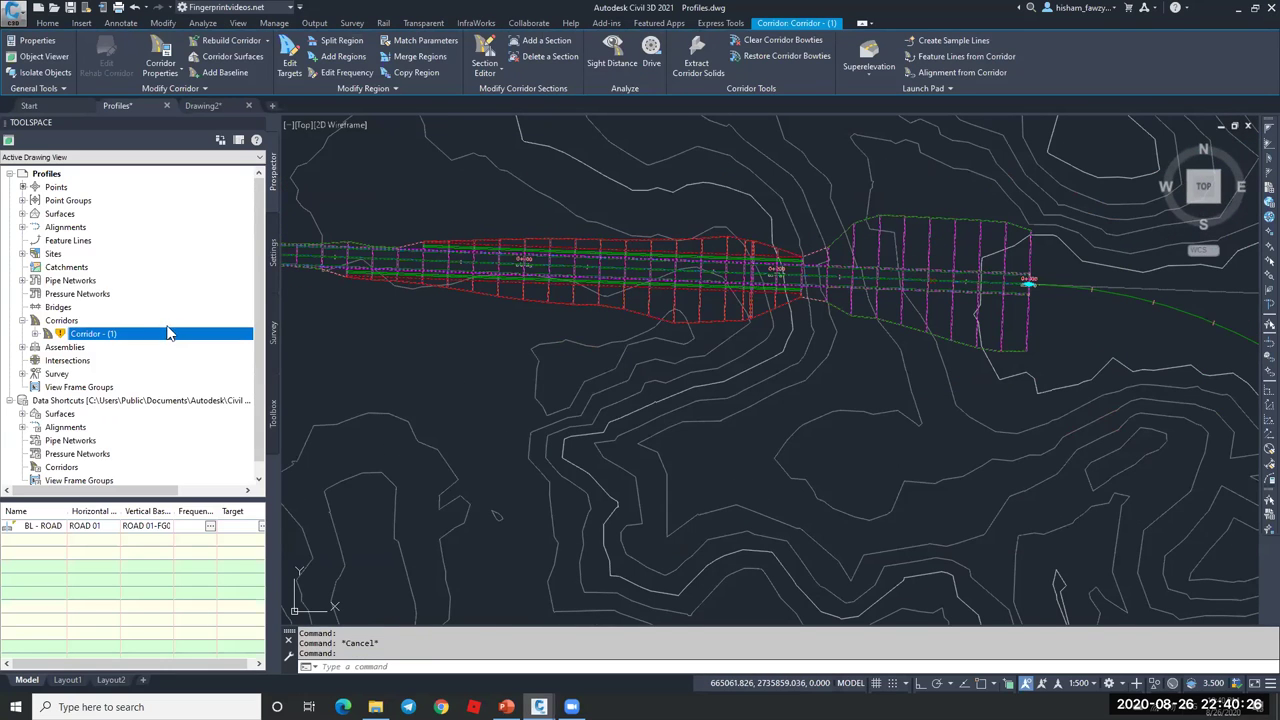
left_click(23, 213)
left_click(78, 240)
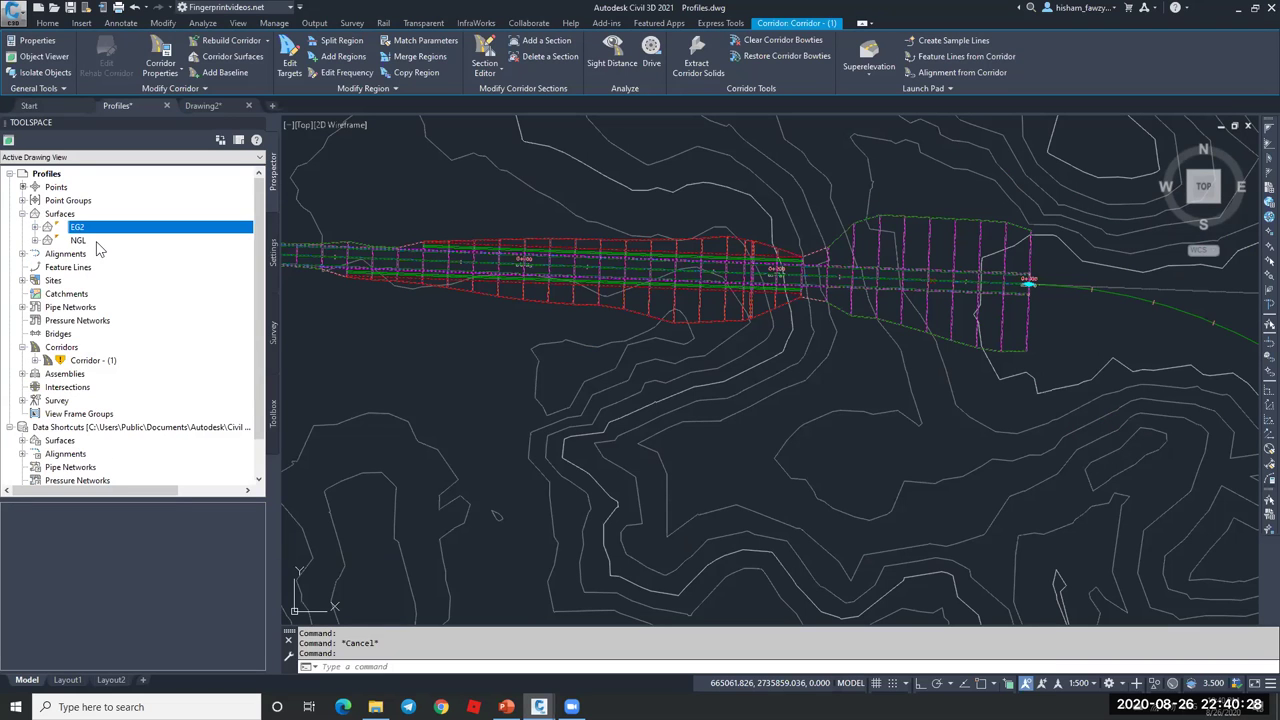
key("Escape")
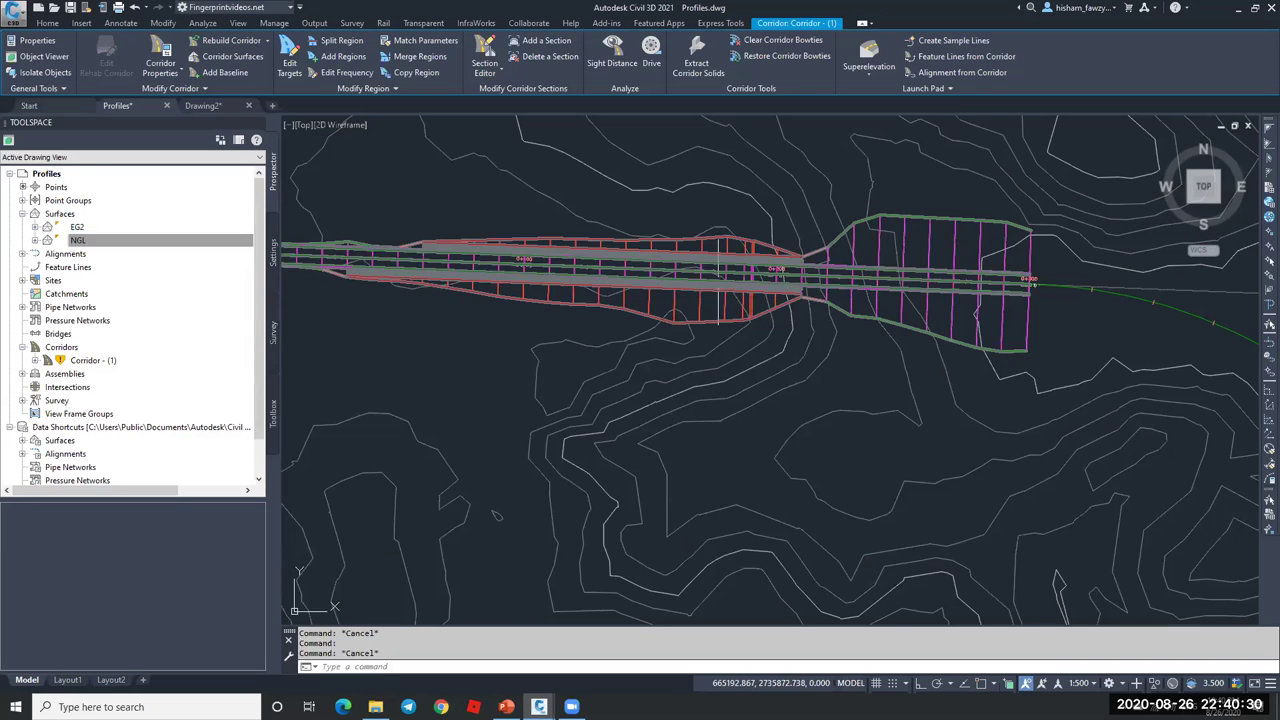
scroll(720, 299, "up", 2)
scroll(720, 299, "up", 2)
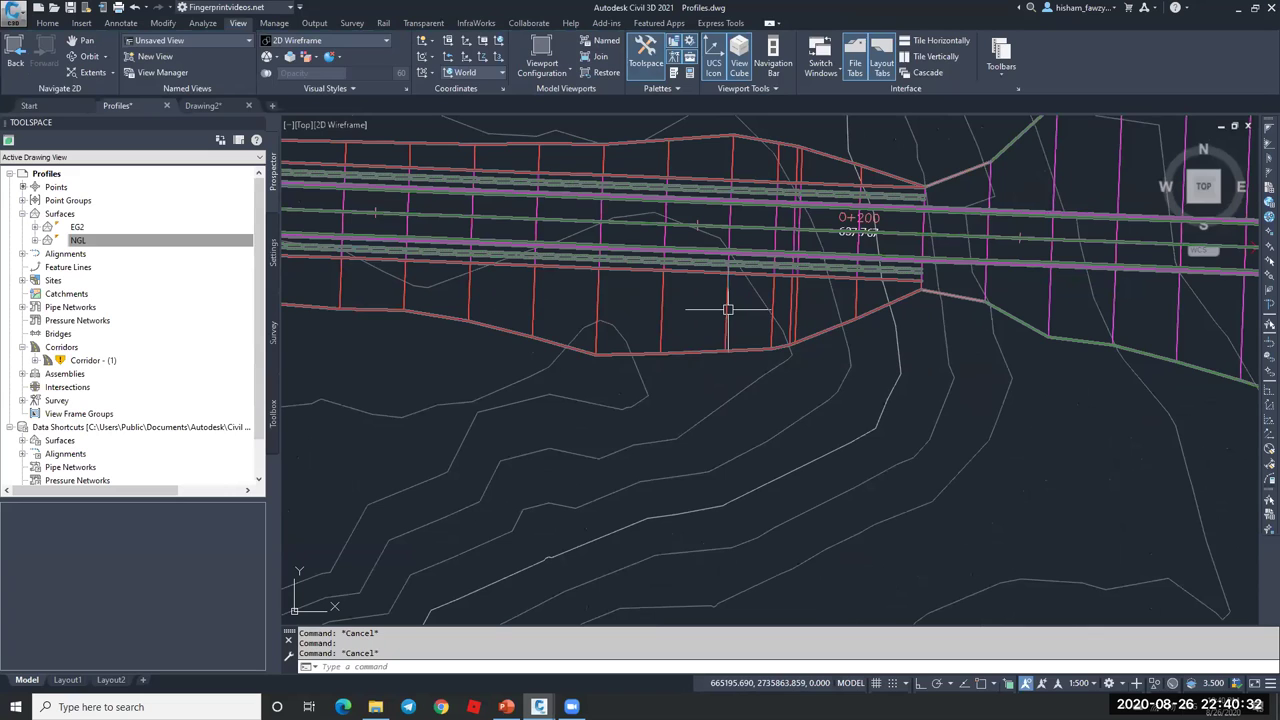
left_click(729, 308)
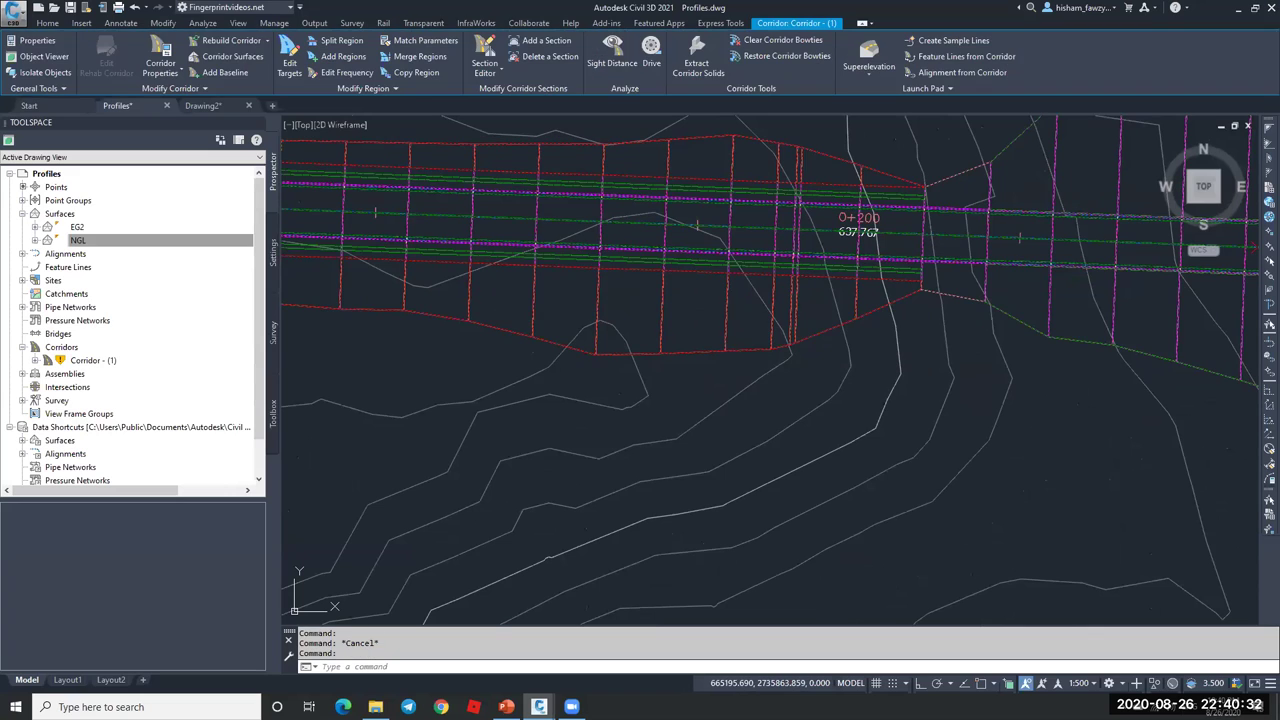
- Create a new corridor surface and name it TOP
left_click(241, 57)
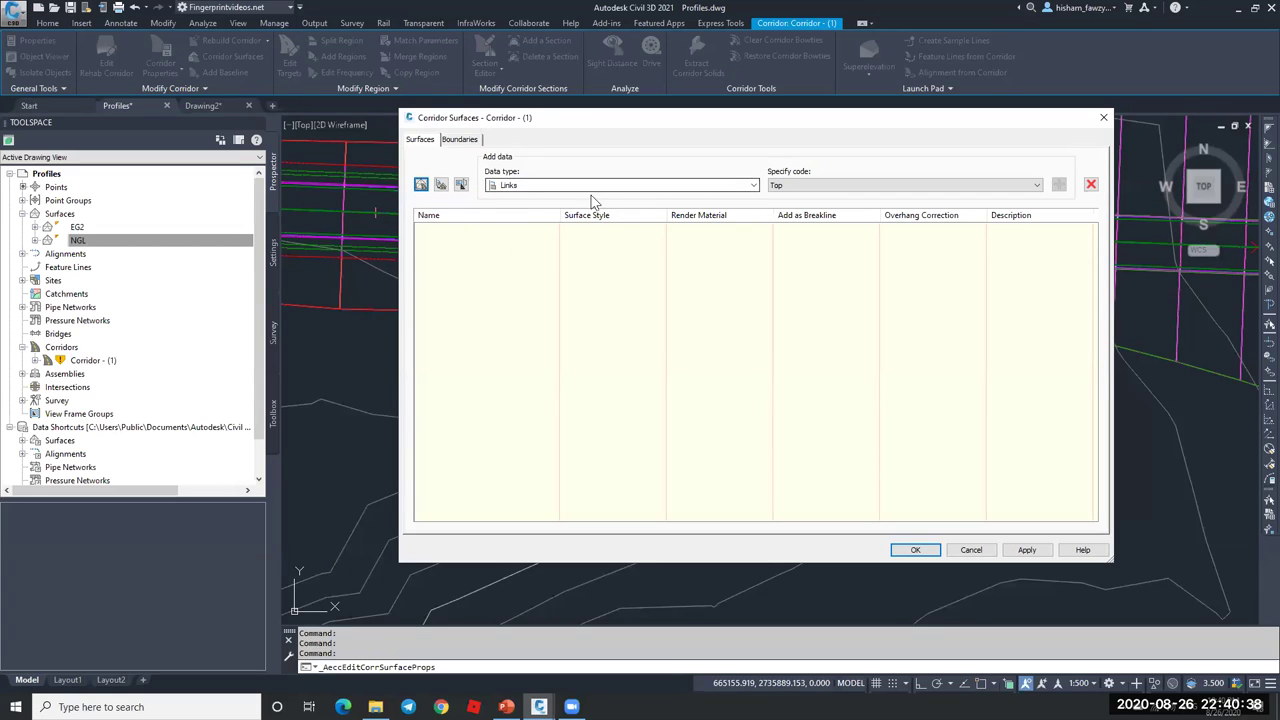
left_click(421, 186)
left_click(525, 229)
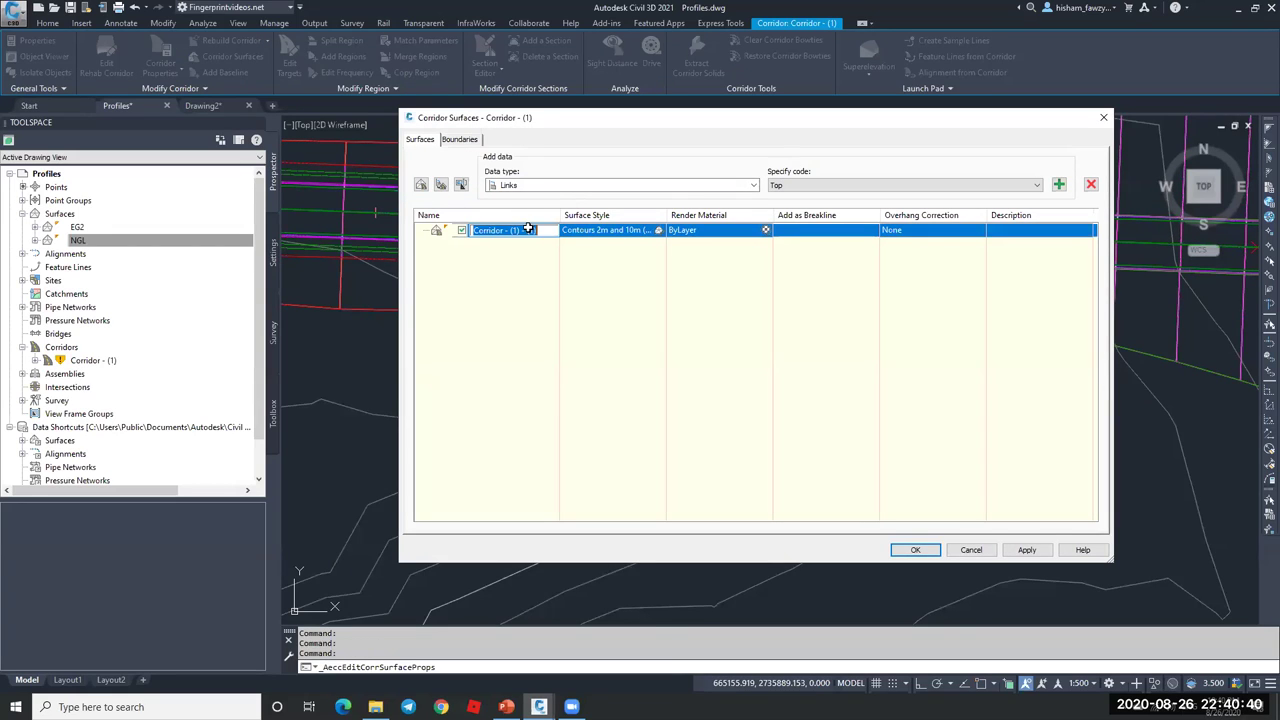
type("TOP")
key("Return")
- Add Top links to TOP with Top Links overhang correction, then rebuild the corridor
left_click(833, 190)
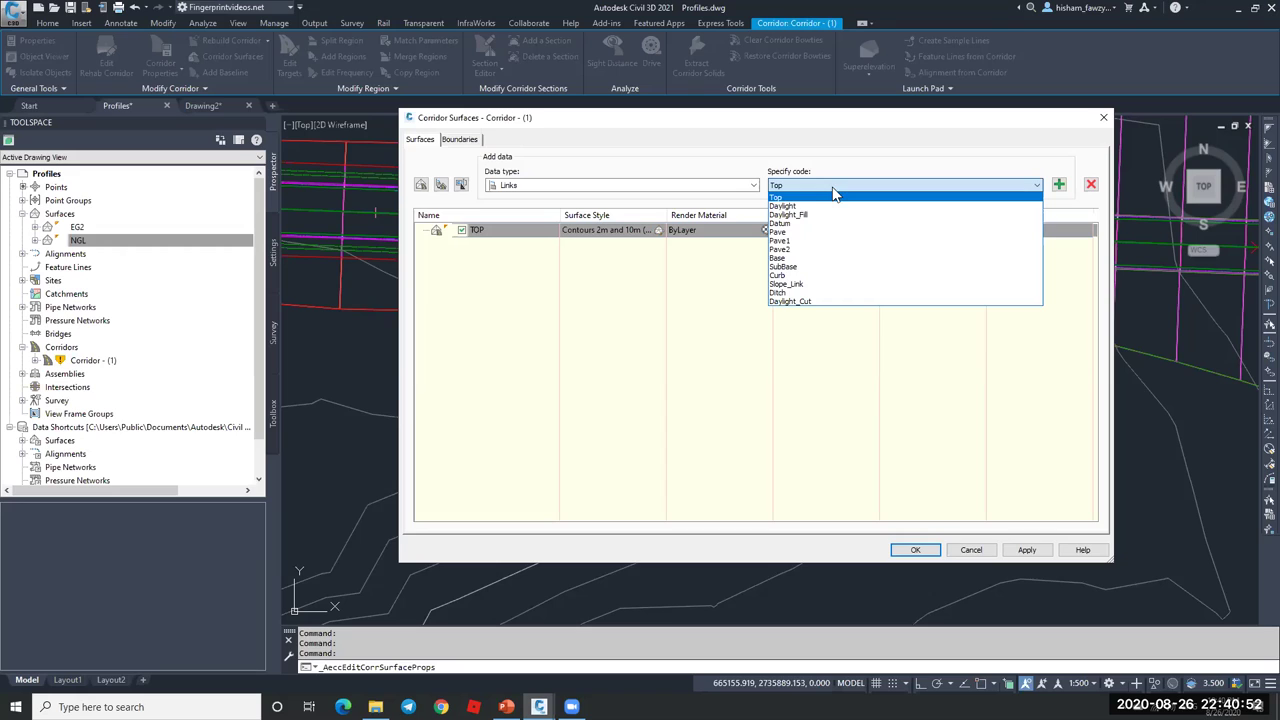
left_click(784, 198)
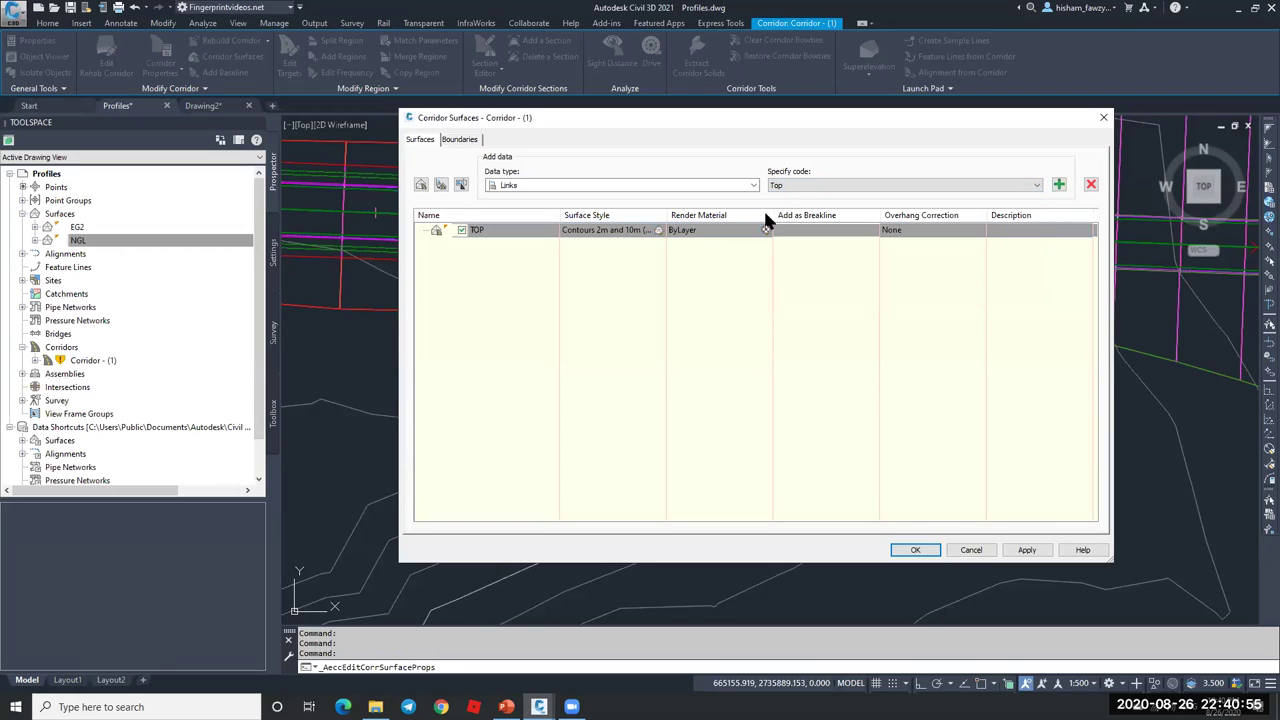
left_click(1059, 186)
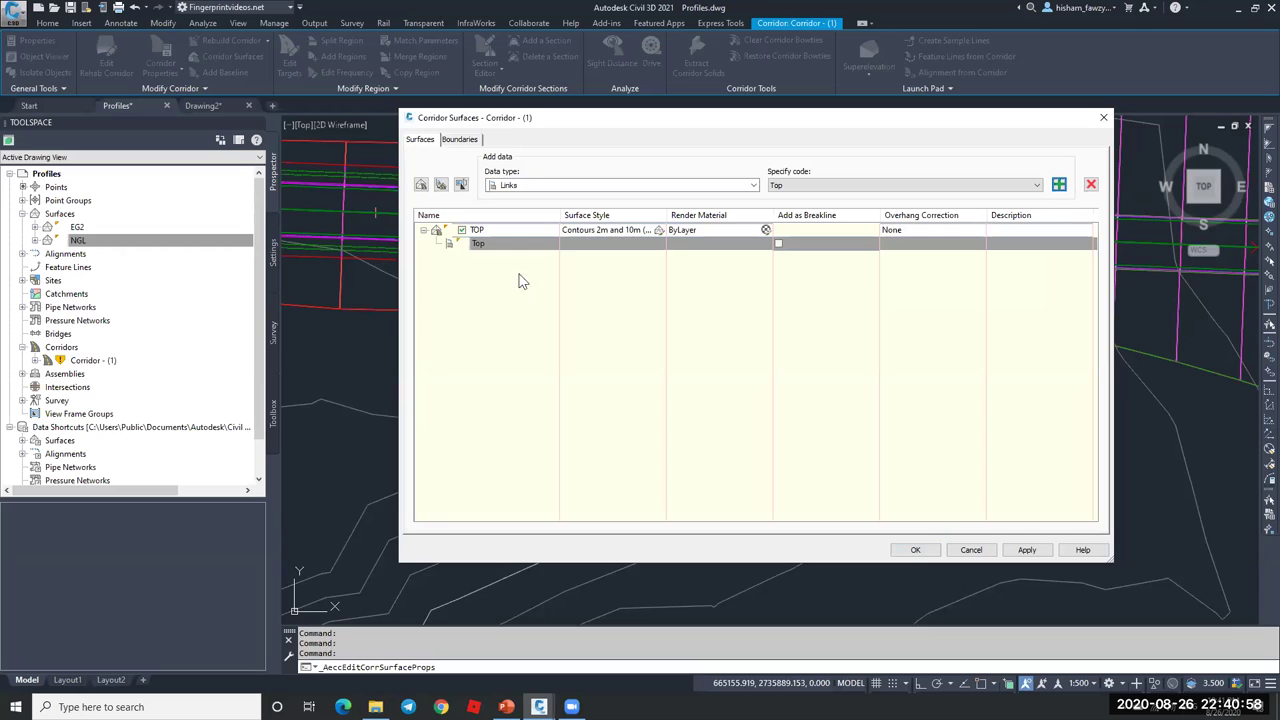
left_click(933, 232)
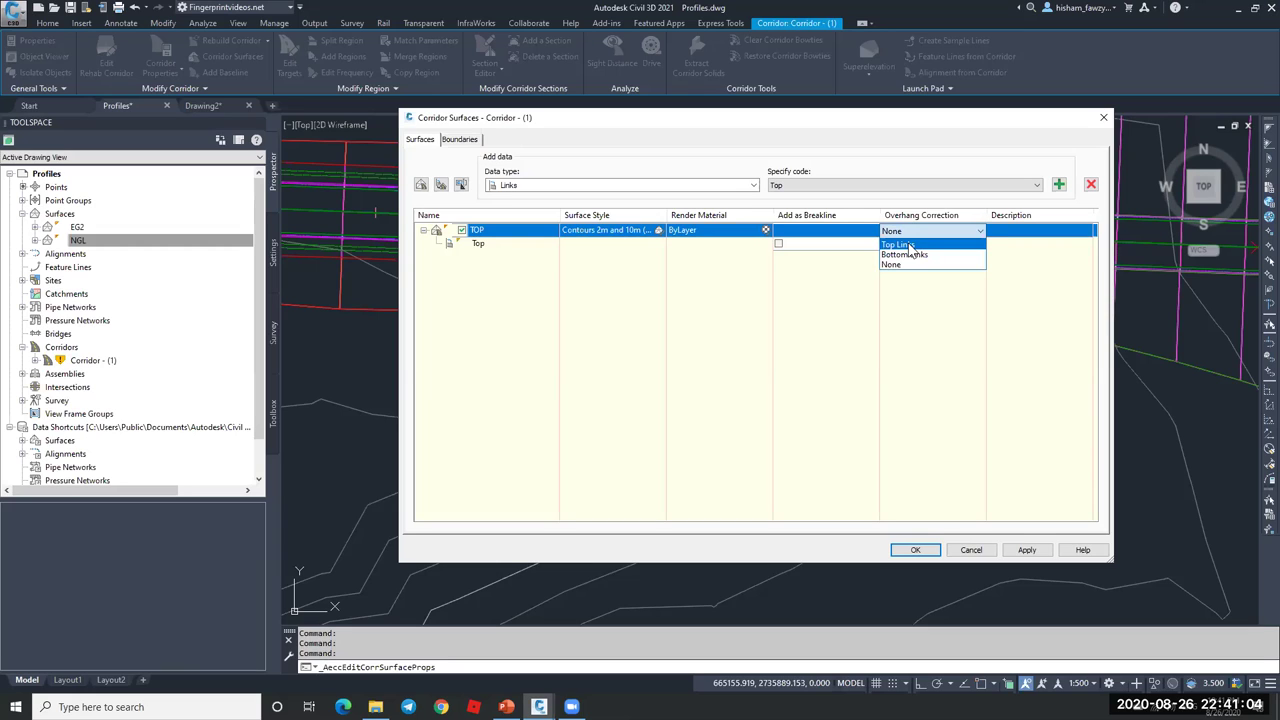
left_click(909, 245)
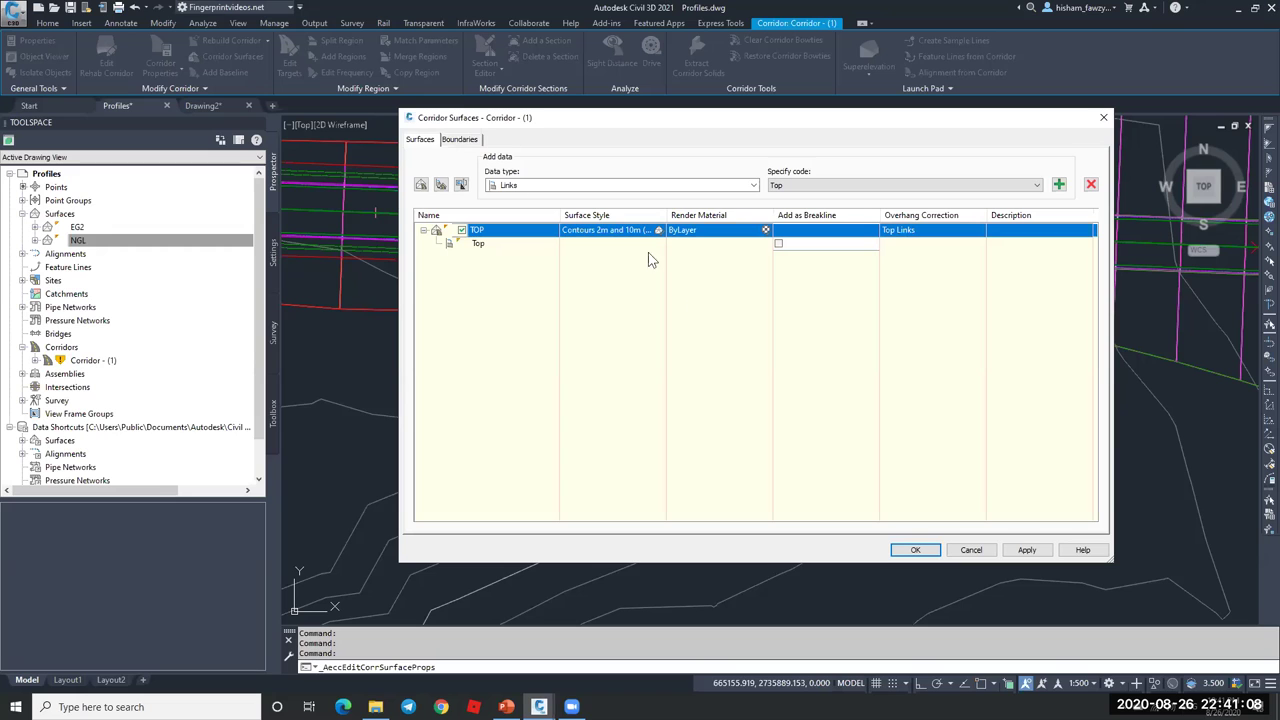
left_click(914, 550)
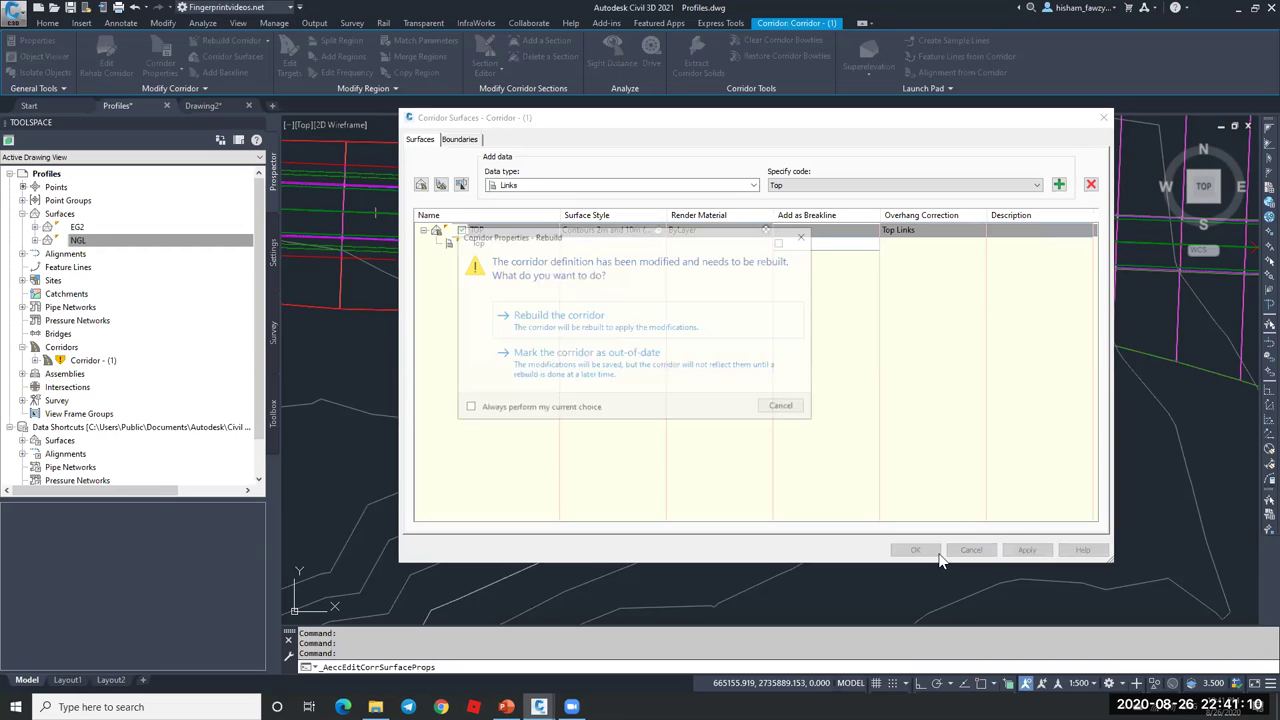
left_click(655, 330)
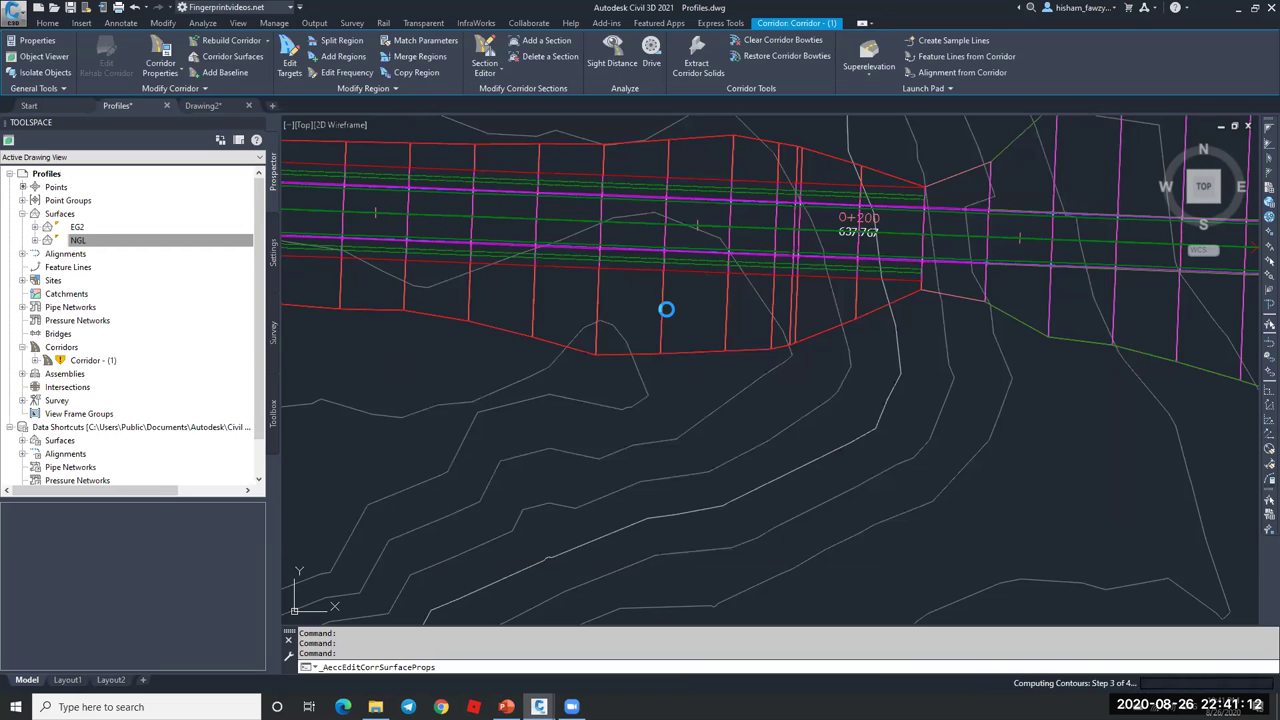
scroll(830, 306, "down", 2)
key("Escape")
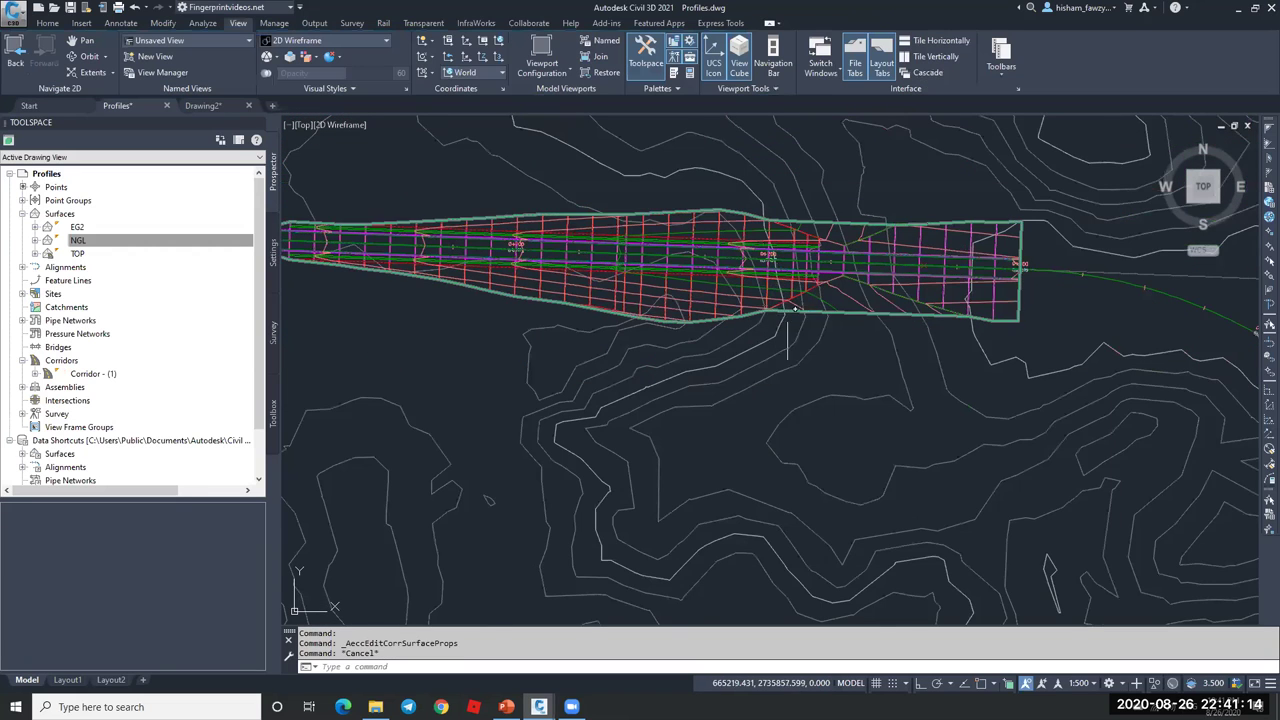
scroll(830, 306, "up", 1)
left_click(845, 283)
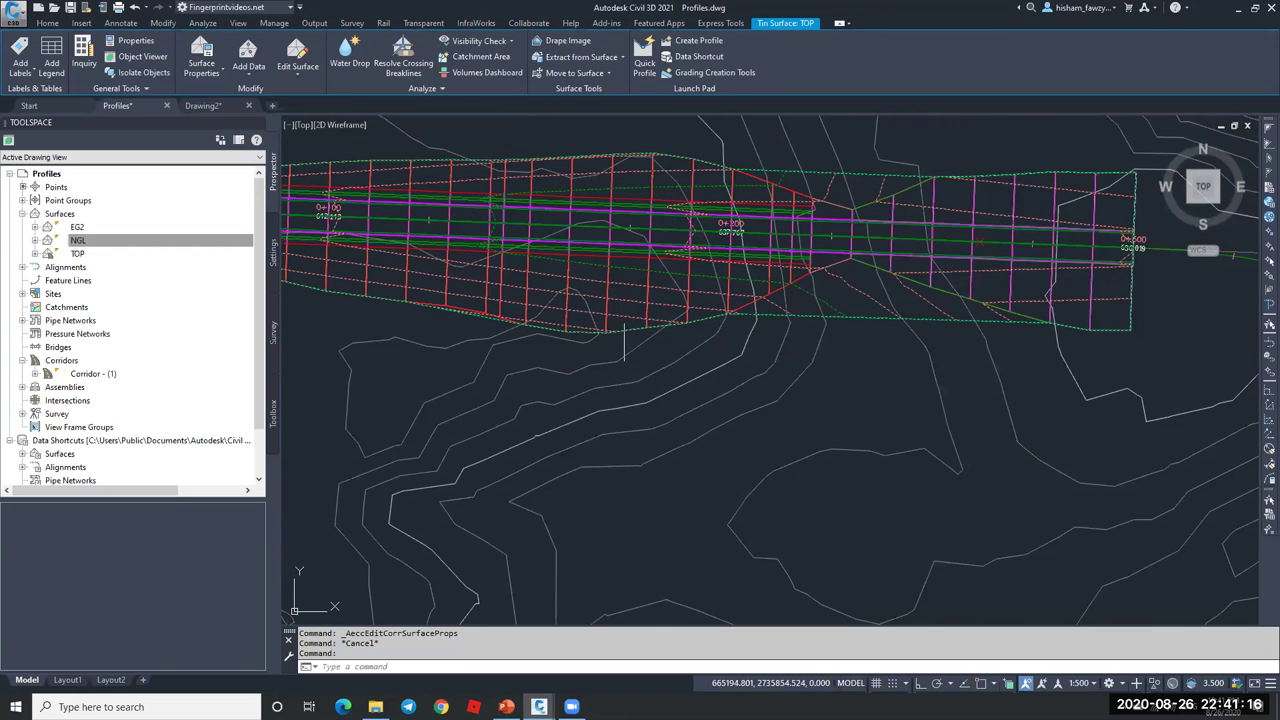
scroll(845, 290, "up", 3)
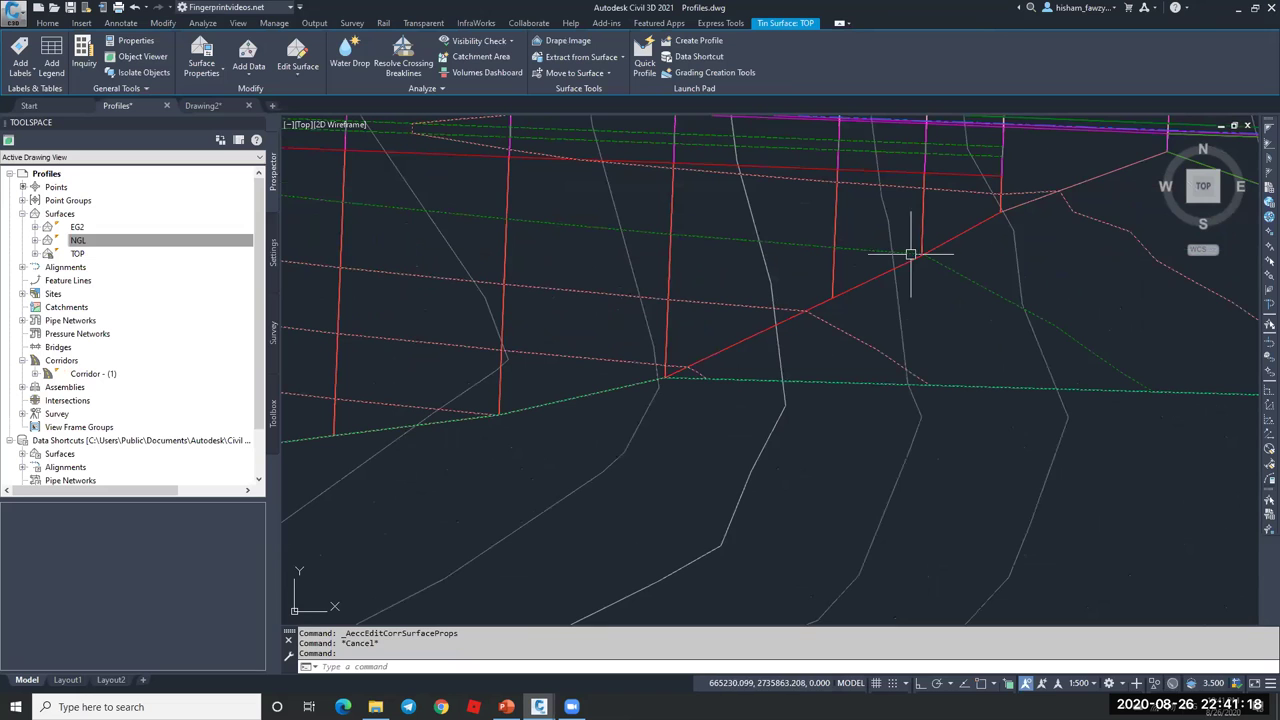
scroll(665, 375, "down", 2)
scroll(720, 380, "down", 3)
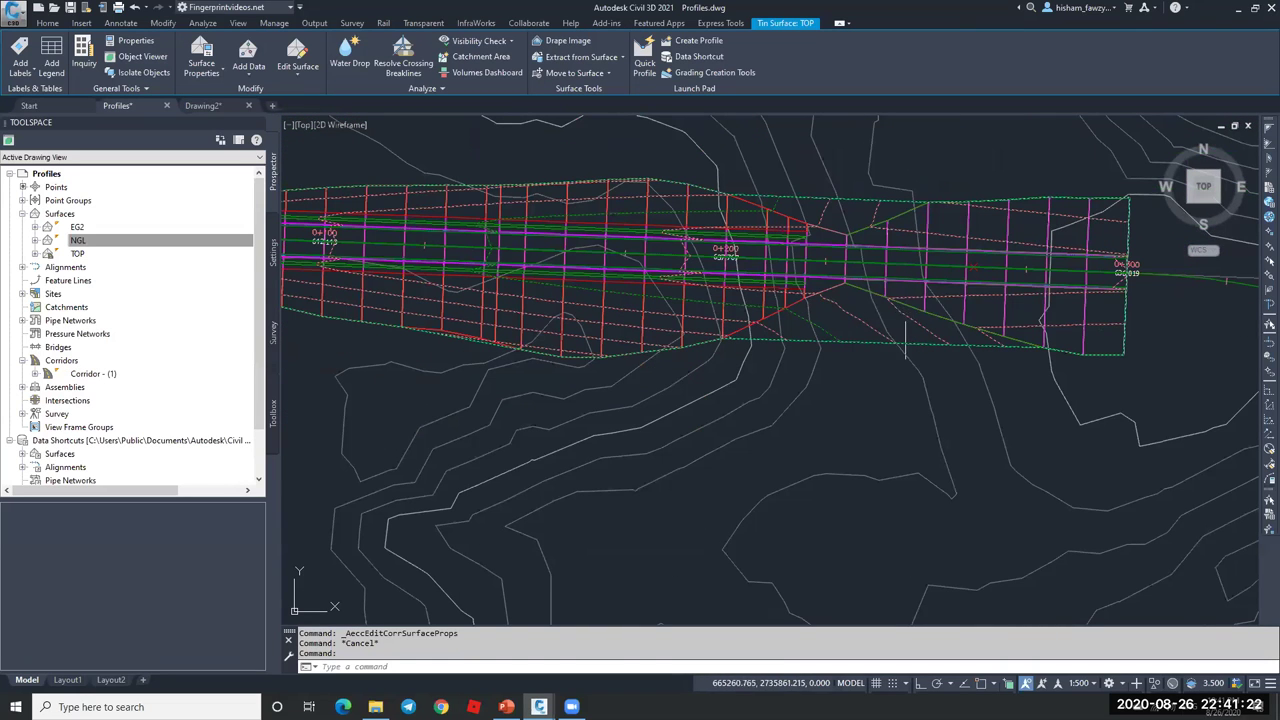
scroll(834, 288, "up", 3)
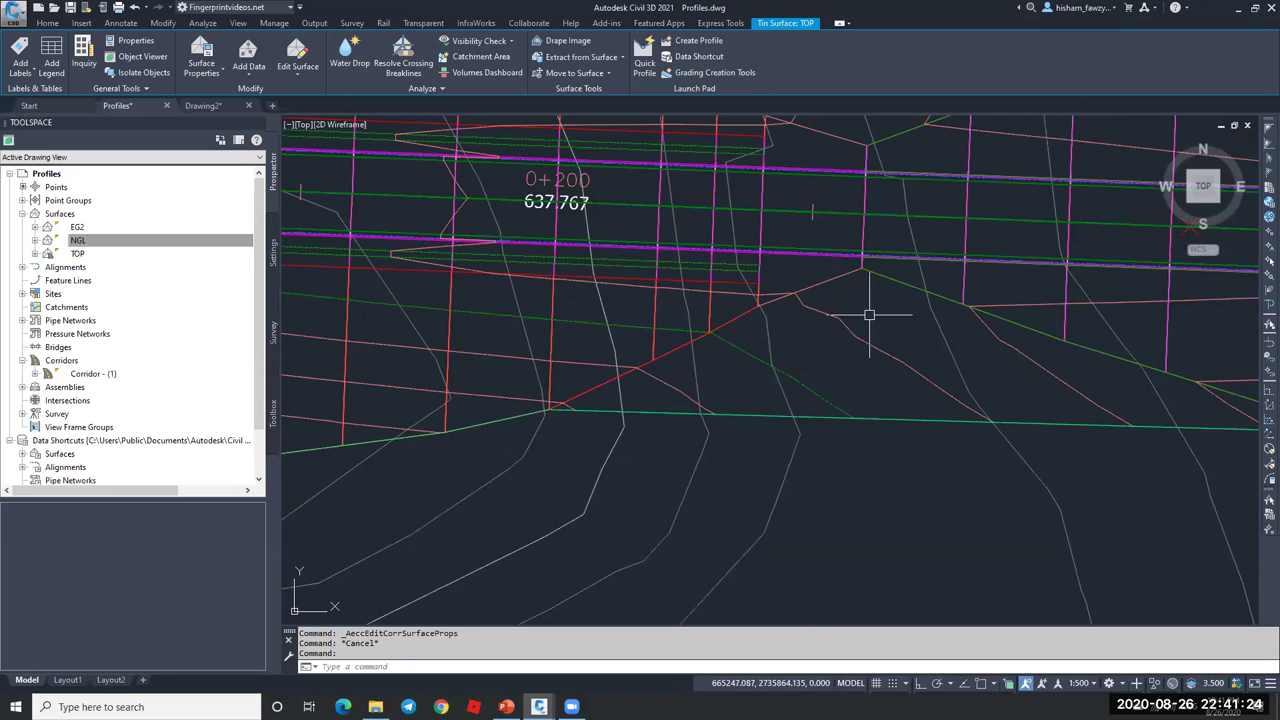
key("Escape")
left_click(712, 307)
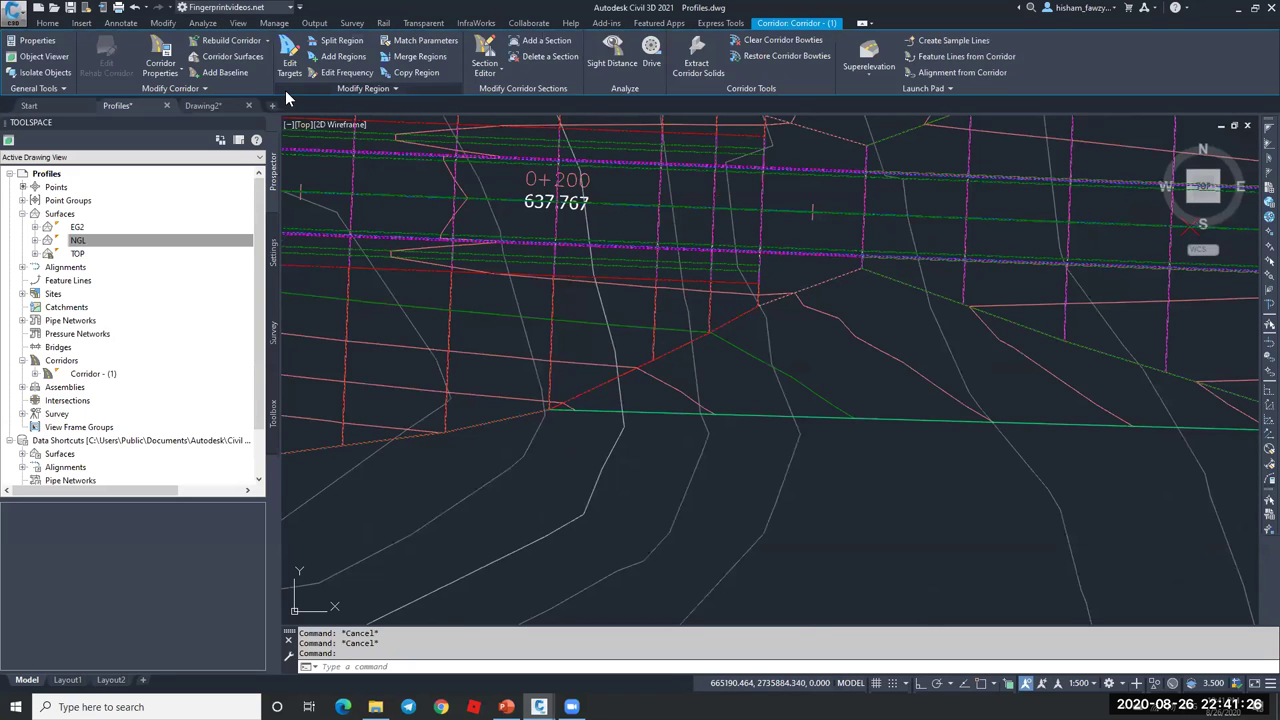
- Set the corridor extents as TOP's outer boundary and rebuild Corridor - (1)
left_click(224, 56)
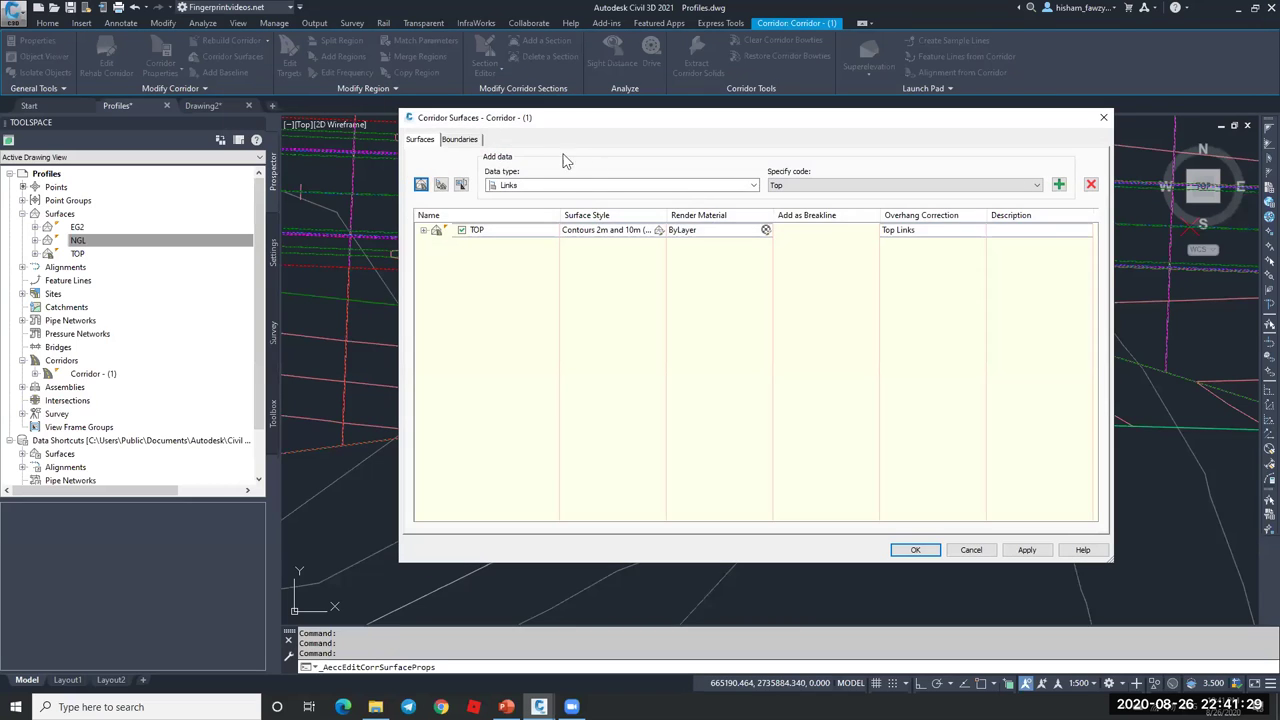
left_click(455, 140)
right_click(515, 180)
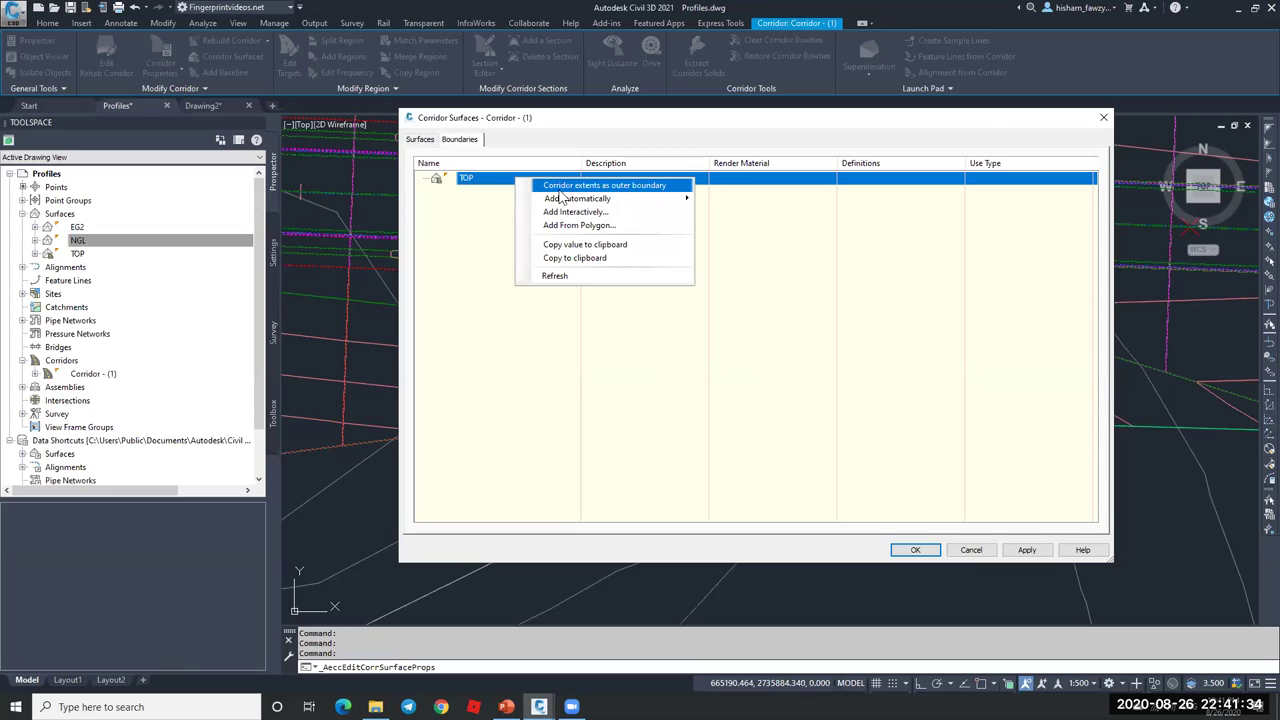
left_click(627, 186)
left_click(915, 550)
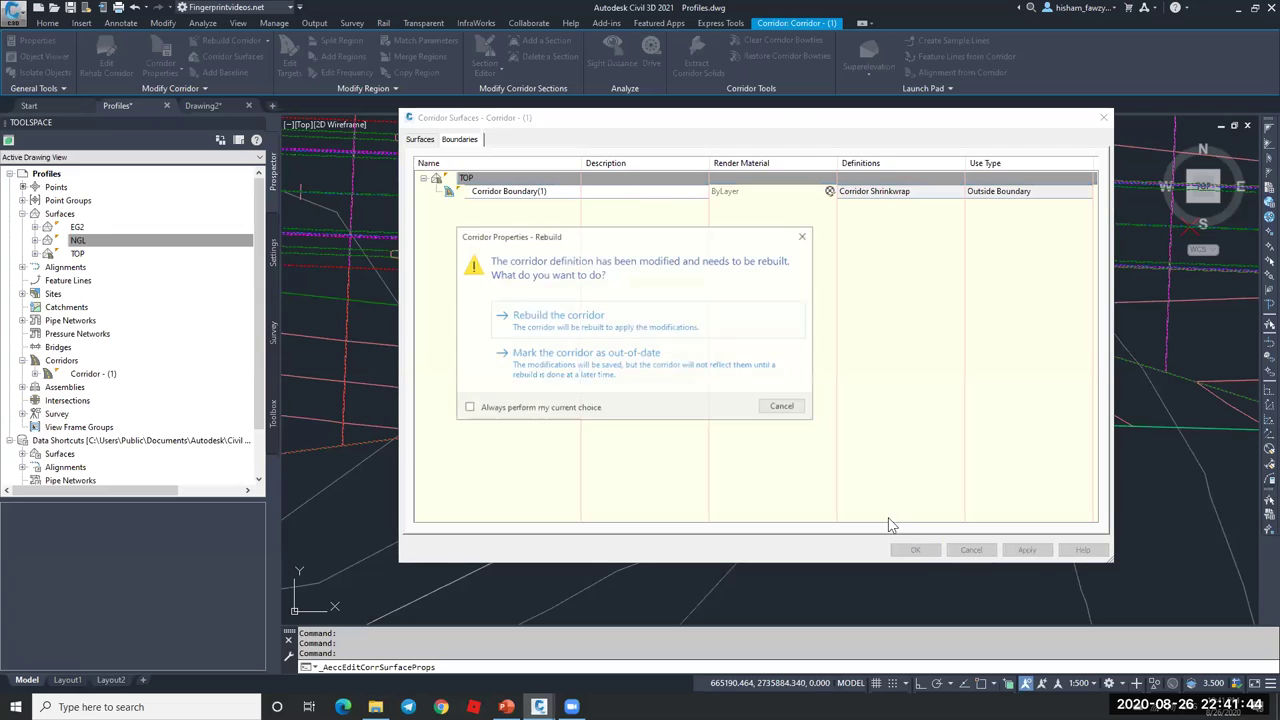
left_click(575, 328)
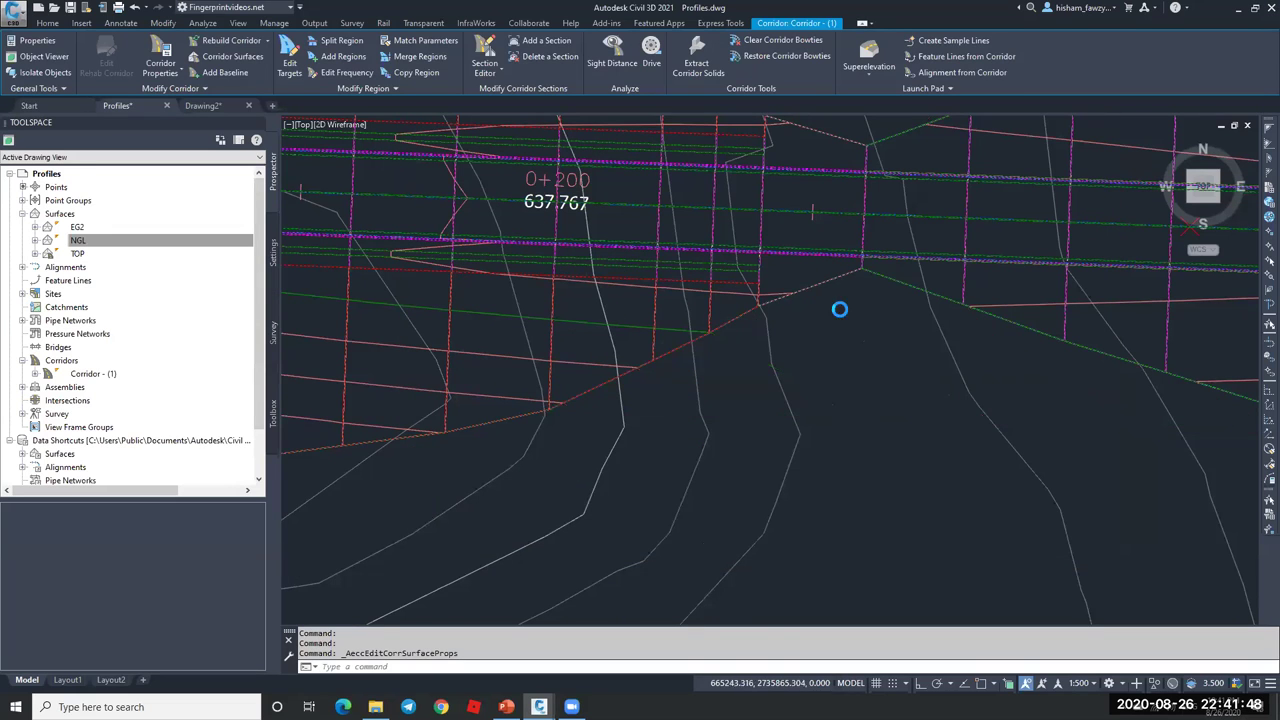
- Select the TOP surface from Prospector's Surfaces list and open it in Object Viewer
scroll(840, 309, "down", 5)
key("Escape")
scroll(648, 364, "up", 5)
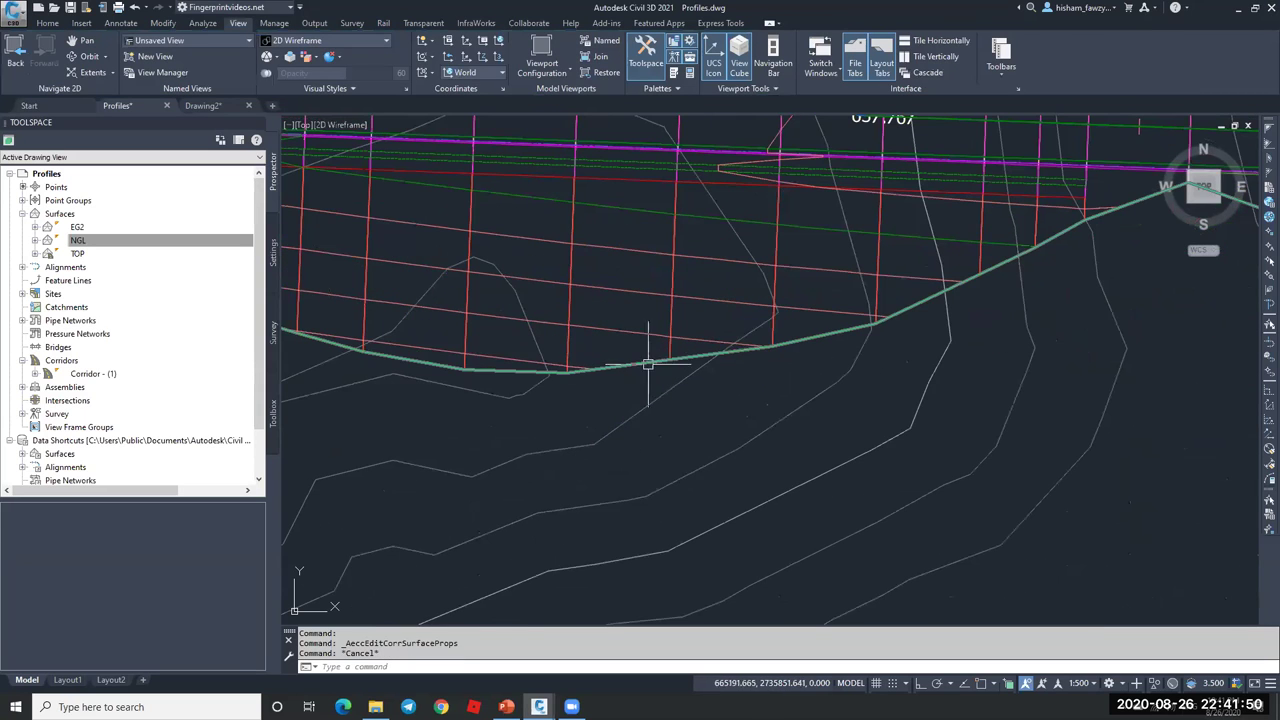
scroll(648, 364, "down", 3)
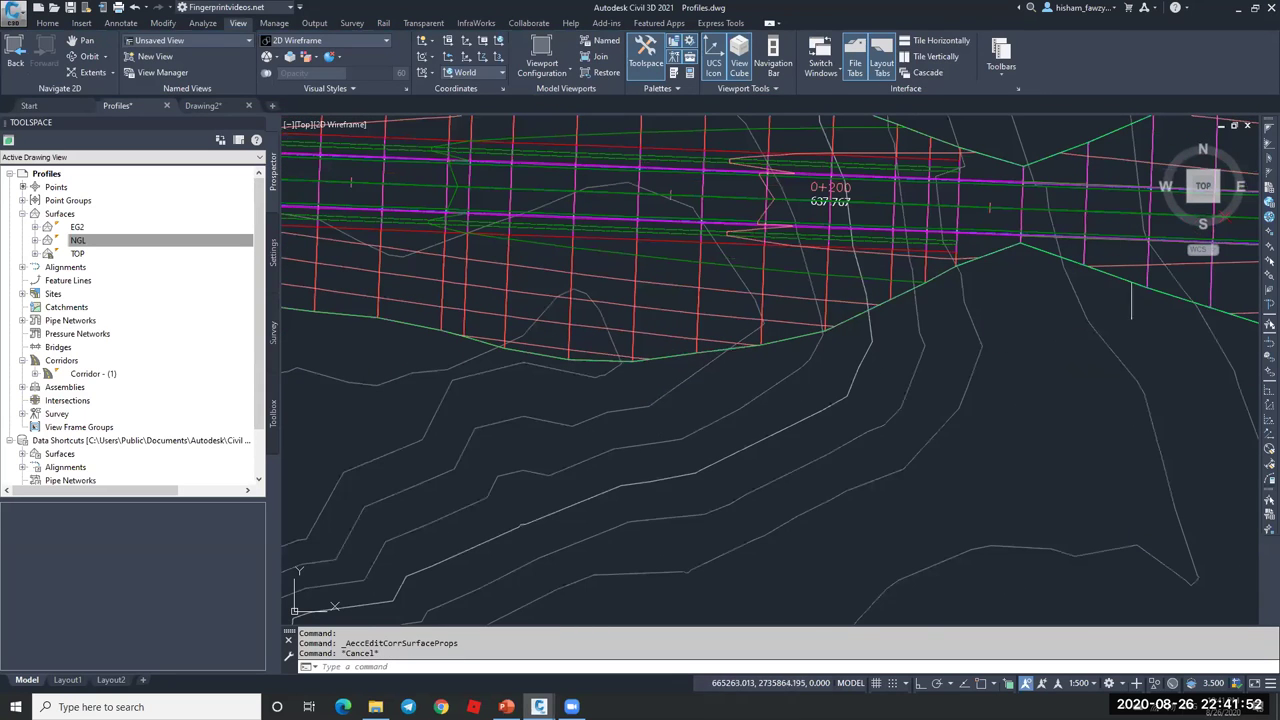
scroll(848, 292, "down", 4)
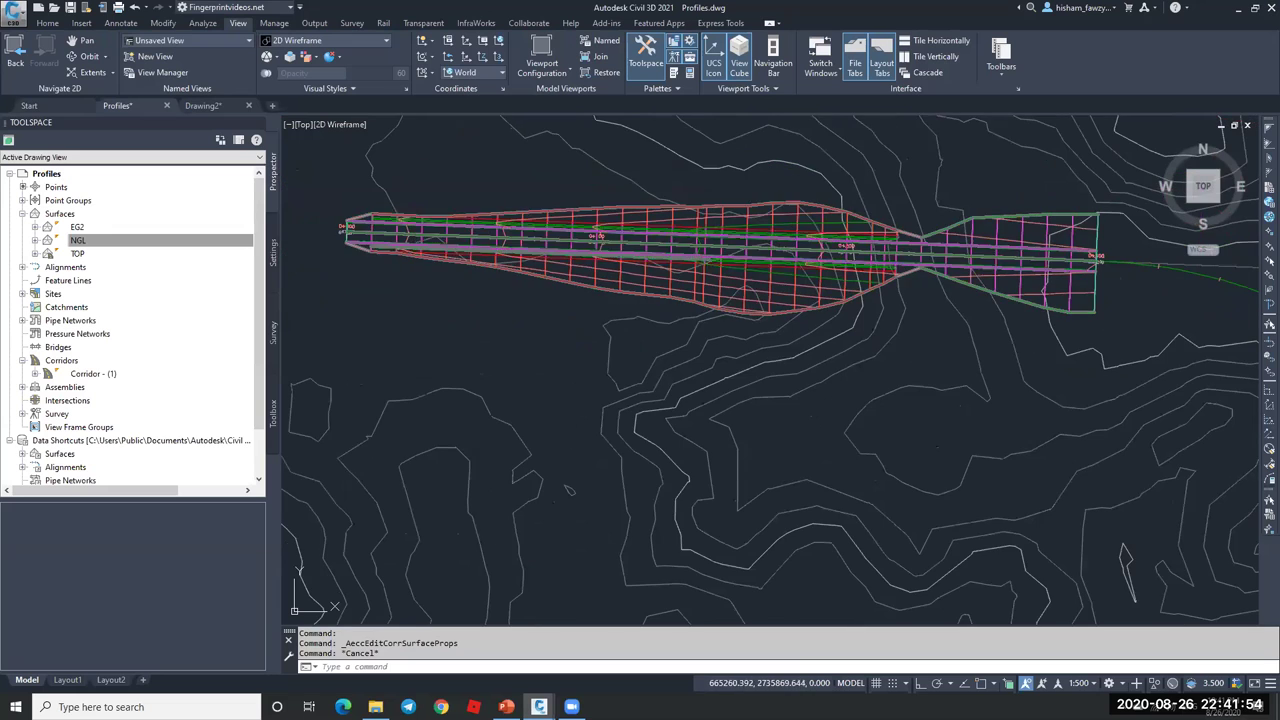
scroll(575, 245, "up", 6)
left_click(77, 241)
left_click(76, 254)
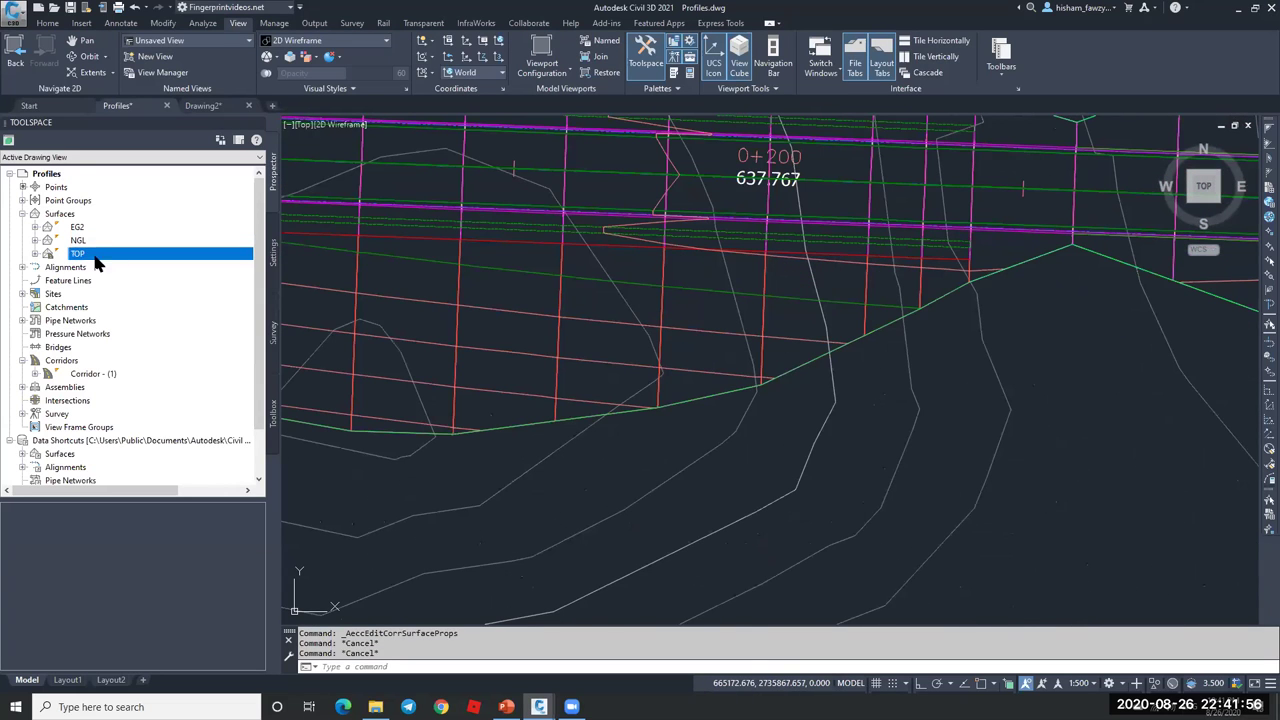
right_click(108, 258)
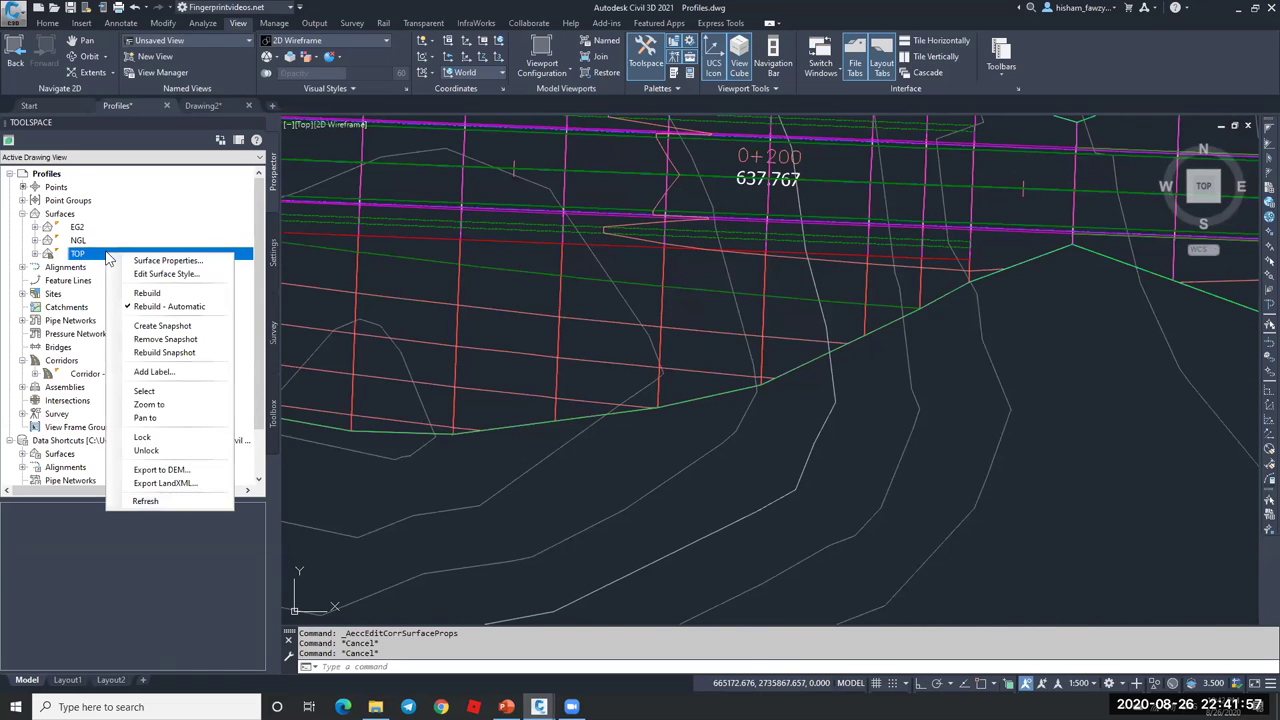
left_click(157, 399)
left_click(141, 56)
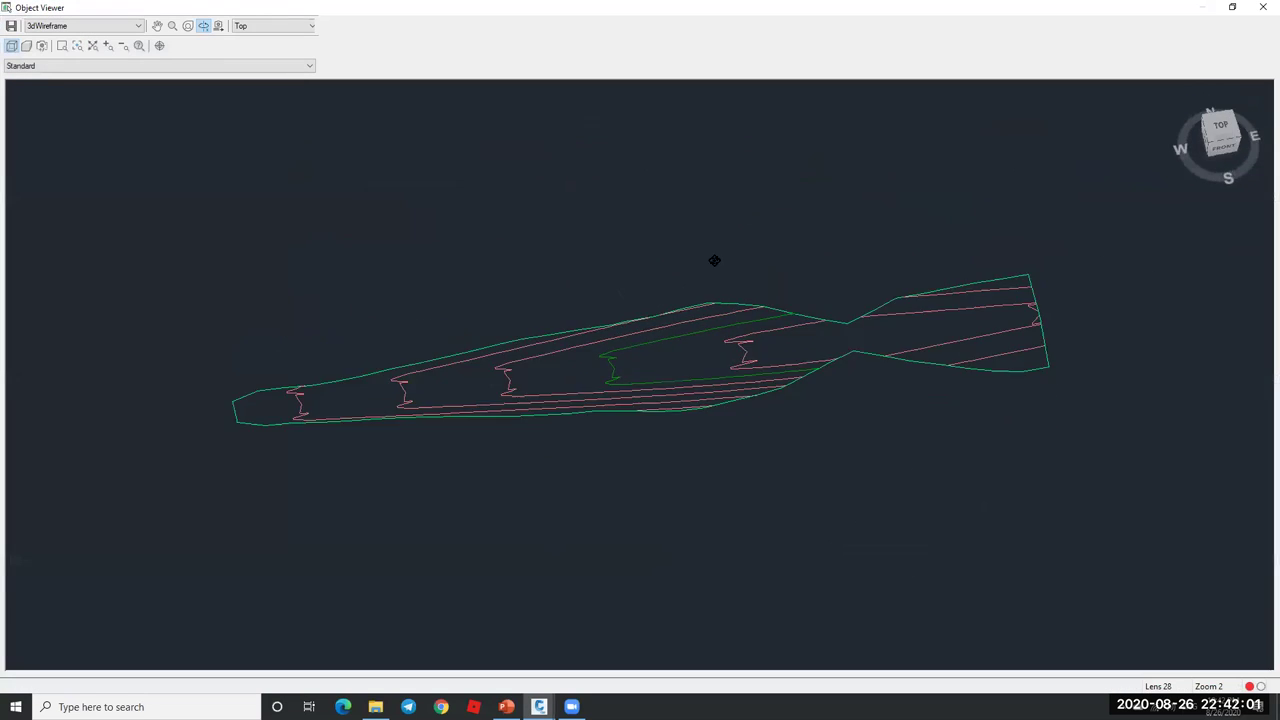
- Tilt the view and shade the TOP surface in the Conceptual visual style
left_click_drag(714, 257, 666, 317)
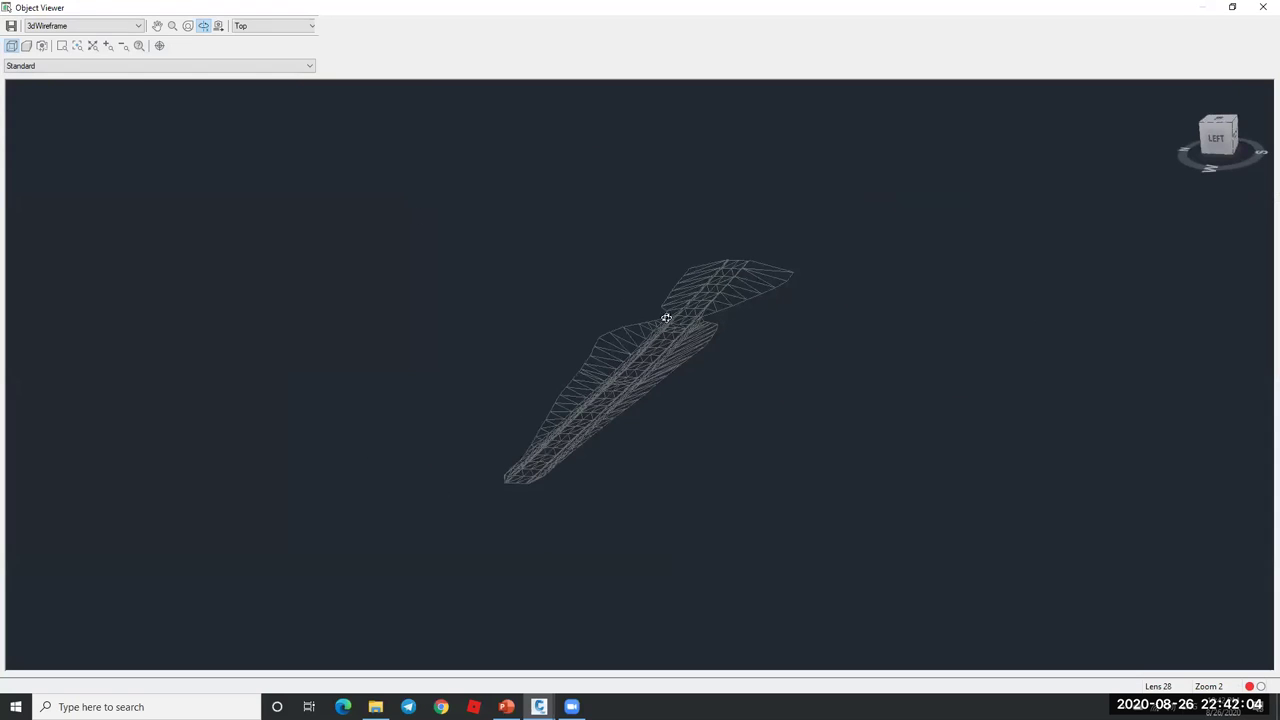
left_click(124, 31)
left_click(77, 57)
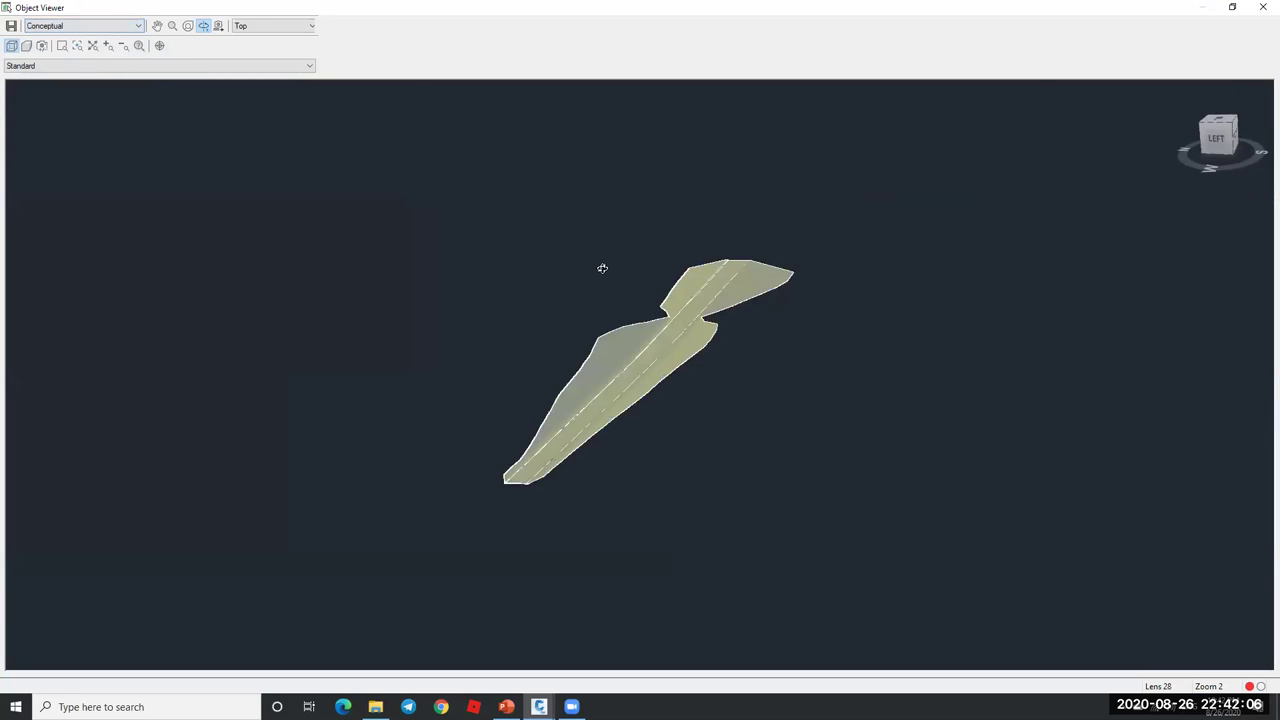
scroll(651, 371, "up", 5)
scroll(651, 371, "down", 3)
- Orbit and zoom around the shaded TOP surface to inspect it from several angles
mouse_move(651, 371)
left_mouse_down()
mouse_move(697, 323)
mouse_move(608, 384)
mouse_move(660, 392)
left_mouse_up()
scroll(648, 349, "up", 4)
scroll(648, 349, "down", 3)
scroll(600, 380, "up", 3)
scroll(600, 380, "down", 3)
scroll(646, 374, "up", 4)
scroll(659, 399, "down", 3)
scroll(663, 397, "up", 4)
scroll(663, 390, "down", 4)
scroll(660, 392, "up", 2)
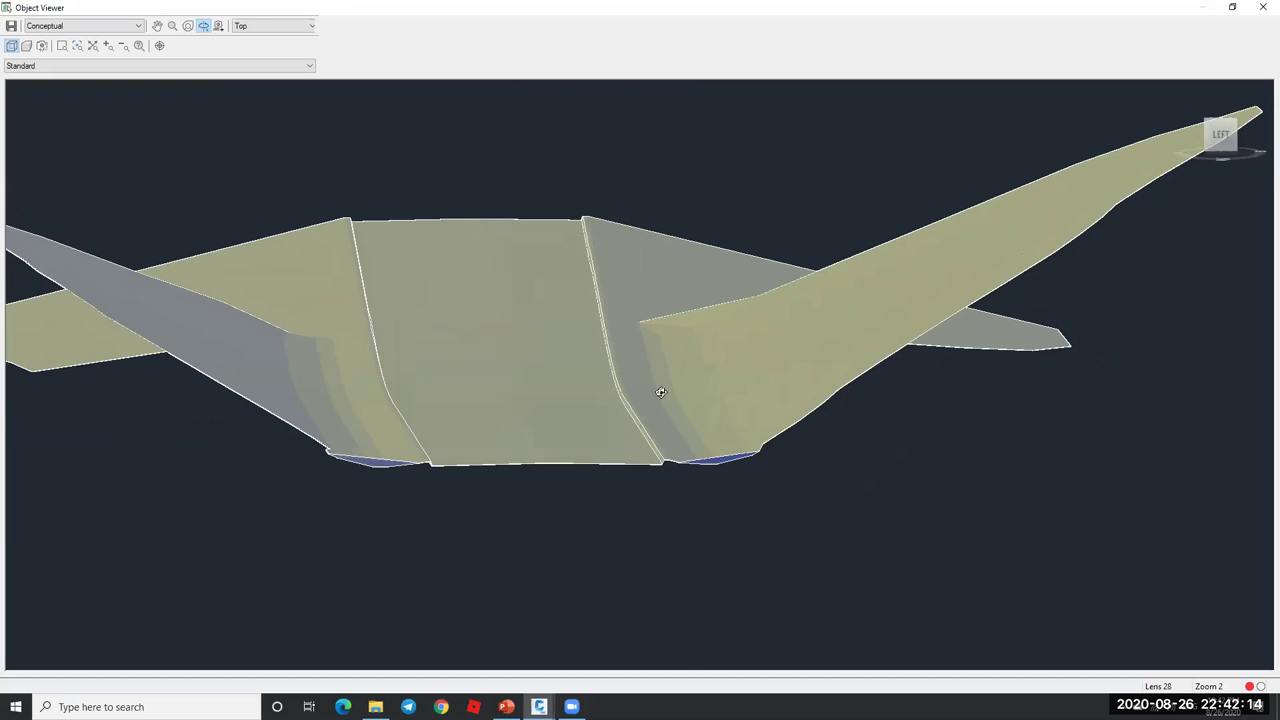
scroll(631, 368, "up", 2)
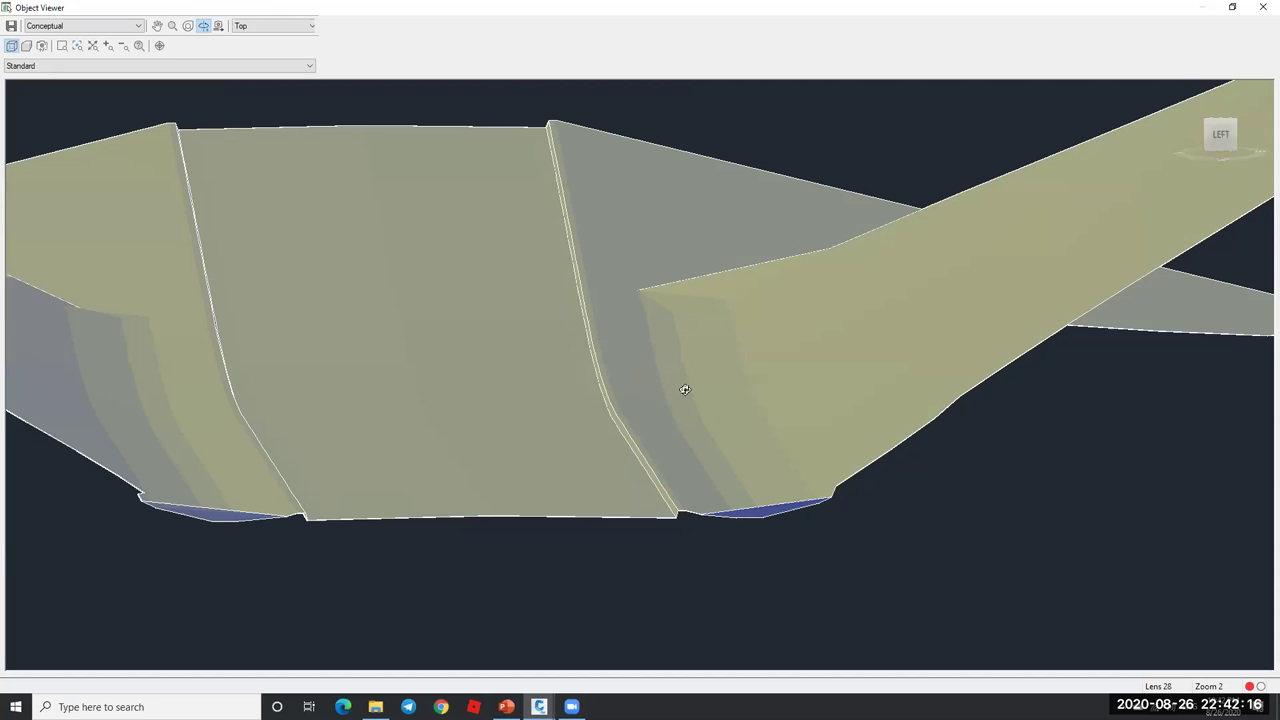
scroll(612, 364, "down", 2)
scroll(691, 266, "down", 4)
left_click_drag(691, 266, 691, 312)
scroll(691, 312, "up", 4)
- Close the 3D Object Viewer and return to the plan drawing
key("Escape")
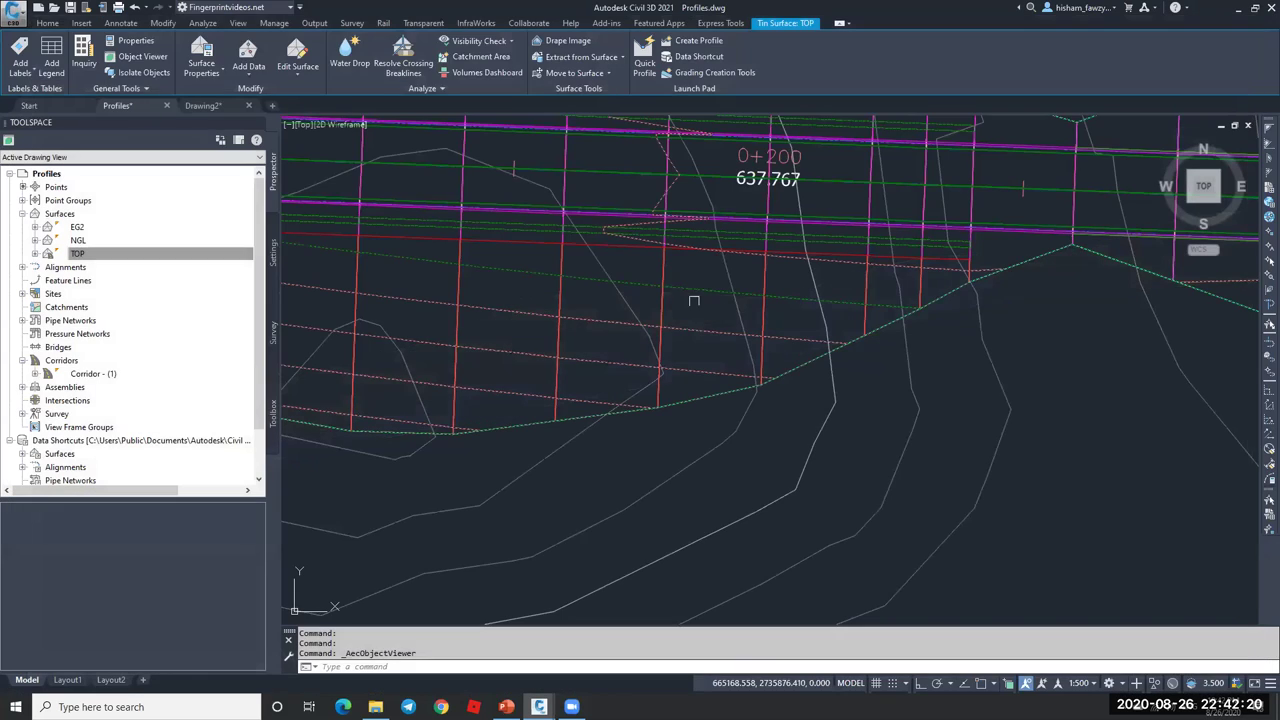
scroll(791, 374, "down", 6)
key("Escape")
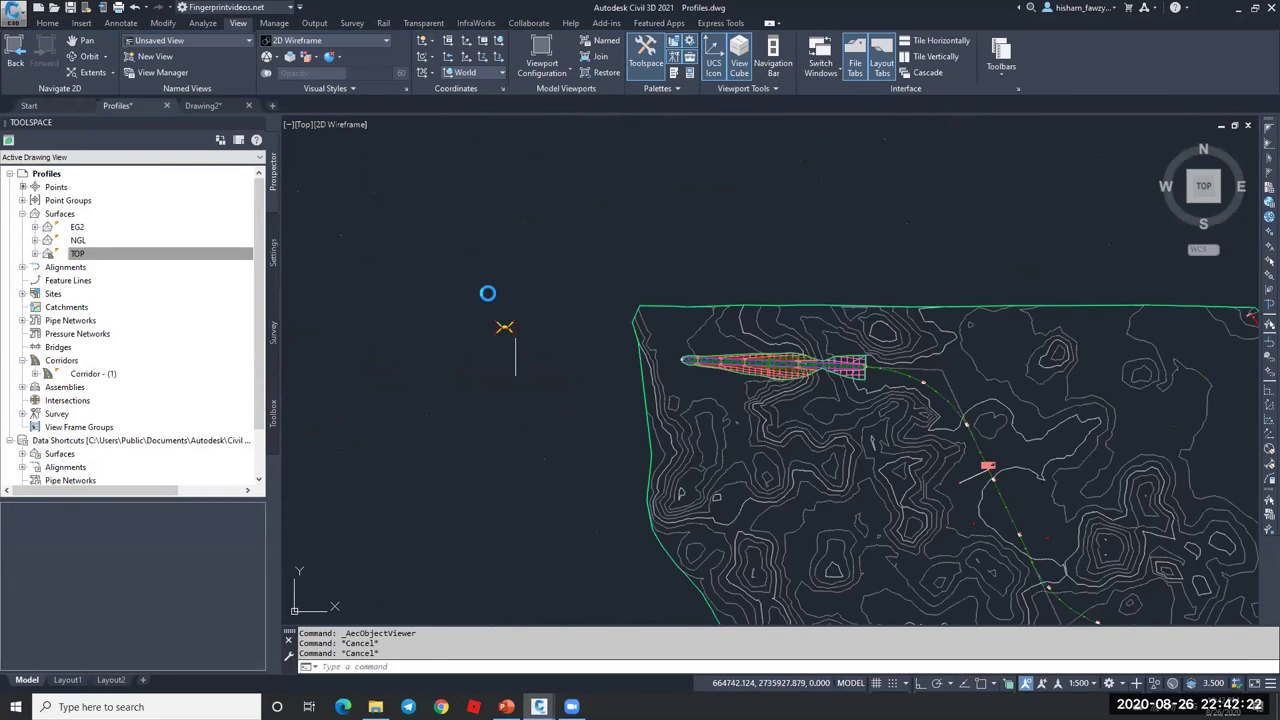
scroll(491, 297, "up", 8)
scroll(708, 259, "down", 3)
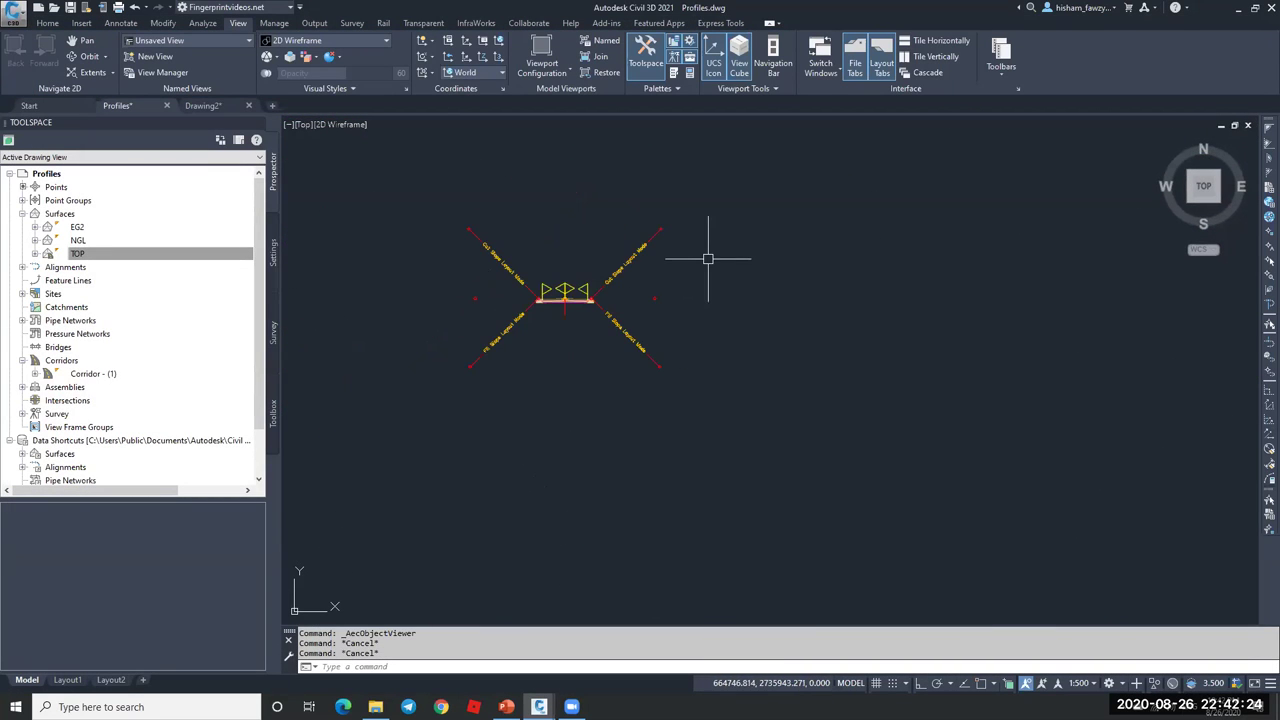
- Replace both side-slope subassemblies with DaylightBench, keeping similar targets on each side
key("ctrl+3")
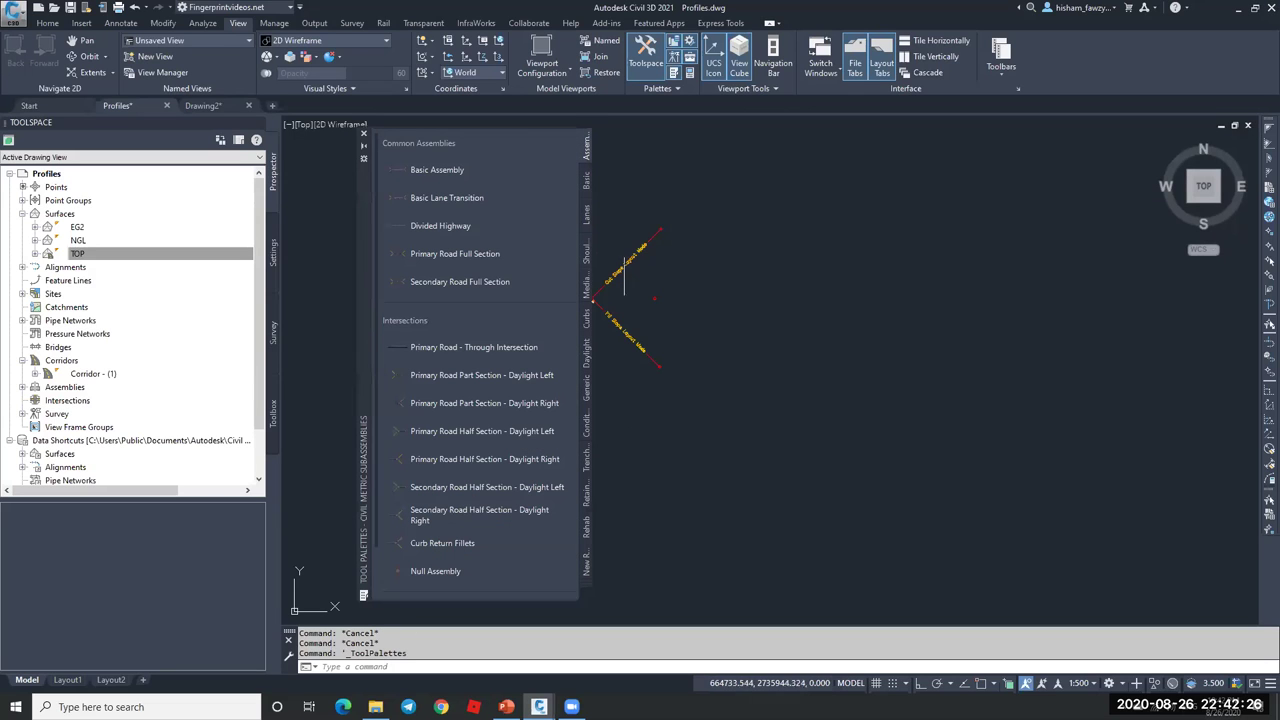
left_click(589, 350)
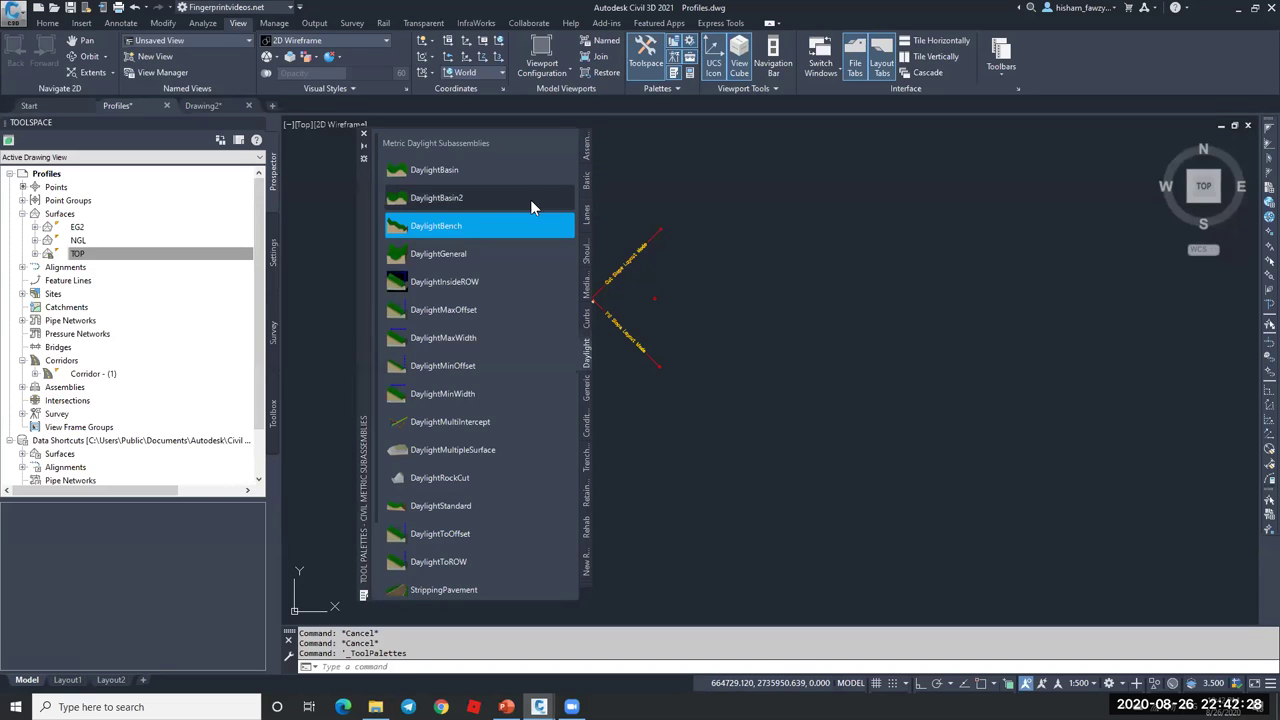
left_click(476, 234)
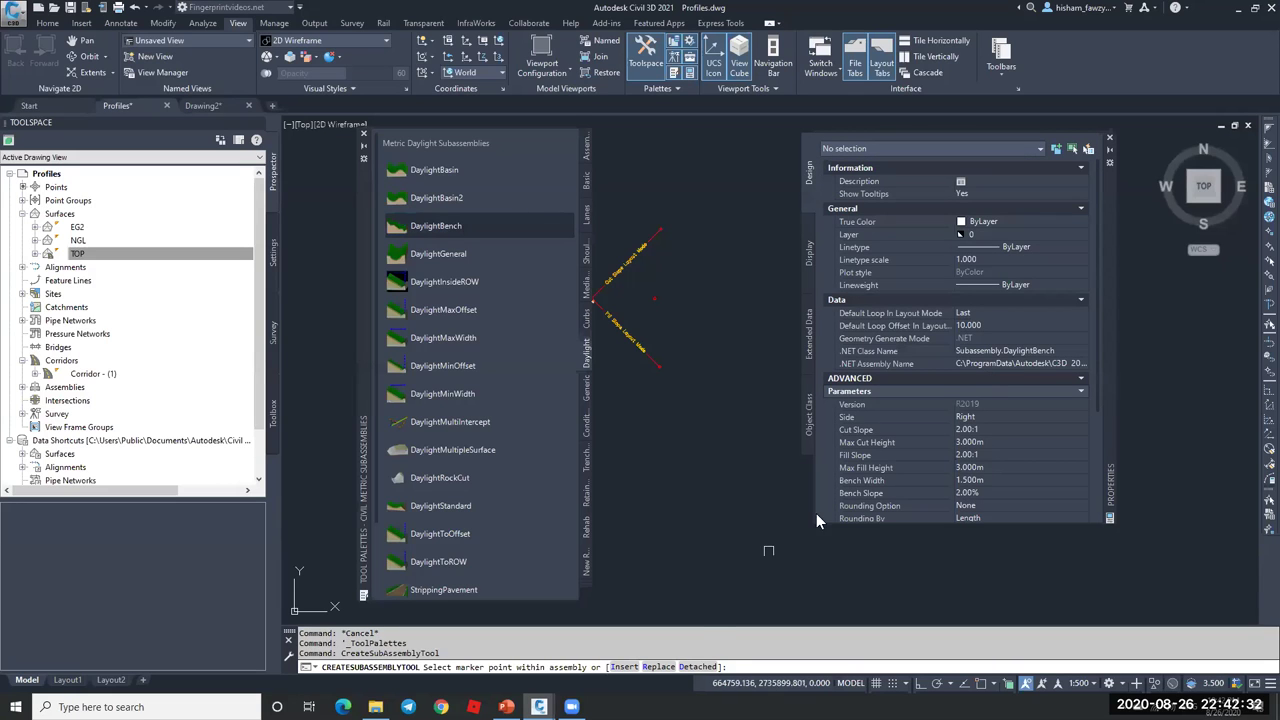
left_click(660, 666)
scroll(690, 310, "down", 2)
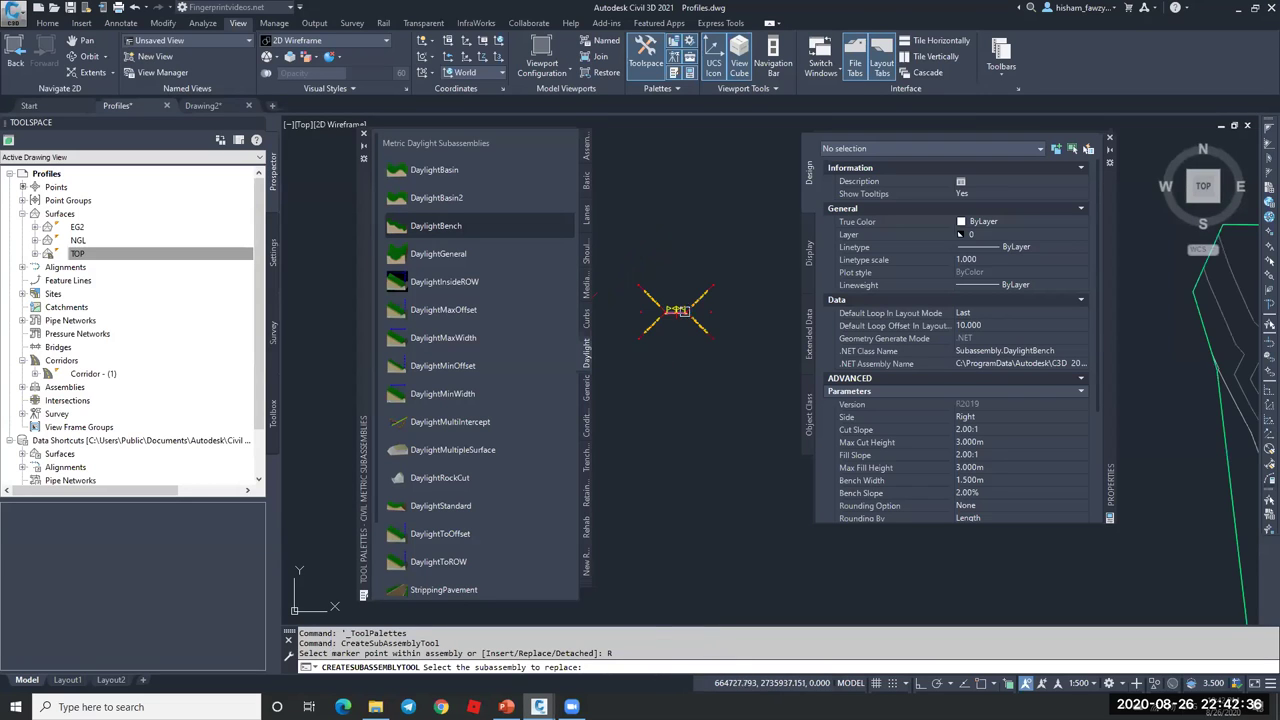
scroll(718, 312, "up", 5)
left_click(718, 312)
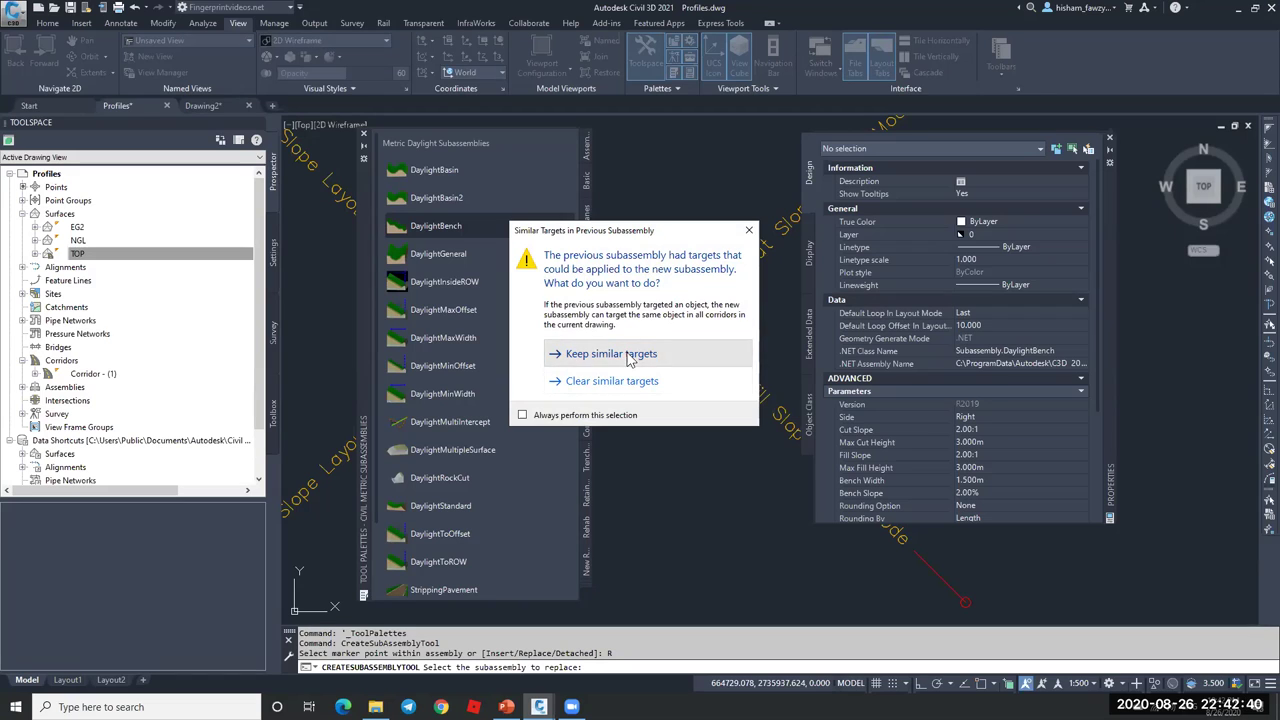
left_click(664, 360)
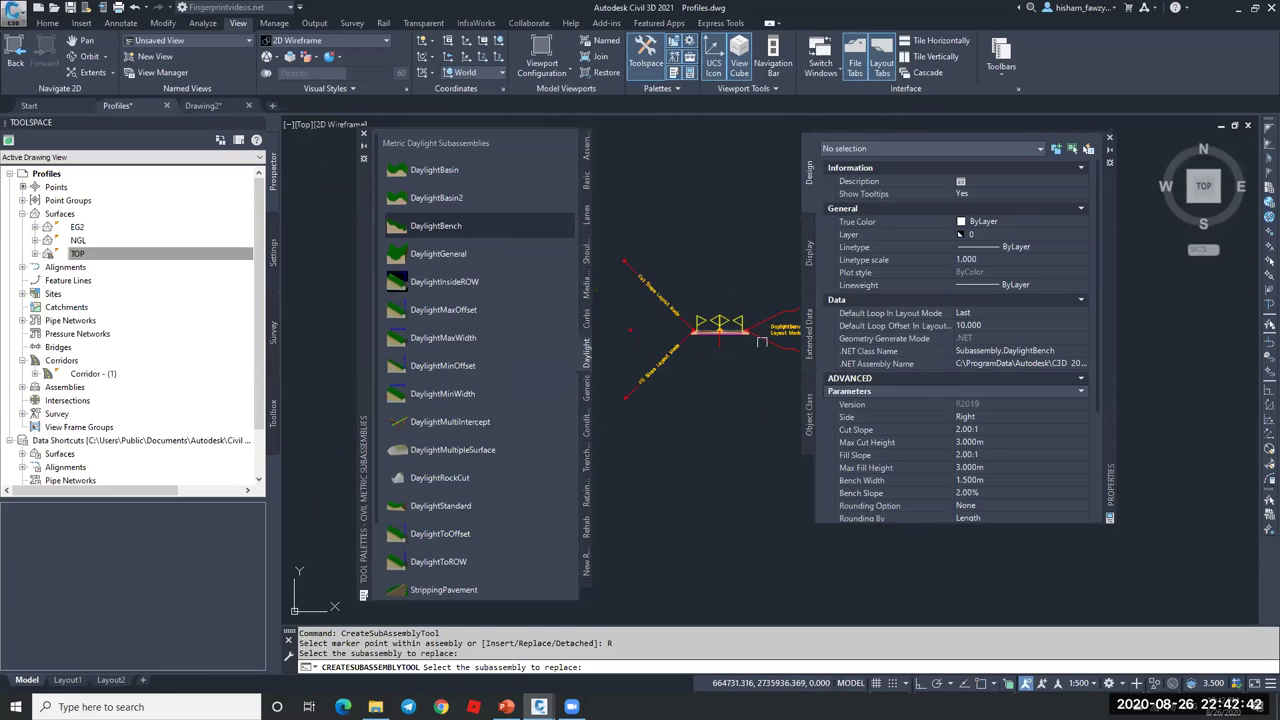
left_click(707, 312)
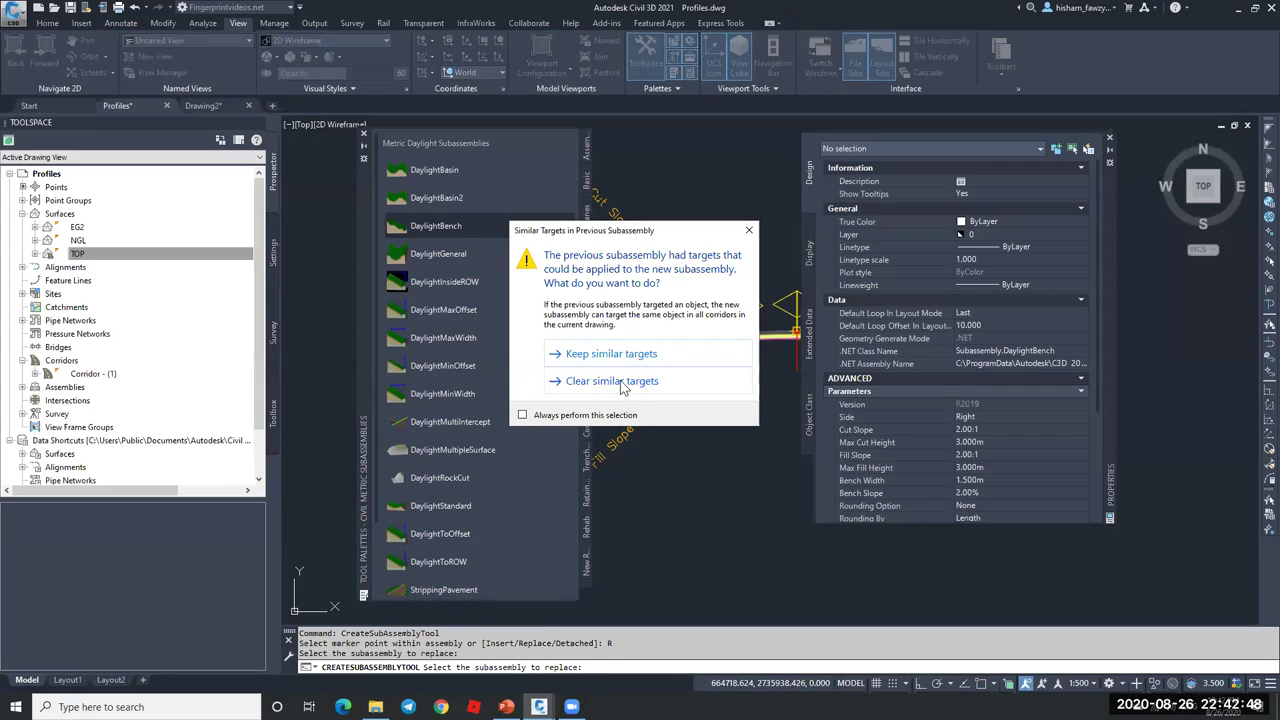
left_click(611, 354)
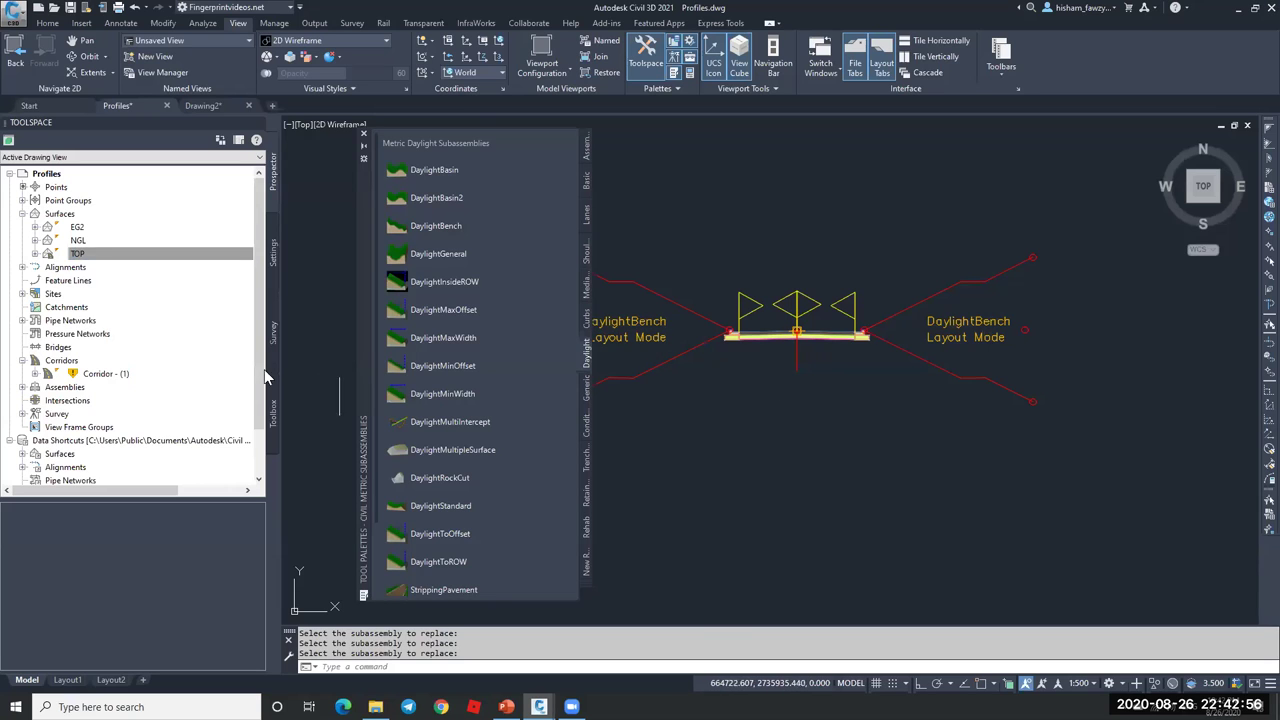
- Rebuild Corridor - (1) with the DaylightBench subassemblies and select the TOP surface
right_click(152, 376)
left_click(290, 409)
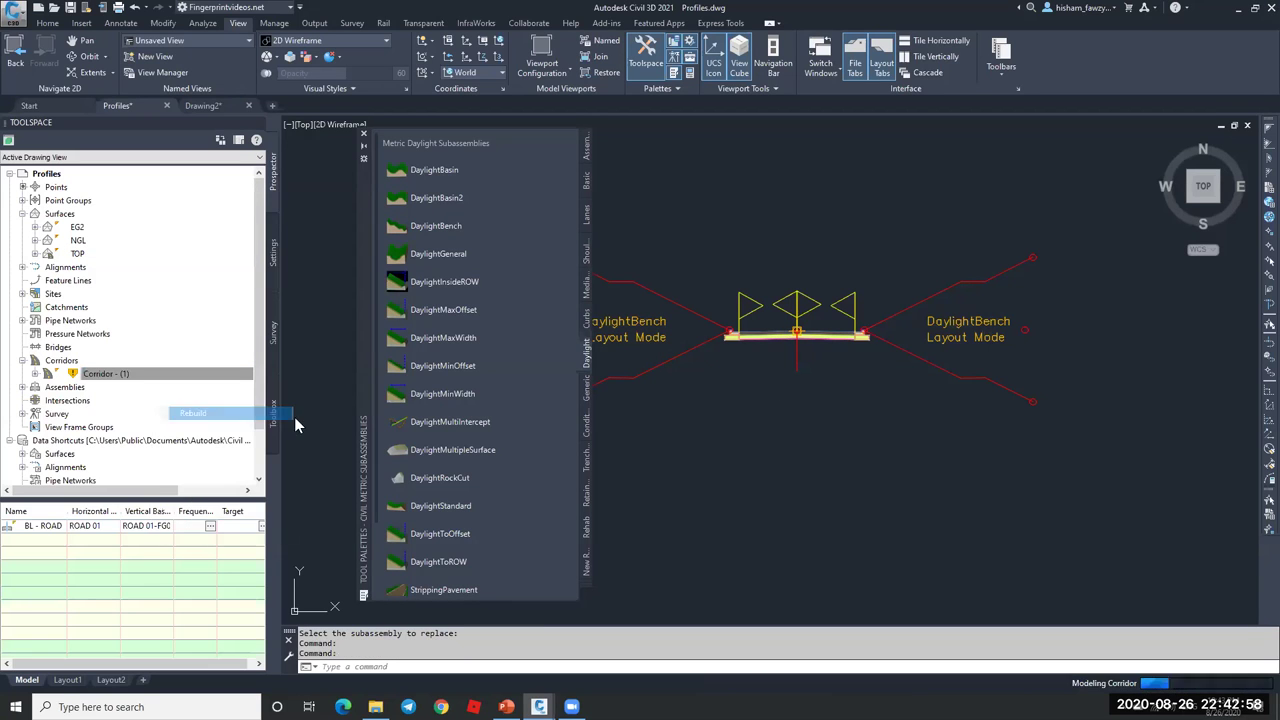
scroll(767, 322, "down", 8)
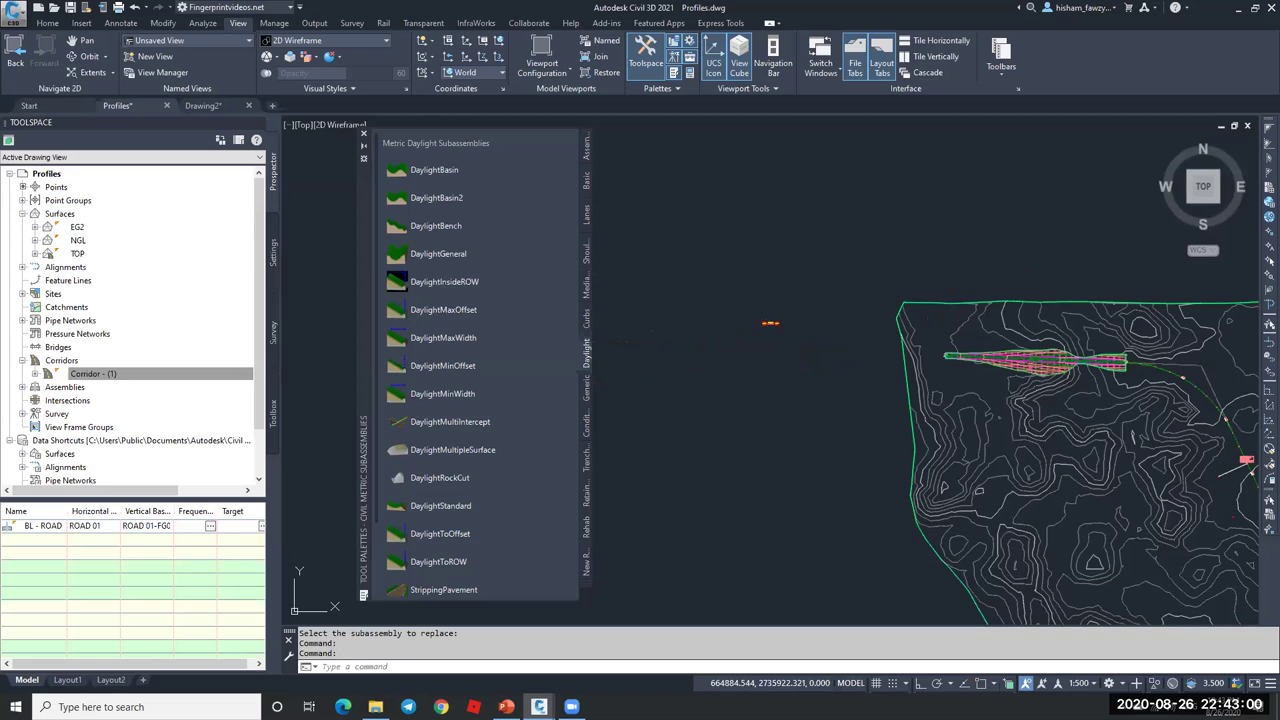
scroll(1050, 365, "up", 10)
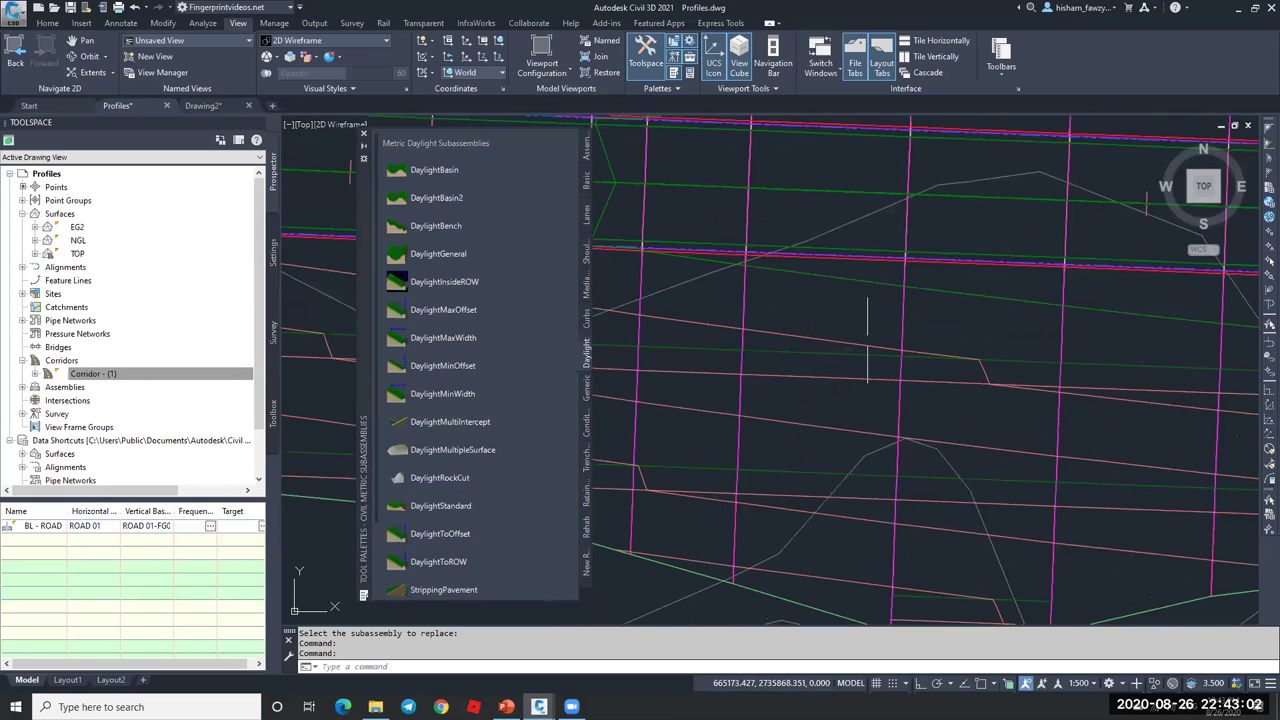
left_click(895, 355)
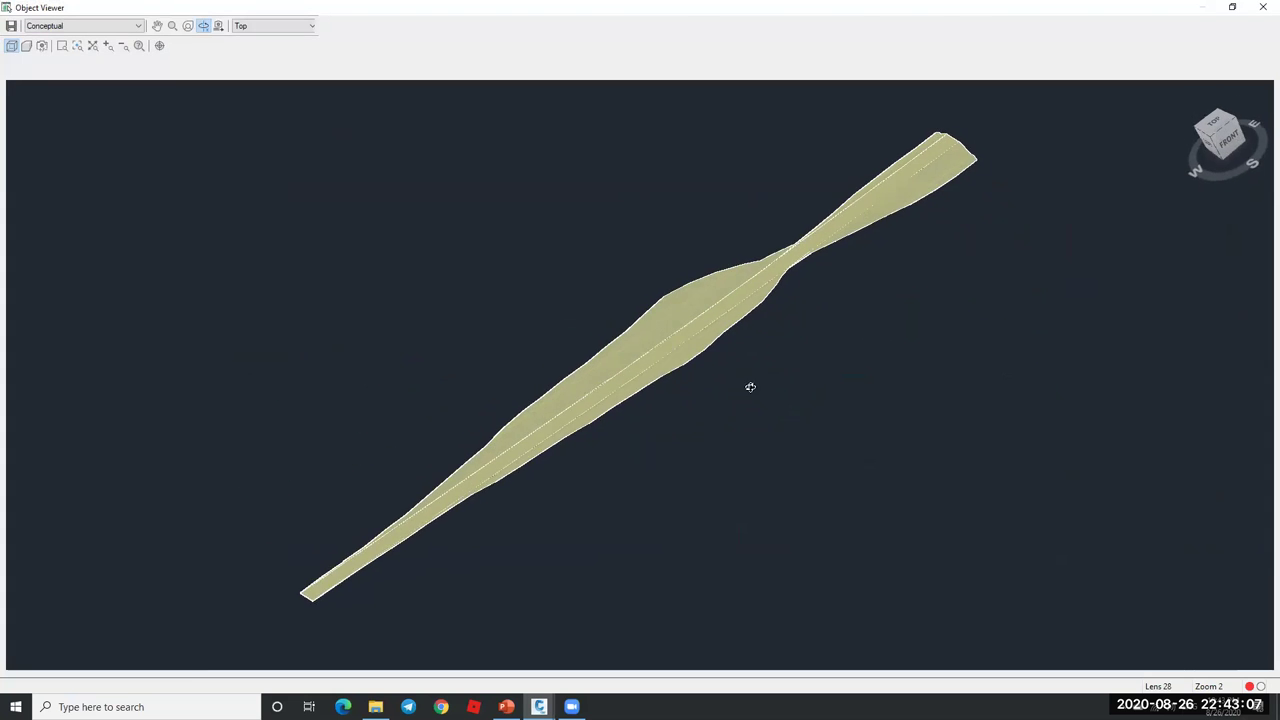
left_click_drag(750, 387, 760, 290)
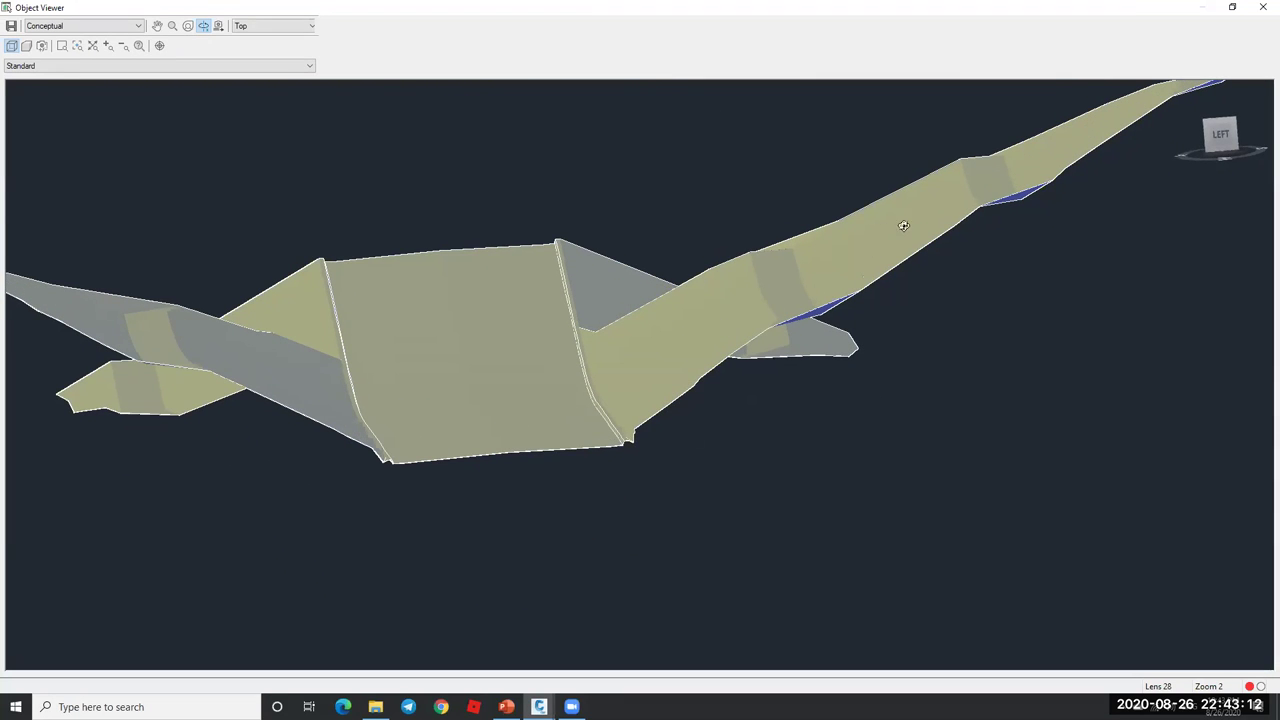
scroll(676, 350, "down", 5)
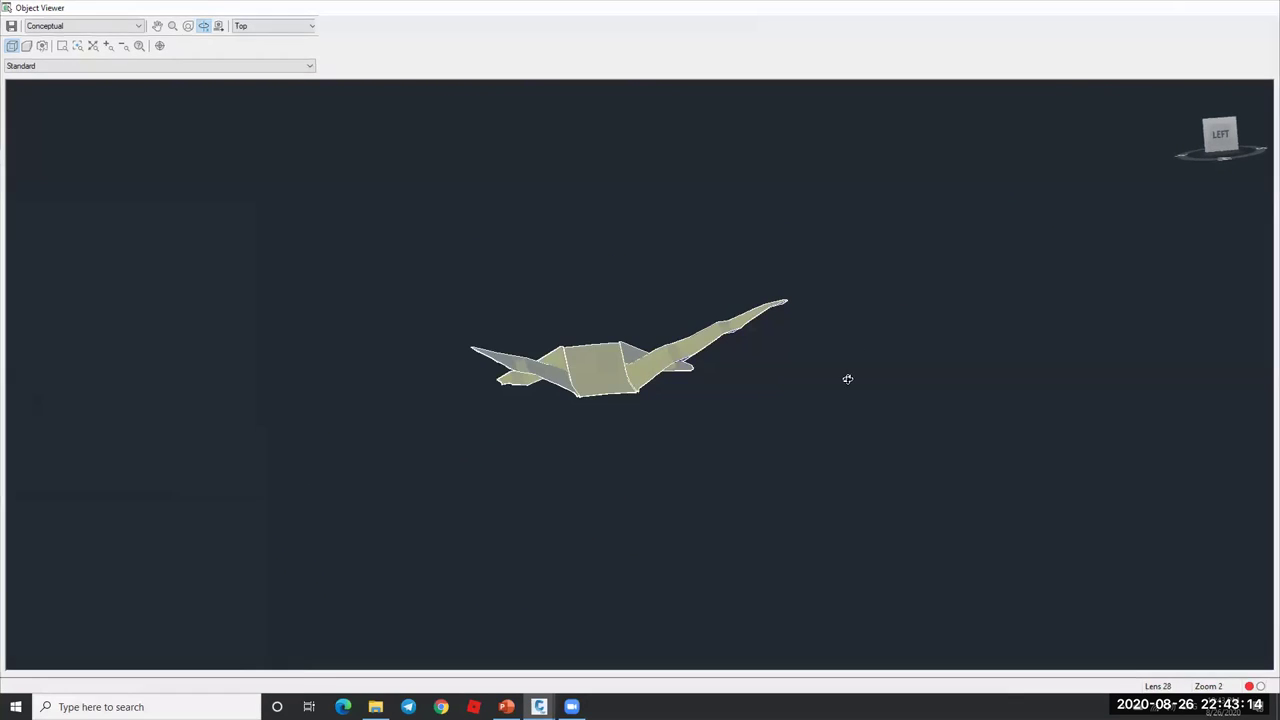
key("Escape")
scroll(740, 392, "up", 6)
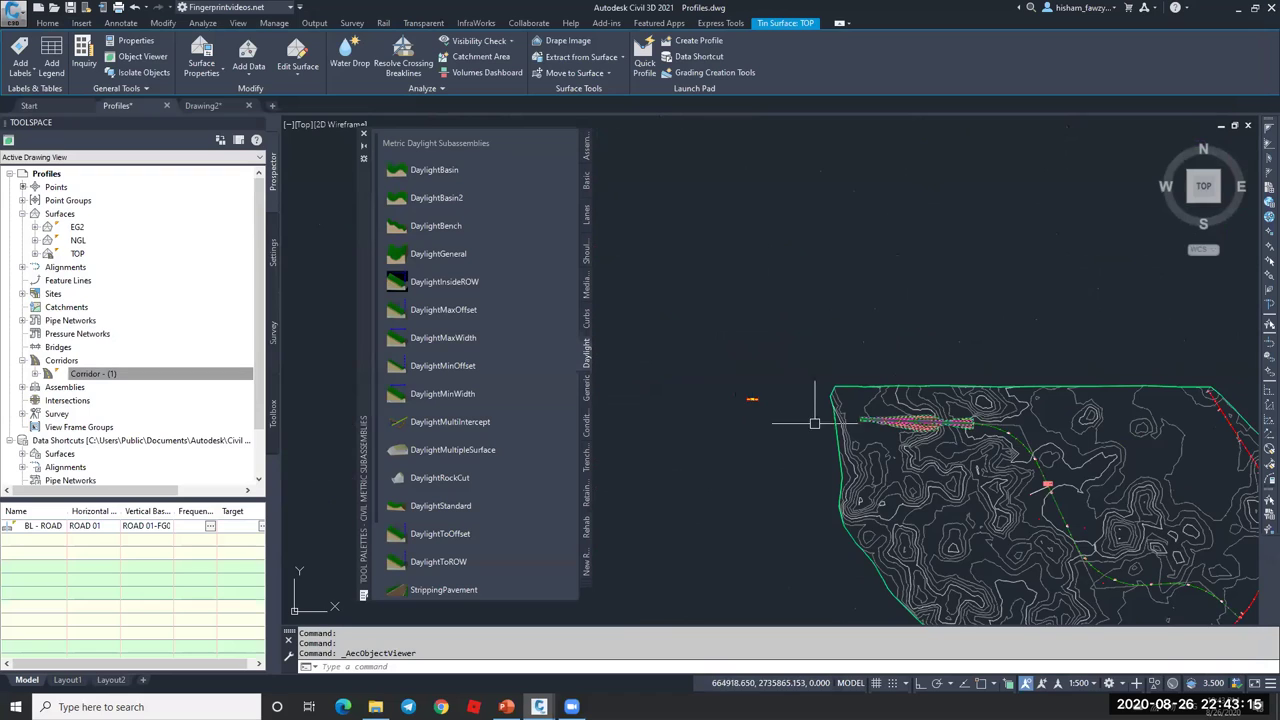
key("Escape")
- Give the DaylightBench a 2.000m max fill height, 1.00:1 fill slope and 0.500m bench width
double_click(770, 401)
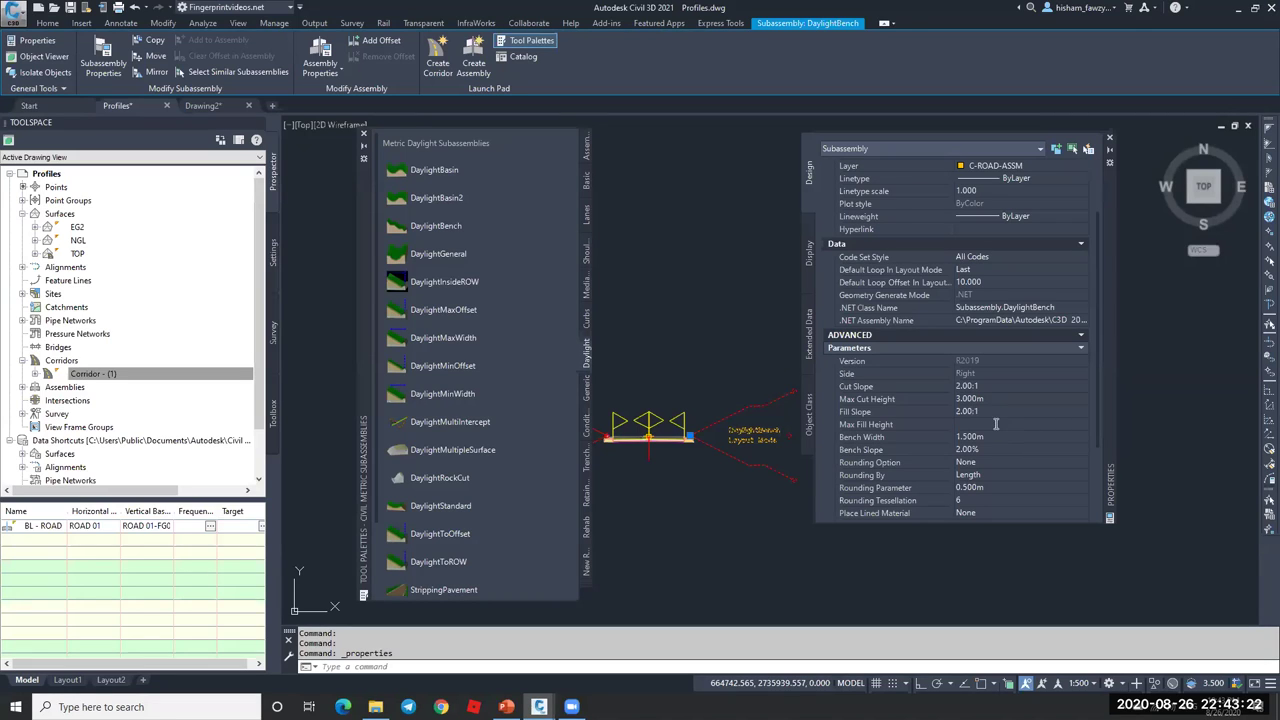
left_click(995, 423)
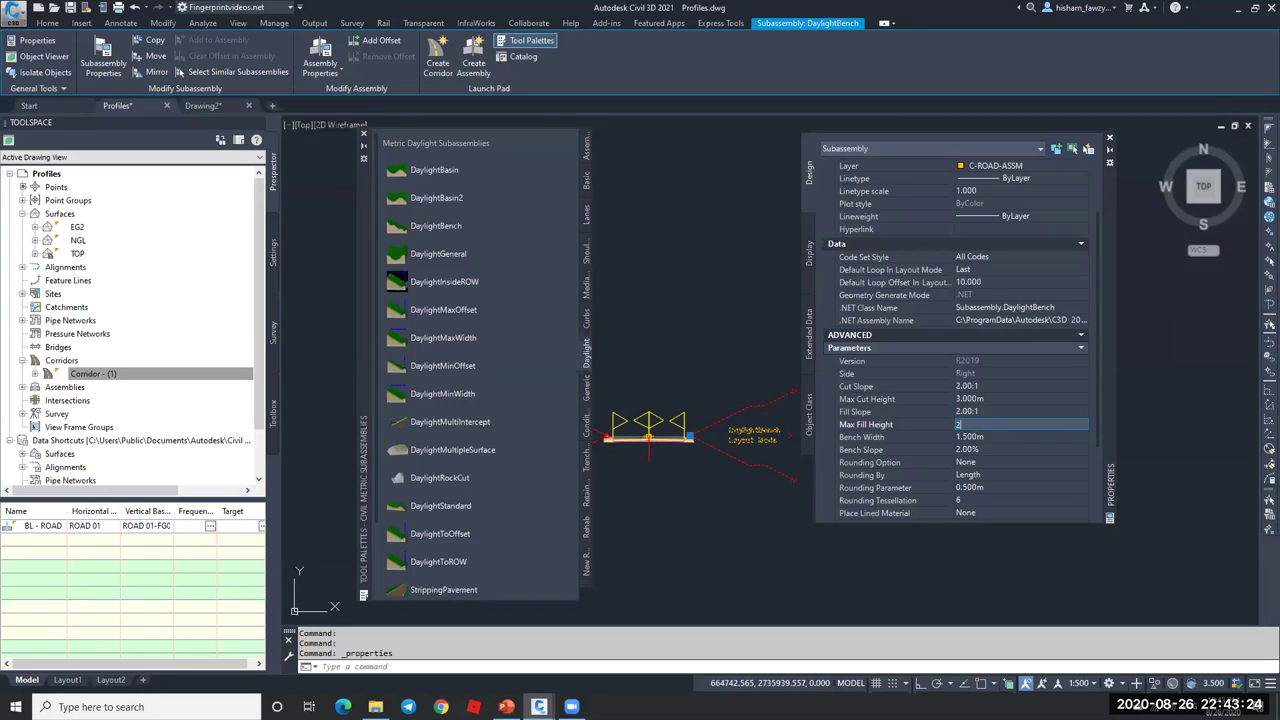
left_click(993, 409)
type("1")
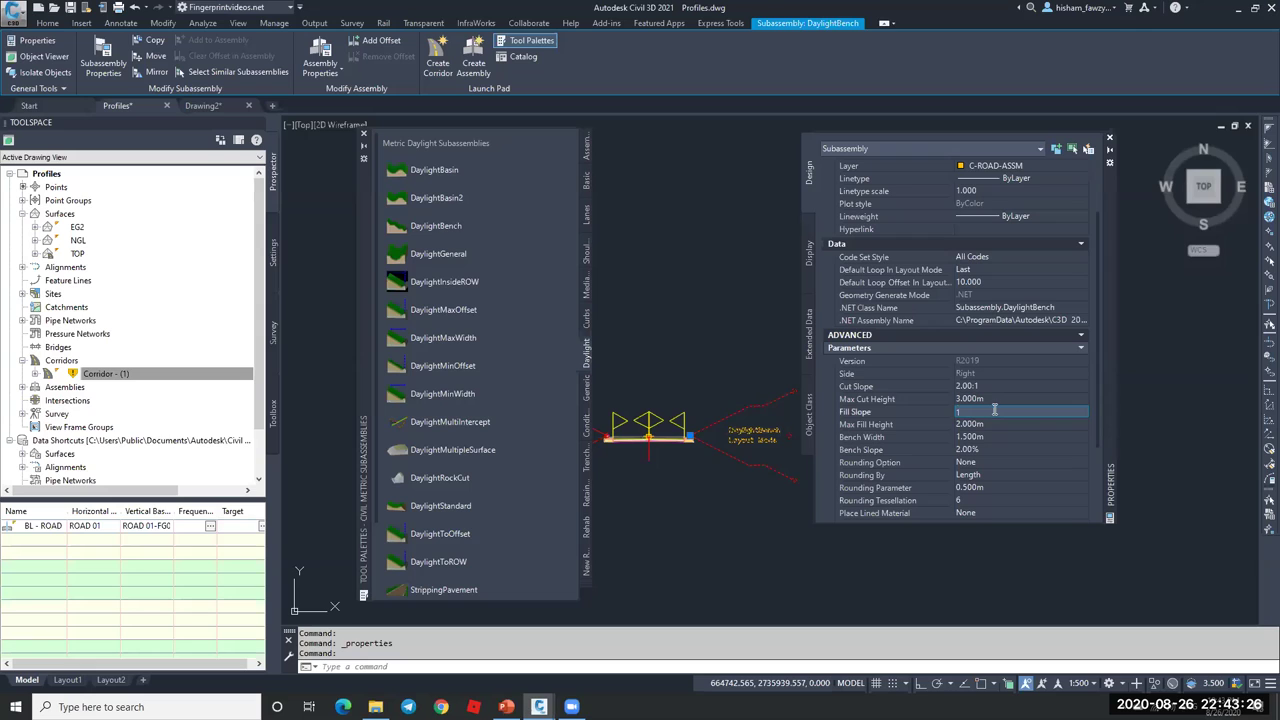
left_click(998, 435)
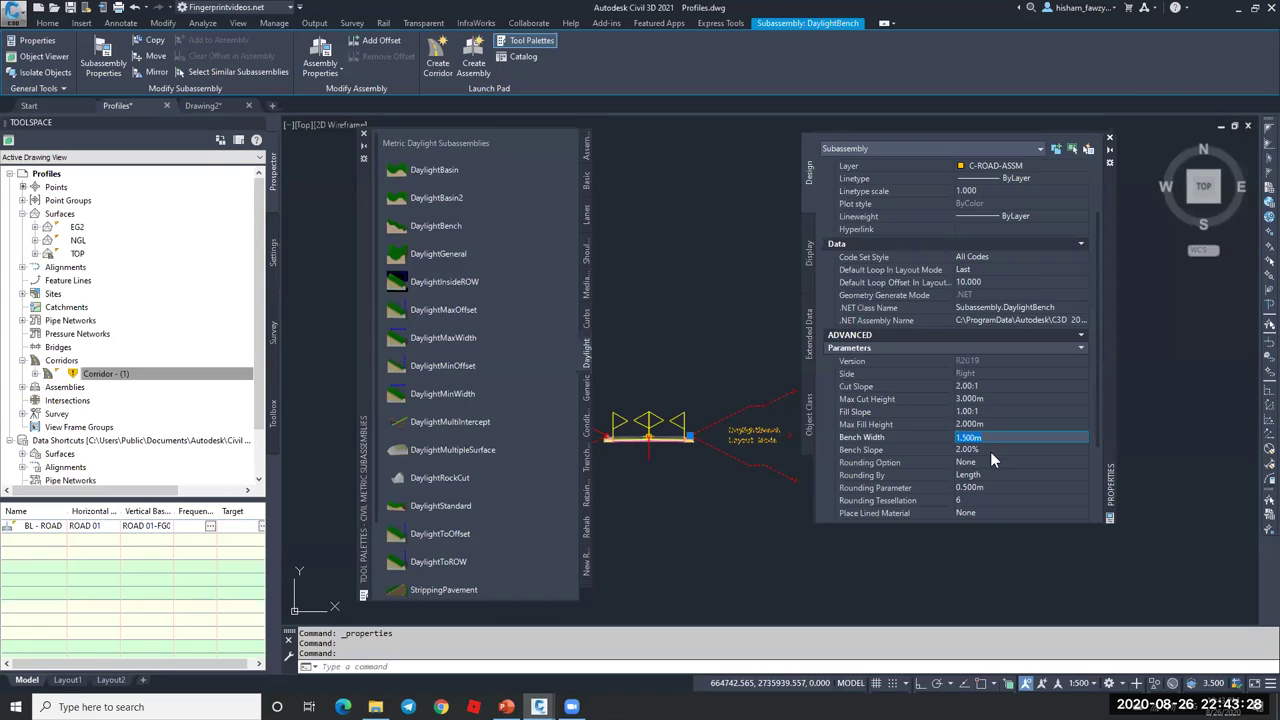
type(".5")
key("Tab")
- Rebuild Corridor - (1) from the Prospector
left_click(200, 370)
right_click(186, 378)
left_click(215, 414)
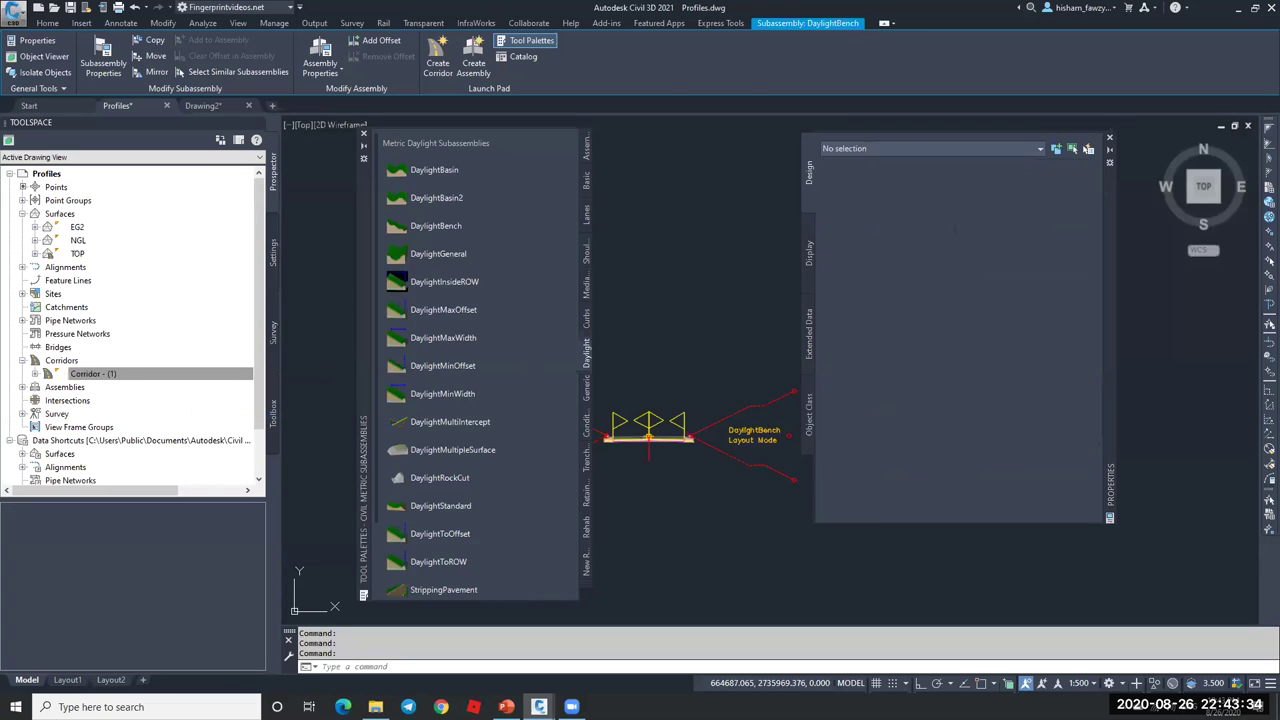
- Close Properties, zoom to the corridor and open the TOP surface in the Object Viewer
left_click(1109, 137)
scroll(694, 288, "down", 5)
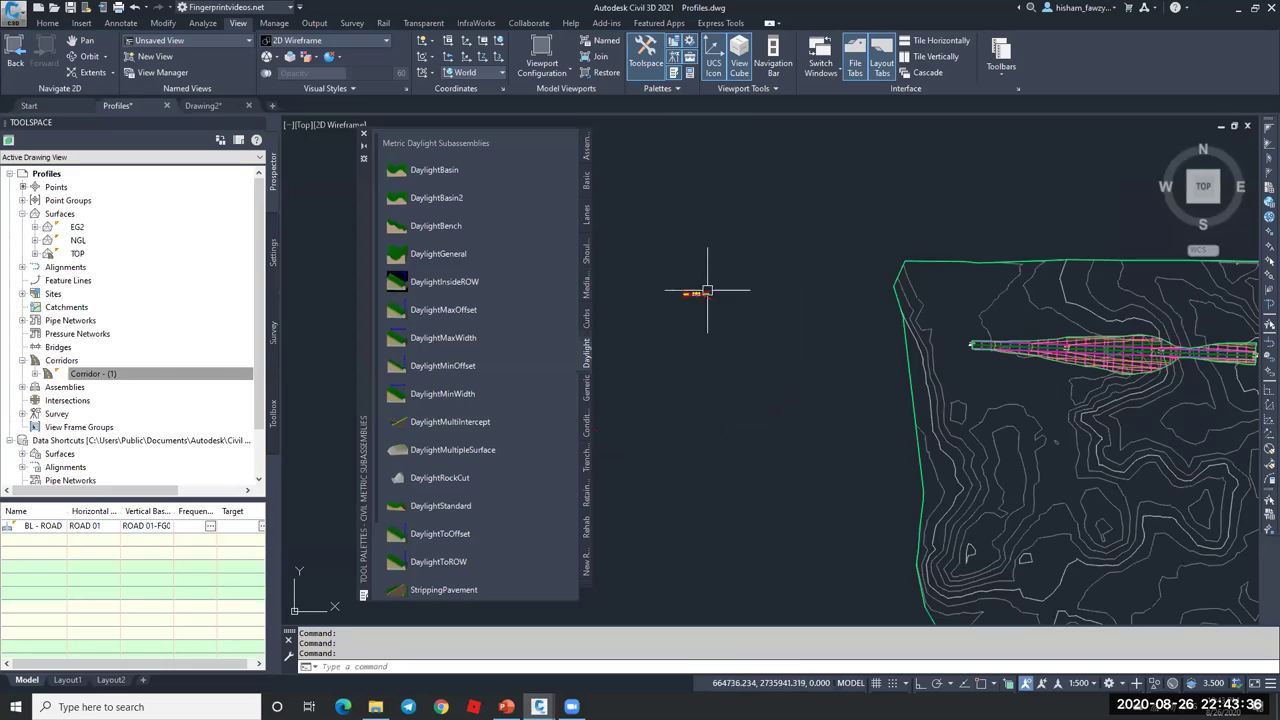
scroll(1076, 366, "up", 5)
scroll(1090, 362, "up", 2)
key("Escape")
left_click(1095, 363)
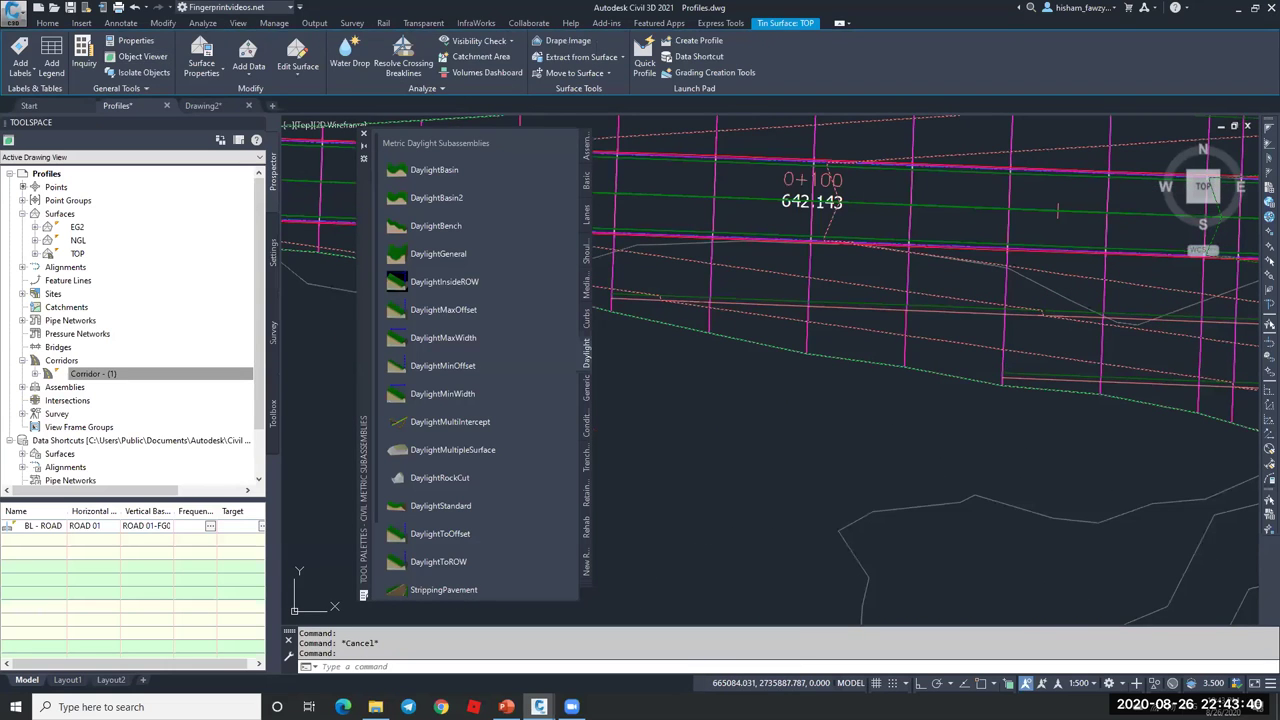
left_click(140, 56)
- Orbit and zoom the TOP surface to check the benched slopes, then close the viewer
left_click_drag(749, 329, 686, 346)
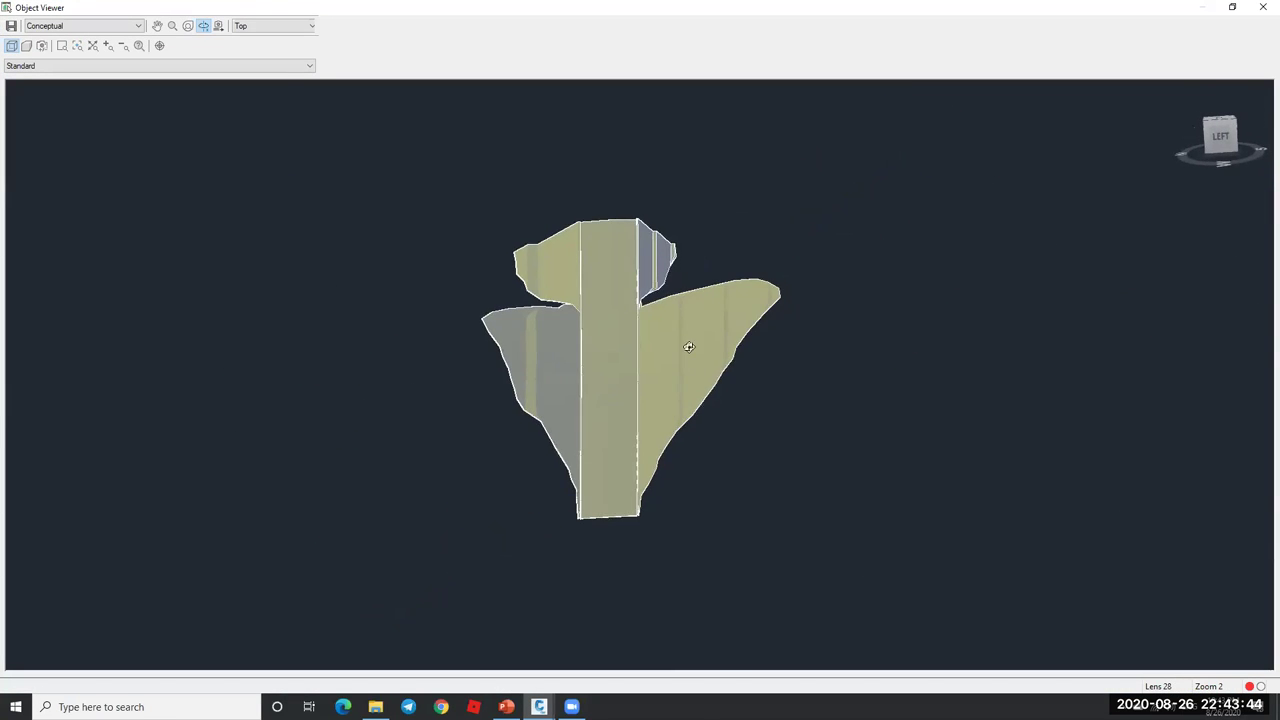
scroll(689, 331, "up", 3)
scroll(736, 335, "down", 3)
left_click_drag(729, 300, 646, 331)
scroll(780, 310, "down", 5)
left_click_drag(909, 297, 589, 476)
scroll(677, 434, "up", 3)
scroll(714, 409, "down", 3)
left_click_drag(714, 409, 680, 251)
scroll(652, 437, "up", 4)
scroll(680, 251, "up", 3)
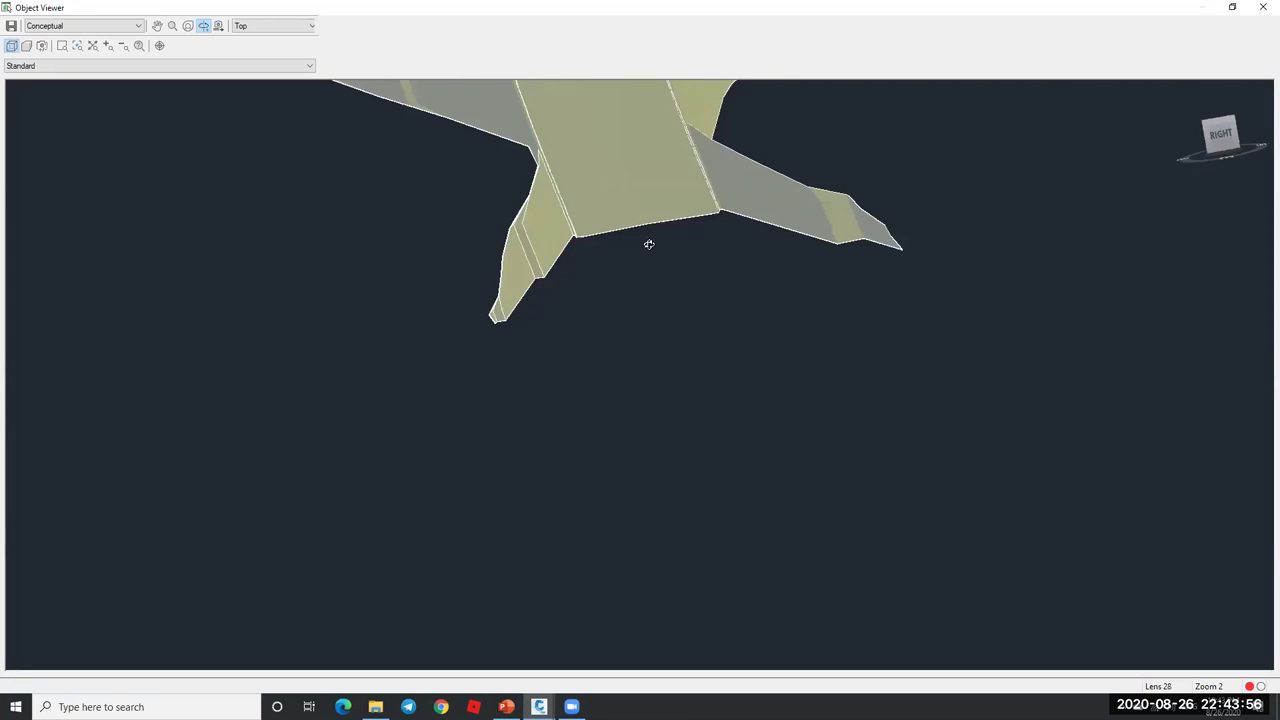
scroll(550, 234, "up", 2)
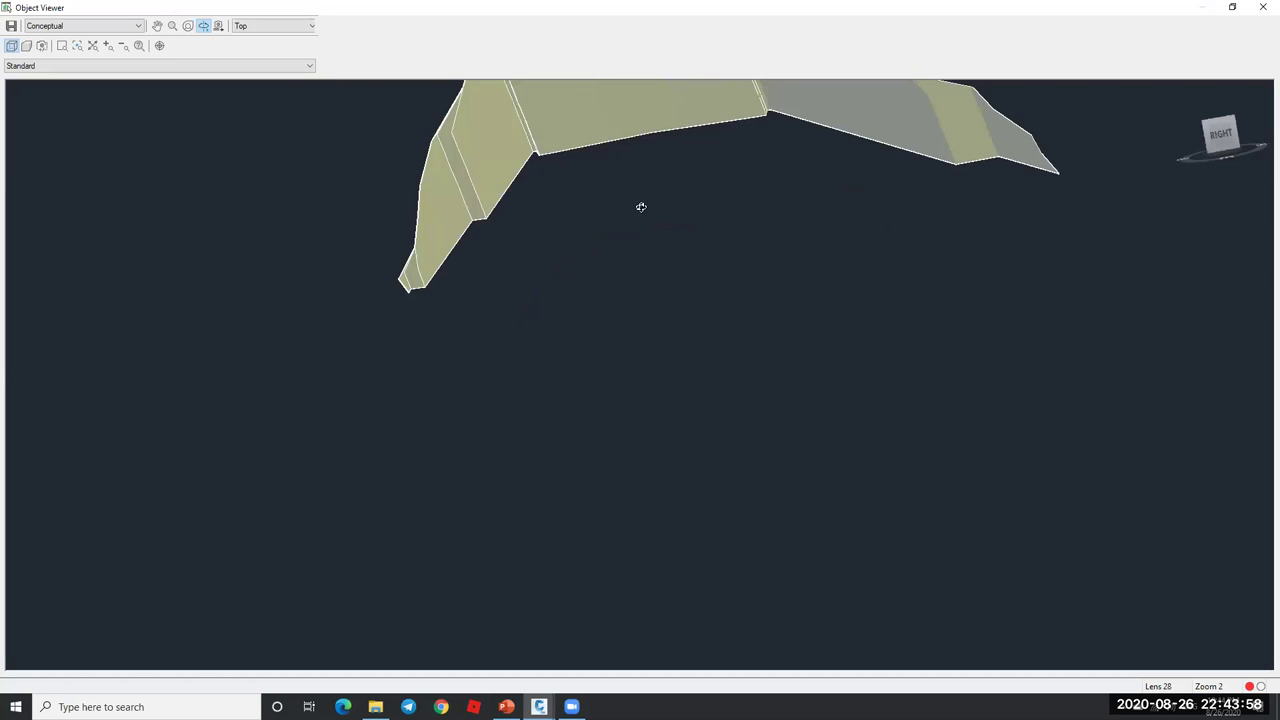
scroll(619, 355, "down", 4)
mouse_move(619, 355)
left_mouse_down()
mouse_move(585, 281)
mouse_move(682, 291)
mouse_move(726, 311)
mouse_move(609, 326)
mouse_move(620, 309)
mouse_move(574, 260)
left_mouse_up()
scroll(610, 355, "up", 4)
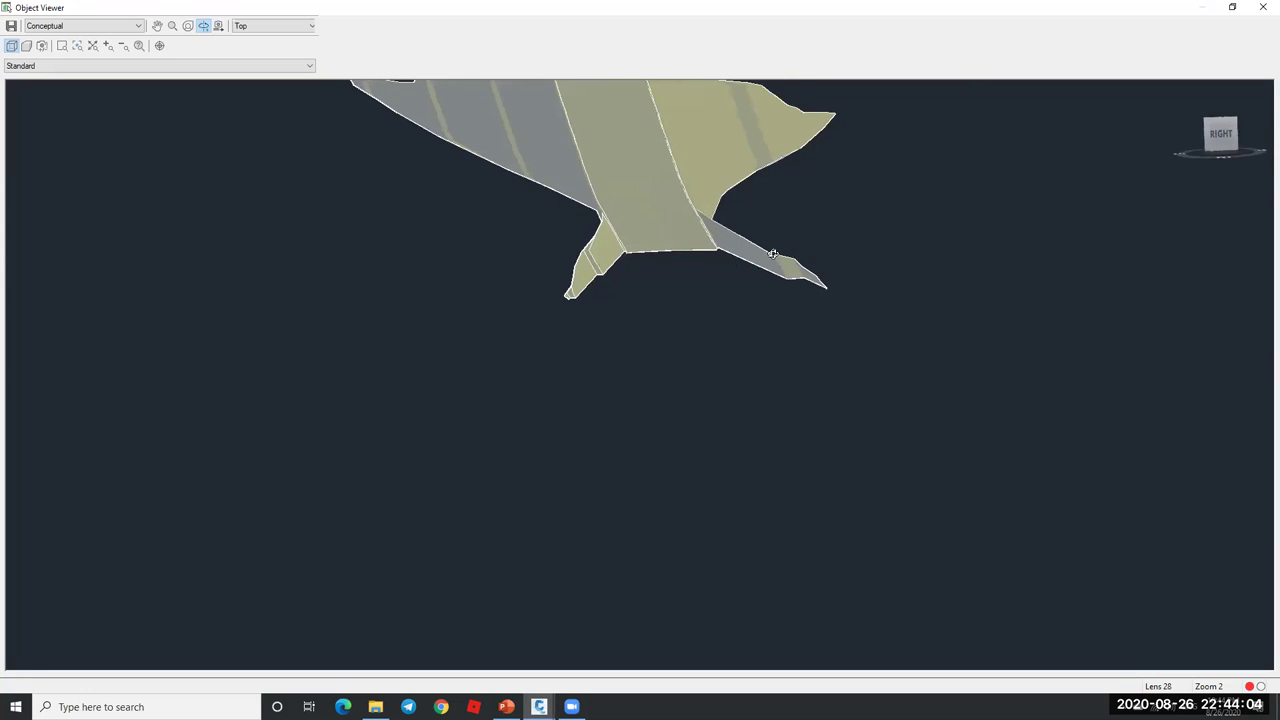
scroll(592, 303, "down", 3)
scroll(627, 275, "up", 2)
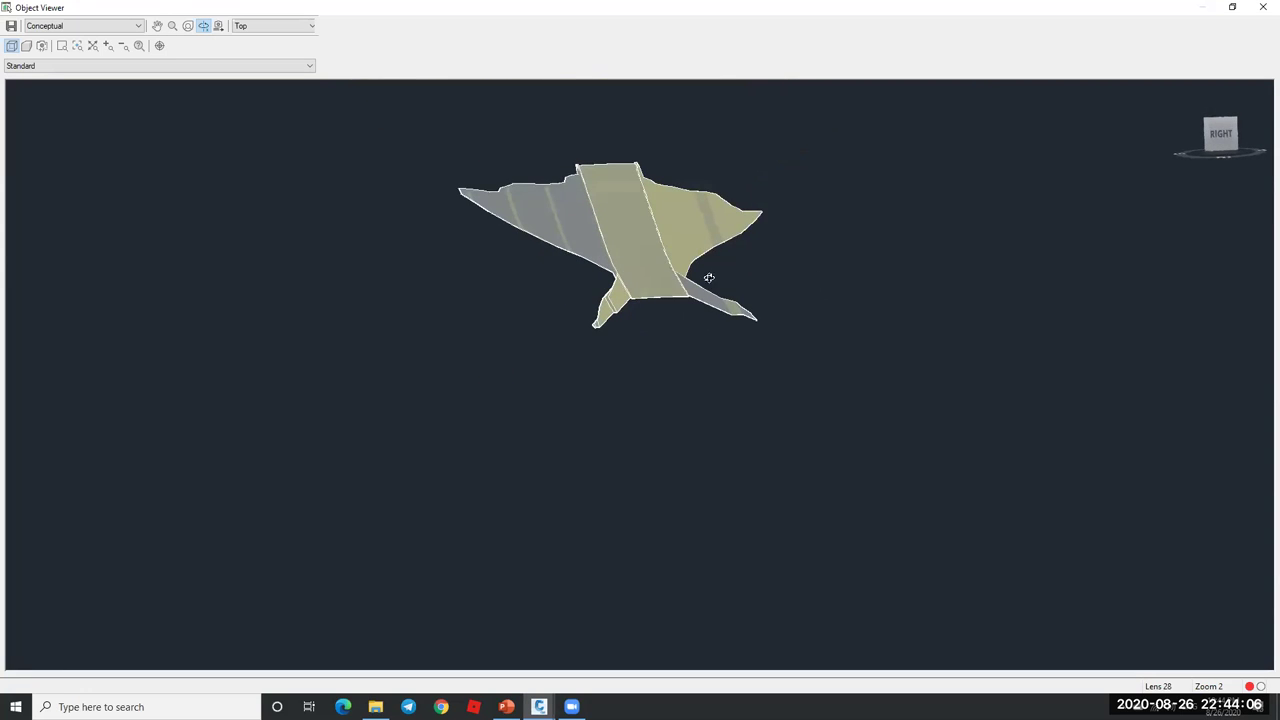
scroll(638, 297, "up", 3)
scroll(623, 288, "down", 4)
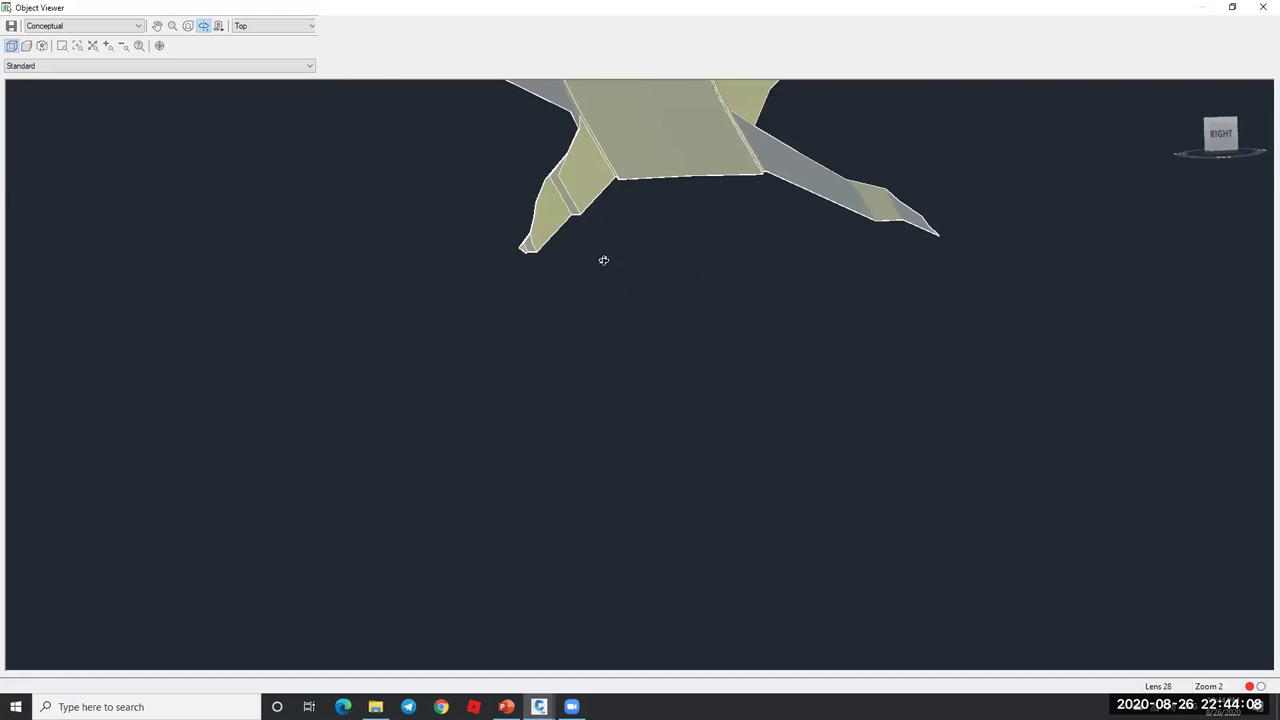
left_click(1262, 7)
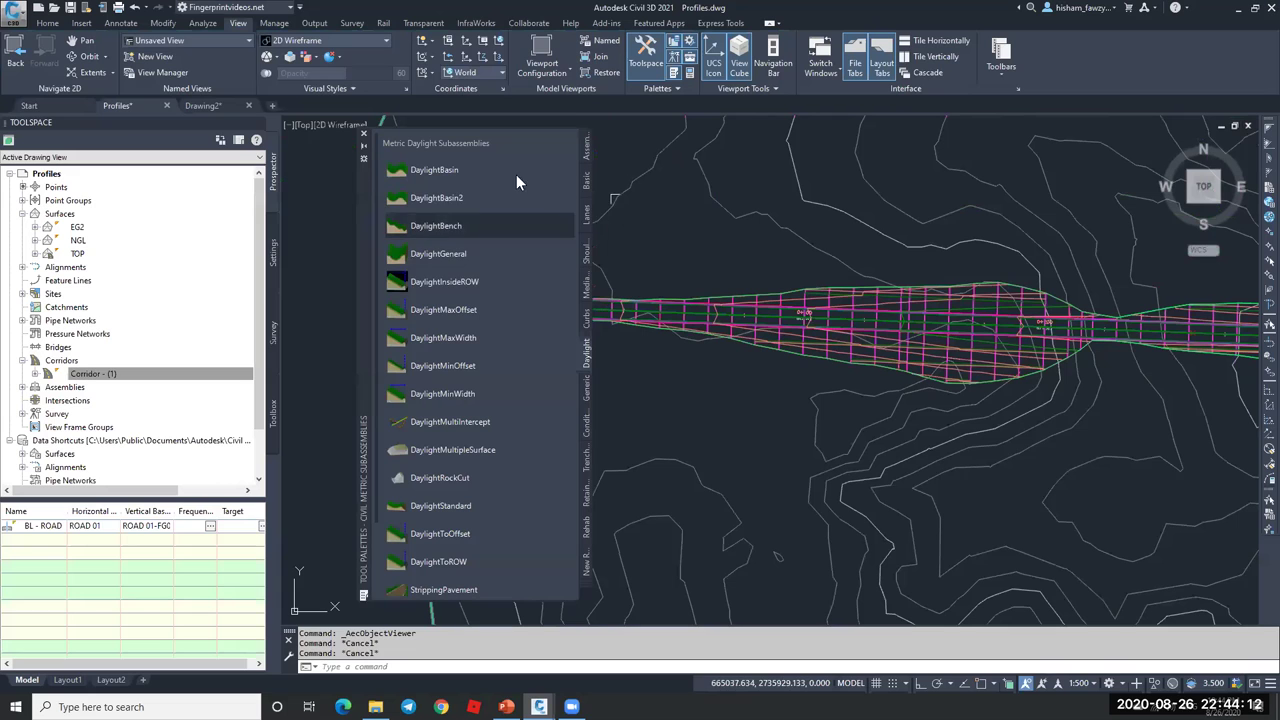
- Set the right LaneSuperelevationAOR subassembly's Width to 7.000m in Properties
left_click(363, 134)
scroll(786, 264, "down", 4)
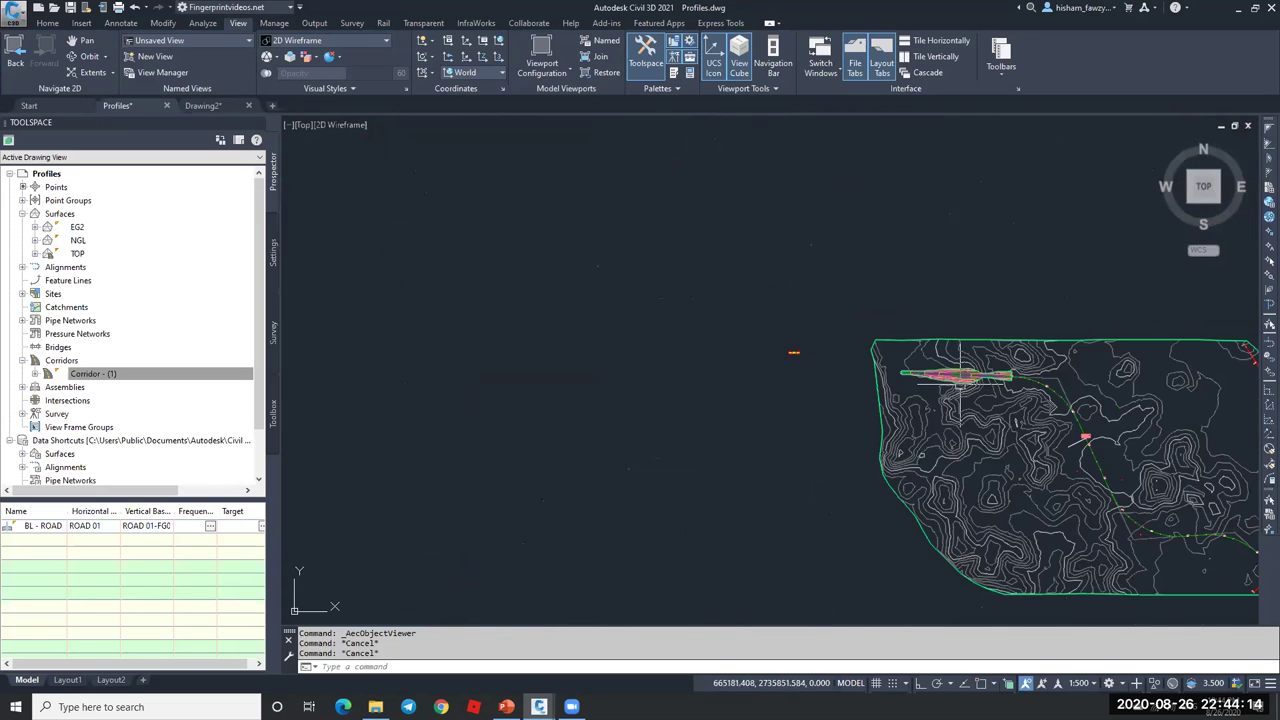
scroll(783, 360, "up", 3)
scroll(783, 360, "up", 5)
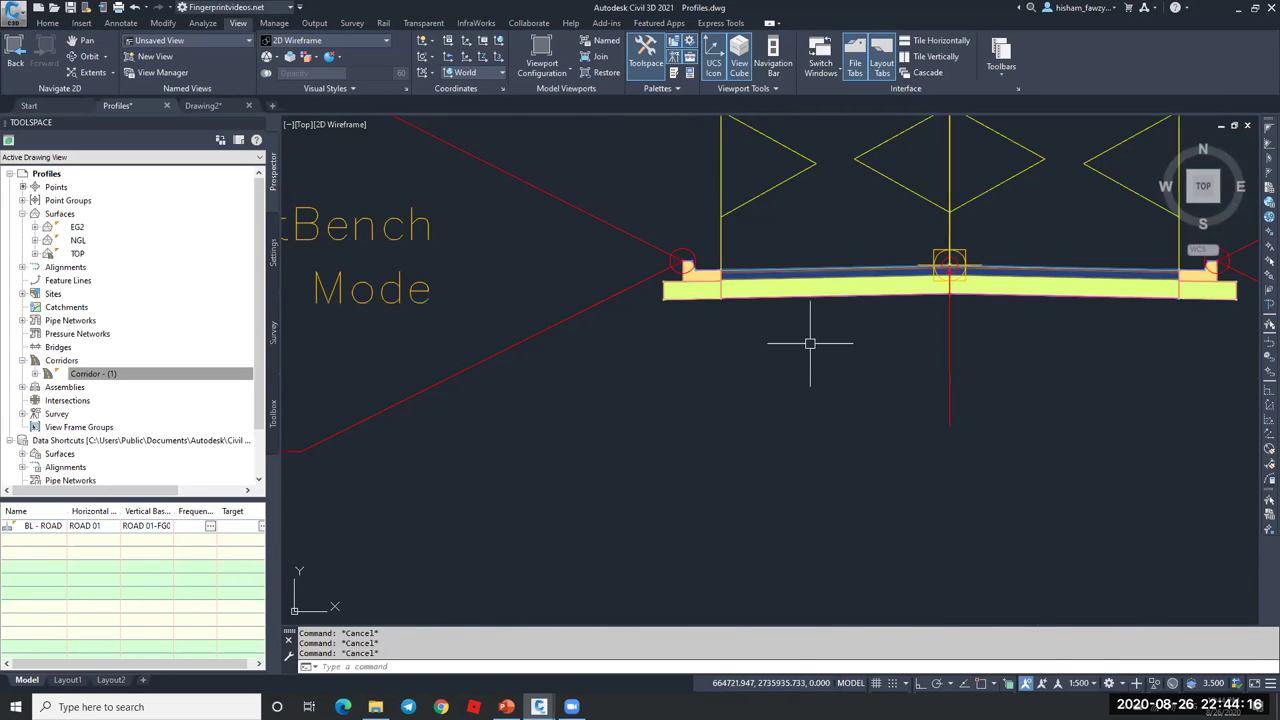
scroll(770, 296, "down", 1)
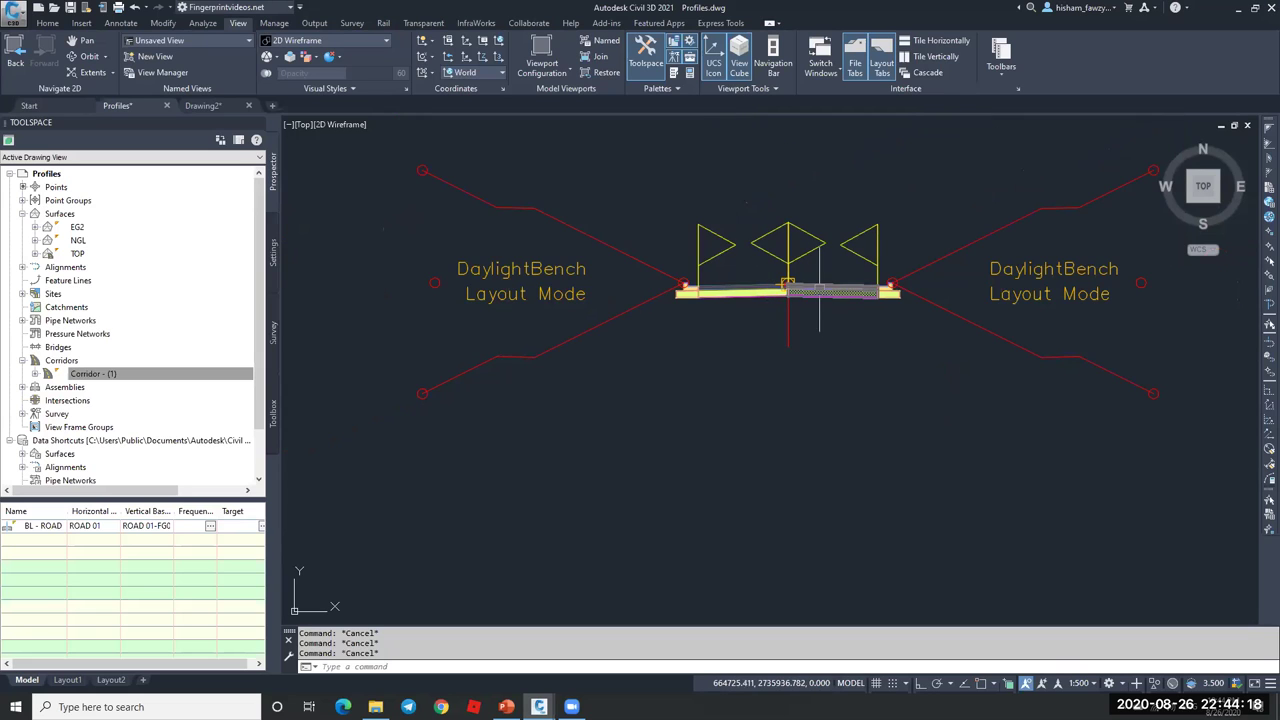
scroll(748, 298, "down", 4)
scroll(748, 298, "up", 3)
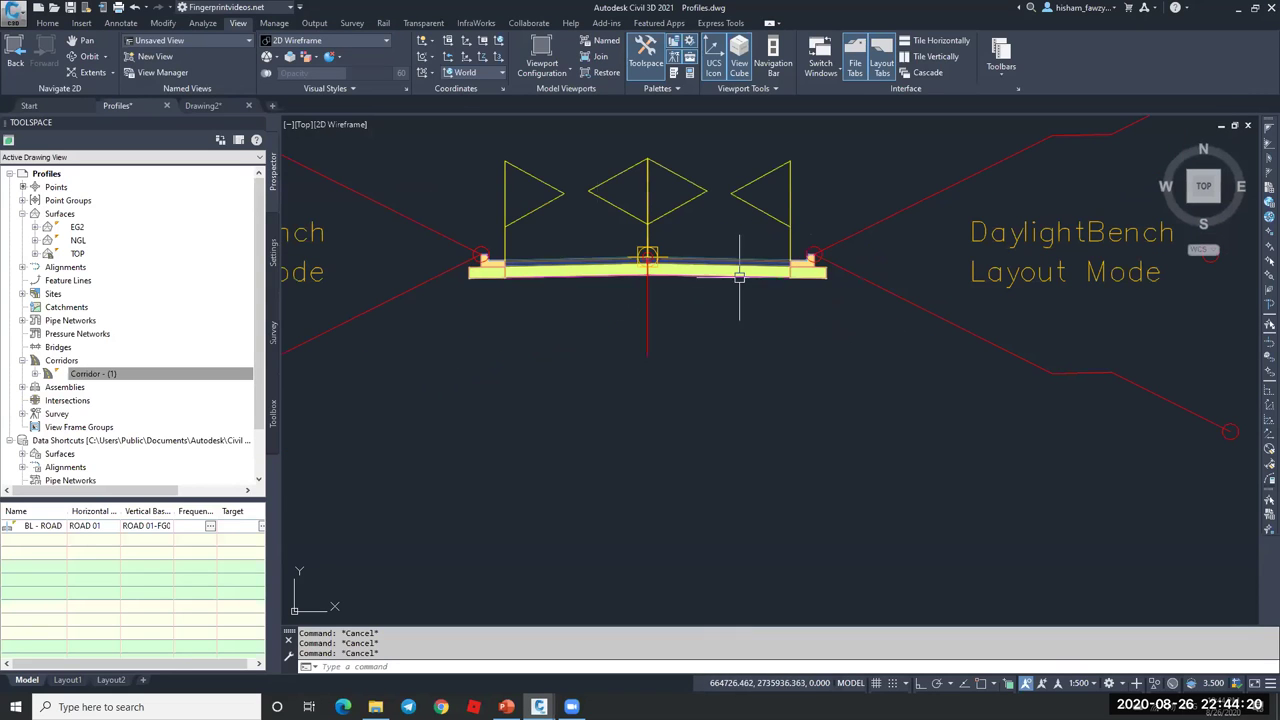
left_click(742, 278)
key("ctrl+1")
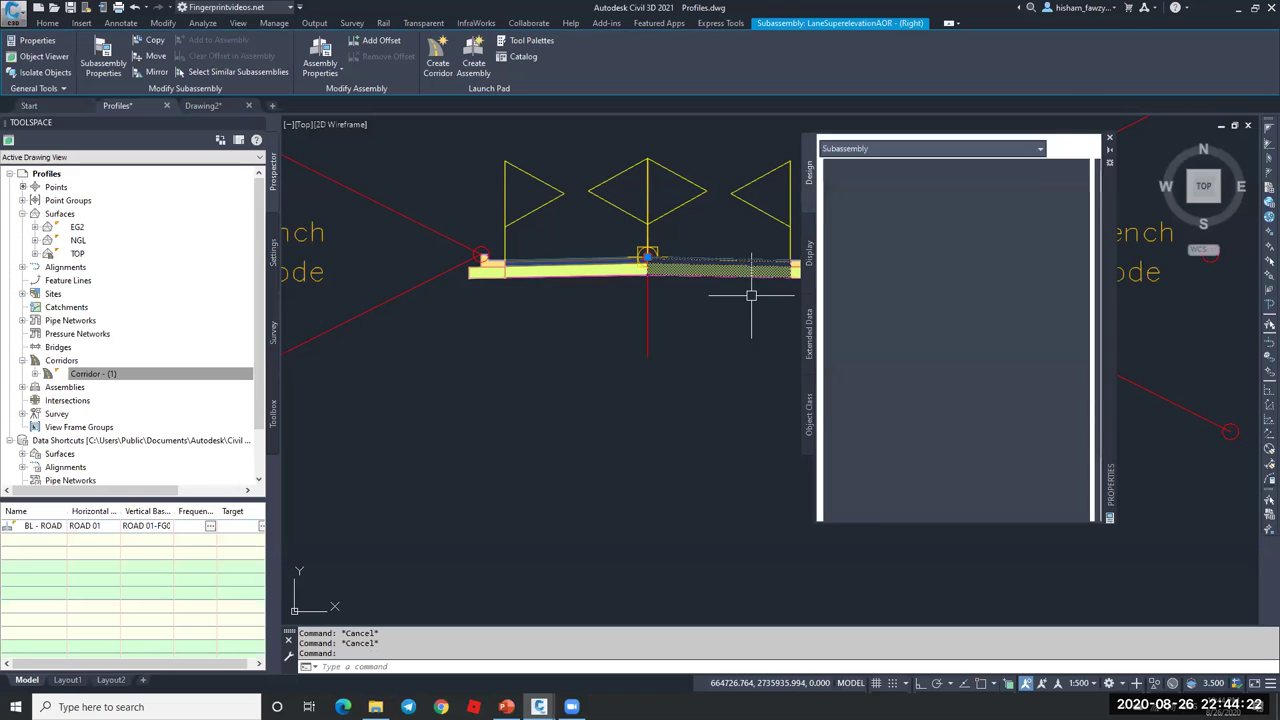
scroll(976, 465, "down", 2)
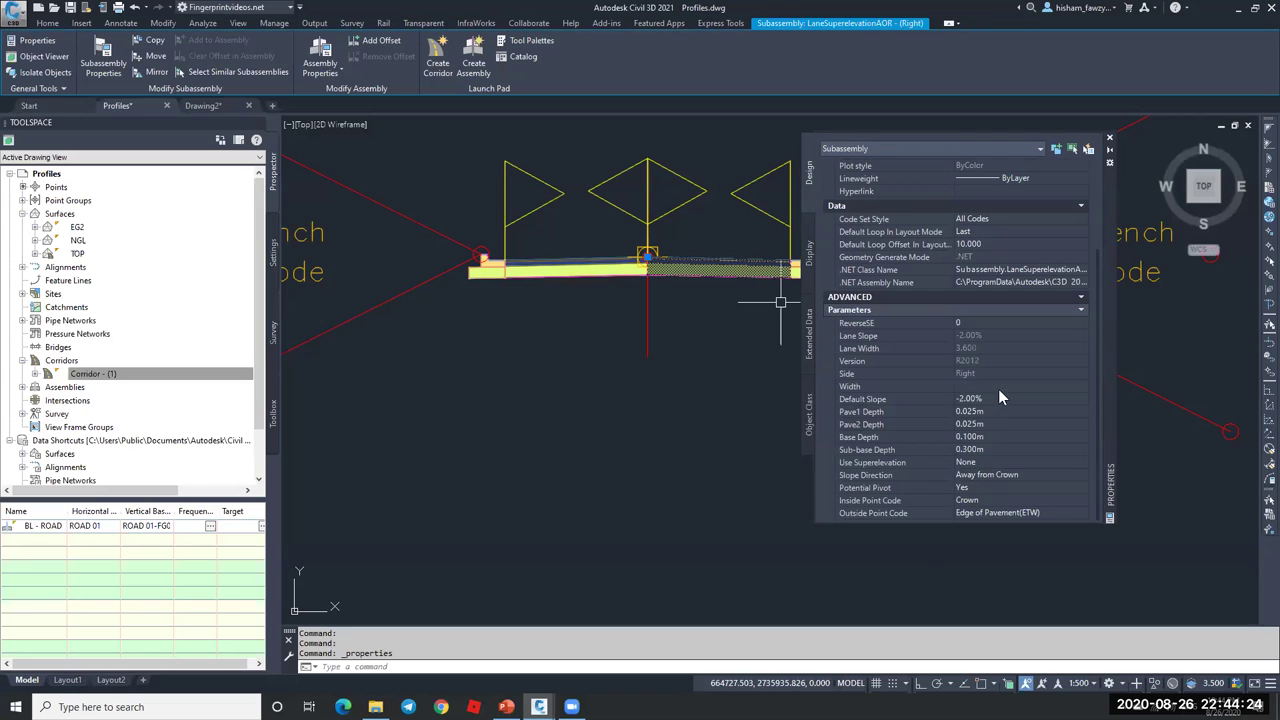
left_click(998, 387)
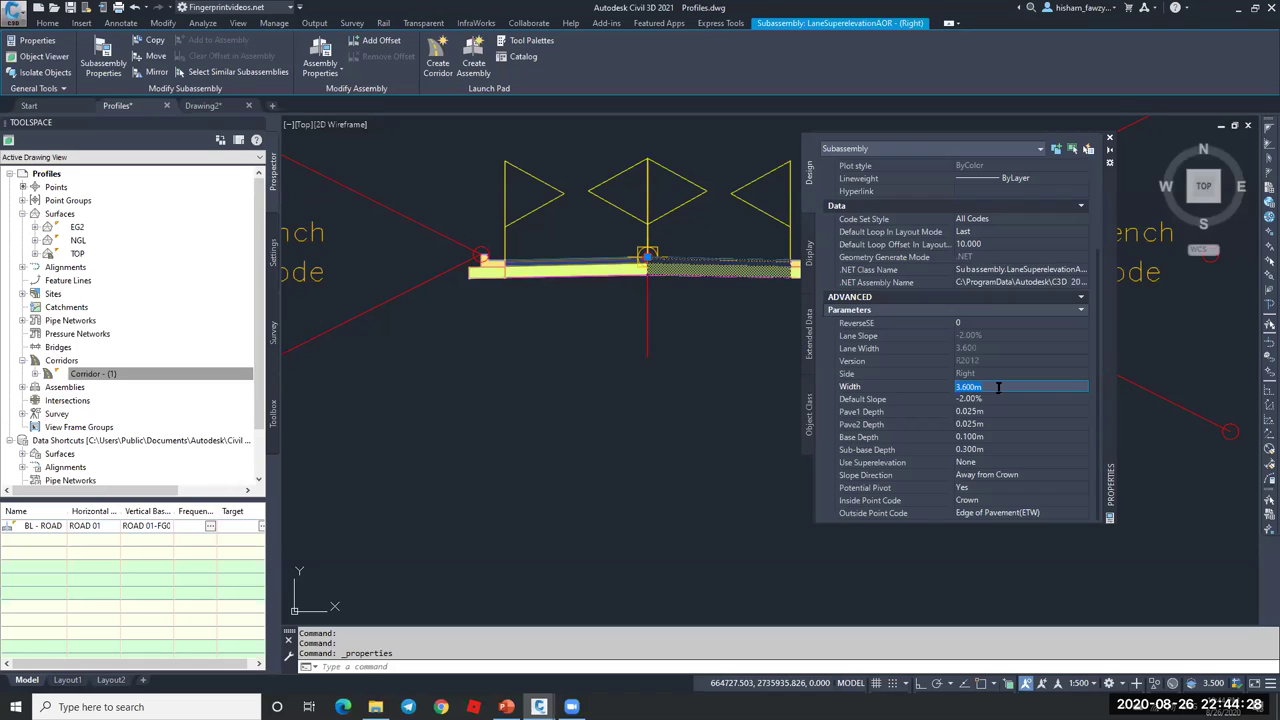
type("7")
key("Tab")
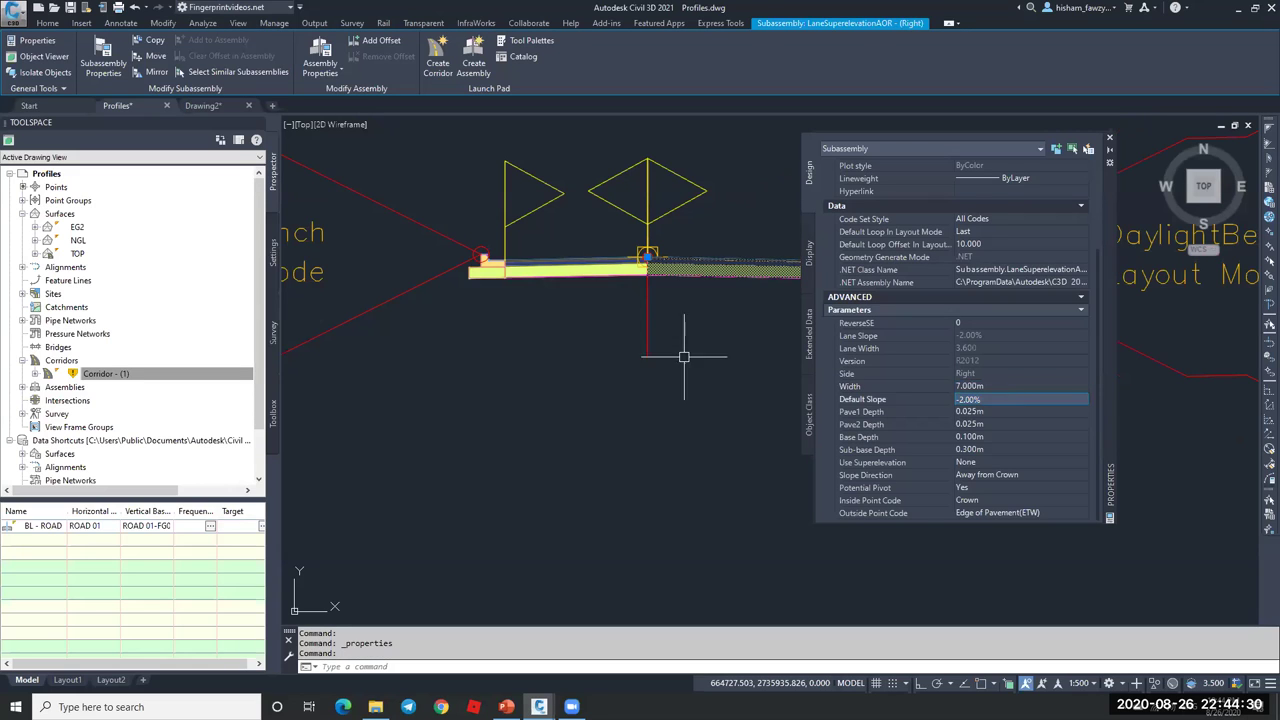
- Rebuild Corridor - (1) with the widened lane
scroll(523, 382, "down", 2)
left_click(112, 374)
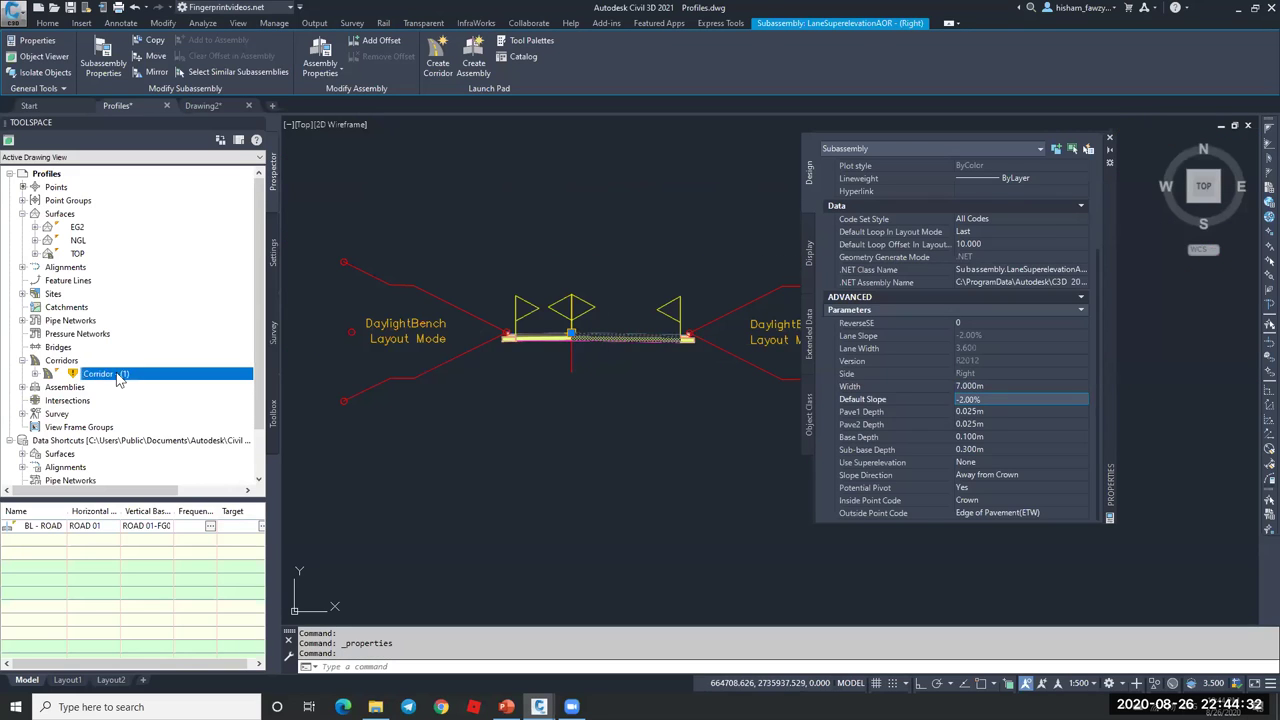
right_click(122, 378)
left_click(102, 410)
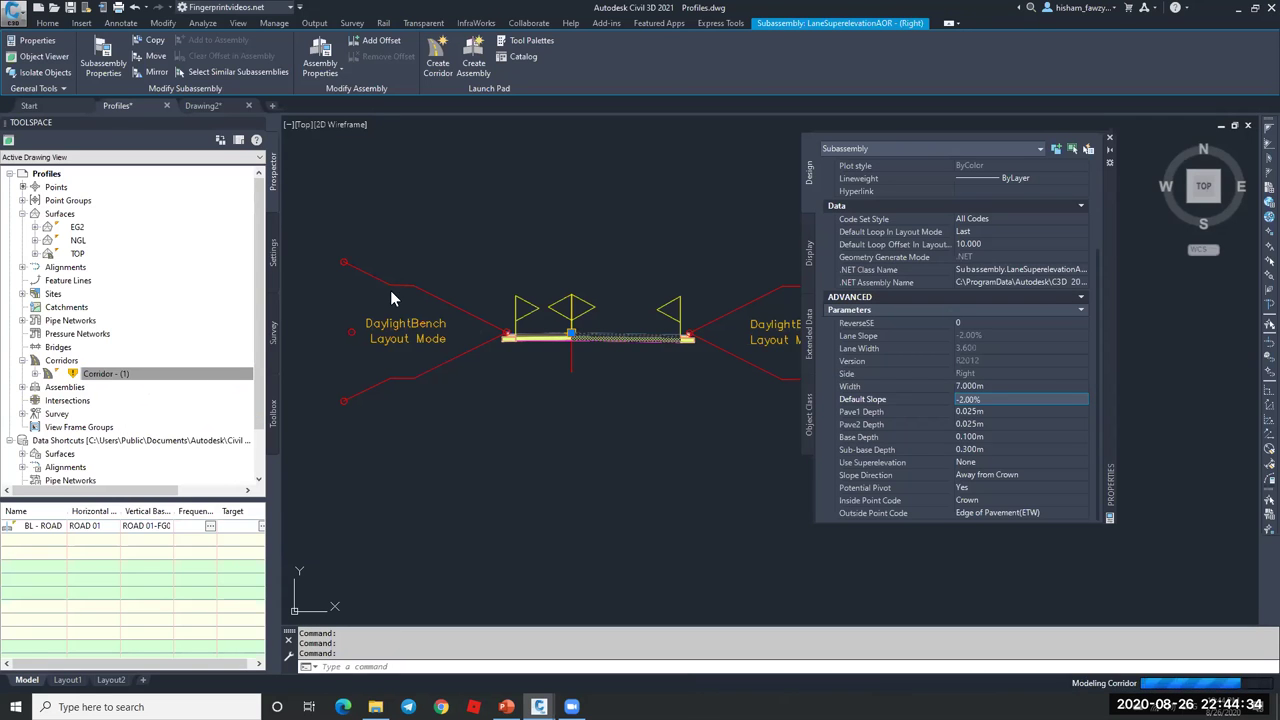
scroll(330, 292, "down", 10)
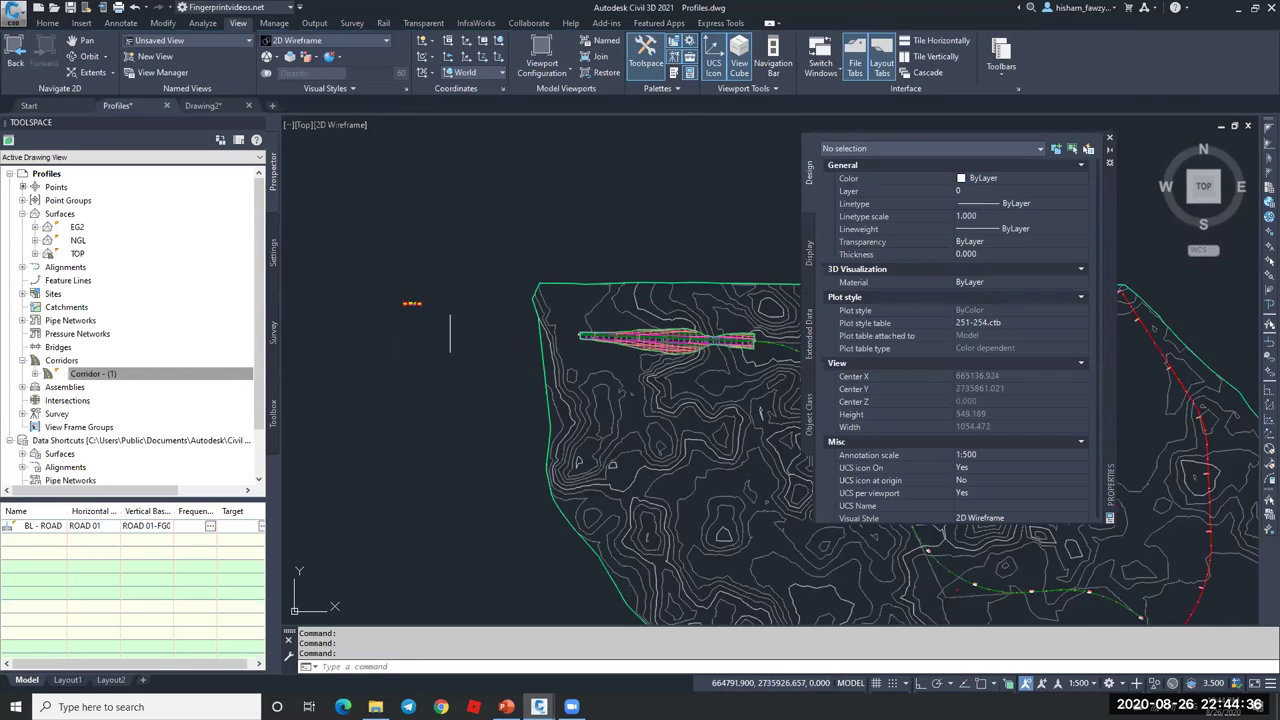
- Select the TOP surface and orbit it in 3D to review the widened corridor
scroll(572, 328, "up", 8)
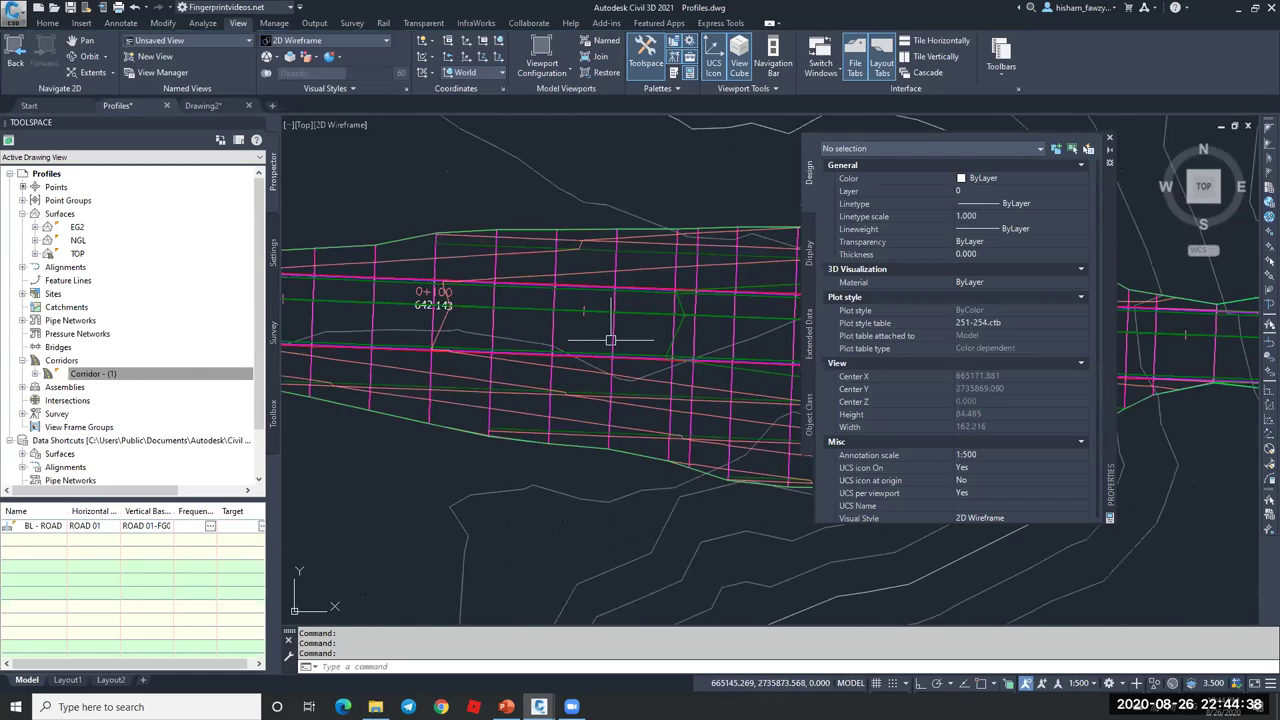
scroll(657, 297, "up", 8)
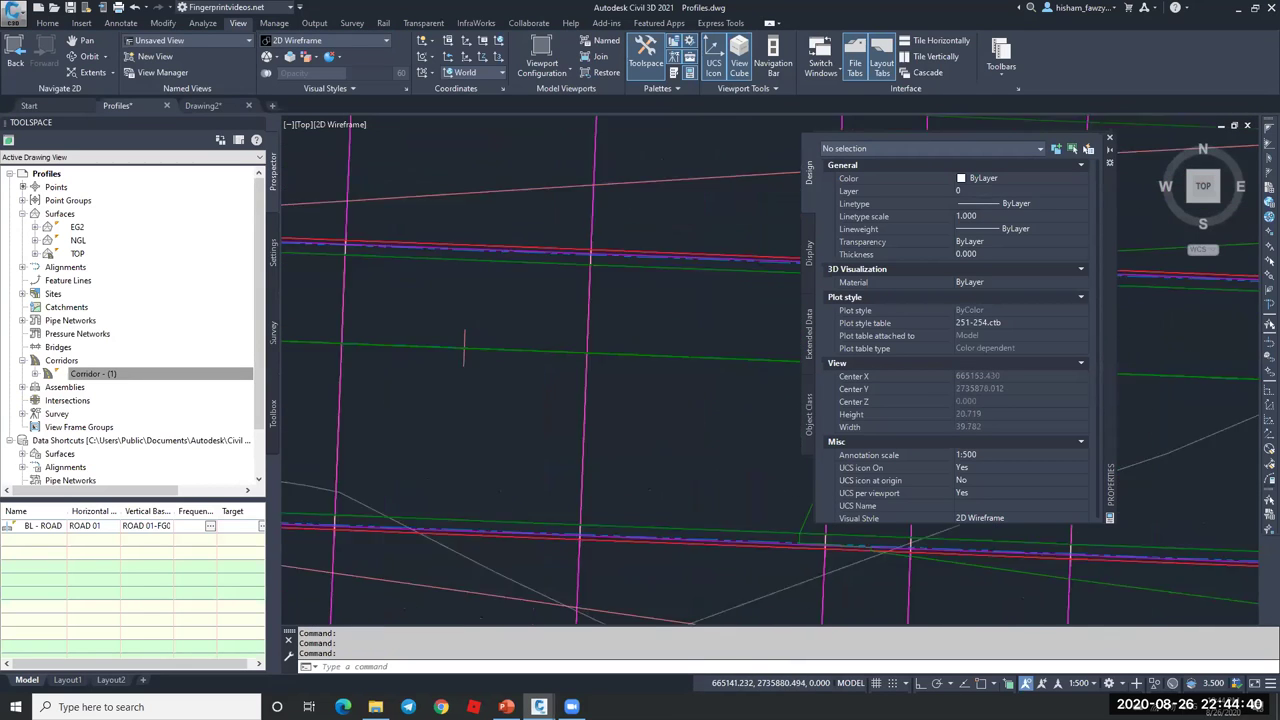
scroll(600, 345, "down", 6)
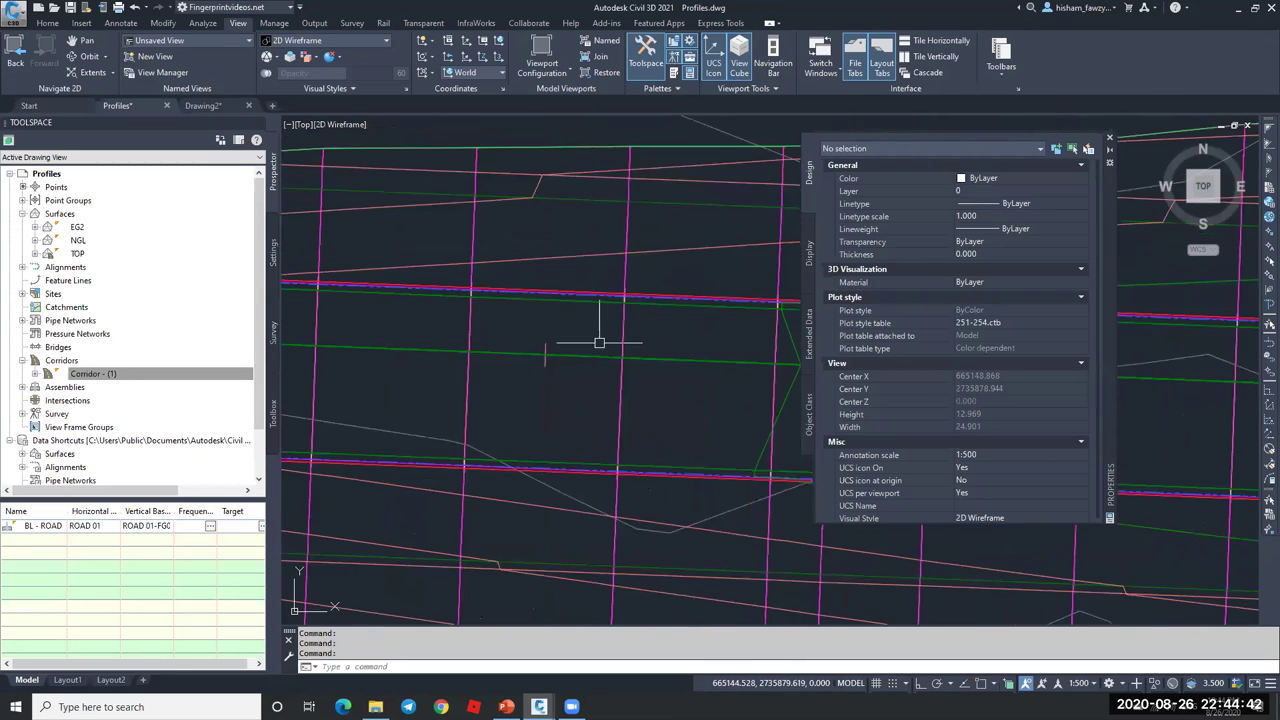
key("Escape")
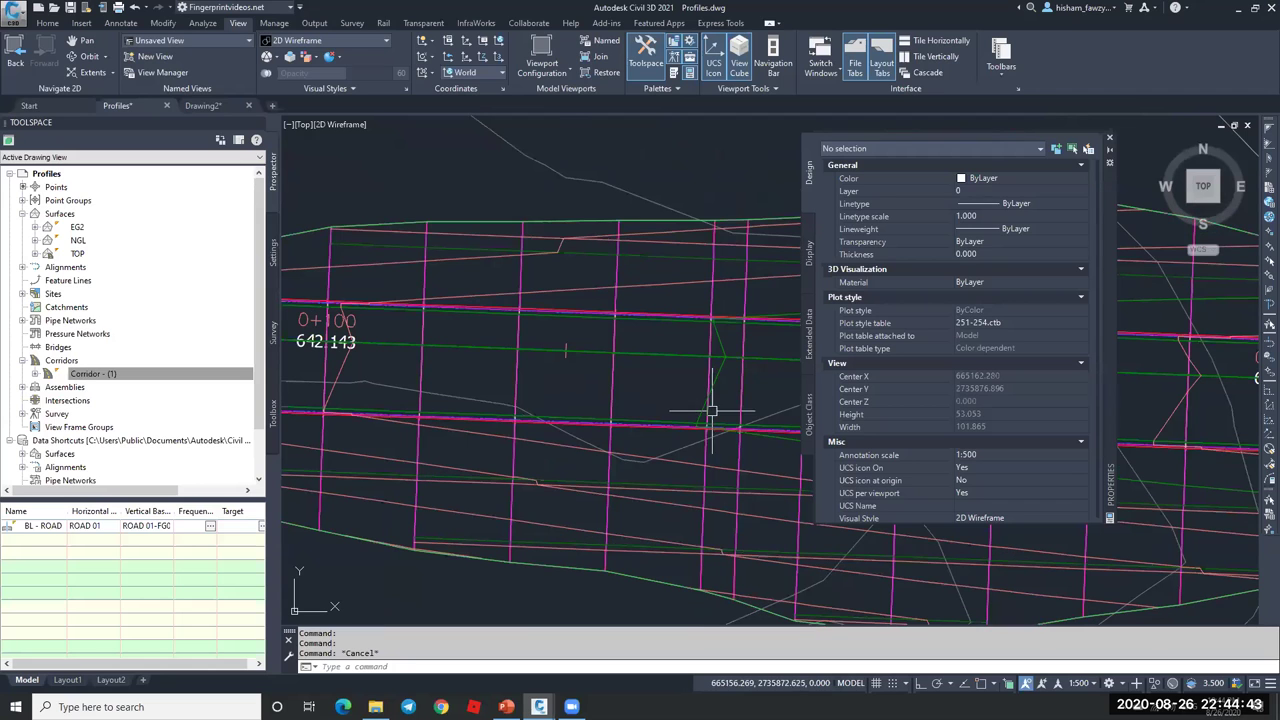
left_click(688, 467)
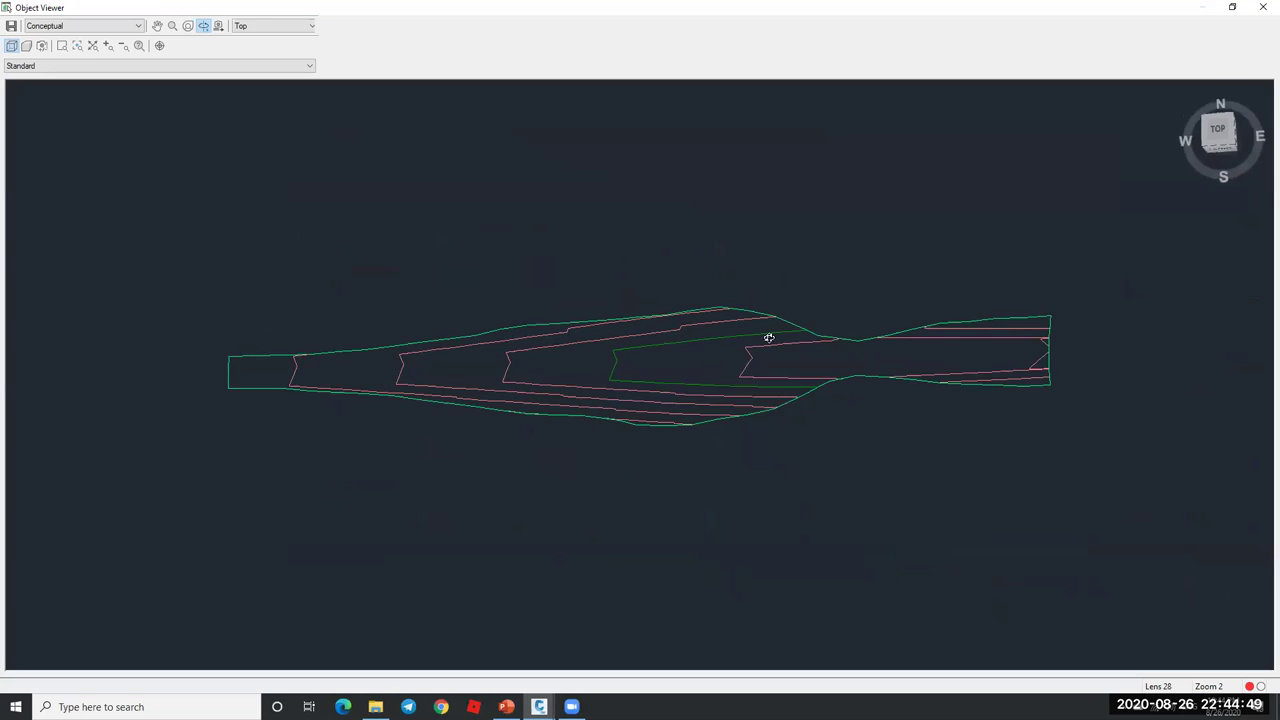
left_click_drag(766, 337, 576, 356)
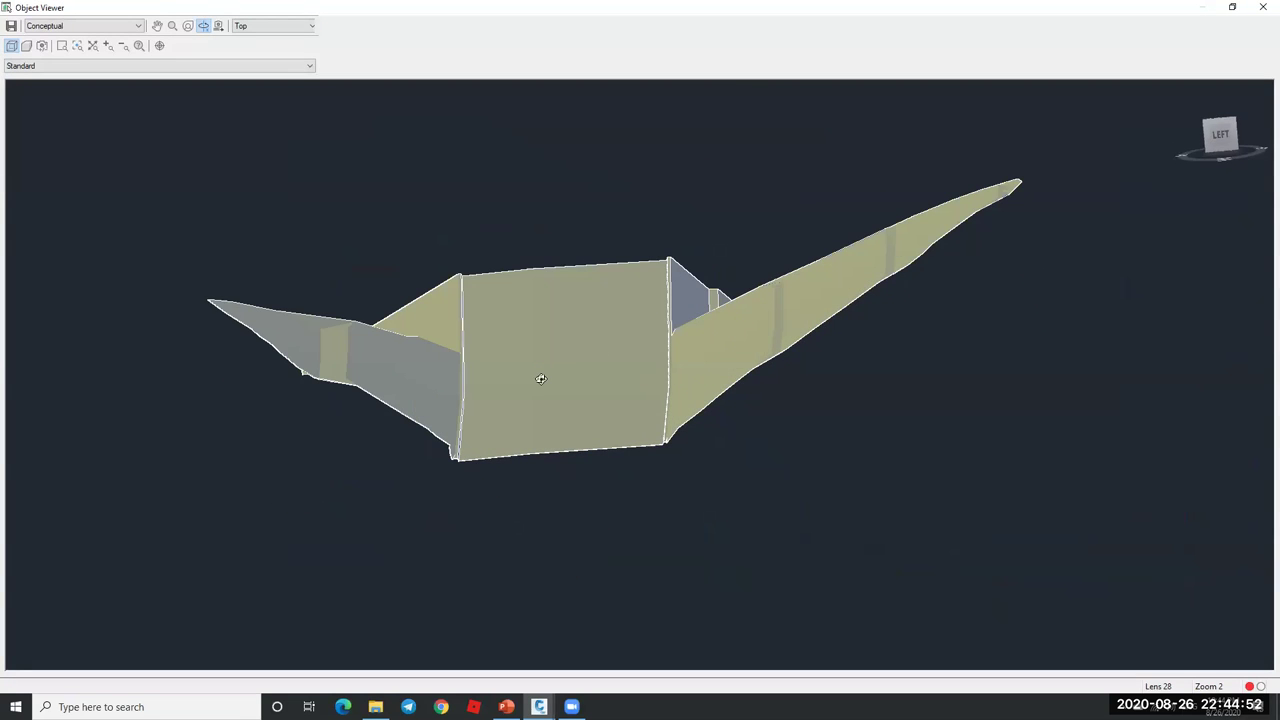
scroll(540, 378, "up", 2)
scroll(501, 364, "down", 5)
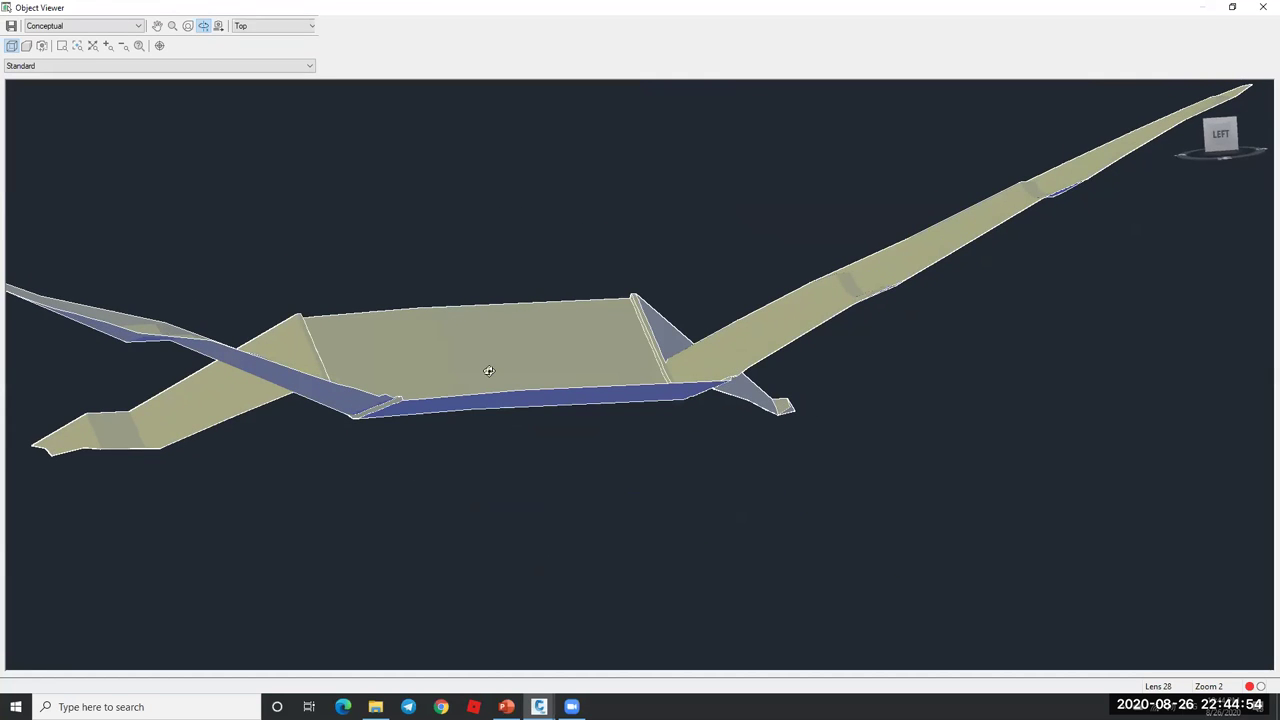
left_click_drag(491, 343, 591, 420)
scroll(591, 420, "up", 10)
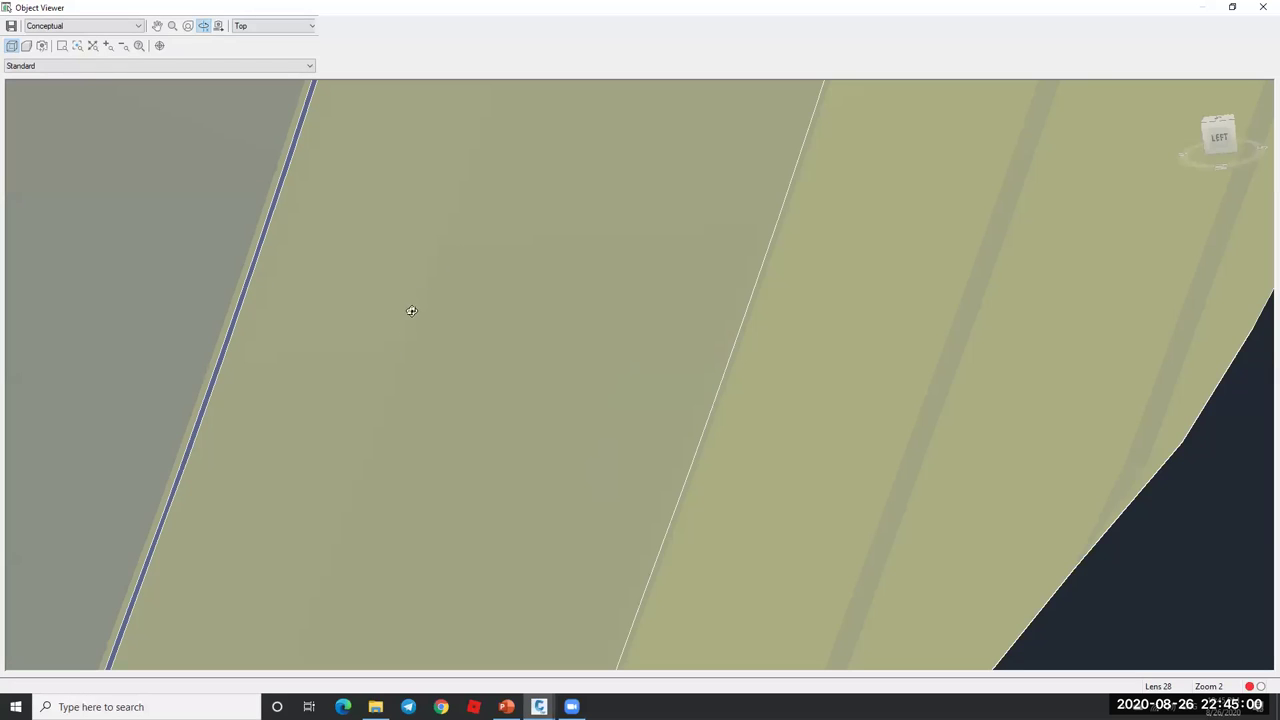
scroll(431, 265, "down", 6)
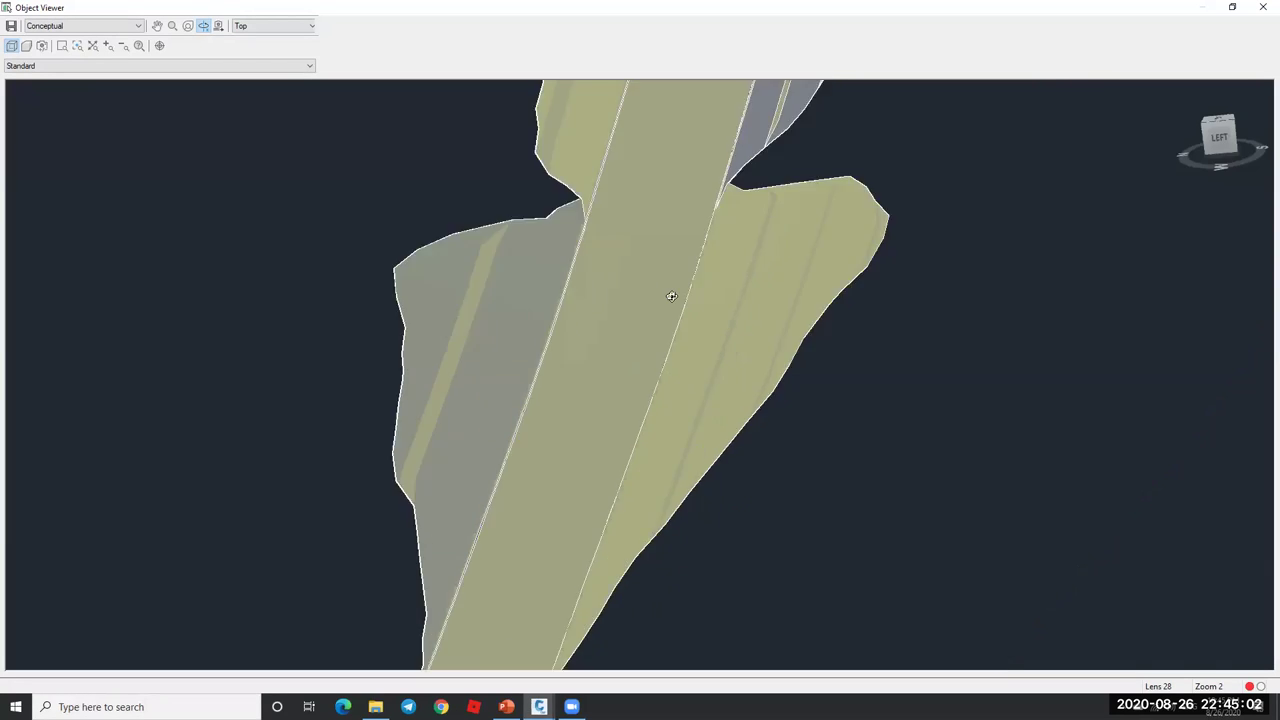
- Close the Object Viewer, clear the TOP surface selection and zoom around the plan
left_click(1263, 7)
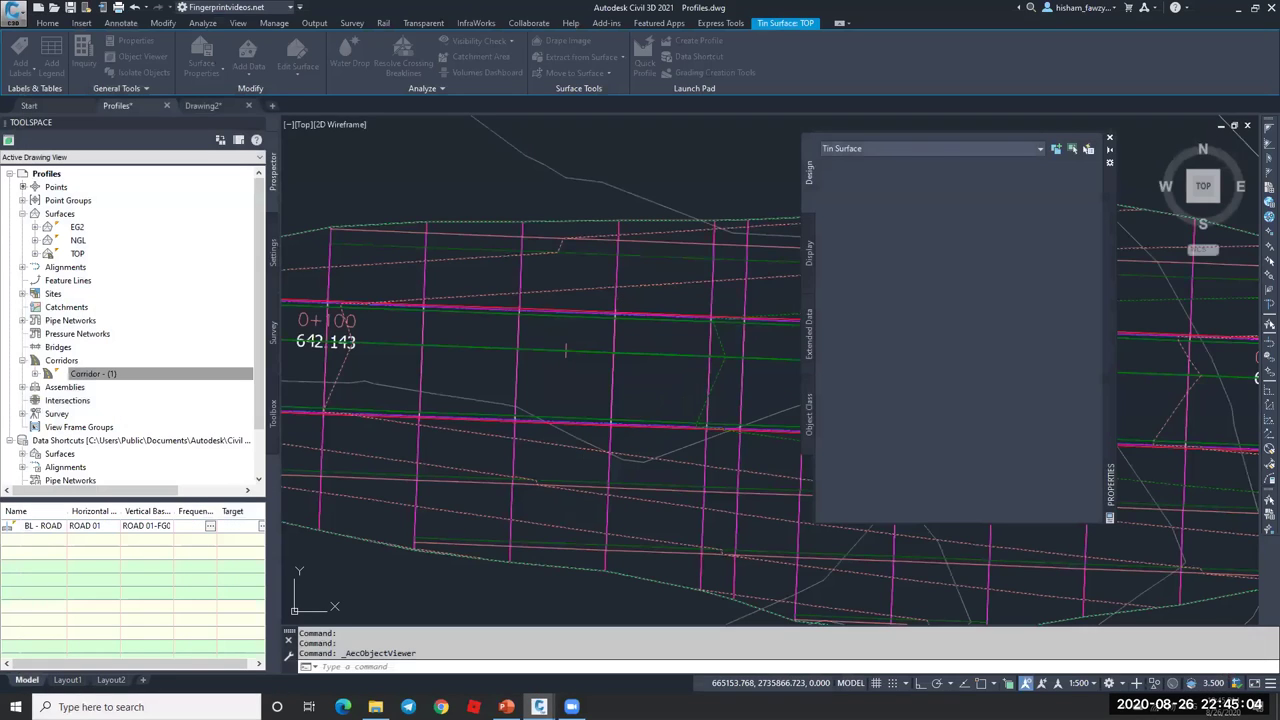
scroll(682, 300, "down", 5)
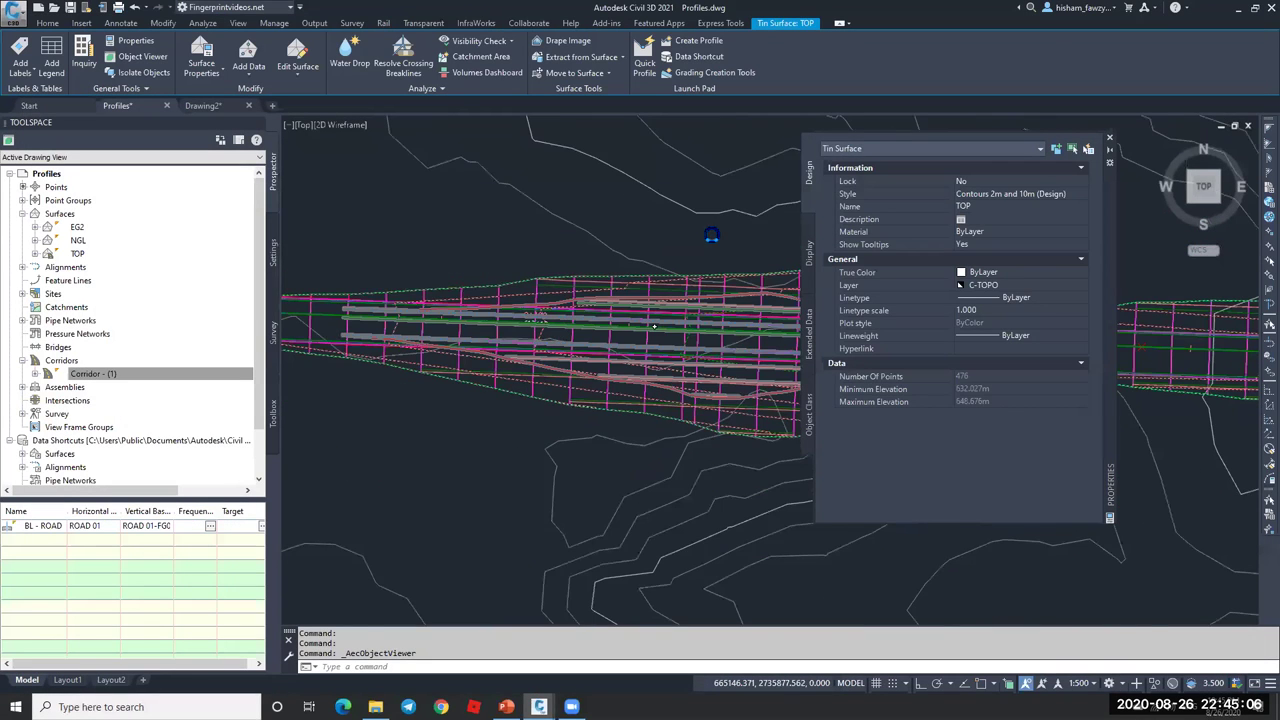
key("Escape")
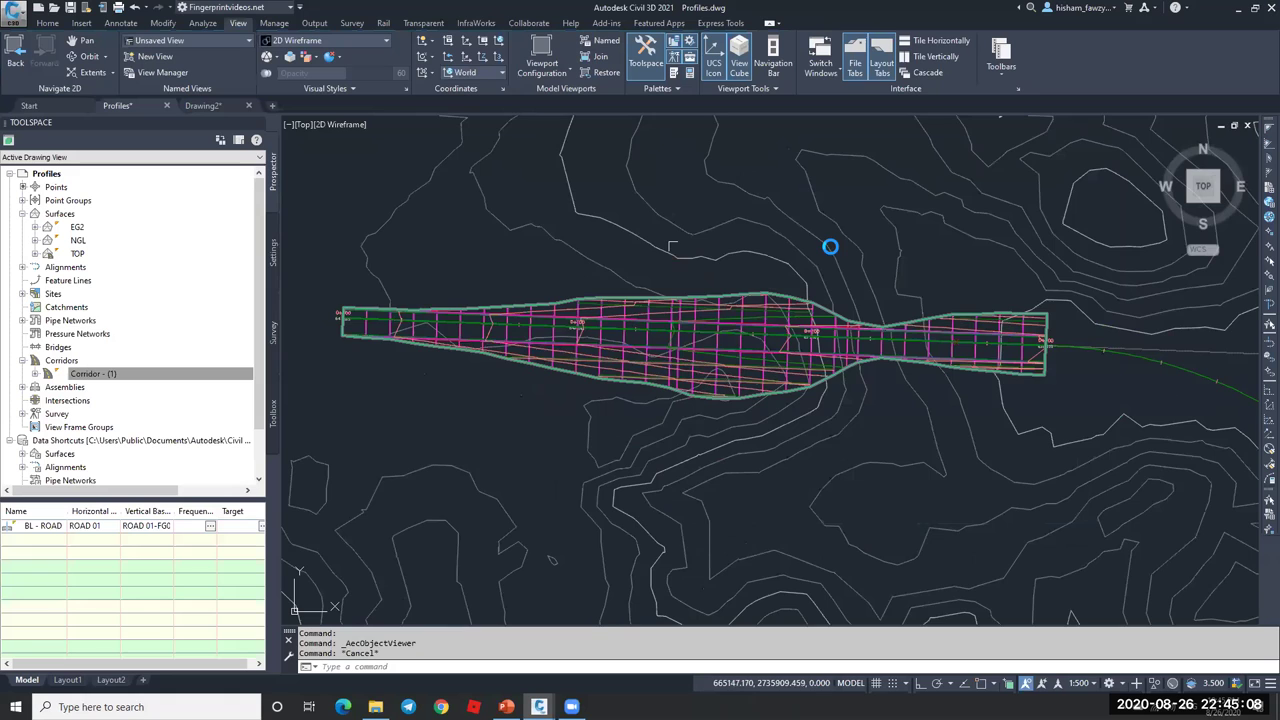
scroll(672, 248, "down", 3)
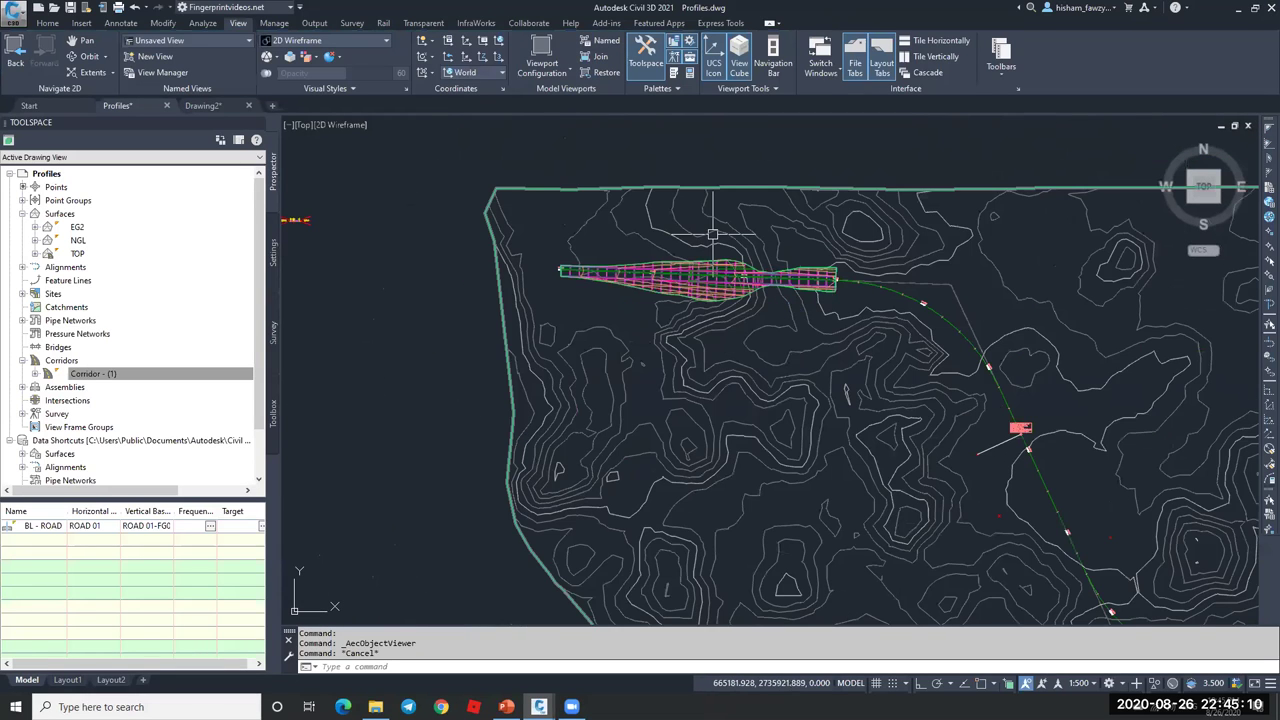
scroll(570, 315, "up", 4)
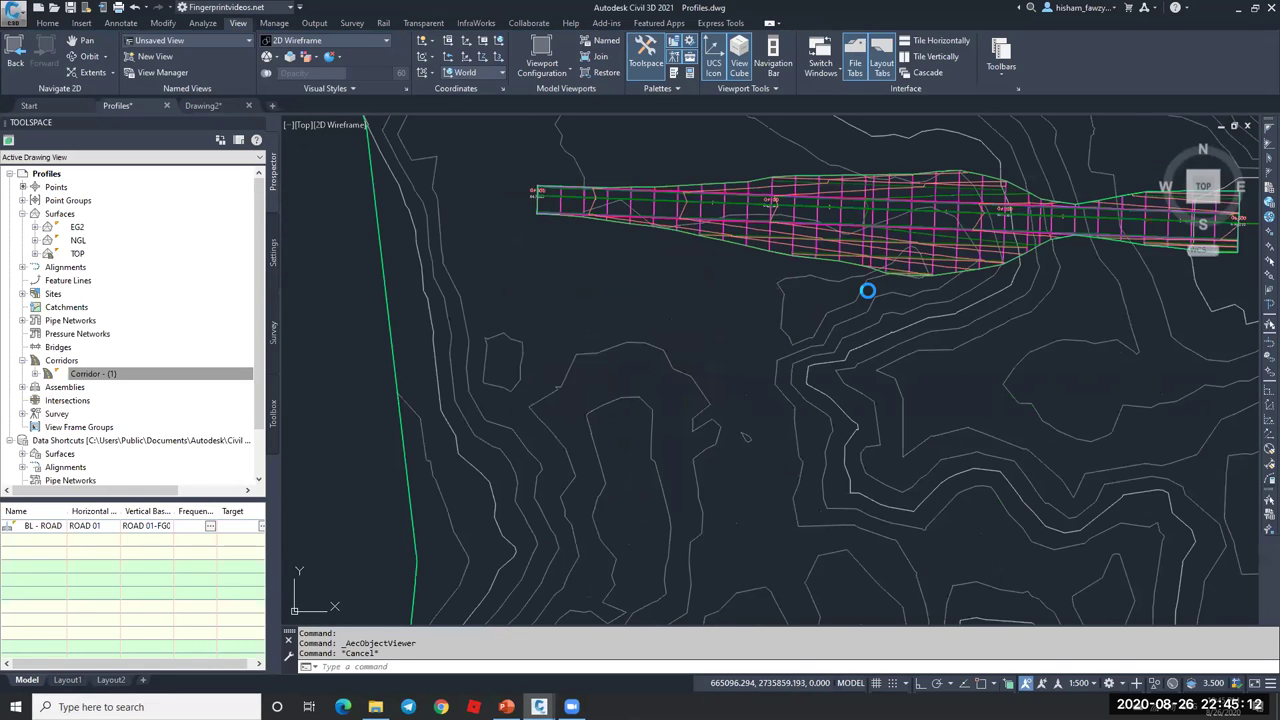
- Center the road assembly in view and open the Metric Daylight Subassemblies palette with Ctrl+3
scroll(850, 278, "down", 2)
key("Escape")
scroll(831, 245, "up", 5)
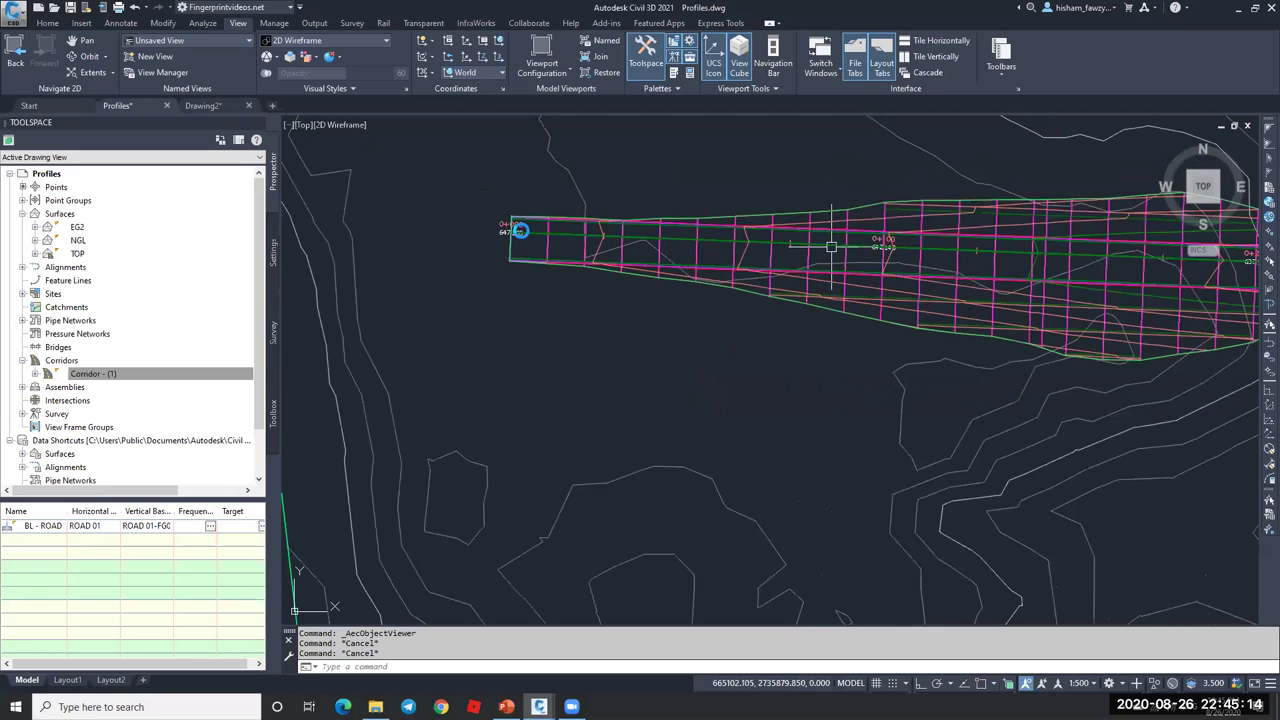
key("Escape")
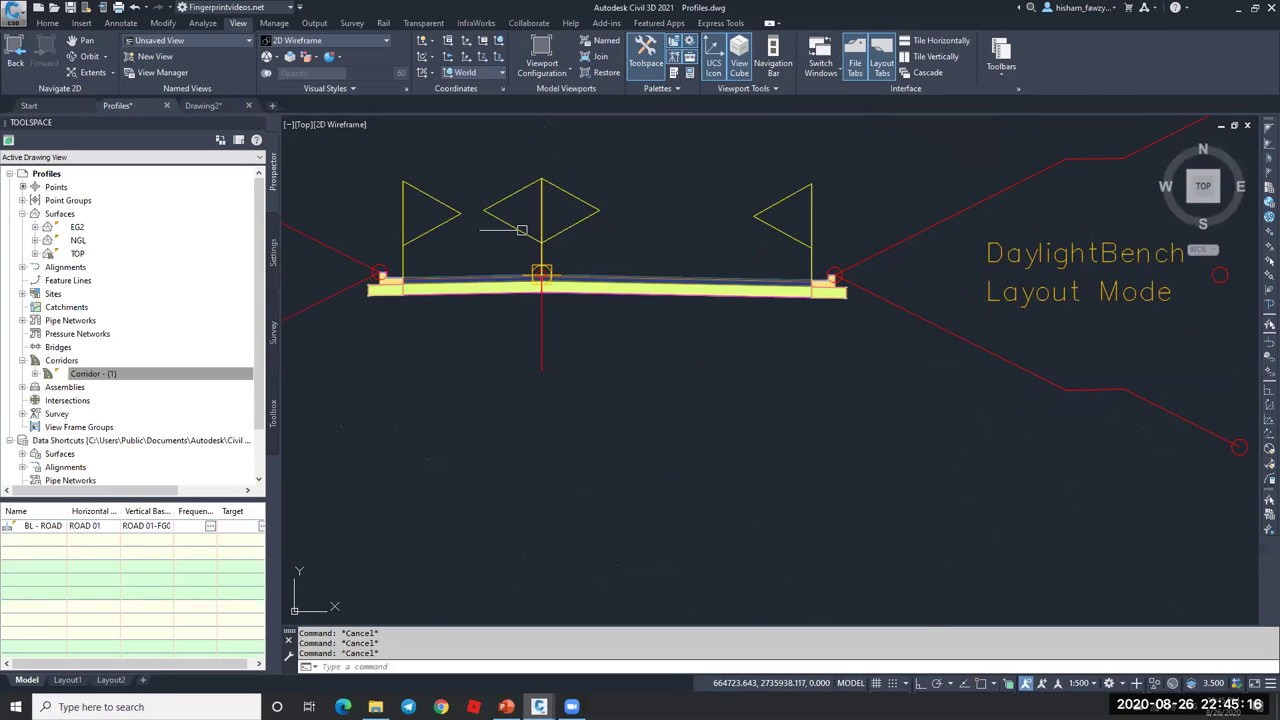
middle_click_drag(521, 230, 676, 222)
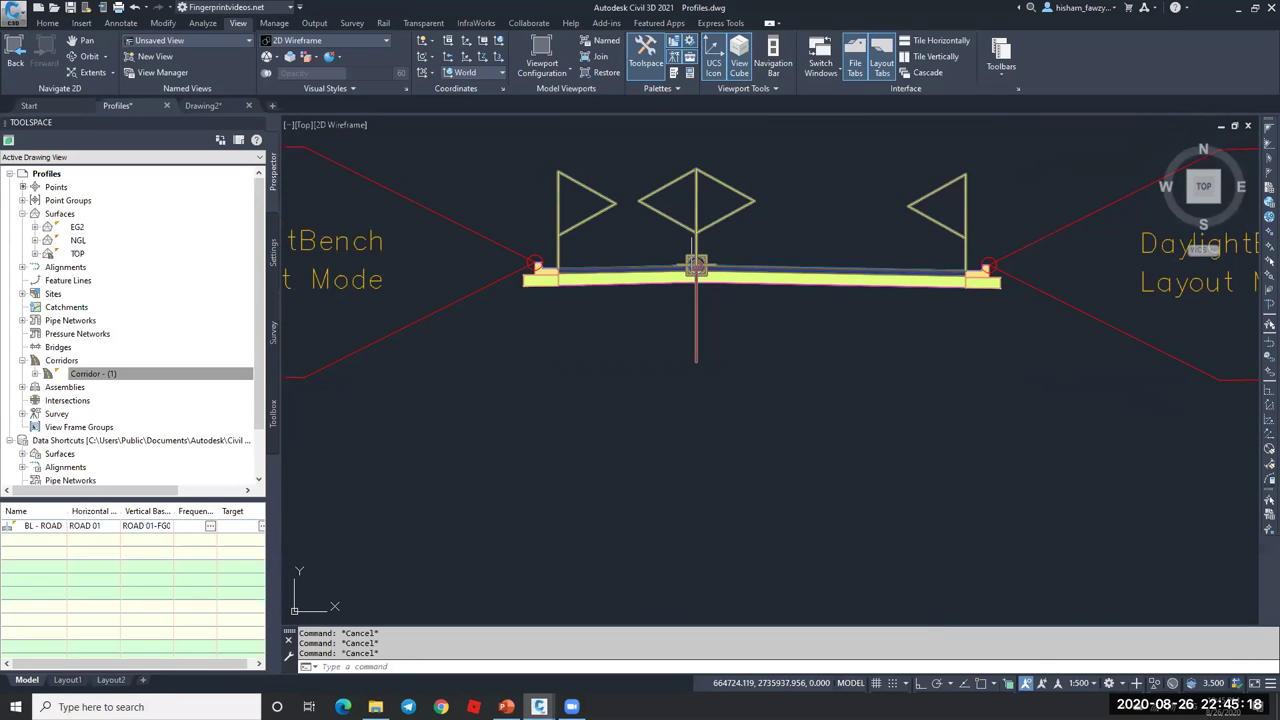
scroll(776, 268, "down", 2)
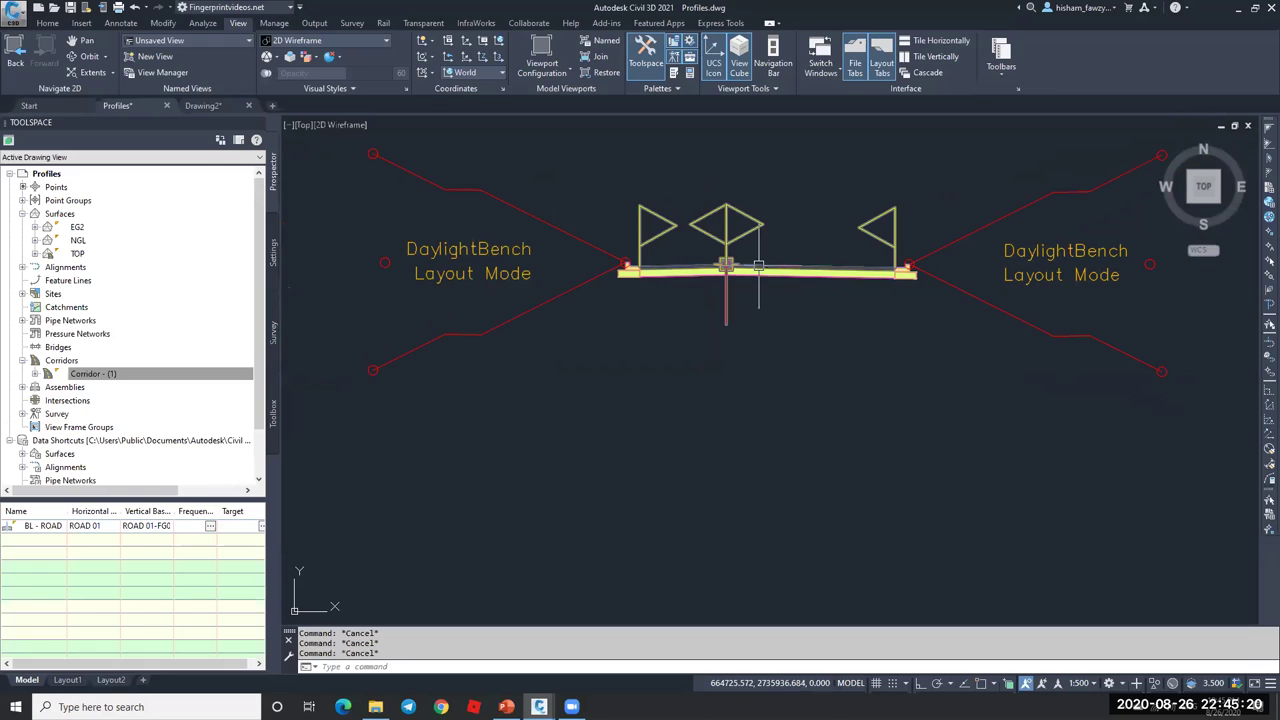
scroll(681, 280, "down", 1)
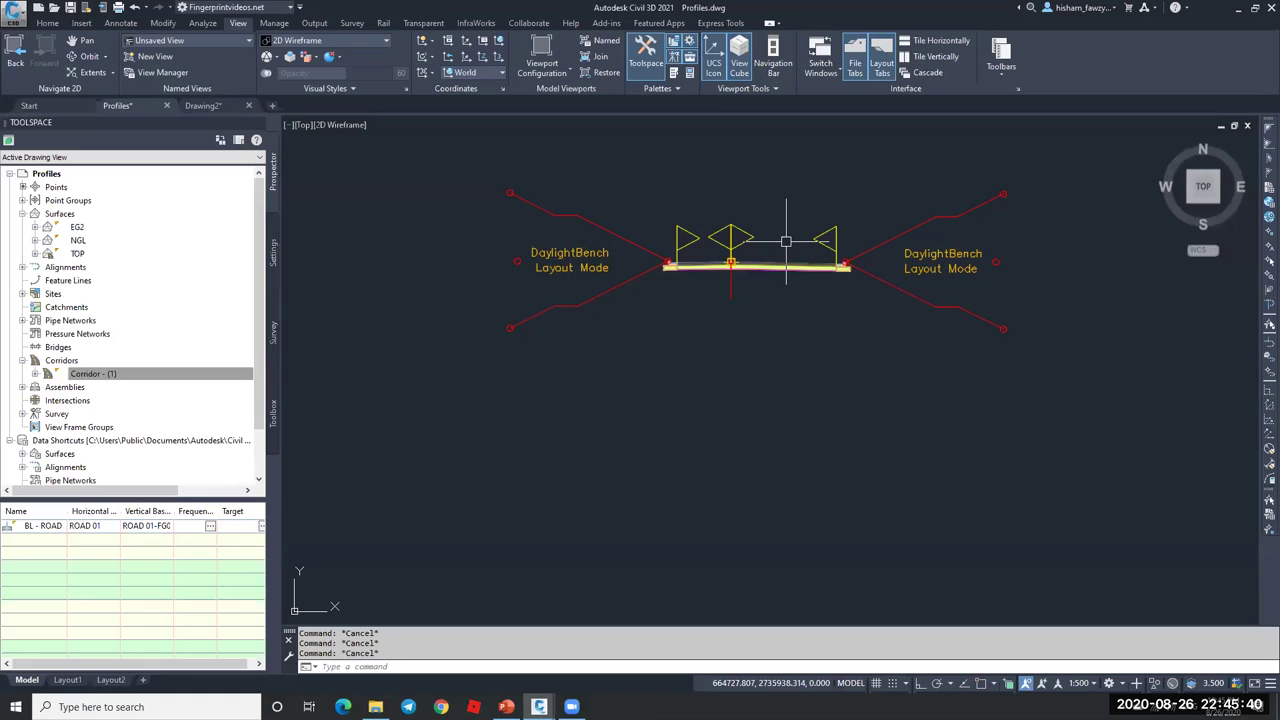
key("ctrl+3")
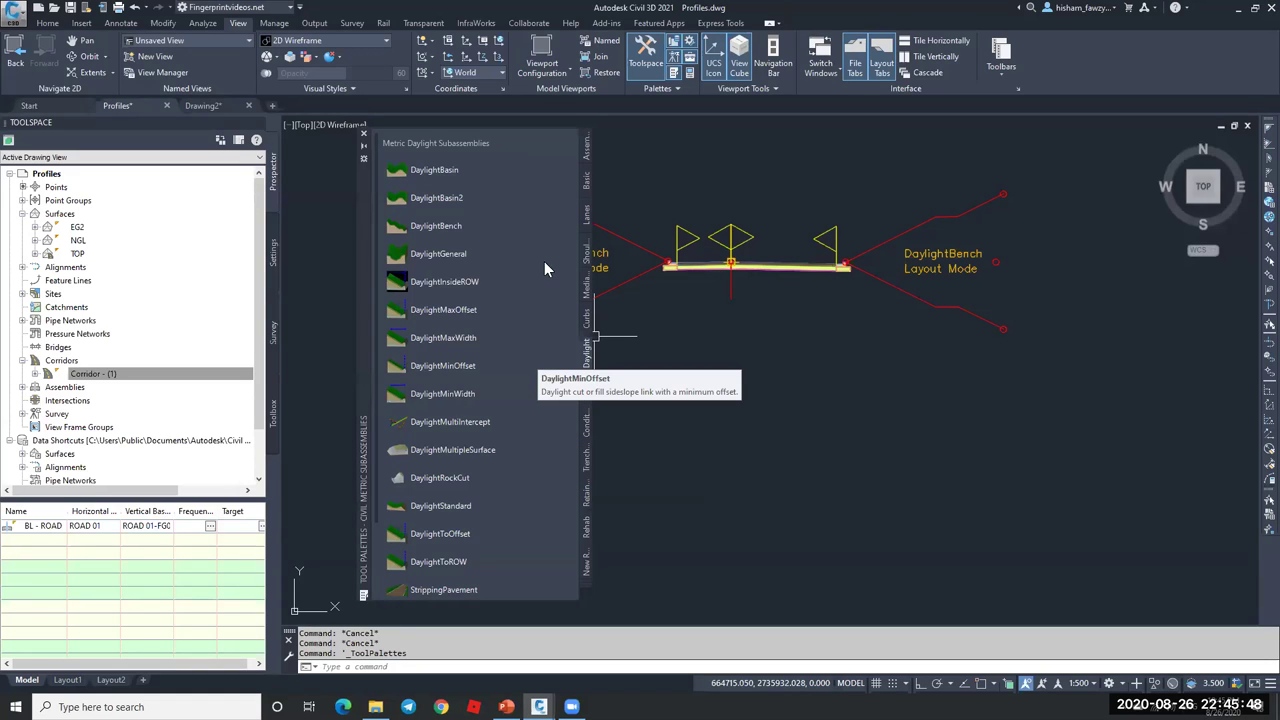
- View the help page for MedianConstantSlopeWithBarrier from the Medians palette
left_click(587, 285)
right_click(510, 170)
left_click(682, 340)
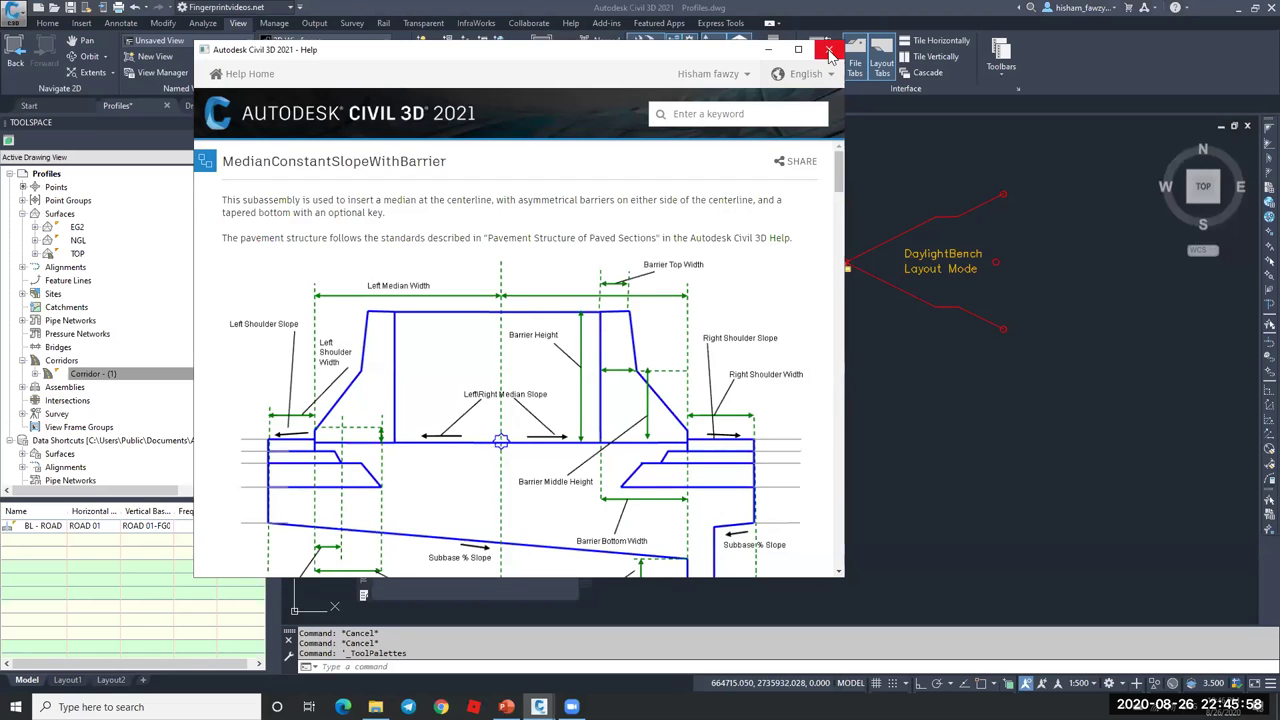
left_click(829, 50)
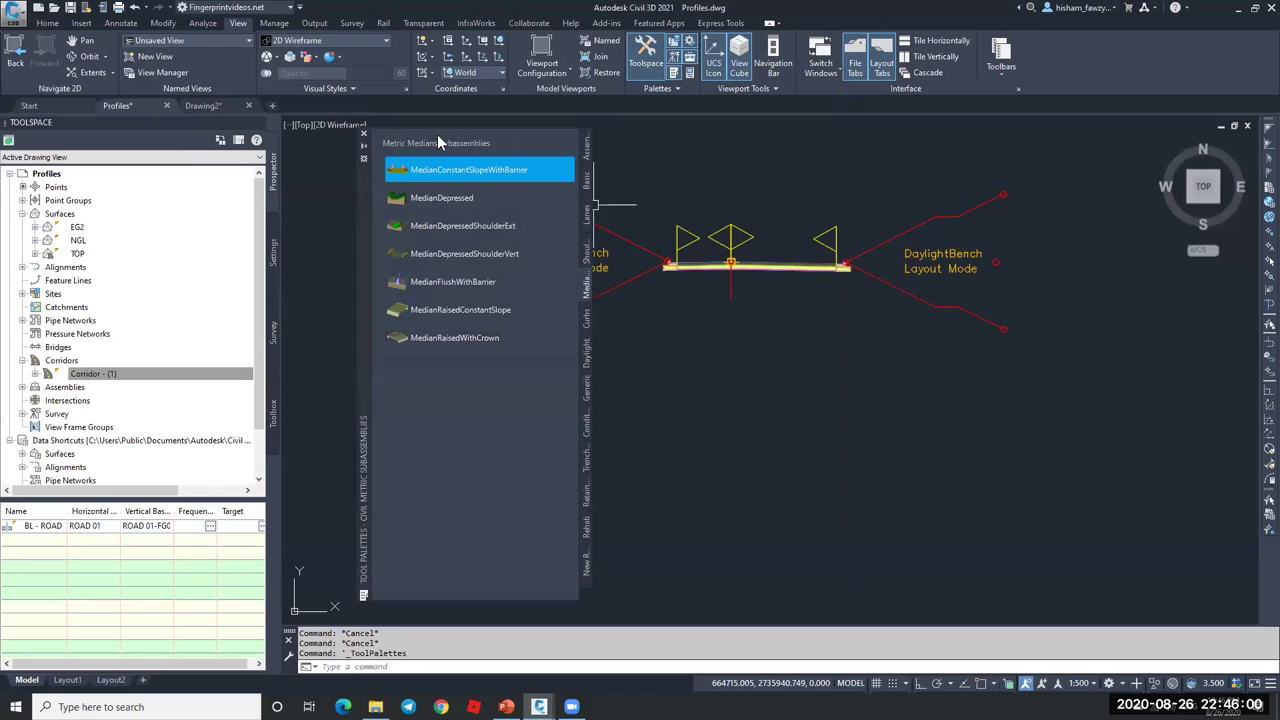
- Switch to the Curbs palette and pick UrbanReplaceSidewalk
scroll(625, 255, "down", 2)
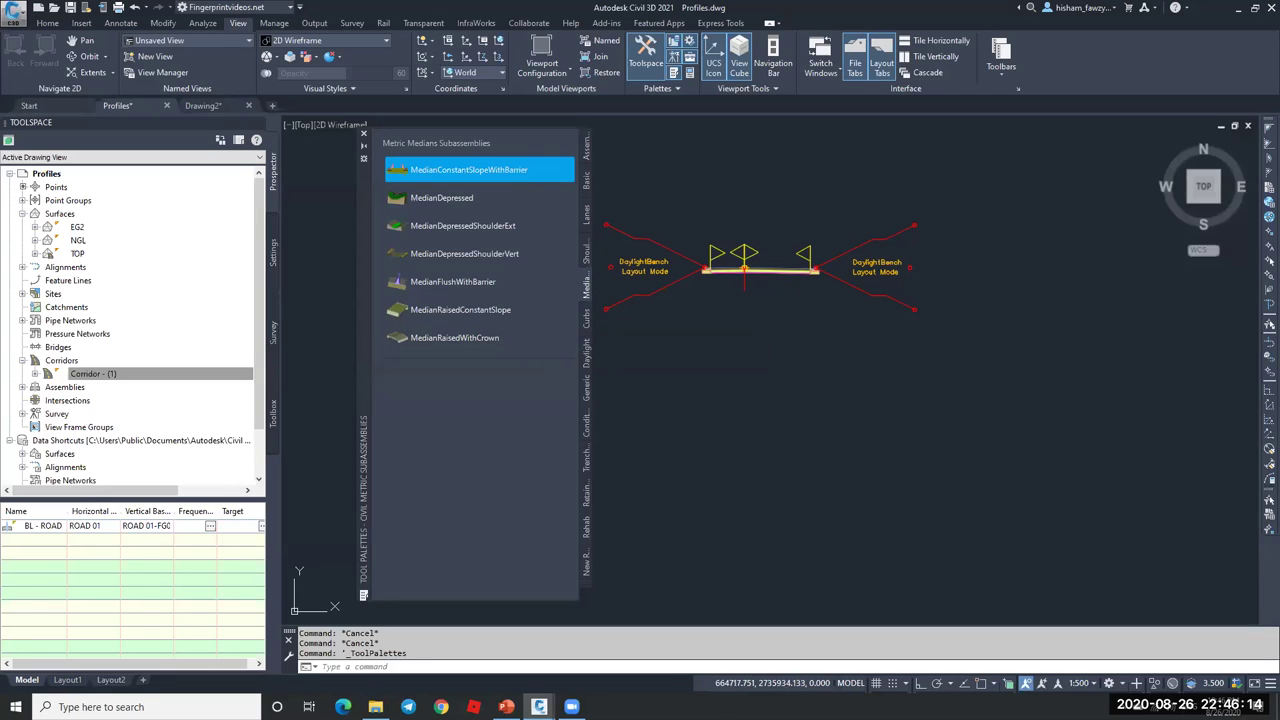
scroll(762, 300, "up", 4)
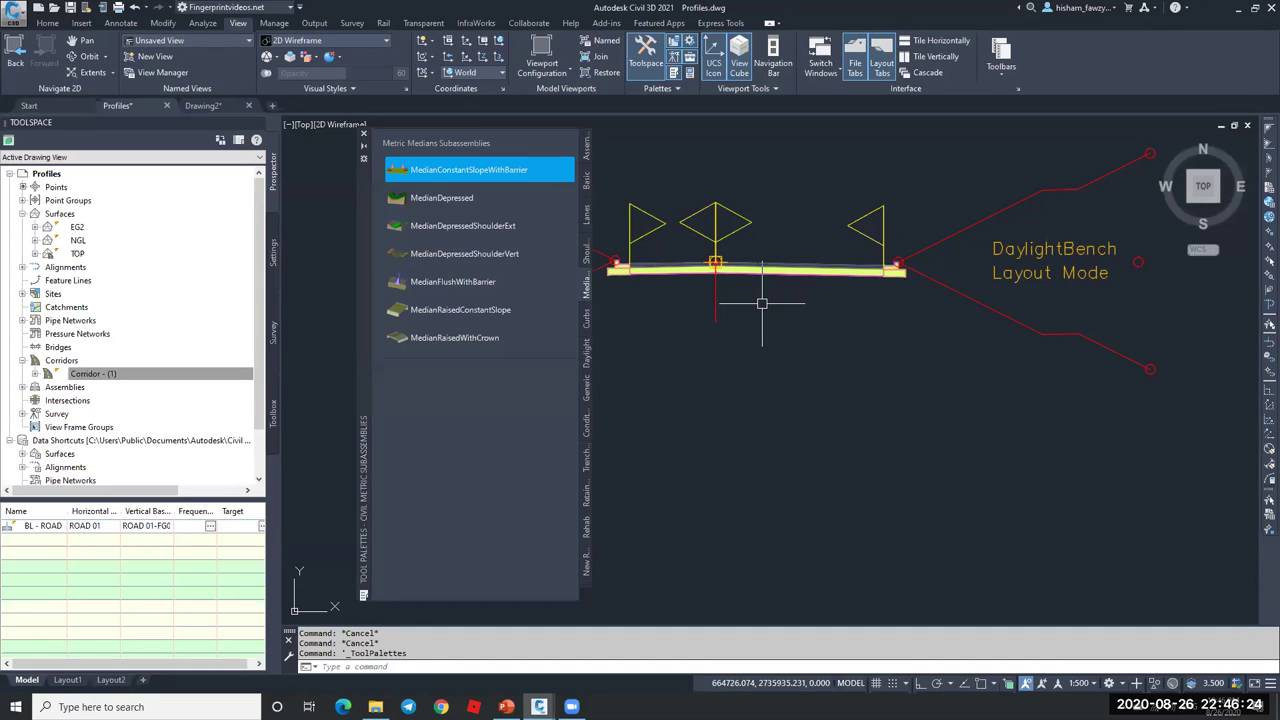
left_click(586, 317)
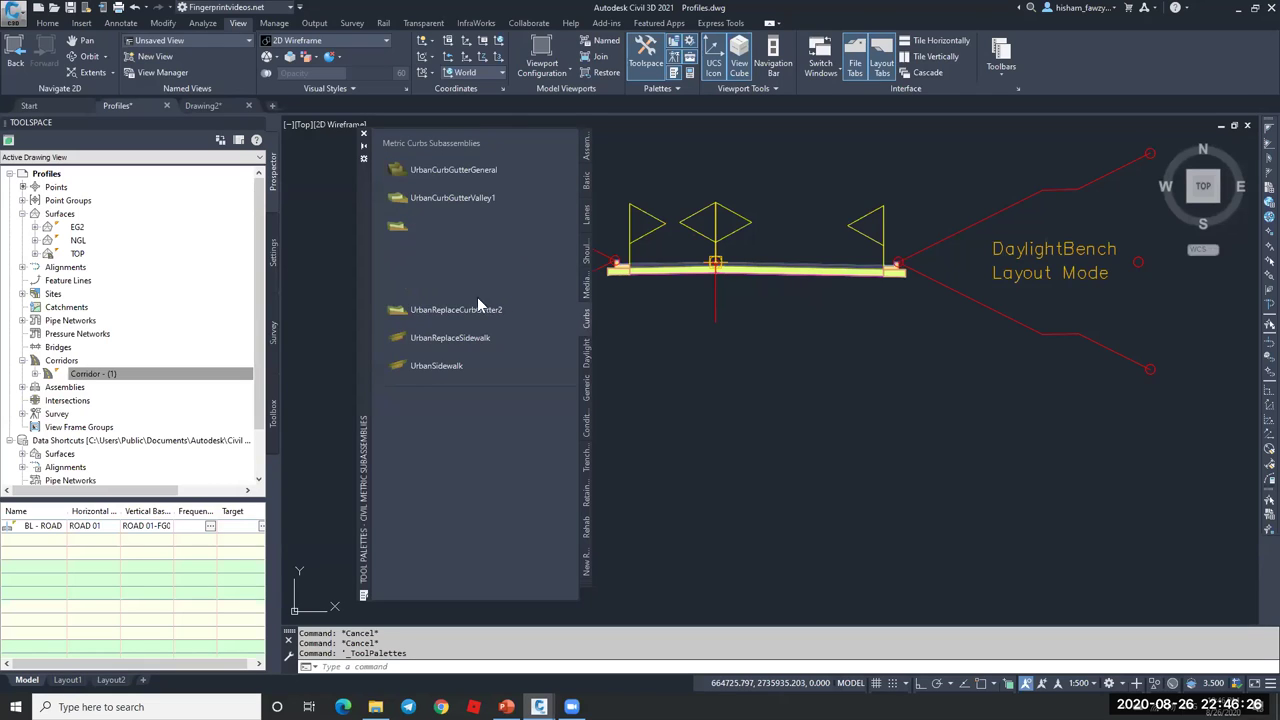
left_click(508, 337)
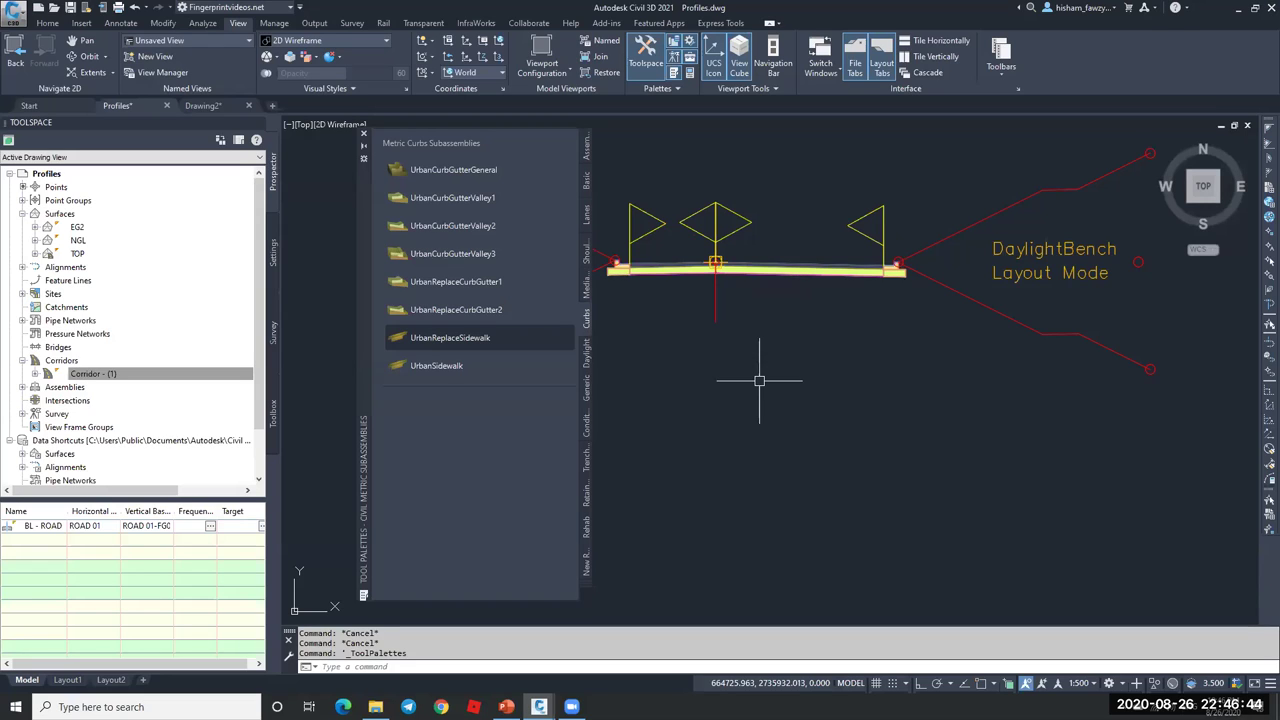
- Draw a rectangle with the REC command, cancelling the pending sidewalk placement
type("rec")
key("Return")
left_click(763, 343)
key("Escape")
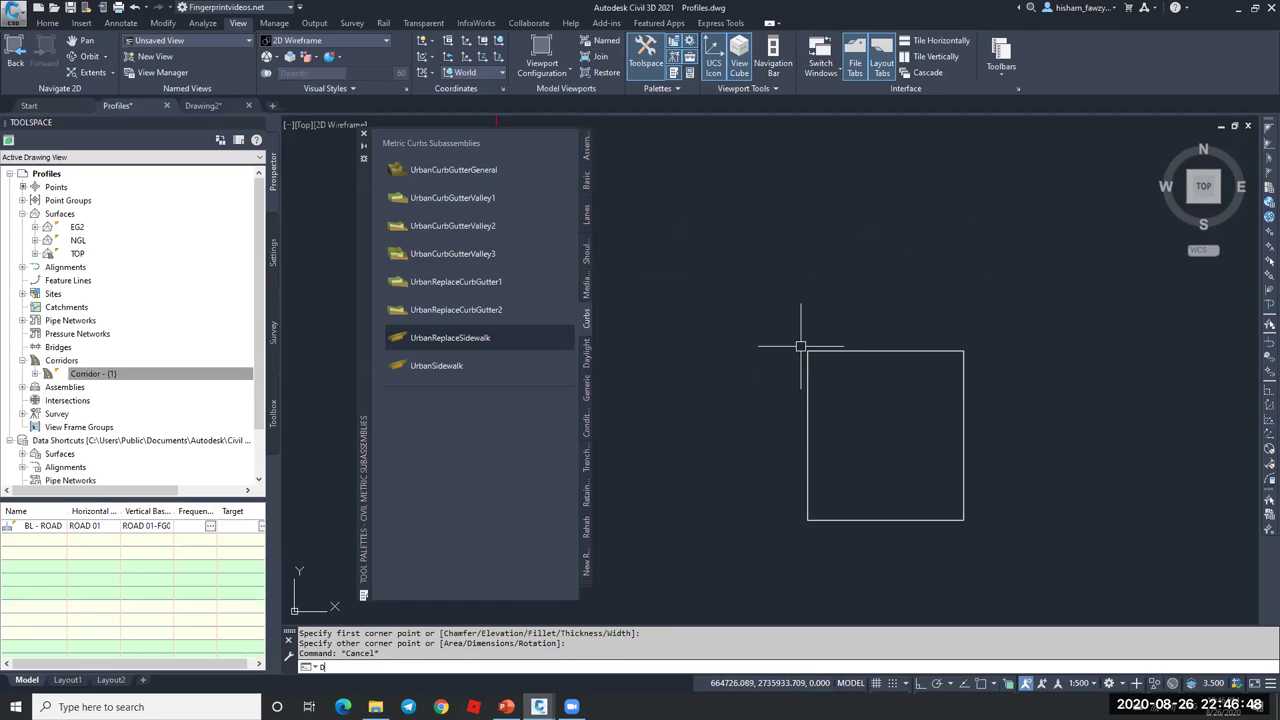
key("Return")
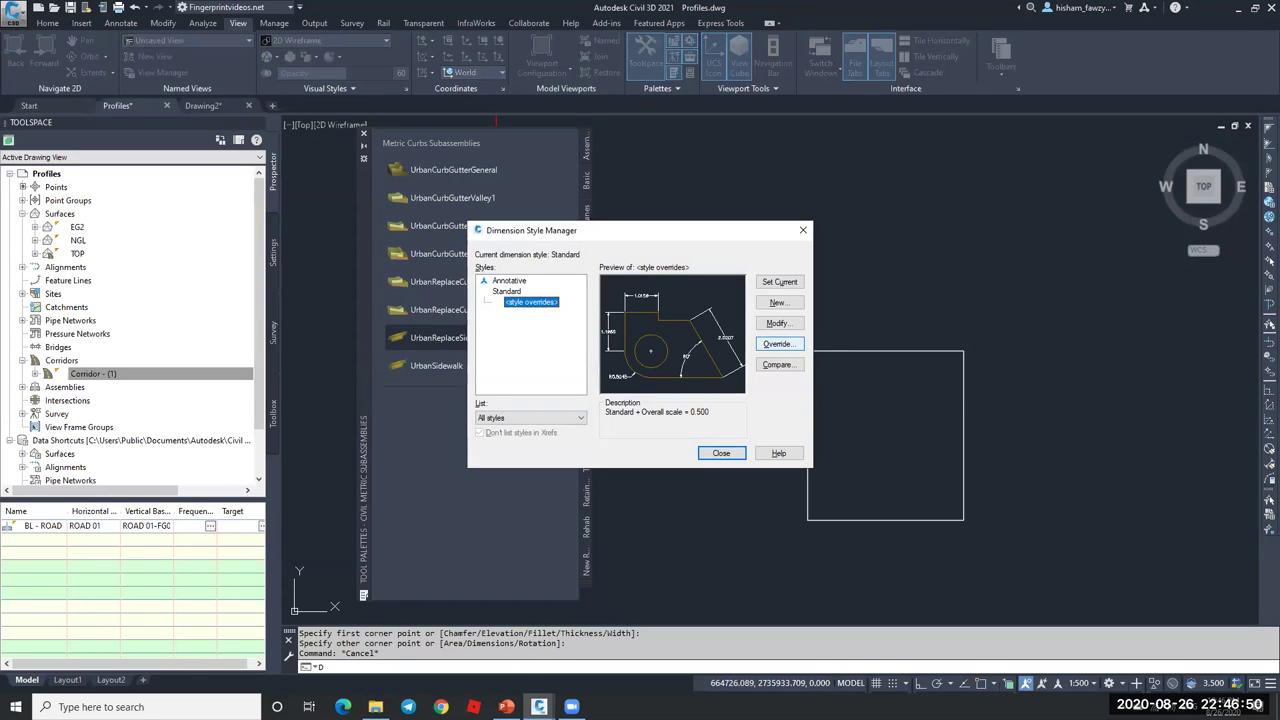
key("Escape")
- Fillet the rectangle's top-left corner with a 0.5 radius
type("f")
key("Return")
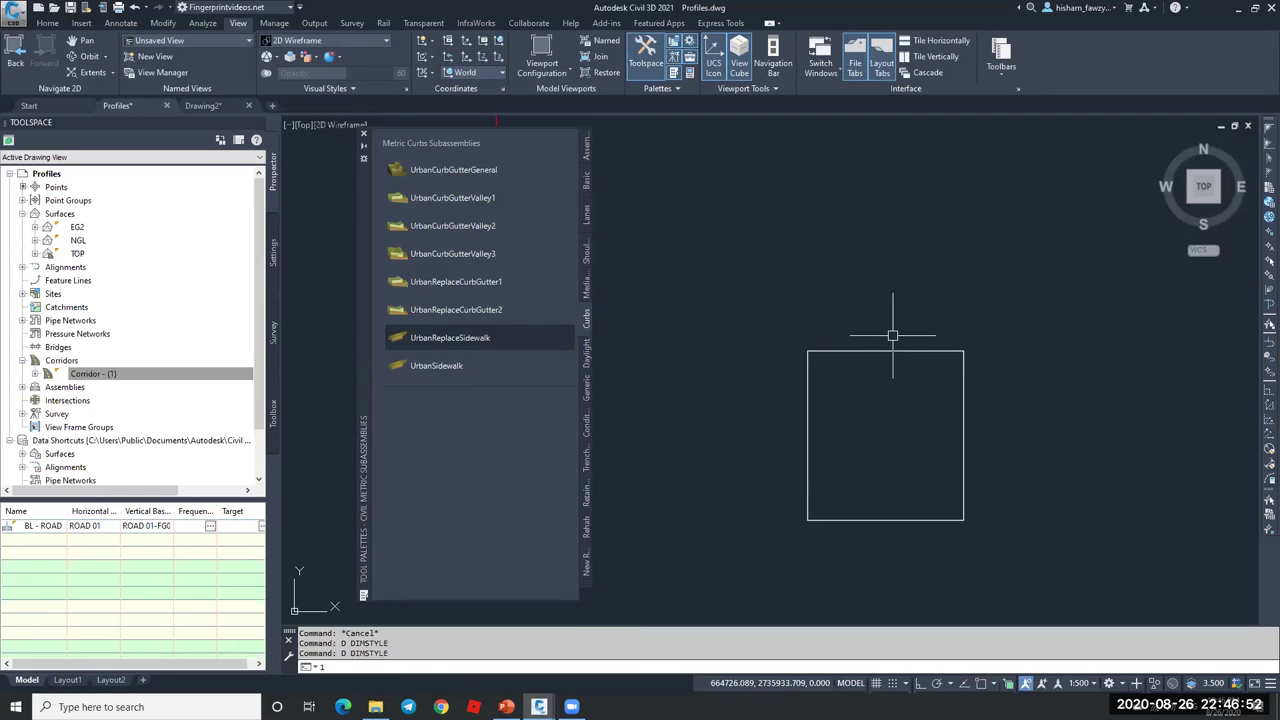
type("r")
key("Return")
type(".5")
key("Return")
left_click(858, 350)
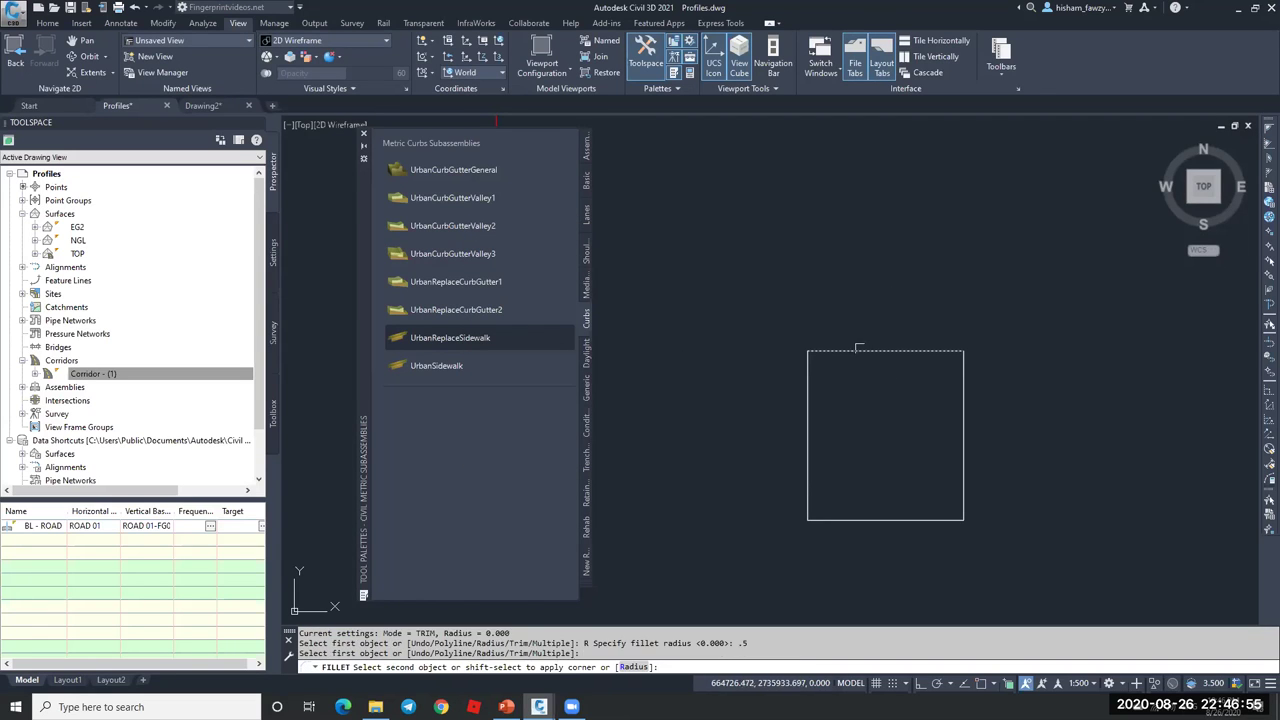
left_click(809, 408)
- Clear stray selections and check the filleted curb outline
scroll(929, 329, "up", 3)
key("Escape")
left_click(929, 309)
key("Escape")
scroll(999, 277, "down", 3)
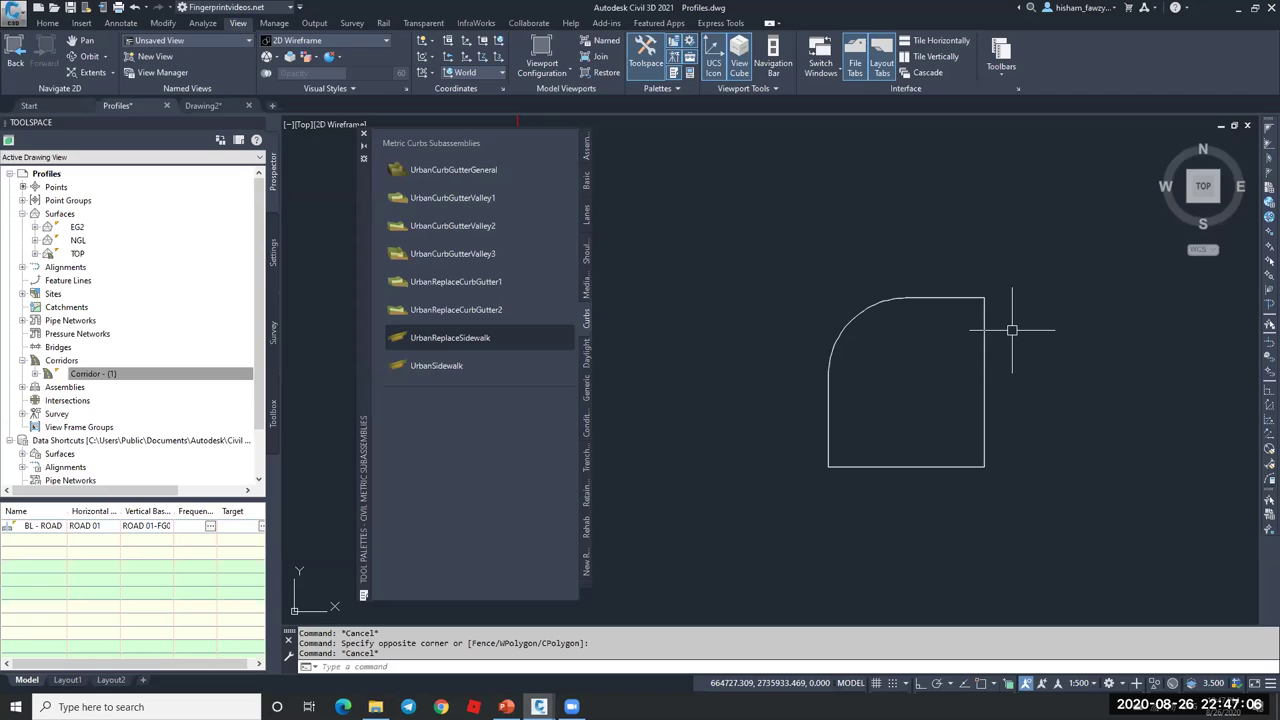
left_click(1029, 257)
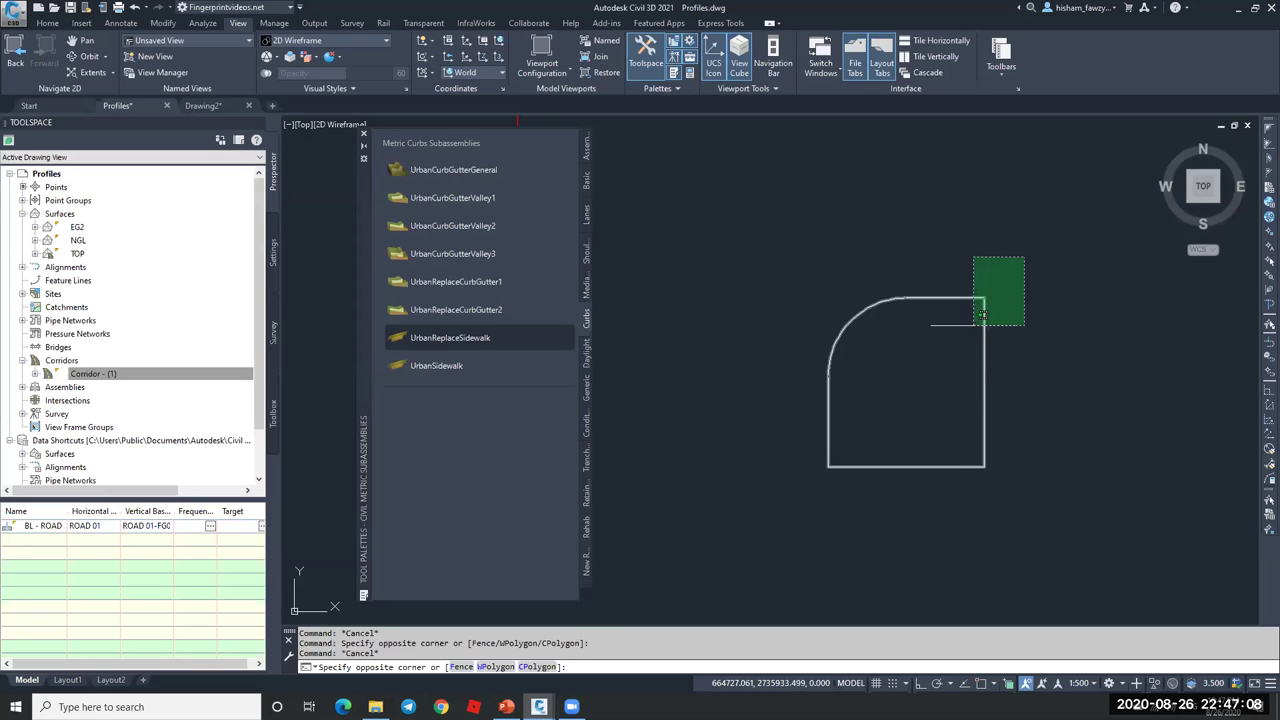
left_click(976, 323)
key("Escape")
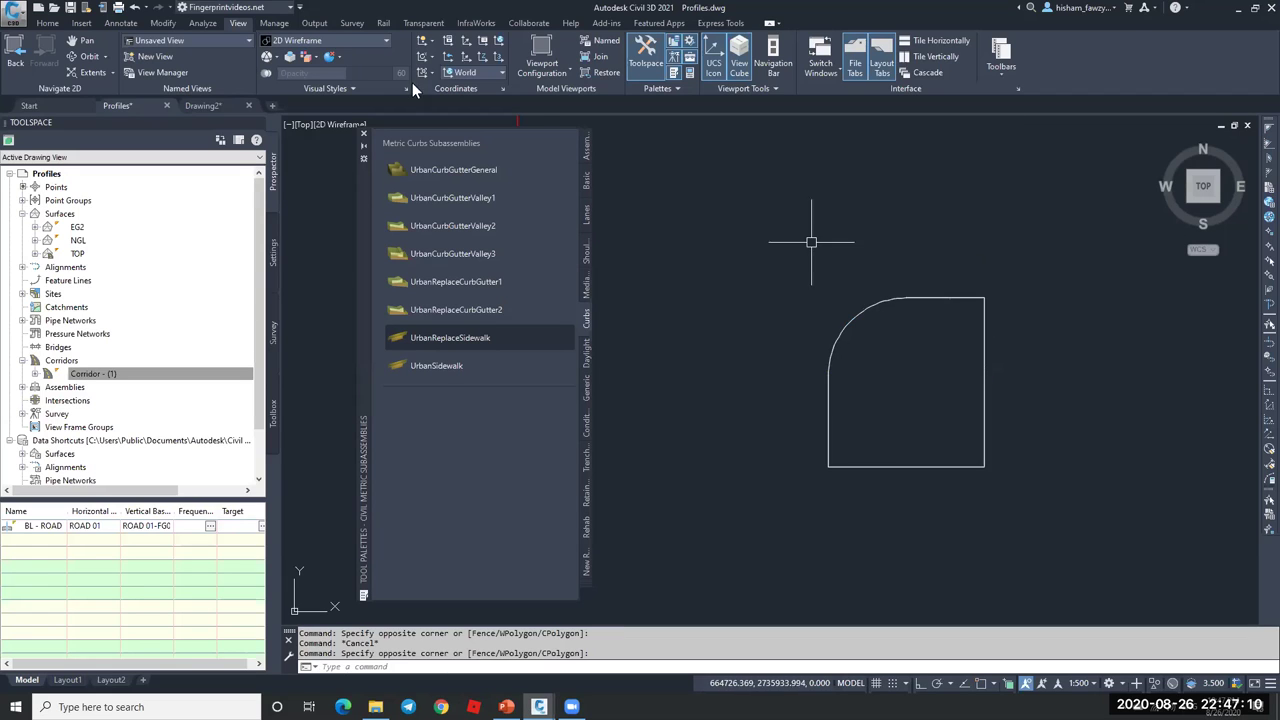
left_click(47, 22)
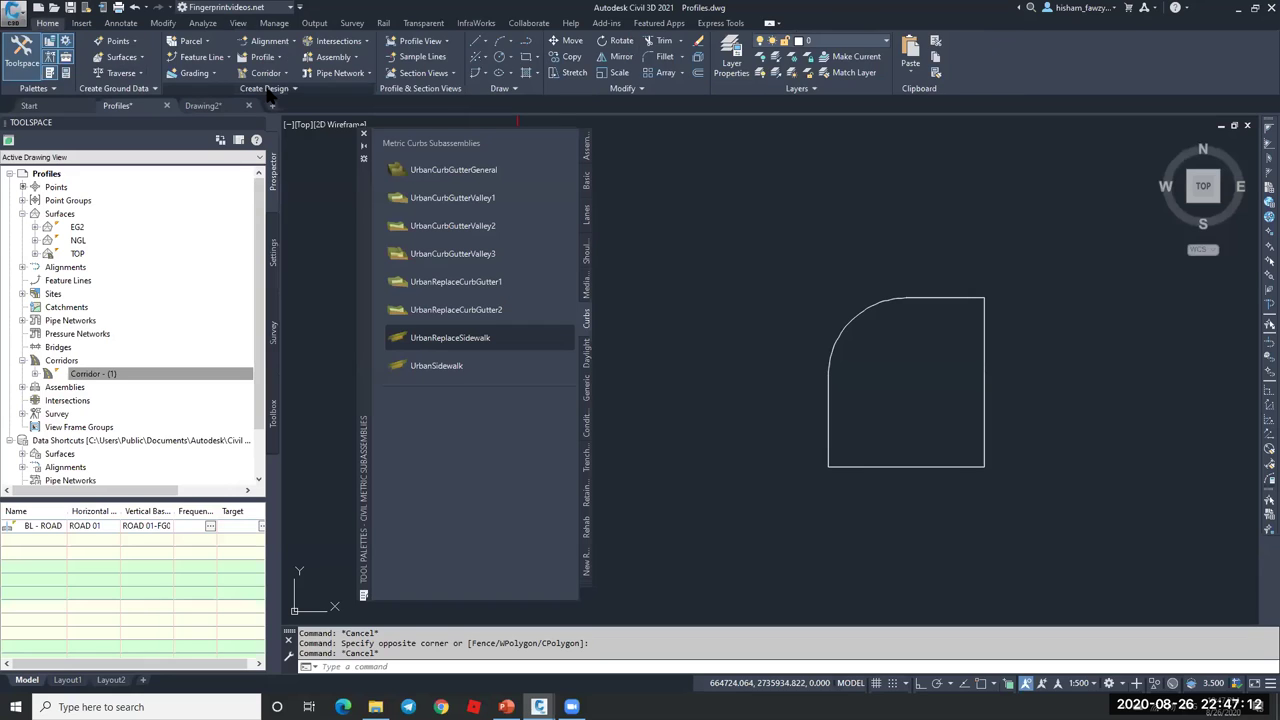
- Create a subassembly named cURB 01 from the filleted curb polyline
left_click(185, 90)
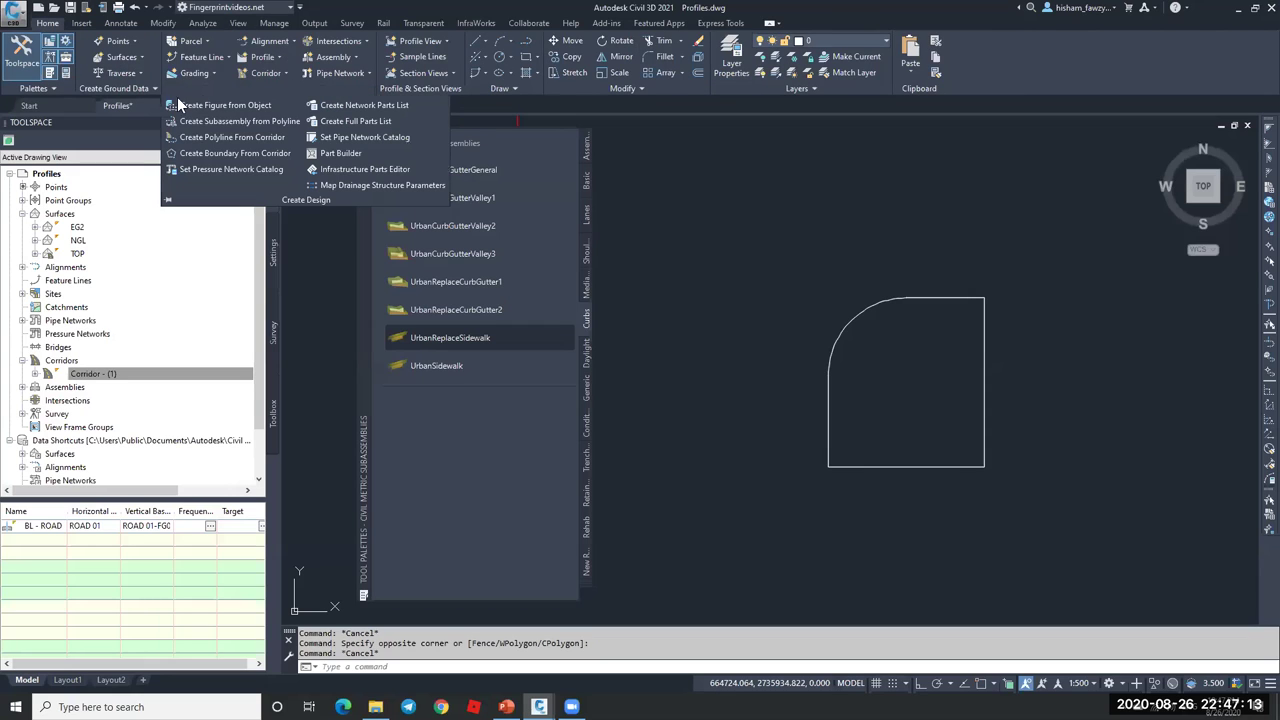
left_click(274, 124)
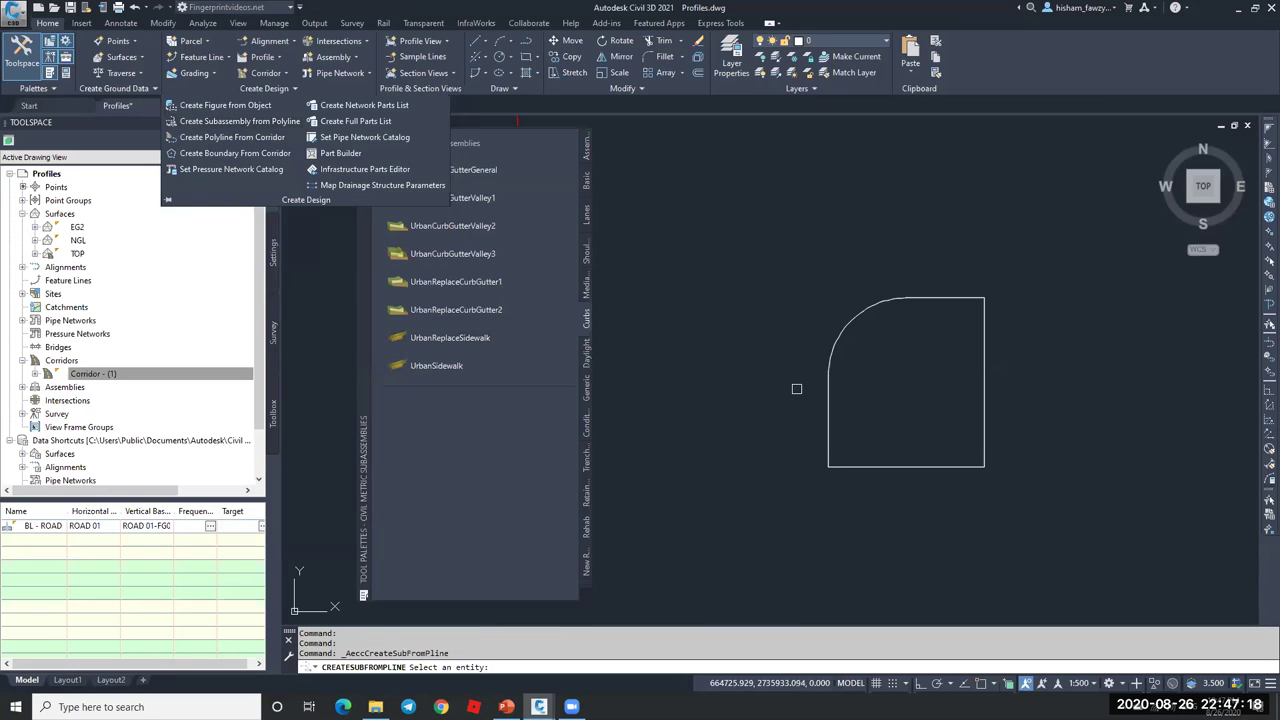
left_click(844, 326)
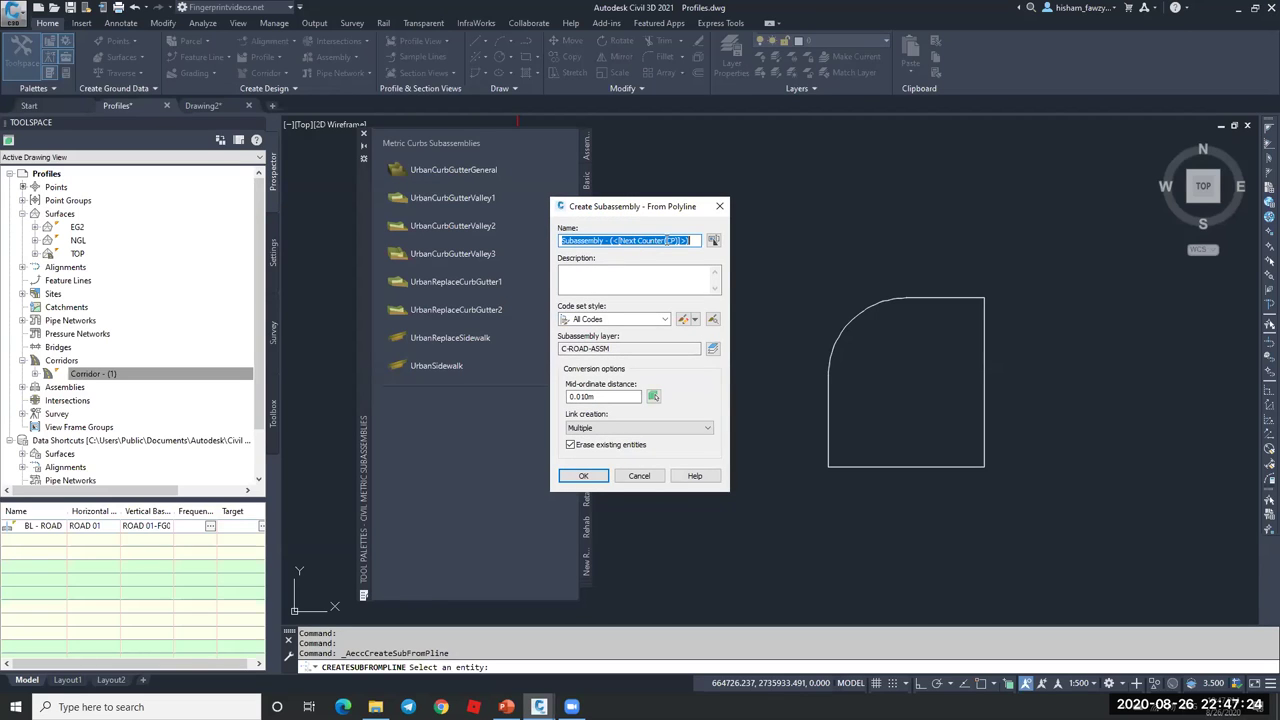
type("cu")
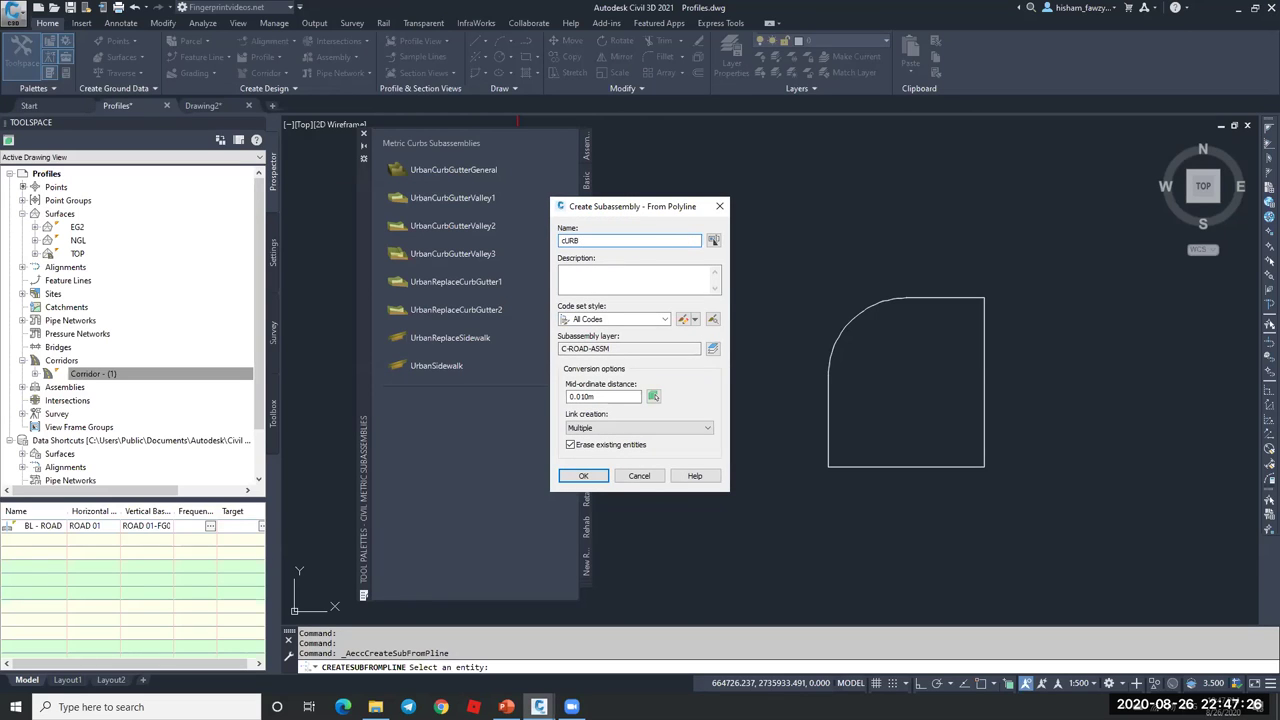
left_click(583, 475)
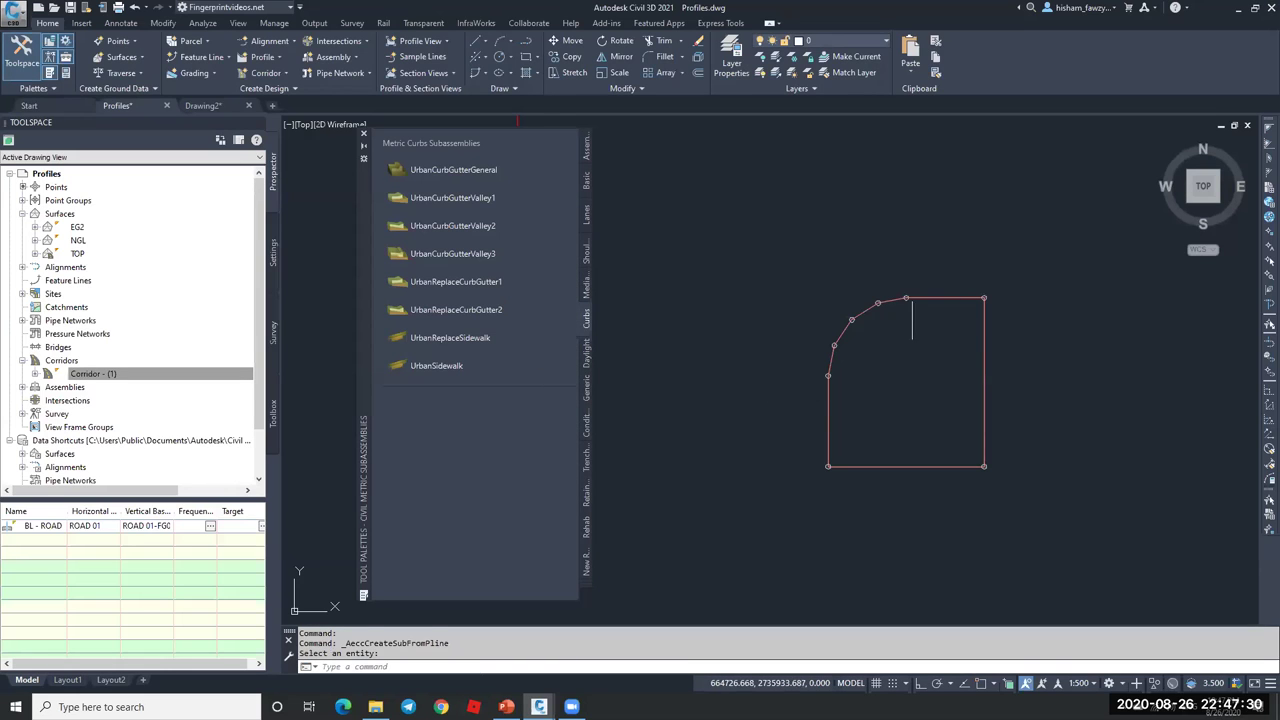
scroll(846, 344, "up", 4)
scroll(846, 344, "up", 2)
scroll(771, 294, "down", 8)
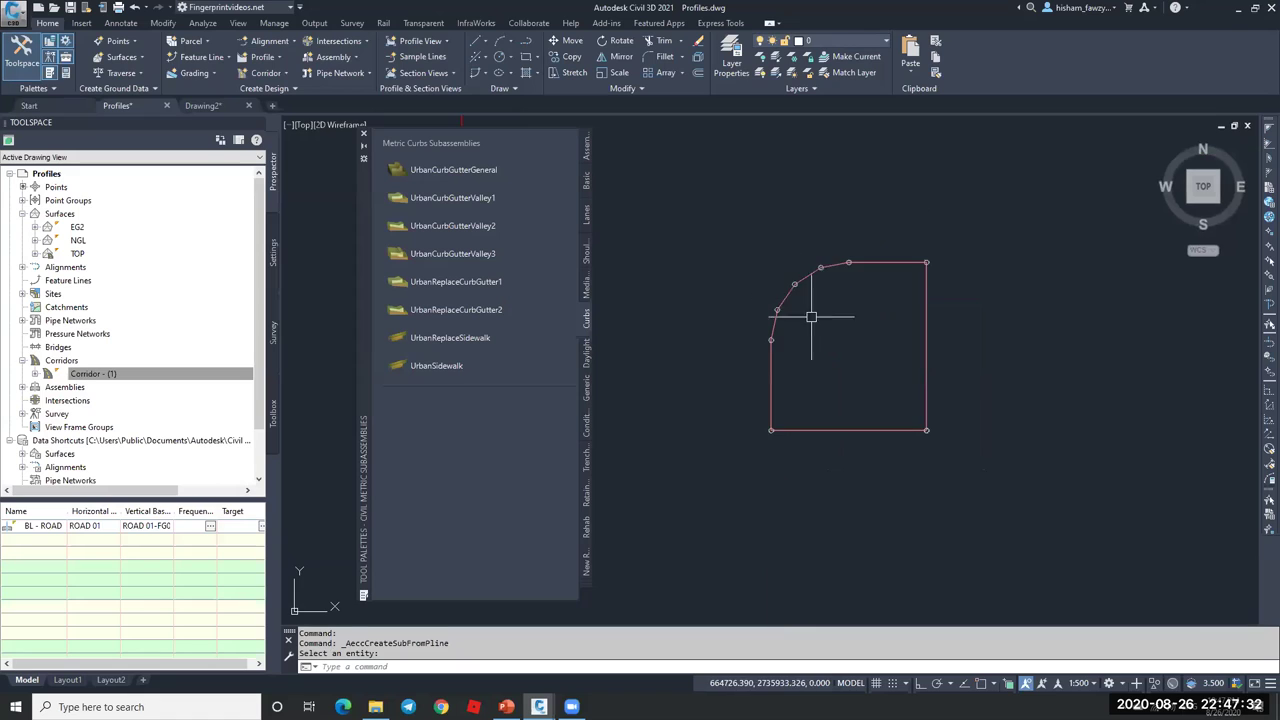
left_click(846, 289)
scroll(820, 305, "up", 2)
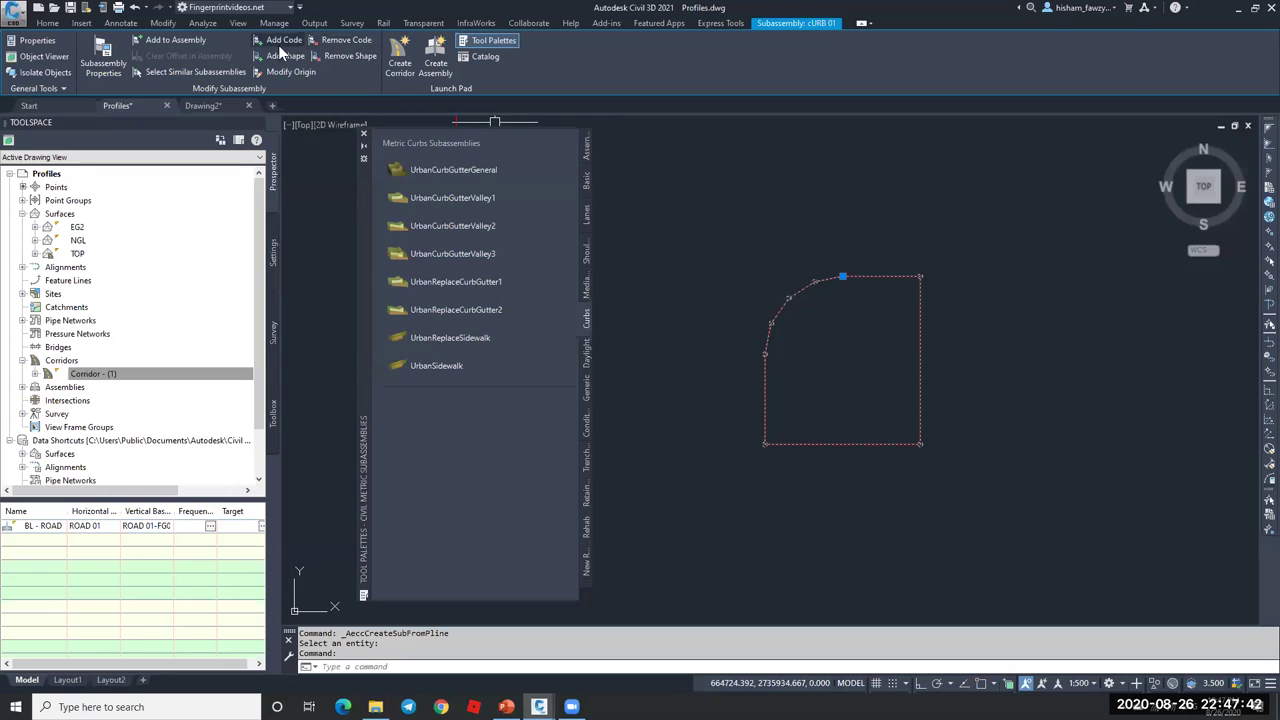
- Move the cURB 01 origin to the outline's bottom-left corner with an Endpoint snap
left_click(284, 70)
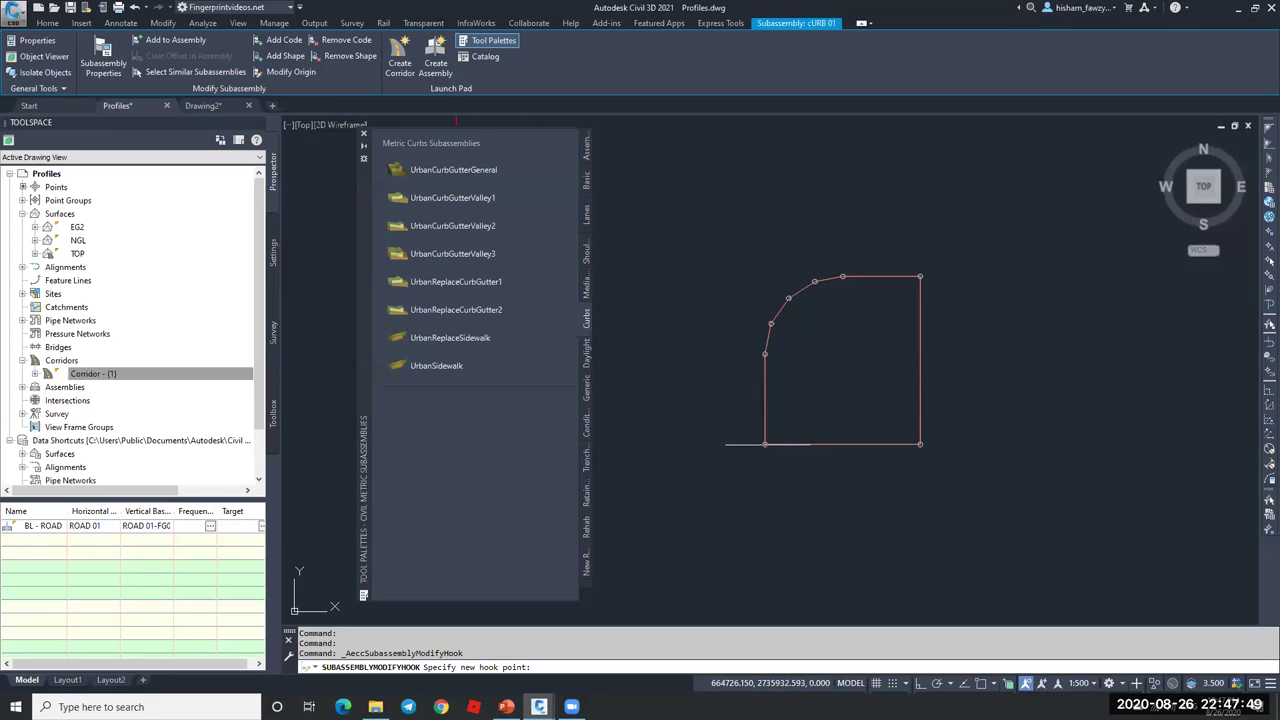
right_click(791, 405, "shift")
left_click(829, 176)
left_click(765, 443)
key("Escape")
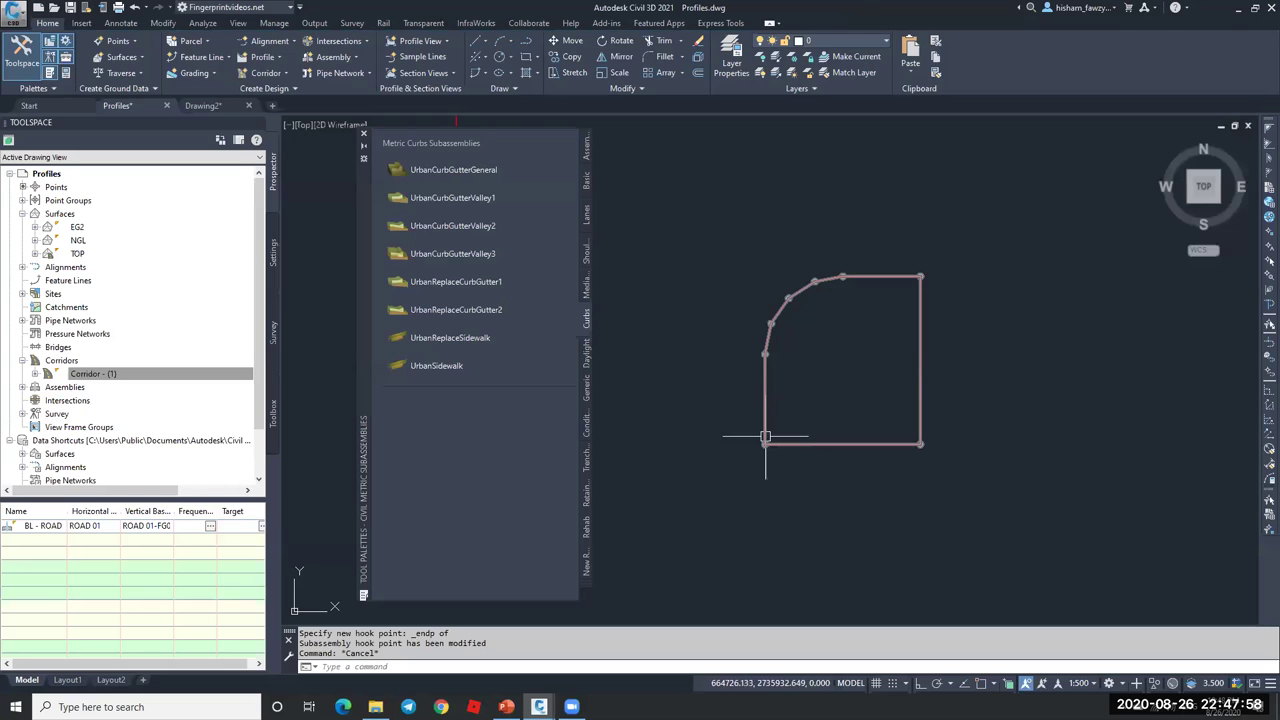
- Zoom around and reselect the cURB 01 subassembly to check its new origin
key("Escape")
scroll(766, 416, "down", 5)
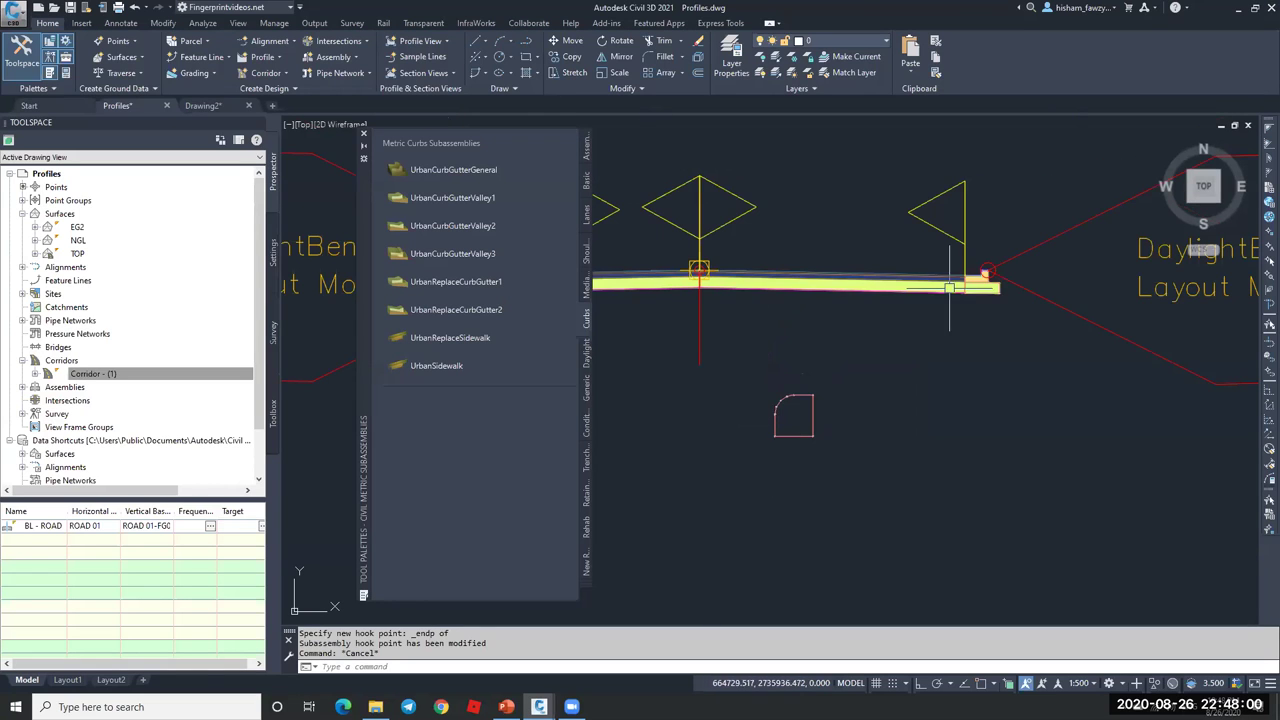
scroll(1004, 272, "up", 5)
left_click(1004, 270)
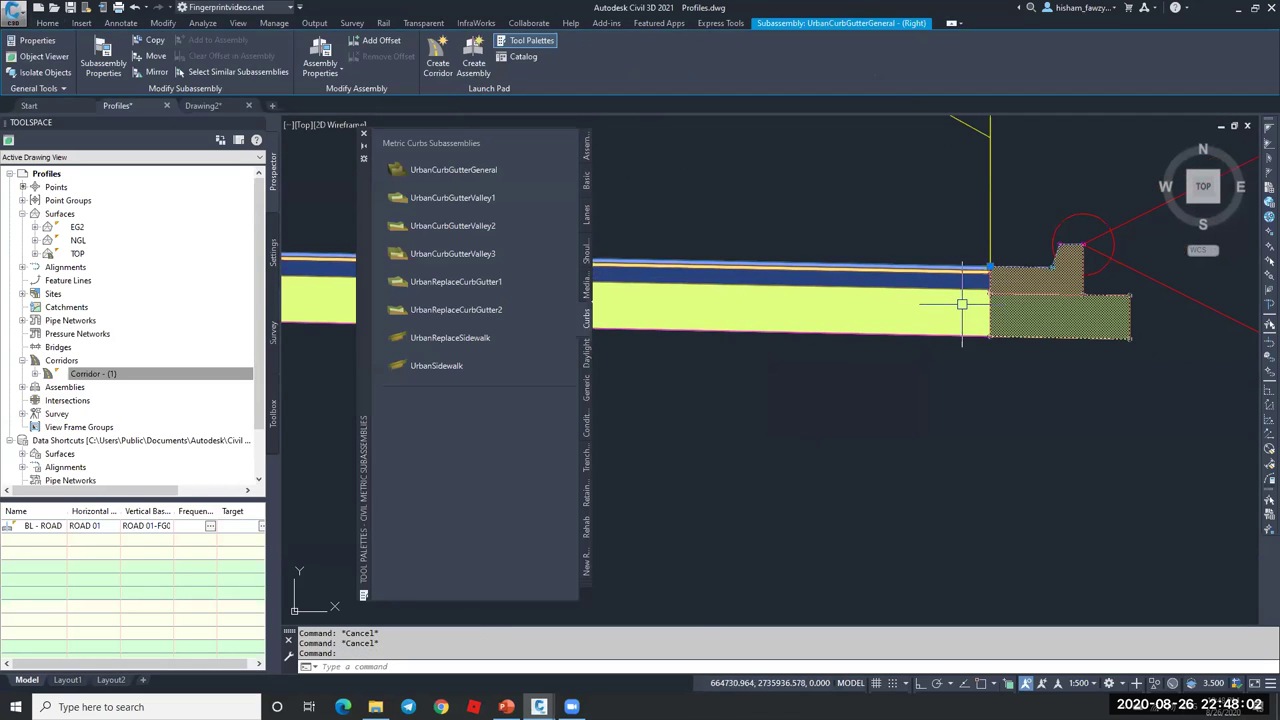
scroll(966, 294, "down", 5)
scroll(894, 366, "up", 5)
key("Escape")
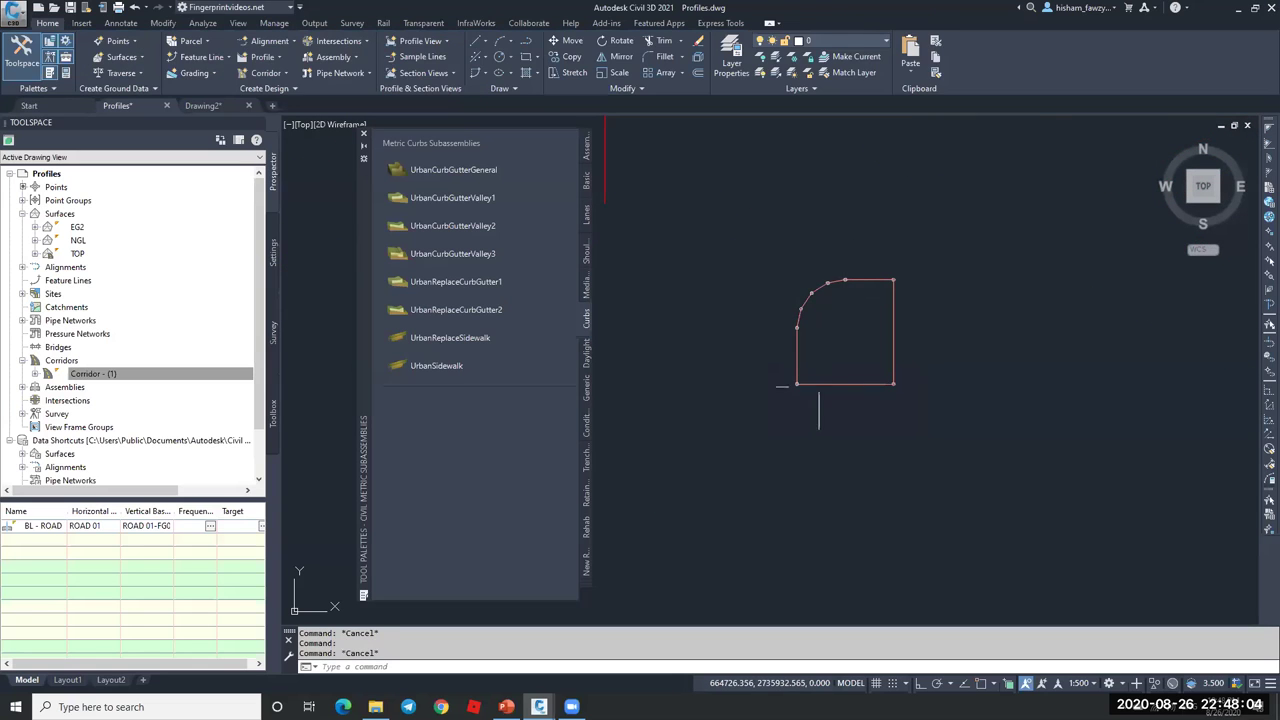
left_click(797, 383)
scroll(797, 383, "up", 4)
scroll(790, 368, "down", 3)
- Window around the curb, cancel, then select cURB 01 once more
key("Escape")
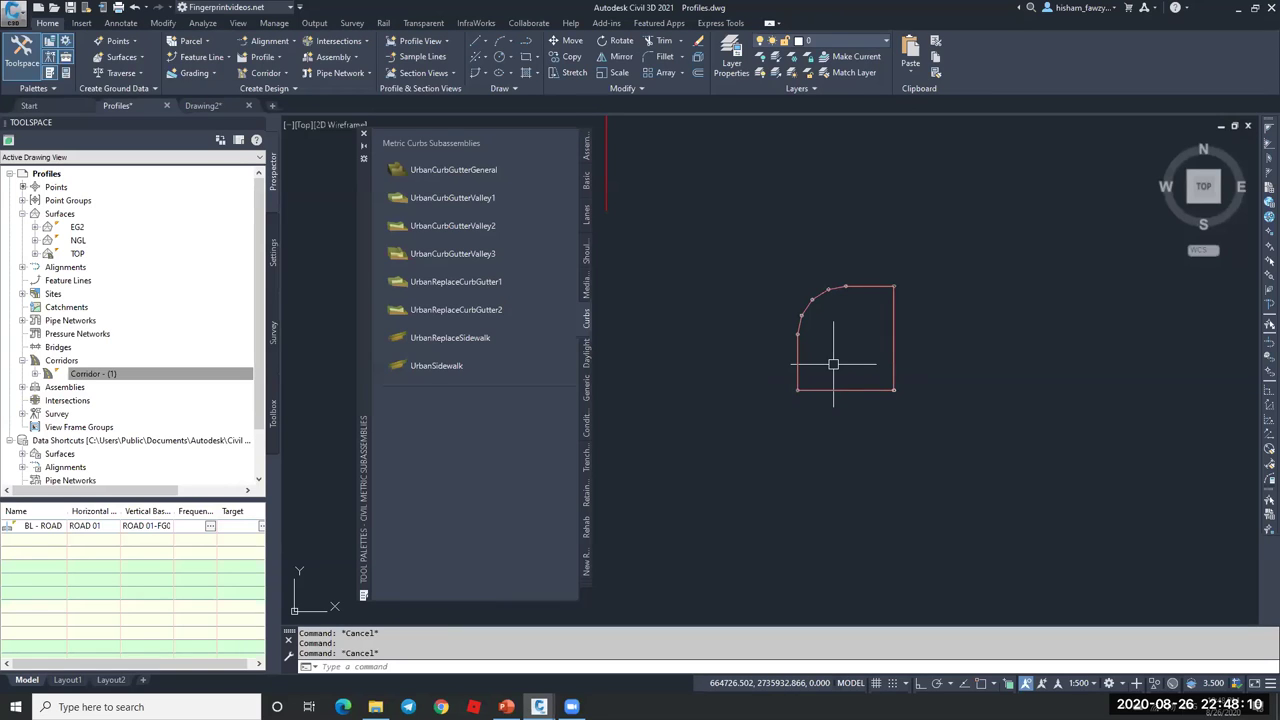
scroll(857, 320, "down", 2)
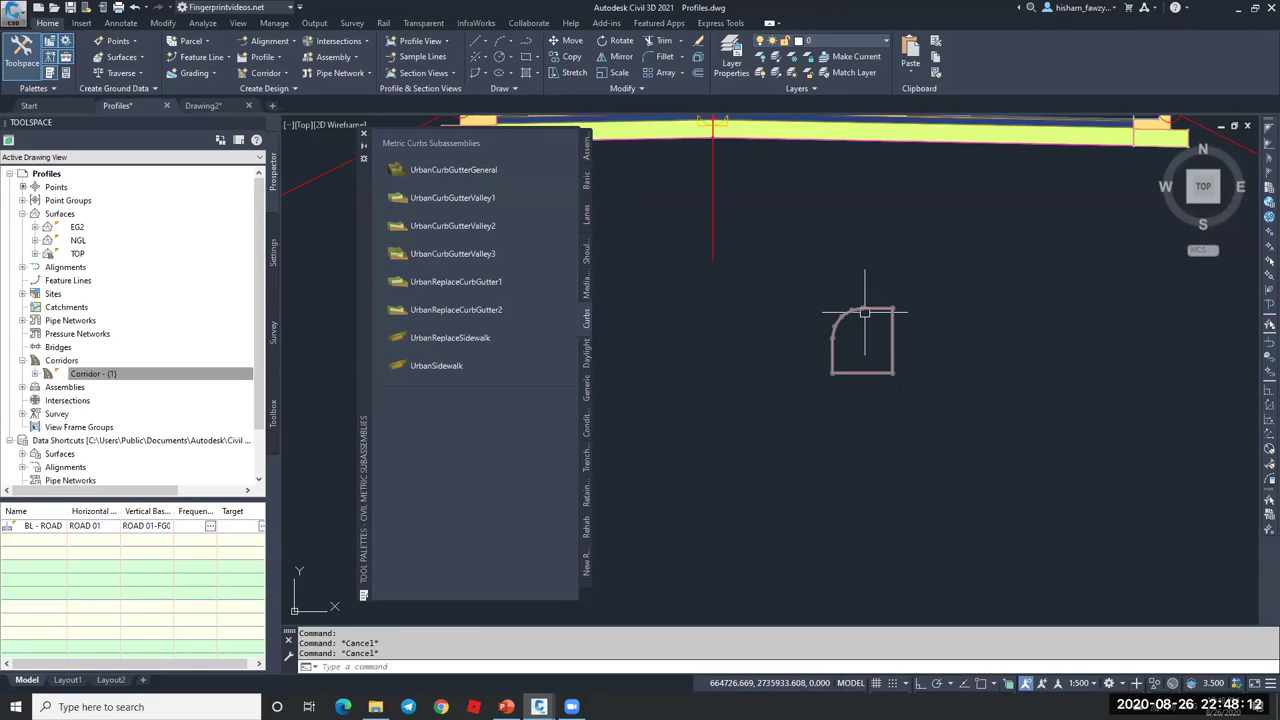
scroll(868, 308, "up", 3)
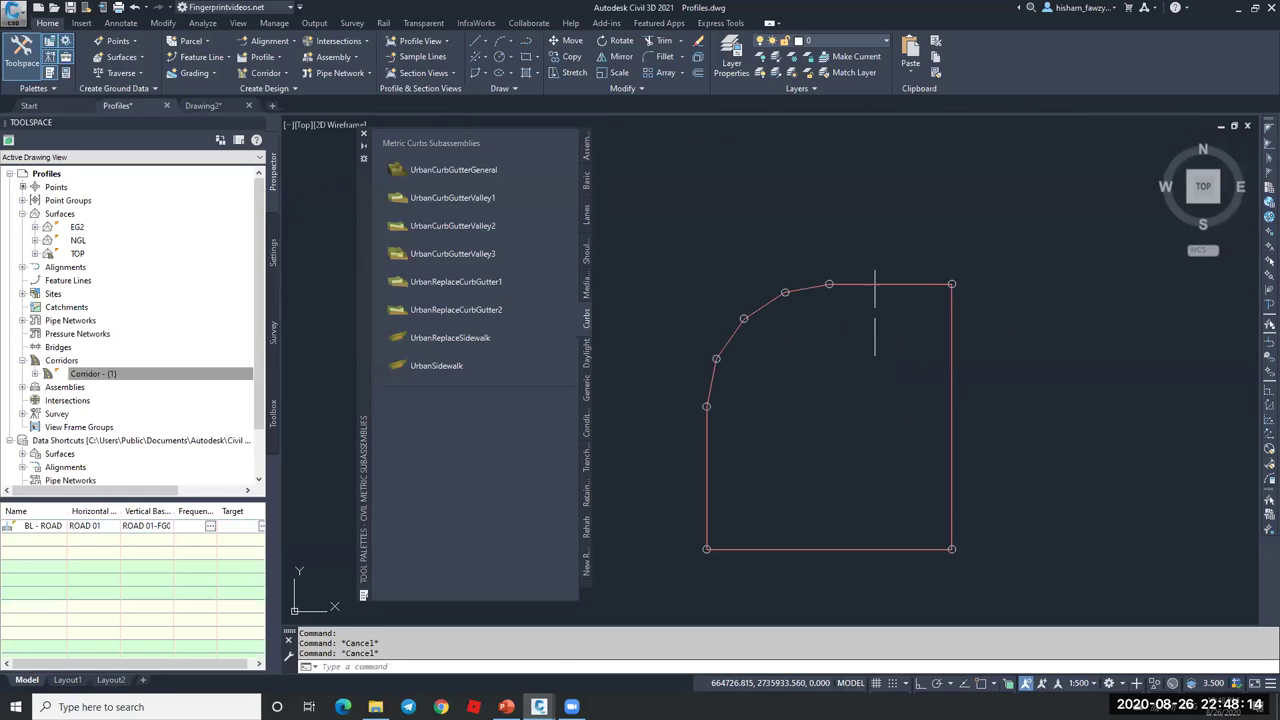
left_click(900, 275)
left_click(873, 303)
key("Escape")
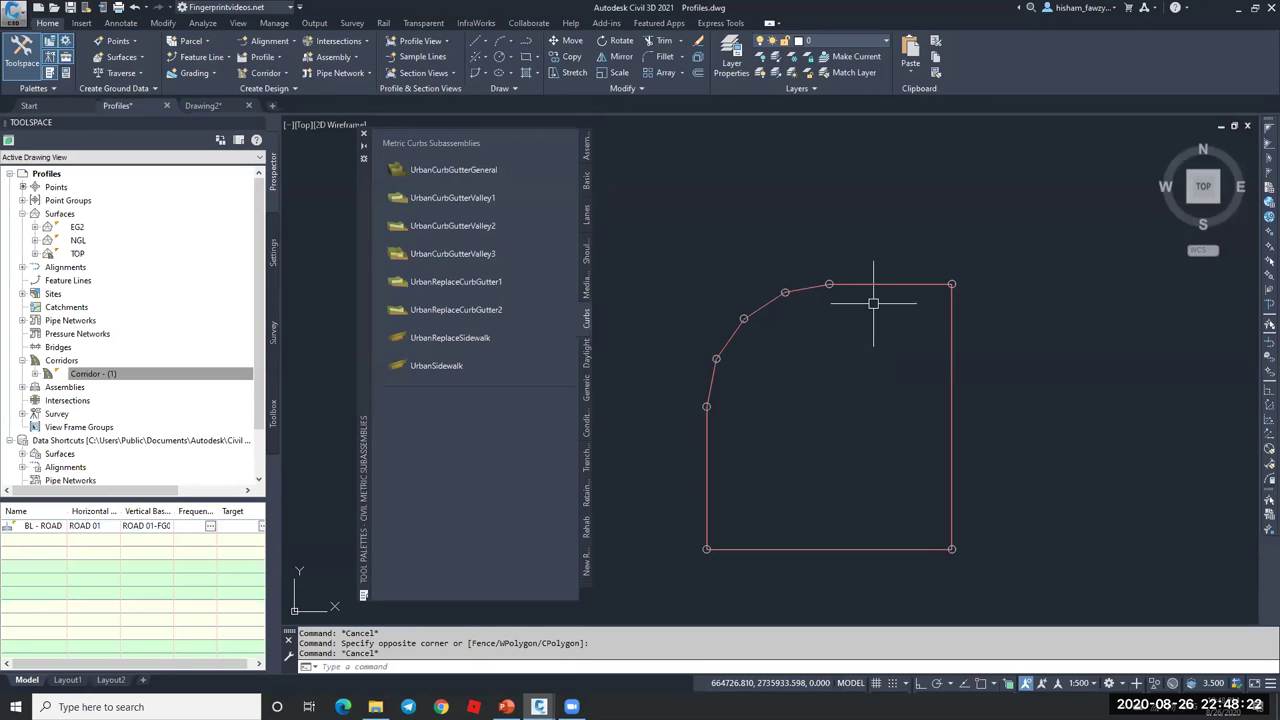
left_click(872, 284)
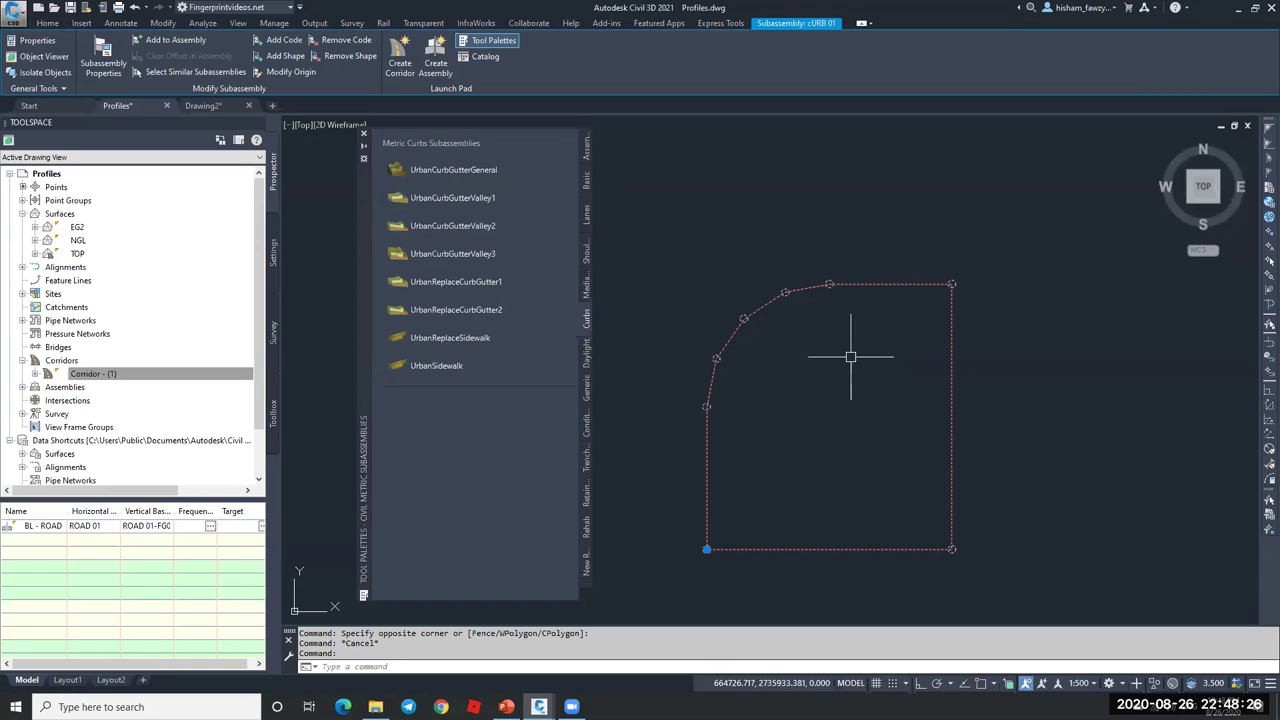
- Deselect the curb and zoom out to the whole road assembly
scroll(851, 356, "down", 5)
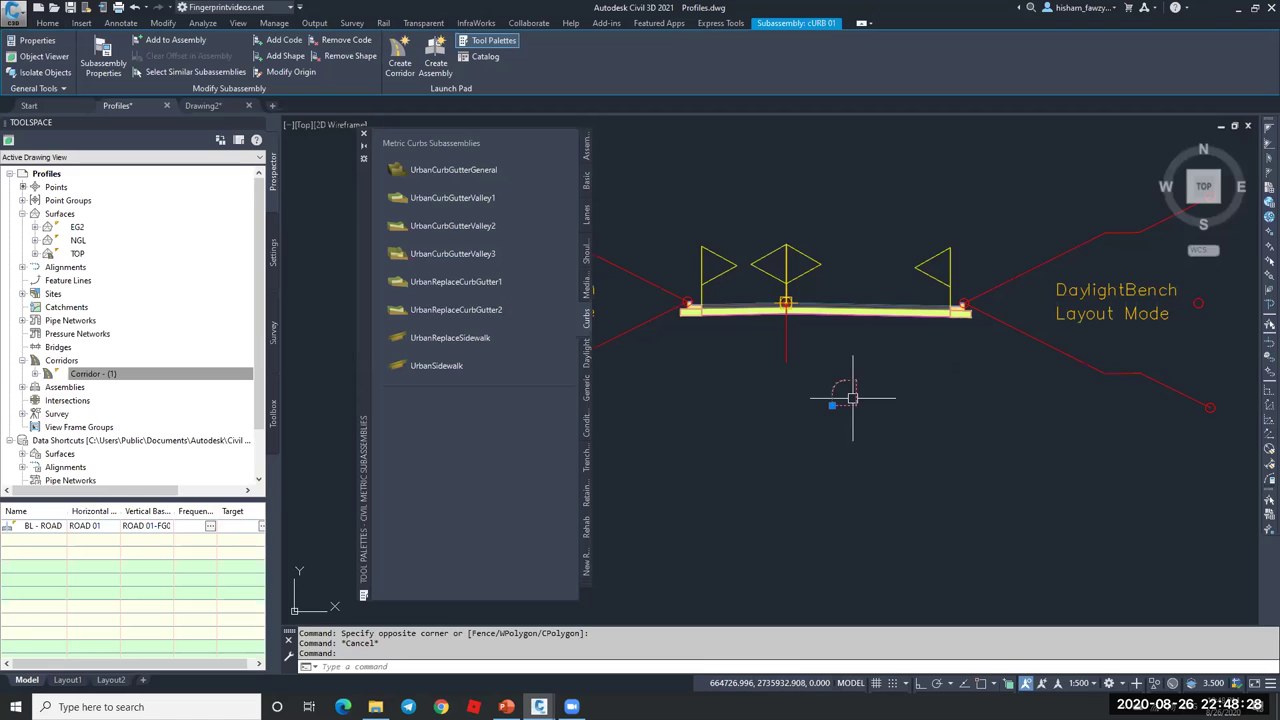
key("Escape")
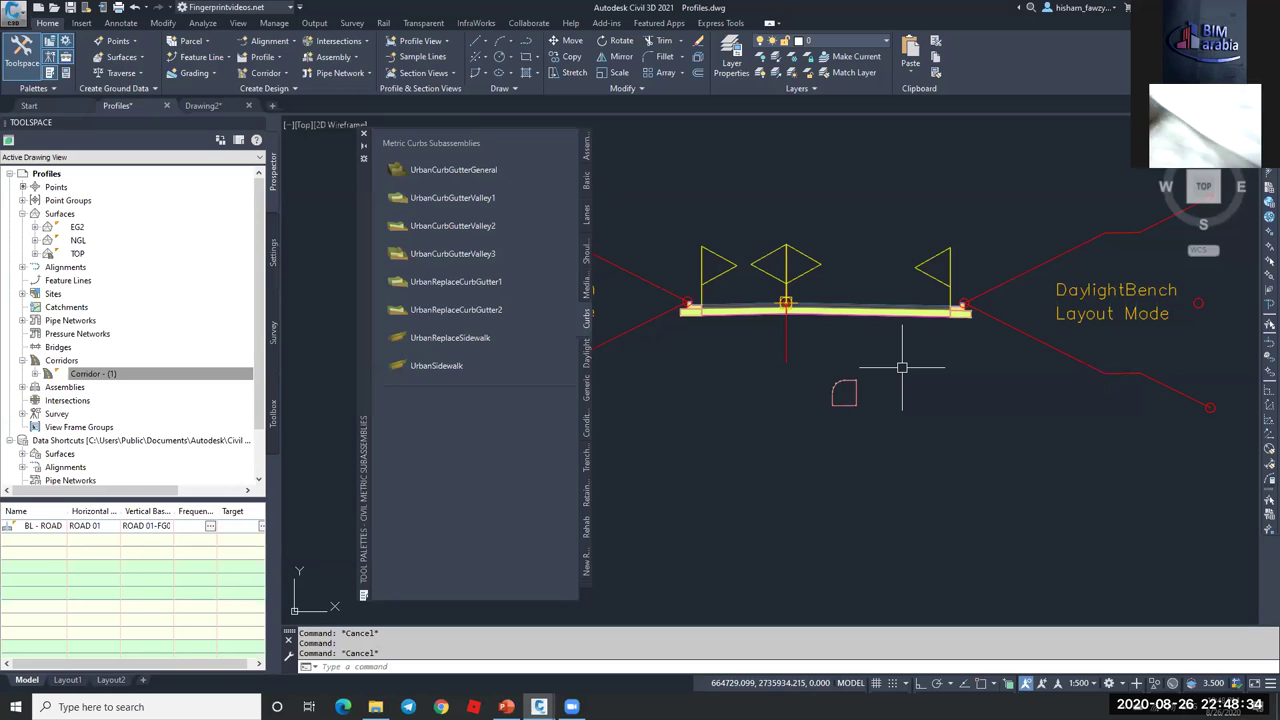
scroll(830, 380, "up", 6)
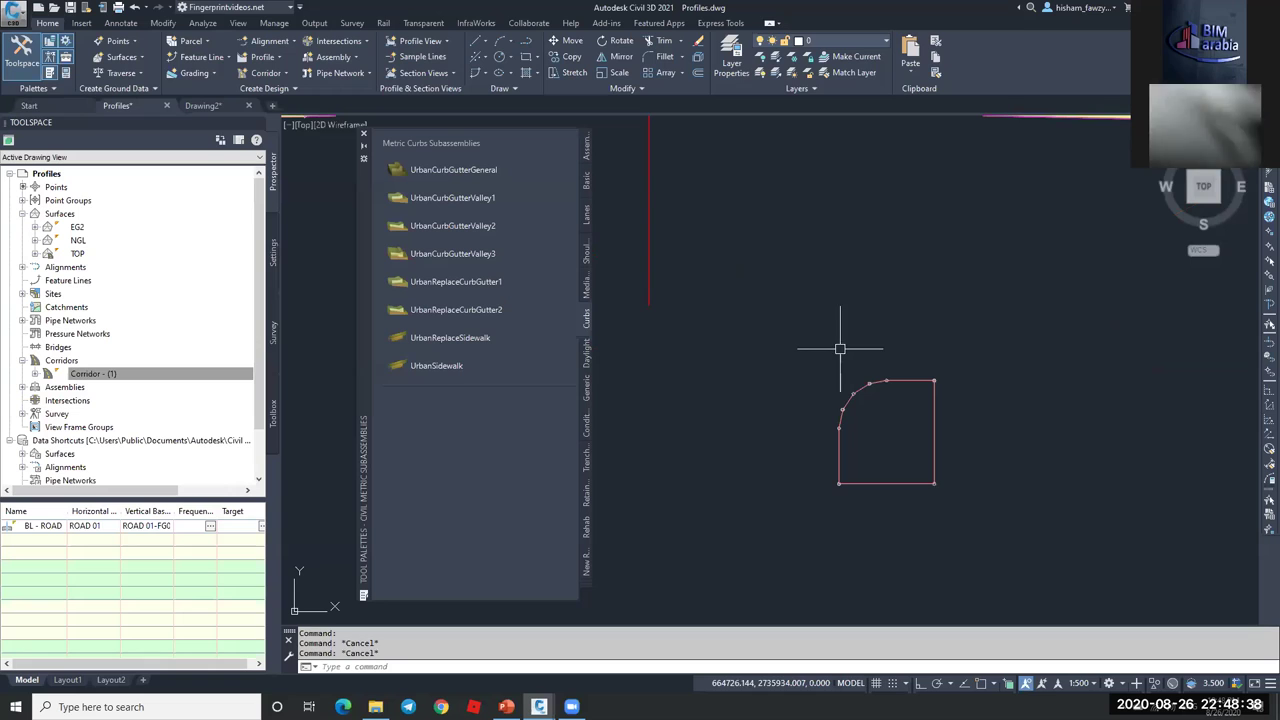
scroll(860, 340, "down", 3)
scroll(831, 325, "down", 3)
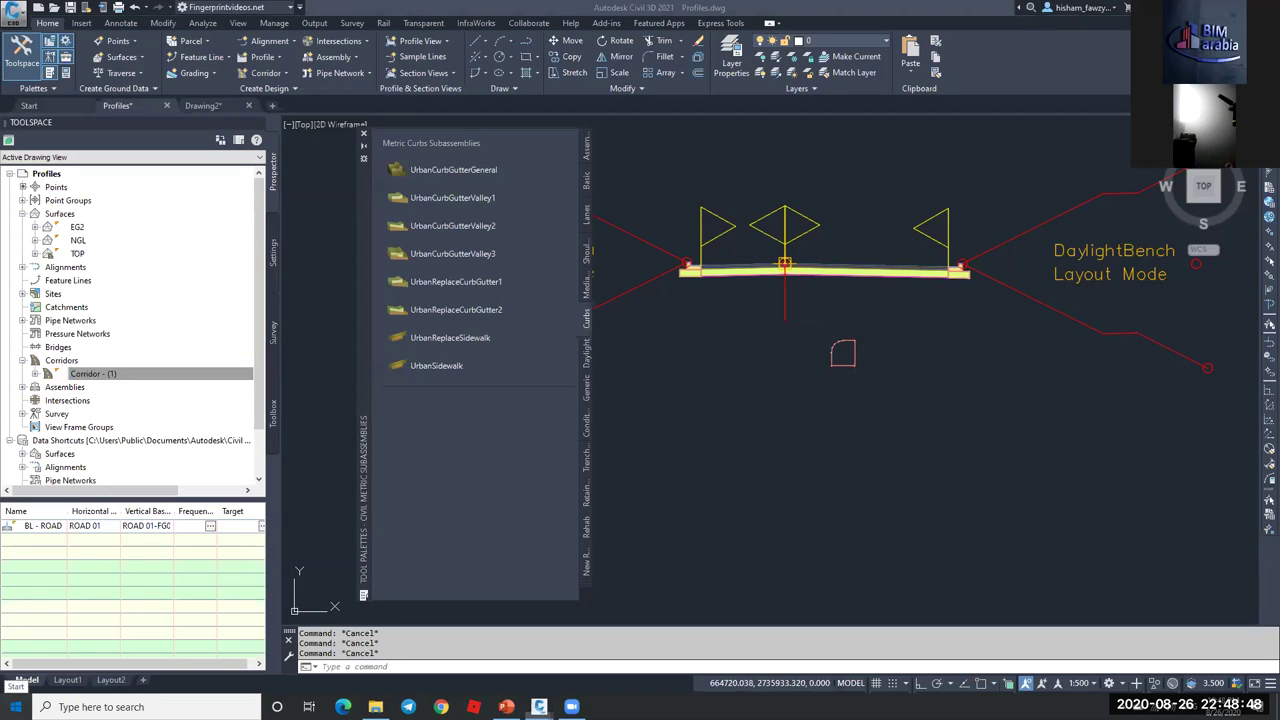
- Expand the Autodesk Civil 3D 2021 - English folder in the Windows Start menu
left_click(16, 707)
left_click(140, 598)
scroll(143, 600, "down", 3)
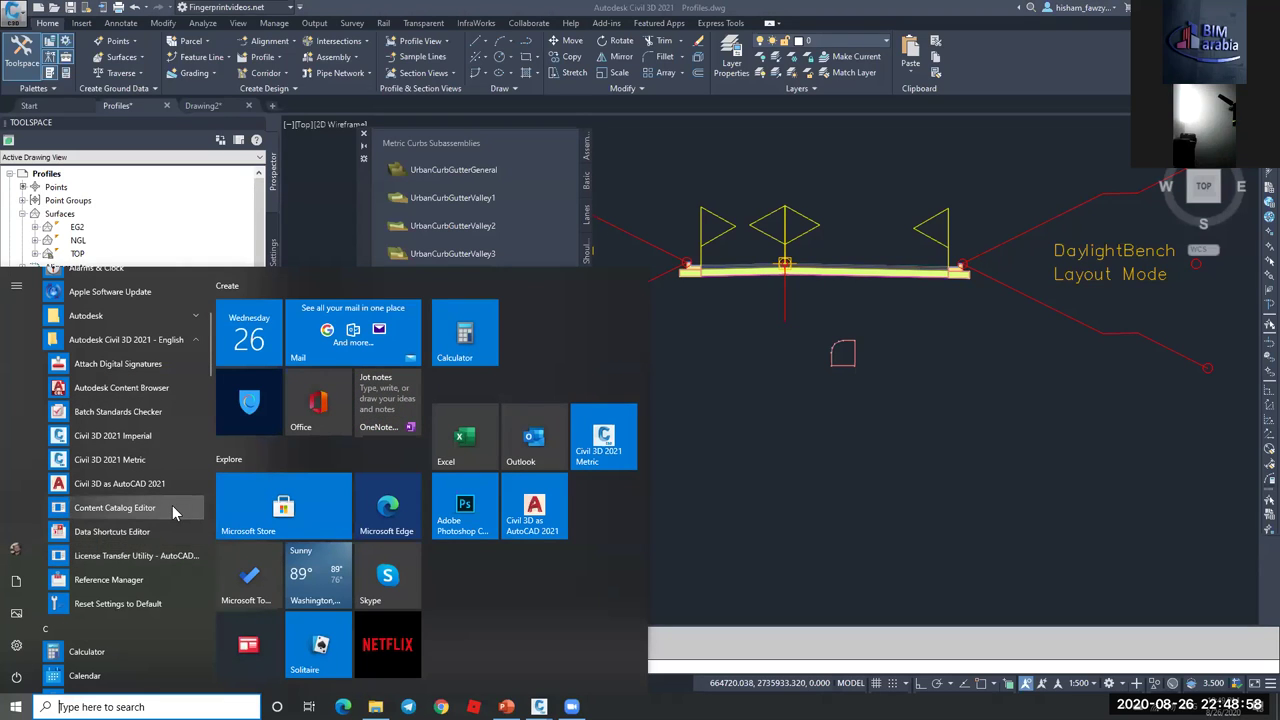
- Expand the Start menu's Autodesk folder, then dismiss the menu back to the drawing
scroll(172, 505, "up", 1)
left_click(168, 380)
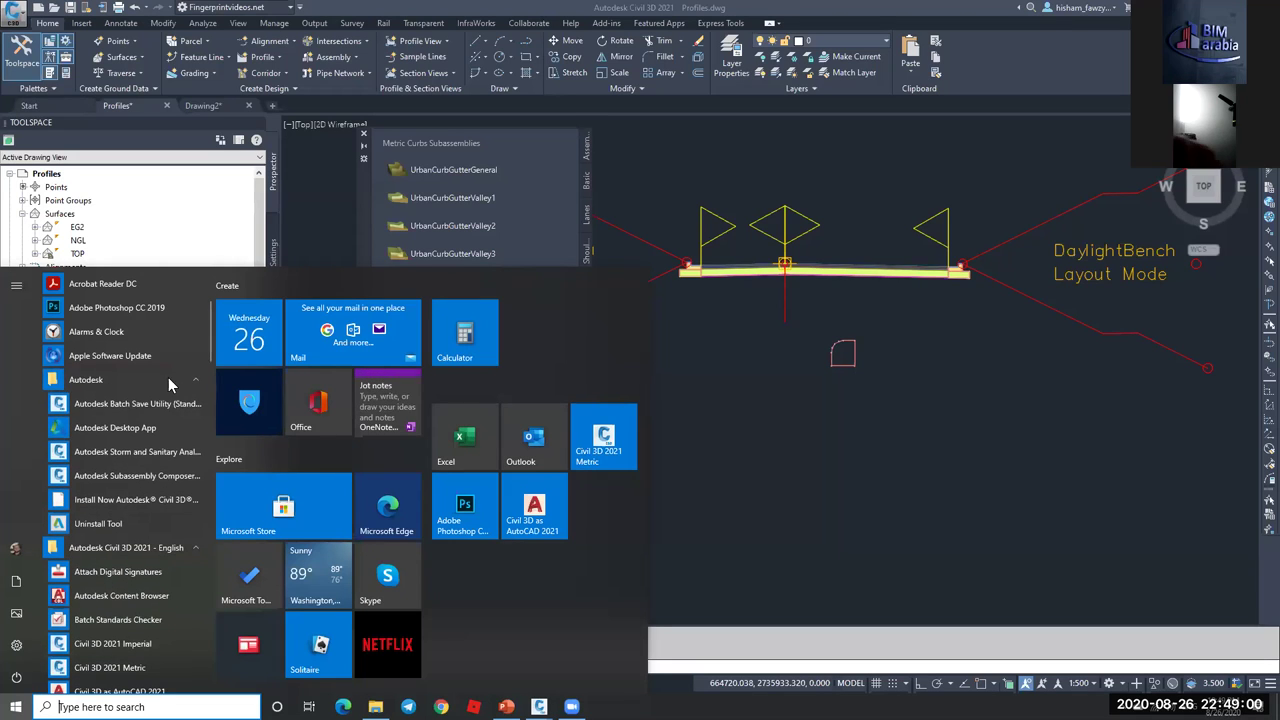
left_click(810, 440)
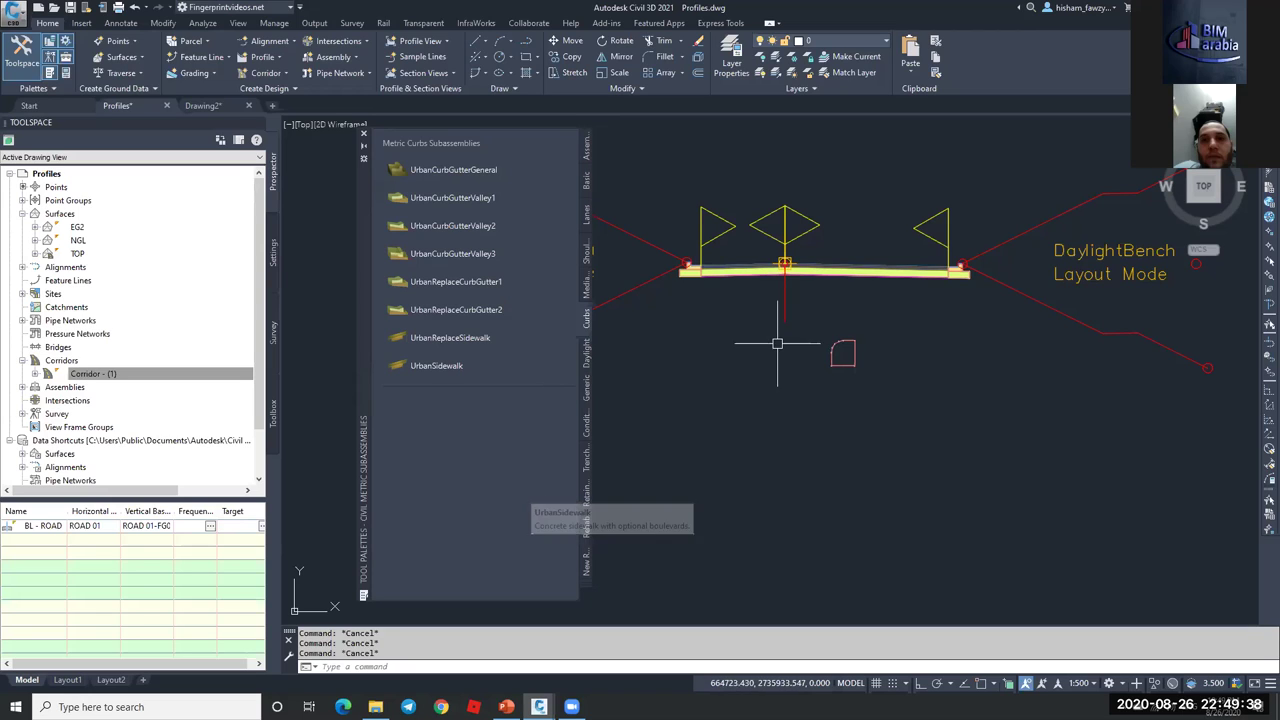
- Select the cURB 01 subassembly to inspect it
scroll(822, 350, "up", 5)
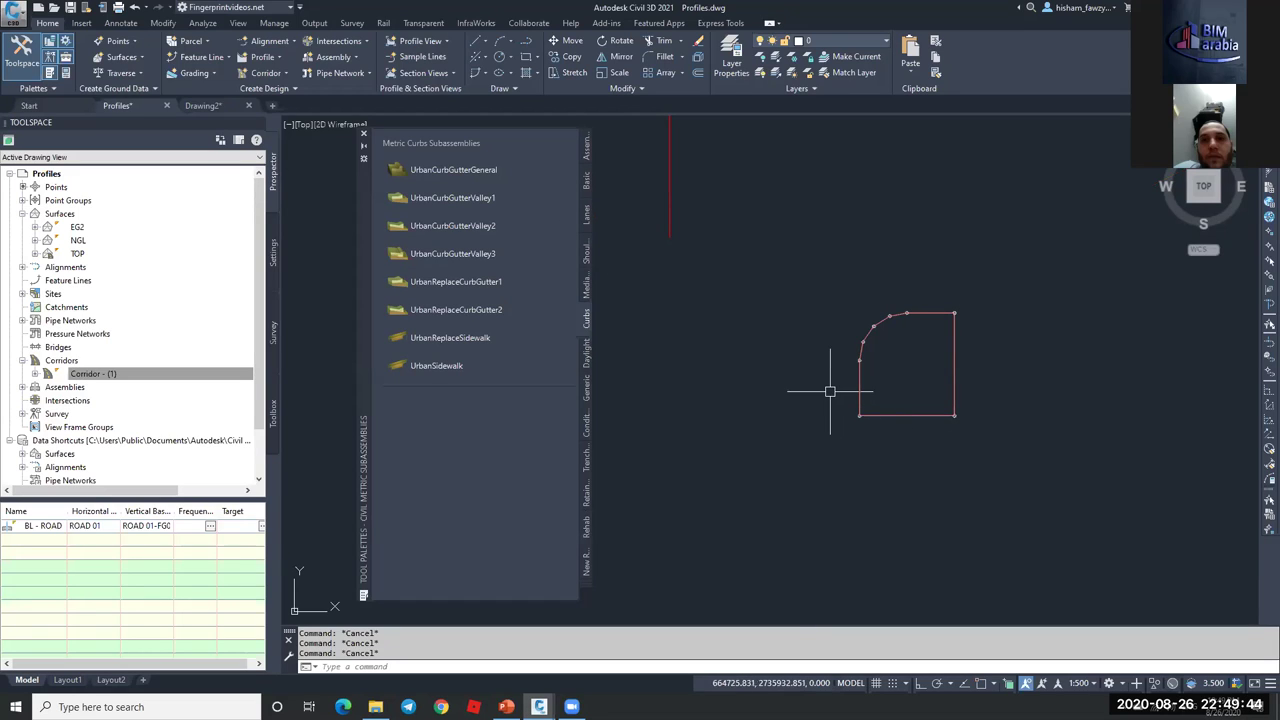
mouse_move(858, 391)
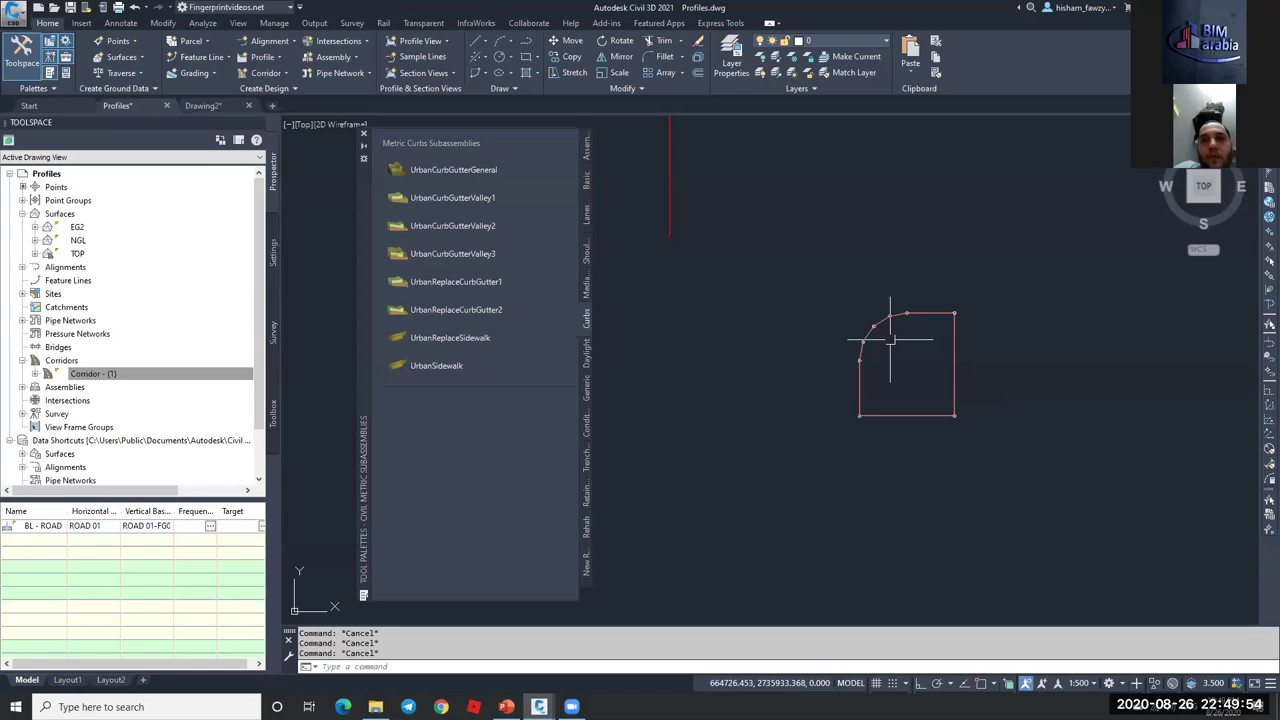
left_click(929, 309)
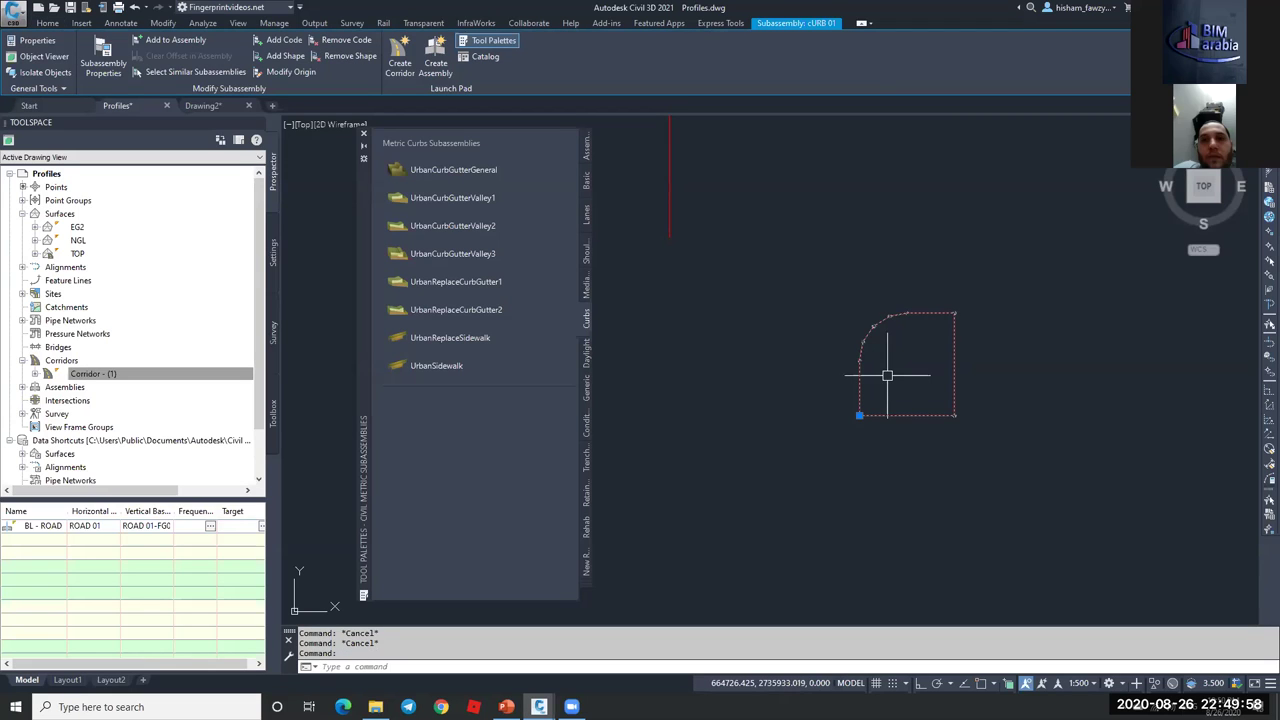
- Deselect the curb and select the right-side LaneSuperelevationAOR lane
scroll(886, 392, "up", 4)
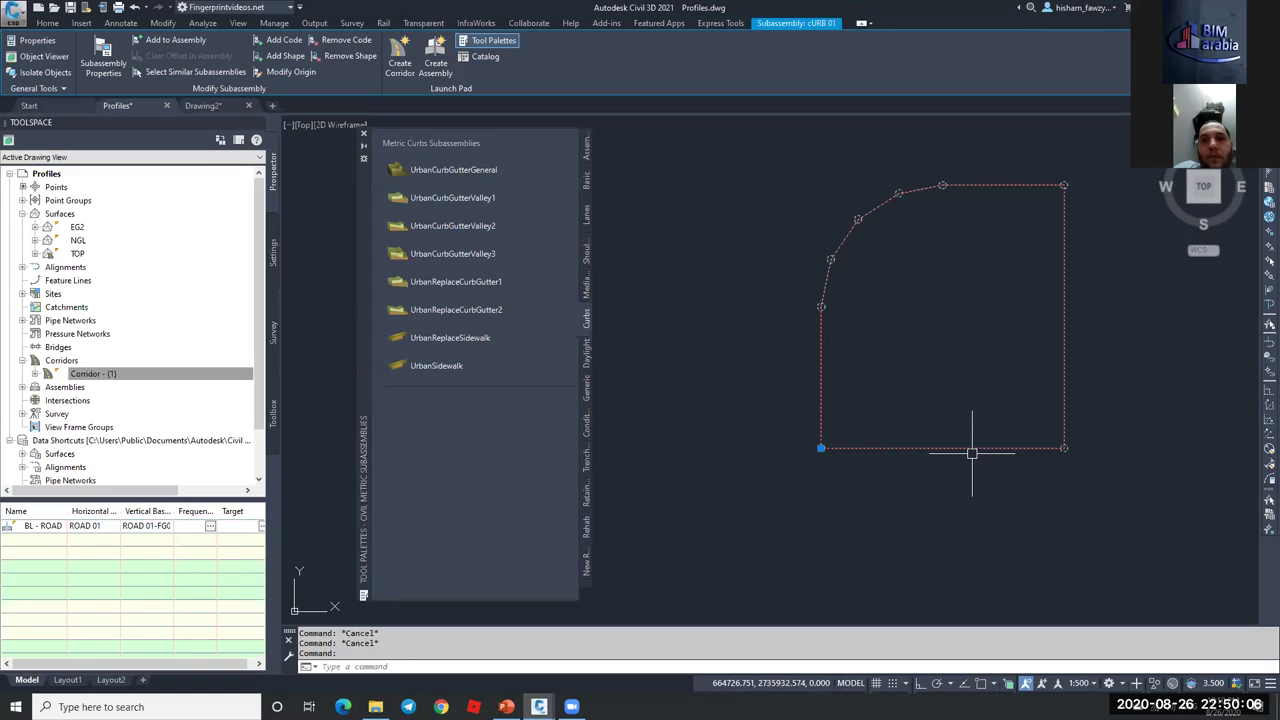
scroll(858, 385, "down", 2)
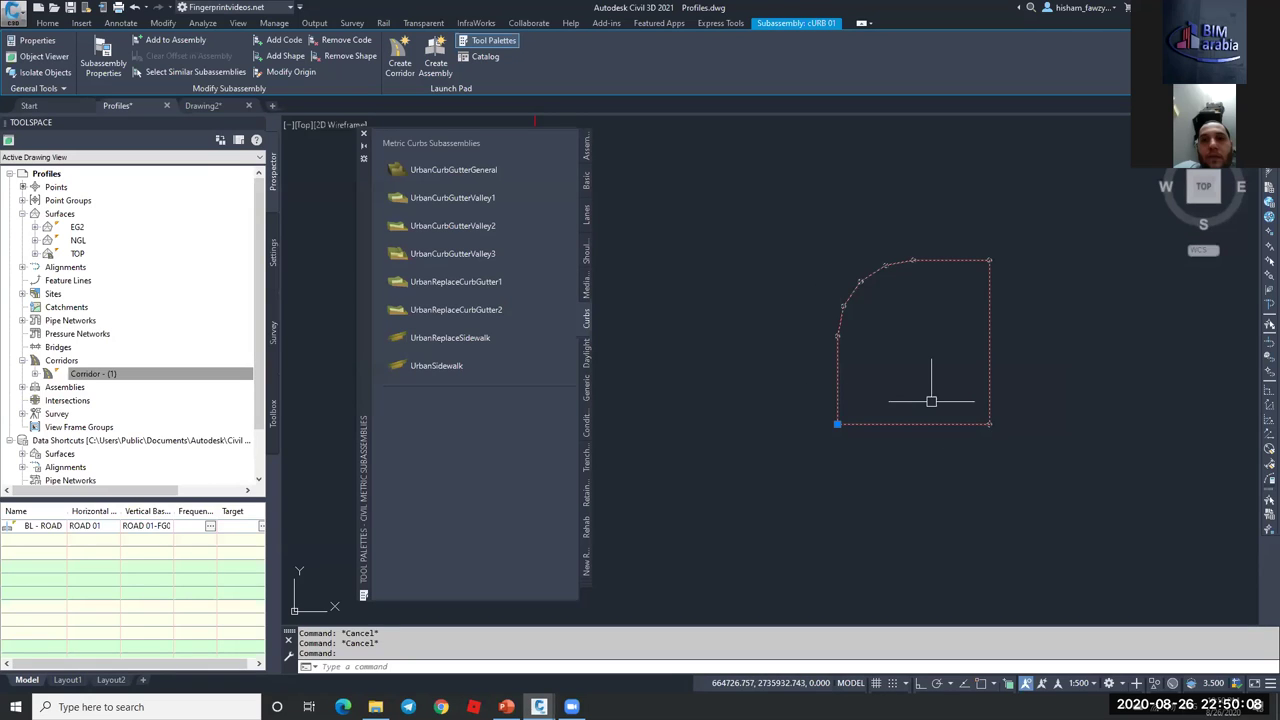
scroll(913, 386, "down", 3)
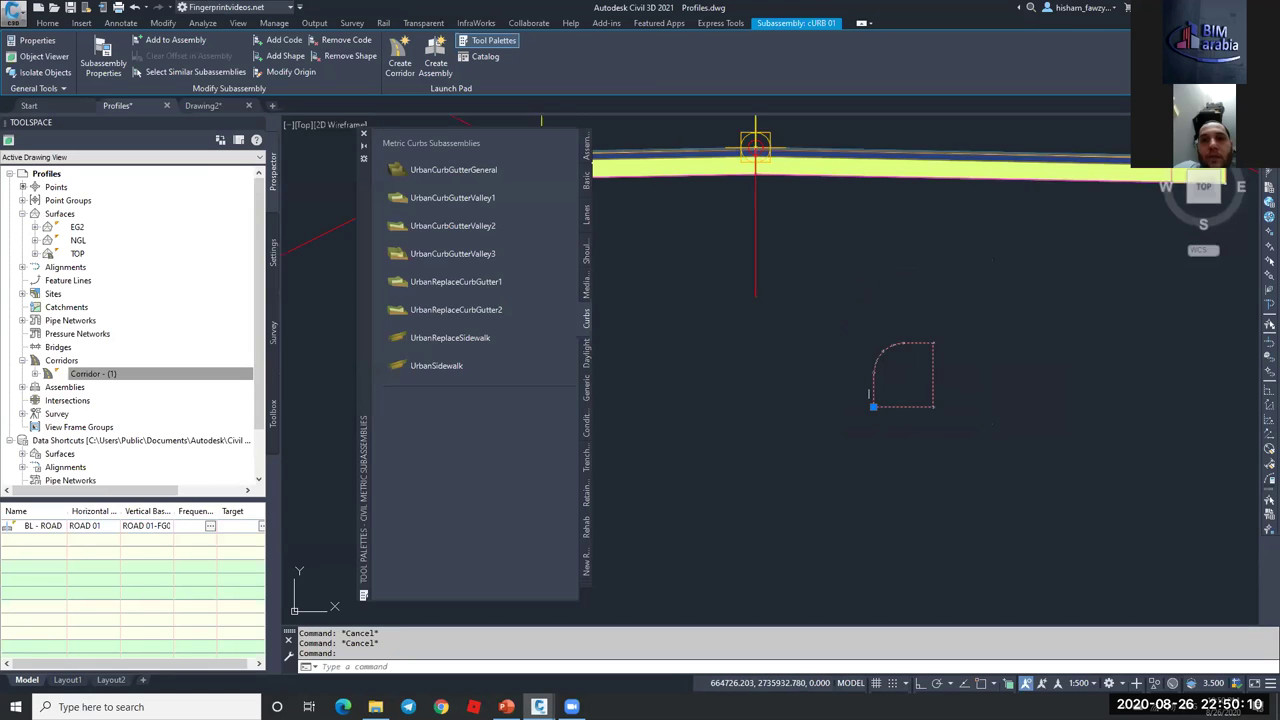
scroll(870, 368, "down", 1)
key("Escape")
scroll(826, 256, "up", 2)
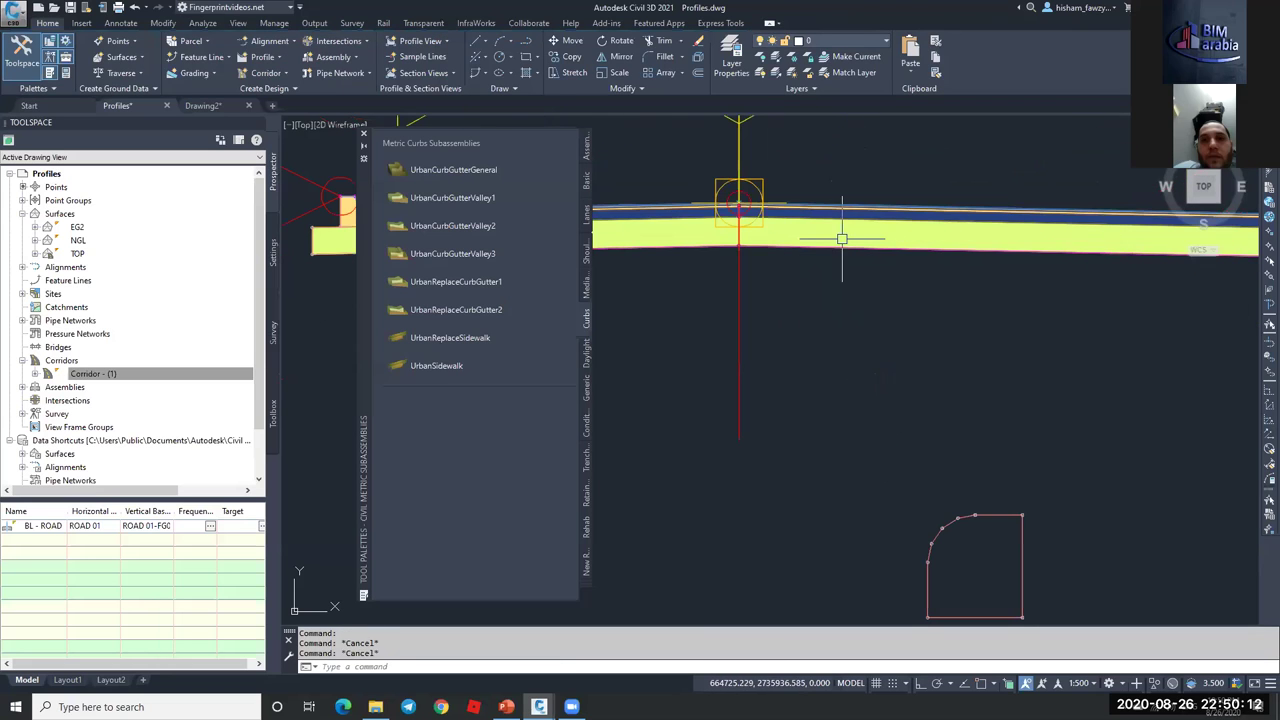
left_click(830, 245)
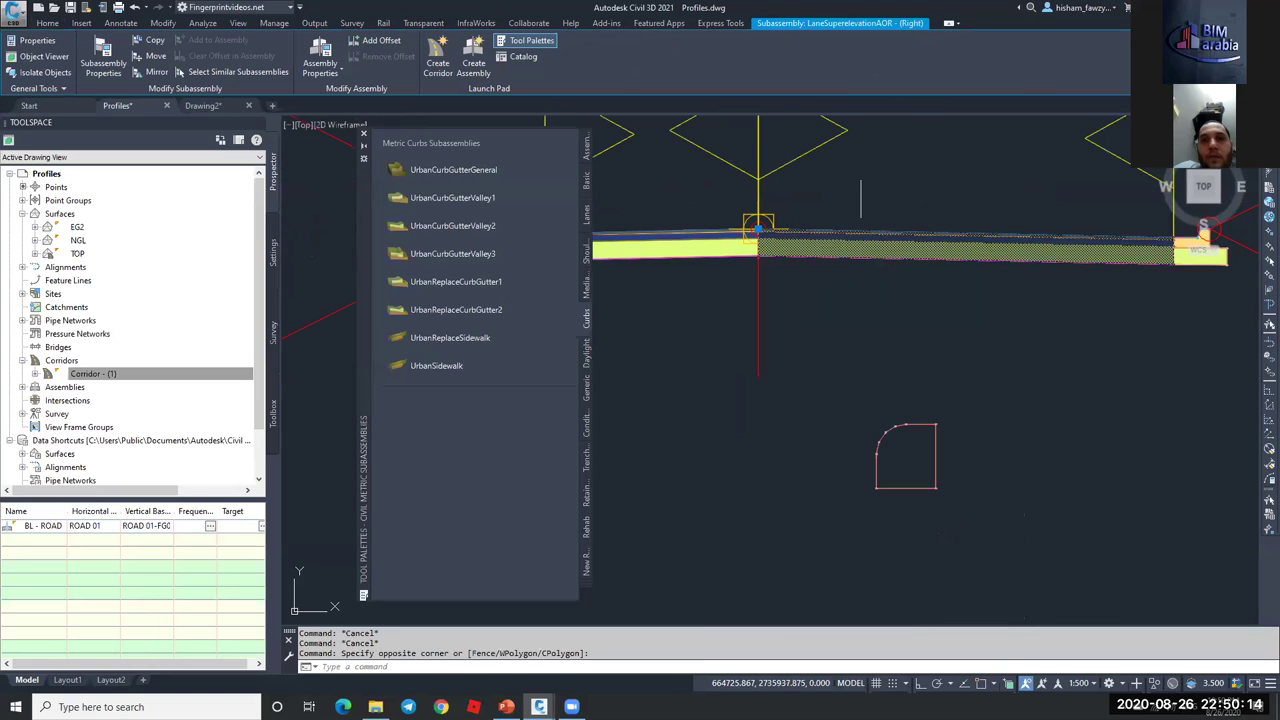
- Add the left LaneSuperelevationAOR lane to the selection alongside the right one
left_click(673, 226)
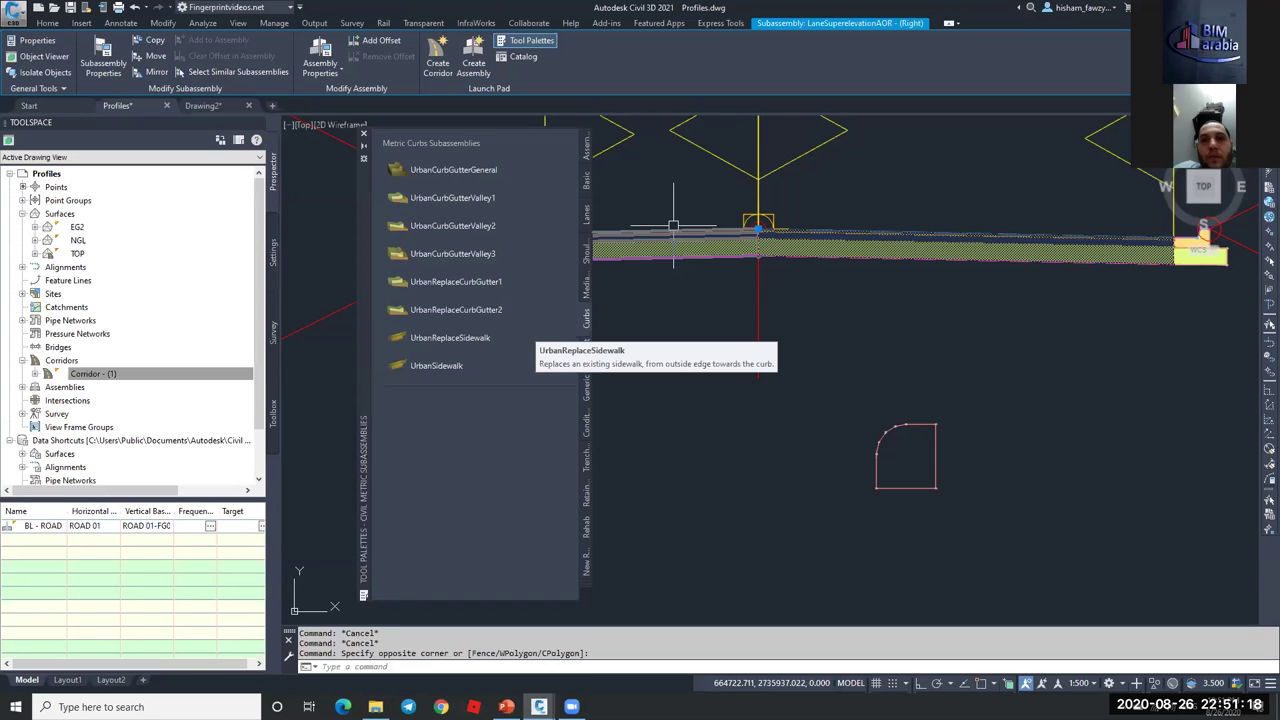
- Browse the Assemblies, Basic and Lanes palettes, clear the selection, and close Tool Palettes
left_click(588, 150)
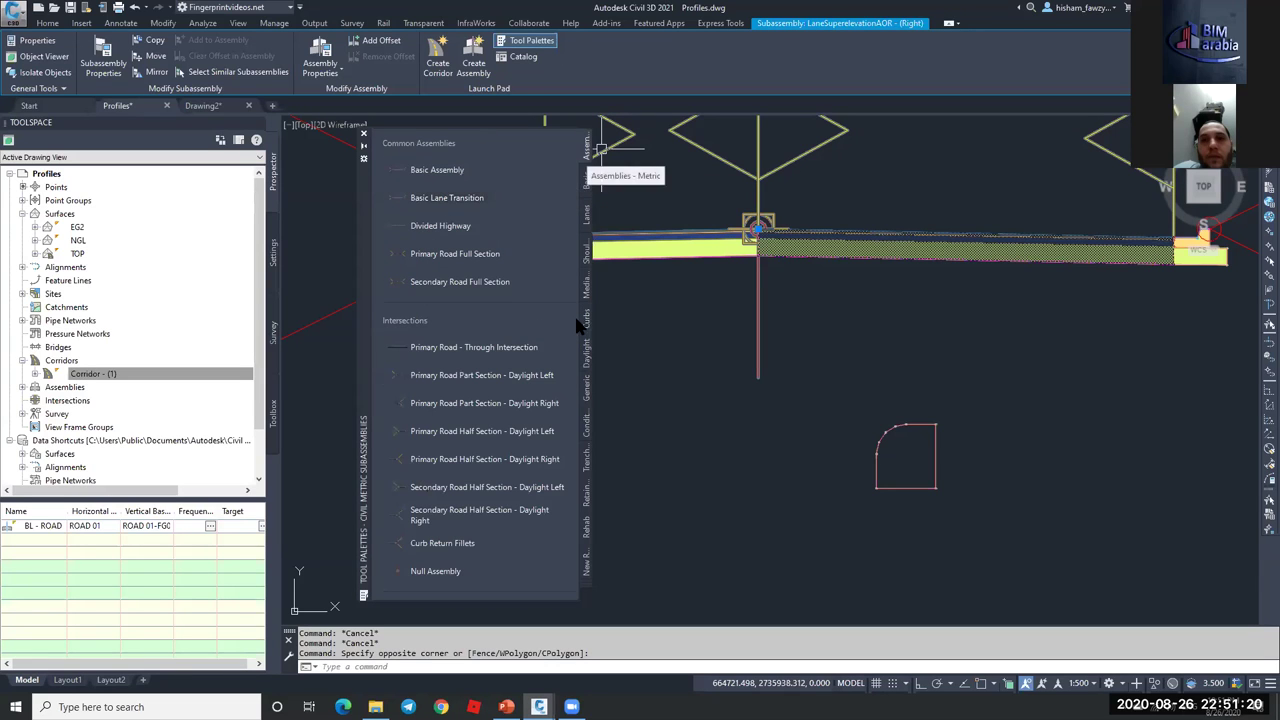
left_click(587, 187)
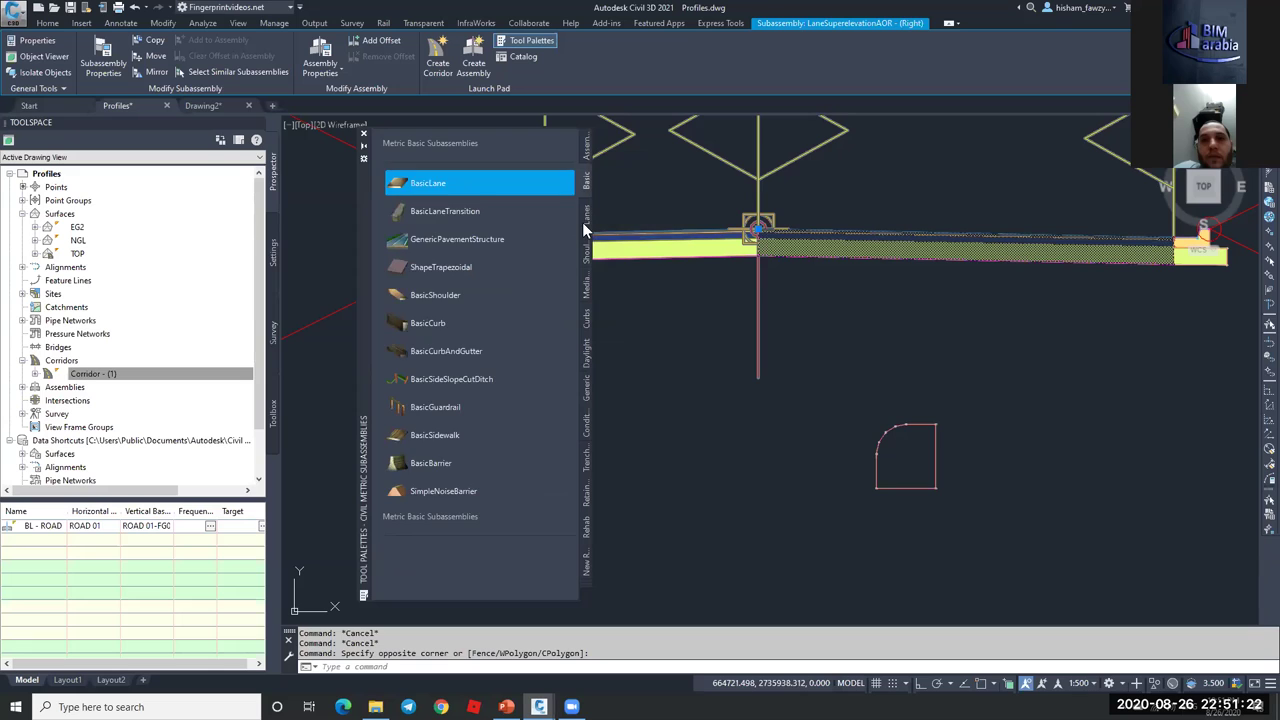
left_click(586, 215)
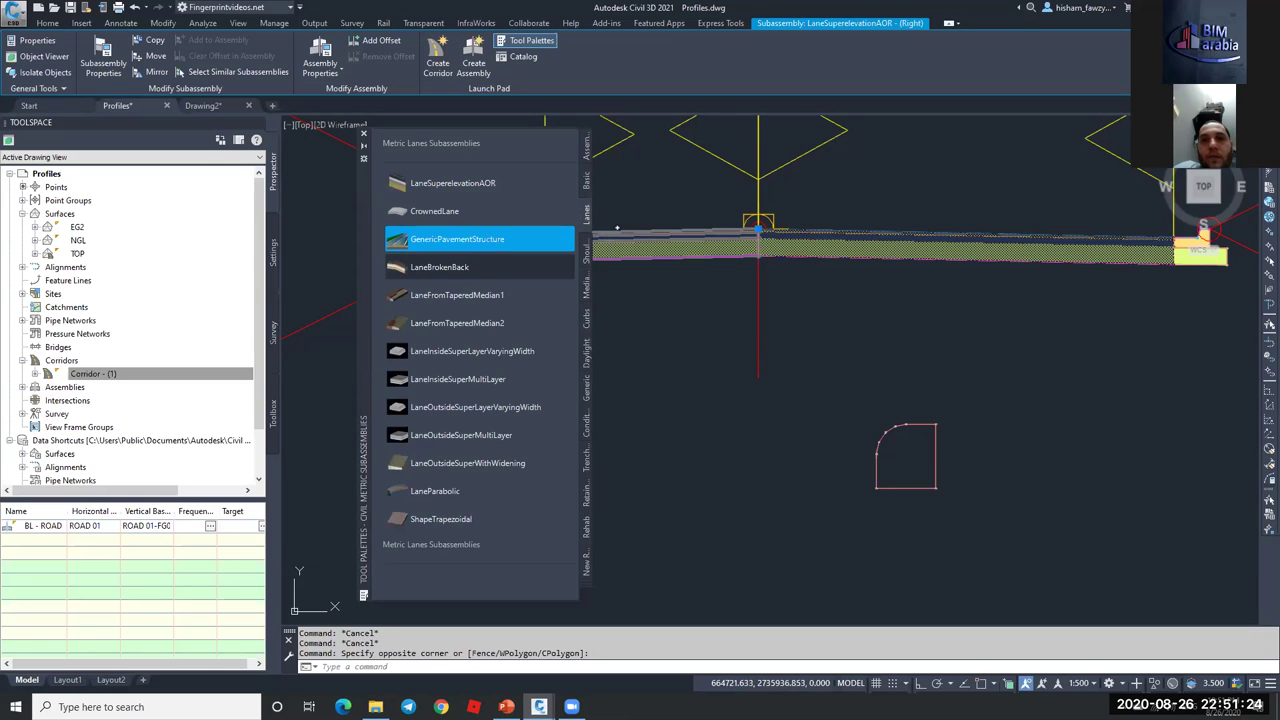
key("Escape")
left_click(590, 265)
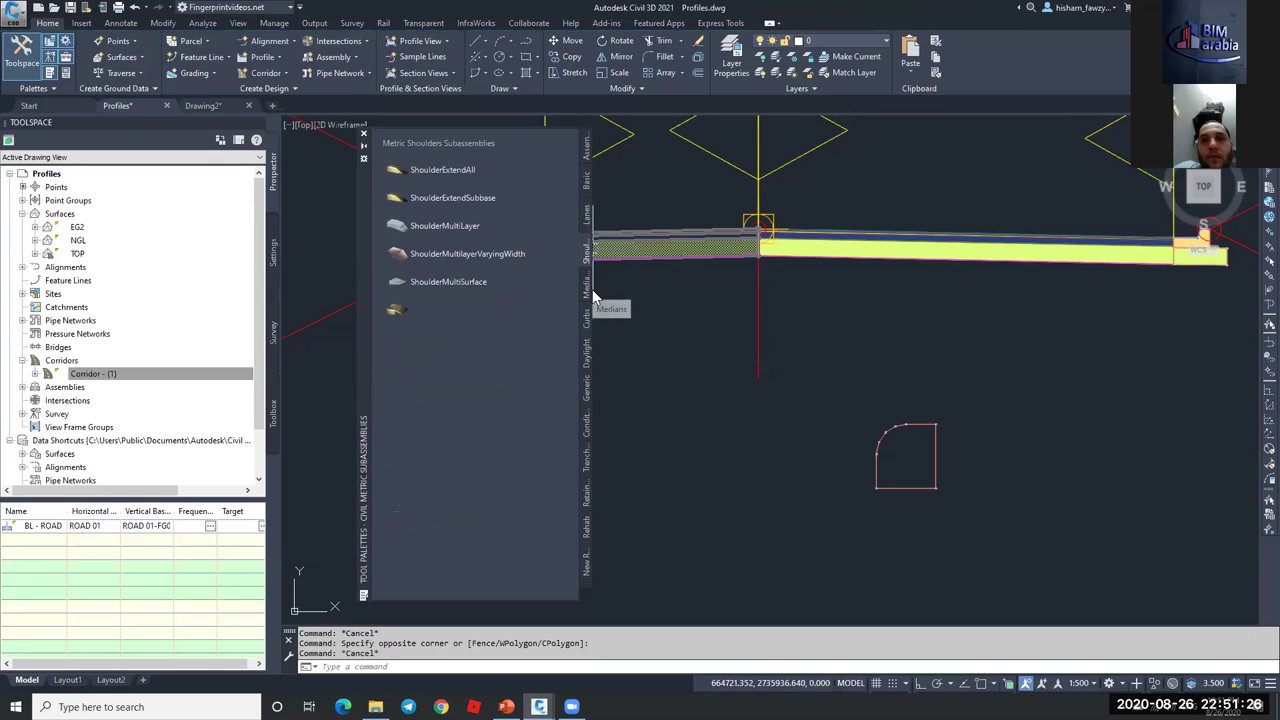
left_click(588, 225)
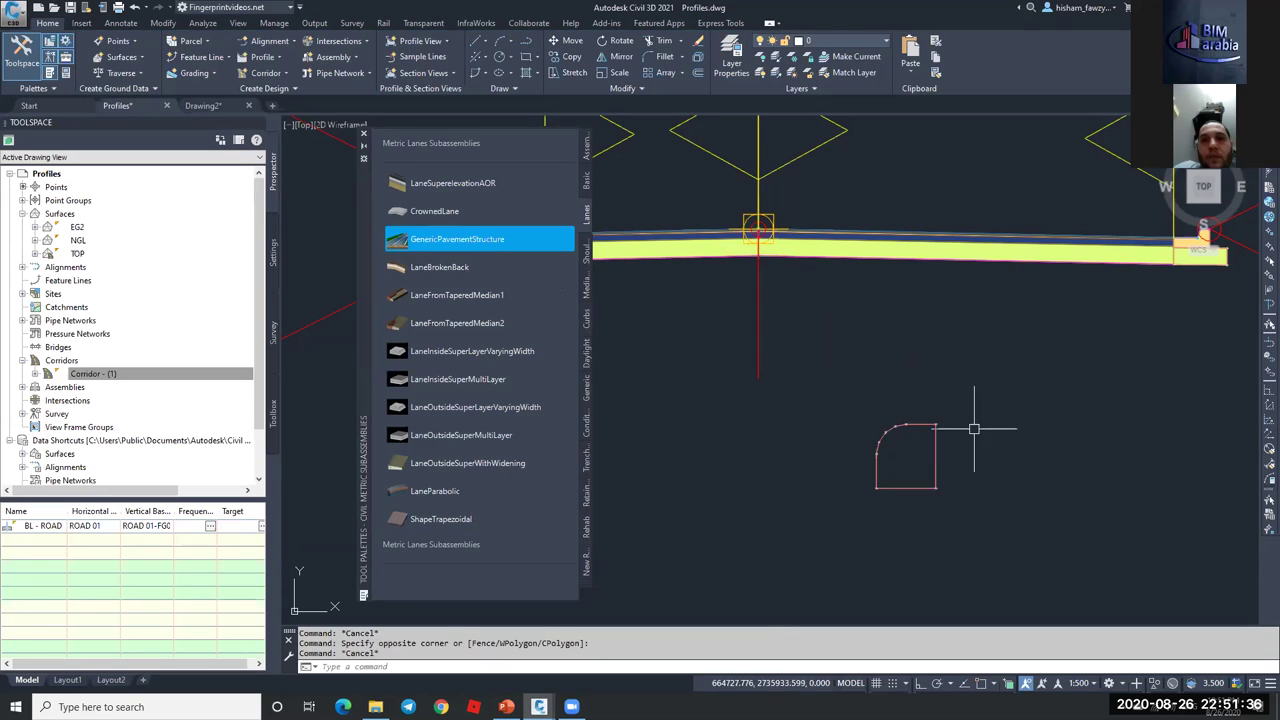
left_click(363, 136)
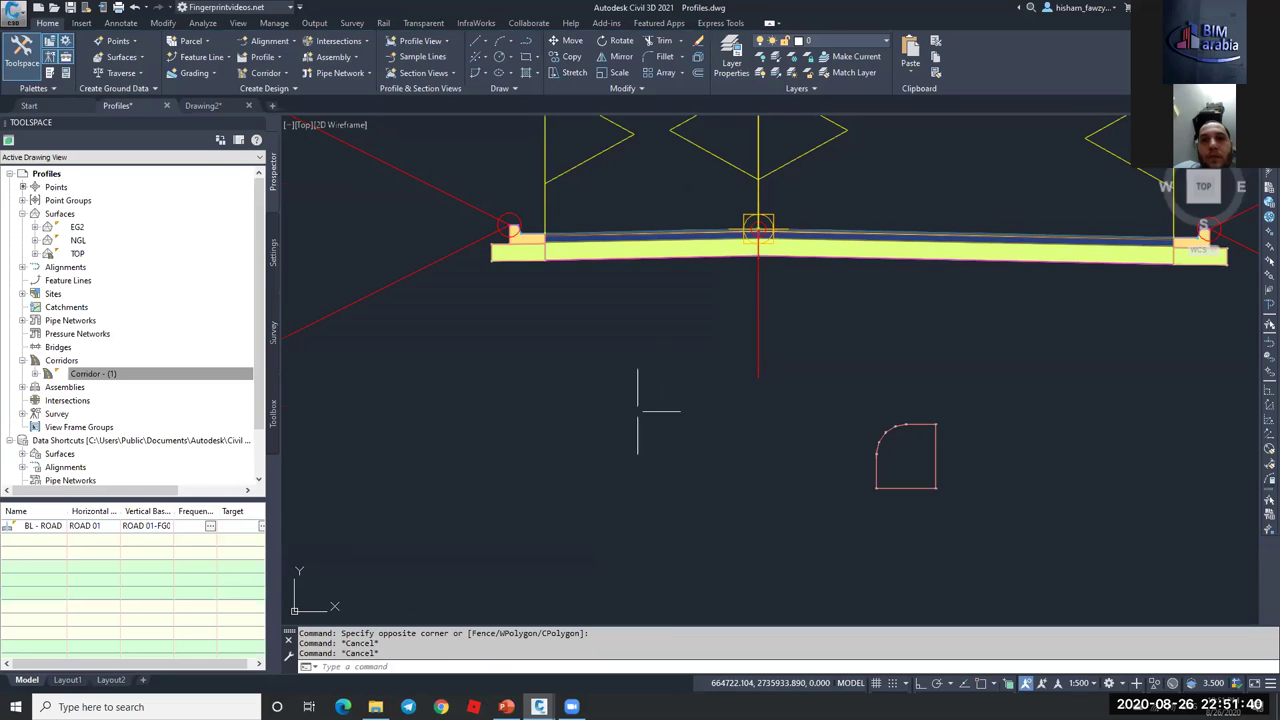
scroll(640, 415, "down", 5)
scroll(715, 420, "up", 3)
scroll(715, 420, "up", 2)
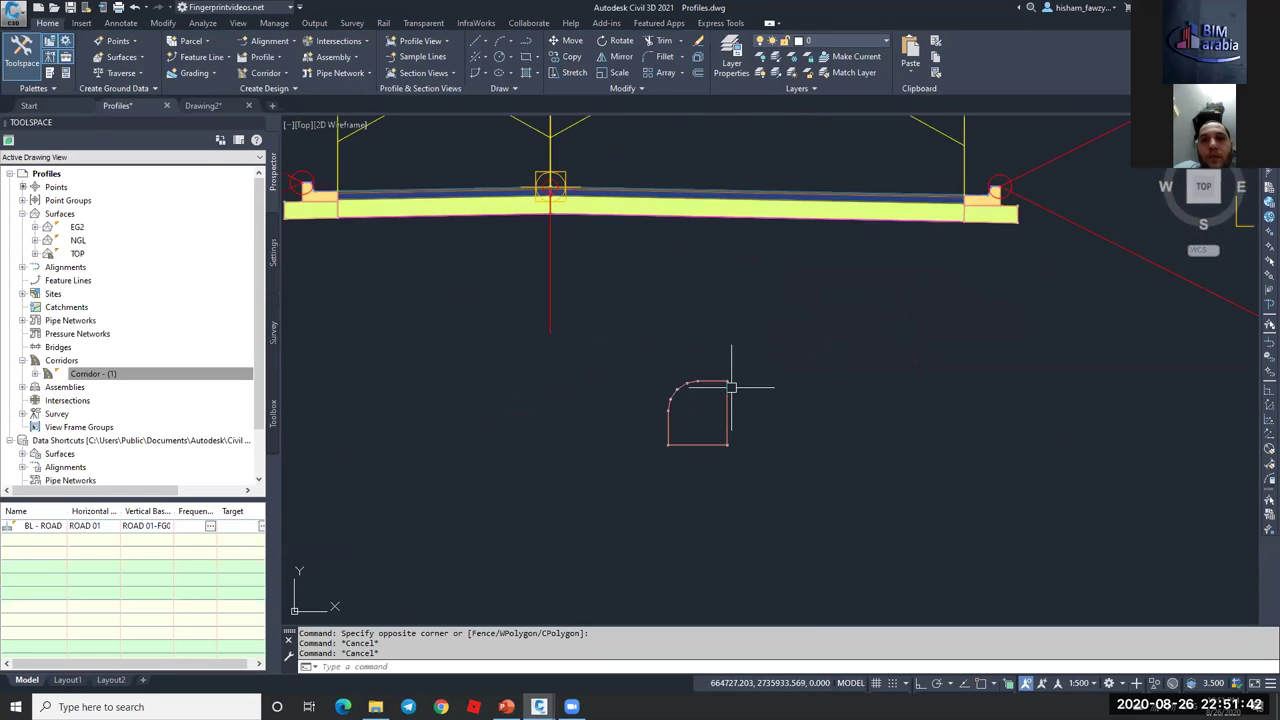
scroll(725, 370, "down", 2)
scroll(710, 372, "up", 5)
left_click(710, 388)
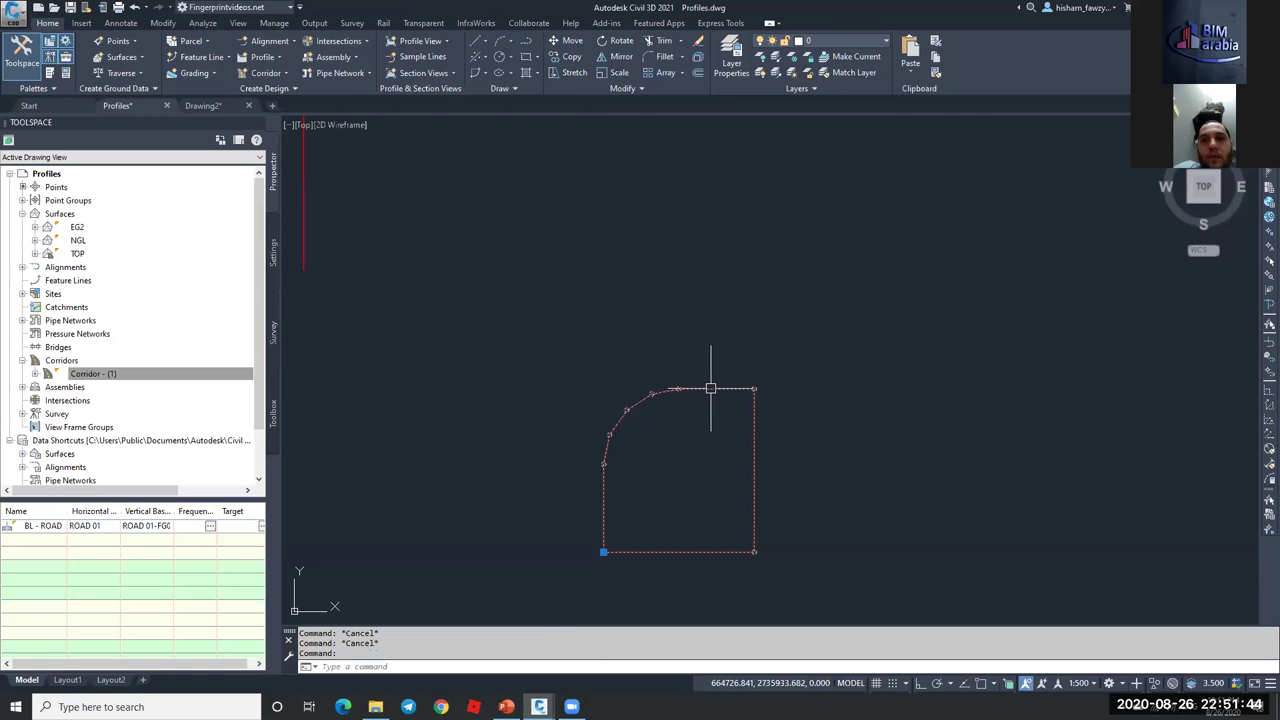
scroll(734, 420, "down", 5)
key("Escape")
mouse_move(740, 315)
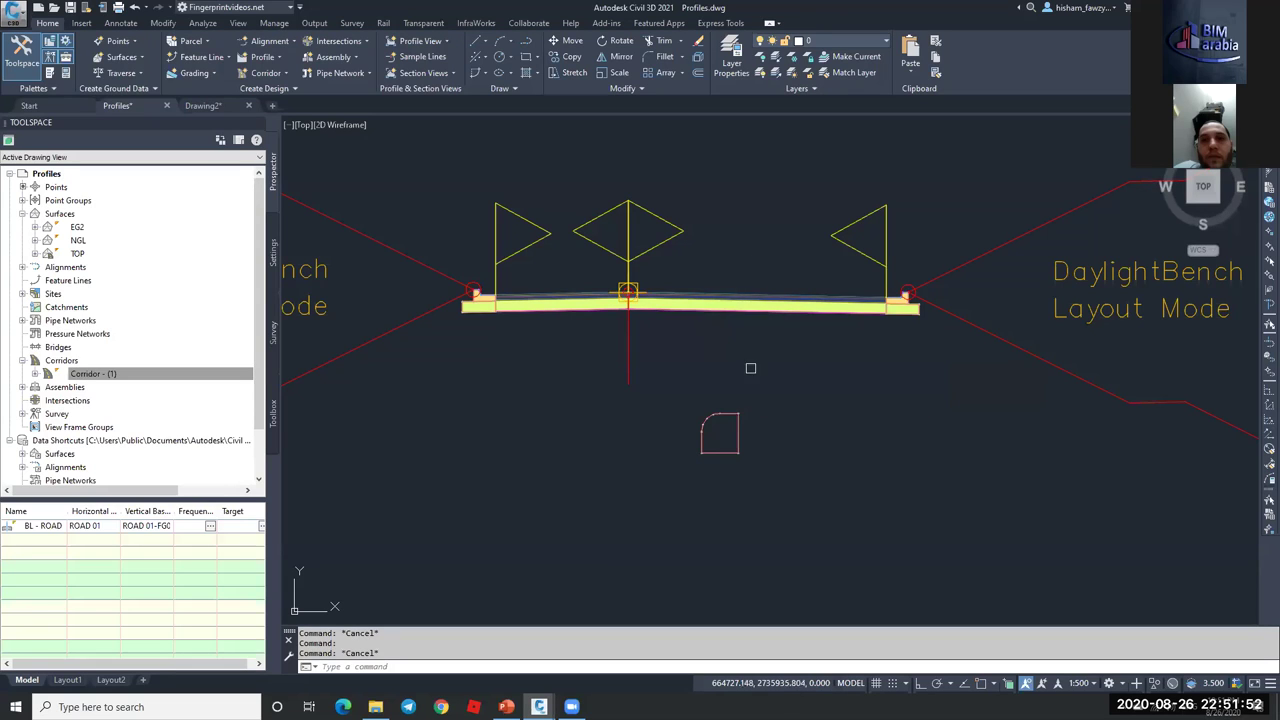
scroll(756, 373, "down", 5)
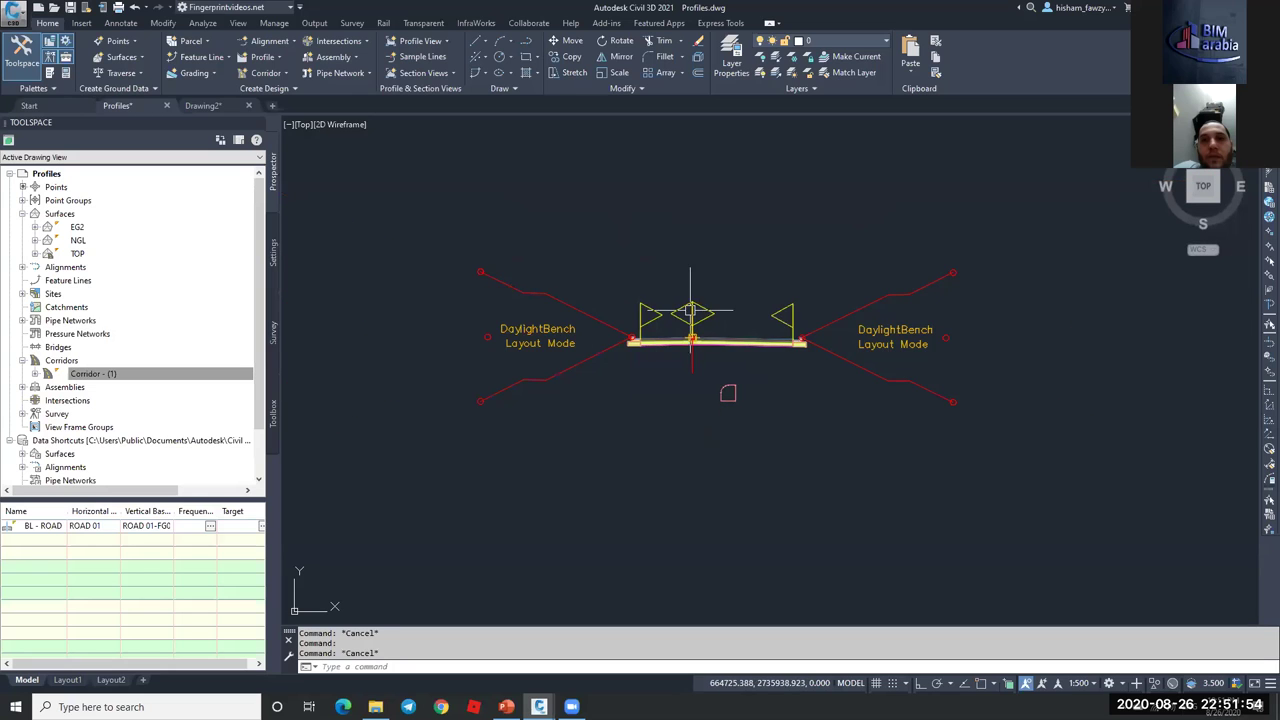
scroll(528, 374, "up", 8)
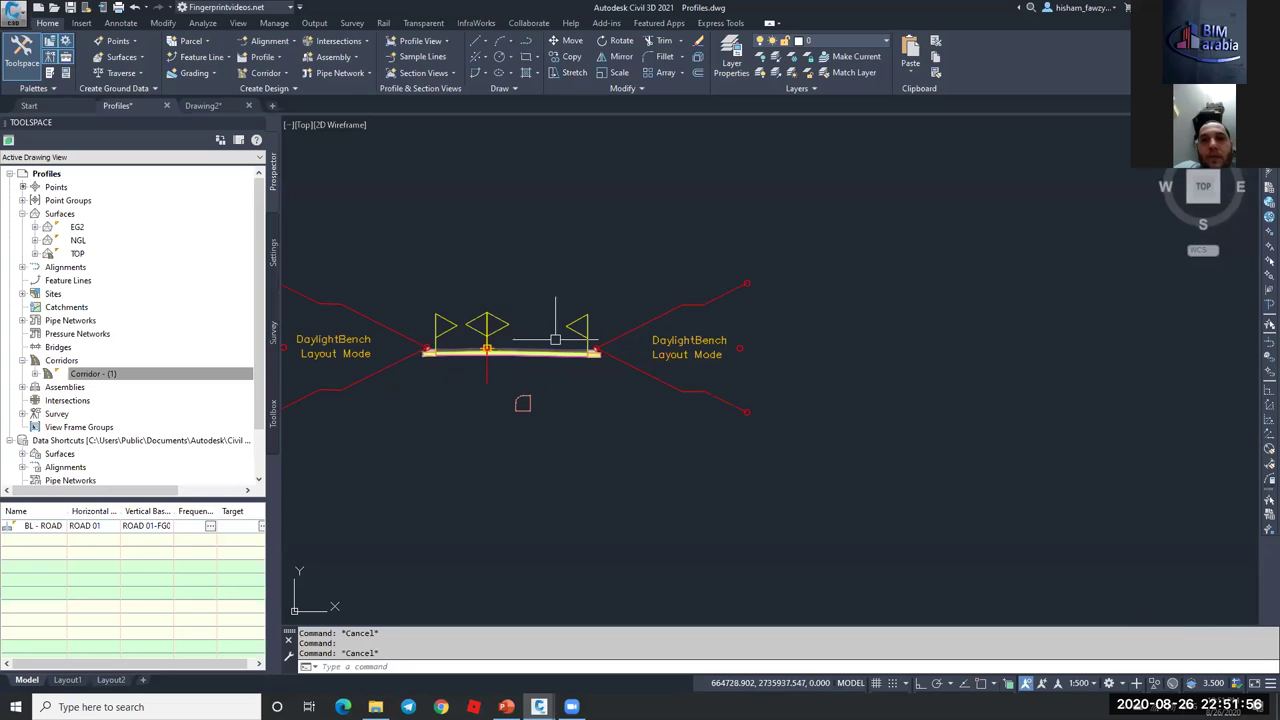
scroll(607, 321, "down", 6)
scroll(607, 321, "down", 7)
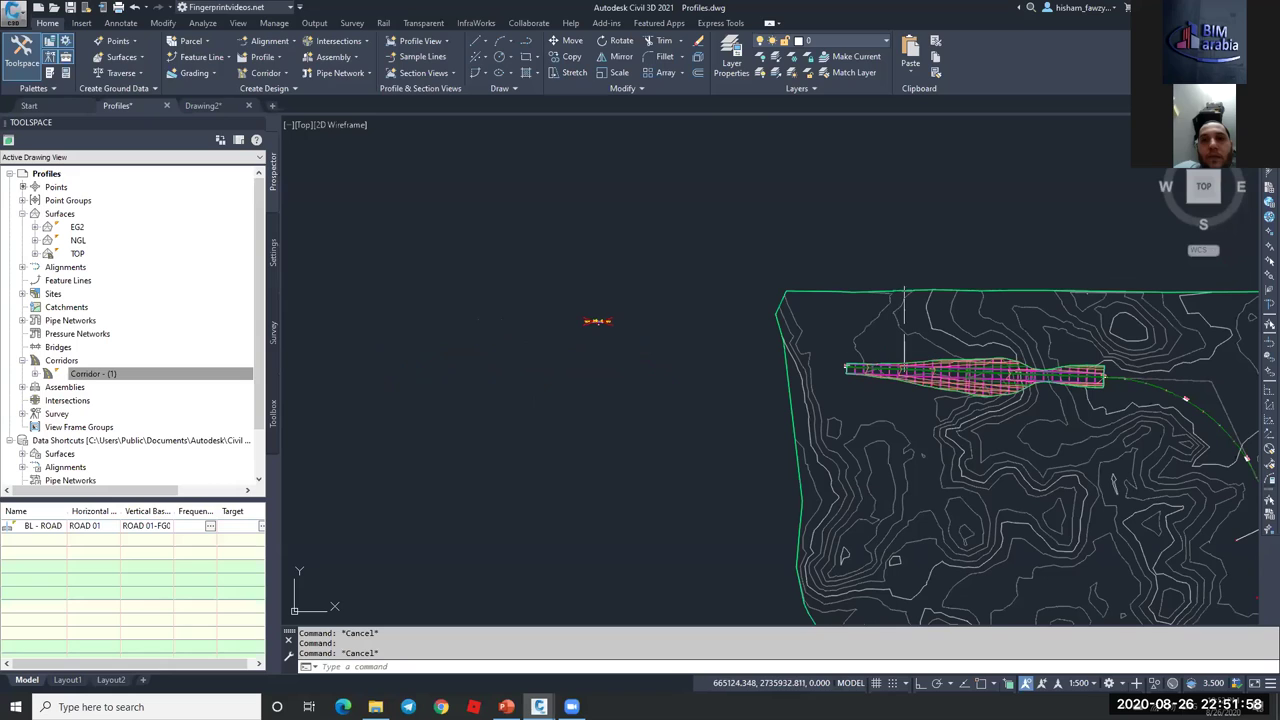
mouse_move(978, 408)
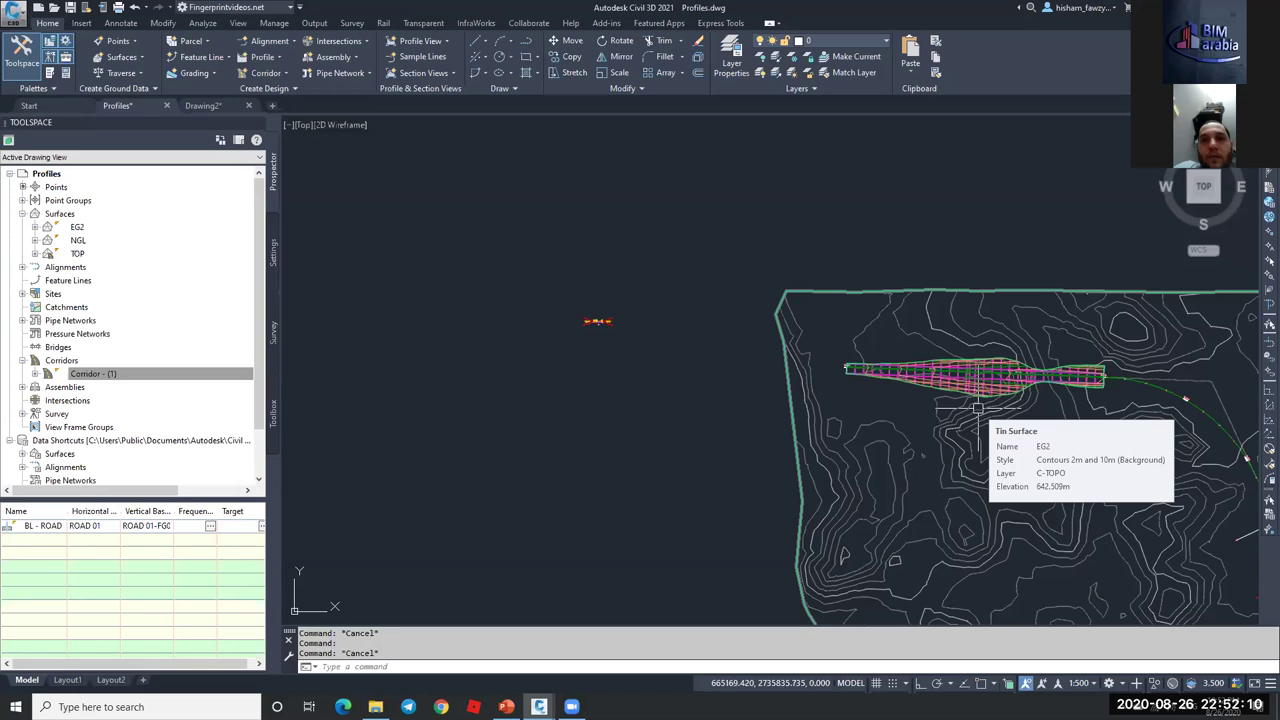
key("Escape")
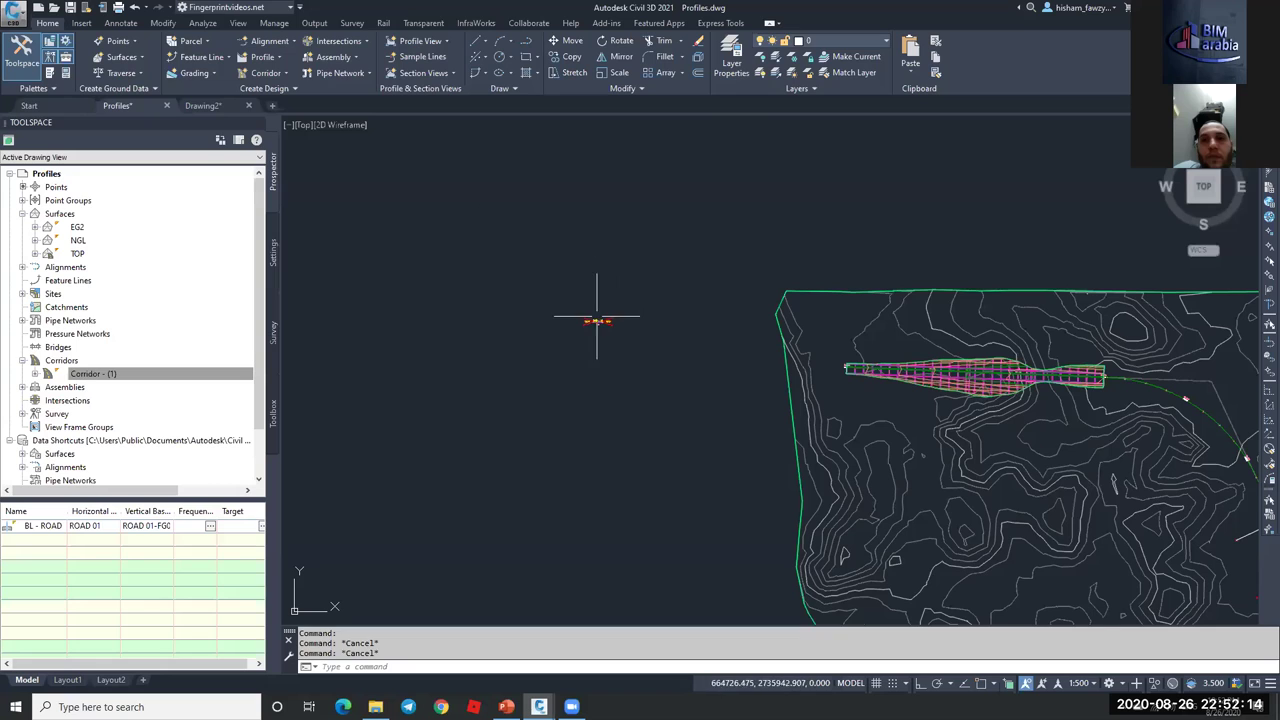
scroll(595, 321, "up", 5)
scroll(593, 321, "up", 4)
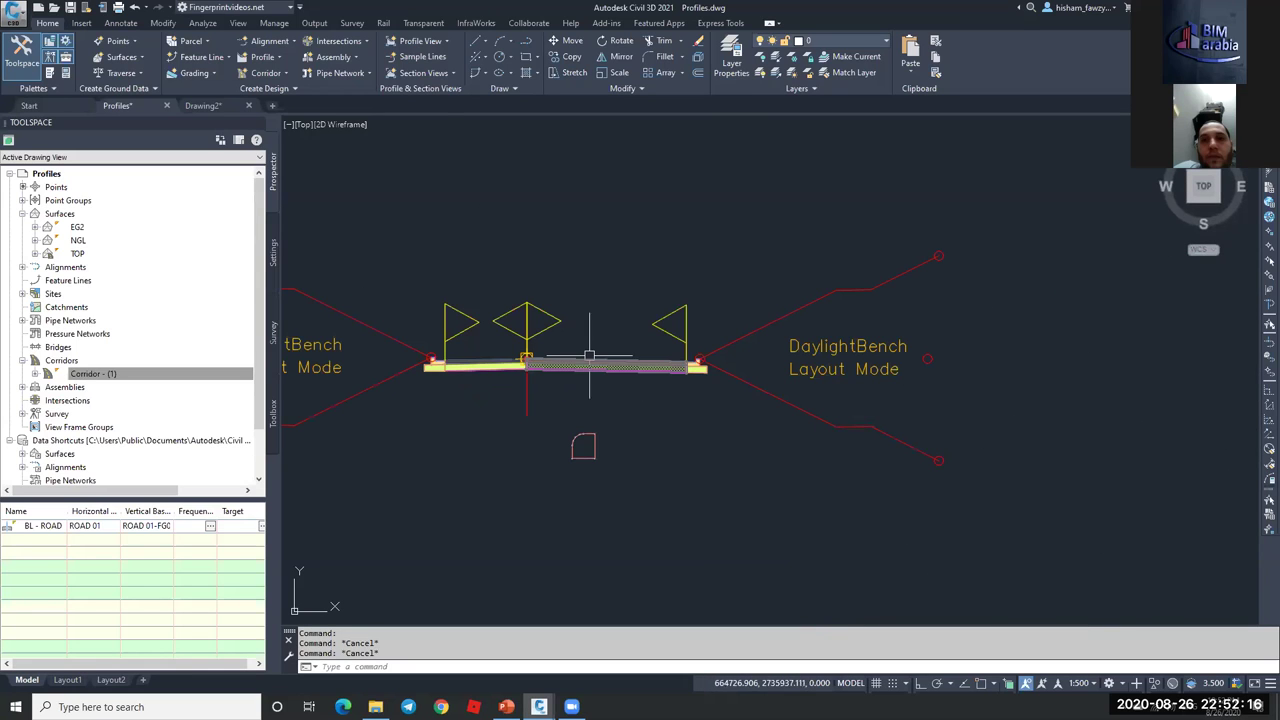
scroll(660, 356, "down", 1)
scroll(665, 356, "up", 2)
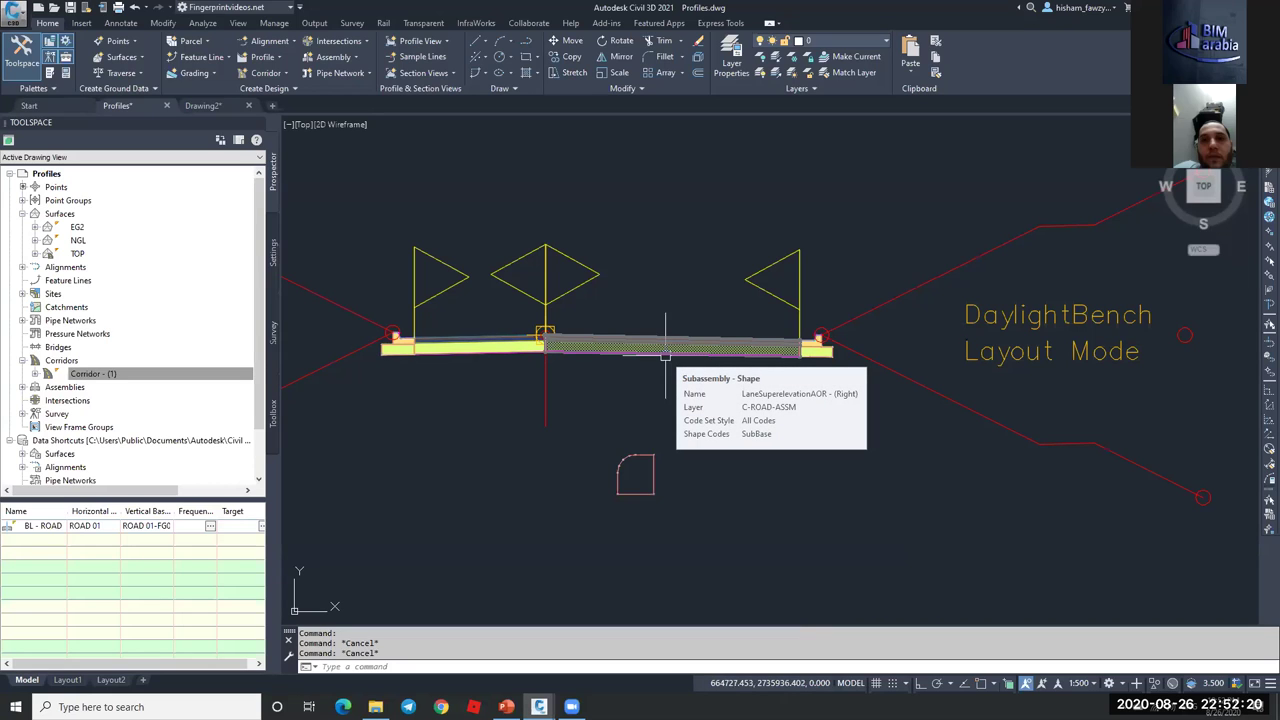
scroll(665, 356, "down", 8)
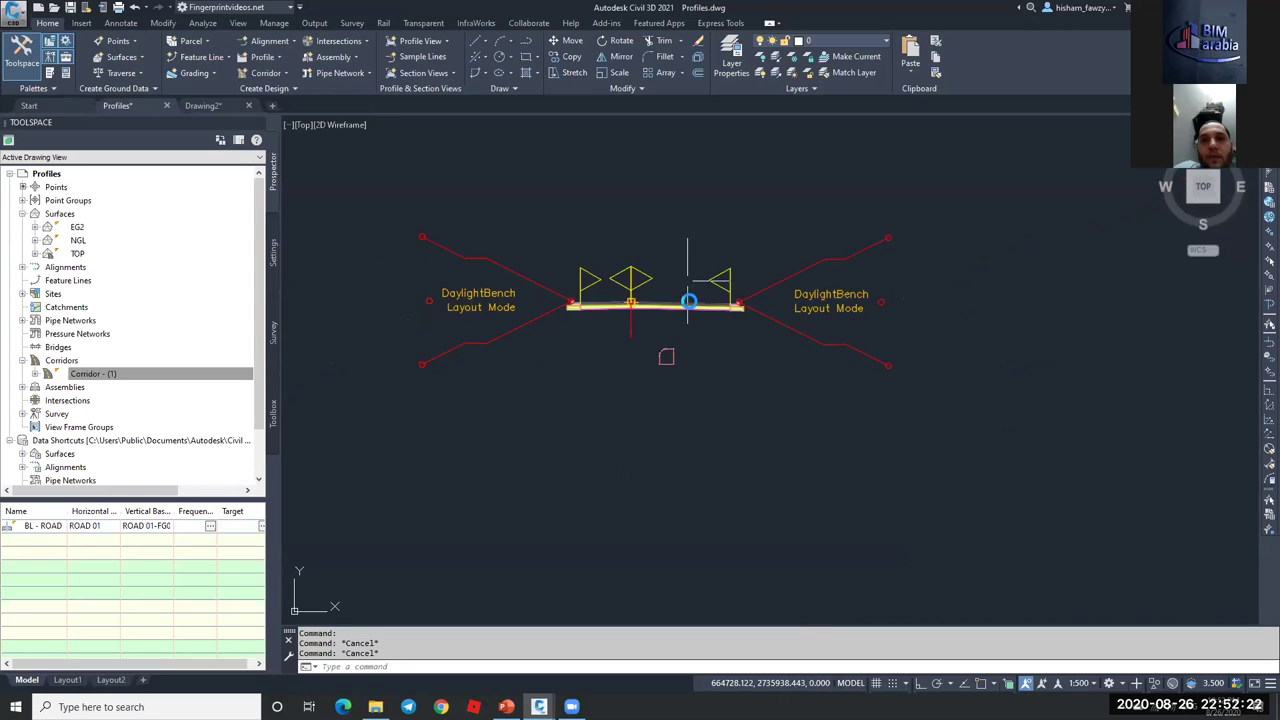
scroll(690, 335, "down", 2)
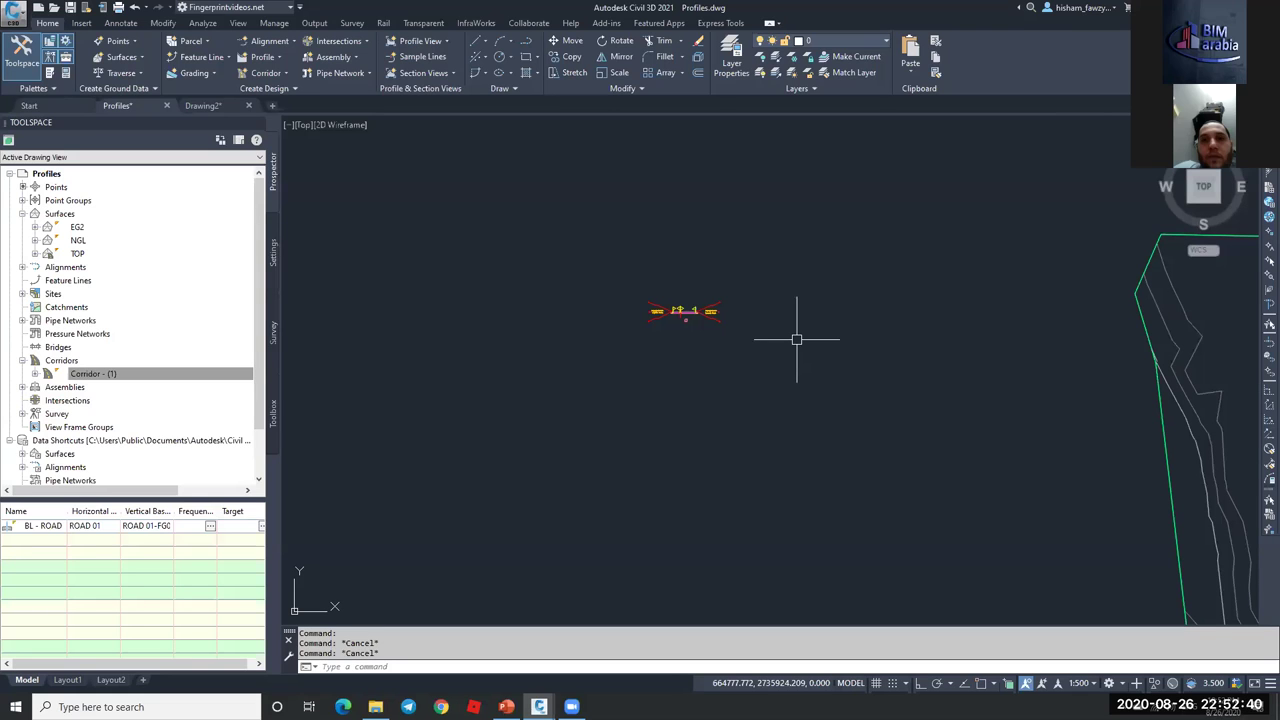
scroll(663, 300, "down", 5)
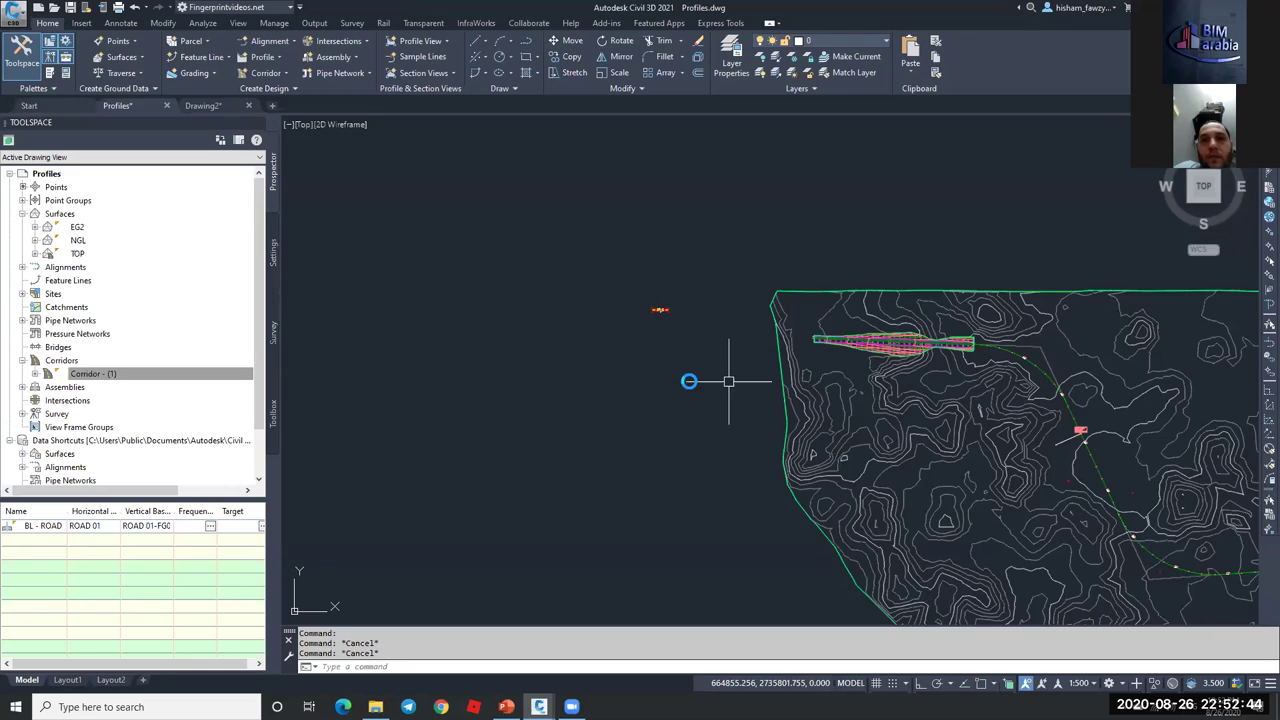
middle_click_drag(729, 377, 657, 371)
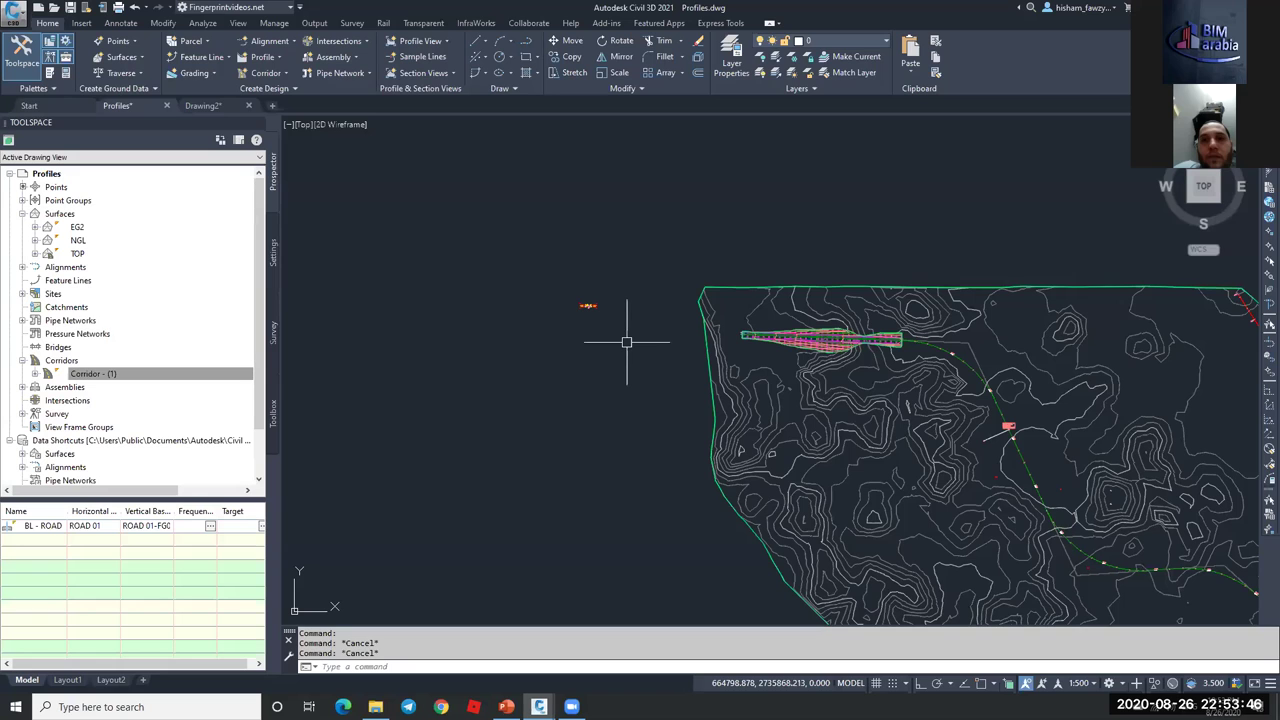
scroll(650, 322, "down", 3)
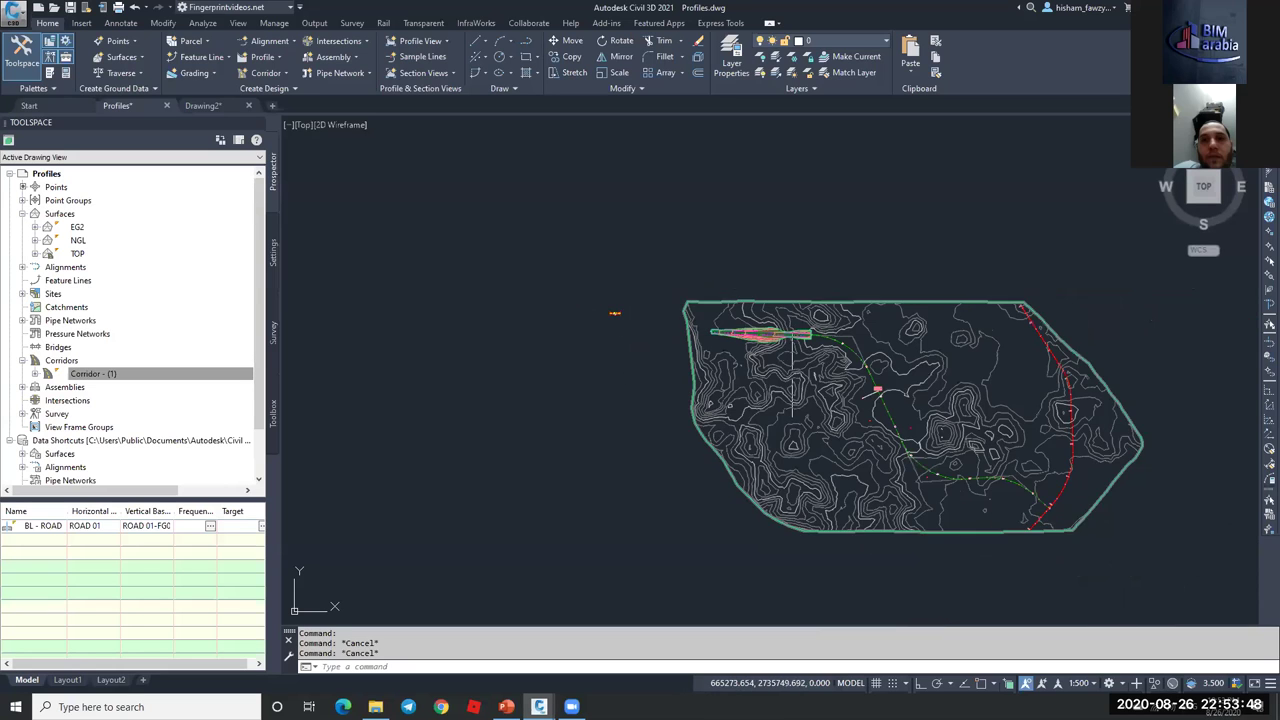
scroll(770, 320, "up", 5)
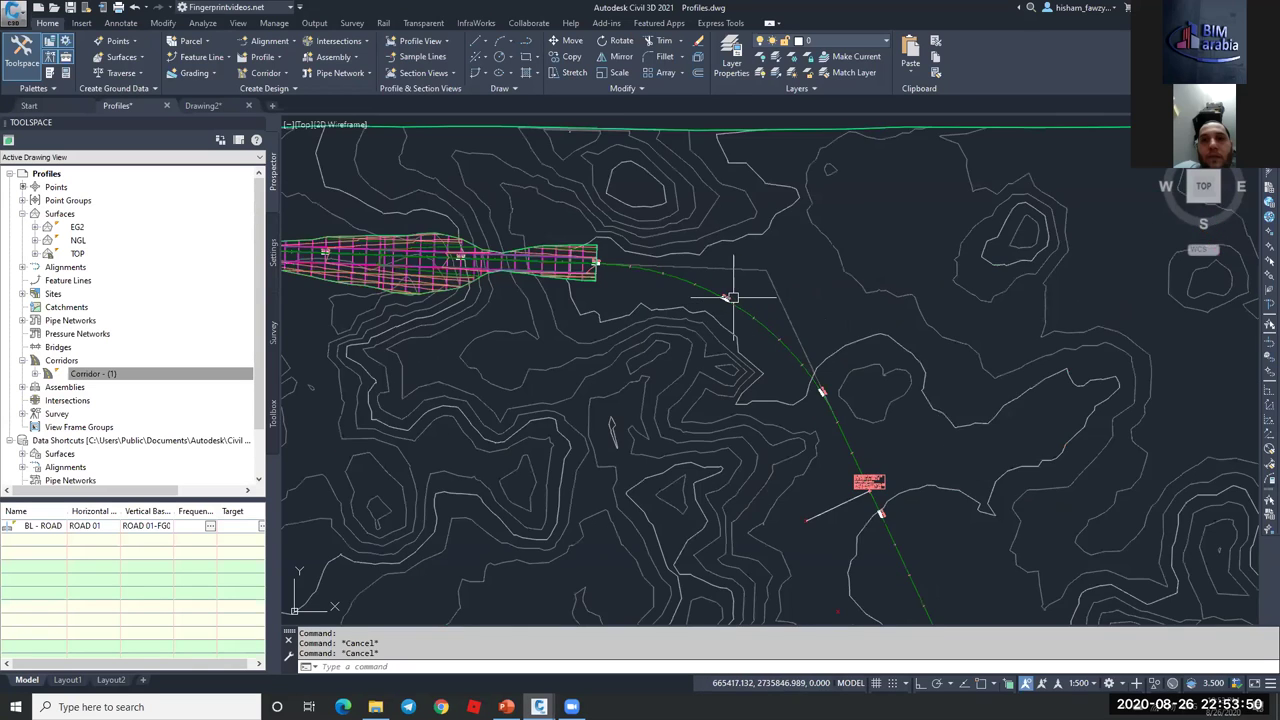
scroll(730, 298, "down", 2)
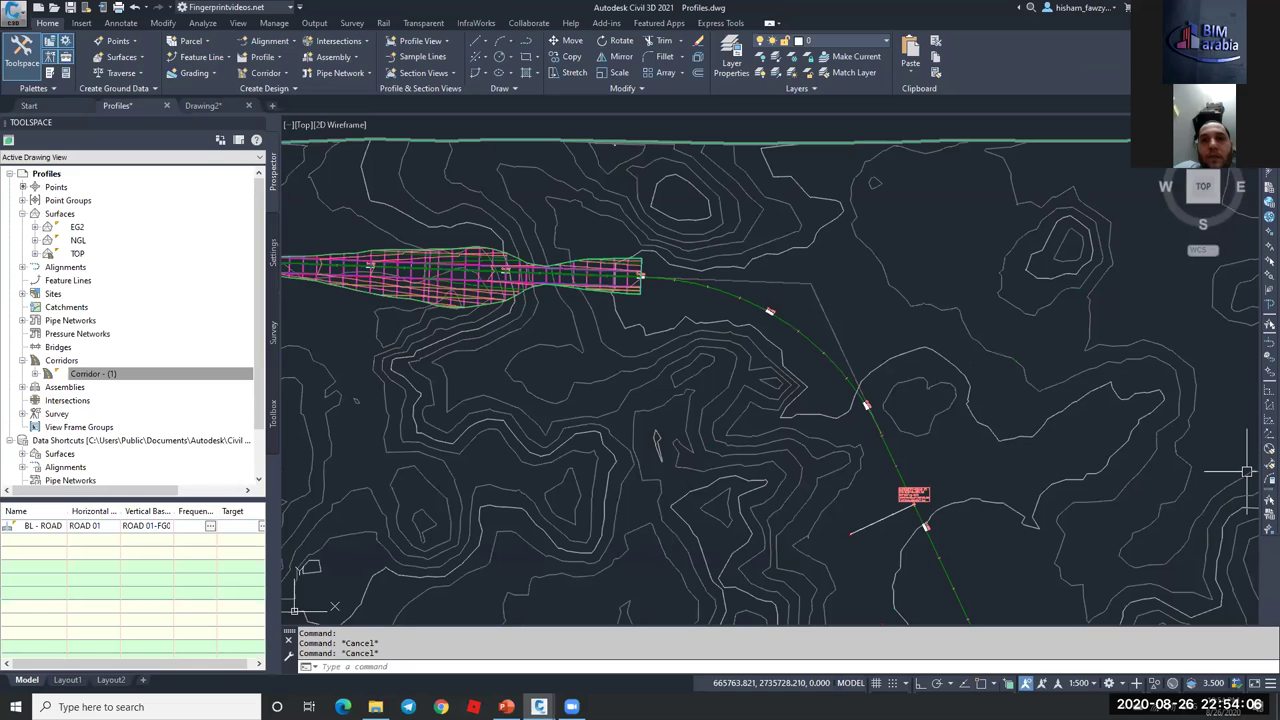
- Clear the assembly selection and show the Trench Pipes tab of Tool Palettes (Ctrl+3)
scroll(798, 289, "down", 10)
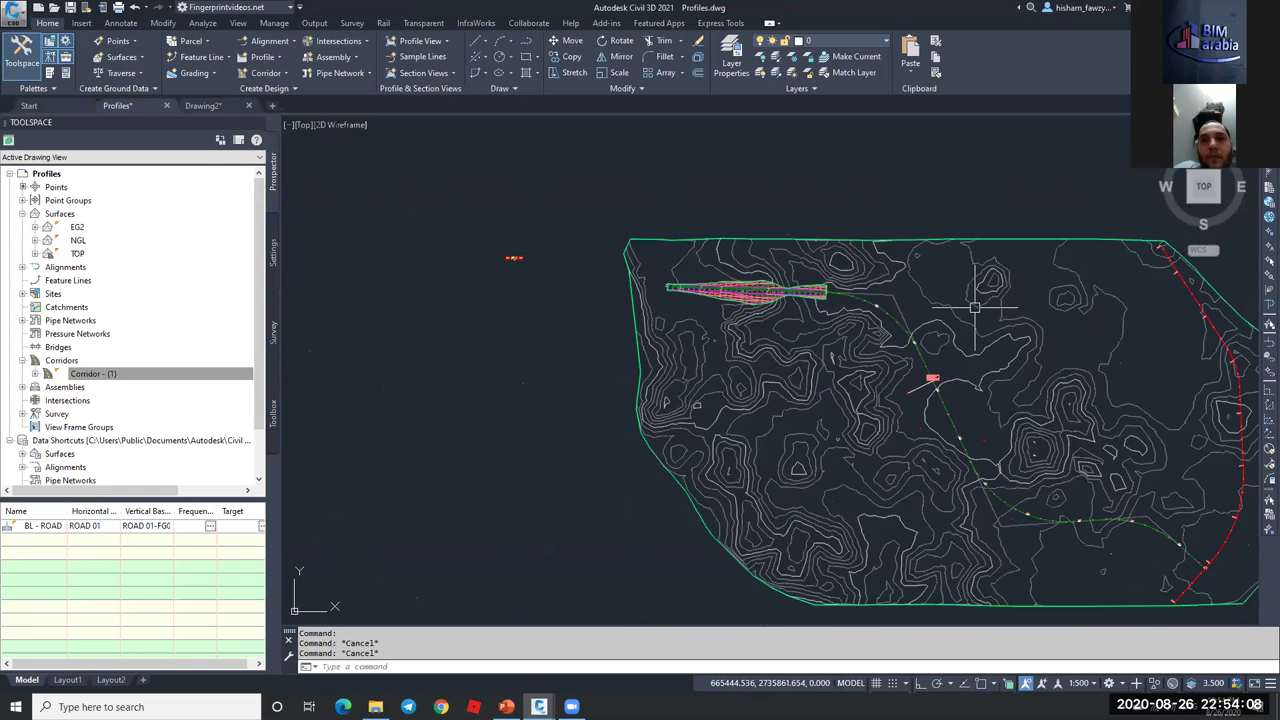
scroll(798, 289, "up", 5)
left_click(820, 258)
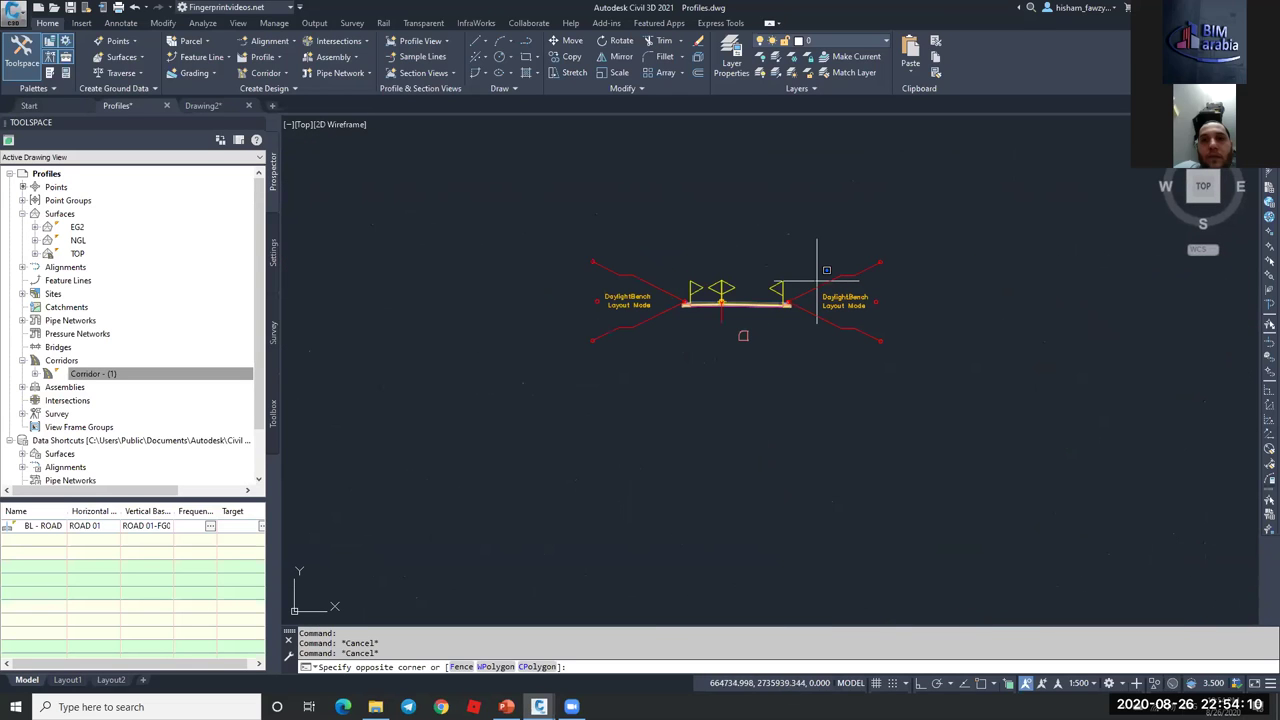
left_click(819, 281)
key("Escape")
key("Escape")
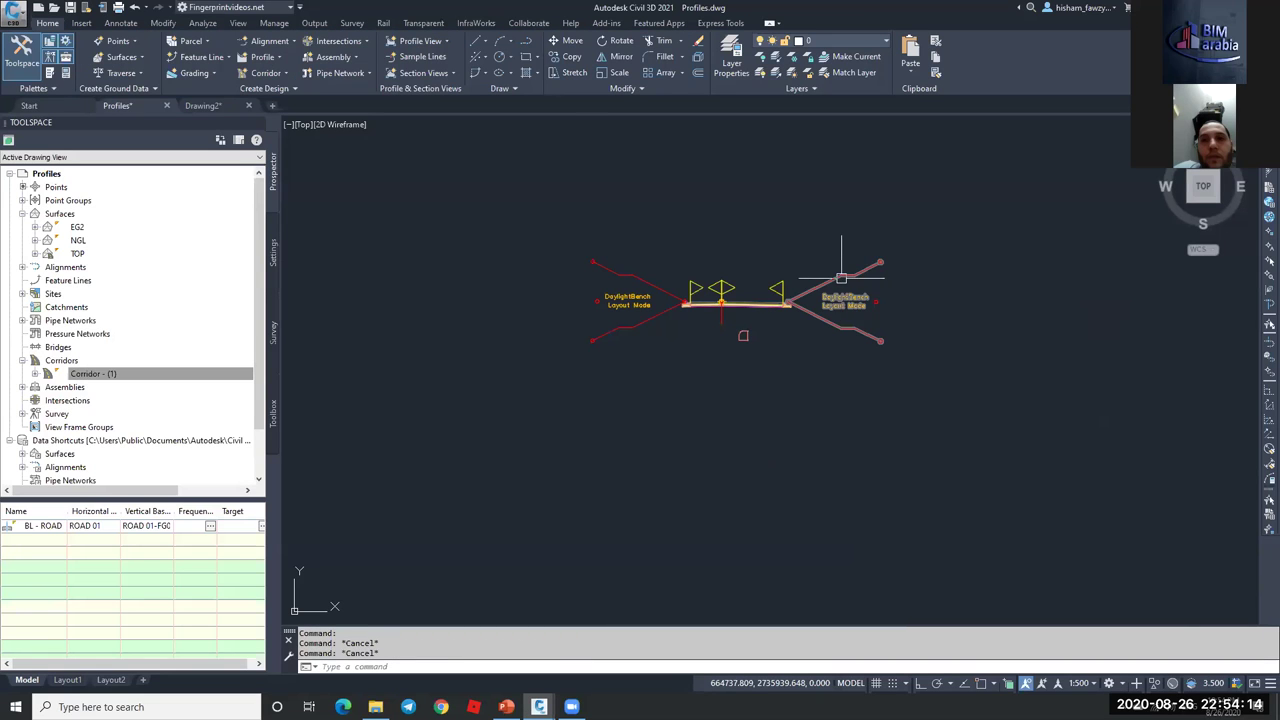
key("ctrl+3")
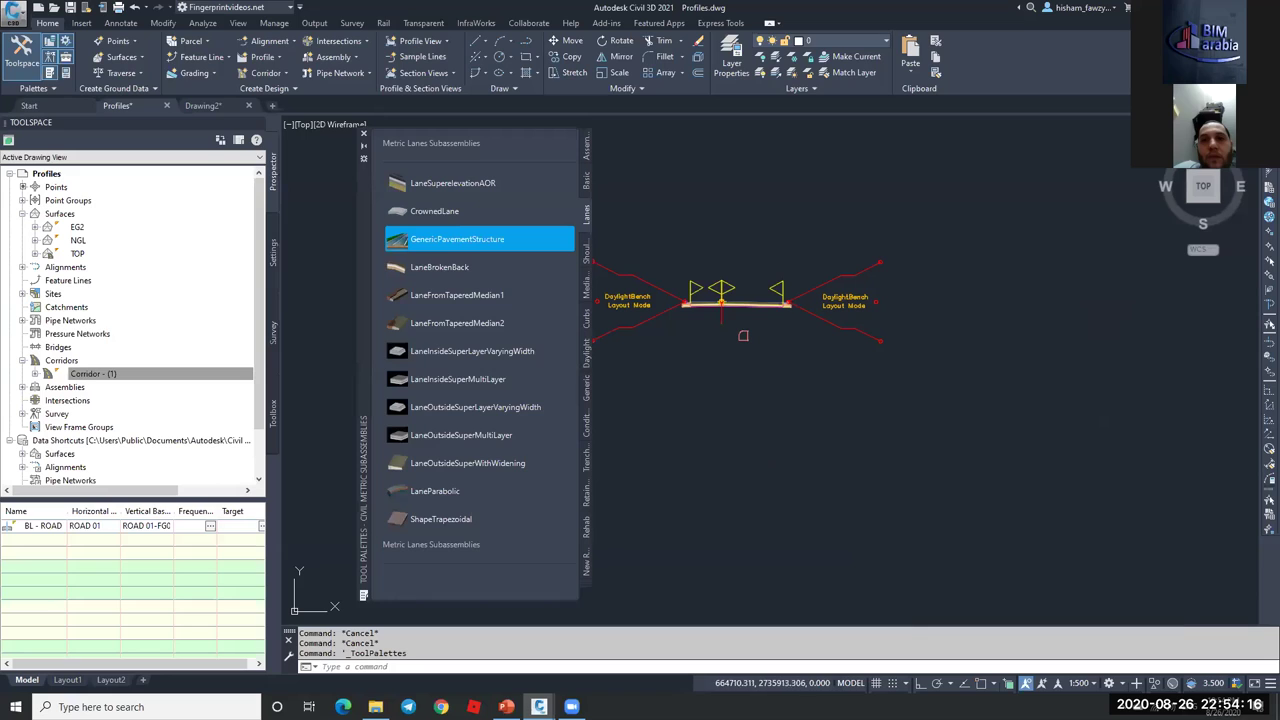
left_click(588, 464)
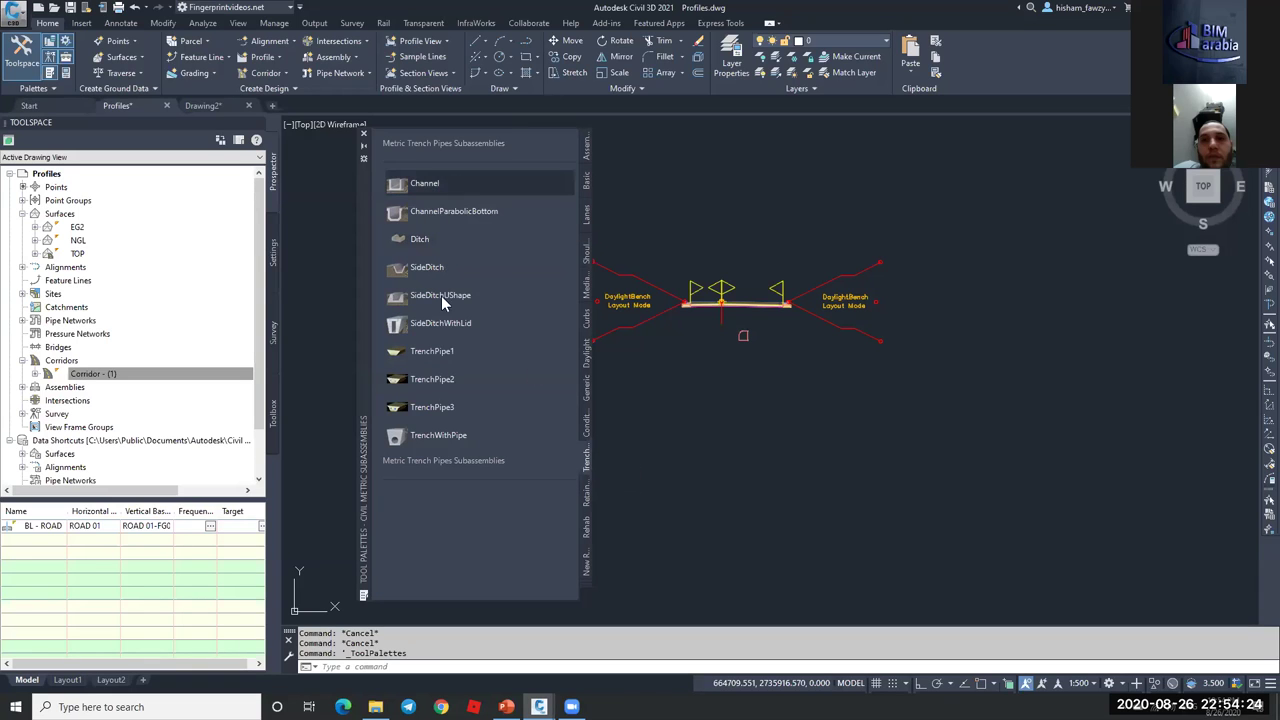
- Read the Channel subassembly's help page down to Behavior, then close it
right_click(468, 183)
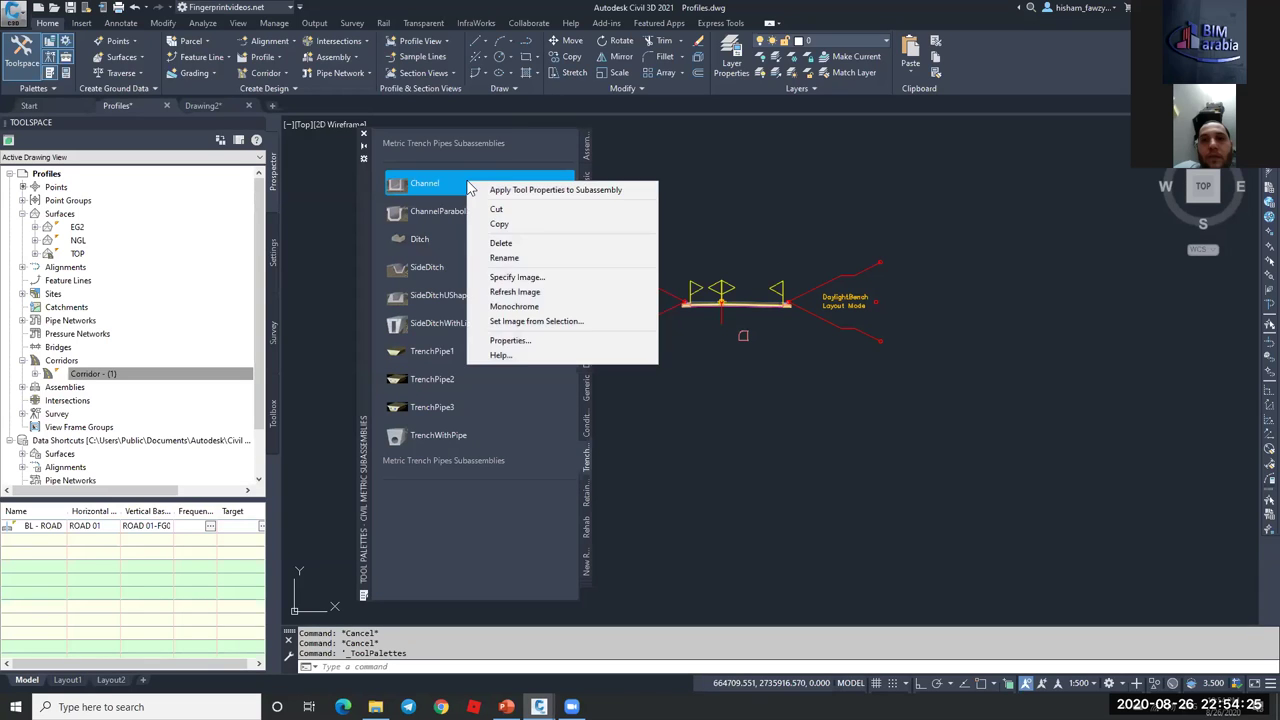
left_click(540, 356)
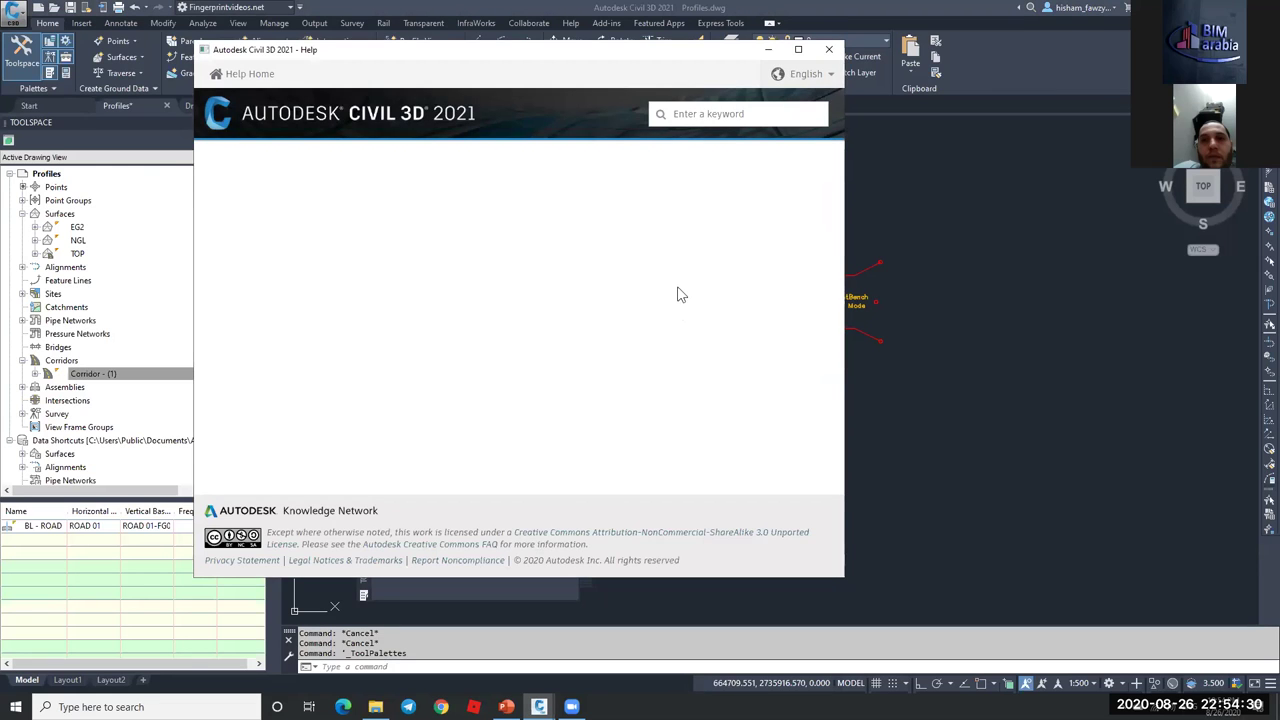
scroll(670, 280, "down", 3)
scroll(657, 290, "up", 3)
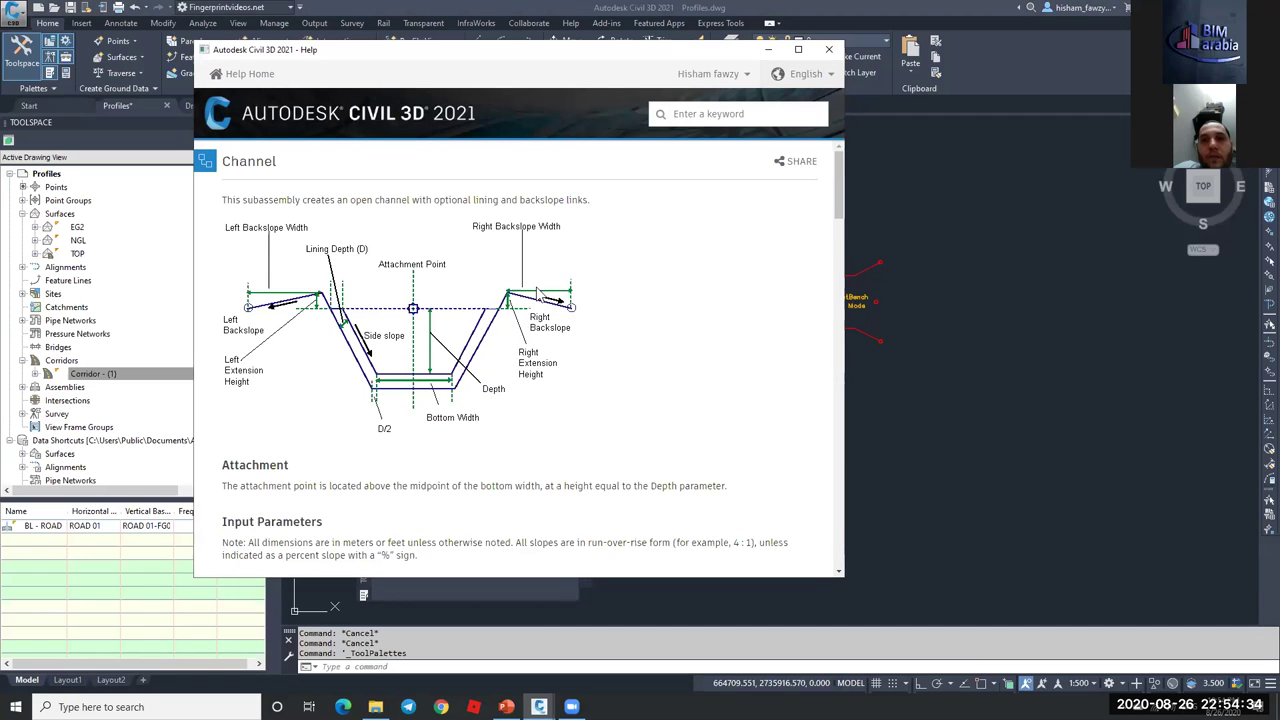
scroll(525, 310, "down", 10)
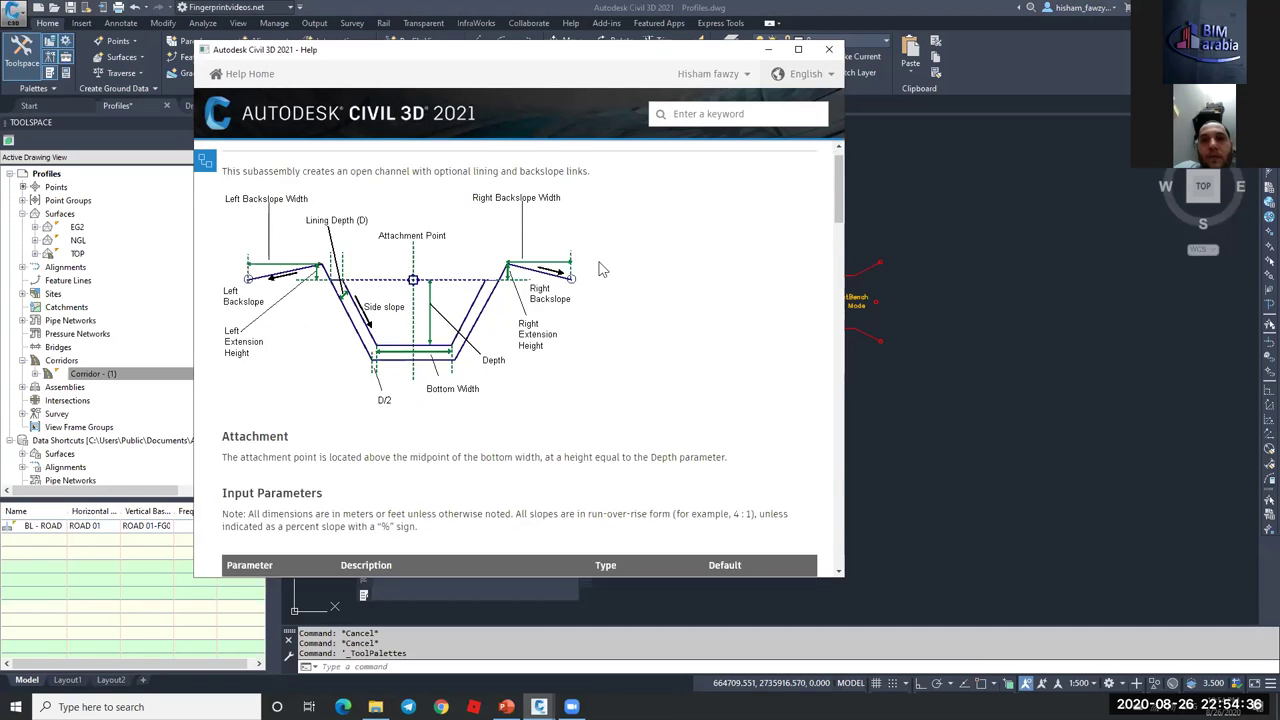
scroll(533, 307, "down", 5)
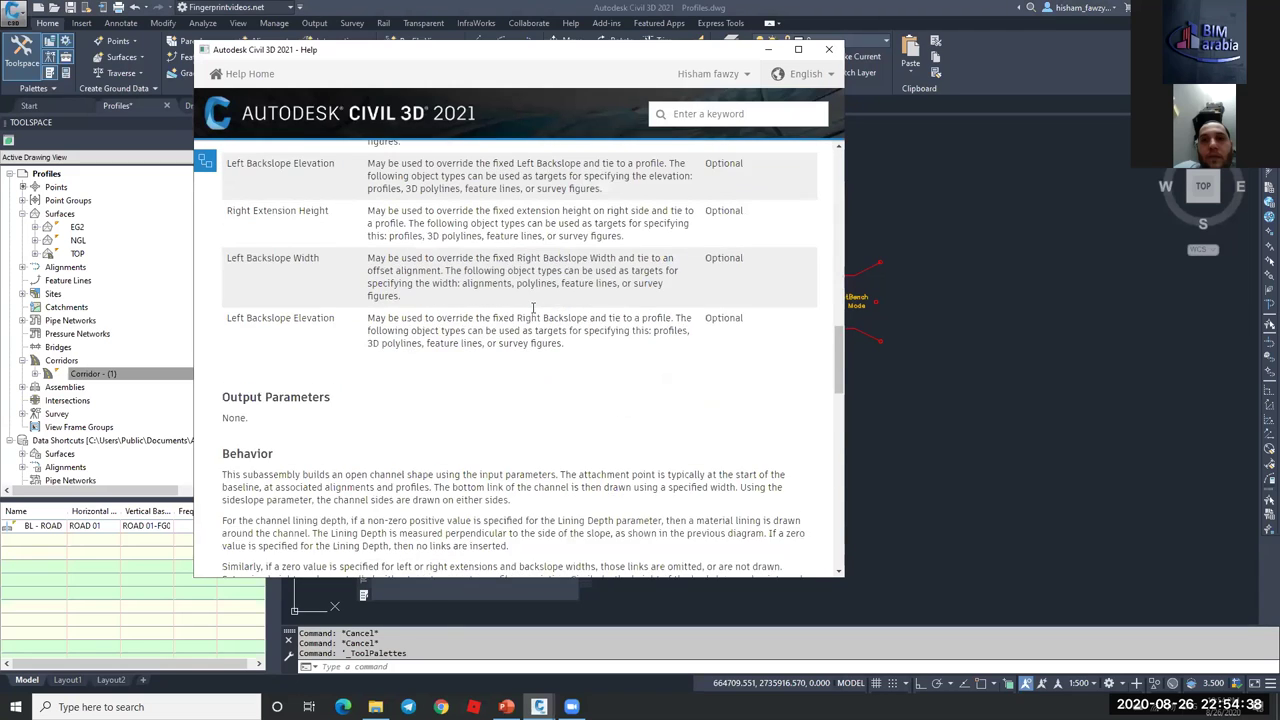
left_click(828, 49)
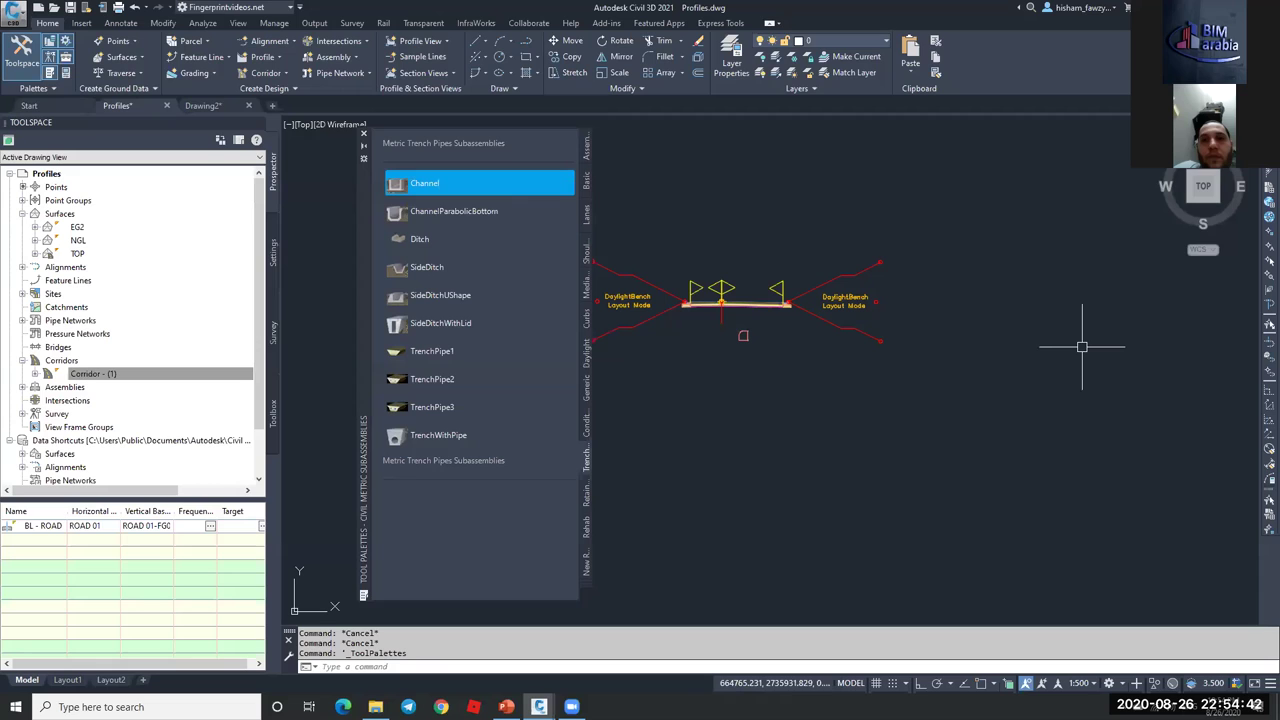
- Replace the right-side DaylightBench with a Channel subassembly, accepting the Similar Targets prompt
left_click(558, 210)
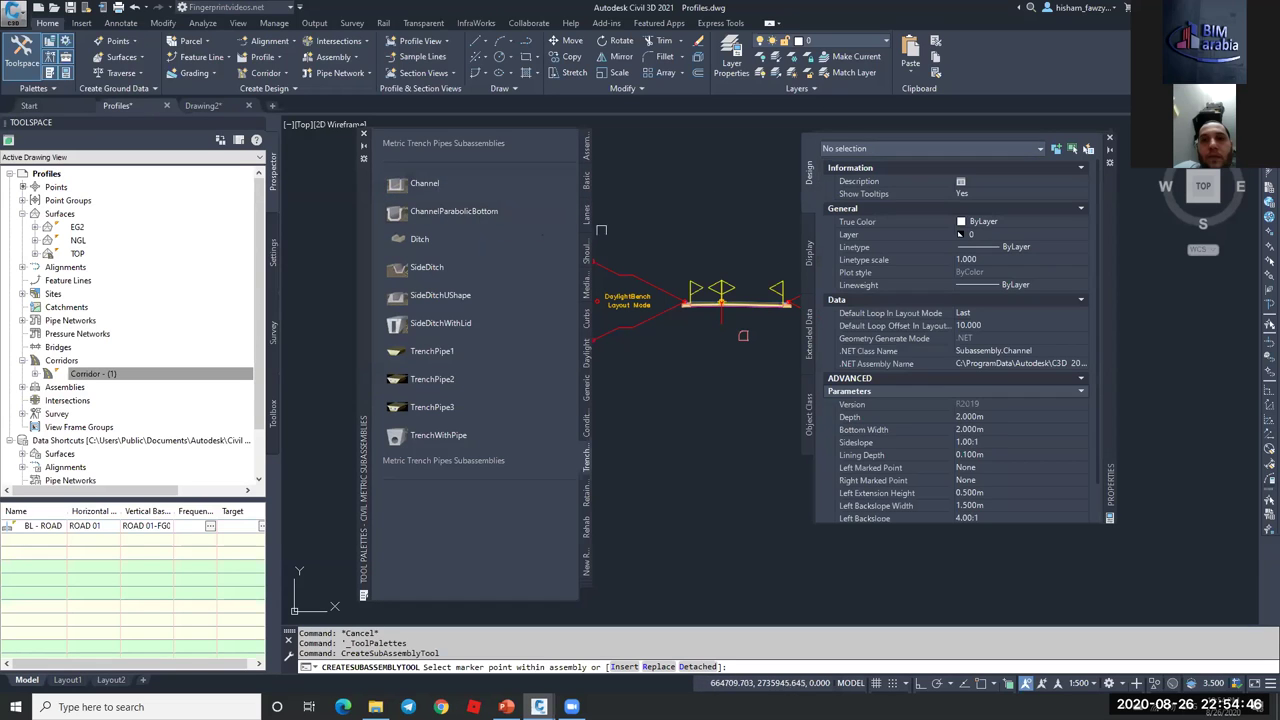
scroll(650, 255, "up", 3)
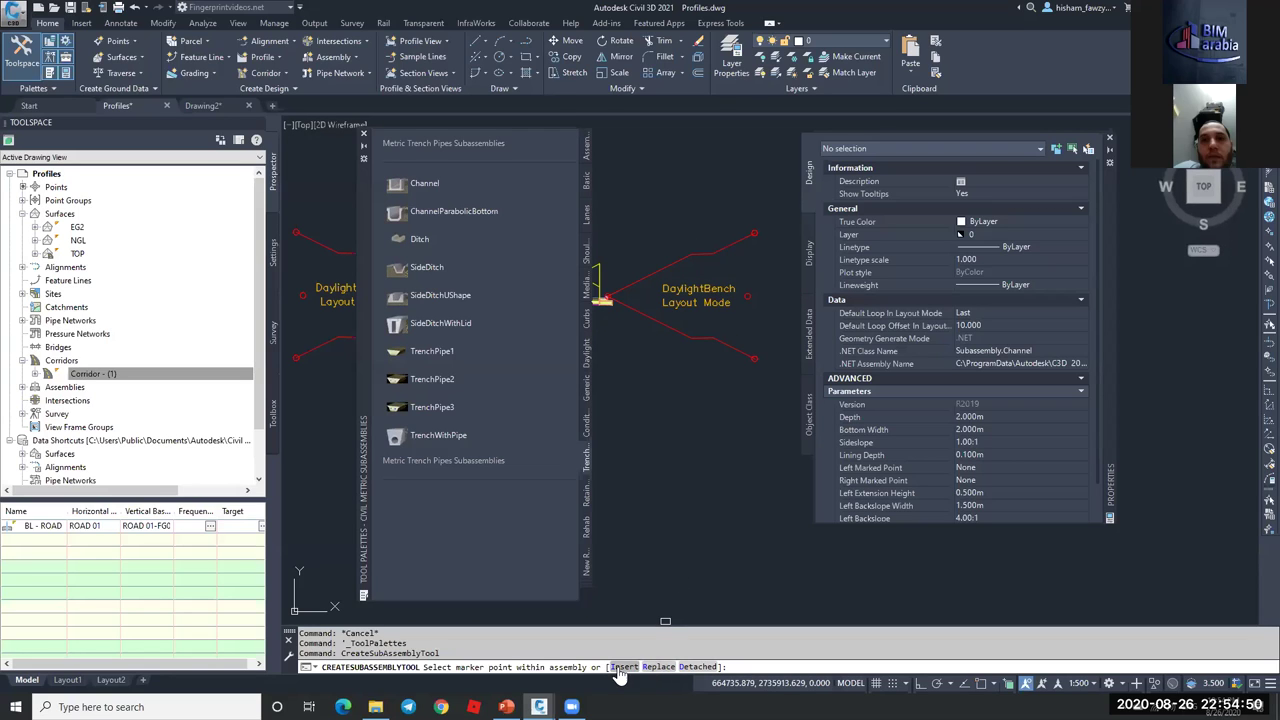
left_click(659, 667)
scroll(699, 420, "down", 3)
scroll(699, 420, "up", 3)
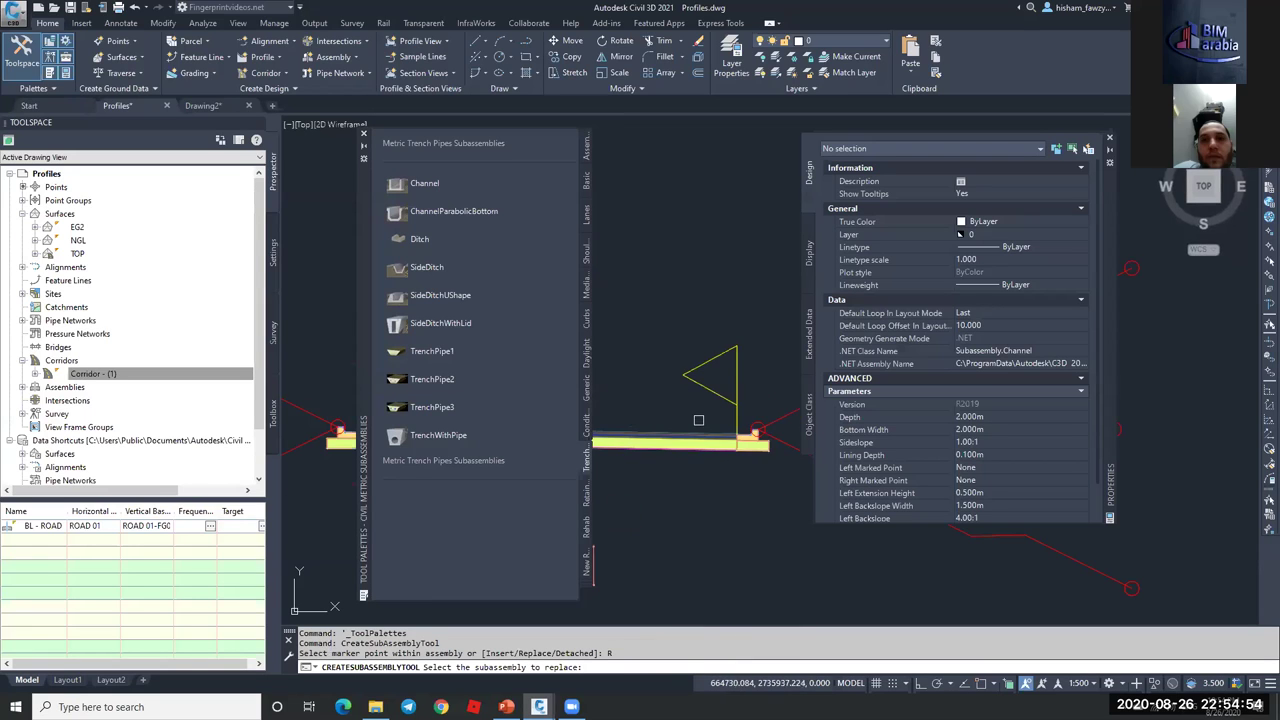
scroll(634, 402, "down", 3)
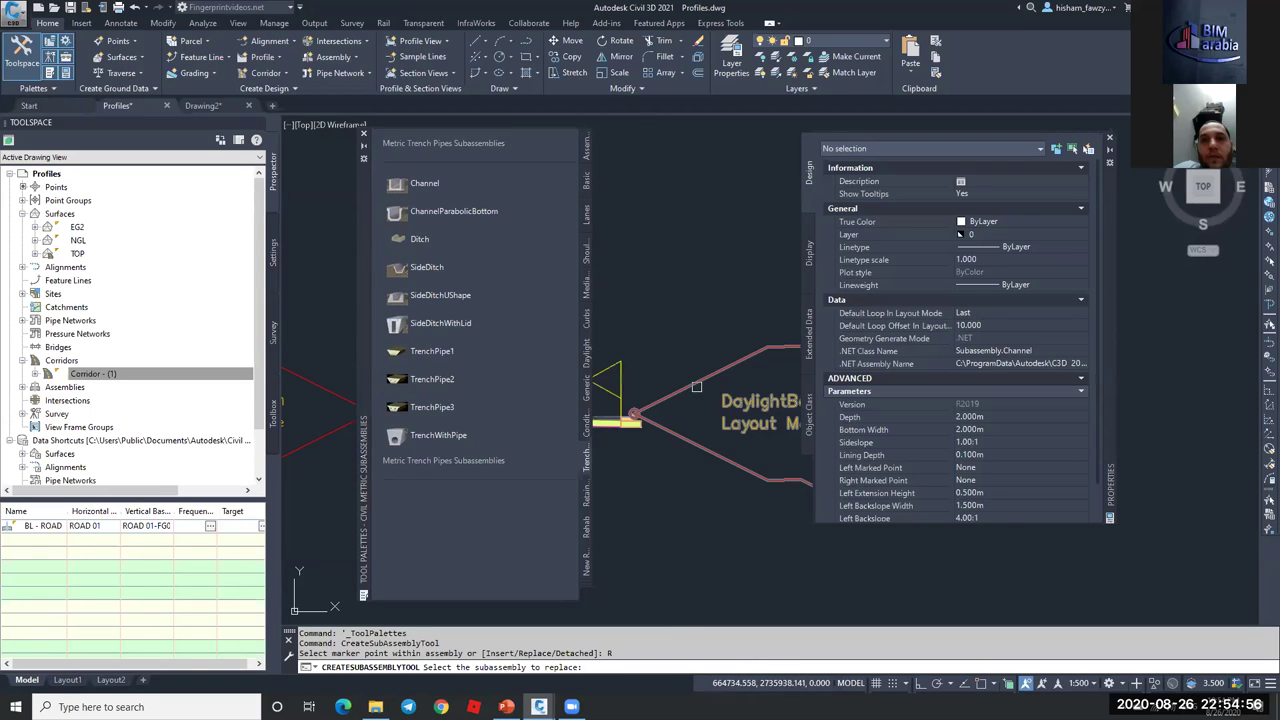
left_click(689, 390)
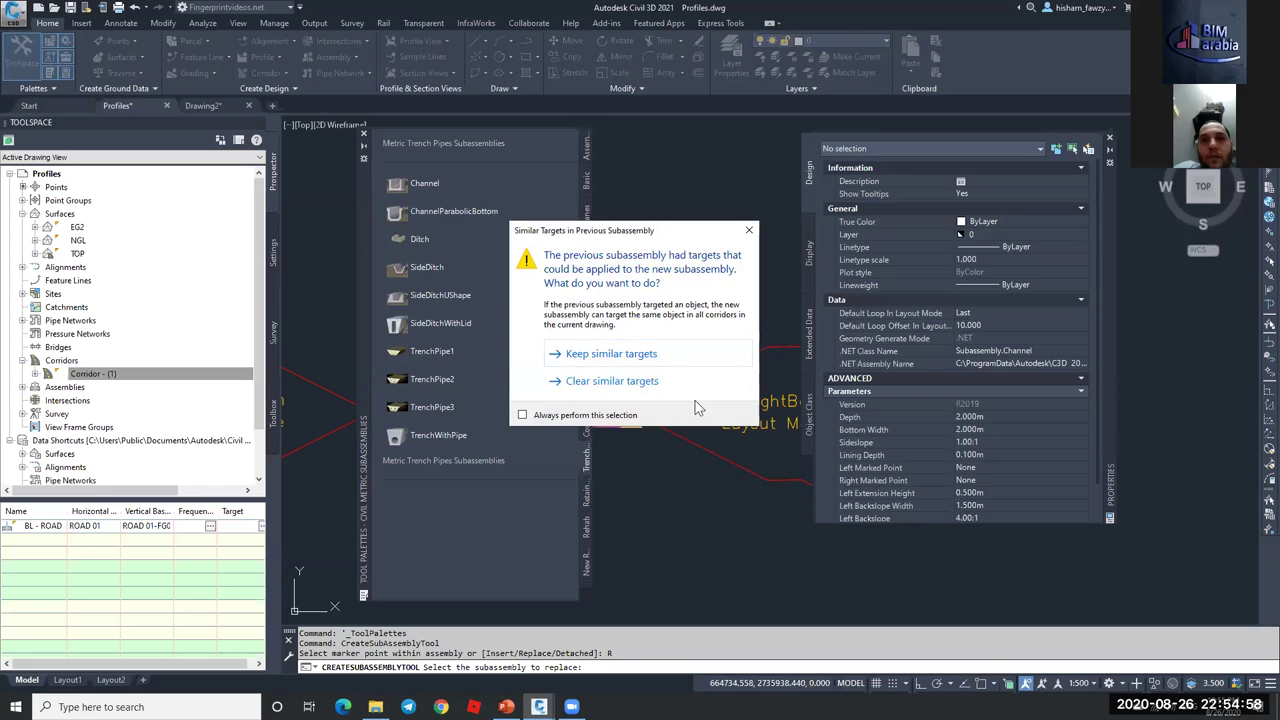
key("Return")
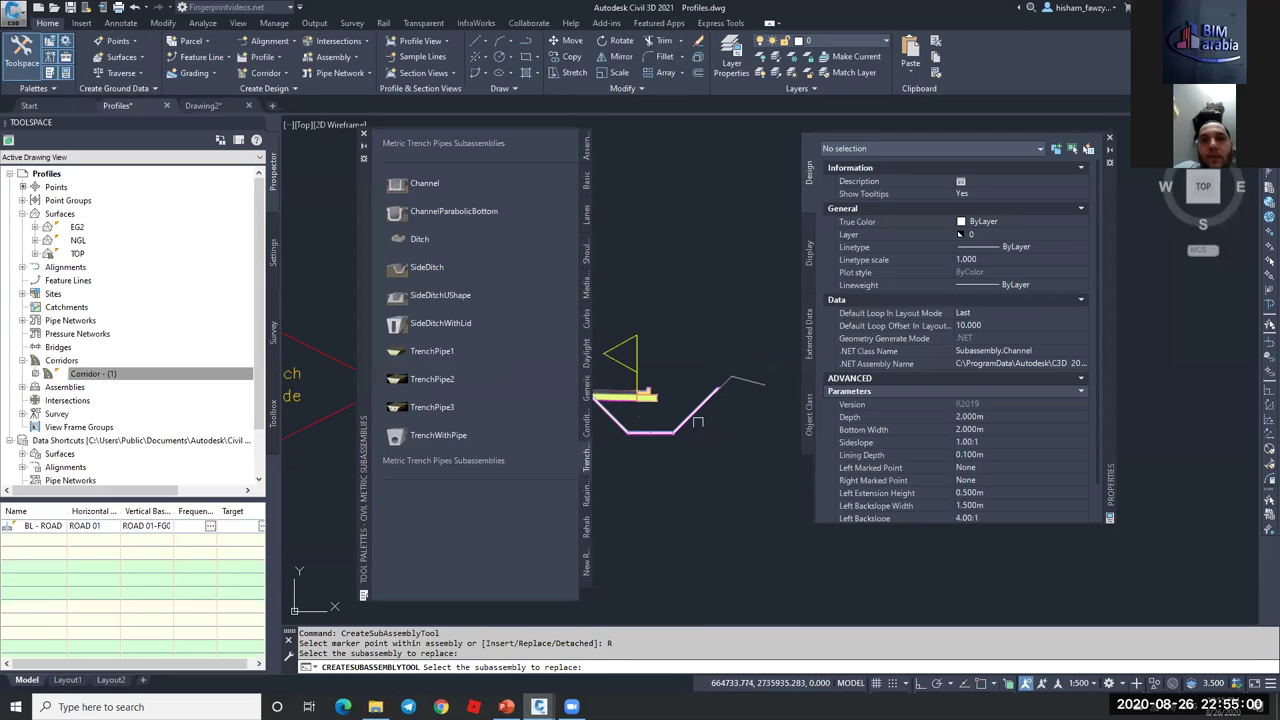
key("Escape")
- Select the new Channel ditch and try Move To, then cancel it
left_click(729, 383)
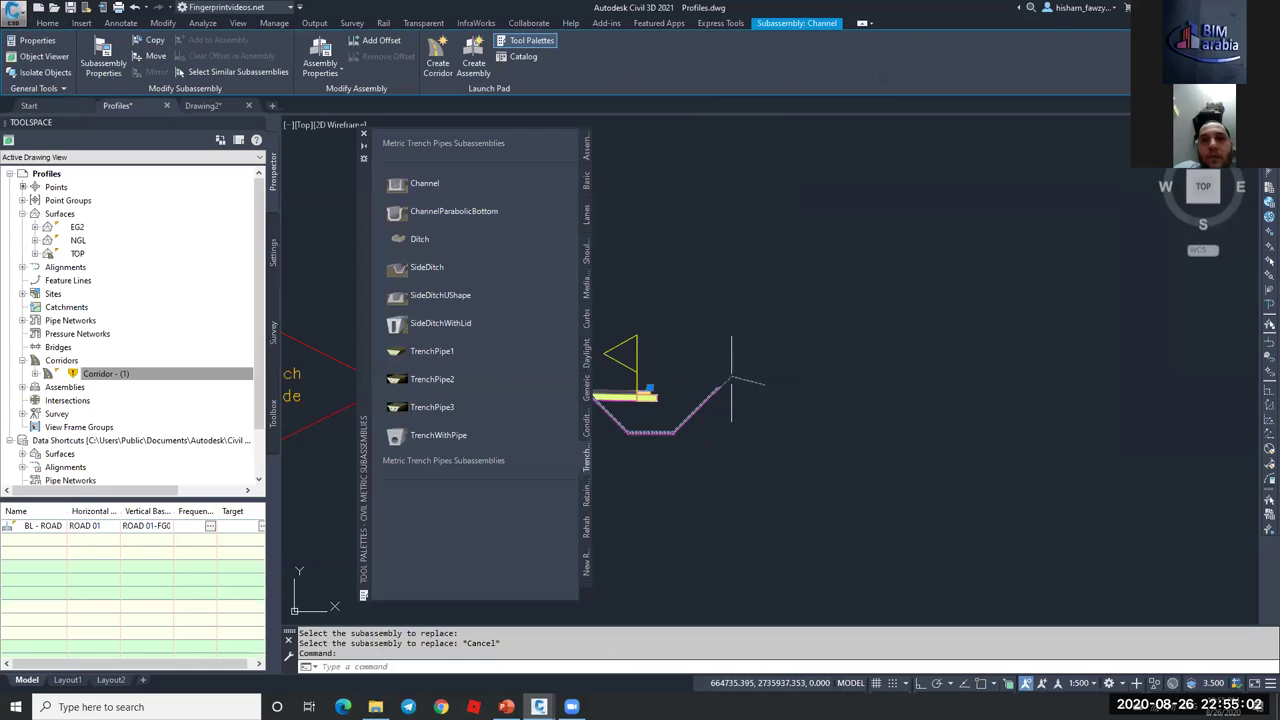
scroll(722, 382, "up", 3)
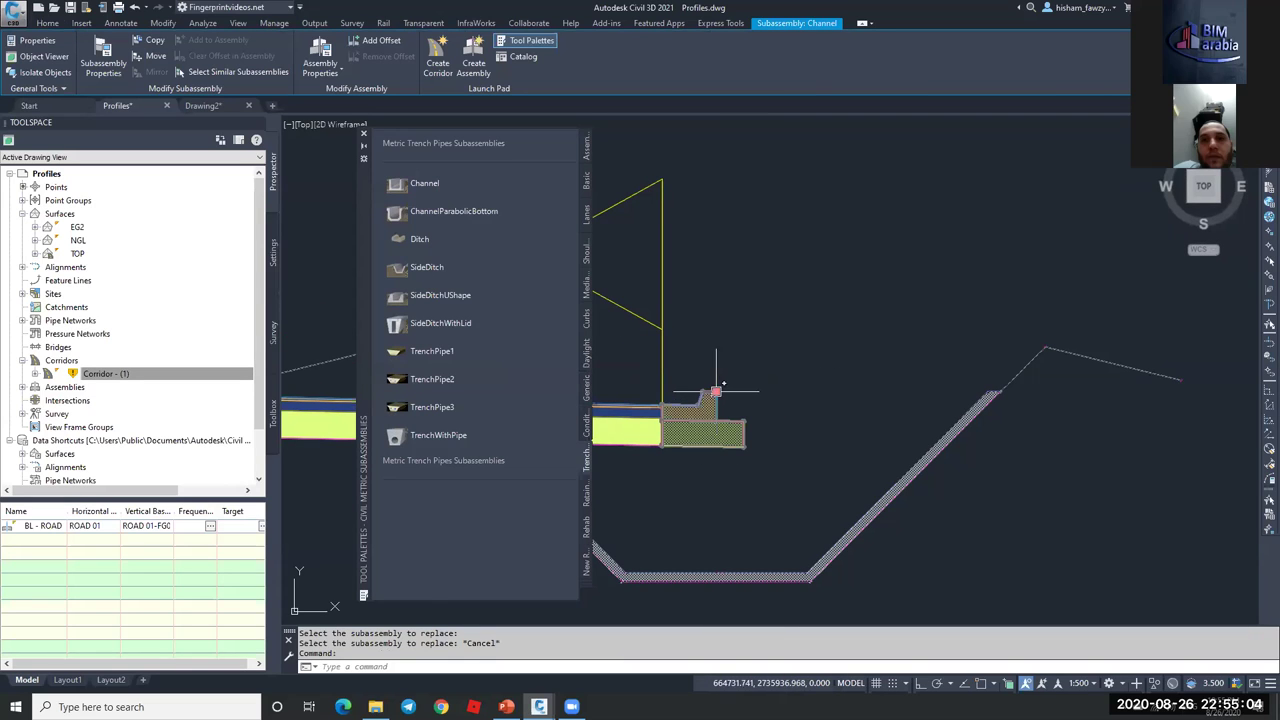
scroll(740, 388, "down", 2)
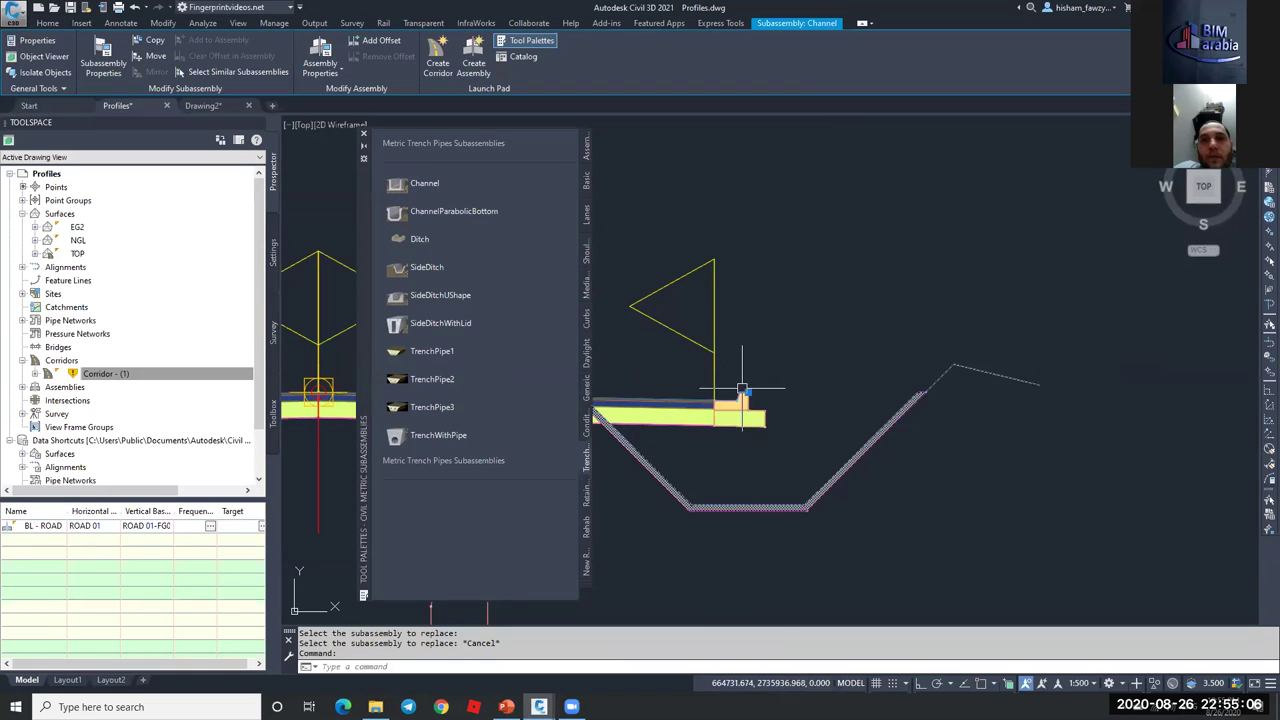
scroll(804, 393, "down", 3)
scroll(816, 396, "up", 2)
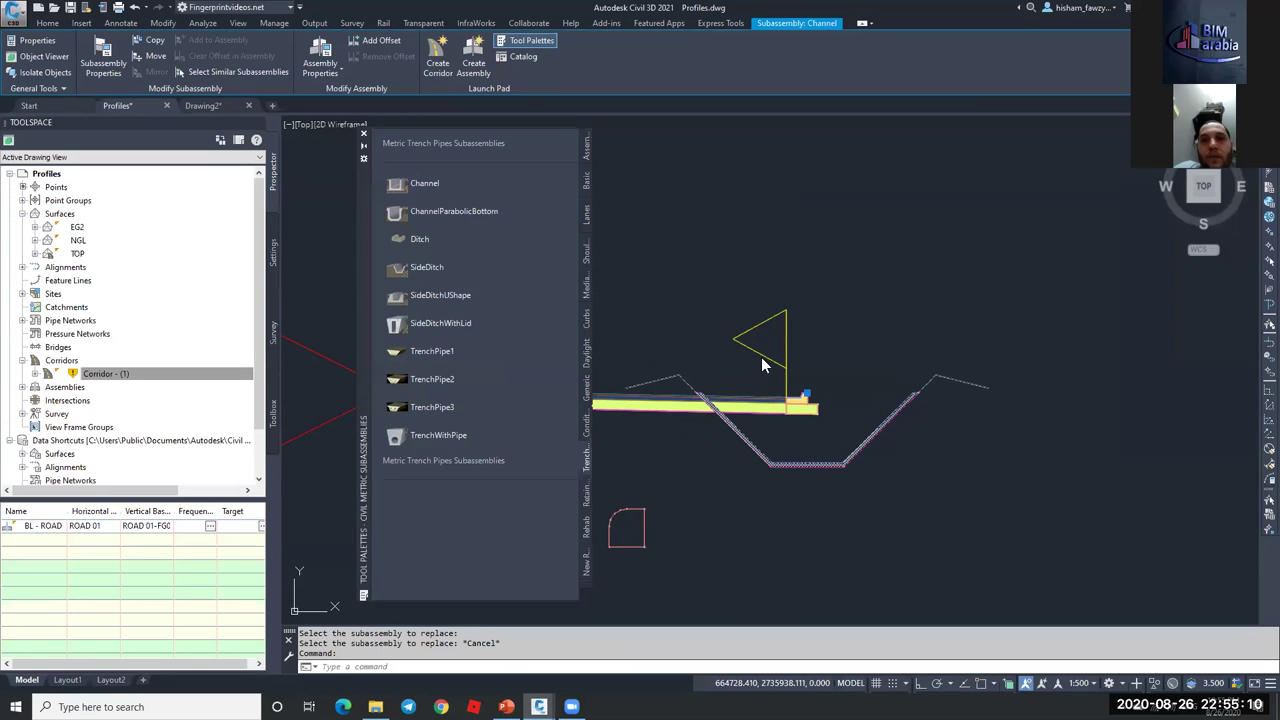
scroll(721, 368, "up", 3)
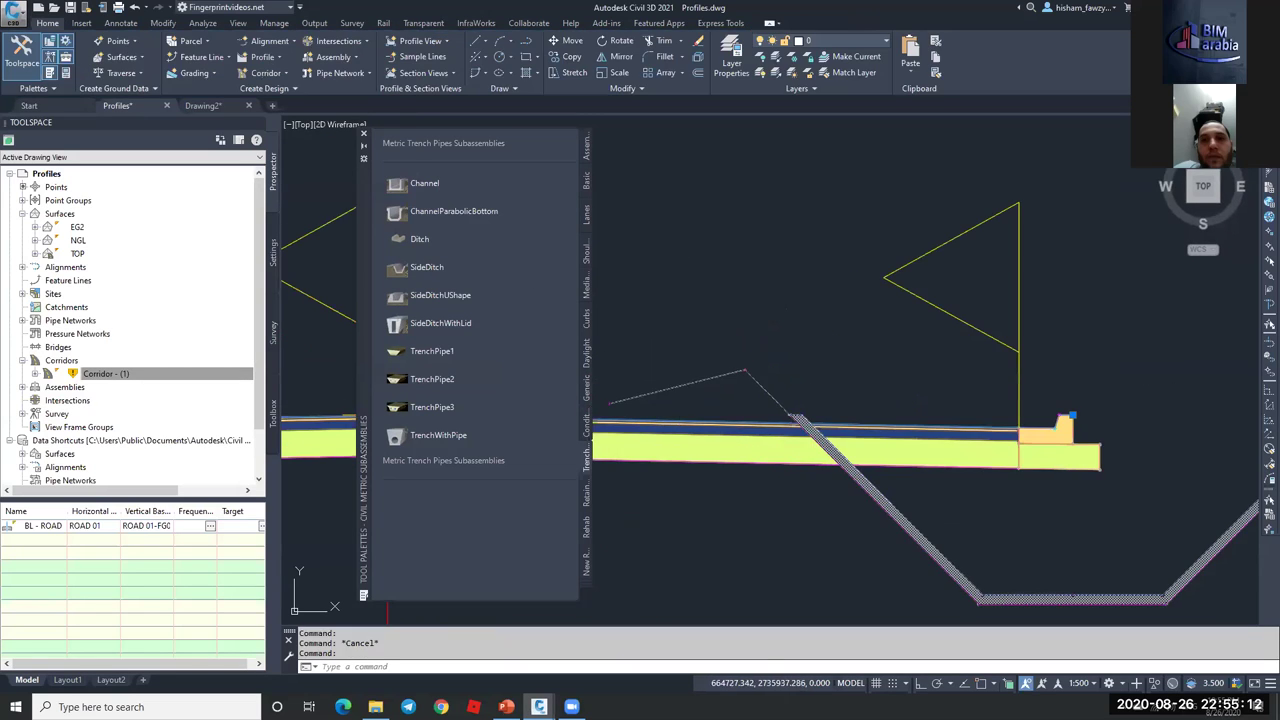
scroll(721, 368, "down", 1)
scroll(721, 368, "down", 1)
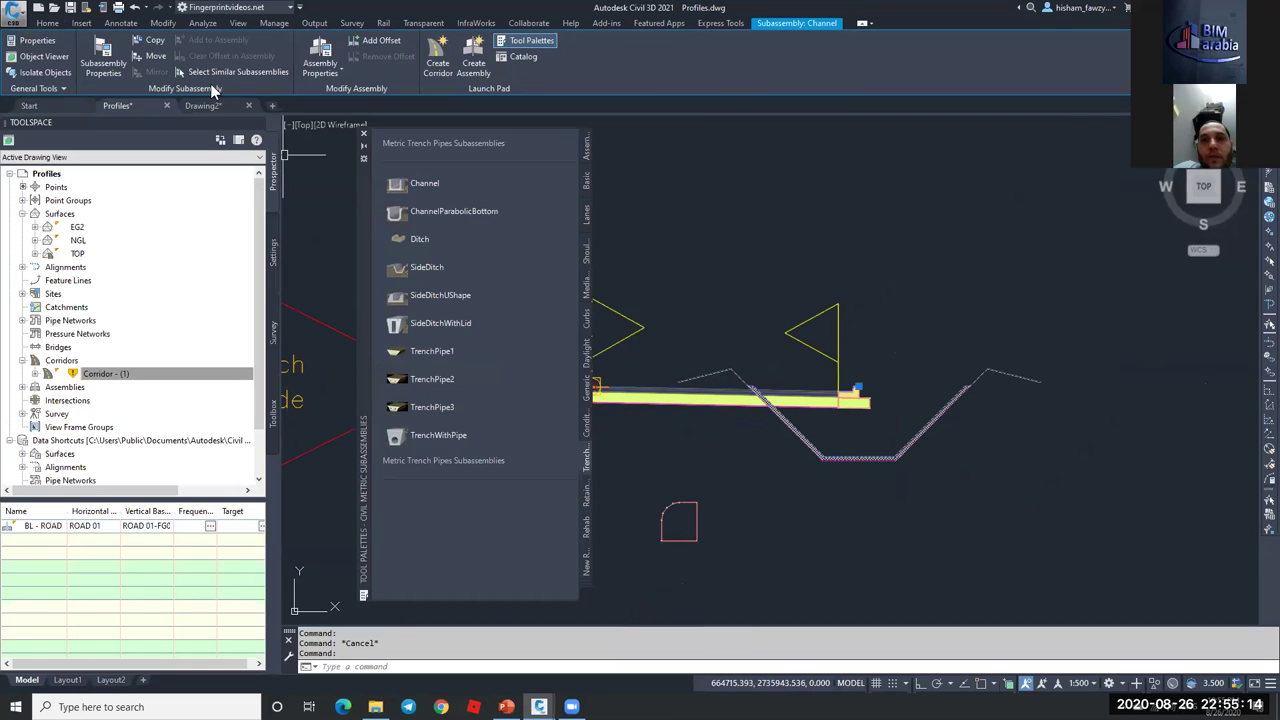
left_click(152, 56)
scroll(870, 372, "up", 2)
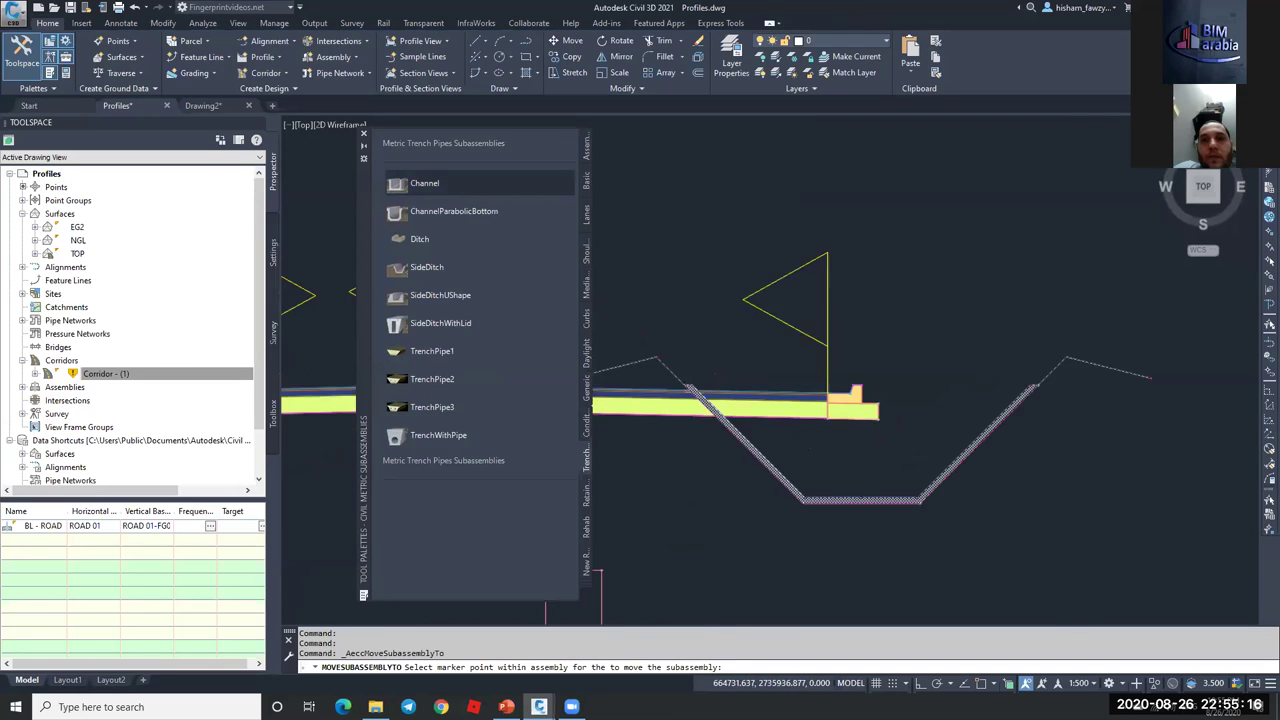
scroll(880, 368, "up", 2)
key("Escape")
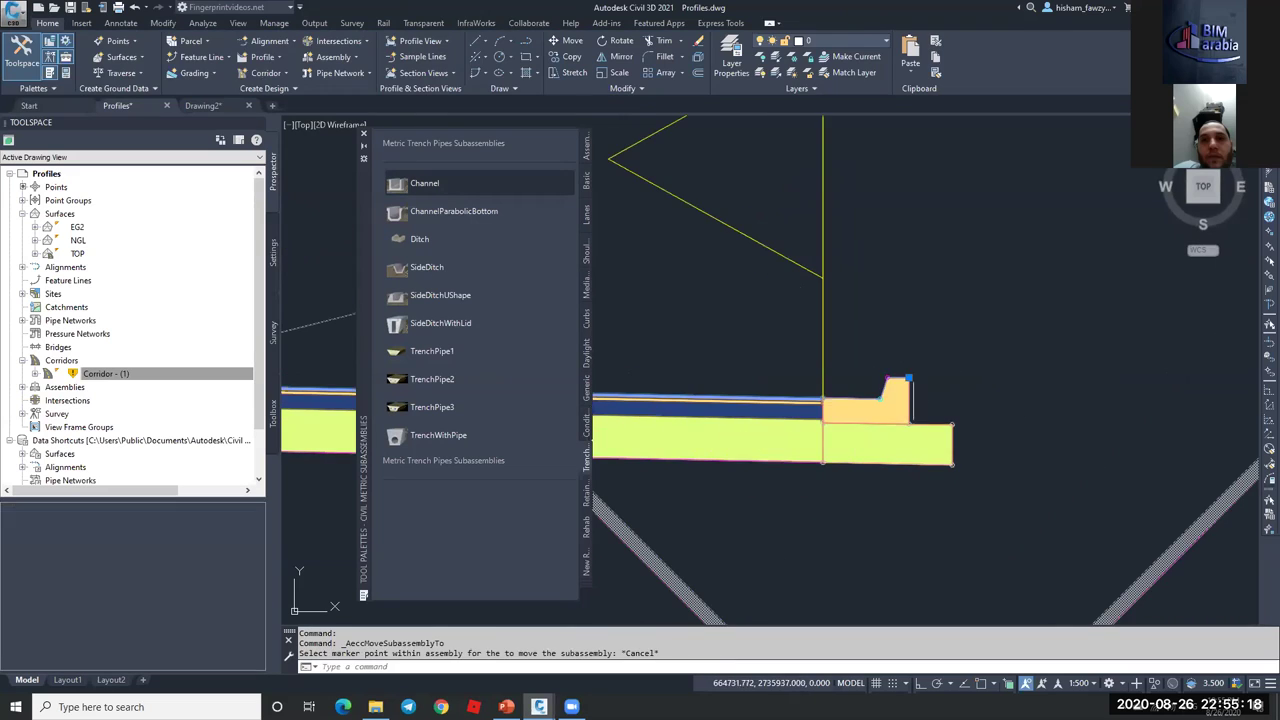
- Show the Metric Generic link subassemblies in Tool Palettes
scroll(860, 352, "down", 2)
scroll(855, 366, "down", 2)
scroll(840, 362, "up", 4)
scroll(825, 355, "down", 4)
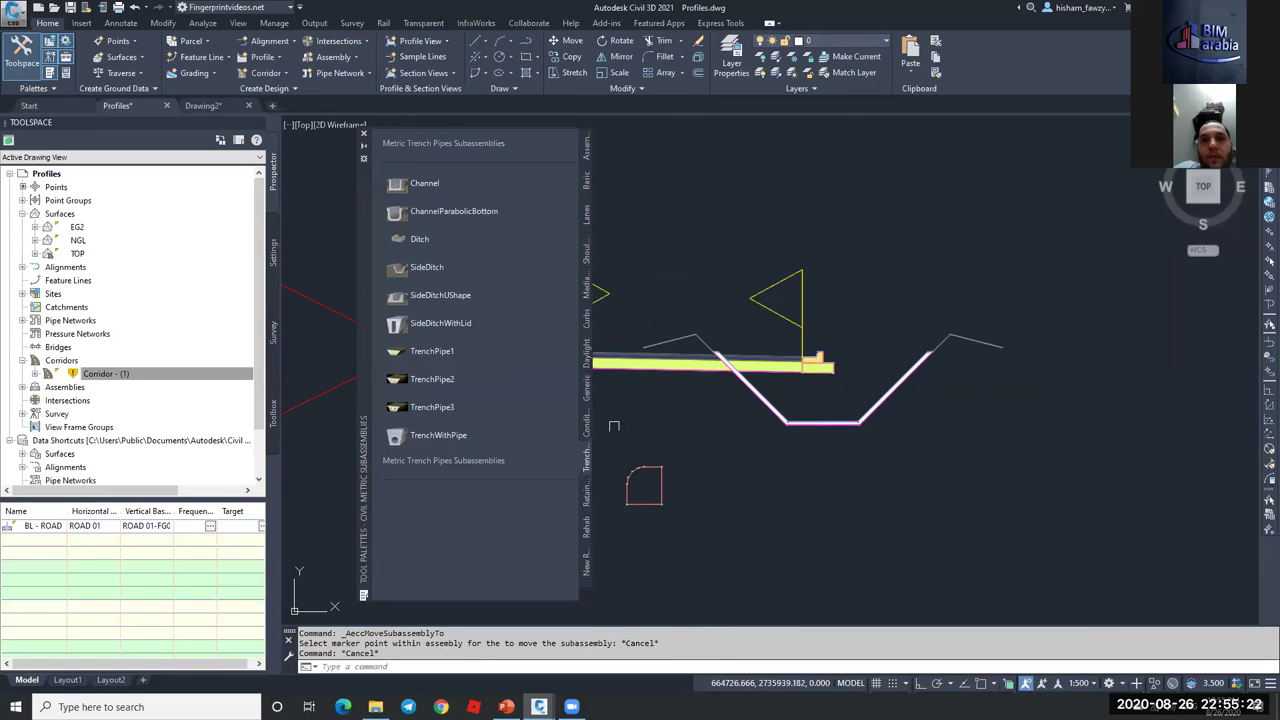
left_click(586, 430)
left_click(586, 389)
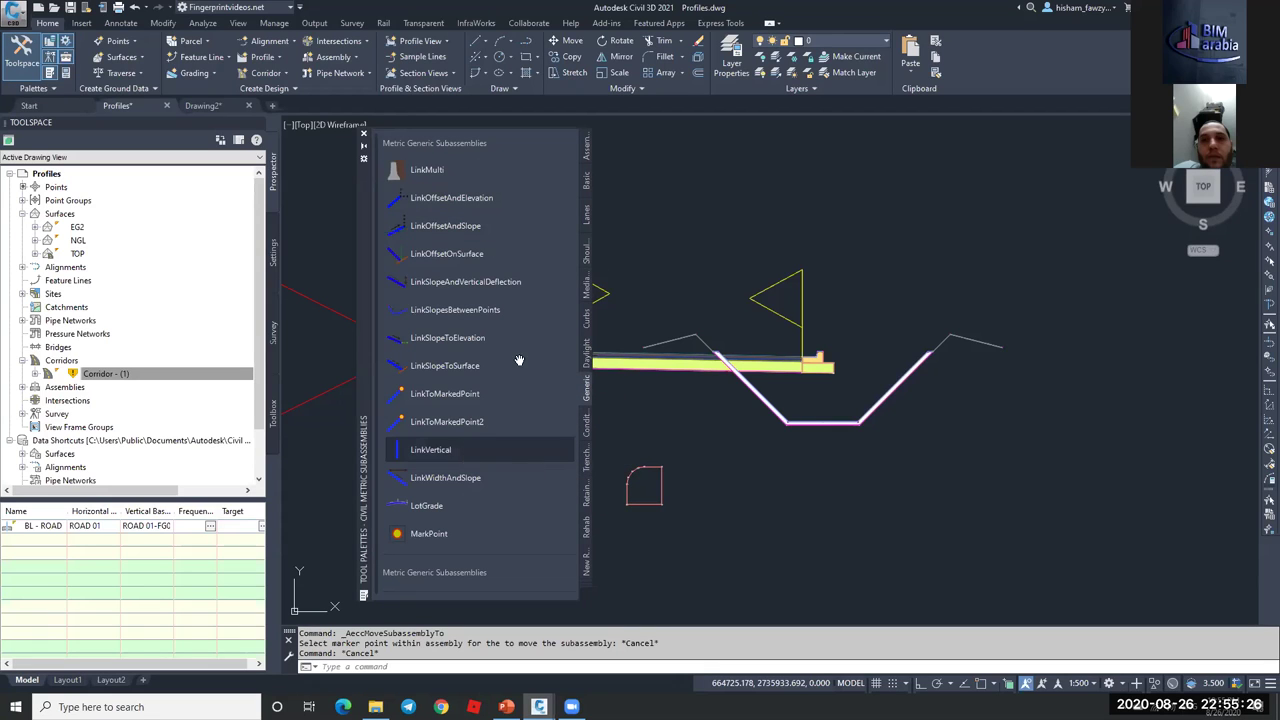
- Insert a LinkWidthAndSlope link from the Generic palette with Width 5.000m, then end placement
left_click(450, 478)
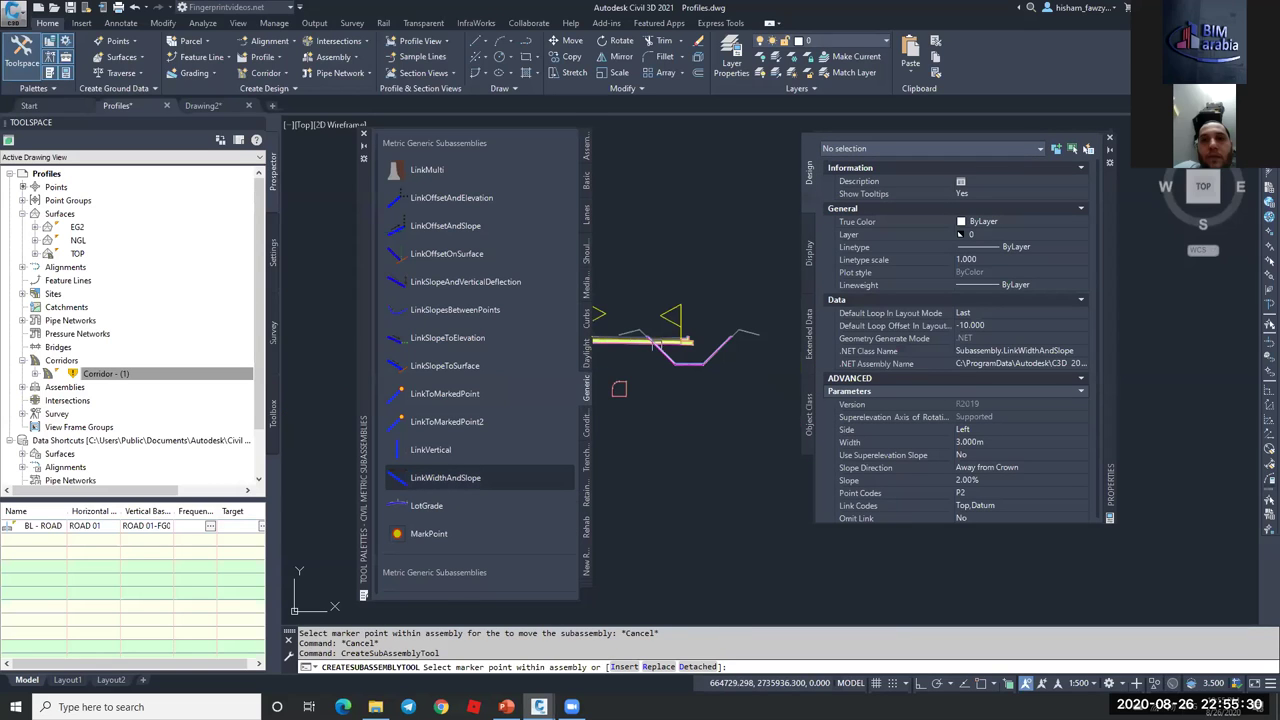
left_click(995, 443)
type("5")
key("Tab")
scroll(723, 331, "up", 6)
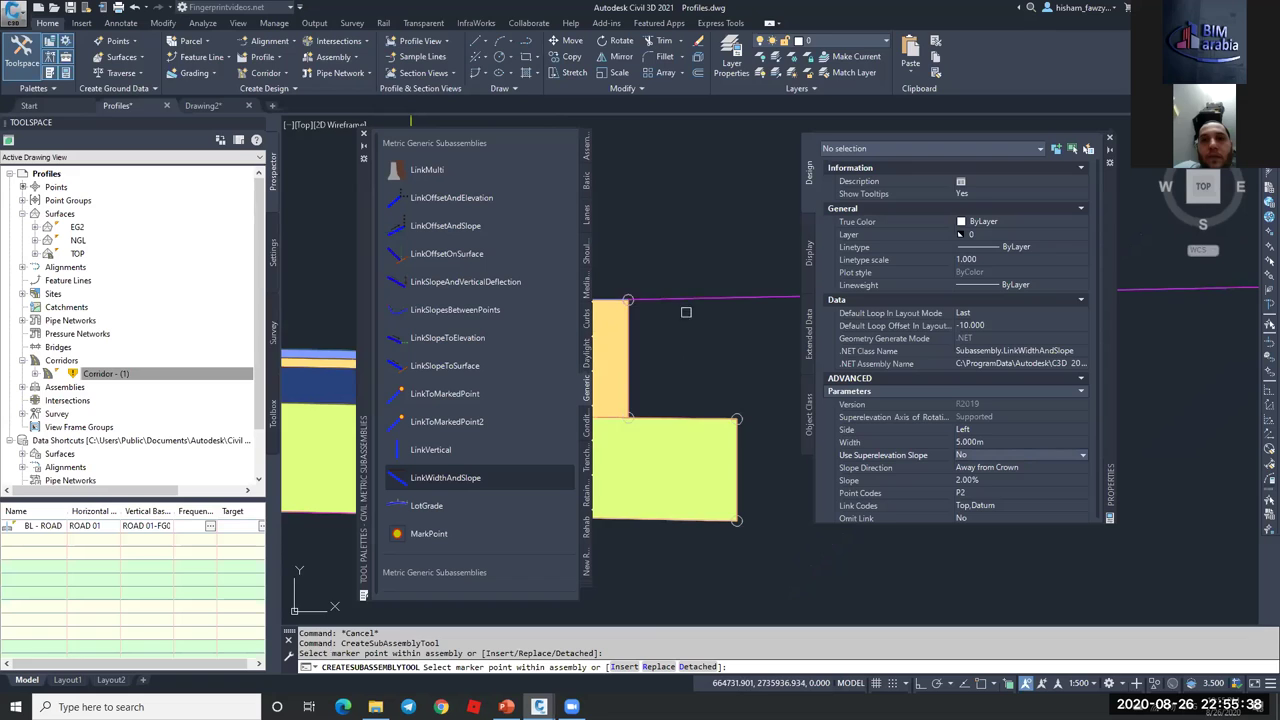
scroll(686, 309, "down", 6)
key("Escape")
key("Escape")
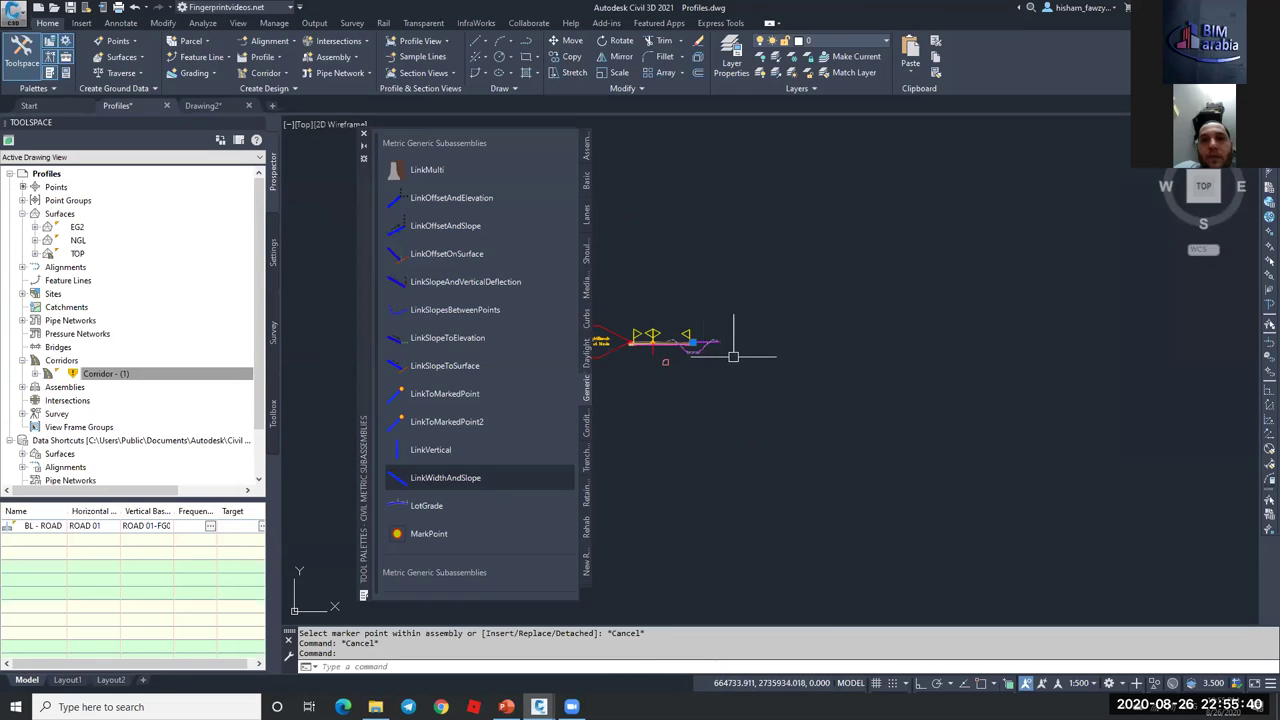
- Move the new LinkWidthAndSlope link to the curb's back marker point and check its position
left_click(712, 345)
left_click(150, 58)
scroll(665, 362, "up", 6)
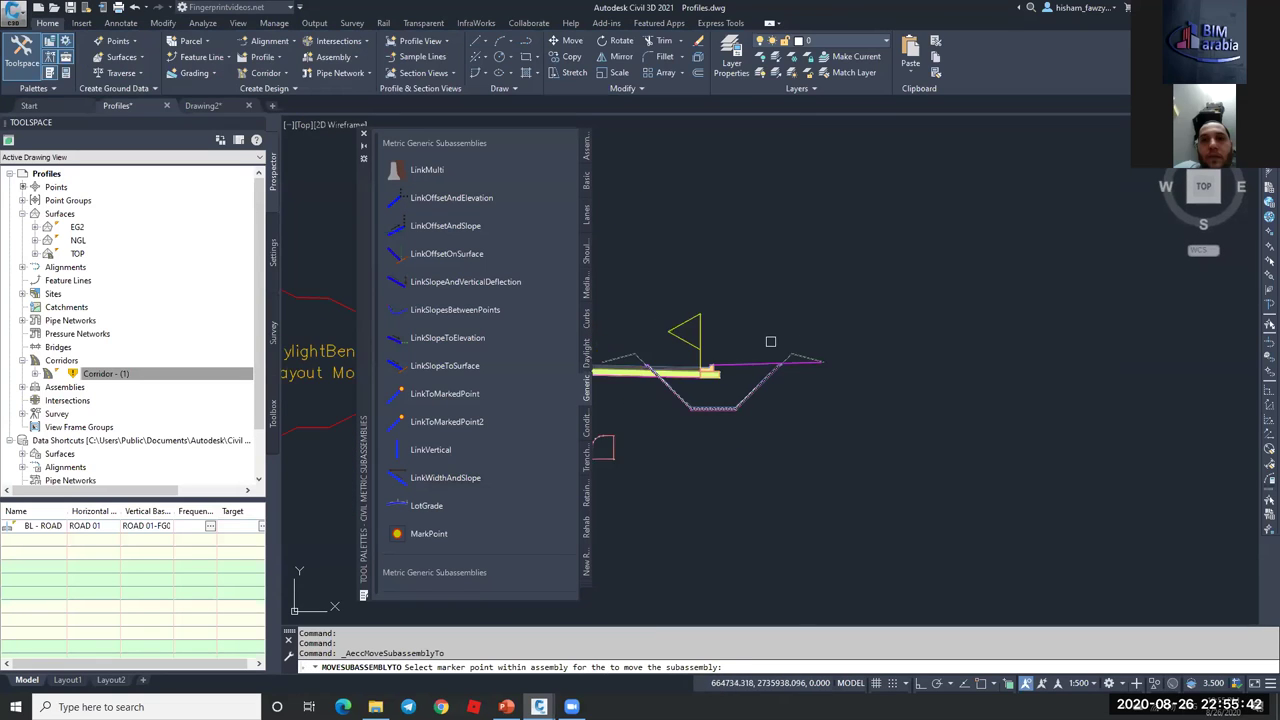
left_click(896, 318)
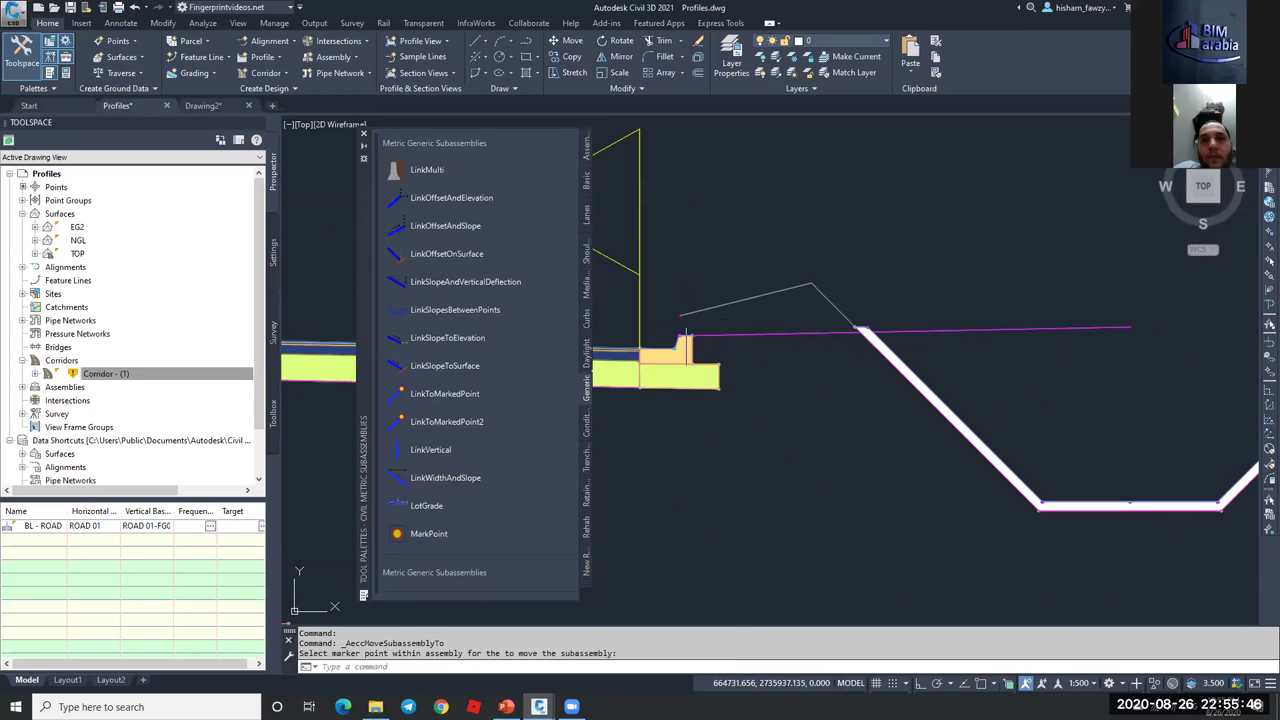
left_click(993, 326)
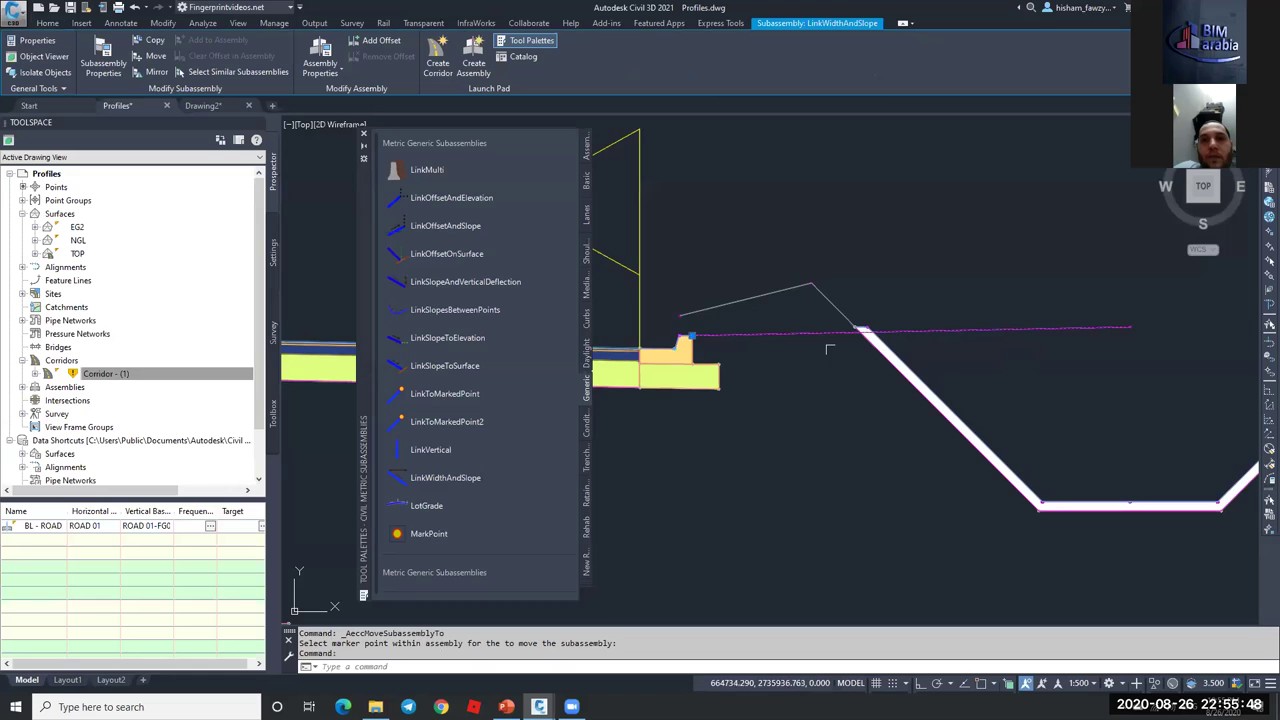
scroll(743, 323, "up", 2)
scroll(794, 323, "down", 3)
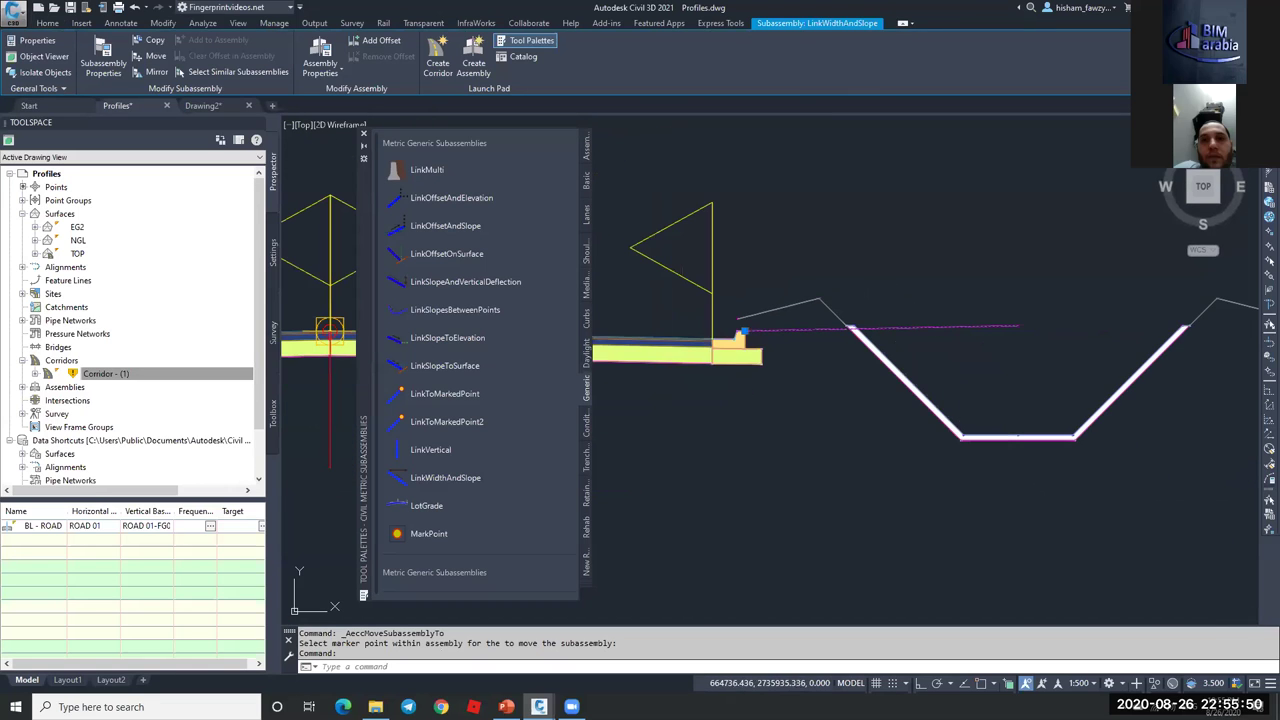
scroll(741, 320, "up", 2)
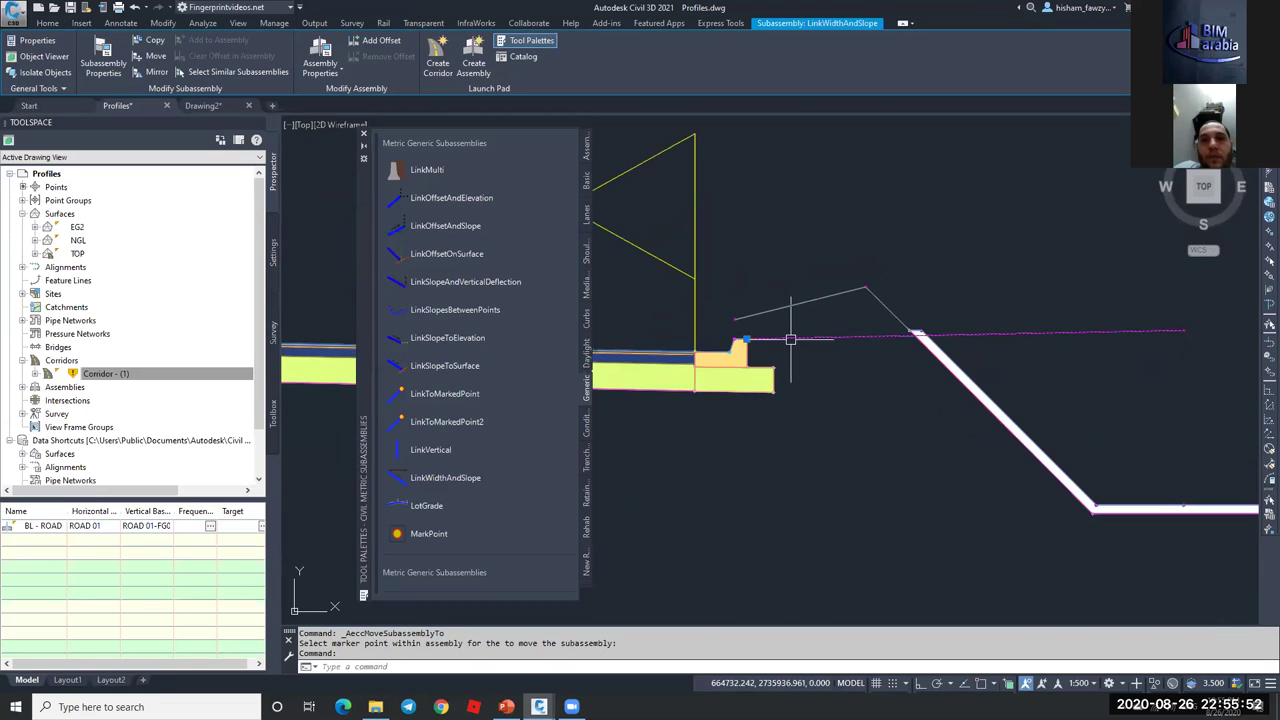
scroll(743, 340, "down", 2)
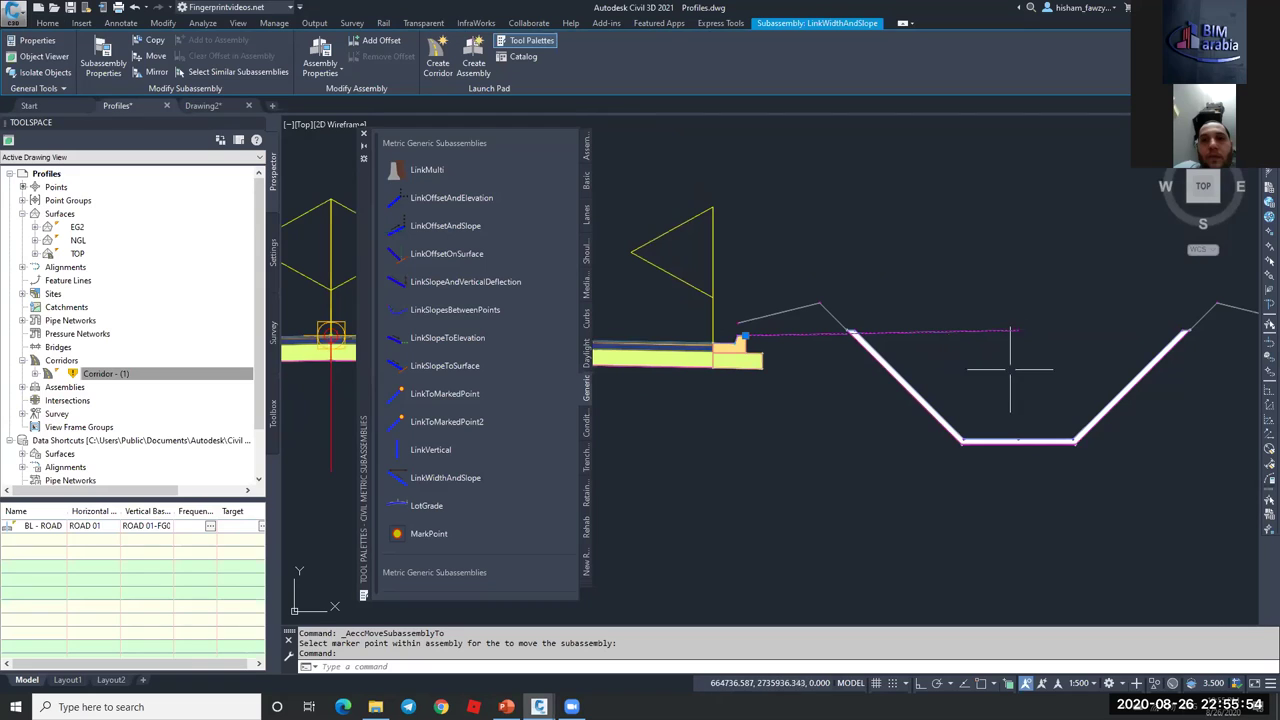
key("Escape")
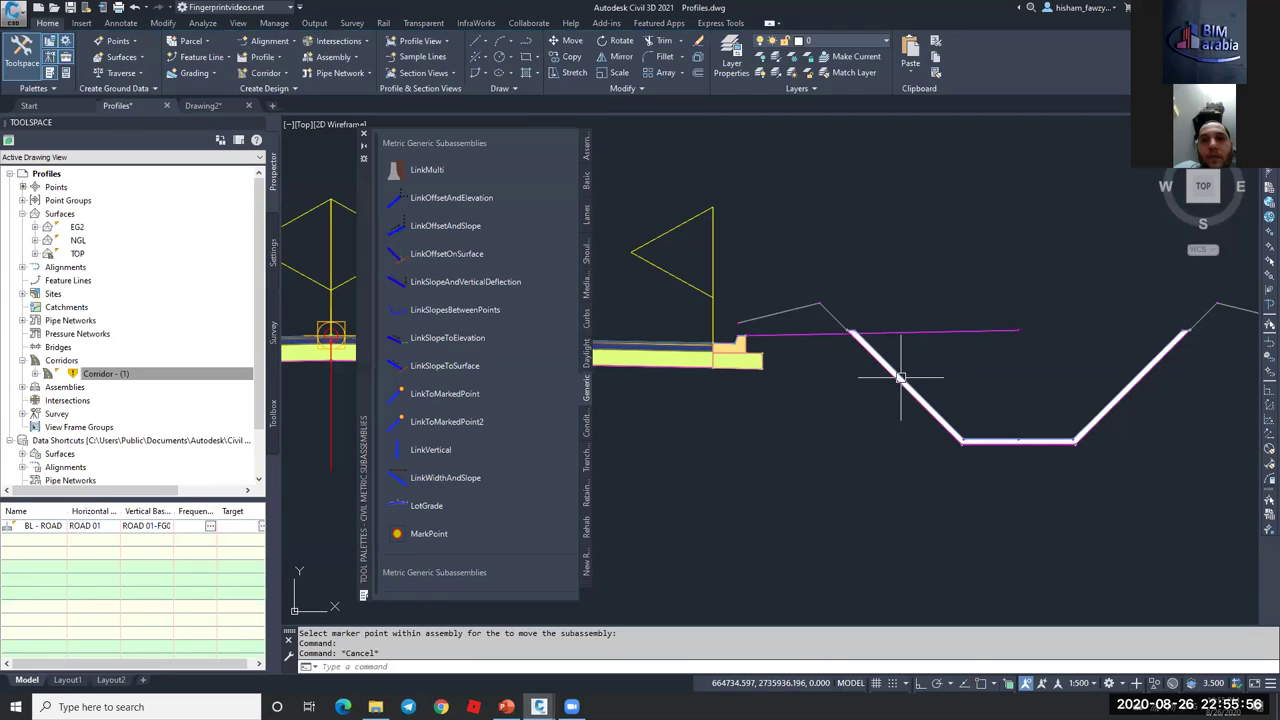
- Delete the Channel ditch subassembly and select the magenta side-slope link
left_click(905, 372)
key("Delete")
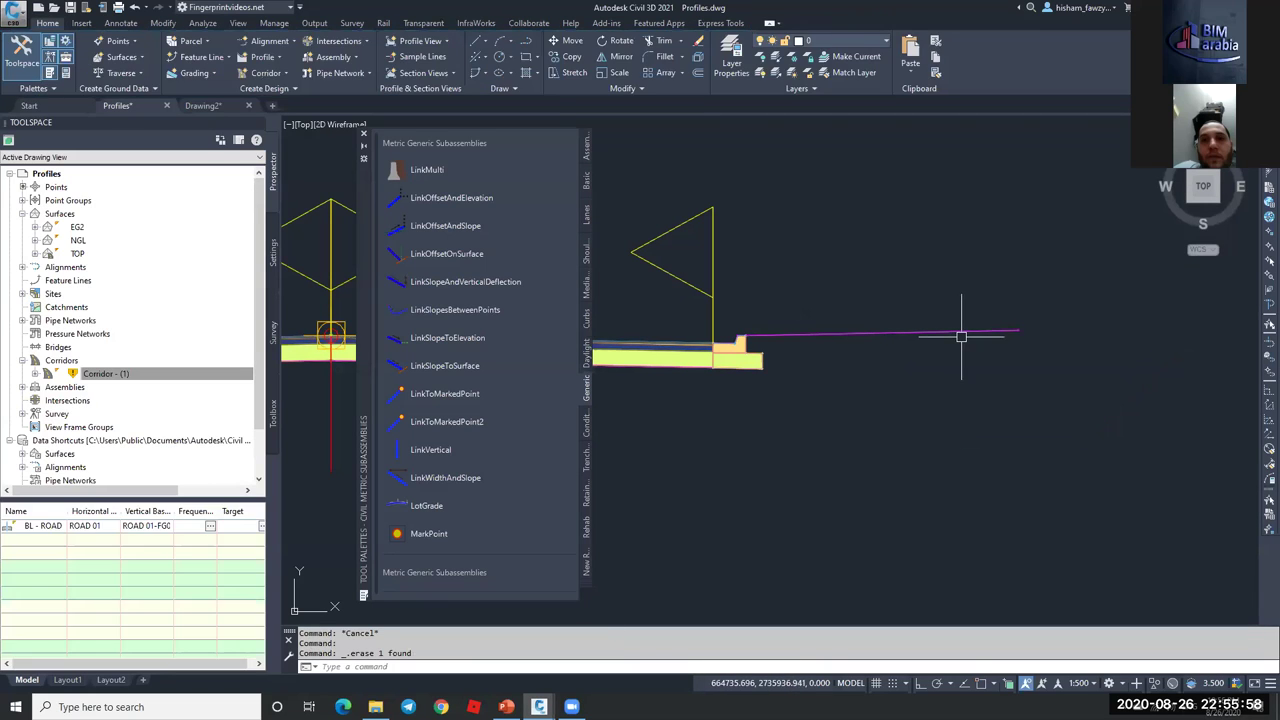
left_click(883, 334)
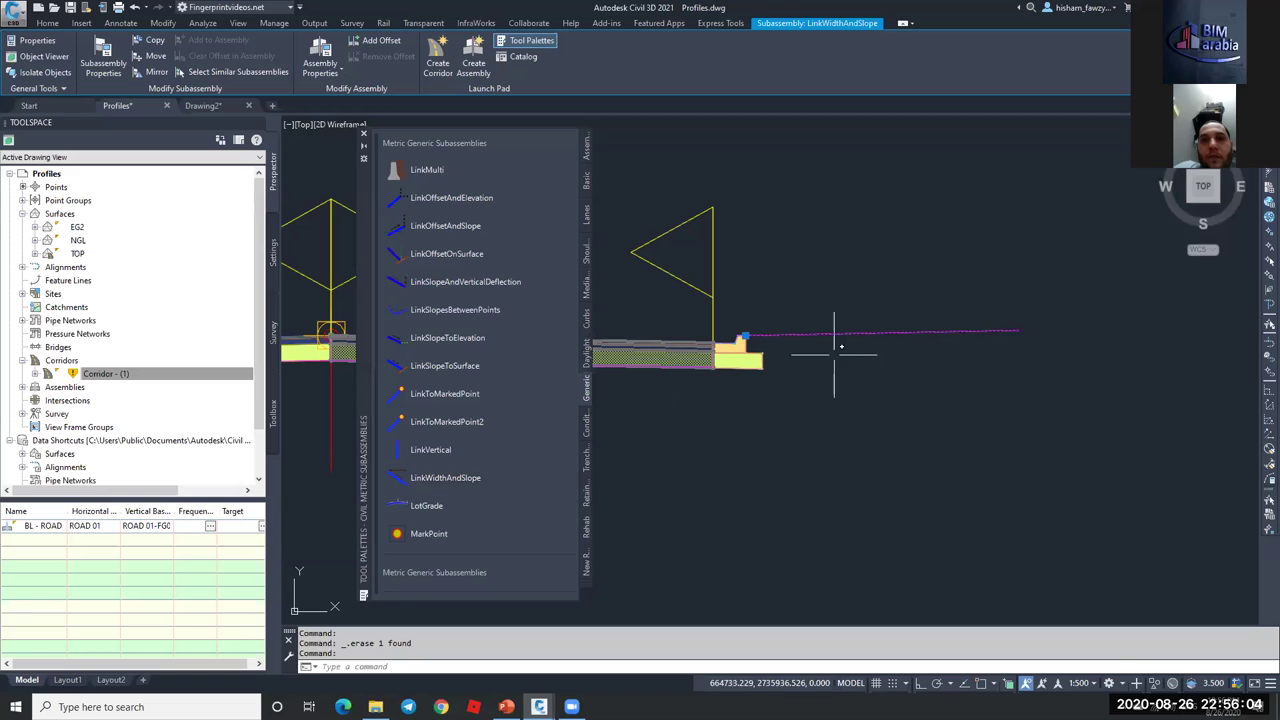
scroll(778, 325, "up", 4)
- Cancel the stray polyline started below the assembly
scroll(778, 325, "down", 3)
type("pl")
key("Return")
left_click(792, 381)
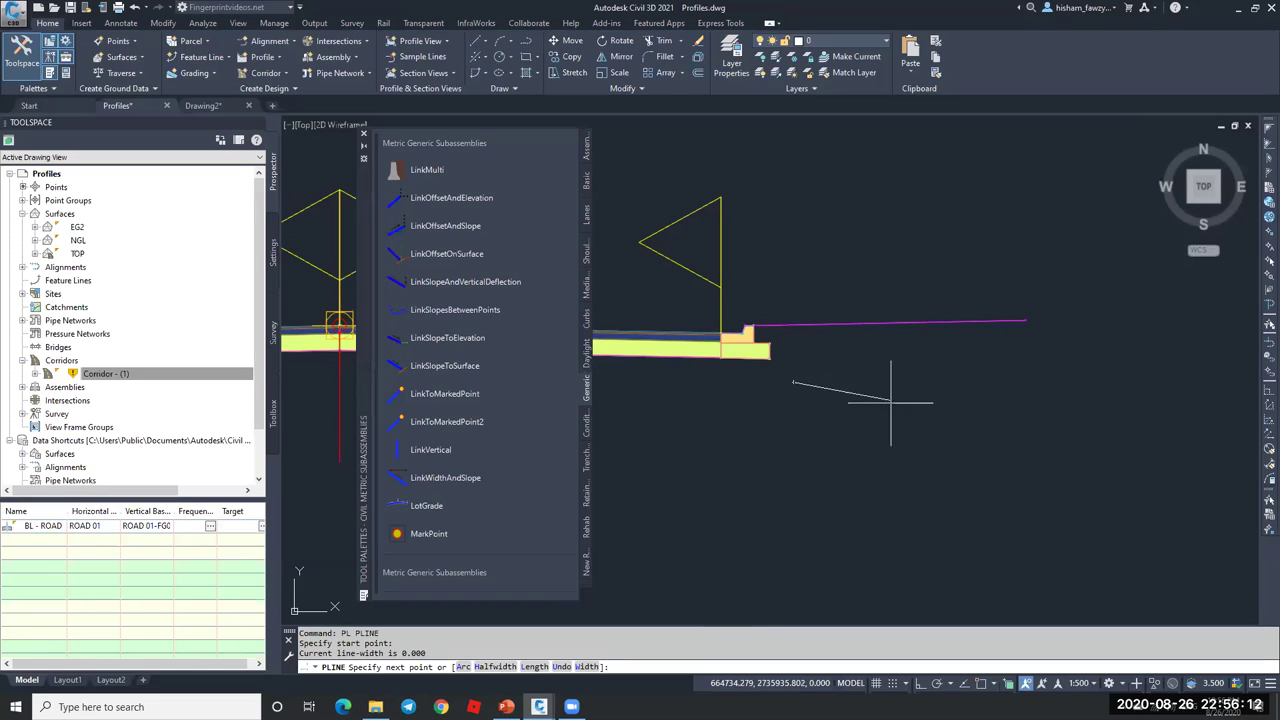
key("Escape")
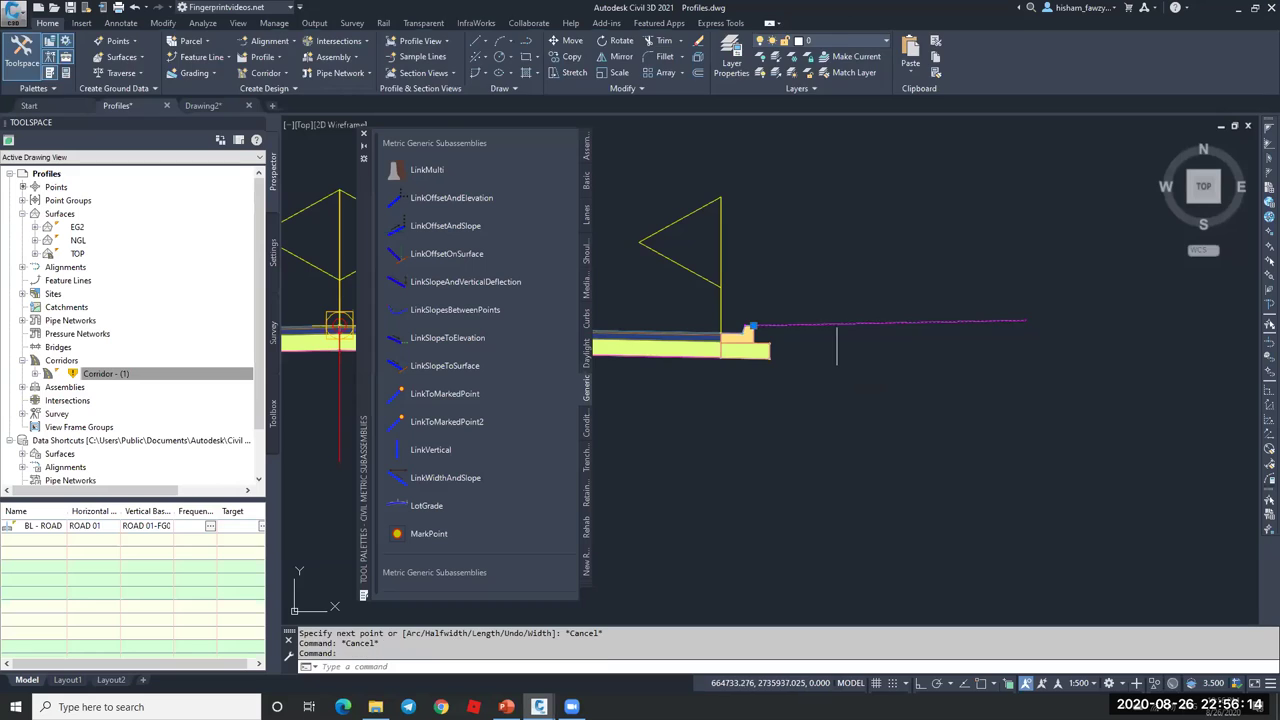
- Close DesignCenter and delete the selected magenta side-slope link
left_click(765, 323)
scroll(780, 322, "up", 3)
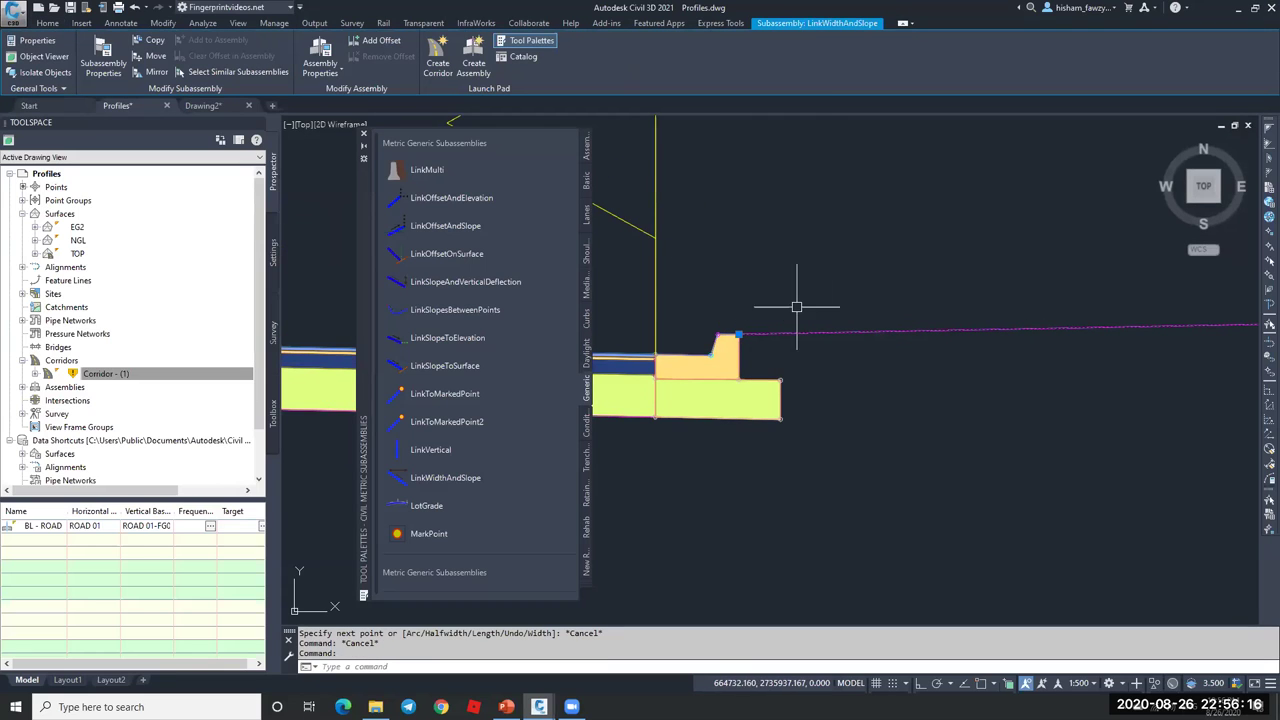
scroll(791, 305, "down", 2)
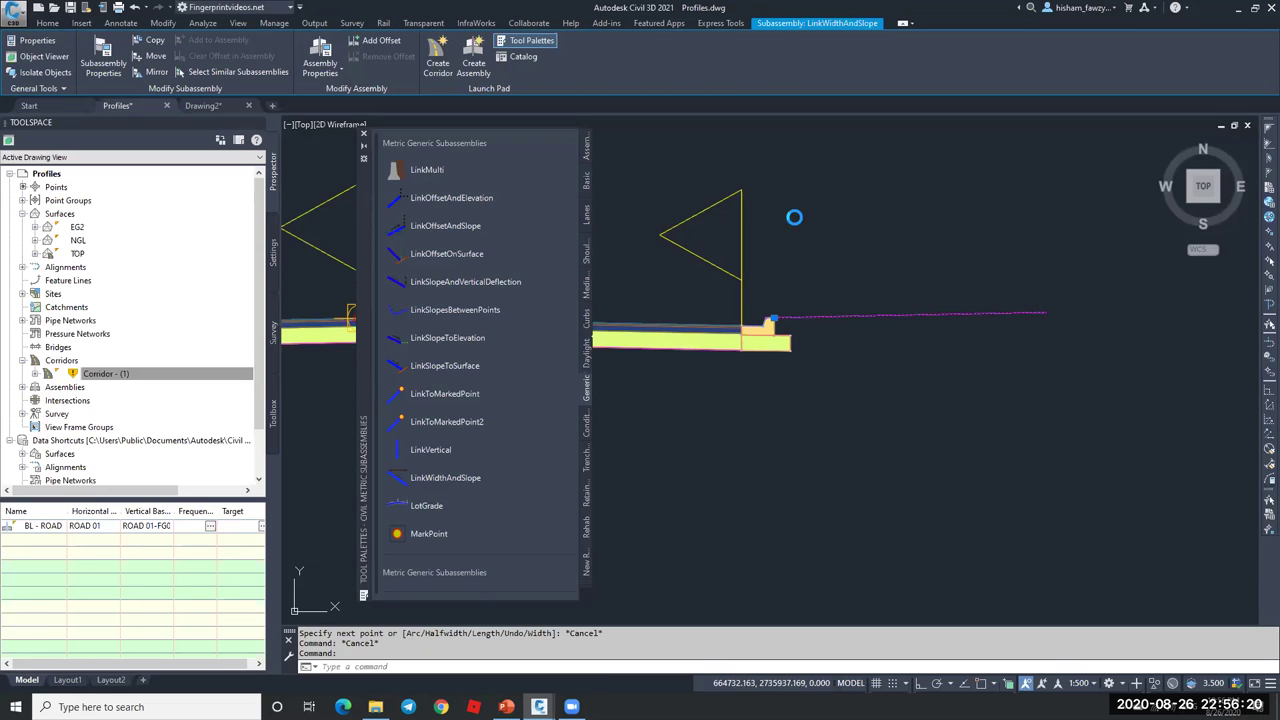
key("ctrl+2")
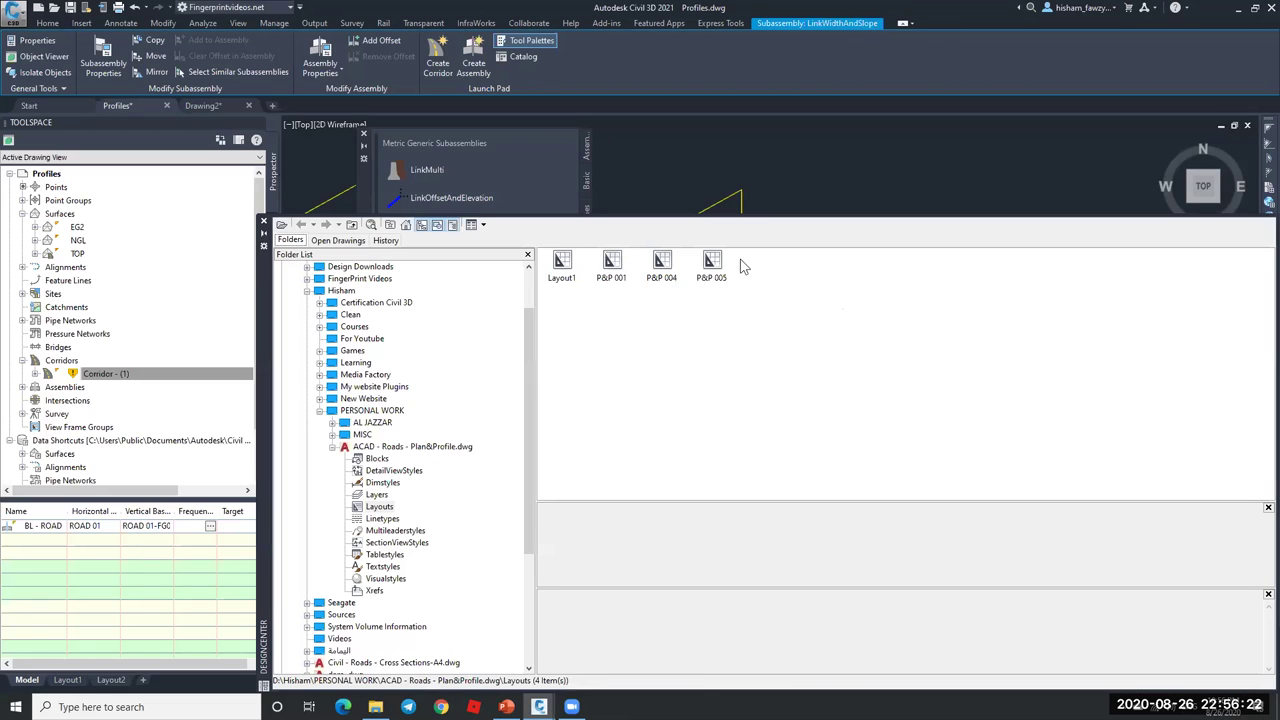
left_click(264, 221)
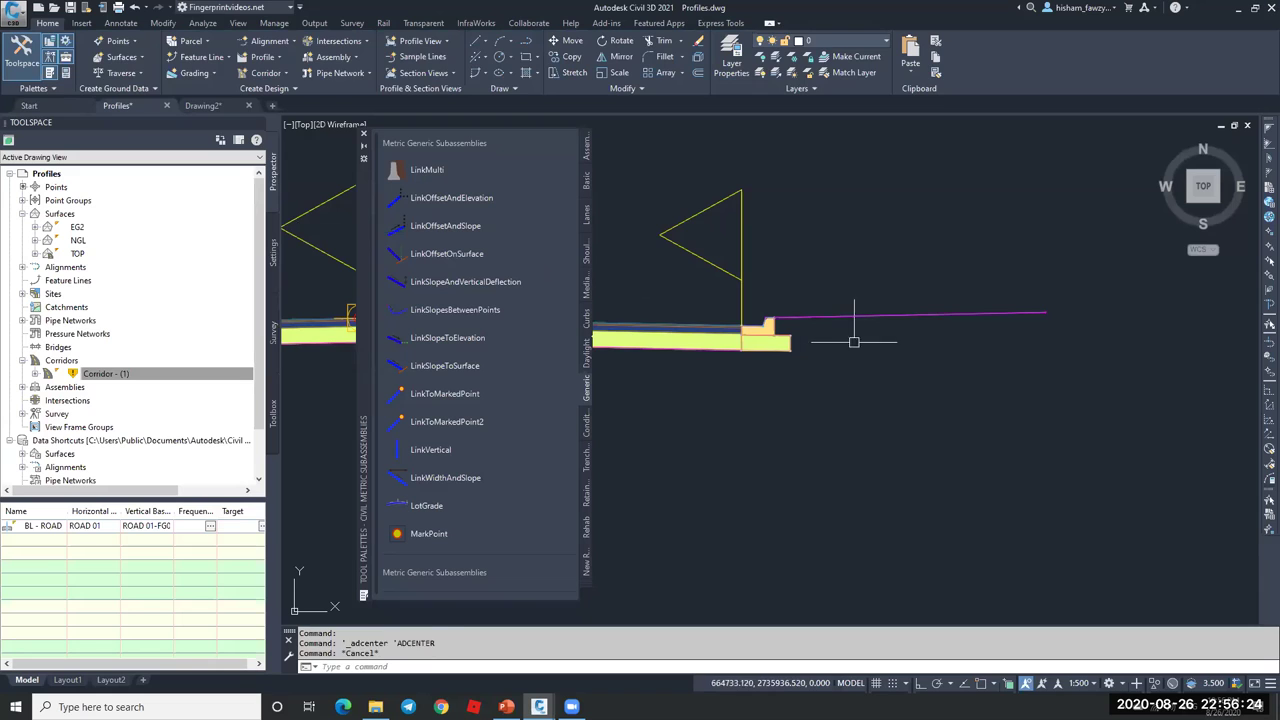
key("Delete")
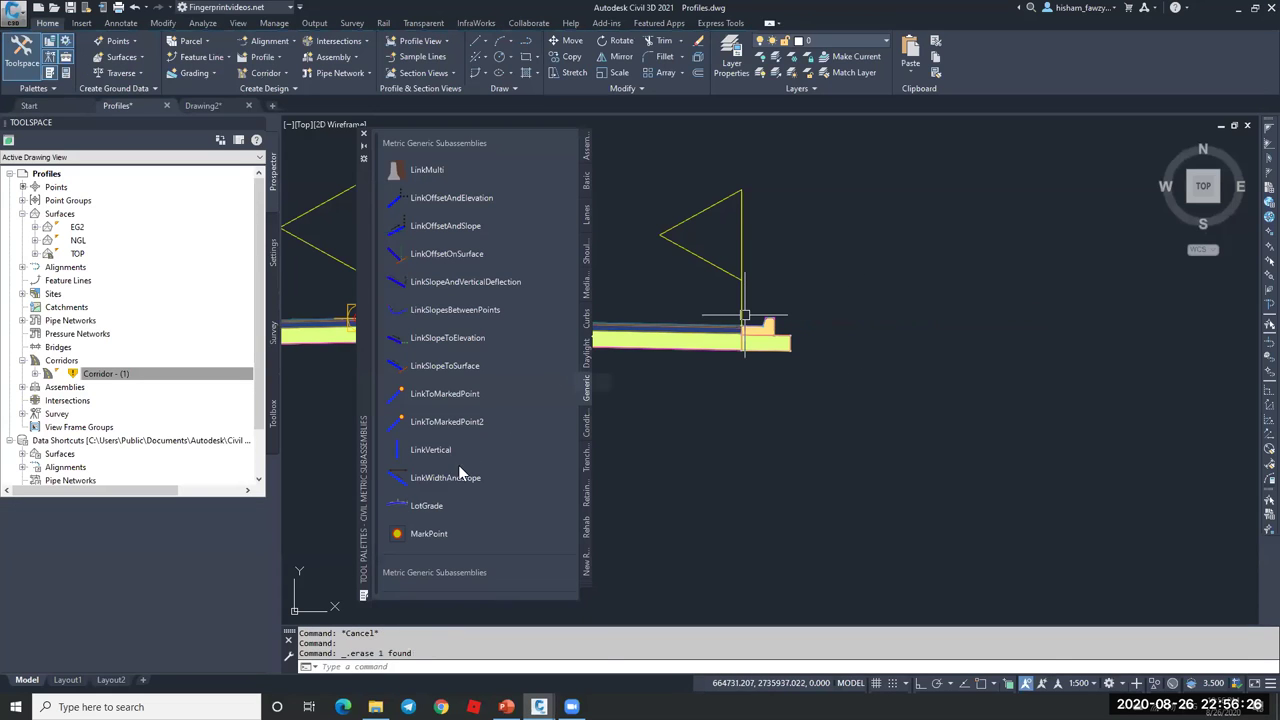
- Add the first LinkWidthAndSlope link beyond the curb: 2 m wide at -25% slope
left_click(480, 477)
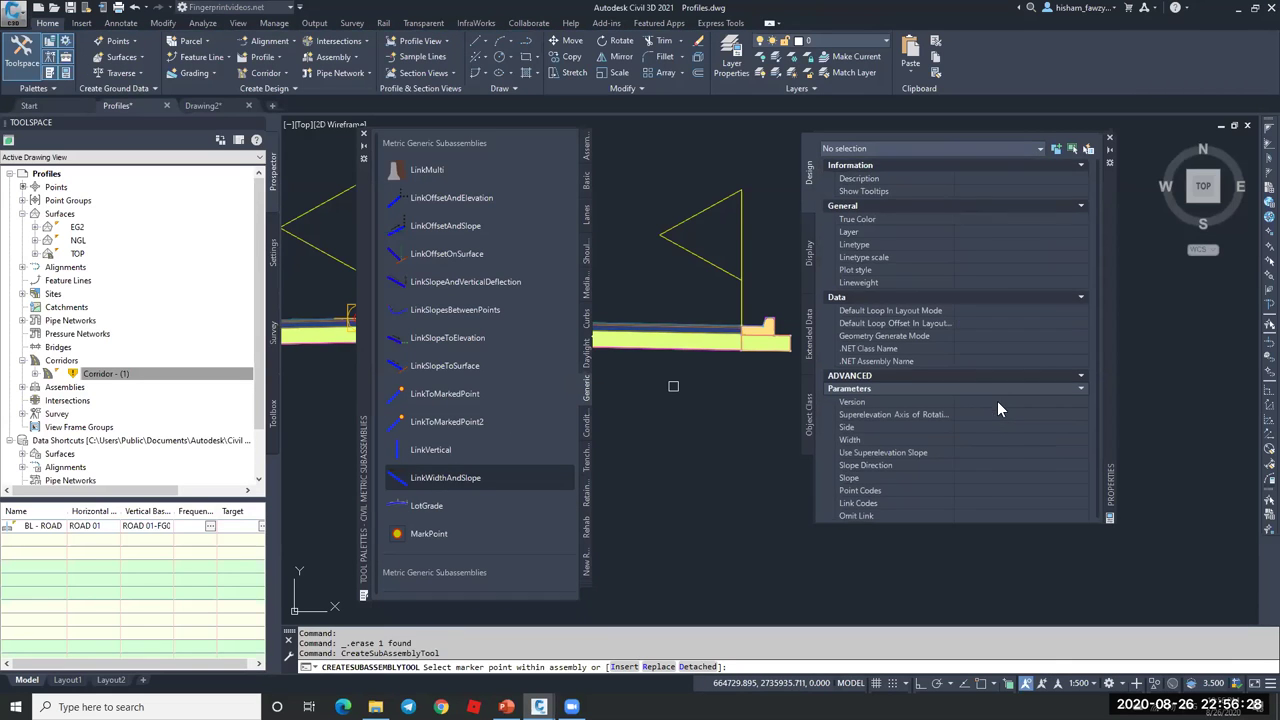
left_click(999, 427)
type("2")
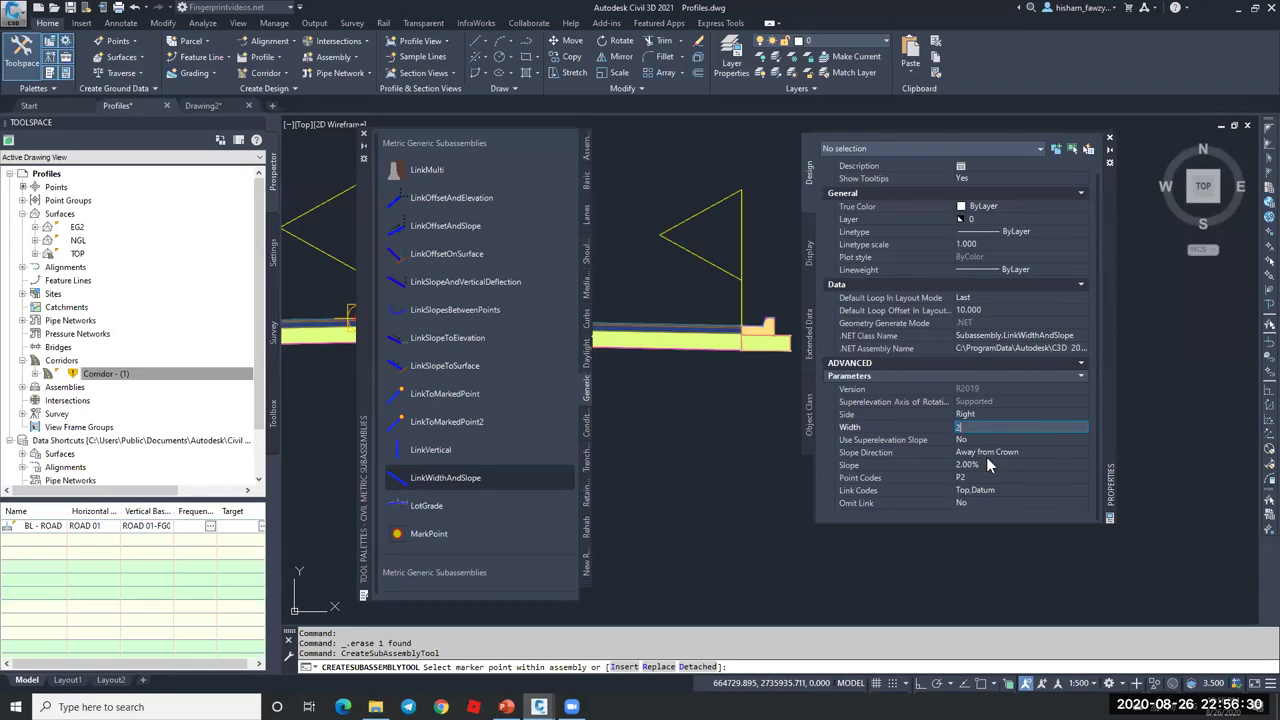
left_click(985, 464)
type("-")
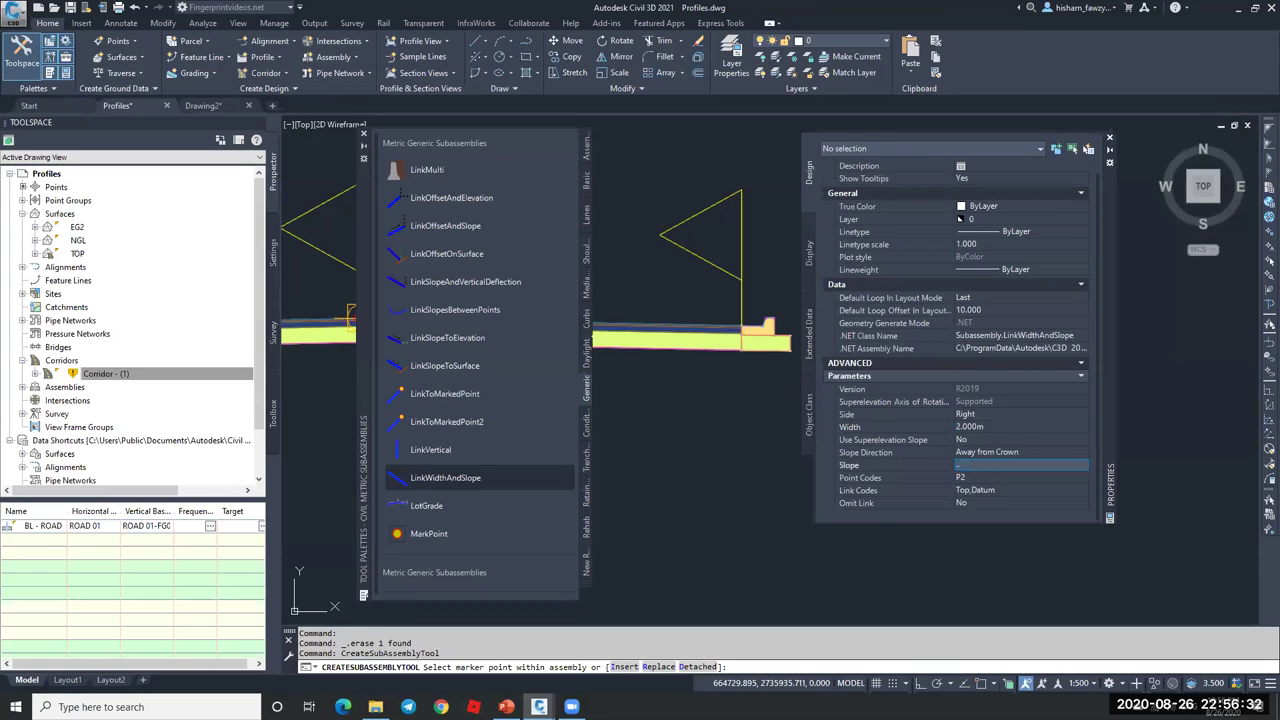
type("25")
key("Return")
scroll(770, 390, "up", 3)
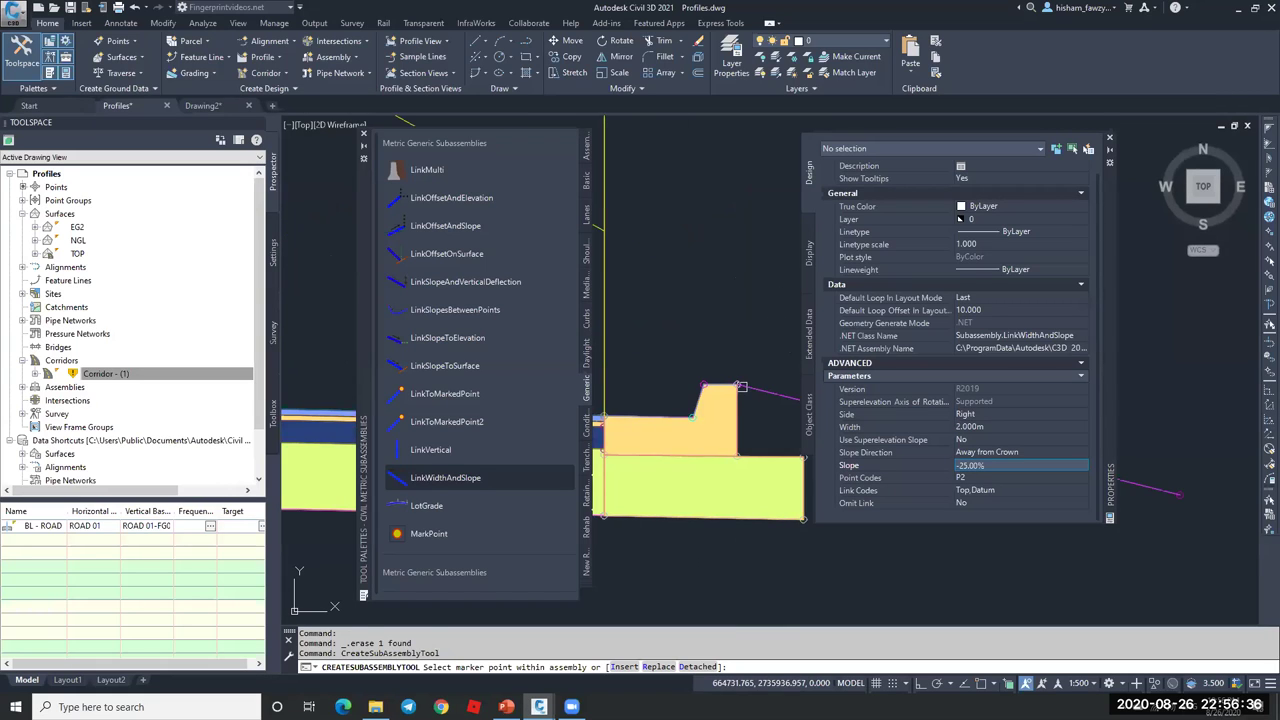
scroll(745, 384, "down", 2)
scroll(747, 382, "up", 4)
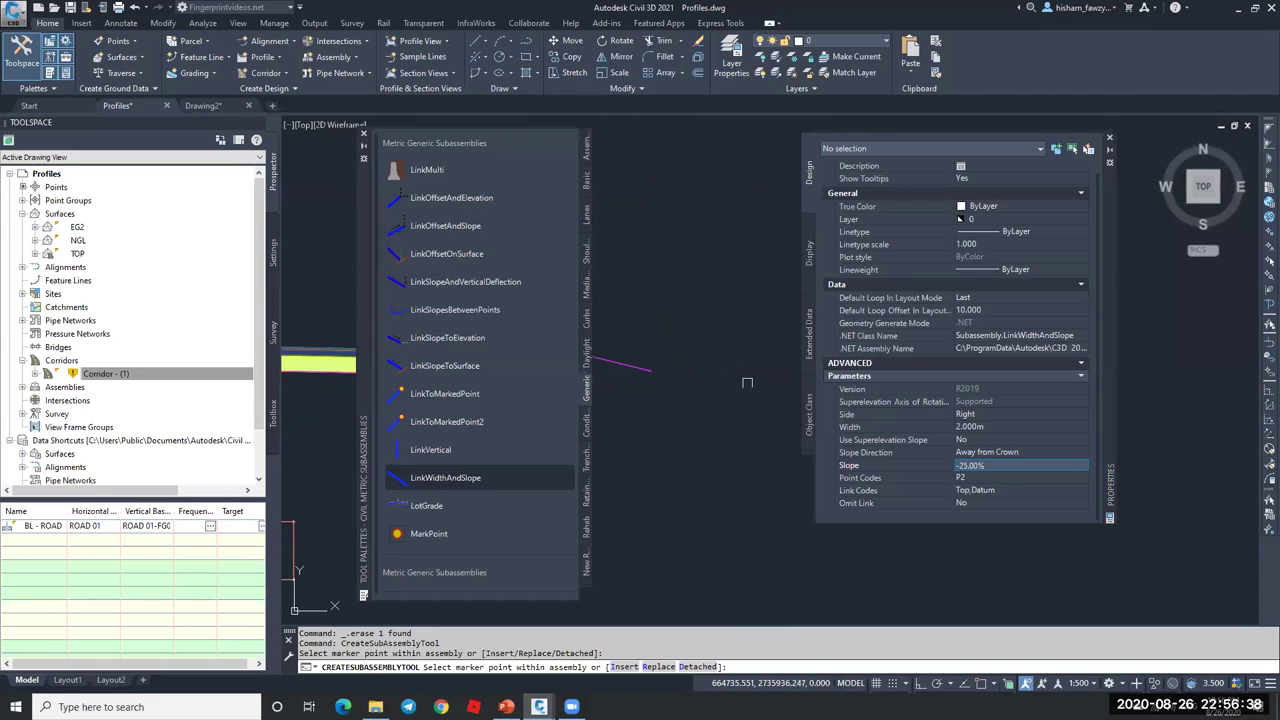
- Add the second link: 1 m wide at -50% slope
left_click(1017, 427)
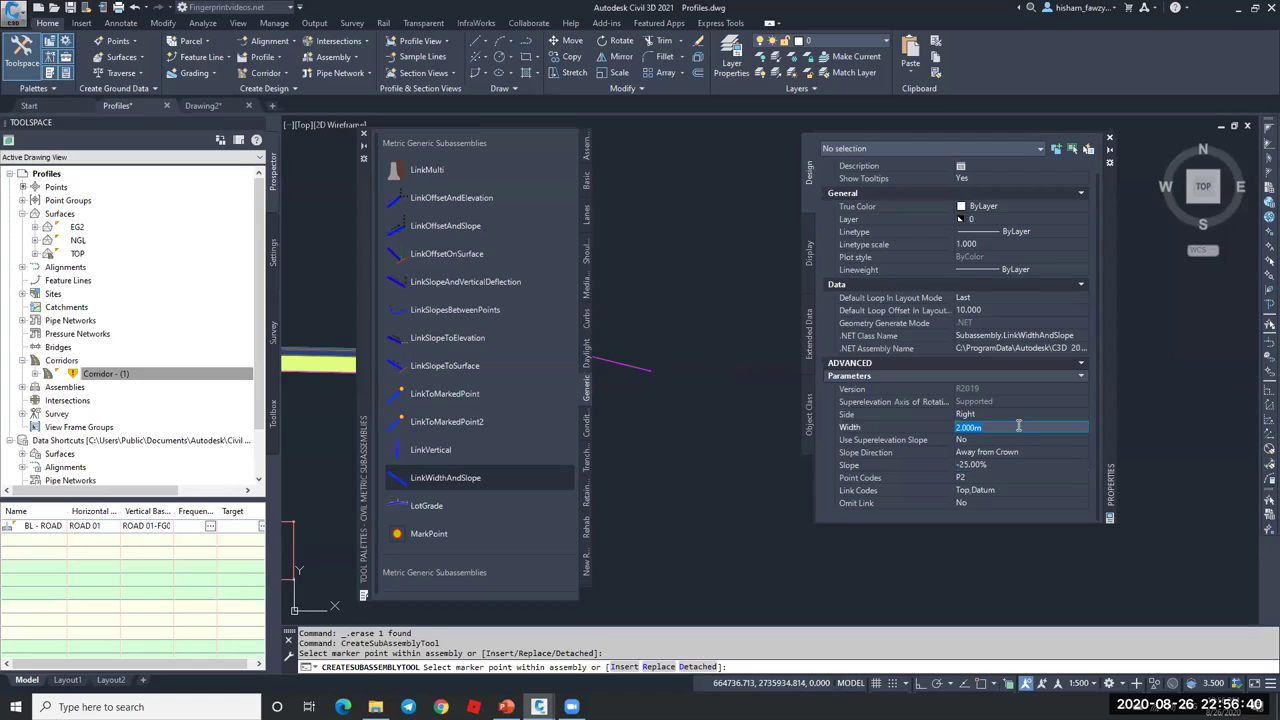
type("1")
left_click(1016, 463)
type("-")
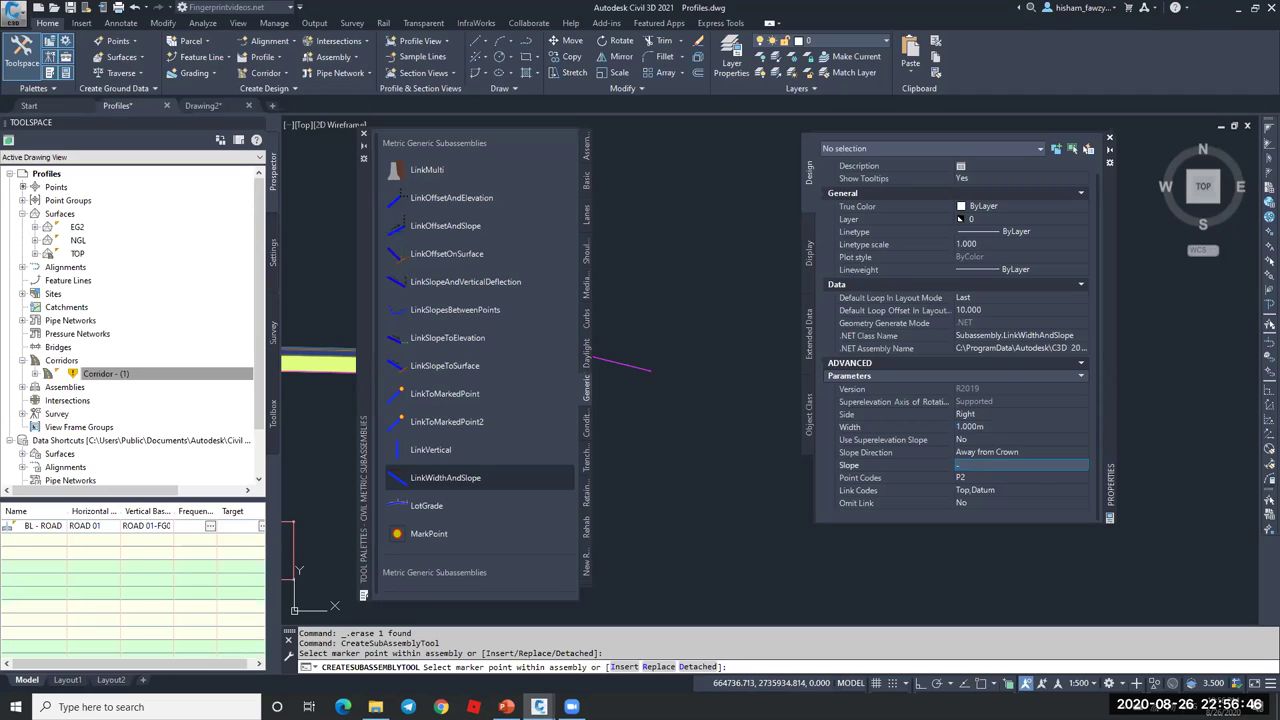
key("Tab")
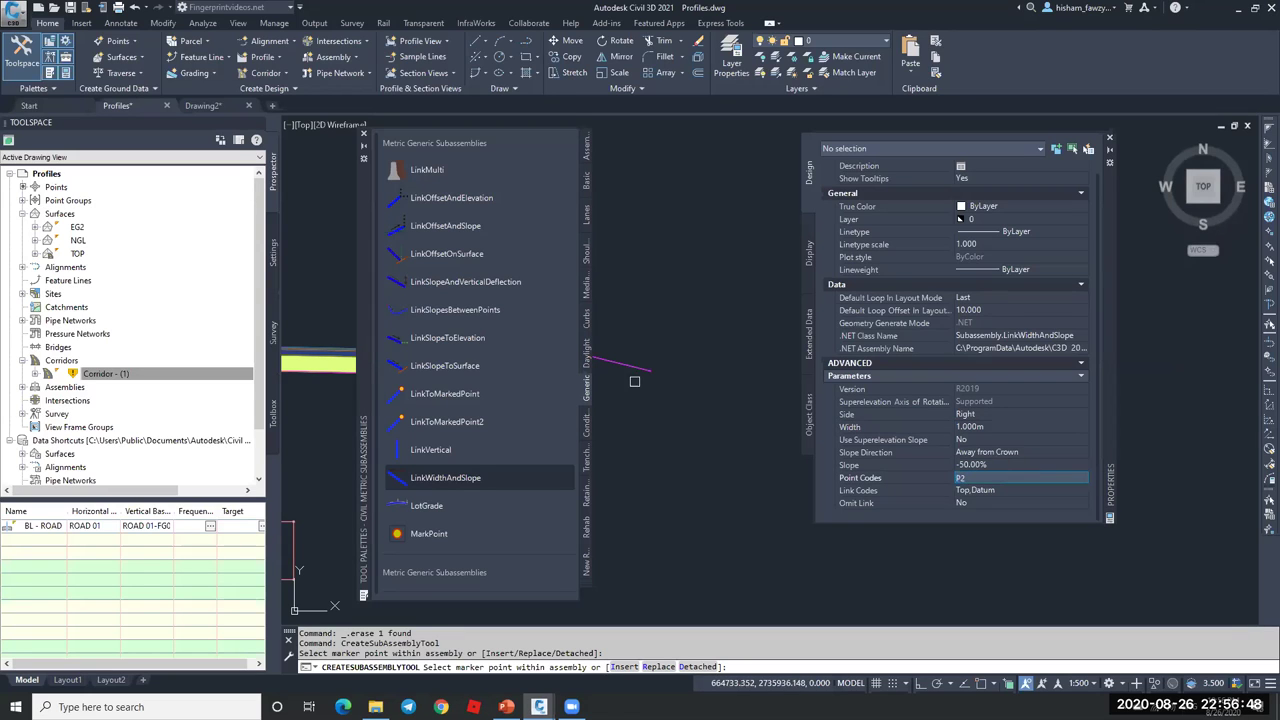
scroll(600, 368, "up", 2)
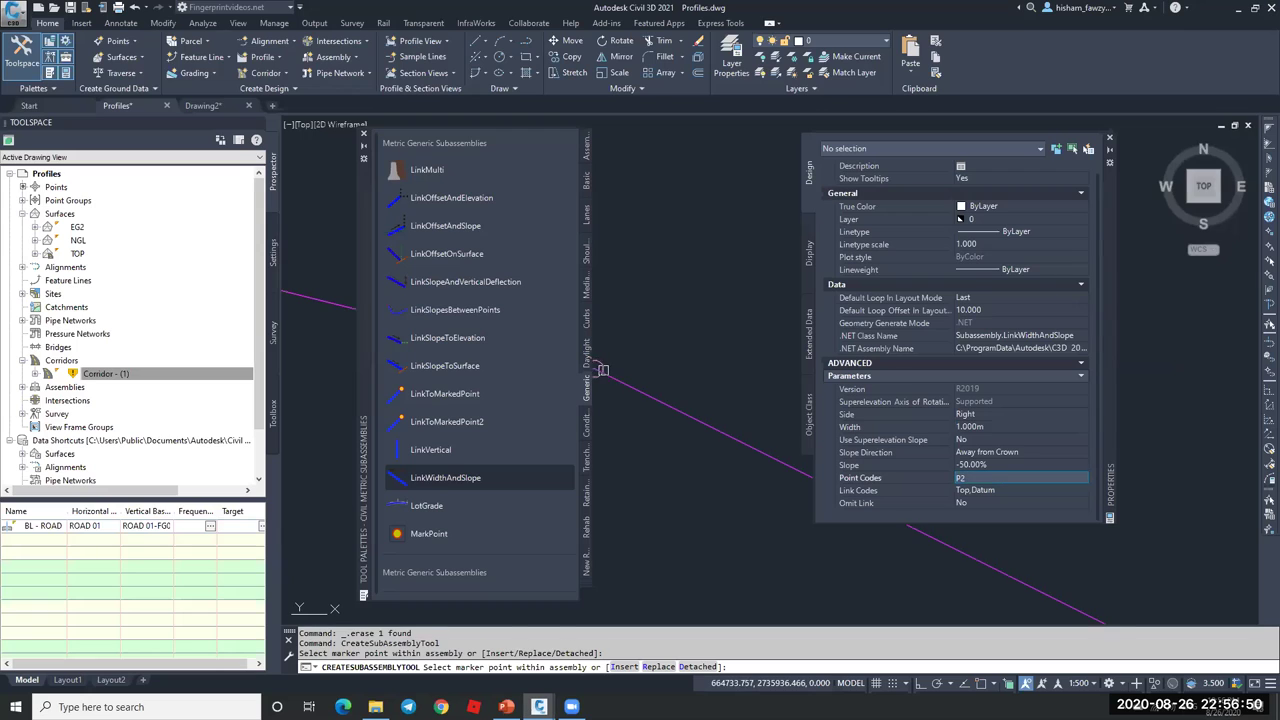
scroll(720, 432, "up", 3)
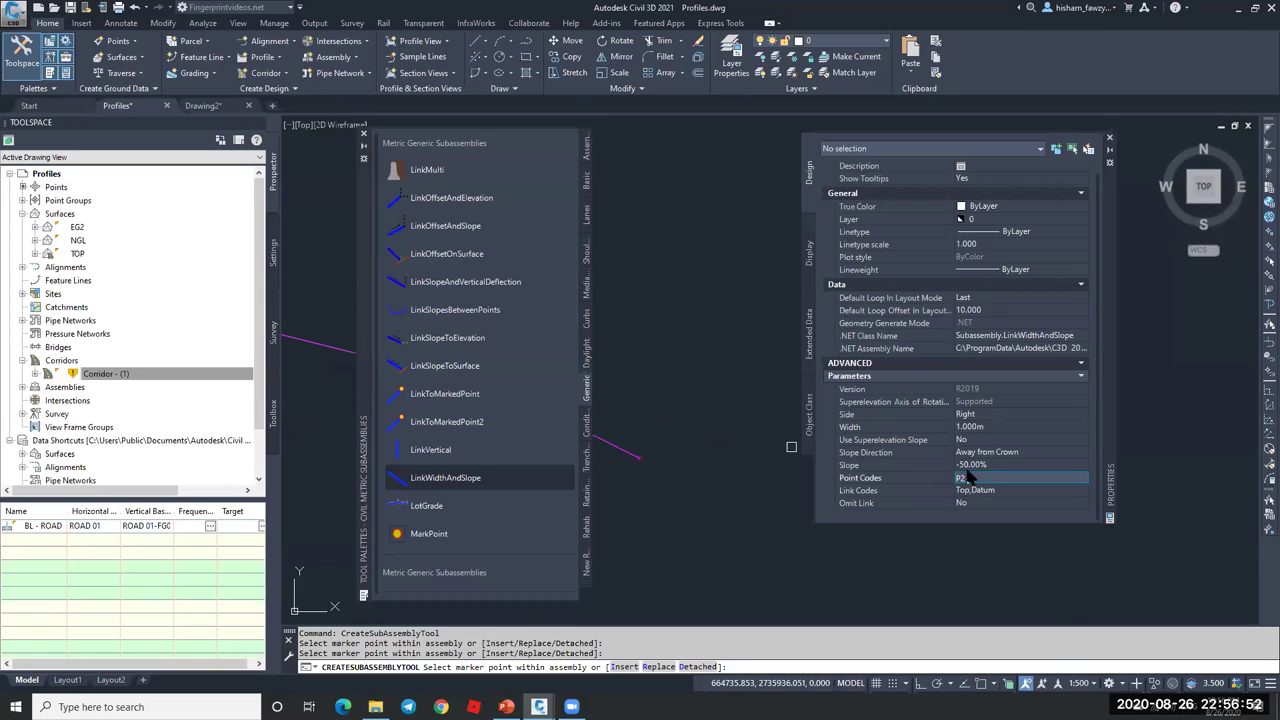
- Add the flat third link, 1.5 m wide at 0% slope, at the previous link's end
left_click(991, 427)
type("1.5")
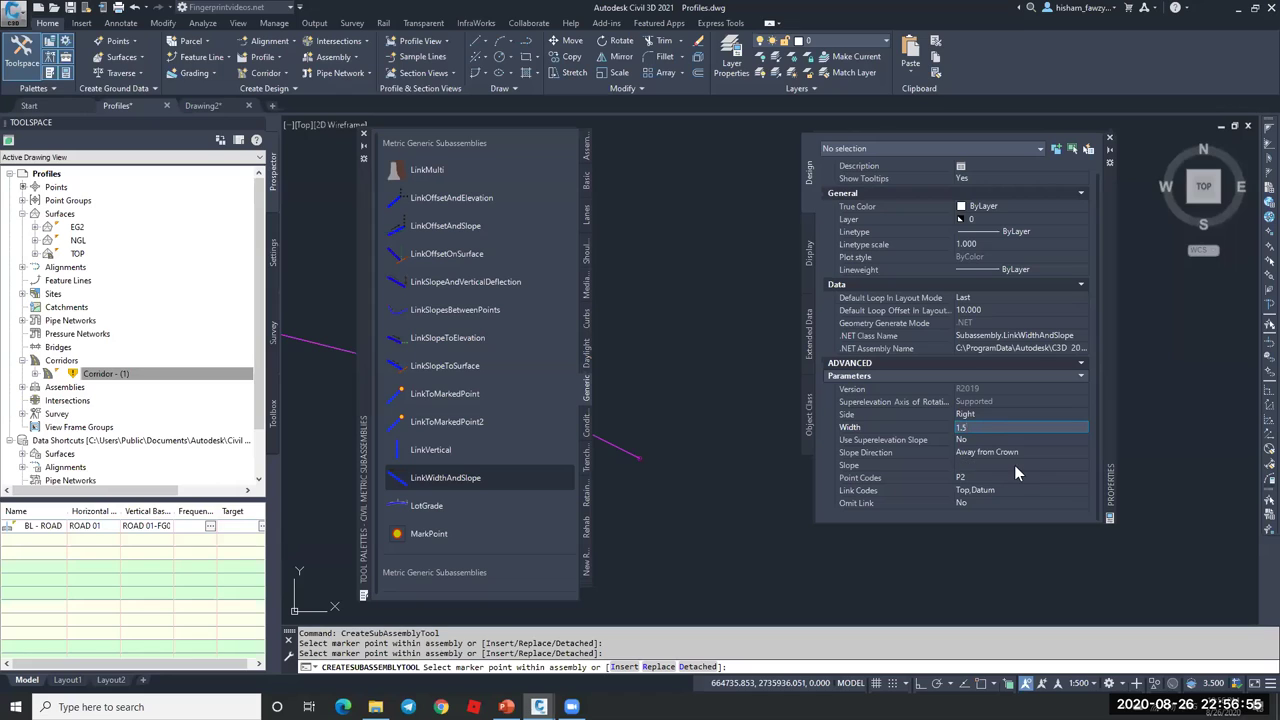
left_click(1014, 465)
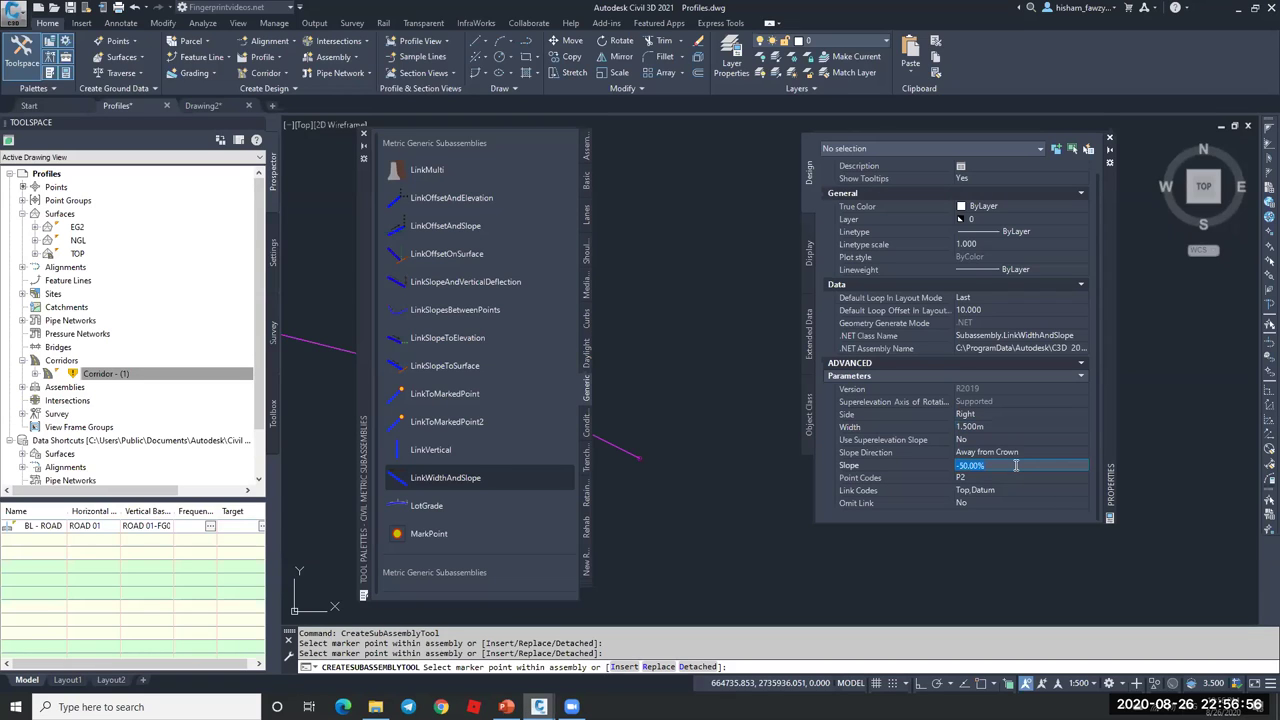
type("0")
left_click(684, 441)
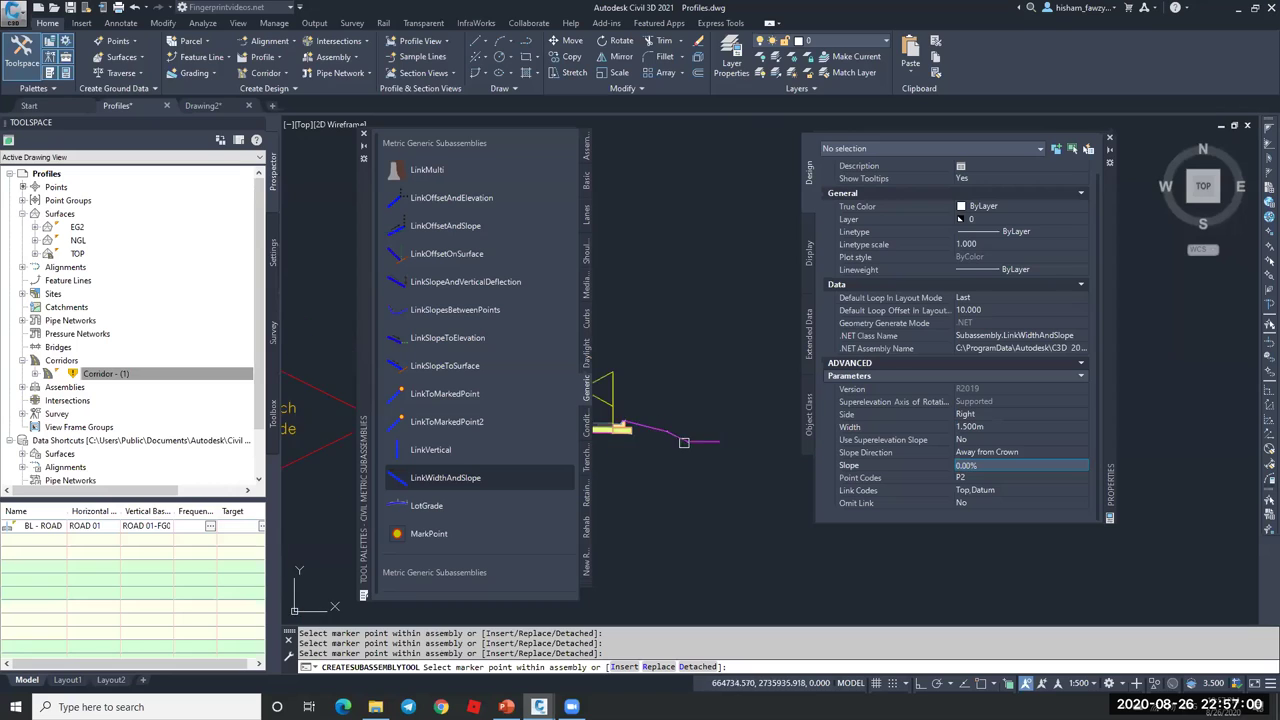
- Add the rising last link, 1 m at 50% slope, at the ditch bottom and finish
left_click(1000, 426)
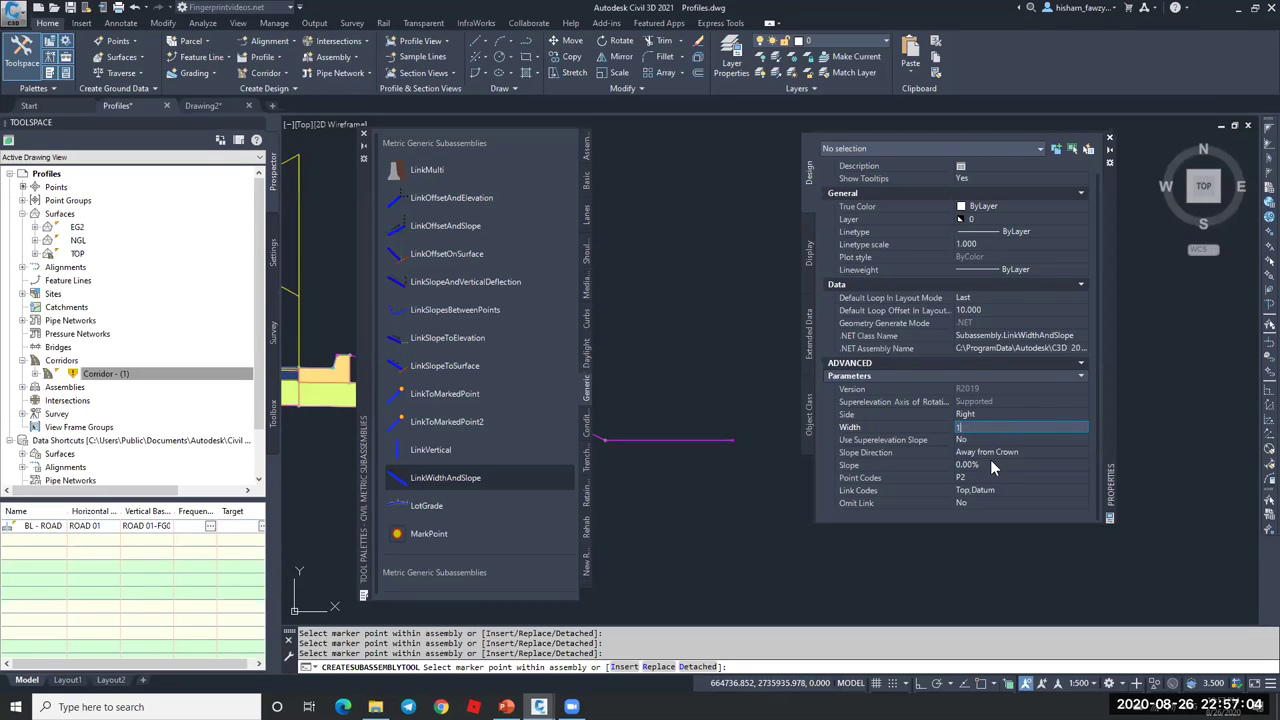
left_click(992, 465)
type("50")
key("Return")
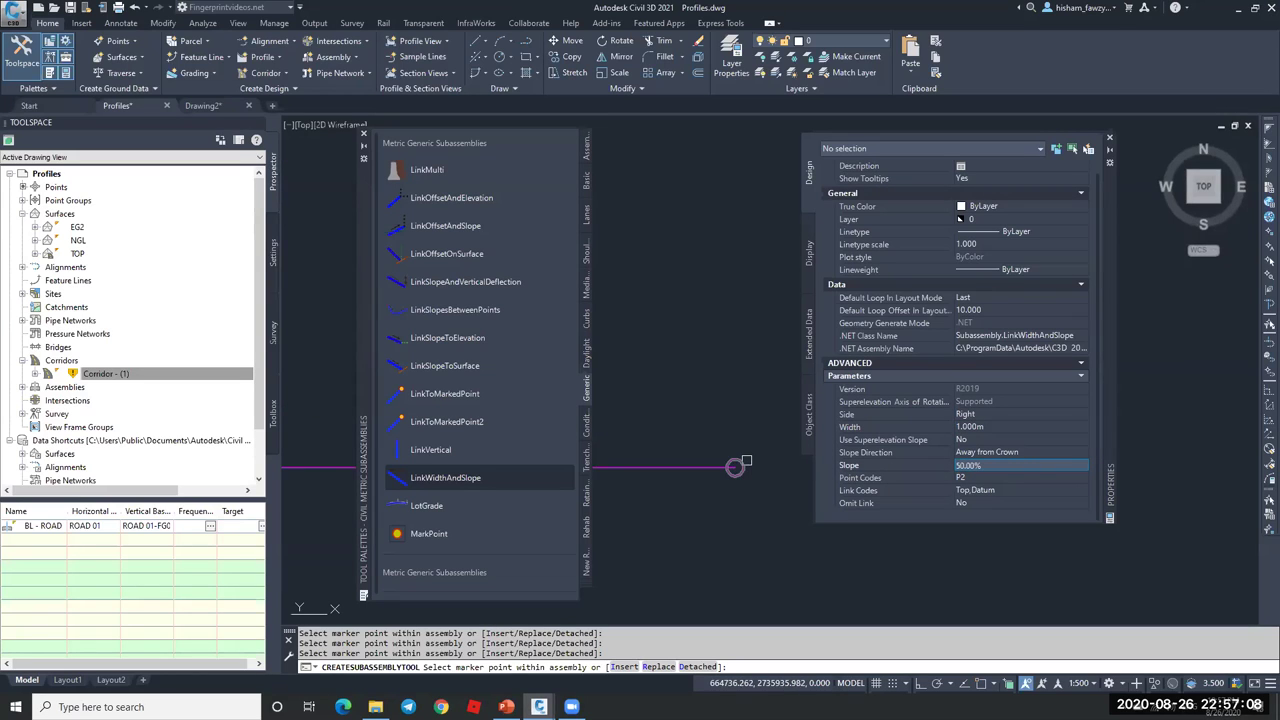
left_click(1109, 137)
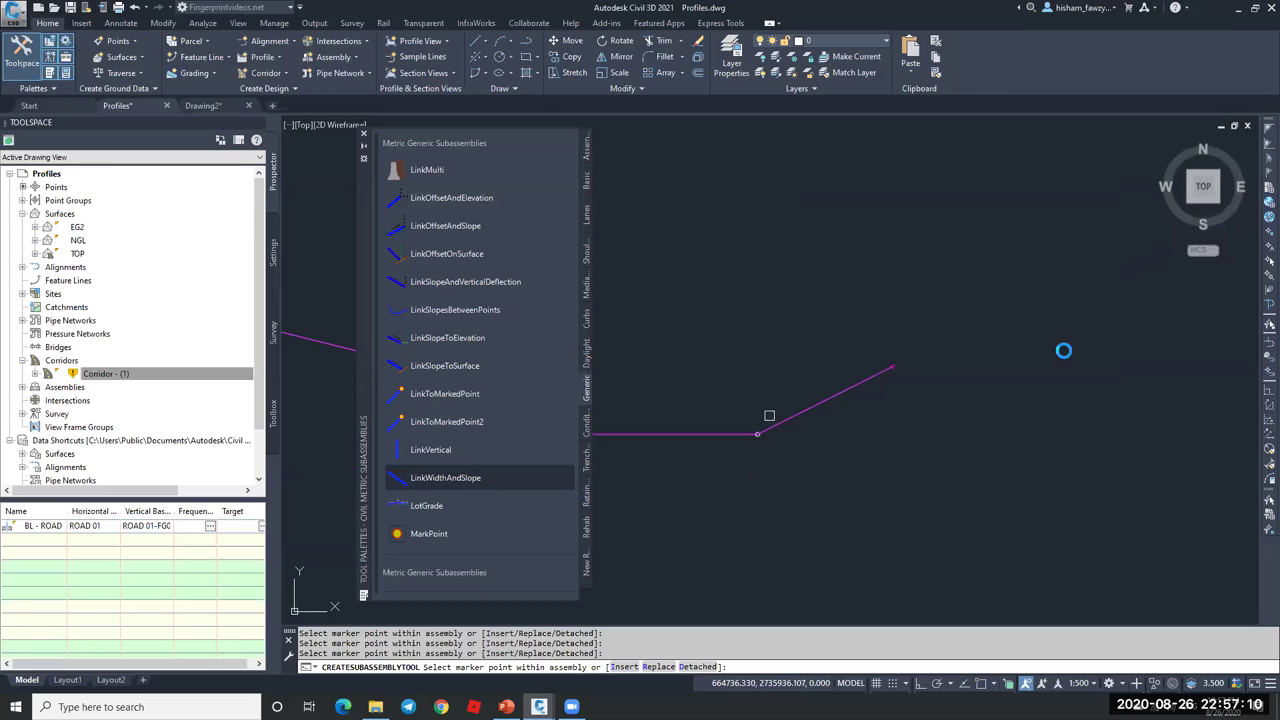
scroll(981, 370, "up", 4)
key("Escape")
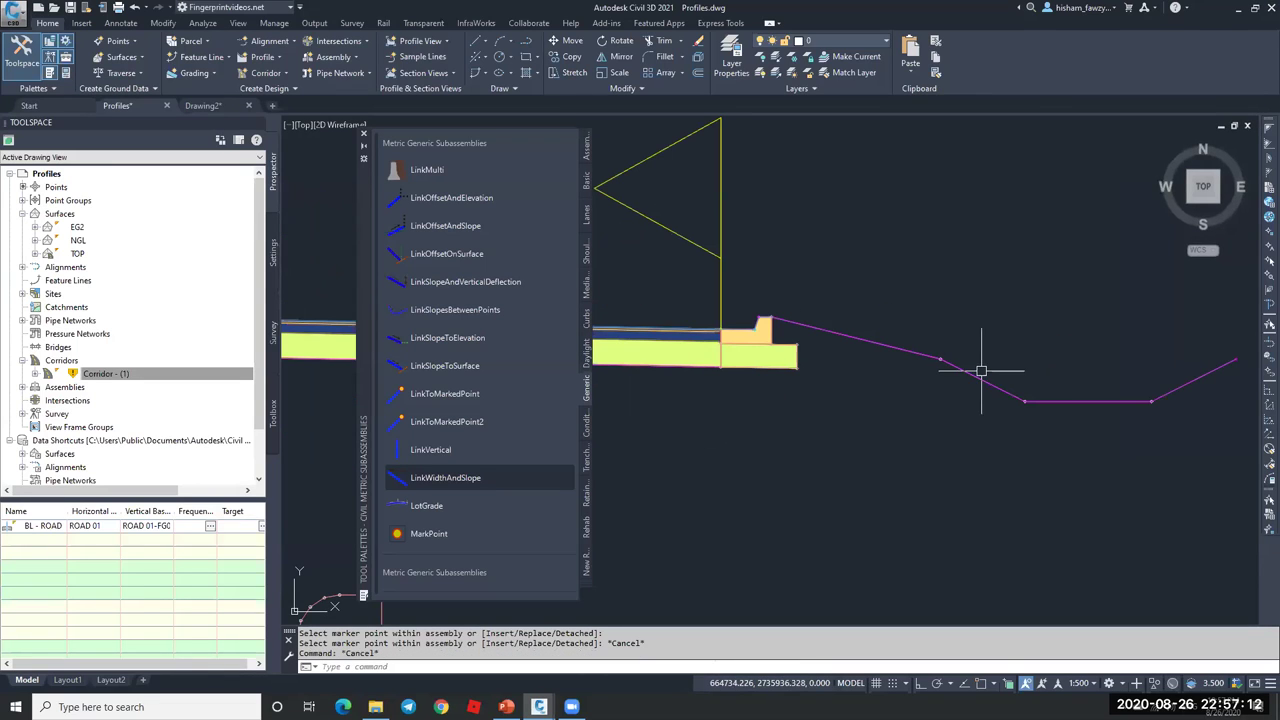
- Rebuild Corridor - (1) with the updated assembly
scroll(857, 369, "down", 2)
left_click(82, 373)
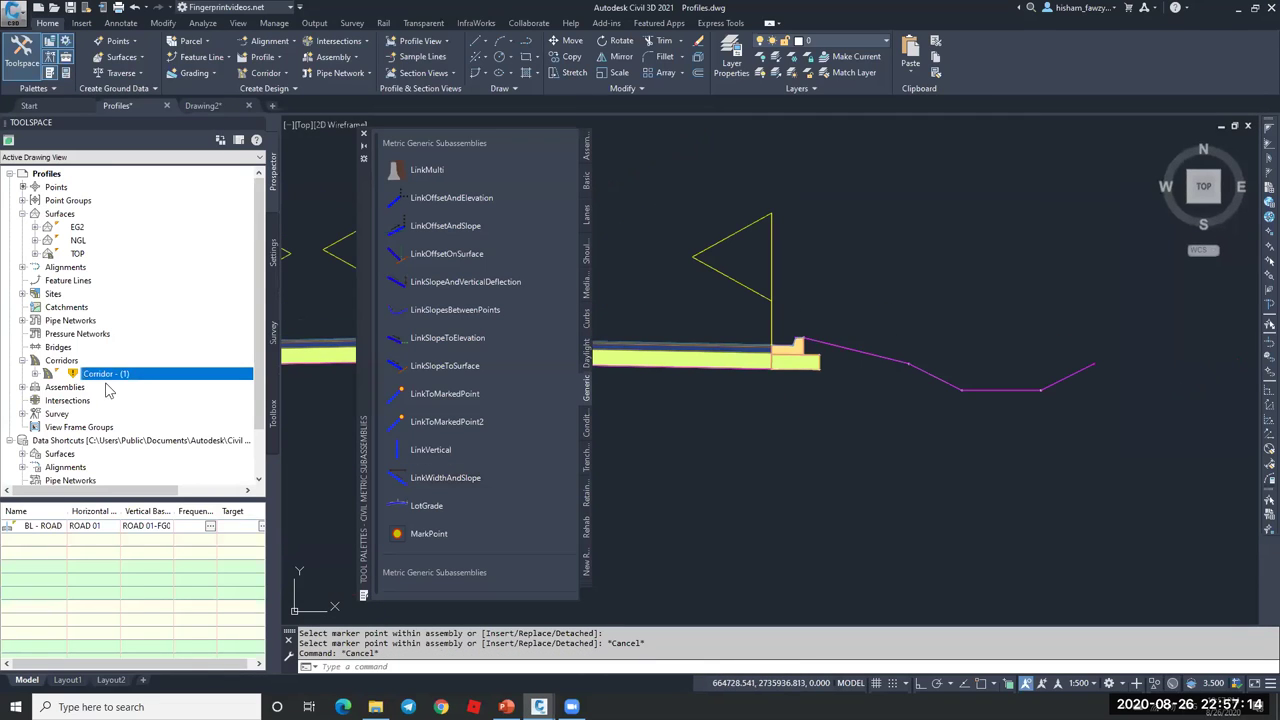
right_click(122, 374)
left_click(150, 414)
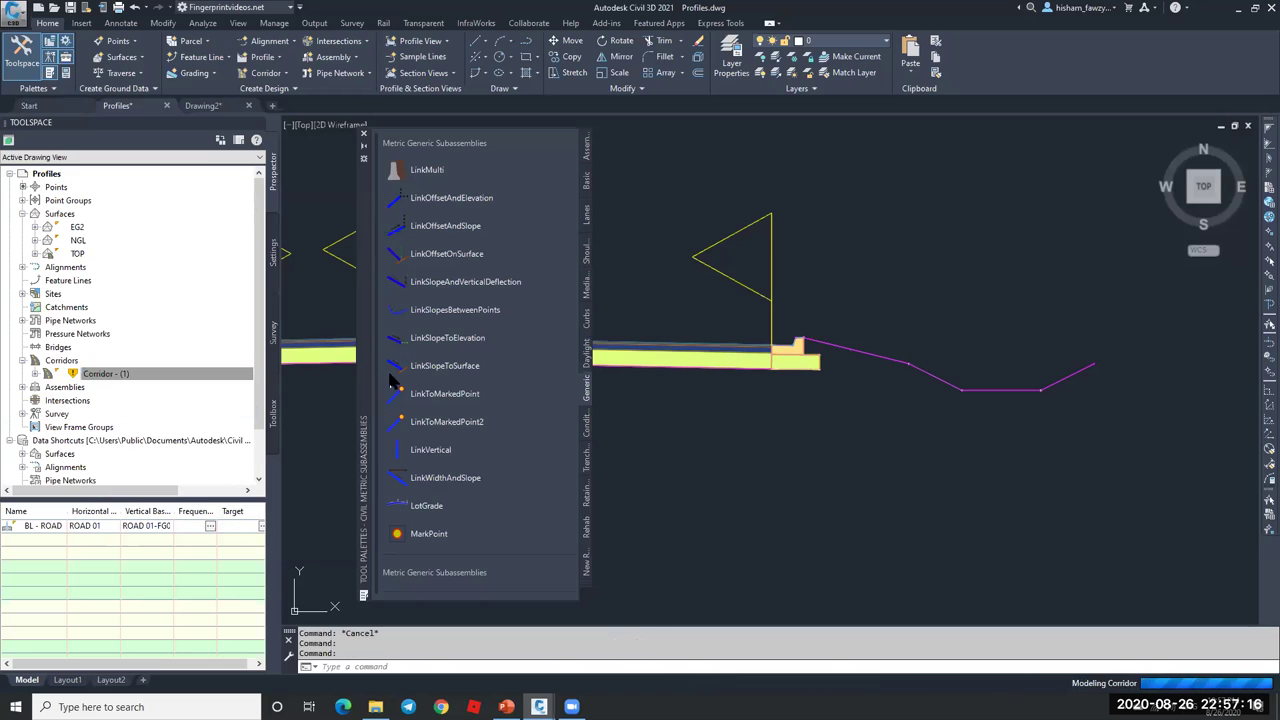
scroll(820, 340, "down", 5)
scroll(1091, 391, "up", 8)
key("Escape")
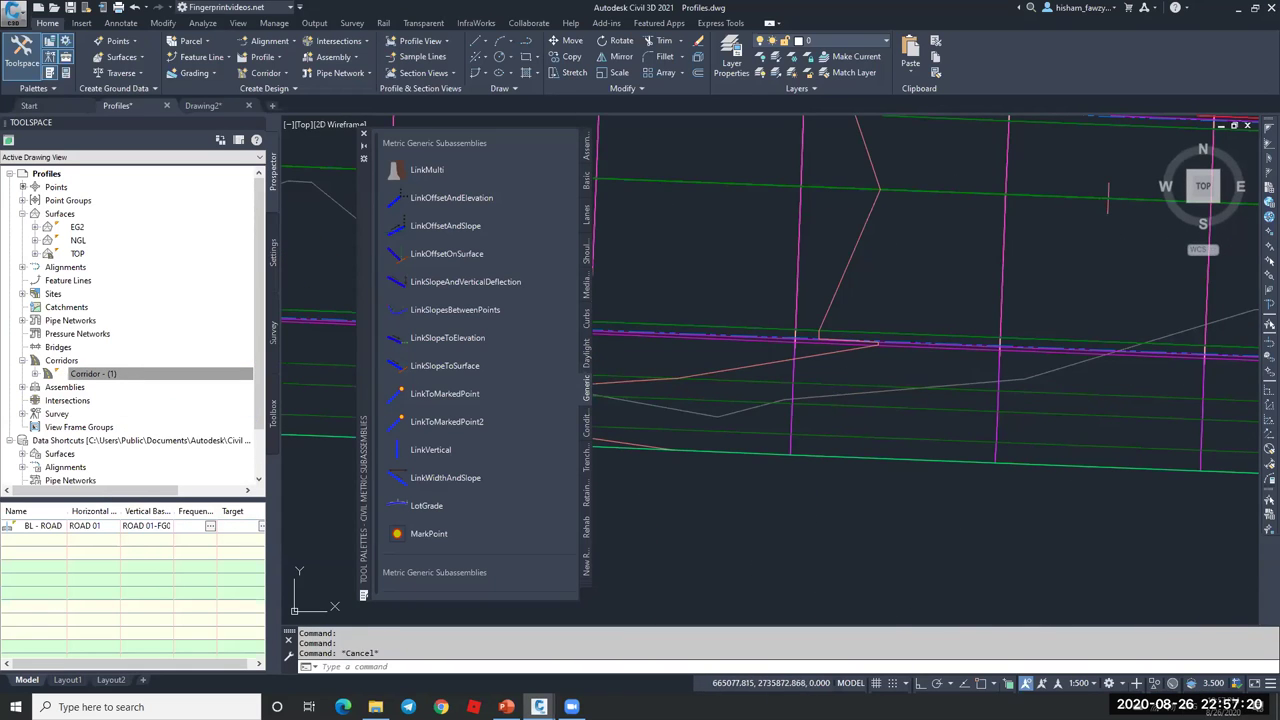
- Preview the TOP surface in the 3D Object Viewer and orbit to a side view
left_click(829, 353)
left_click(143, 56)
mouse_move(614, 321)
left_mouse_down()
mouse_move(803, 294)
mouse_move(743, 229)
mouse_move(675, 345)
mouse_move(700, 360)
mouse_move(749, 340)
mouse_move(740, 331)
mouse_move(774, 351)
left_mouse_up()
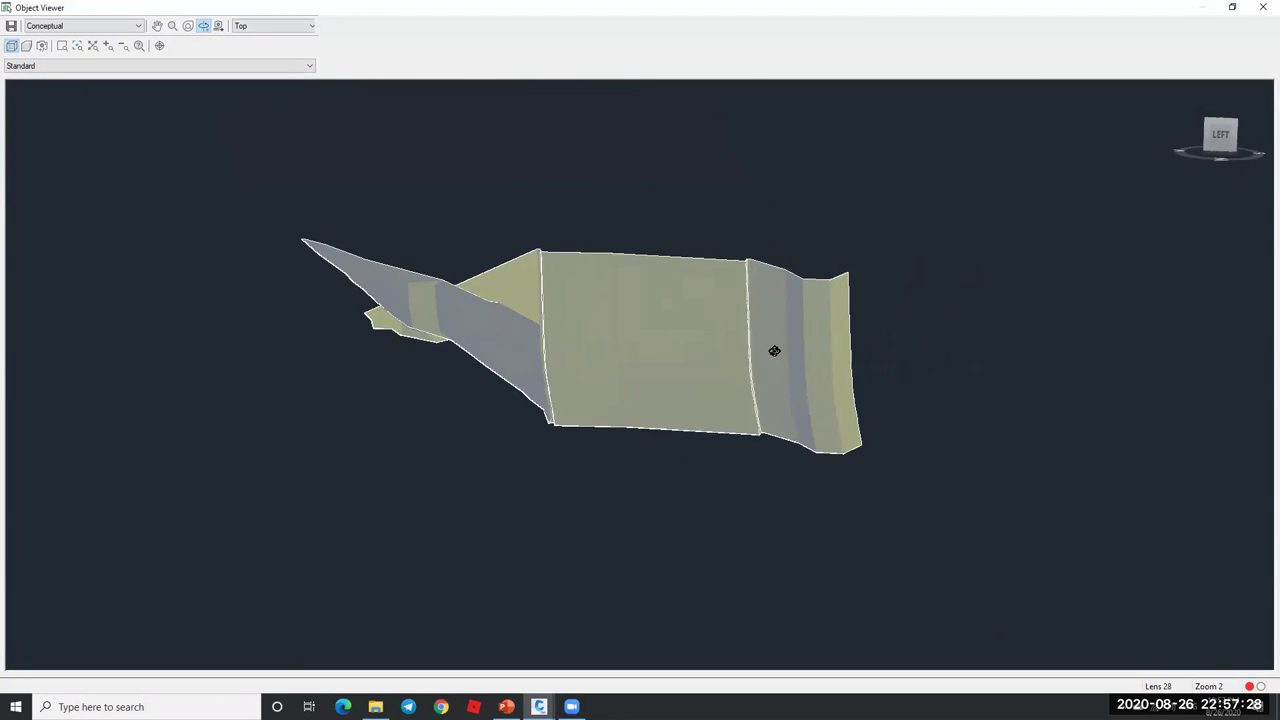
scroll(774, 351, "up", 4)
scroll(768, 340, "down", 2)
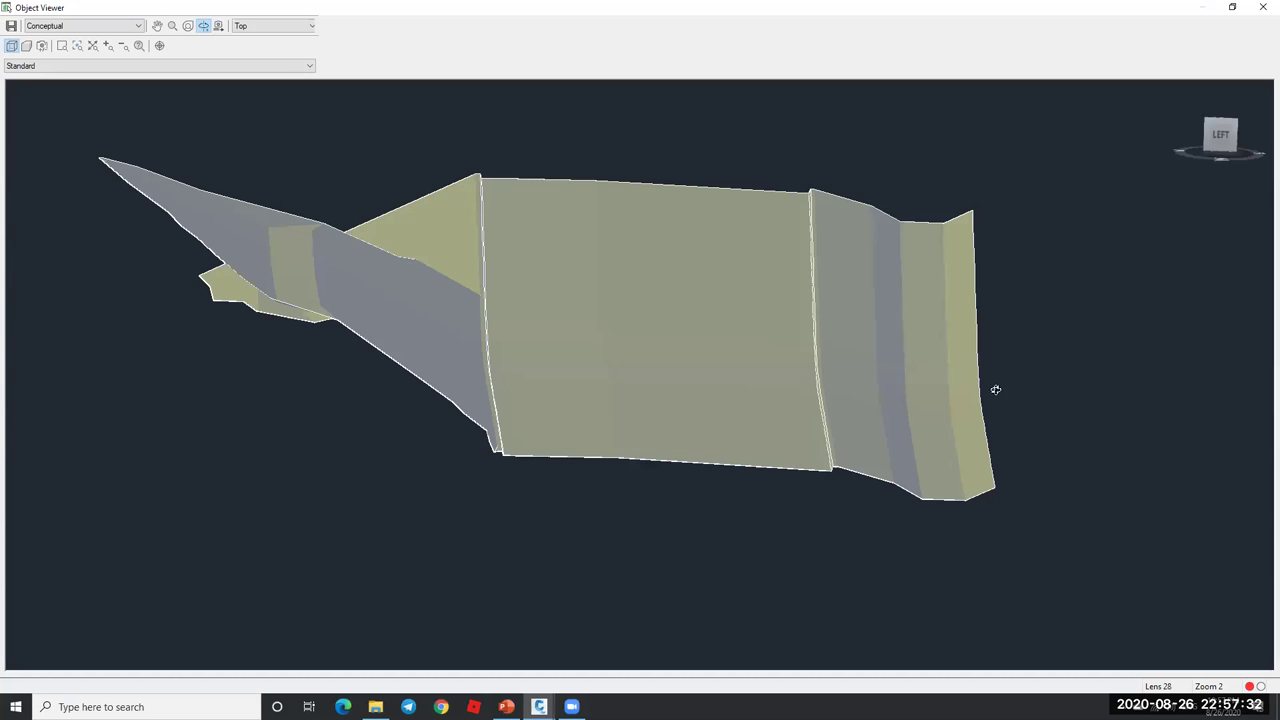
scroll(889, 375, "down", 3)
- Exit the Object Viewer and zoom the drawing back to the assembly cross-section
key("Escape")
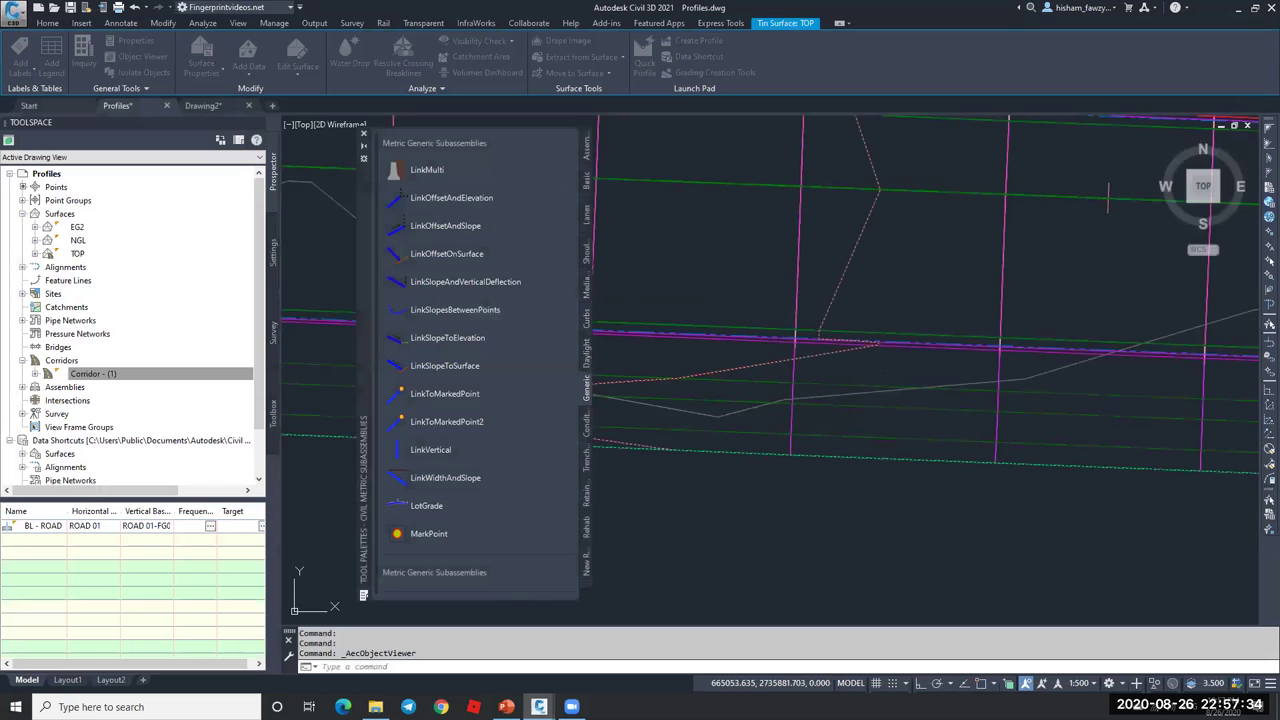
scroll(866, 360, "down", 3)
scroll(883, 357, "down", 5)
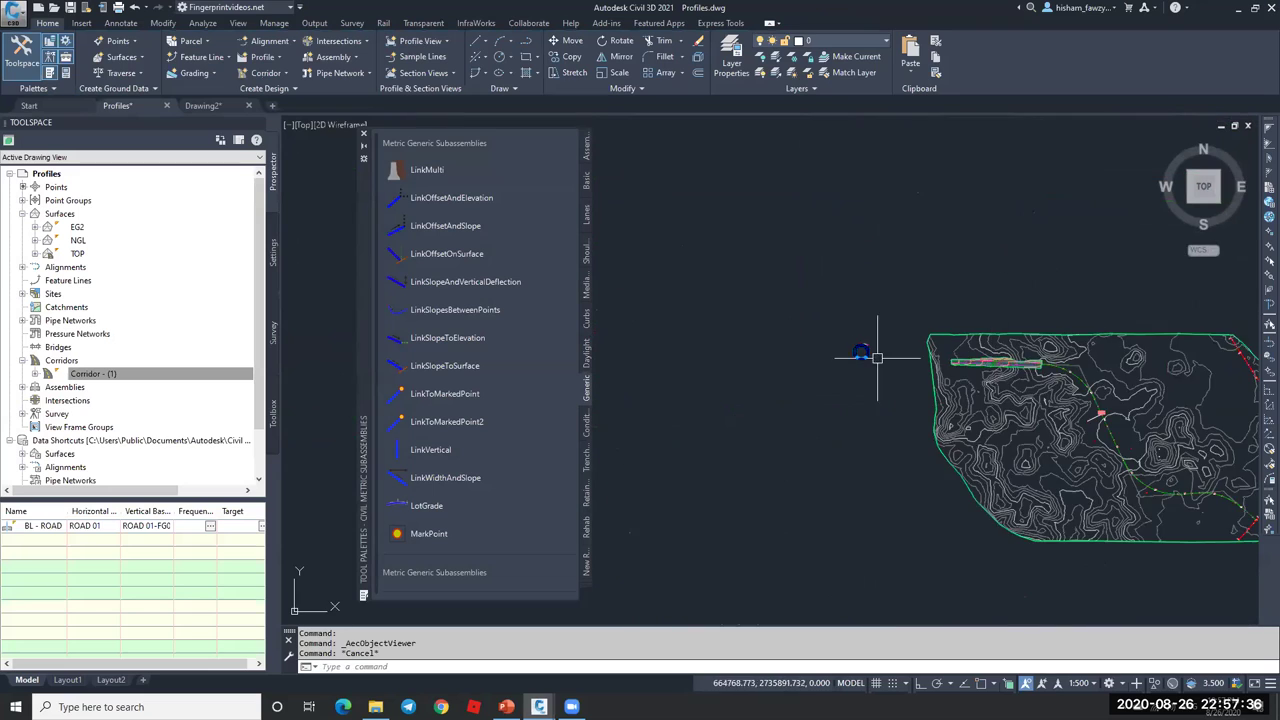
scroll(883, 320, "up", 5)
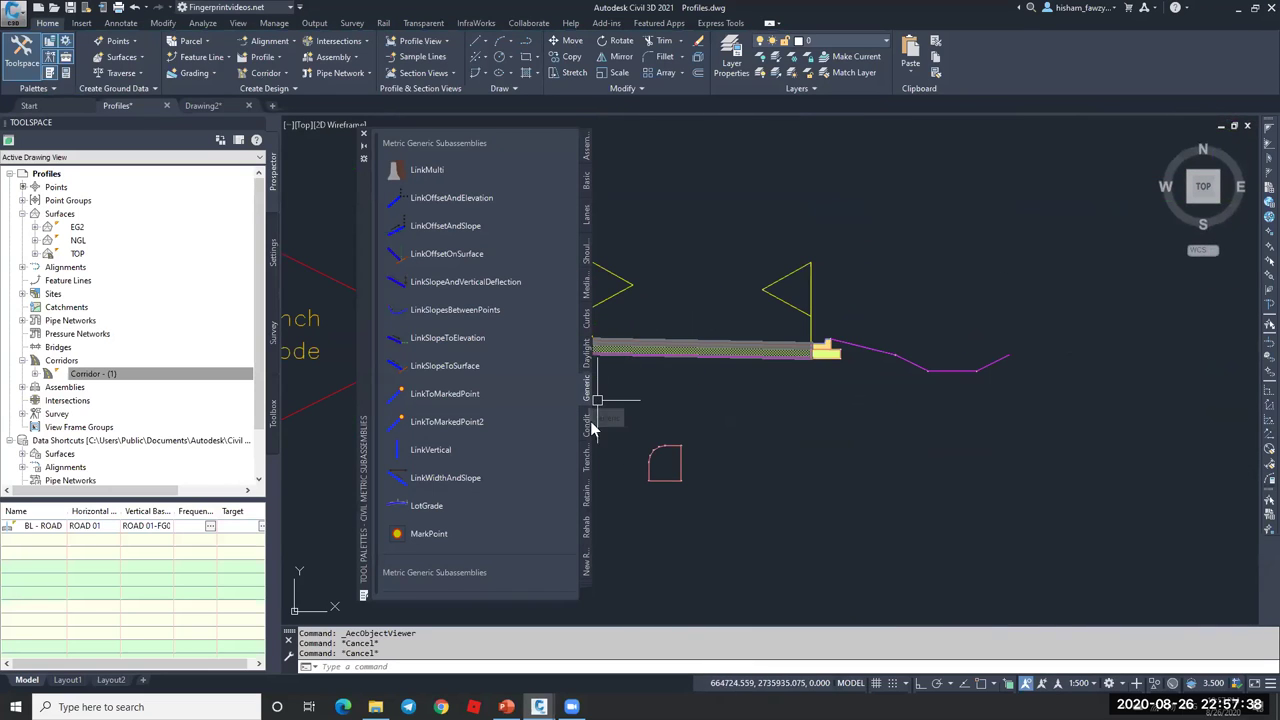
- Switch the Tool Palettes to the Trench tab showing Channel, Ditch and SideDitch
left_click(587, 460)
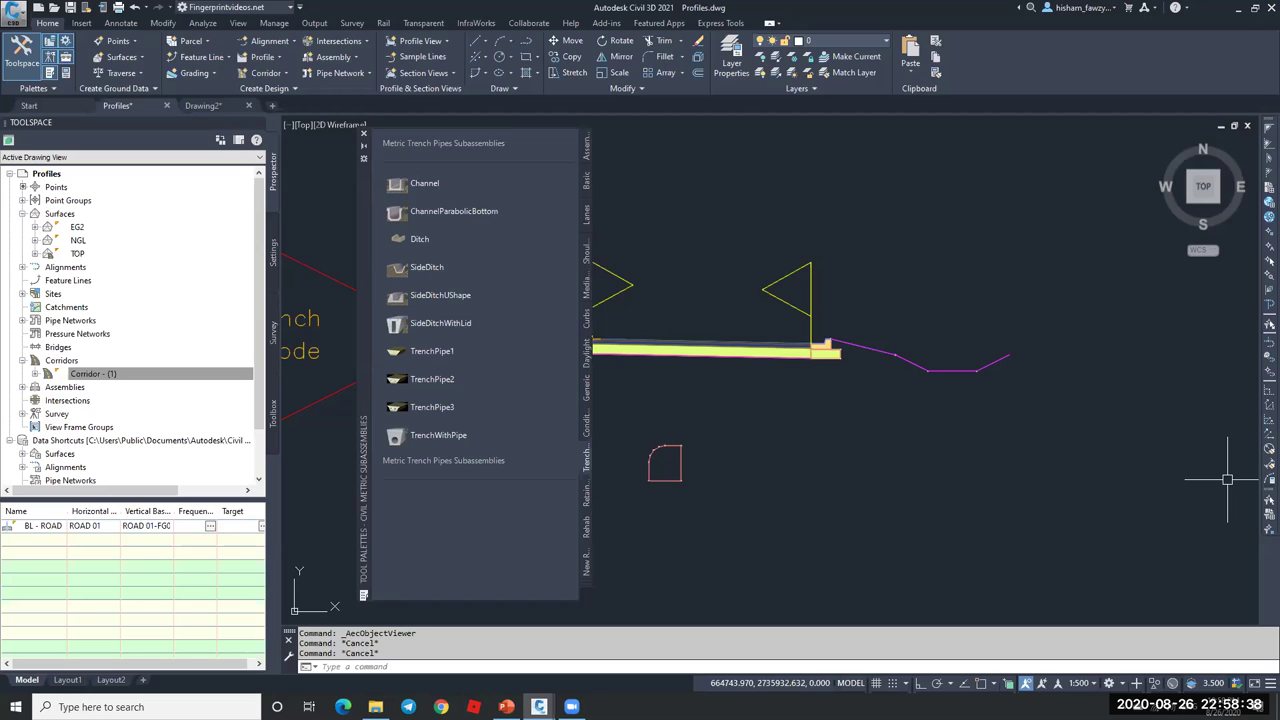
- Sketch a four-sided ditch outline polyline below the assembly with PL
type("pl")
key("Return")
left_click(779, 459)
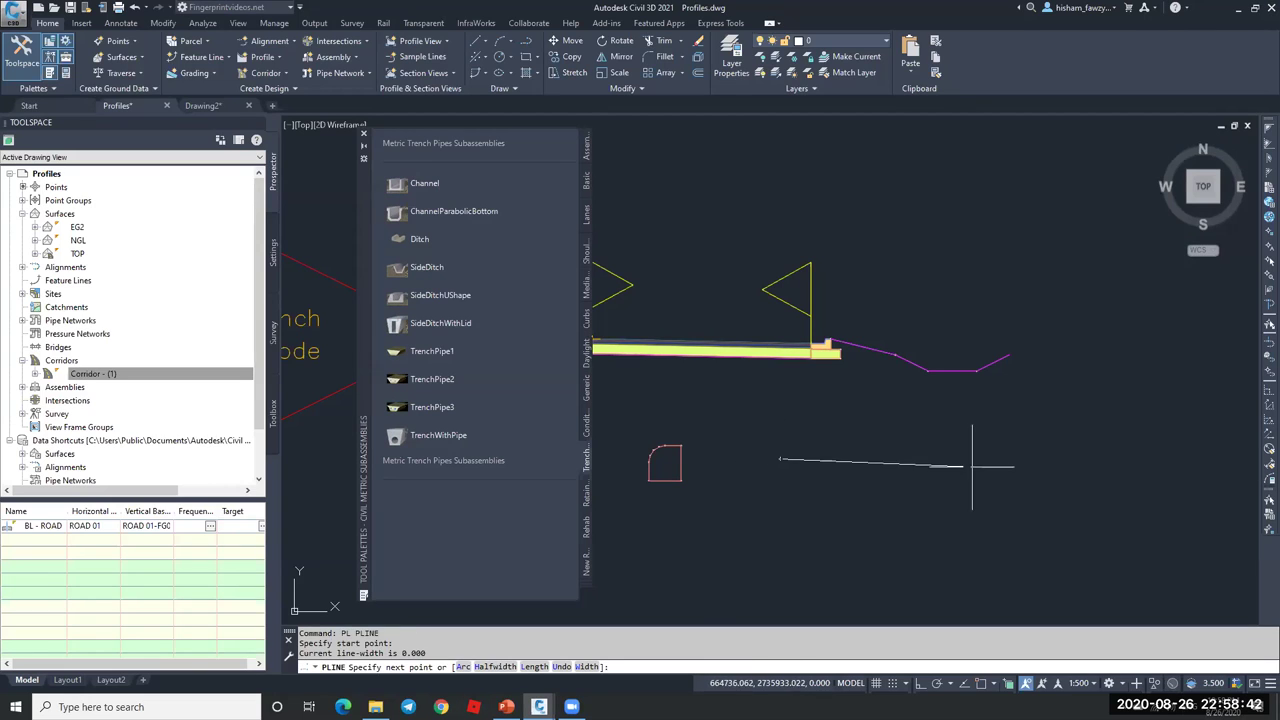
scroll(972, 462, "up", 2)
left_click(985, 484)
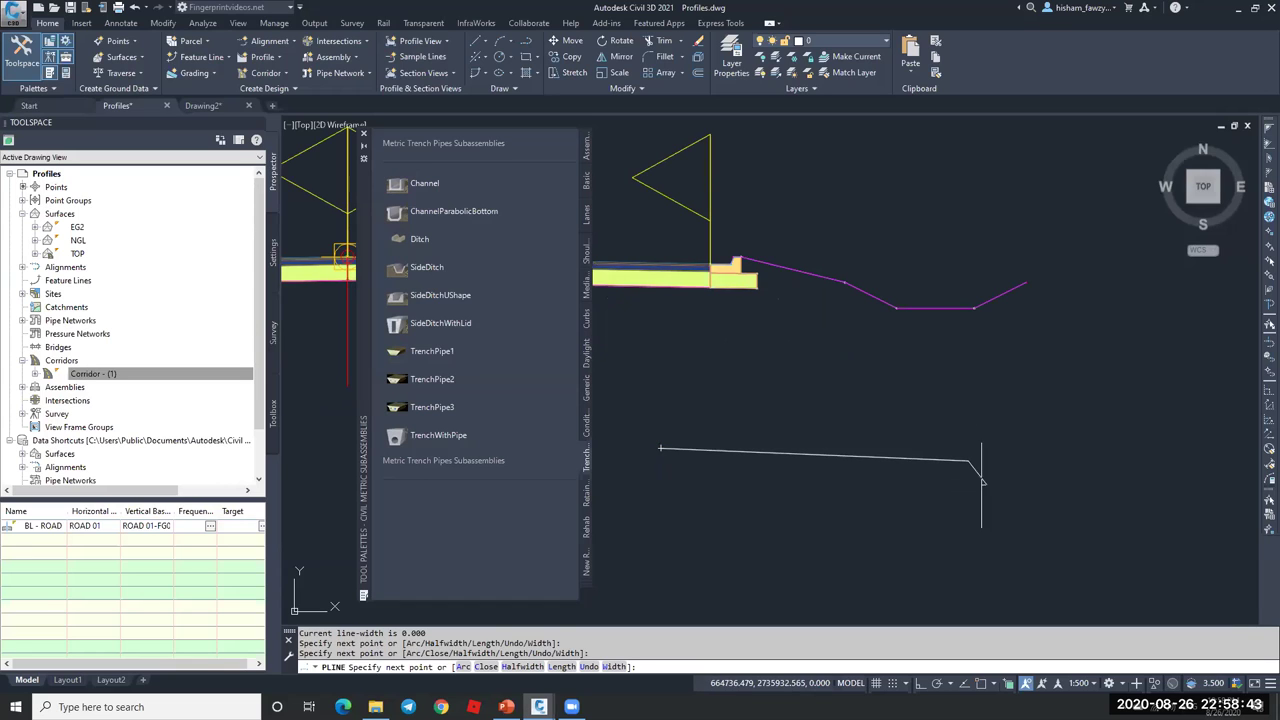
left_click(660, 467)
left_click(658, 450)
key("Escape")
key("Escape")
scroll(1009, 470, "up", 3)
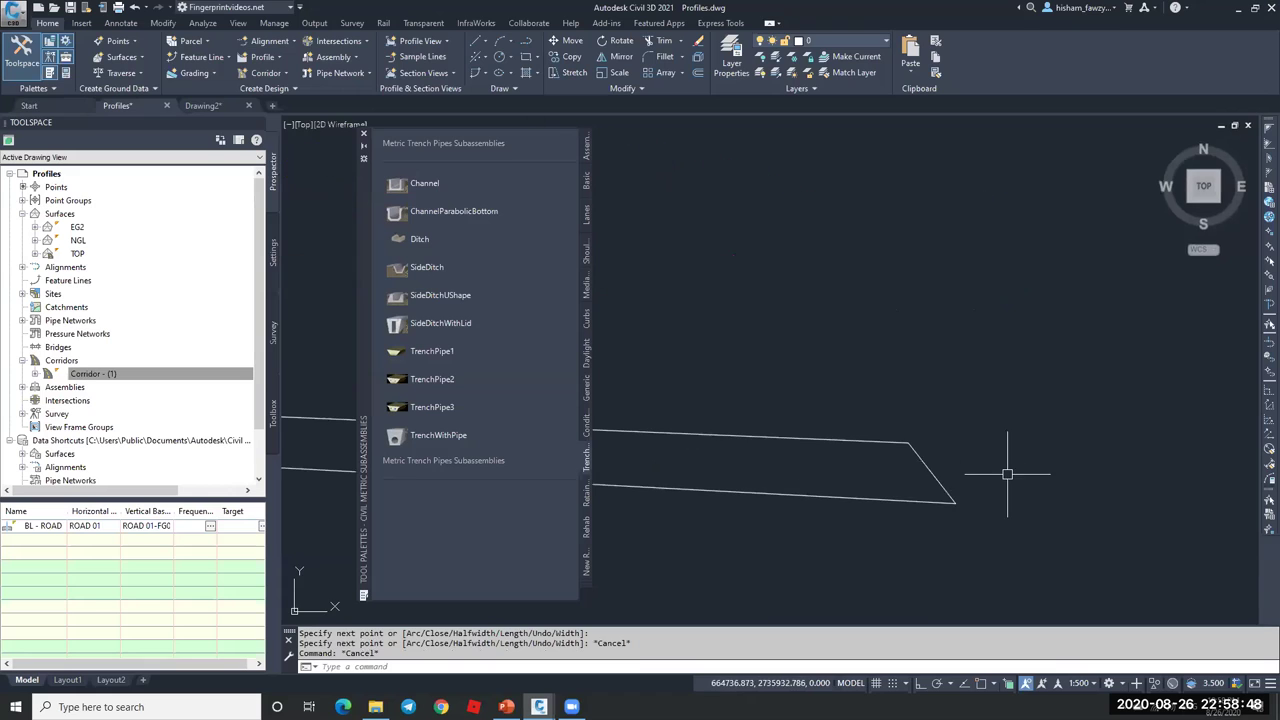
- Draw a horizontal ground-line polyline across the ditch outline
type("PL")
key("Return")
left_click(908, 441)
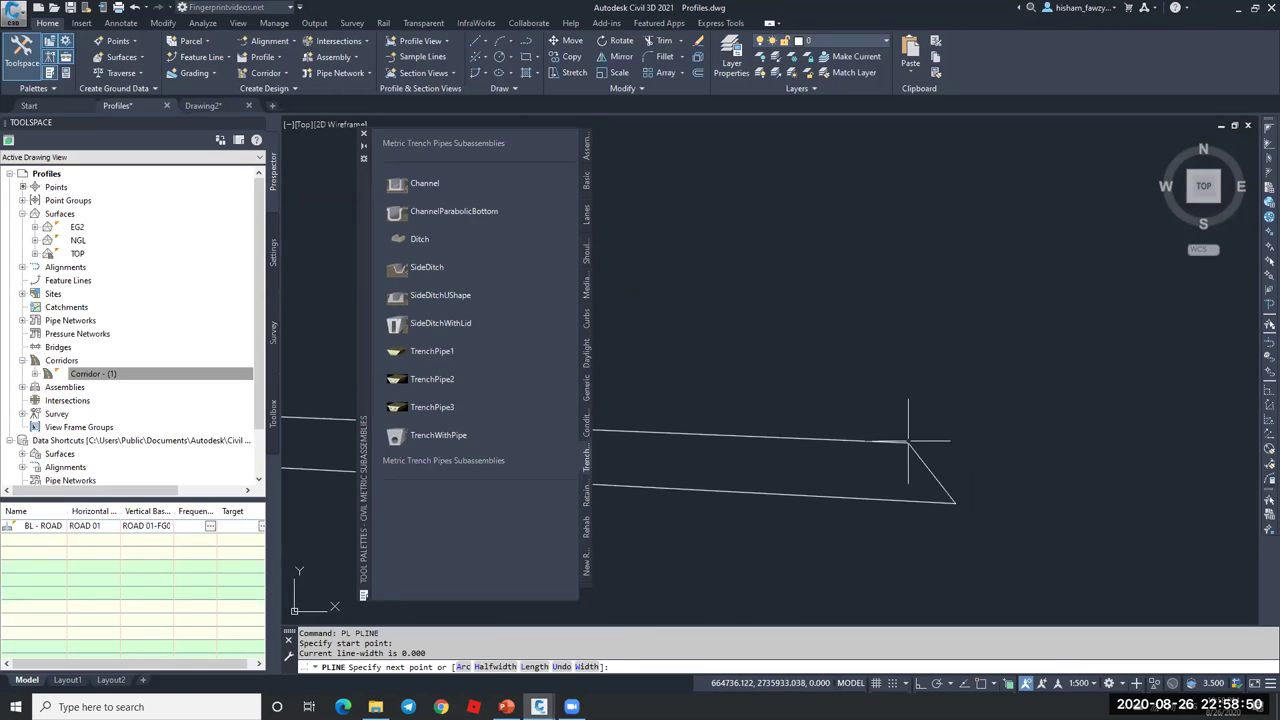
scroll(919, 378, "down", 4)
key("Escape")
key("Return")
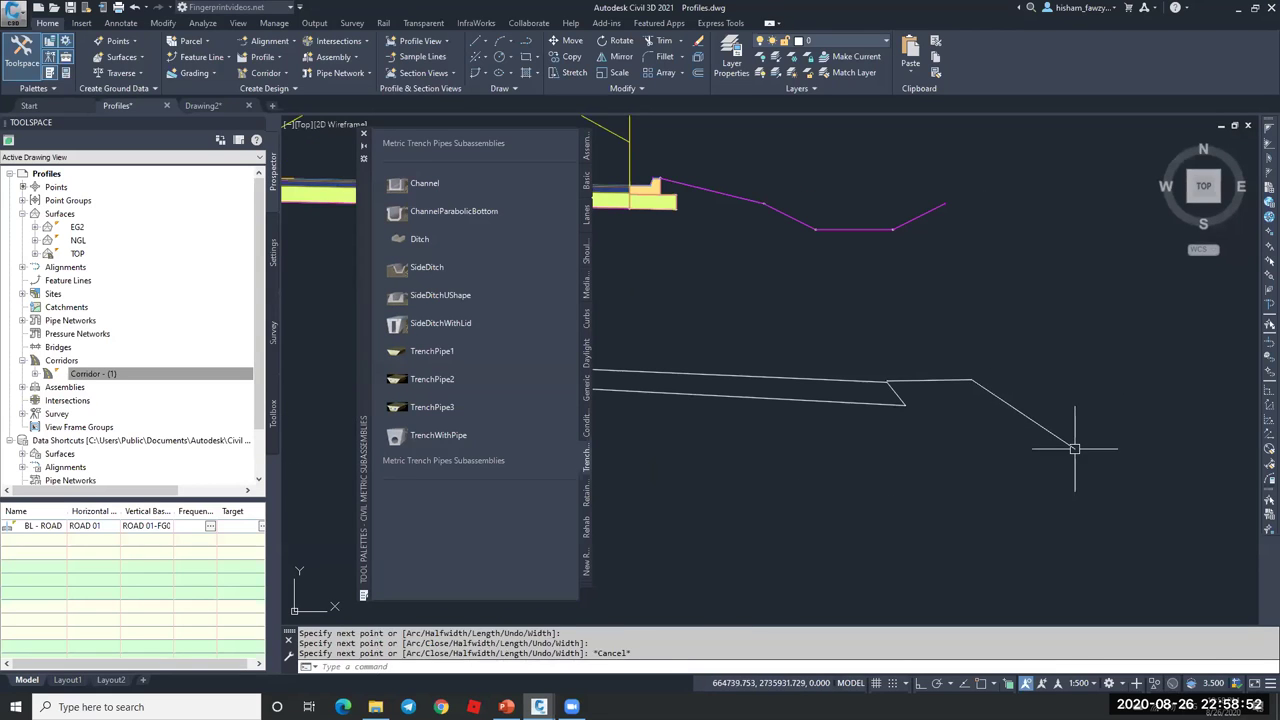
scroll(1075, 432, "down", 3)
left_click(853, 445)
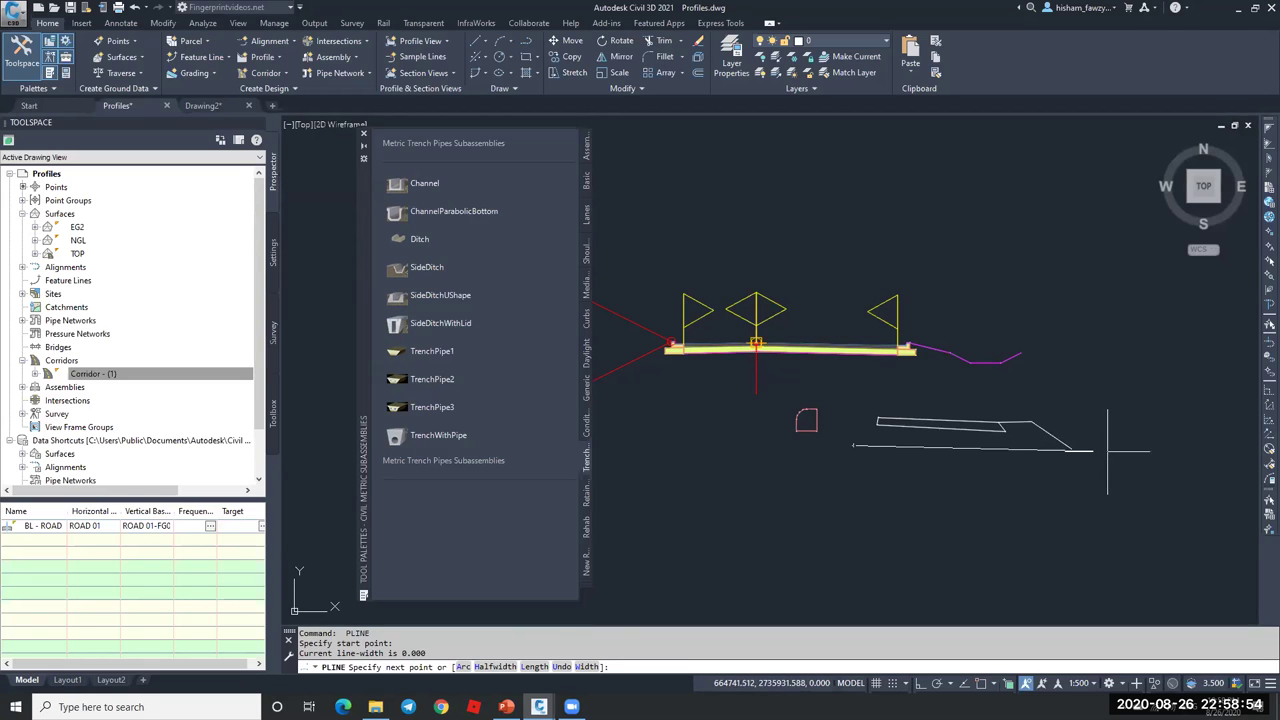
left_click(1107, 448)
key("Escape")
scroll(1087, 450, "up", 4)
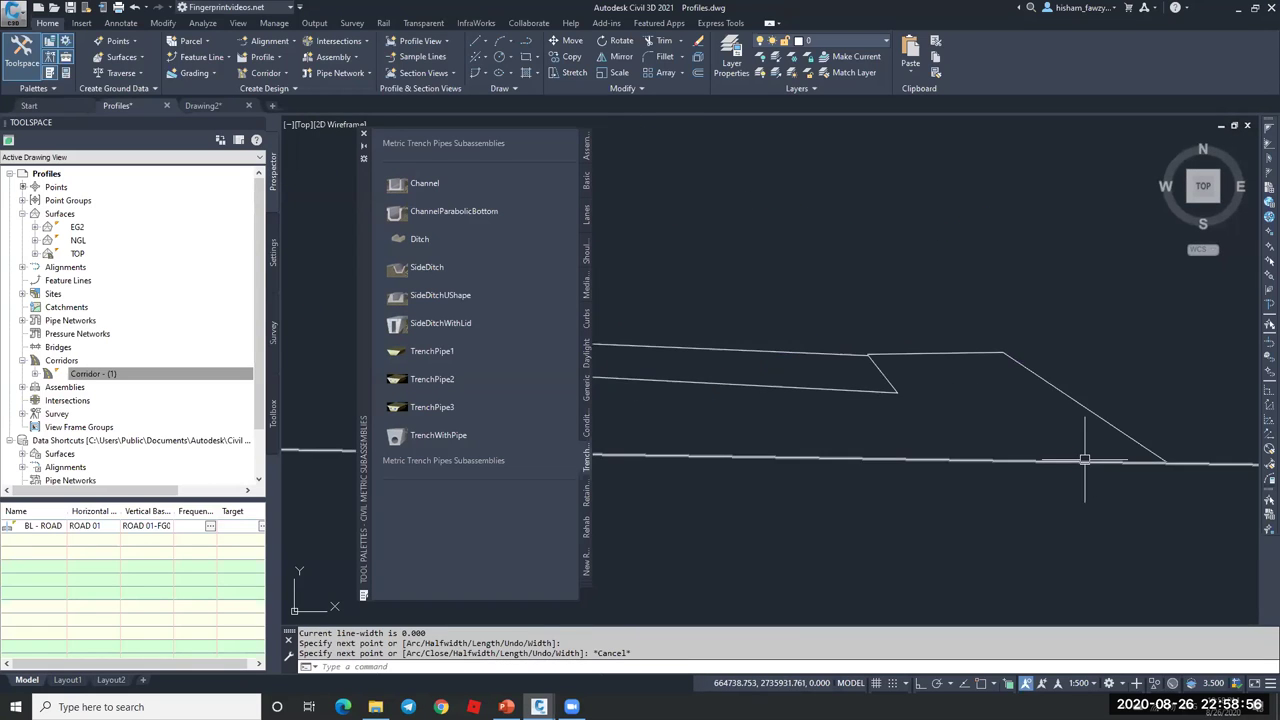
scroll(1090, 451, "down", 1)
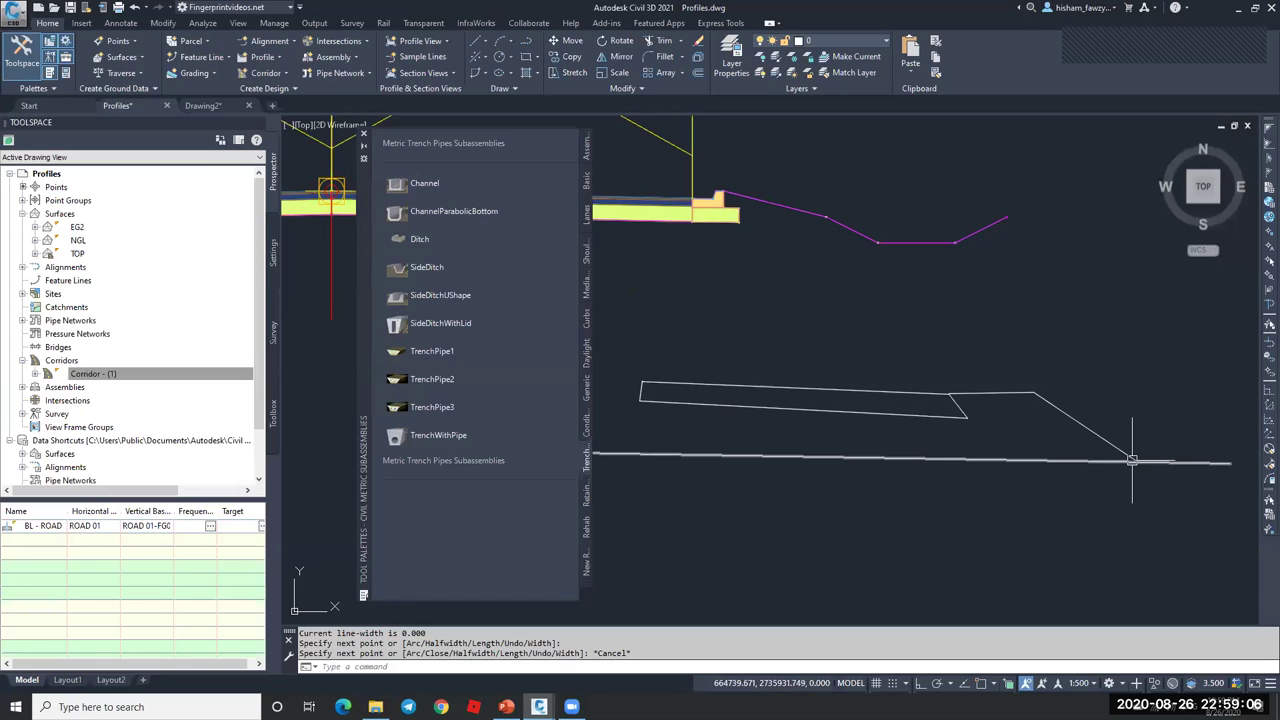
- Window-select all the sketched section lines
scroll(1132, 460, "up", 2)
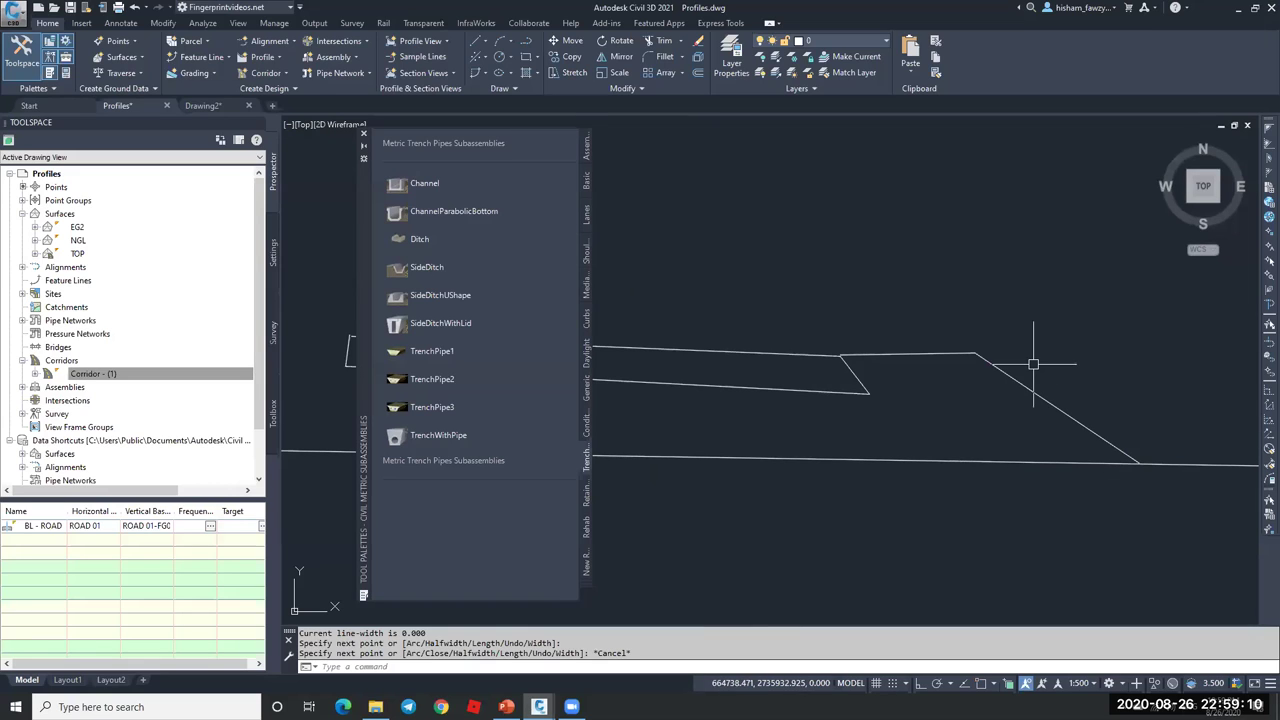
scroll(1033, 364, "down", 2)
scroll(990, 368, "up", 4)
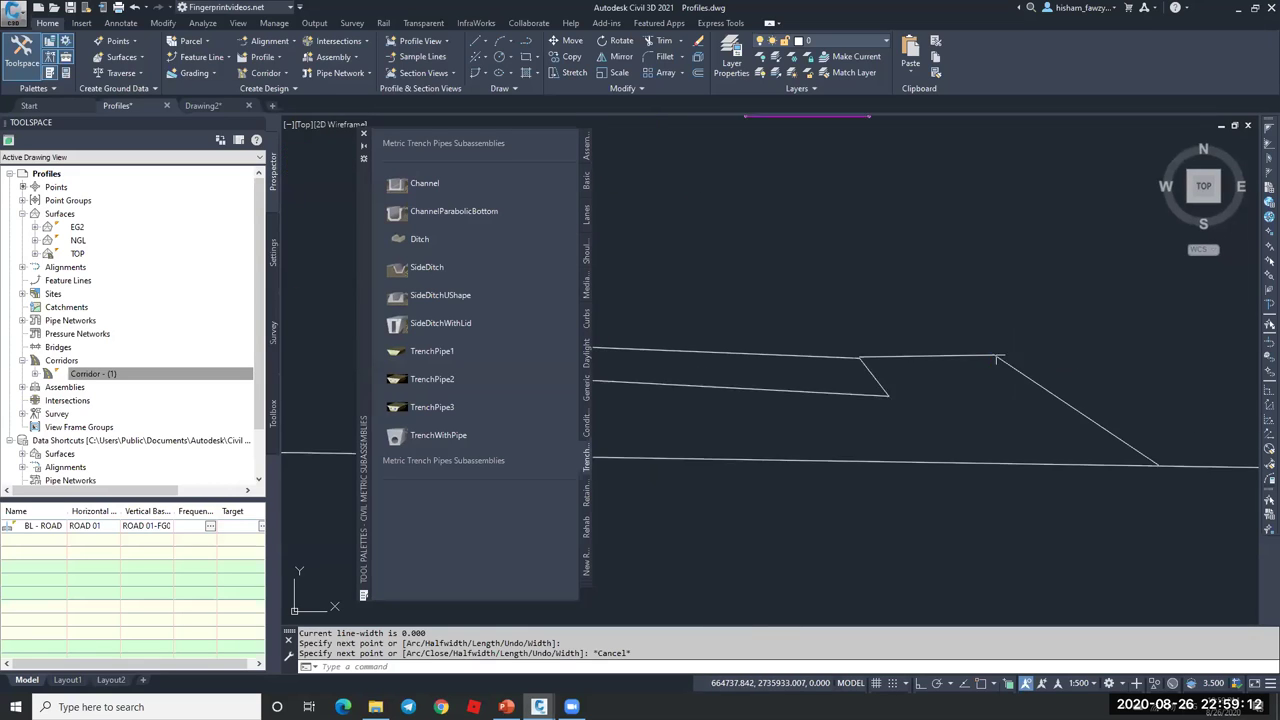
scroll(984, 372, "down", 2)
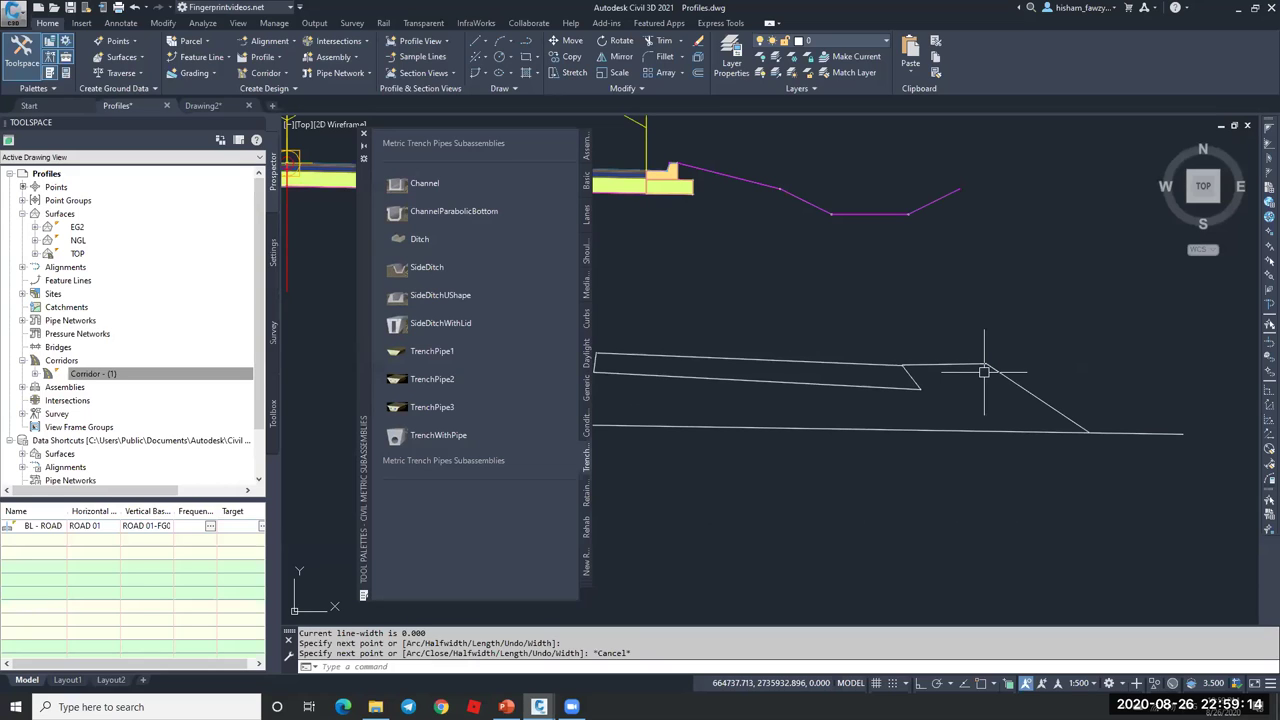
left_click(1060, 333)
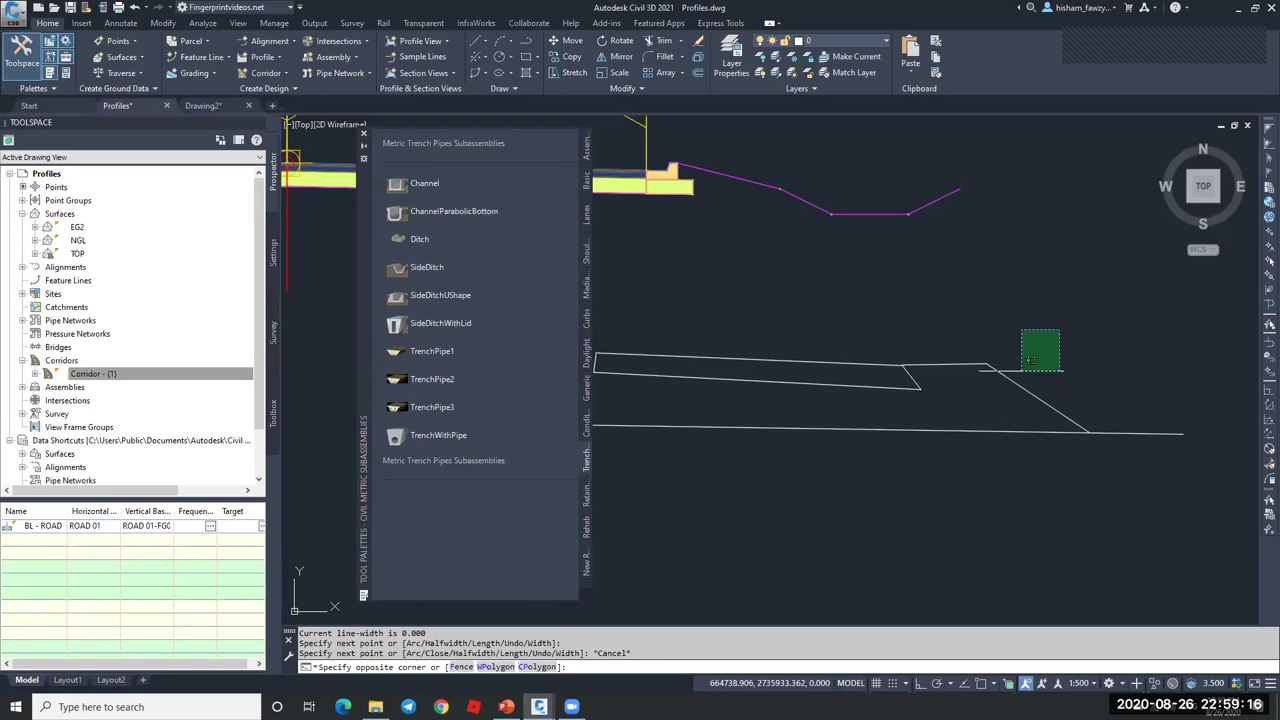
left_click(1015, 370)
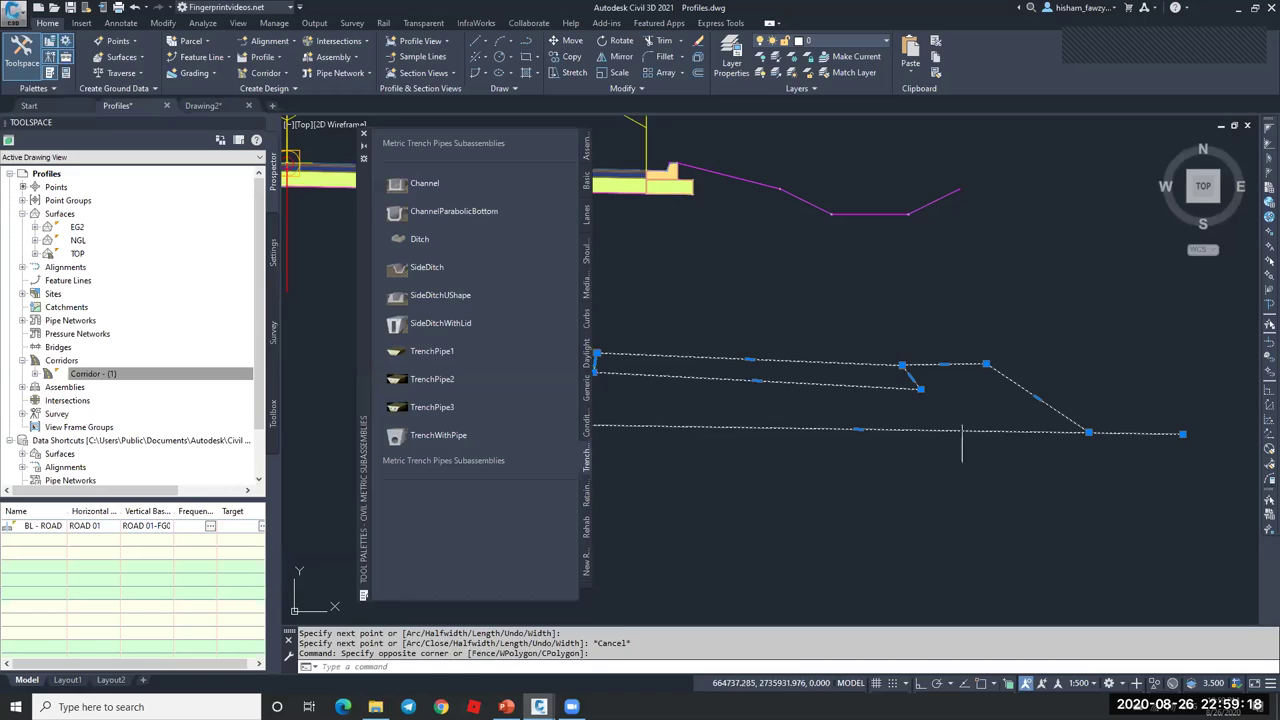
- Erase the three sketched polylines, close the subassembly palette and zoom out to the assembly
key("Delete")
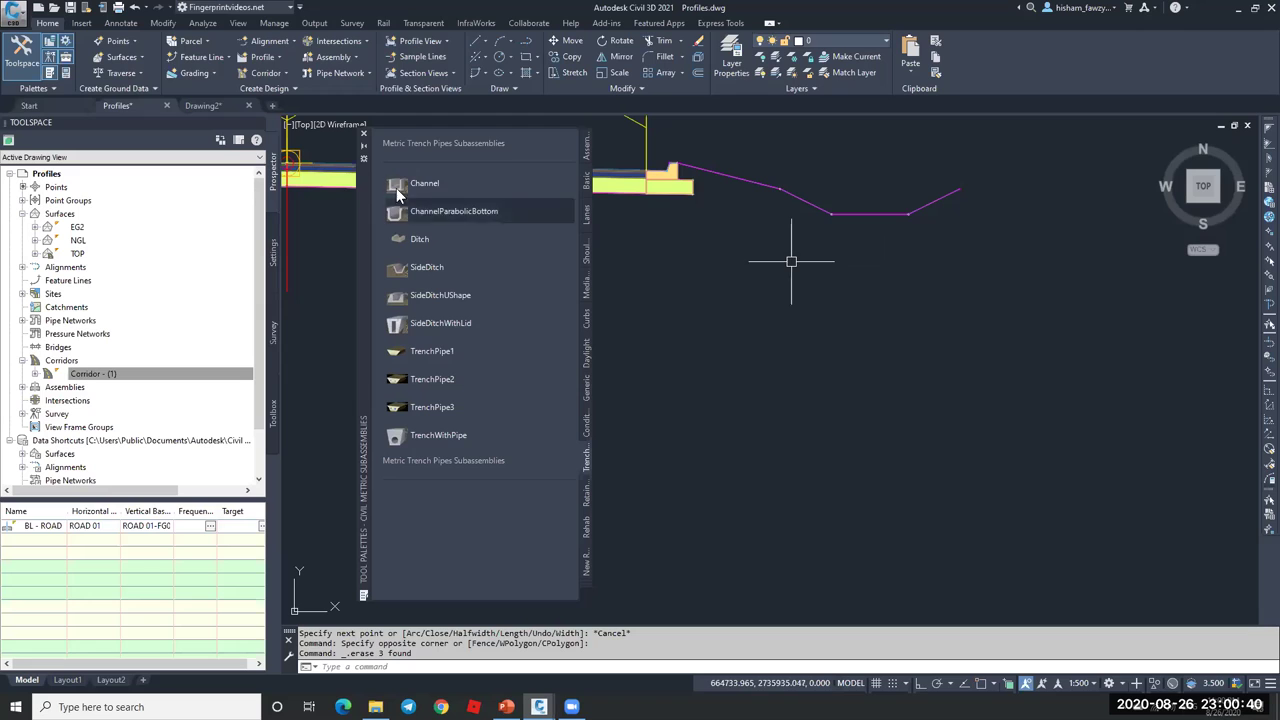
left_click(364, 131)
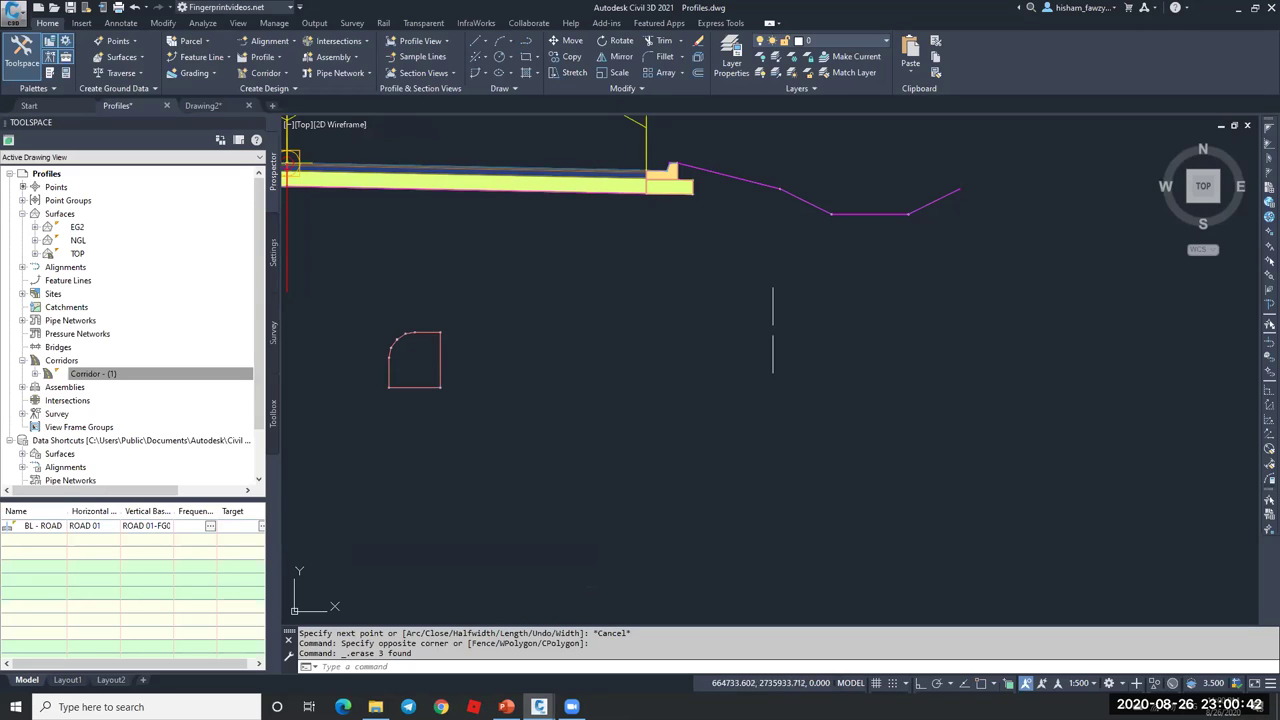
scroll(800, 310, "down", 4)
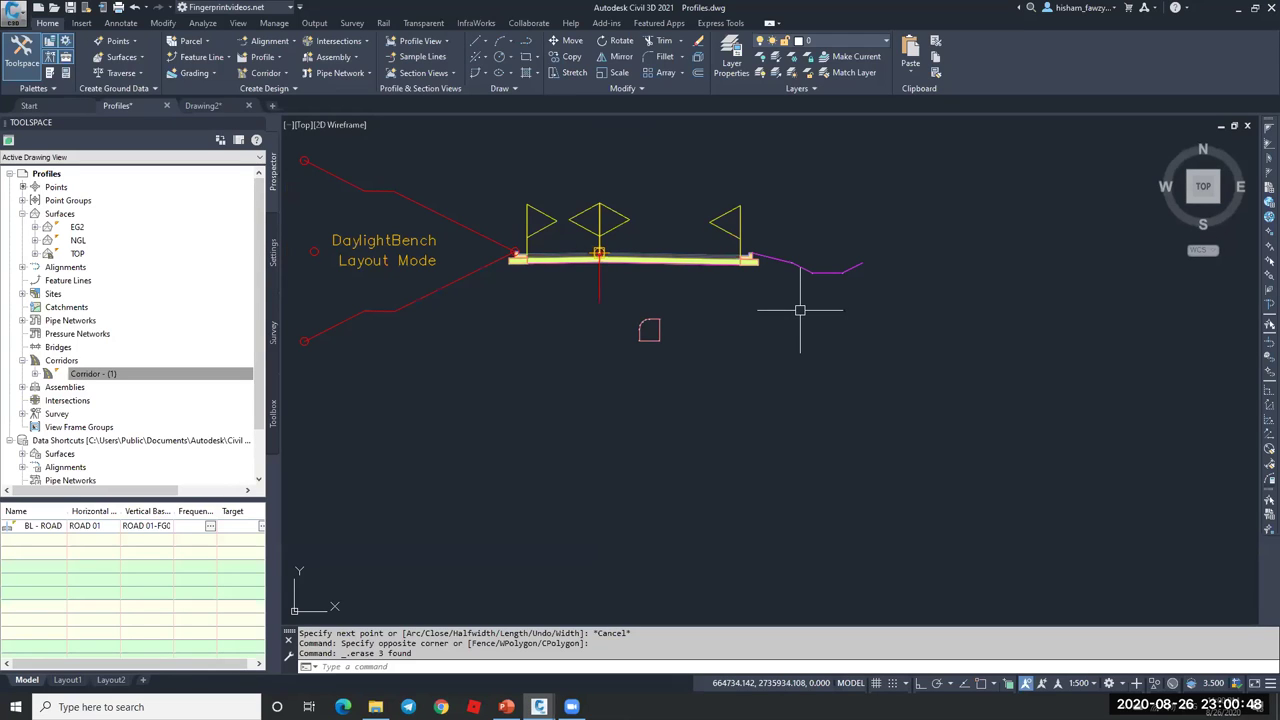
key("Escape")
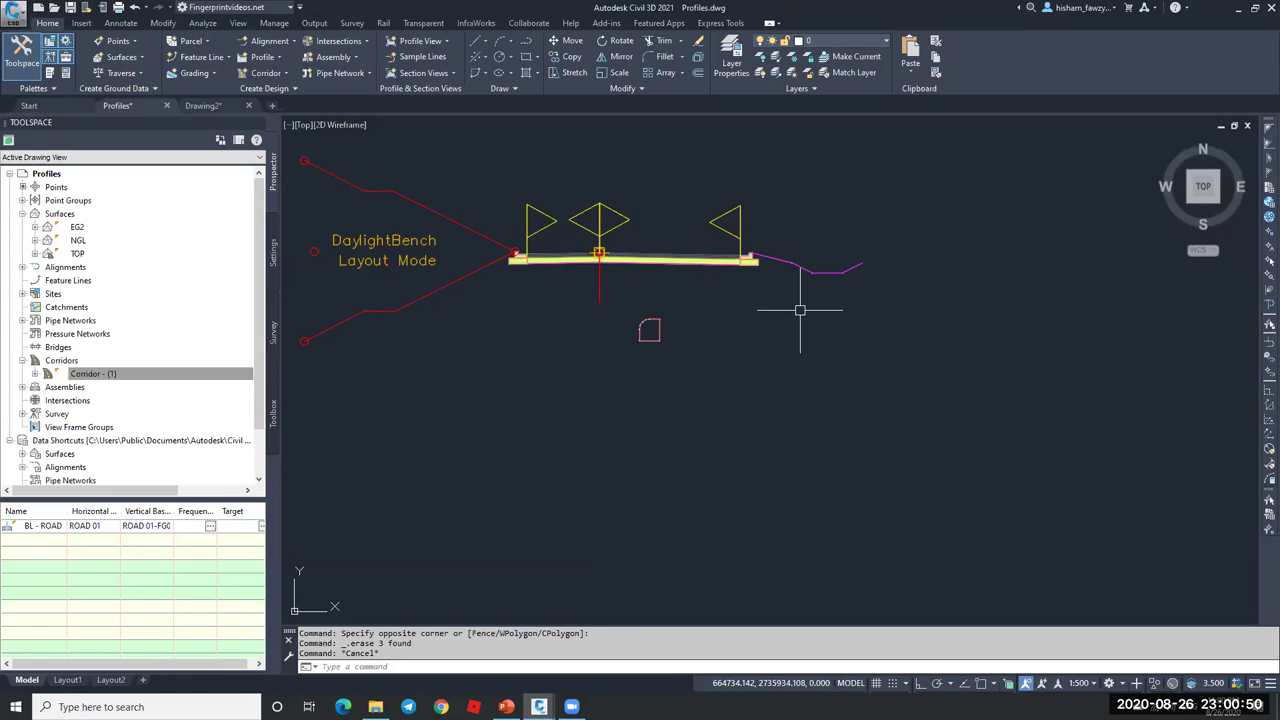
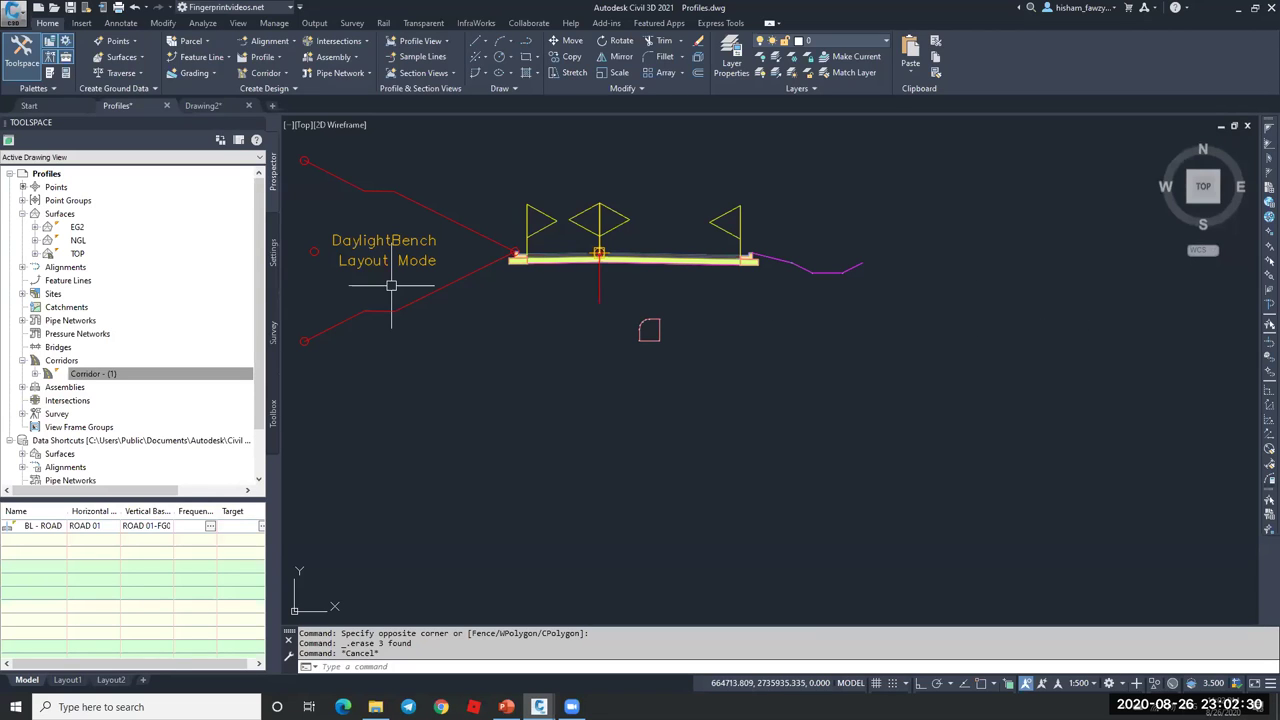
- Show the Daylight subassembly palette and bring up the DaylightBench tool's context menu
key("ctrl+3")
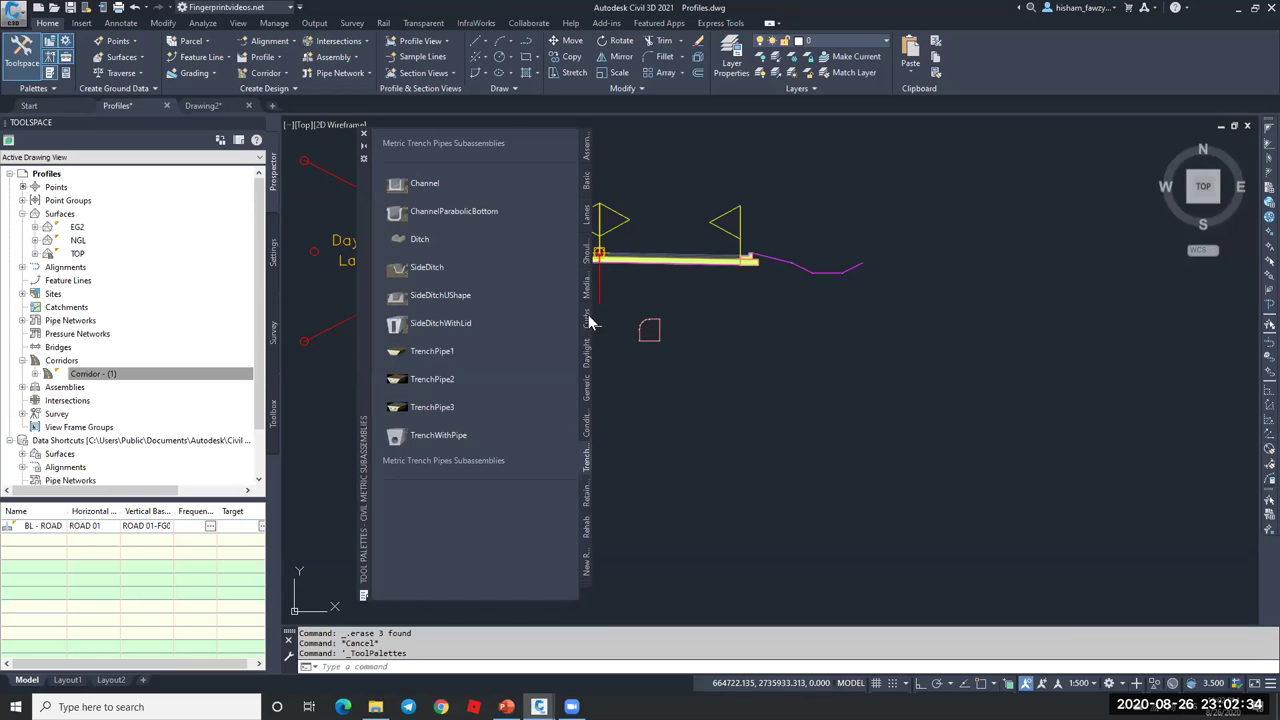
left_click(588, 352)
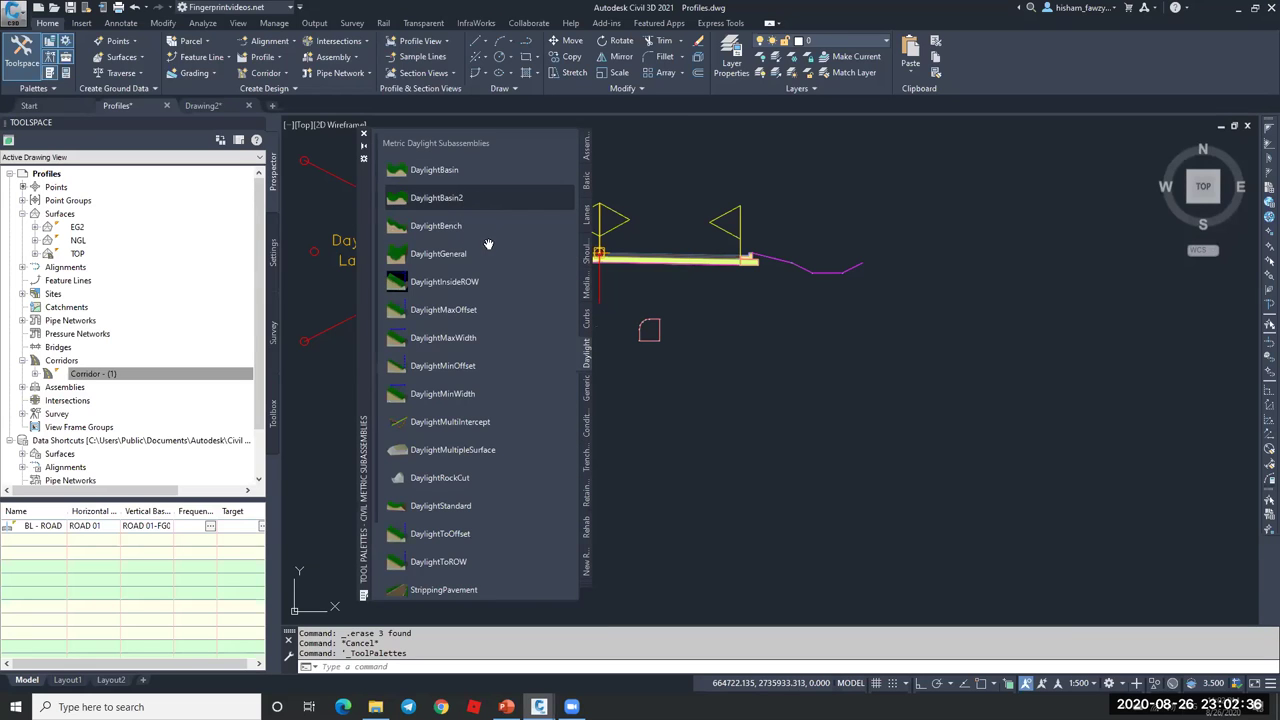
right_click(498, 240)
right_click(490, 226)
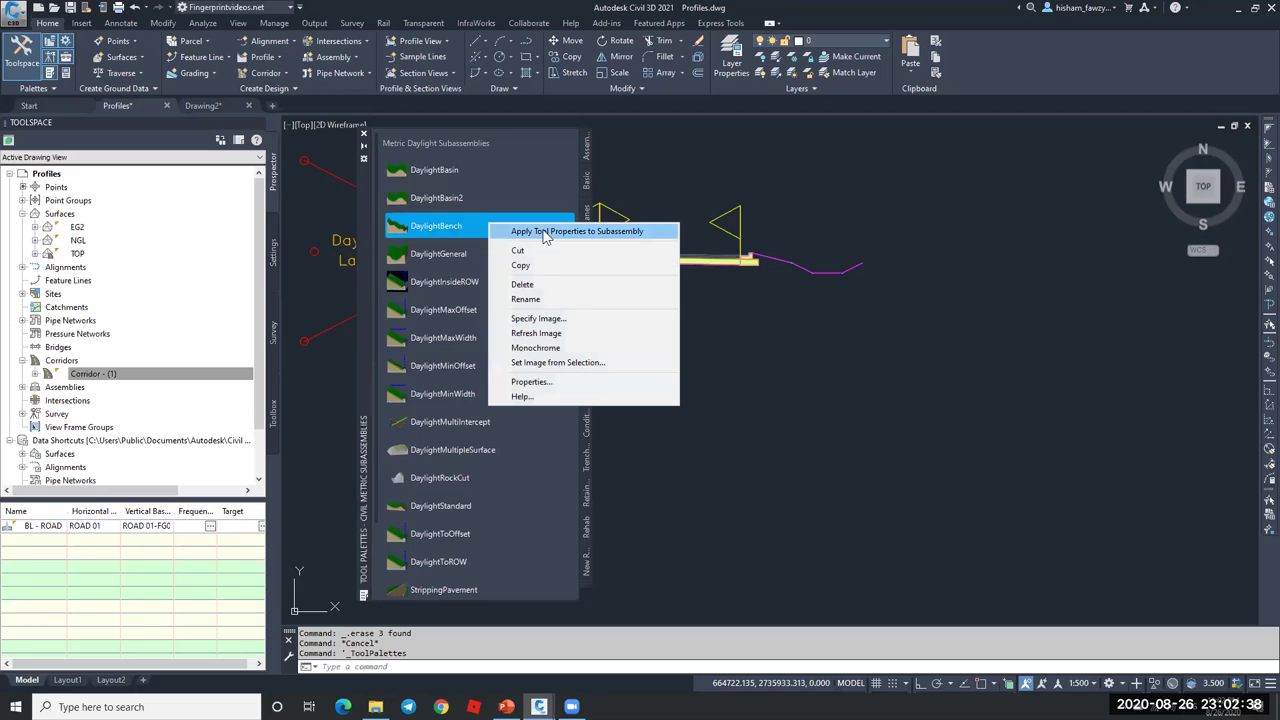
- Review the DaylightBench help page's parameters and bench diagram, then close Help
left_click(559, 398)
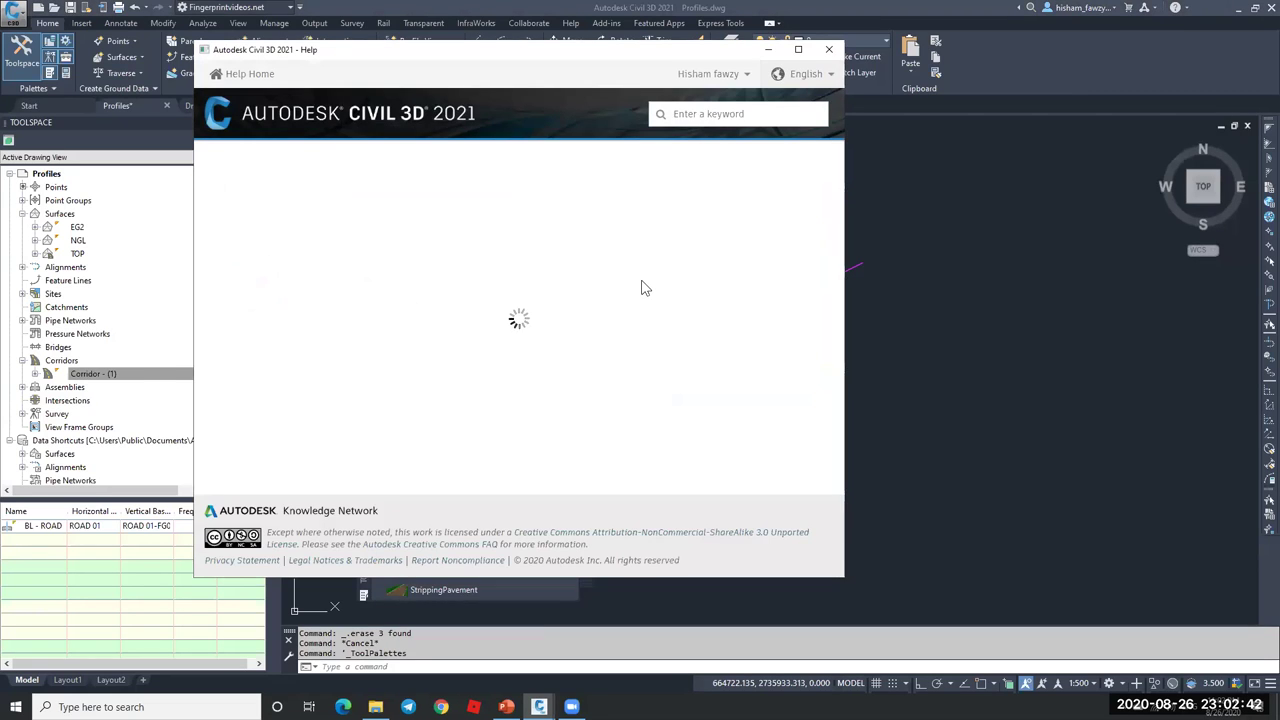
scroll(645, 288, "down", 20)
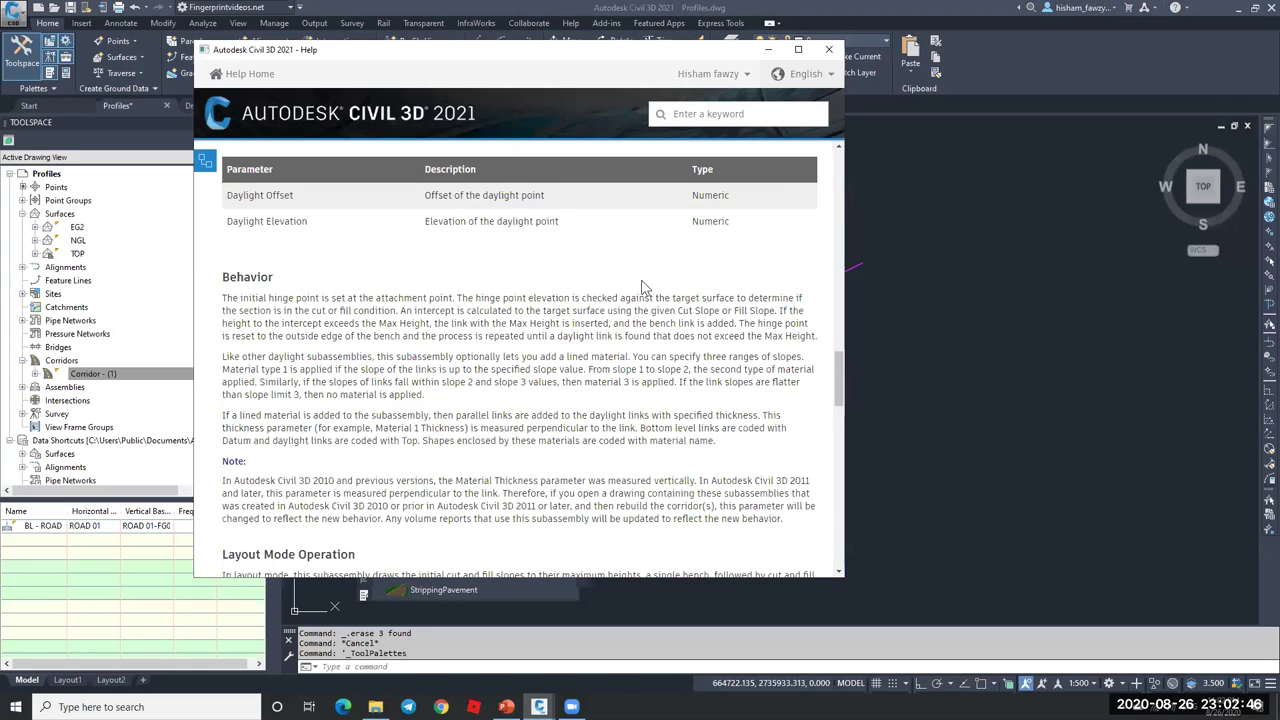
scroll(643, 284, "up", 20)
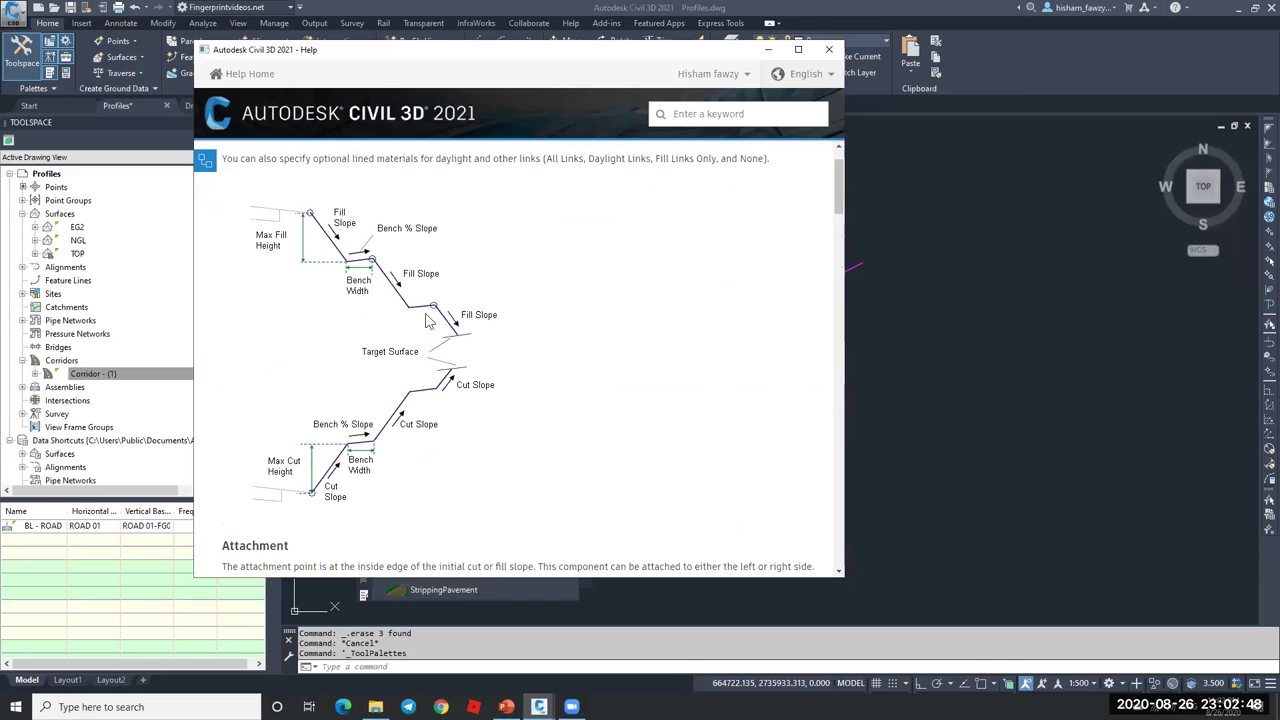
left_click(829, 52)
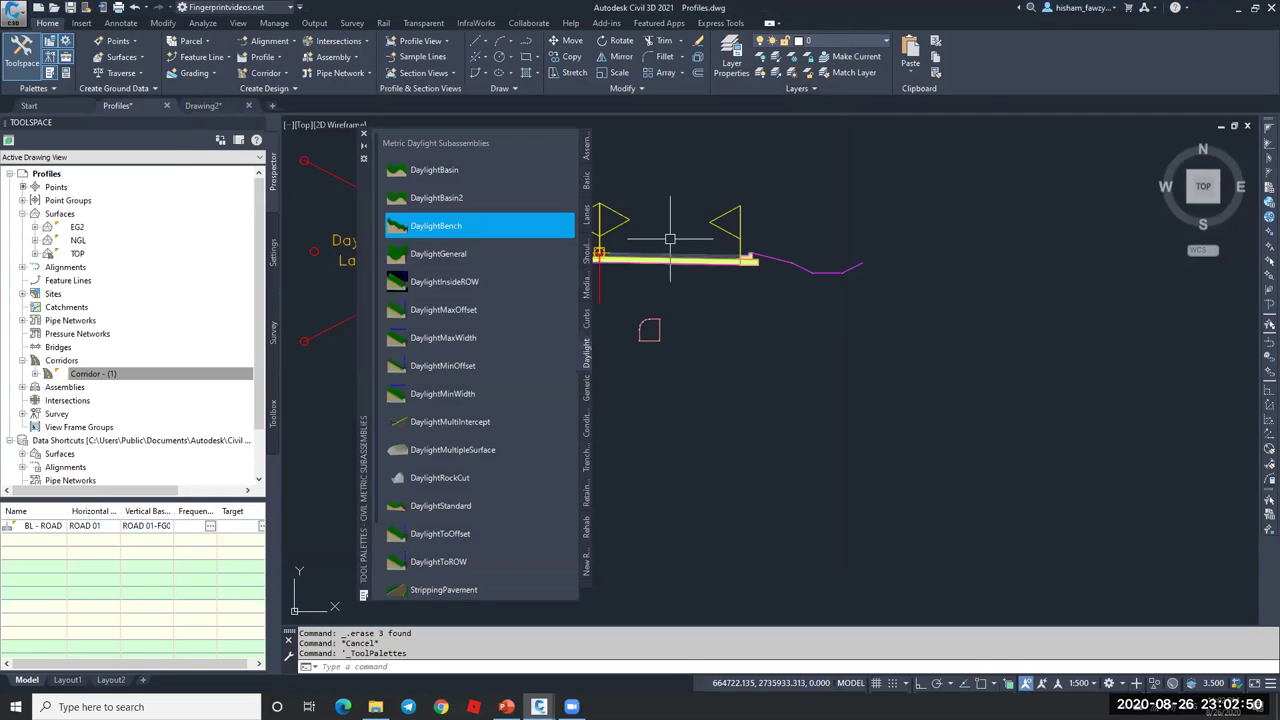
- Close the Tool Palettes window, leaving DaylightBench in layout mode
left_click(365, 135)
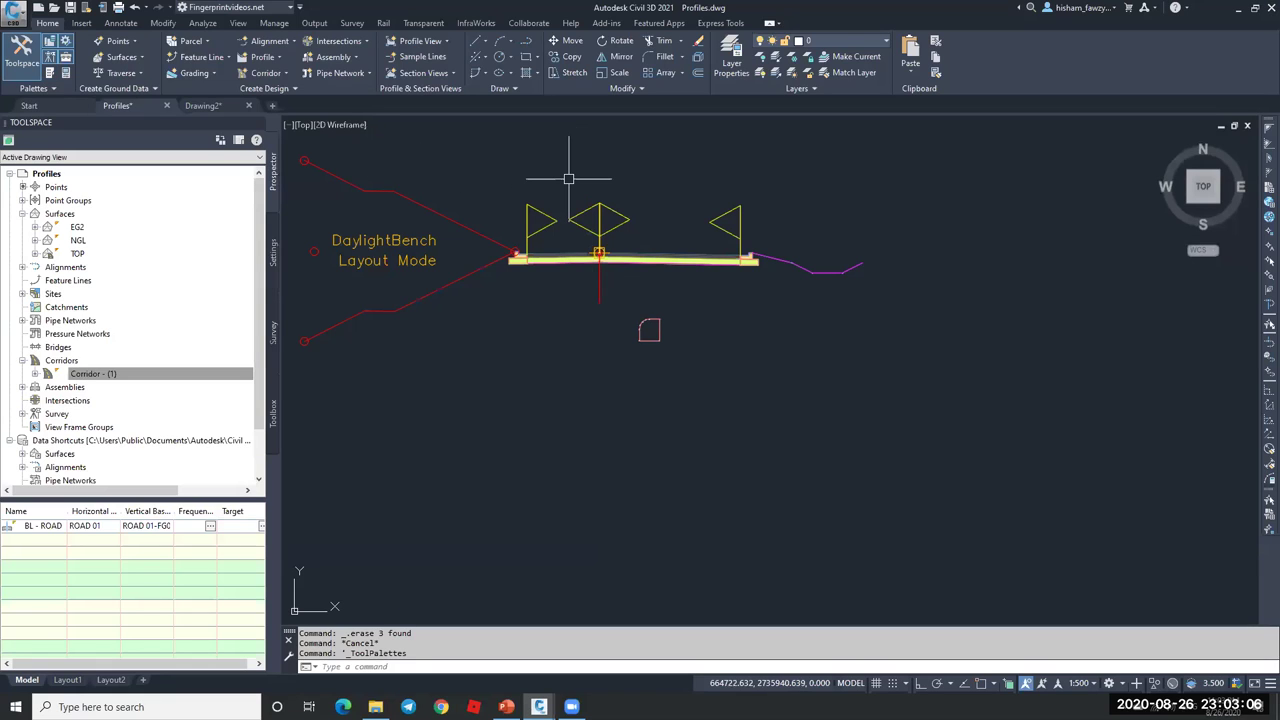